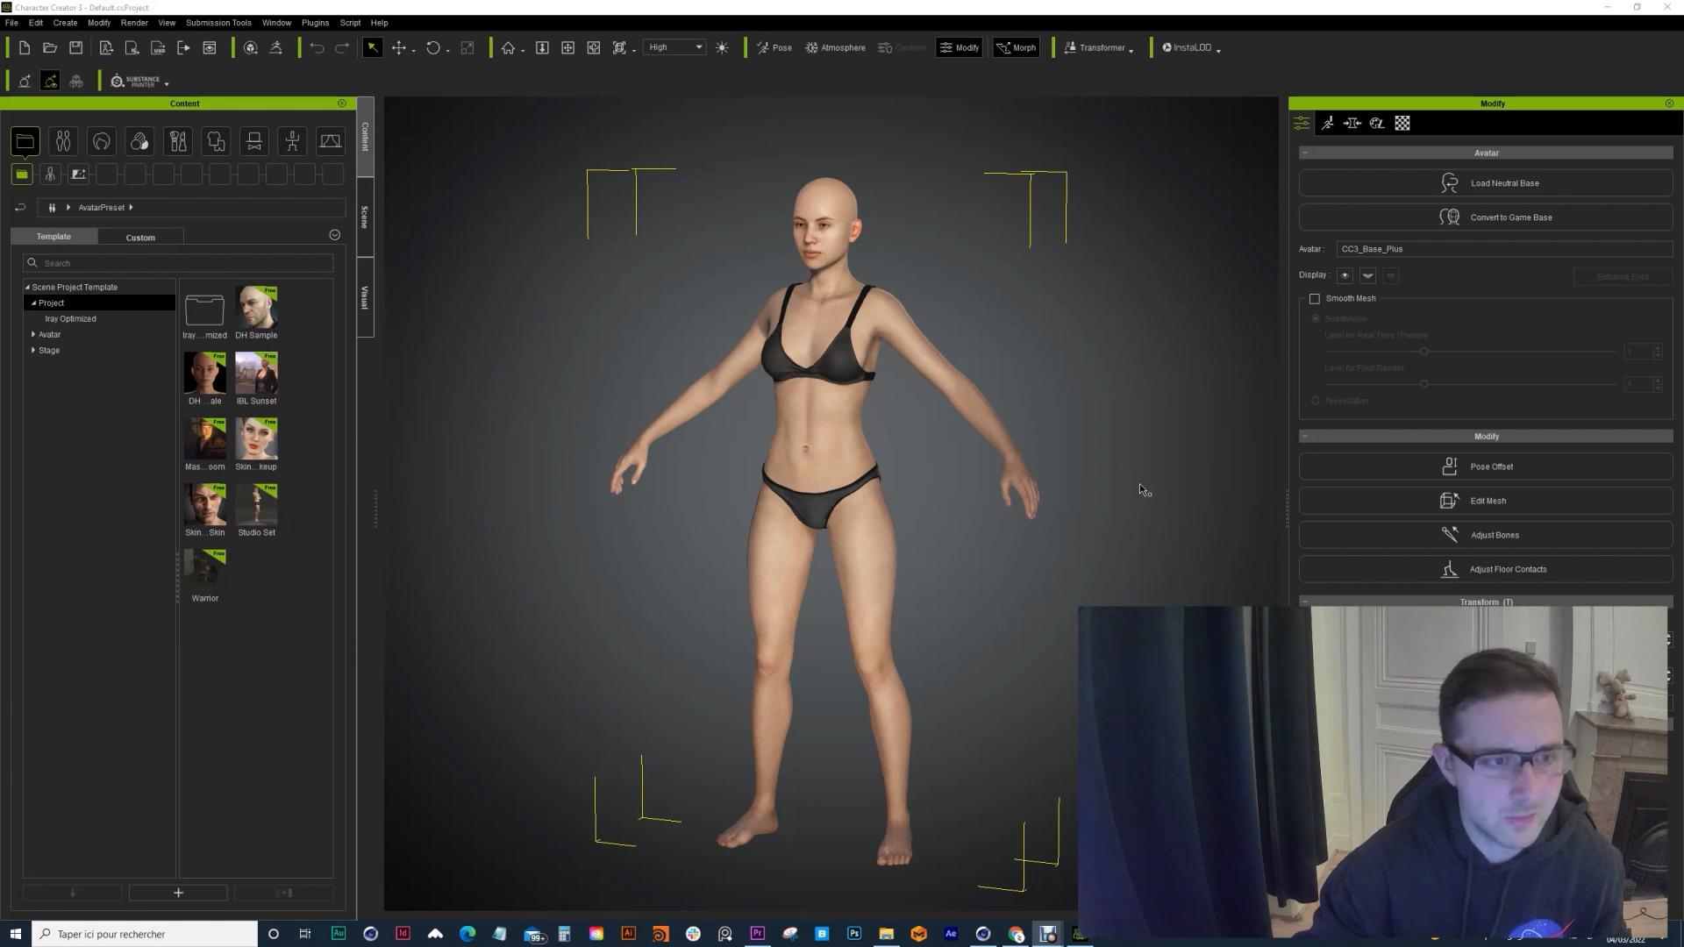
Step: Export the base character from Character Creator as an OBJ file
{"action": "left_click", "coordinate": [12, 22]}
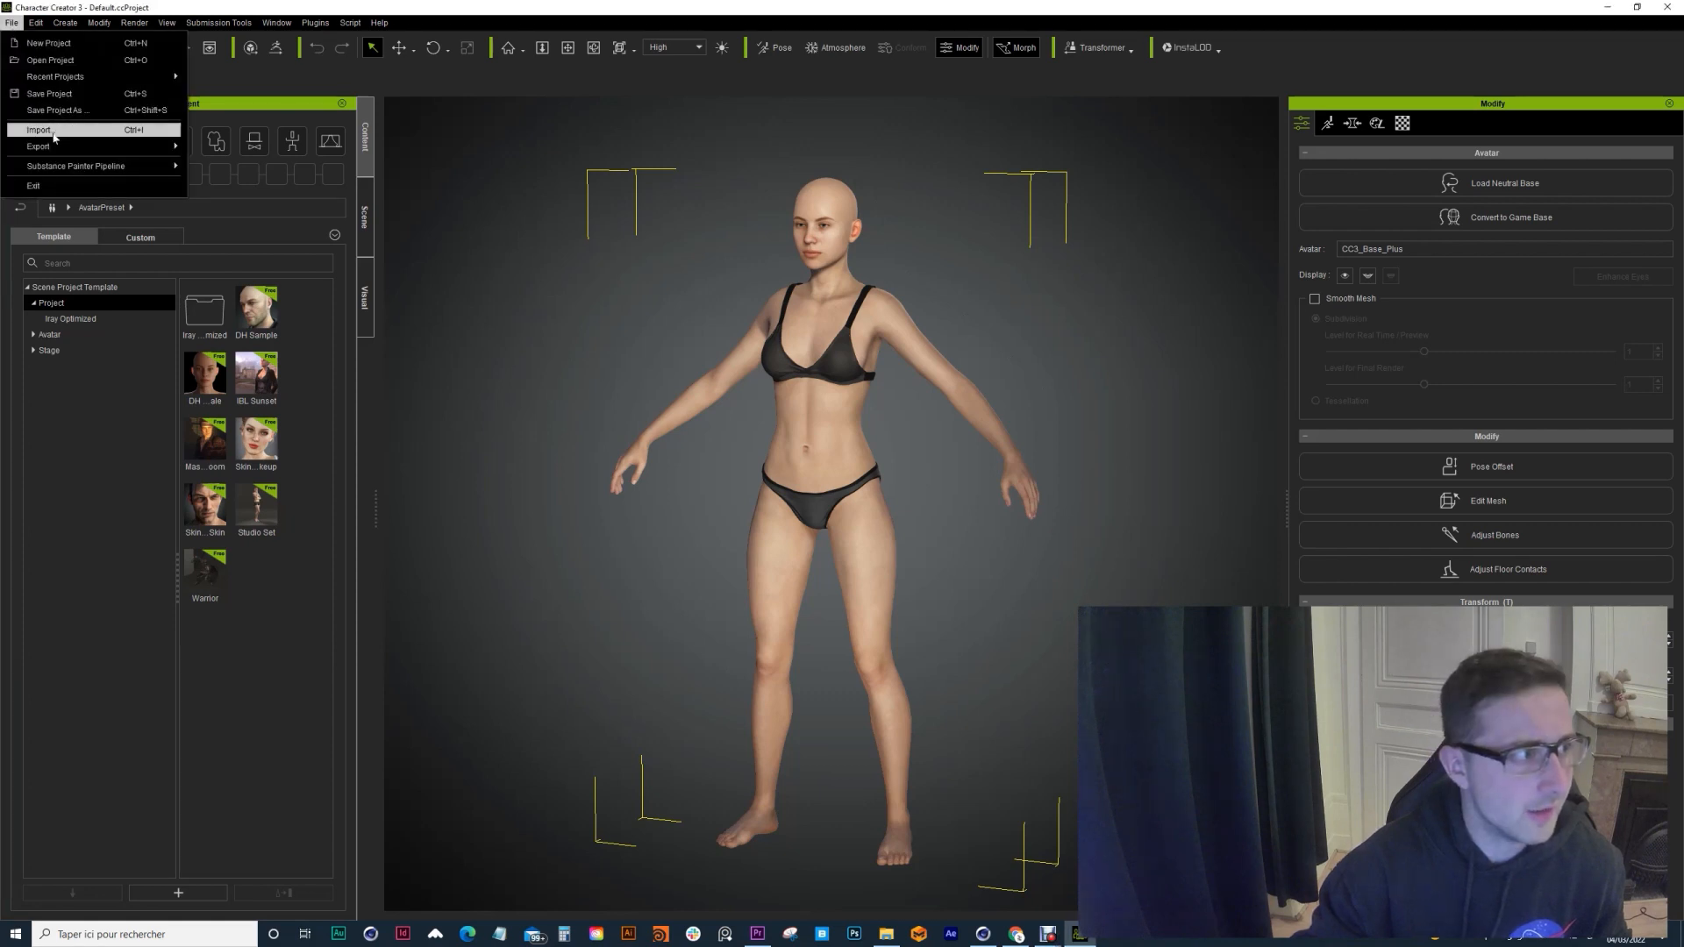
{"action": "mouse_move", "coordinate": [105, 146]}
{"action": "mouse_move", "coordinate": [237, 202]}
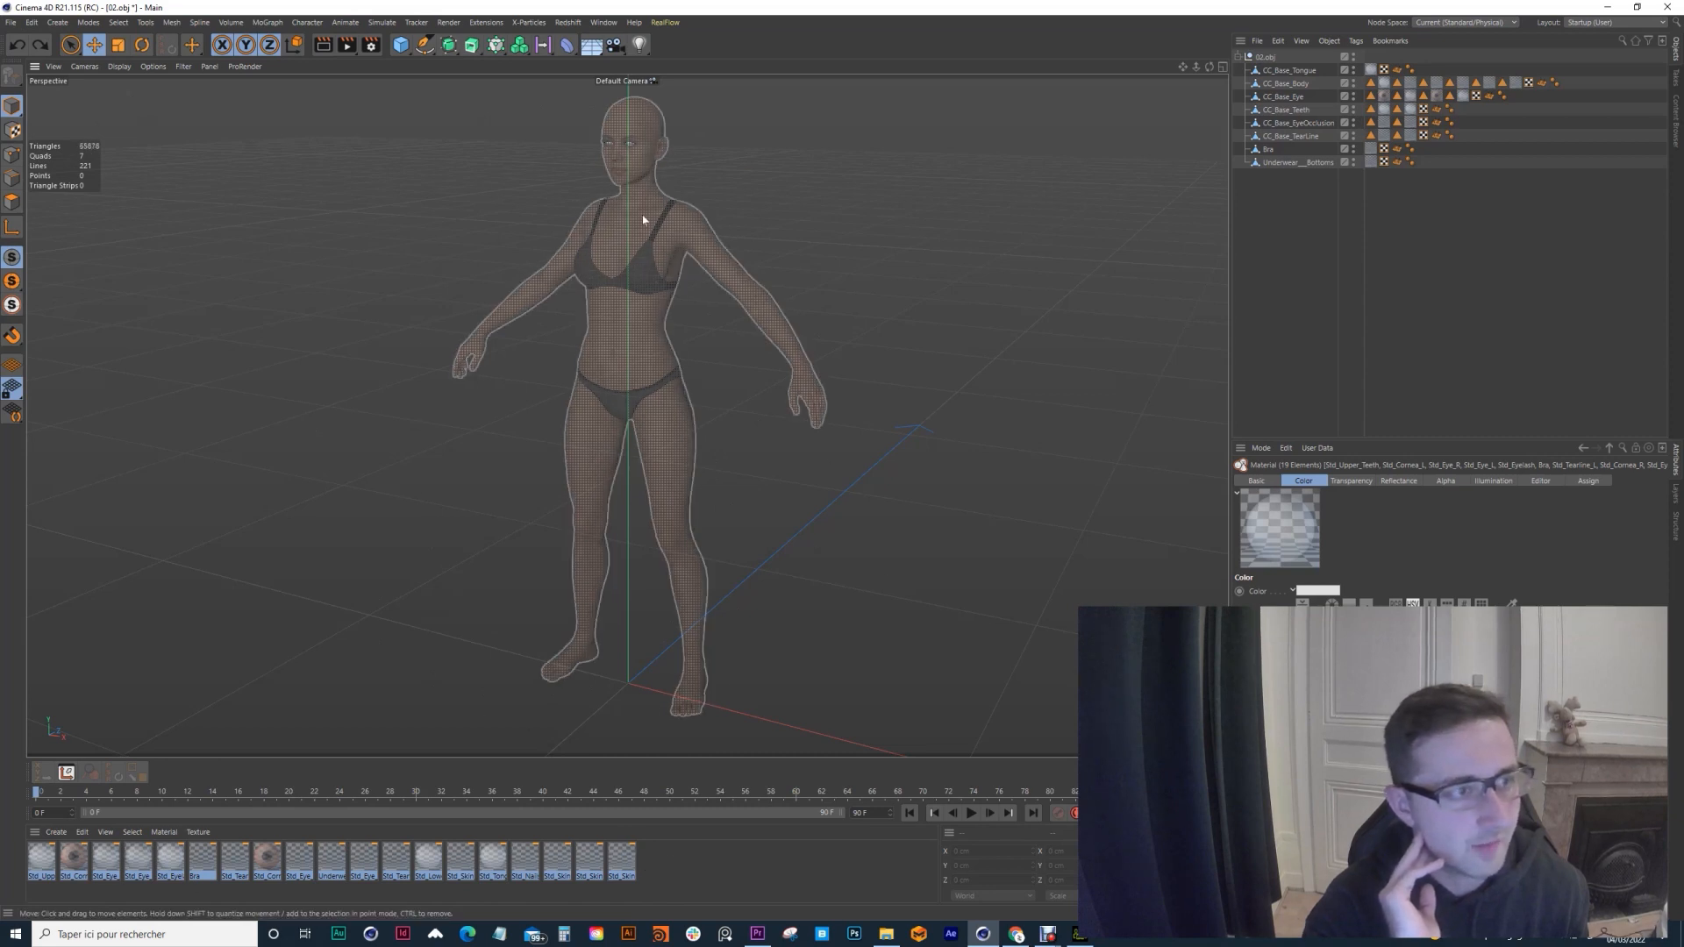
Step: Switch to Cinema 4D and look through the imported character's separate parts, down to the tear line and underwear bottoms
{"action": "left_click", "coordinate": [1285, 110]}
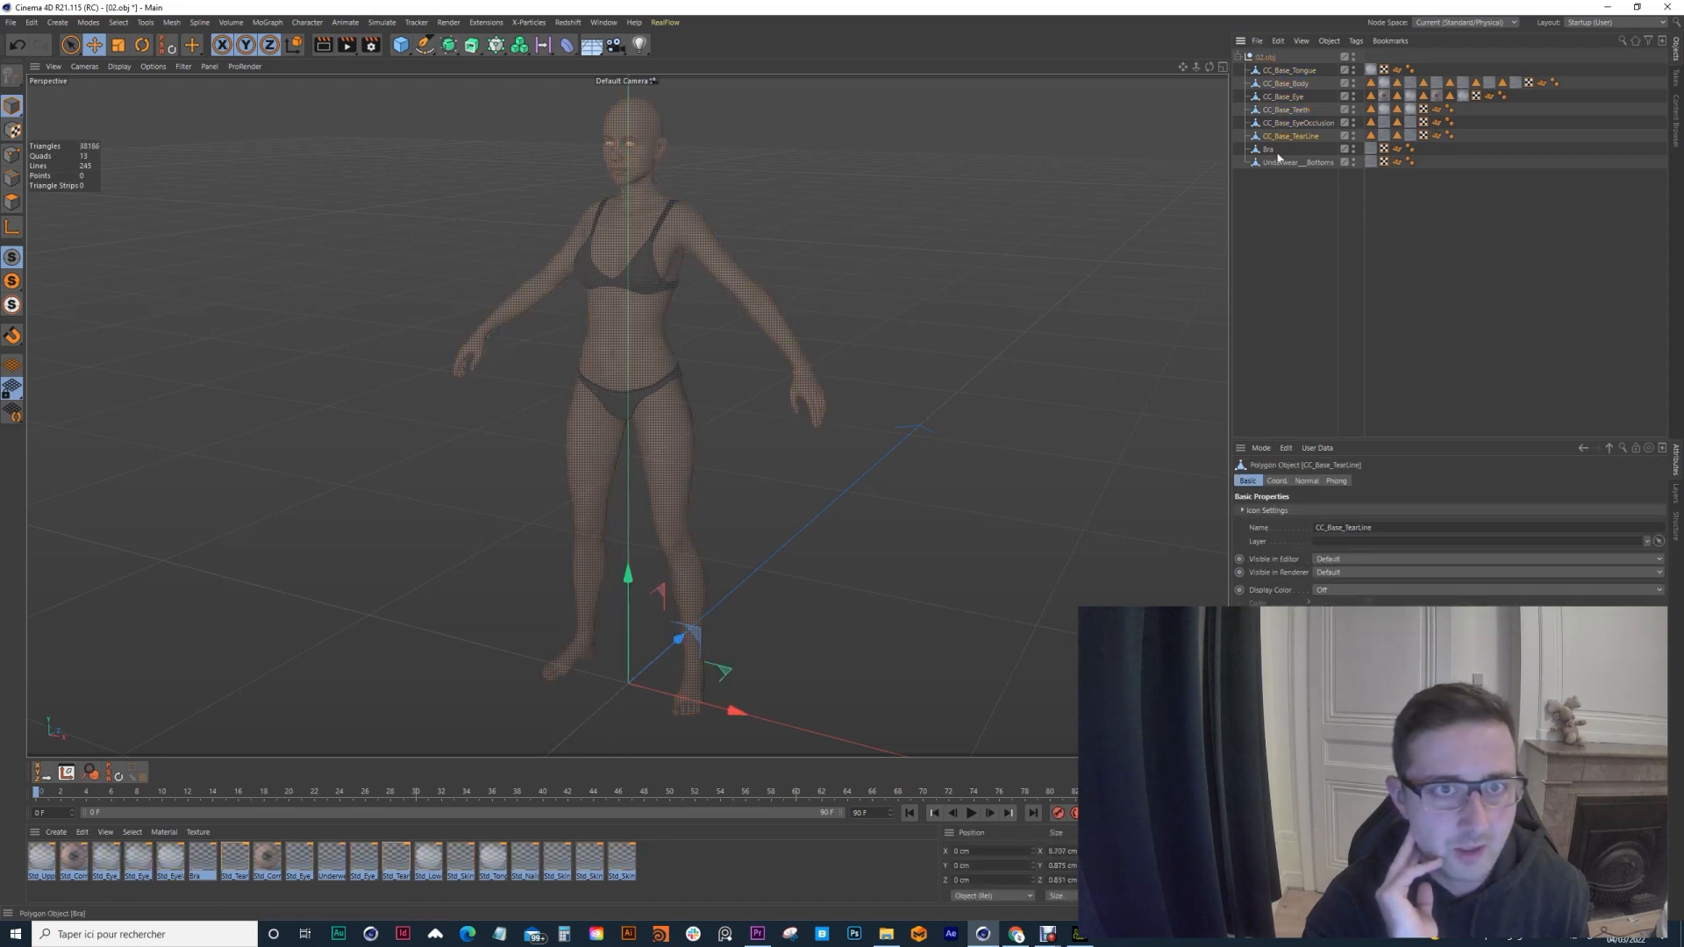
{"action": "left_click", "coordinate": [1289, 189]}
{"action": "left_click", "coordinate": [1296, 163]}
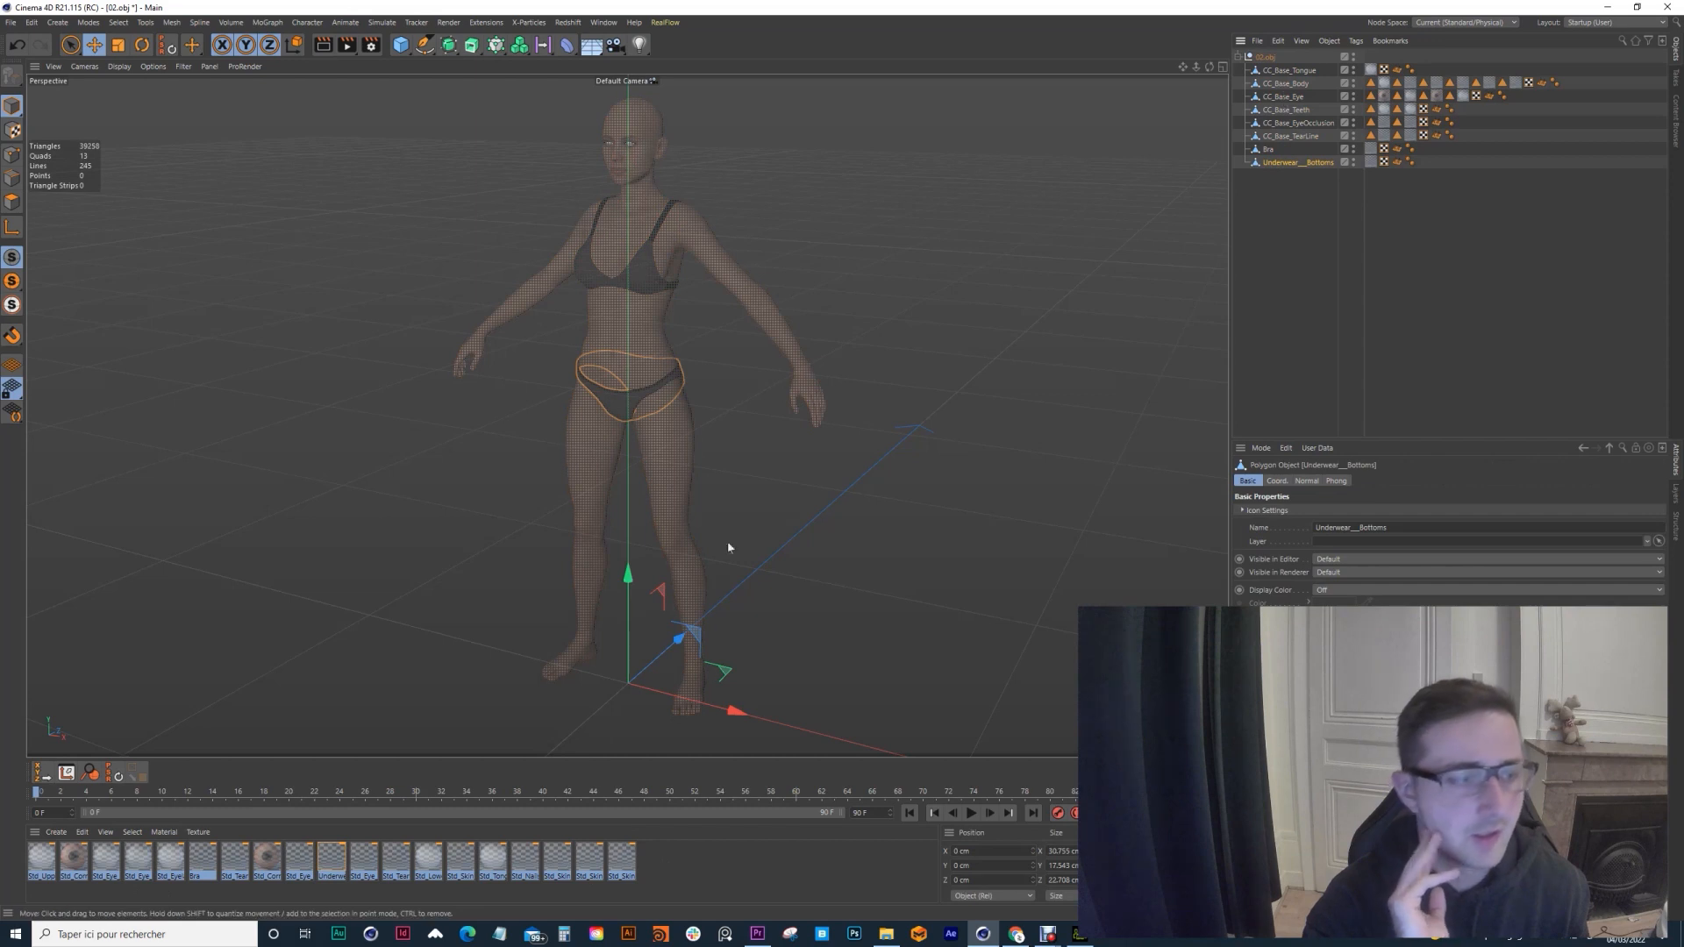
Step: Convert and replace all of the character's materials with Redshift materials
{"action": "left_click", "coordinate": [685, 856]}
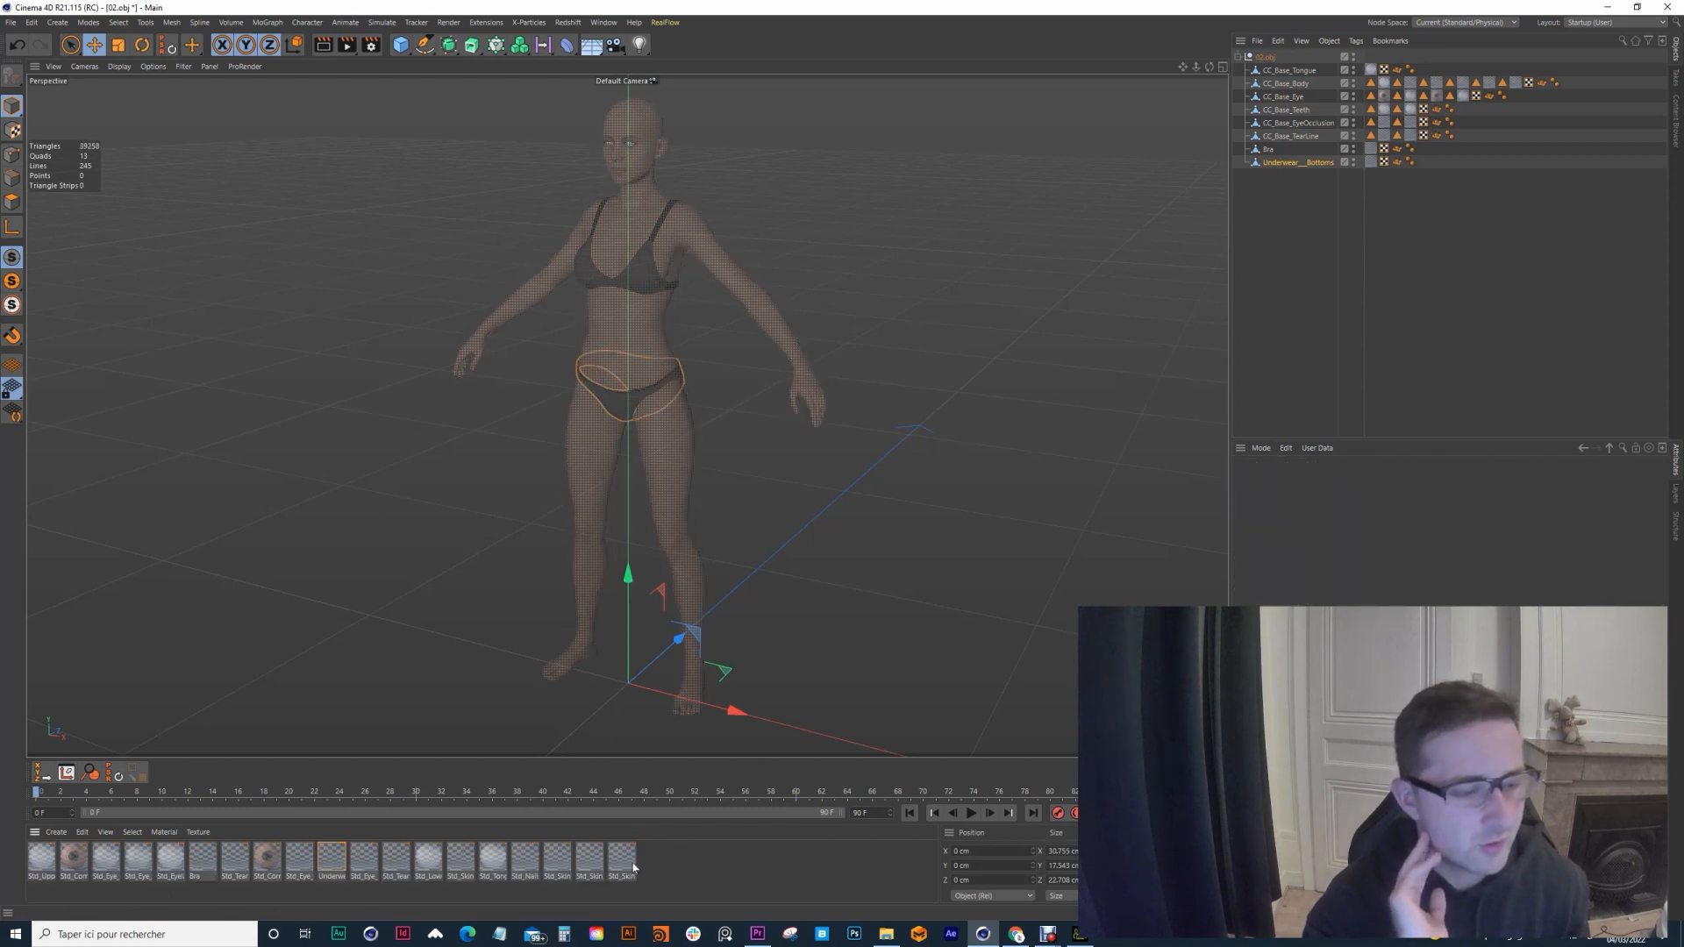
{"action": "left_click_drag", "start_coordinate": [707, 851], "coordinate": [35, 908]}
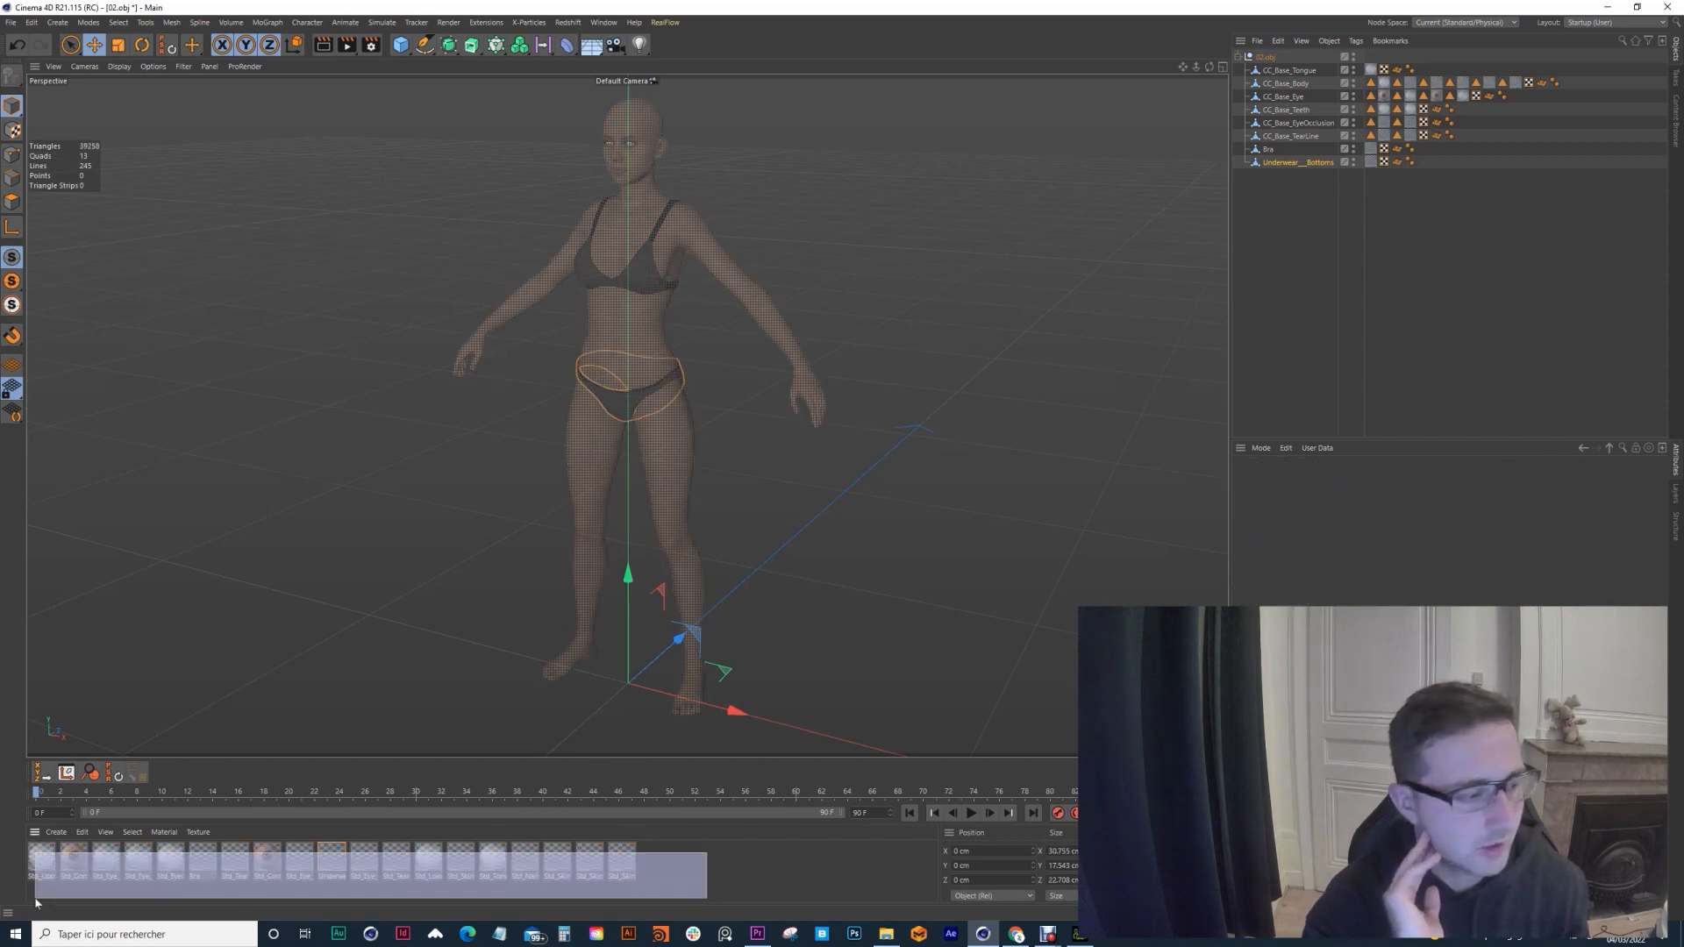
{"action": "left_click", "coordinate": [566, 22]}
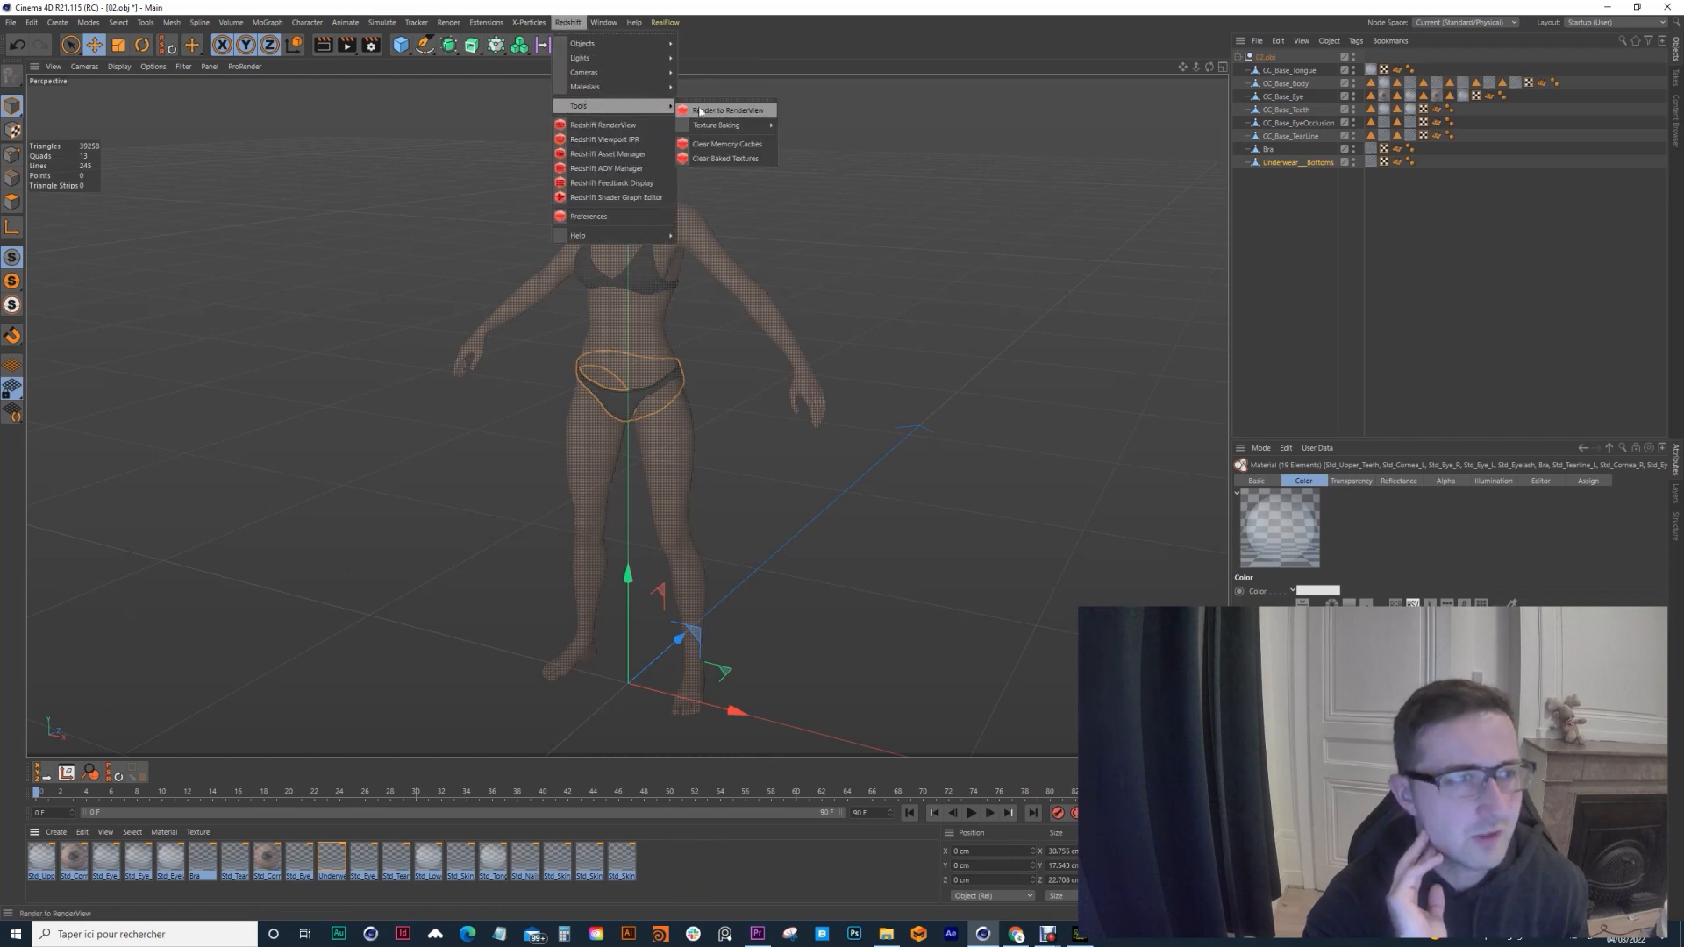
{"action": "mouse_move", "coordinate": [605, 92]}
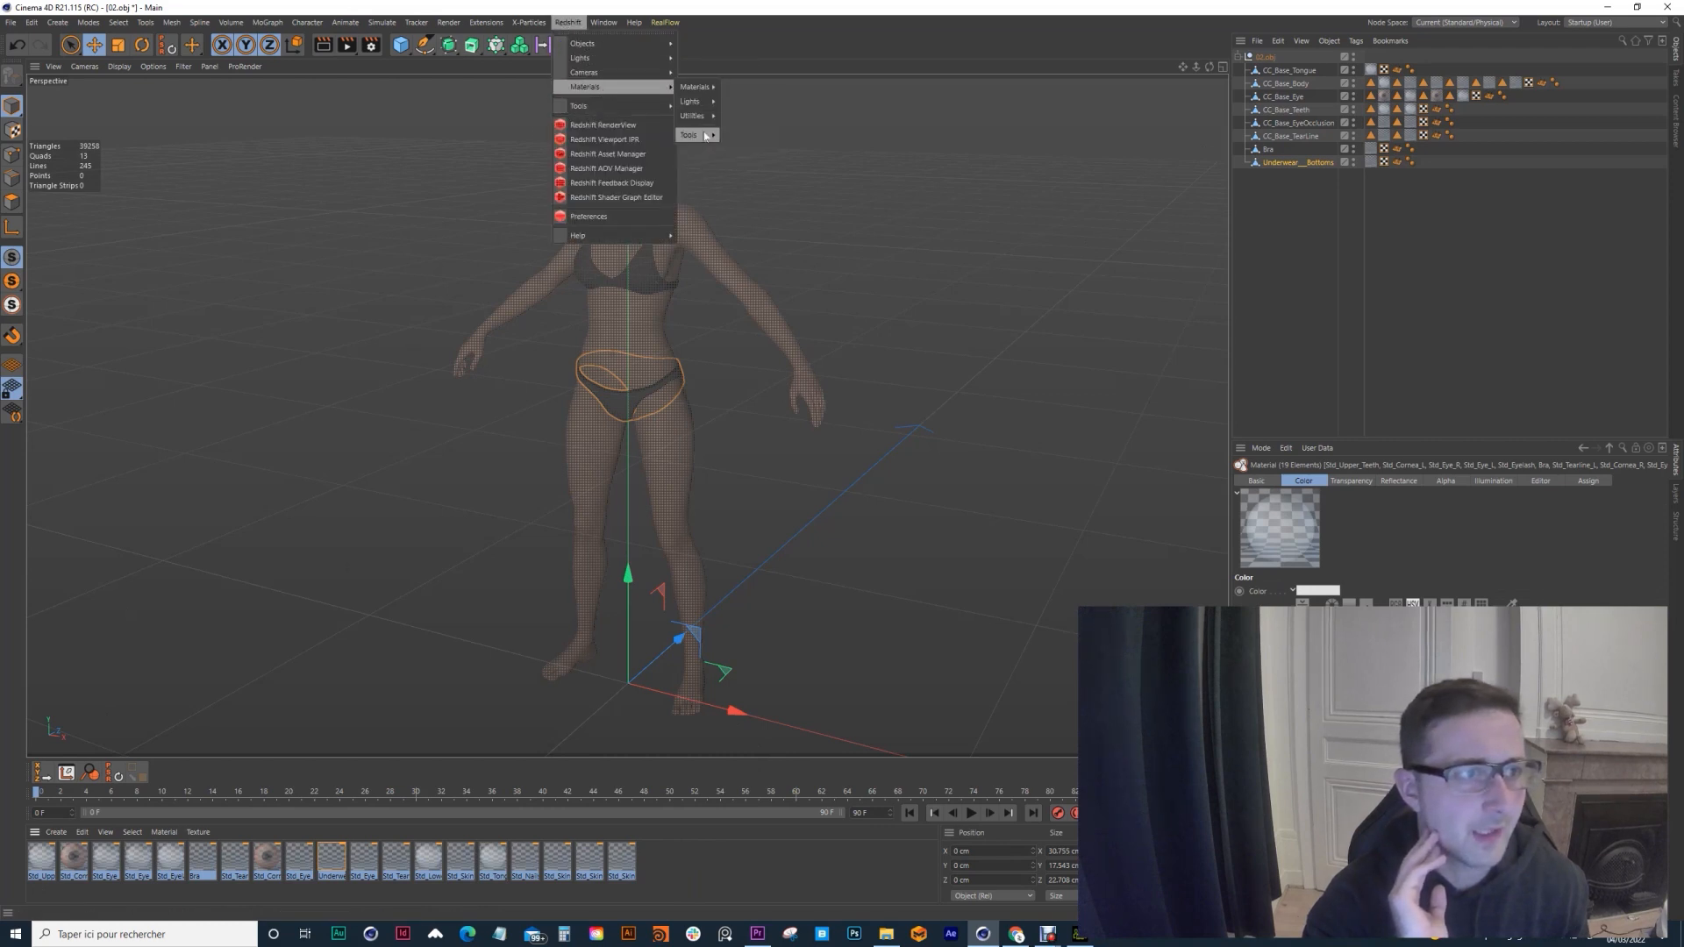
{"action": "mouse_move", "coordinate": [706, 136]}
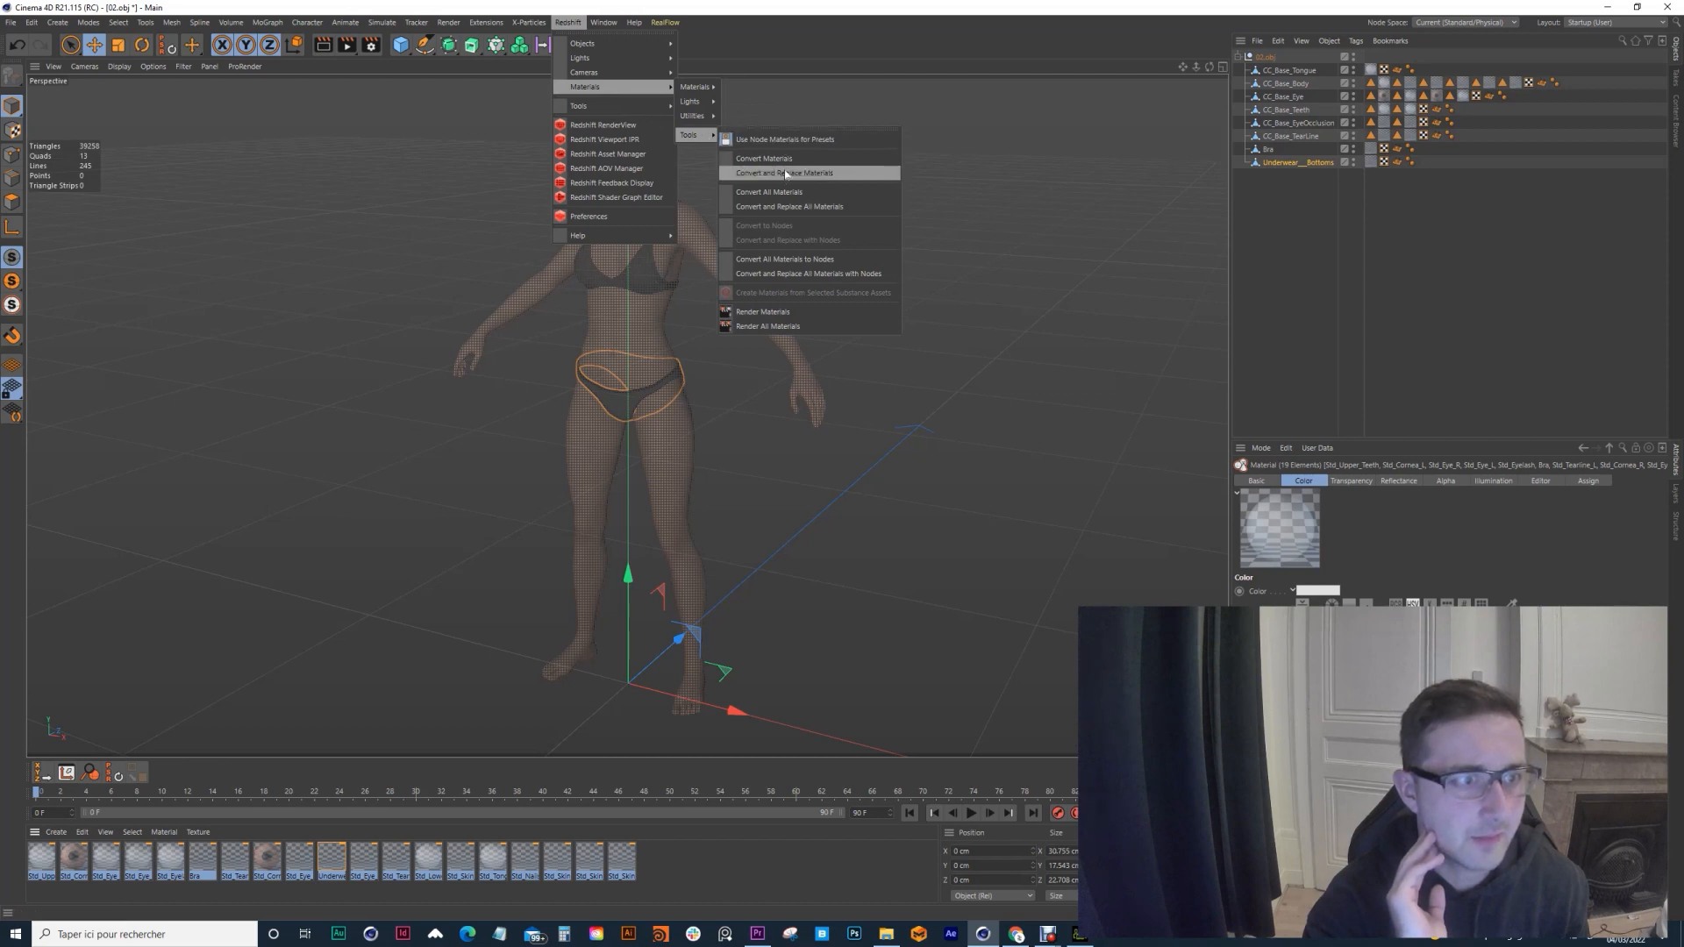
{"action": "left_click", "coordinate": [802, 207]}
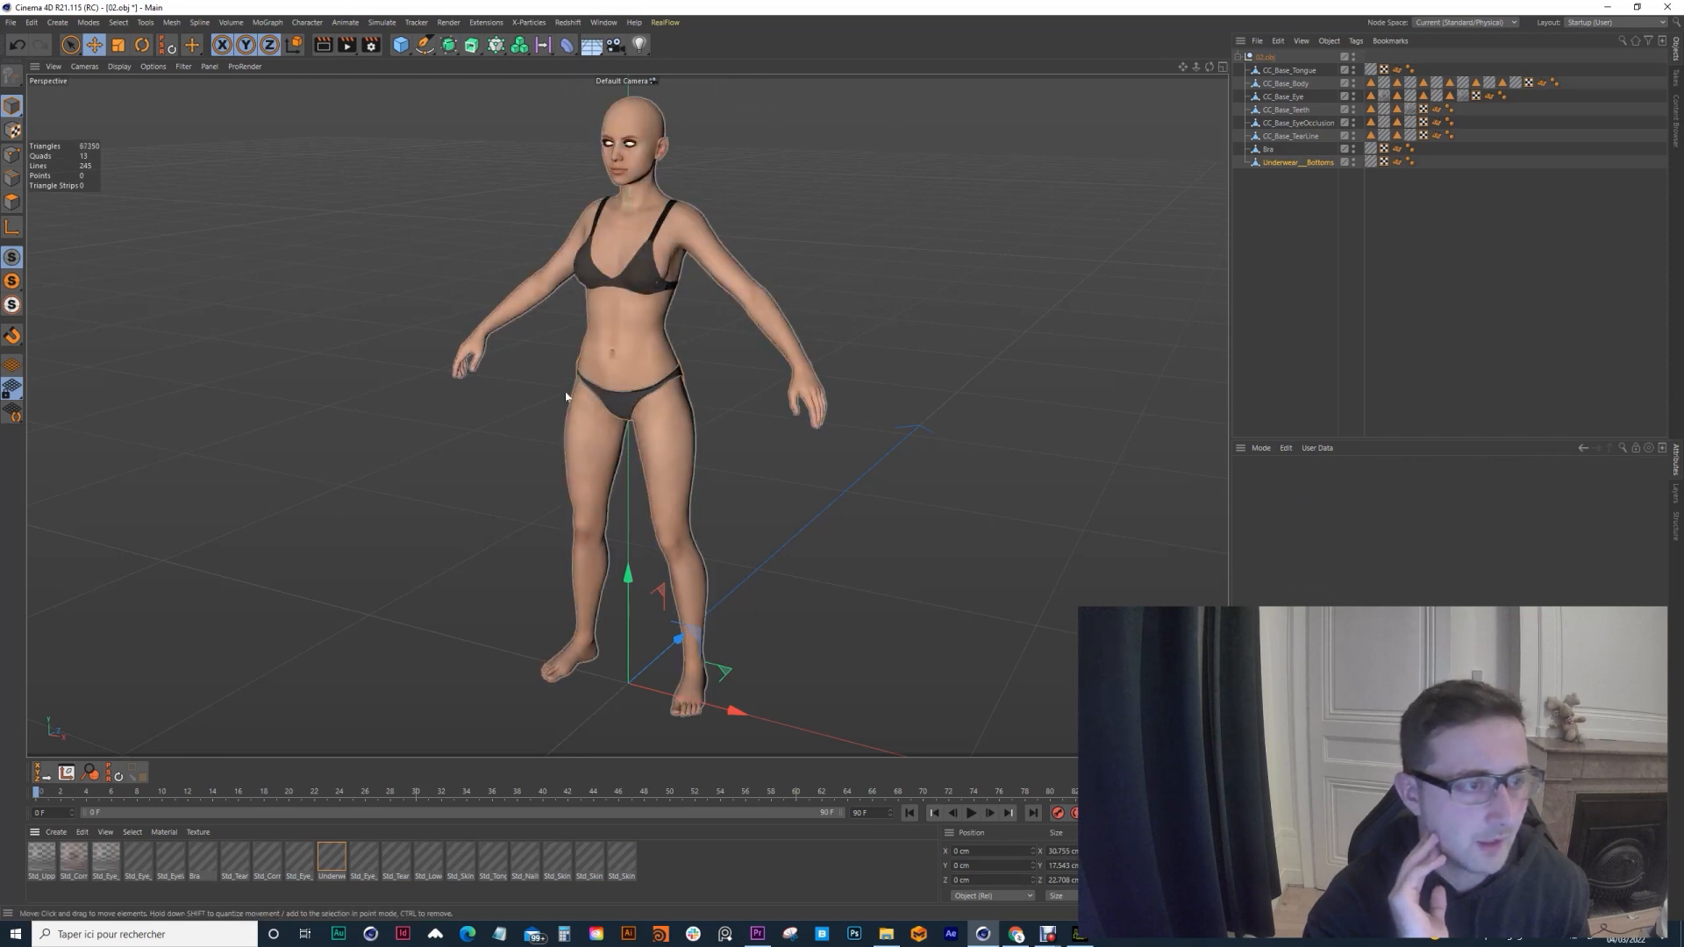
Step: Inspect the Std_Eye_R material's Redshift shader graph, shifting its Diffuse texture and RS Material nodes
{"action": "double_click", "coordinate": [107, 859]}
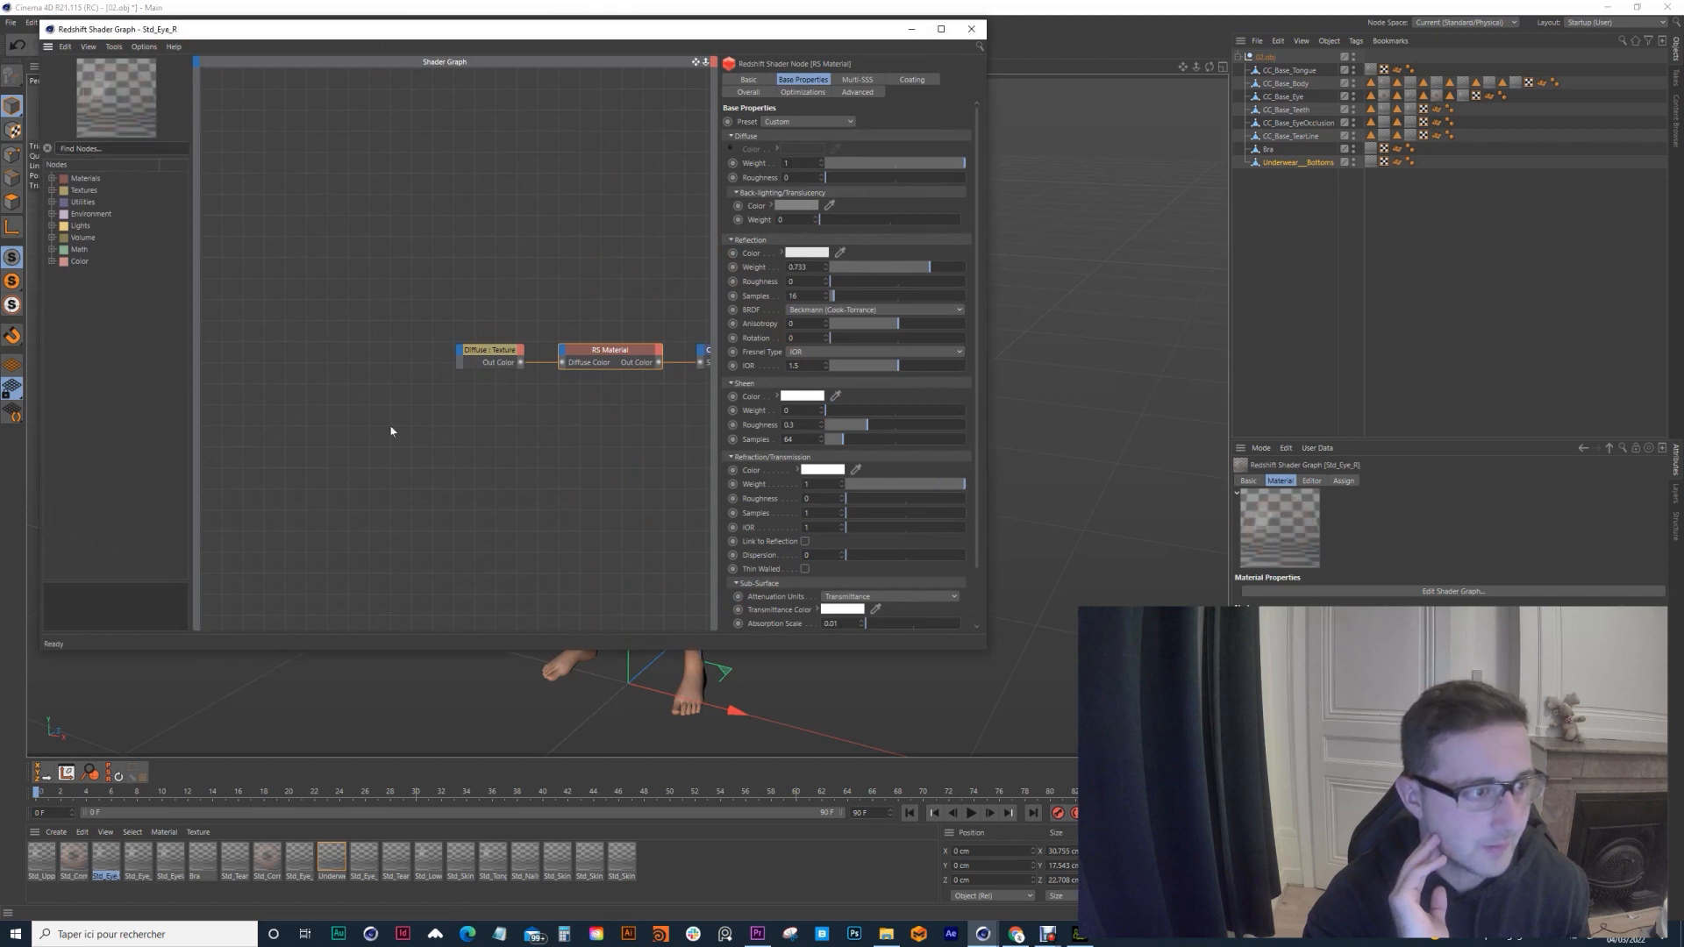
{"action": "left_click_drag", "start_coordinate": [504, 356], "coordinate": [445, 343]}
{"action": "left_click_drag", "start_coordinate": [610, 350], "coordinate": [561, 327]}
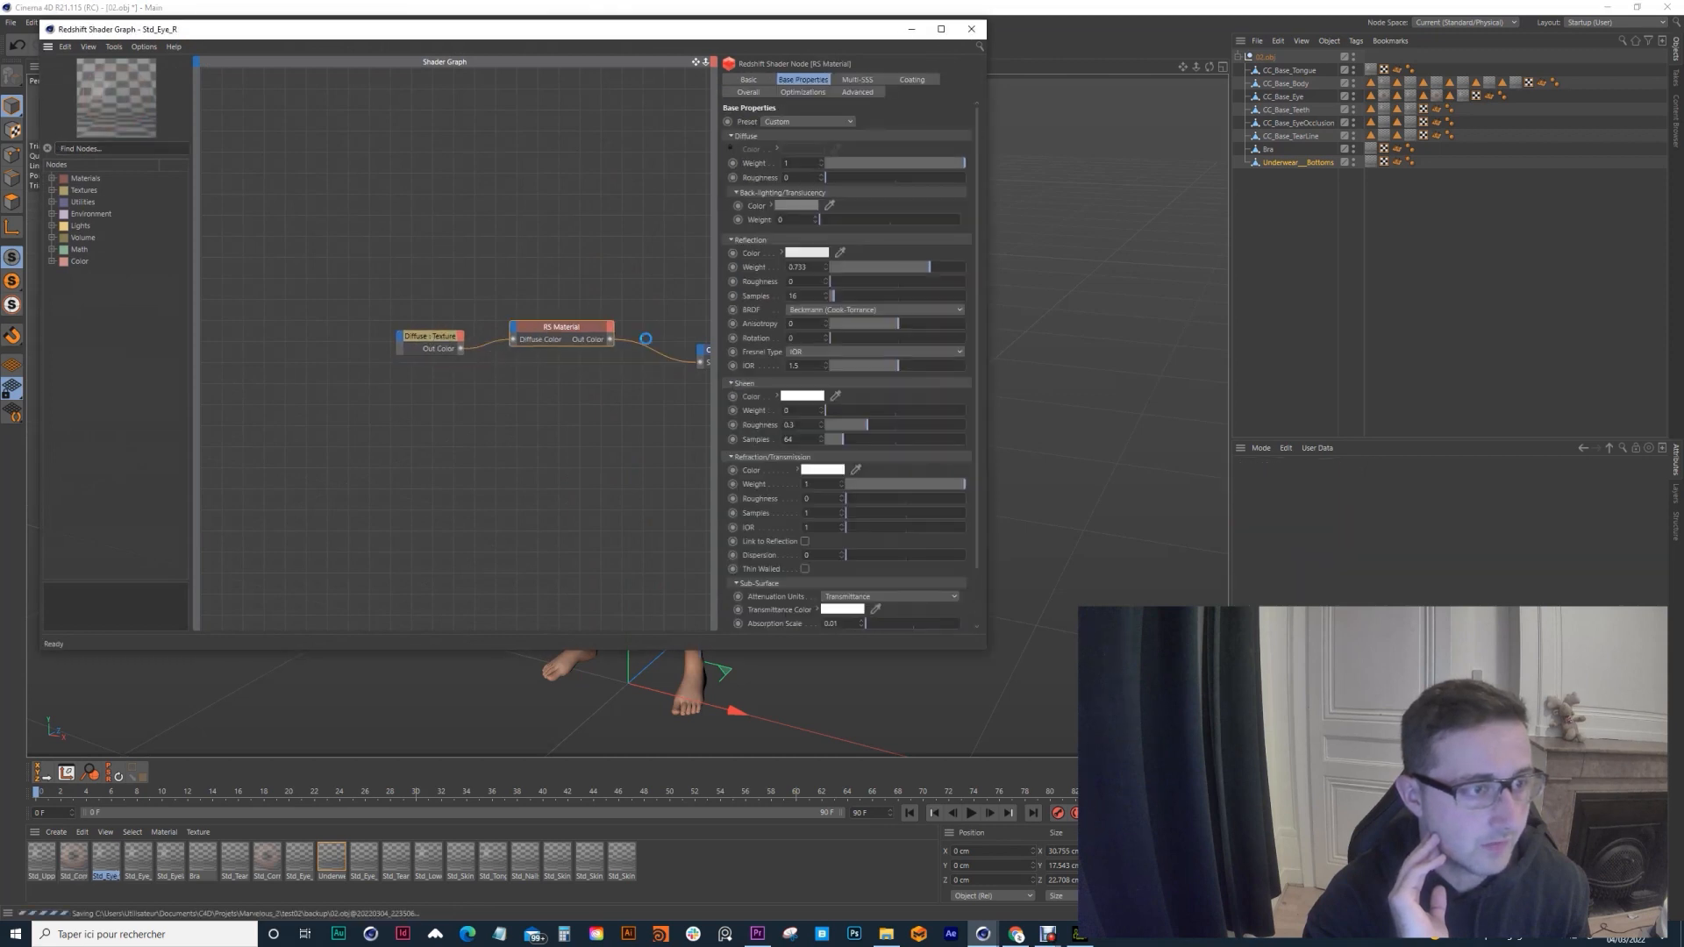
{"action": "left_click_drag", "start_coordinate": [742, 35], "coordinate": [1024, 481]}
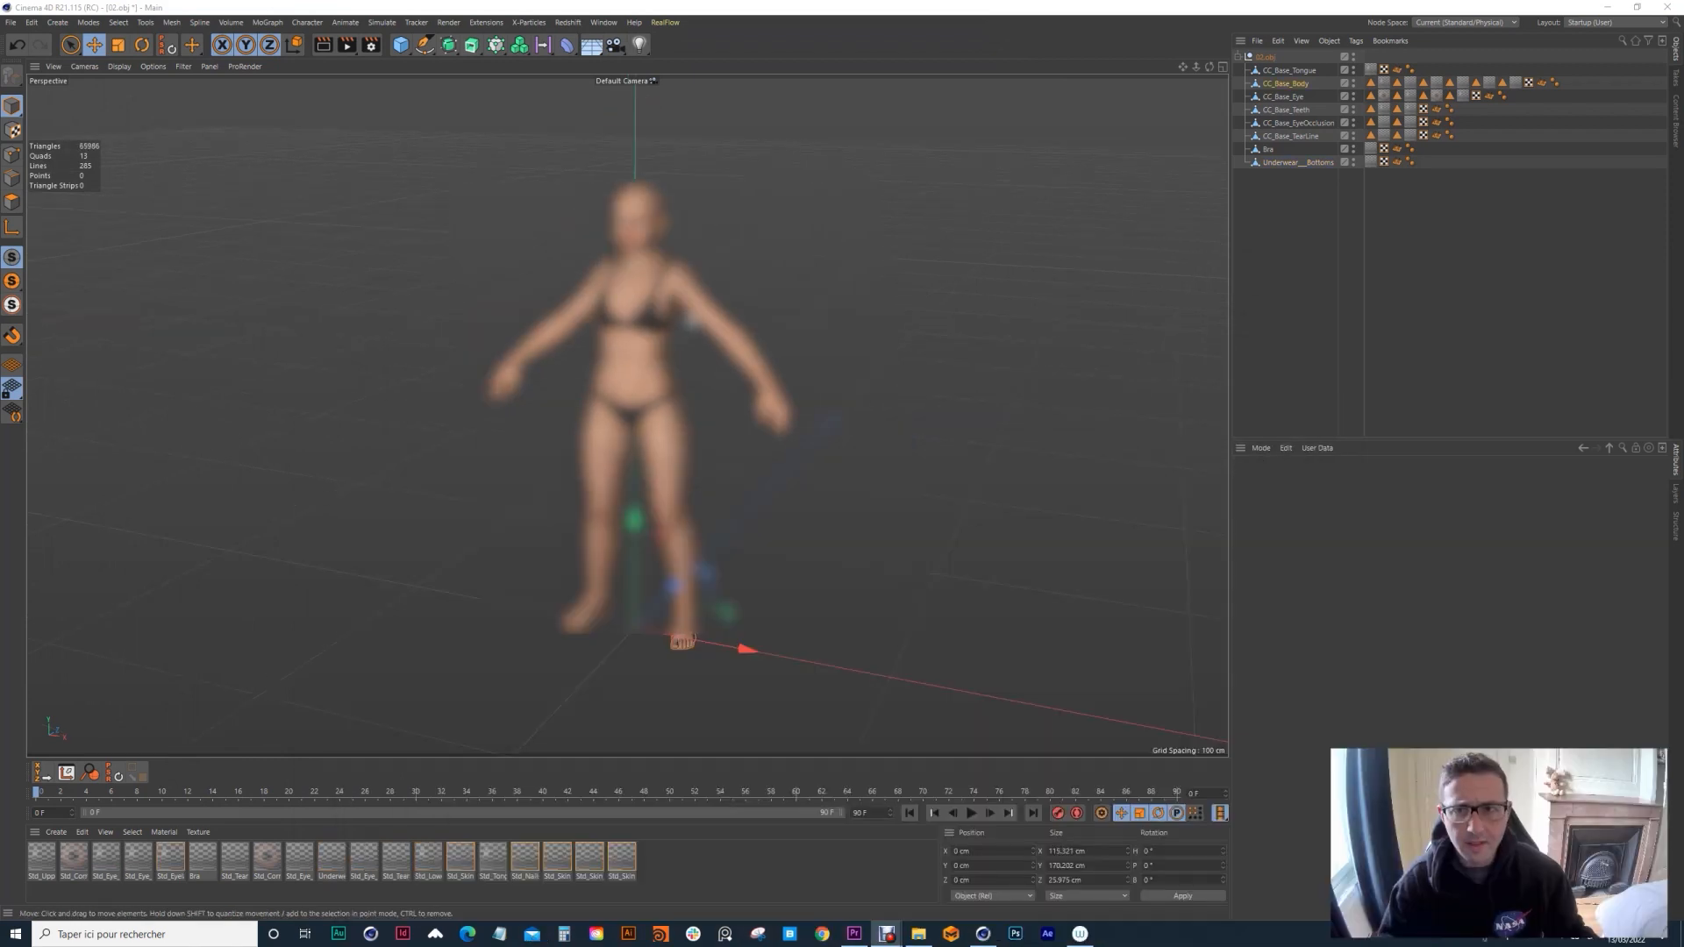
{"action": "left_click_drag", "start_coordinate": [506, 290], "coordinate": [554, 300]}
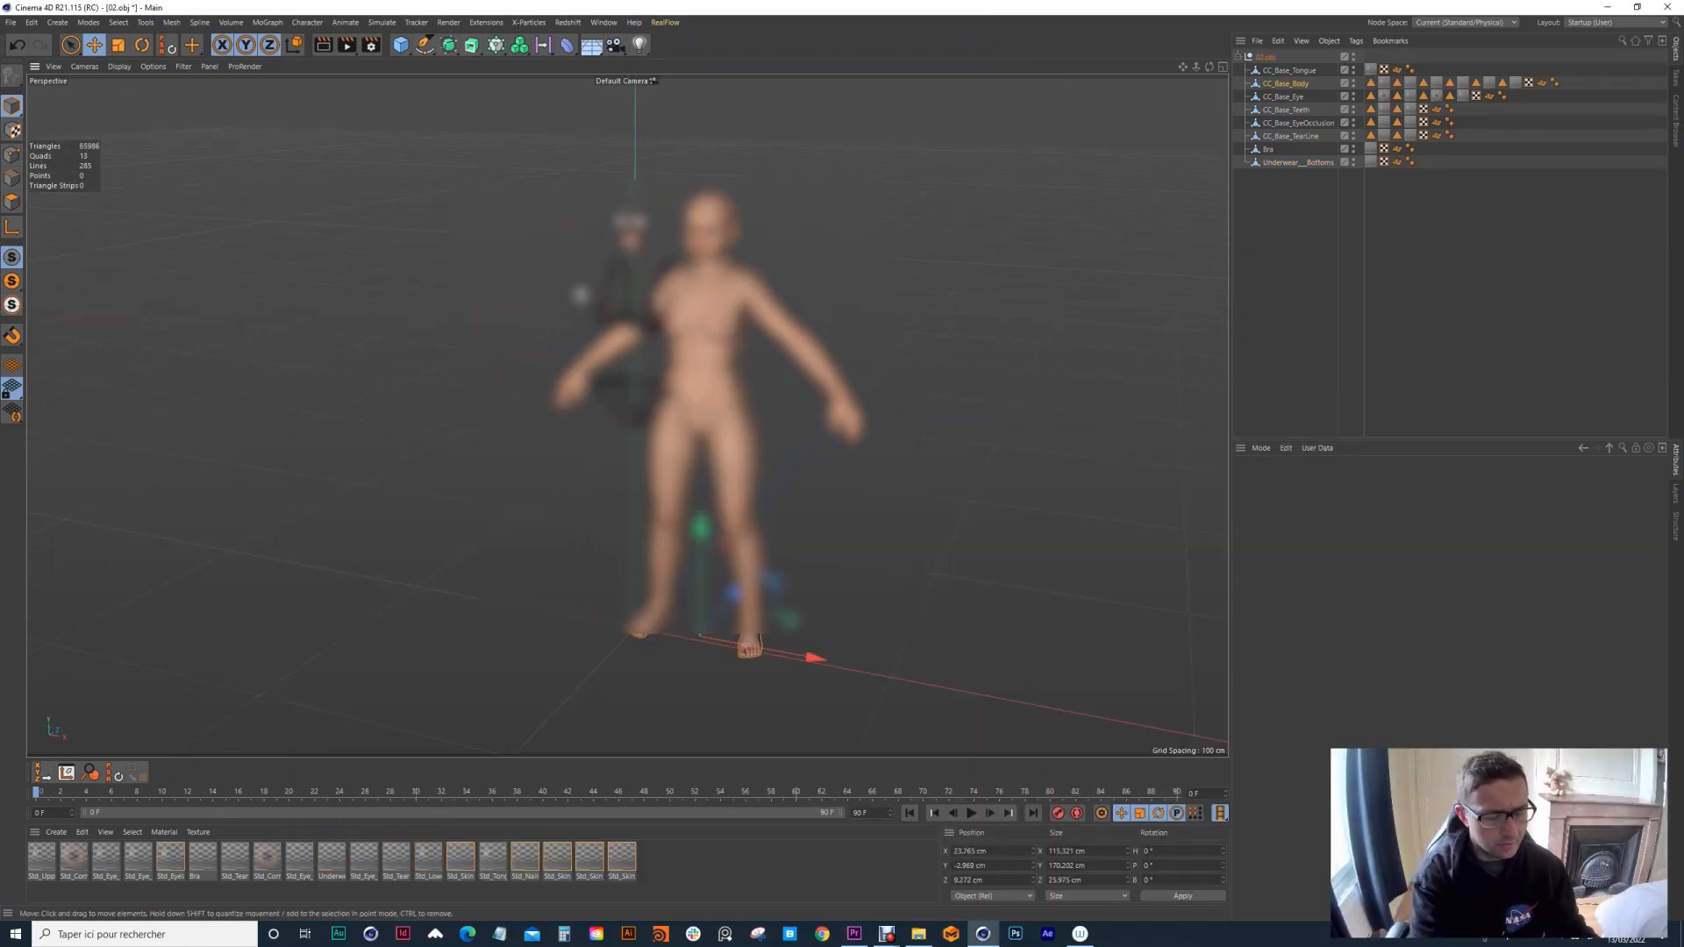
{"action": "key", "text": "ctrl+z"}
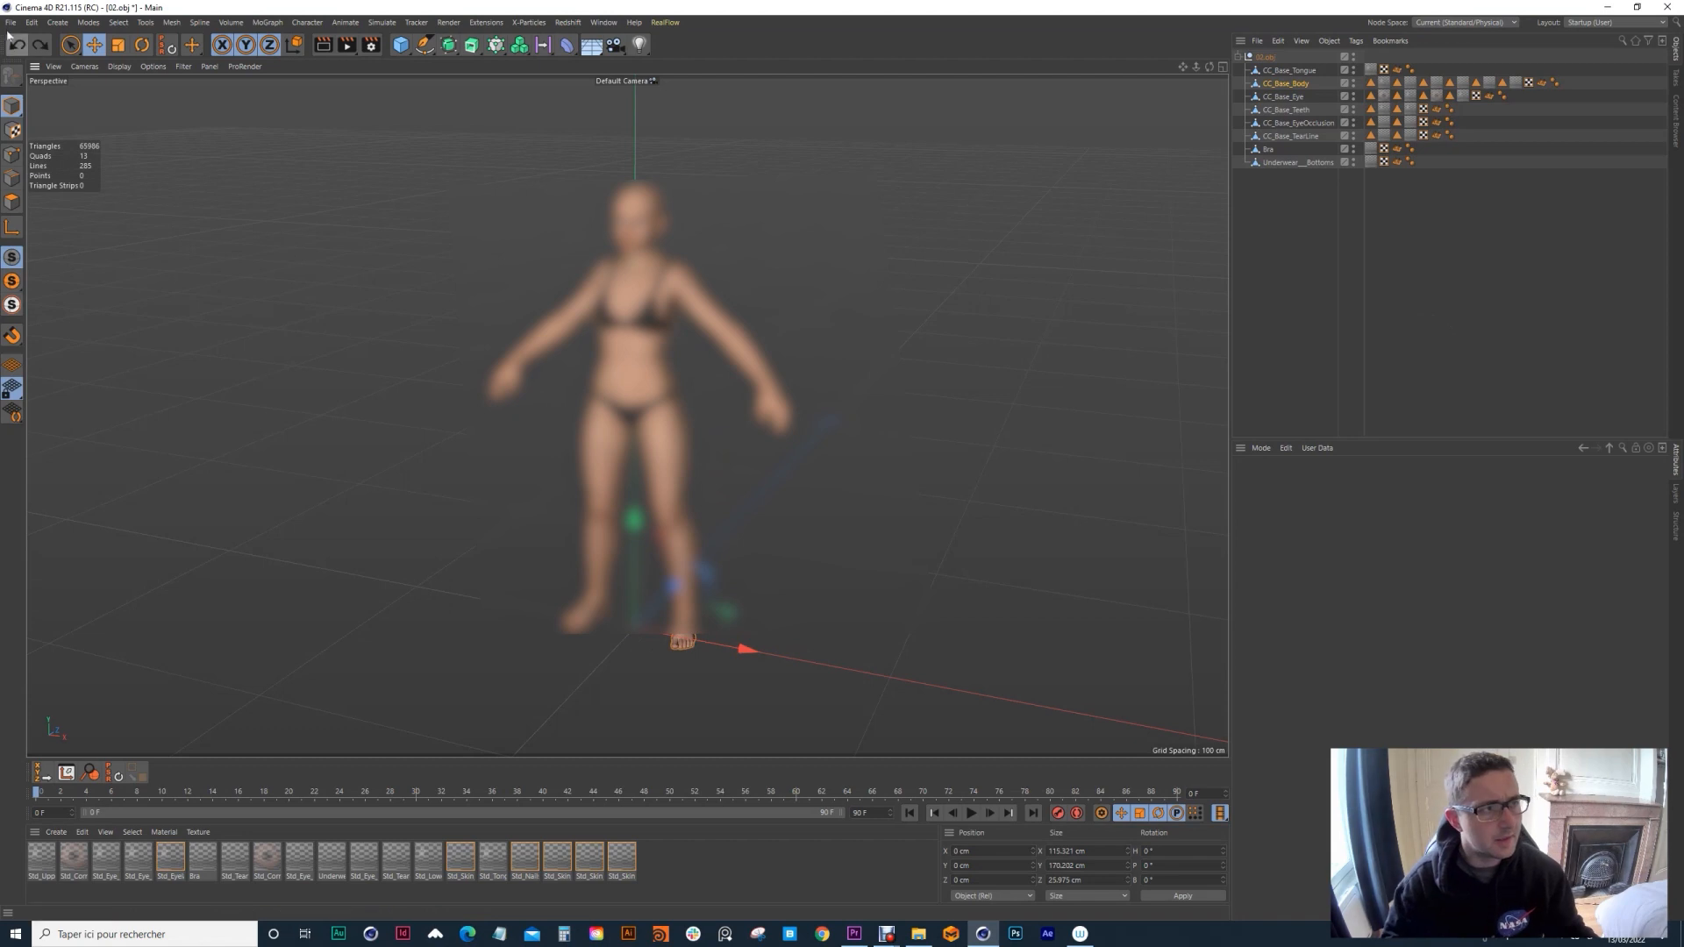
{"action": "left_click", "coordinate": [70, 44]}
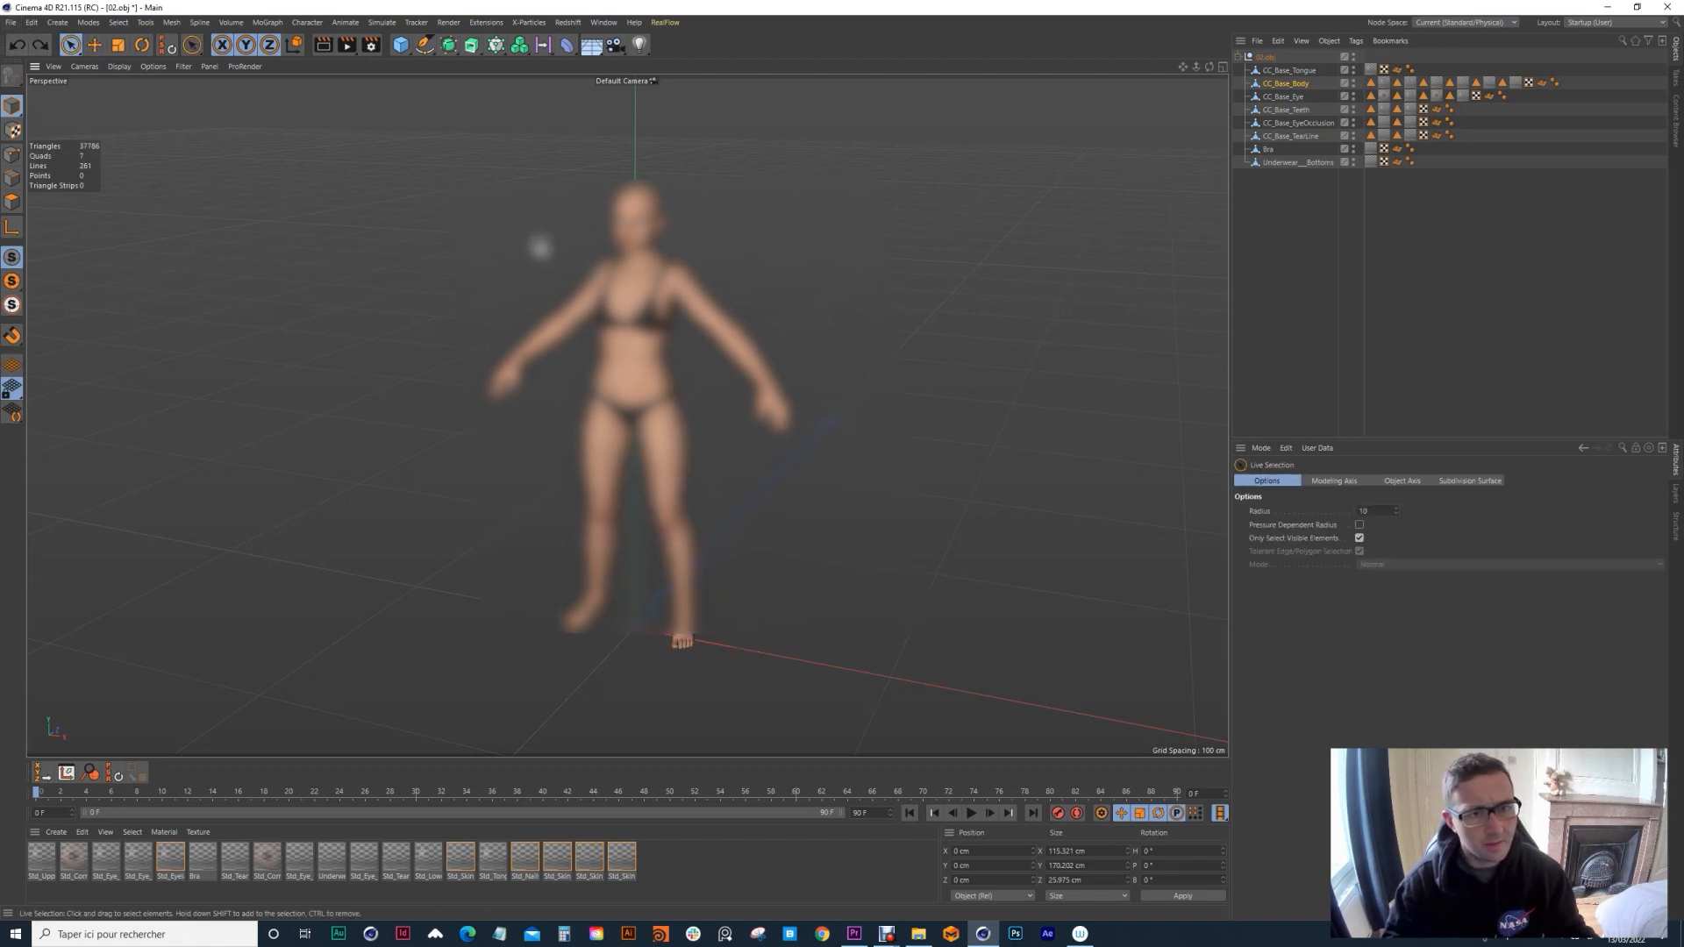
{"action": "left_click", "coordinate": [605, 268]}
Step: Delete the Bra and Underwear_Bottoms objects from the character
{"action": "left_click", "coordinate": [1268, 149]}
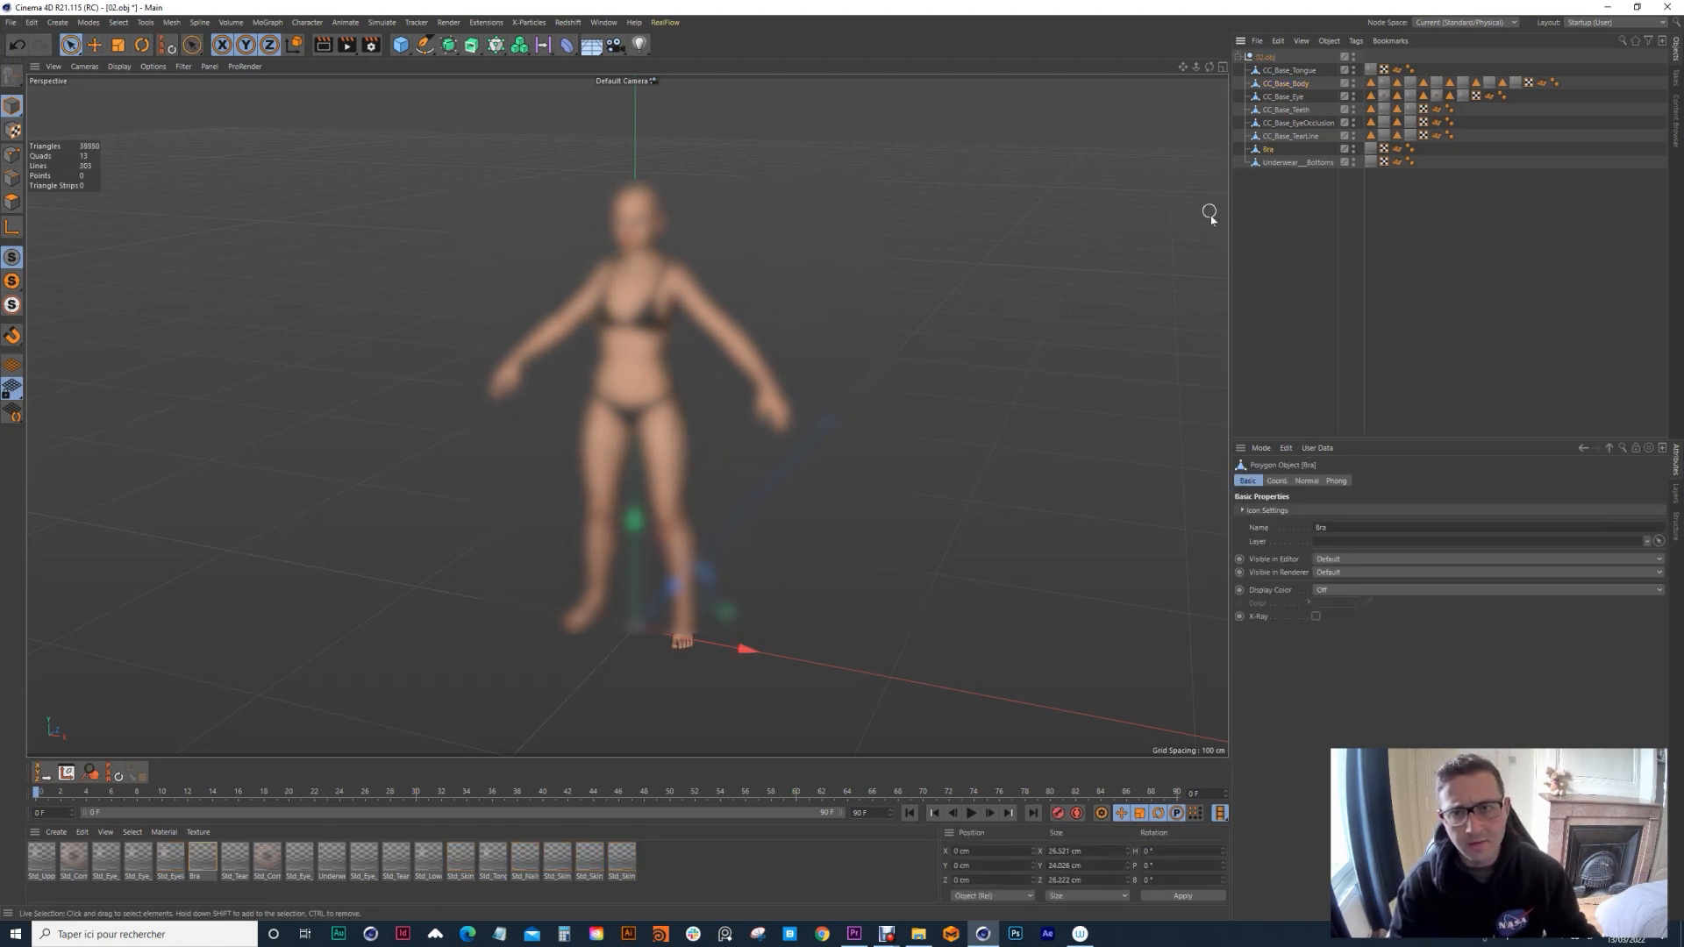
{"action": "key", "text": "Delete"}
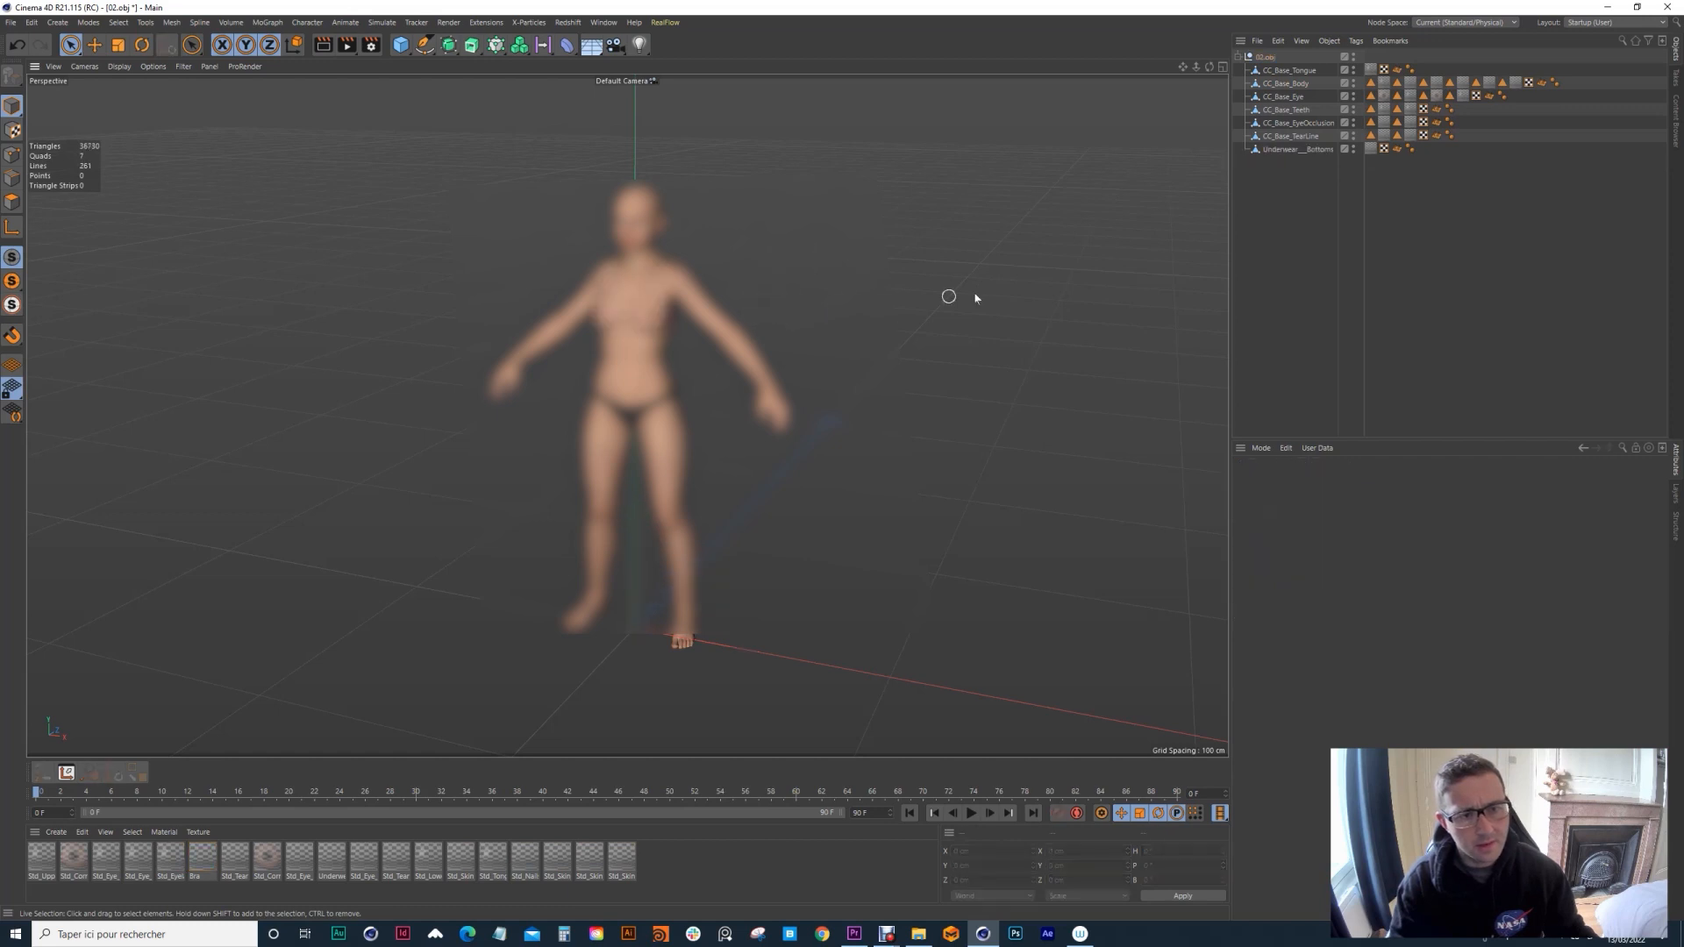
{"action": "left_click", "coordinate": [1286, 151]}
{"action": "key", "text": "Delete"}
{"action": "left_click_drag", "start_coordinate": [556, 316], "coordinate": [634, 412], "text": "alt"}
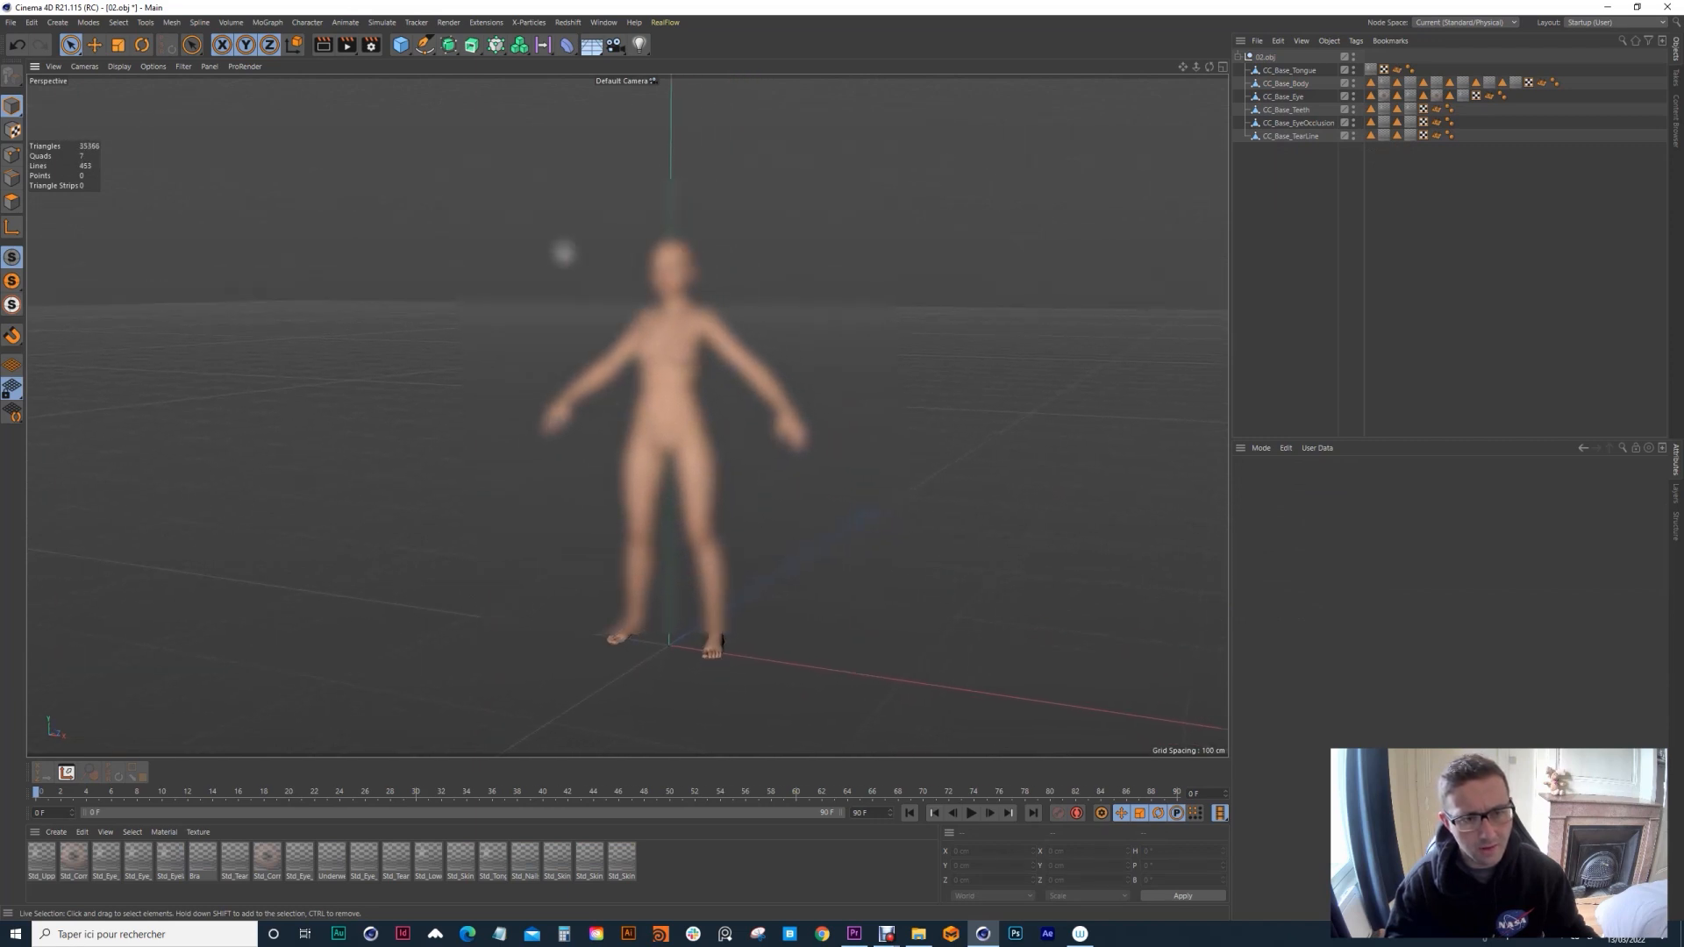
Step: Merge the six remaining CC_Base parts, from tongue to tear line, into one object with Connect Objects + Delete
{"action": "left_click", "coordinate": [1282, 137]}
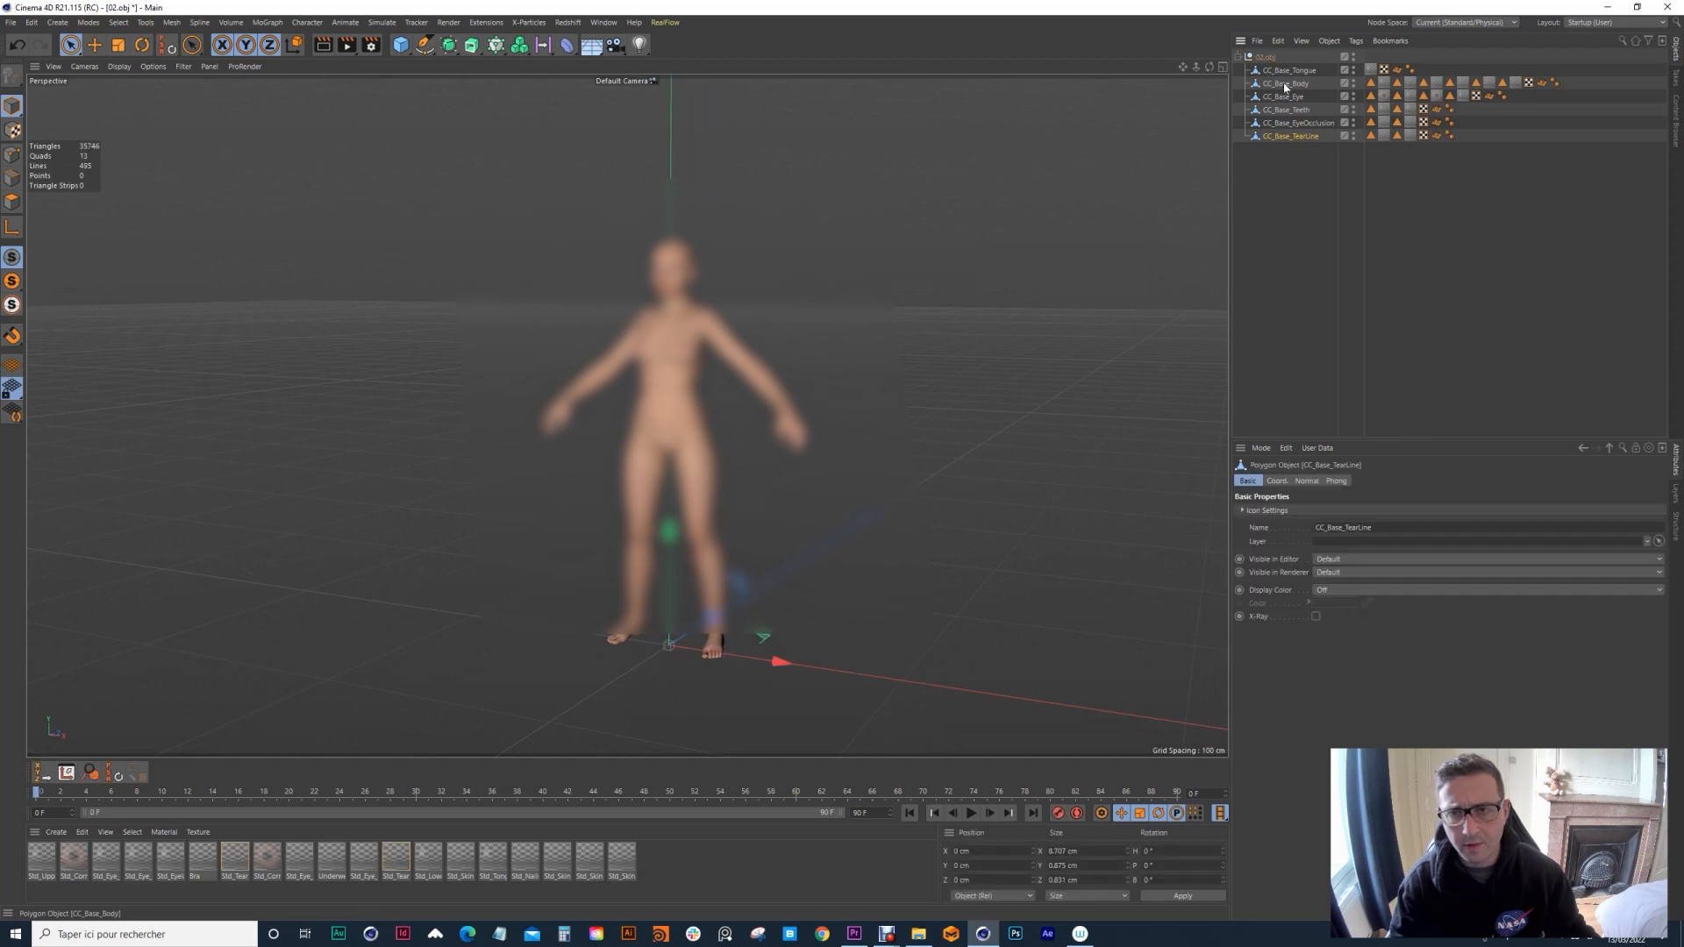
{"action": "left_click", "coordinate": [1283, 73], "text": "shift"}
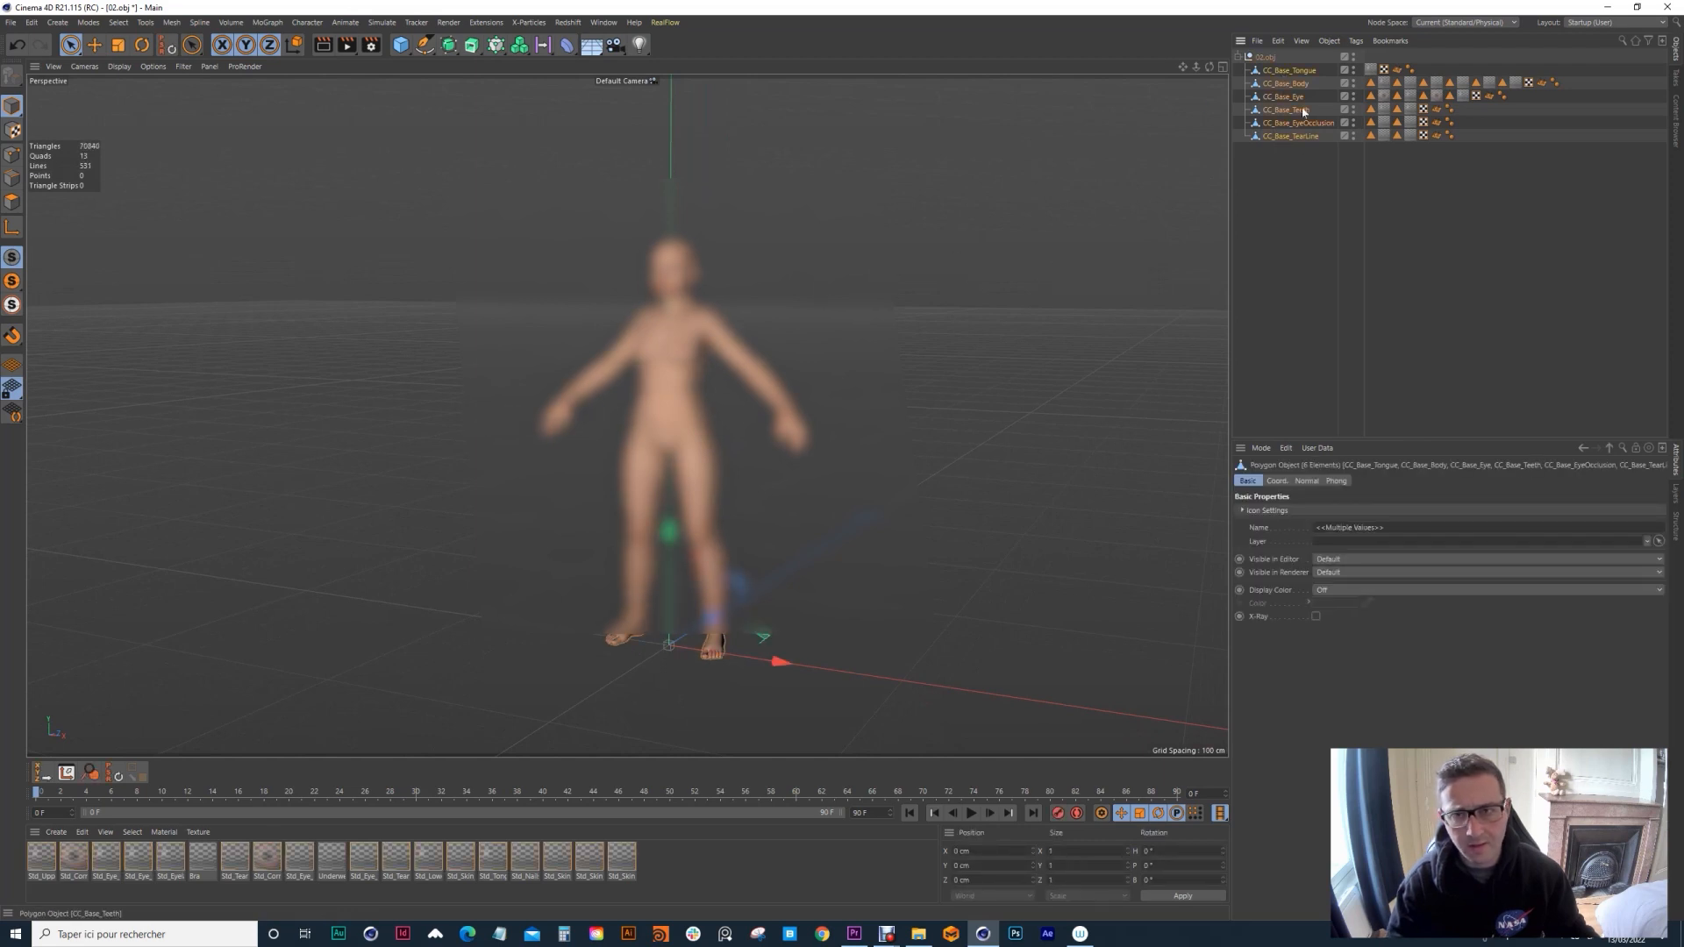
{"action": "right_click", "coordinate": [1259, 108]}
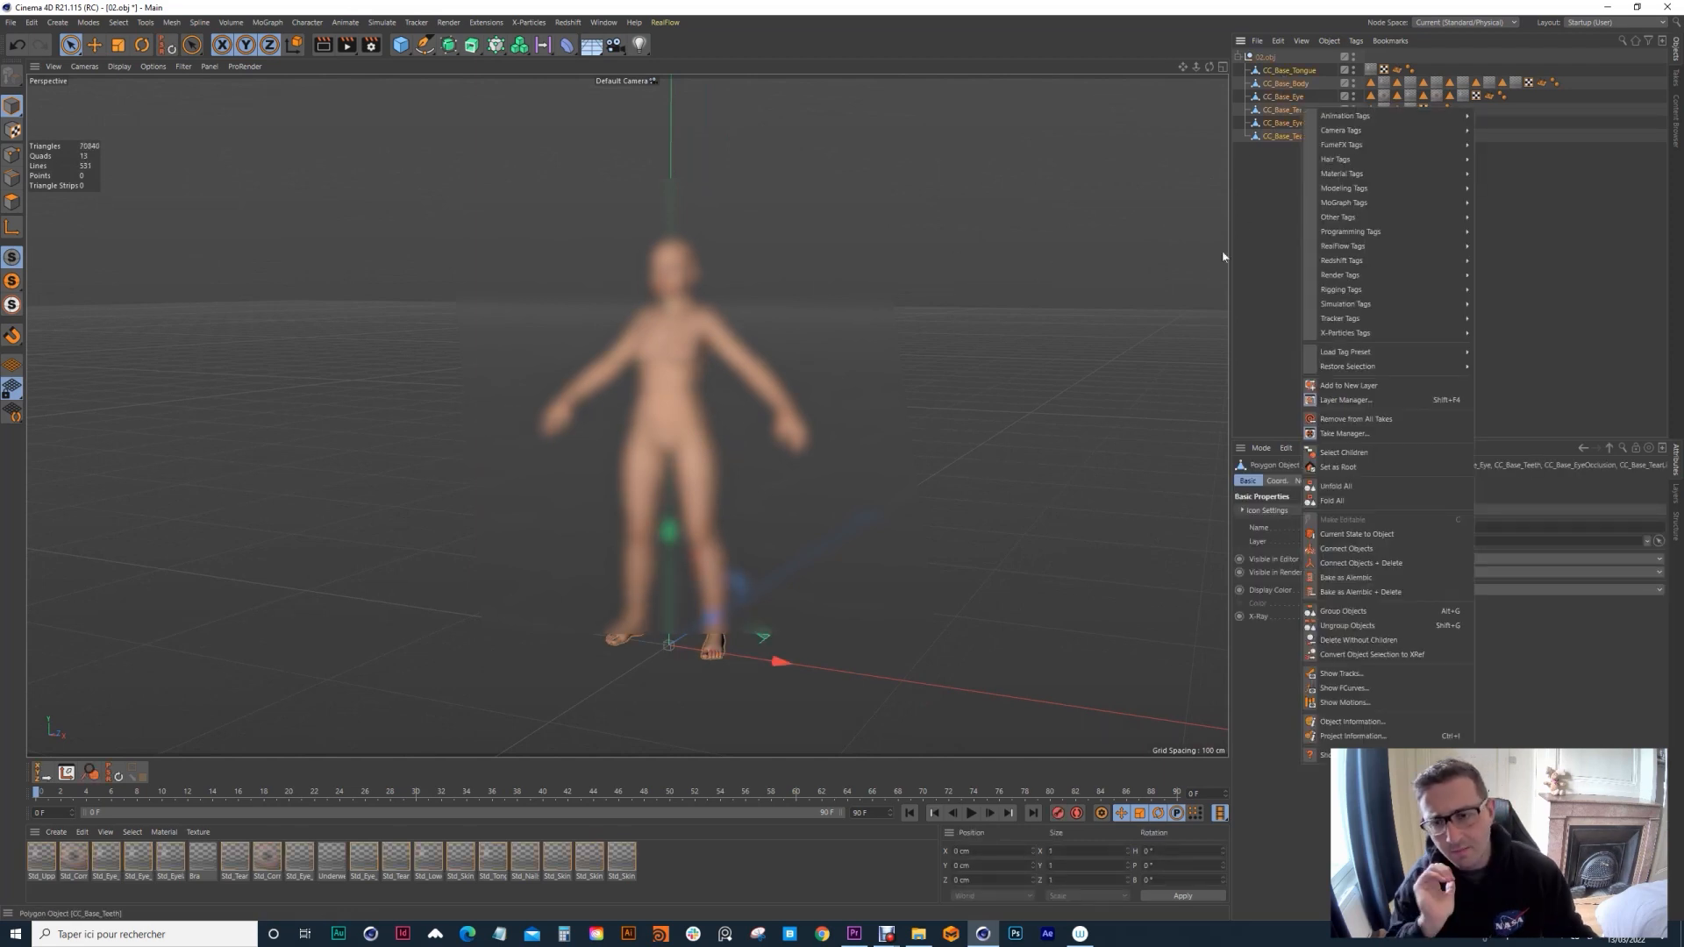
{"action": "left_click", "coordinate": [1355, 563]}
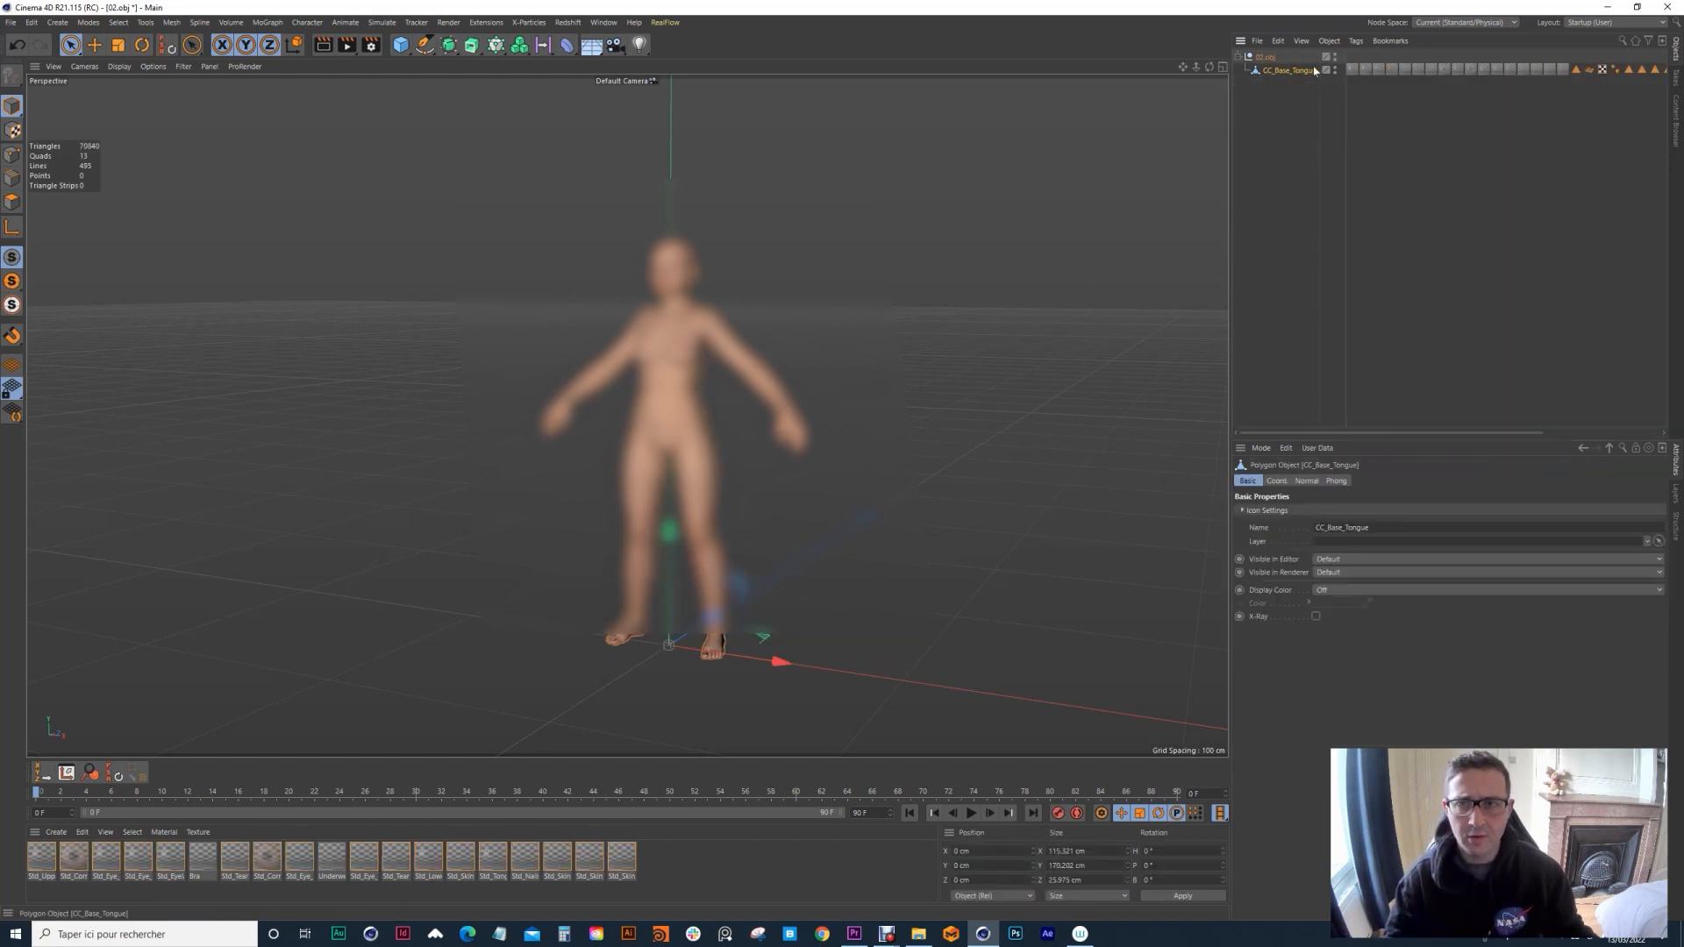
Step: Export the merged character mesh to a file
{"action": "left_click_drag", "start_coordinate": [789, 351], "coordinate": [801, 225], "text": "alt"}
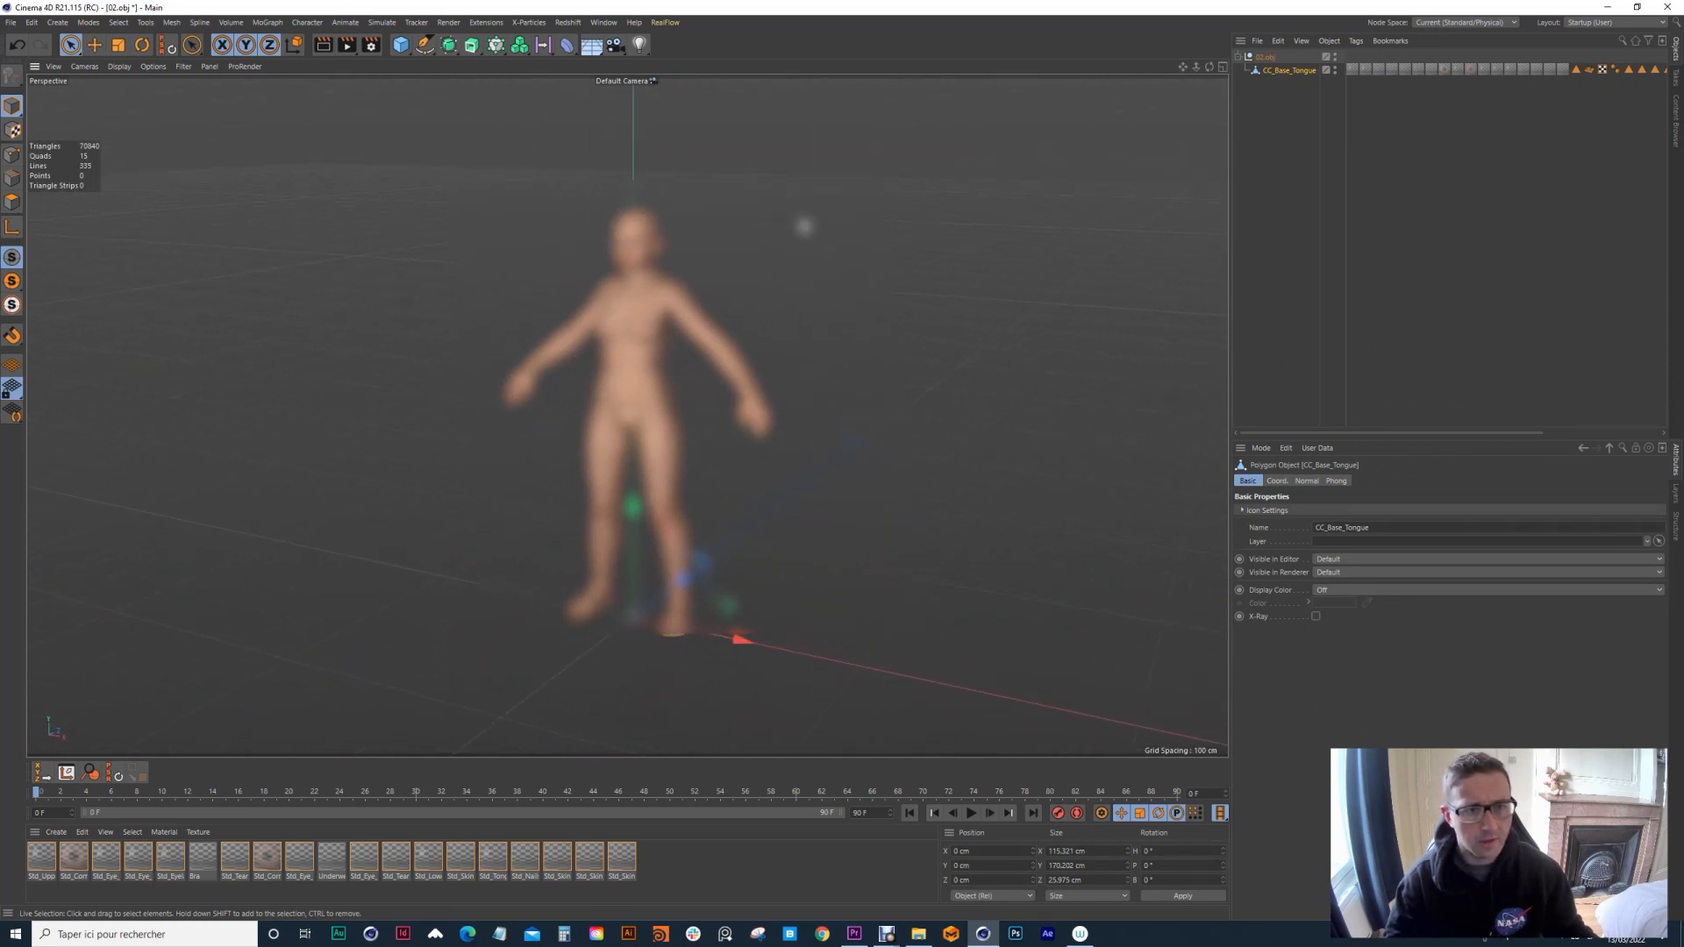
{"action": "left_click", "coordinate": [11, 23]}
{"action": "mouse_move", "coordinate": [31, 286]}
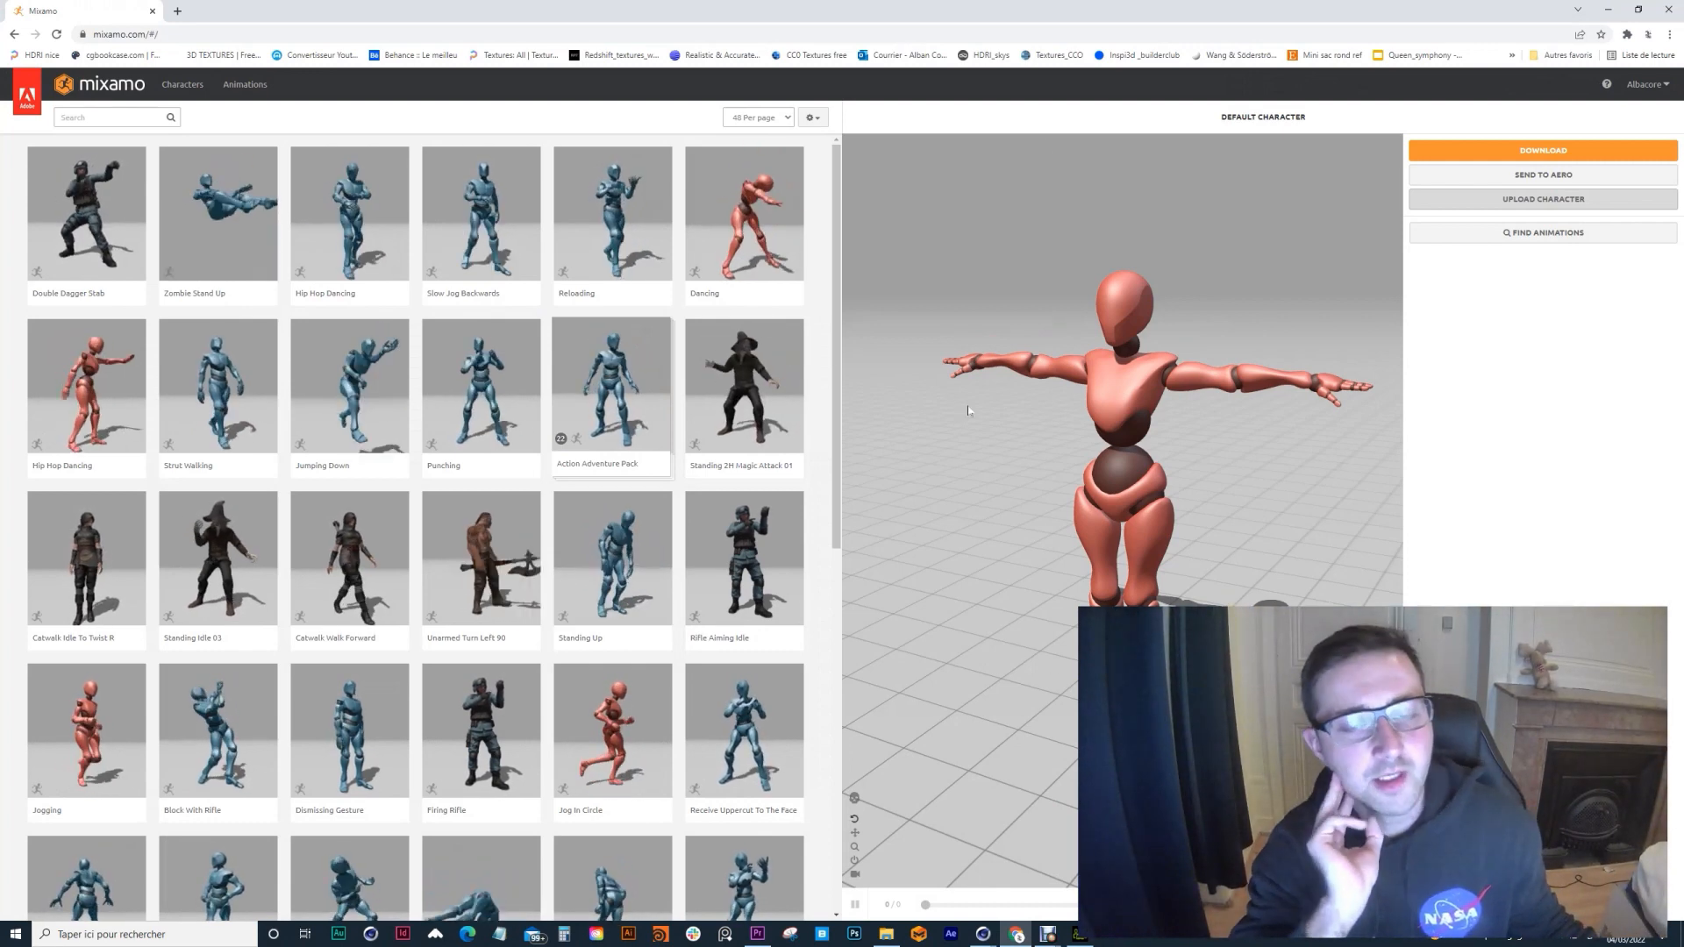
Step: In Mixamo, upload 02.obj from the test02 folder as a new character and accept its front-facing orientation
{"action": "left_click", "coordinate": [1520, 200]}
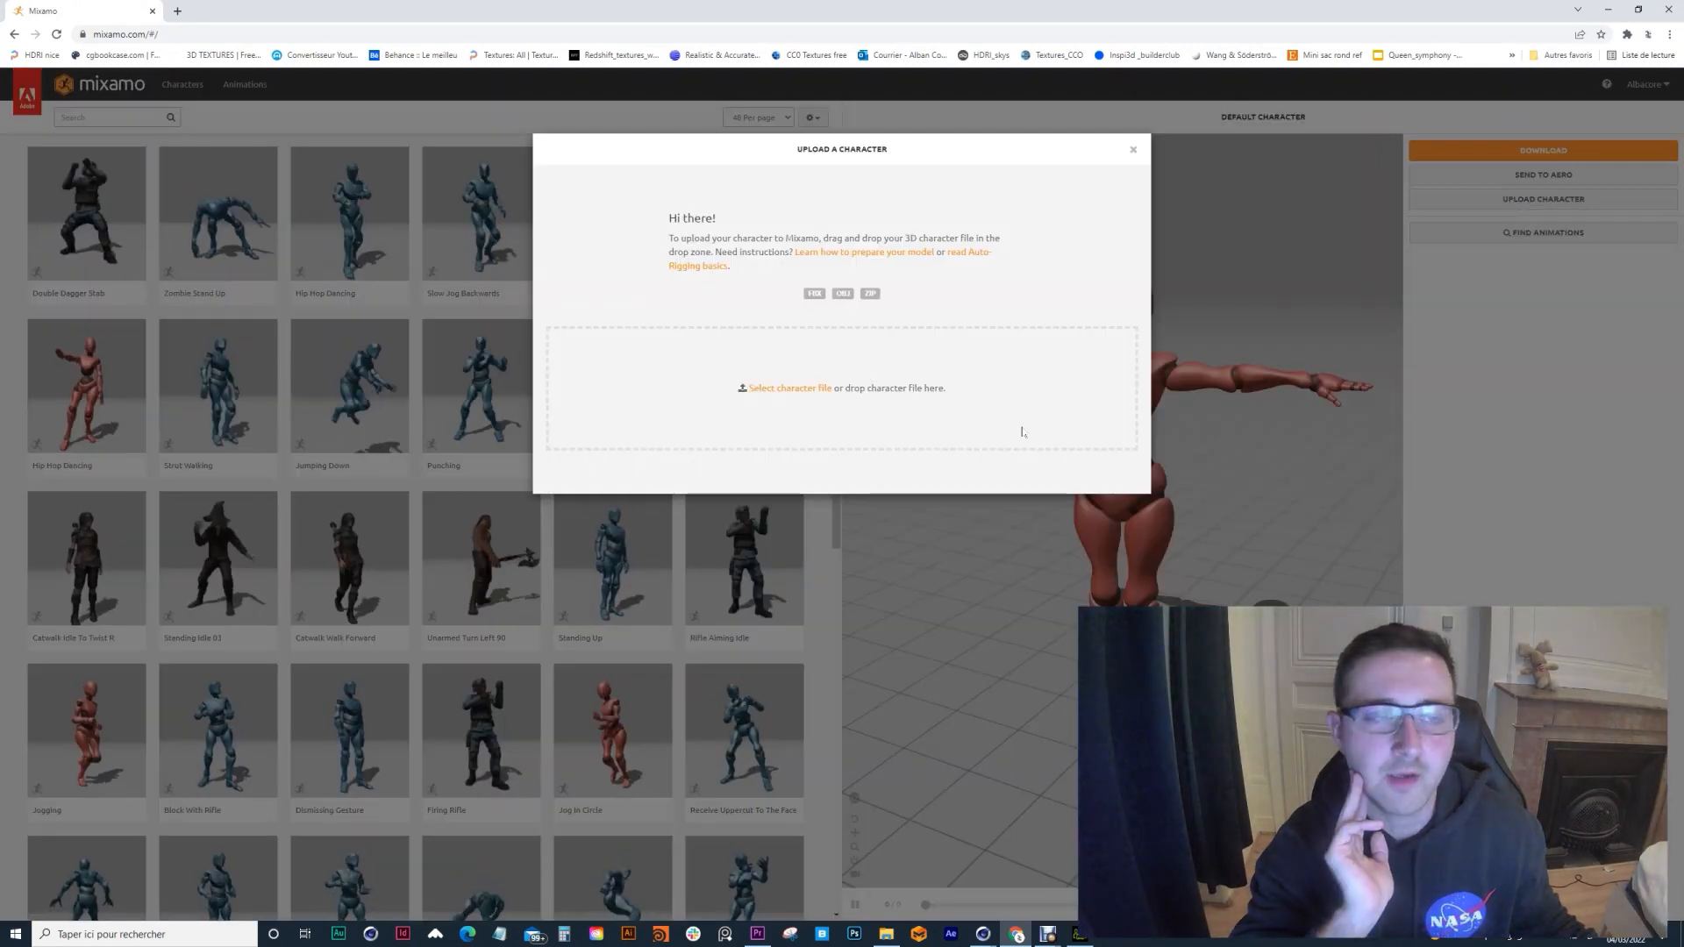
{"action": "left_click", "coordinate": [786, 389]}
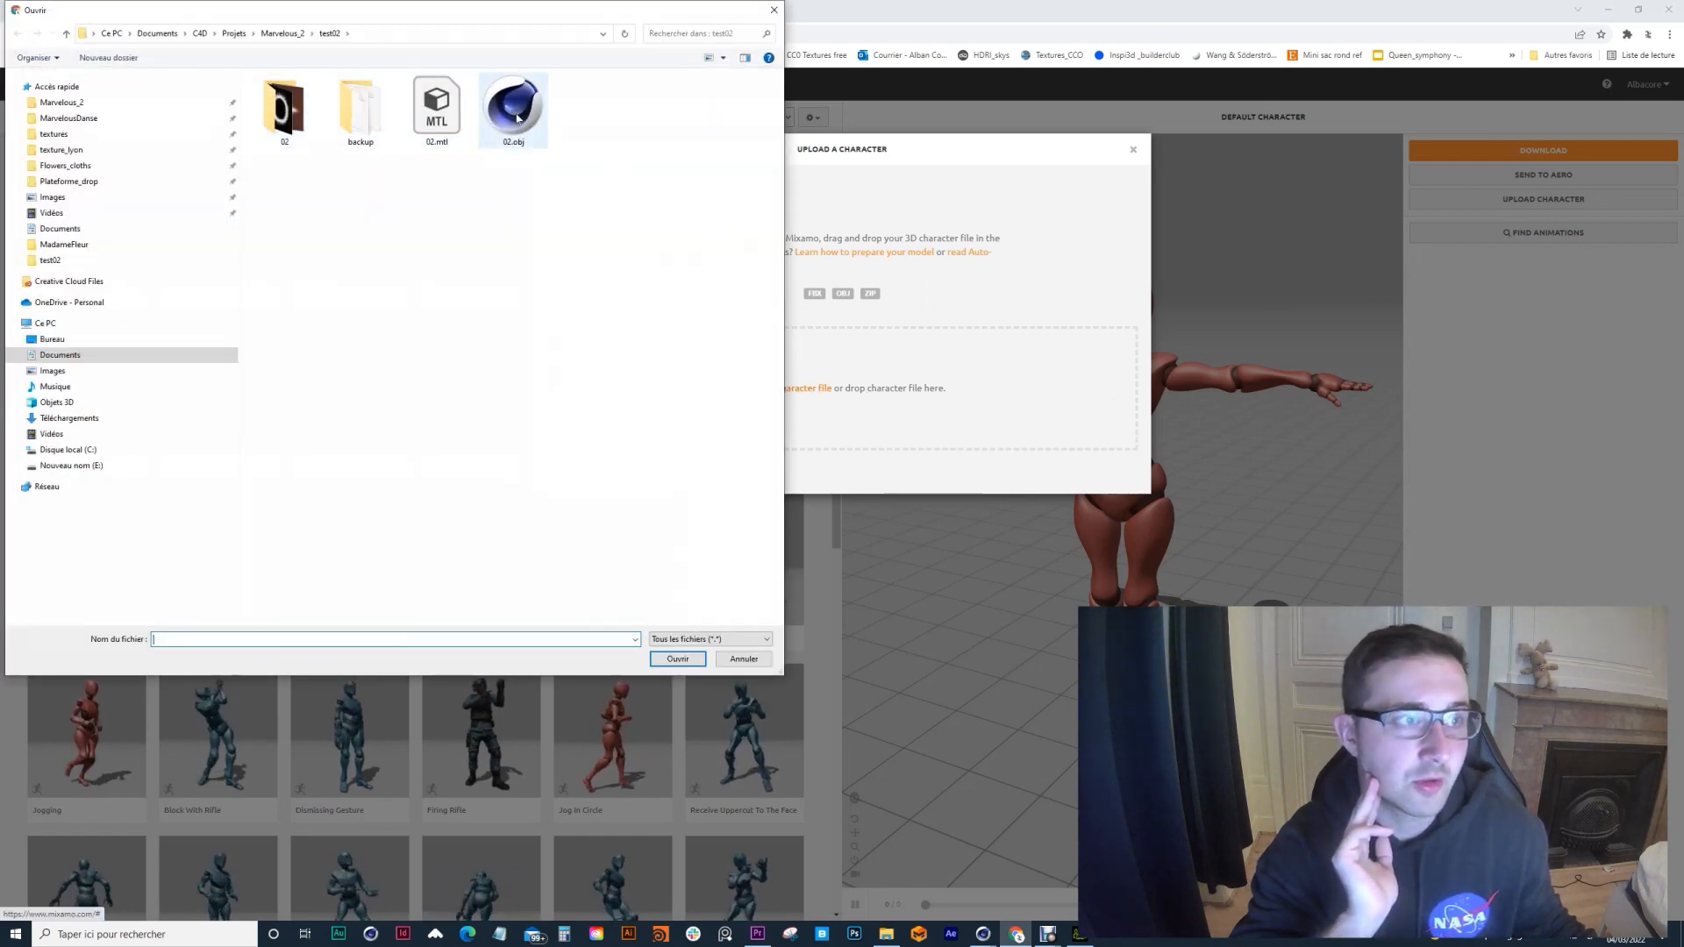
{"action": "double_click", "coordinate": [515, 106]}
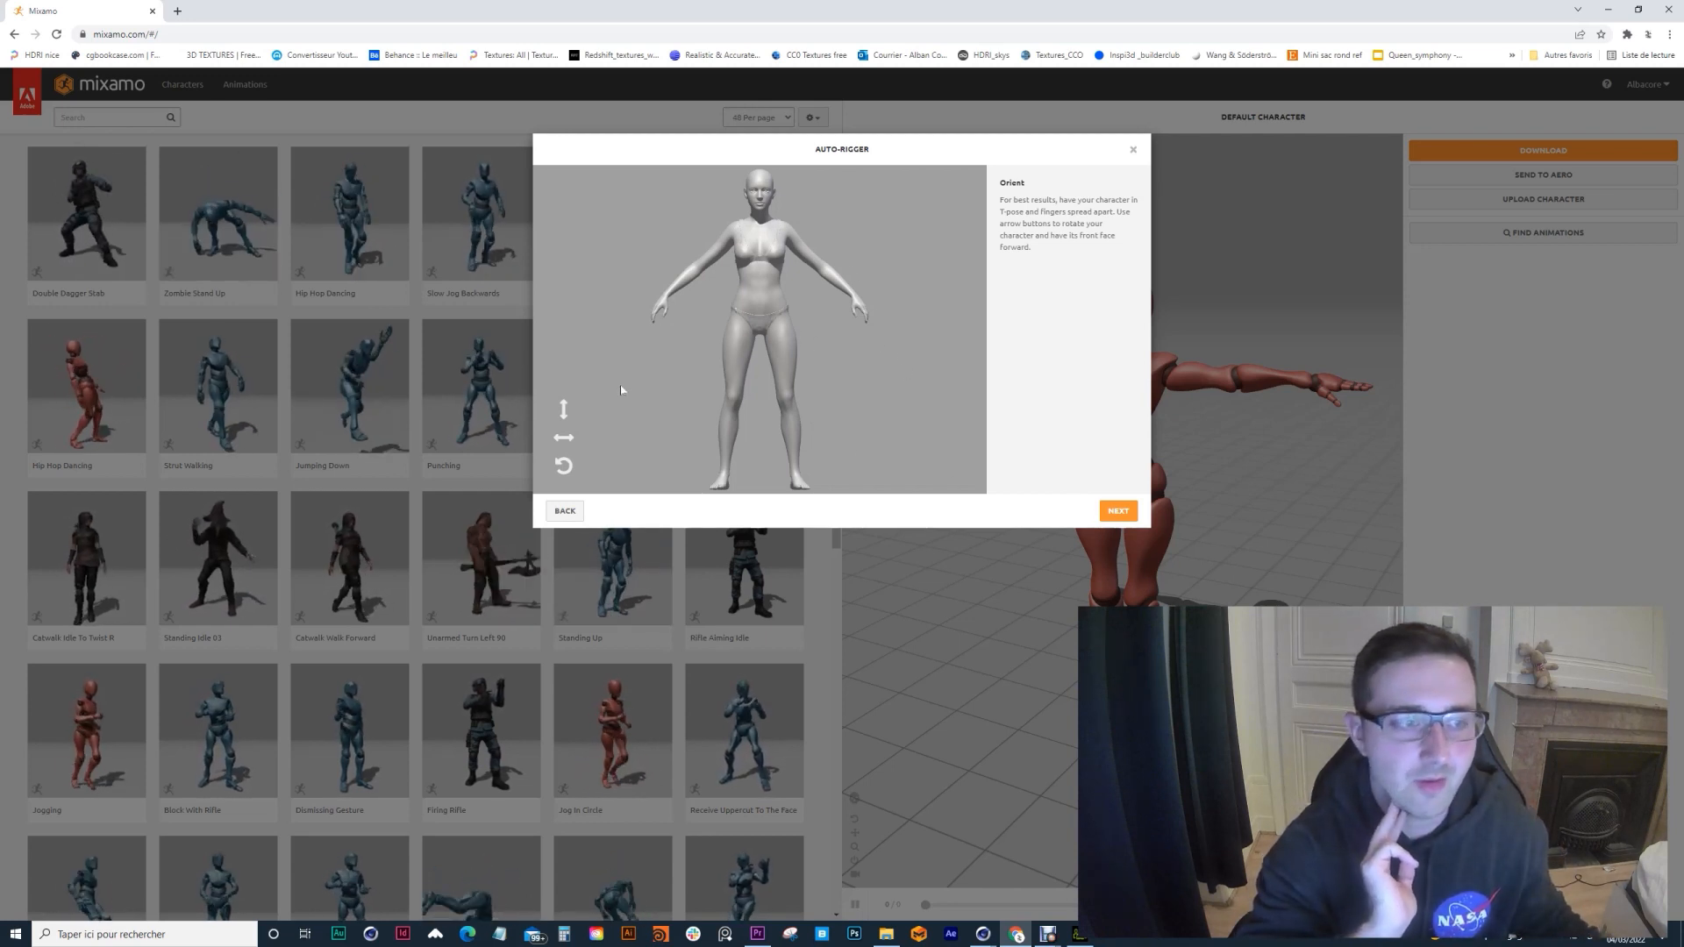
{"action": "left_click", "coordinate": [1119, 511]}
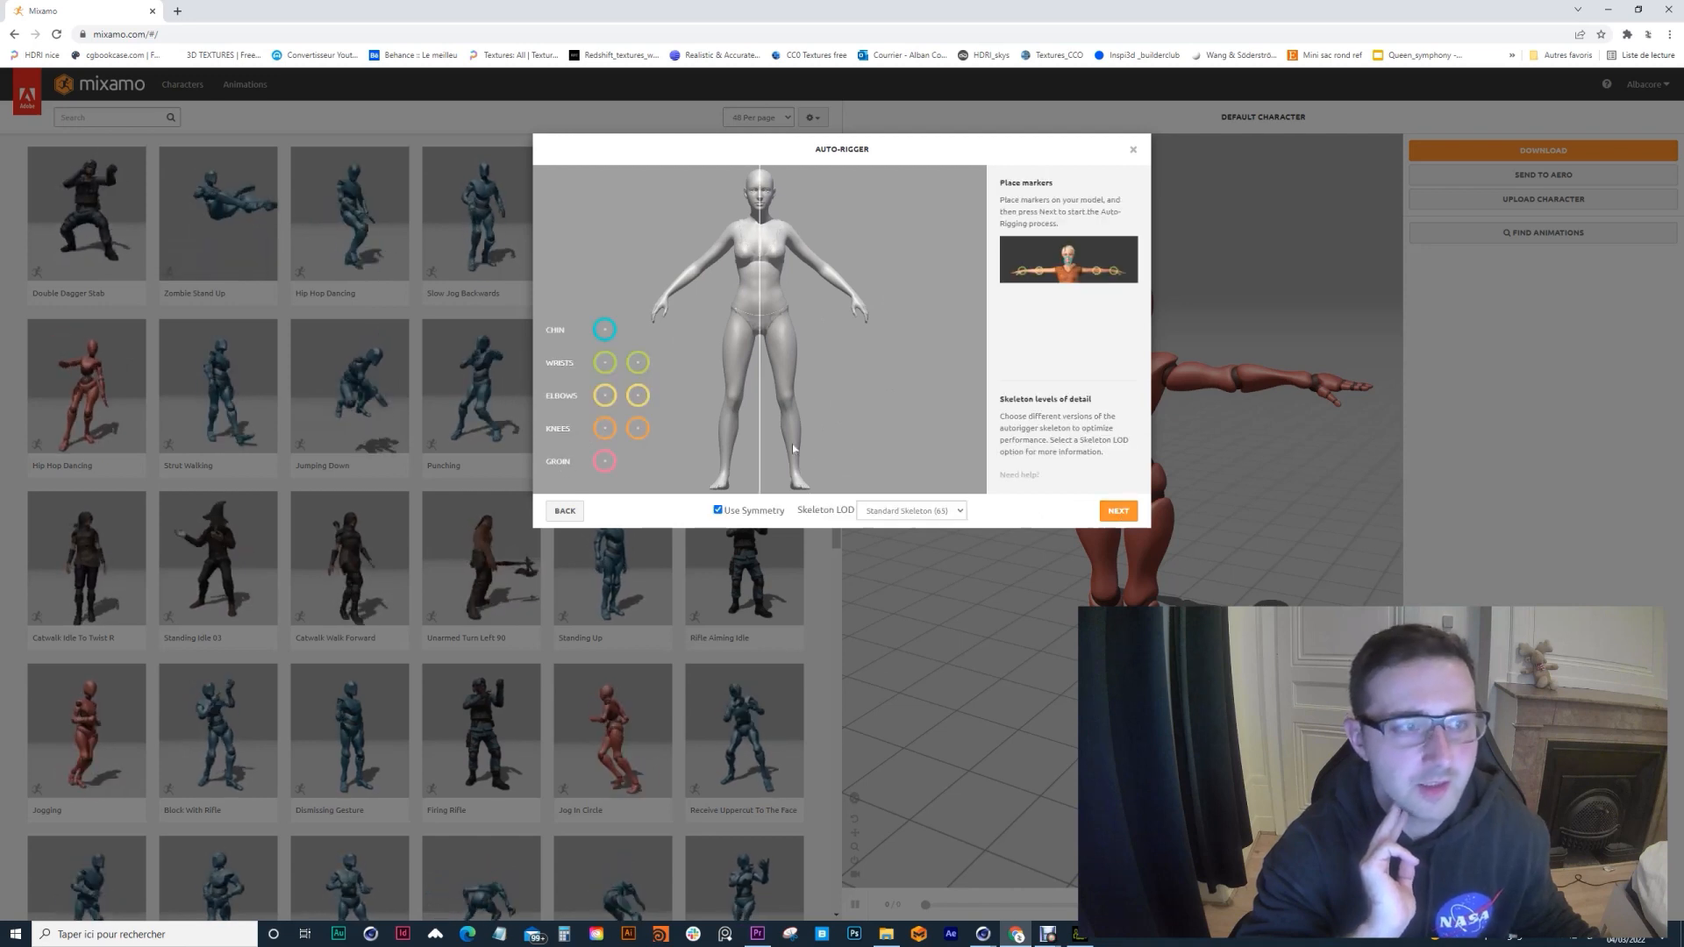
Step: Place the chin, wrist, elbow, knee and groin markers on the character with symmetry enabled
{"action": "left_click_drag", "start_coordinate": [607, 327], "coordinate": [759, 209]}
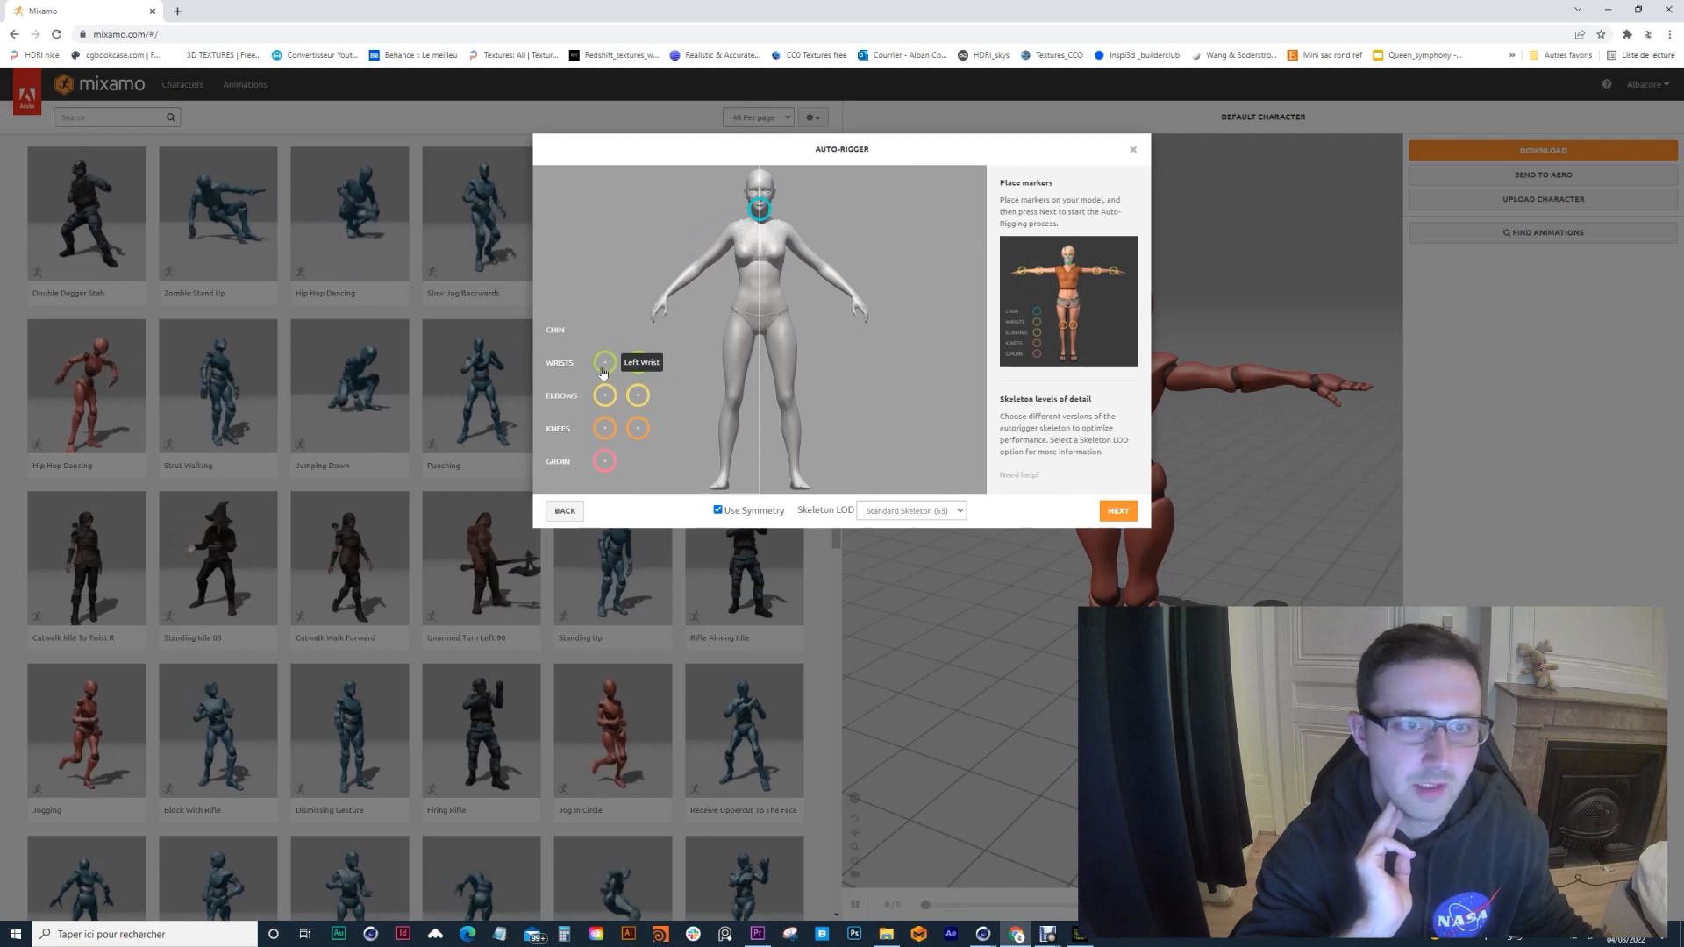
{"action": "left_click_drag", "start_coordinate": [603, 374], "coordinate": [669, 297]}
{"action": "left_click_drag", "start_coordinate": [605, 397], "coordinate": [700, 264]}
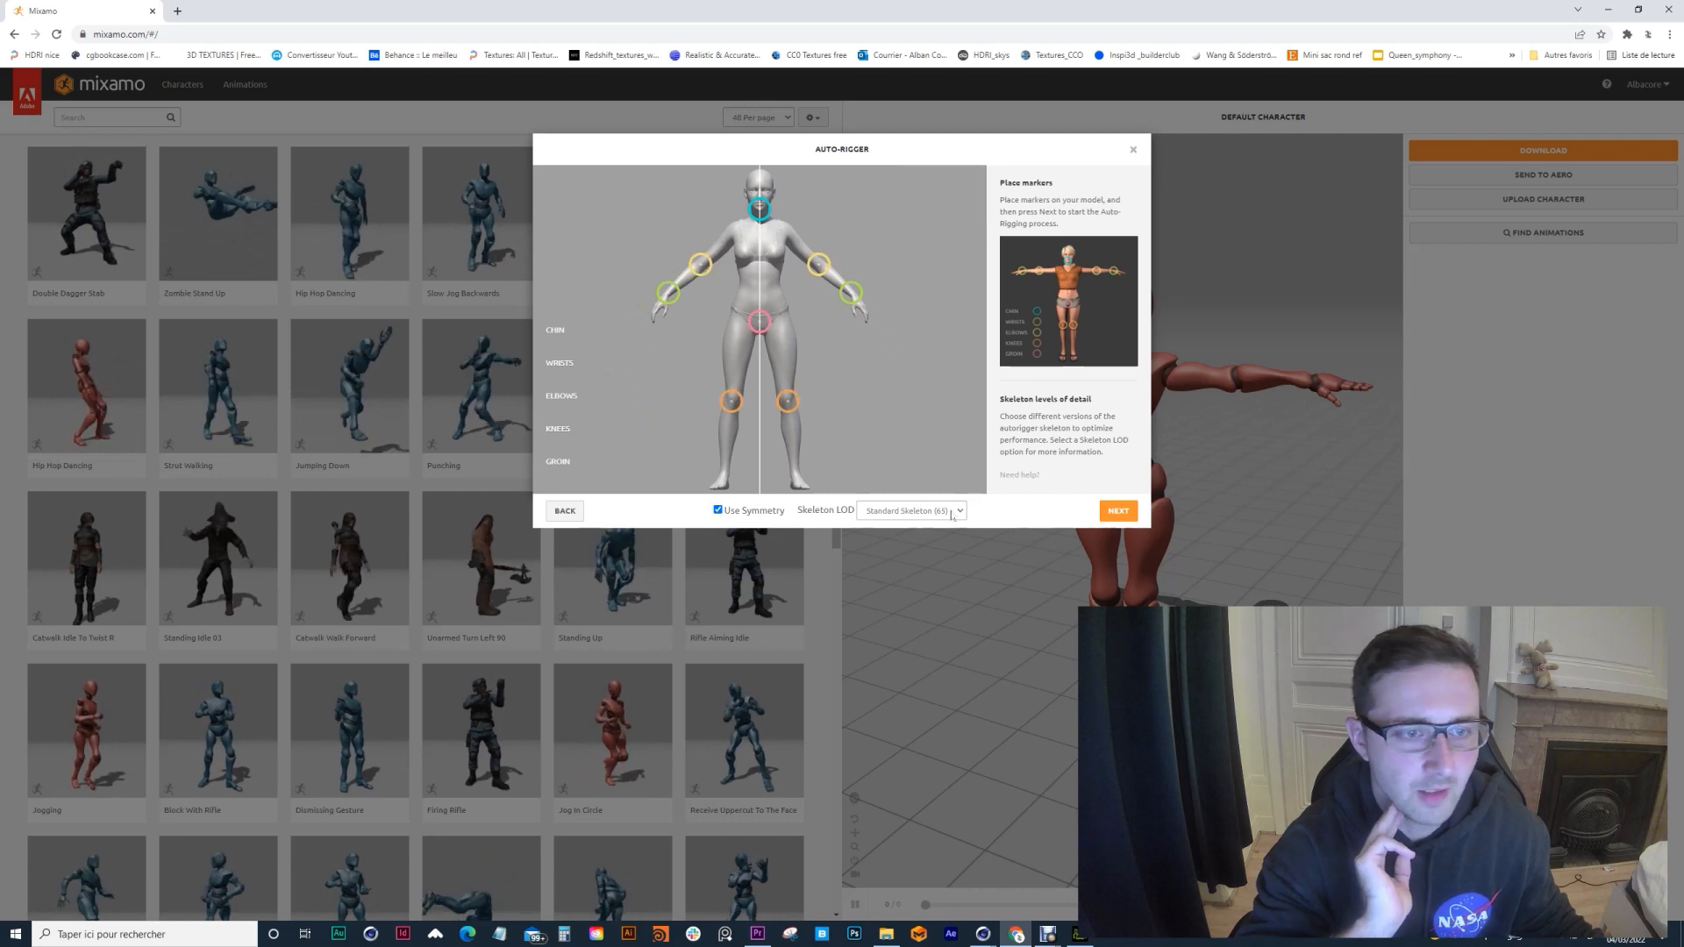
Step: Keep the skeleton detail at Standard Skeleton (65) and start the auto-rigging
{"action": "left_click", "coordinate": [952, 513]}
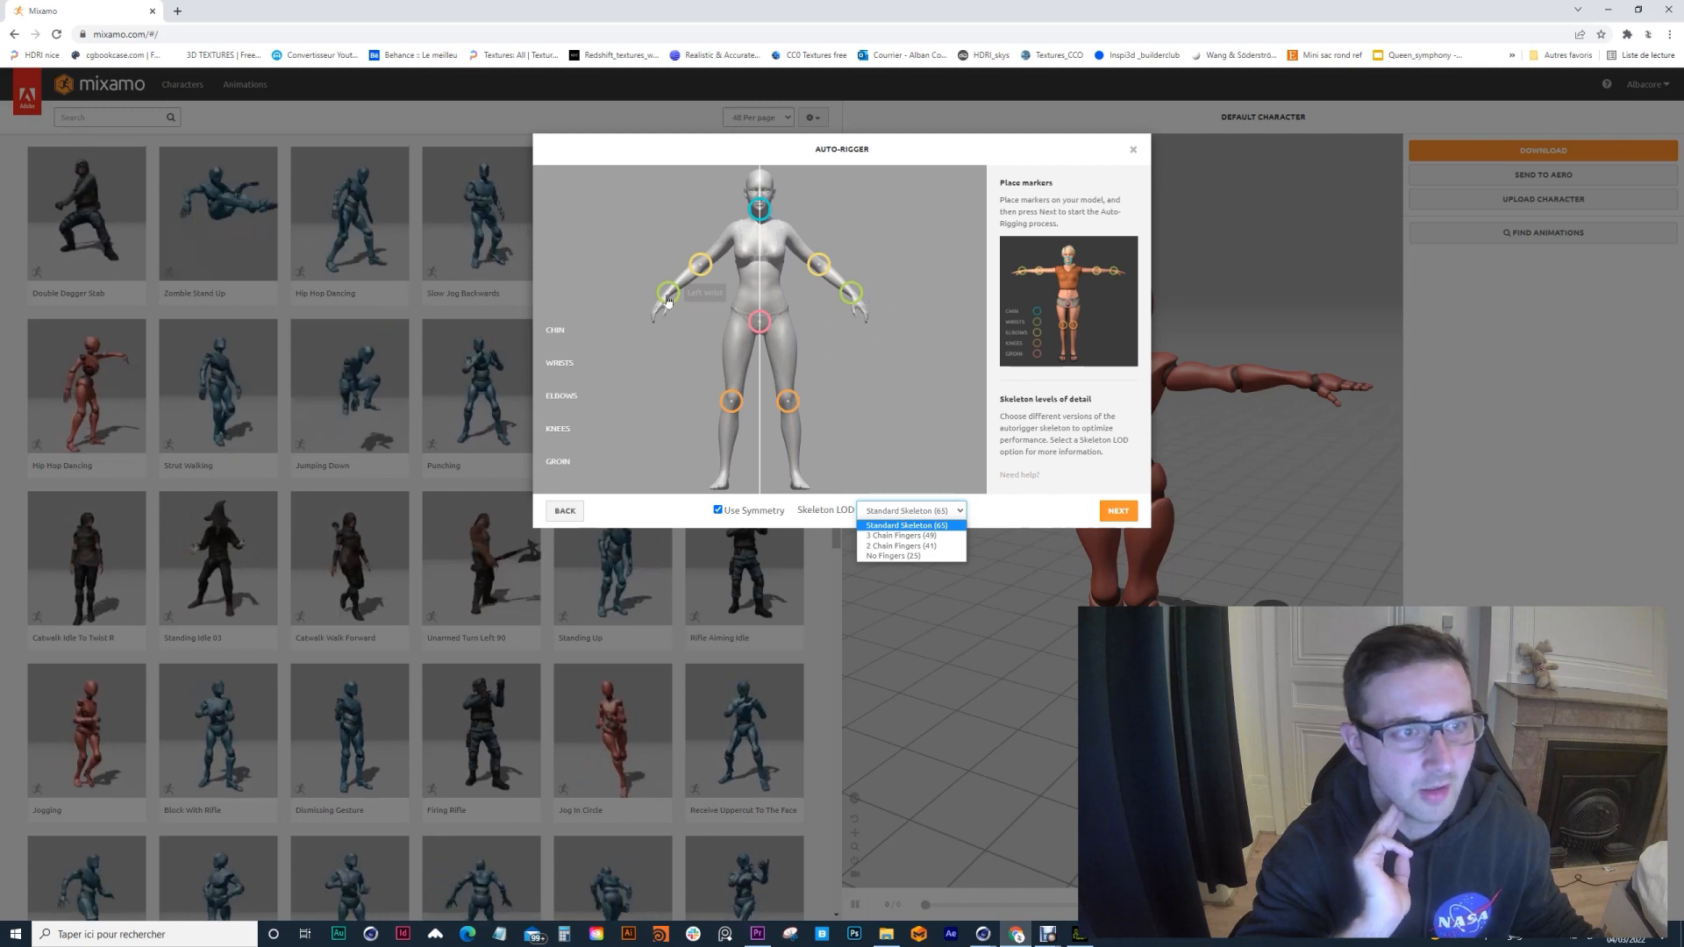
{"action": "left_click", "coordinate": [889, 525]}
{"action": "left_click", "coordinate": [1108, 511]}
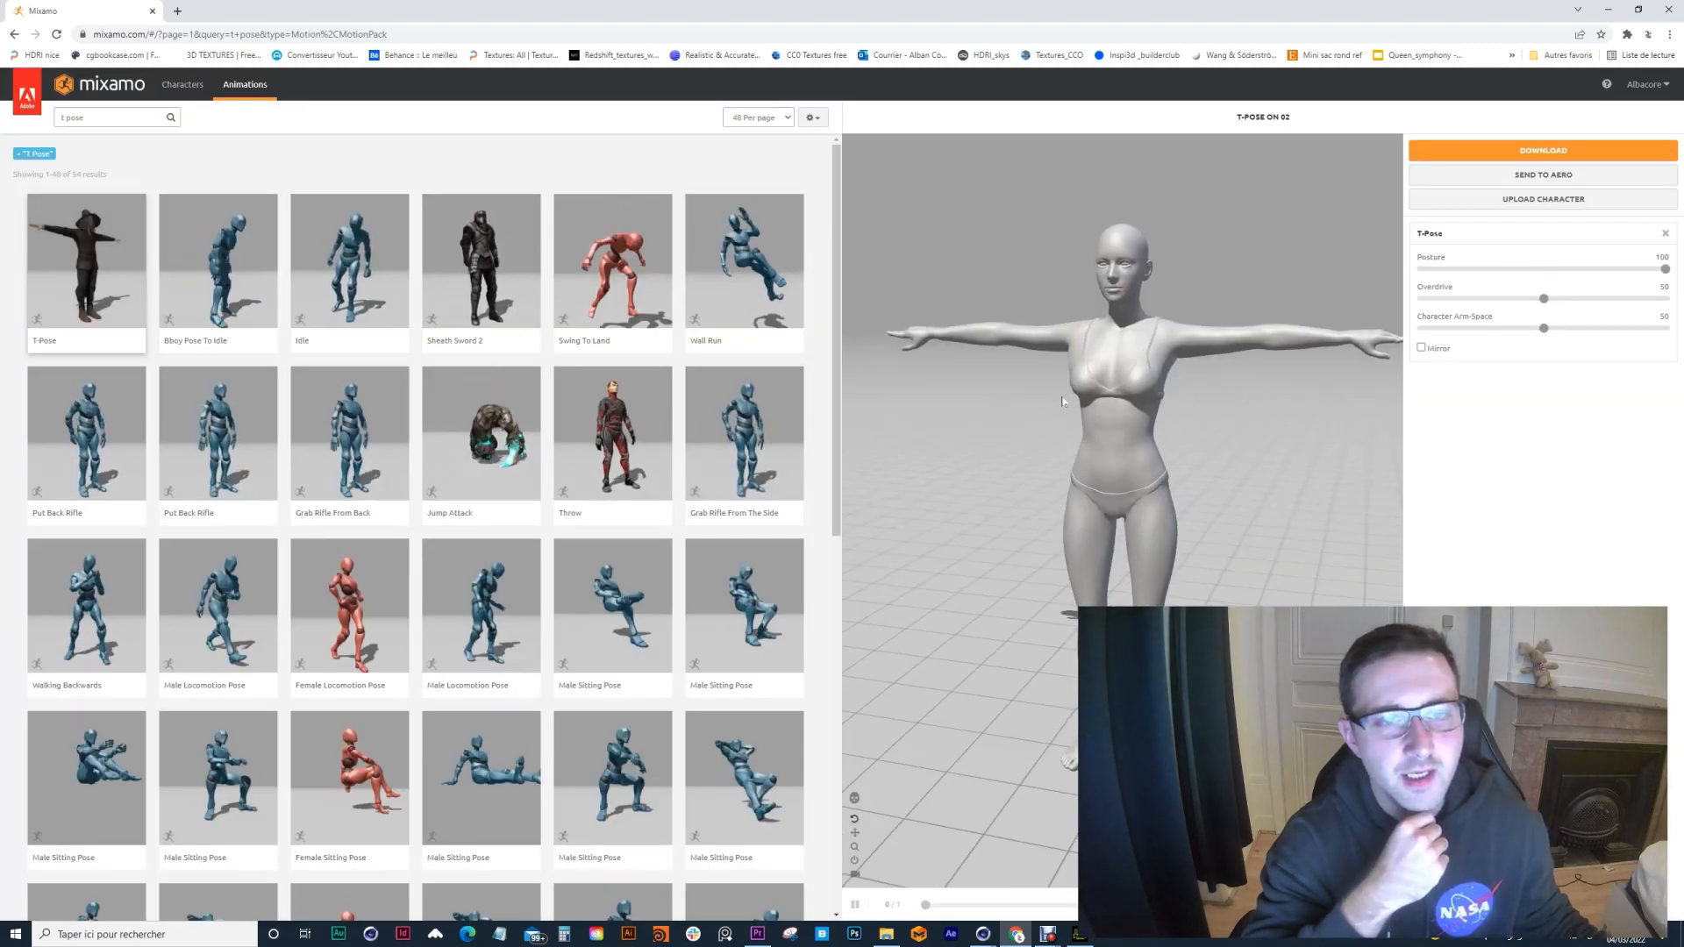
Step: Examine the rigged character in its T-Pose from the front
{"action": "mouse_move", "coordinate": [1062, 401]}
{"action": "left_mouse_down"}
{"action": "mouse_move", "coordinate": [1042, 411]}
{"action": "mouse_move", "coordinate": [1074, 414]}
{"action": "mouse_move", "coordinate": [1038, 425]}
{"action": "mouse_move", "coordinate": [1051, 421]}
{"action": "left_mouse_up"}
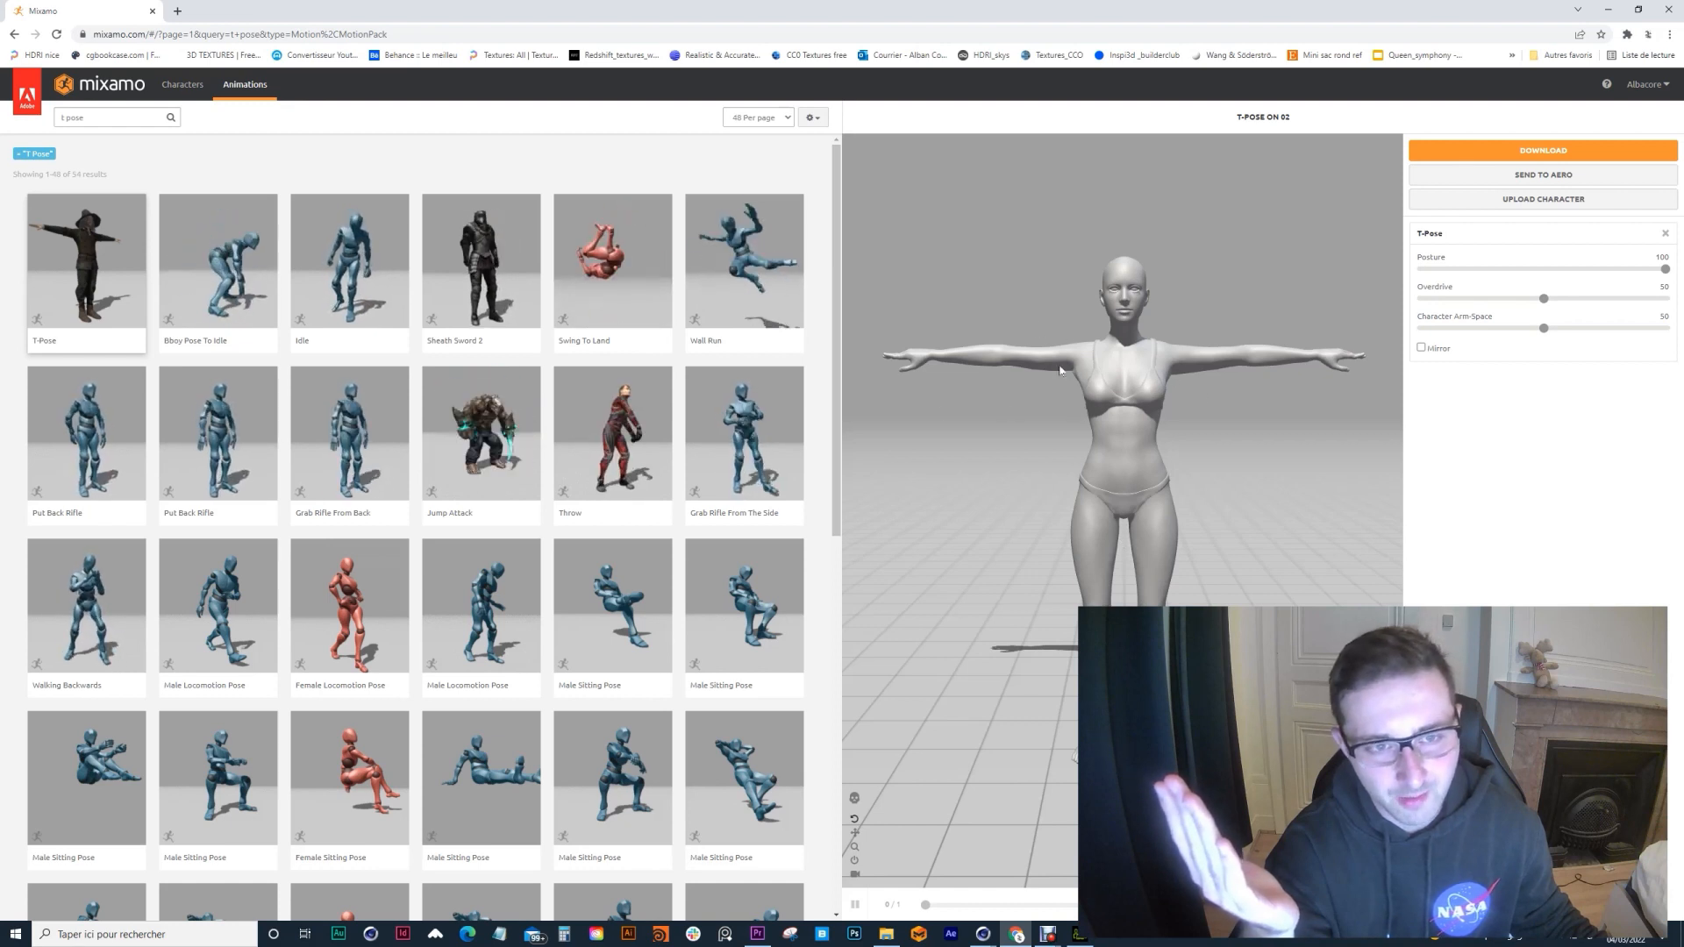
{"action": "middle_click_drag", "start_coordinate": [1110, 405], "coordinate": [1133, 351]}
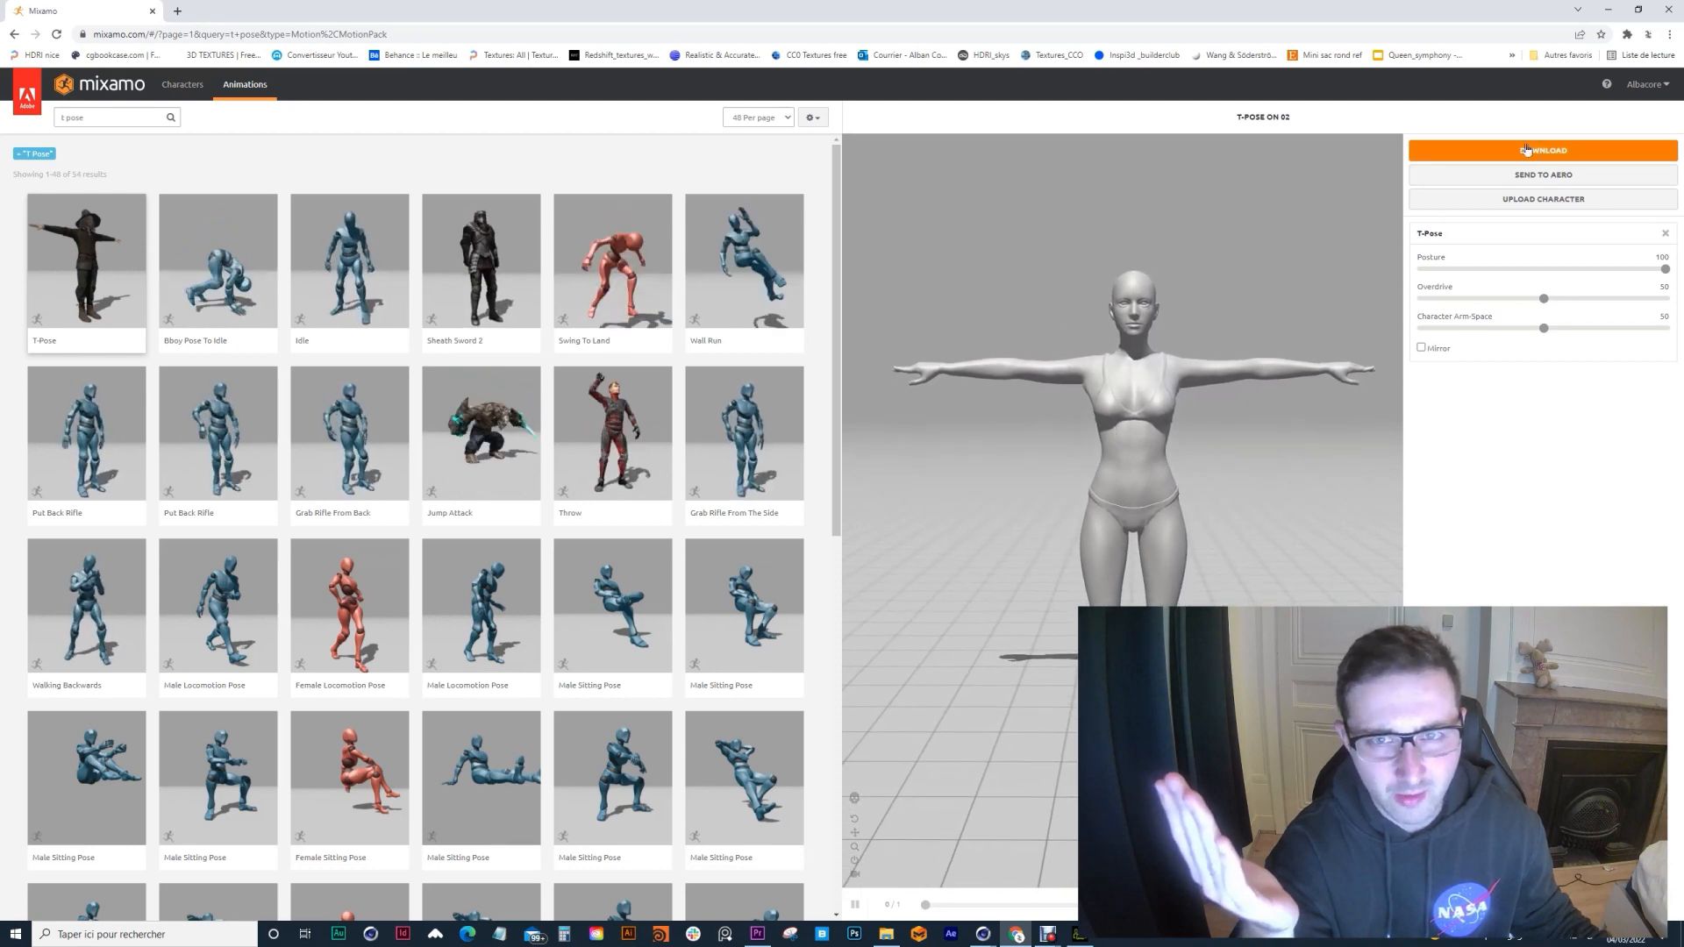
Step: Review the download settings for the T-Pose character without downloading, and search the animations for "walk"
{"action": "left_click", "coordinate": [1543, 150]}
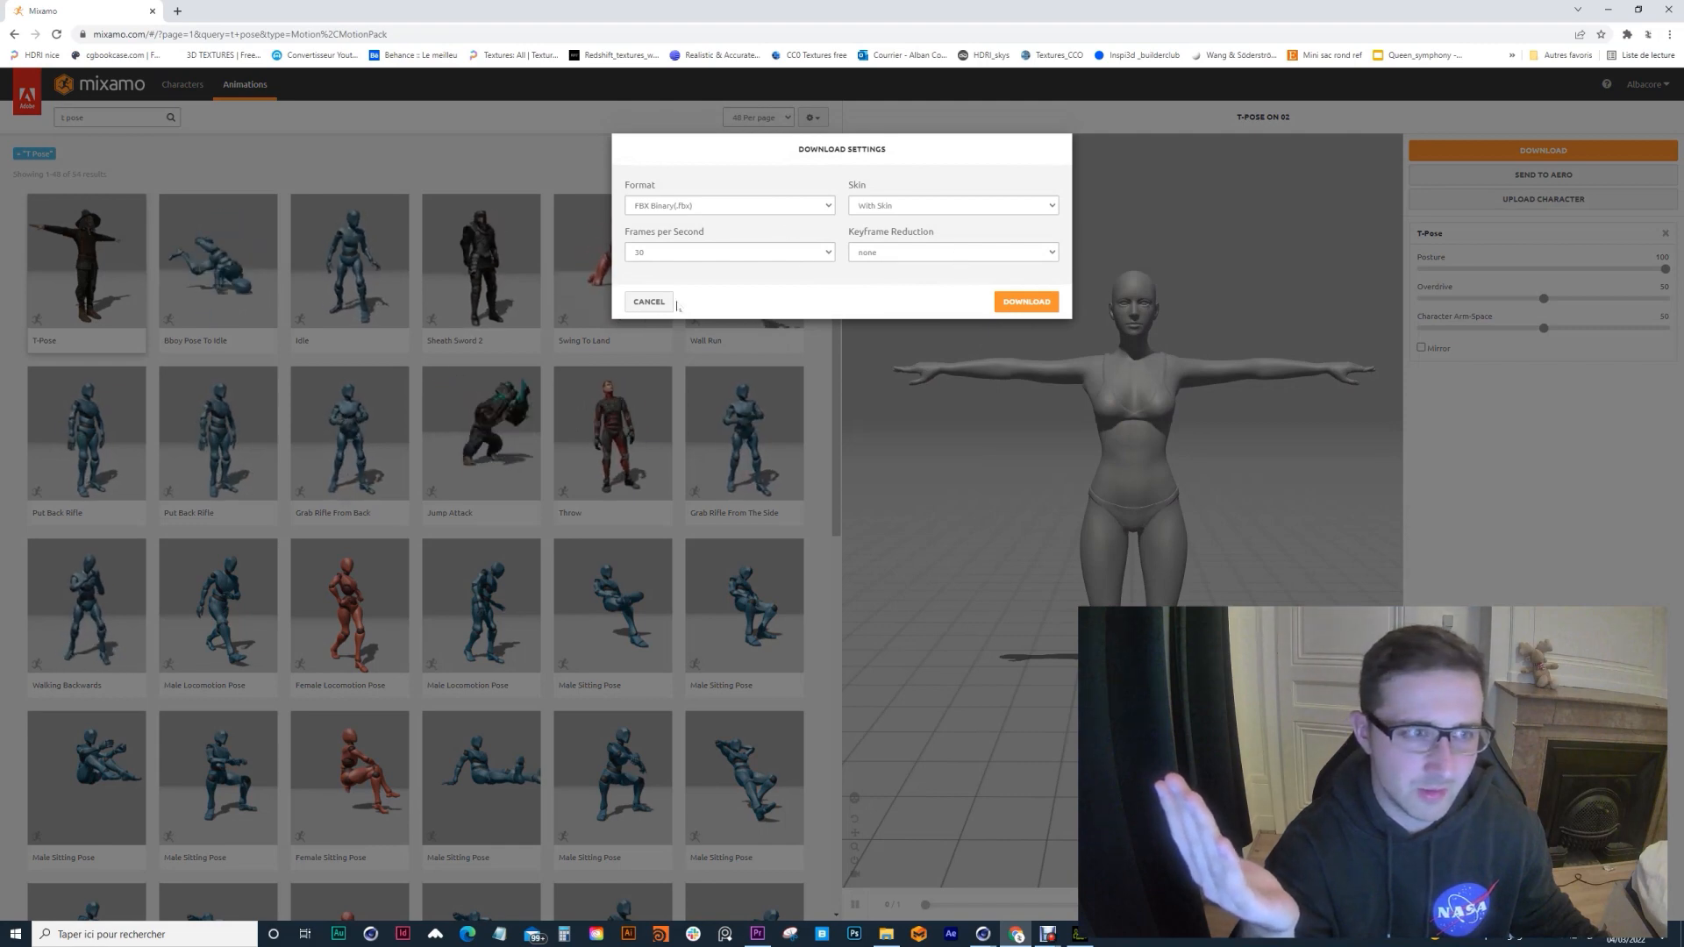
{"action": "left_click", "coordinate": [649, 302]}
{"action": "left_click", "coordinate": [124, 118]}
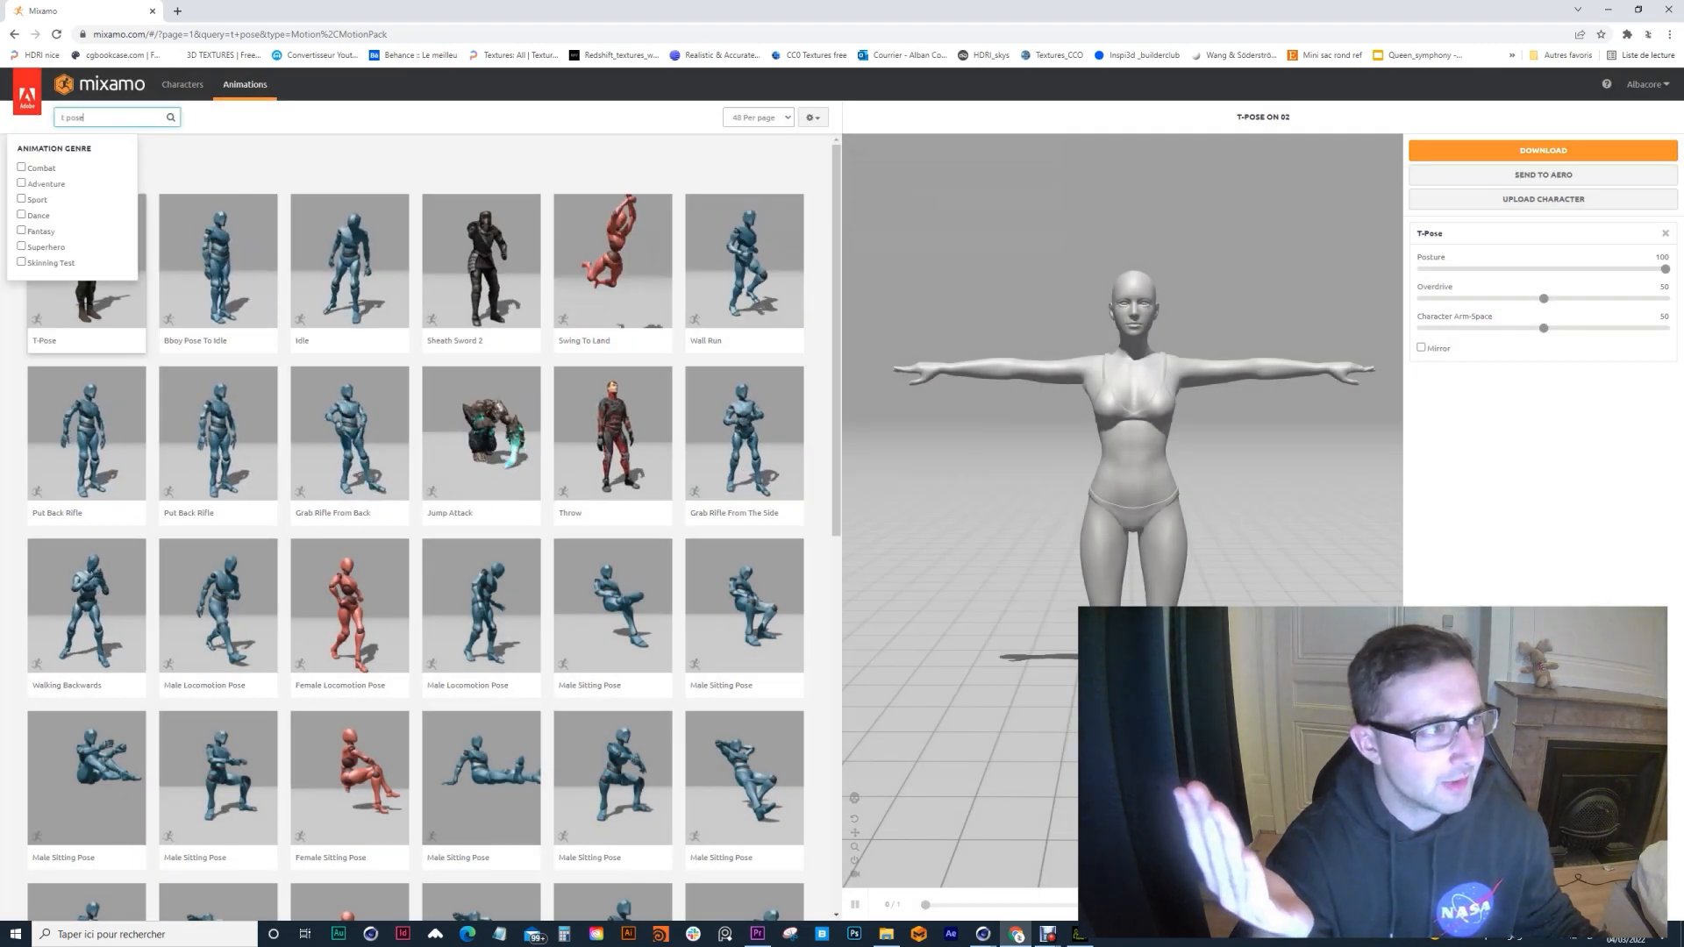
{"action": "type", "text": "walk"}
{"action": "key", "text": "Return"}
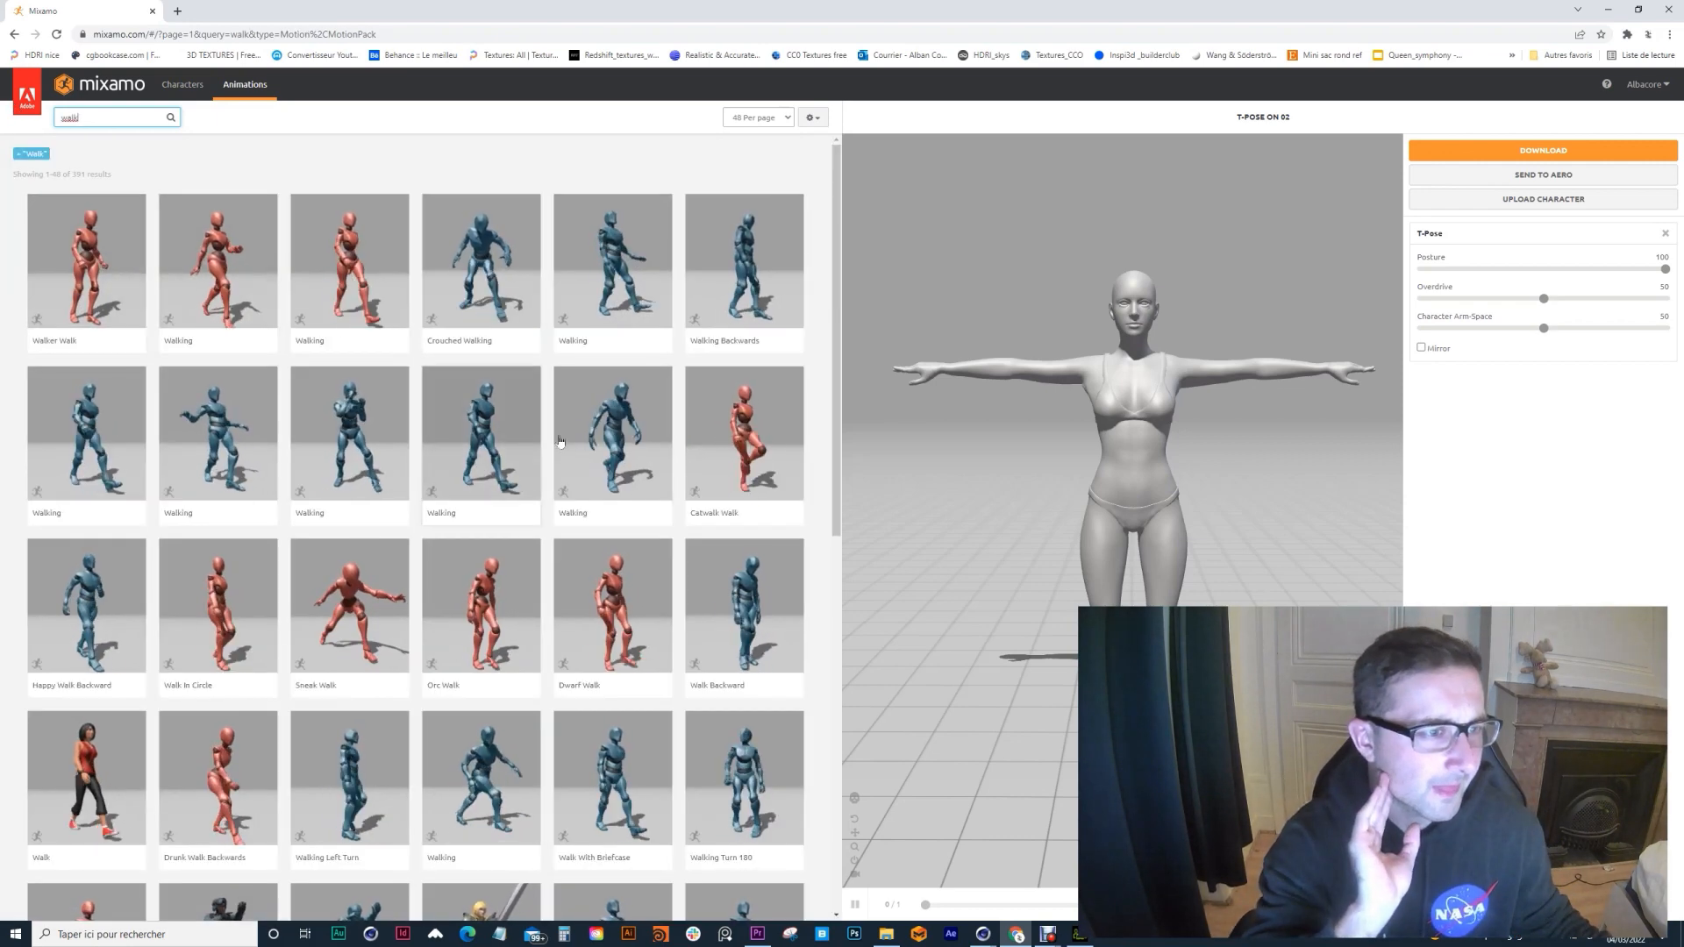
Step: Apply the Standard Walk animation to the character and set its Character Arm-Space to 64
{"action": "scroll", "coordinate": [564, 439], "scroll_direction": "down", "scroll_amount": 8}
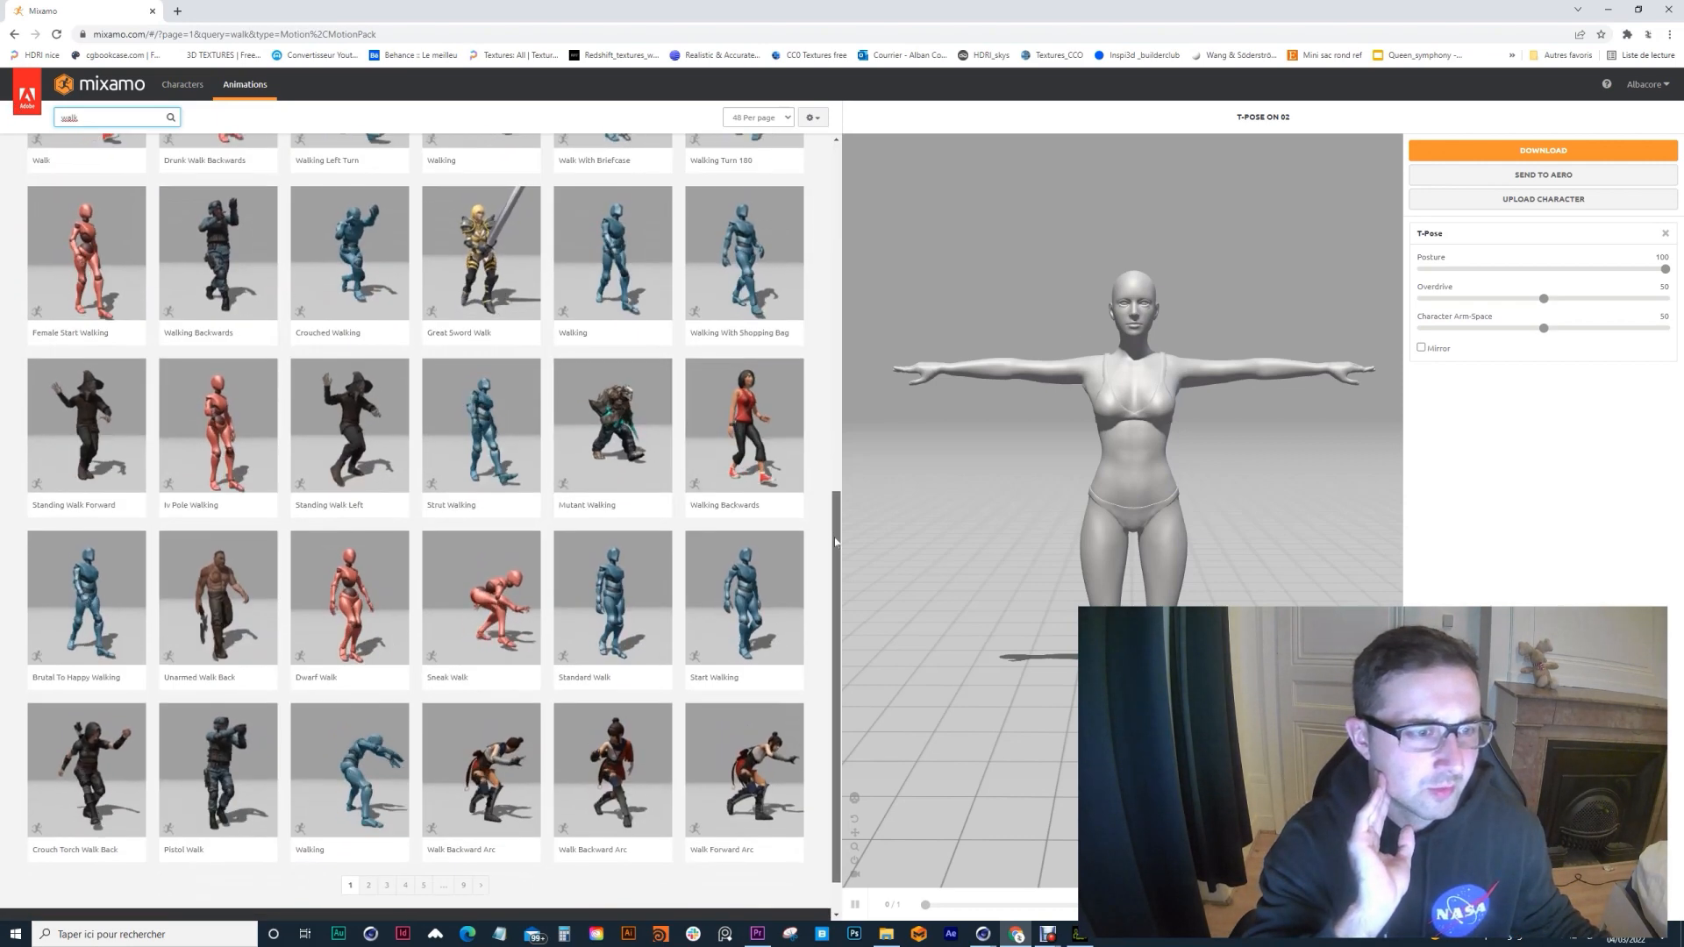
{"action": "scroll", "coordinate": [836, 555], "scroll_direction": "down", "scroll_amount": 1}
{"action": "left_click_drag", "start_coordinate": [836, 554], "coordinate": [836, 544]}
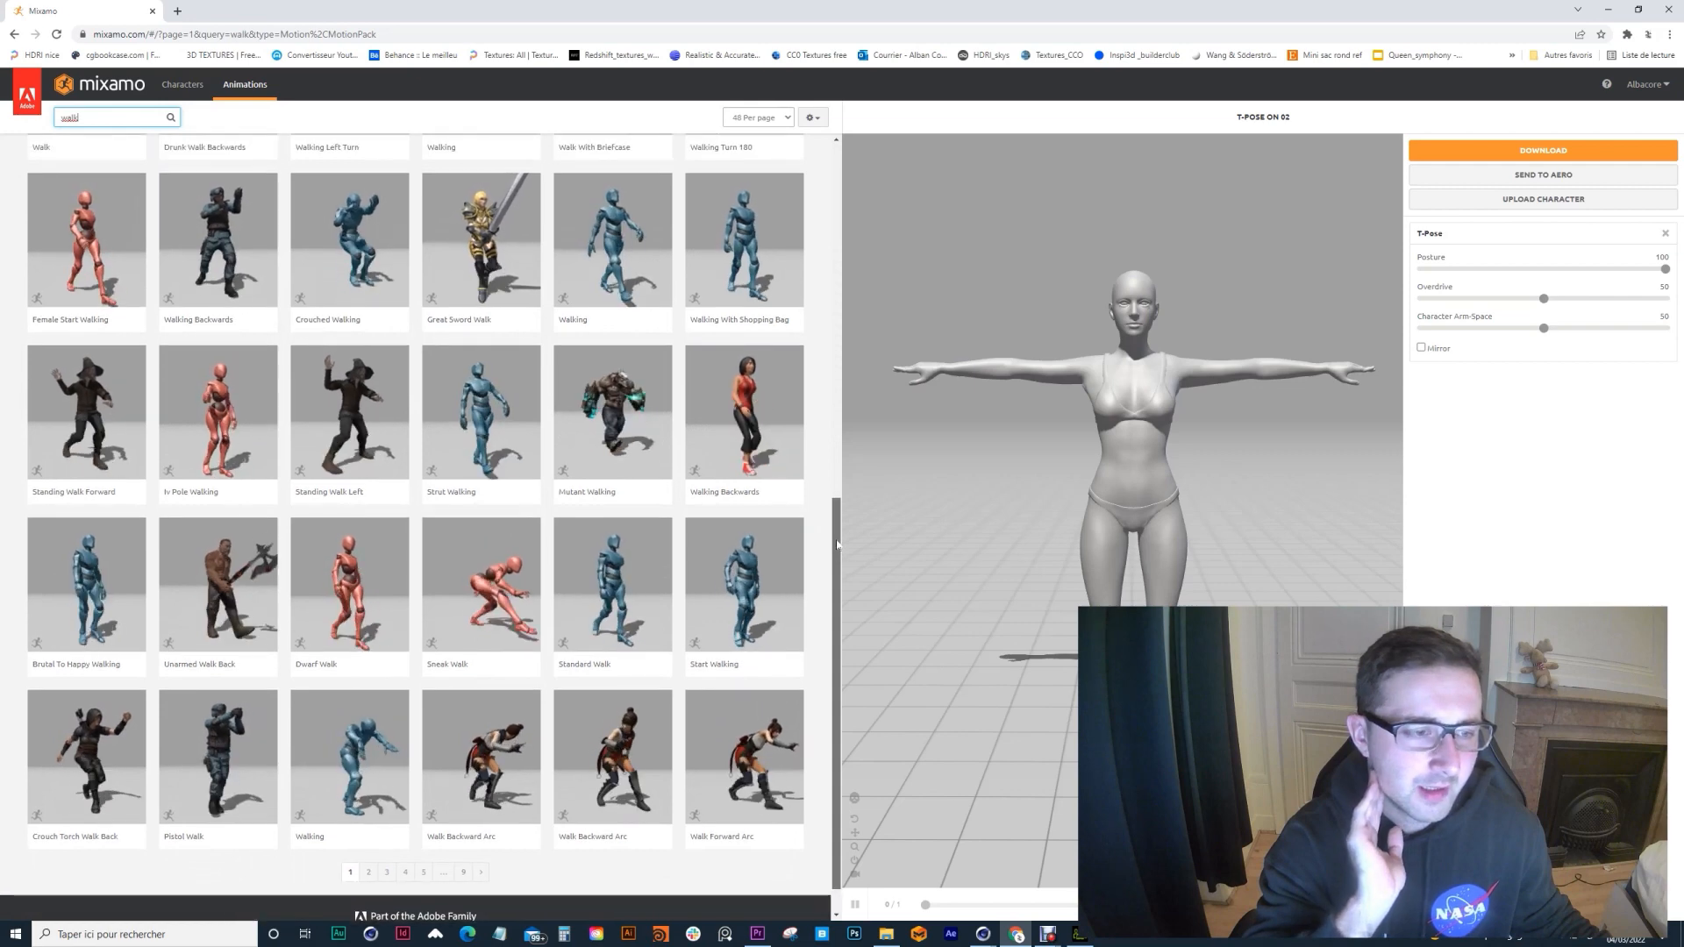
{"action": "left_click", "coordinate": [612, 583]}
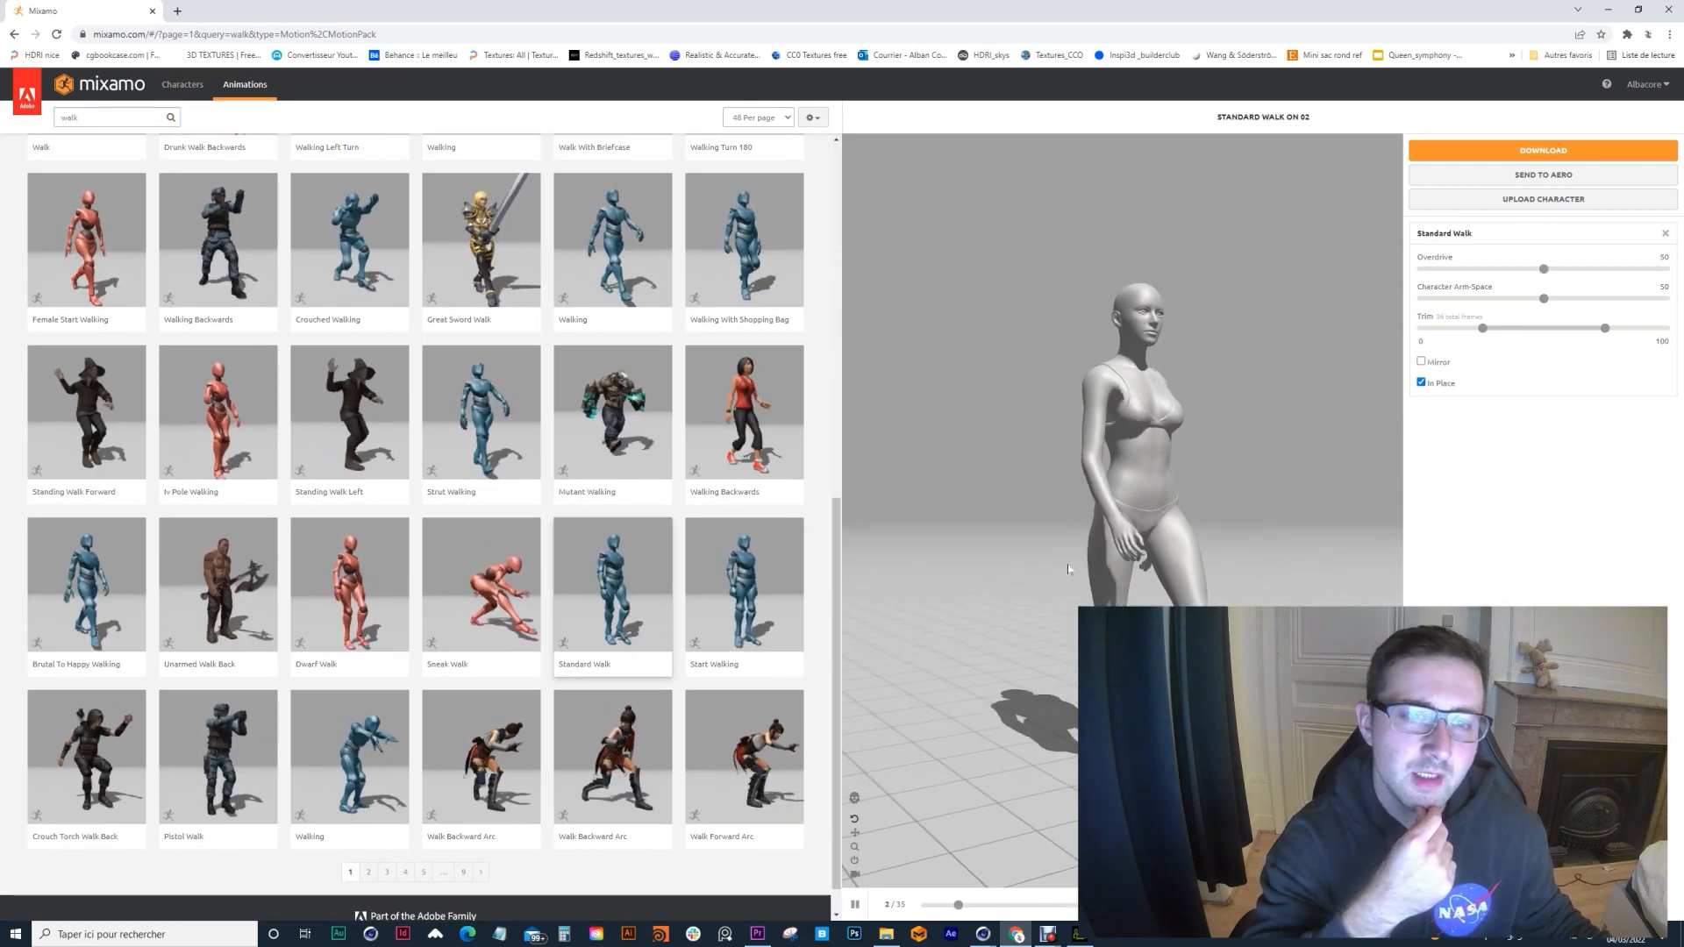
{"action": "left_click_drag", "start_coordinate": [1066, 574], "coordinate": [1003, 595]}
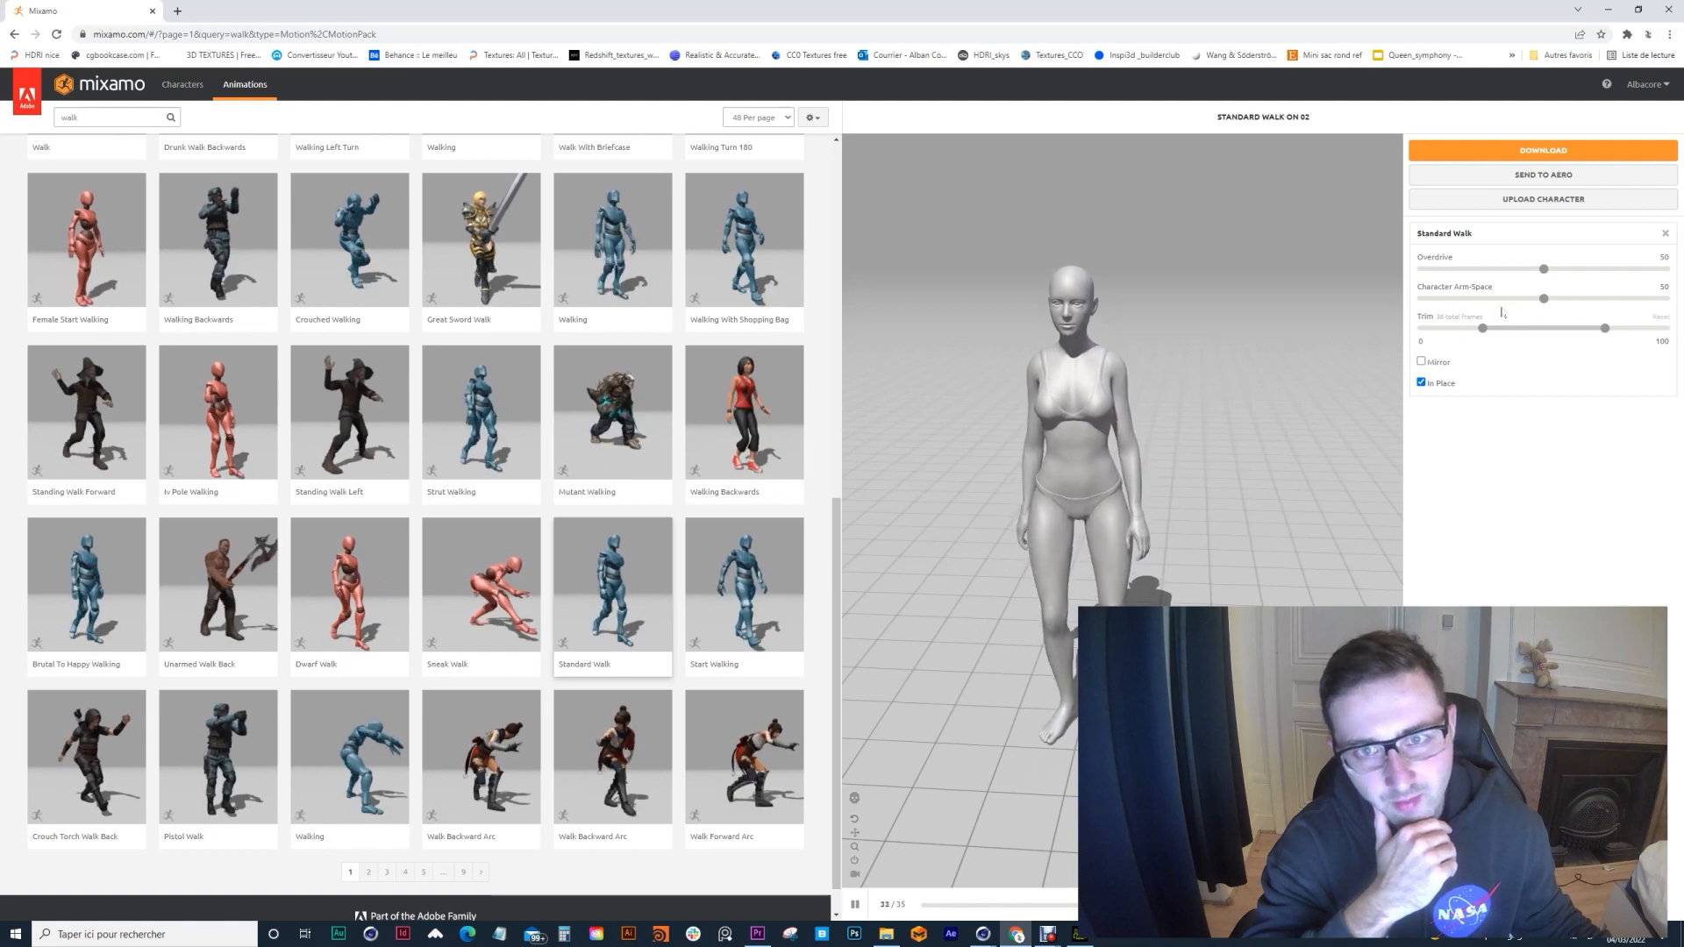
{"action": "left_click_drag", "start_coordinate": [1543, 298], "coordinate": [1578, 298]}
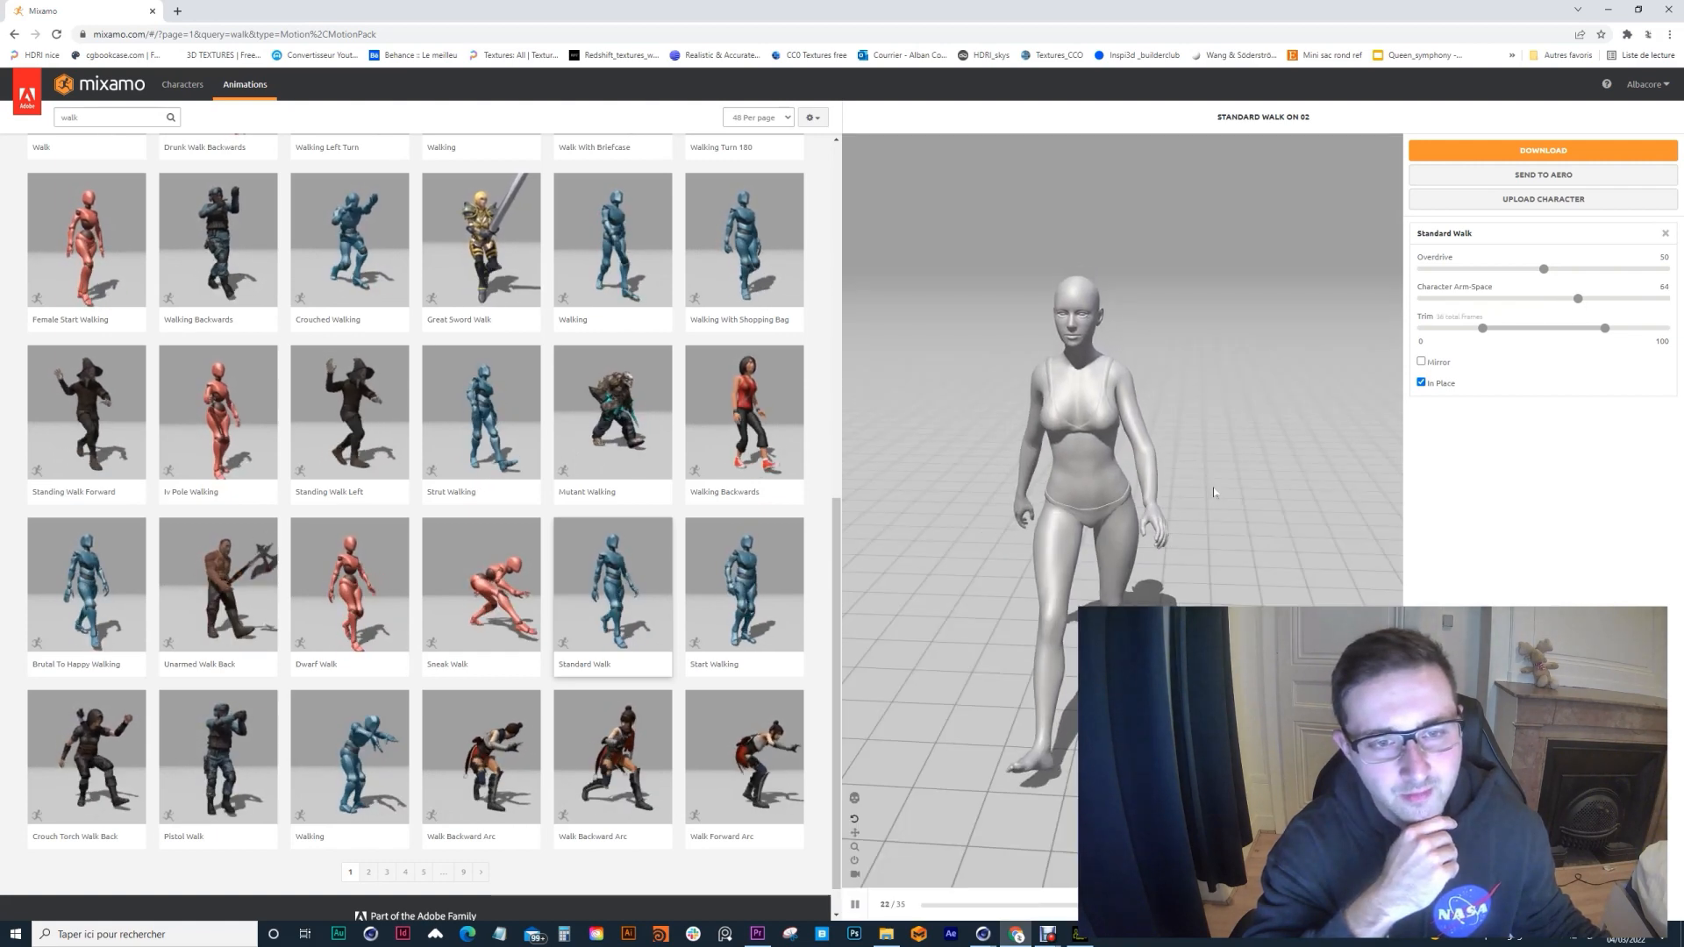
{"action": "left_click_drag", "start_coordinate": [1223, 478], "coordinate": [1105, 478]}
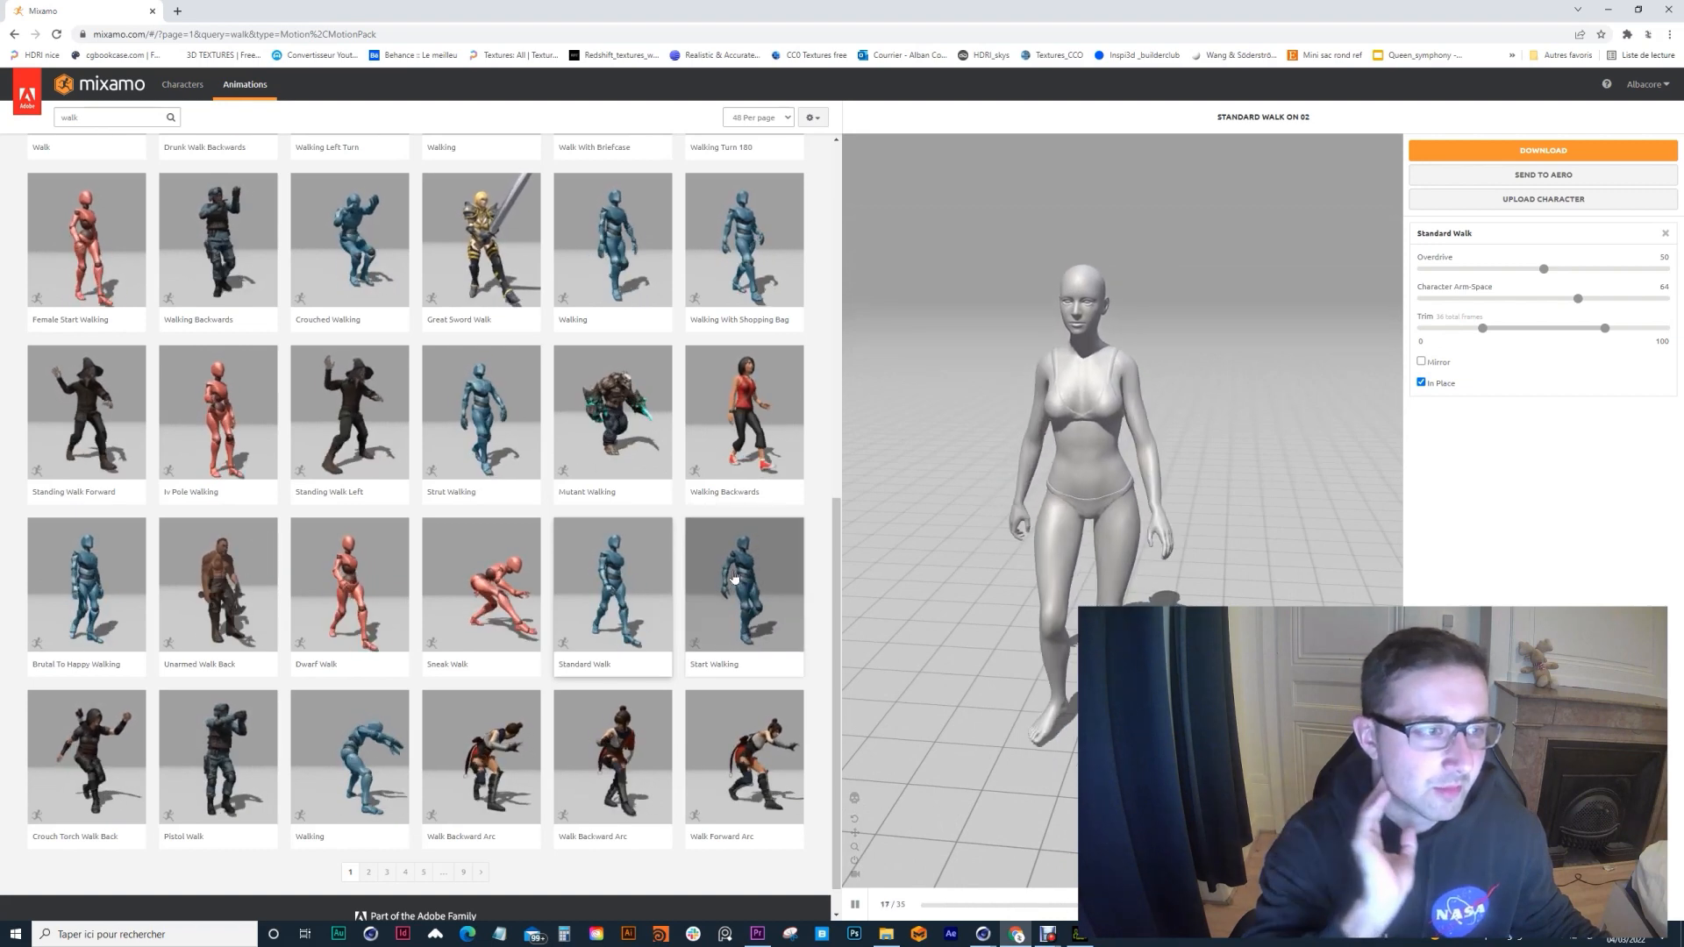
Step: Apply the Strut Walking animation to the character and set its Character Arm-Space to 56
{"action": "left_click", "coordinate": [481, 439]}
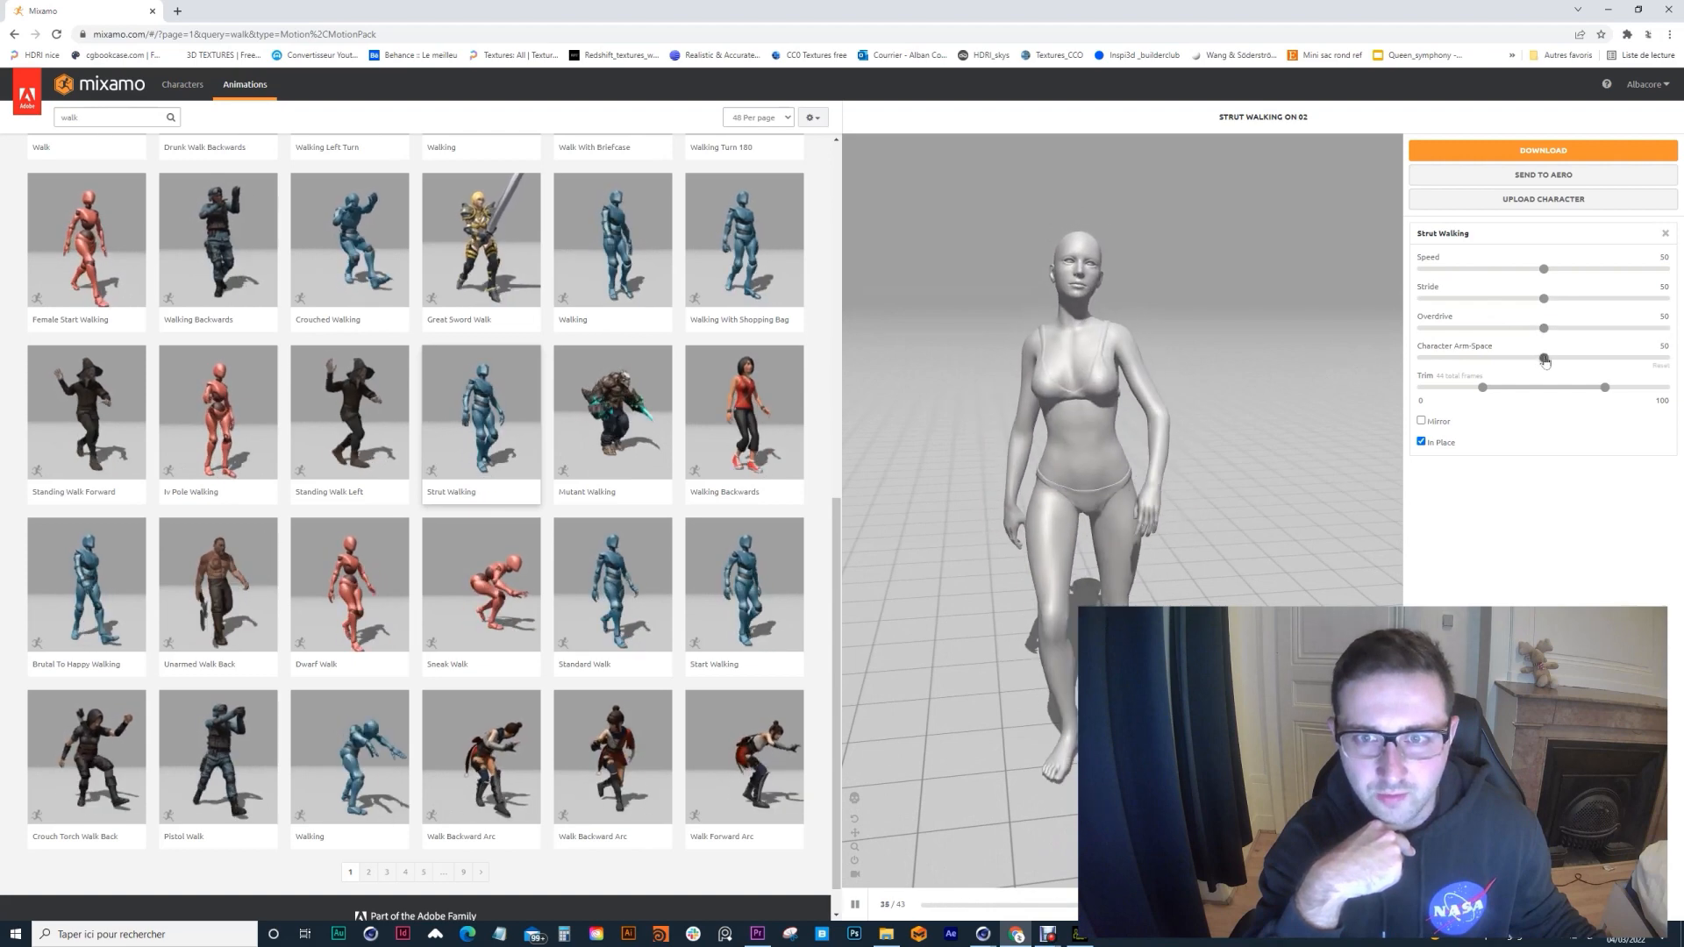
{"action": "left_click_drag", "start_coordinate": [1544, 358], "coordinate": [1560, 360]}
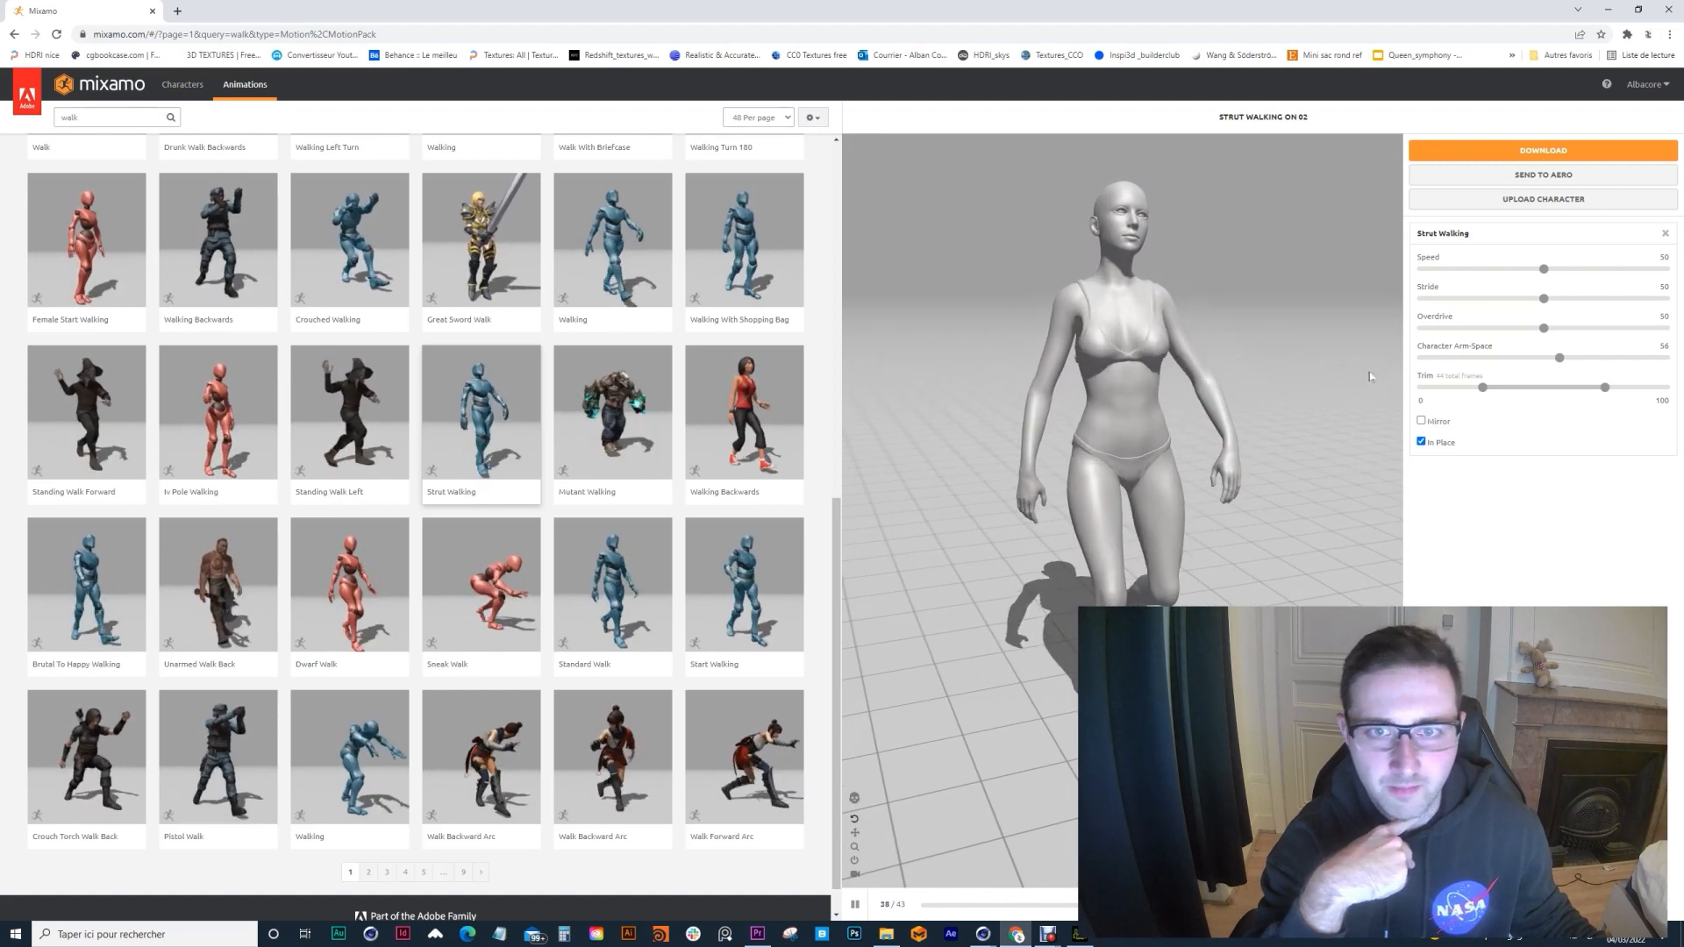
Step: Set the Strut Walking animation's Speed to 49 and Stride to 52, and start its download
{"action": "left_click_drag", "start_coordinate": [1543, 269], "coordinate": [1421, 269]}
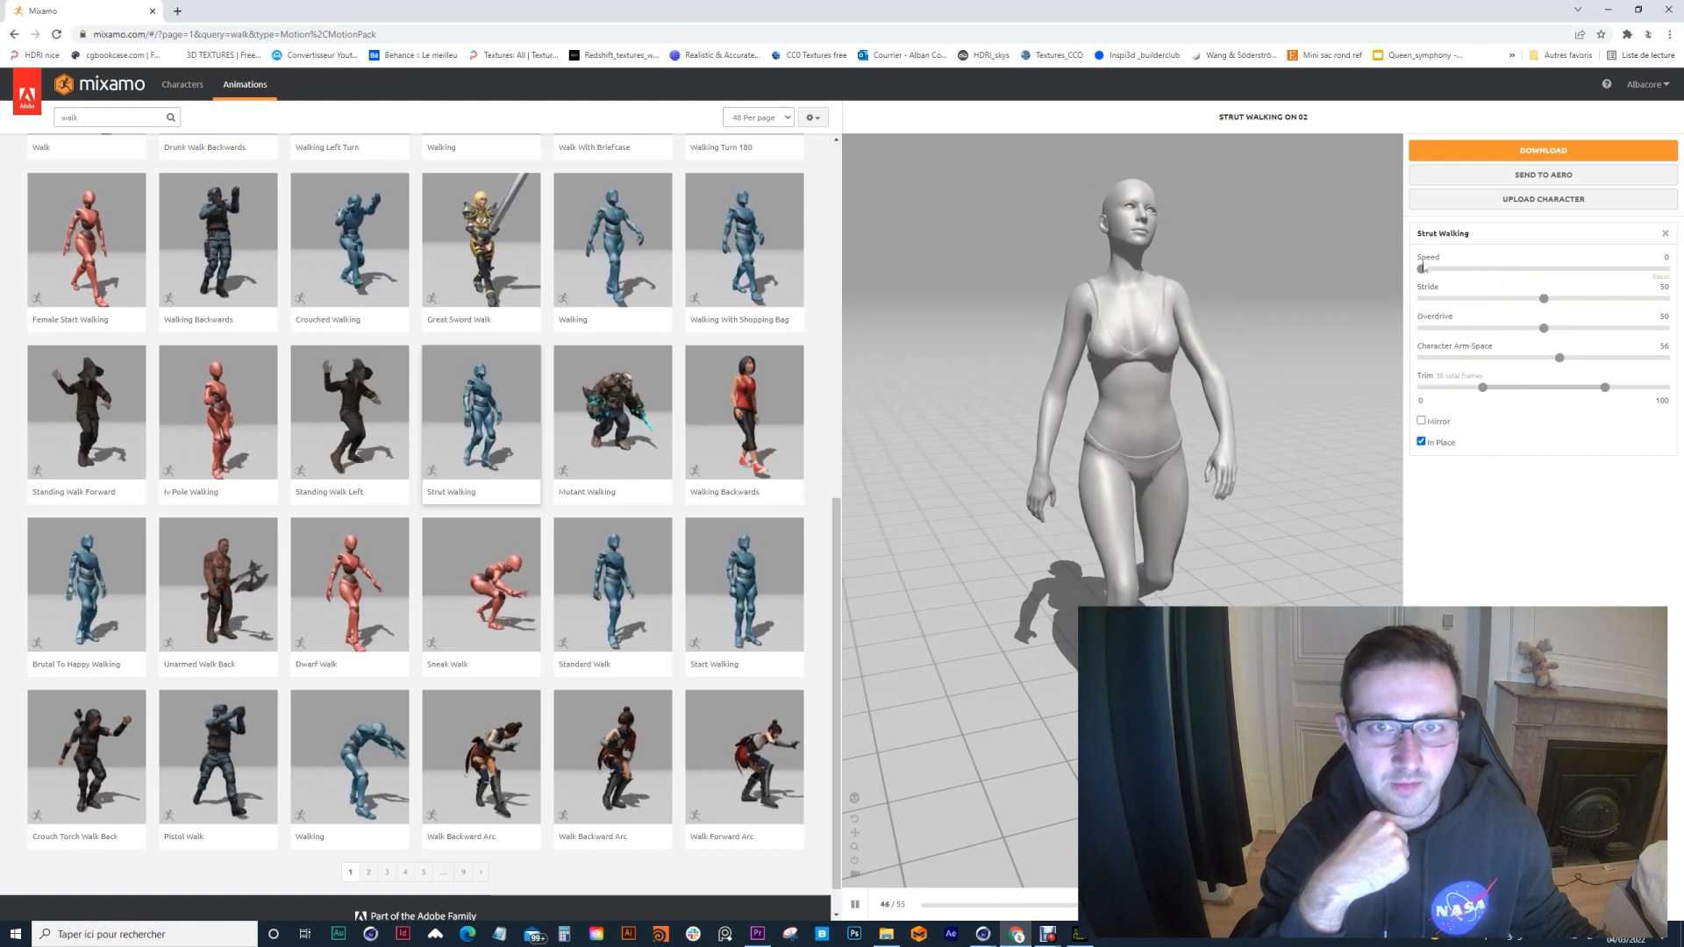
{"action": "left_click_drag", "start_coordinate": [1423, 269], "coordinate": [1665, 269]}
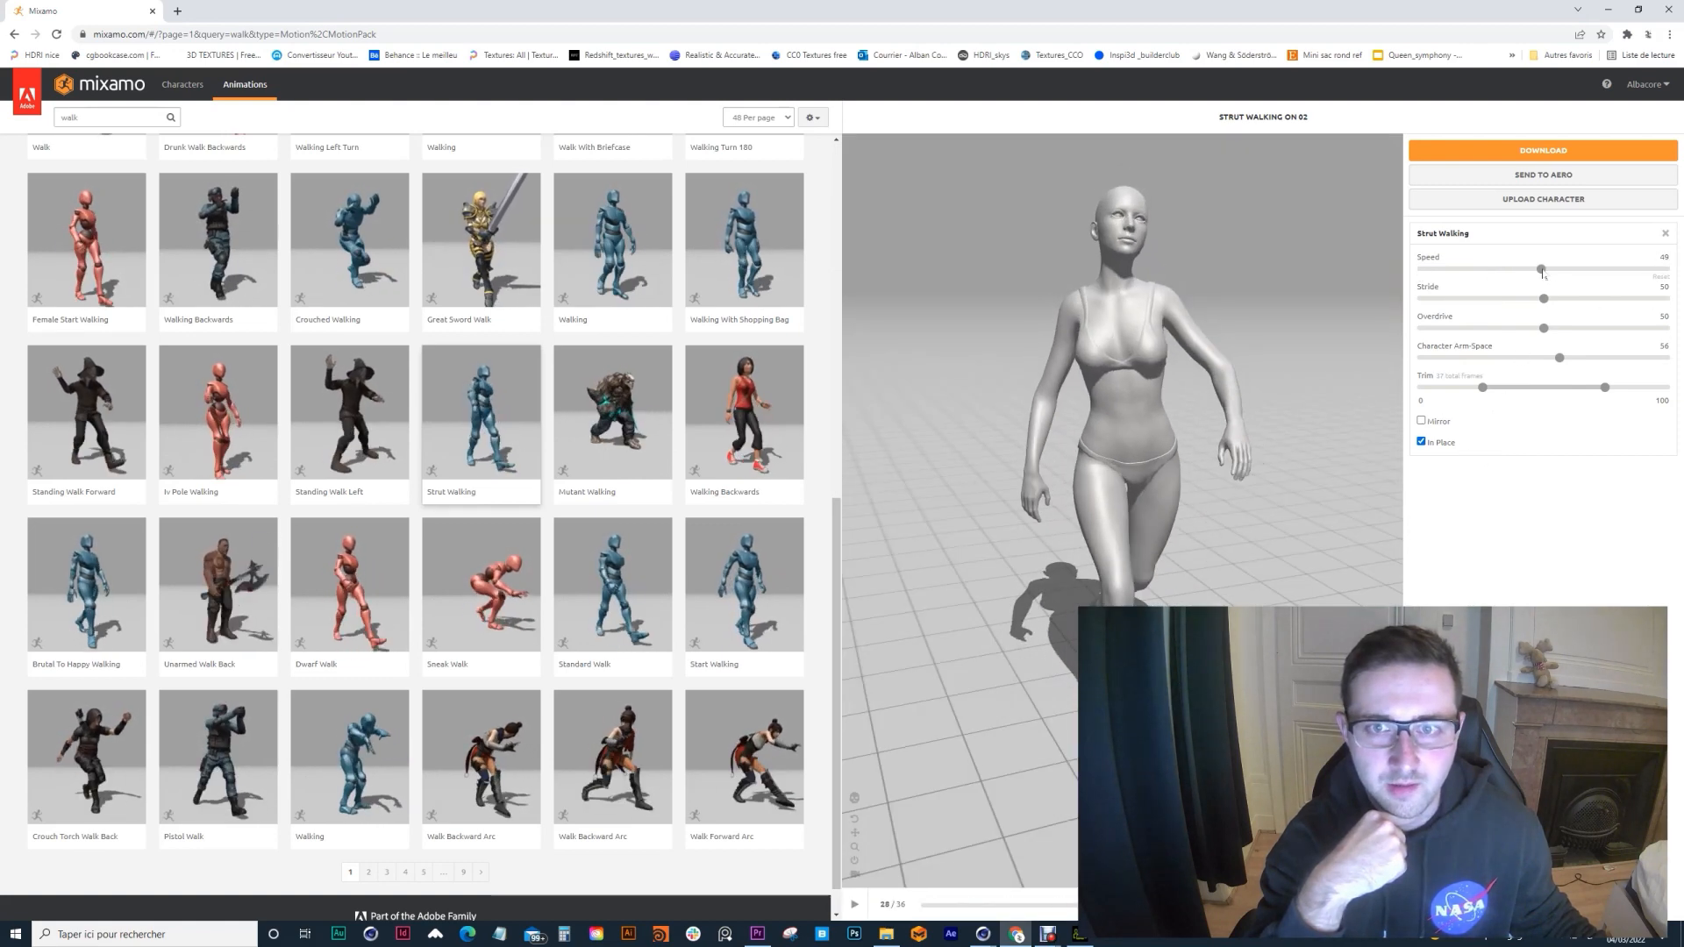
{"action": "left_click", "coordinate": [1541, 269]}
{"action": "left_click_drag", "start_coordinate": [1544, 299], "coordinate": [1616, 298]}
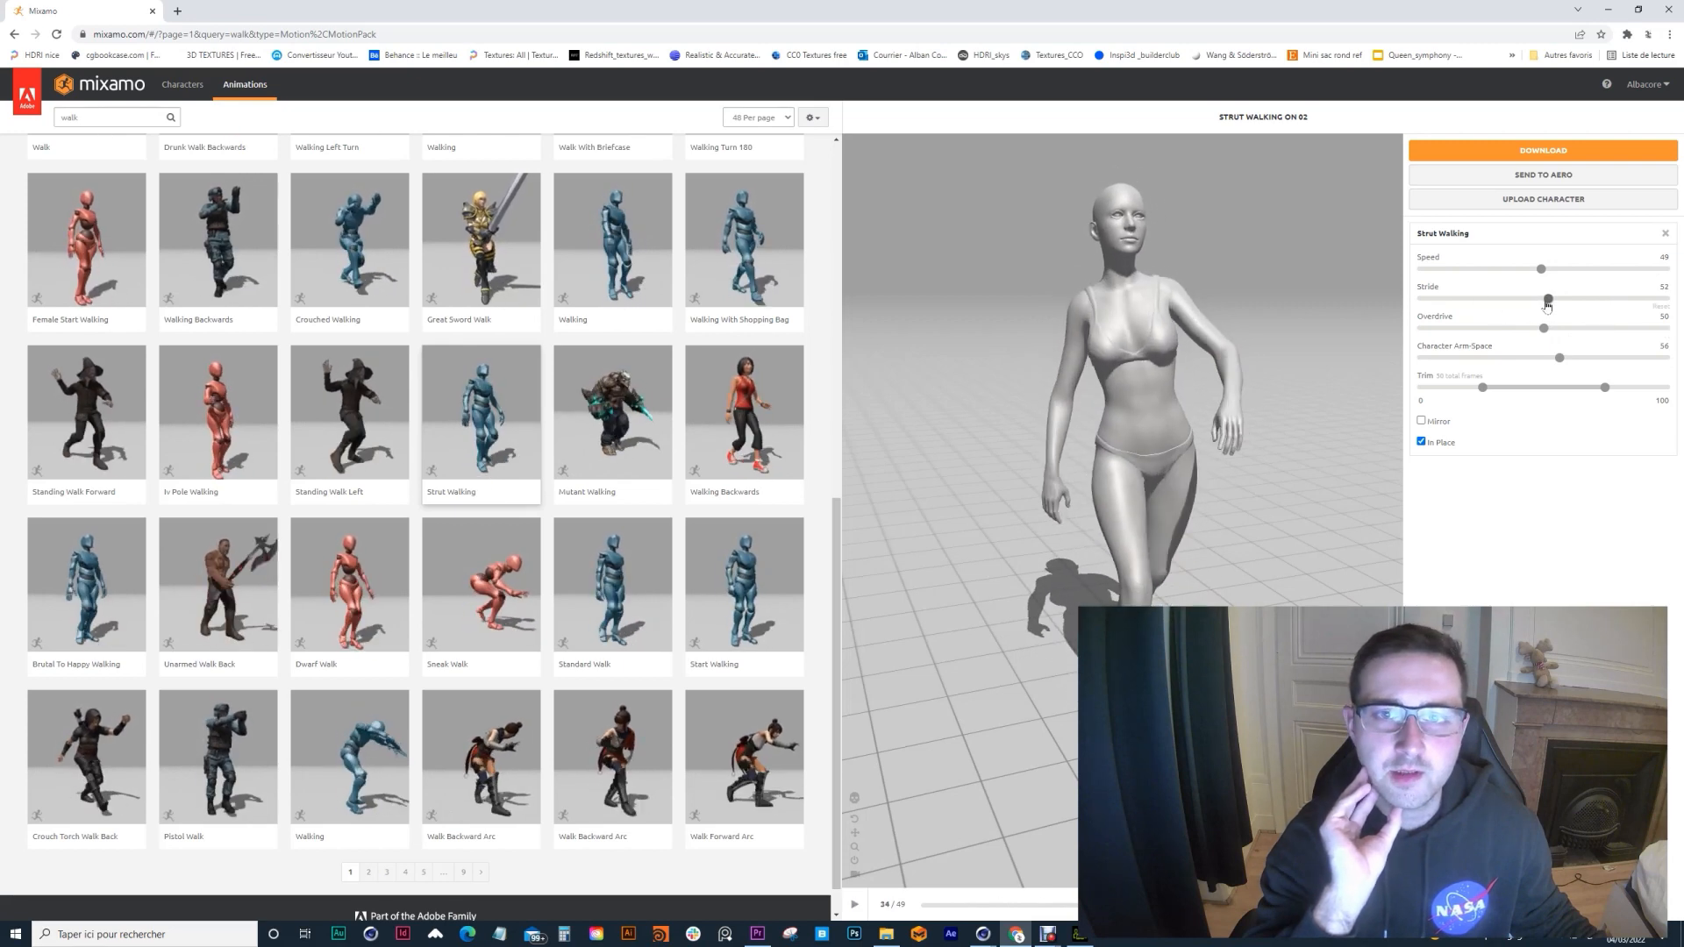
{"action": "left_click", "coordinate": [1547, 299]}
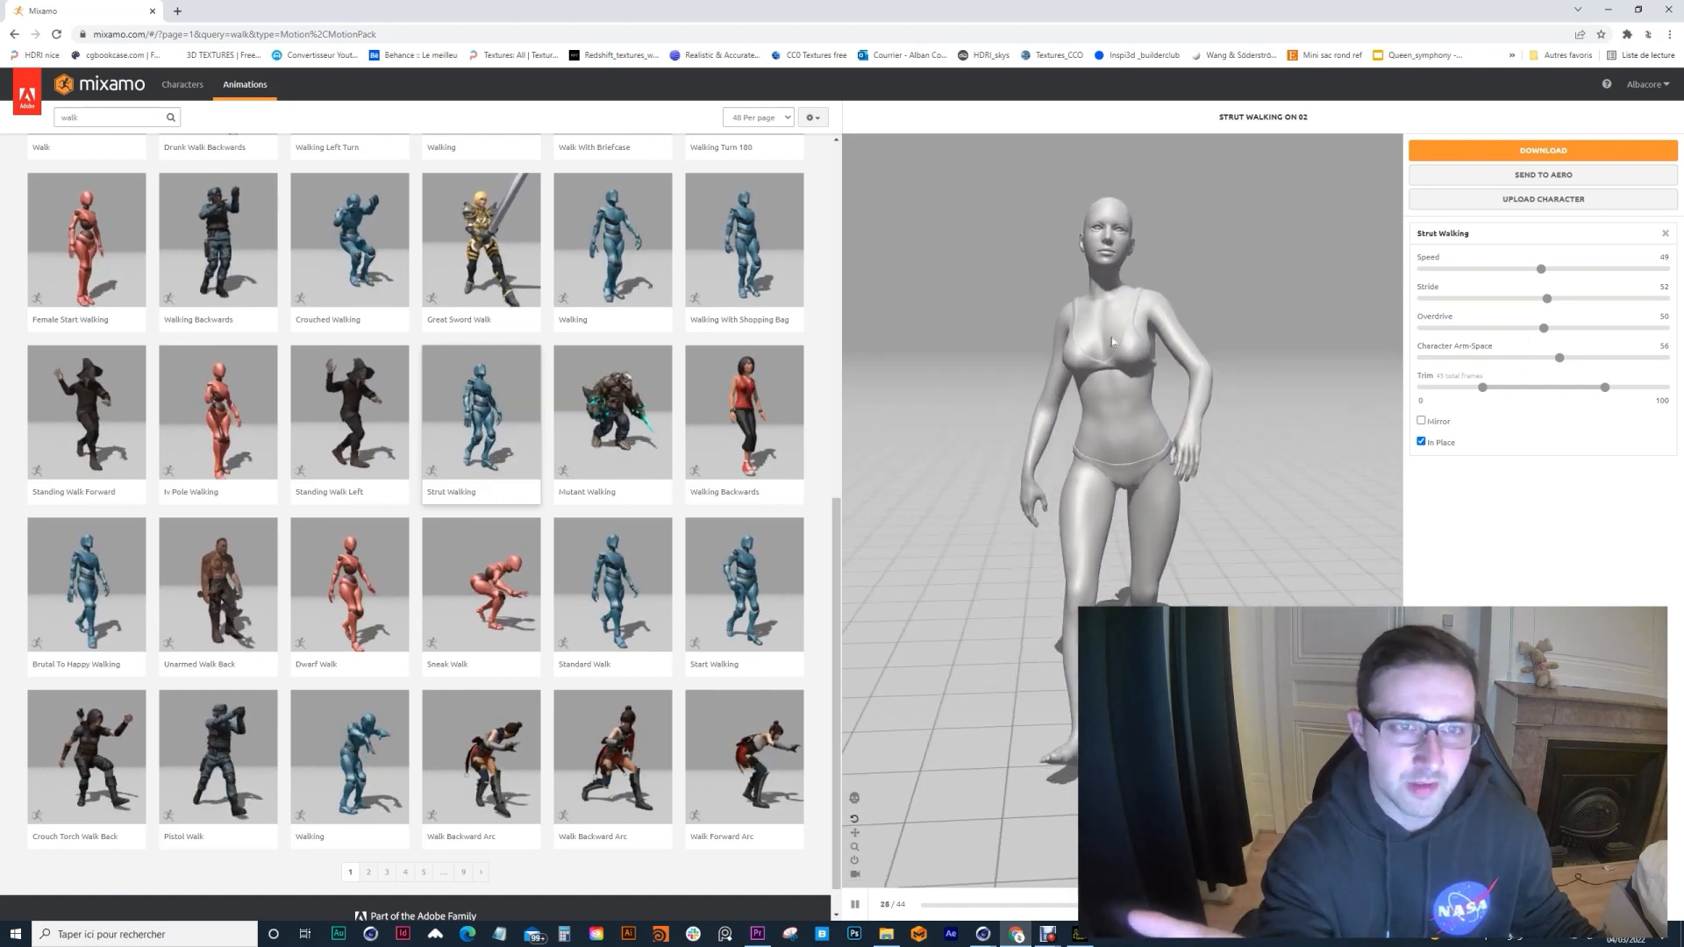
{"action": "left_click", "coordinate": [1482, 150]}
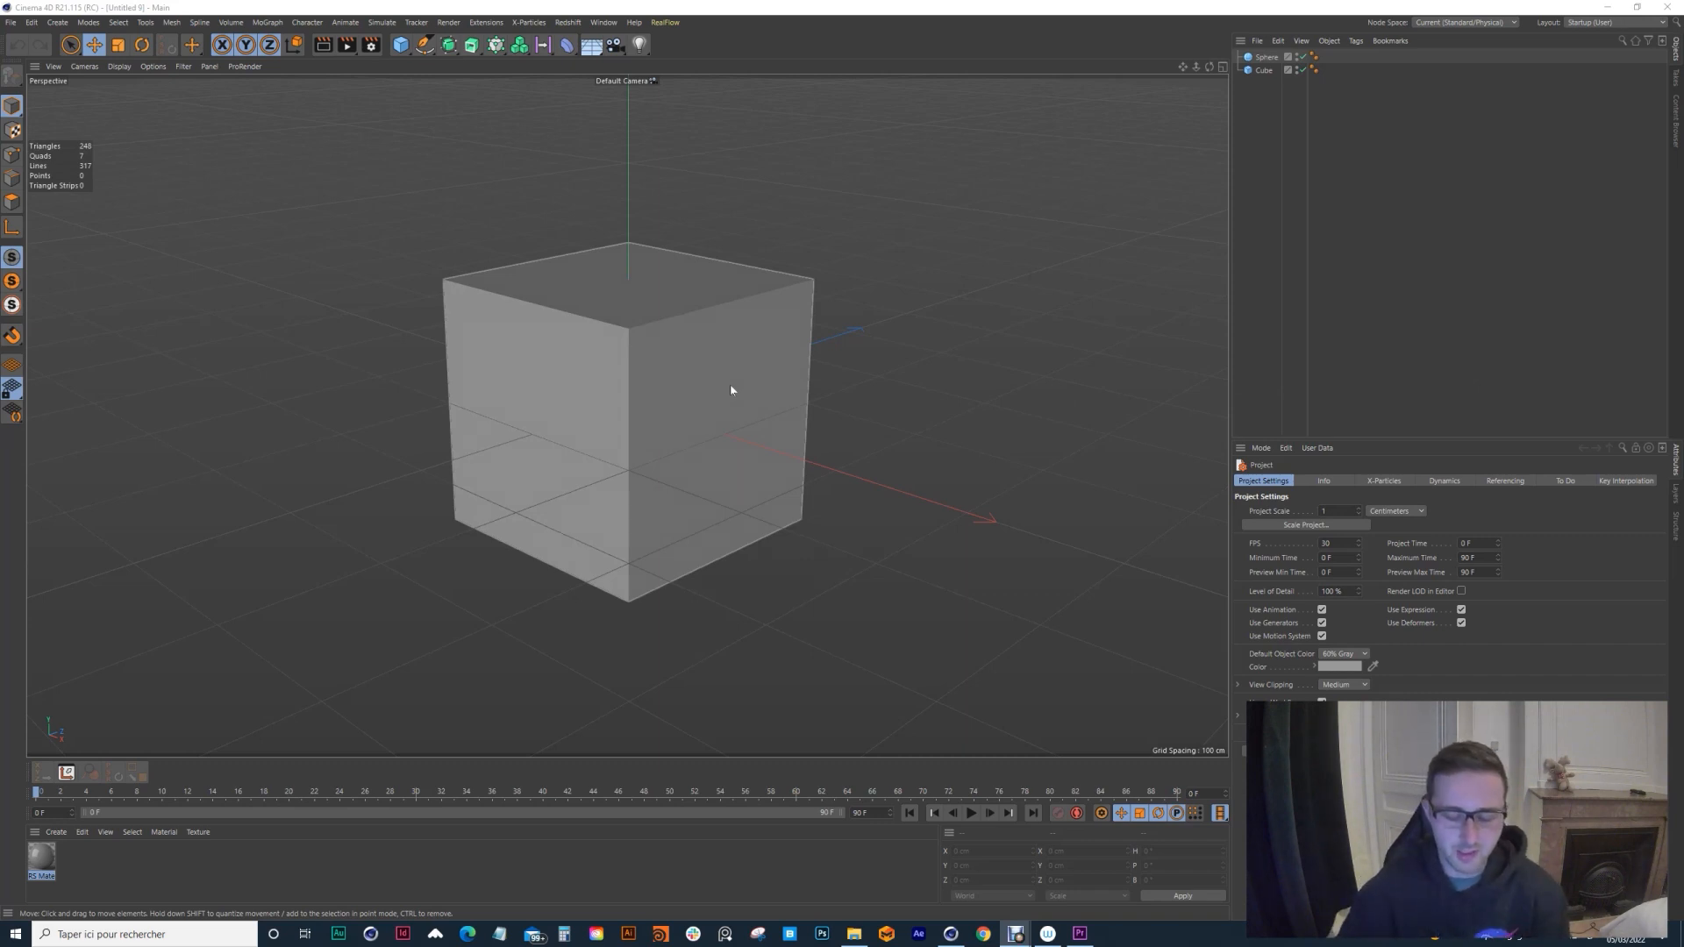
Step: Switch to Cinema 4D and open T-Pose.fbx from the posefbx folder inside Marvelous_2
{"action": "left_click", "coordinate": [898, 483]}
{"action": "key", "text": "ctrl+o"}
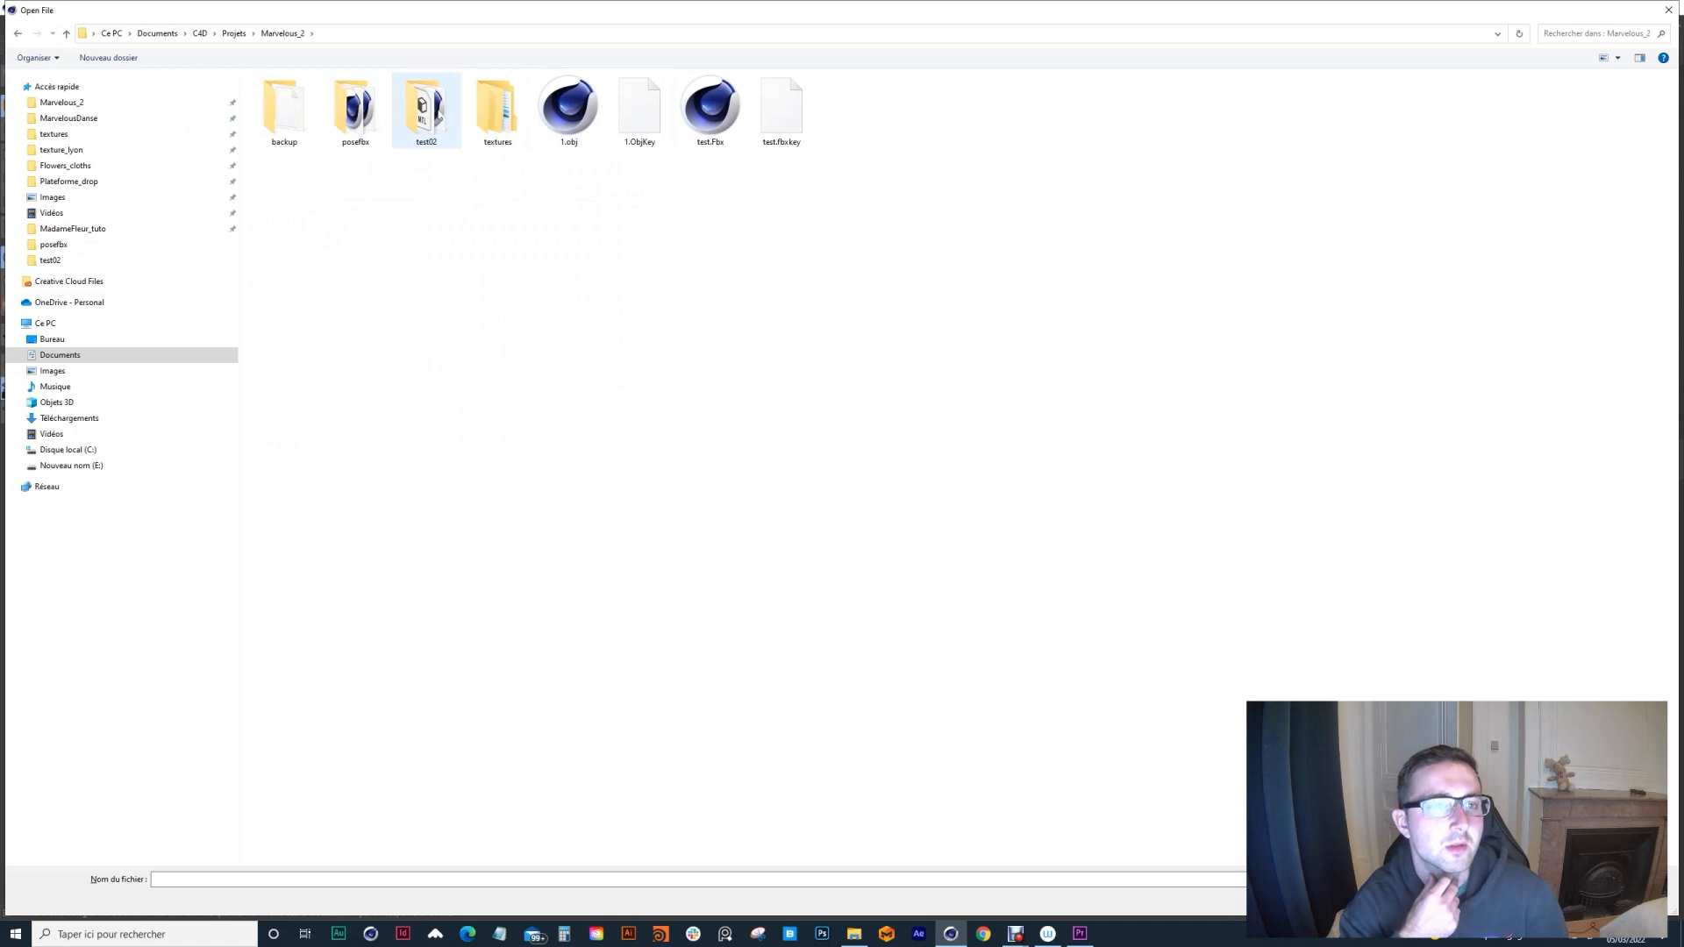
{"action": "double_click", "coordinate": [355, 107]}
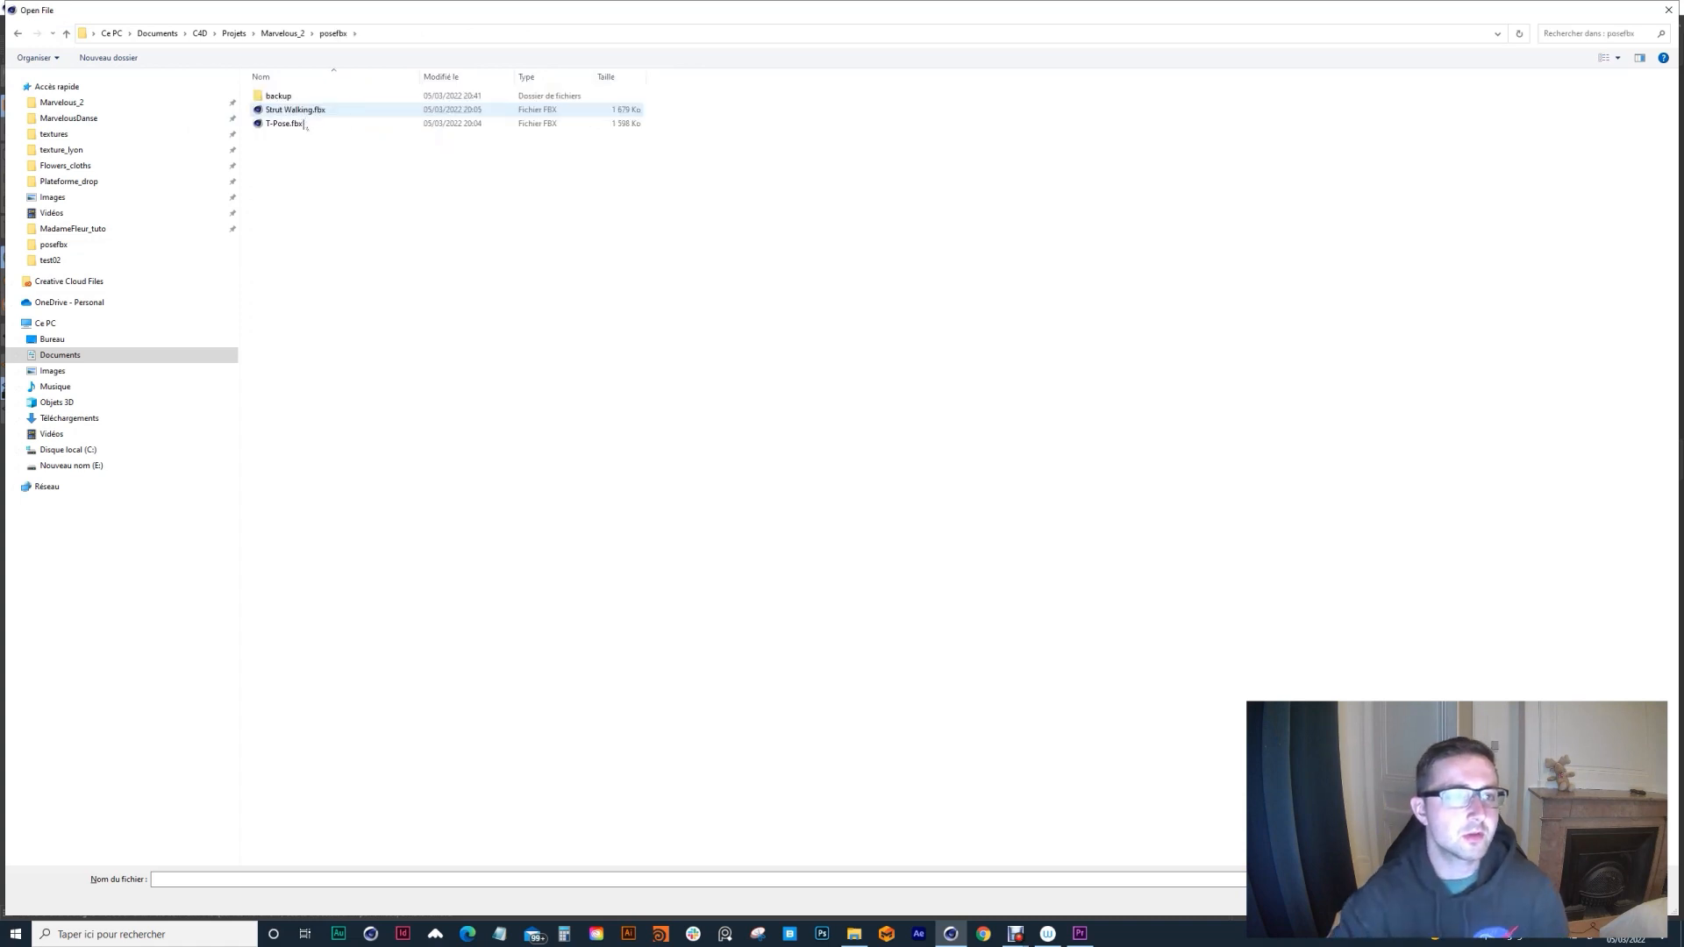
{"action": "left_click", "coordinate": [298, 123]}
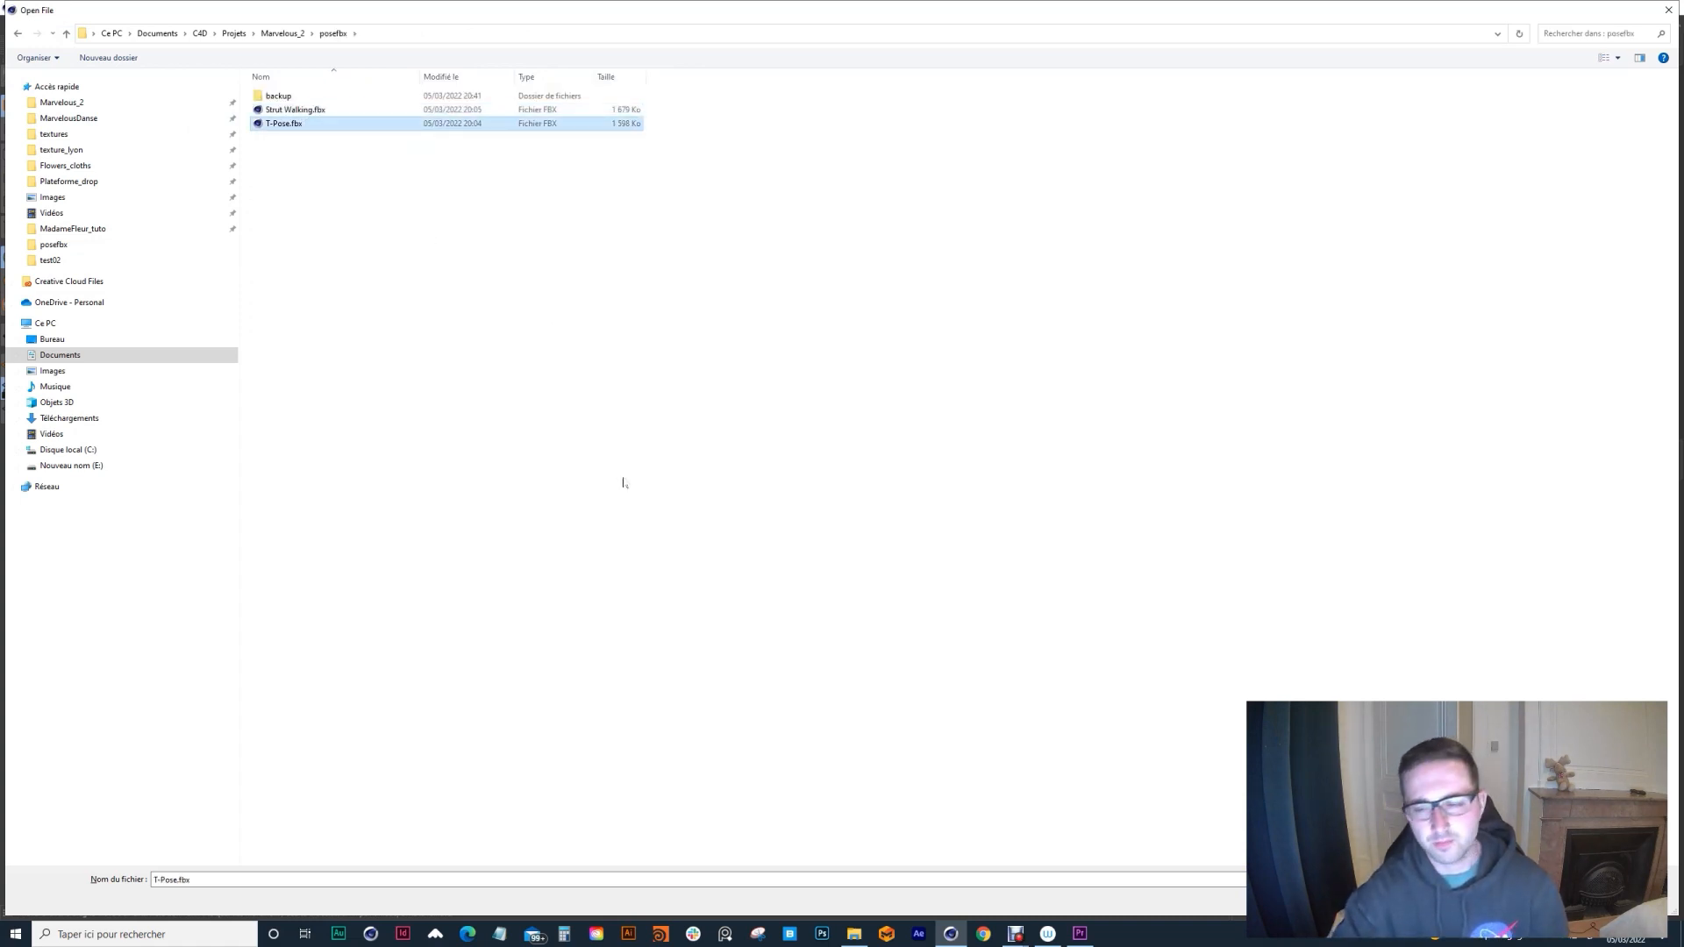
{"action": "key", "text": "Return"}
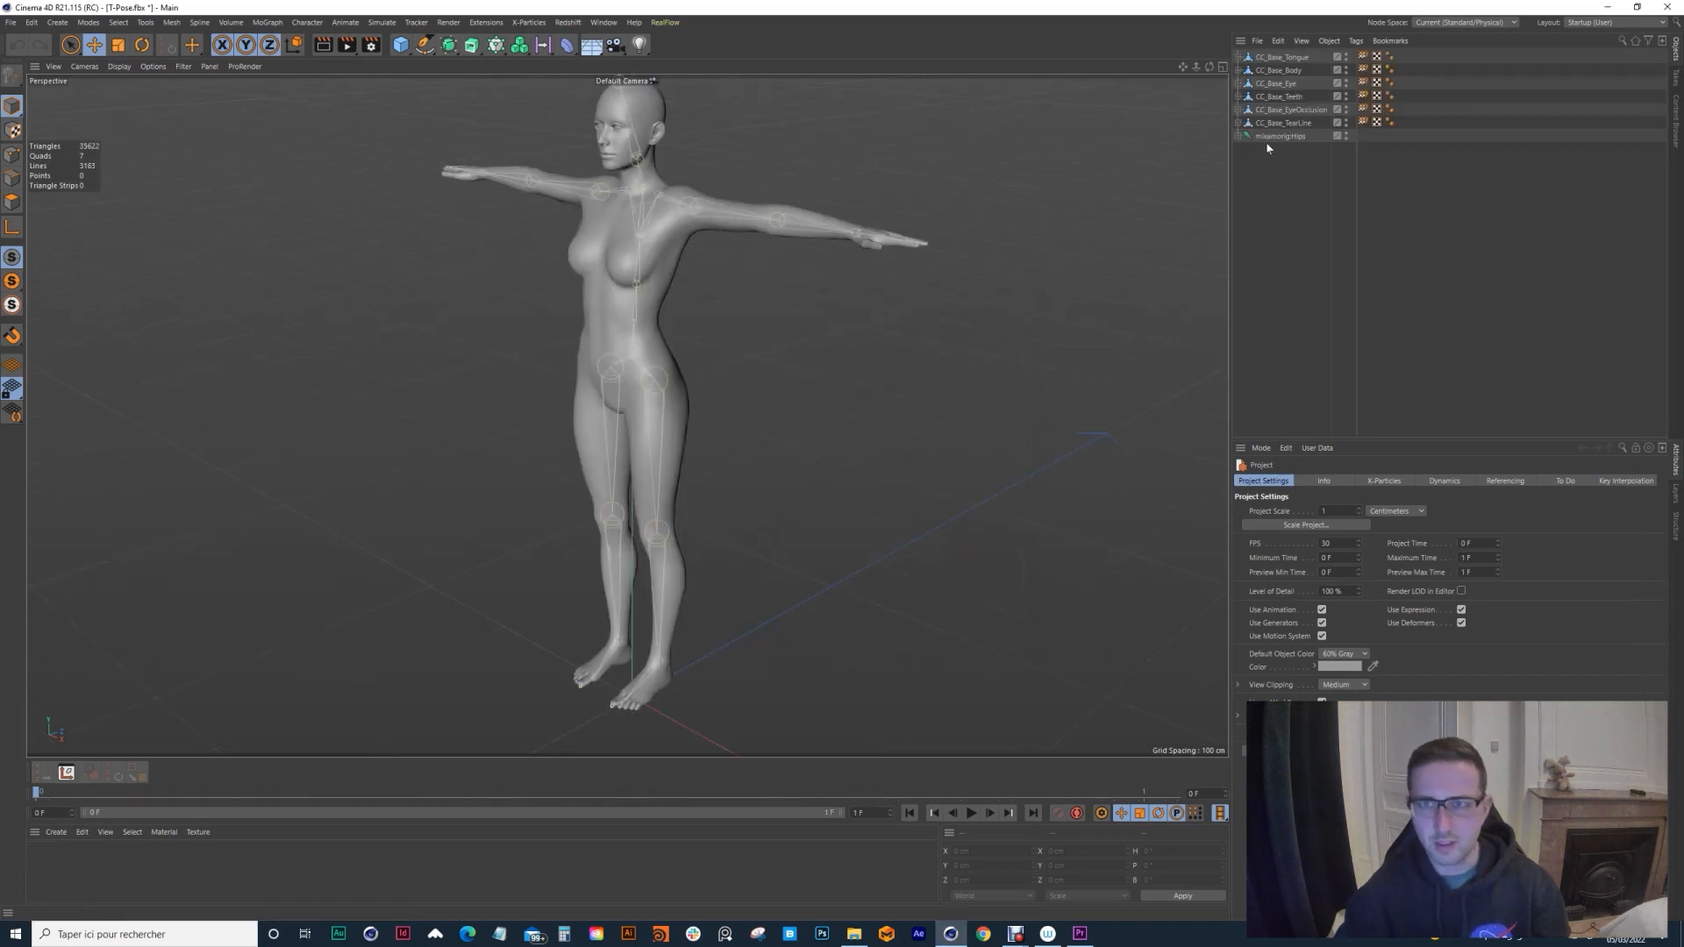
Step: Group all the CC_Base meshes and the mixamorig:Hips joint of the T-pose character under a null named Tpose
{"action": "left_click", "coordinate": [1282, 58]}
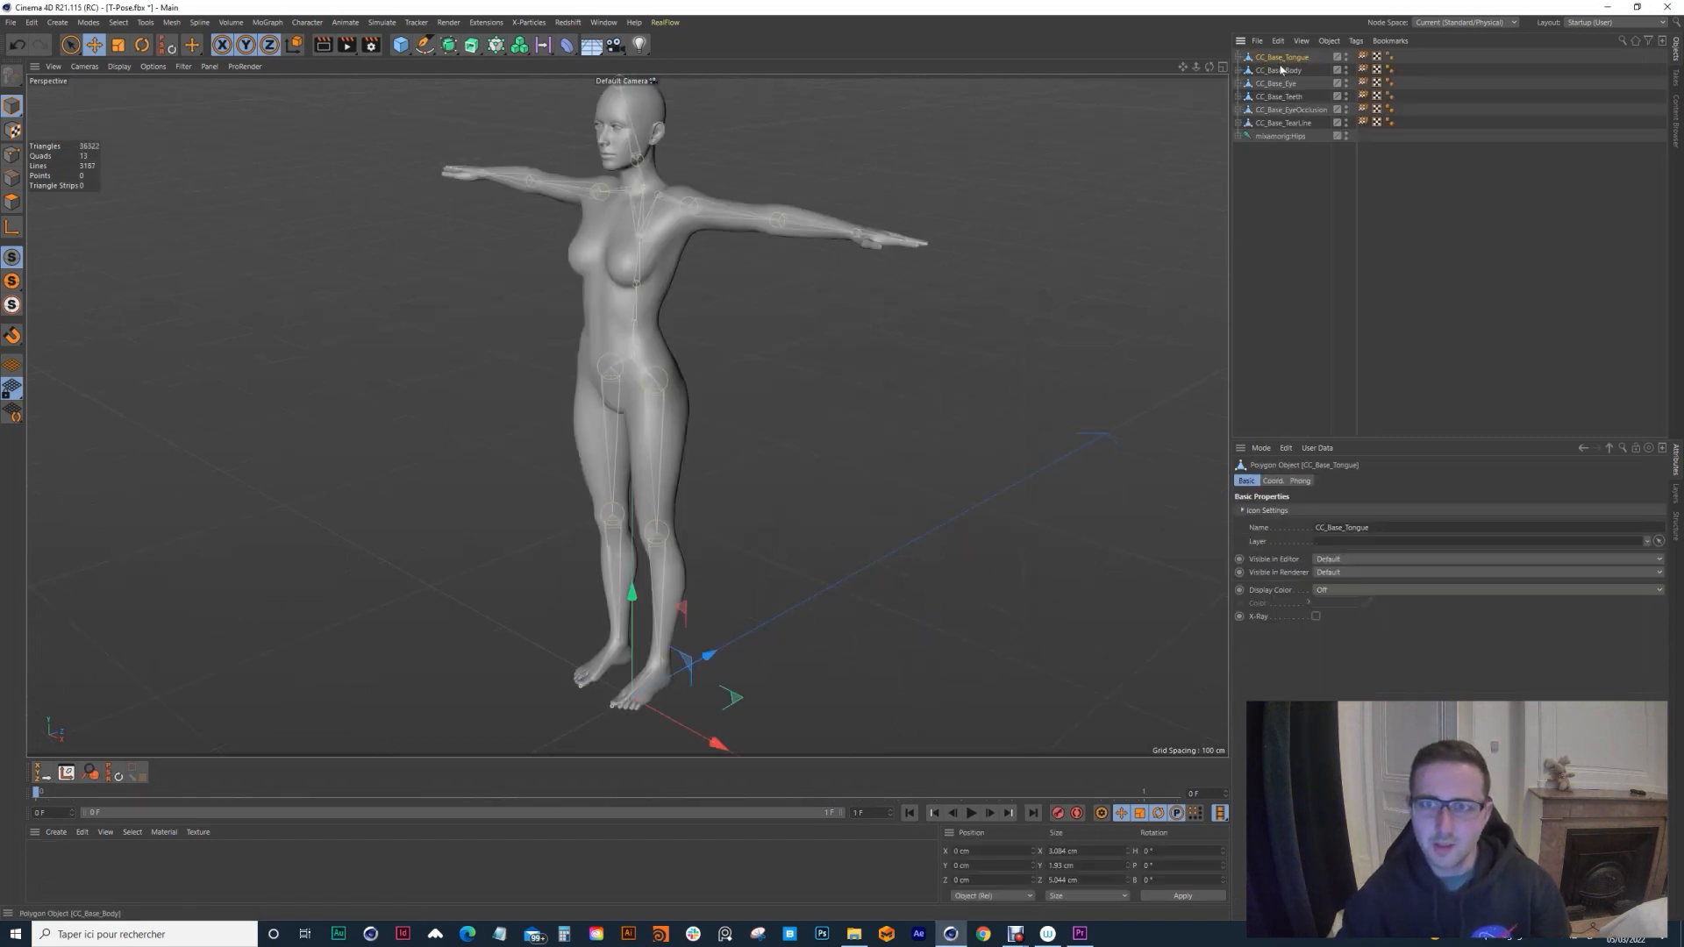
{"action": "left_click", "coordinate": [1276, 137]}
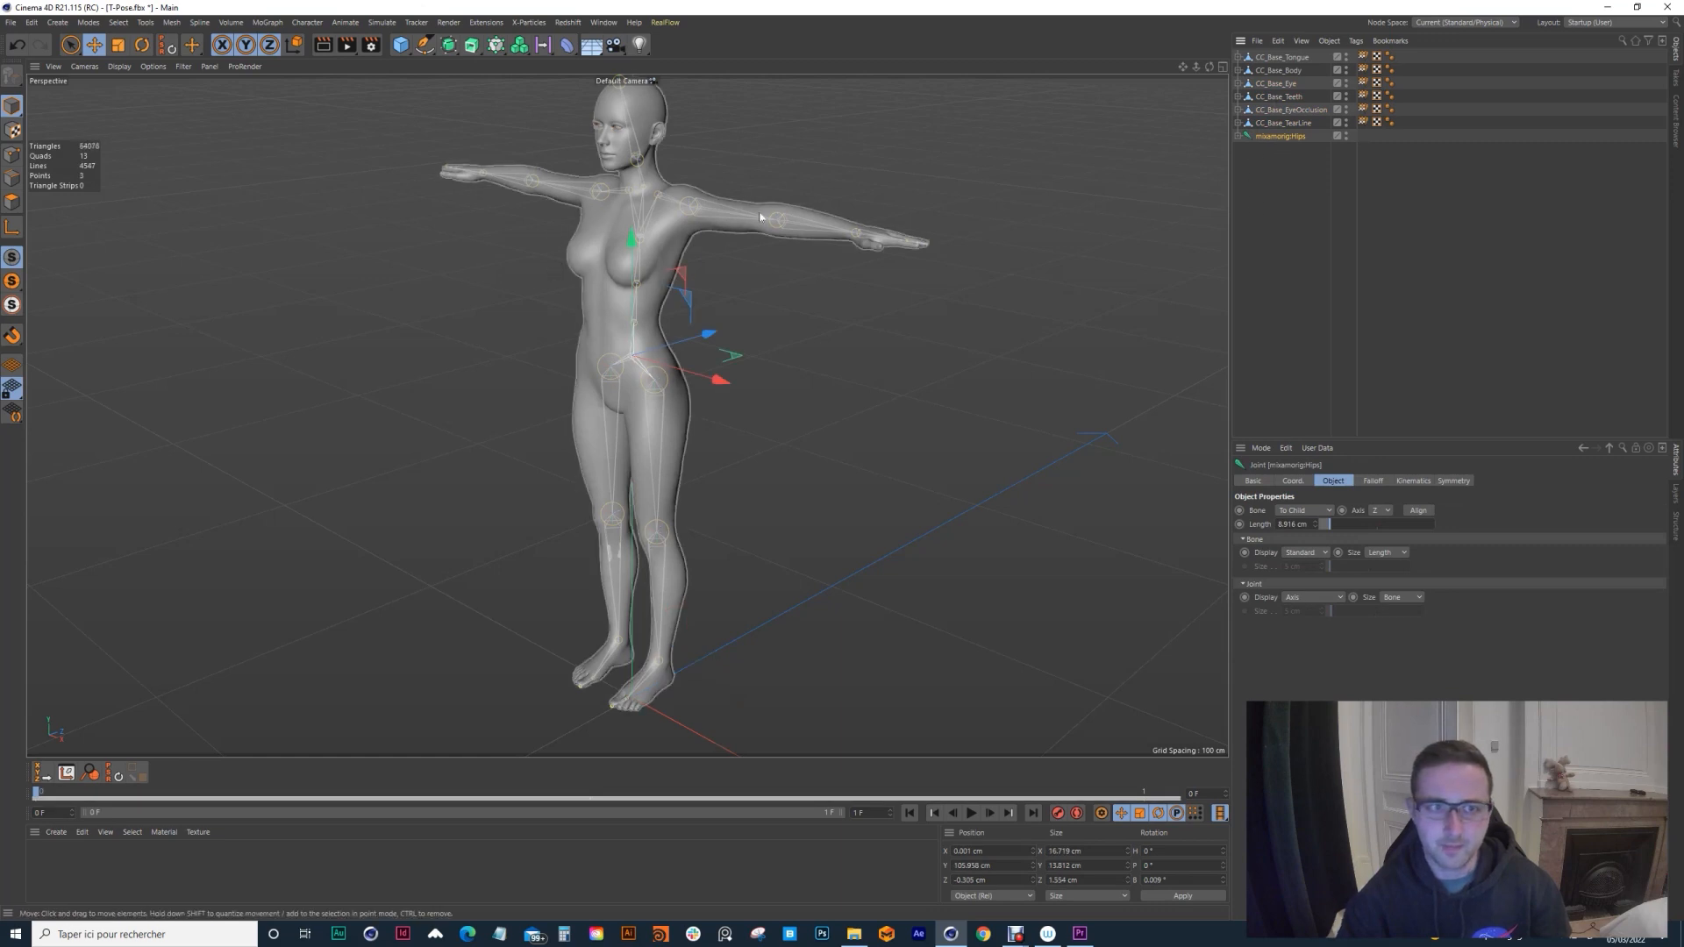
{"action": "left_click_drag", "start_coordinate": [505, 253], "coordinate": [603, 269], "text": "alt"}
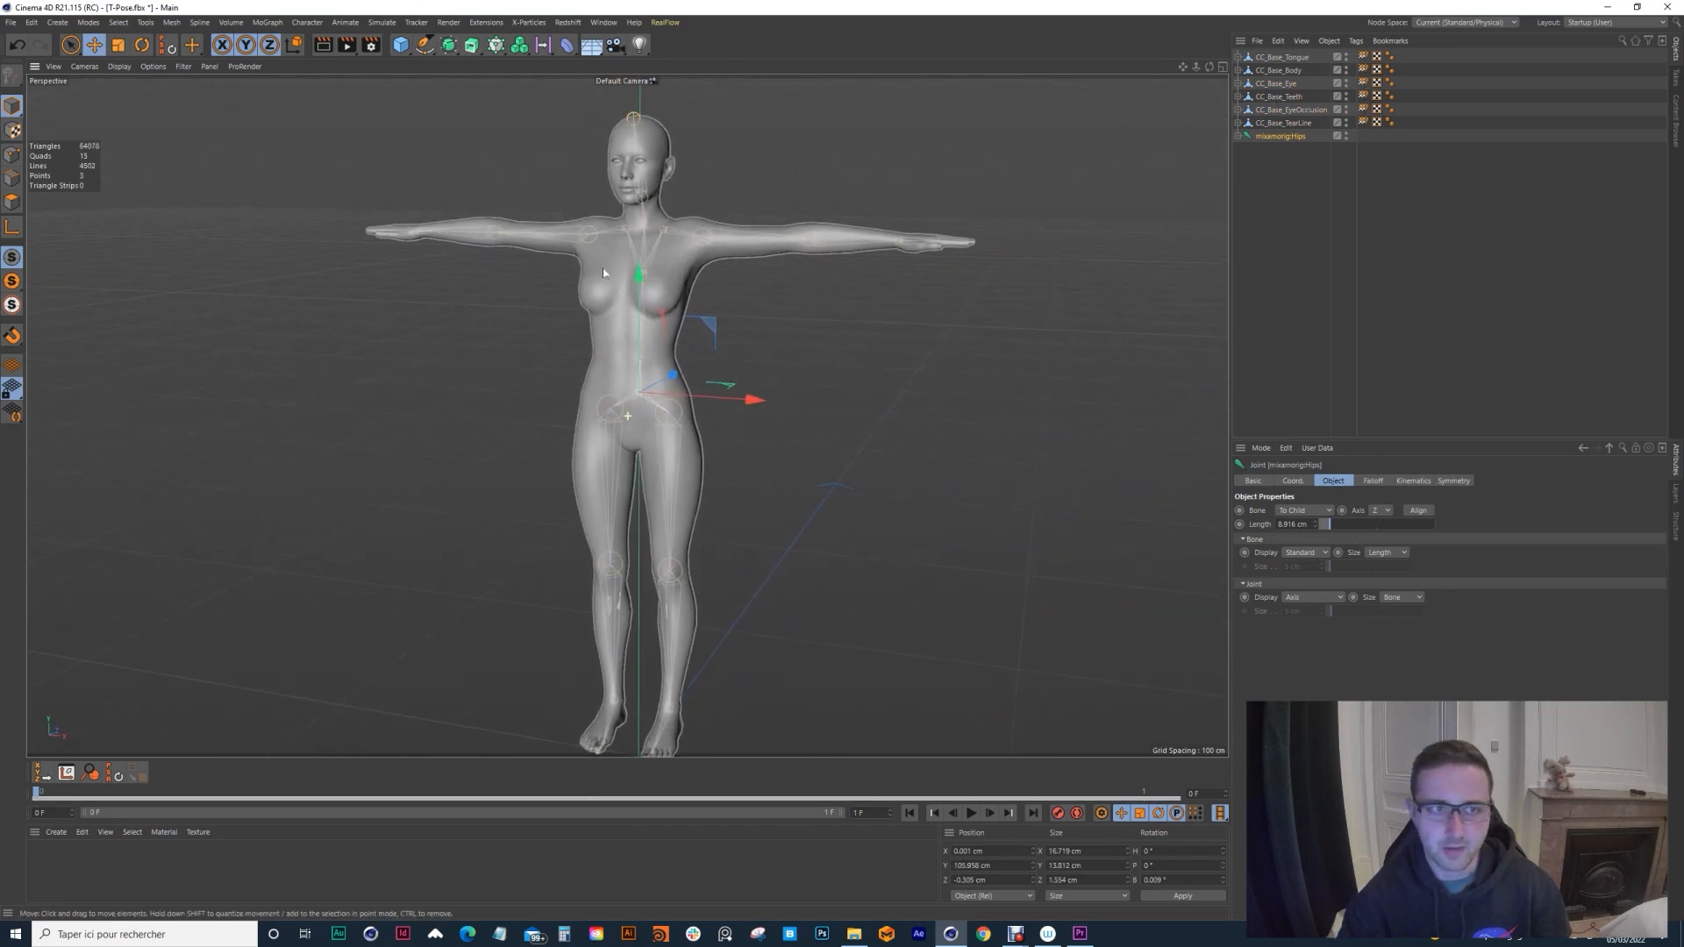
{"action": "left_click", "coordinate": [1279, 58]}
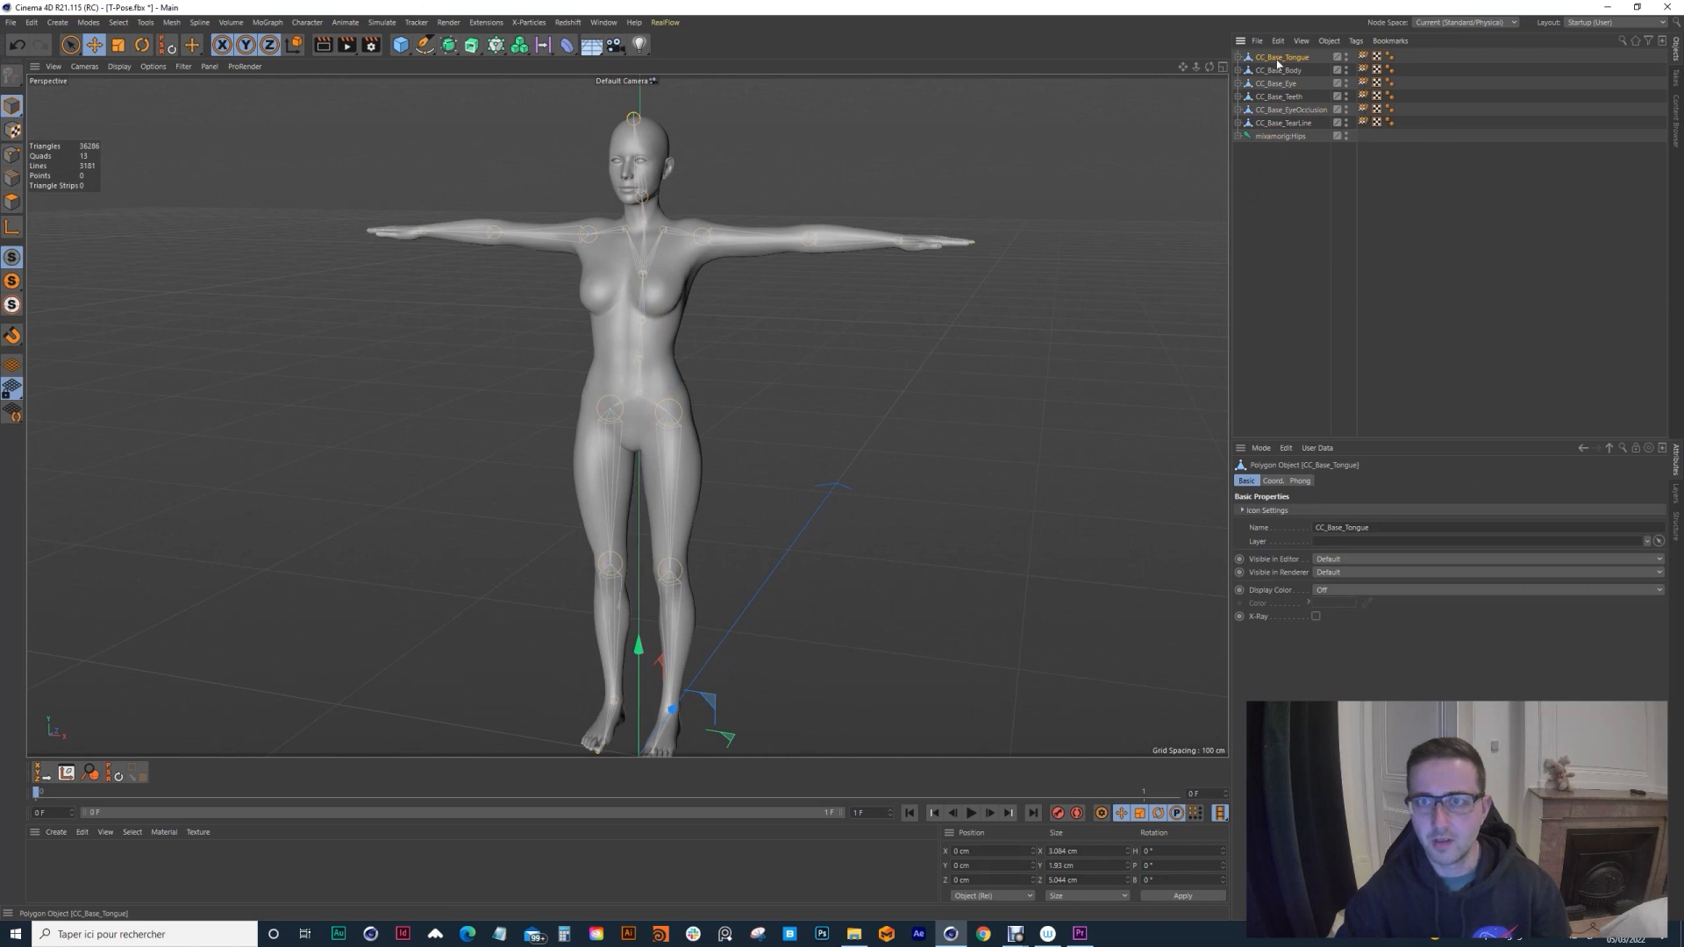
{"action": "left_click", "coordinate": [1280, 137], "text": "shift"}
{"action": "key", "text": "alt+g"}
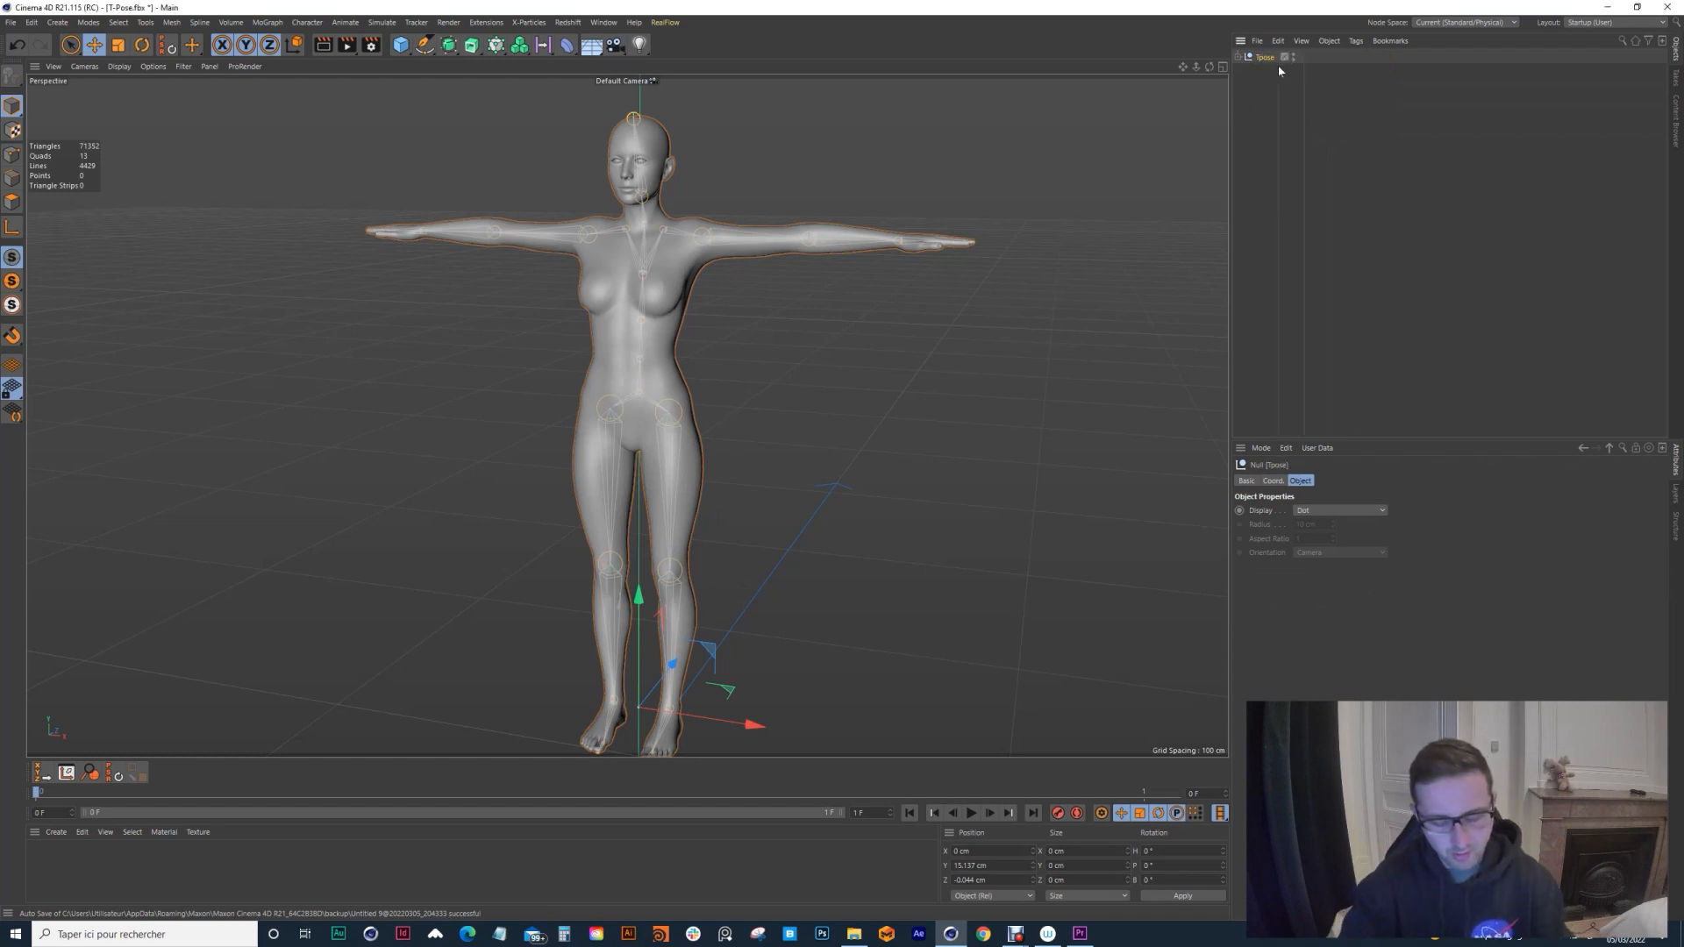
Step: Open Strut Walking.fbx from the posefbx folder, accepting the default FBX import settings
{"action": "key", "text": "ctrl+o"}
{"action": "left_click", "coordinate": [296, 109]}
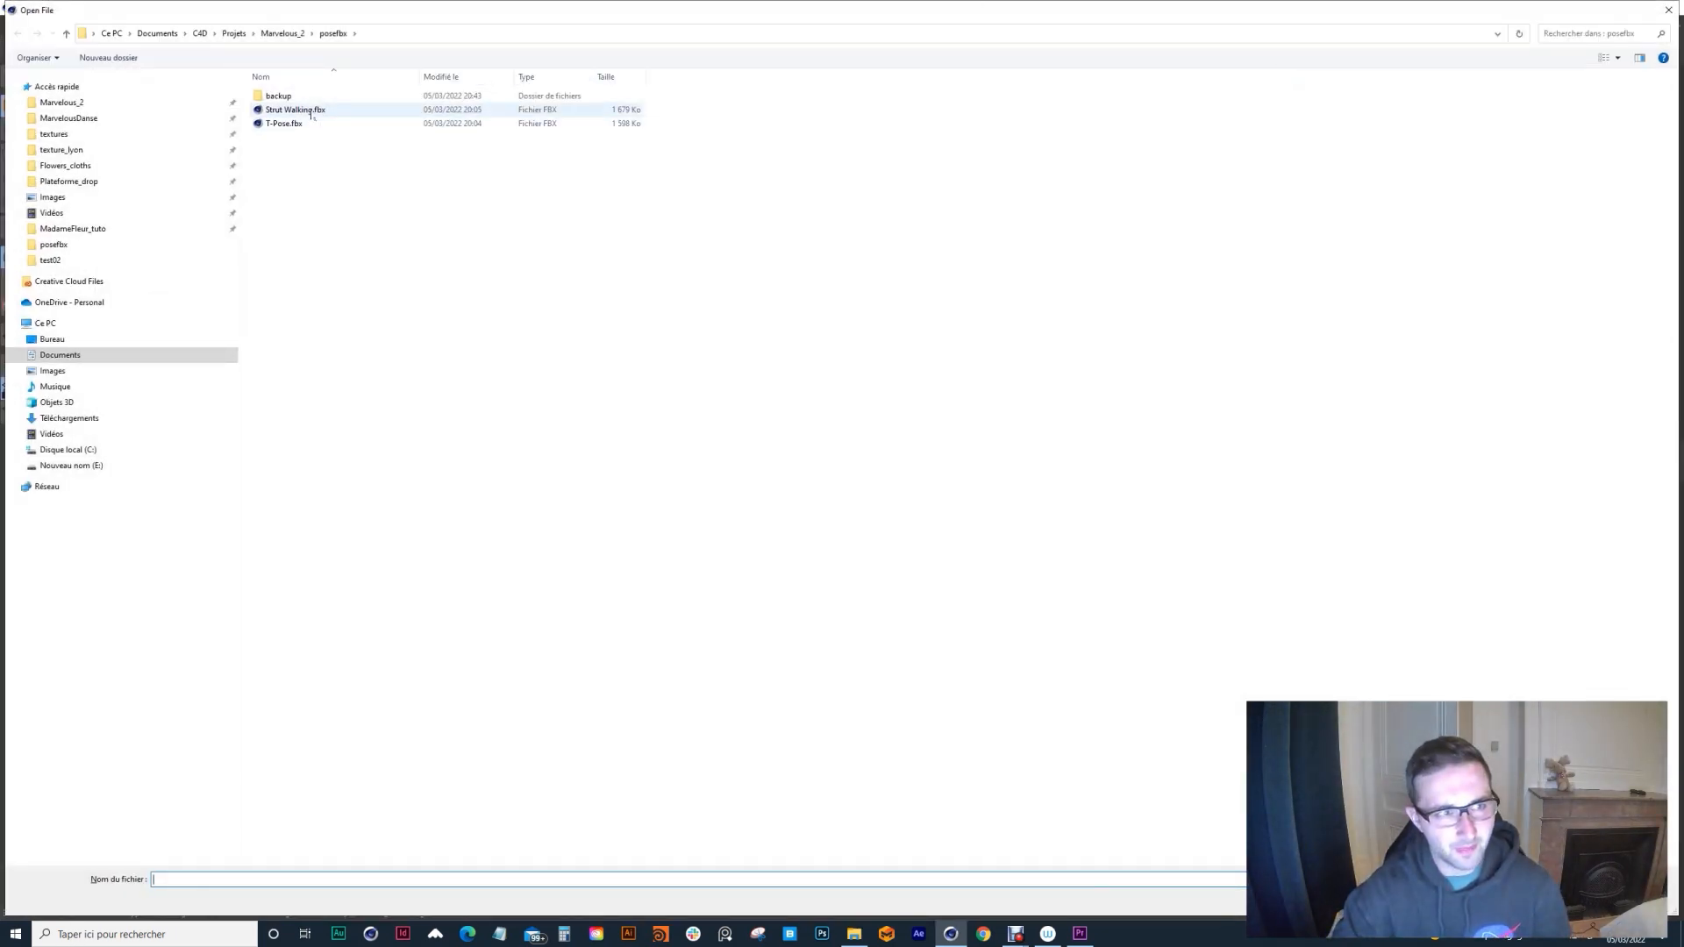
{"action": "key", "text": "Return"}
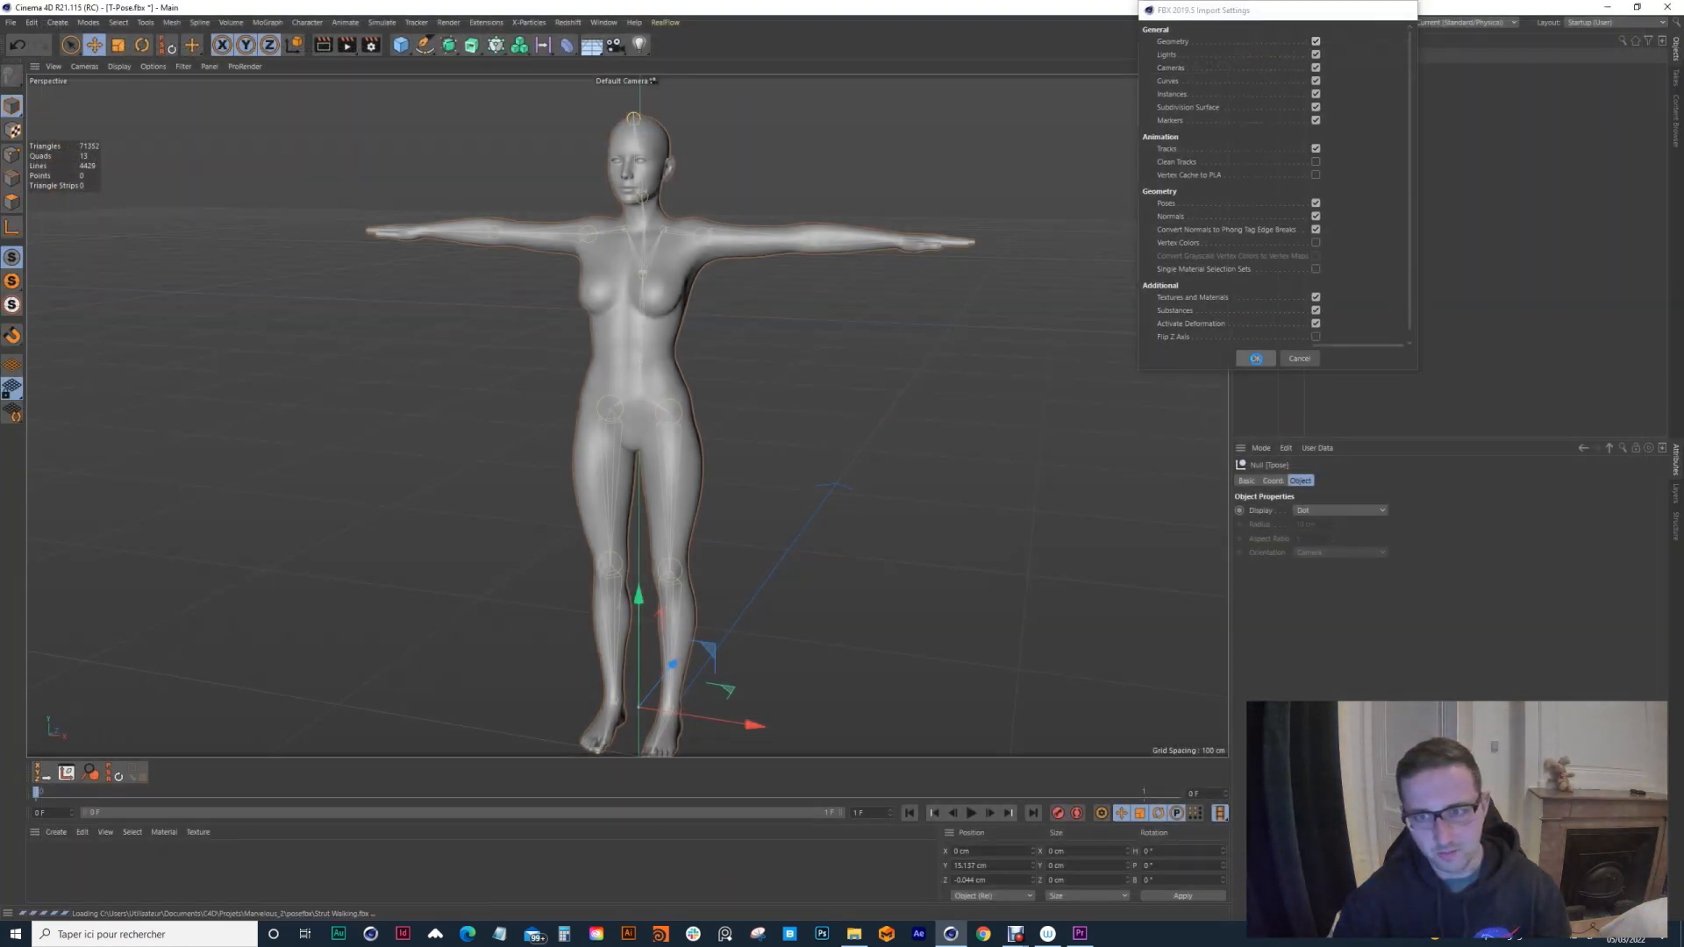
{"action": "key", "text": "Return"}
Step: Play the imported walk animation to check the character's movement, and return to the first frame
{"action": "scroll", "coordinate": [755, 444], "scroll_direction": "down", "scroll_amount": 5}
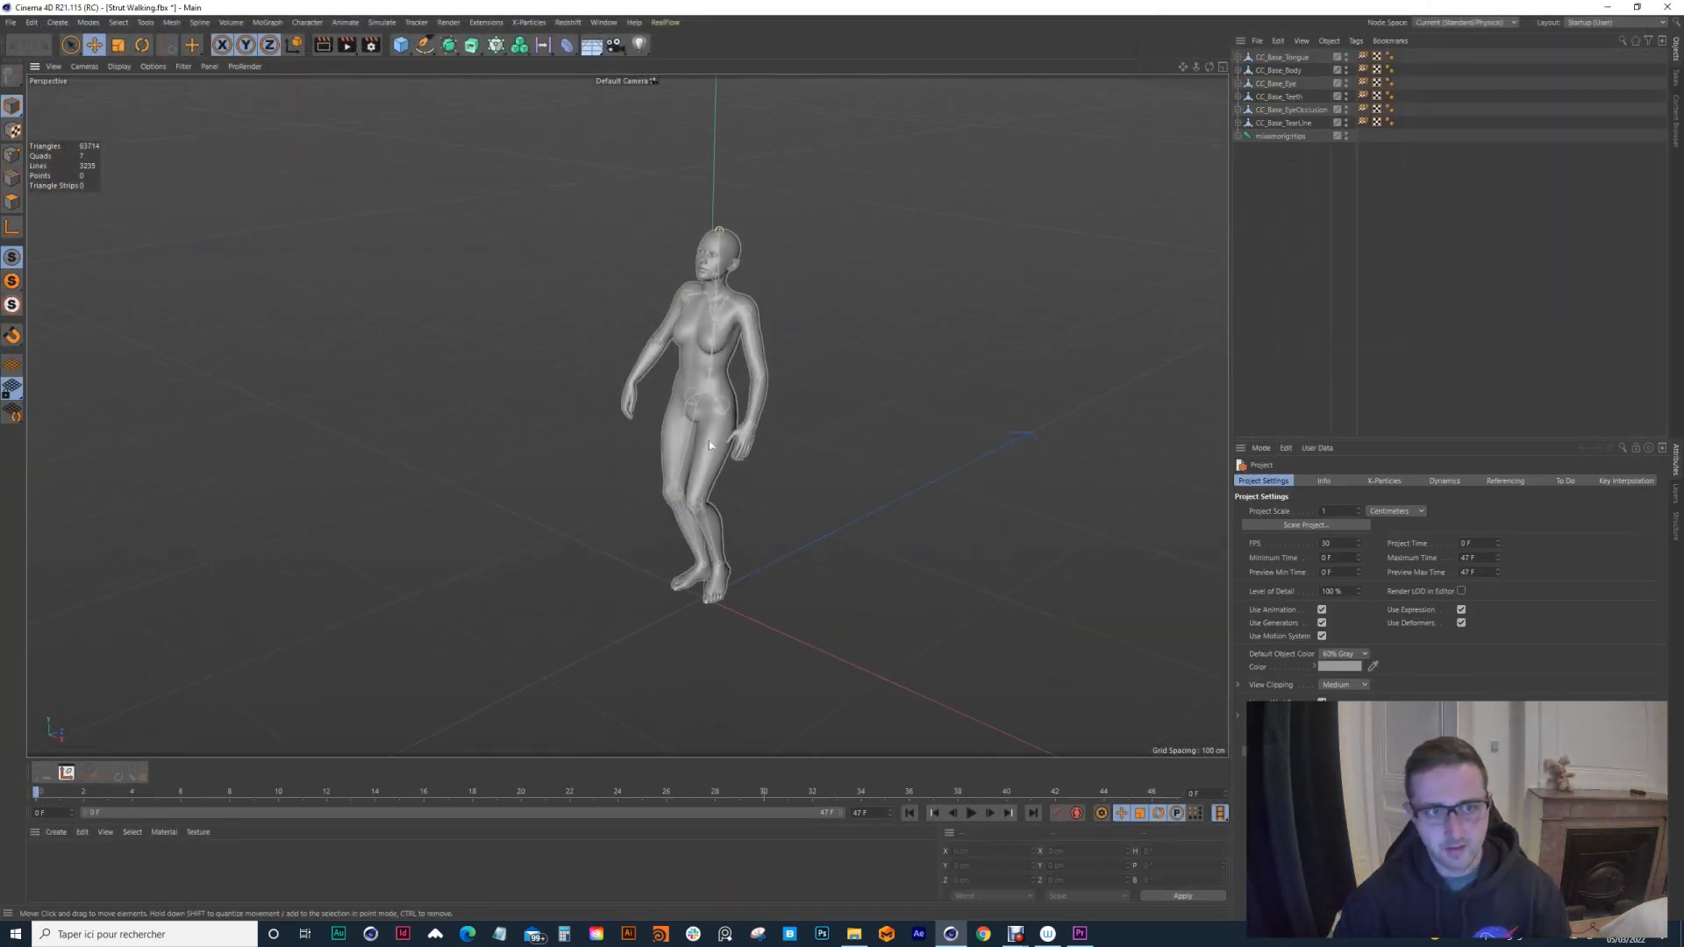
{"action": "left_click", "coordinate": [856, 665]}
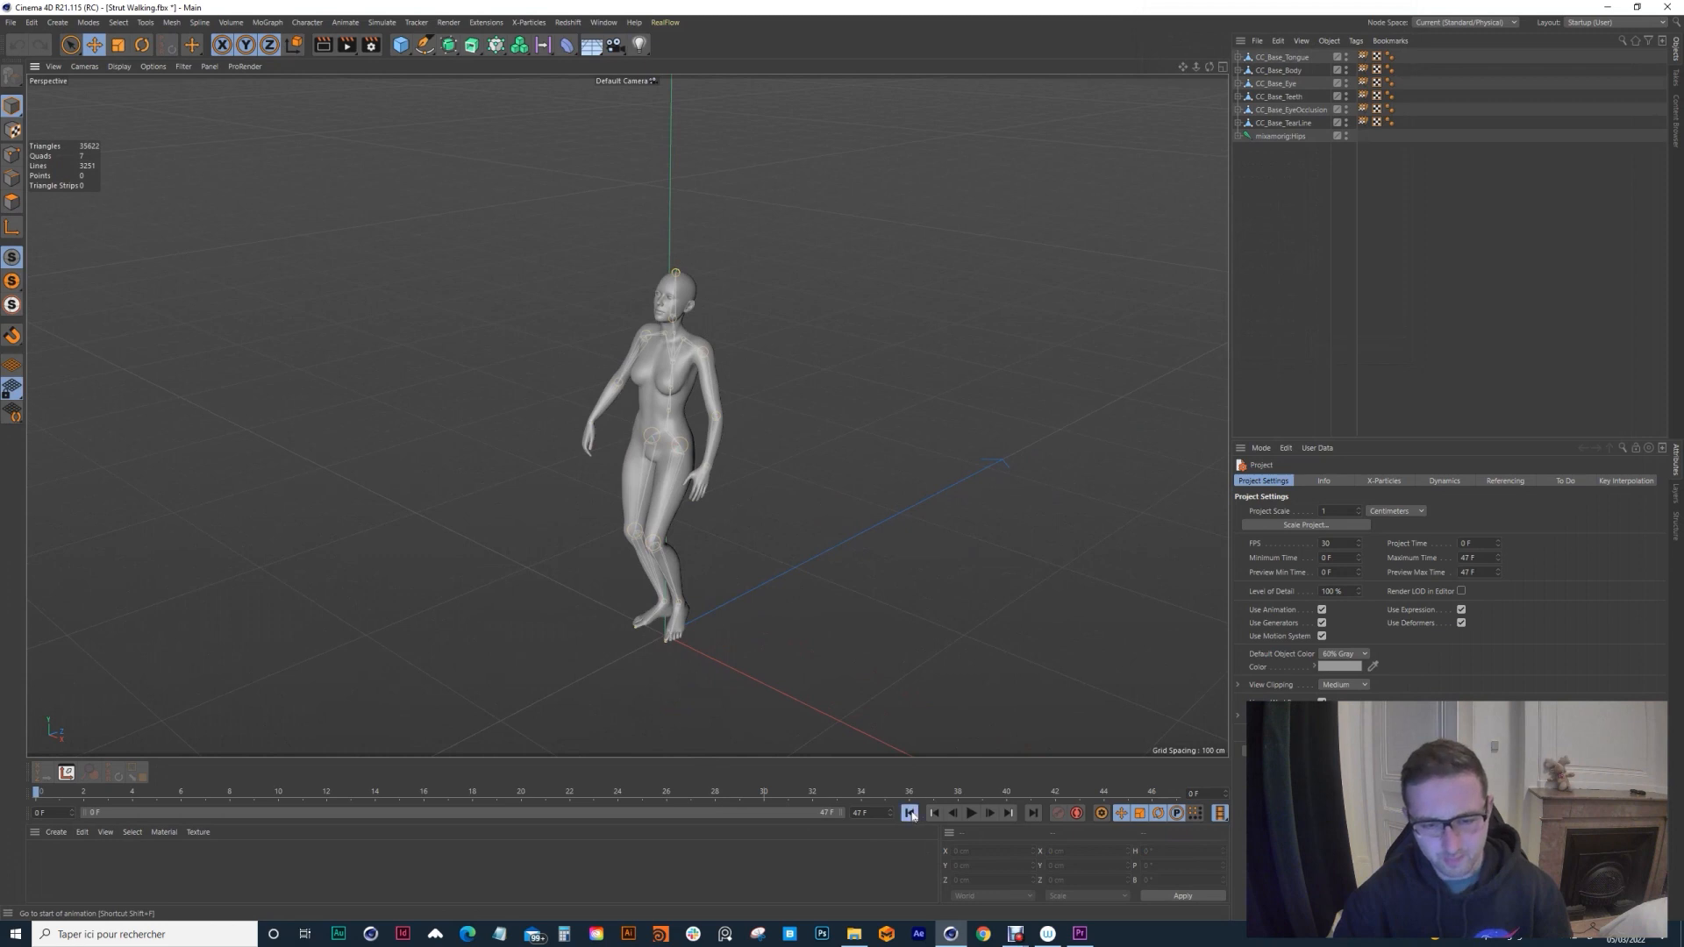
{"action": "left_click_drag", "start_coordinate": [921, 736], "coordinate": [666, 515], "text": "alt"}
{"action": "scroll", "coordinate": [668, 513], "scroll_direction": "up", "scroll_amount": 2}
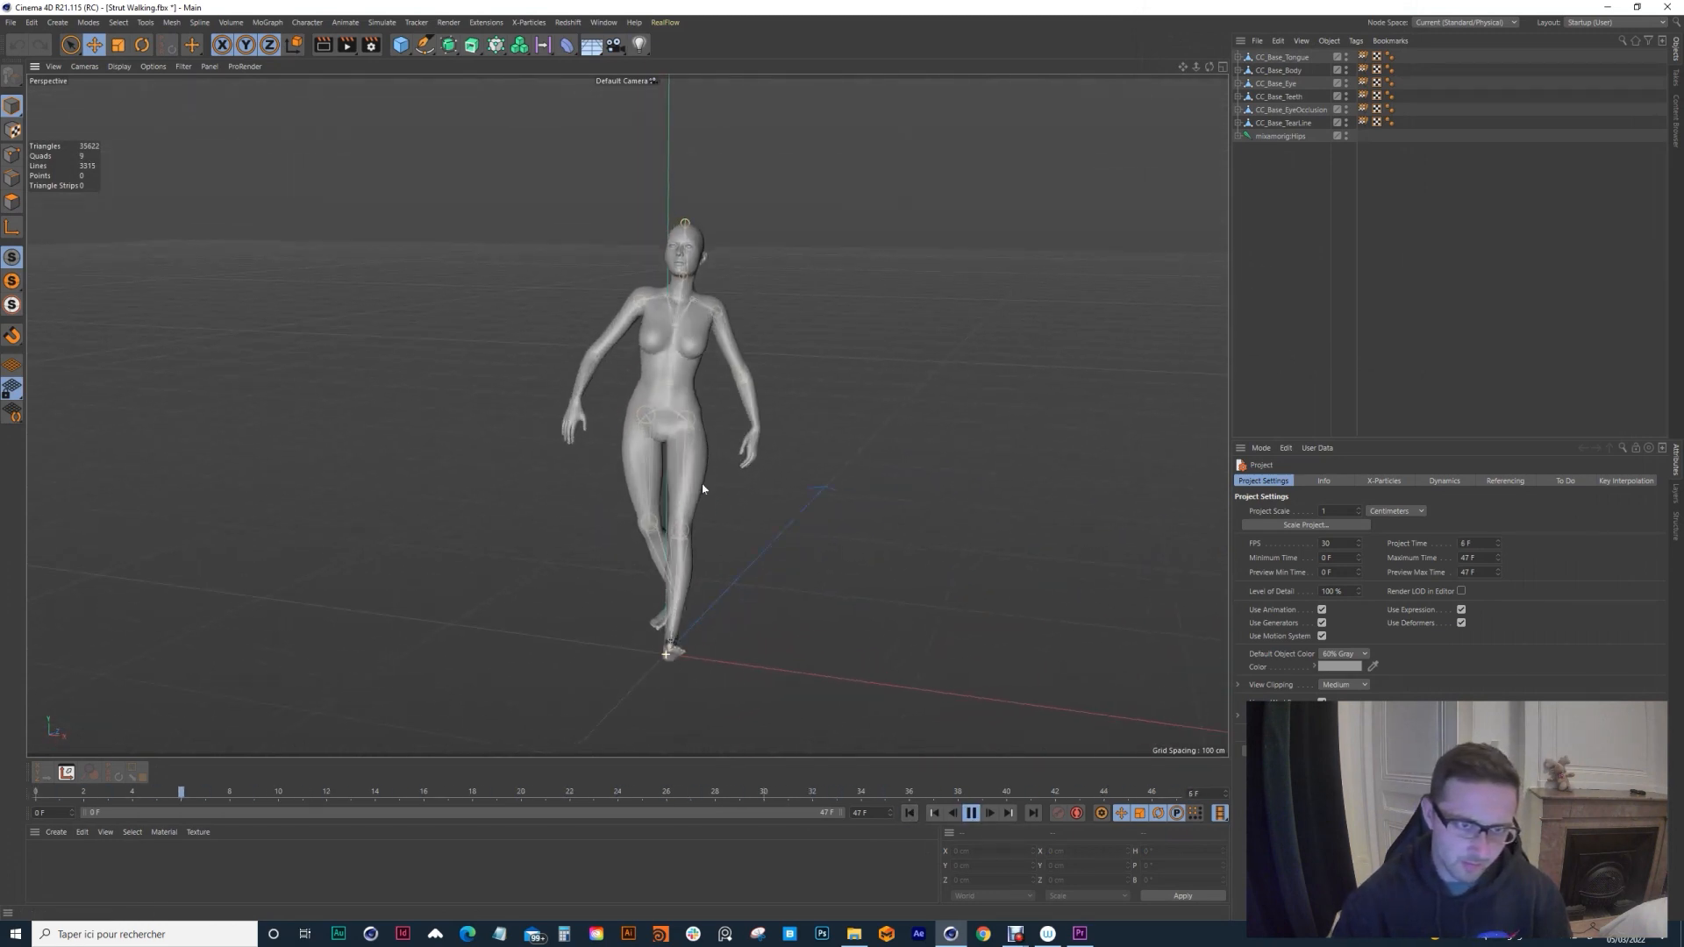
{"action": "left_click", "coordinate": [908, 813]}
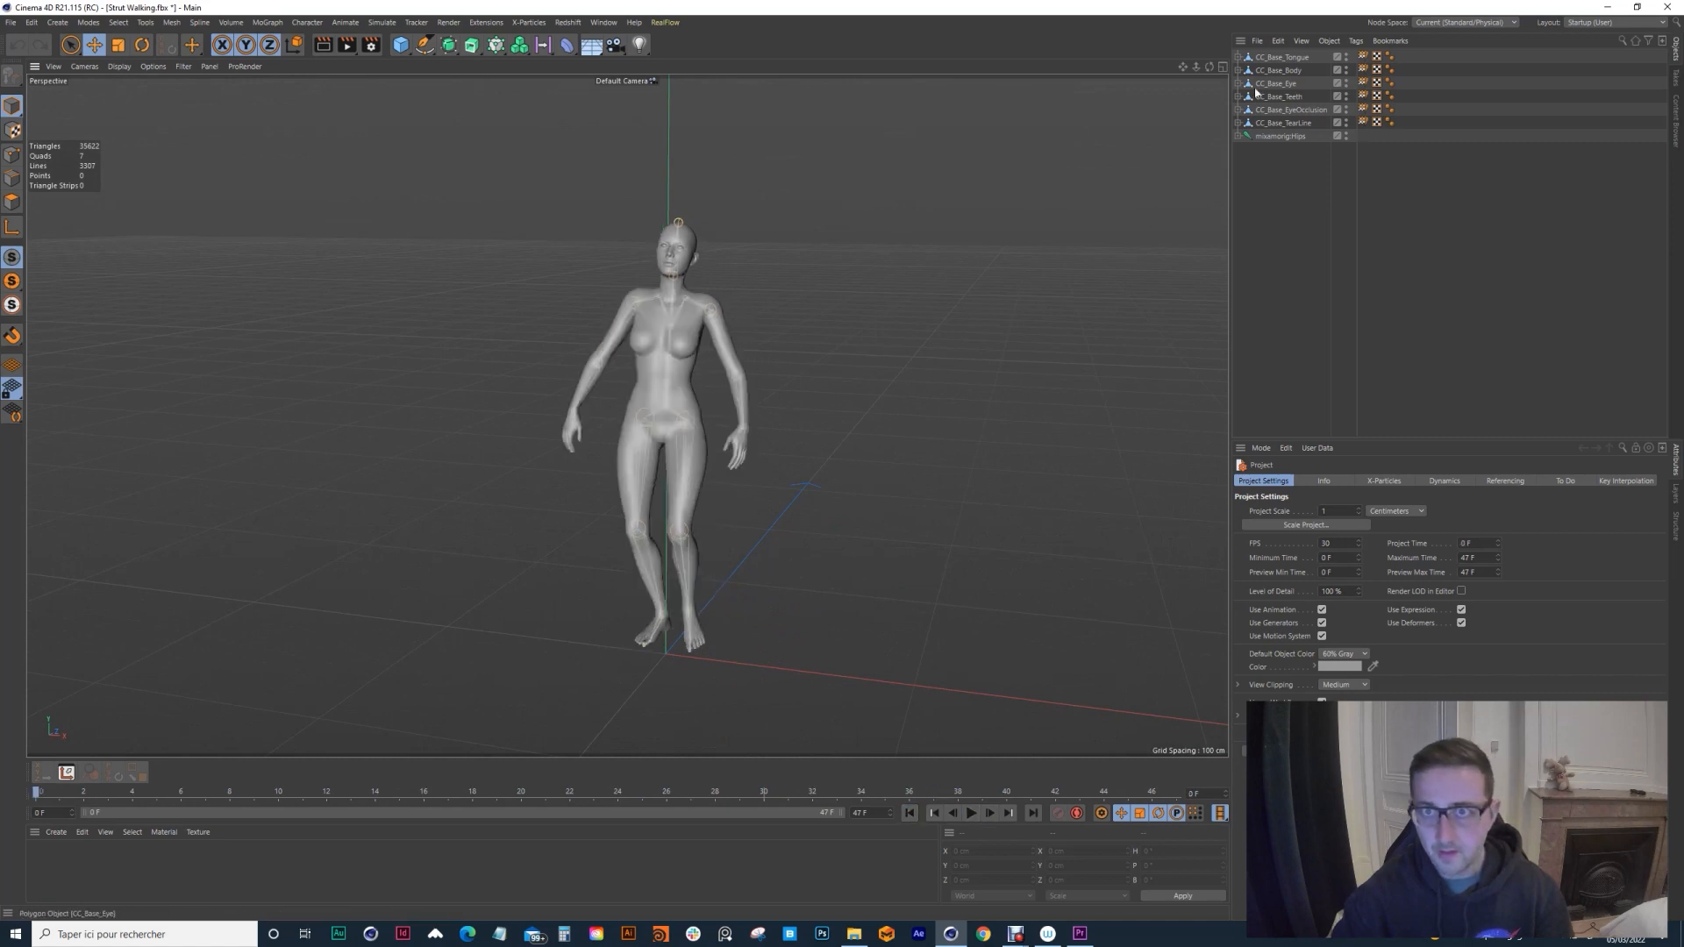
Step: Group all the strut-walking objects under a null named walking and copy it into the T-Pose project
{"action": "key", "text": "ctrl+a"}
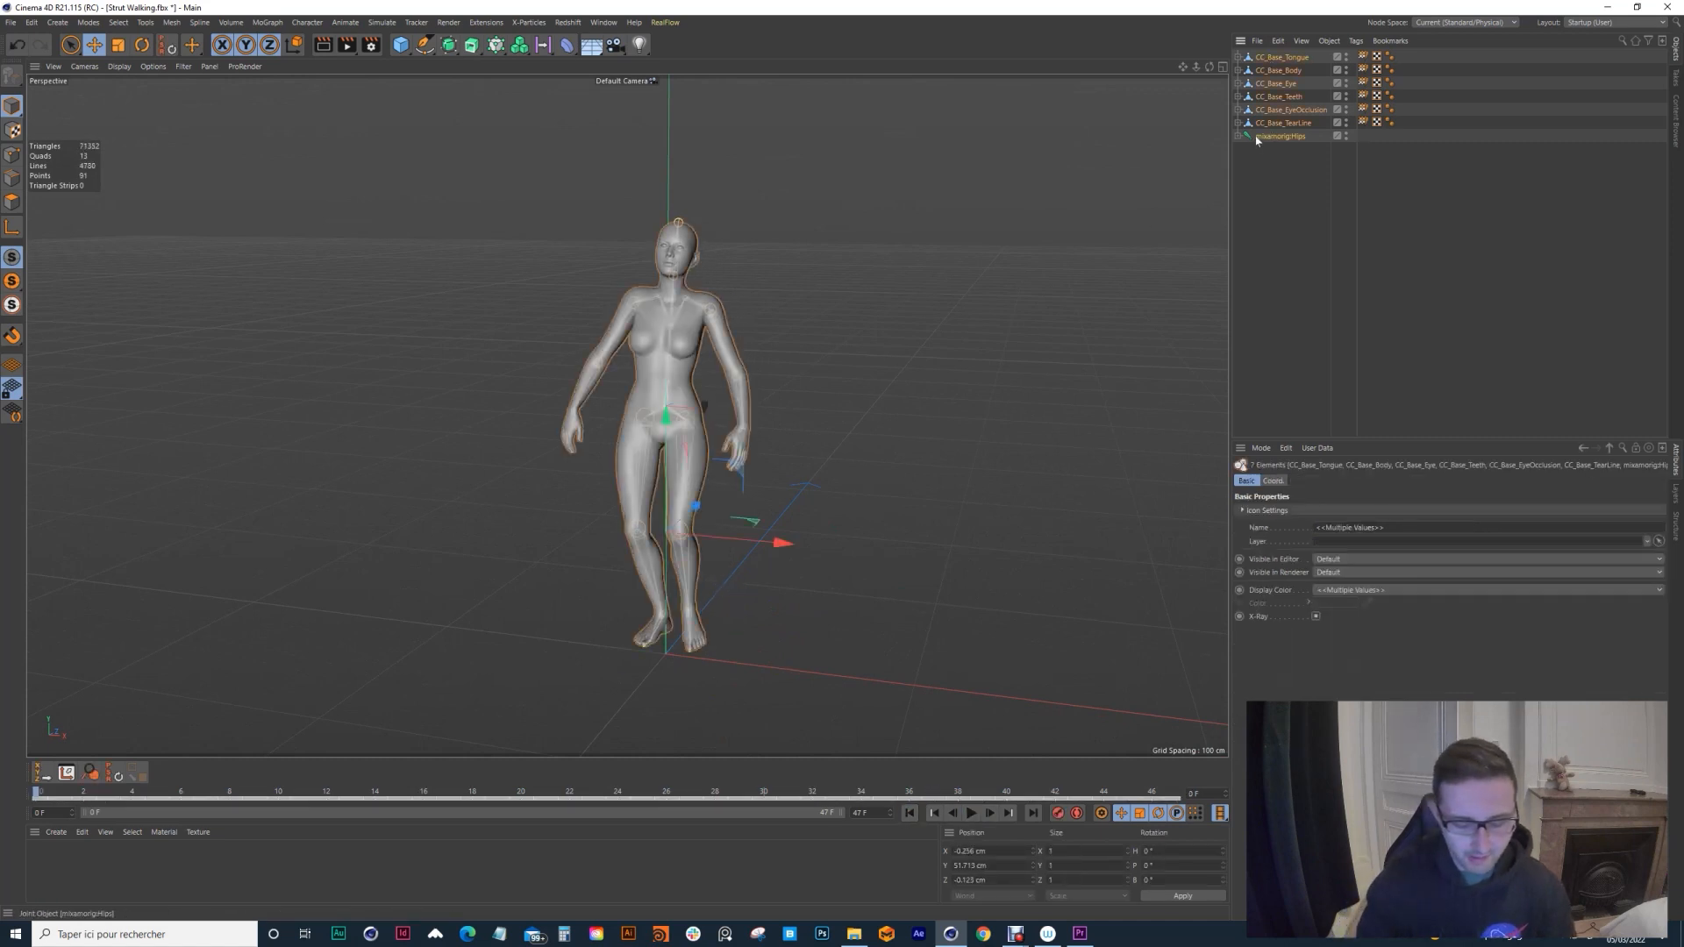
{"action": "key", "text": "alt+g"}
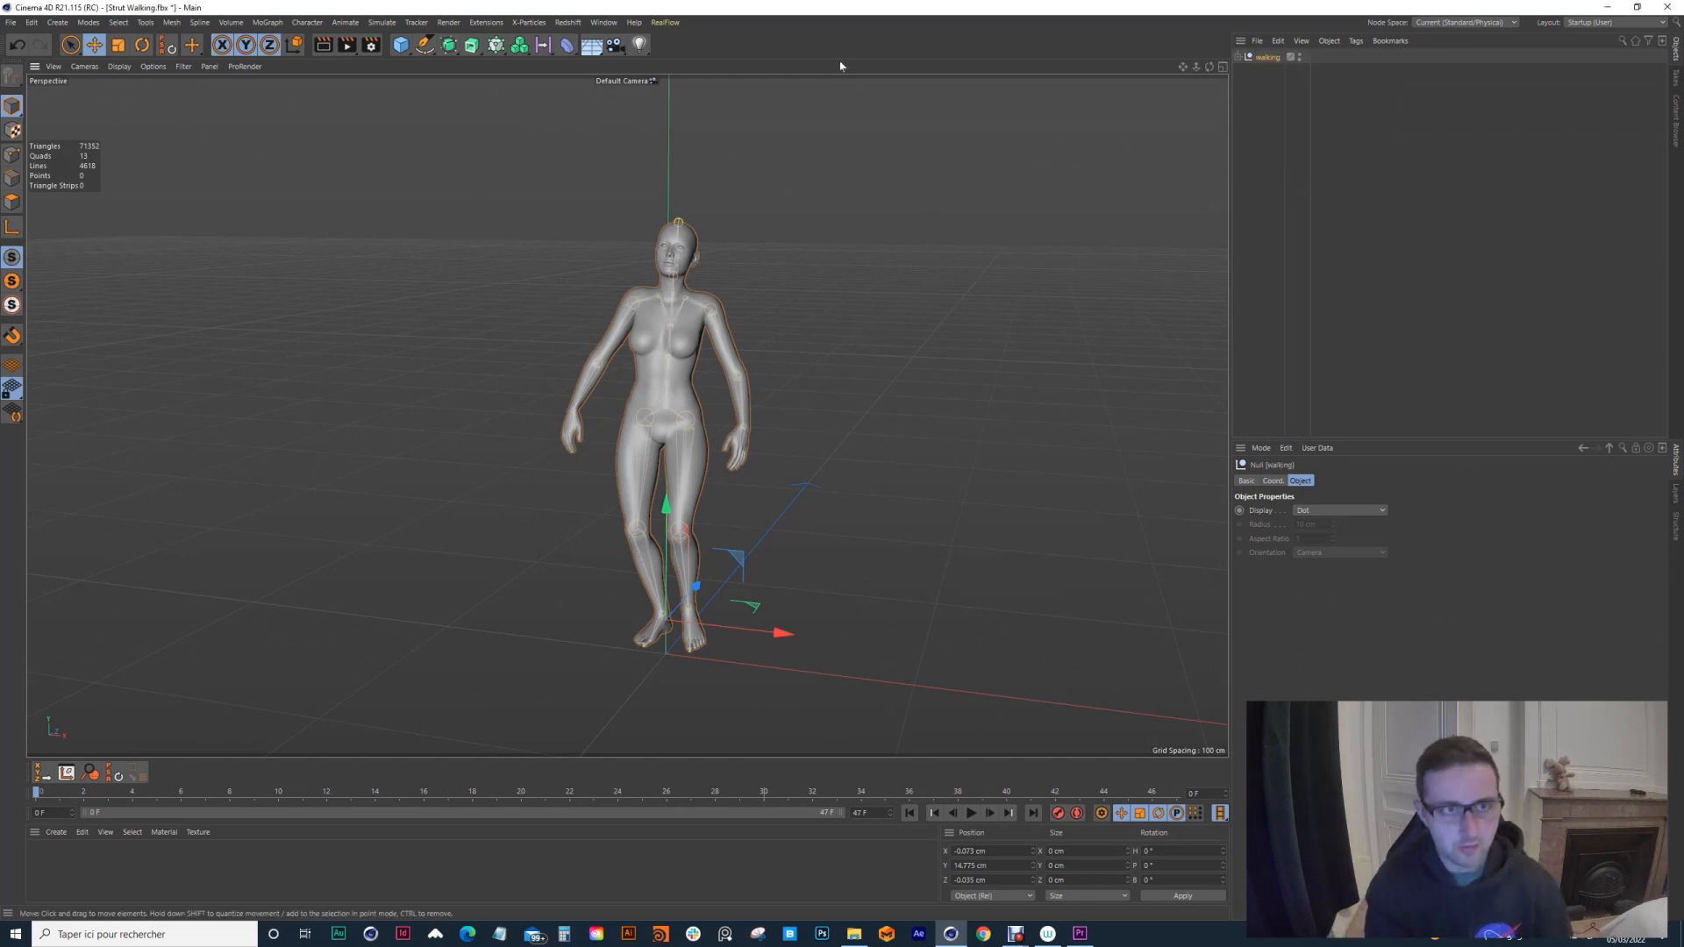
{"action": "left_click", "coordinate": [599, 22]}
{"action": "left_click", "coordinate": [628, 407]}
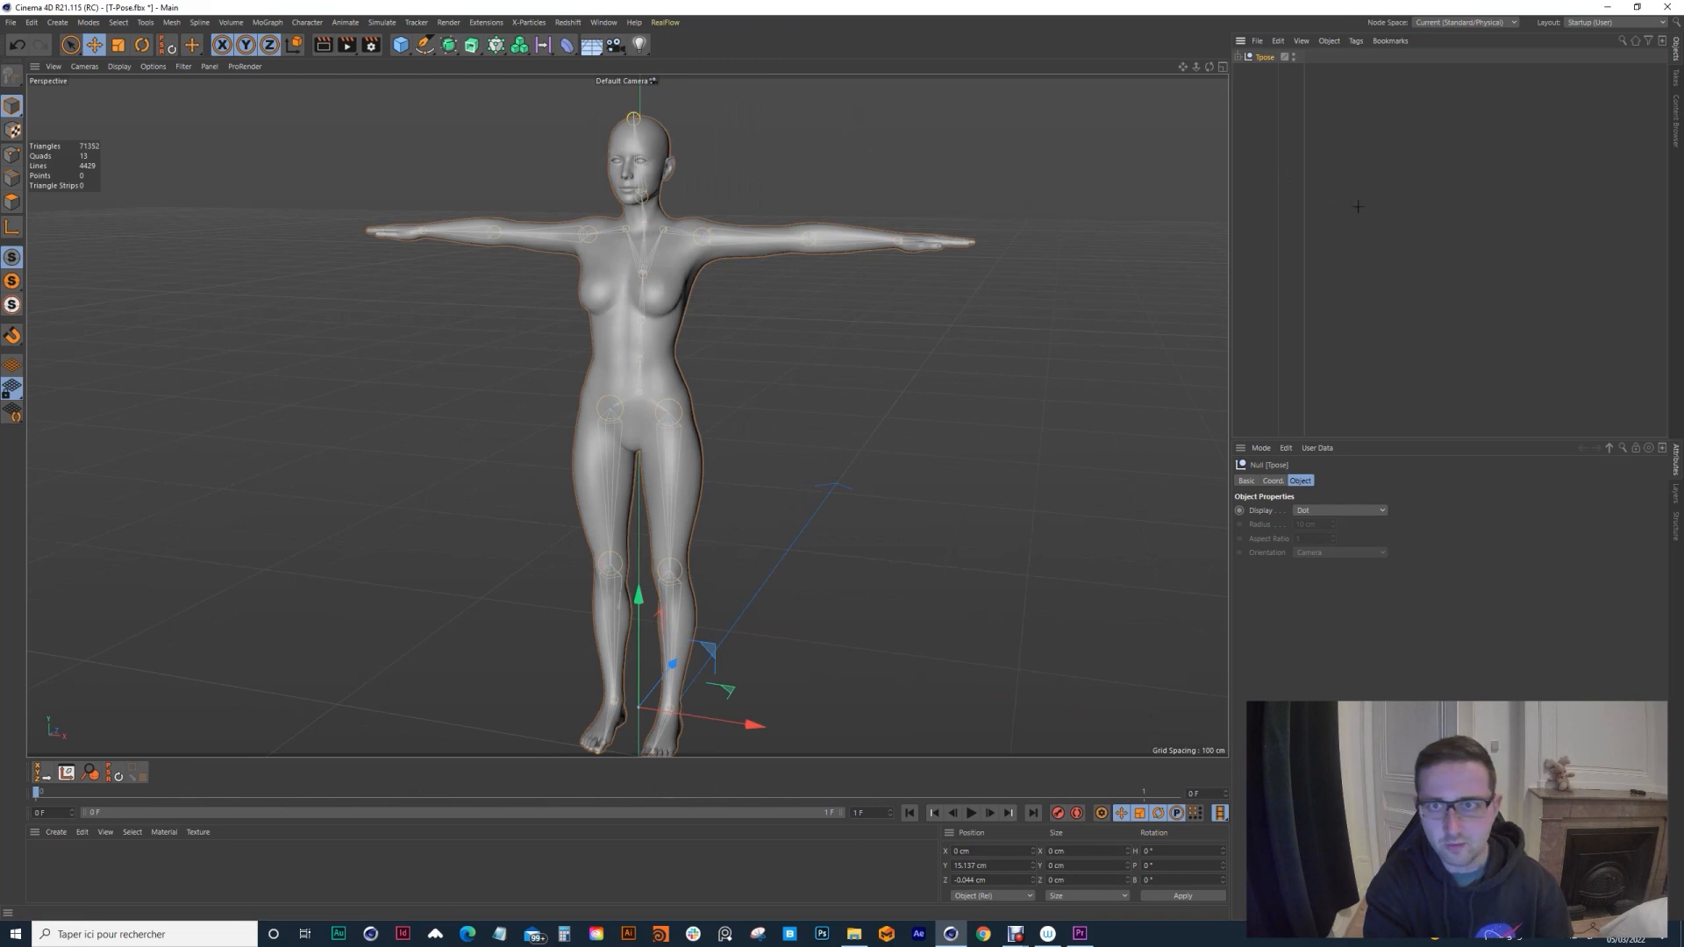
{"action": "left_click", "coordinate": [1306, 243]}
{"action": "key", "text": "ctrl+v"}
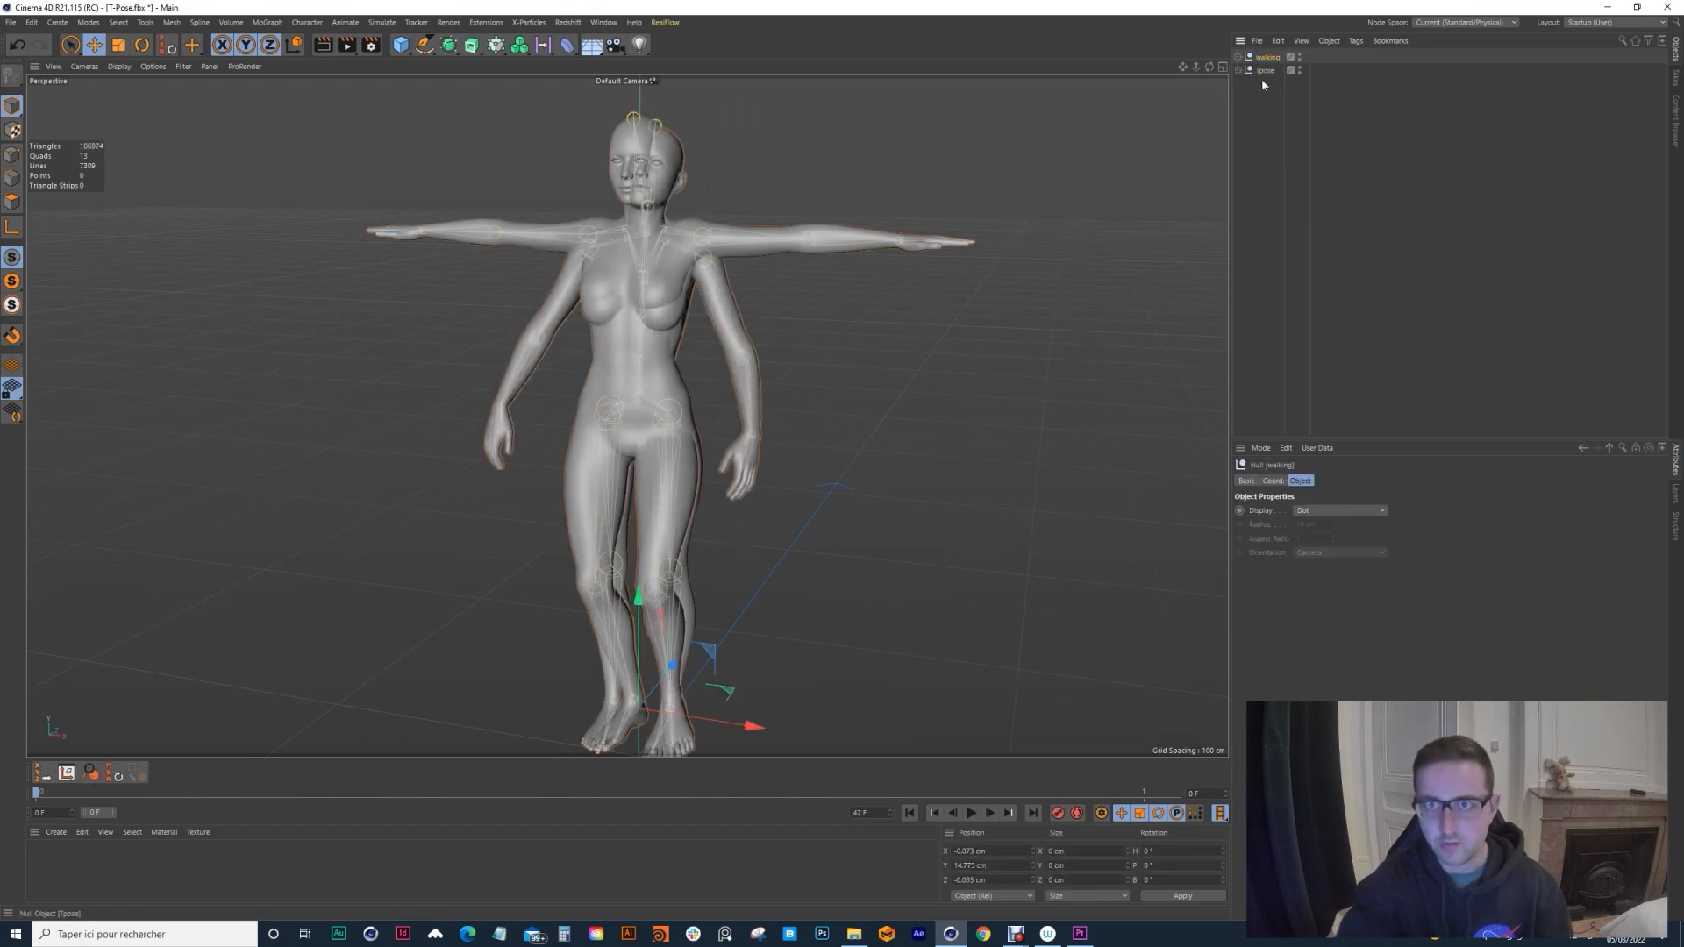
Step: Add a motion clip for the Tpose null covering frames 0 to 1, including position, rotation and parameter, and select its Motion System tag
{"action": "left_click_drag", "start_coordinate": [736, 326], "coordinate": [614, 303], "text": "alt"}
{"action": "scroll", "coordinate": [544, 280], "scroll_direction": "down", "scroll_amount": 3}
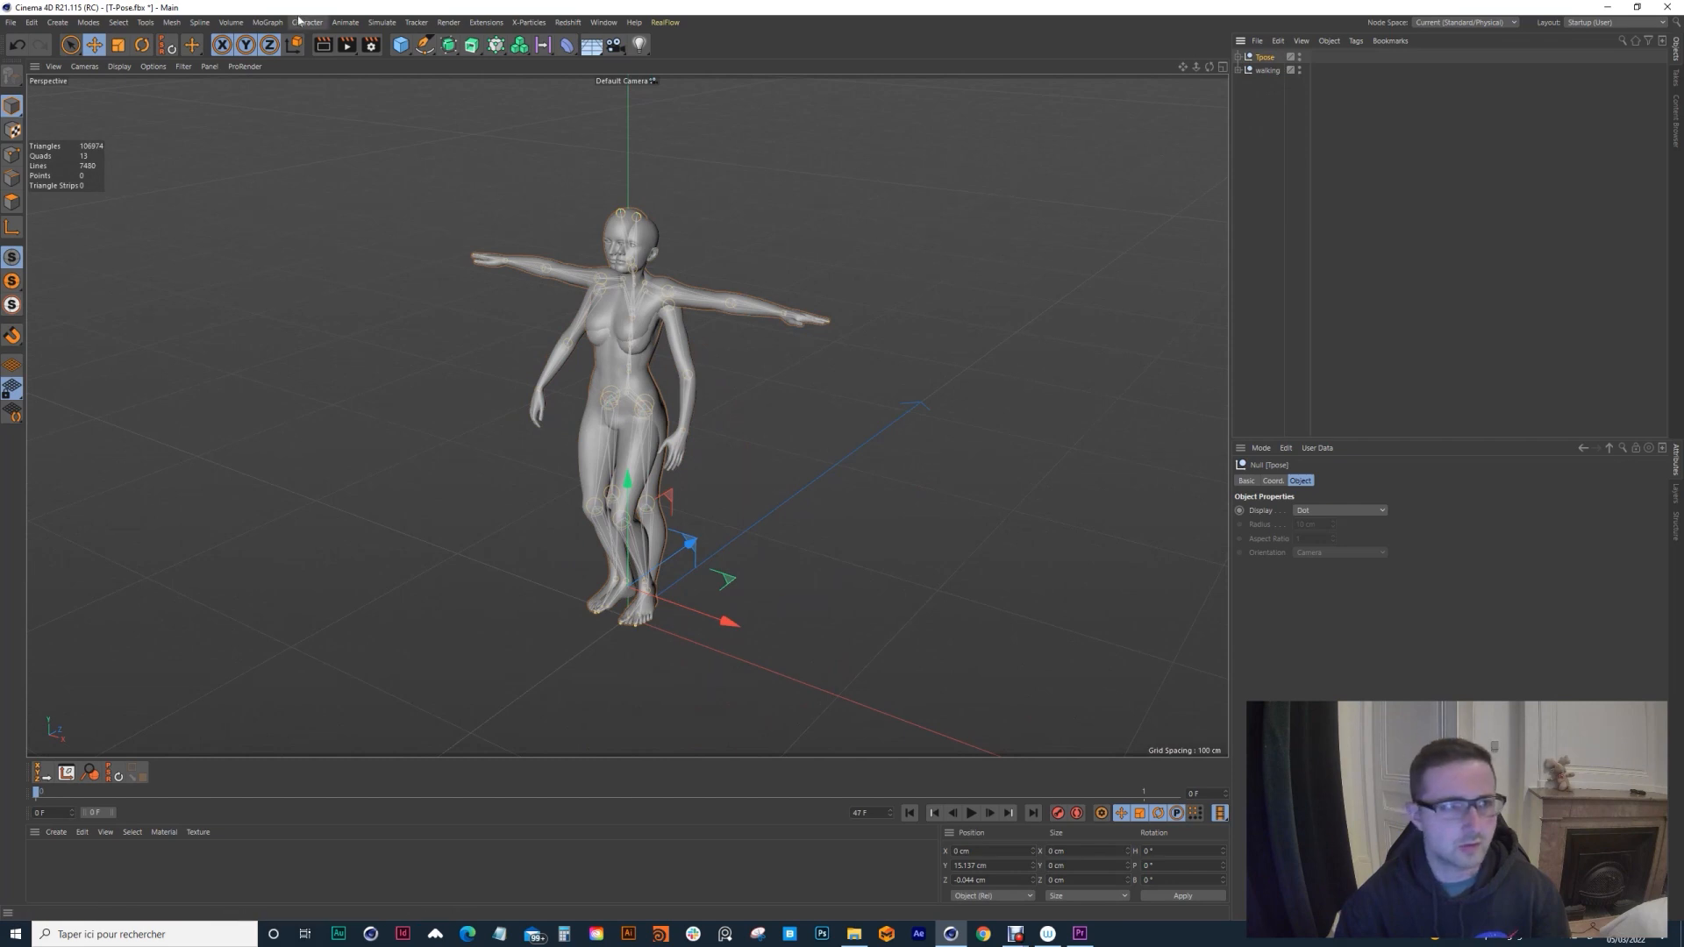
{"action": "left_click", "coordinate": [381, 23]}
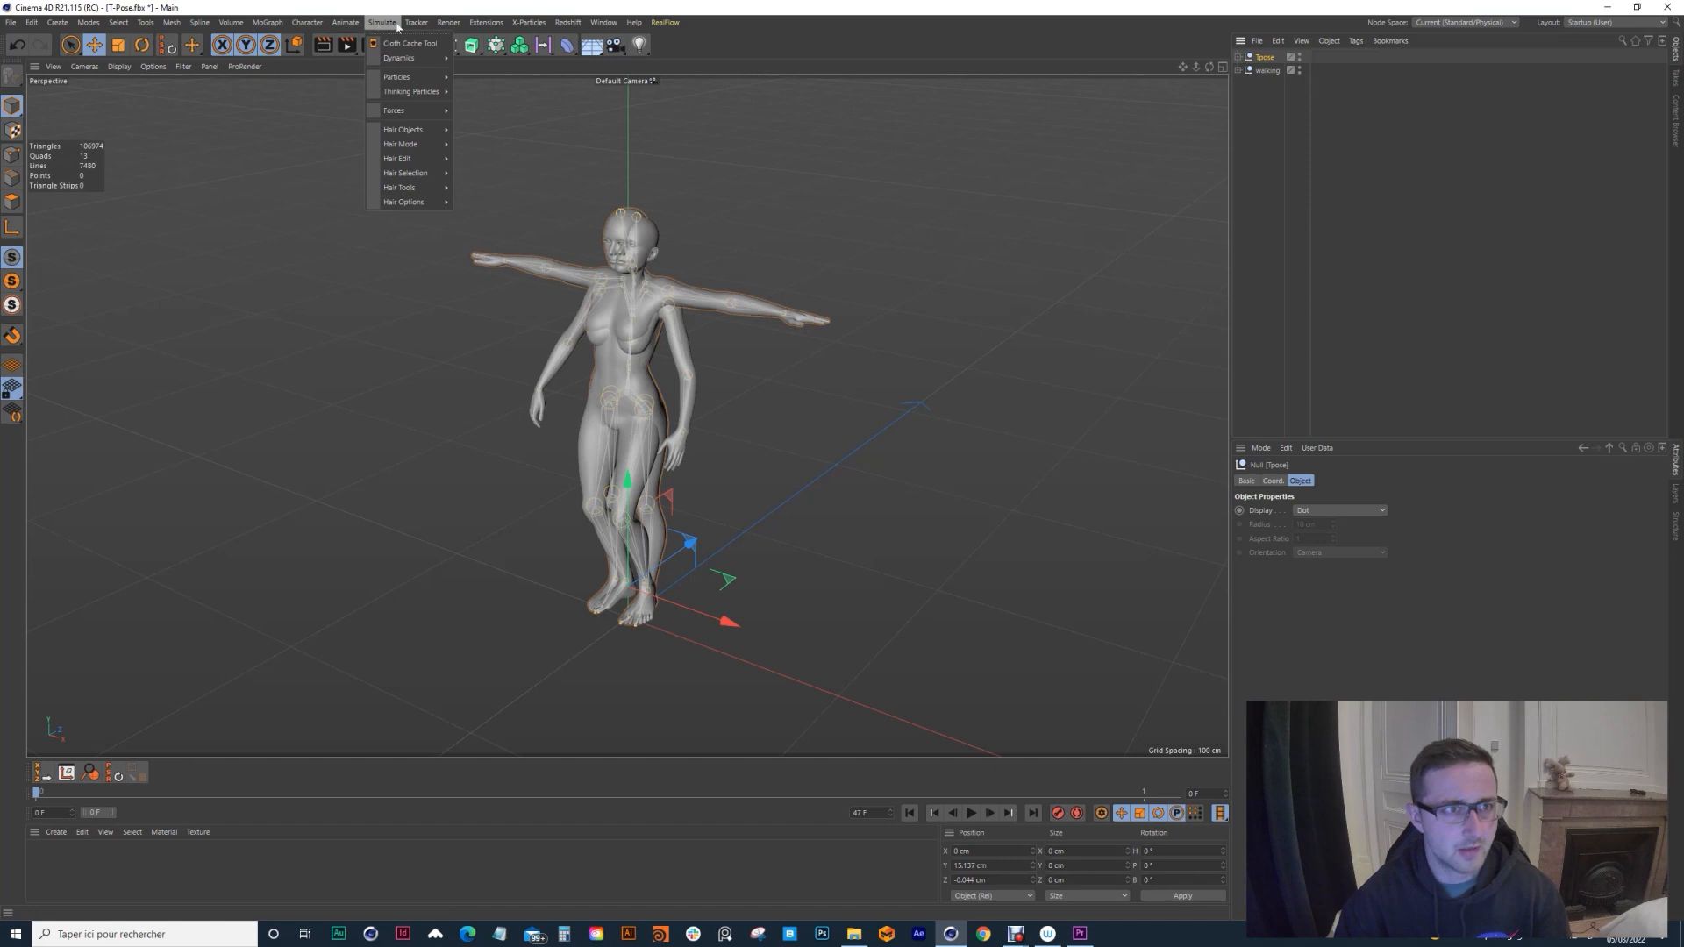
{"action": "left_click", "coordinate": [381, 23]}
{"action": "left_click", "coordinate": [345, 23]}
{"action": "left_click", "coordinate": [386, 177]}
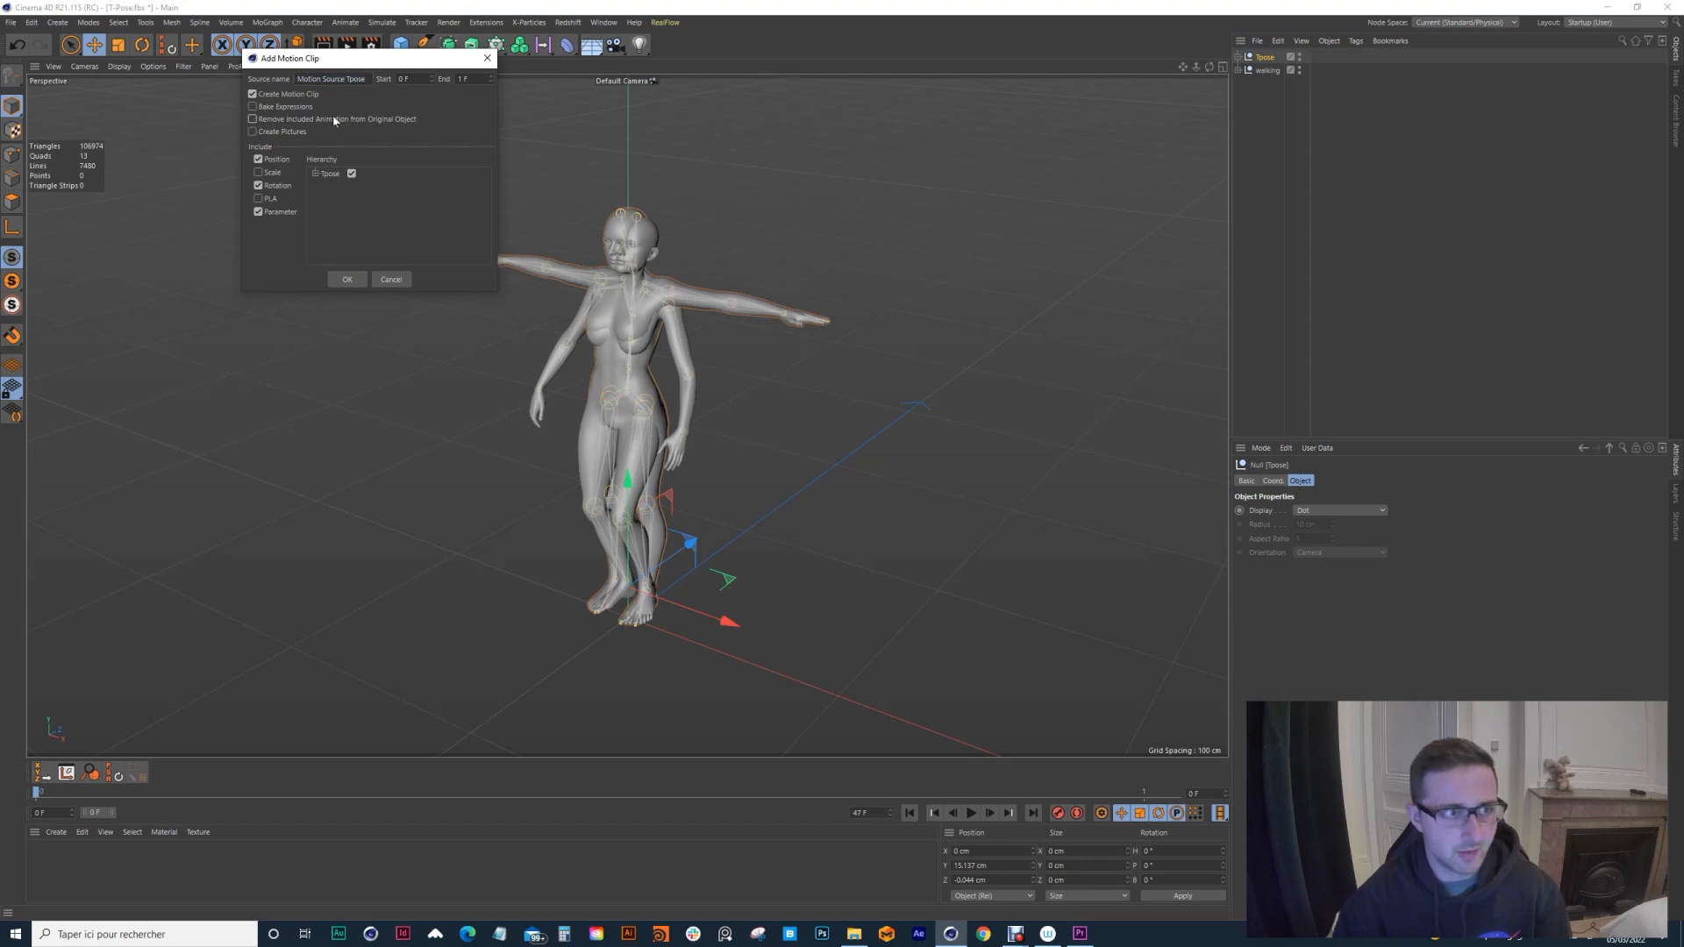
{"action": "left_click", "coordinate": [347, 279]}
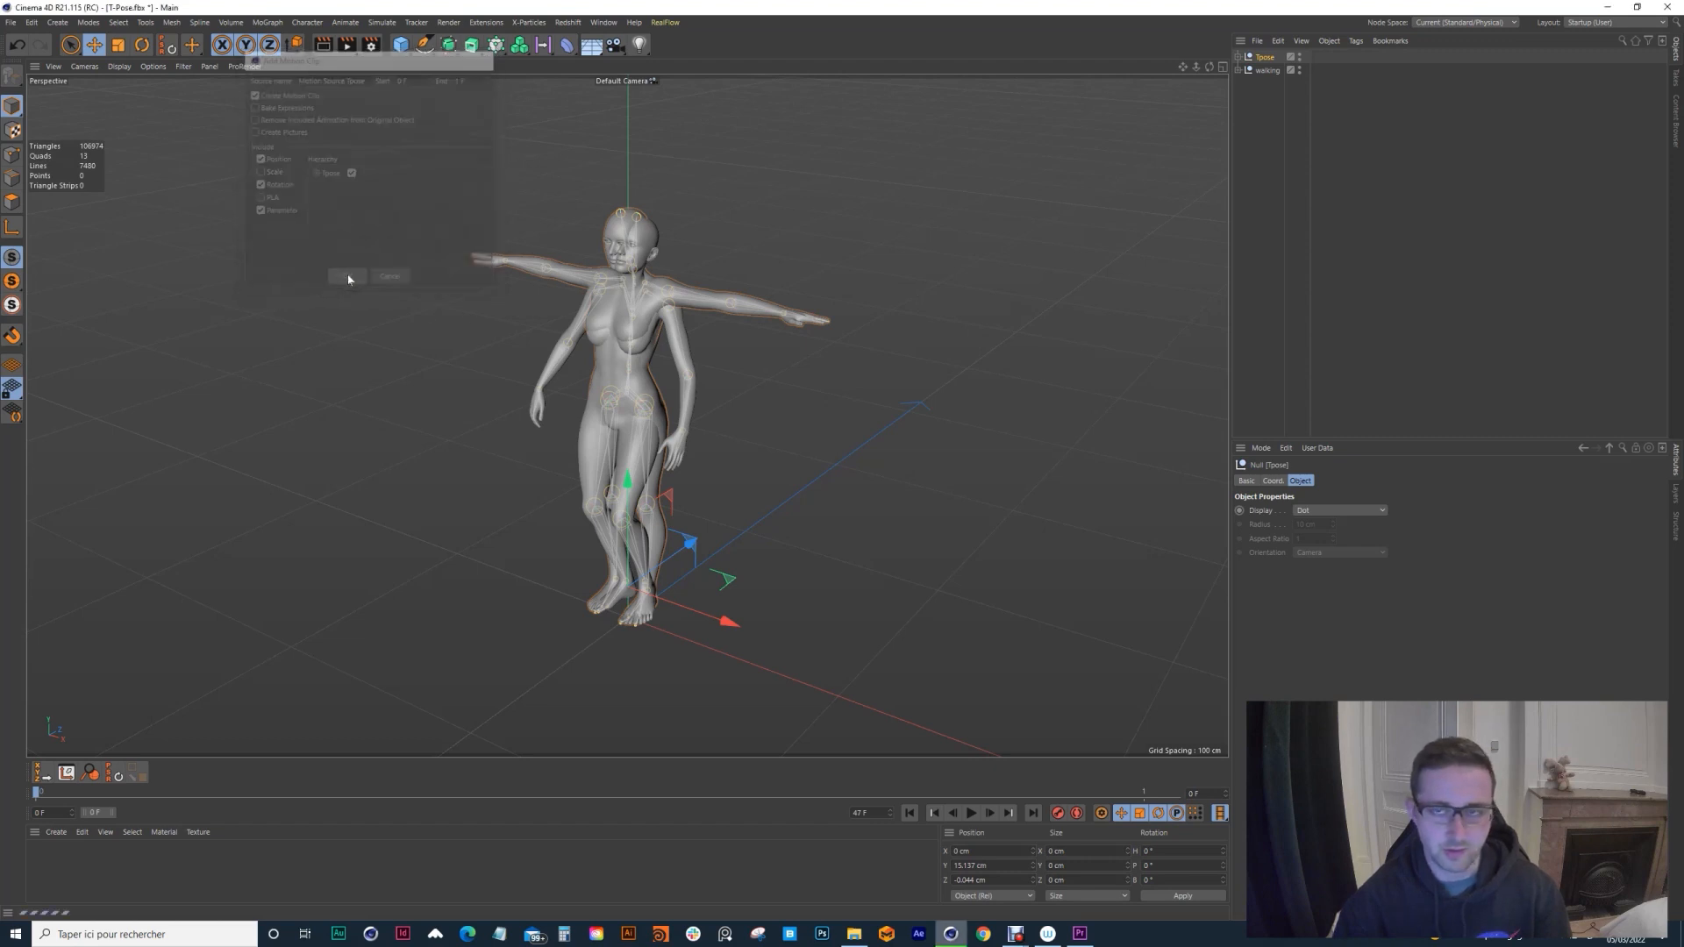
{"action": "left_click", "coordinate": [1316, 58]}
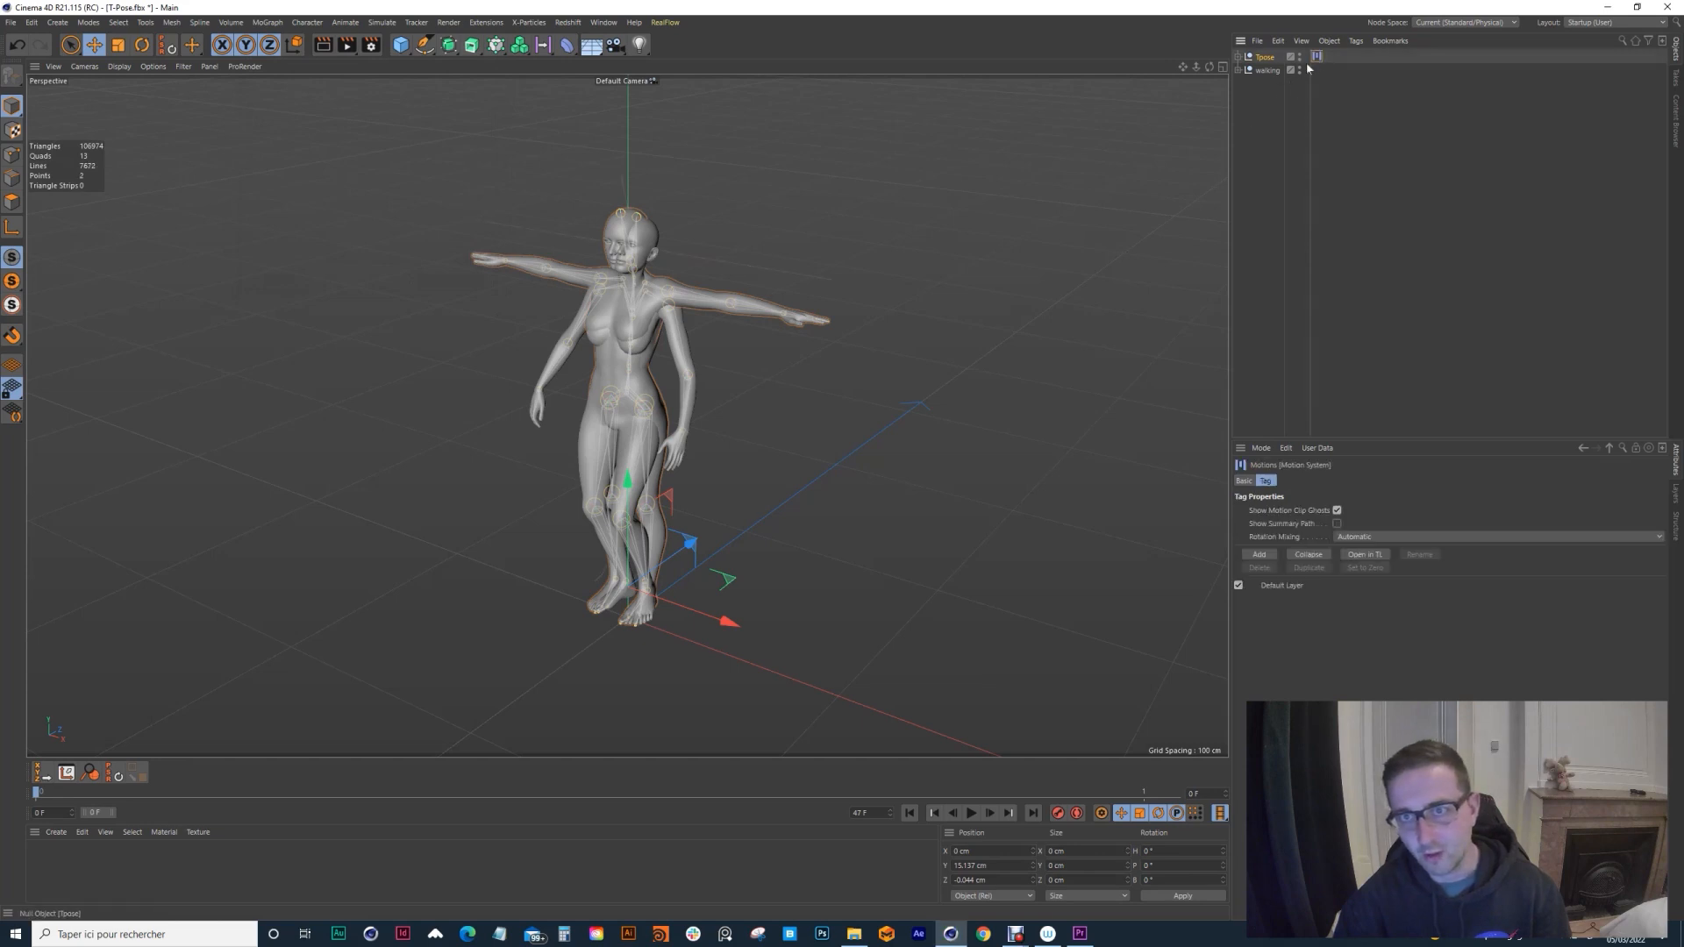
Step: Add a motion clip for the walking null covering frames 0 to 47, removing the included animation from the original object
{"action": "left_click", "coordinate": [1267, 70]}
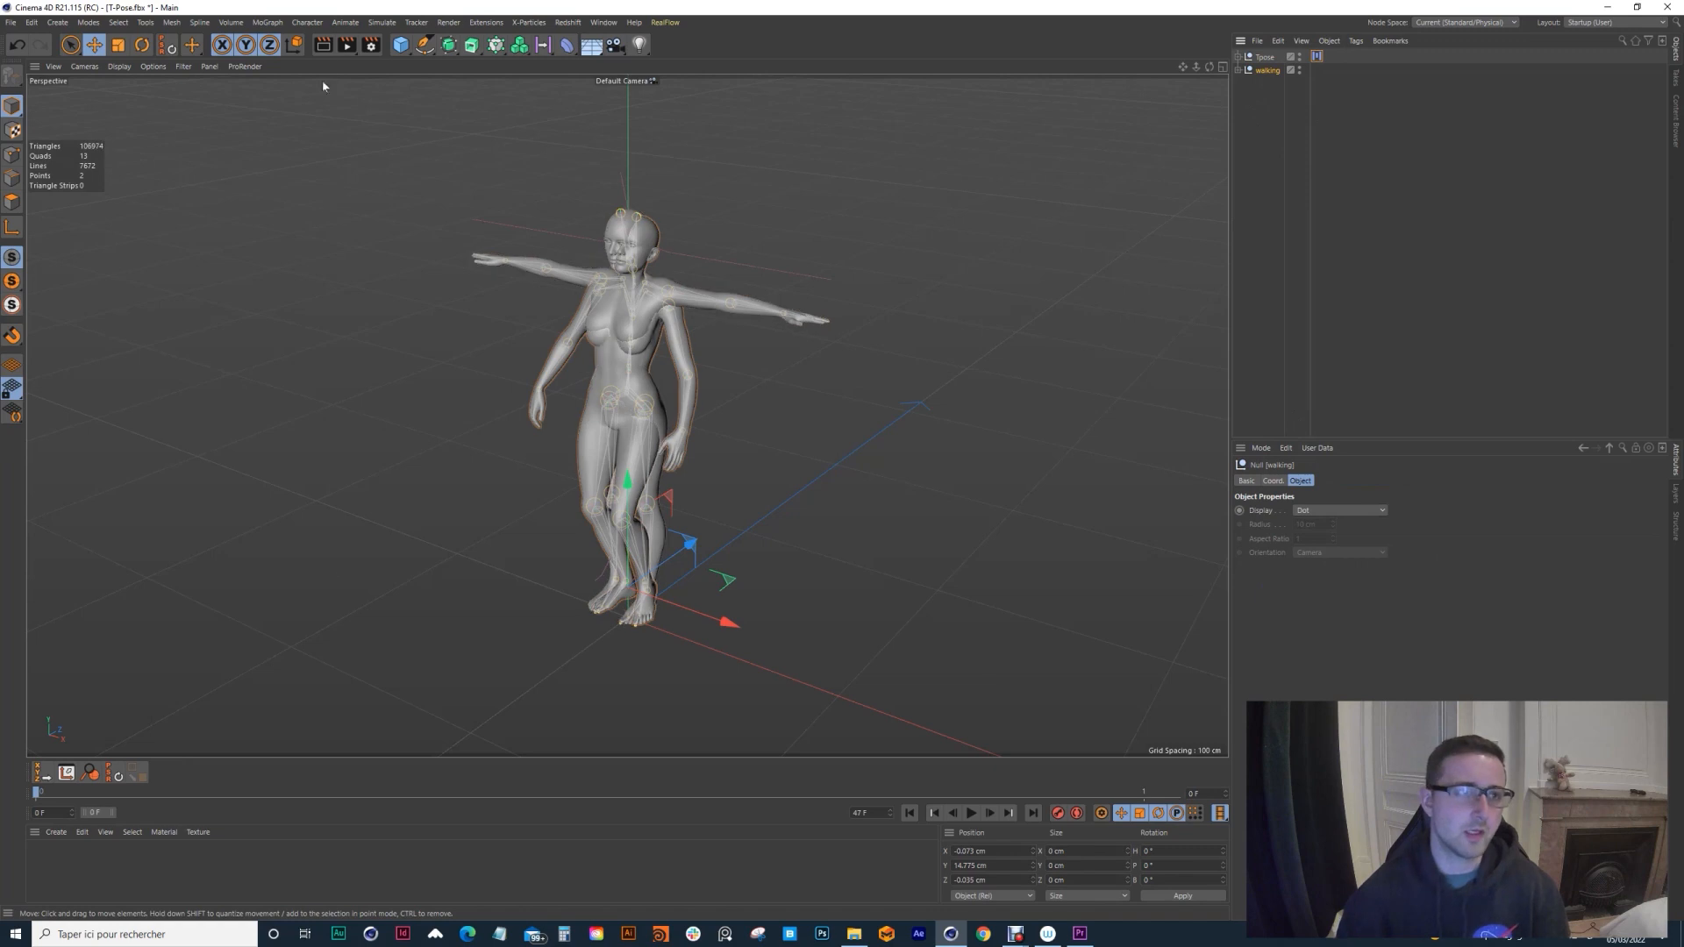
{"action": "left_click", "coordinate": [346, 23]}
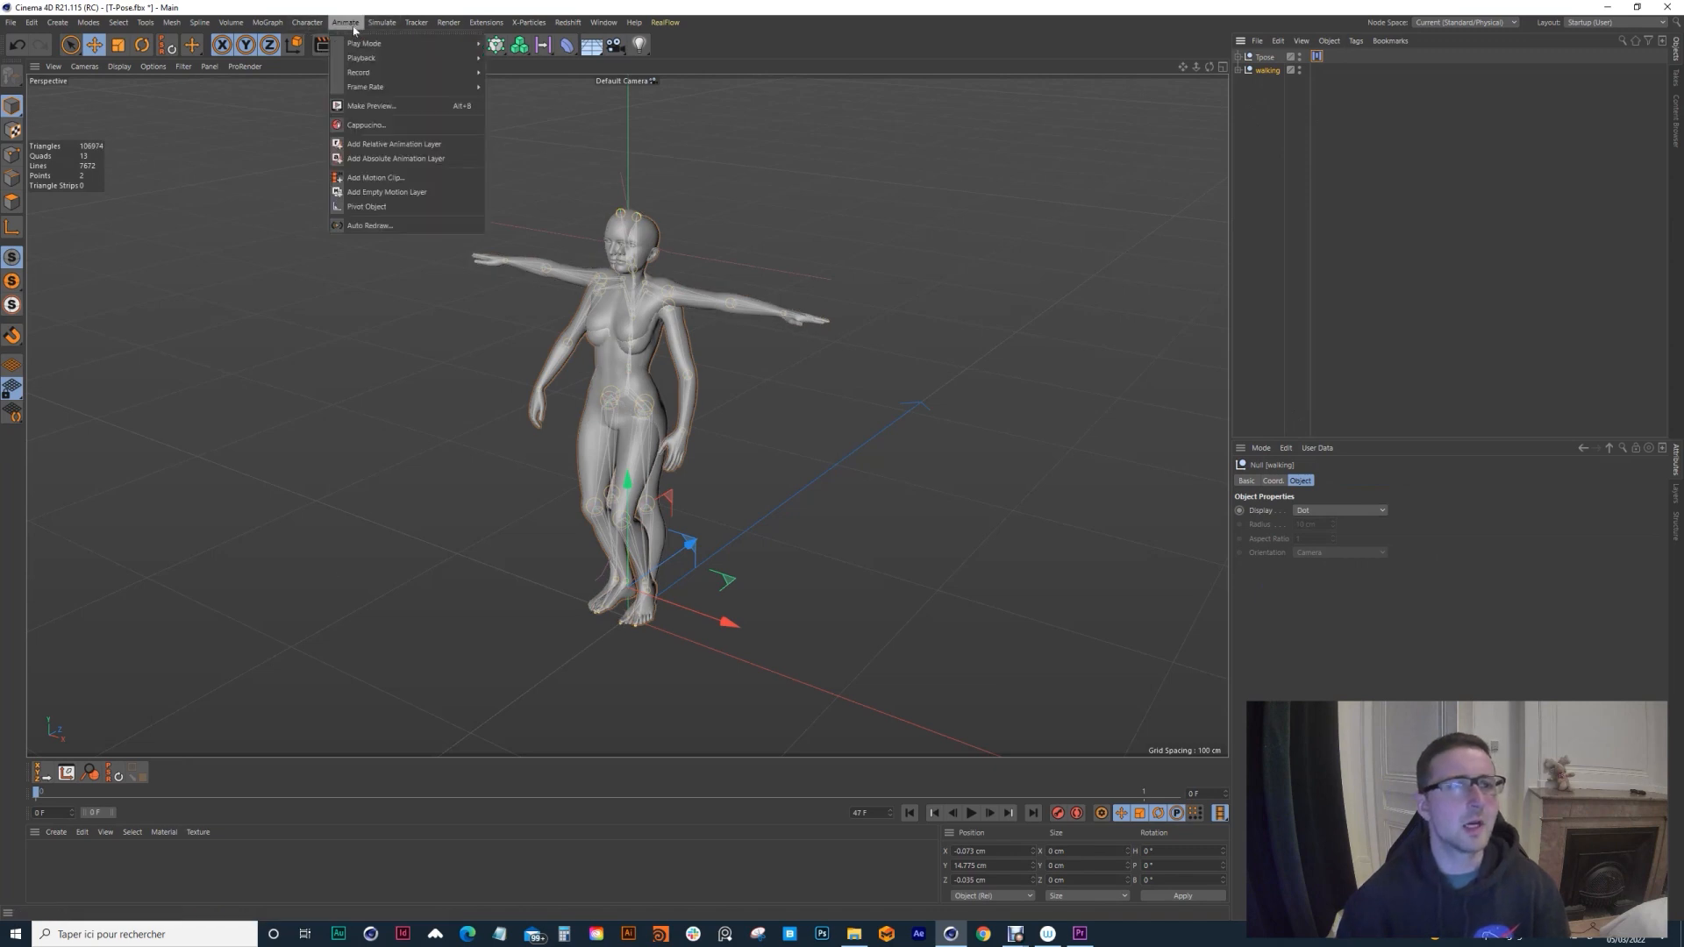
{"action": "left_click", "coordinate": [379, 177]}
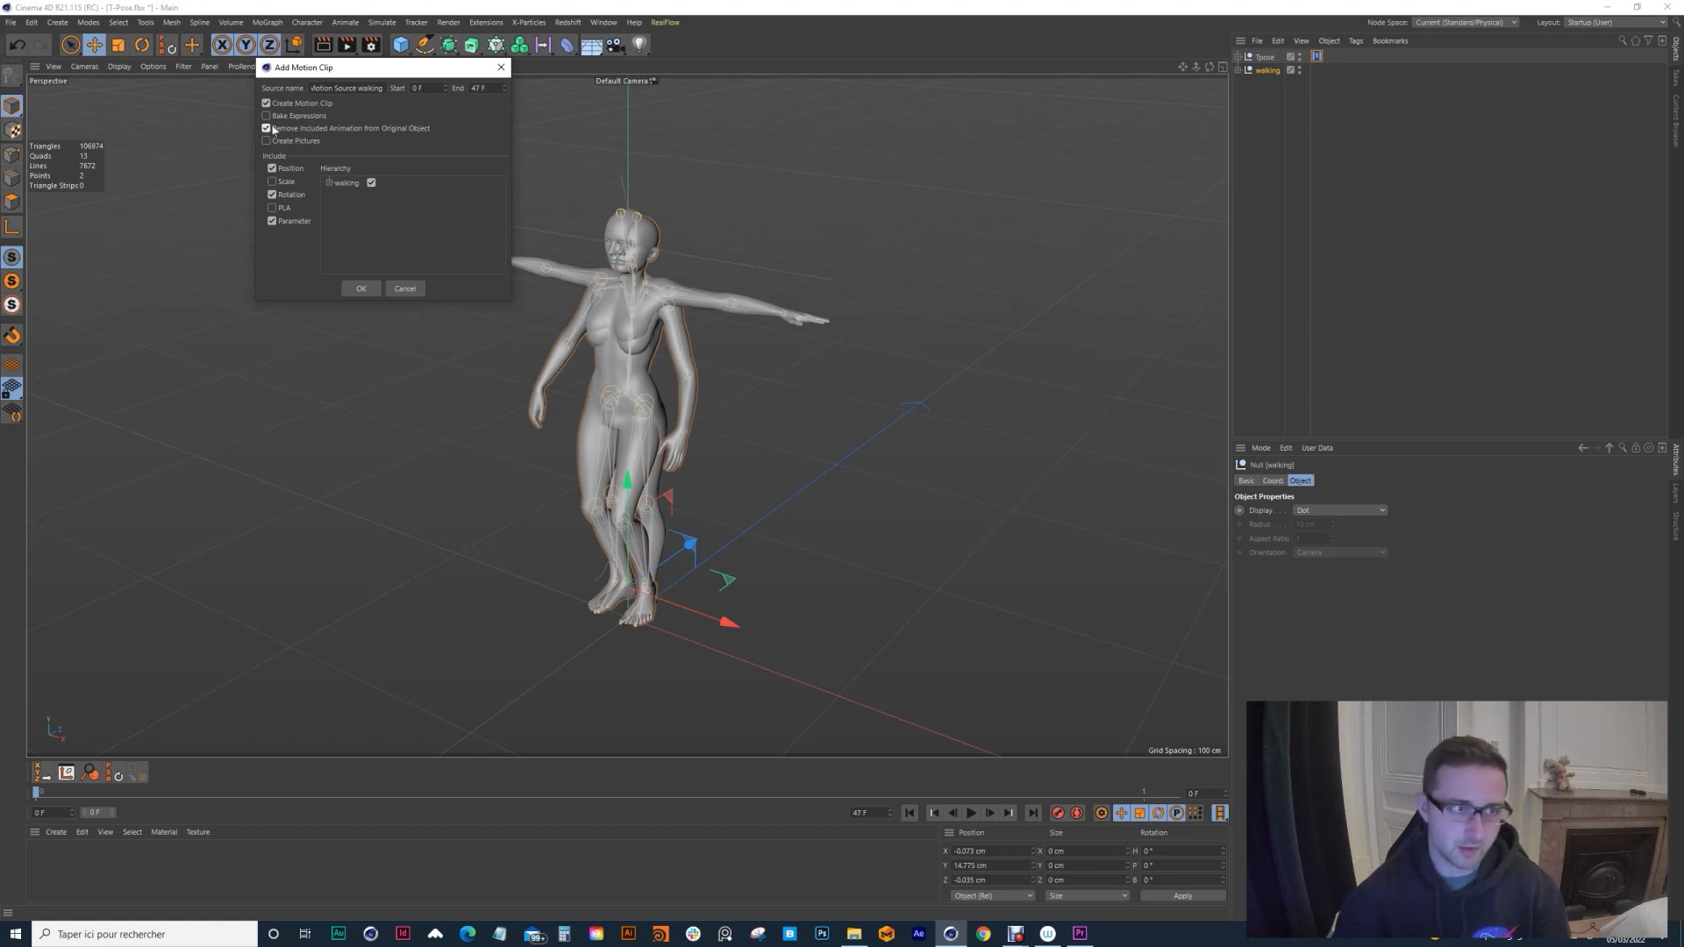
{"action": "left_click", "coordinate": [361, 286]}
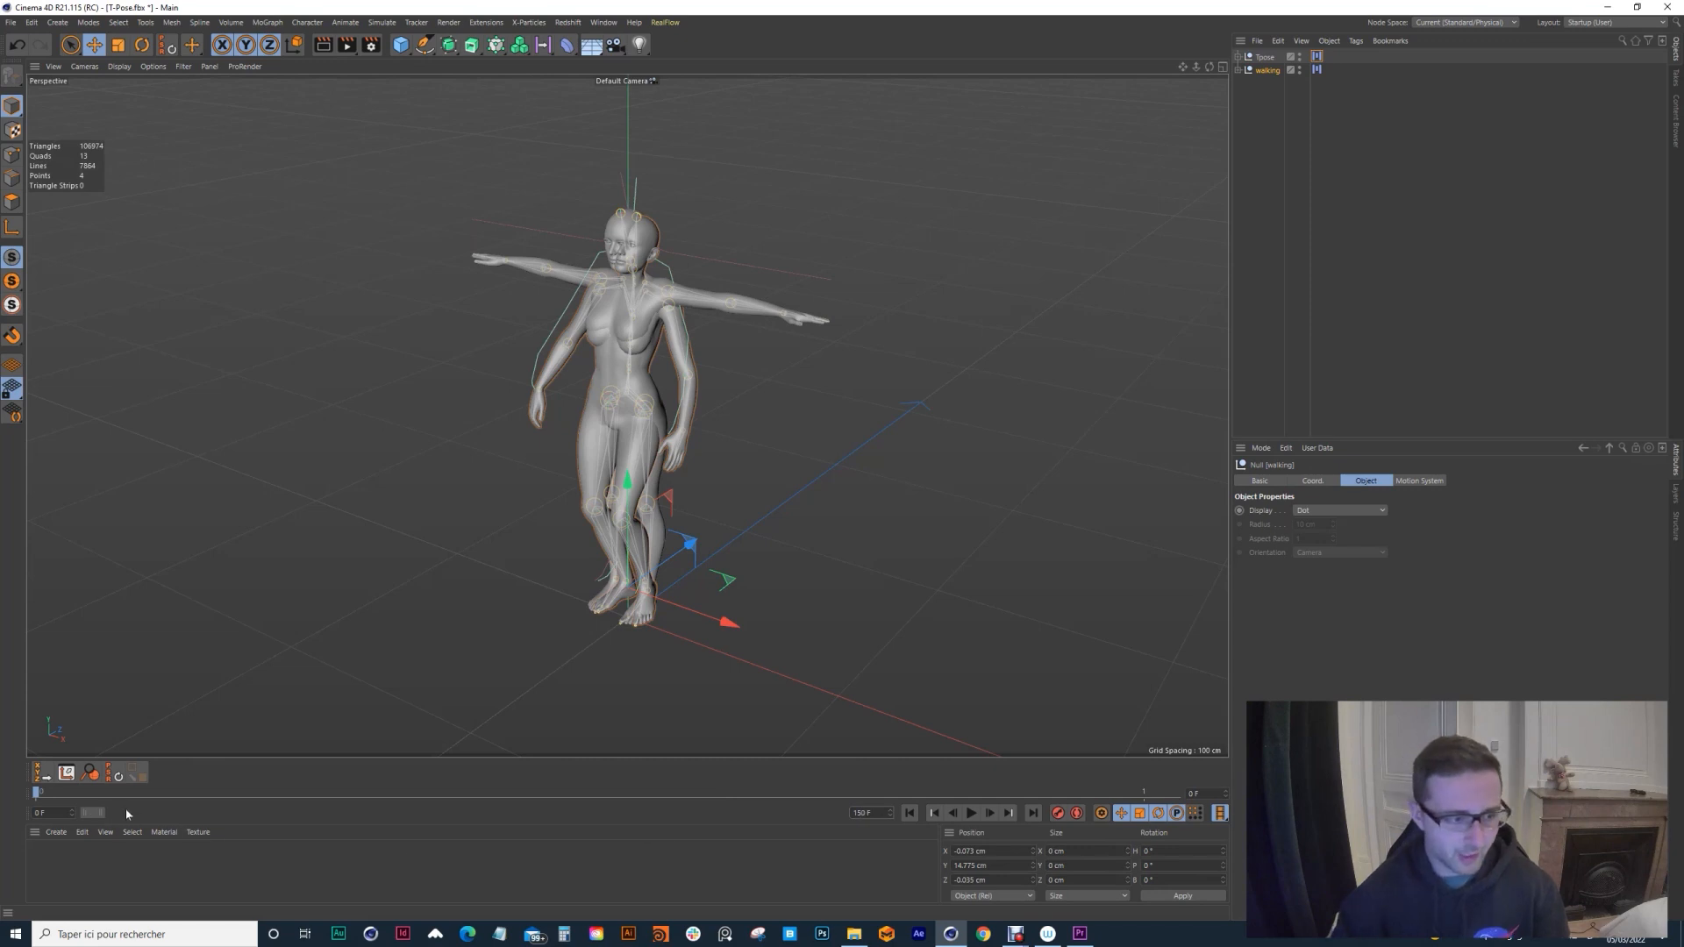
Step: Extend the project and preview range to 150 frames, play the walk, and return to the first frame
{"action": "left_click_drag", "start_coordinate": [104, 813], "coordinate": [837, 813]}
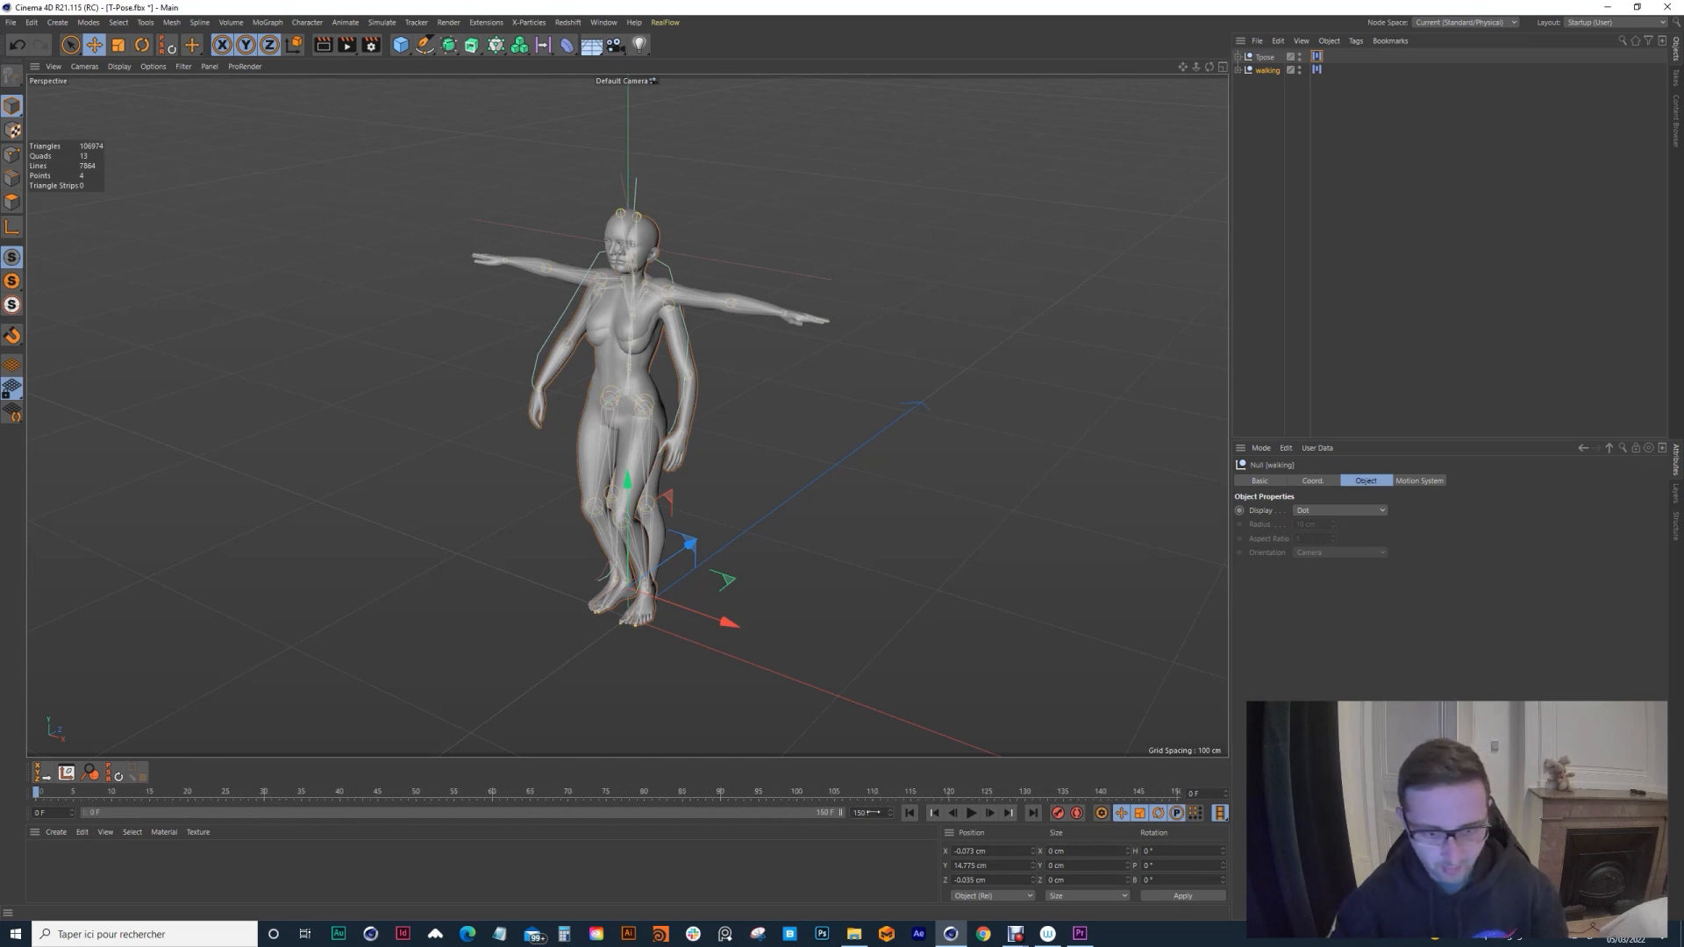
{"action": "left_click", "coordinate": [969, 814]}
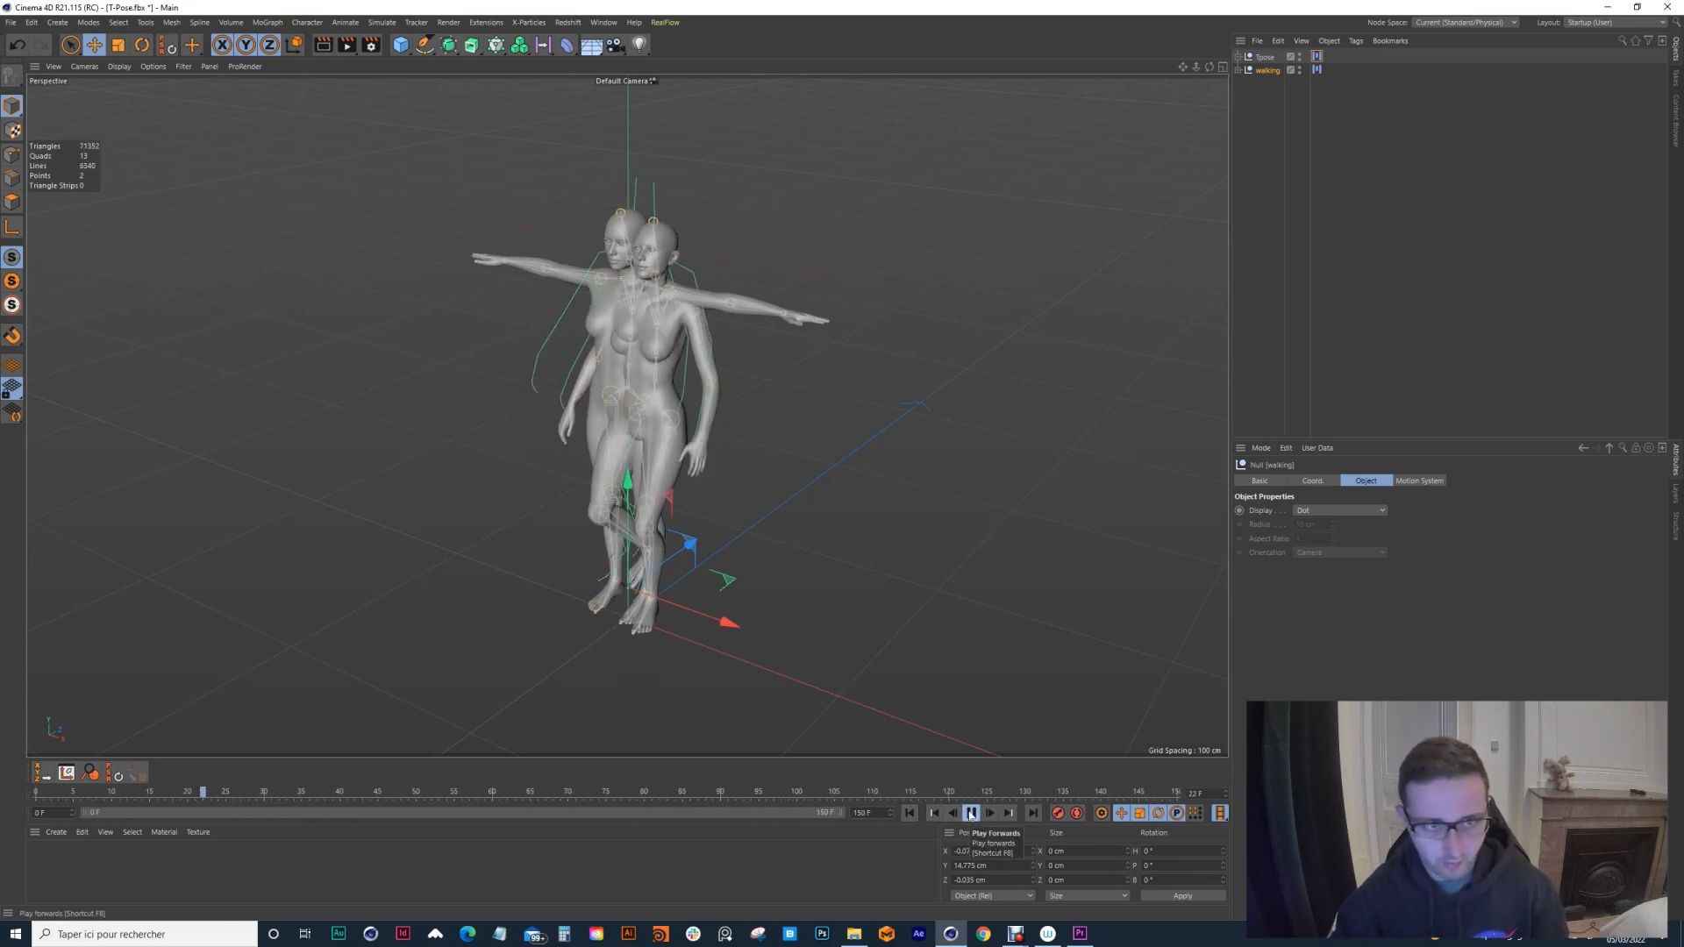
{"action": "left_click", "coordinate": [909, 813]}
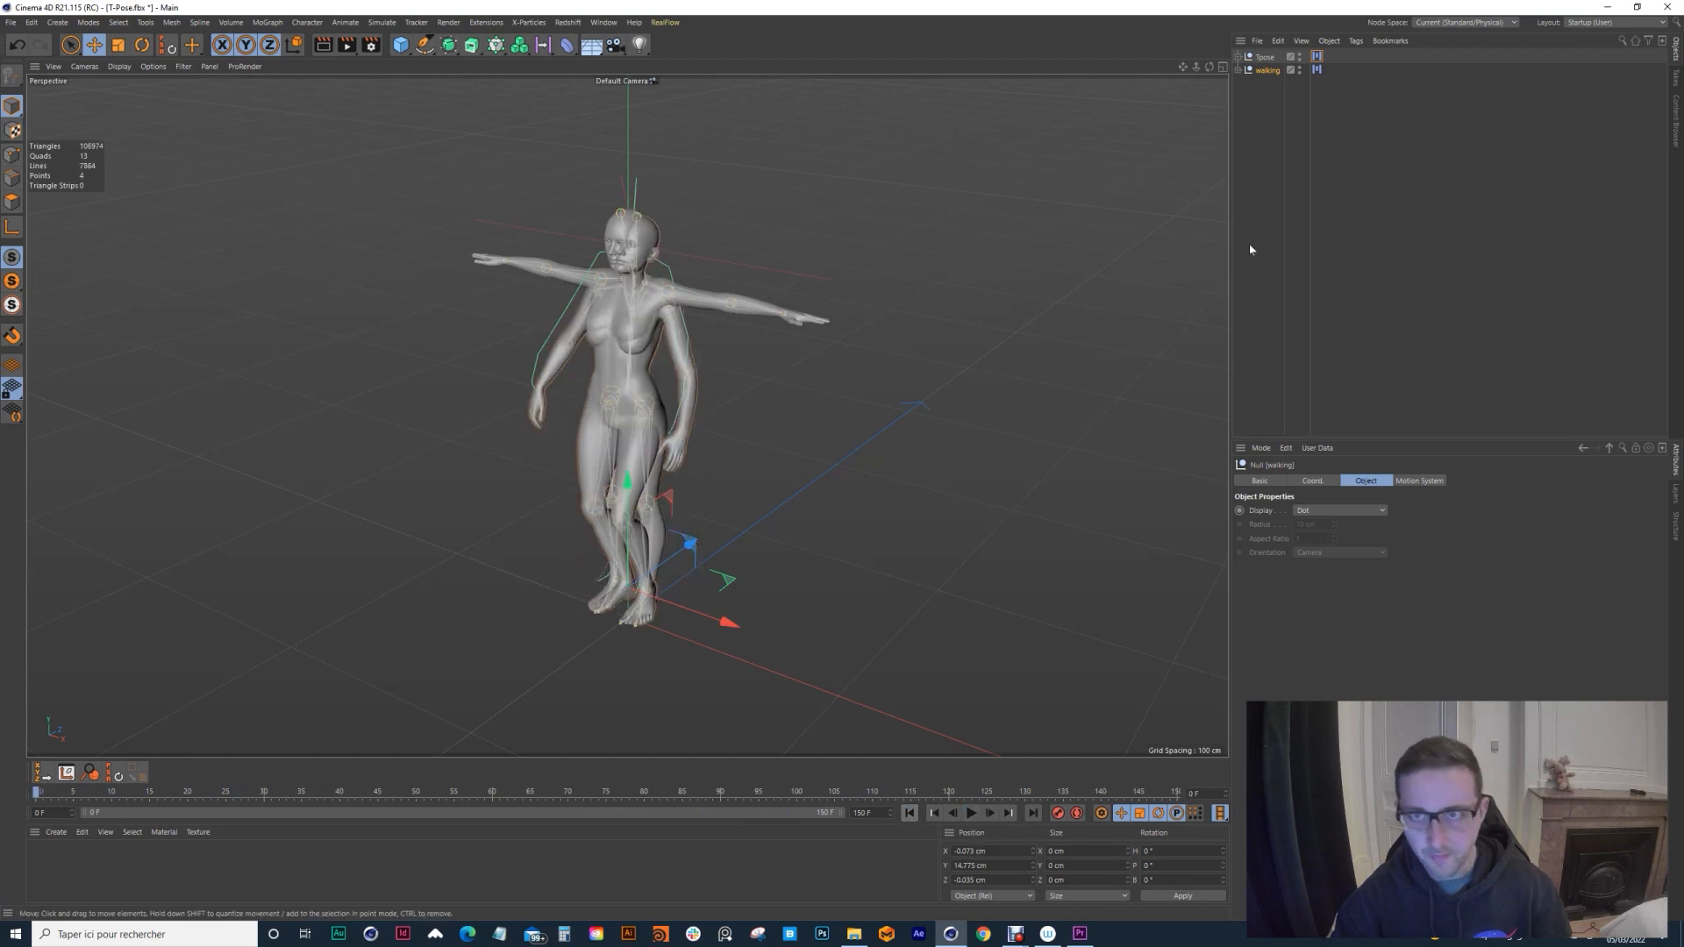
Step: Open the walking null's motion system in the Timeline and delete the Motion Source walking clip from Layer 0
{"action": "left_click", "coordinate": [1317, 69]}
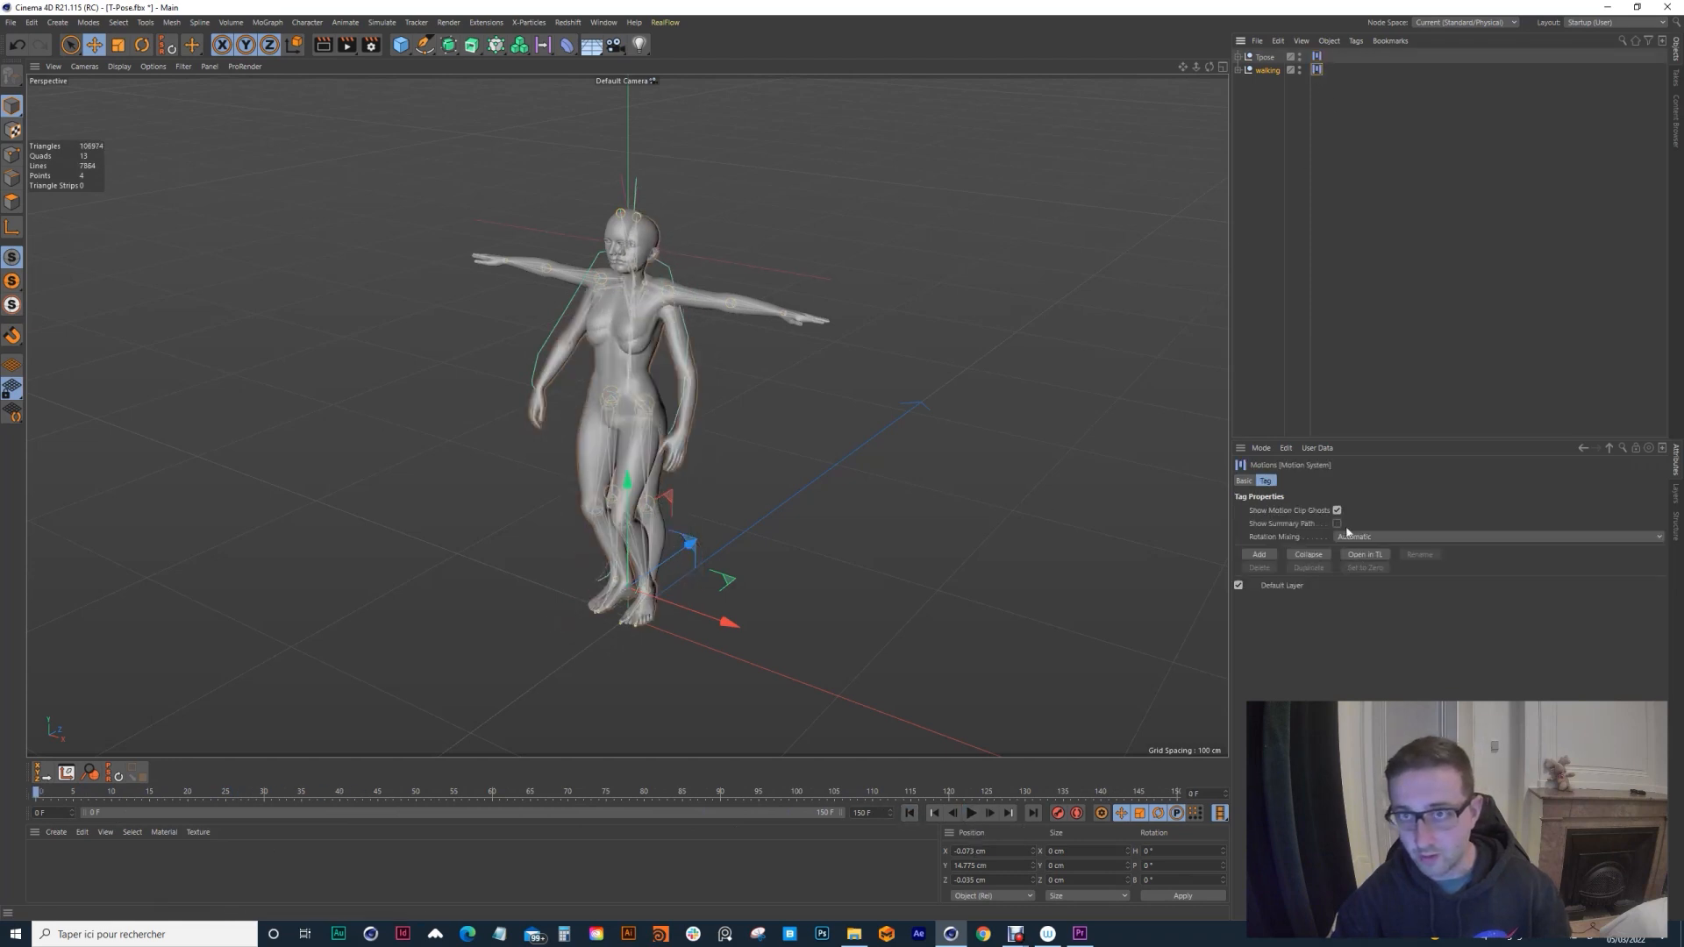
{"action": "left_click", "coordinate": [1364, 560]}
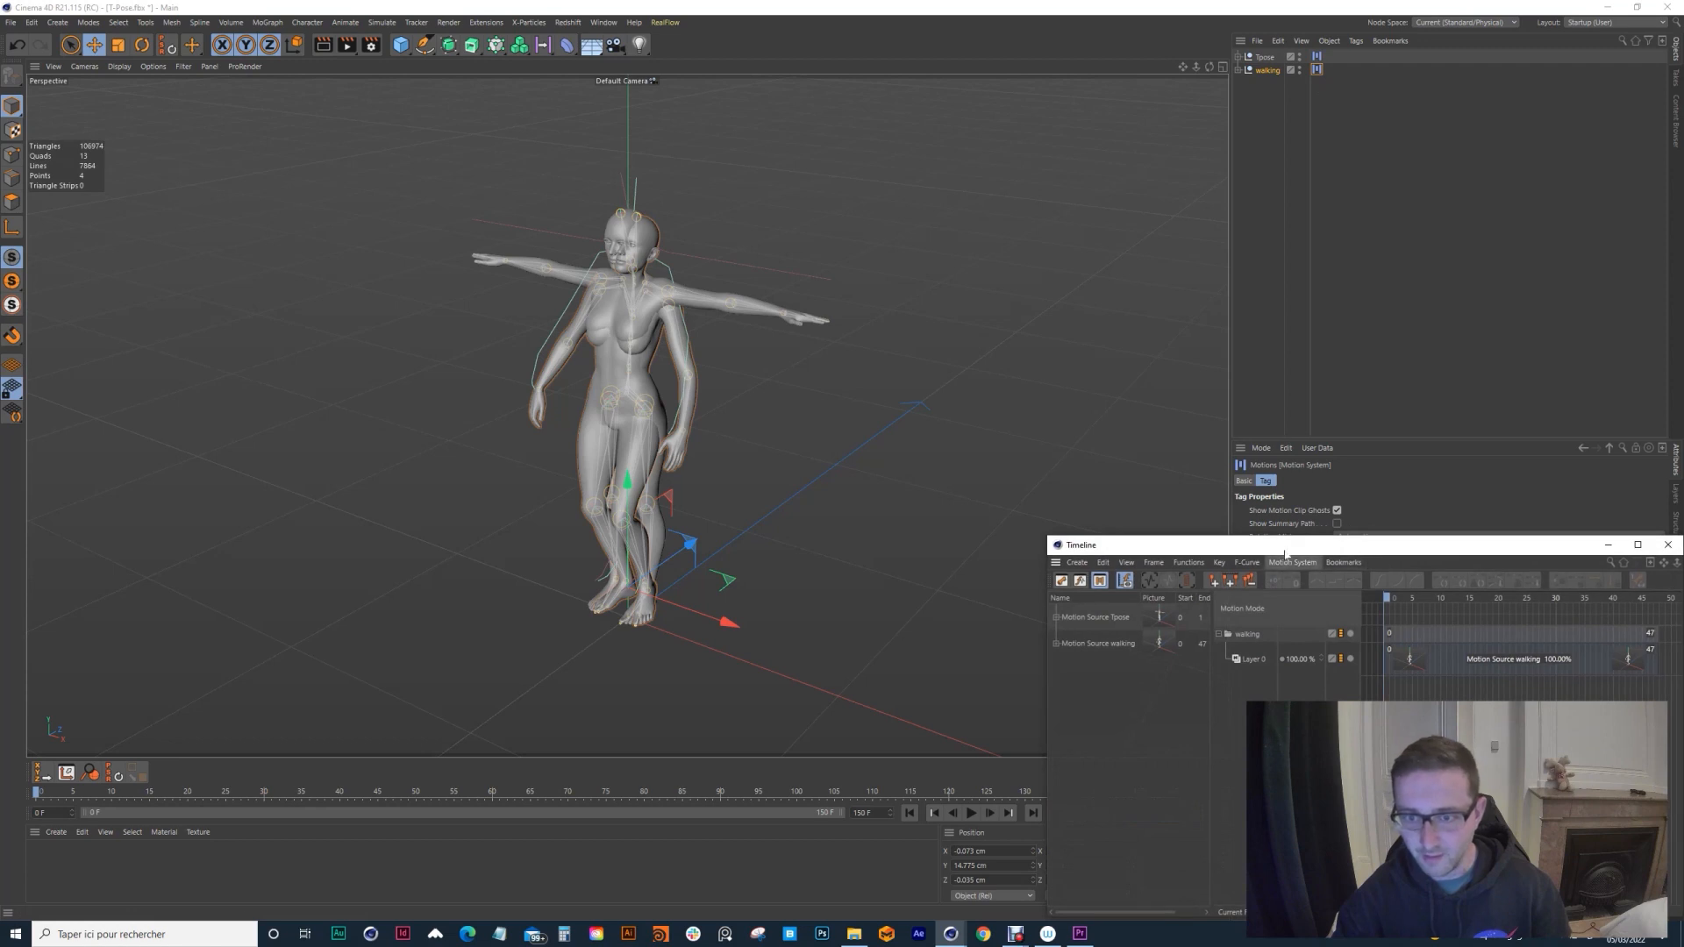
{"action": "left_click_drag", "start_coordinate": [1280, 548], "coordinate": [1028, 451]}
{"action": "left_click_drag", "start_coordinate": [1420, 472], "coordinate": [1354, 467]}
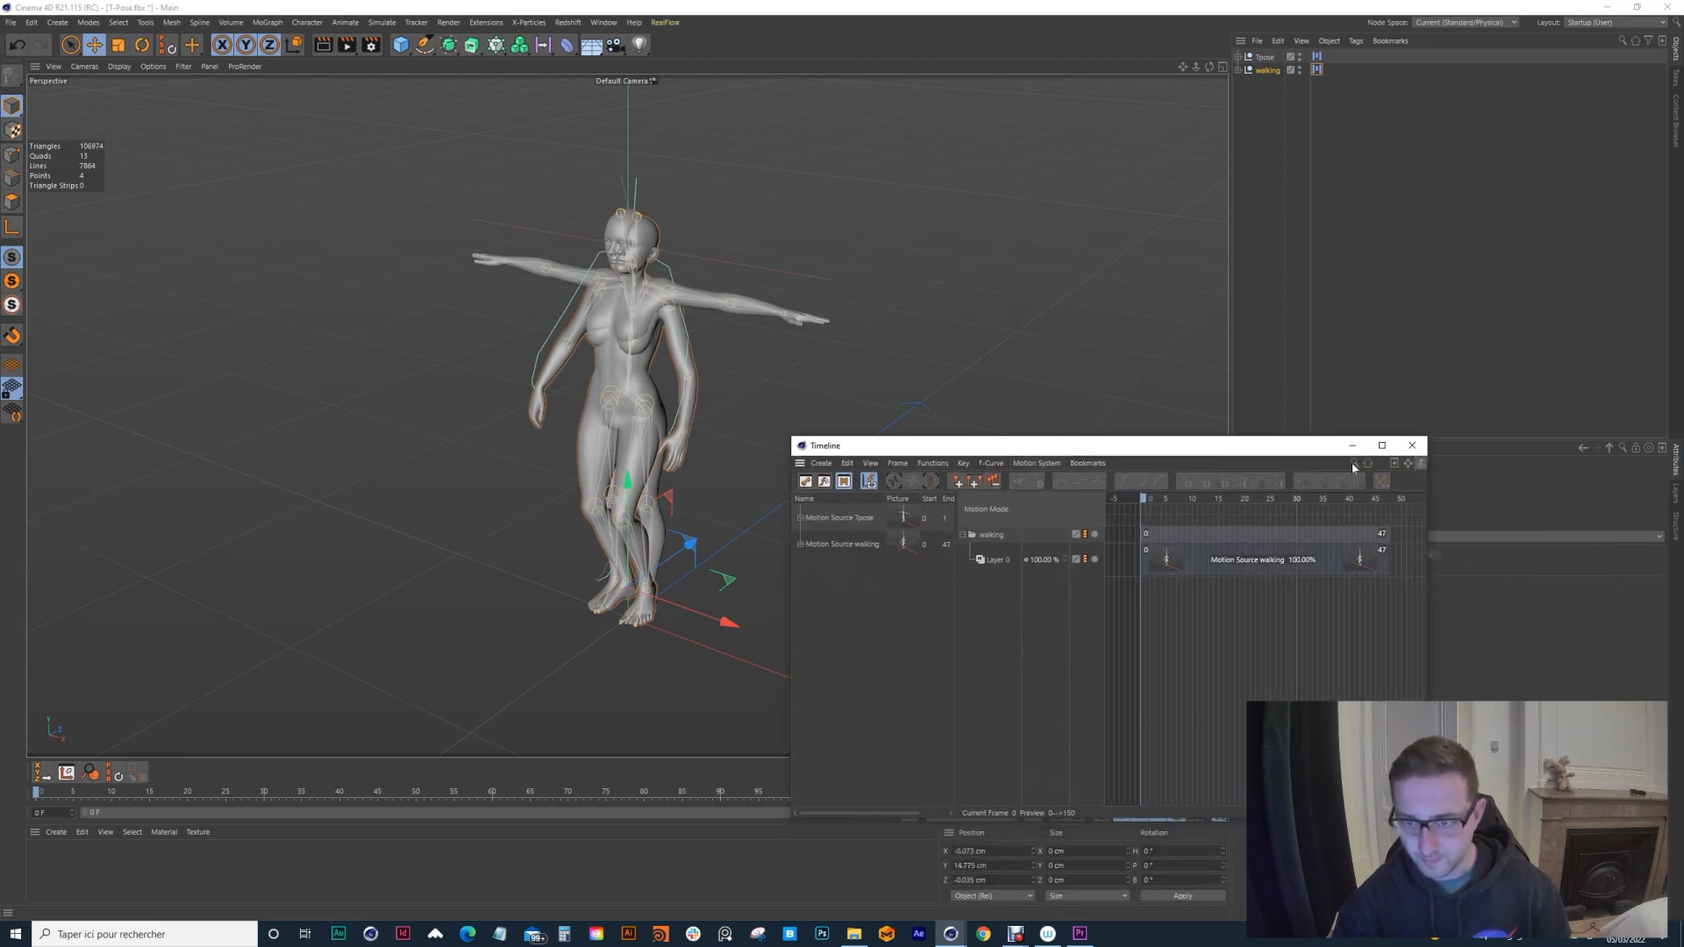
{"action": "left_click_drag", "start_coordinate": [1354, 621], "coordinate": [1223, 517]}
{"action": "key", "text": "Delete"}
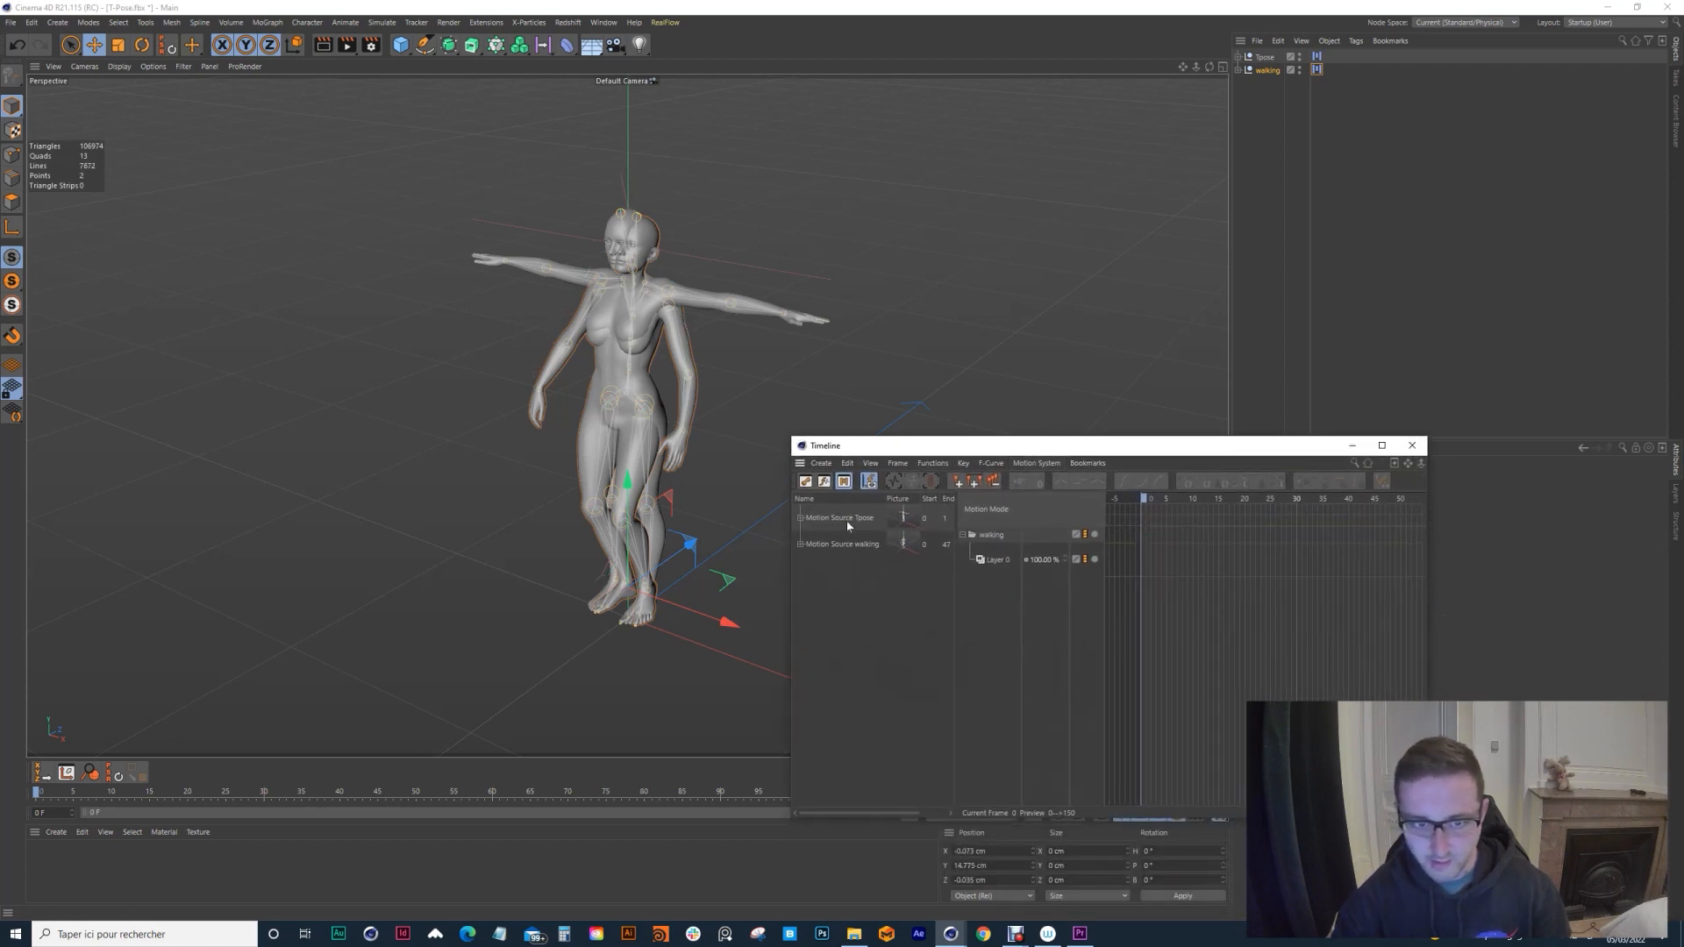
Step: Place Motion Source Tpose on the walking Layer 0 from frame 0 to 34, followed by Motion Source walking from frame 35
{"action": "left_click_drag", "start_coordinate": [1190, 555], "coordinate": [1320, 518]}
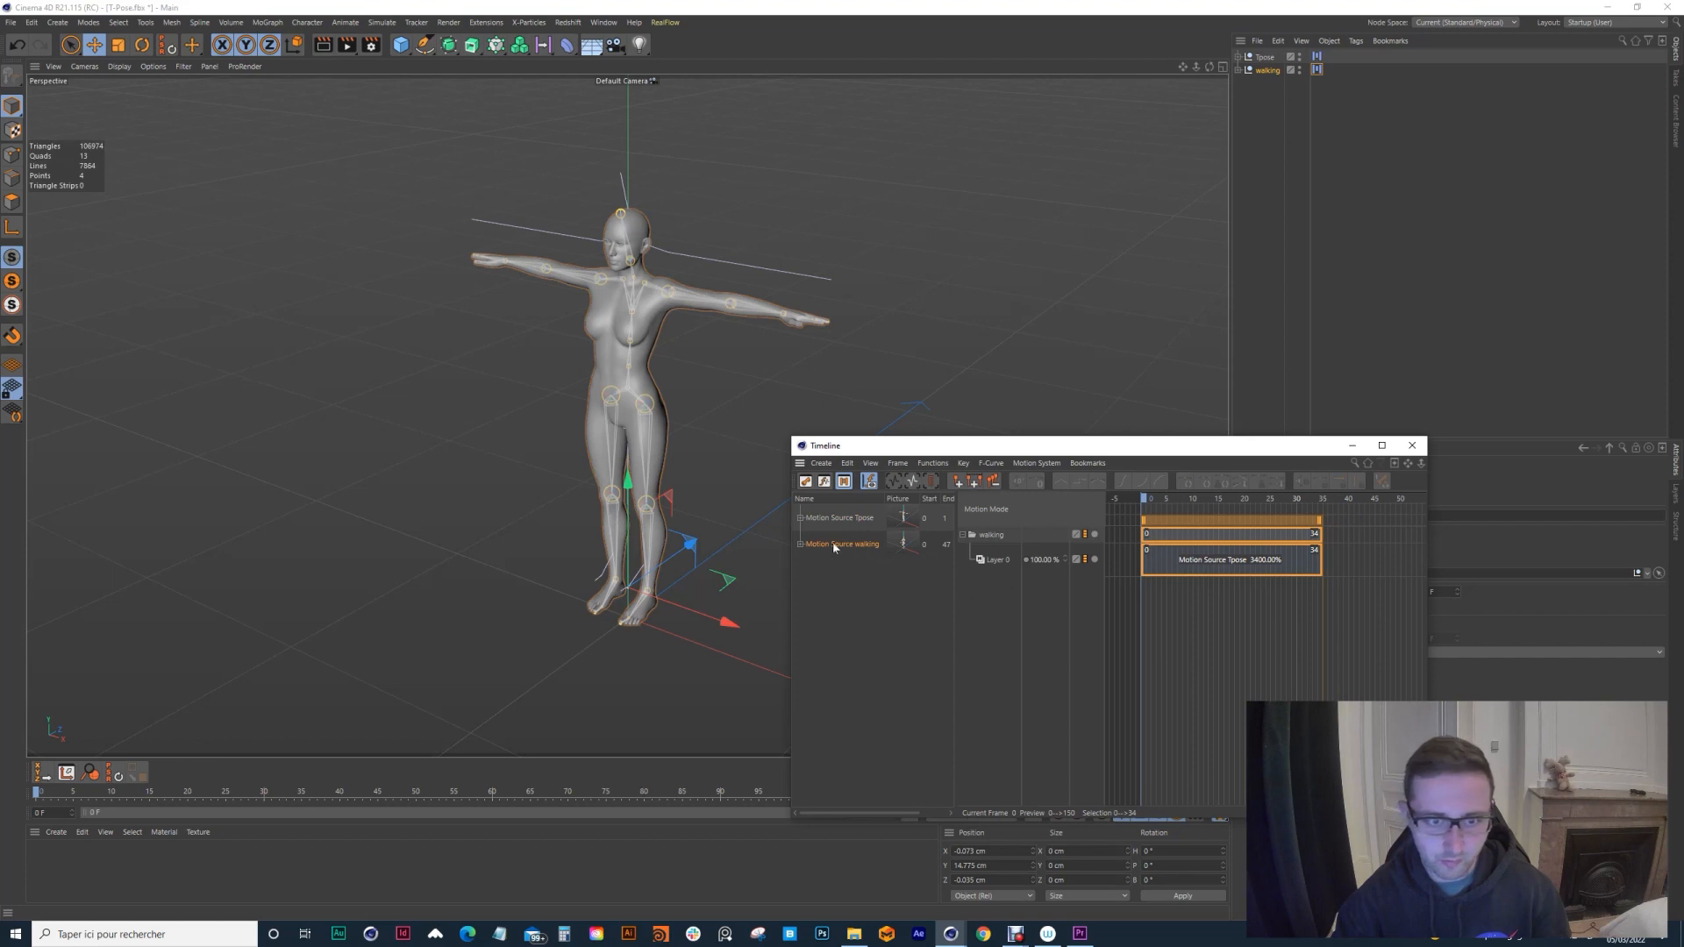
{"action": "mouse_move", "coordinate": [1357, 562]}
{"action": "left_mouse_down"}
{"action": "mouse_move", "coordinate": [1382, 542]}
{"action": "mouse_move", "coordinate": [1355, 536]}
{"action": "mouse_move", "coordinate": [1354, 558]}
{"action": "left_mouse_up"}
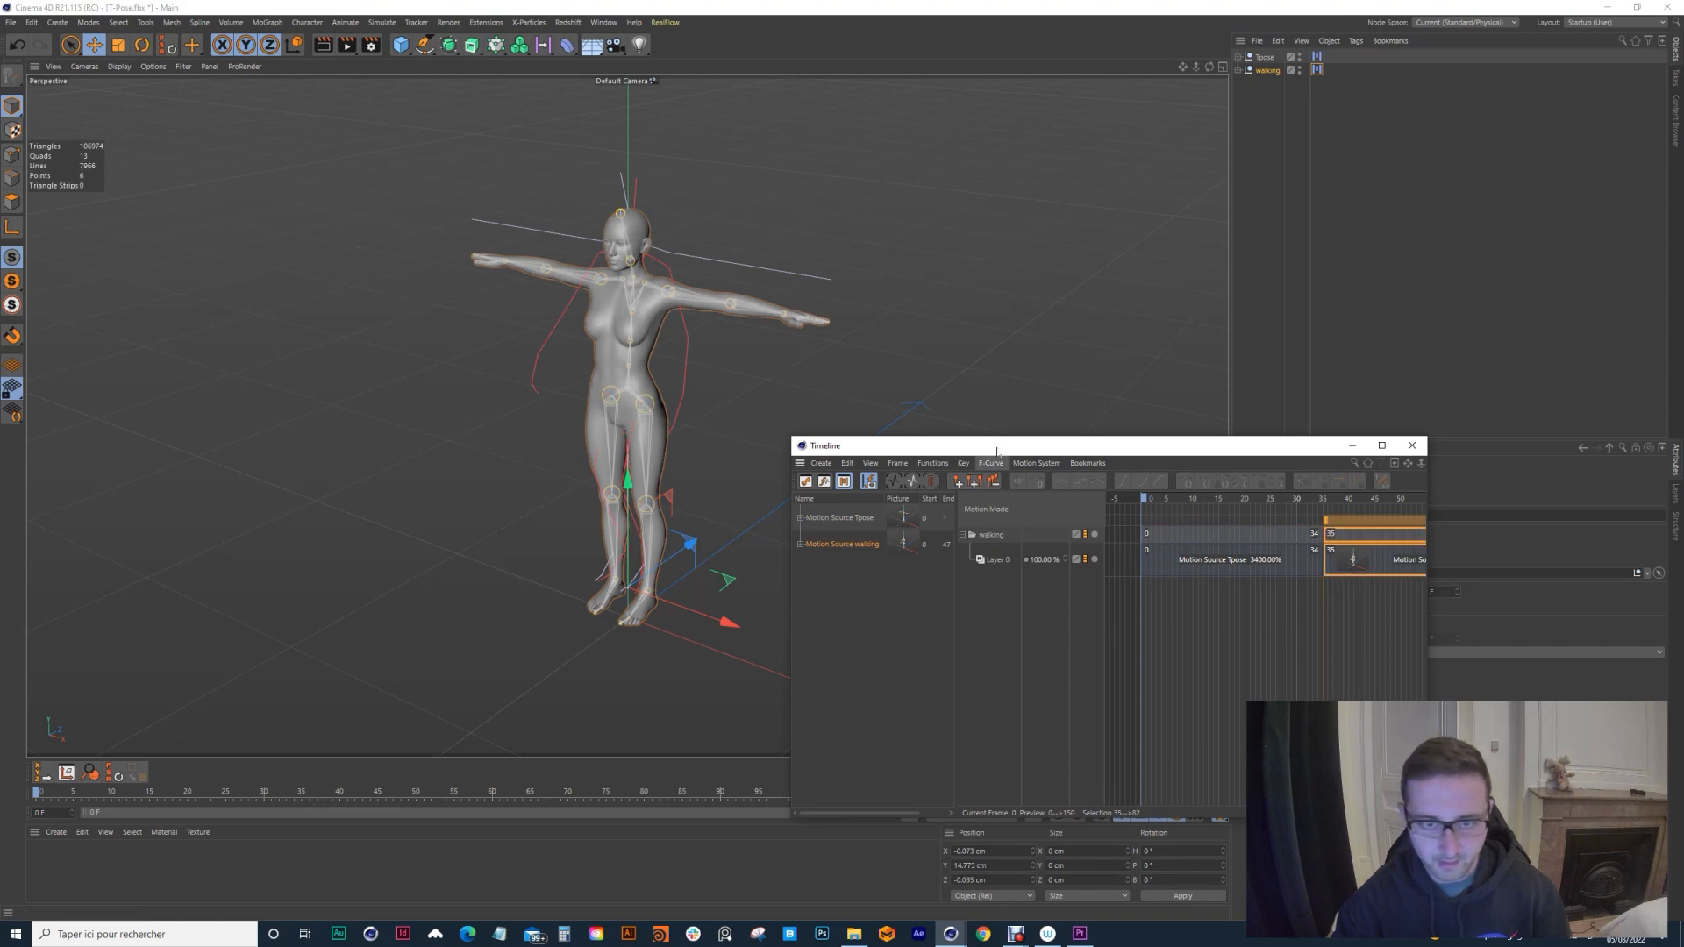
{"action": "left_click_drag", "start_coordinate": [996, 451], "coordinate": [1196, 372]}
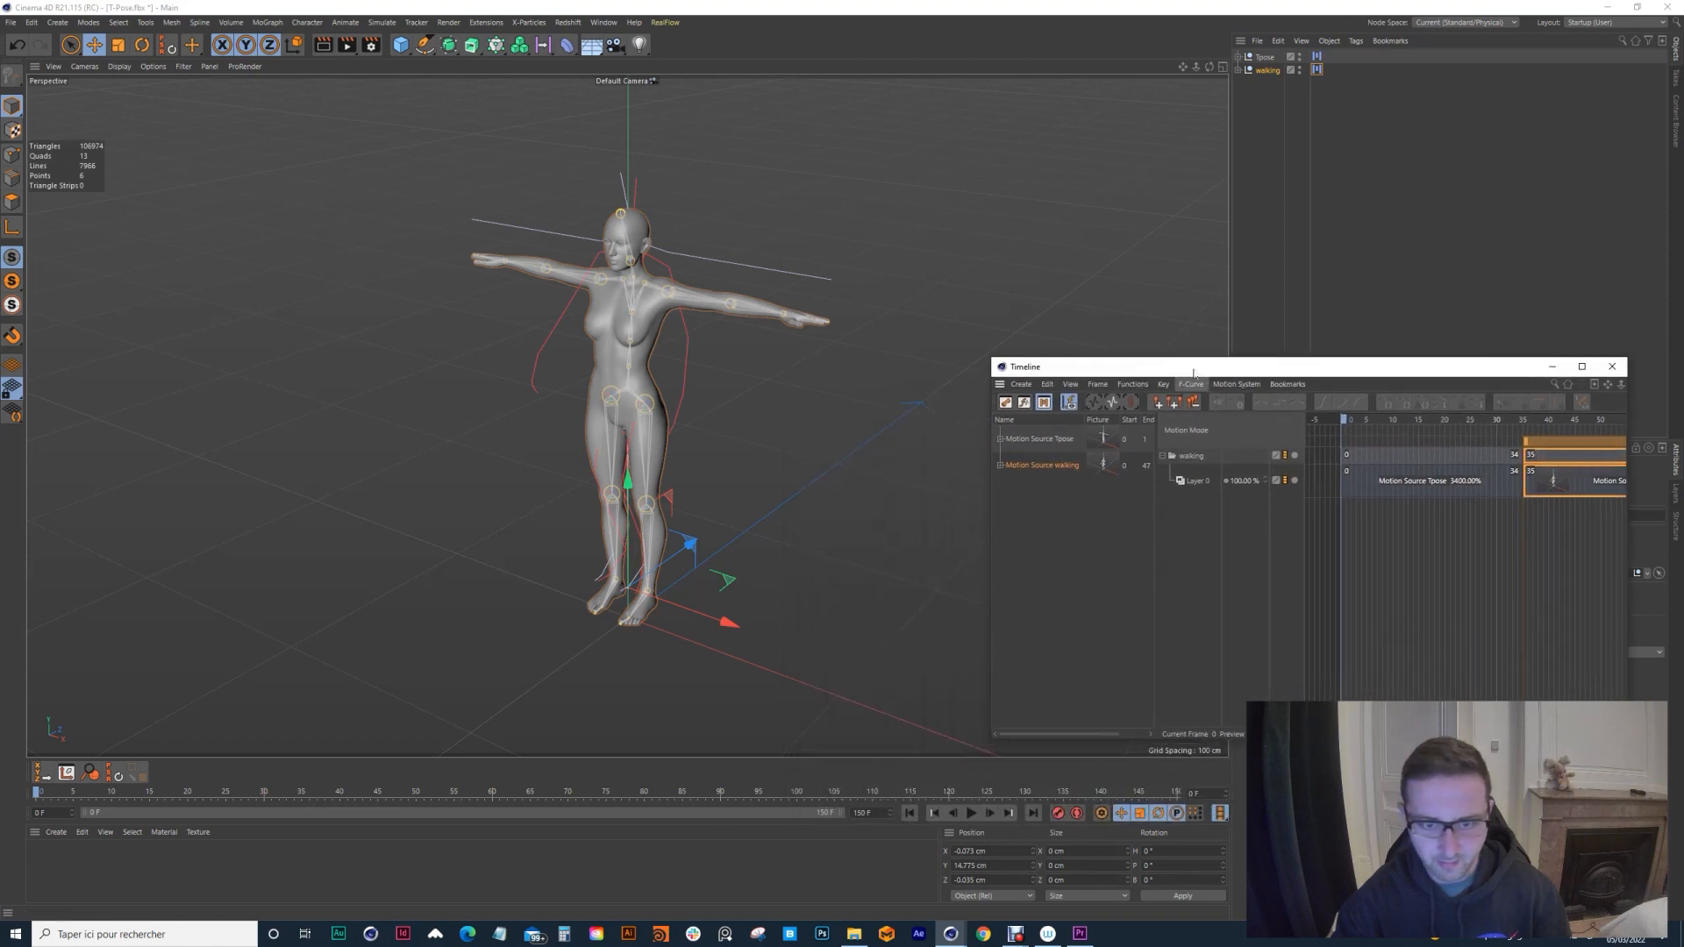
Step: Hide the Tpose character in the viewport and play the walking character's clip sequence from the first frame
{"action": "left_click", "coordinate": [971, 813]}
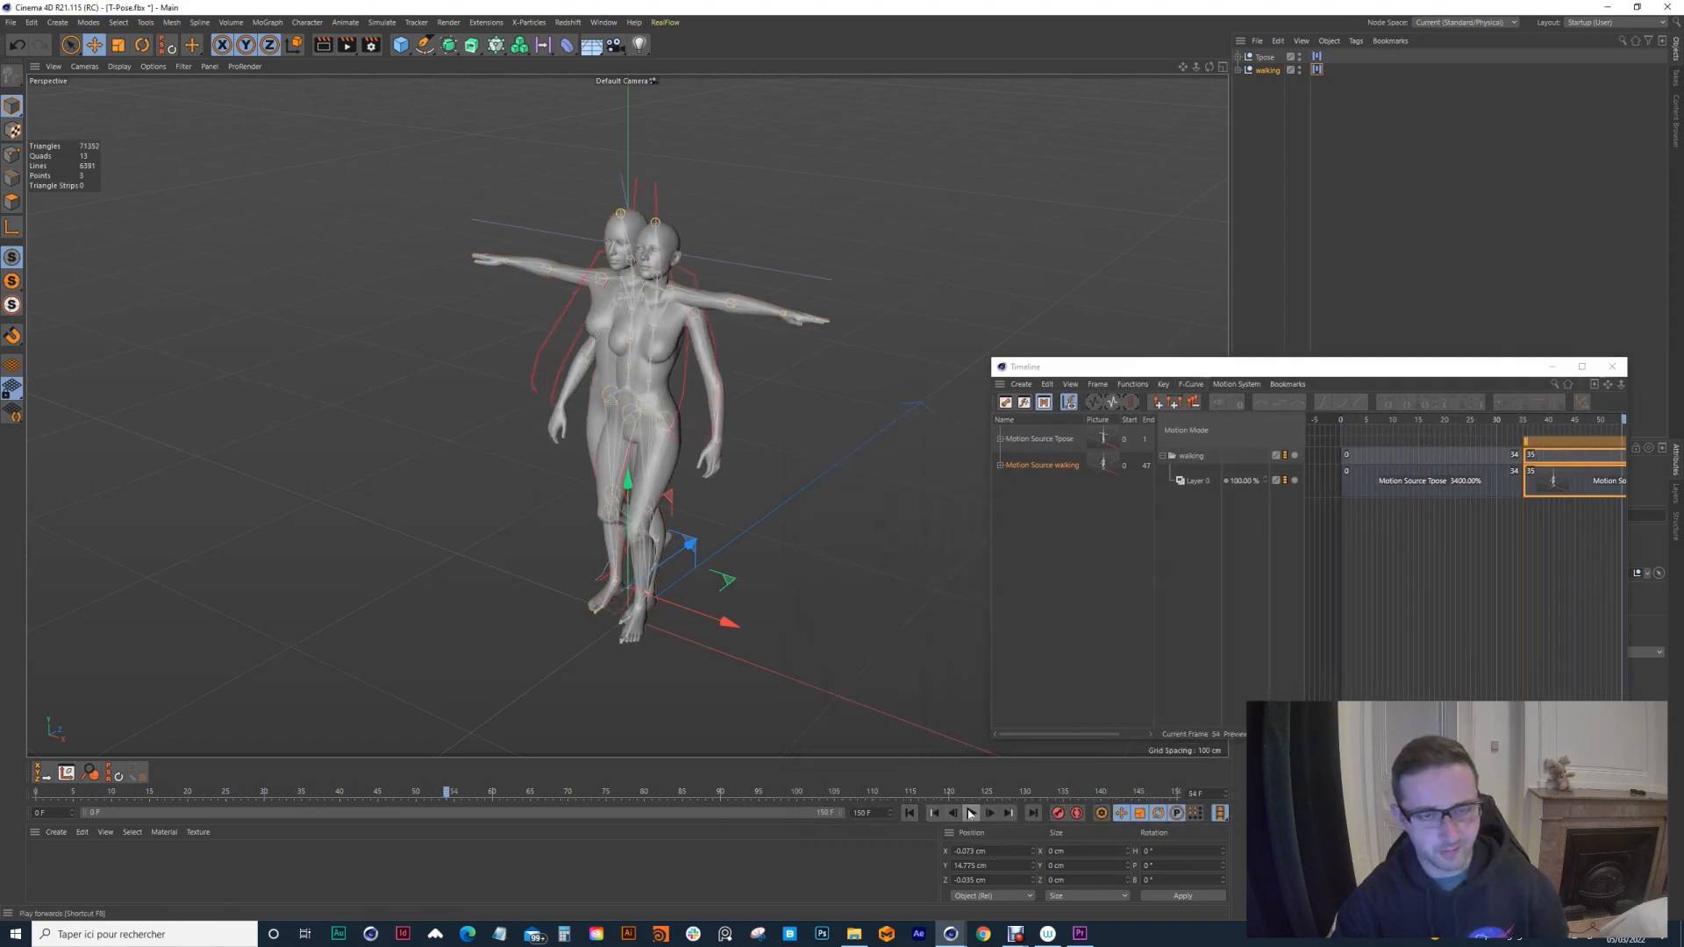
{"action": "left_click", "coordinate": [1300, 69]}
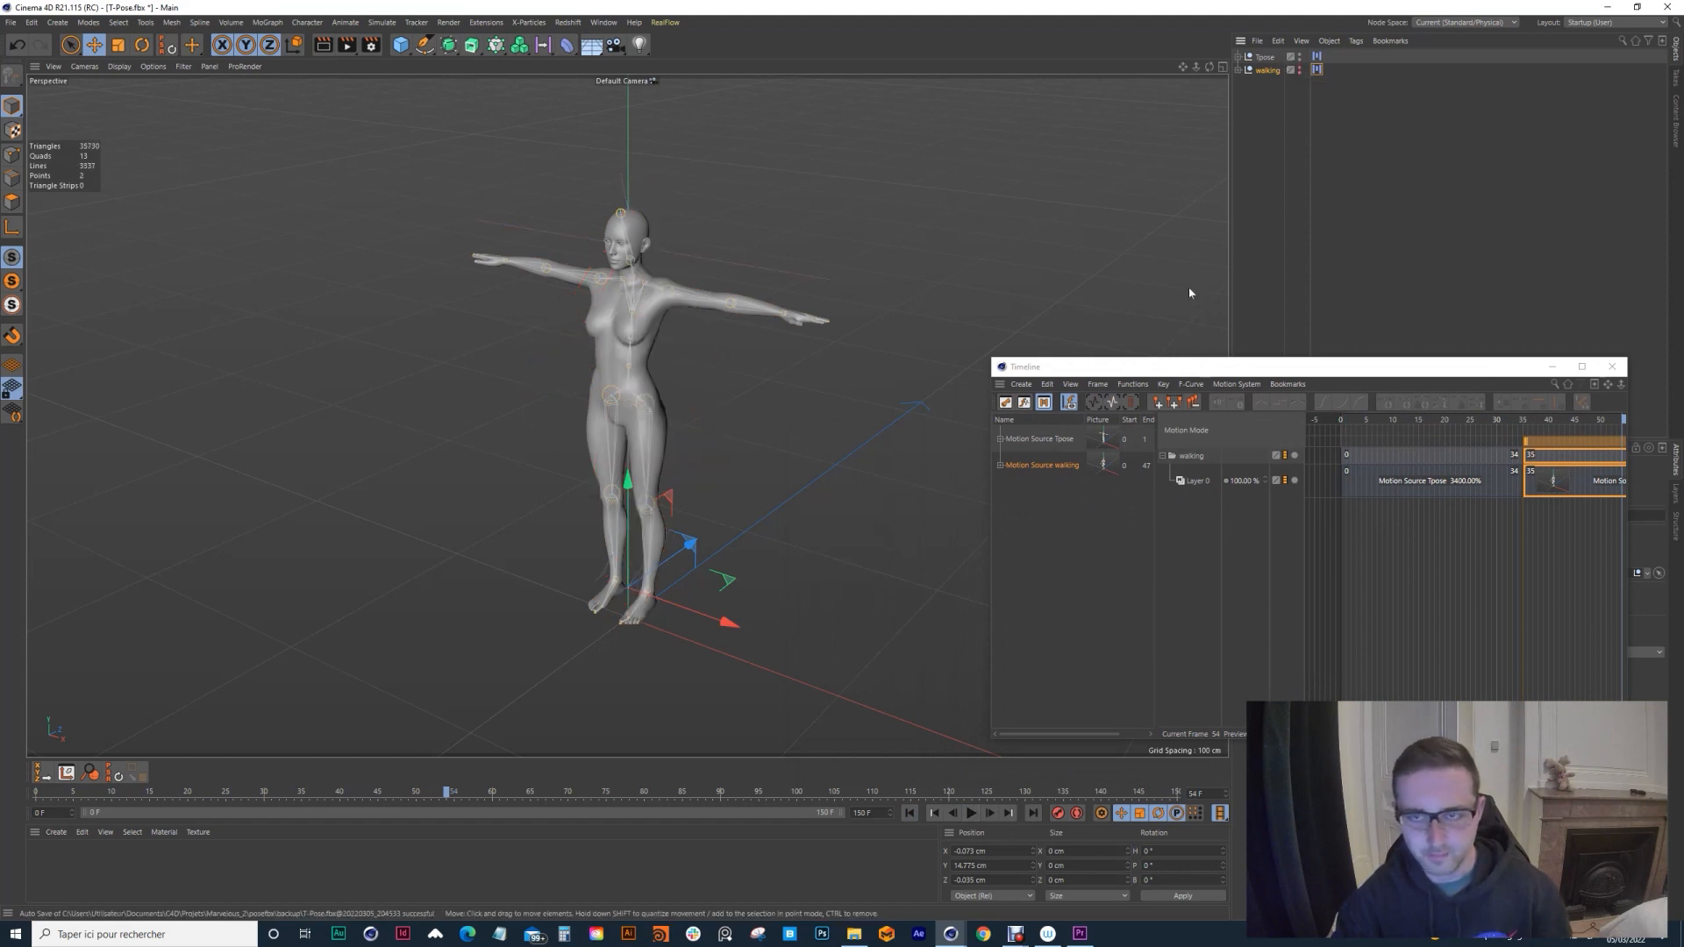
{"action": "left_click", "coordinate": [1300, 69]}
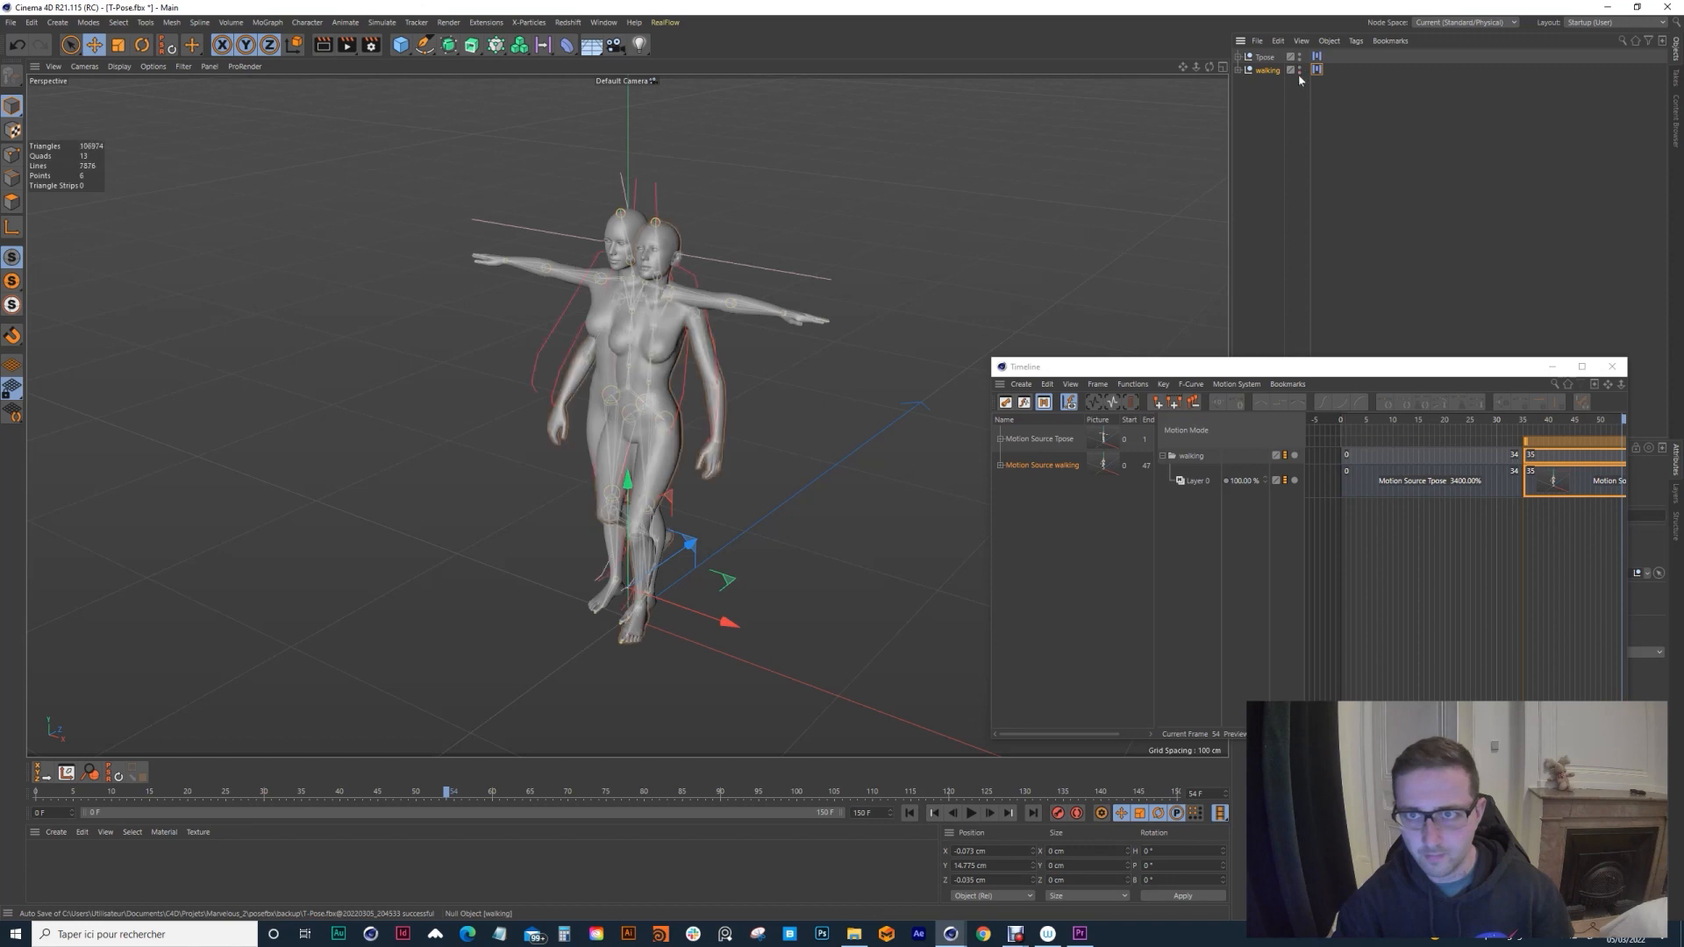
{"action": "left_click", "coordinate": [1300, 56]}
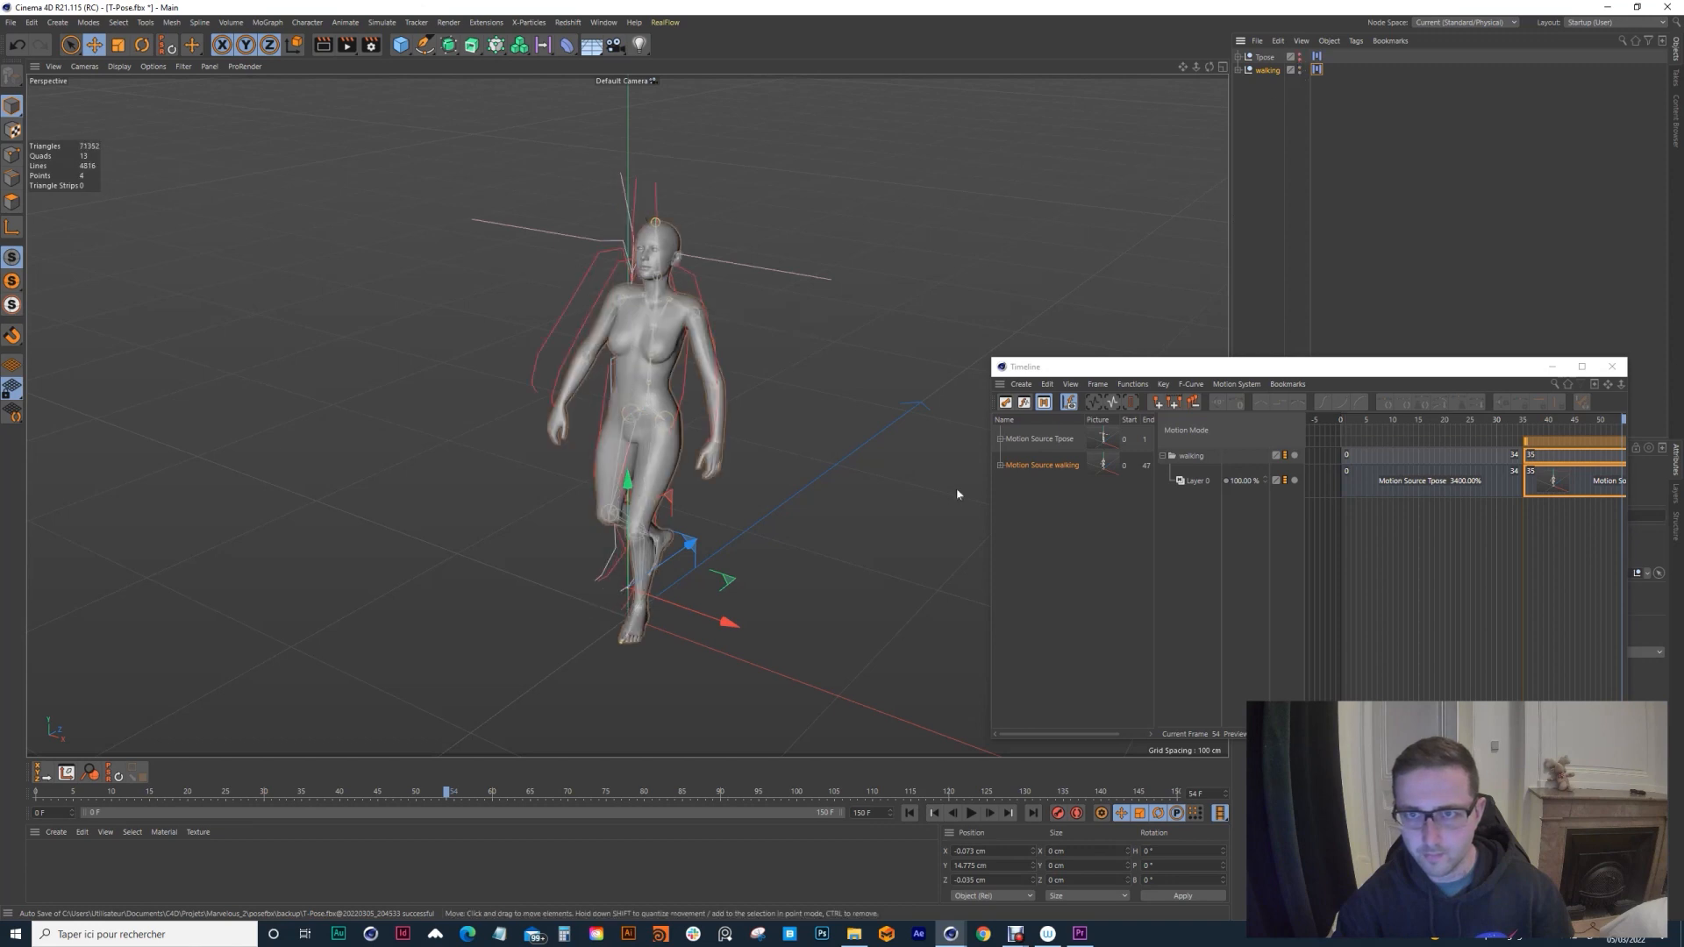
{"action": "left_click", "coordinate": [910, 813]}
{"action": "left_click", "coordinate": [971, 814]}
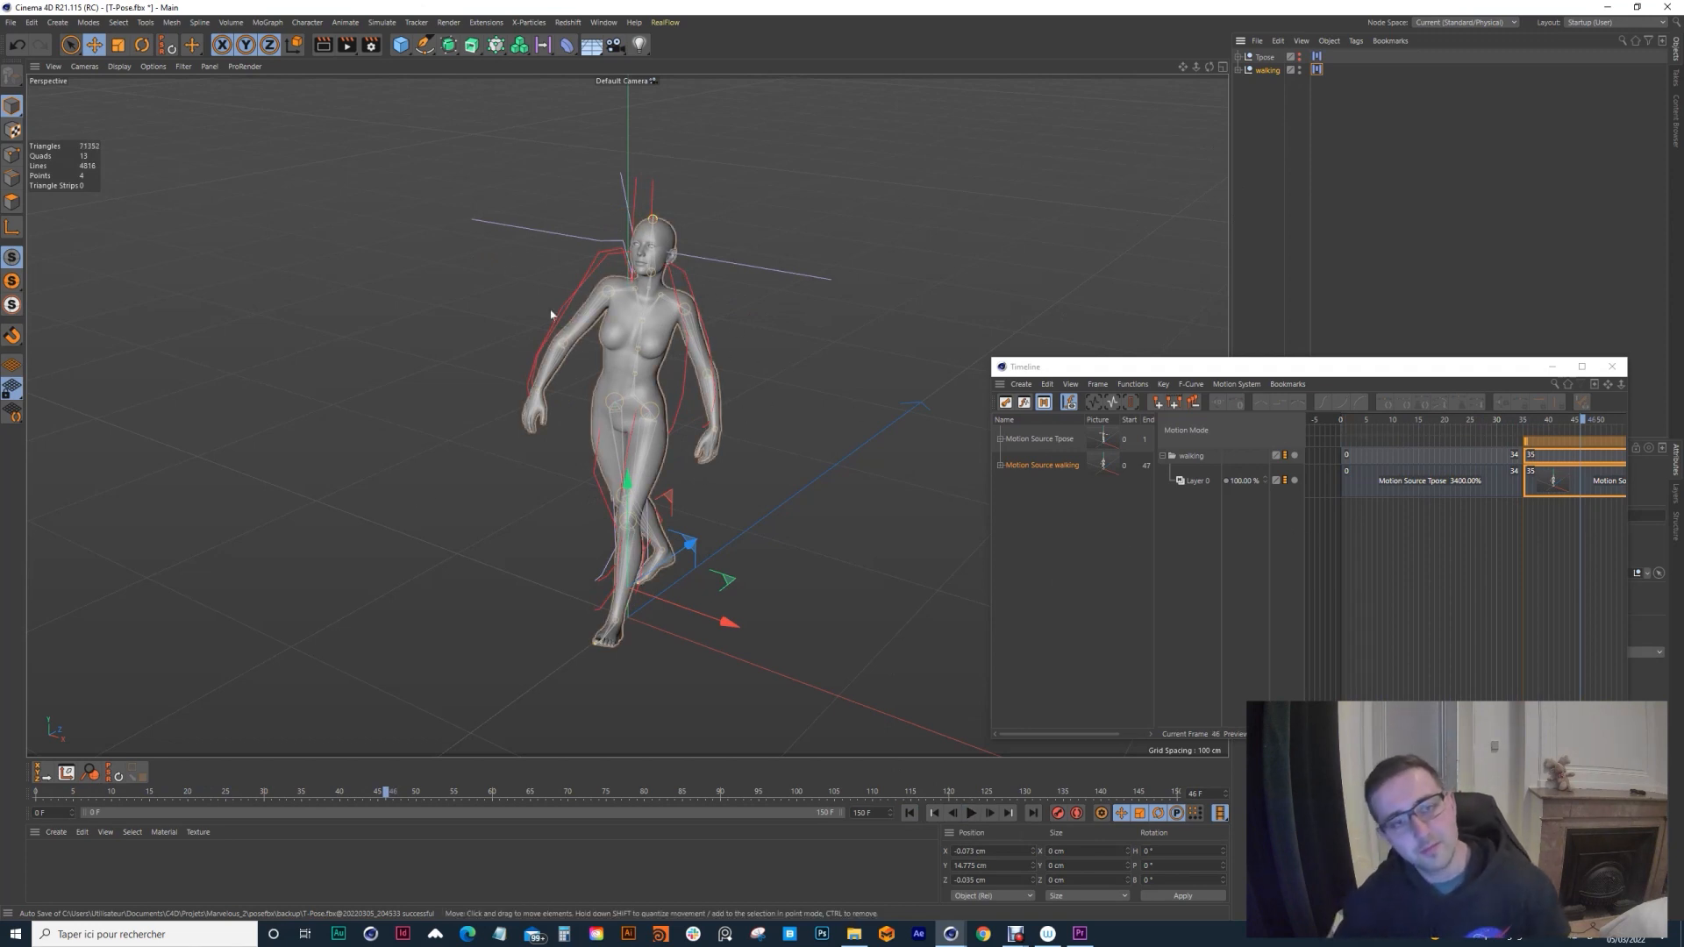
Step: Move the walking clip earlier to about frame 21 so it overlaps and blends with the Tpose clip
{"action": "left_click", "coordinate": [1491, 452]}
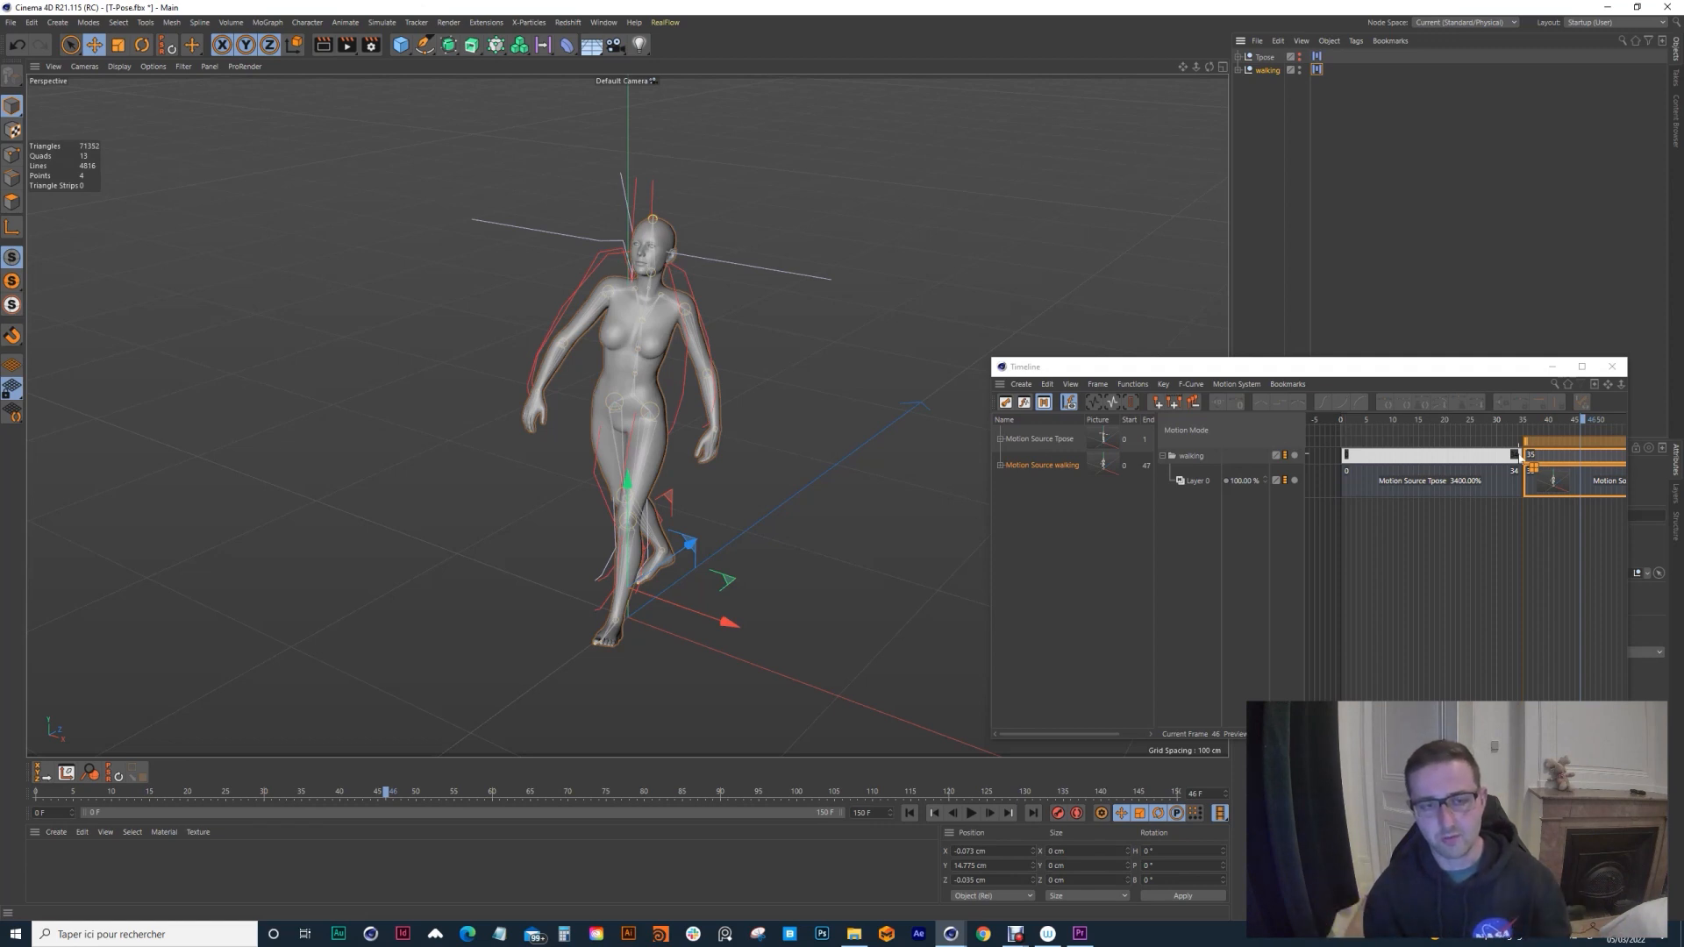
{"action": "left_click", "coordinate": [1535, 449]}
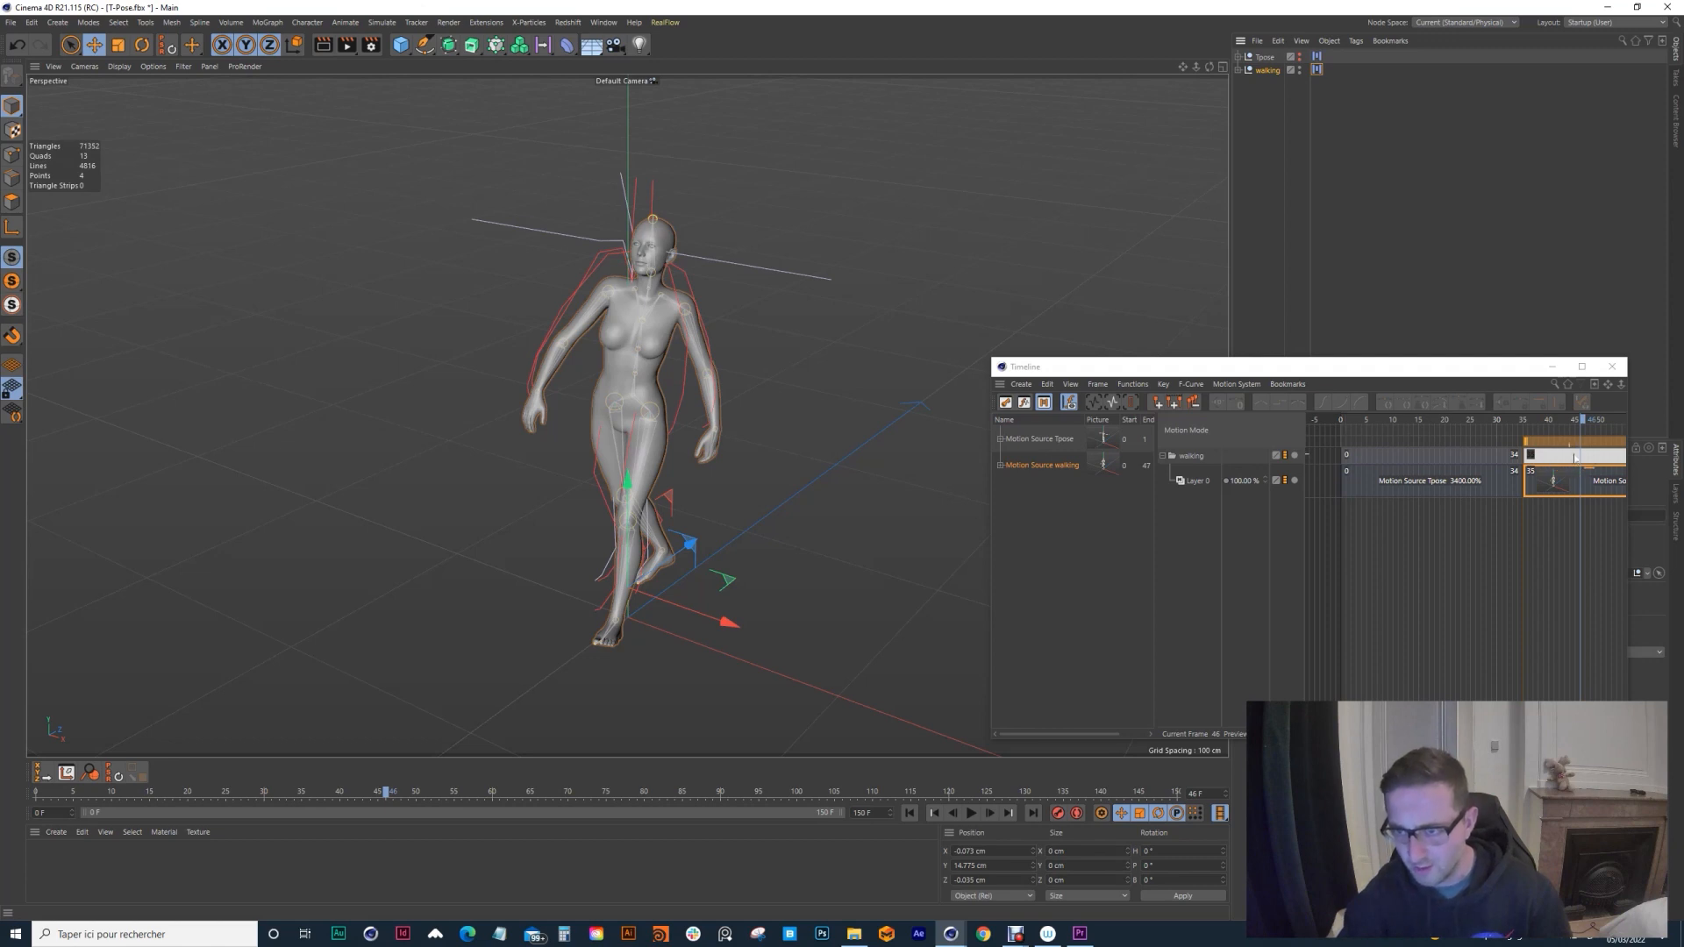
{"action": "left_click_drag", "start_coordinate": [1596, 463], "coordinate": [1534, 465]}
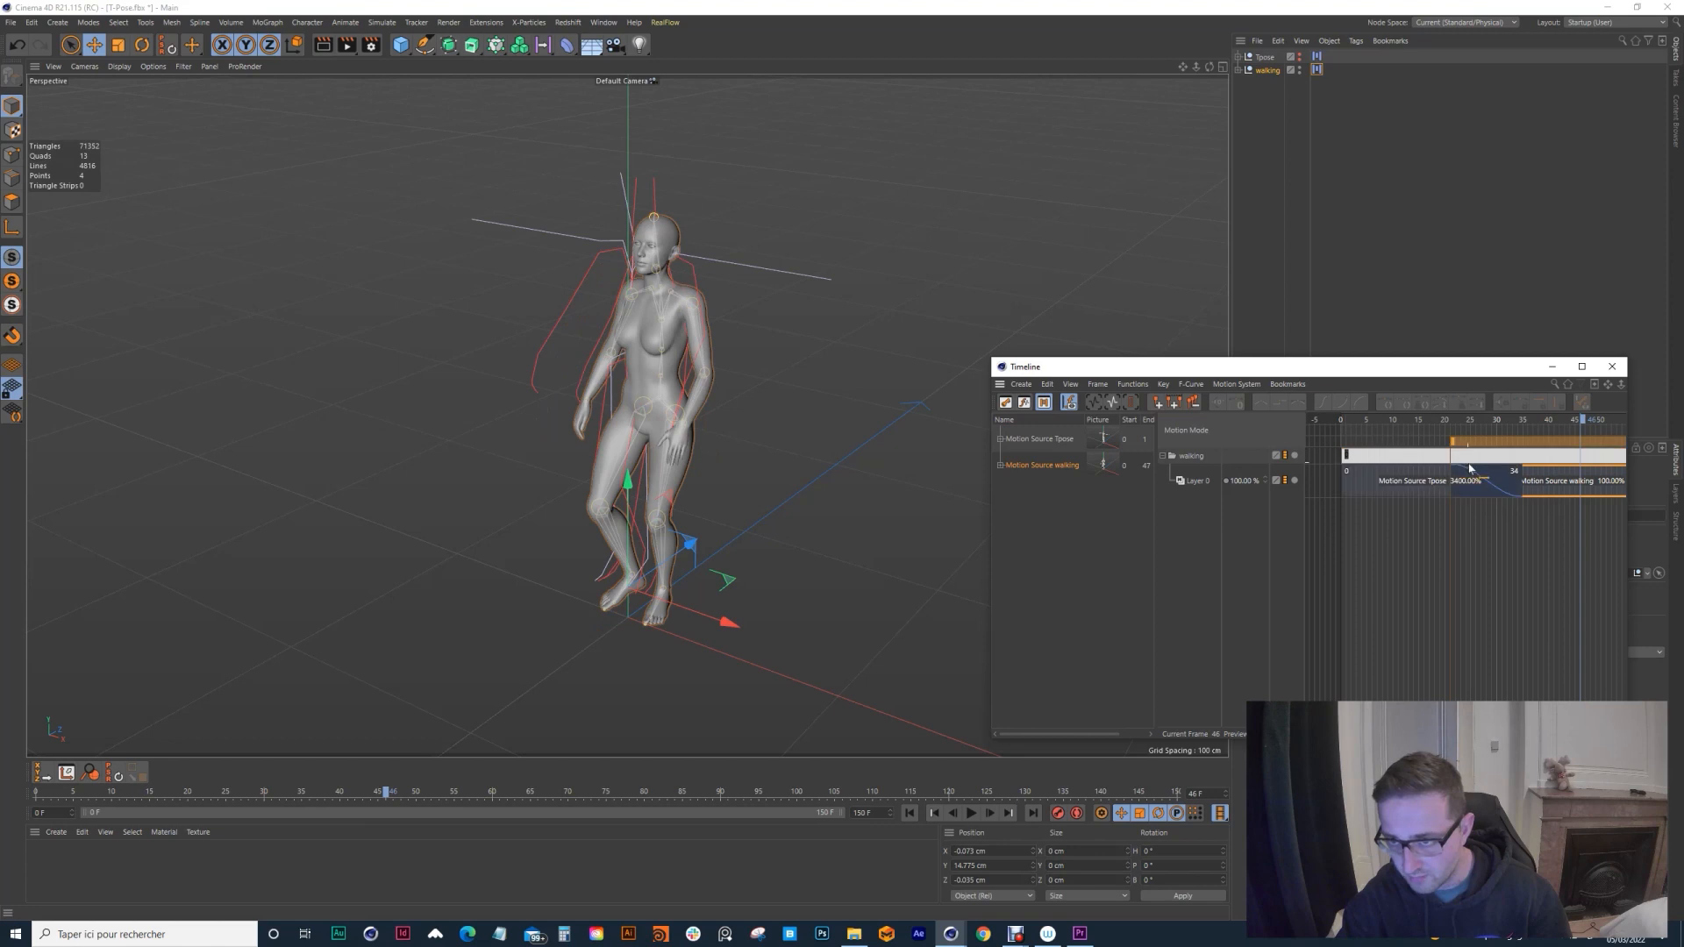
{"action": "left_click", "coordinate": [1465, 473]}
{"action": "left_click", "coordinate": [1514, 469]}
Step: Play the animation from the first frame to check the blend from T-pose into the walk
{"action": "left_click", "coordinate": [909, 813]}
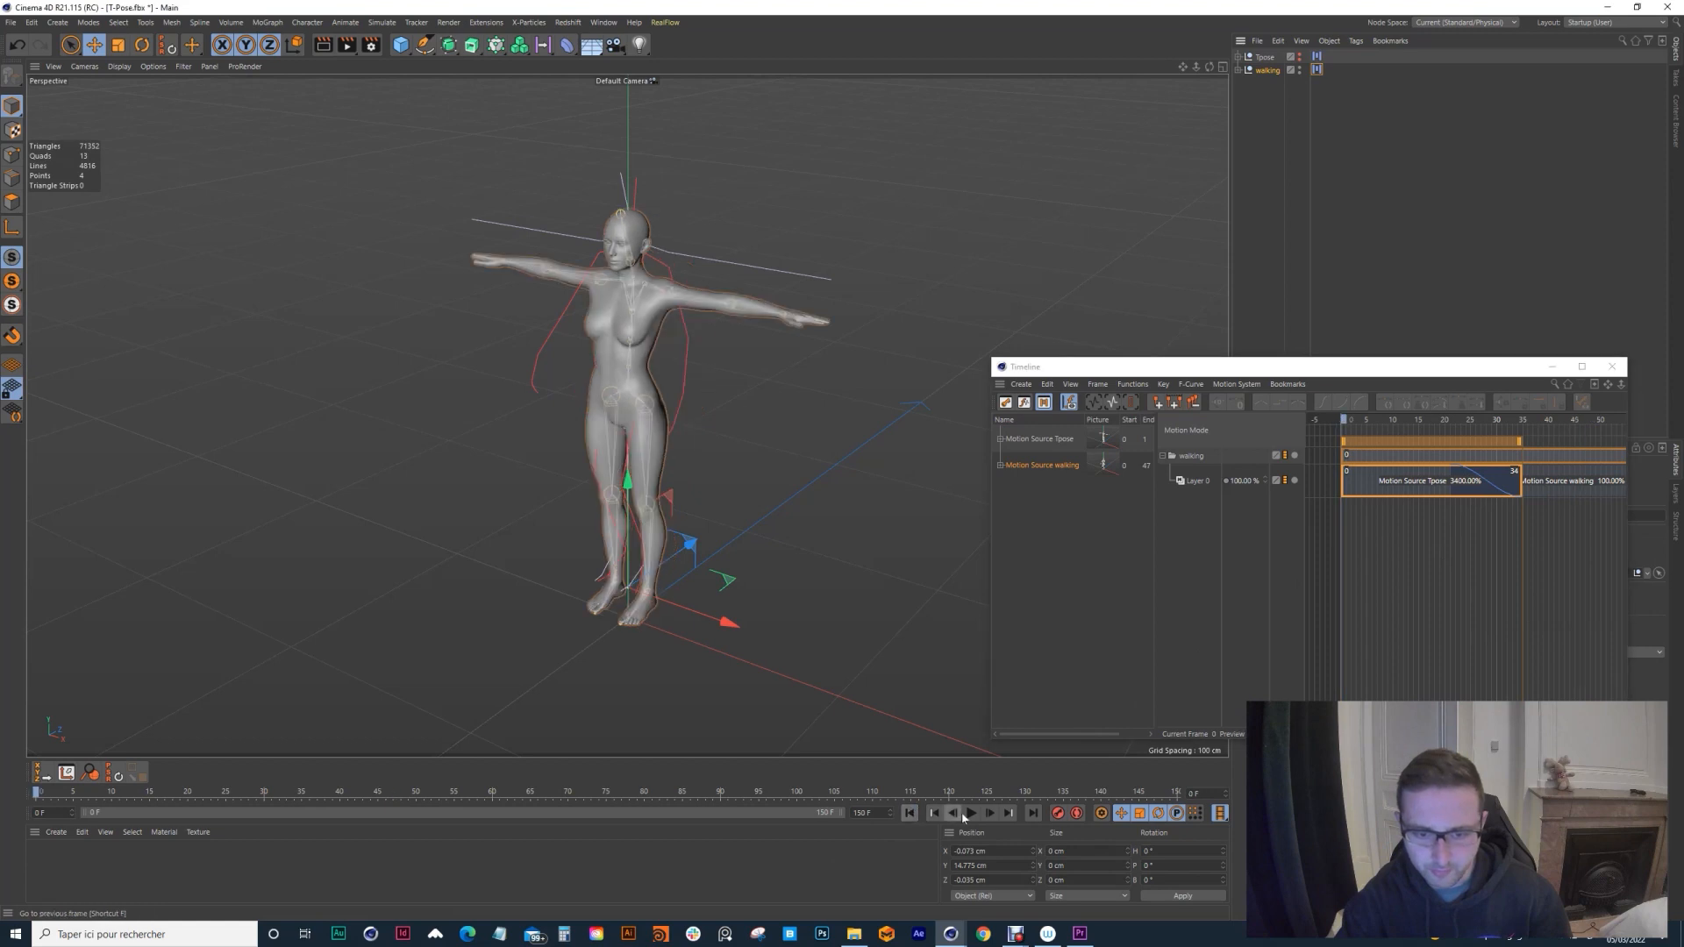
{"action": "left_click", "coordinate": [970, 813]}
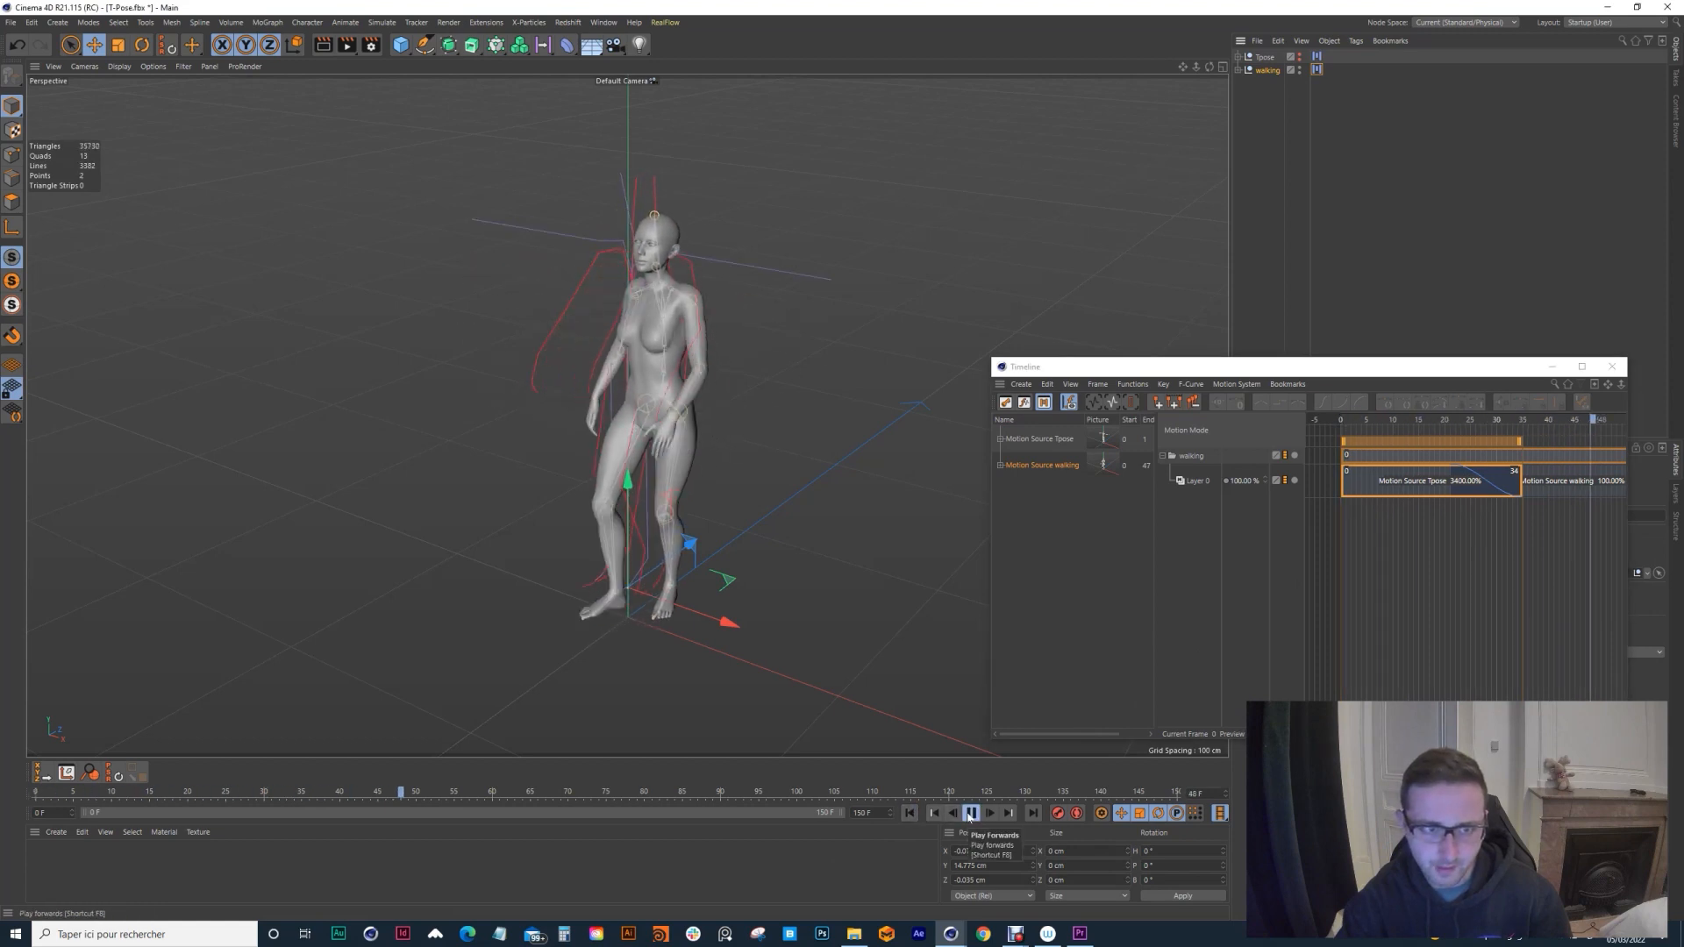
{"action": "left_click", "coordinate": [911, 813]}
{"action": "left_click", "coordinate": [970, 813]}
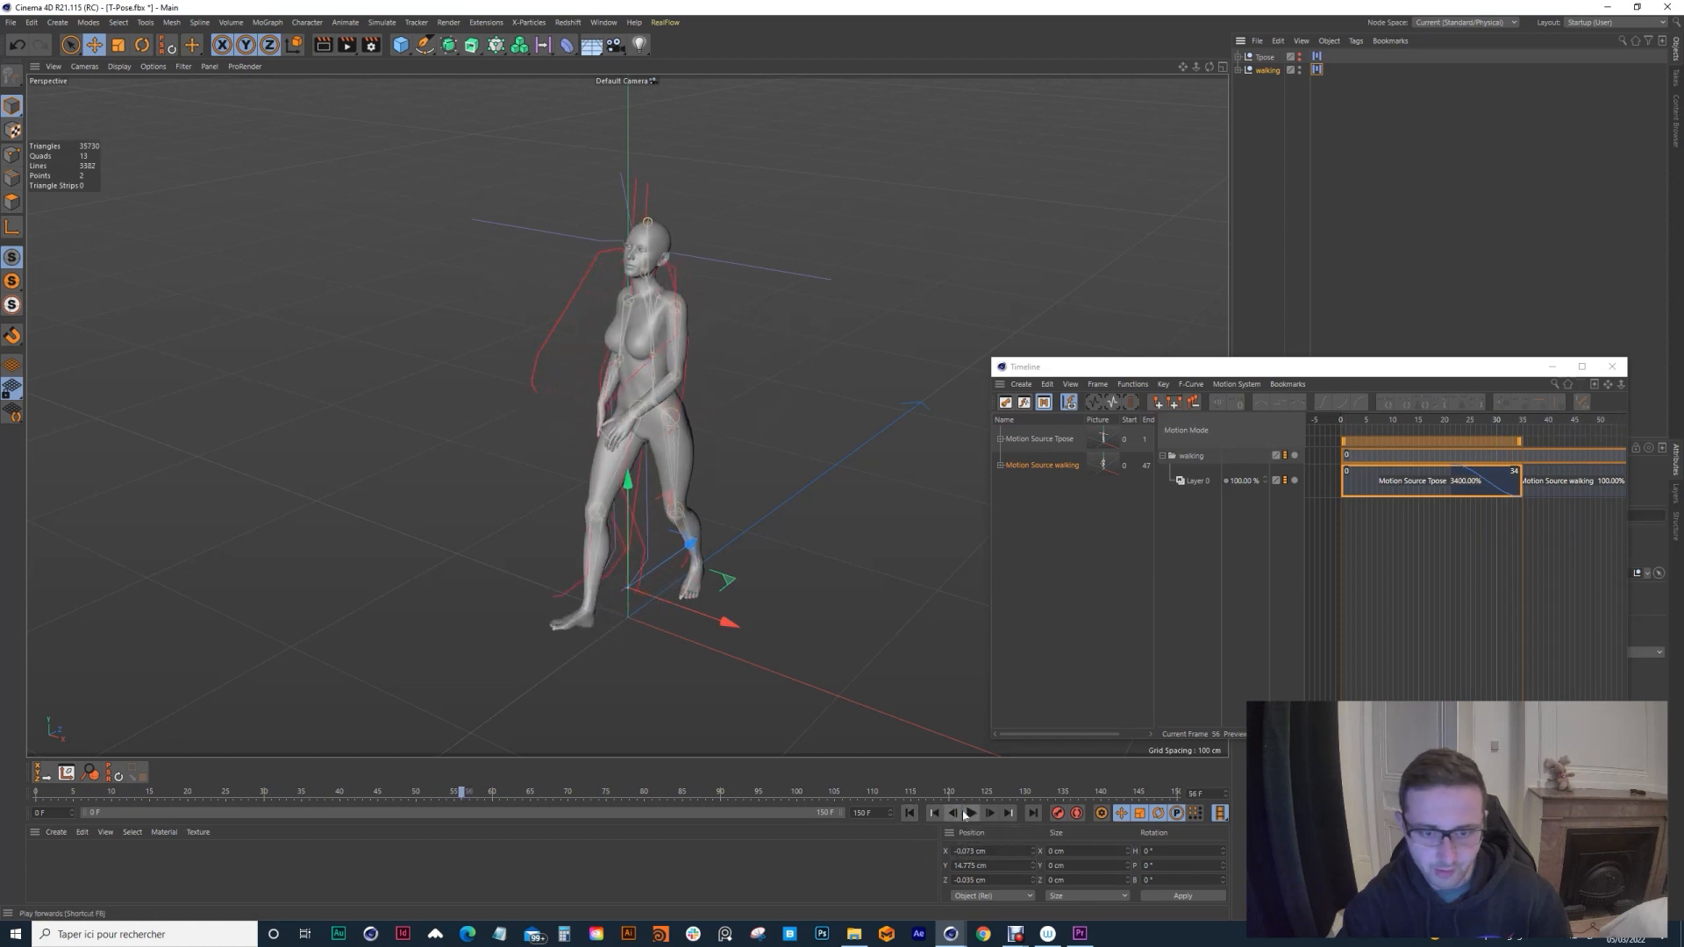
Step: Try to duplicate the walking clip directly after the original on Layer 0, and undo the copy
{"action": "left_click", "coordinate": [1421, 558]}
{"action": "scroll", "coordinate": [1485, 518], "scroll_direction": "down", "scroll_amount": 3}
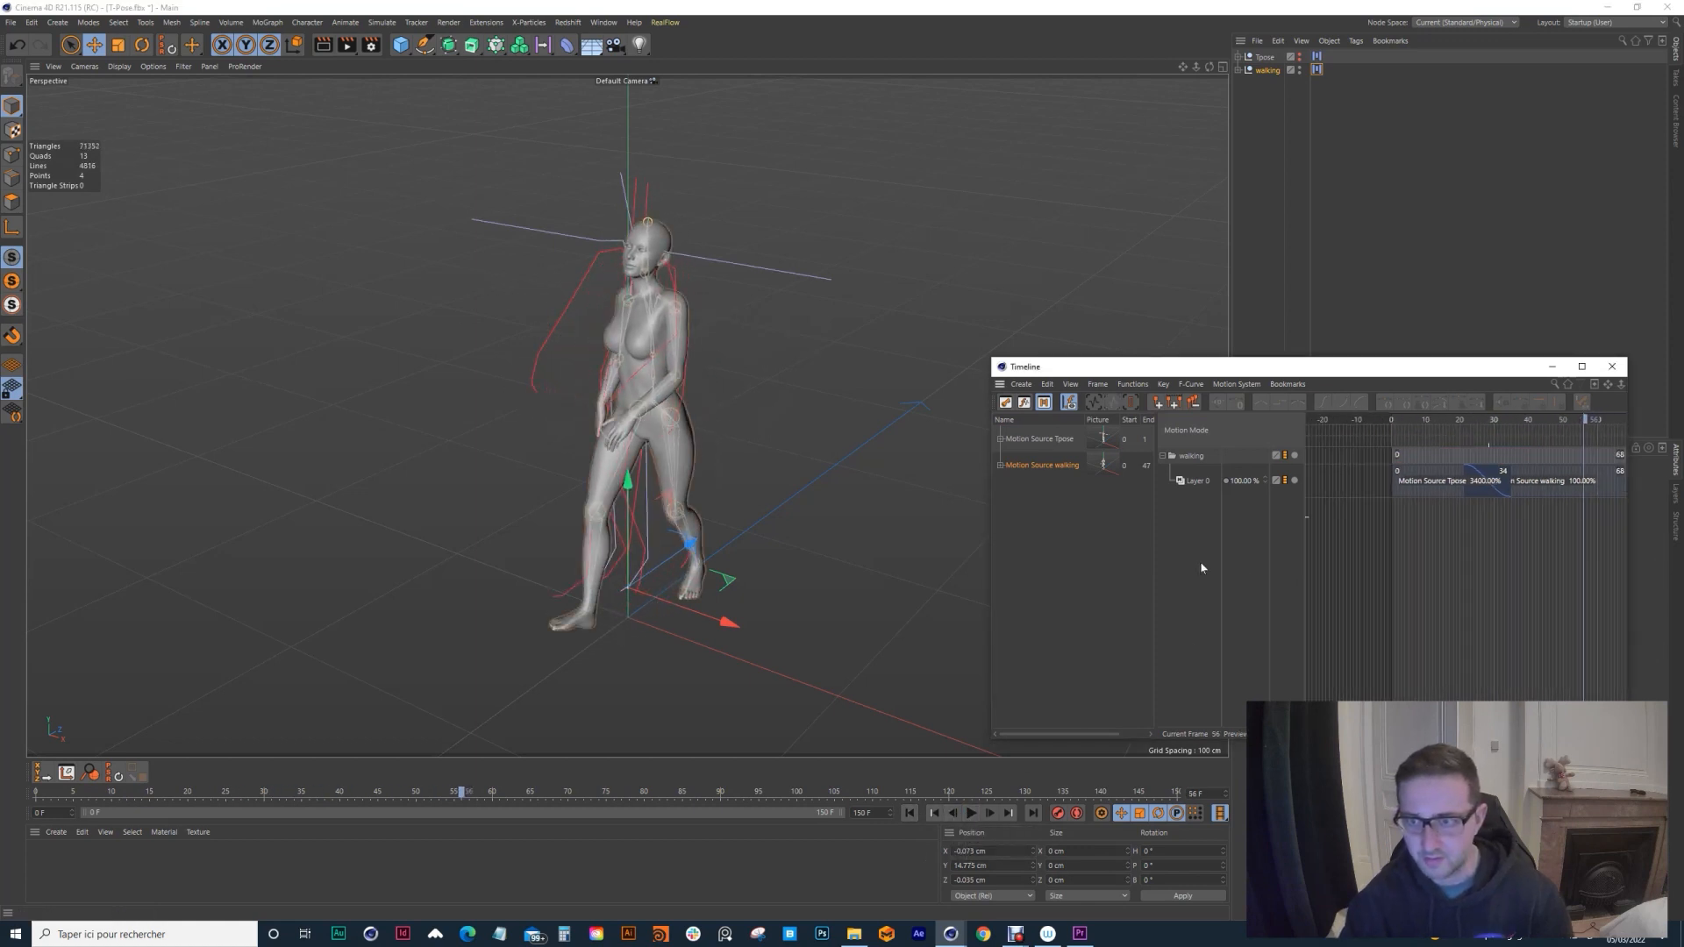
{"action": "left_click", "coordinate": [1440, 472]}
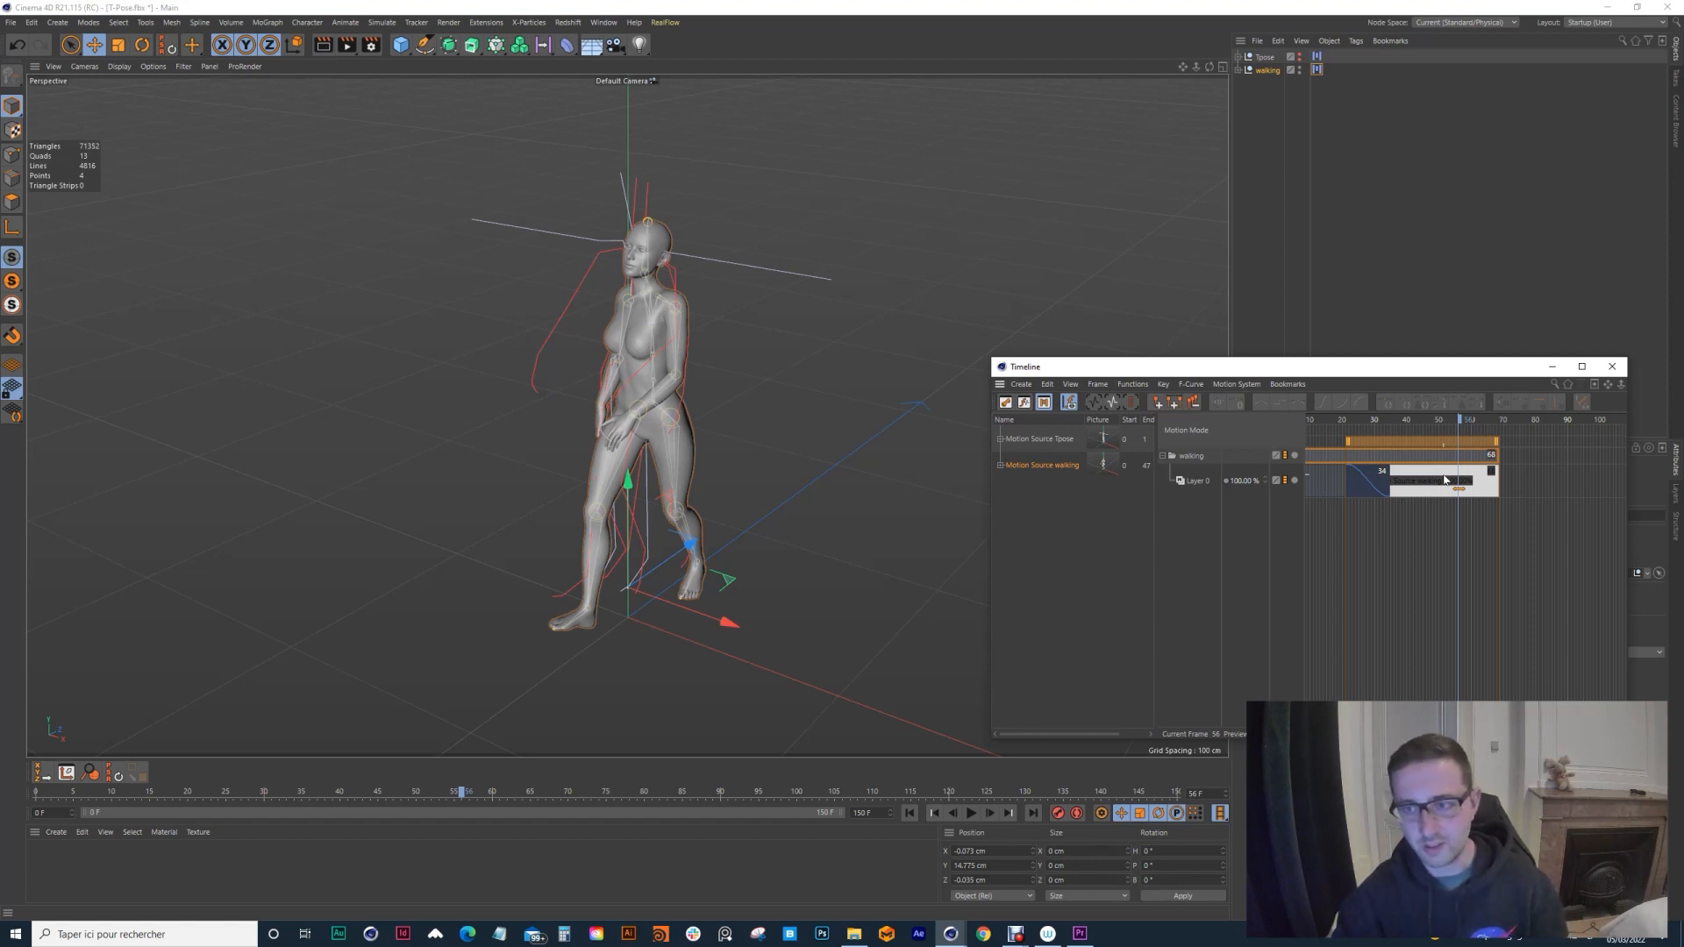
{"action": "left_click_drag", "start_coordinate": [1421, 474], "coordinate": [1575, 471], "text": "ctrl"}
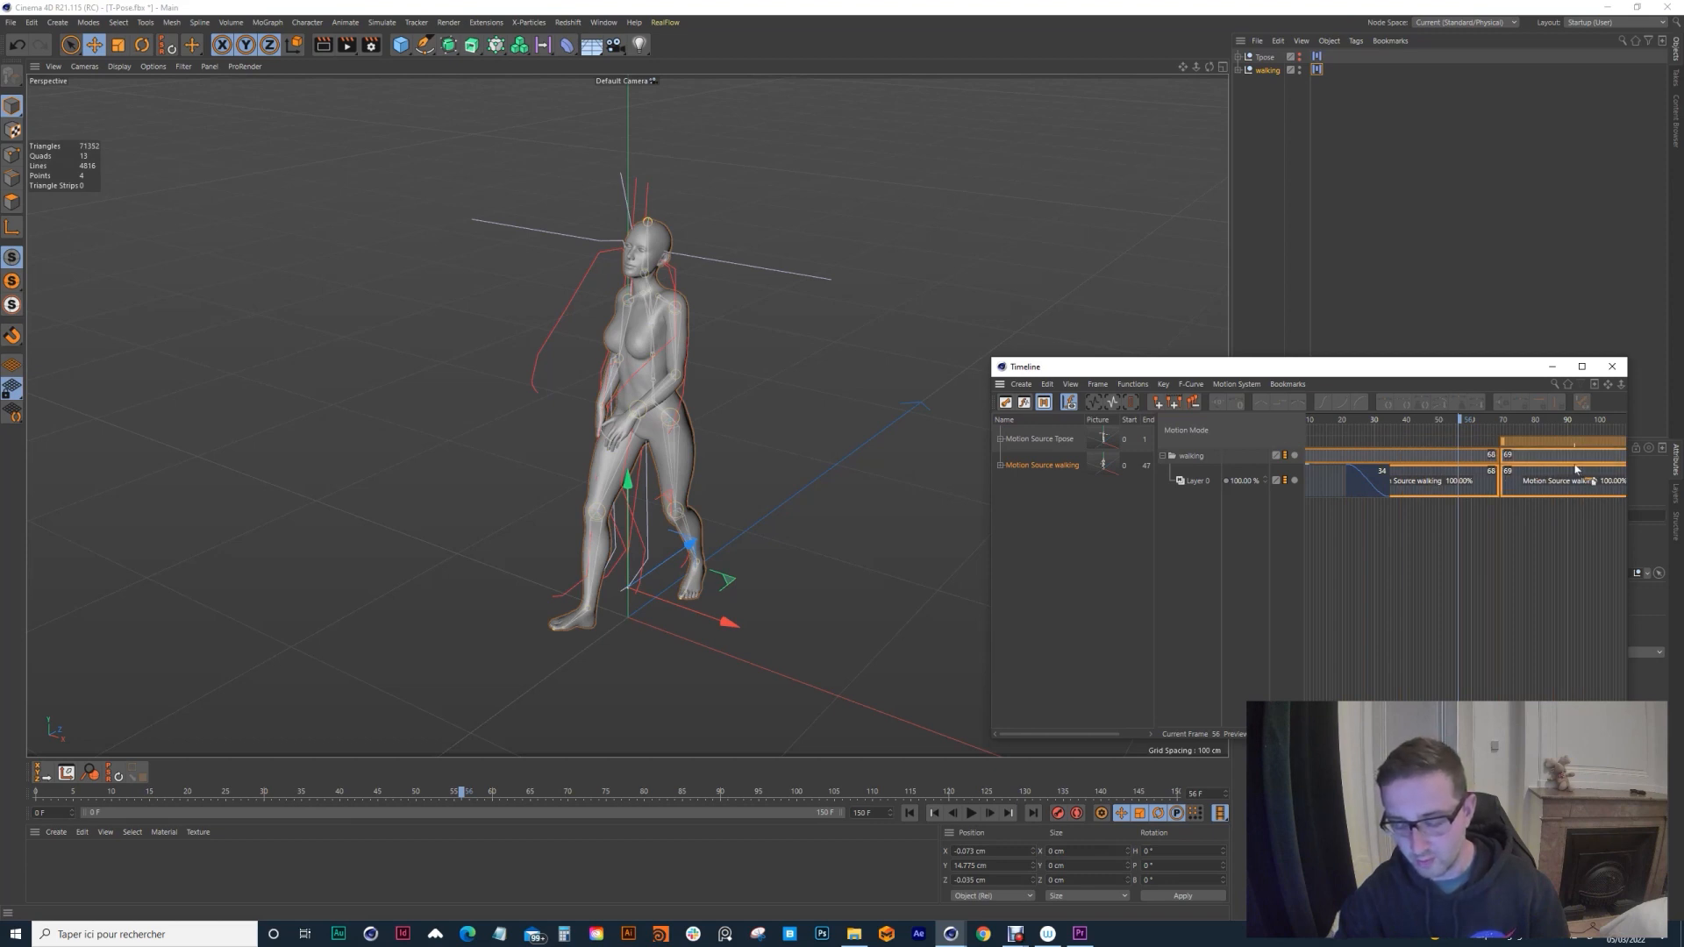
{"action": "key", "text": "ctrl+z"}
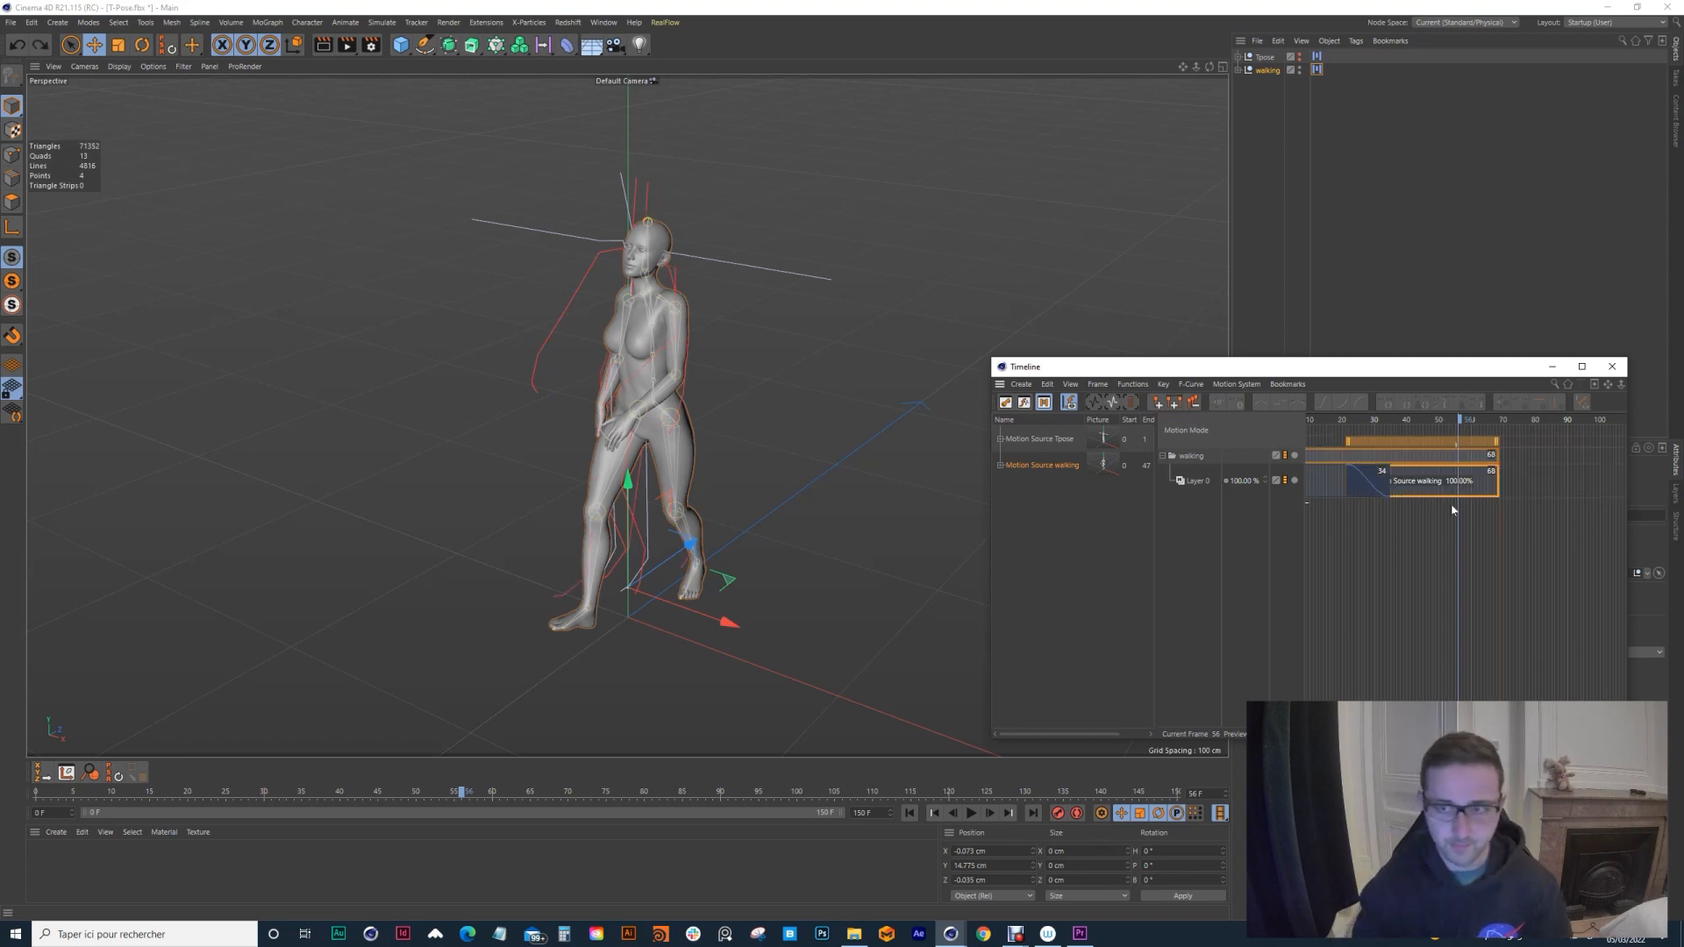
Step: Duplicate the walking clip on Layer 0 so that the copy runs from frame 69 to 116
{"action": "left_click", "coordinate": [1424, 490]}
{"action": "left_click_drag", "start_coordinate": [1423, 495], "coordinate": [1570, 481], "text": "ctrl"}
{"action": "right_click_drag", "start_coordinate": [1495, 546], "coordinate": [1166, 586], "text": "alt"}
{"action": "middle_click_drag", "start_coordinate": [1463, 547], "coordinate": [1344, 474], "text": "alt"}
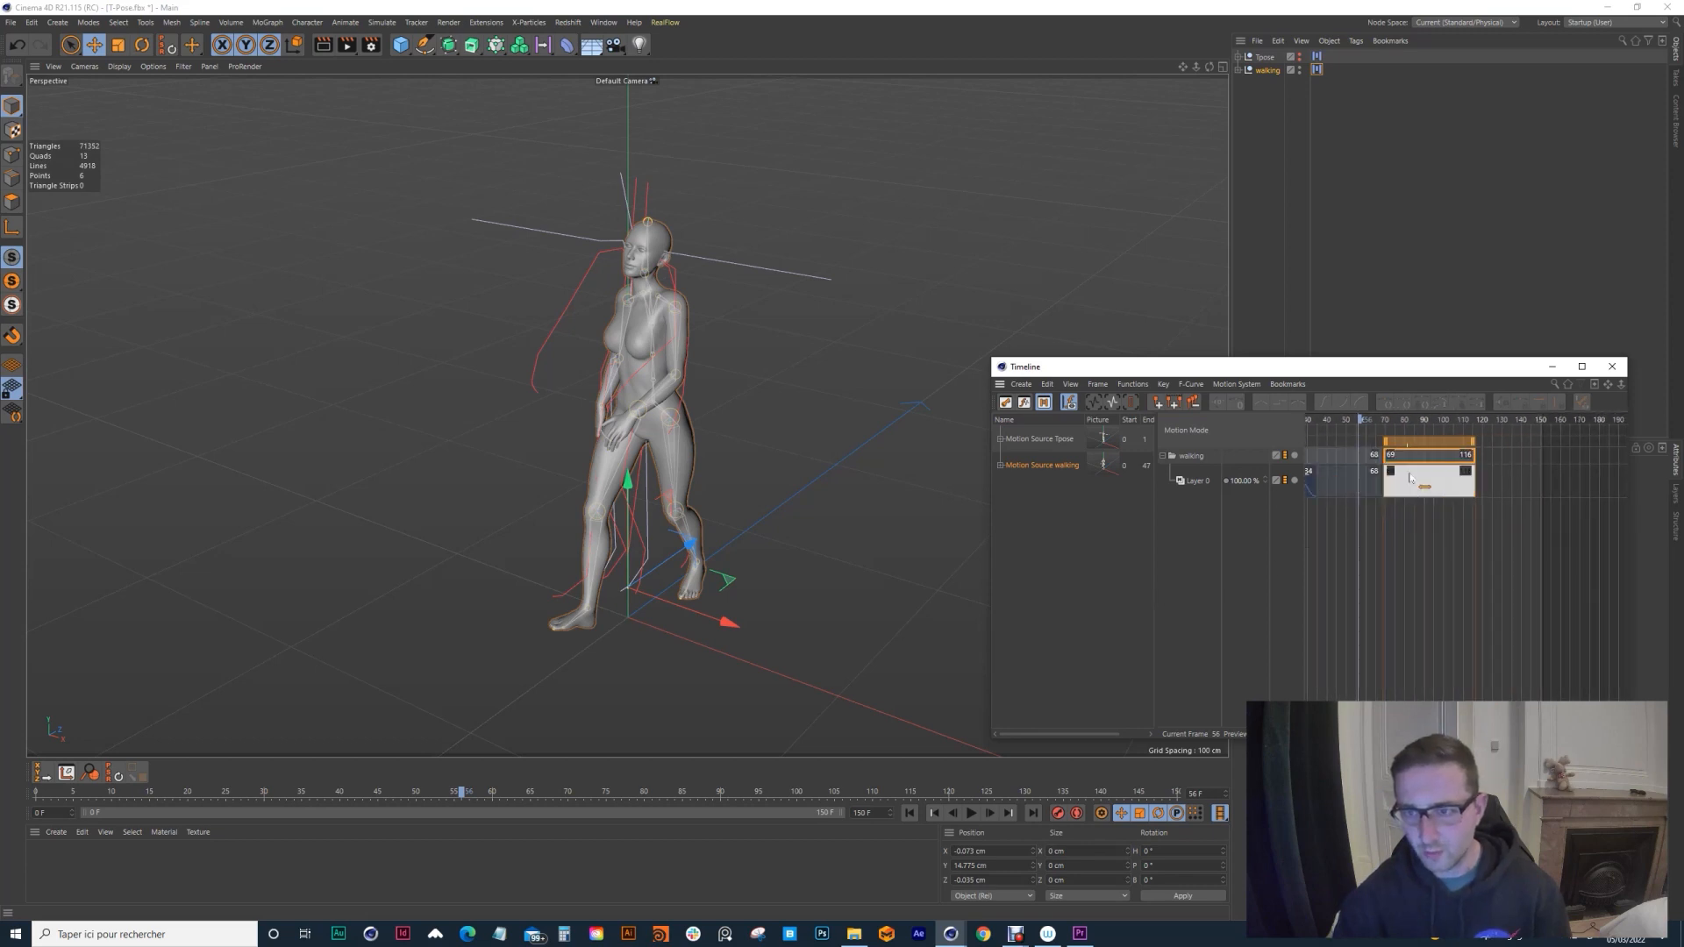
Step: Duplicate the last walking clip on Layer 0 so that the new copy runs from frame 117 to 164
{"action": "left_click_drag", "start_coordinate": [1416, 480], "coordinate": [1505, 466], "text": "ctrl"}
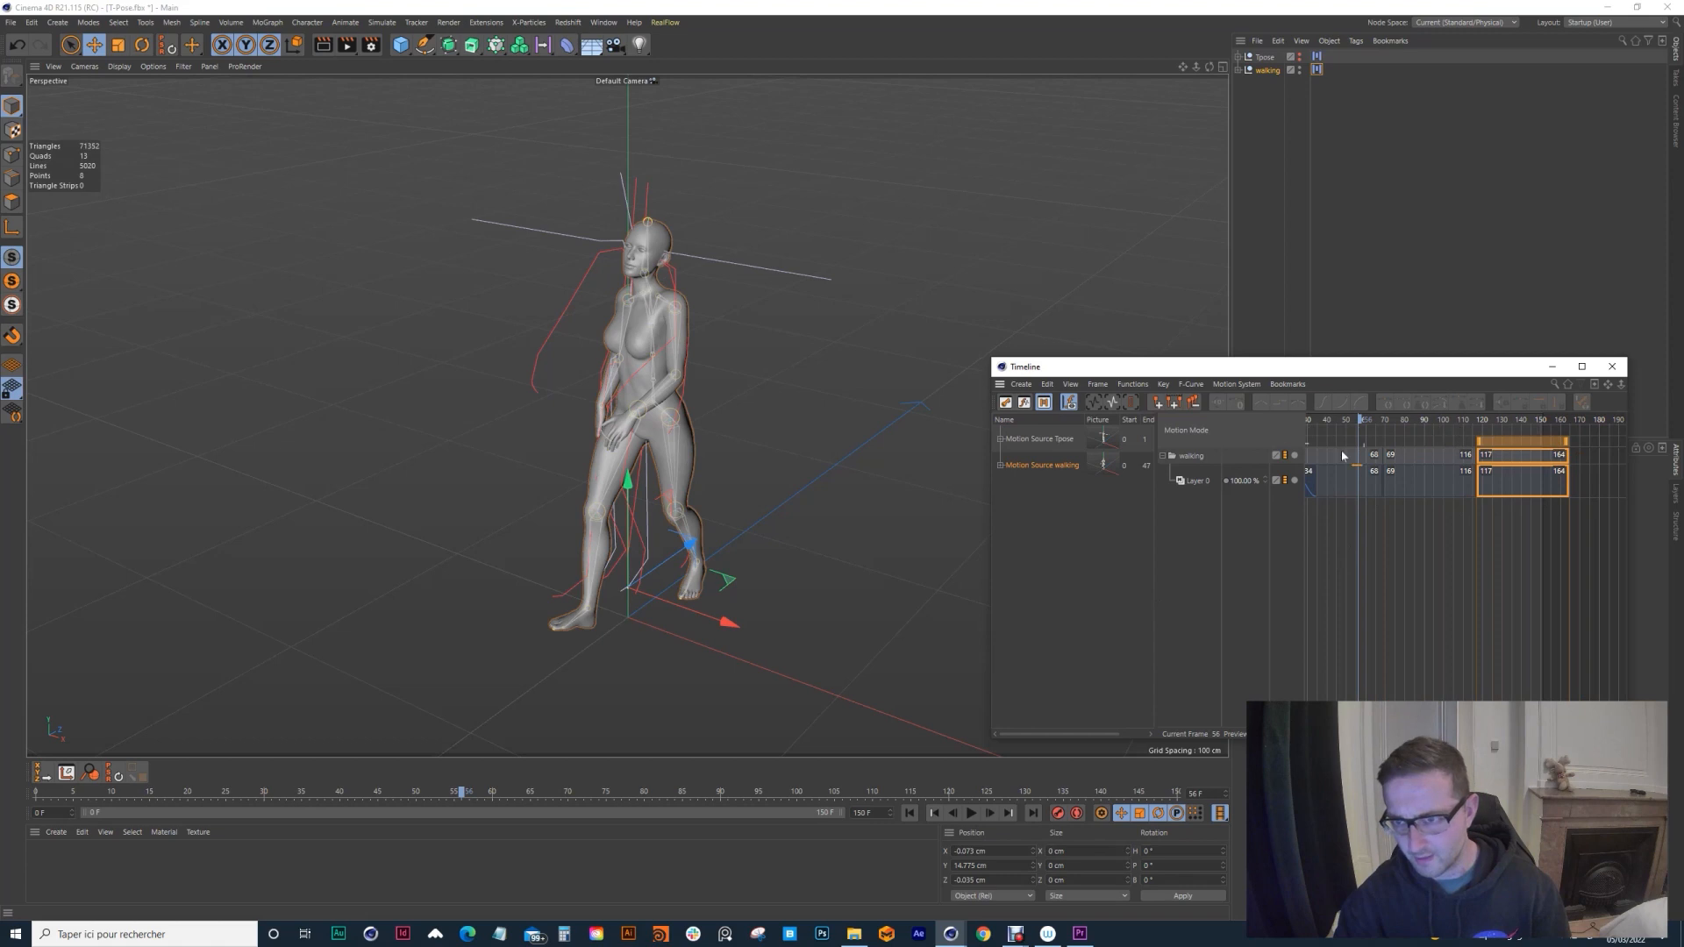
{"action": "left_click", "coordinate": [1570, 421]}
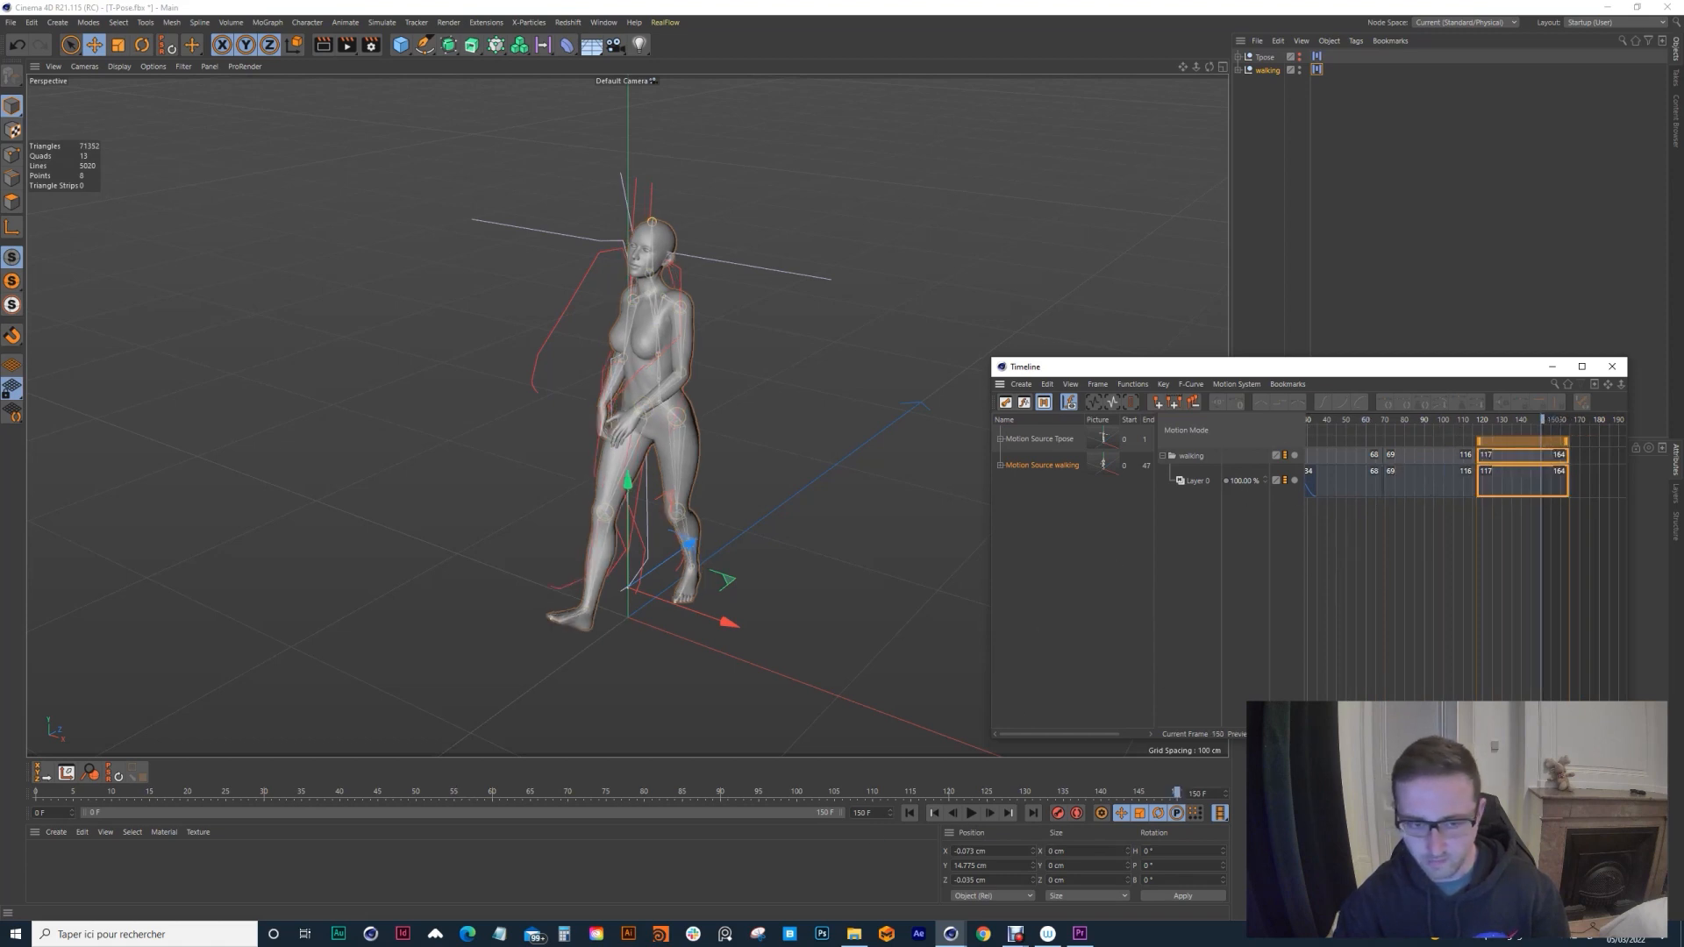
Step: Extend the project end and preview range to frame 160, and play the animation from the first frame
{"action": "left_click", "coordinate": [866, 812]}
{"action": "type", "text": "160"}
{"action": "key", "text": "Return"}
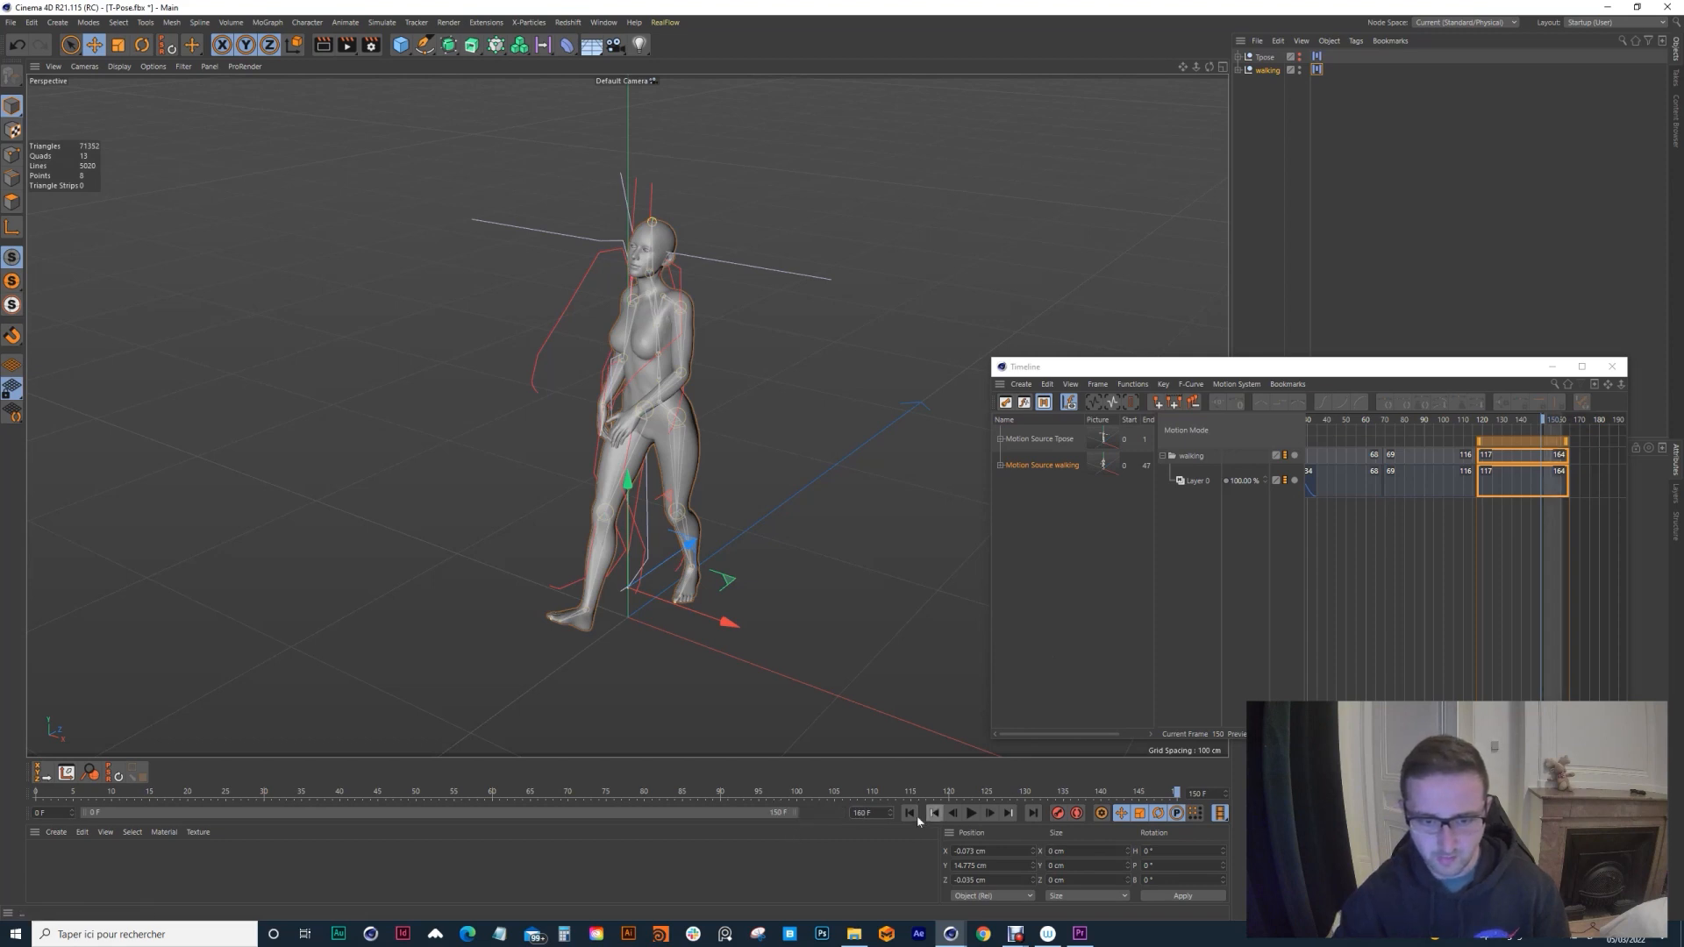
{"action": "left_click_drag", "start_coordinate": [805, 821], "coordinate": [841, 814]}
{"action": "left_click", "coordinate": [910, 812]}
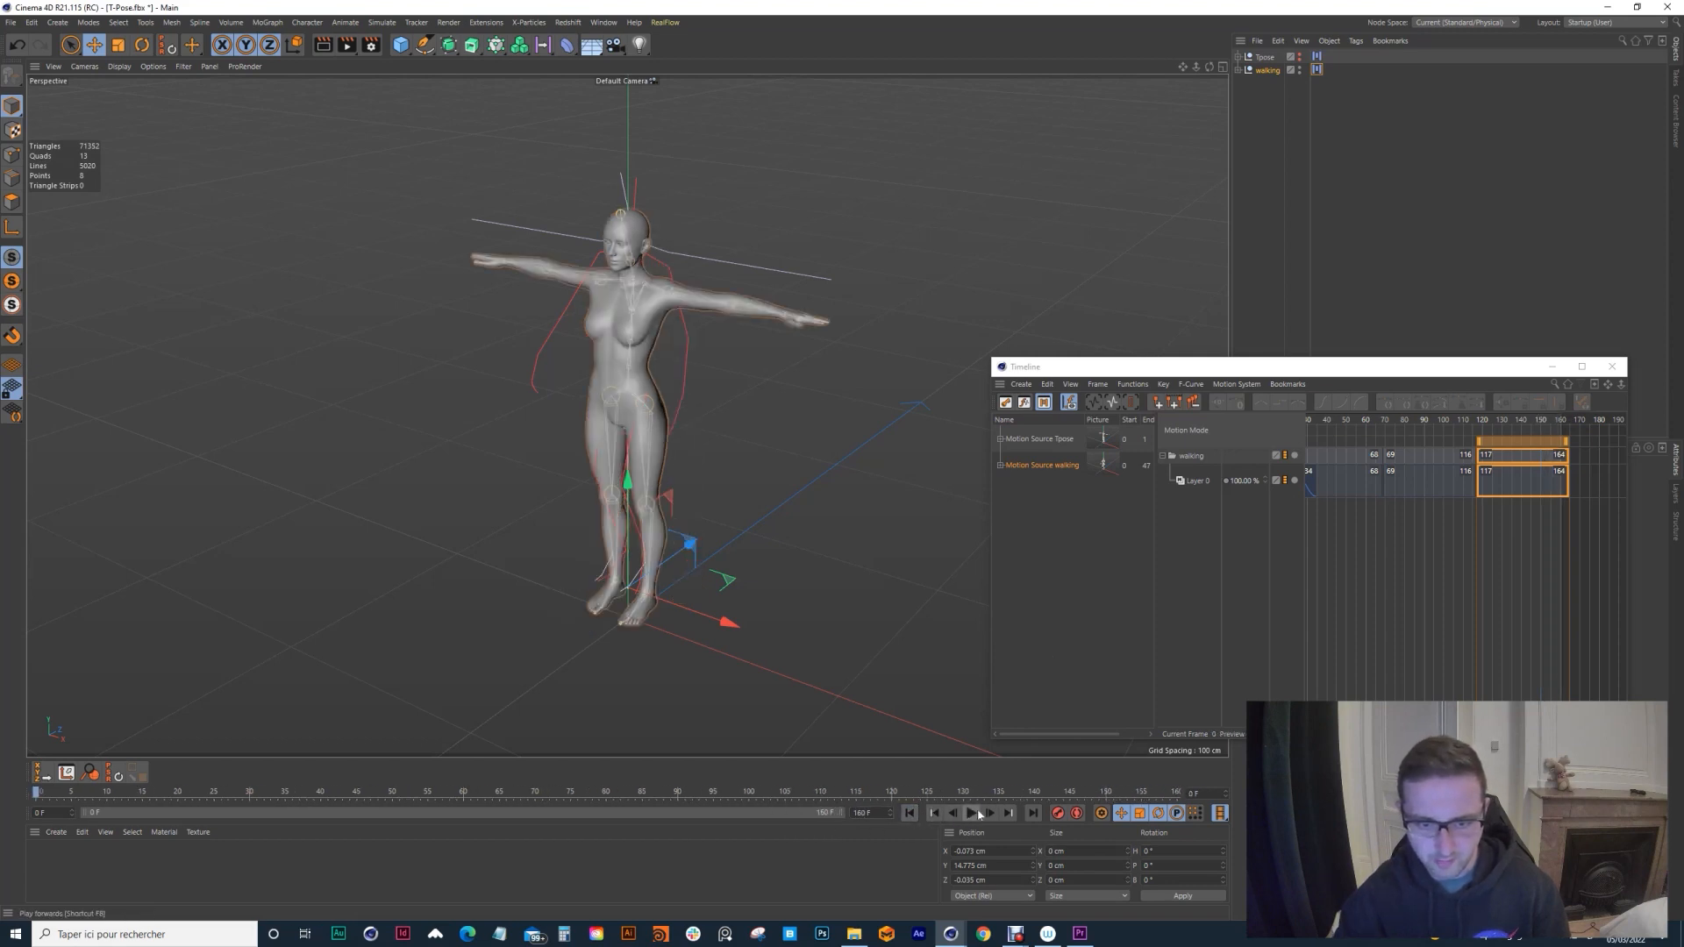
{"action": "left_click", "coordinate": [971, 812]}
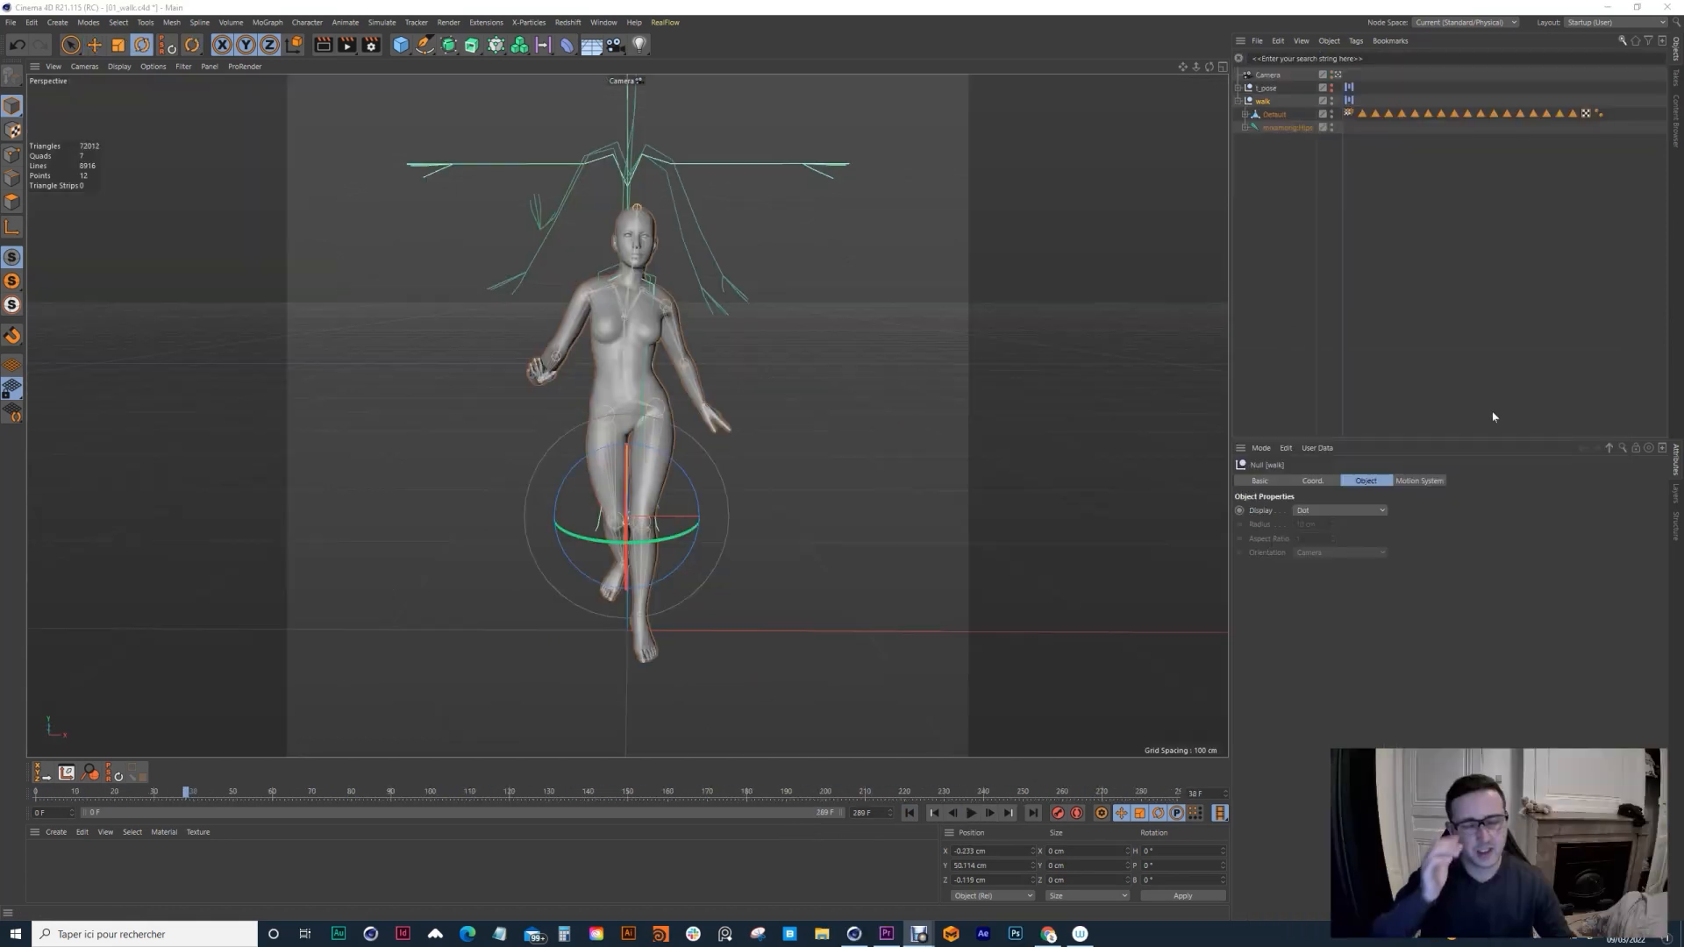
Step: Play the blended walk in 01_walk.c4d from the first frame and return to the start
{"action": "left_click", "coordinate": [910, 813]}
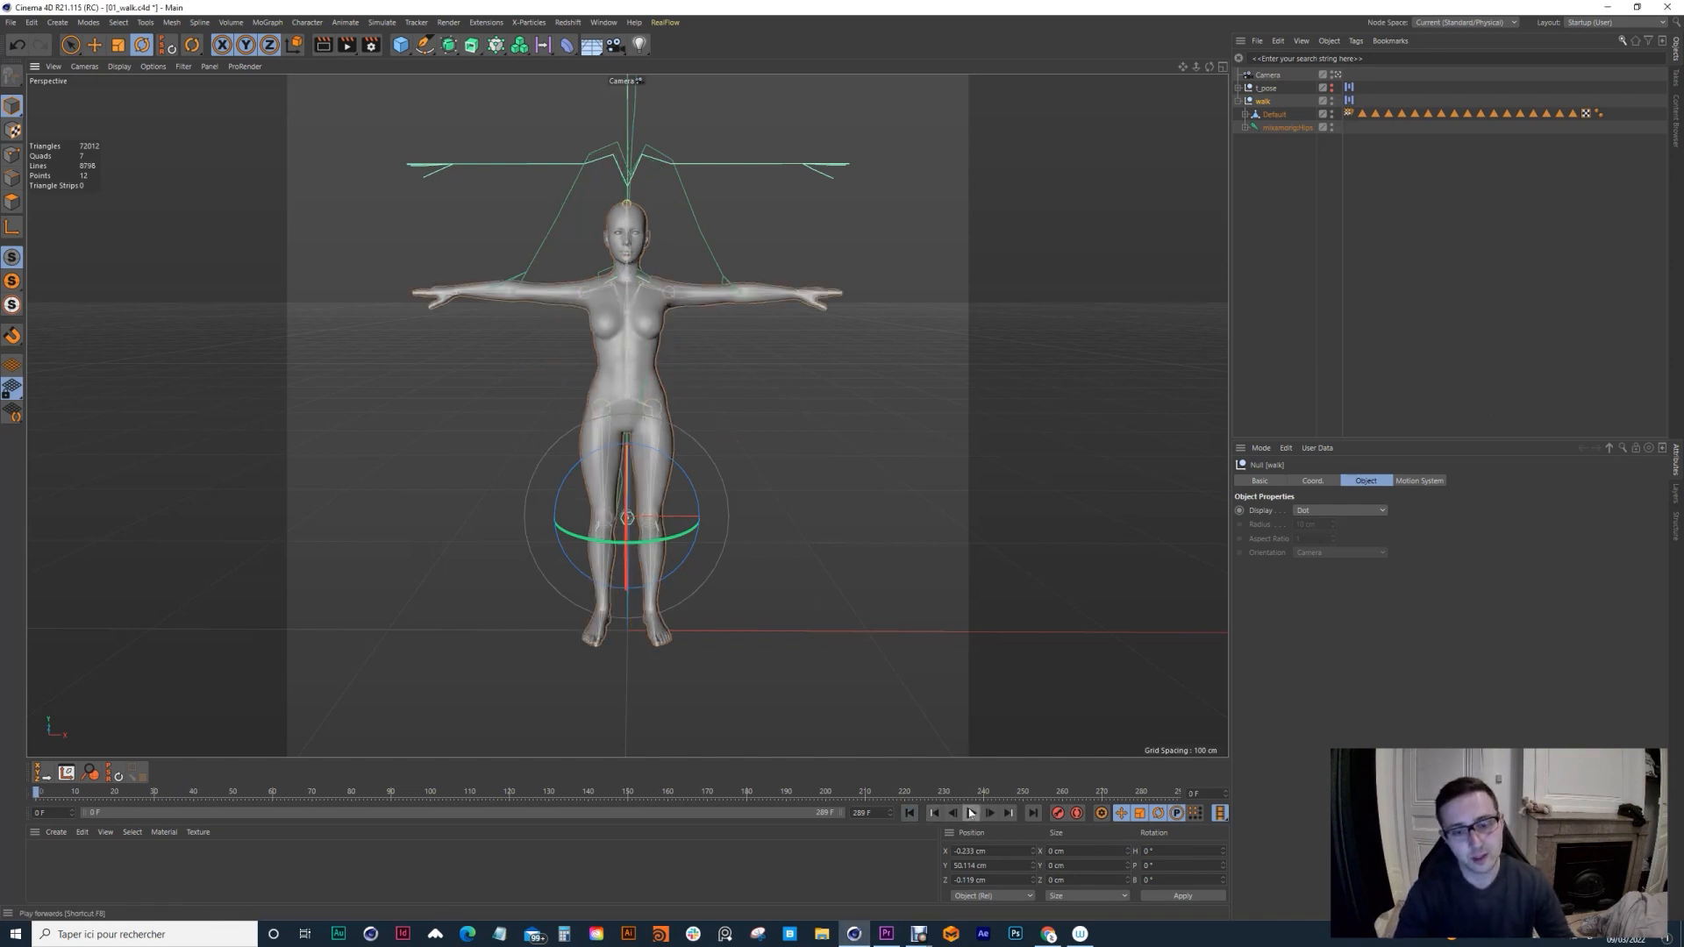
{"action": "left_click", "coordinate": [971, 813]}
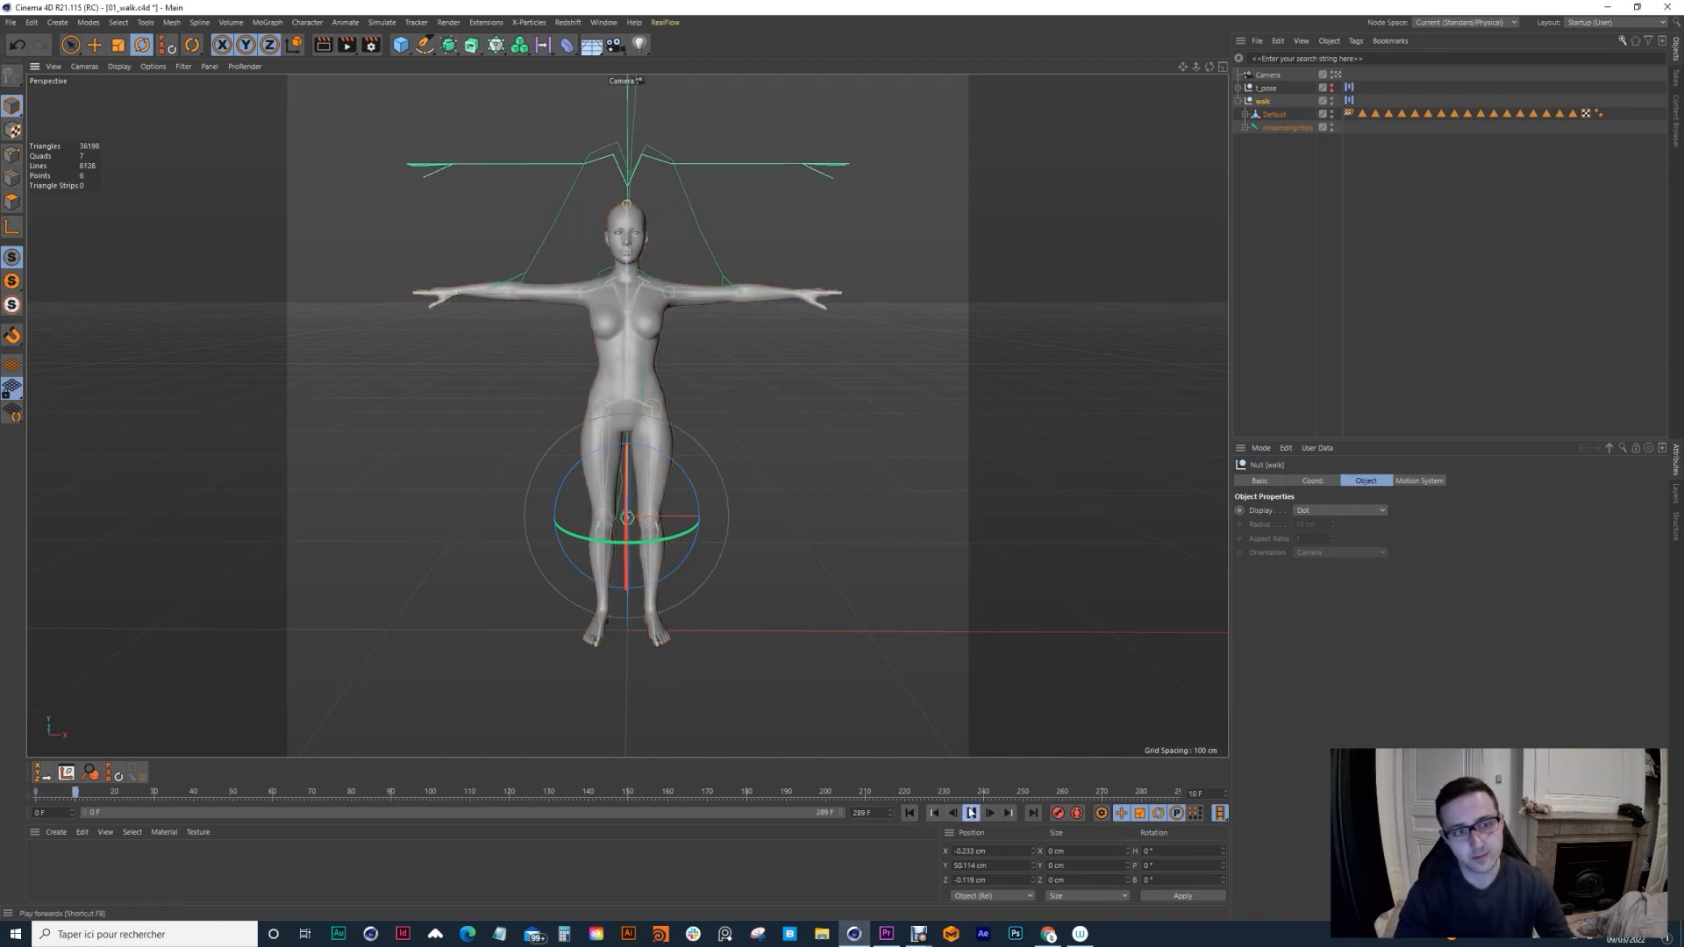
{"action": "left_click", "coordinate": [912, 813]}
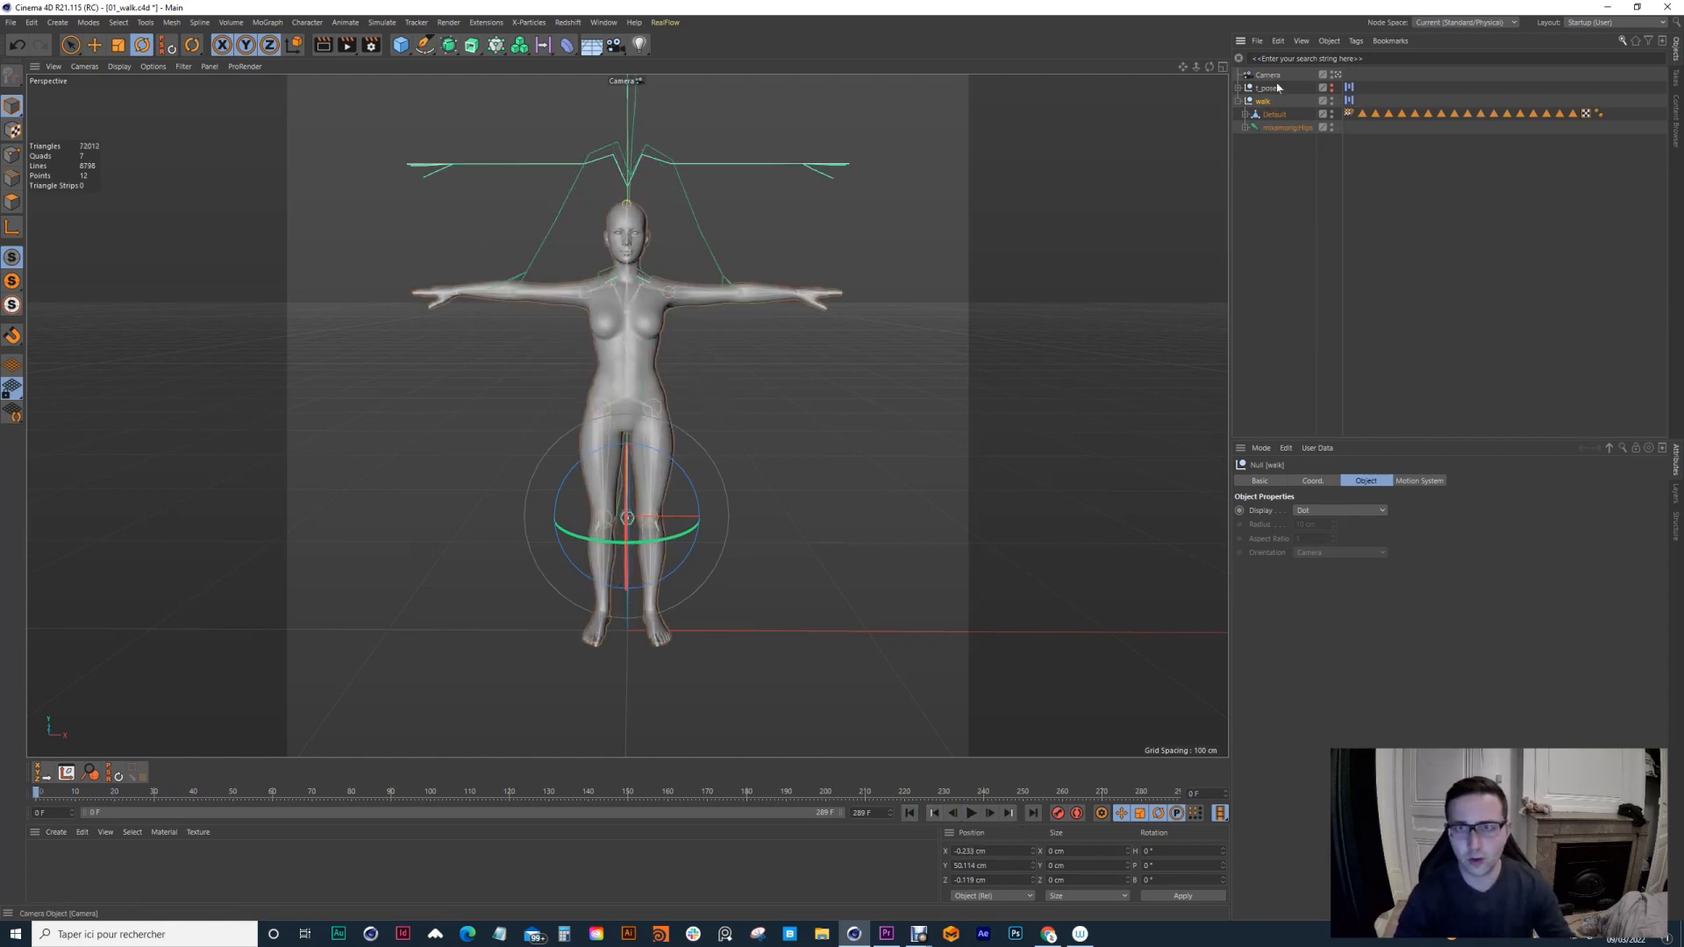
Step: Copy the walk rig from 01_walk.c4d into the 1_chara_model_women.c4d project and play its animation there
{"action": "left_click", "coordinate": [603, 22]}
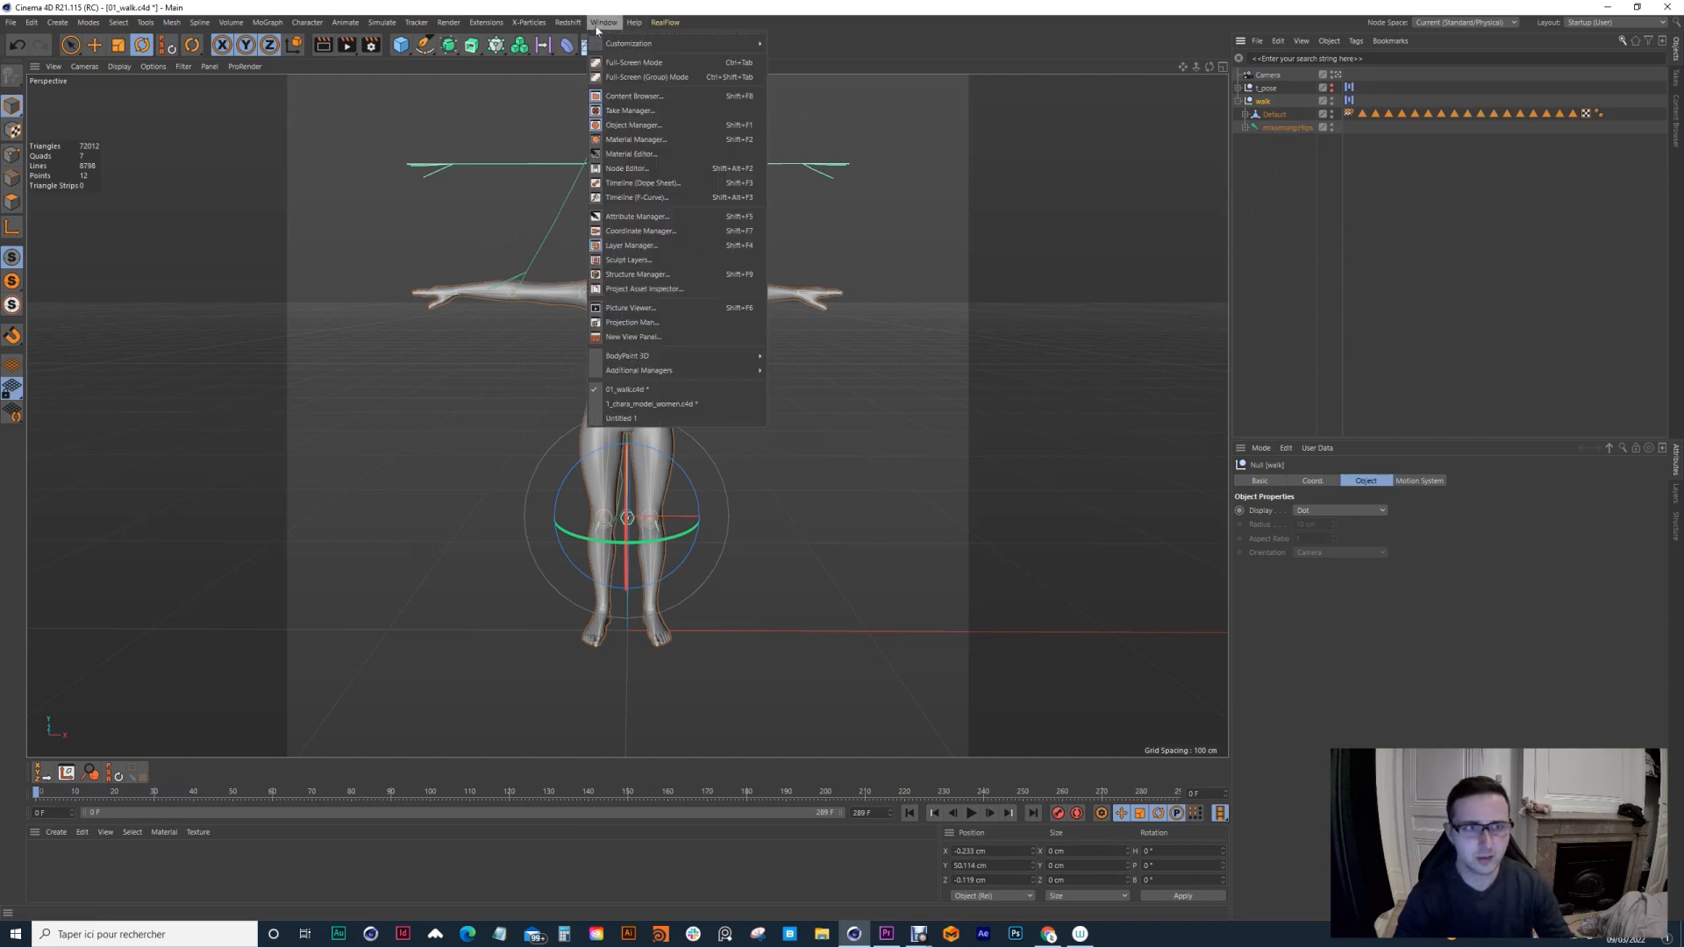
{"action": "left_click", "coordinate": [633, 391]}
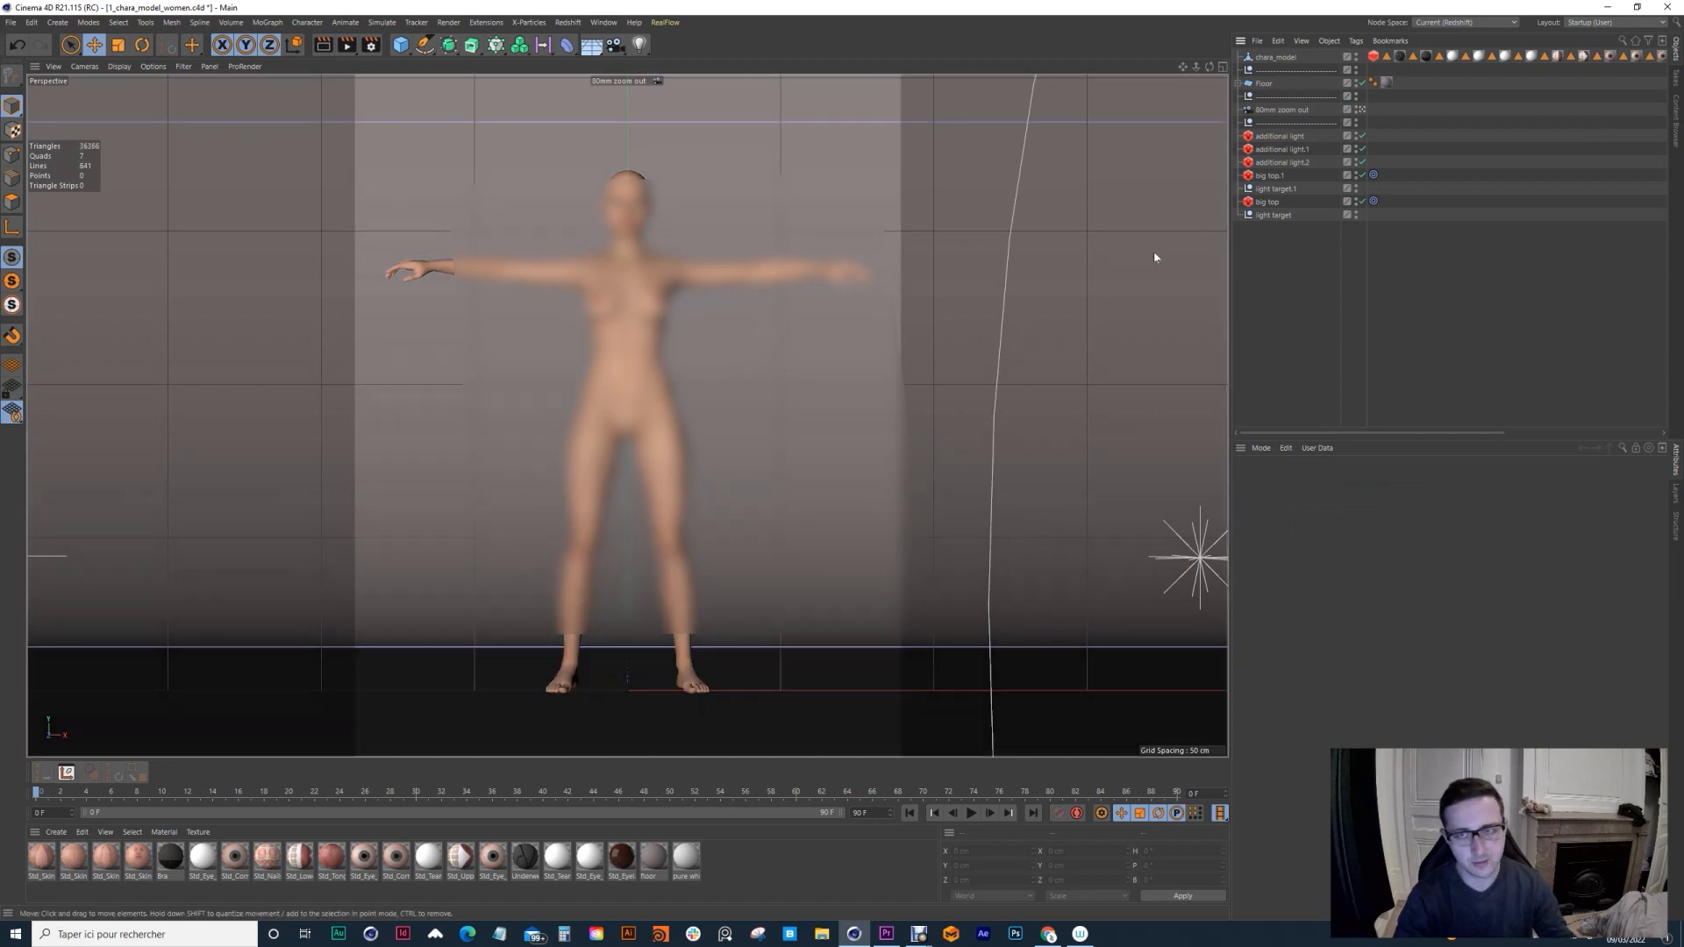
{"action": "key", "text": "ctrl+v"}
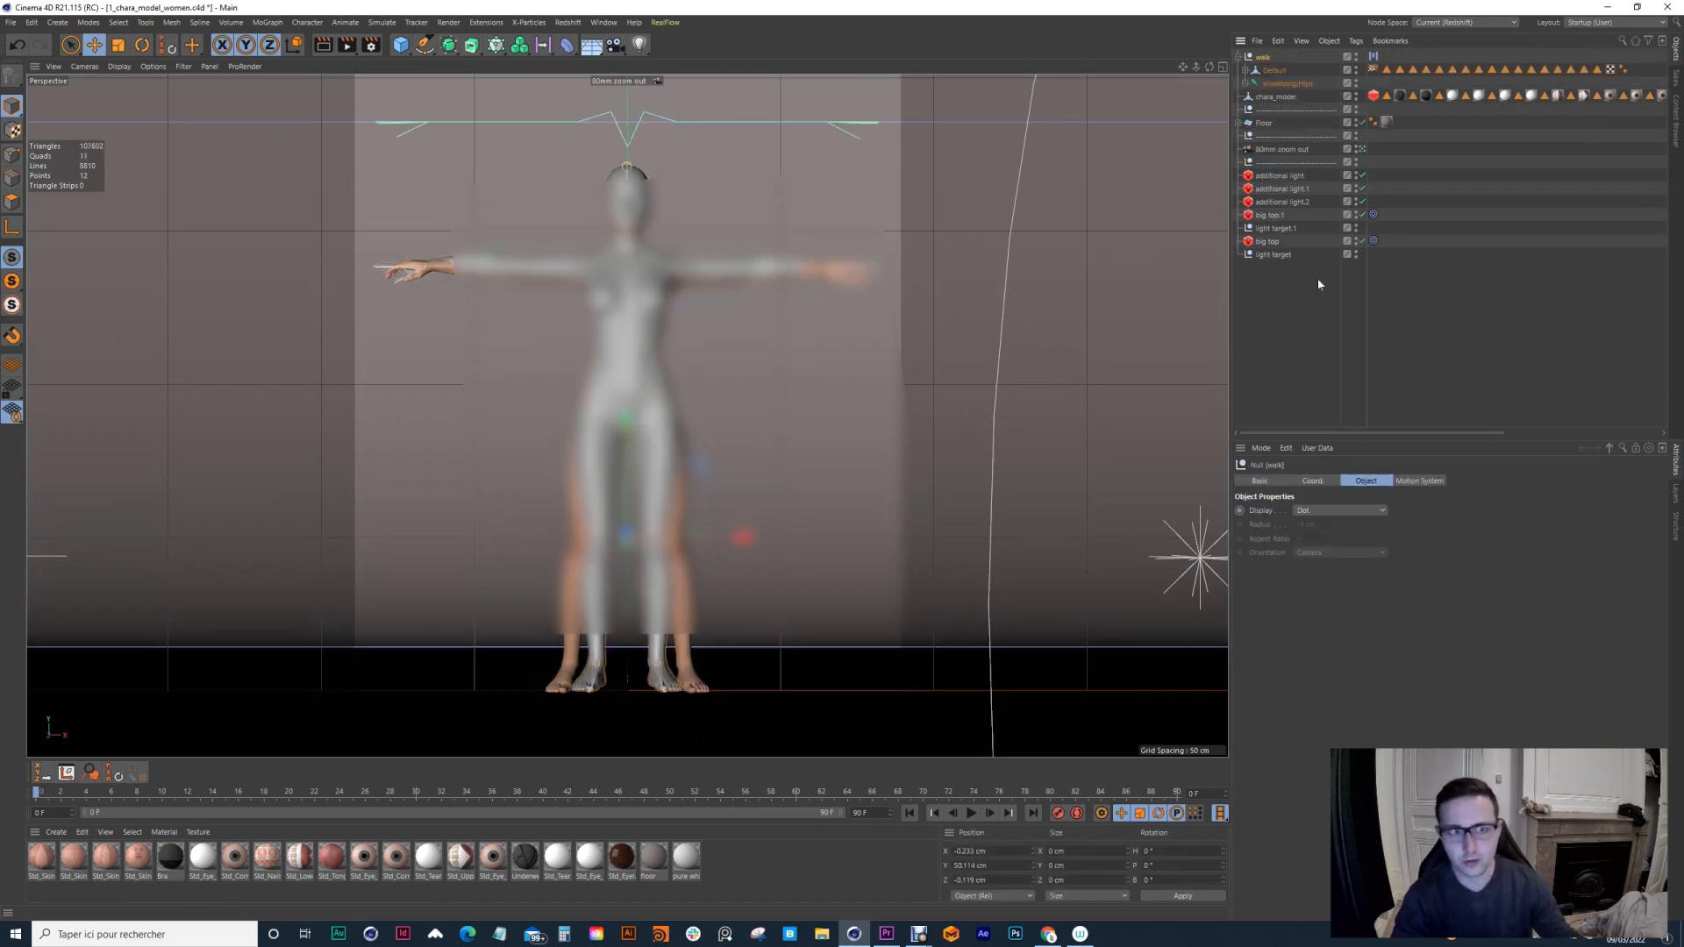
{"action": "left_click", "coordinate": [968, 814]}
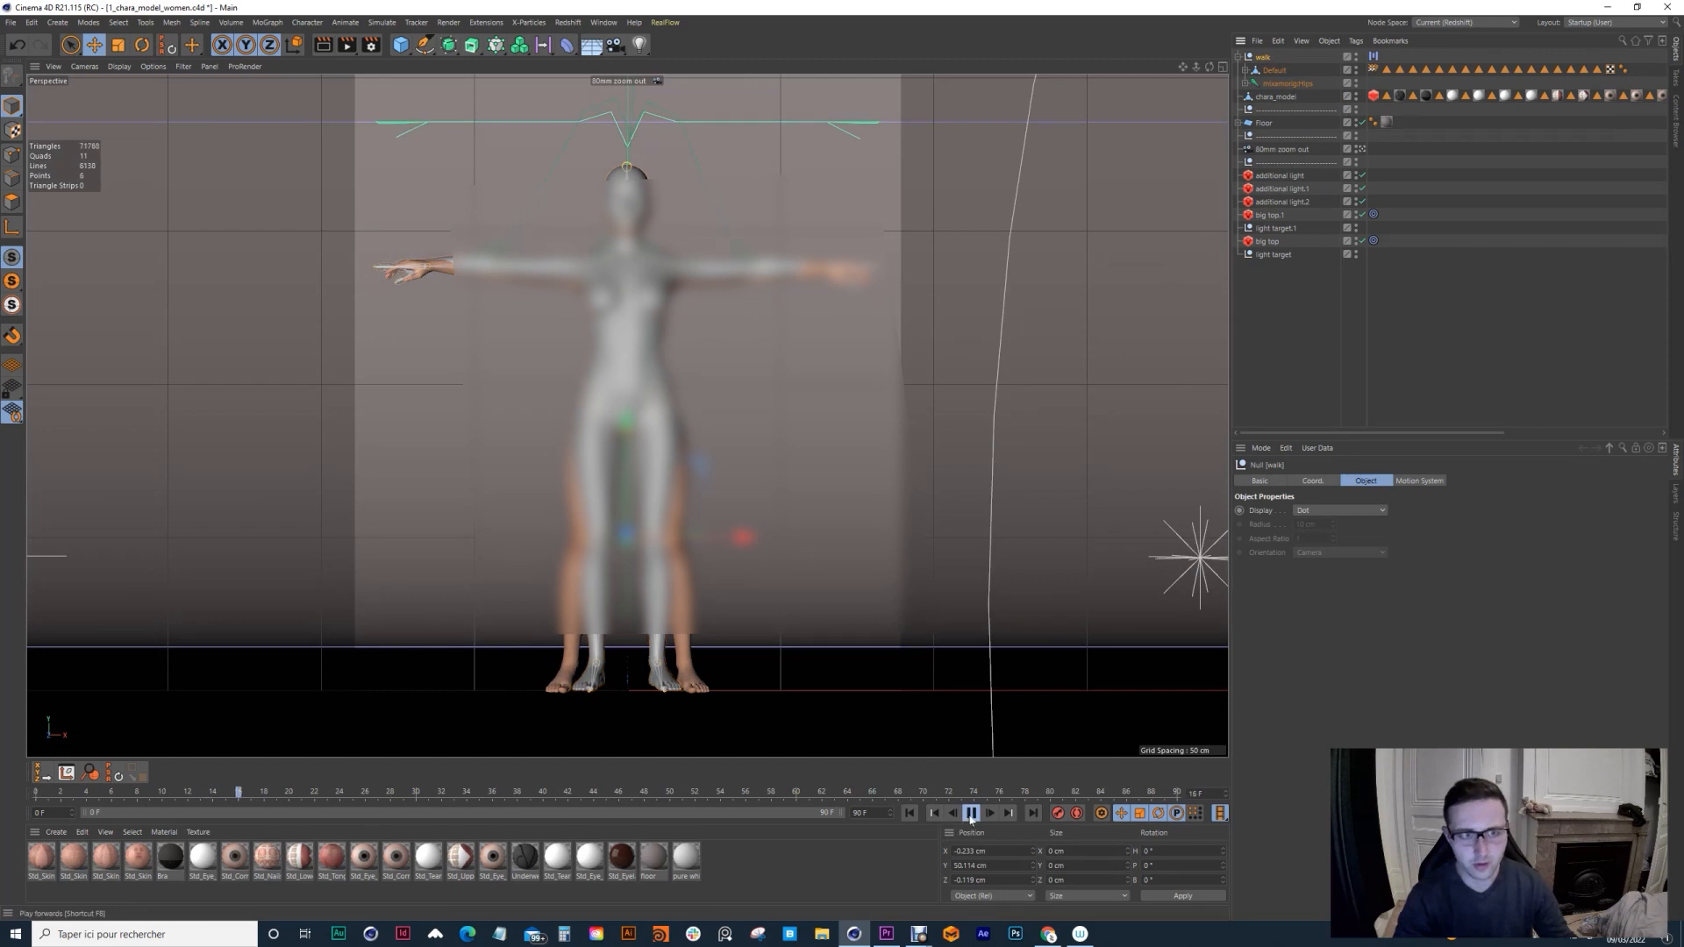
{"action": "left_click", "coordinate": [970, 813]}
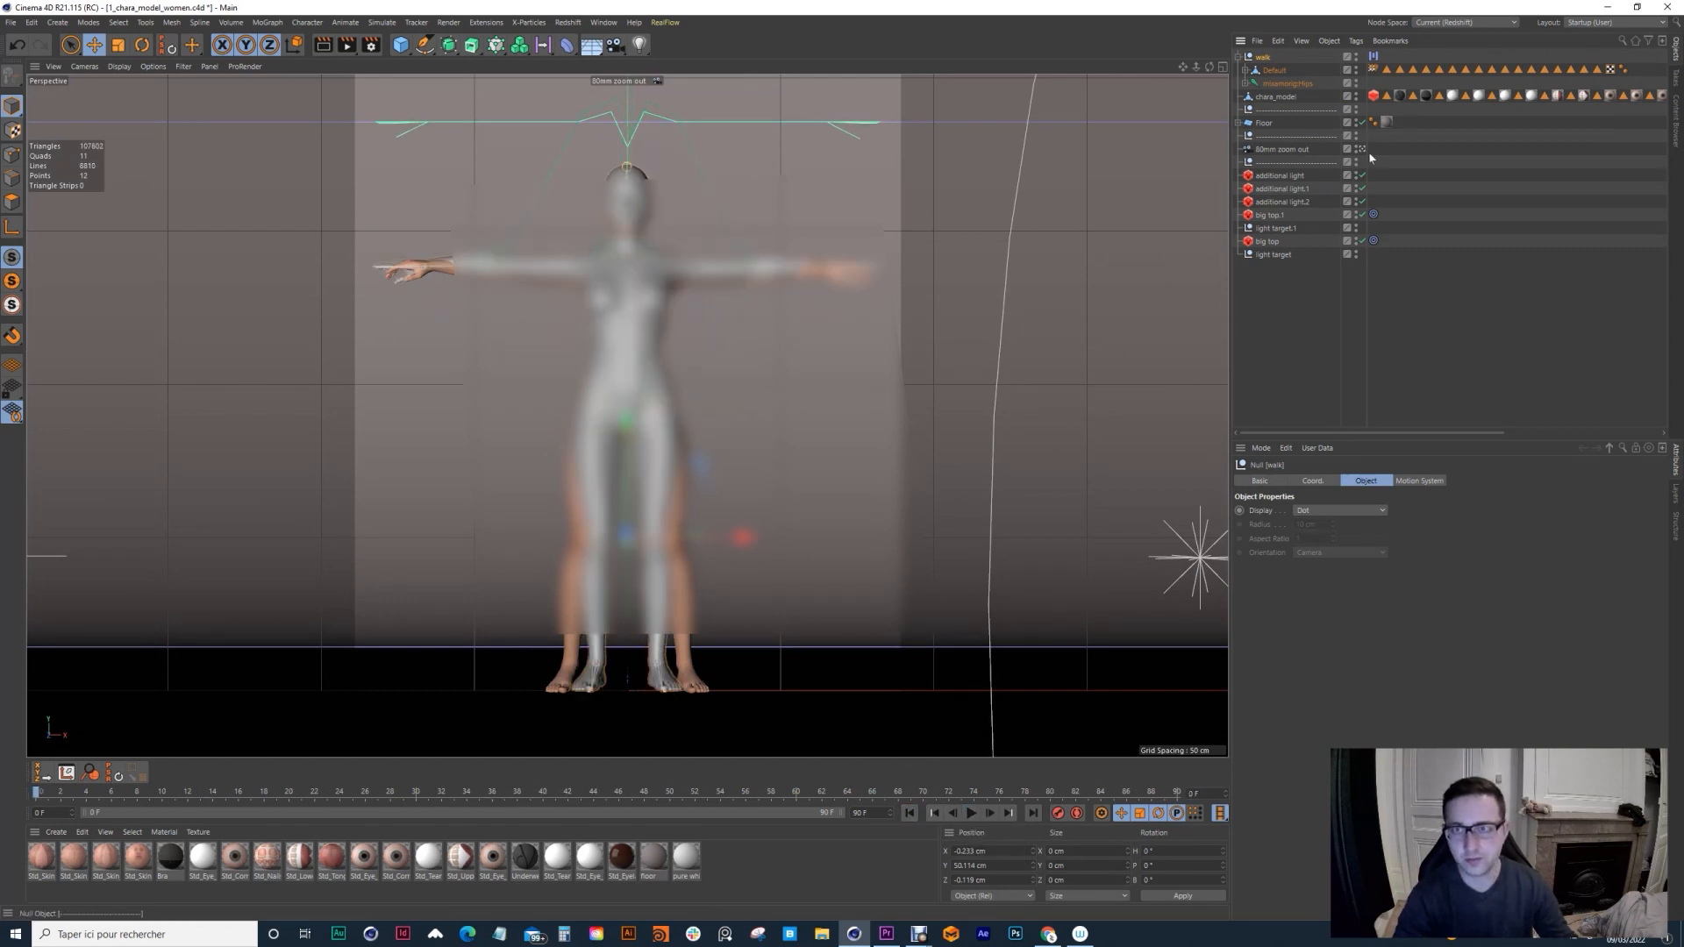
Step: Copy all material, selection and Redshift tags from chara_model onto the Default mesh inside the walk rig
{"action": "left_click_drag", "start_coordinate": [1373, 433], "coordinate": [1335, 433]}
{"action": "left_click", "coordinate": [1267, 96]}
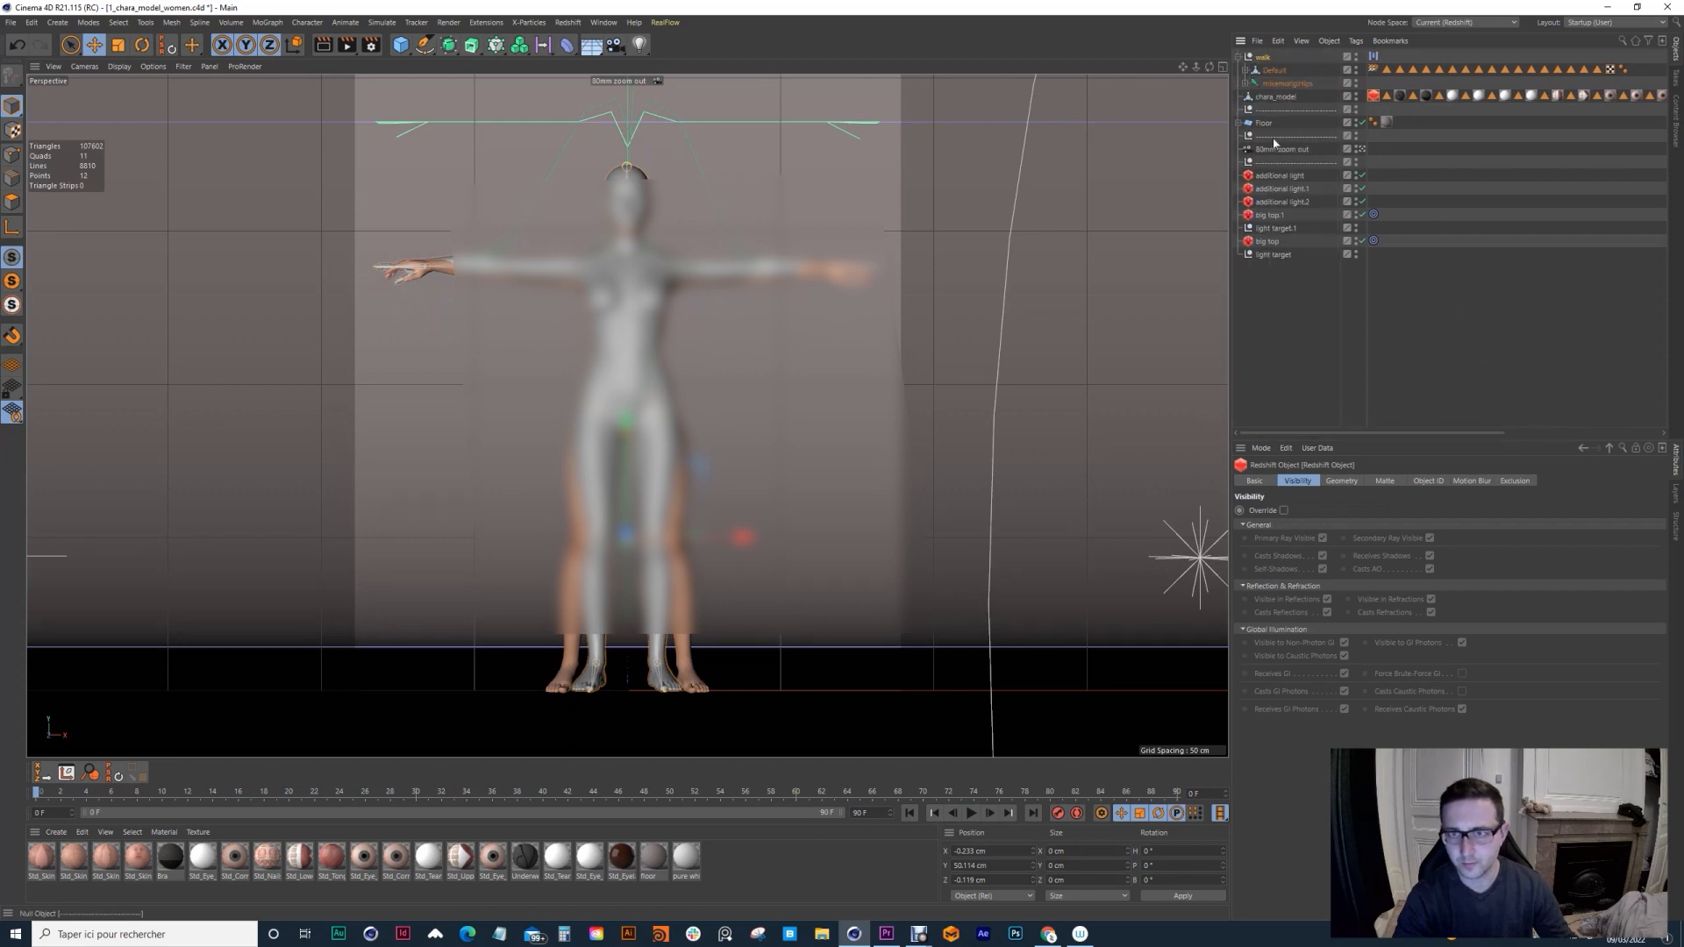
{"action": "left_click", "coordinate": [1276, 97]}
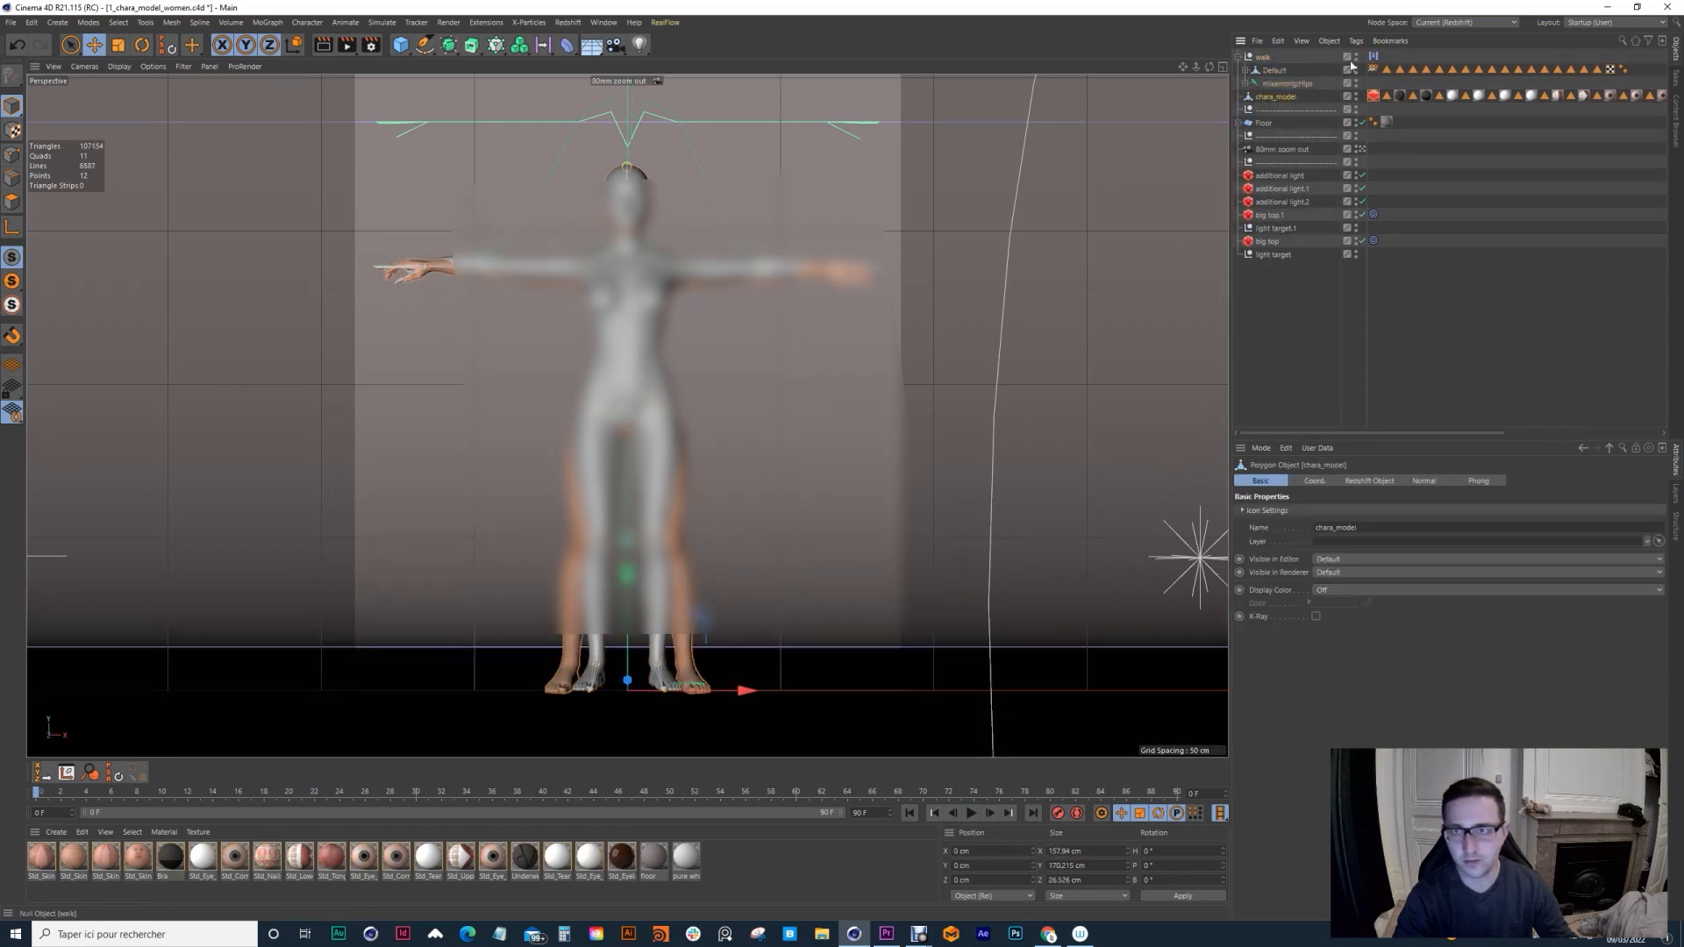
{"action": "left_click_drag", "start_coordinate": [1373, 433], "coordinate": [1527, 433]}
{"action": "left_click", "coordinate": [1528, 99]}
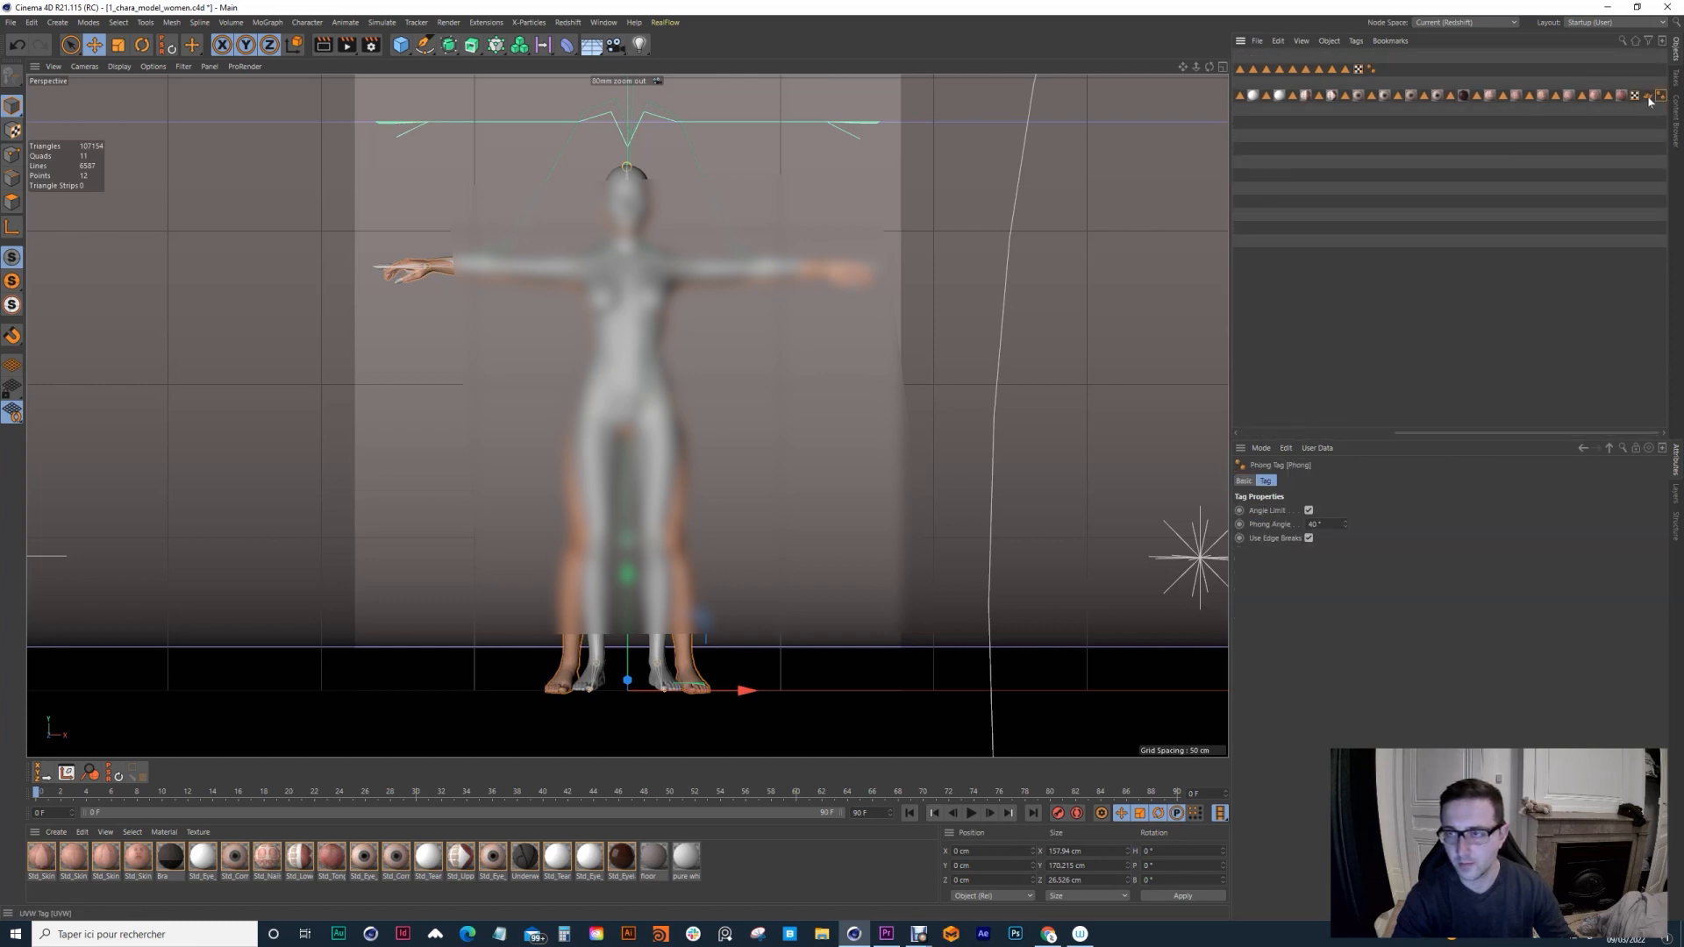
{"action": "left_click_drag", "start_coordinate": [1444, 432], "coordinate": [1286, 431]}
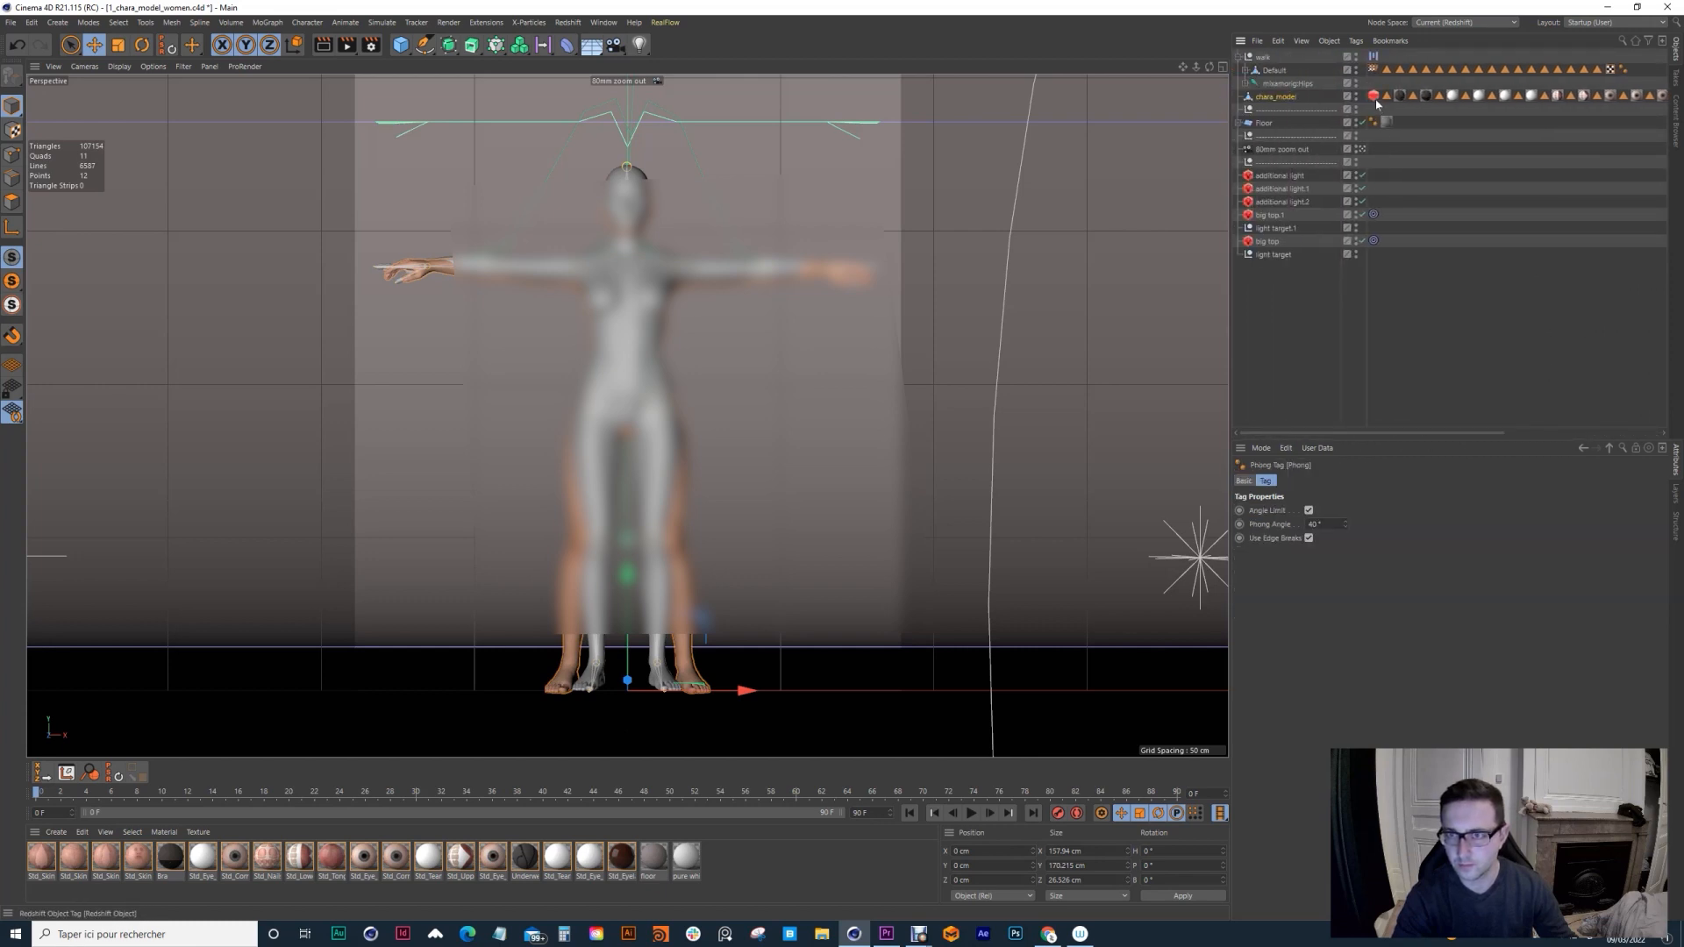
{"action": "key", "text": "ctrl+a"}
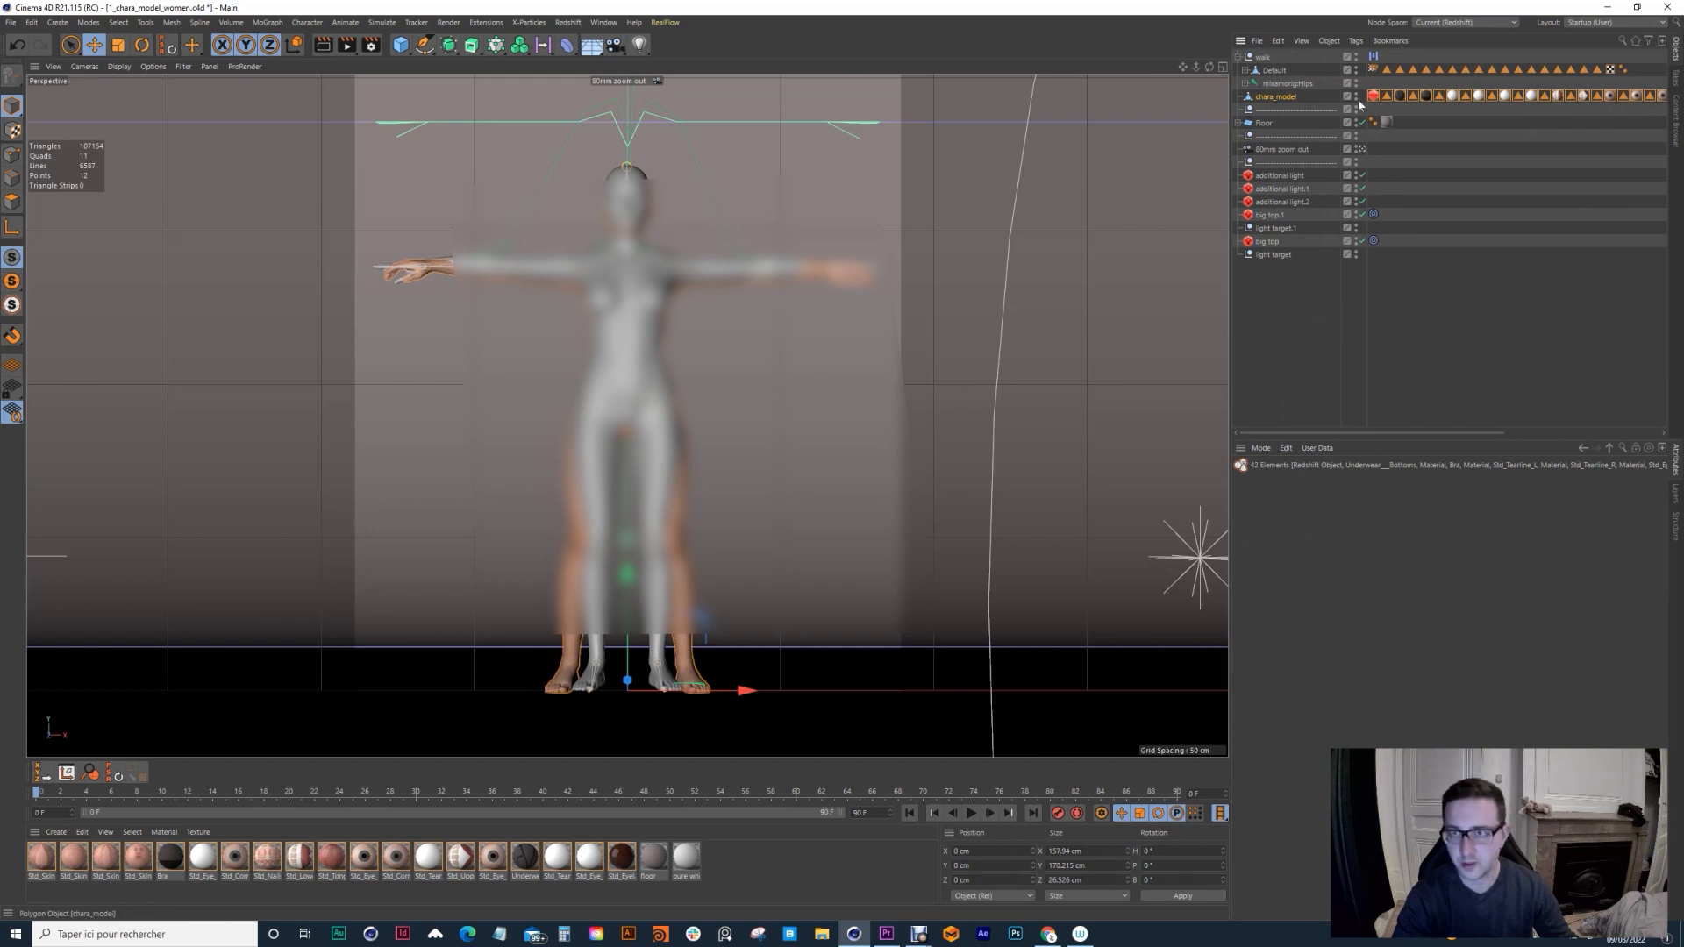
{"action": "left_click_drag", "start_coordinate": [1388, 431], "coordinate": [1473, 432]}
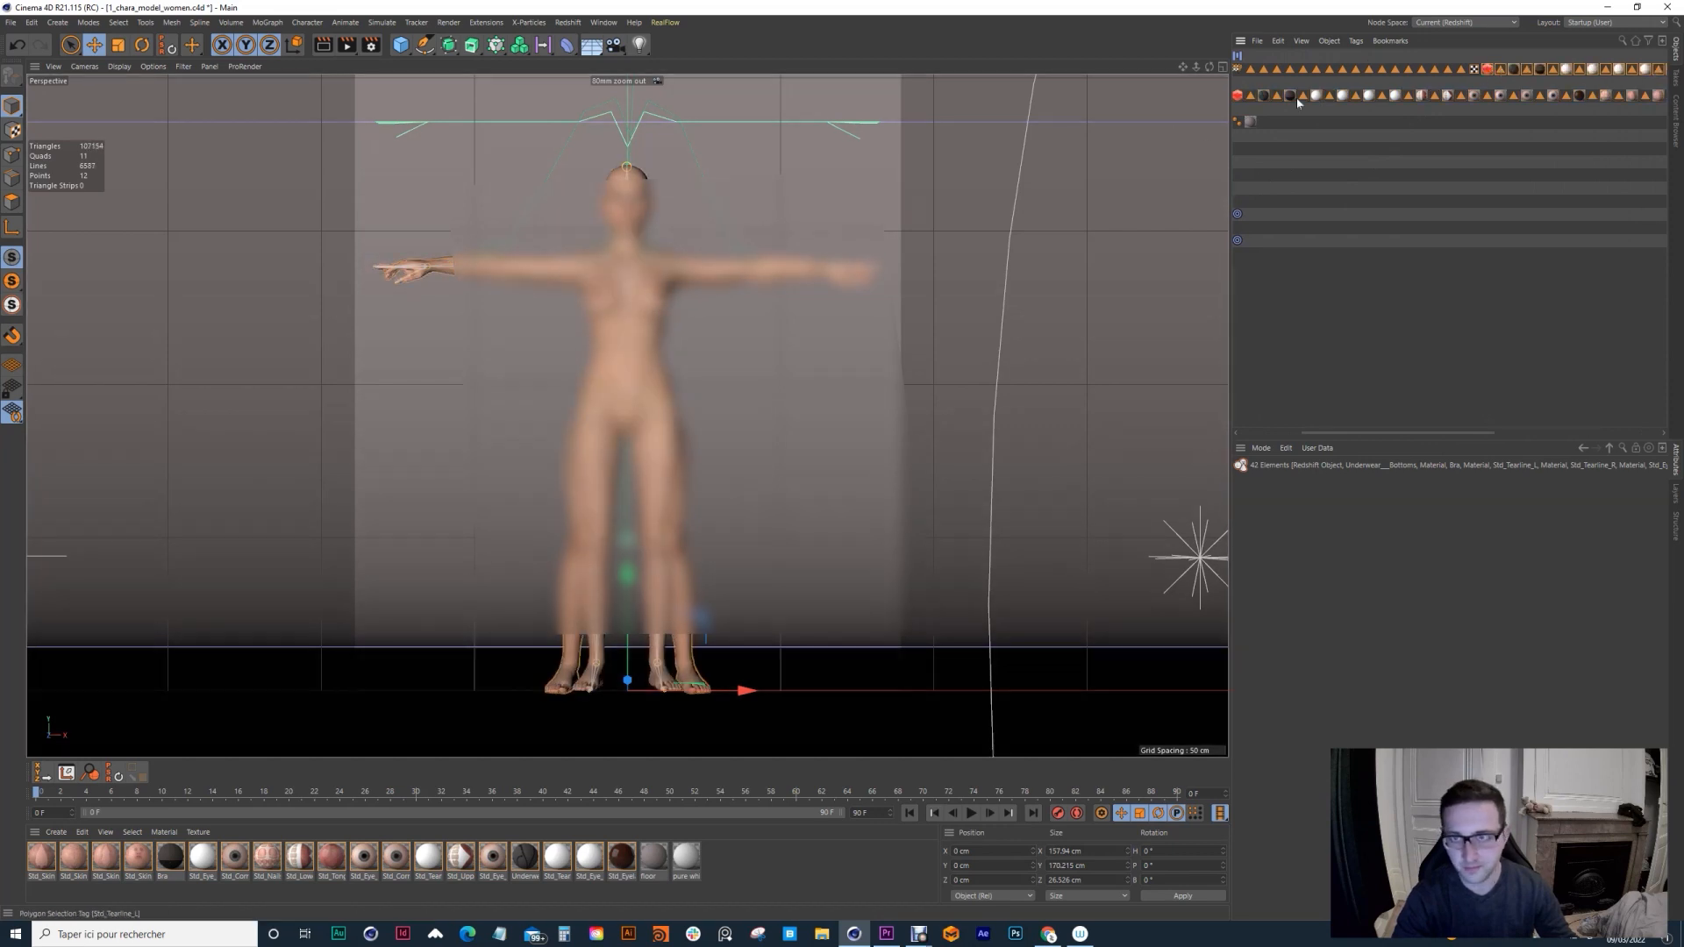
{"action": "left_click_drag", "start_coordinate": [1421, 432], "coordinate": [1150, 436]}
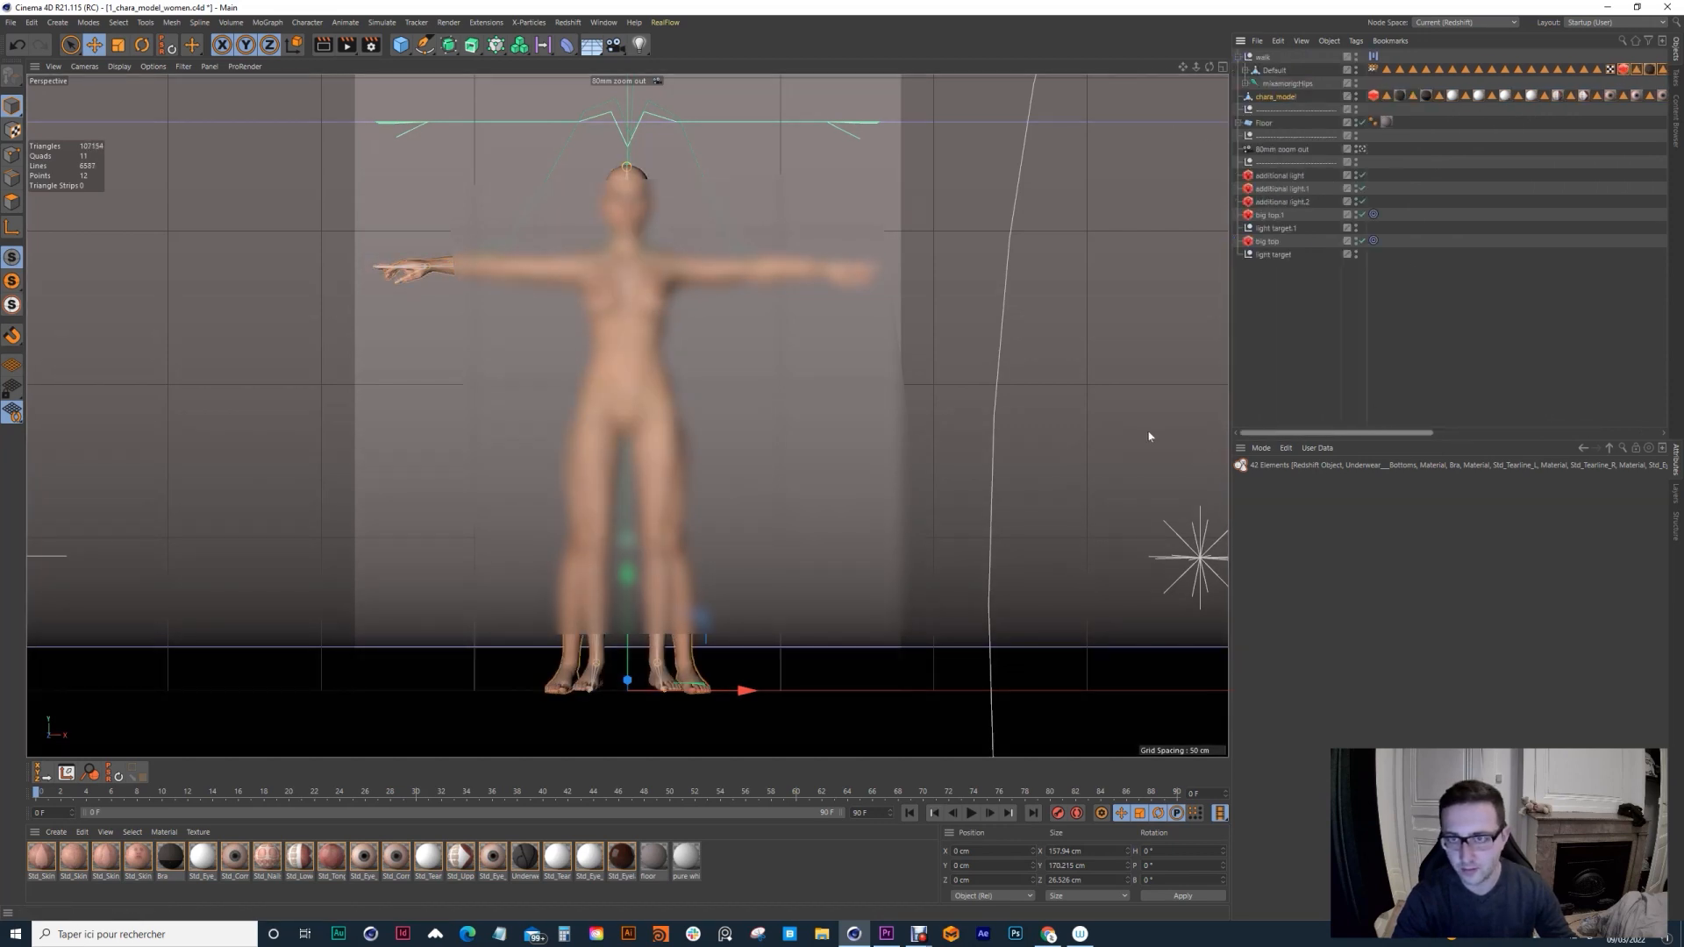
Step: Hide the chara_model mesh and play the animation of the textured walk rig
{"action": "double_click", "coordinate": [1356, 94]}
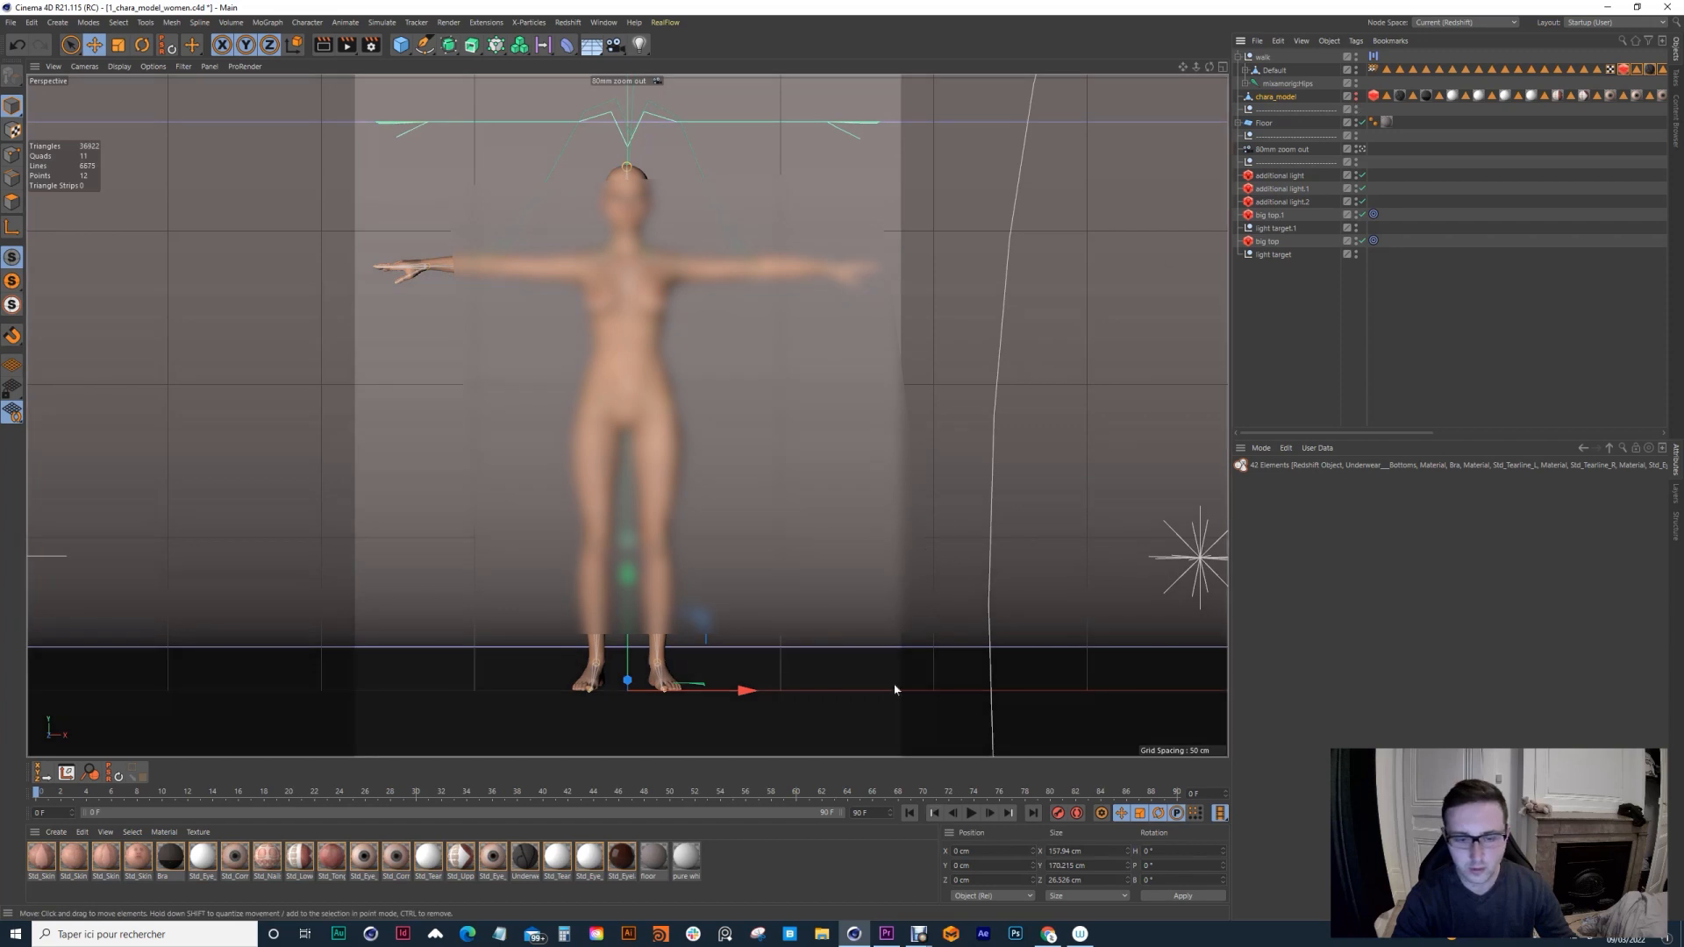
{"action": "left_click", "coordinate": [971, 813]}
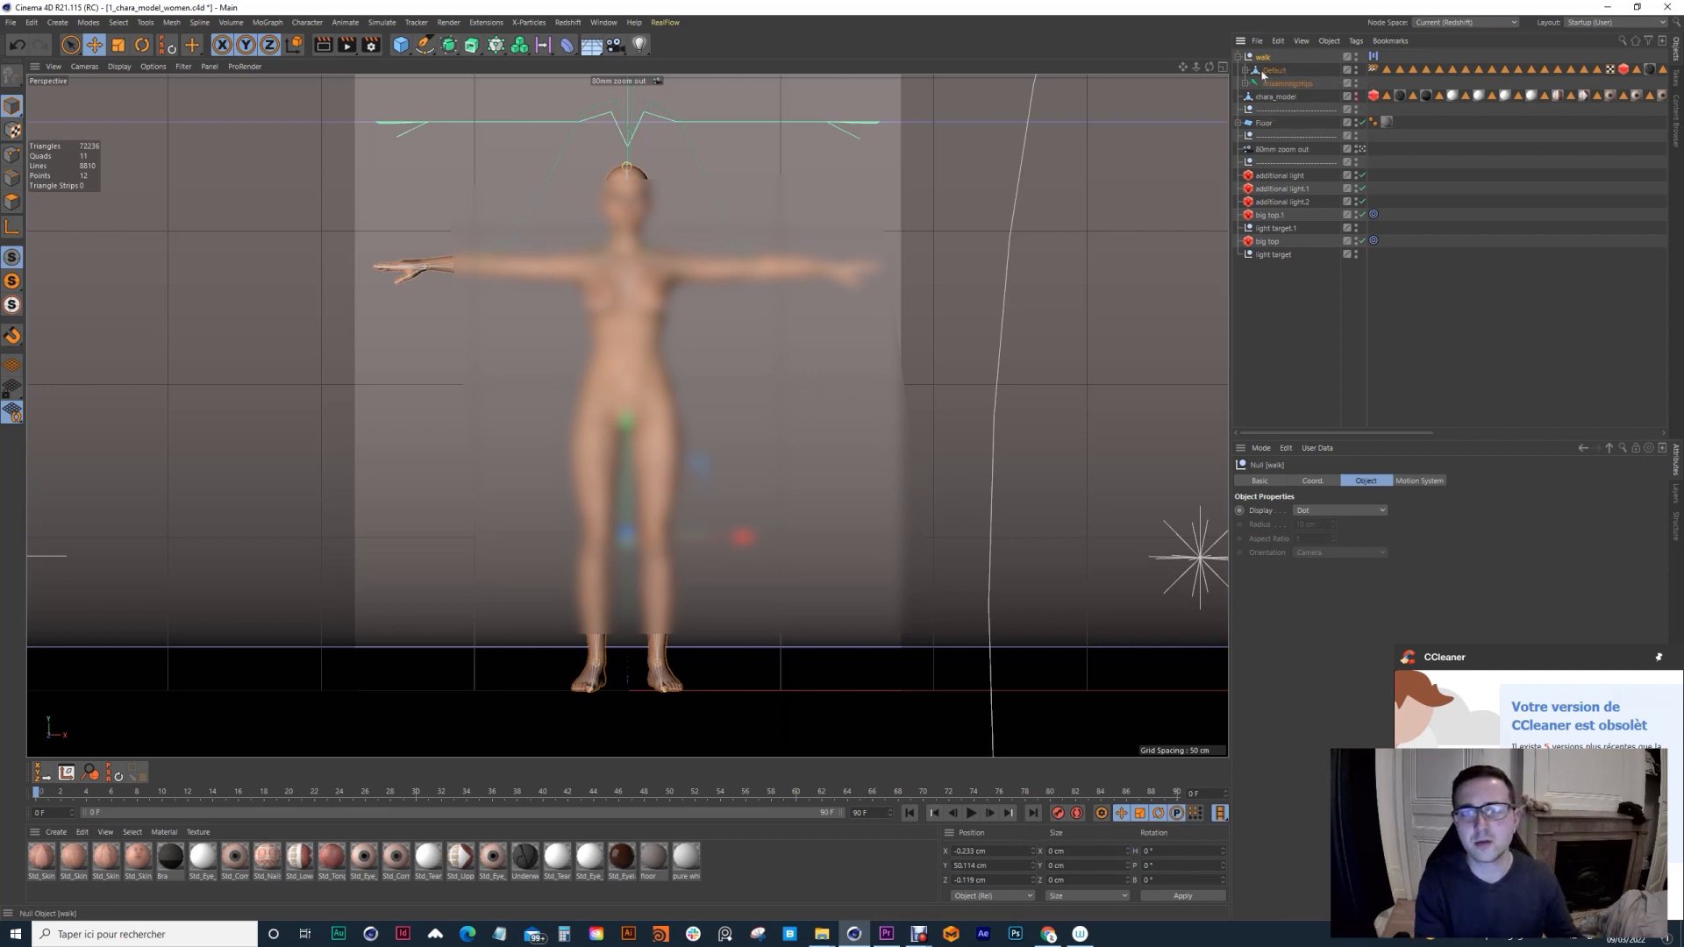
Step: Delete chara_model, the floor, camera, lights, light targets and separators, keeping only the walk rig
{"action": "left_click", "coordinate": [1266, 103]}
{"action": "left_click", "coordinate": [1263, 254], "text": "shift"}
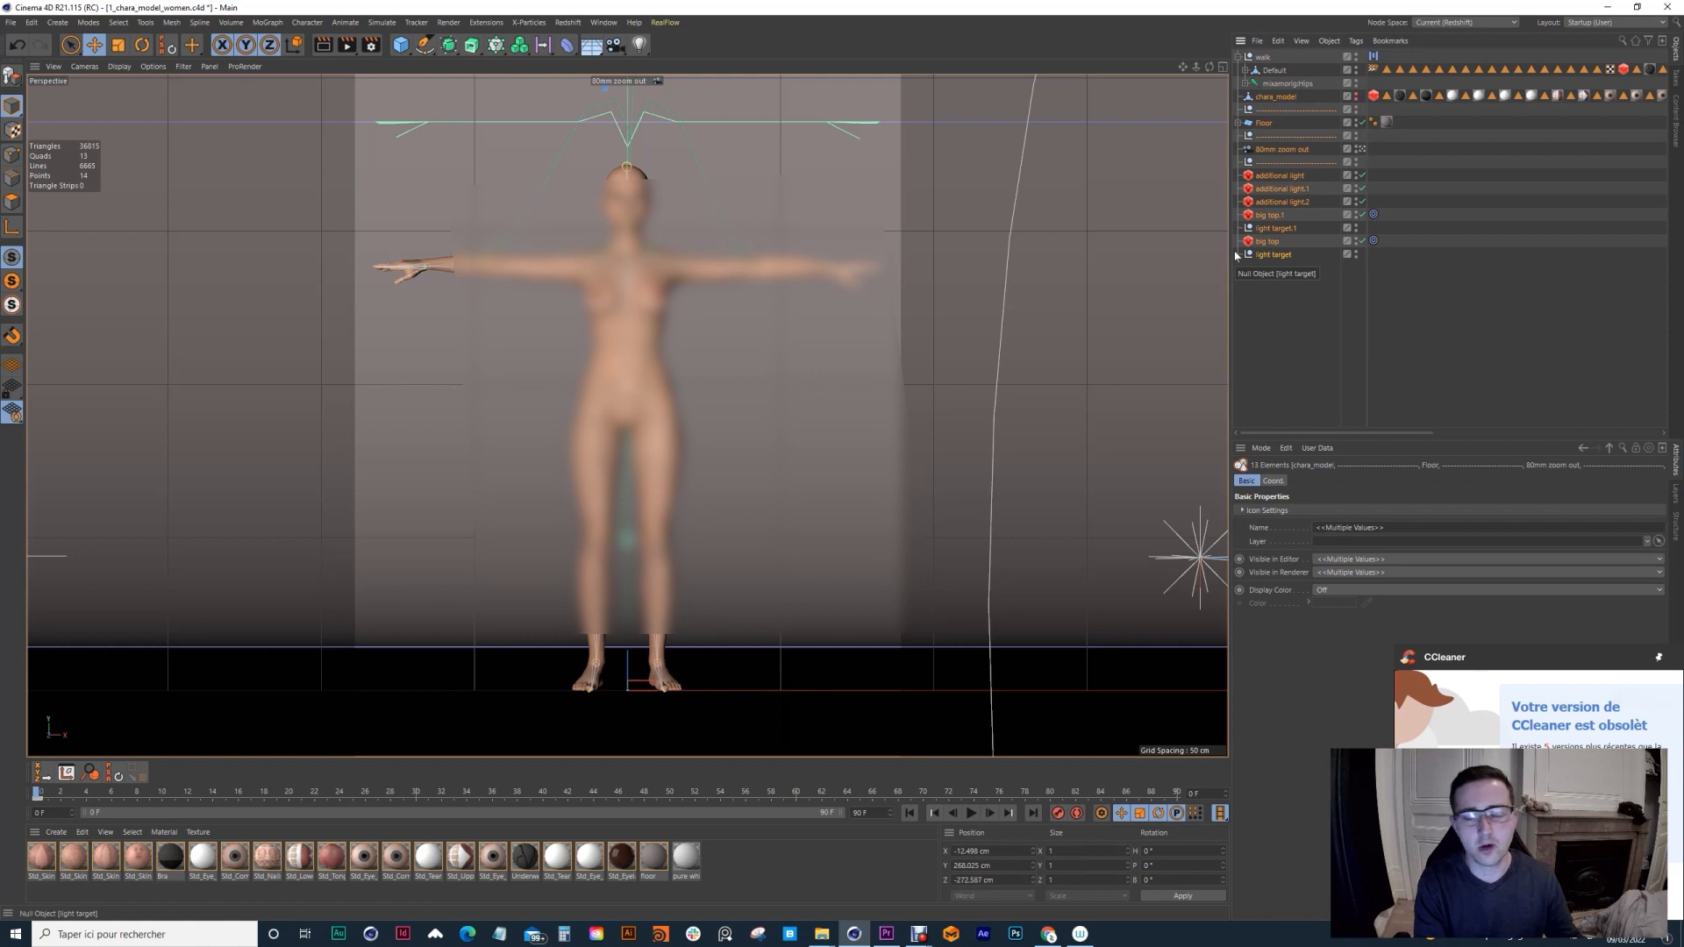
{"action": "key", "text": "Delete"}
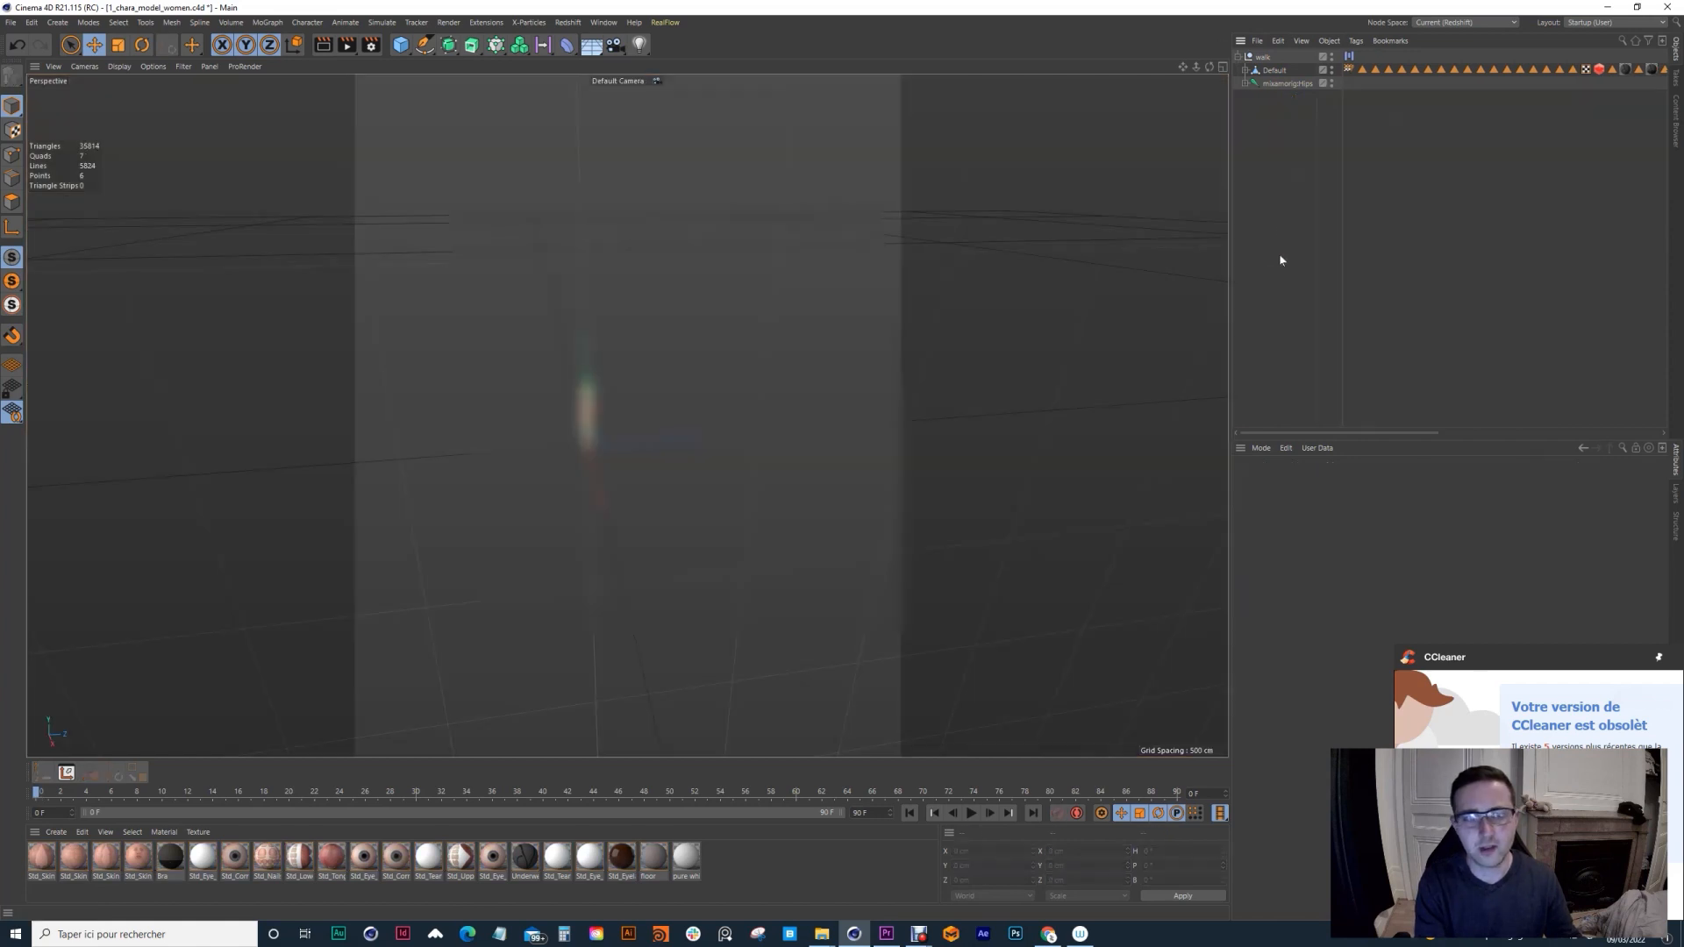
Step: Select the walk rig, extend the project end and preview range to frame 160, and play the walk
{"action": "left_click", "coordinate": [1263, 56]}
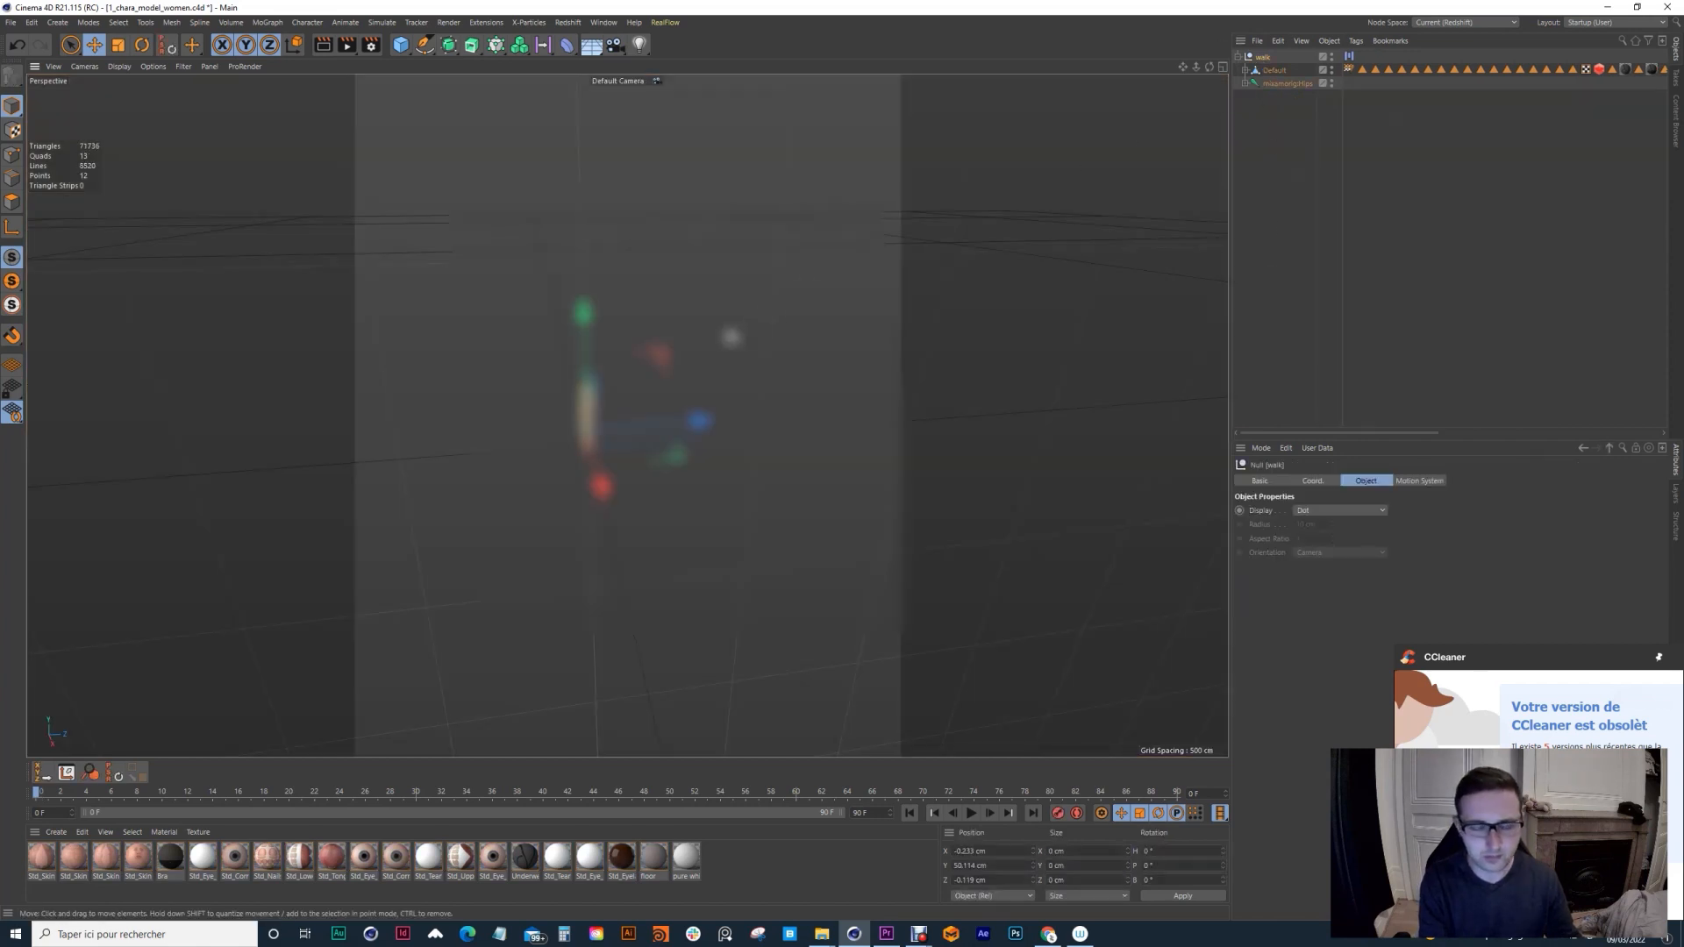
{"action": "scroll", "coordinate": [704, 370], "scroll_direction": "up", "scroll_amount": 4}
{"action": "left_click_drag", "start_coordinate": [673, 368], "coordinate": [801, 376], "text": "alt"}
{"action": "middle_click_drag", "start_coordinate": [692, 451], "coordinate": [647, 395], "text": "alt"}
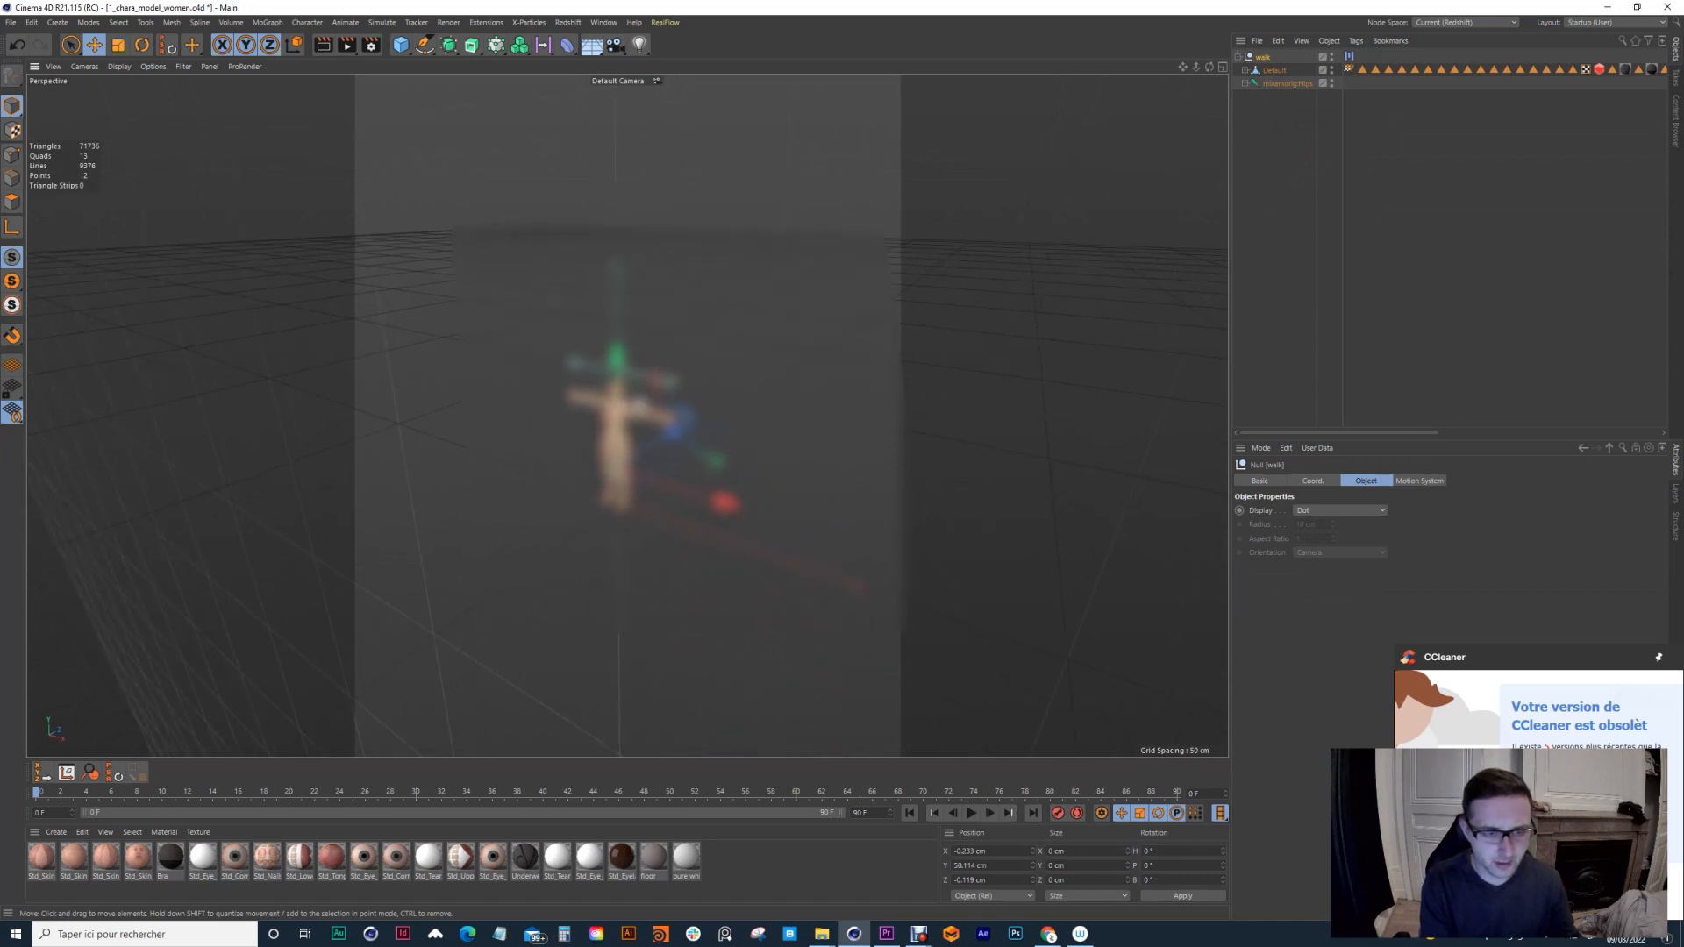
{"action": "right_click_drag", "start_coordinate": [647, 395], "coordinate": [874, 774], "text": "alt"}
{"action": "left_click_drag", "start_coordinate": [872, 812], "coordinate": [814, 823]}
{"action": "type", "text": "1"}
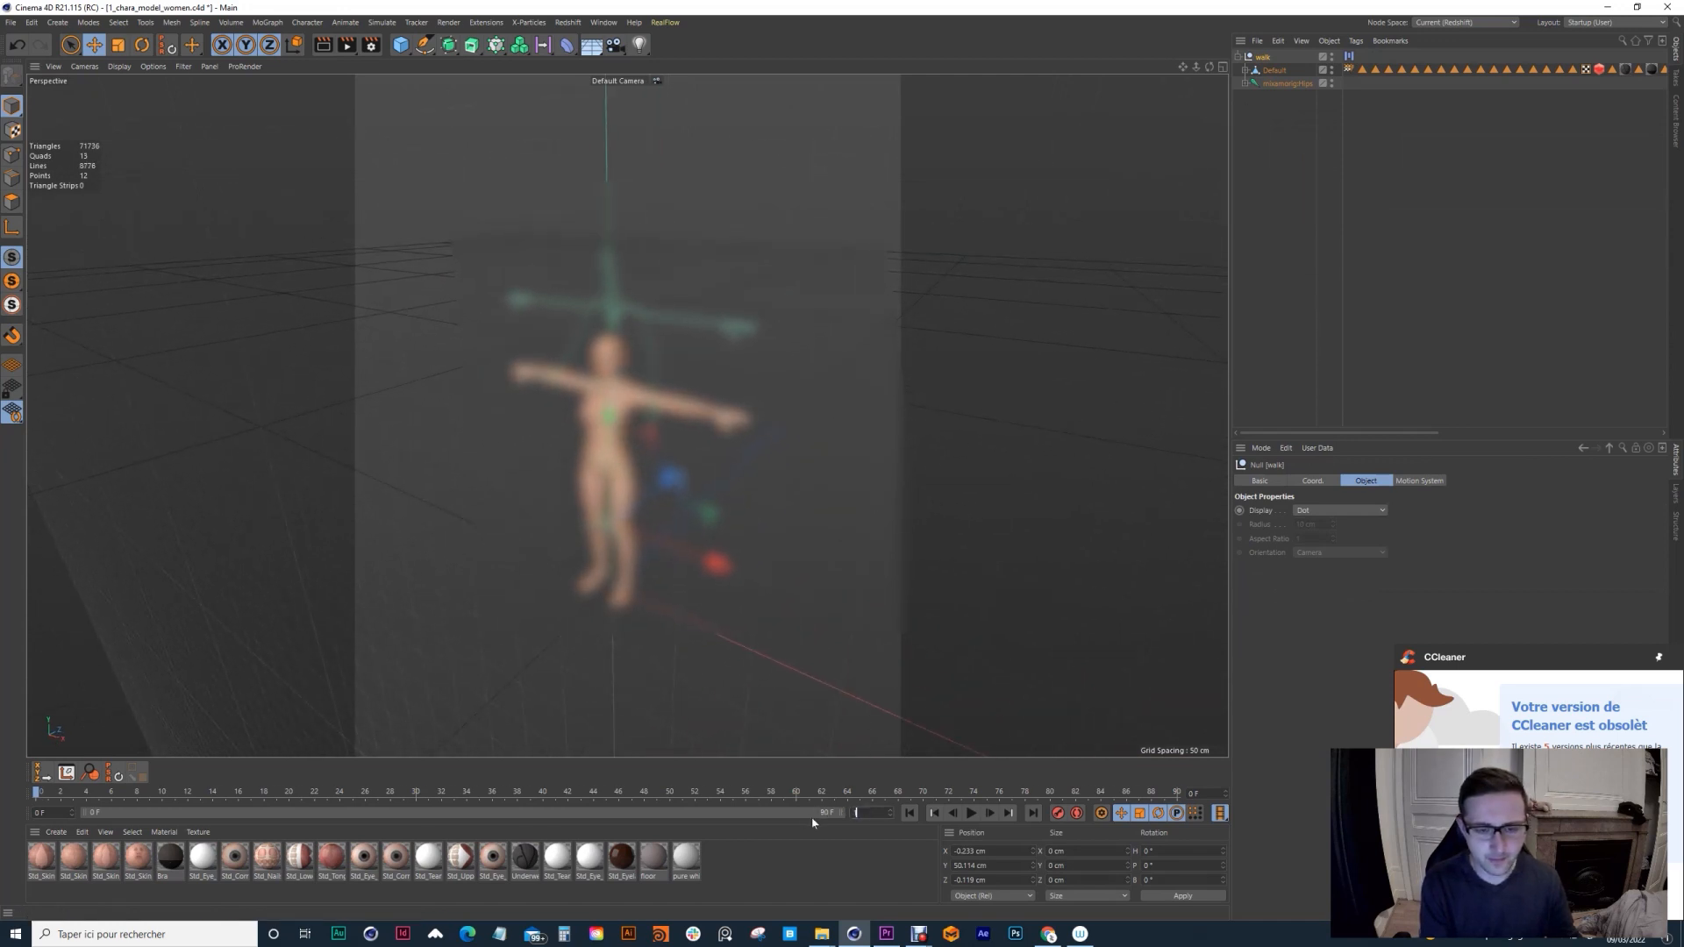
{"action": "type", "text": "60"}
{"action": "key", "text": "Return"}
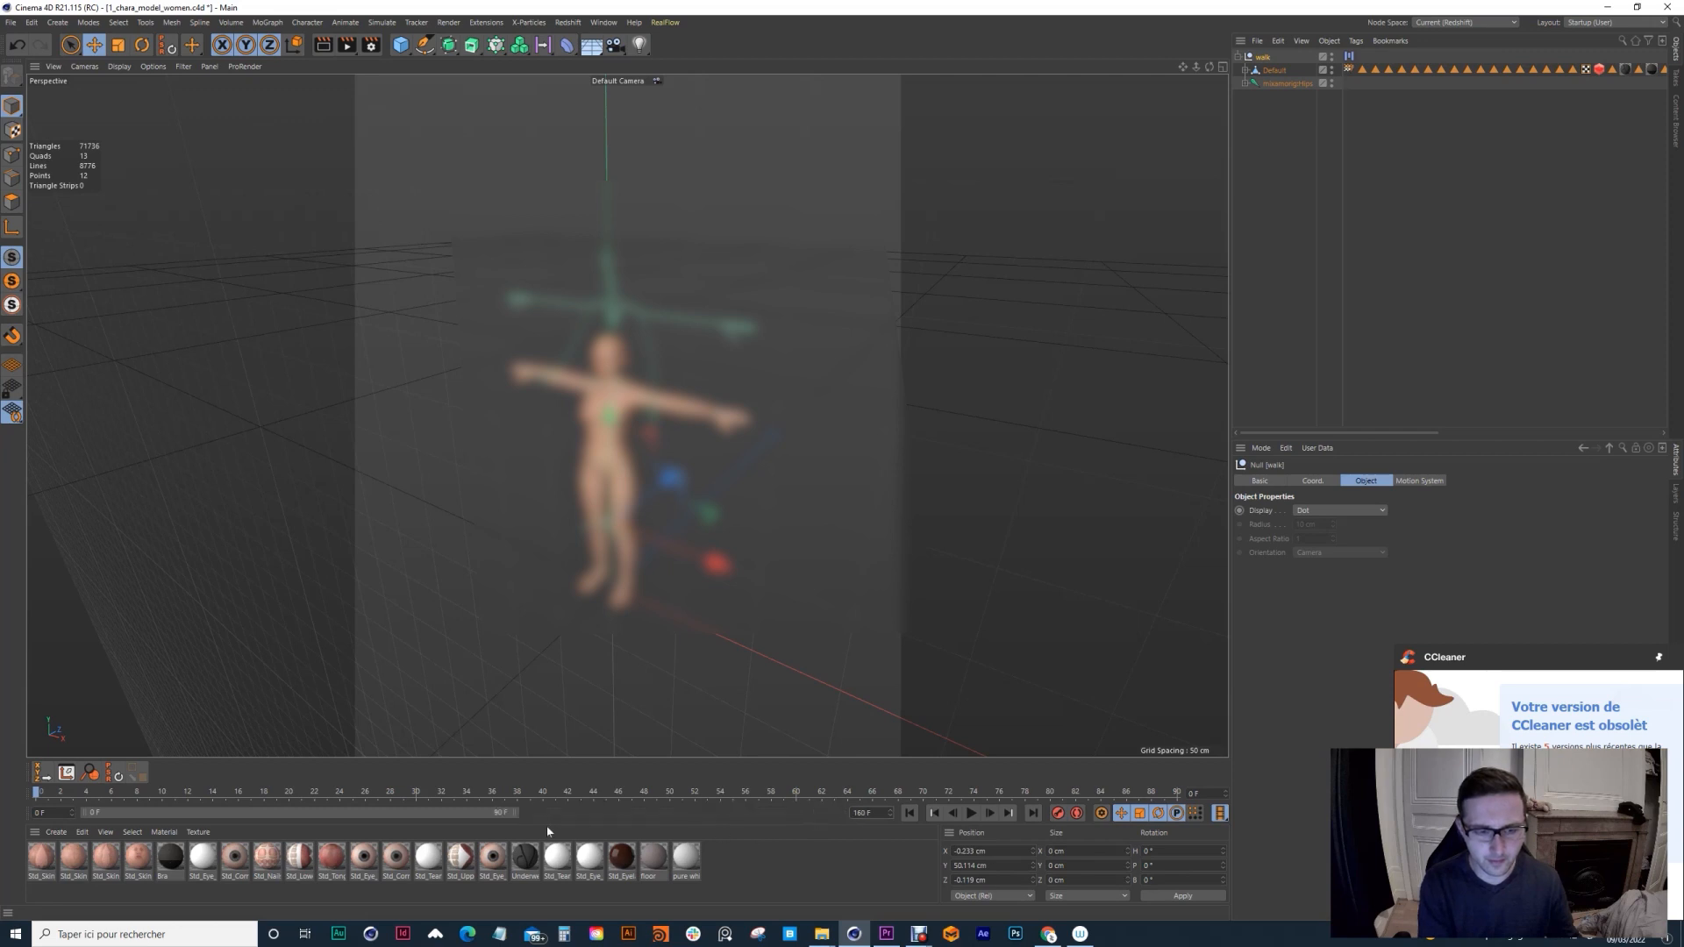
{"action": "left_click_drag", "start_coordinate": [509, 812], "coordinate": [840, 812]}
{"action": "left_click", "coordinate": [971, 813]}
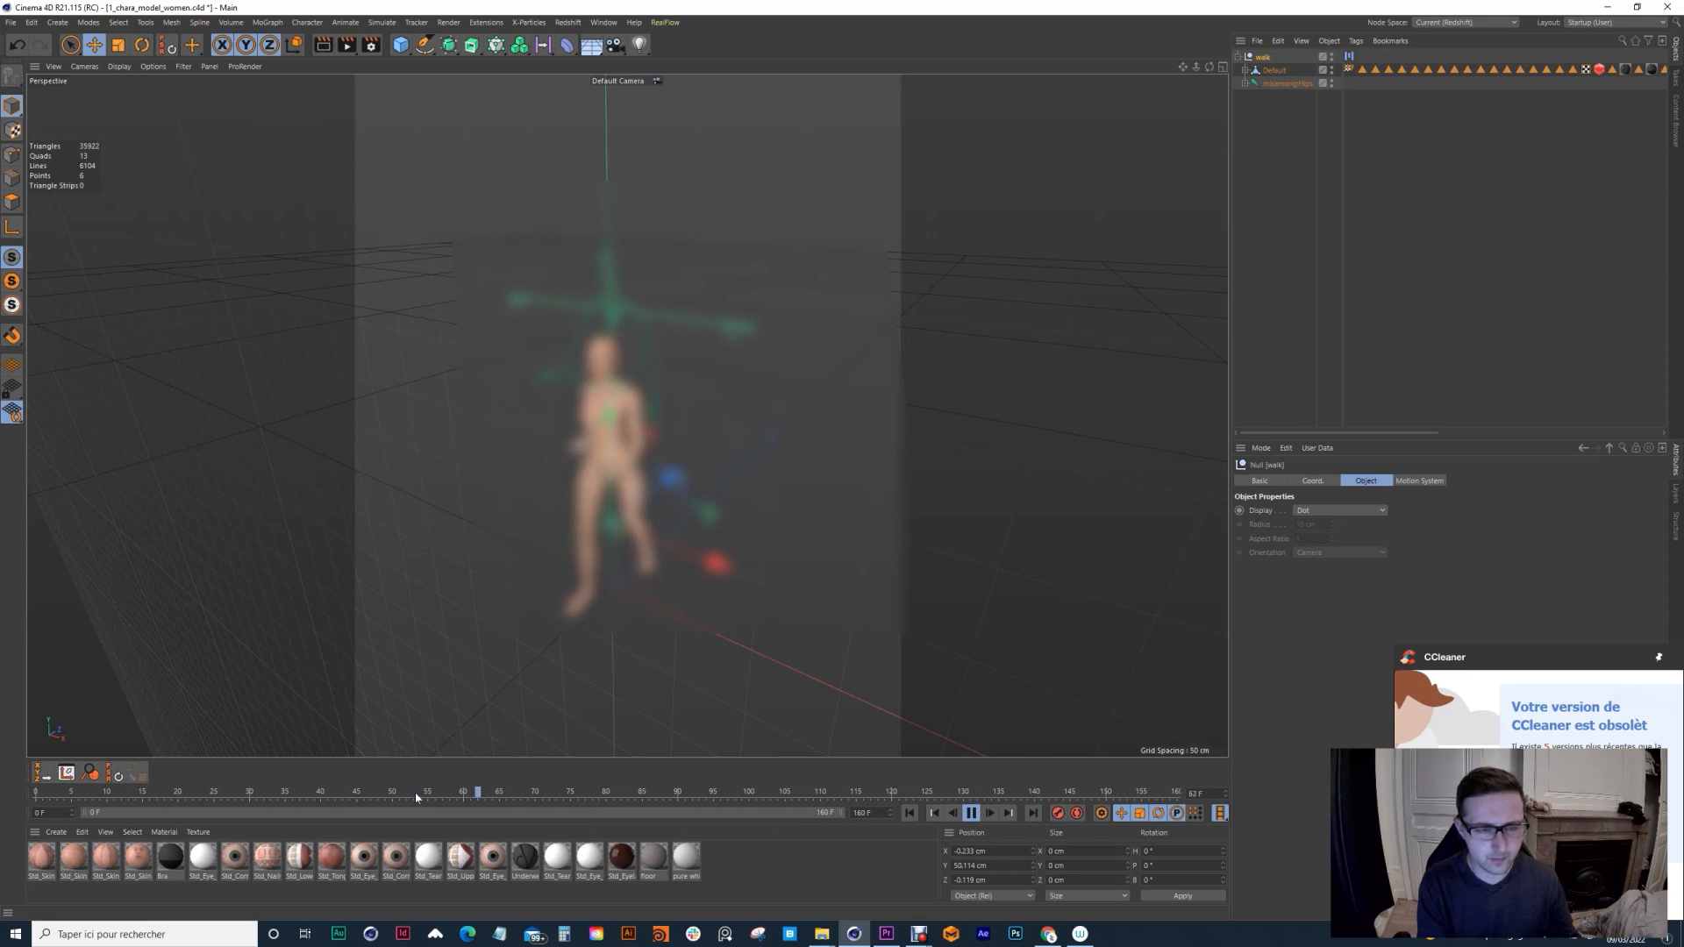
{"action": "left_click", "coordinate": [970, 813]}
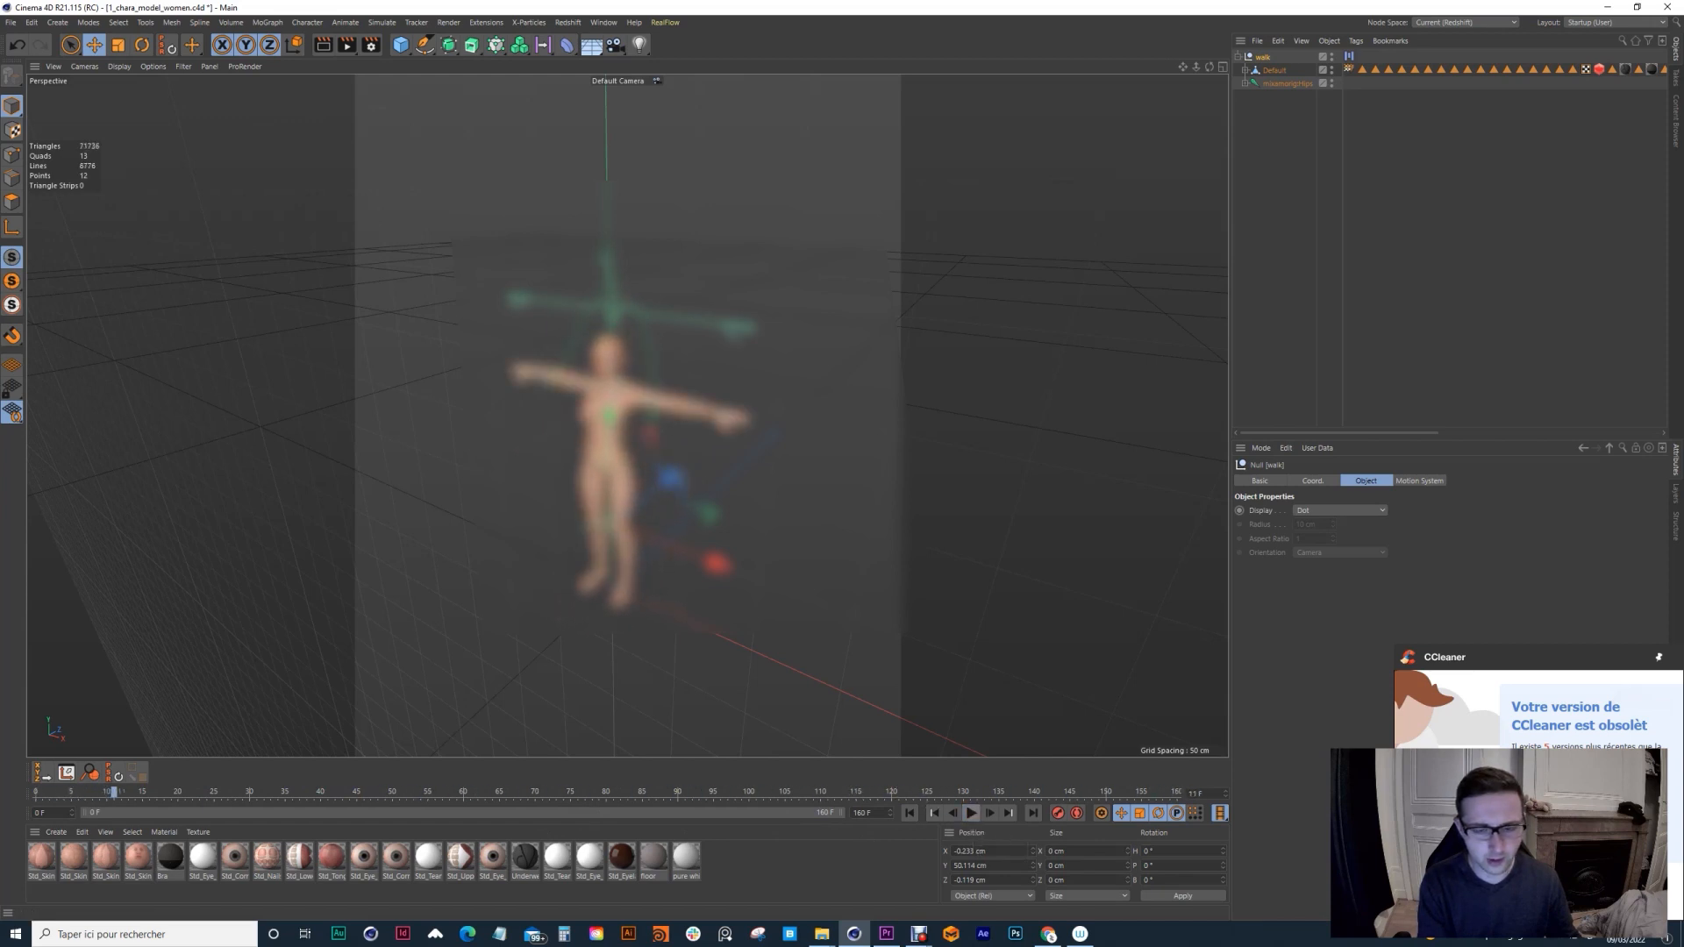
Step: Export the selected walk rig as Alembic (*.abc), extending the end frame to the end of the animation
{"action": "left_click", "coordinate": [11, 22]}
{"action": "mouse_move", "coordinate": [44, 284]}
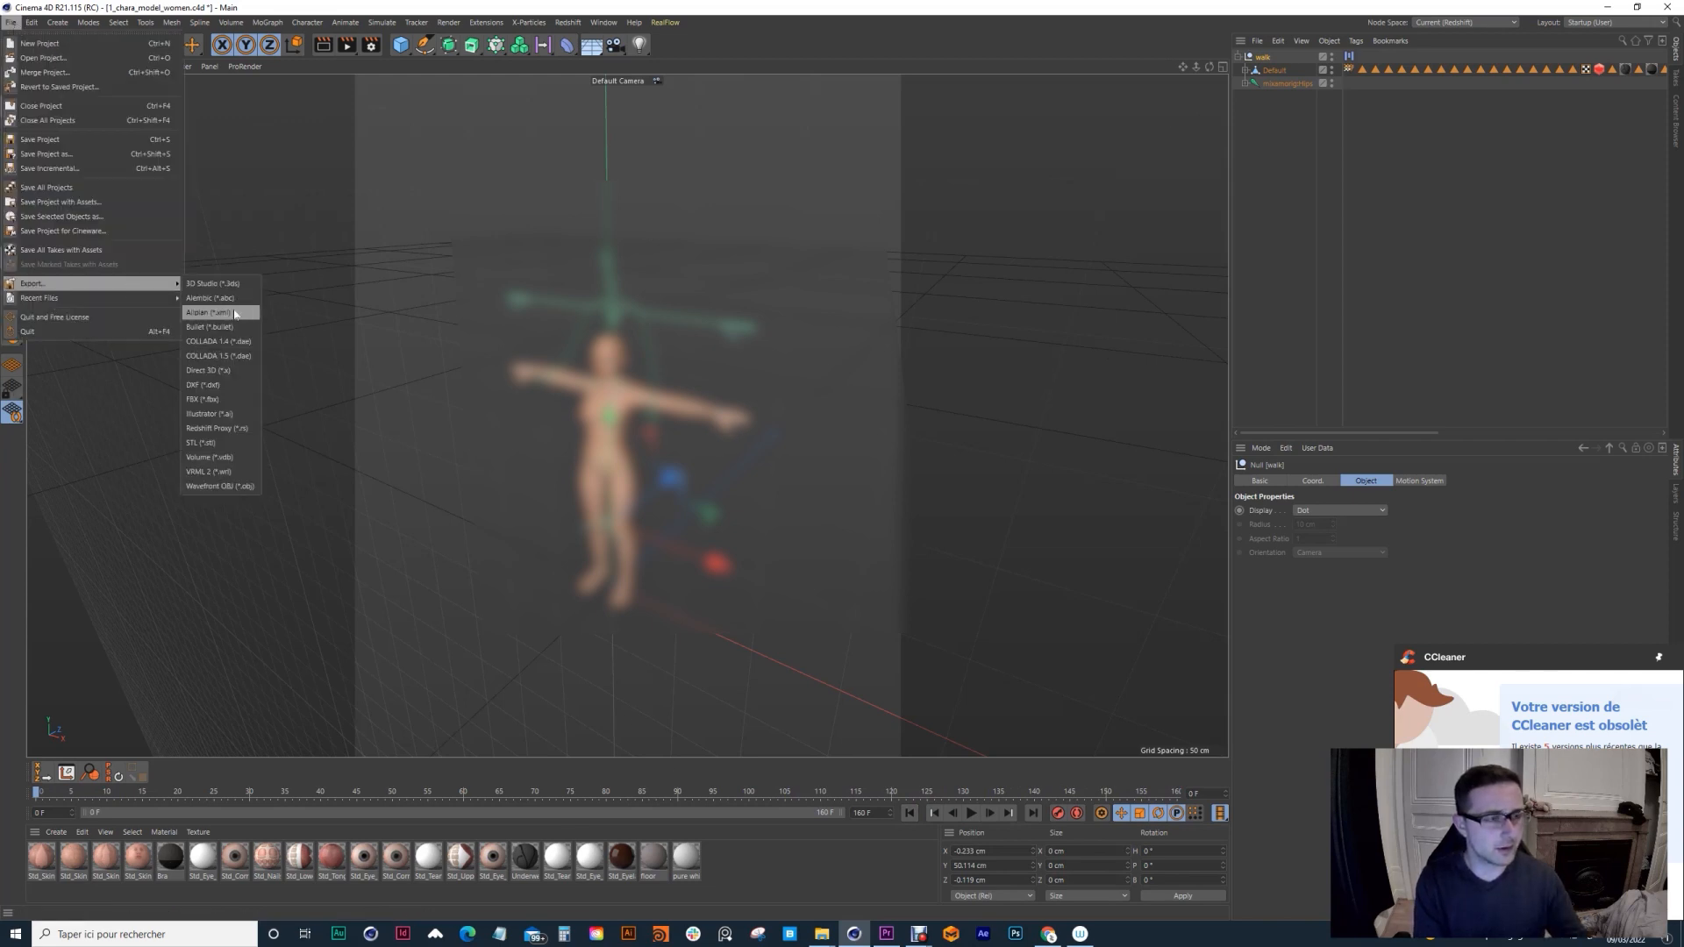
{"action": "left_click", "coordinate": [223, 298]}
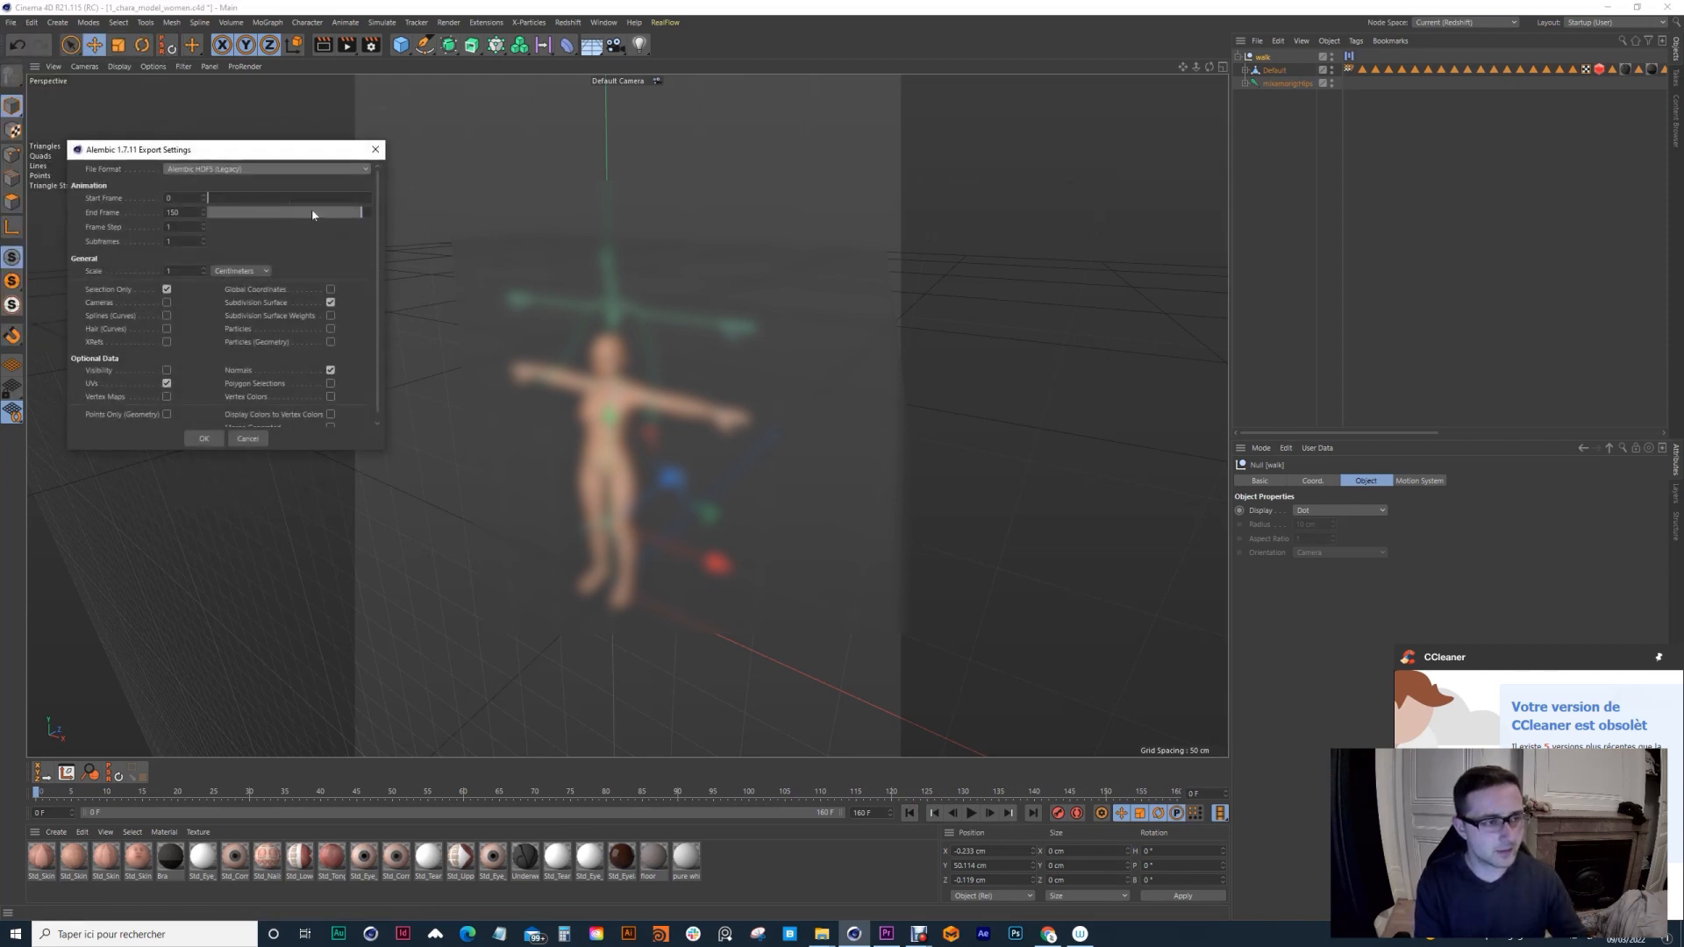
{"action": "left_click_drag", "start_coordinate": [361, 216], "coordinate": [372, 214]}
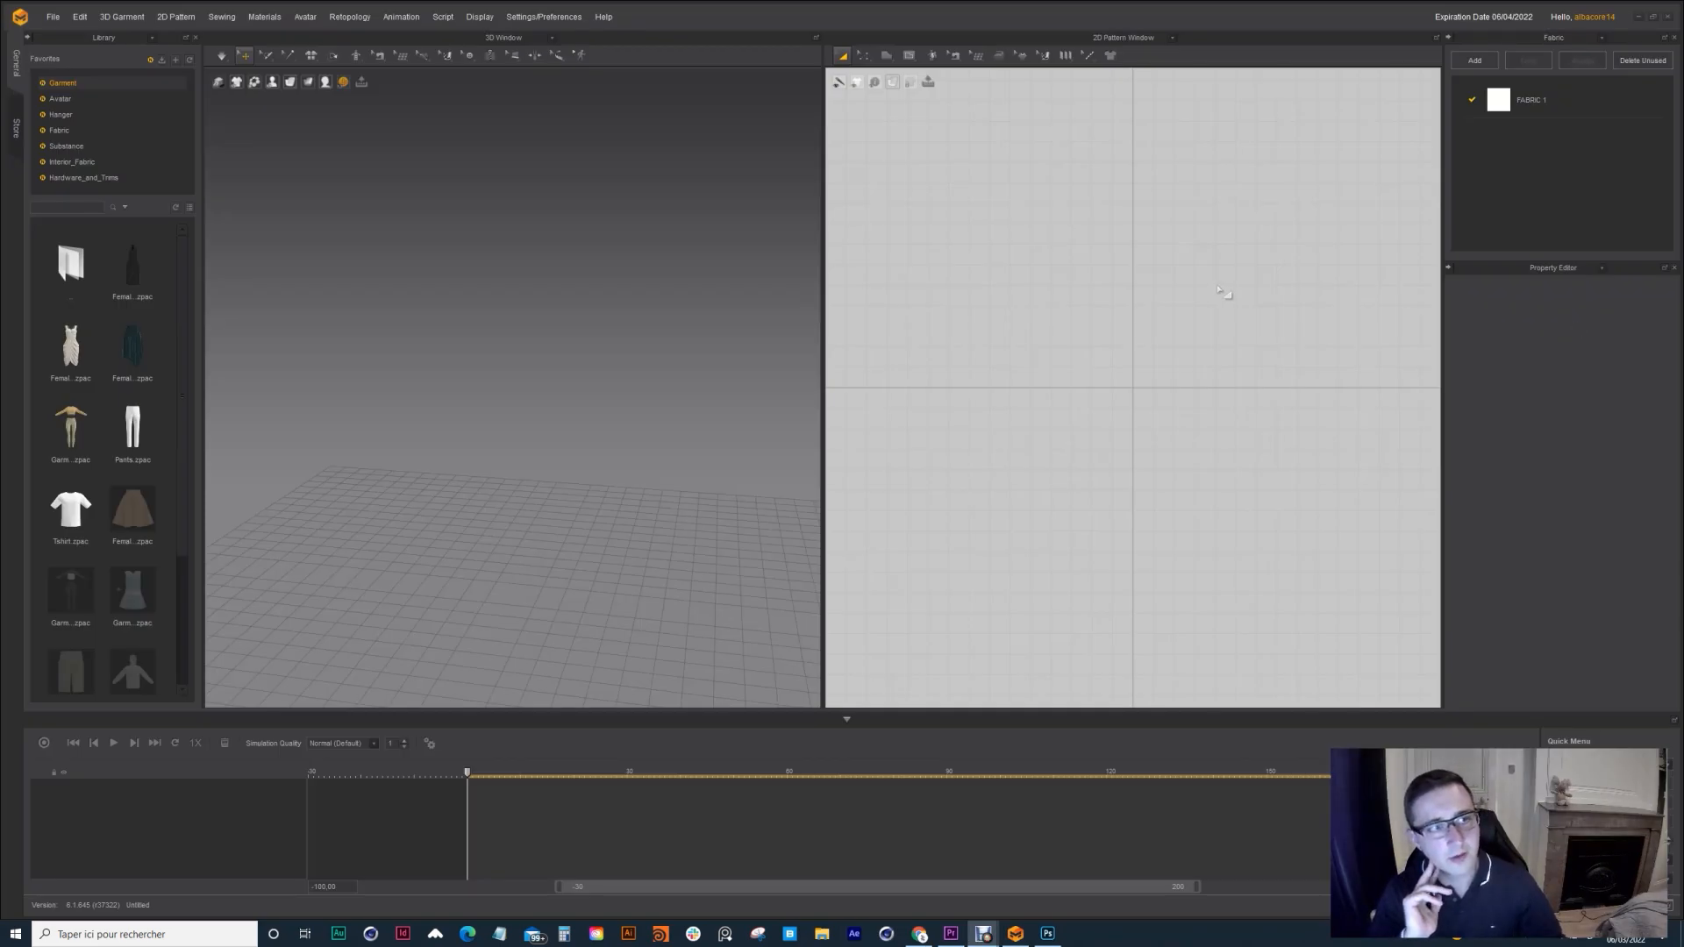
Step: Import Tpose_walk_alembic.abc as an Alembic file in Marvelous Designer at 1000% scale, with the mm (Default) unit
{"action": "left_click", "coordinate": [49, 19]}
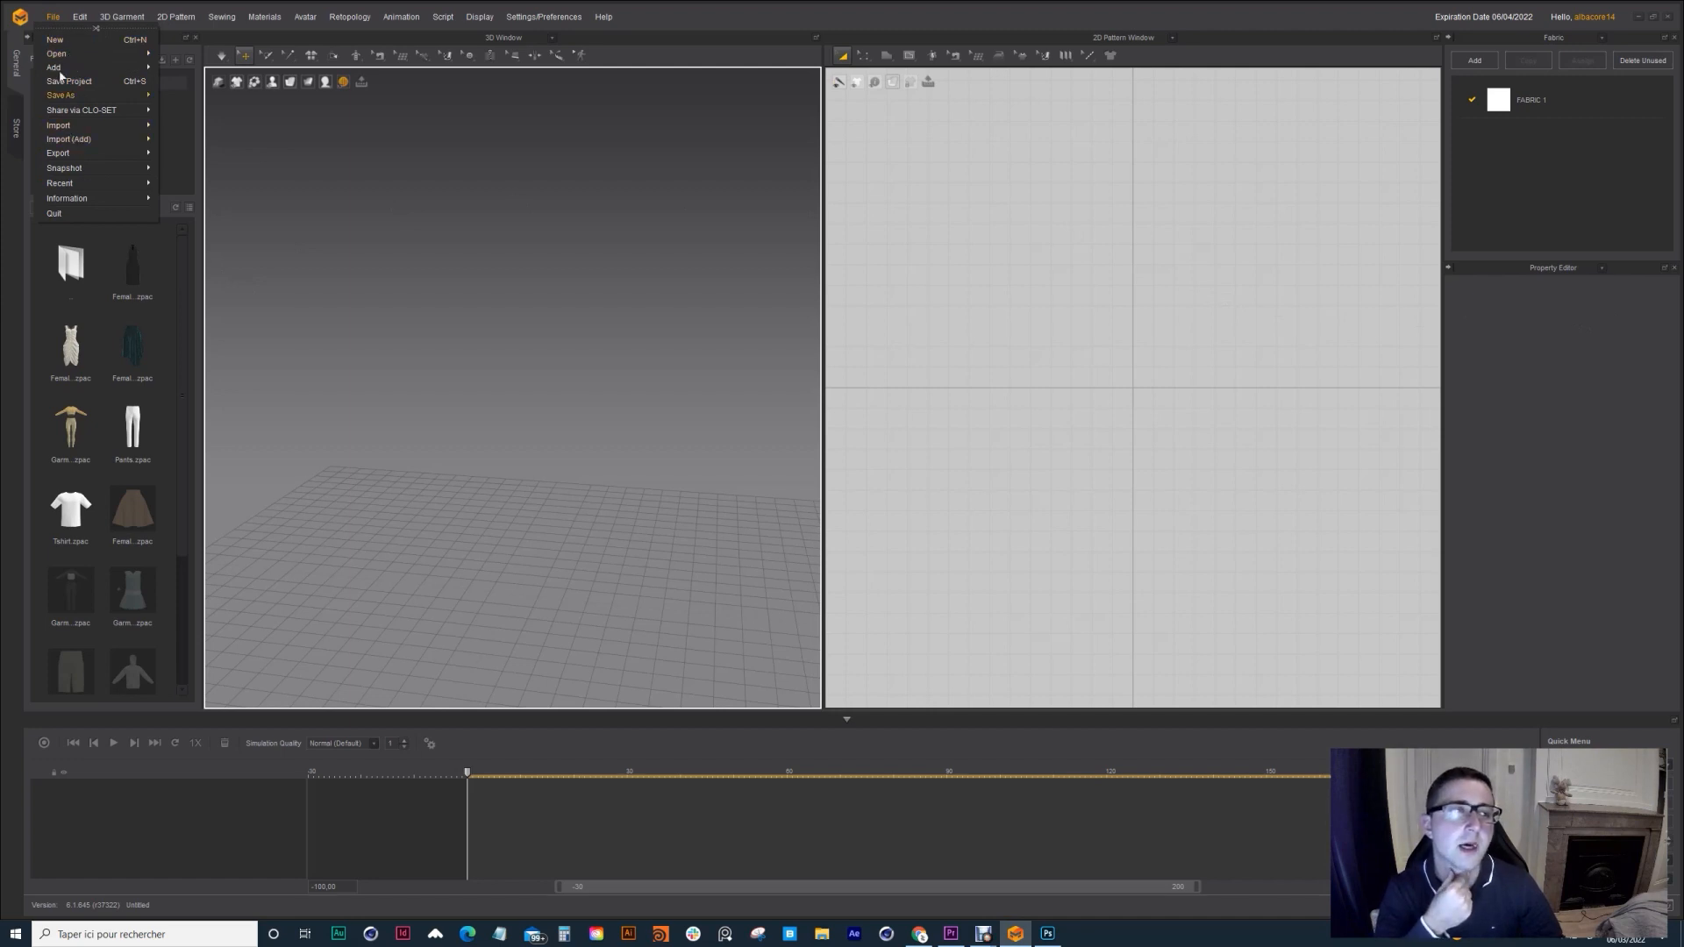
{"action": "mouse_move", "coordinate": [72, 127]}
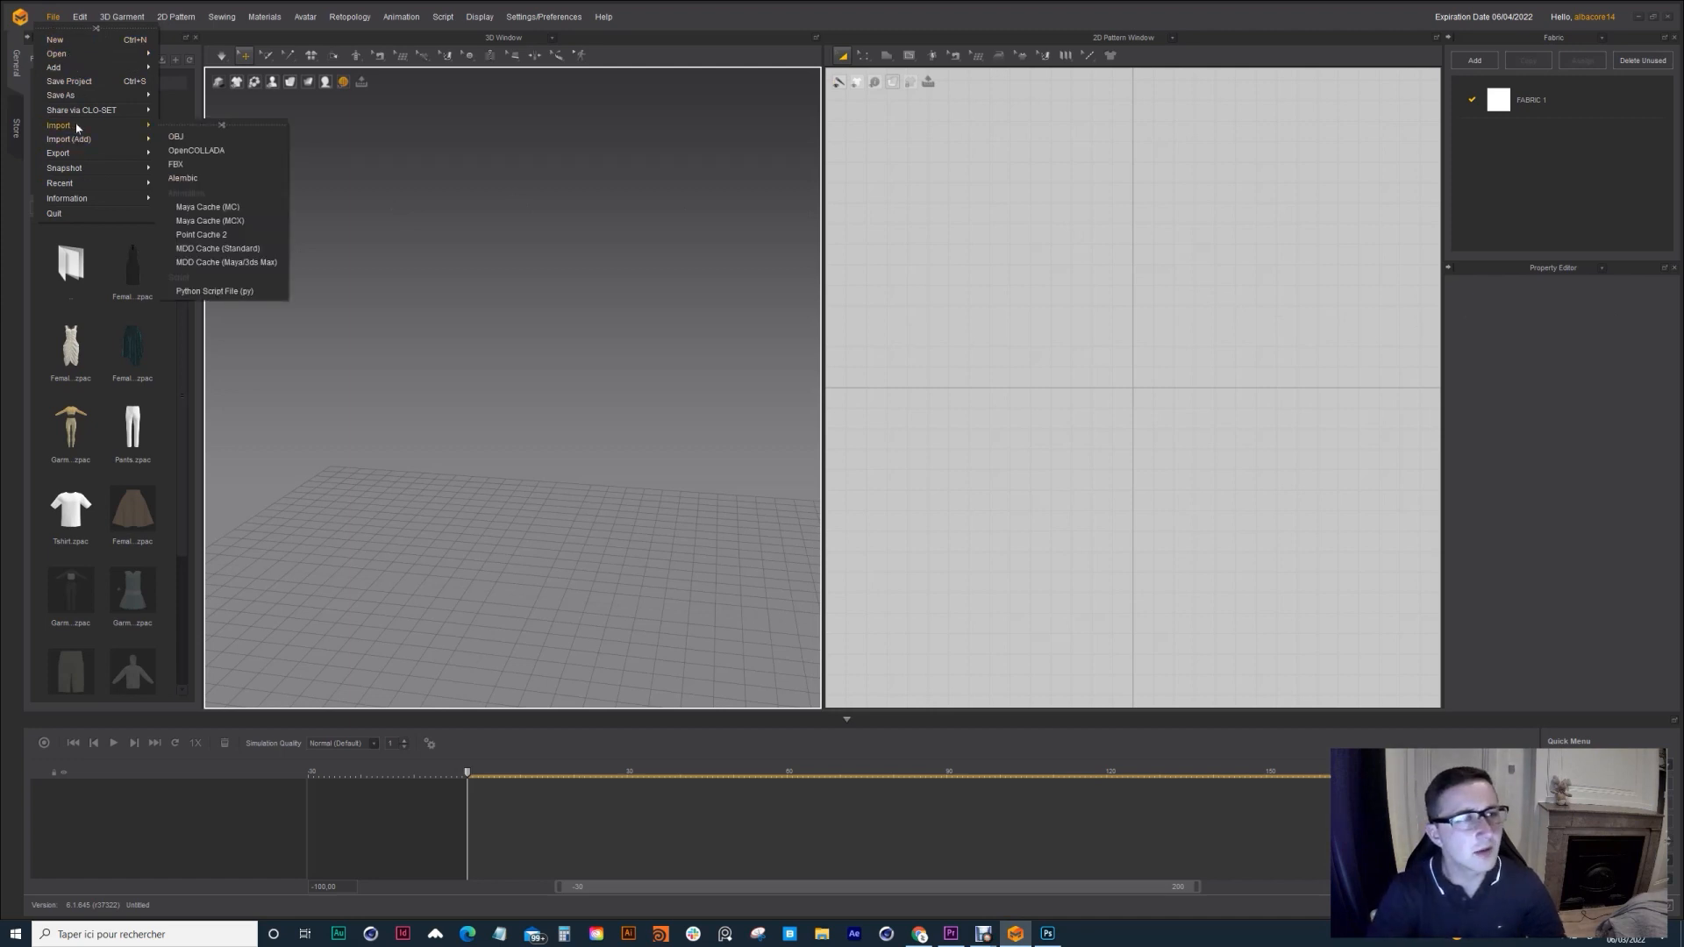
{"action": "left_click", "coordinate": [183, 177]}
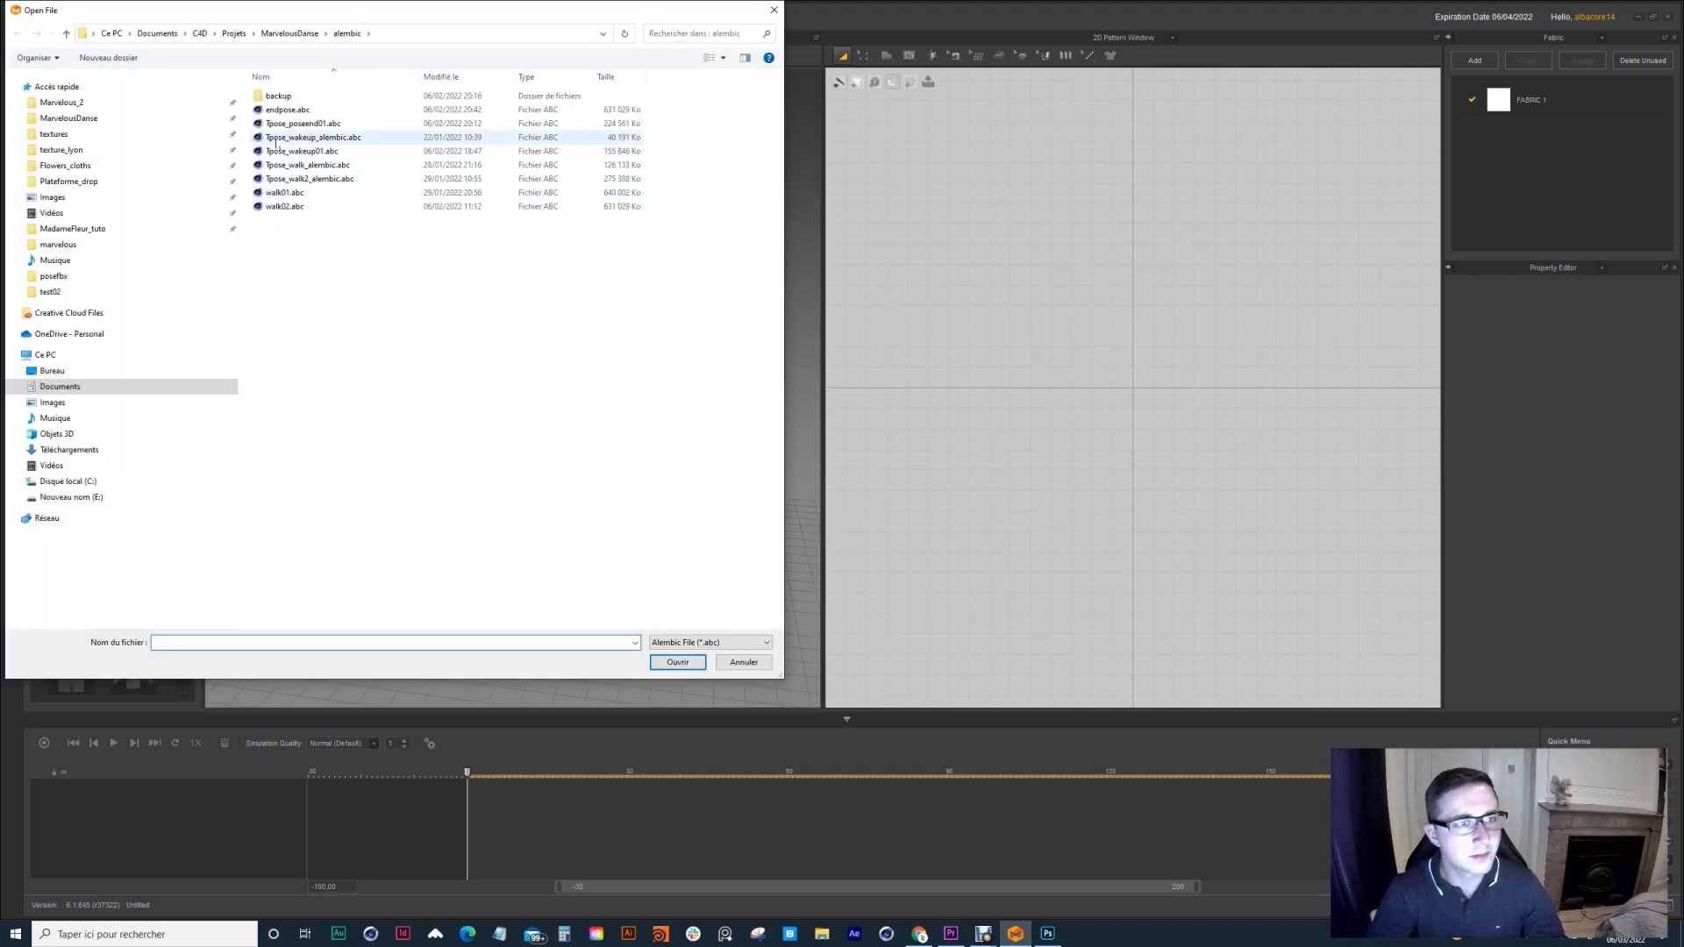
{"action": "left_click", "coordinate": [306, 165]}
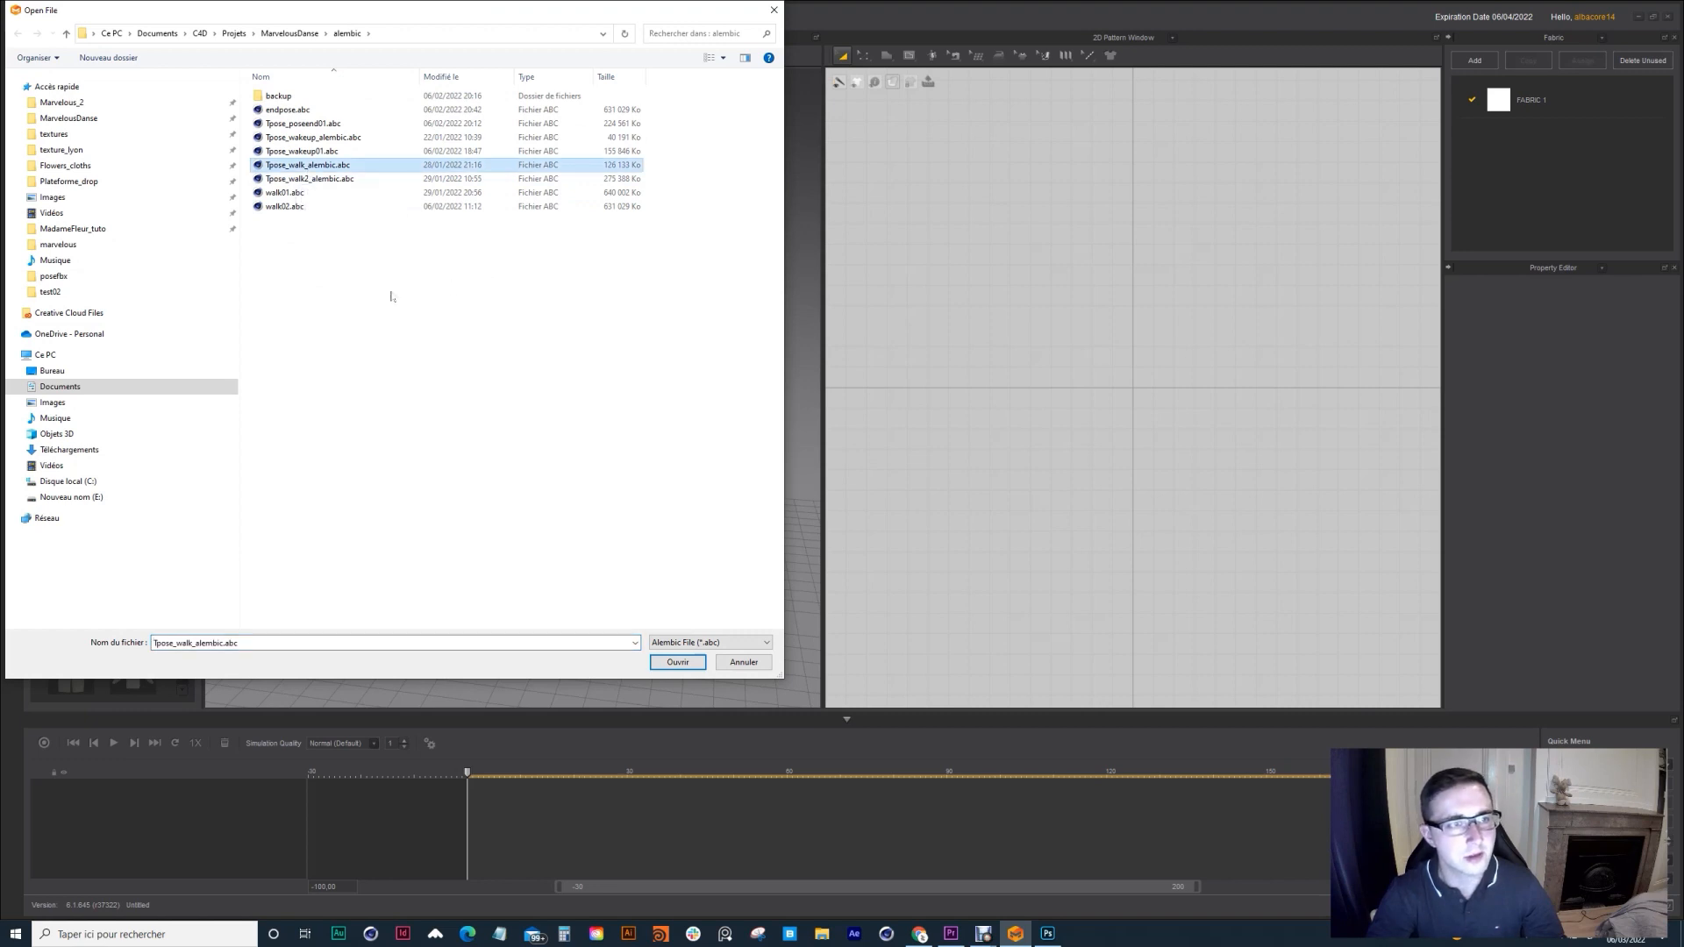
{"action": "left_click", "coordinate": [677, 662]}
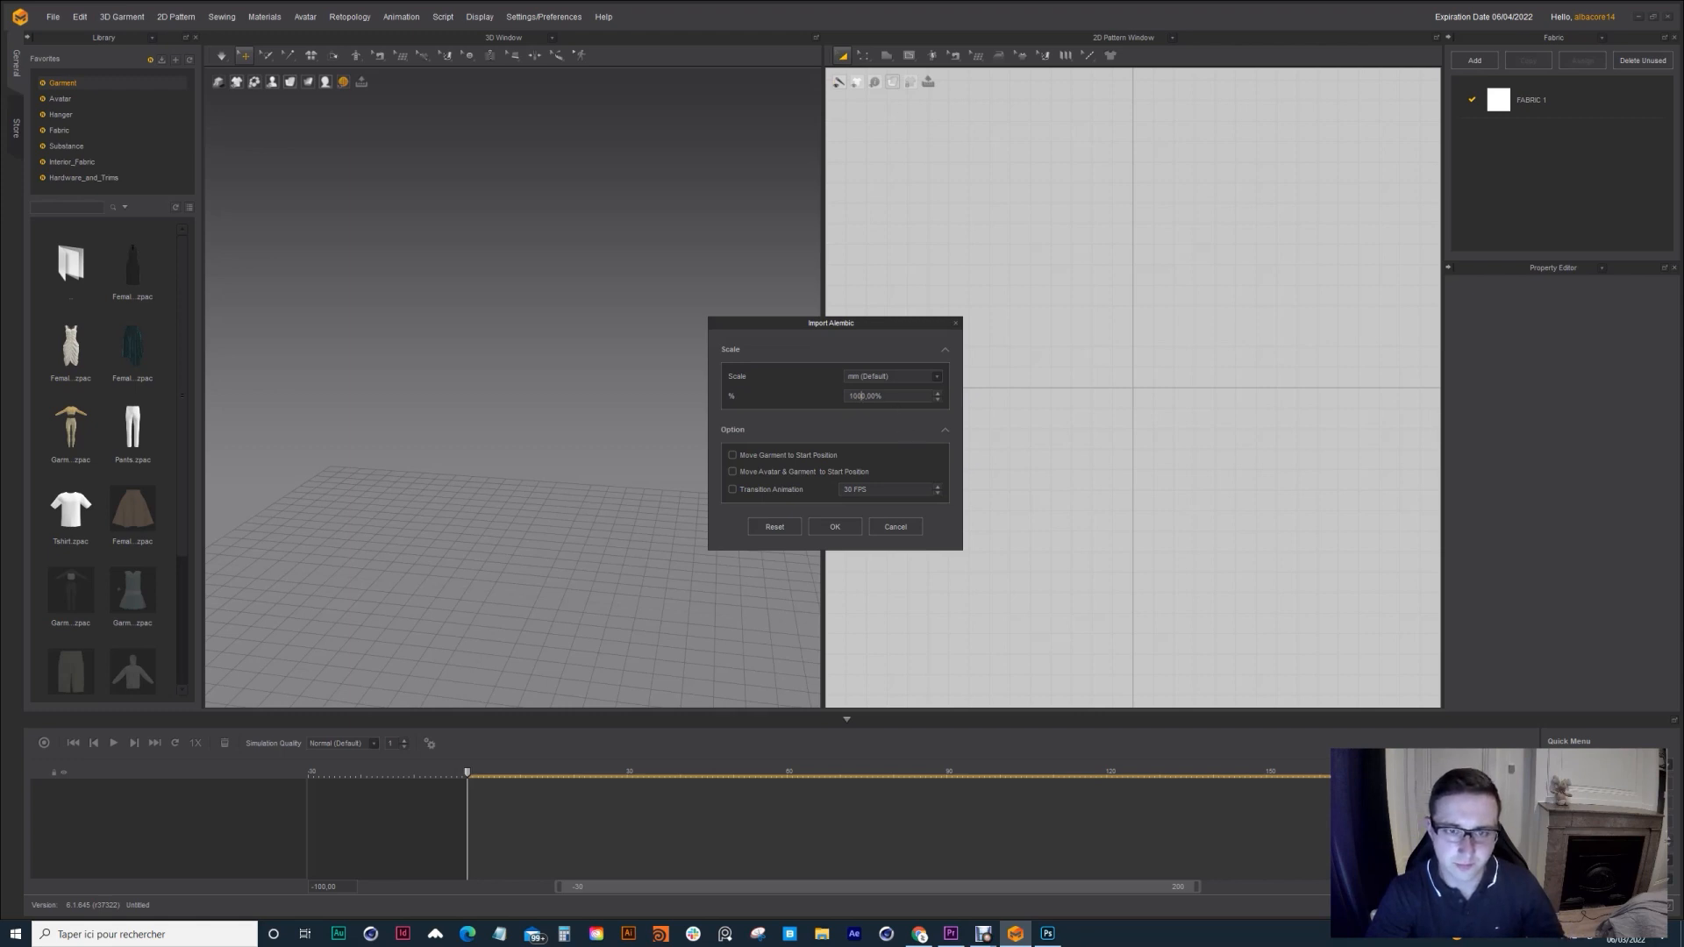
{"action": "left_click", "coordinate": [835, 527]}
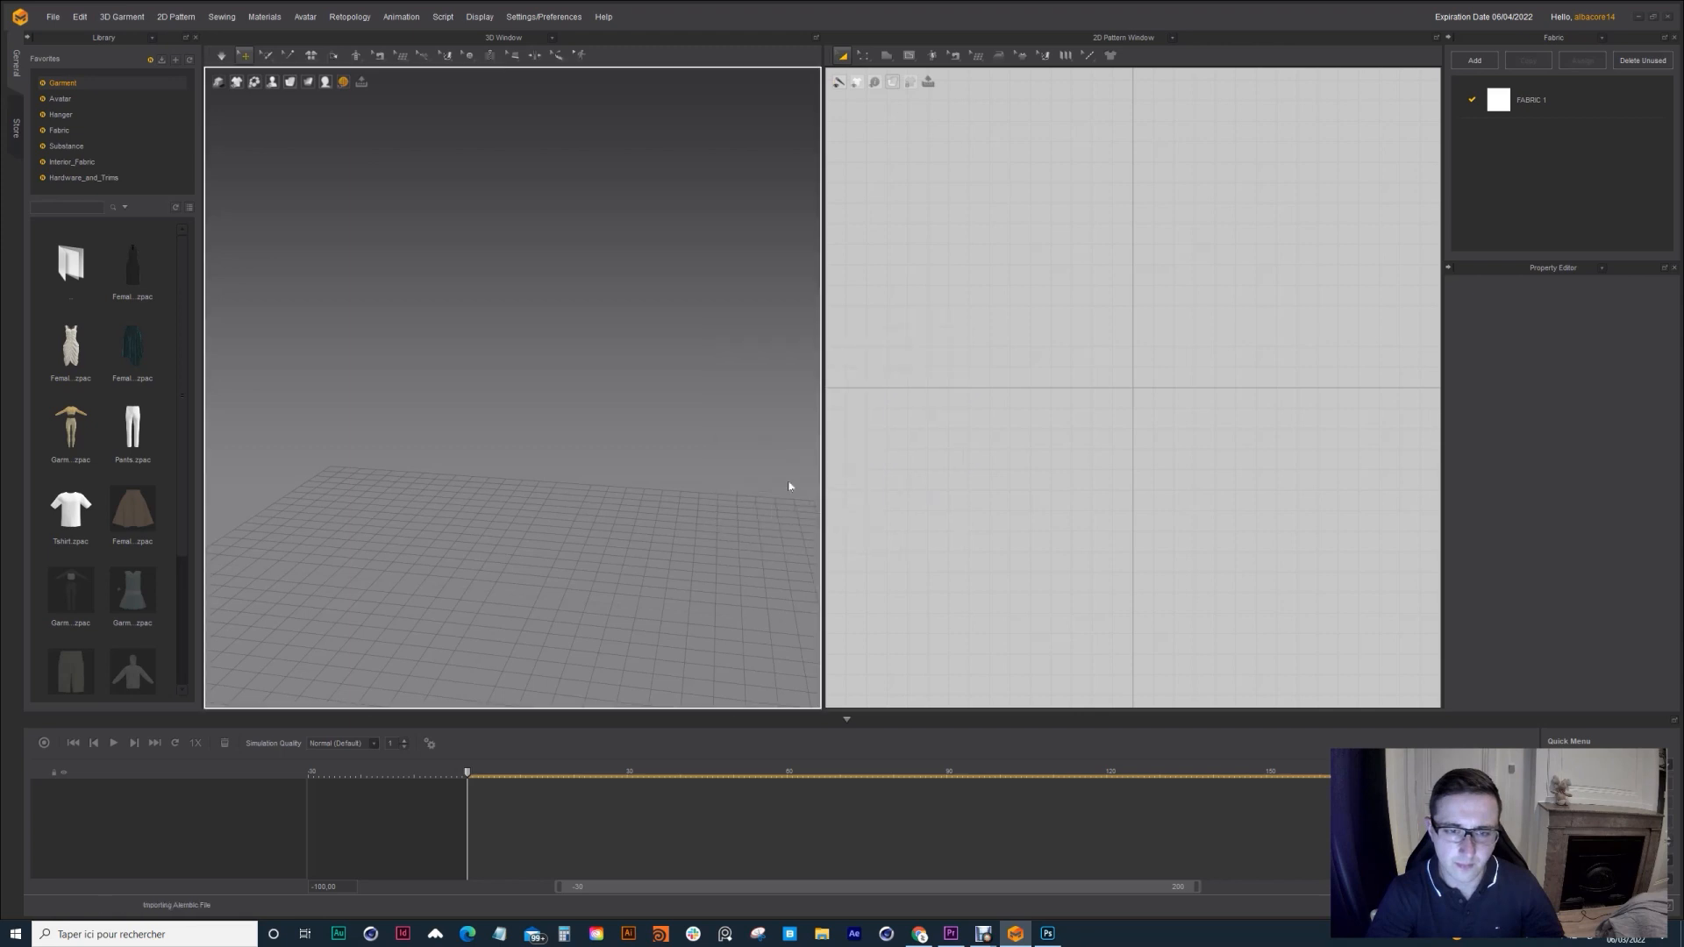
Step: Play the imported avatar's walk animation, return to the first frame, and play it again
{"action": "scroll", "coordinate": [624, 378], "scroll_direction": "down", "scroll_amount": 3}
{"action": "right_click_drag", "start_coordinate": [624, 377], "coordinate": [605, 430]}
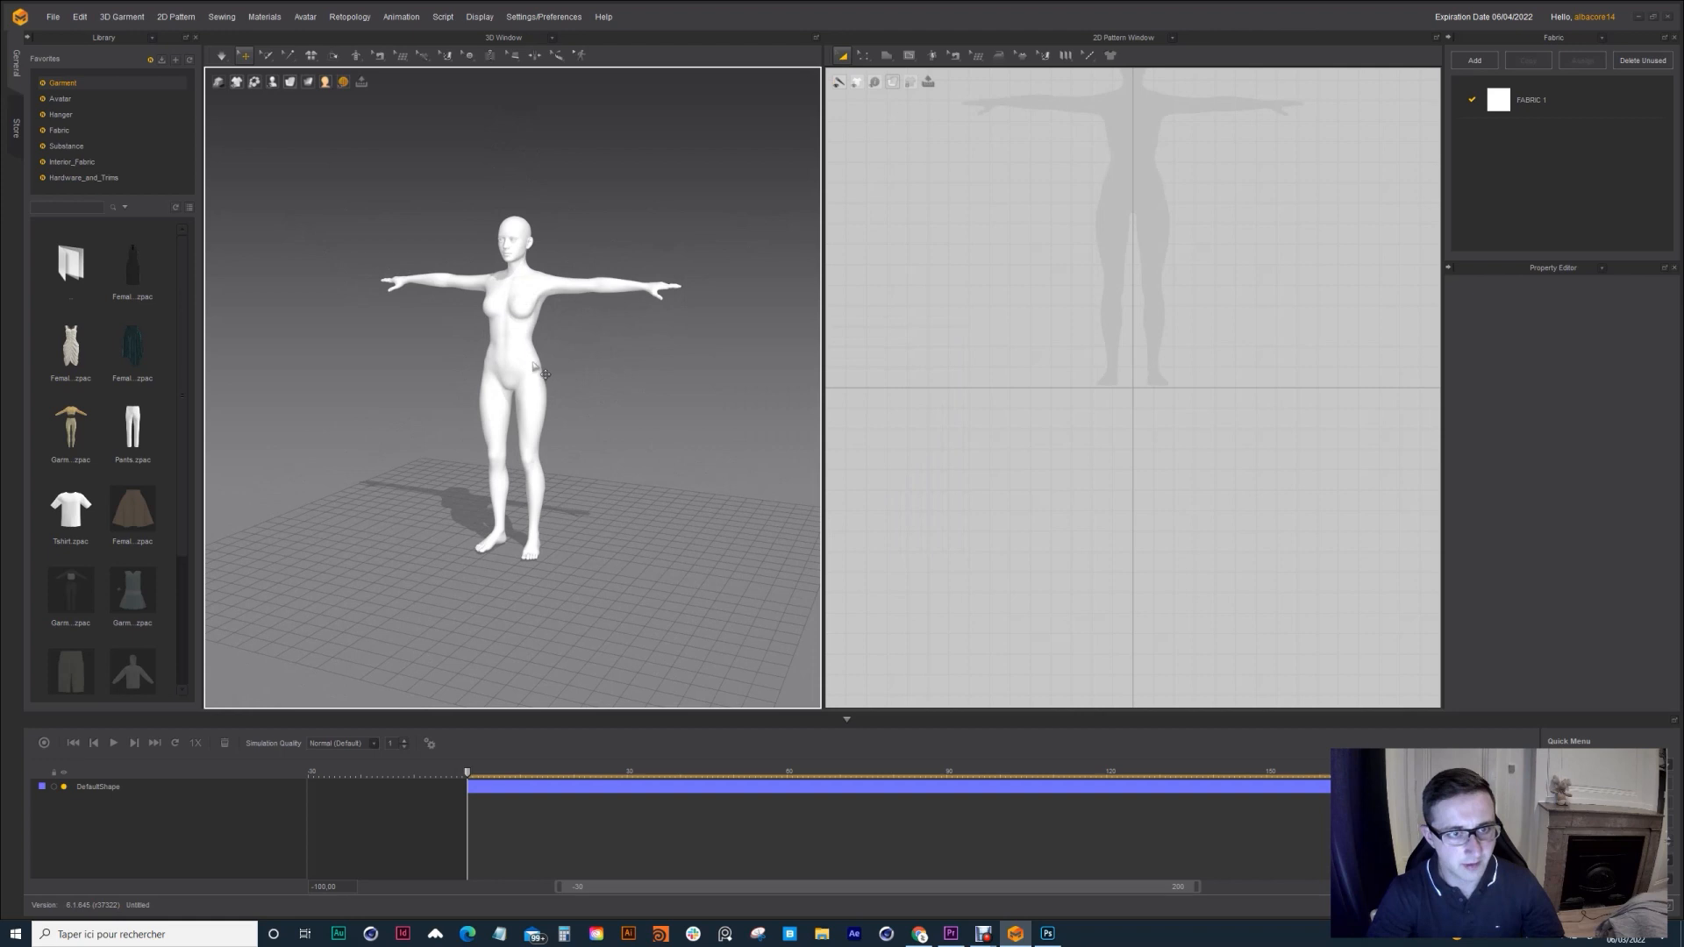
{"action": "scroll", "coordinate": [606, 429], "scroll_direction": "down", "scroll_amount": 2}
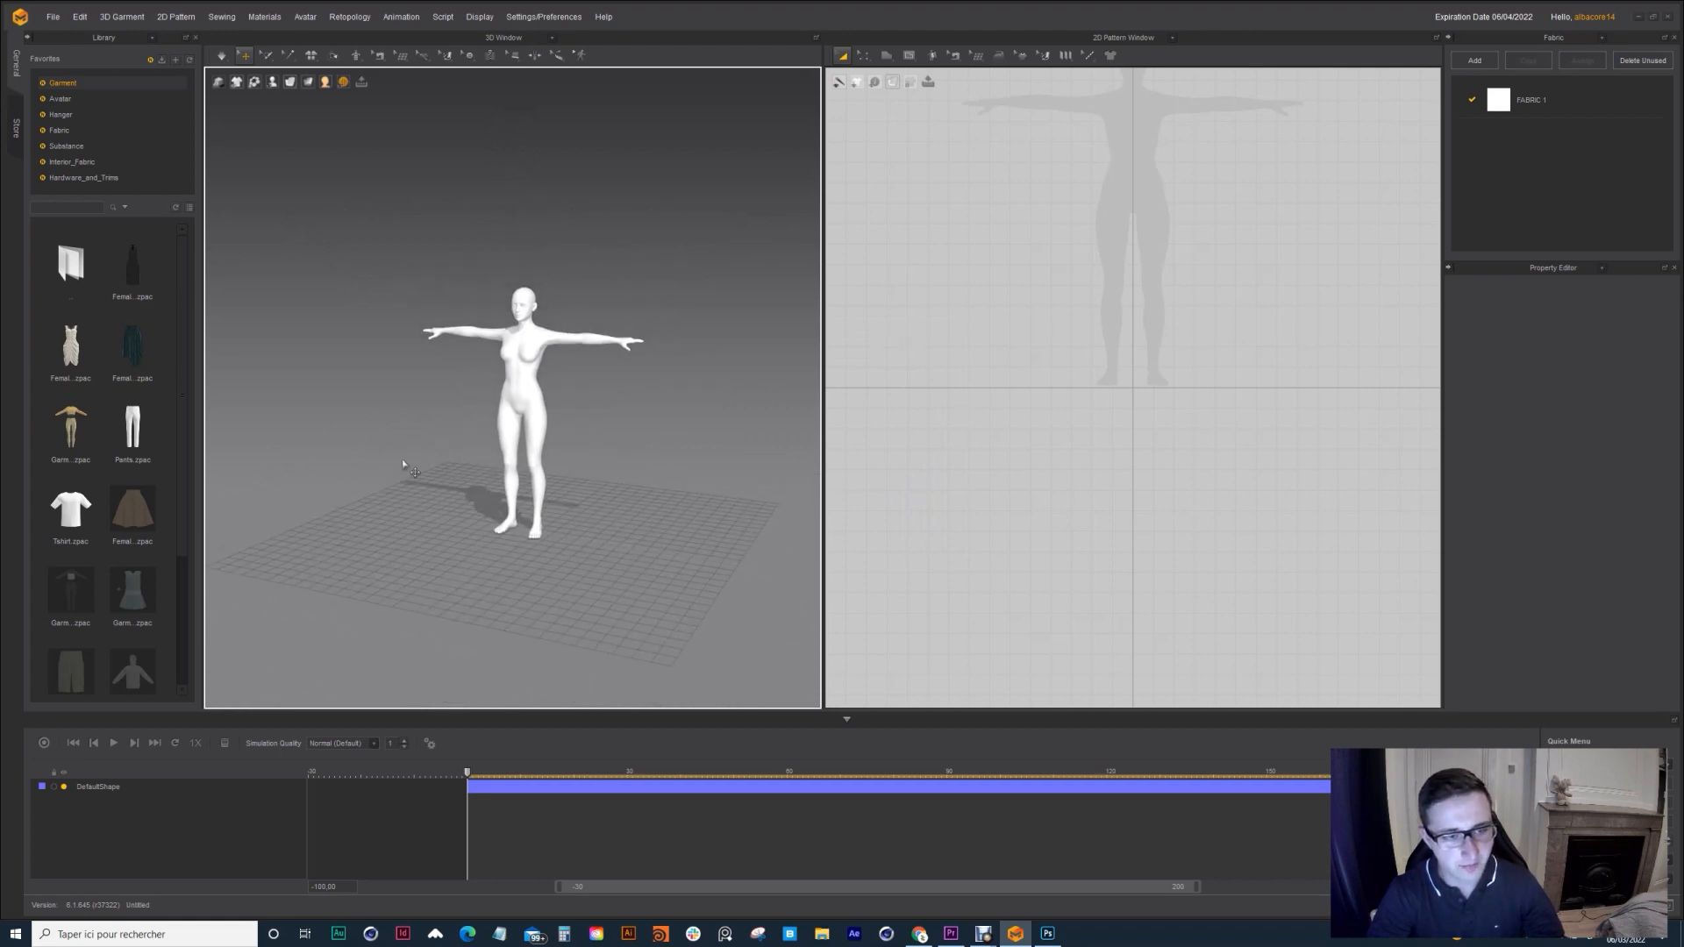
{"action": "mouse_move", "coordinate": [532, 464]}
{"action": "right_mouse_down"}
{"action": "mouse_move", "coordinate": [618, 444]}
{"action": "mouse_move", "coordinate": [509, 451]}
{"action": "mouse_move", "coordinate": [553, 465]}
{"action": "right_mouse_up"}
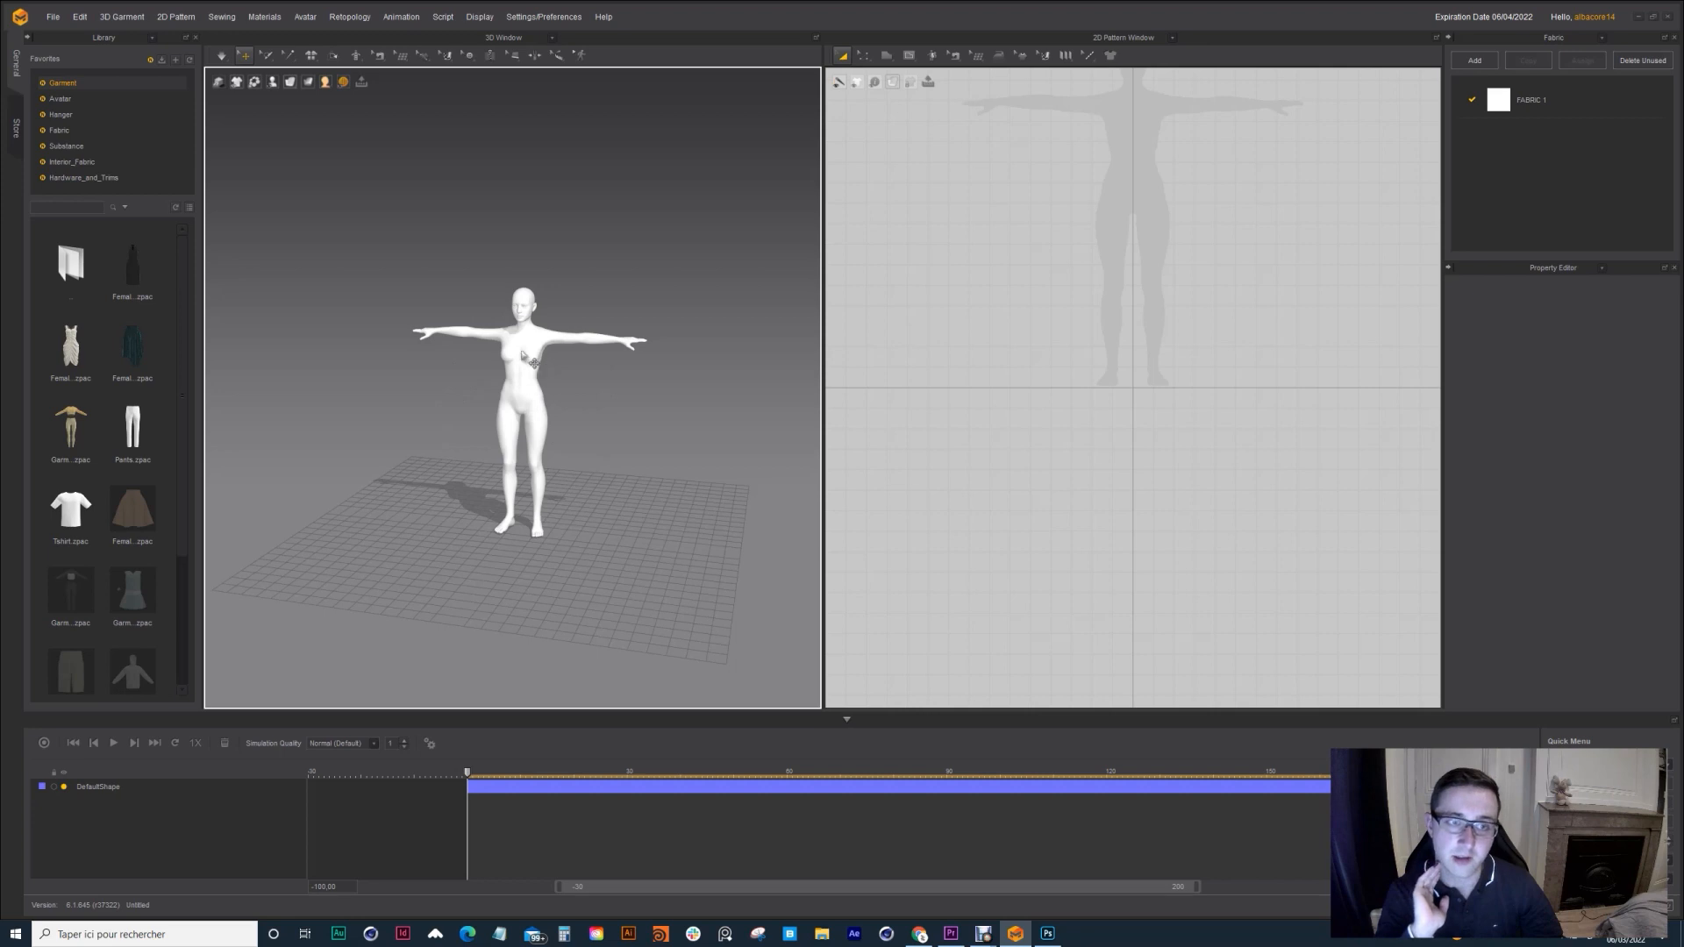
{"action": "scroll", "coordinate": [456, 522], "scroll_direction": "up", "scroll_amount": 2}
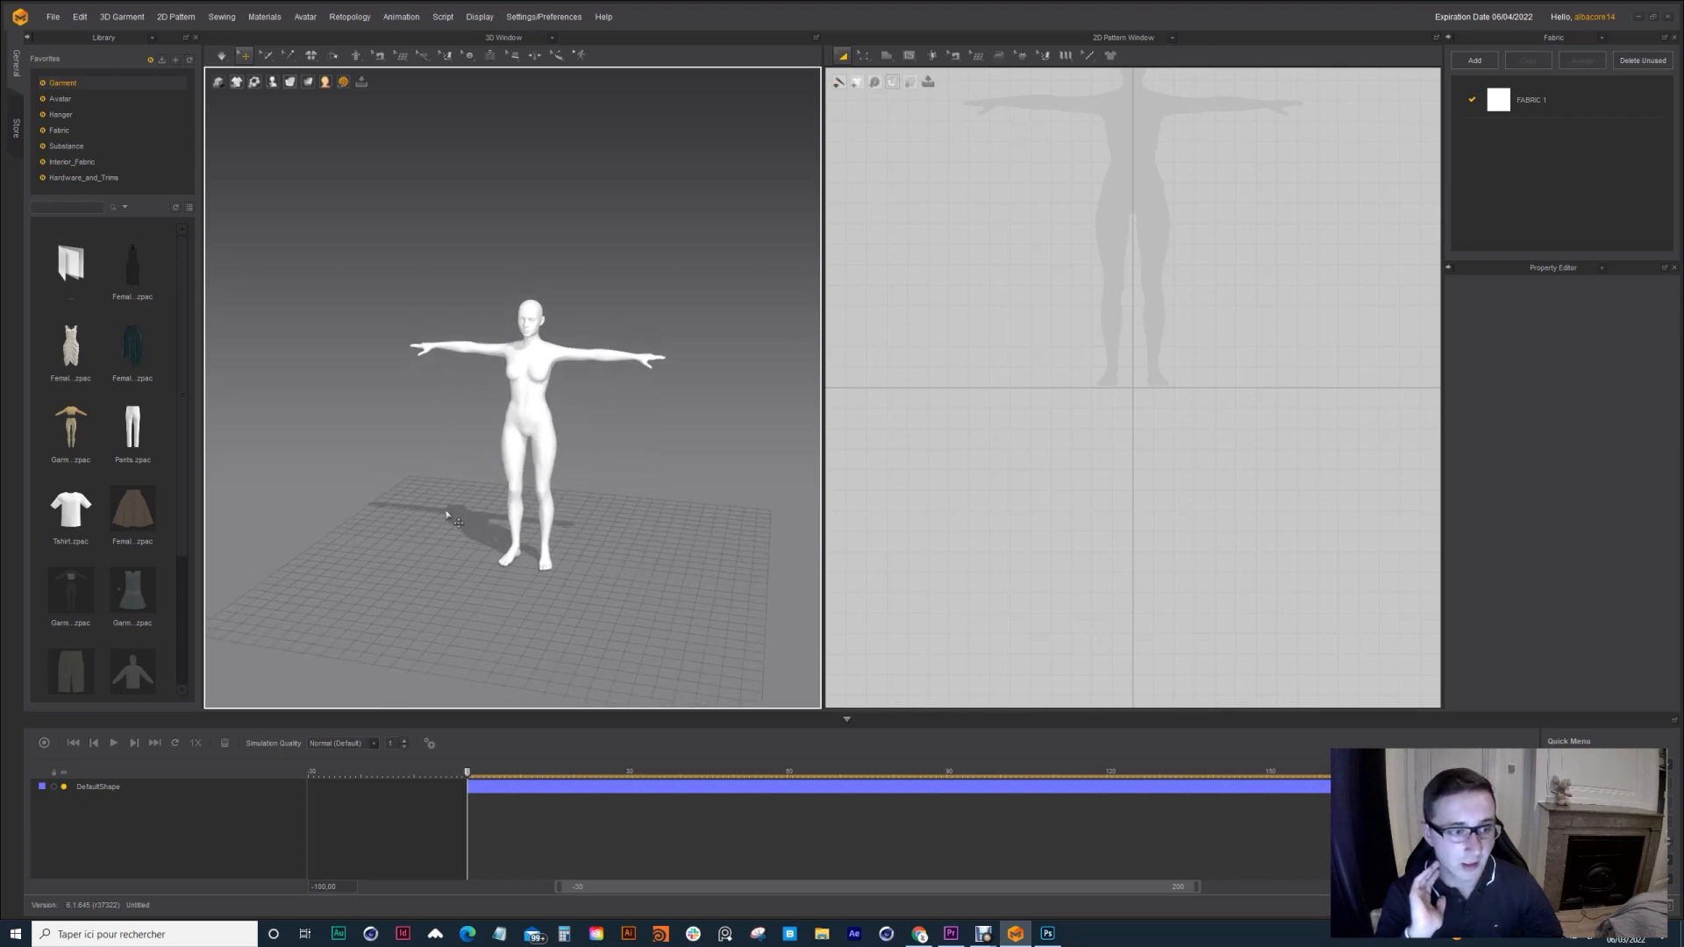
{"action": "left_click", "coordinate": [124, 743]}
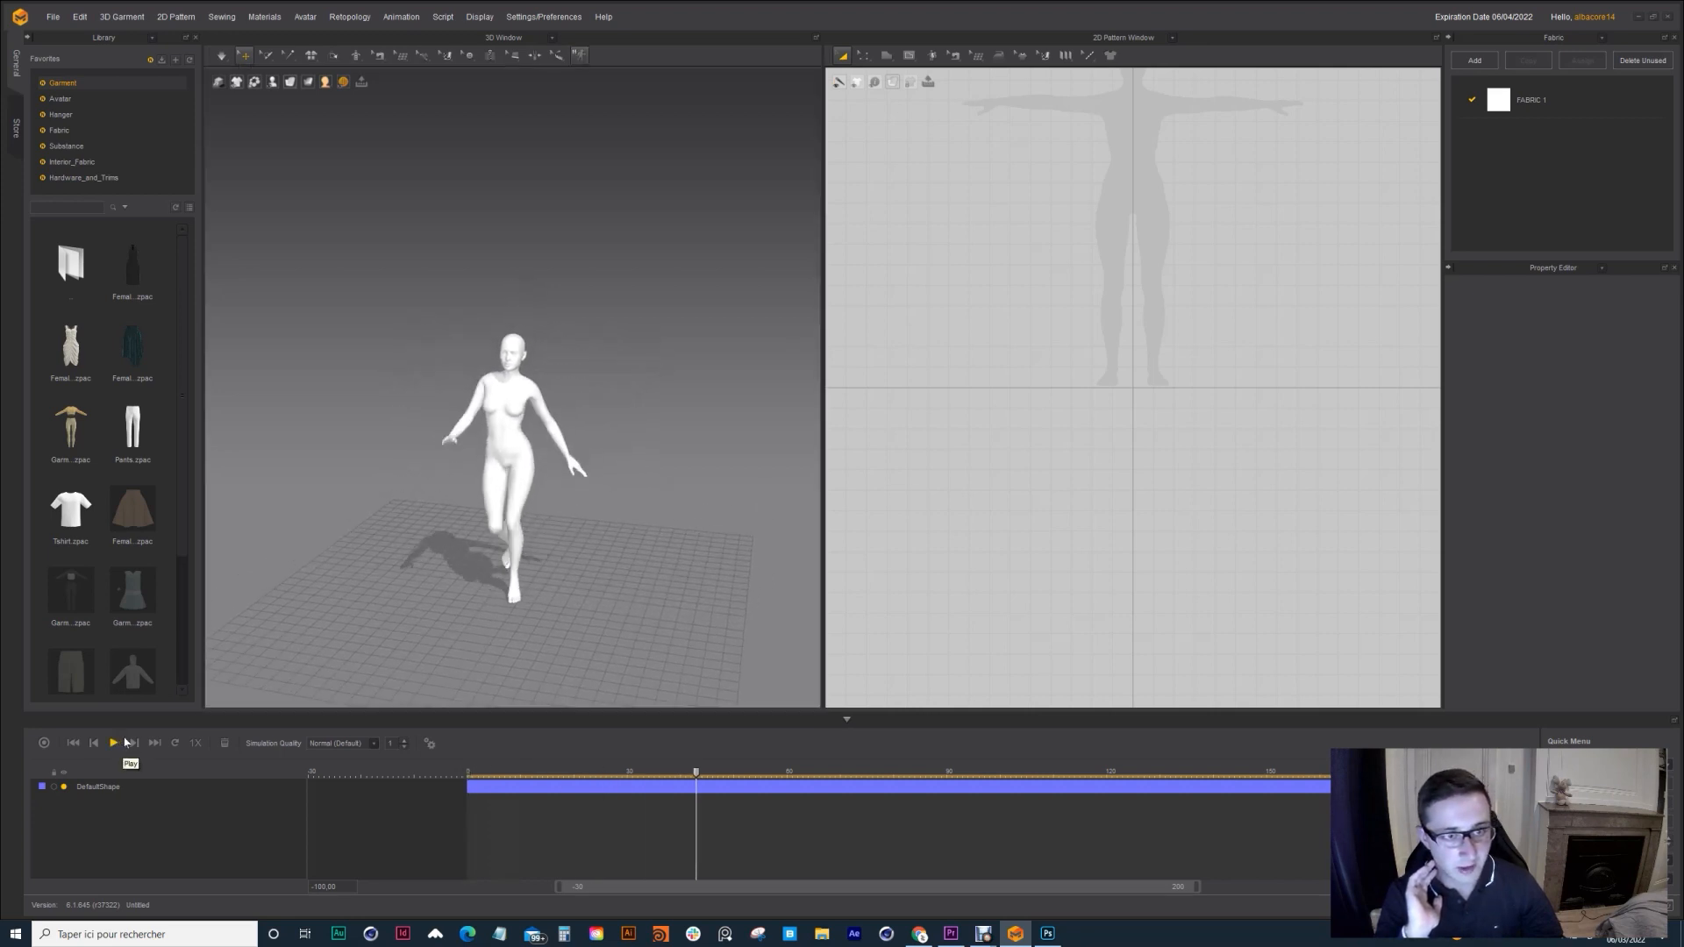
{"action": "right_click_drag", "start_coordinate": [378, 548], "coordinate": [385, 482]}
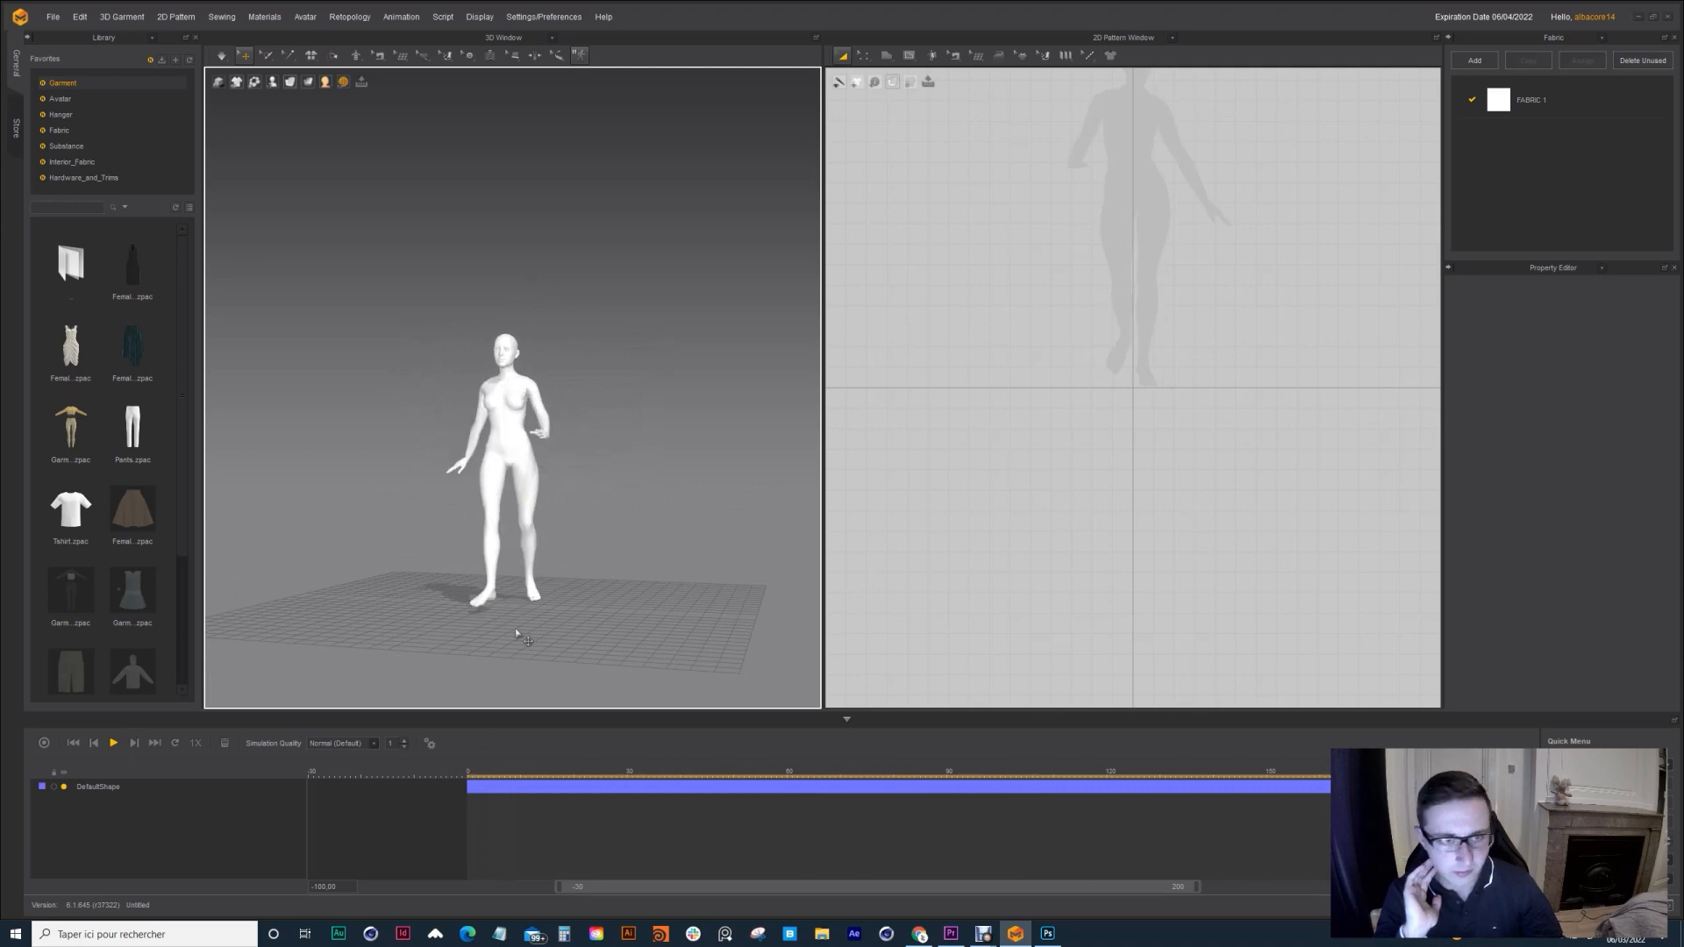
{"action": "left_click", "coordinate": [469, 772]}
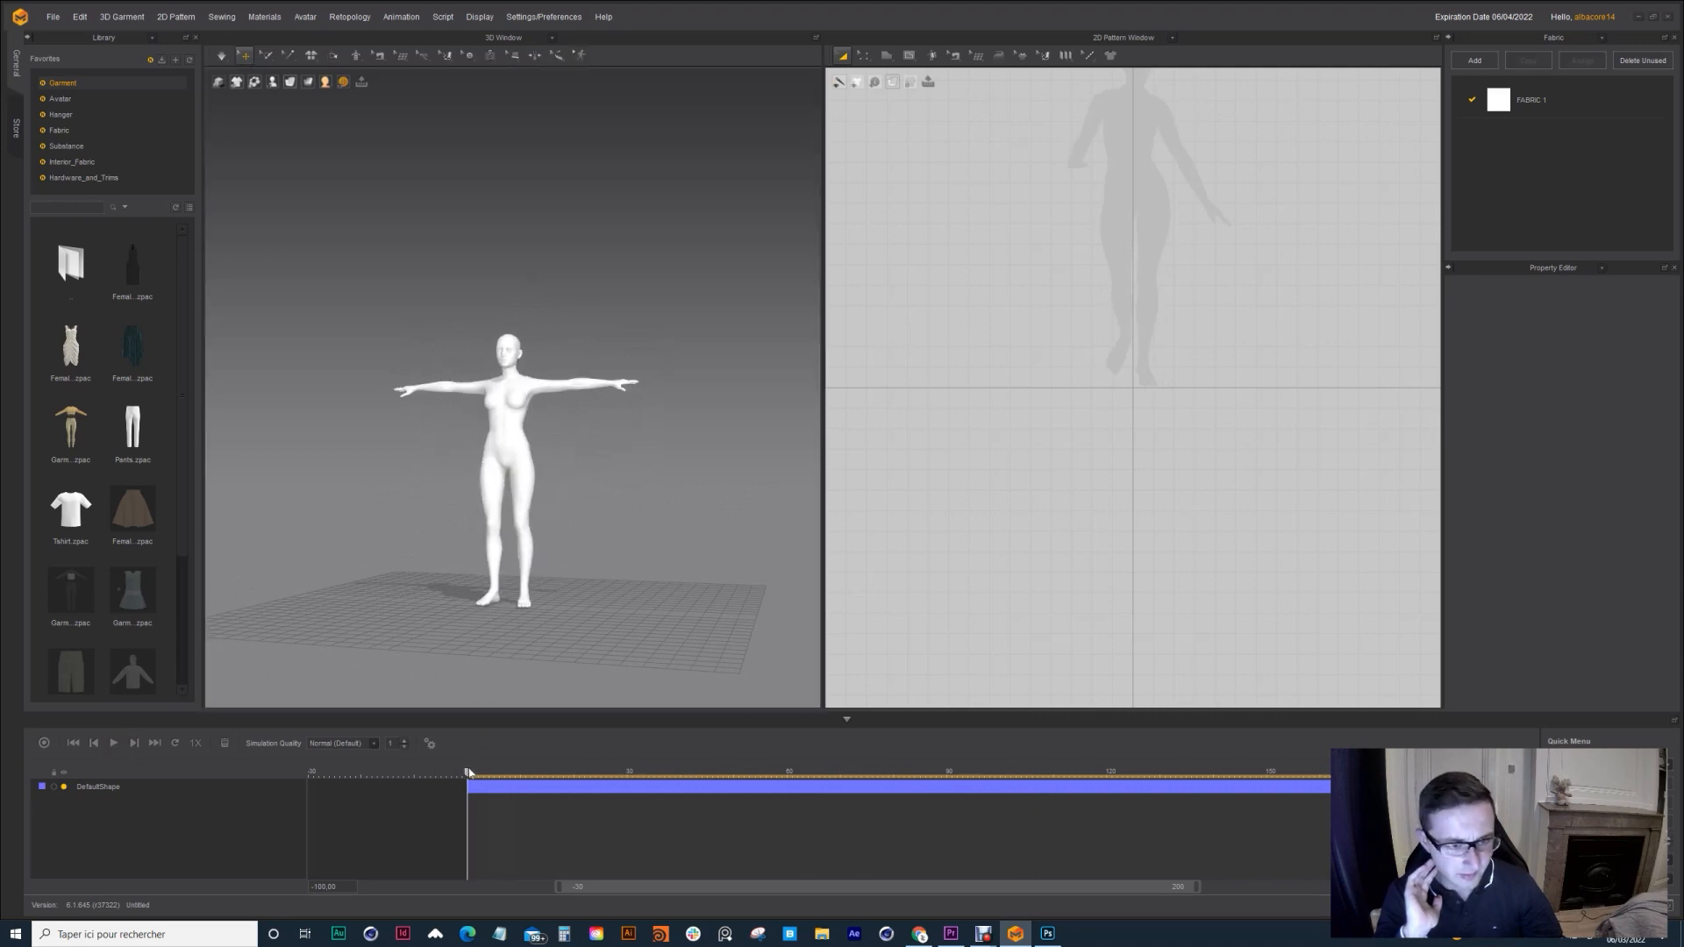
{"action": "left_click", "coordinate": [115, 744]}
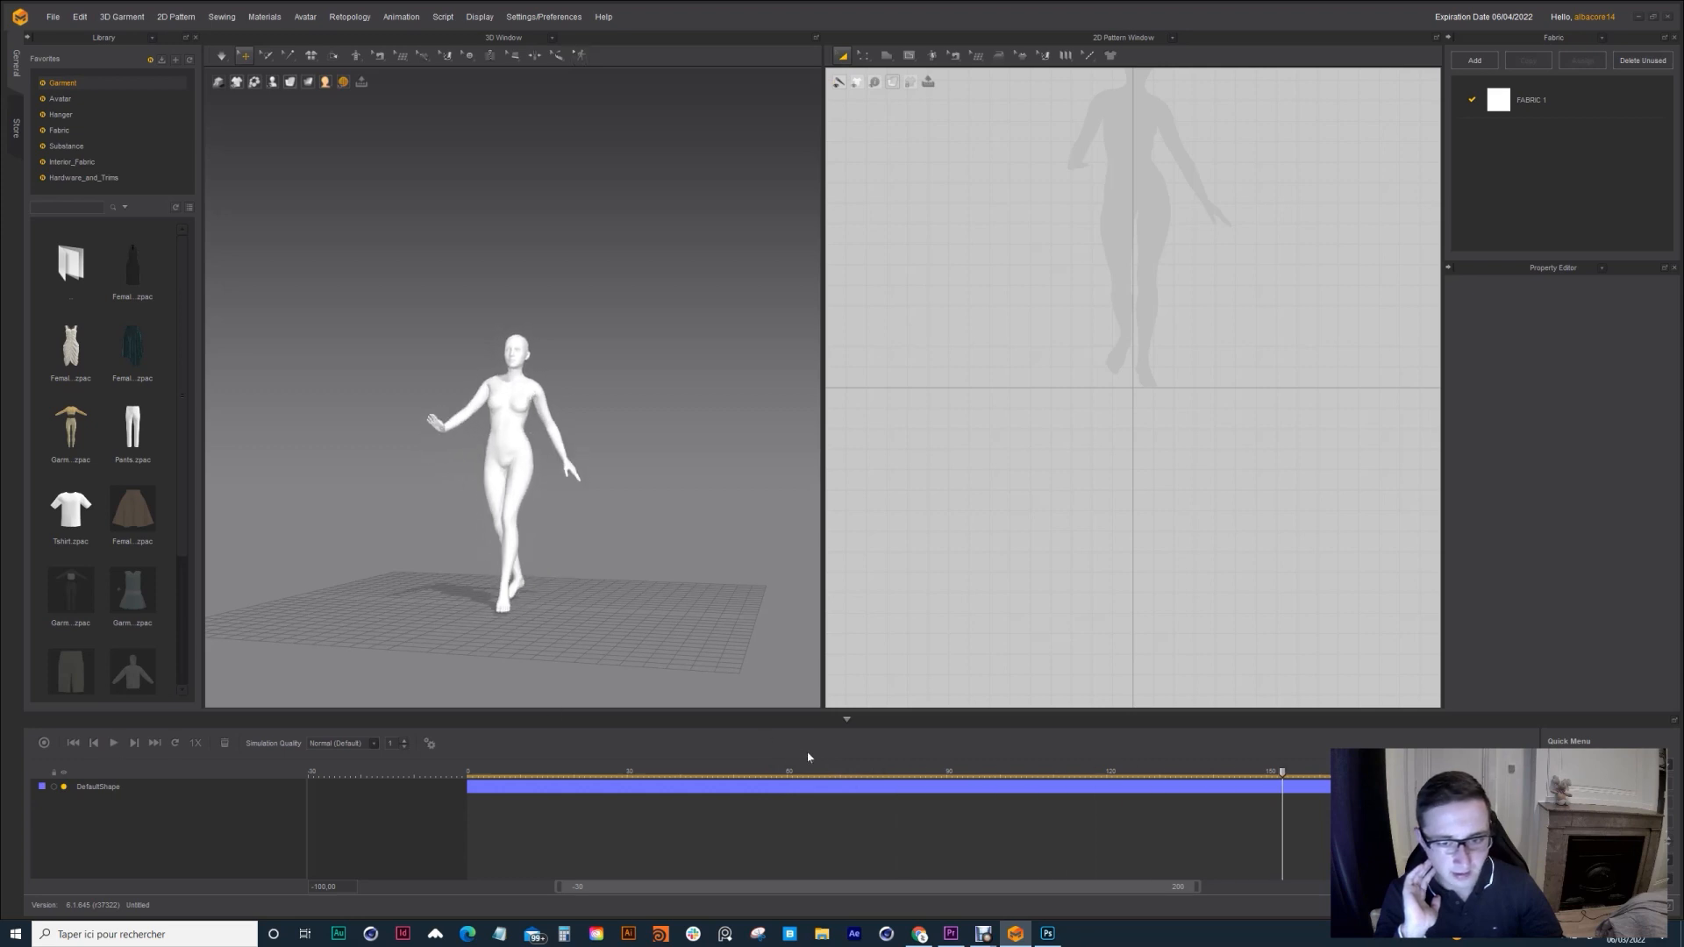
Step: Scrub the walk animation back to its first frame and check the avatar's T-pose from several angles
{"action": "left_click", "coordinate": [1191, 773]}
{"action": "left_click", "coordinate": [1107, 773]}
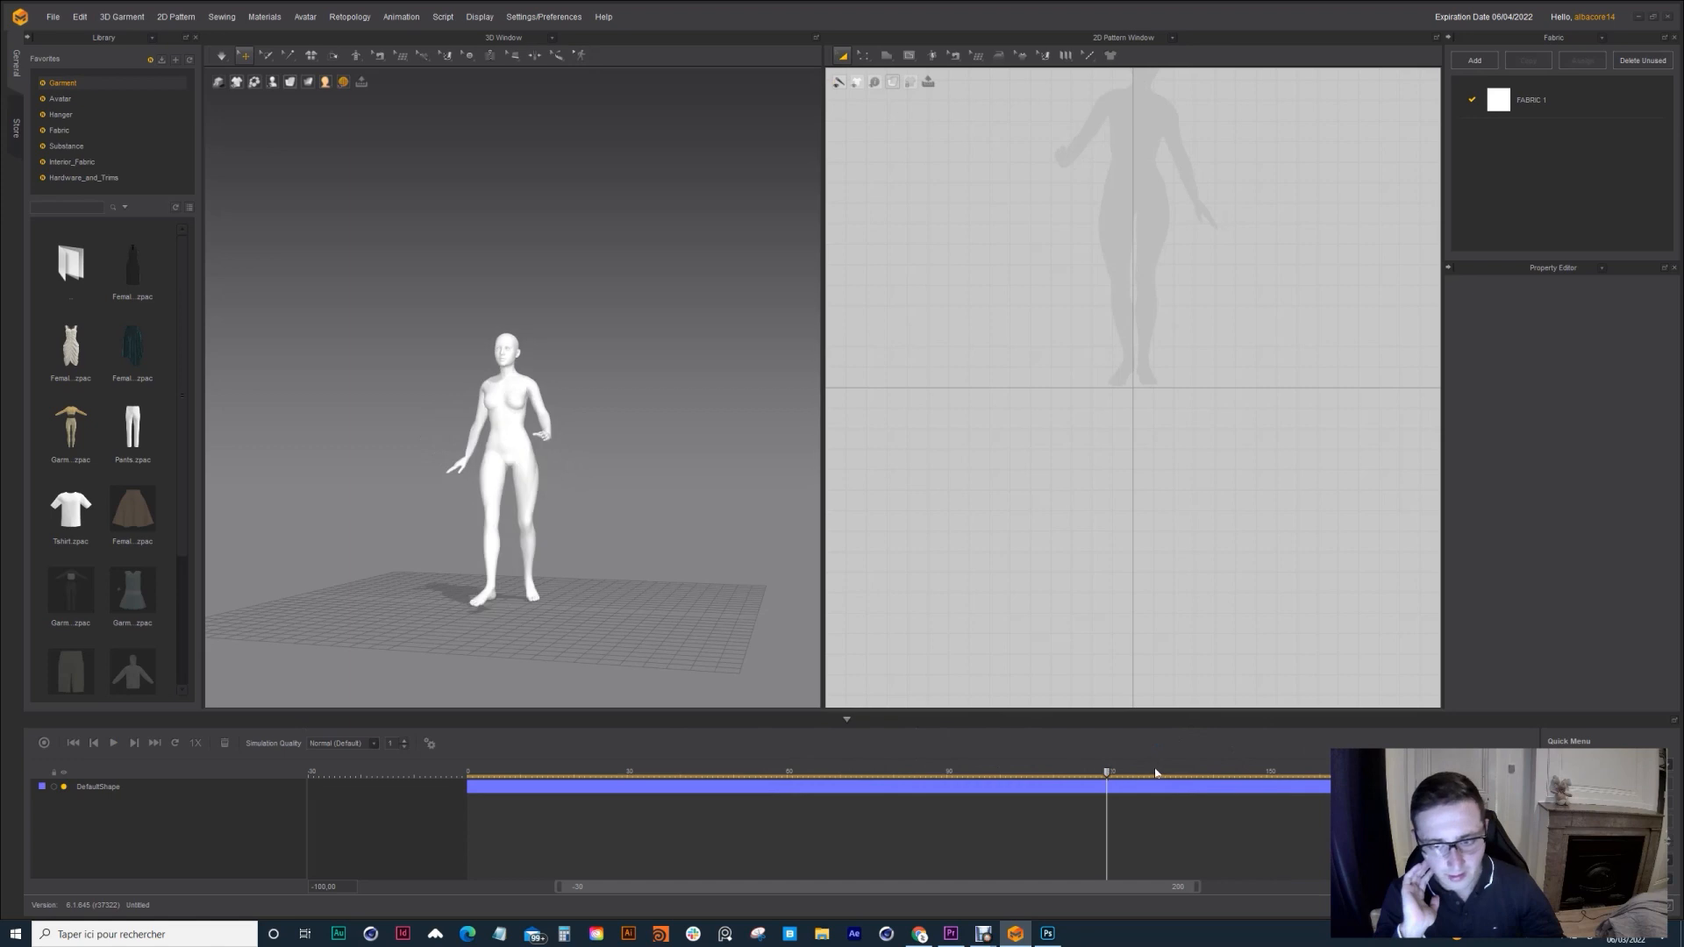
{"action": "left_click_drag", "start_coordinate": [1108, 773], "coordinate": [468, 749]}
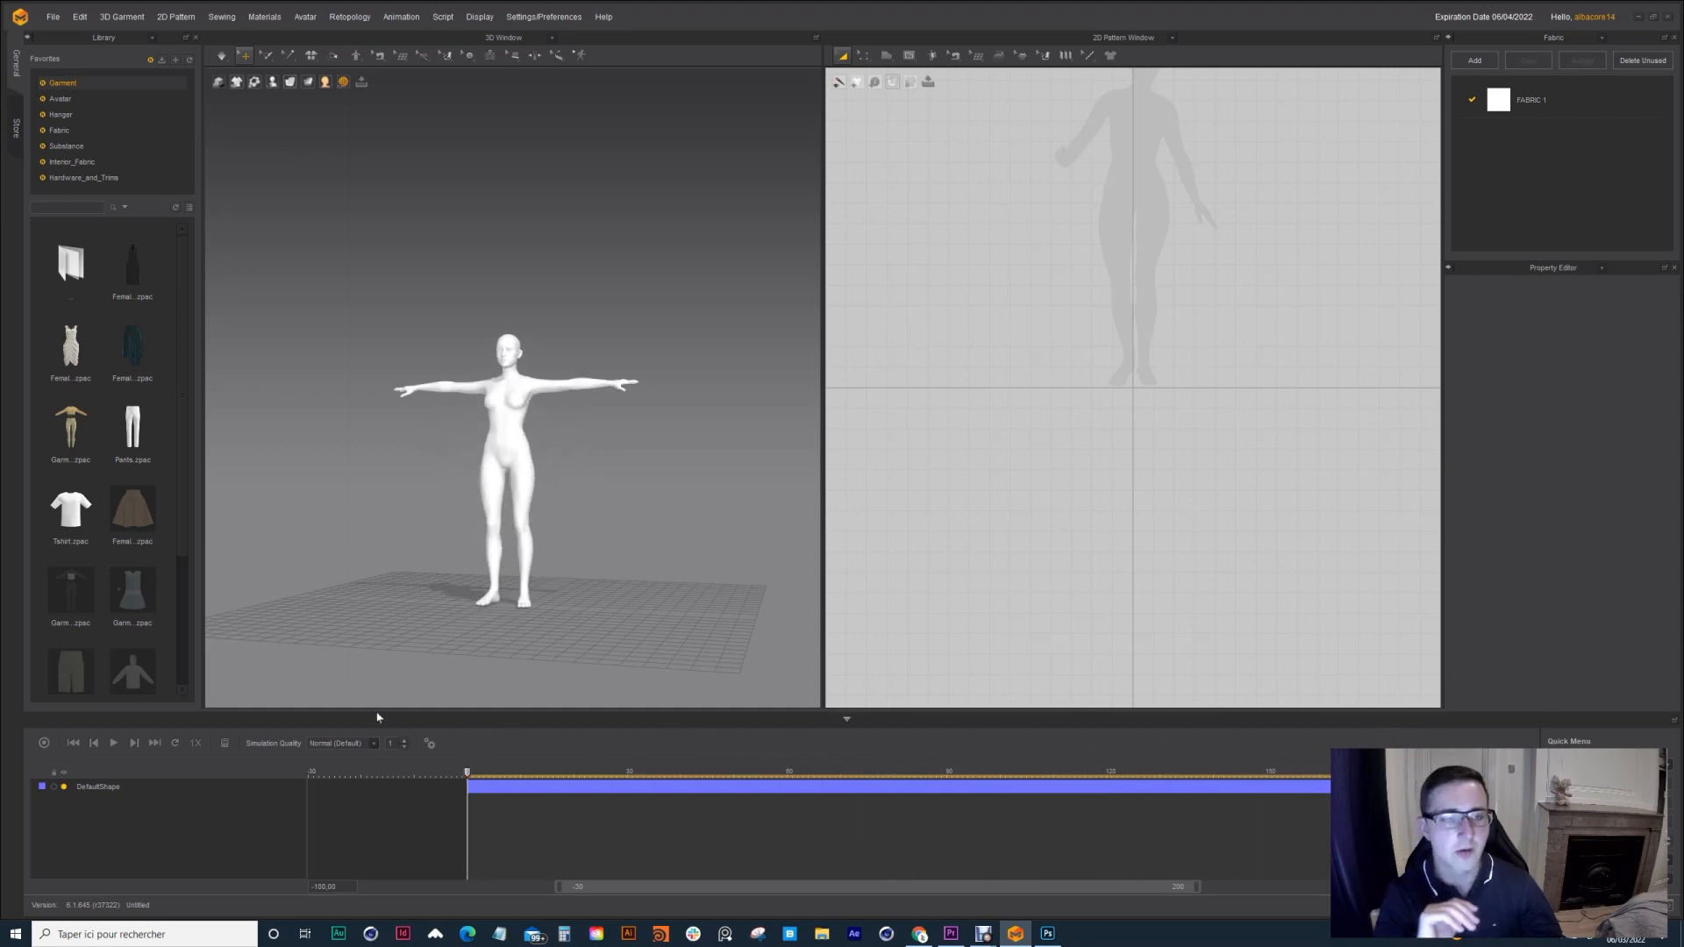
{"action": "right_click_drag", "start_coordinate": [398, 516], "coordinate": [413, 548]}
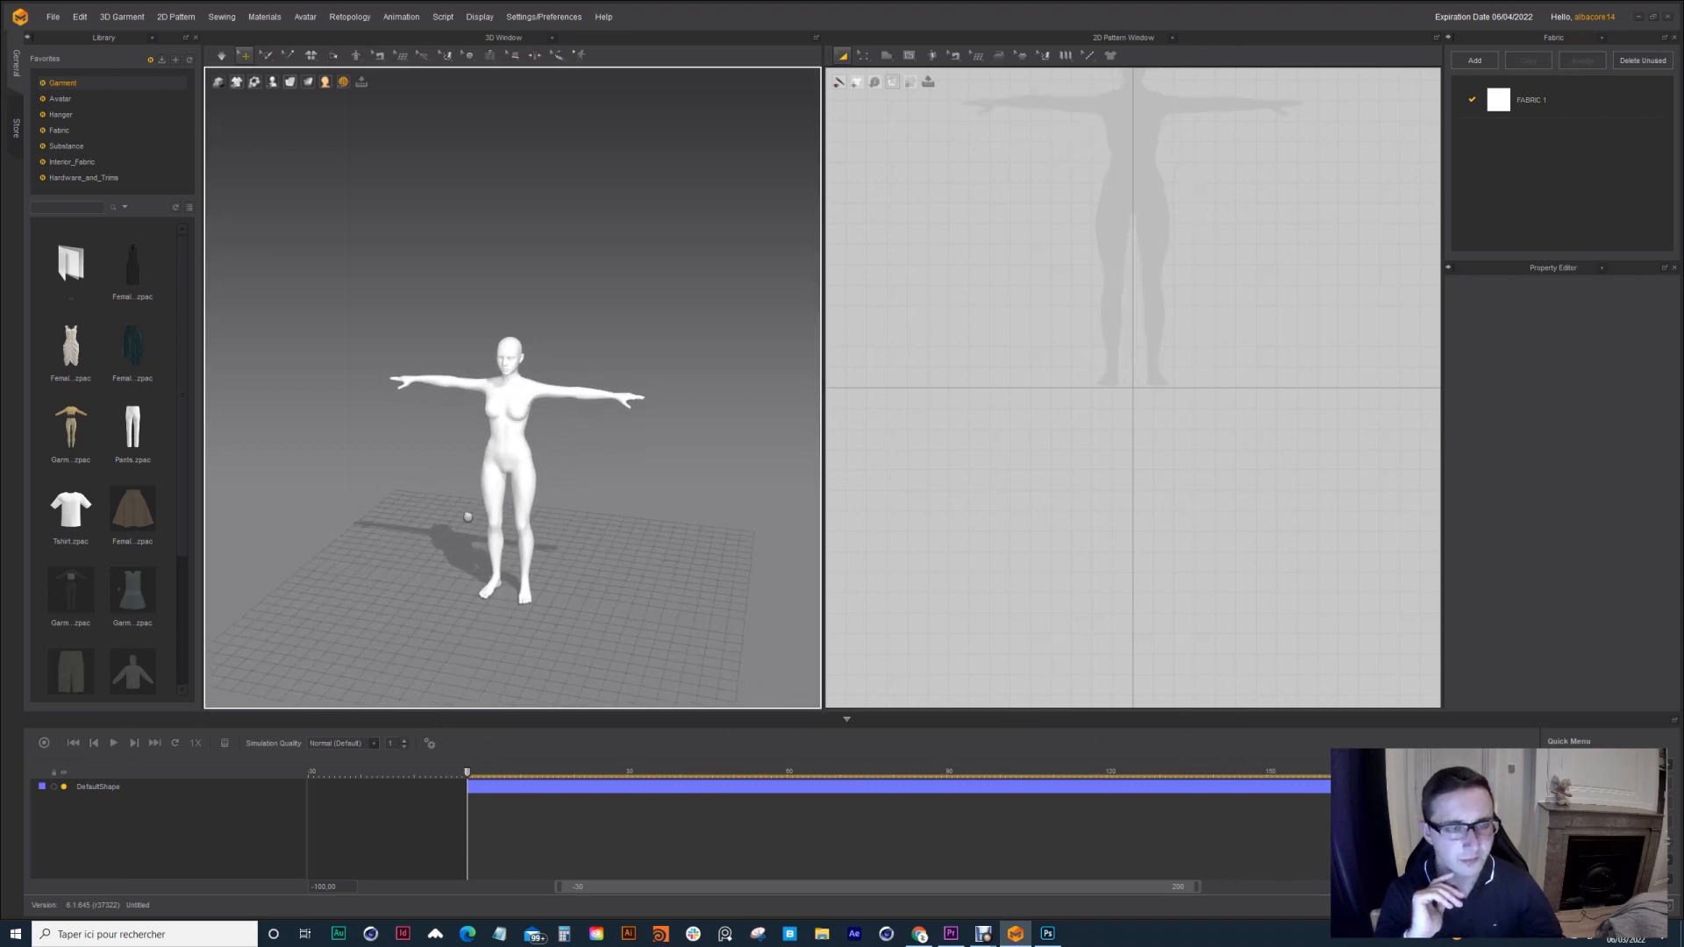
{"action": "middle_click_drag", "start_coordinate": [466, 515], "coordinate": [453, 541]}
{"action": "scroll", "coordinate": [465, 518], "scroll_direction": "up", "scroll_amount": 2}
{"action": "middle_click_drag", "start_coordinate": [482, 464], "coordinate": [503, 434]}
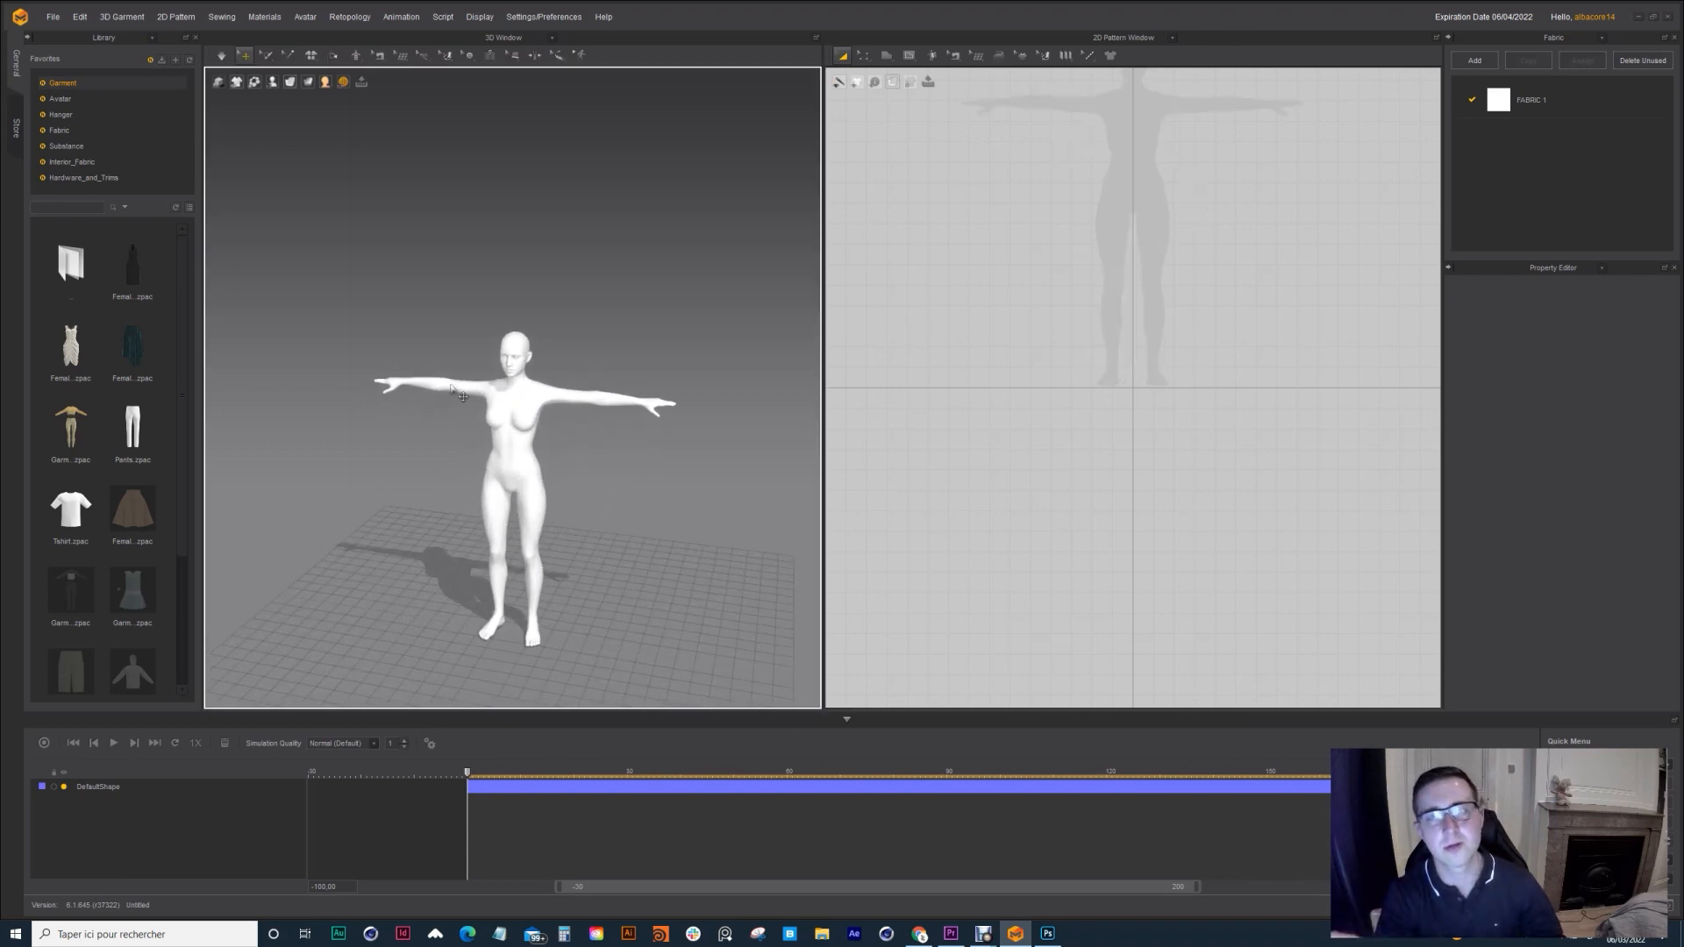
Step: Switch to Photoshop and examine the outfits on the clothing reference board, including the ruffled dresses and quilted coats
{"action": "left_click", "coordinate": [1045, 934]}
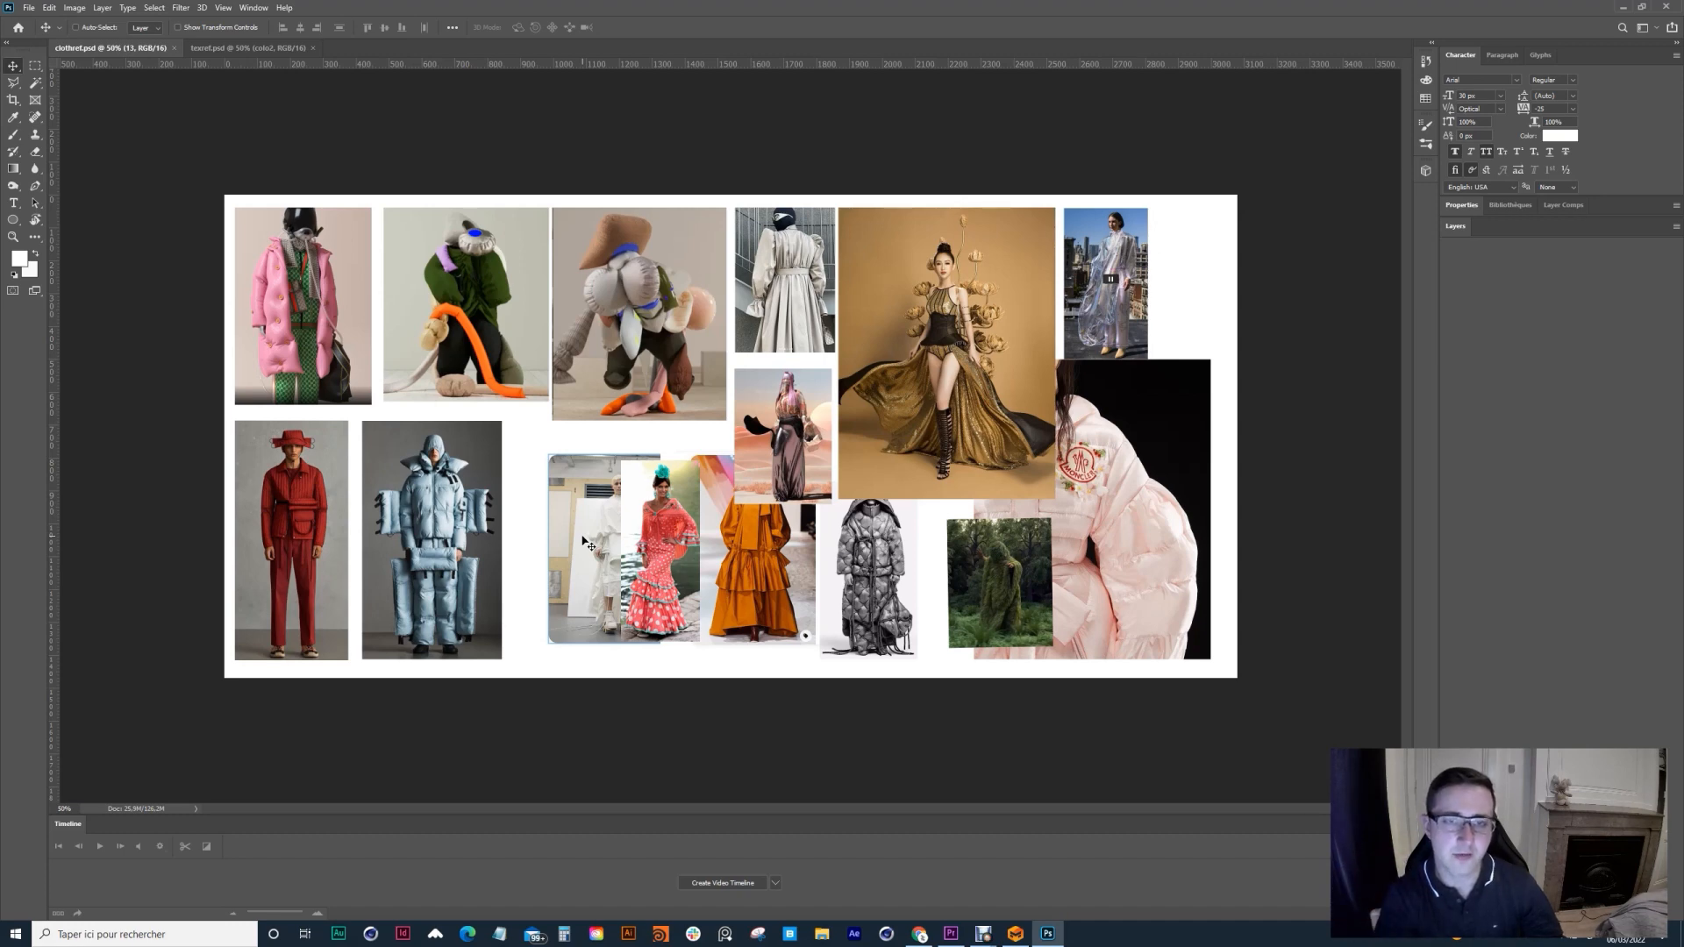
{"action": "scroll", "coordinate": [579, 332], "scroll_direction": "up", "scroll_amount": 1, "text": "alt"}
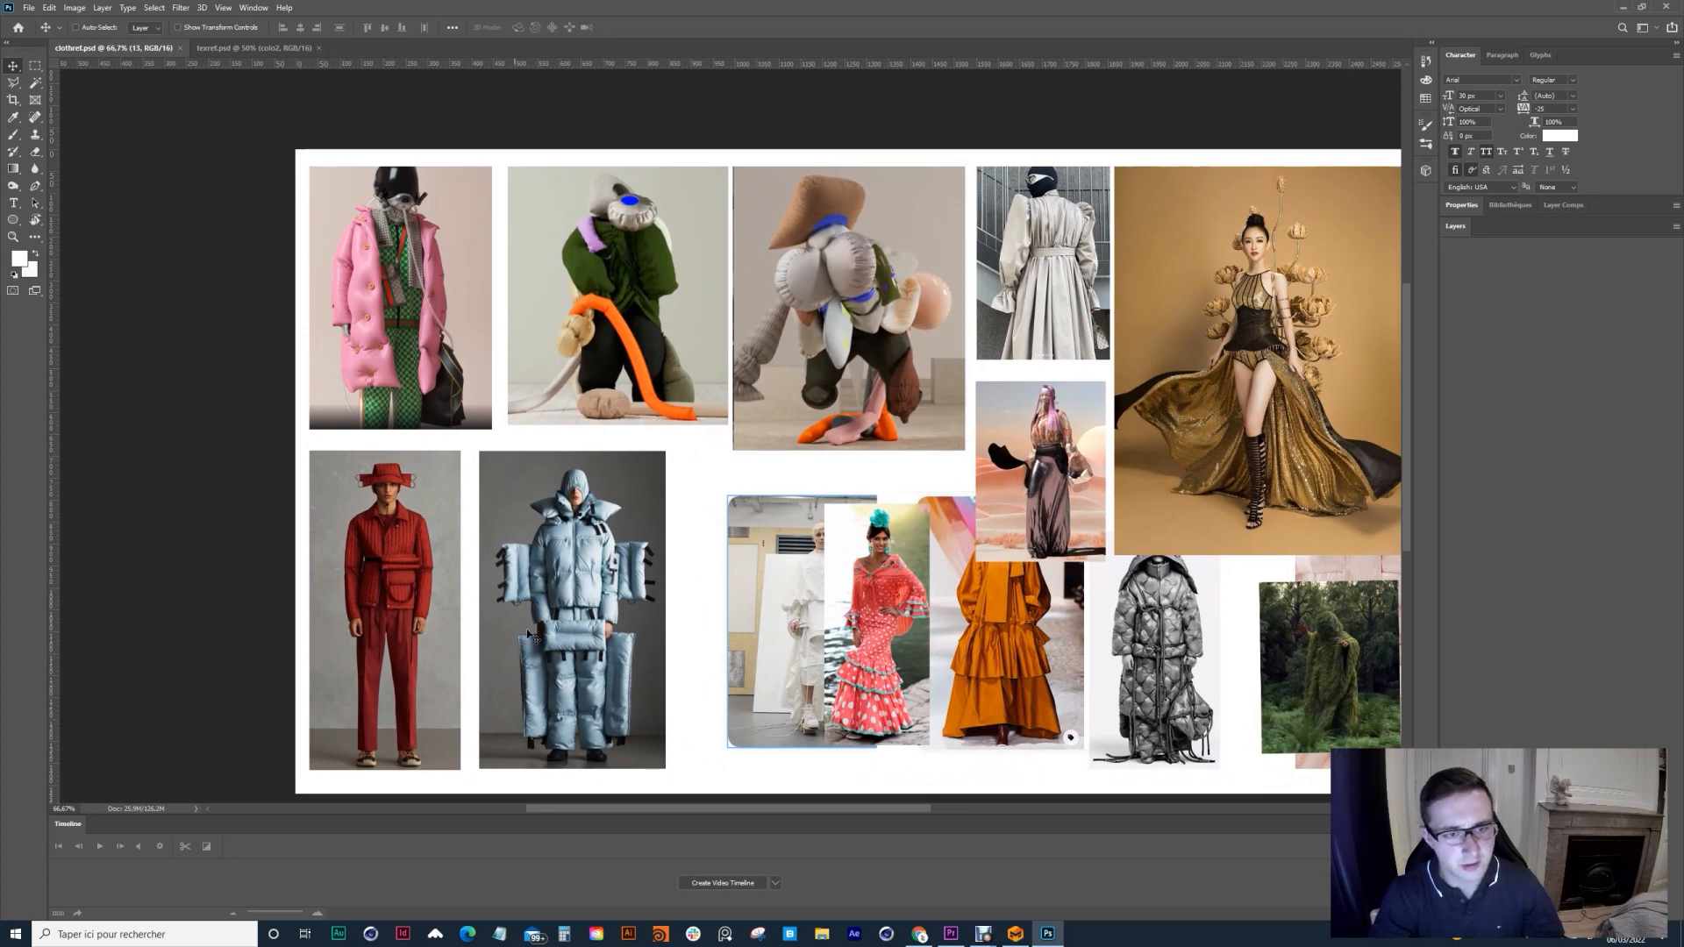
{"action": "left_click_drag", "start_coordinate": [863, 593], "coordinate": [801, 495]}
{"action": "left_click", "coordinate": [800, 495], "text": "ctrl"}
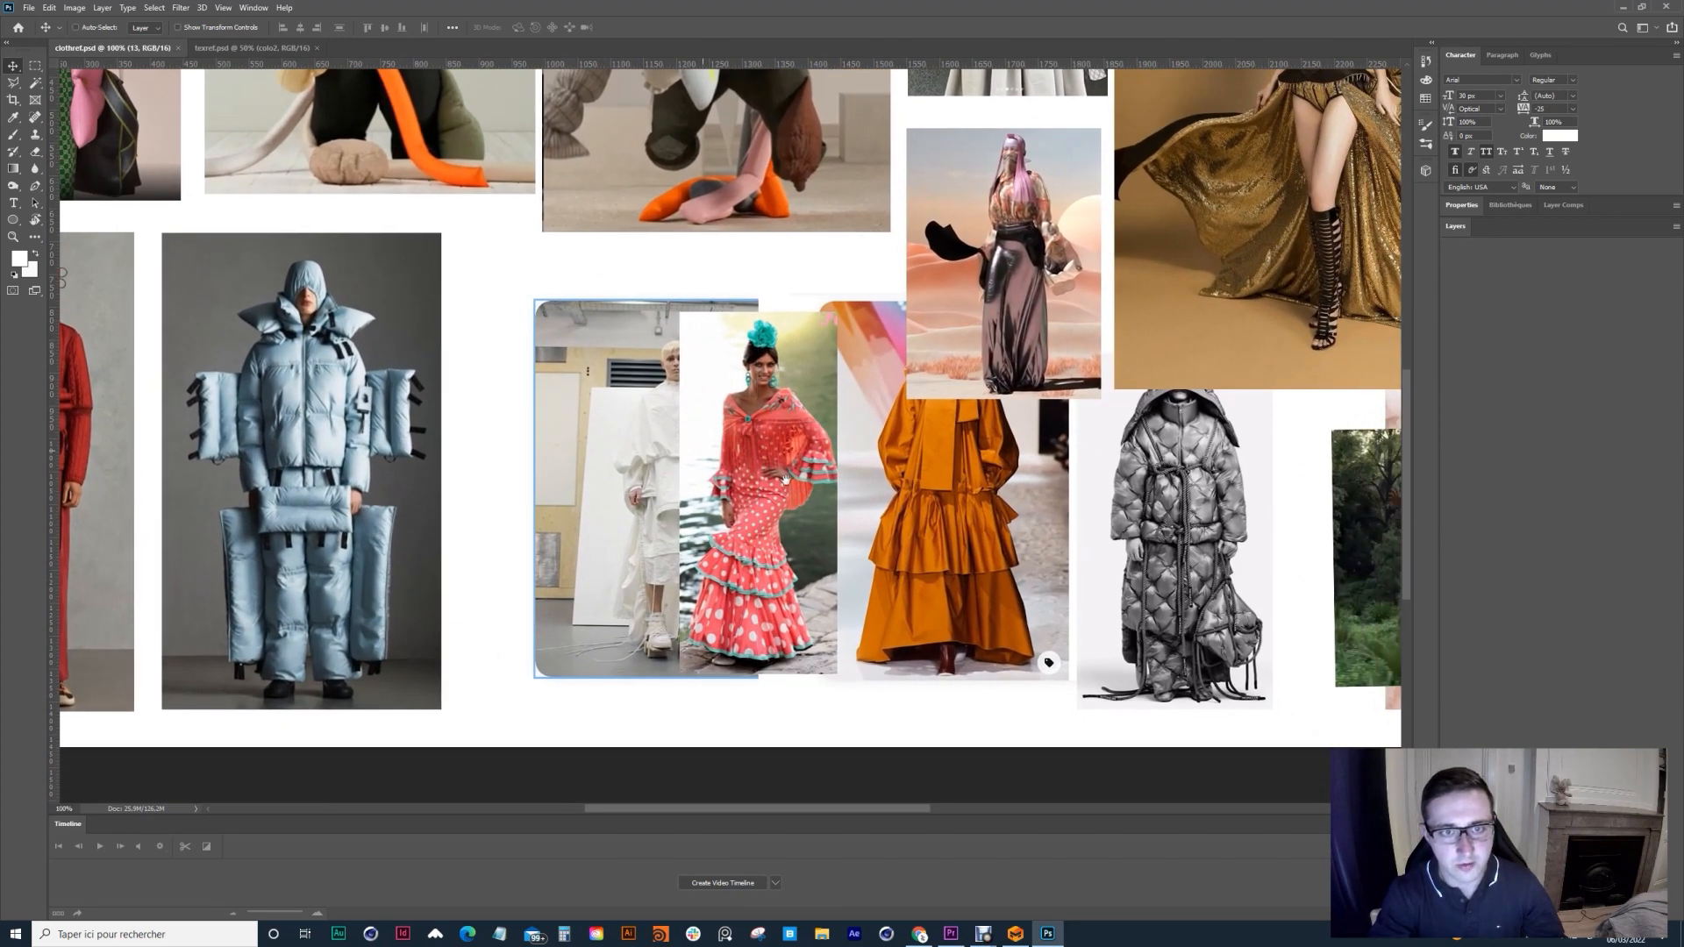
{"action": "left_click_drag", "start_coordinate": [789, 437], "coordinate": [637, 429]}
{"action": "key", "text": "ctrl+minus"}
{"action": "left_click_drag", "start_coordinate": [837, 418], "coordinate": [708, 574]}
{"action": "left_click_drag", "start_coordinate": [242, 464], "coordinate": [429, 442]}
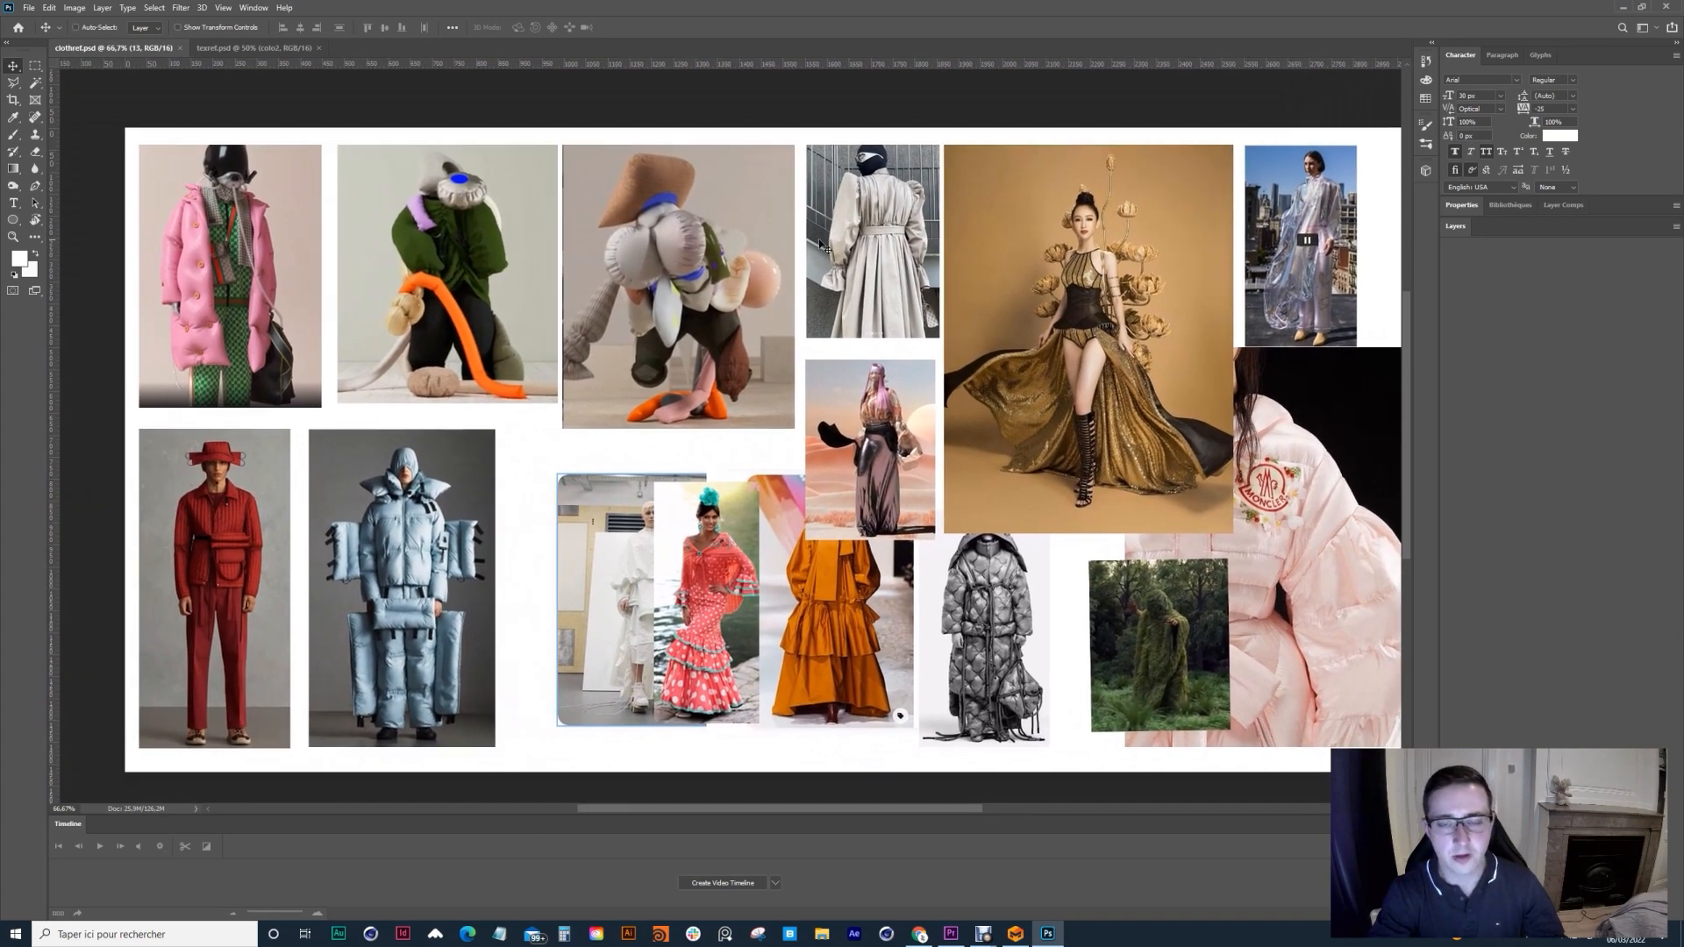
{"action": "key", "text": "ctrl+minus"}
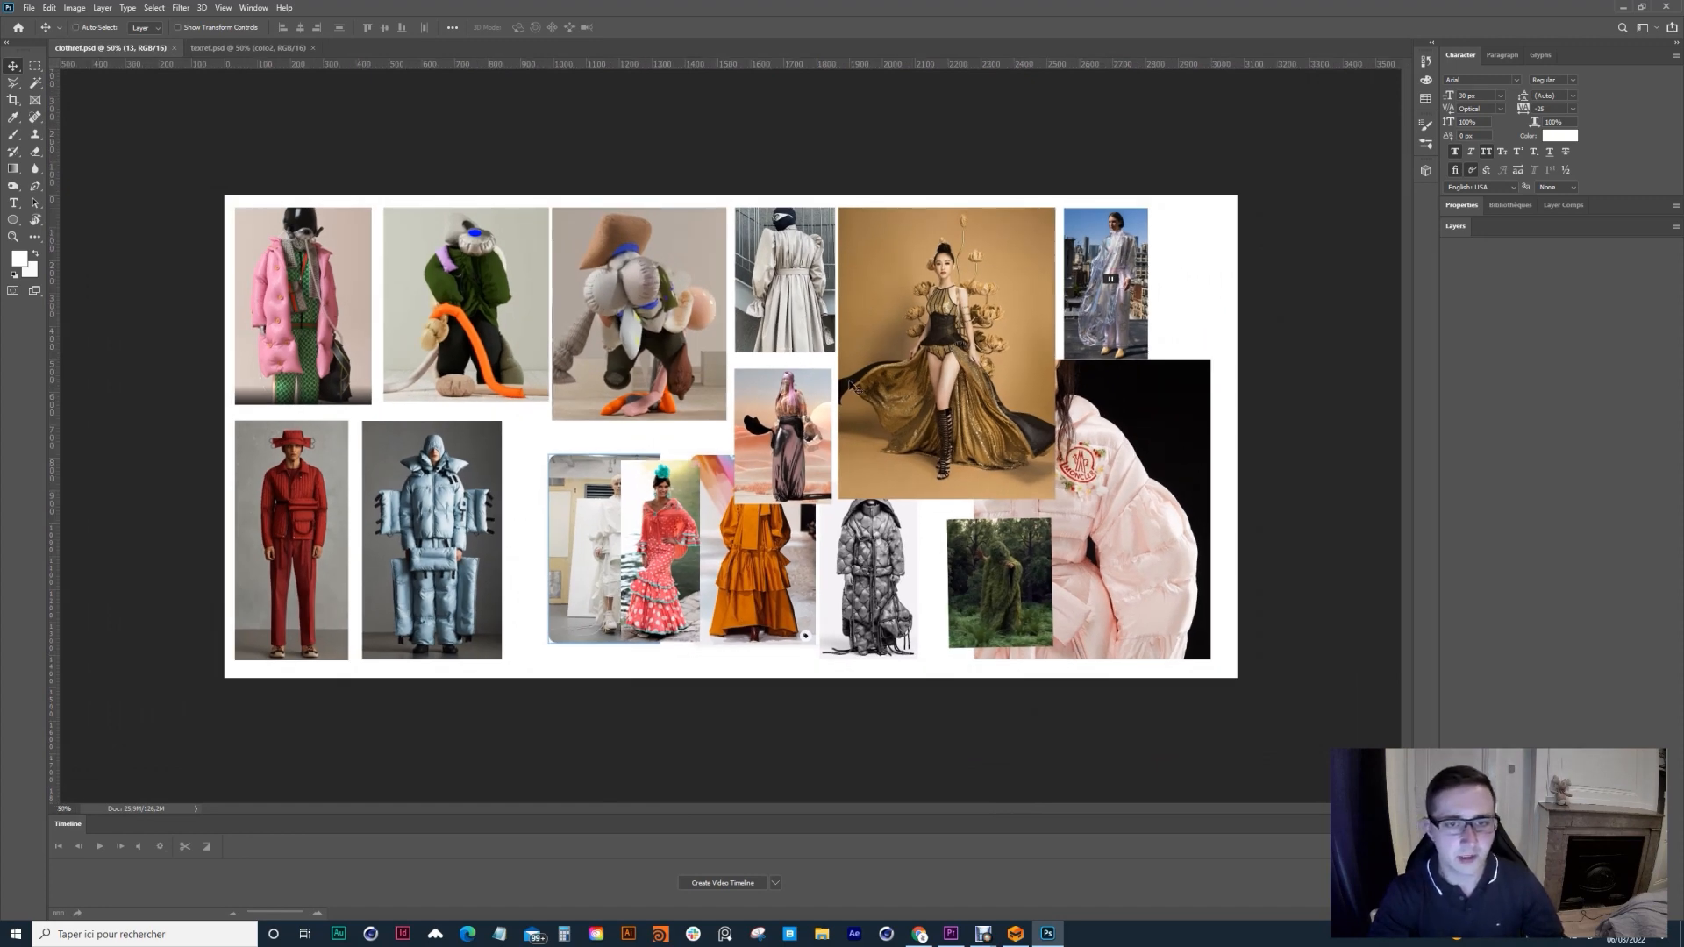
Step: Open the second reference document and examine its garment, cape, wrapped-object and color pattern images up close
{"action": "left_click", "coordinate": [241, 47]}
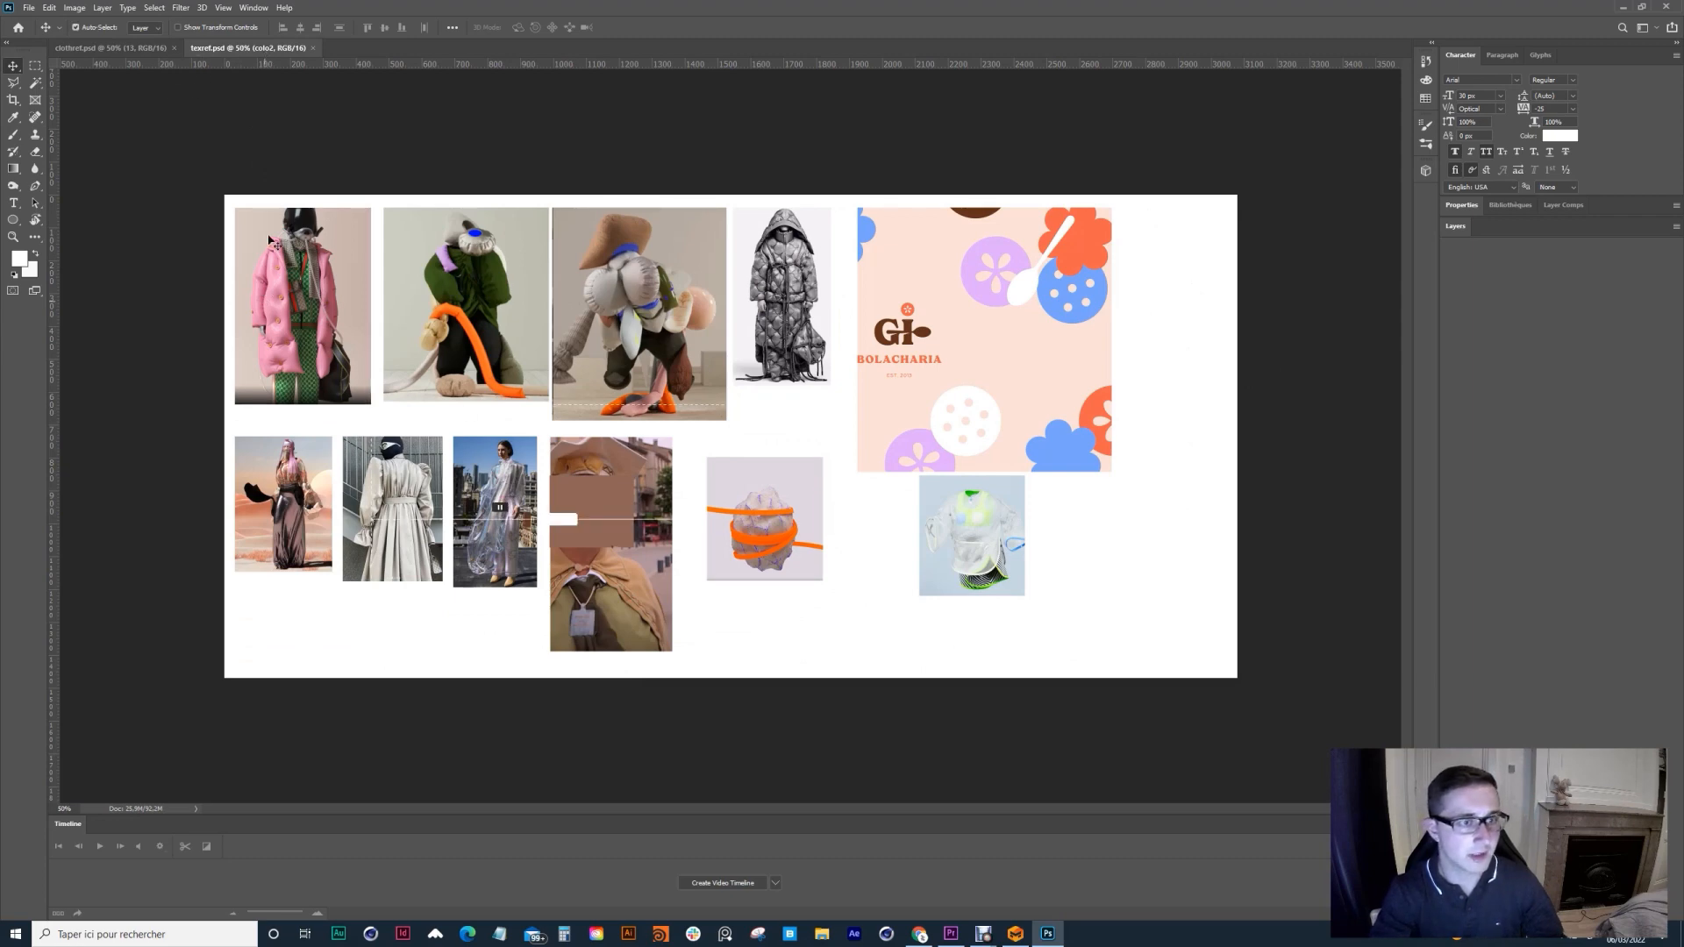
{"action": "key", "text": "ctrl+plus"}
{"action": "key", "text": "ctrl+plus"}
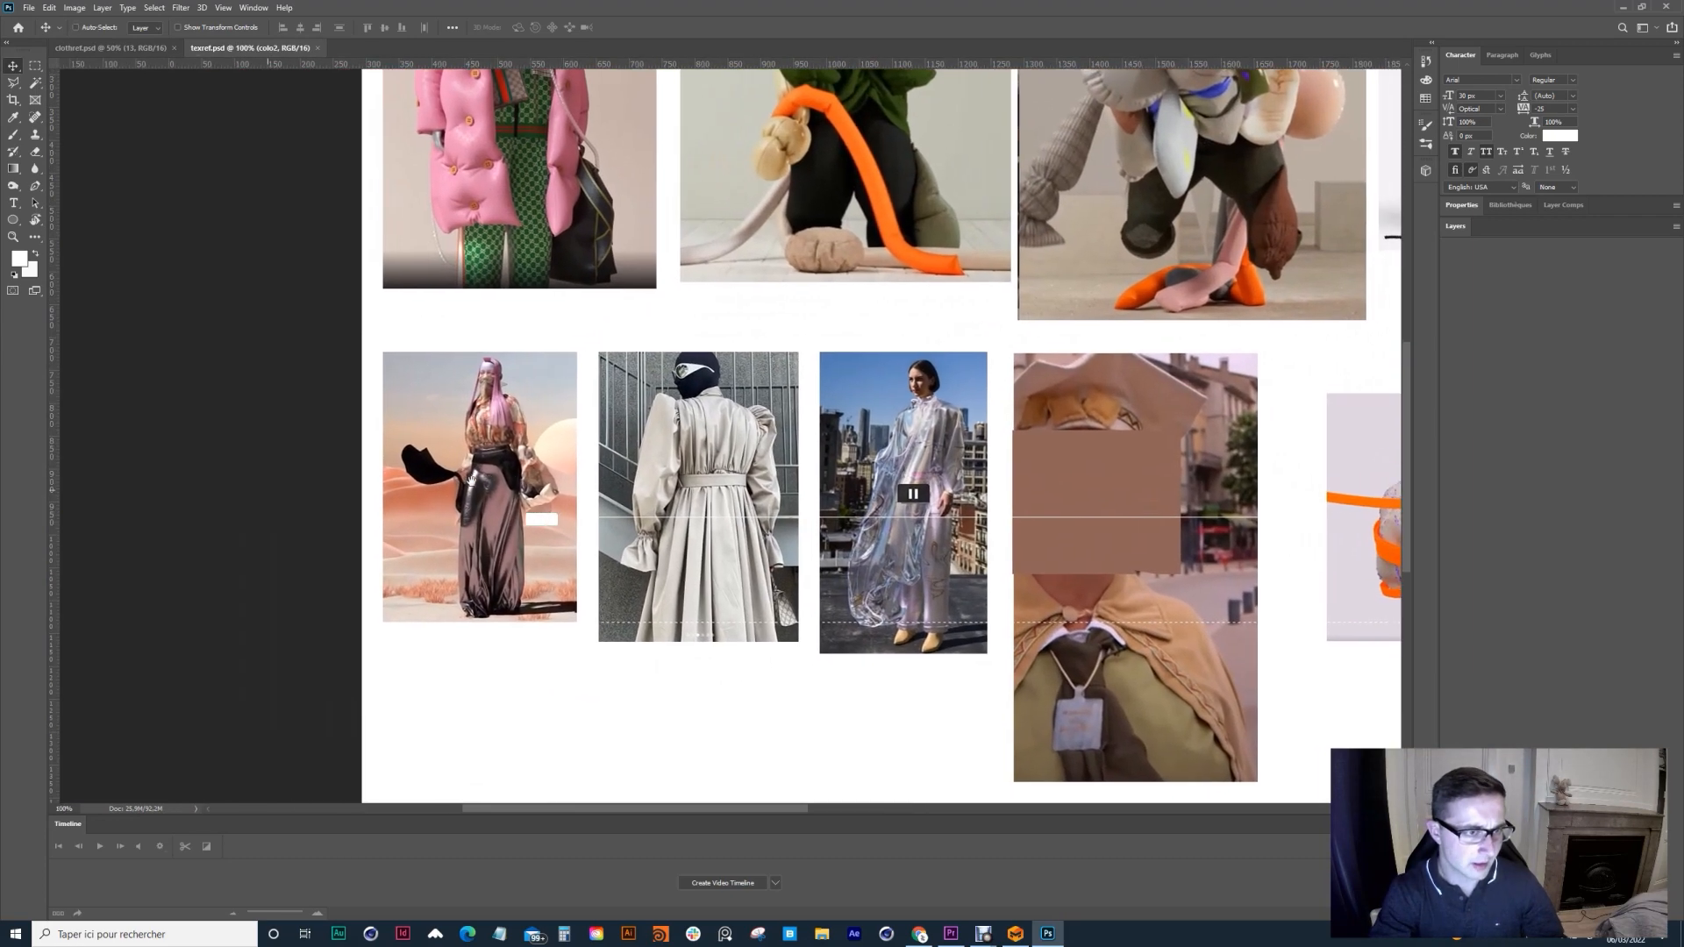
{"action": "left_click_drag", "start_coordinate": [471, 480], "coordinate": [482, 481]}
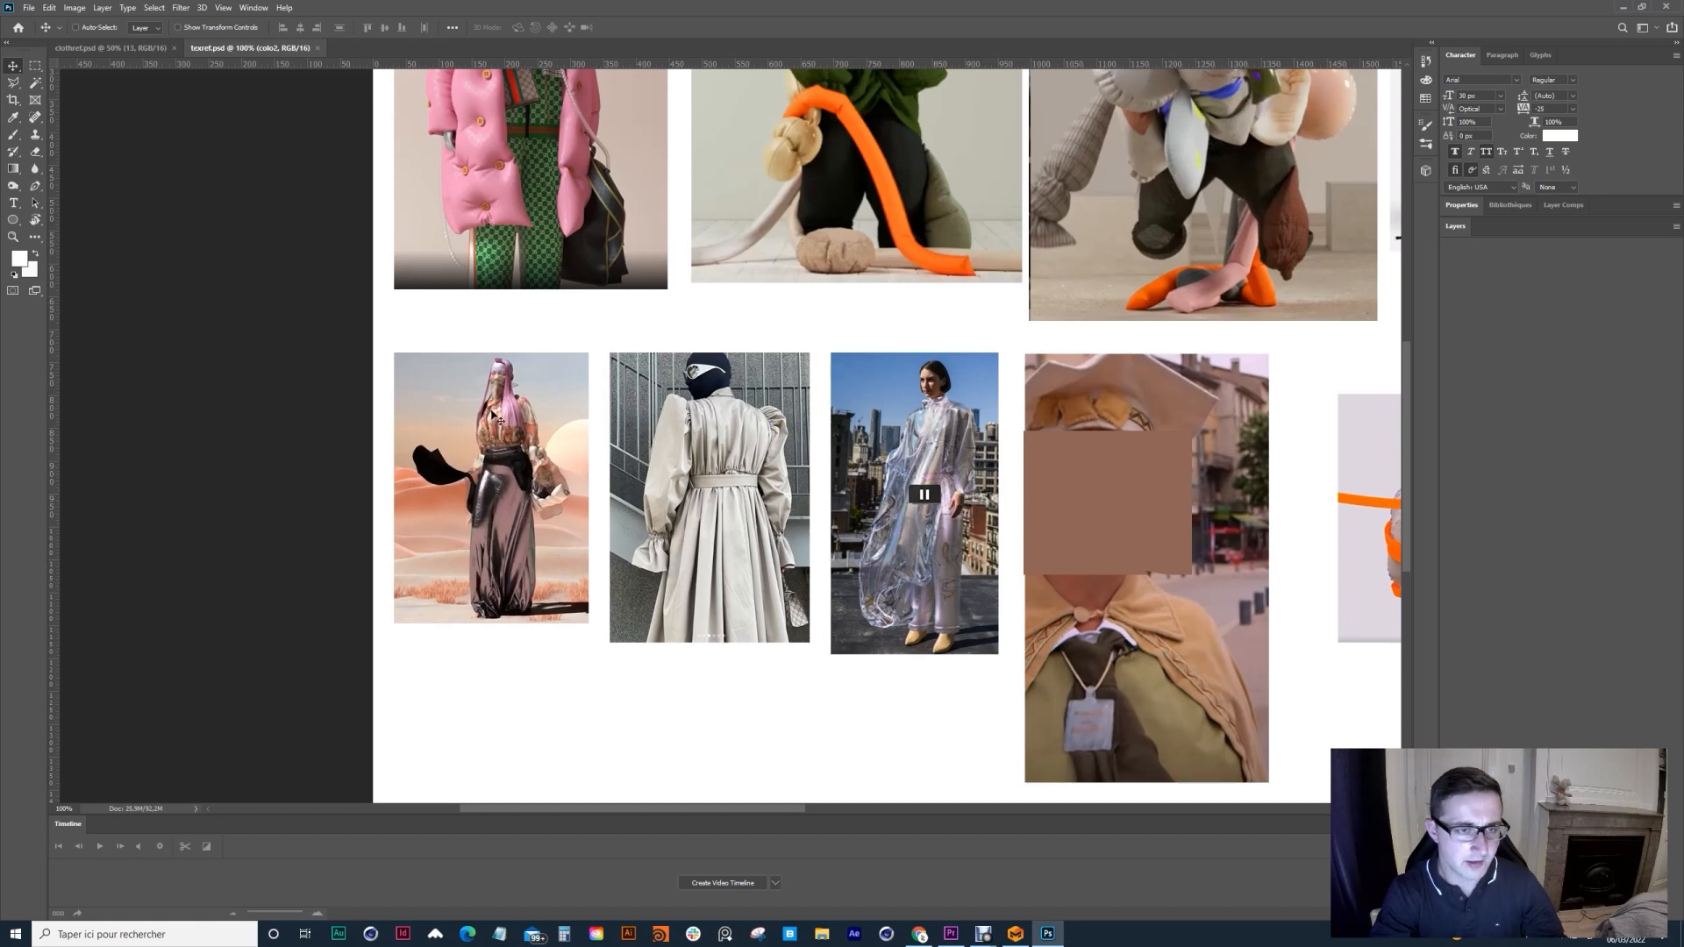
{"action": "scroll", "coordinate": [483, 521], "scroll_direction": "right", "scroll_amount": 10}
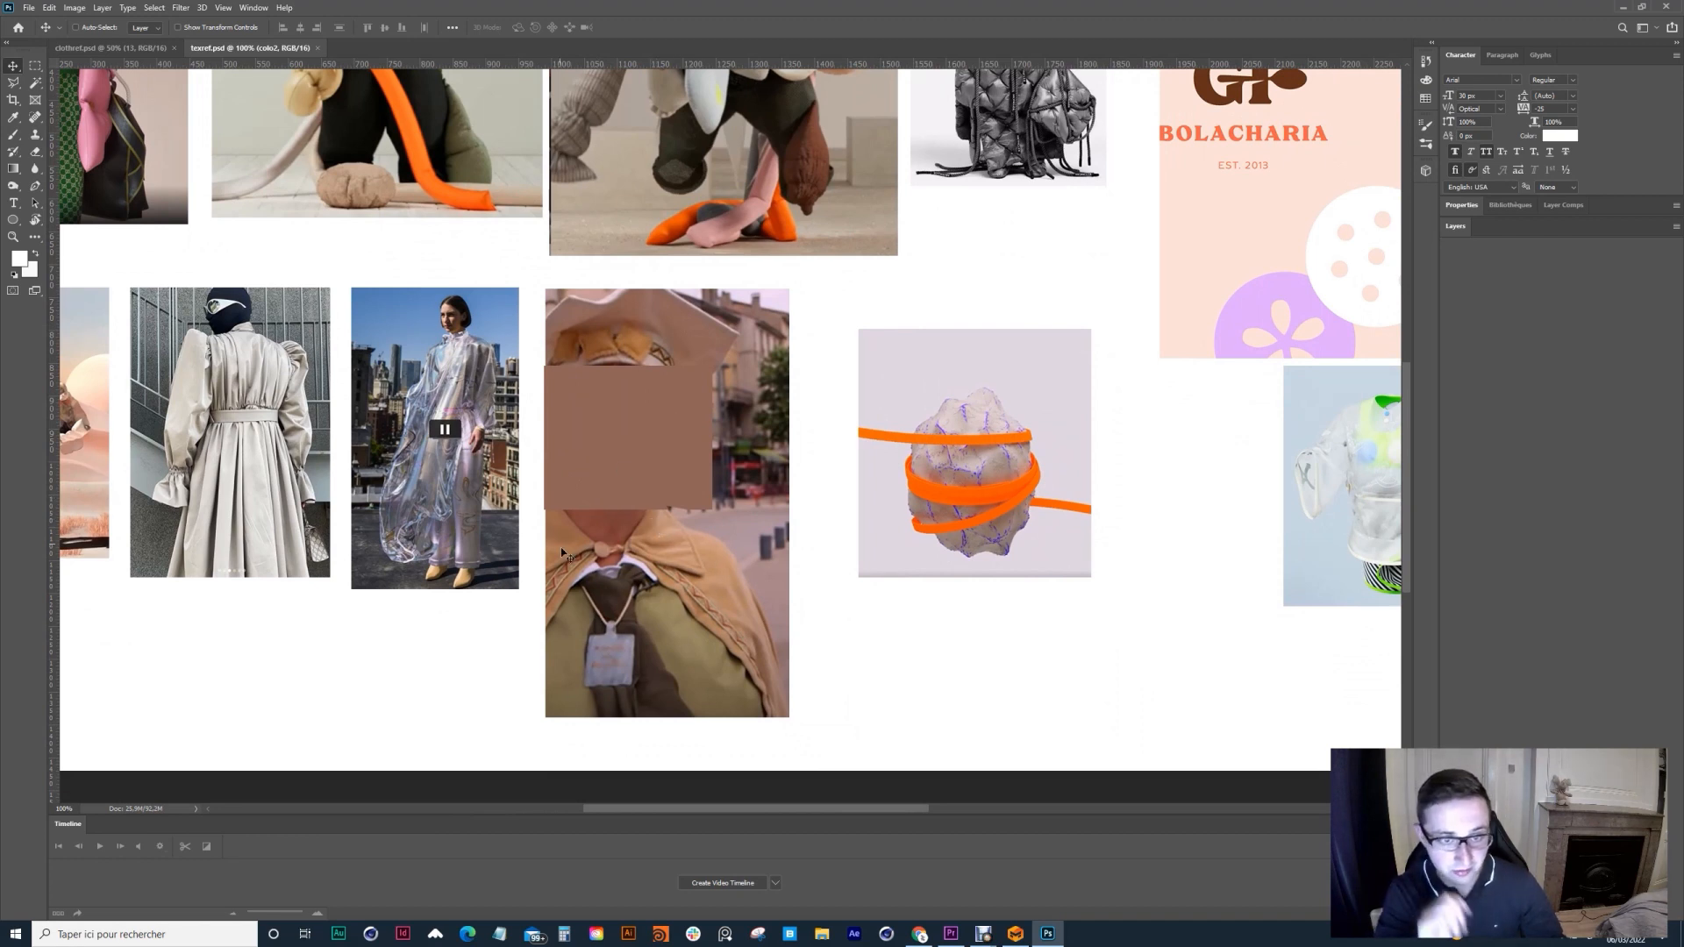
{"action": "scroll", "coordinate": [912, 423], "scroll_direction": "right", "scroll_amount": 6}
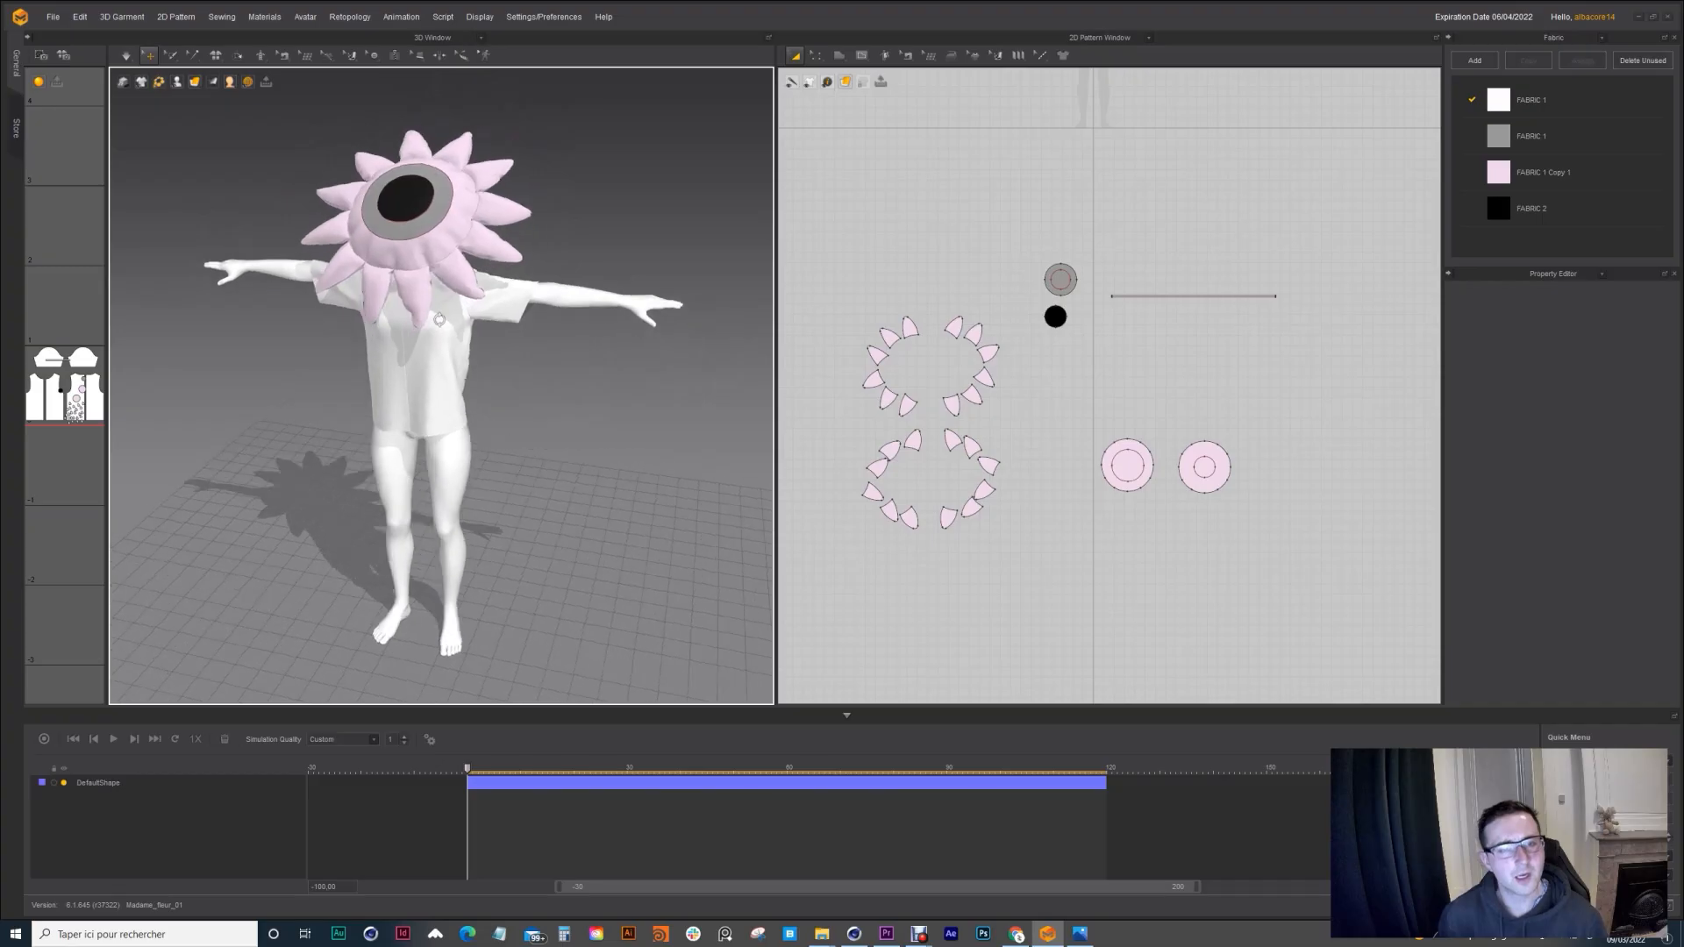
Step: Return to Marvelous Designer, run the cloth simulation on the Madame_fleur_01 flower head, select its pink disc pattern, and clear the selection
{"action": "right_click_drag", "start_coordinate": [440, 320], "coordinate": [410, 337]}
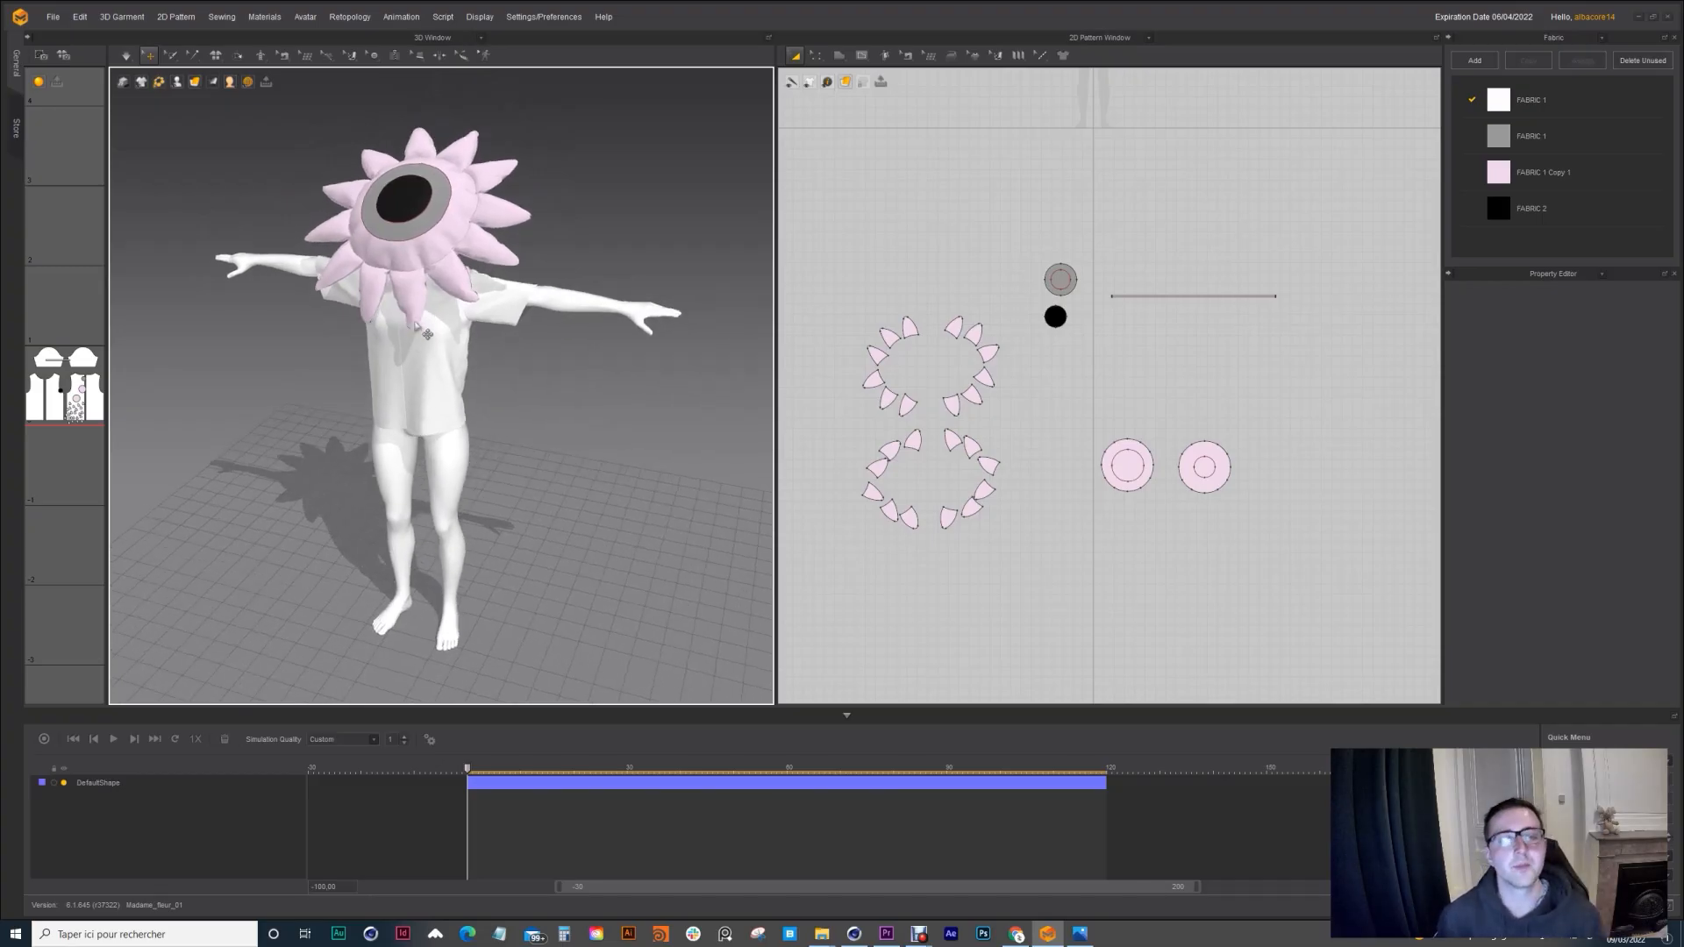
{"action": "right_click_drag", "start_coordinate": [416, 324], "coordinate": [453, 258]}
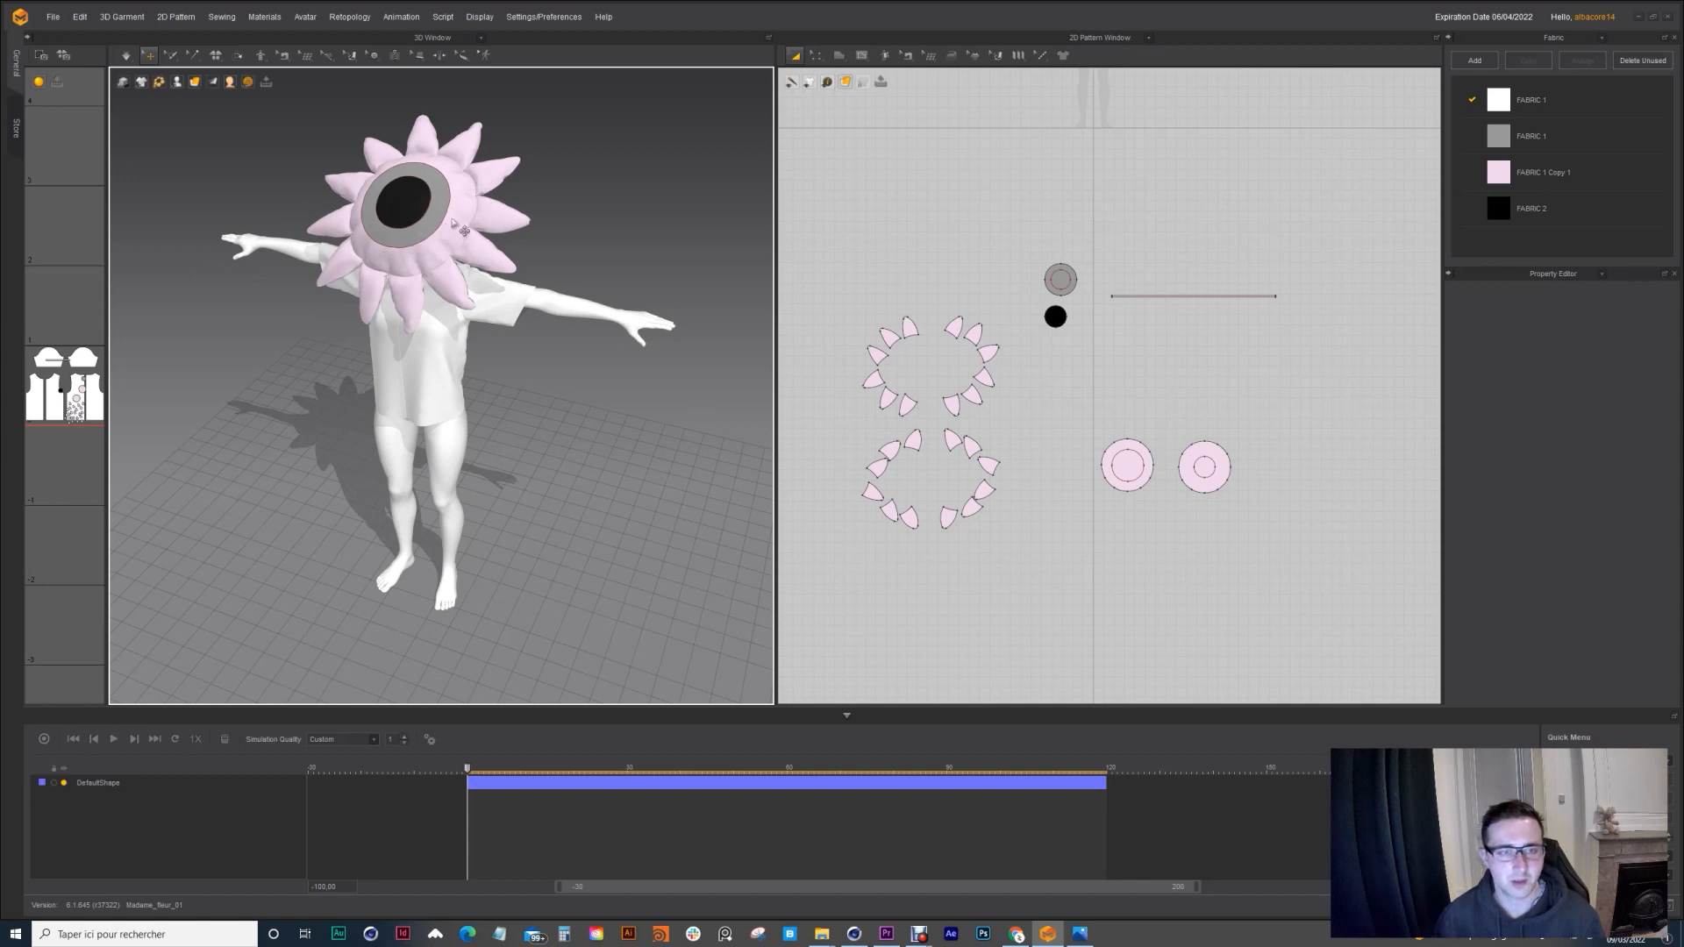
{"action": "right_click_drag", "start_coordinate": [456, 223], "coordinate": [633, 370]}
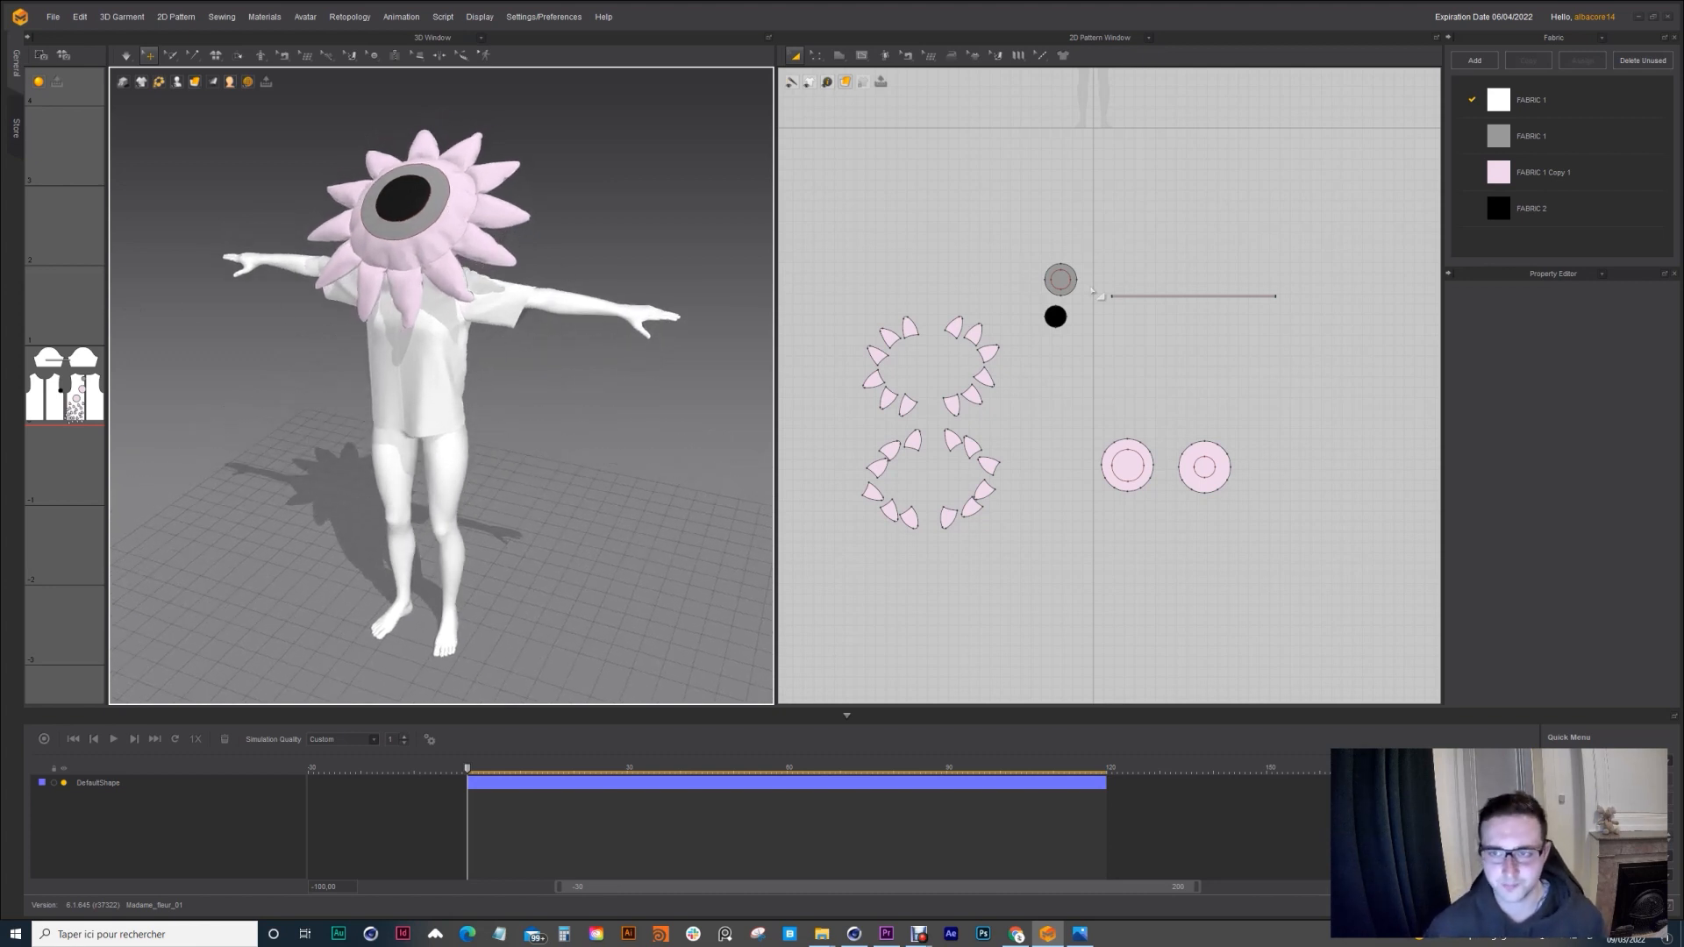
{"action": "left_click", "coordinate": [126, 54]}
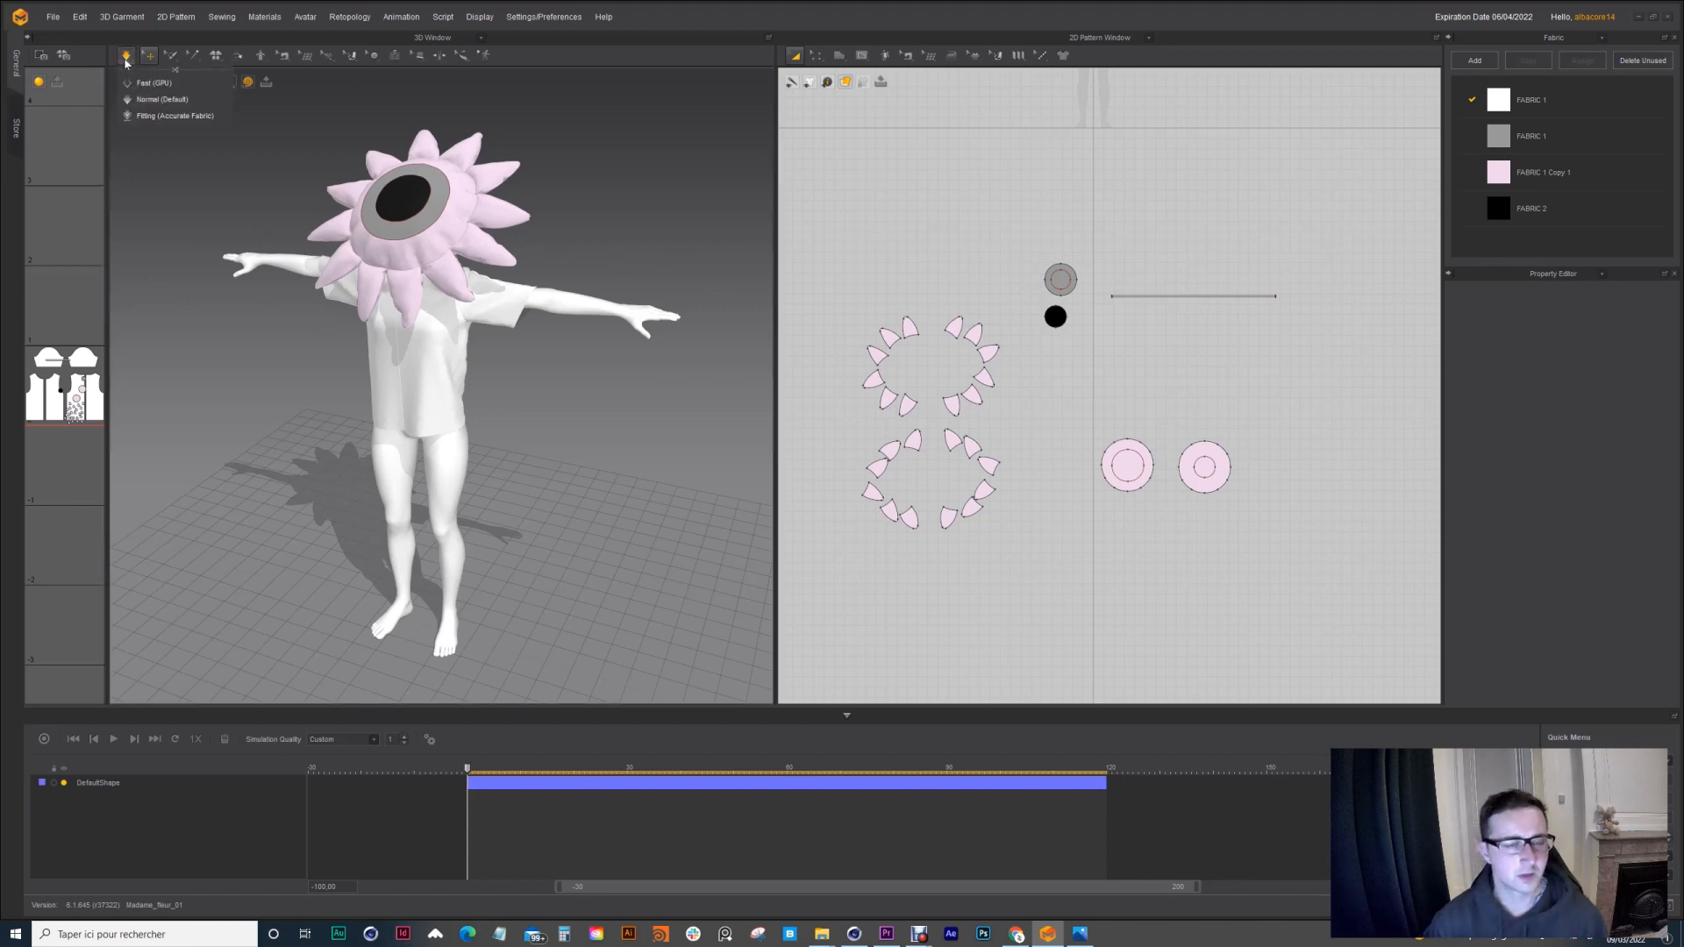
{"action": "right_click_drag", "start_coordinate": [354, 70], "coordinate": [307, 206]}
{"action": "left_click", "coordinate": [498, 223]}
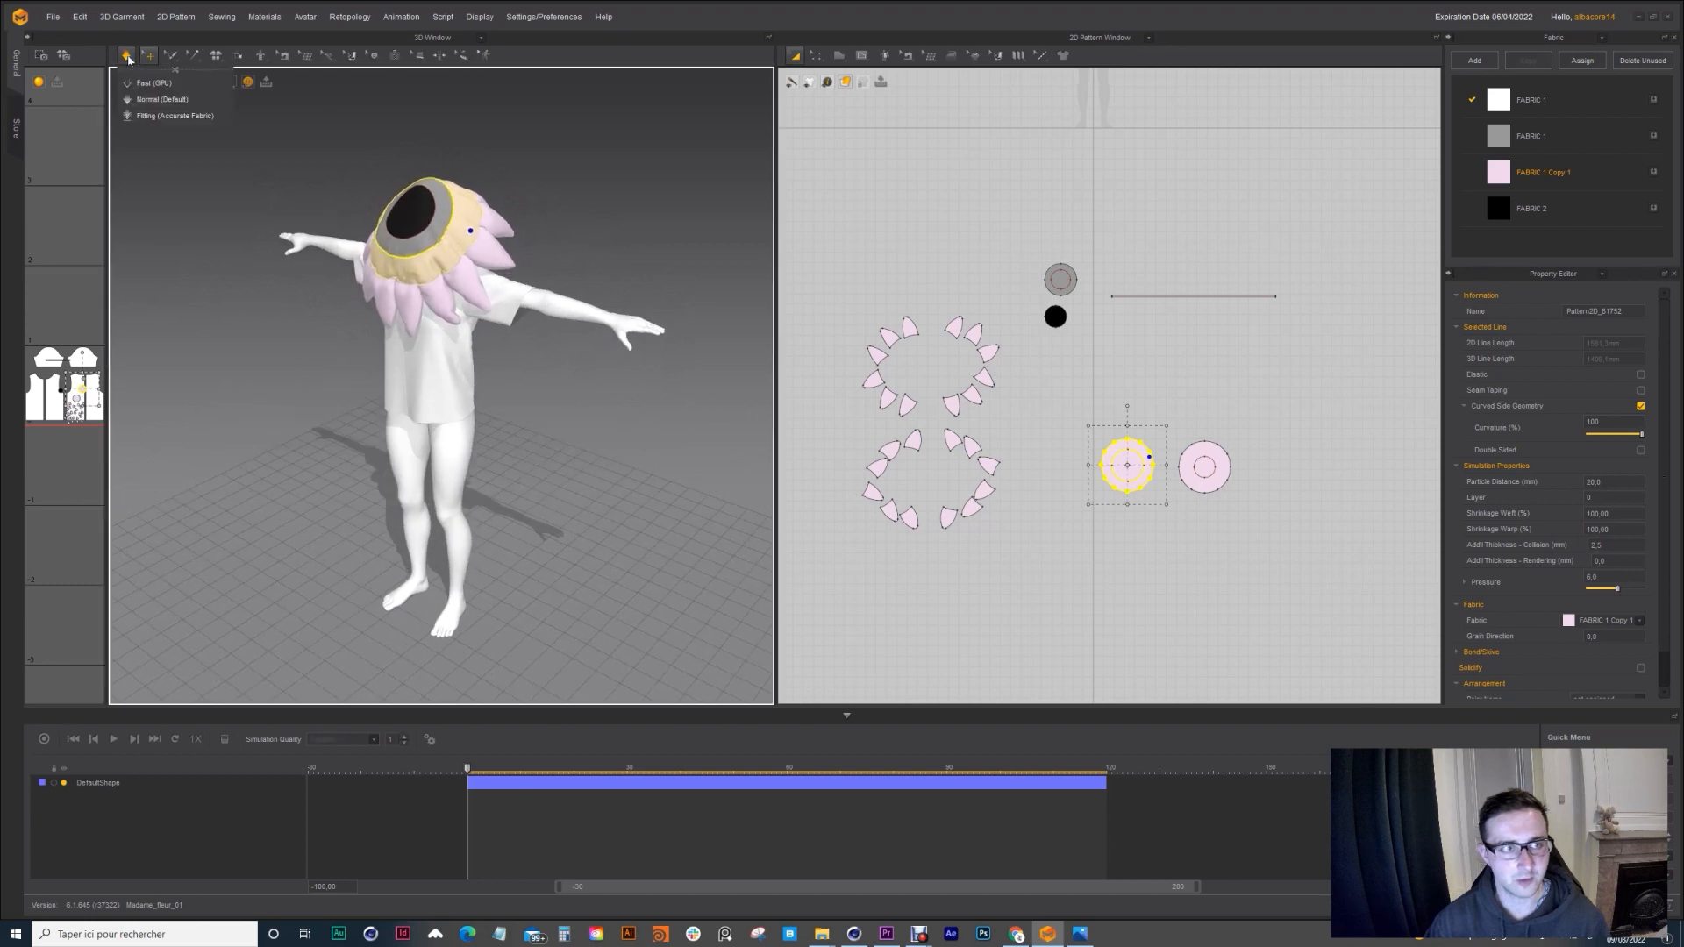
{"action": "left_click", "coordinate": [252, 211]}
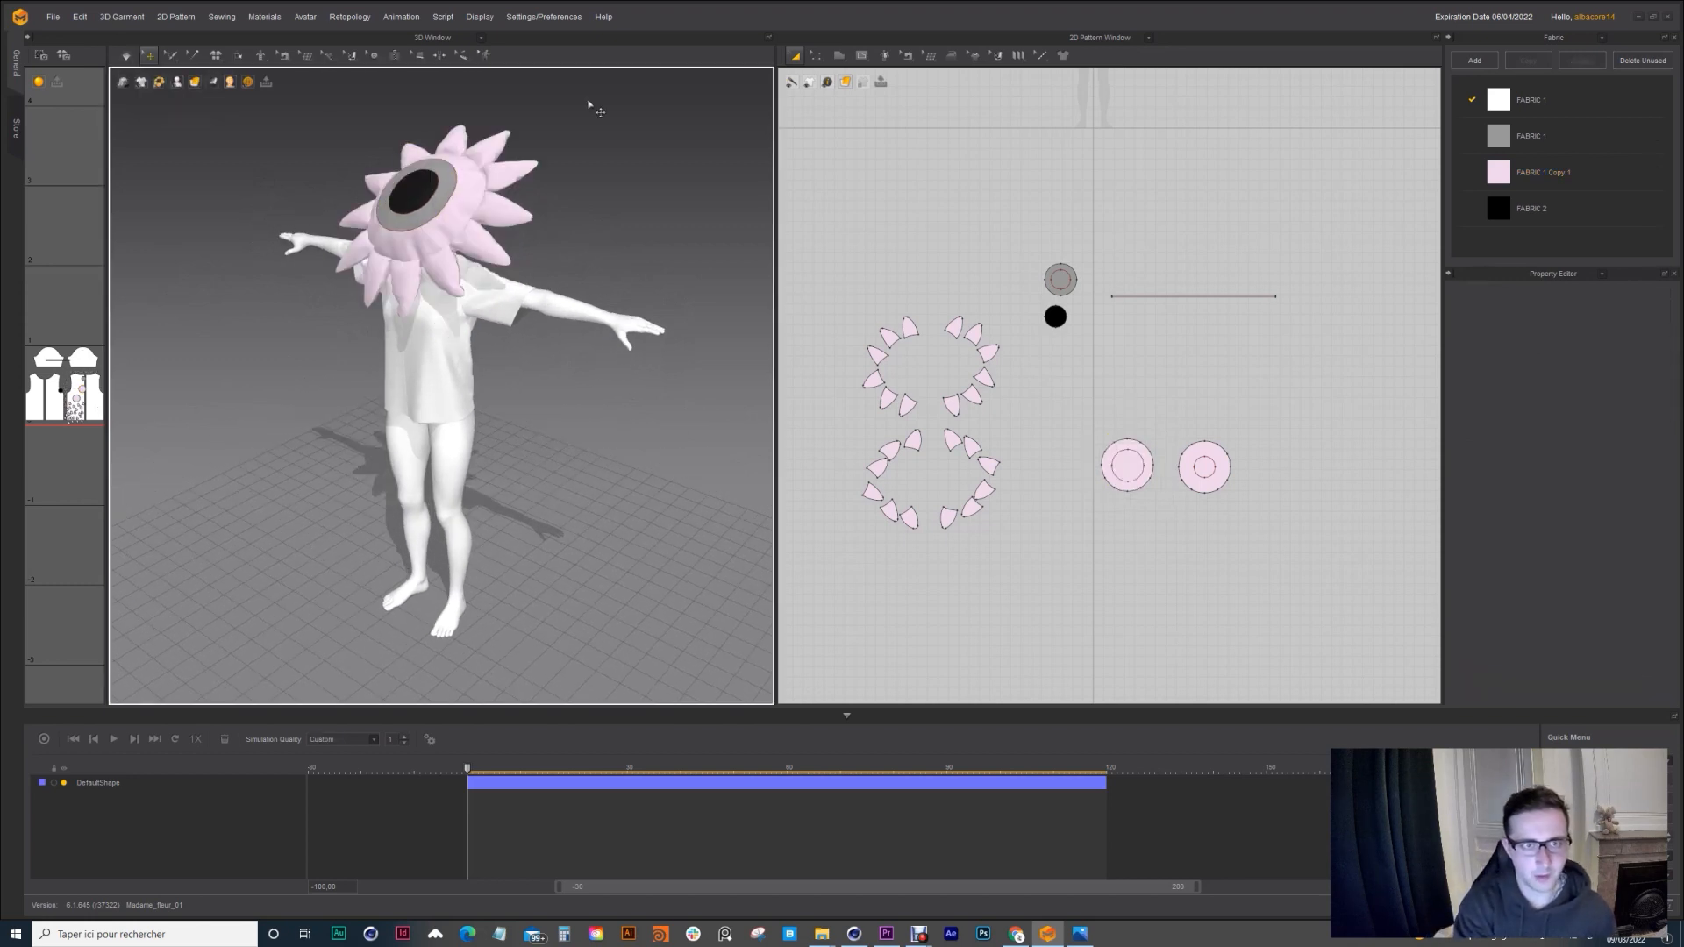
Step: Select all the flower head patterns and freeze them on the avatar
{"action": "left_click_drag", "start_coordinate": [1359, 221], "coordinate": [957, 498]}
{"action": "left_click_drag", "start_coordinate": [732, 464], "coordinate": [731, 465]}
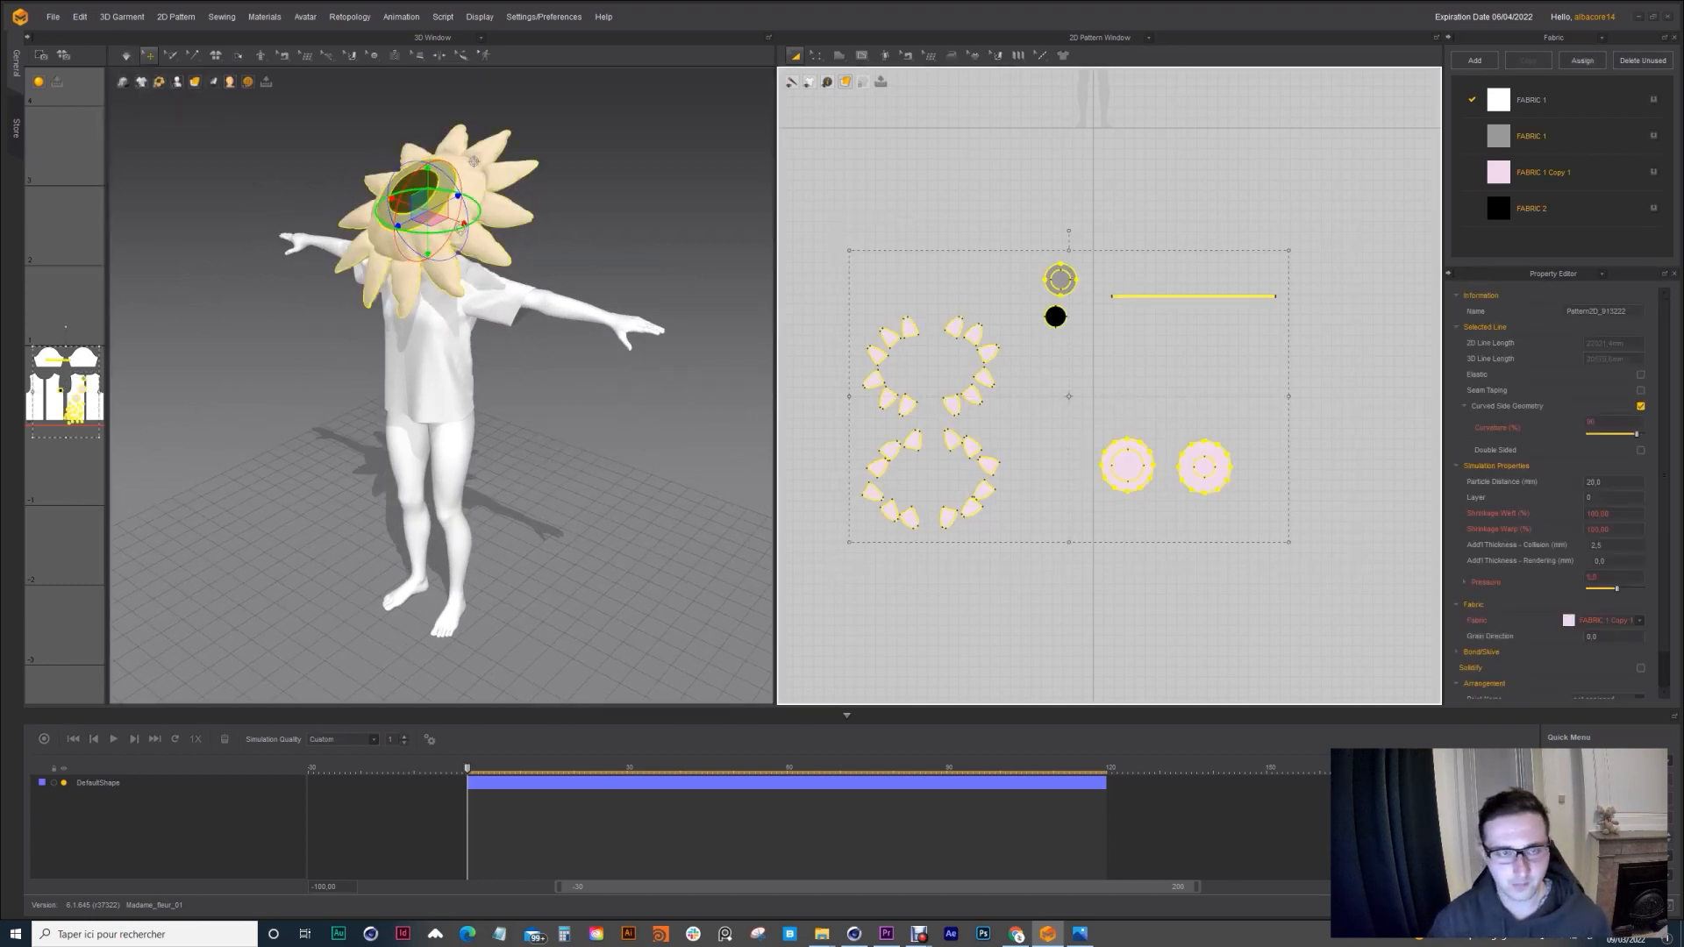
{"action": "right_click", "coordinate": [471, 193]}
{"action": "left_click", "coordinate": [505, 273]}
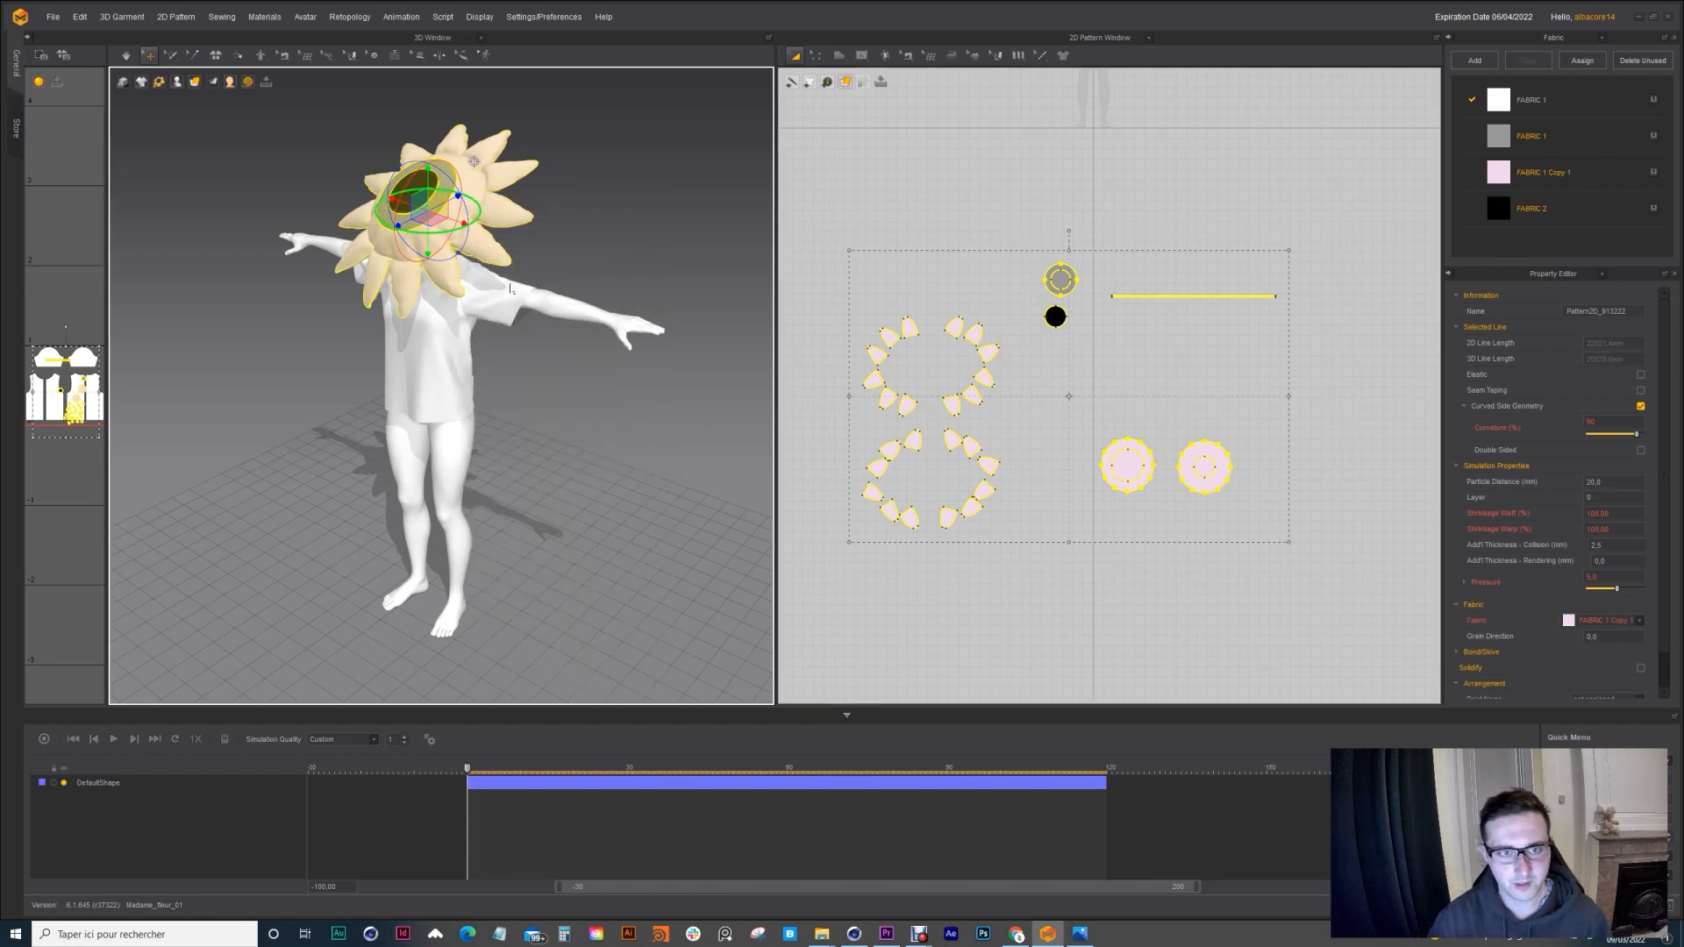
{"action": "left_click", "coordinate": [647, 460]}
{"action": "right_click_drag", "start_coordinate": [647, 461], "coordinate": [344, 533]}
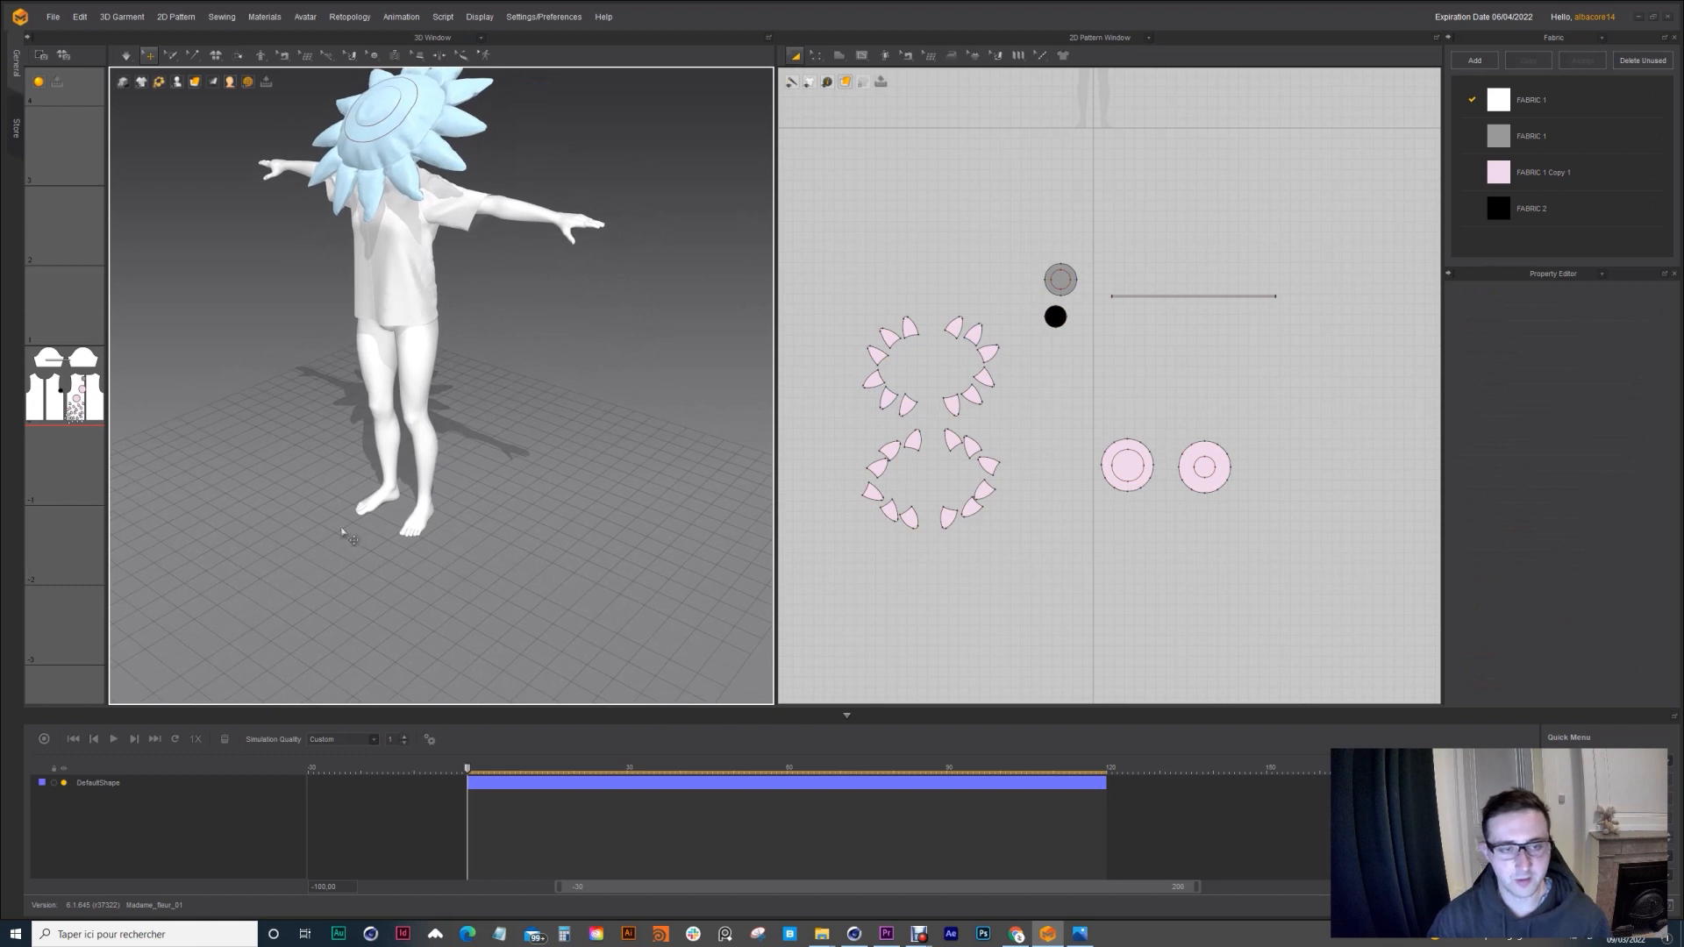
{"action": "right_click_drag", "start_coordinate": [346, 383], "coordinate": [283, 192]}
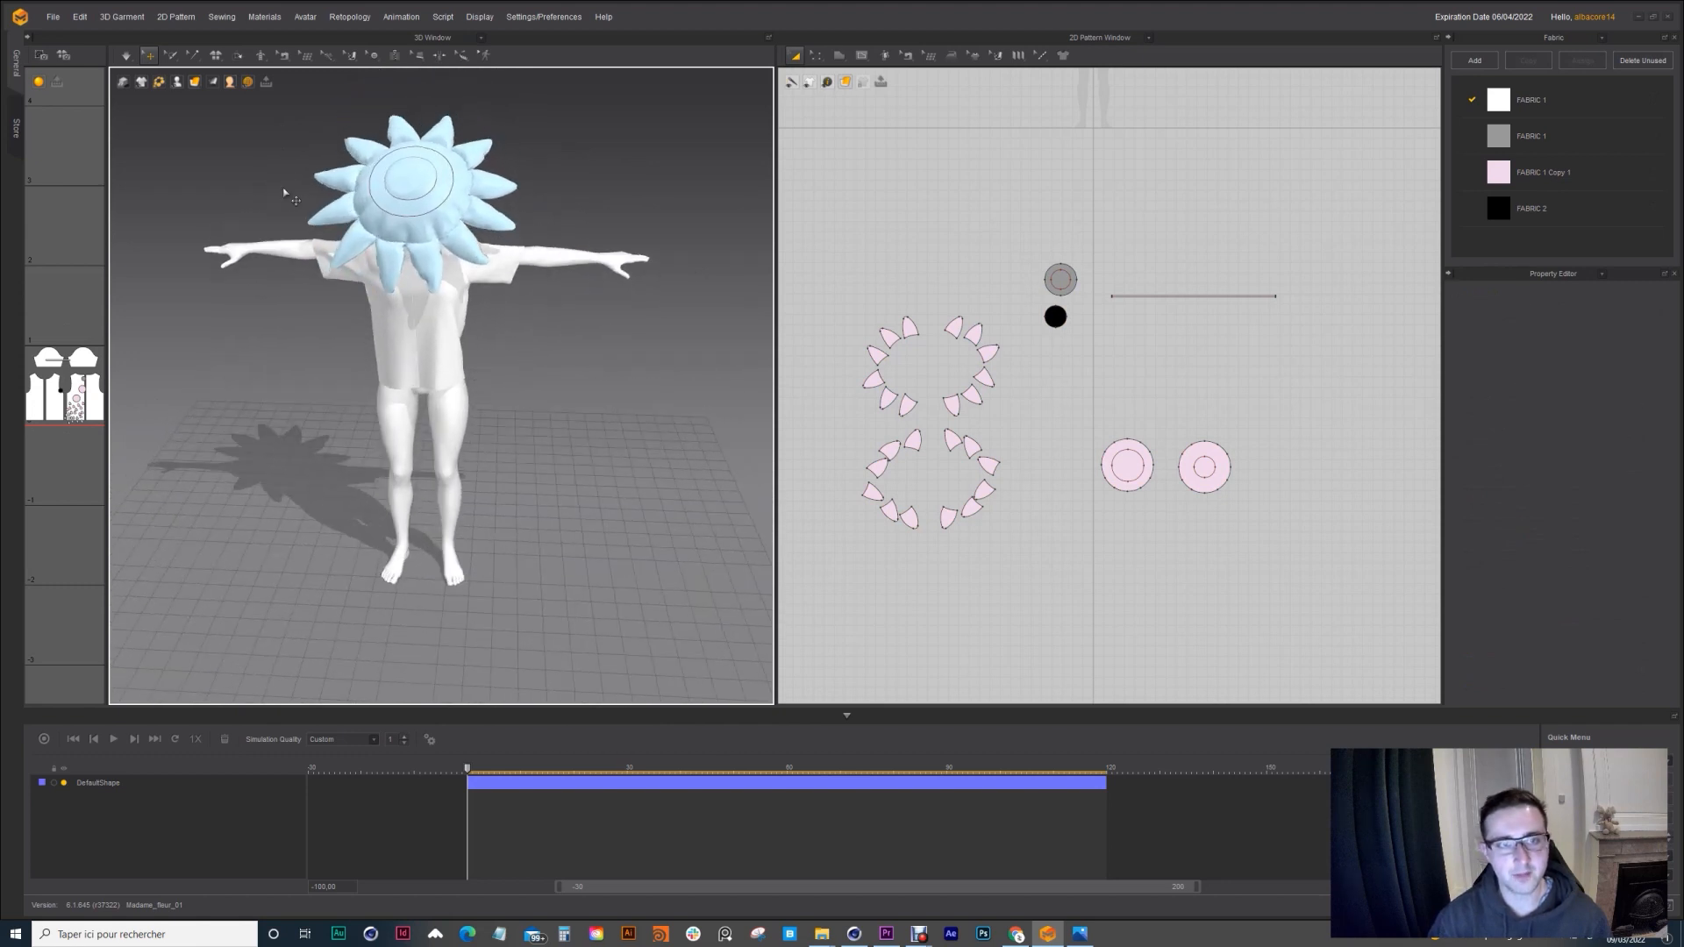
{"action": "right_click_drag", "start_coordinate": [276, 275], "coordinate": [531, 516]}
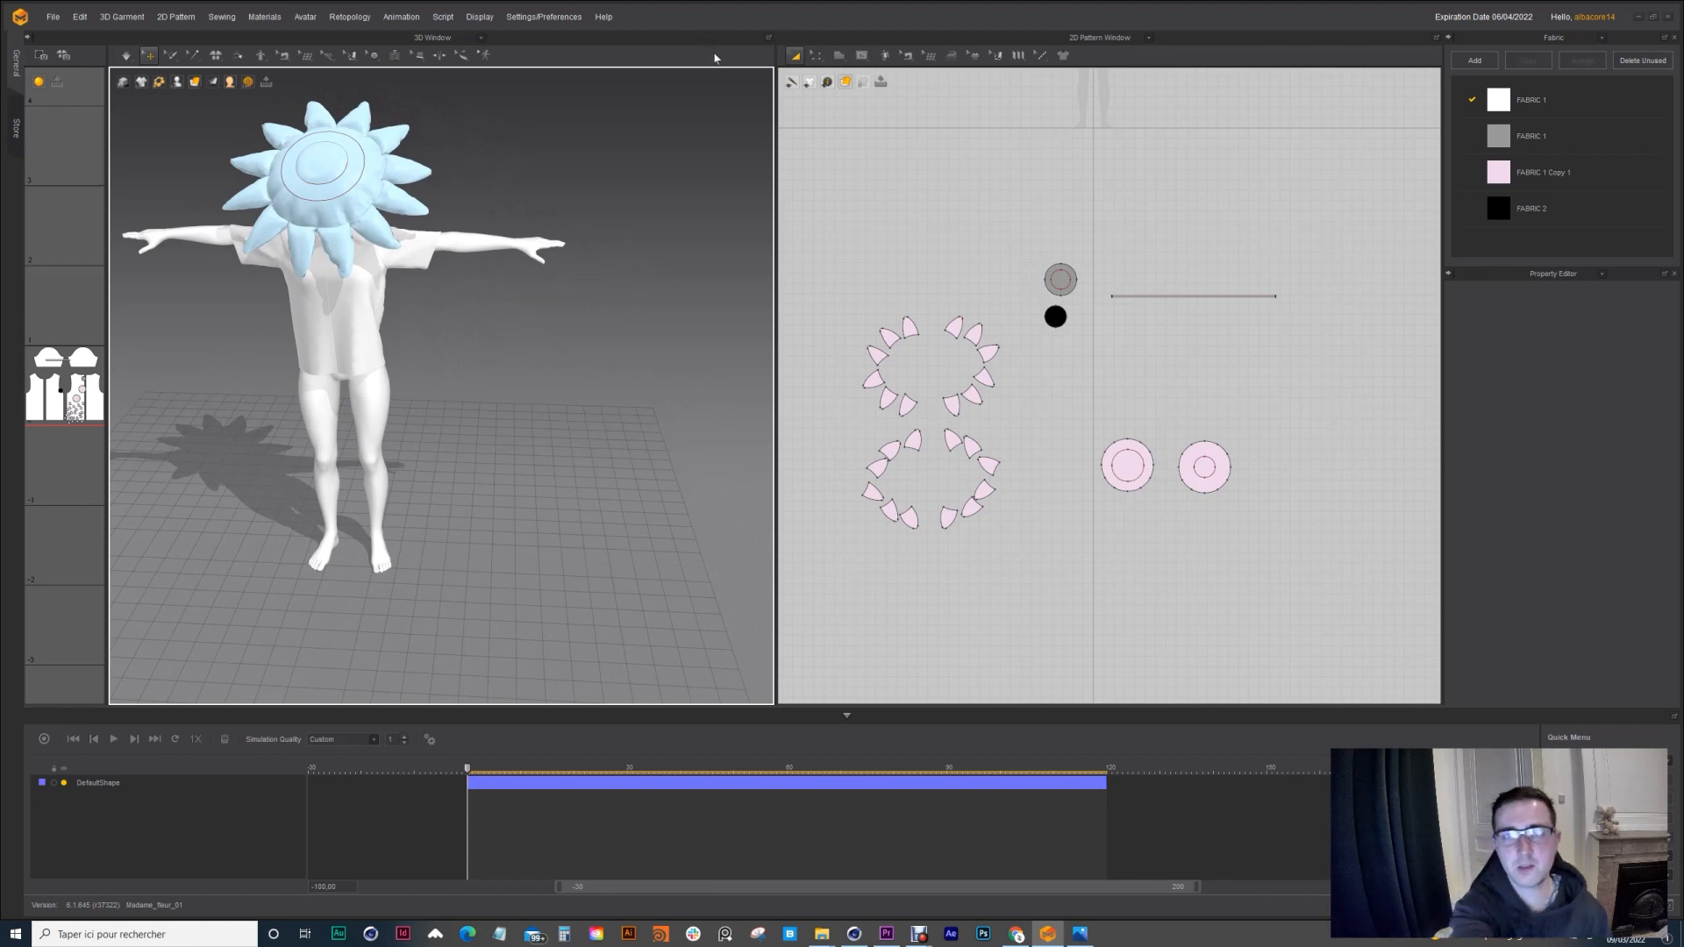
Step: Draw a circular pattern below the pink discs, with quarter arcs about 488 mm long
{"action": "left_click", "coordinate": [838, 54]}
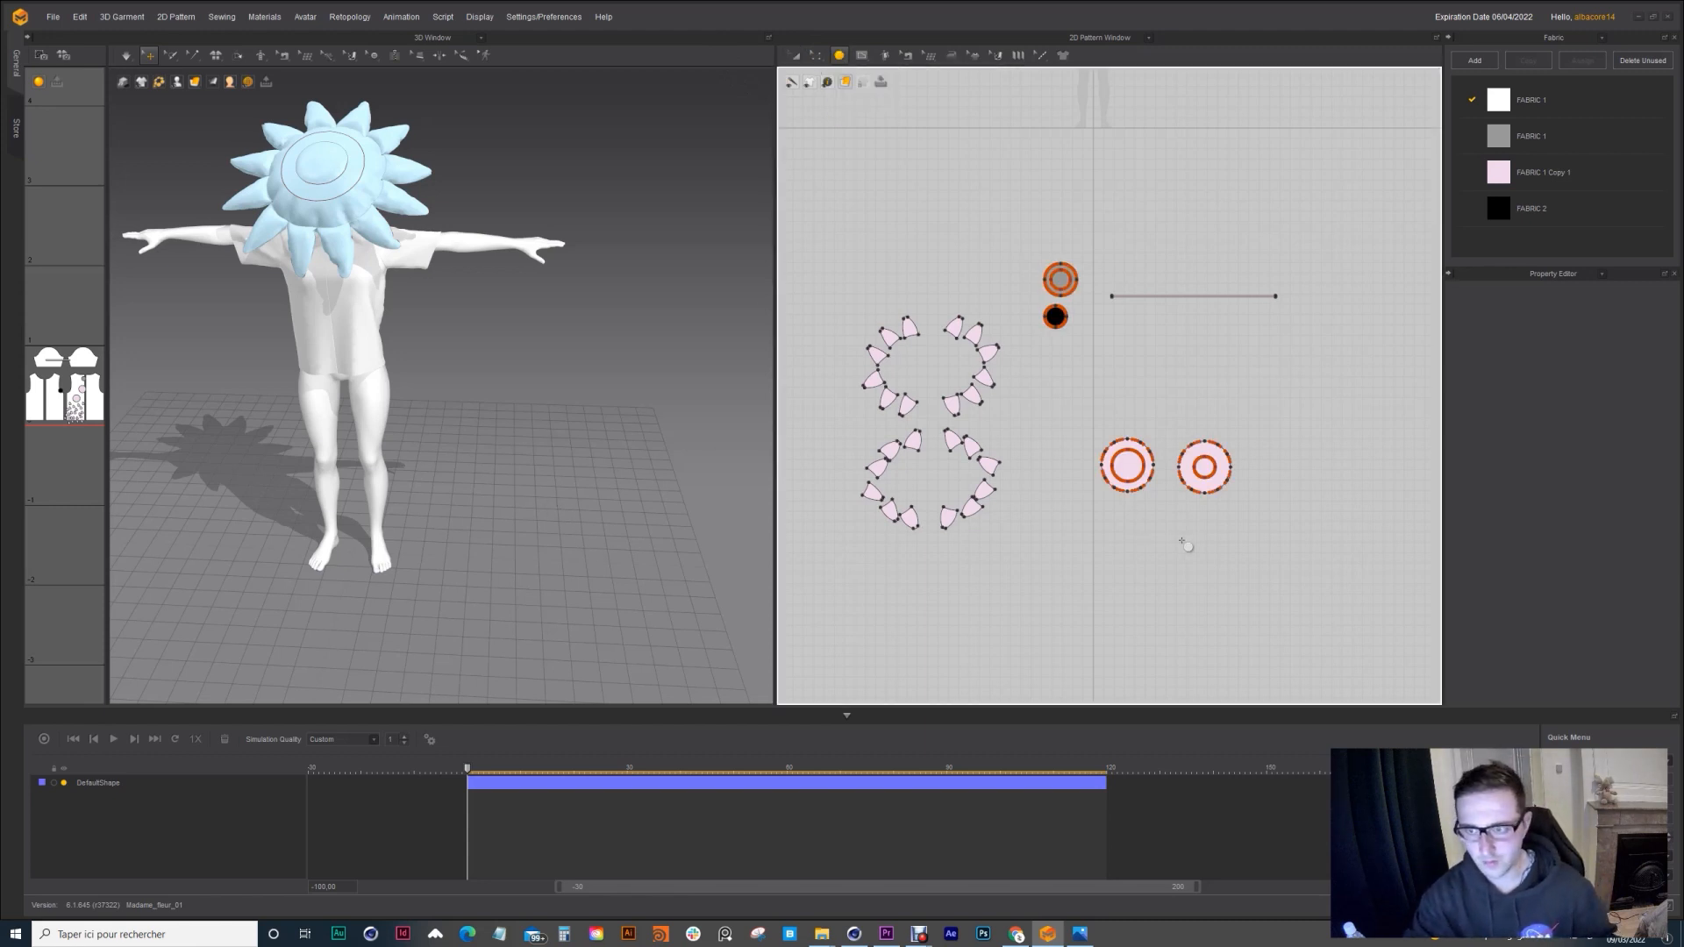
{"action": "left_click_drag", "start_coordinate": [1233, 541], "coordinate": [1179, 602]}
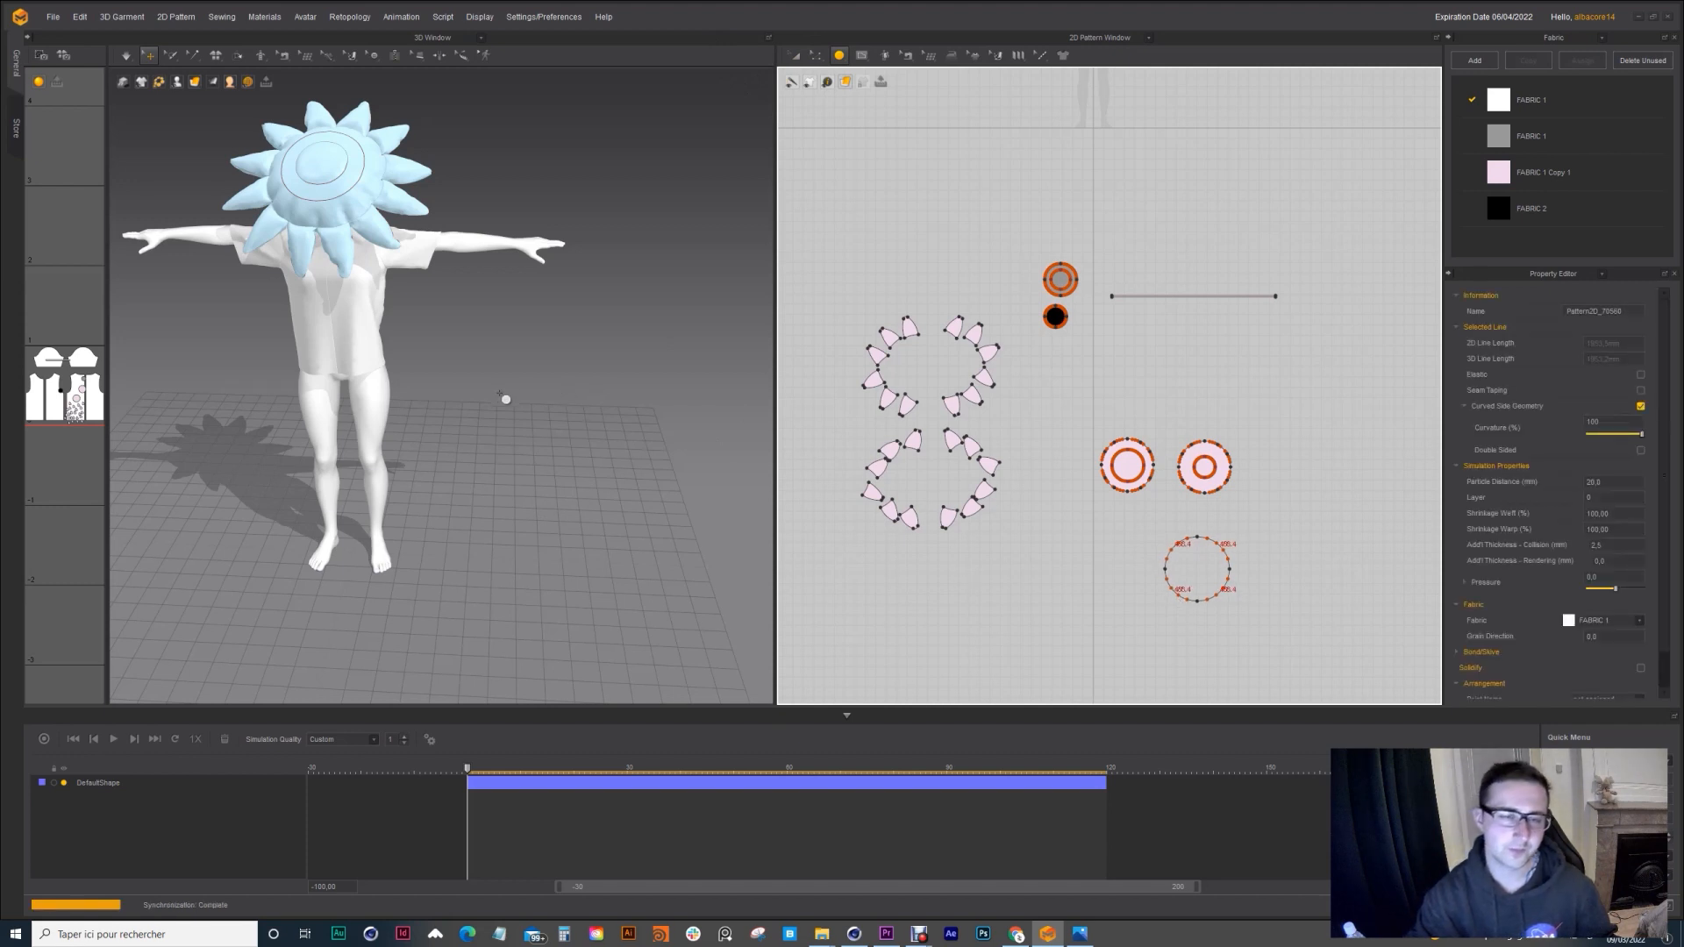
{"action": "scroll", "coordinate": [432, 429], "scroll_direction": "down", "scroll_amount": 6}
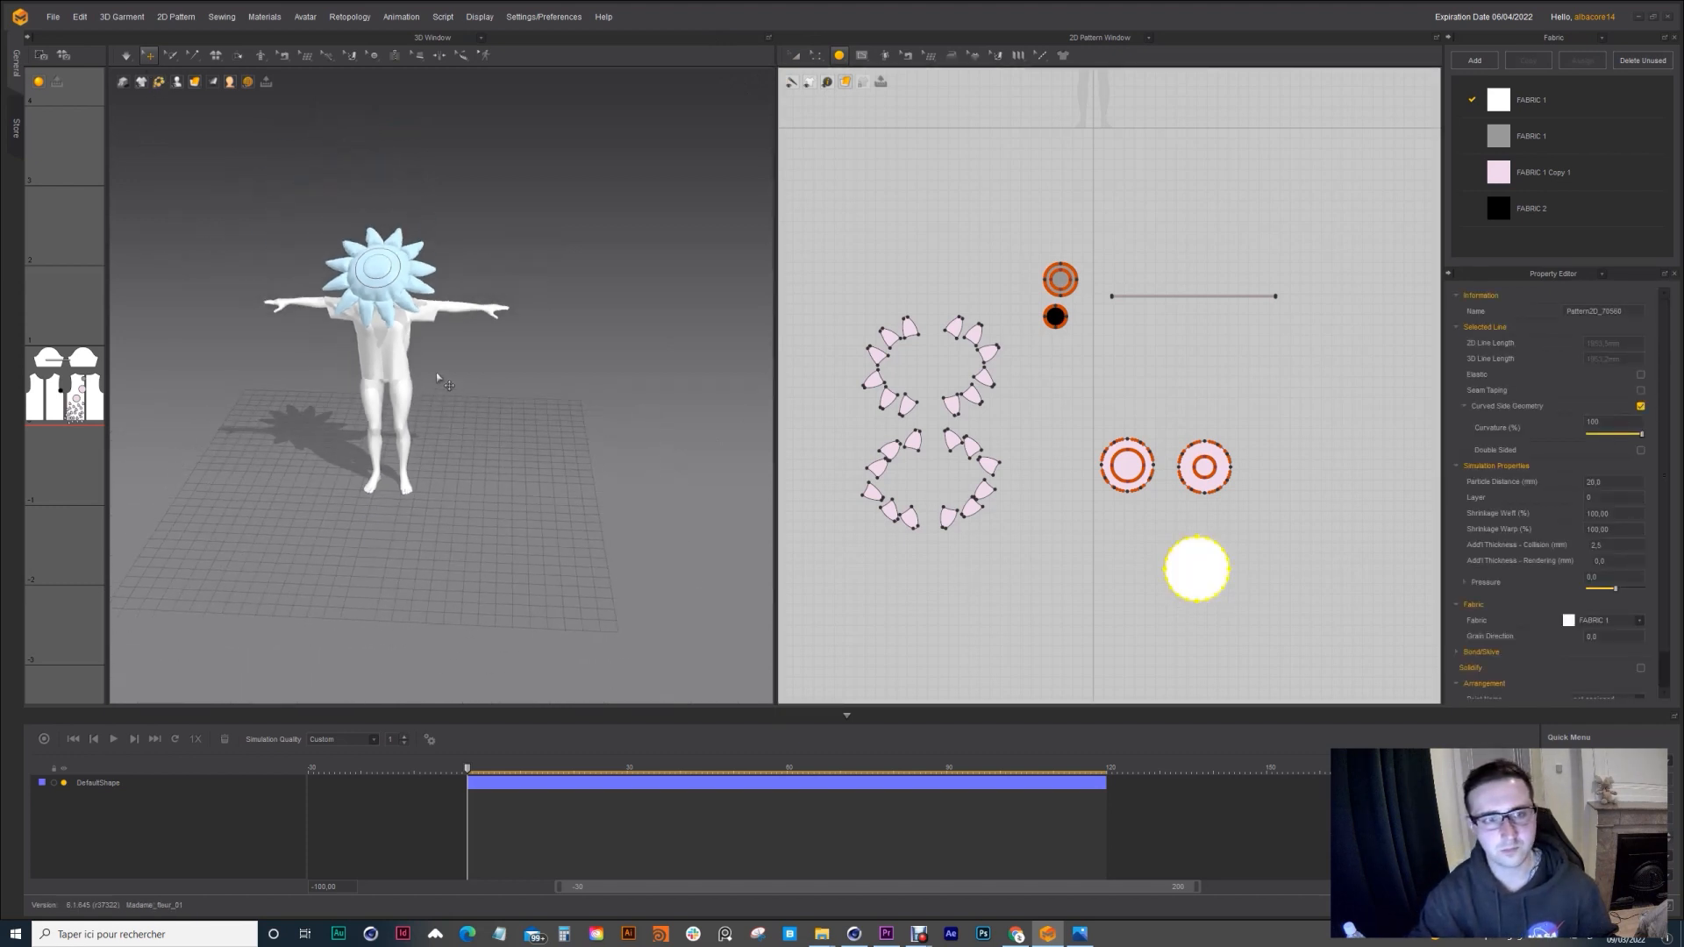
{"action": "right_click_drag", "start_coordinate": [478, 668], "coordinate": [514, 522]}
{"action": "scroll", "coordinate": [516, 417], "scroll_direction": "up", "scroll_amount": 5}
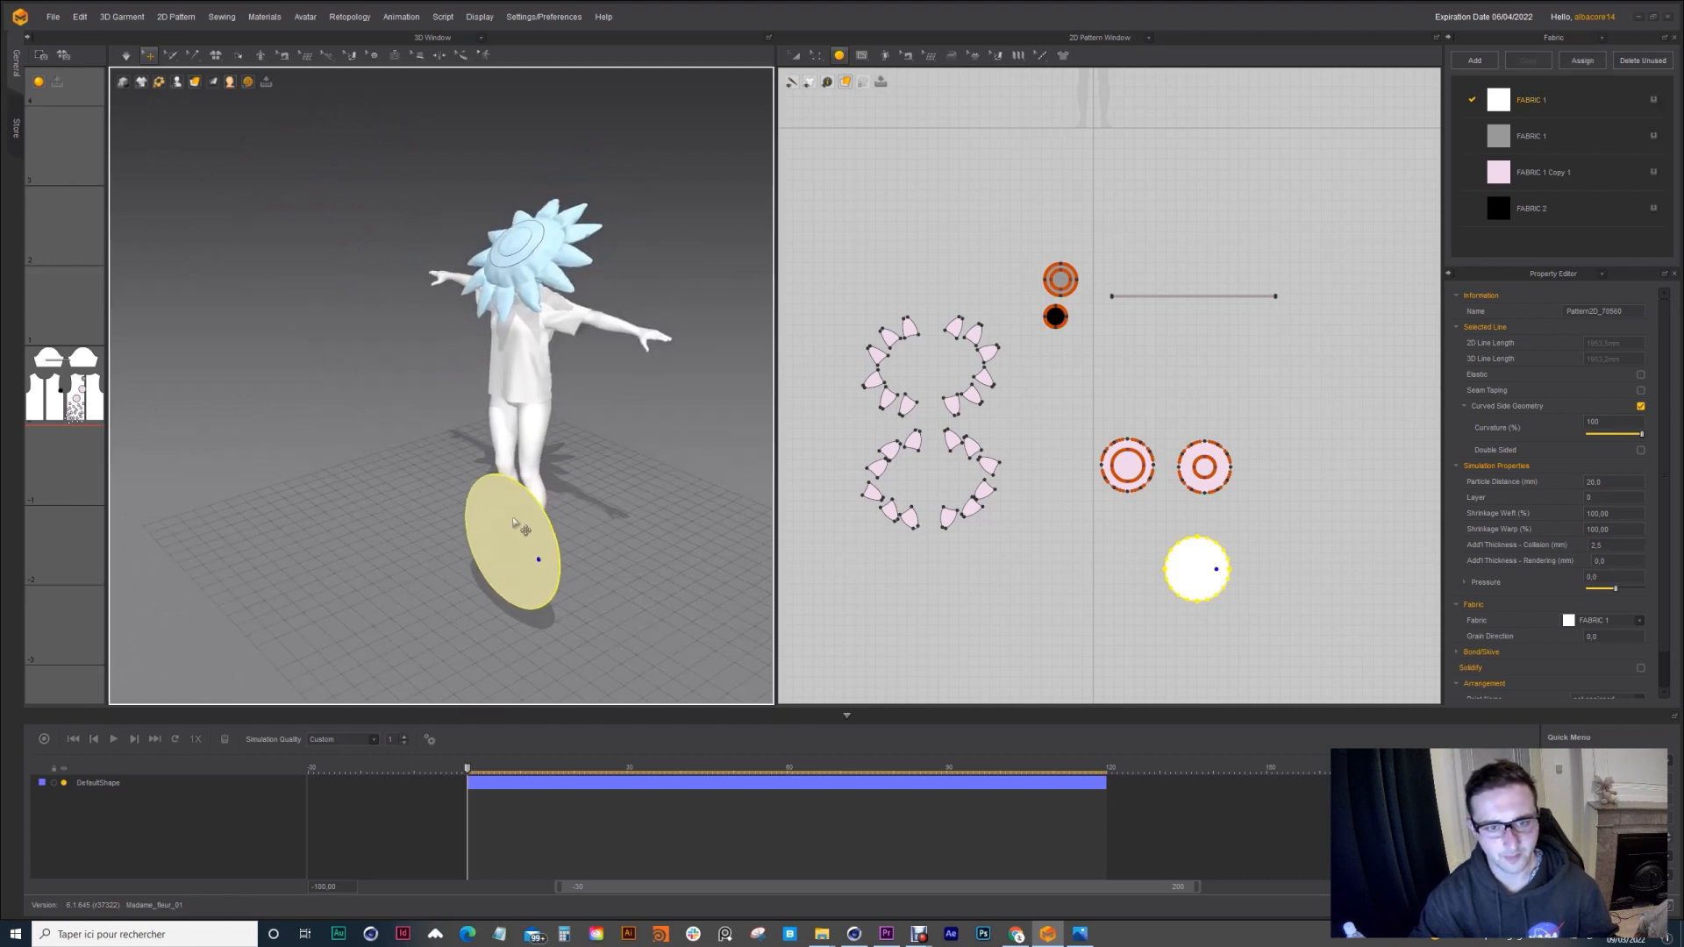
Step: Rotate the new white disc to lie horizontally in 3D and place it around the avatar's ankles
{"action": "middle_click_drag", "start_coordinate": [518, 513], "coordinate": [440, 377]}
{"action": "left_click", "coordinate": [453, 421]}
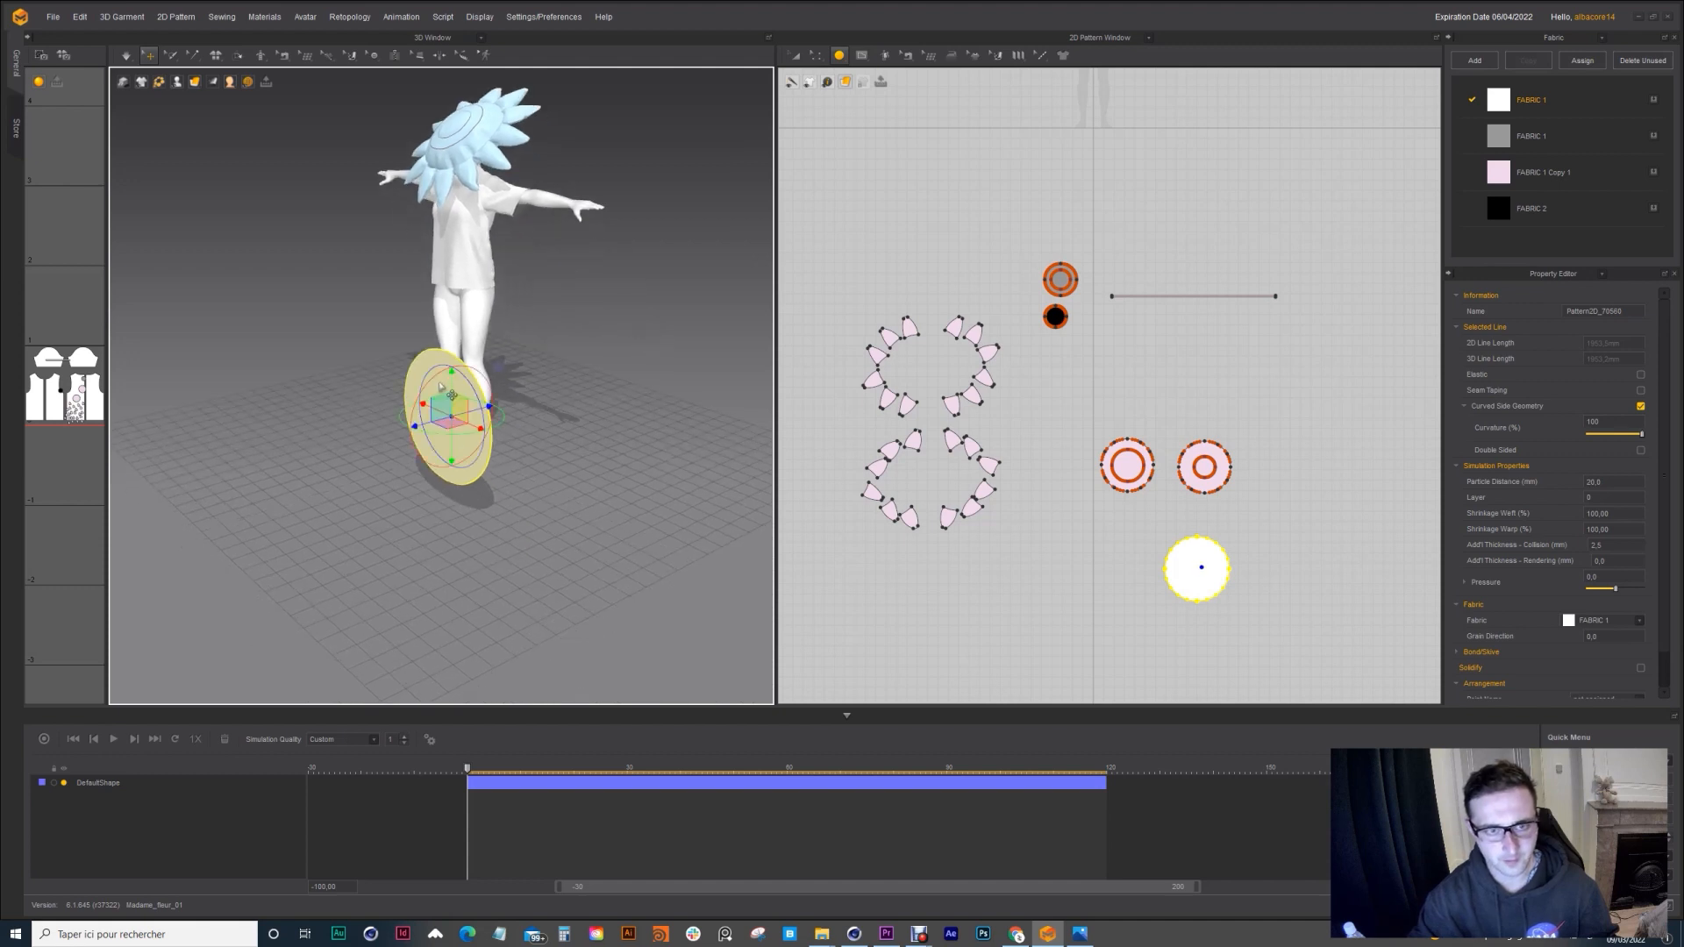
{"action": "mouse_move", "coordinate": [492, 425]}
{"action": "left_mouse_down"}
{"action": "mouse_move", "coordinate": [486, 376]}
{"action": "mouse_move", "coordinate": [483, 442]}
{"action": "mouse_move", "coordinate": [507, 426]}
{"action": "left_mouse_up"}
{"action": "right_click_drag", "start_coordinate": [507, 426], "coordinate": [519, 383]}
{"action": "scroll", "coordinate": [425, 391], "scroll_direction": "up", "scroll_amount": 5}
{"action": "left_click_drag", "start_coordinate": [521, 397], "coordinate": [521, 461]}
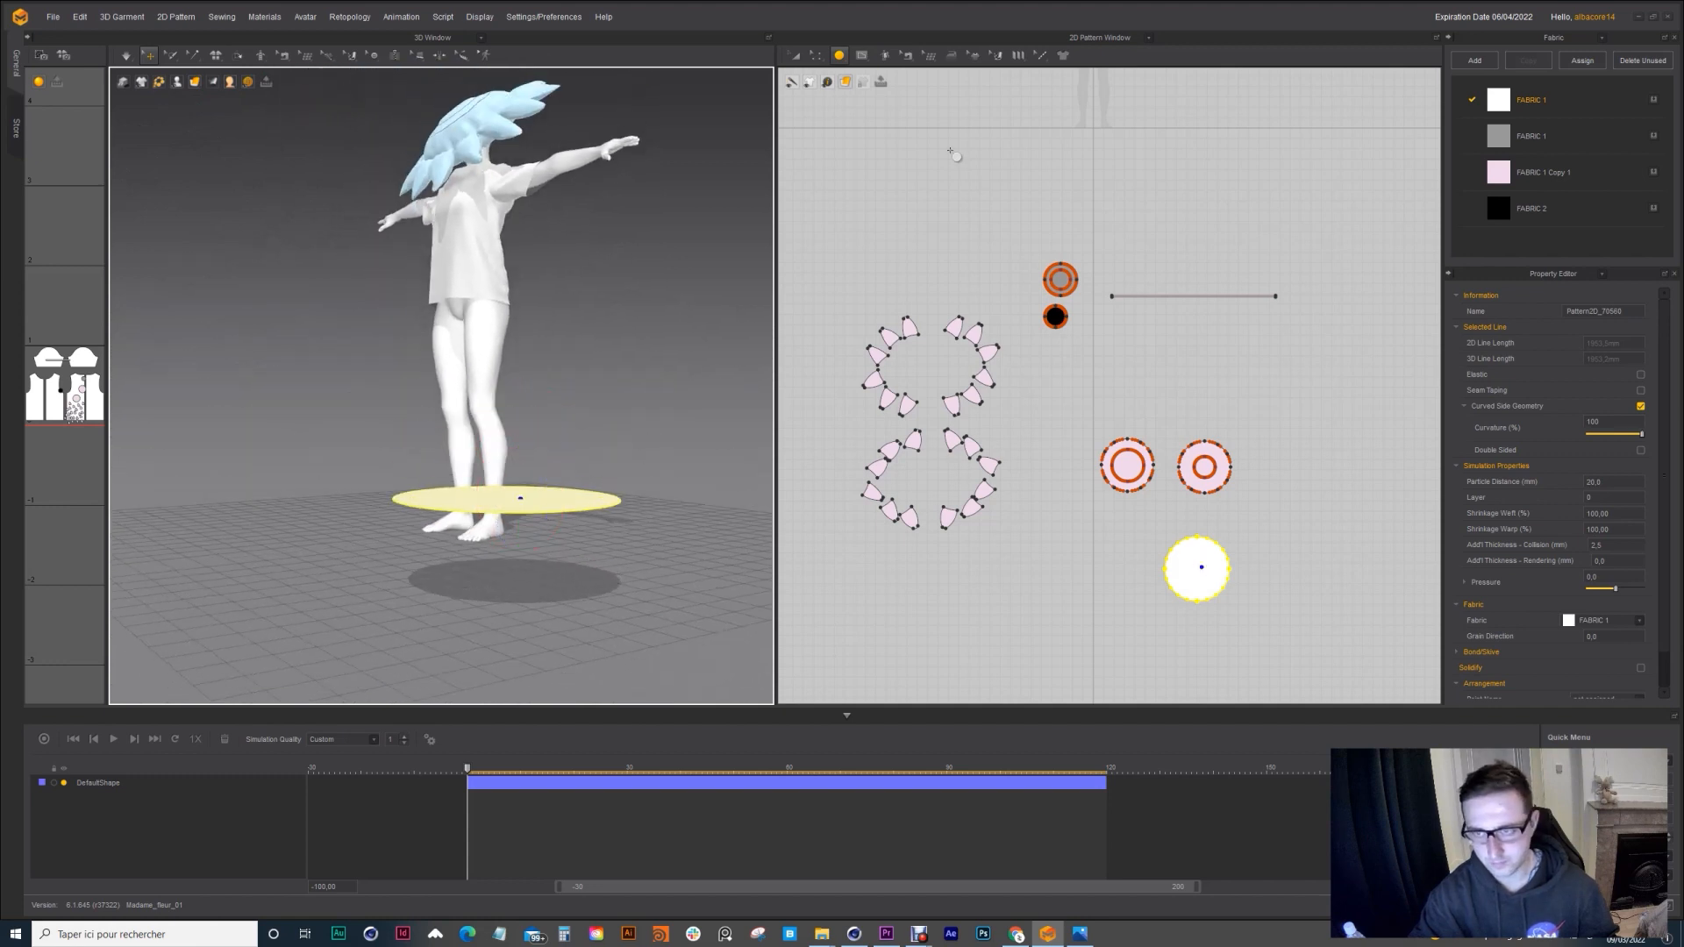
Step: Move the white circle away from the pink discs in 2D and shift all the flower head patterns up toward the T-shirt patterns
{"action": "key", "text": "a"}
{"action": "left_click_drag", "start_coordinate": [1203, 557], "coordinate": [1303, 635]}
{"action": "scroll", "coordinate": [1234, 478], "scroll_direction": "down", "scroll_amount": 3}
{"action": "left_click_drag", "start_coordinate": [1304, 309], "coordinate": [1208, 361]}
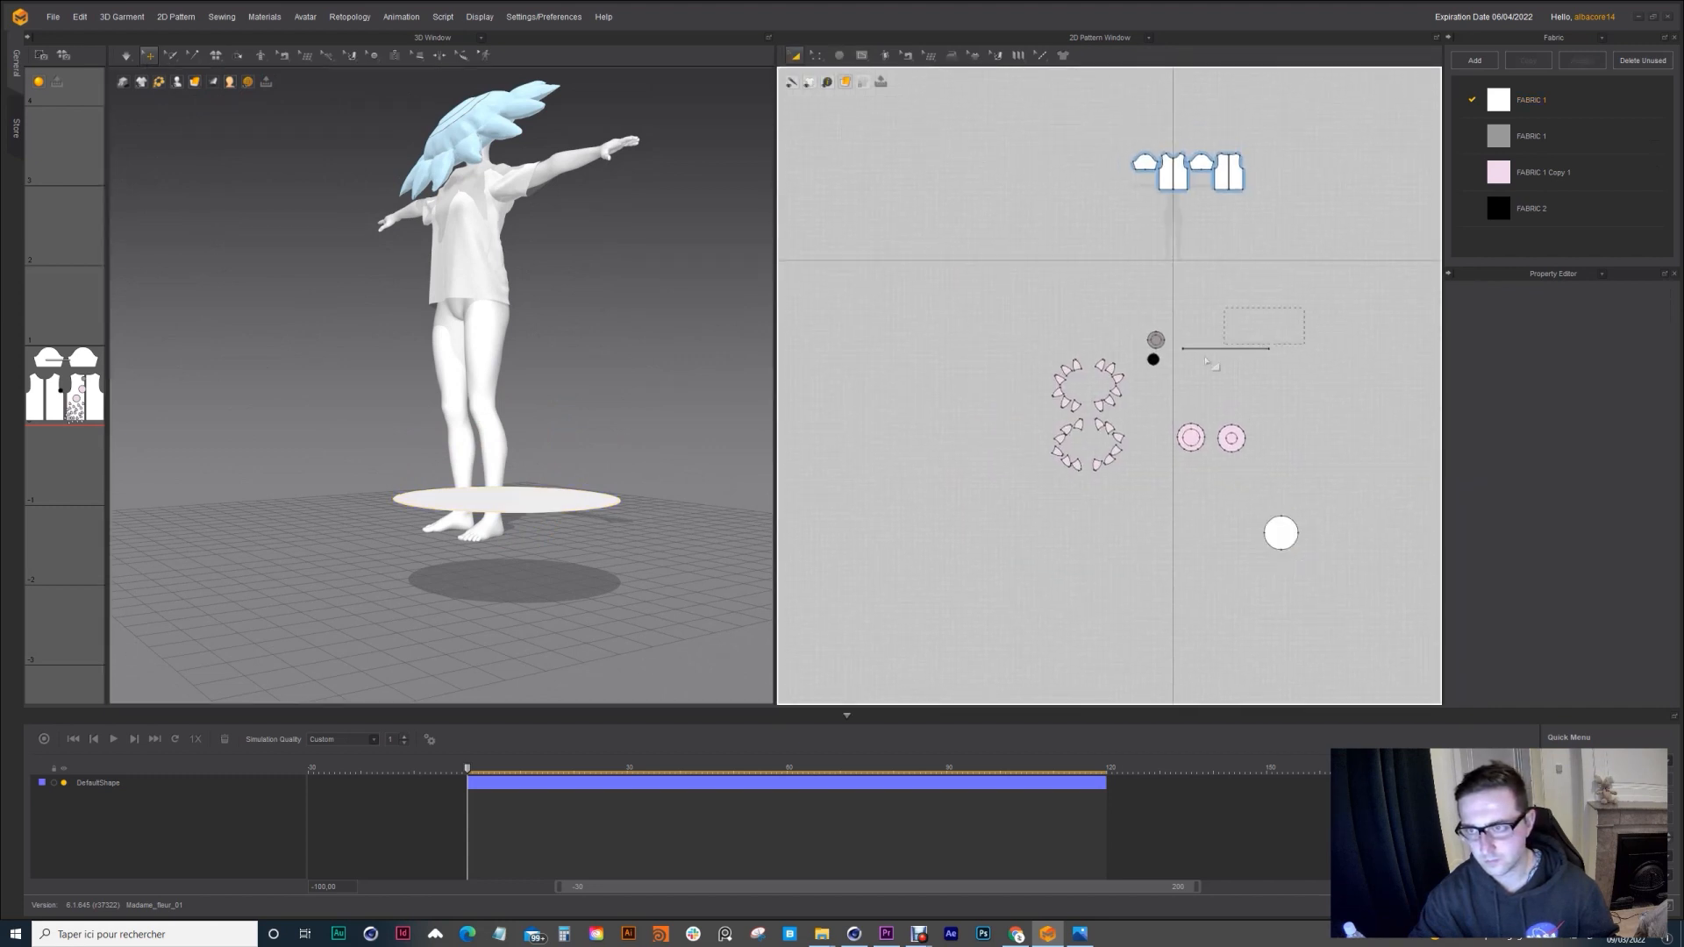
{"action": "left_click_drag", "start_coordinate": [1031, 509], "coordinate": [1030, 509]}
{"action": "left_click_drag", "start_coordinate": [1156, 340], "coordinate": [1151, 268]}
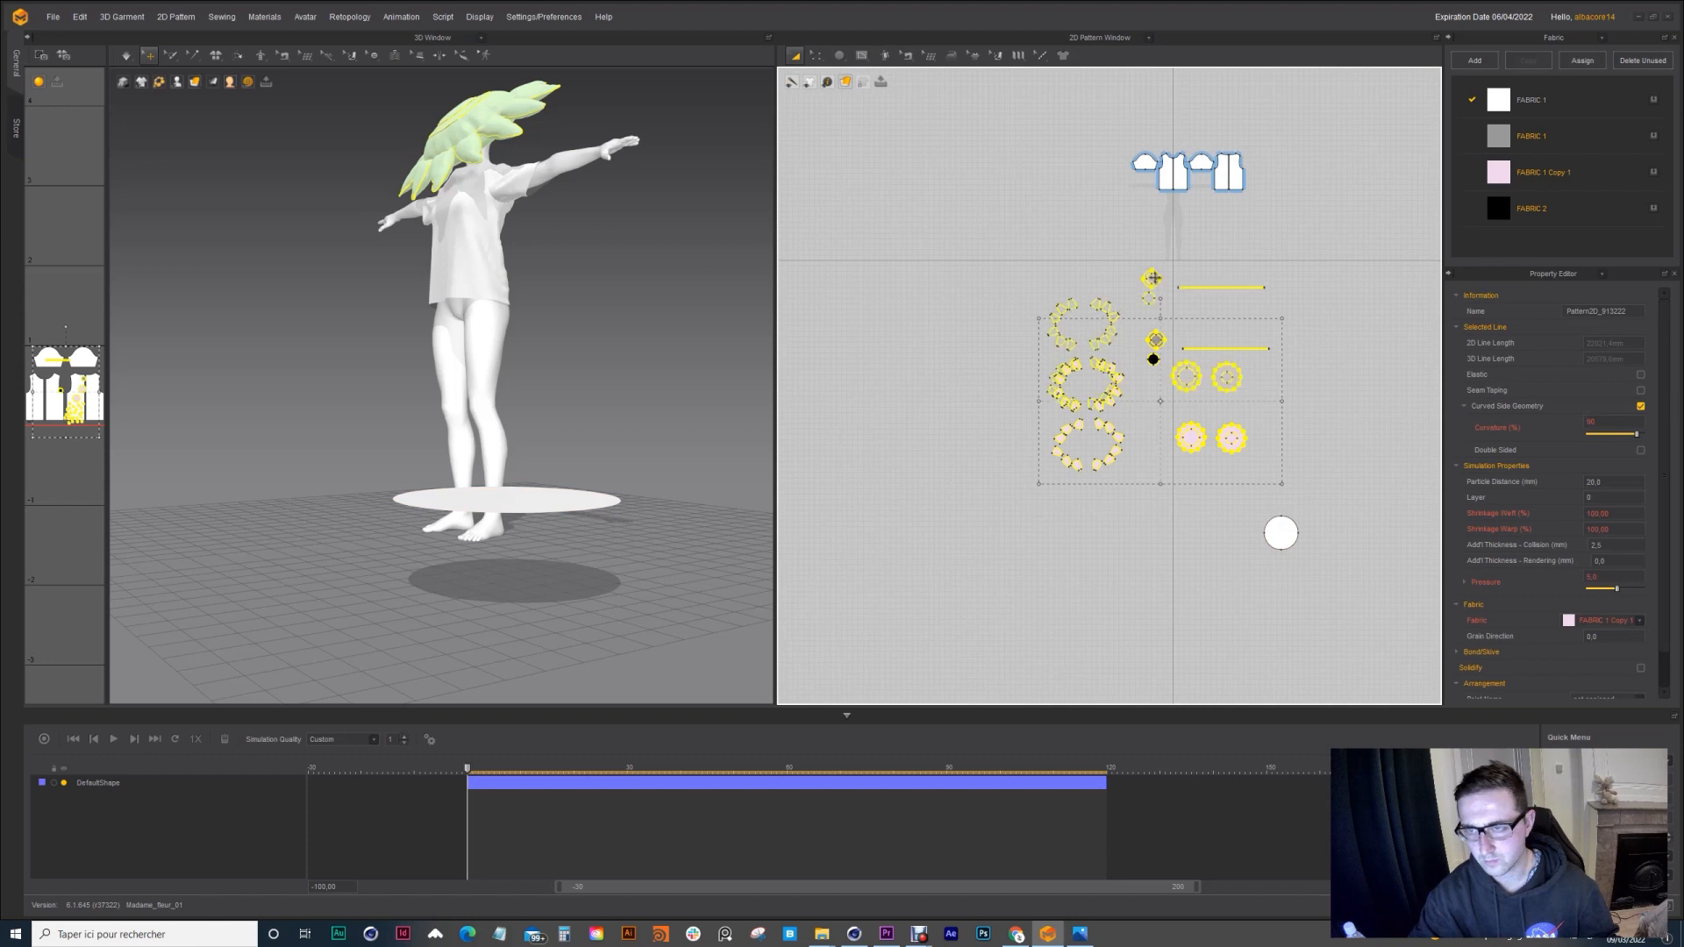
Step: Duplicate the white circle pattern and place the copy directly above the original in the 2D layout
{"action": "left_click", "coordinate": [1281, 527]}
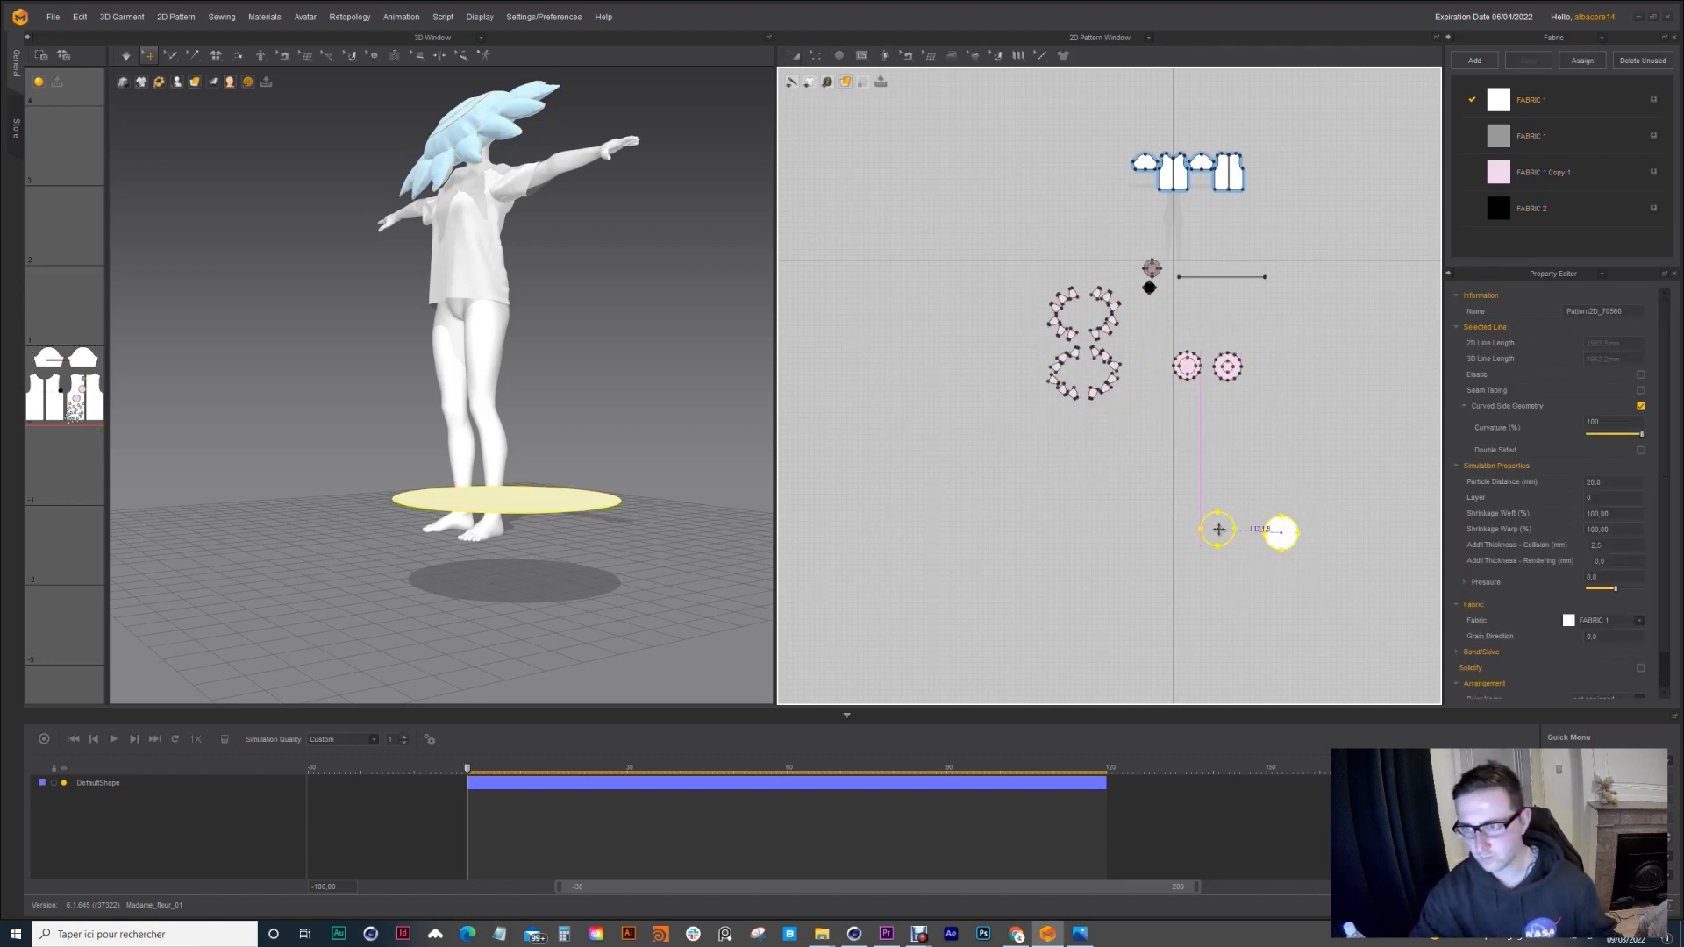
{"action": "key", "text": "ctrl+c"}
{"action": "key", "text": "ctrl+v"}
{"action": "left_click", "coordinate": [1281, 489]}
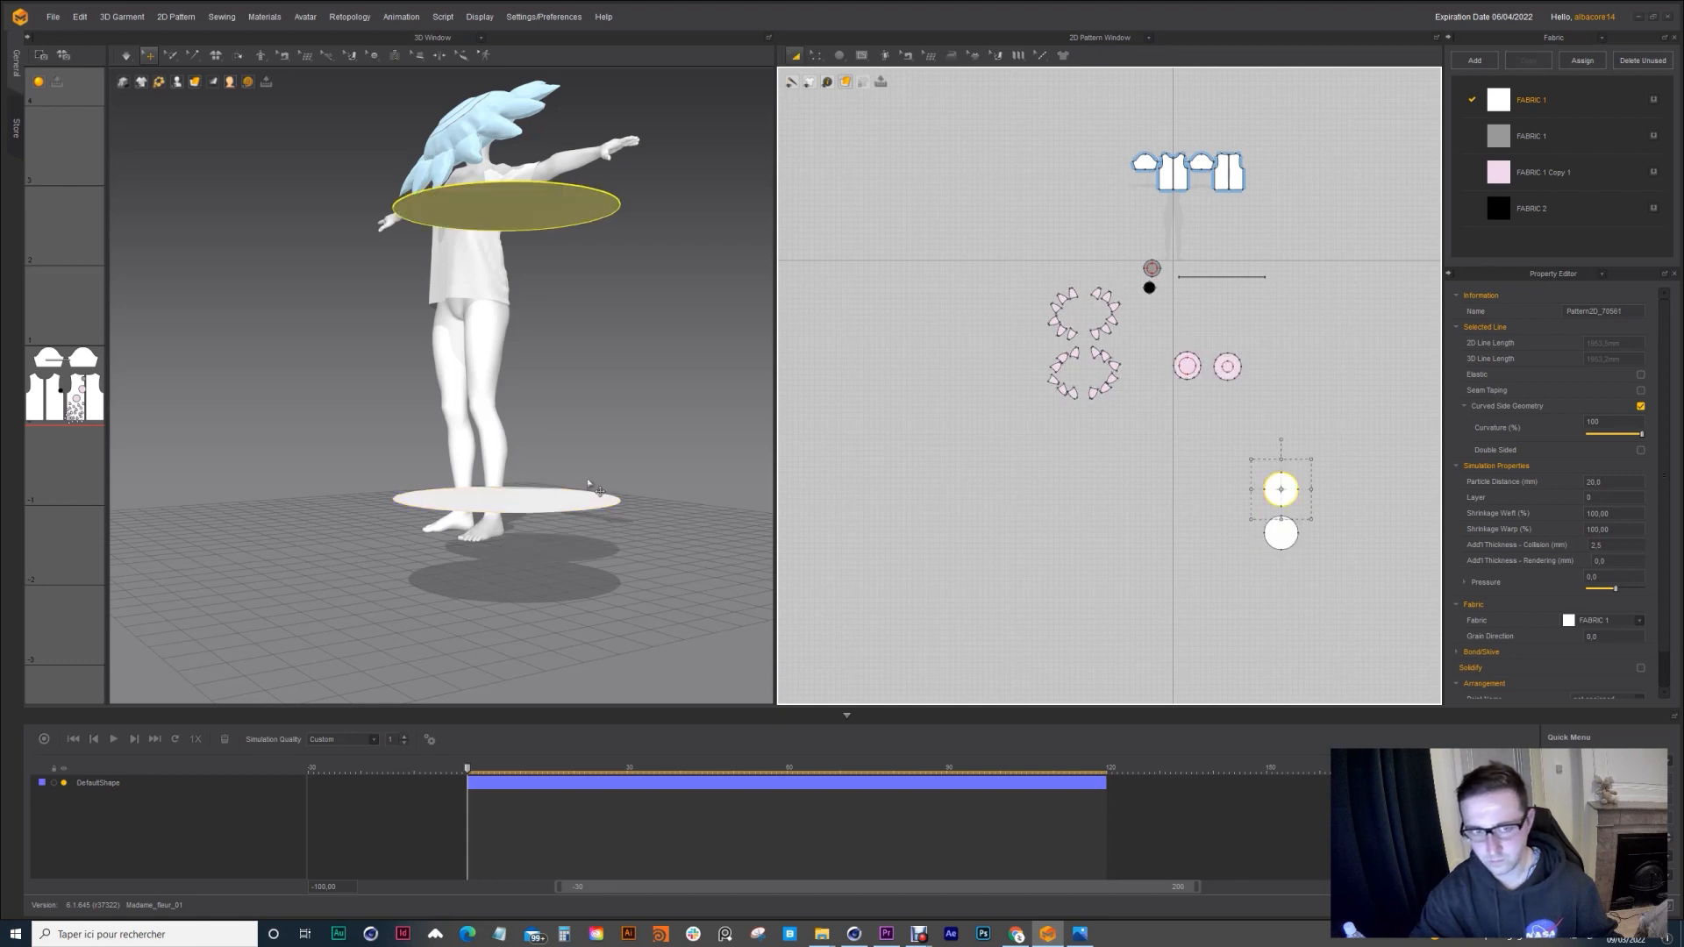
Step: Lower the copied disc in 3D and align it horizontally just above the first disc
{"action": "left_click_drag", "start_coordinate": [526, 215], "coordinate": [510, 473]}
{"action": "scroll", "coordinate": [1108, 414], "scroll_direction": "up", "scroll_amount": 3}
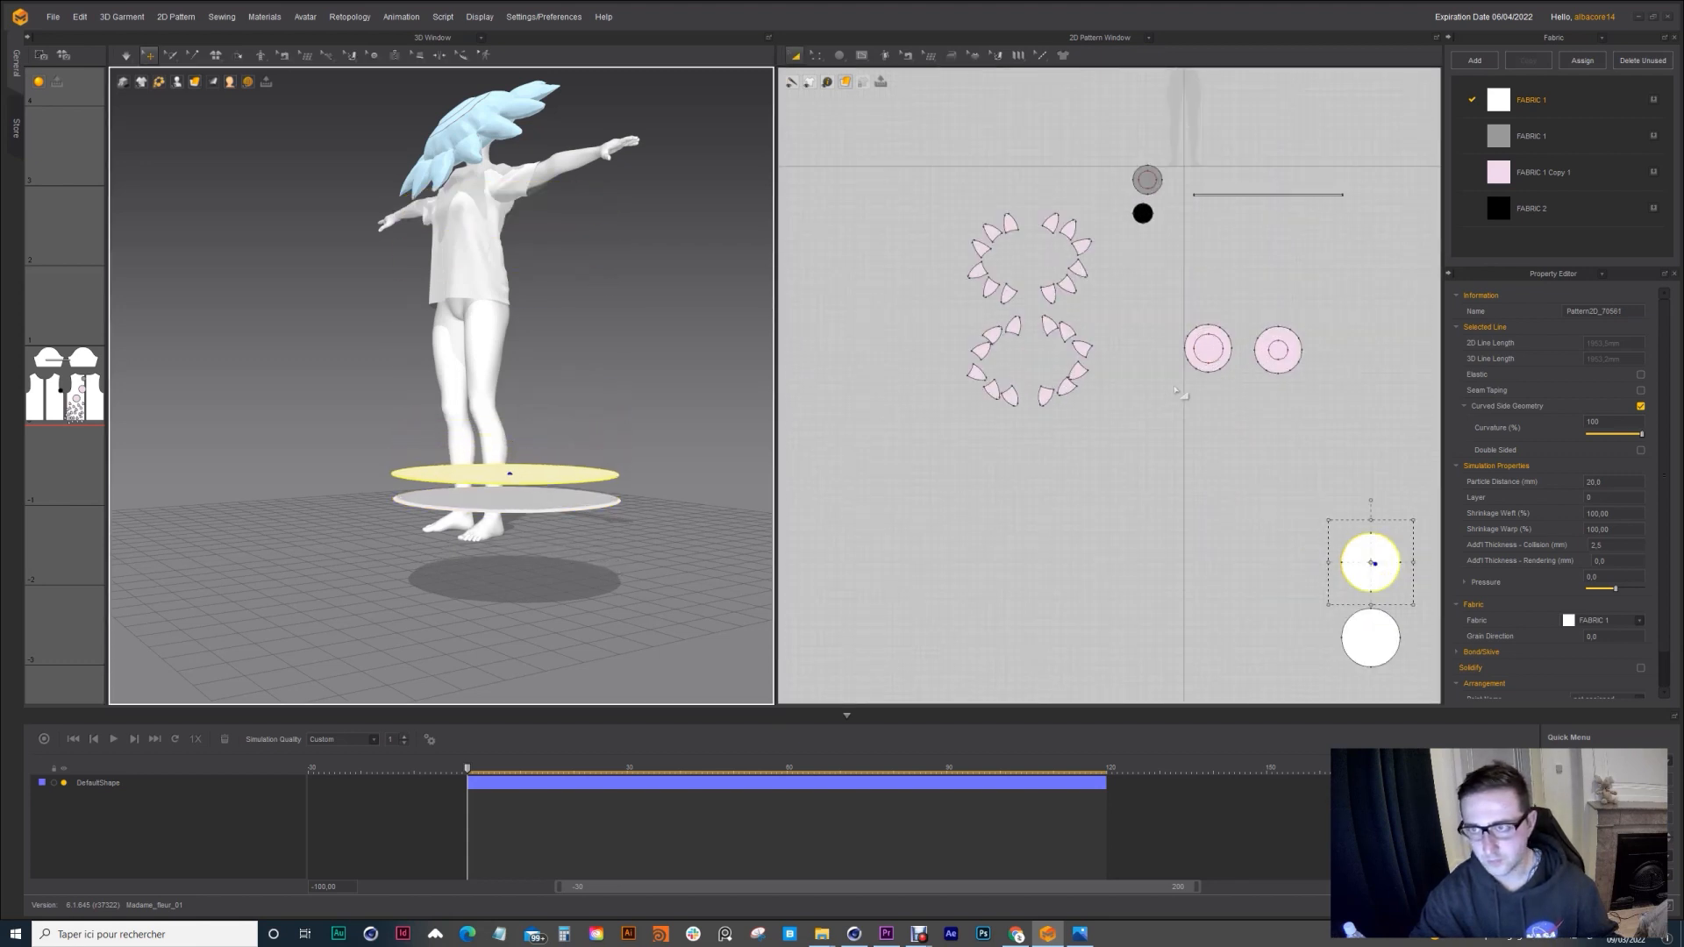
{"action": "left_click", "coordinate": [1150, 271]}
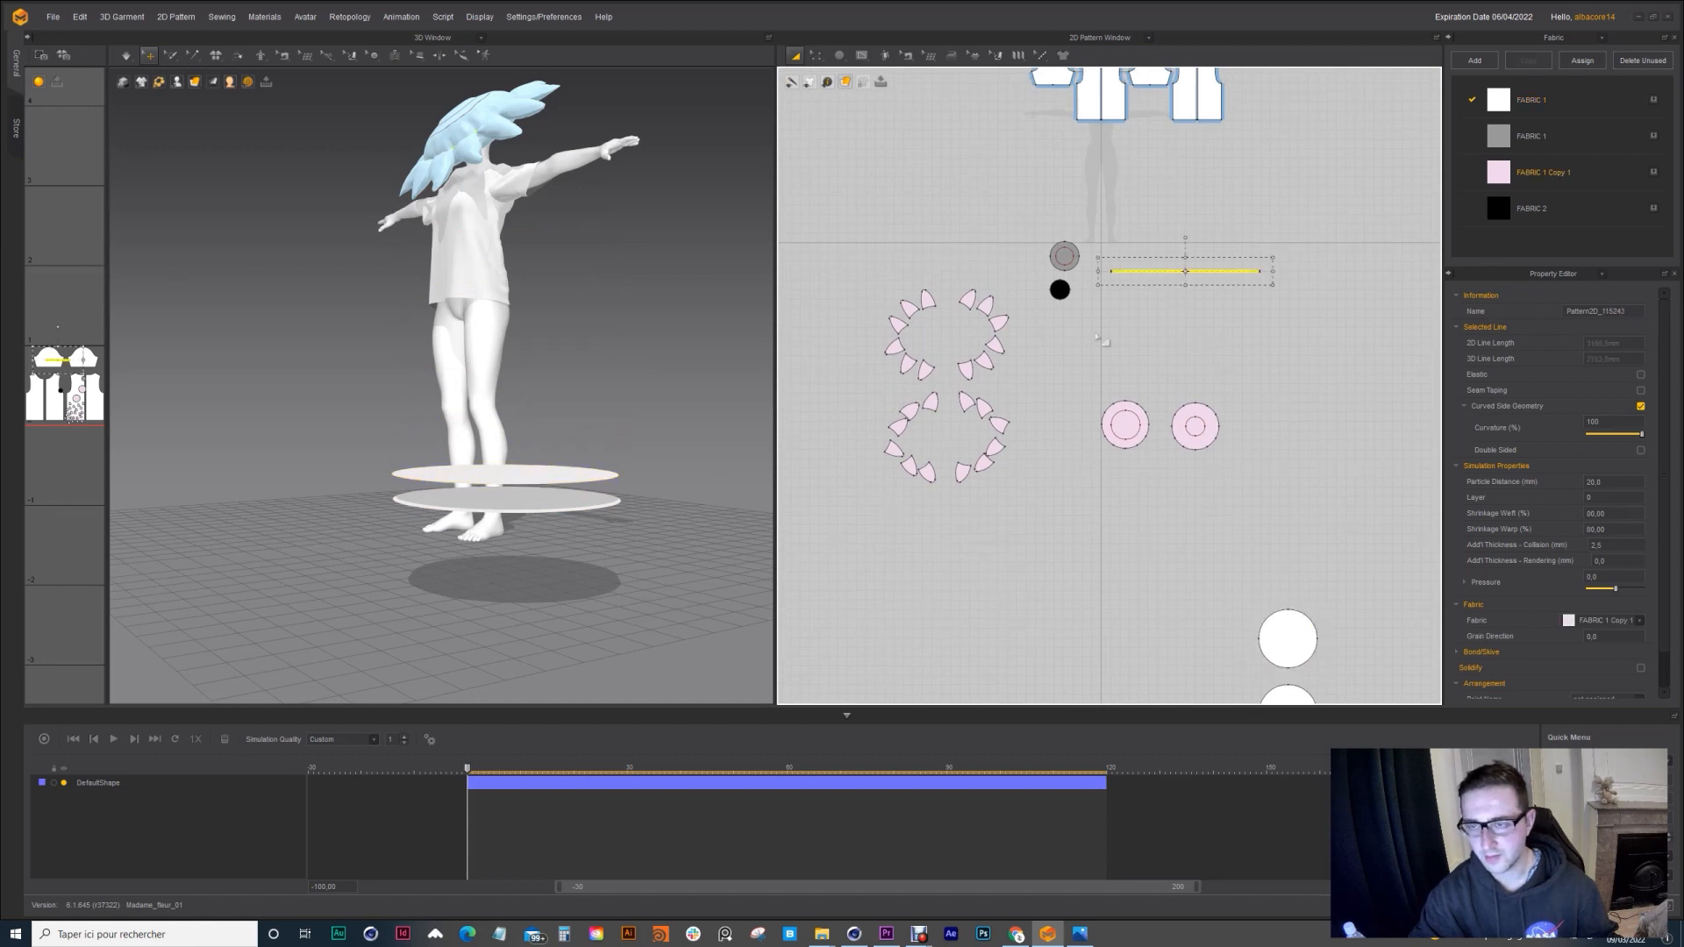
{"action": "left_click", "coordinate": [559, 482]}
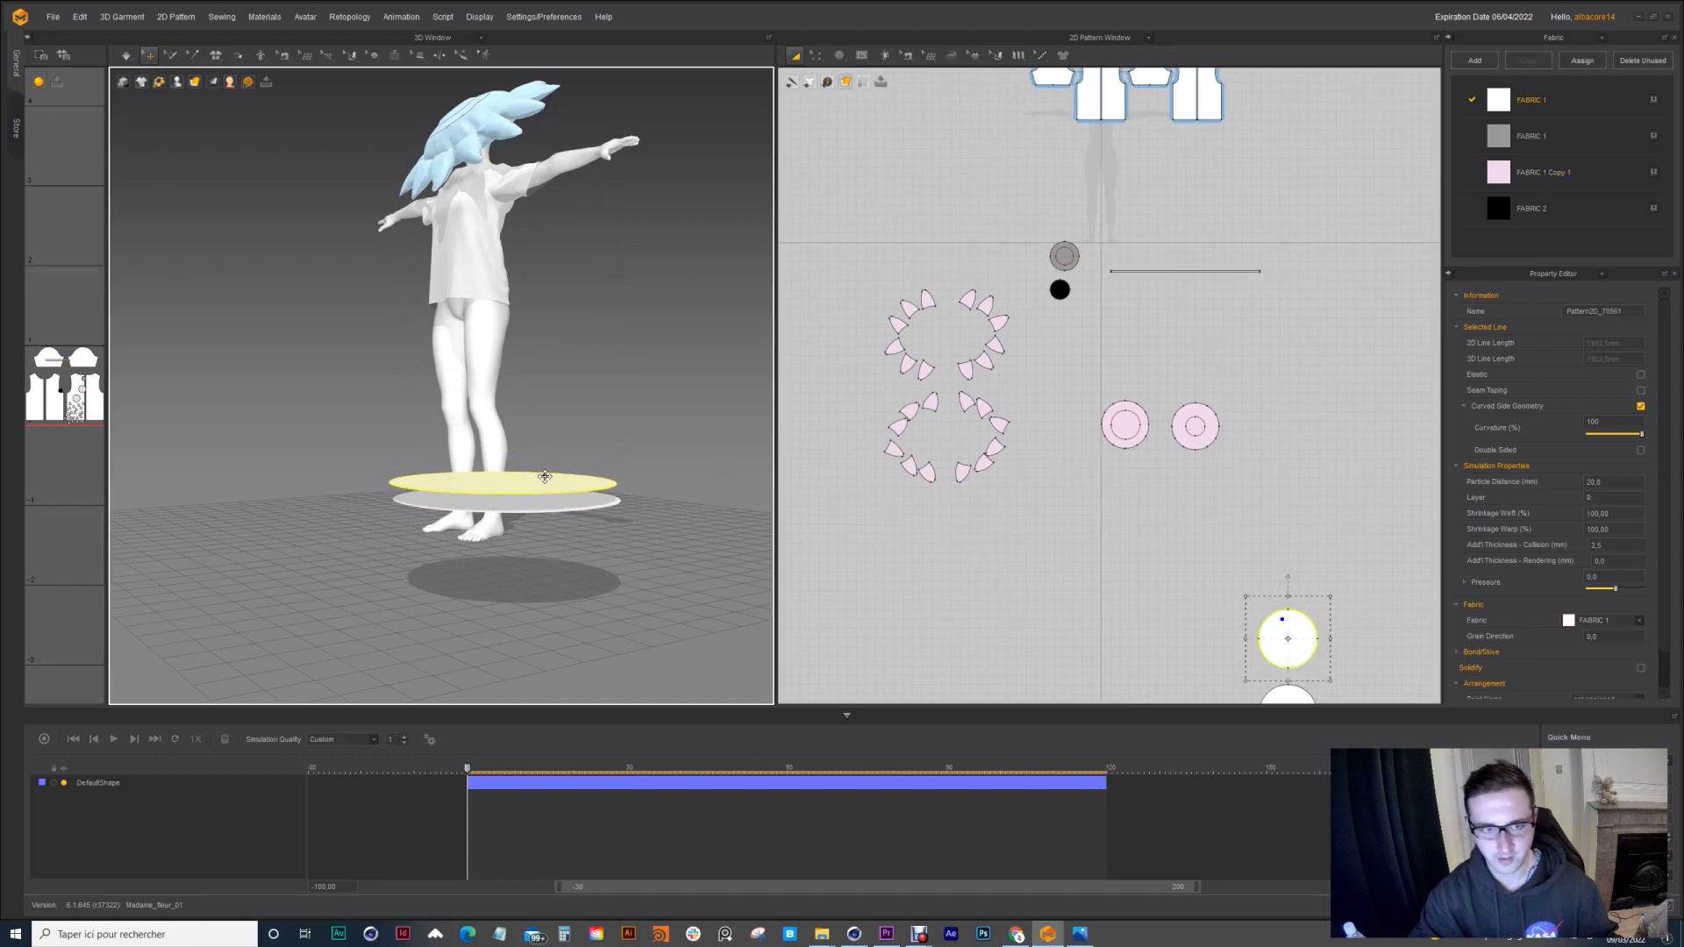
{"action": "scroll", "coordinate": [548, 477], "scroll_direction": "up", "scroll_amount": 2}
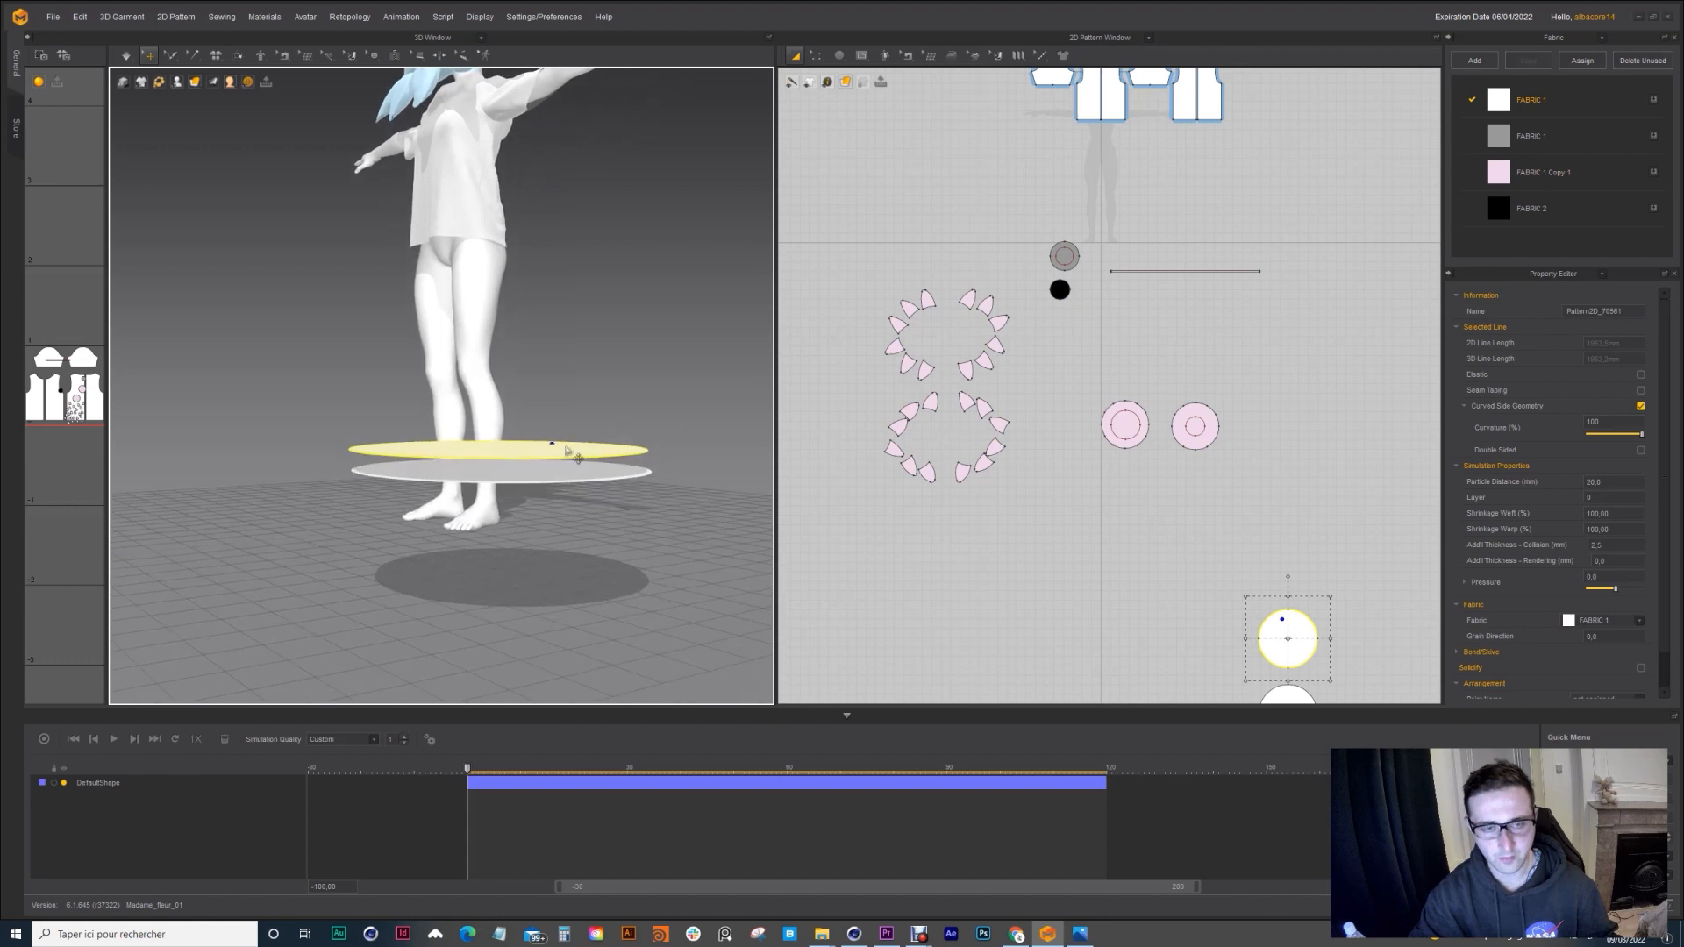
{"action": "mouse_move", "coordinate": [484, 472]}
{"action": "right_mouse_down"}
{"action": "mouse_move", "coordinate": [535, 500]}
{"action": "mouse_move", "coordinate": [486, 473]}
{"action": "right_mouse_up"}
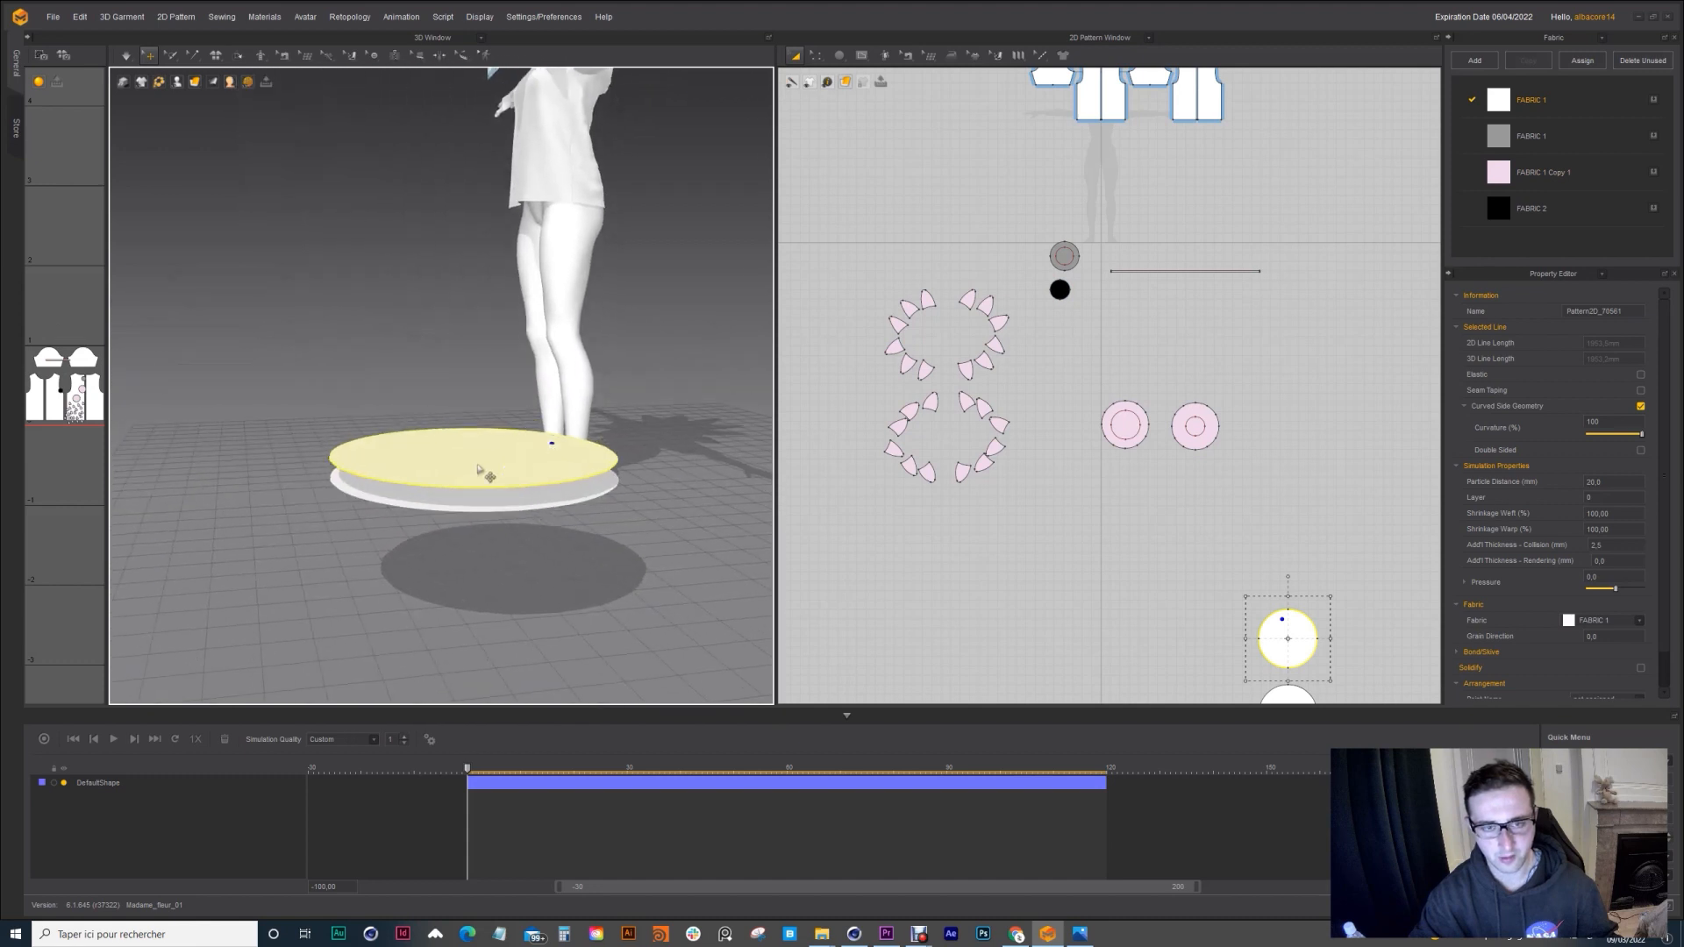
{"action": "left_click_drag", "start_coordinate": [499, 464], "coordinate": [485, 454]}
Step: Turn on line length display for the 2D patterns and select the upper white circle
{"action": "scroll", "coordinate": [1013, 409], "scroll_direction": "down", "scroll_amount": 3}
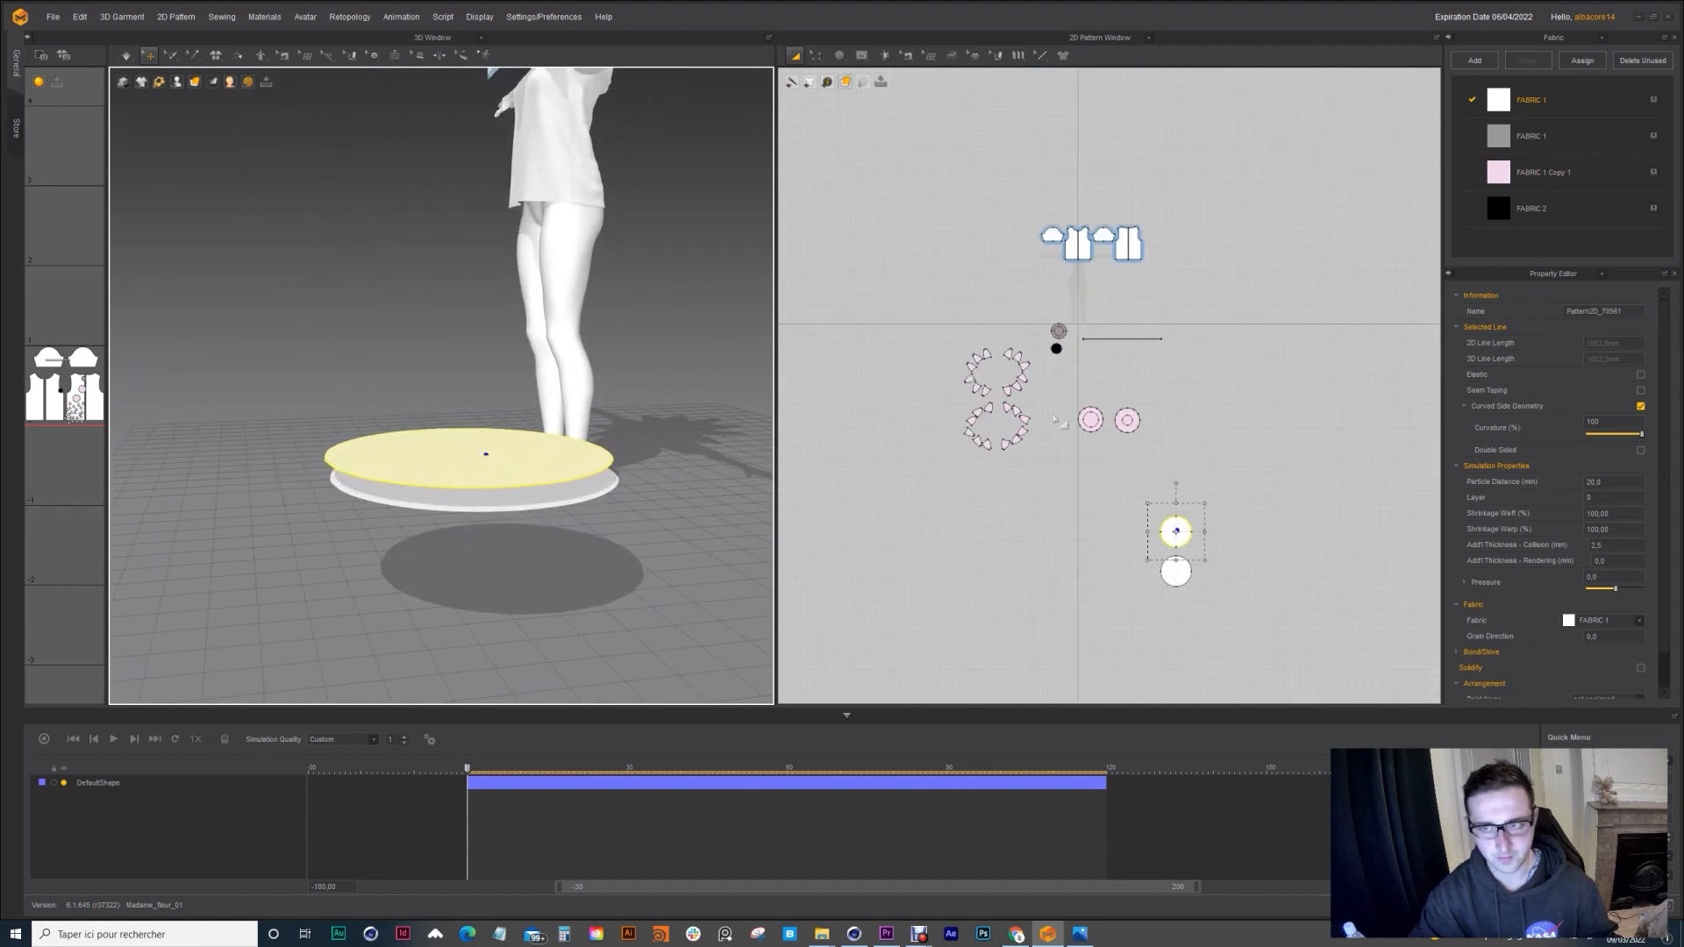
{"action": "scroll", "coordinate": [1013, 409], "scroll_direction": "up", "scroll_amount": 3}
{"action": "right_click_drag", "start_coordinate": [1053, 435], "coordinate": [965, 375]}
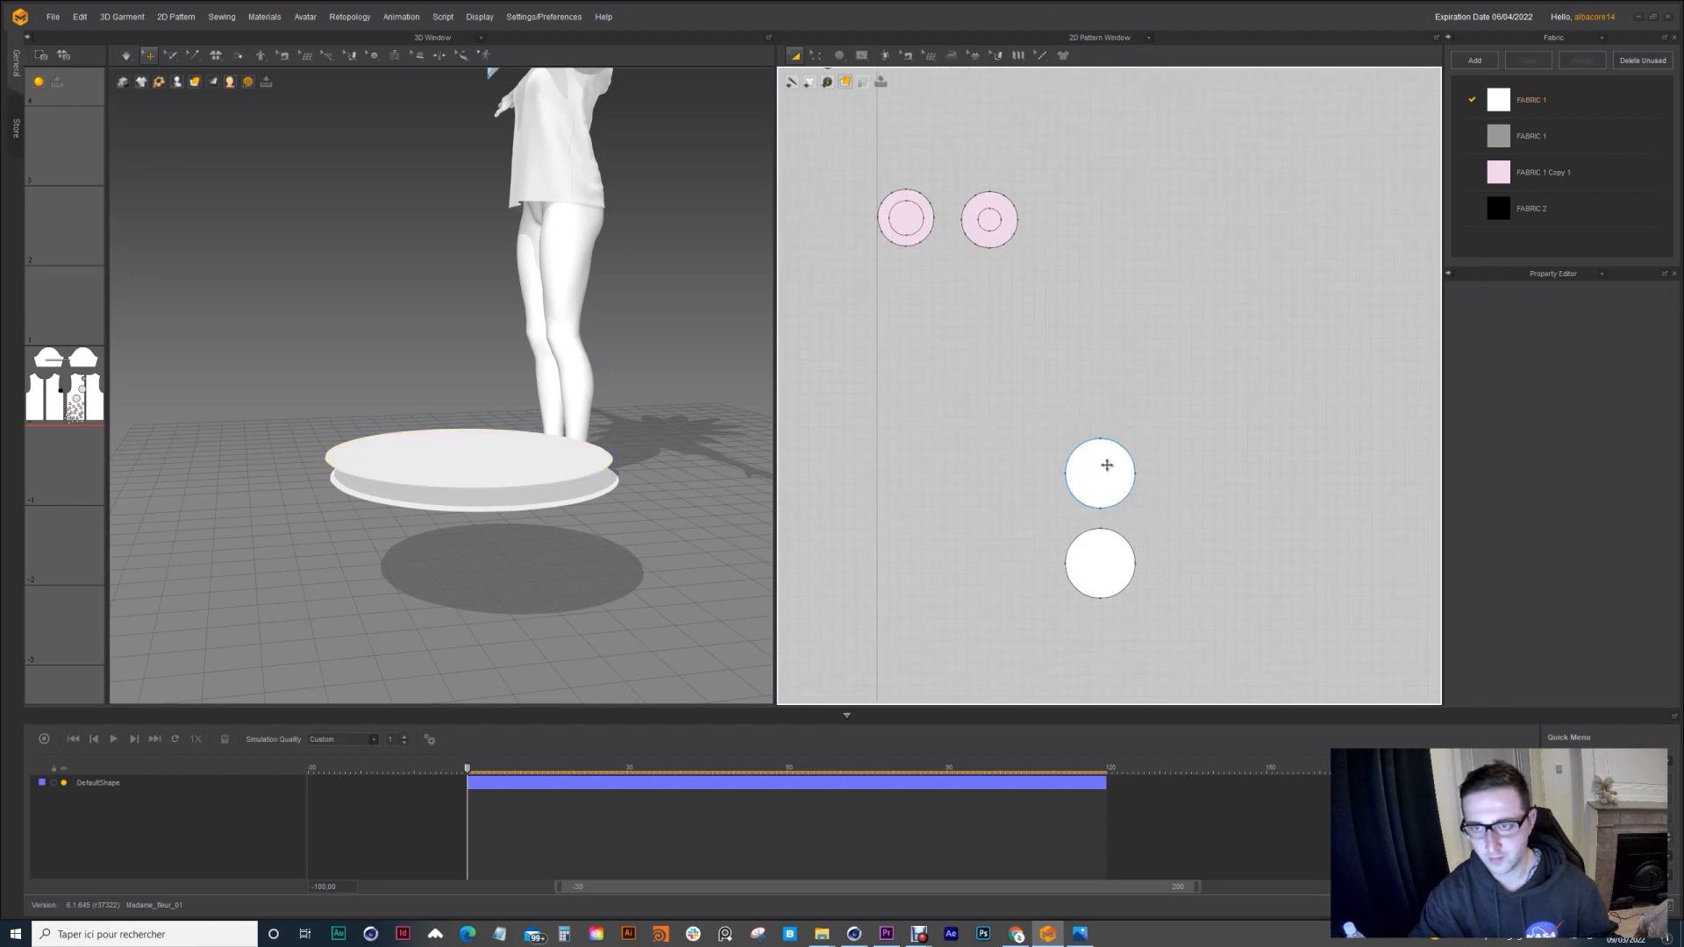
{"action": "left_click", "coordinate": [474, 17]}
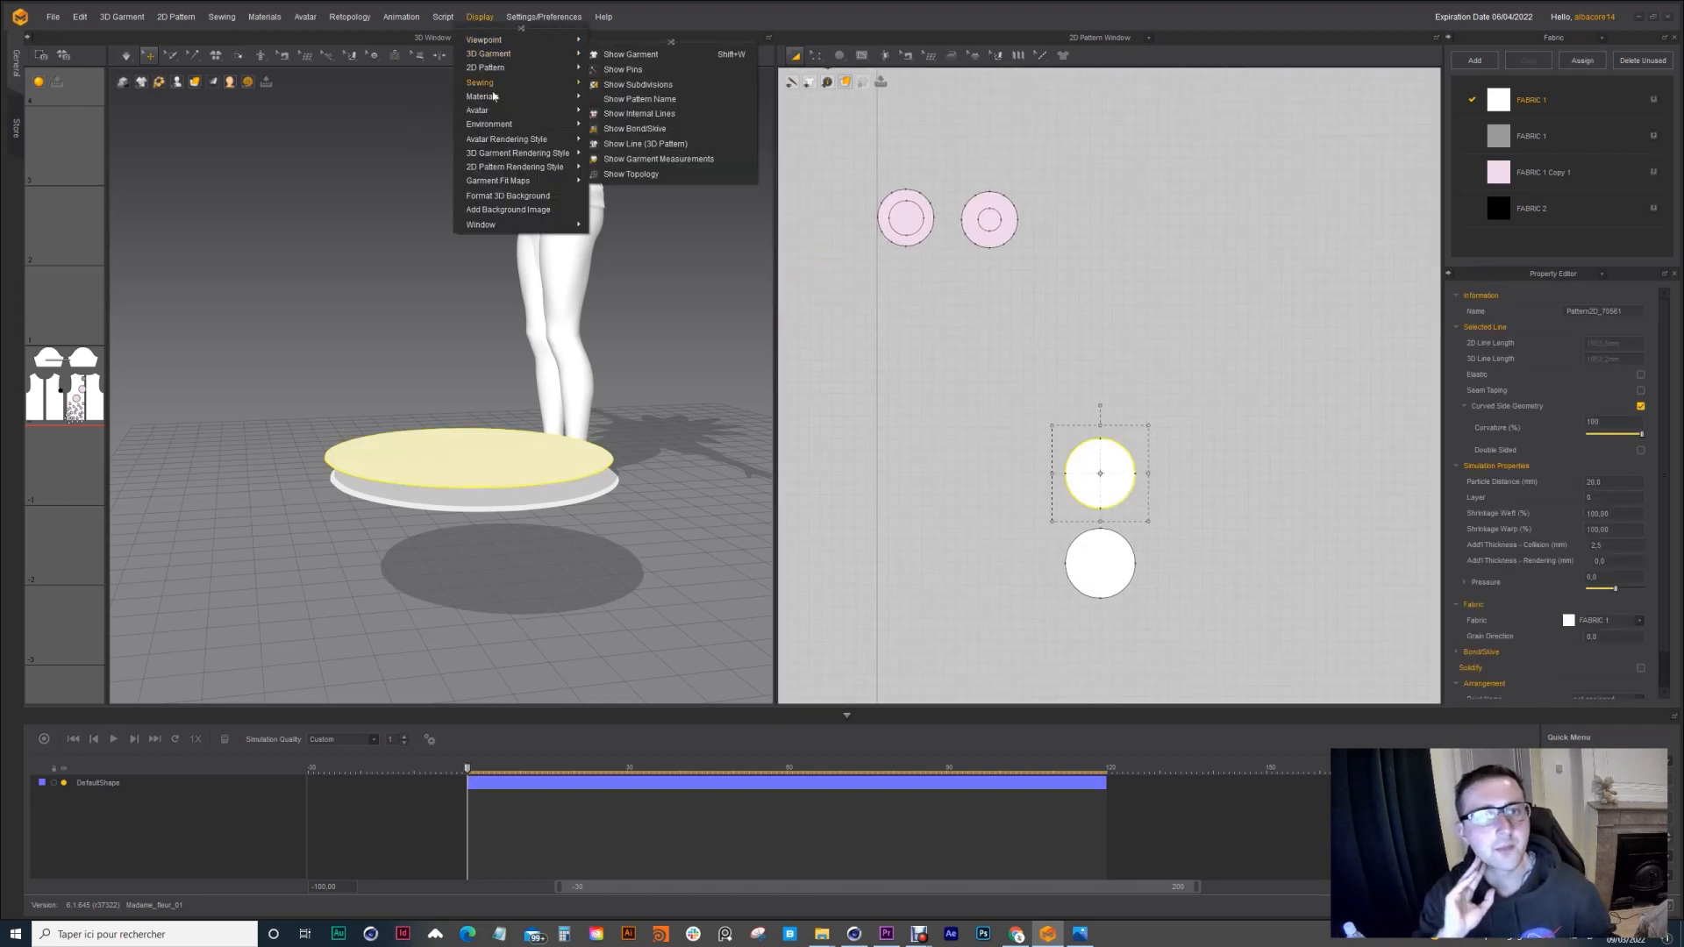
{"action": "mouse_move", "coordinate": [445, 22]}
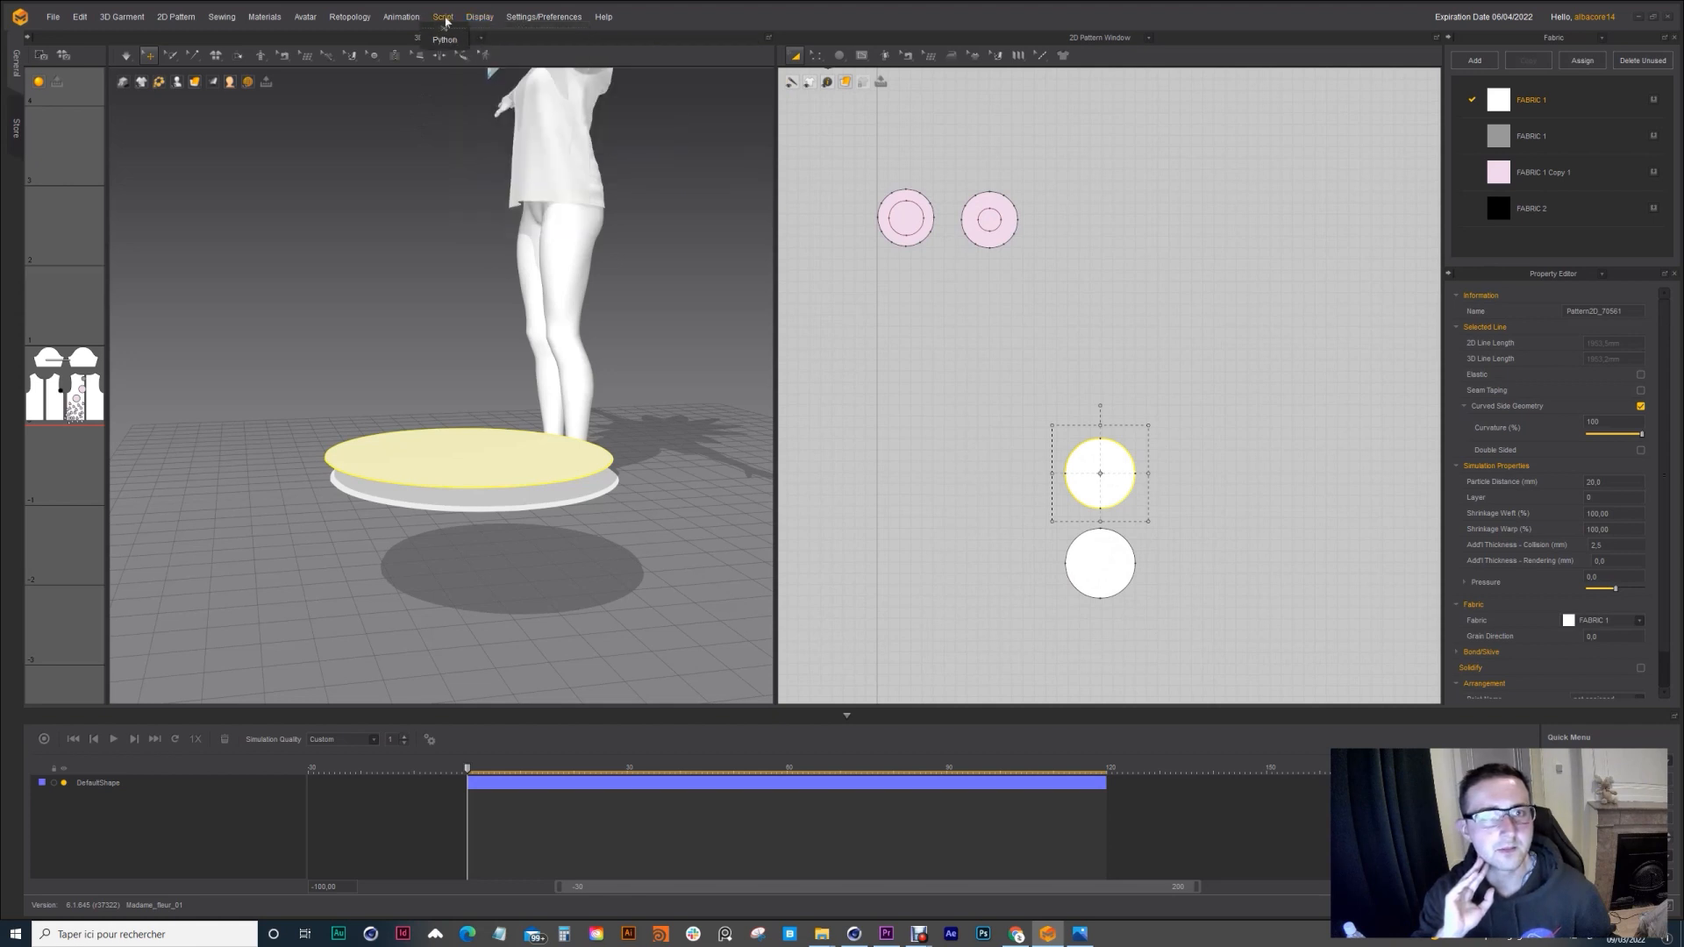
{"action": "mouse_move", "coordinate": [481, 55]}
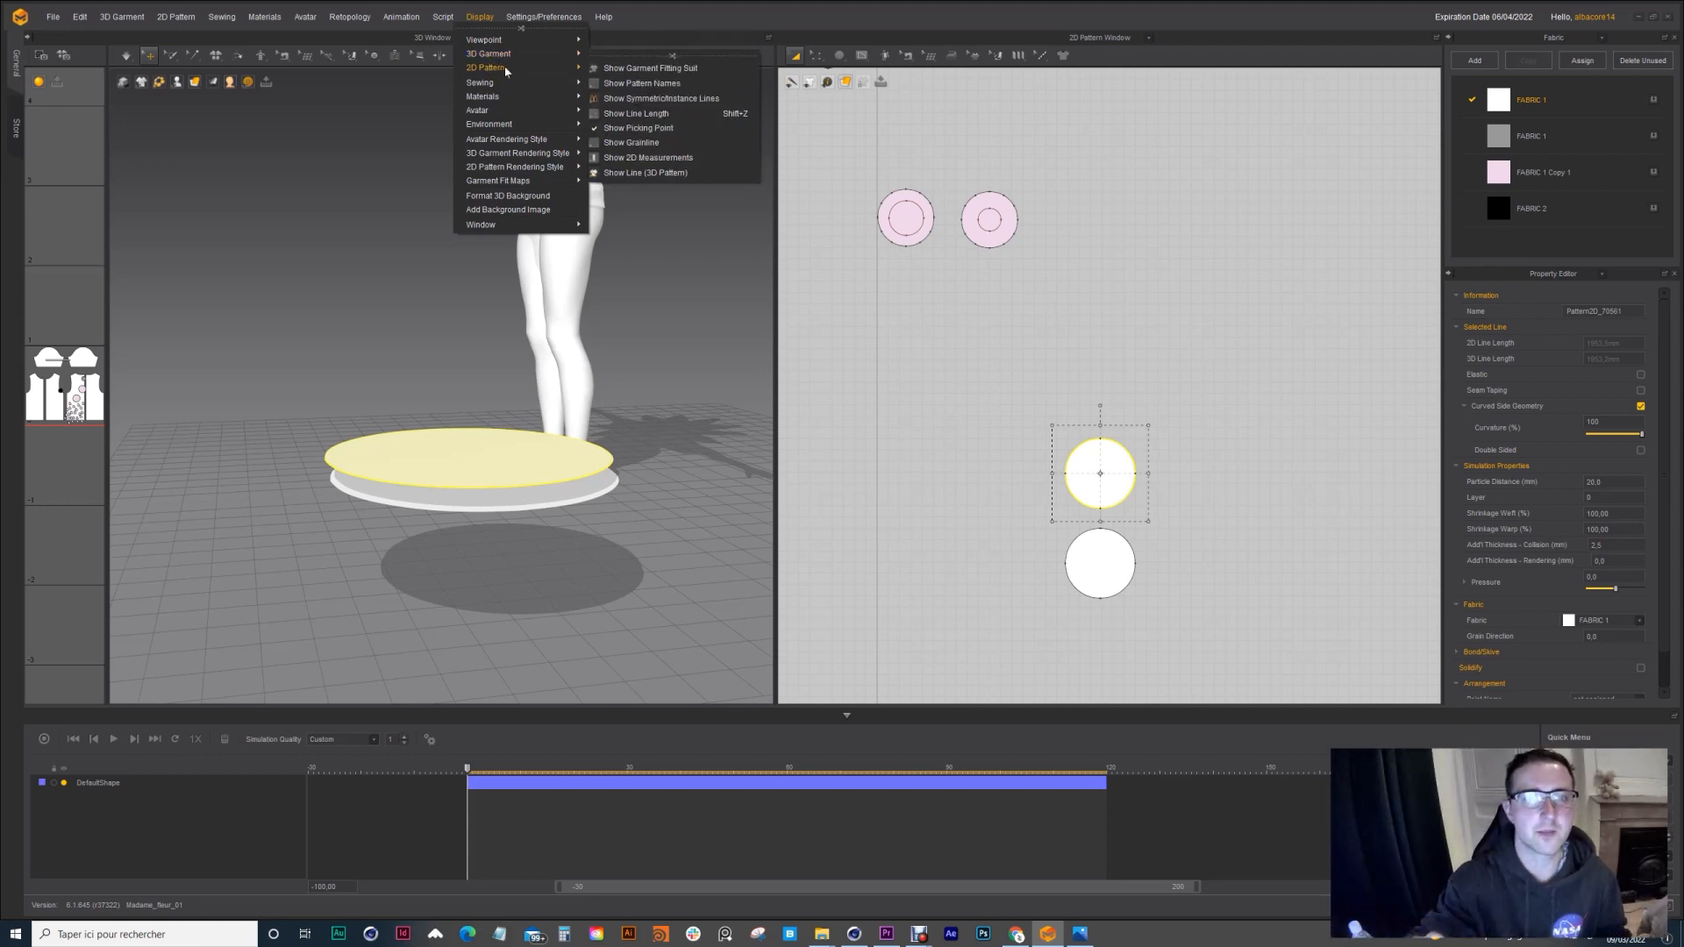
{"action": "left_click", "coordinate": [629, 115]}
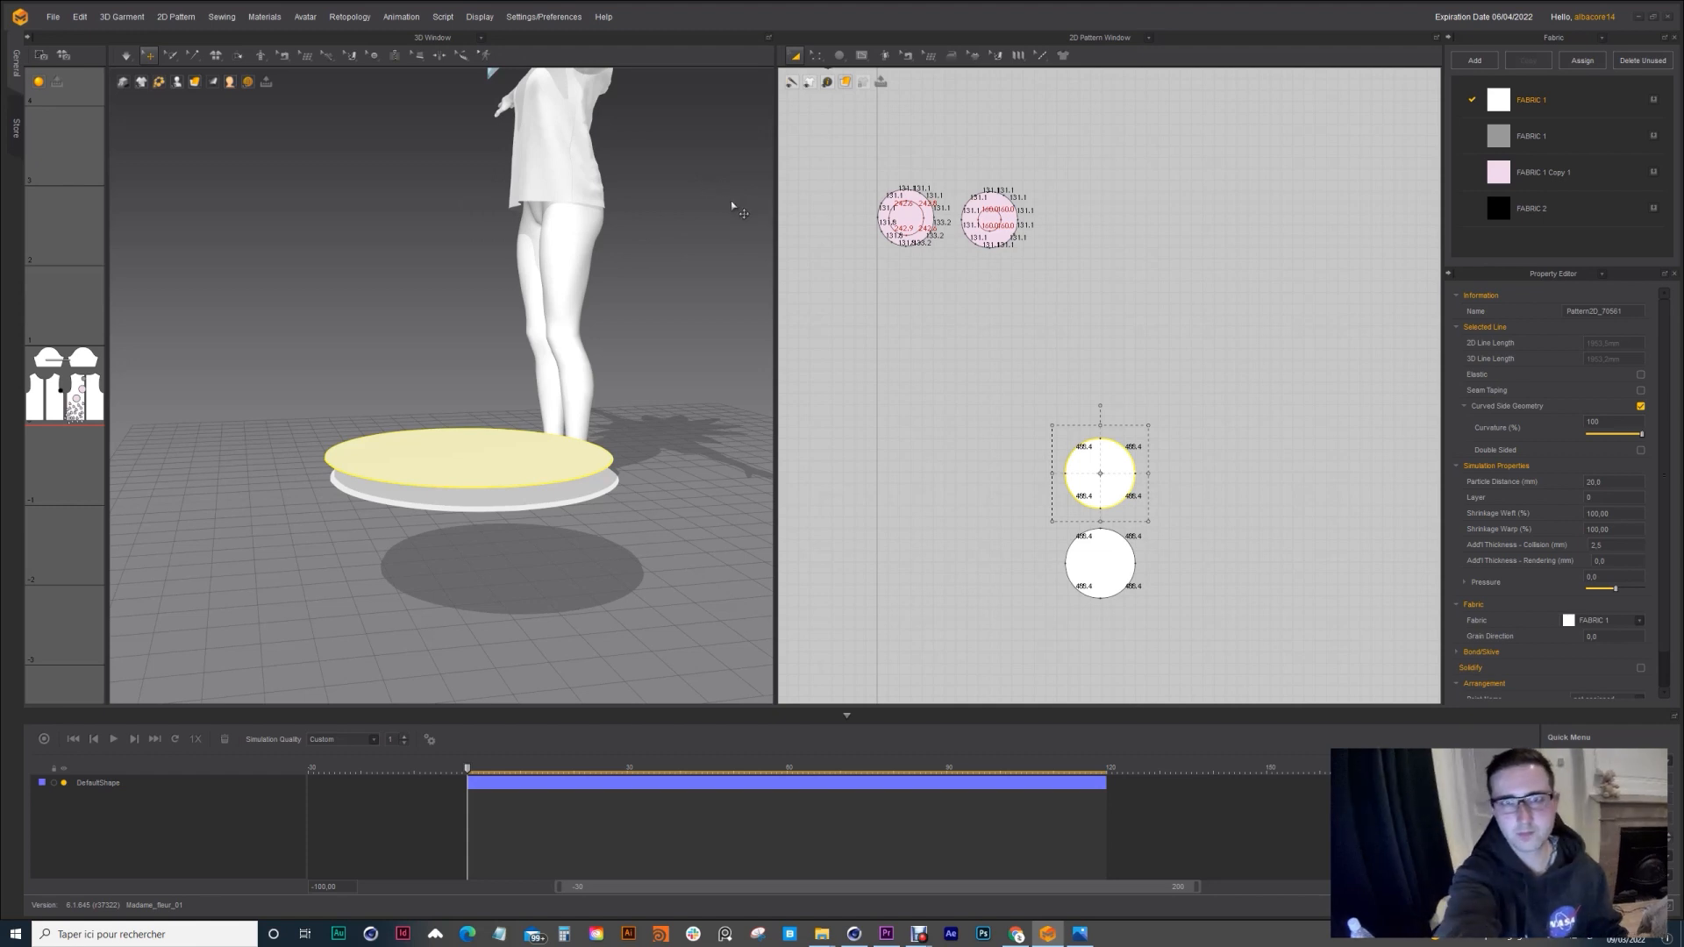
{"action": "left_click", "coordinate": [1061, 375]}
{"action": "left_click", "coordinate": [1086, 460]}
{"action": "scroll", "coordinate": [1087, 491], "scroll_direction": "up", "scroll_amount": 3}
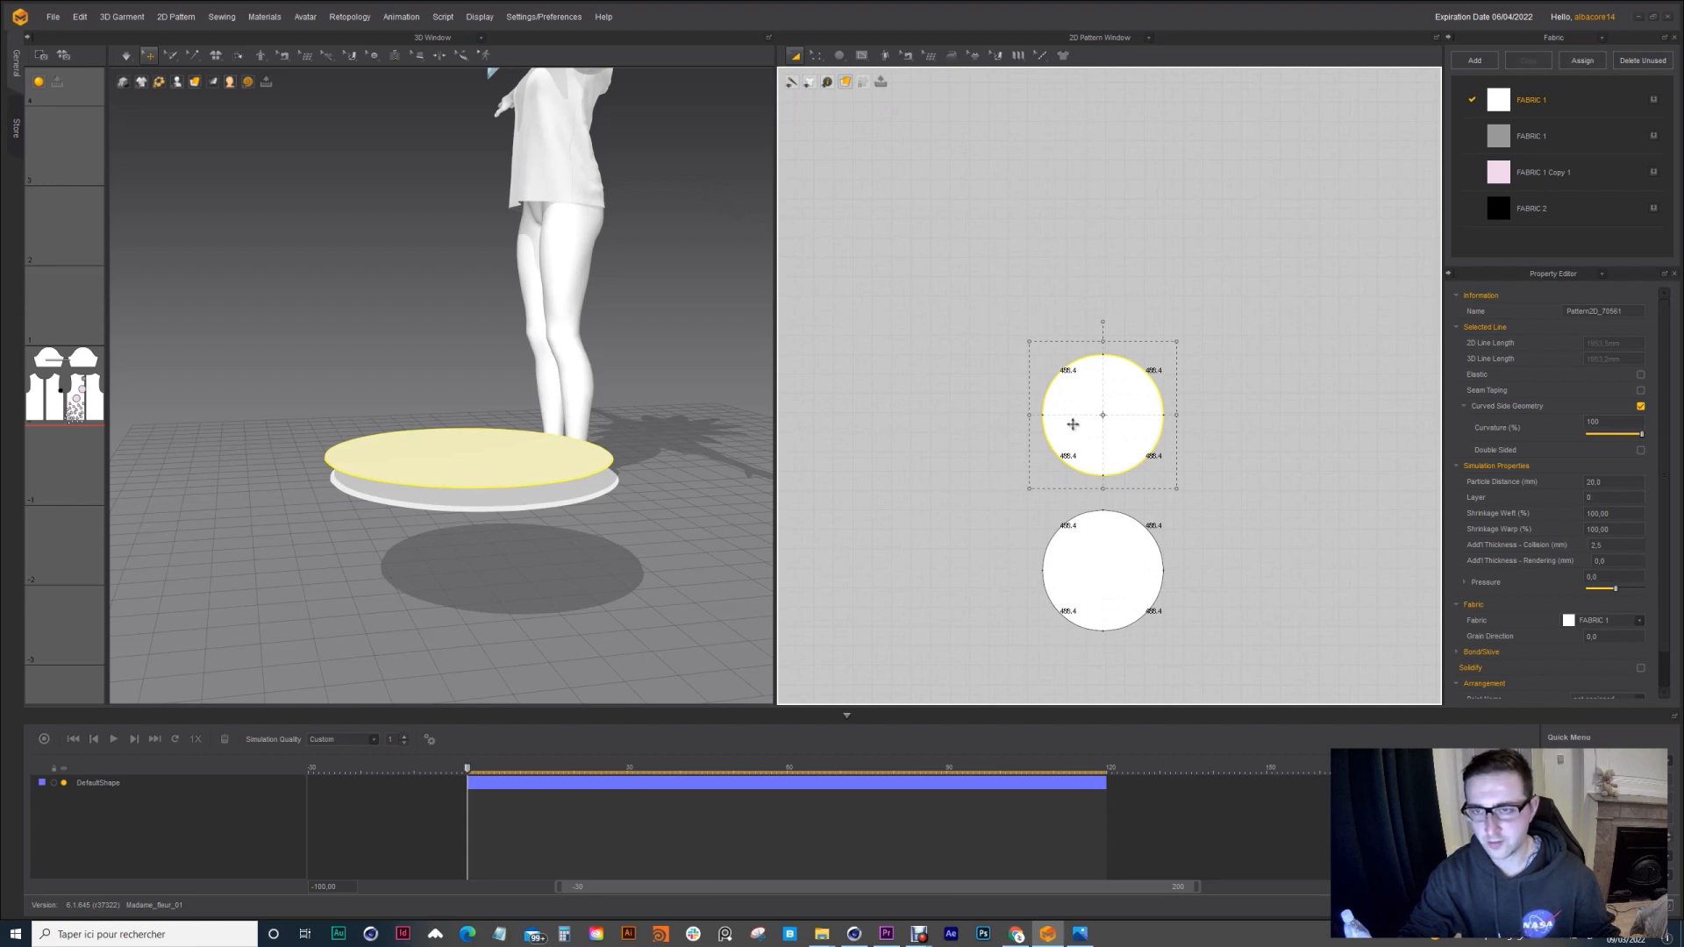
Step: Switch to Chrome, replace the open mail and Gumroad pages with an empty tab, and return to Marvelous Designer
{"action": "left_click", "coordinate": [1016, 935]}
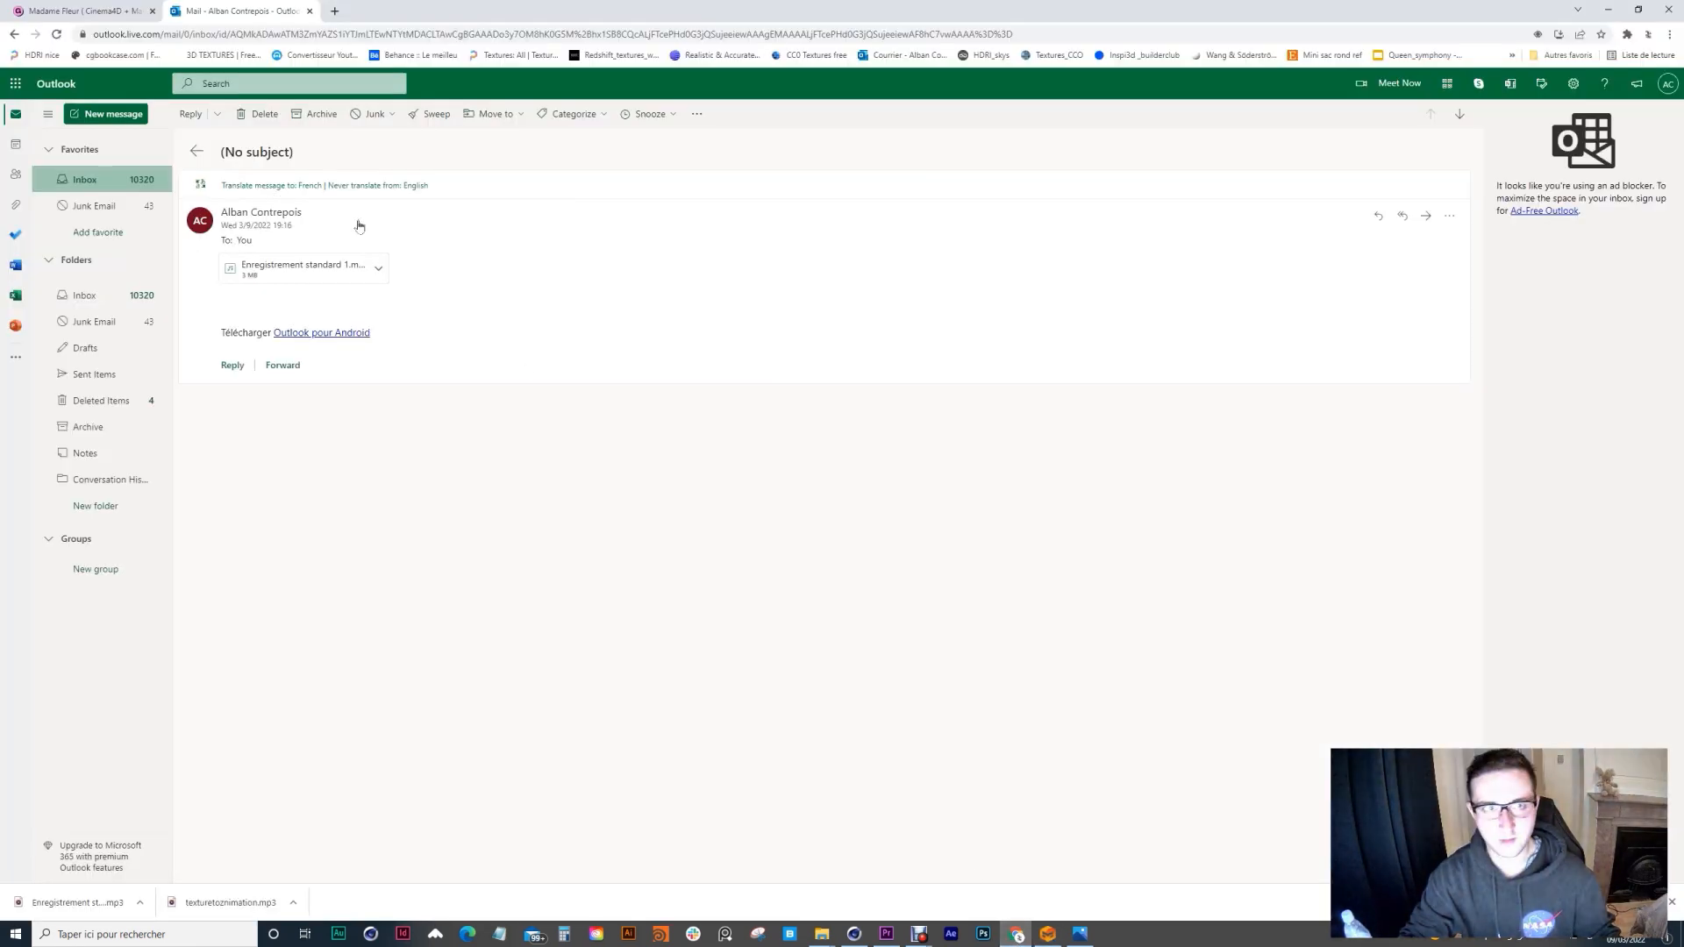
{"action": "left_click", "coordinate": [310, 11]}
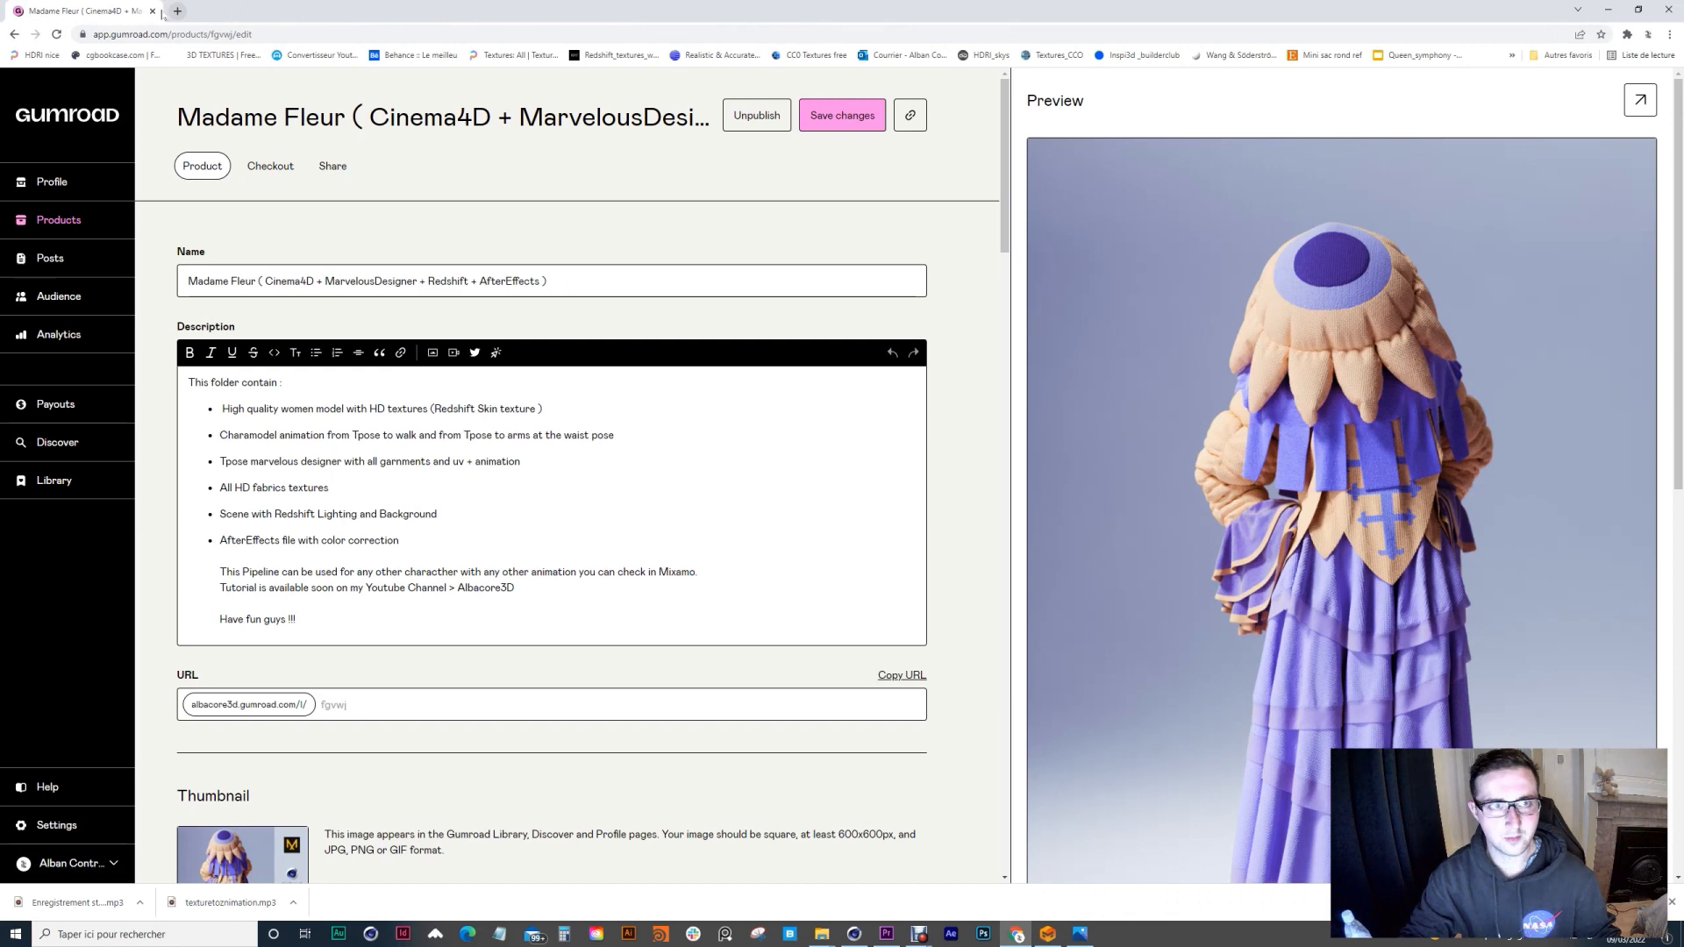
{"action": "left_click", "coordinate": [177, 11]}
{"action": "left_click", "coordinate": [152, 11]}
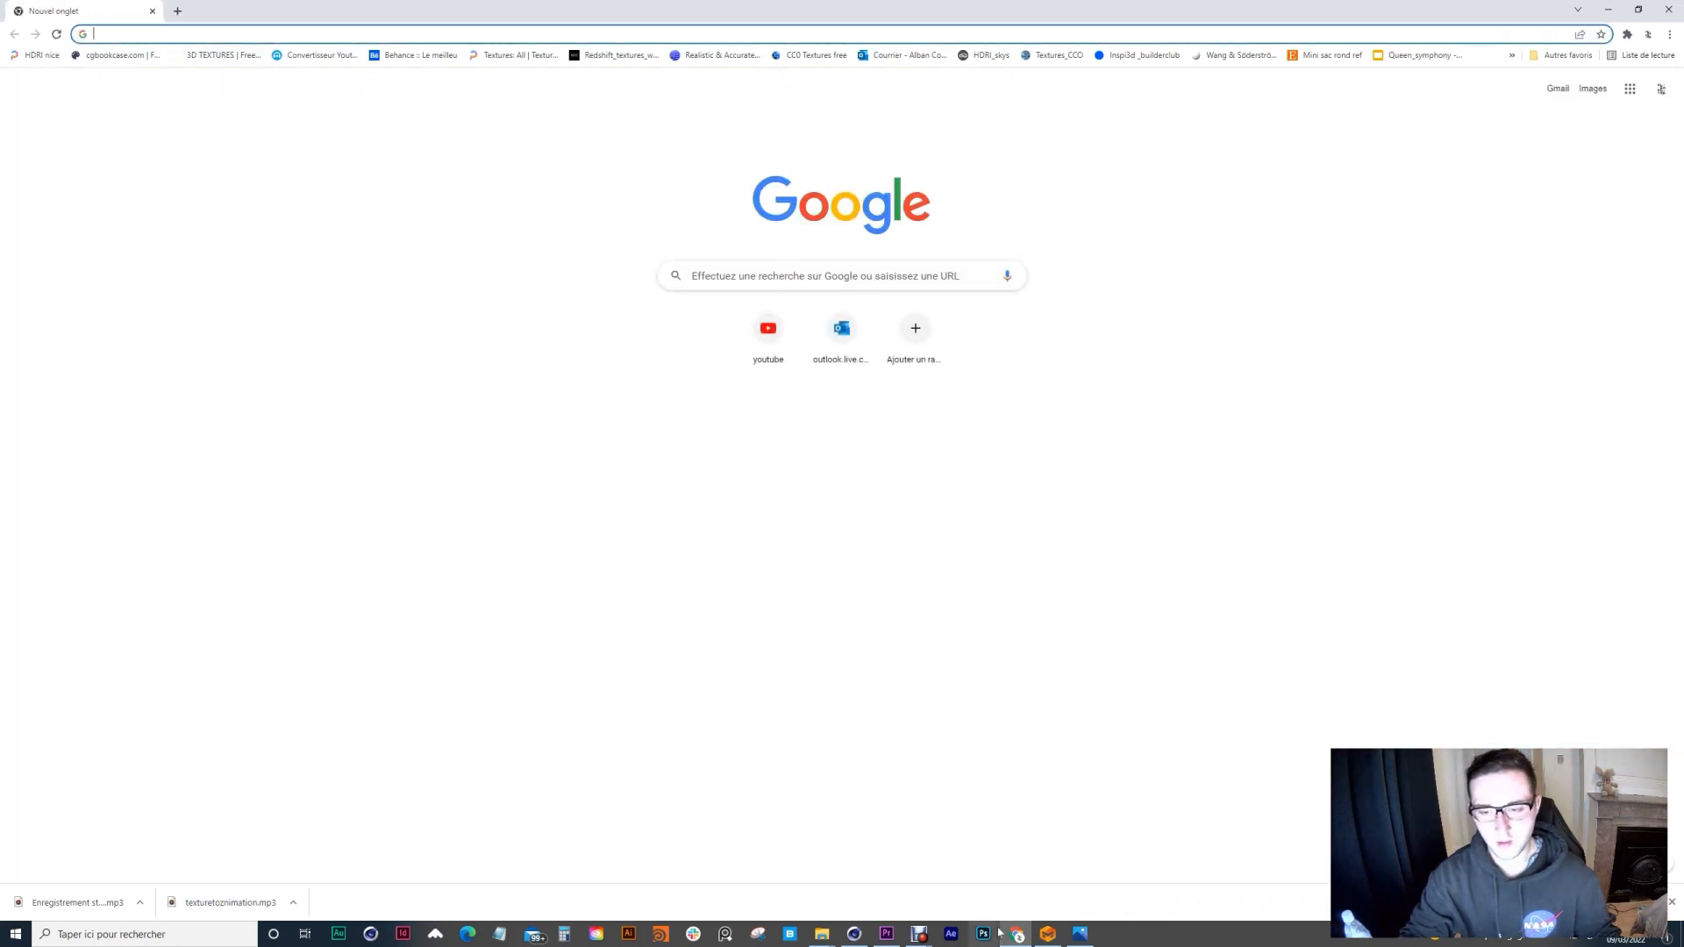
{"action": "left_click", "coordinate": [1049, 935]}
Step: Switch back to Chrome, calculate 488x4 with a Google search, and select the result
{"action": "mouse_move", "coordinate": [1018, 934]}
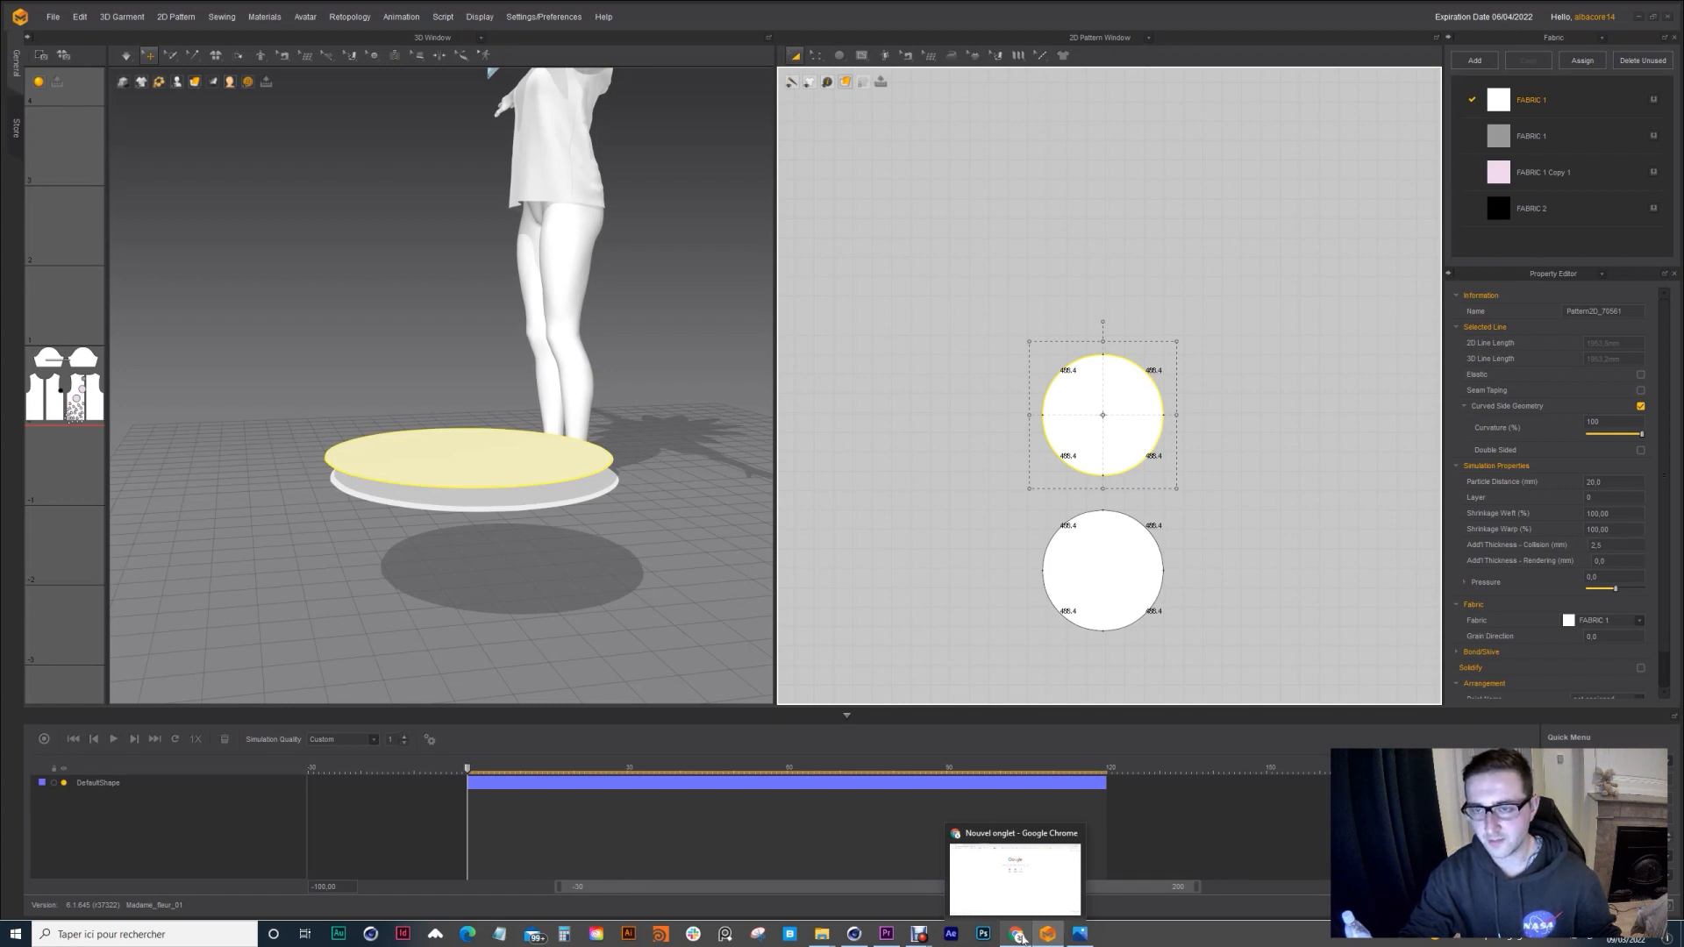
{"action": "left_click", "coordinate": [1020, 936]}
{"action": "type", "text": "4"}
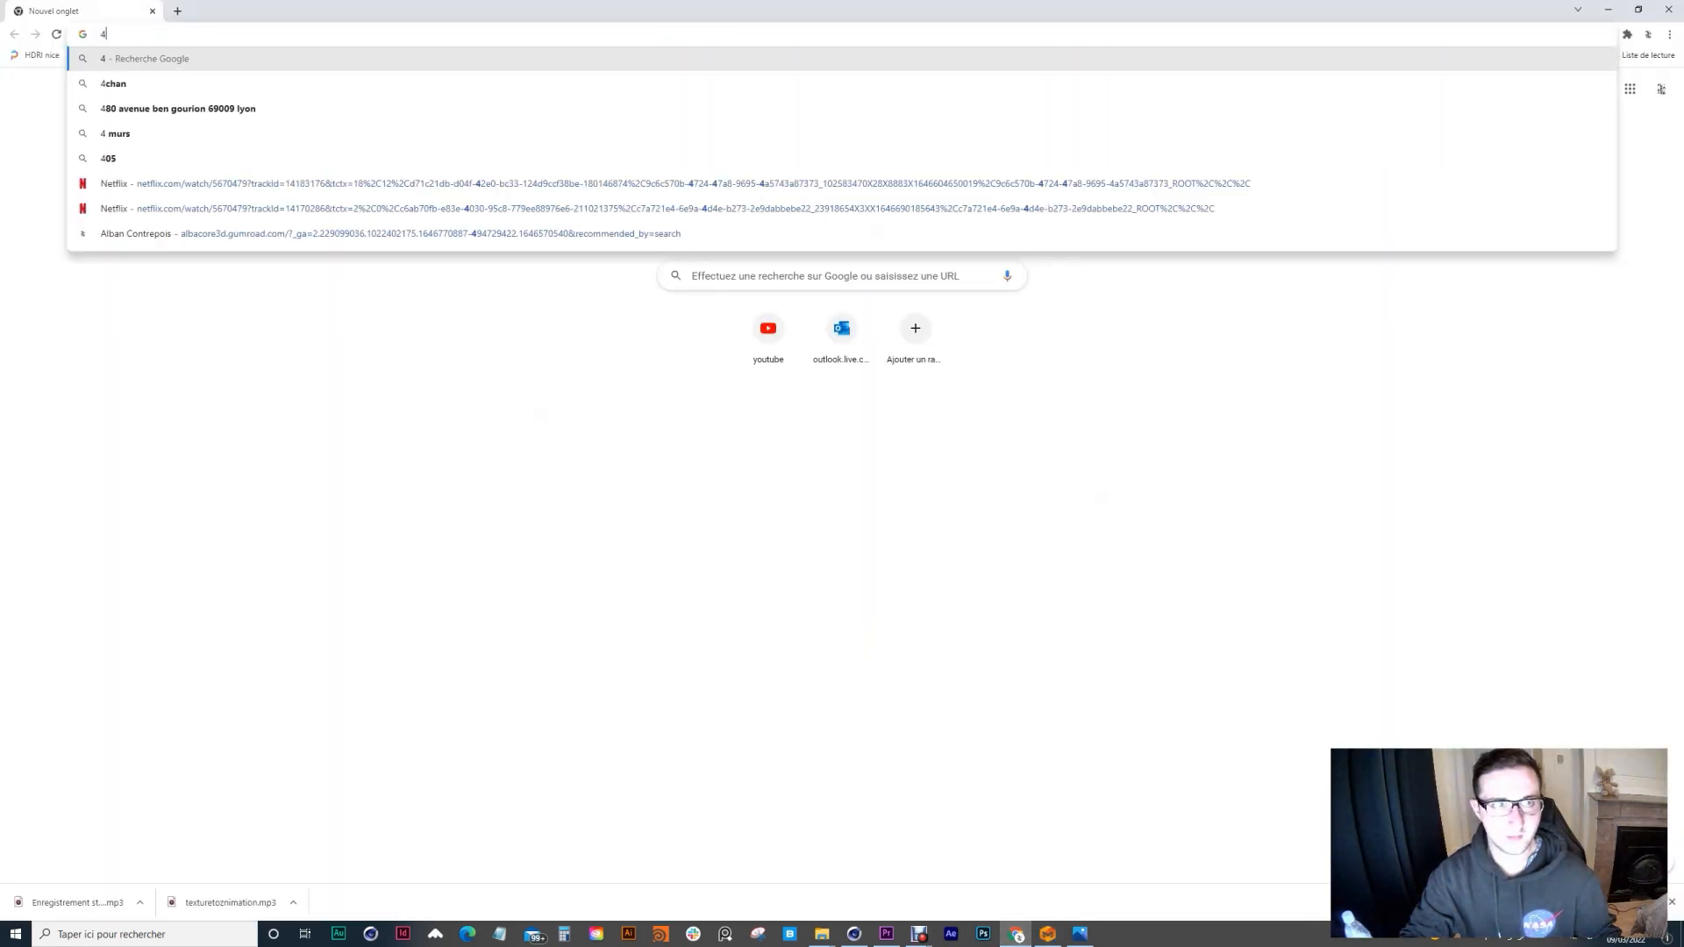
{"action": "type", "text": "88x"}
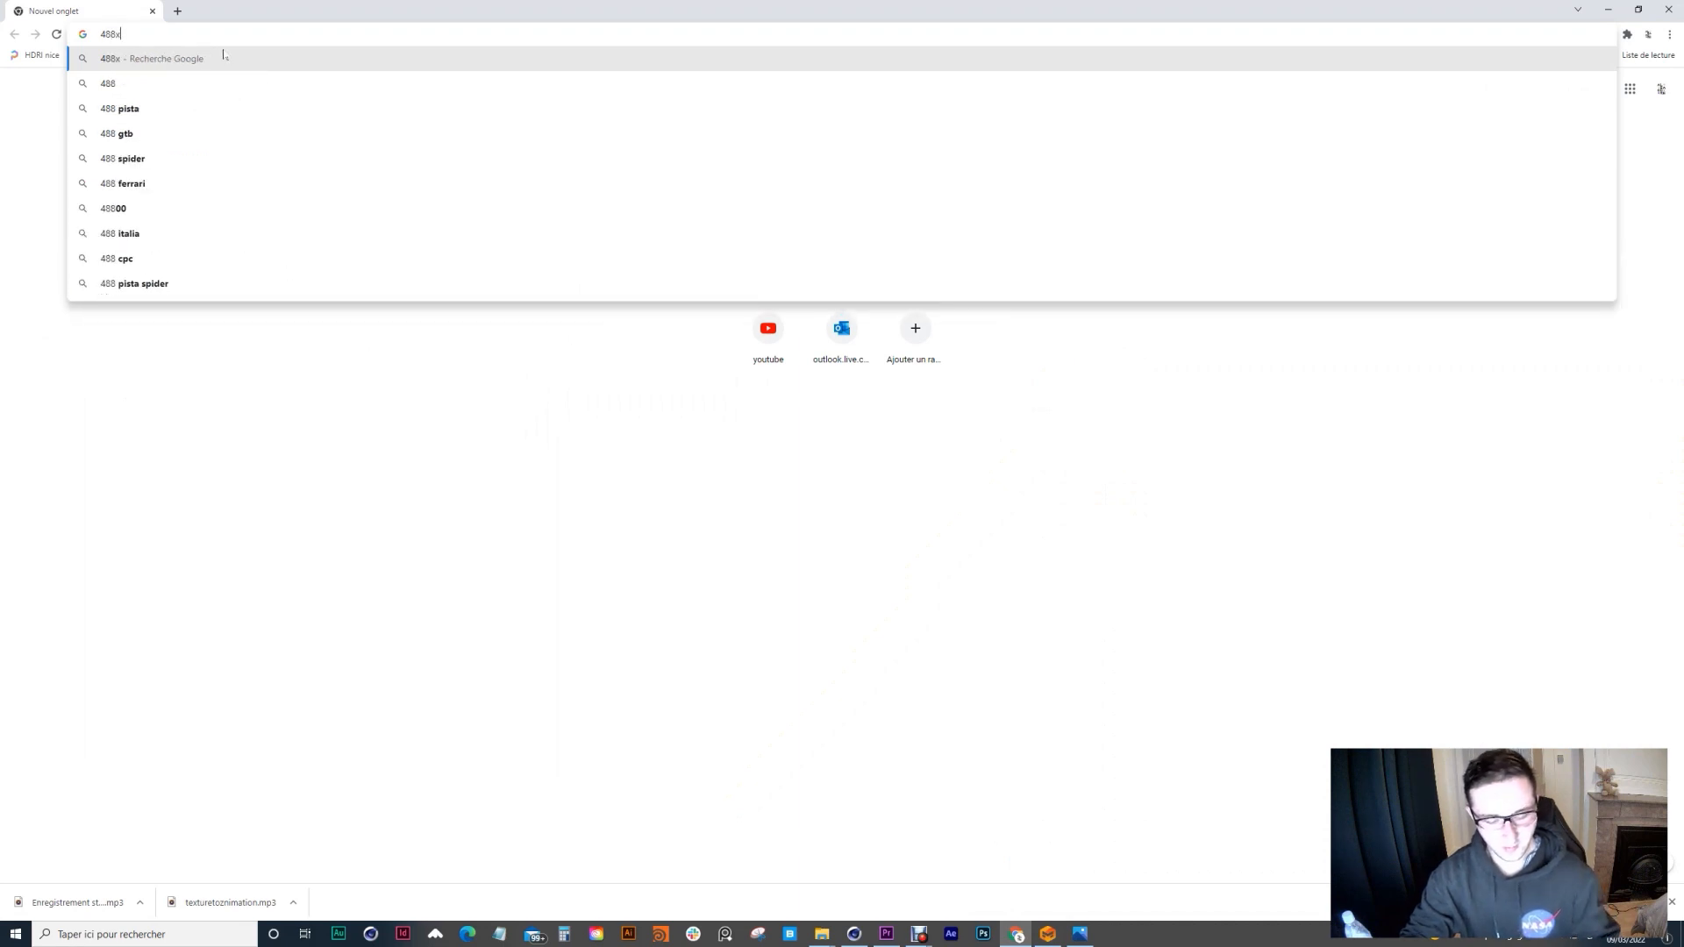
{"action": "type", "text": "4"}
{"action": "key", "text": "Return"}
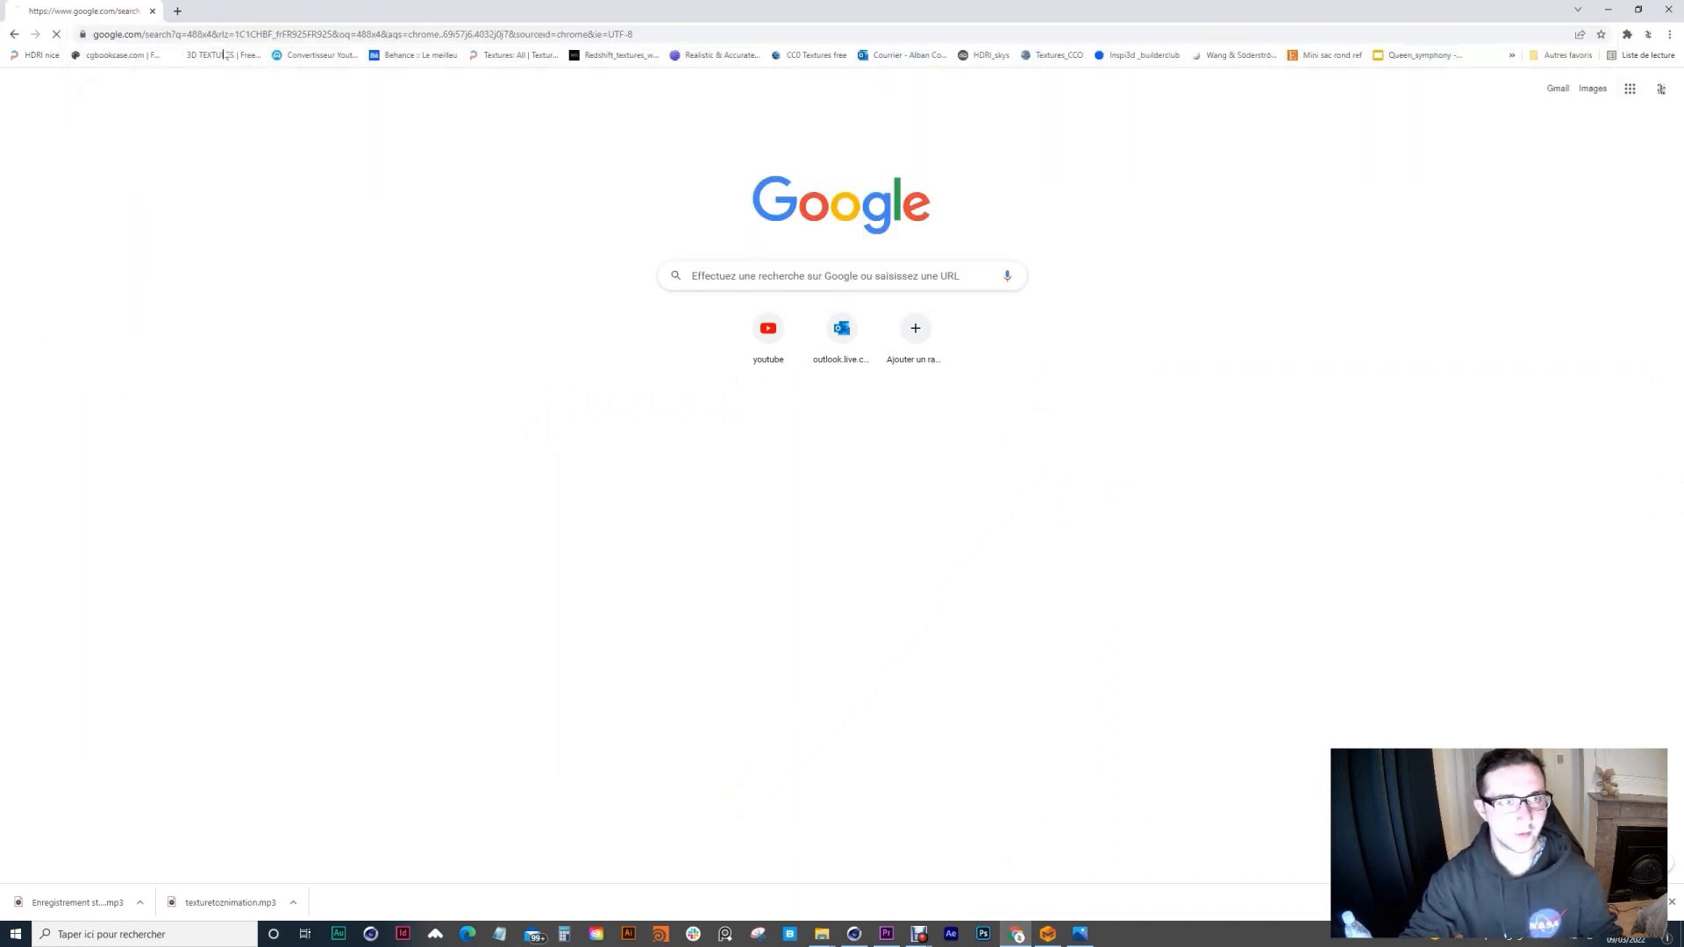
{"action": "double_click", "coordinate": [512, 252]}
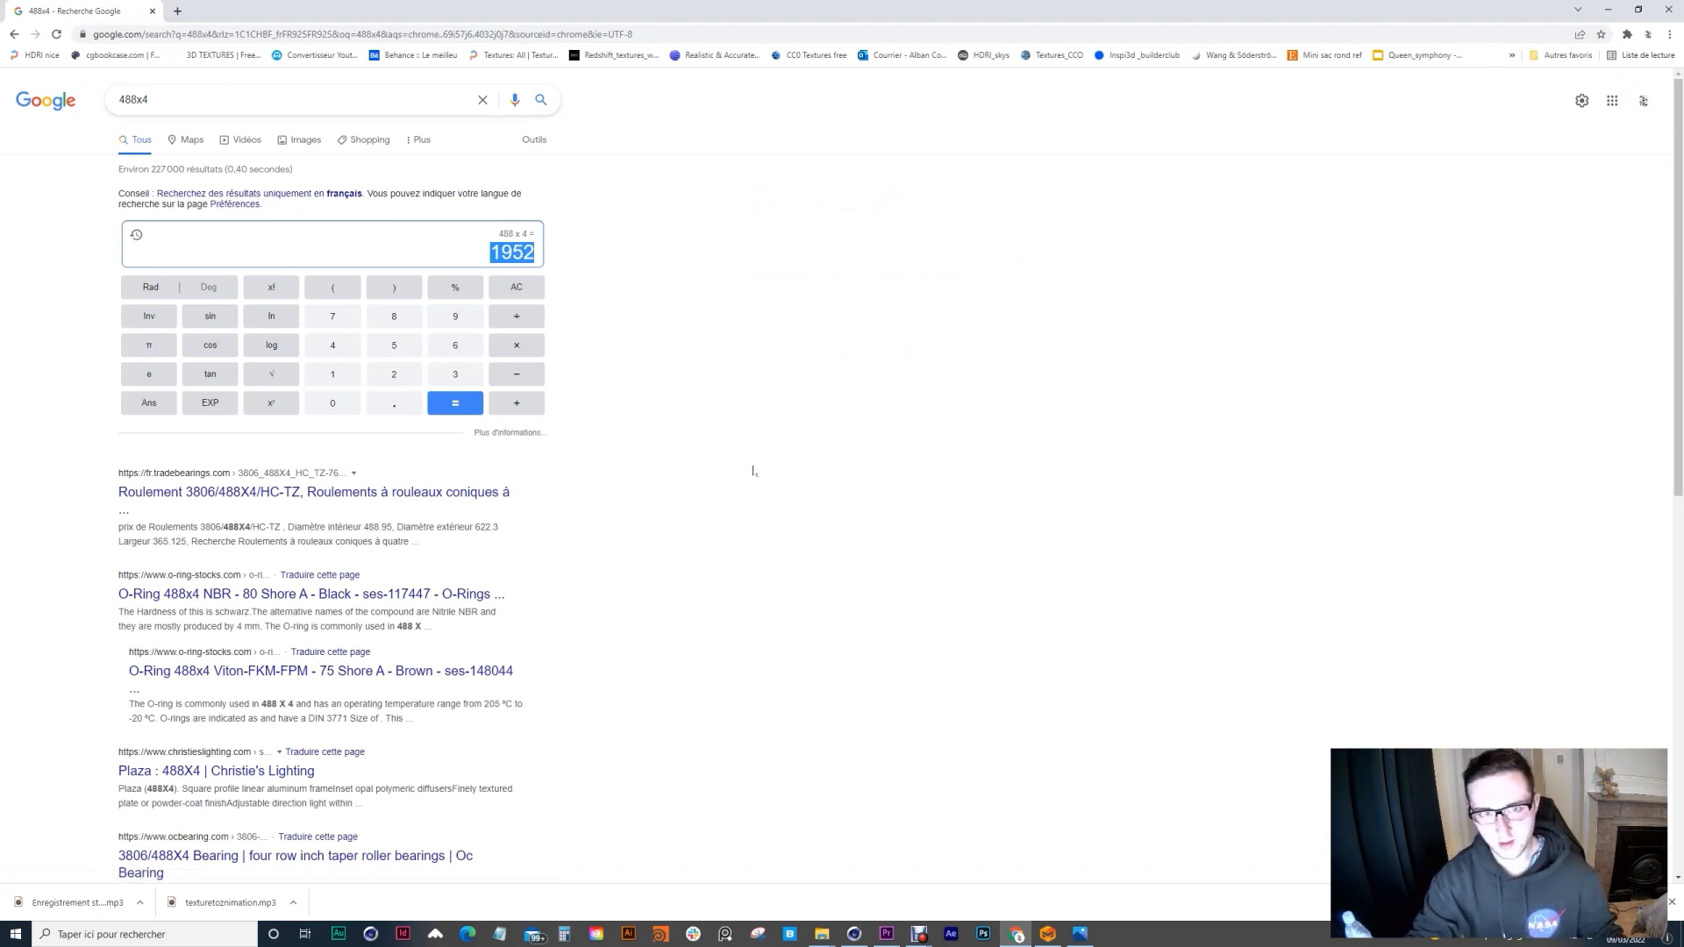
Step: Return to Marvelous Designer and create a 1952 × 30 mm rectangle pattern above the two circles
{"action": "left_click", "coordinate": [1048, 934]}
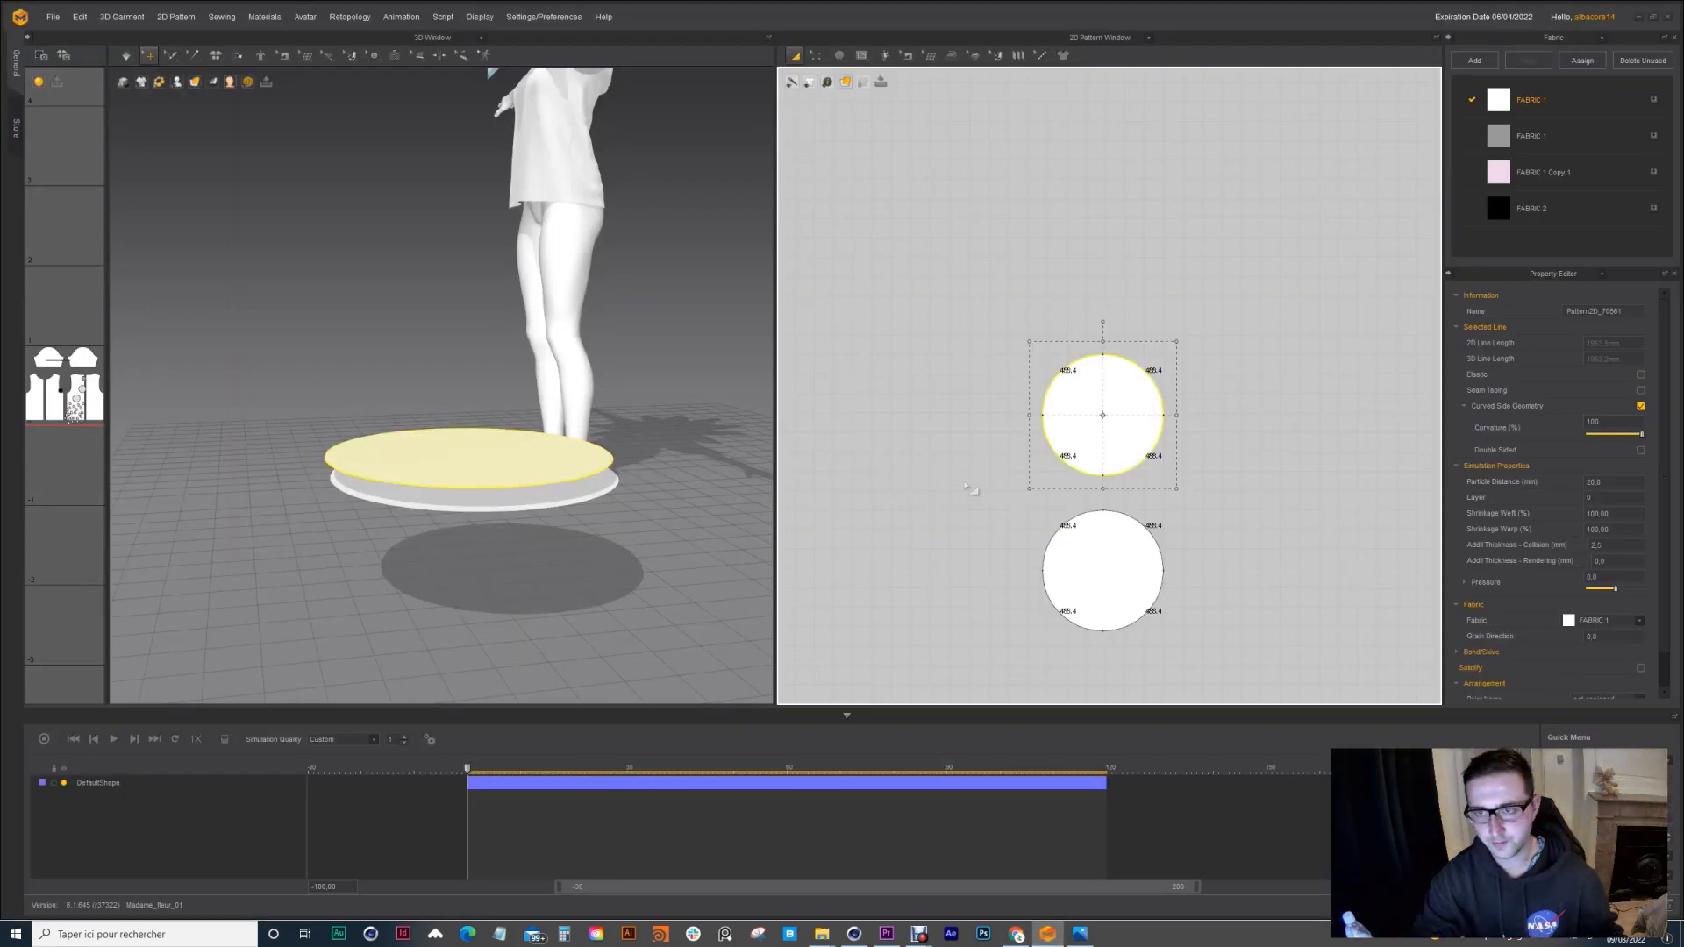
{"action": "left_click", "coordinate": [903, 158]}
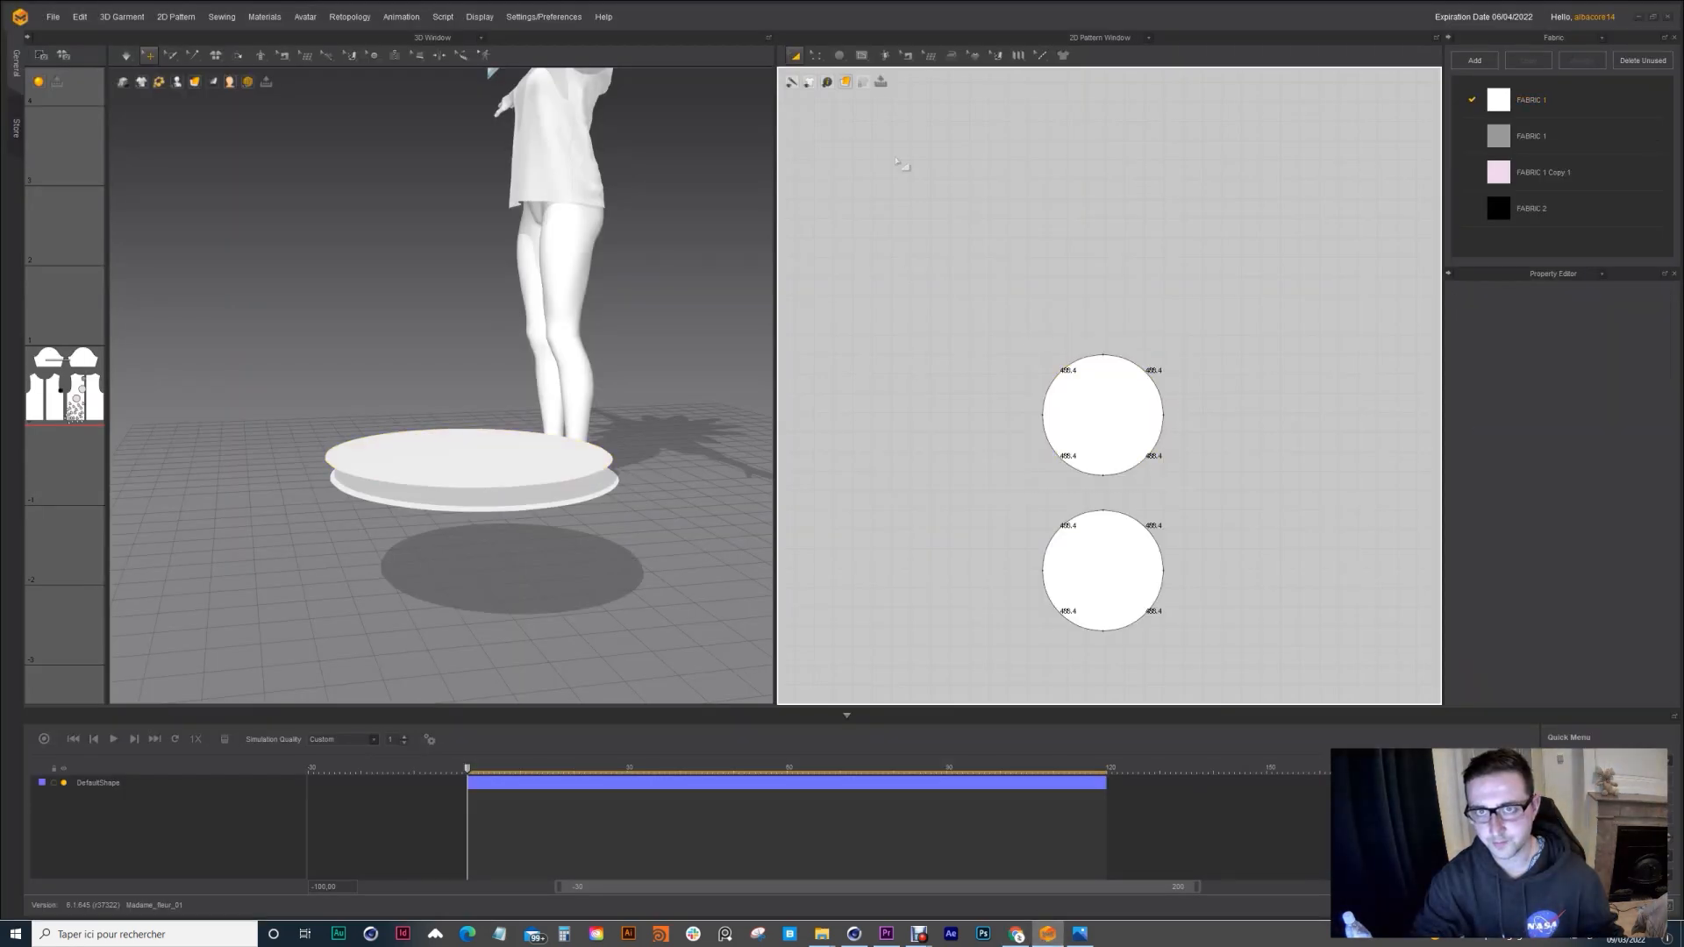
{"action": "left_click", "coordinate": [861, 56]}
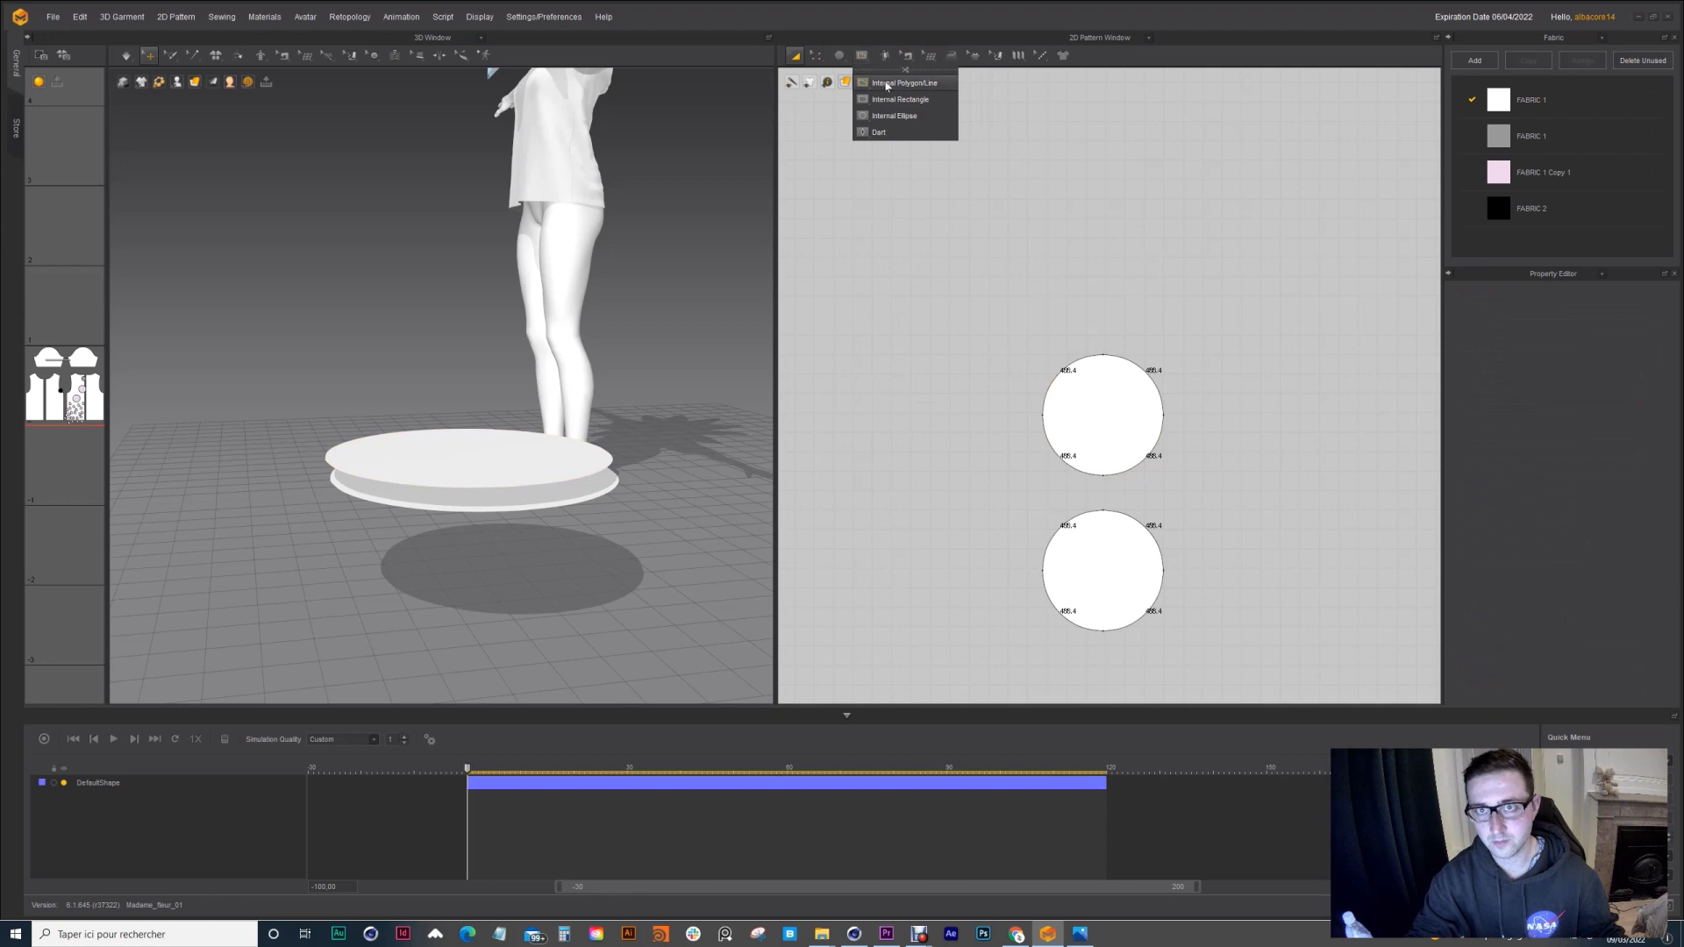
{"action": "left_click", "coordinate": [839, 55]}
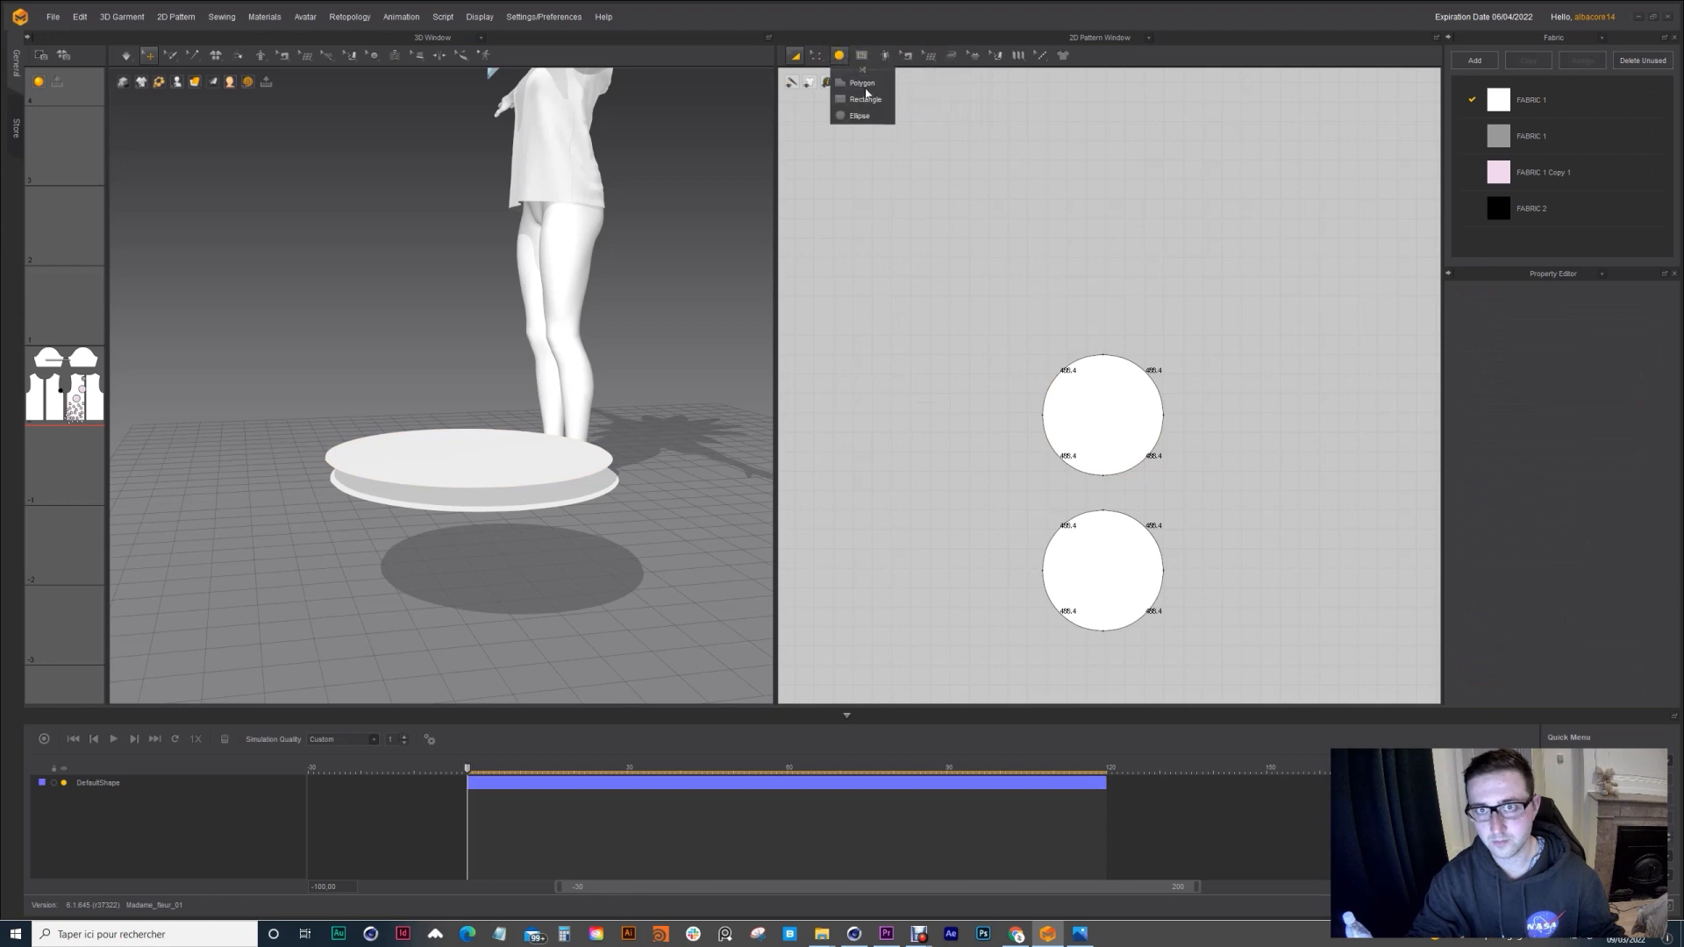
{"action": "left_click", "coordinate": [988, 248]}
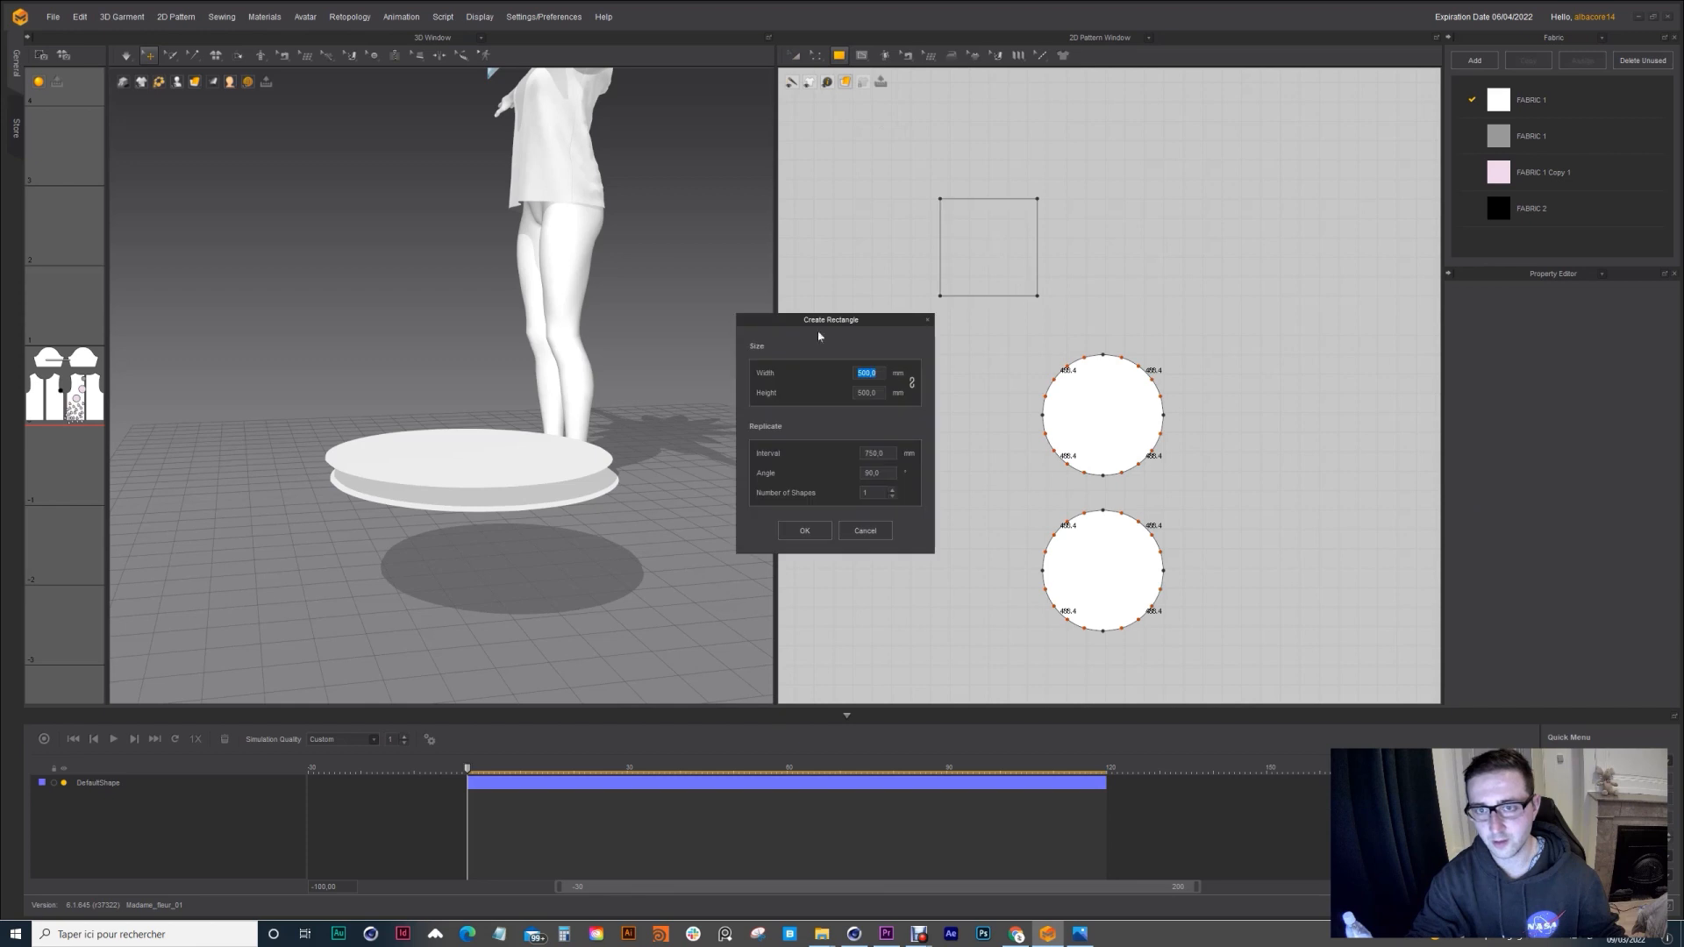
{"action": "type", "text": "1952"}
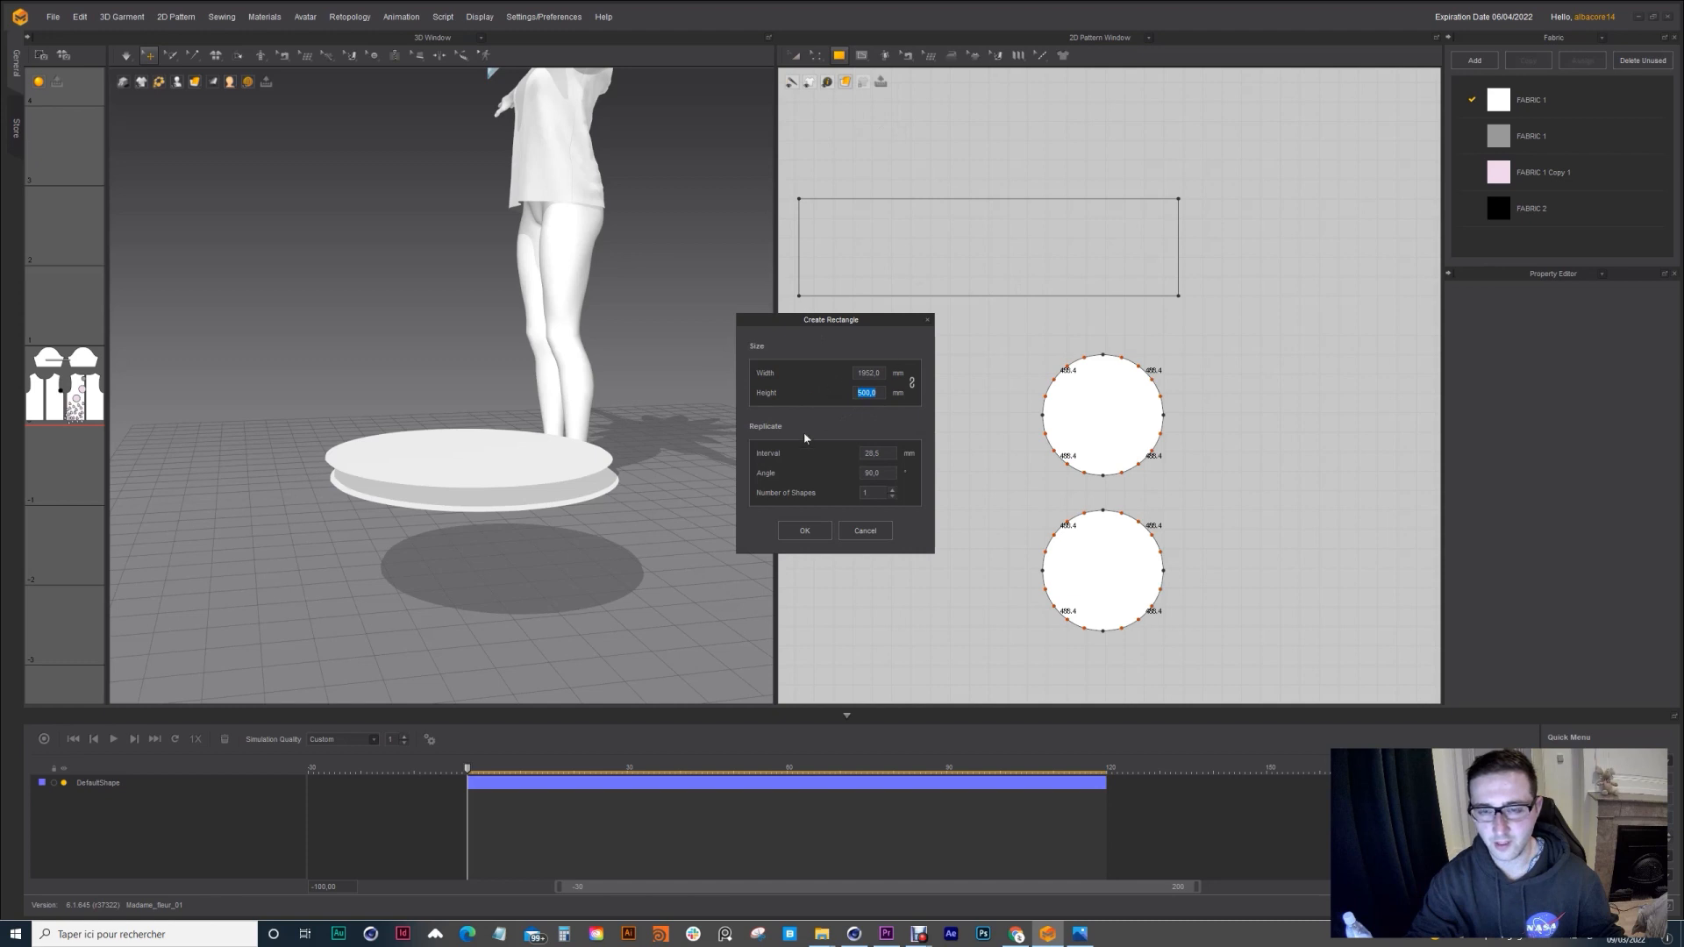
{"action": "type", "text": "20"}
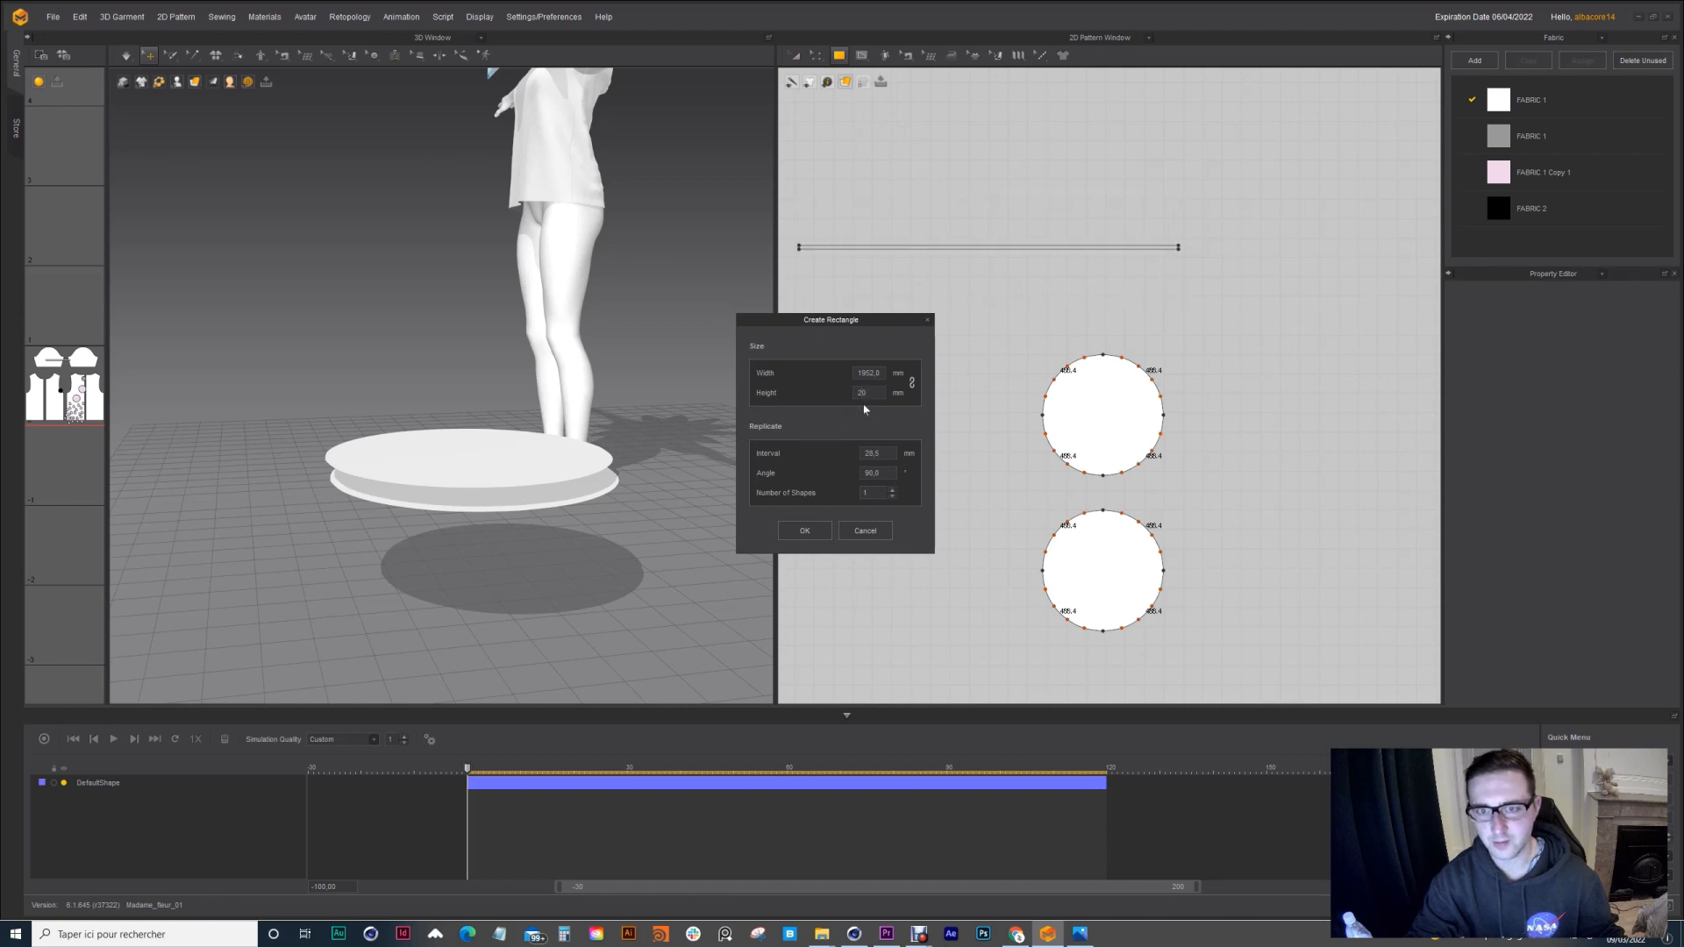
{"action": "type", "text": "33"}
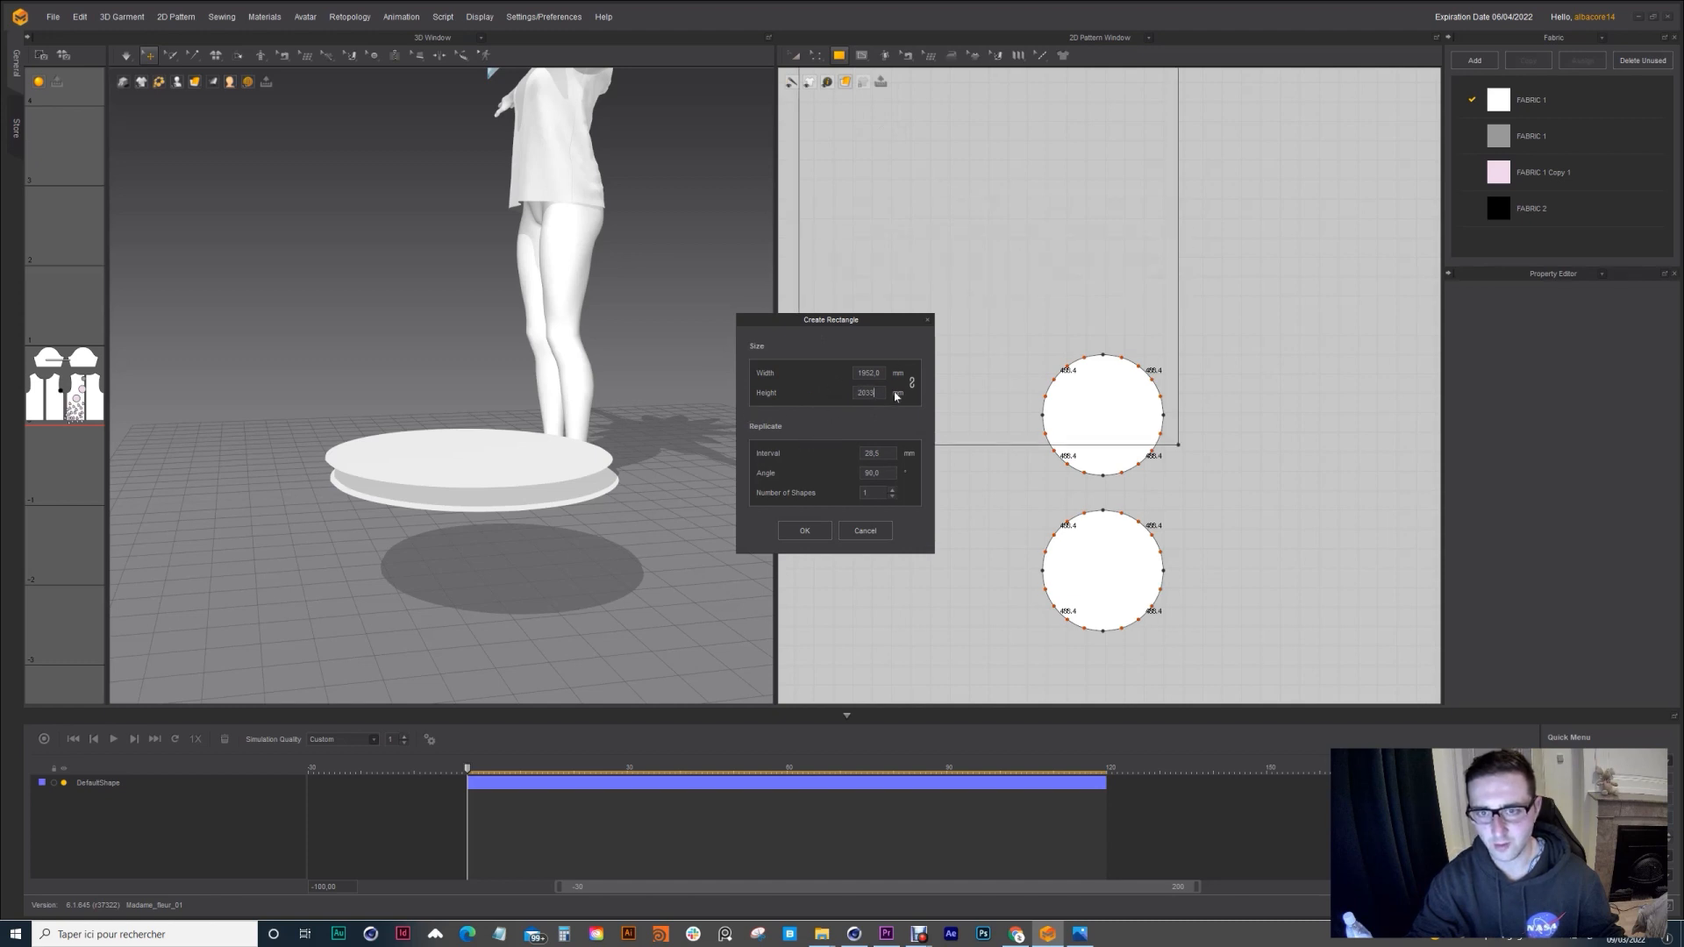
{"action": "type", "text": "30"}
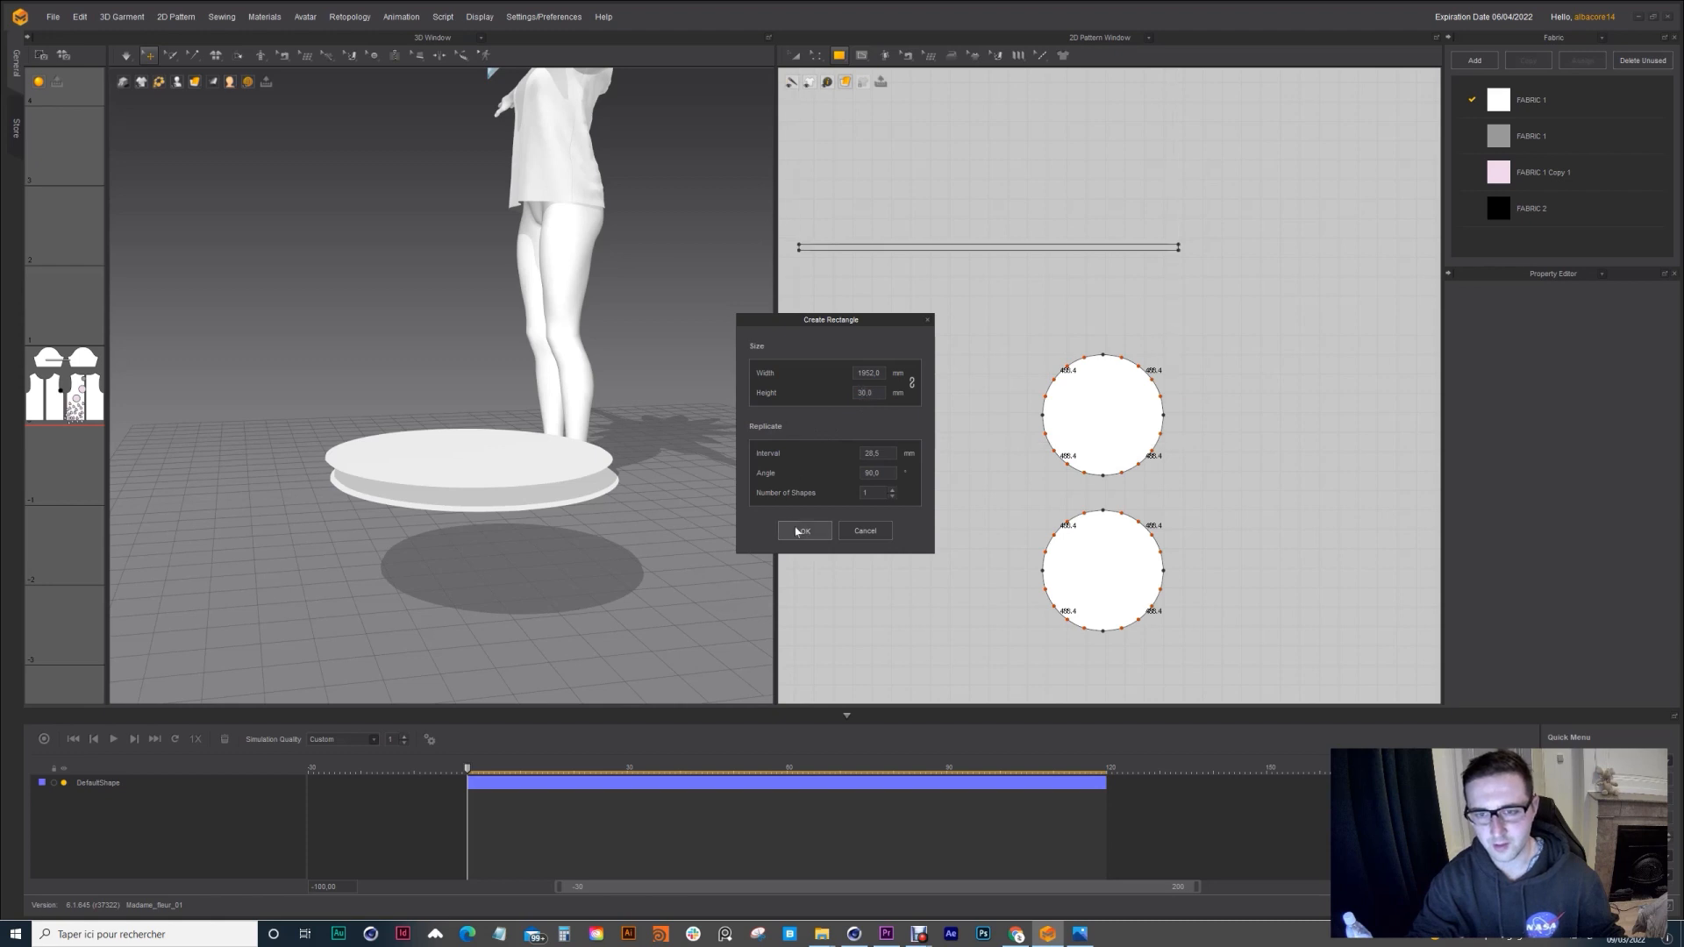
{"action": "left_click", "coordinate": [804, 530]}
{"action": "left_click", "coordinate": [794, 55]}
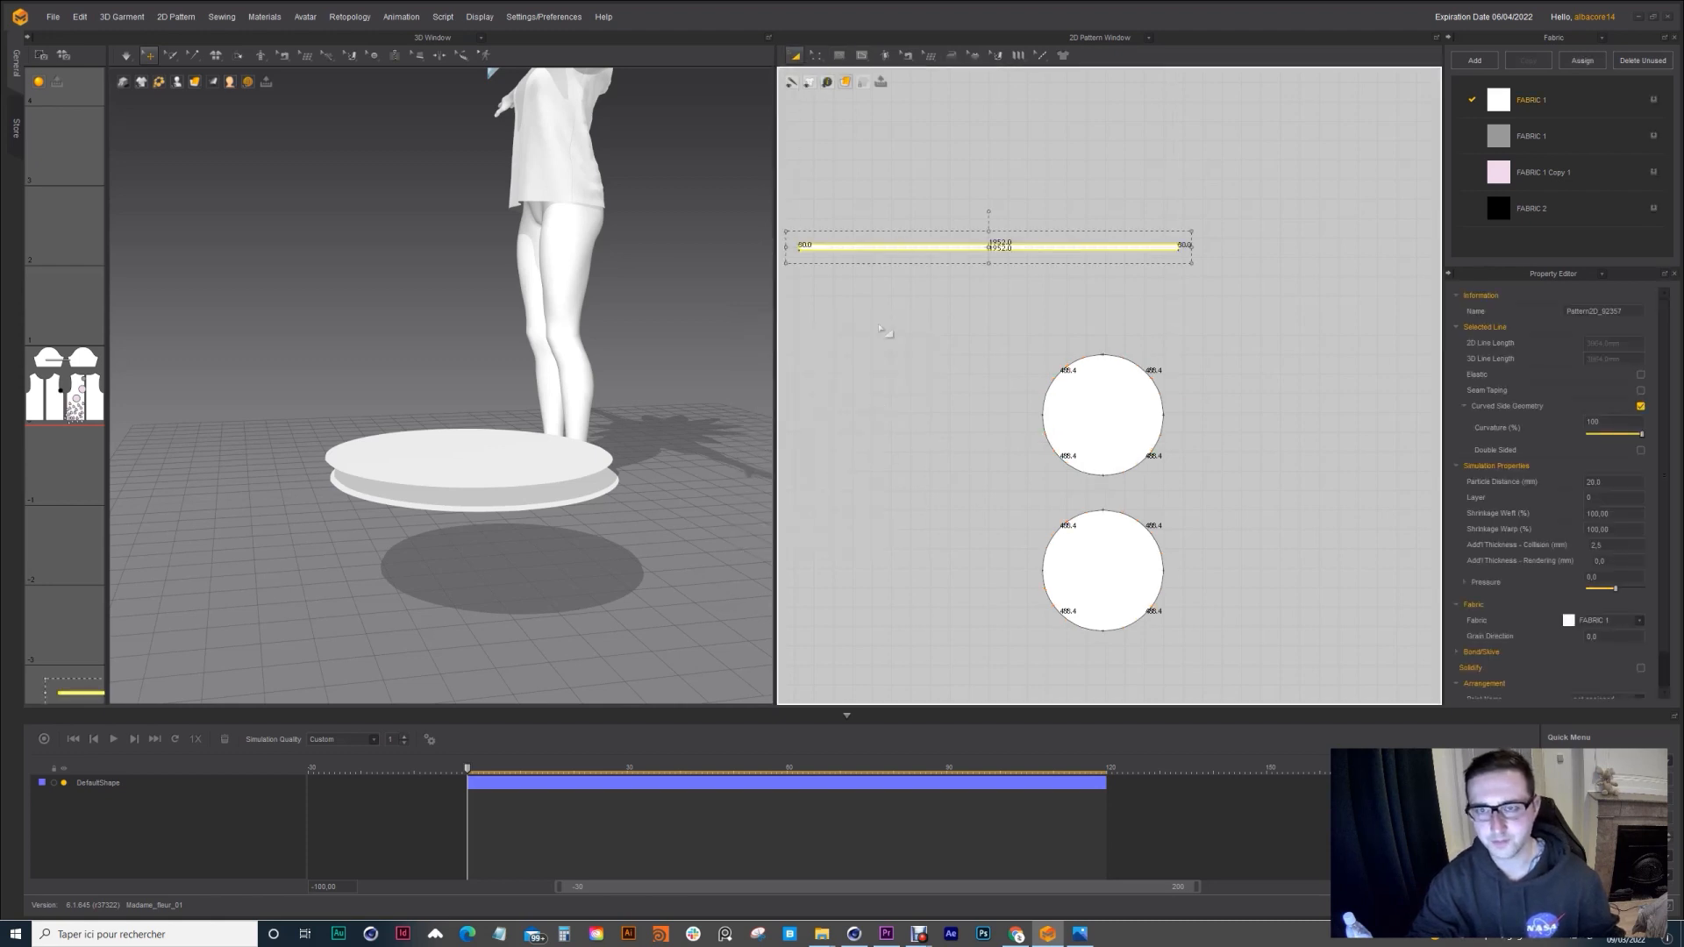
Step: Bring the long strip up beside the discs in 3D, at the lower disc's height, and leave a wider gap between the two discs
{"action": "scroll", "coordinate": [504, 469], "scroll_direction": "down", "scroll_amount": 2}
{"action": "scroll", "coordinate": [504, 469], "scroll_direction": "down", "scroll_amount": 8}
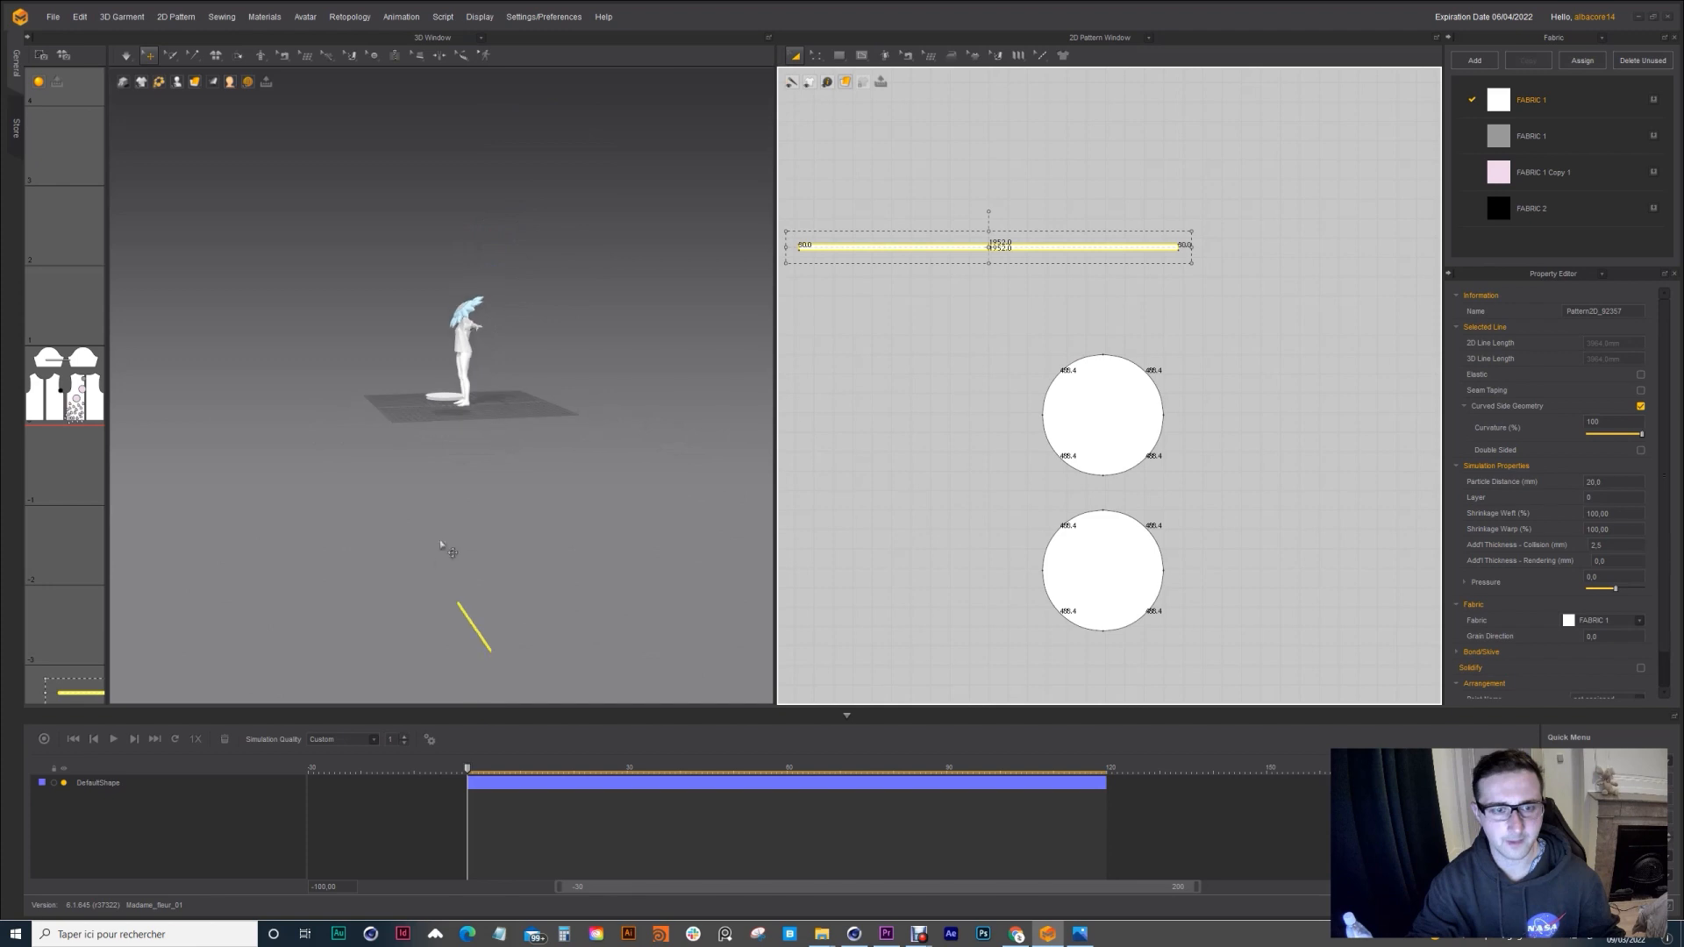
{"action": "left_click_drag", "start_coordinate": [481, 628], "coordinate": [439, 475]}
{"action": "scroll", "coordinate": [424, 390], "scroll_direction": "up", "scroll_amount": 10}
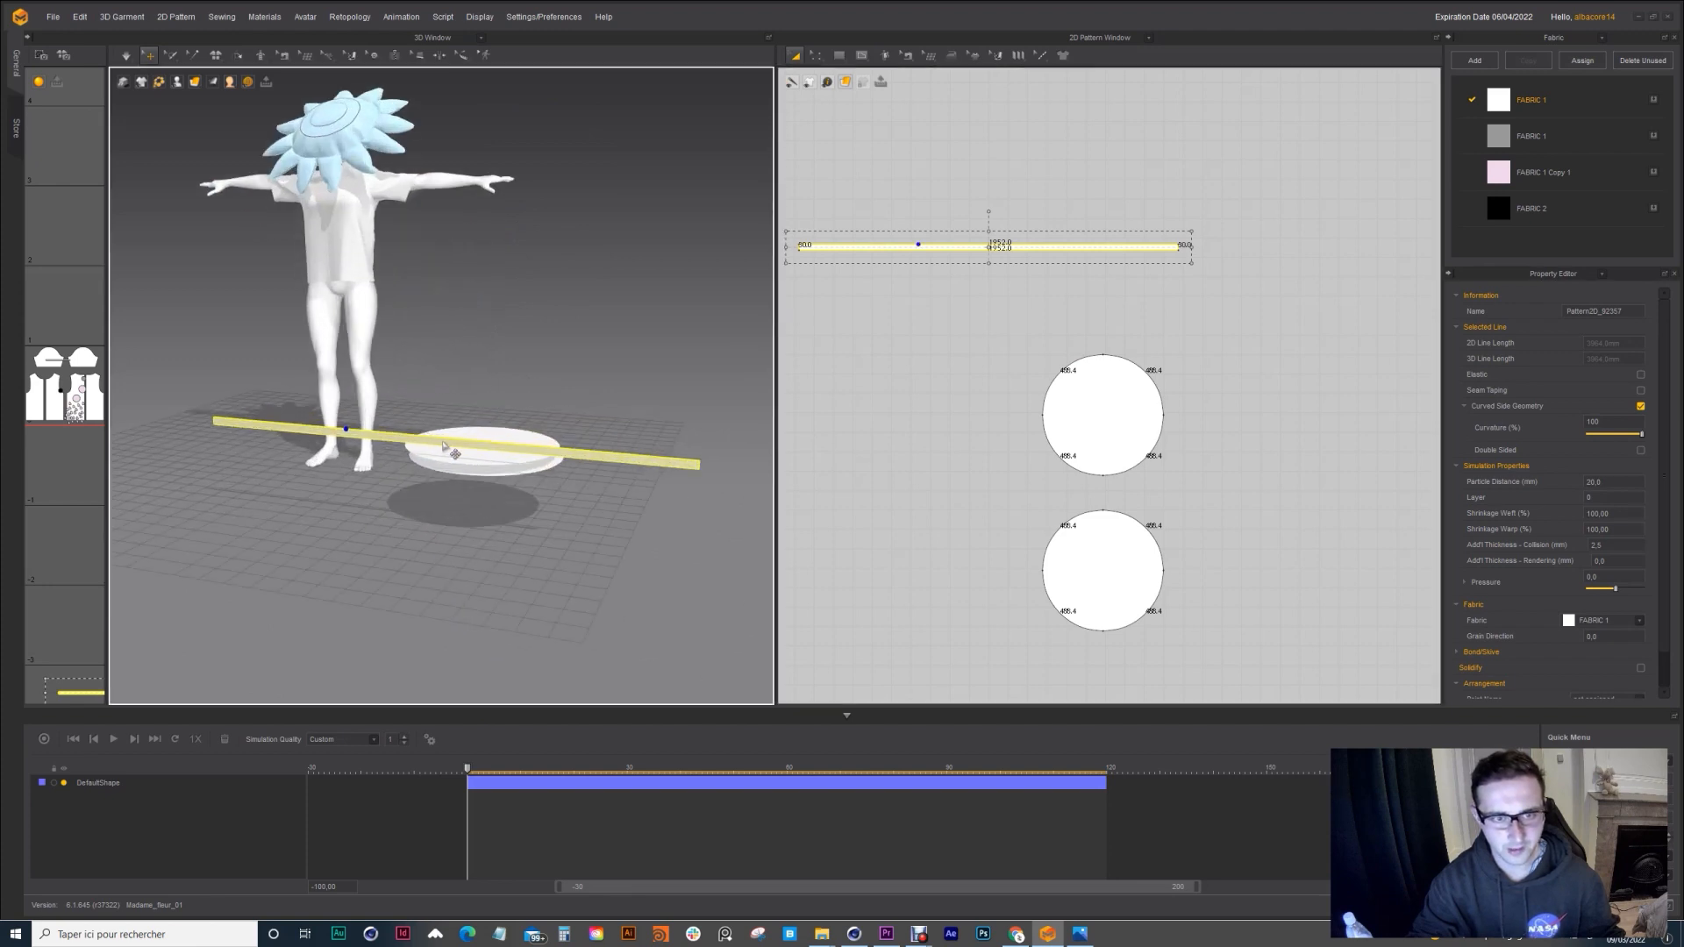
{"action": "right_click_drag", "start_coordinate": [443, 447], "coordinate": [405, 465]}
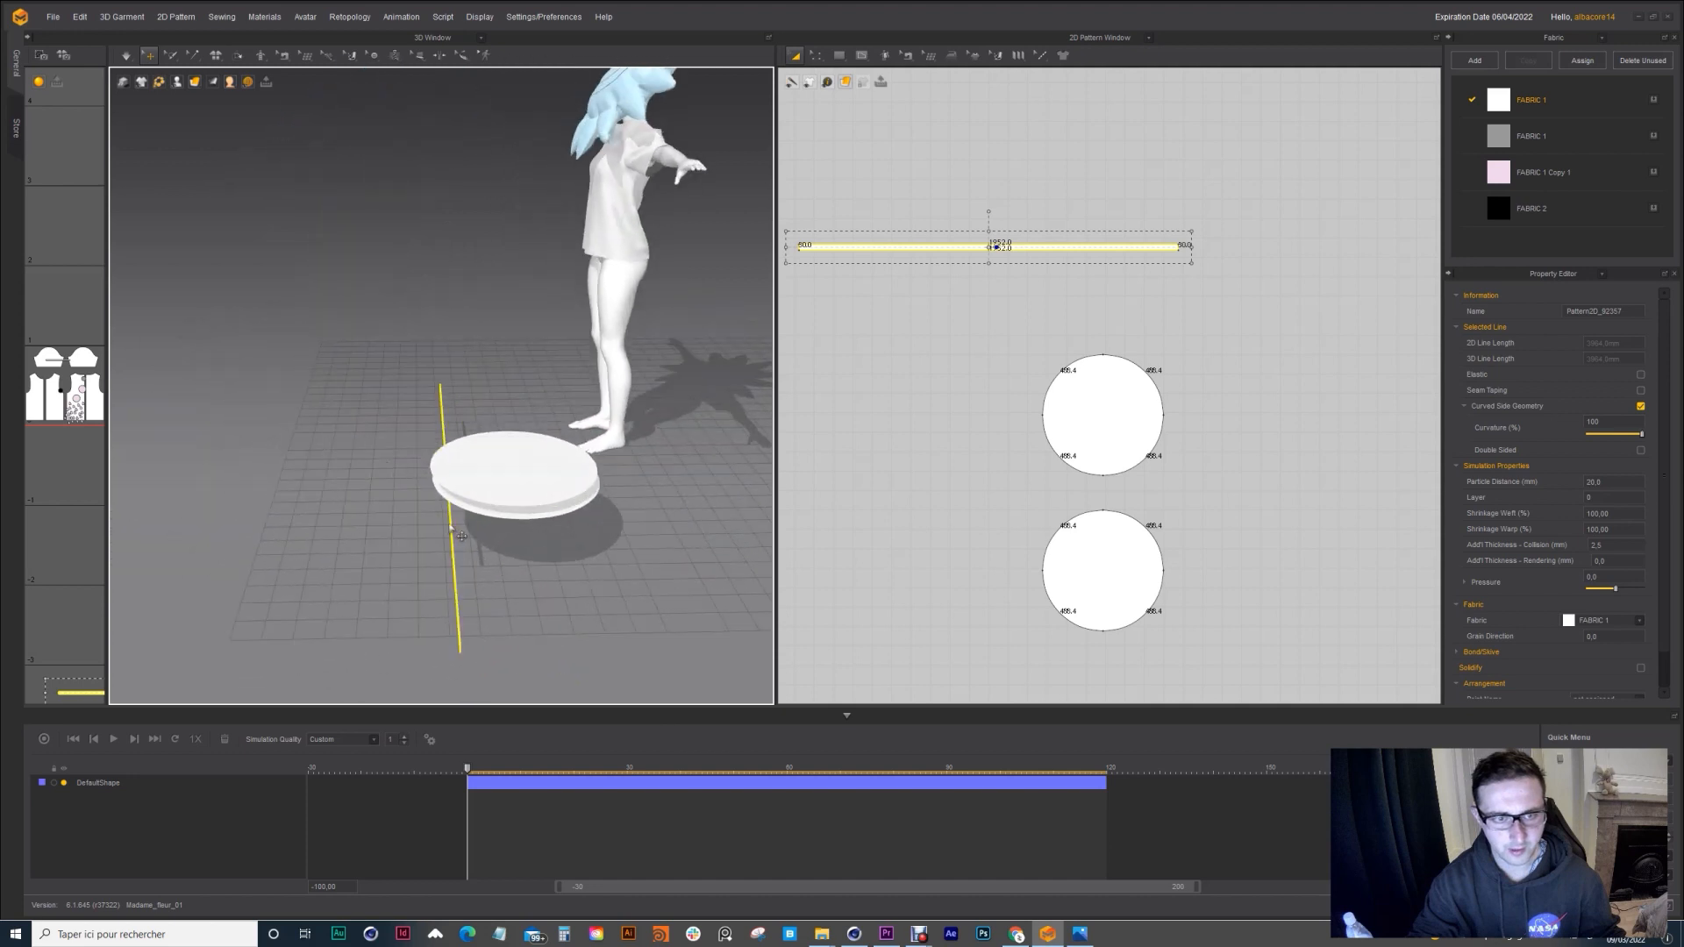
{"action": "left_click_drag", "start_coordinate": [450, 528], "coordinate": [407, 503]}
{"action": "right_click_drag", "start_coordinate": [407, 503], "coordinate": [507, 460]}
{"action": "right_click_drag", "start_coordinate": [551, 461], "coordinate": [526, 466]}
{"action": "scroll", "coordinate": [391, 511], "scroll_direction": "up", "scroll_amount": 2}
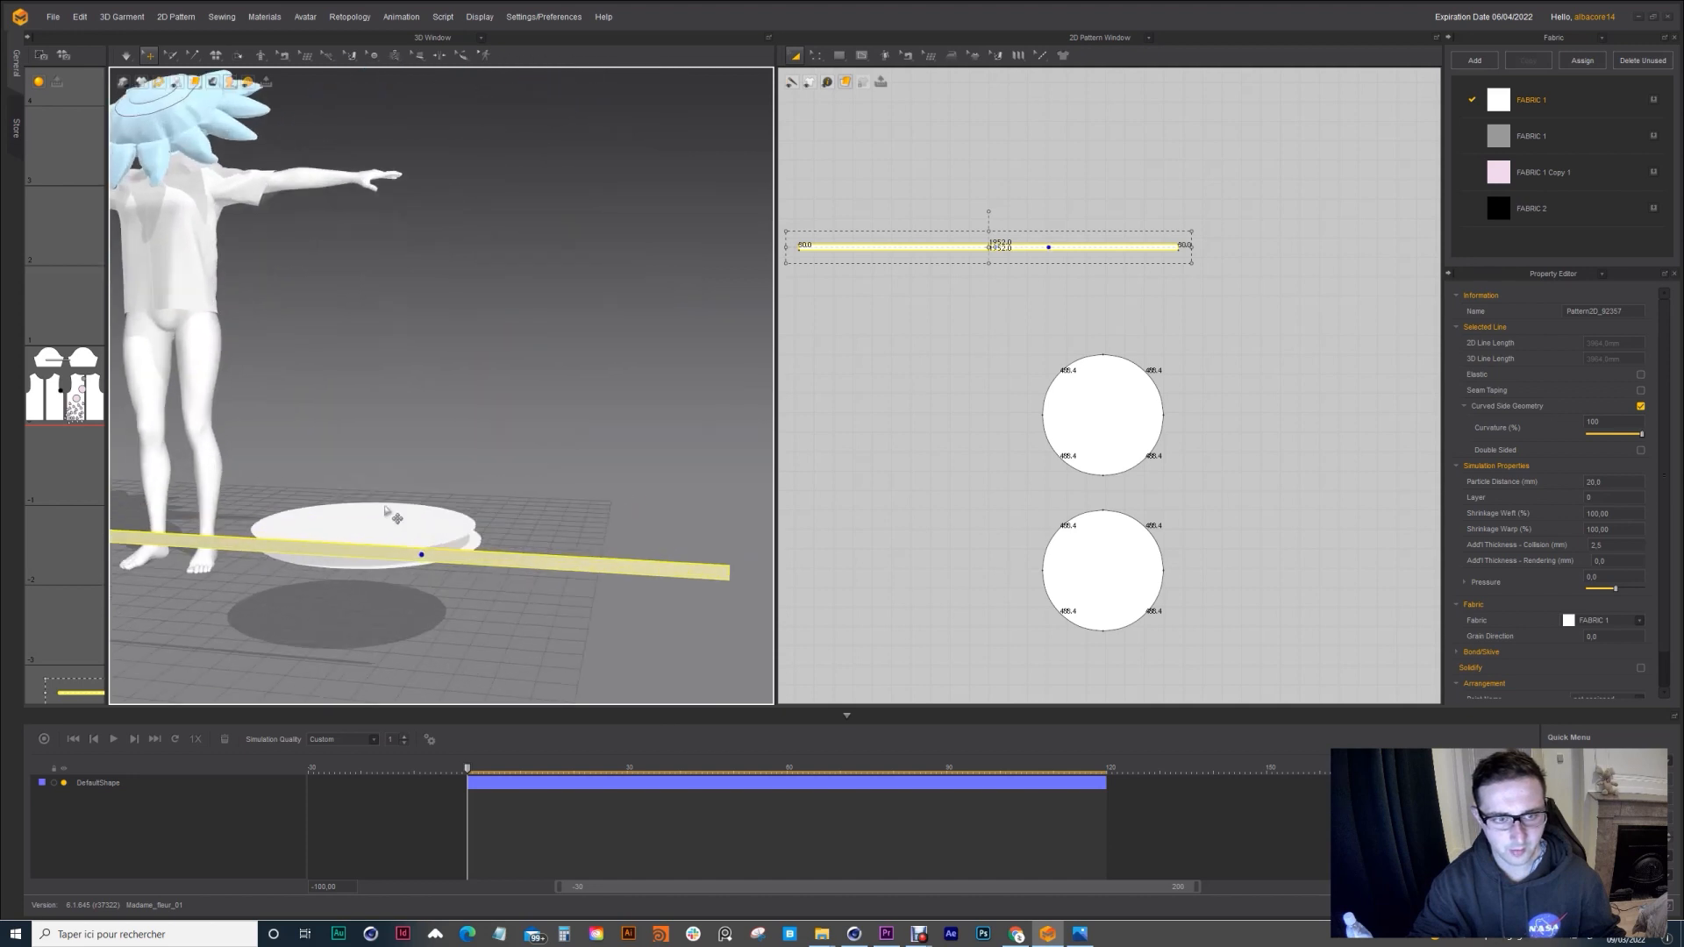
{"action": "middle_click_drag", "start_coordinate": [391, 511], "coordinate": [482, 467]}
{"action": "mouse_move", "coordinate": [466, 475]}
{"action": "left_mouse_down"}
{"action": "mouse_move", "coordinate": [466, 442]}
{"action": "mouse_move", "coordinate": [441, 487]}
{"action": "mouse_move", "coordinate": [458, 499]}
{"action": "left_mouse_up"}
{"action": "left_click", "coordinate": [465, 493]}
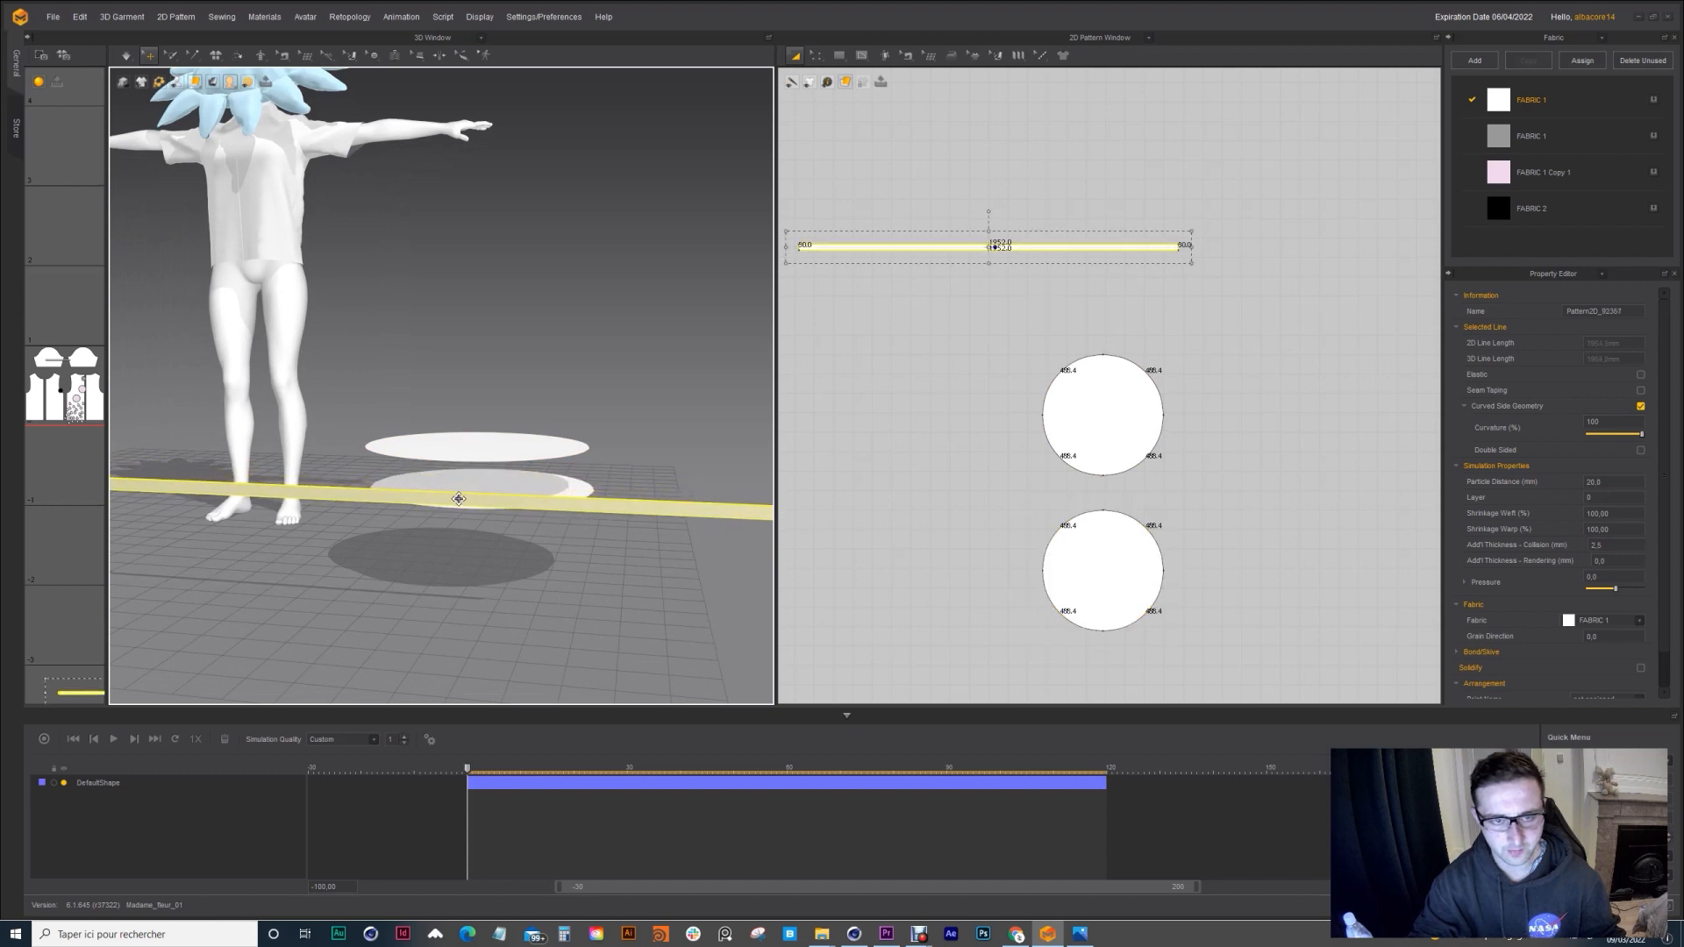
Step: Move the long strip in the 2D layout so it sits centered just above the upper circle
{"action": "left_click_drag", "start_coordinate": [897, 246], "coordinate": [1007, 307]}
{"action": "left_click", "coordinate": [1028, 353]}
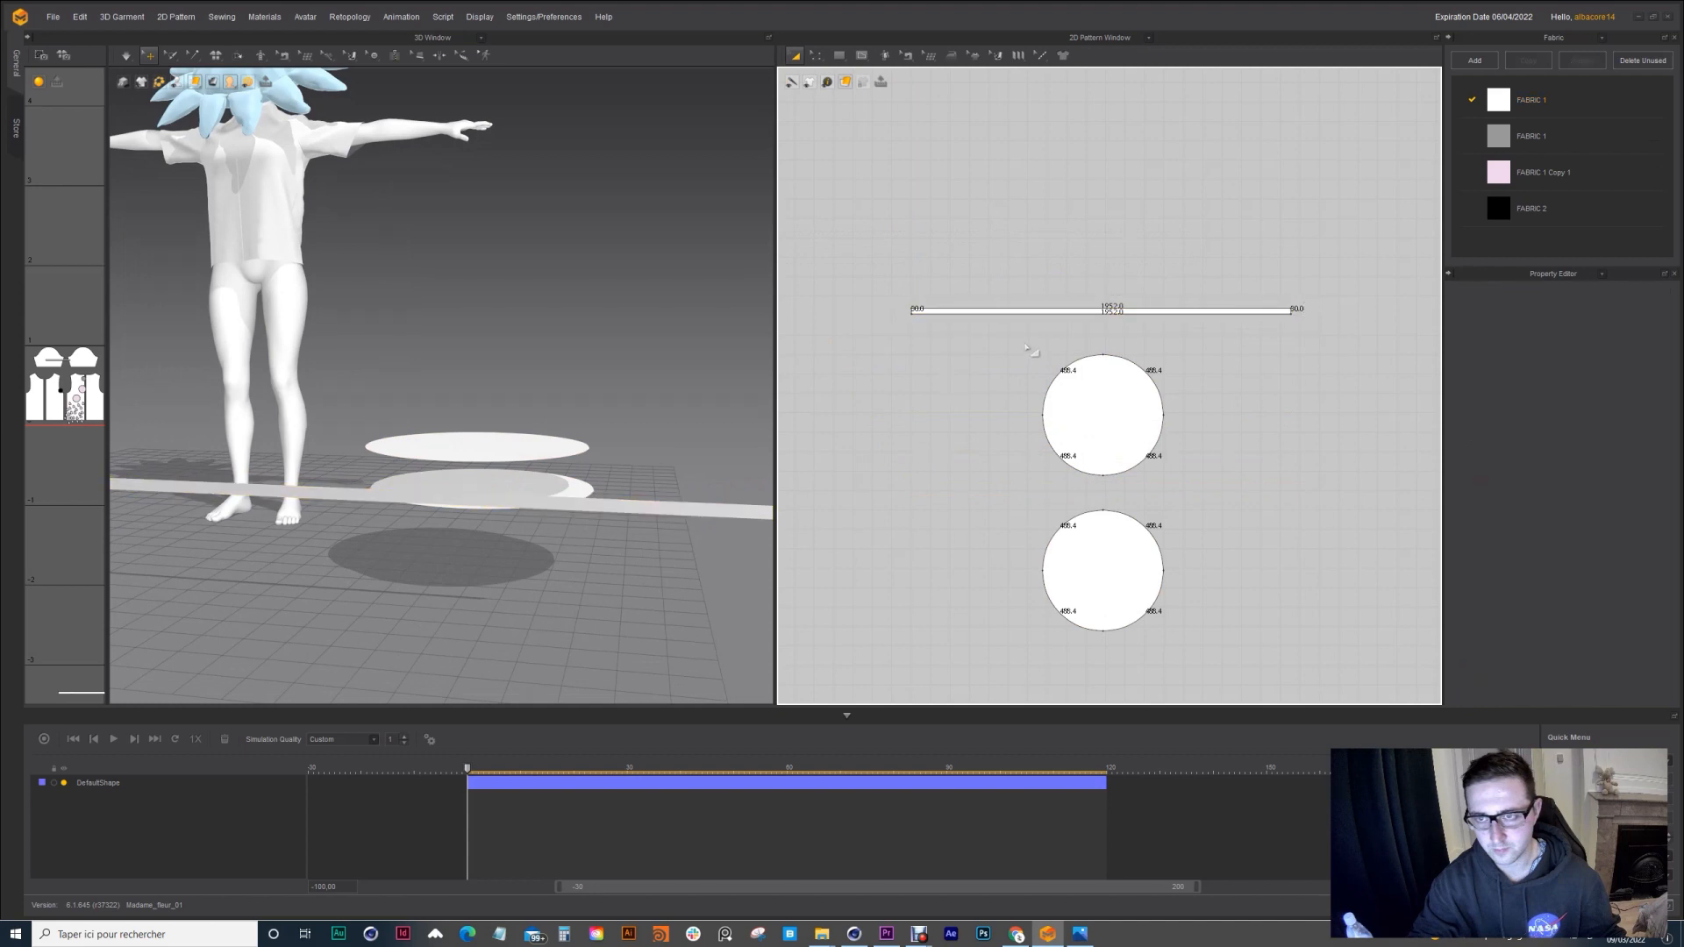
{"action": "middle_click_drag", "start_coordinate": [1022, 356], "coordinate": [975, 384]}
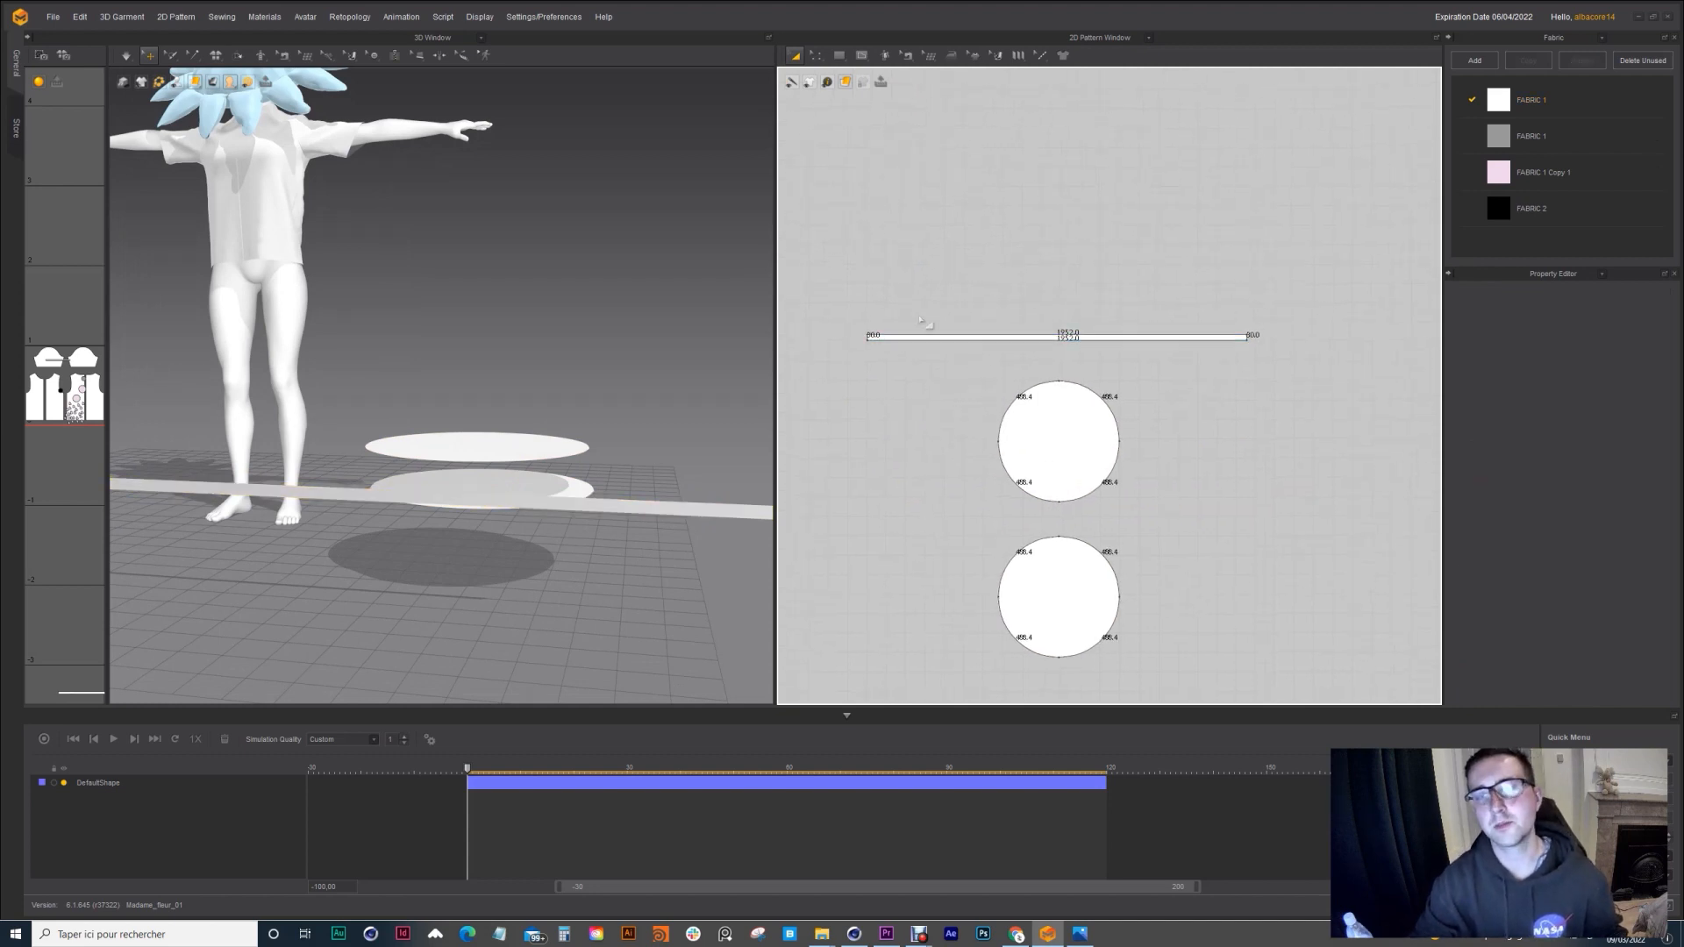
Step: Use Free Sewing to join the upper circle's full outline to the strip's entire lower edge
{"action": "left_click", "coordinate": [884, 55]}
{"action": "left_click", "coordinate": [907, 55]}
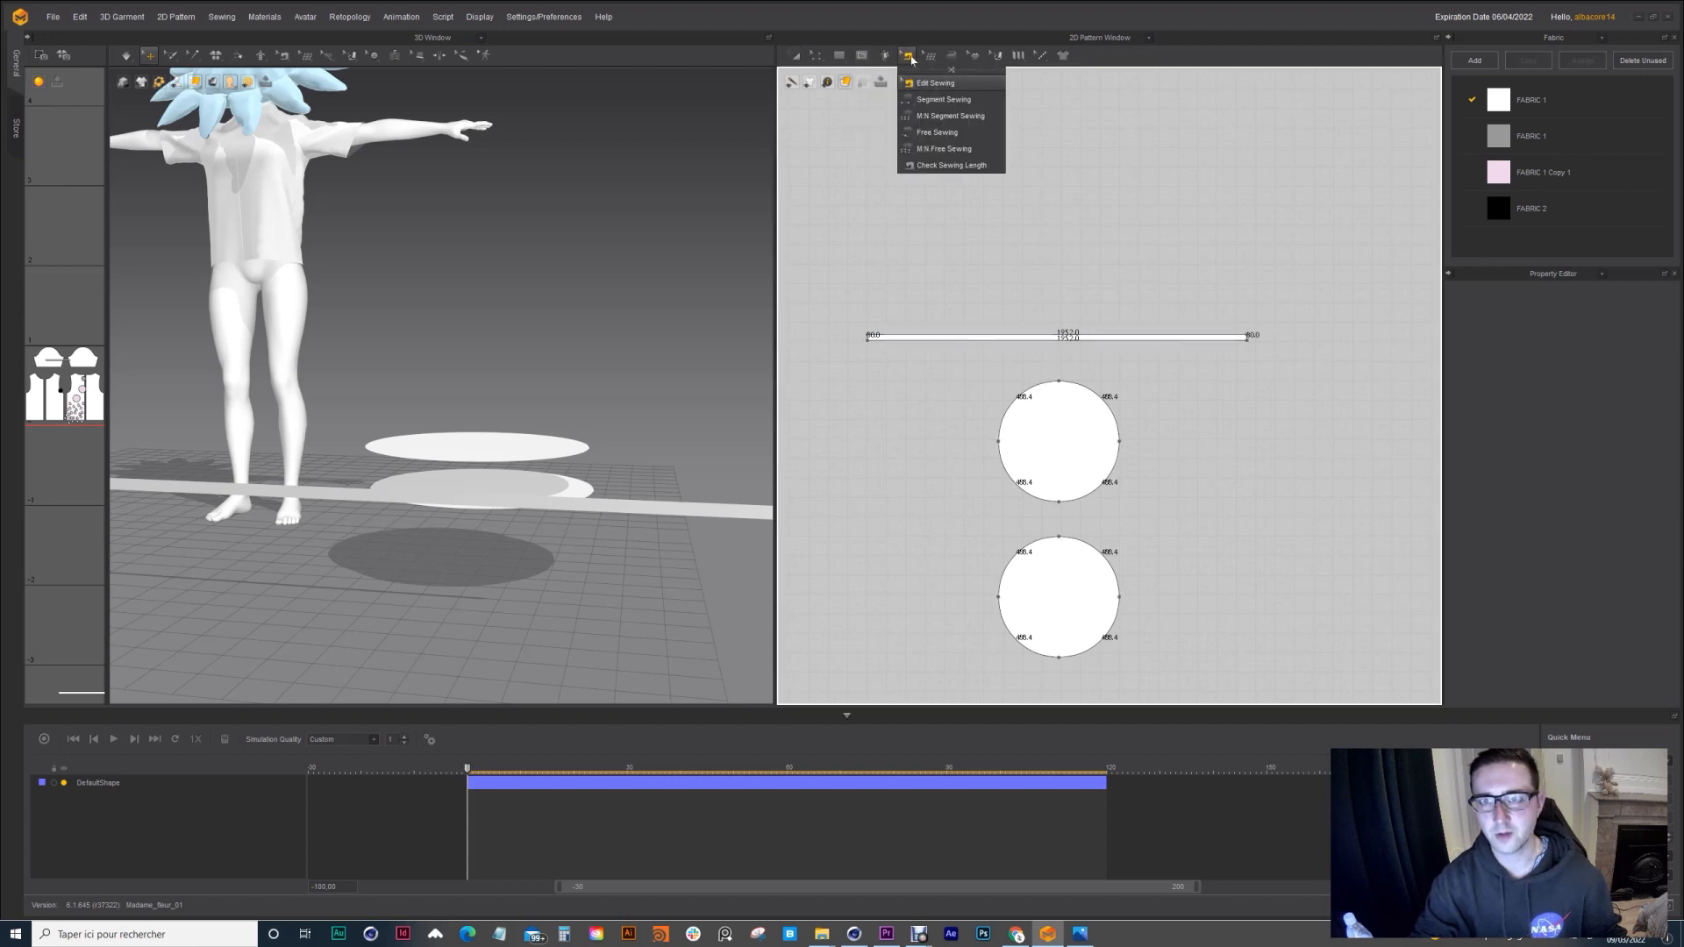
{"action": "left_click", "coordinate": [935, 132]}
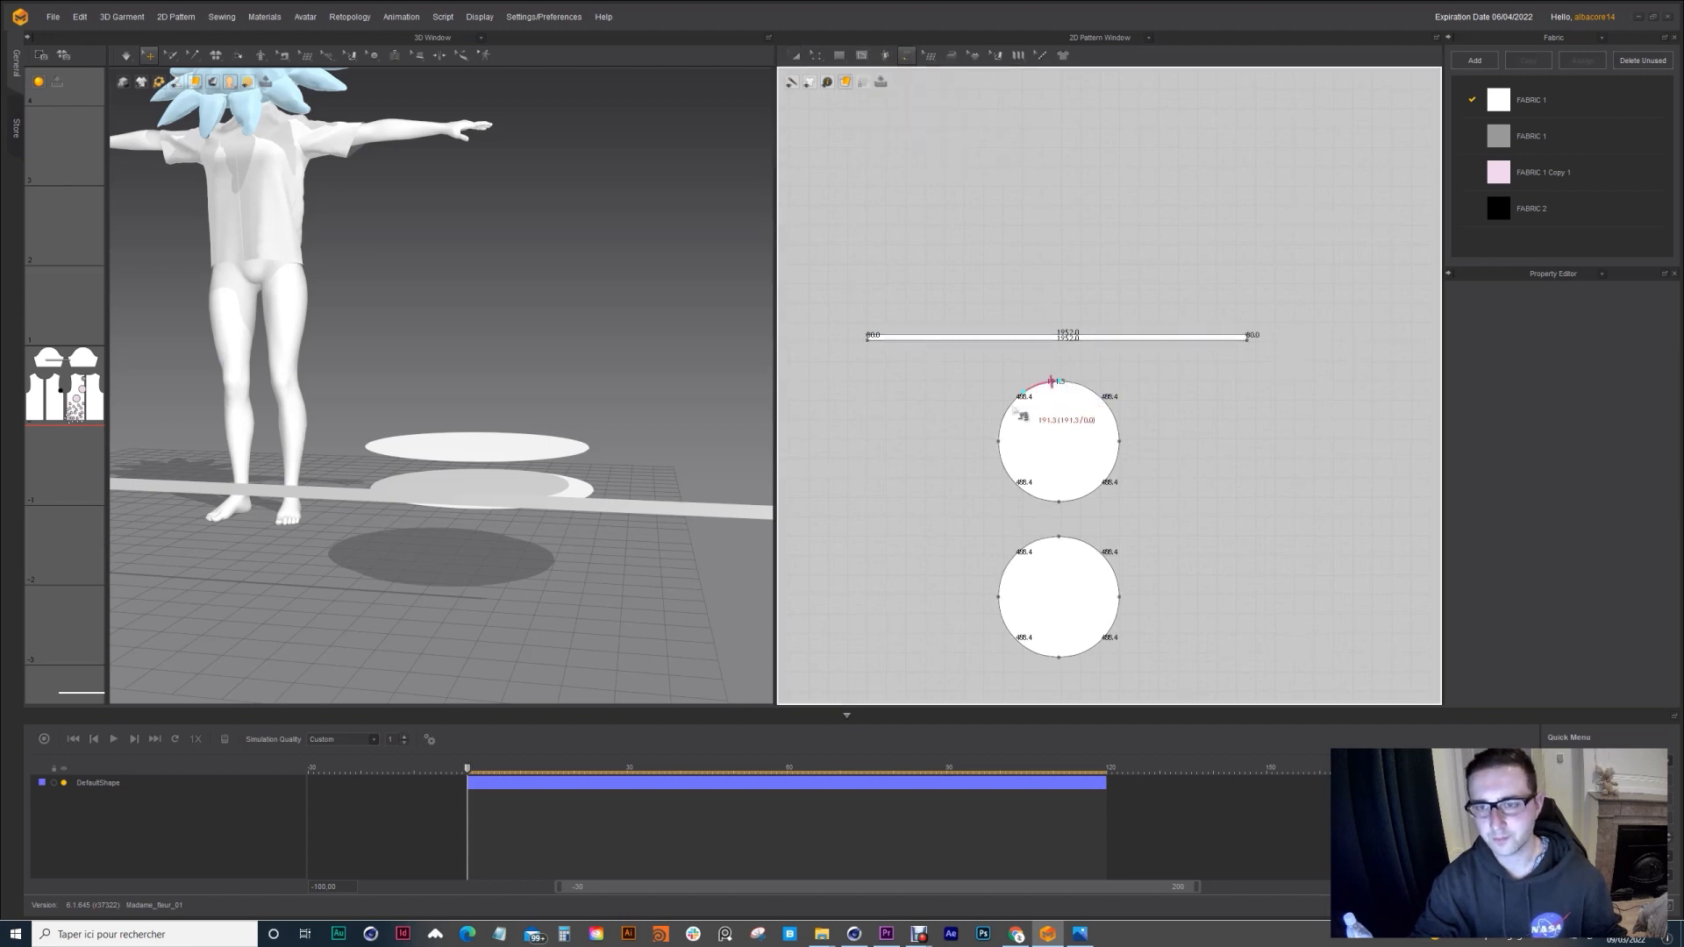
{"action": "left_click", "coordinate": [1248, 342]}
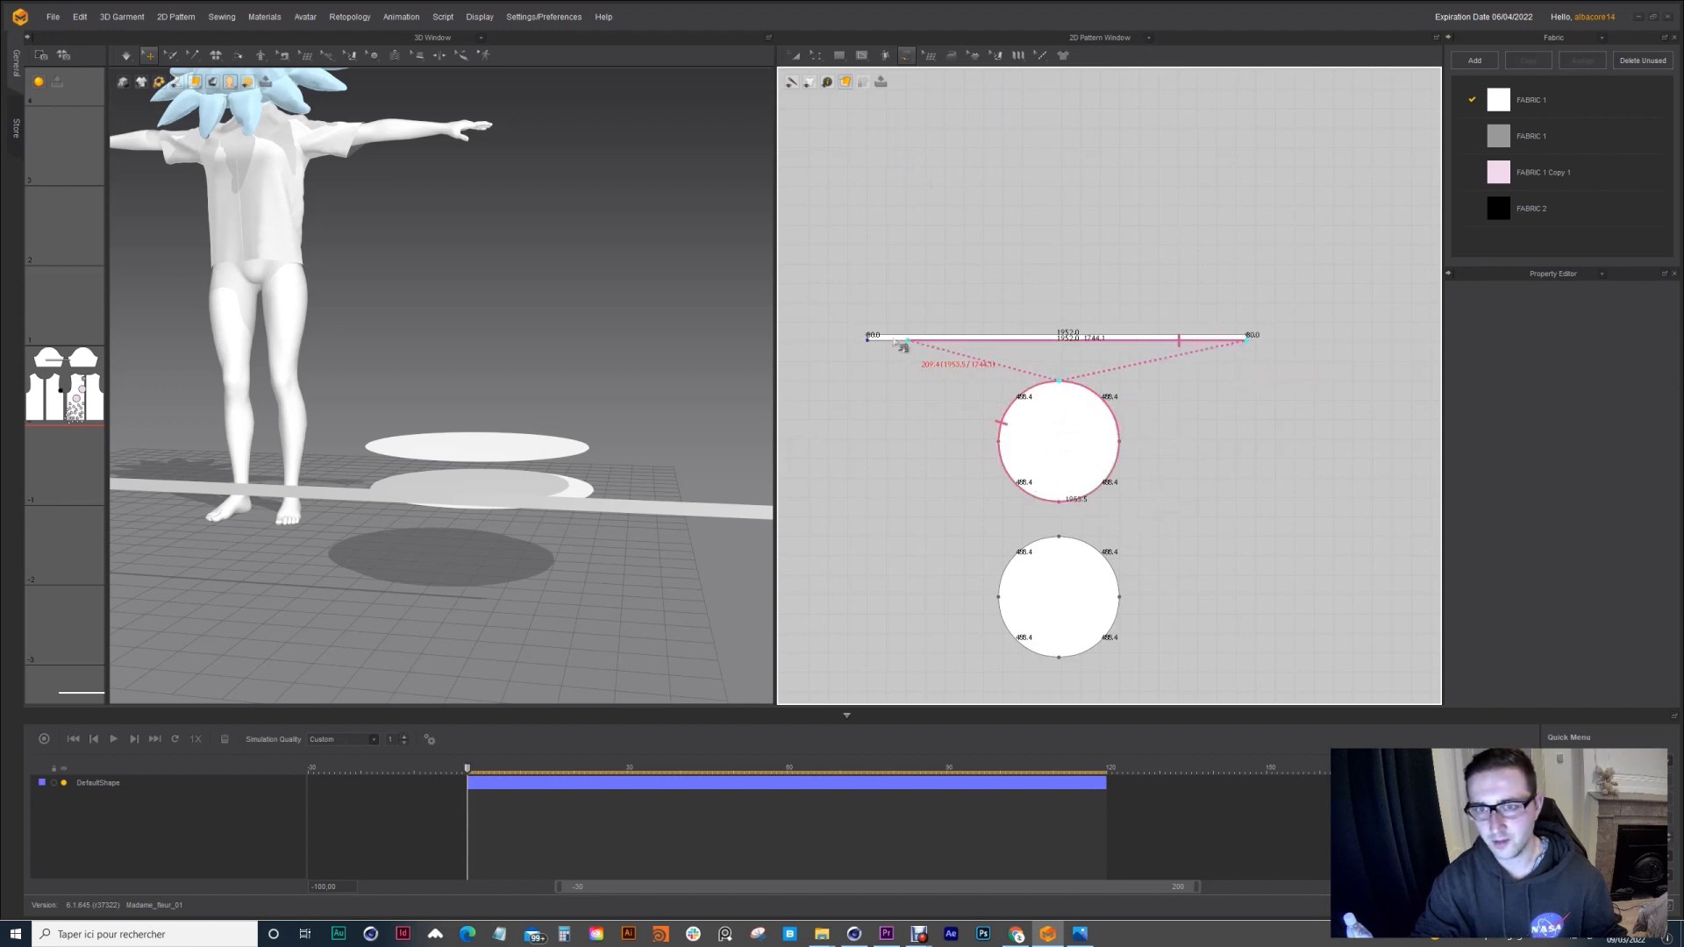
{"action": "left_click", "coordinate": [870, 341]}
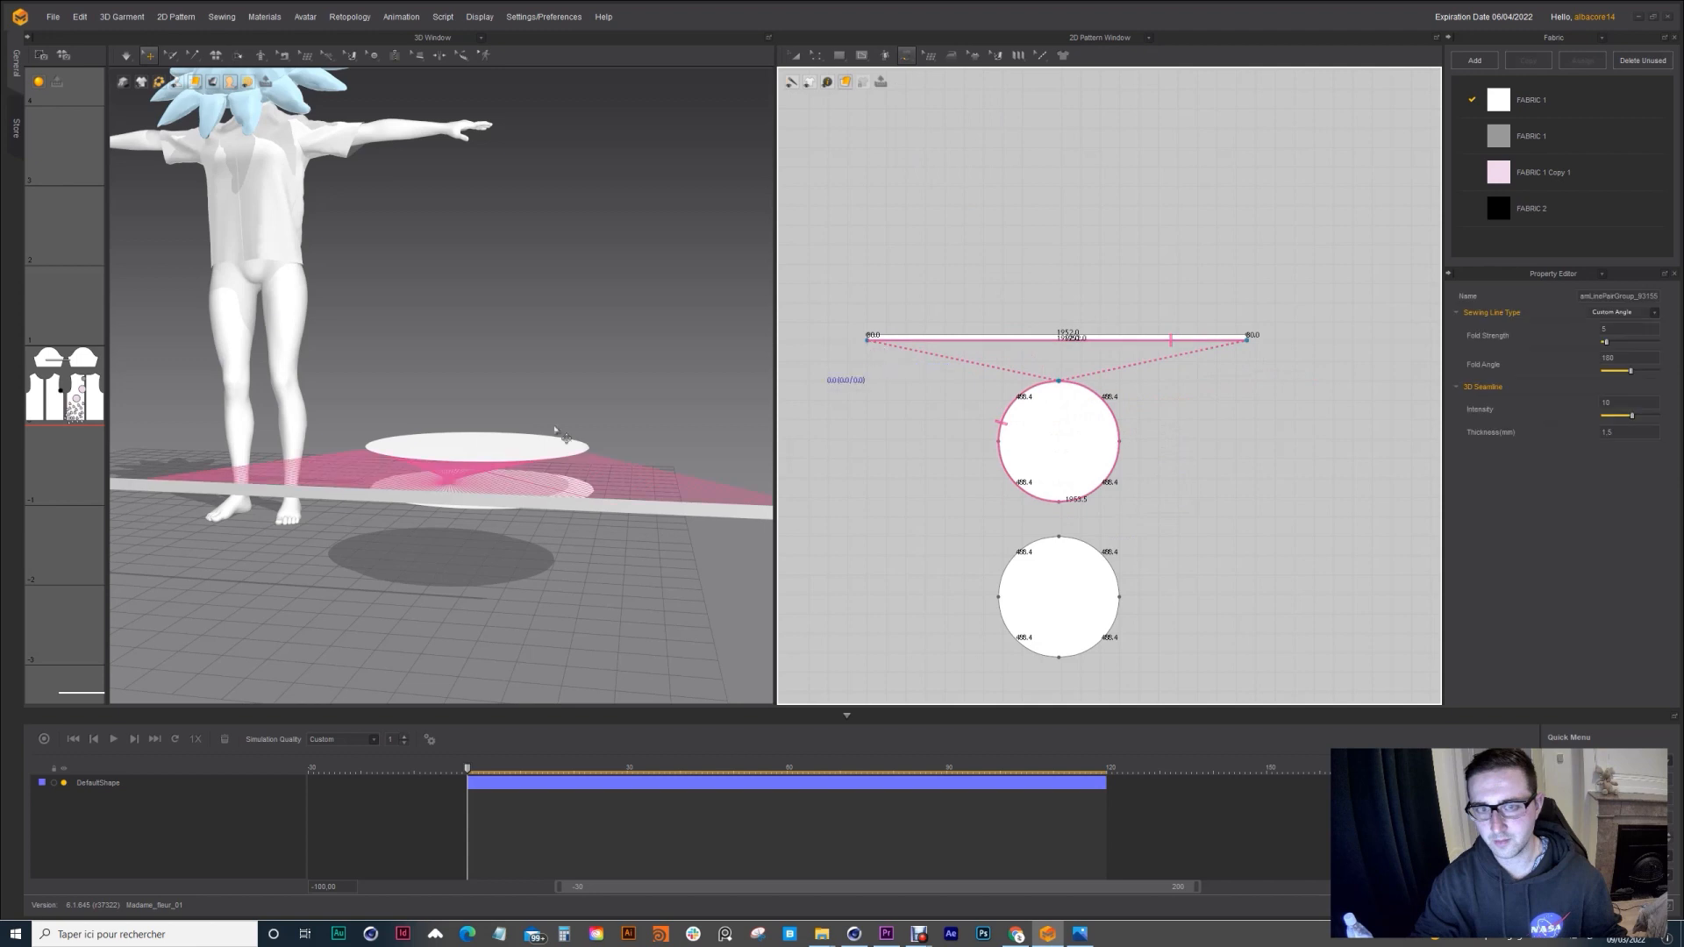
Step: Freeze both discs and simulate so the sewn strip wraps around the upper disc
{"action": "right_click_drag", "start_coordinate": [377, 421], "coordinate": [568, 481]}
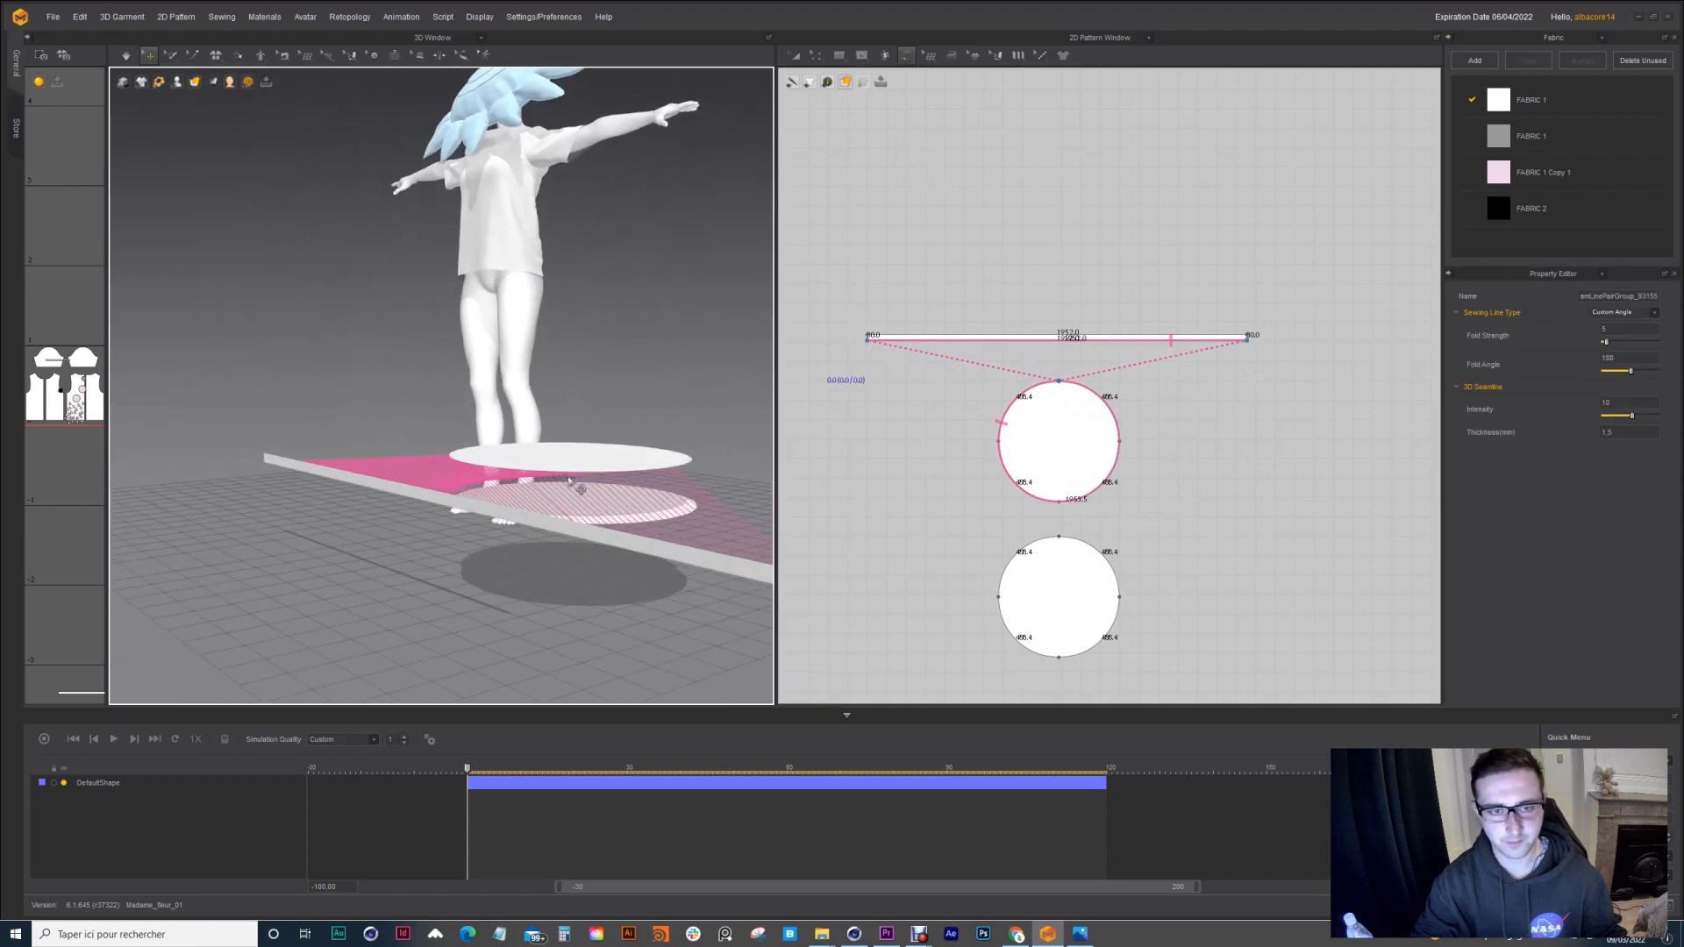
{"action": "left_click", "coordinate": [600, 455]}
{"action": "right_click", "coordinate": [590, 451]}
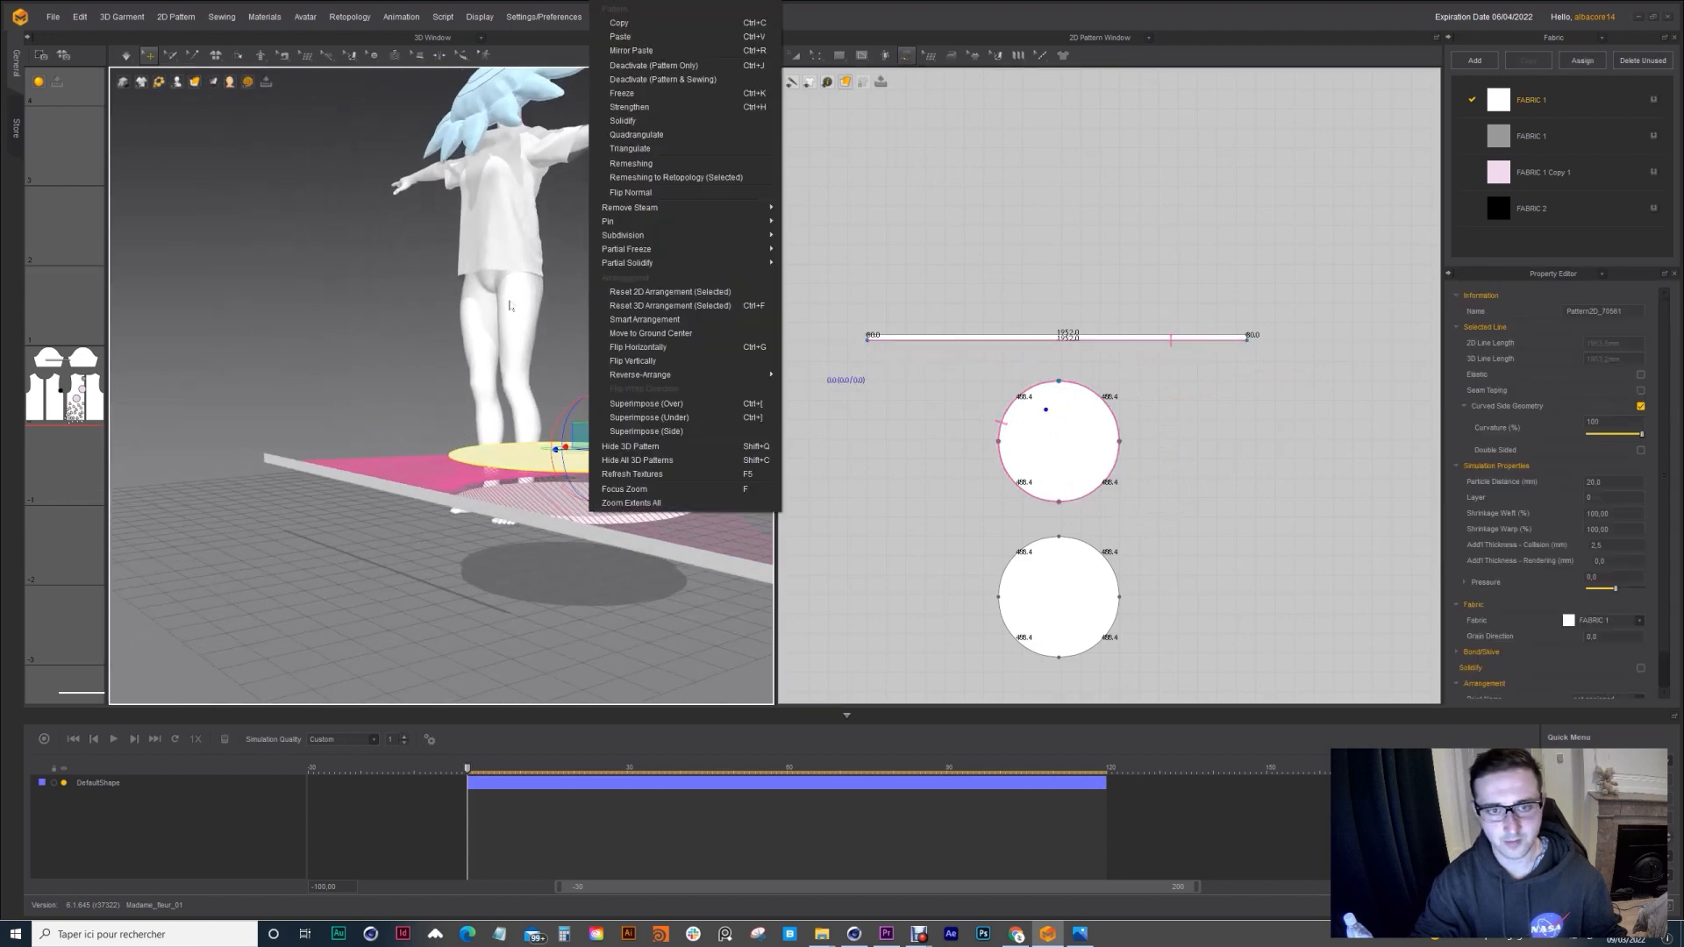
{"action": "left_click", "coordinate": [620, 107]}
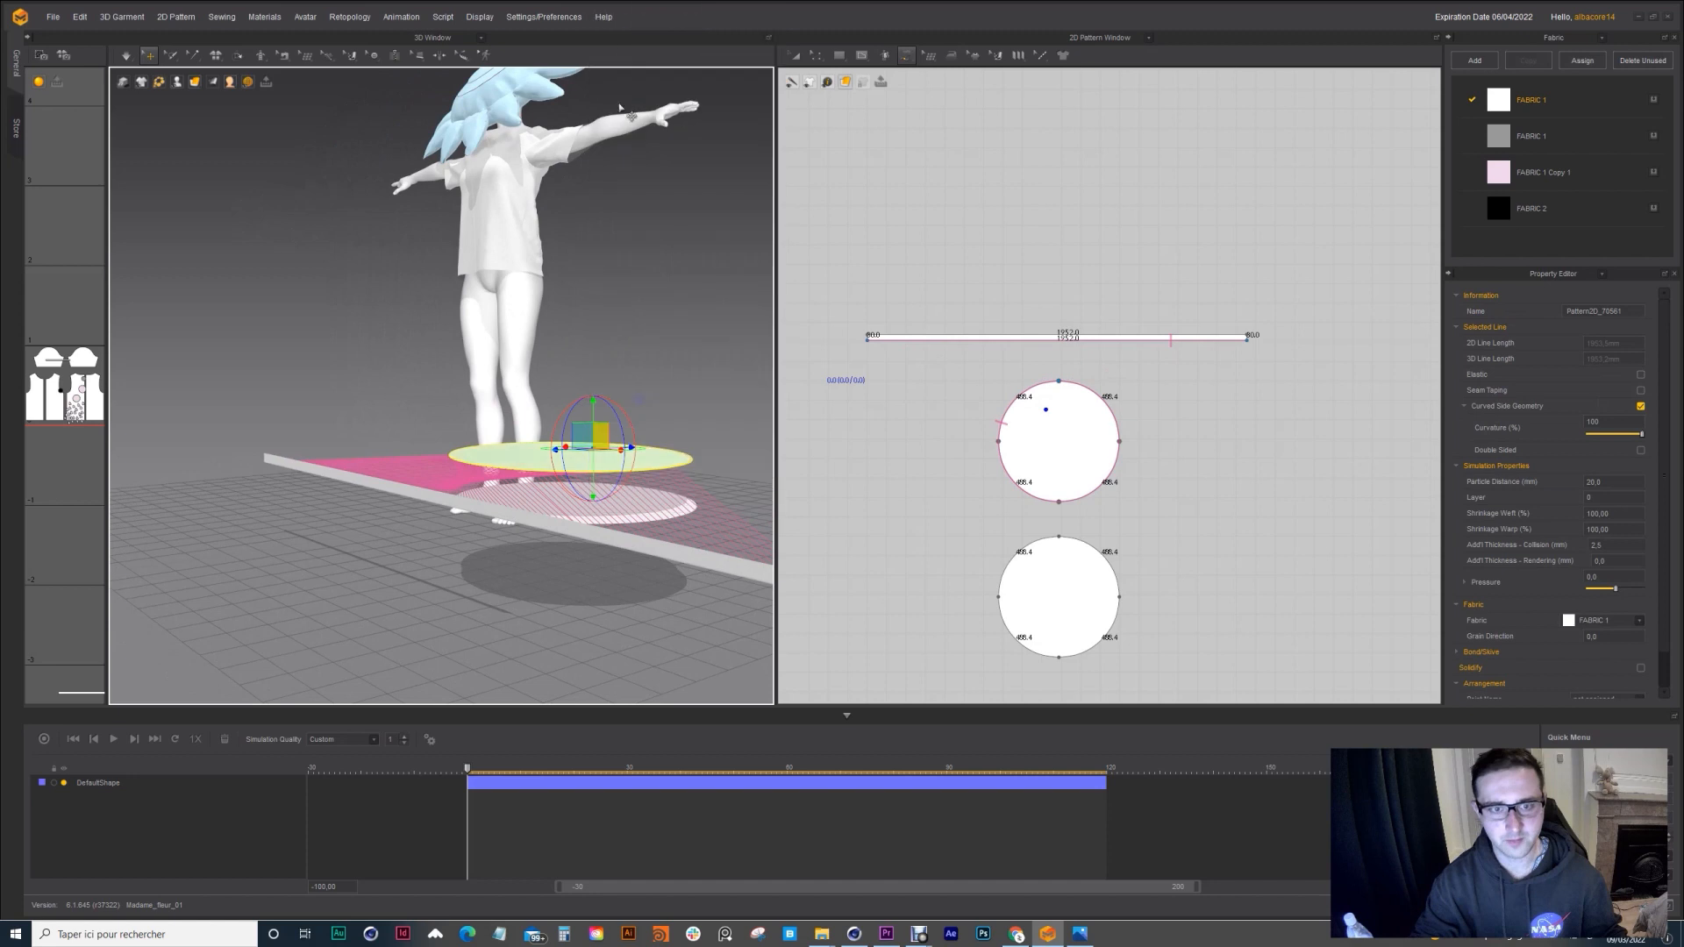
{"action": "left_click", "coordinate": [545, 508]}
{"action": "right_click", "coordinate": [546, 509]}
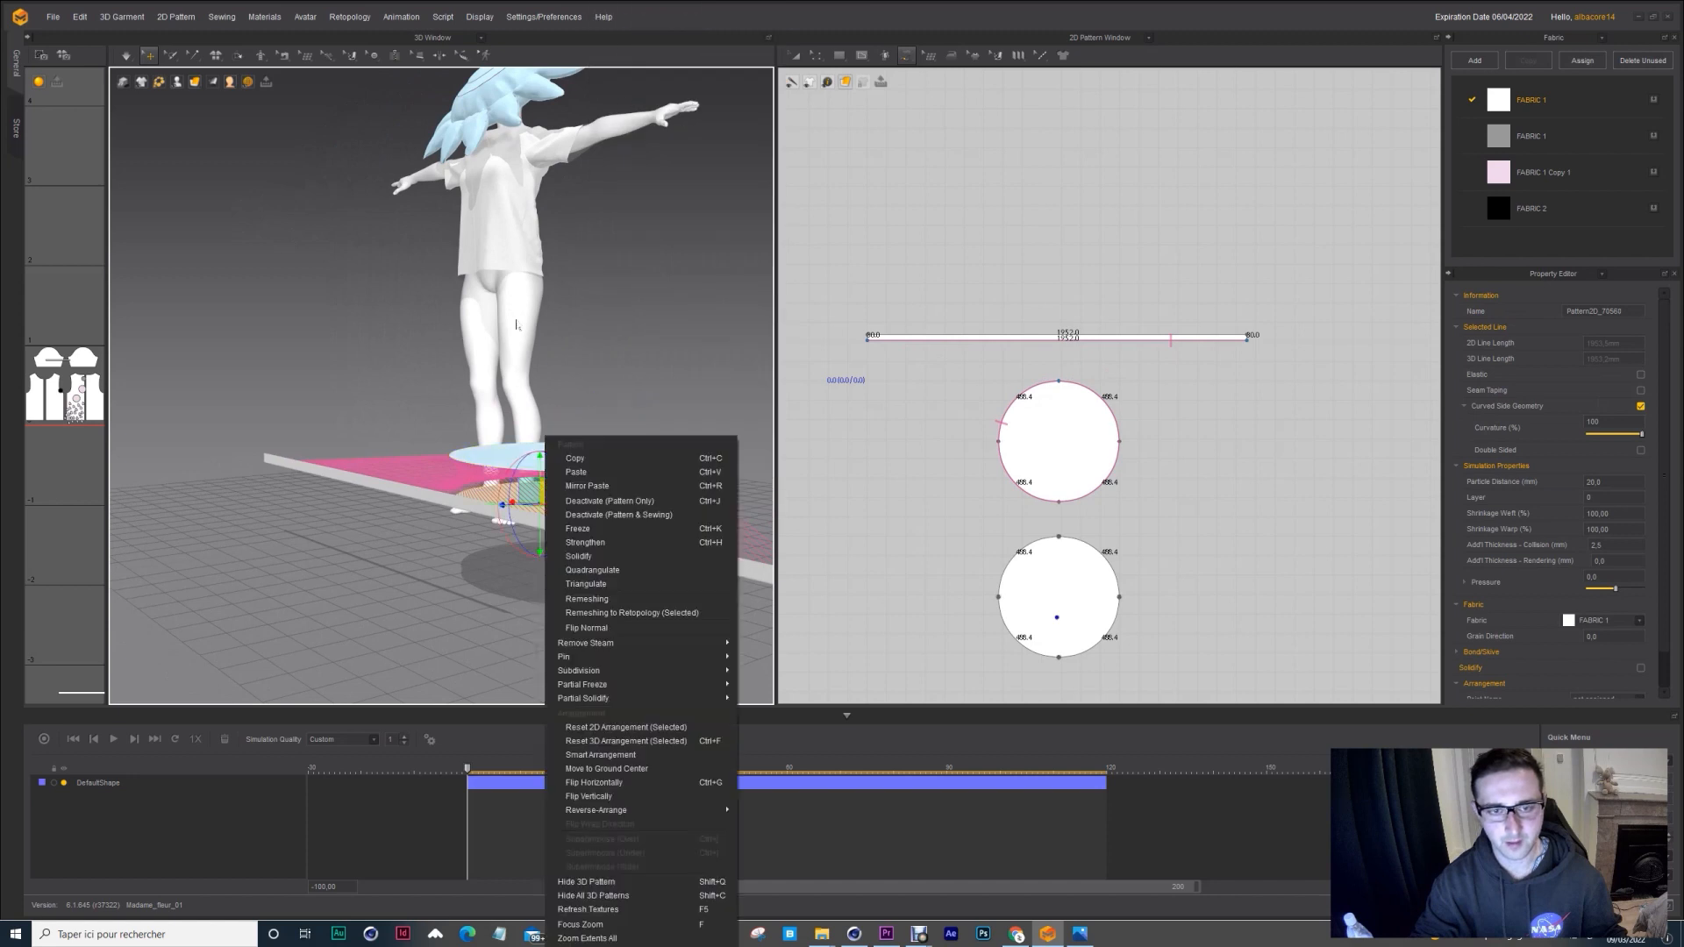
{"action": "left_click", "coordinate": [589, 536]}
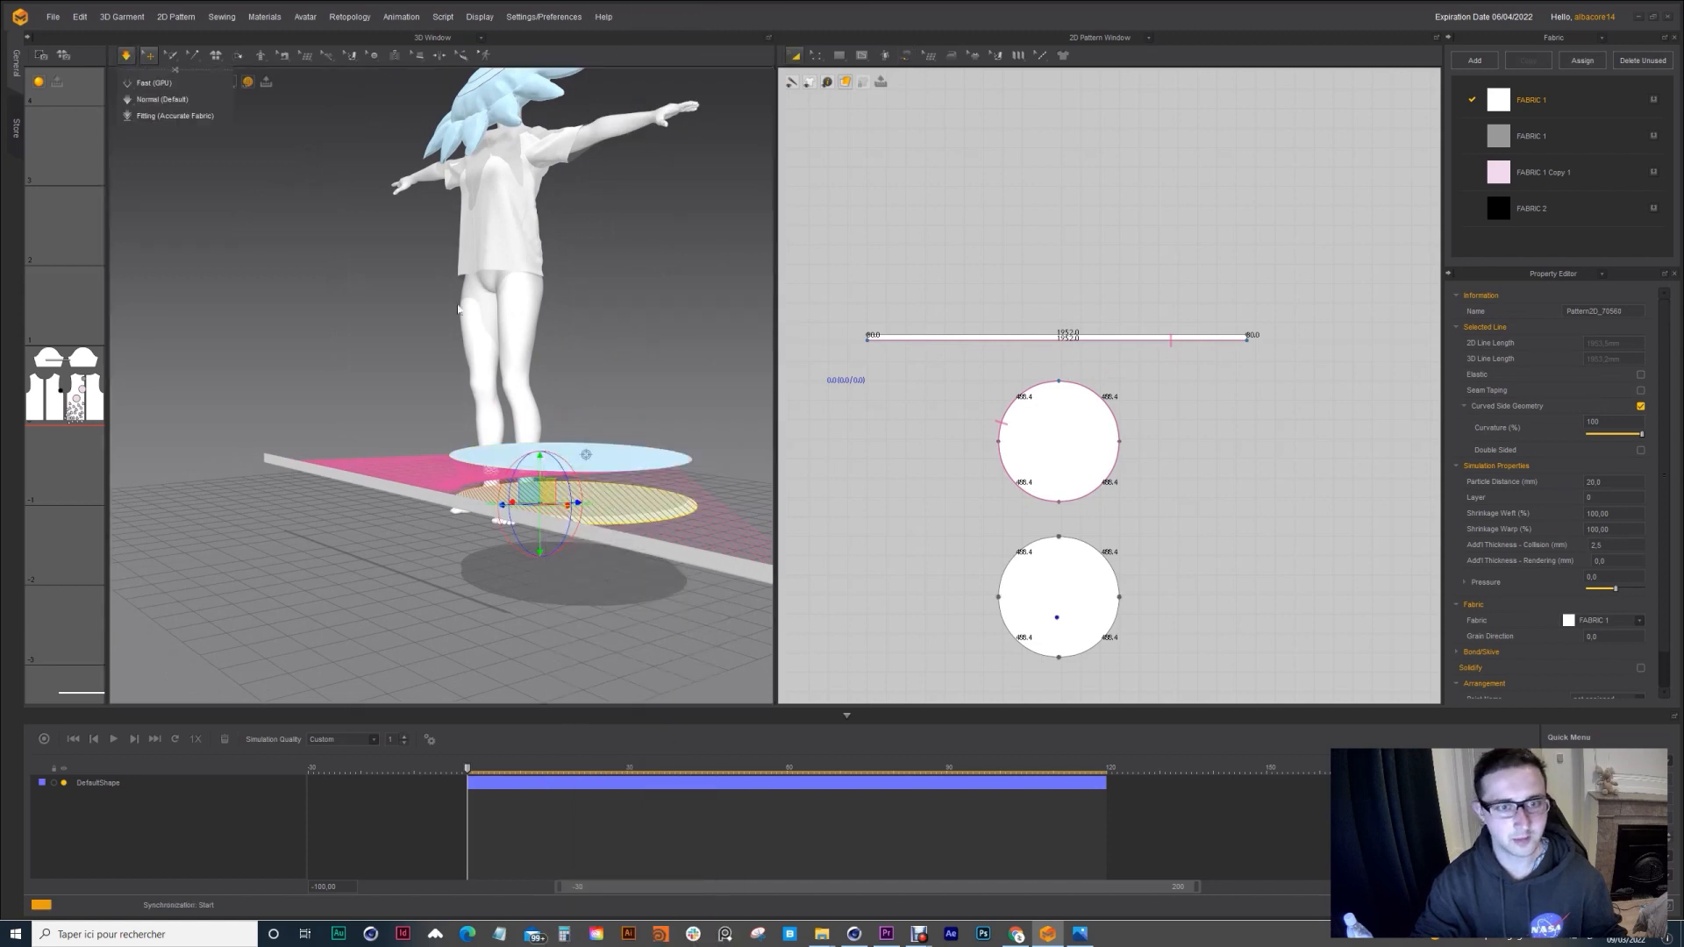
{"action": "left_click", "coordinate": [126, 55]}
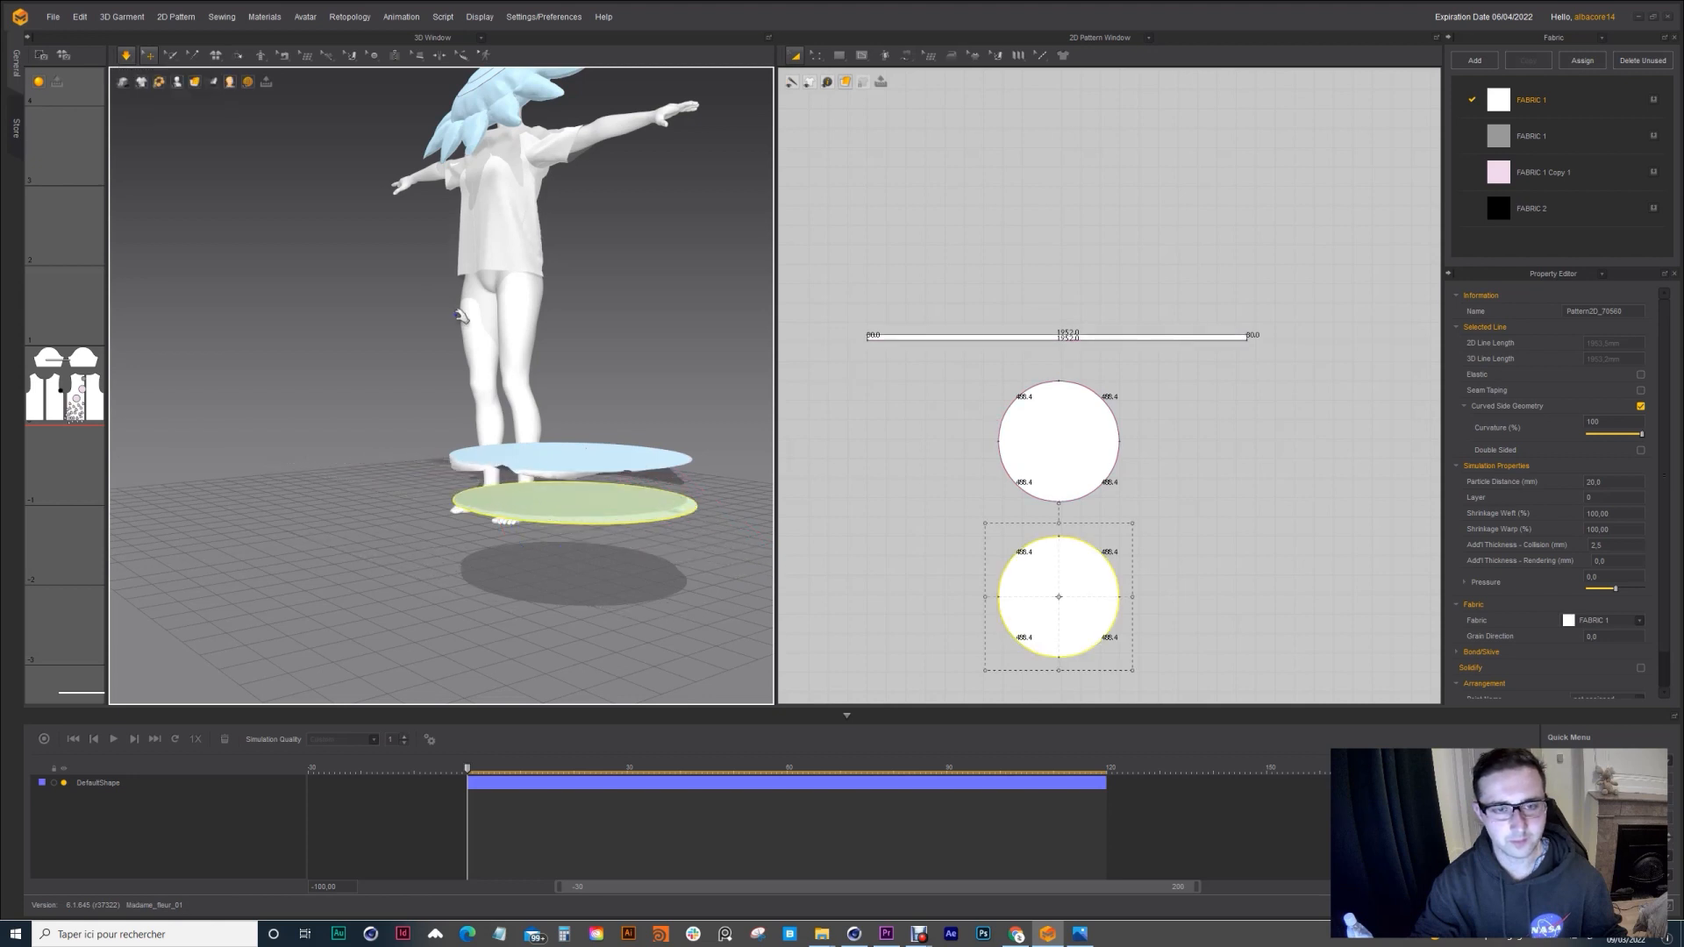
{"action": "right_click_drag", "start_coordinate": [705, 386], "coordinate": [524, 415]}
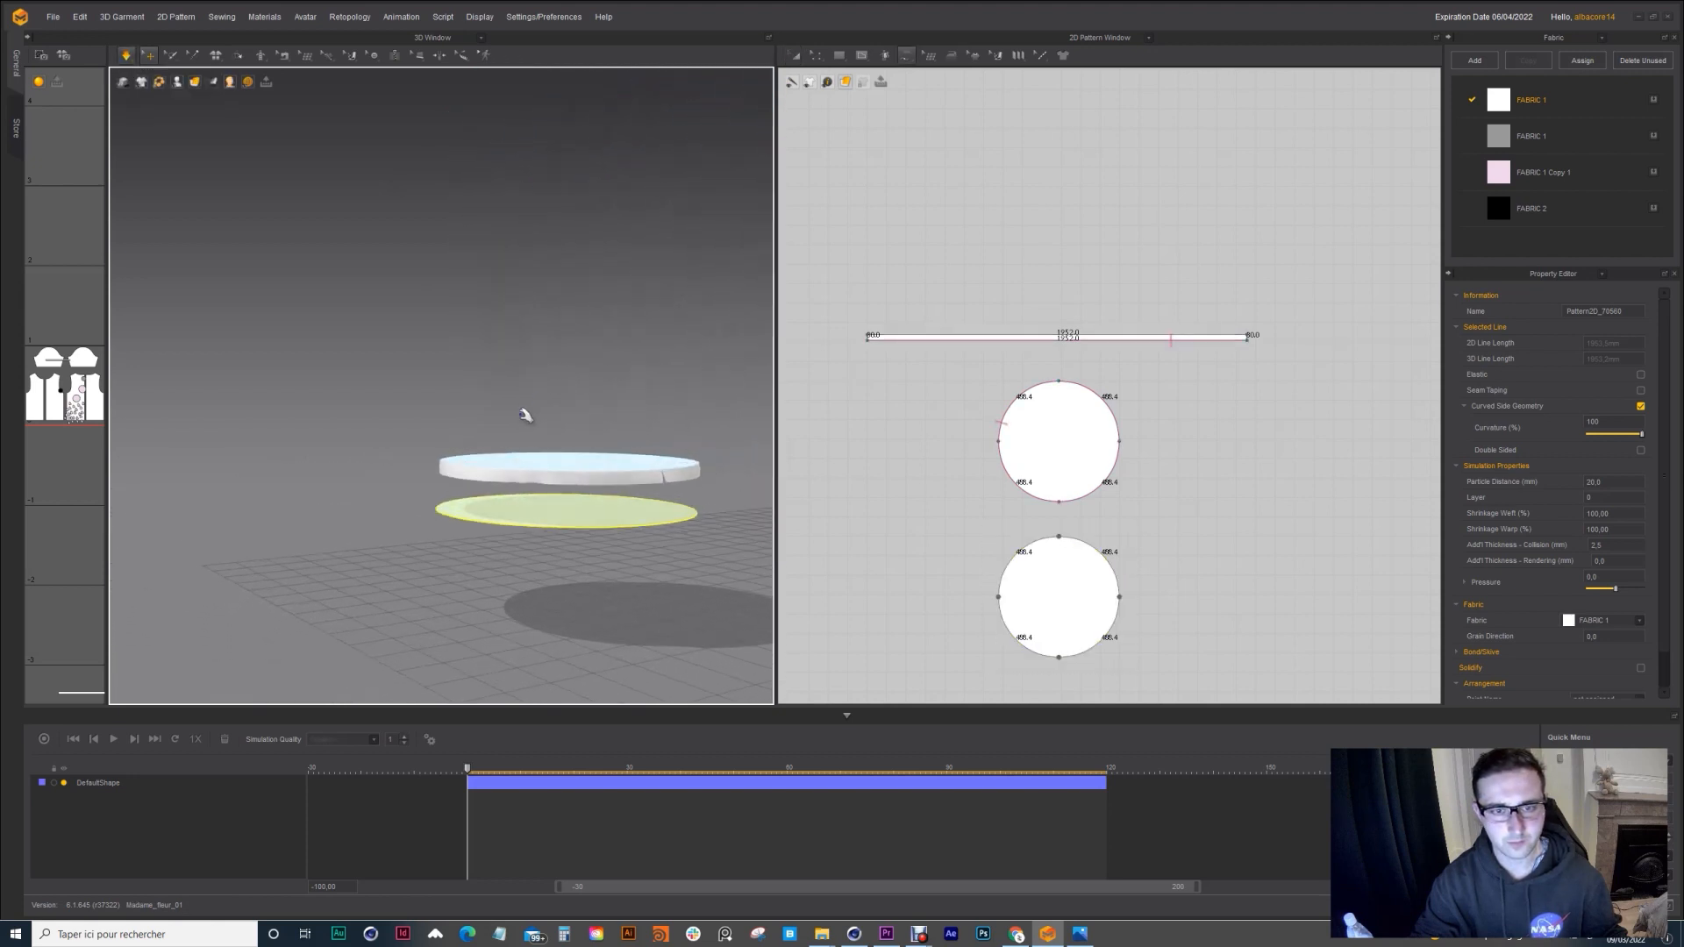
Step: Use Segment Sewing to join the strip's two short ends and simulate to close the band around the upper disc
{"action": "left_click", "coordinate": [906, 55]}
{"action": "left_click", "coordinate": [931, 100]}
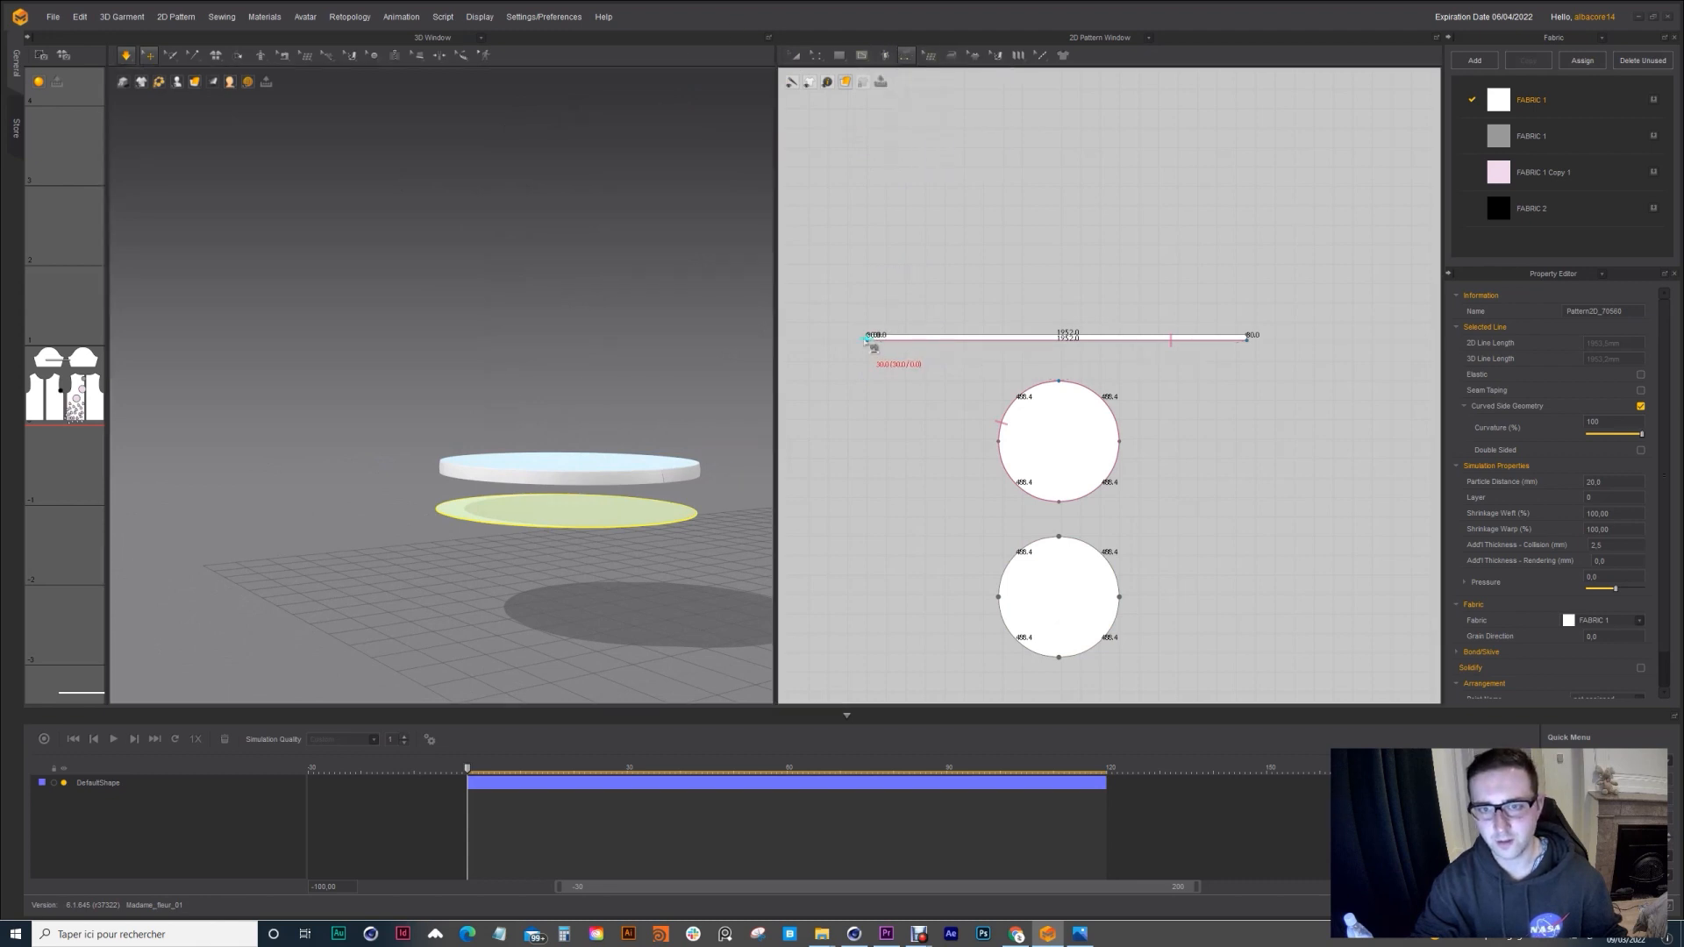
{"action": "left_click", "coordinate": [867, 337]}
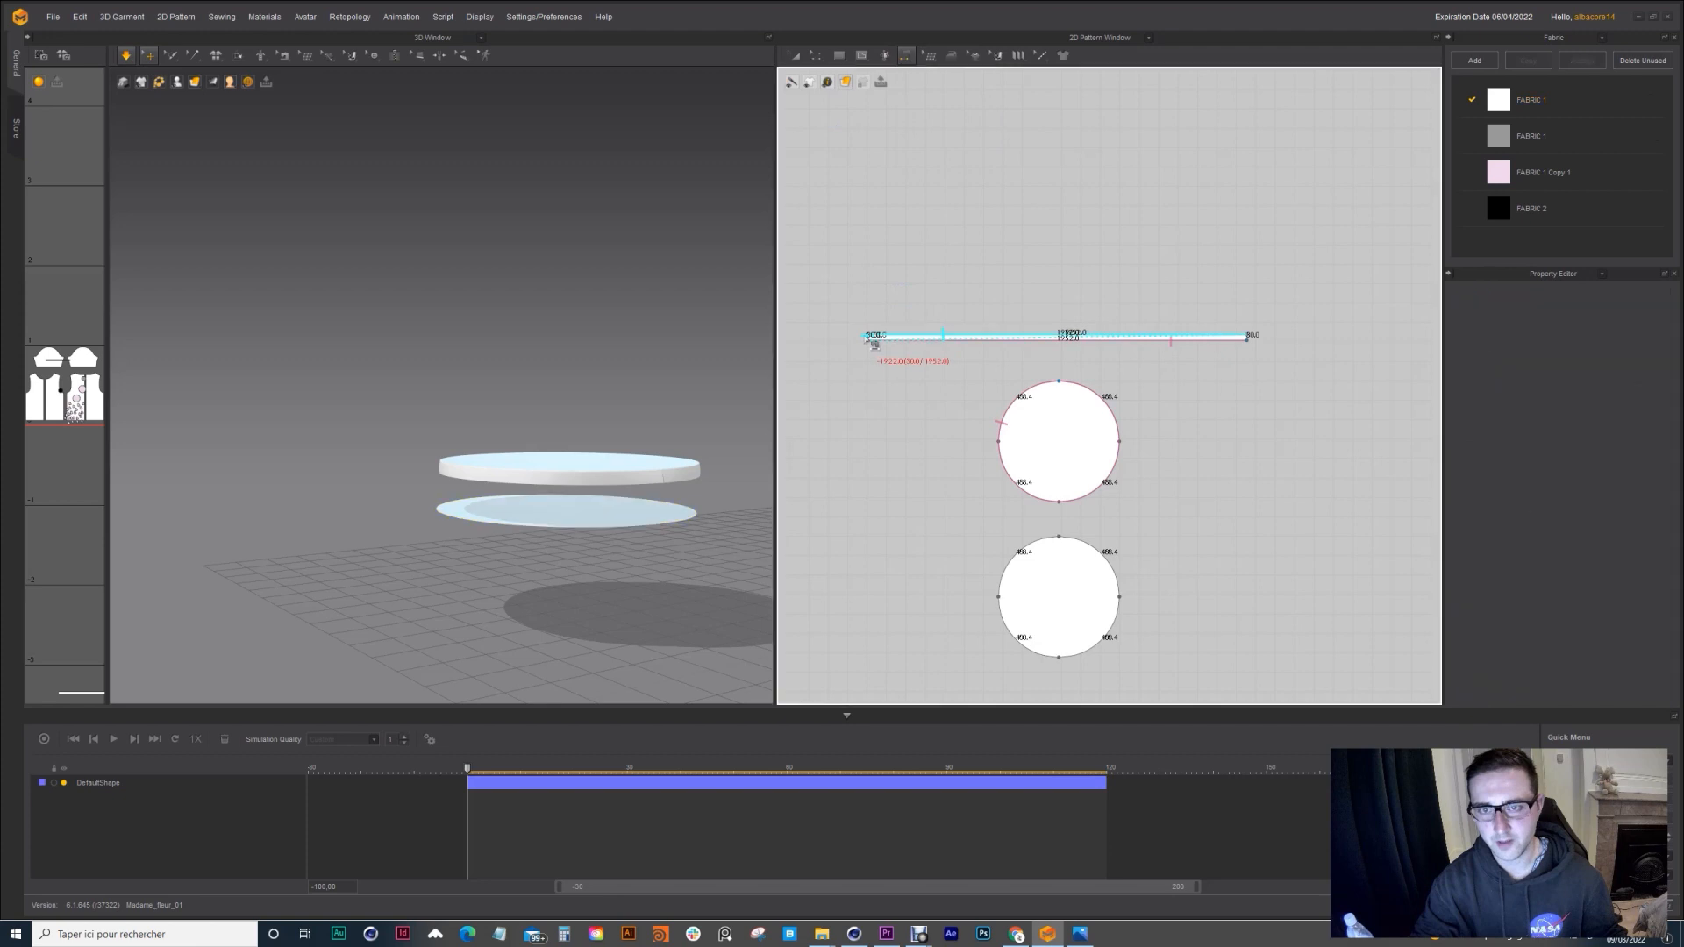
{"action": "left_click", "coordinate": [1253, 340]}
{"action": "left_click", "coordinate": [1039, 385]}
{"action": "right_click_drag", "start_coordinate": [719, 438], "coordinate": [633, 443]}
{"action": "scroll", "coordinate": [511, 478], "scroll_direction": "up", "scroll_amount": 1}
{"action": "scroll", "coordinate": [511, 478], "scroll_direction": "up", "scroll_amount": 2}
{"action": "middle_click_drag", "start_coordinate": [544, 511], "coordinate": [488, 447]}
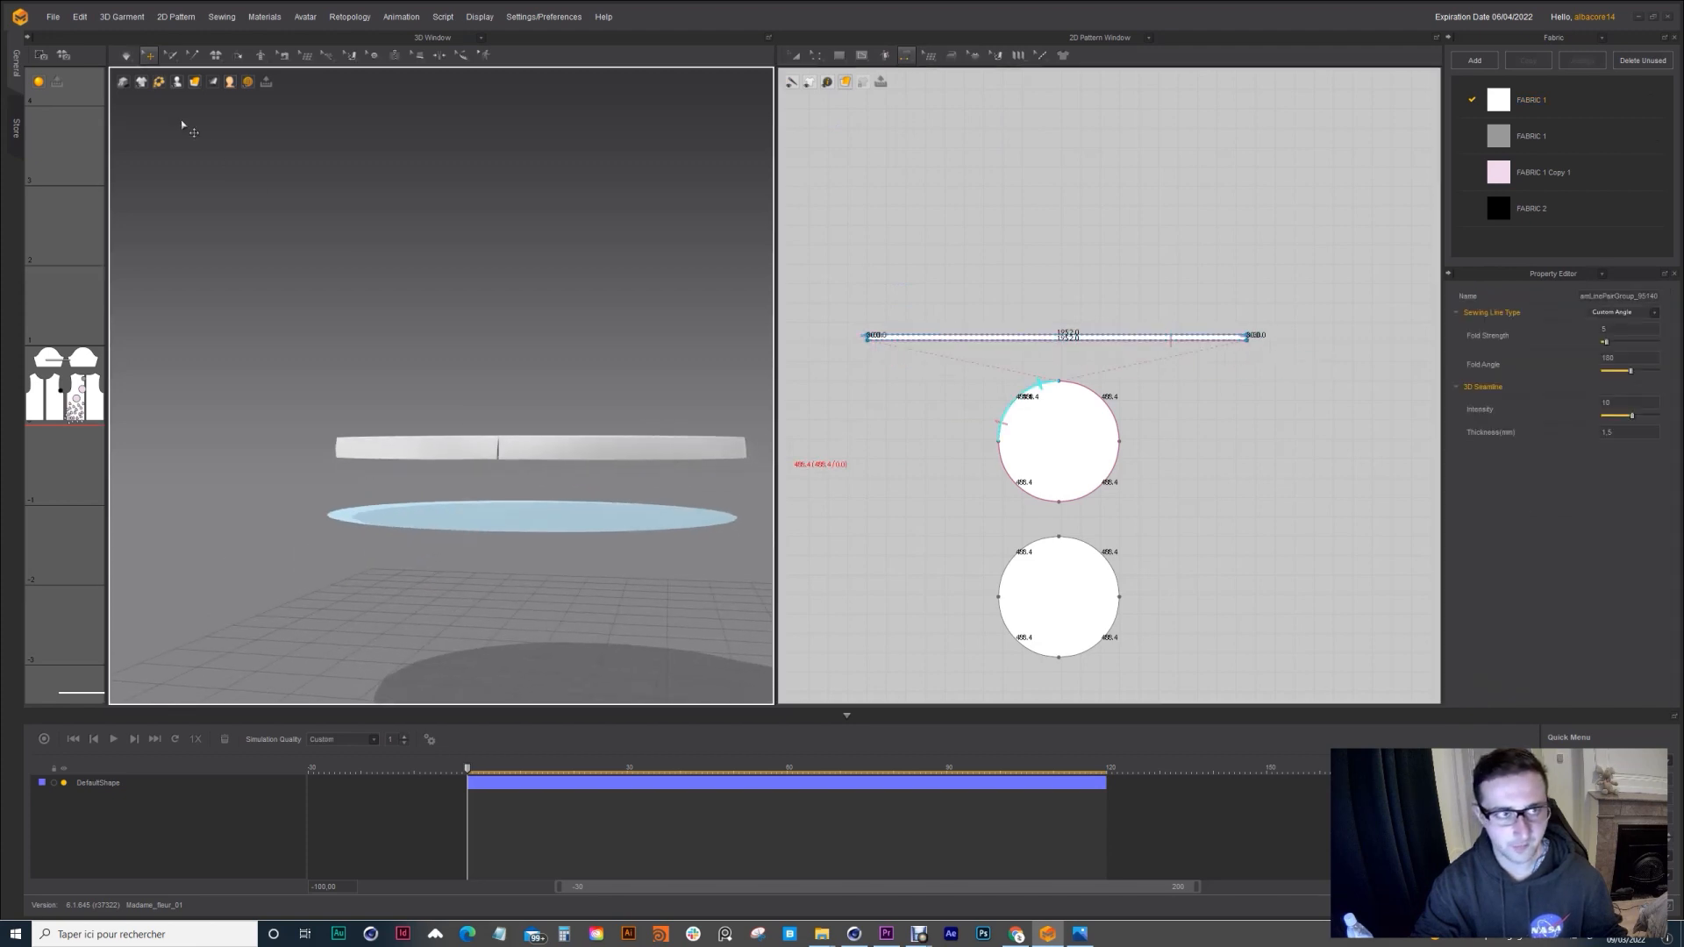
{"action": "left_click", "coordinate": [128, 55]}
{"action": "mouse_move", "coordinate": [485, 393]}
{"action": "right_mouse_down"}
{"action": "mouse_move", "coordinate": [578, 399]}
{"action": "mouse_move", "coordinate": [485, 379]}
{"action": "right_mouse_up"}
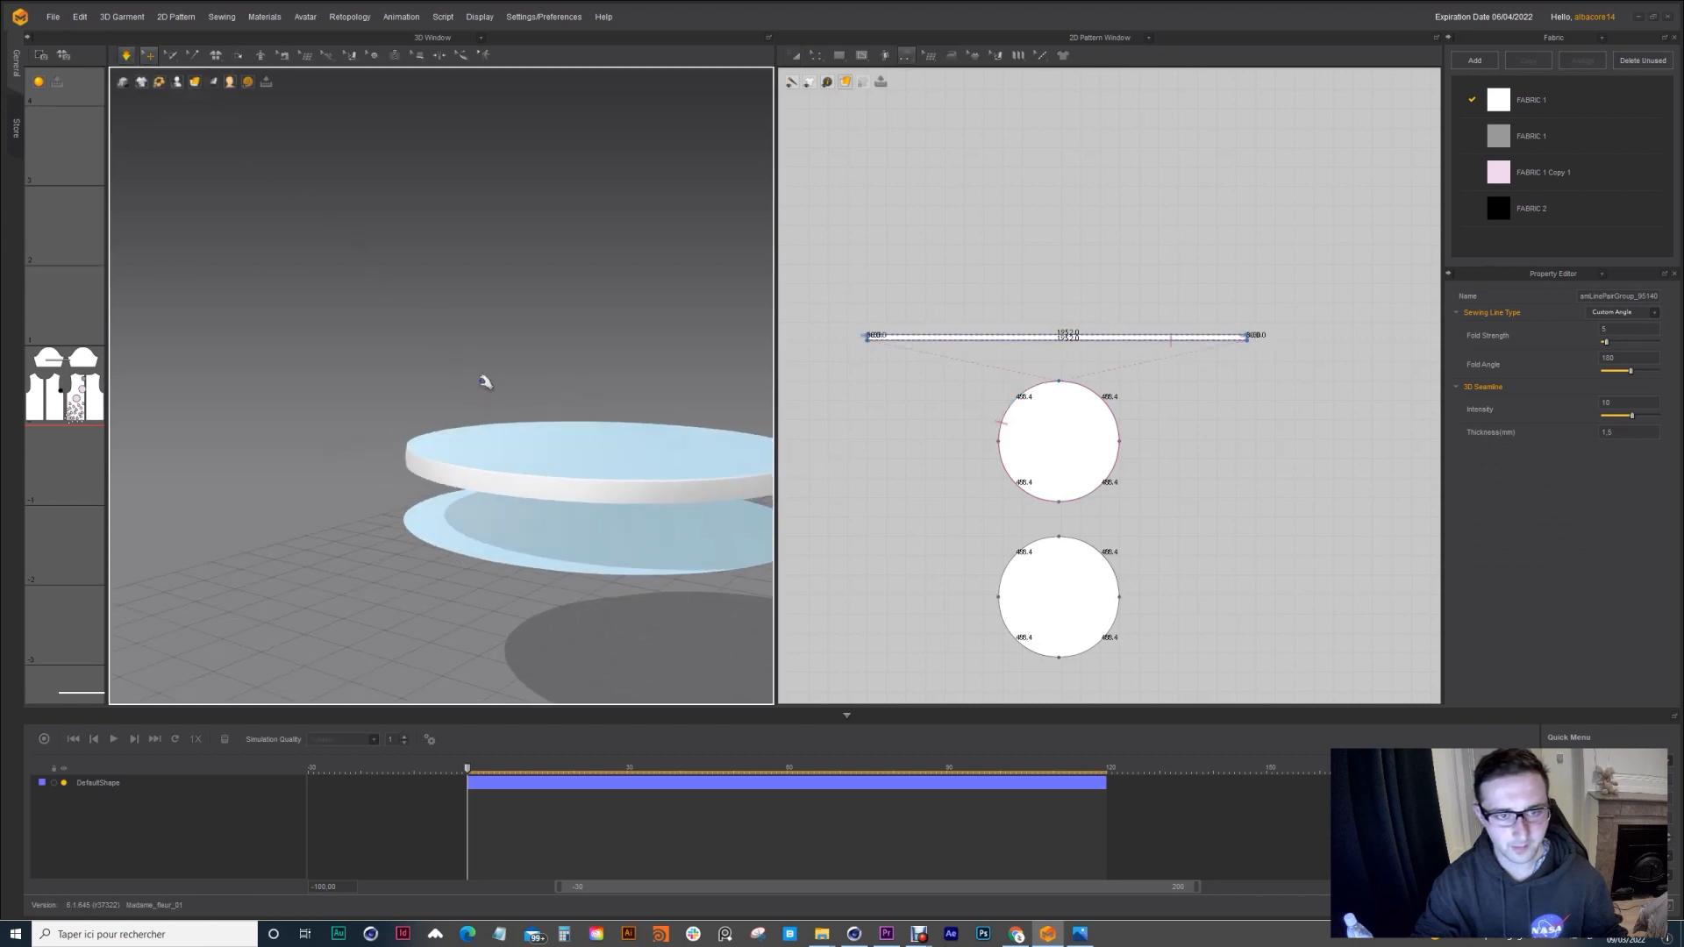
{"action": "middle_click_drag", "start_coordinate": [485, 380], "coordinate": [391, 349]}
Step: Use Free Sewing to join the strip's upper edge to the lower circle's full outline
{"action": "left_click", "coordinate": [473, 449]}
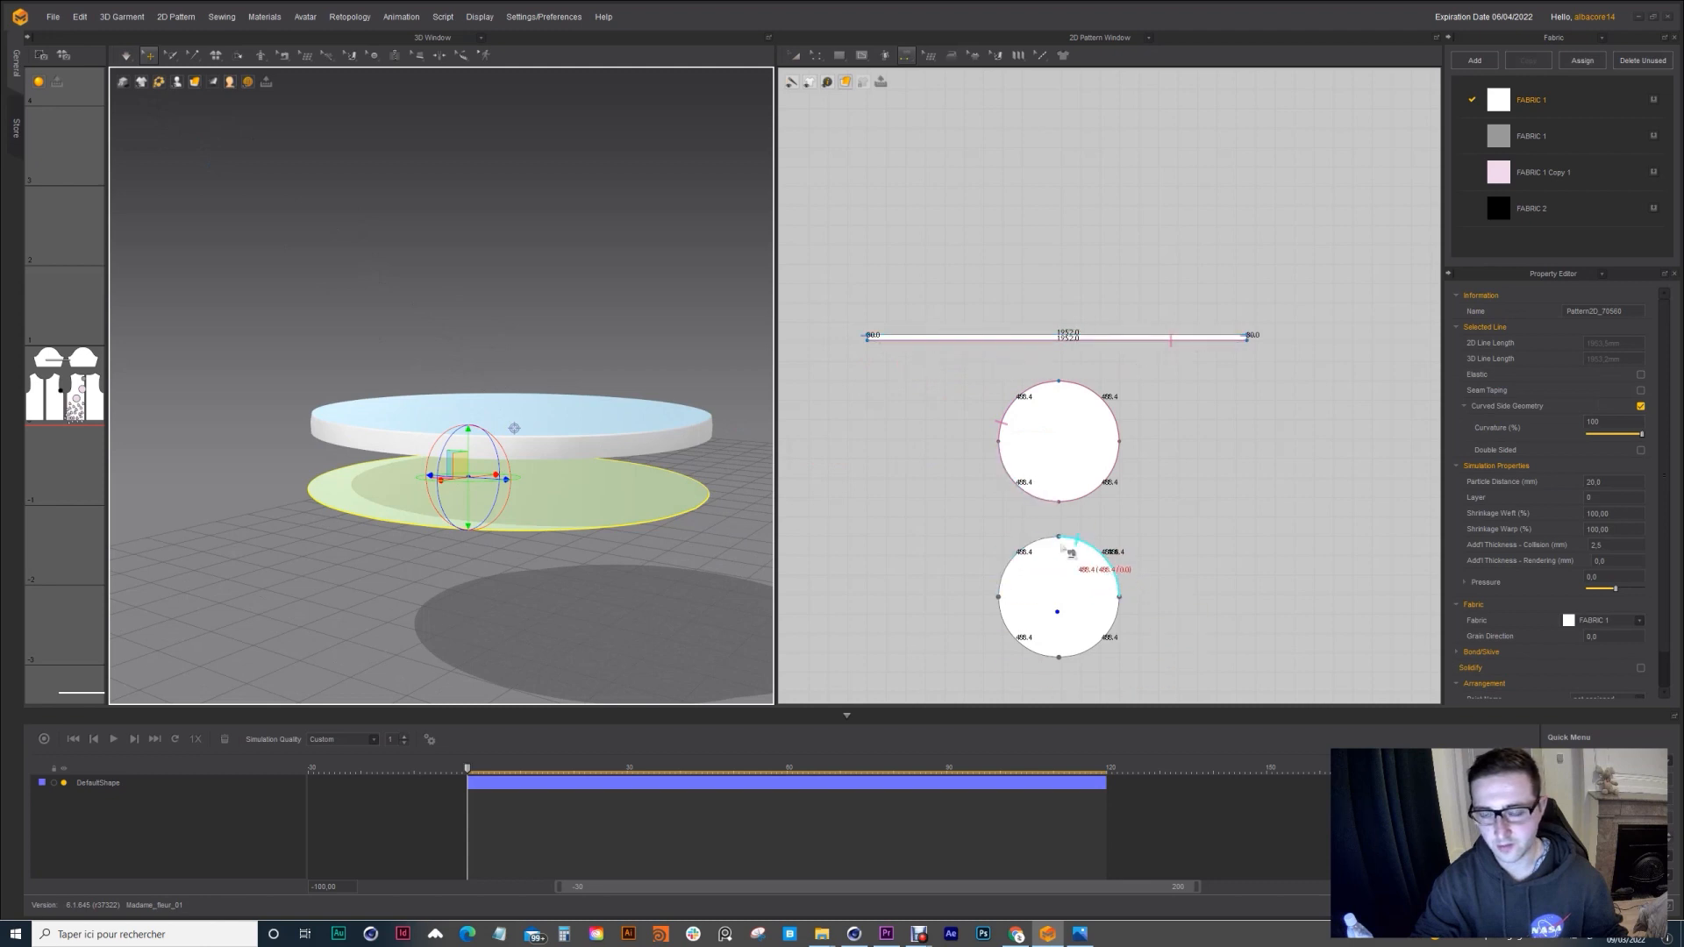
{"action": "left_click", "coordinate": [905, 55]}
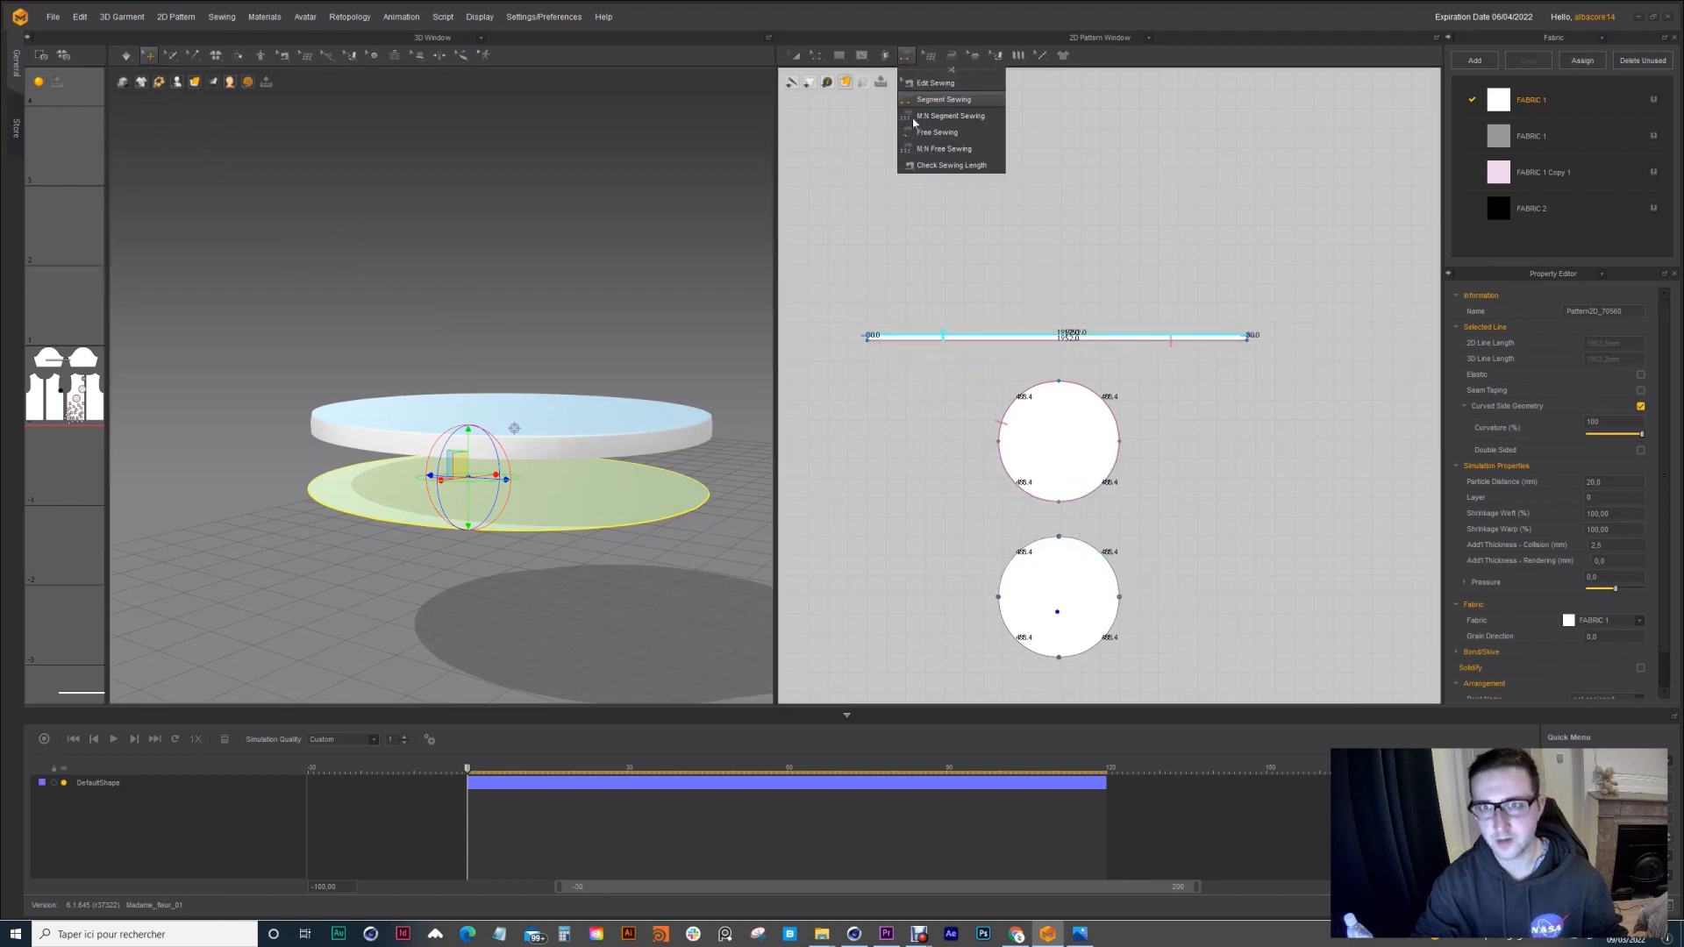
{"action": "left_click", "coordinate": [935, 133]}
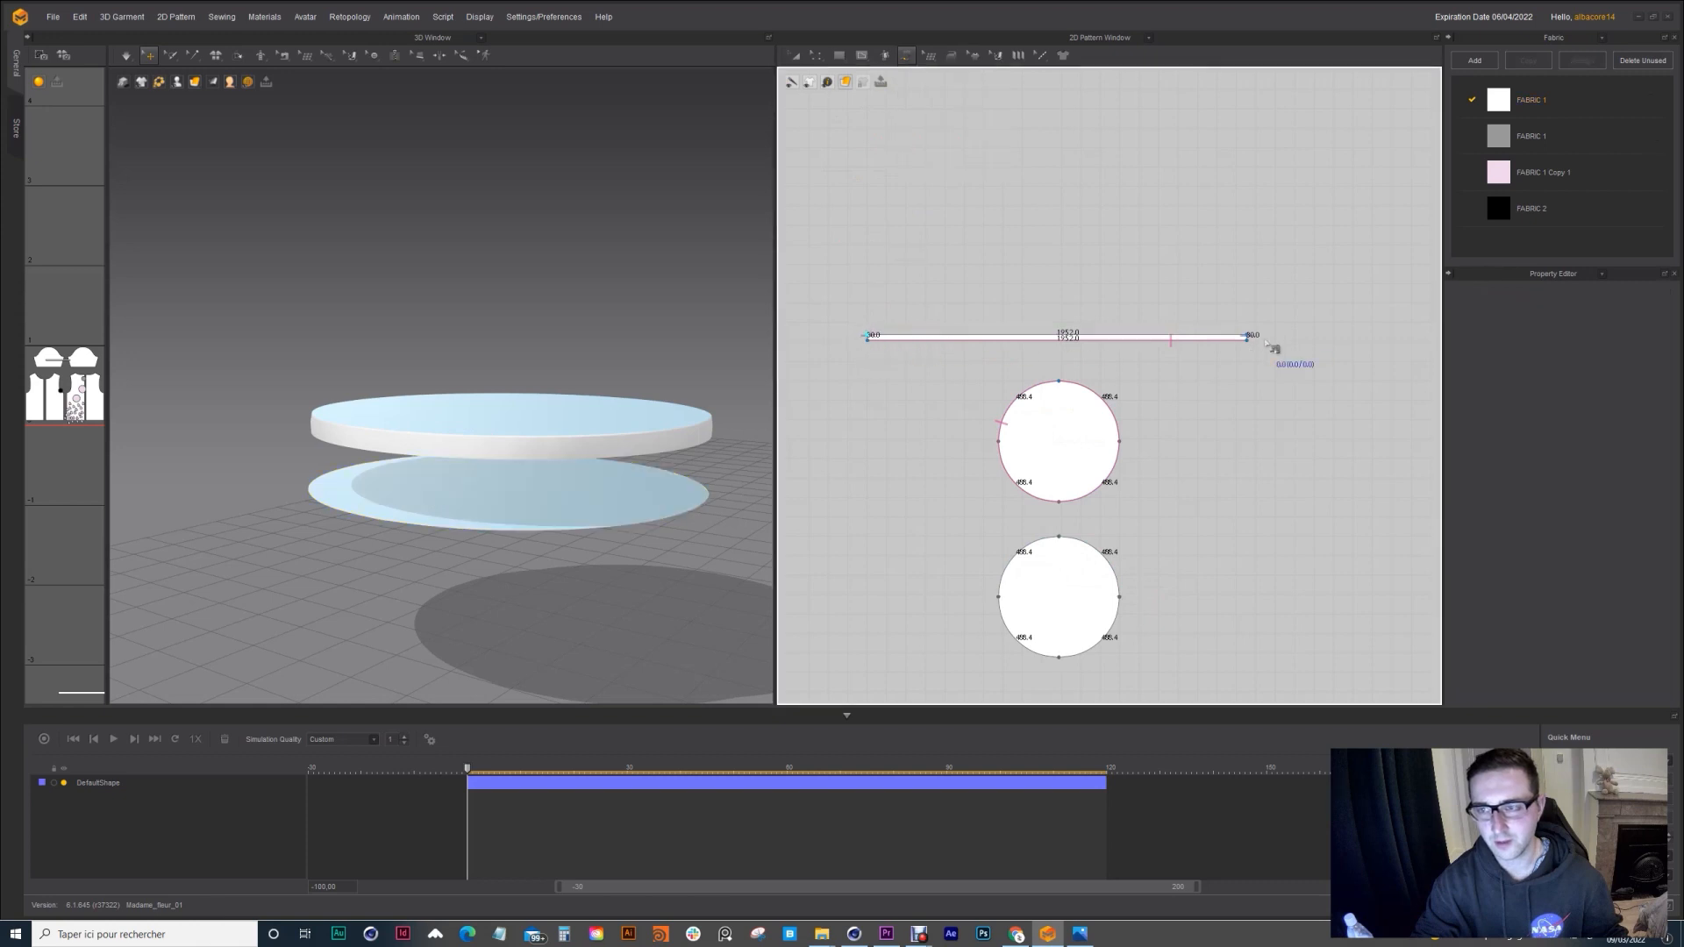
{"action": "left_click", "coordinate": [1061, 543]}
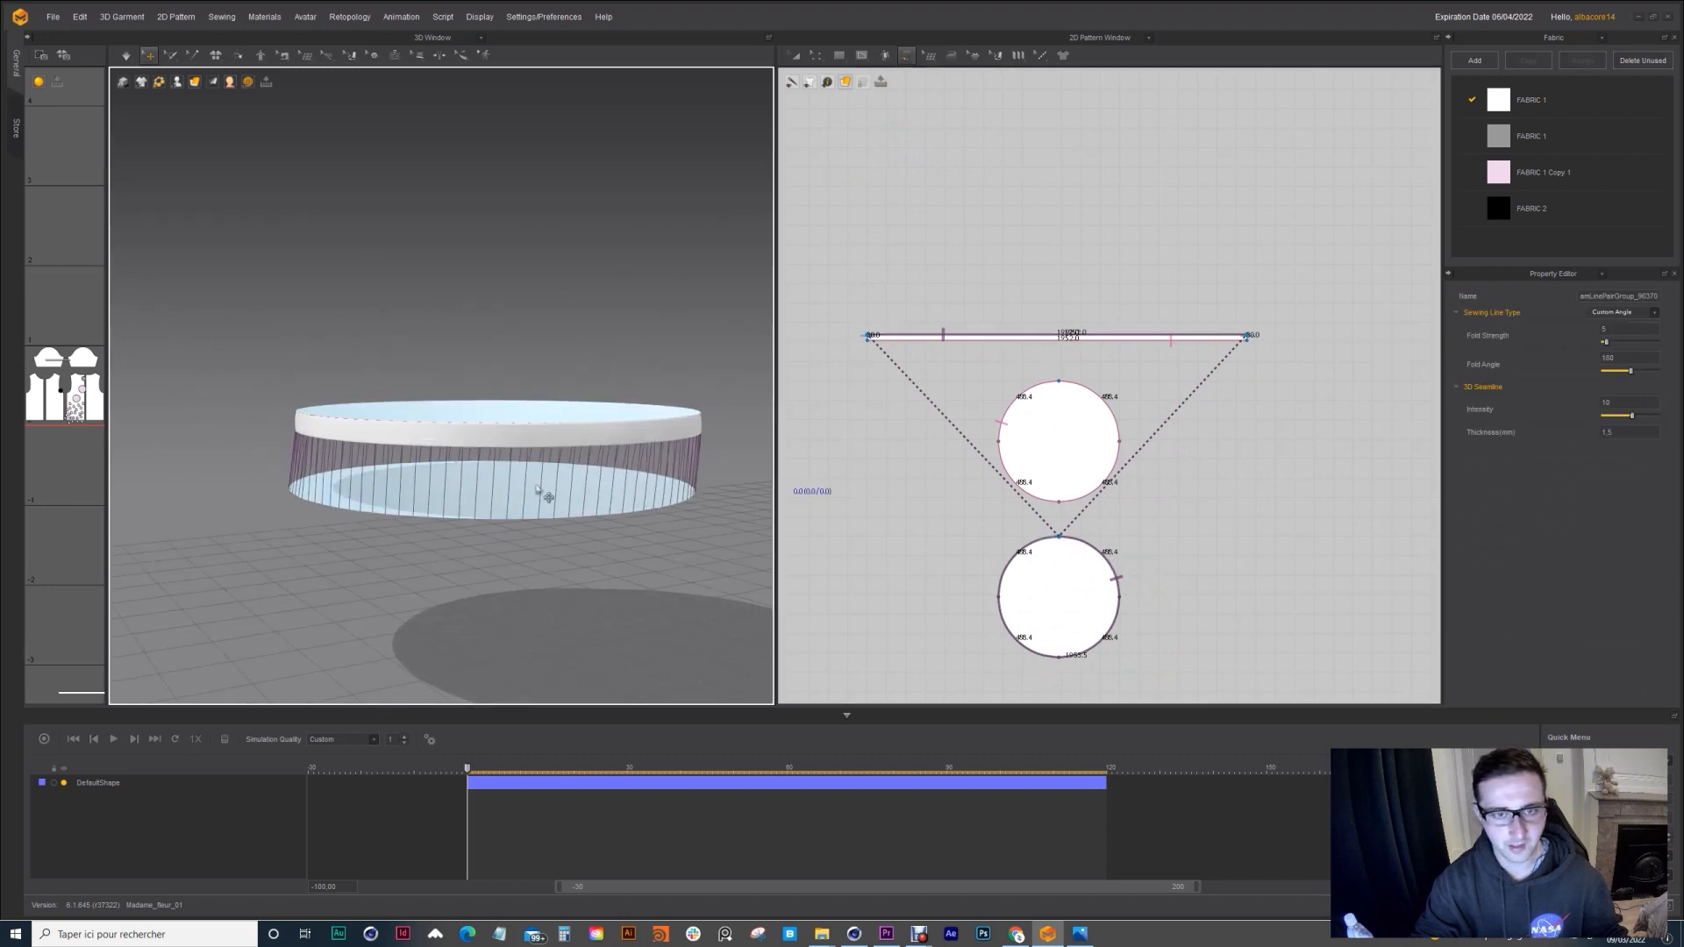
Step: Unfreeze the lower disc and briefly simulate so it gets pulled against the side band
{"action": "left_click", "coordinate": [489, 488]}
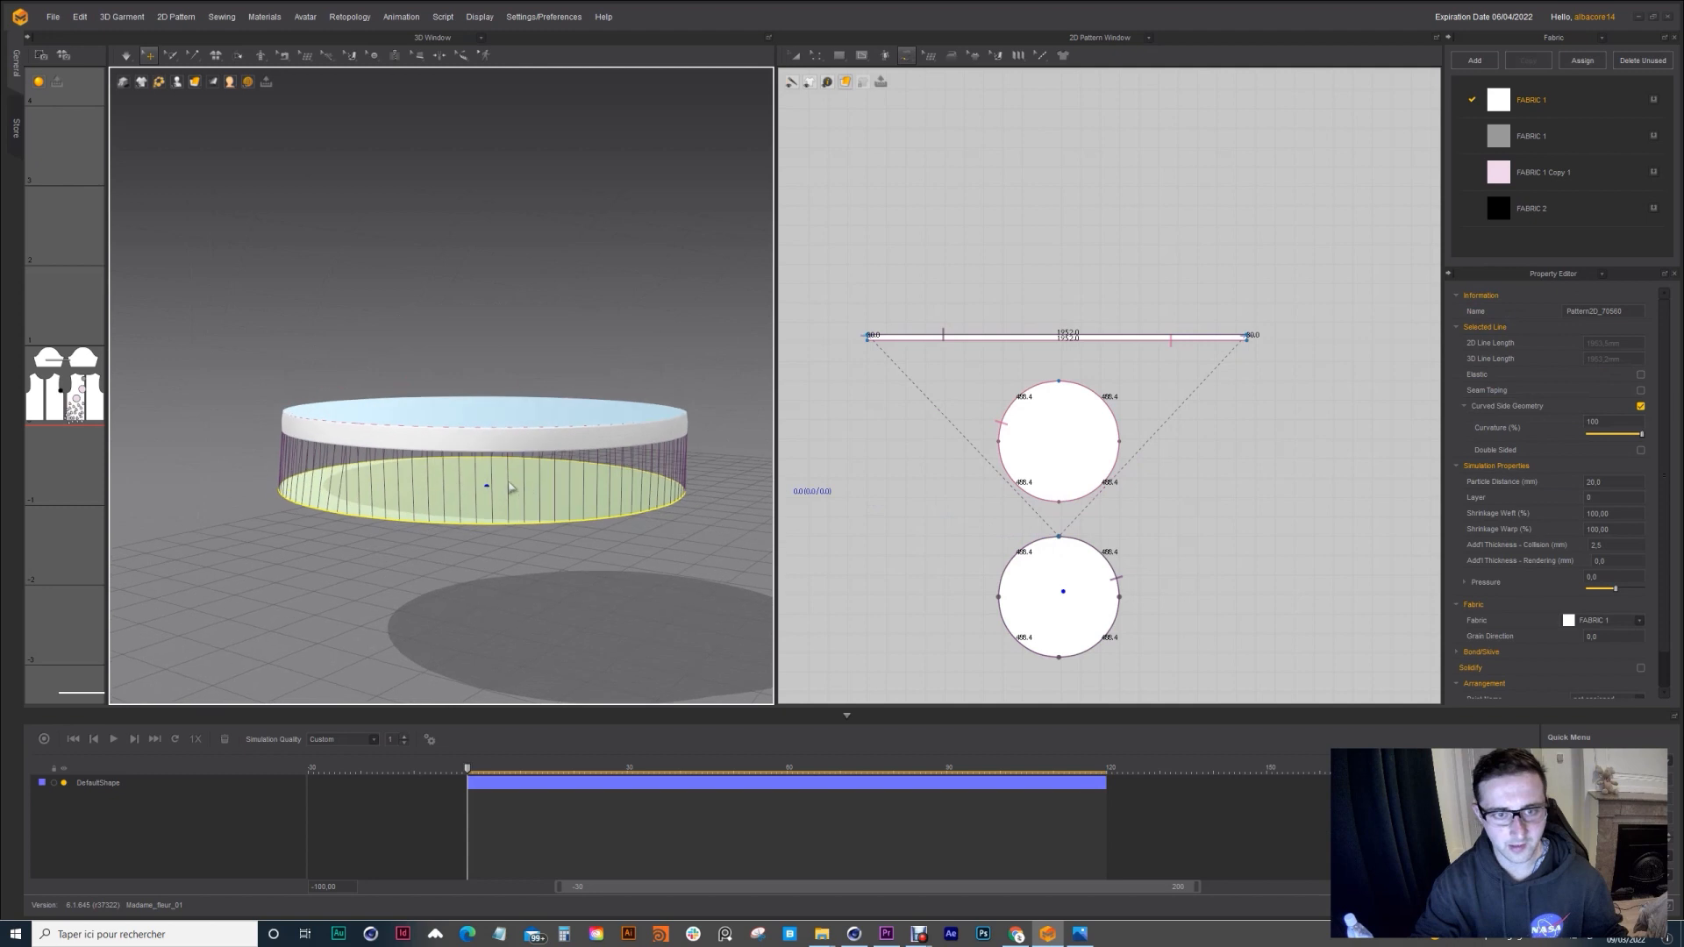
{"action": "right_click", "coordinate": [510, 488]}
{"action": "left_click", "coordinate": [533, 82]}
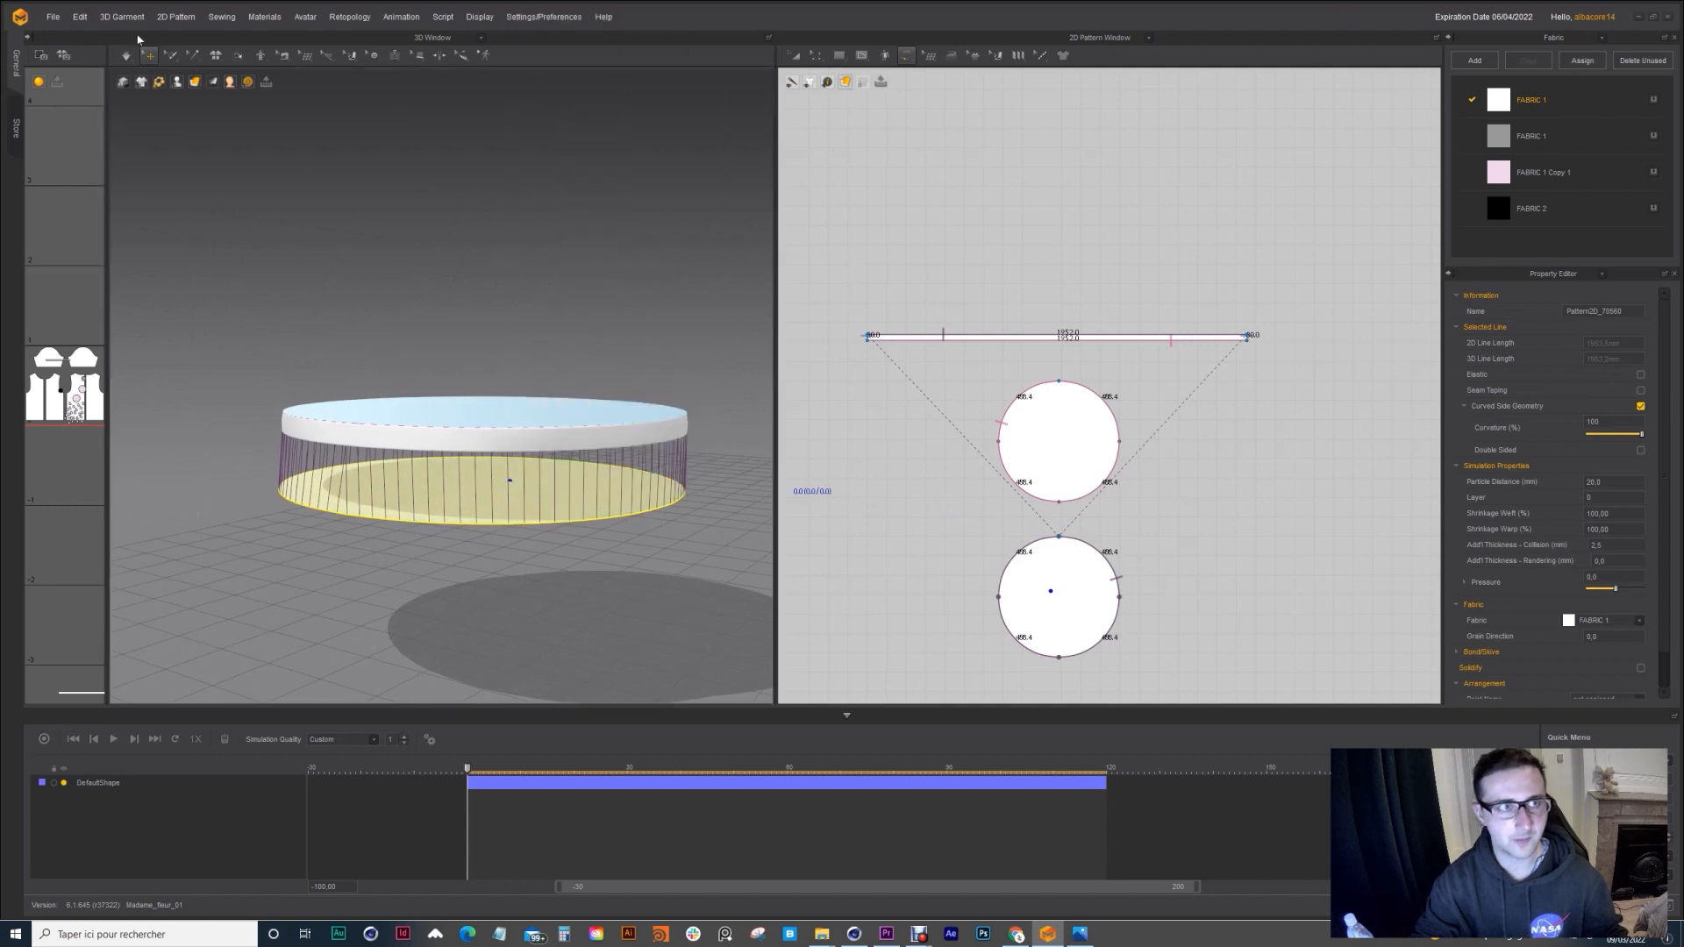
{"action": "key", "text": "space"}
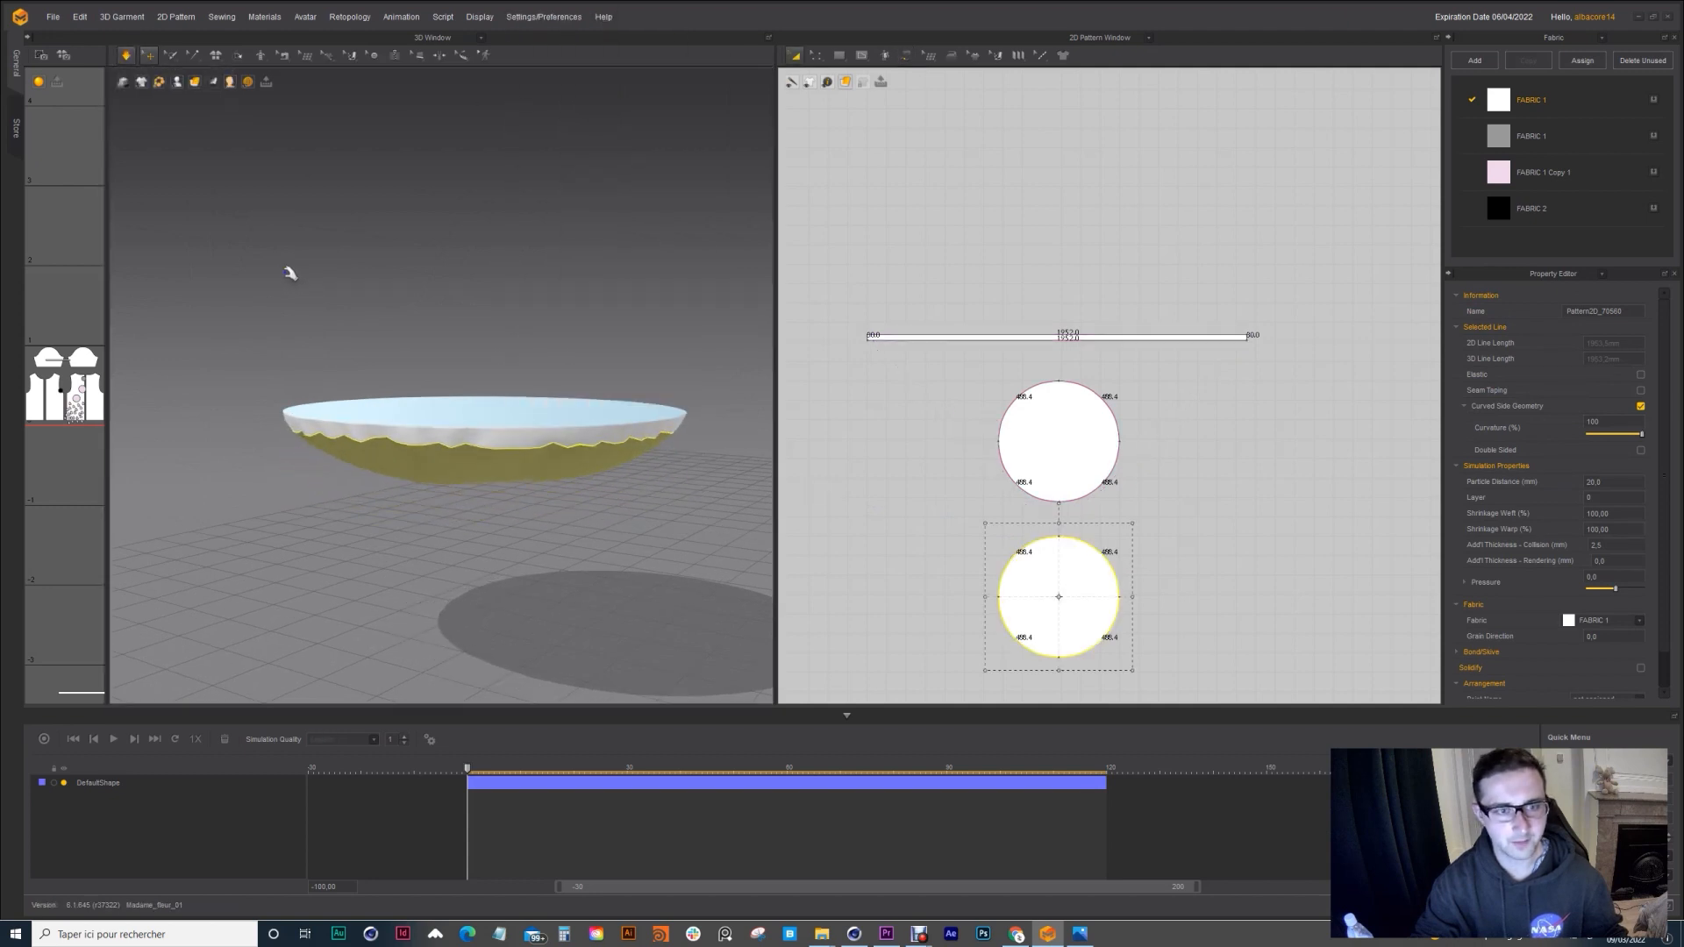
{"action": "left_click", "coordinate": [125, 54]}
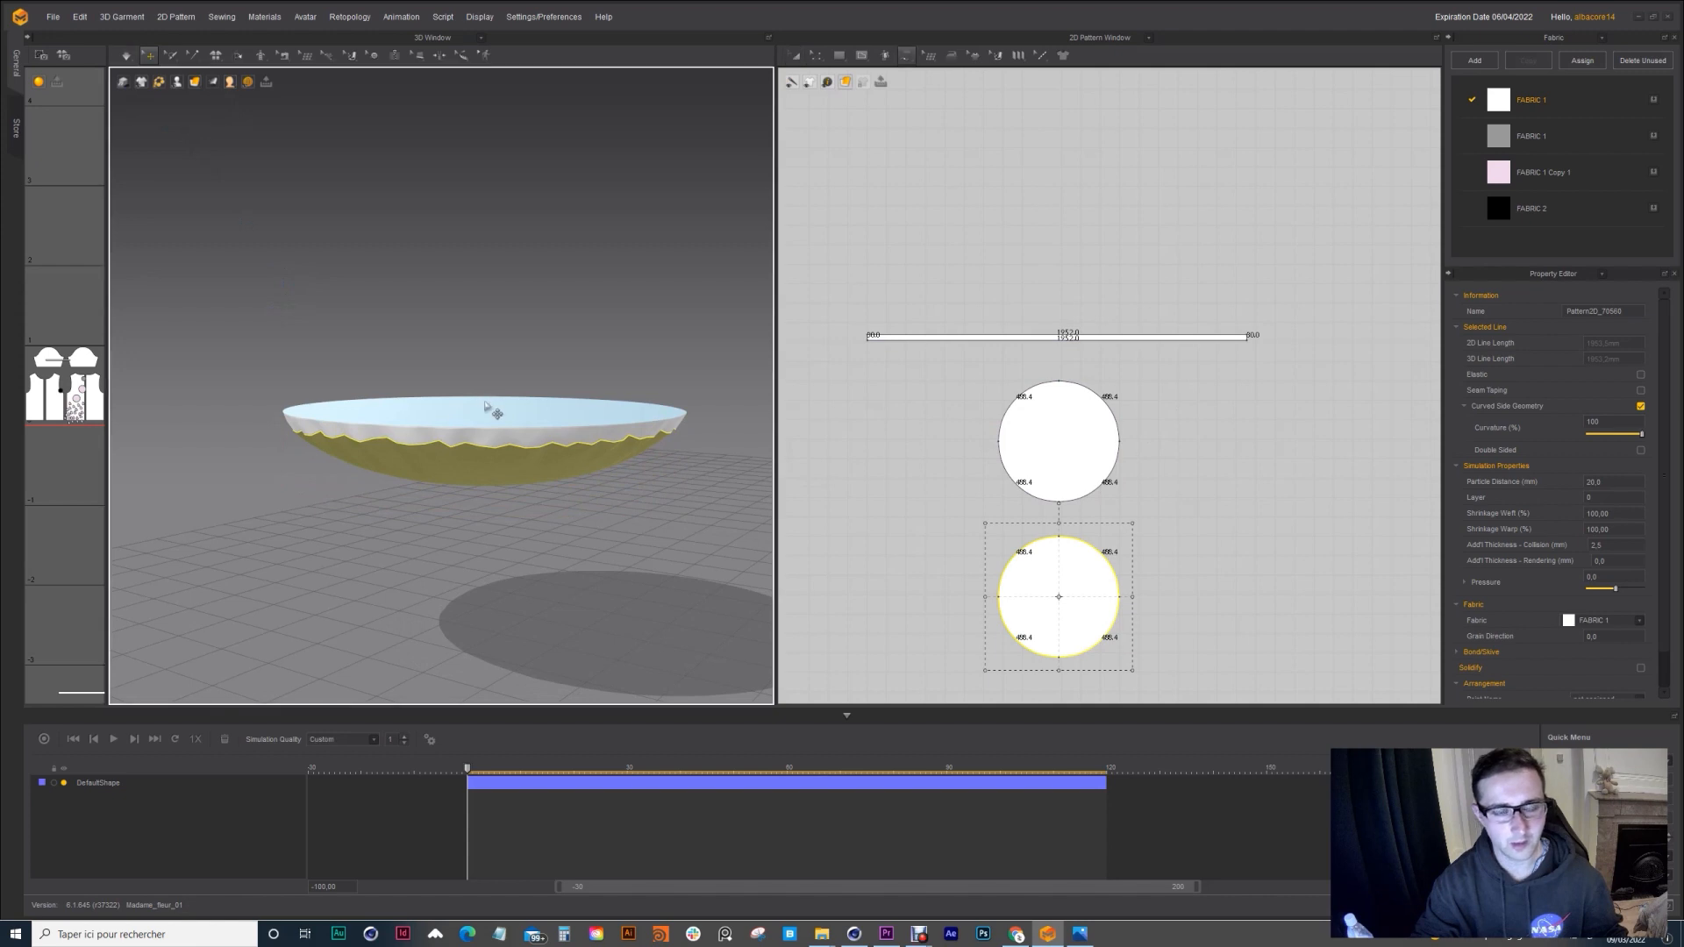
Step: Unfreeze the upper disc and simulate so the whole sewn shape drops to the ground
{"action": "left_click", "coordinate": [486, 403]}
{"action": "right_click", "coordinate": [484, 400]}
{"action": "left_click", "coordinate": [520, 477]}
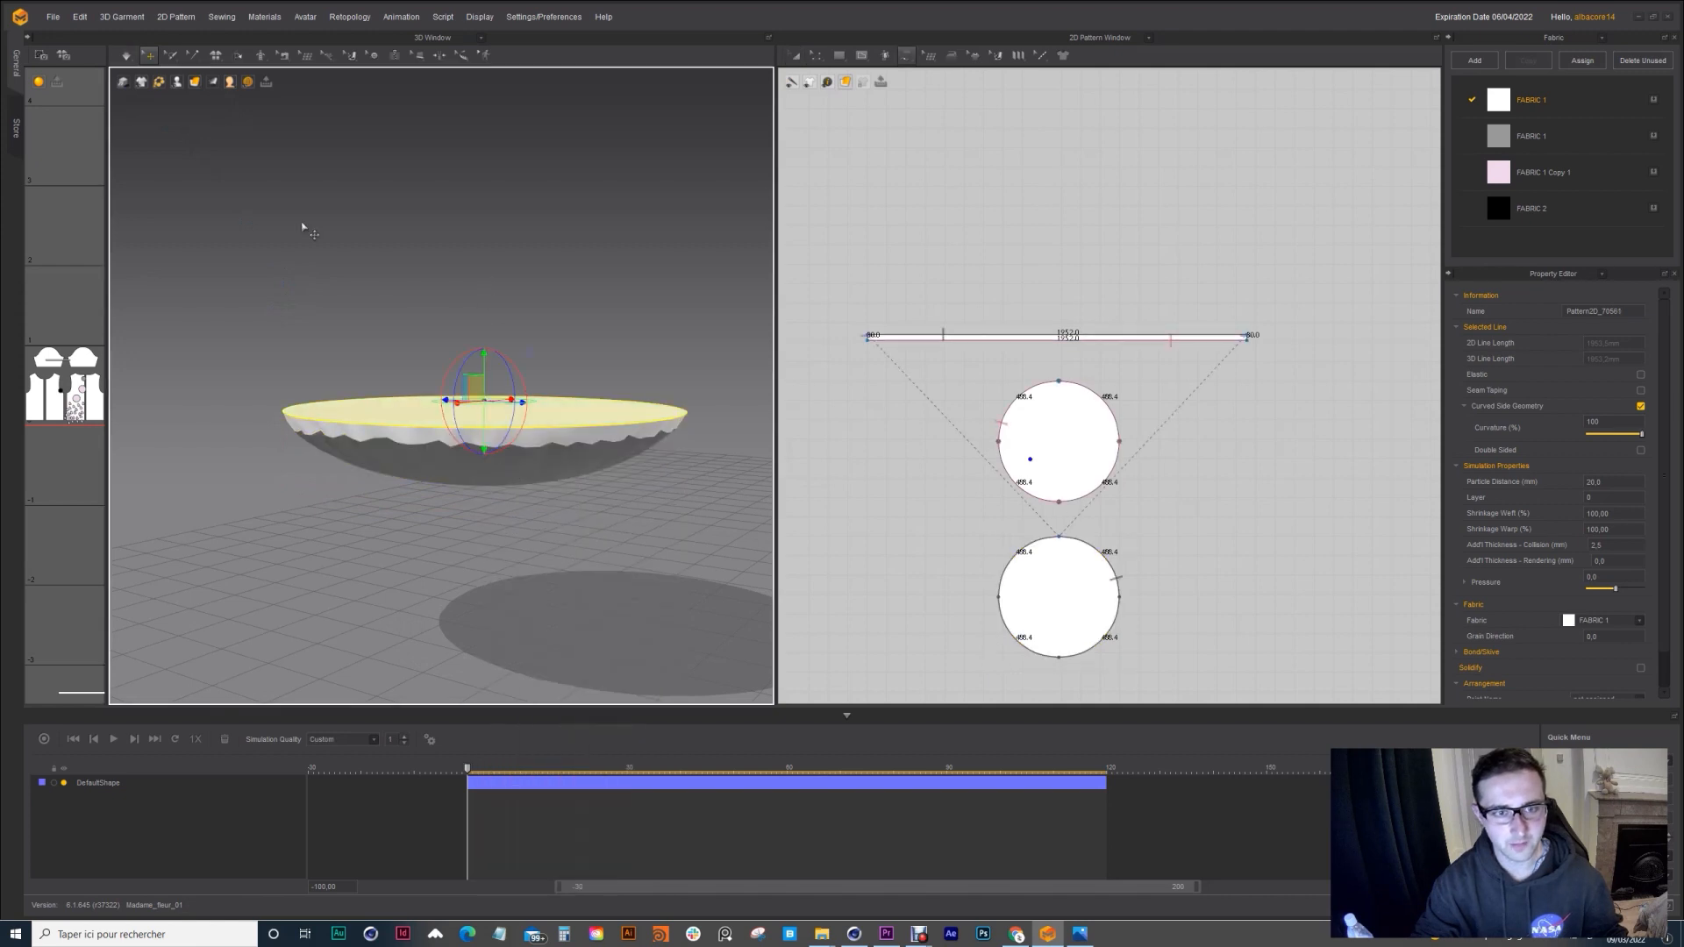
{"action": "left_click", "coordinate": [125, 54]}
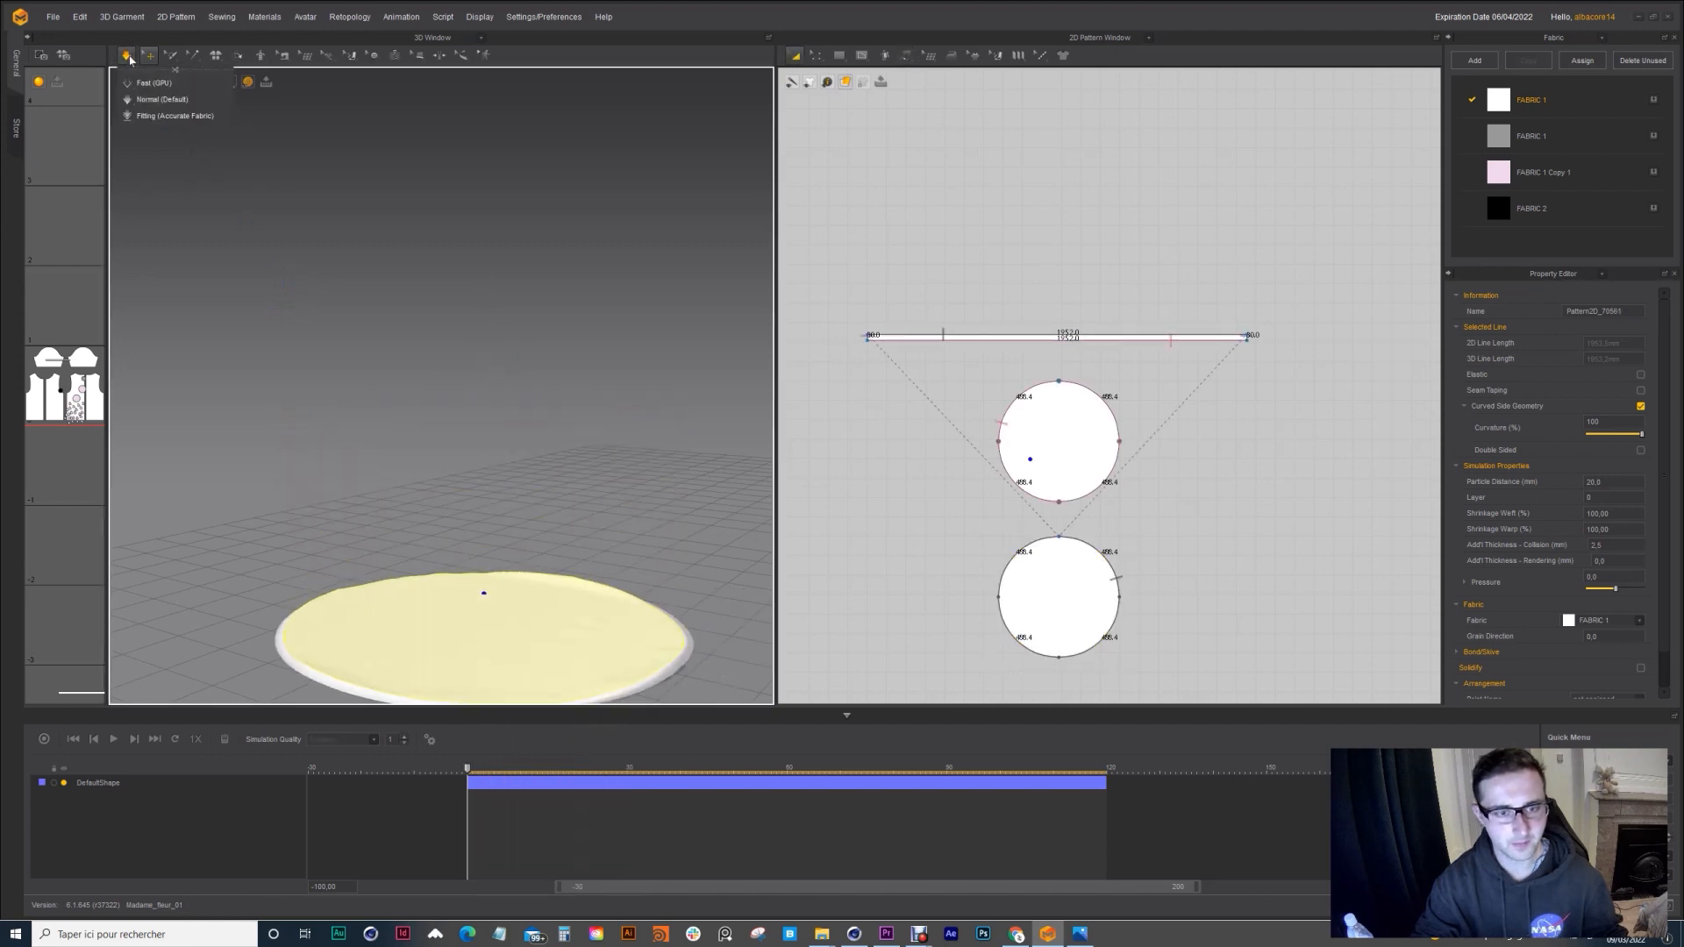
{"action": "key", "text": "space"}
{"action": "right_click_drag", "start_coordinate": [408, 319], "coordinate": [495, 340]}
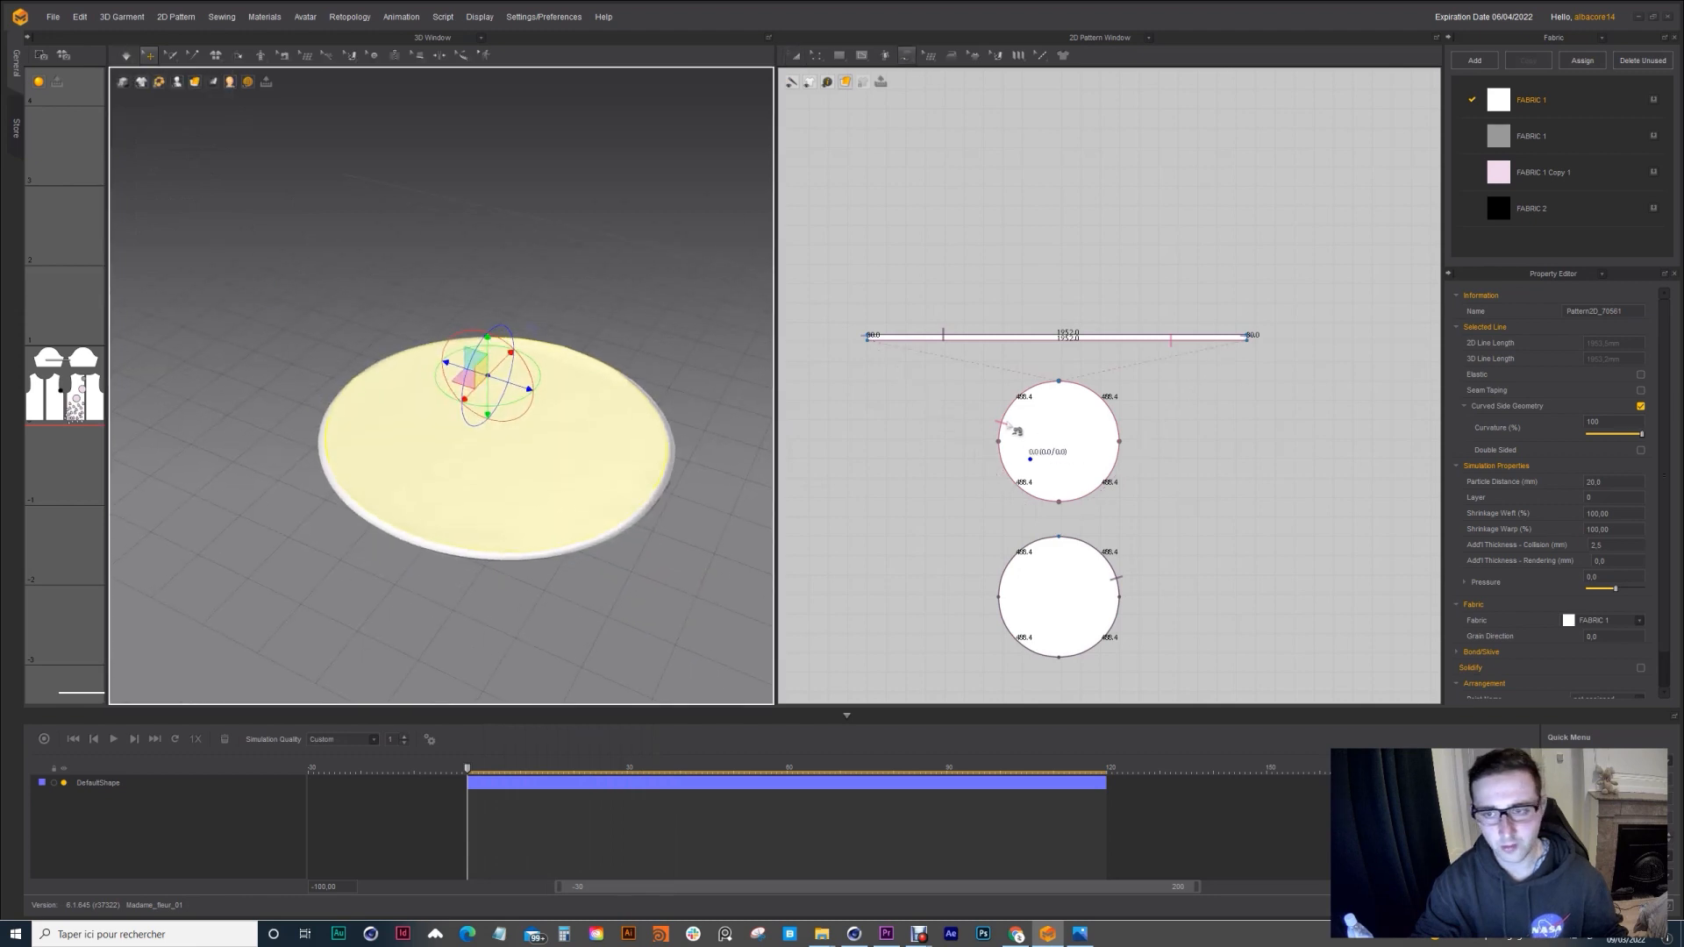
Step: Select both circle patterns and raise their shared simulation pressure
{"action": "left_click", "coordinate": [801, 80]}
{"action": "left_click", "coordinate": [1061, 597], "text": "shift"}
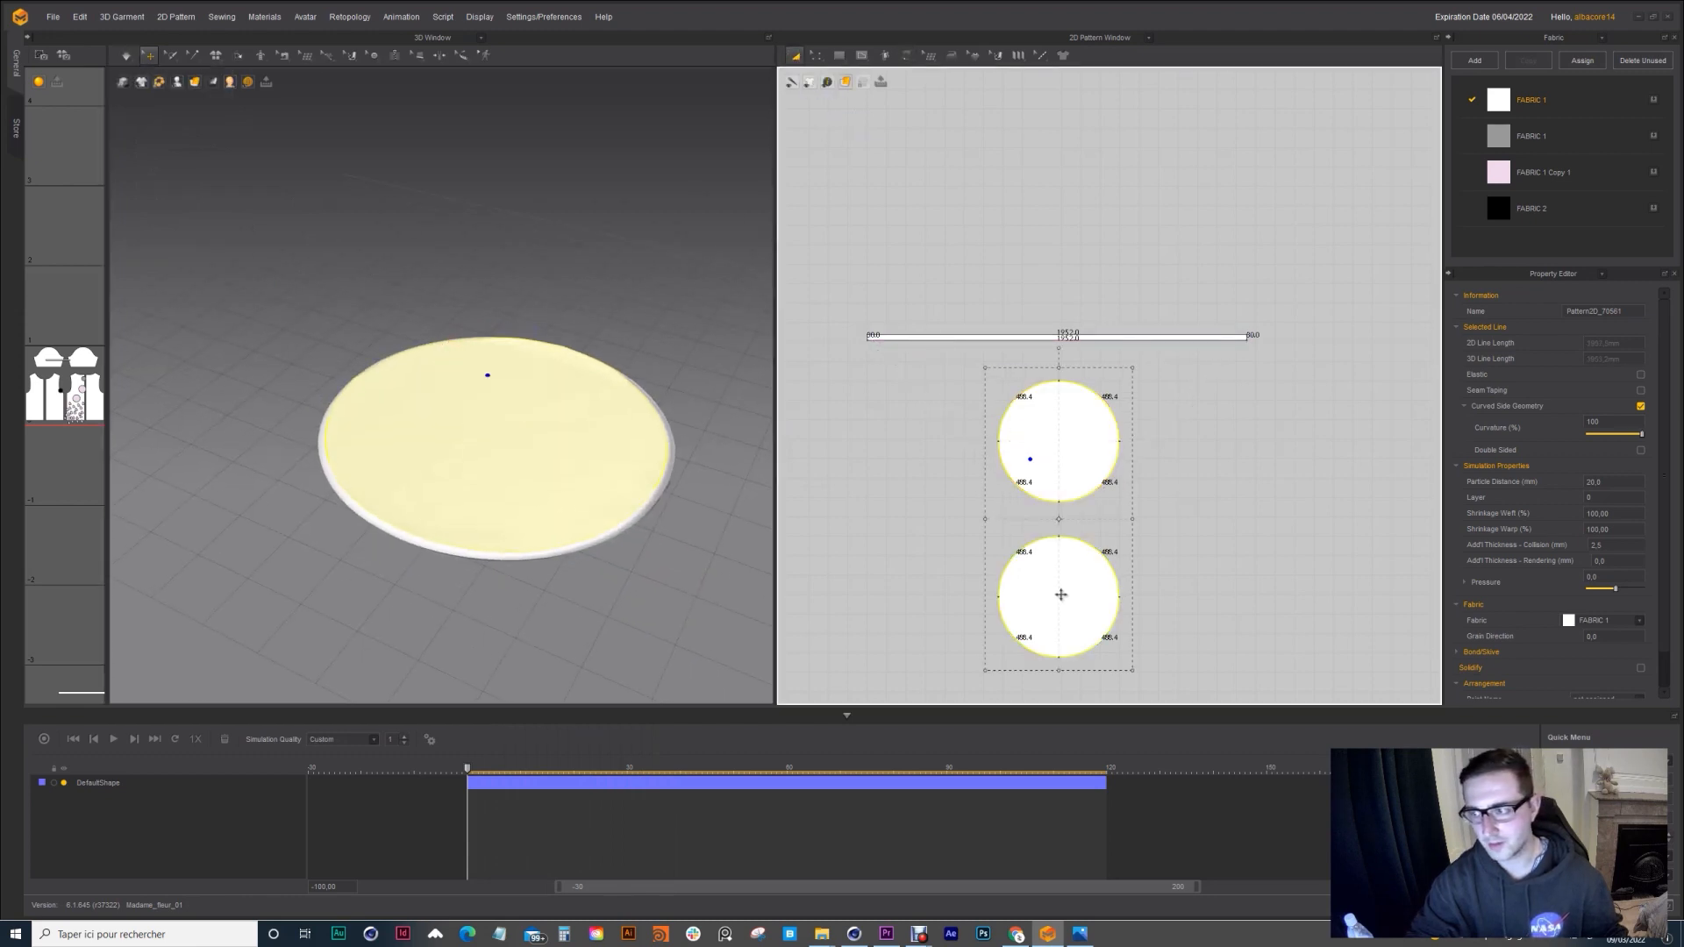
{"action": "left_click", "coordinate": [1589, 577]}
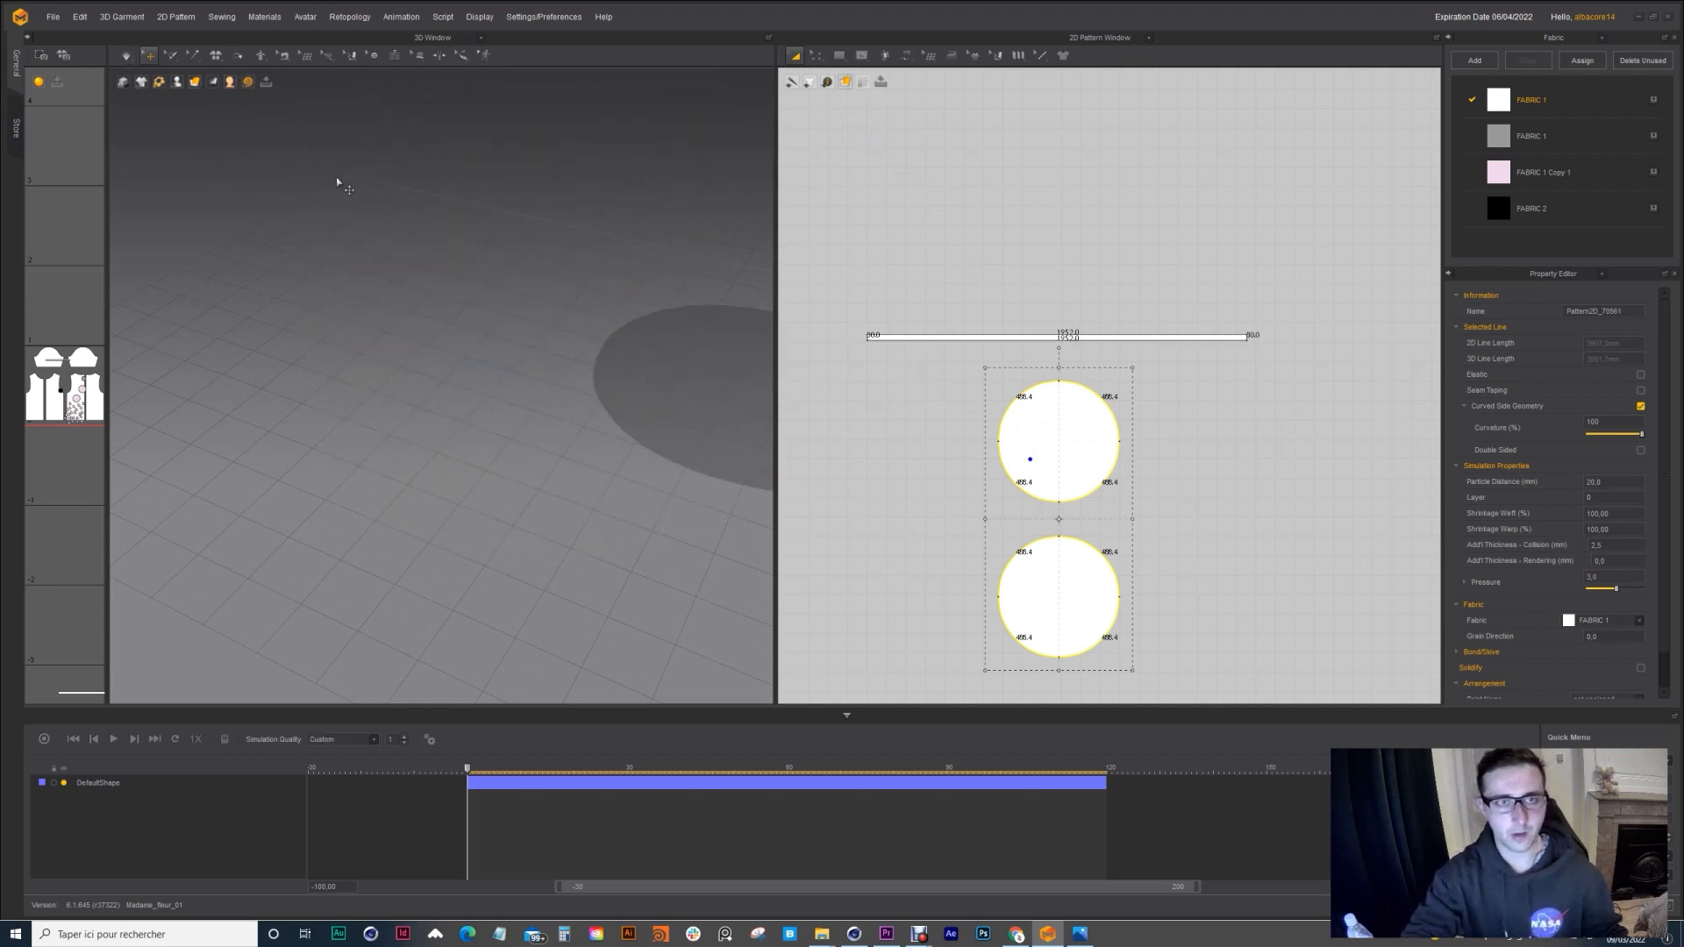
Step: Flip the normal of the lower disc from the underside of the sewn shape
{"action": "right_click_drag", "start_coordinate": [450, 271], "coordinate": [566, 244]}
{"action": "right_click_drag", "start_coordinate": [369, 260], "coordinate": [472, 247]}
{"action": "left_click", "coordinate": [472, 247]}
{"action": "left_click", "coordinate": [481, 394]}
{"action": "right_click", "coordinate": [488, 392]}
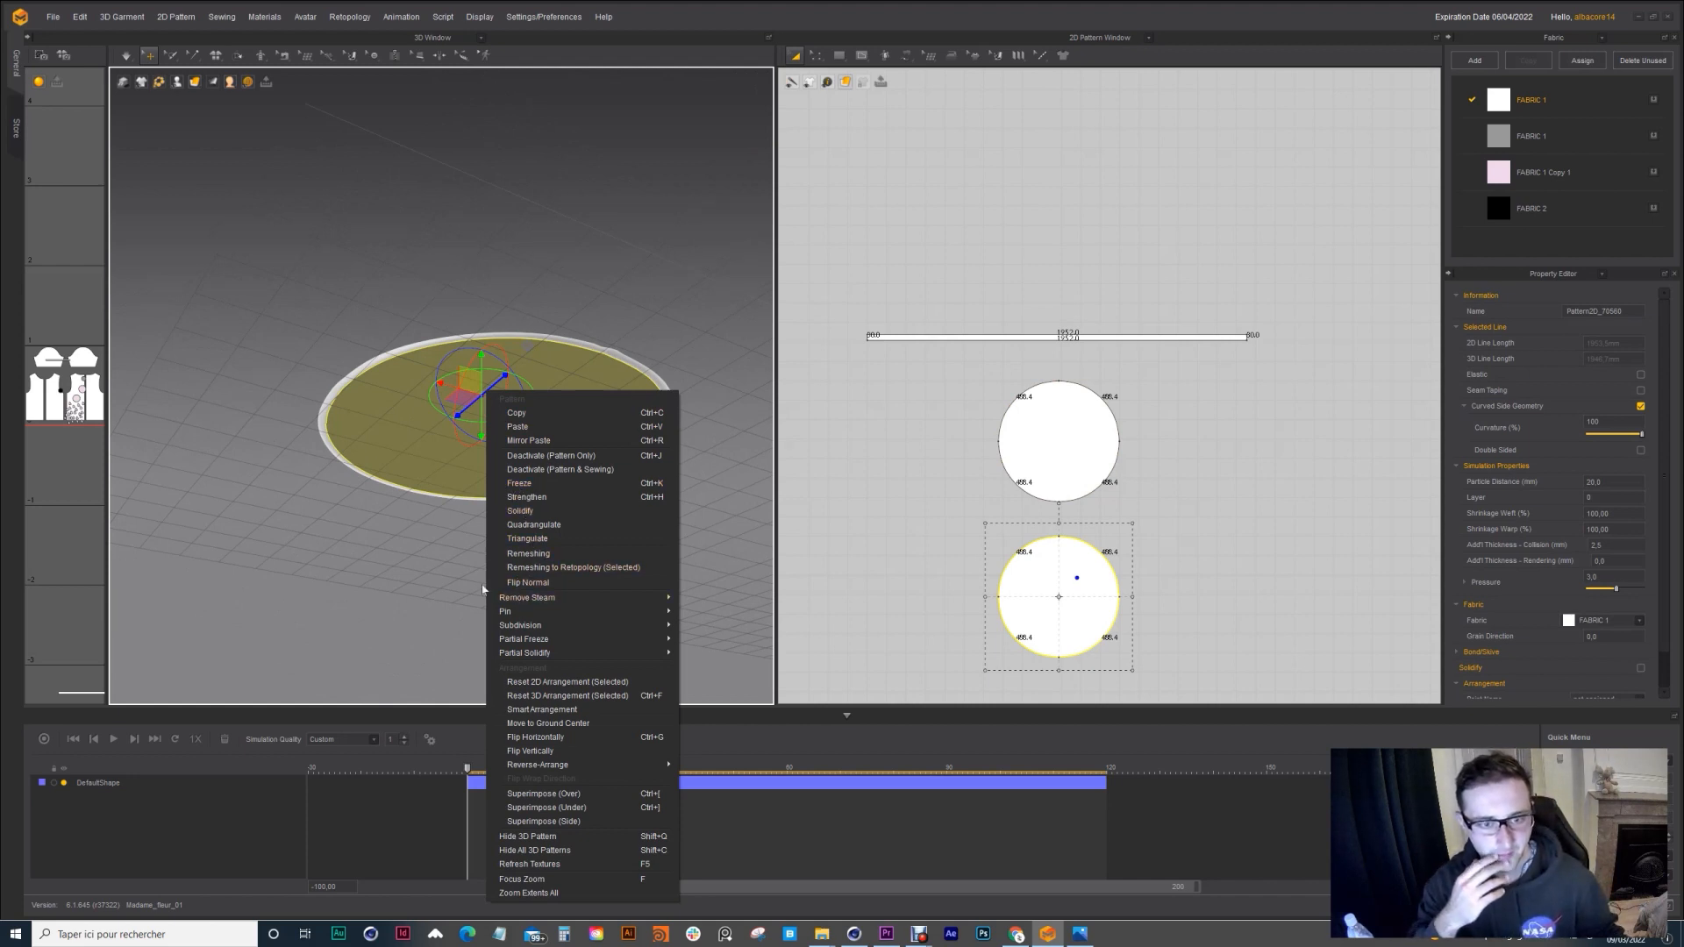
{"action": "left_click", "coordinate": [542, 581]}
Step: Separate the discs in 3D by moving the upper one above the band and the lower one below it
{"action": "mouse_move", "coordinate": [545, 590]}
{"action": "right_mouse_down"}
{"action": "mouse_move", "coordinate": [514, 307]}
{"action": "mouse_move", "coordinate": [513, 372]}
{"action": "mouse_move", "coordinate": [399, 253]}
{"action": "right_mouse_up"}
{"action": "left_click", "coordinate": [449, 349]}
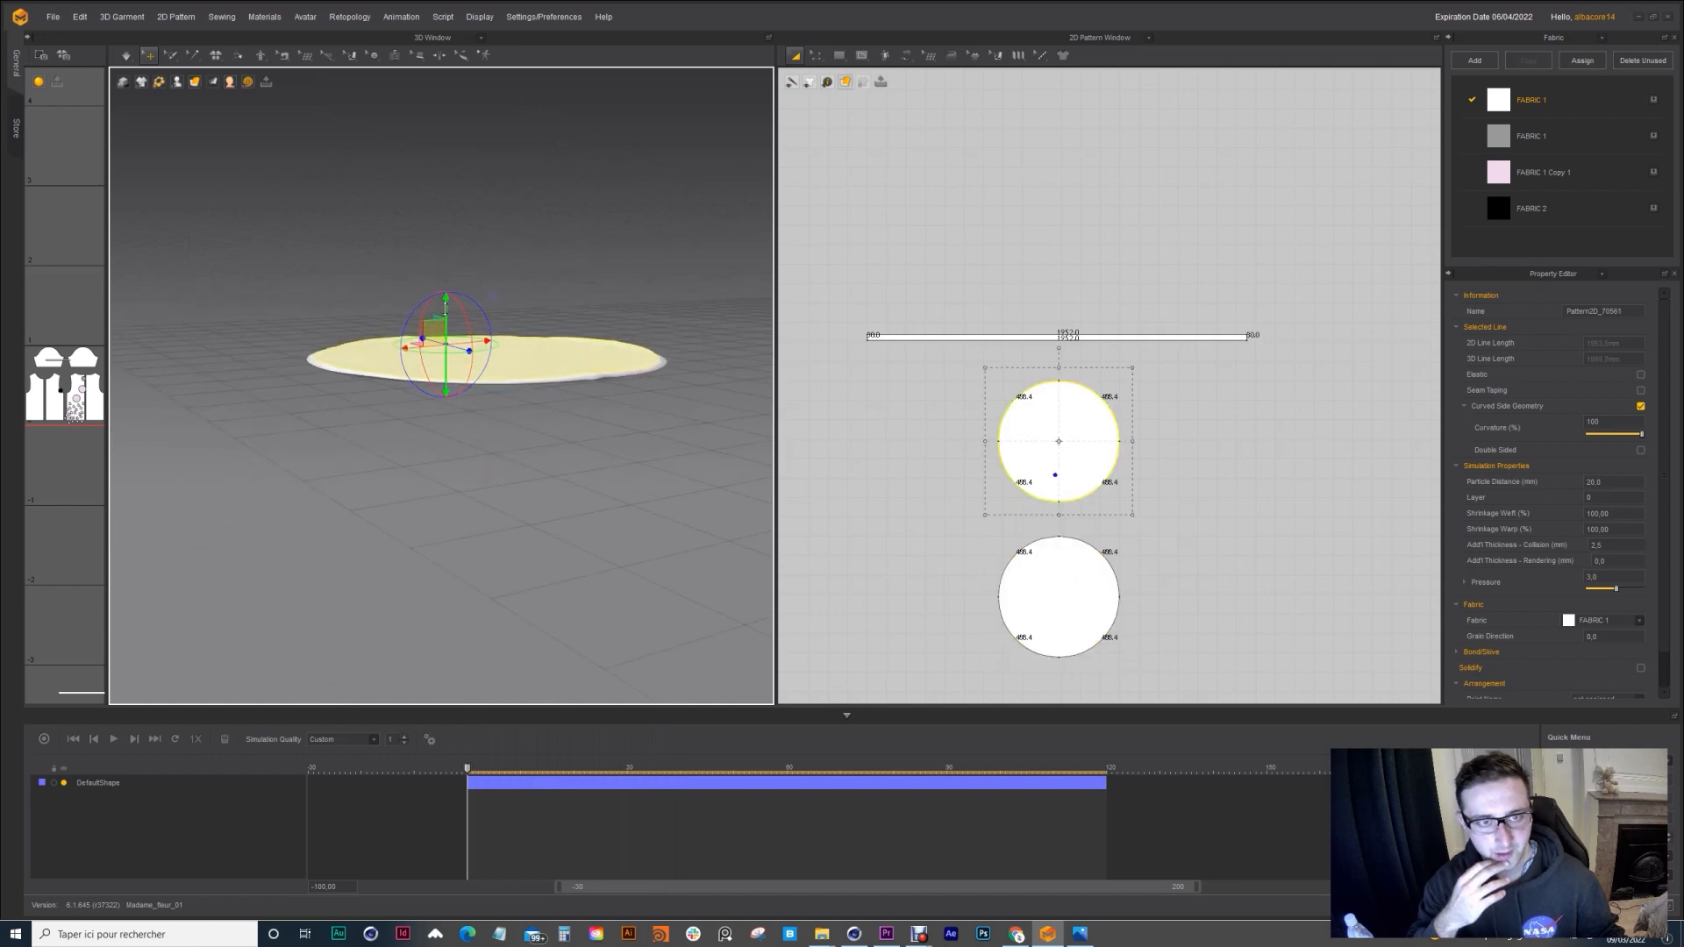
{"action": "left_click_drag", "start_coordinate": [446, 309], "coordinate": [444, 252]}
{"action": "right_click_drag", "start_coordinate": [444, 252], "coordinate": [439, 198]}
{"action": "left_click", "coordinate": [482, 350]}
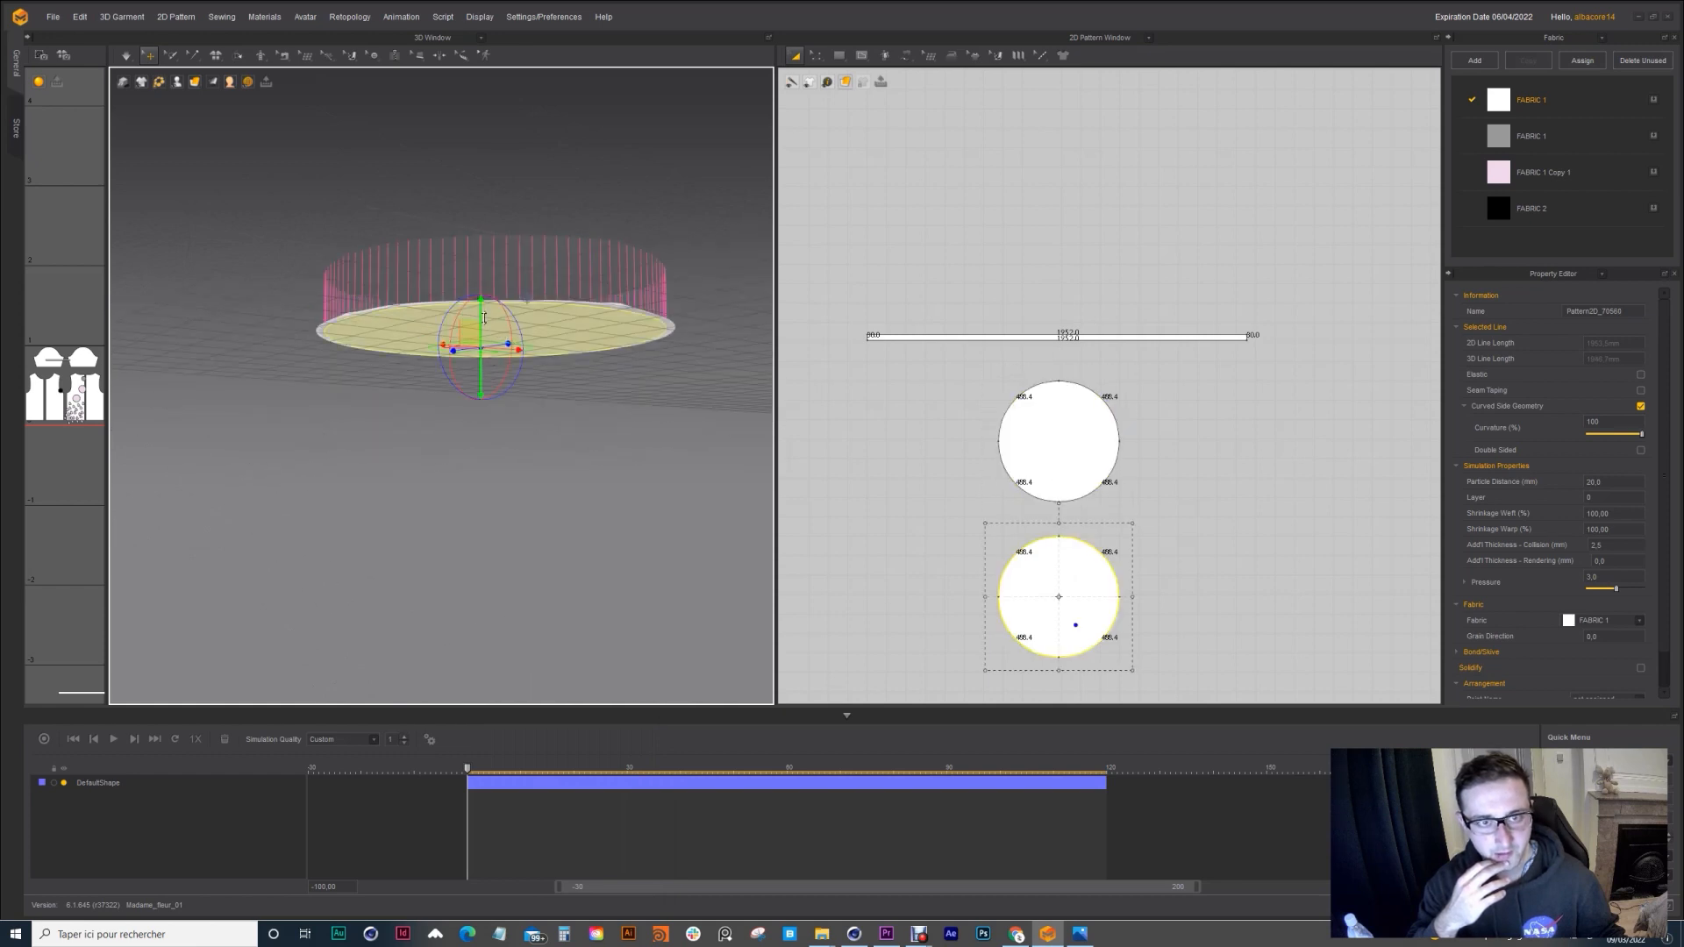
{"action": "right_click_drag", "start_coordinate": [506, 330], "coordinate": [478, 336]}
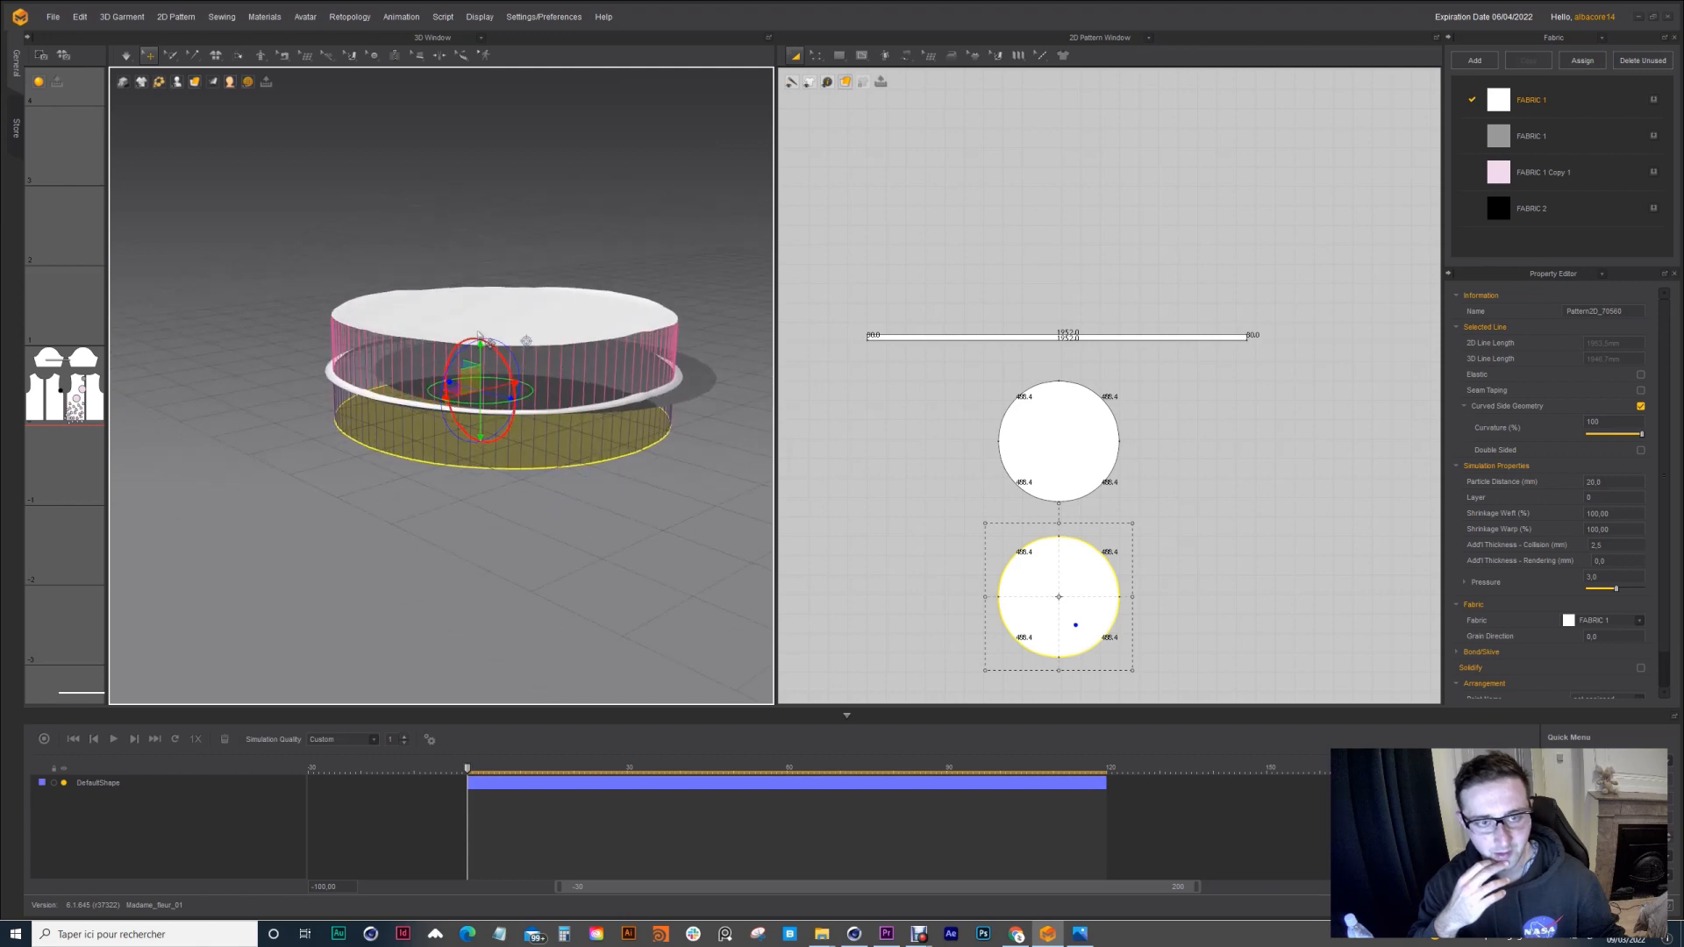
{"action": "mouse_move", "coordinate": [576, 353]}
{"action": "right_mouse_down"}
{"action": "mouse_move", "coordinate": [574, 290]}
{"action": "mouse_move", "coordinate": [580, 341]}
{"action": "right_mouse_up"}
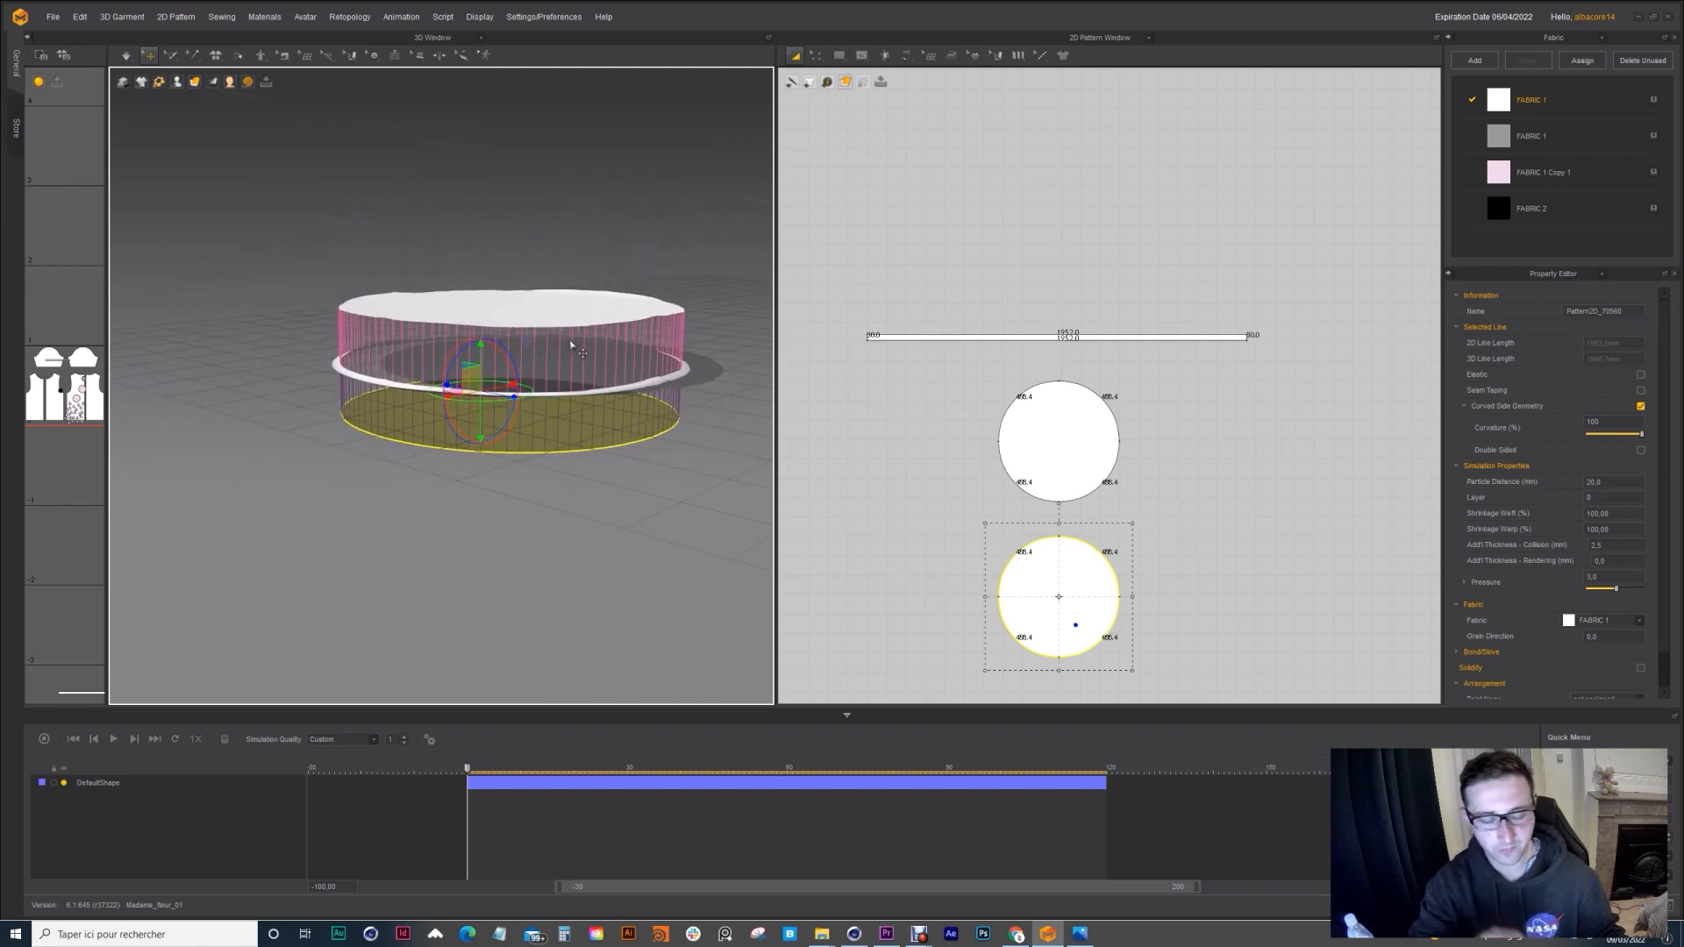
Step: Simulate the separated discs and band so the sewn shape closes and inflates
{"action": "key", "text": "space"}
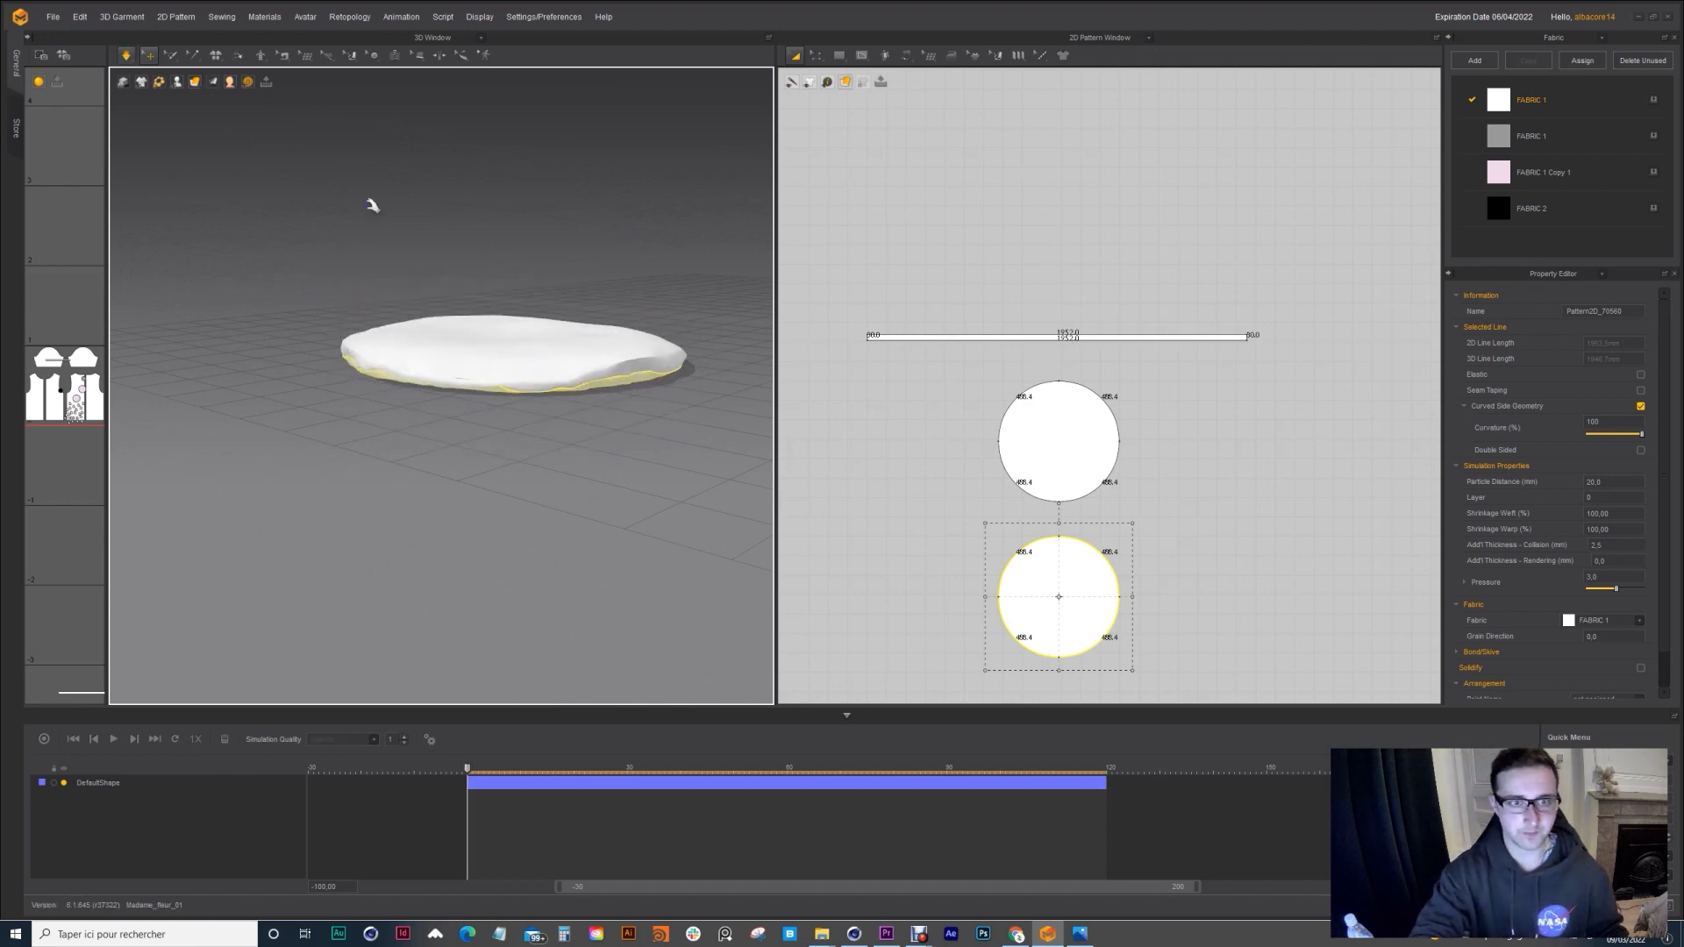
{"action": "key", "text": "space"}
{"action": "right_click_drag", "start_coordinate": [470, 229], "coordinate": [469, 283]}
{"action": "key", "text": "space"}
{"action": "left_click", "coordinate": [129, 56]}
Step: Move the inflated lower disc down and the upper disc up to clear both from the side band
{"action": "left_click_drag", "start_coordinate": [350, 333], "coordinate": [348, 353]}
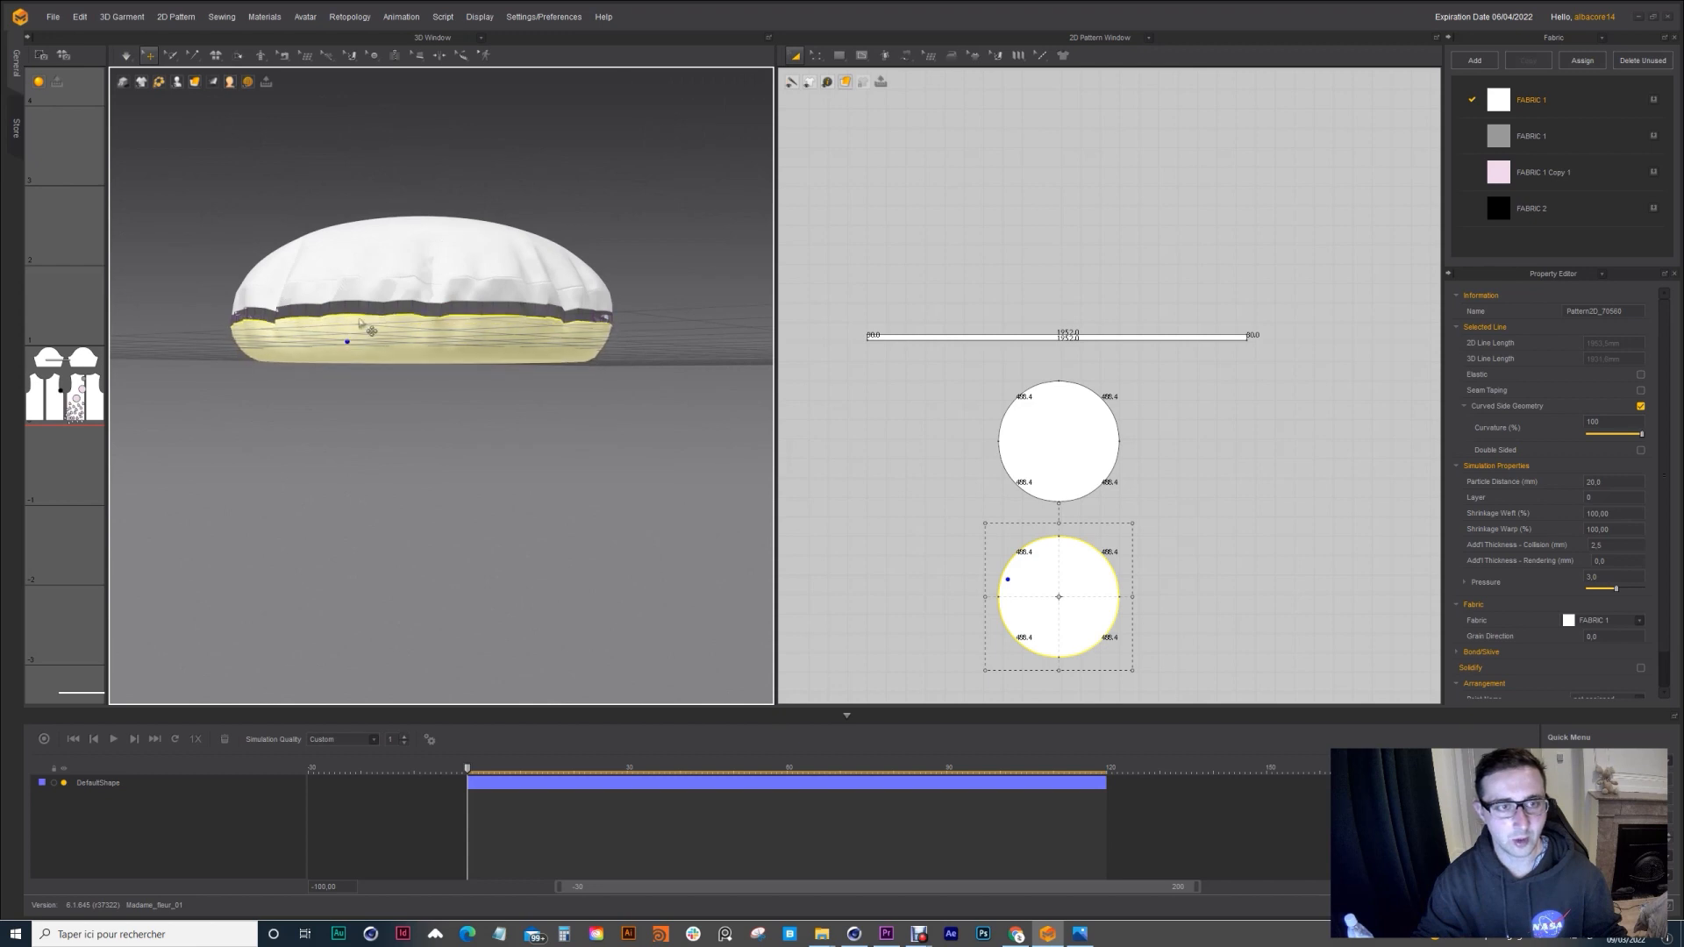
{"action": "right_click_drag", "start_coordinate": [350, 331], "coordinate": [369, 296]}
{"action": "left_click_drag", "start_coordinate": [375, 229], "coordinate": [383, 161]}
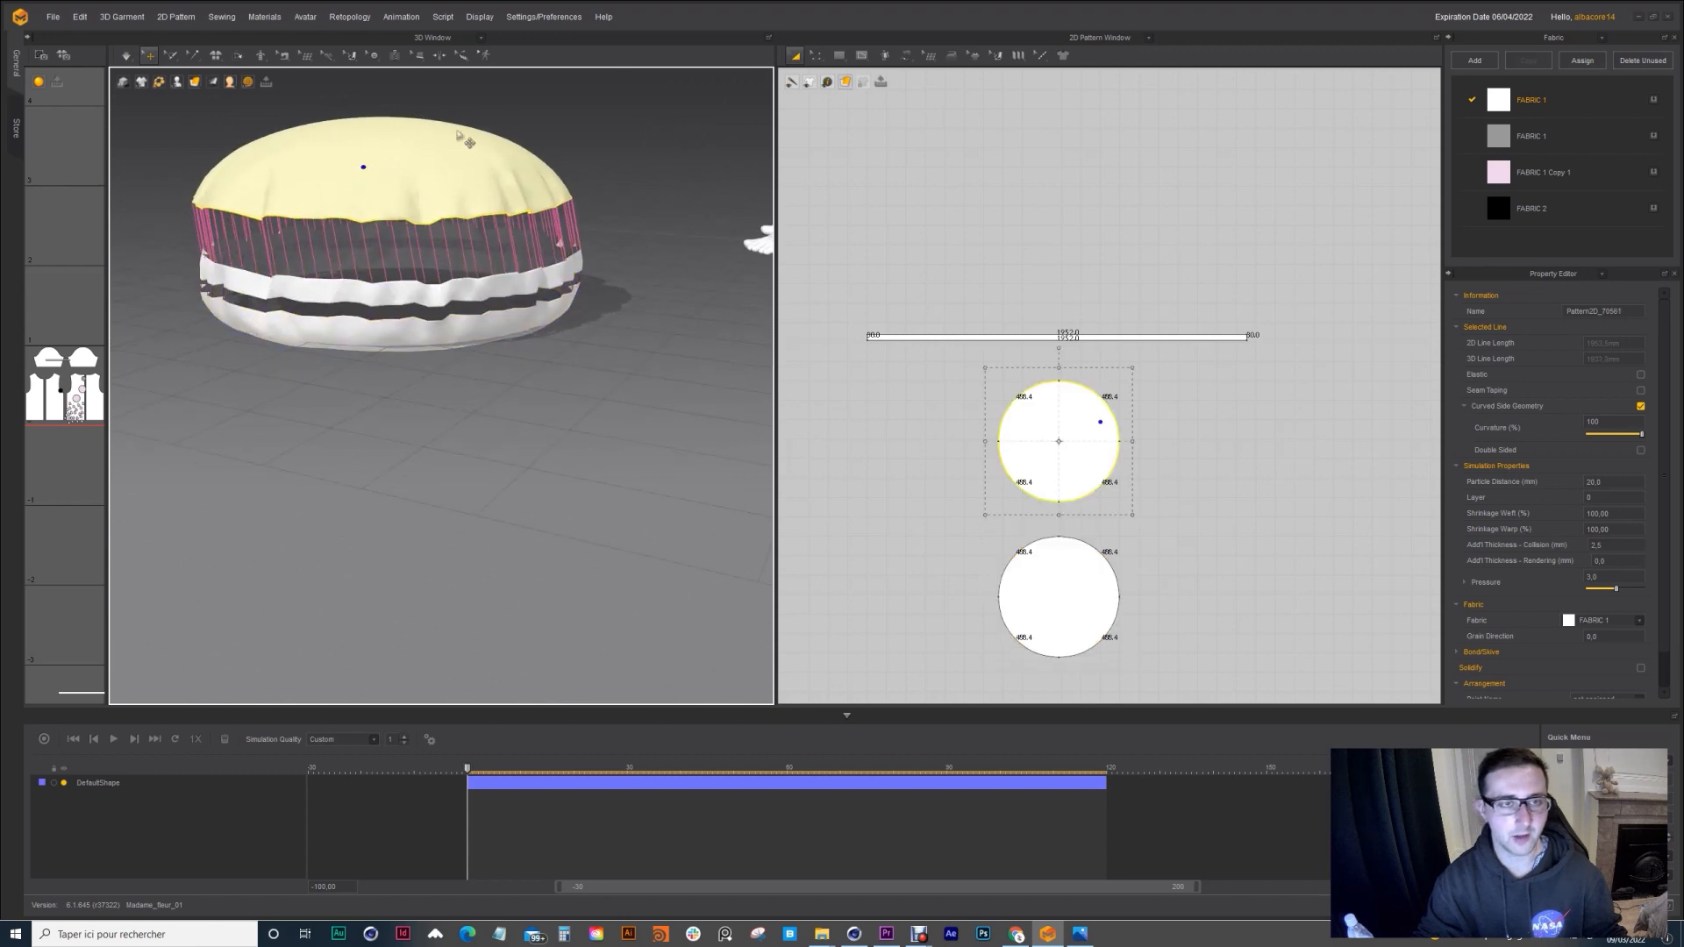
{"action": "right_click_drag", "start_coordinate": [488, 247], "coordinate": [440, 368]}
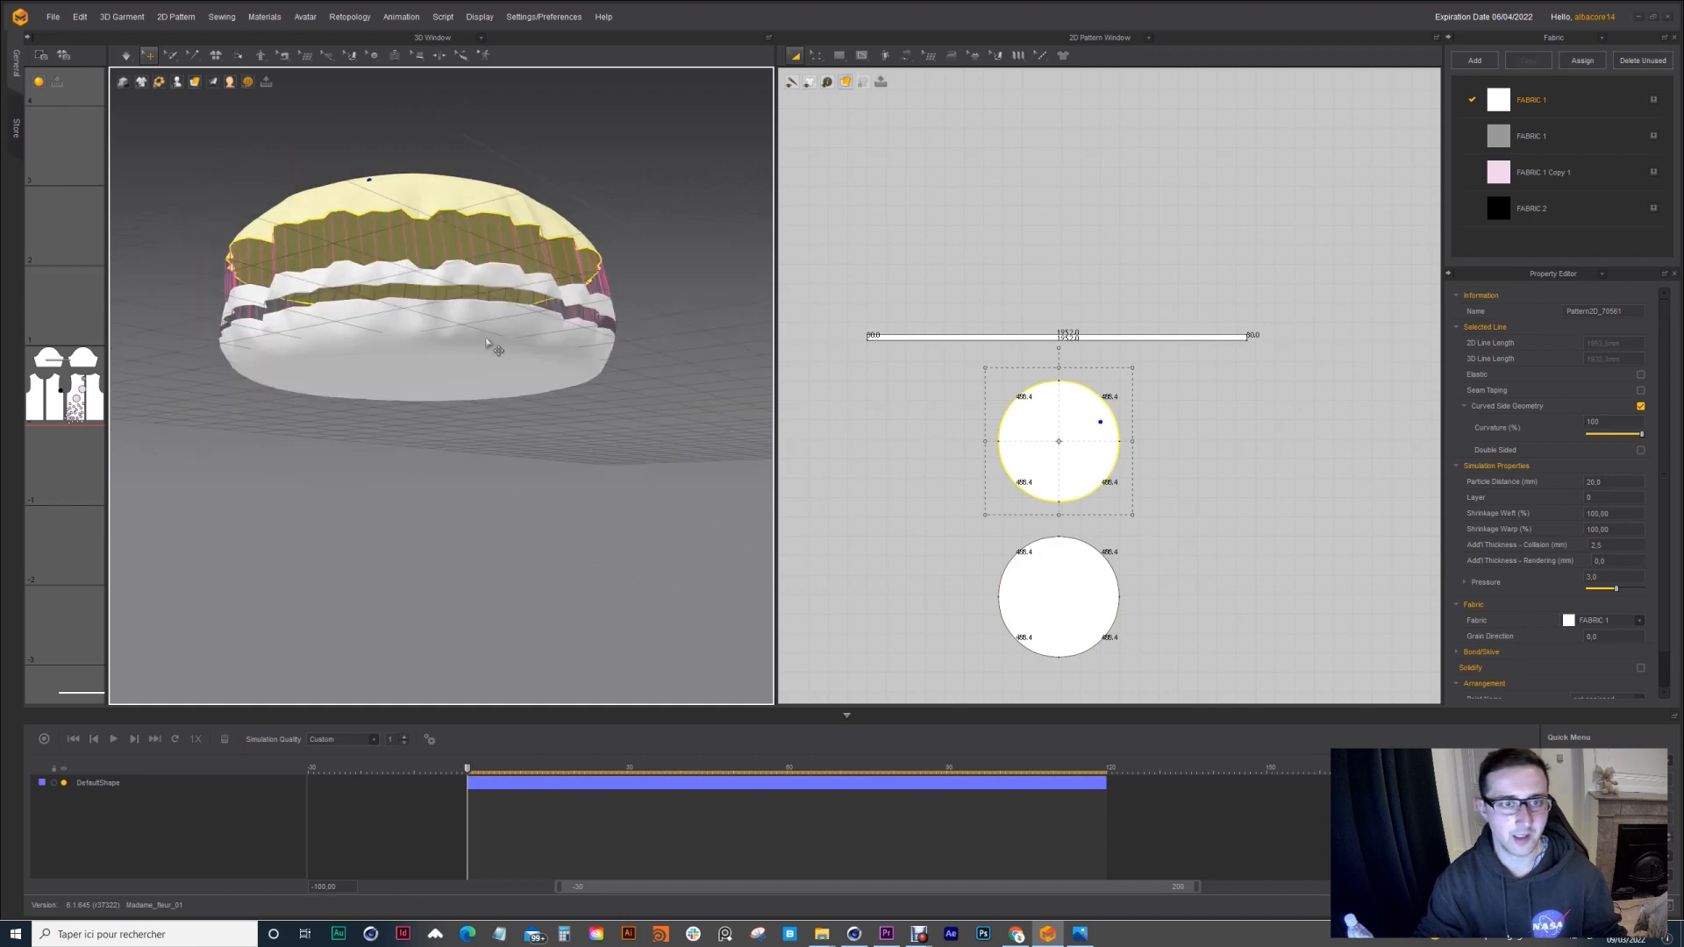
{"action": "left_click", "coordinate": [441, 368]}
{"action": "right_click_drag", "start_coordinate": [454, 219], "coordinate": [453, 268]}
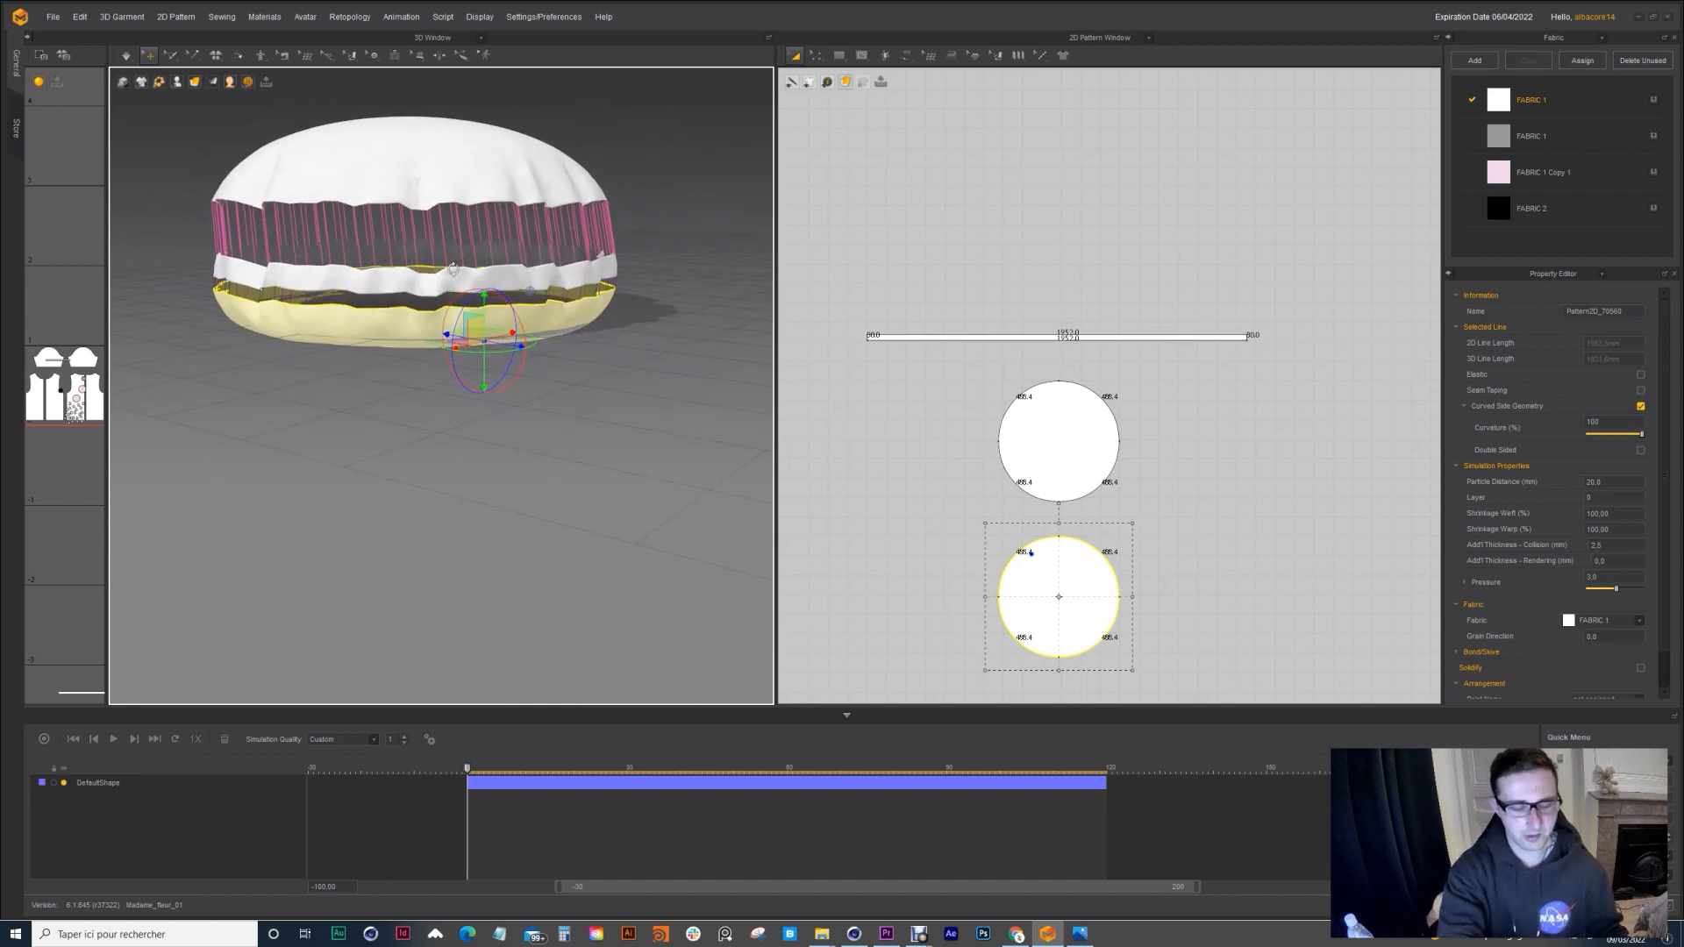
{"action": "left_click", "coordinate": [441, 248]}
Step: Simulate again so the discs and side band close into an inflated round cushion
{"action": "key", "text": "space"}
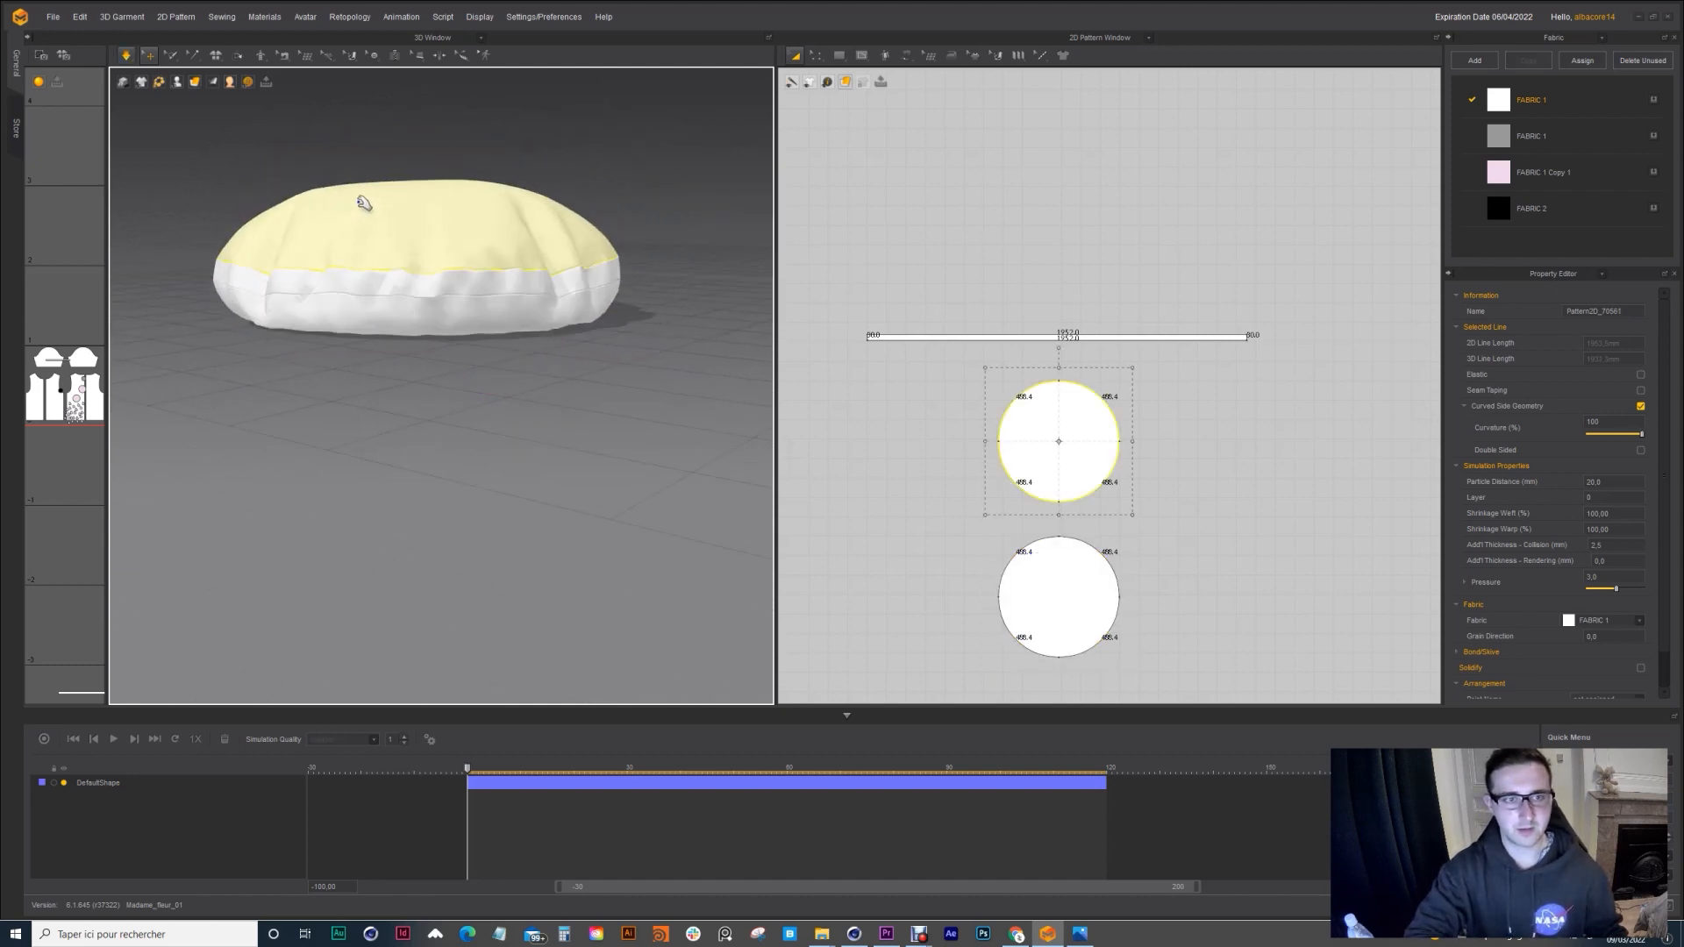
{"action": "left_click", "coordinate": [459, 179]}
{"action": "key", "text": "space"}
{"action": "right_click_drag", "start_coordinate": [458, 180], "coordinate": [520, 410]}
{"action": "scroll", "coordinate": [392, 243], "scroll_direction": "up", "scroll_amount": 2}
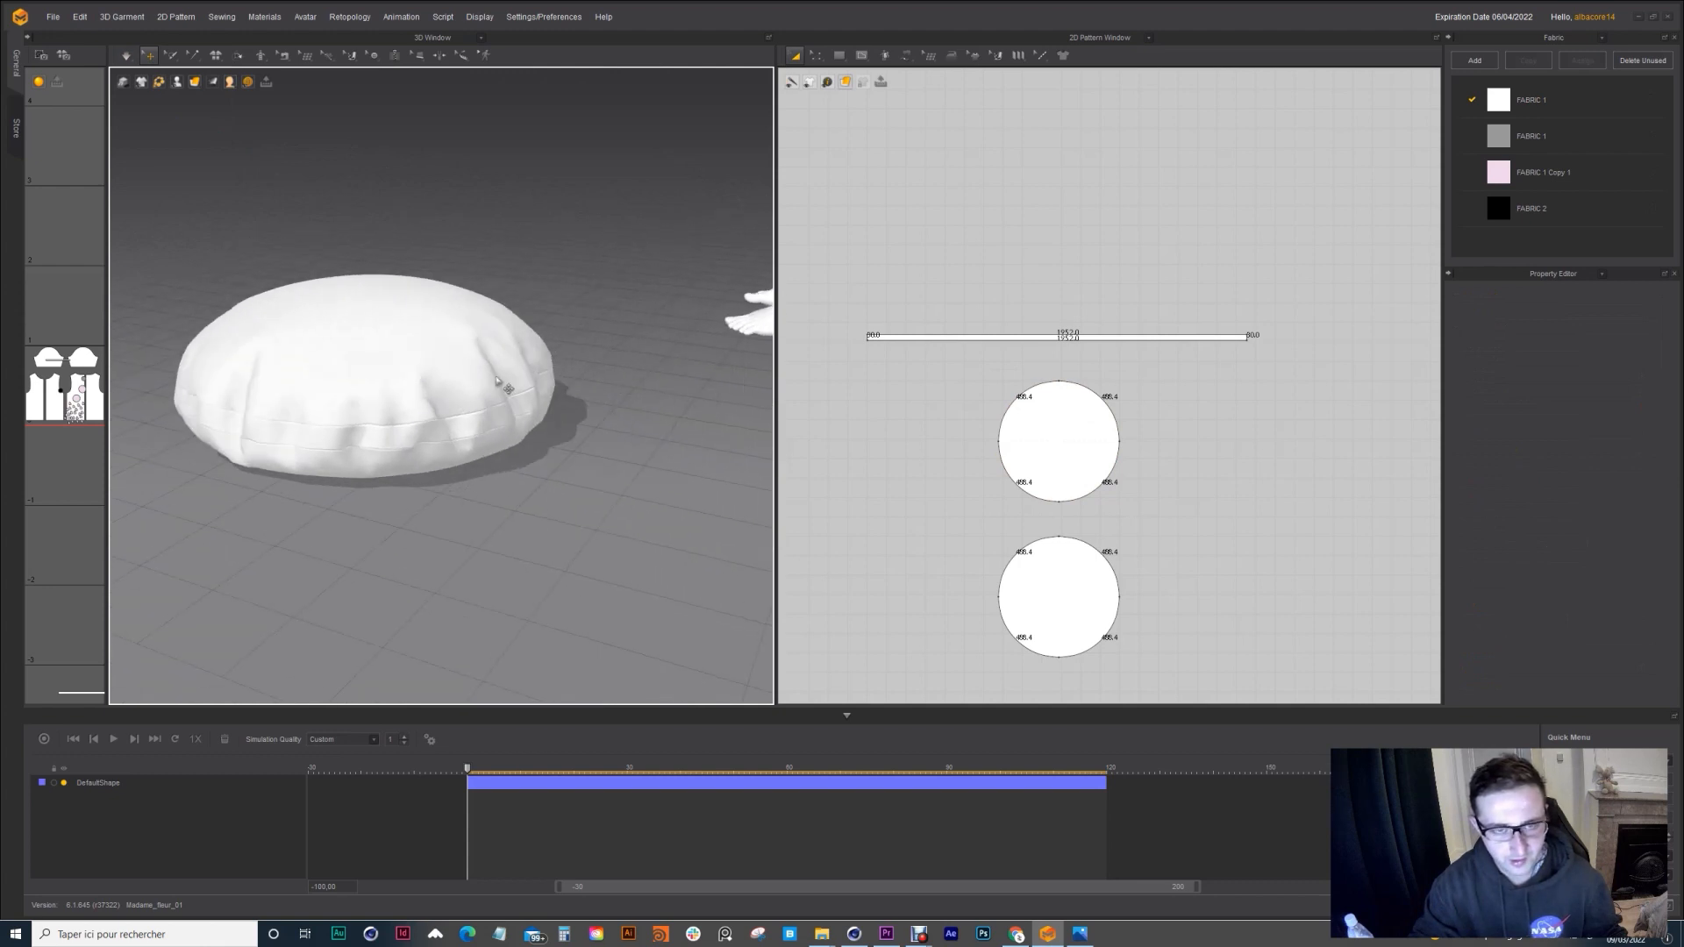
Step: Examine the flower headpiece on the avatar and pick one of its petals
{"action": "right_click_drag", "start_coordinate": [238, 387], "coordinate": [582, 488]}
{"action": "scroll", "coordinate": [410, 412], "scroll_direction": "down", "scroll_amount": 2}
{"action": "left_click", "coordinate": [459, 395]}
{"action": "scroll", "coordinate": [582, 489], "scroll_direction": "up", "scroll_amount": 2}
{"action": "left_click", "coordinate": [577, 355]}
{"action": "right_click_drag", "start_coordinate": [577, 355], "coordinate": [620, 304]}
{"action": "left_click", "coordinate": [575, 321]}
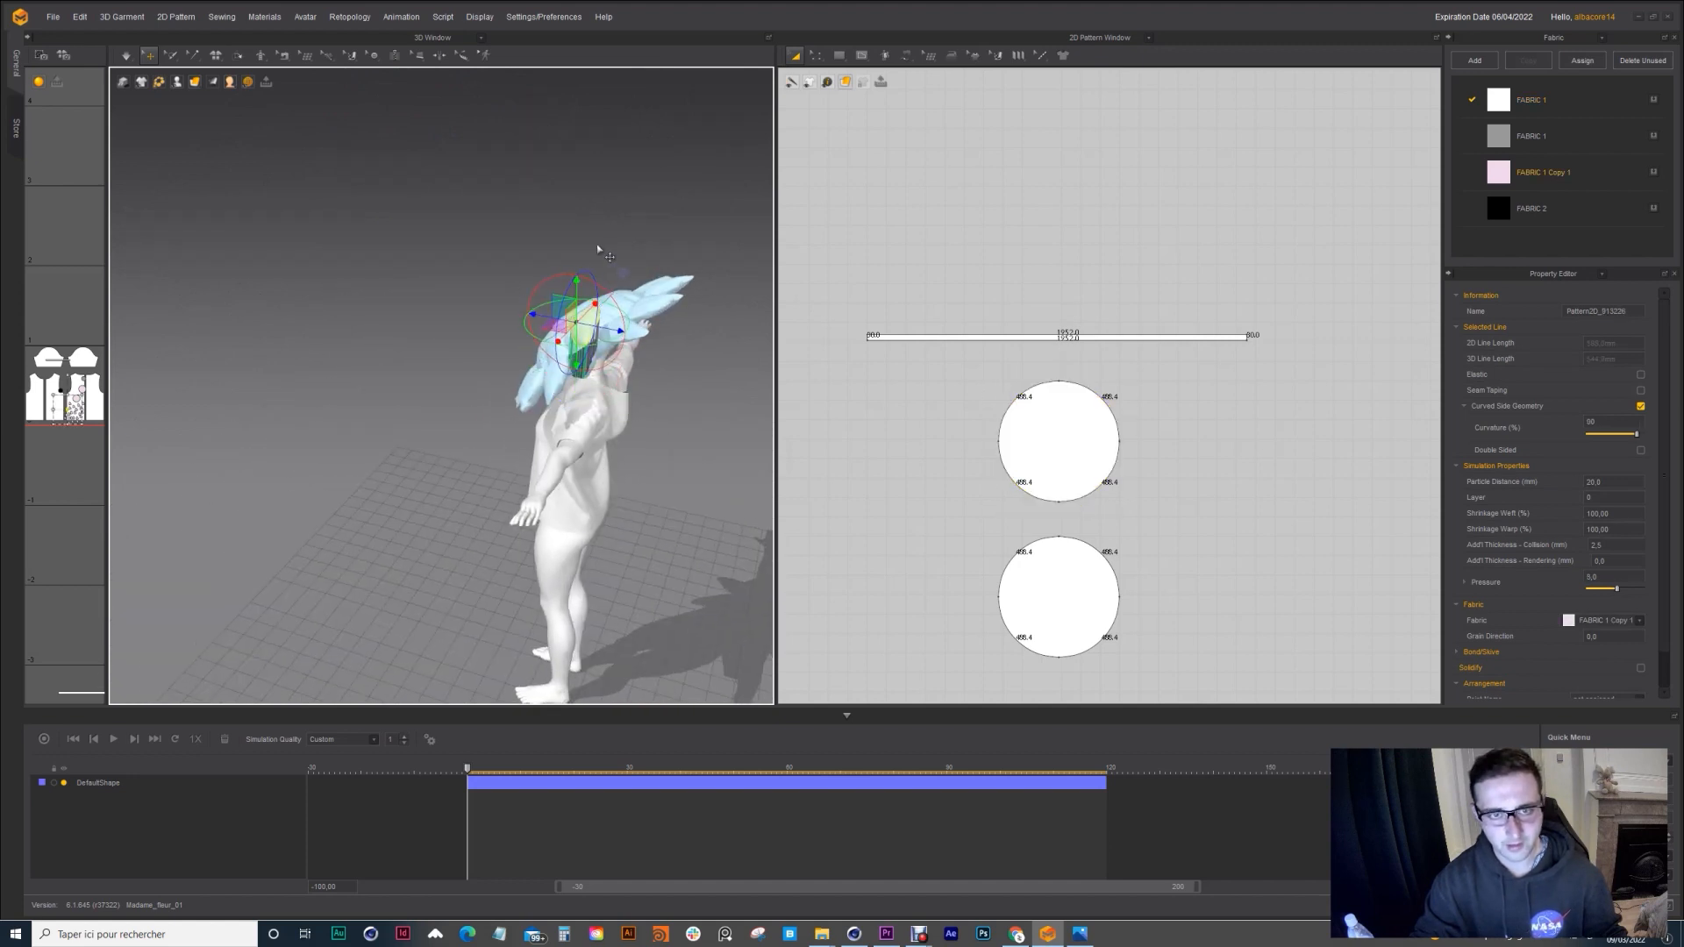
{"action": "left_click", "coordinate": [594, 286]}
Step: Copy one petal pattern from the lower petal ring and paste it into the empty area below the ring layouts
{"action": "left_click", "coordinate": [906, 247]}
{"action": "middle_click_drag", "start_coordinate": [906, 247], "coordinate": [1053, 501]}
{"action": "scroll", "coordinate": [1031, 326], "scroll_direction": "up", "scroll_amount": 5}
{"action": "scroll", "coordinate": [1004, 337], "scroll_direction": "down", "scroll_amount": 5}
{"action": "middle_click_drag", "start_coordinate": [1011, 374], "coordinate": [1136, 539]}
{"action": "middle_click_drag", "start_coordinate": [954, 389], "coordinate": [1050, 339]}
{"action": "scroll", "coordinate": [943, 438], "scroll_direction": "up", "scroll_amount": 3}
{"action": "left_click", "coordinate": [1051, 339]}
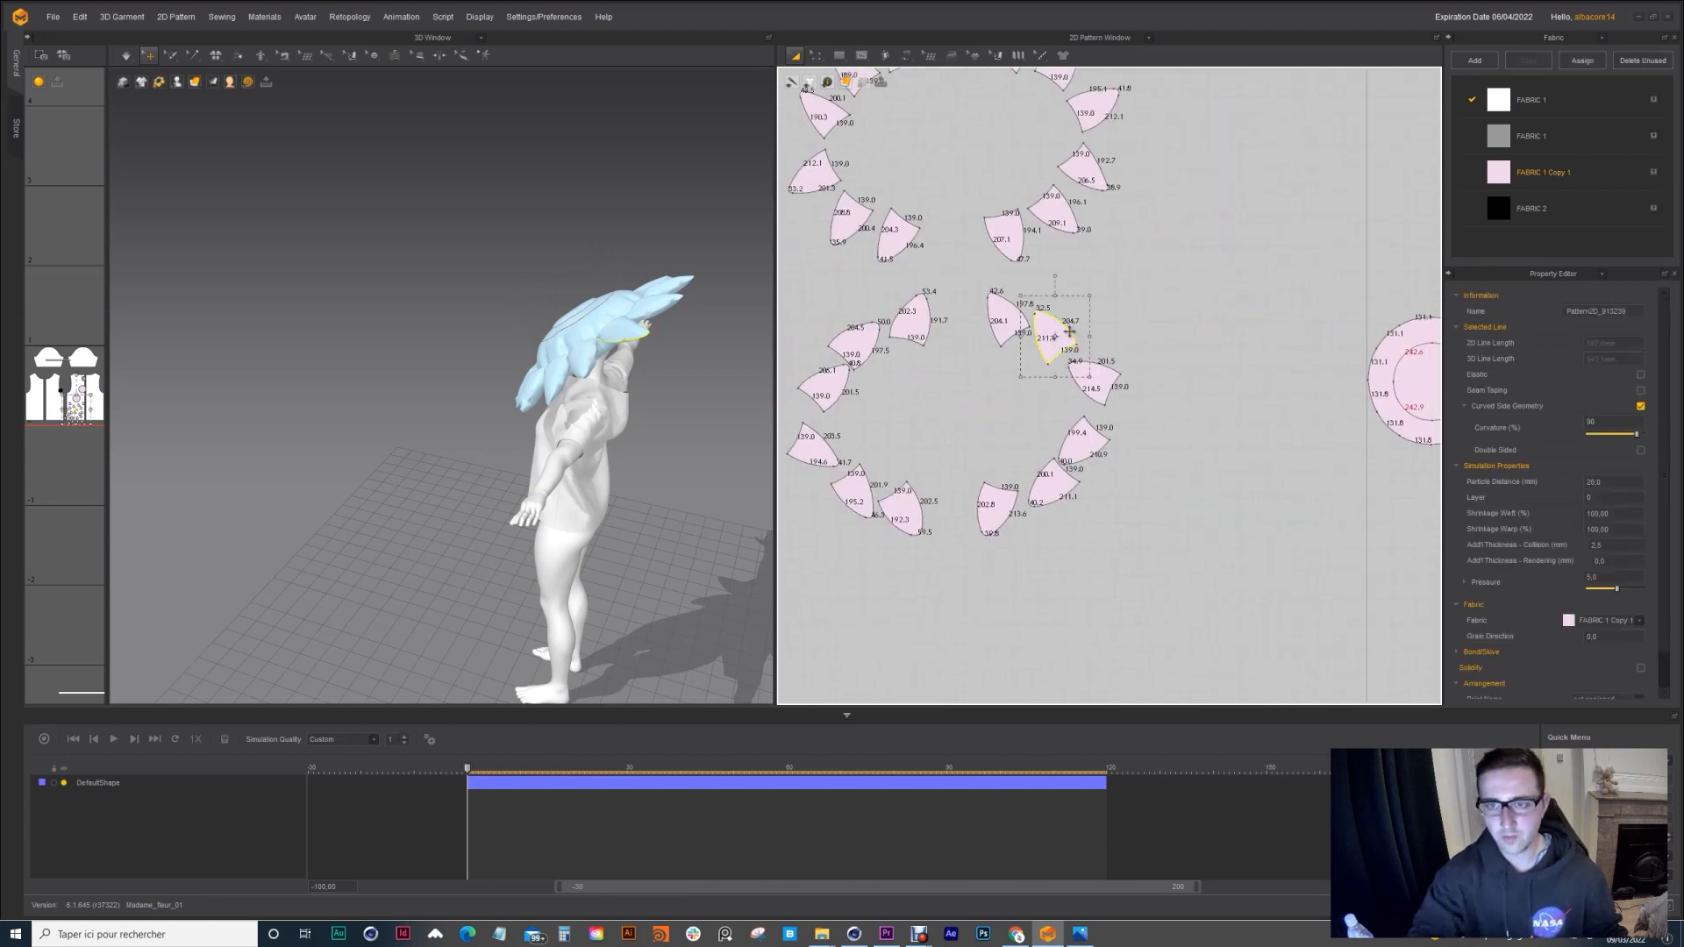
{"action": "scroll", "coordinate": [1069, 331], "scroll_direction": "up", "scroll_amount": 3}
{"action": "scroll", "coordinate": [1064, 375], "scroll_direction": "down", "scroll_amount": 6}
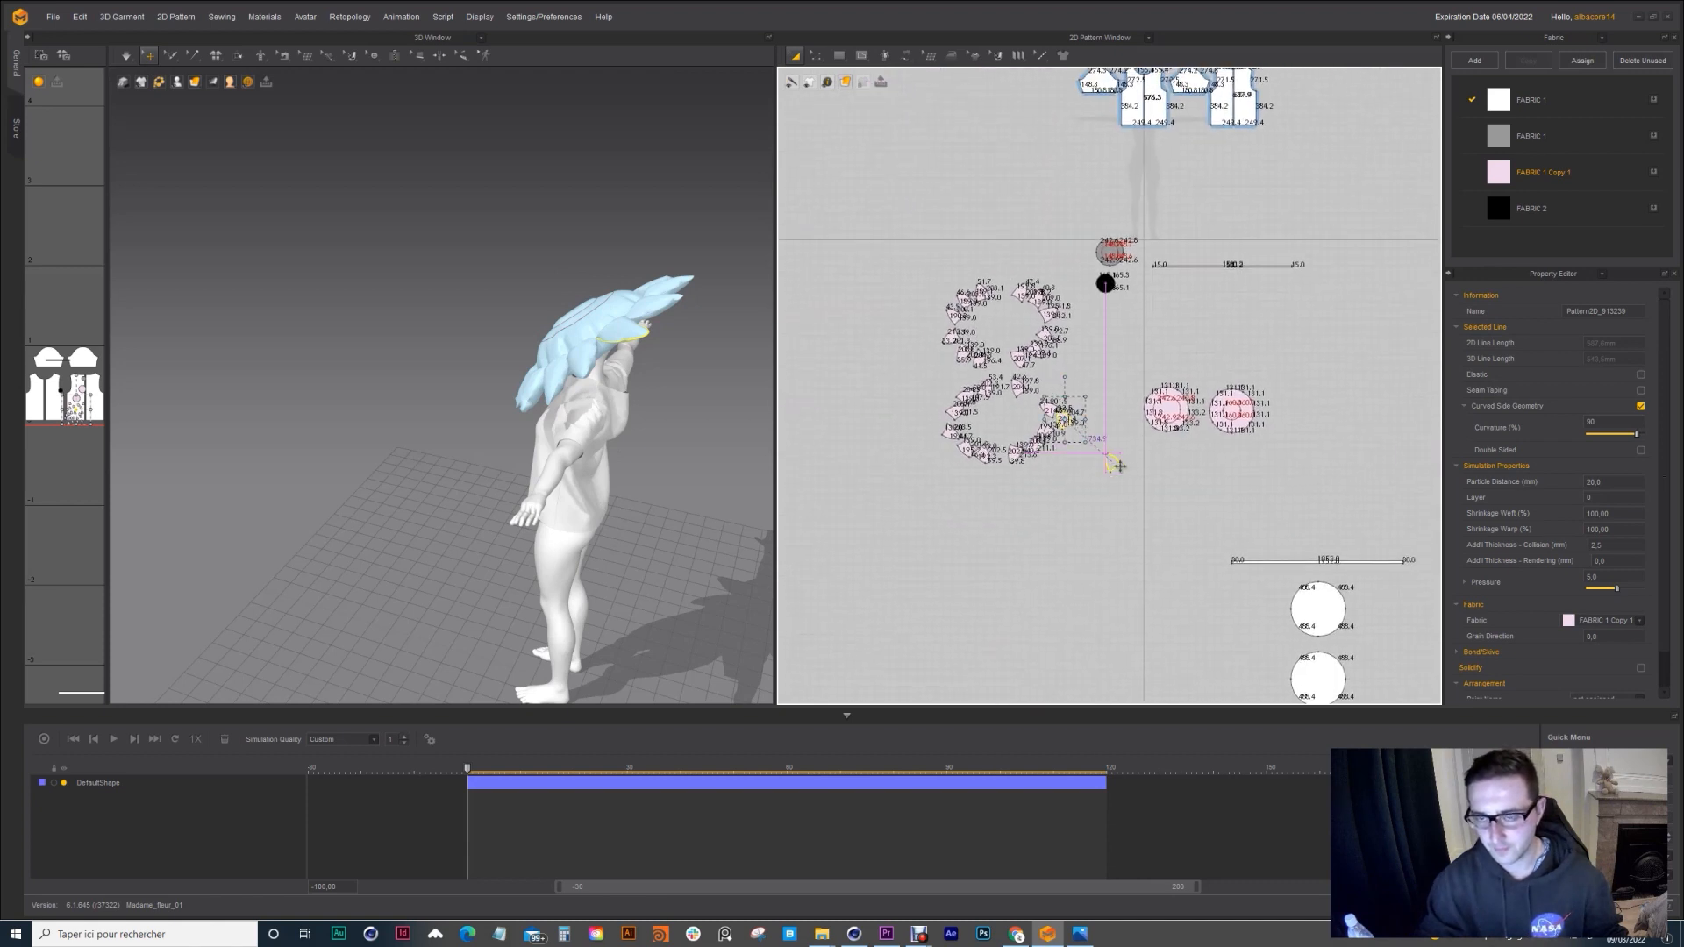
{"action": "left_click_drag", "start_coordinate": [1120, 466], "coordinate": [1155, 511]}
{"action": "scroll", "coordinate": [1226, 614], "scroll_direction": "up", "scroll_amount": 3}
{"action": "left_click", "coordinate": [1120, 512]}
Step: Rotate the pasted petal pattern so that its tip points straight up
{"action": "left_click", "coordinate": [985, 322]}
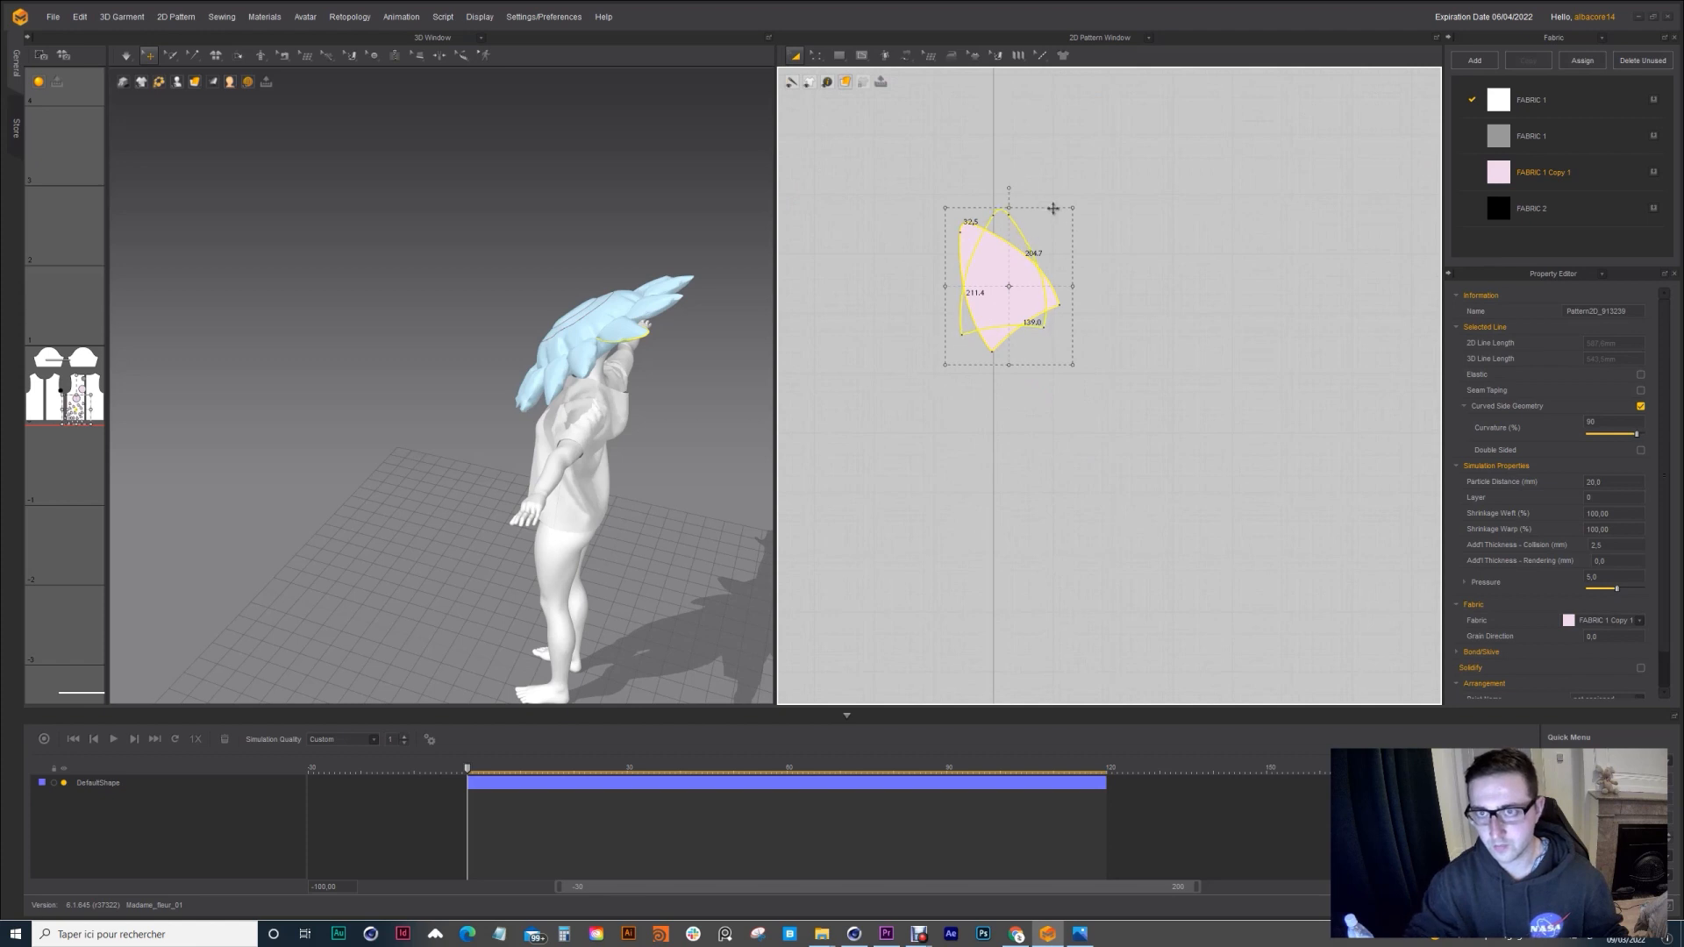
{"action": "left_click", "coordinate": [1148, 331]}
{"action": "scroll", "coordinate": [1087, 310], "scroll_direction": "down", "scroll_amount": 3}
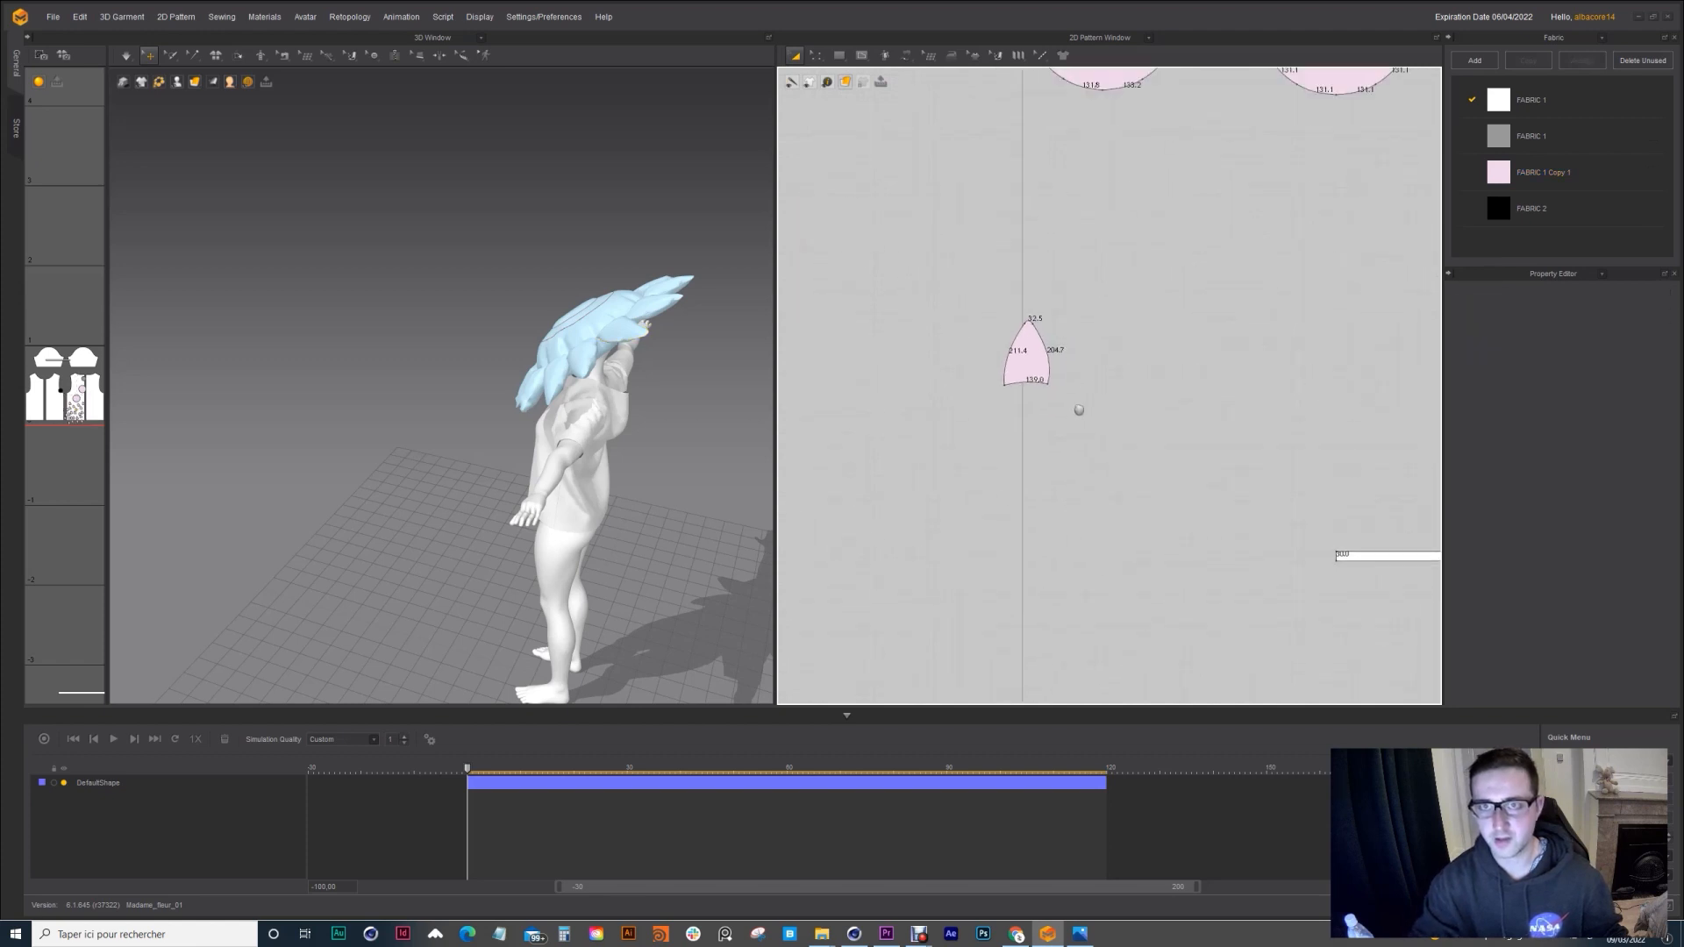
Step: Use the Polygon tool to draw a triangle beside the pasted petal, with a base about 202 mm and sides about 221 and 228 mm
{"action": "left_click", "coordinate": [858, 58]}
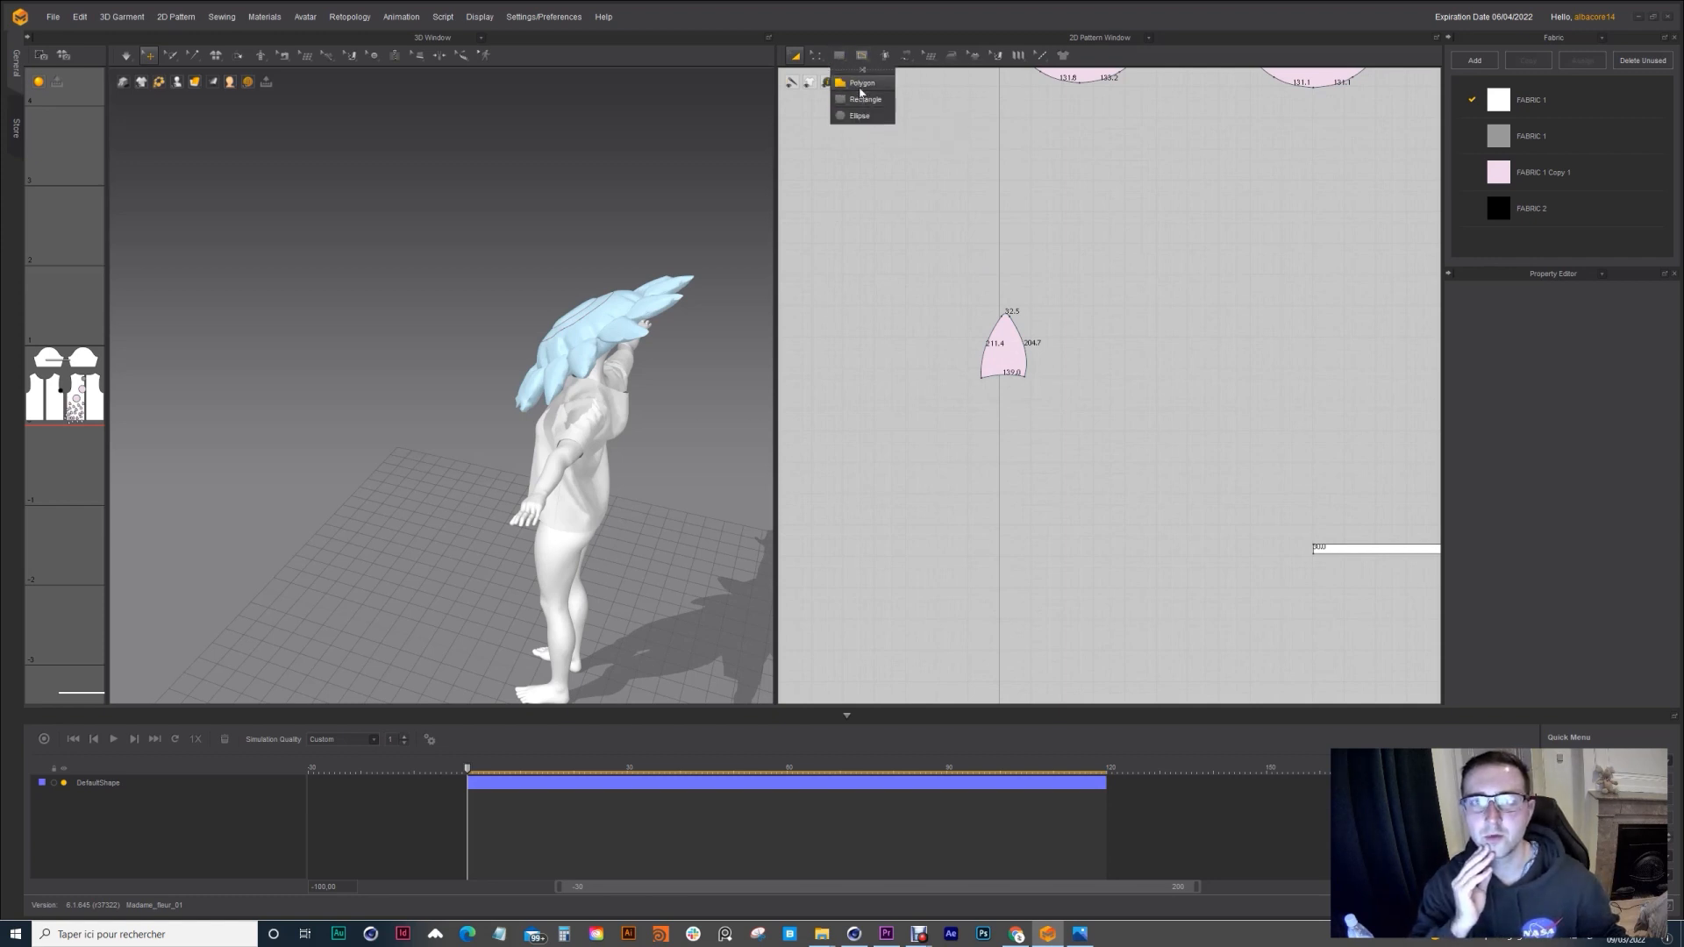
{"action": "left_click", "coordinate": [859, 83]}
{"action": "scroll", "coordinate": [1105, 350], "scroll_direction": "up", "scroll_amount": 3}
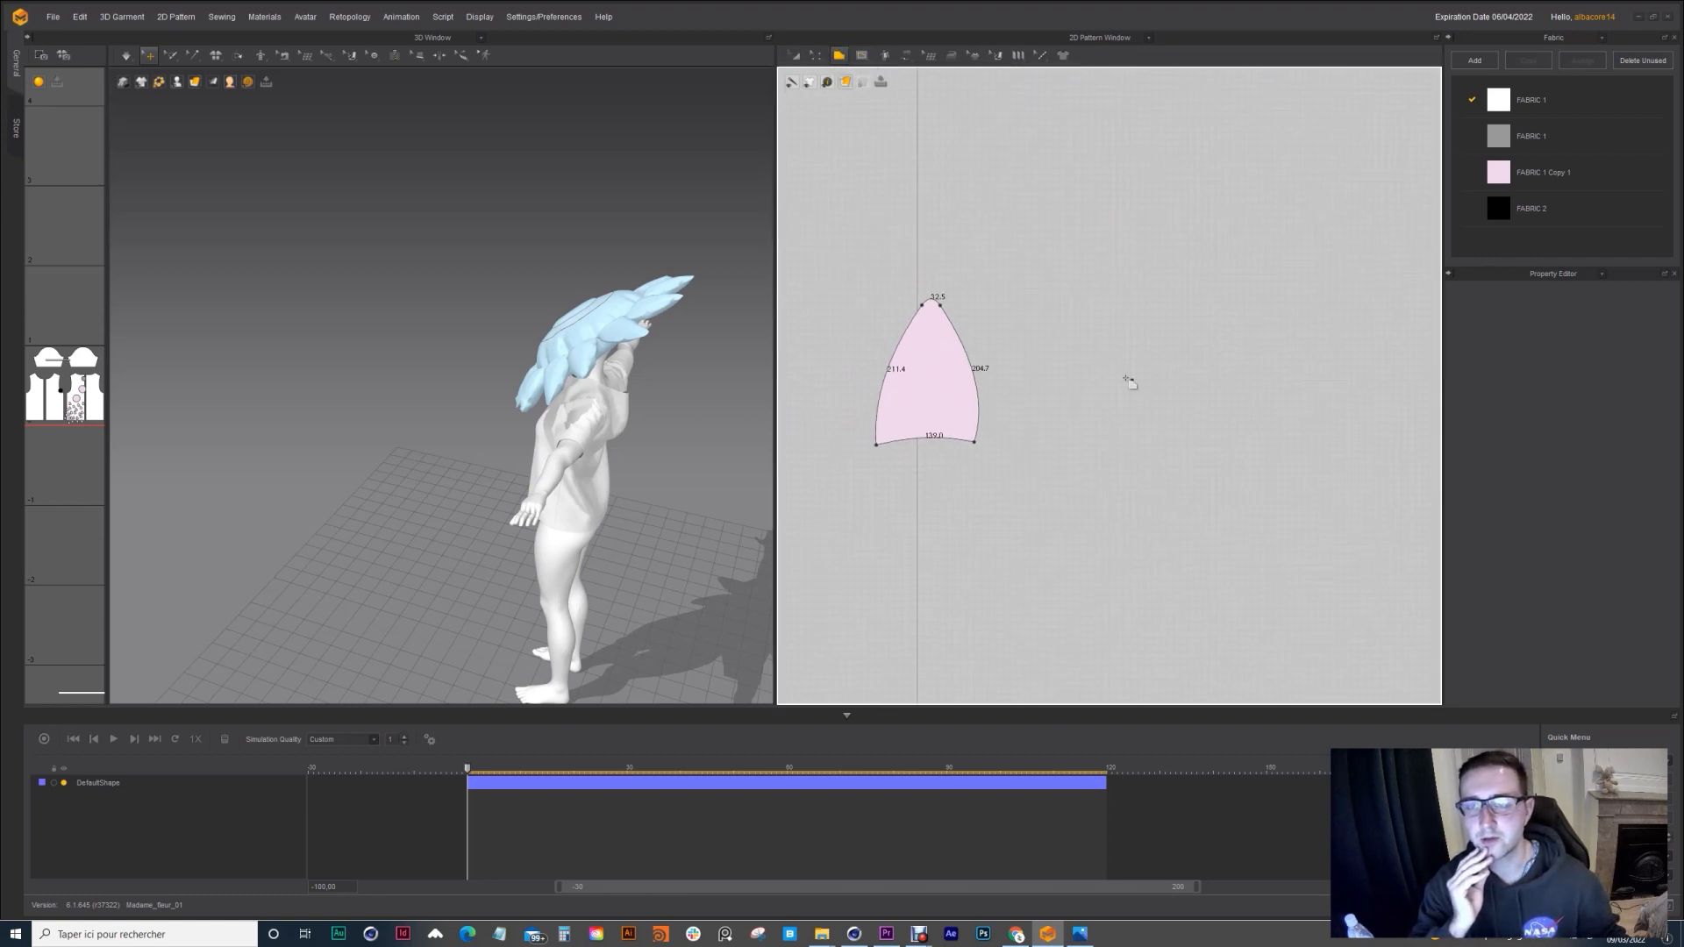
{"action": "left_click", "coordinate": [1098, 297]}
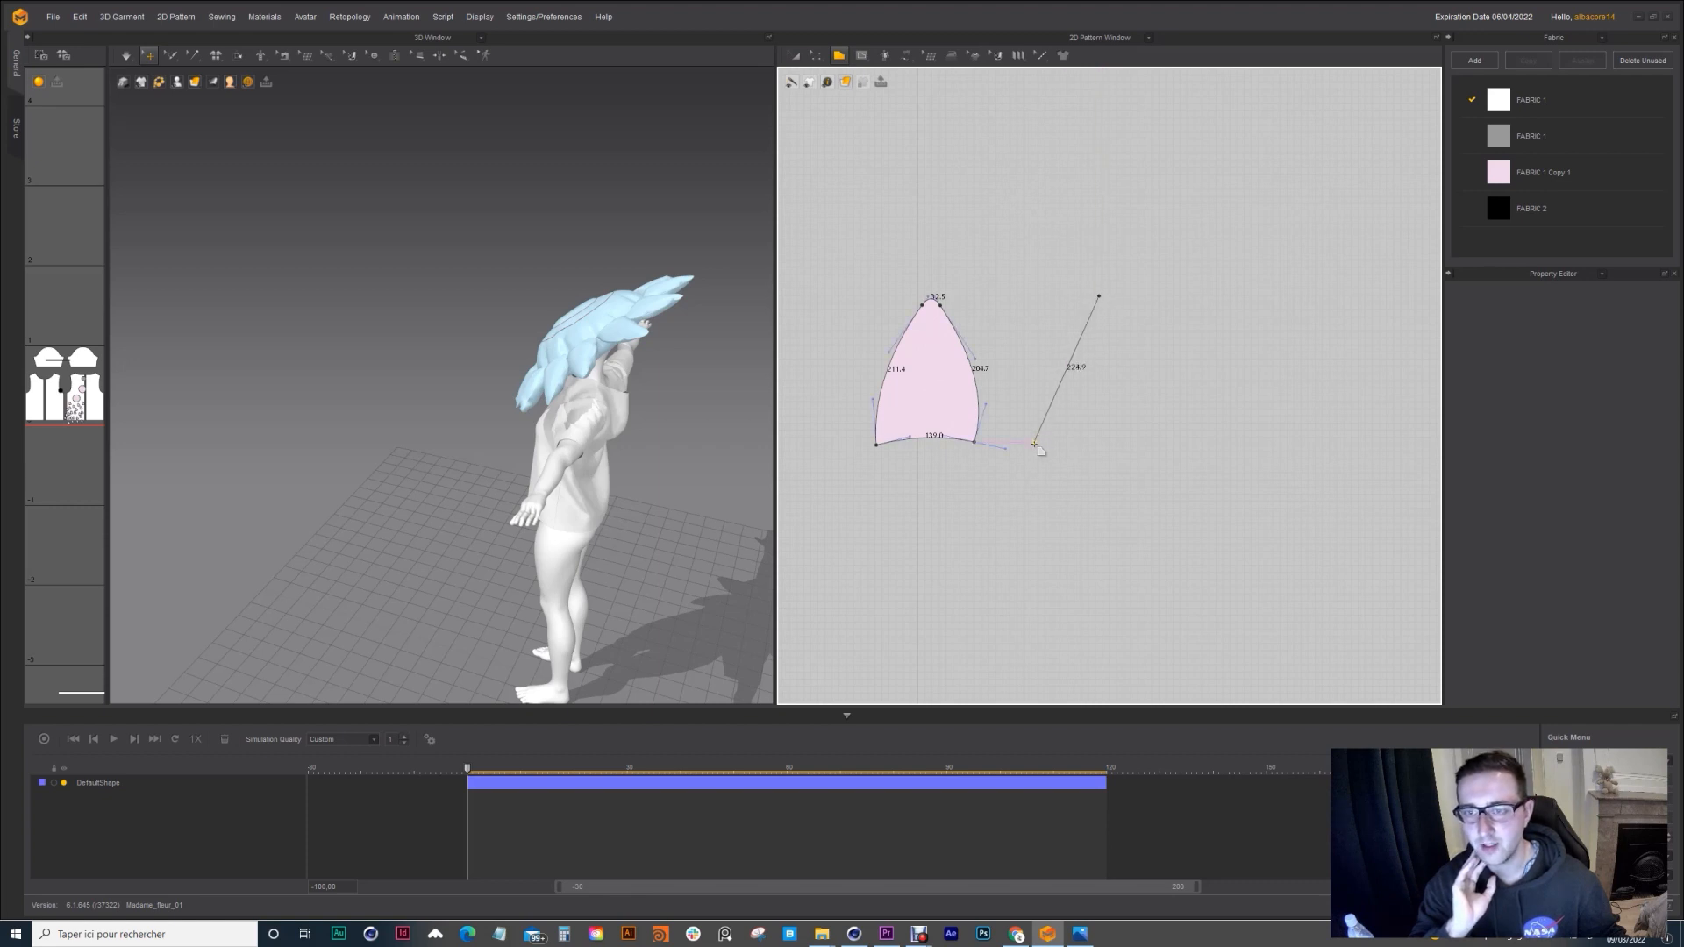
{"action": "left_click", "coordinate": [1175, 444]}
{"action": "left_click", "coordinate": [1176, 439]}
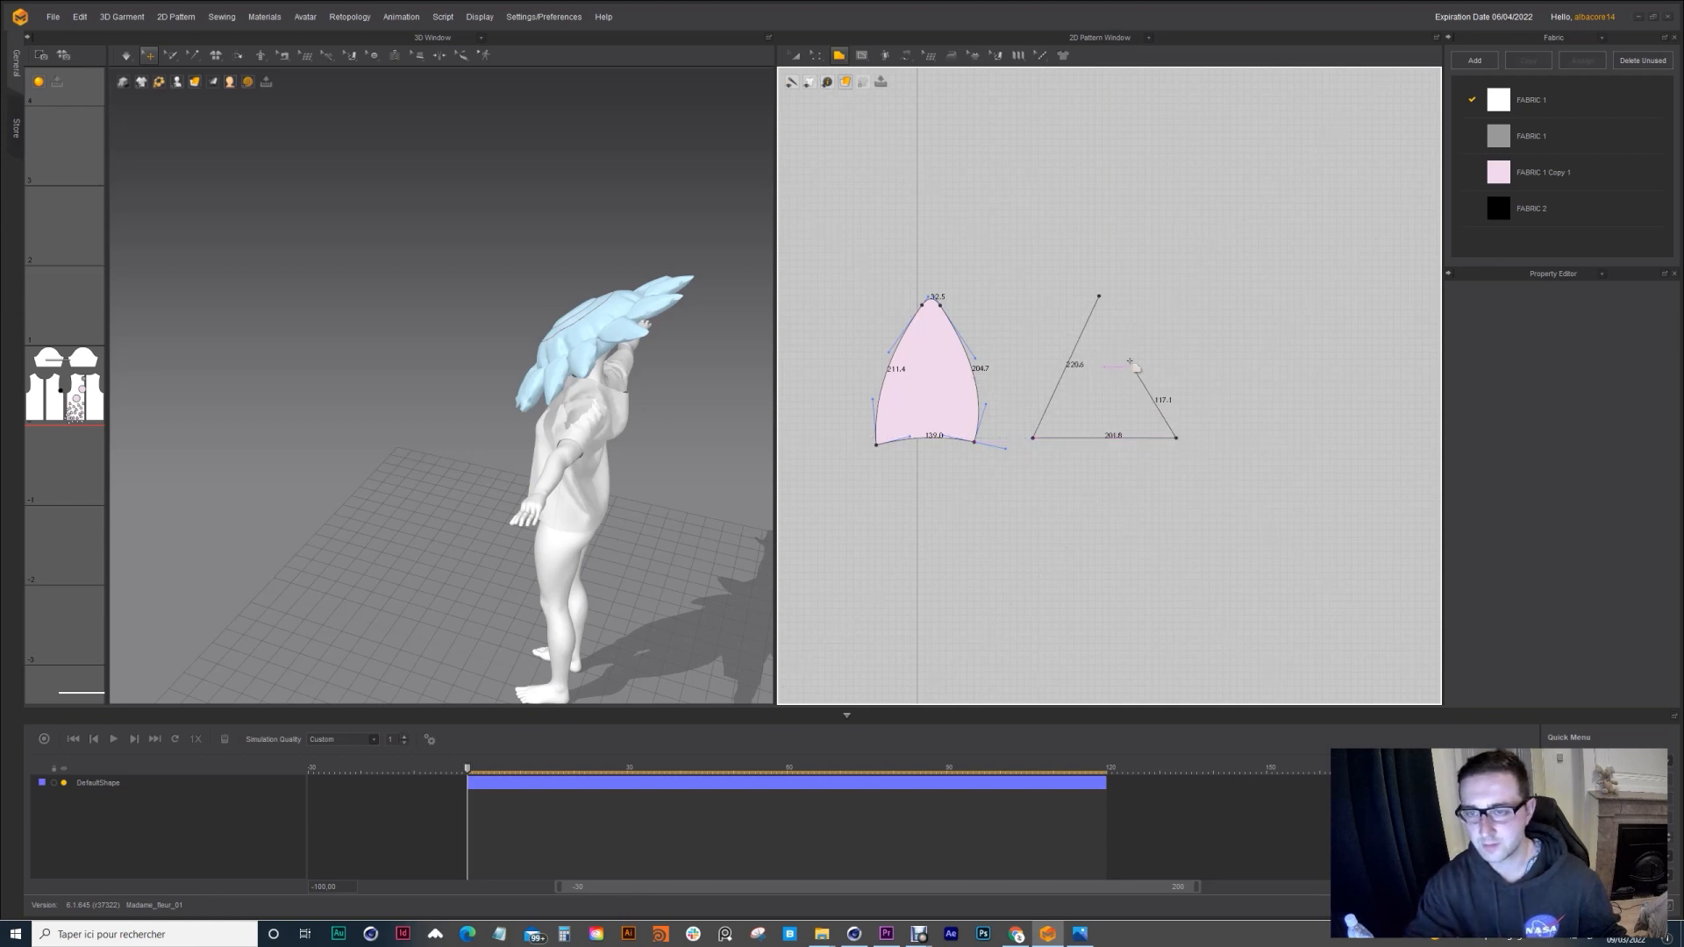
{"action": "left_click", "coordinate": [1102, 300]}
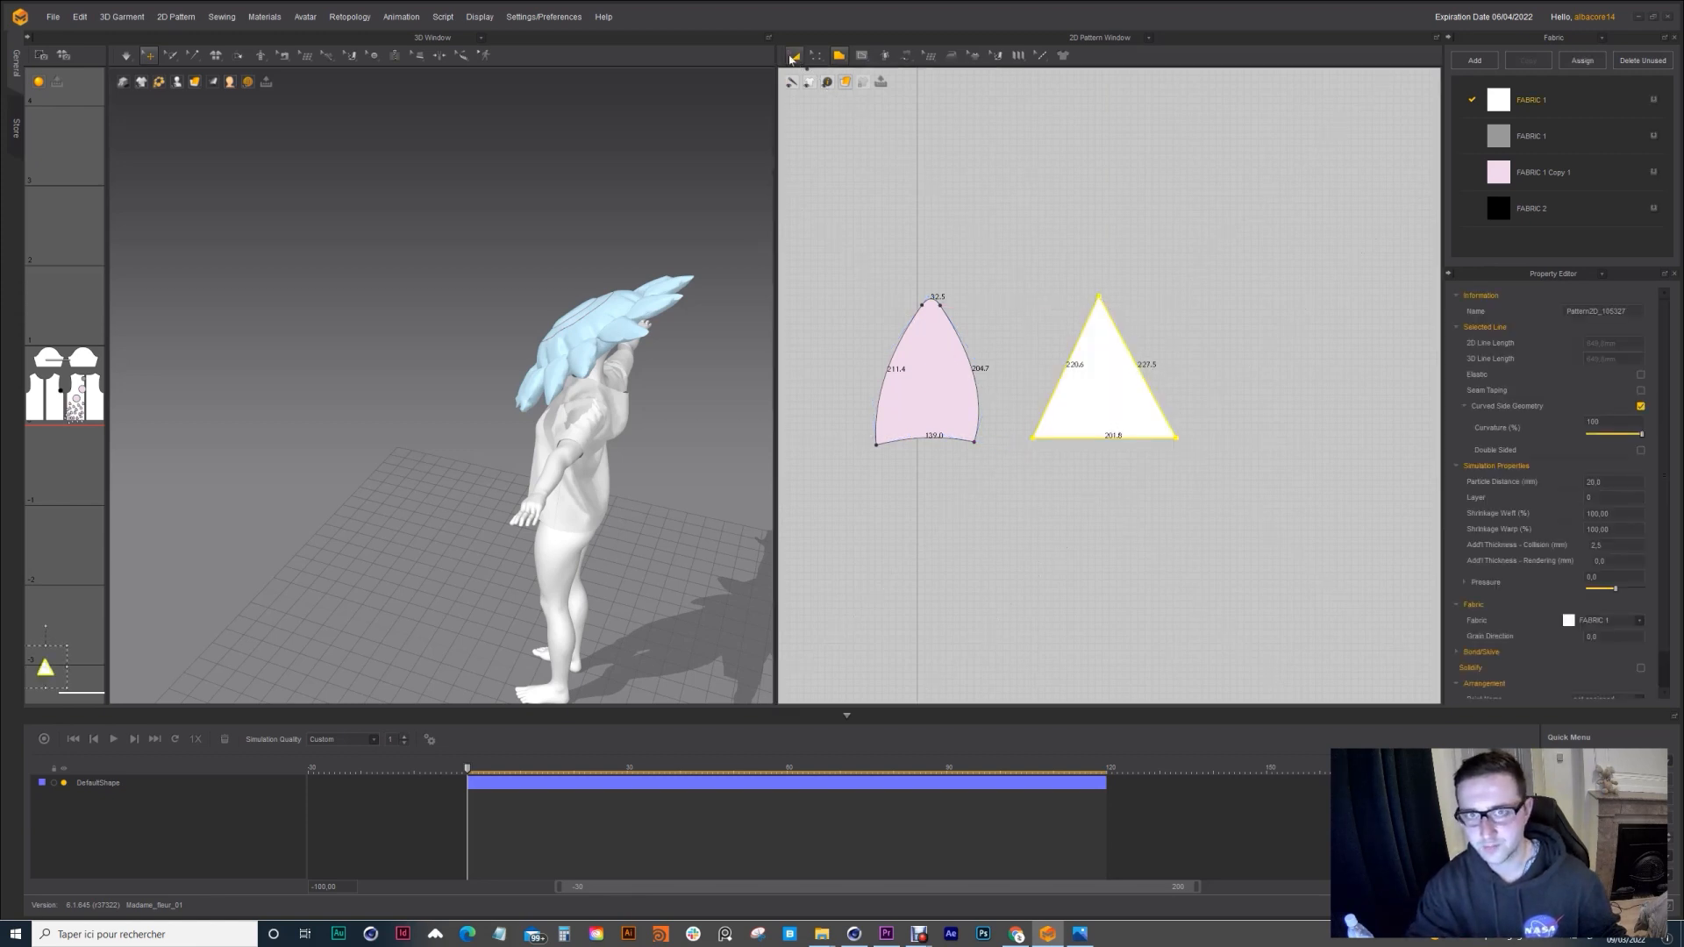
Step: Move the white triangle pattern farther from the pink petal and round its edges into a petal shape with Edit Curvature
{"action": "mouse_move", "coordinate": [814, 64]}
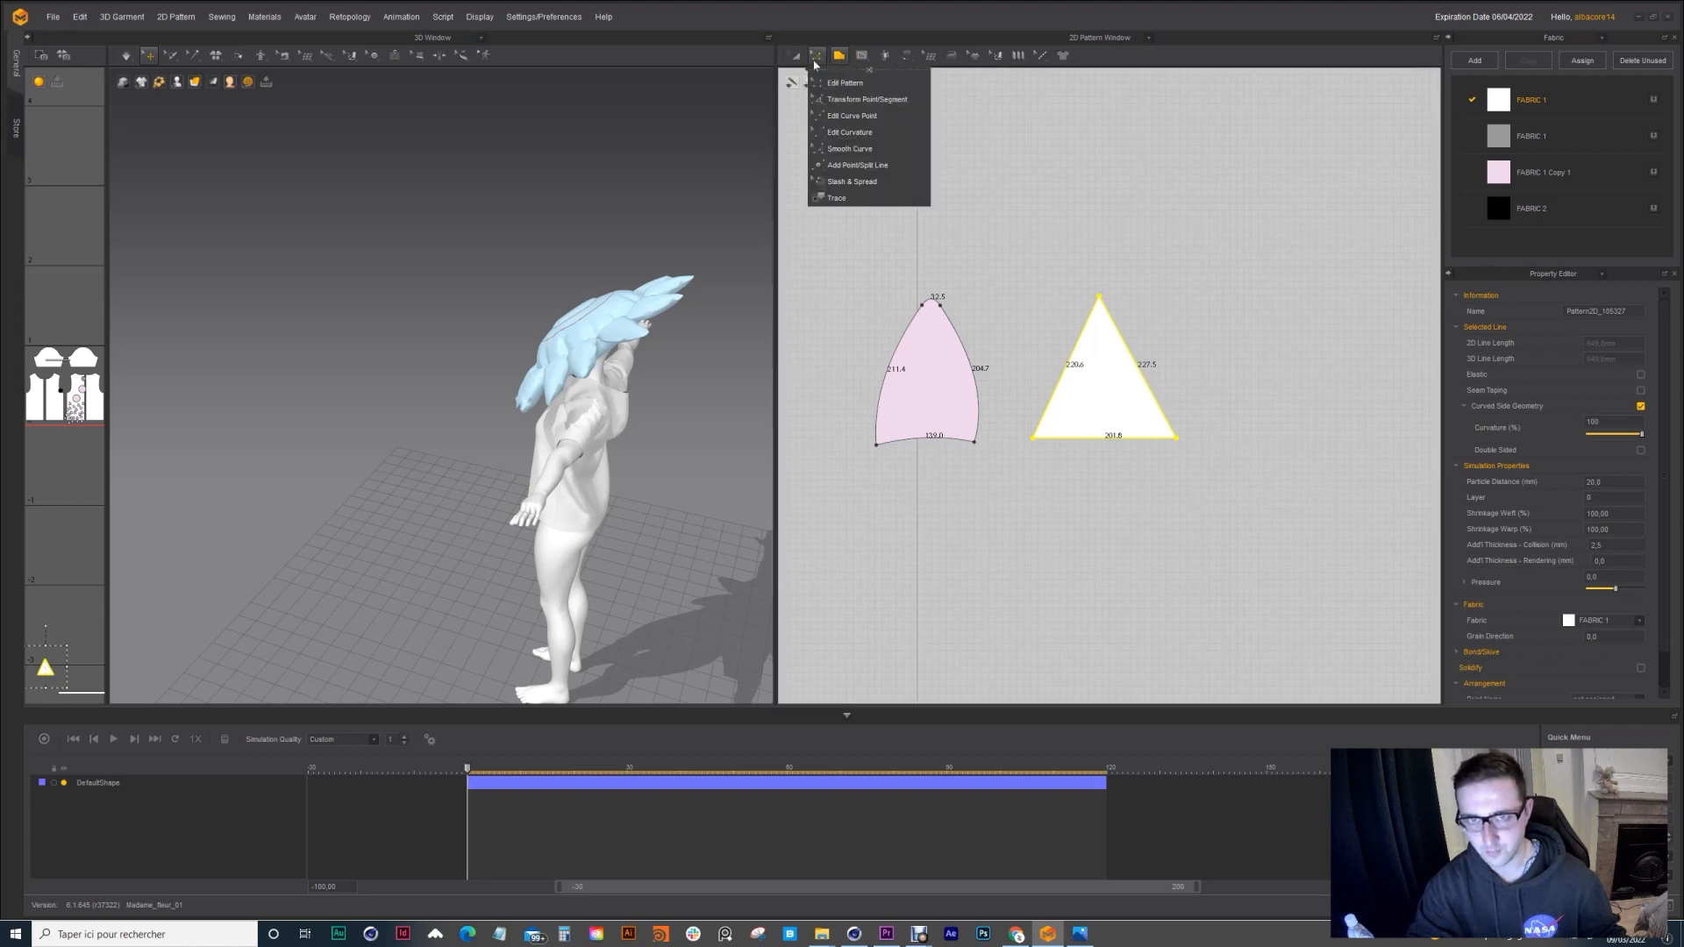
{"action": "left_click", "coordinate": [862, 117]}
{"action": "left_click_drag", "start_coordinate": [1101, 301], "coordinate": [1151, 301]}
{"action": "left_click", "coordinate": [827, 81]}
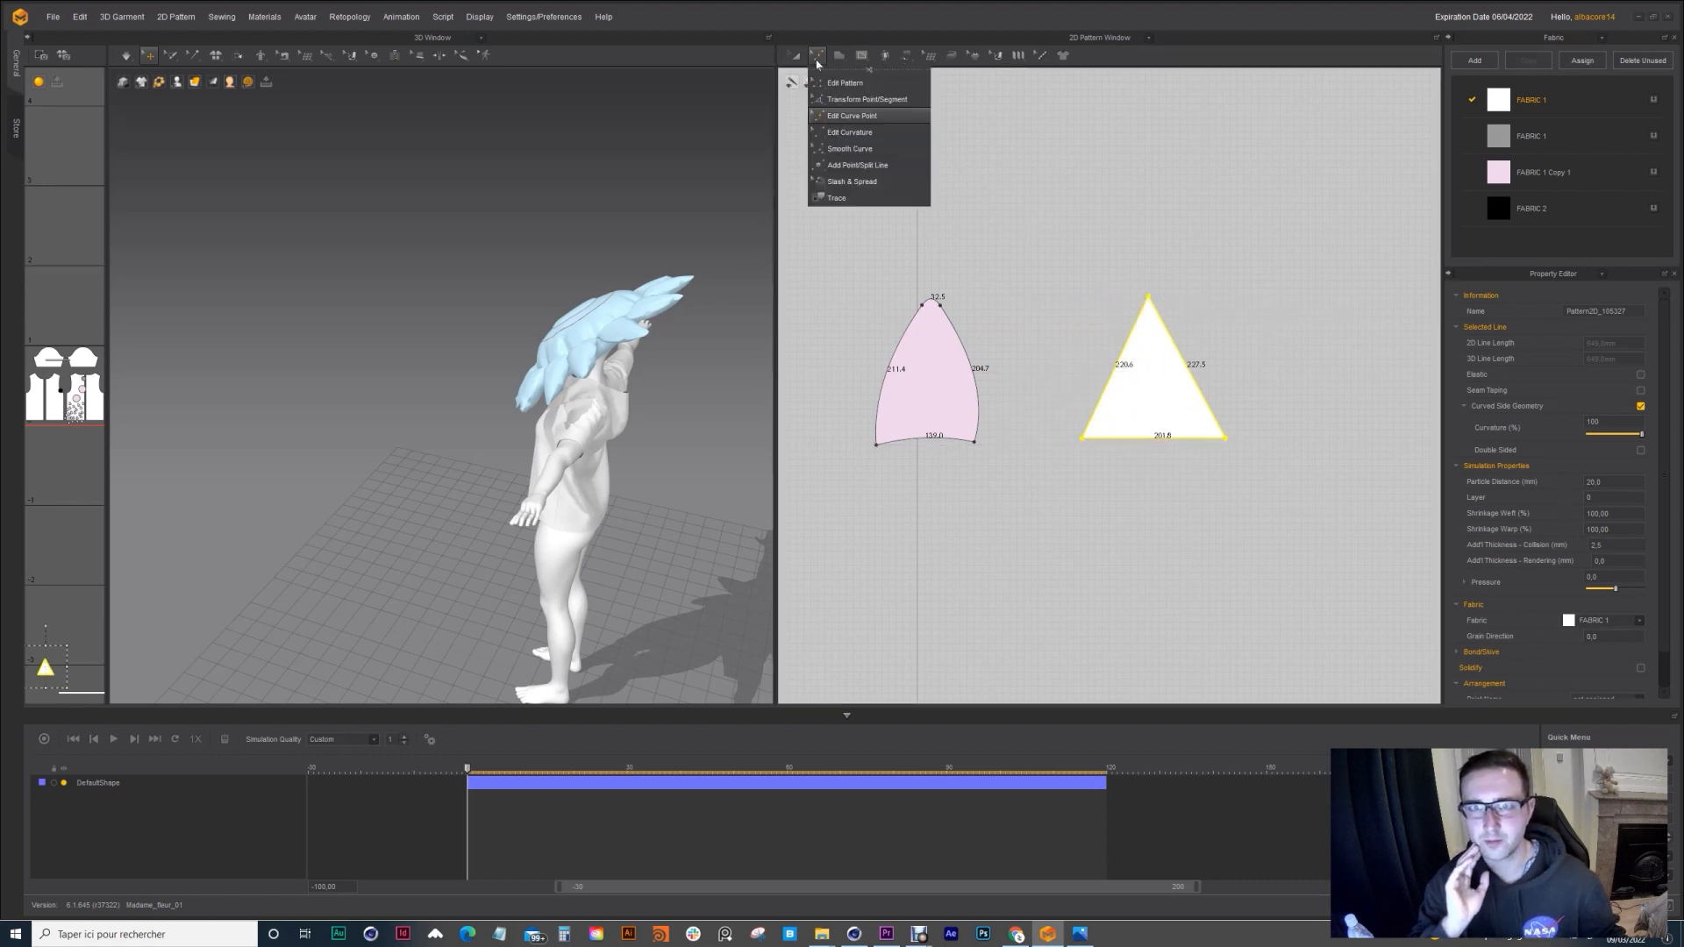
{"action": "left_click", "coordinate": [868, 126]}
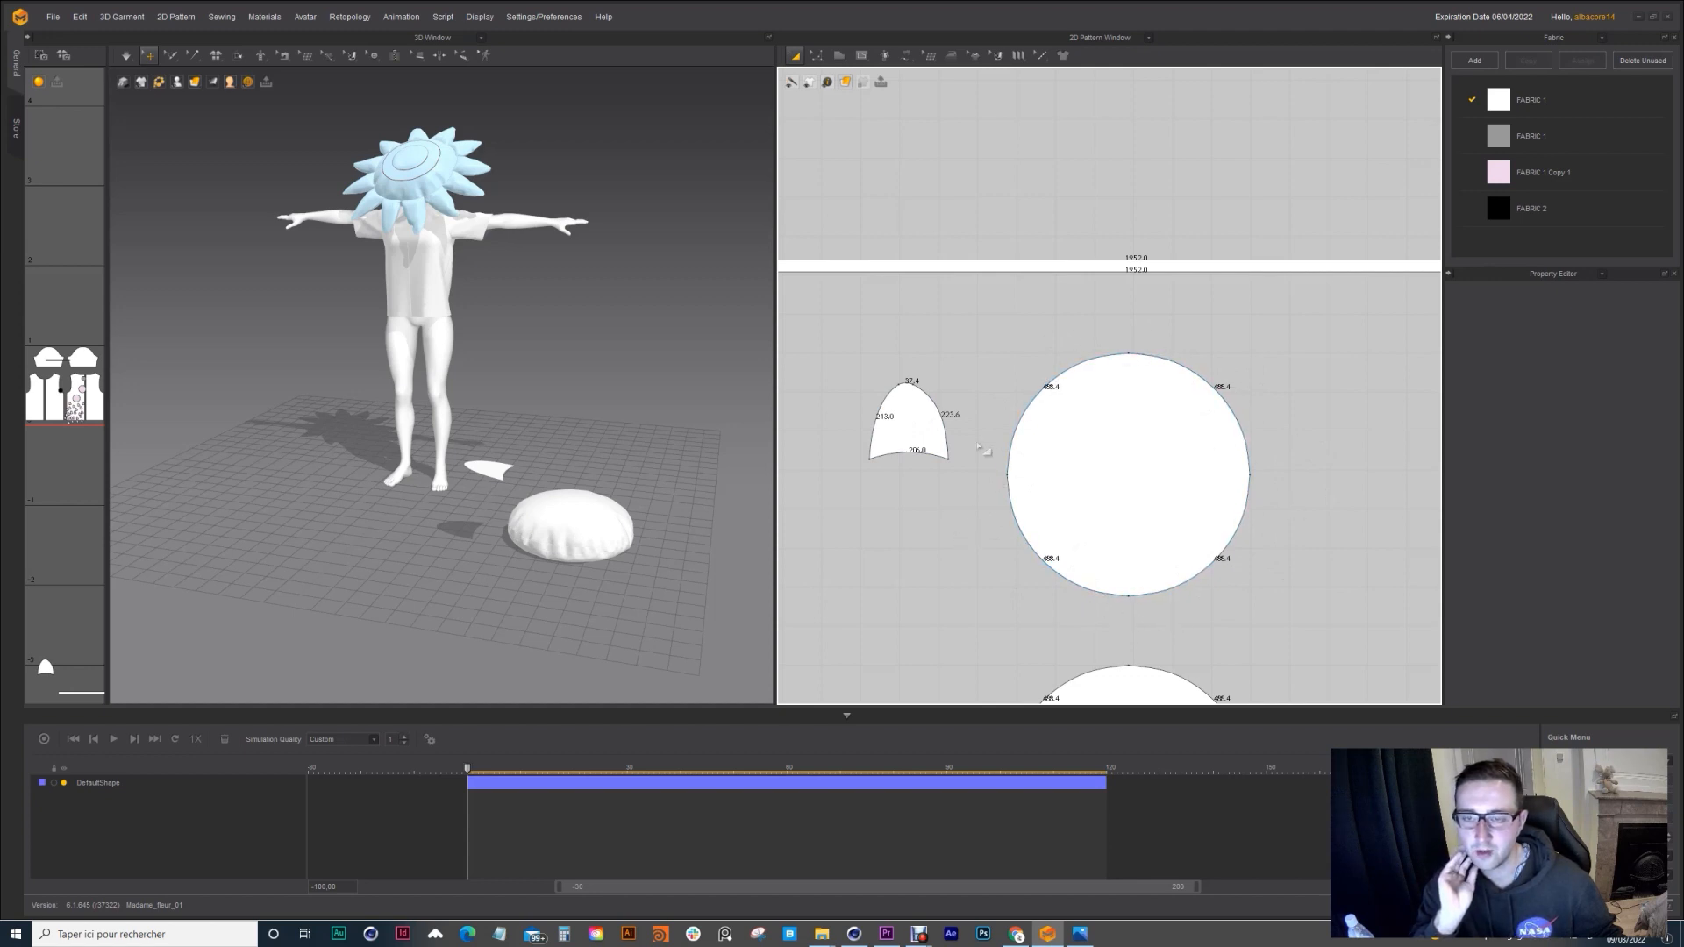
Step: Rotate the white petal pattern and place it beside the large circle with its base facing the circle's upper-left edge
{"action": "left_click", "coordinate": [911, 413]}
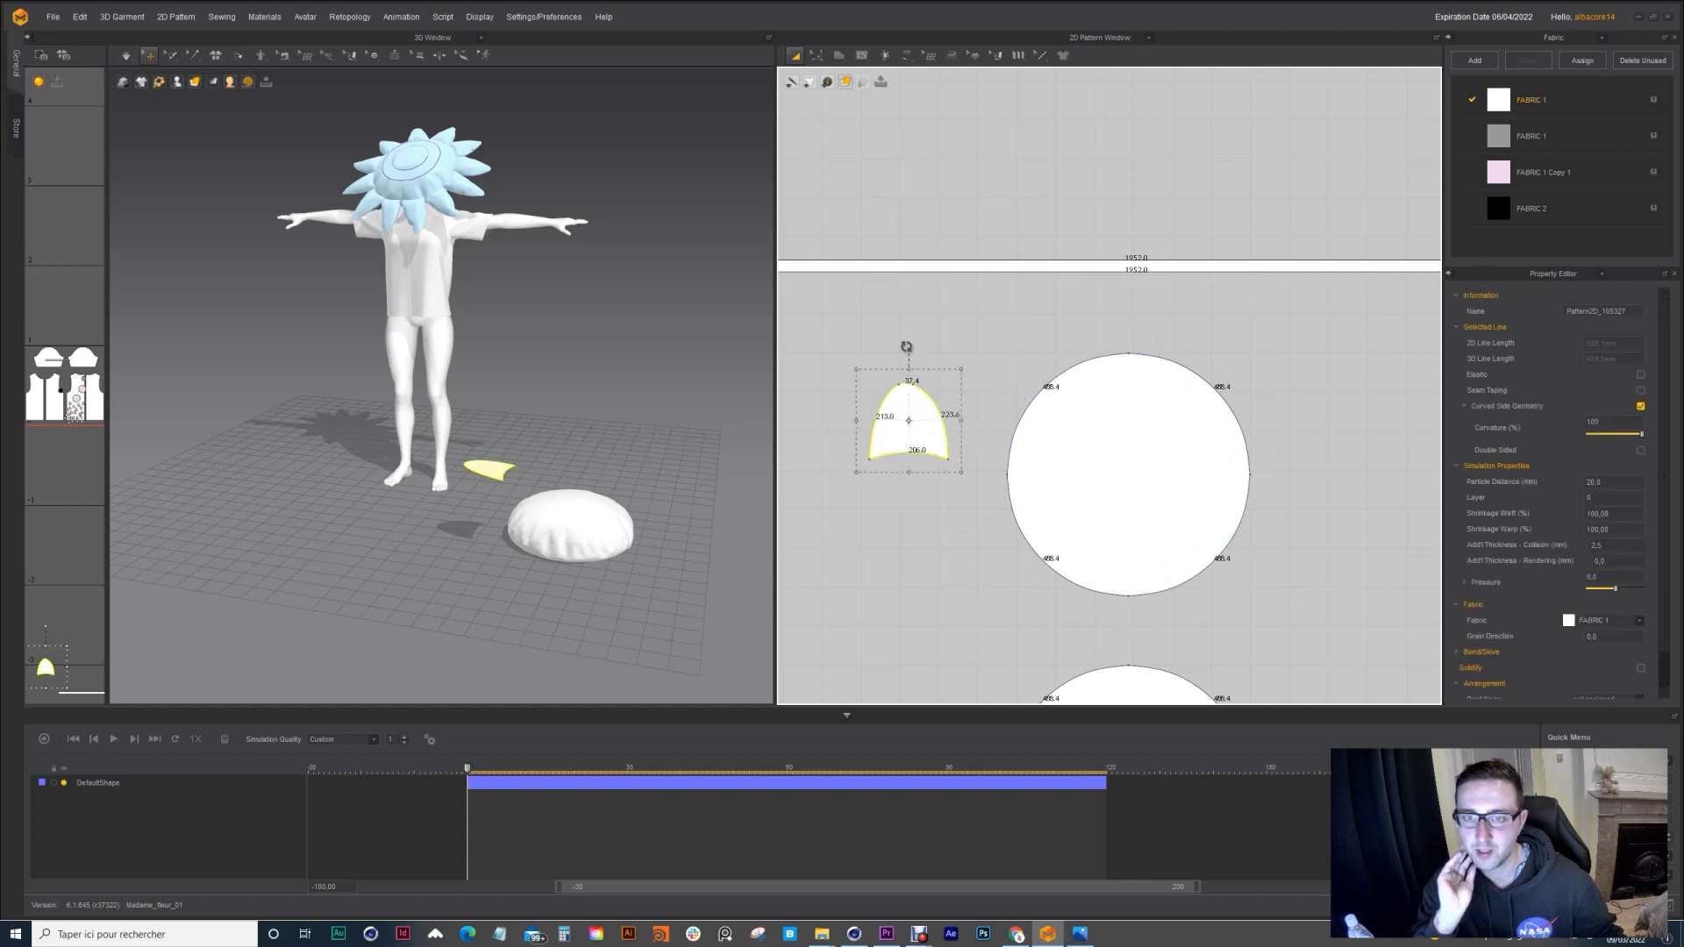
{"action": "left_click_drag", "start_coordinate": [861, 412], "coordinate": [861, 412]}
{"action": "left_click_drag", "start_coordinate": [890, 414], "coordinate": [942, 386]}
{"action": "left_click", "coordinate": [1053, 357]}
{"action": "right_click", "coordinate": [1077, 362]}
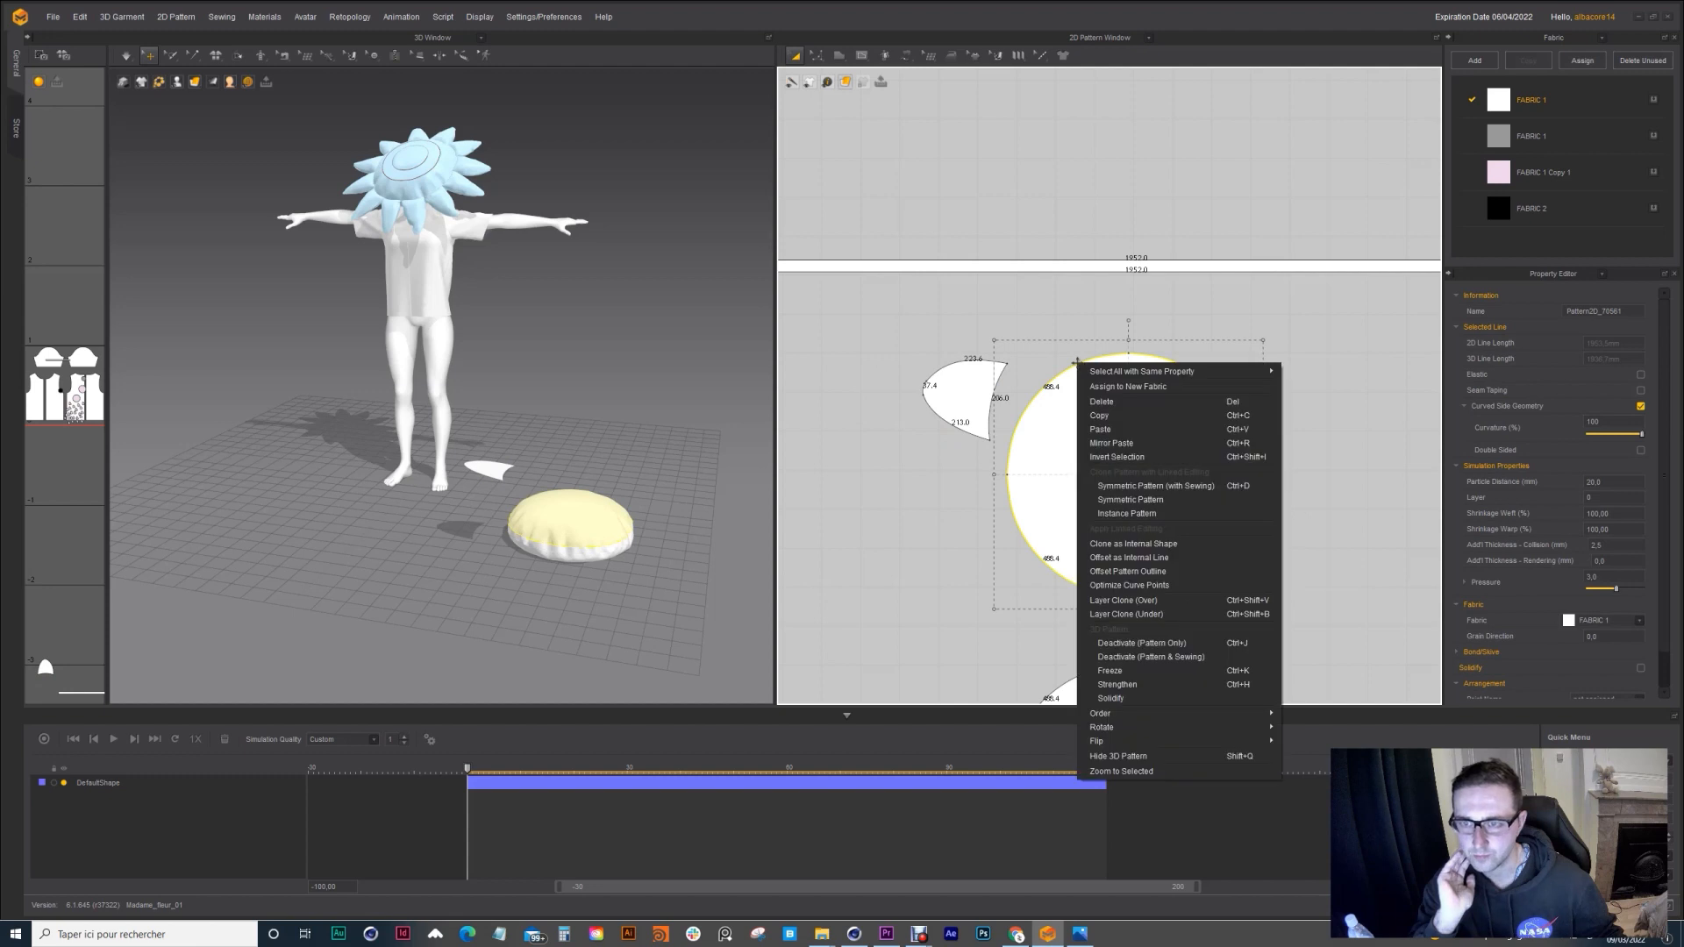
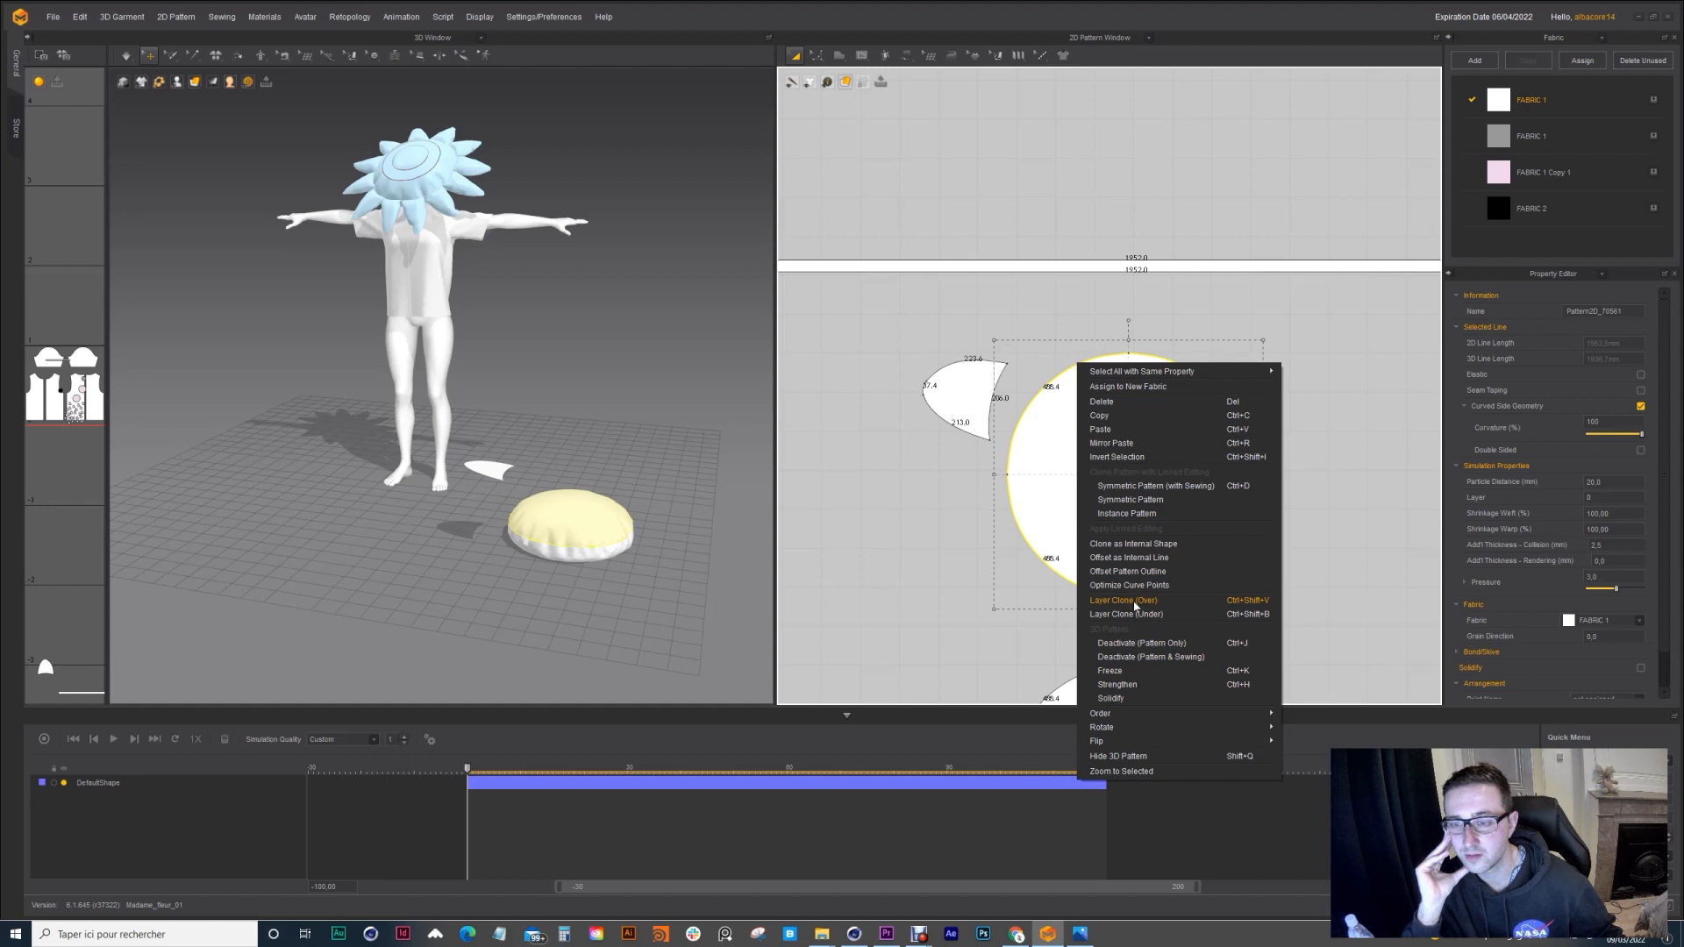
{"action": "left_click", "coordinate": [1134, 601]}
Step: Select all four outline segments of the large circle with Edit Pattern and open the split settings for them
{"action": "left_click", "coordinate": [816, 54]}
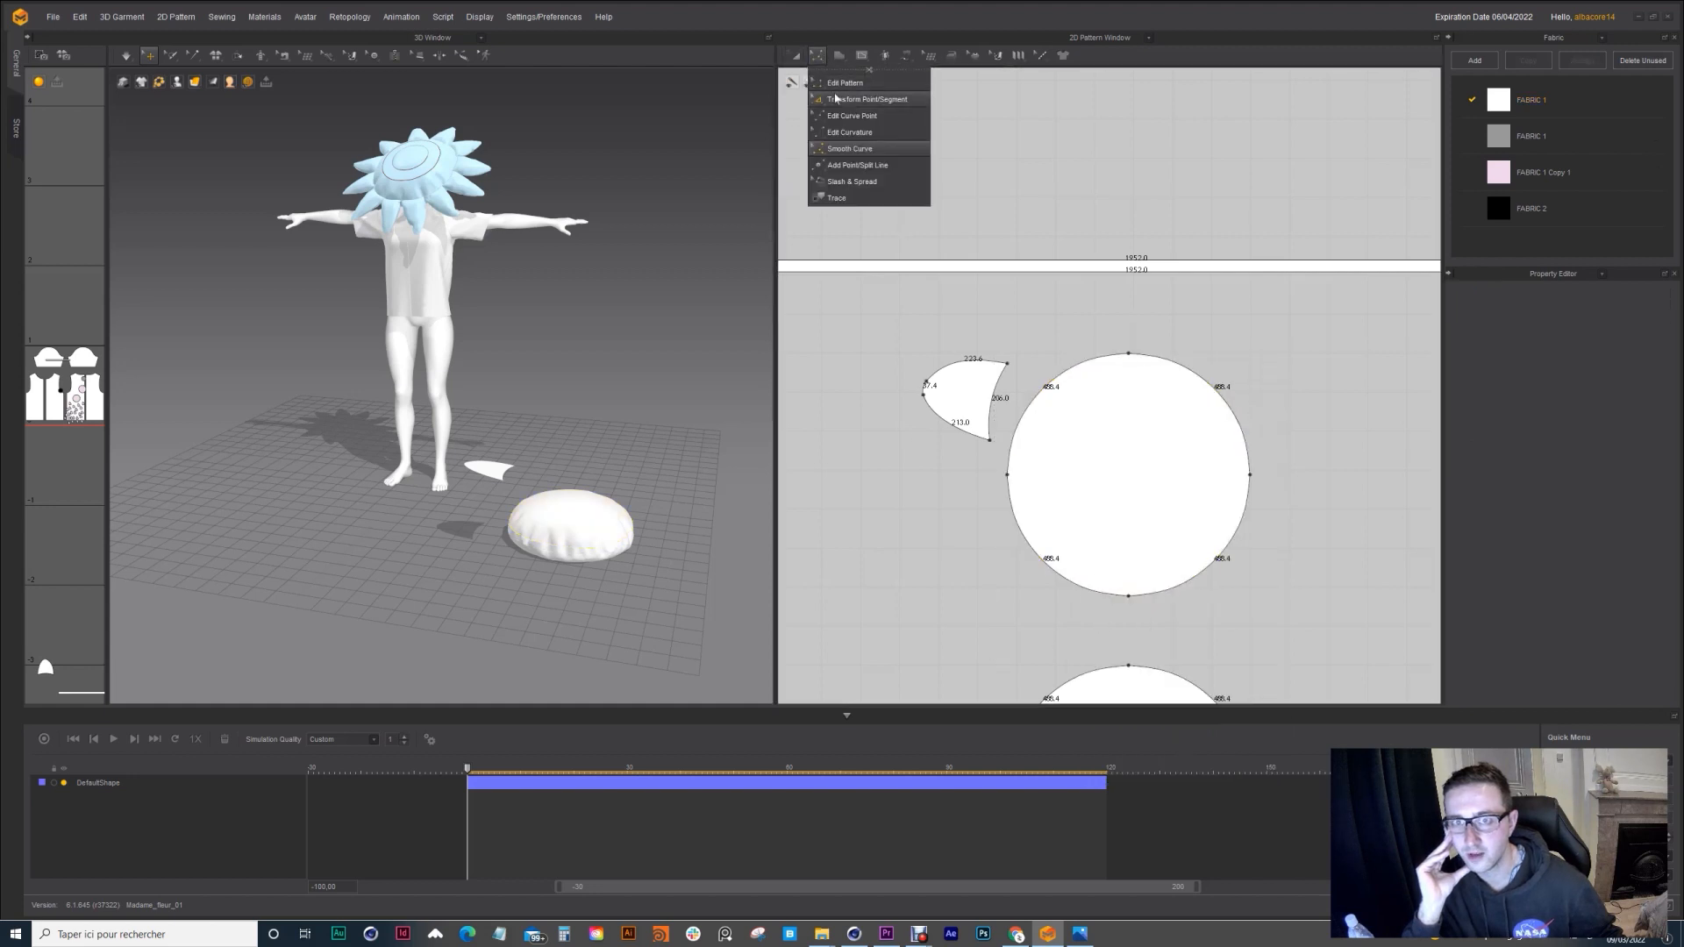
{"action": "left_click", "coordinate": [847, 76]}
{"action": "left_click", "coordinate": [1022, 499]}
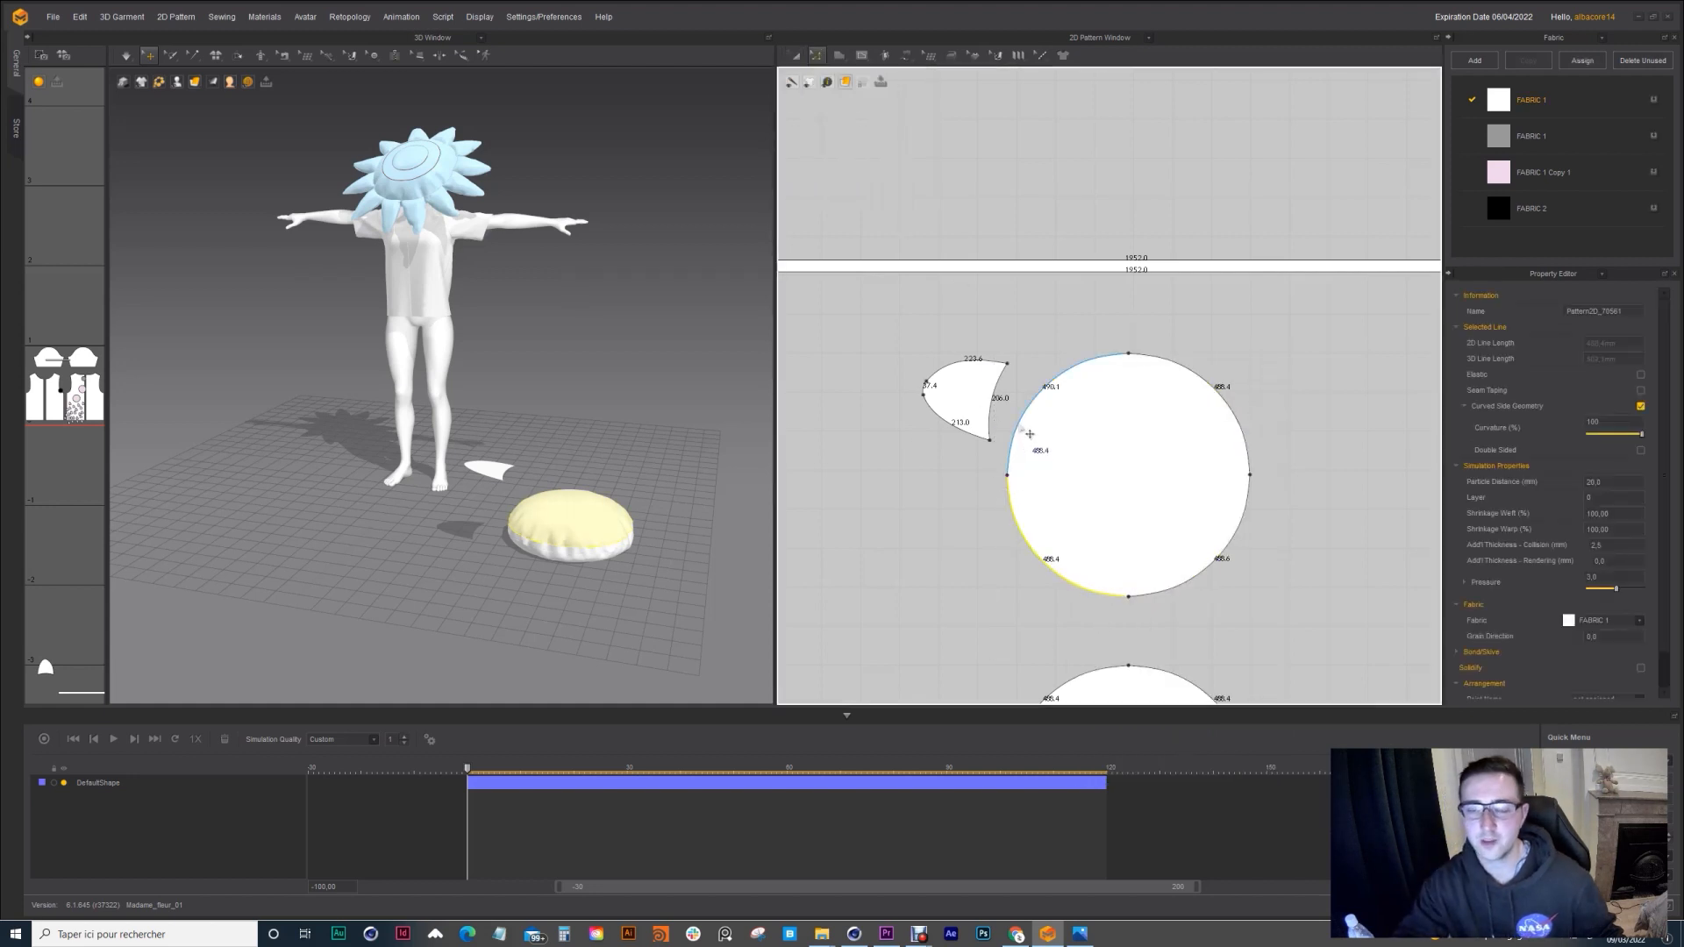
{"action": "left_click", "coordinate": [1026, 430], "text": "shift"}
{"action": "left_click", "coordinate": [1228, 412], "text": "shift"}
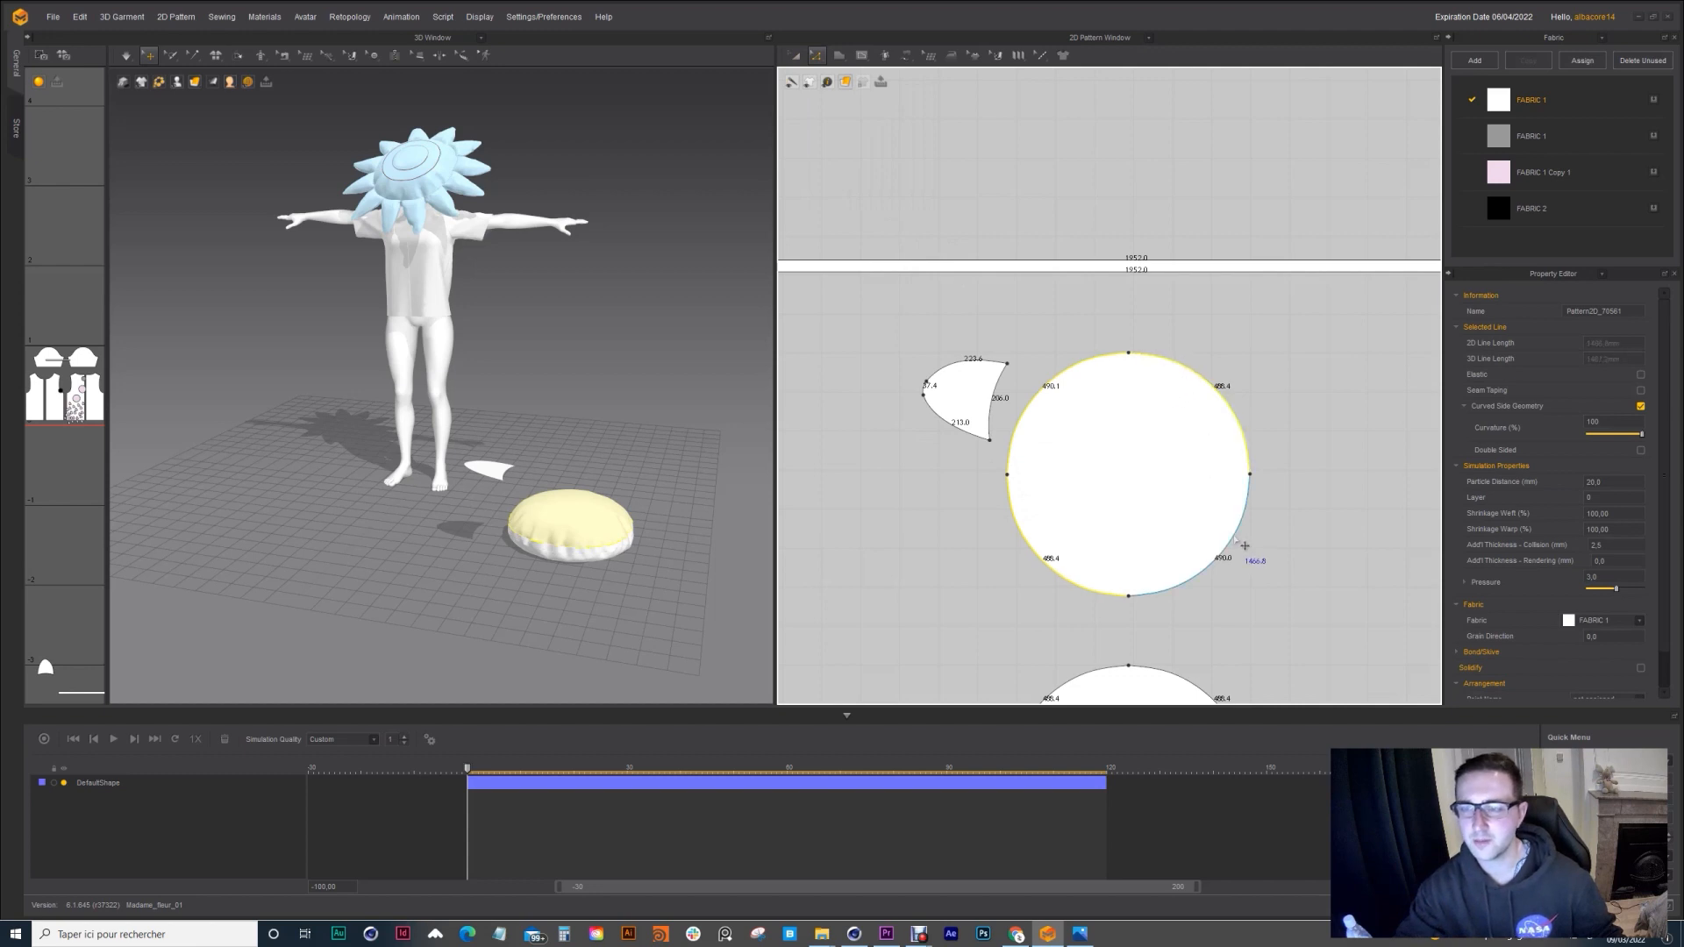
{"action": "left_click", "coordinate": [1236, 537], "text": "shift"}
{"action": "right_click", "coordinate": [1238, 537]}
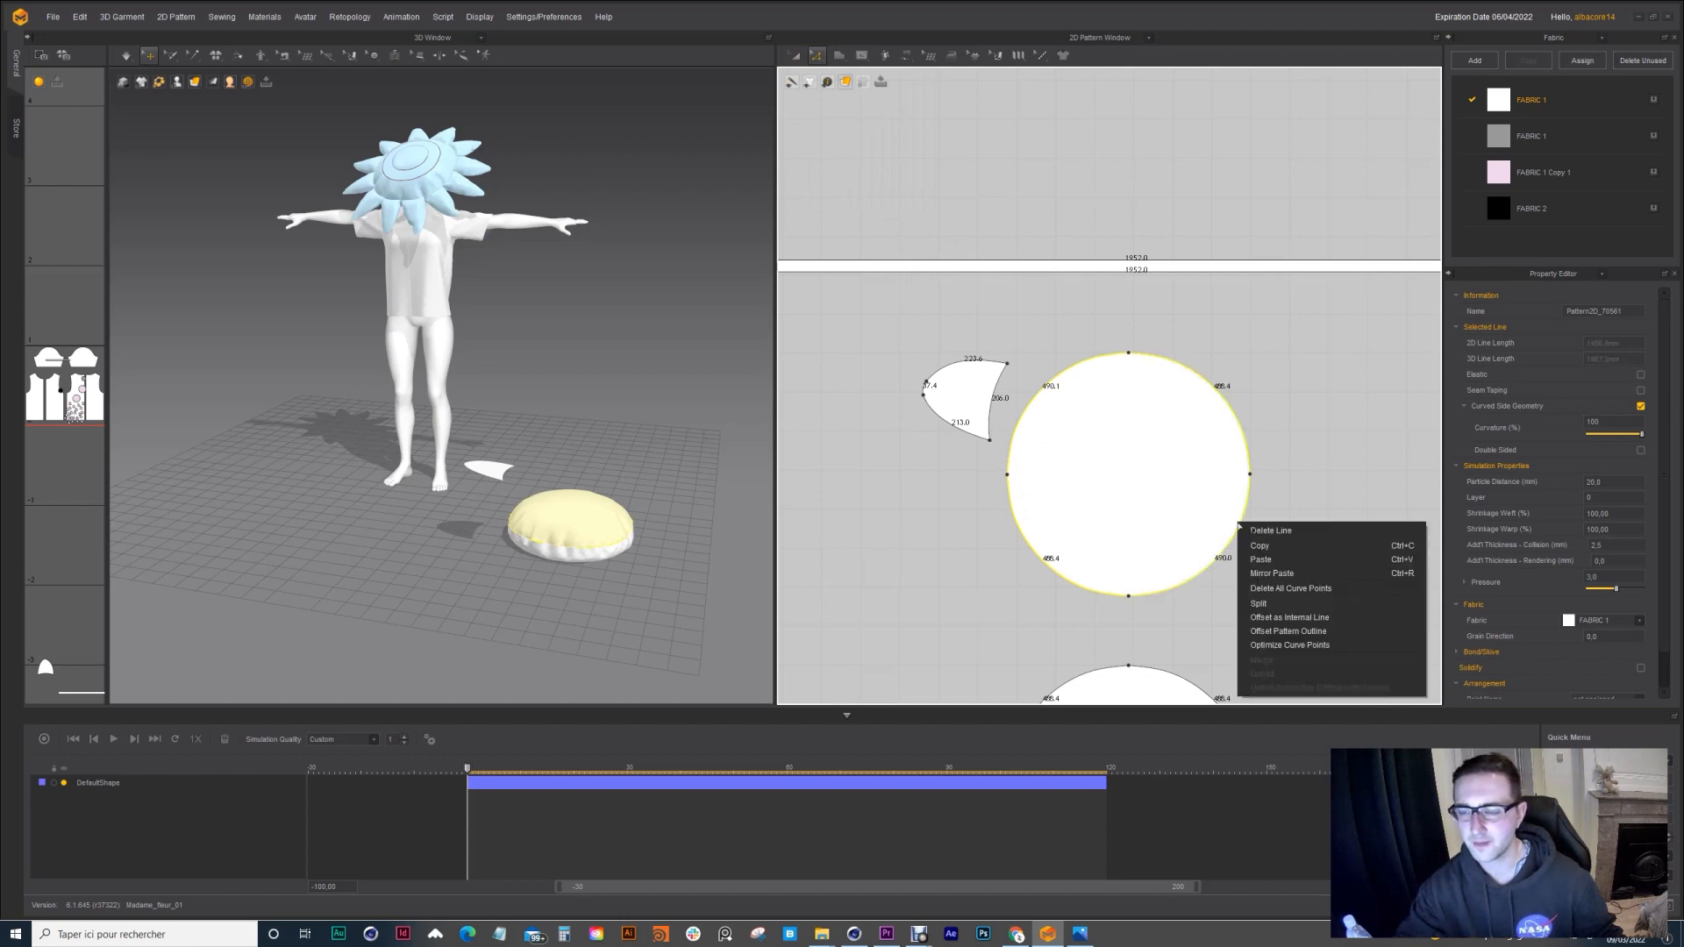
{"action": "left_click", "coordinate": [1261, 605]}
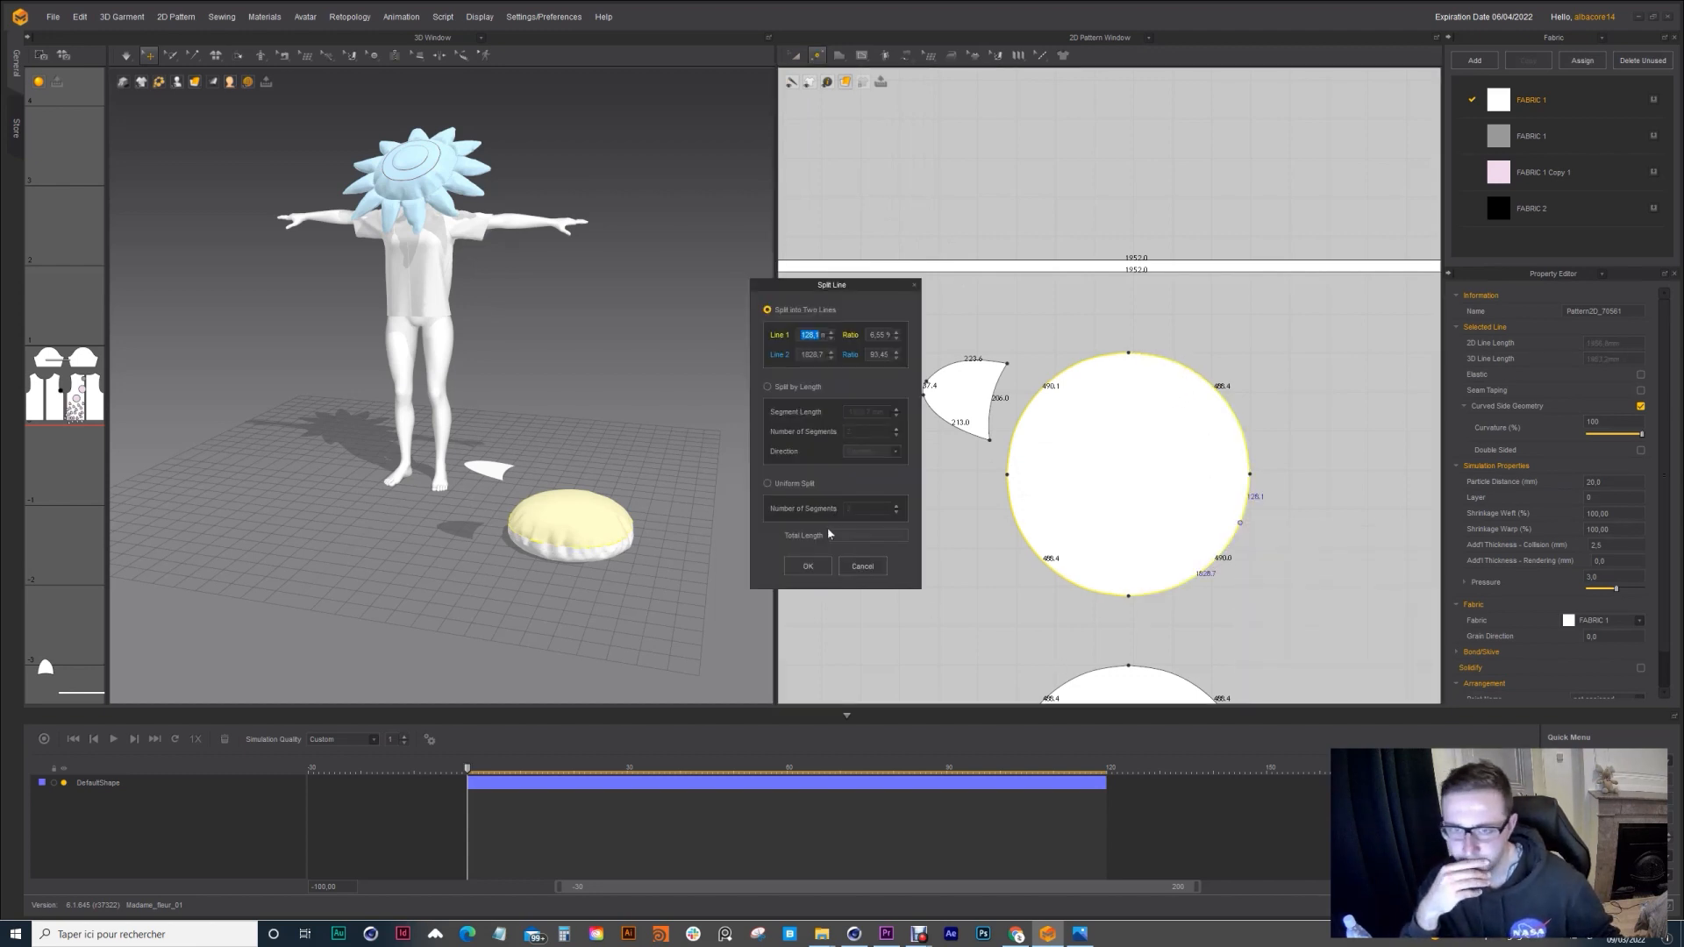
Step: Try to split the circle's outline uniformly into 8 segments
{"action": "left_click", "coordinate": [768, 484]}
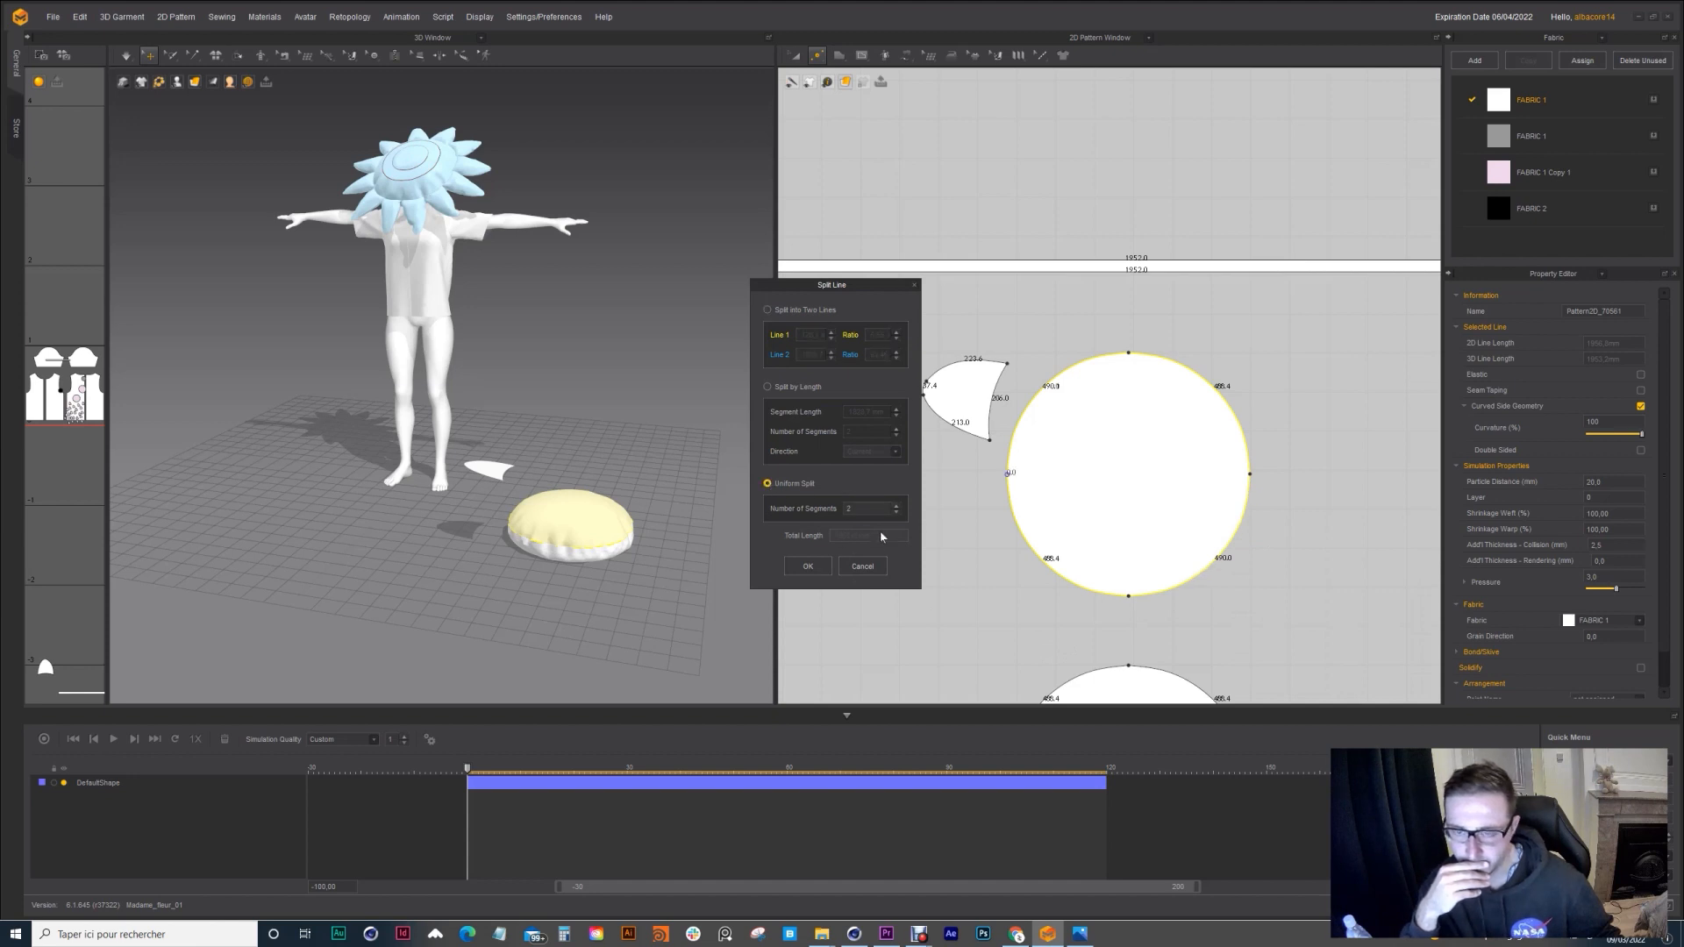
{"action": "left_click", "coordinate": [895, 506]}
{"action": "left_click", "coordinate": [895, 506]}
{"action": "left_click", "coordinate": [895, 506]}
{"action": "left_click", "coordinate": [895, 506]}
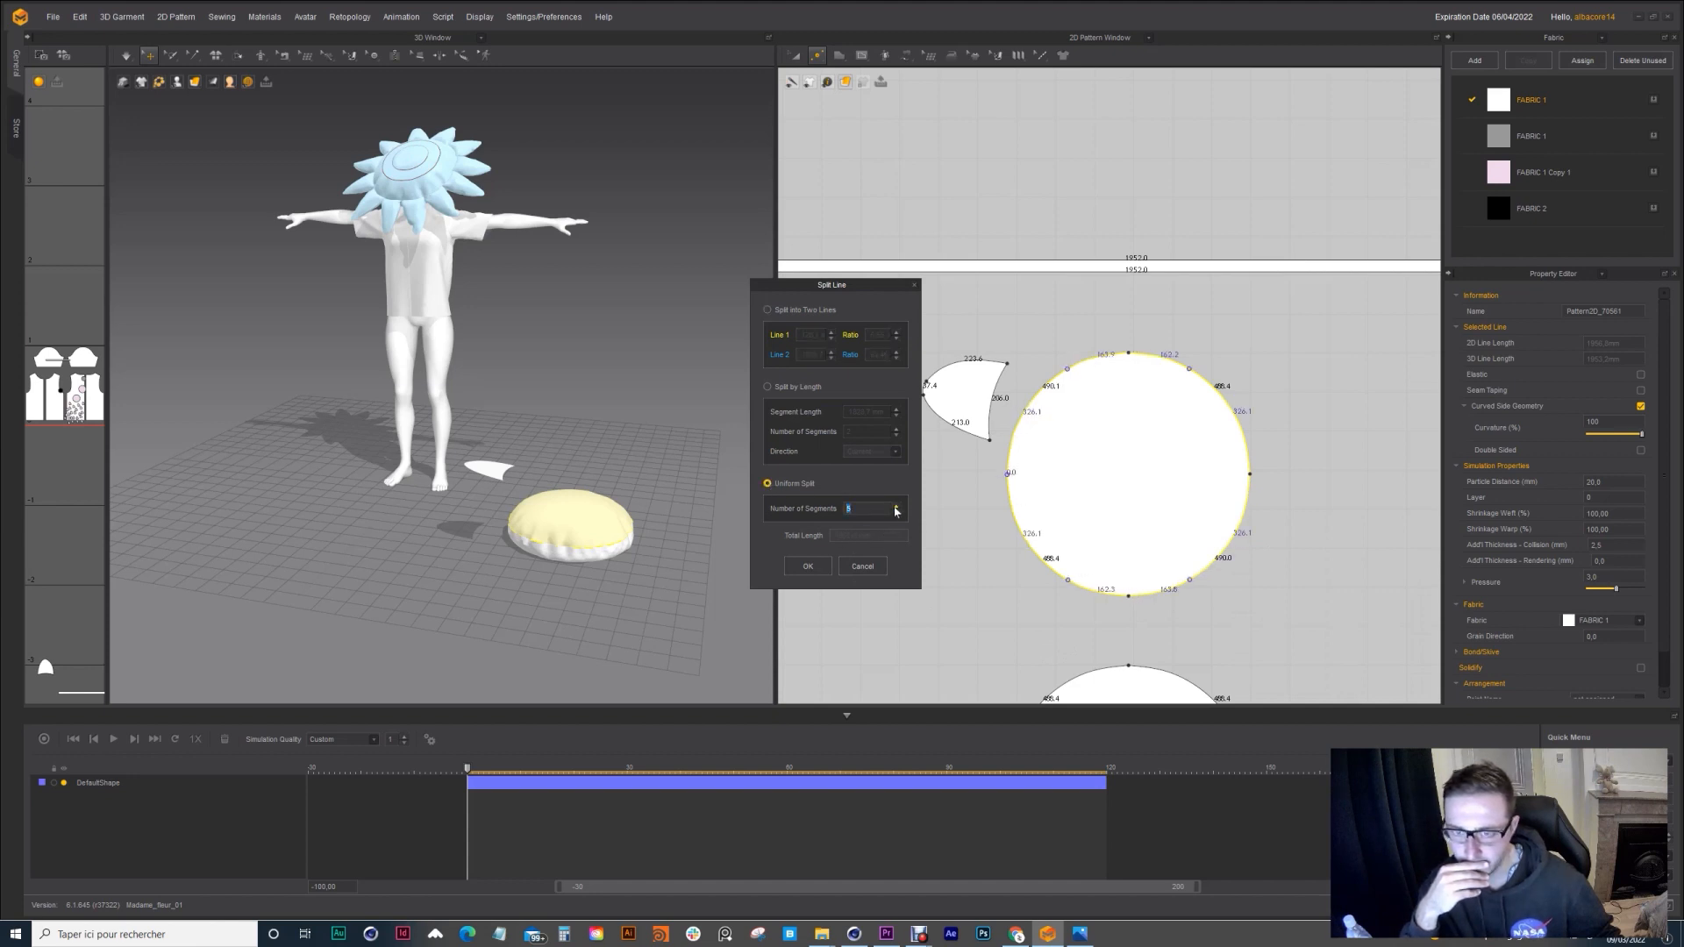
{"action": "left_click", "coordinate": [895, 506]}
{"action": "left_click", "coordinate": [895, 506]}
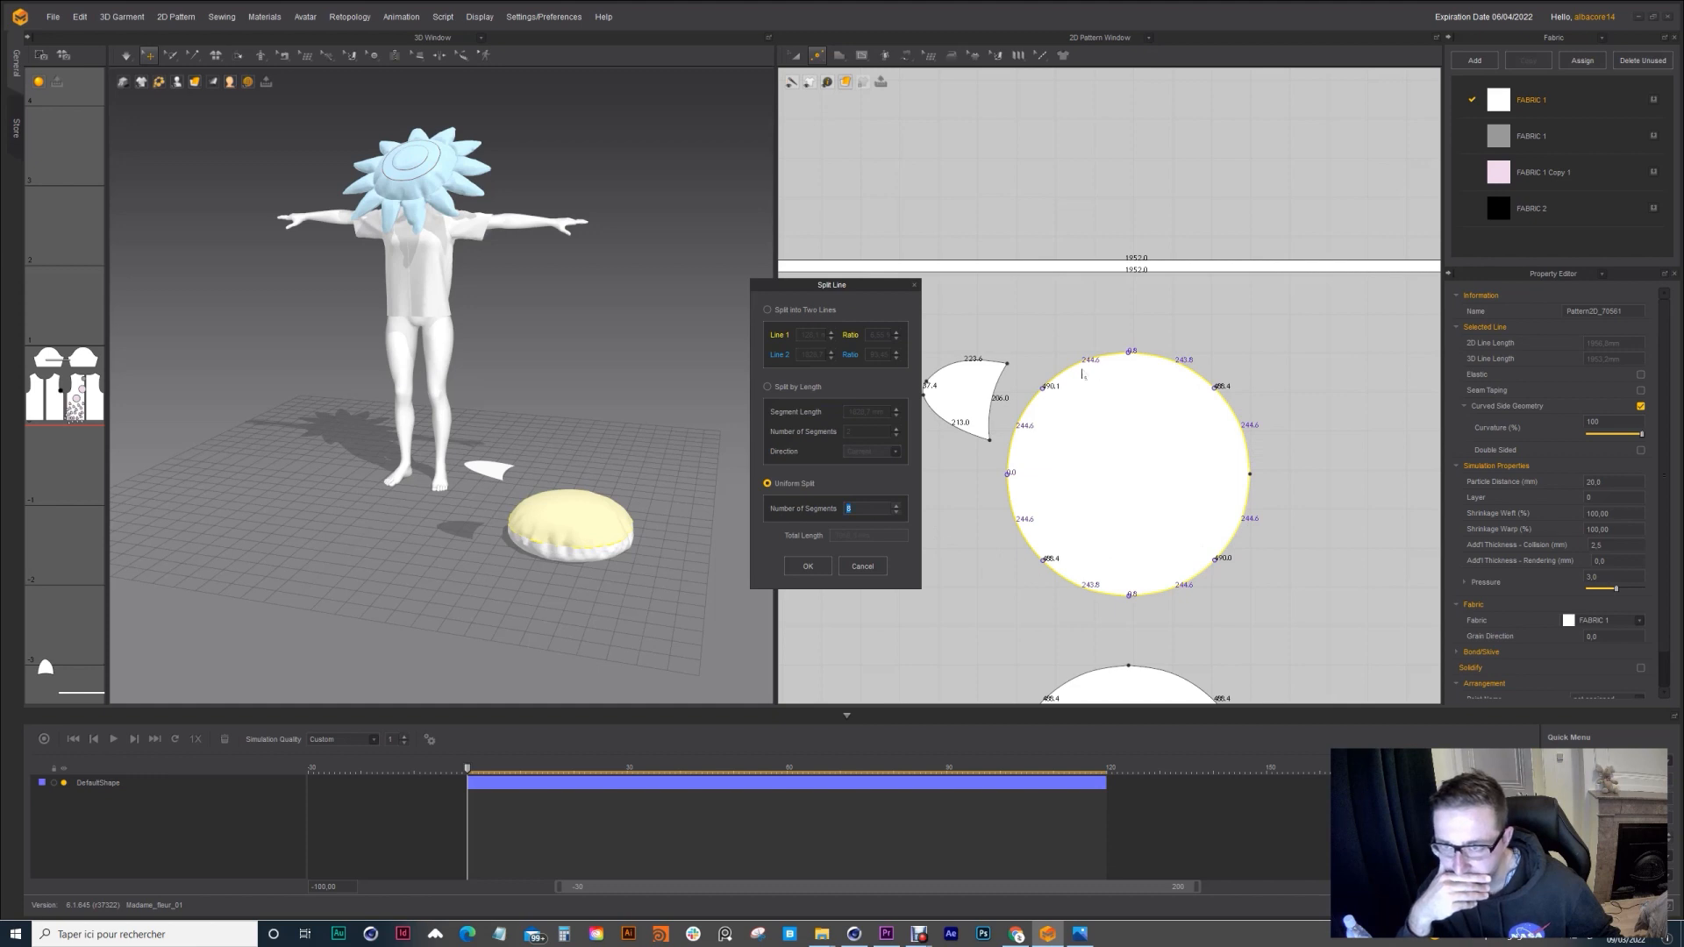
{"action": "left_click", "coordinate": [825, 565]}
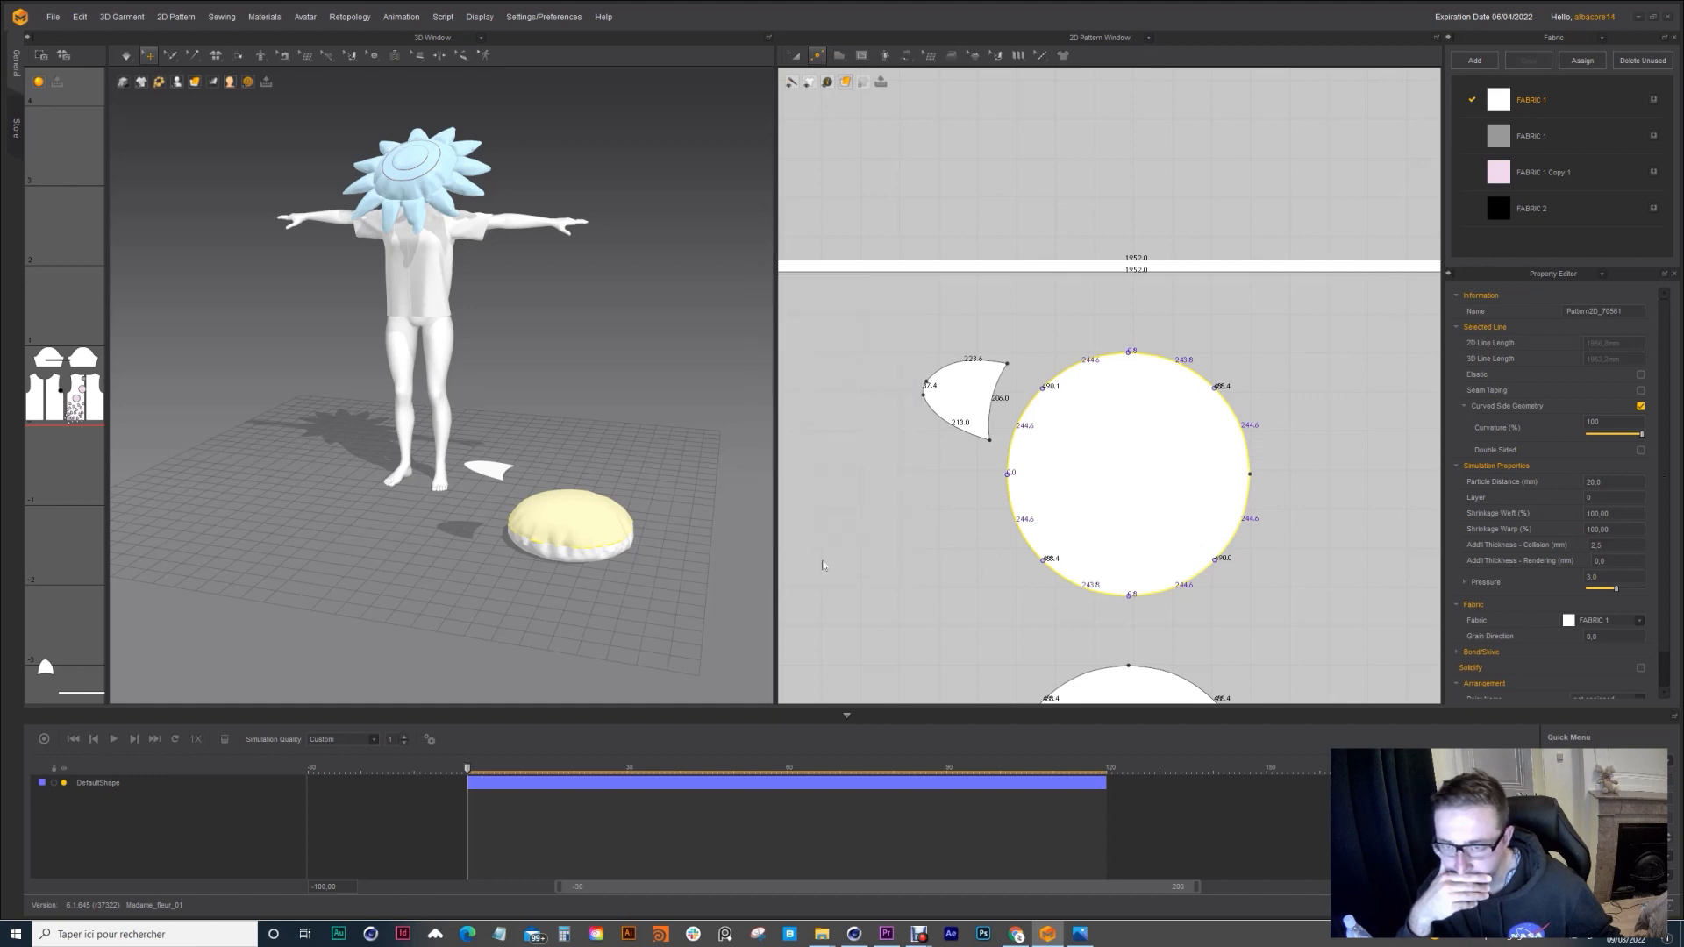
{"action": "left_click", "coordinate": [838, 488]}
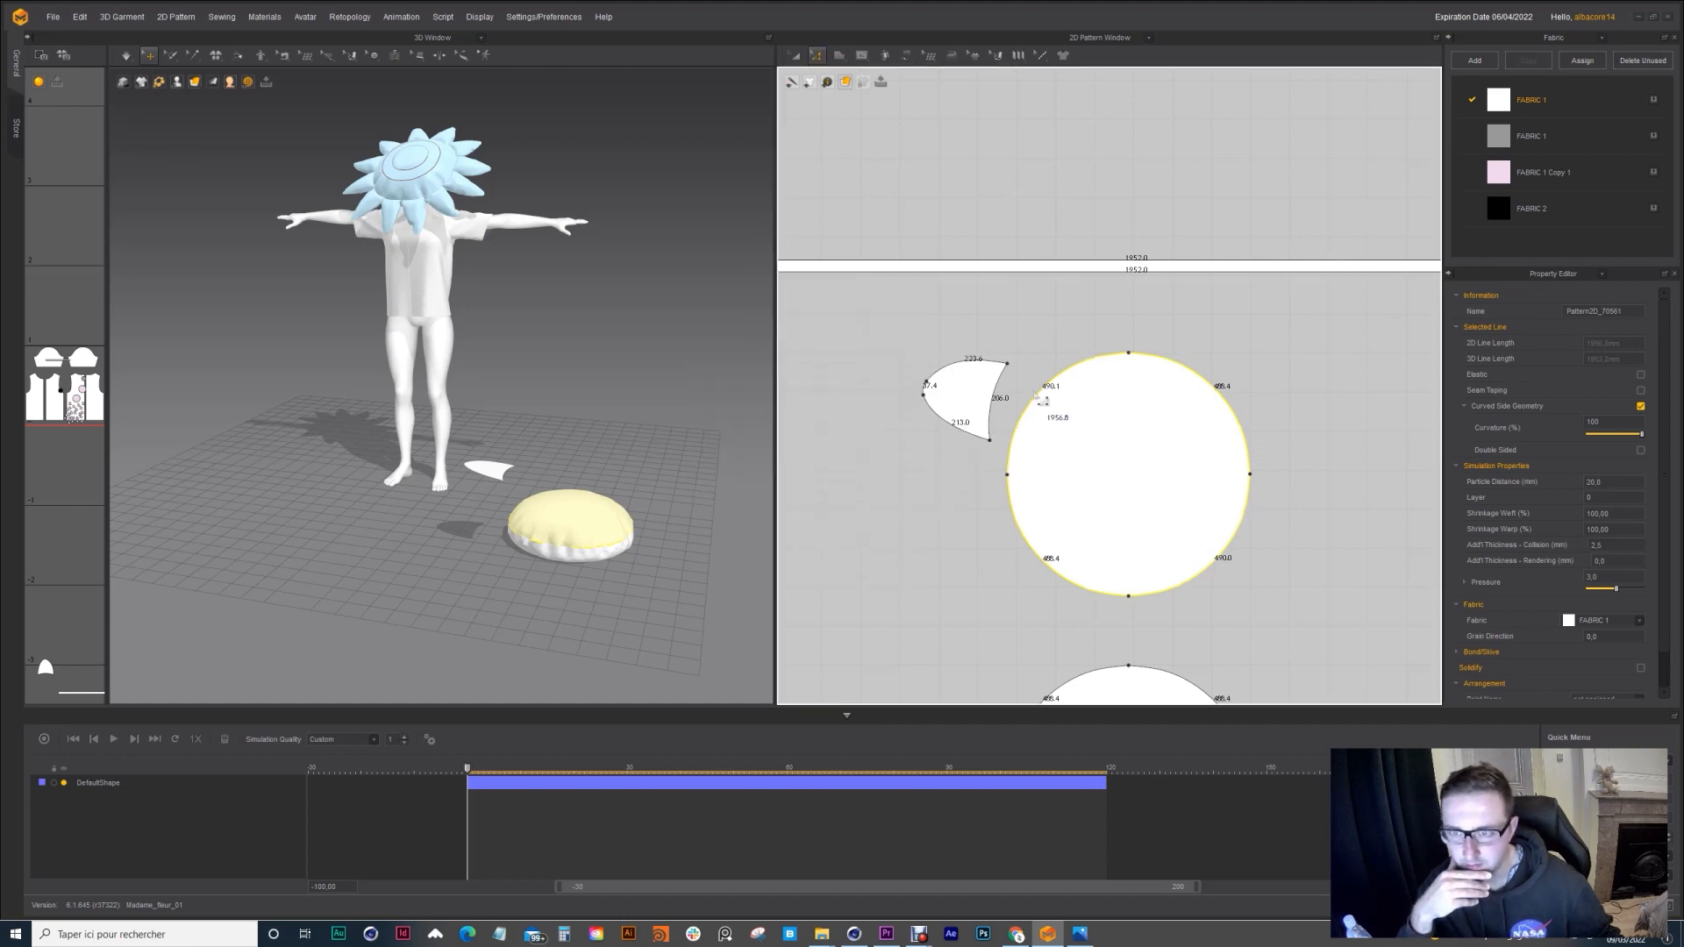
Step: Reselect the four outline segments of the large circle and open the Split Line settings
{"action": "left_click", "coordinate": [1069, 360]}
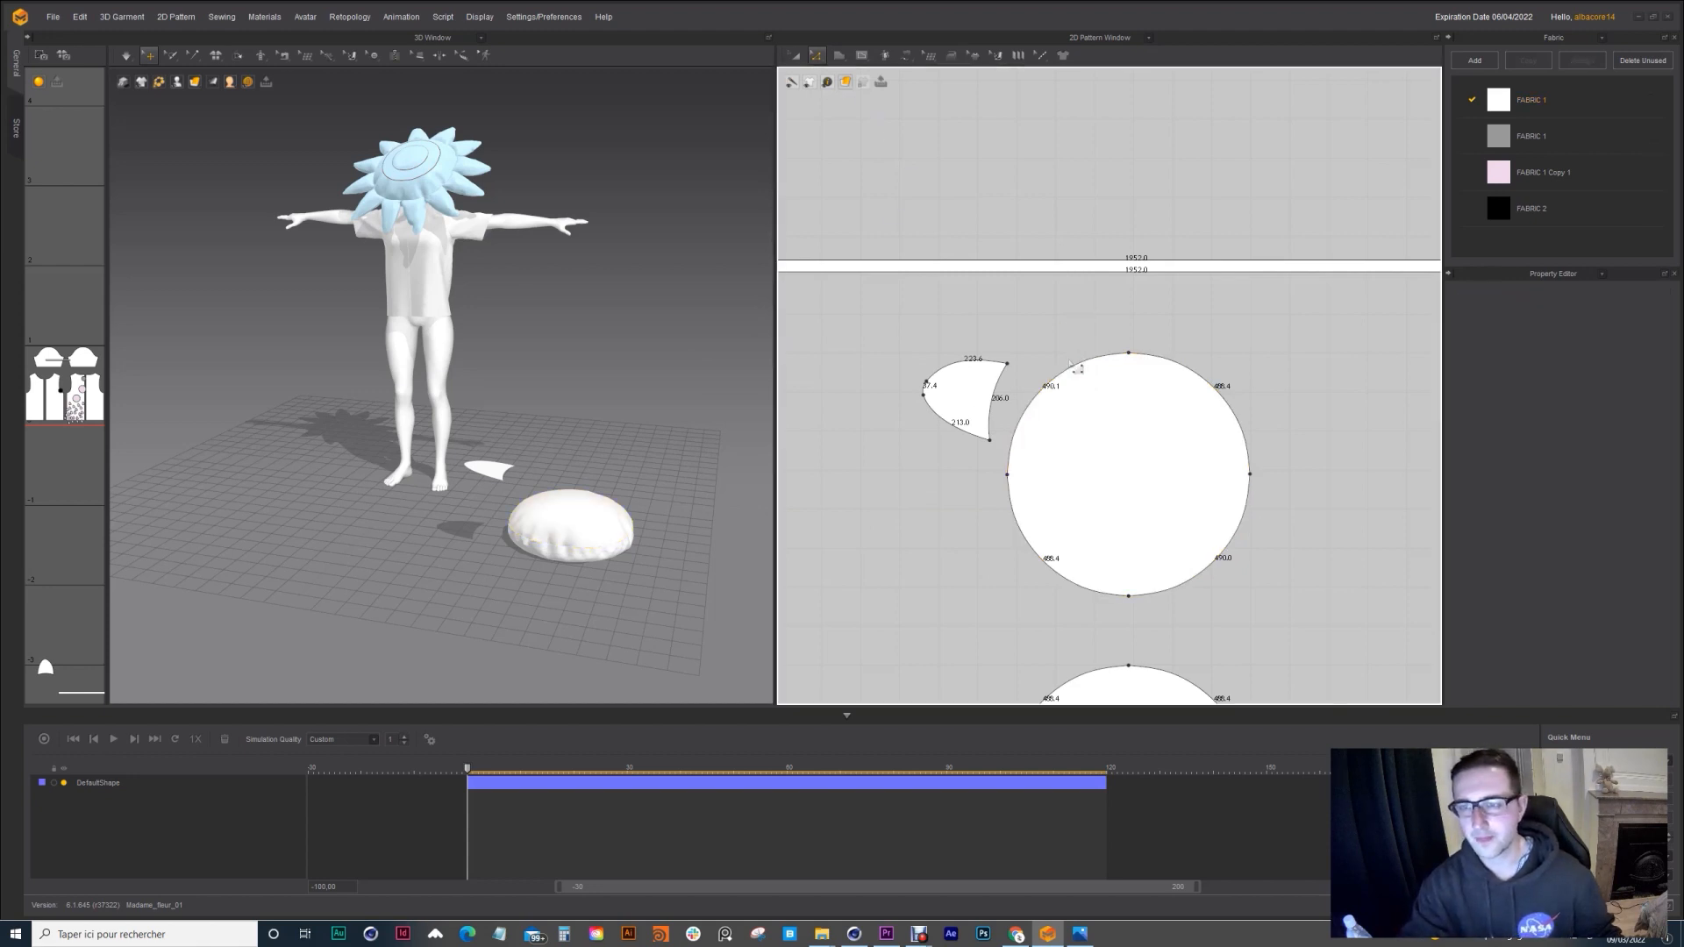
{"action": "left_click", "coordinate": [1075, 375]}
{"action": "left_click", "coordinate": [1184, 375], "text": "shift"}
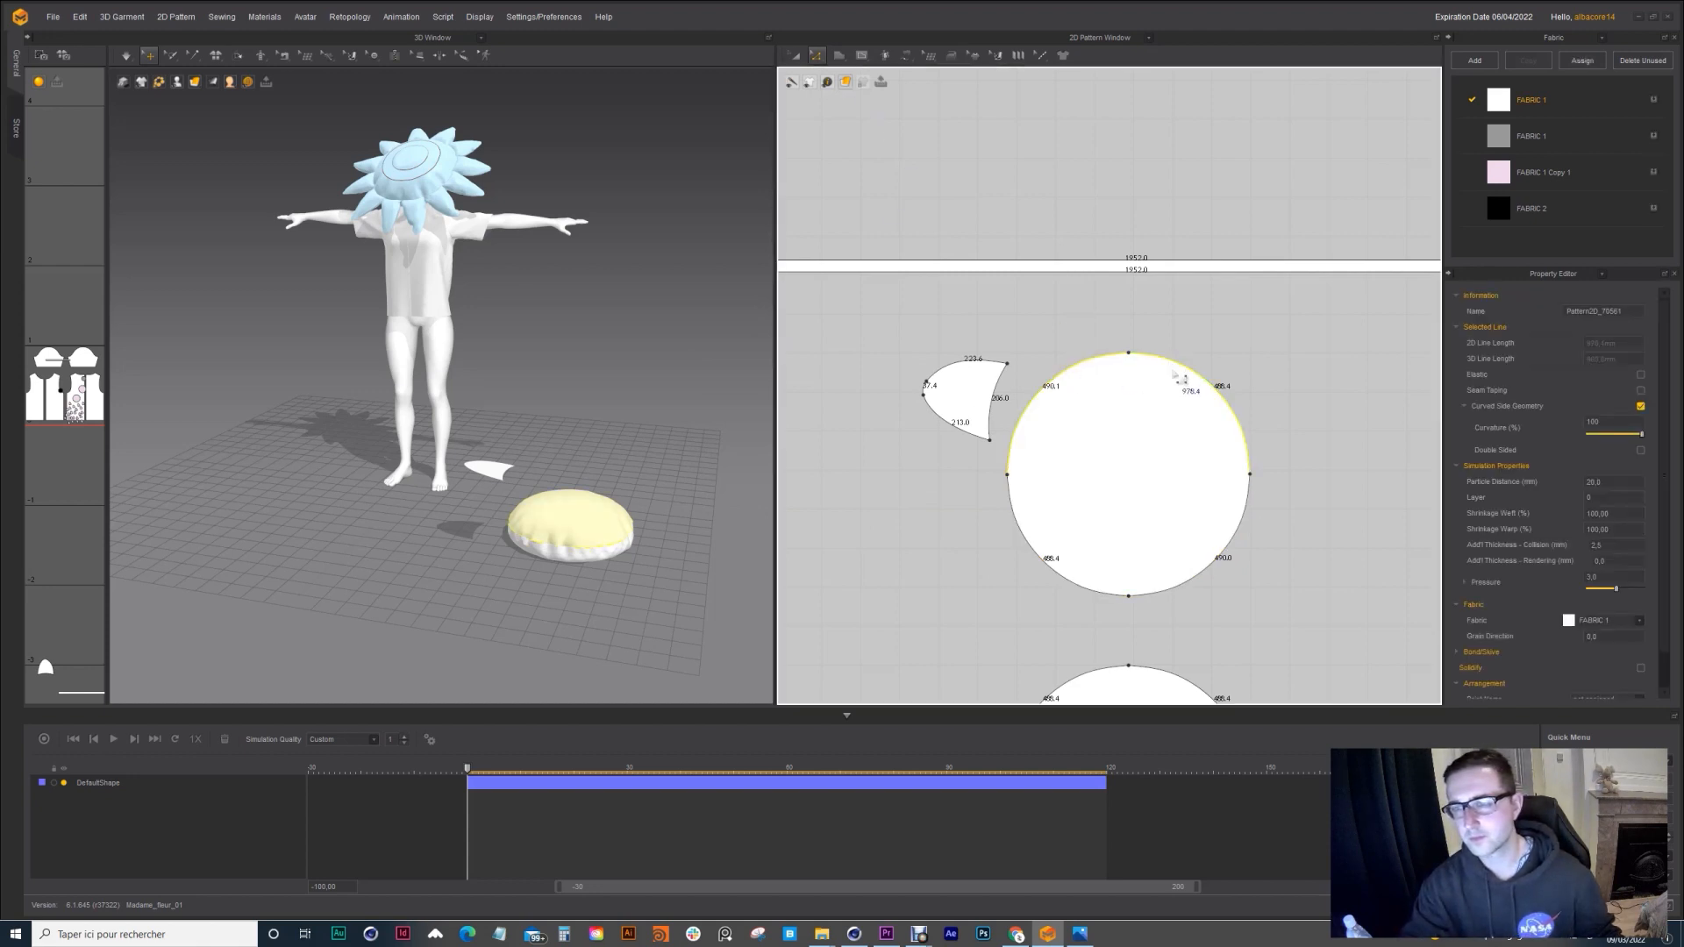
{"action": "left_click", "coordinate": [1241, 542], "text": "shift"}
{"action": "left_click", "coordinate": [1036, 553], "text": "shift"}
{"action": "right_click", "coordinate": [1035, 555]}
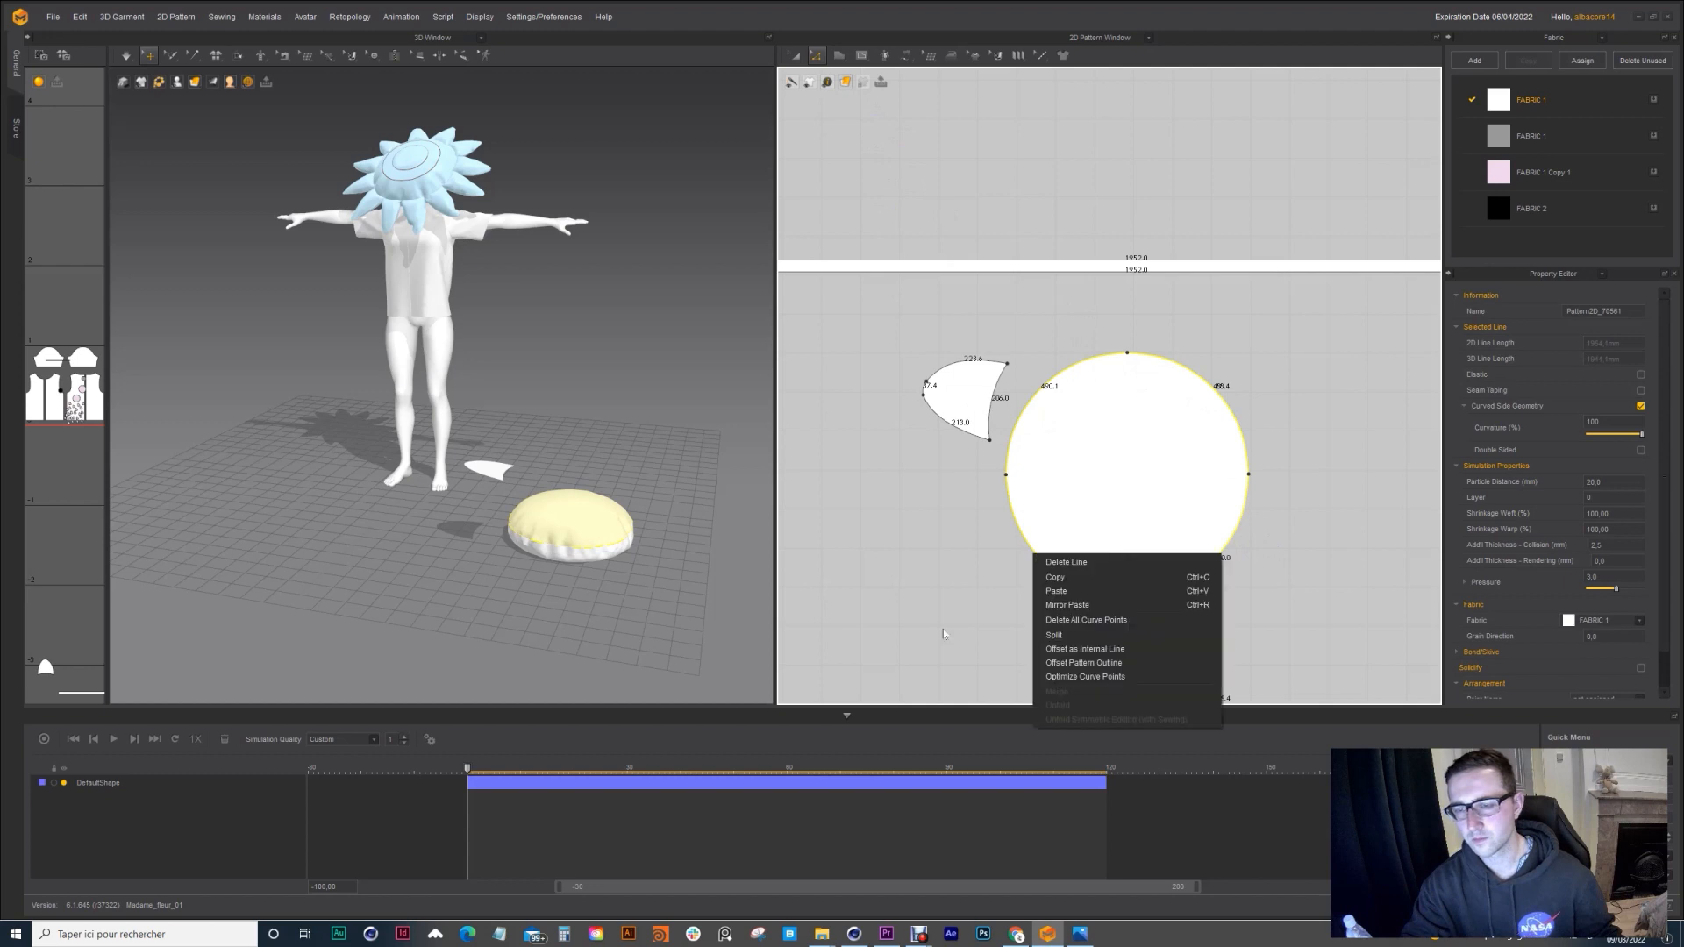
{"action": "left_click", "coordinate": [1055, 635]}
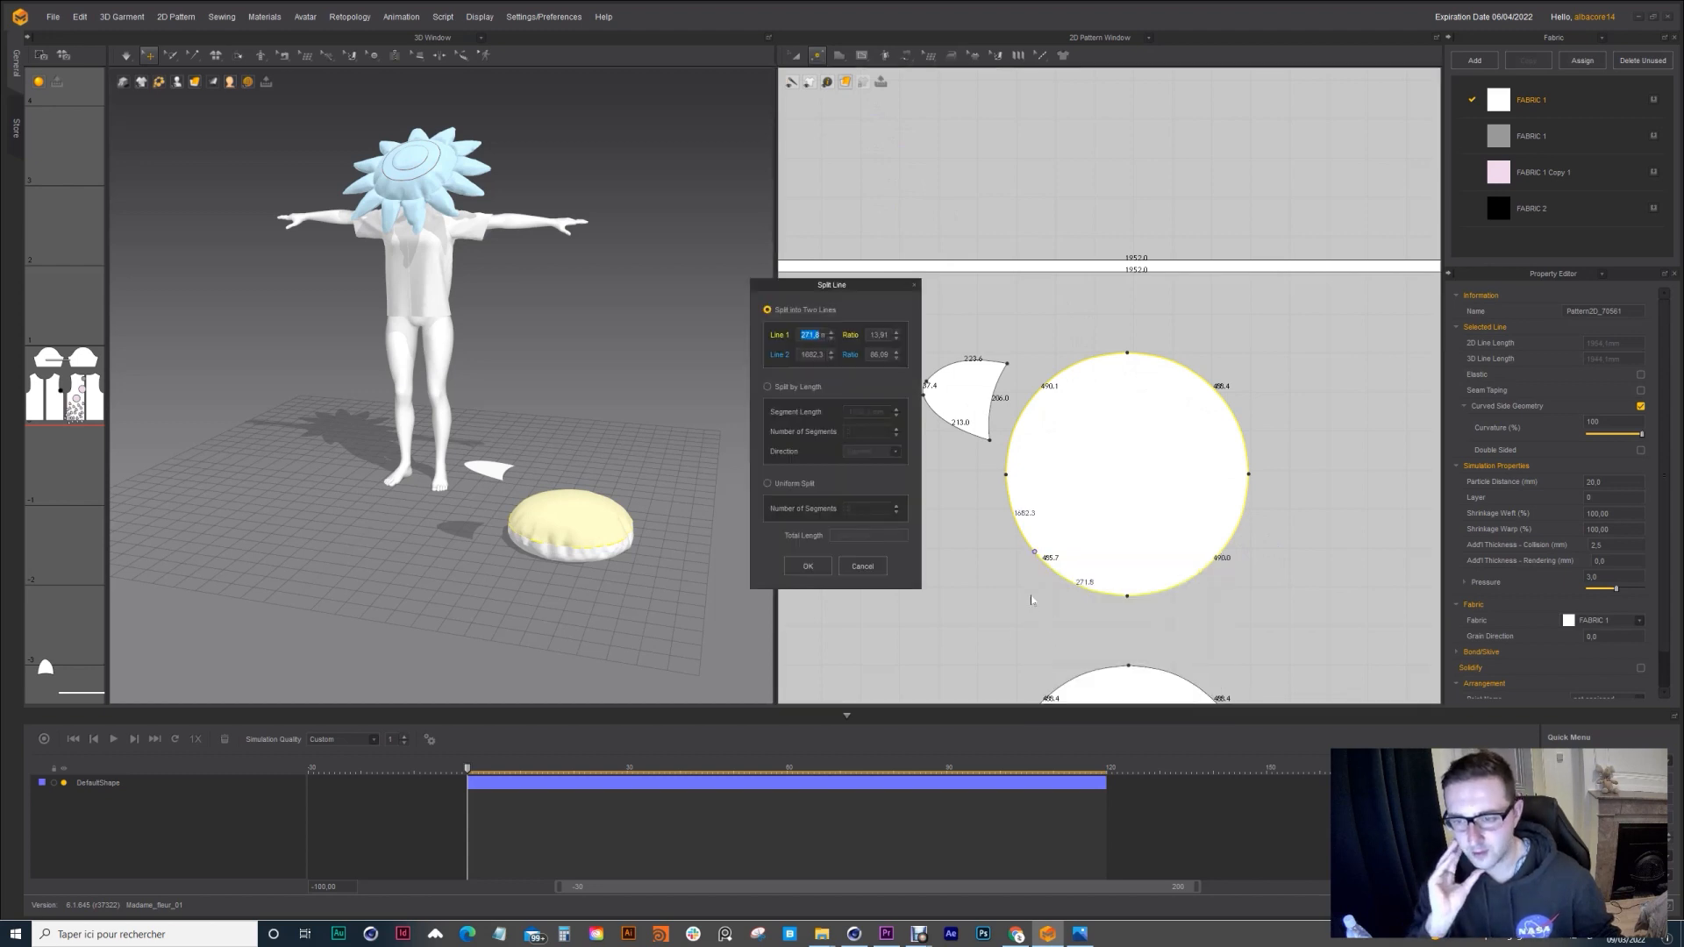
Step: Split the circle's outline uniformly into 10 segments
{"action": "left_click", "coordinate": [768, 484]}
{"action": "left_click", "coordinate": [896, 506]}
{"action": "left_click", "coordinate": [895, 506]}
{"action": "left_click", "coordinate": [896, 506]}
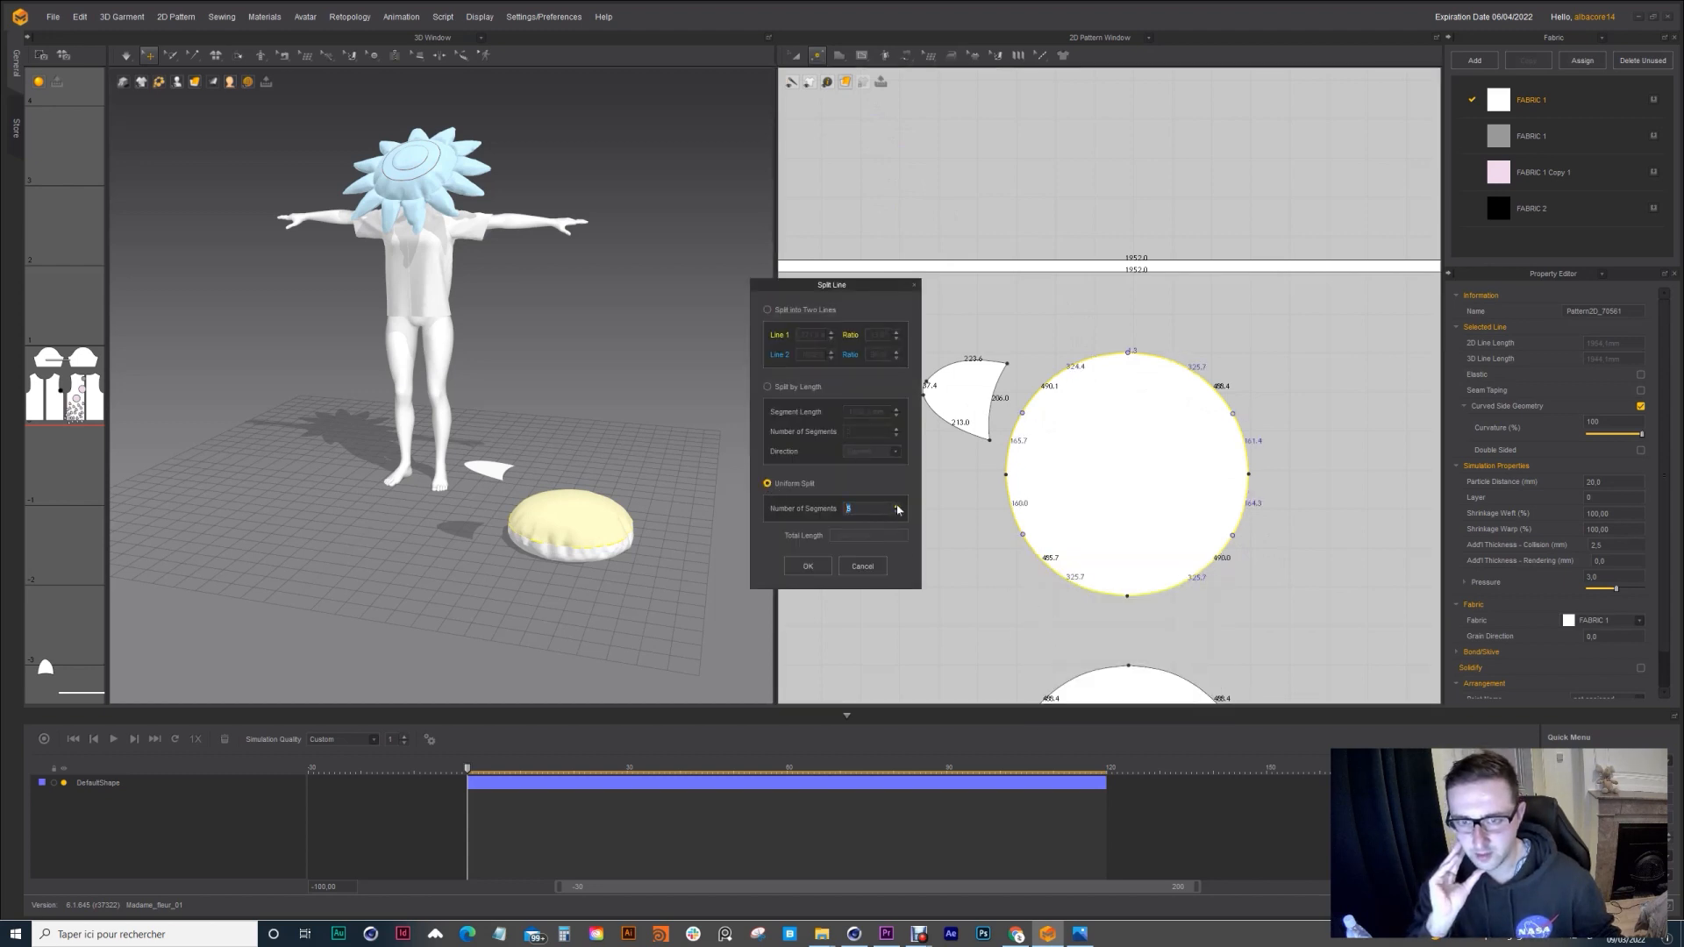
{"action": "left_click", "coordinate": [895, 506]}
{"action": "left_click", "coordinate": [896, 506]}
{"action": "left_click", "coordinate": [896, 506]}
{"action": "left_click", "coordinate": [895, 506]}
{"action": "left_click", "coordinate": [896, 506]}
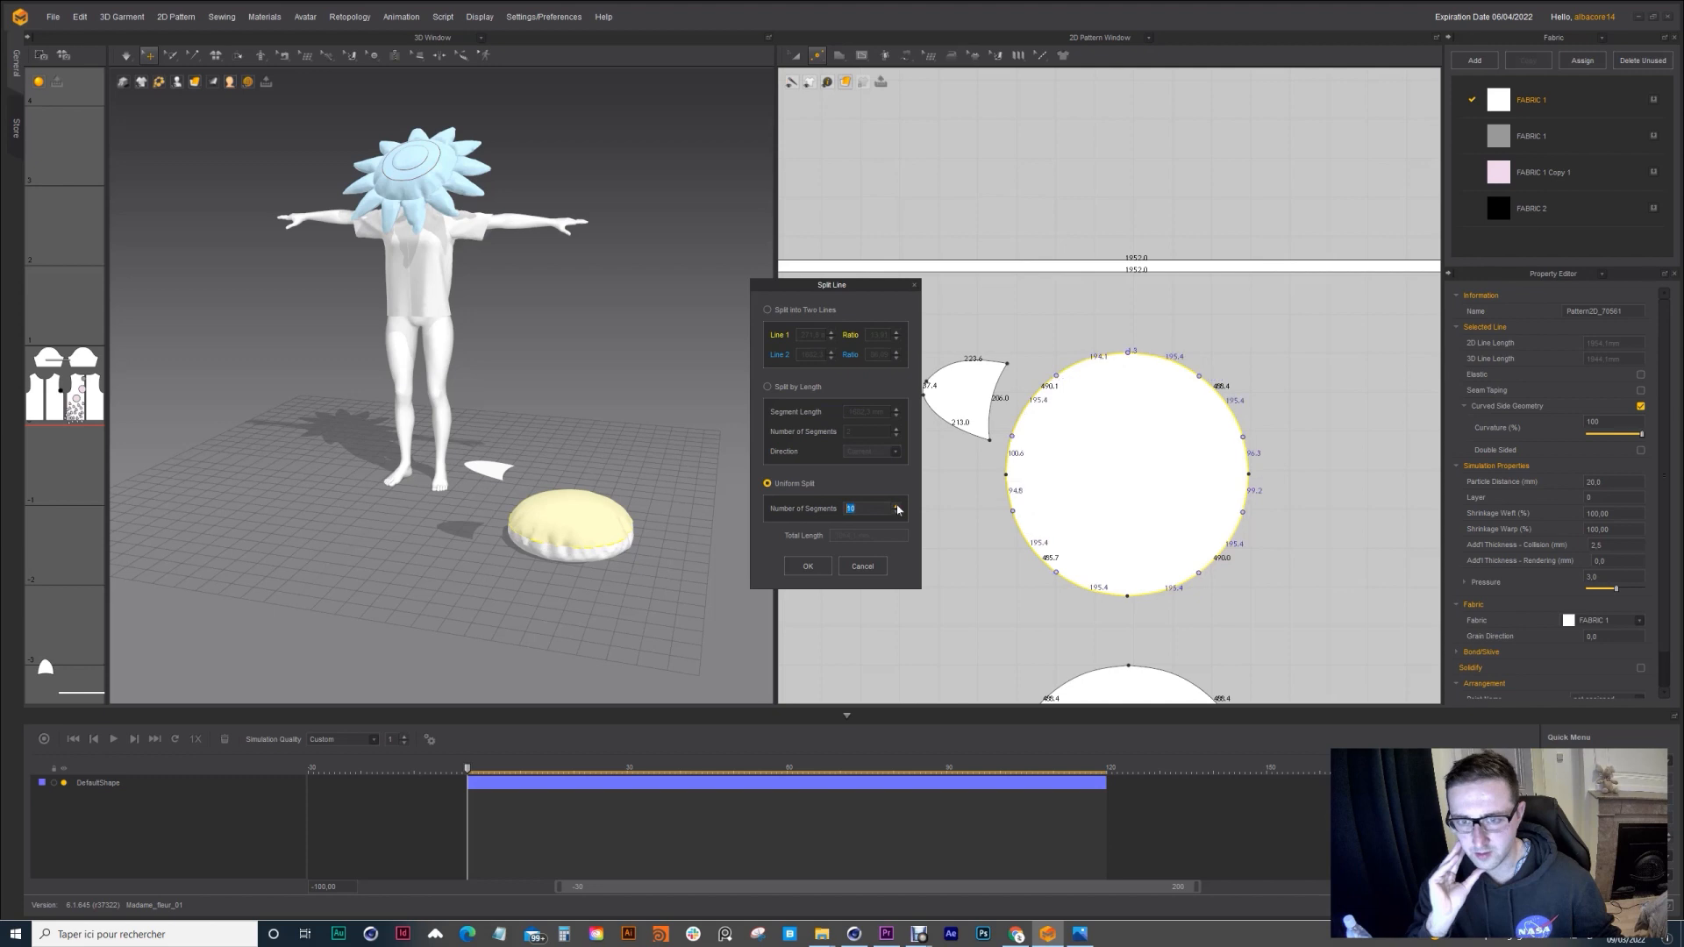
{"action": "left_click", "coordinate": [811, 571]}
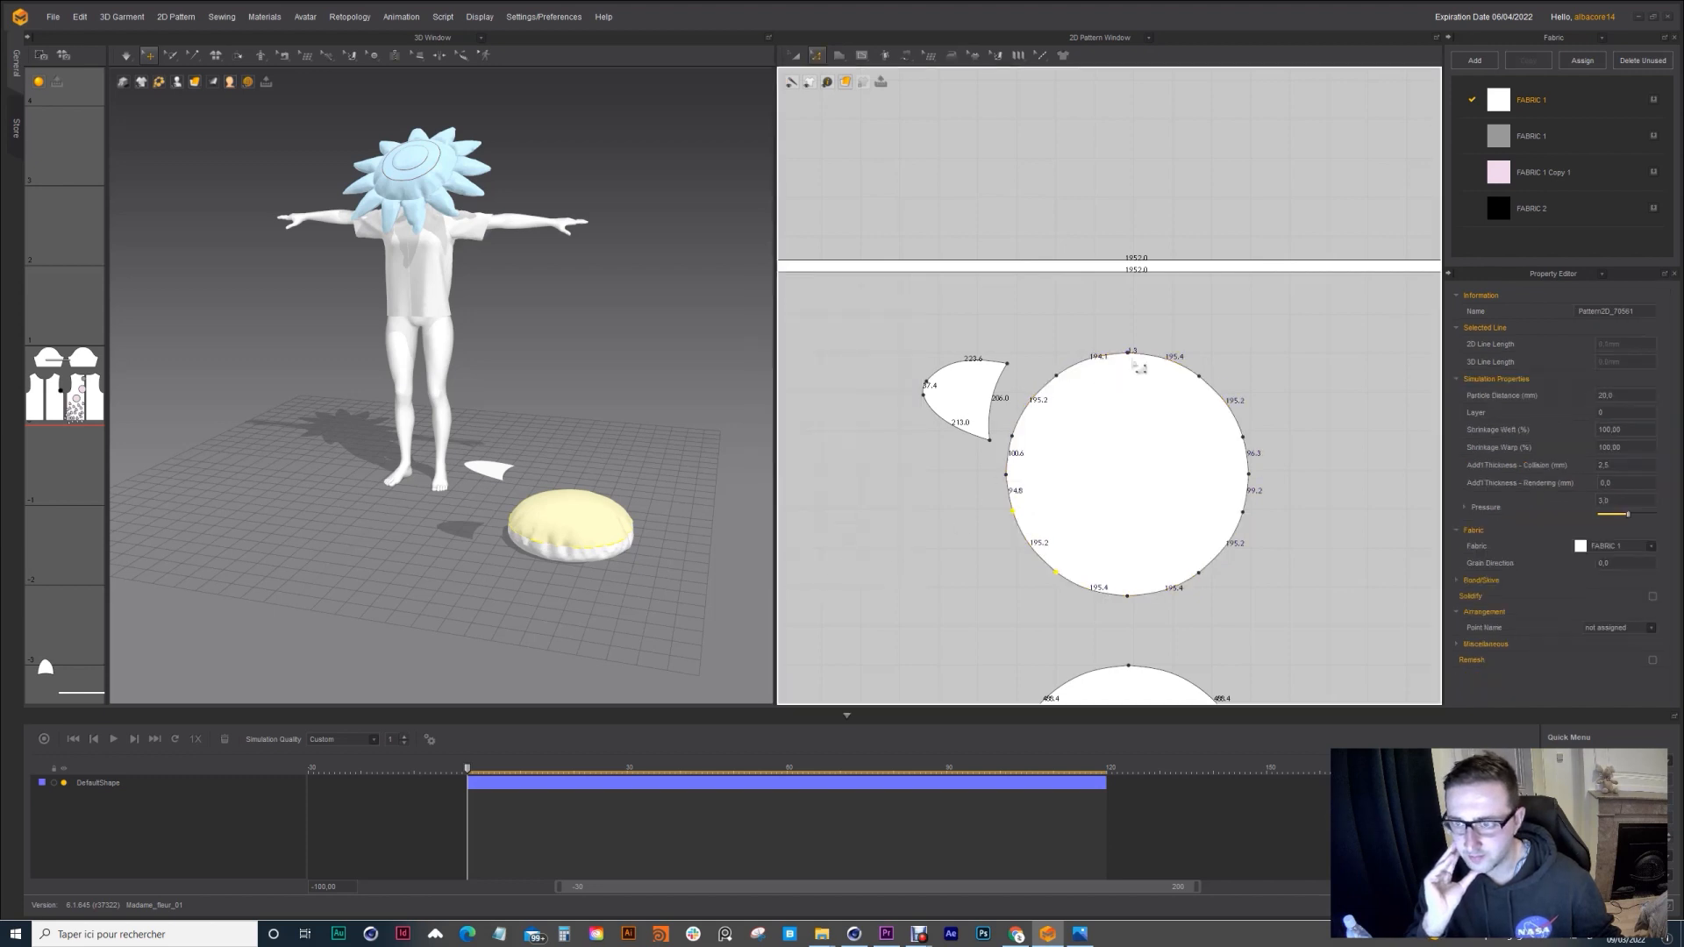
Step: Rotate and resize the petal to a base edge of about 195 mm, placing it against the circle's upper-left segment
{"action": "key", "text": "a"}
{"action": "left_click", "coordinate": [1048, 390]}
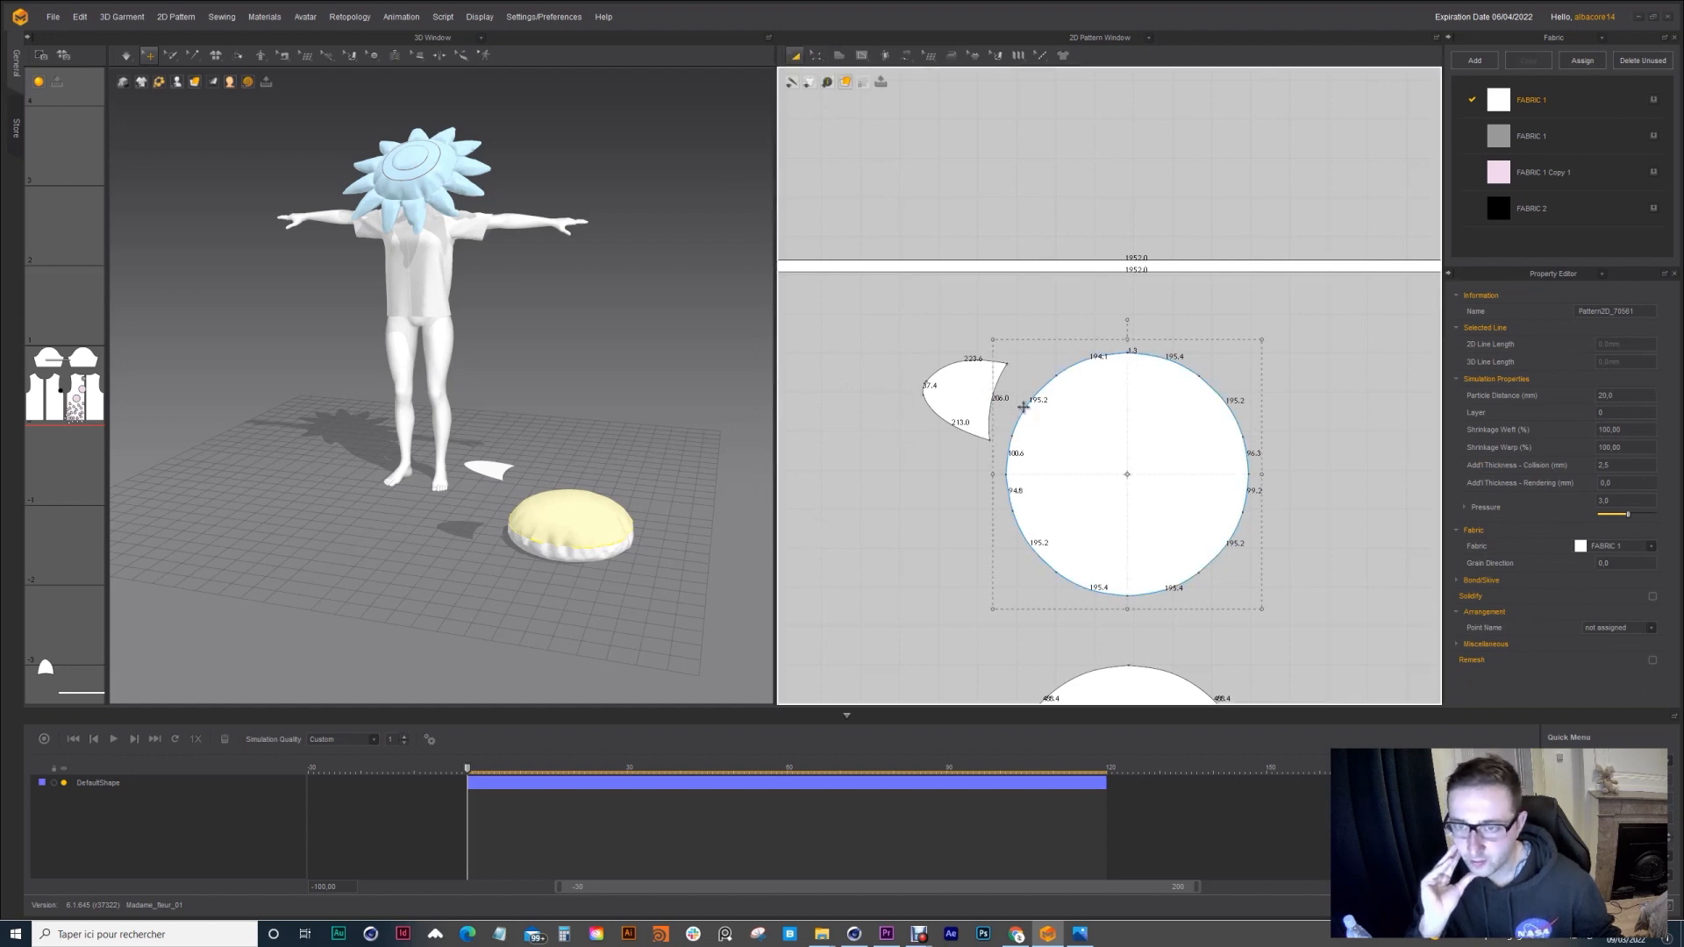
{"action": "left_click", "coordinate": [976, 387]}
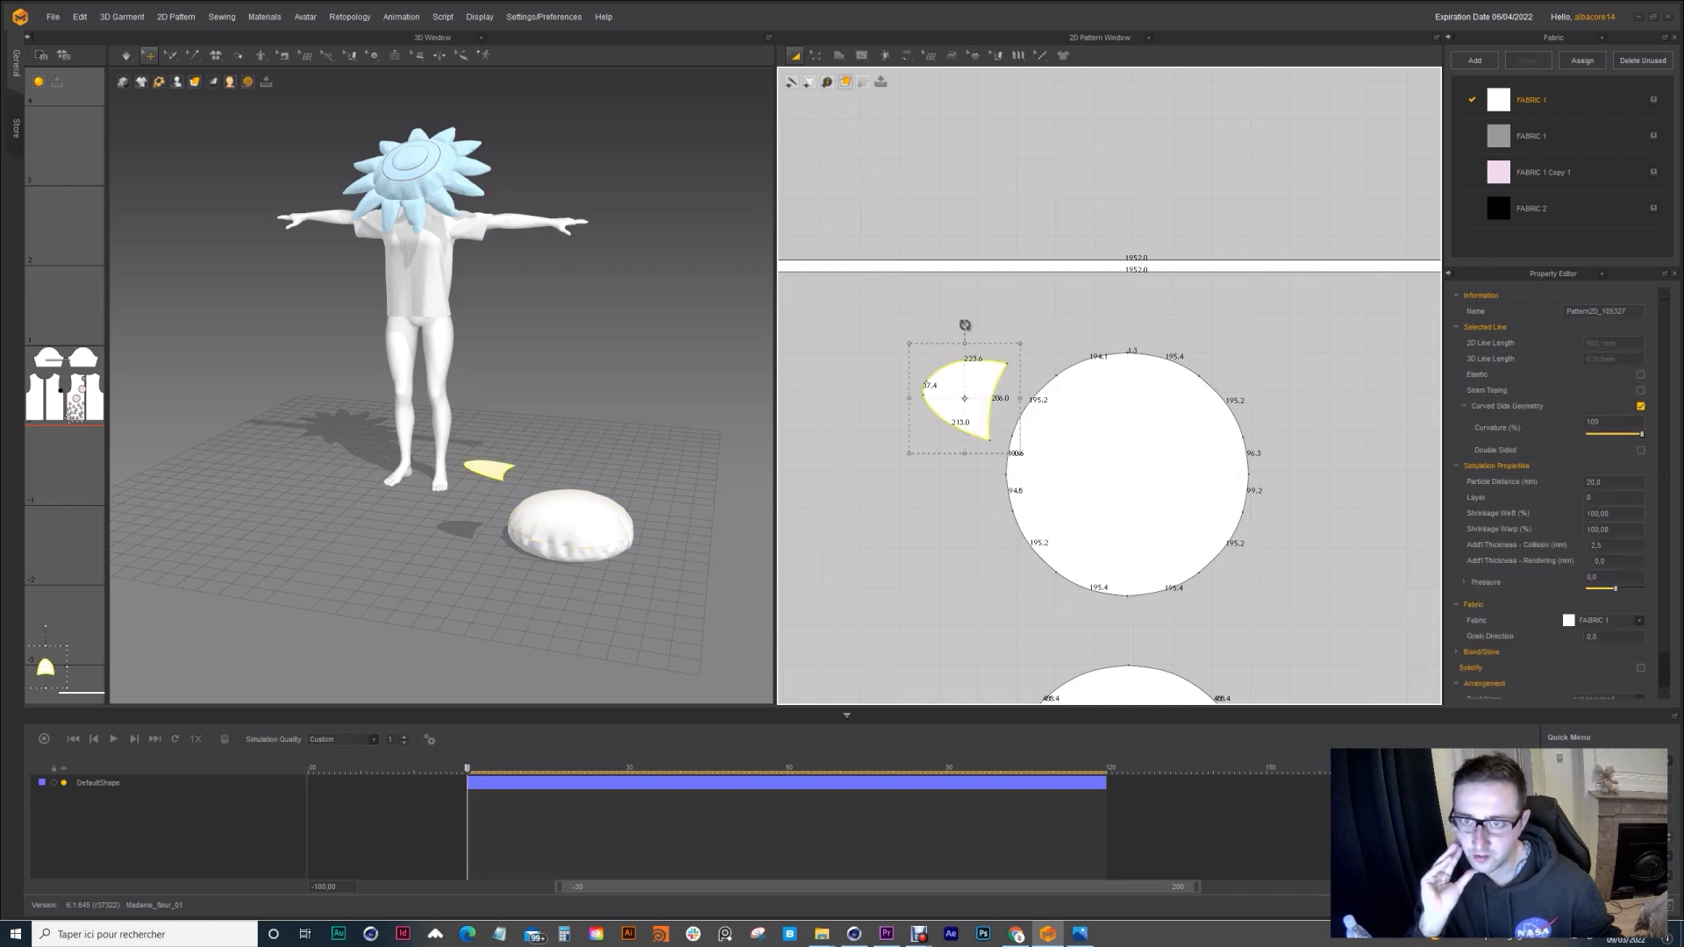
{"action": "left_click_drag", "start_coordinate": [964, 324], "coordinate": [1034, 346]}
{"action": "scroll", "coordinate": [1013, 397], "scroll_direction": "up", "scroll_amount": 3}
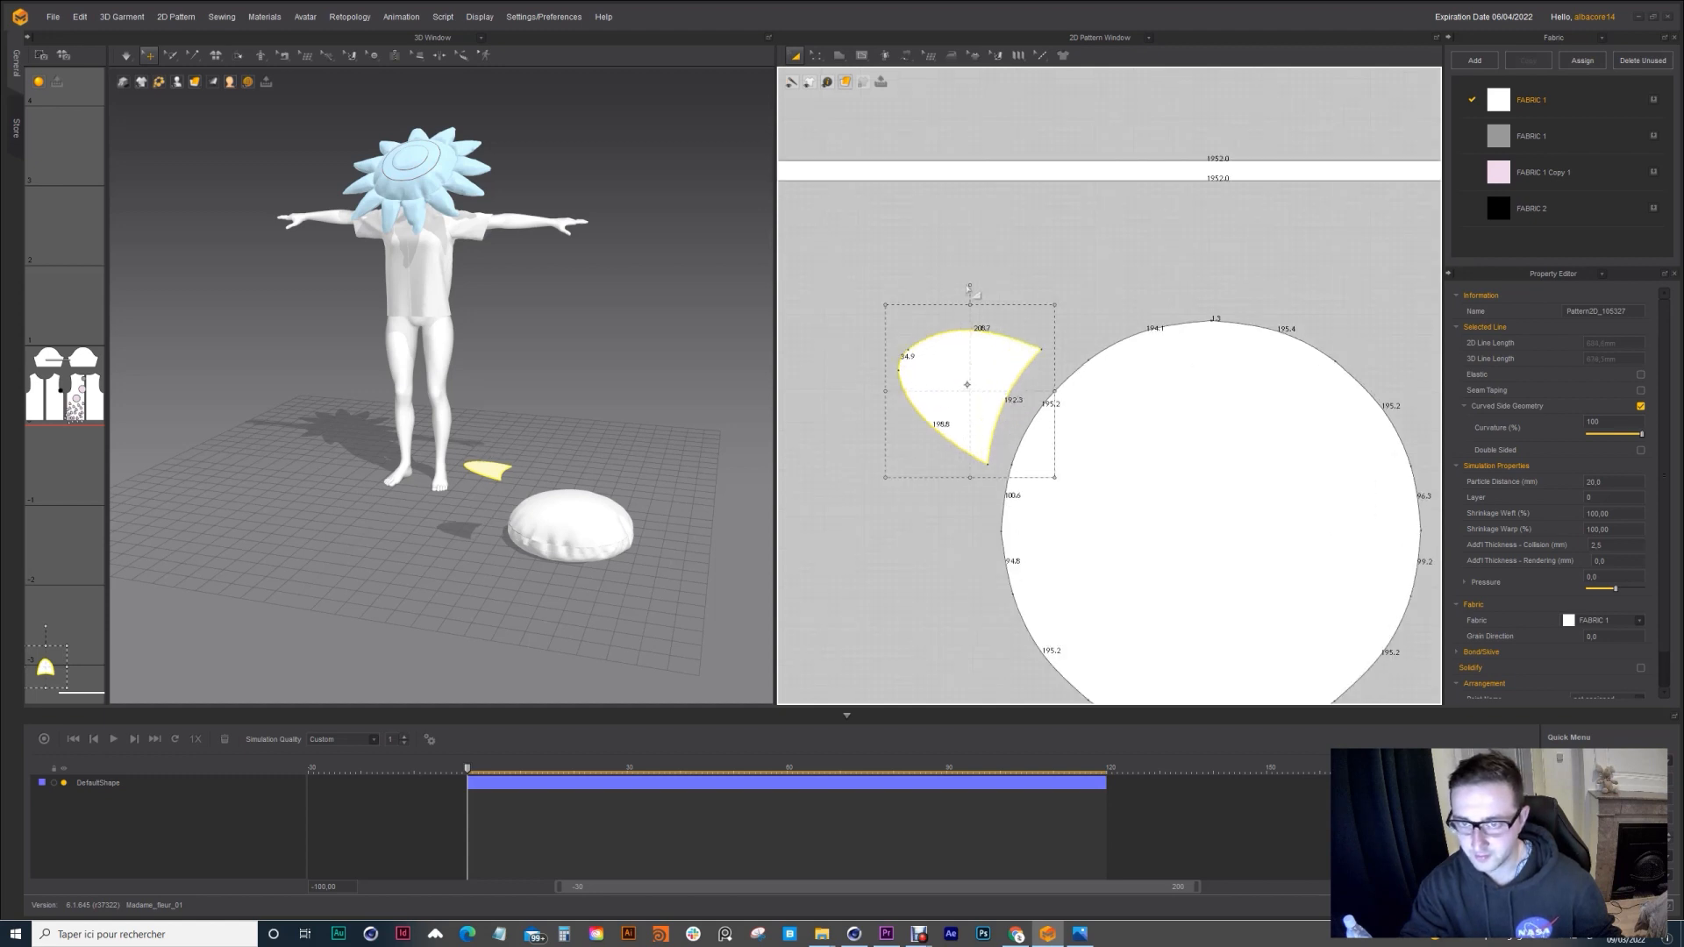
{"action": "left_click_drag", "start_coordinate": [982, 290], "coordinate": [1061, 303]}
{"action": "mouse_move", "coordinate": [990, 364]}
{"action": "left_mouse_down"}
{"action": "mouse_move", "coordinate": [989, 399]}
{"action": "mouse_move", "coordinate": [1005, 351]}
{"action": "left_mouse_up"}
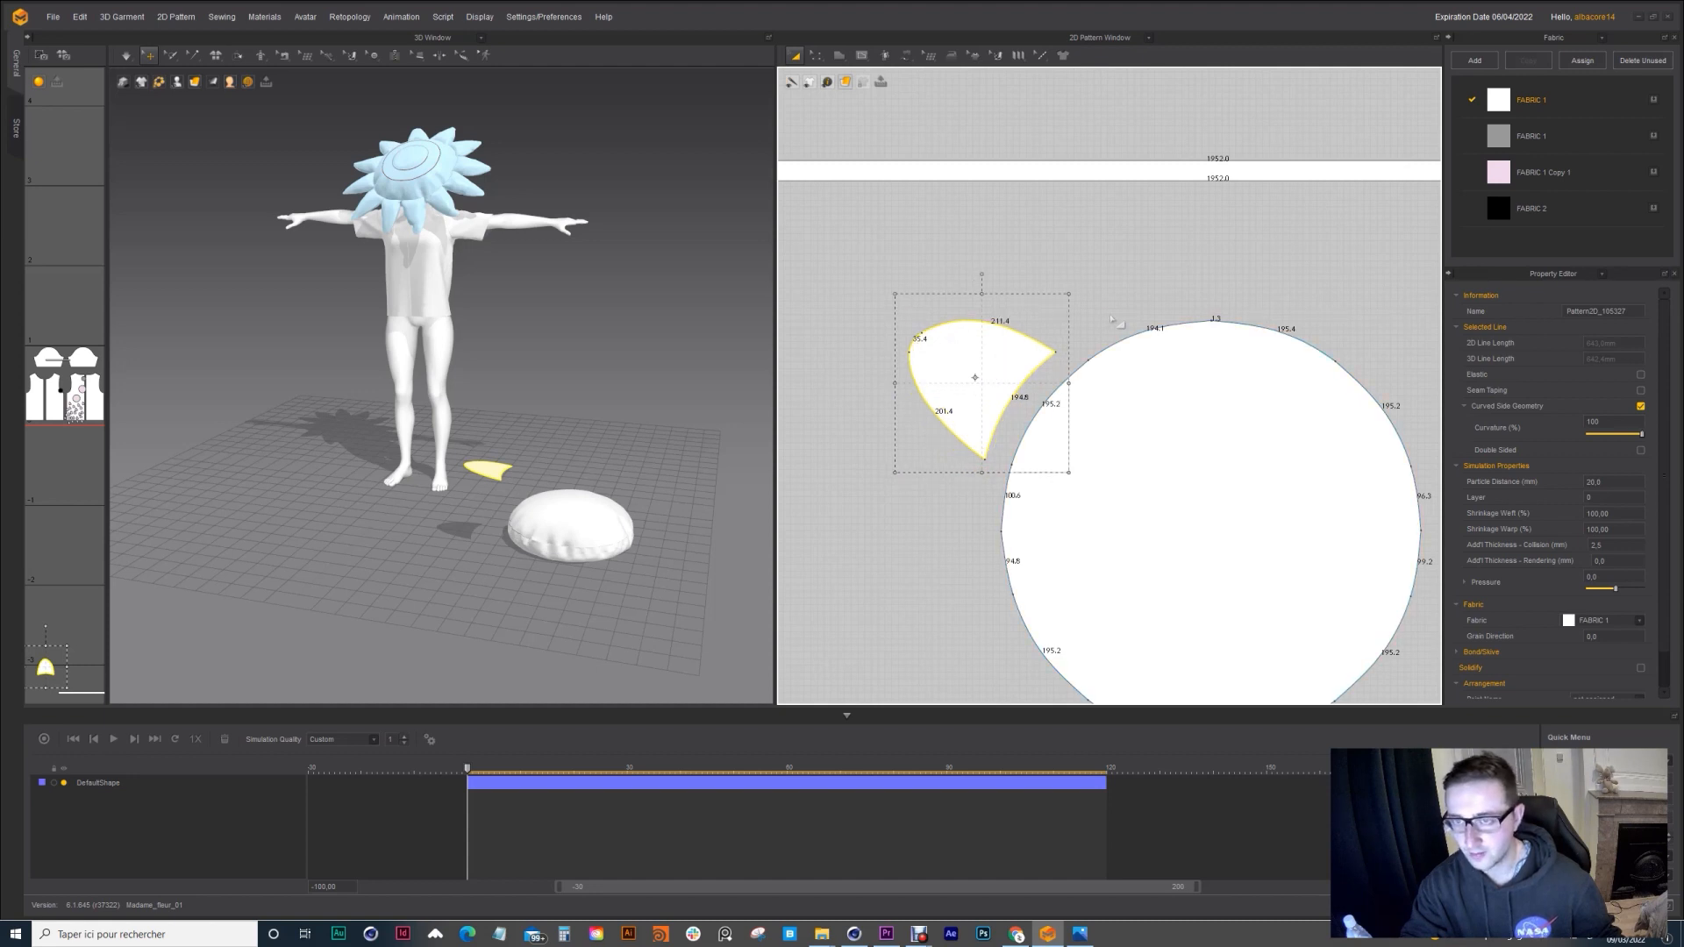
{"action": "scroll", "coordinate": [1105, 394], "scroll_direction": "down", "scroll_amount": 3}
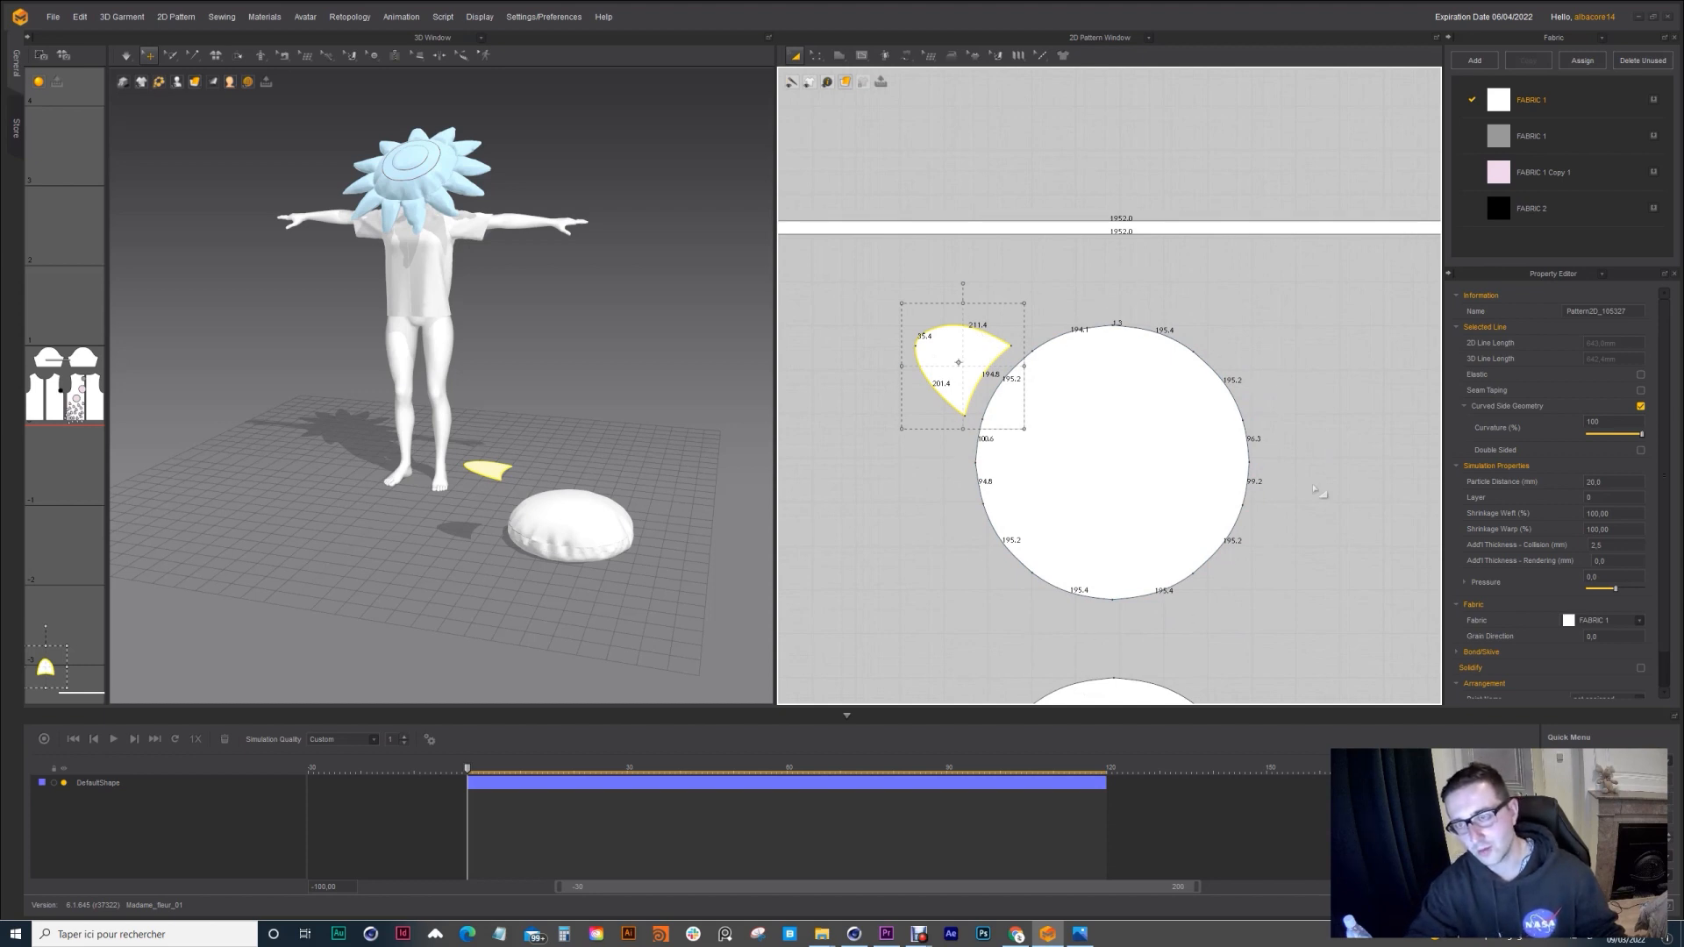
Step: Sew the petal's base edge to the adjacent upper-left segment of the circle with Segment Sewing
{"action": "left_click", "coordinate": [514, 474]}
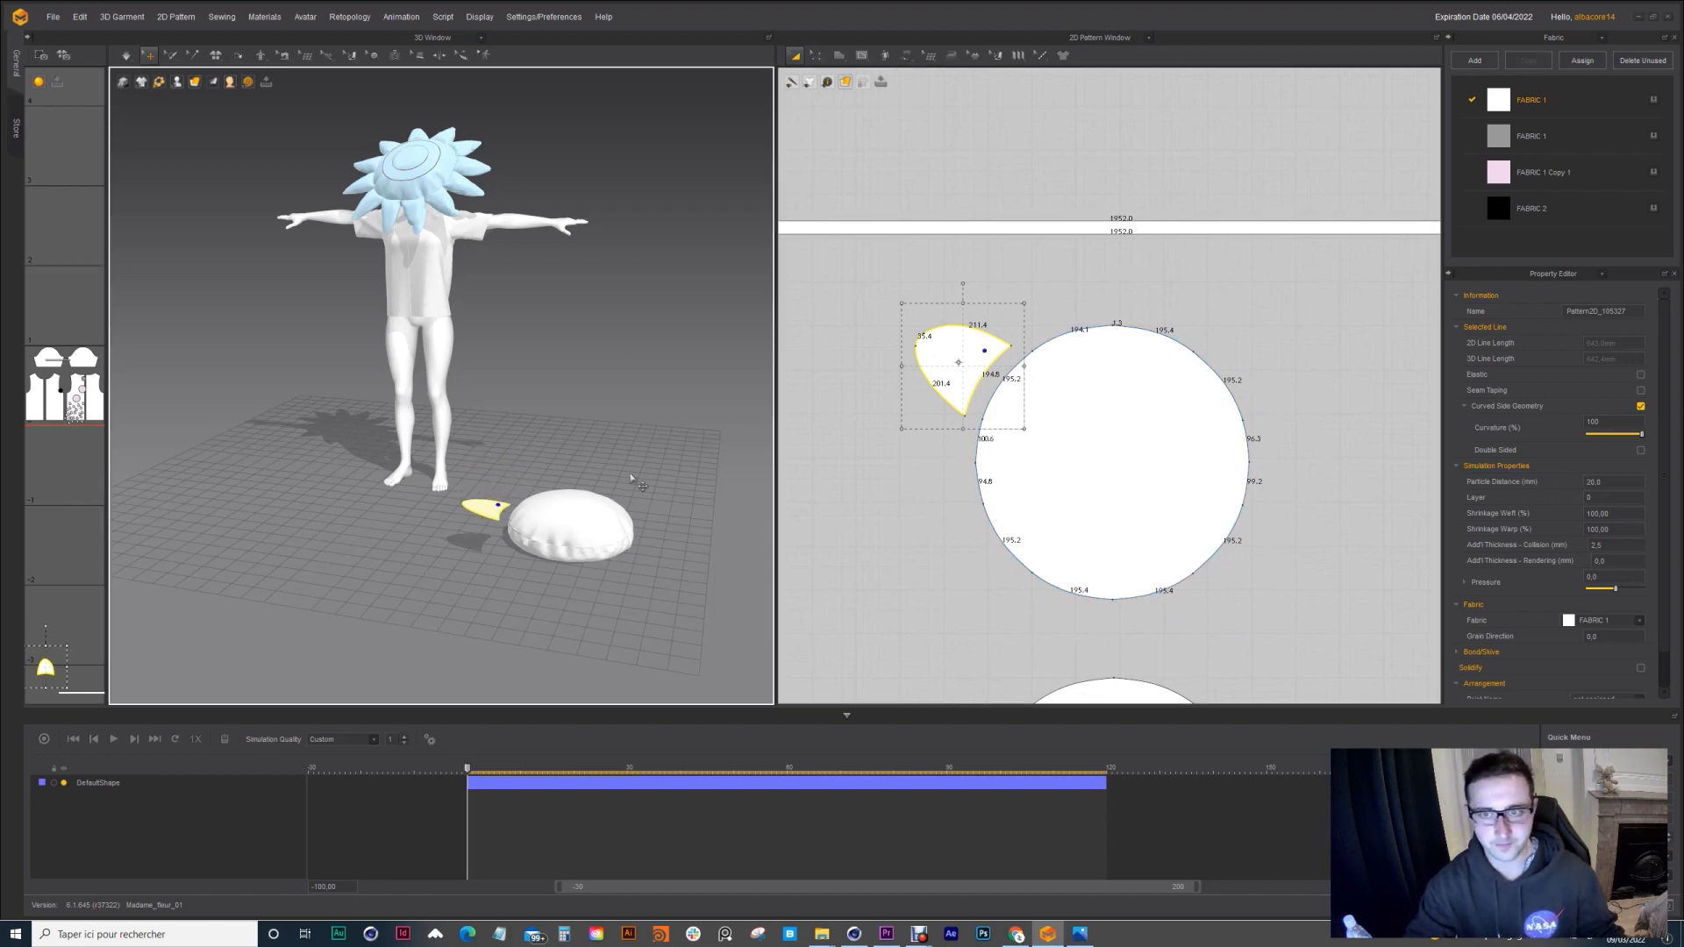
{"action": "left_click", "coordinate": [906, 55]}
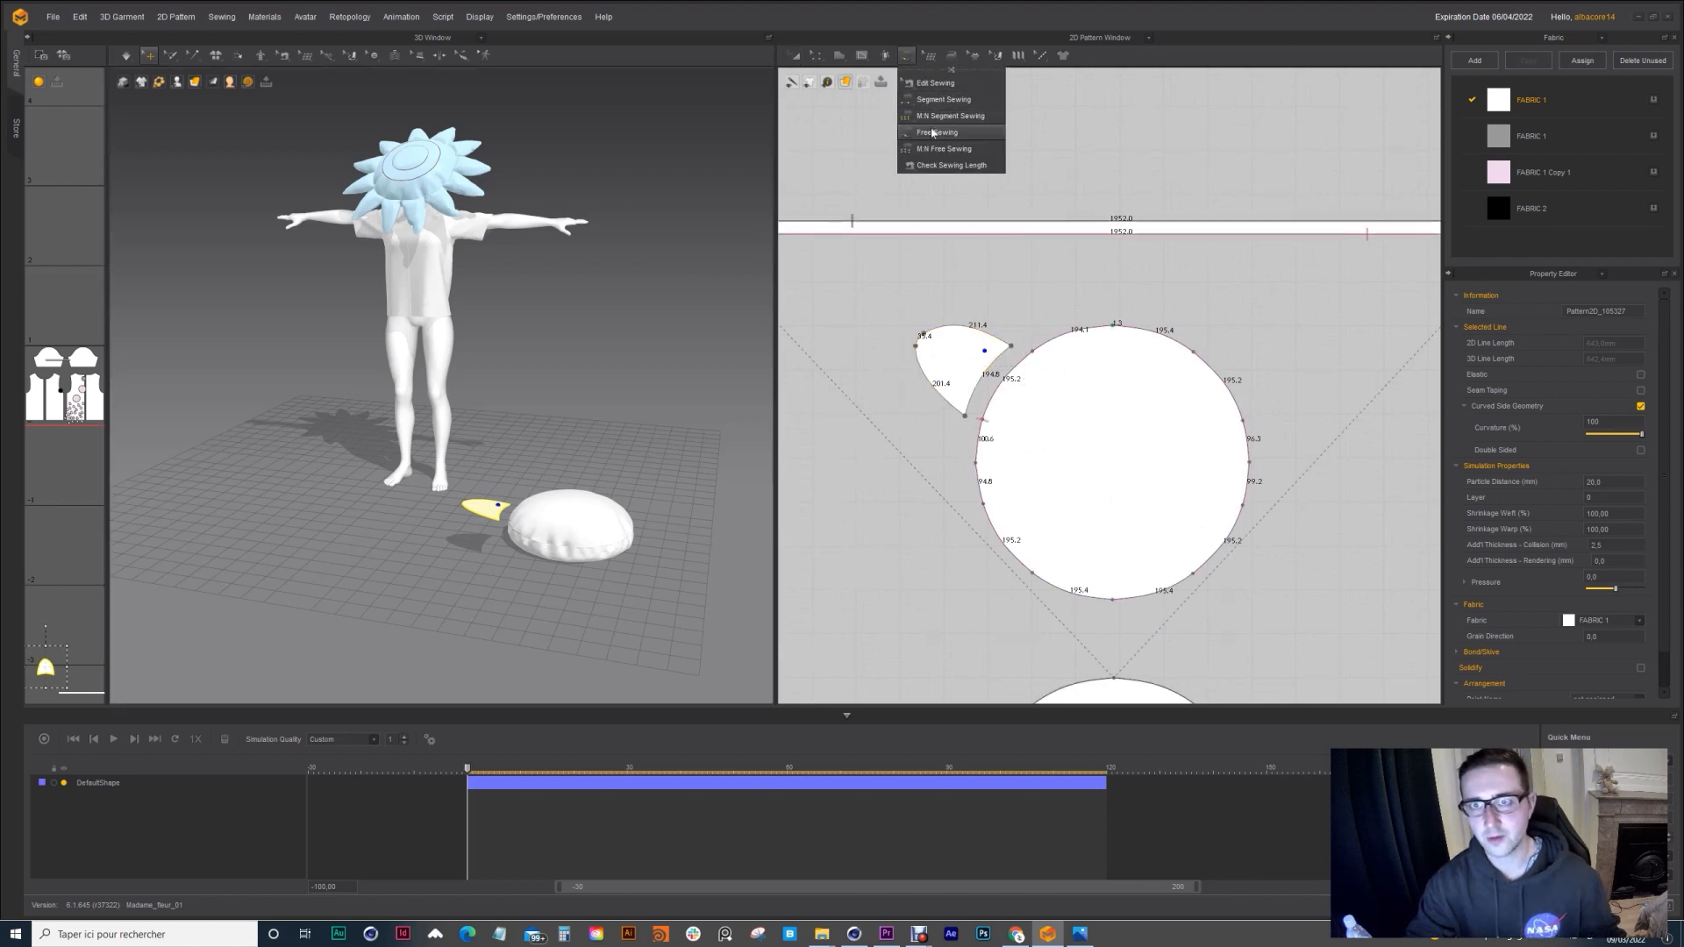
{"action": "left_click", "coordinate": [914, 102]}
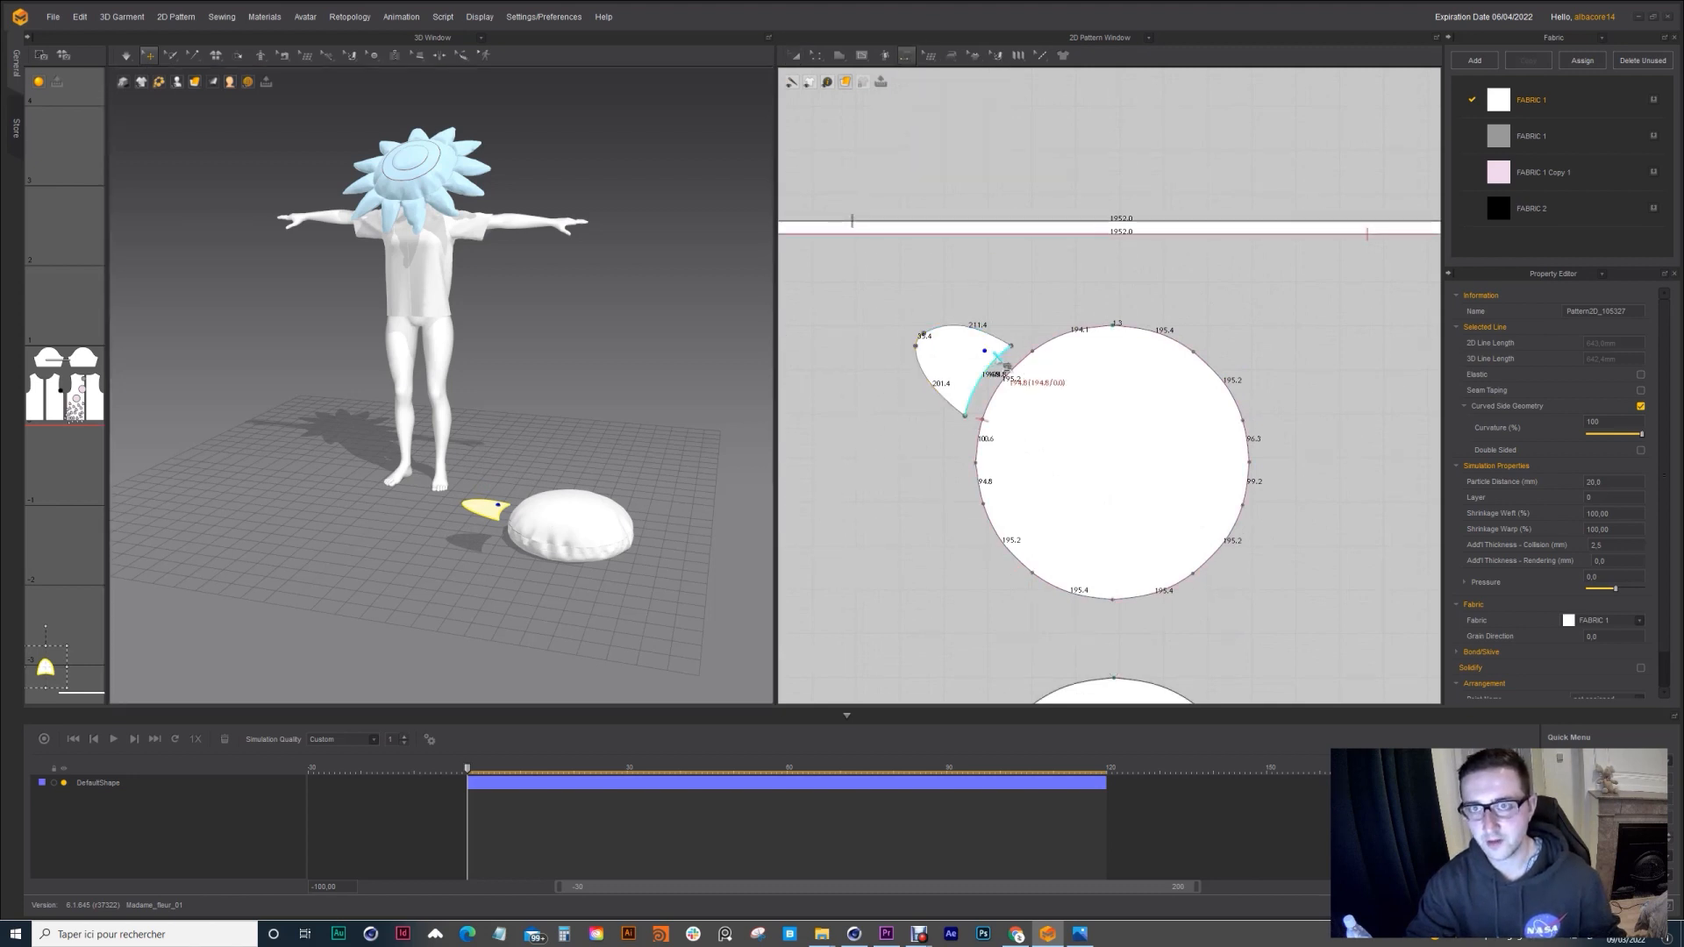
{"action": "left_click", "coordinate": [1002, 363]}
{"action": "left_click", "coordinate": [1020, 368]}
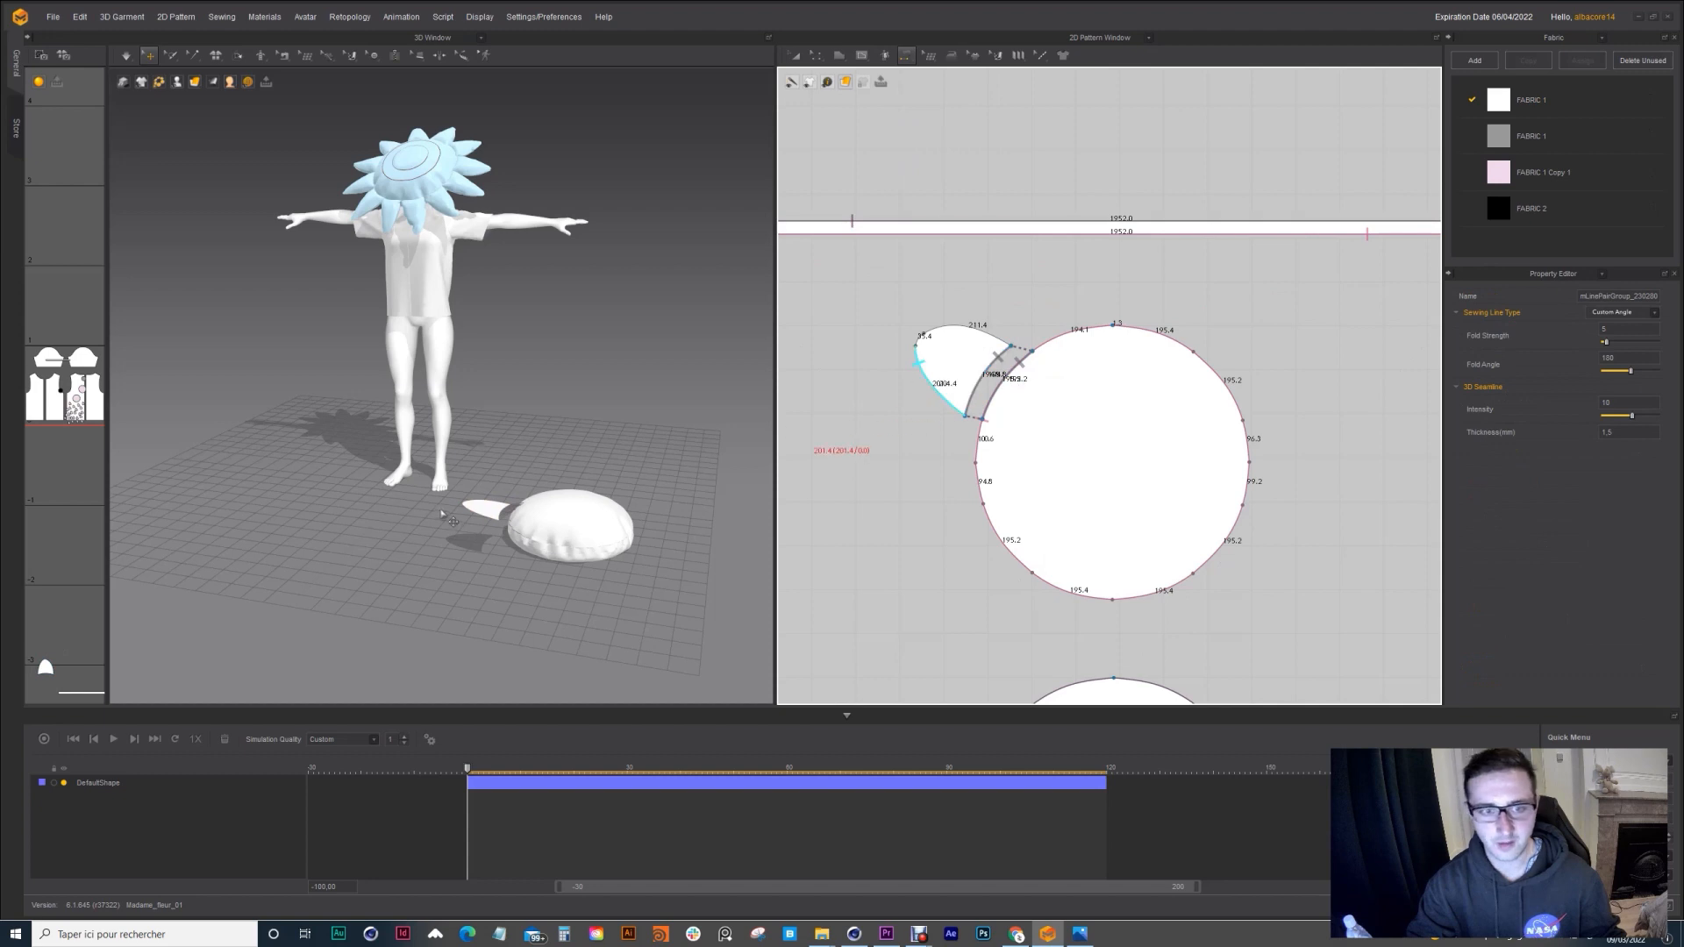
Step: Reposition the petal beside the round cushion in 3D and run the simulation to pull its seam together
{"action": "scroll", "coordinate": [684, 607], "scroll_direction": "up", "scroll_amount": 6}
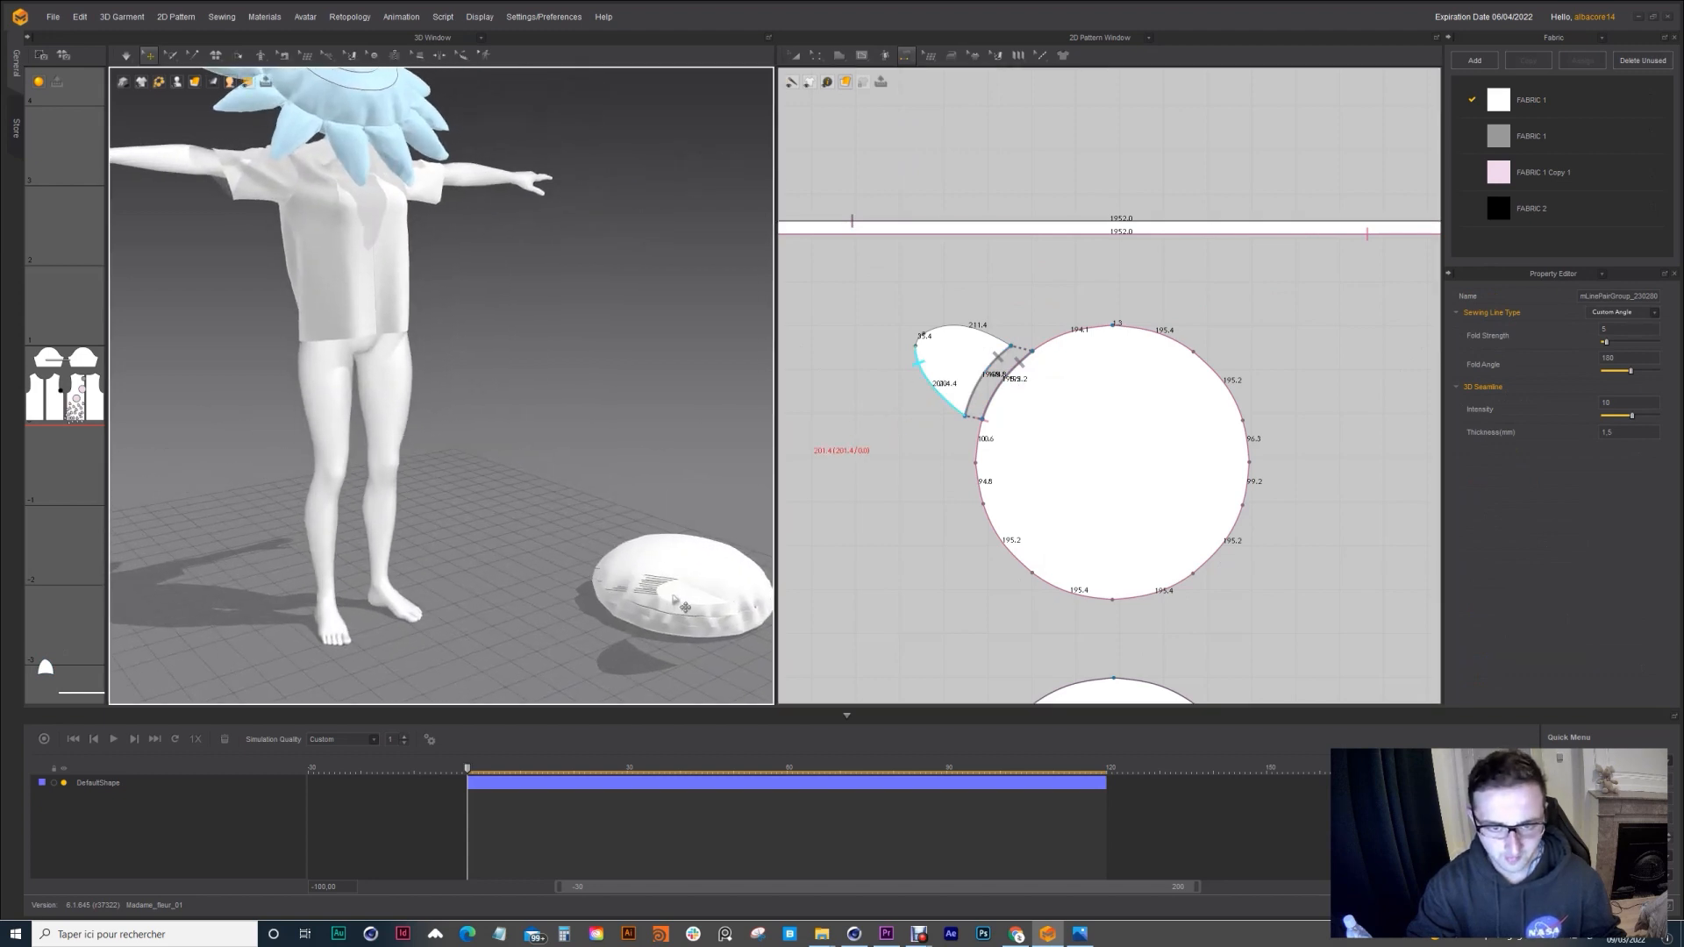
{"action": "left_click_drag", "start_coordinate": [675, 598], "coordinate": [531, 593]}
{"action": "right_click_drag", "start_coordinate": [531, 593], "coordinate": [586, 652]}
{"action": "left_click_drag", "start_coordinate": [579, 647], "coordinate": [461, 589]}
{"action": "right_click_drag", "start_coordinate": [460, 589], "coordinate": [491, 562]}
{"action": "left_click_drag", "start_coordinate": [486, 554], "coordinate": [538, 579]}
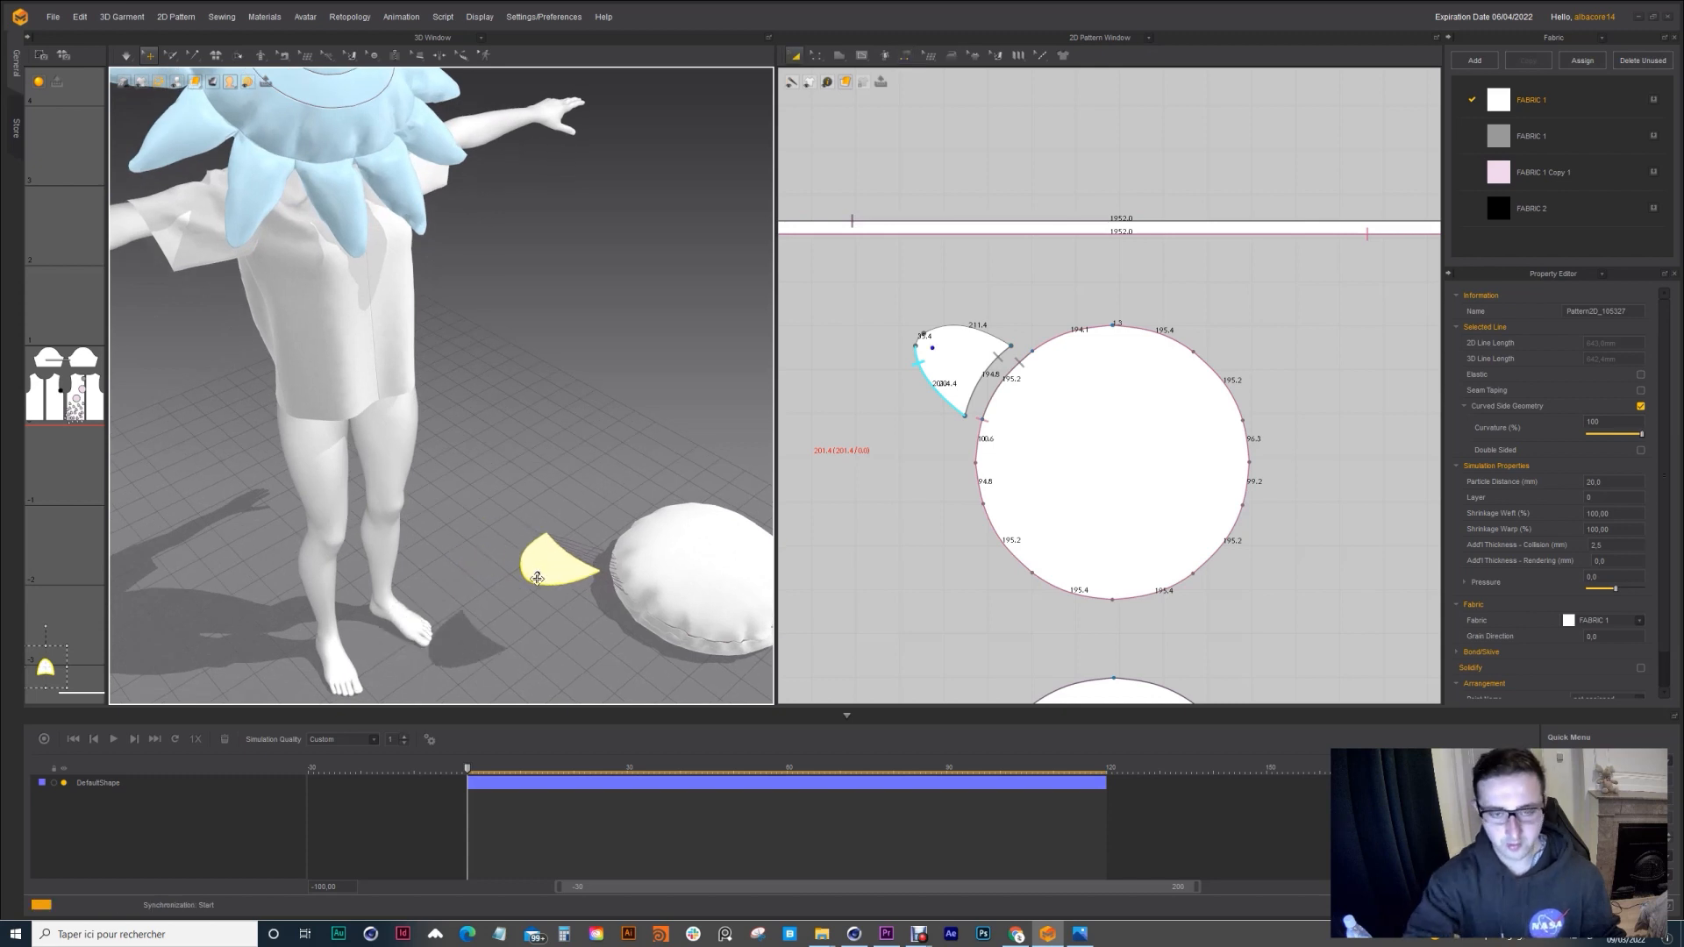
{"action": "key", "text": "space"}
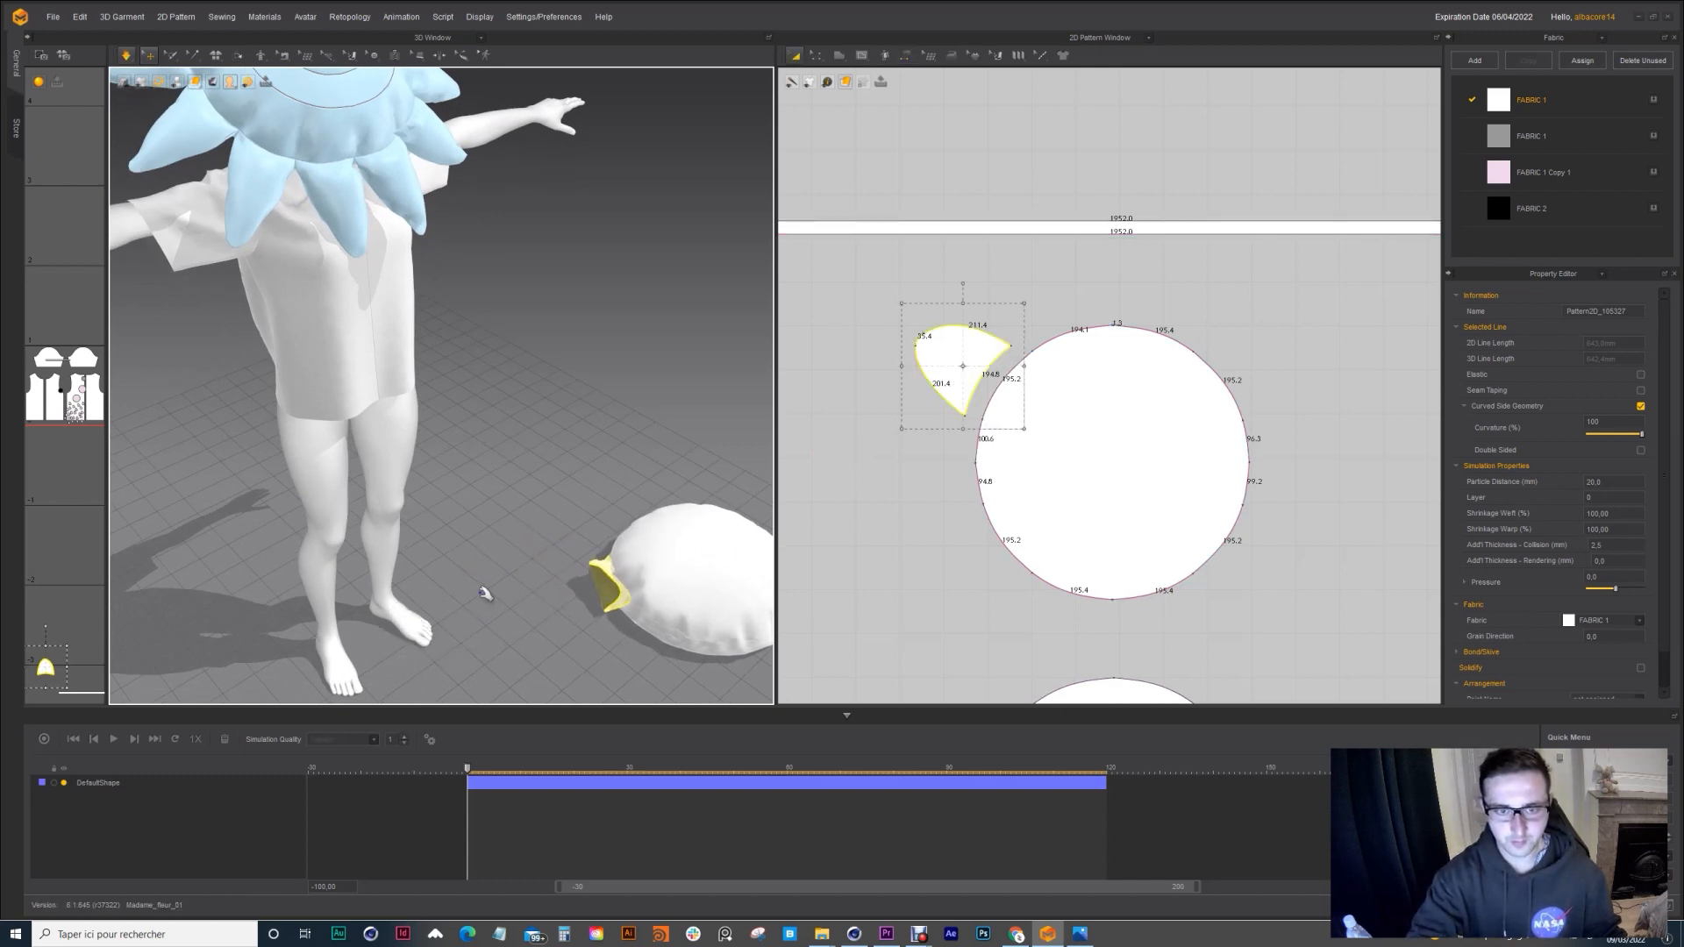
Step: Pull the sewn petal's tip outward from the round cushion in 3D and stop the simulation
{"action": "left_click_drag", "start_coordinate": [586, 586], "coordinate": [576, 586]}
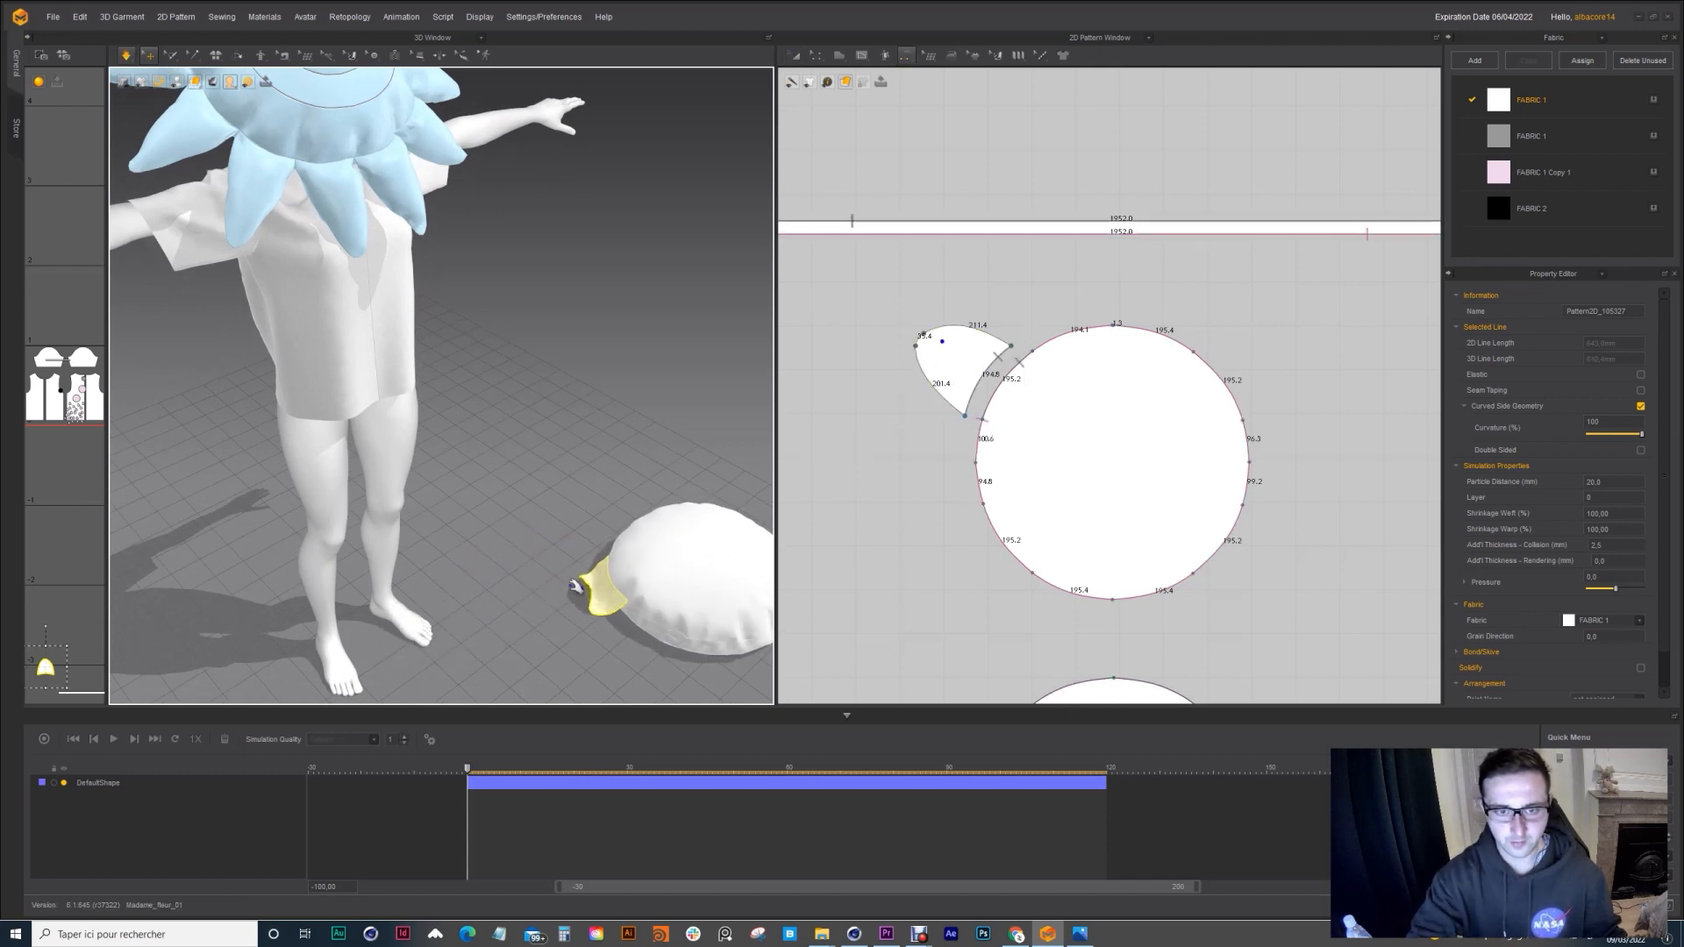
{"action": "left_click", "coordinate": [128, 55]}
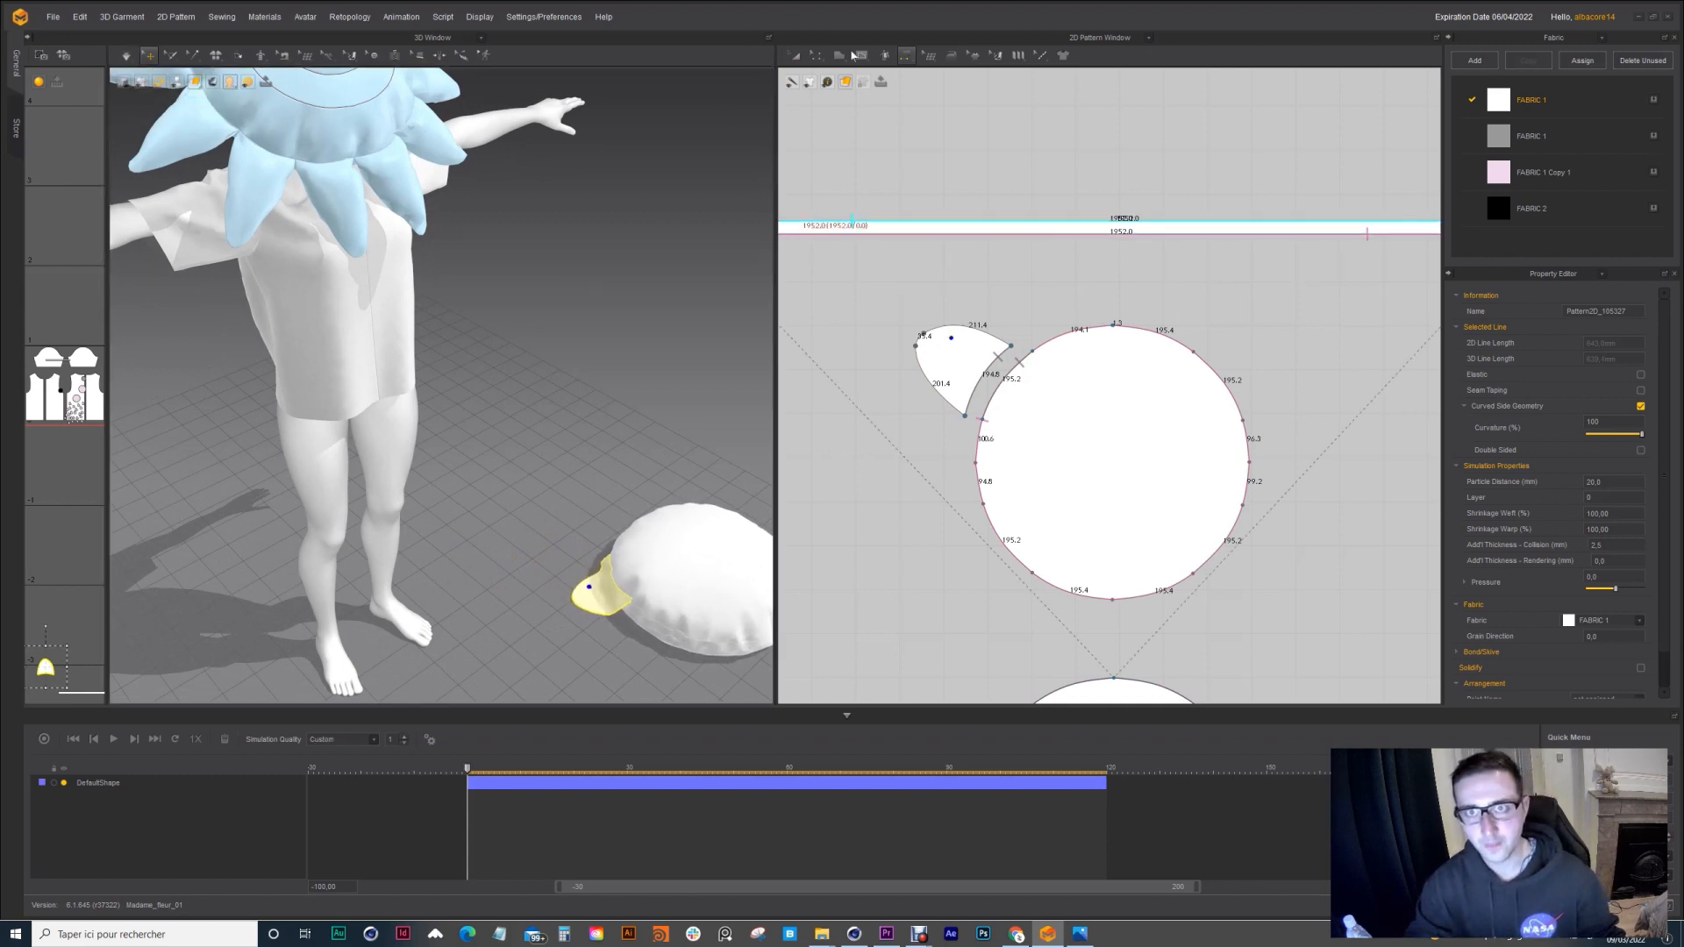
Step: Duplicate the petal above the circle's upper-left edge and rotate the copy so its base faces the circle
{"action": "left_click", "coordinate": [796, 55]}
{"action": "left_click", "coordinate": [1020, 313]}
{"action": "left_click", "coordinate": [960, 344]}
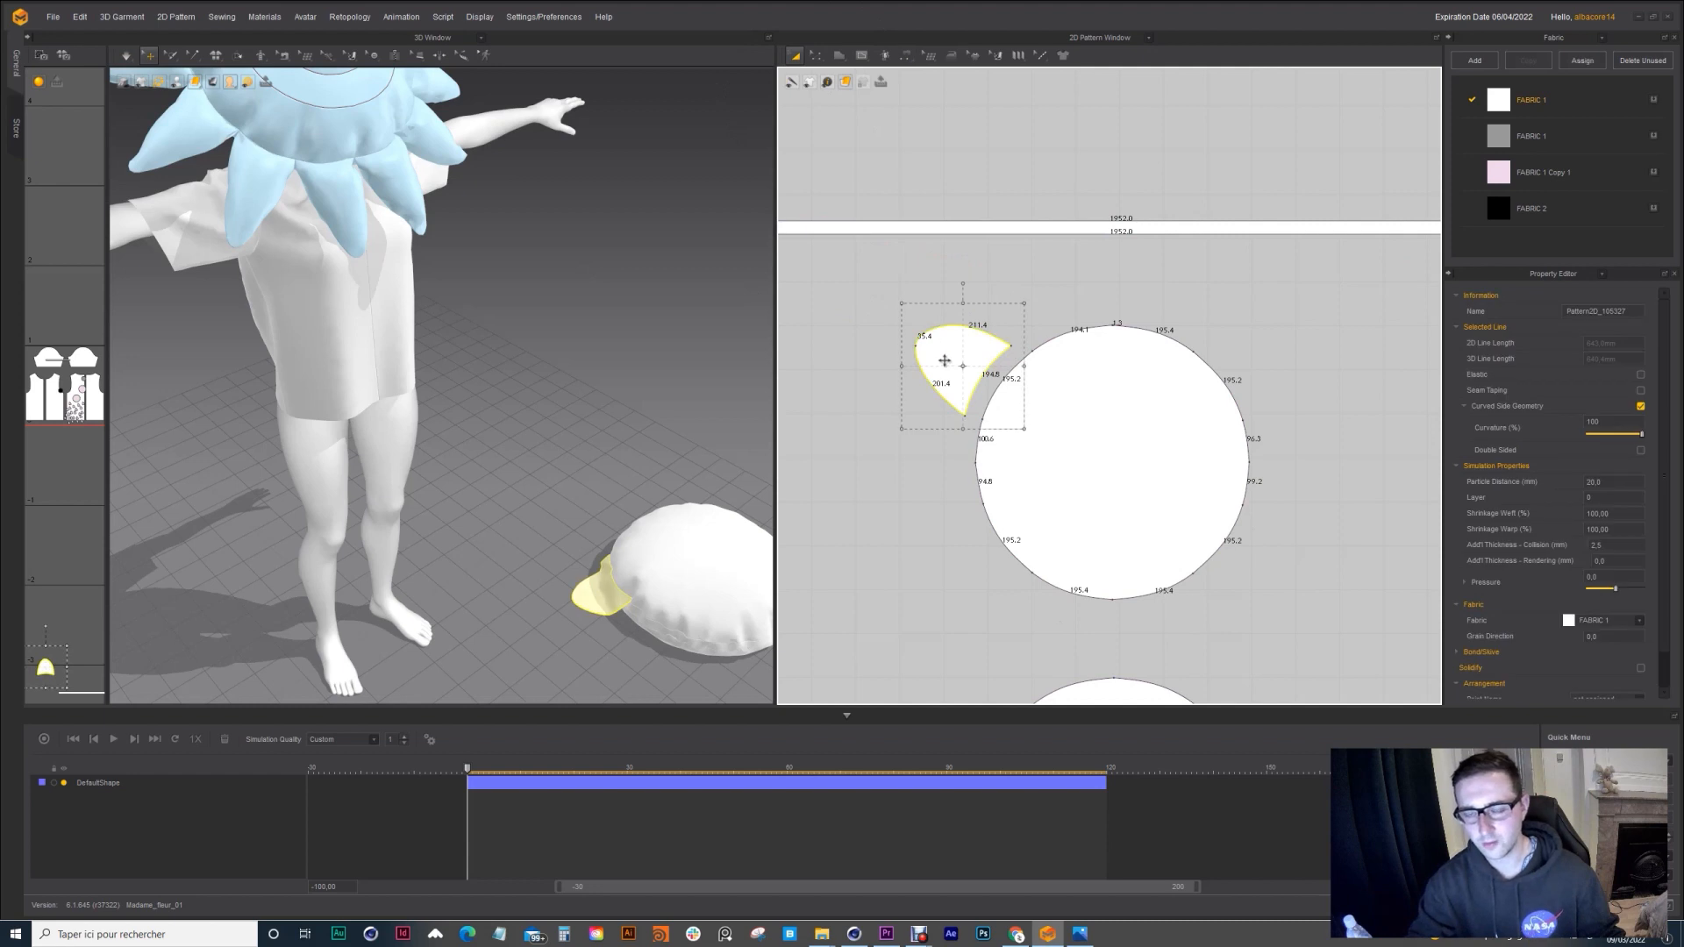
{"action": "key", "text": "ctrl+v"}
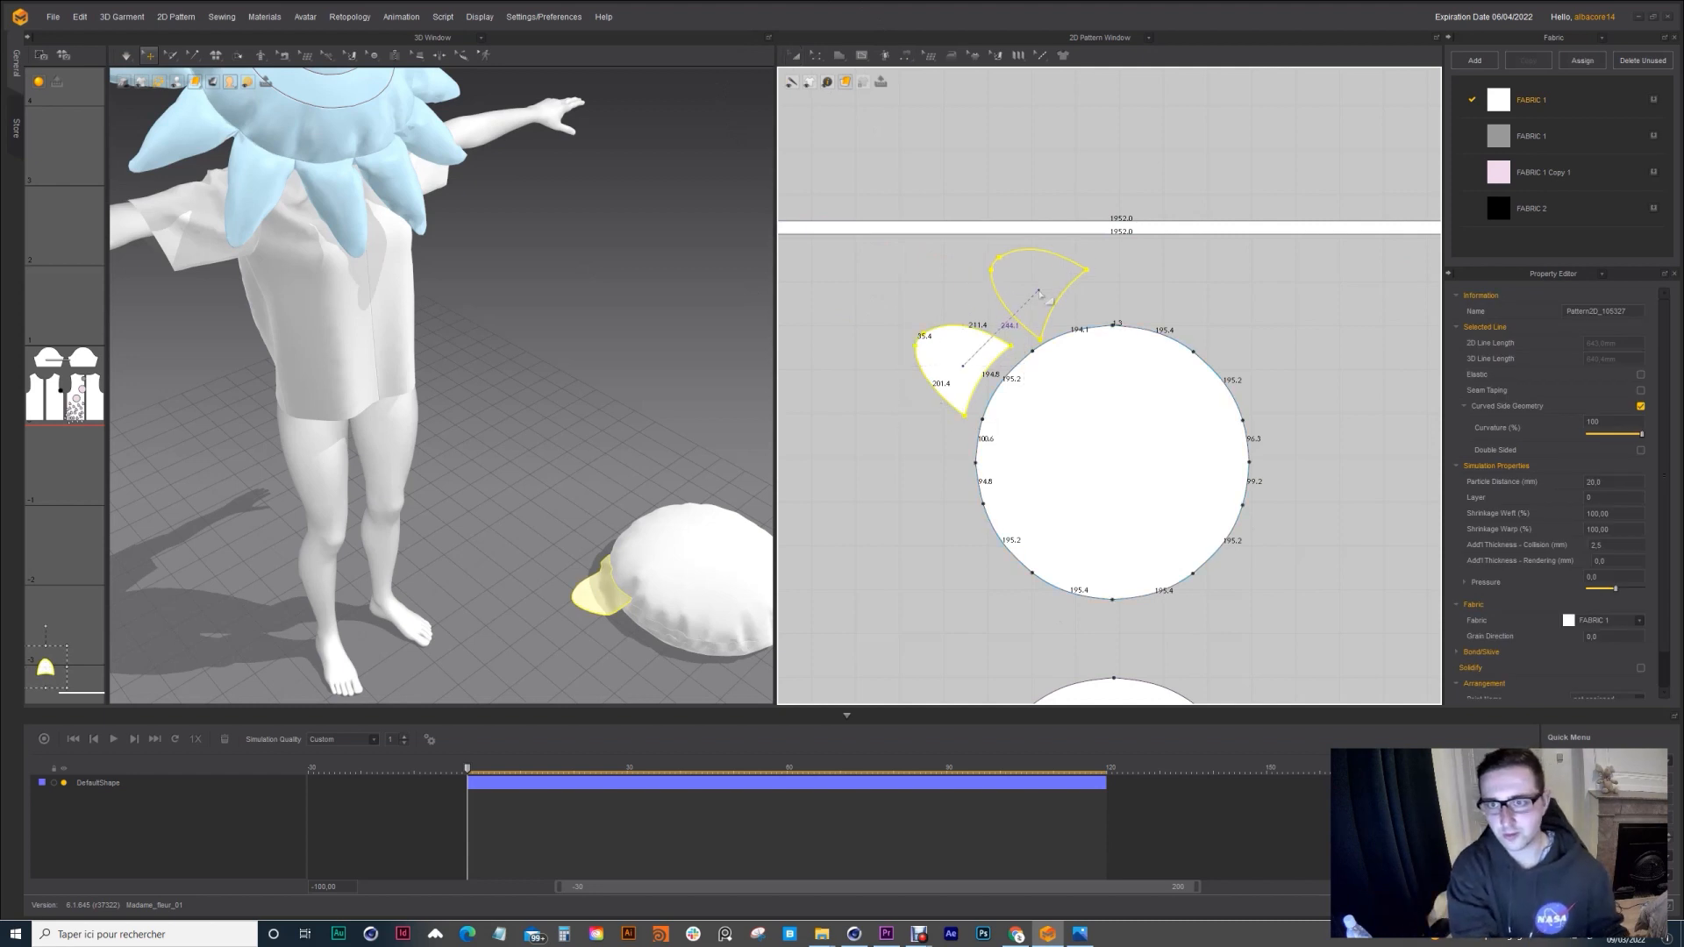
{"action": "left_click", "coordinate": [1022, 283]}
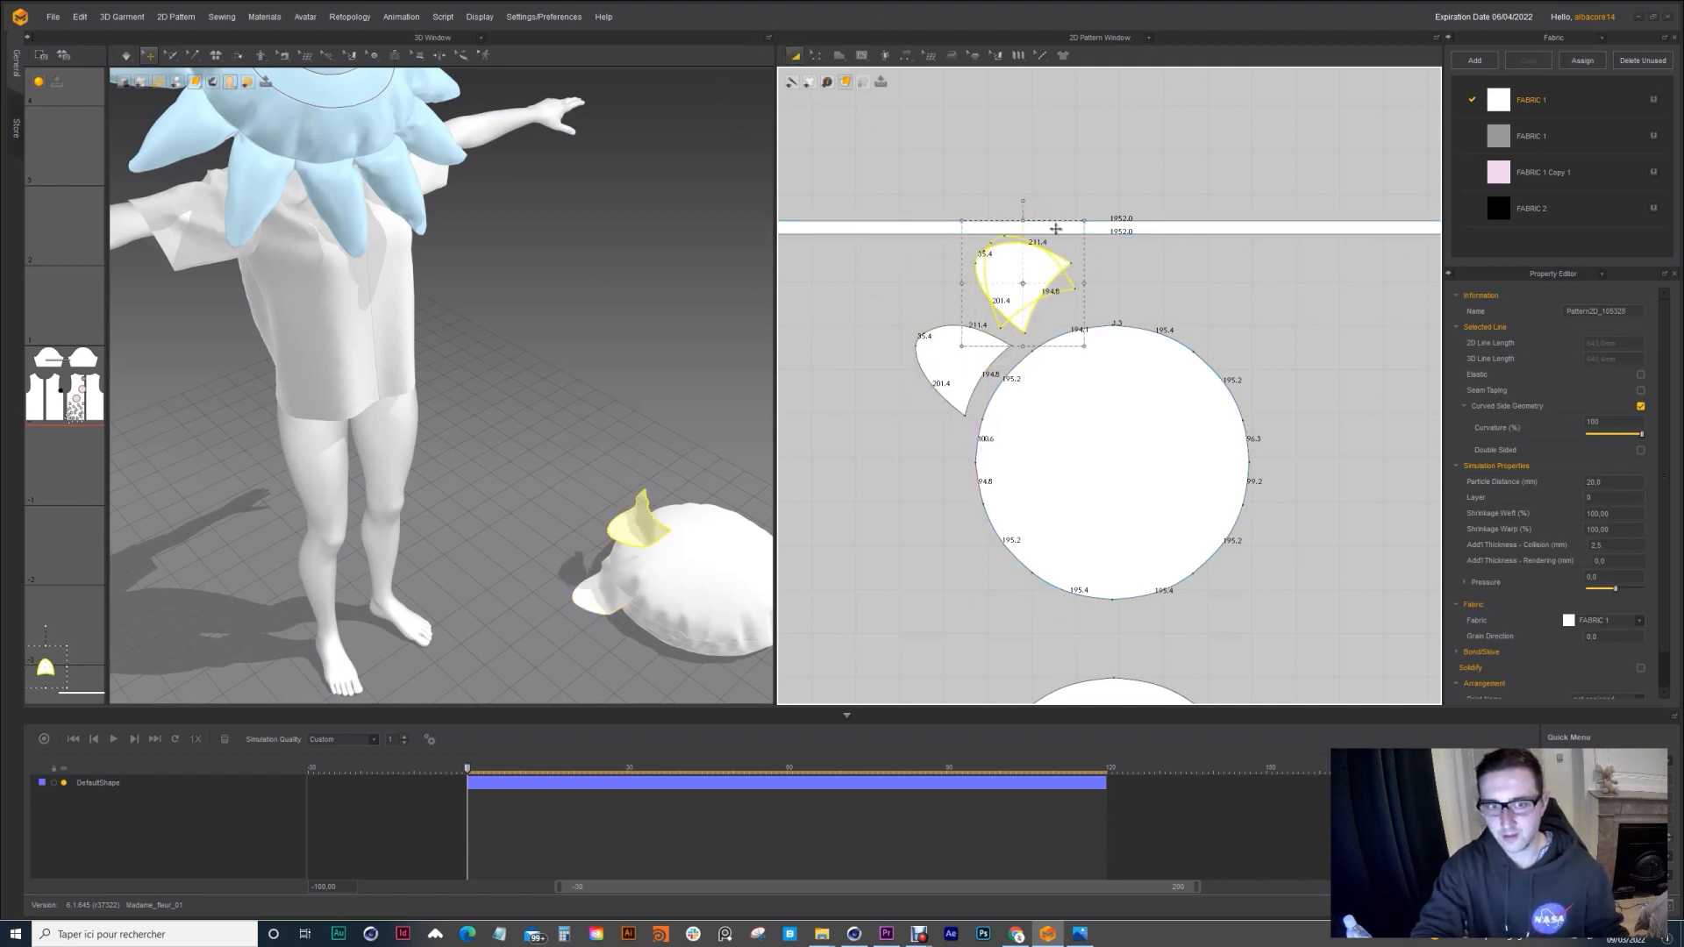
{"action": "left_click_drag", "start_coordinate": [1056, 229], "coordinate": [1088, 164]}
{"action": "left_click", "coordinate": [1057, 286]}
Step: Copy the rotated petal and paste two more along the circle's upper-right edge
{"action": "key", "text": "ctrl+c"}
{"action": "key", "text": "ctrl+v"}
{"action": "left_click", "coordinate": [1170, 260]}
{"action": "key", "text": "ctrl+v"}
{"action": "left_click", "coordinate": [1278, 310]}
Step: Move the second petal beside the cushion in 3D and sew the three new petals' base edges to their adjacent circle segments
{"action": "left_click_drag", "start_coordinate": [639, 525], "coordinate": [588, 526]}
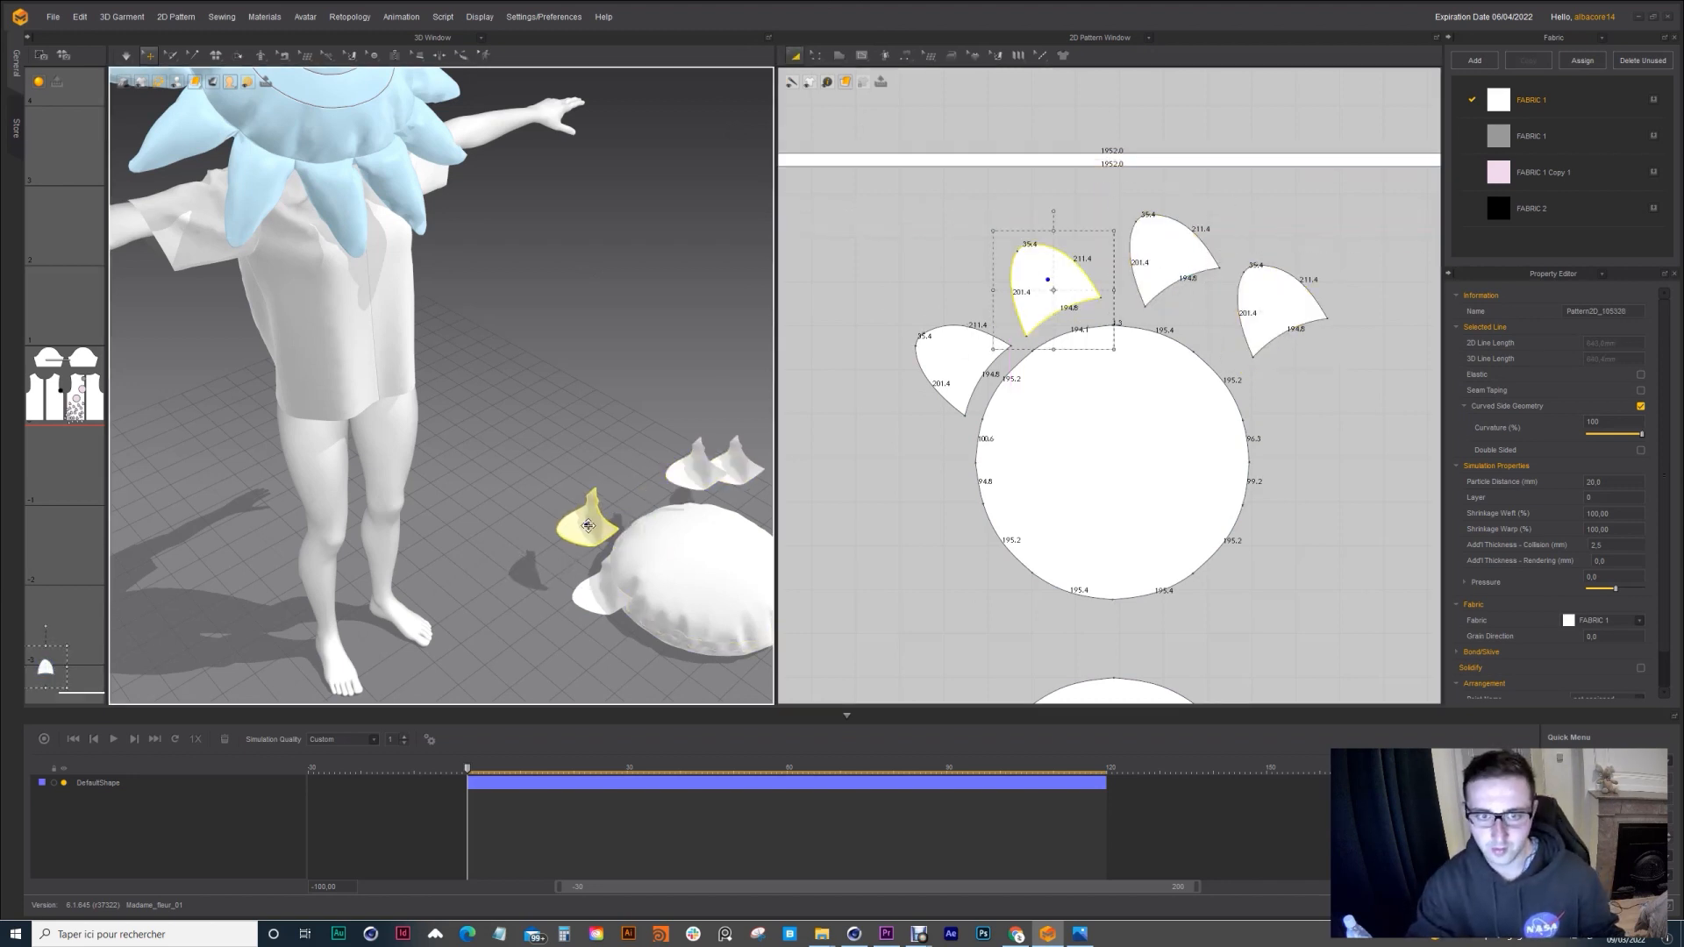
{"action": "left_click", "coordinate": [906, 56]}
{"action": "left_click", "coordinate": [1048, 318]}
{"action": "left_click", "coordinate": [1051, 339]}
{"action": "left_click", "coordinate": [1167, 291]}
{"action": "left_click", "coordinate": [1129, 329]}
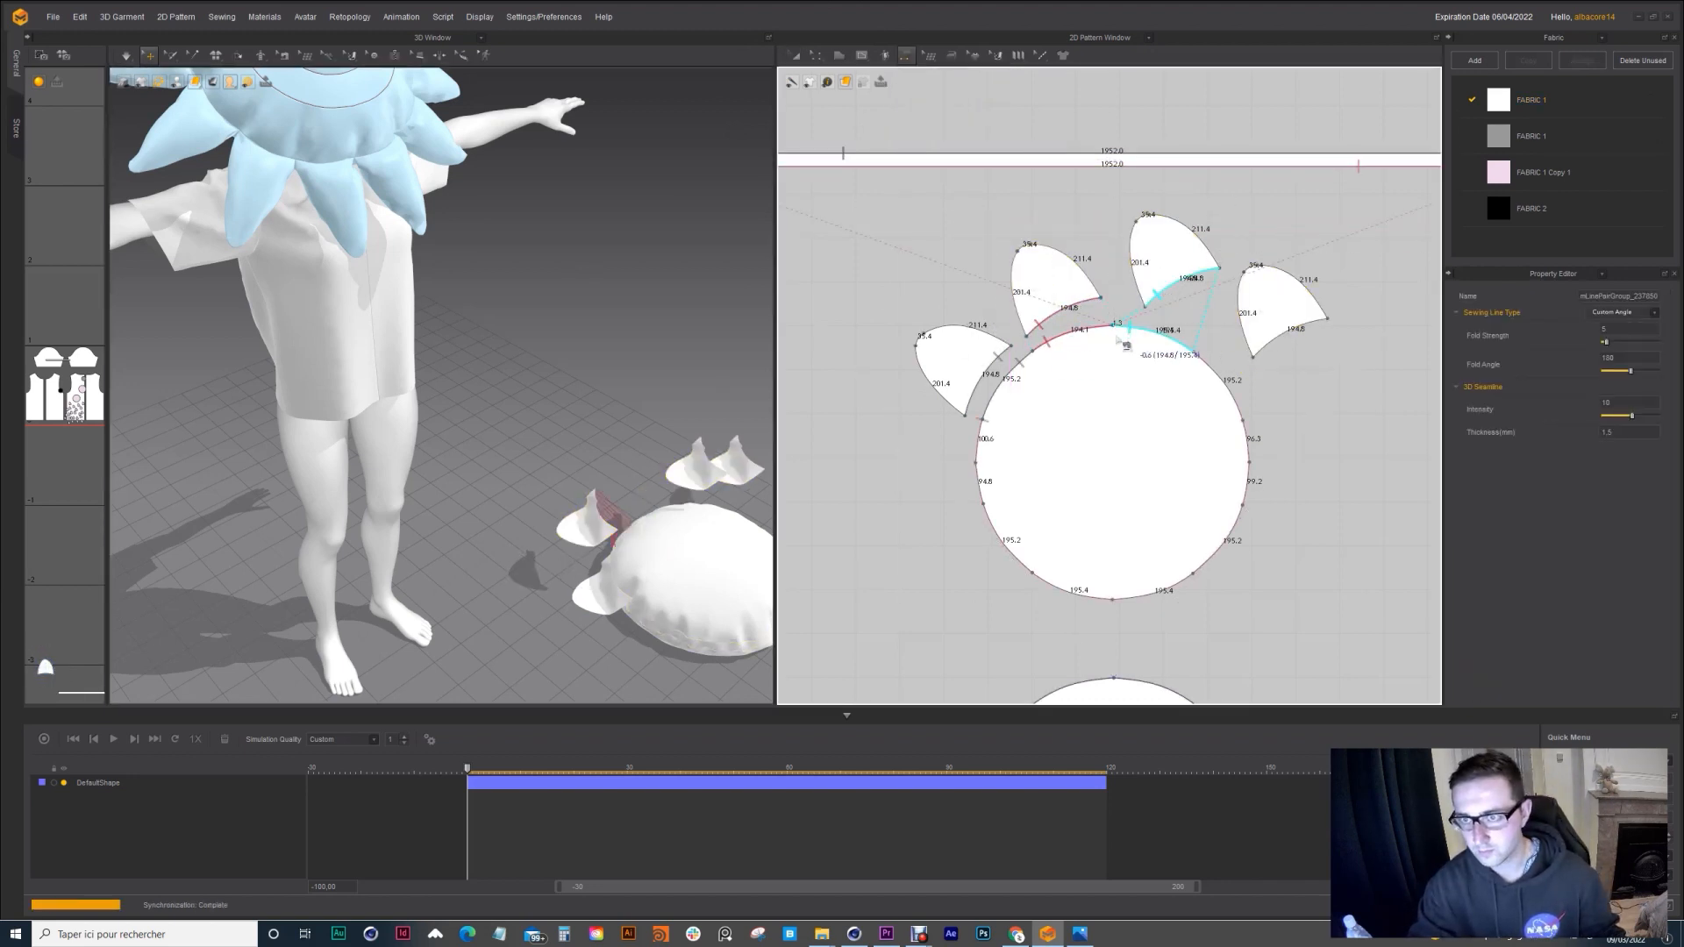
{"action": "left_click", "coordinate": [1266, 342]}
{"action": "left_click", "coordinate": [1207, 360]}
Step: Run the simulation to close the three new petal seams and tug the cushion in 3D
{"action": "key", "text": "space"}
{"action": "right_click_drag", "start_coordinate": [403, 157], "coordinate": [581, 491]}
{"action": "left_click_drag", "start_coordinate": [619, 496], "coordinate": [601, 443]}
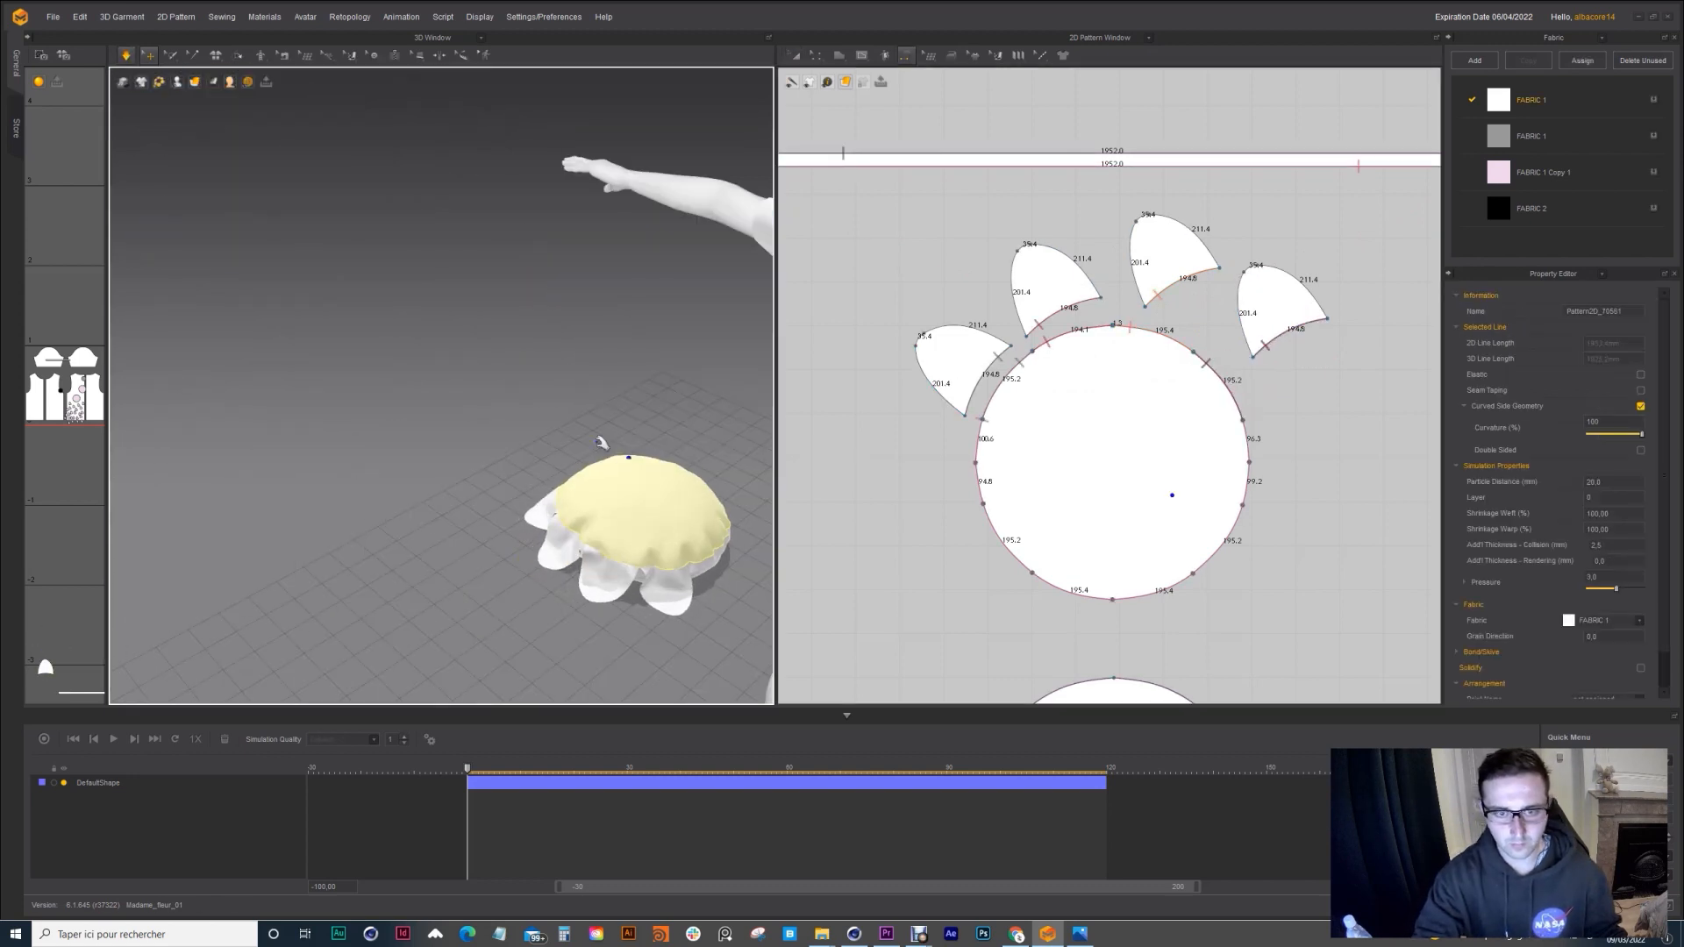
Step: Paste a fifth petal beside the circle's right edge and rotate it so its base faces the circle
{"action": "left_click", "coordinate": [794, 56]}
{"action": "key", "text": "ctrl+v"}
{"action": "left_click", "coordinate": [1353, 410]}
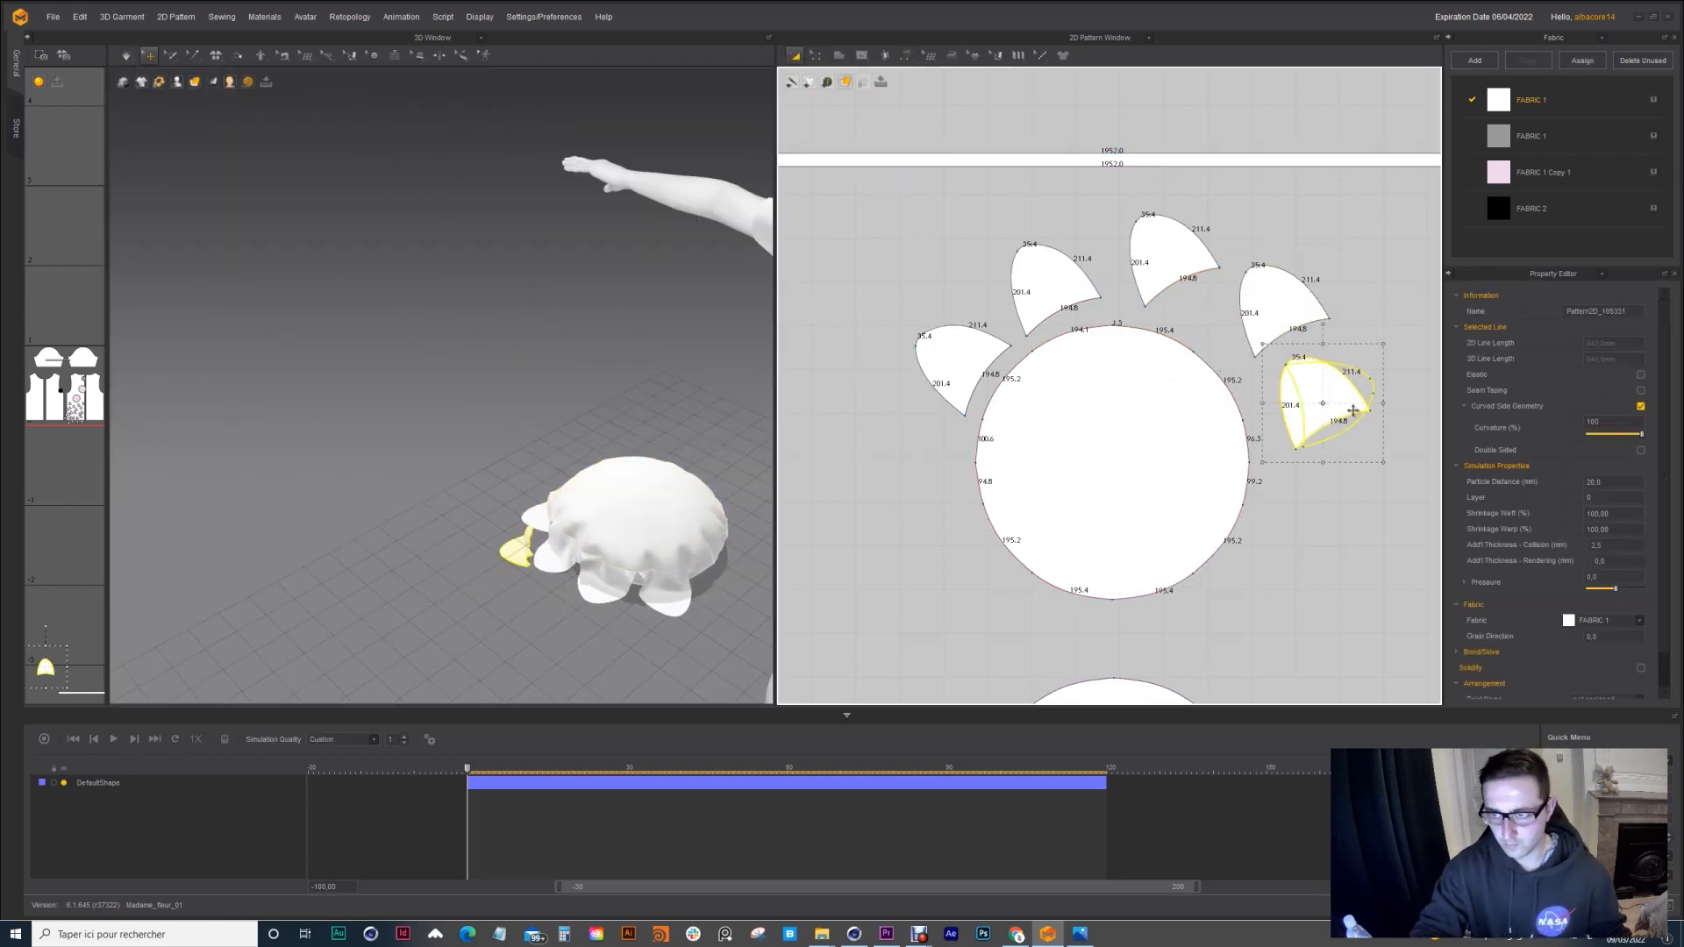
Step: Move the fifth petal in 3D to the open edge of the cushion next to the already sewn petals
{"action": "left_click_drag", "start_coordinate": [552, 579], "coordinate": [530, 489]}
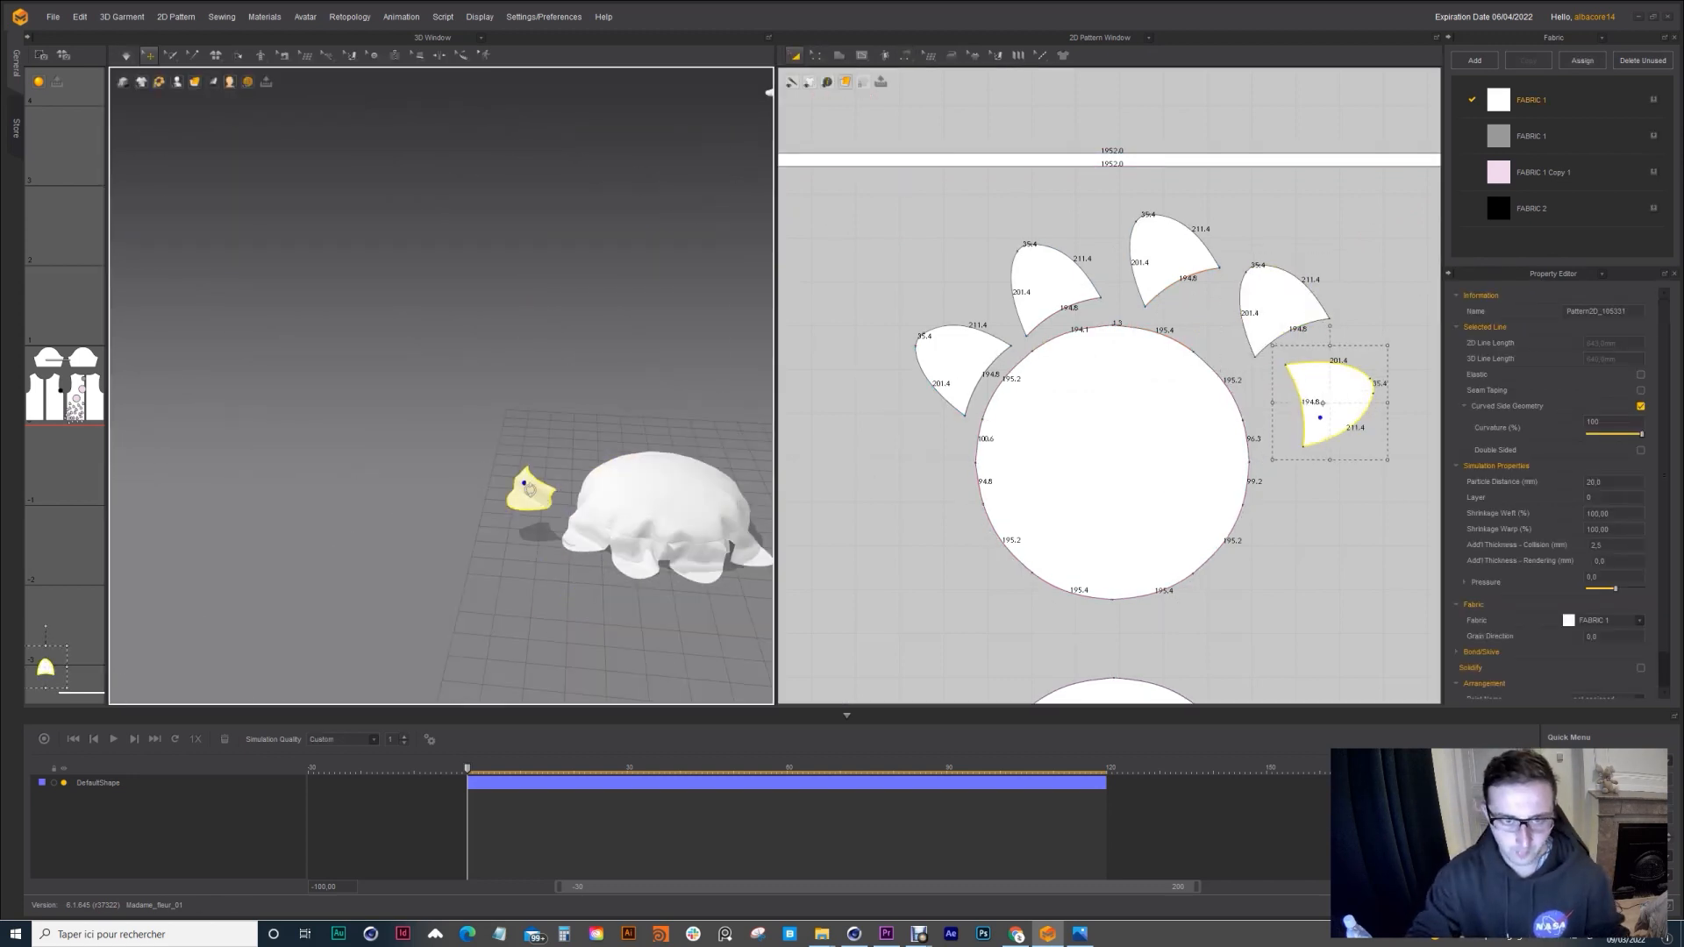
{"action": "scroll", "coordinate": [431, 402], "scroll_direction": "down", "scroll_amount": 7}
{"action": "right_click_drag", "start_coordinate": [451, 402], "coordinate": [492, 478]}
{"action": "scroll", "coordinate": [443, 411], "scroll_direction": "up", "scroll_amount": 5}
{"action": "left_click", "coordinate": [350, 368]}
{"action": "scroll", "coordinate": [364, 388], "scroll_direction": "up", "scroll_amount": 3}
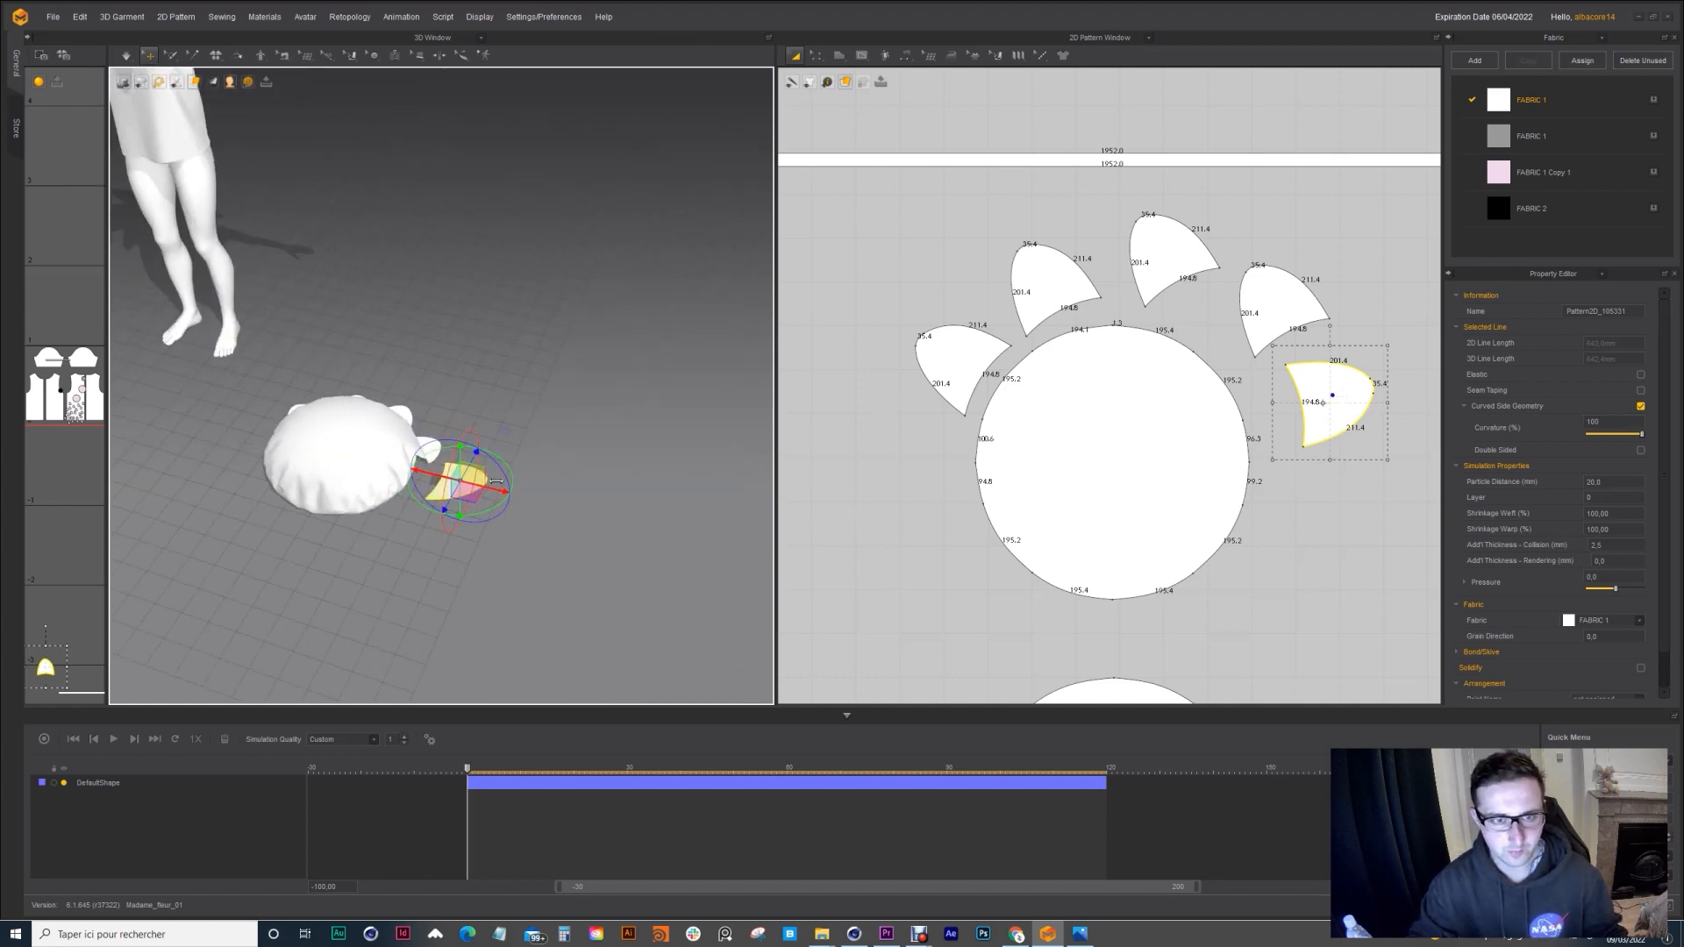
{"action": "left_click_drag", "start_coordinate": [496, 481], "coordinate": [473, 475]}
{"action": "right_click_drag", "start_coordinate": [474, 475], "coordinate": [395, 461]}
{"action": "left_click", "coordinate": [906, 56]}
{"action": "left_click", "coordinate": [943, 99]}
{"action": "left_click", "coordinate": [1294, 380]}
Step: Sew the fifth petal's base edge to the circle's two short right-hand segments with M:N Segment Sewing
{"action": "left_click", "coordinate": [907, 58]}
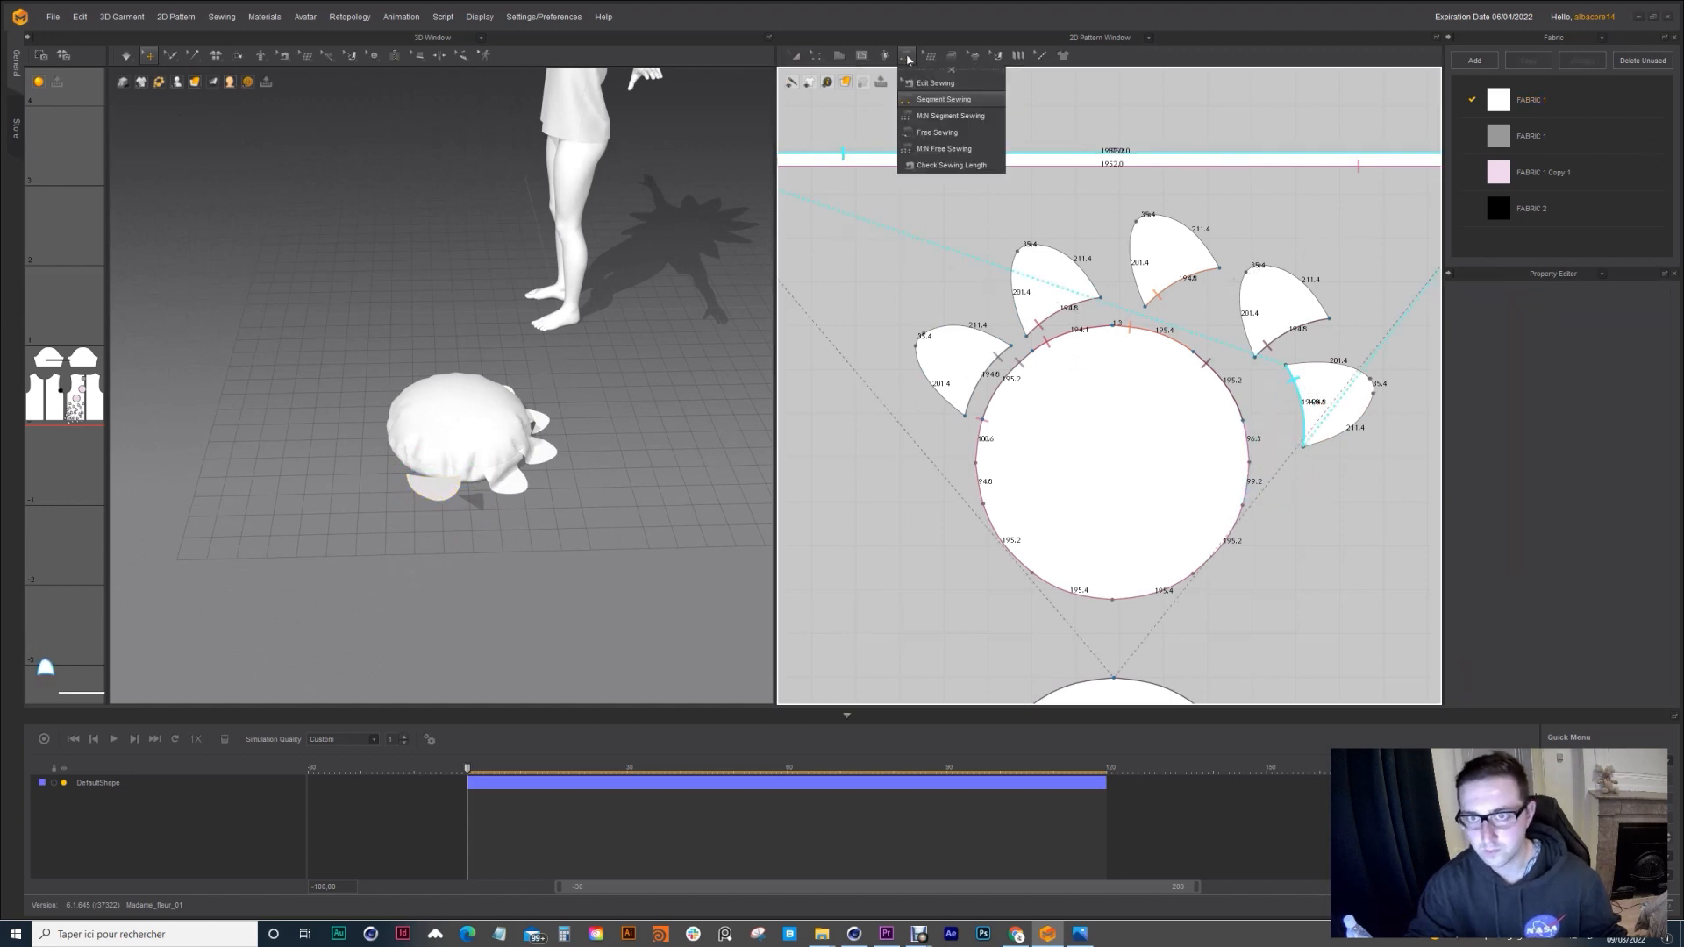
{"action": "left_click", "coordinate": [949, 116]}
{"action": "left_click", "coordinate": [1299, 412]}
{"action": "key", "text": "Return"}
{"action": "left_click", "coordinate": [1247, 446]}
{"action": "left_click", "coordinate": [1247, 482]}
{"action": "key", "text": "Return"}
Step: Copy the fifth petal and paste a sixth one beside the circle's lower-right edge
{"action": "left_click", "coordinate": [796, 55]}
{"action": "left_click", "coordinate": [1321, 395]}
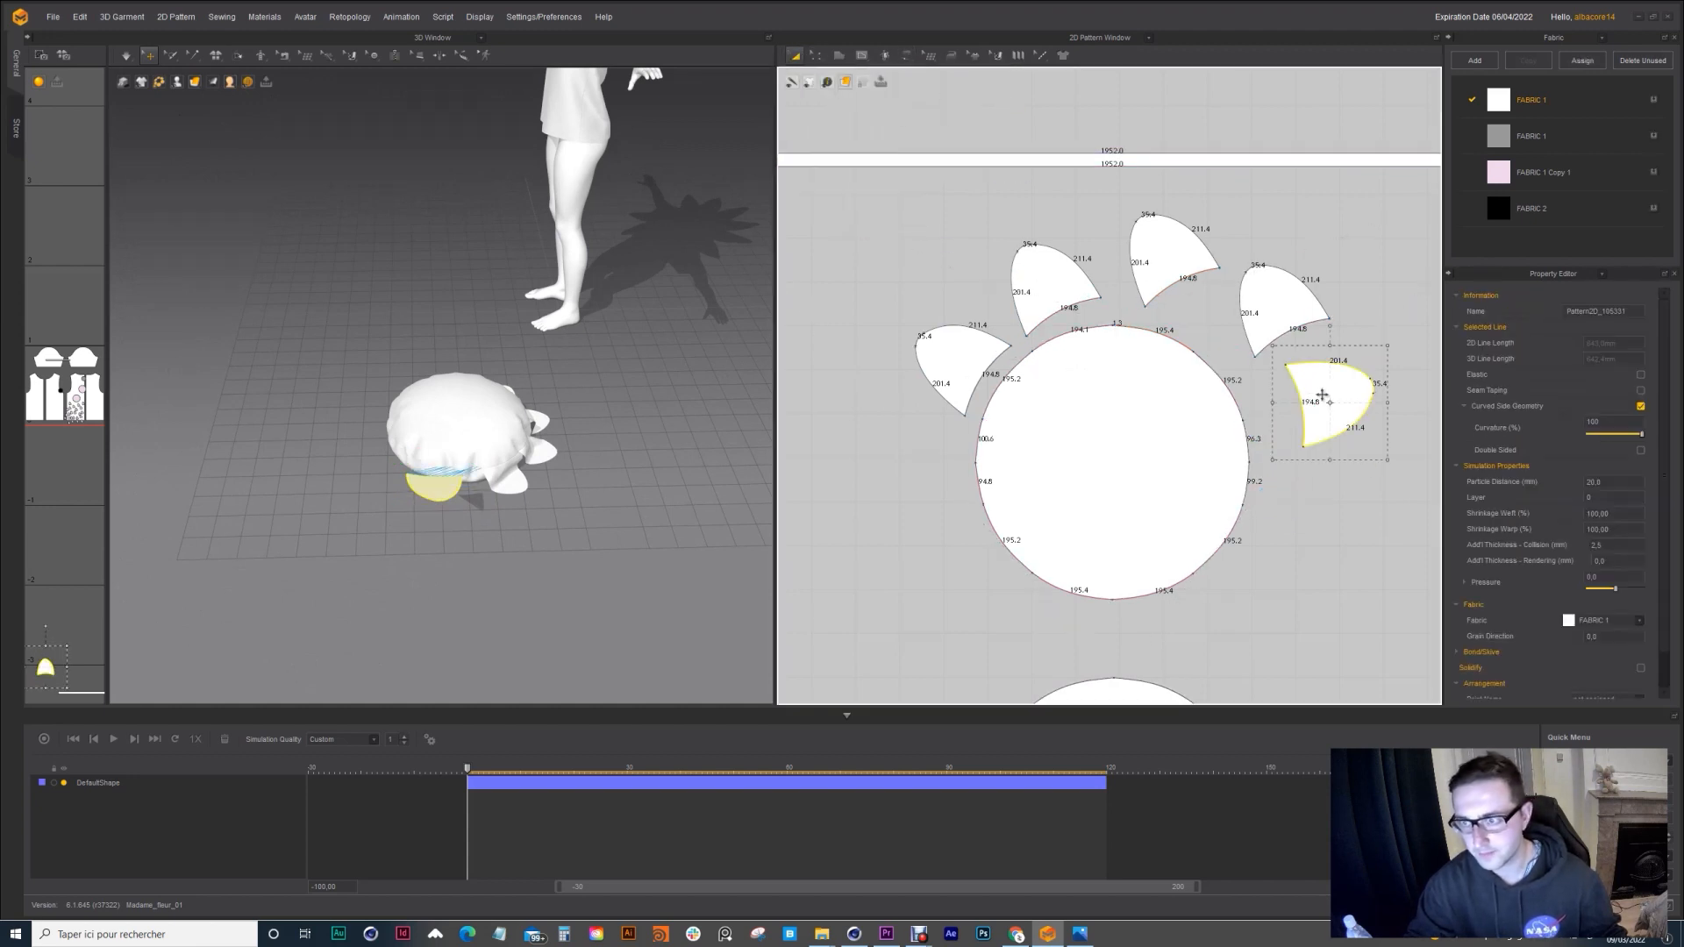
{"action": "right_click_drag", "start_coordinate": [456, 443], "coordinate": [351, 456]}
{"action": "key", "text": "Escape"}
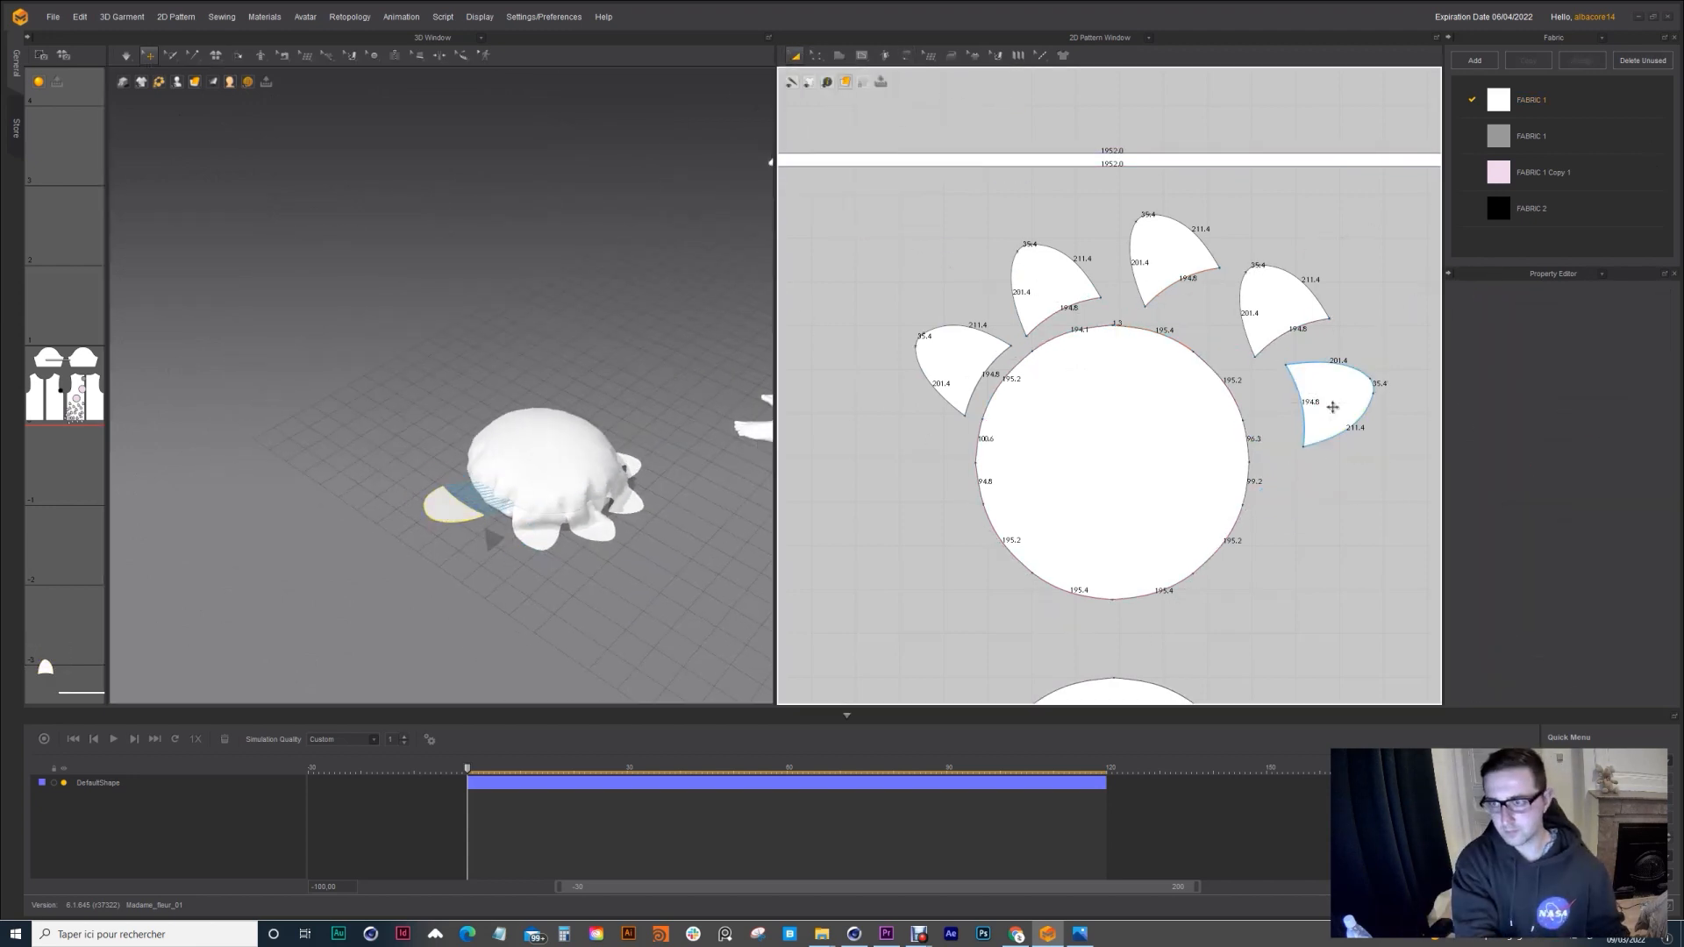
{"action": "left_click", "coordinate": [1332, 407]}
{"action": "key", "text": "ctrl+c"}
{"action": "key", "text": "ctrl+v"}
{"action": "left_click", "coordinate": [1315, 534]}
{"action": "scroll", "coordinate": [1222, 375], "scroll_direction": "down", "scroll_amount": 3}
{"action": "left_click_drag", "start_coordinate": [1171, 570], "coordinate": [1188, 687]}
Step: Paste four more petals around the circle's lower and left edges and rotate the new copies so their bases face it
{"action": "left_click", "coordinate": [1269, 457]}
{"action": "key", "text": "ctrl+c"}
{"action": "key", "text": "ctrl+v"}
{"action": "left_click", "coordinate": [1239, 520]}
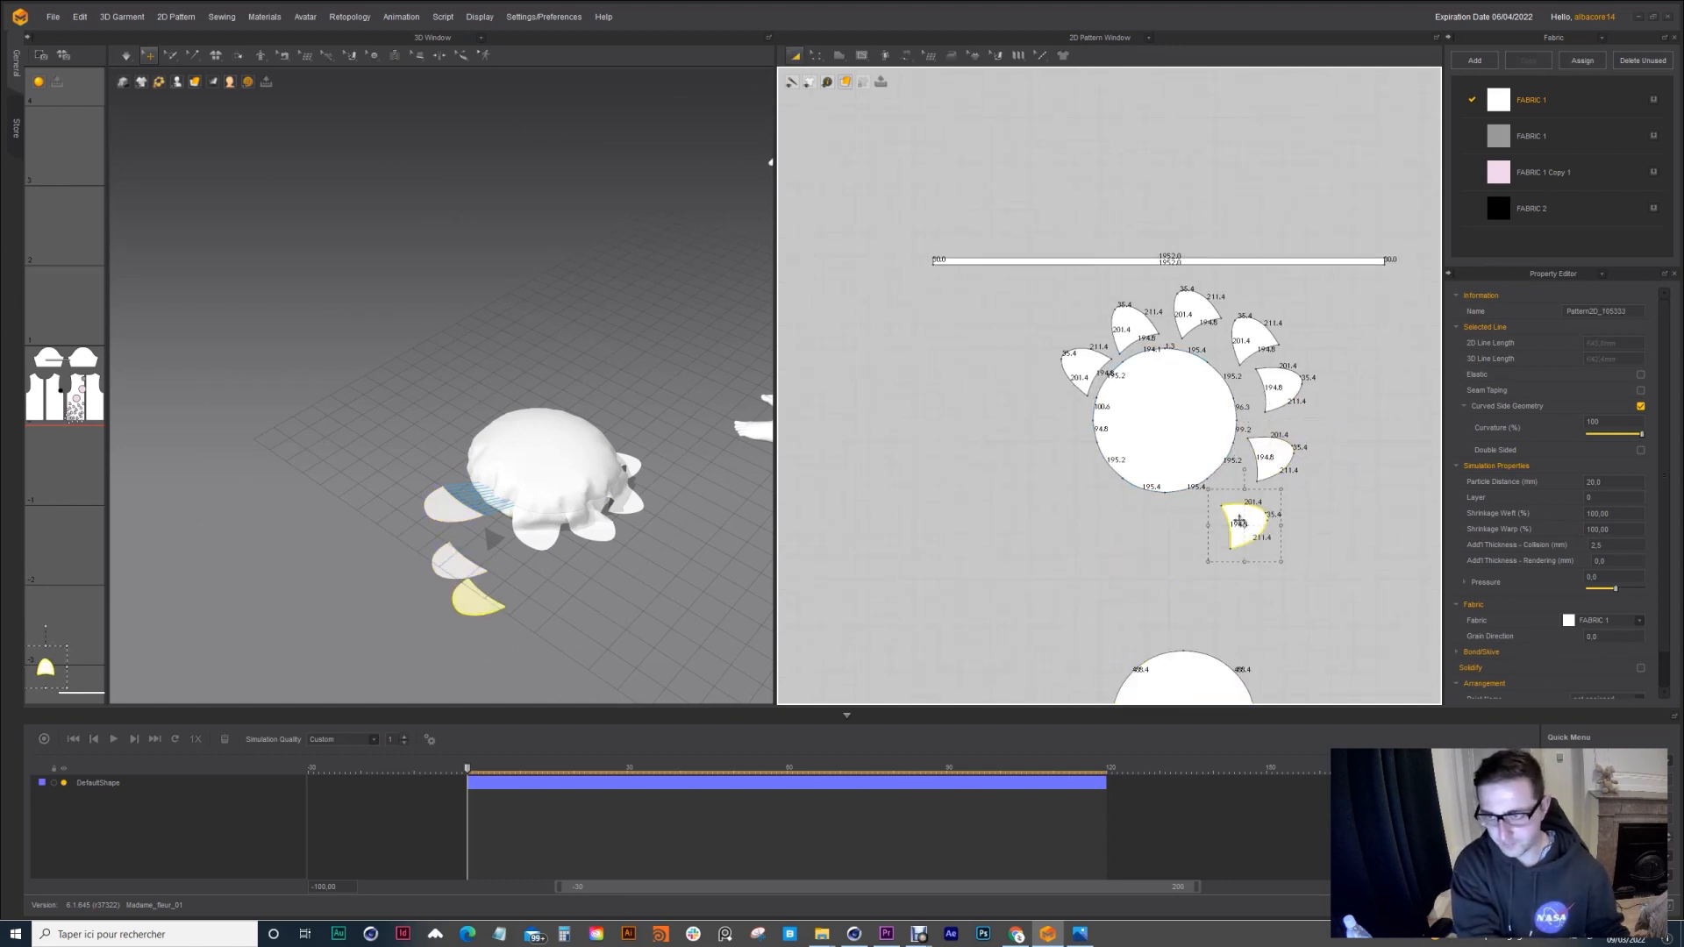
{"action": "left_click_drag", "start_coordinate": [1239, 520], "coordinate": [1066, 441]}
{"action": "scroll", "coordinate": [1311, 432], "scroll_direction": "up", "scroll_amount": 2}
{"action": "left_click", "coordinate": [1239, 474]}
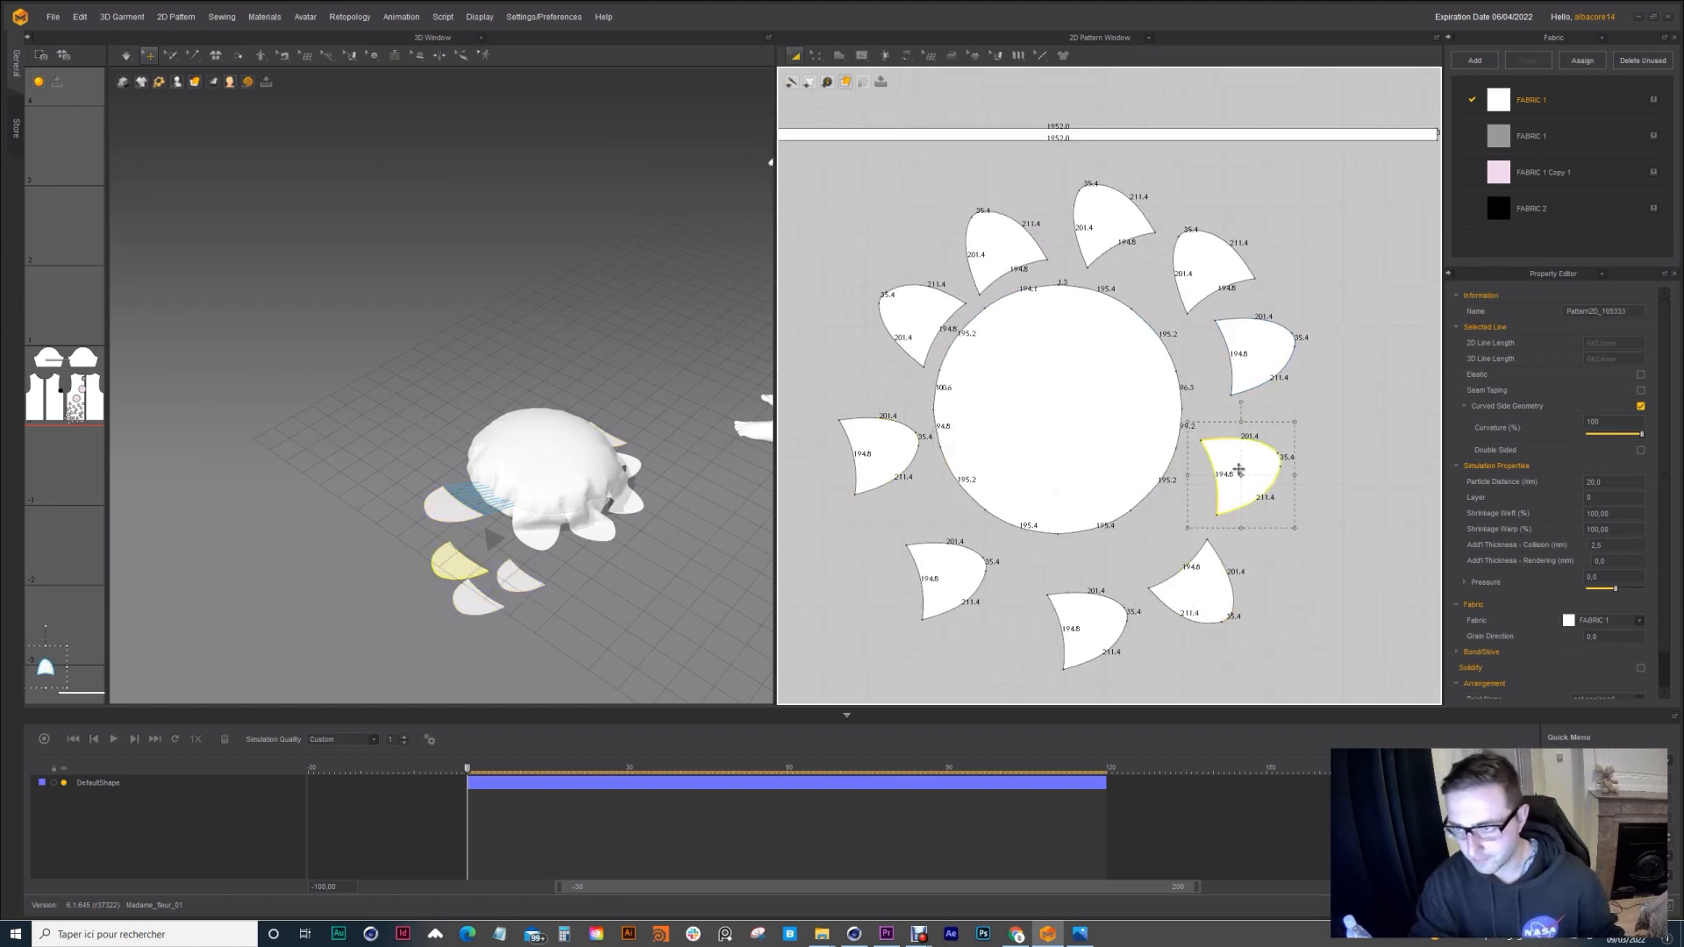
{"action": "left_click_drag", "start_coordinate": [1239, 471], "coordinate": [875, 458]}
{"action": "scroll", "coordinate": [996, 426], "scroll_direction": "down", "scroll_amount": 3}
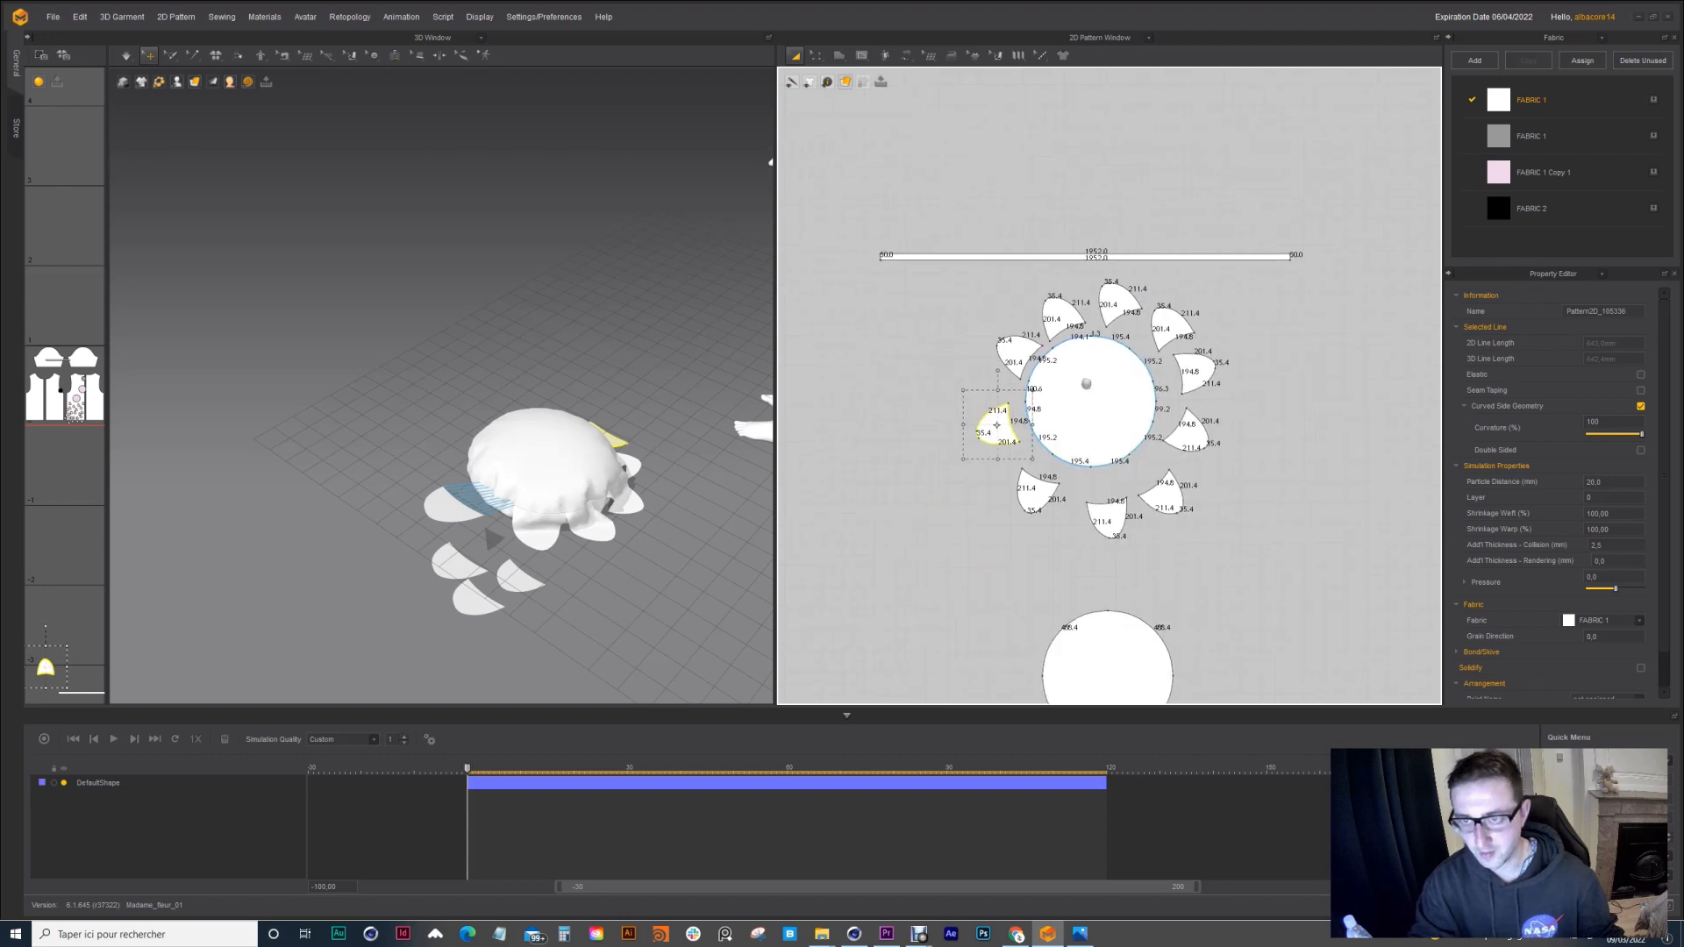
Step: Sew the base edges of the two lower-right petals to their adjacent circle segments
{"action": "scroll", "coordinate": [1110, 412], "scroll_direction": "up", "scroll_amount": 5}
{"action": "key", "text": "n"}
{"action": "scroll", "coordinate": [1245, 563], "scroll_direction": "down", "scroll_amount": 1}
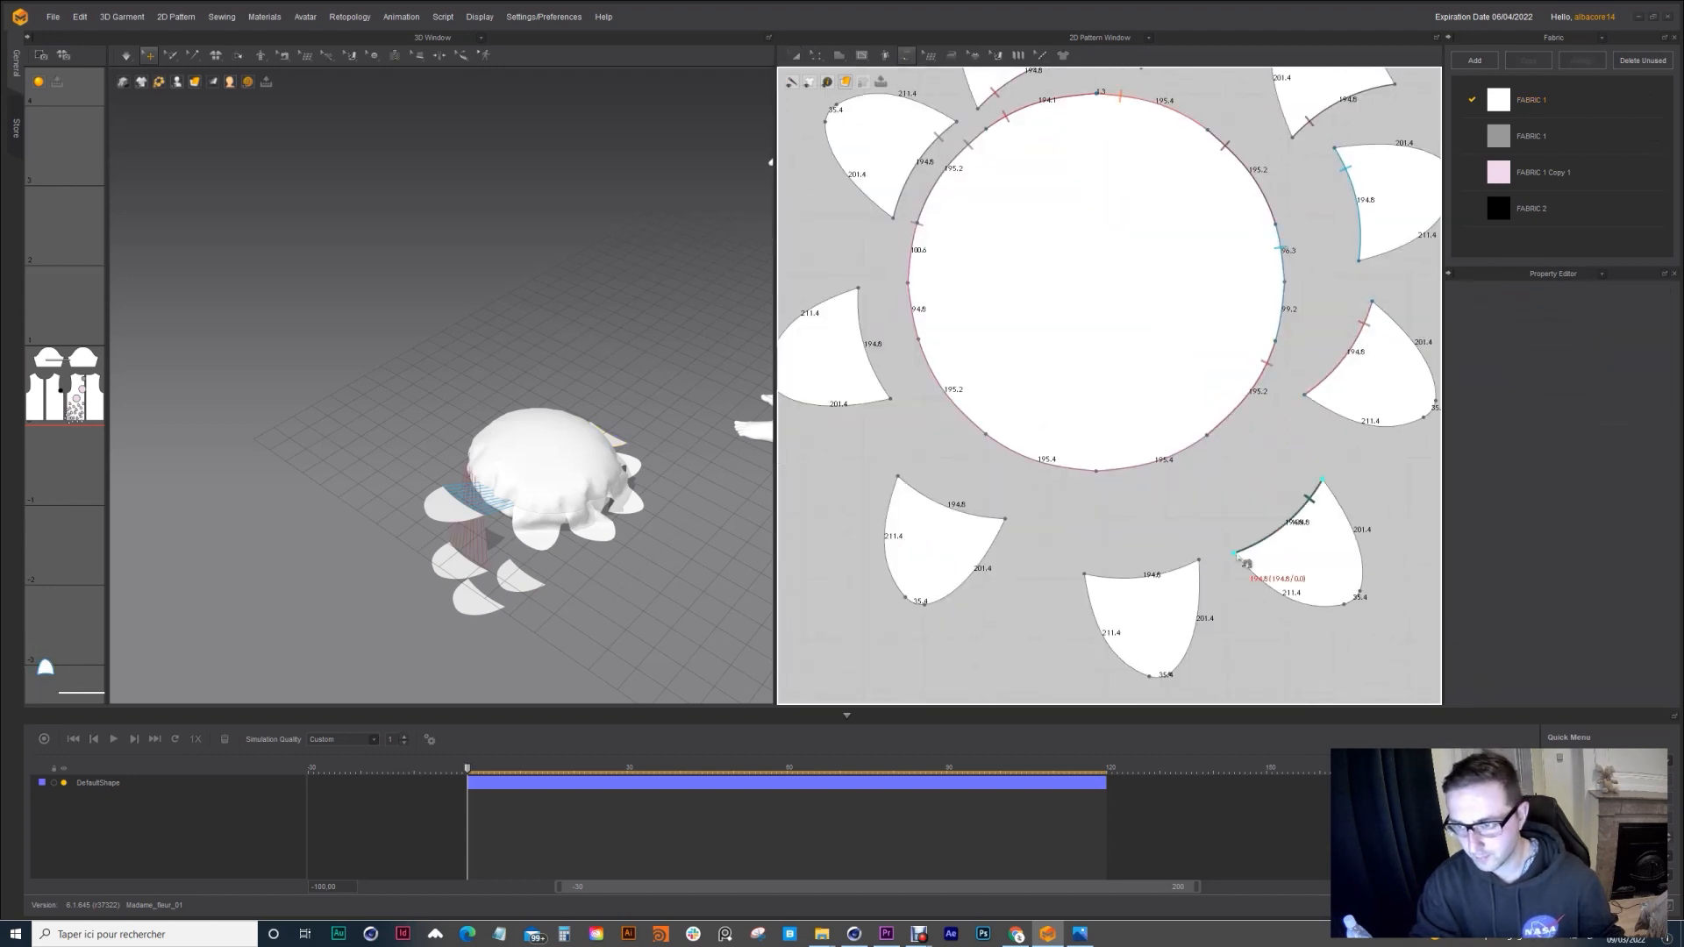
{"action": "left_click", "coordinate": [1234, 553]}
{"action": "left_click", "coordinate": [1207, 435]}
{"action": "left_click", "coordinate": [1096, 471]}
Step: Sew the base edges of the bottom, lower-left and left petals to their adjacent circle segments
{"action": "left_click", "coordinate": [1199, 559]}
{"action": "left_click", "coordinate": [1084, 574]}
{"action": "left_click", "coordinate": [1096, 471]}
{"action": "left_click", "coordinate": [986, 434]}
{"action": "left_click", "coordinate": [1005, 518]}
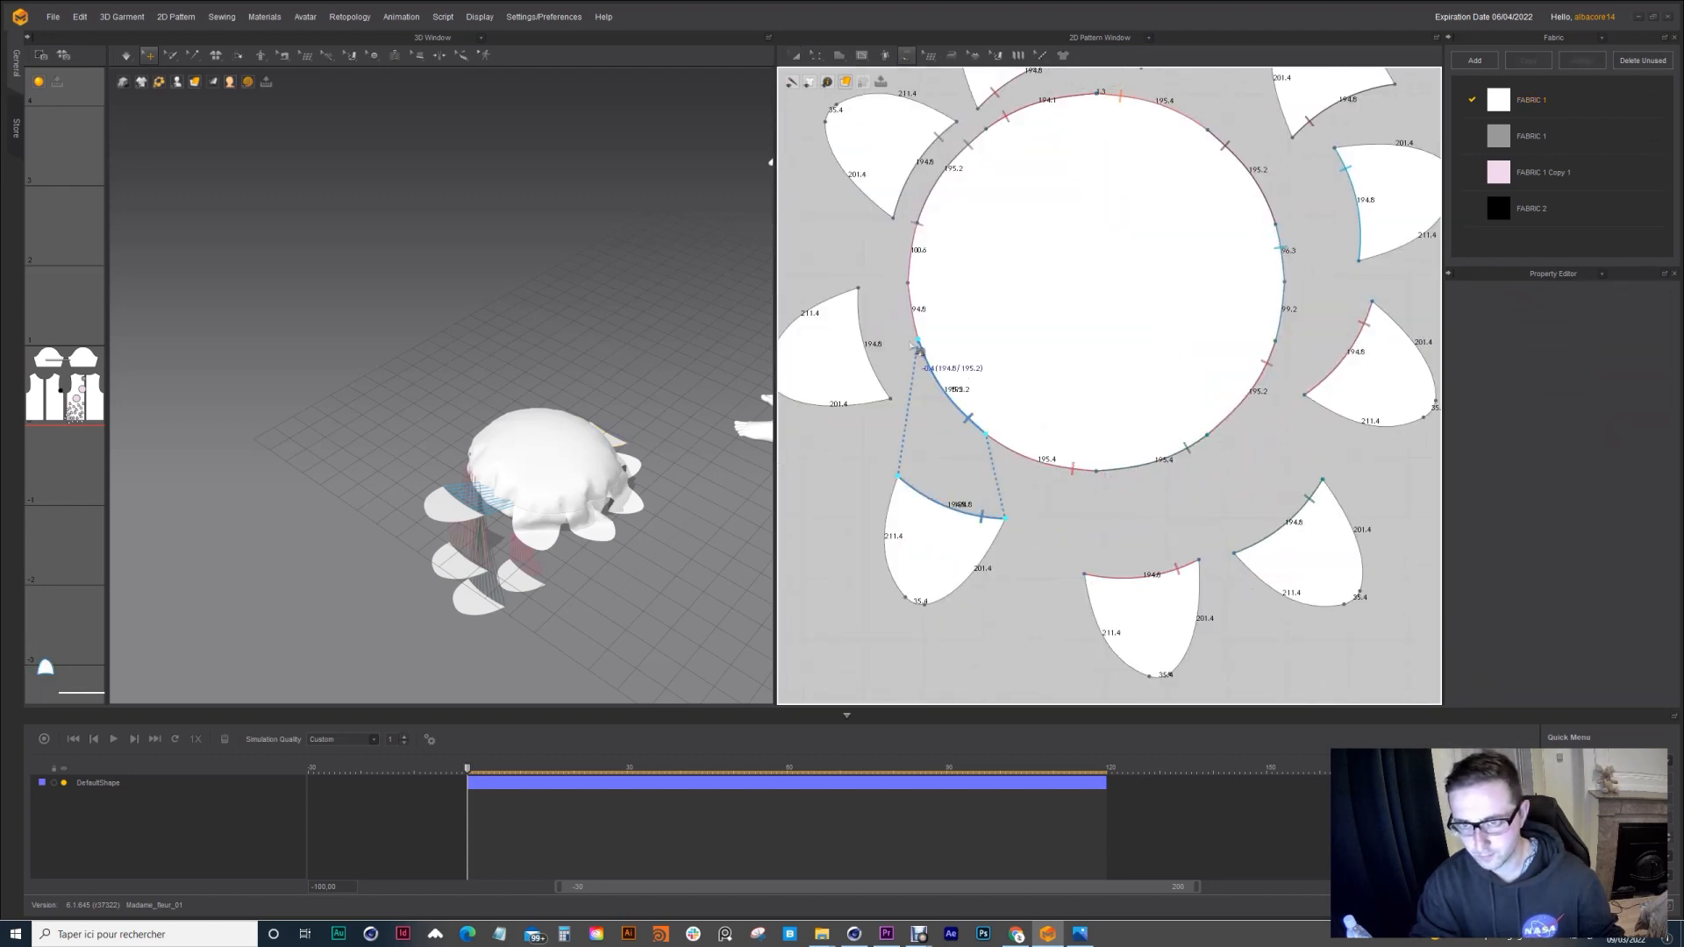
{"action": "left_click", "coordinate": [915, 225]}
{"action": "scroll", "coordinate": [824, 230], "scroll_direction": "down", "scroll_amount": 1}
{"action": "middle_click_drag", "start_coordinate": [981, 132], "coordinate": [1066, 259]}
{"action": "middle_click_drag", "start_coordinate": [884, 333], "coordinate": [937, 343]}
Step: Try to pull the newly sewn petals onto the cushion by running the simulation from their current positions
{"action": "left_click", "coordinate": [794, 55]}
{"action": "right_click_drag", "start_coordinate": [692, 106], "coordinate": [171, 143]}
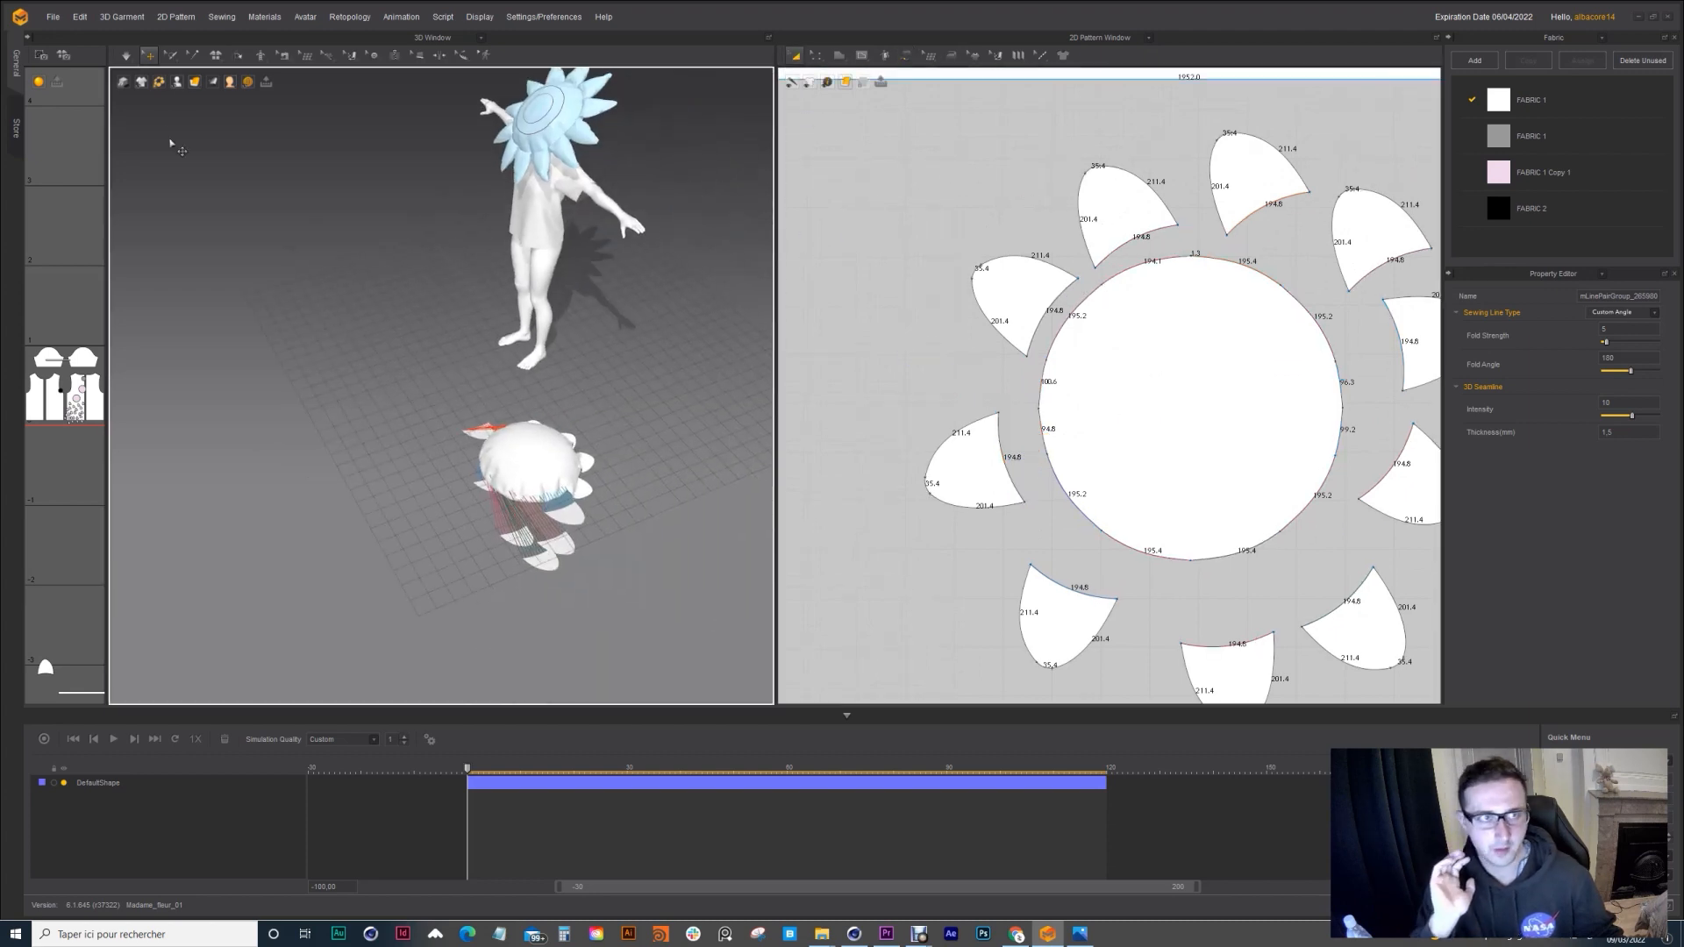
{"action": "key", "text": "space"}
{"action": "left_click", "coordinate": [538, 432]}
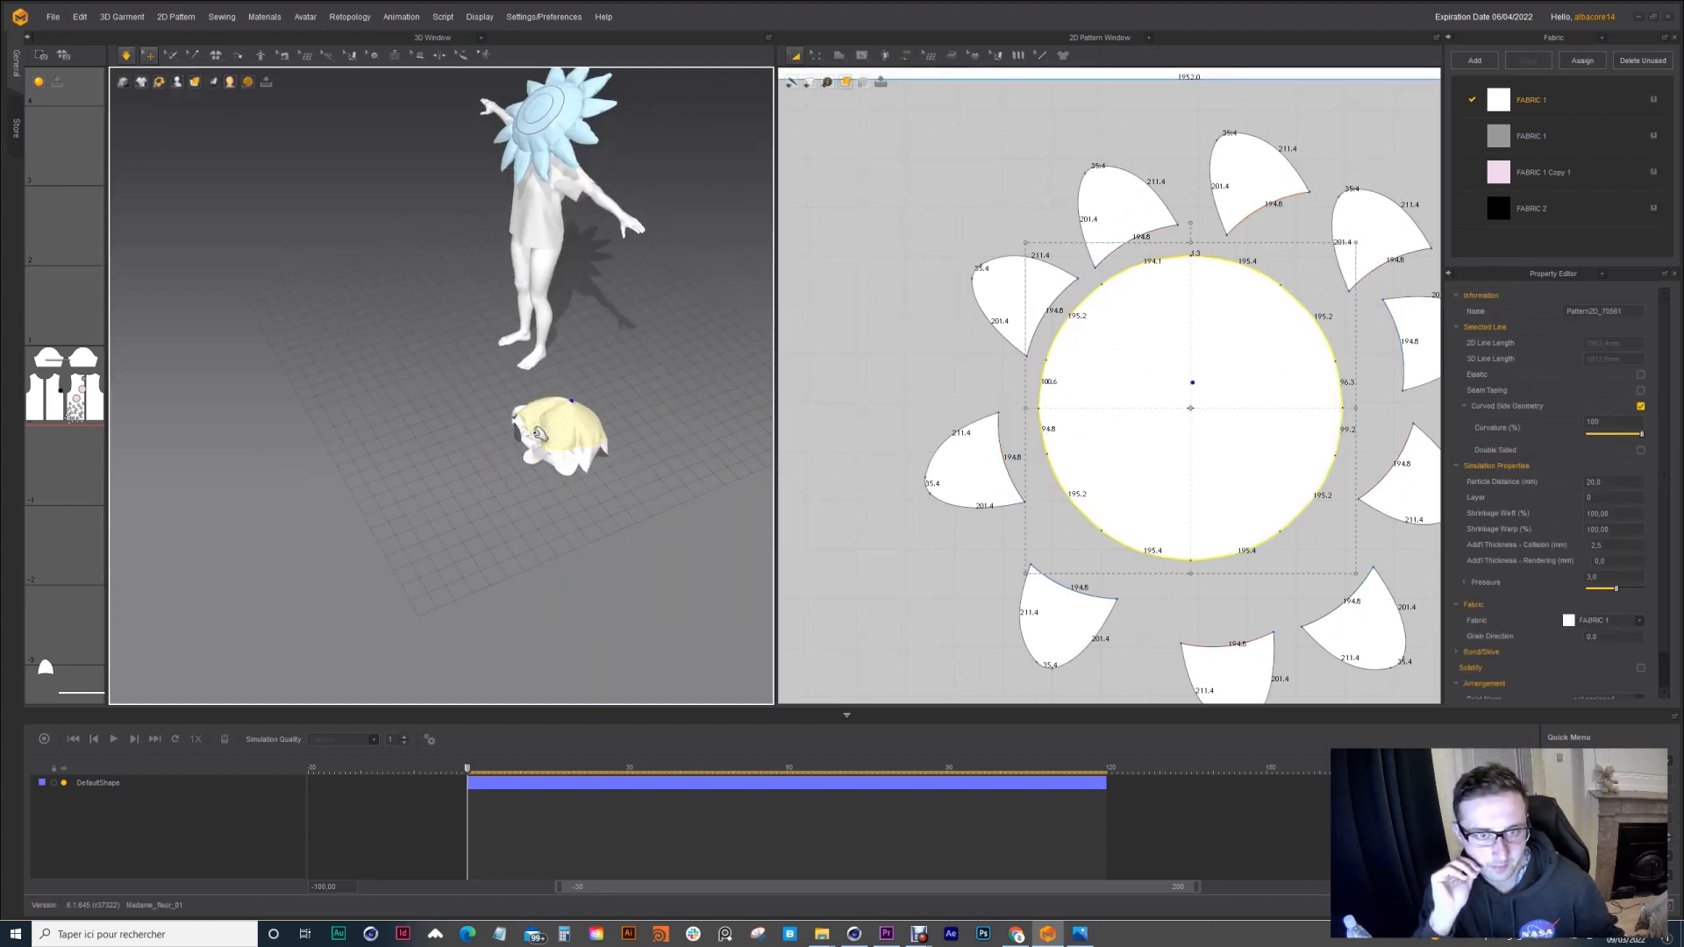
{"action": "right_click_drag", "start_coordinate": [539, 433], "coordinate": [596, 421]}
{"action": "scroll", "coordinate": [552, 430], "scroll_direction": "up", "scroll_amount": 3}
{"action": "left_click", "coordinate": [561, 489]}
{"action": "right_click_drag", "start_coordinate": [562, 489], "coordinate": [500, 402]}
{"action": "left_click", "coordinate": [493, 461]}
{"action": "right_click_drag", "start_coordinate": [493, 460], "coordinate": [869, 386]}
{"action": "key", "text": "space"}
{"action": "key", "text": "ctrl+z"}
Step: Reposition the left petal and one of the detached lower petals nearer to their seams on the cushion in 3D
{"action": "right_click_drag", "start_coordinate": [395, 233], "coordinate": [342, 377]}
{"action": "left_click", "coordinate": [344, 377]}
{"action": "left_click_drag", "start_coordinate": [360, 381], "coordinate": [387, 327]}
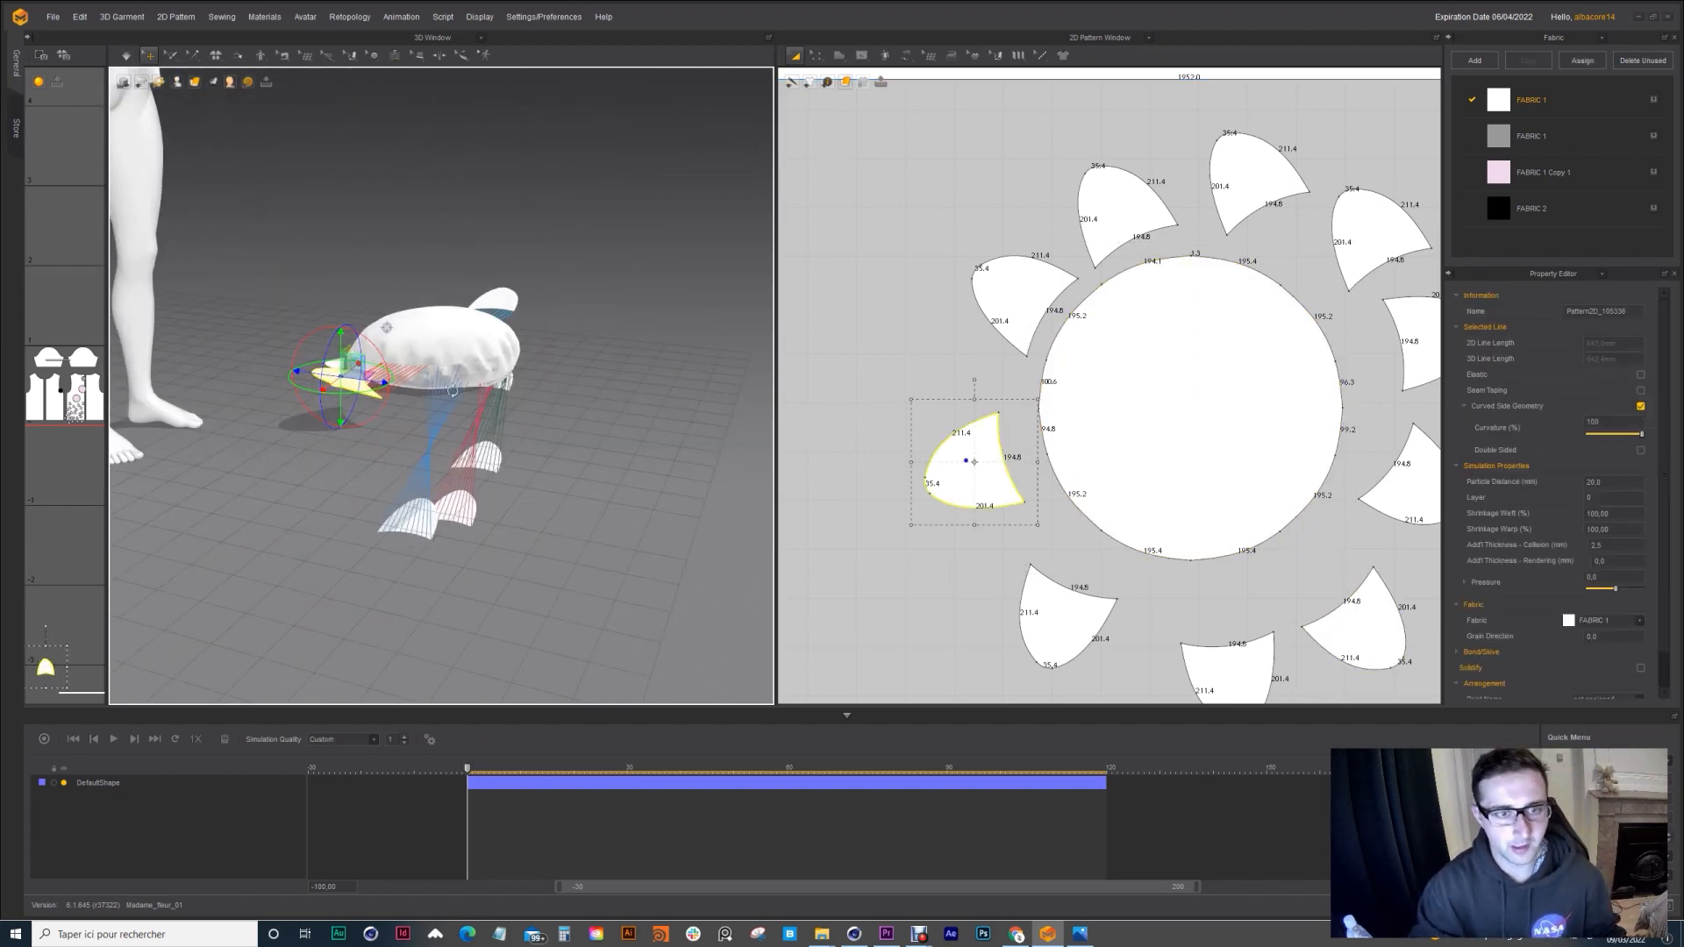
{"action": "right_click_drag", "start_coordinate": [452, 391], "coordinate": [465, 430]}
{"action": "left_click", "coordinate": [465, 434]}
{"action": "left_click_drag", "start_coordinate": [464, 434], "coordinate": [522, 380]}
Step: Arrange the remaining detached petals around the cushion's edge beside their seams in 3D
{"action": "right_click_drag", "start_coordinate": [522, 386], "coordinate": [735, 403]}
{"action": "left_click", "coordinate": [615, 514]}
{"action": "left_click_drag", "start_coordinate": [737, 381], "coordinate": [715, 377]}
{"action": "right_click_drag", "start_coordinate": [715, 377], "coordinate": [649, 350]}
{"action": "left_click", "coordinate": [387, 380]}
{"action": "left_click_drag", "start_coordinate": [649, 351], "coordinate": [669, 349]}
{"action": "right_click_drag", "start_coordinate": [670, 349], "coordinate": [354, 387]}
{"action": "left_click", "coordinate": [696, 355]}
{"action": "left_click", "coordinate": [571, 310]}
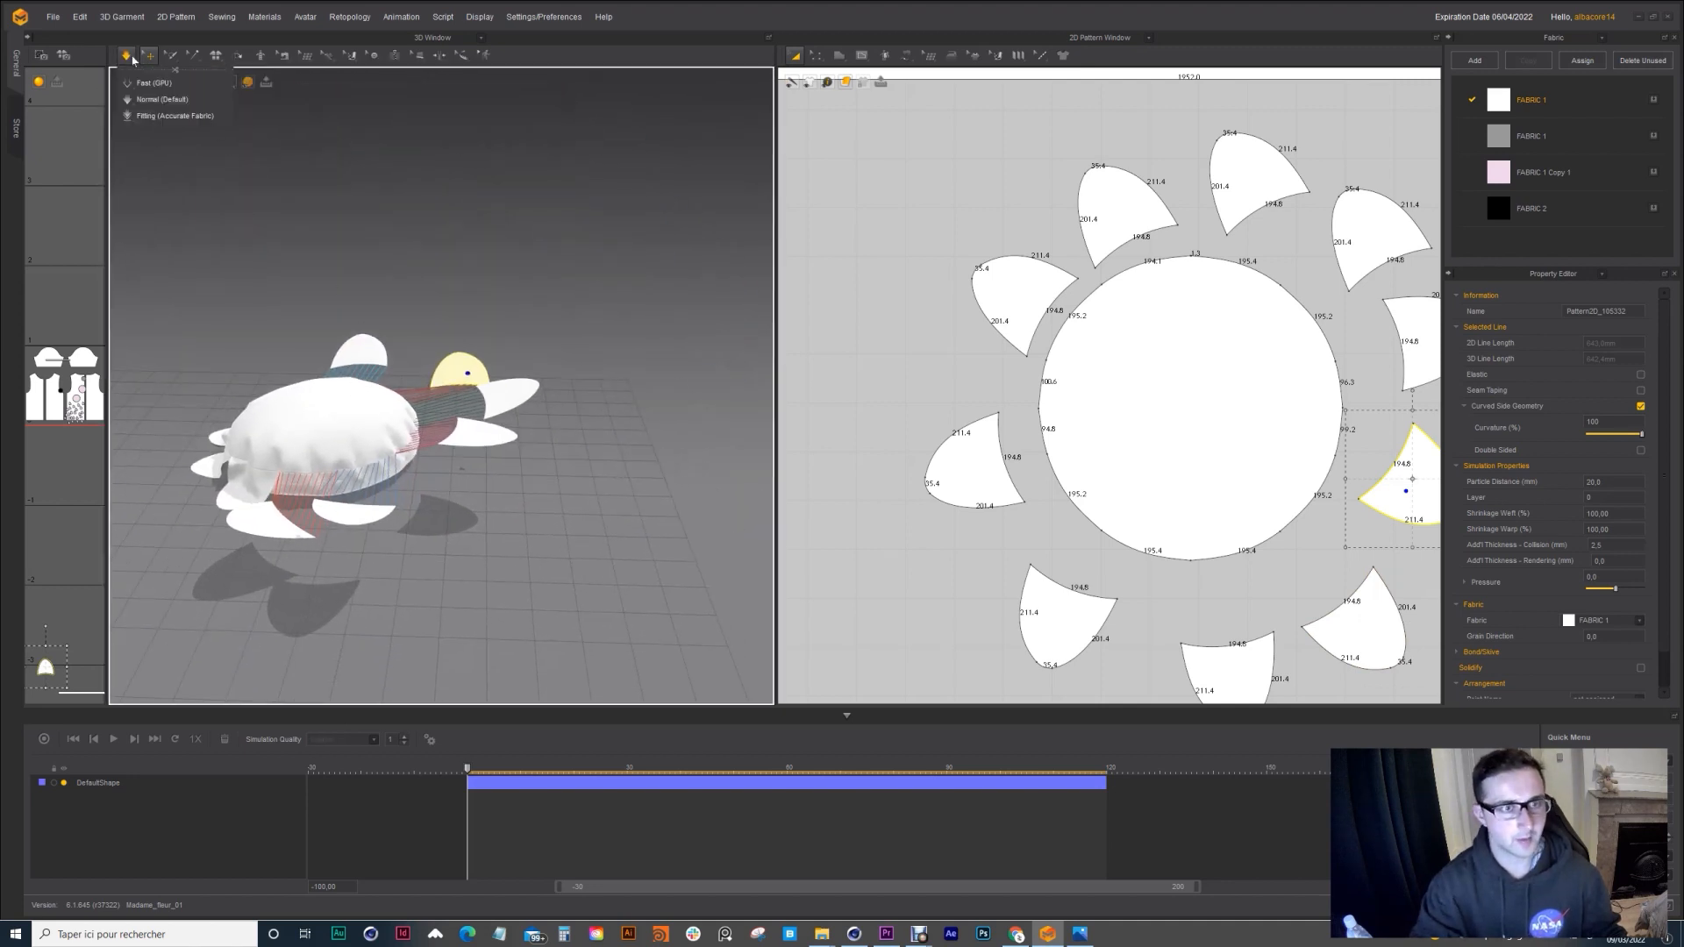
Step: Run the simulation to pull all the remaining petals onto the cushion's edge
{"action": "key", "text": "space"}
{"action": "right_click_drag", "start_coordinate": [446, 361], "coordinate": [356, 342]}
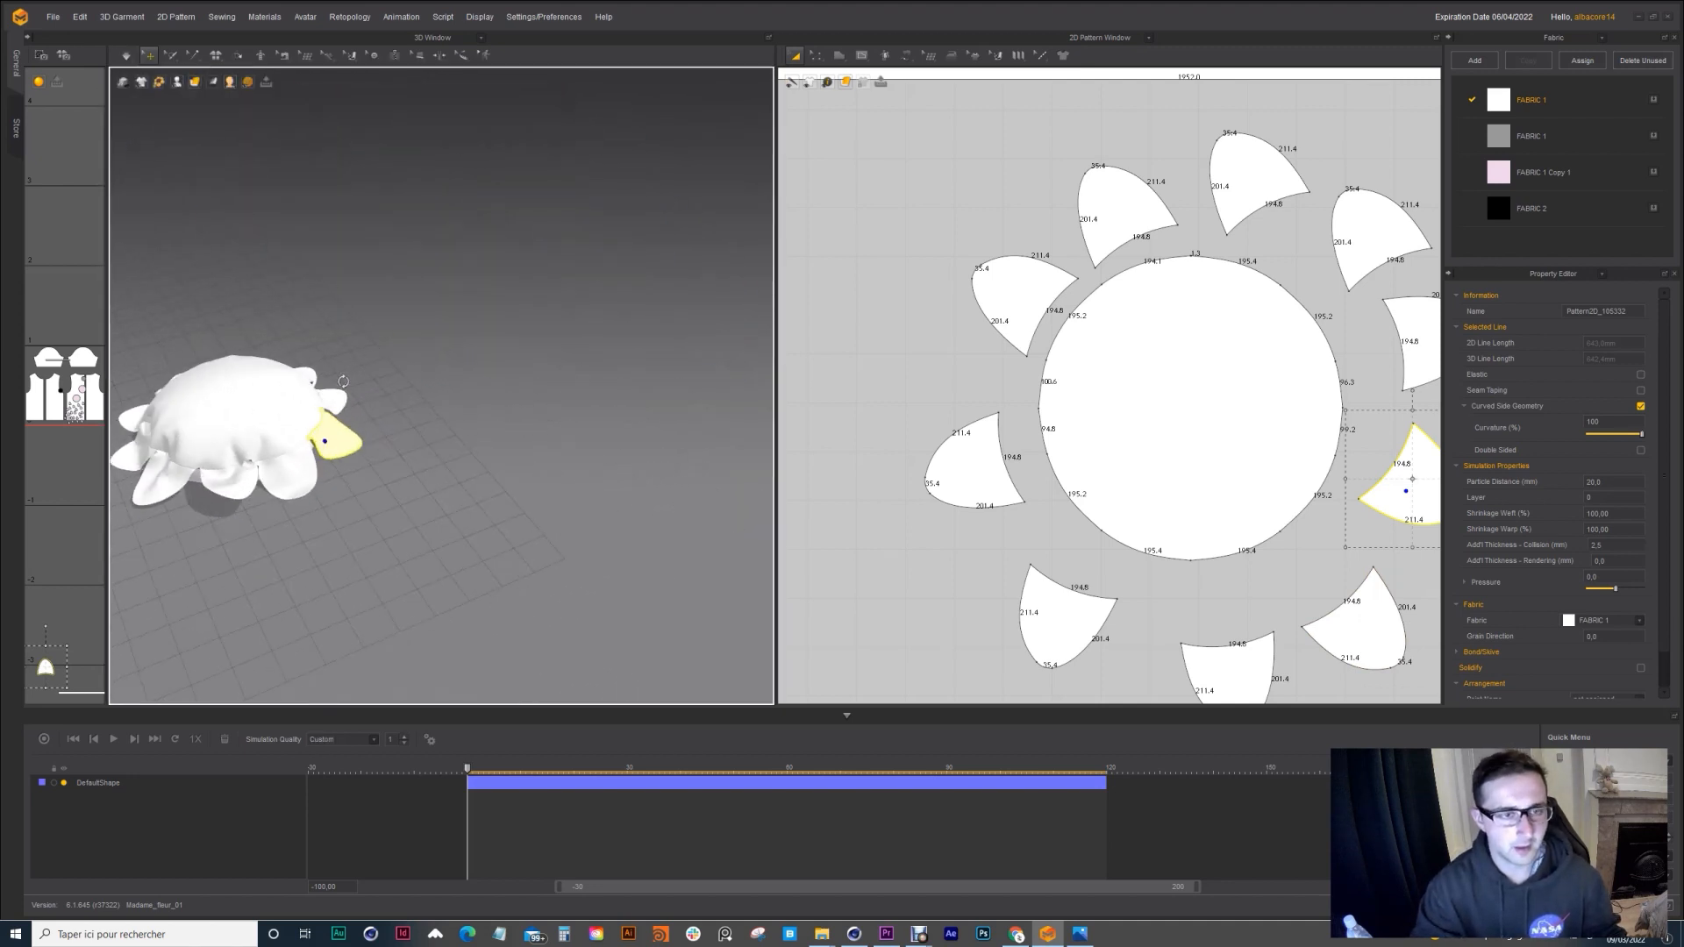
{"action": "middle_click_drag", "start_coordinate": [355, 342], "coordinate": [448, 363]}
{"action": "right_click_drag", "start_coordinate": [423, 319], "coordinate": [221, 162]}
{"action": "left_click", "coordinate": [127, 55]}
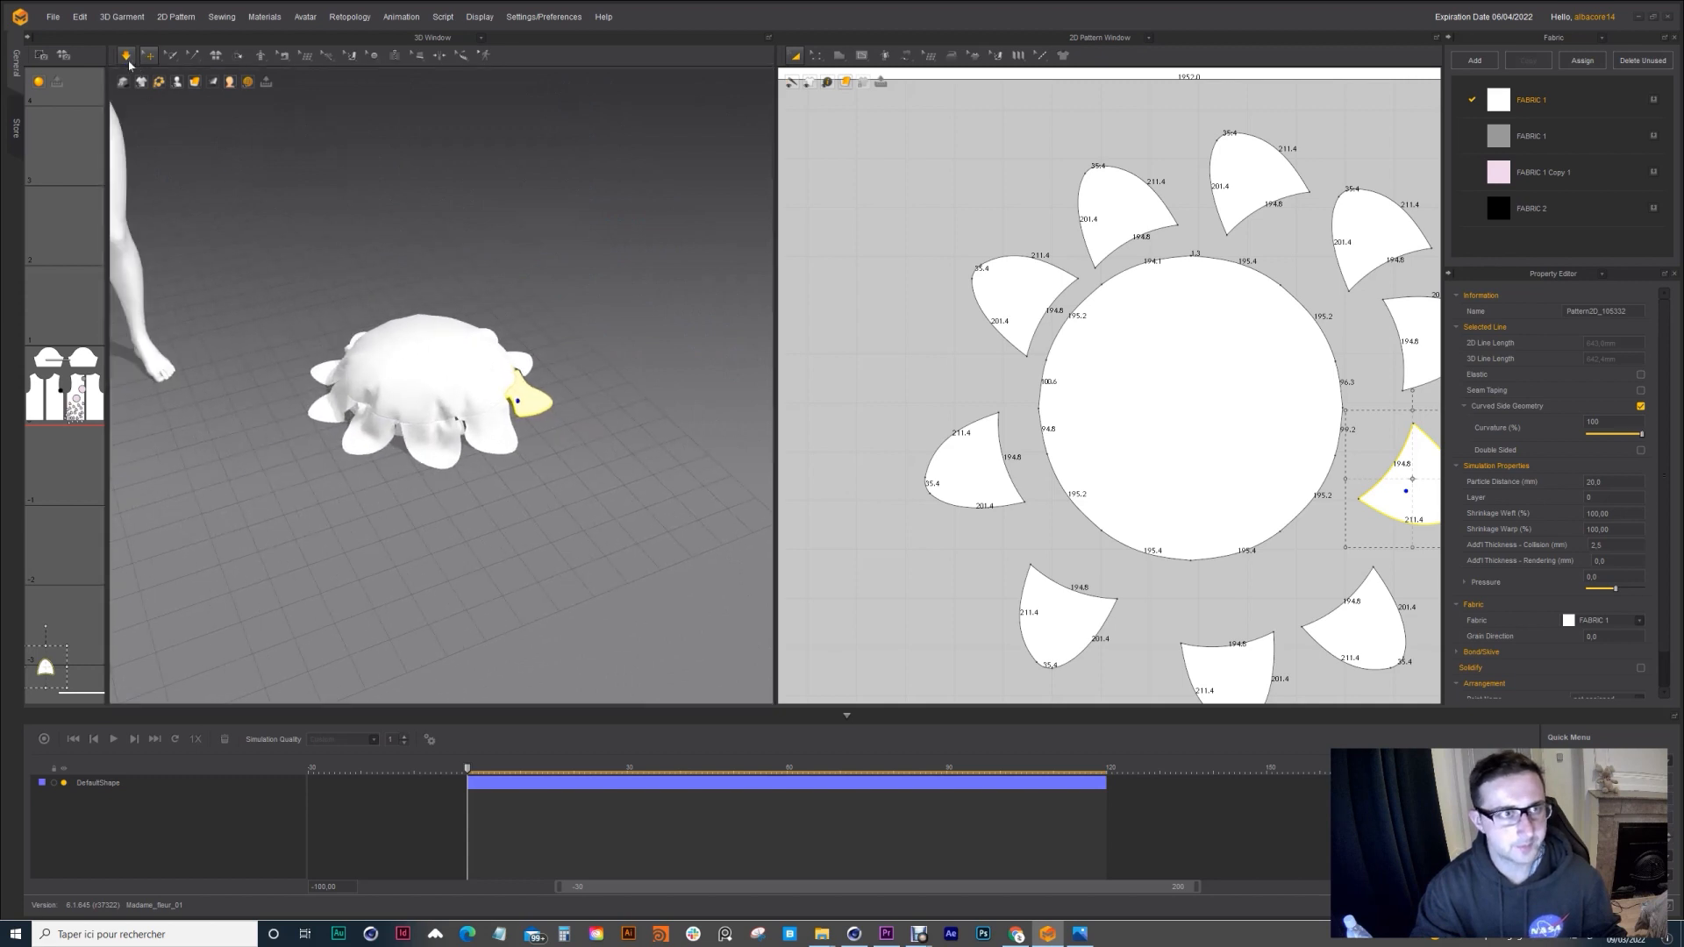
{"action": "middle_click_drag", "start_coordinate": [428, 281], "coordinate": [504, 276]}
Step: Duplicate the circle together with its ten petals and place the copy beside the plain white circle
{"action": "scroll", "coordinate": [1037, 334], "scroll_direction": "down", "scroll_amount": 7}
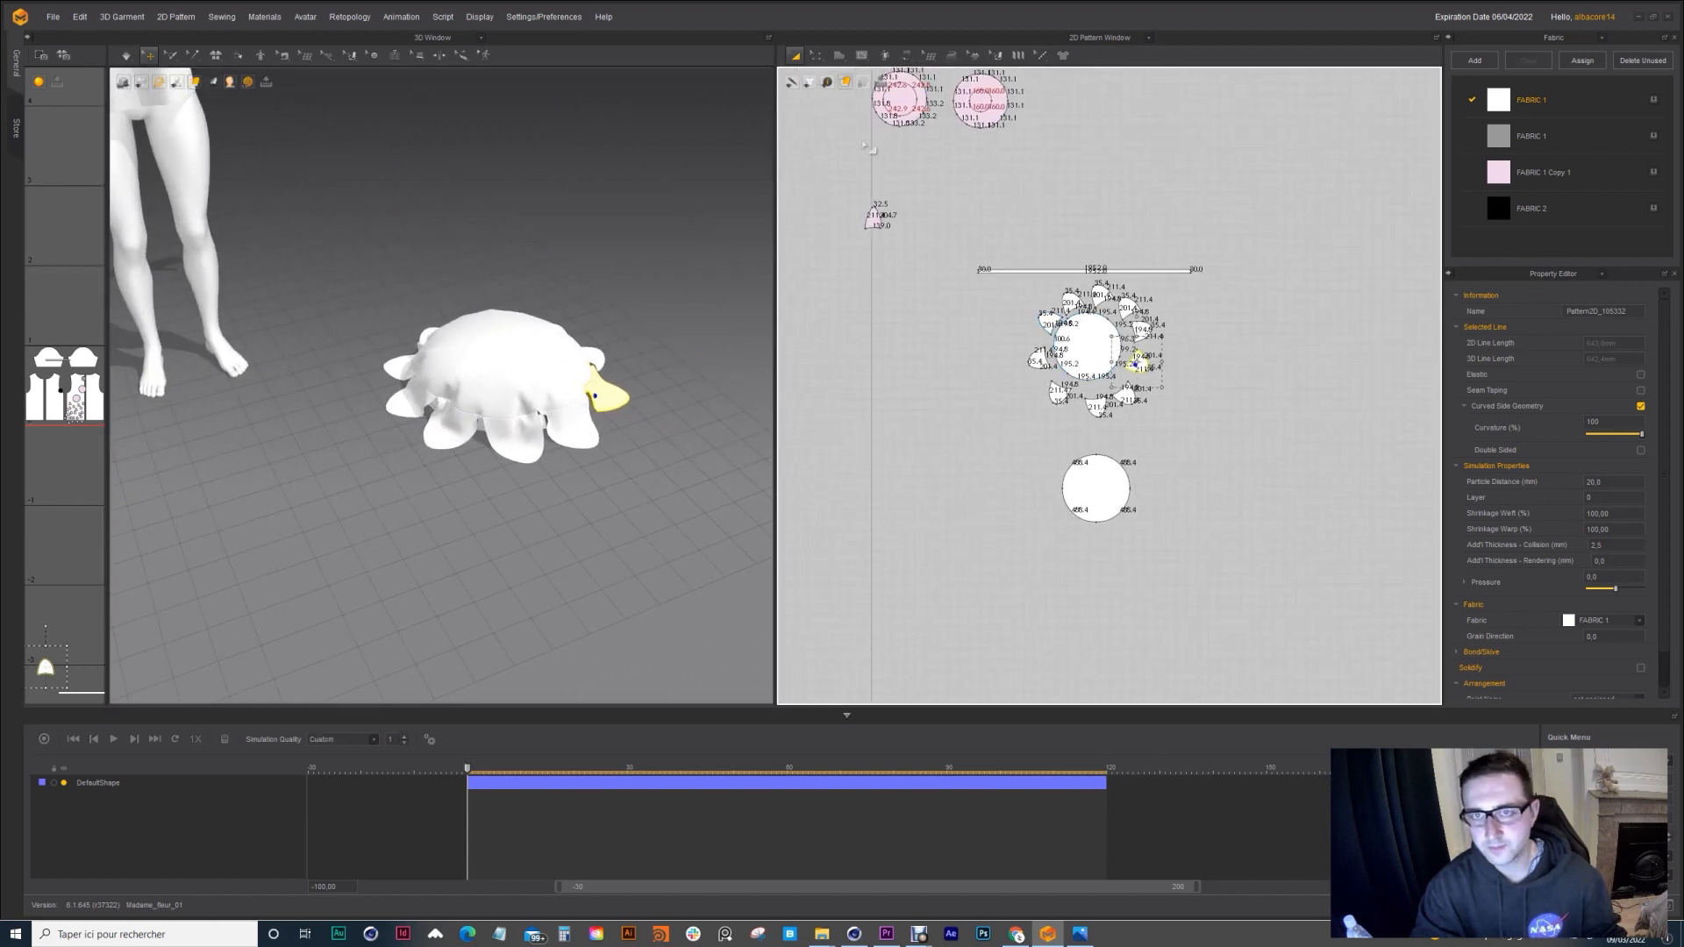
{"action": "left_click", "coordinate": [816, 55]}
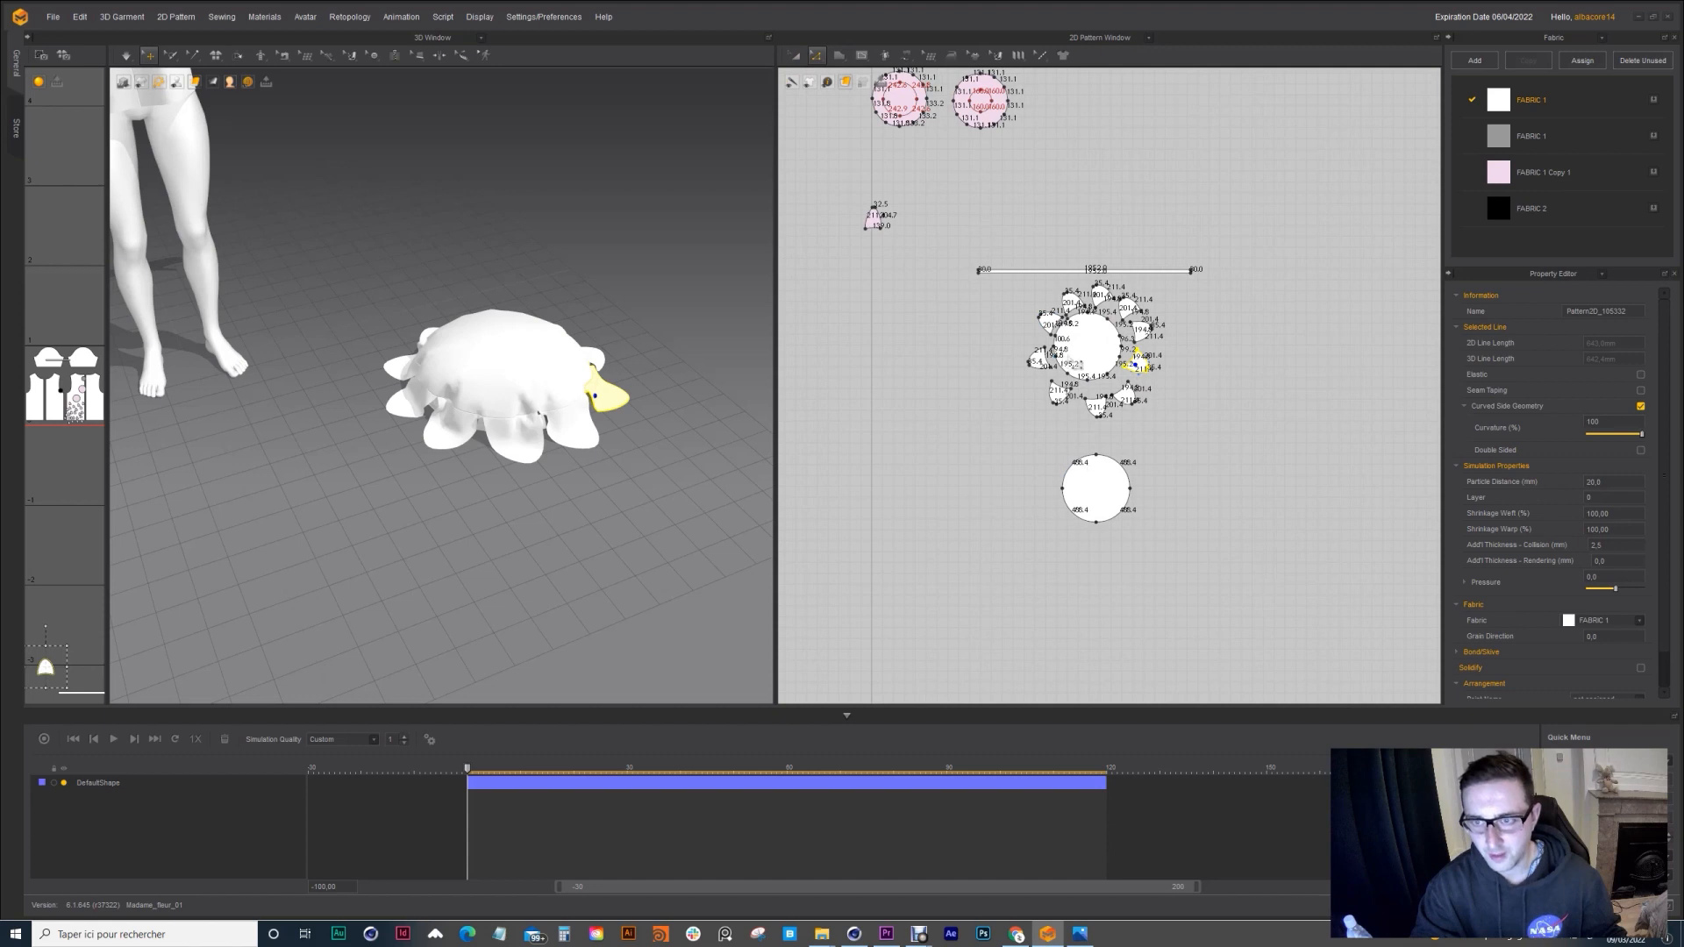
{"action": "scroll", "coordinate": [1052, 357], "scroll_direction": "up", "scroll_amount": 5}
{"action": "key", "text": "a"}
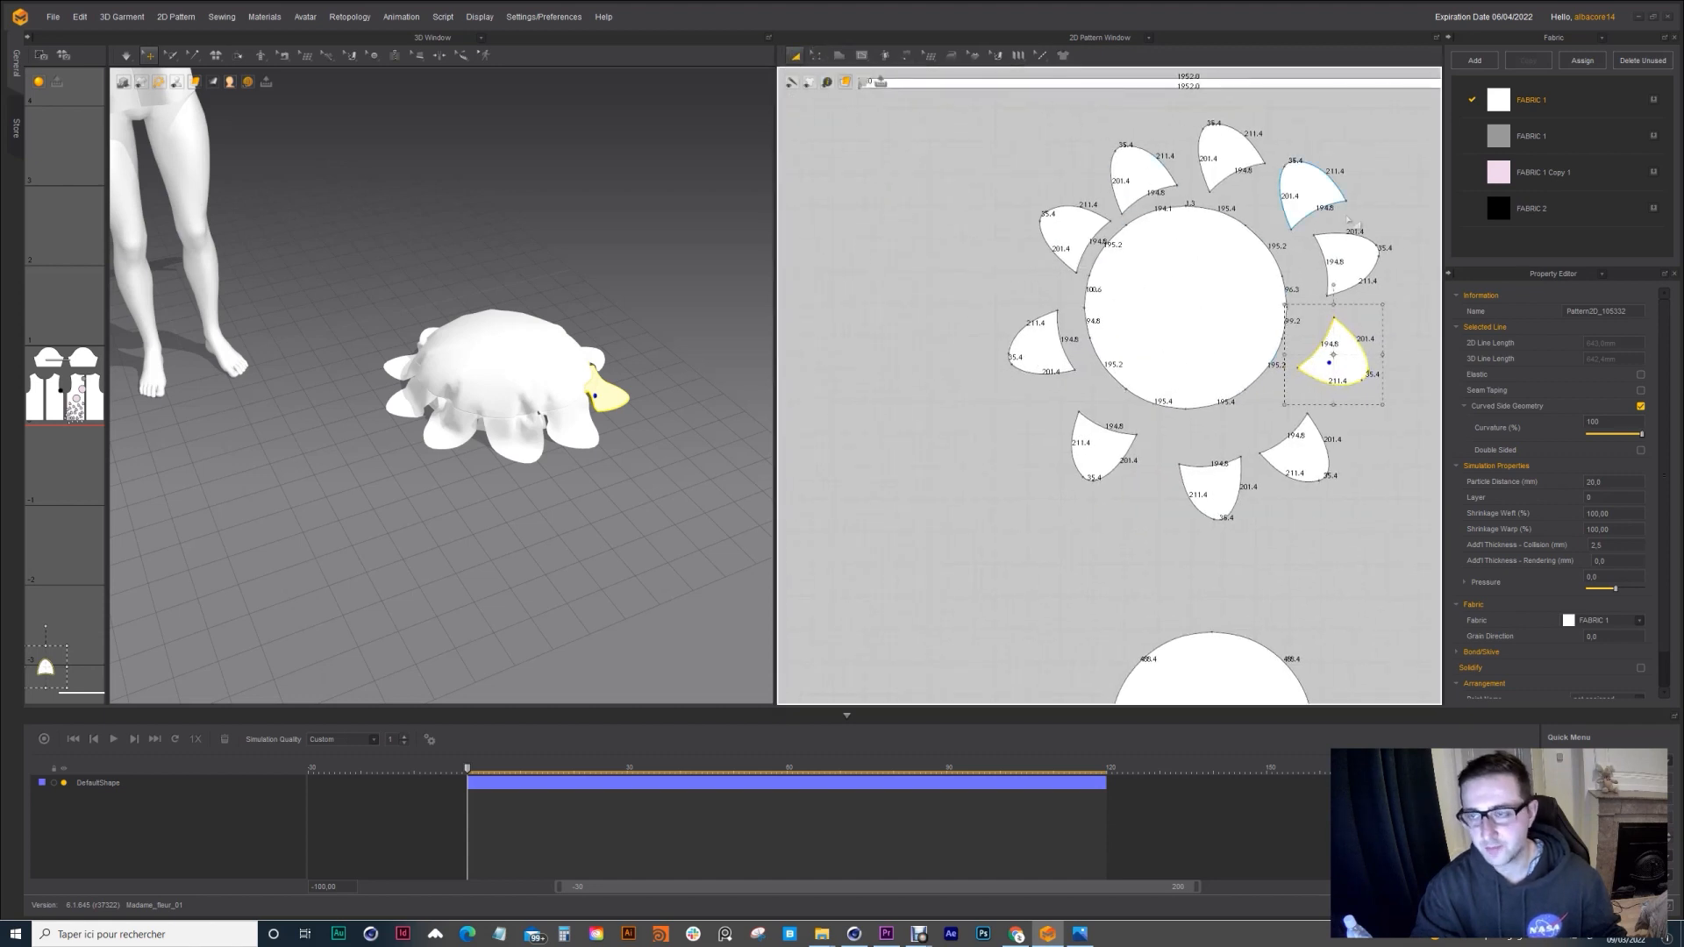
{"action": "scroll", "coordinate": [1197, 508], "scroll_direction": "down", "scroll_amount": 2}
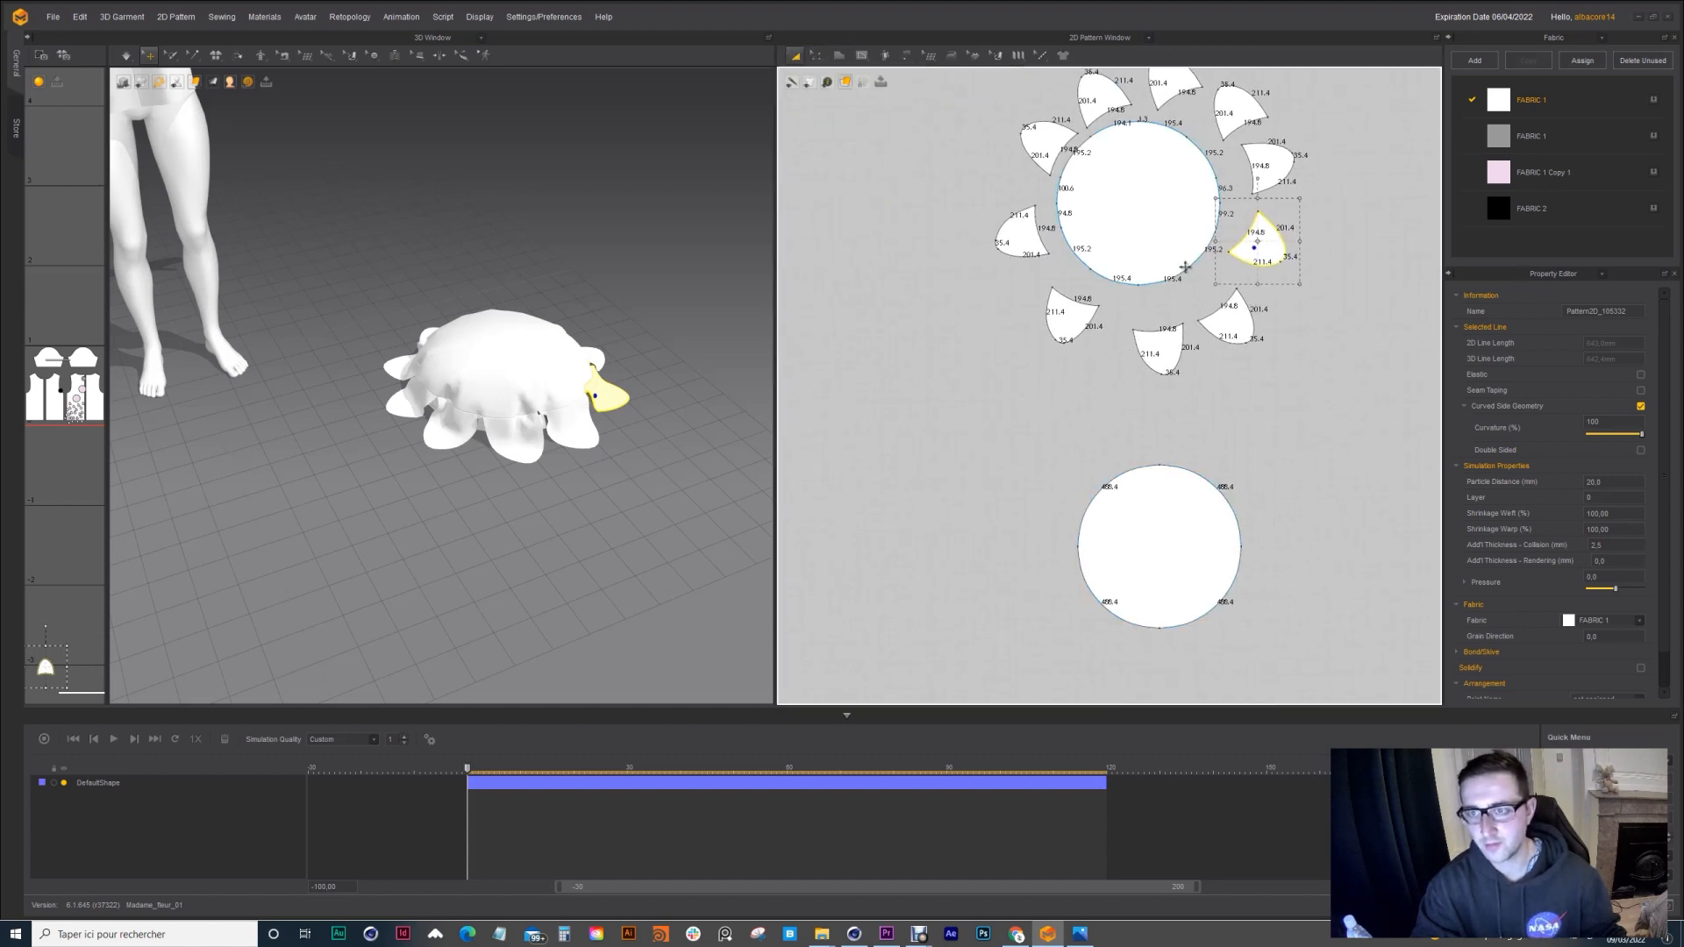
{"action": "scroll", "coordinate": [1184, 267], "scroll_direction": "down", "scroll_amount": 3}
{"action": "left_click_drag", "start_coordinate": [1018, 234], "coordinate": [1299, 443]}
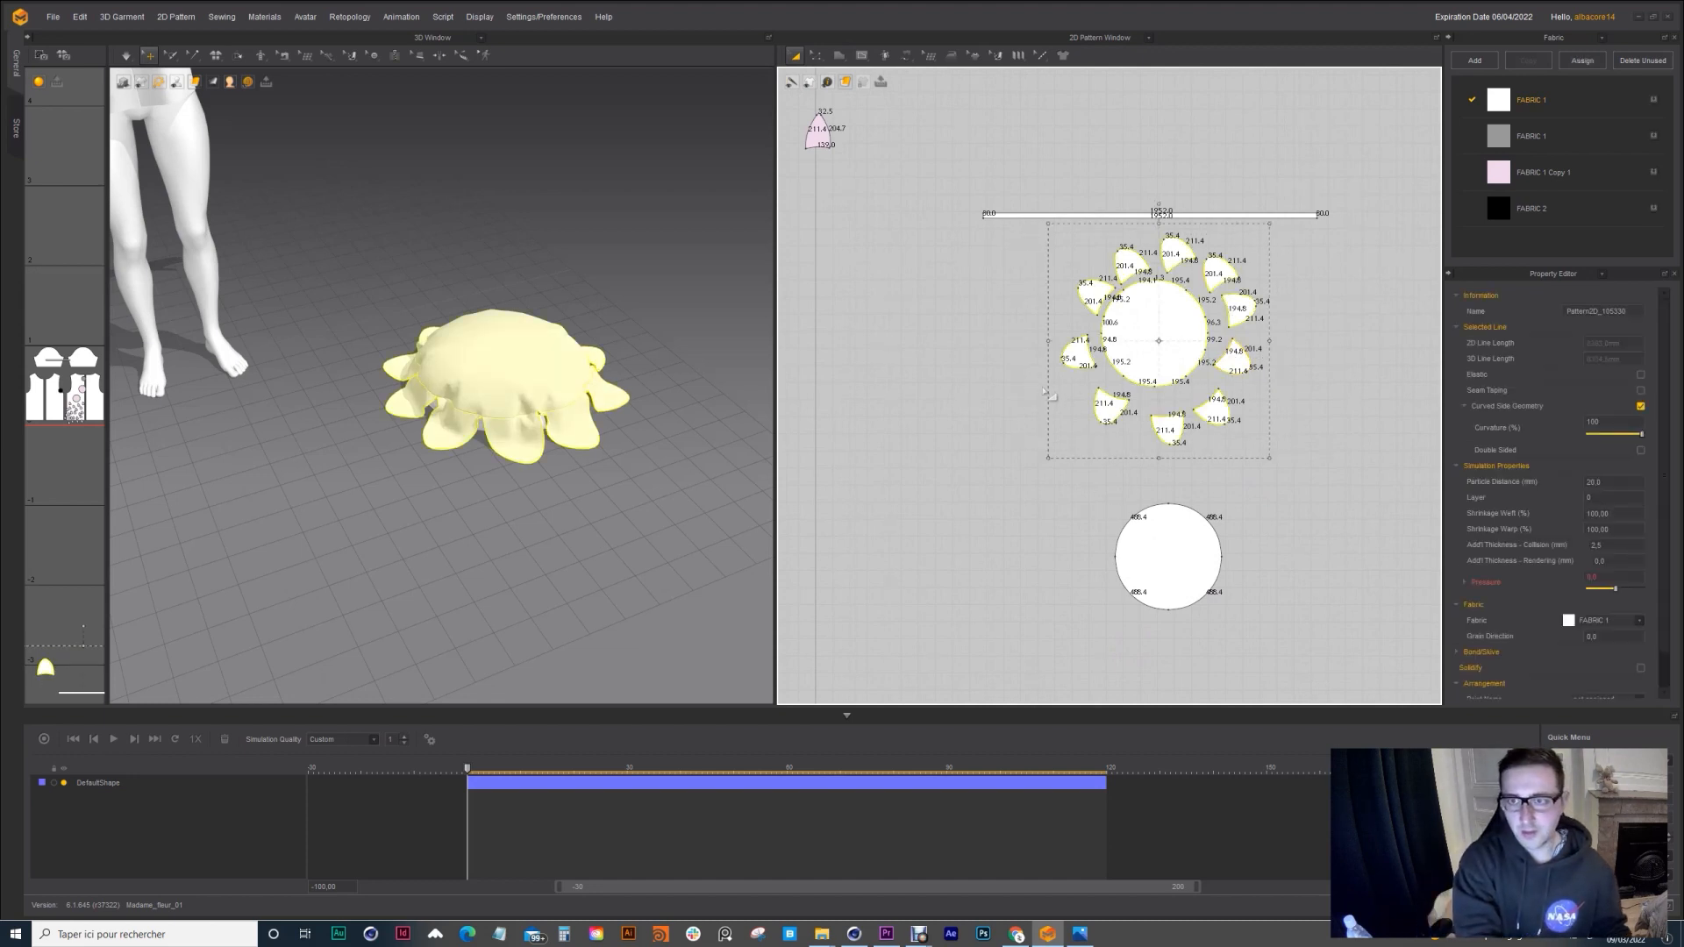
{"action": "key", "text": "ctrl+v"}
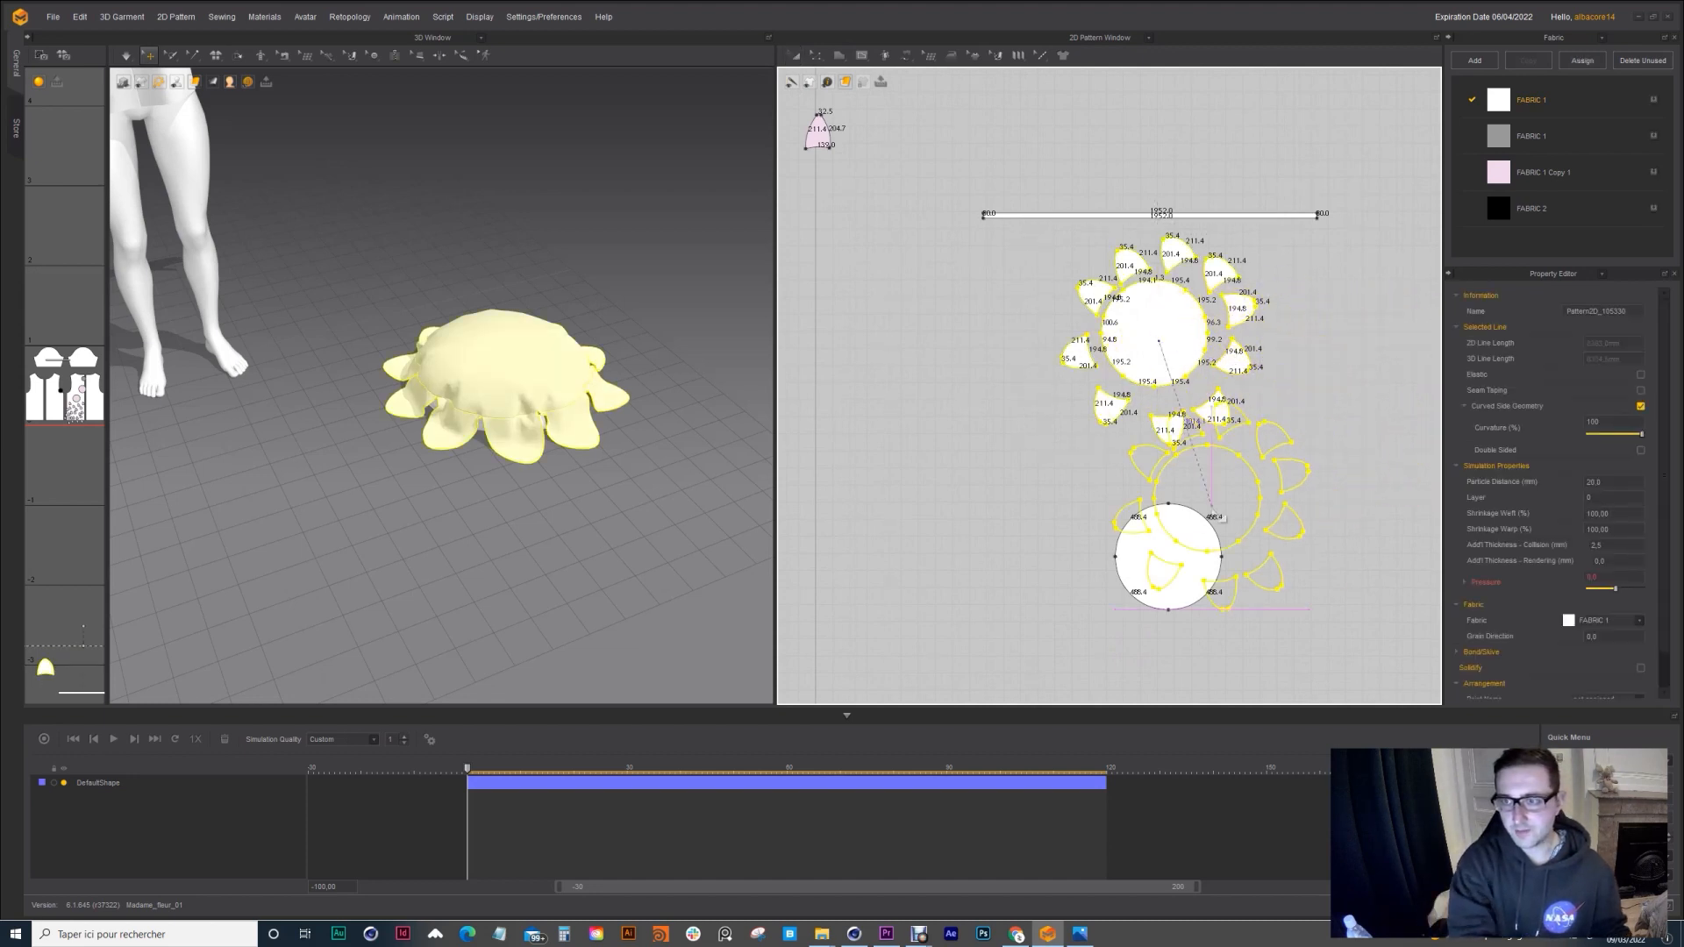
{"action": "scroll", "coordinate": [1221, 470], "scroll_direction": "down", "scroll_amount": 3}
{"action": "left_click", "coordinate": [1198, 484]}
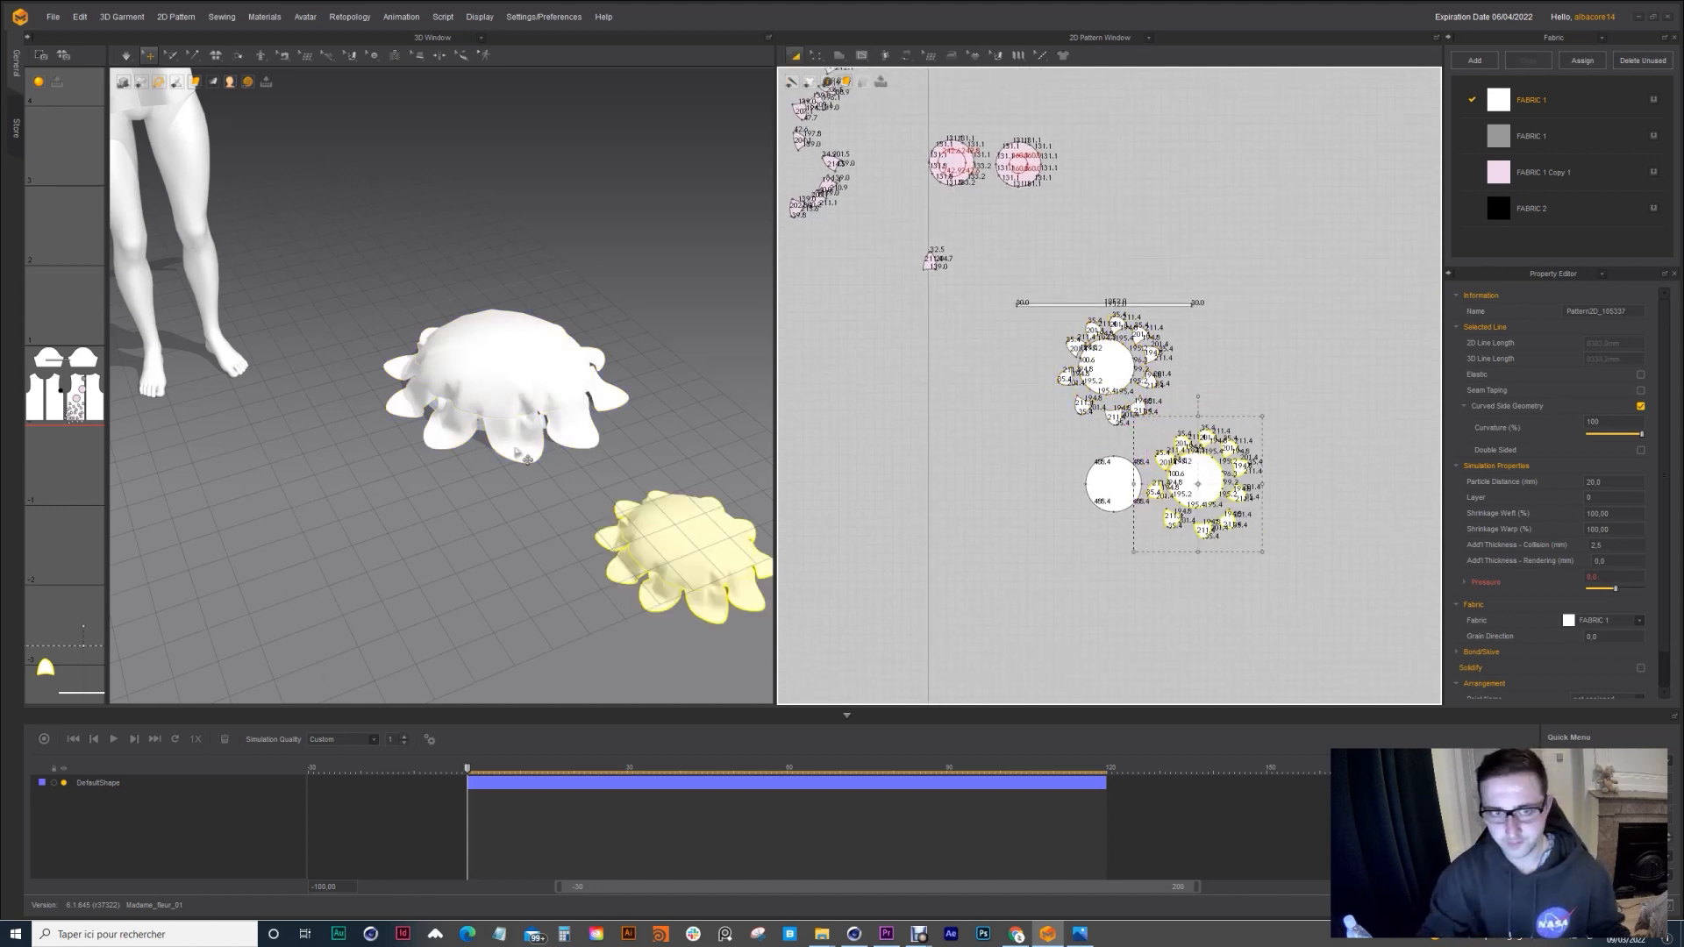
Step: Move the duplicated flower in front of the original in 3D, flip it over and raise it above the original's level
{"action": "right_click_drag", "start_coordinate": [526, 421], "coordinate": [567, 497]}
{"action": "left_click_drag", "start_coordinate": [643, 566], "coordinate": [388, 262]}
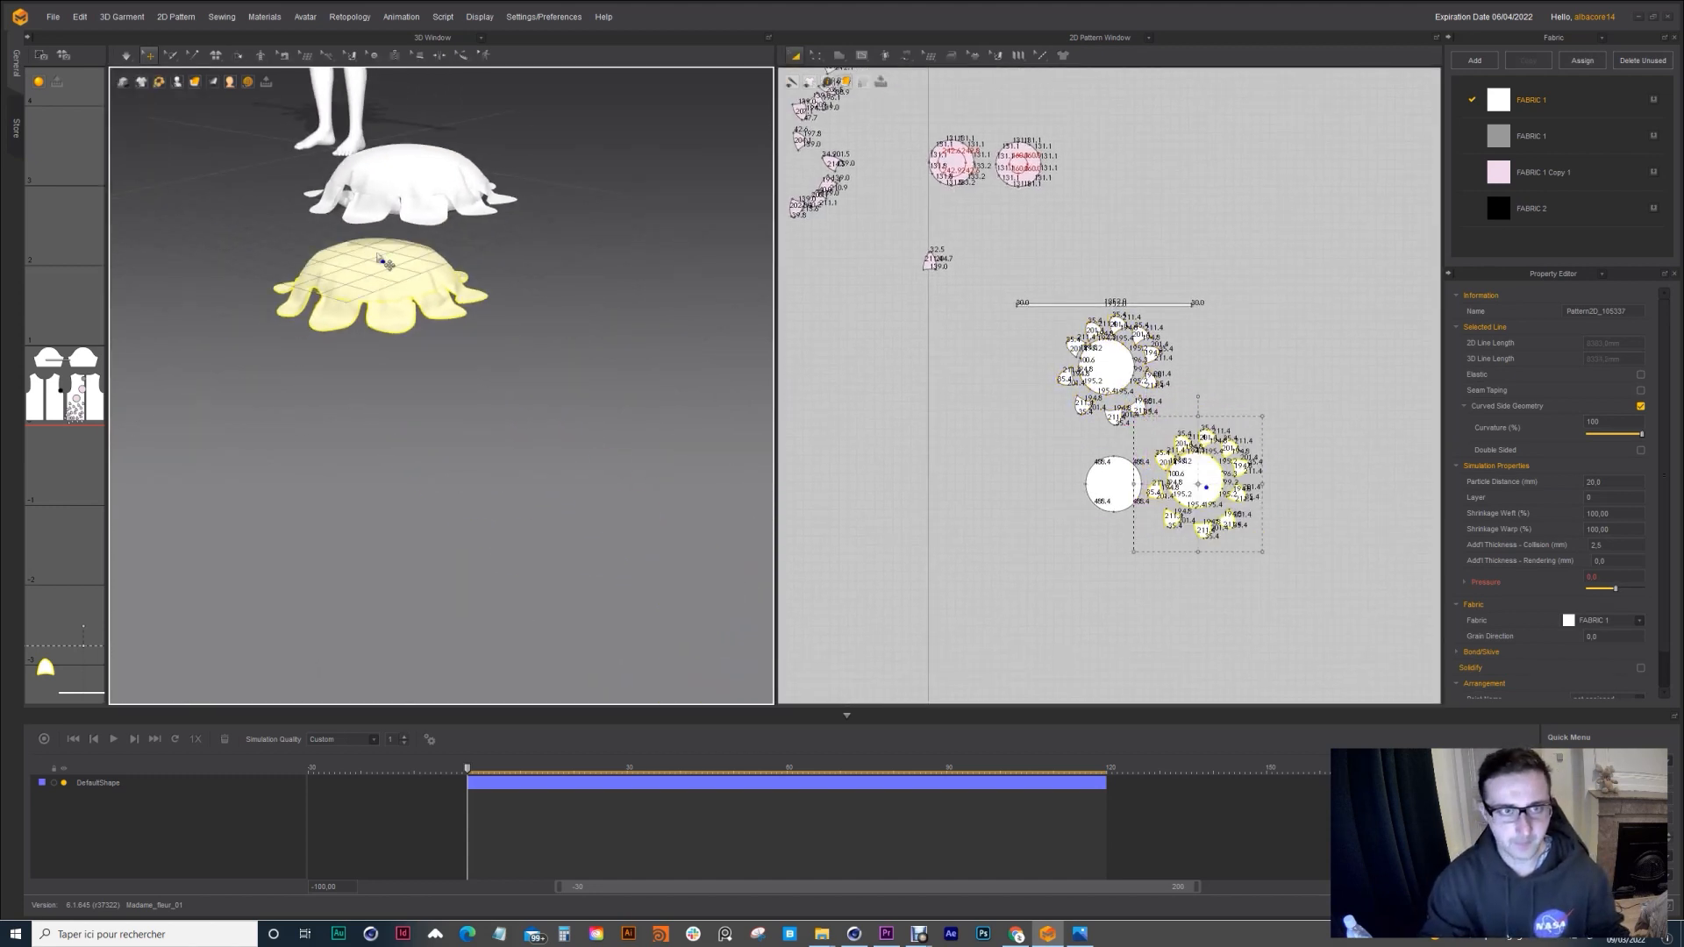
{"action": "mouse_move", "coordinate": [387, 261]}
{"action": "right_mouse_down"}
{"action": "mouse_move", "coordinate": [468, 472]}
{"action": "mouse_move", "coordinate": [452, 250]}
{"action": "mouse_move", "coordinate": [428, 241]}
{"action": "mouse_move", "coordinate": [459, 283]}
{"action": "mouse_move", "coordinate": [383, 292]}
{"action": "right_mouse_up"}
{"action": "scroll", "coordinate": [478, 436], "scroll_direction": "down", "scroll_amount": 3}
{"action": "left_click", "coordinate": [446, 243]}
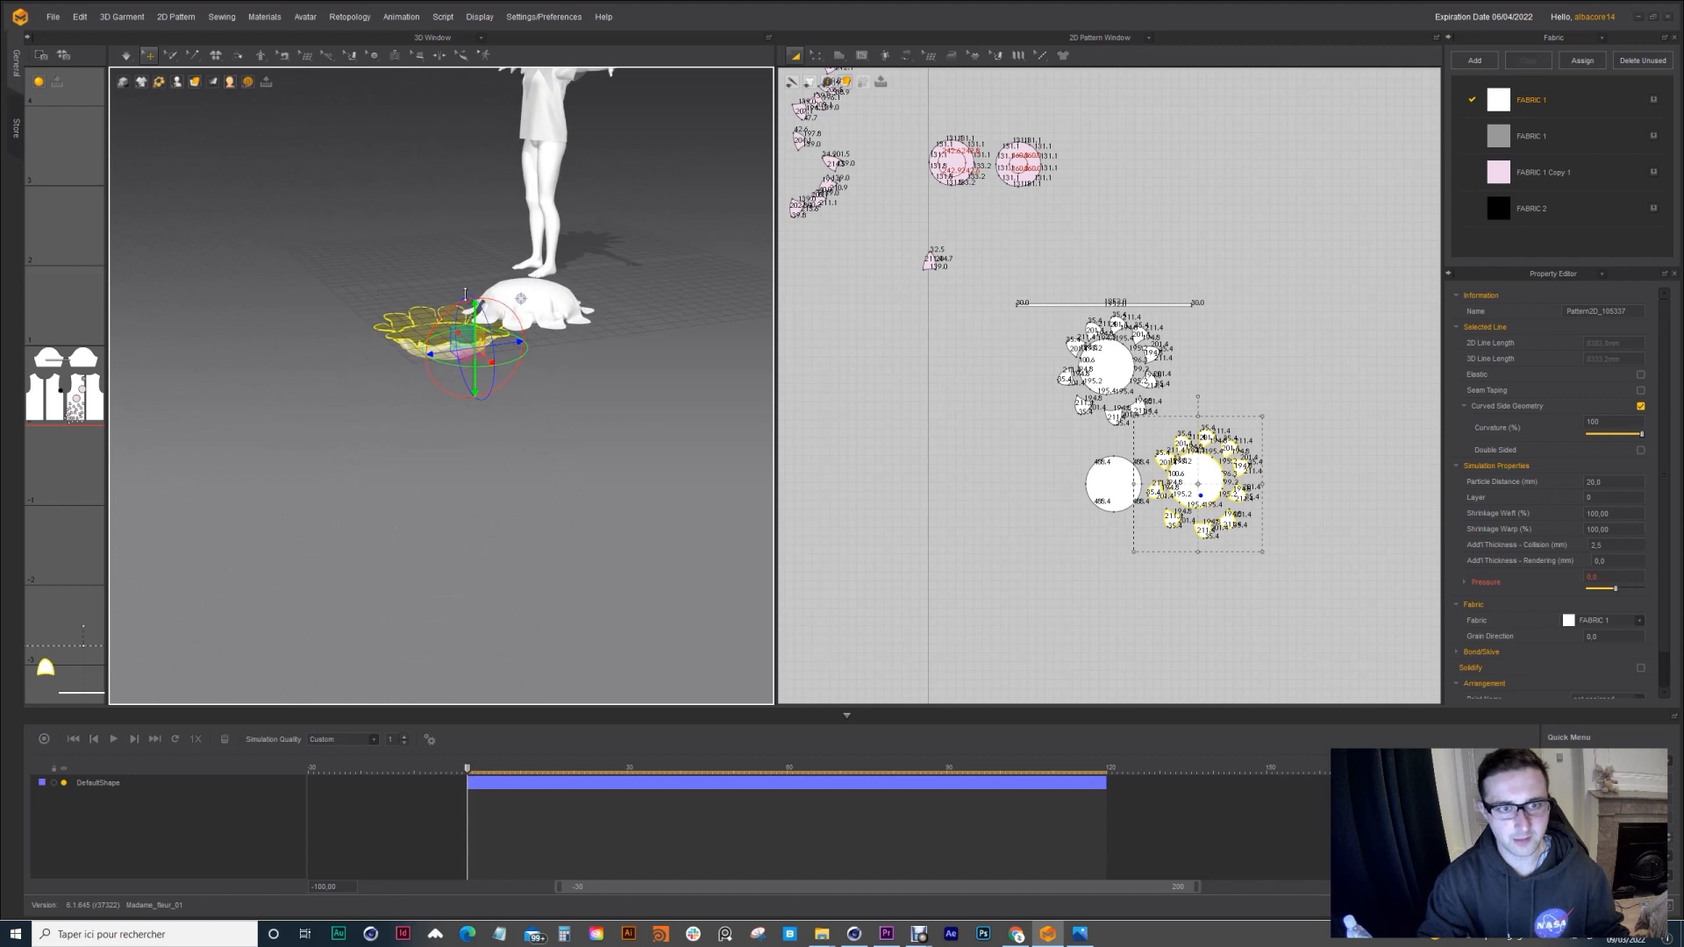
{"action": "left_click_drag", "start_coordinate": [465, 293], "coordinate": [465, 228]}
{"action": "middle_click_drag", "start_coordinate": [607, 289], "coordinate": [621, 336]}
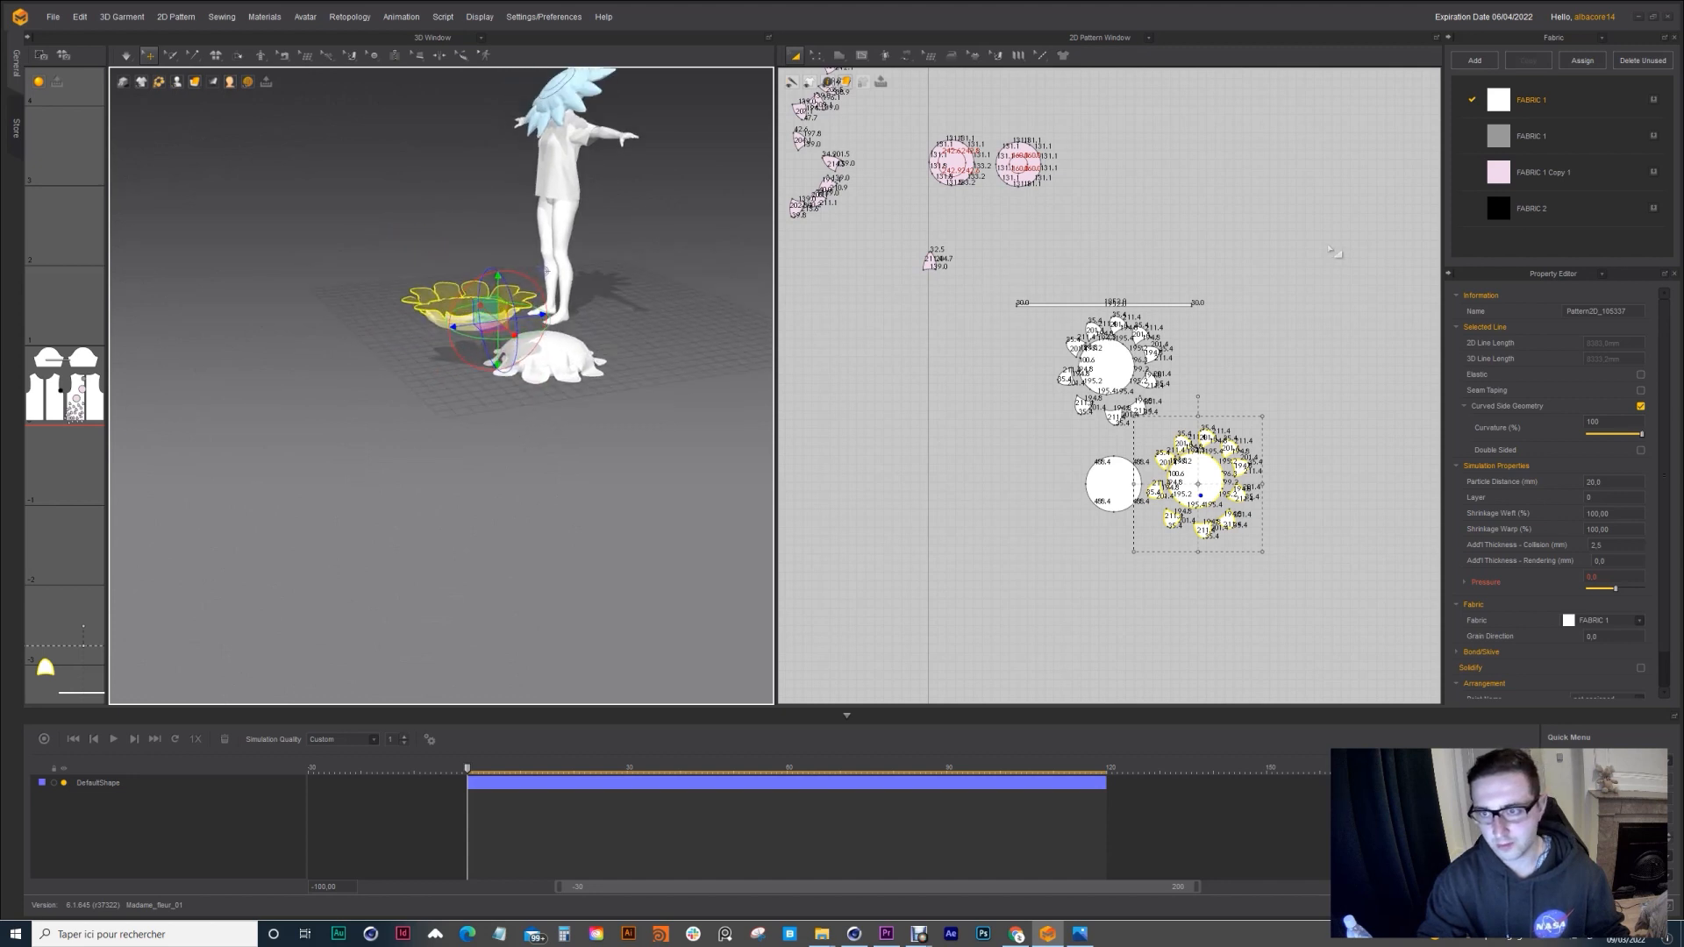
Step: Select both flowers together with the strip and the plain circle and raise them above the floor in 3D
{"action": "left_click_drag", "start_coordinate": [1333, 252], "coordinate": [1004, 542]}
{"action": "left_click_drag", "start_coordinate": [557, 358], "coordinate": [458, 267]}
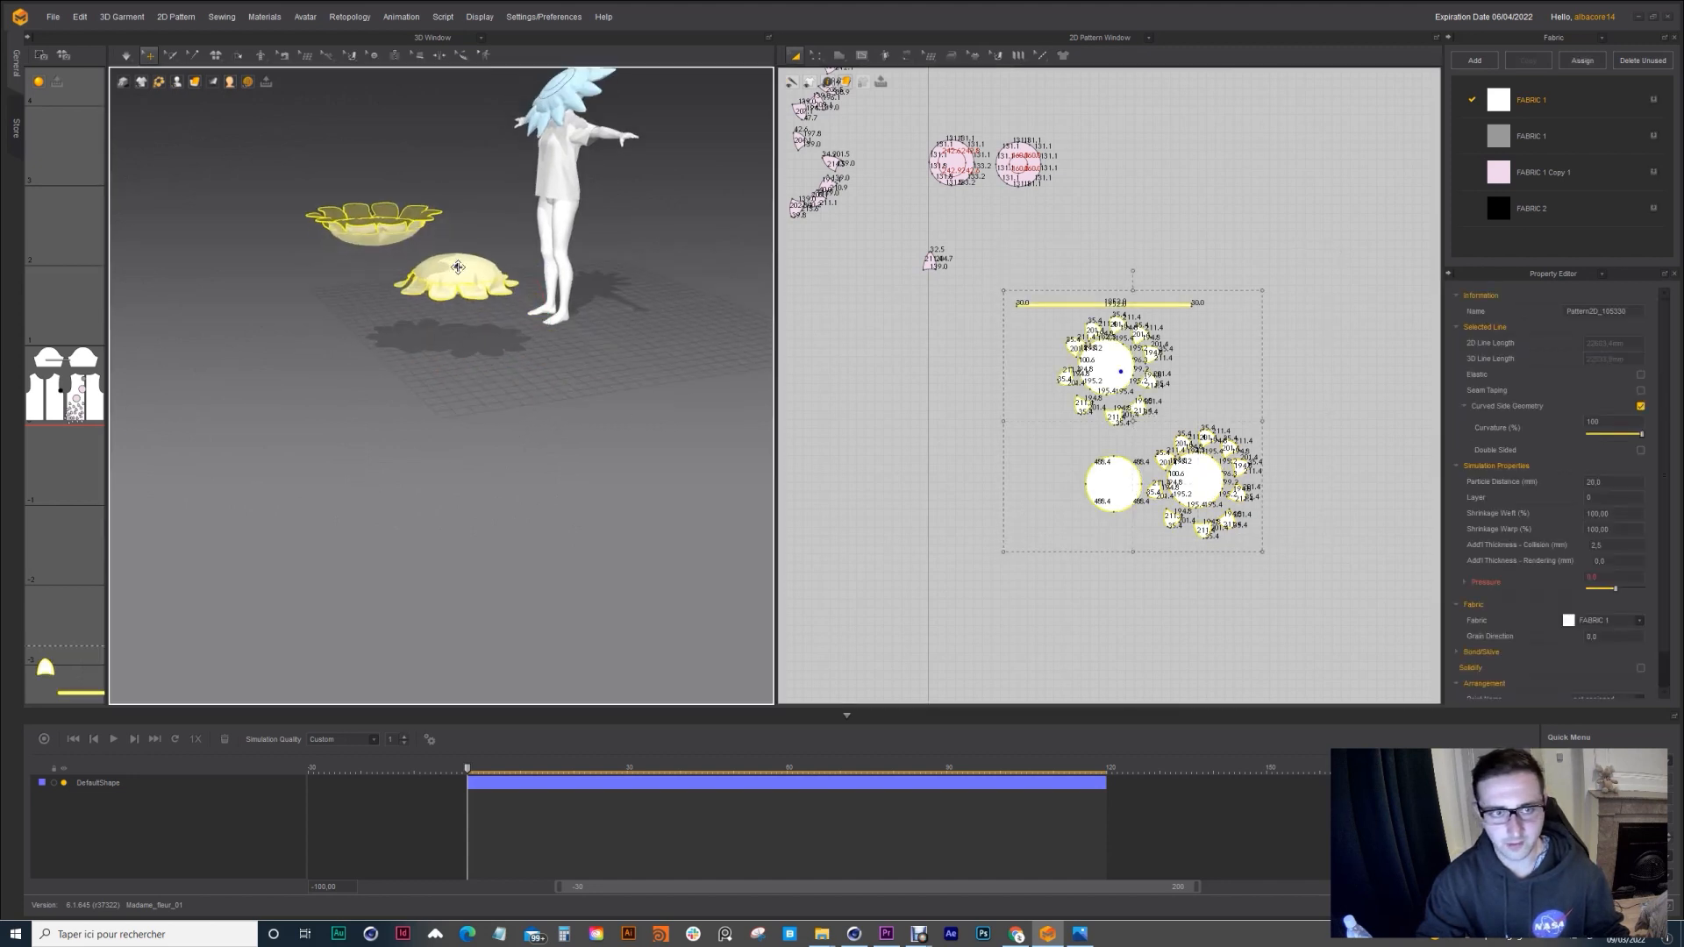
{"action": "left_click", "coordinate": [352, 267]}
Step: Select only the duplicated flower and move it beneath the original flower in 3D
{"action": "left_click_drag", "start_coordinate": [1269, 416], "coordinate": [1156, 565]}
{"action": "left_click_drag", "start_coordinate": [383, 246], "coordinate": [449, 323]}
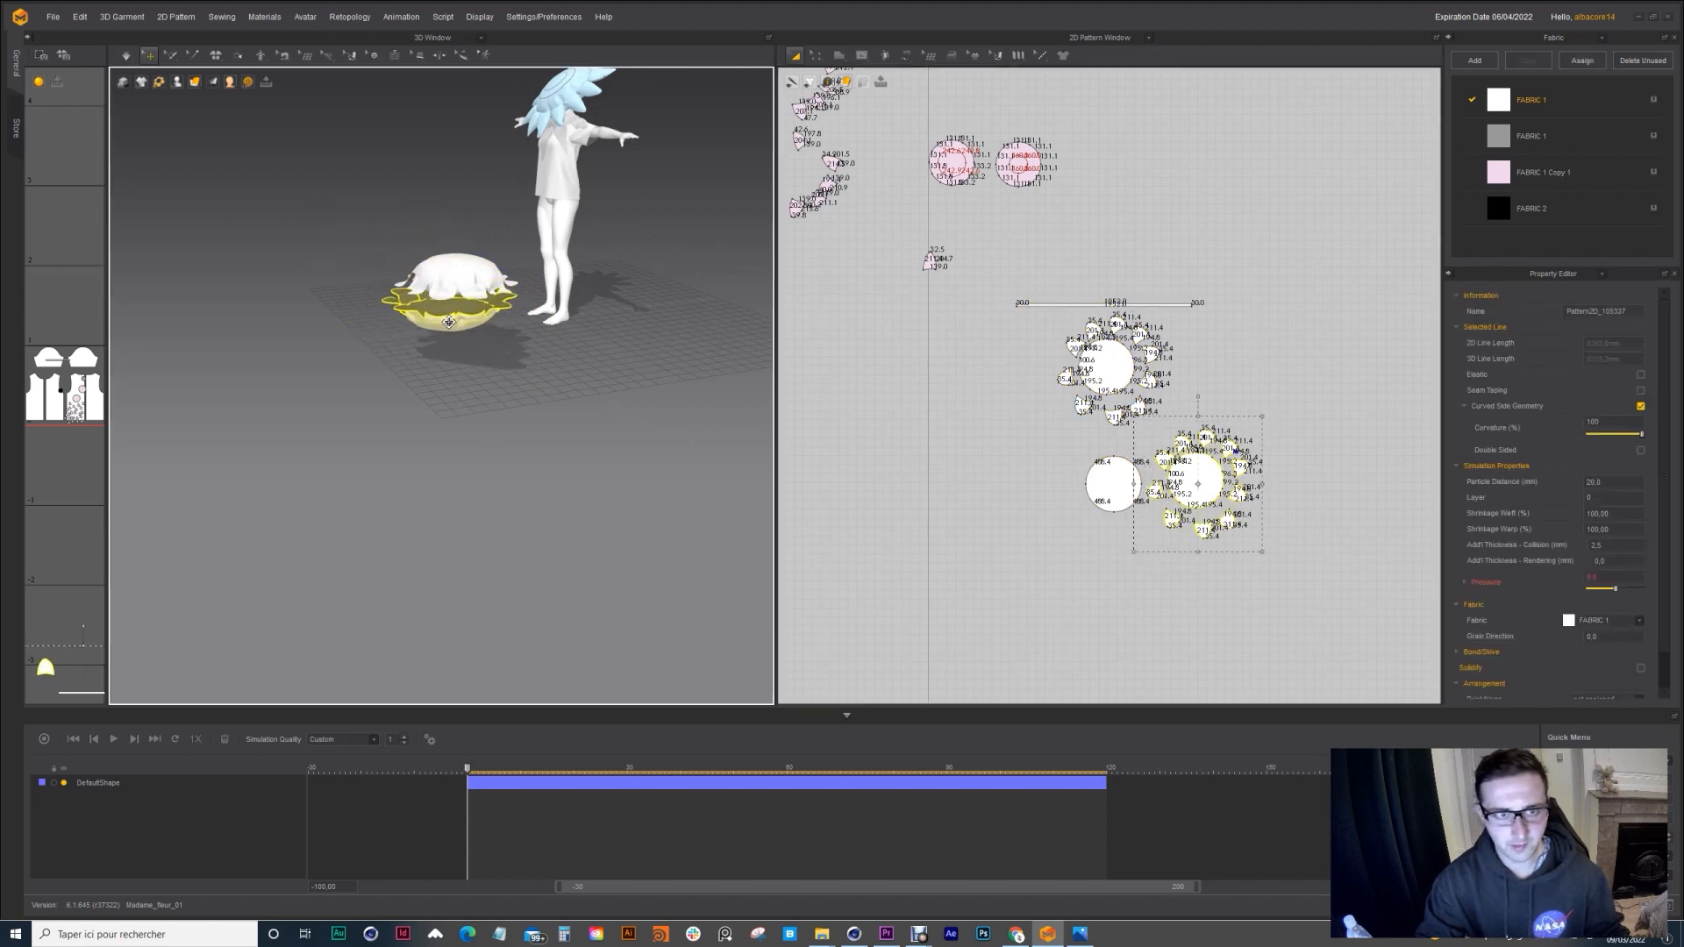
{"action": "scroll", "coordinate": [449, 323], "scroll_direction": "up", "scroll_amount": 3}
{"action": "right_click_drag", "start_coordinate": [449, 323], "coordinate": [459, 494]}
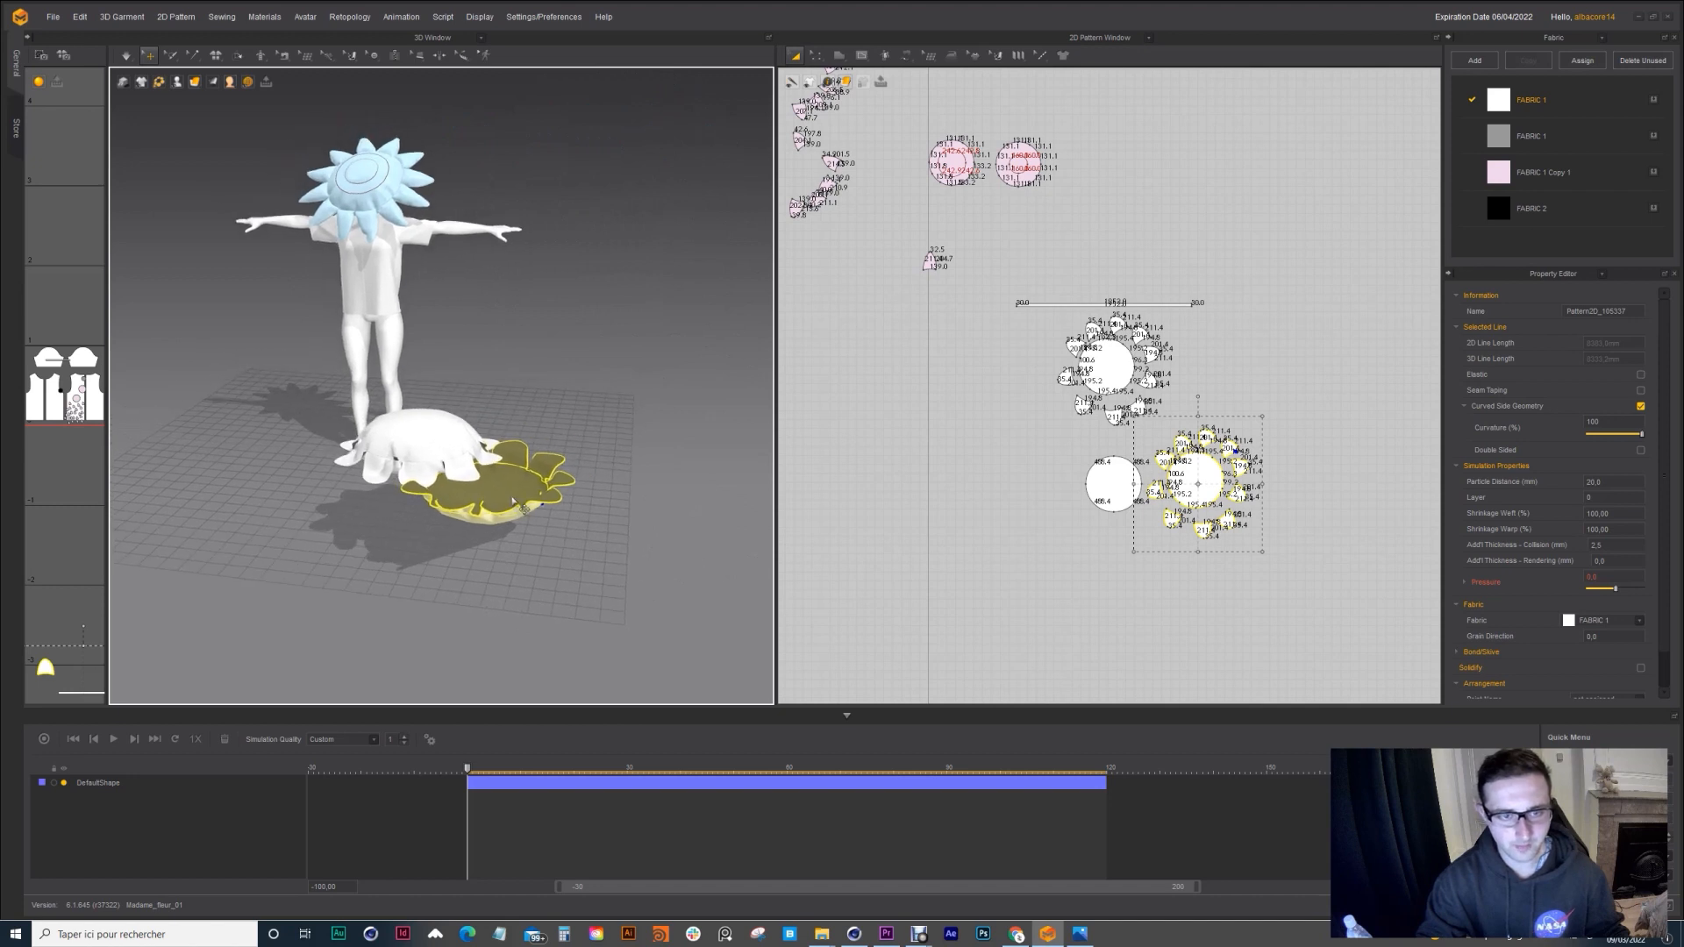
Step: Delete the plain white circle beside the duplicated flower
{"action": "left_click", "coordinate": [1111, 485]}
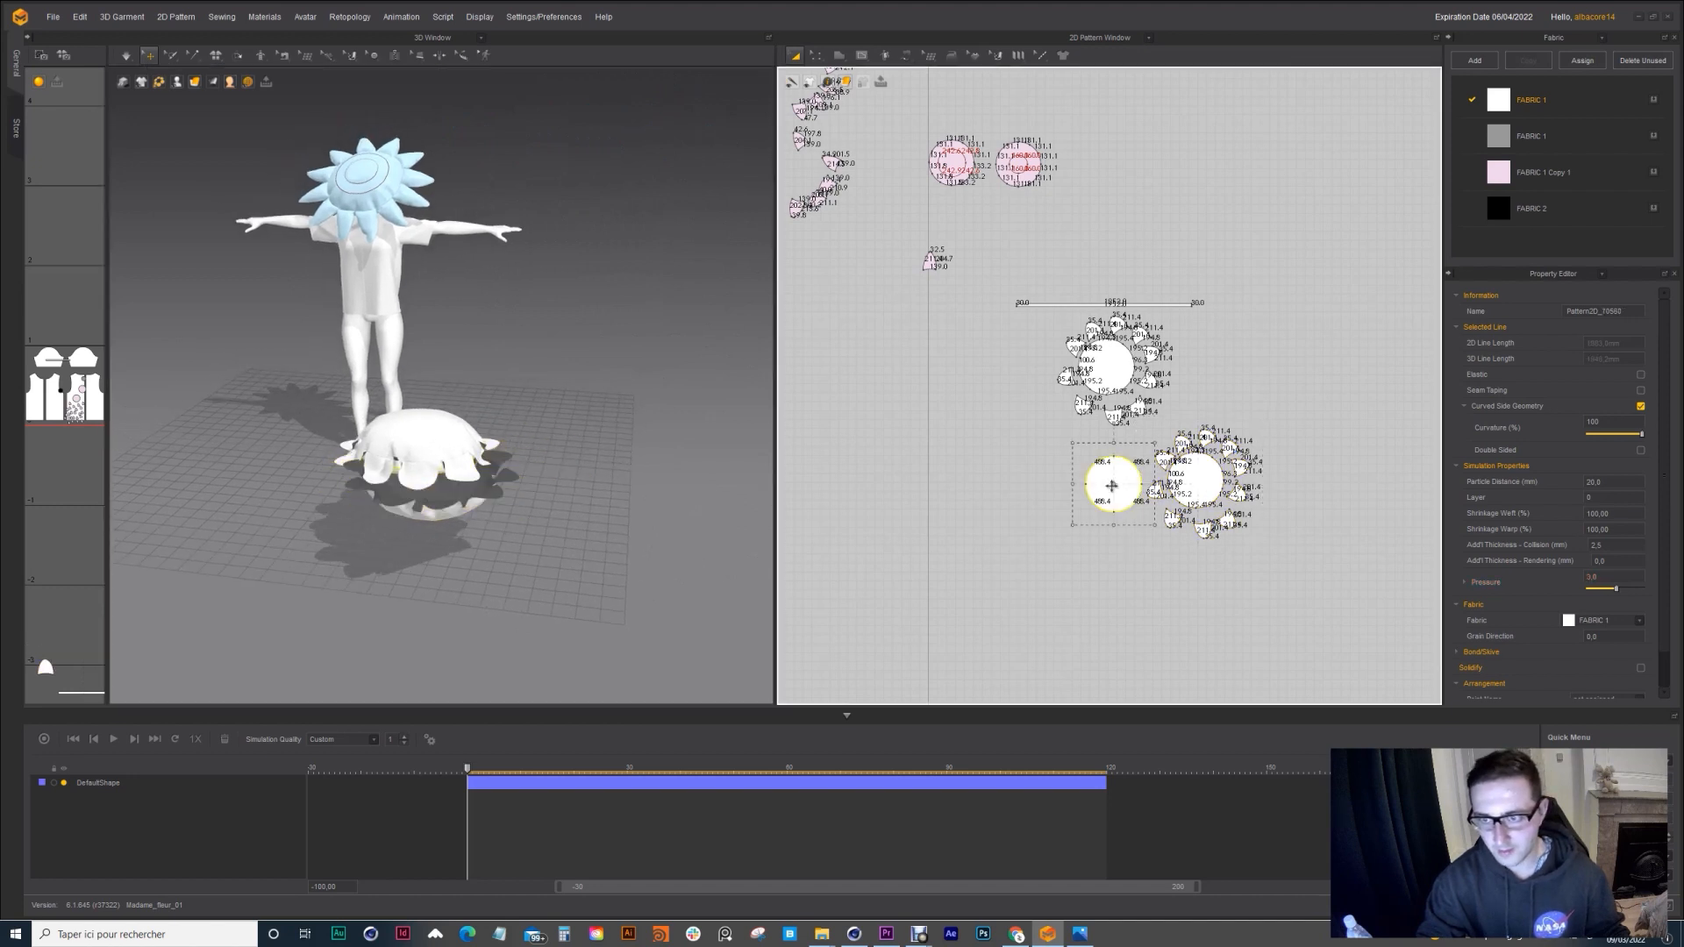
{"action": "key", "text": "Delete"}
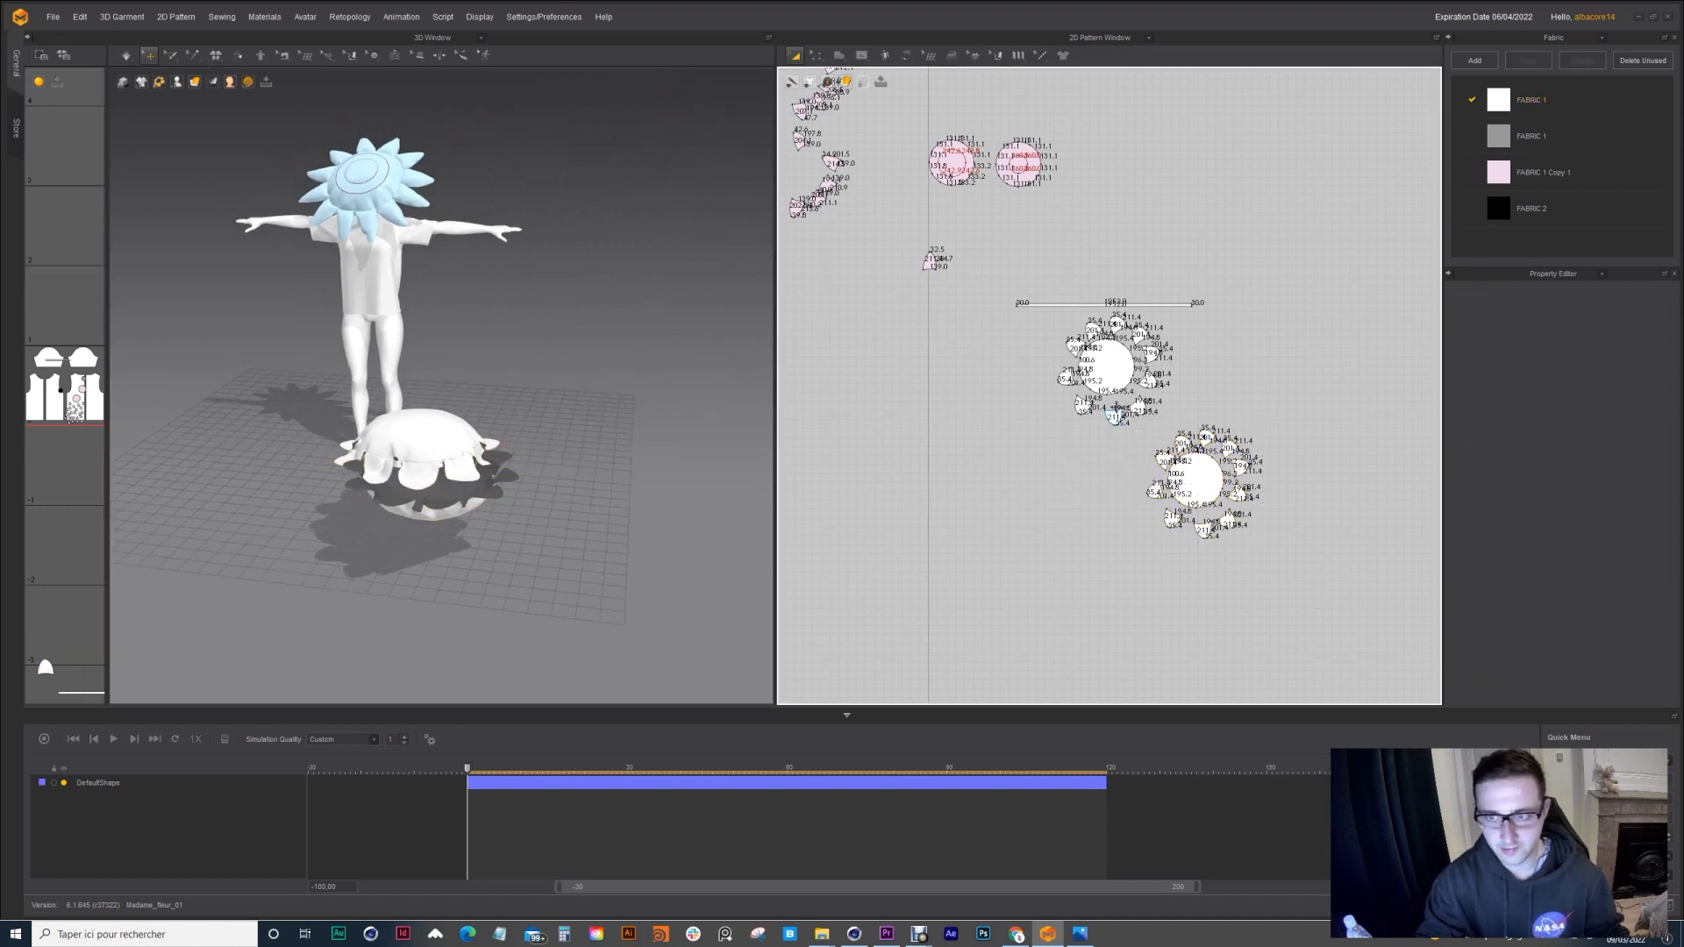
{"action": "left_click", "coordinate": [1206, 475]}
{"action": "scroll", "coordinate": [1236, 413], "scroll_direction": "up", "scroll_amount": 5}
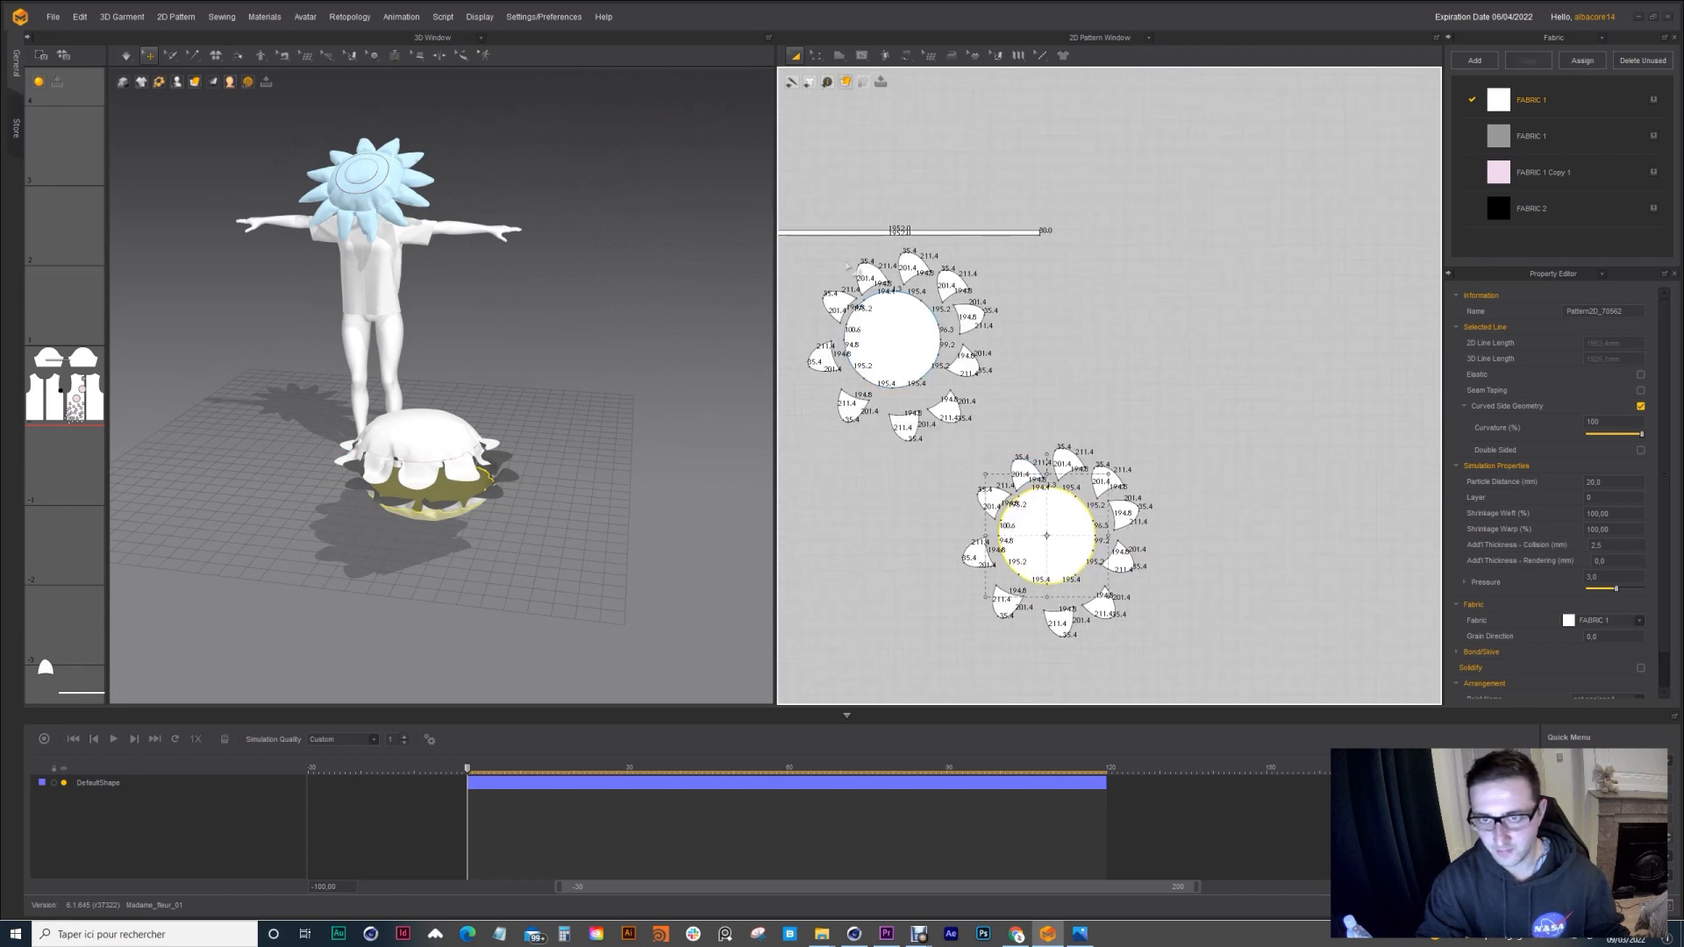
Step: Sew the duplicated flower's circle outline to the free long edge of the strip with Free Sewing
{"action": "left_click", "coordinate": [907, 56]}
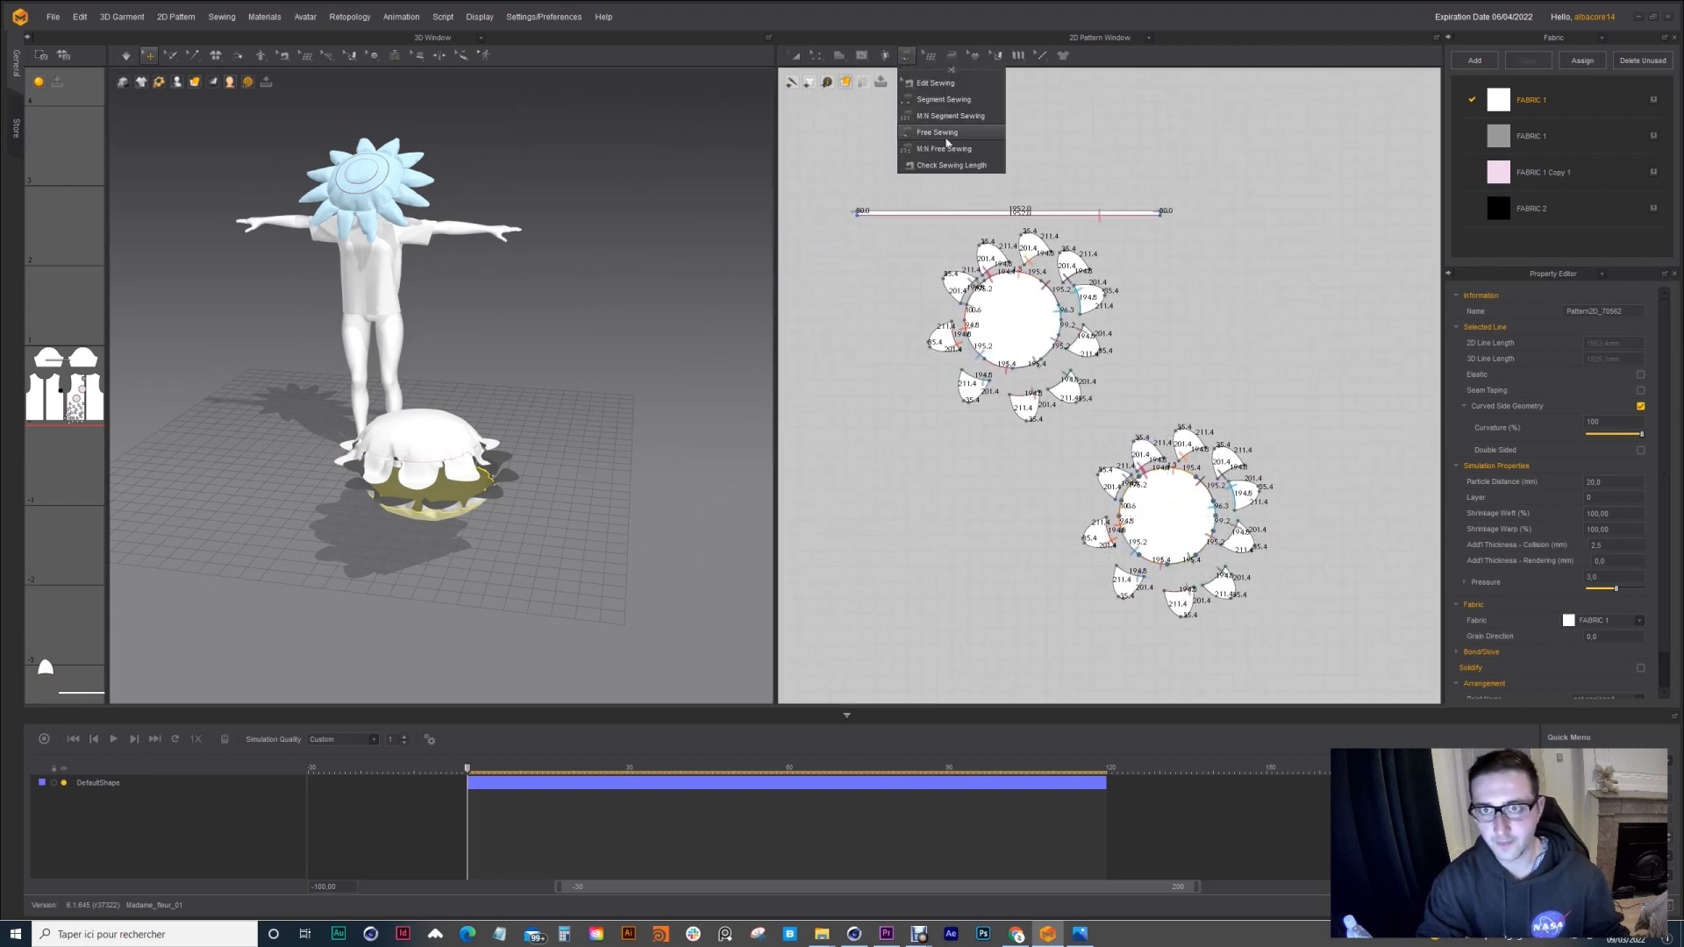
{"action": "left_click", "coordinate": [942, 143]}
{"action": "left_click", "coordinate": [1154, 576]}
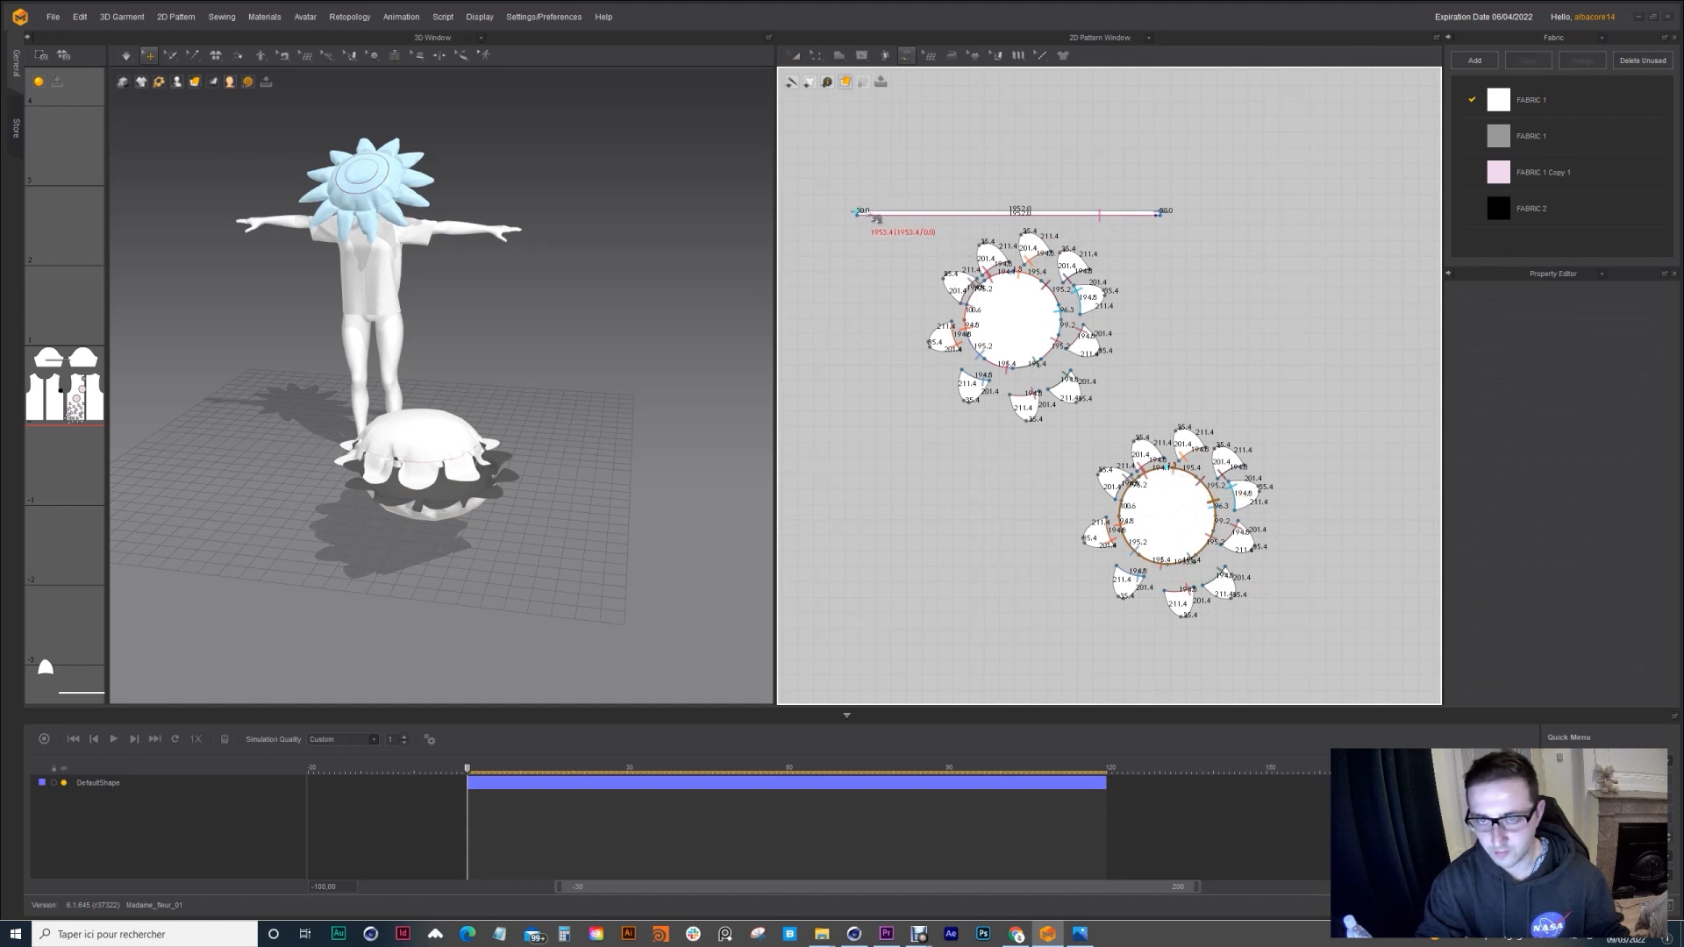
{"action": "left_click", "coordinate": [876, 218]}
{"action": "left_click", "coordinate": [1162, 213]}
Step: Select the whole duplicated flower and align it directly under the original in 3D
{"action": "right_click_drag", "start_coordinate": [461, 419], "coordinate": [503, 528]}
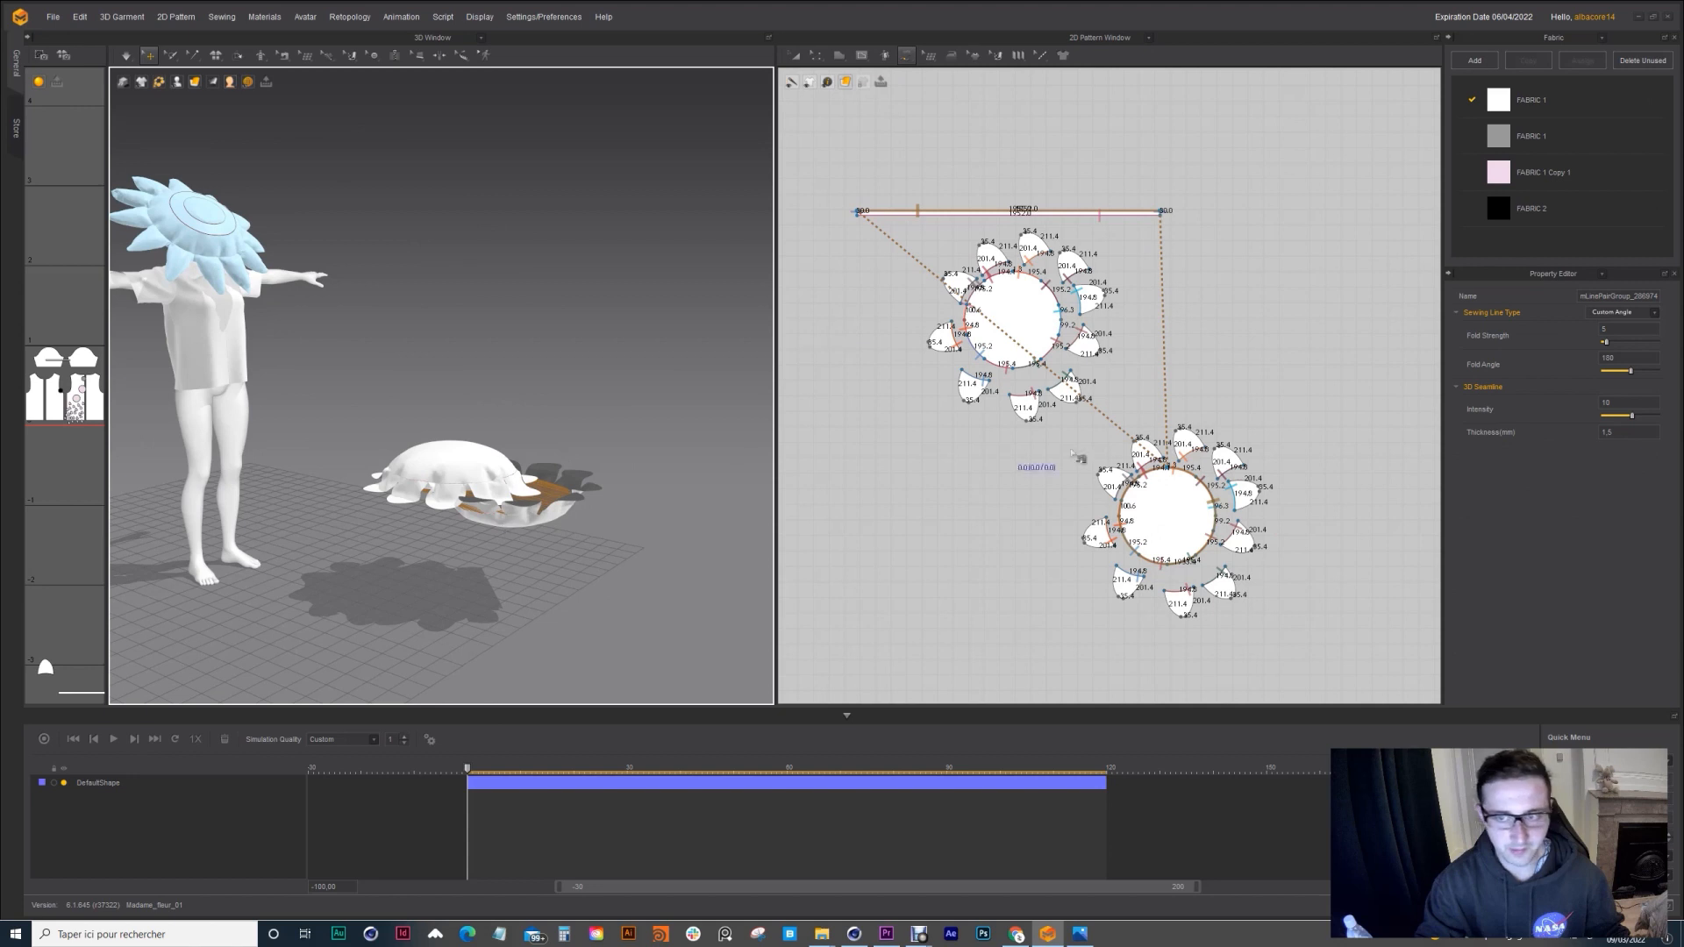
{"action": "left_click", "coordinate": [795, 57]}
{"action": "left_click_drag", "start_coordinate": [1320, 403], "coordinate": [1102, 647]}
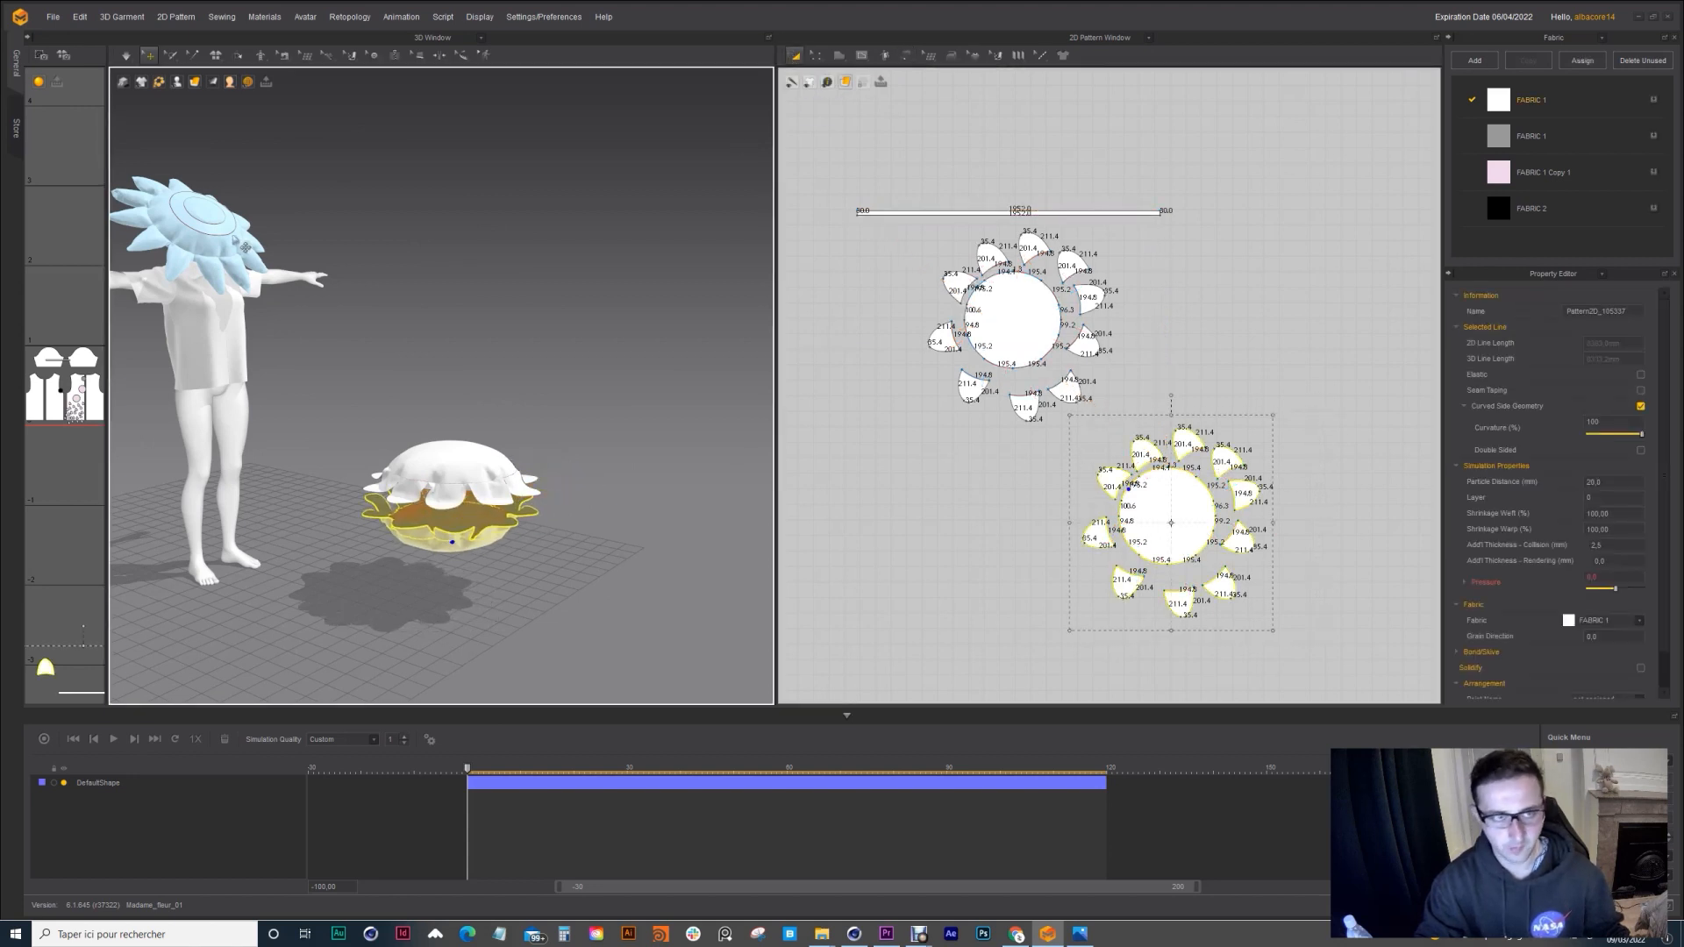
Step: Try simulating the two flowers joined by the strip, then undo the simulation
{"action": "left_click", "coordinate": [126, 56]}
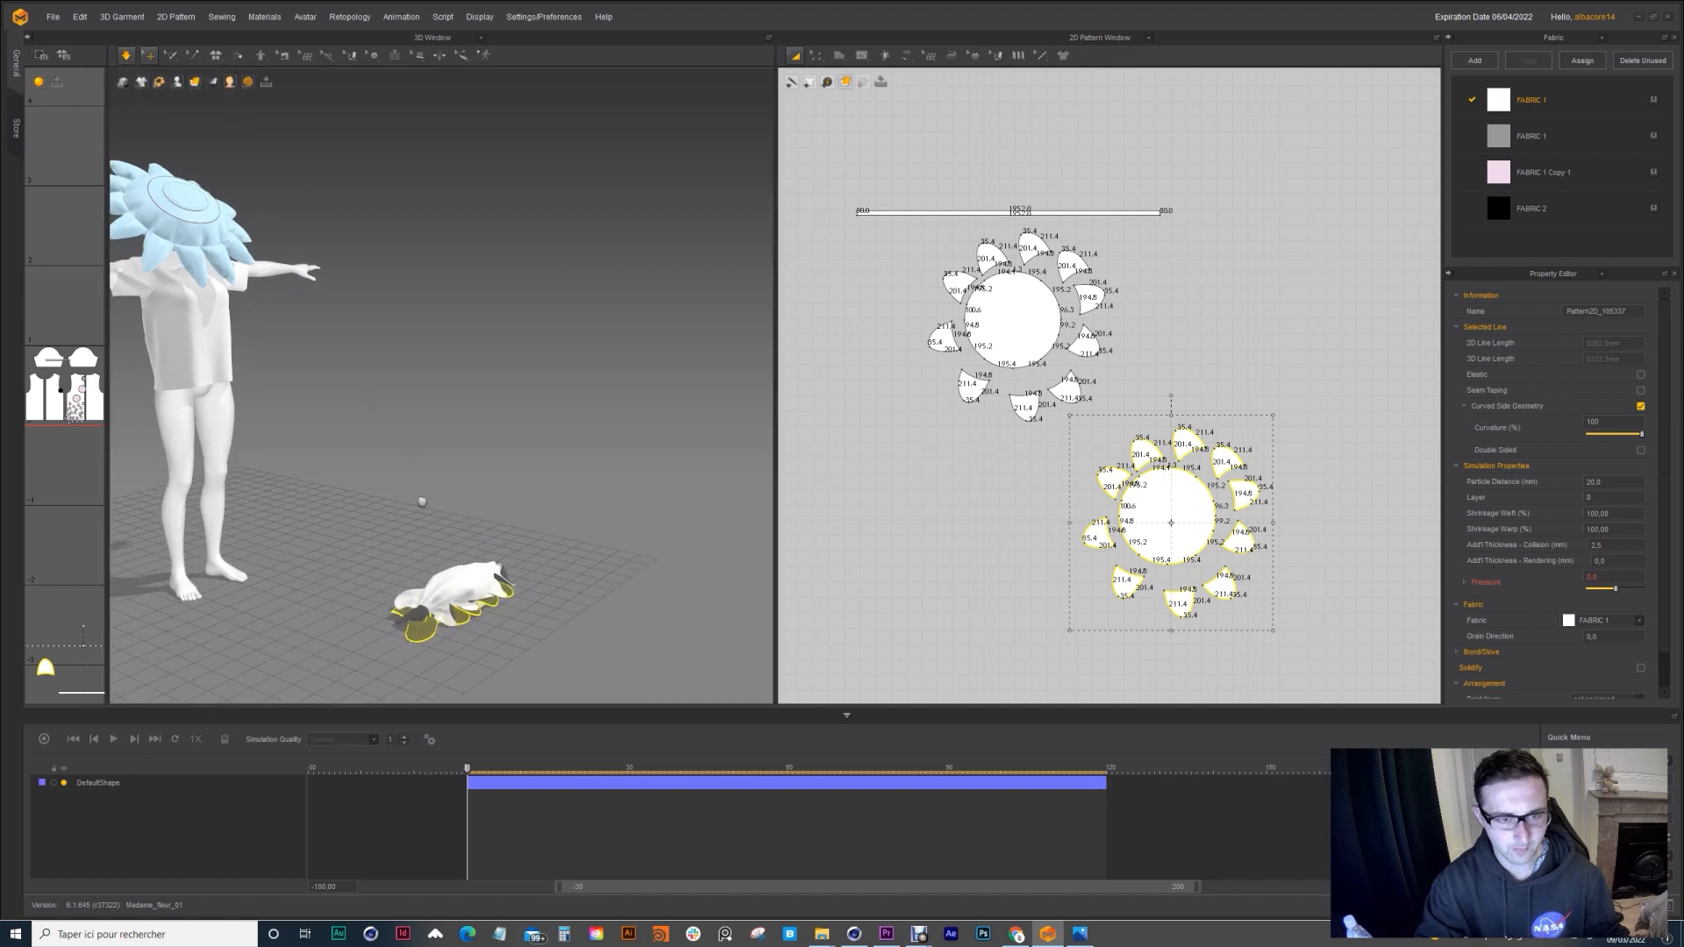
{"action": "scroll", "coordinate": [418, 496], "scroll_direction": "up", "scroll_amount": 5}
{"action": "right_click_drag", "start_coordinate": [487, 445], "coordinate": [526, 446]}
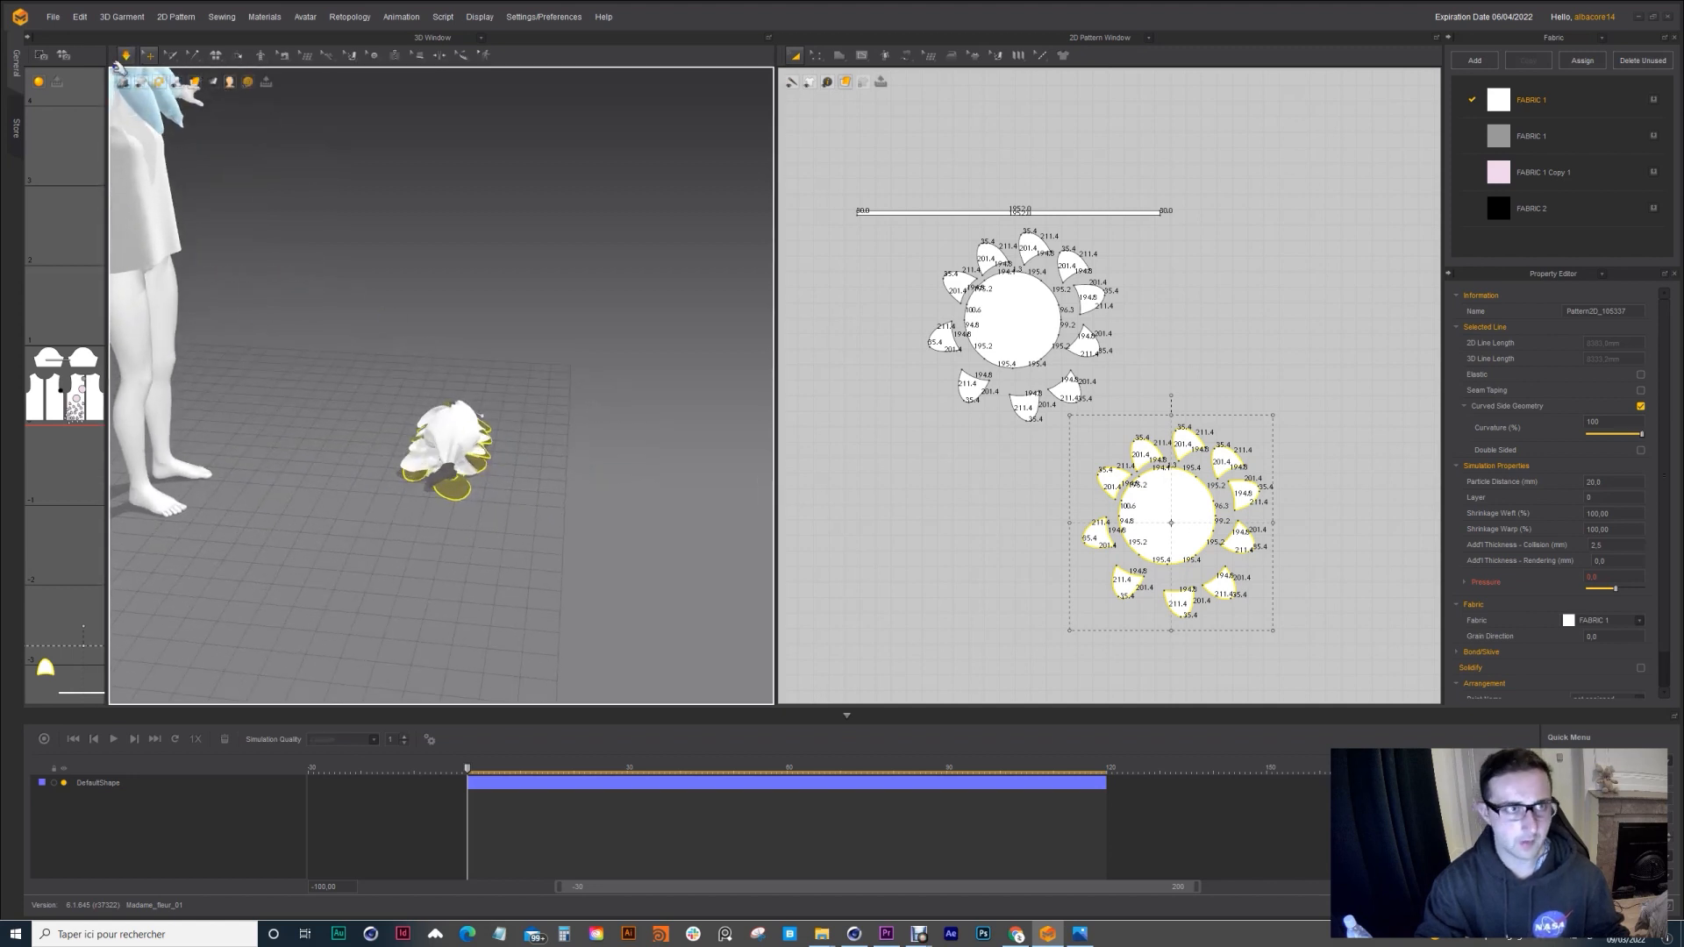
{"action": "left_click", "coordinate": [127, 55]}
{"action": "key", "text": "ctrl+z"}
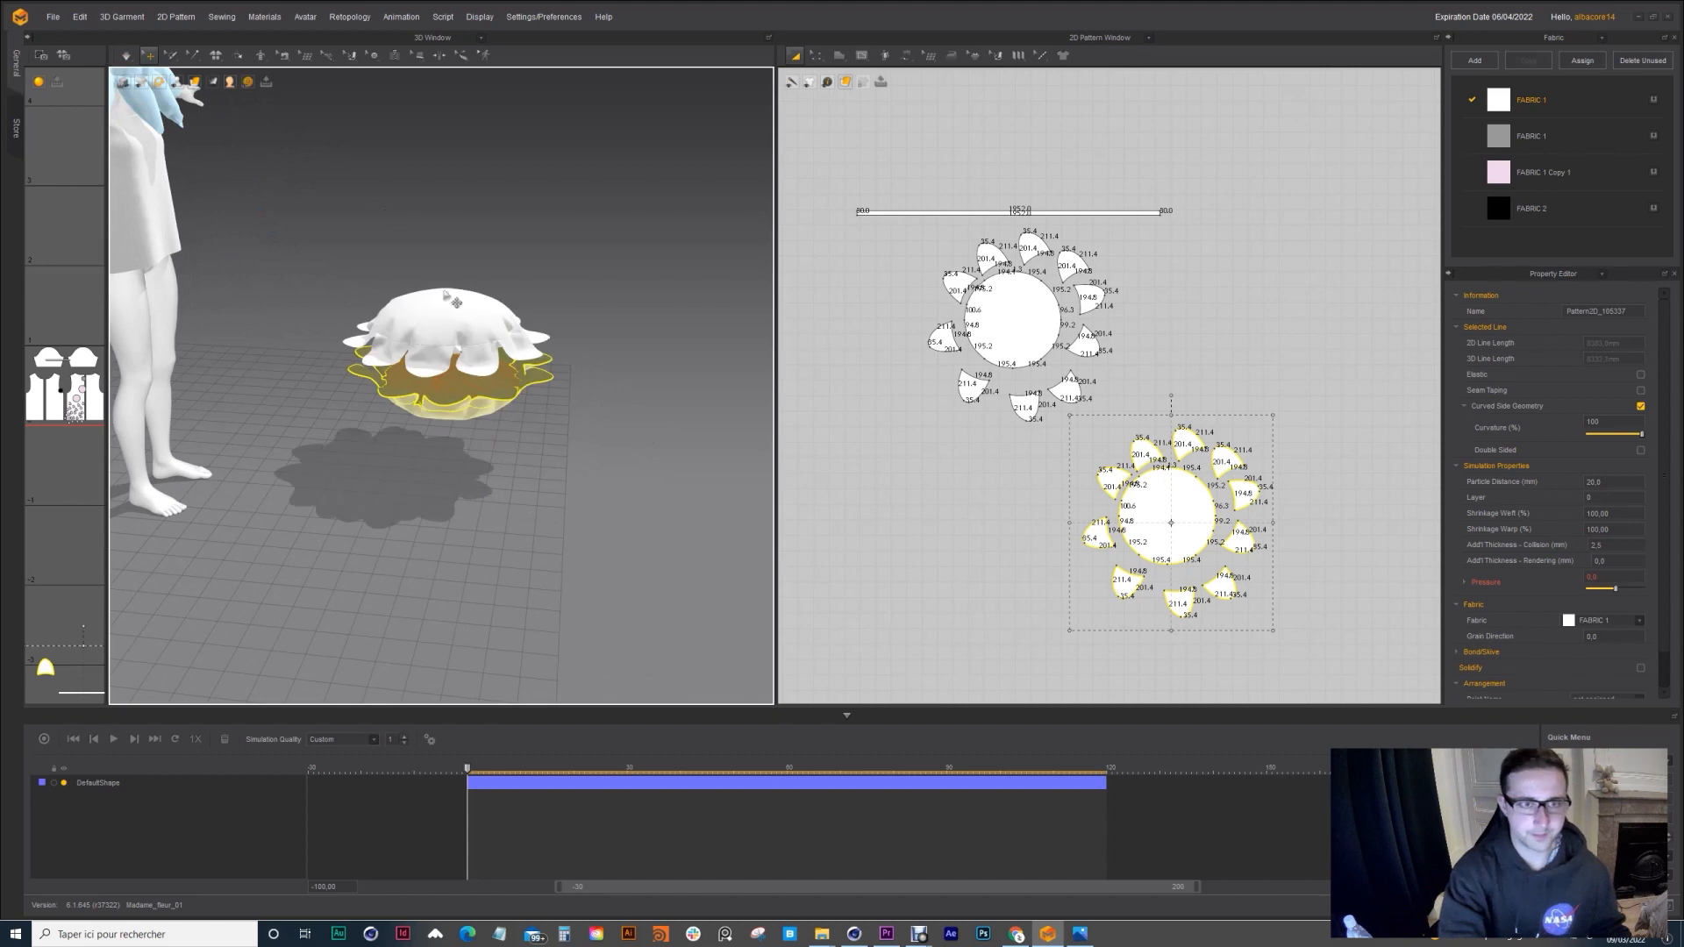
Step: Reverse the sewing between the strip's long edge and the duplicated flower's circle
{"action": "right_click_drag", "start_coordinate": [445, 295], "coordinate": [491, 406]}
{"action": "scroll", "coordinate": [513, 406], "scroll_direction": "up", "scroll_amount": 6}
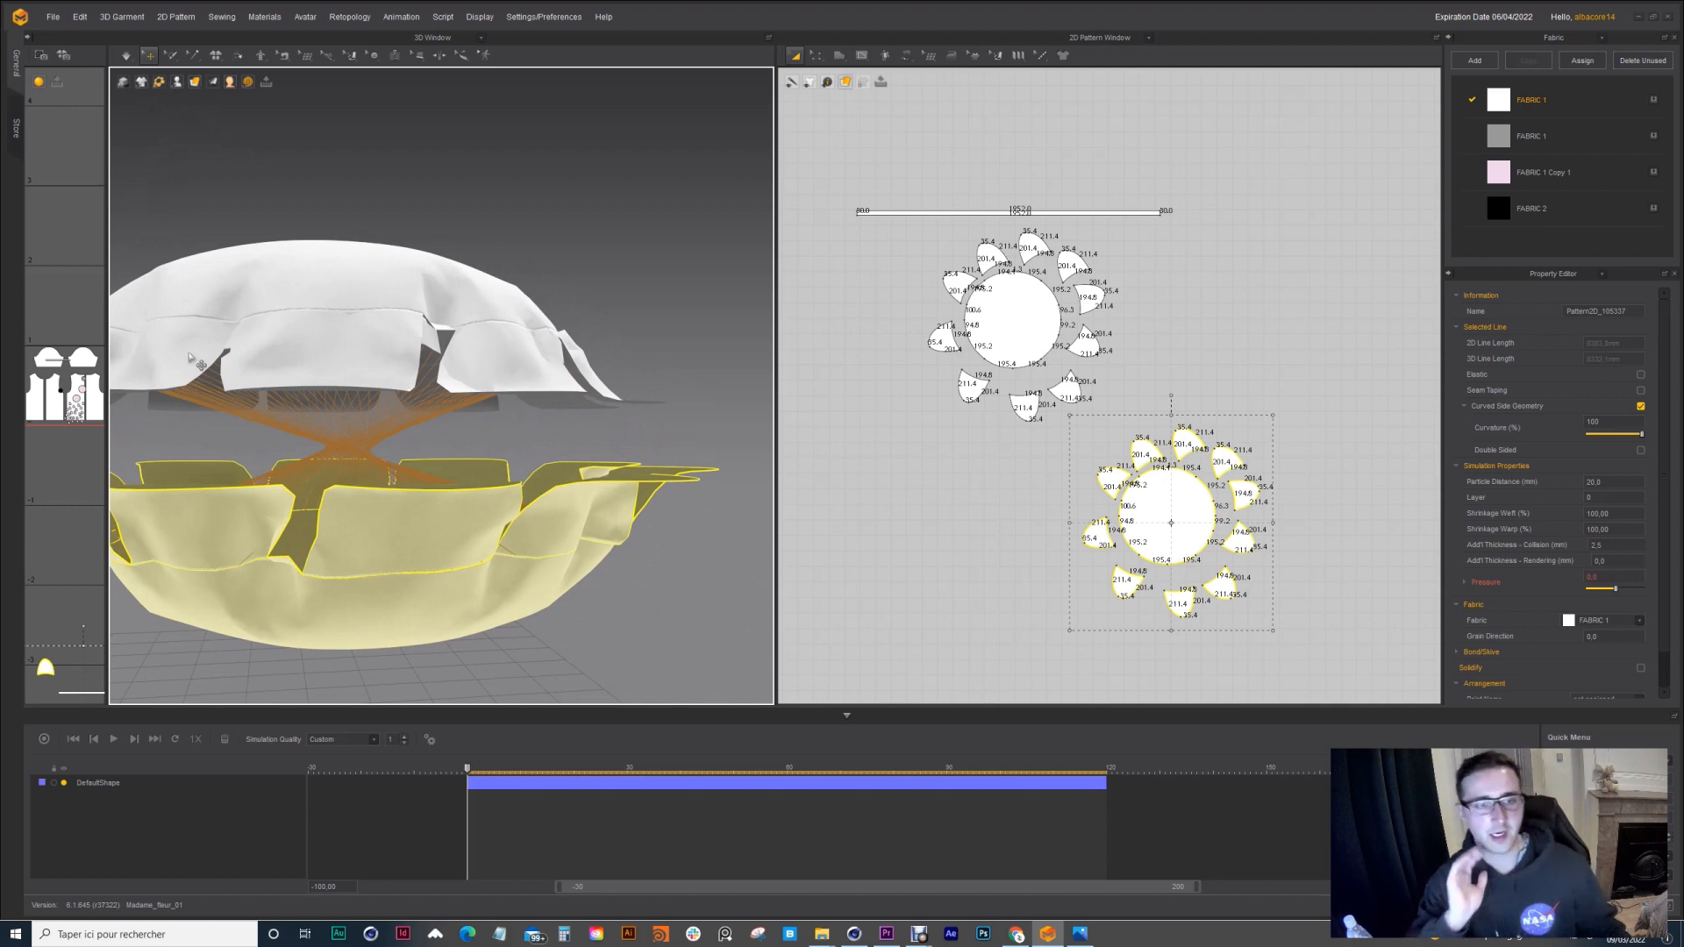
{"action": "left_click", "coordinate": [909, 56]}
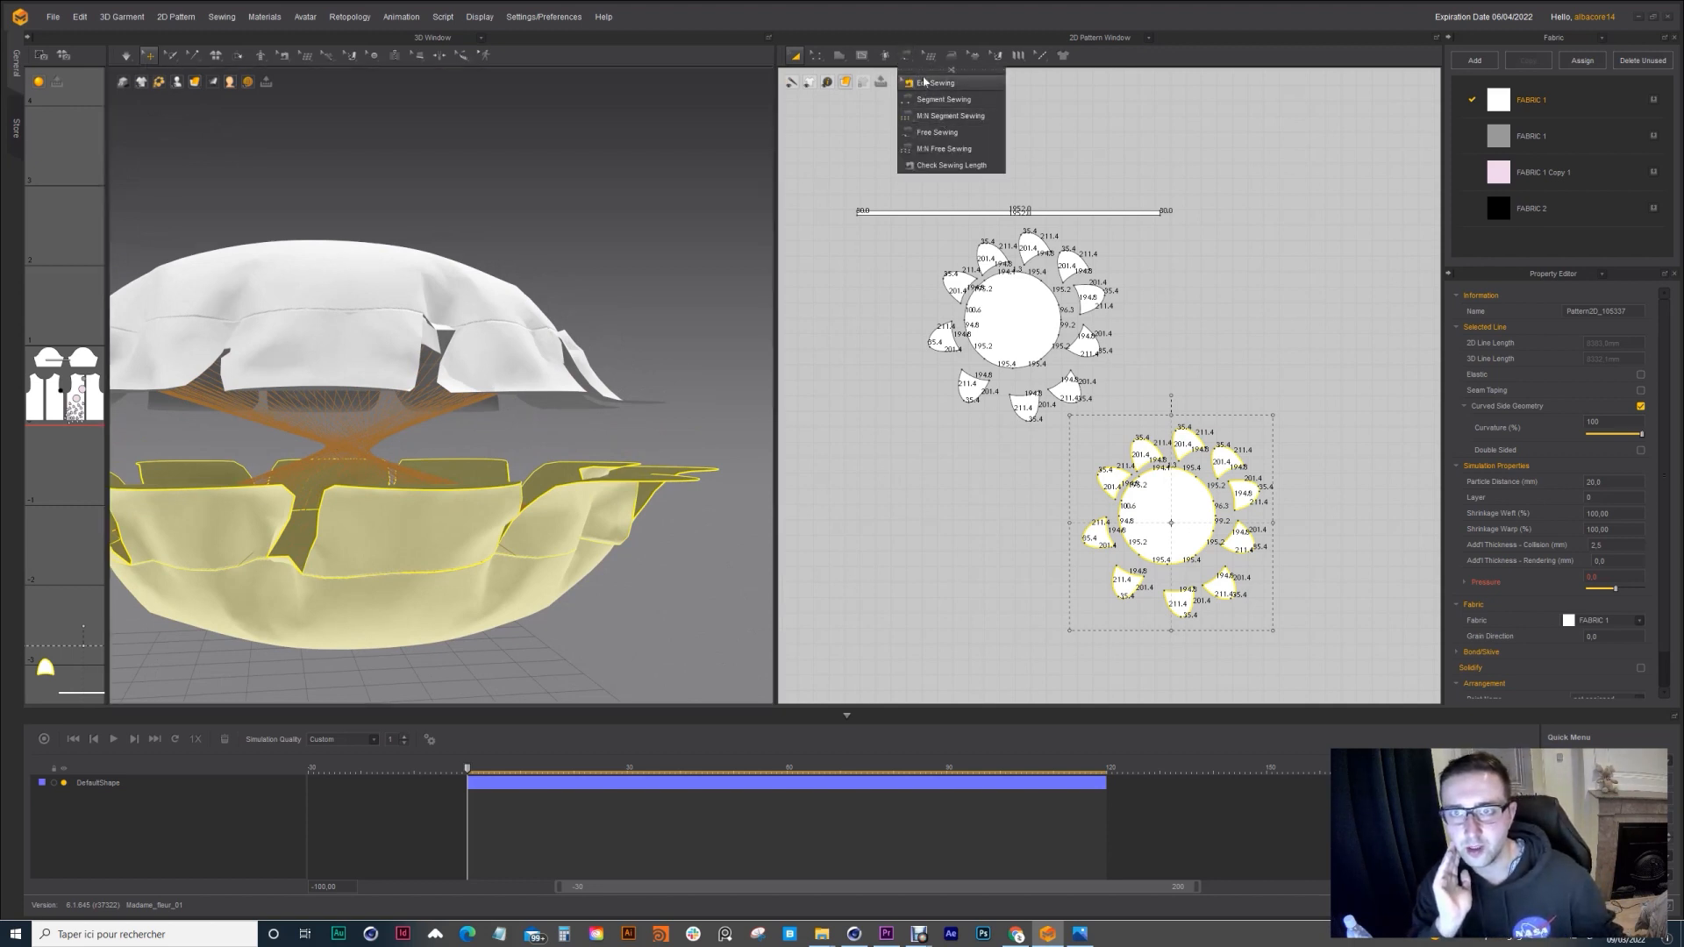
{"action": "left_click", "coordinate": [909, 56]}
{"action": "left_click", "coordinate": [917, 83]}
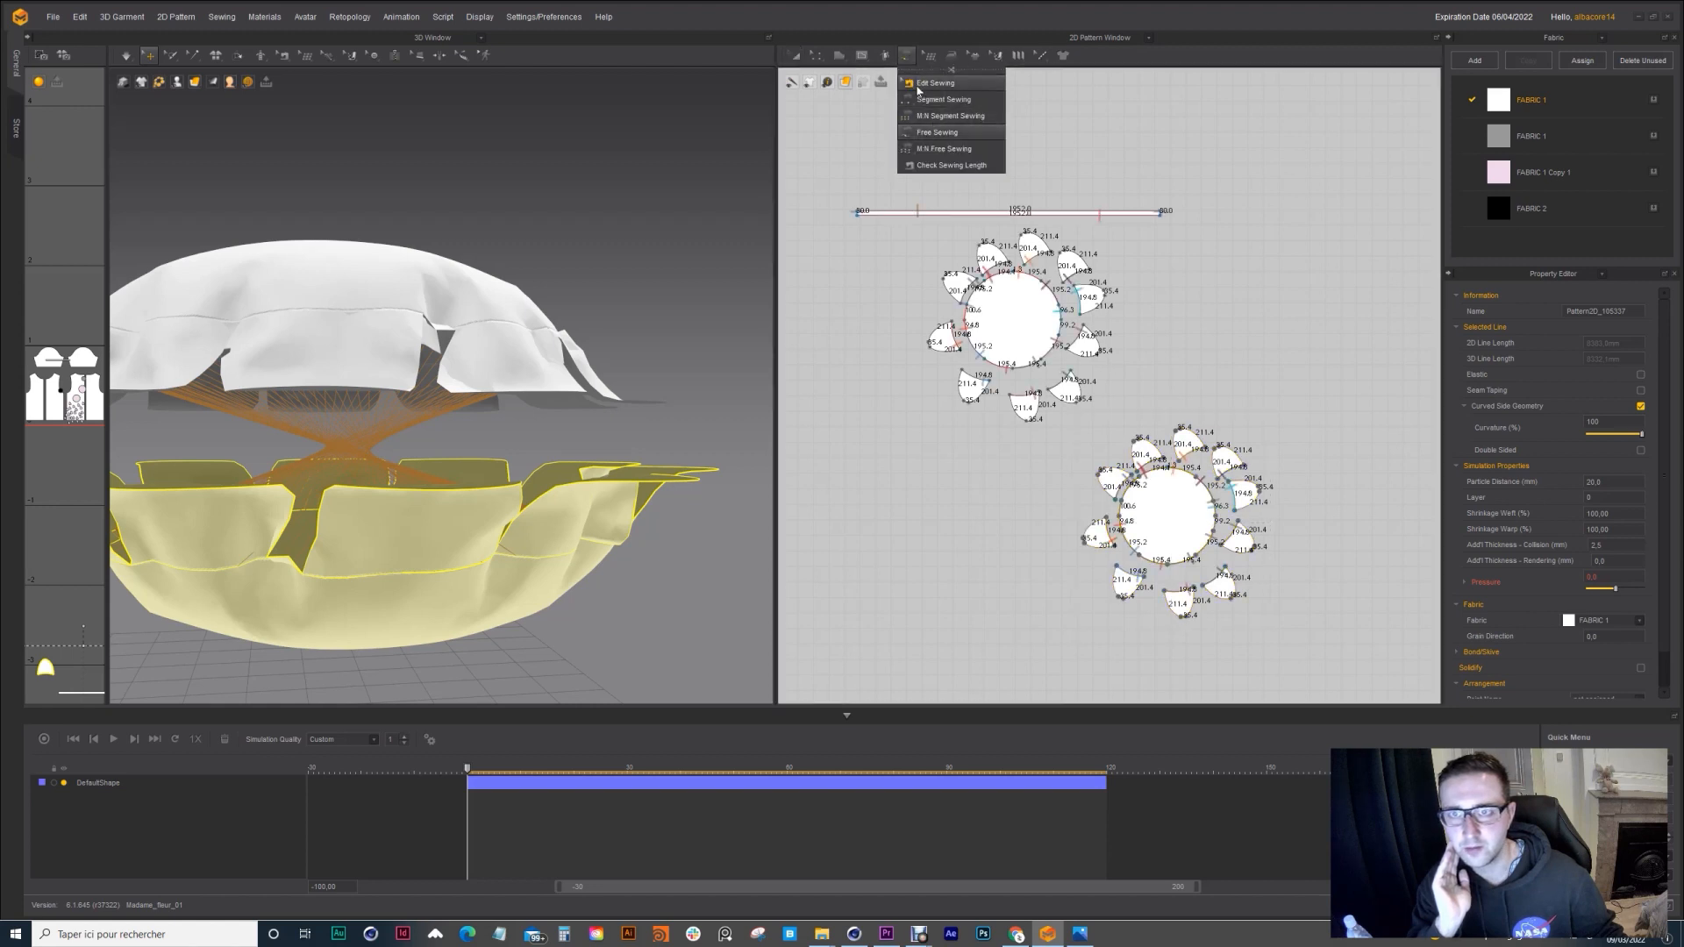
{"action": "left_click", "coordinate": [918, 85]}
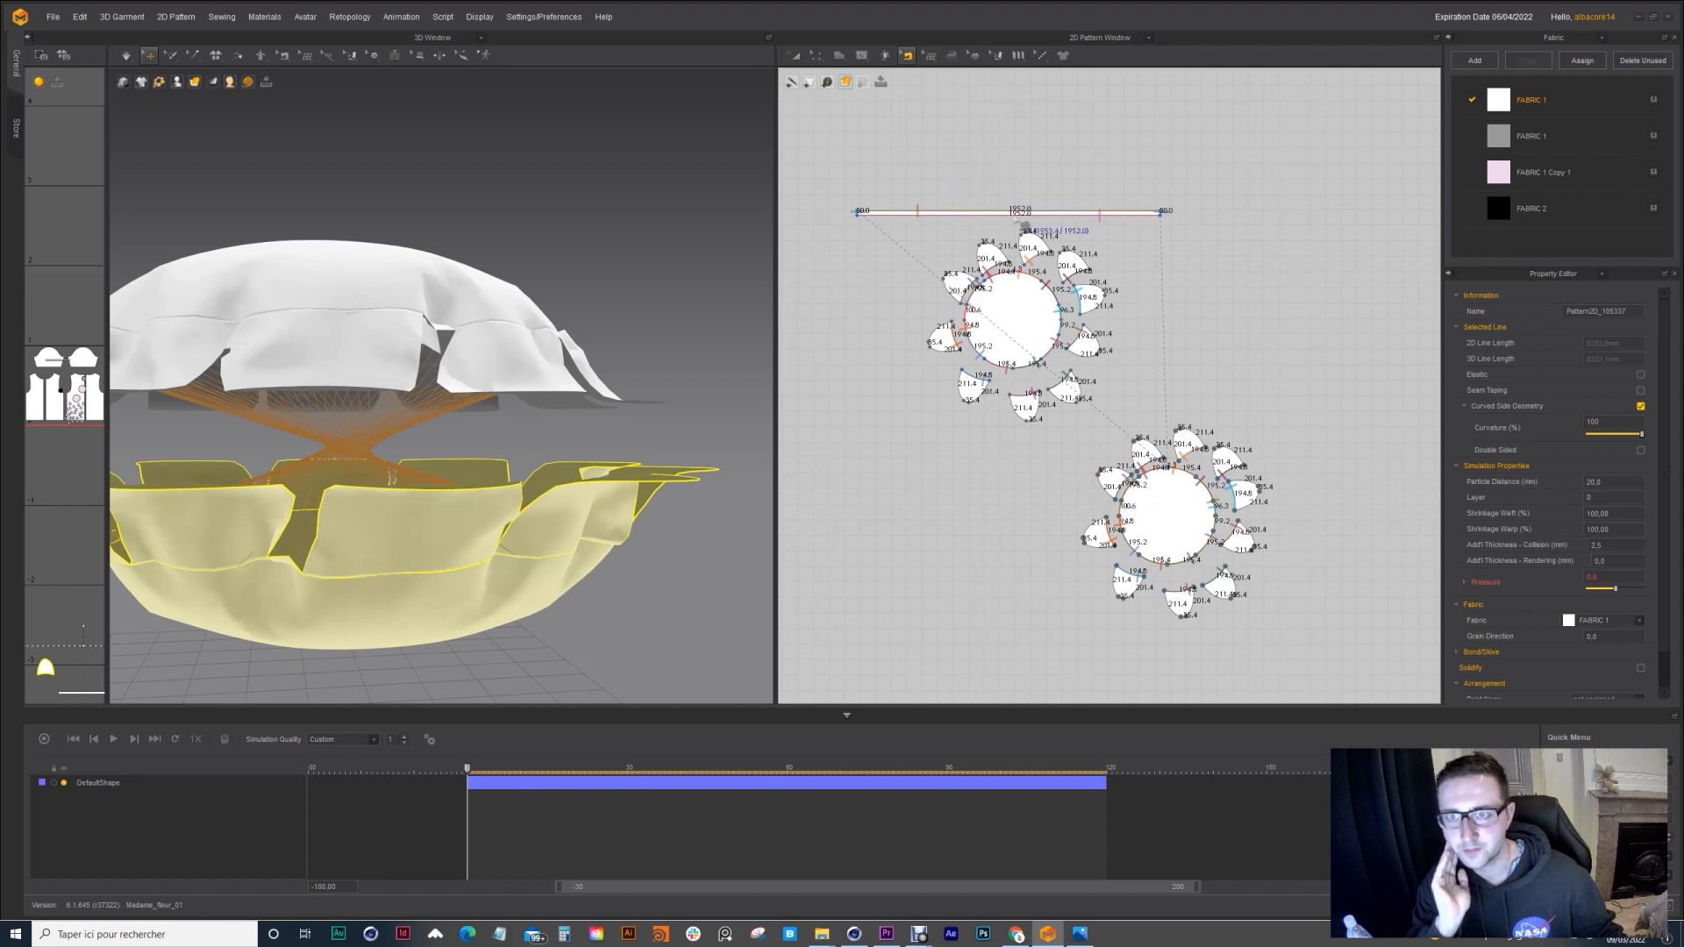
{"action": "right_click", "coordinate": [943, 208]}
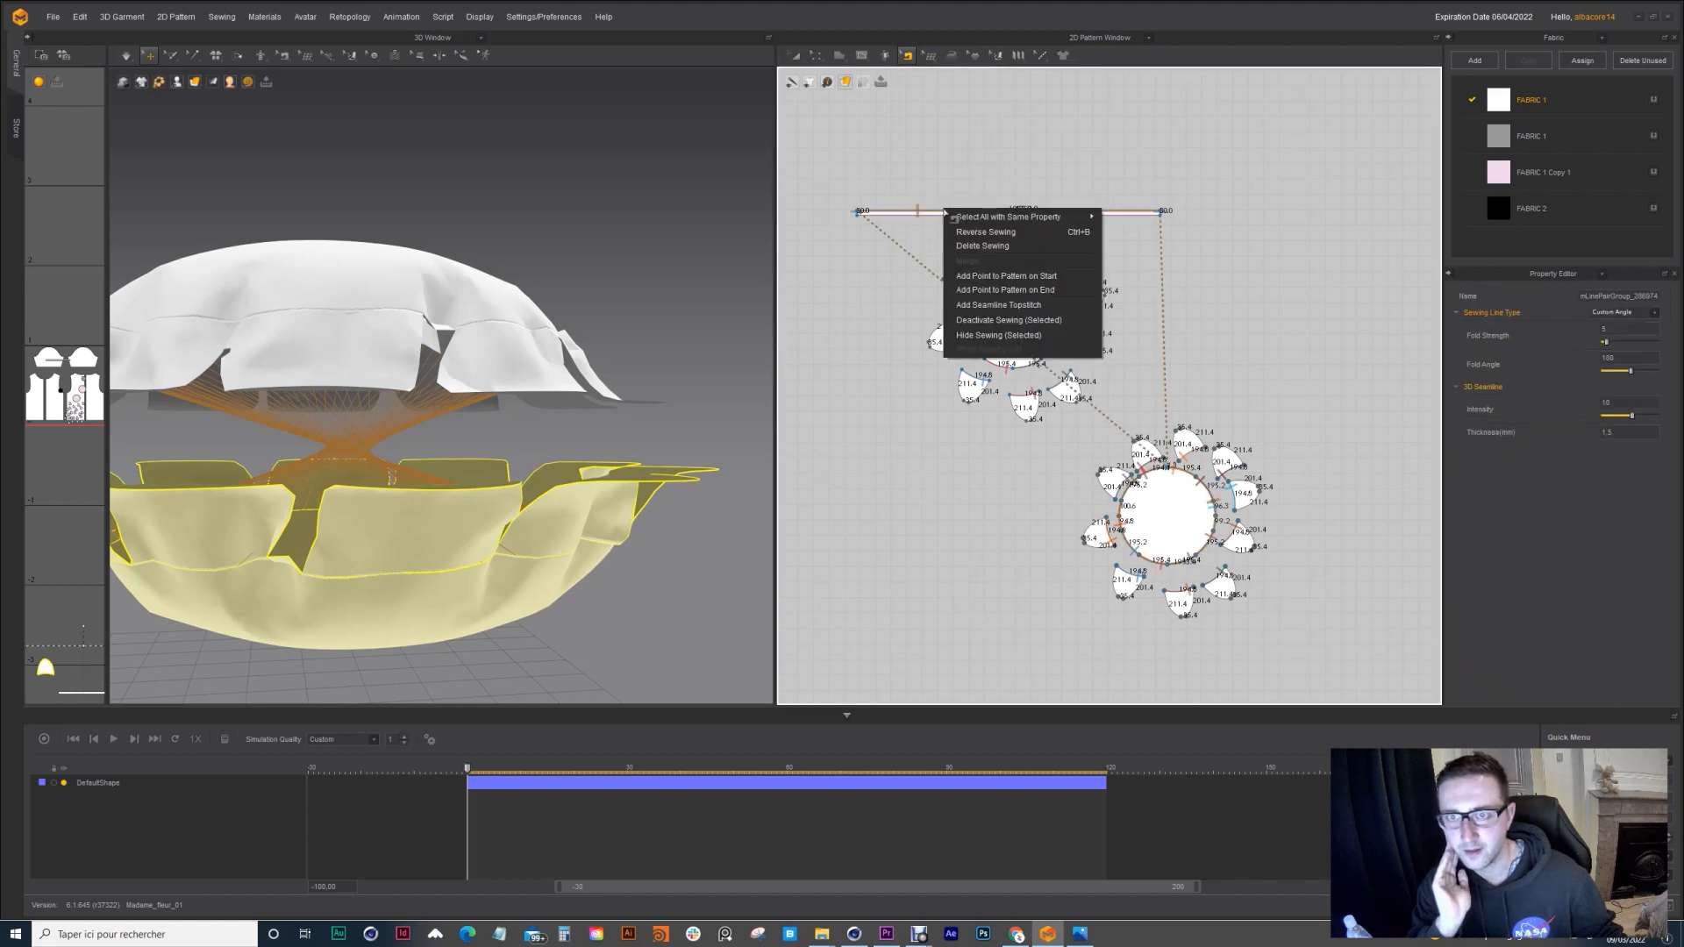
{"action": "left_click", "coordinate": [967, 231]}
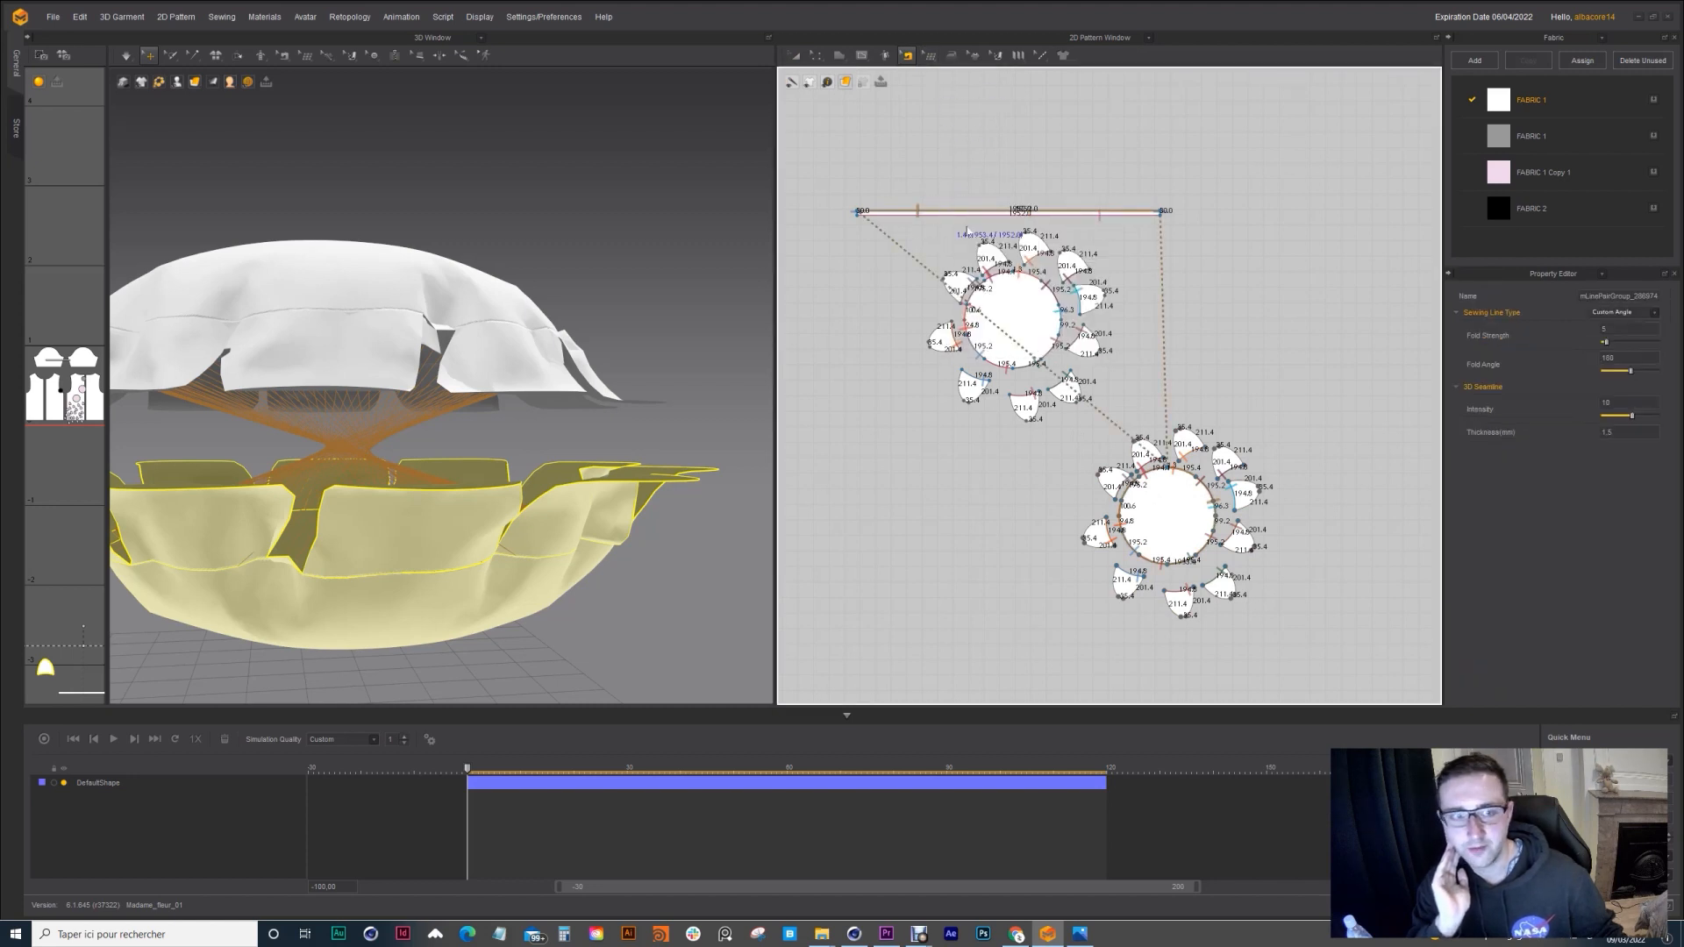
{"action": "right_click_drag", "start_coordinate": [298, 460], "coordinate": [527, 402]}
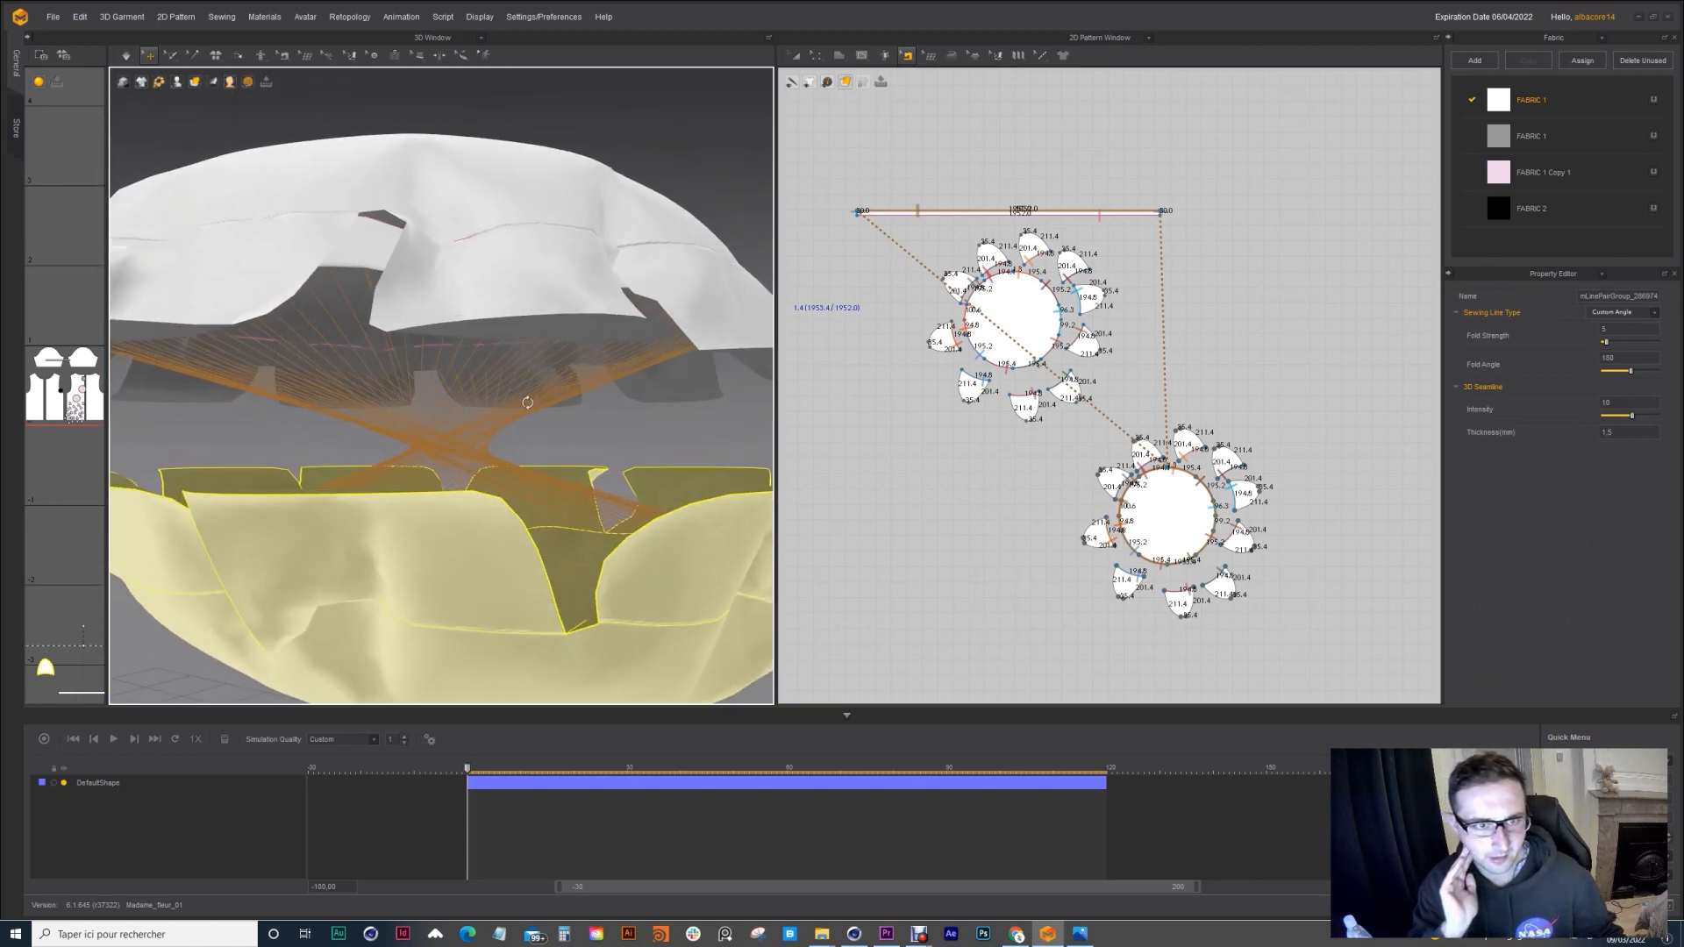
Step: Rotate the duplicated flower about its vertical axis in 3D so its seam lines up with the strip without crossing
{"action": "left_click", "coordinate": [814, 55]}
{"action": "left_click", "coordinate": [795, 56]}
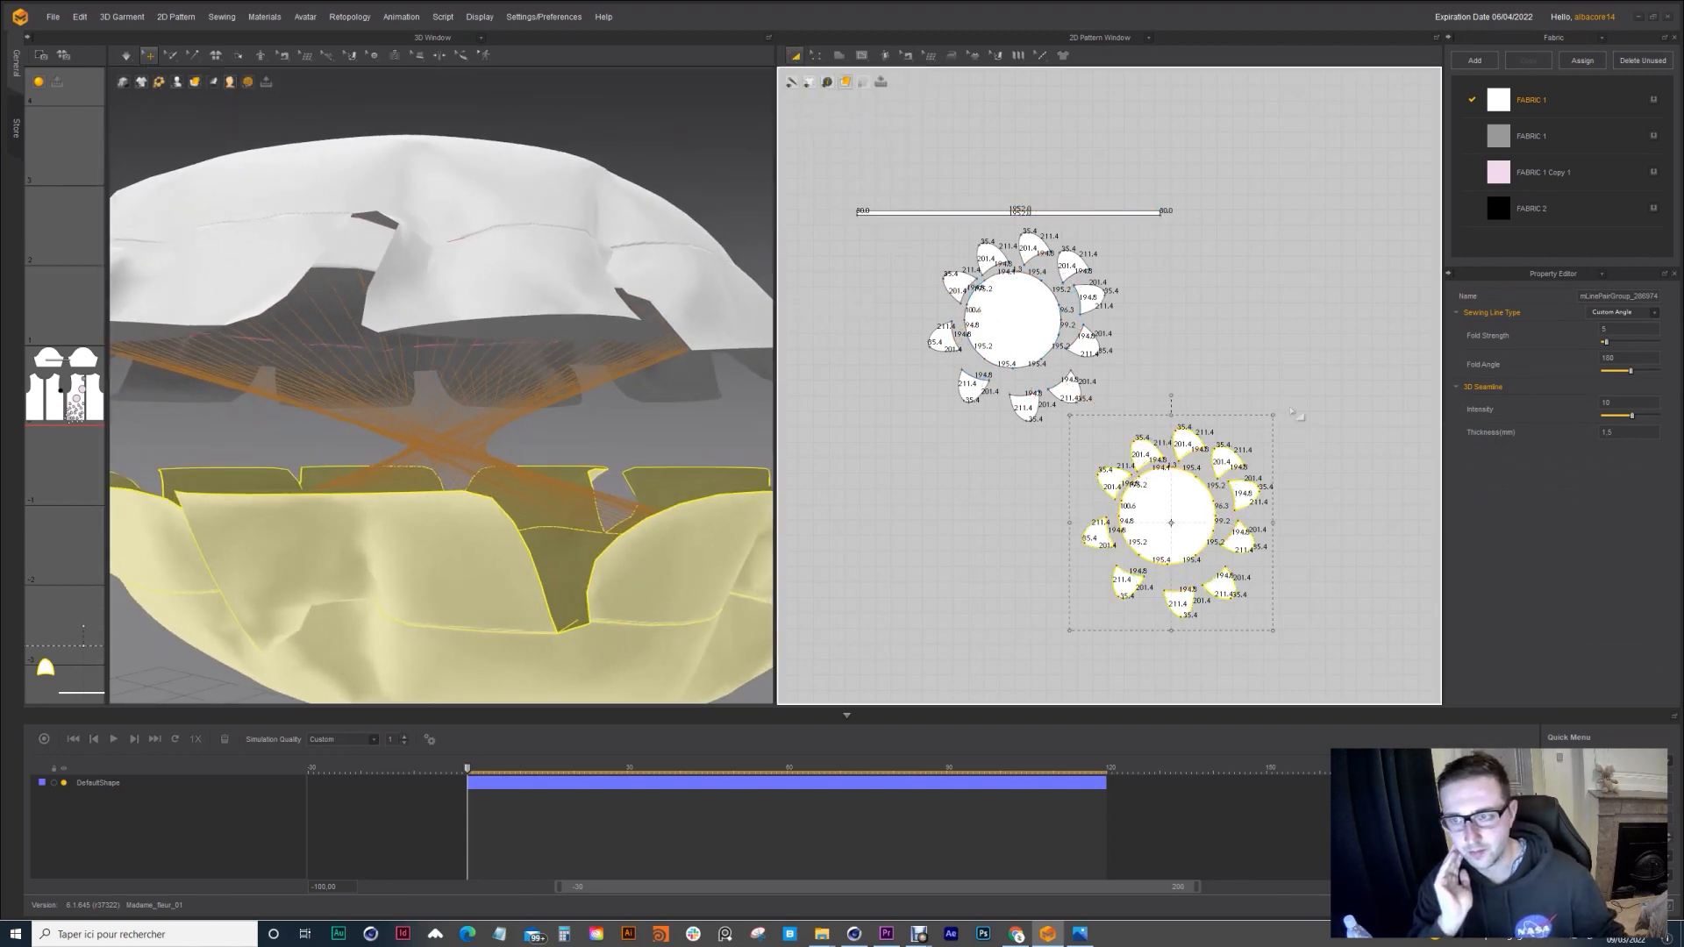
{"action": "left_click", "coordinate": [475, 526]}
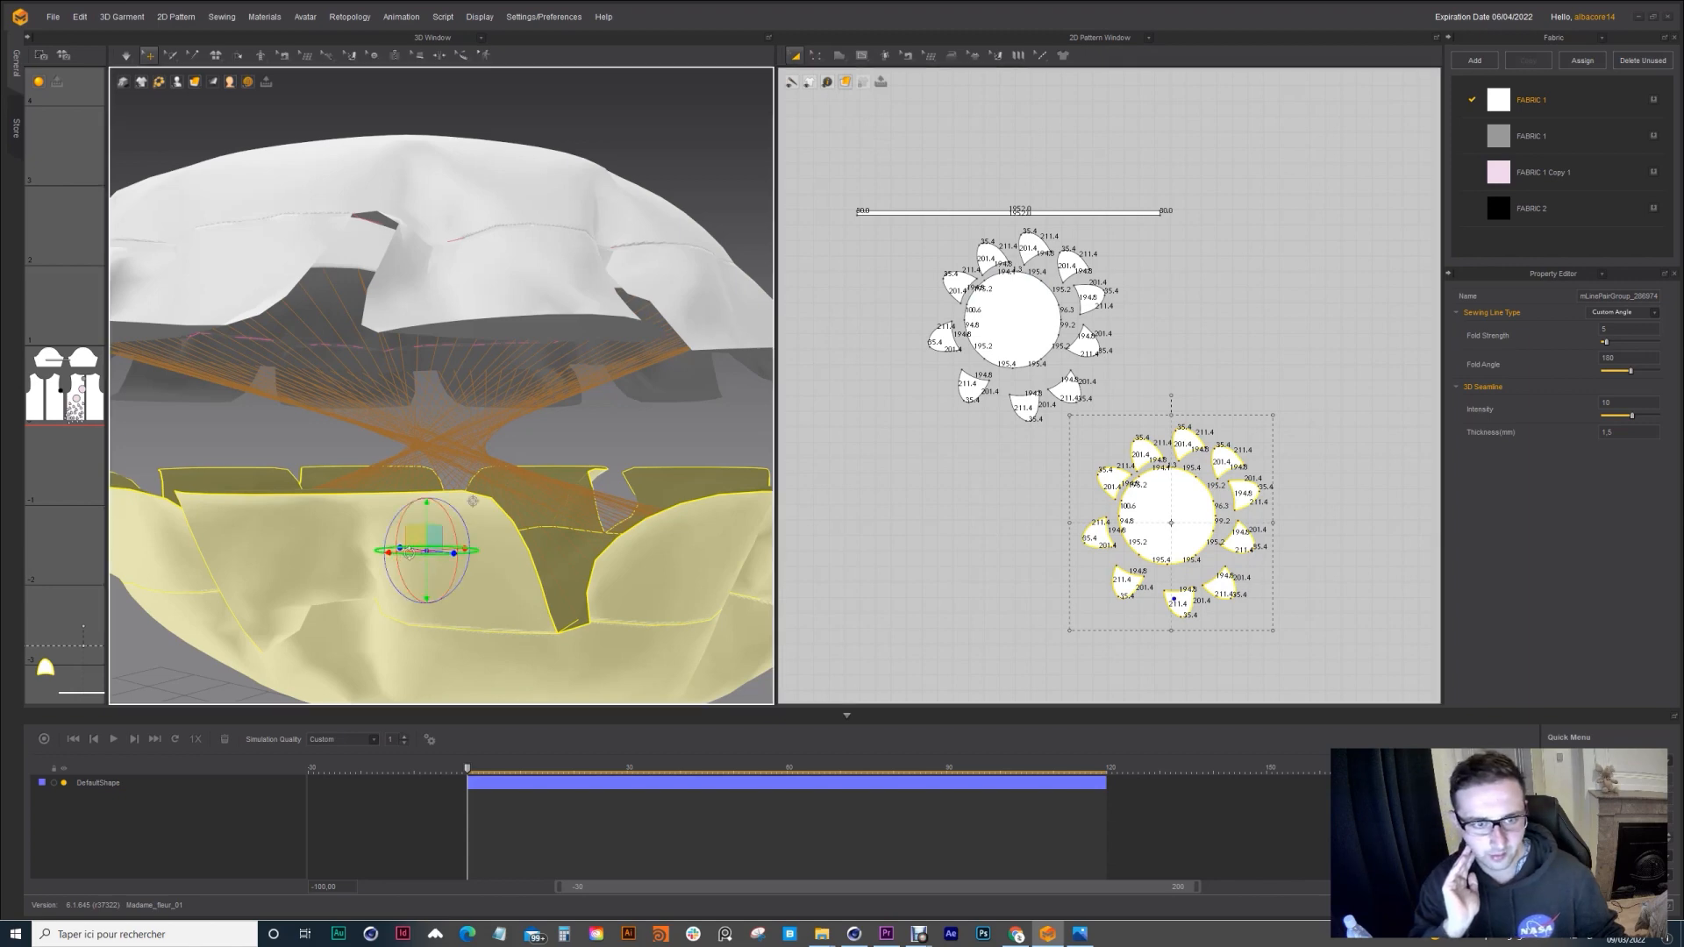
{"action": "right_click_drag", "start_coordinate": [472, 501], "coordinate": [596, 335]}
{"action": "scroll", "coordinate": [570, 329], "scroll_direction": "up", "scroll_amount": 5}
{"action": "scroll", "coordinate": [570, 330], "scroll_direction": "down", "scroll_amount": 5}
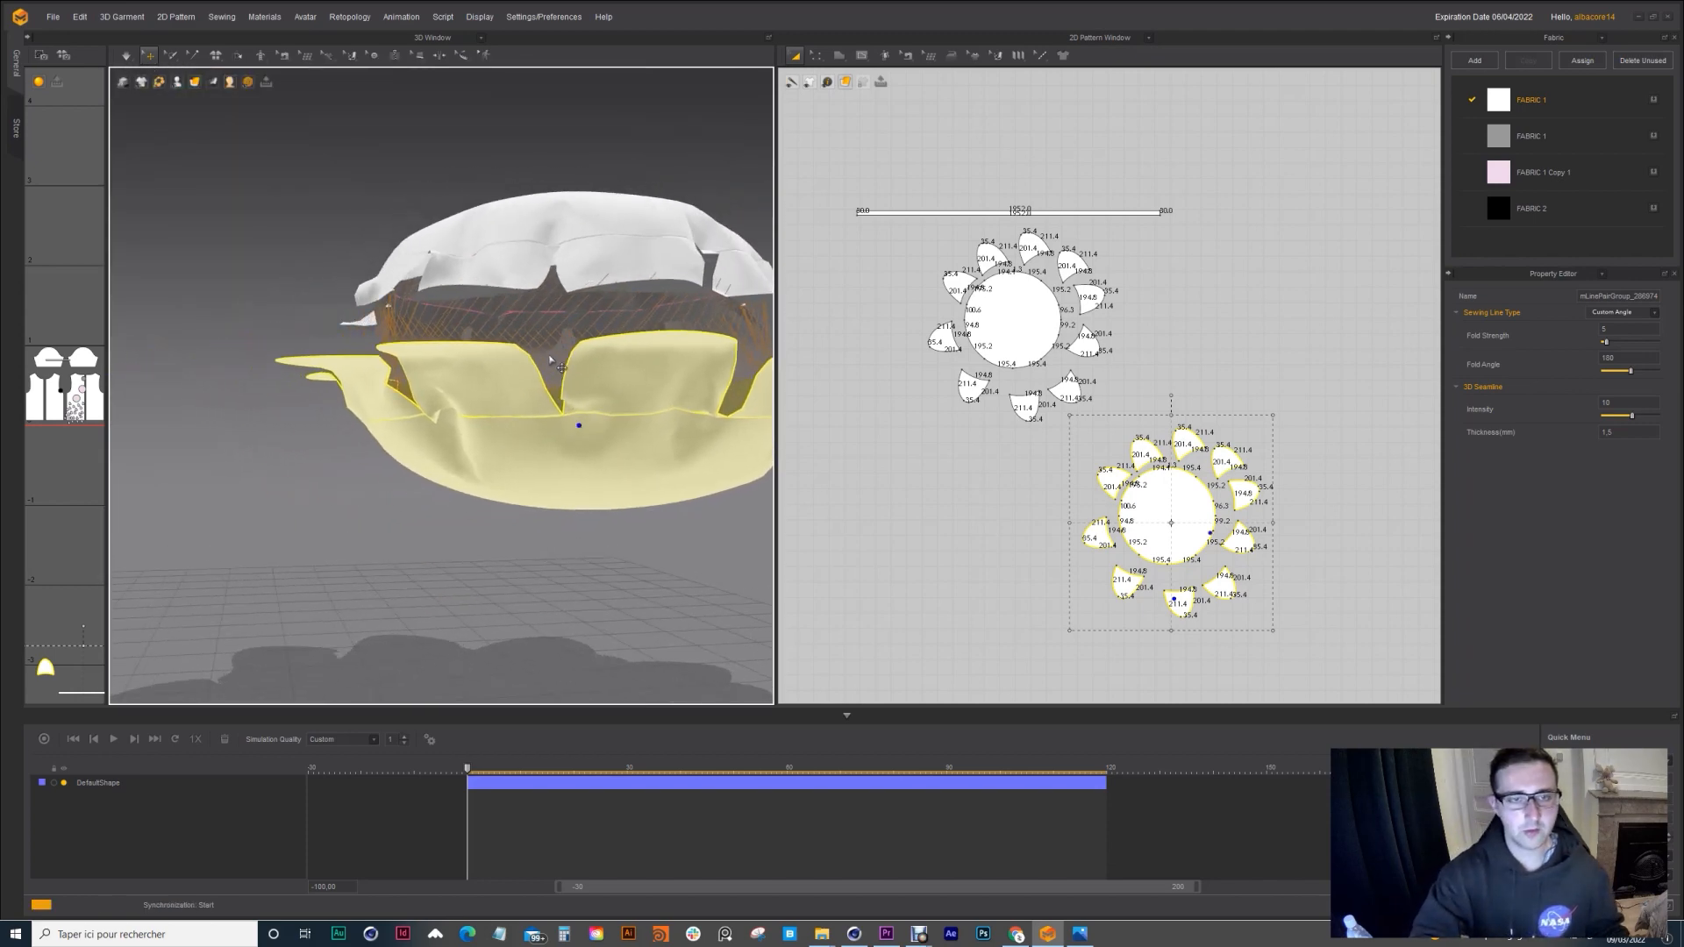
Step: Run the simulation on the realigned flowers to test how the two sides close together
{"action": "key", "text": "space"}
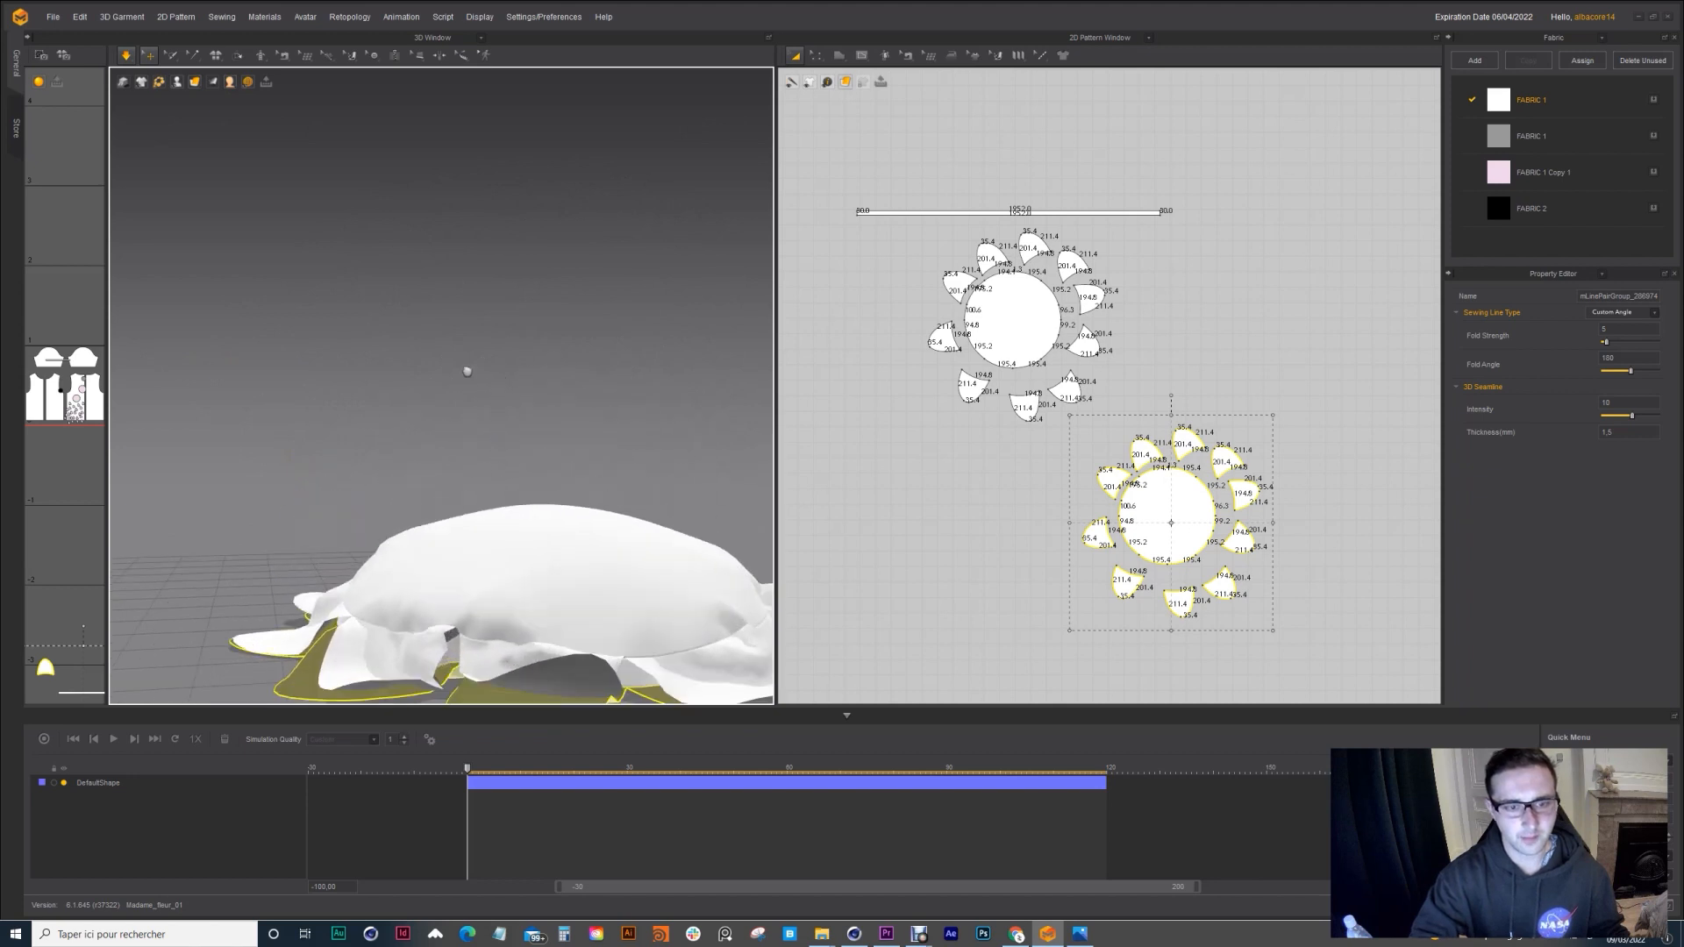
{"action": "key", "text": "space"}
{"action": "right_click_drag", "start_coordinate": [484, 365], "coordinate": [564, 391]}
{"action": "key", "text": "space"}
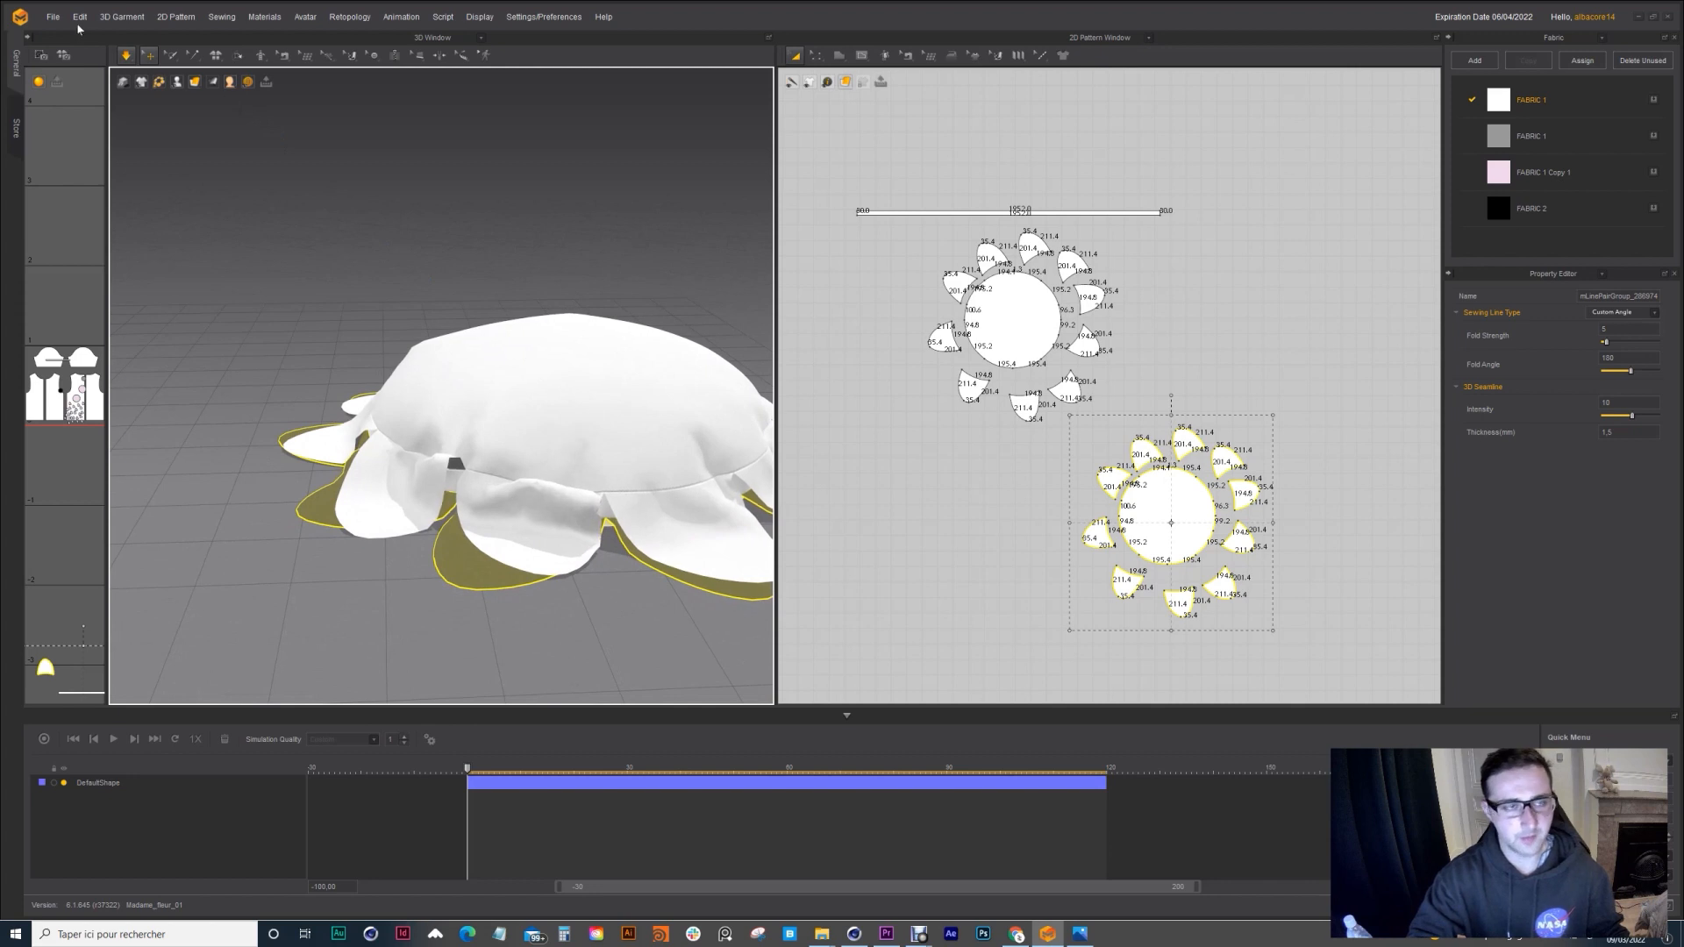
{"action": "left_click", "coordinate": [125, 55]}
{"action": "right_click_drag", "start_coordinate": [404, 347], "coordinate": [404, 222]}
Step: Select the original flower together with the strip and nudge them slightly in the 2D layout
{"action": "left_click", "coordinate": [405, 223]}
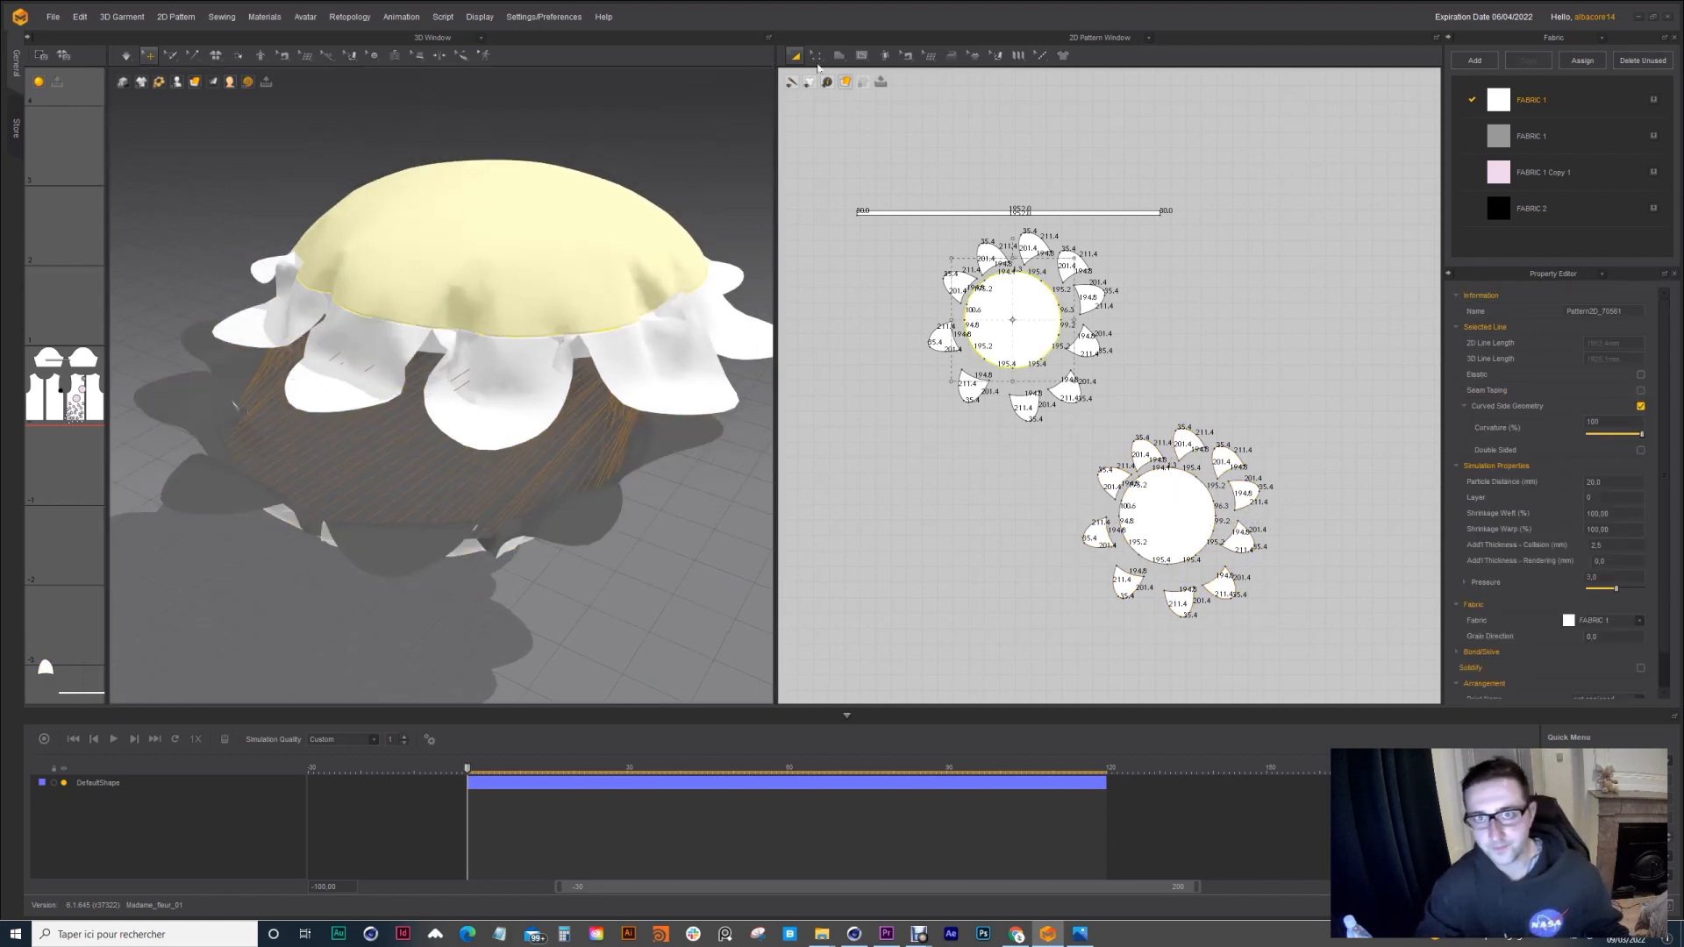
{"action": "left_click", "coordinate": [905, 169]}
{"action": "left_click_drag", "start_coordinate": [1201, 430], "coordinate": [1200, 430]}
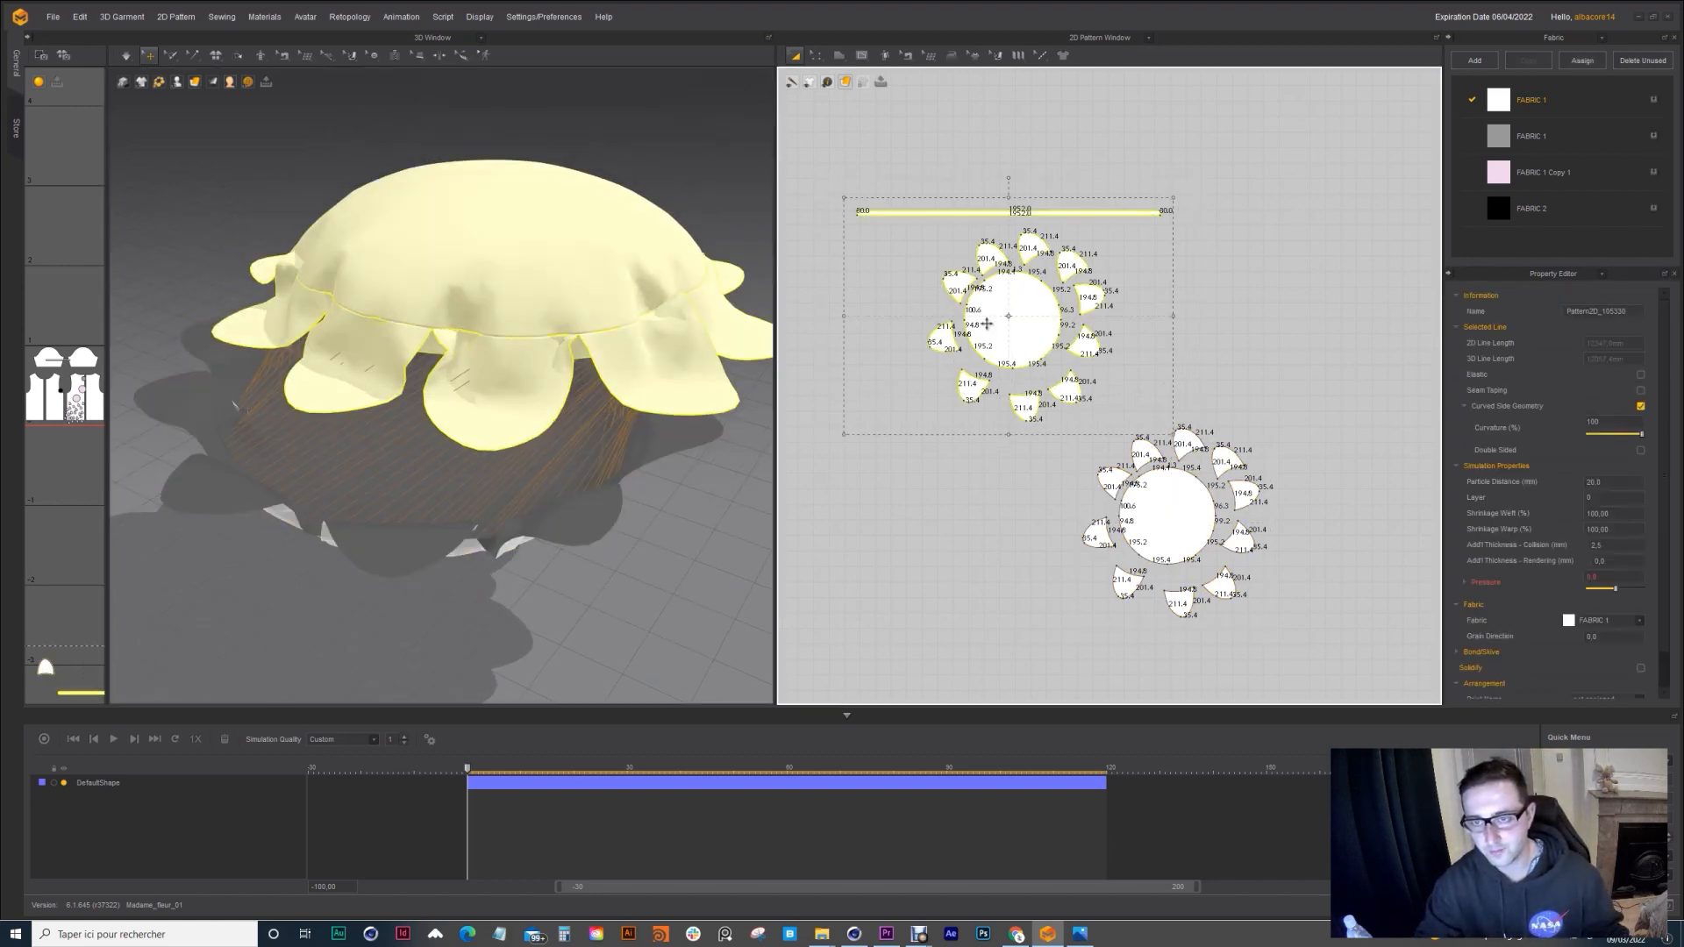
{"action": "left_click_drag", "start_coordinate": [1013, 327], "coordinate": [1015, 331]}
{"action": "right_click_drag", "start_coordinate": [457, 255], "coordinate": [645, 324]}
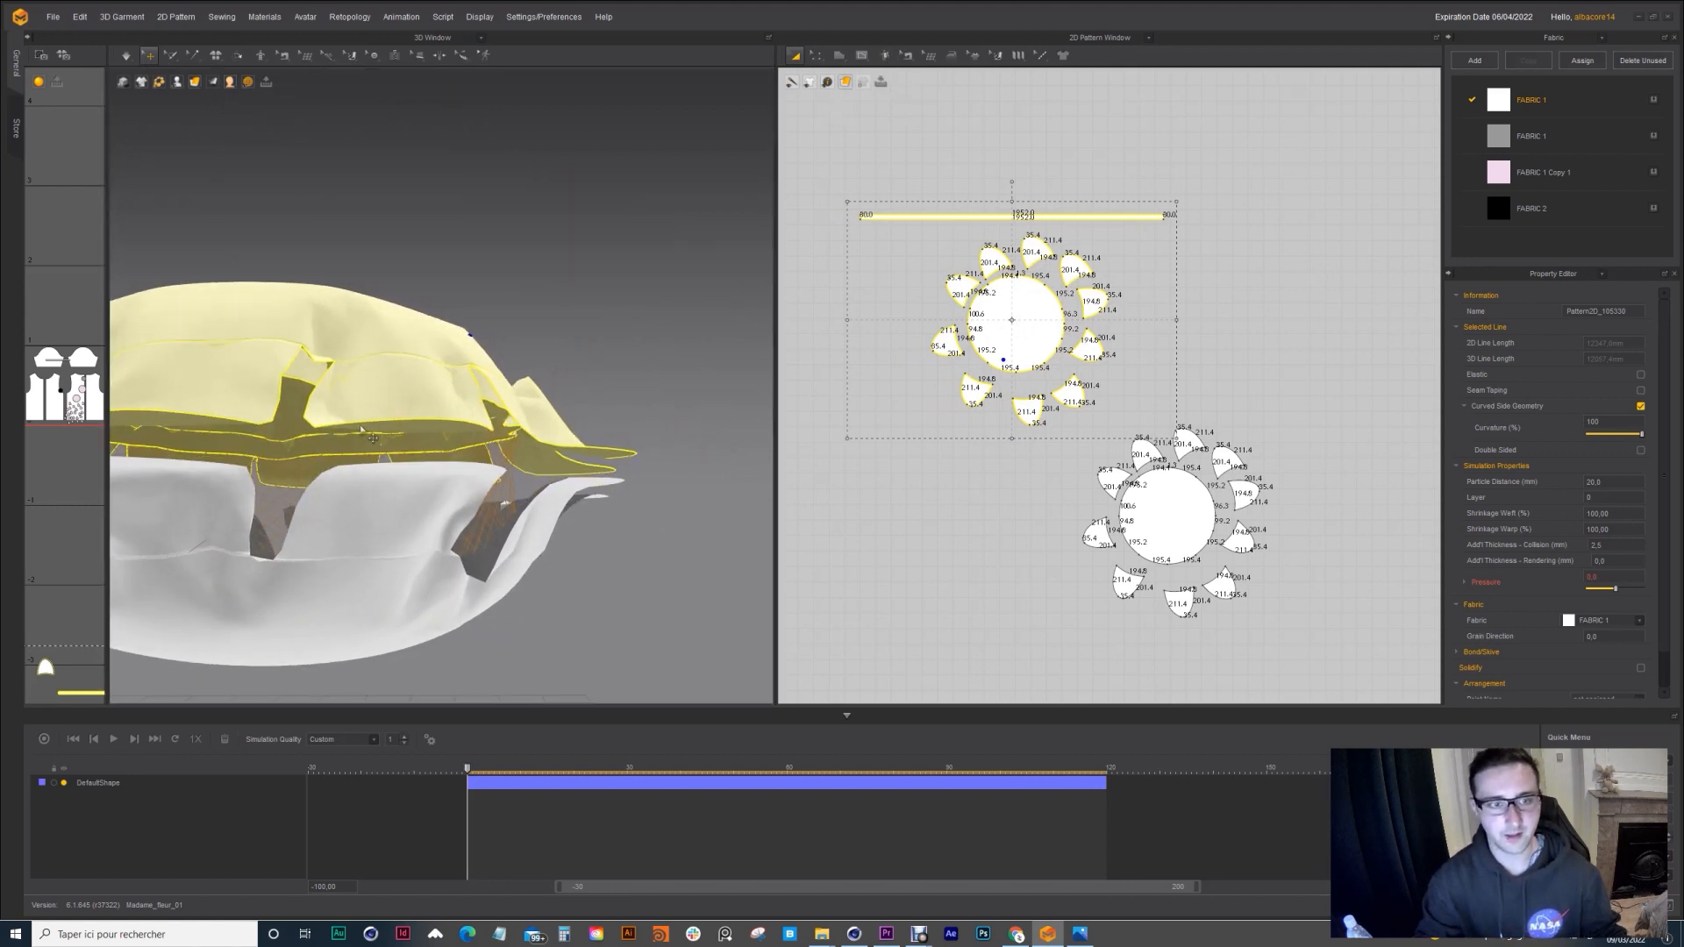
{"action": "right_click_drag", "start_coordinate": [445, 421], "coordinate": [265, 428]}
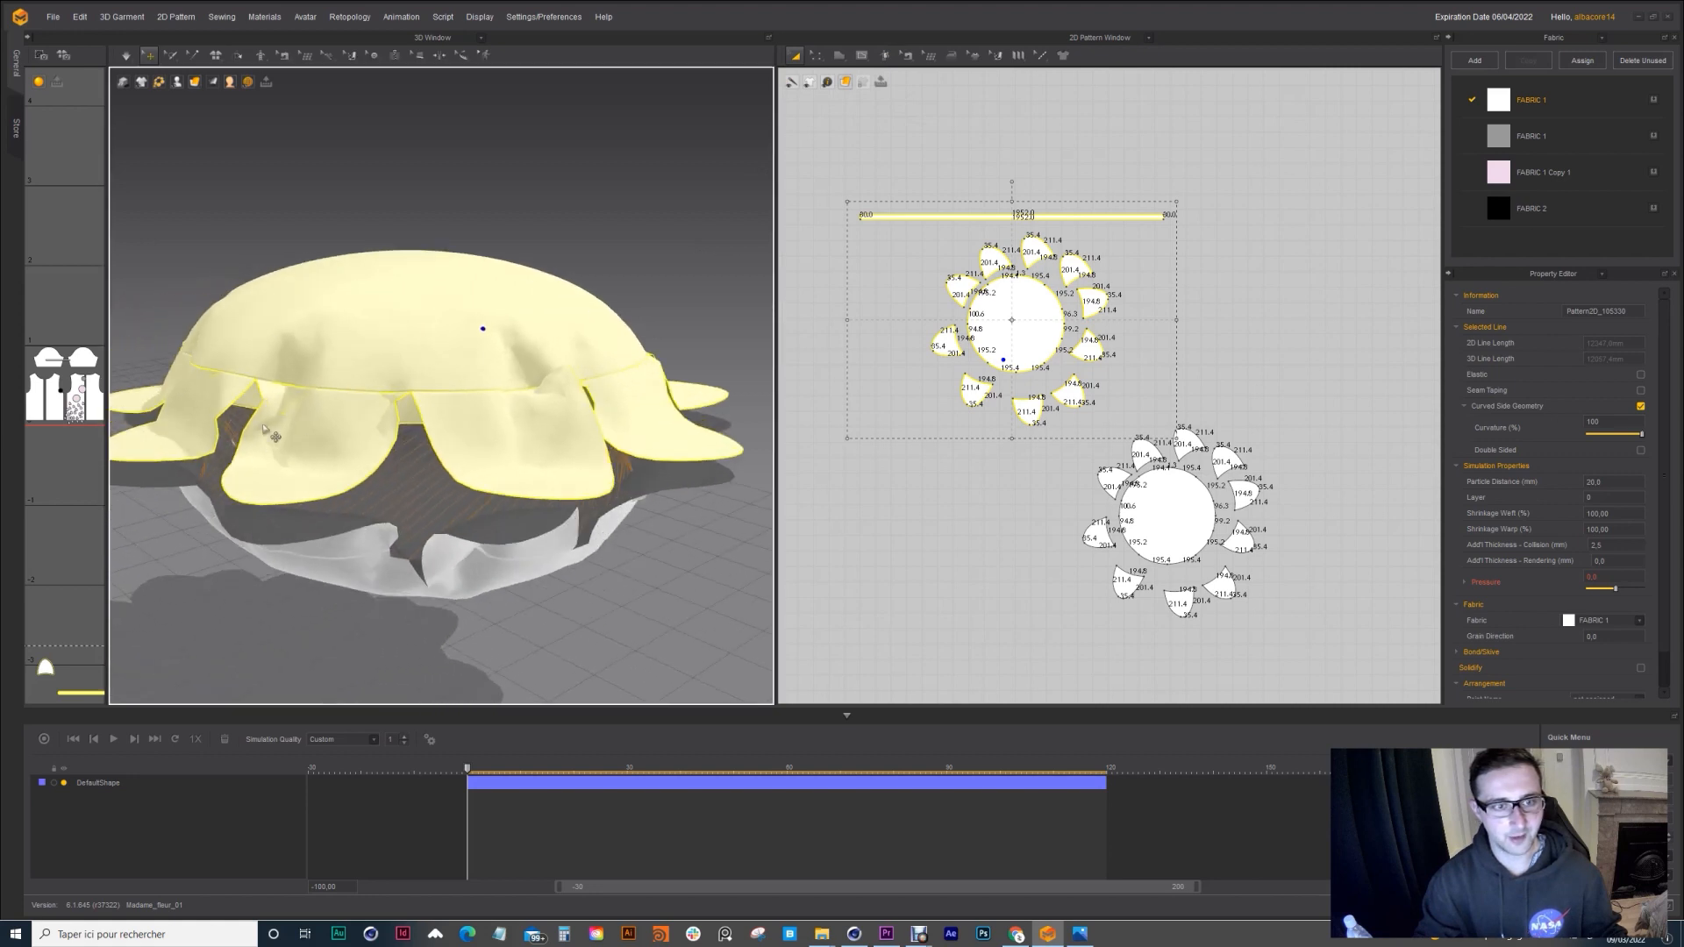
{"action": "left_click", "coordinate": [357, 550]}
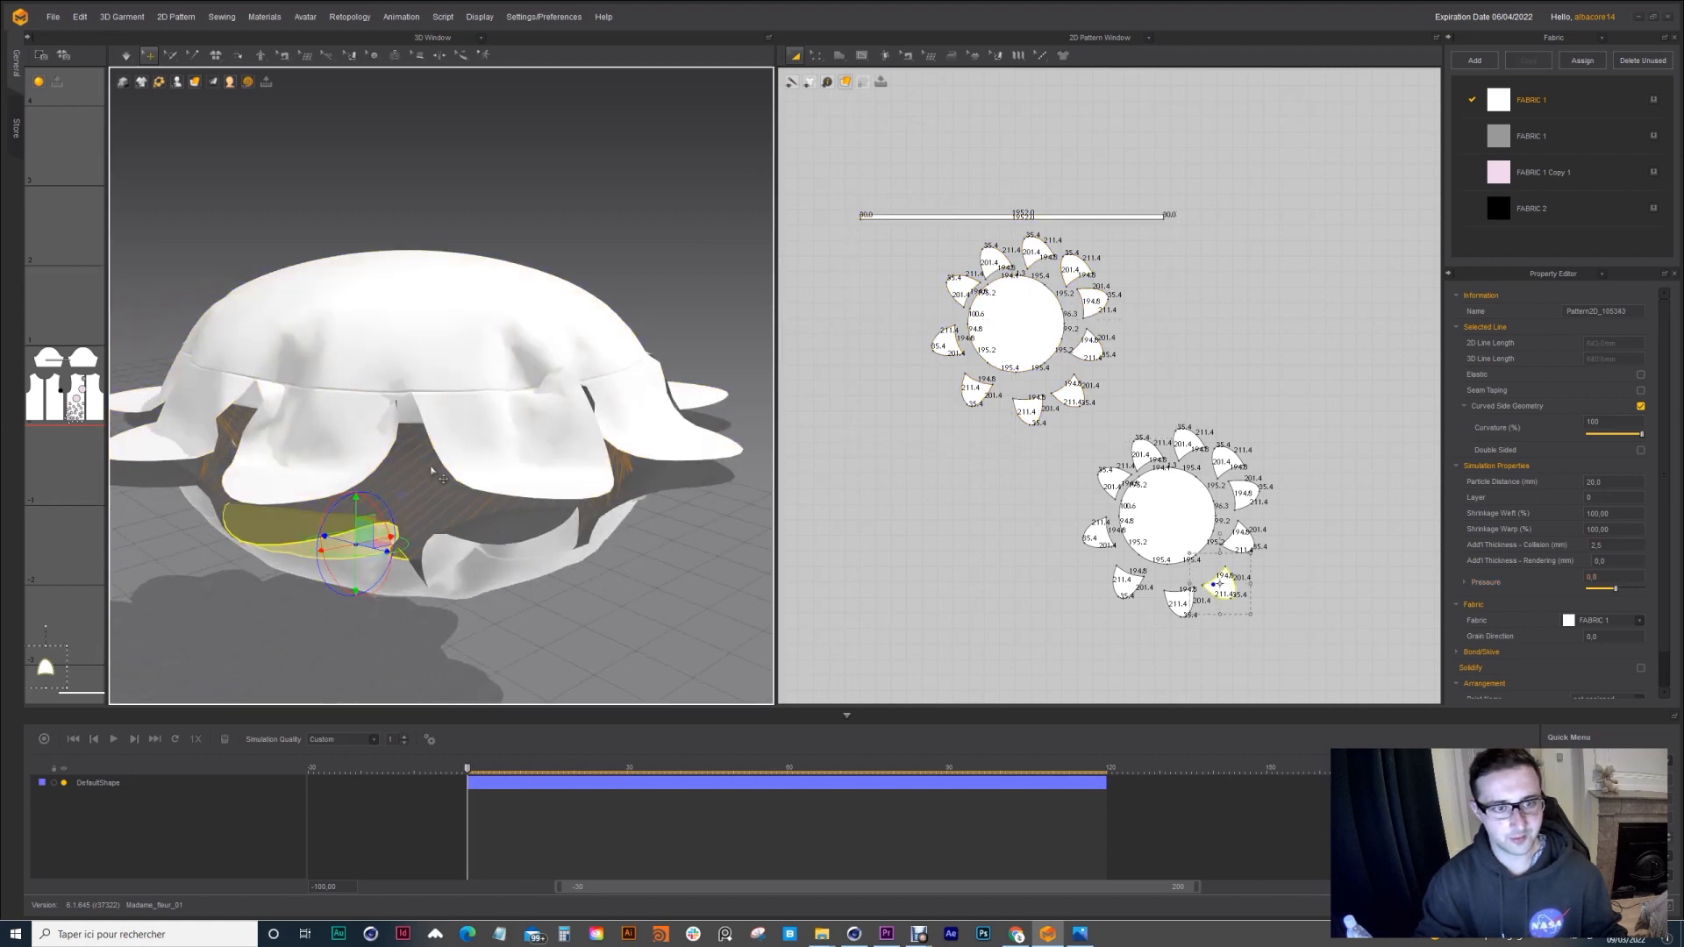
Step: Select both flowers and the side strip together in the 2D layout
{"action": "left_click", "coordinate": [907, 55]}
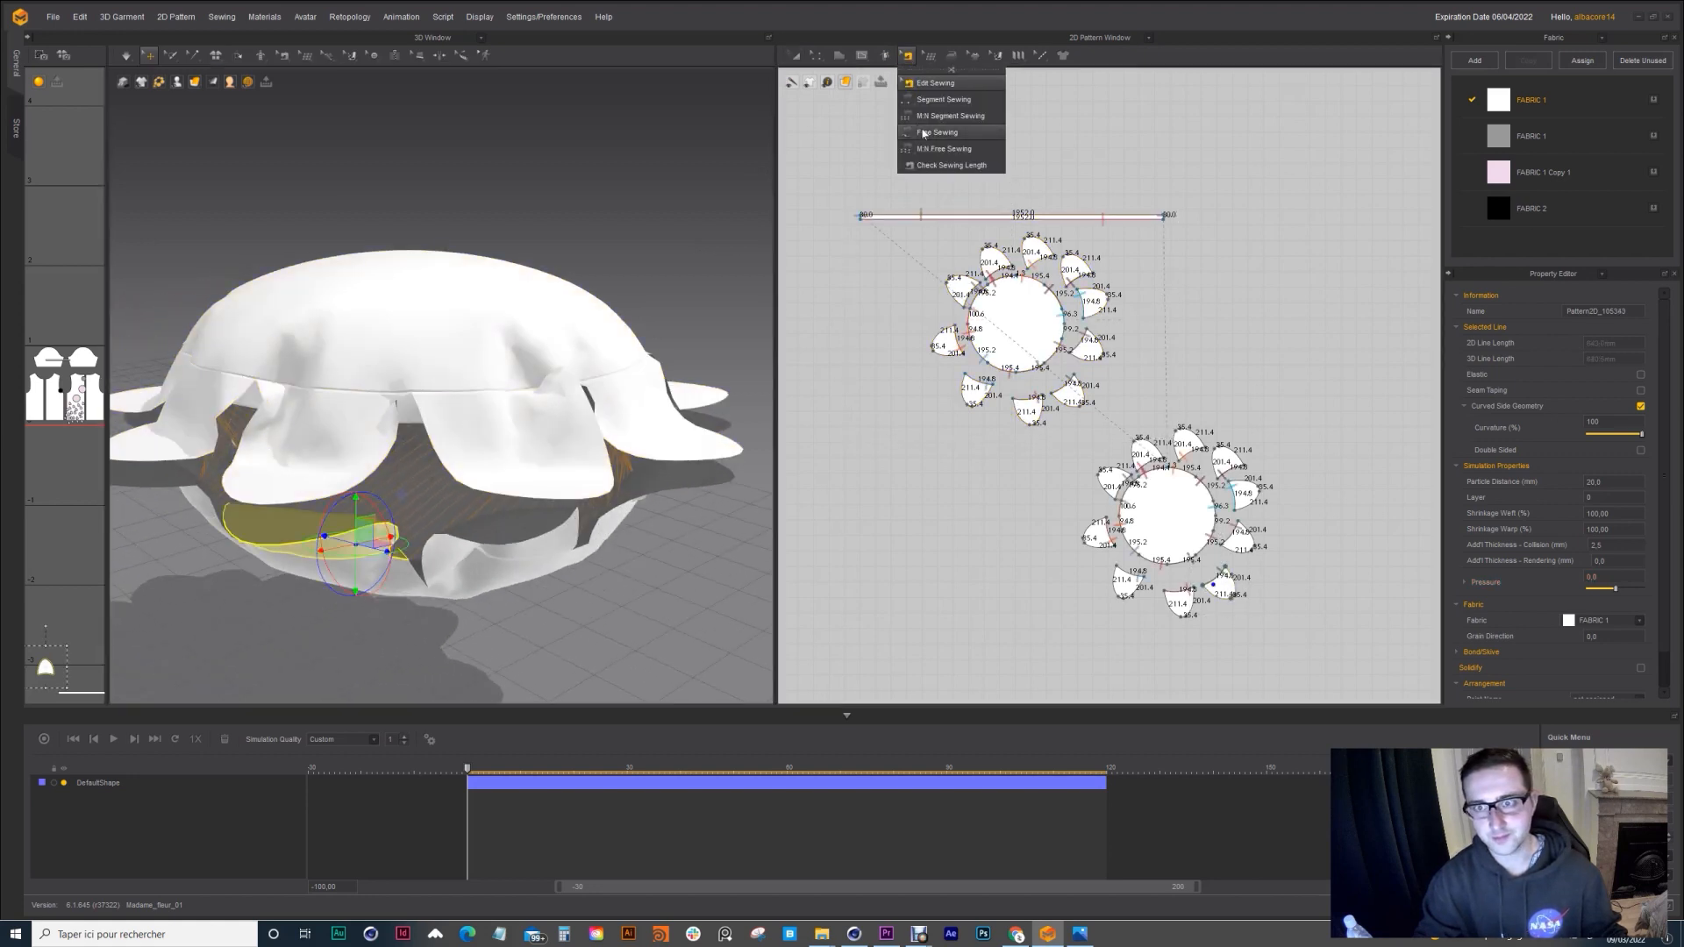
{"action": "left_click", "coordinate": [944, 99]}
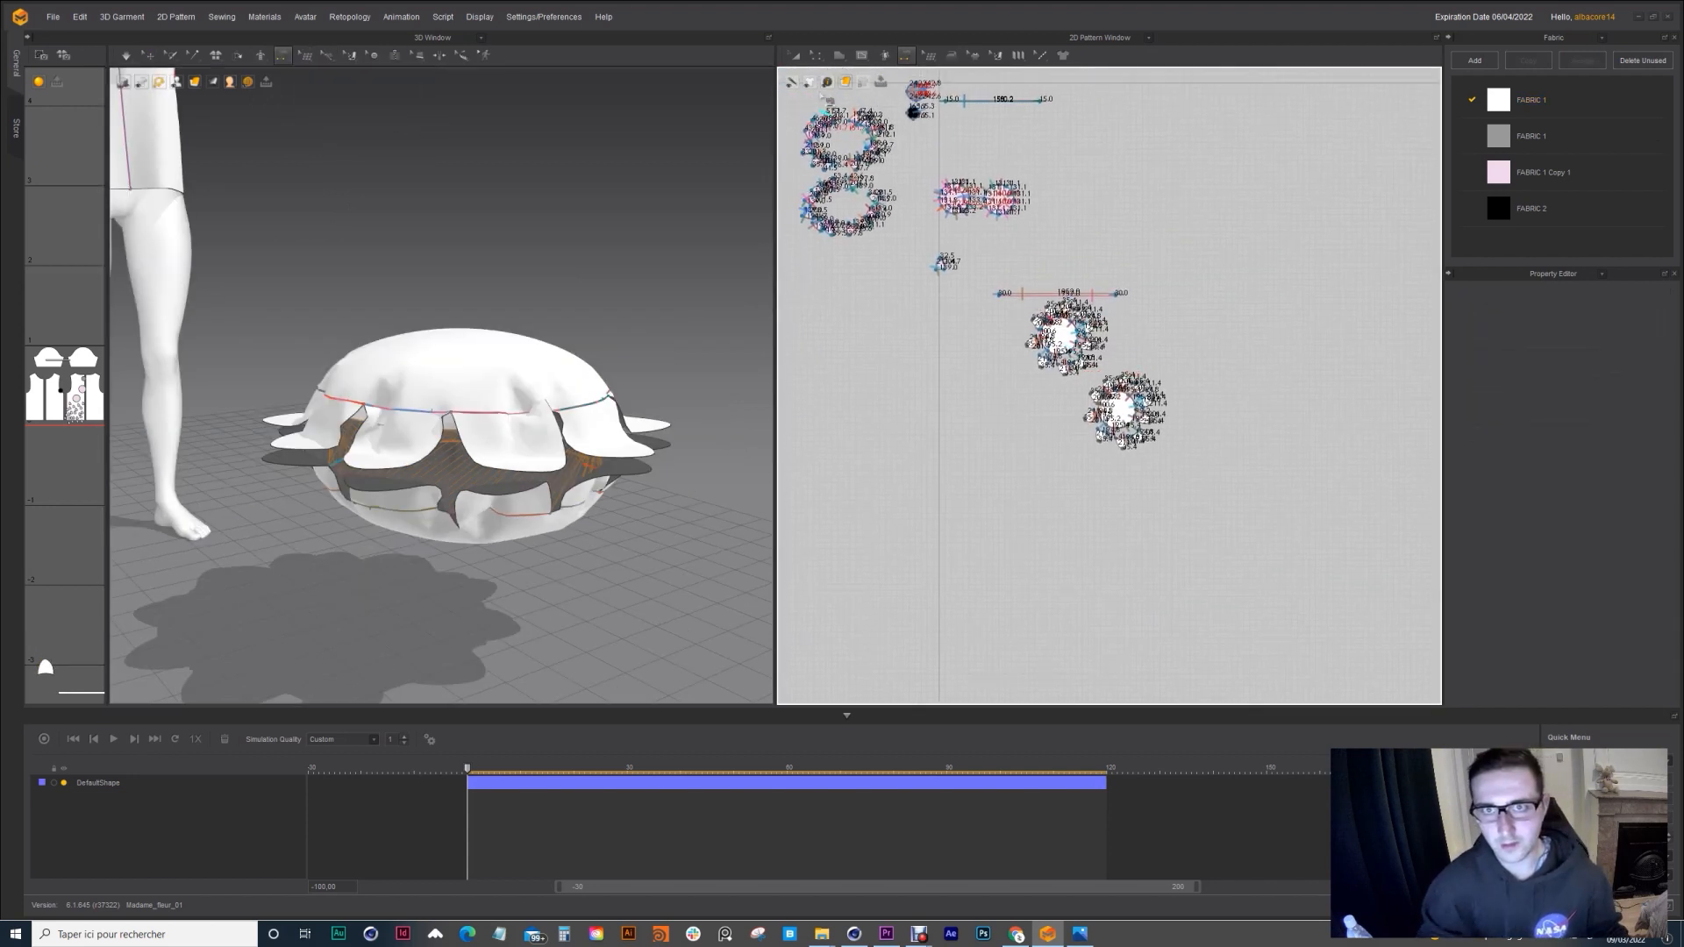
{"action": "left_click", "coordinate": [816, 54]}
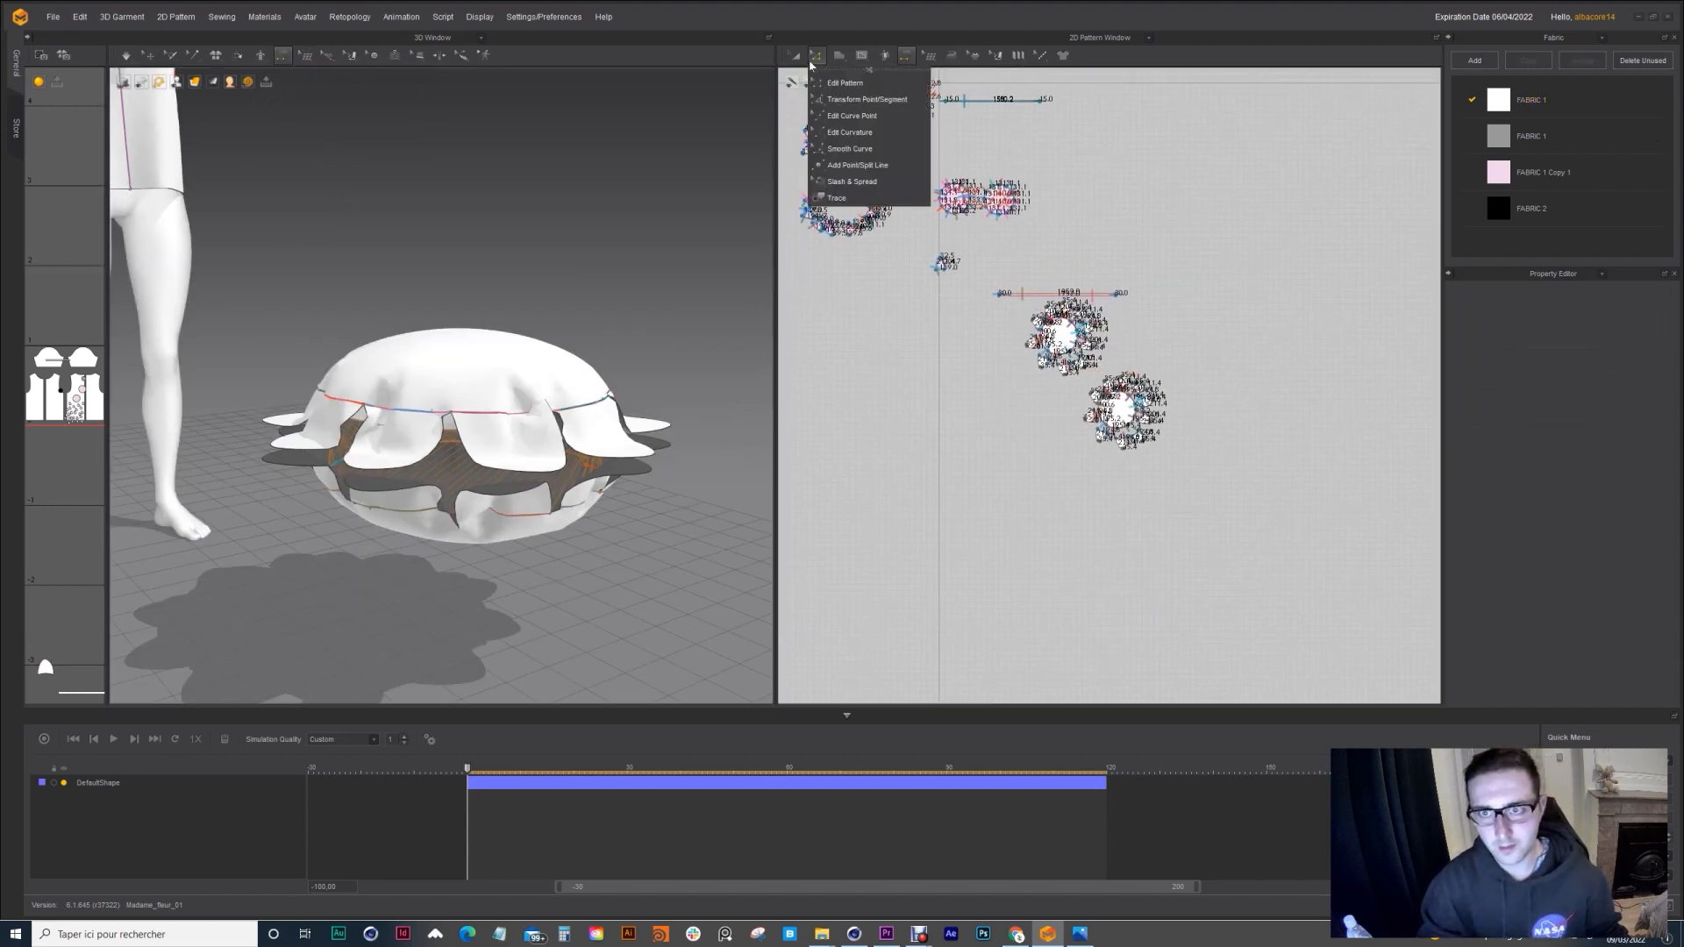
{"action": "left_click", "coordinate": [891, 166]}
{"action": "left_click", "coordinate": [796, 56]}
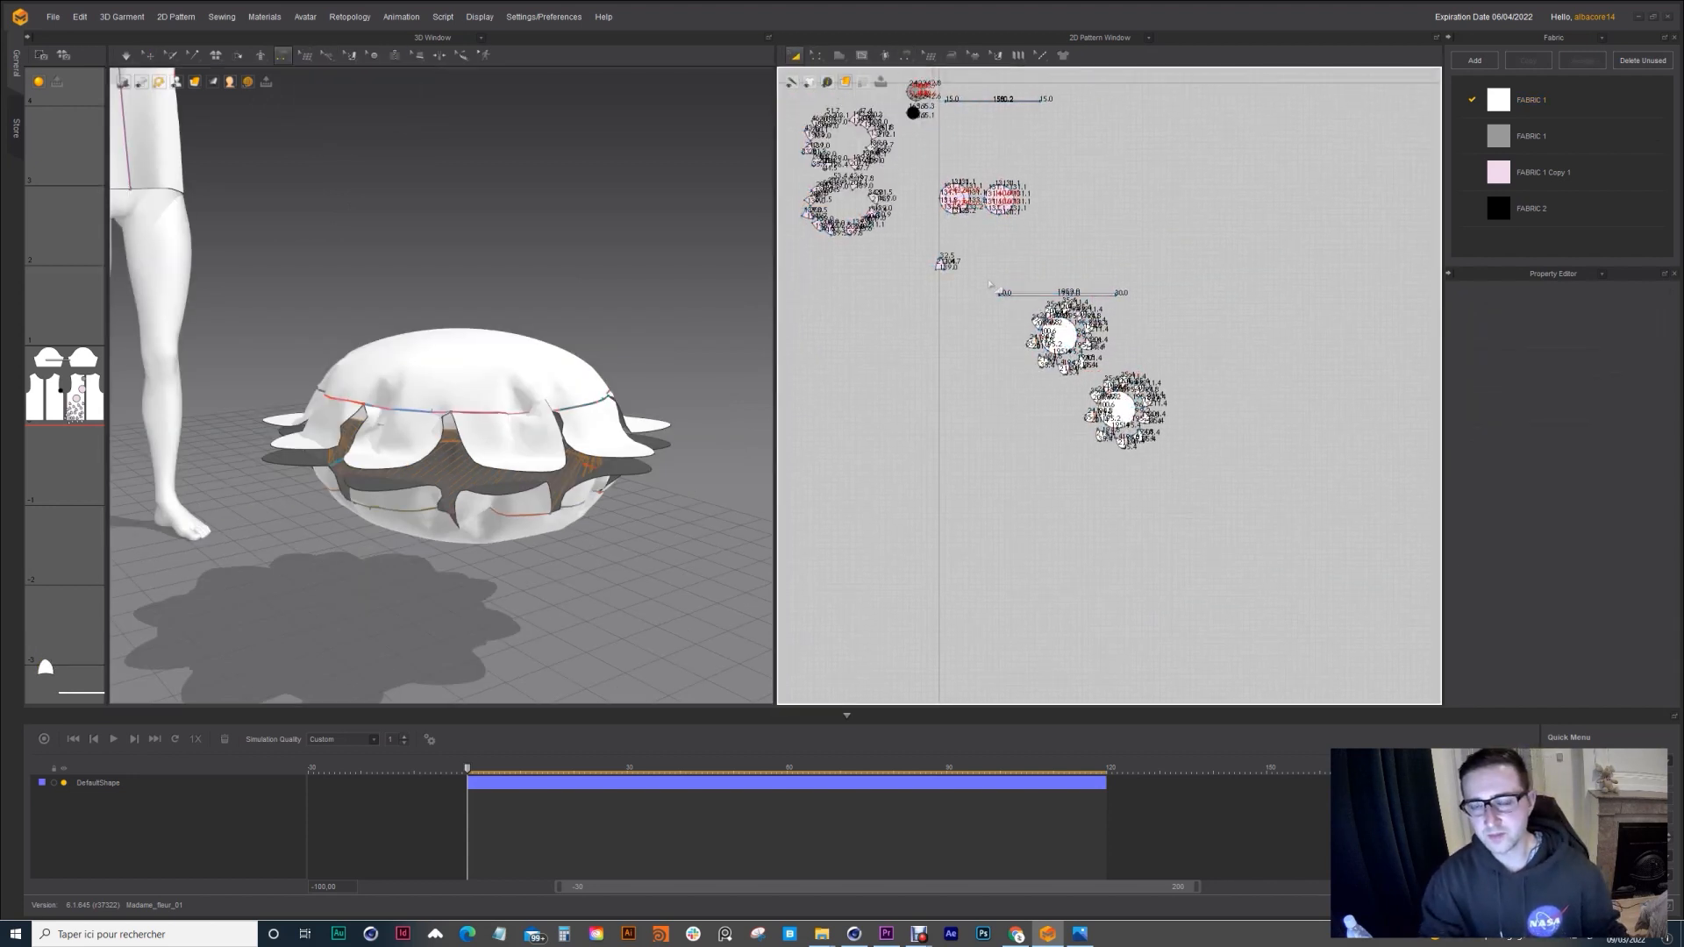
{"action": "left_click_drag", "start_coordinate": [983, 287], "coordinate": [1108, 381]}
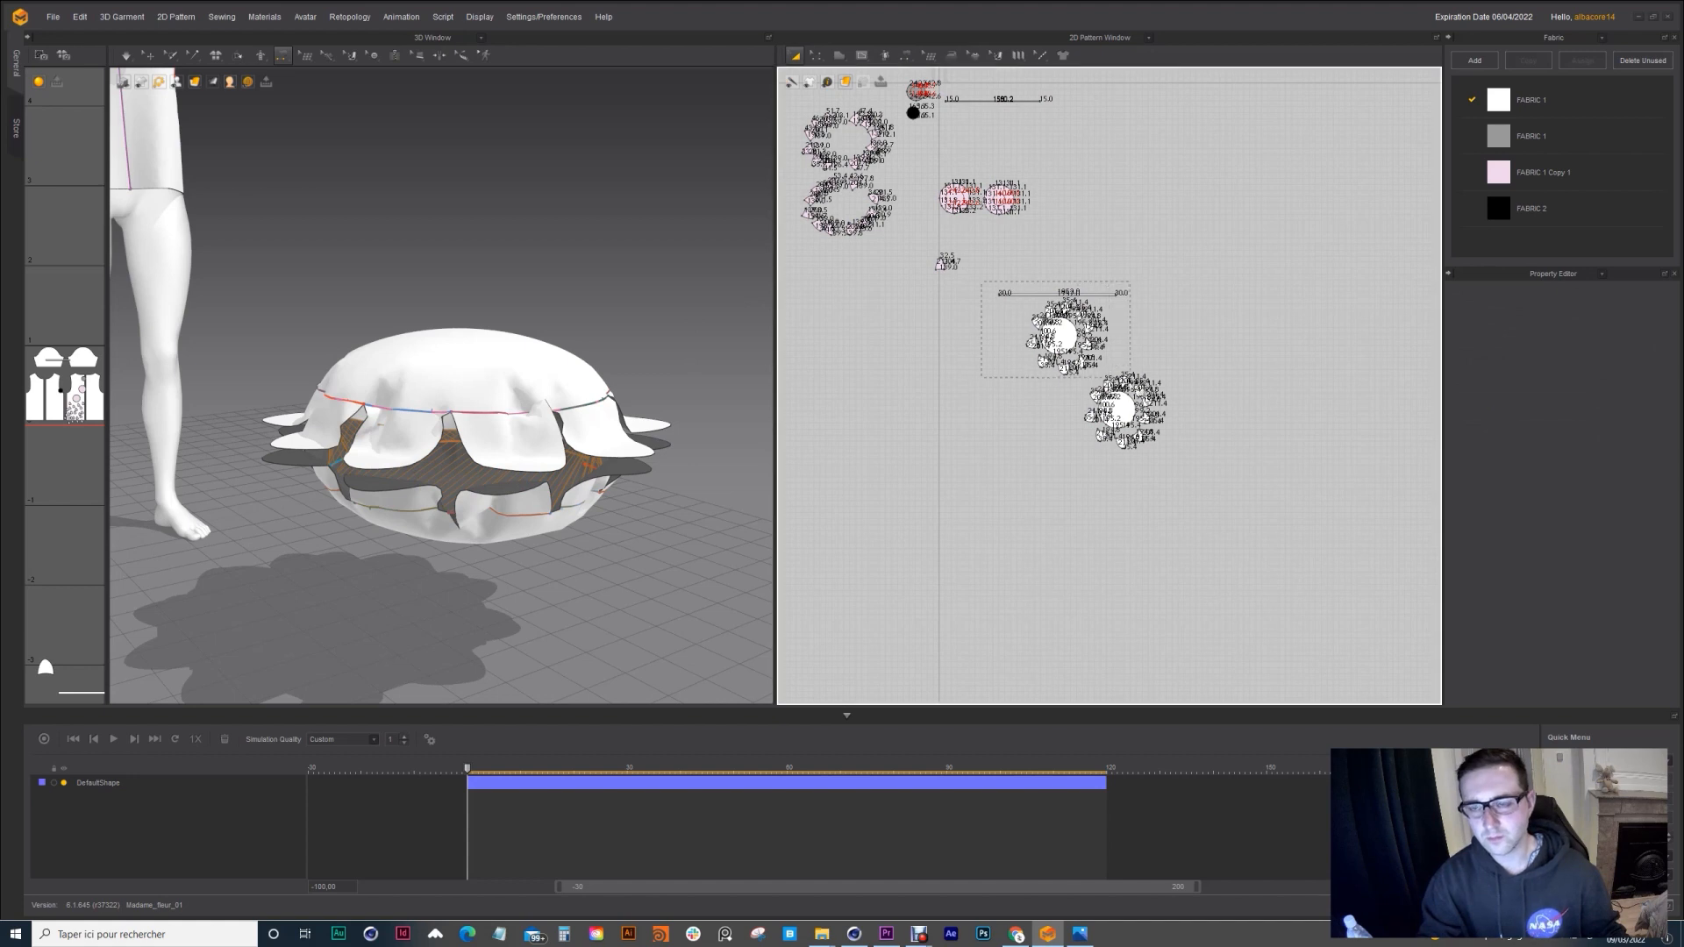
{"action": "left_click_drag", "start_coordinate": [1070, 463], "coordinate": [1070, 463]}
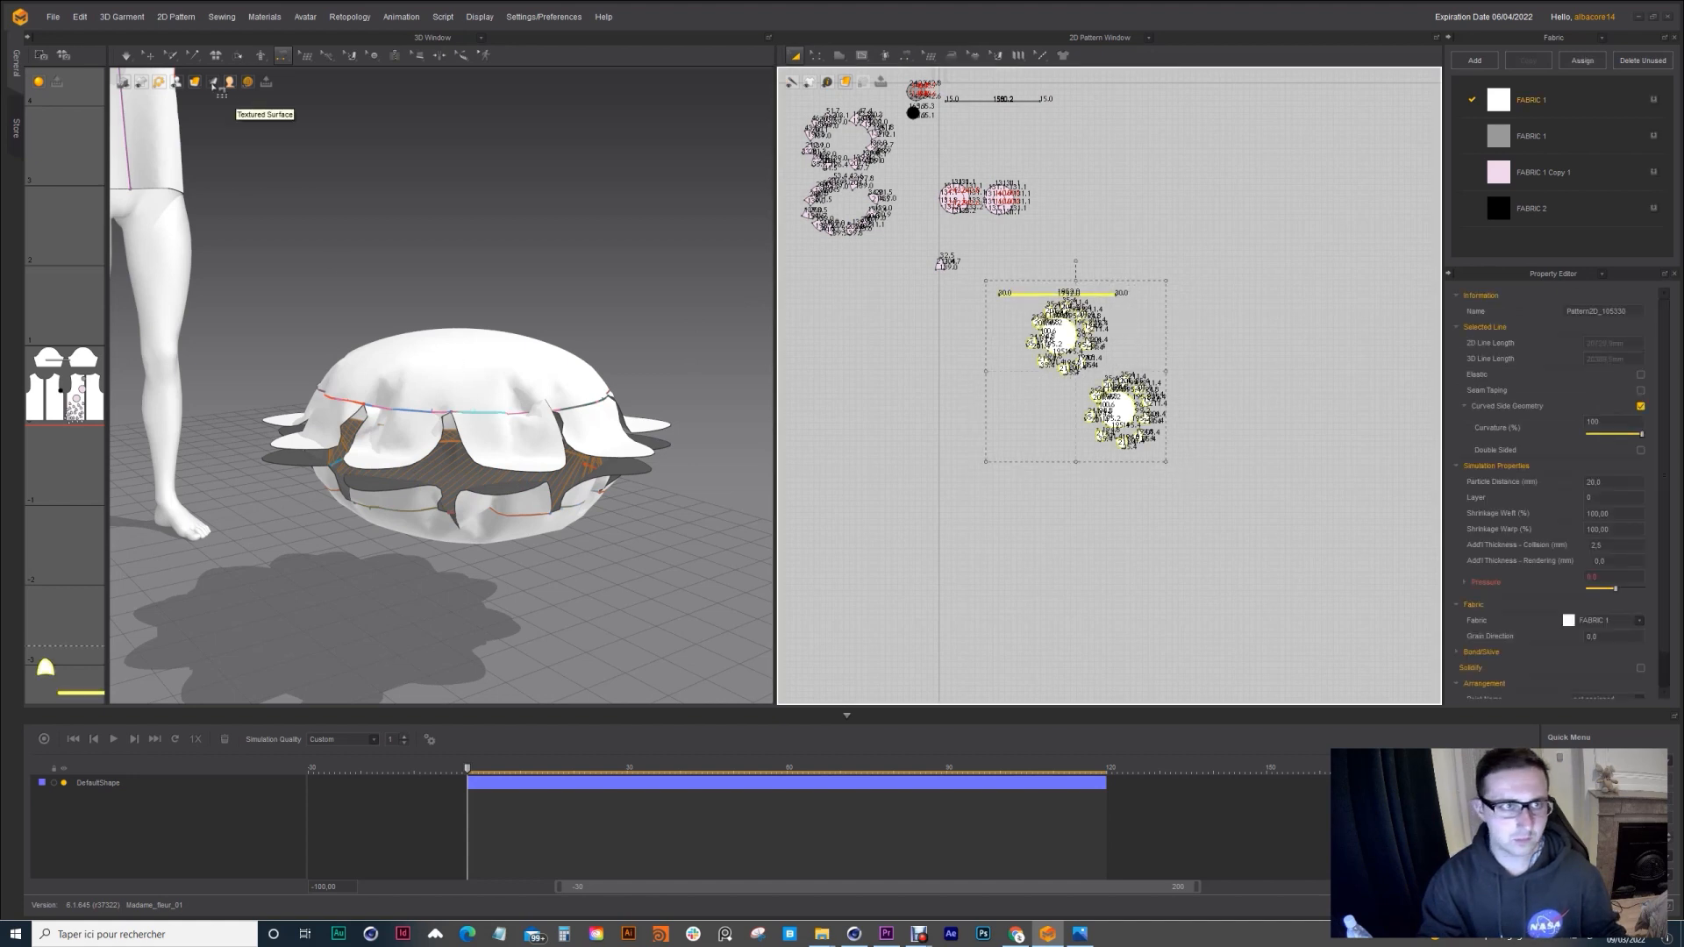
Step: Simulate the selected flowers and strip so they fall to the floor, tugging on a petal before stopping the simulation
{"action": "left_click", "coordinate": [127, 56]}
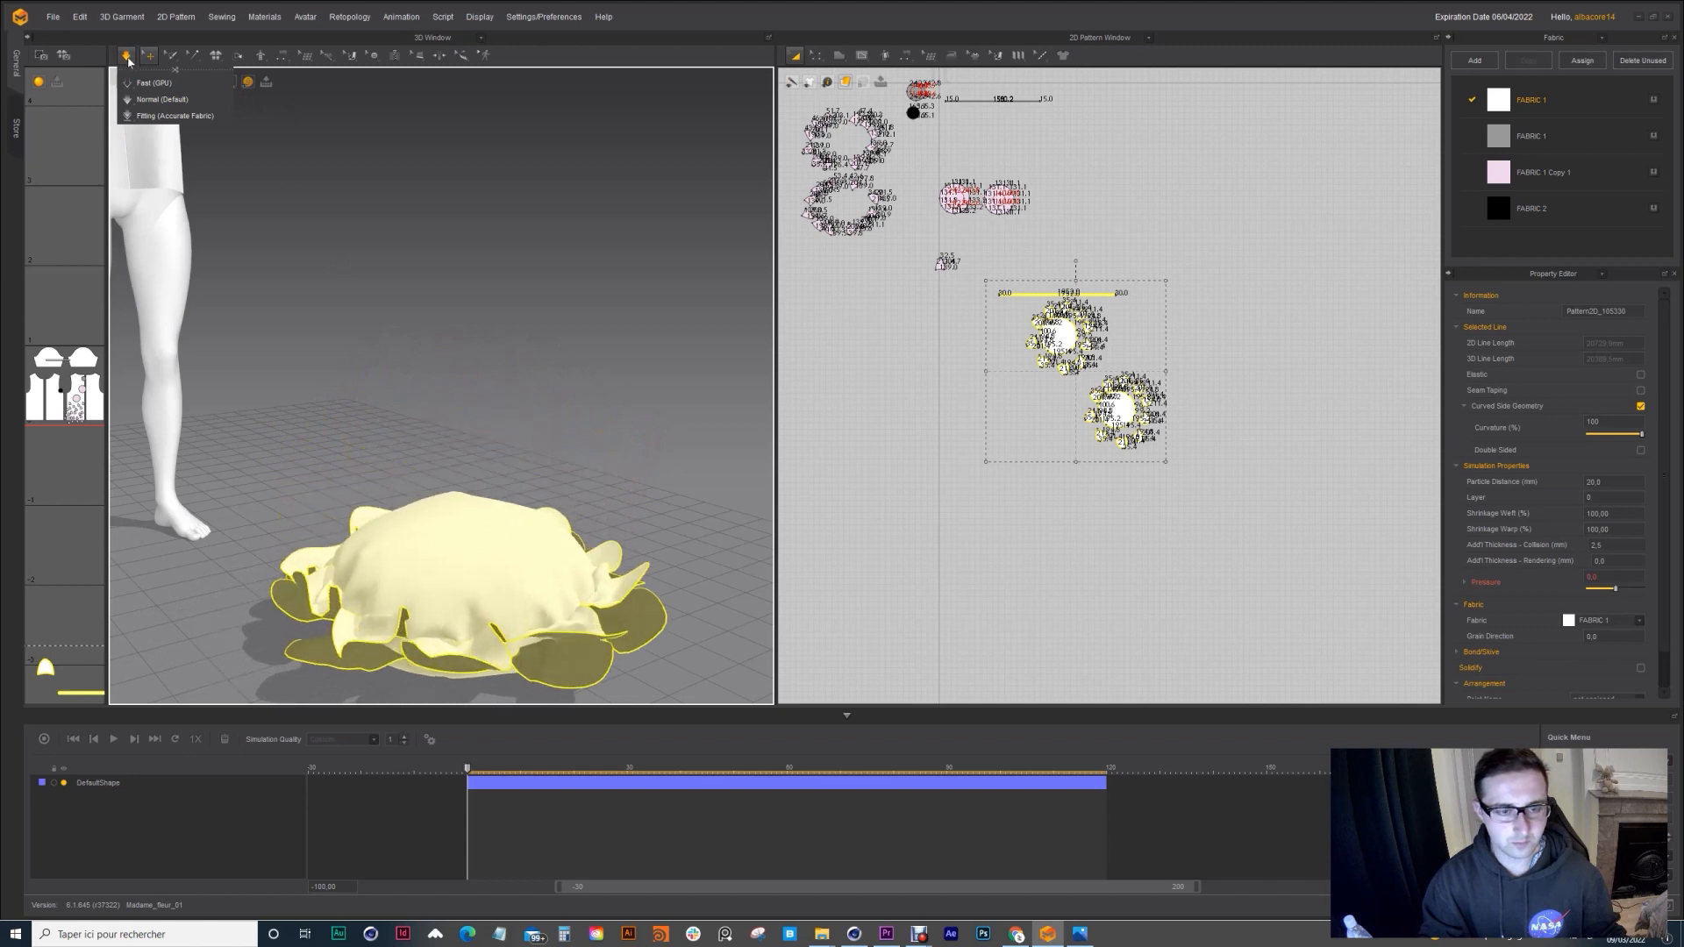
{"action": "right_click_drag", "start_coordinate": [342, 376], "coordinate": [480, 306]}
{"action": "key", "text": "space"}
{"action": "left_click_drag", "start_coordinate": [406, 487], "coordinate": [431, 491]}
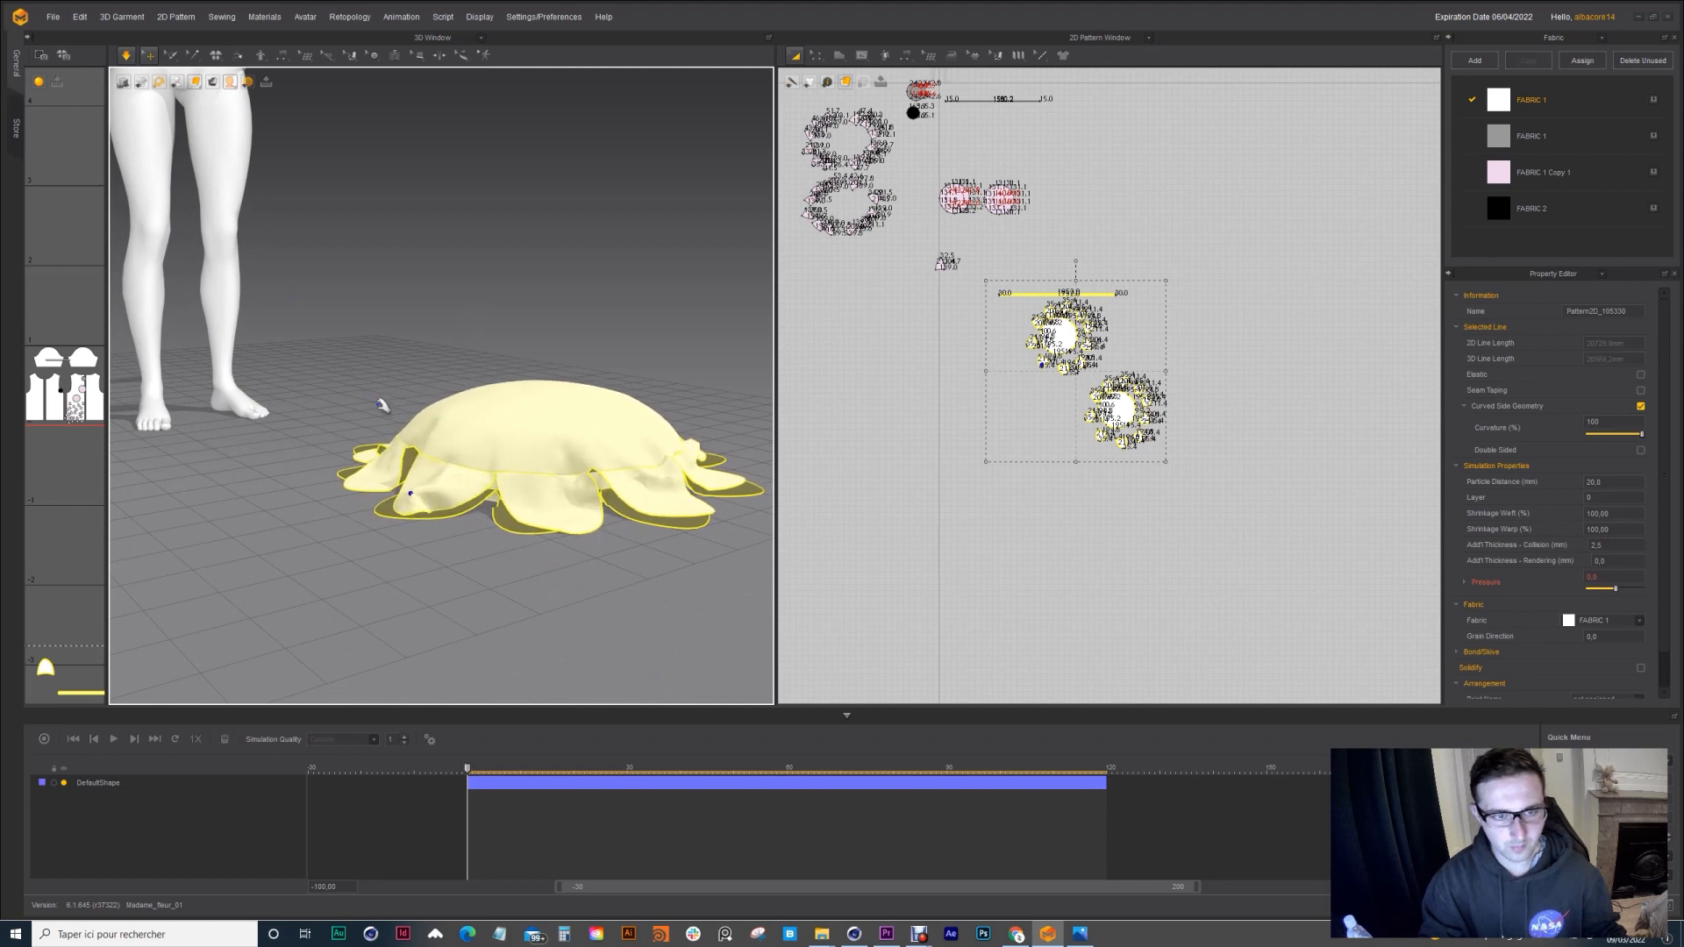
{"action": "scroll", "coordinate": [394, 408], "scroll_direction": "up", "scroll_amount": 2}
{"action": "middle_click_drag", "start_coordinate": [355, 285], "coordinate": [383, 246]}
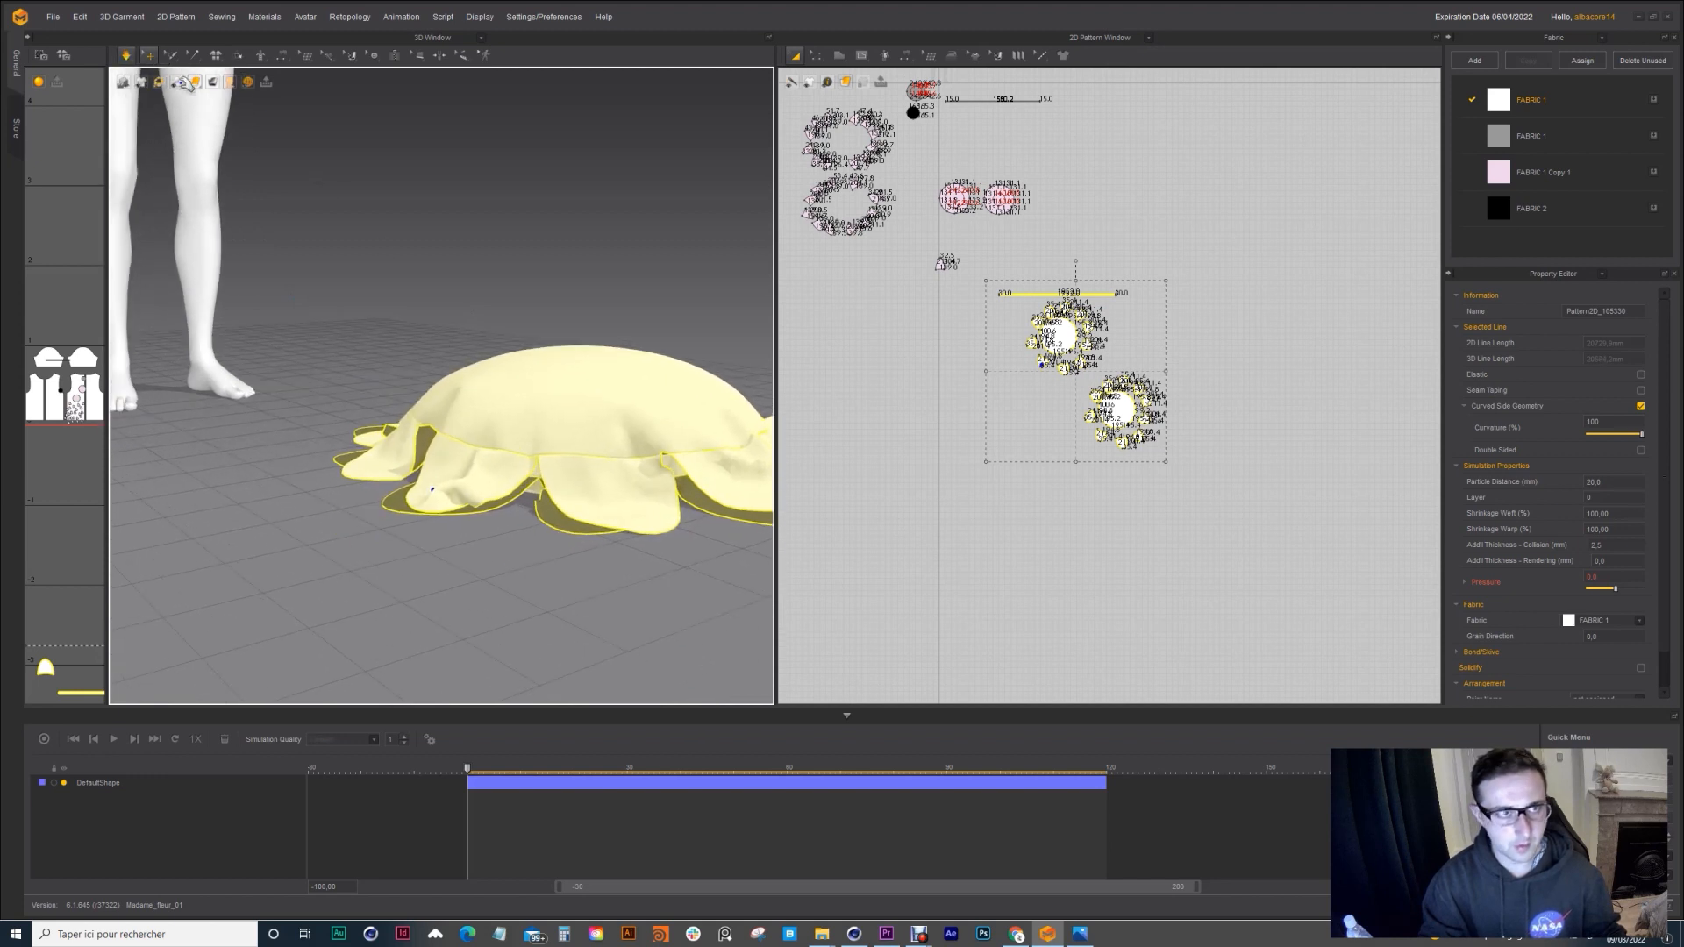
{"action": "left_click", "coordinate": [125, 55]}
{"action": "left_click", "coordinate": [282, 54]}
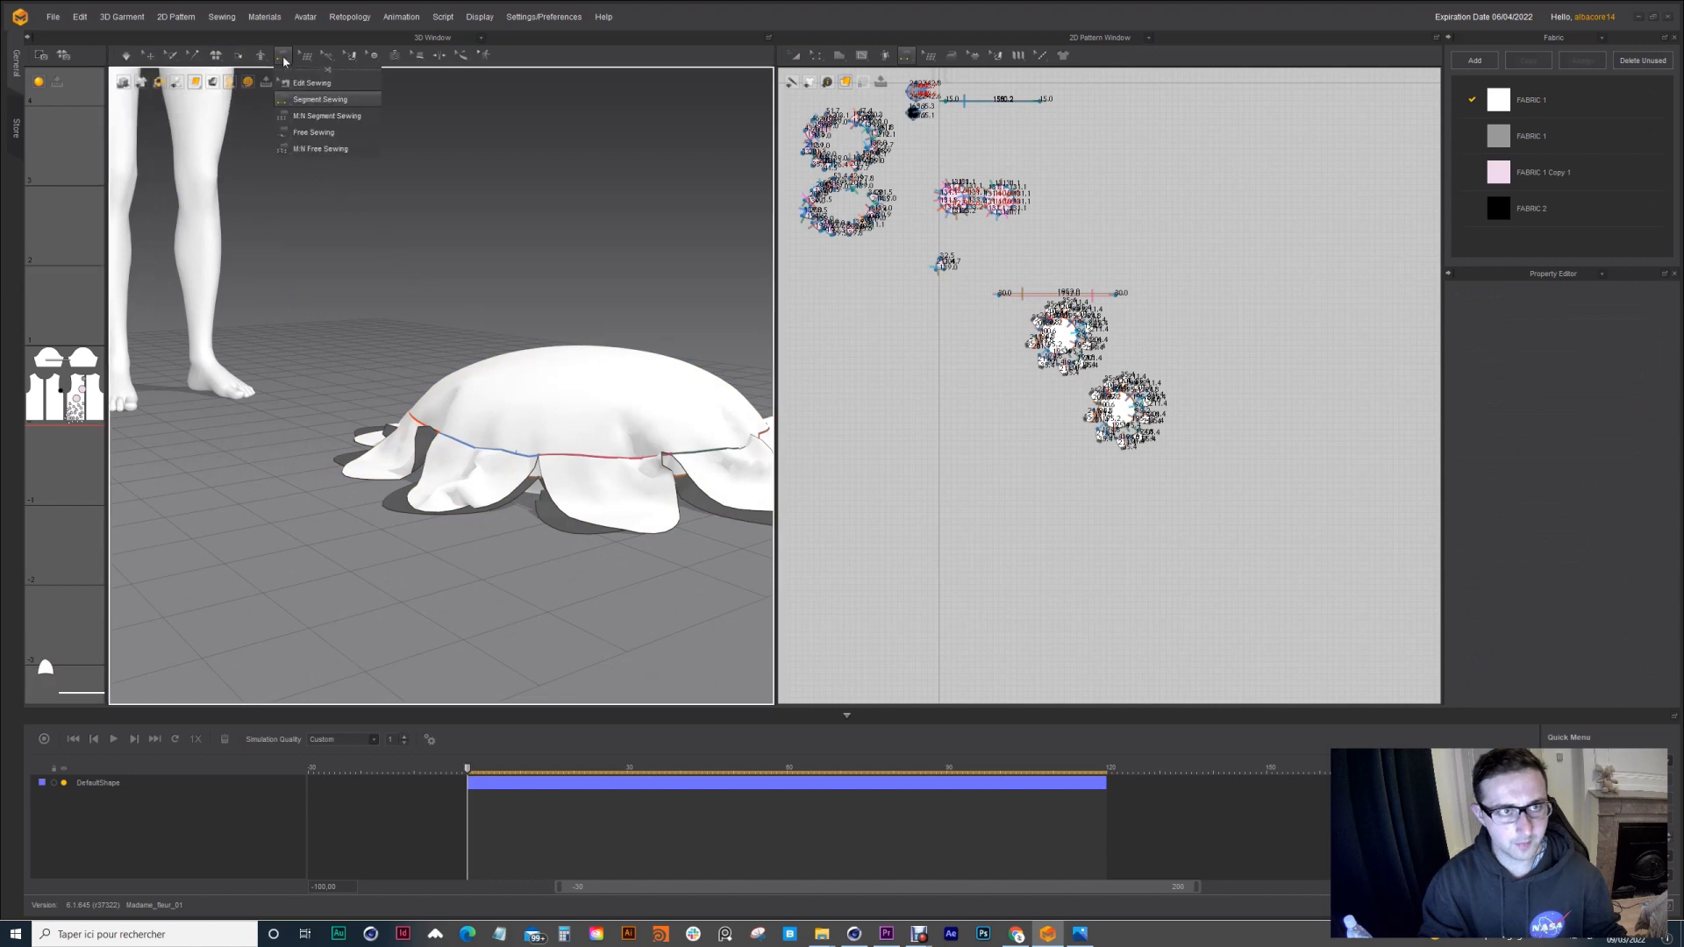
{"action": "left_click", "coordinate": [320, 99]}
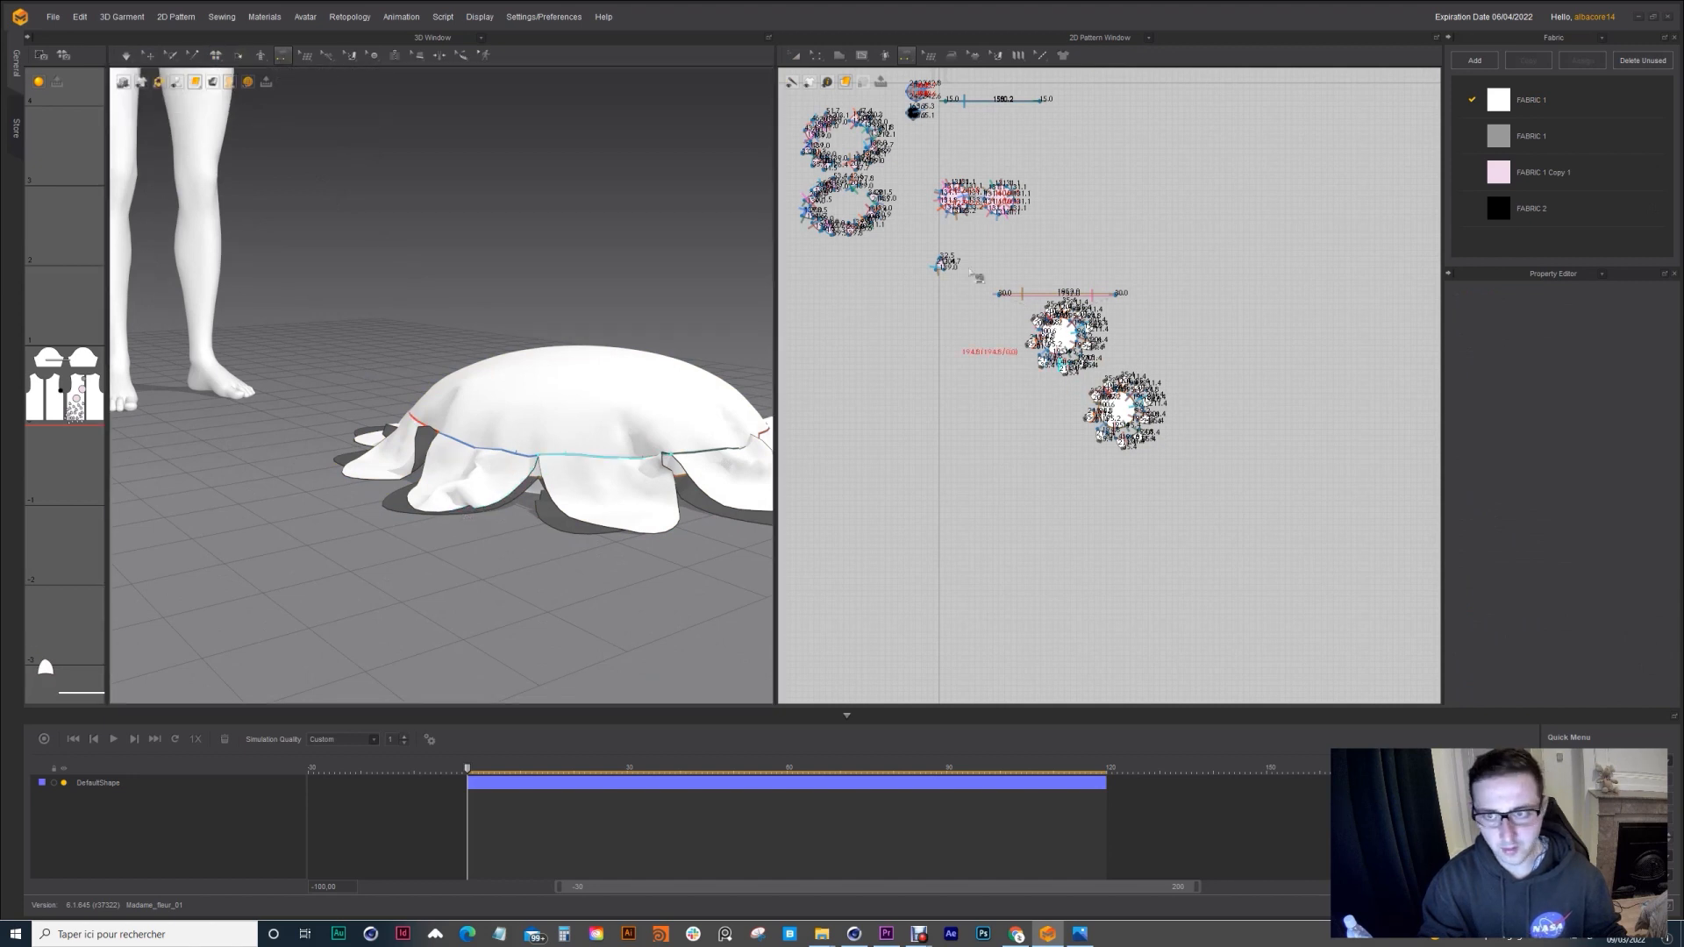
{"action": "left_click", "coordinate": [796, 55]}
{"action": "left_click", "coordinate": [835, 75]}
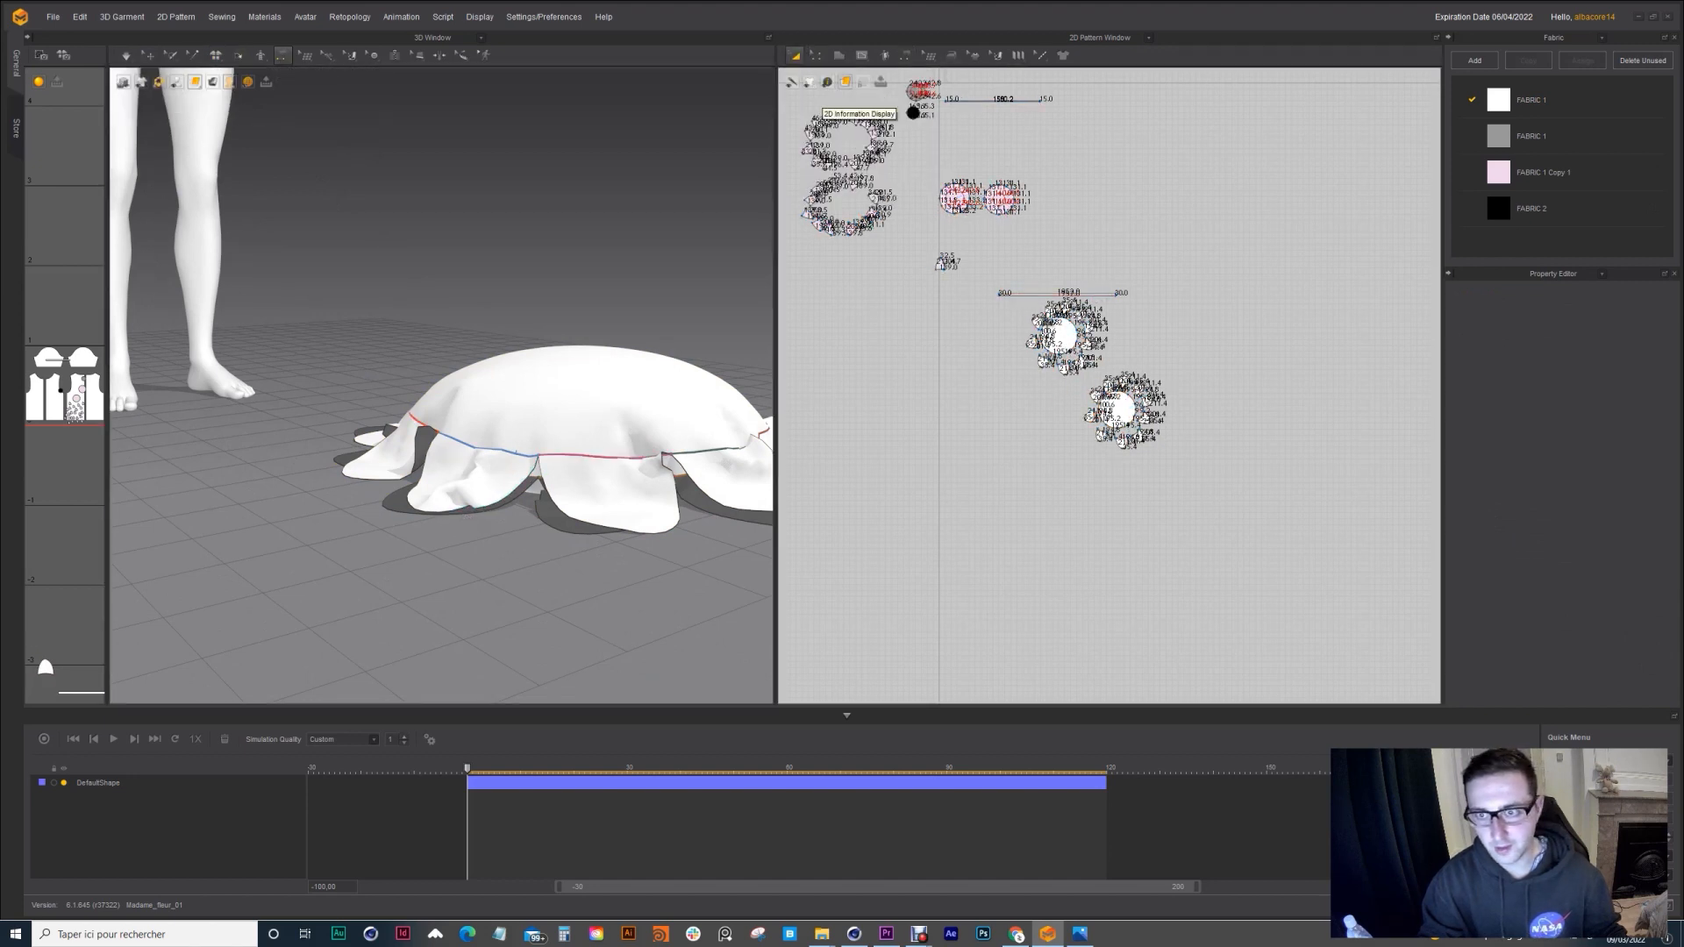
{"action": "left_click_drag", "start_coordinate": [985, 273], "coordinate": [1130, 375]}
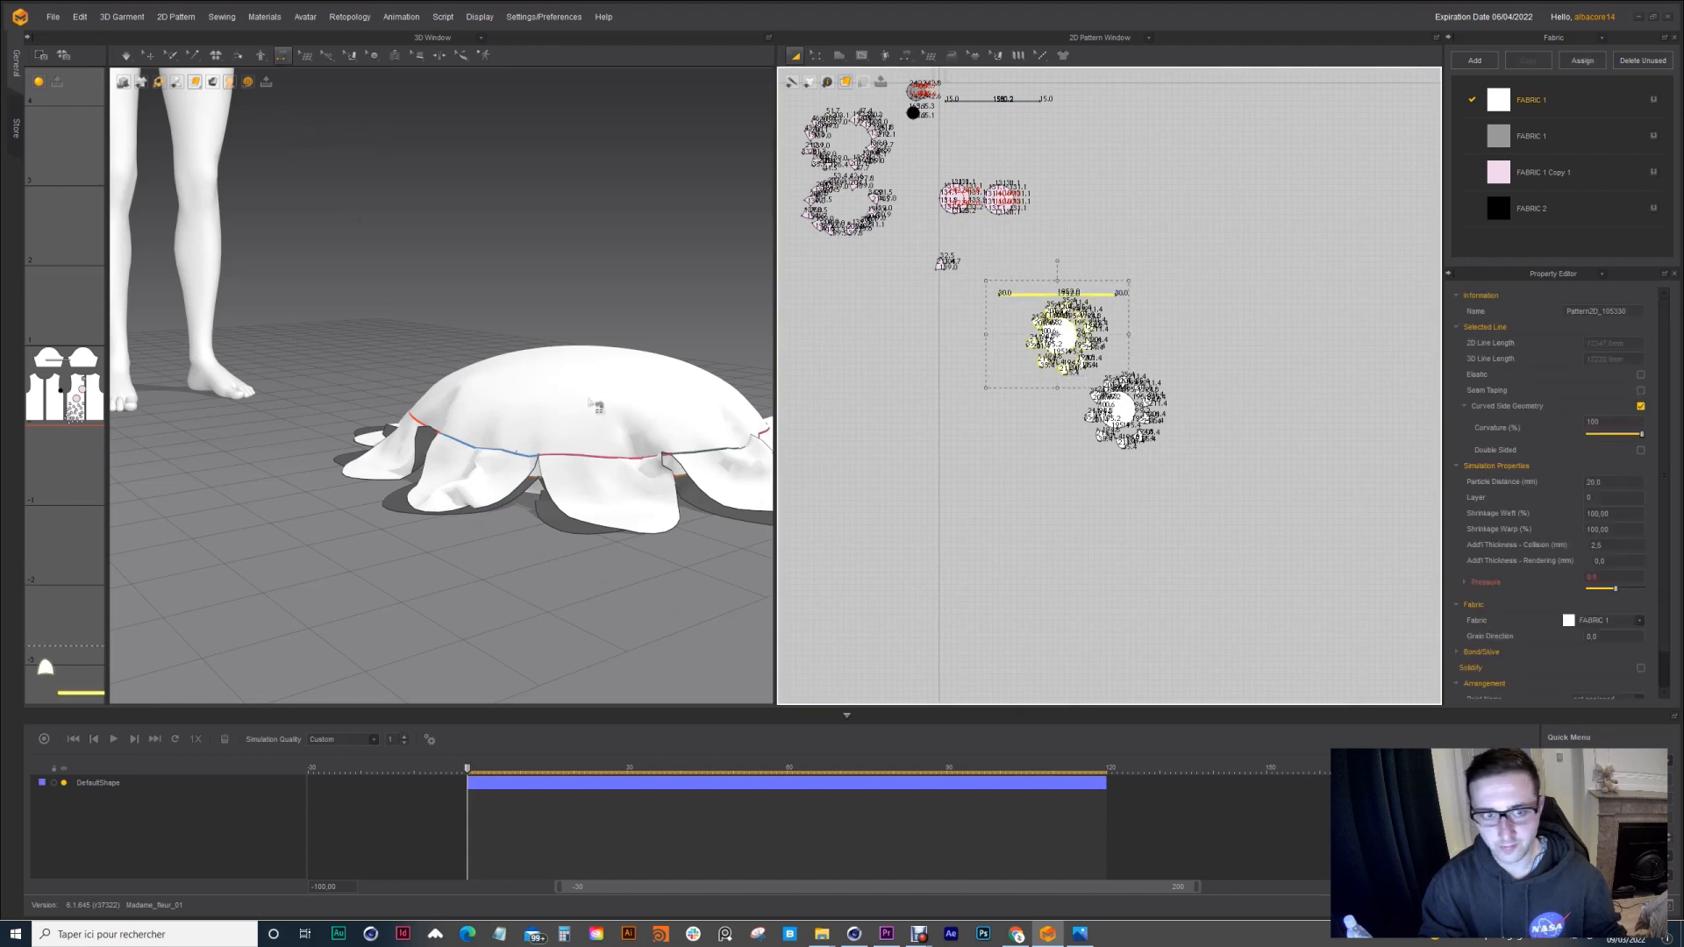
{"action": "left_click", "coordinate": [816, 55]}
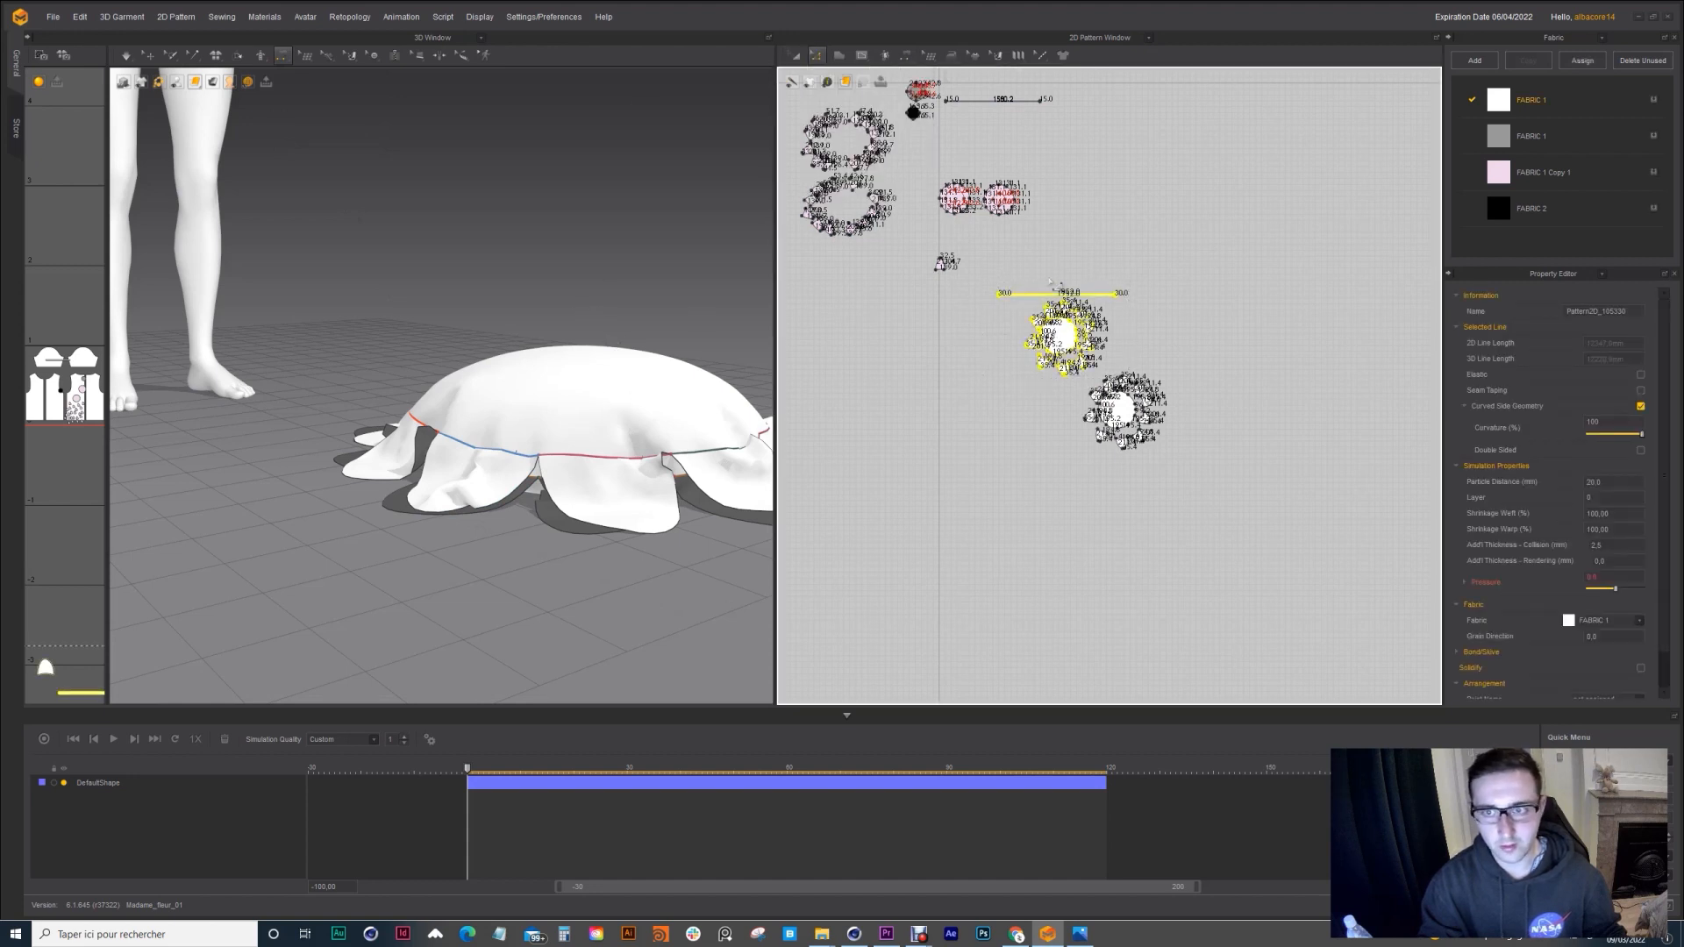
{"action": "left_click", "coordinate": [1070, 246]}
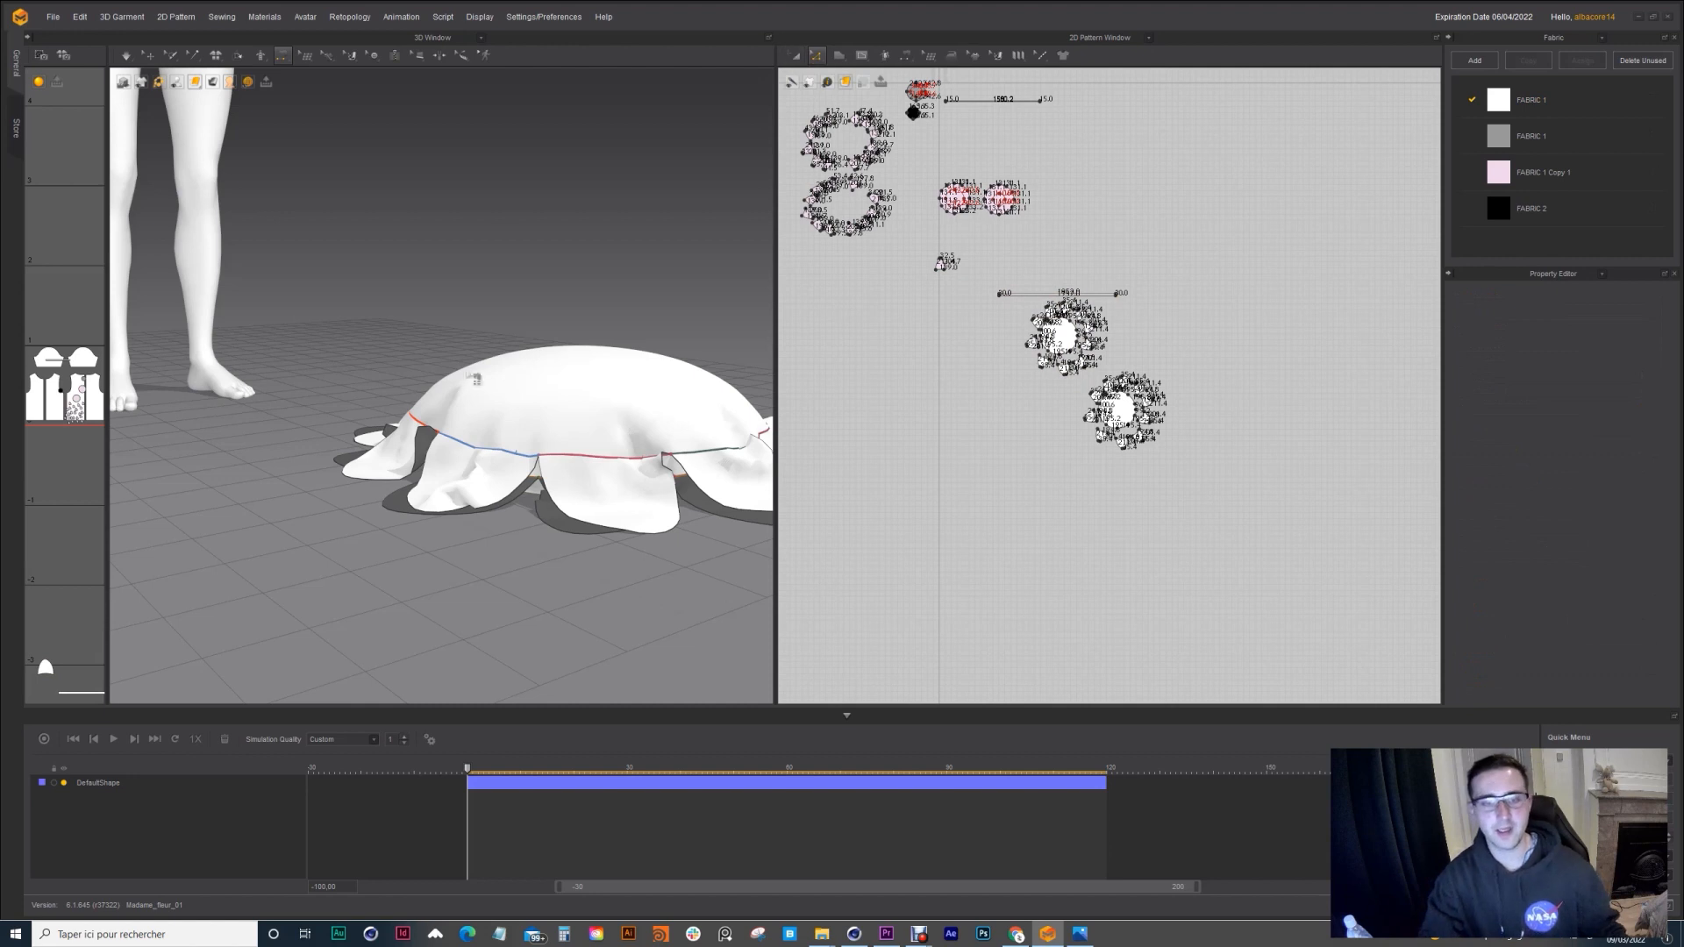
Step: Select the original flower with the strip and lift them above the duplicated flower in 3D
{"action": "right_click_drag", "start_coordinate": [557, 350], "coordinate": [470, 386]}
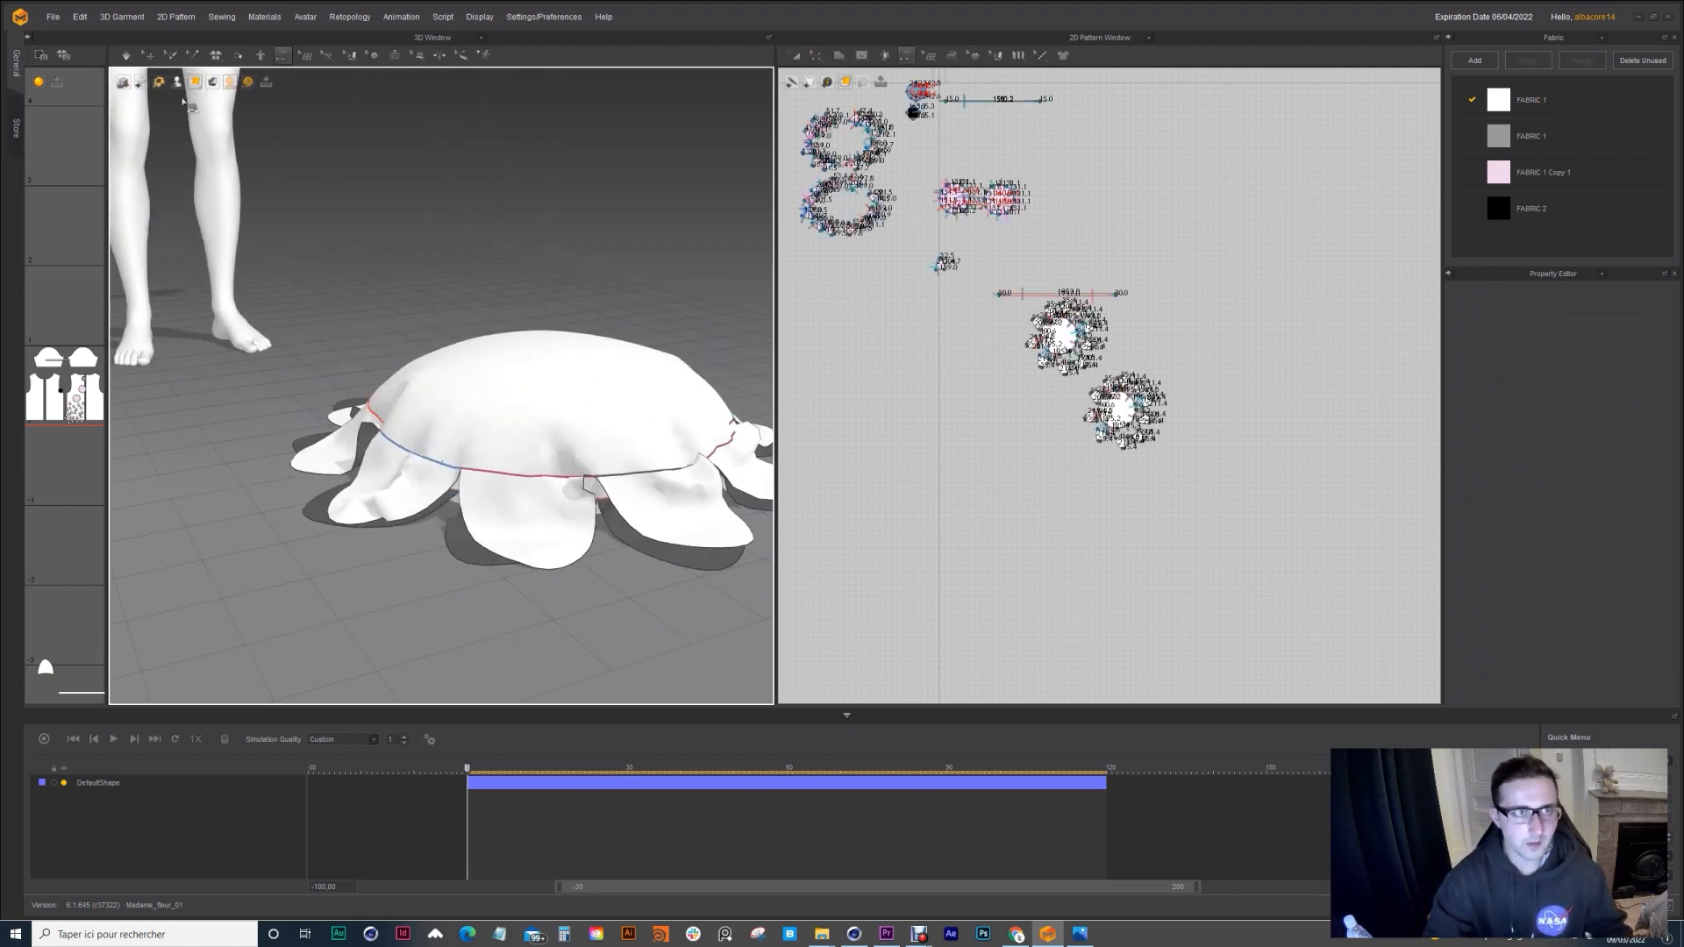
{"action": "key", "text": "q"}
{"action": "left_click_drag", "start_coordinate": [971, 272], "coordinate": [1132, 379]}
{"action": "right_click_drag", "start_coordinate": [536, 395], "coordinate": [434, 485]}
{"action": "scroll", "coordinate": [514, 347], "scroll_direction": "up", "scroll_amount": 5}
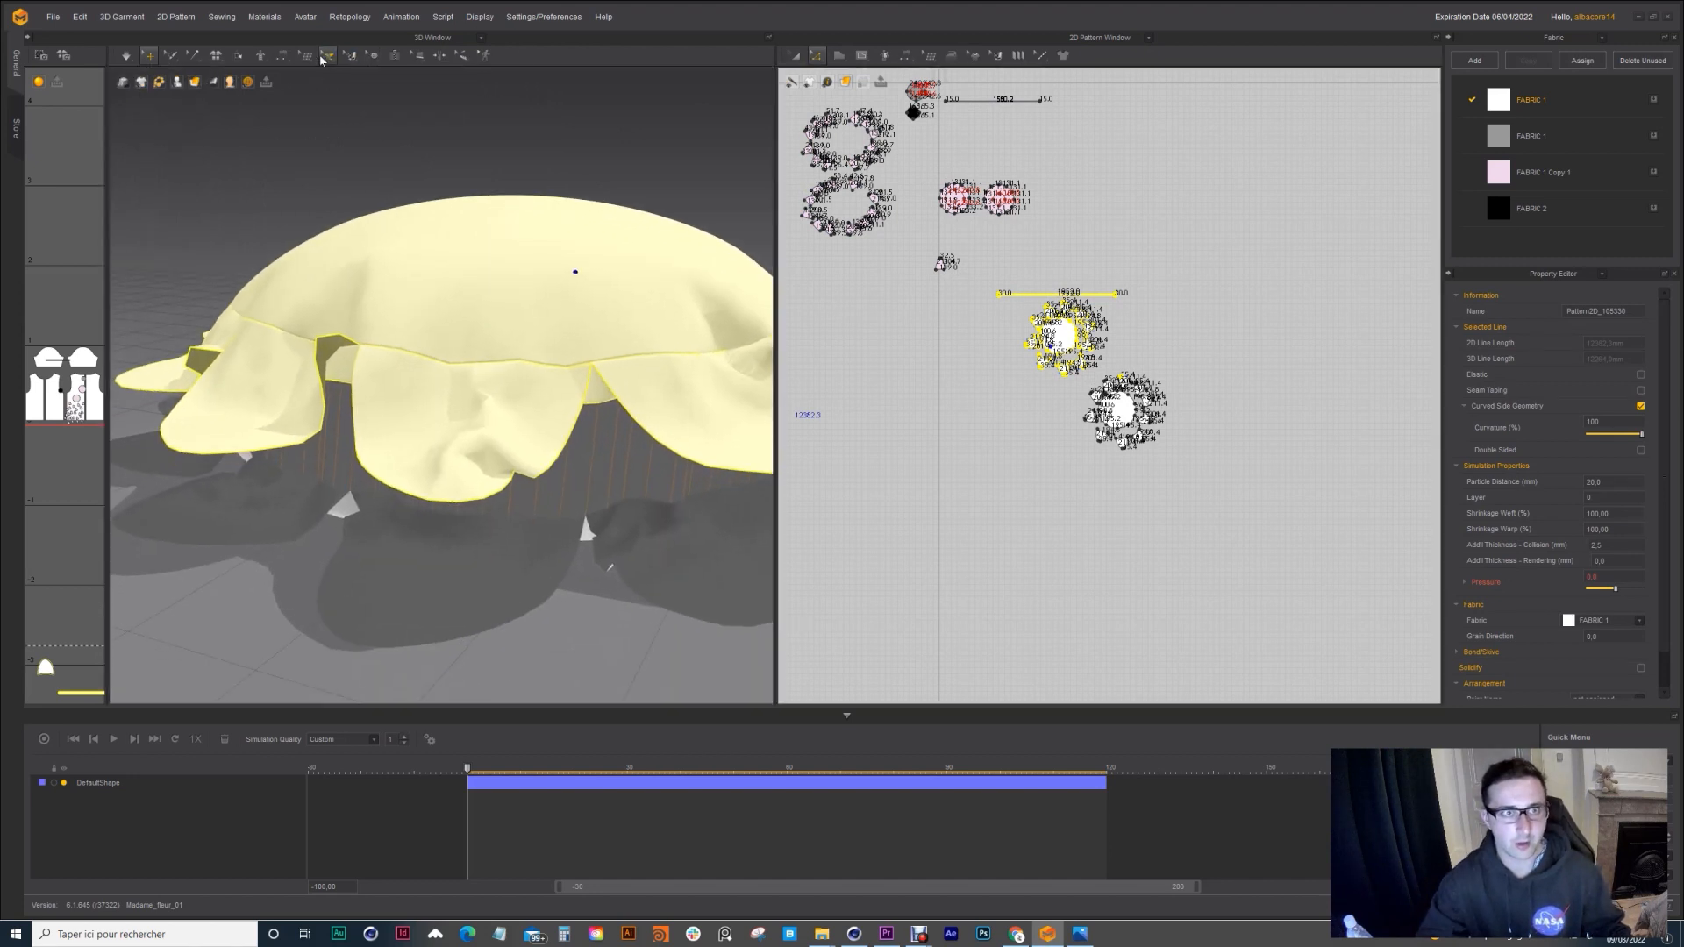
Step: Use Segment Sewing in 3D to join the front petal's outer edge to the matching petal edge on the duplicated flower
{"action": "left_click", "coordinate": [282, 56]}
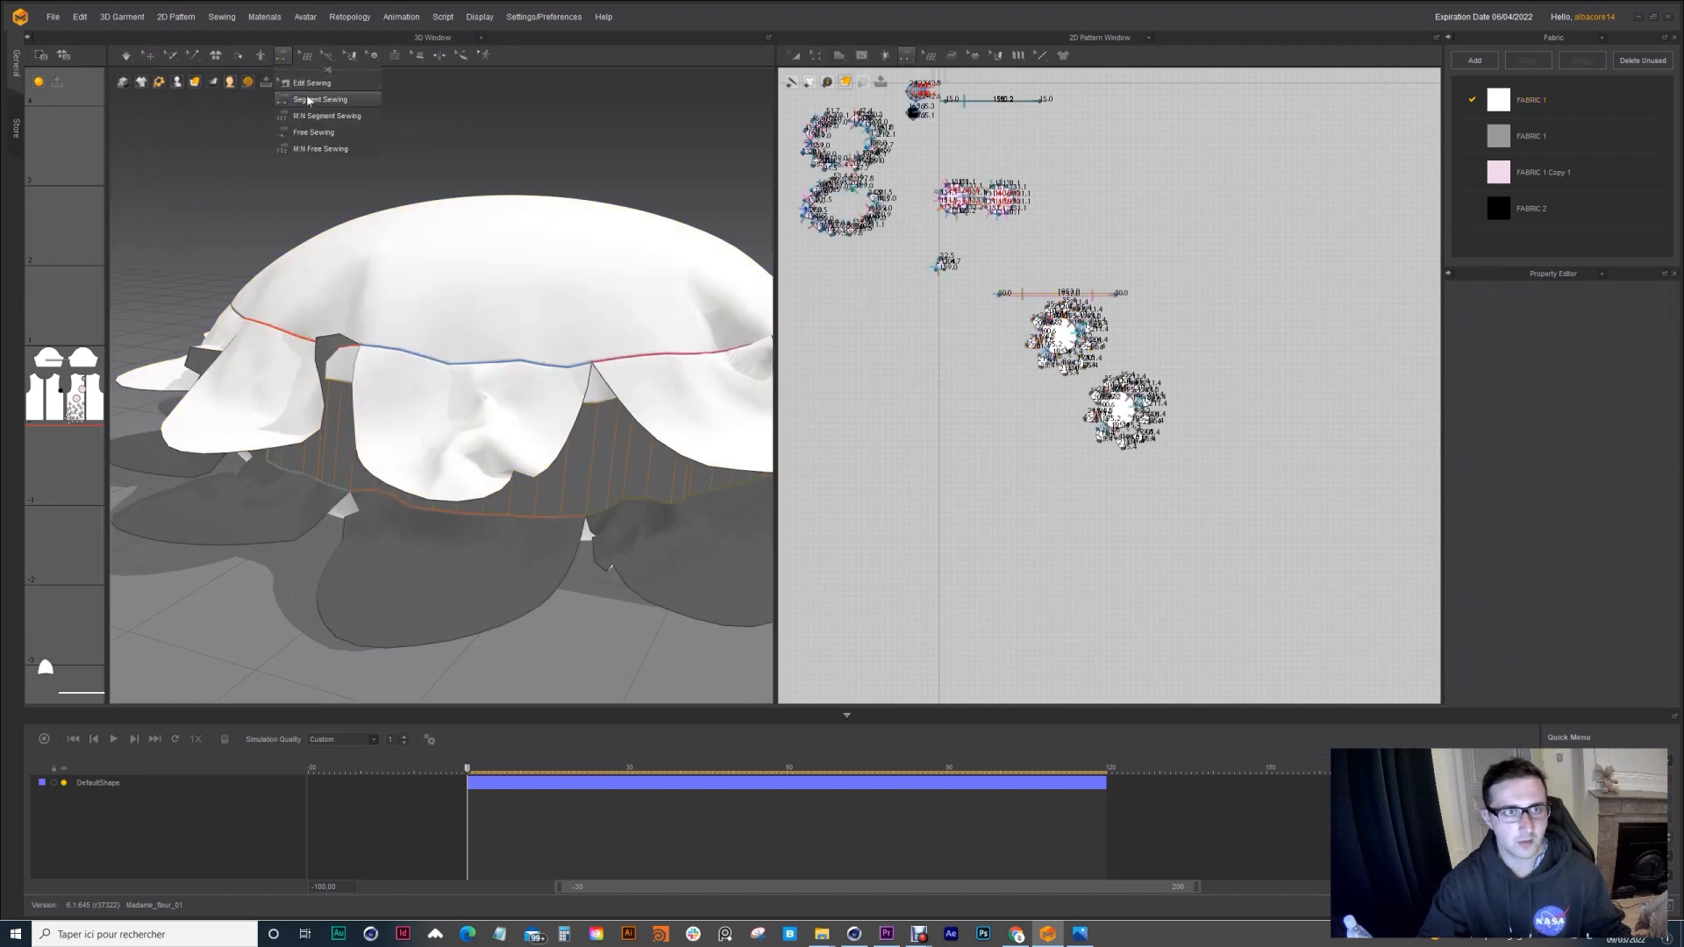
{"action": "middle_click_drag", "start_coordinate": [470, 441], "coordinate": [439, 374]}
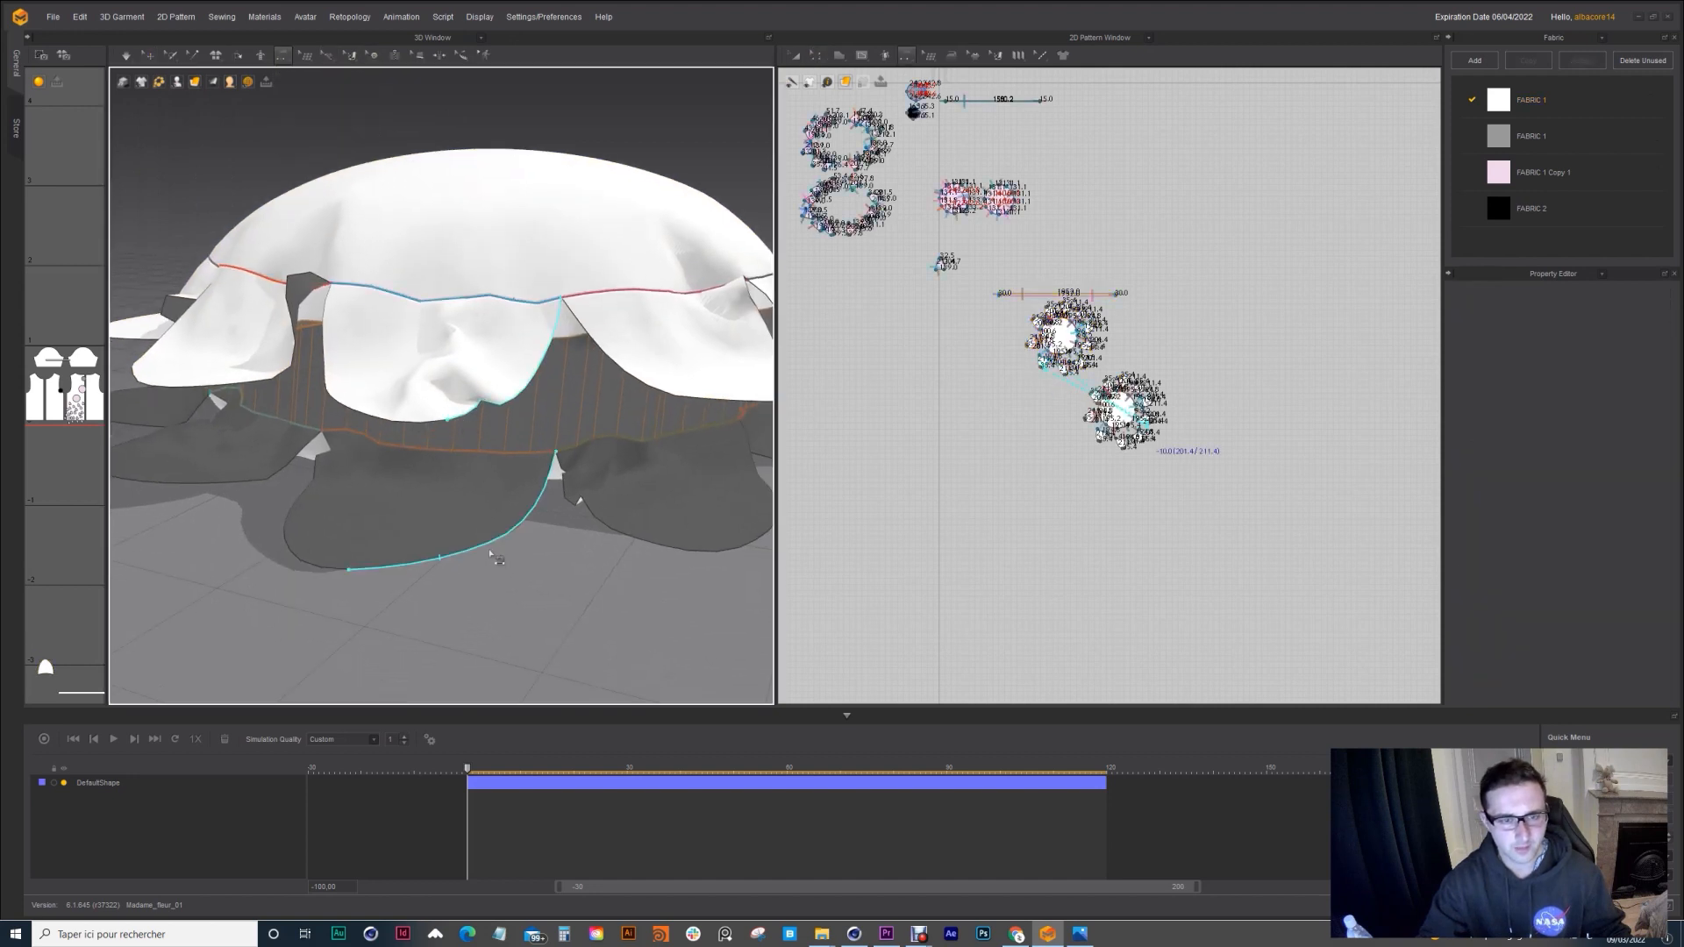
{"action": "left_click", "coordinate": [453, 508]}
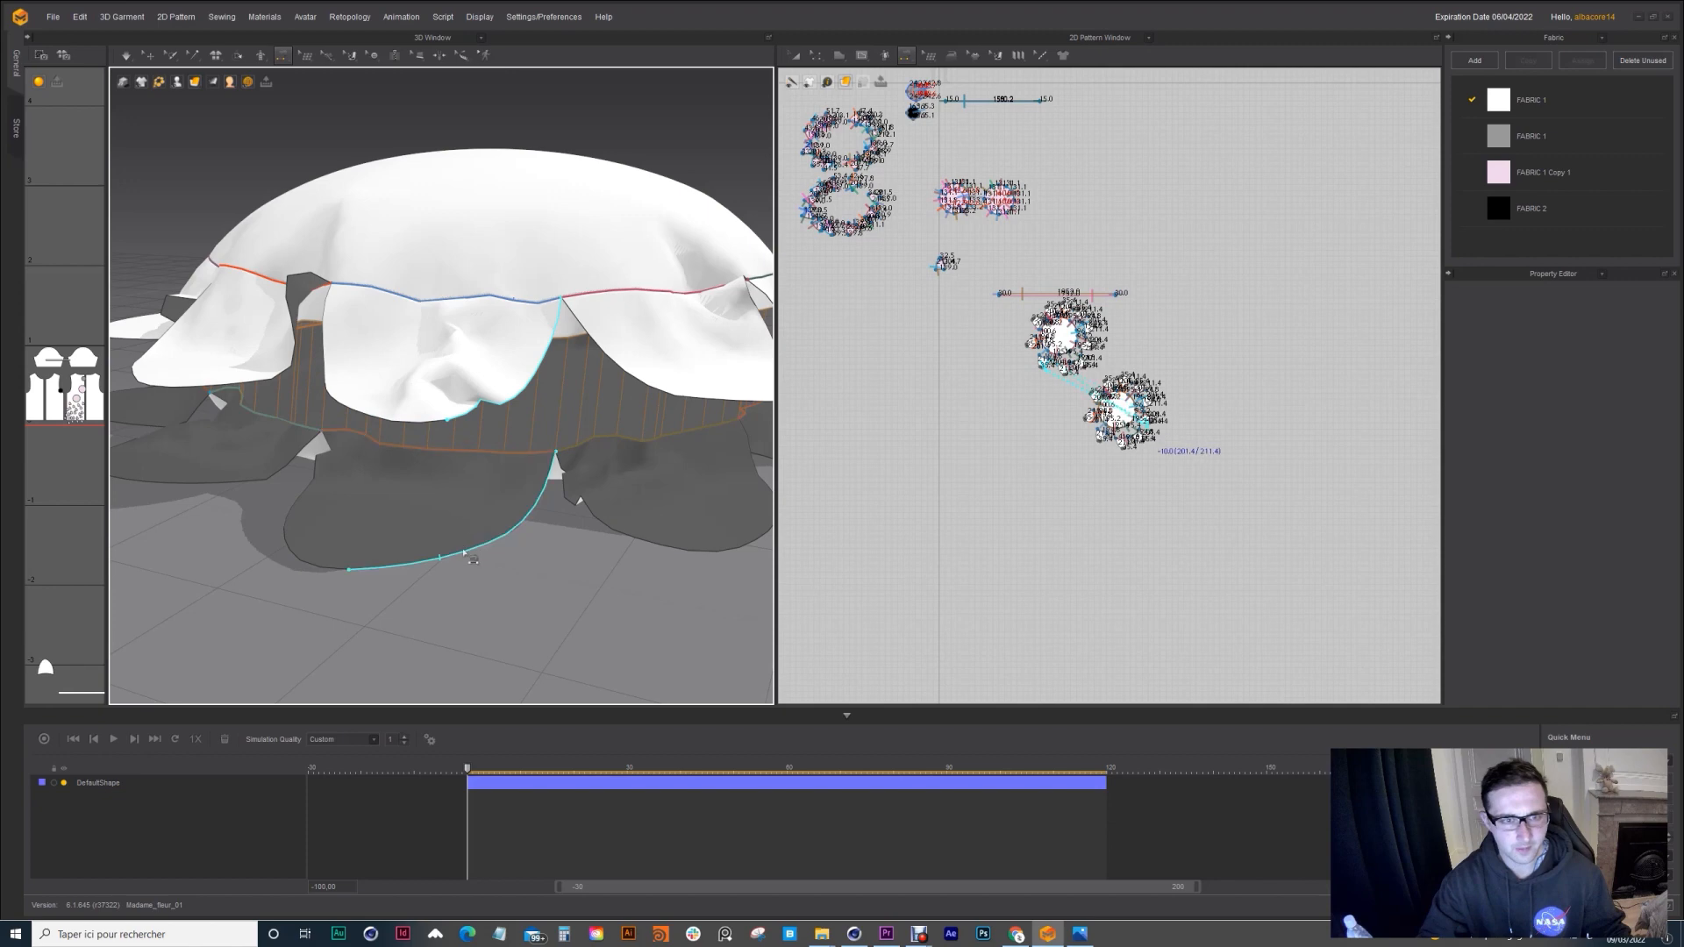
{"action": "left_click", "coordinate": [401, 421]}
{"action": "right_click_drag", "start_coordinate": [404, 424], "coordinate": [421, 469]}
{"action": "left_click", "coordinate": [478, 413]}
{"action": "left_click", "coordinate": [438, 566]}
Step: Sew the rest of the front petal's outline and the neighbouring petal's edges to their counterparts on the duplicated flower
{"action": "left_click", "coordinate": [537, 419]}
{"action": "left_click", "coordinate": [487, 589]}
{"action": "left_click", "coordinate": [702, 426]}
{"action": "left_click", "coordinate": [526, 526]}
{"action": "left_click", "coordinate": [664, 454]}
{"action": "mouse_move", "coordinate": [663, 453]}
{"action": "right_mouse_down"}
{"action": "mouse_move", "coordinate": [466, 327]}
{"action": "mouse_move", "coordinate": [491, 491]}
{"action": "mouse_move", "coordinate": [474, 430]}
{"action": "right_mouse_up"}
{"action": "left_click", "coordinate": [545, 502]}
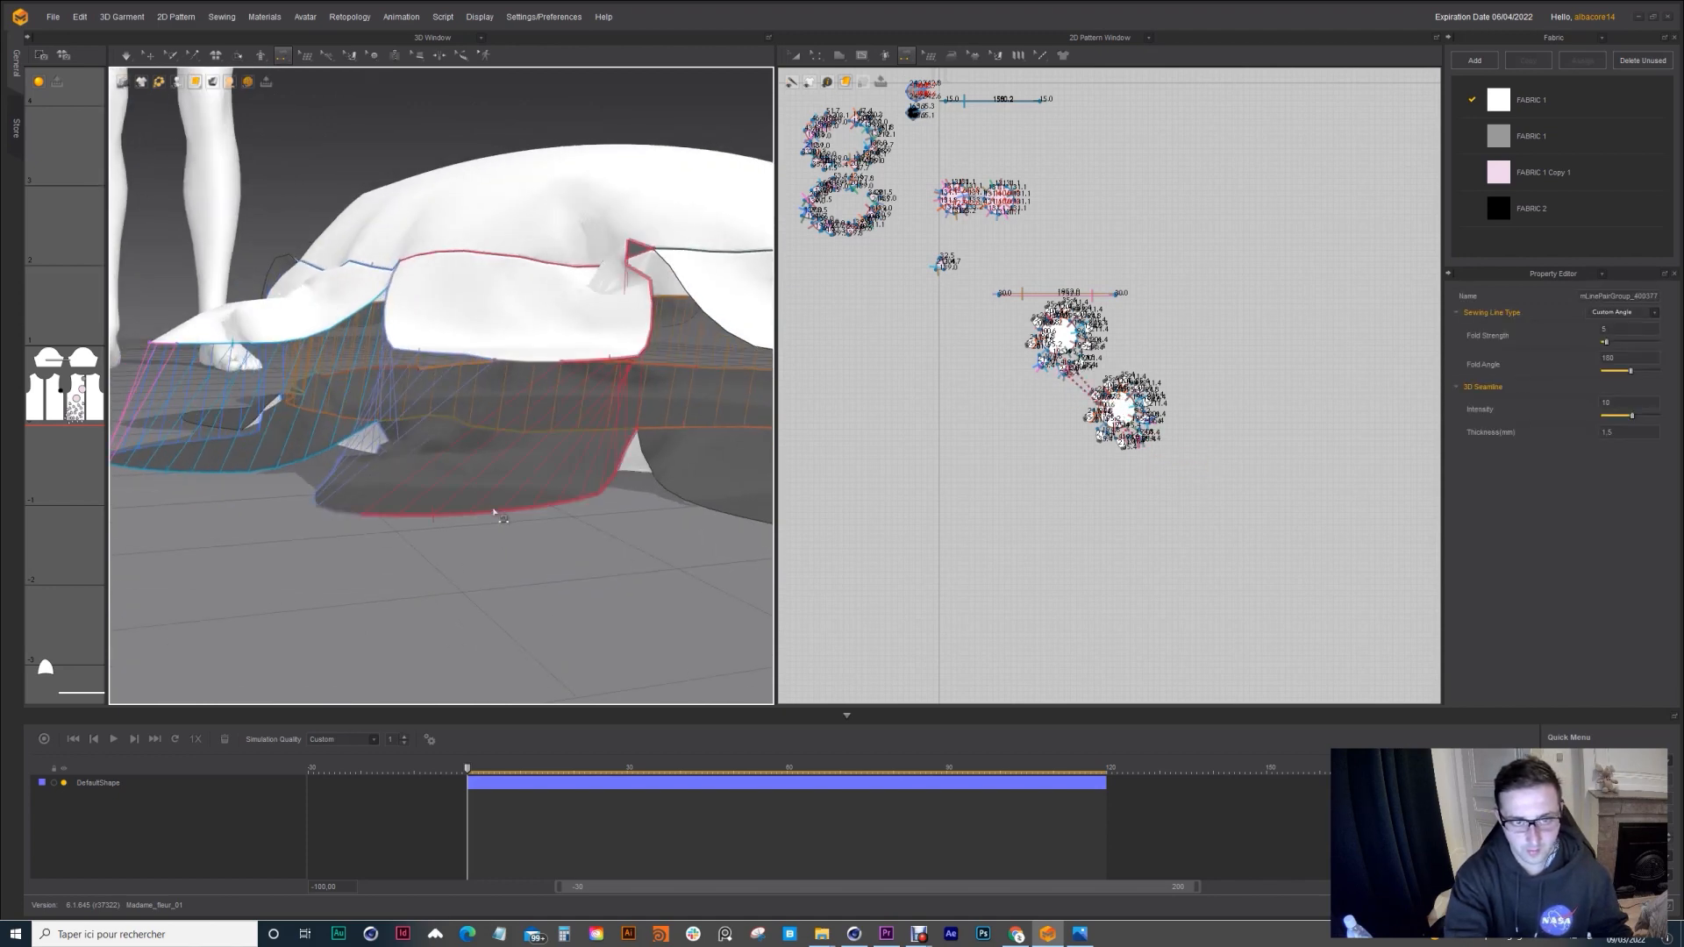
Step: Continue around the flower by sewing the next petal's side edge to the duplicate's matching petal
{"action": "right_click_drag", "start_coordinate": [493, 514], "coordinate": [351, 491]}
{"action": "left_click", "coordinate": [281, 480]}
{"action": "right_click_drag", "start_coordinate": [503, 321], "coordinate": [456, 390]}
{"action": "left_click", "coordinate": [524, 437]}
{"action": "left_click", "coordinate": [451, 558]}
{"action": "left_click", "coordinate": [535, 441]}
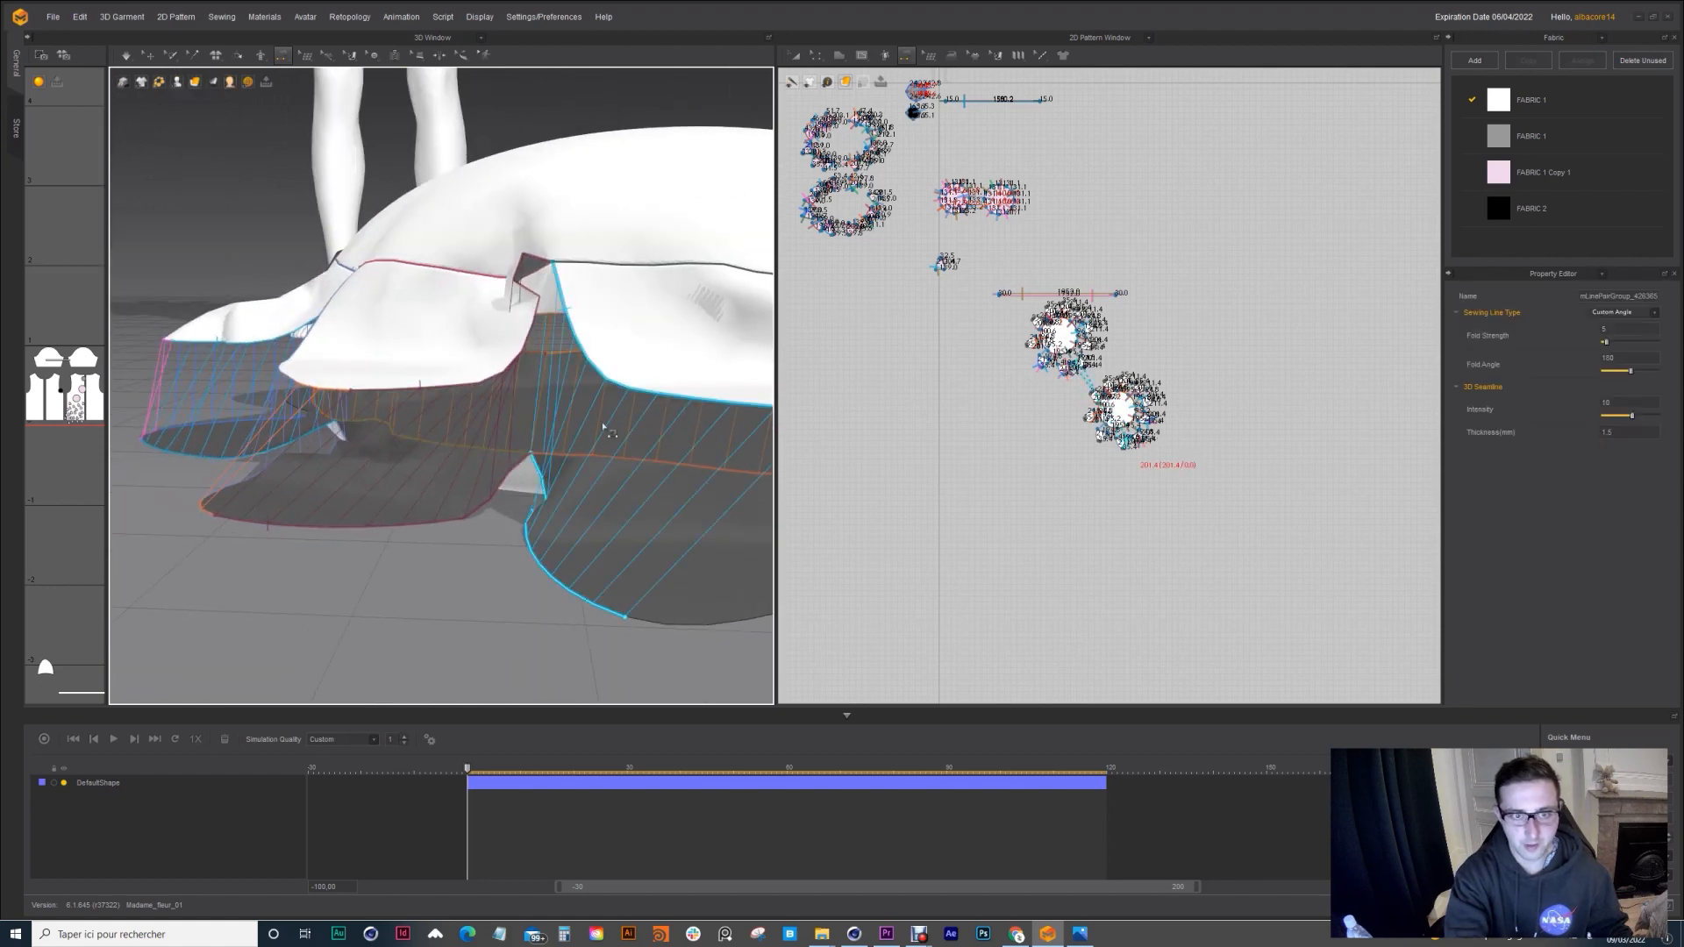
Step: Sew the remaining side and short tip edges of the current petal and begin the following petal pair
{"action": "right_click_drag", "start_coordinate": [602, 379], "coordinate": [535, 438]}
{"action": "left_click", "coordinate": [561, 434]}
{"action": "right_click_drag", "start_coordinate": [463, 617], "coordinate": [496, 293]}
{"action": "left_click", "coordinate": [680, 425]}
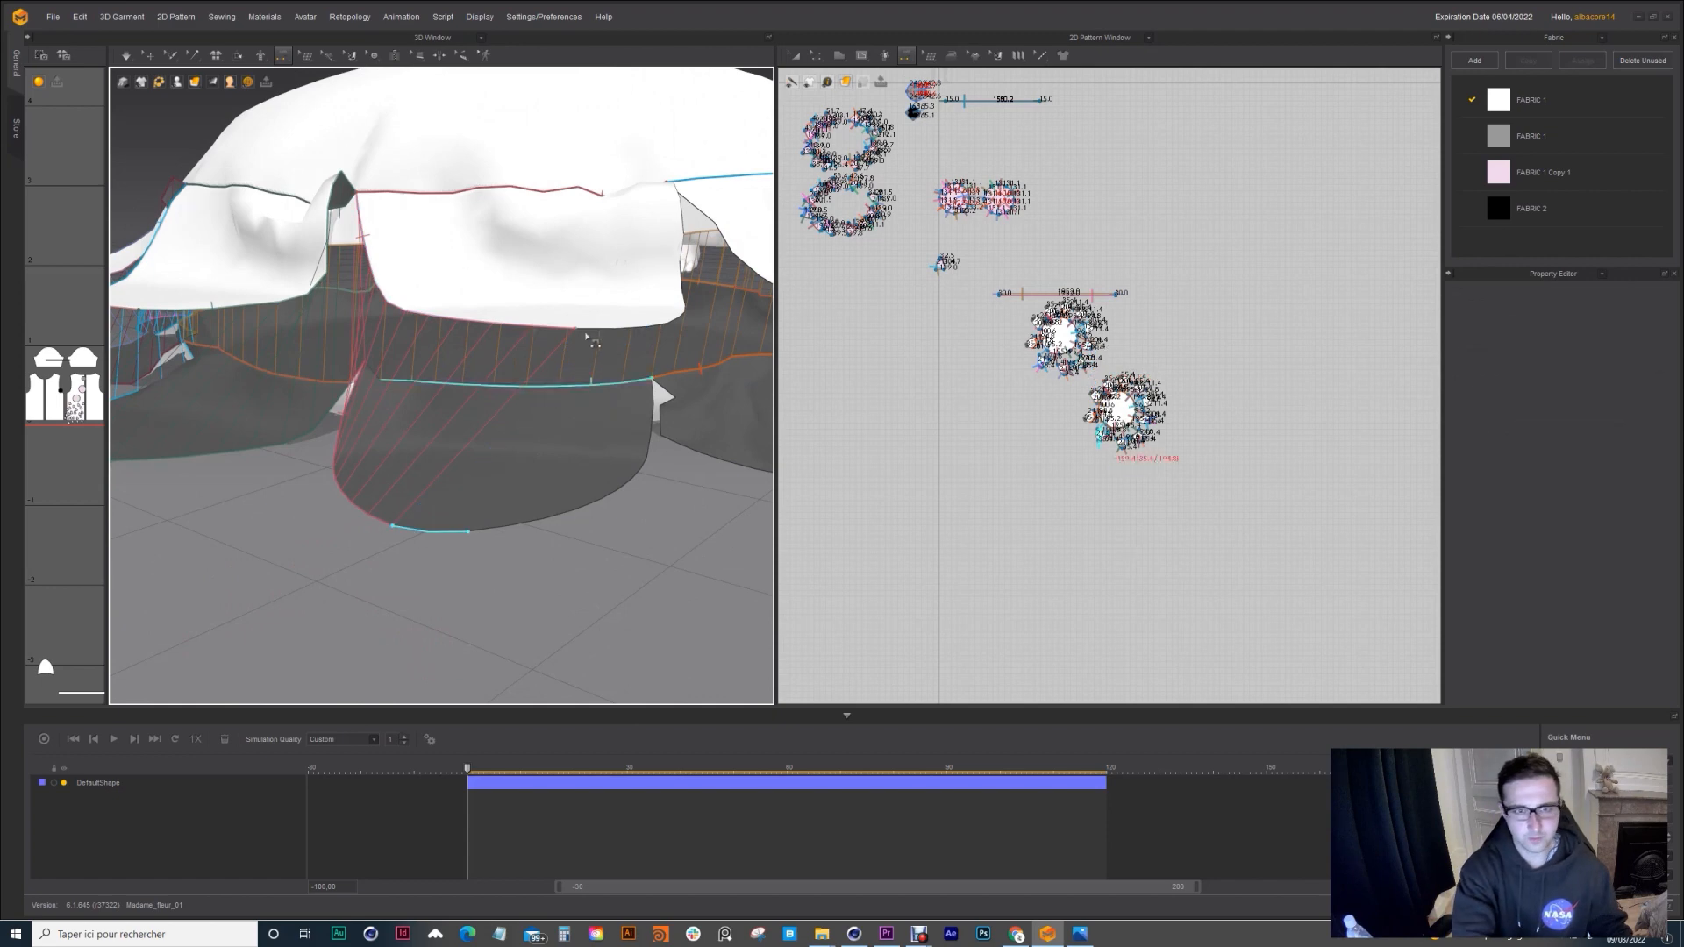
{"action": "left_click", "coordinate": [526, 384]}
{"action": "right_click_drag", "start_coordinate": [526, 384], "coordinate": [373, 410]}
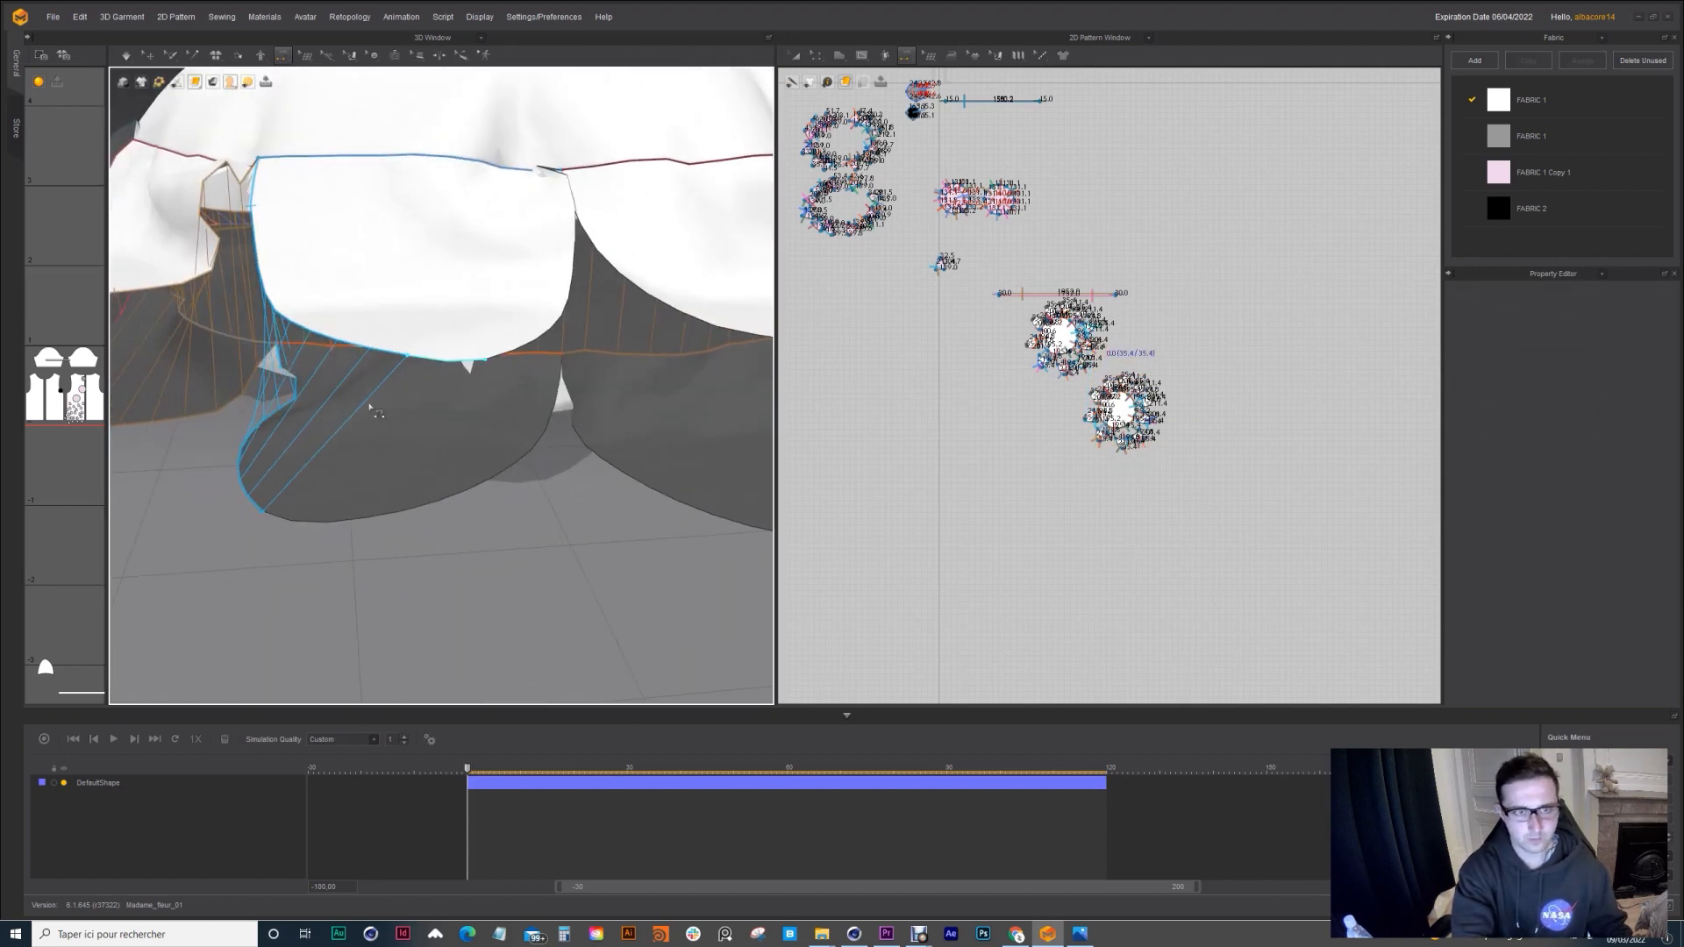
Step: Sew the tip and far side edges of the following petal to the petal directly below it
{"action": "left_click", "coordinate": [451, 507]}
{"action": "right_click_drag", "start_coordinate": [451, 507], "coordinate": [543, 386]}
{"action": "left_click", "coordinate": [554, 393]}
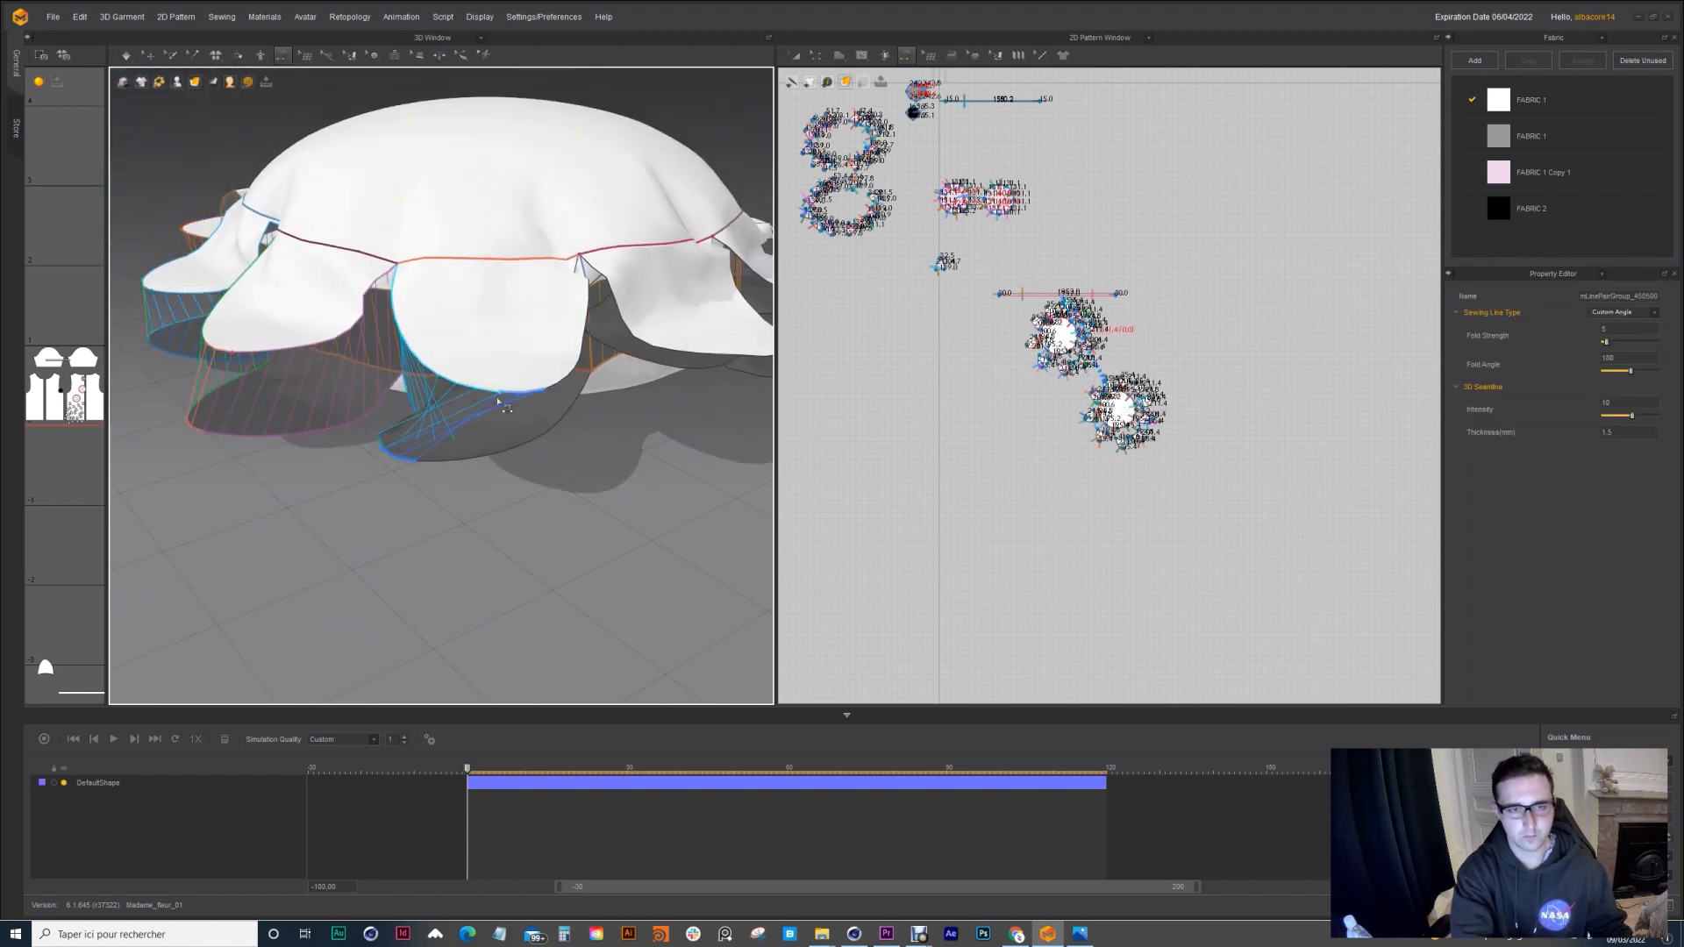
{"action": "left_click", "coordinate": [517, 445]}
{"action": "right_click_drag", "start_coordinate": [517, 446], "coordinate": [421, 312]}
{"action": "left_click", "coordinate": [502, 407]}
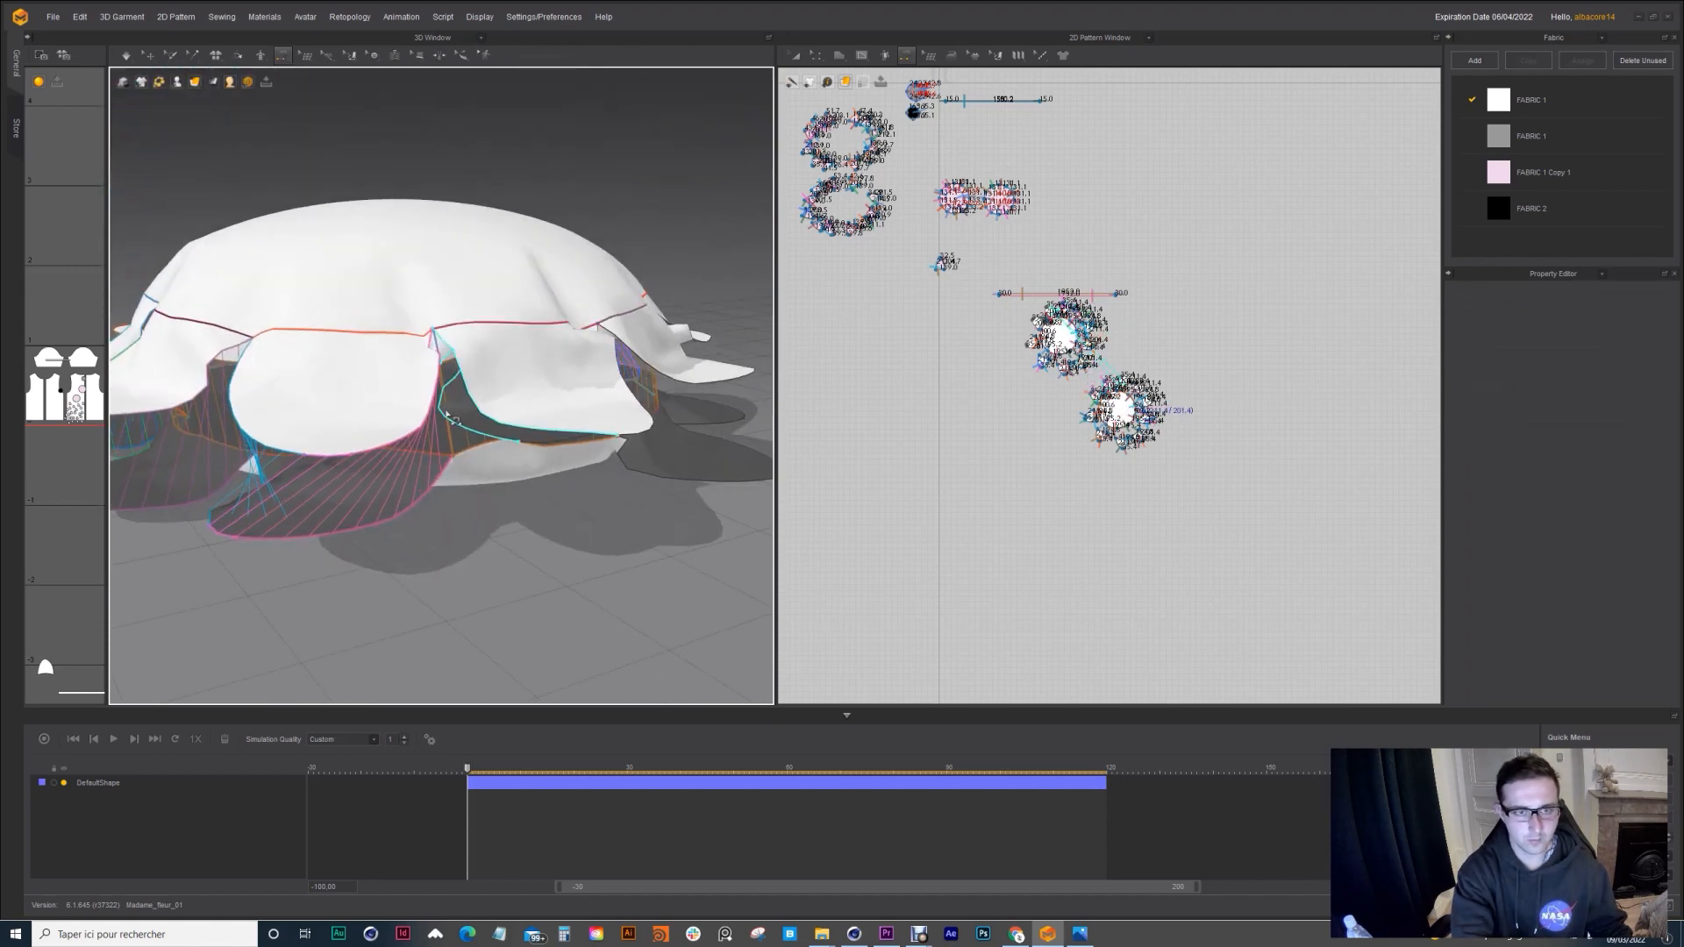
{"action": "right_click_drag", "start_coordinate": [502, 407], "coordinate": [394, 406]}
Step: Unfold the duplicated flower's tucked-in petal in 3D and sew its outer edges to the petal above with Segment Sewing
{"action": "key", "text": "space"}
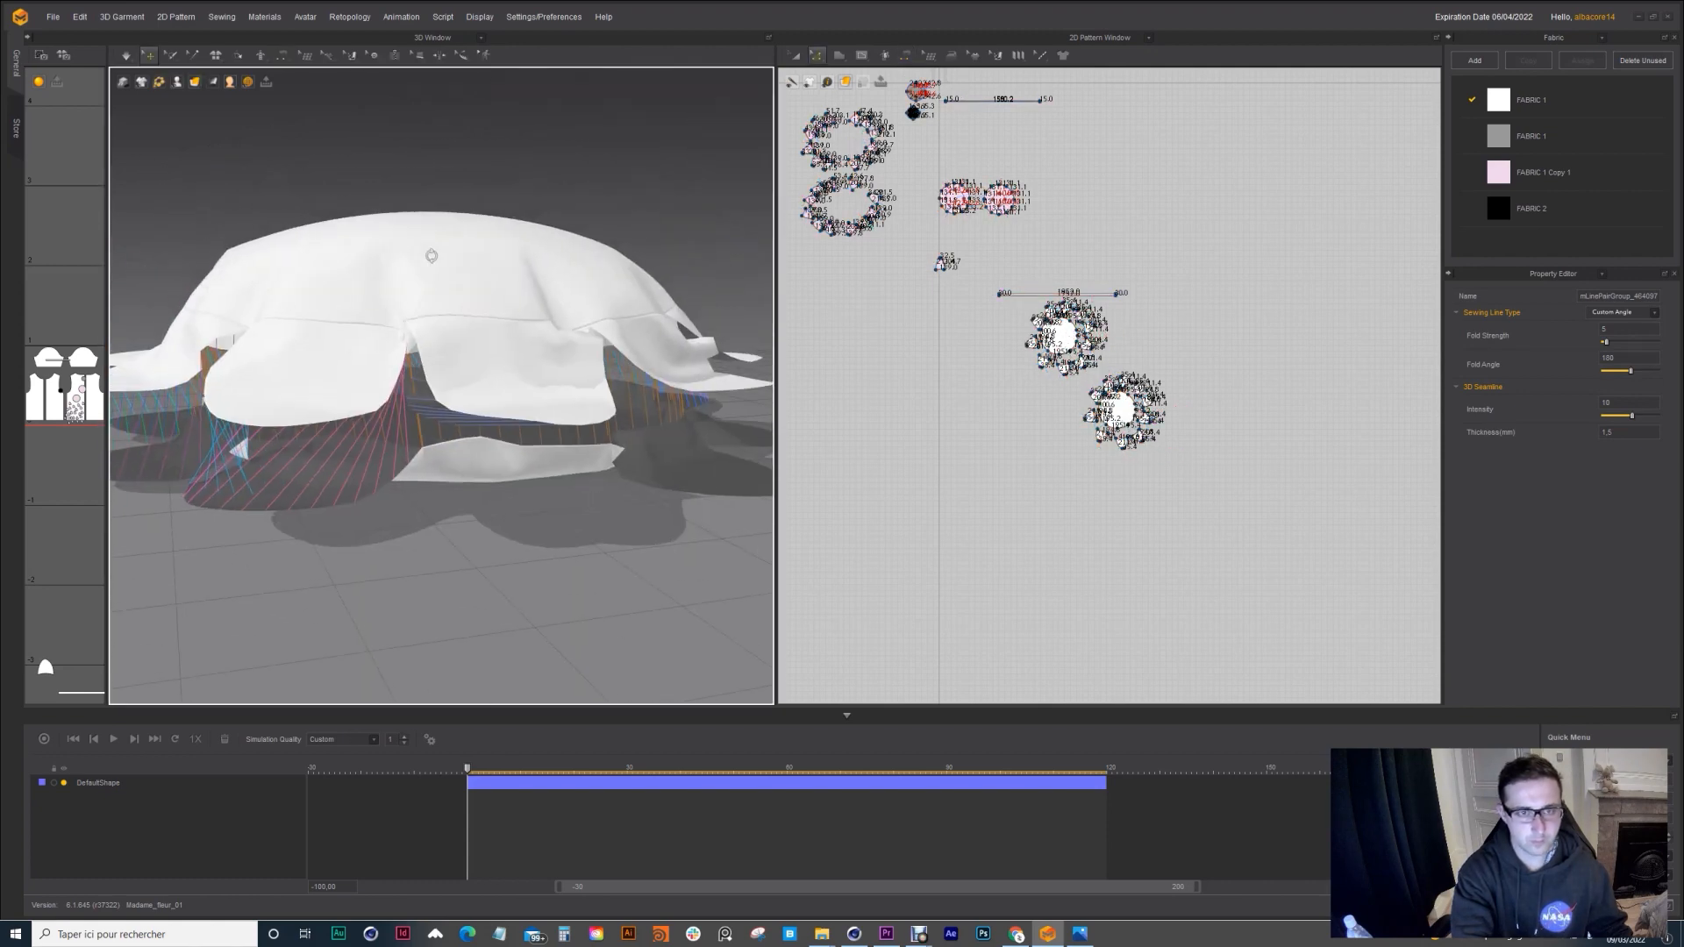
{"action": "left_click", "coordinate": [250, 459]}
{"action": "right_click_drag", "start_coordinate": [434, 255], "coordinate": [351, 474]}
{"action": "left_click", "coordinate": [283, 55]}
{"action": "left_click", "coordinate": [301, 82]}
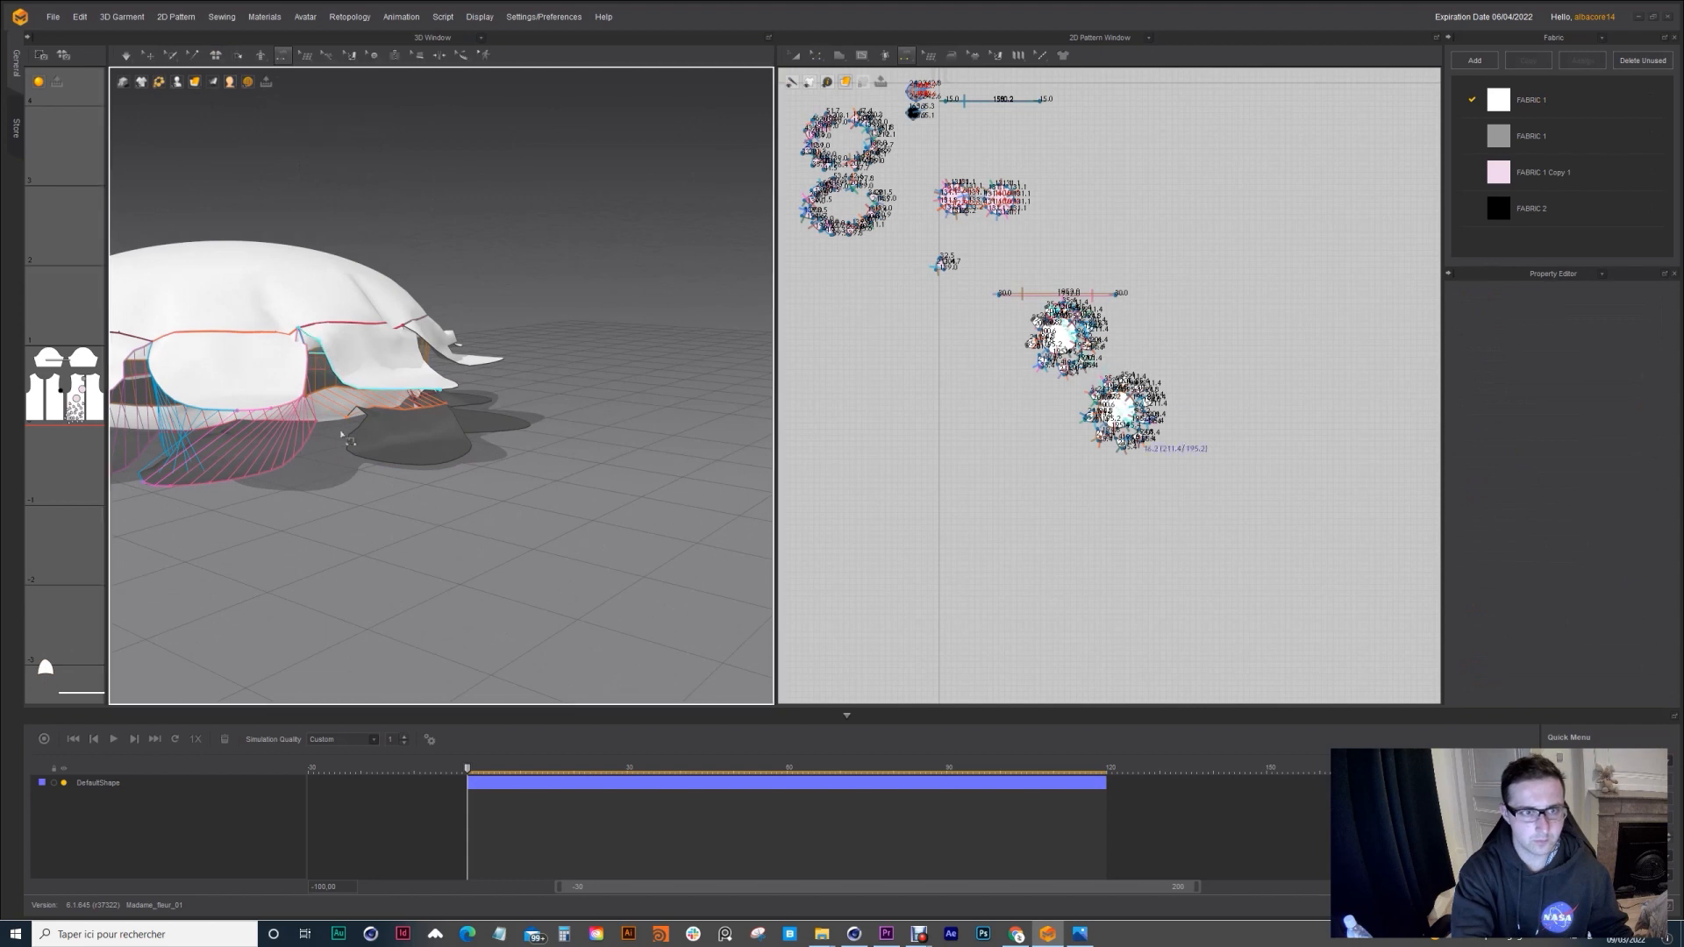
{"action": "left_click", "coordinate": [254, 465]}
{"action": "middle_click_drag", "start_coordinate": [254, 465], "coordinate": [392, 425]}
{"action": "left_click", "coordinate": [392, 426]}
{"action": "scroll", "coordinate": [412, 408], "scroll_direction": "up", "scroll_amount": 5}
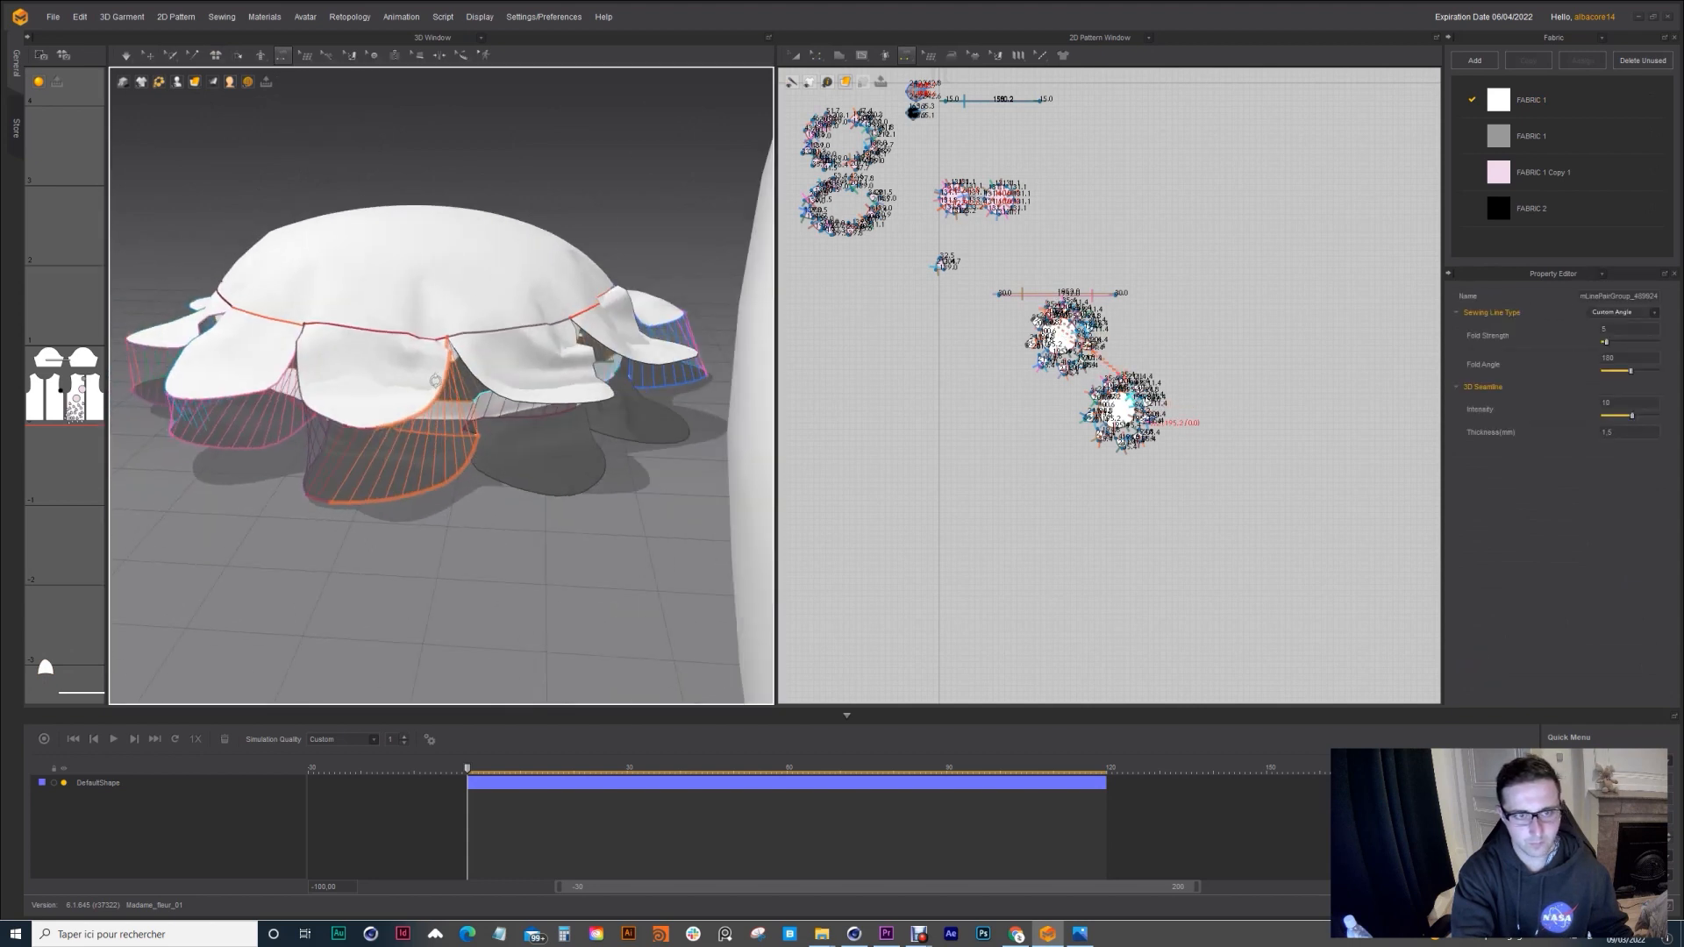
Step: Sew the side and tip edges of the last unsewn petals to their counterparts to complete the ring of petals
{"action": "left_click", "coordinate": [421, 388]}
{"action": "right_click_drag", "start_coordinate": [421, 389], "coordinate": [325, 491]}
{"action": "left_click", "coordinate": [311, 639]}
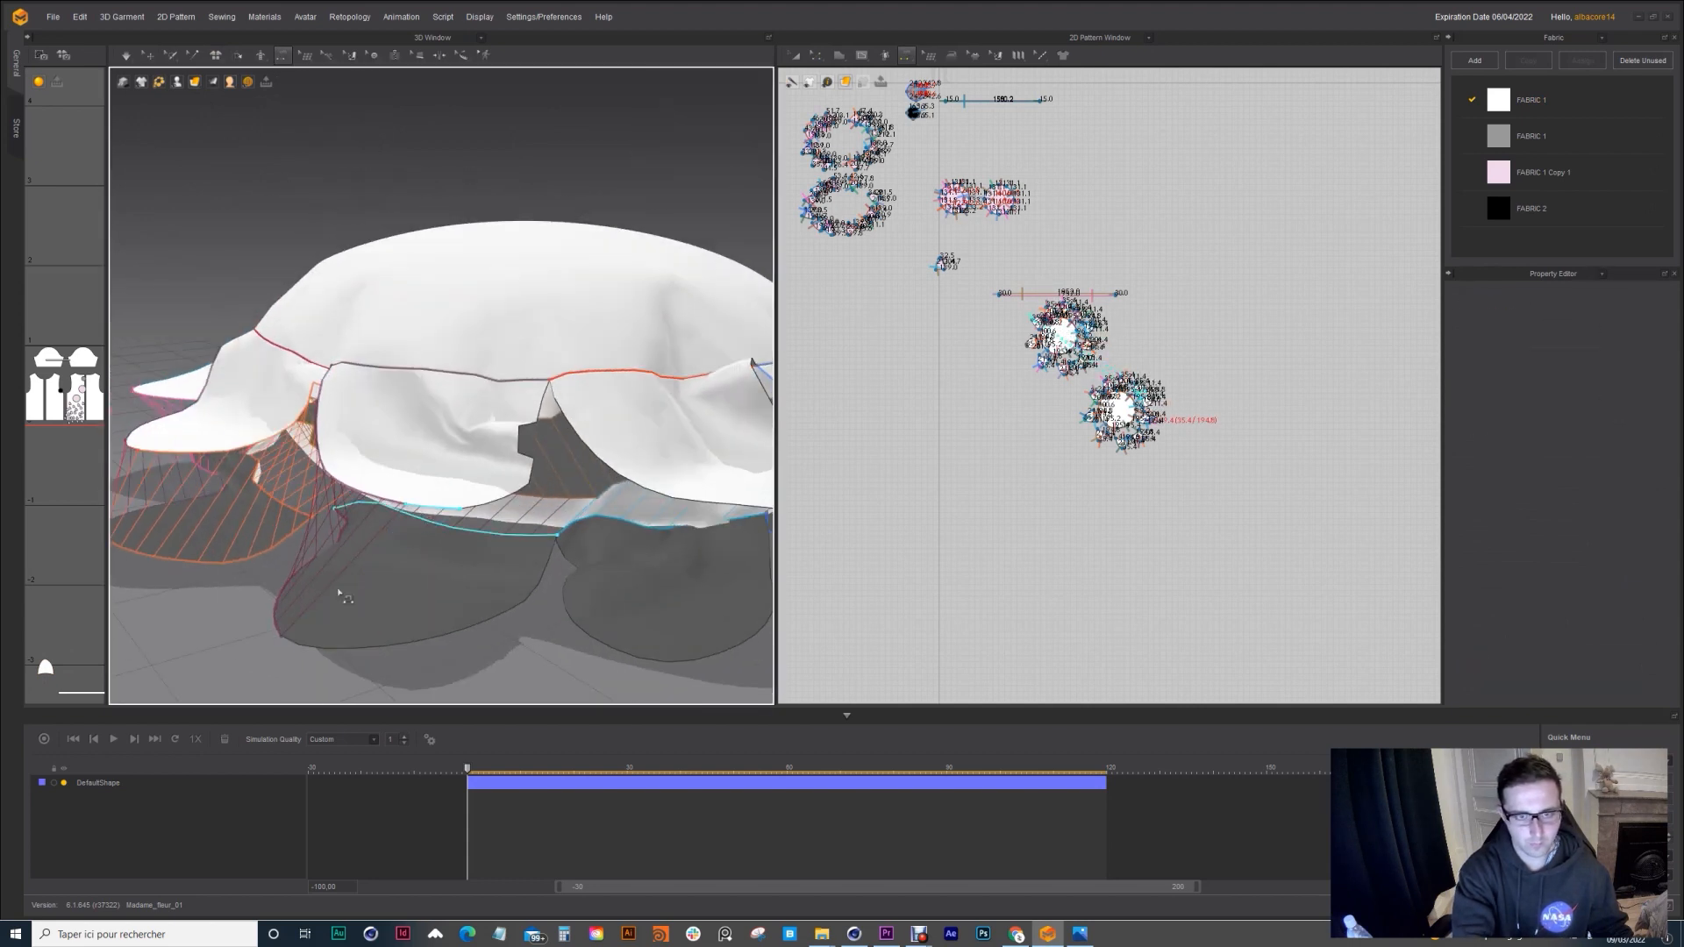
{"action": "left_click", "coordinate": [476, 509]}
{"action": "right_click_drag", "start_coordinate": [476, 509], "coordinate": [394, 483]}
{"action": "left_click", "coordinate": [527, 478]}
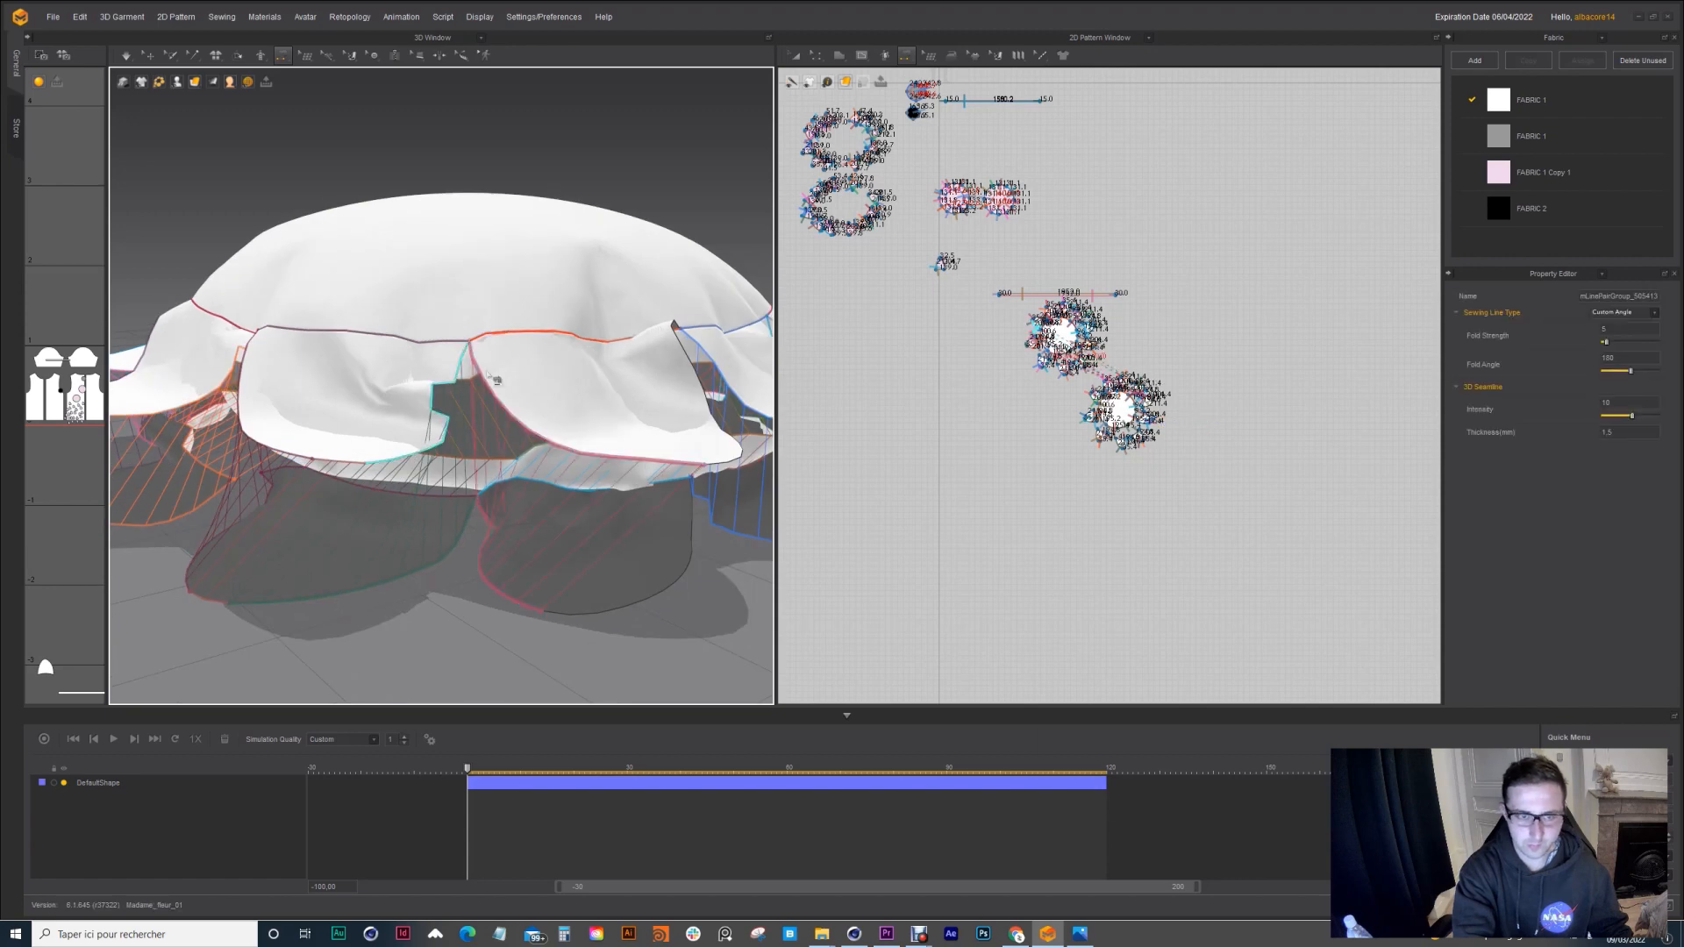
{"action": "right_click_drag", "start_coordinate": [500, 478], "coordinate": [368, 500]}
{"action": "right_click_drag", "start_coordinate": [329, 630], "coordinate": [512, 399]}
{"action": "left_click", "coordinate": [447, 651]}
Step: Simulate the fully sewn flowers to close the petals together, pull on one petal, and stop the simulation
{"action": "scroll", "coordinate": [512, 398], "scroll_direction": "down", "scroll_amount": 5}
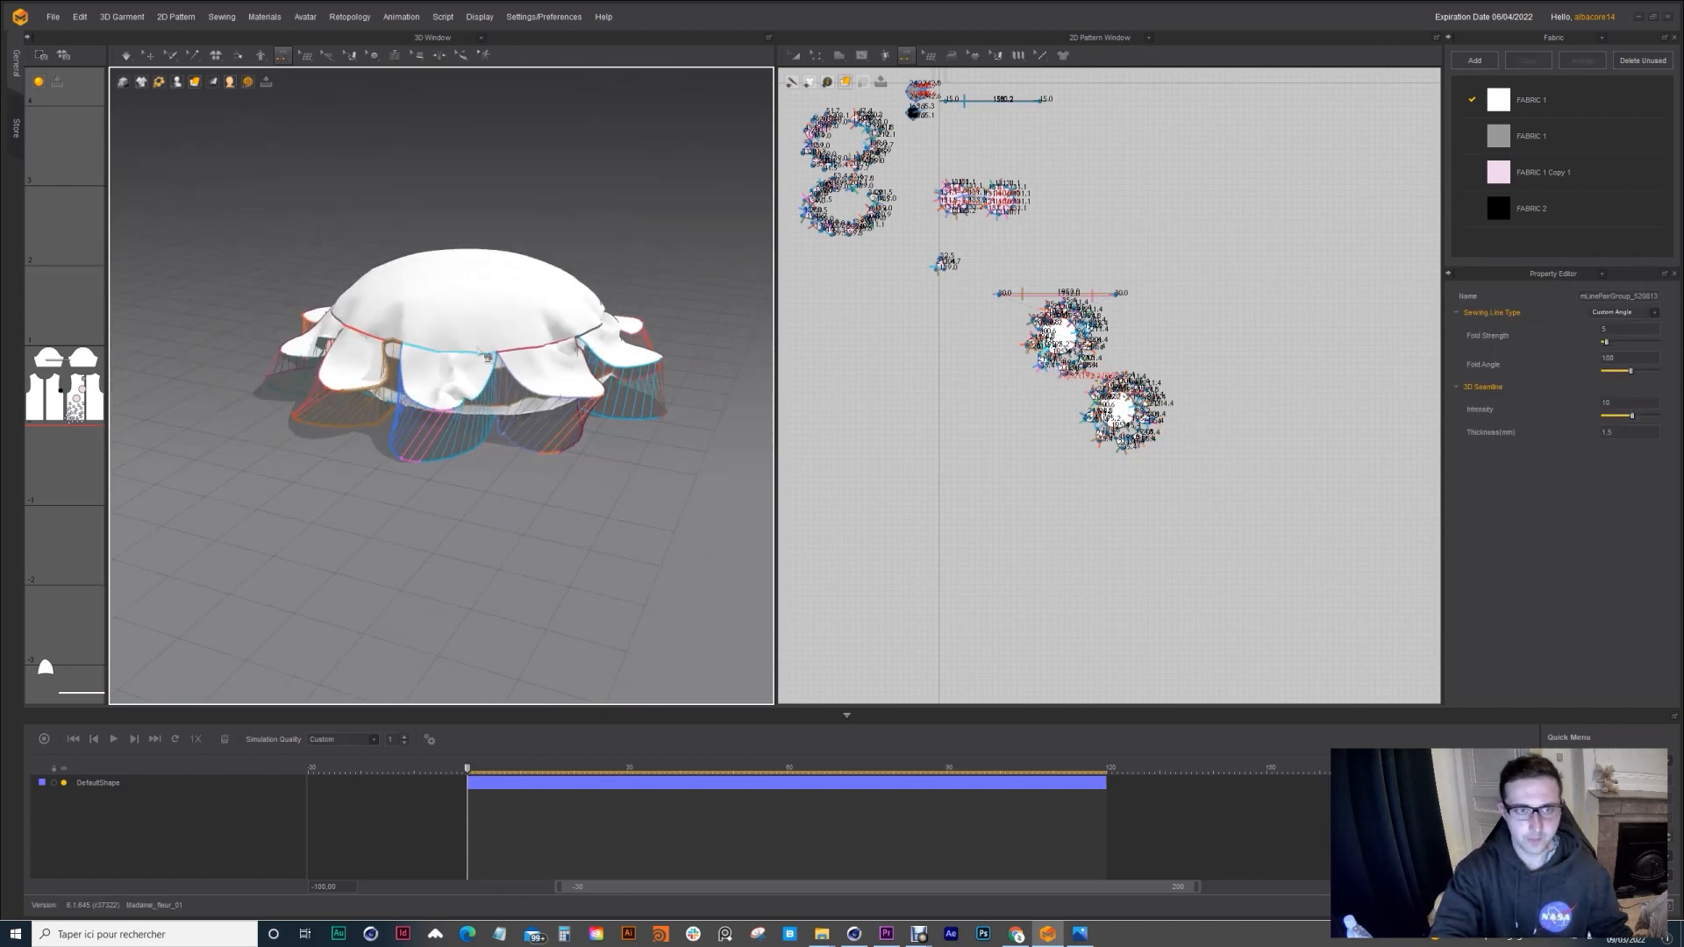
{"action": "middle_click_drag", "start_coordinate": [521, 377], "coordinate": [560, 403]}
{"action": "key", "text": "space"}
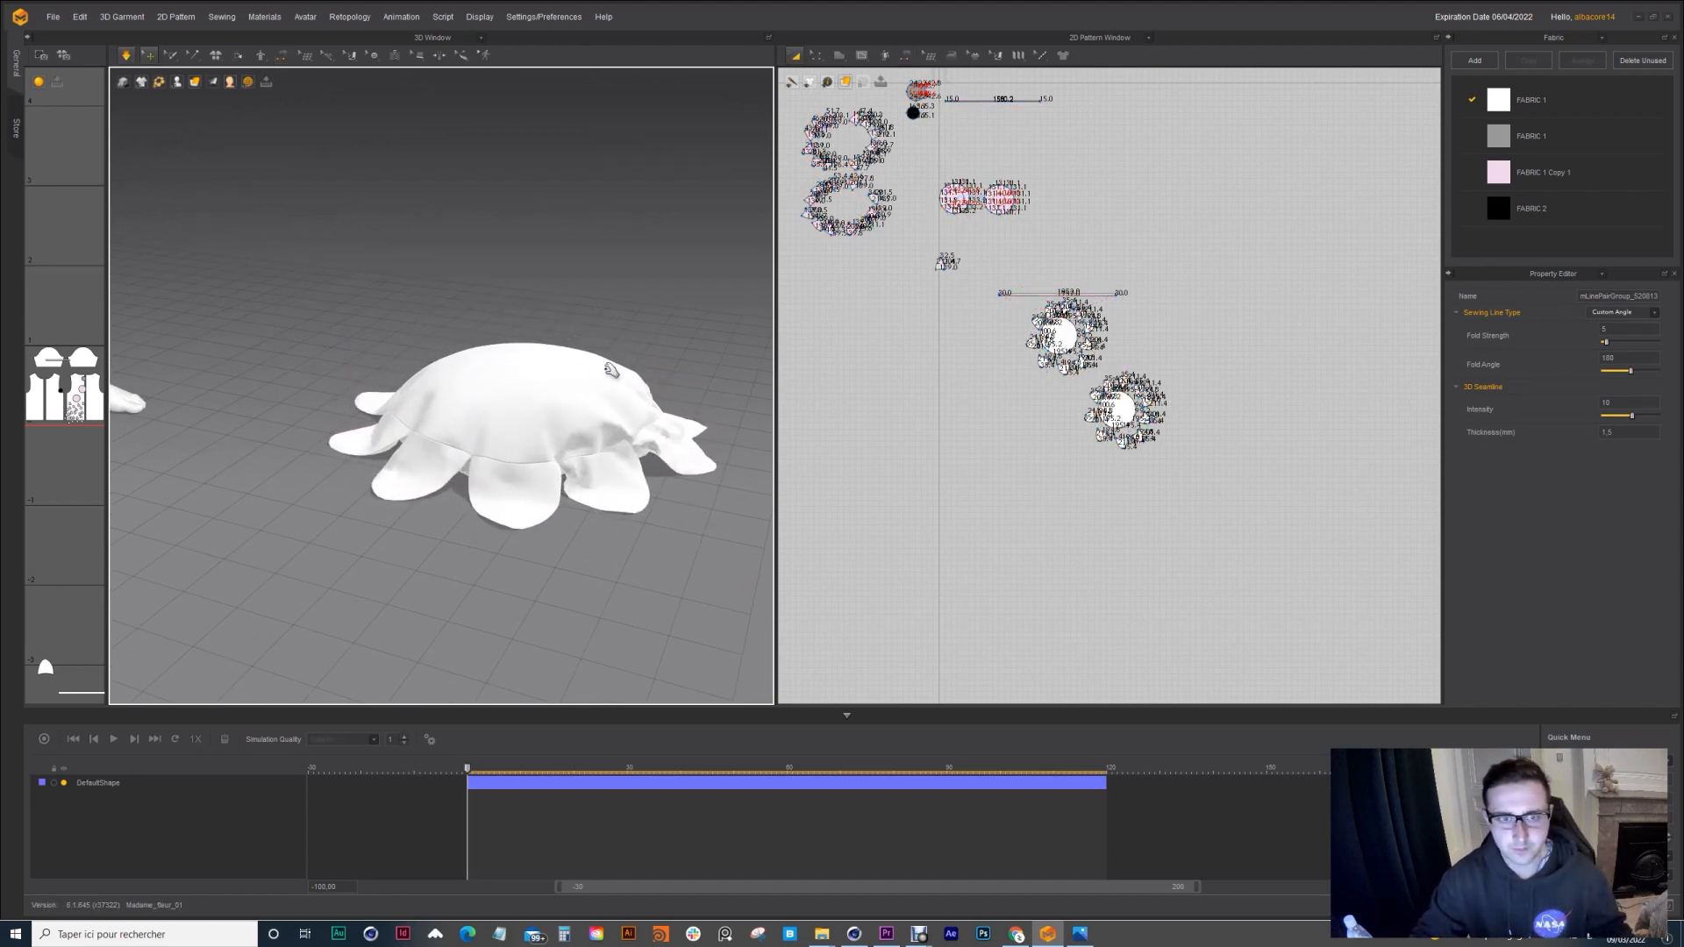
{"action": "right_click_drag", "start_coordinate": [605, 369], "coordinate": [462, 471]}
{"action": "left_click", "coordinate": [462, 471]}
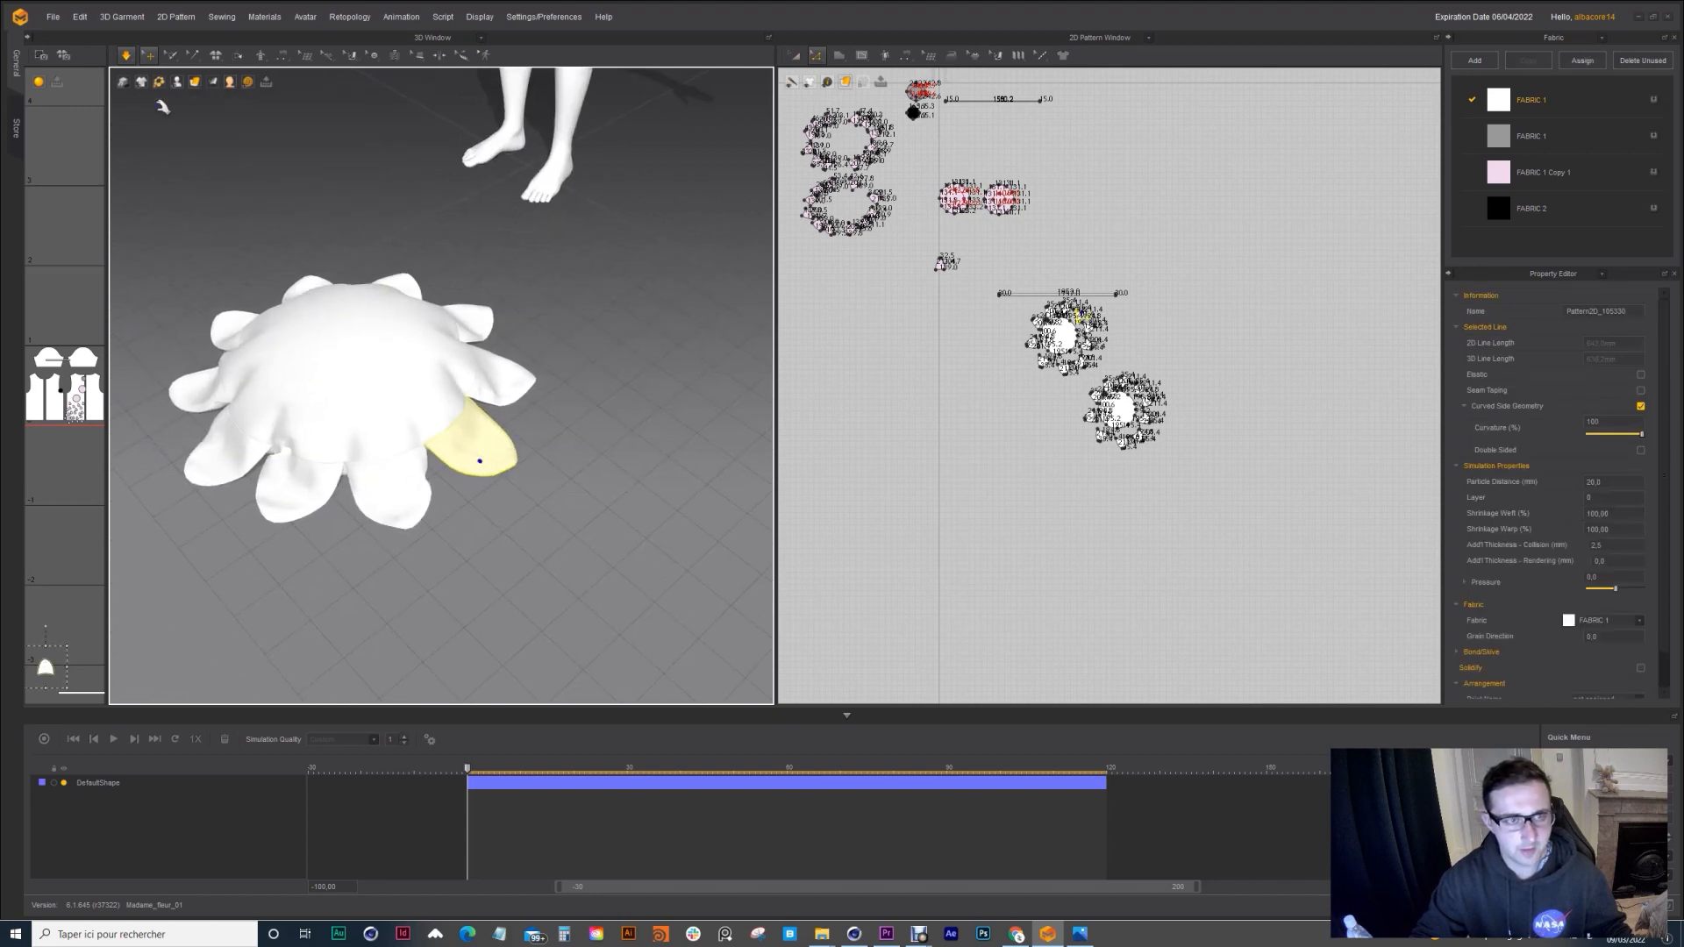
{"action": "left_click", "coordinate": [121, 55]}
Step: Move both flowers' central discs and the side strip clear of the petals in the 2D pattern layout
{"action": "right_click_drag", "start_coordinate": [950, 140], "coordinate": [903, 165]}
{"action": "left_click", "coordinate": [795, 55]}
{"action": "scroll", "coordinate": [1082, 359], "scroll_direction": "down", "scroll_amount": 6}
{"action": "middle_click_drag", "start_coordinate": [945, 368], "coordinate": [1114, 322]}
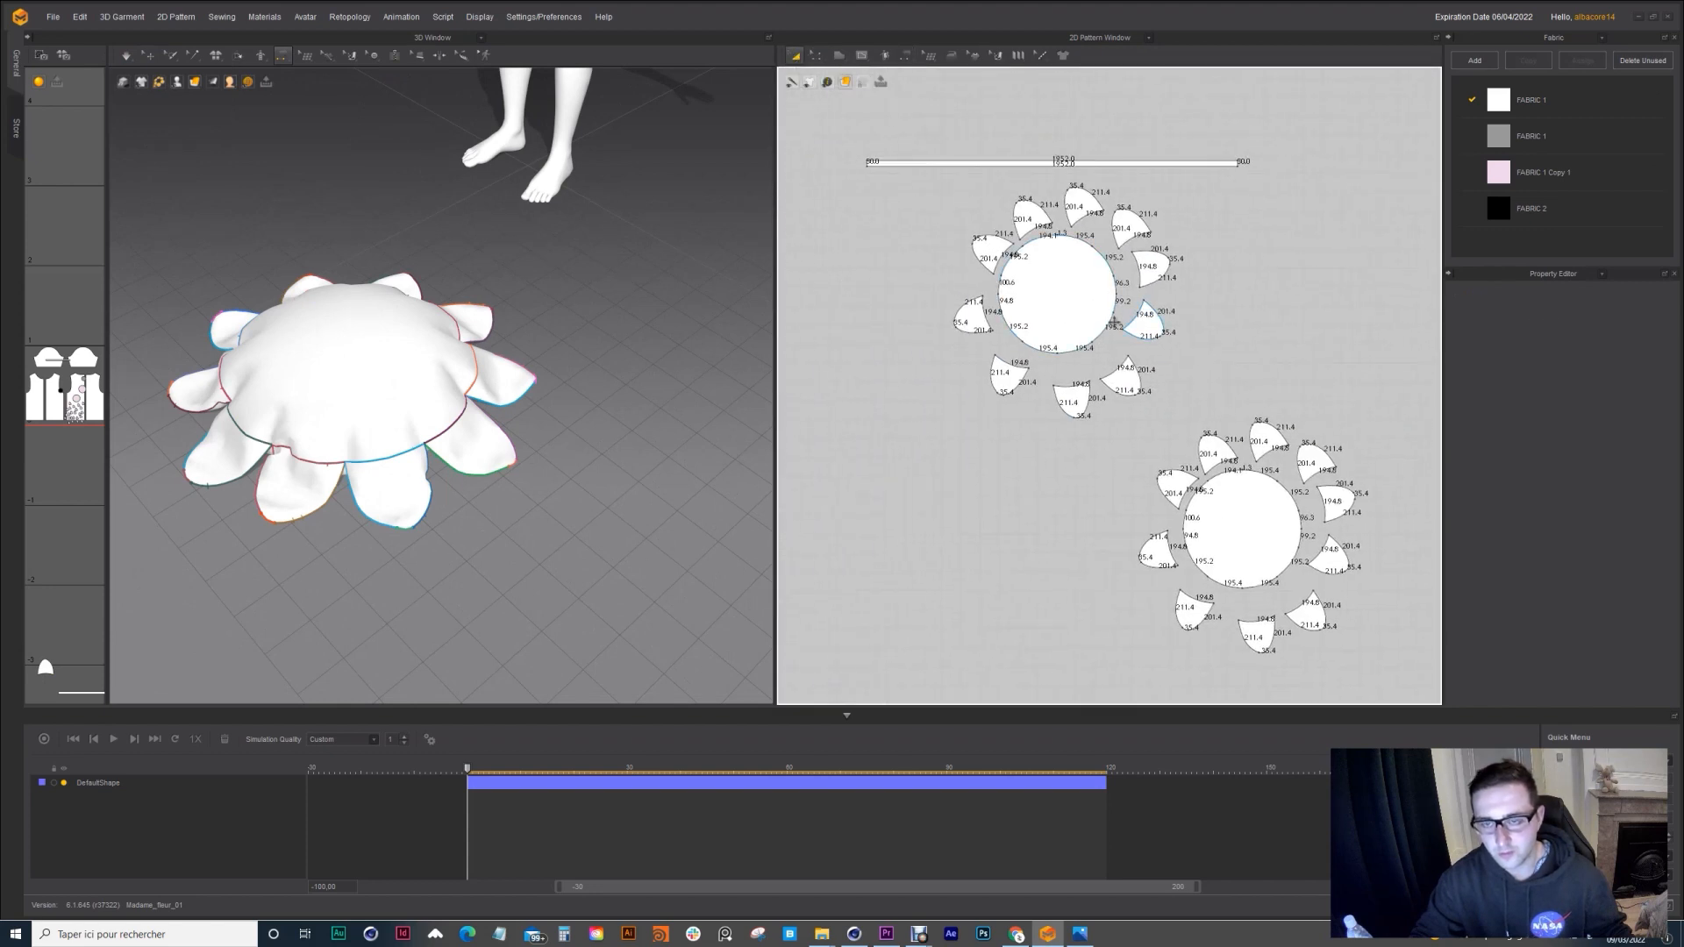
{"action": "left_click_drag", "start_coordinate": [1033, 295], "coordinate": [824, 438]}
{"action": "left_click_drag", "start_coordinate": [1237, 526], "coordinate": [852, 619]}
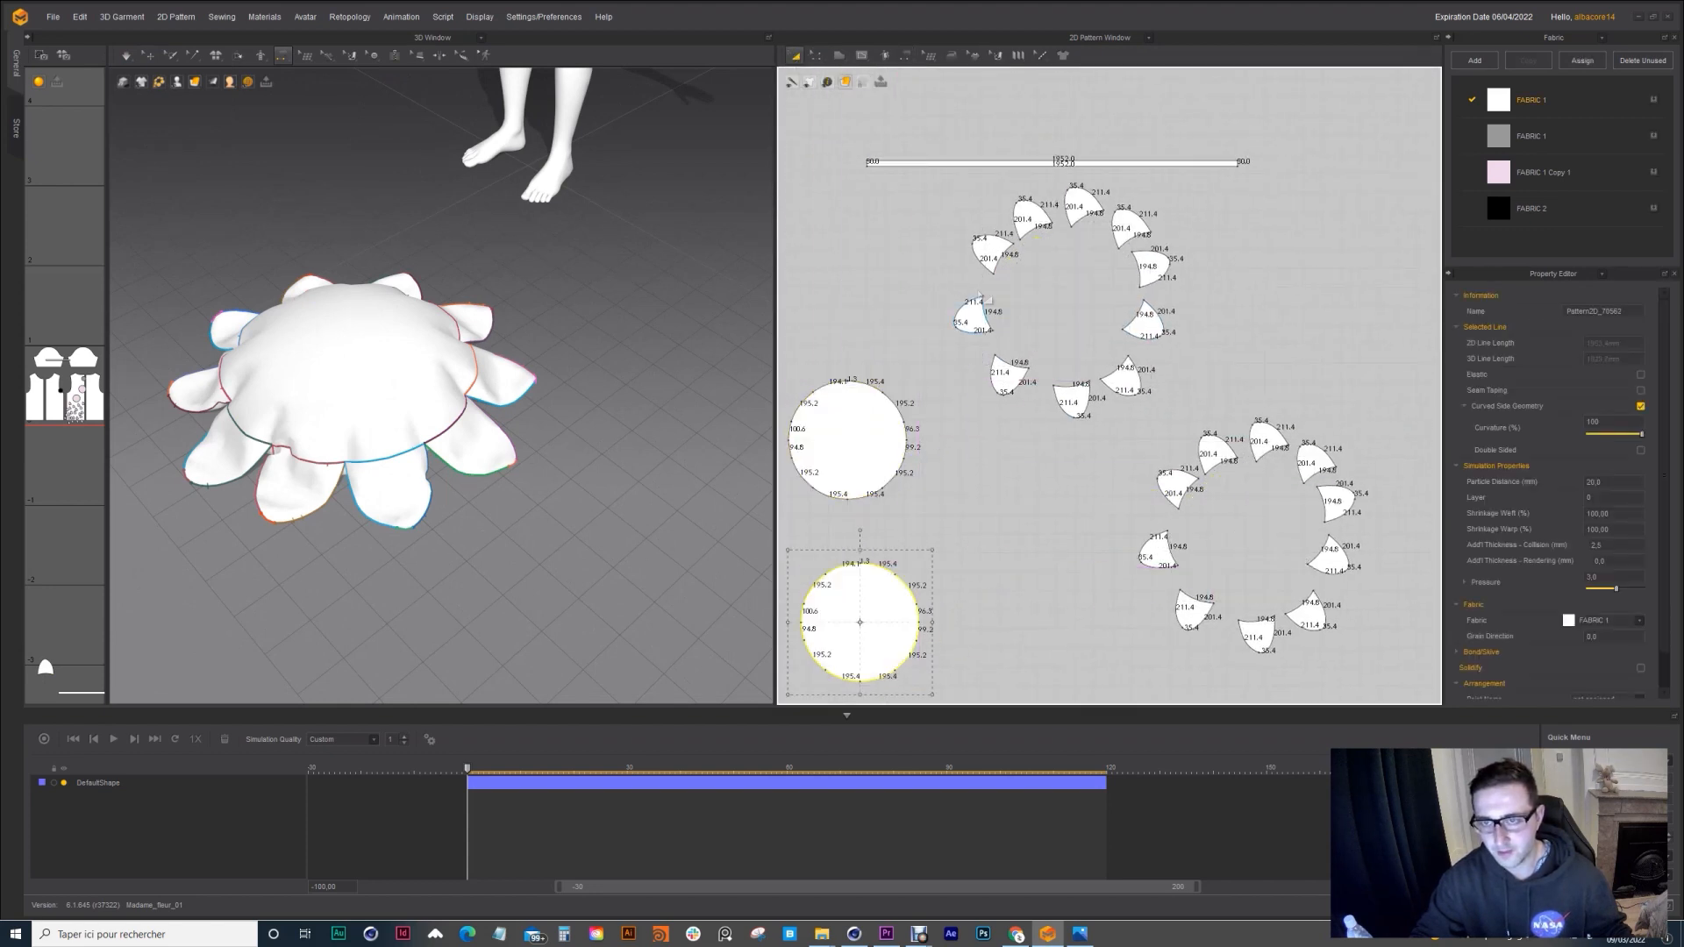
{"action": "left_click_drag", "start_coordinate": [987, 162], "coordinate": [1085, 100]}
Step: Select all petals of both flowers, change their pressure, and simulate to puff them up
{"action": "left_click", "coordinate": [965, 171]}
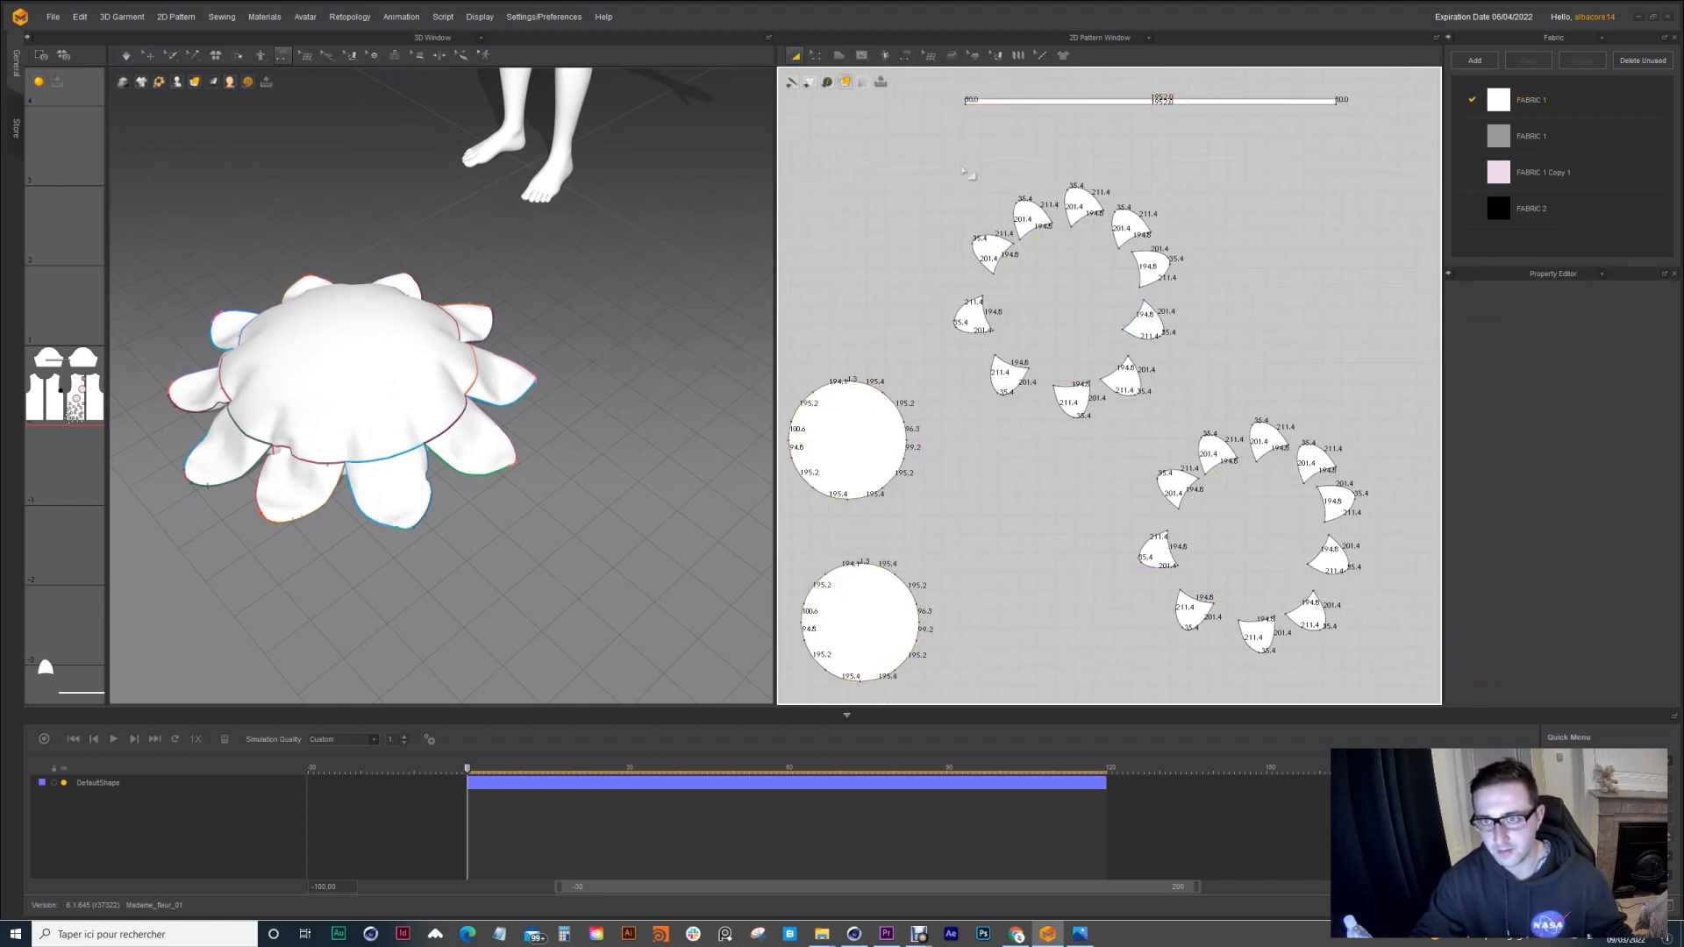
{"action": "left_click_drag", "start_coordinate": [1390, 620], "coordinate": [1404, 688]}
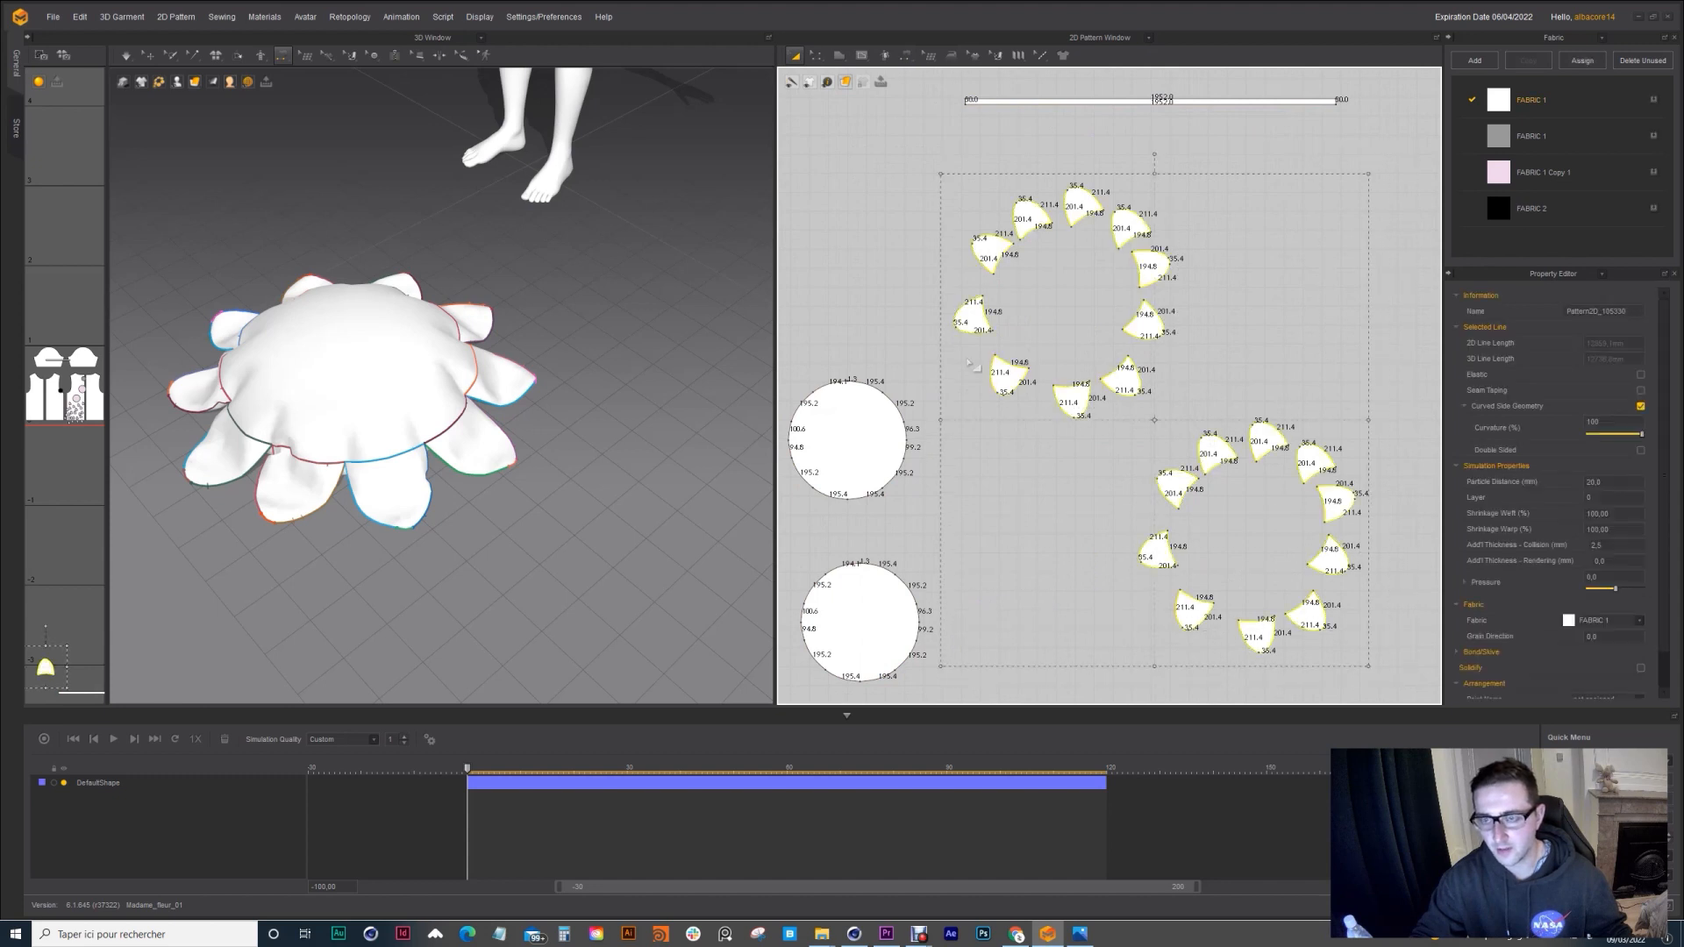
{"action": "left_click", "coordinate": [1592, 576]}
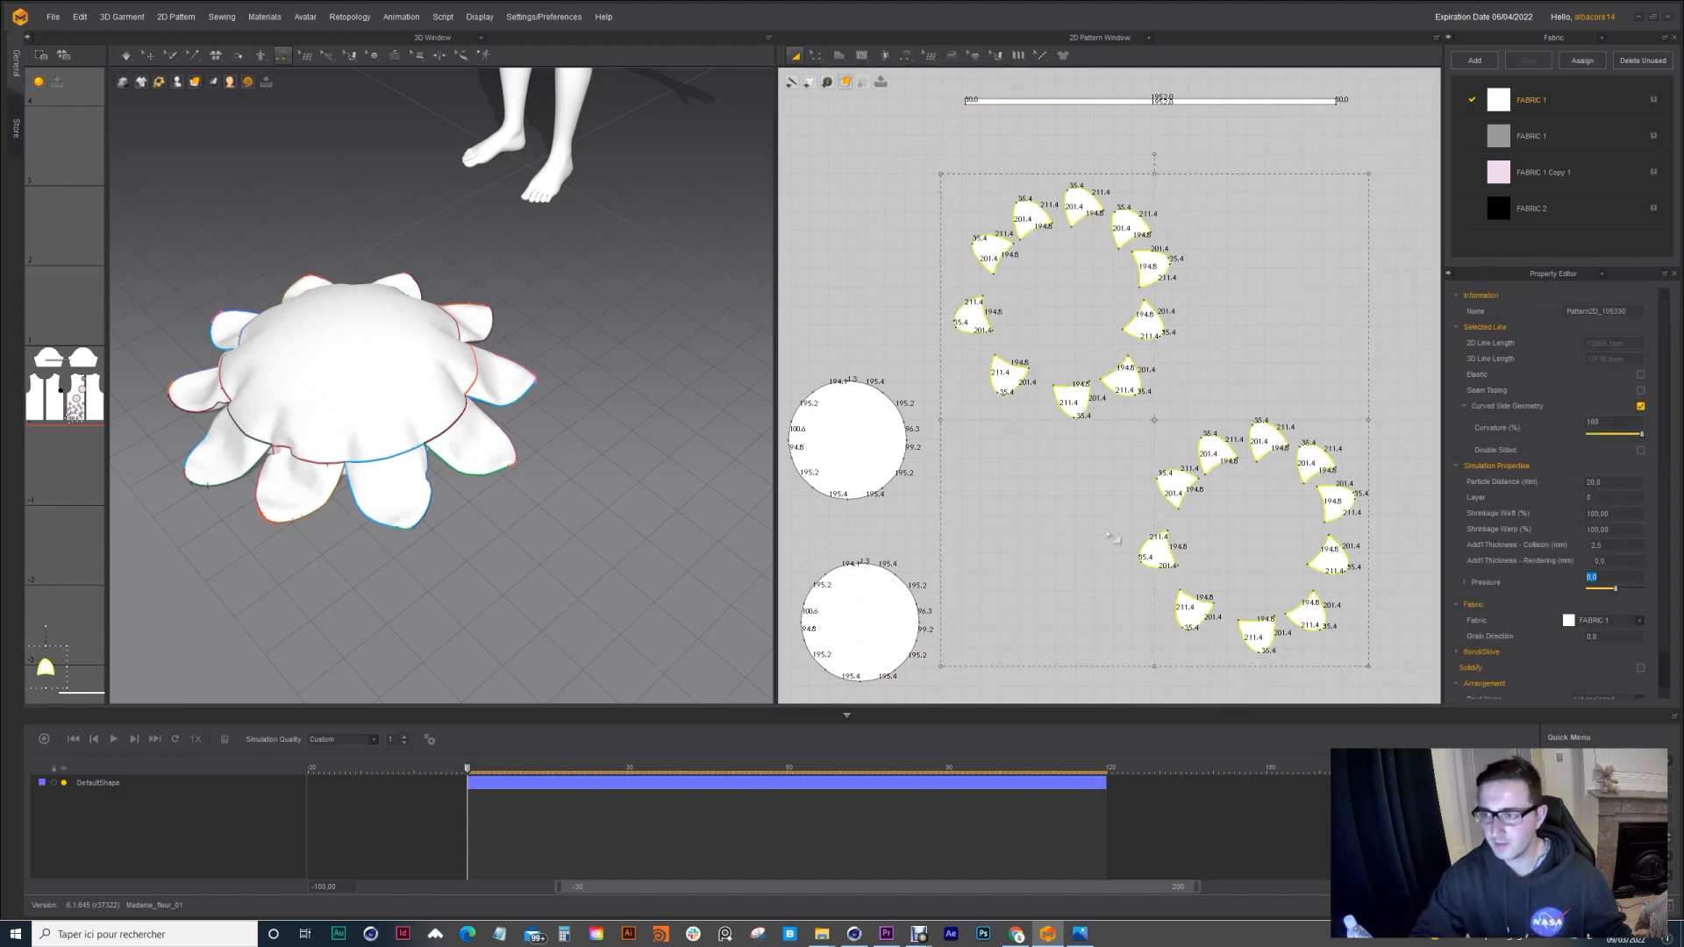
{"action": "key", "text": "space"}
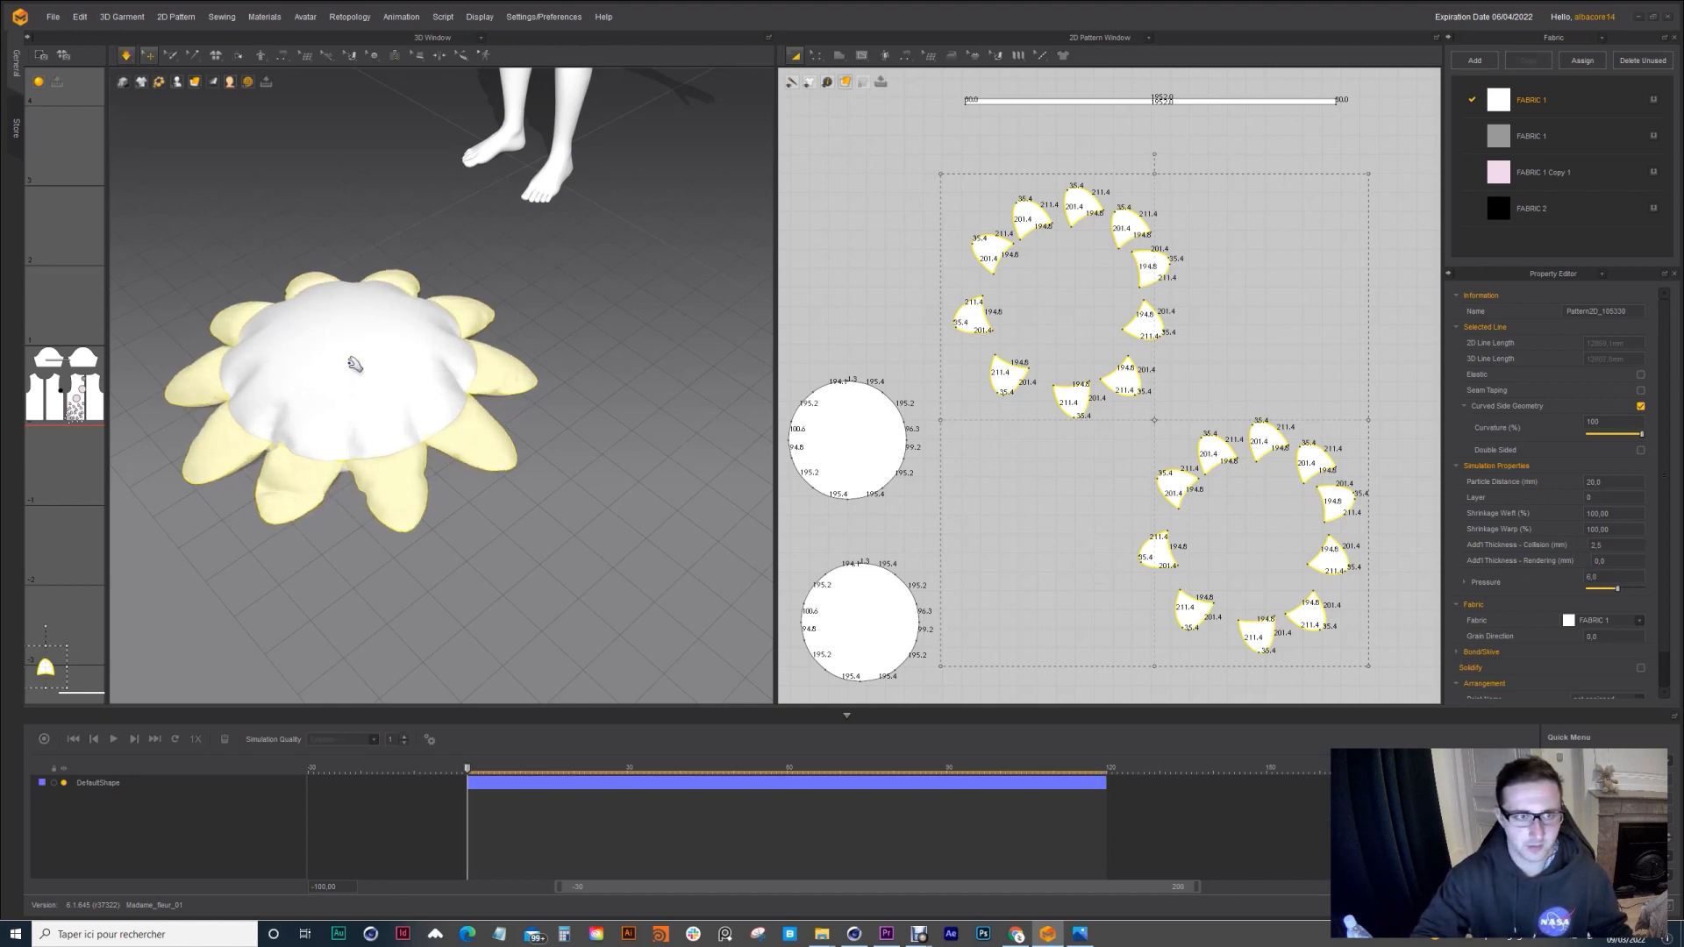
{"action": "right_click_drag", "start_coordinate": [357, 375], "coordinate": [327, 448]}
{"action": "left_click_drag", "start_coordinate": [327, 448], "coordinate": [440, 124]}
{"action": "right_click_drag", "start_coordinate": [461, 187], "coordinate": [459, 350]}
{"action": "scroll", "coordinate": [459, 350], "scroll_direction": "down", "scroll_amount": 2}
{"action": "key", "text": "b"}
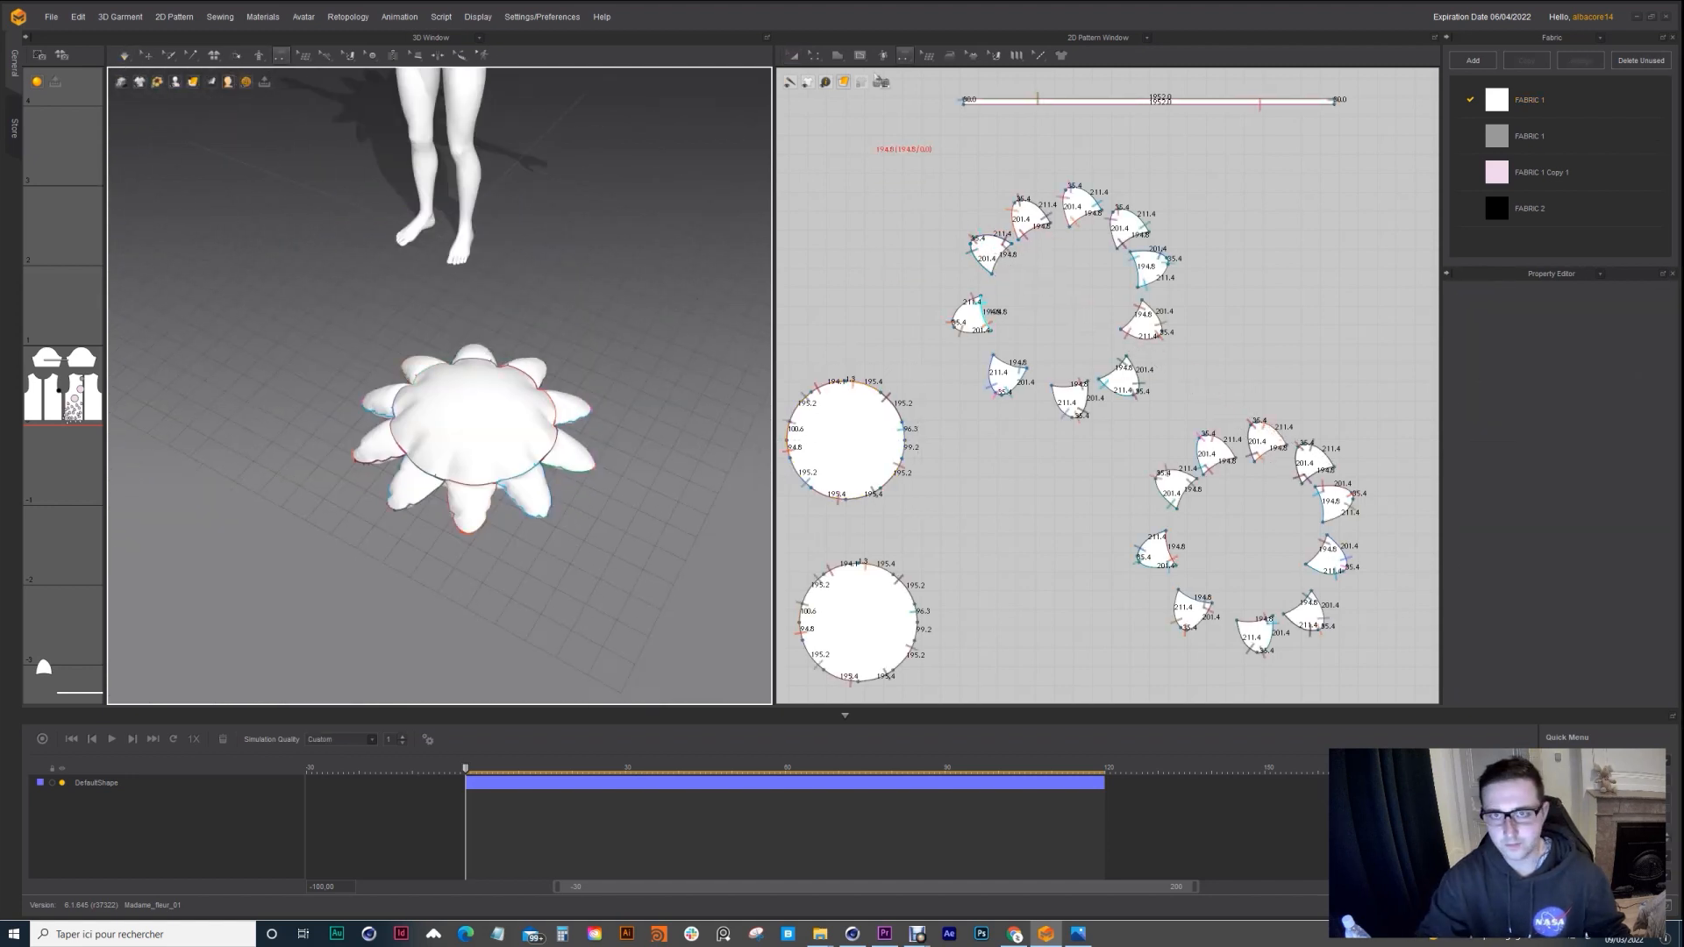
Step: Select the two central discs of the flower cushion, change their pressure, and simulate the cushion briefly
{"action": "left_click", "coordinate": [794, 55]}
{"action": "left_click", "coordinate": [816, 55]}
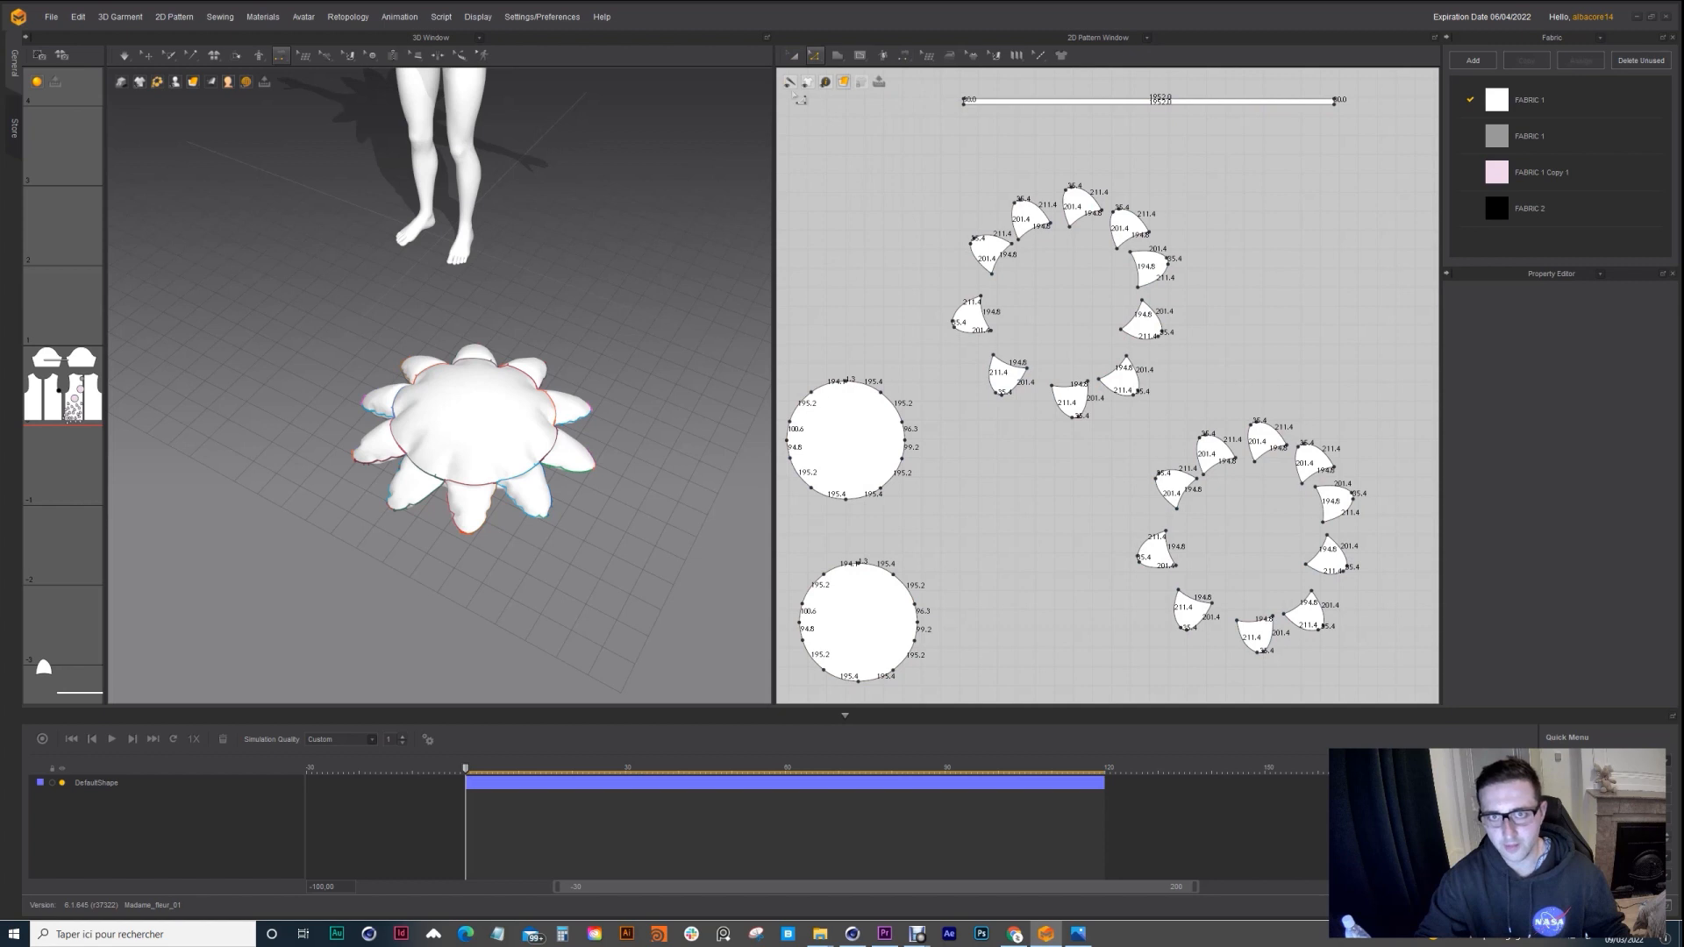
{"action": "key", "text": "a"}
{"action": "left_click", "coordinate": [849, 404]}
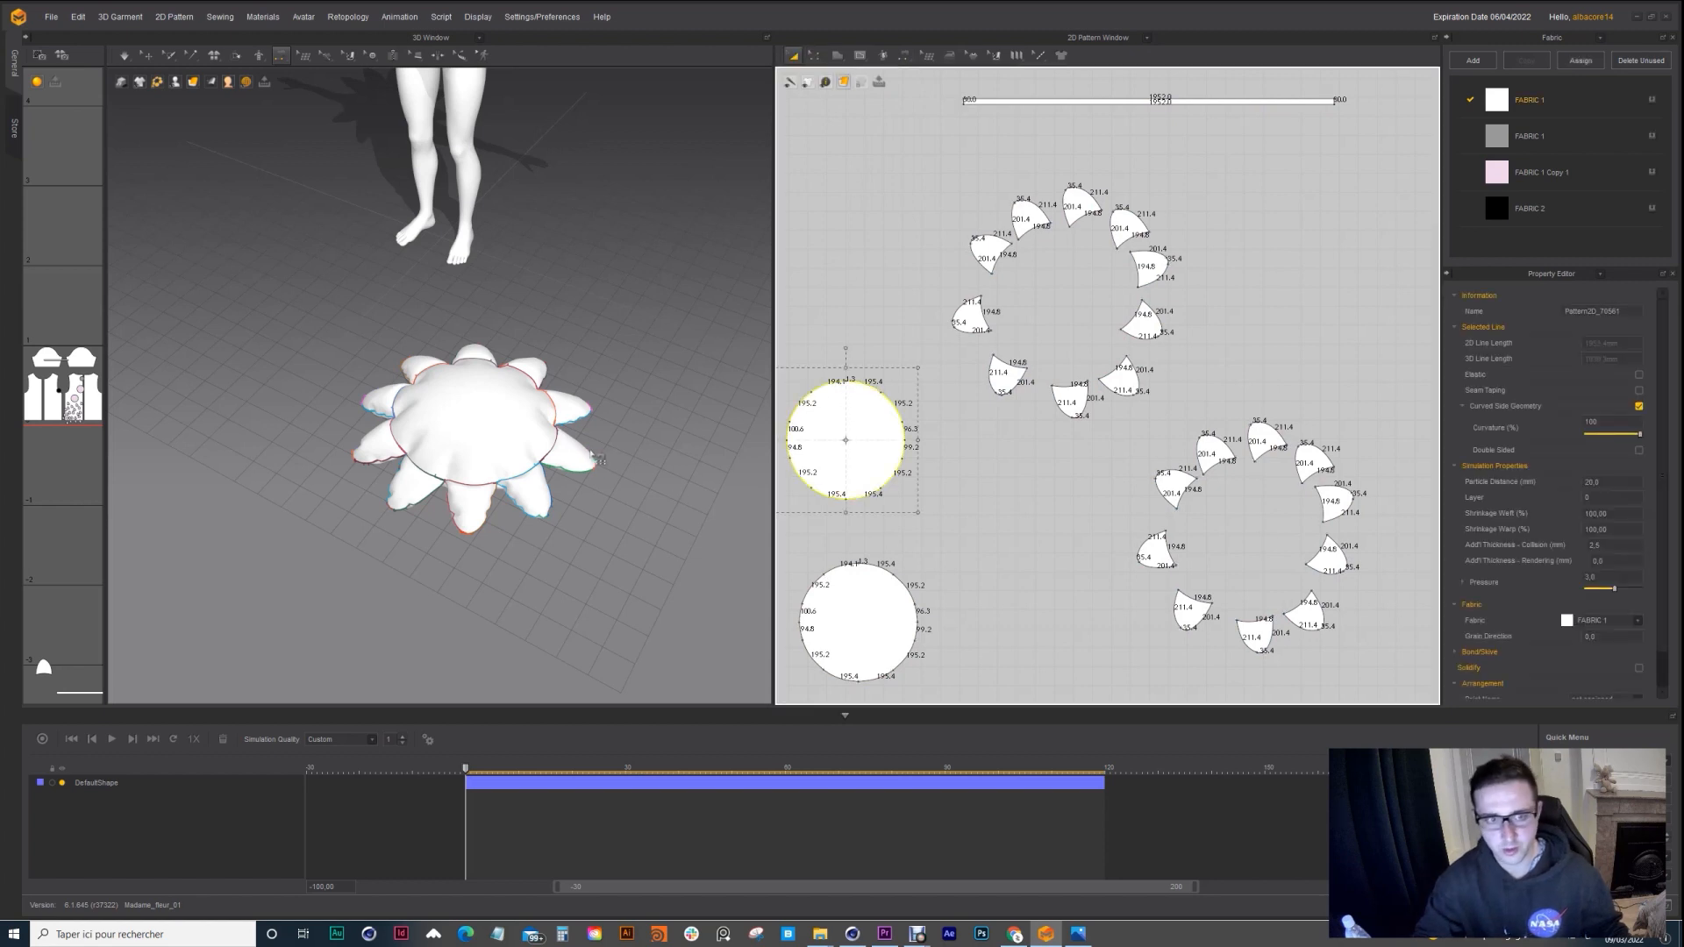
{"action": "double_click", "coordinate": [1591, 577]}
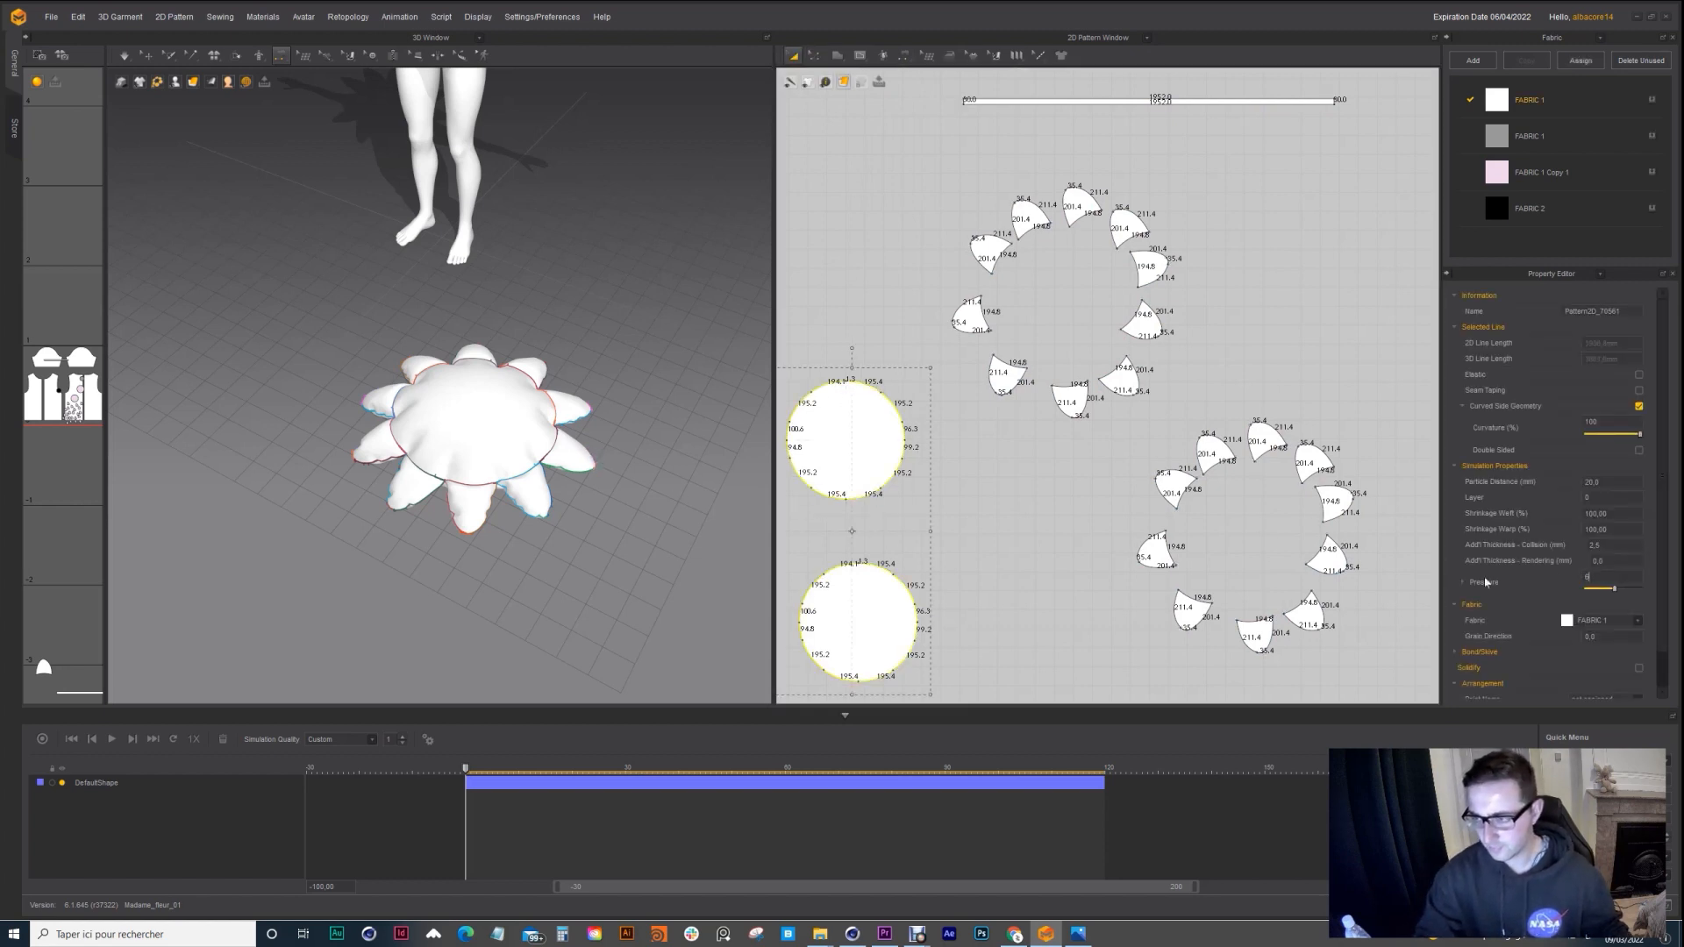
{"action": "key", "text": "space"}
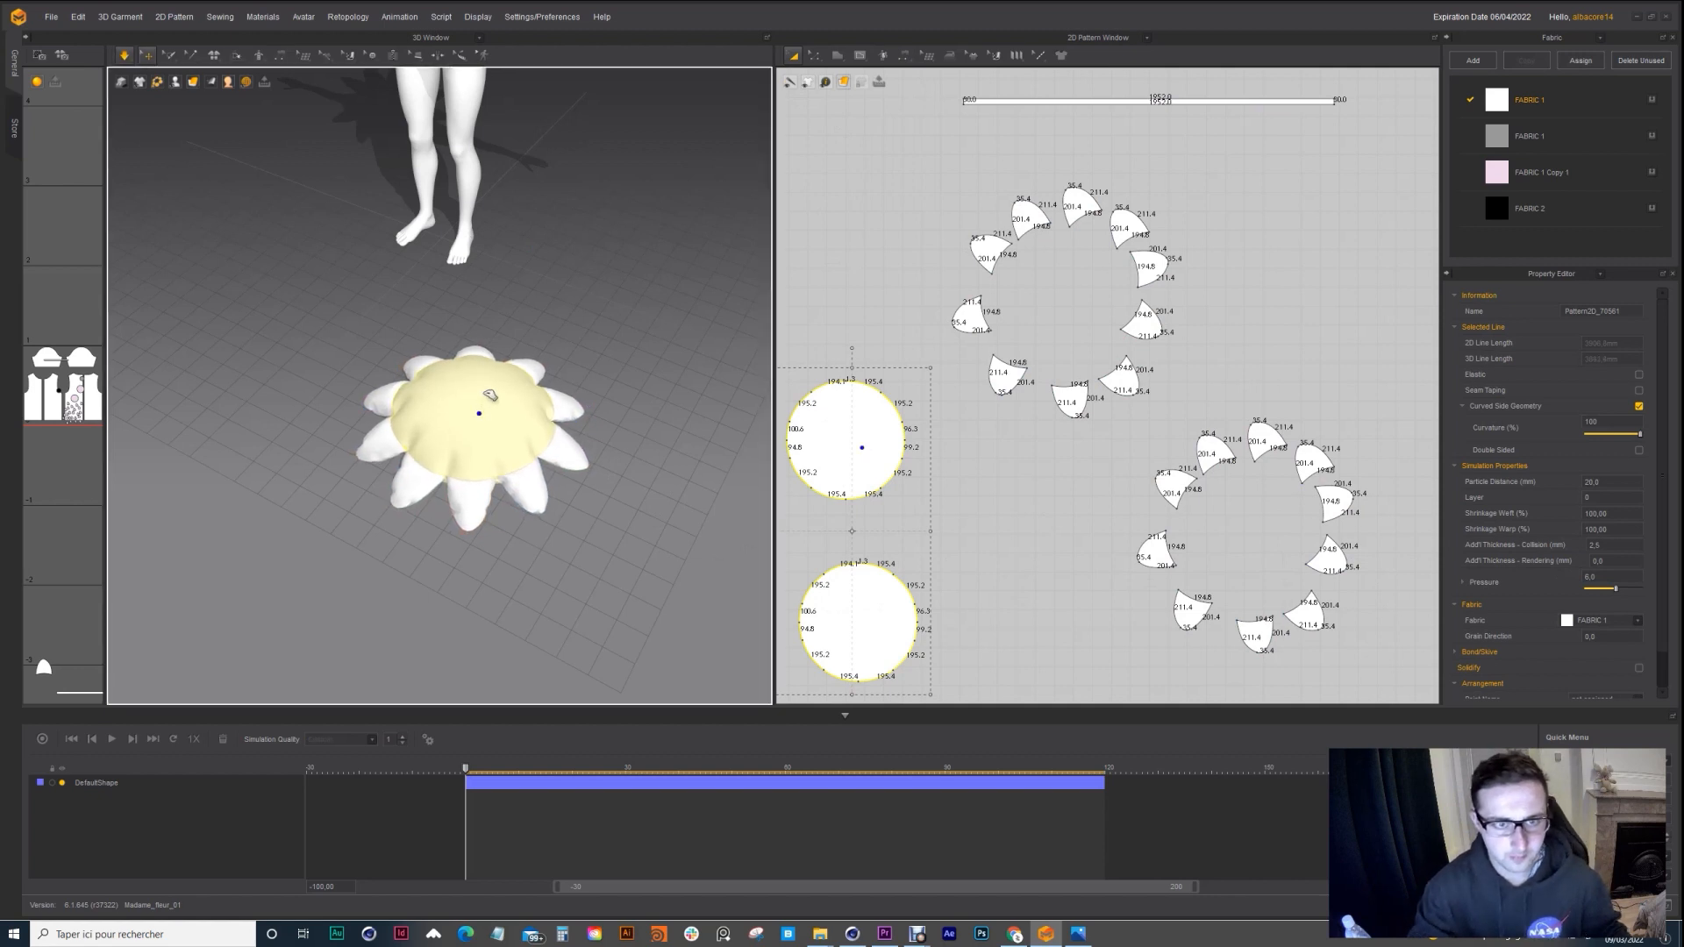
{"action": "key", "text": "space"}
{"action": "right_click_drag", "start_coordinate": [474, 372], "coordinate": [413, 279]}
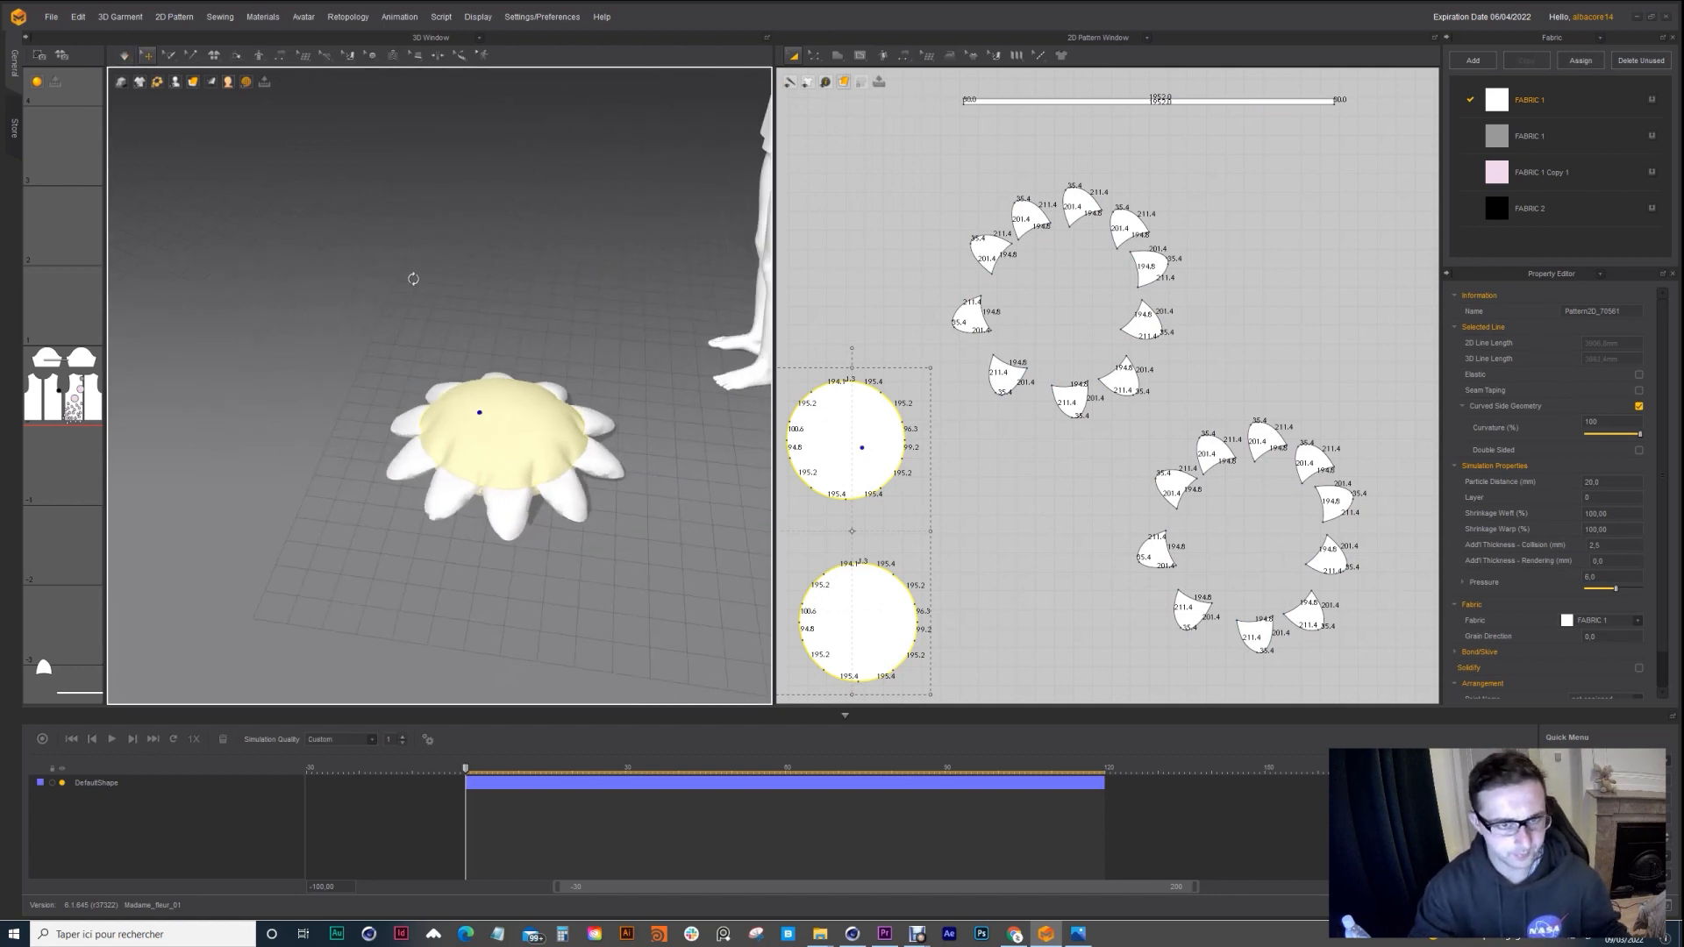
{"action": "key", "text": "b"}
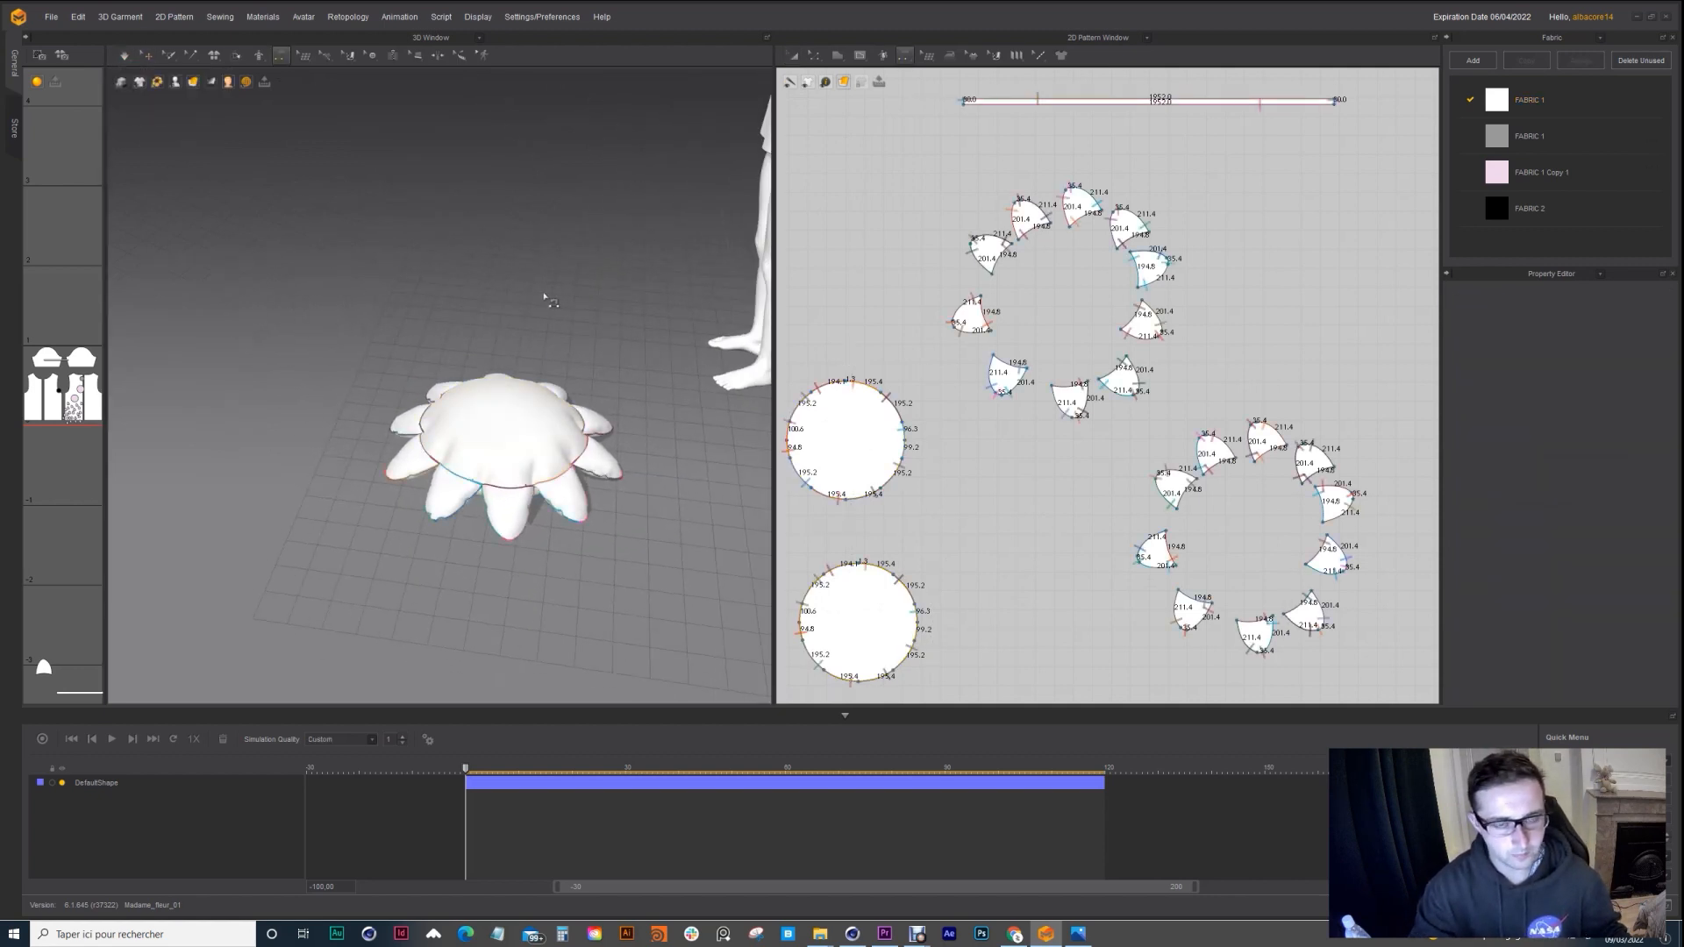
Step: Examine the black disc and grey ring on the avatar's flower head and locate their pieces among the 2D patterns
{"action": "scroll", "coordinate": [543, 296], "scroll_direction": "down", "scroll_amount": 3}
{"action": "middle_click_drag", "start_coordinate": [452, 303], "coordinate": [426, 468]}
{"action": "right_click_drag", "start_coordinate": [425, 468], "coordinate": [456, 233]}
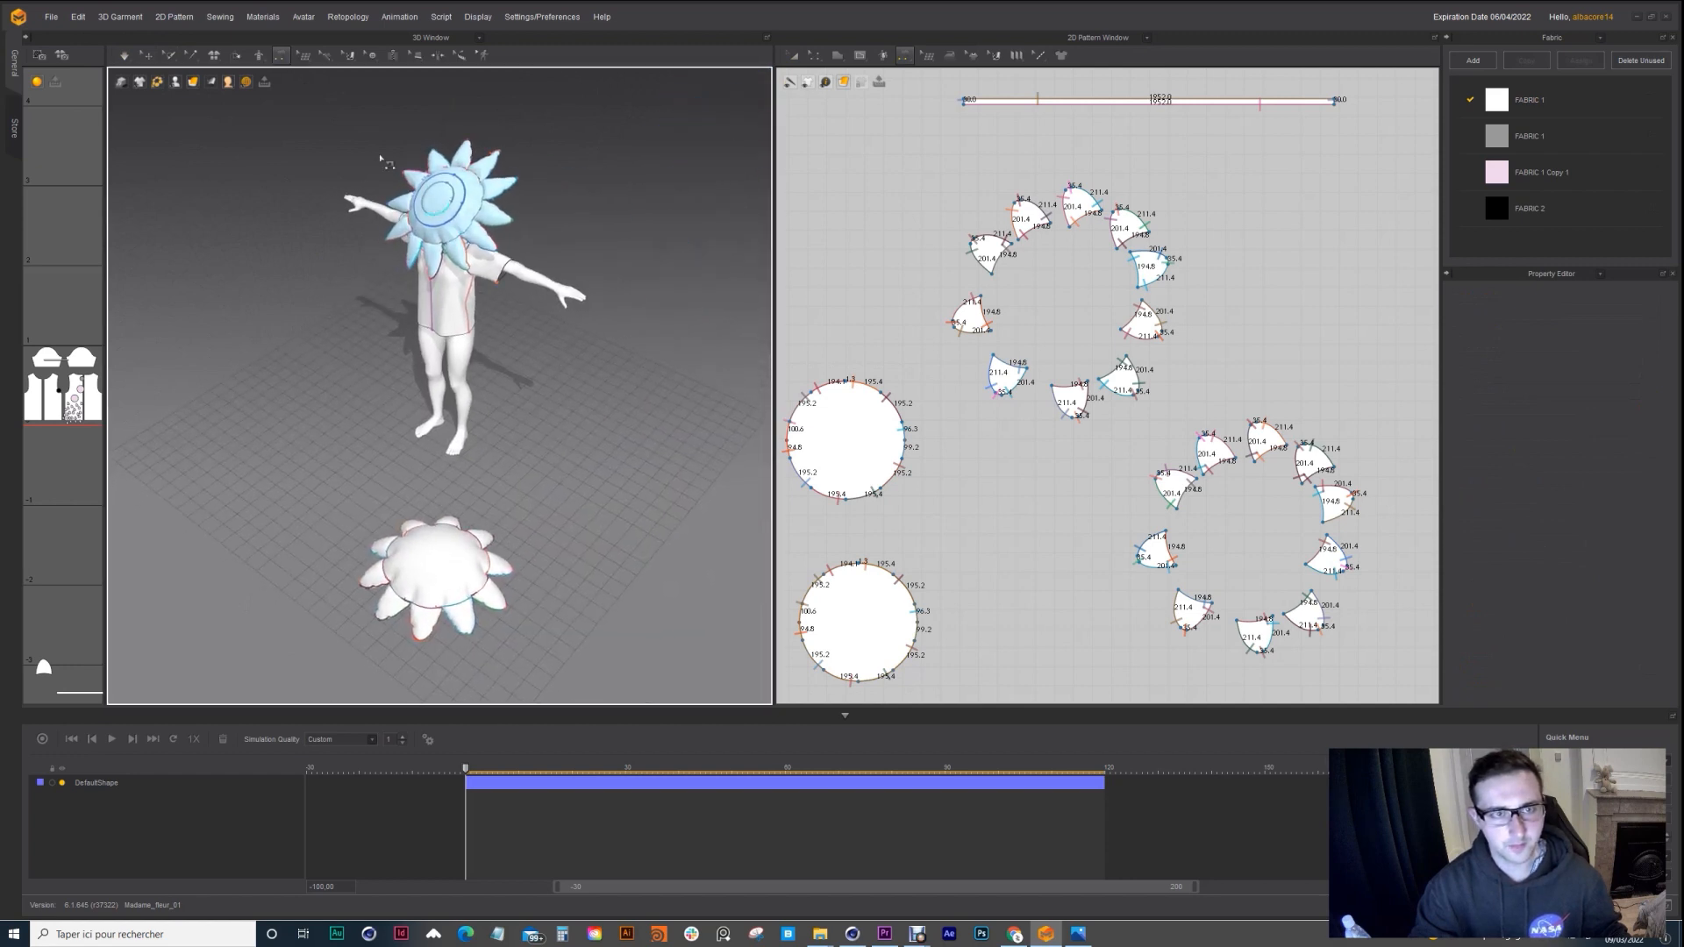
{"action": "key", "text": "q"}
{"action": "left_click", "coordinate": [421, 187]}
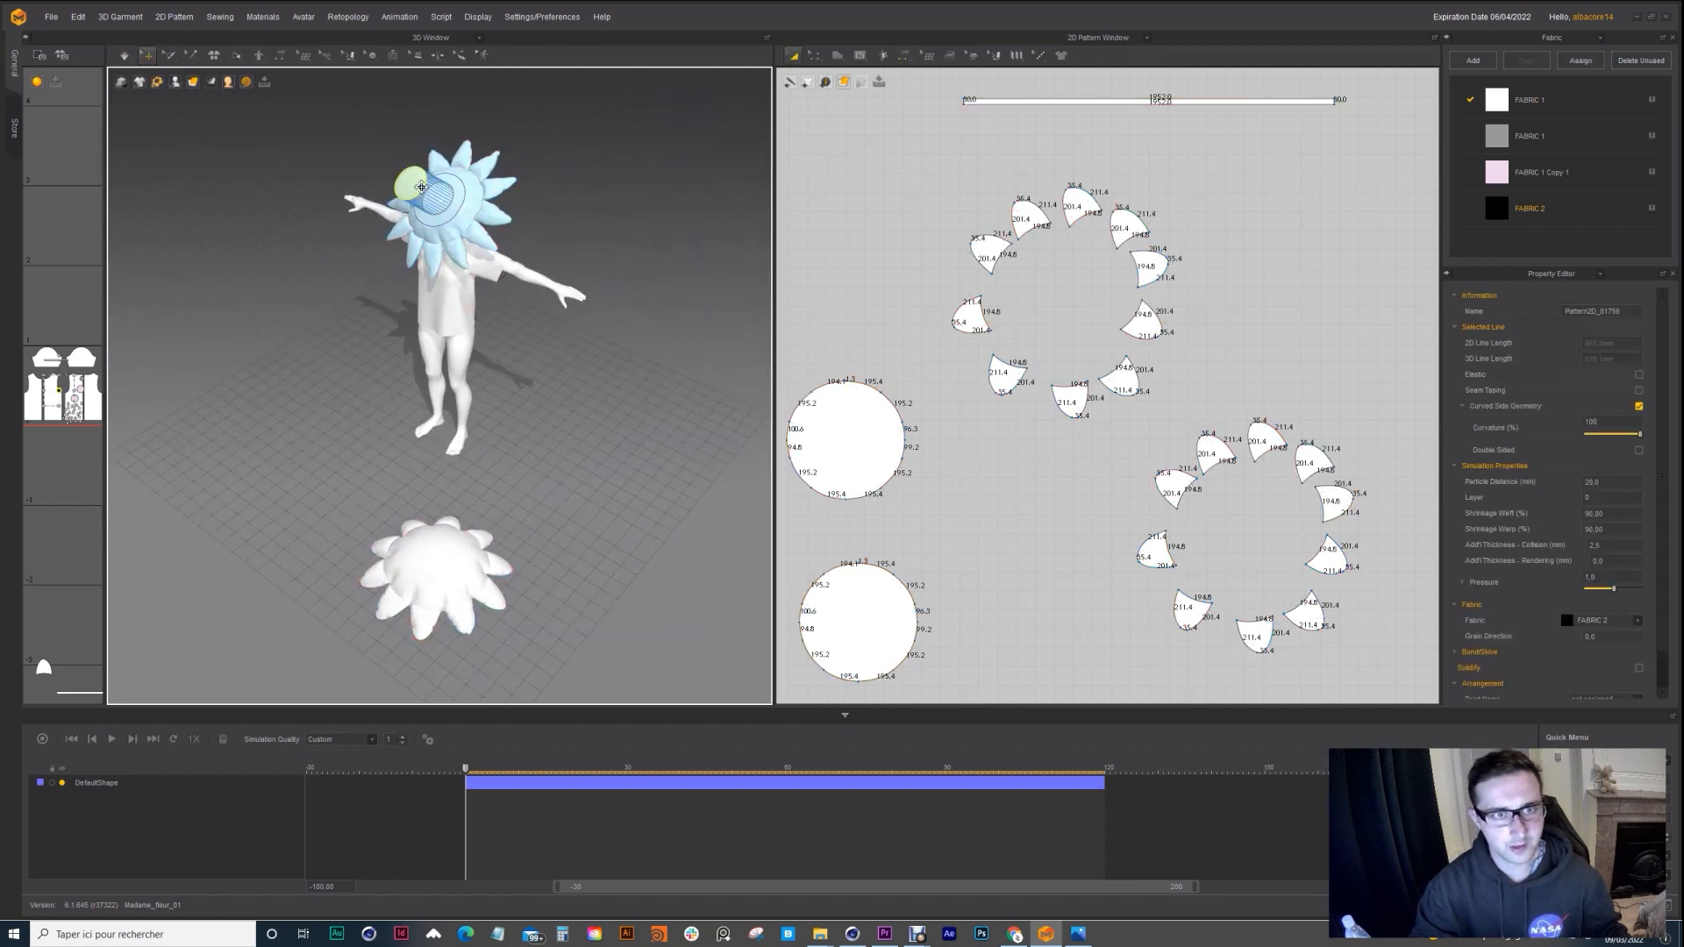
{"action": "left_click", "coordinate": [425, 208]}
{"action": "scroll", "coordinate": [1024, 193], "scroll_direction": "down", "scroll_amount": 5}
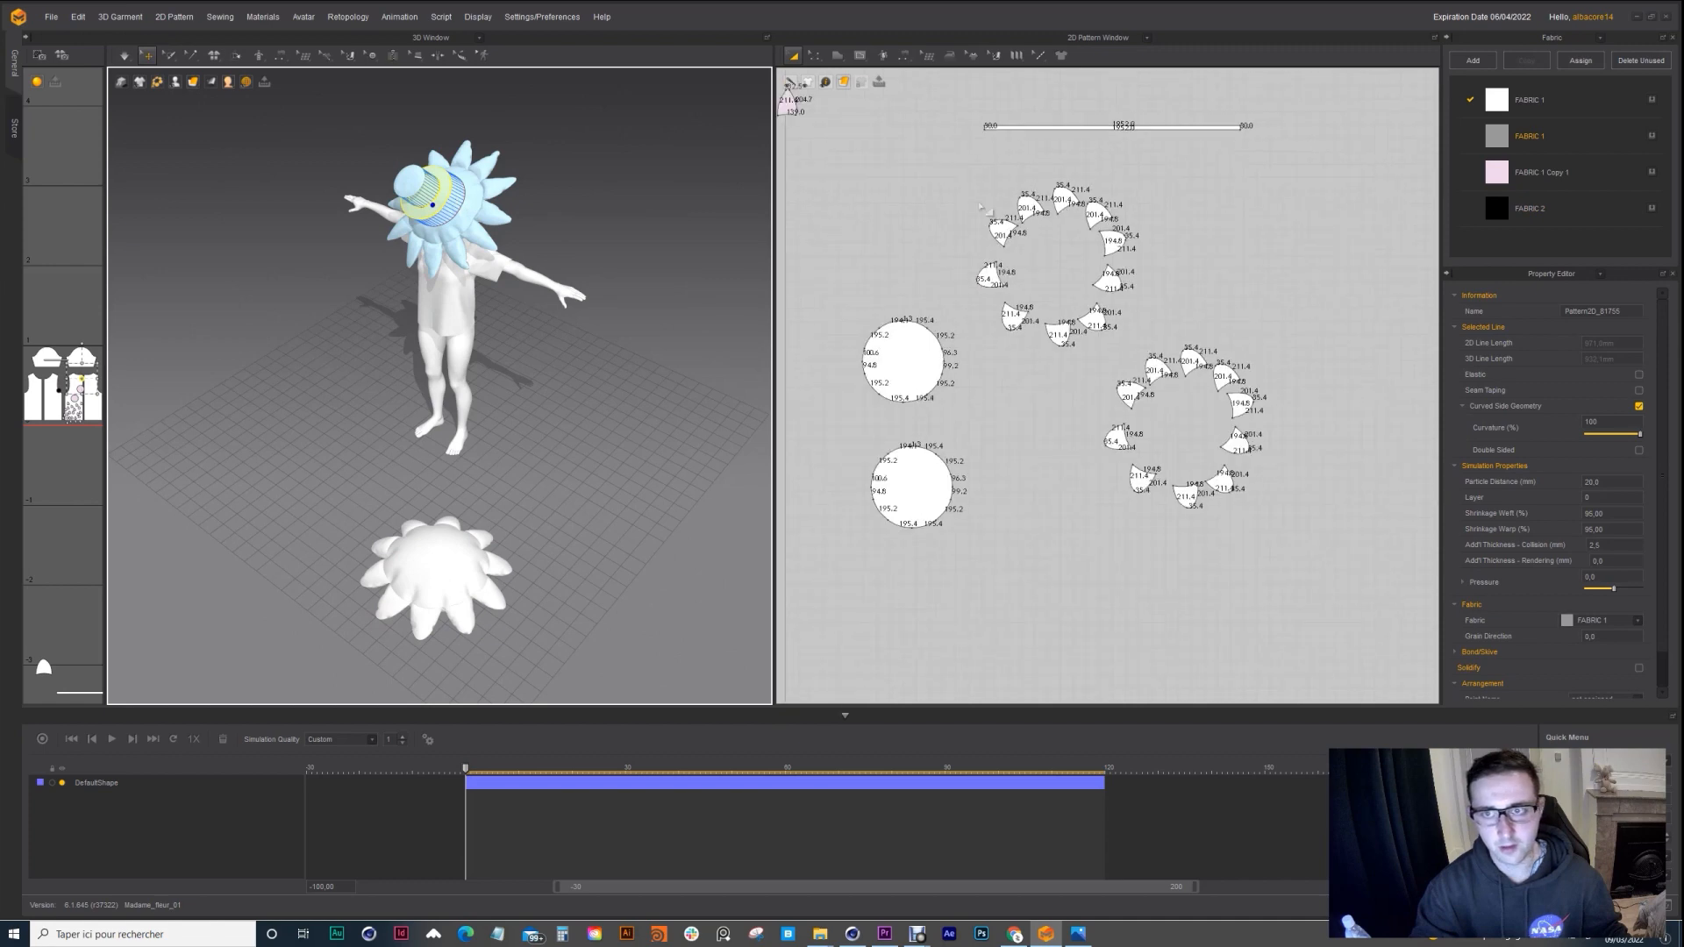
{"action": "middle_click_drag", "start_coordinate": [1024, 193], "coordinate": [1220, 412]}
{"action": "scroll", "coordinate": [1184, 404], "scroll_direction": "down", "scroll_amount": 2}
{"action": "scroll", "coordinate": [1115, 226], "scroll_direction": "up", "scroll_amount": 5}
{"action": "scroll", "coordinate": [1082, 293], "scroll_direction": "up", "scroll_amount": 4}
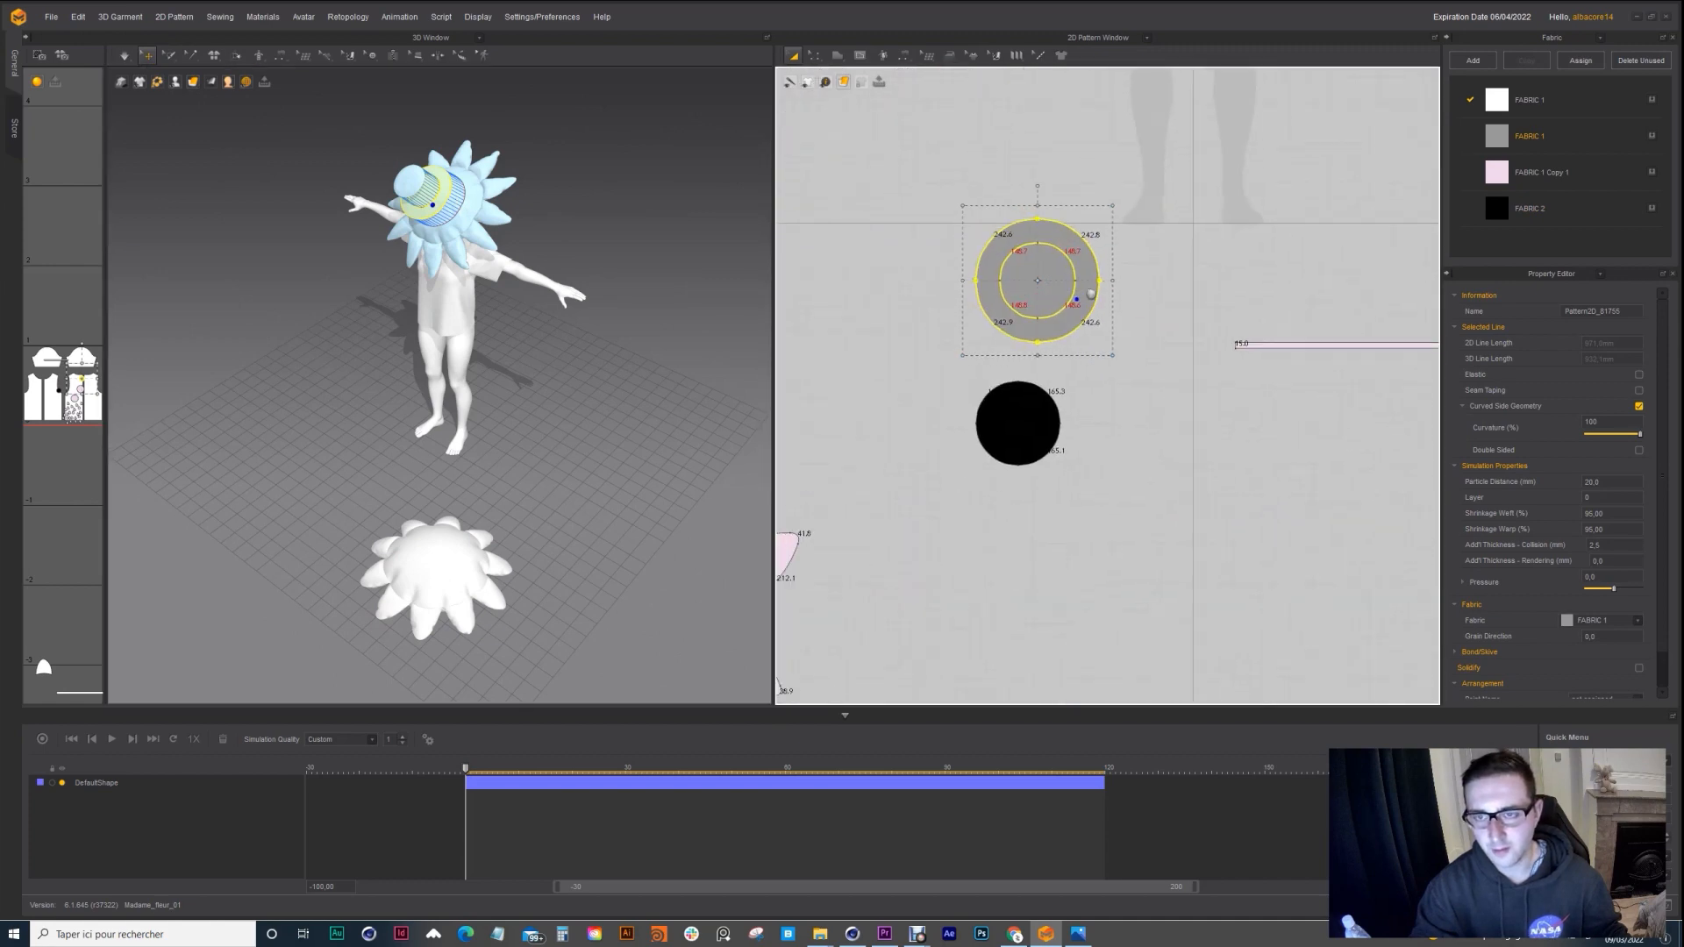
Step: Move the black disc beside the grey ring in the 2D layout and select both pieces
{"action": "left_click_drag", "start_coordinate": [1098, 423], "coordinate": [916, 222]}
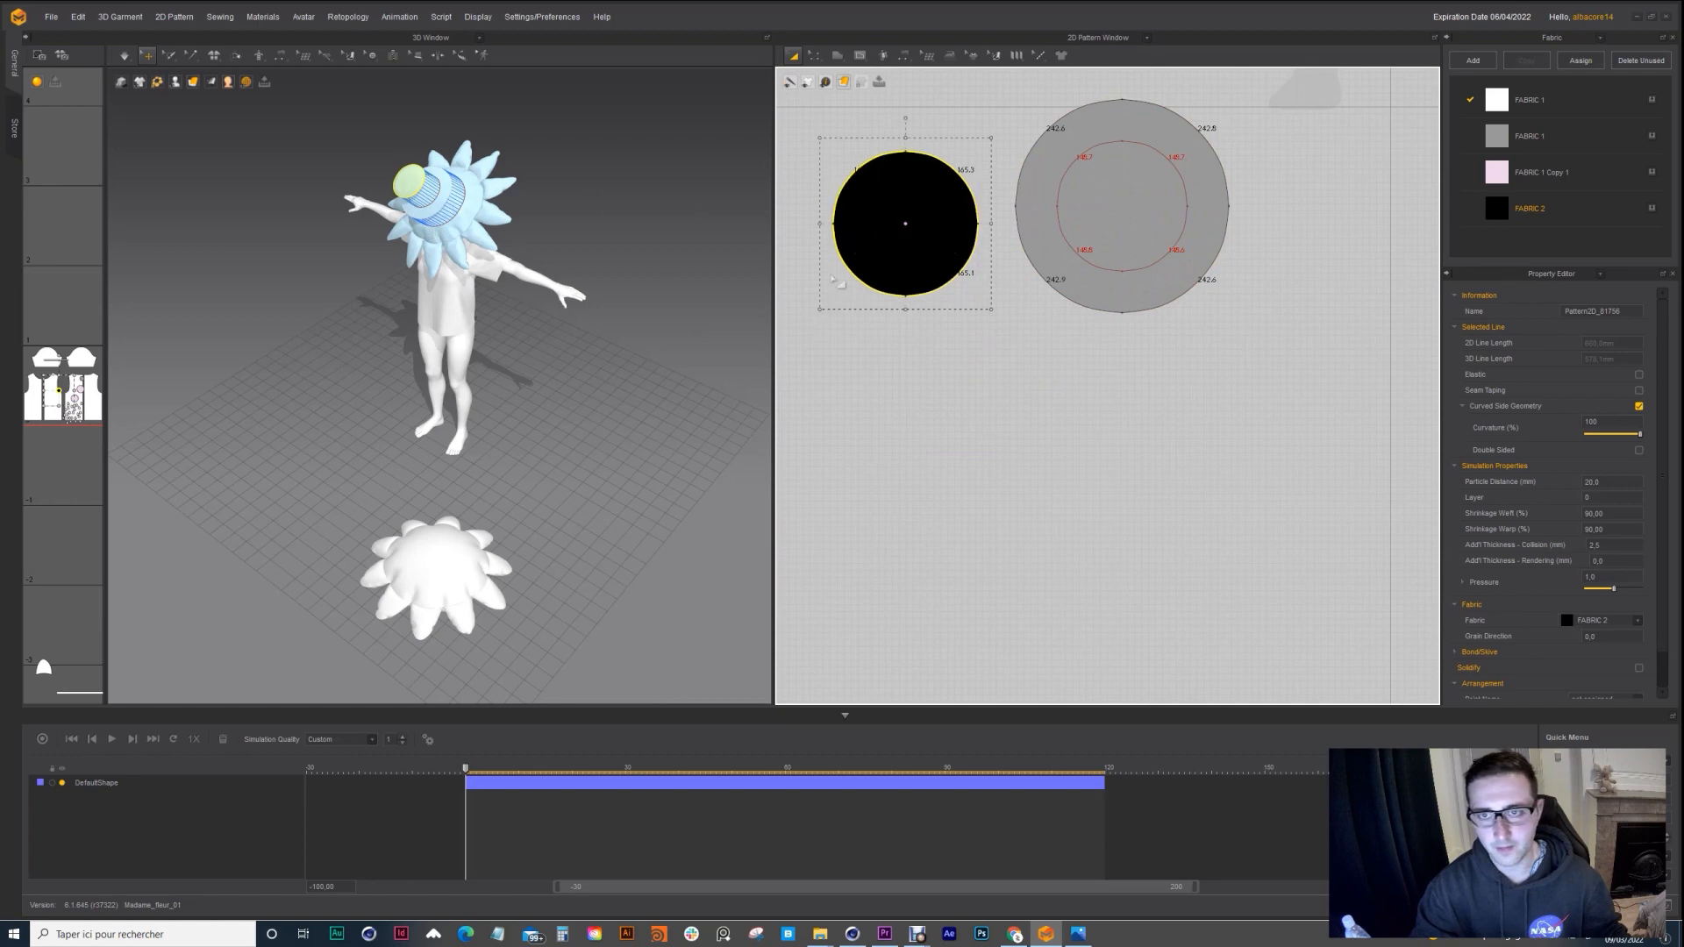
{"action": "scroll", "coordinate": [974, 226], "scroll_direction": "down", "scroll_amount": 6}
{"action": "left_click", "coordinate": [981, 238]}
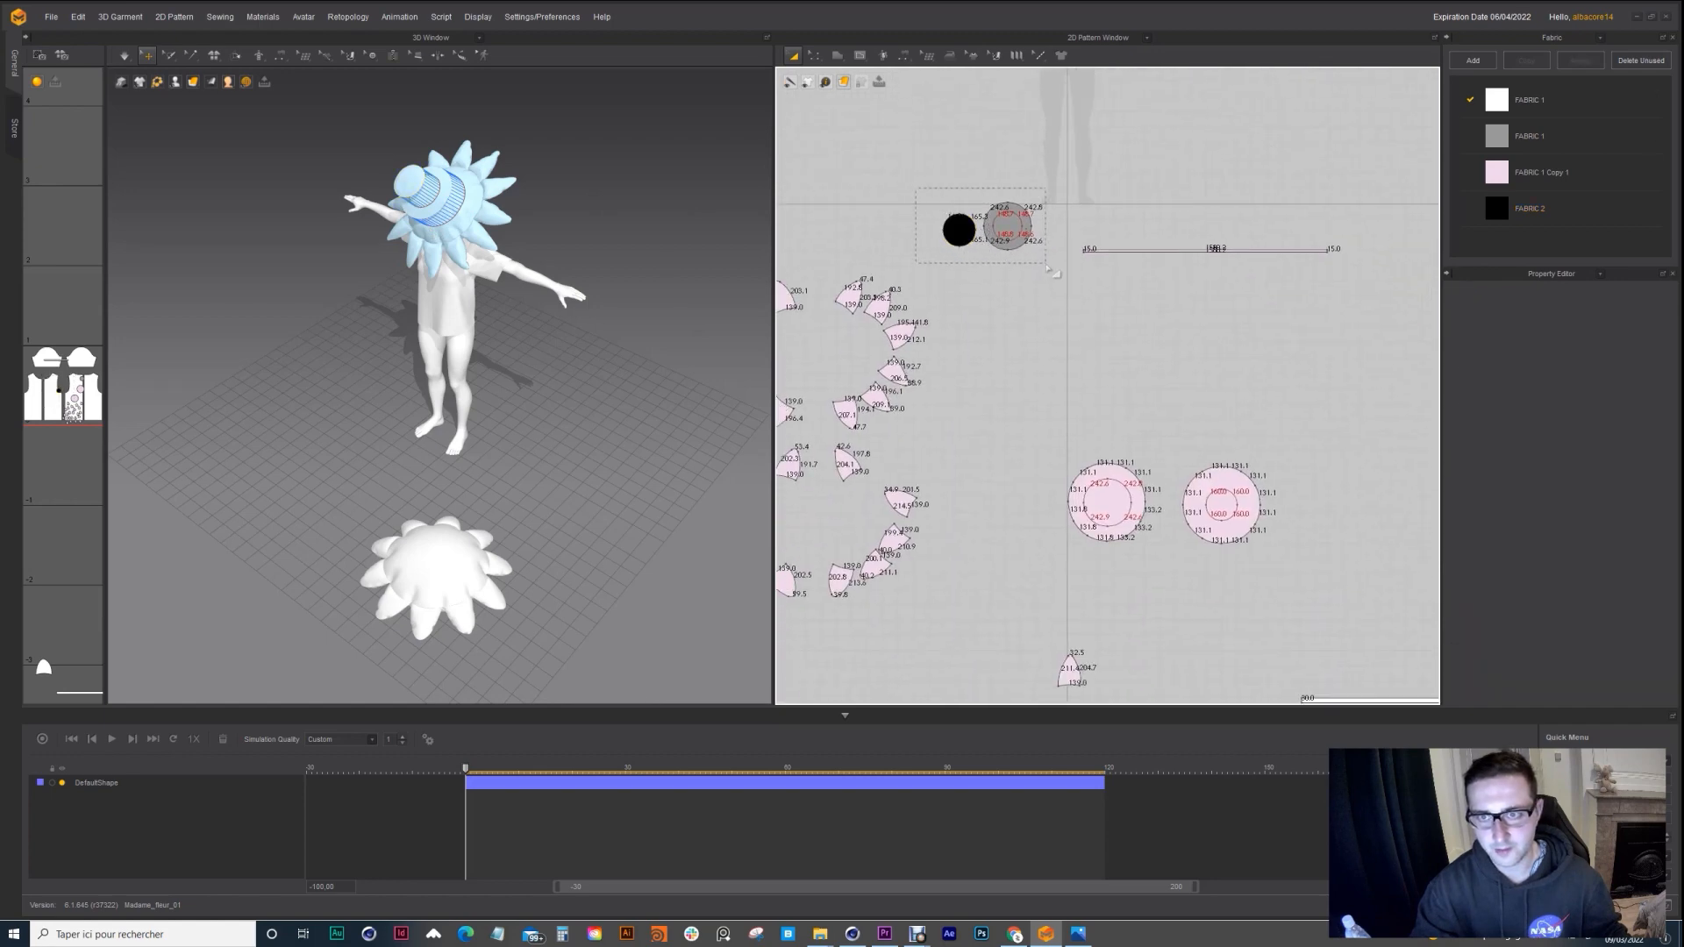
{"action": "left_click_drag", "start_coordinate": [1046, 264], "coordinate": [1048, 265]}
{"action": "scroll", "coordinate": [1055, 371], "scroll_direction": "down", "scroll_amount": 2}
{"action": "middle_click_drag", "start_coordinate": [1055, 371], "coordinate": [963, 200]}
{"action": "middle_click_drag", "start_coordinate": [1036, 460], "coordinate": [1033, 324]}
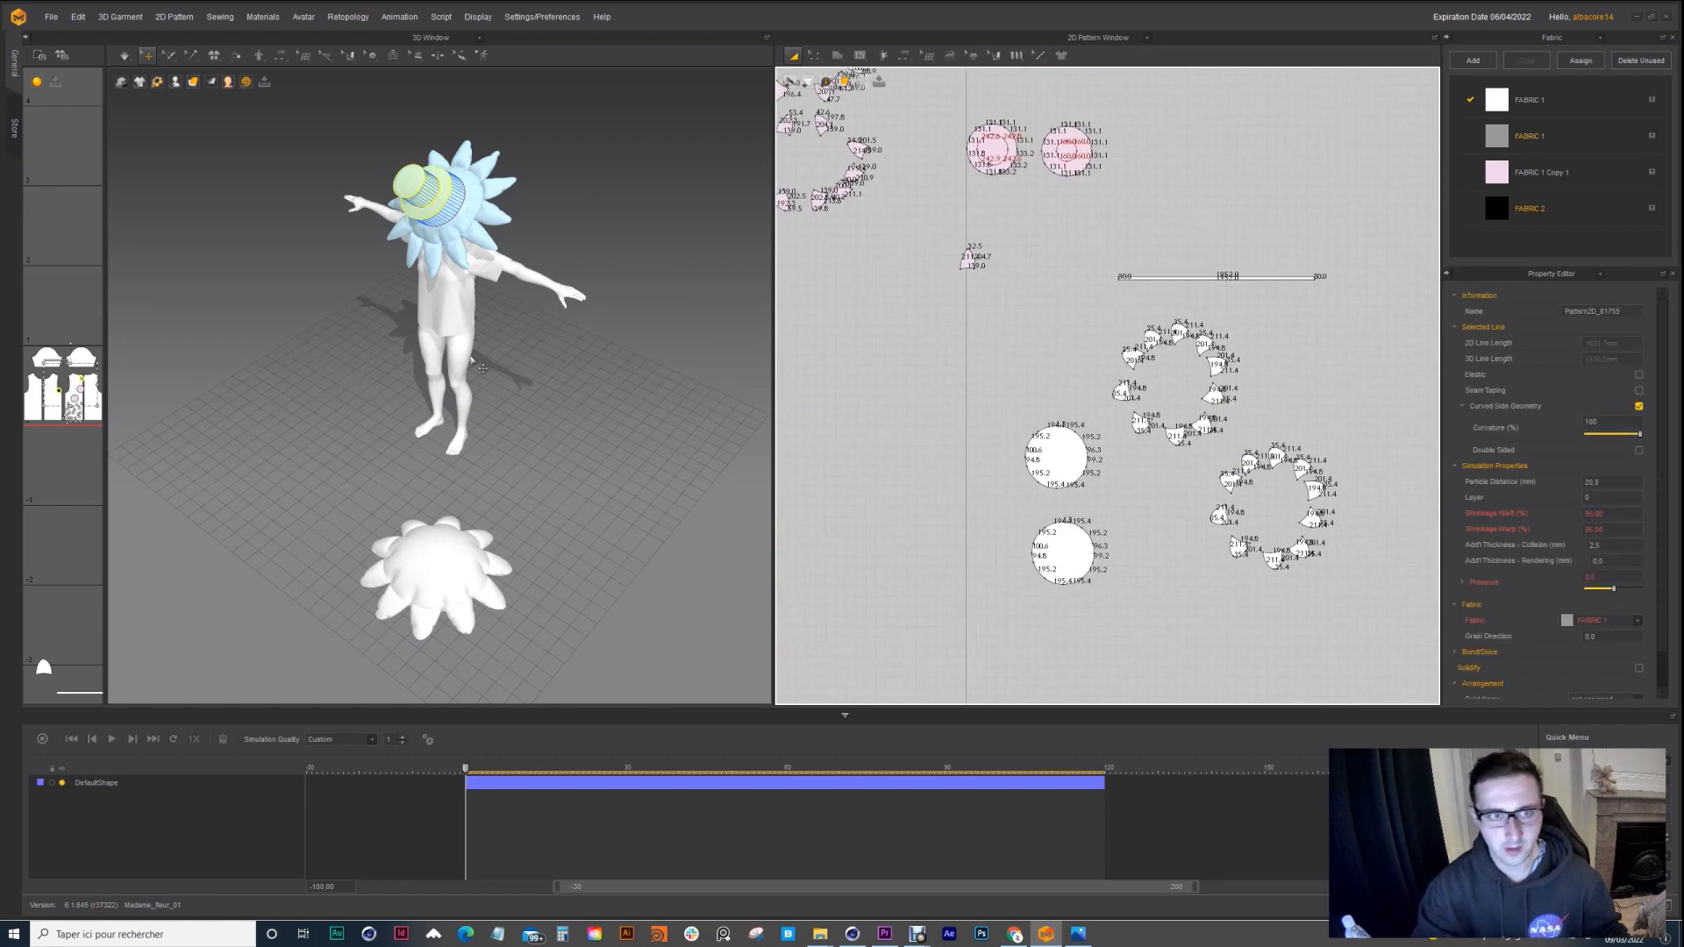
Step: Offset the outline of the white cushion's upper central disc inward by 100 mm as an internal line
{"action": "left_click", "coordinate": [426, 578]}
{"action": "scroll", "coordinate": [1081, 372], "scroll_direction": "up", "scroll_amount": 3}
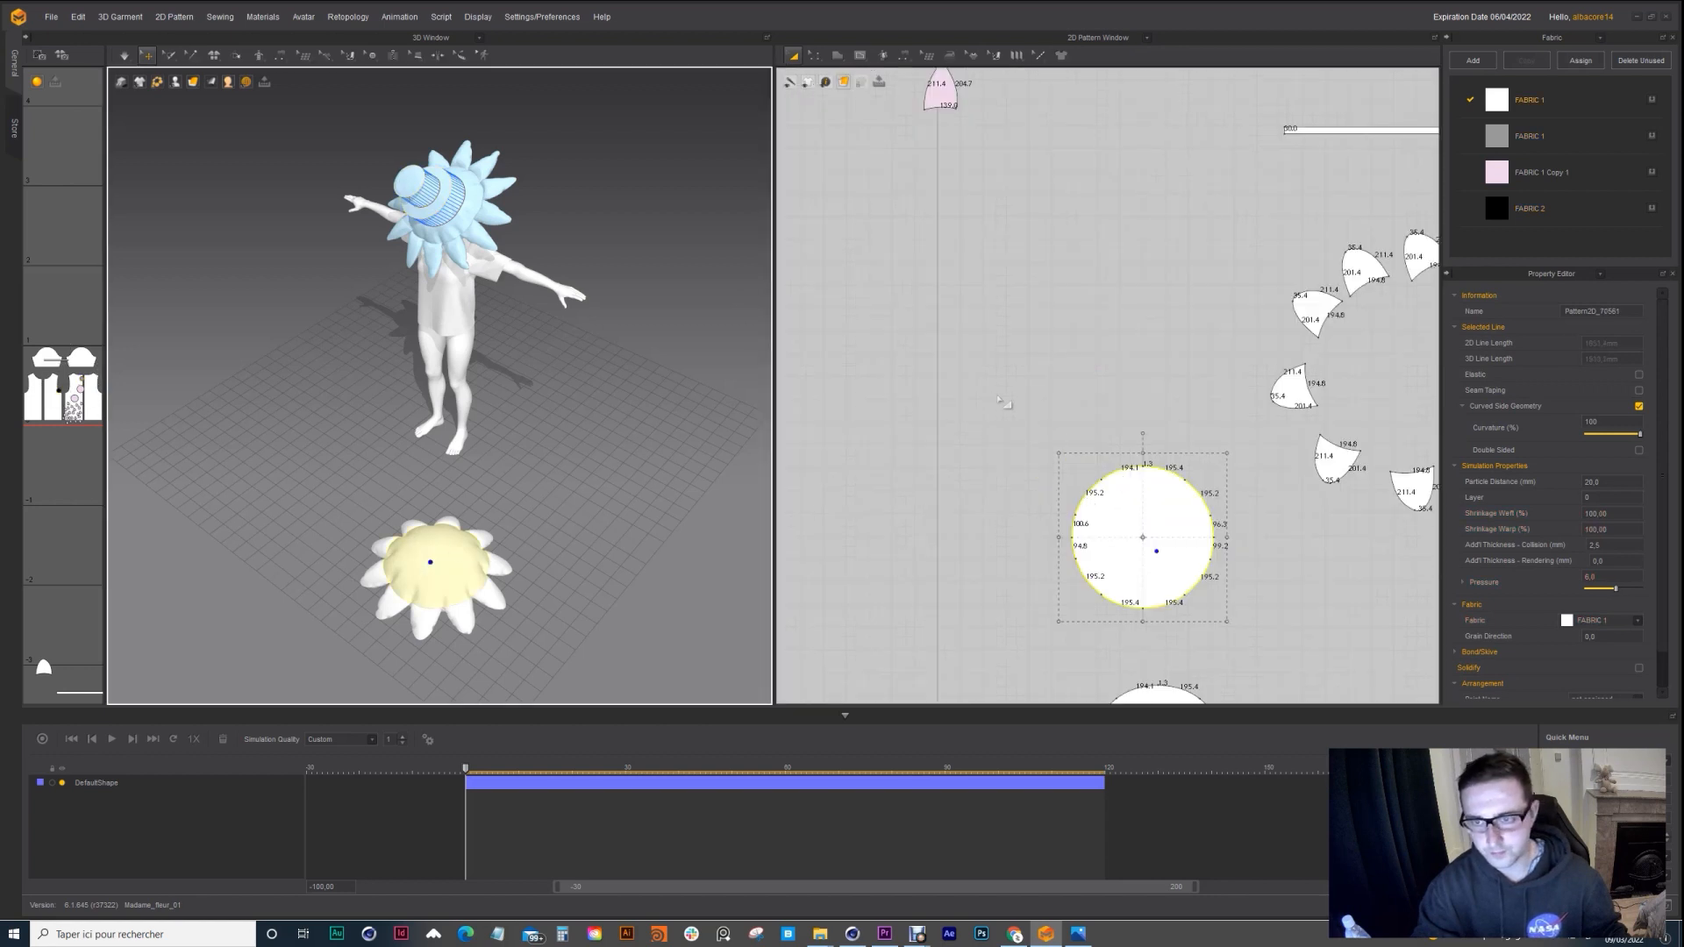
{"action": "left_click", "coordinate": [1097, 365]}
{"action": "left_click", "coordinate": [1052, 397]}
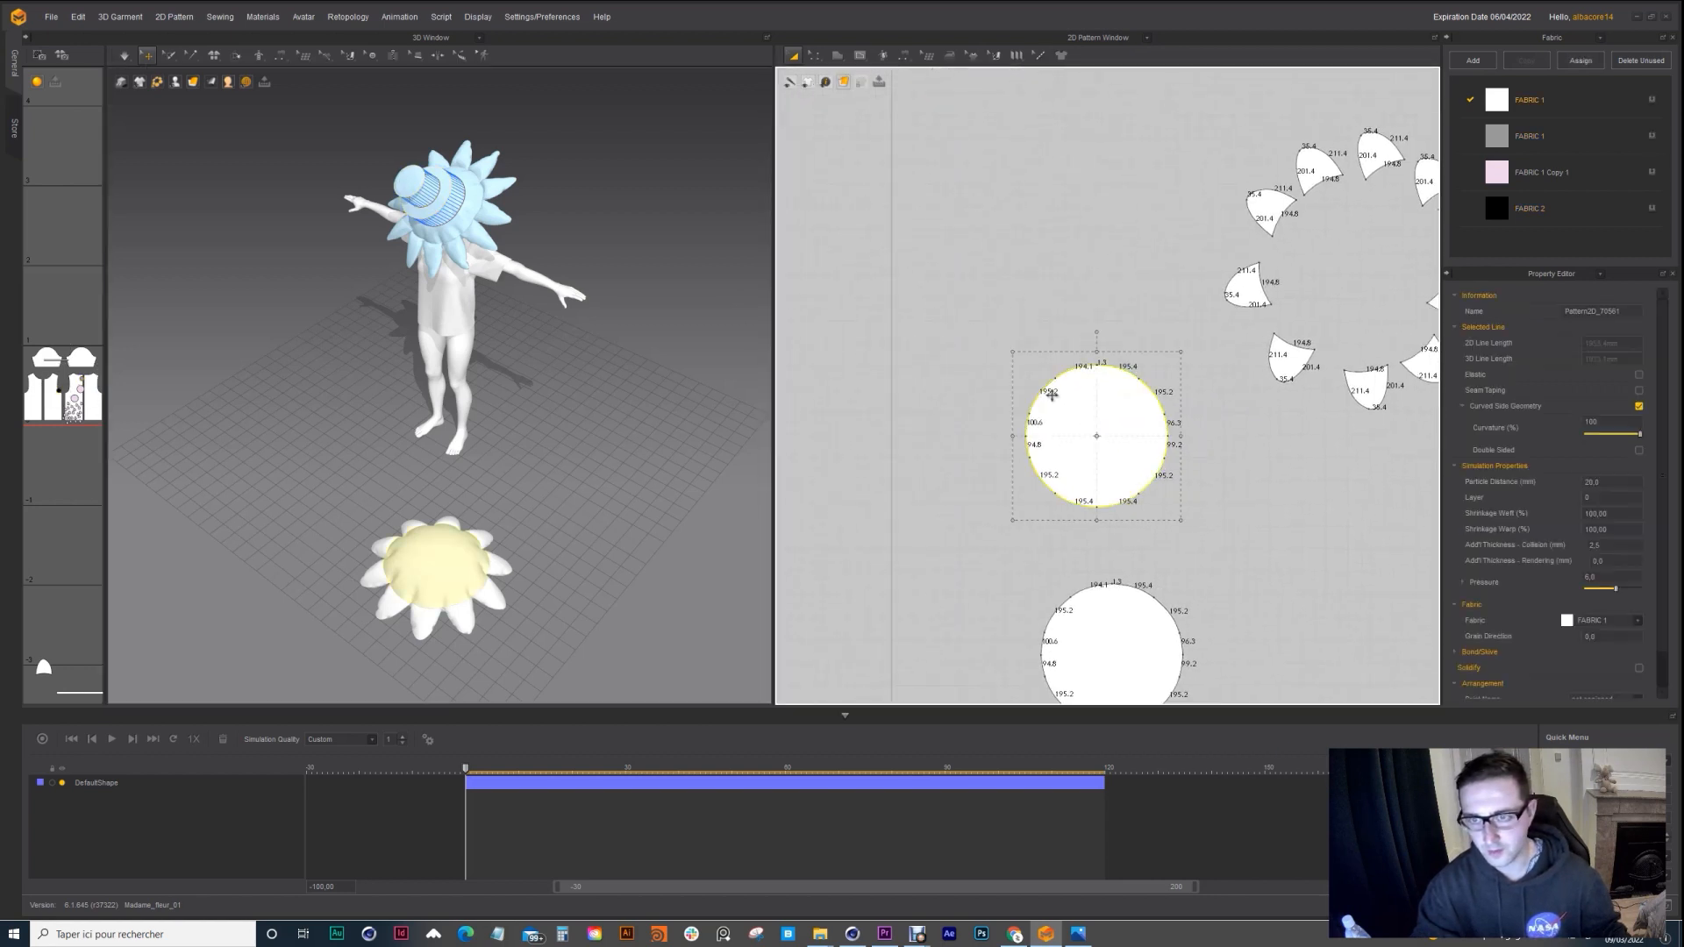
{"action": "left_click", "coordinate": [814, 55]}
{"action": "left_click", "coordinate": [842, 78]}
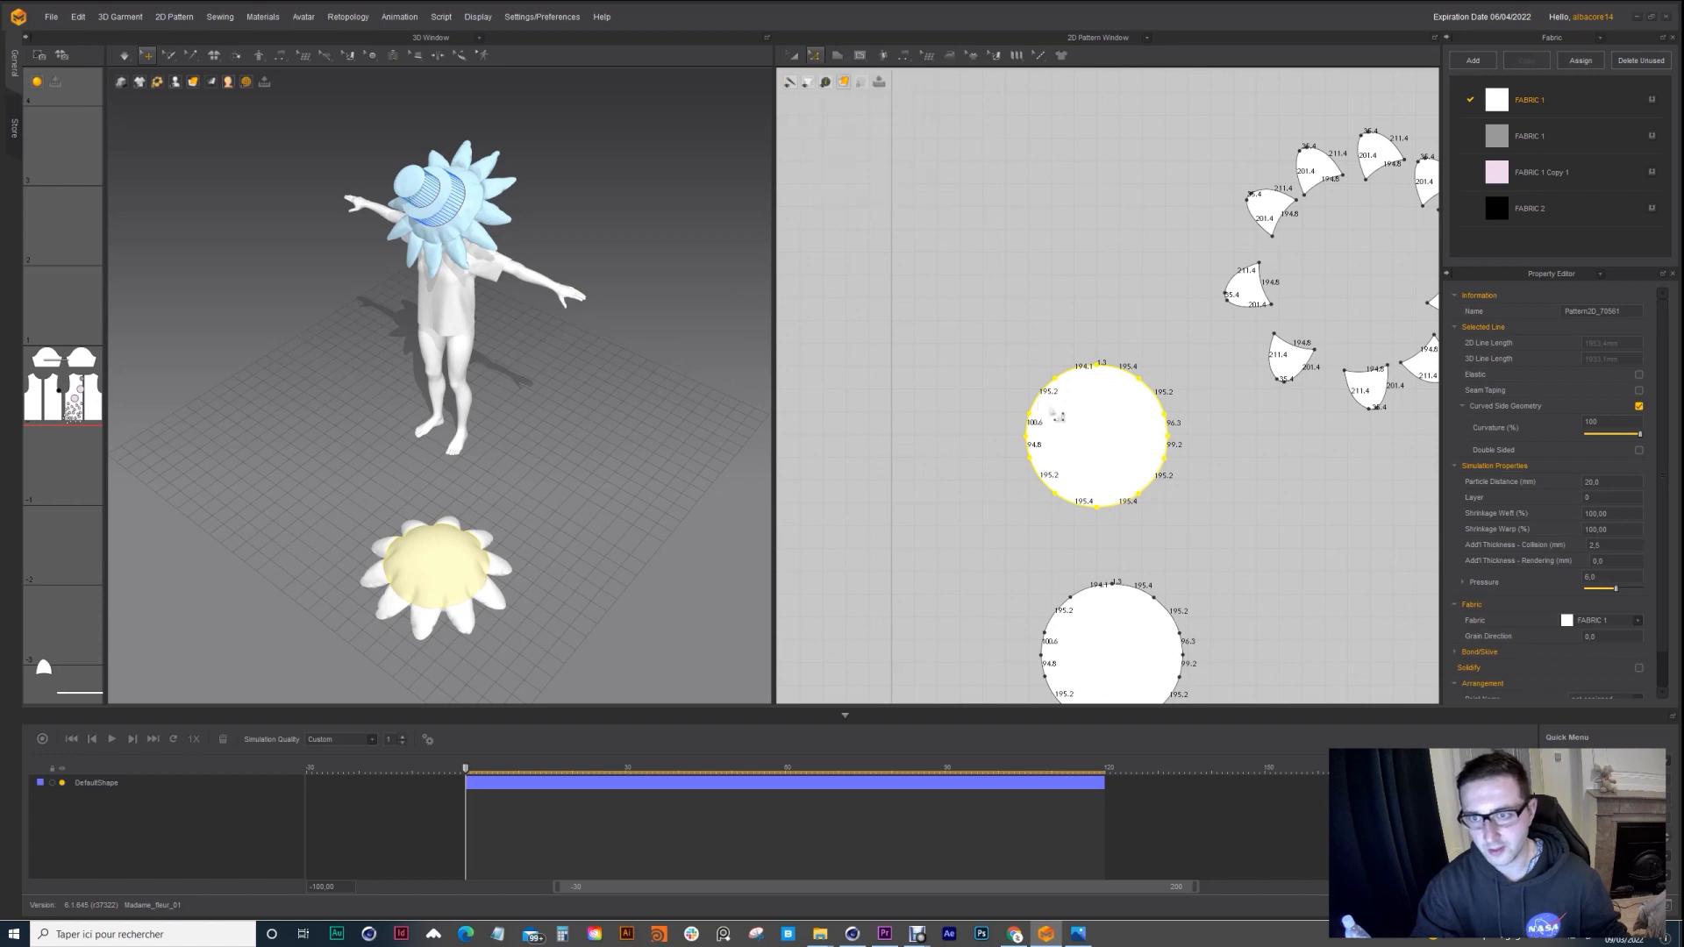
{"action": "right_click", "coordinate": [1039, 407]}
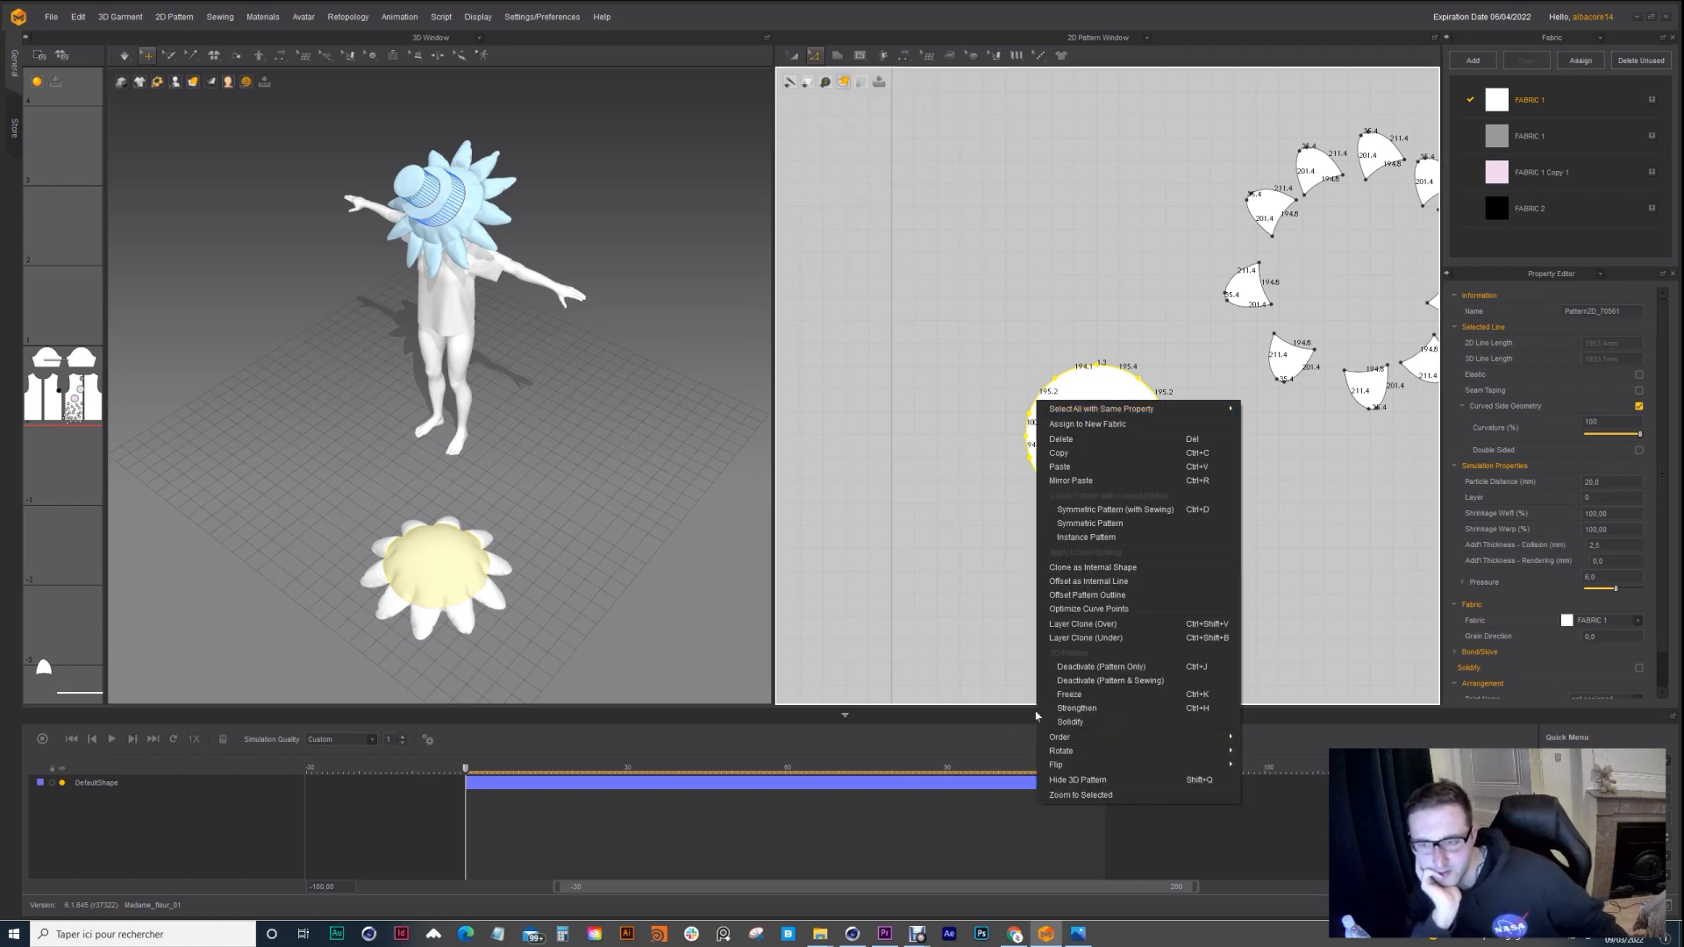
{"action": "left_click", "coordinate": [1077, 582]}
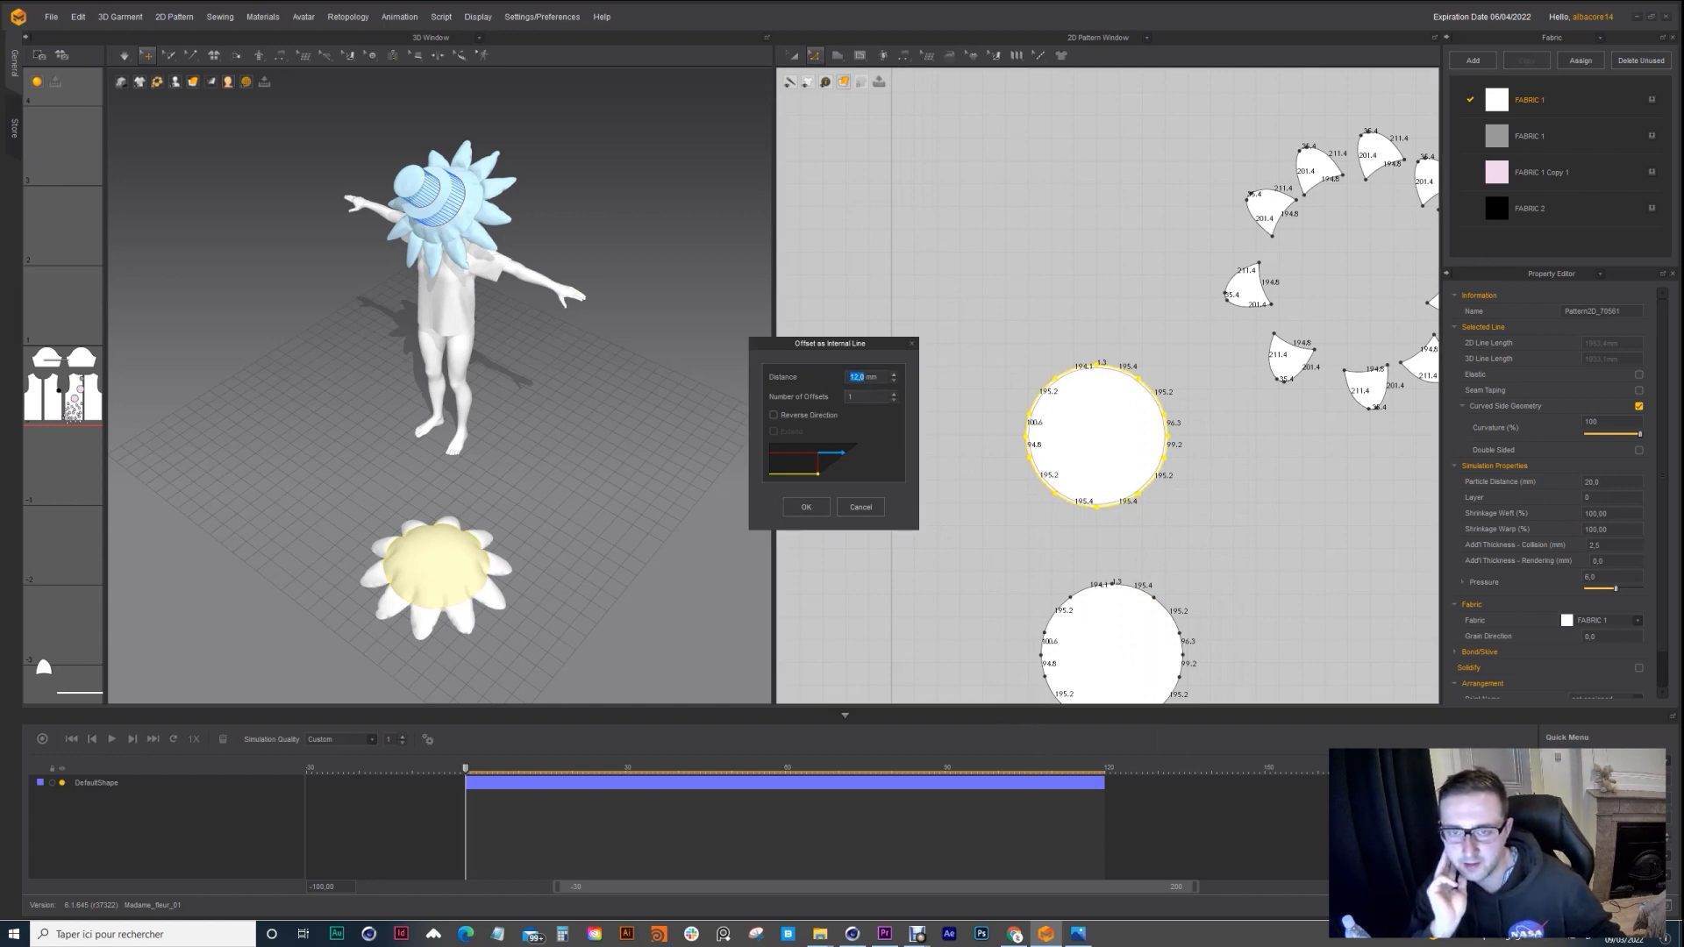
{"action": "type", "text": "540"}
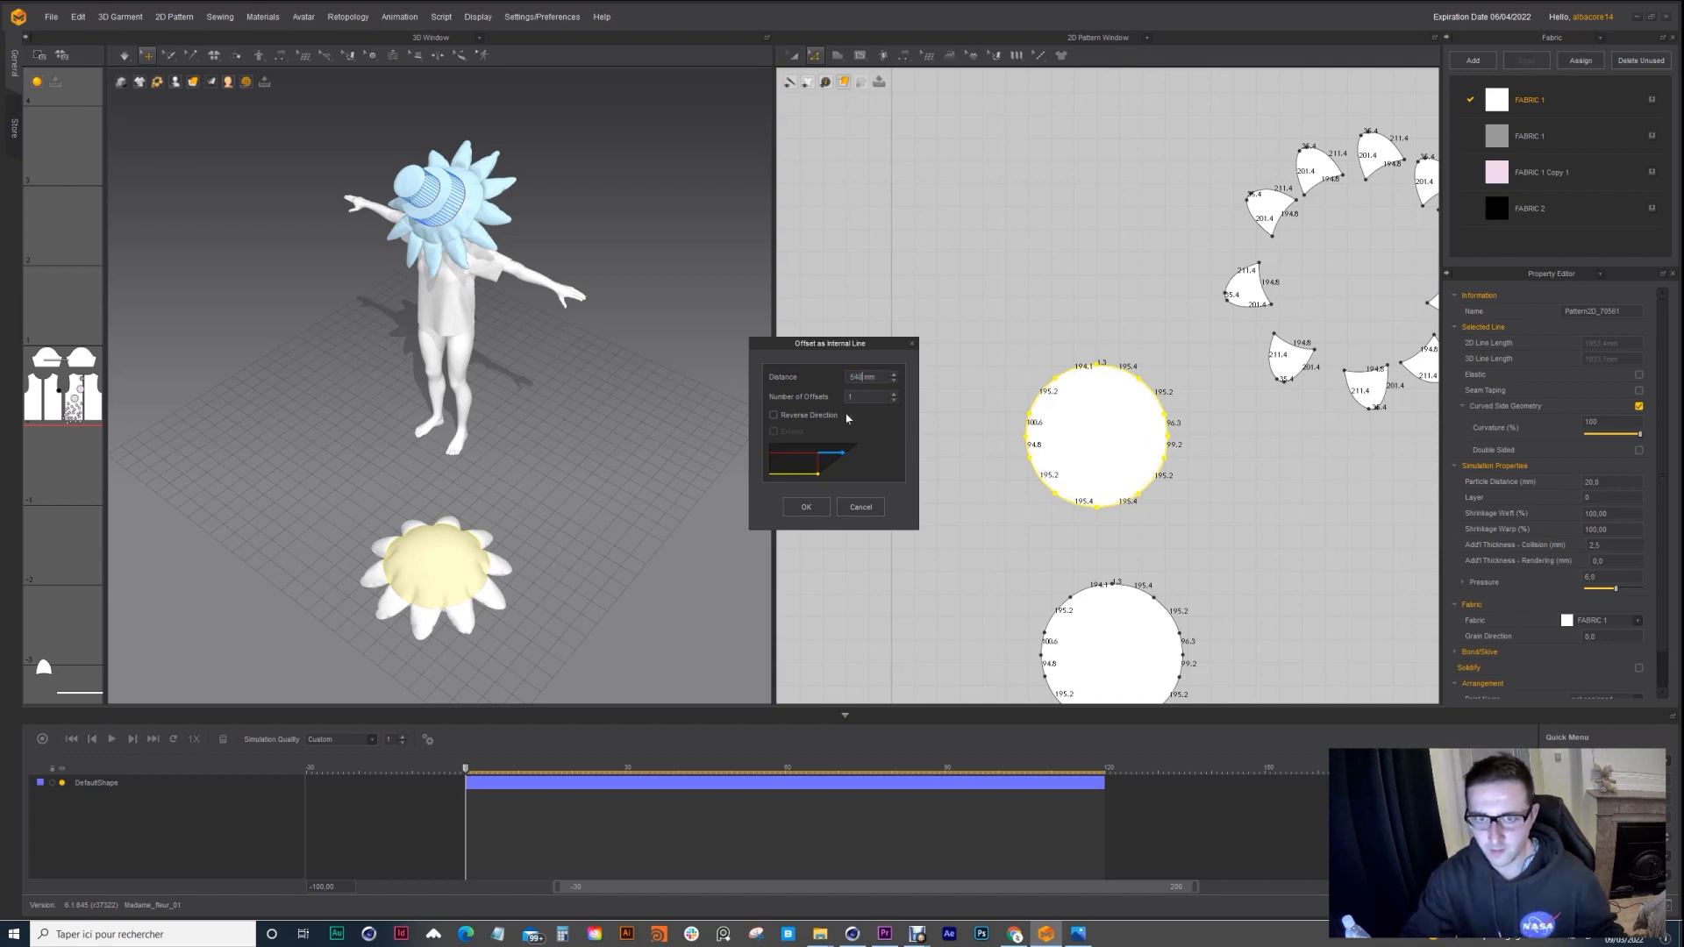
{"action": "key", "text": "BackSpace"}
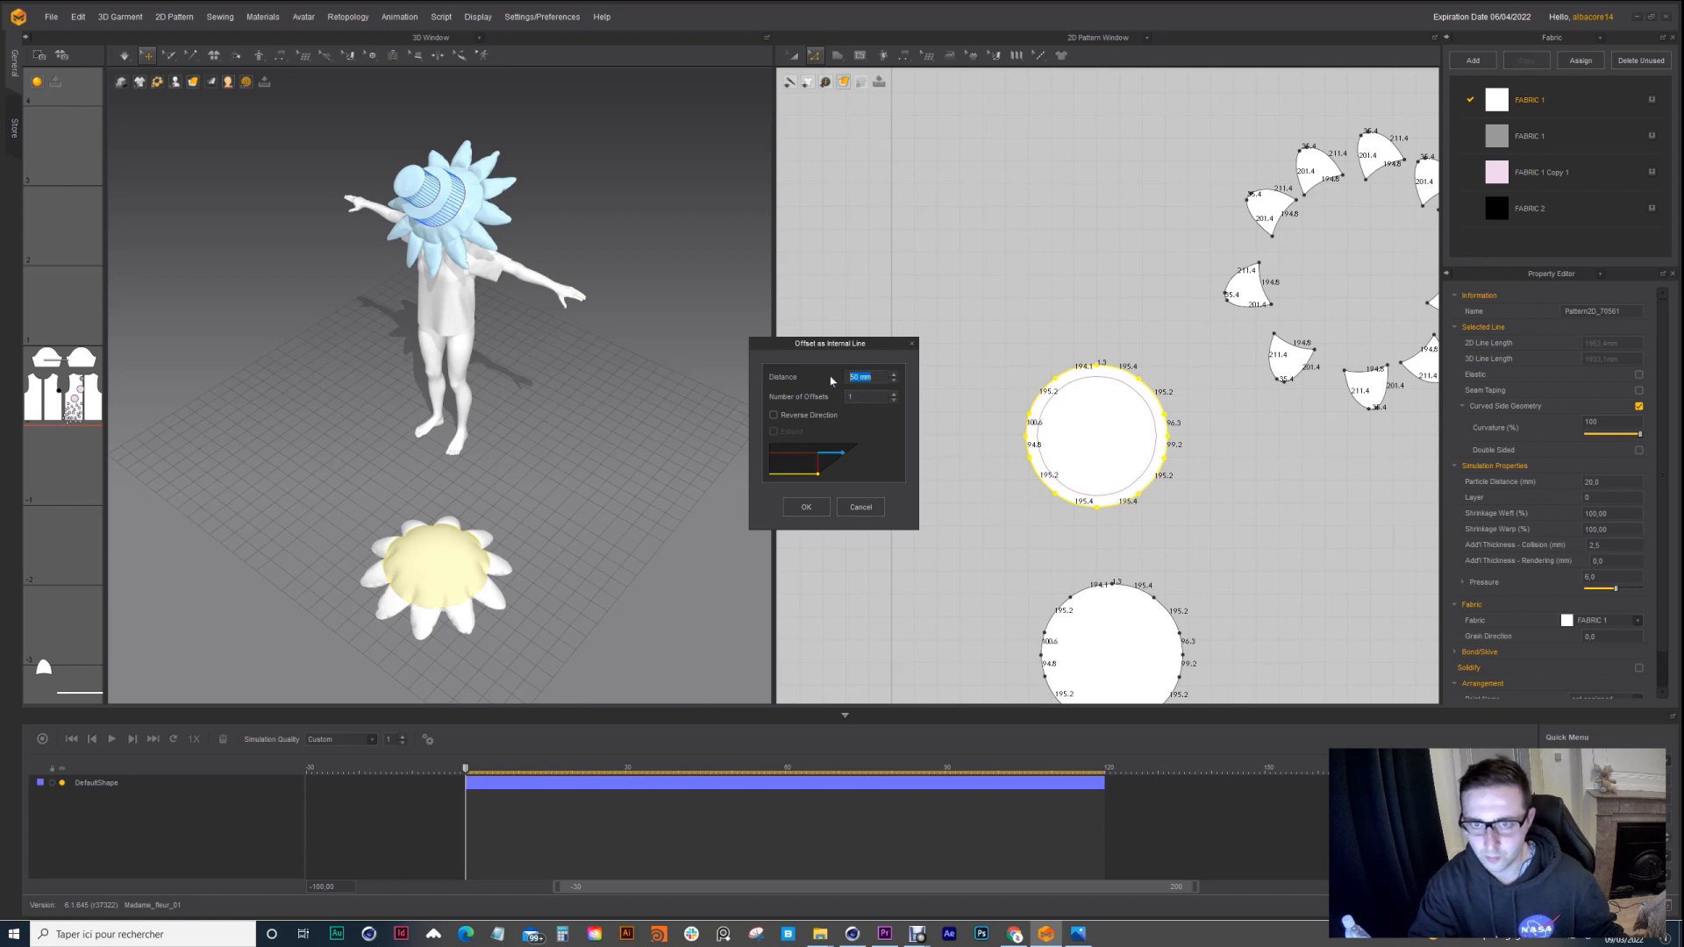
{"action": "type", "text": "0"}
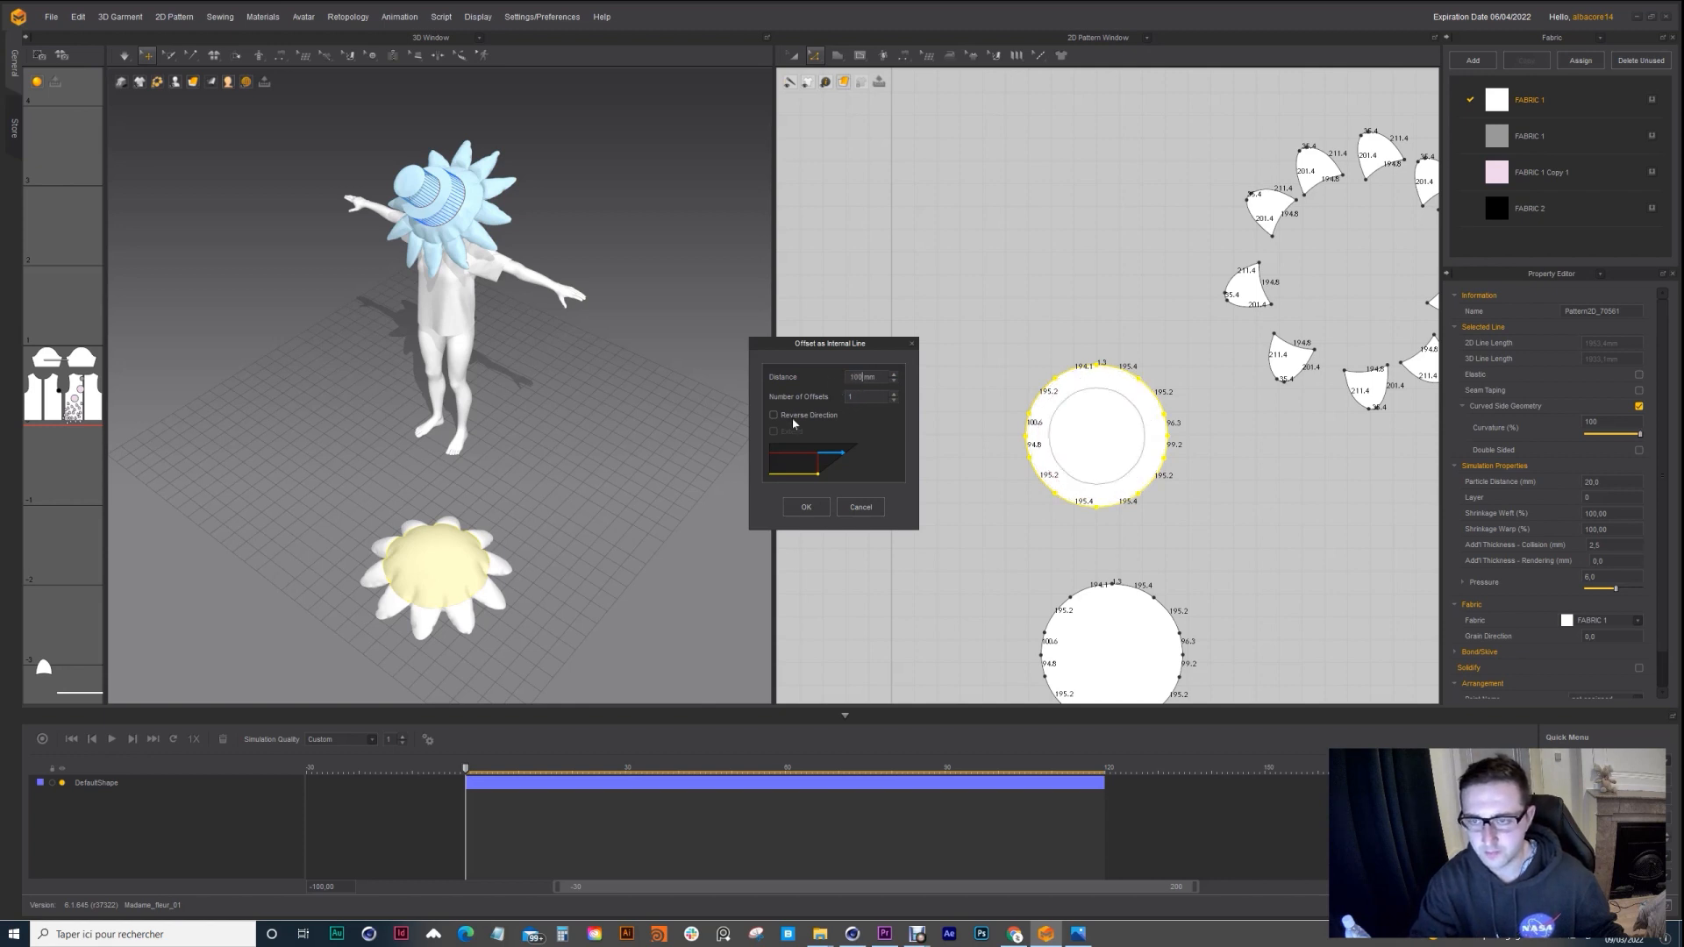
{"action": "left_click", "coordinate": [806, 507]}
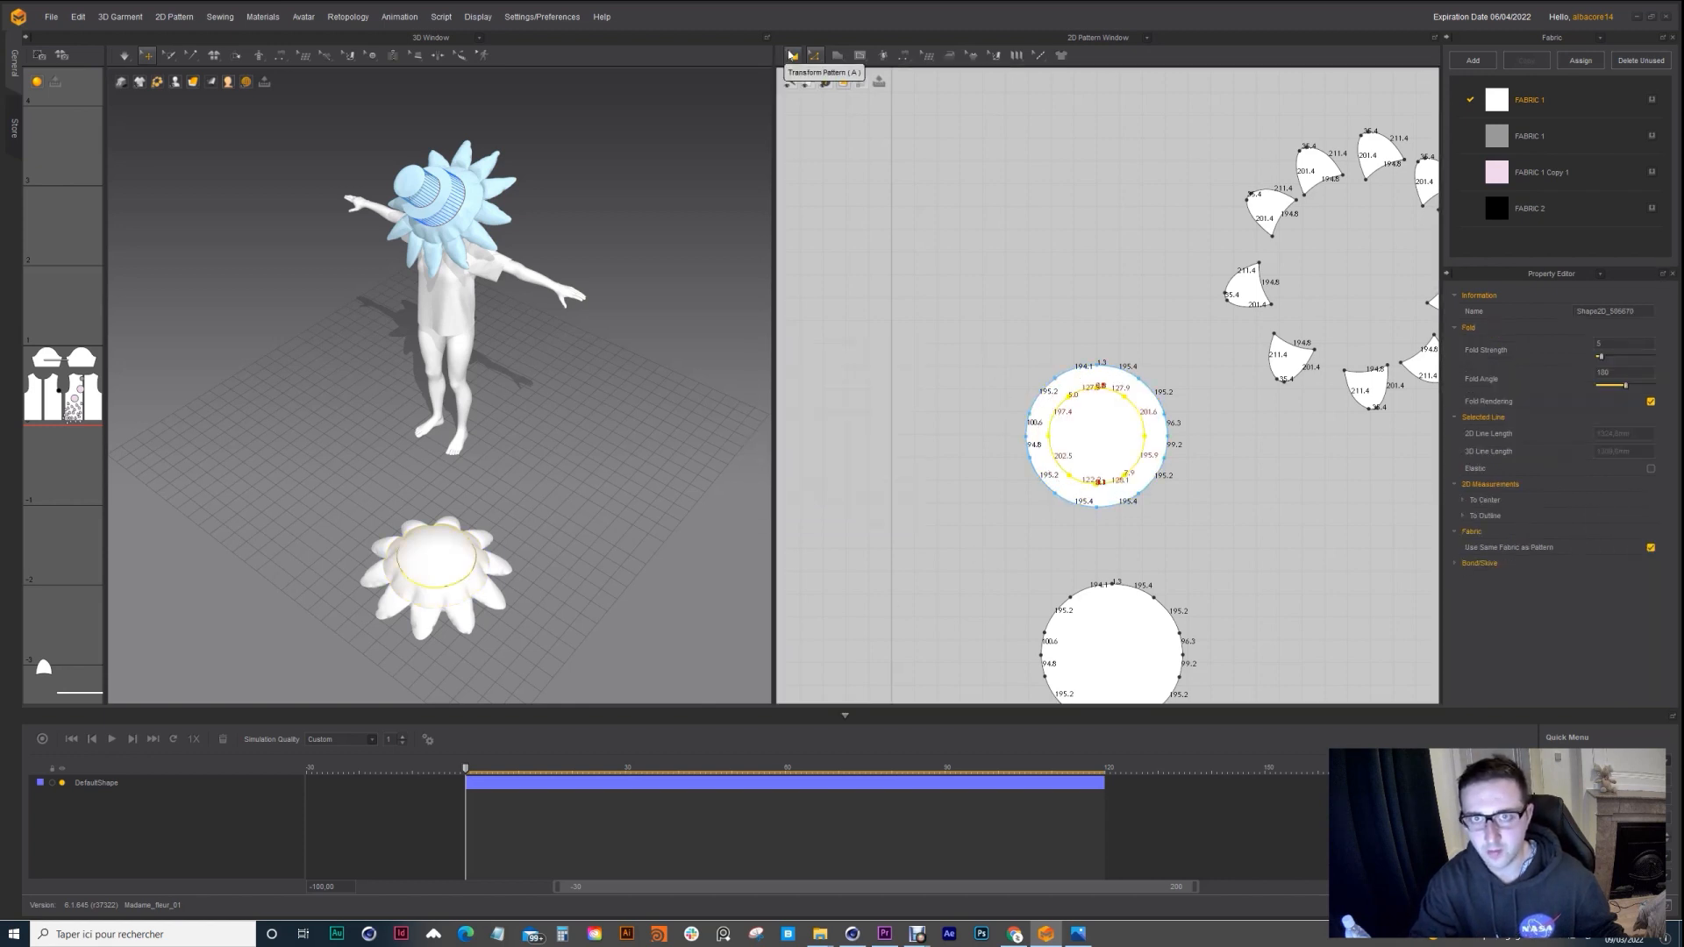
Step: Draw a circular pattern with quarter arcs about 392 mm long beside the disc that has the internal circle
{"action": "key", "text": "a"}
{"action": "scroll", "coordinate": [1041, 481], "scroll_direction": "up", "scroll_amount": 2}
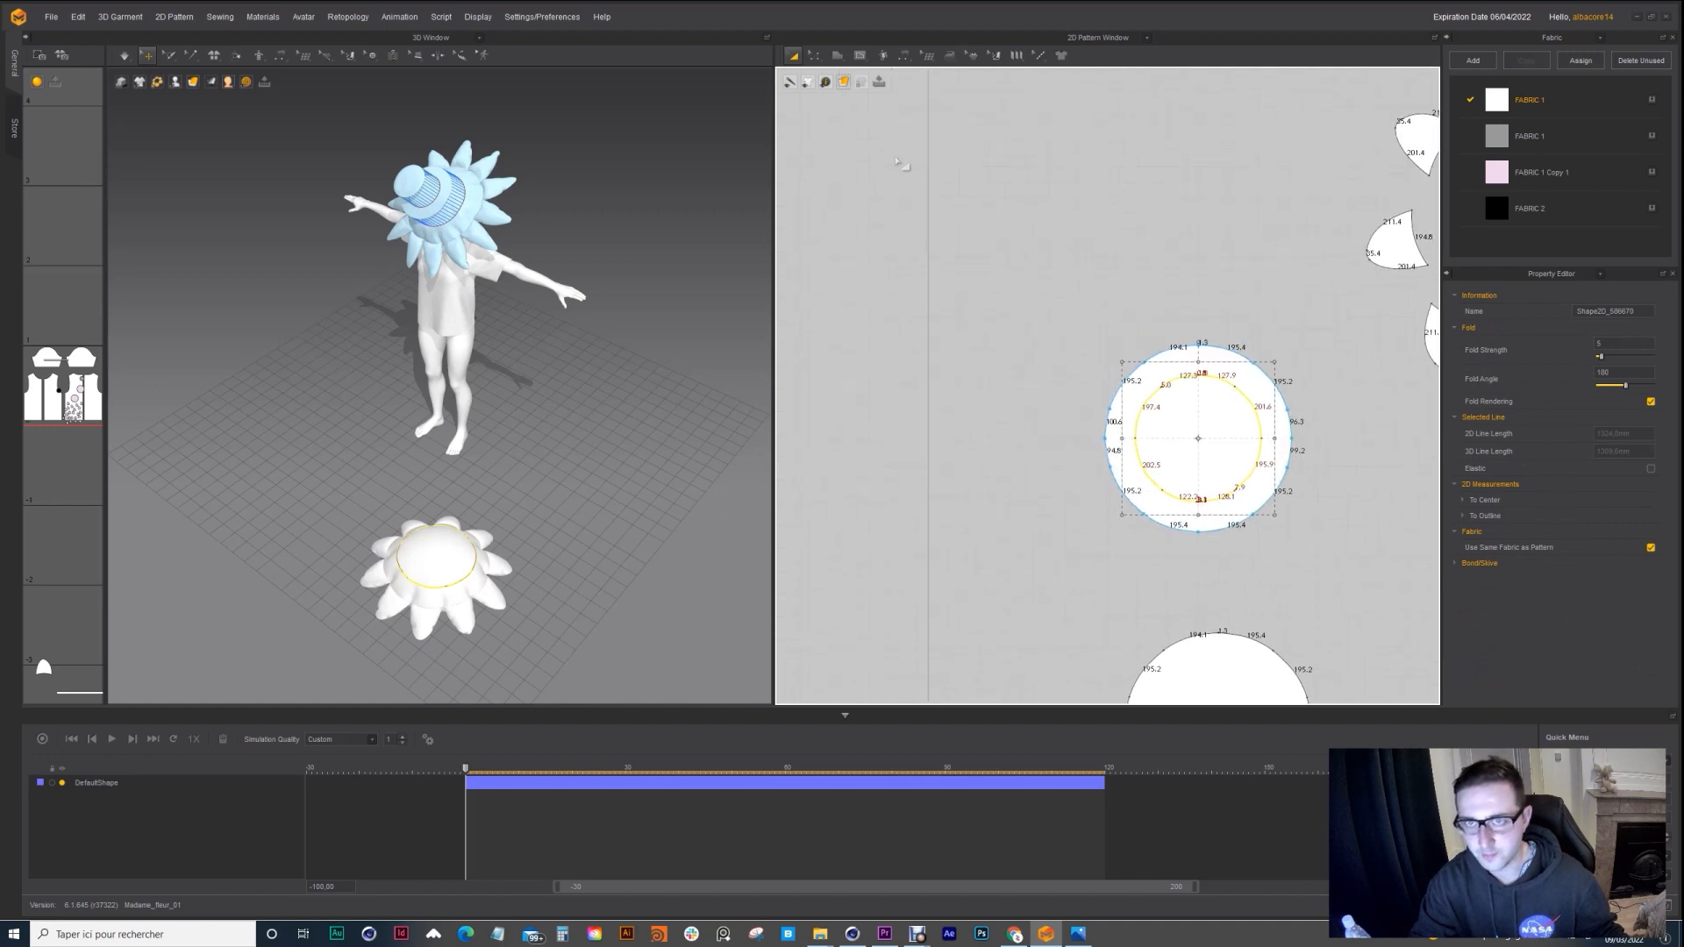
{"action": "left_click", "coordinate": [837, 56]}
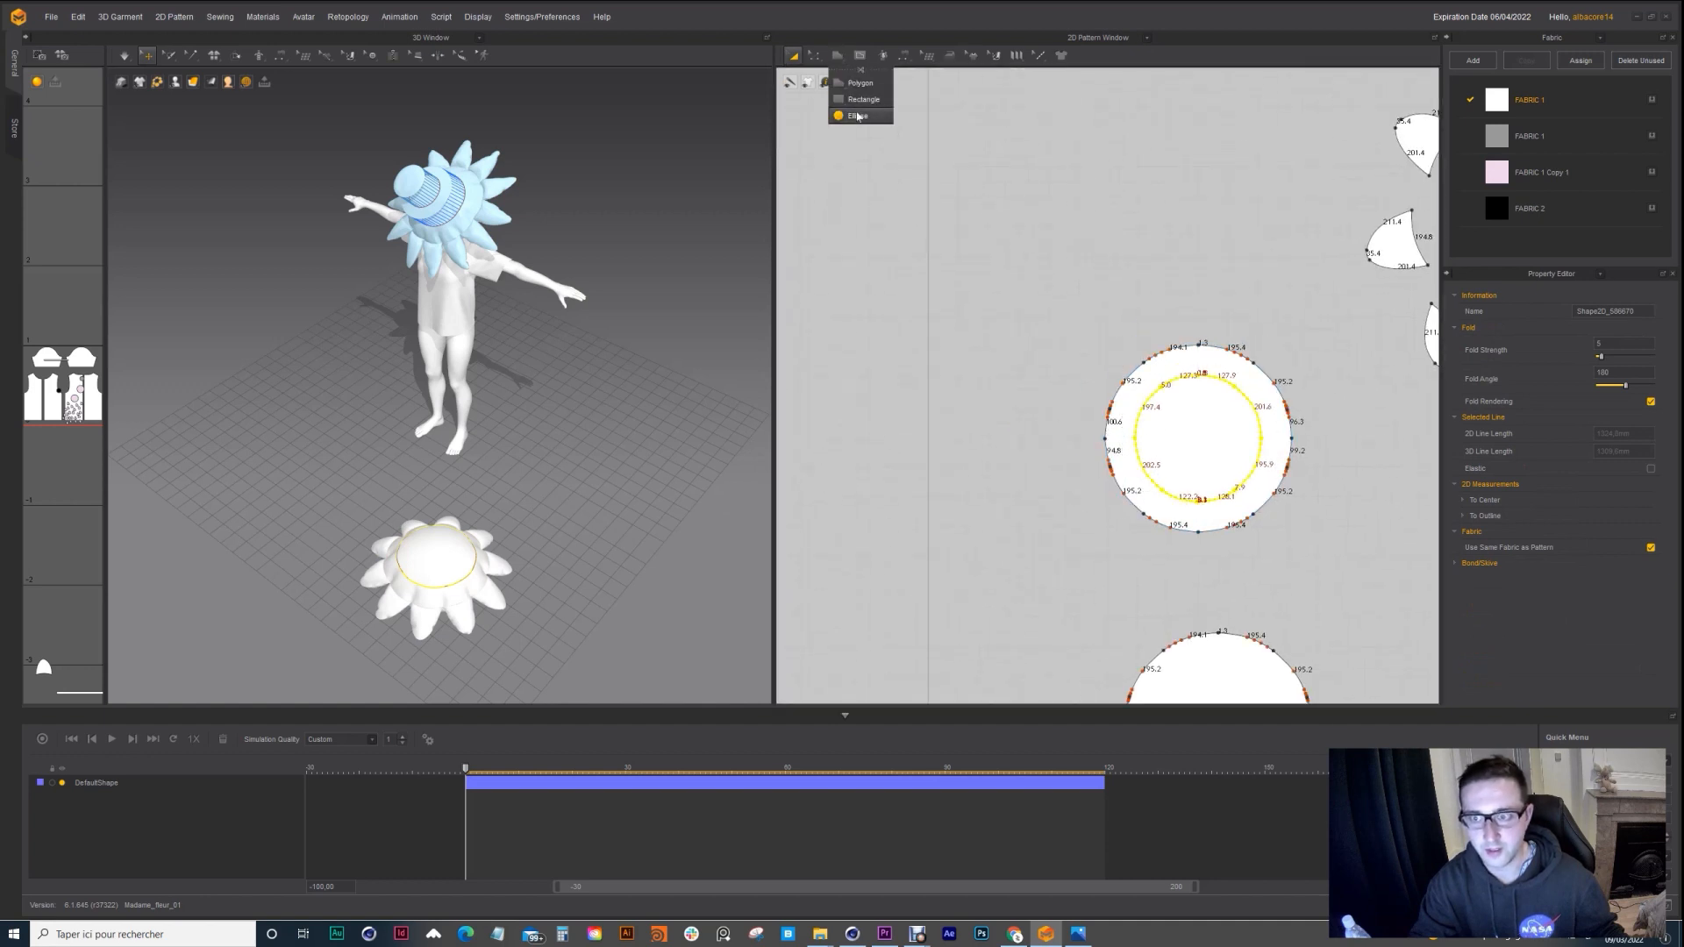
{"action": "left_click", "coordinate": [857, 115]}
{"action": "left_click_drag", "start_coordinate": [1007, 422], "coordinate": [896, 517]}
{"action": "left_click", "coordinate": [793, 56]}
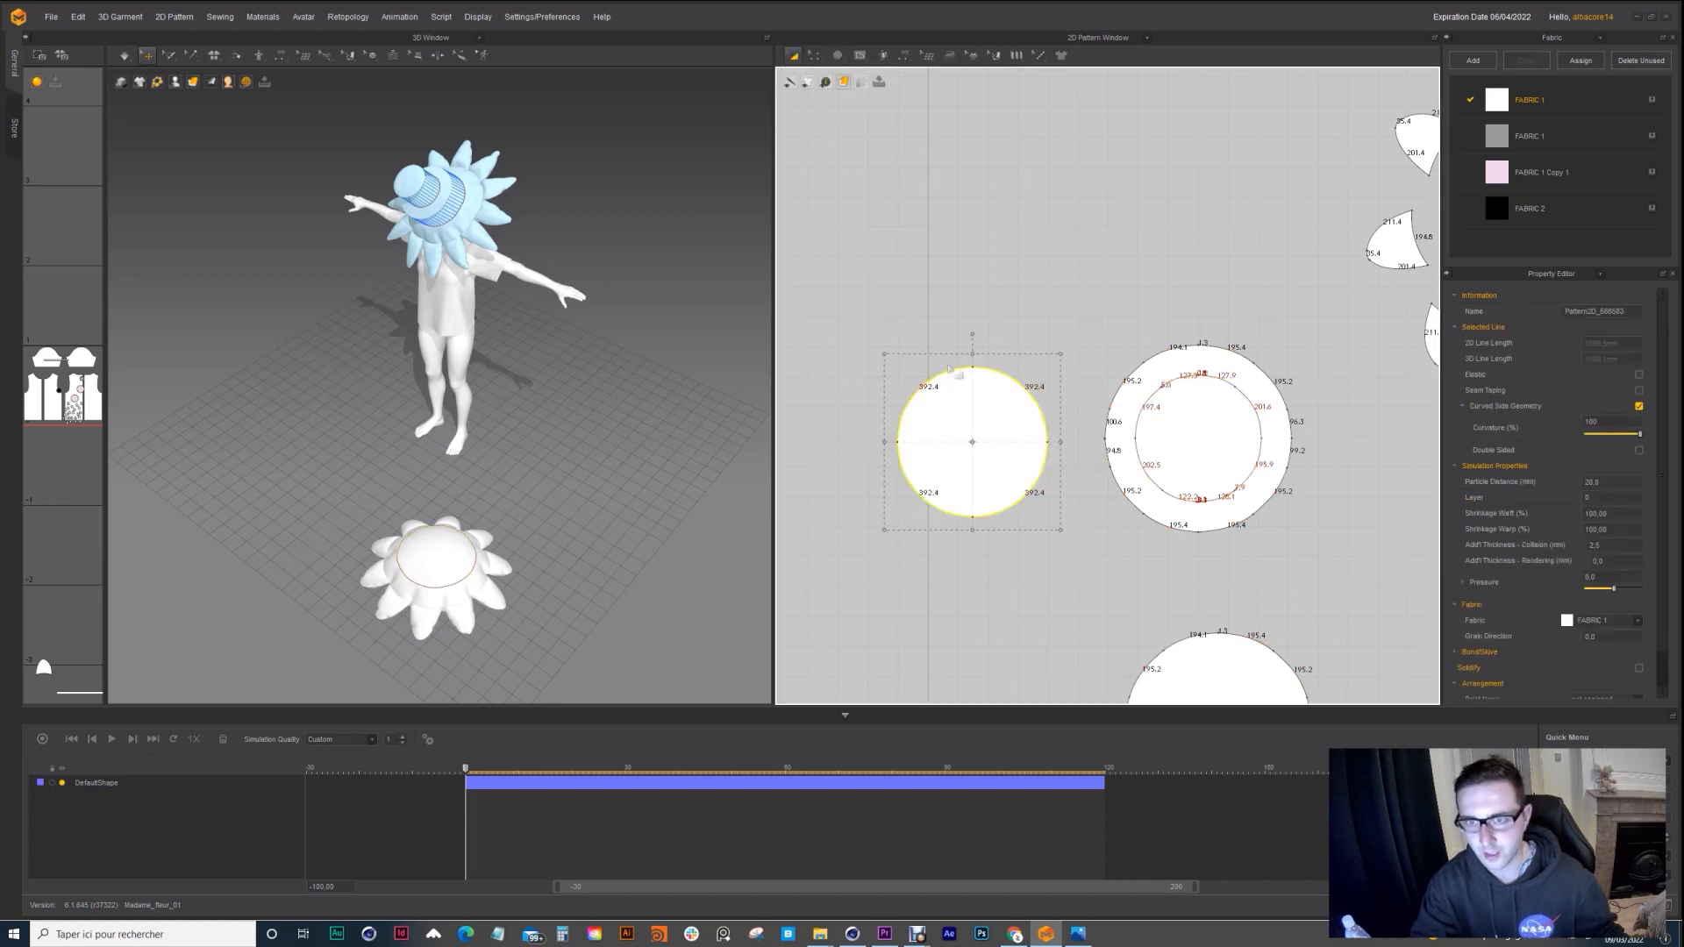
Step: Scale the new circle down to quarter arcs of about 358 mm and align it beside the central disc
{"action": "left_click_drag", "start_coordinate": [1061, 342], "coordinate": [1023, 382]}
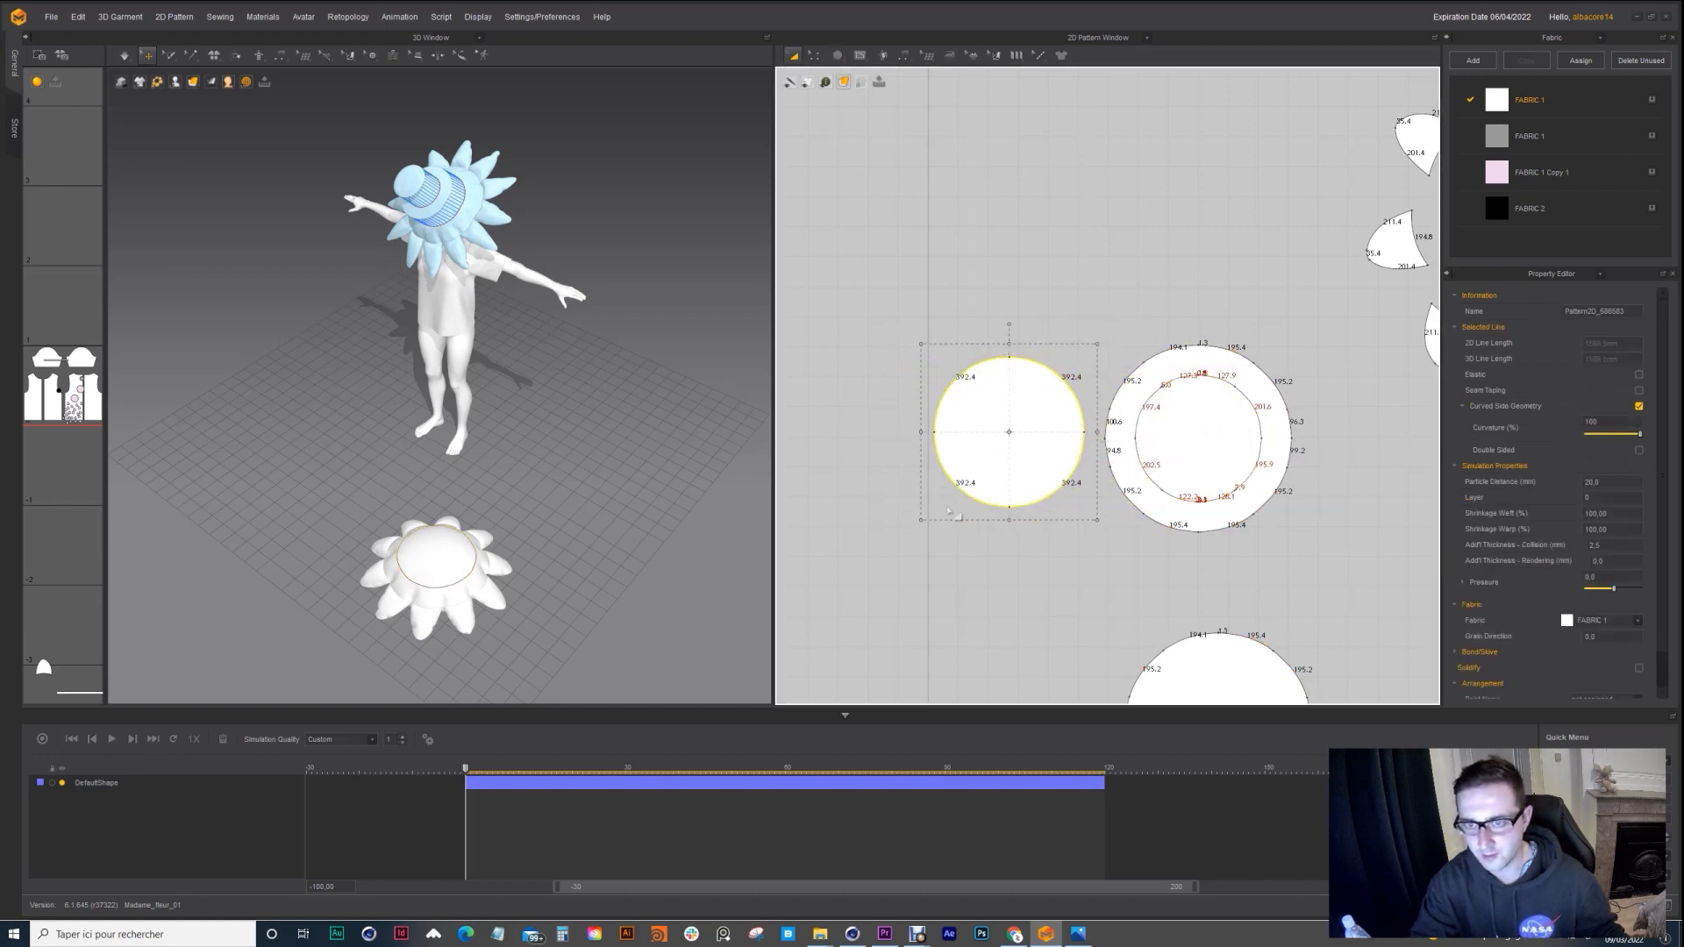
{"action": "left_click_drag", "start_coordinate": [933, 510], "coordinate": [944, 502]}
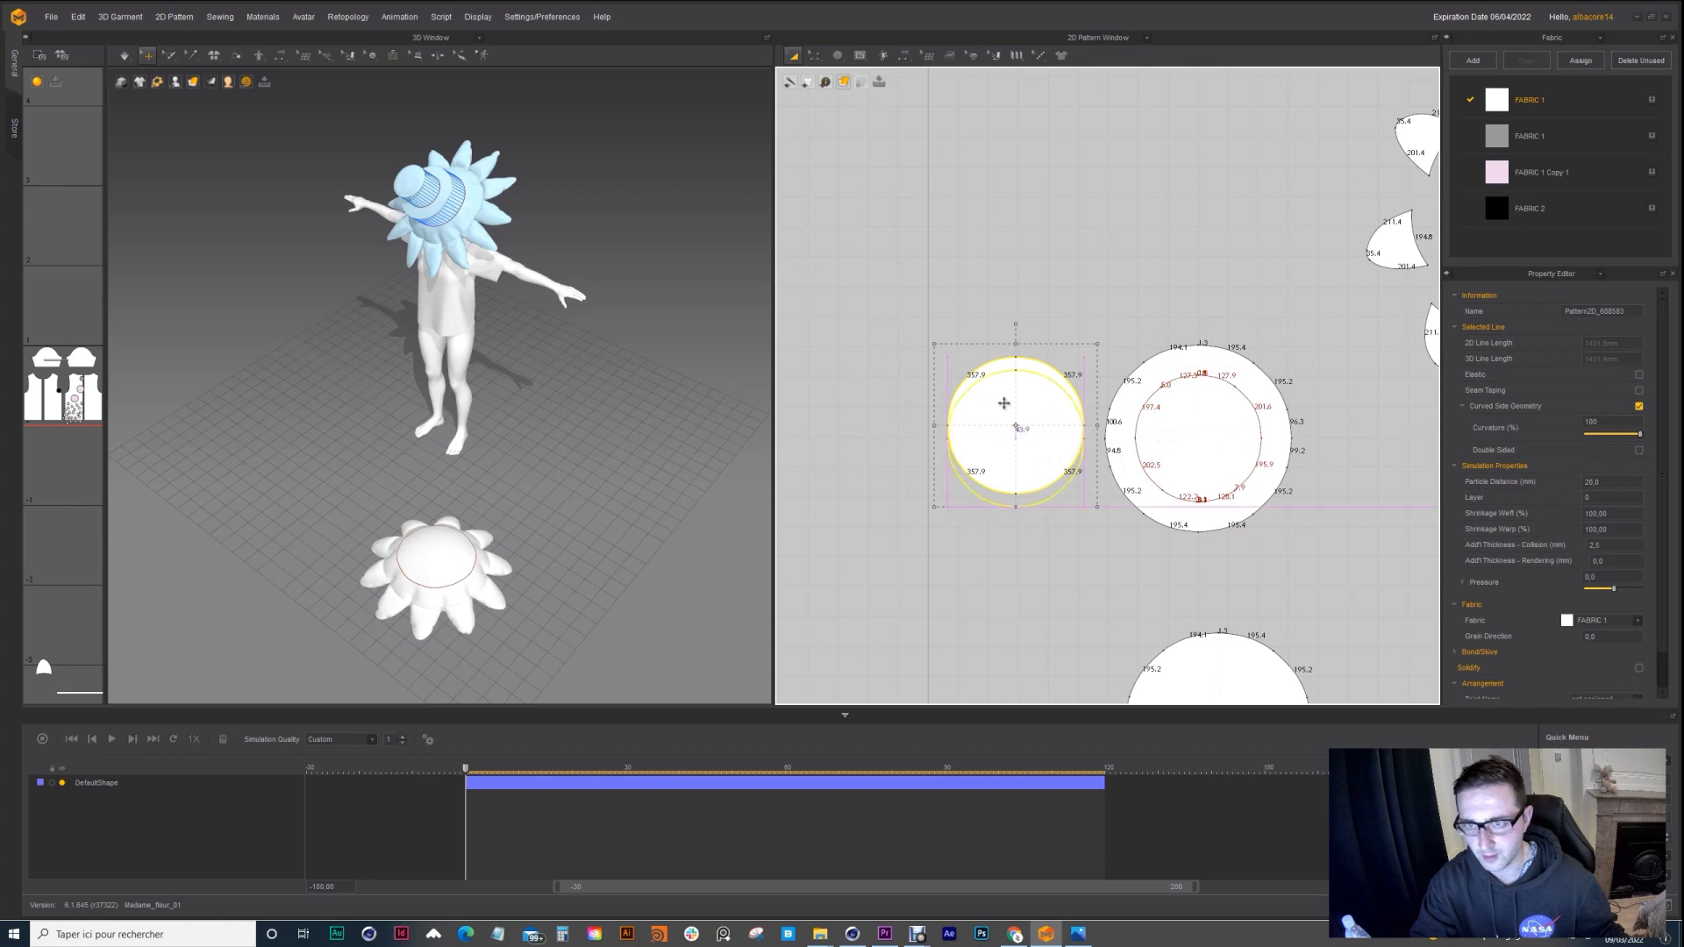
{"action": "left_click_drag", "start_coordinate": [1003, 403], "coordinate": [1003, 416]}
{"action": "scroll", "coordinate": [429, 666], "scroll_direction": "down", "scroll_amount": 5}
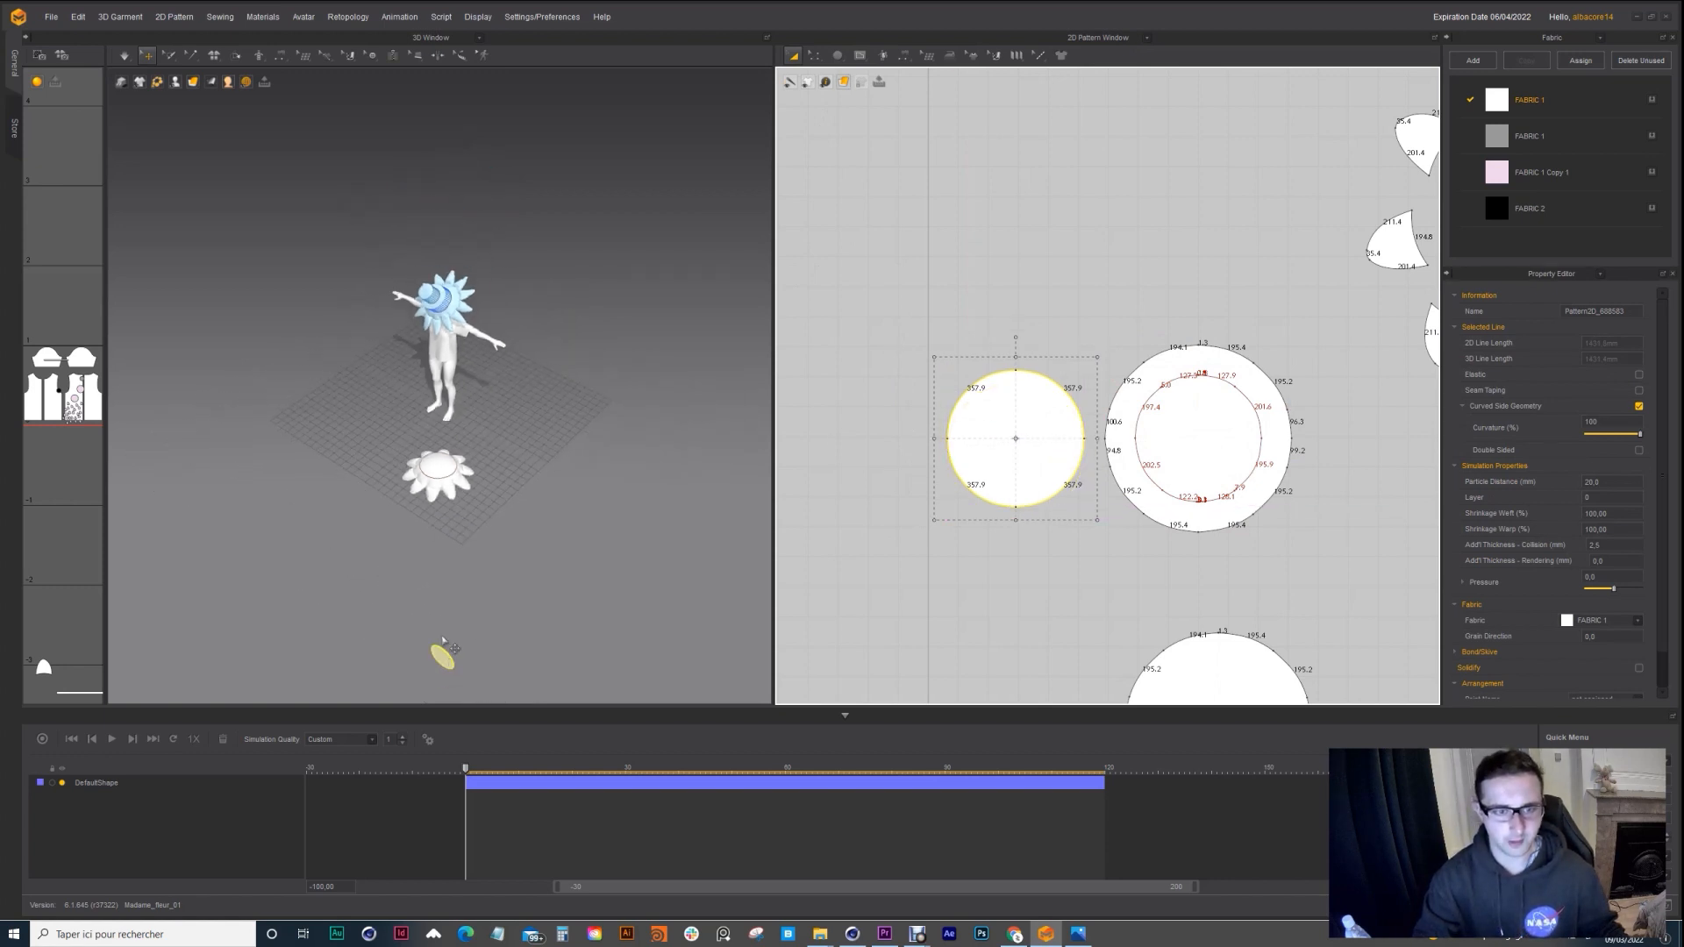
Step: Move the new circular pattern through the 3D scene until it stands directly above the white flower cushion
{"action": "left_click_drag", "start_coordinate": [443, 649], "coordinate": [417, 432]}
{"action": "right_click_drag", "start_coordinate": [416, 432], "coordinate": [349, 458]}
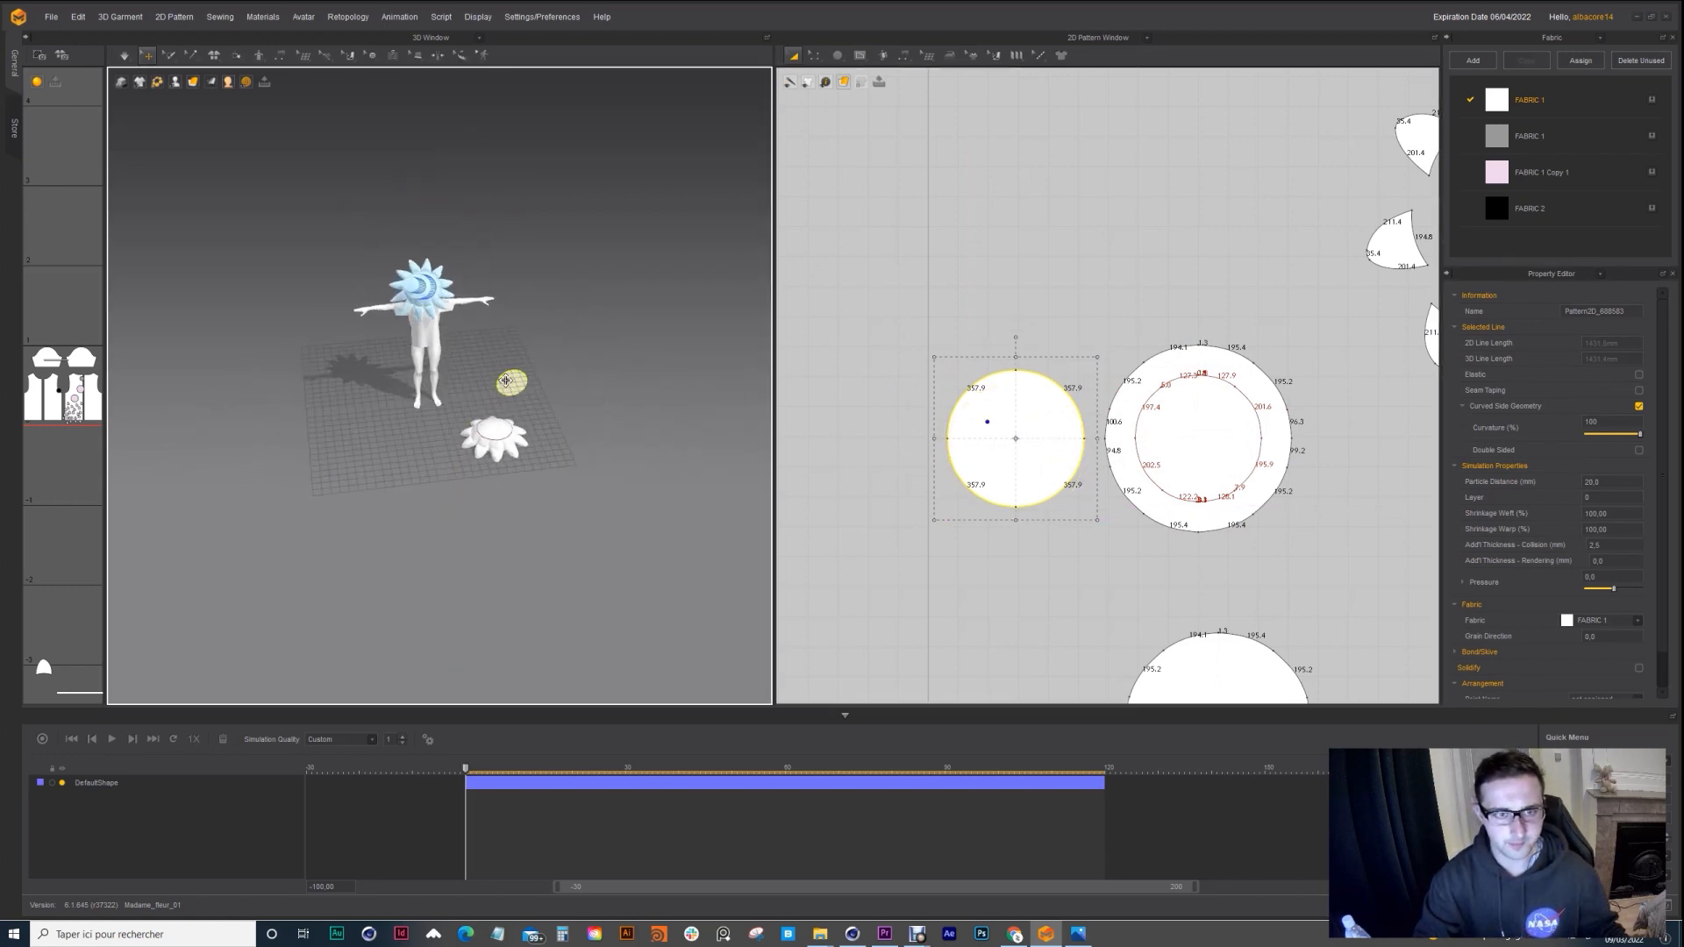
{"action": "right_click_drag", "start_coordinate": [506, 379], "coordinate": [444, 550]}
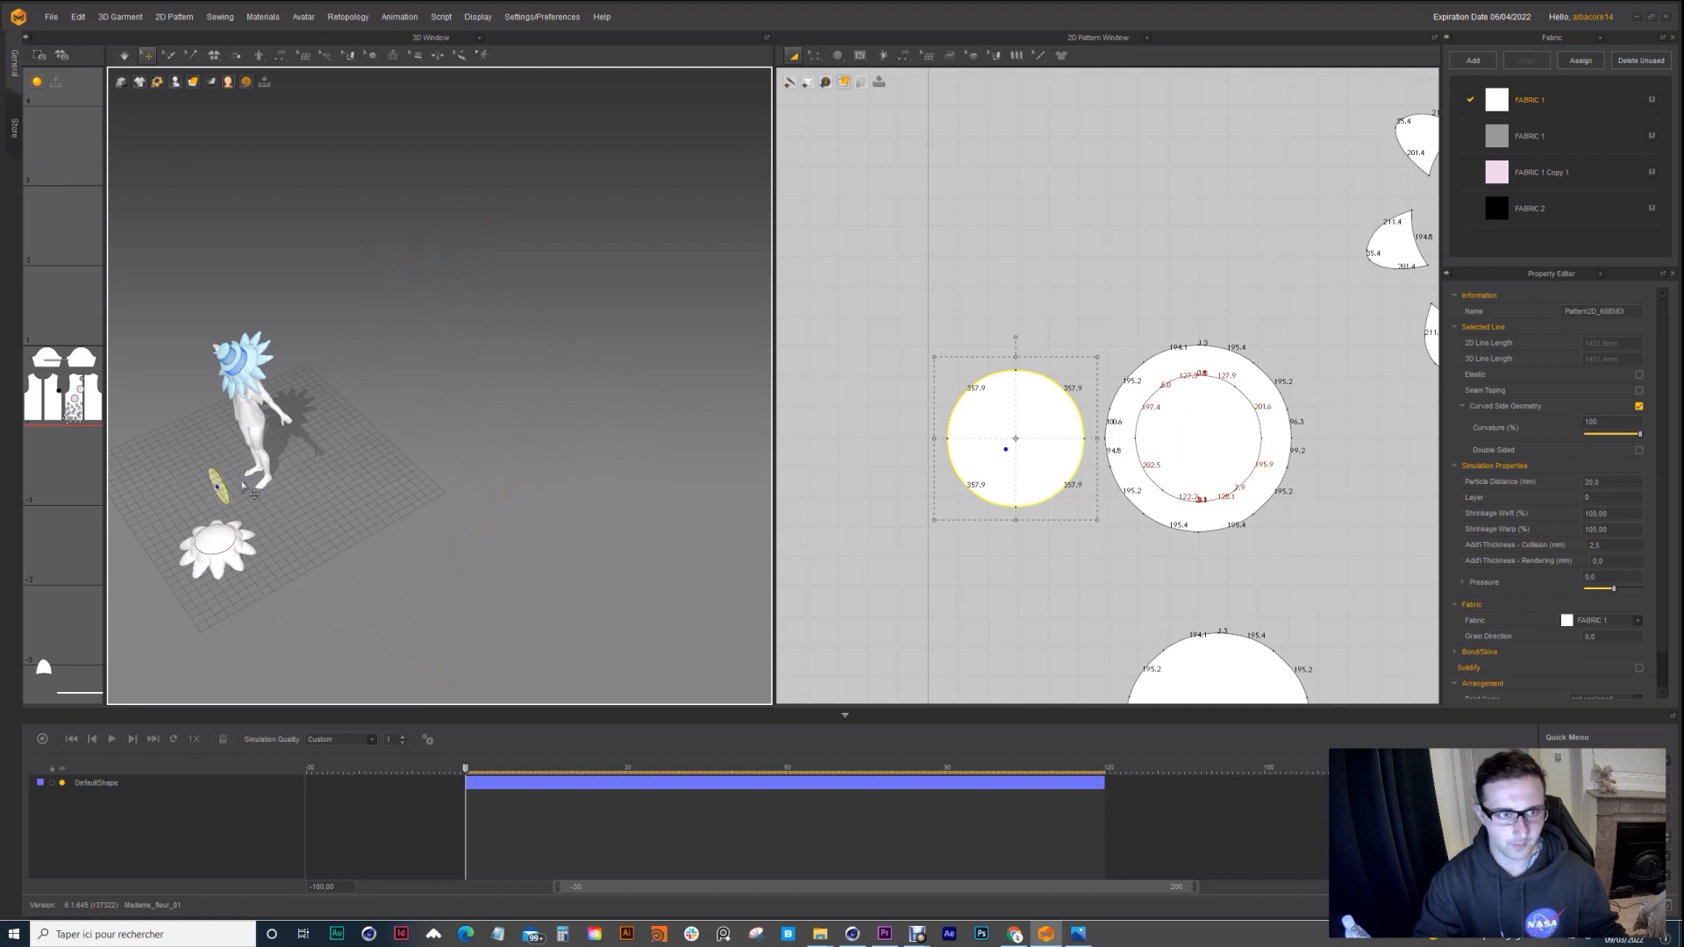
{"action": "right_click_drag", "start_coordinate": [253, 494], "coordinate": [608, 553]}
{"action": "right_click_drag", "start_coordinate": [689, 449], "coordinate": [382, 518]}
{"action": "left_click_drag", "start_coordinate": [485, 510], "coordinate": [622, 493]}
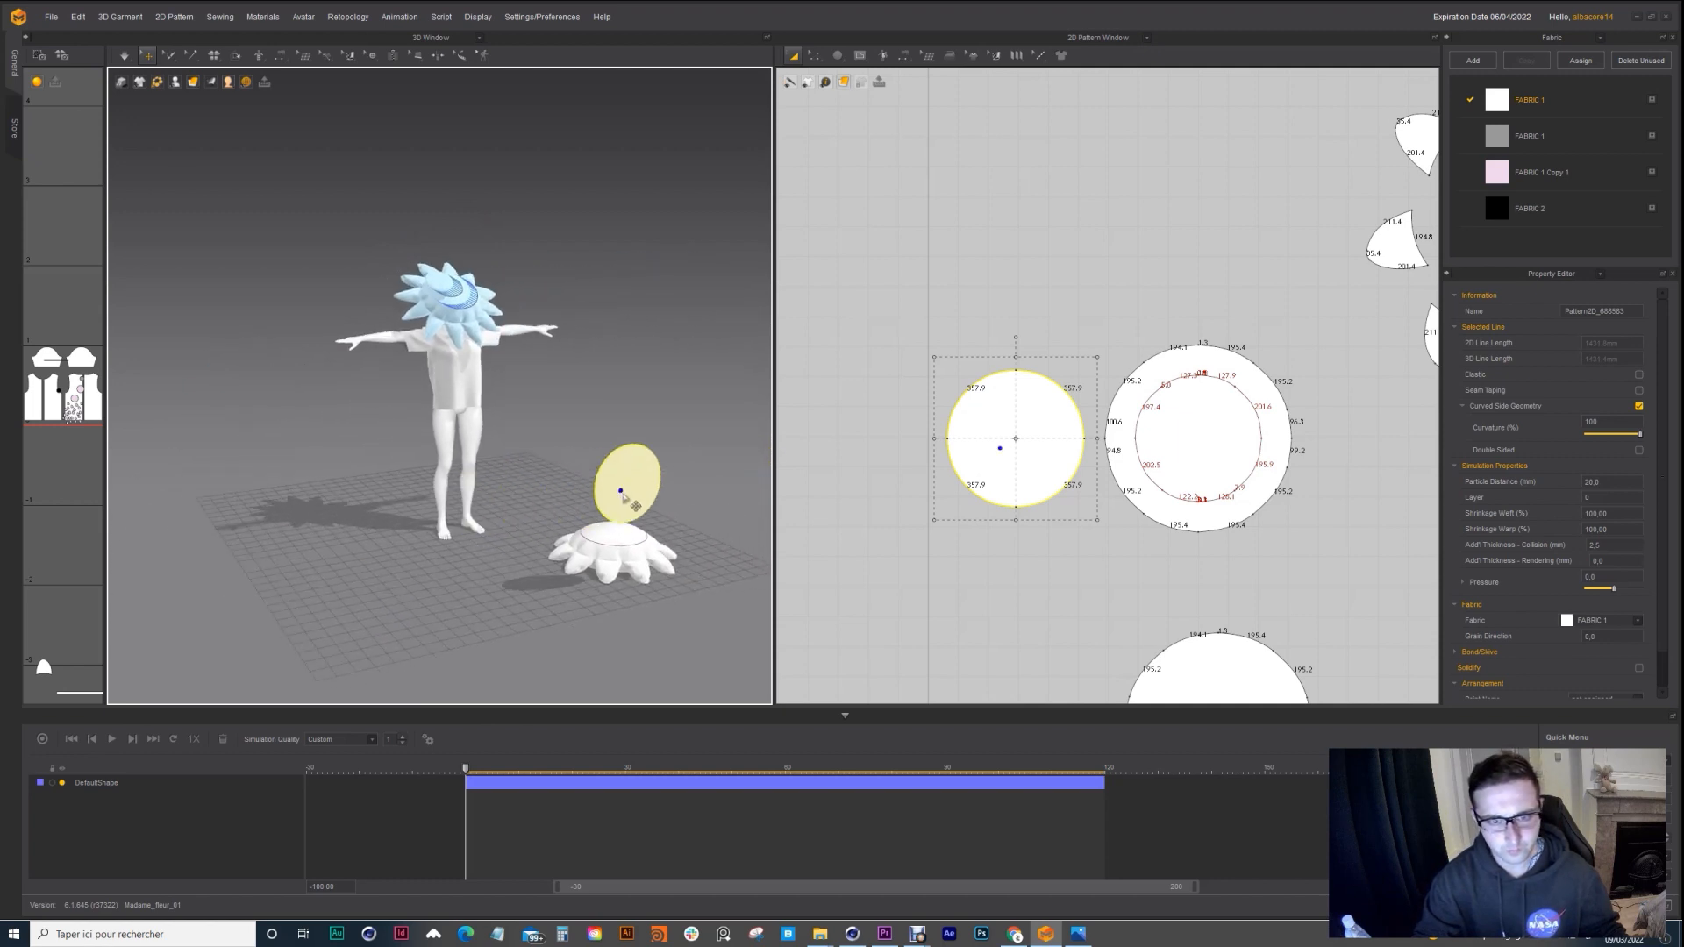
{"action": "scroll", "coordinate": [591, 523], "scroll_direction": "up", "scroll_amount": 2}
{"action": "middle_click_drag", "start_coordinate": [672, 528], "coordinate": [570, 497]}
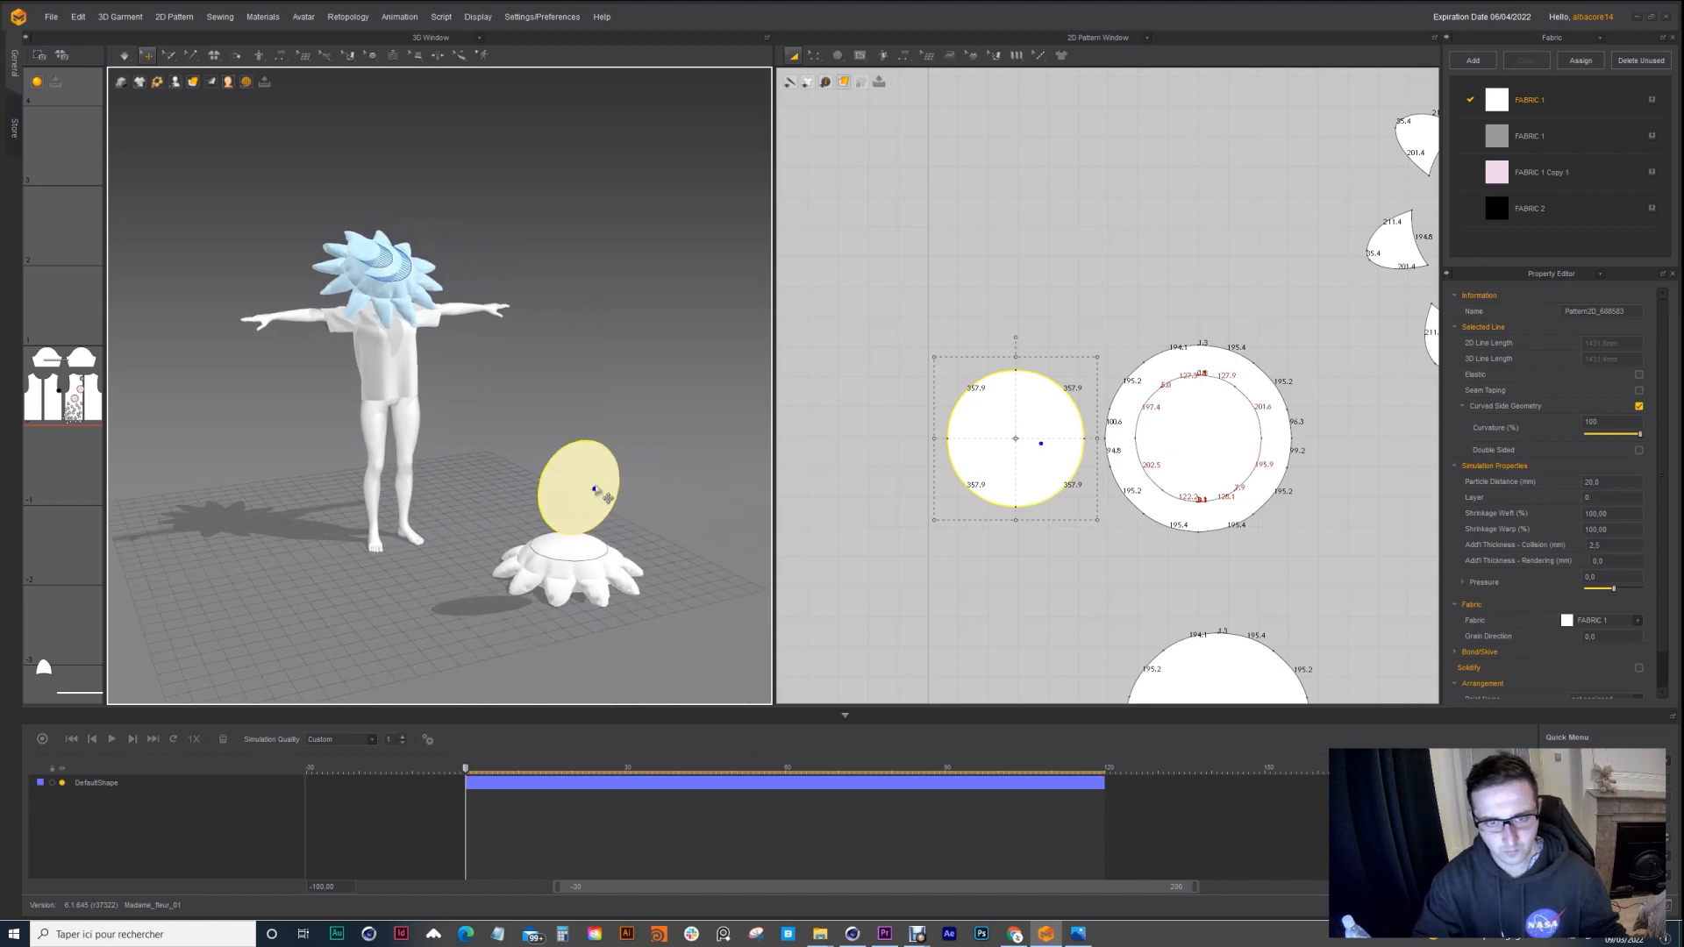
Step: Rotate the circular pattern in 3D so it lies flat, parallel to the top of the flower cushion
{"action": "left_click", "coordinate": [586, 491]}
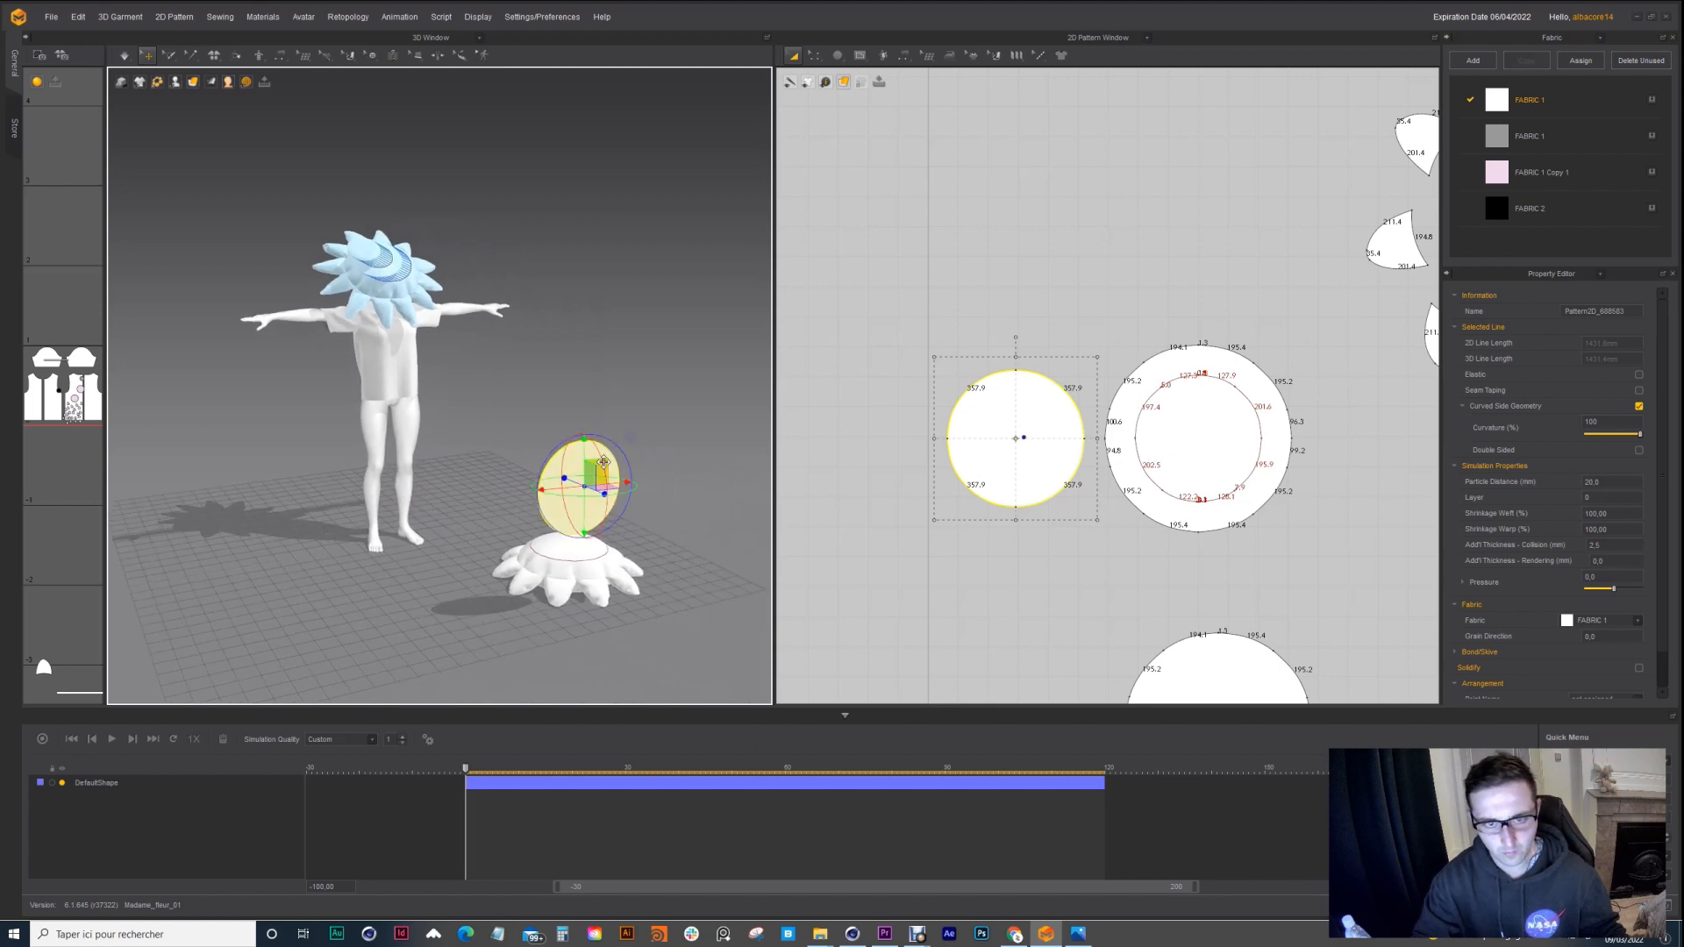
{"action": "left_click_drag", "start_coordinate": [598, 454], "coordinate": [556, 443]}
{"action": "right_click_drag", "start_coordinate": [561, 451], "coordinate": [500, 443]}
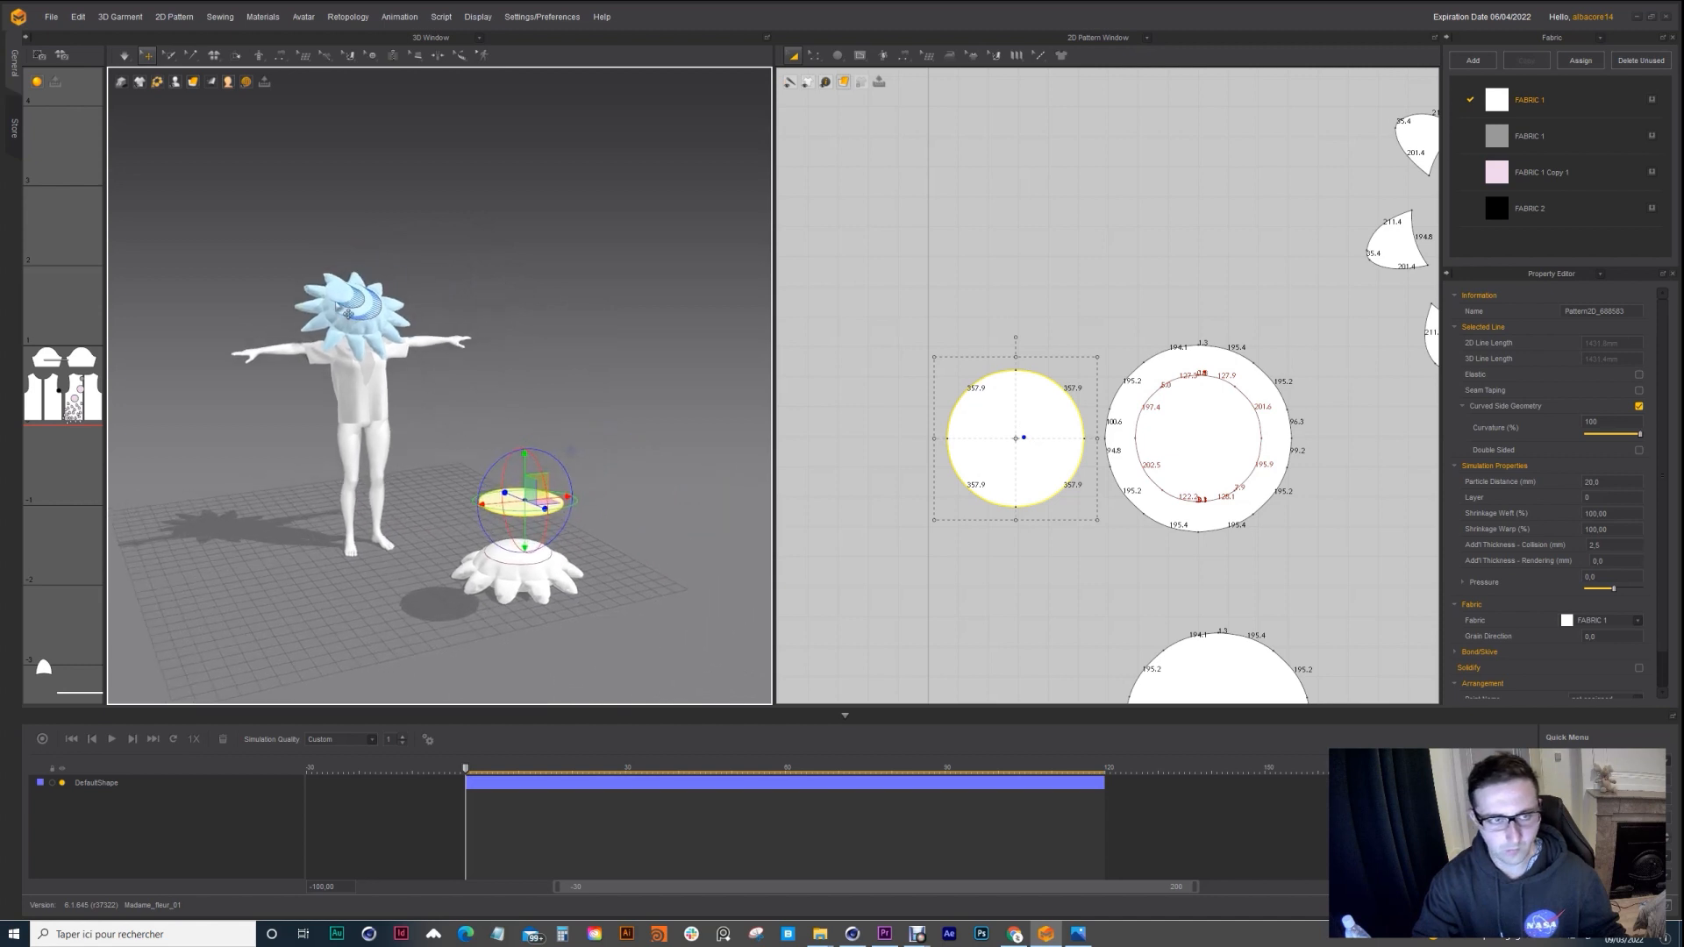
{"action": "left_click", "coordinate": [348, 292]}
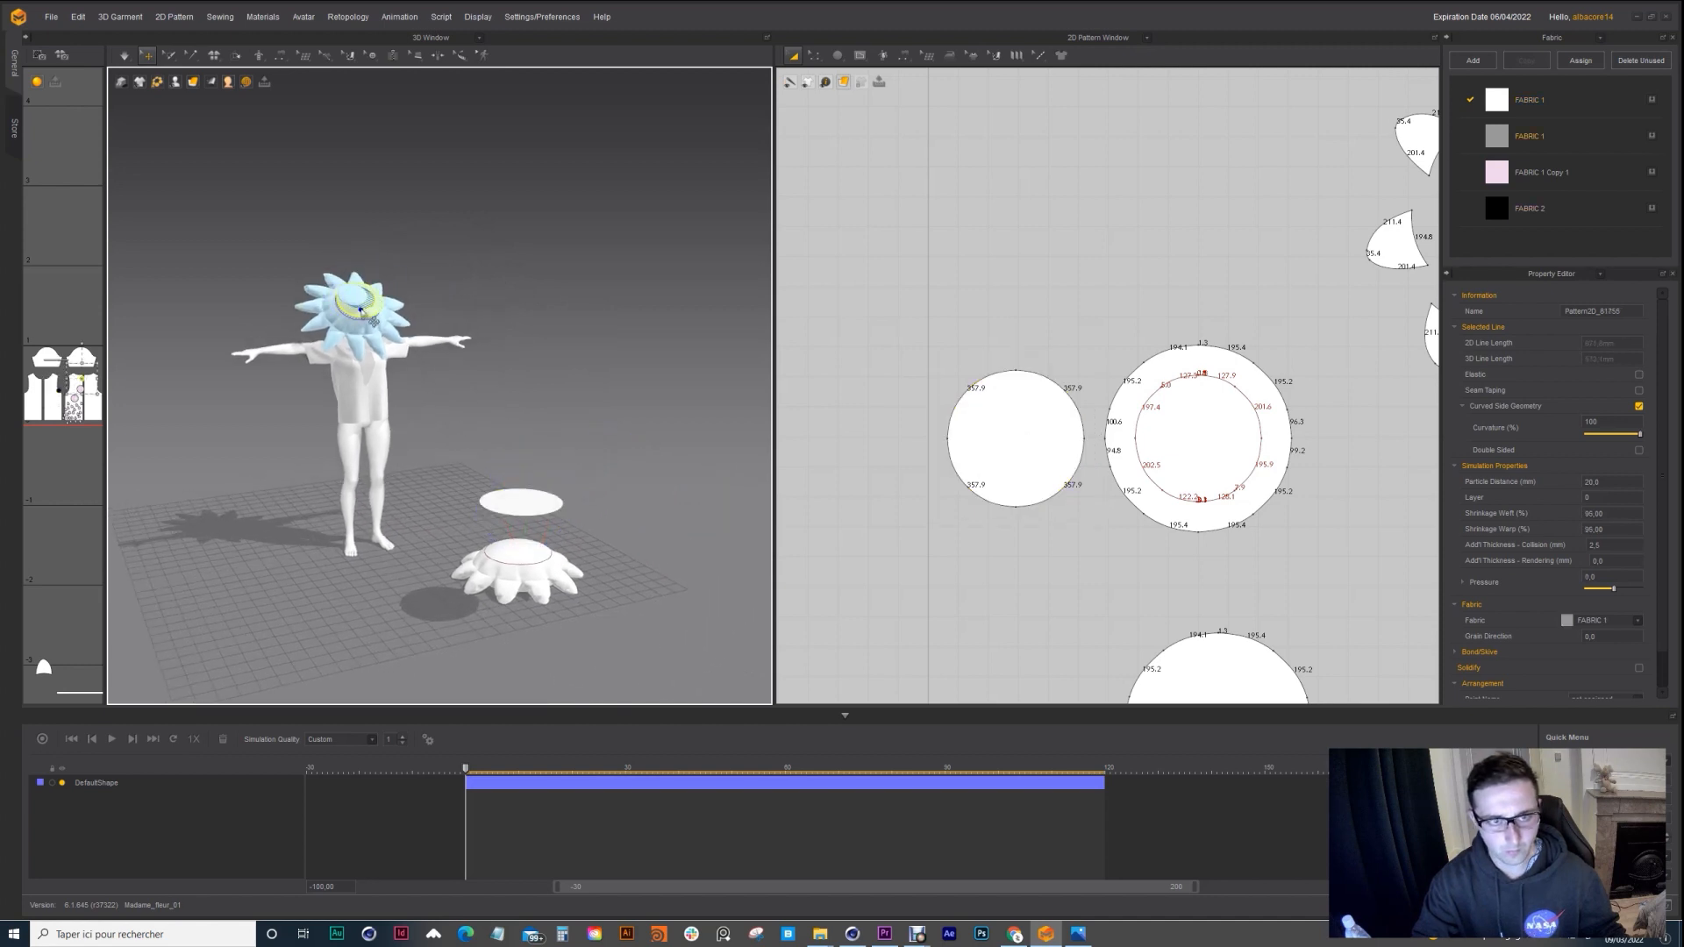
{"action": "left_click", "coordinate": [522, 500]}
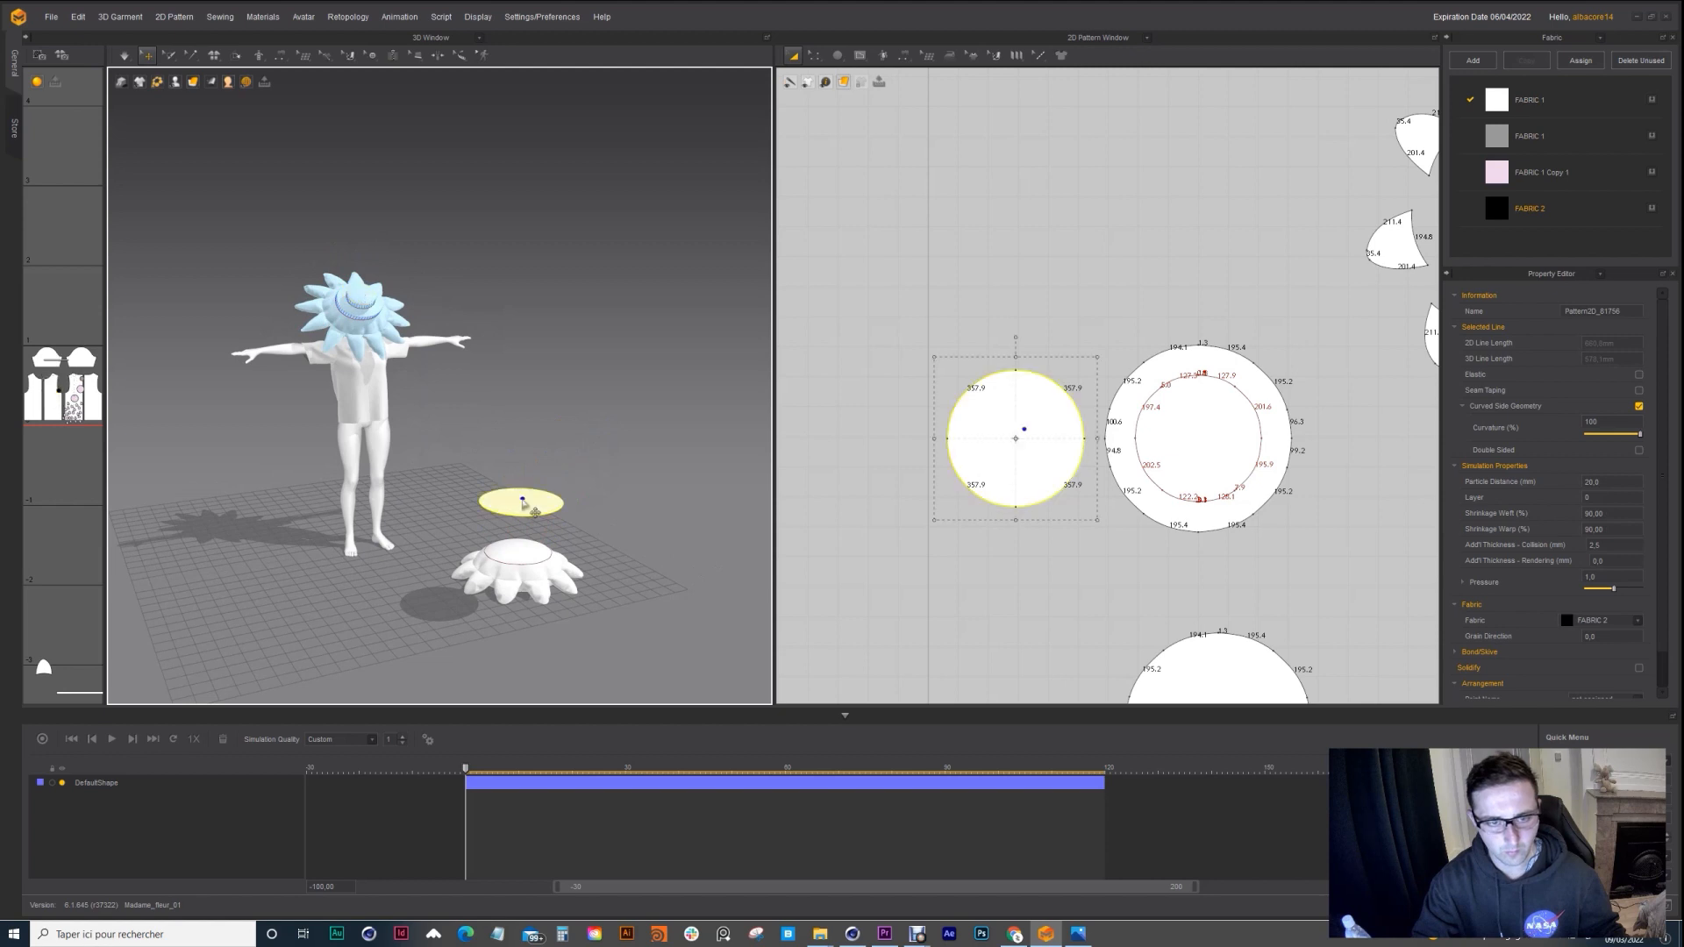
Step: Free-sew the full outline of the new circle to the internal circle of the cushion's central disc
{"action": "left_click", "coordinate": [904, 54]}
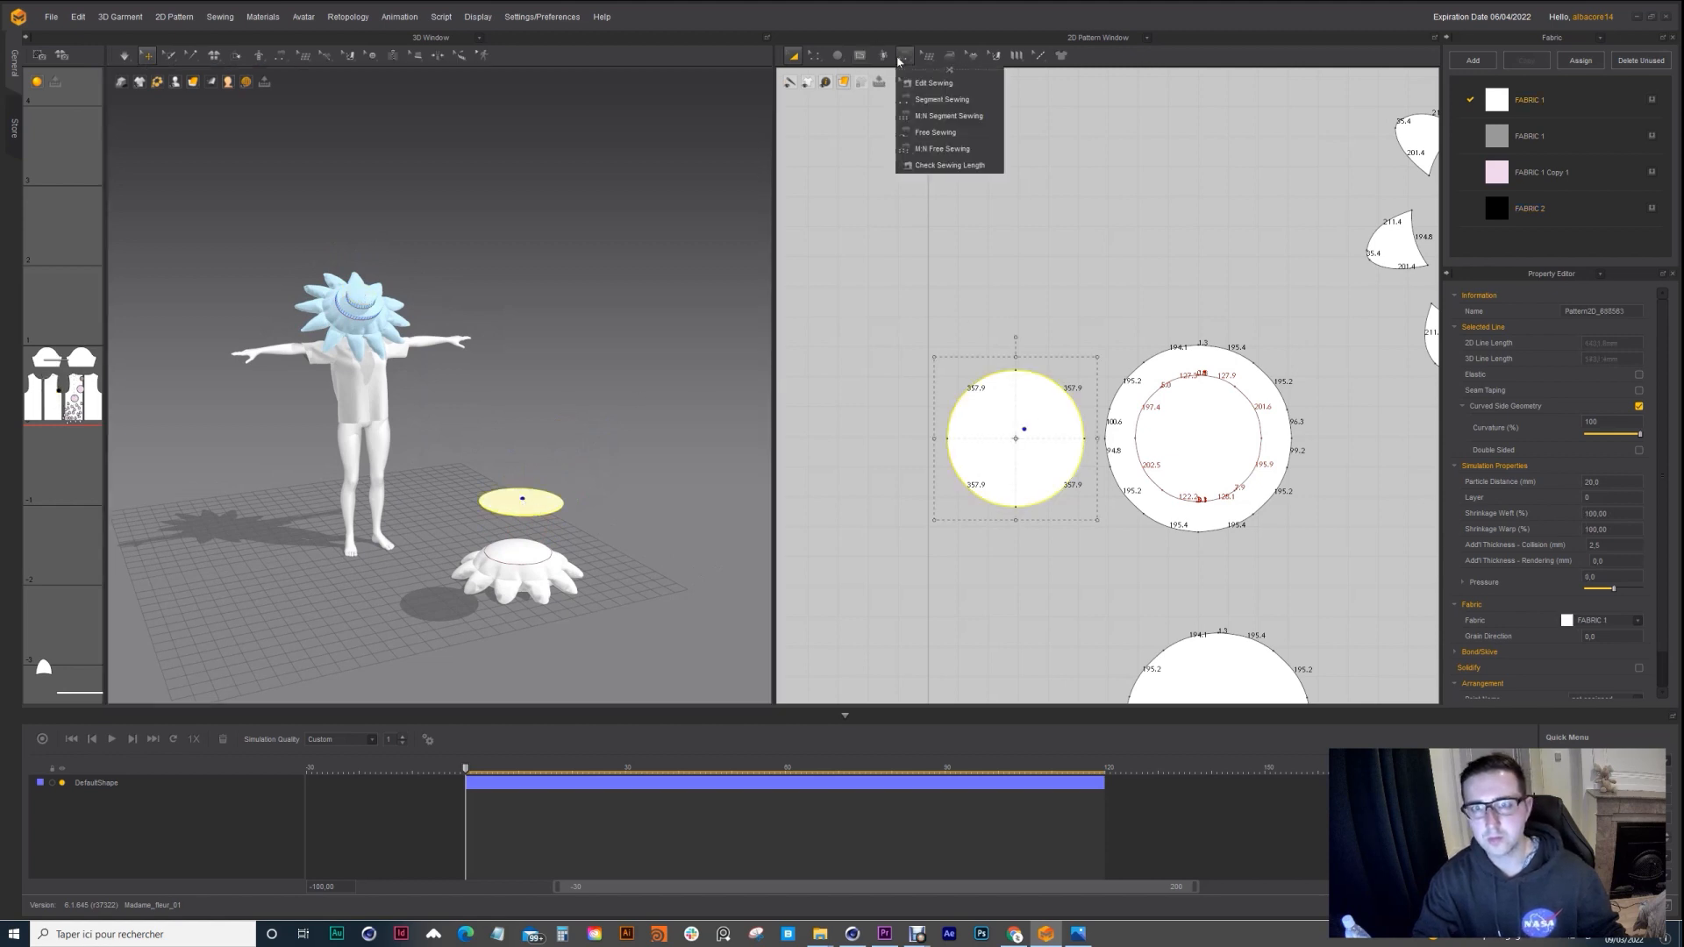
{"action": "left_click", "coordinate": [932, 131]}
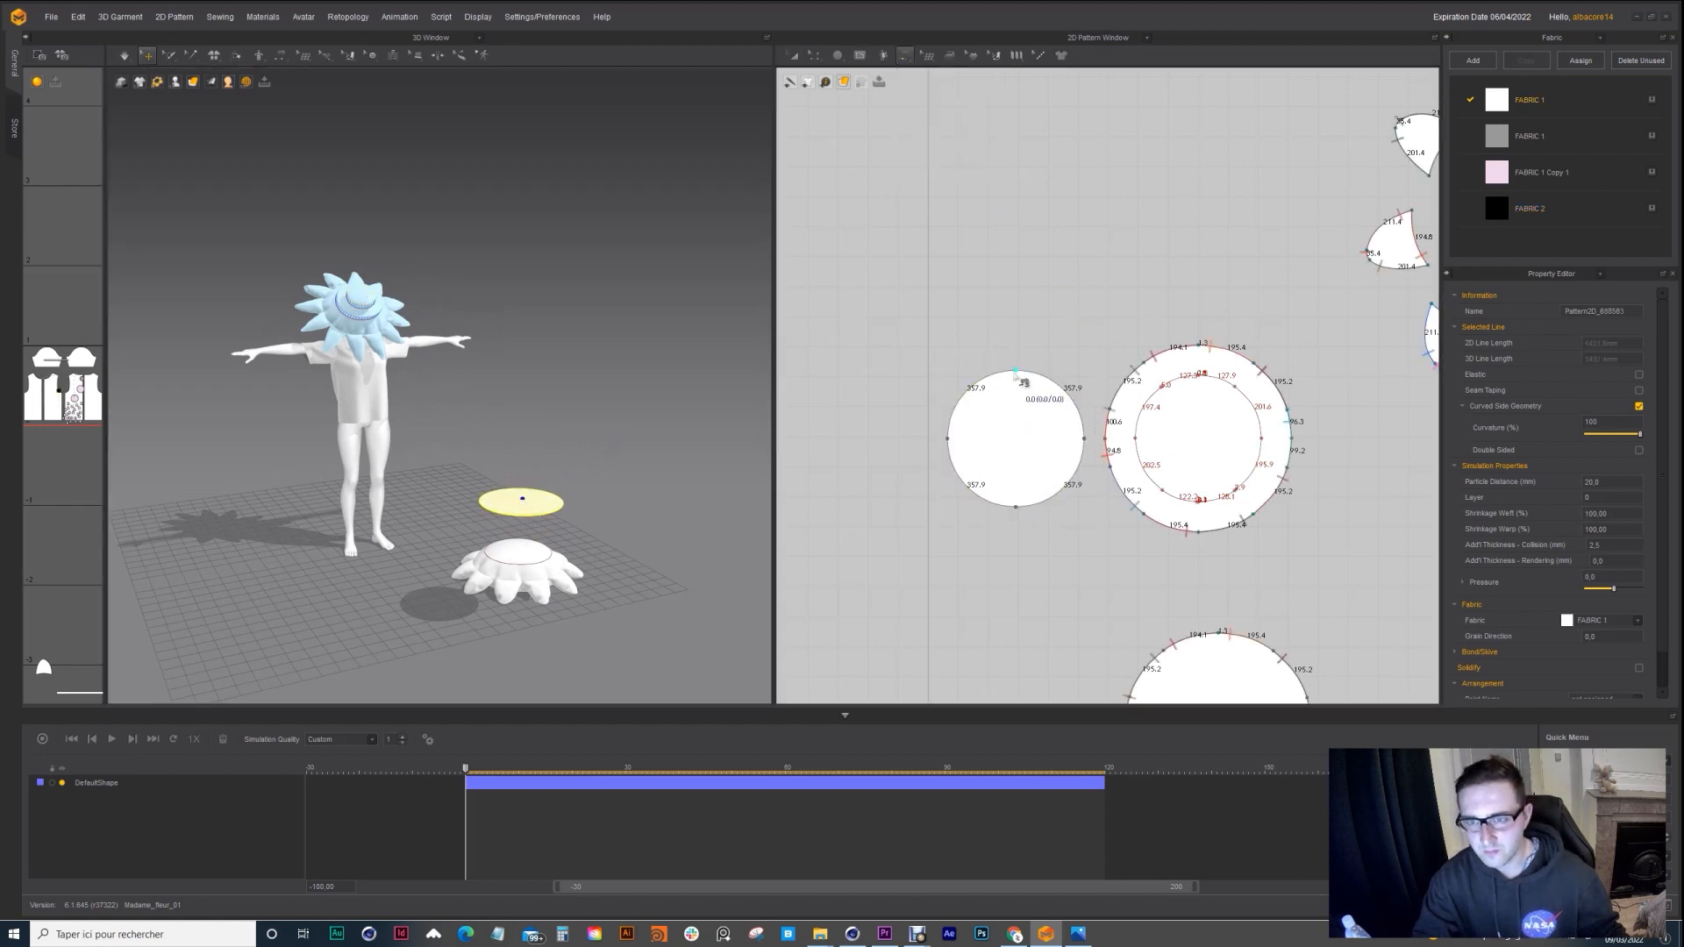
{"action": "left_click", "coordinate": [1018, 381]}
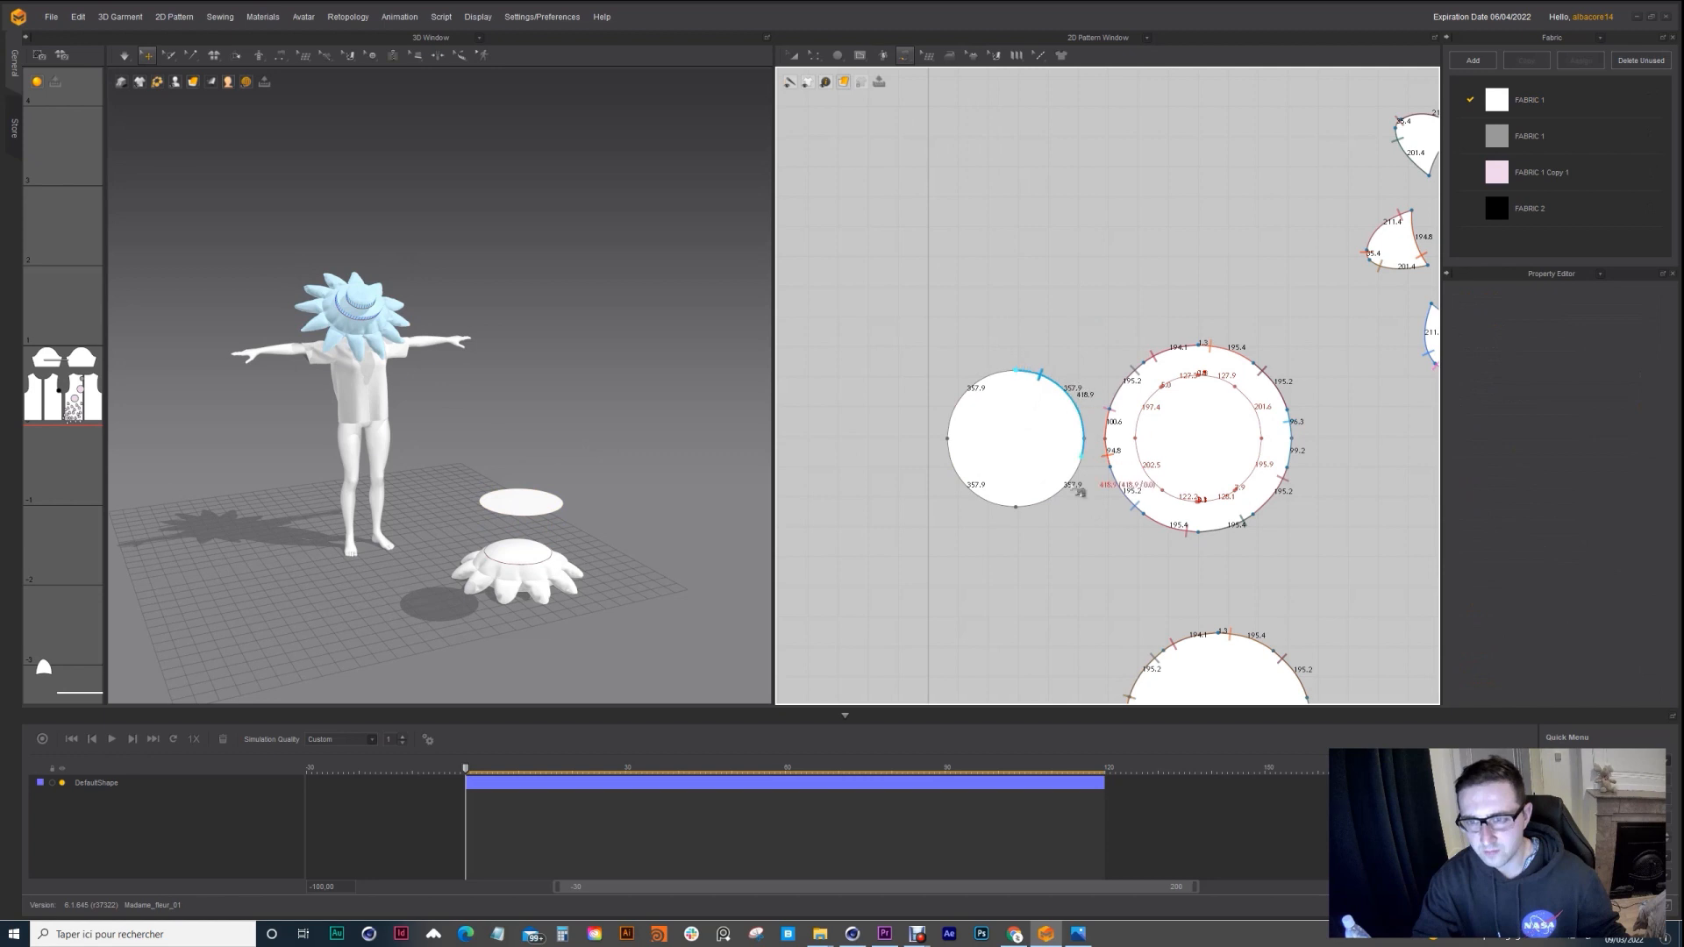
{"action": "left_click", "coordinate": [1199, 375]}
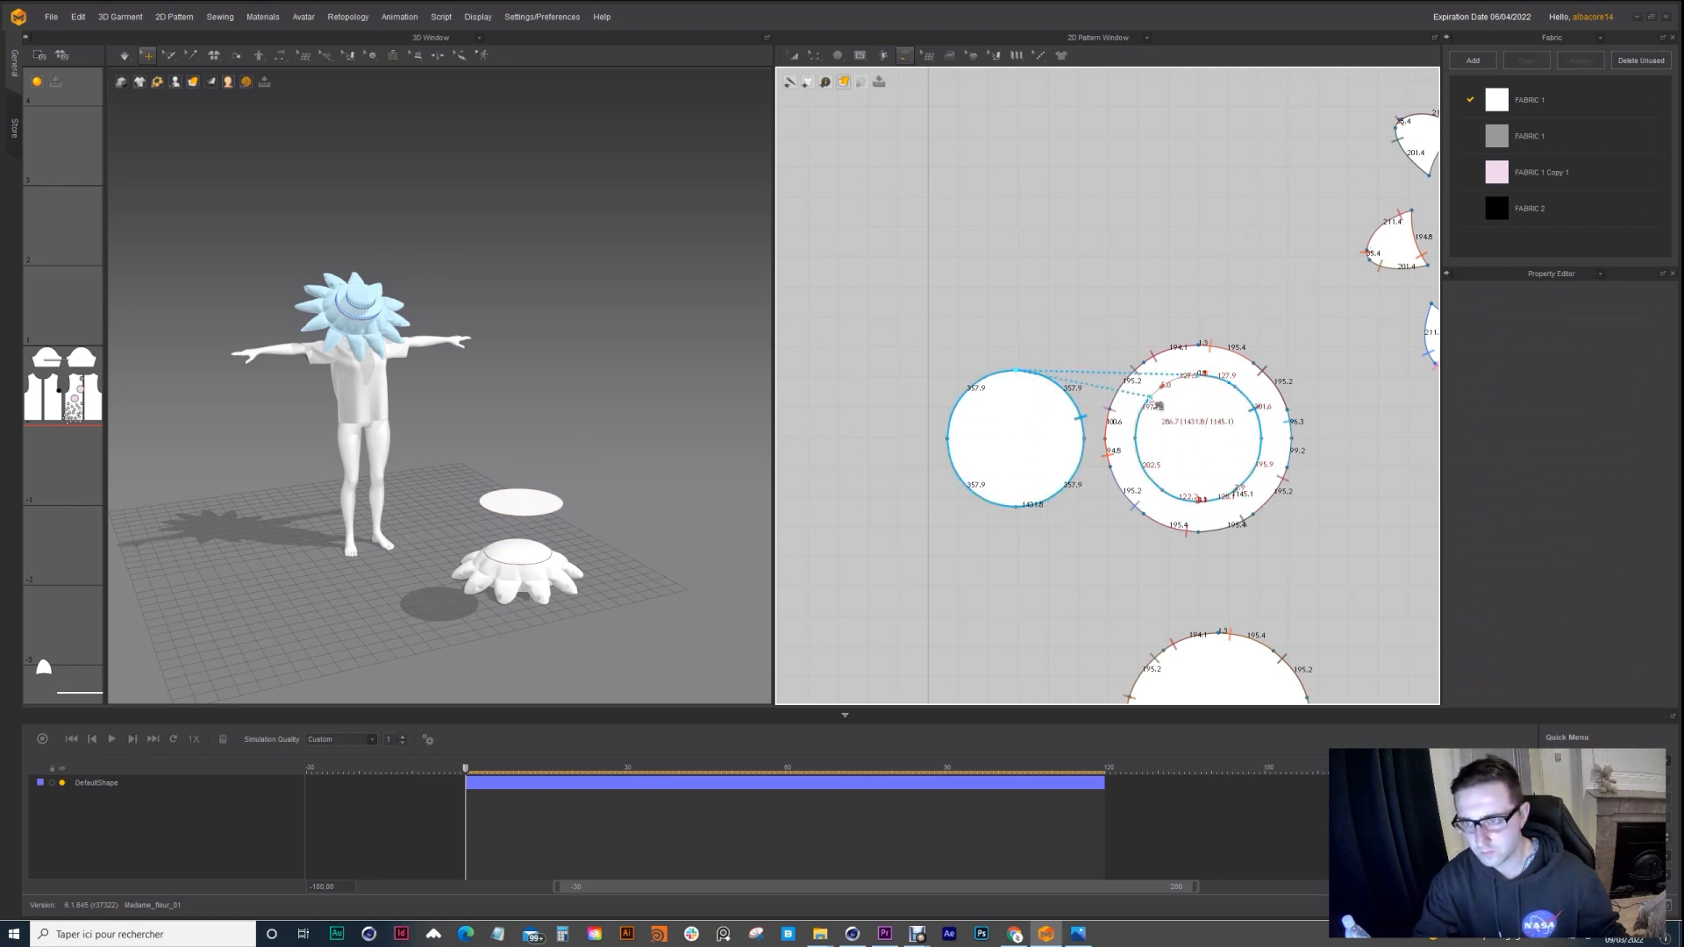
{"action": "left_click", "coordinate": [1202, 379]}
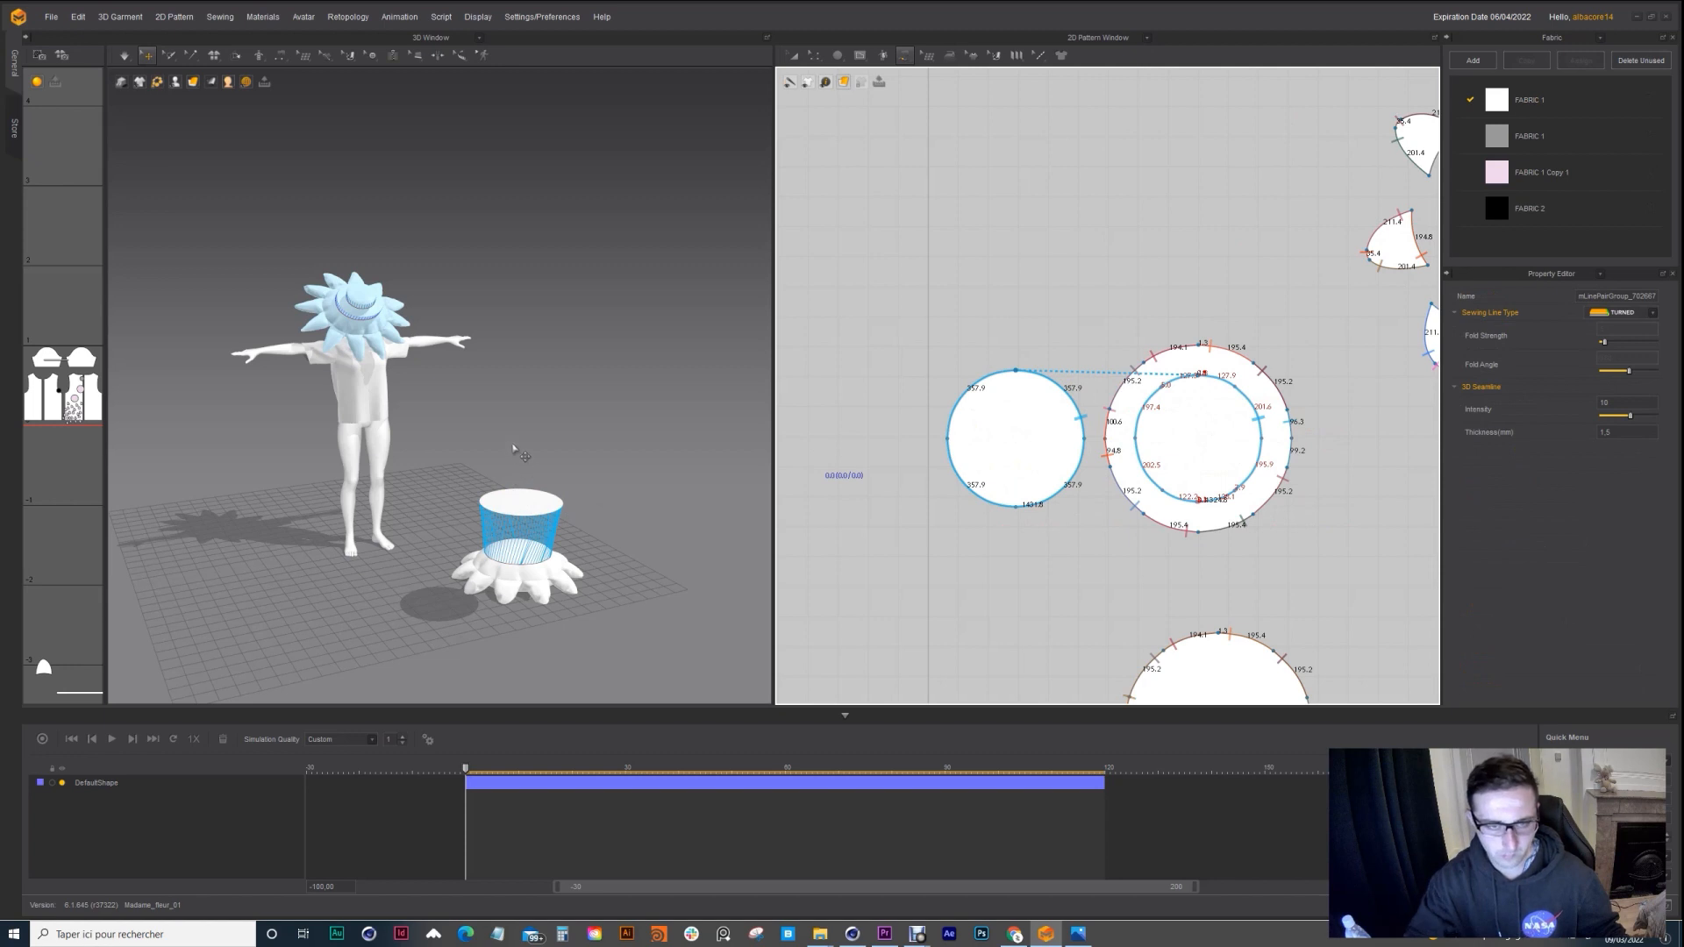
Step: Simulate until the sewn circle is pulled onto the flower cushion, and stop the simulation
{"action": "key", "text": "space"}
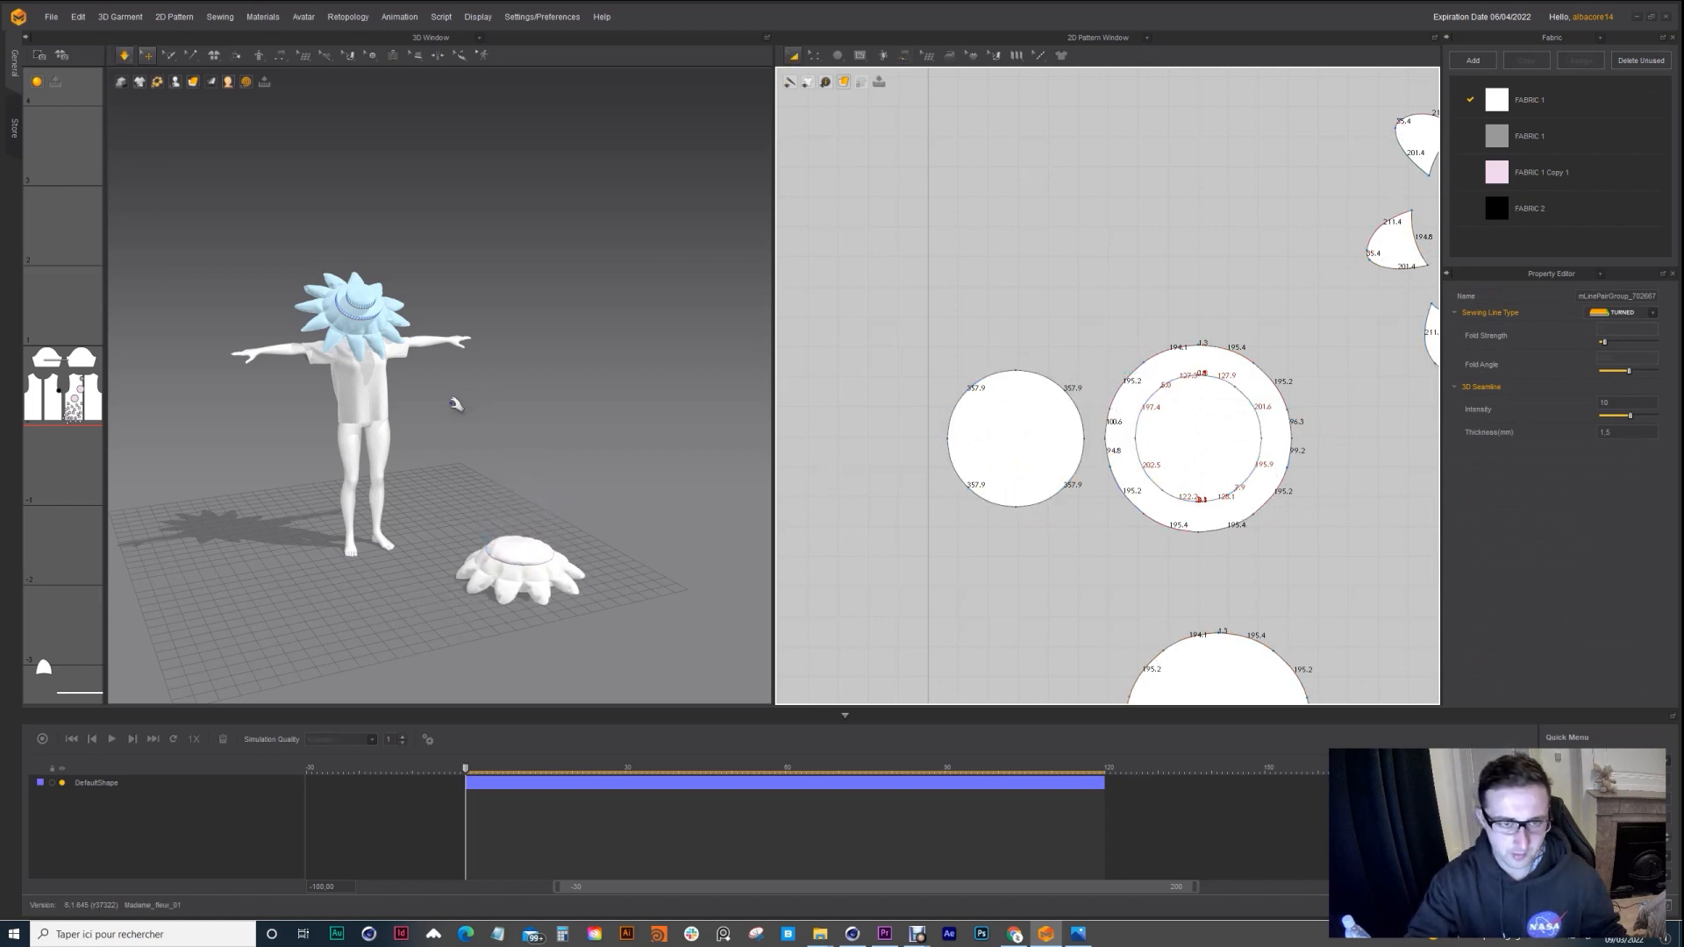
{"action": "right_click_drag", "start_coordinate": [393, 326], "coordinate": [368, 355]}
{"action": "scroll", "coordinate": [525, 528], "scroll_direction": "up", "scroll_amount": 2}
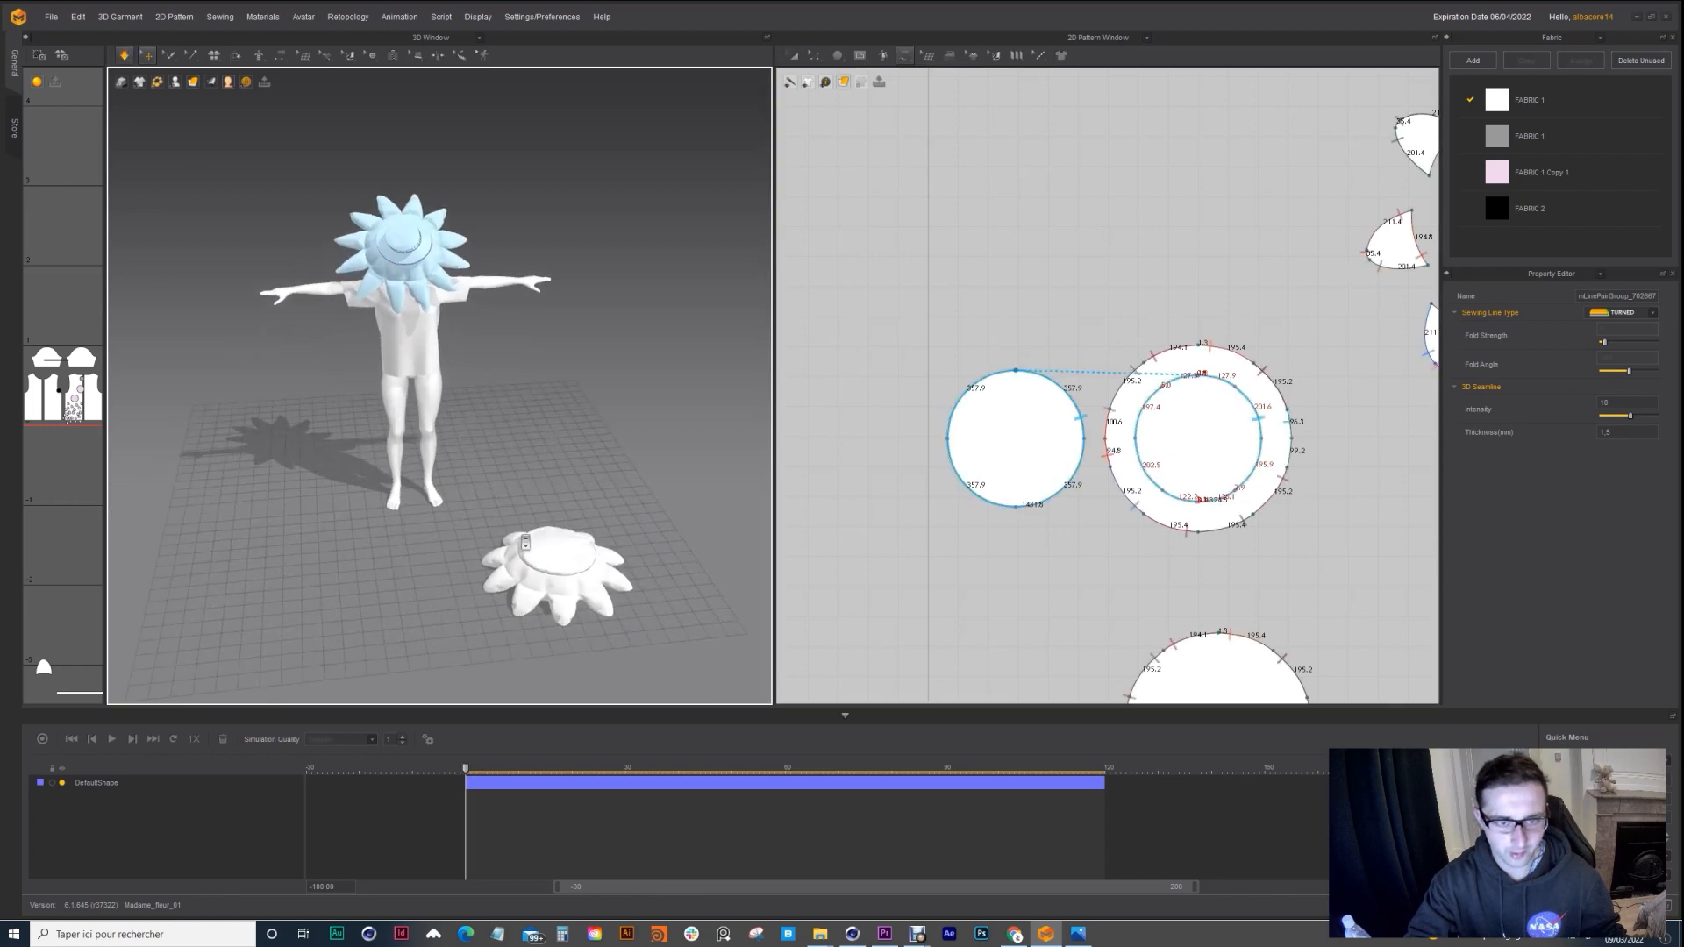
{"action": "middle_click_drag", "start_coordinate": [535, 539], "coordinate": [443, 506]}
{"action": "left_click", "coordinate": [440, 498]}
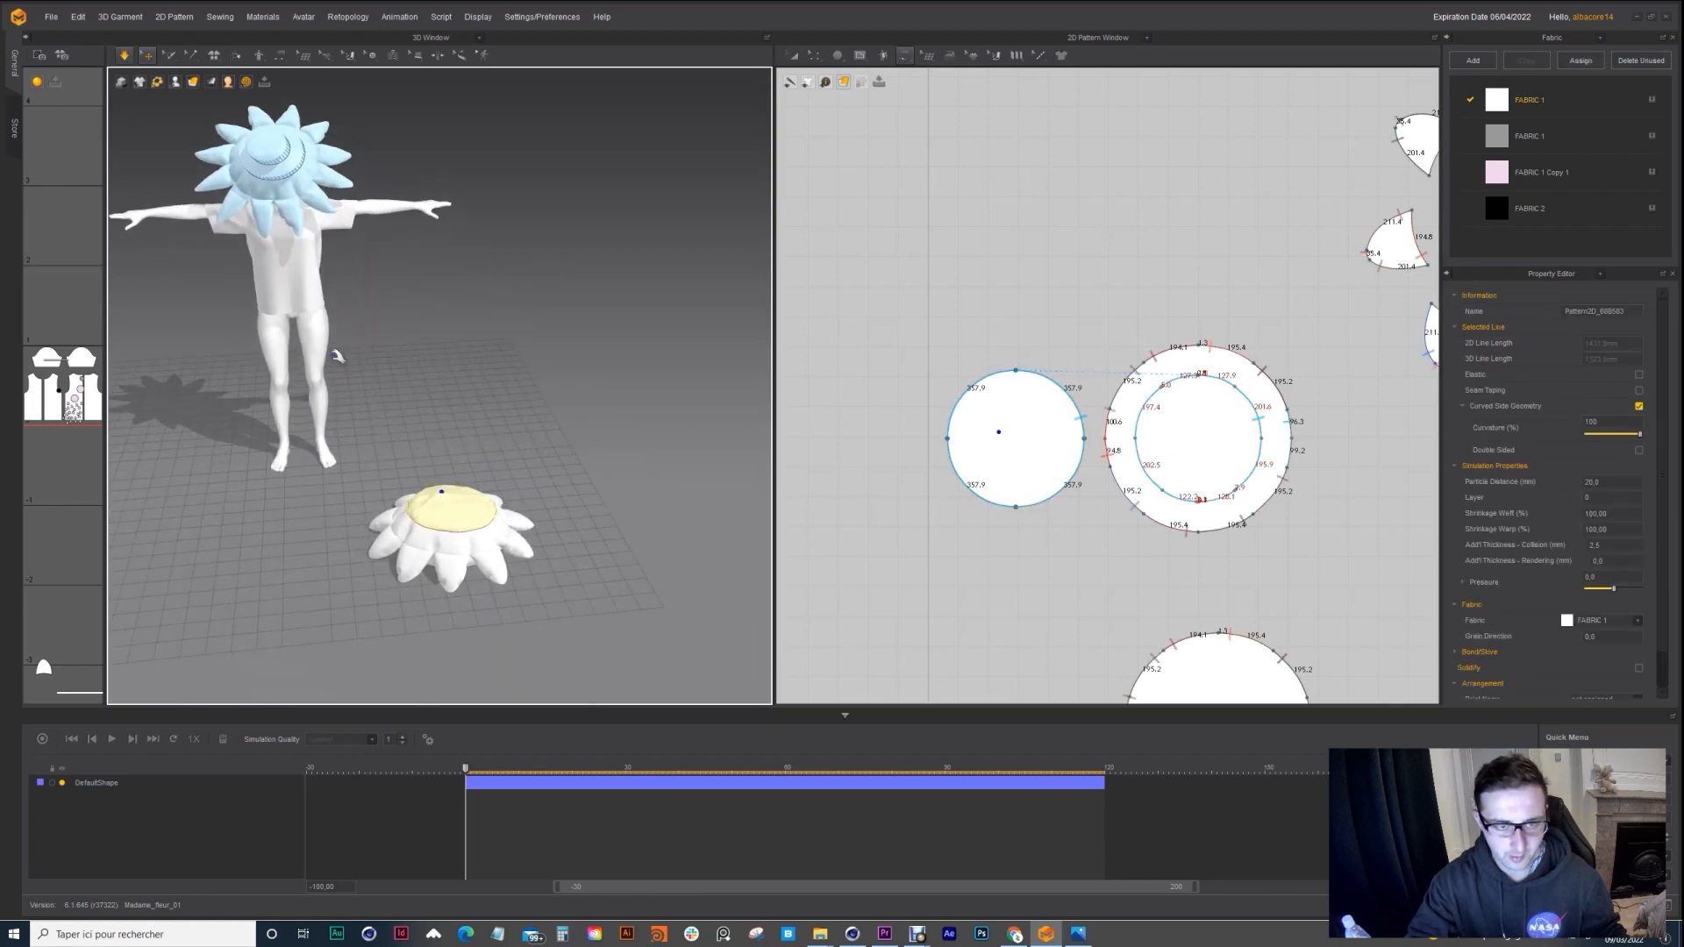
{"action": "left_click", "coordinate": [124, 55]}
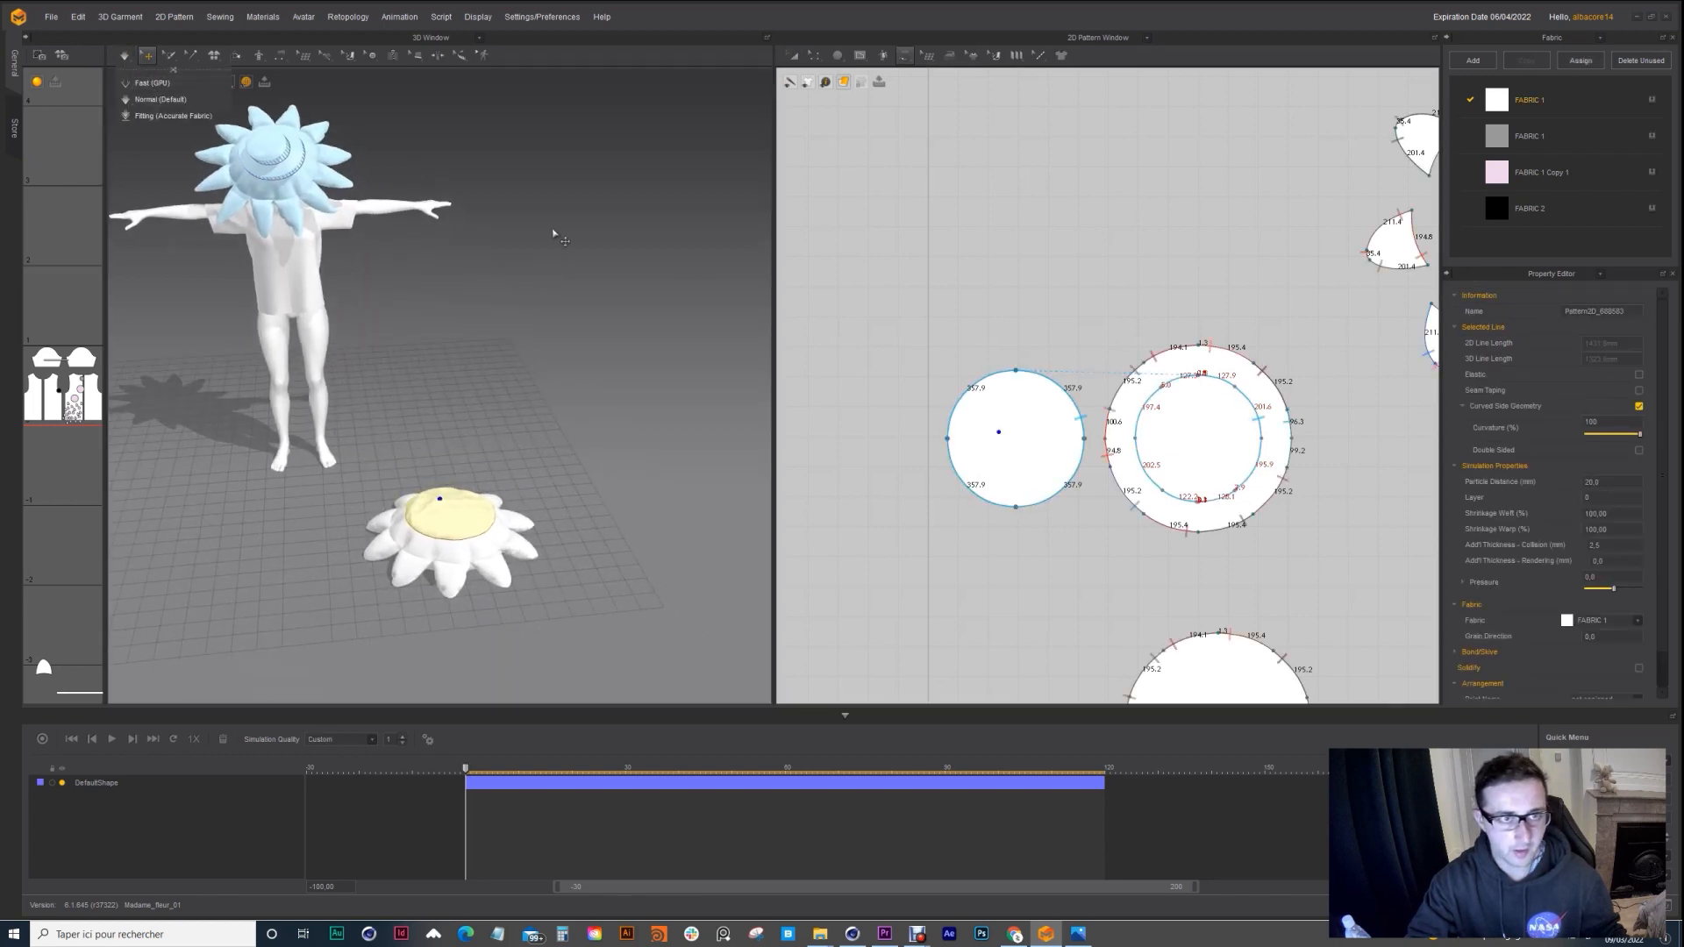
Step: Offset the outline of the sewn circle inward by 100 mm as an internal line
{"action": "left_click", "coordinate": [794, 55]}
{"action": "right_click", "coordinate": [1031, 398]}
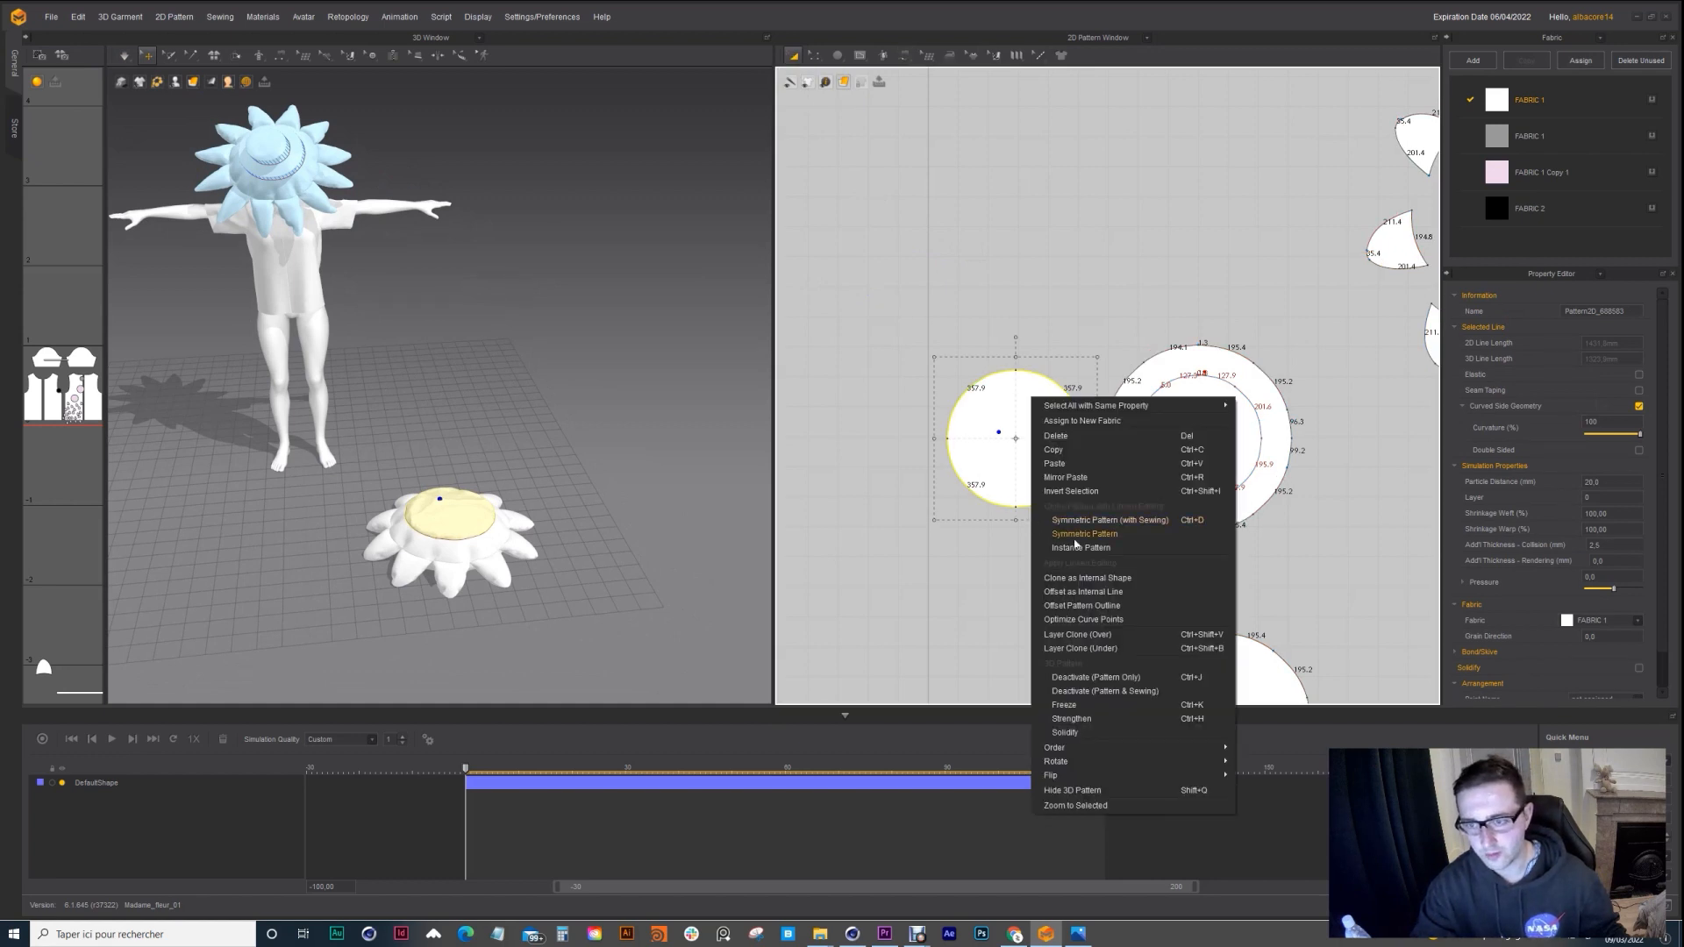
{"action": "left_click", "coordinate": [813, 56]}
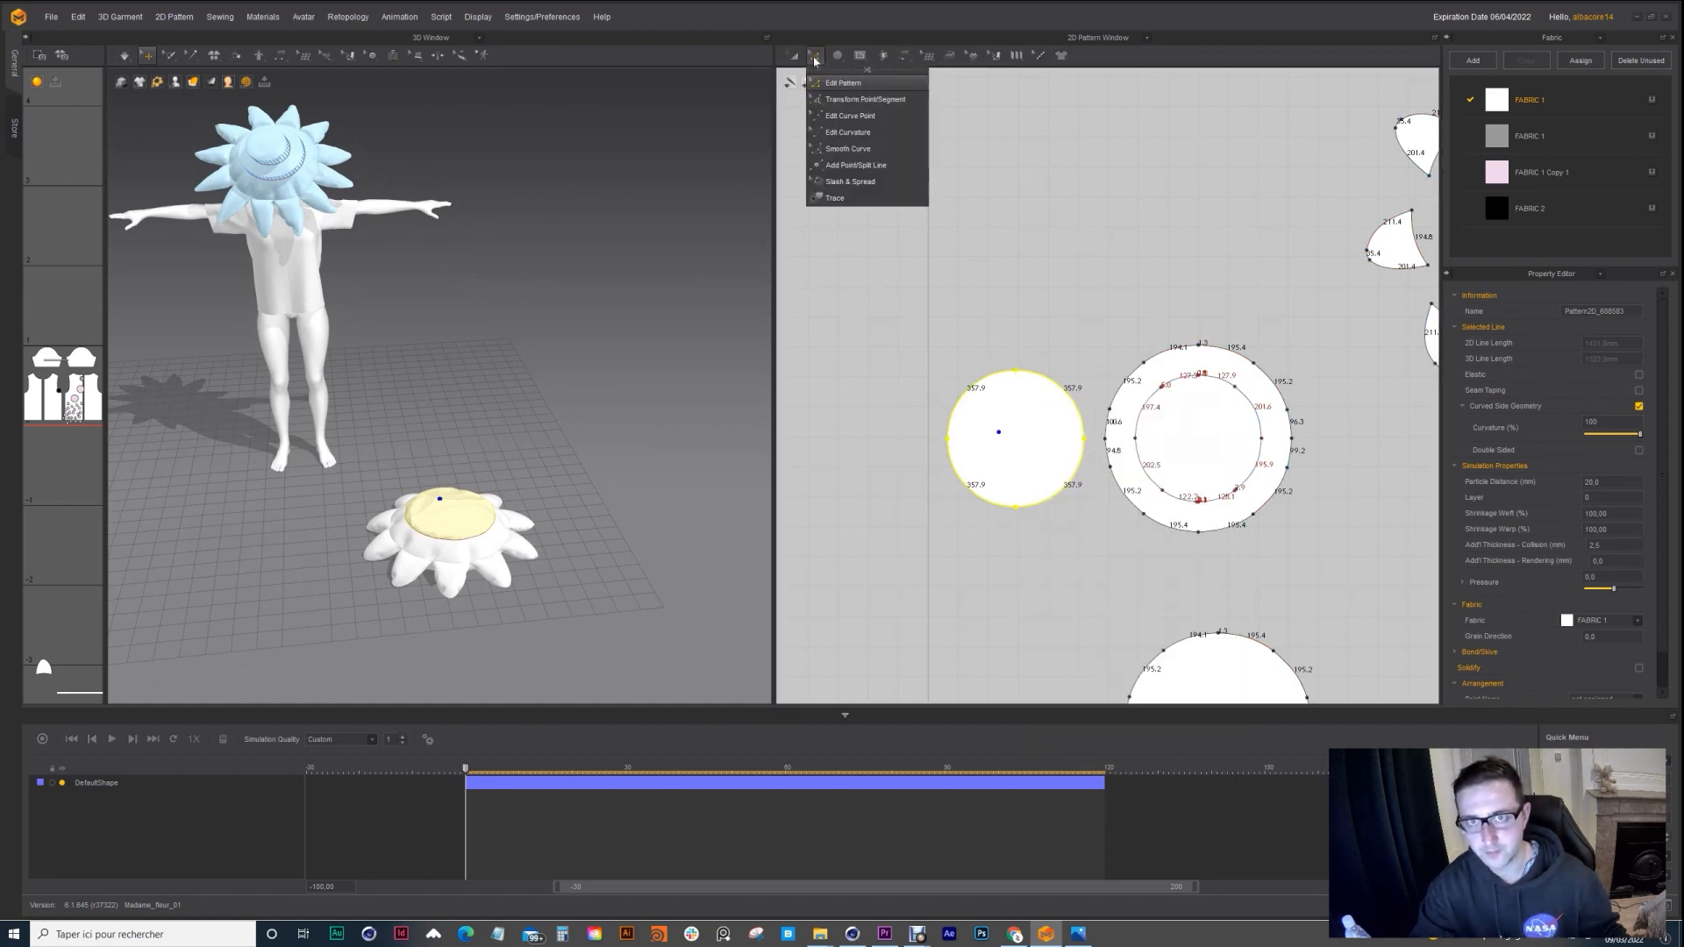
{"action": "left_click", "coordinate": [844, 84]}
{"action": "right_click", "coordinate": [974, 404]}
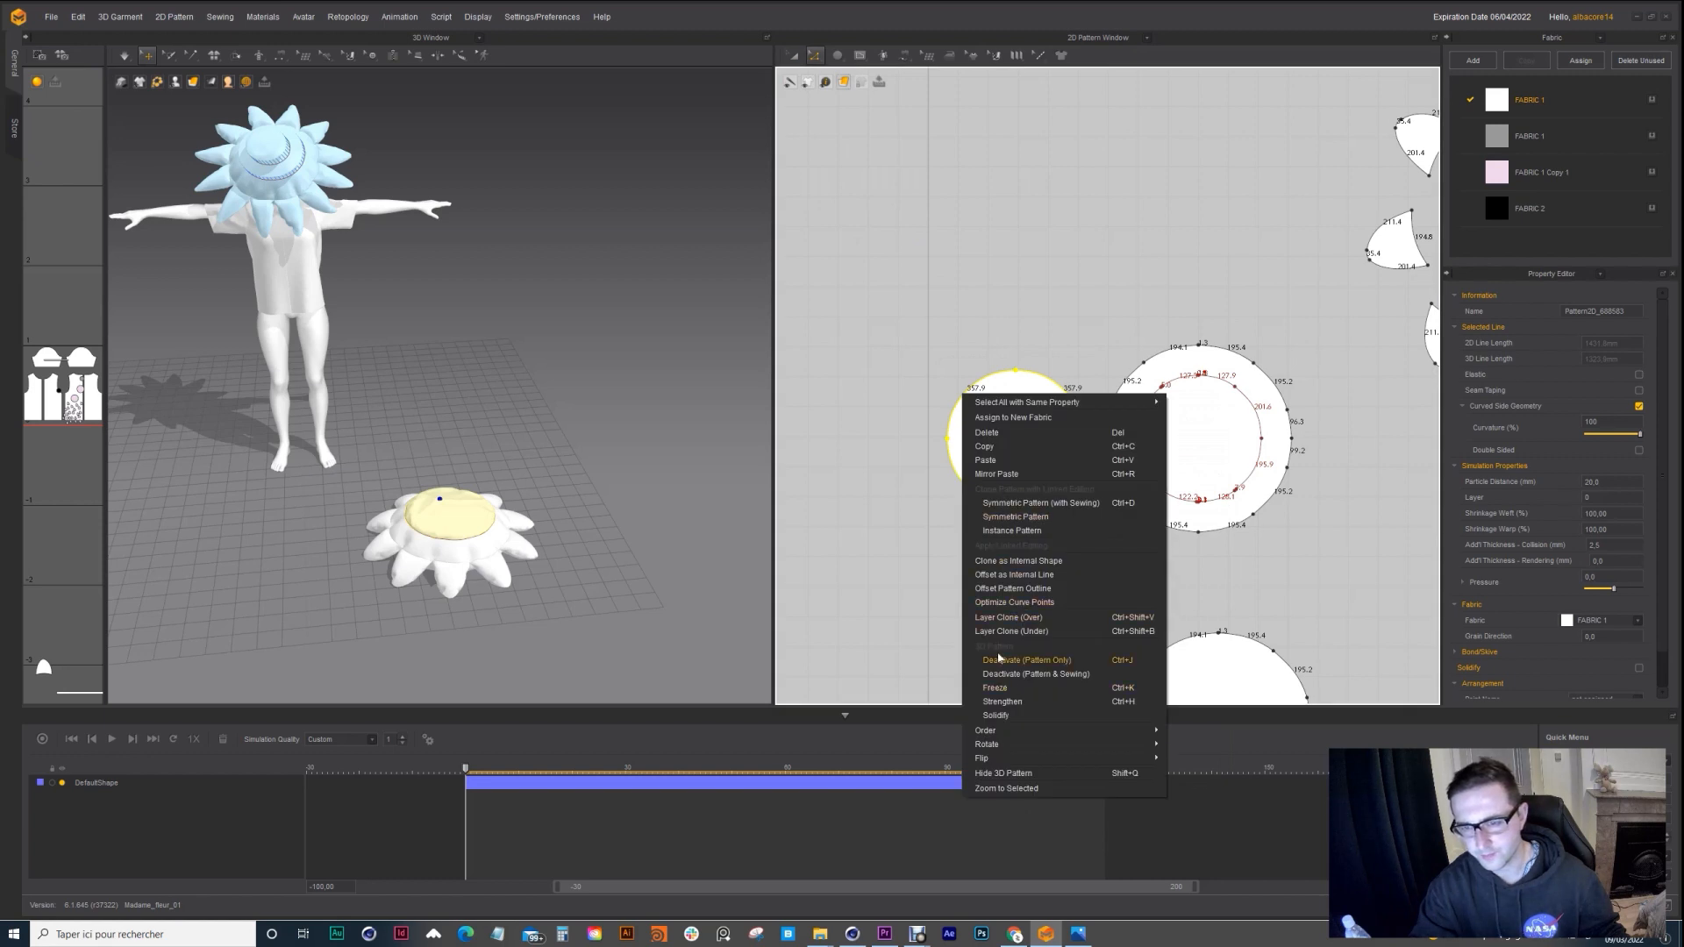
{"action": "left_click", "coordinate": [1013, 577]}
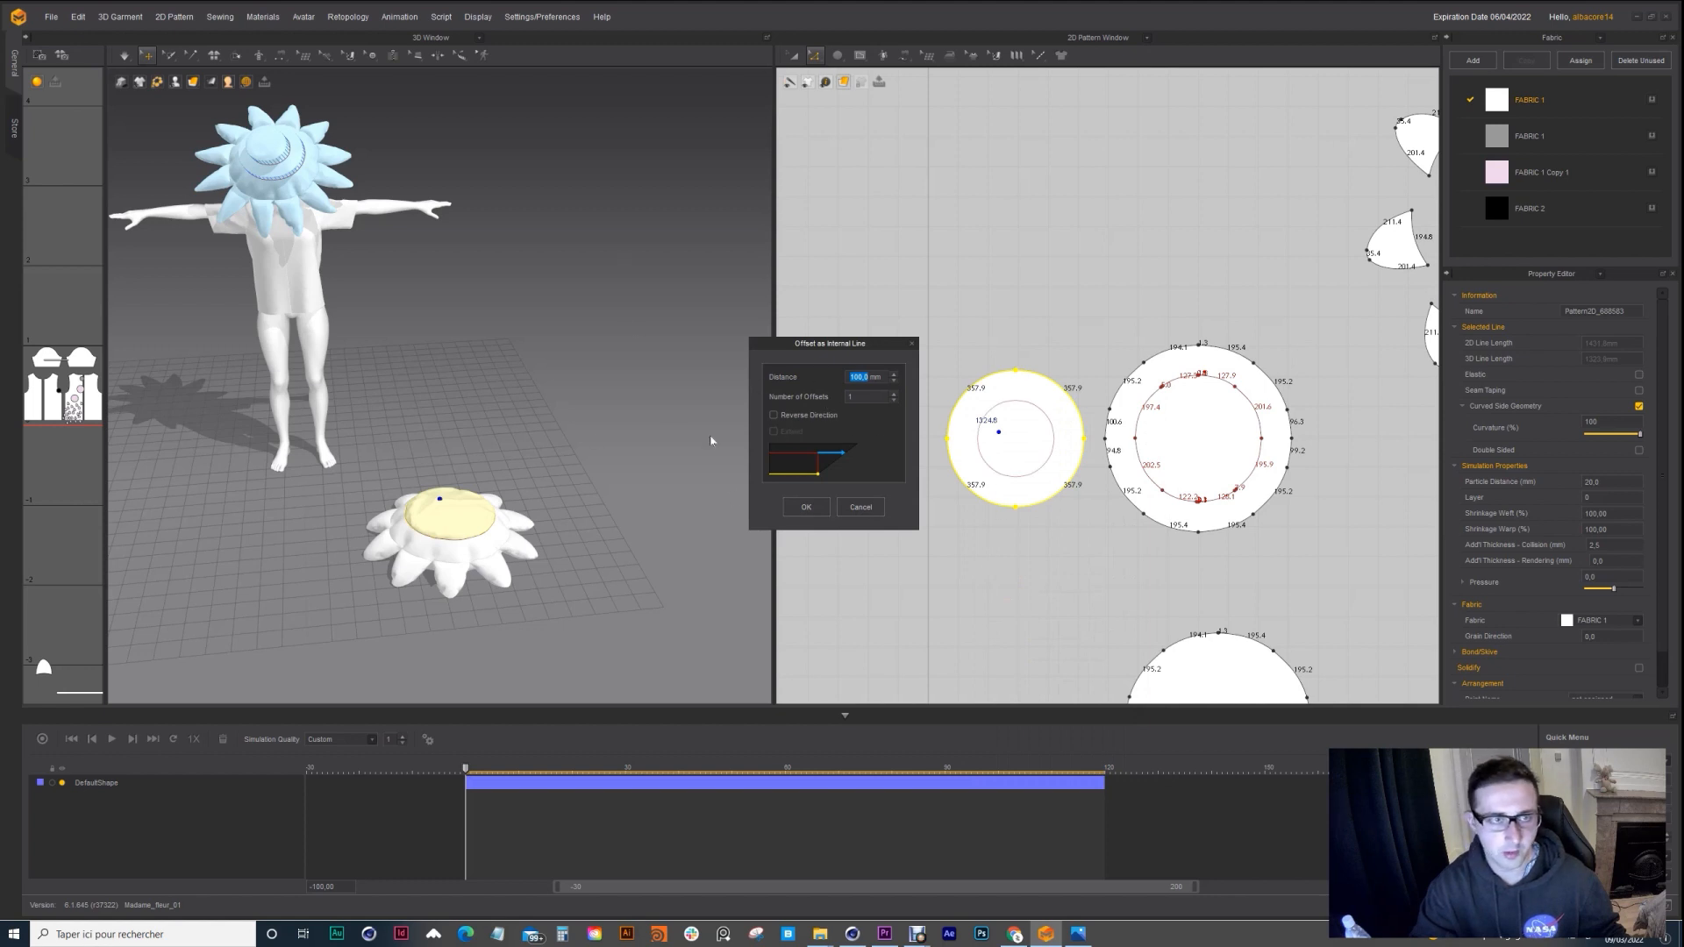
{"action": "left_click", "coordinate": [804, 508]}
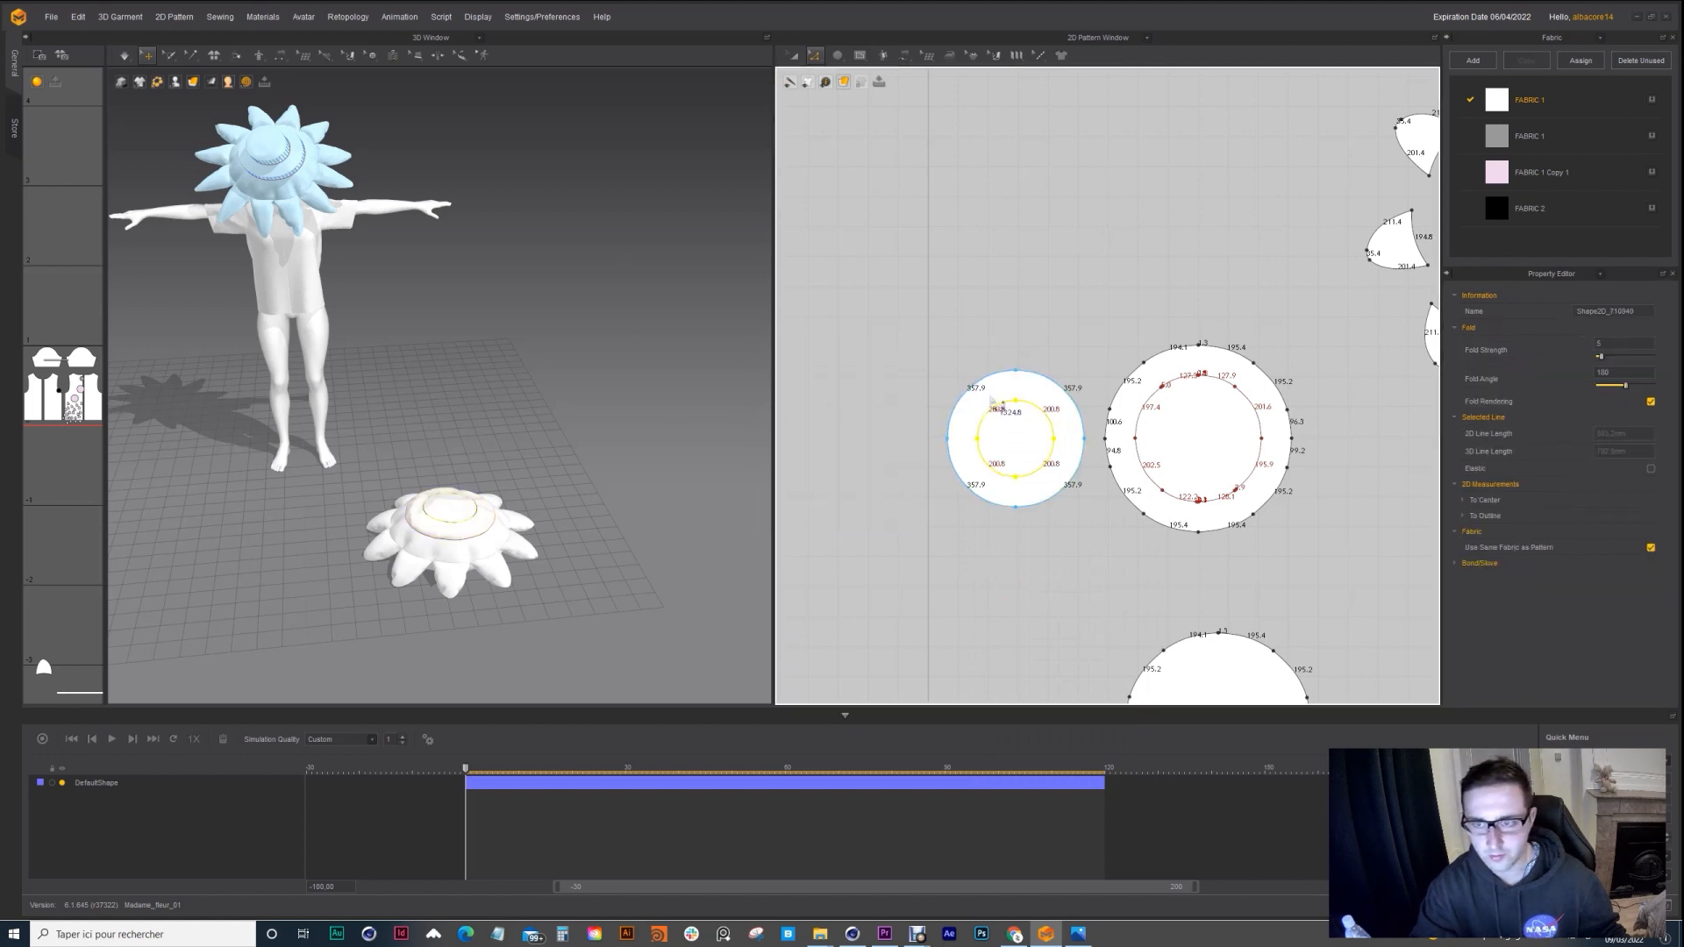
Step: Draw a smaller circular pattern beside the middle disc and scale it to quarter arcs of about 200 mm
{"action": "left_click", "coordinate": [836, 55]}
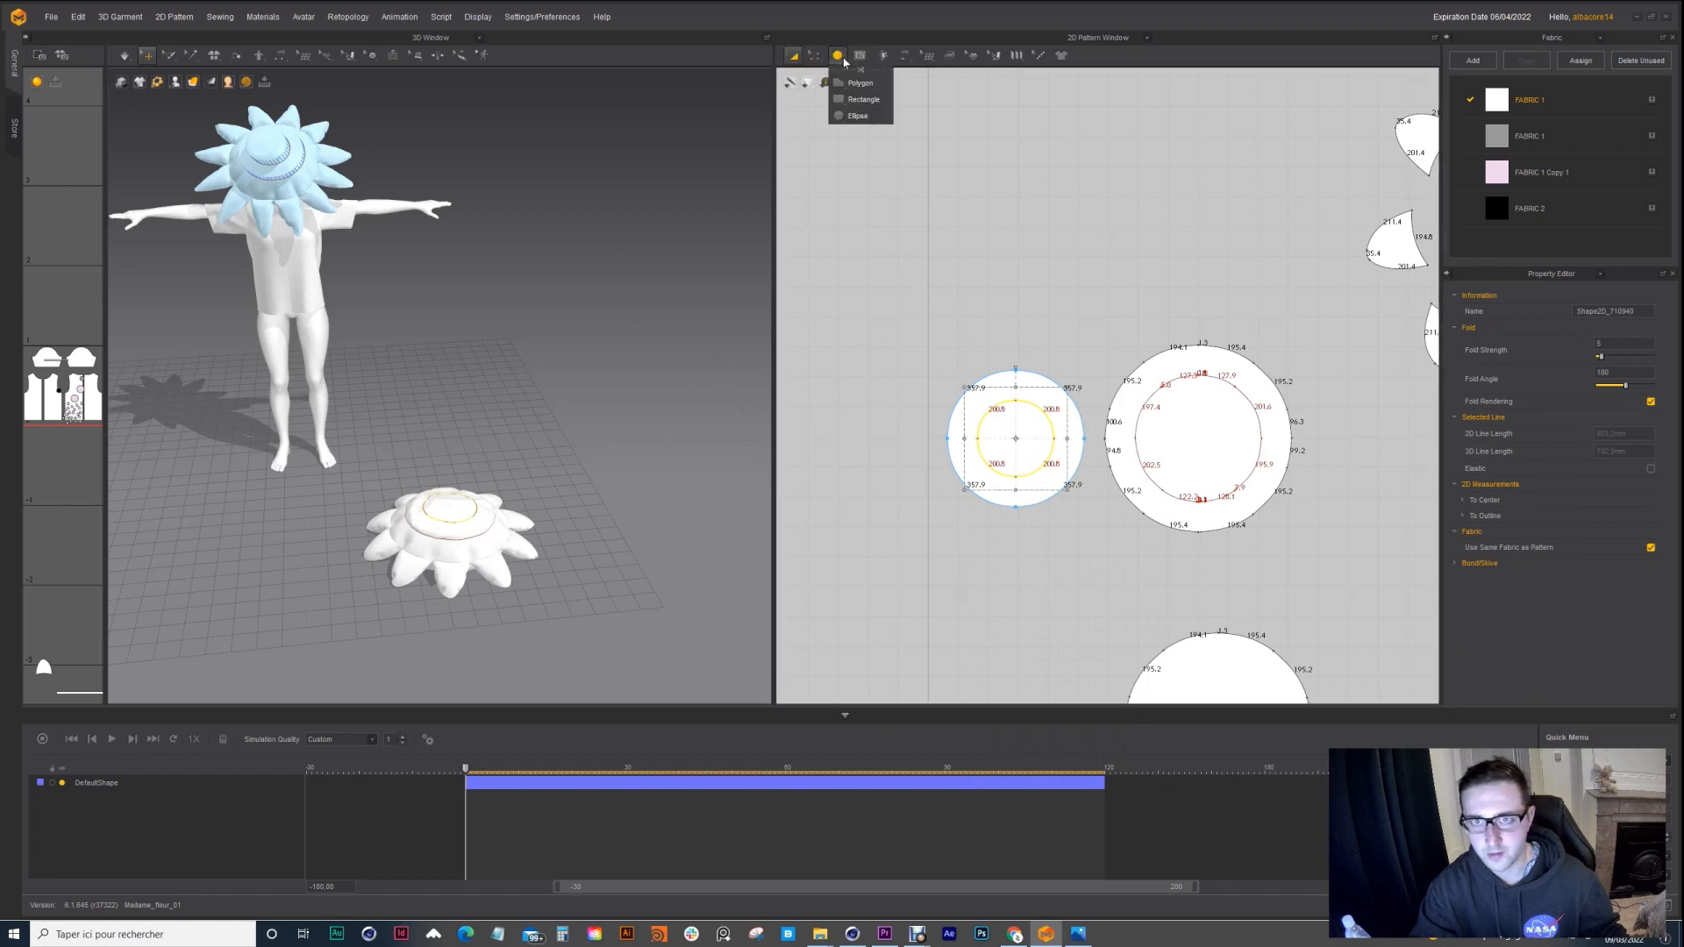
{"action": "left_click", "coordinate": [848, 72]}
{"action": "left_click_drag", "start_coordinate": [913, 402], "coordinate": [831, 468]}
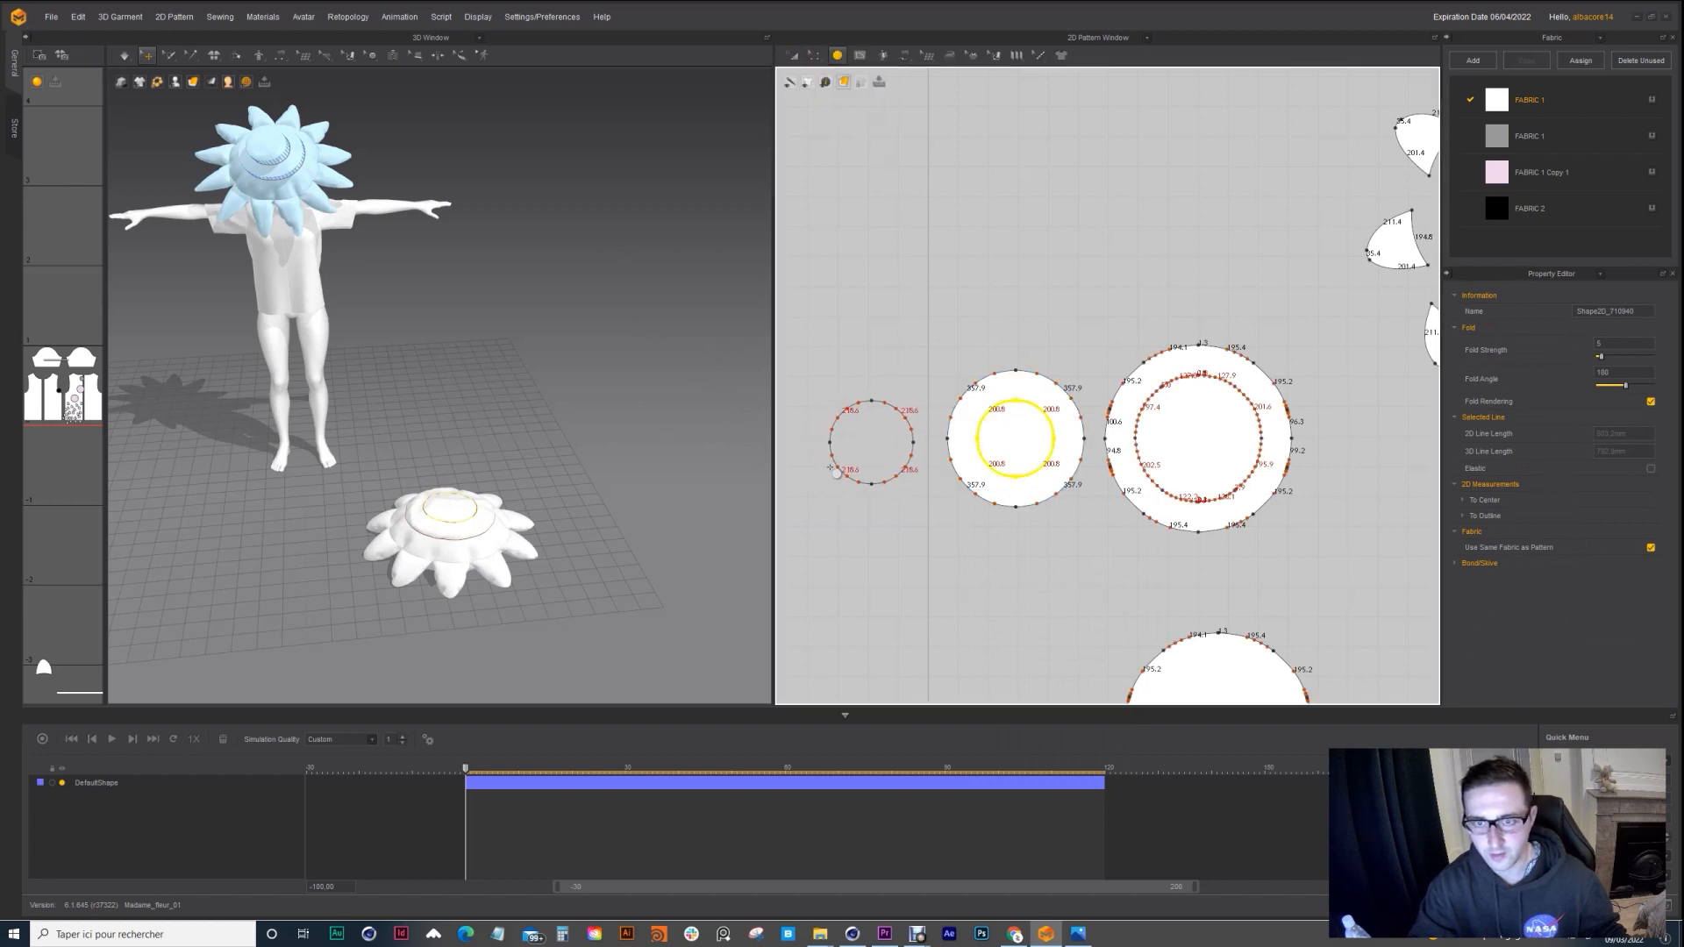
{"action": "key", "text": "a"}
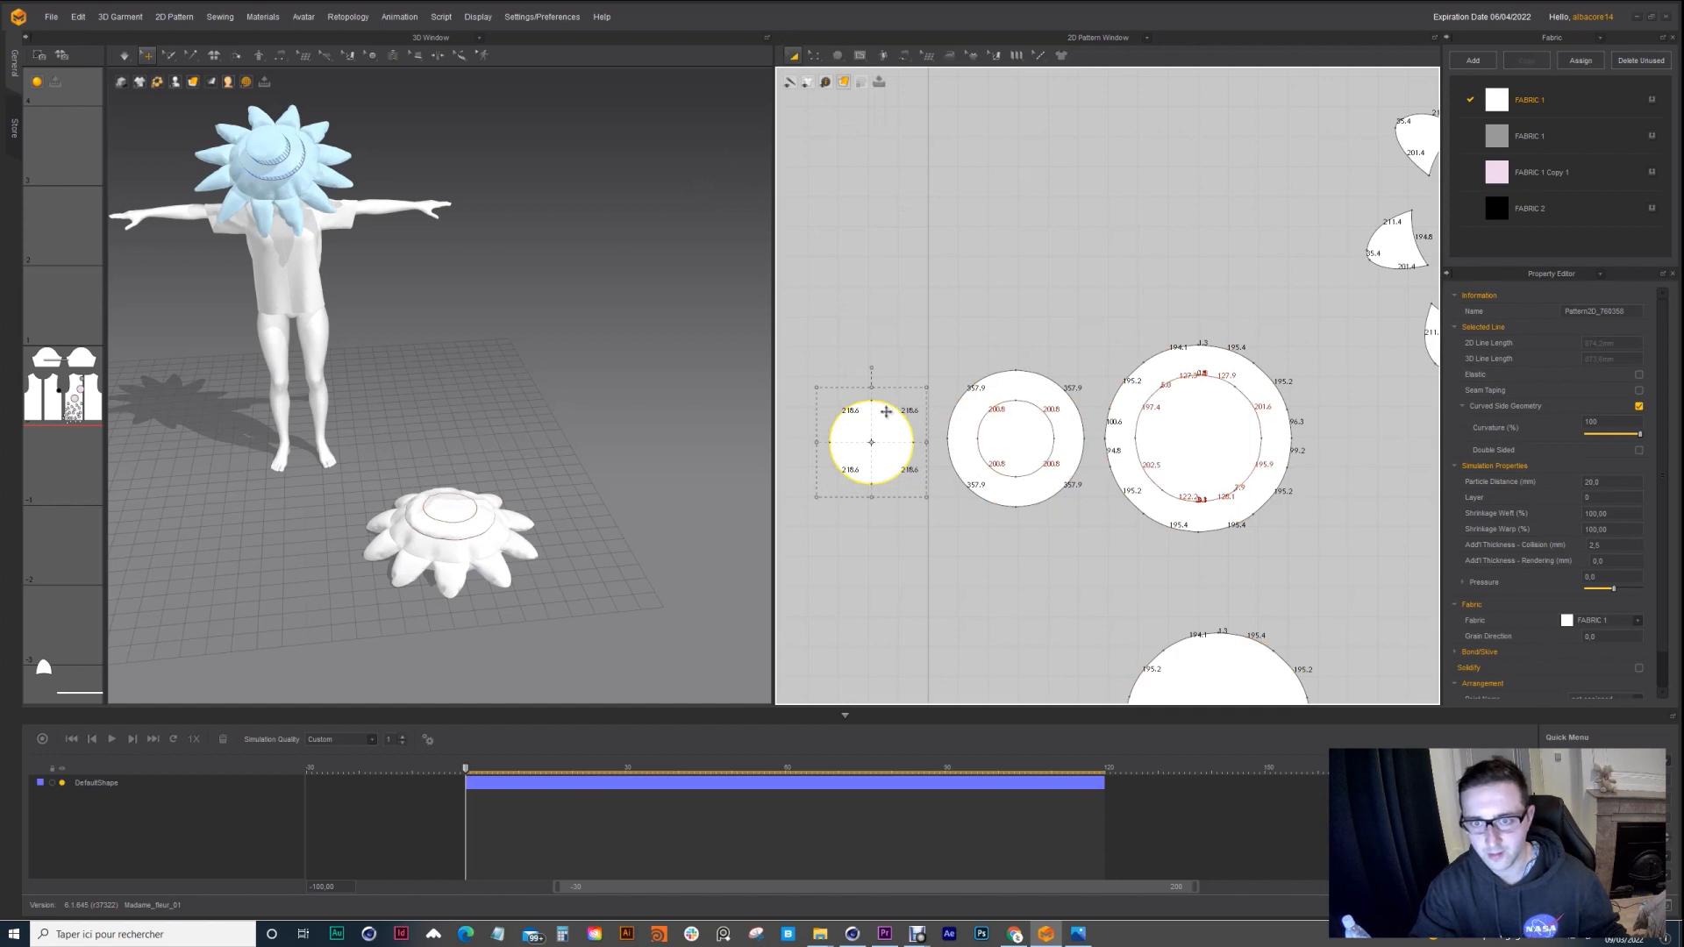
{"action": "scroll", "coordinate": [862, 459], "scroll_direction": "up", "scroll_amount": 2}
{"action": "left_click_drag", "start_coordinate": [867, 411], "coordinate": [936, 371]}
Step: Move the smallest circle above the flower cushion in 3D and rotate it to lie flat
{"action": "scroll", "coordinate": [463, 564], "scroll_direction": "down", "scroll_amount": 5}
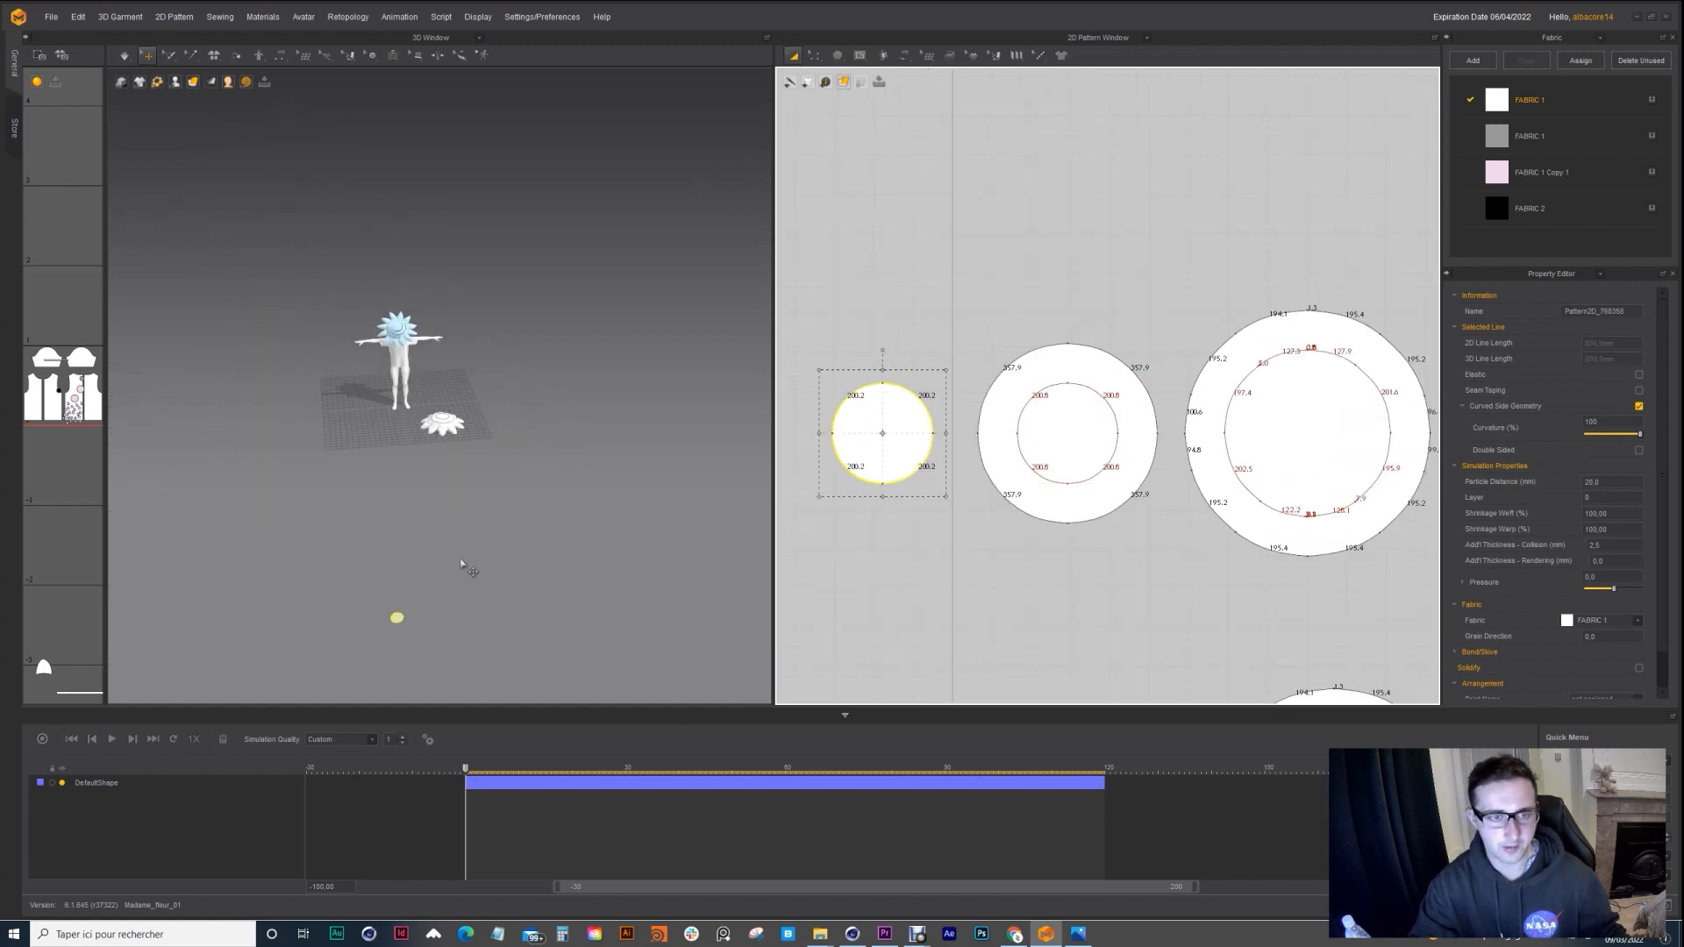
{"action": "left_click", "coordinate": [418, 465]}
{"action": "right_click_drag", "start_coordinate": [453, 401], "coordinate": [416, 387]}
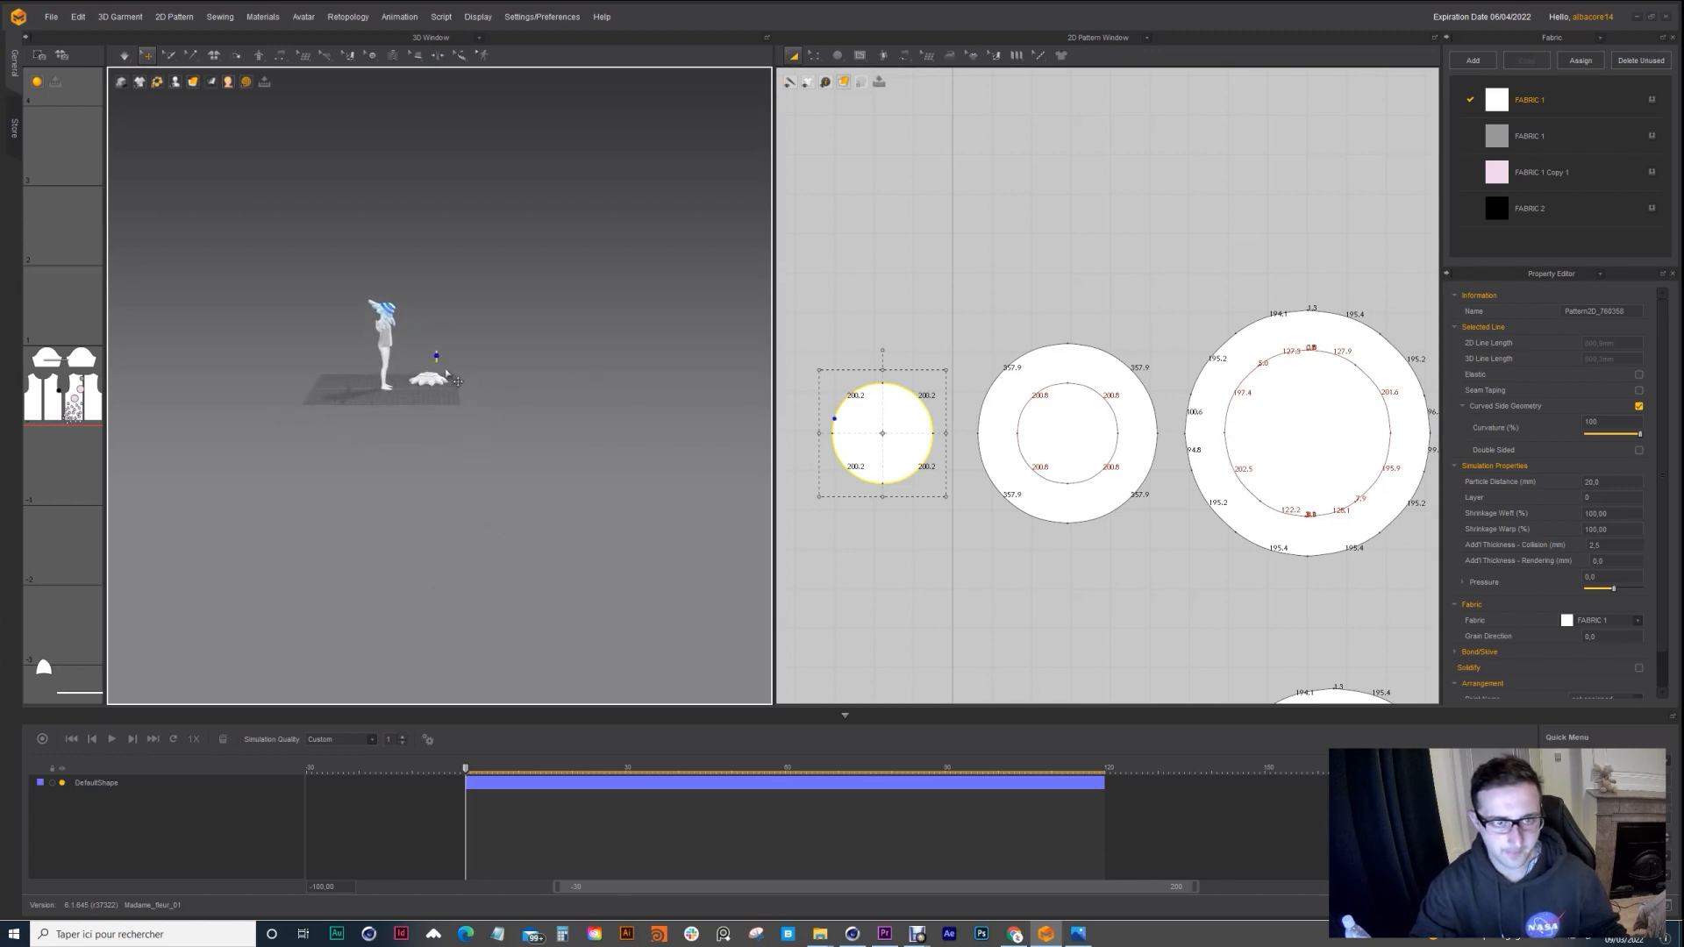
{"action": "scroll", "coordinate": [447, 375], "scroll_direction": "up", "scroll_amount": 6}
{"action": "right_click_drag", "start_coordinate": [430, 368], "coordinate": [555, 279]}
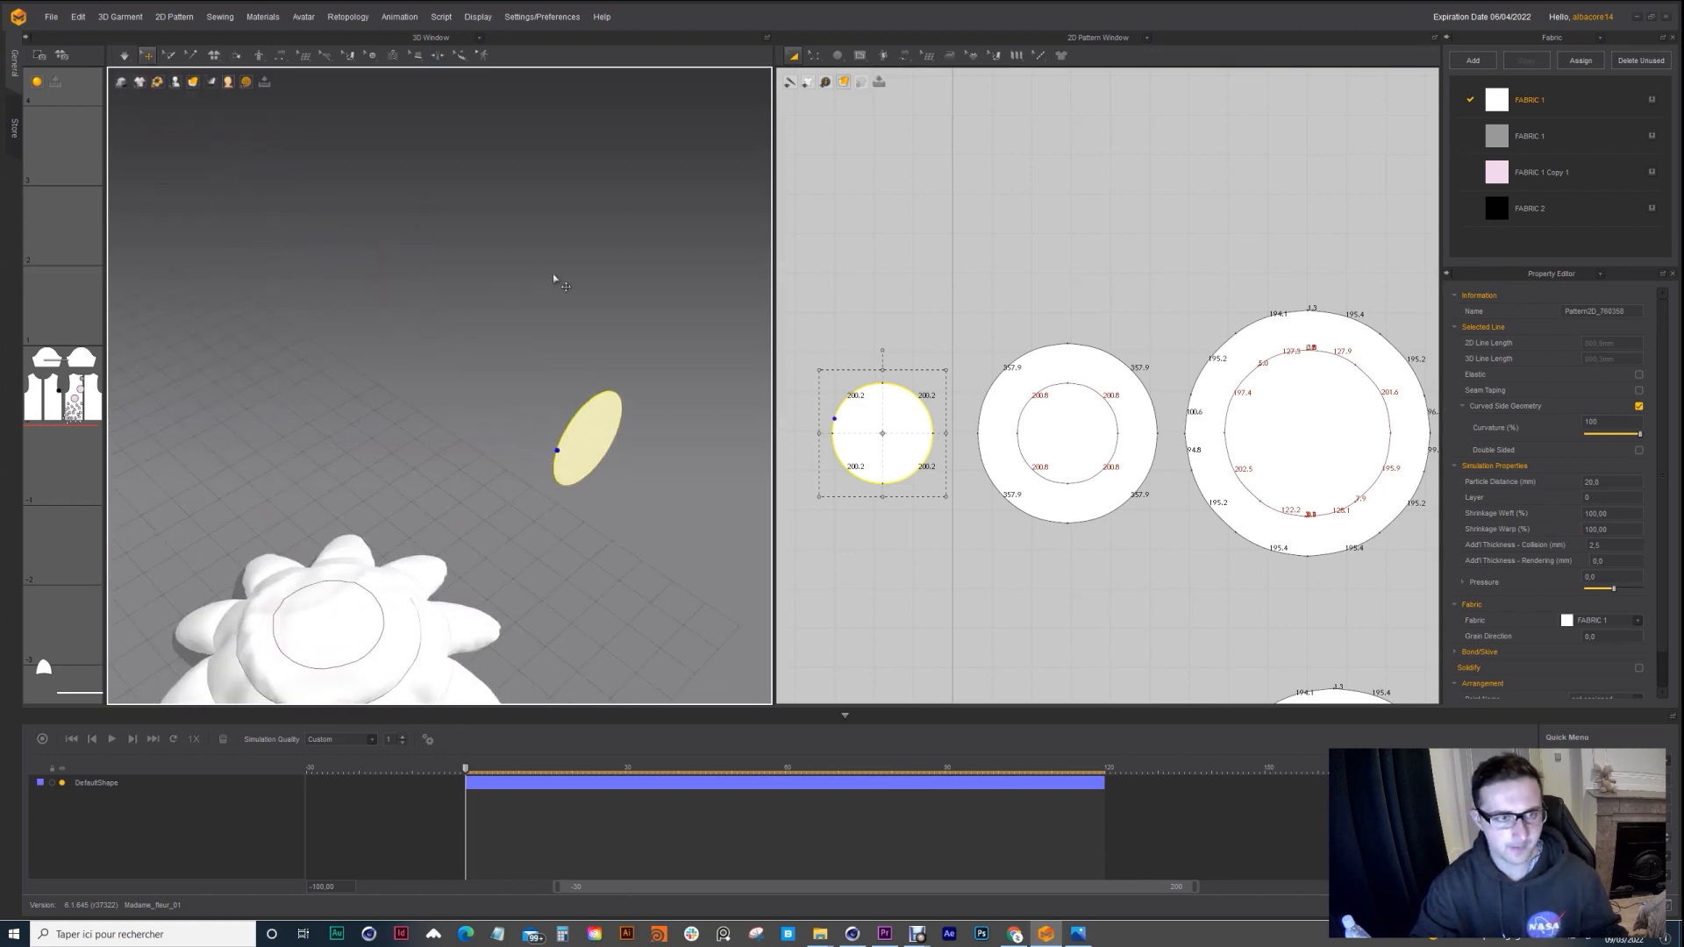
{"action": "scroll", "coordinate": [554, 279], "scroll_direction": "down", "scroll_amount": 5}
{"action": "left_click_drag", "start_coordinate": [527, 391], "coordinate": [440, 415]}
{"action": "right_click_drag", "start_coordinate": [439, 415], "coordinate": [482, 413]}
{"action": "left_click_drag", "start_coordinate": [482, 413], "coordinate": [414, 412]}
{"action": "left_click", "coordinate": [414, 410]}
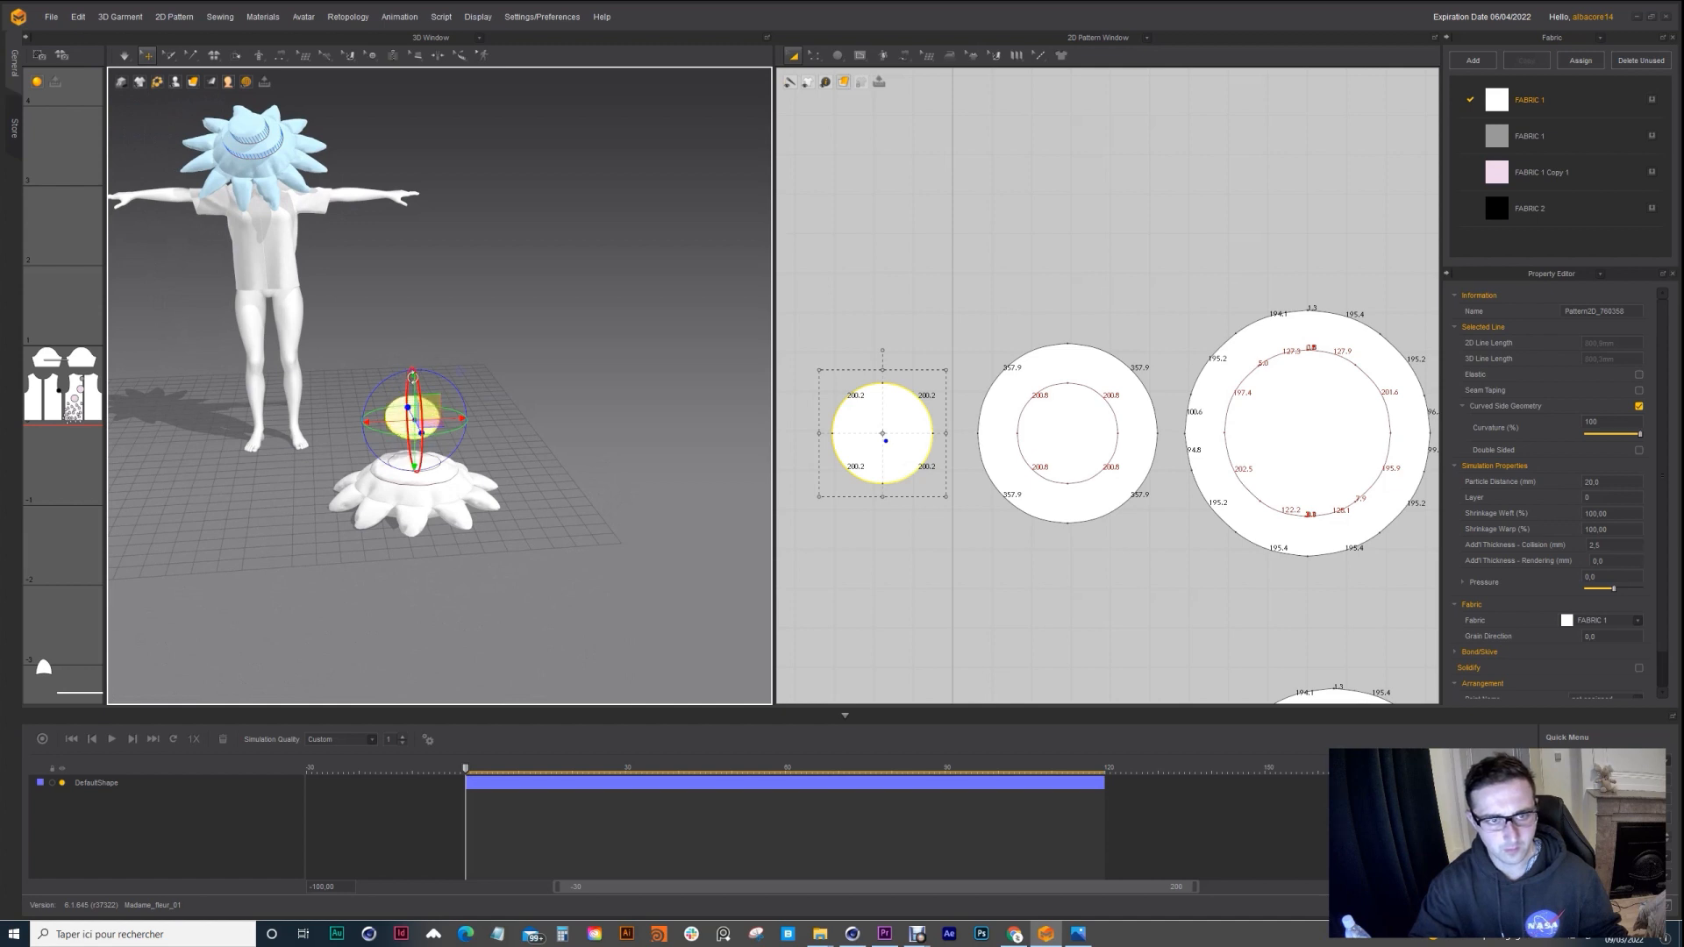
{"action": "left_click_drag", "start_coordinate": [412, 377], "coordinate": [410, 380]}
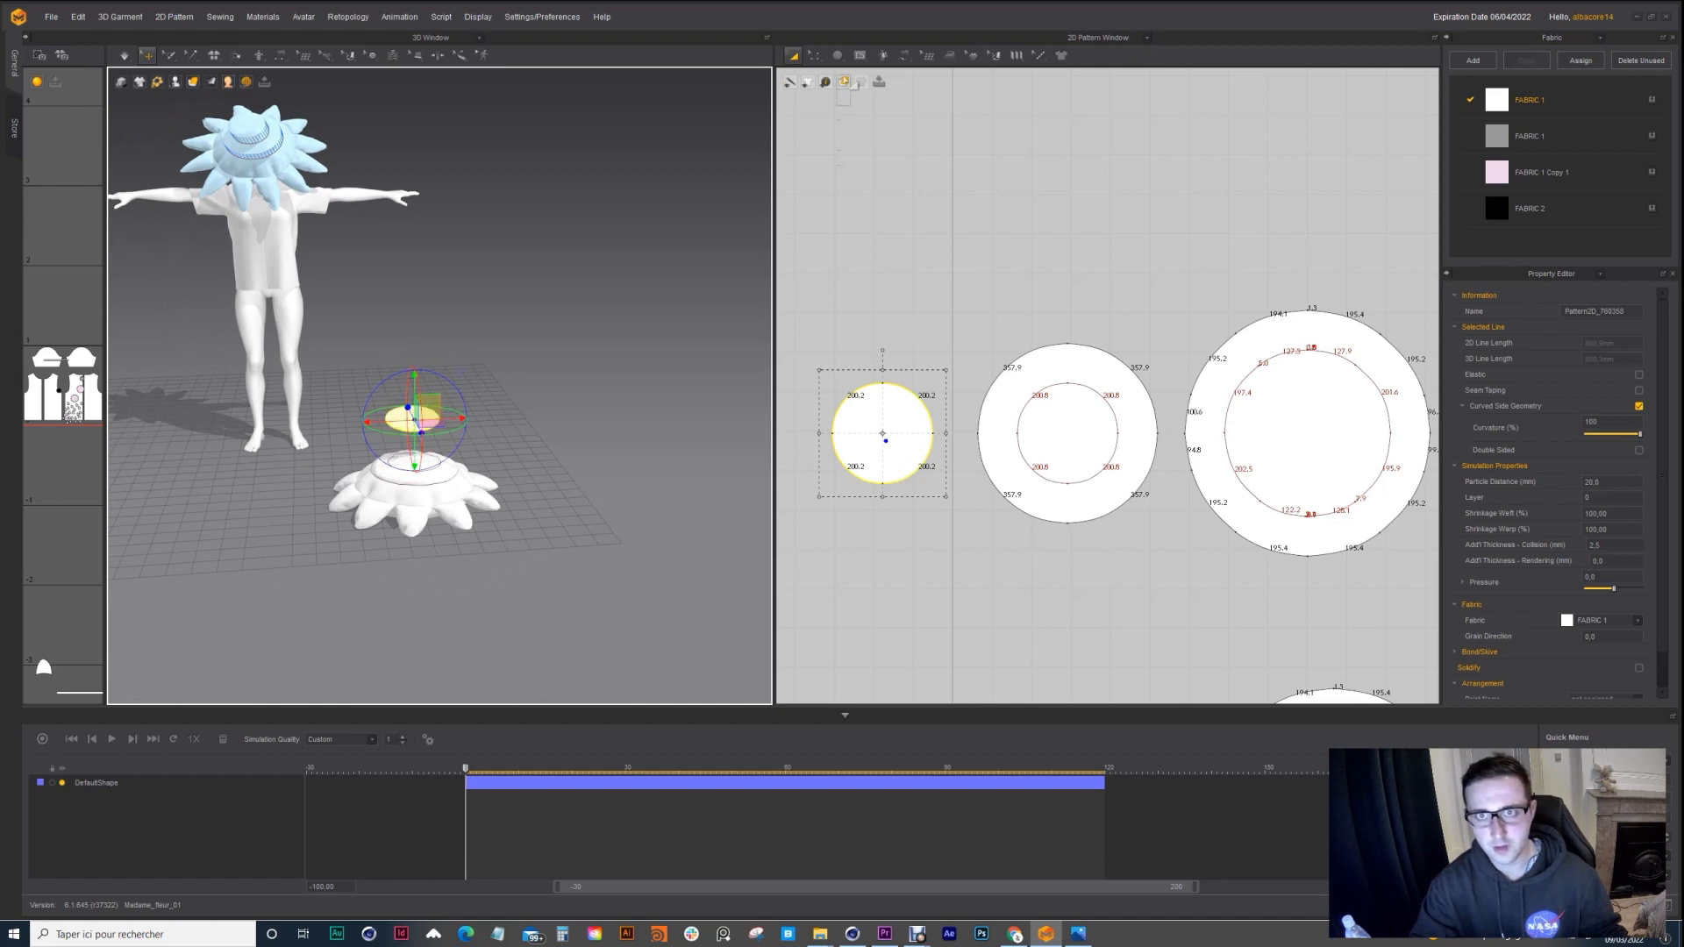
{"action": "mouse_move", "coordinate": [901, 57]}
{"action": "left_click", "coordinate": [933, 136]}
{"action": "left_click", "coordinate": [881, 384]}
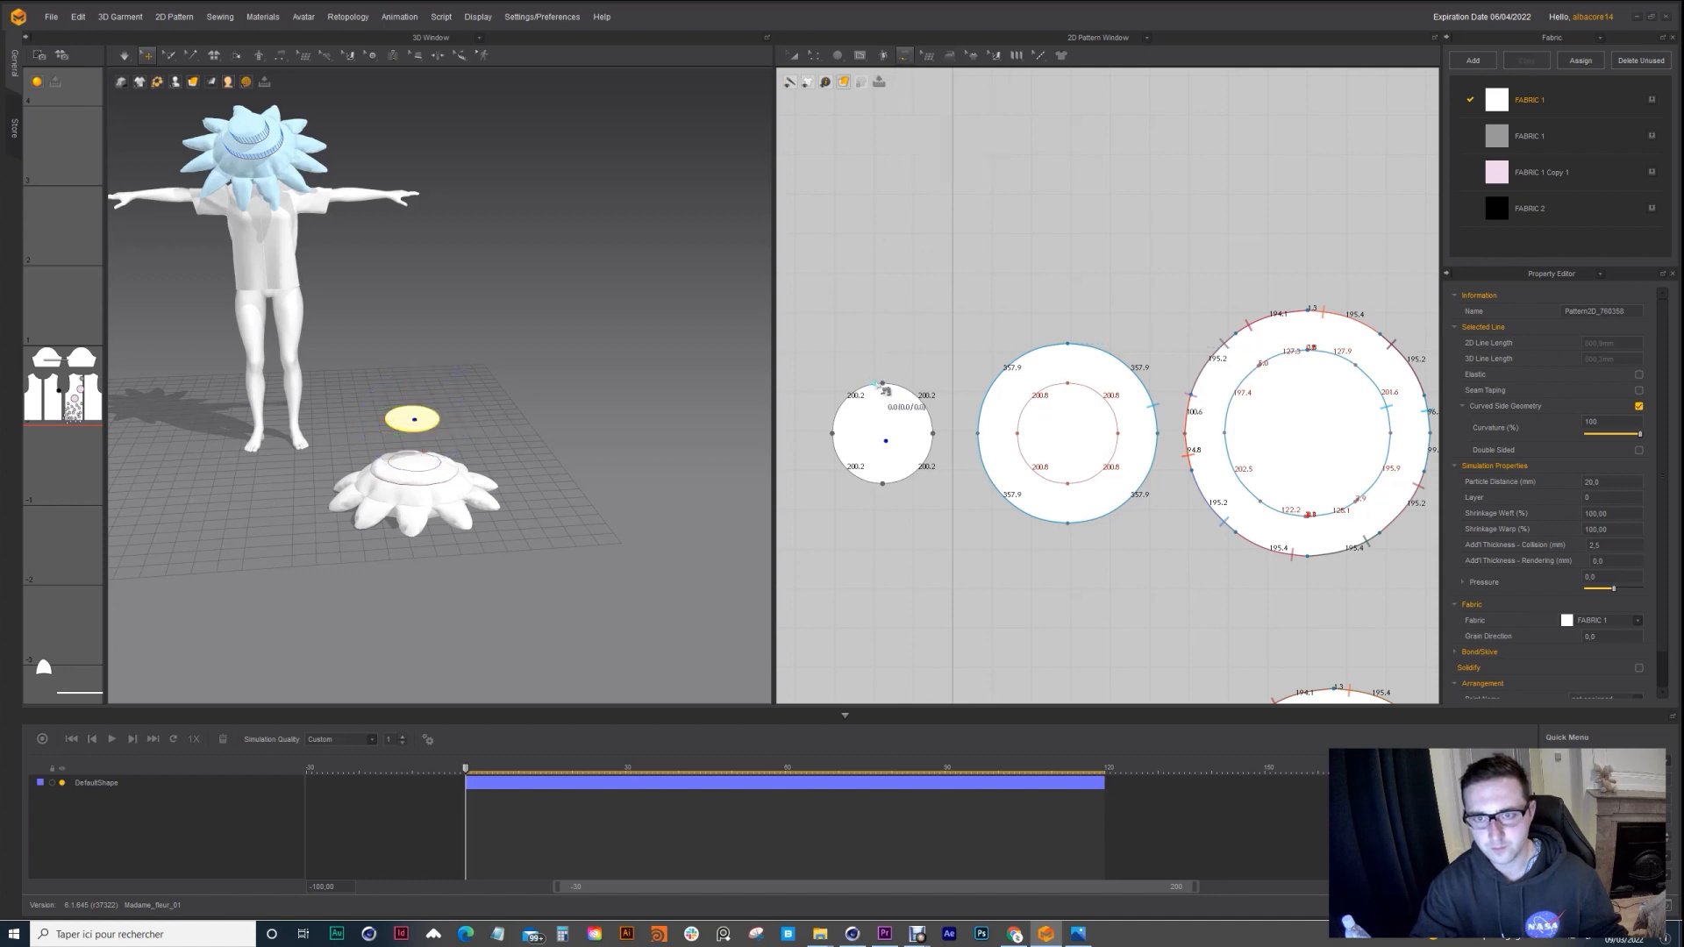
{"action": "left_click", "coordinate": [880, 385]}
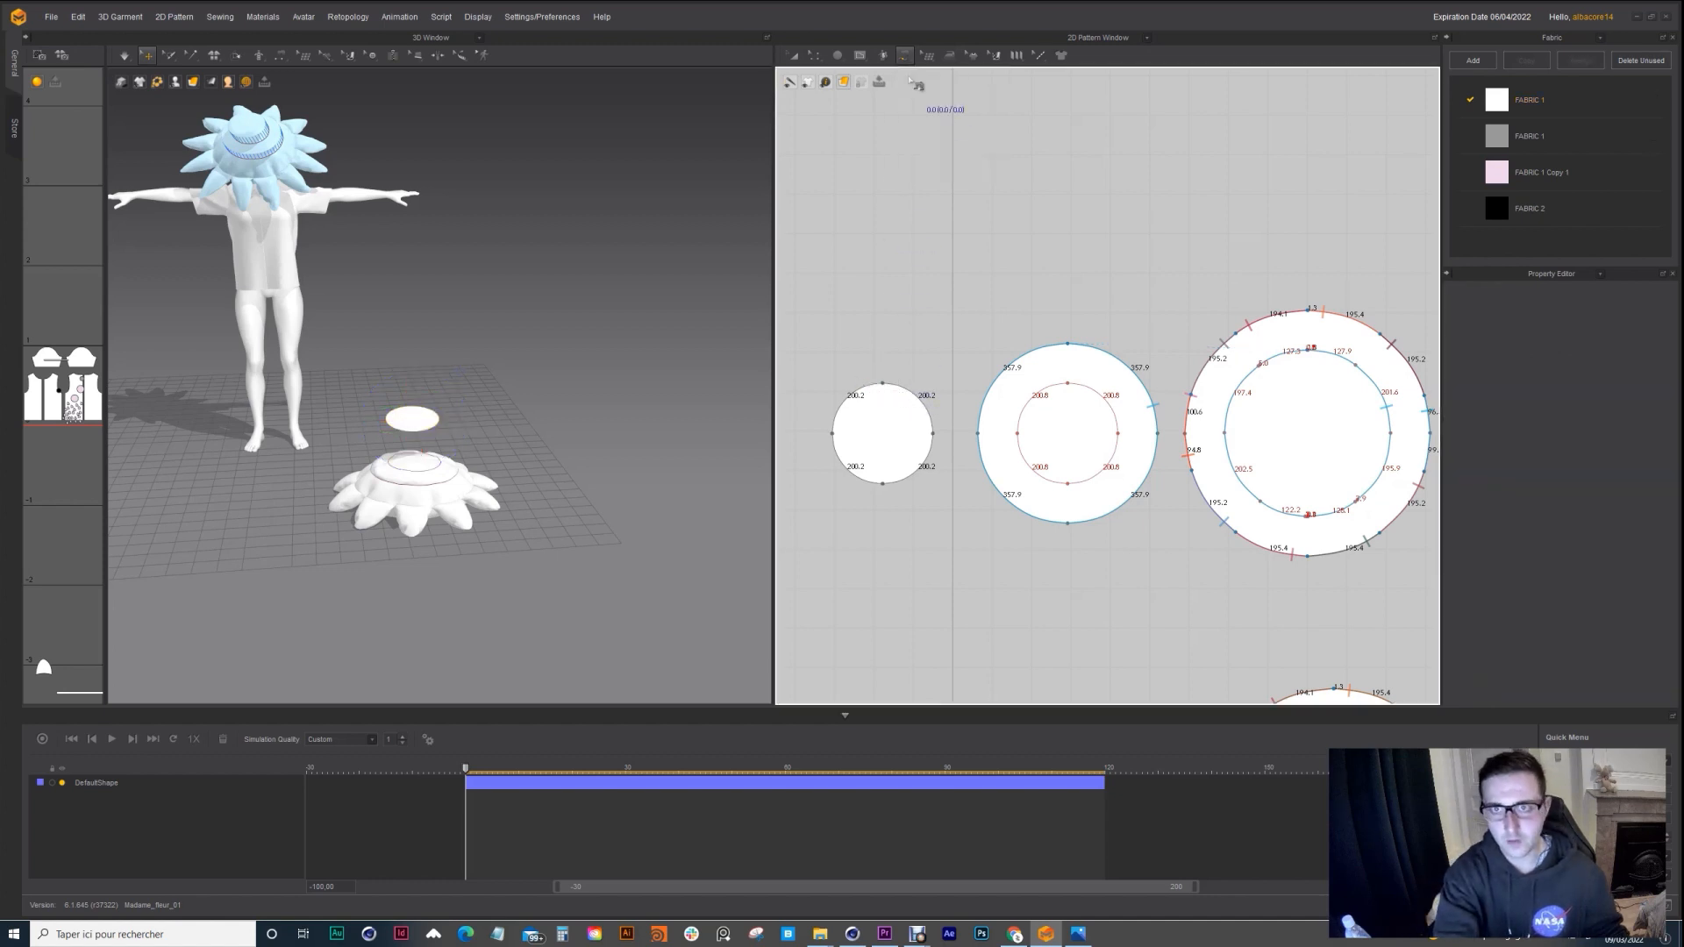
Step: Free-sew the full outline of the smallest circle to the internal circle of the middle disc
{"action": "mouse_move", "coordinate": [905, 59]}
{"action": "left_click", "coordinate": [930, 132]}
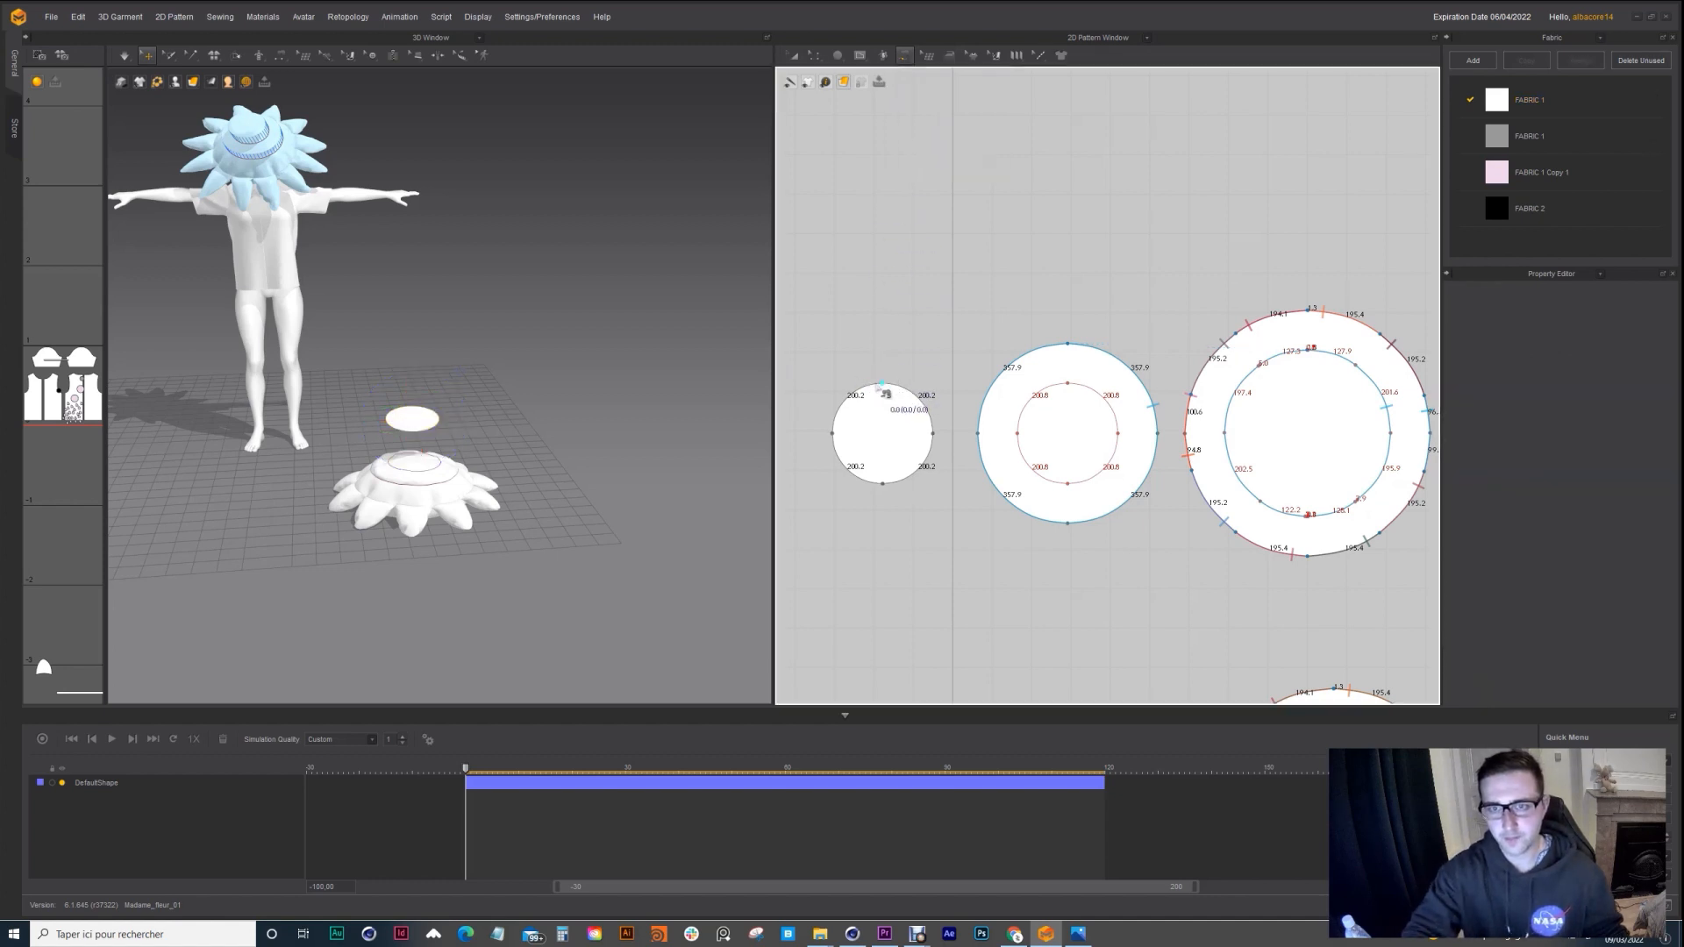
{"action": "left_click", "coordinate": [882, 384]}
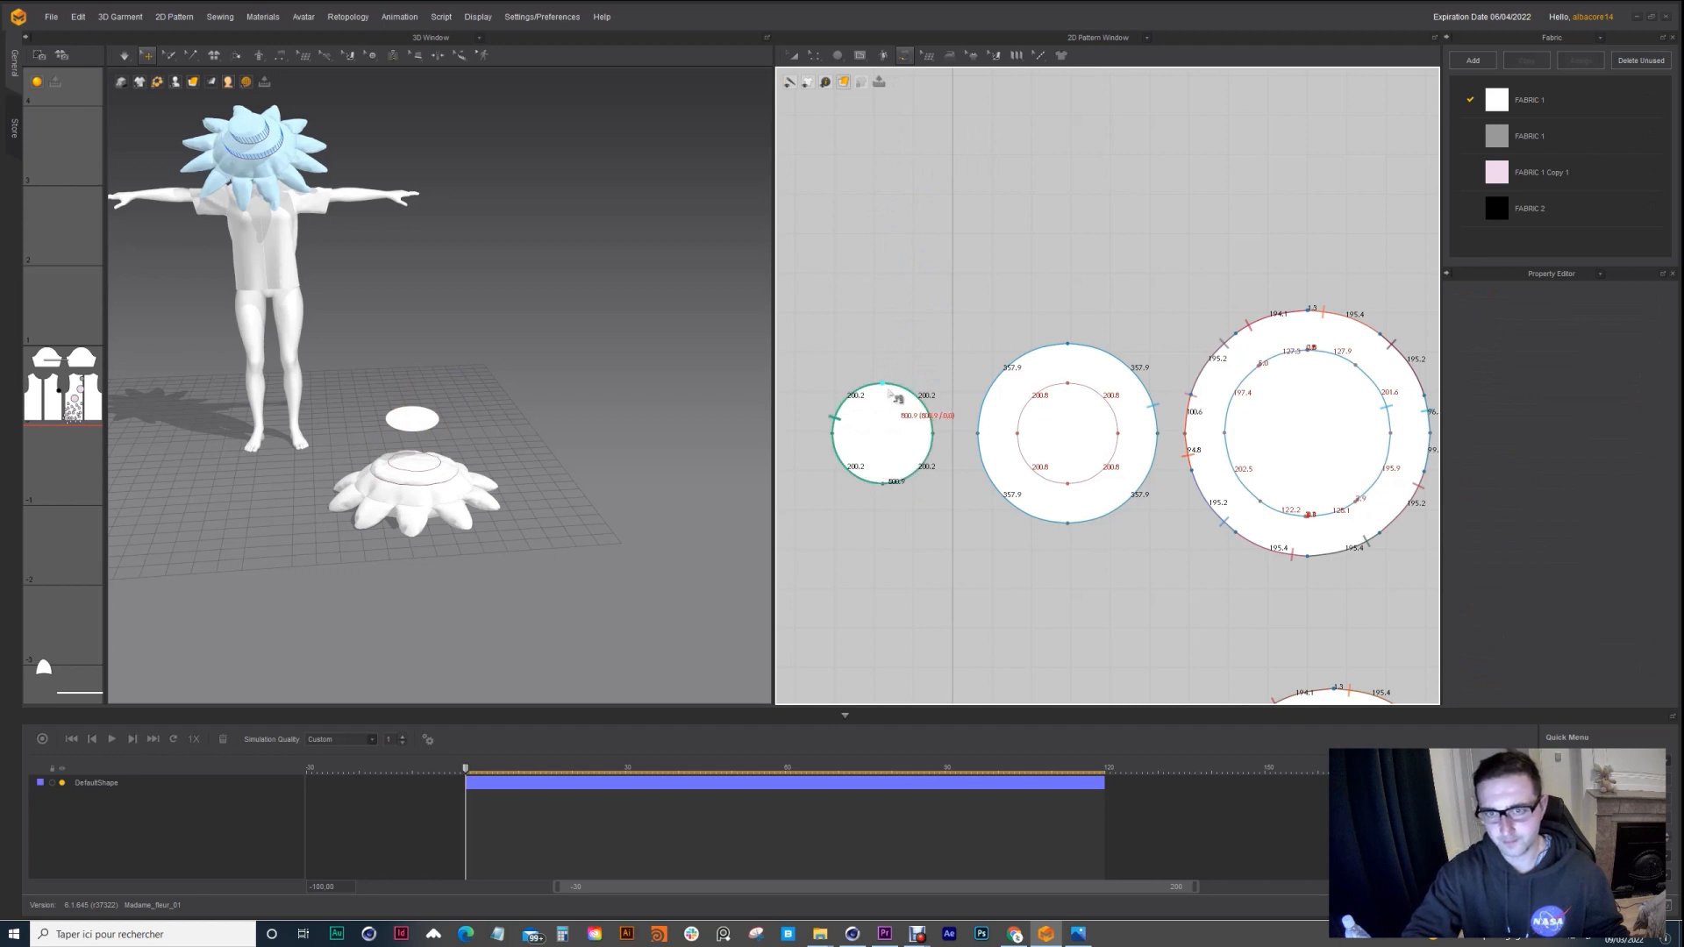
{"action": "left_click", "coordinate": [1068, 385]}
{"action": "left_click", "coordinate": [1068, 384]}
{"action": "key", "text": "a"}
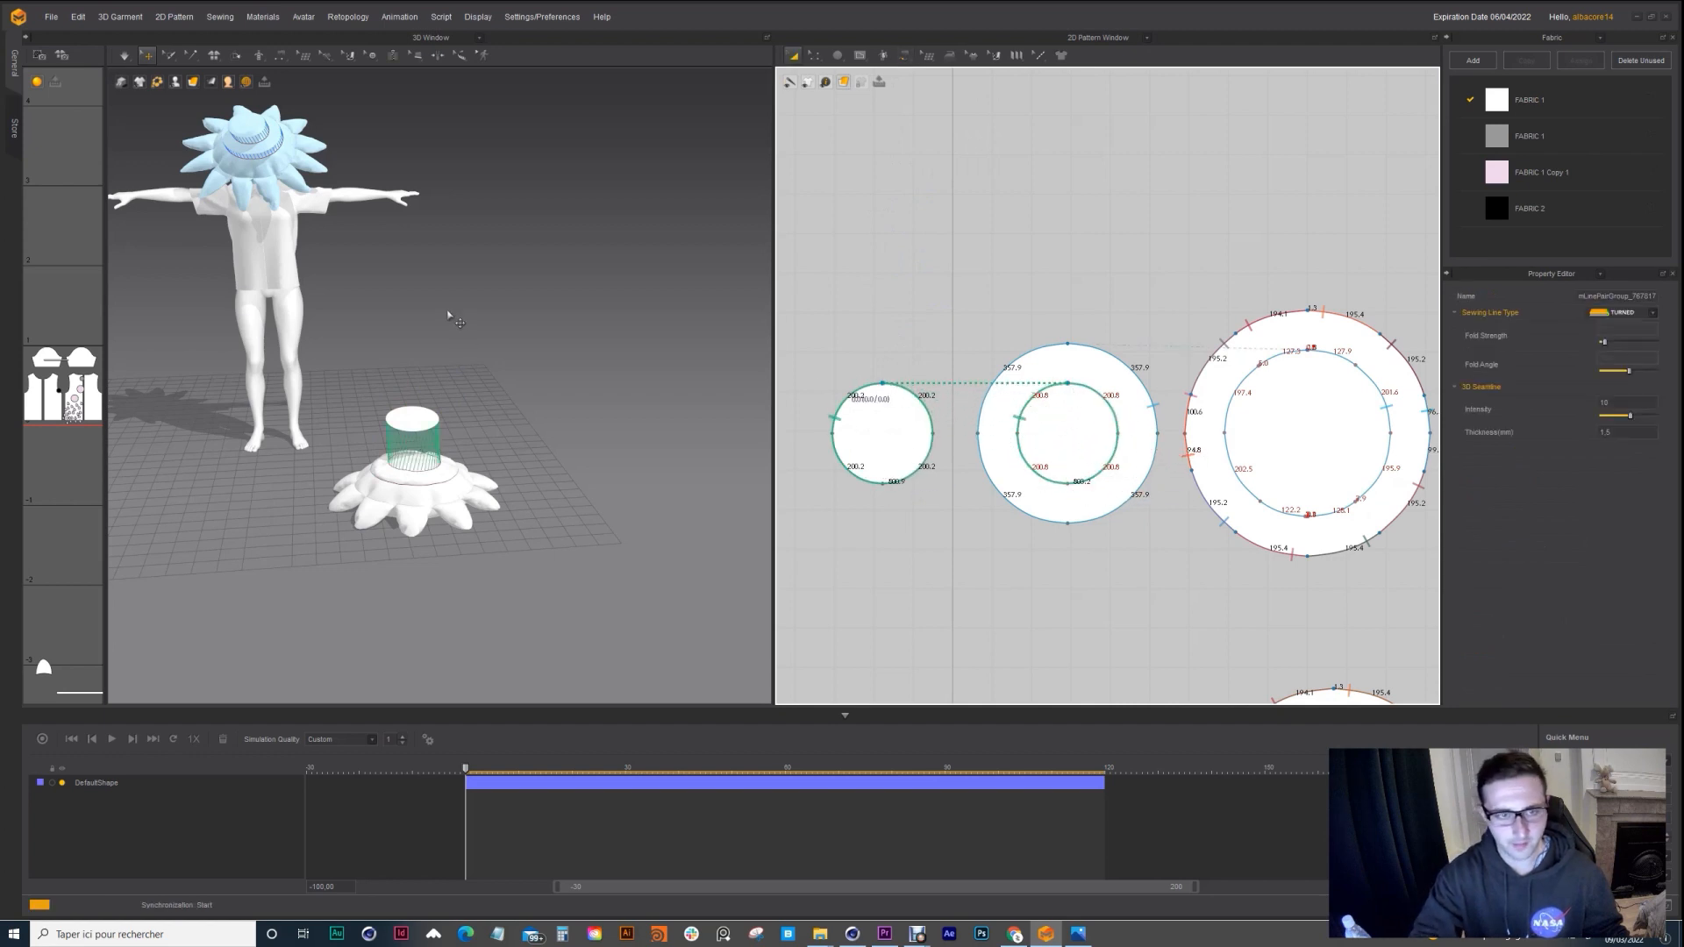
Step: Simulate the garment to pull the smallest circle onto the internal circle of the cushion's middle disc
{"action": "key", "text": "space"}
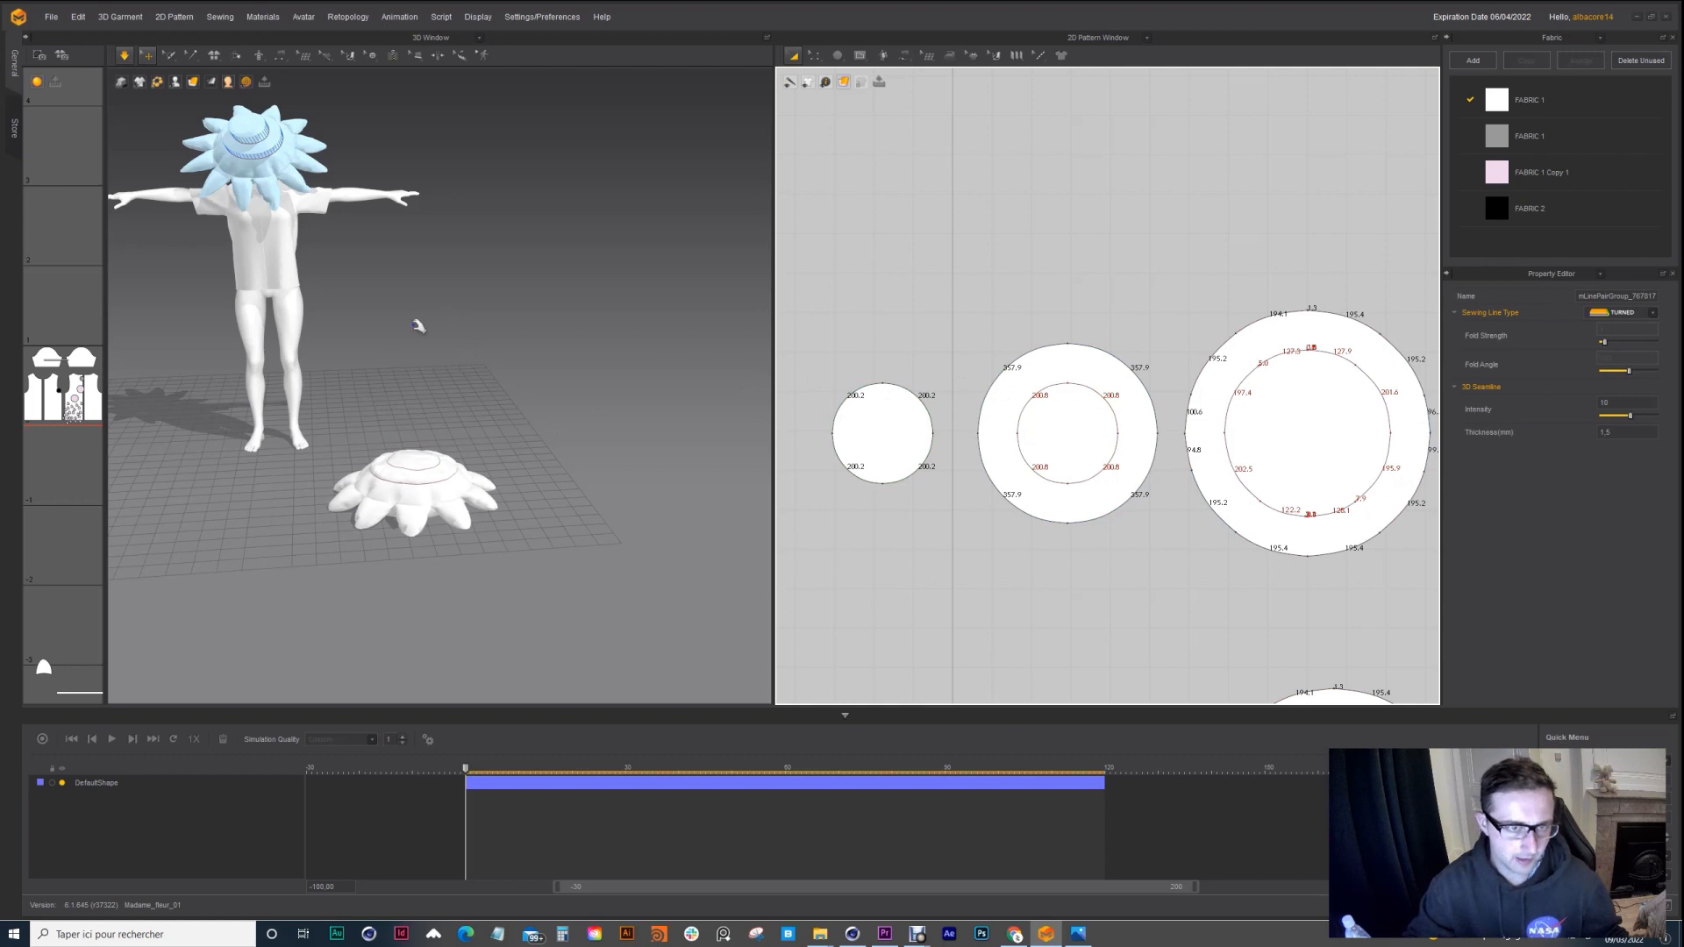
{"action": "scroll", "coordinate": [440, 428], "scroll_direction": "up", "scroll_amount": 6}
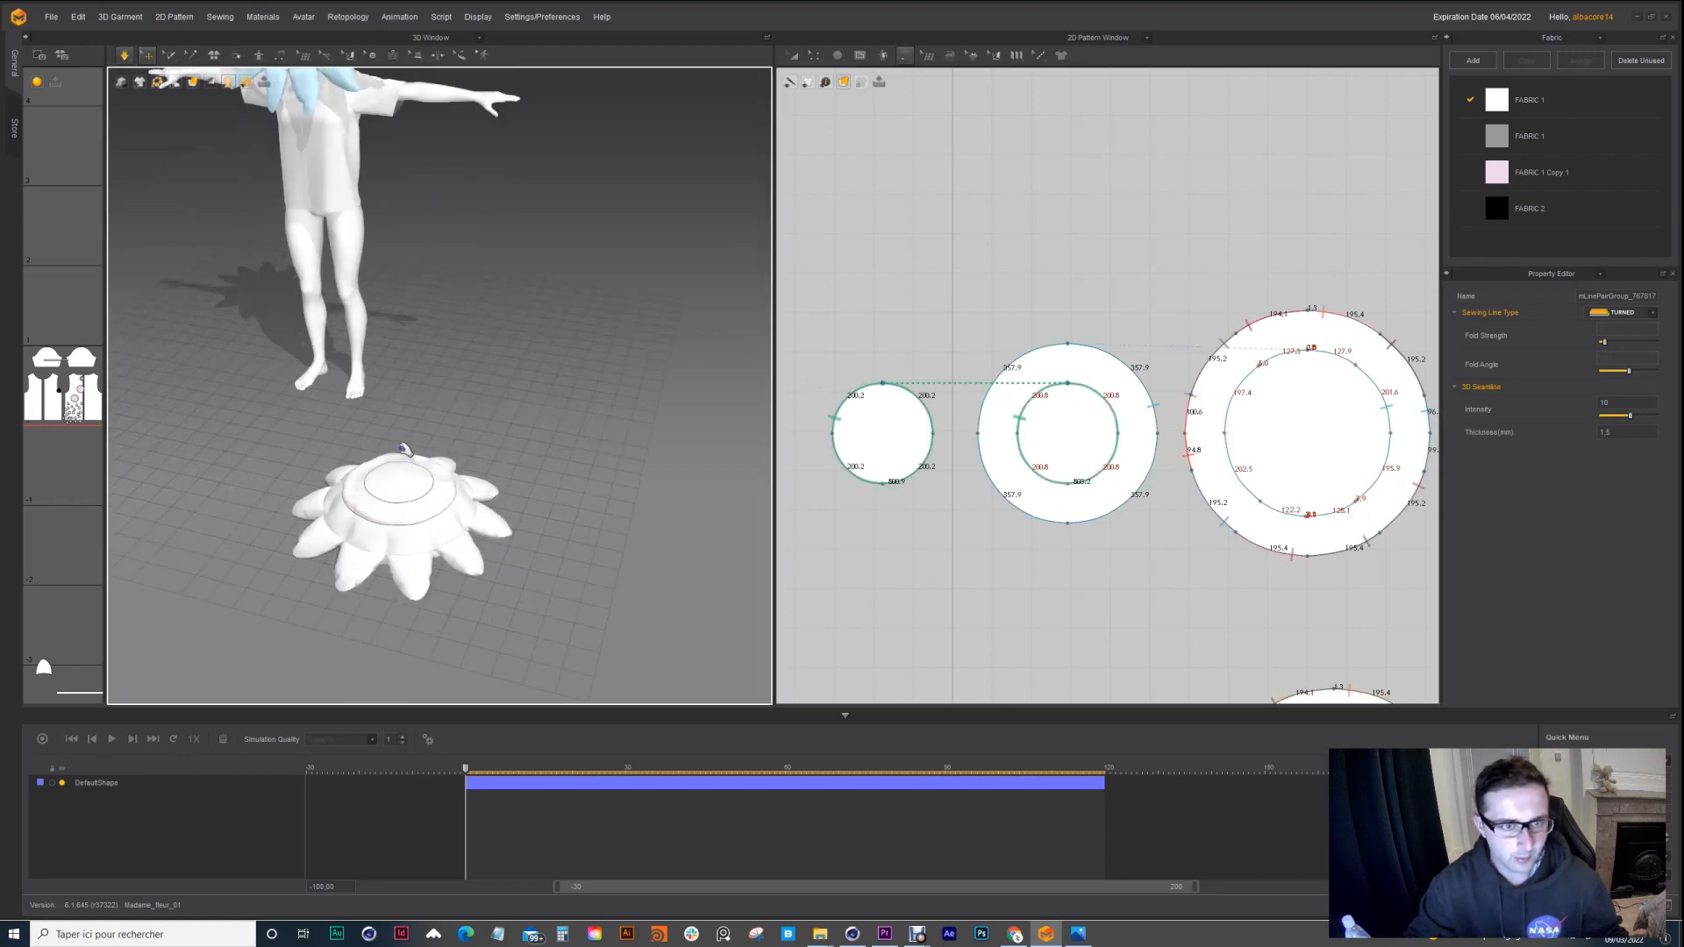
{"action": "left_click", "coordinate": [441, 427]}
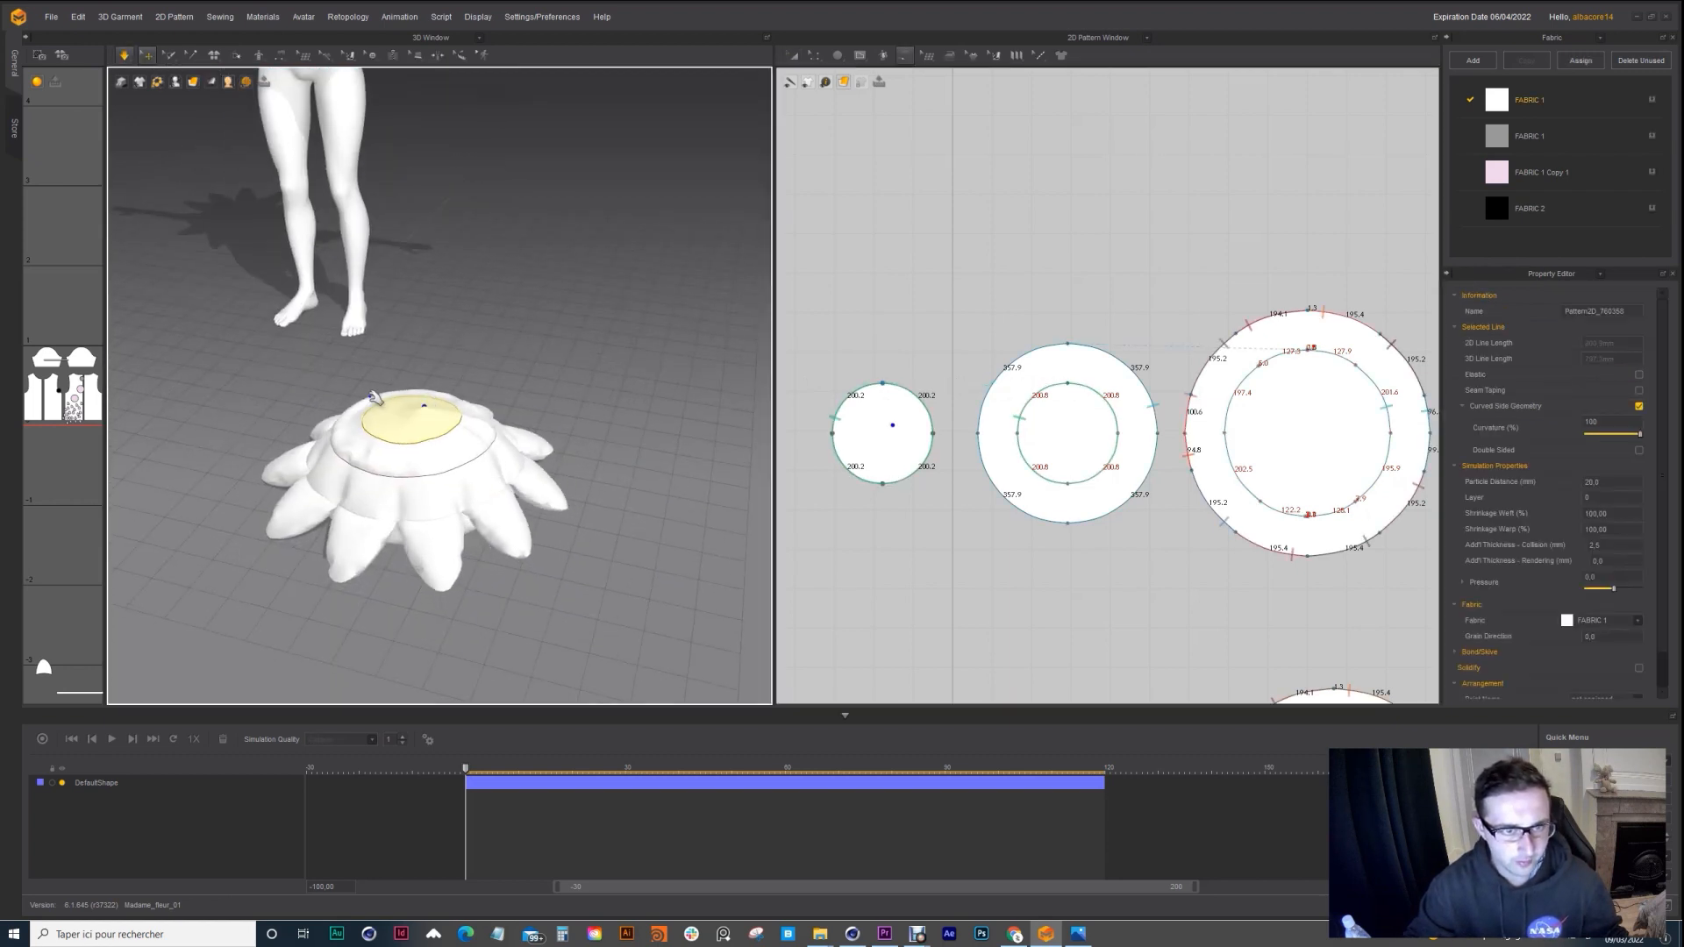
{"action": "right_click_drag", "start_coordinate": [425, 418], "coordinate": [346, 390]}
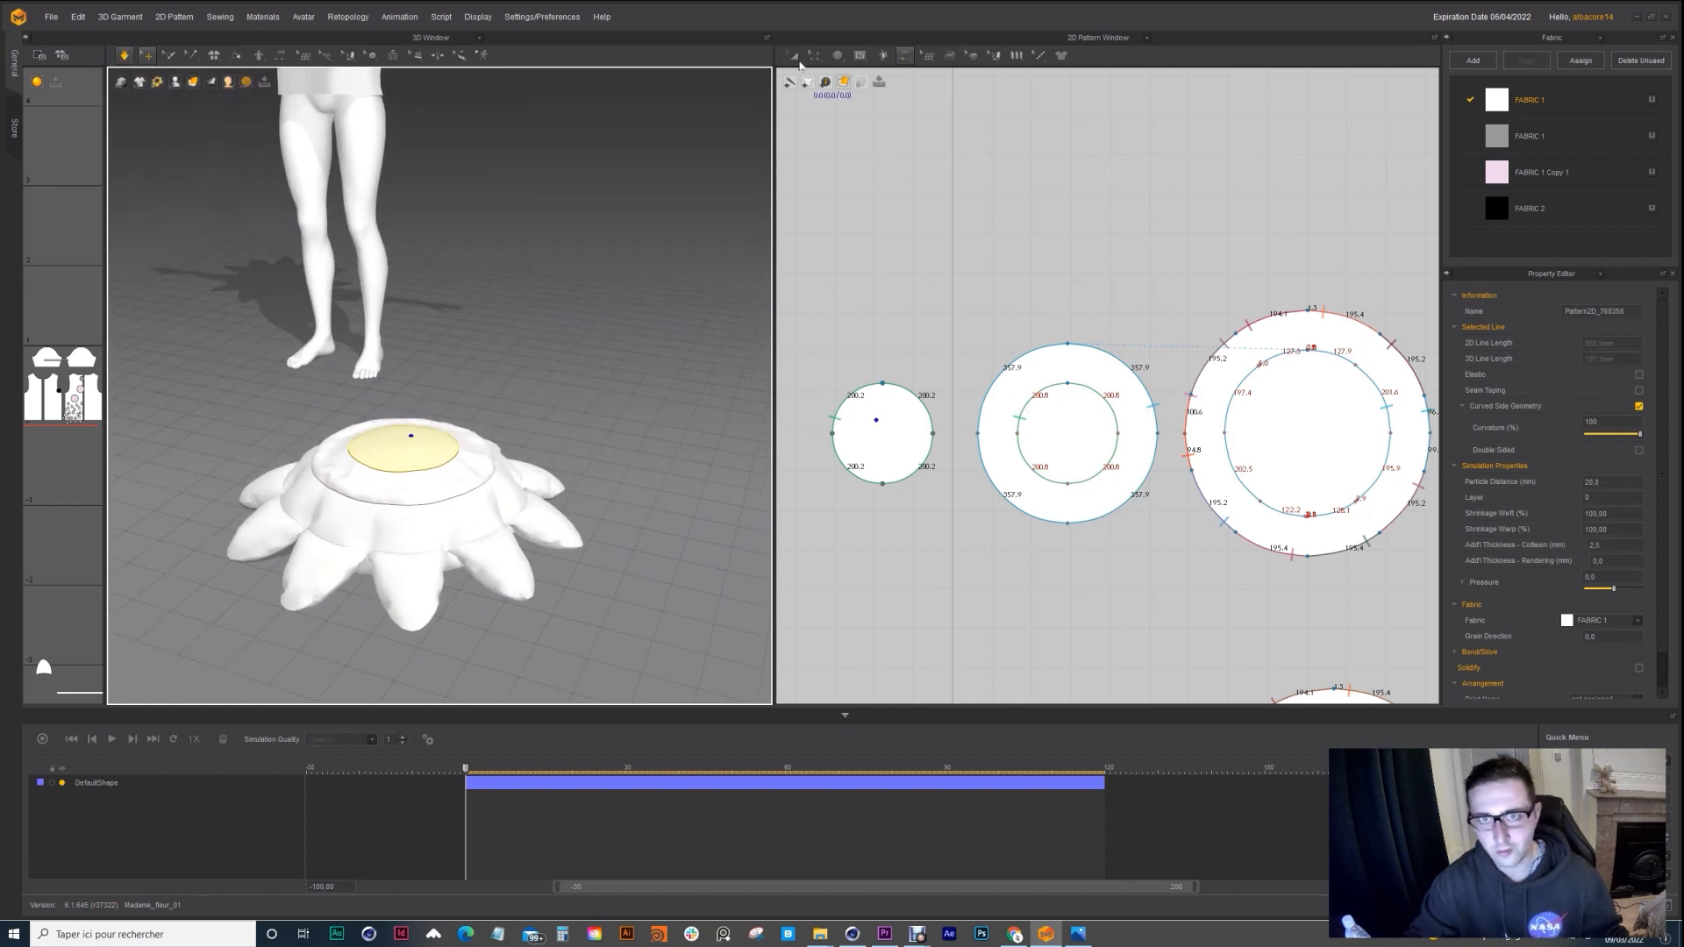
Step: Set the smallest circle's pressure to 6 and simulate the cushion
{"action": "left_click", "coordinate": [888, 399]}
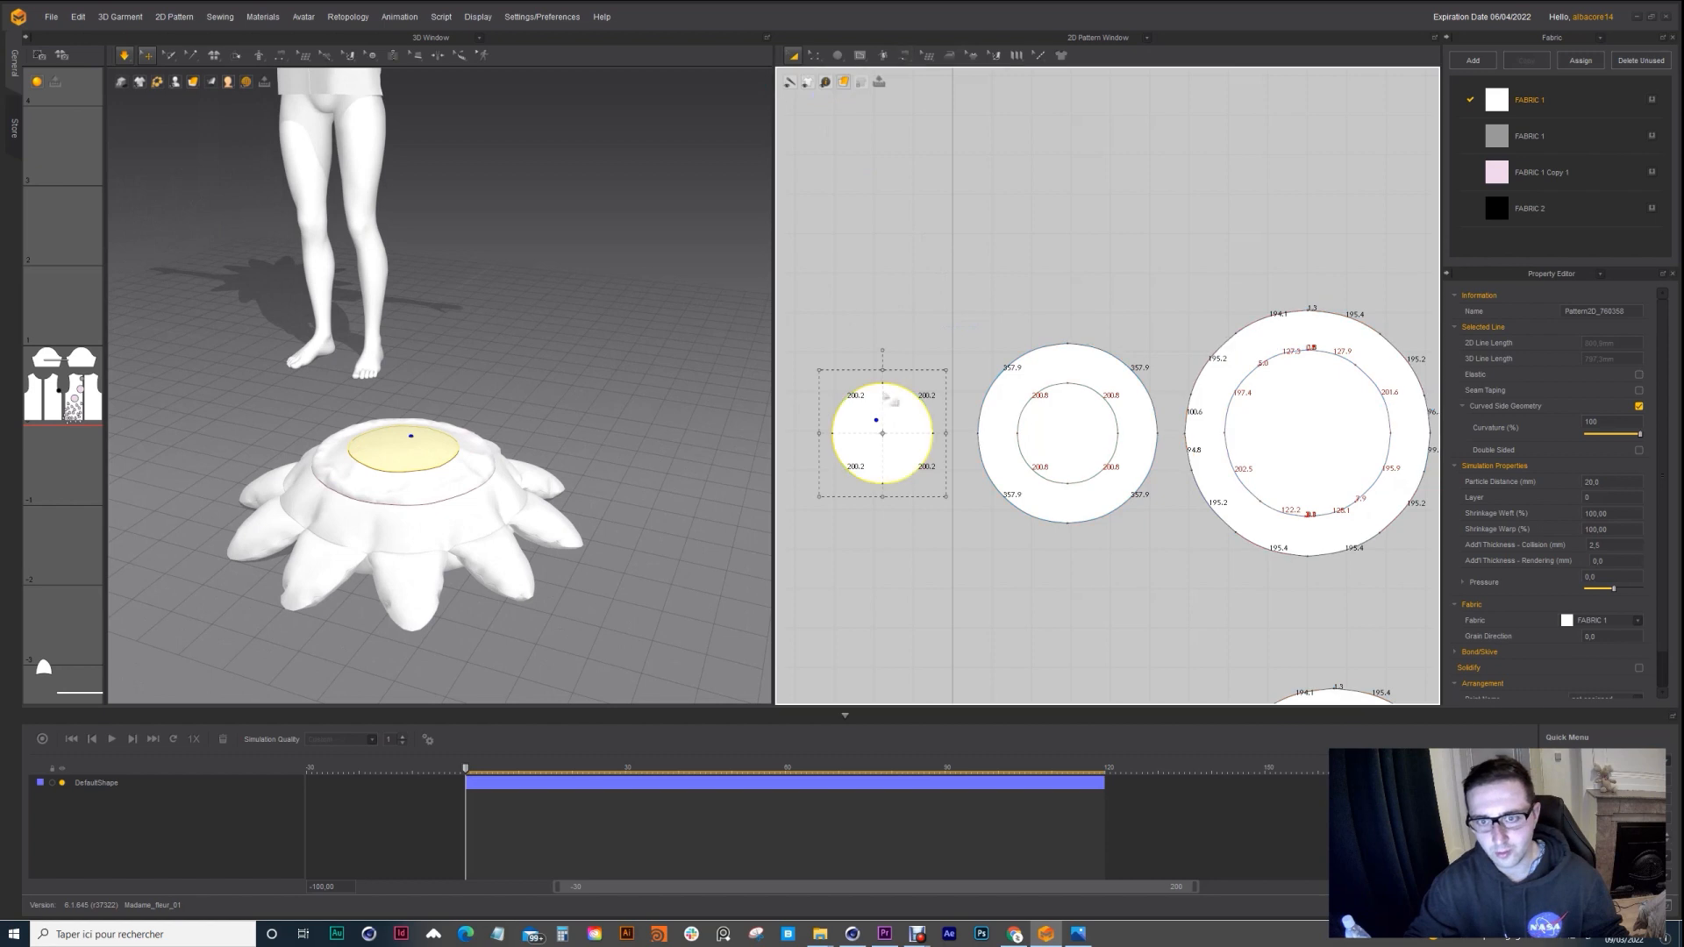
{"action": "left_click", "coordinate": [1605, 576]}
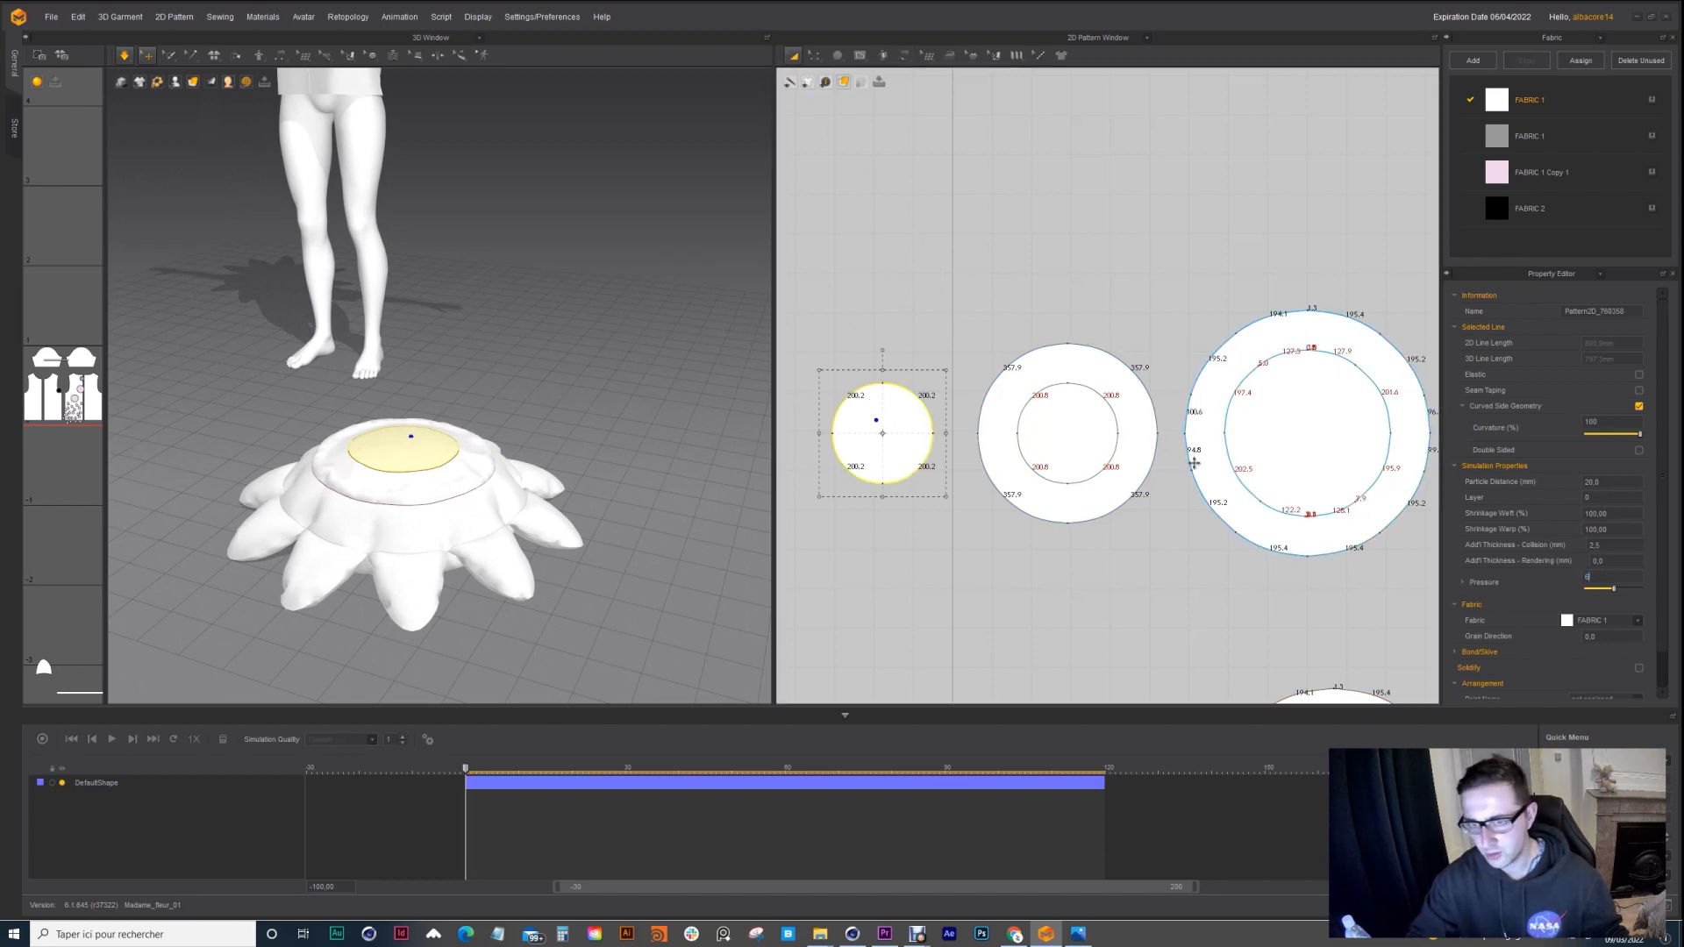
{"action": "type", "text": "6"}
{"action": "key", "text": "Return"}
{"action": "key", "text": "space"}
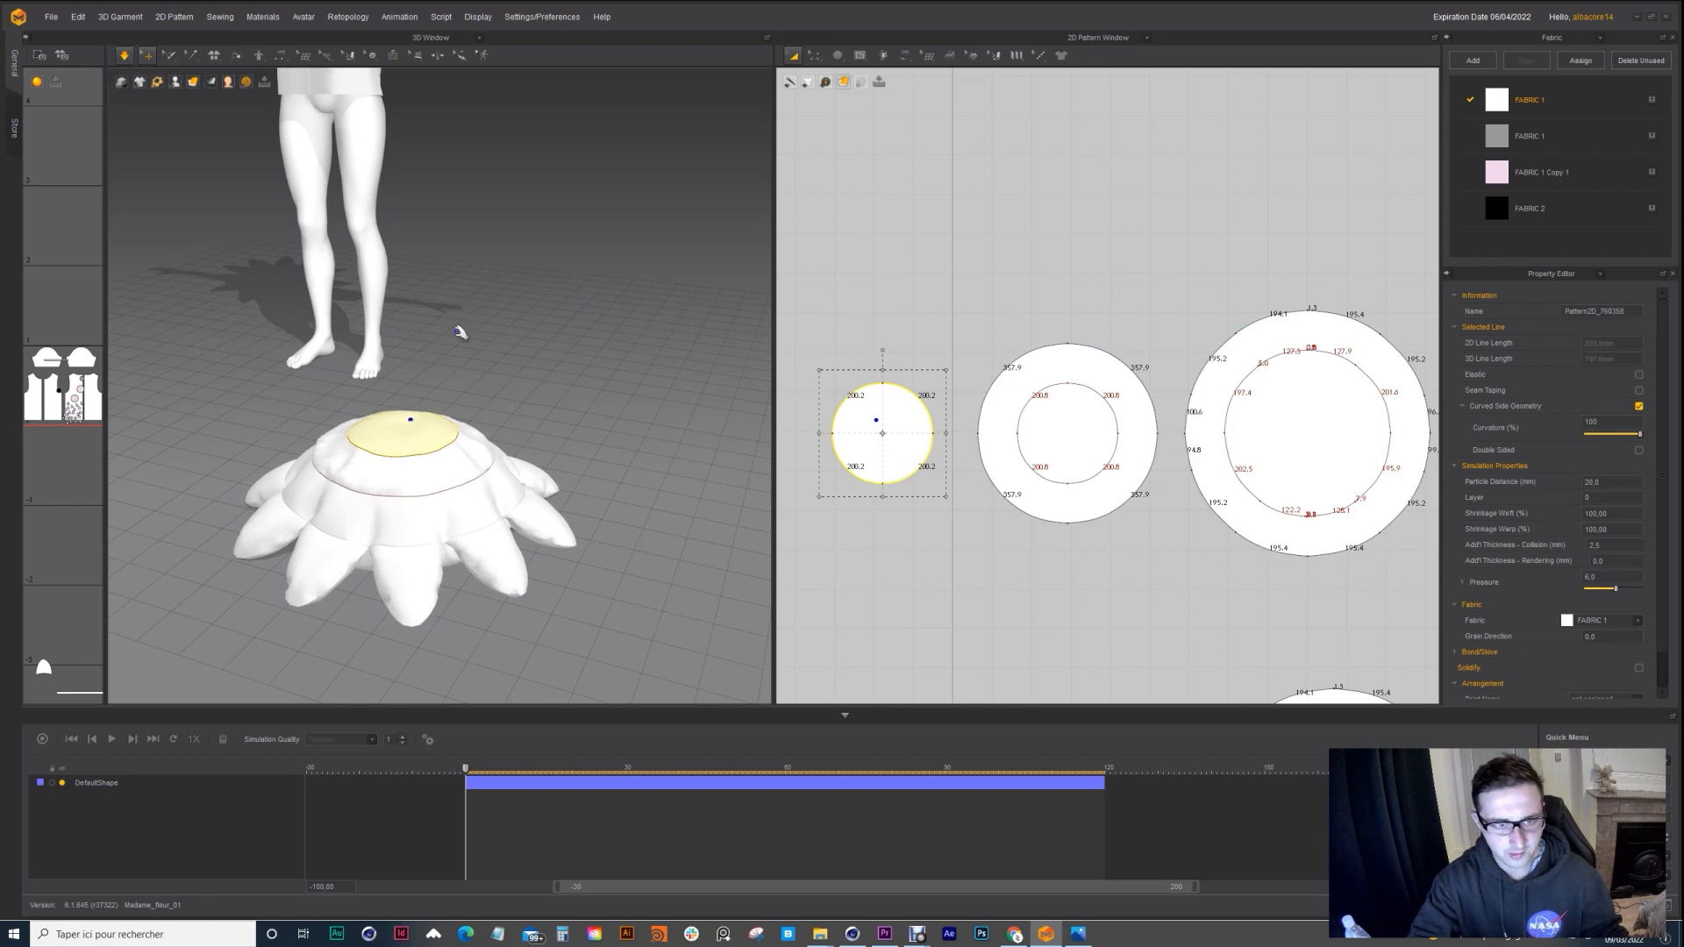
Step: Set the smallest circle's pressure to 3 and run the simulation again
{"action": "left_click", "coordinate": [469, 467]}
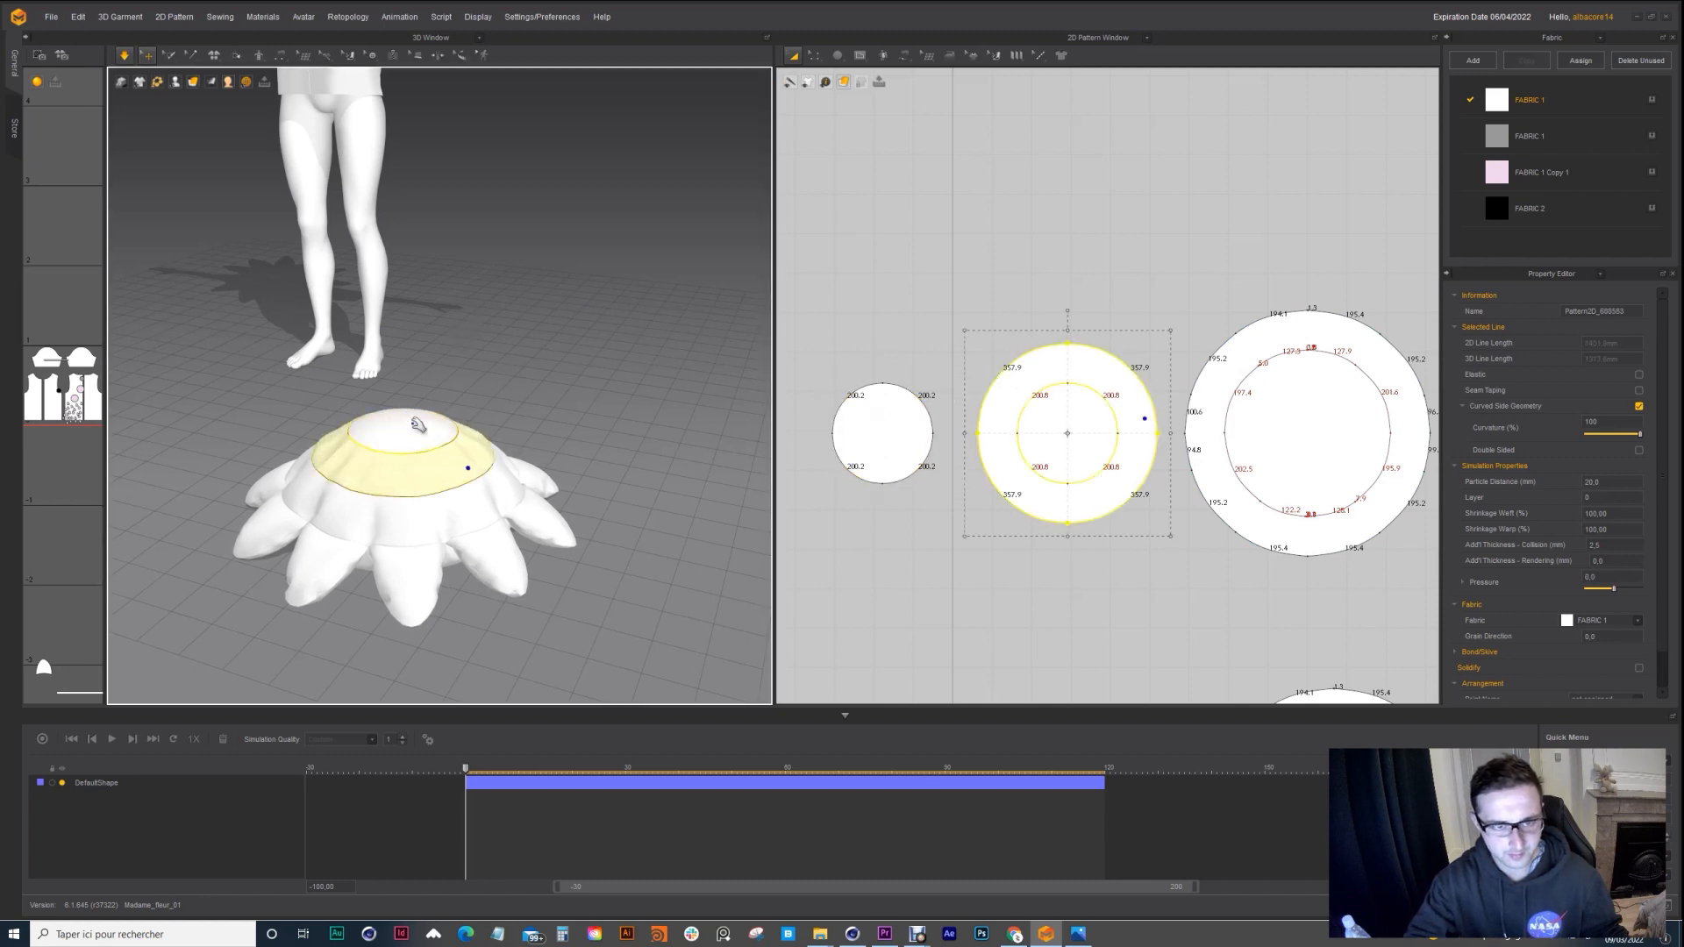
{"action": "left_click", "coordinate": [124, 55]}
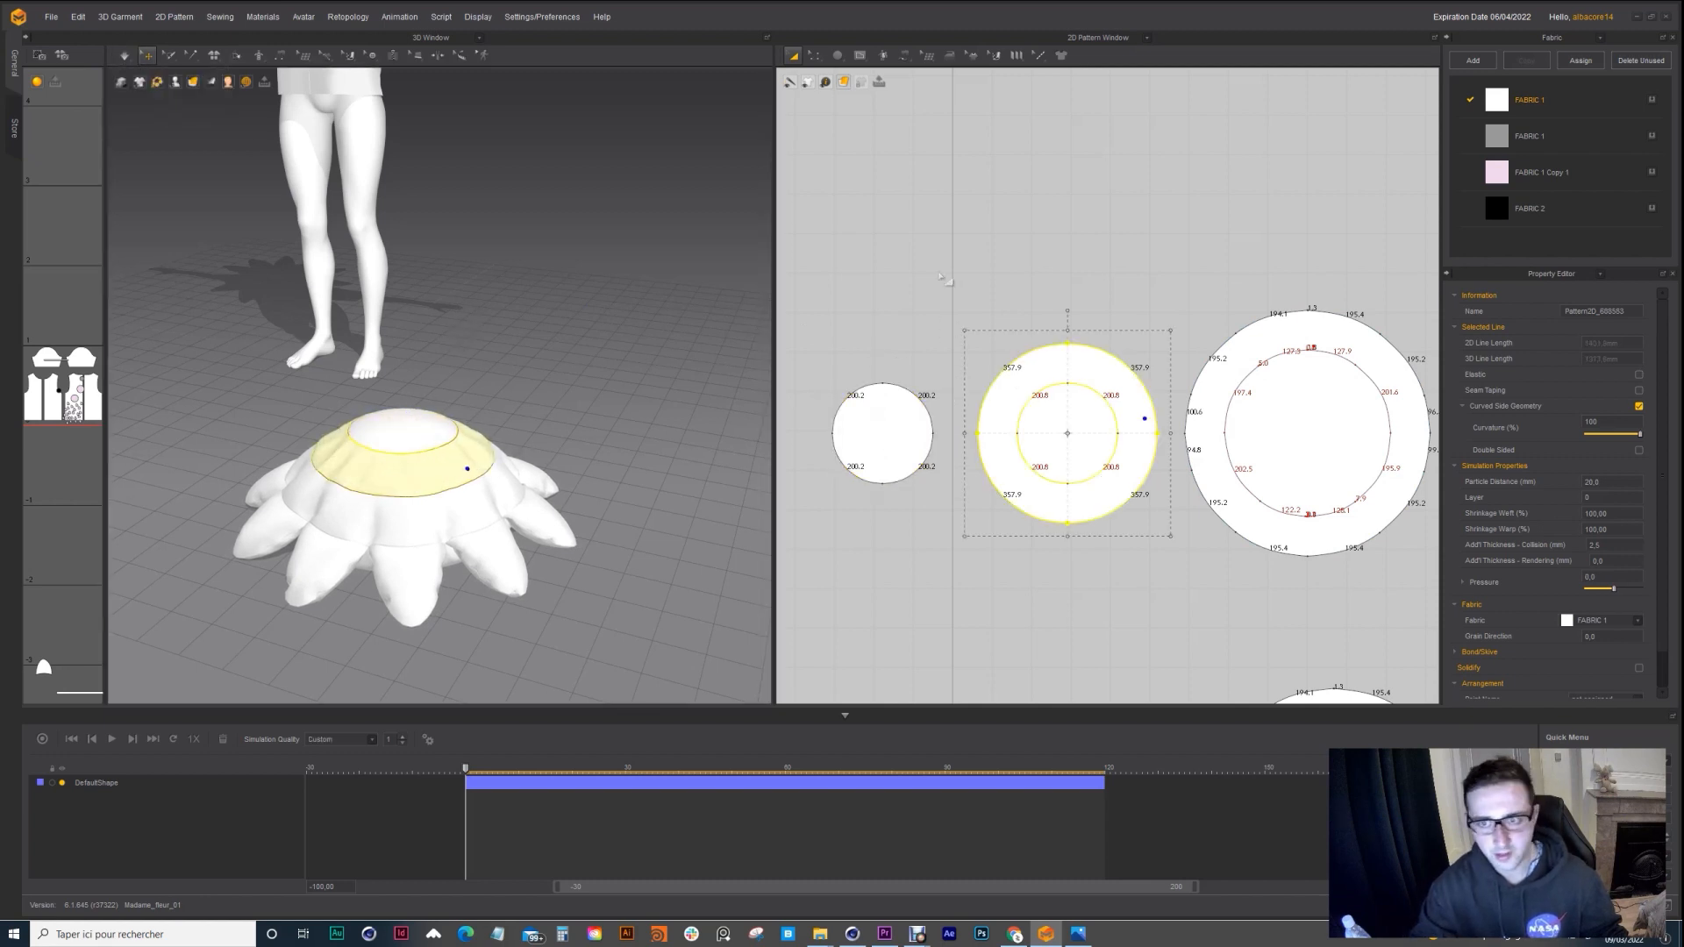
{"action": "left_click", "coordinate": [956, 373]}
{"action": "left_click", "coordinate": [1041, 392]}
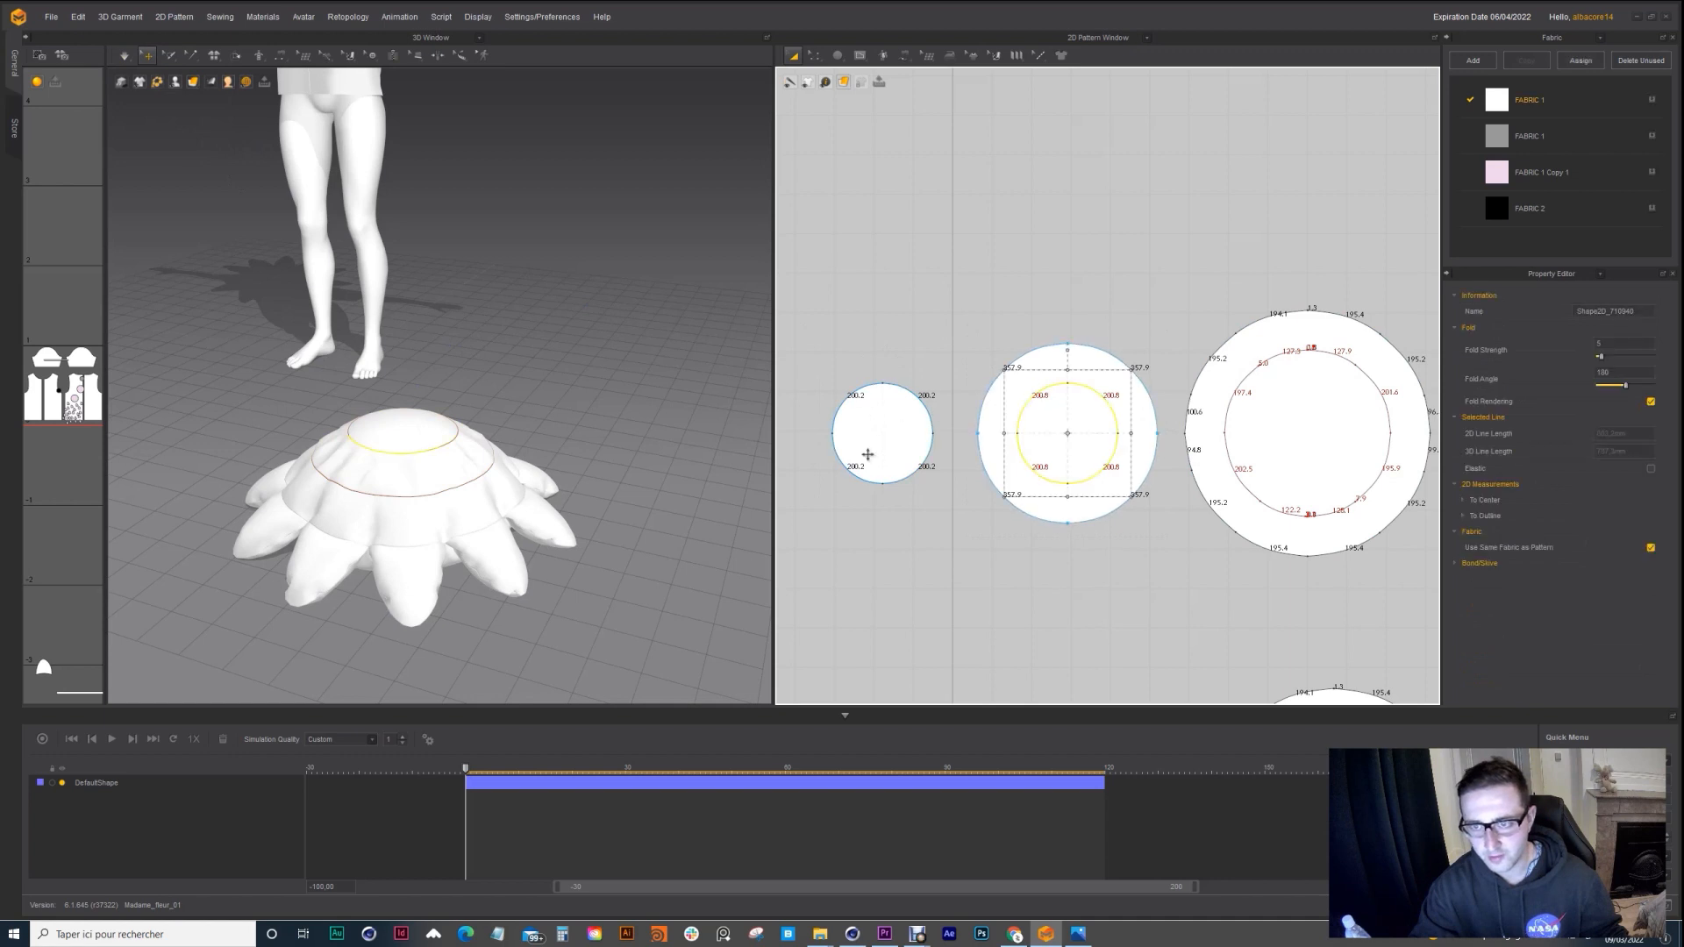
{"action": "mouse_move", "coordinate": [486, 437]}
{"action": "right_mouse_down"}
{"action": "mouse_move", "coordinate": [299, 480]}
{"action": "mouse_move", "coordinate": [479, 437]}
{"action": "right_mouse_up"}
{"action": "left_click", "coordinate": [868, 405]}
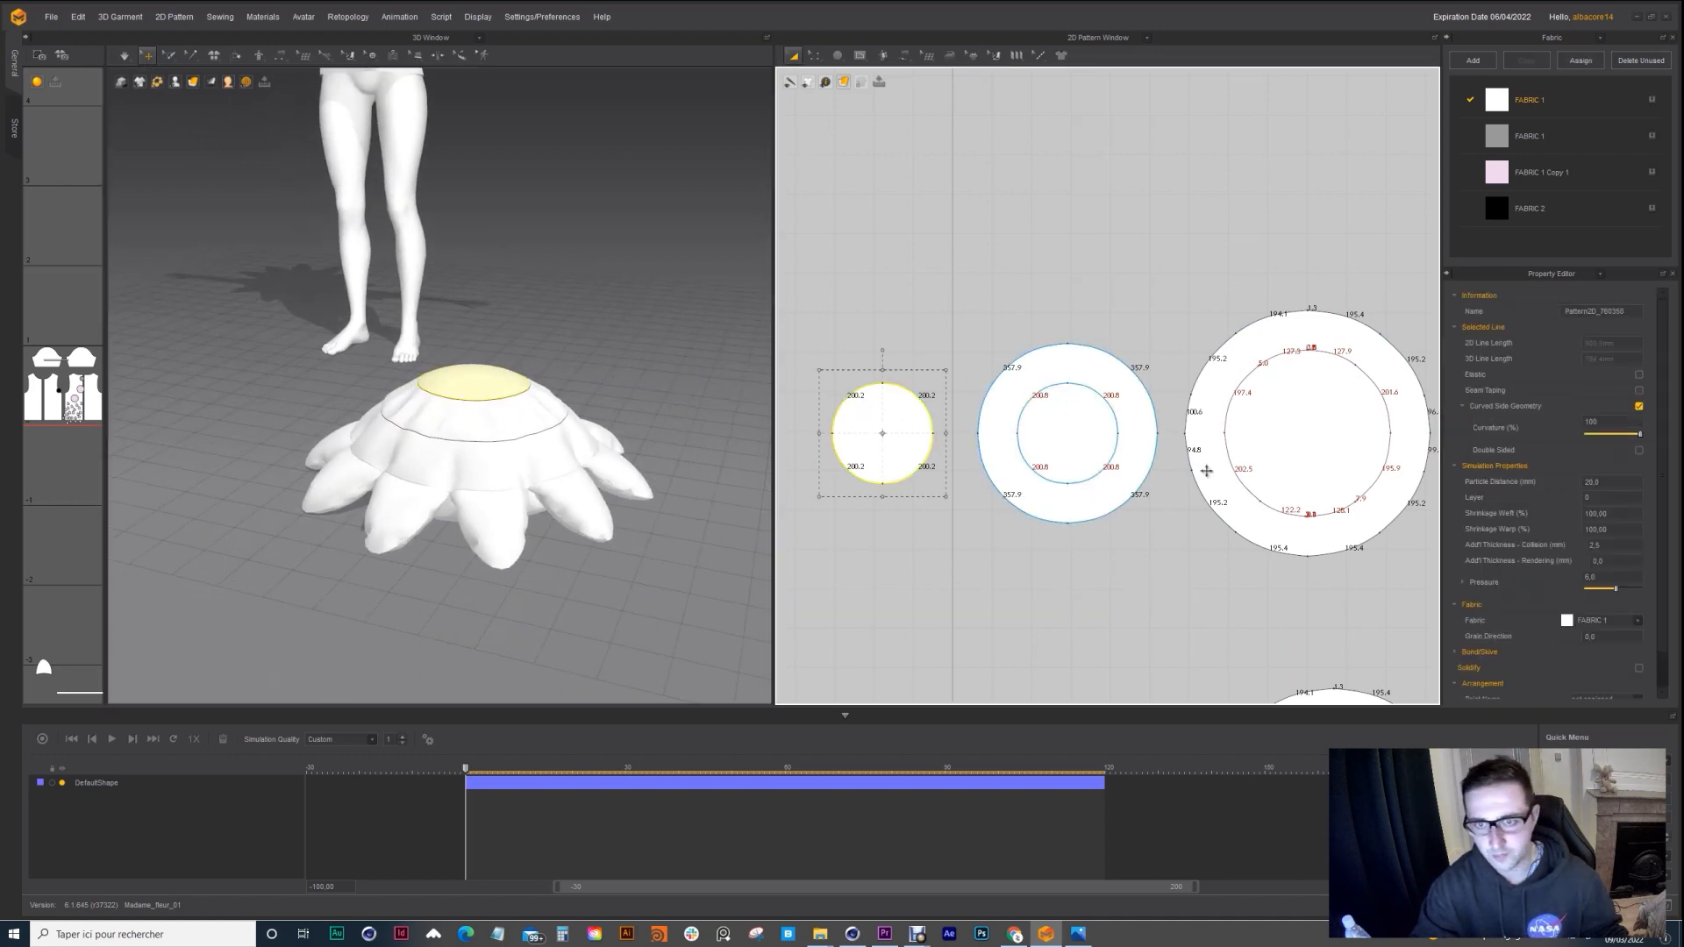
{"action": "left_click", "coordinate": [1609, 577]}
{"action": "type", "text": "3"}
{"action": "key", "text": "space"}
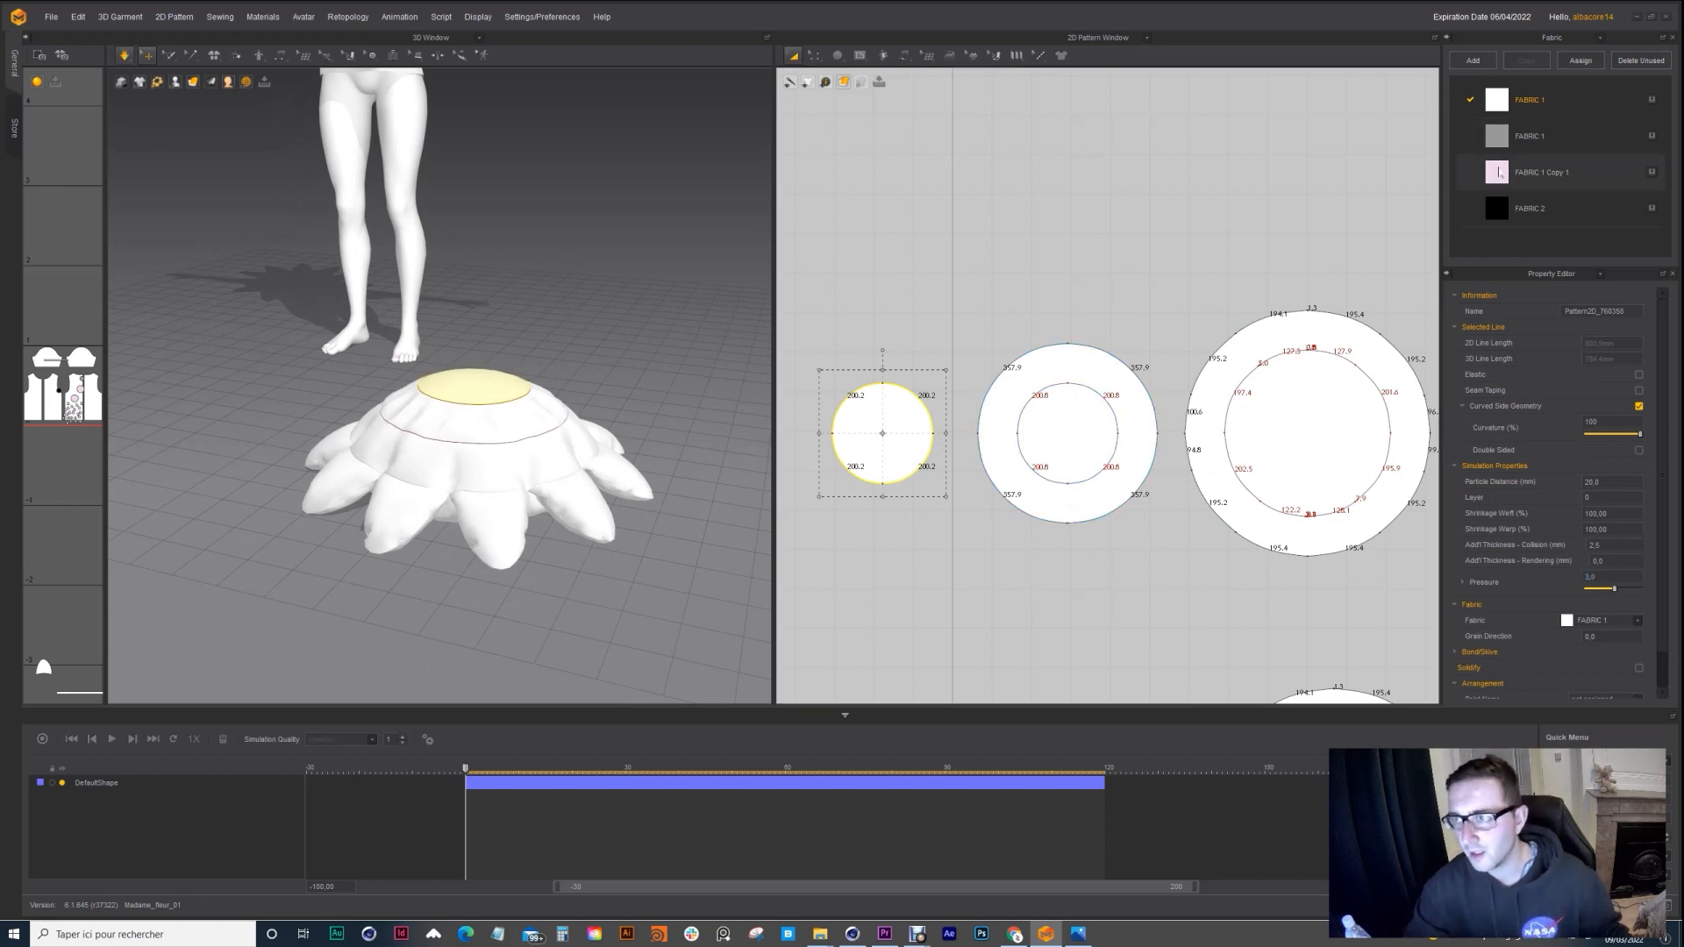
Step: Assign the black FABRIC 2 to the large top and bottom discs of the flower cushion
{"action": "left_click", "coordinate": [1497, 172]}
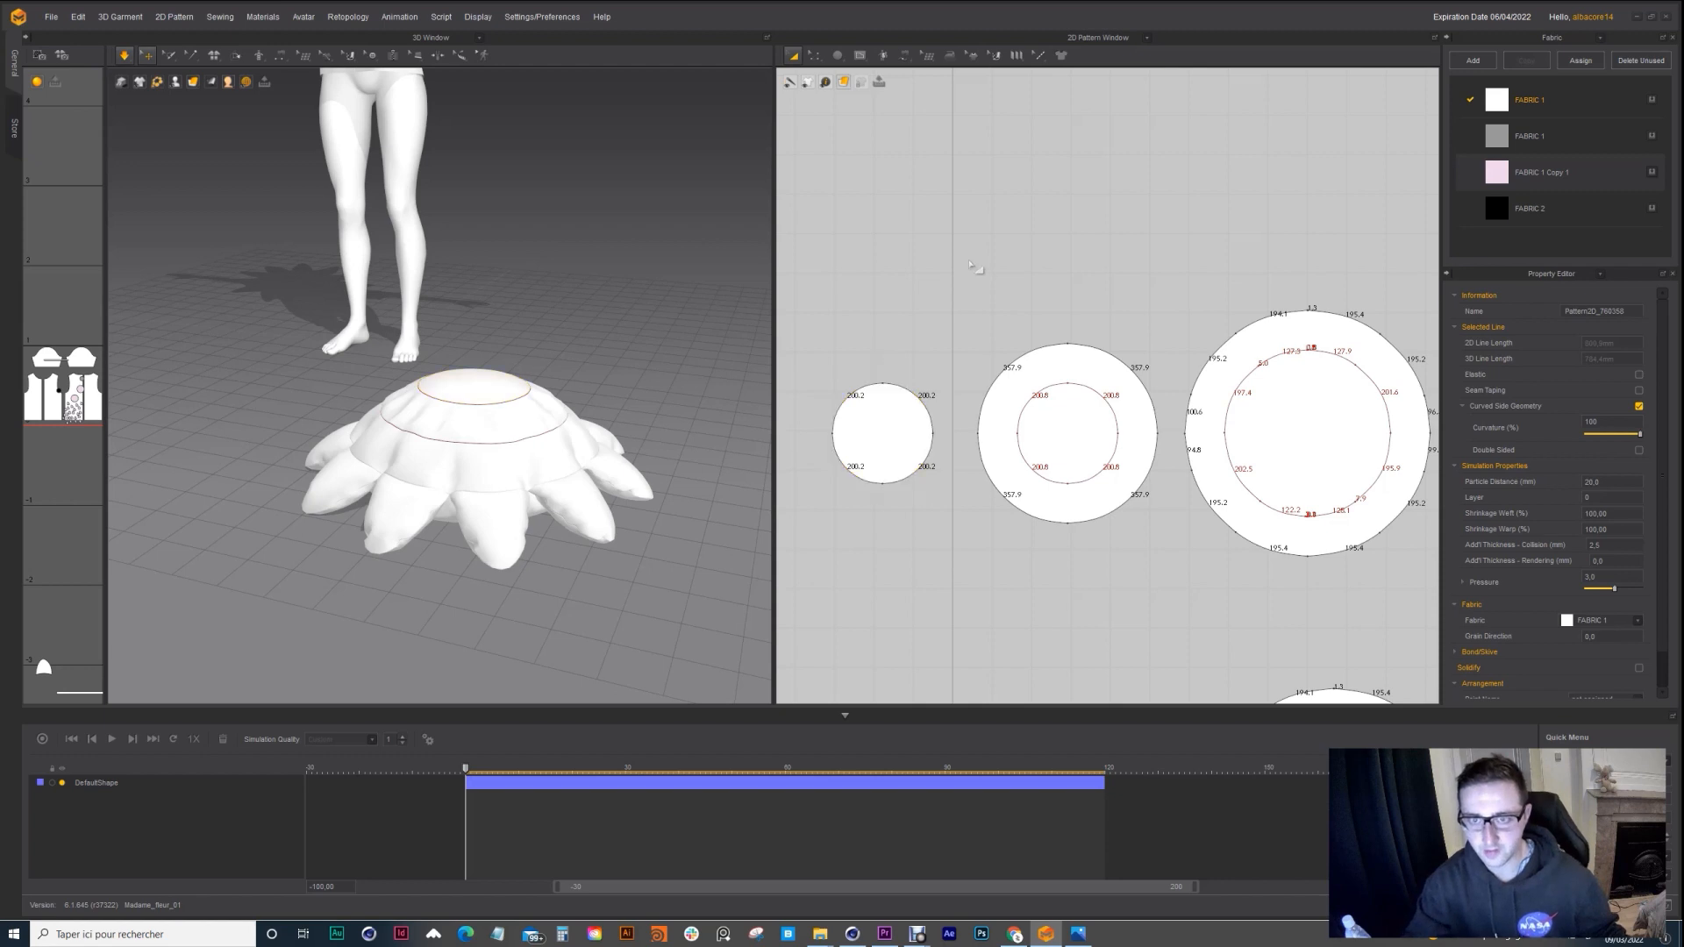
{"action": "left_click", "coordinate": [1497, 208]}
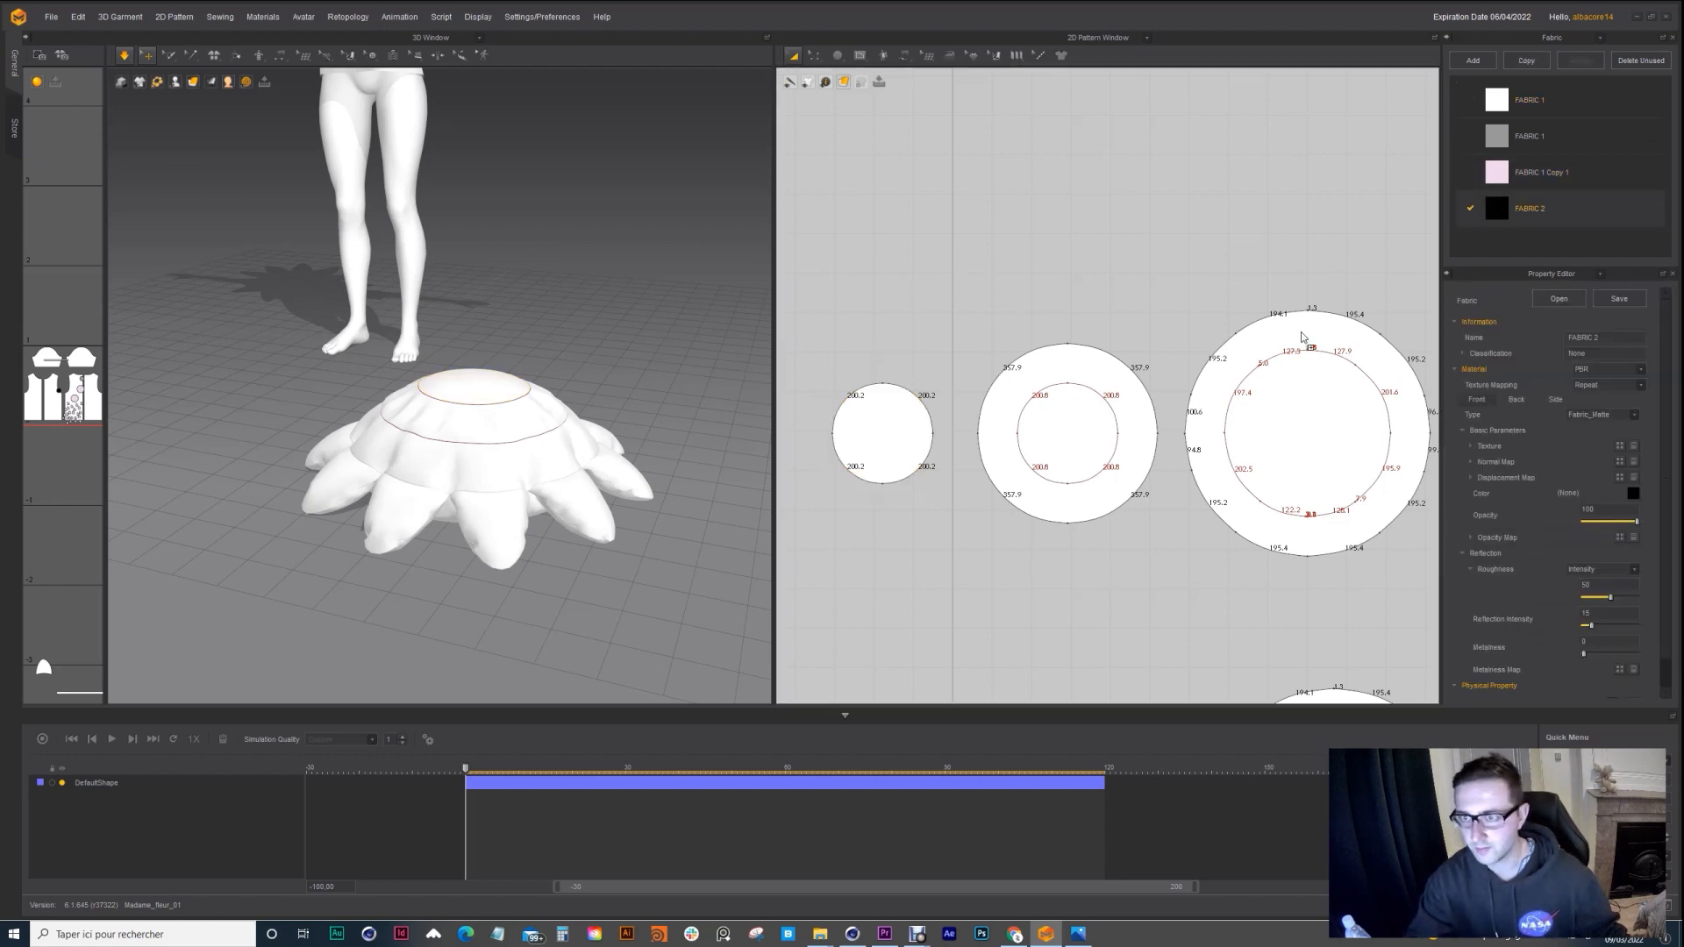
{"action": "left_click_drag", "start_coordinate": [1289, 336], "coordinate": [1289, 338]}
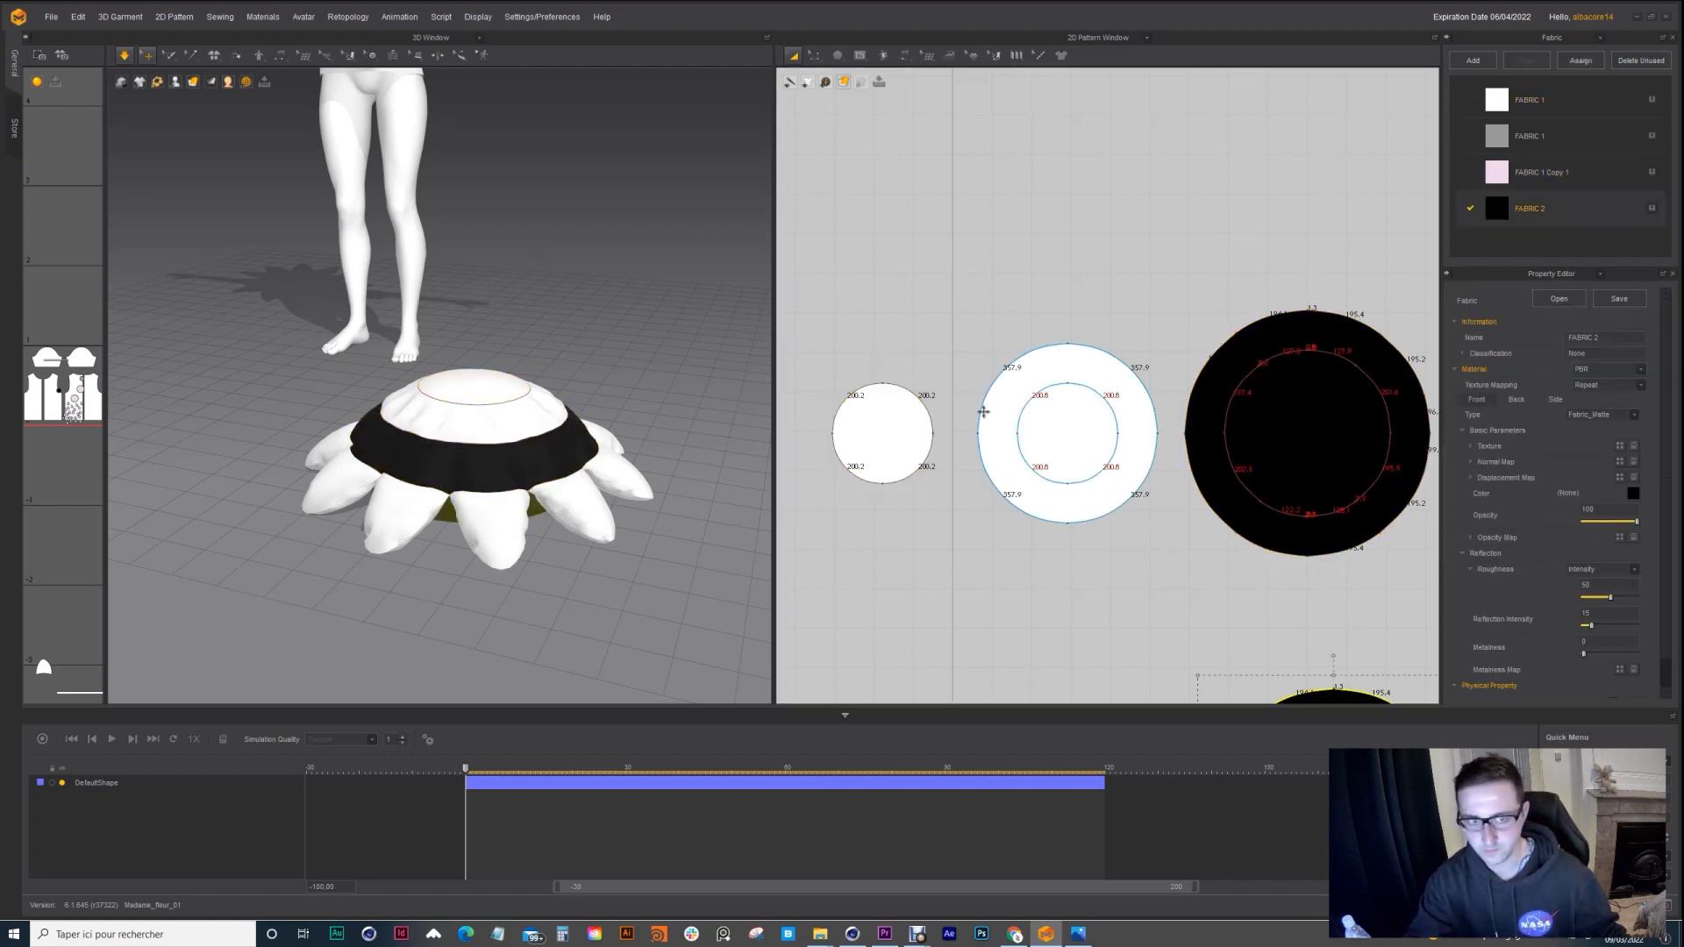
Step: Assign the black FABRIC 2 to all petals of both ten-petal flowers
{"action": "scroll", "coordinate": [1184, 254], "scroll_direction": "down", "scroll_amount": 4}
{"action": "left_click_drag", "start_coordinate": [1107, 182], "coordinate": [1394, 484]}
{"action": "right_click_drag", "start_coordinate": [615, 238], "coordinate": [570, 281]}
{"action": "left_click_drag", "start_coordinate": [1530, 208], "coordinate": [1190, 276]}
{"action": "left_click_drag", "start_coordinate": [1360, 243], "coordinate": [1158, 436]}
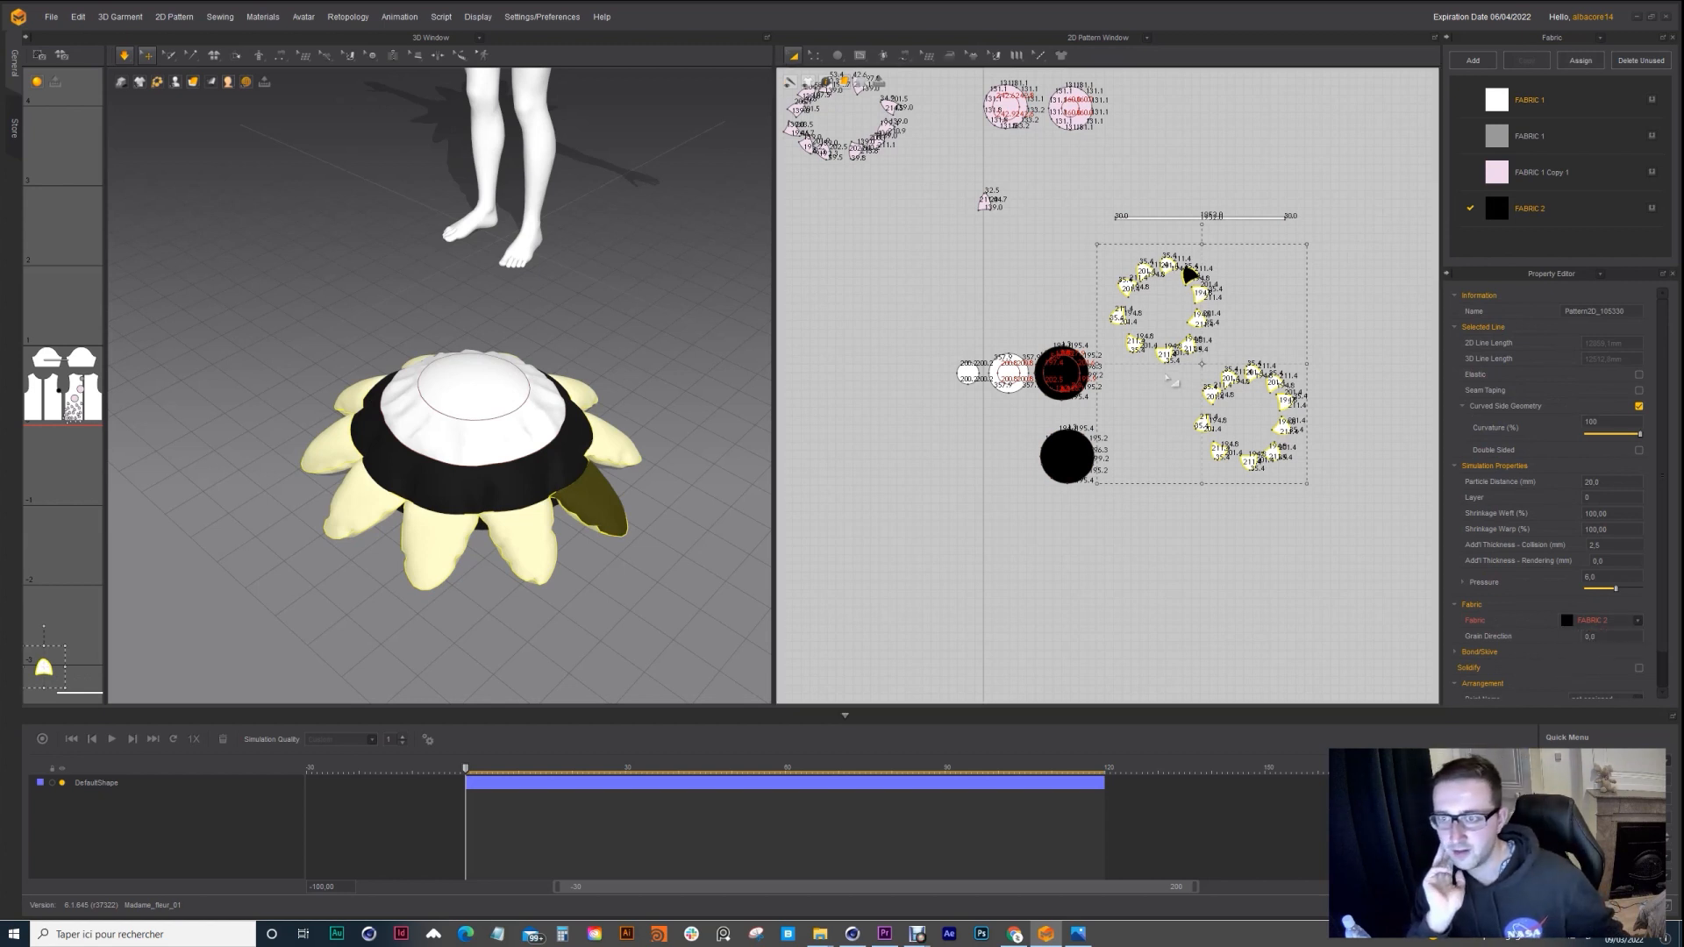
{"action": "scroll", "coordinate": [1168, 335], "scroll_direction": "up", "scroll_amount": 2}
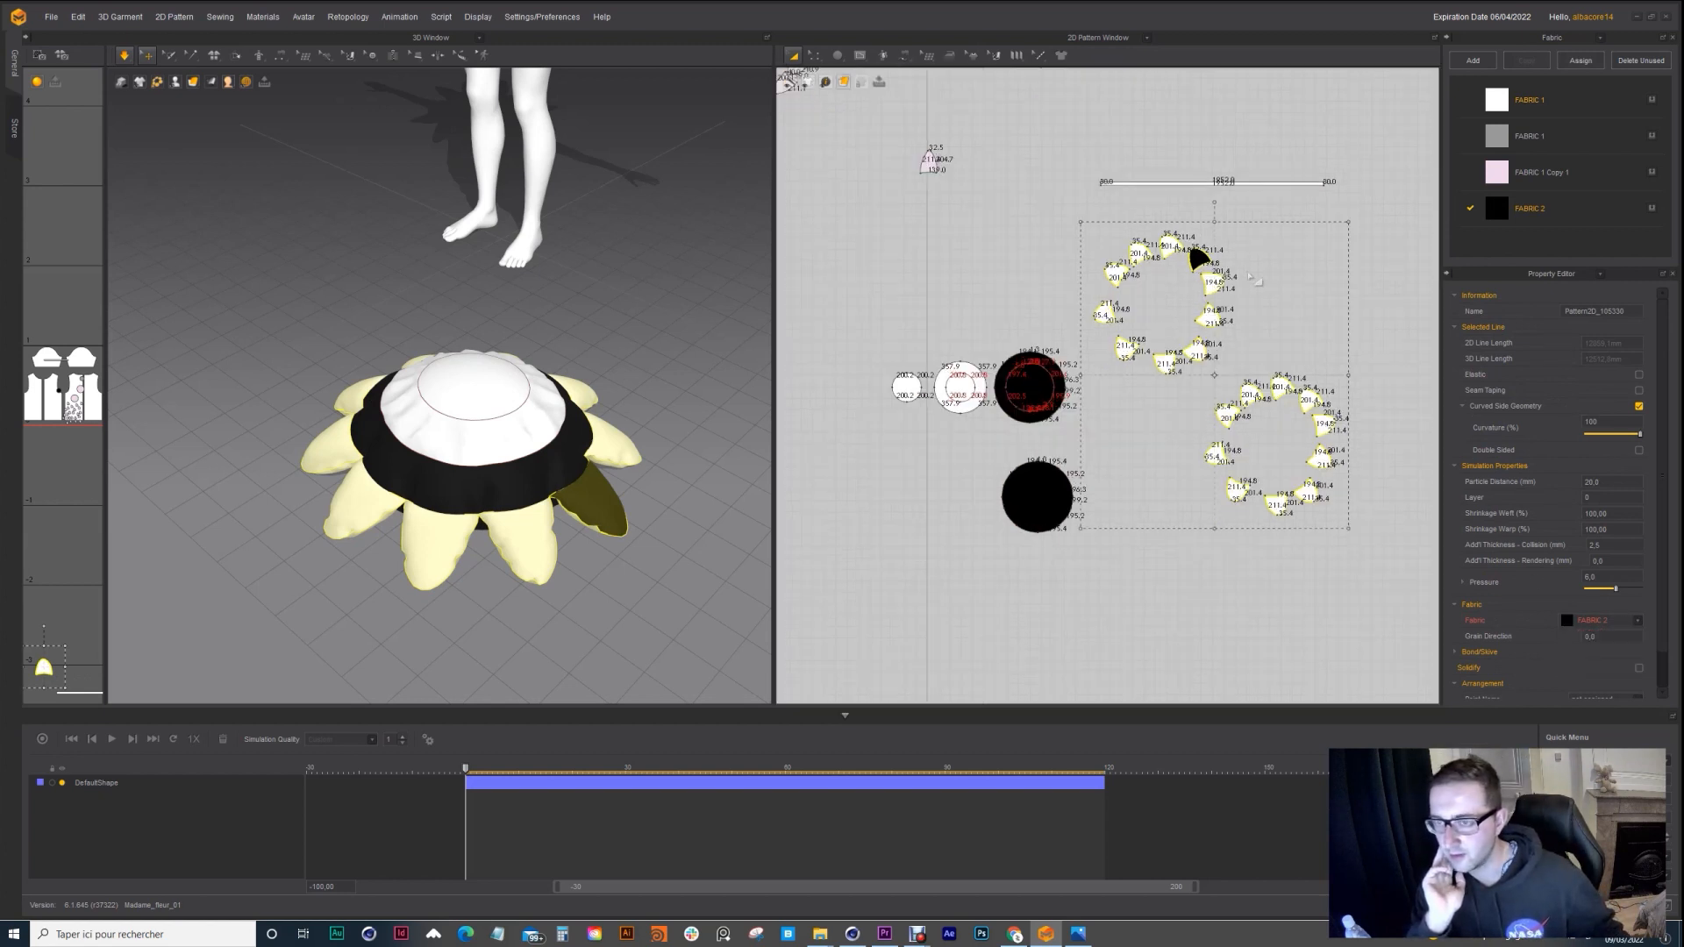
{"action": "left_click", "coordinate": [1175, 273]}
{"action": "left_click", "coordinate": [1197, 259]}
{"action": "left_click_drag", "start_coordinate": [1074, 215], "coordinate": [1357, 536]}
{"action": "left_click", "coordinate": [1605, 620]}
{"action": "left_click", "coordinate": [1557, 669]}
{"action": "key", "text": "Escape"}
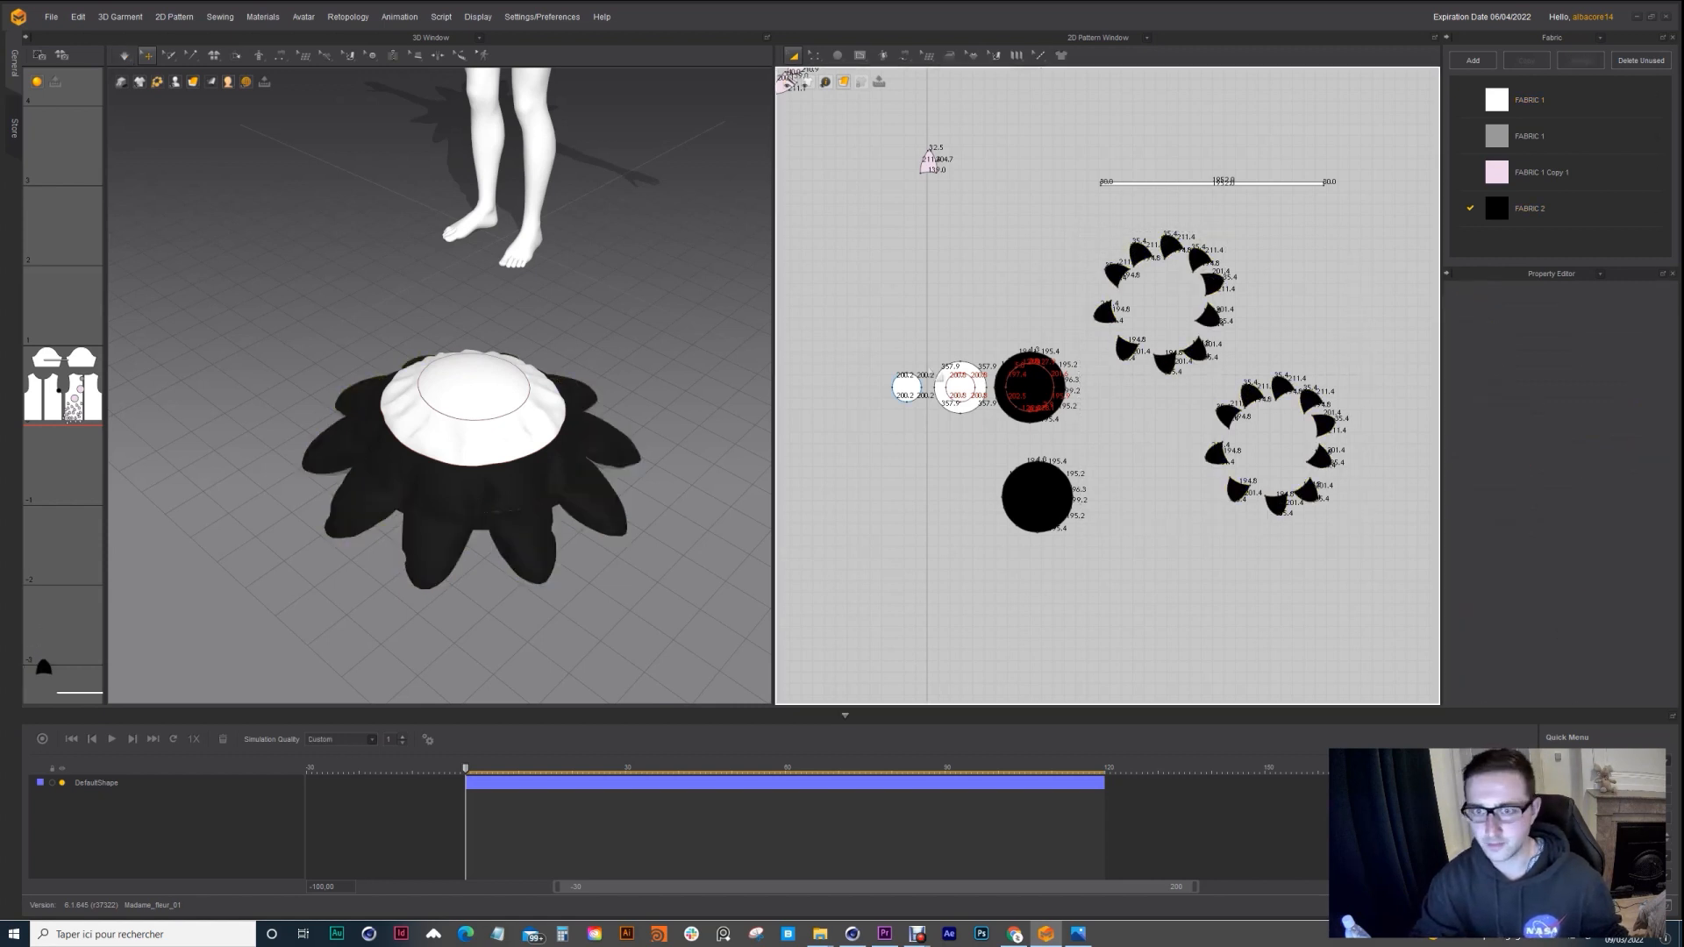
Step: Assign the grey FABRIC 1 to the middle disc and the pink FABRIC 1 Copy 1 to the smallest circle
{"action": "left_click", "coordinate": [979, 405]}
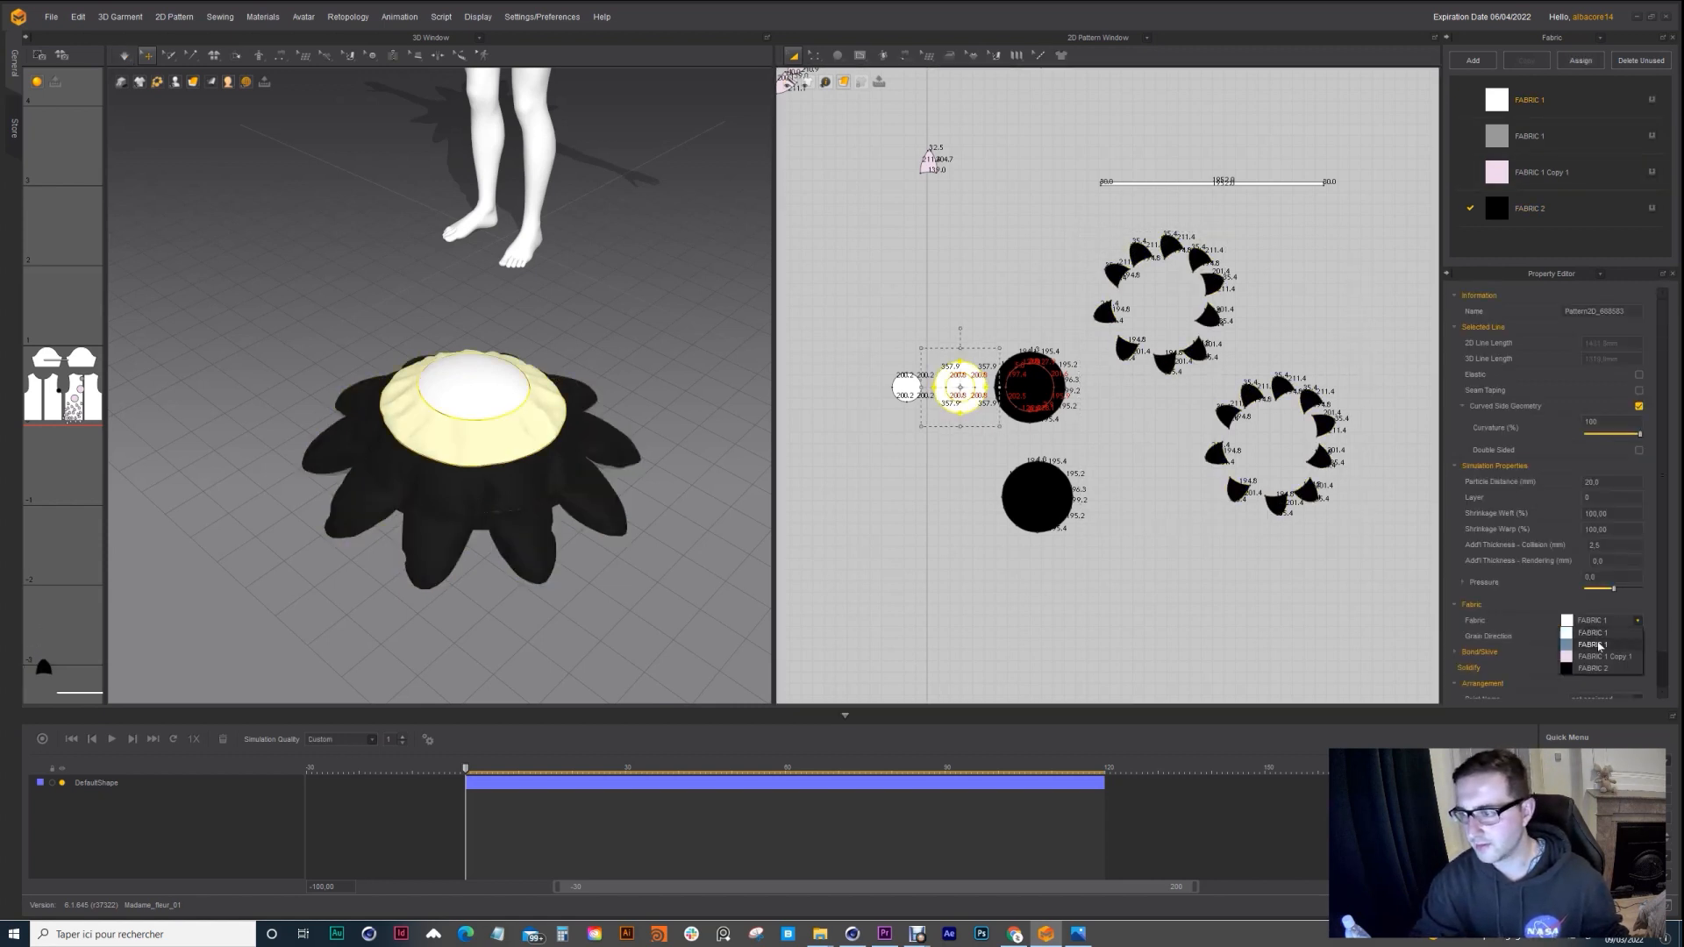
{"action": "left_click", "coordinate": [897, 379]}
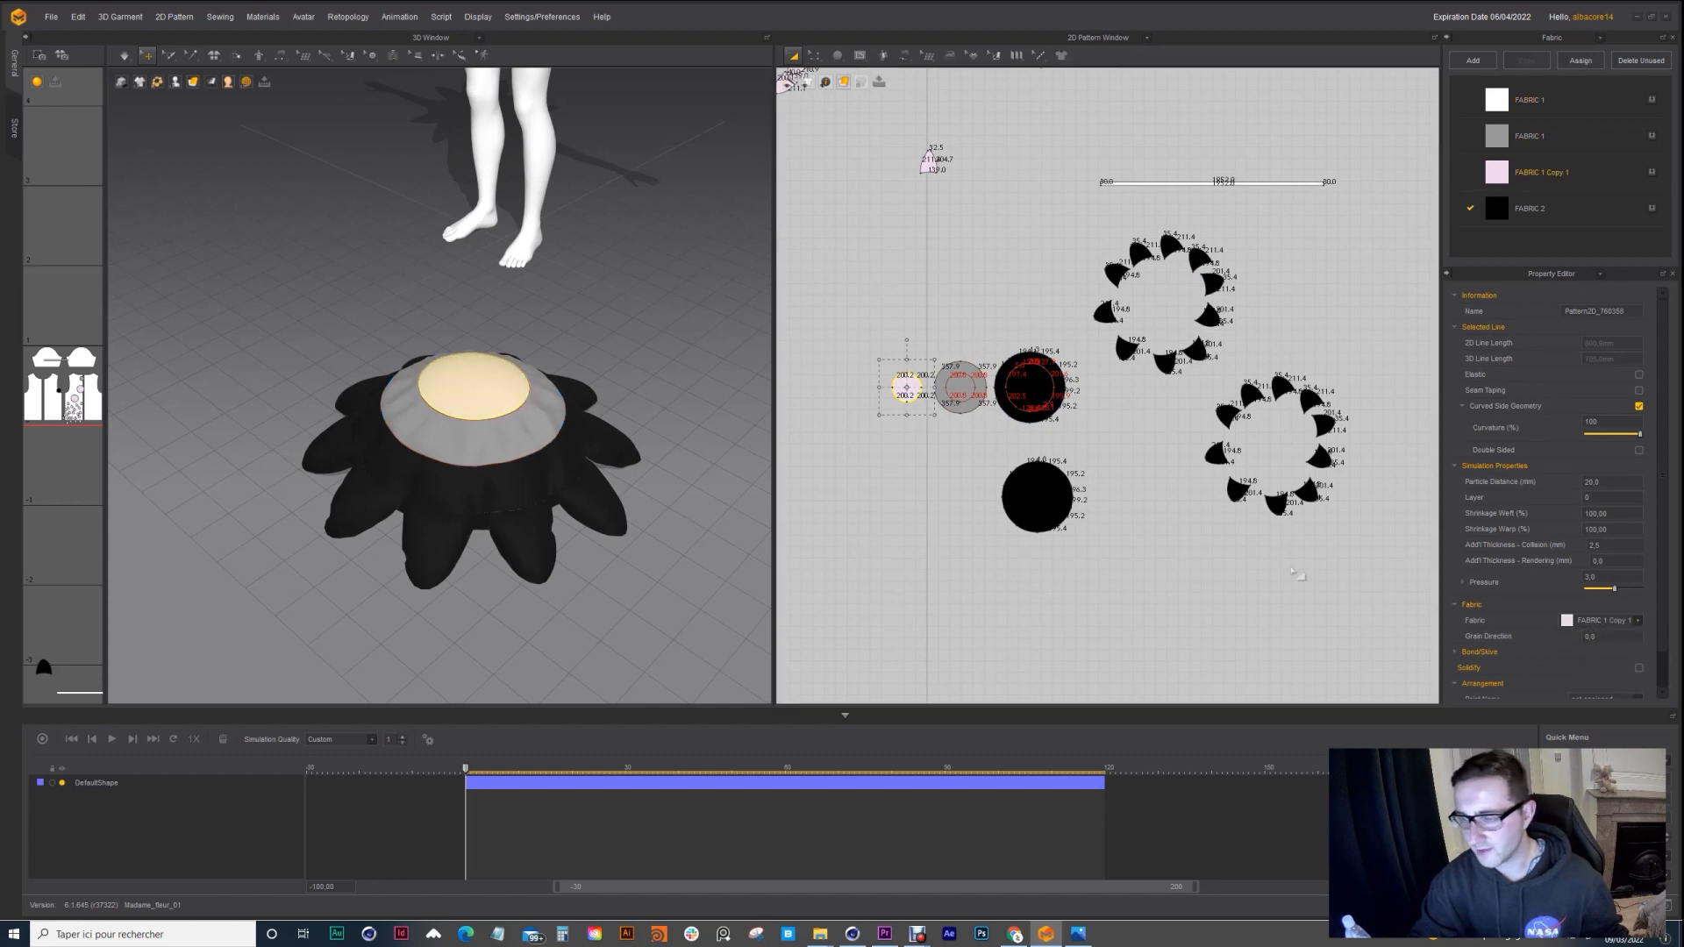
{"action": "left_click", "coordinate": [391, 298]}
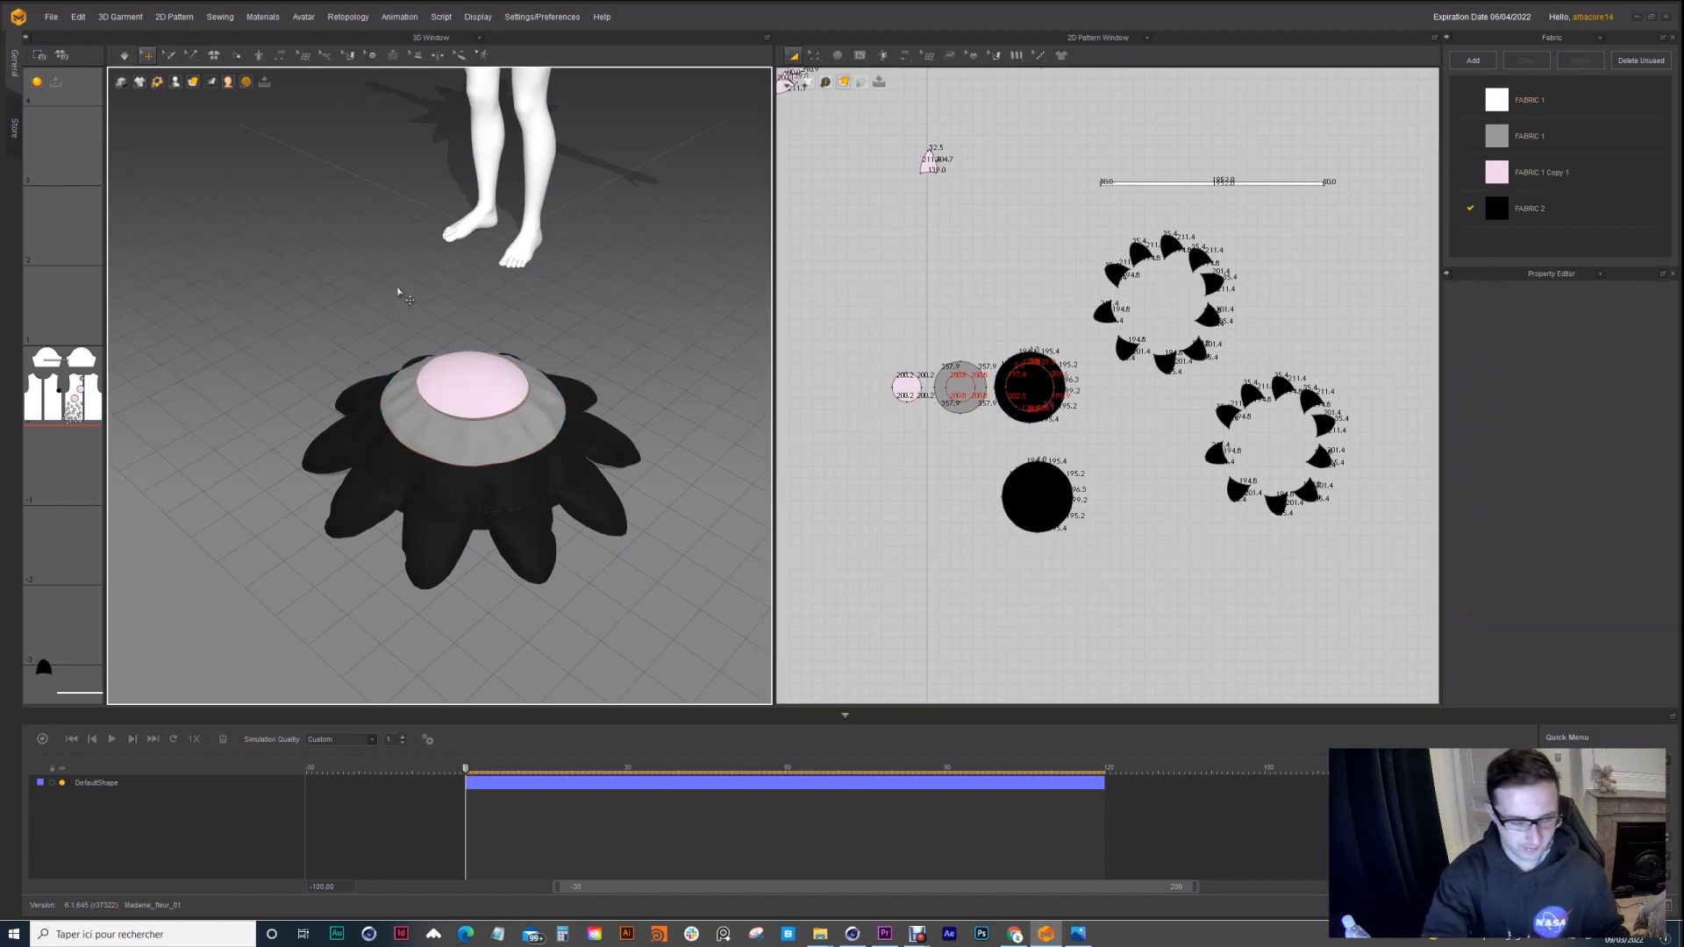
{"action": "key", "text": "ctrl+z"}
{"action": "left_click", "coordinate": [418, 309]}
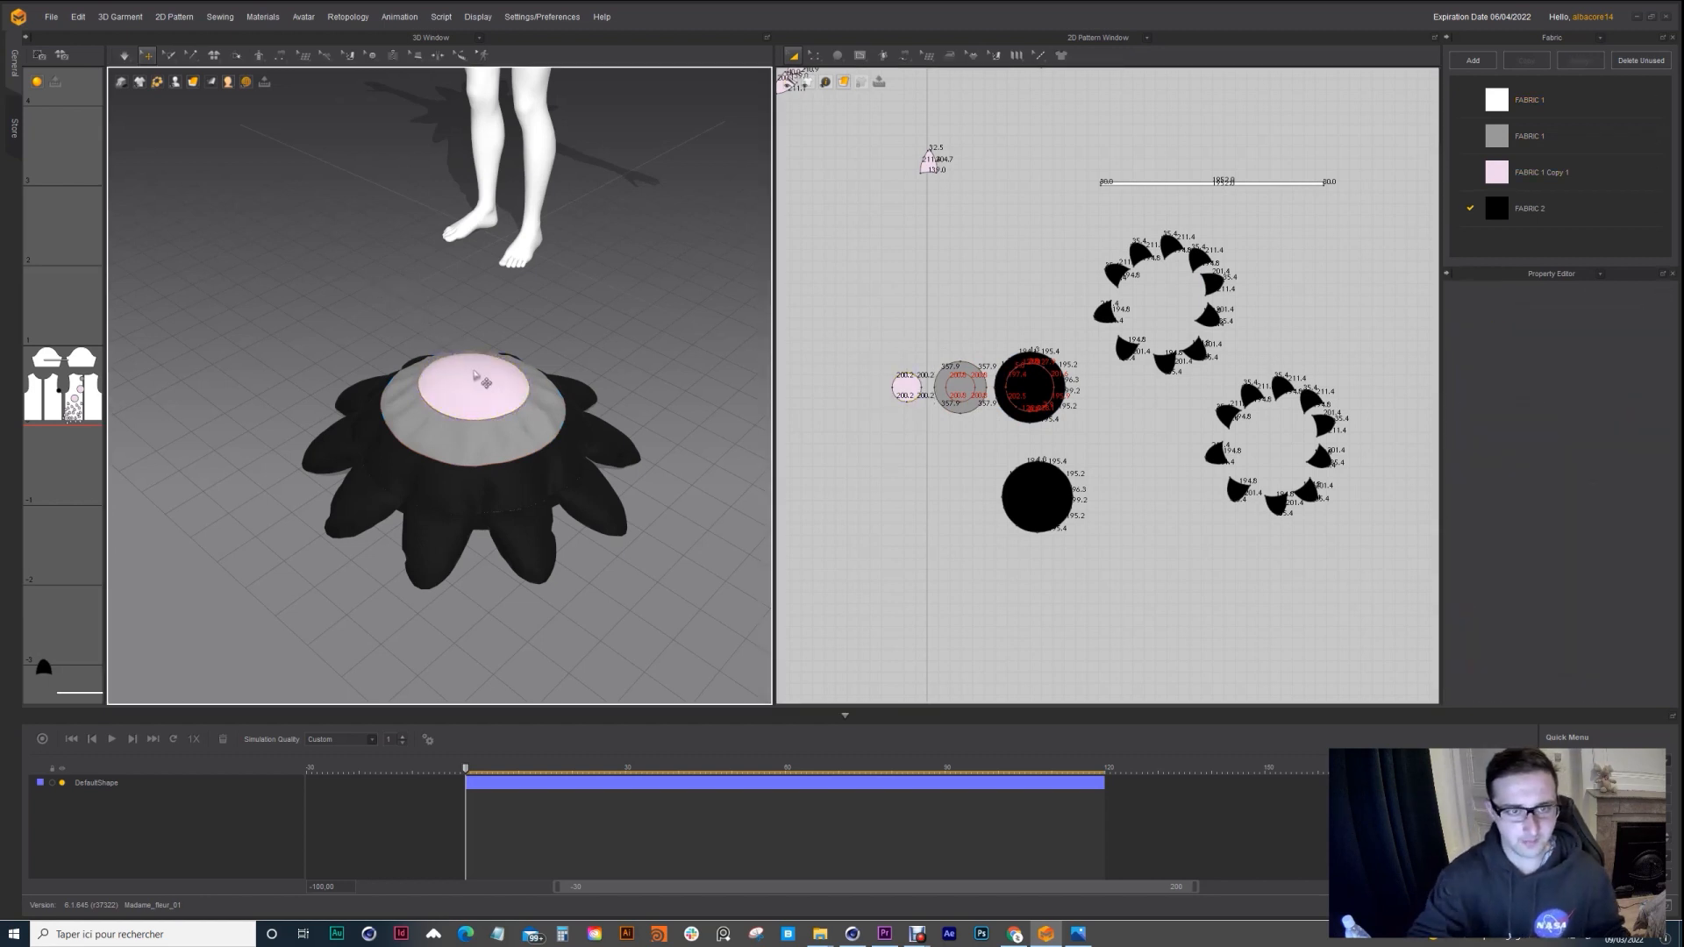
{"action": "left_click", "coordinate": [476, 376]}
{"action": "left_click", "coordinate": [426, 312]}
{"action": "right_click_drag", "start_coordinate": [441, 331], "coordinate": [551, 442]}
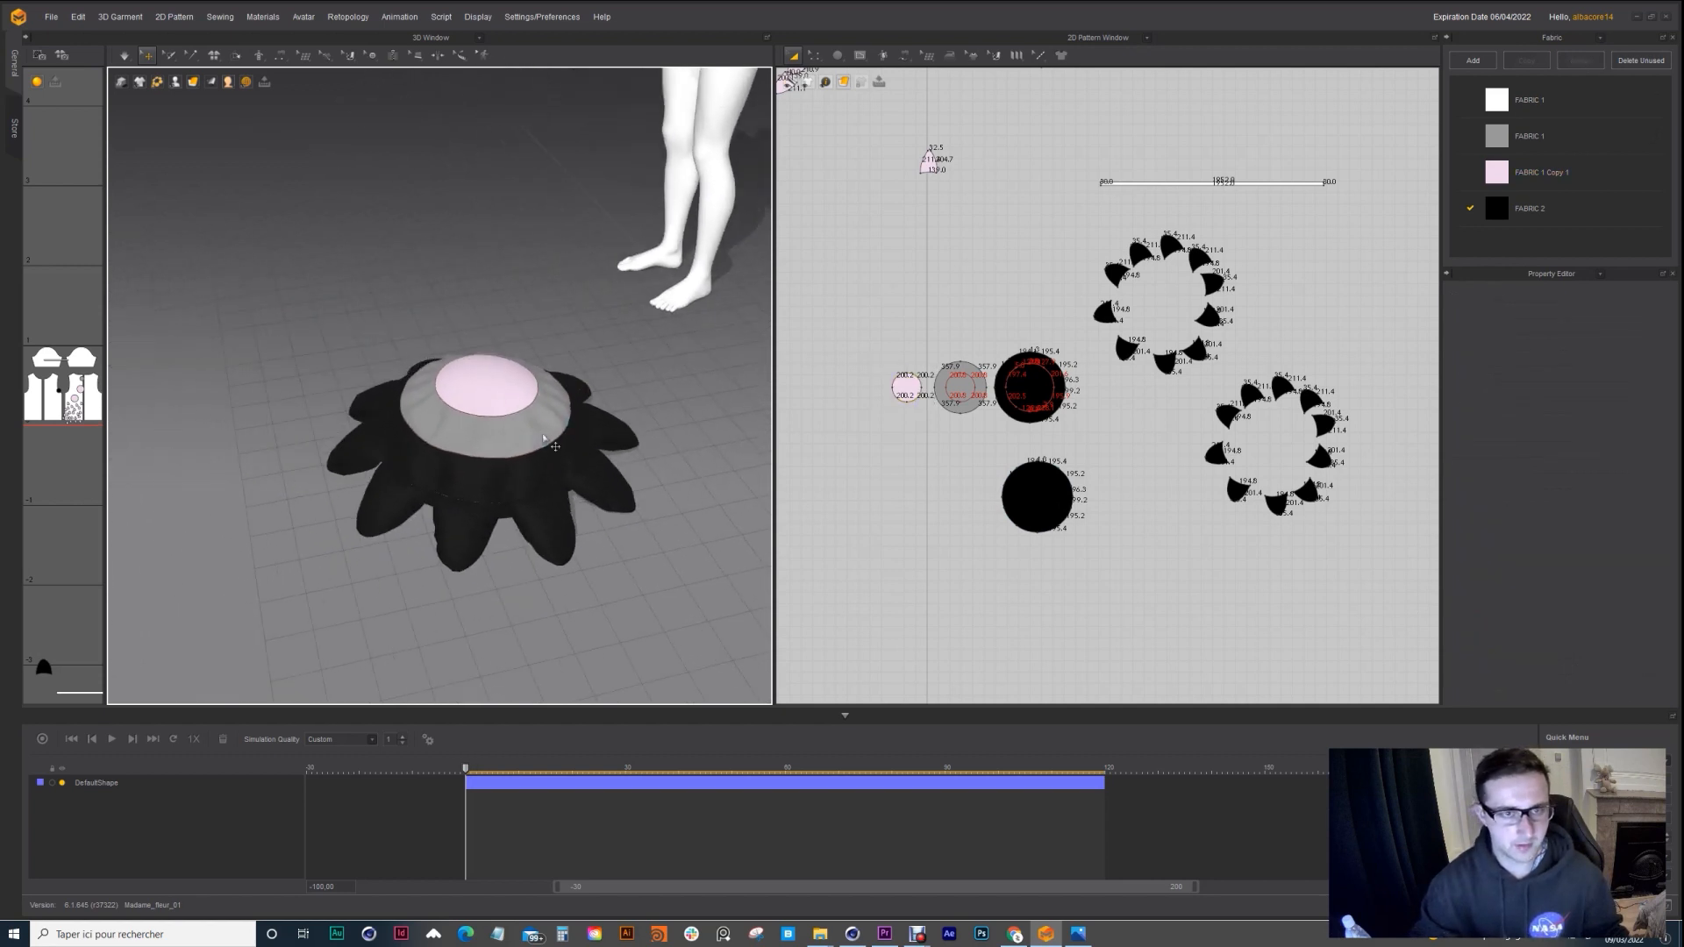
{"action": "left_click", "coordinate": [509, 435]}
{"action": "left_click", "coordinate": [928, 362]}
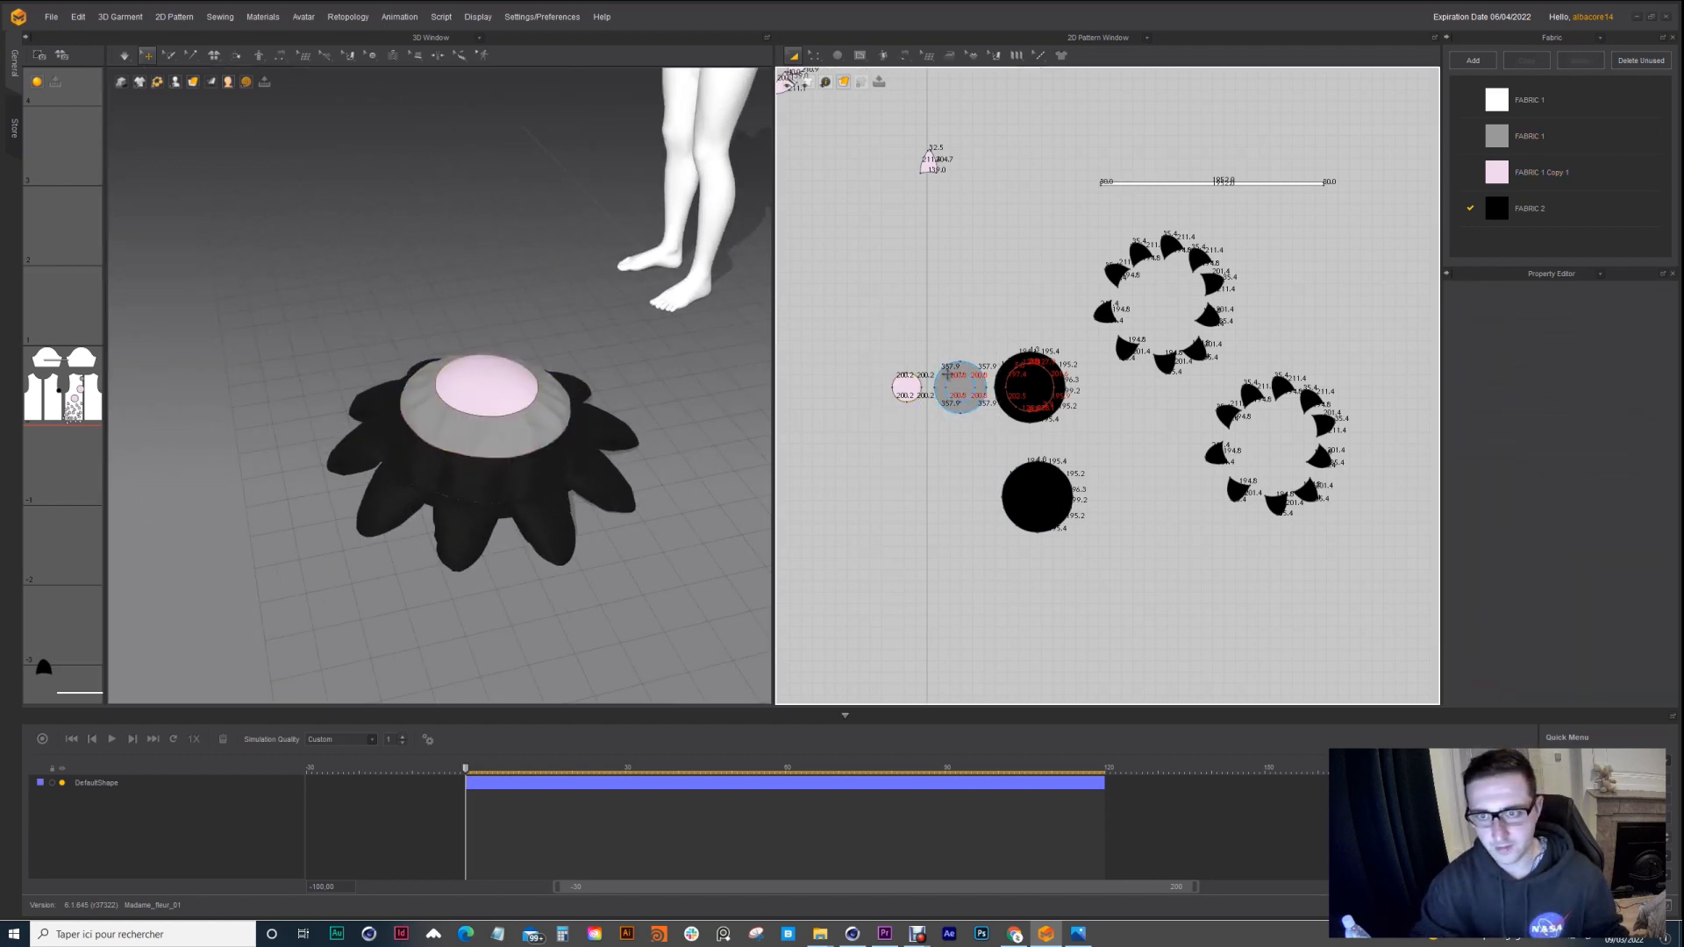
Step: Select the full outline of the grey middle disc and set its weft and warp shrinkage to 50%
{"action": "left_click", "coordinate": [947, 375]}
{"action": "left_click", "coordinate": [814, 54]}
{"action": "left_click", "coordinate": [835, 103]}
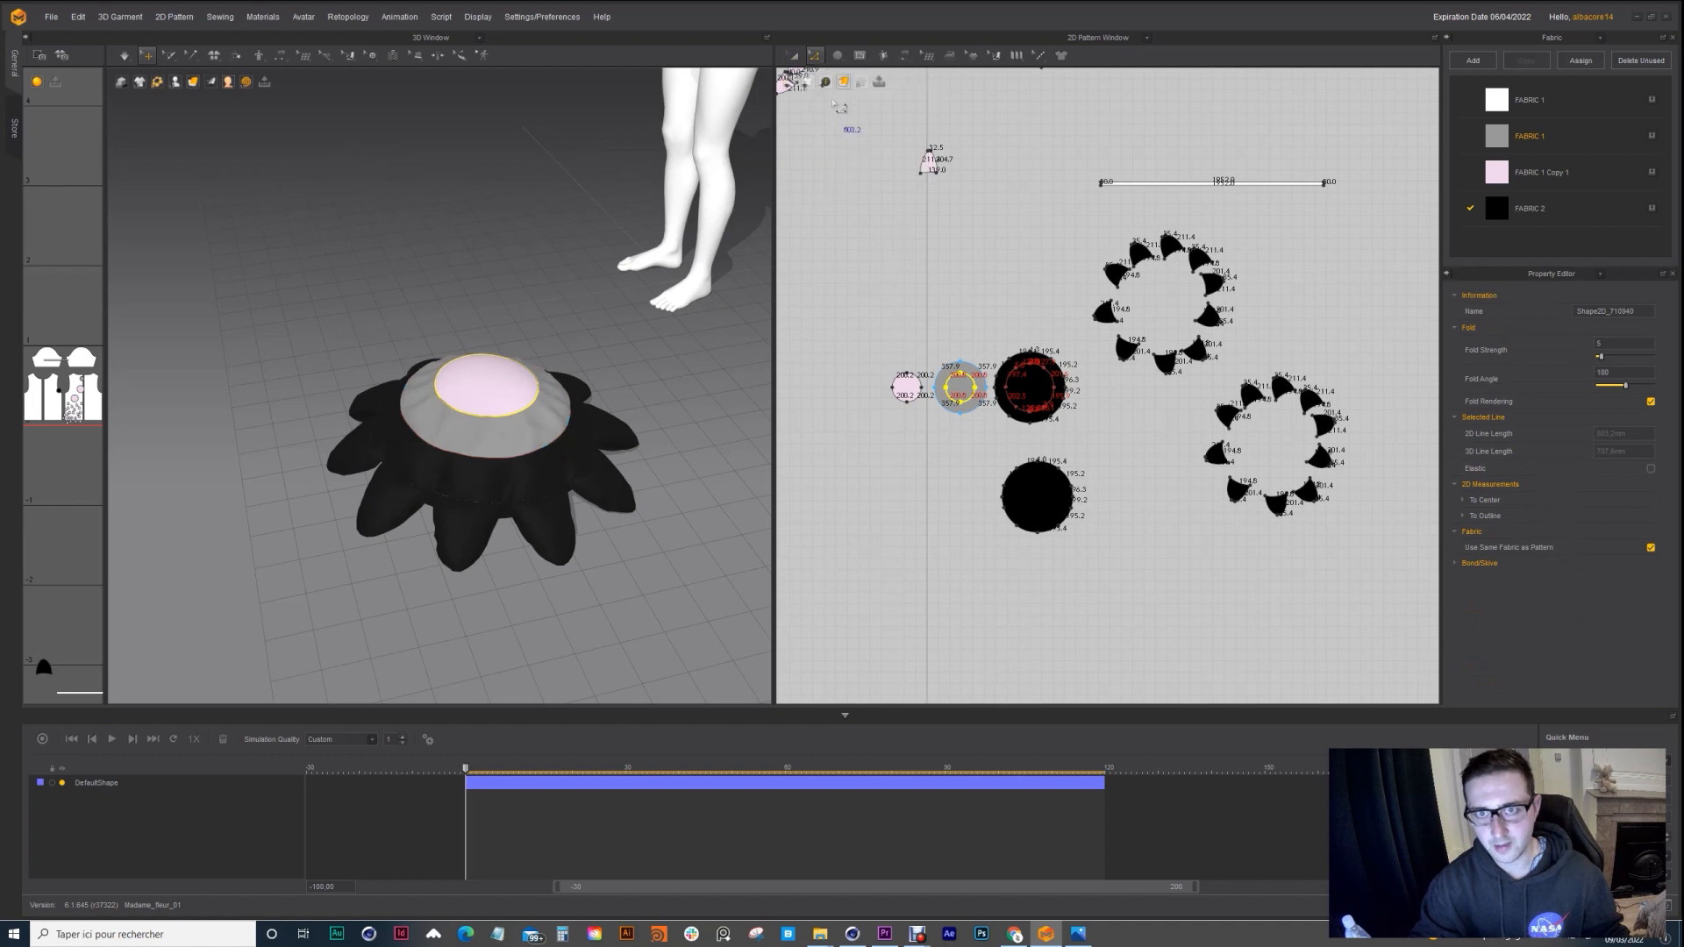
{"action": "scroll", "coordinate": [960, 306], "scroll_direction": "up", "scroll_amount": 5}
{"action": "left_click_drag", "start_coordinate": [945, 337], "coordinate": [958, 307]}
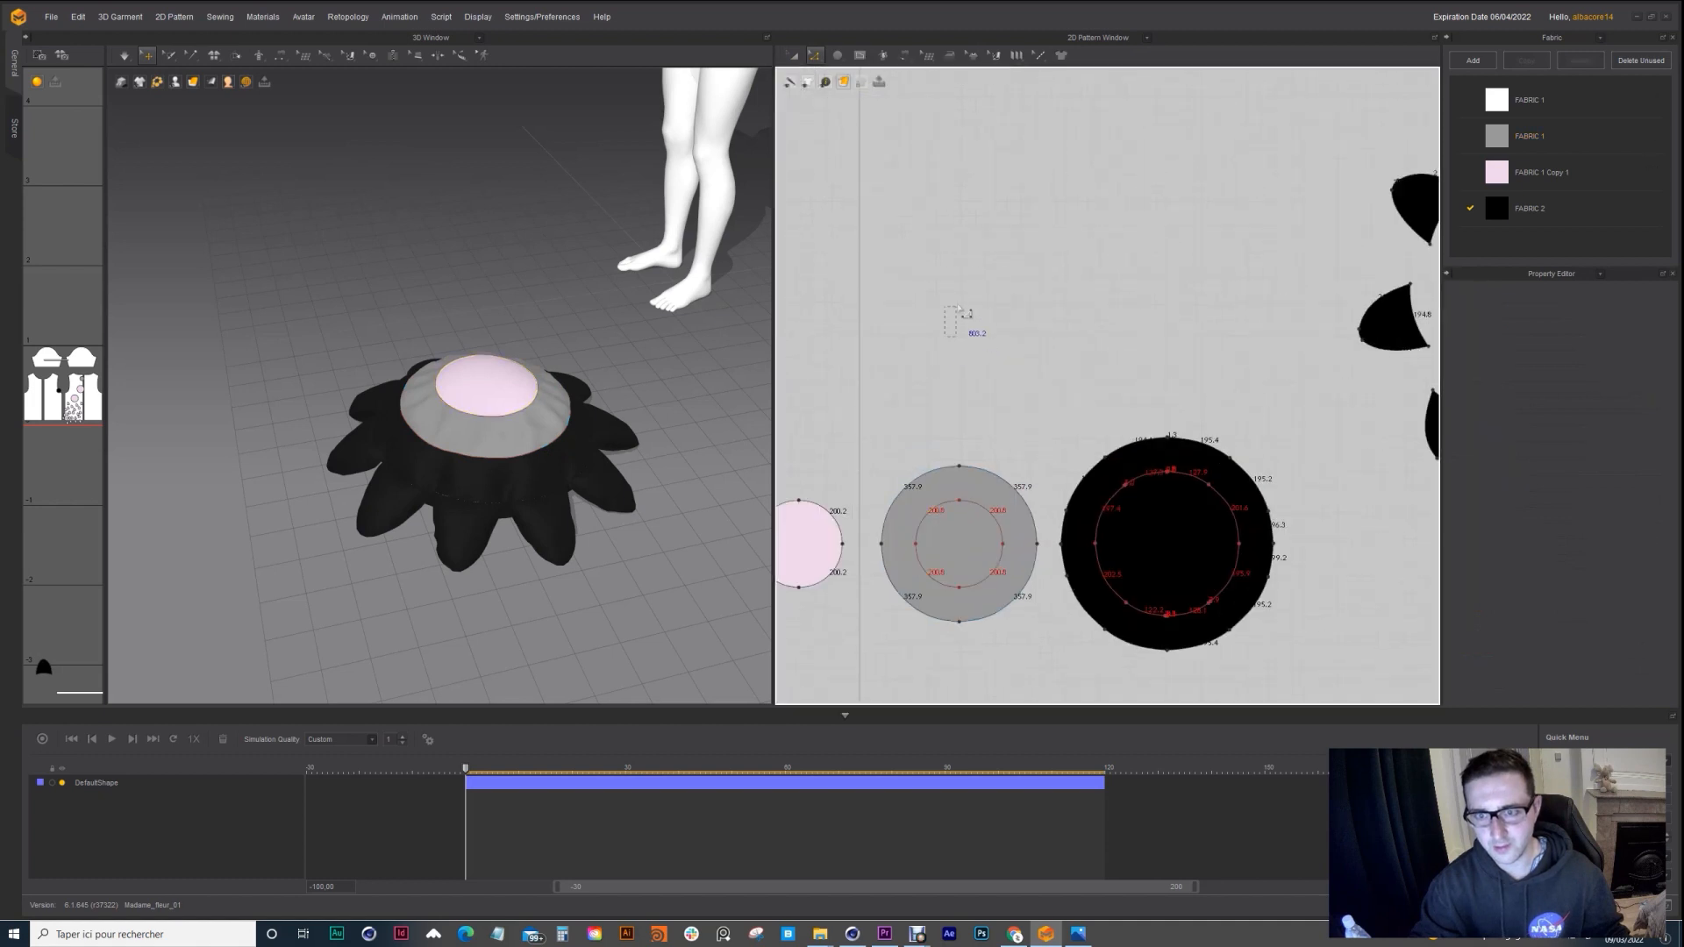
{"action": "left_click", "coordinate": [930, 476]}
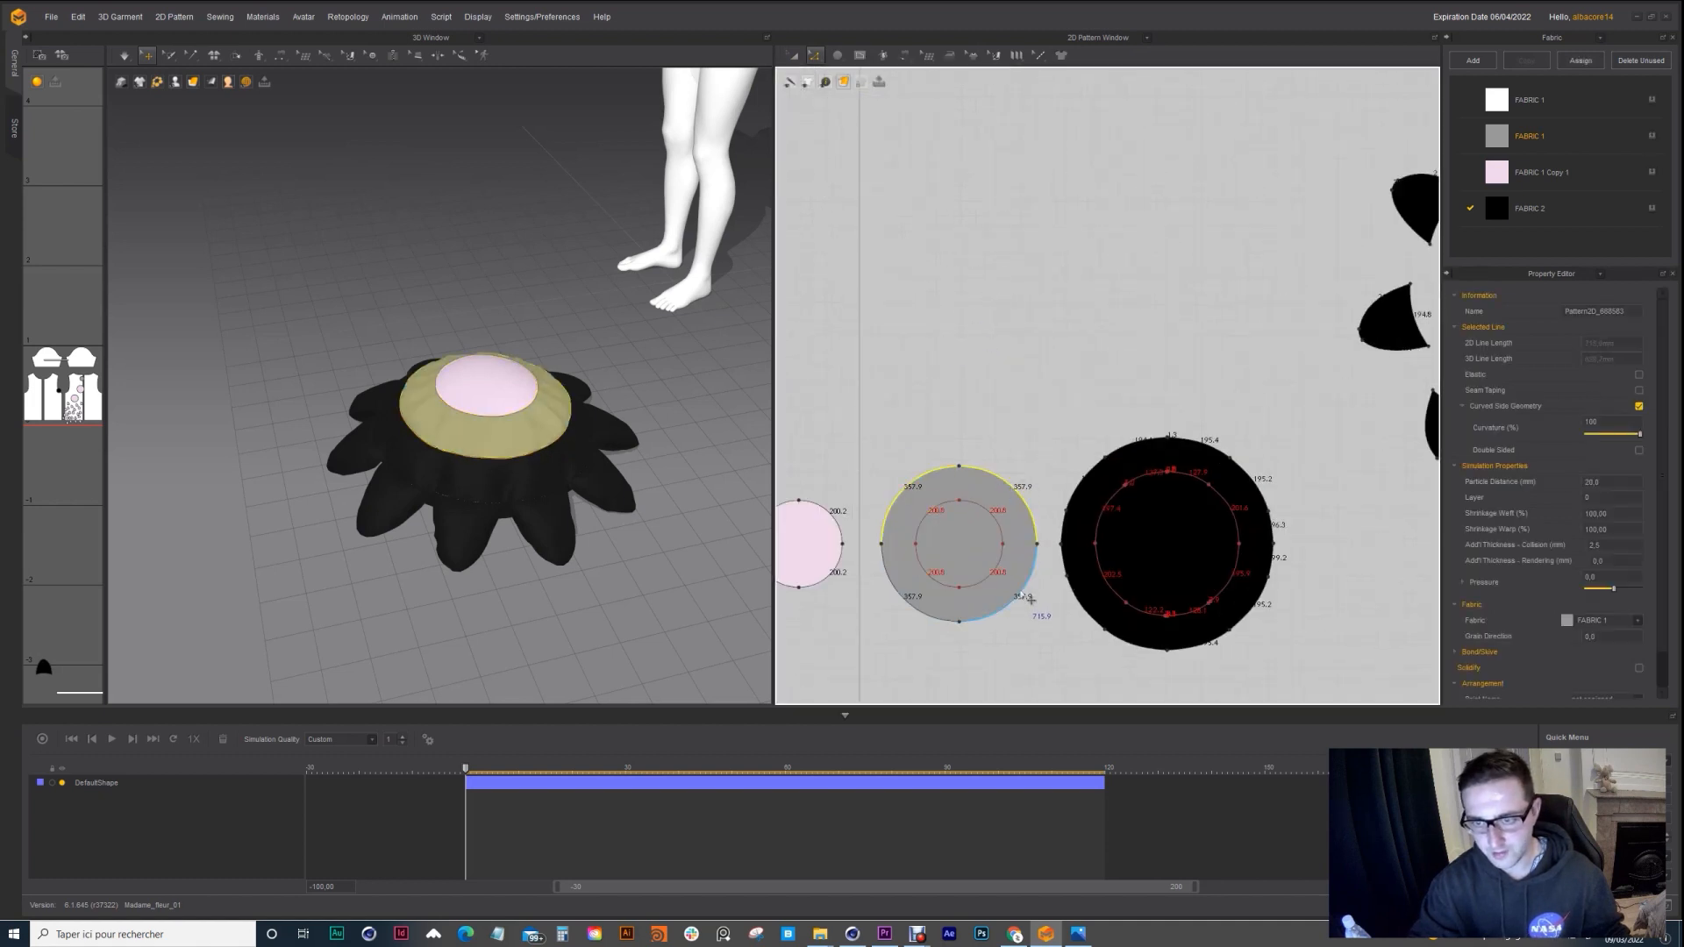
{"action": "left_click", "coordinate": [1030, 599], "text": "shift"}
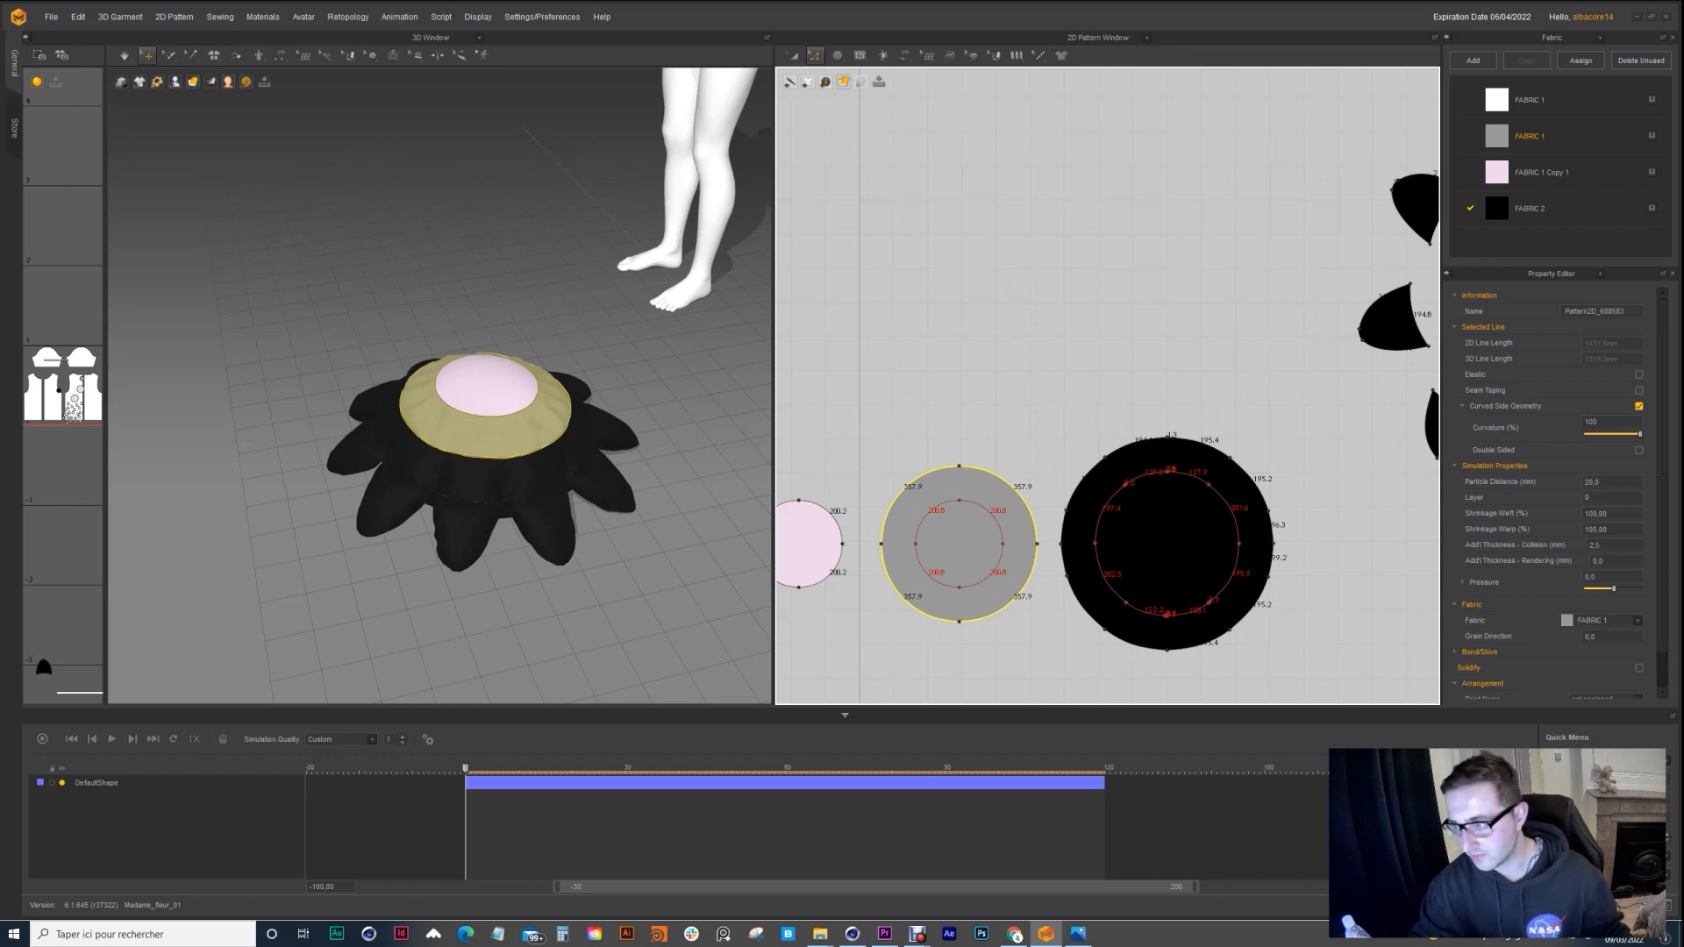
{"action": "left_click", "coordinate": [1612, 513]}
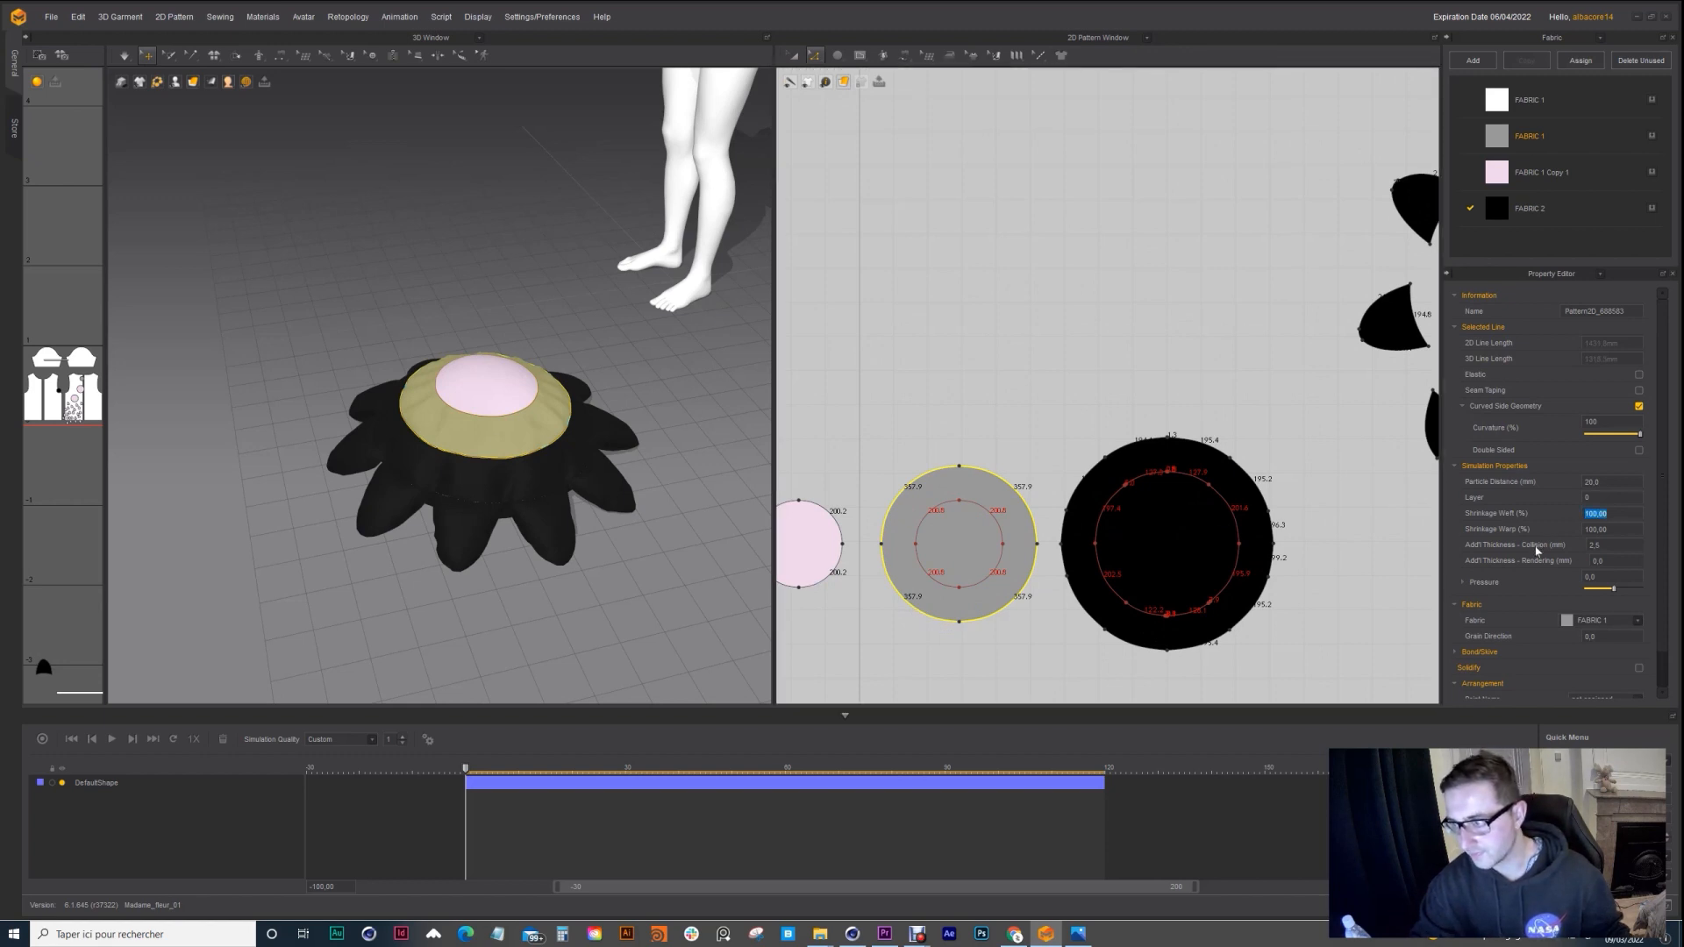
{"action": "key", "text": "Return"}
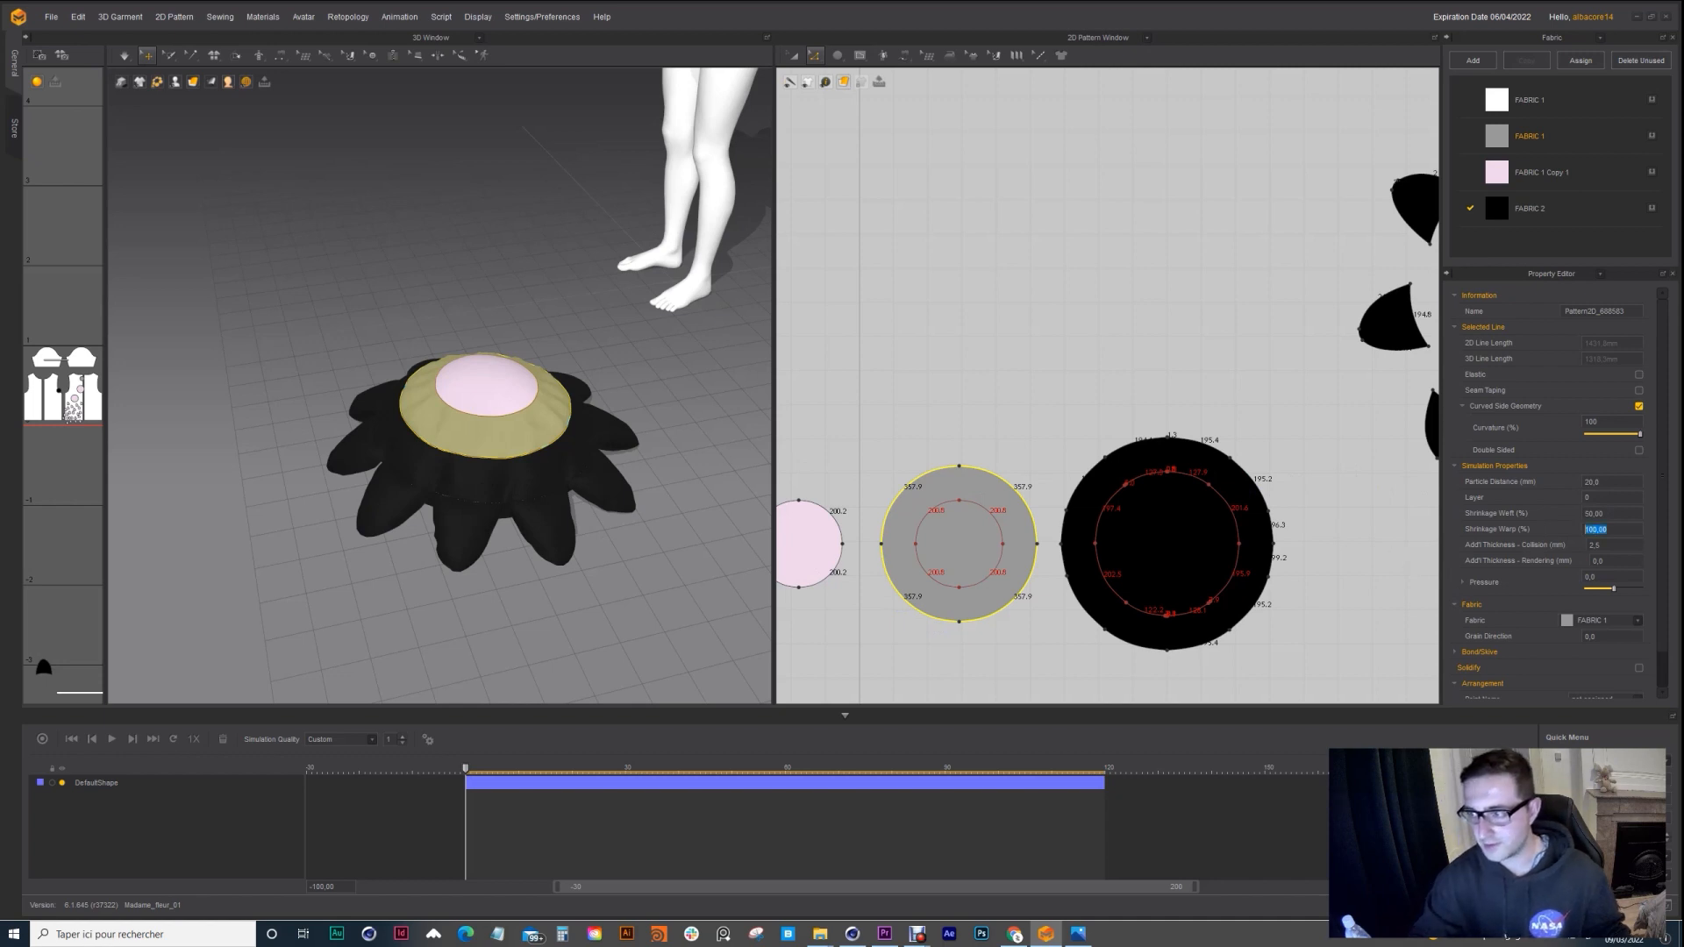
{"action": "type", "text": "50"}
{"action": "key", "text": "Return"}
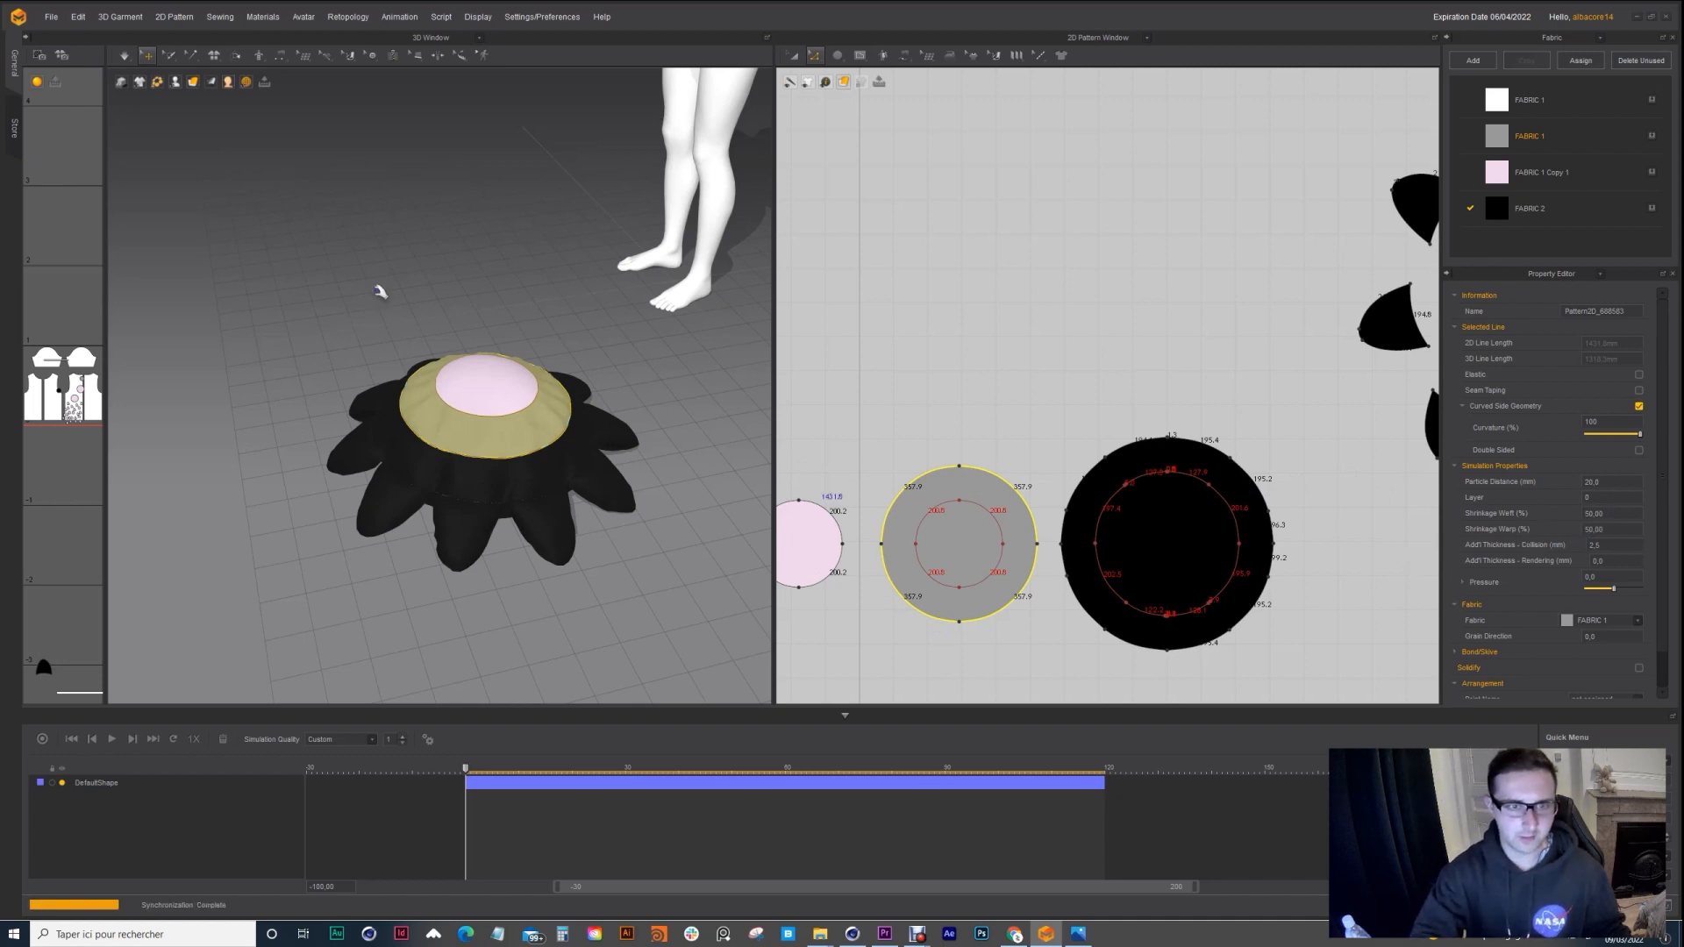
Step: Simulate the cushion with the shrunken middle disc and inspect its shape from a lower angle
{"action": "key", "text": "space"}
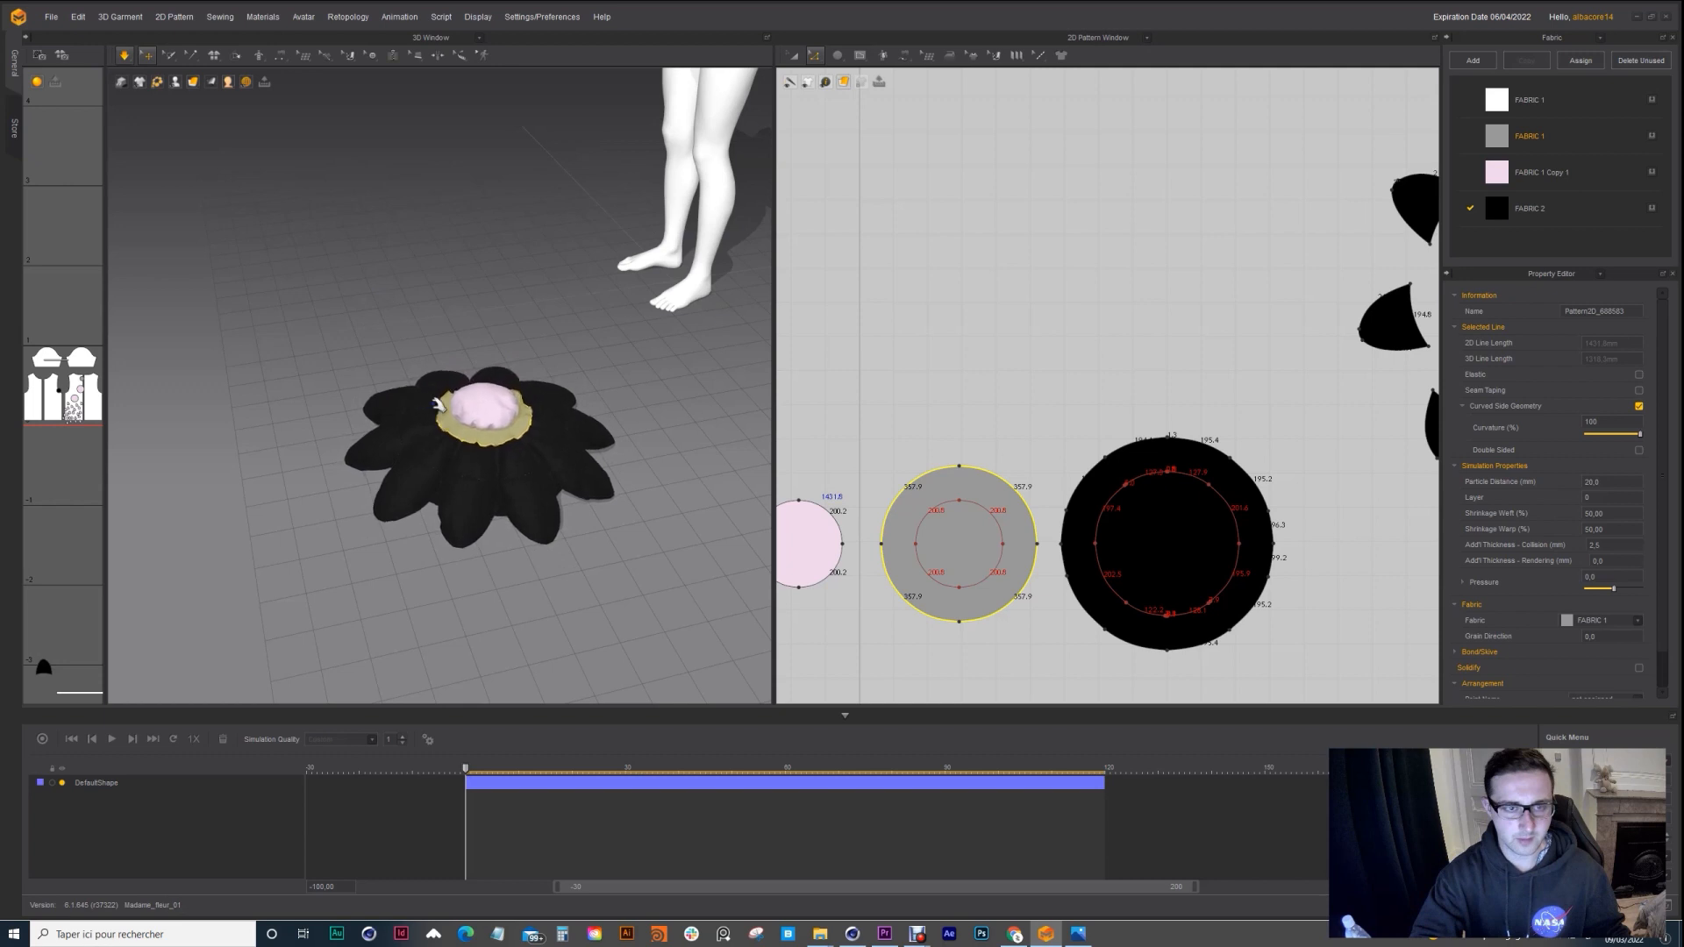
{"action": "key", "text": "space"}
{"action": "right_click_drag", "start_coordinate": [386, 294], "coordinate": [473, 377]}
{"action": "key", "text": "space"}
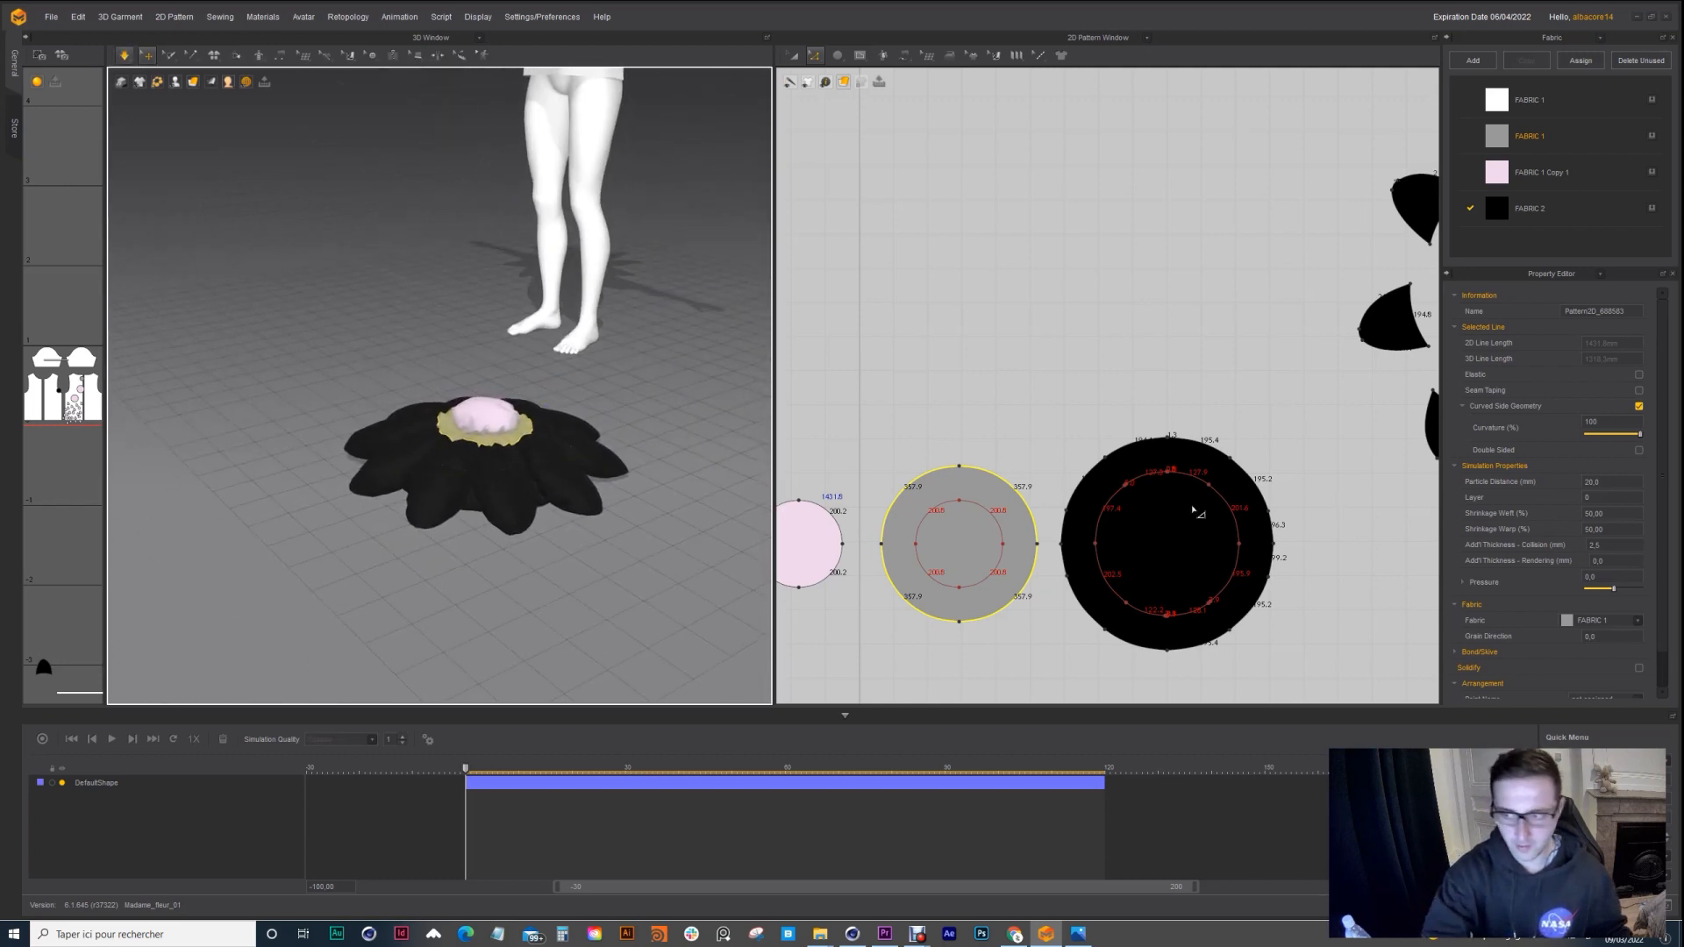
Step: Set the grey middle disc's weft and warp shrinkage to 150% and inspect the expanded flower centre
{"action": "left_click", "coordinate": [1594, 513]}
{"action": "type", "text": "150"}
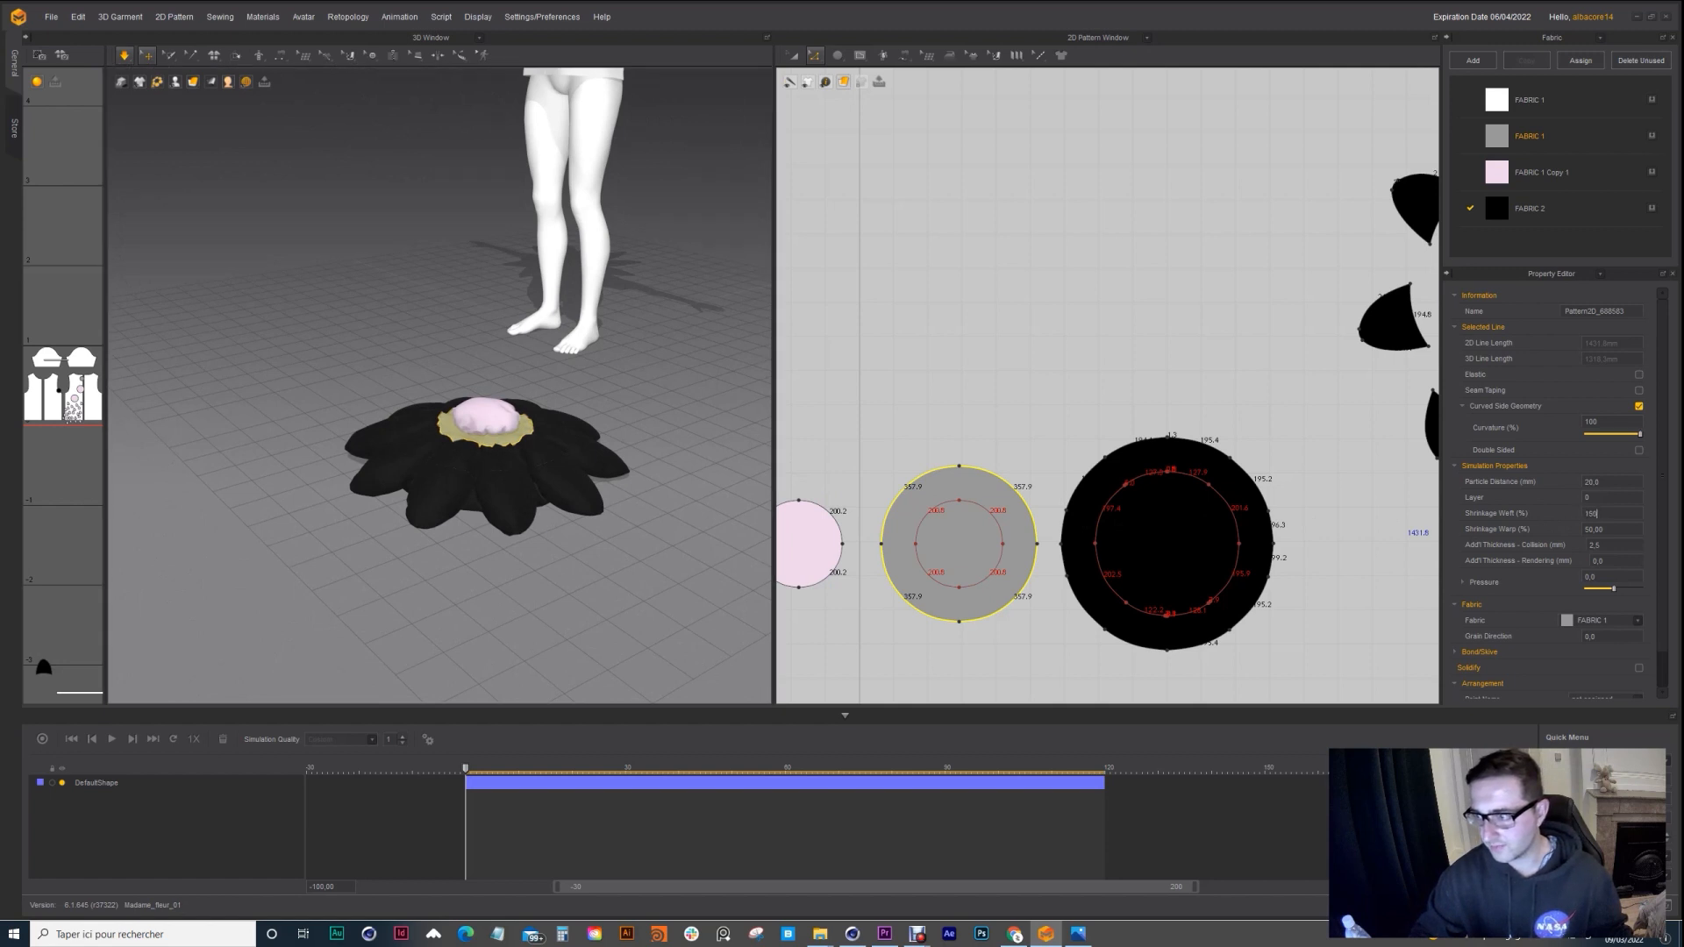
{"action": "key", "text": "Tab"}
{"action": "type", "text": "150"}
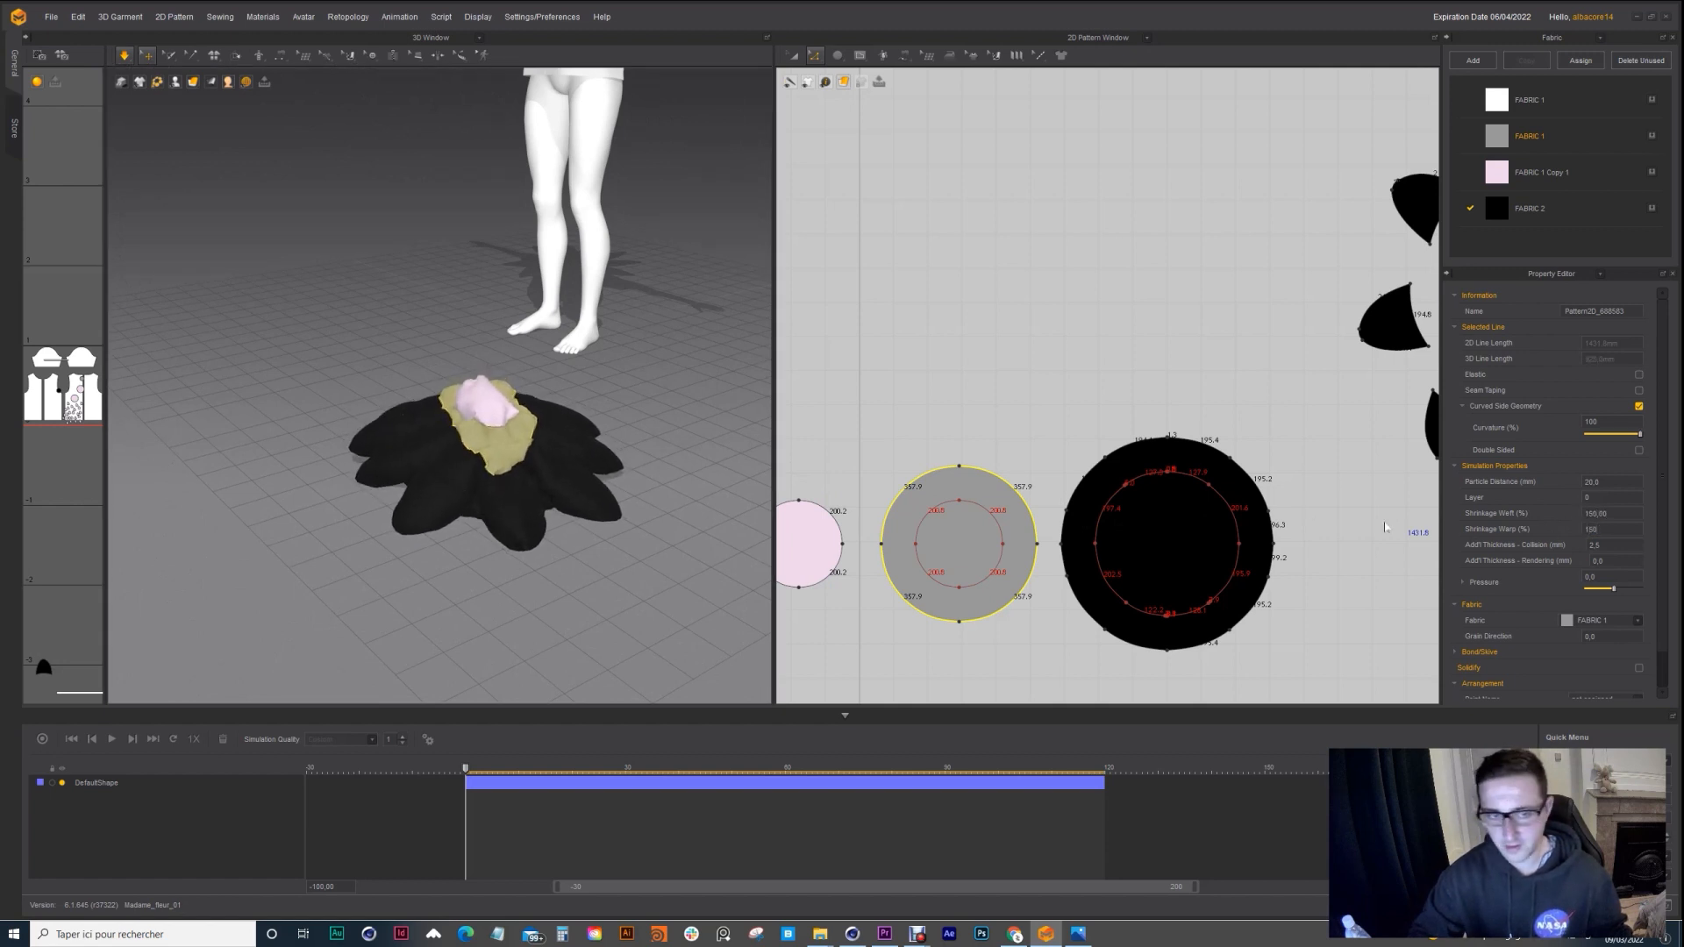
{"action": "left_click", "coordinate": [483, 336]}
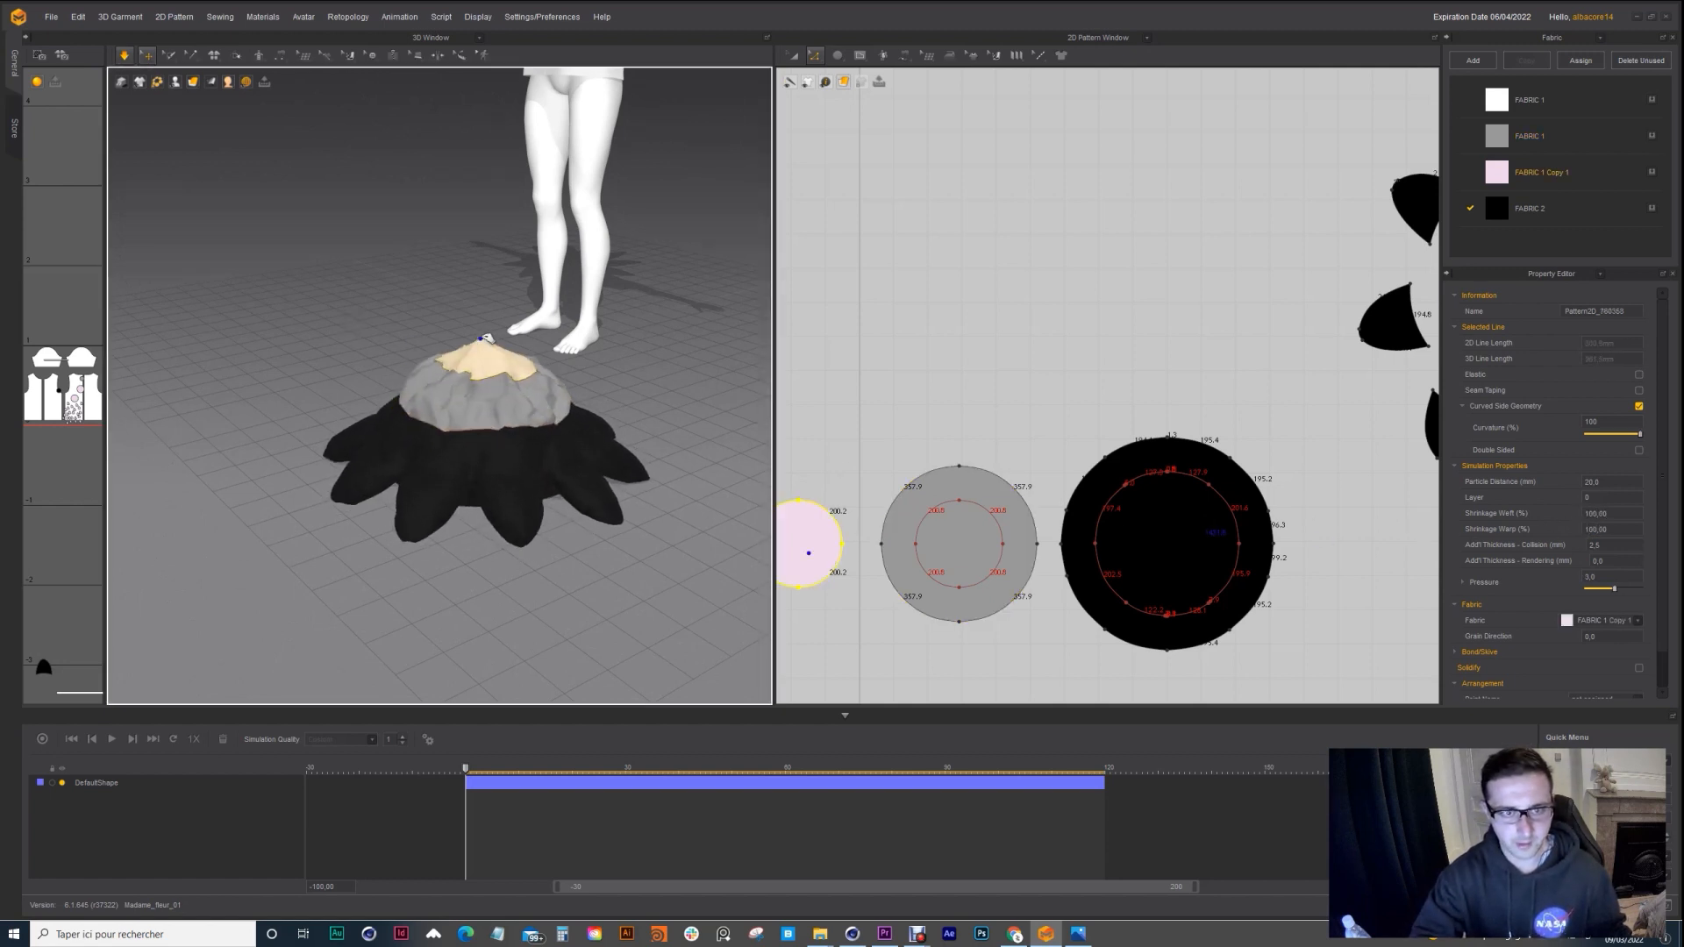
{"action": "right_click_drag", "start_coordinate": [485, 337], "coordinate": [403, 382]}
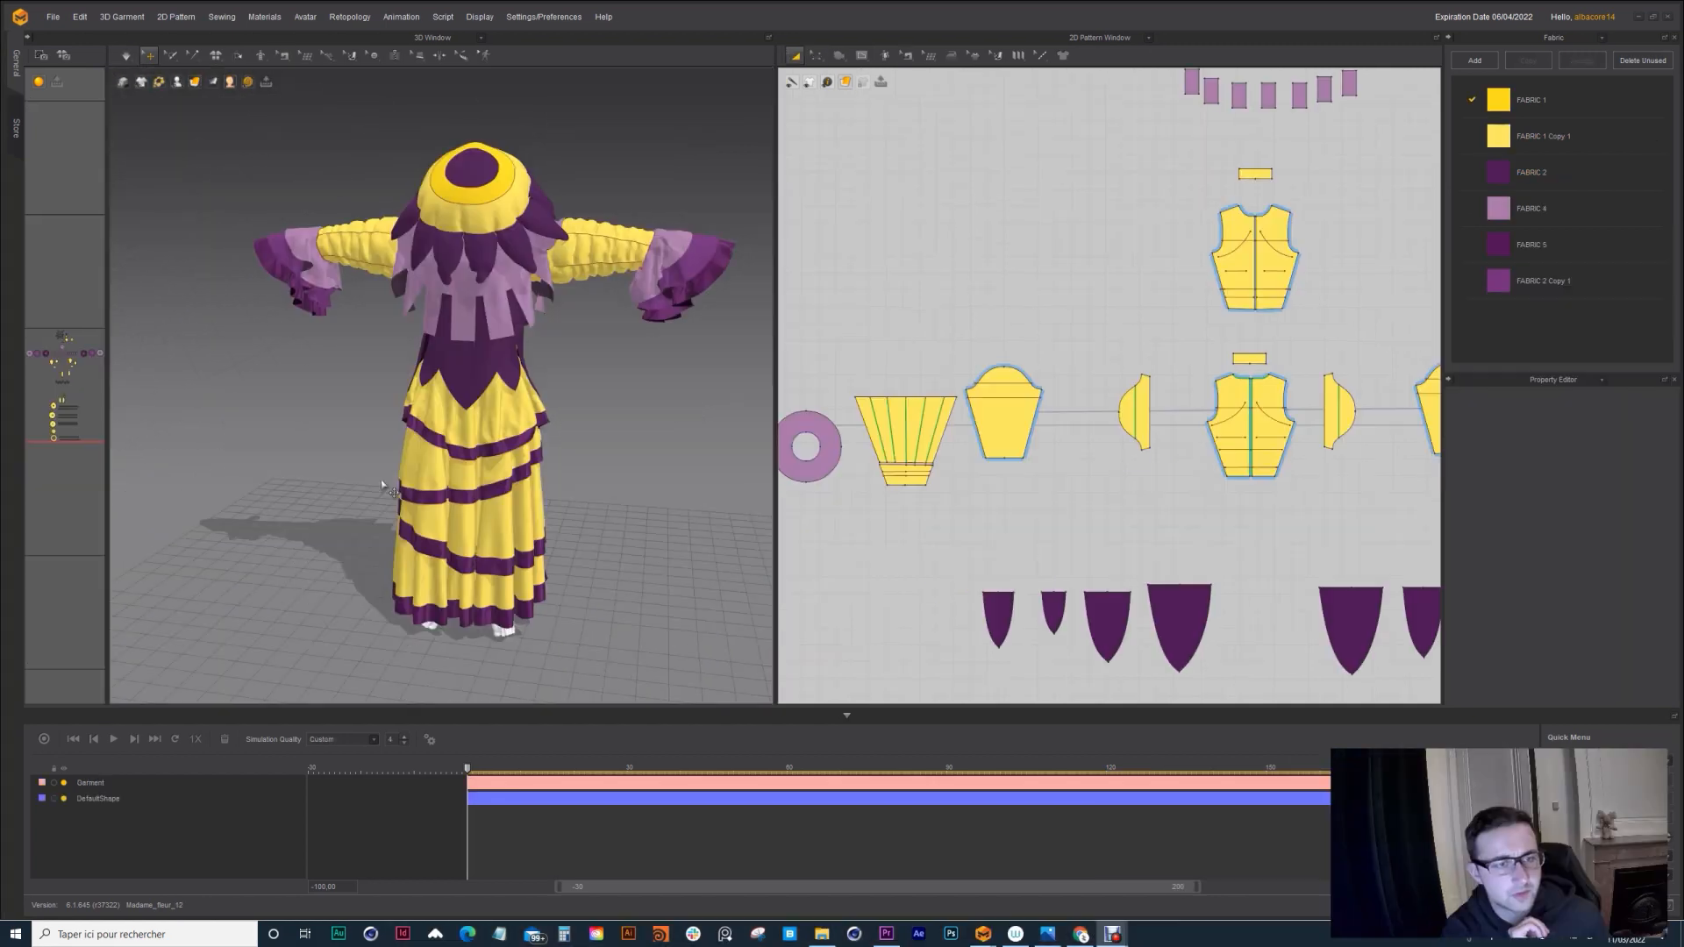
Step: Play the yellow and purple costume's animation, view it from the side, and return to the first frame
{"action": "right_click_drag", "start_coordinate": [412, 456], "coordinate": [445, 460]}
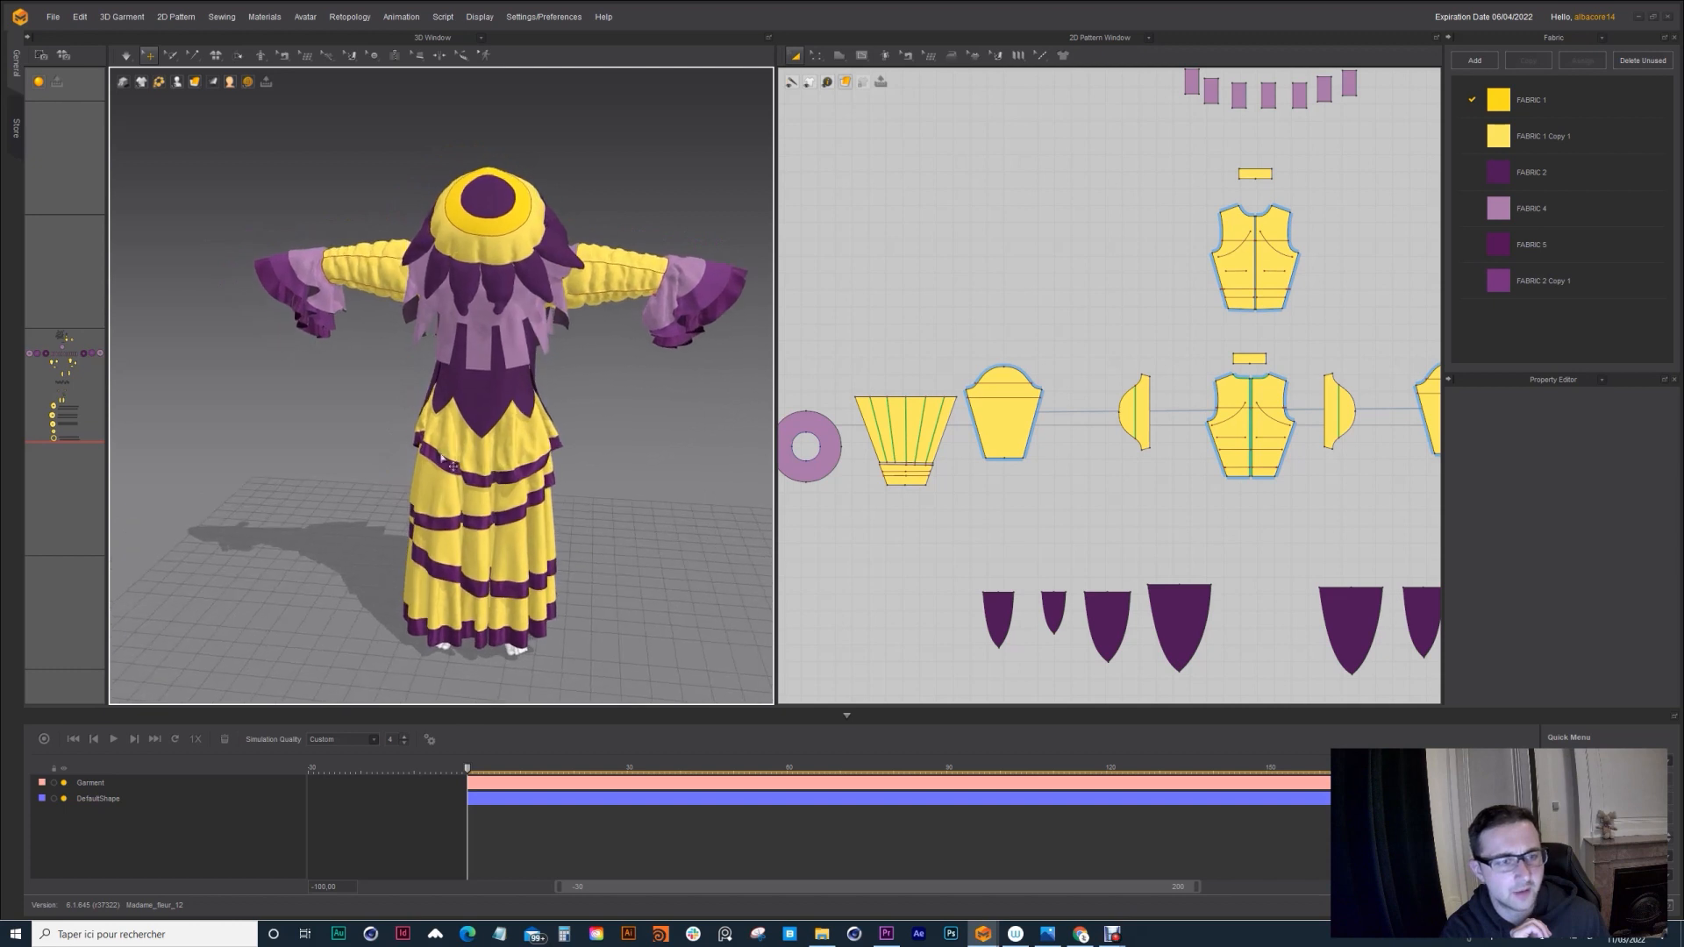
{"action": "left_click", "coordinate": [115, 739]}
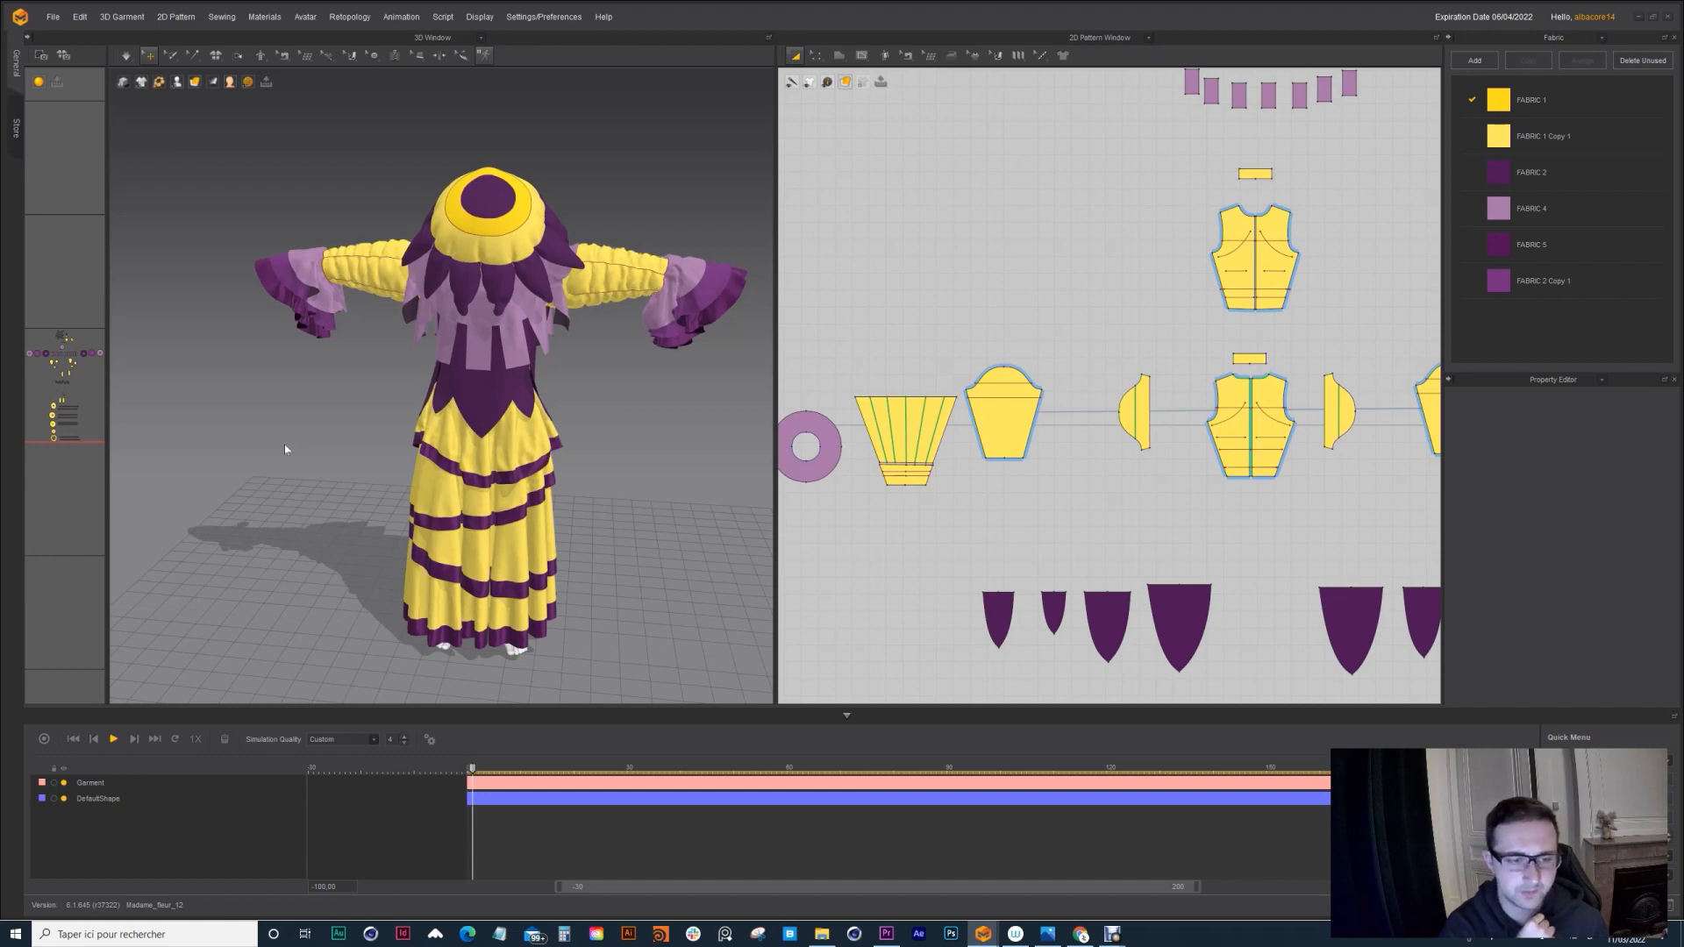
{"action": "right_click_drag", "start_coordinate": [284, 445], "coordinate": [403, 425]}
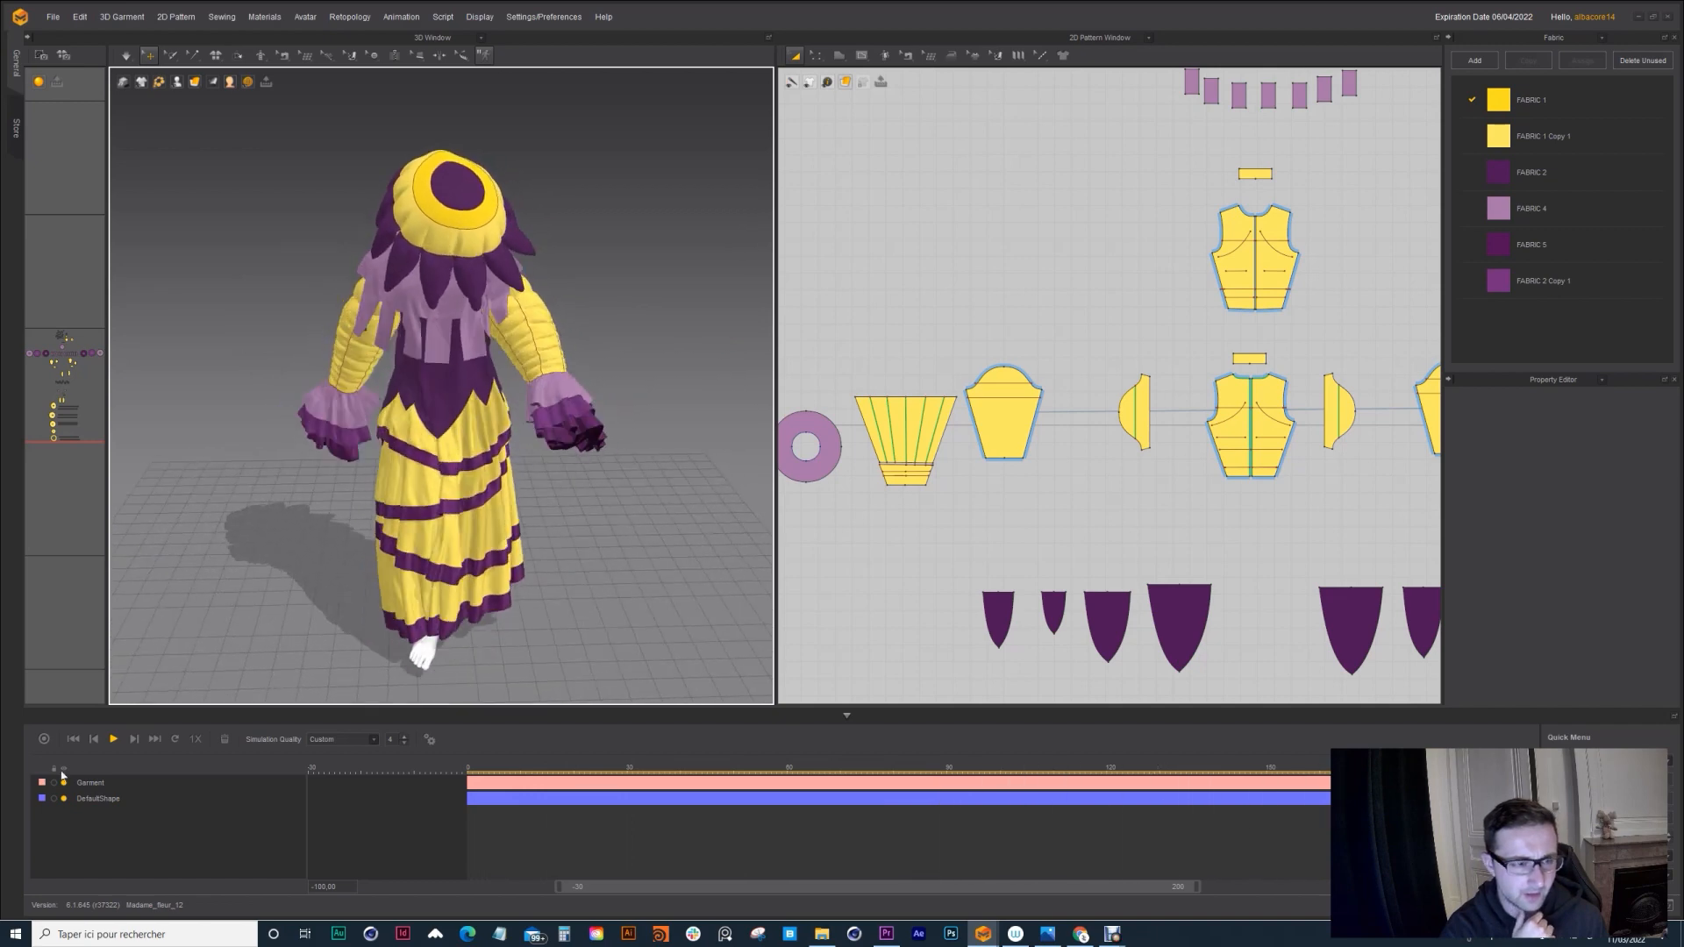
{"action": "left_click", "coordinate": [468, 768]}
{"action": "right_click_drag", "start_coordinate": [465, 462], "coordinate": [430, 435]}
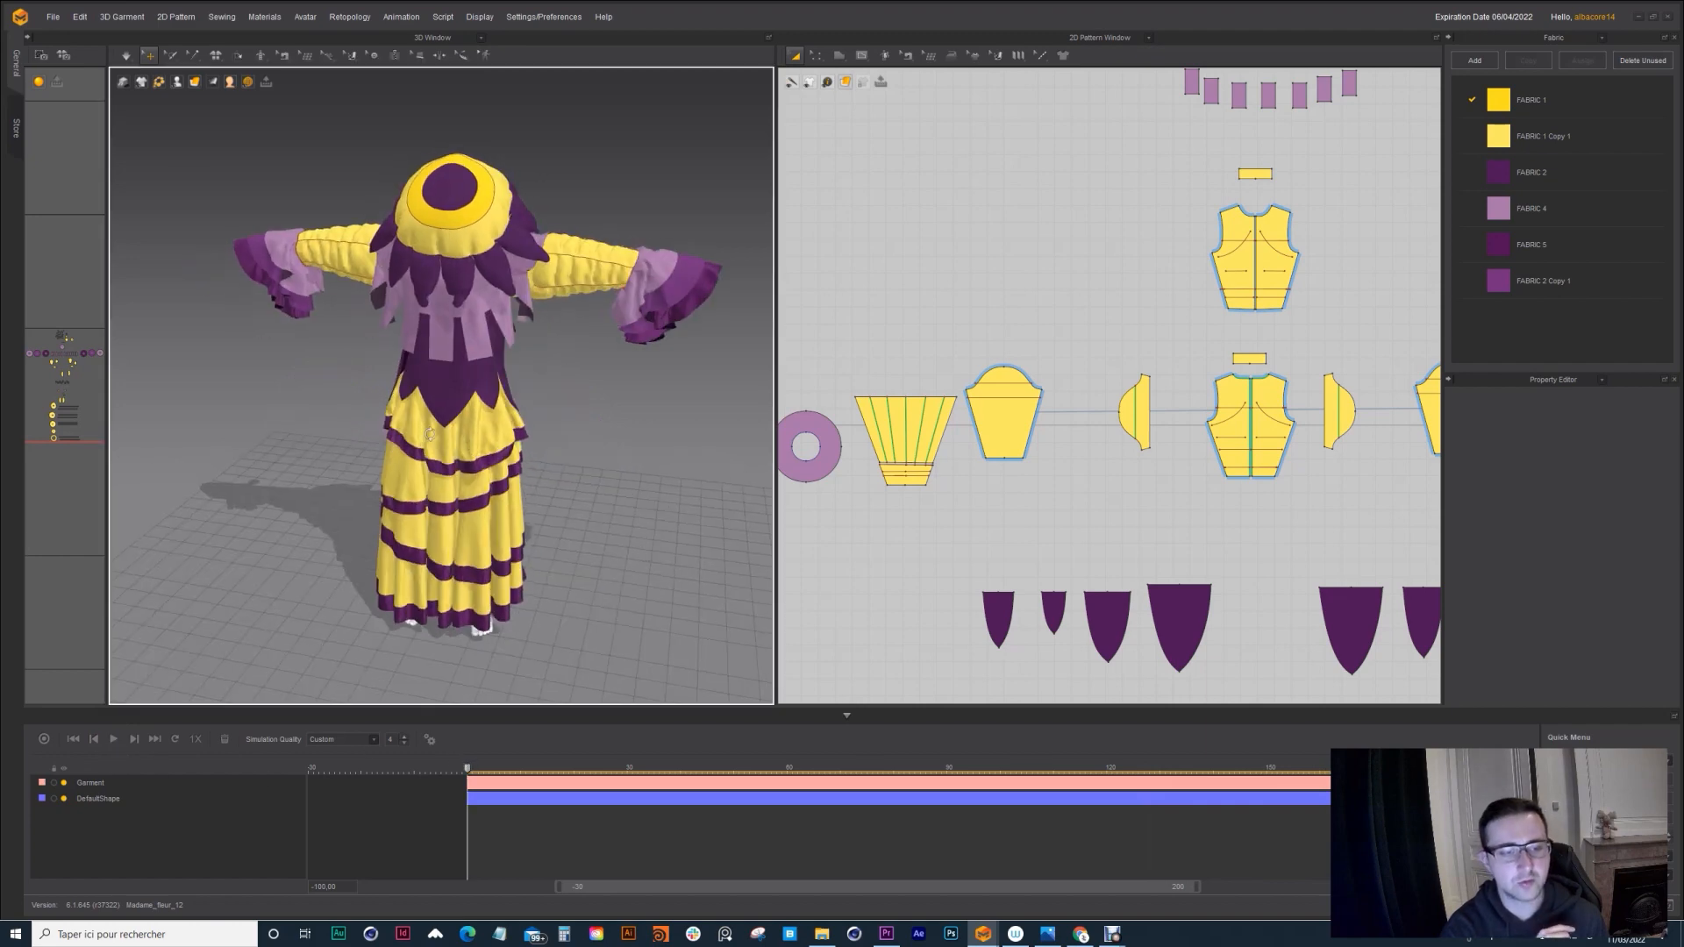
Step: Examine the costume from several angles, including a quilted sleeve's simulation properties and the full 2D pattern layout
{"action": "right_click_drag", "start_coordinate": [458, 571], "coordinate": [389, 415]}
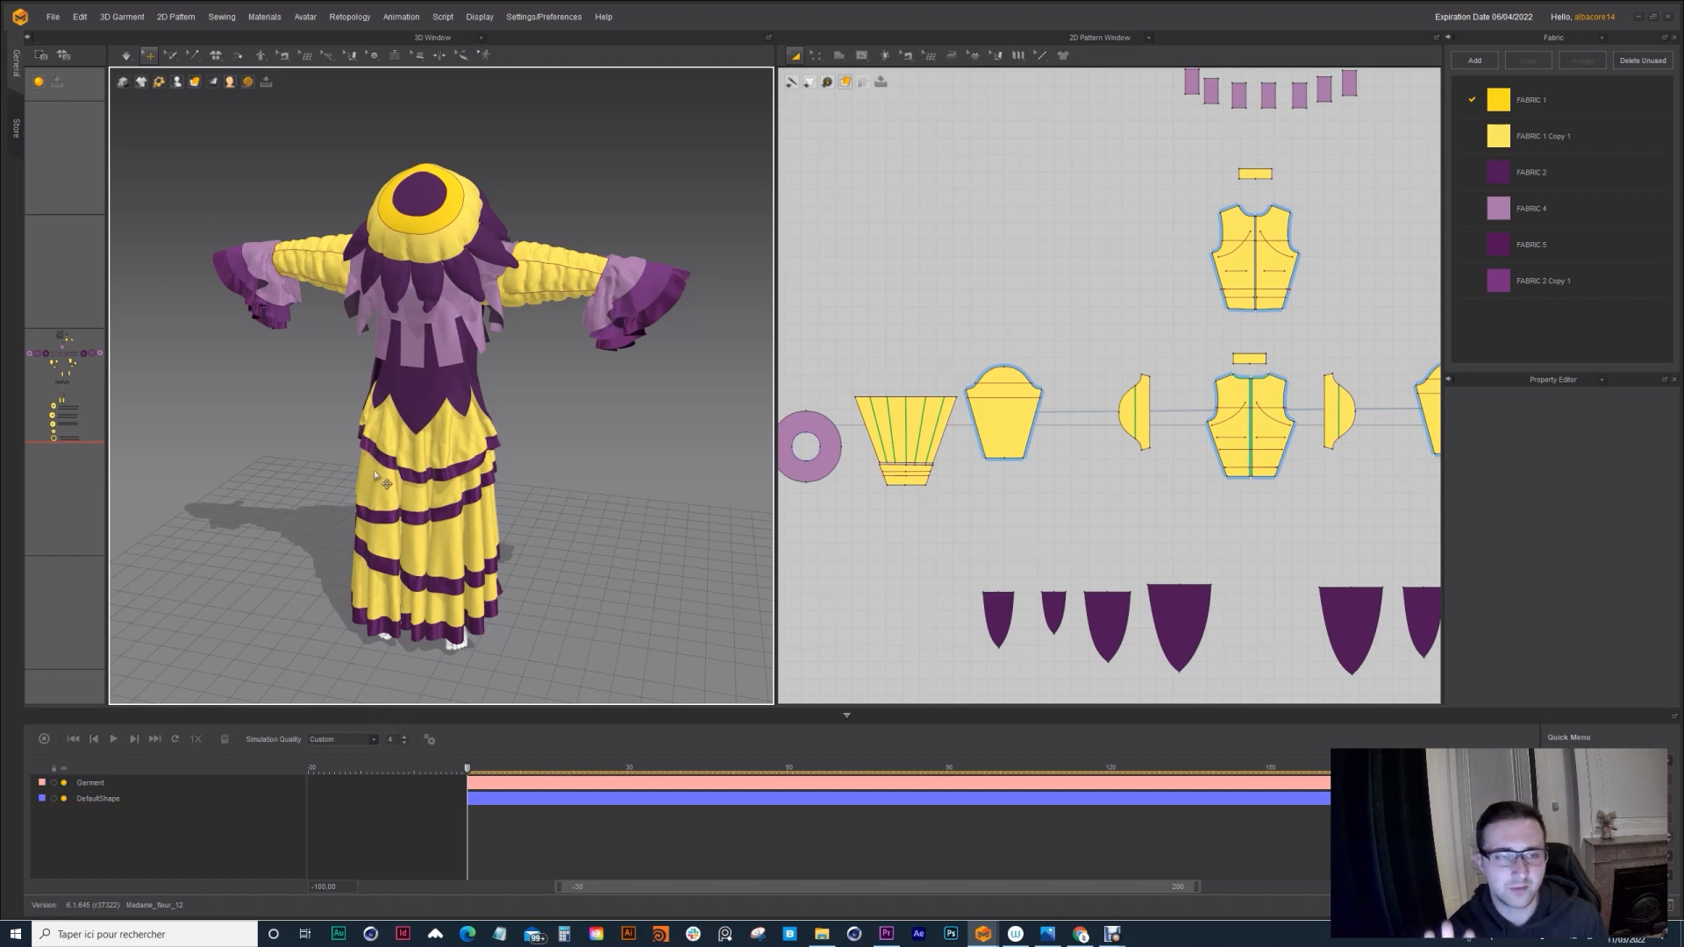
{"action": "right_click_drag", "start_coordinate": [387, 483], "coordinate": [408, 478]}
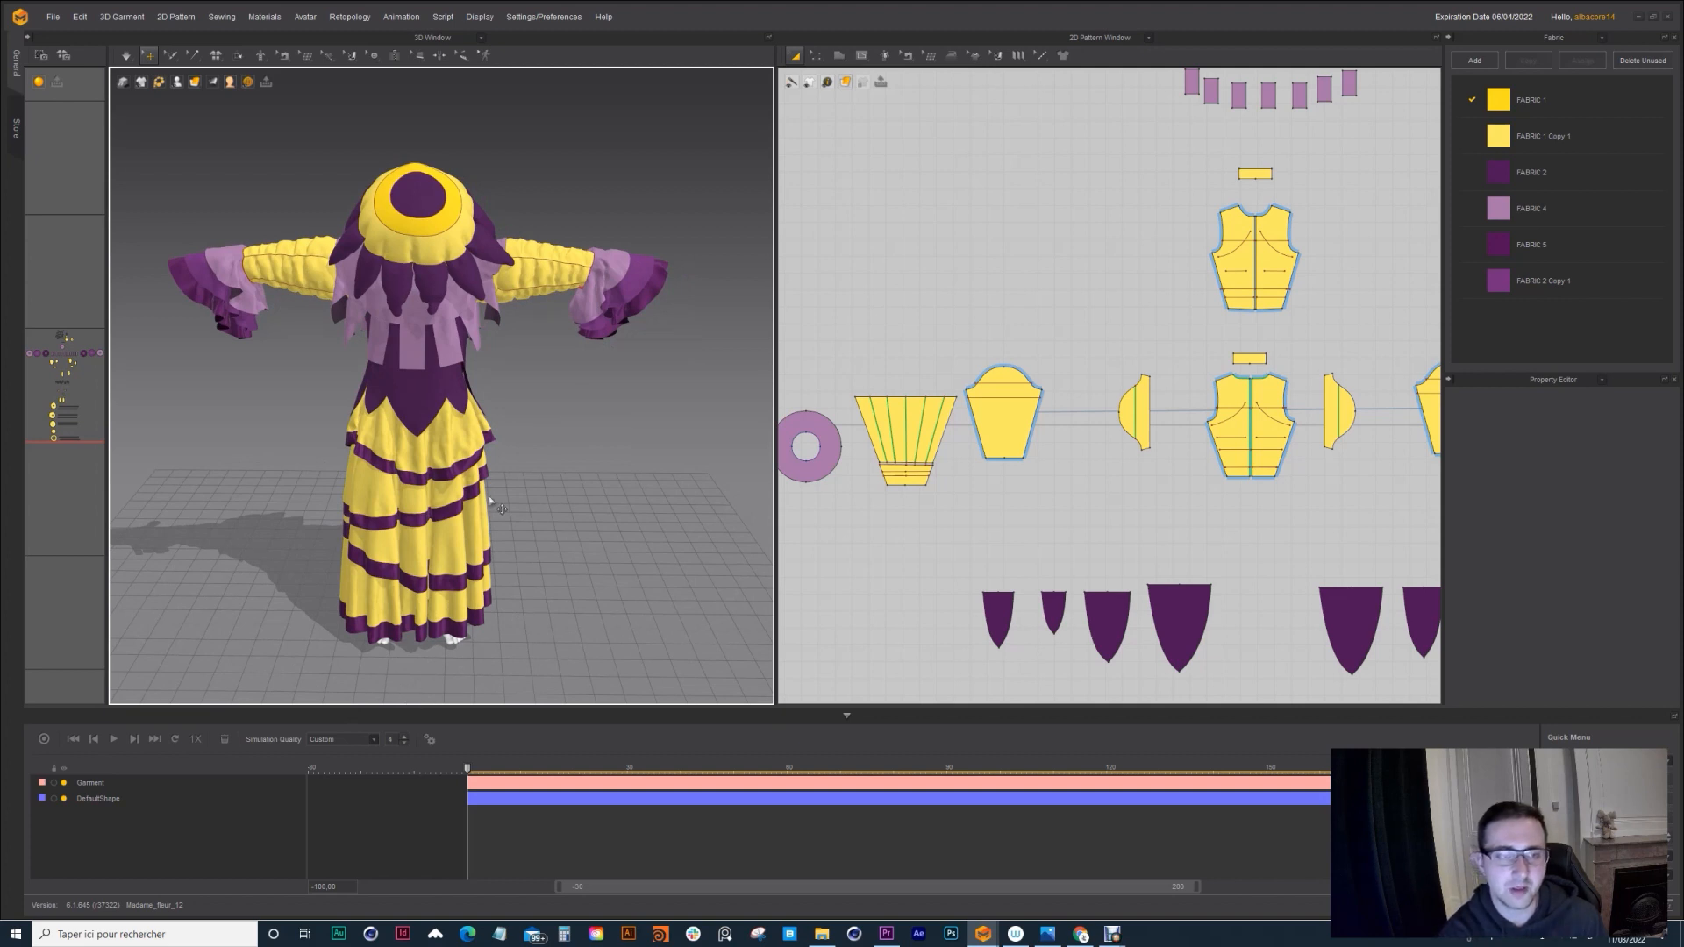
{"action": "right_click_drag", "start_coordinate": [499, 481], "coordinate": [471, 479]}
{"action": "left_click", "coordinate": [543, 292]}
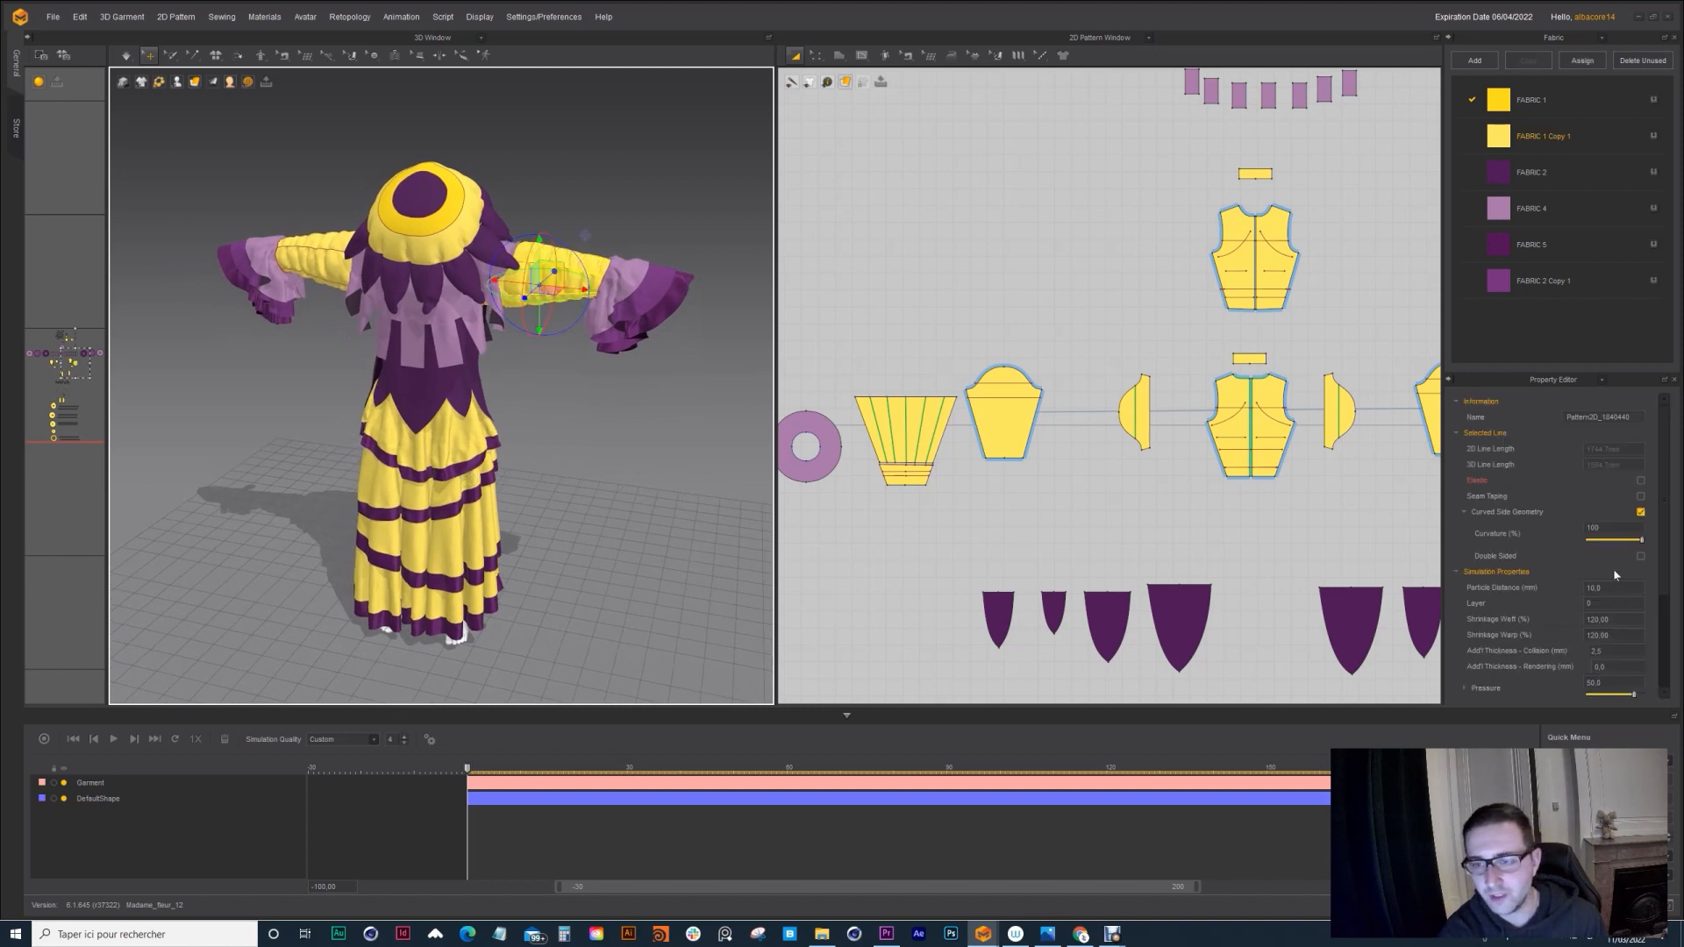
{"action": "scroll", "coordinate": [1258, 438], "scroll_direction": "down", "scroll_amount": 5}
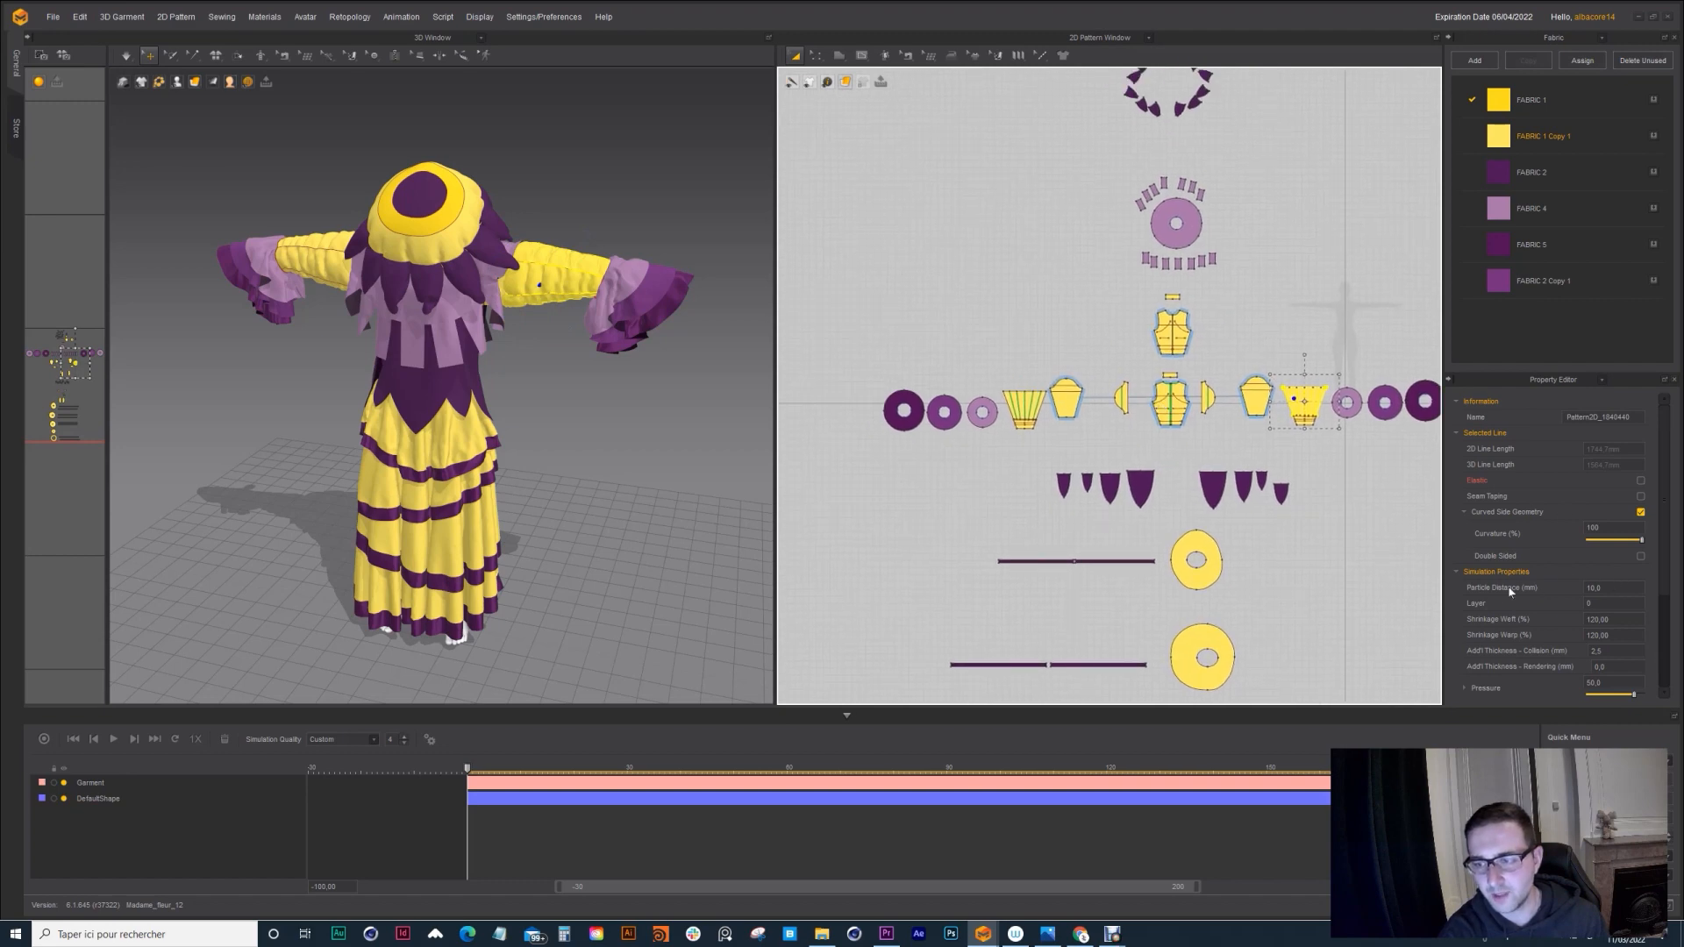
{"action": "right_click_drag", "start_coordinate": [601, 301], "coordinate": [554, 269]}
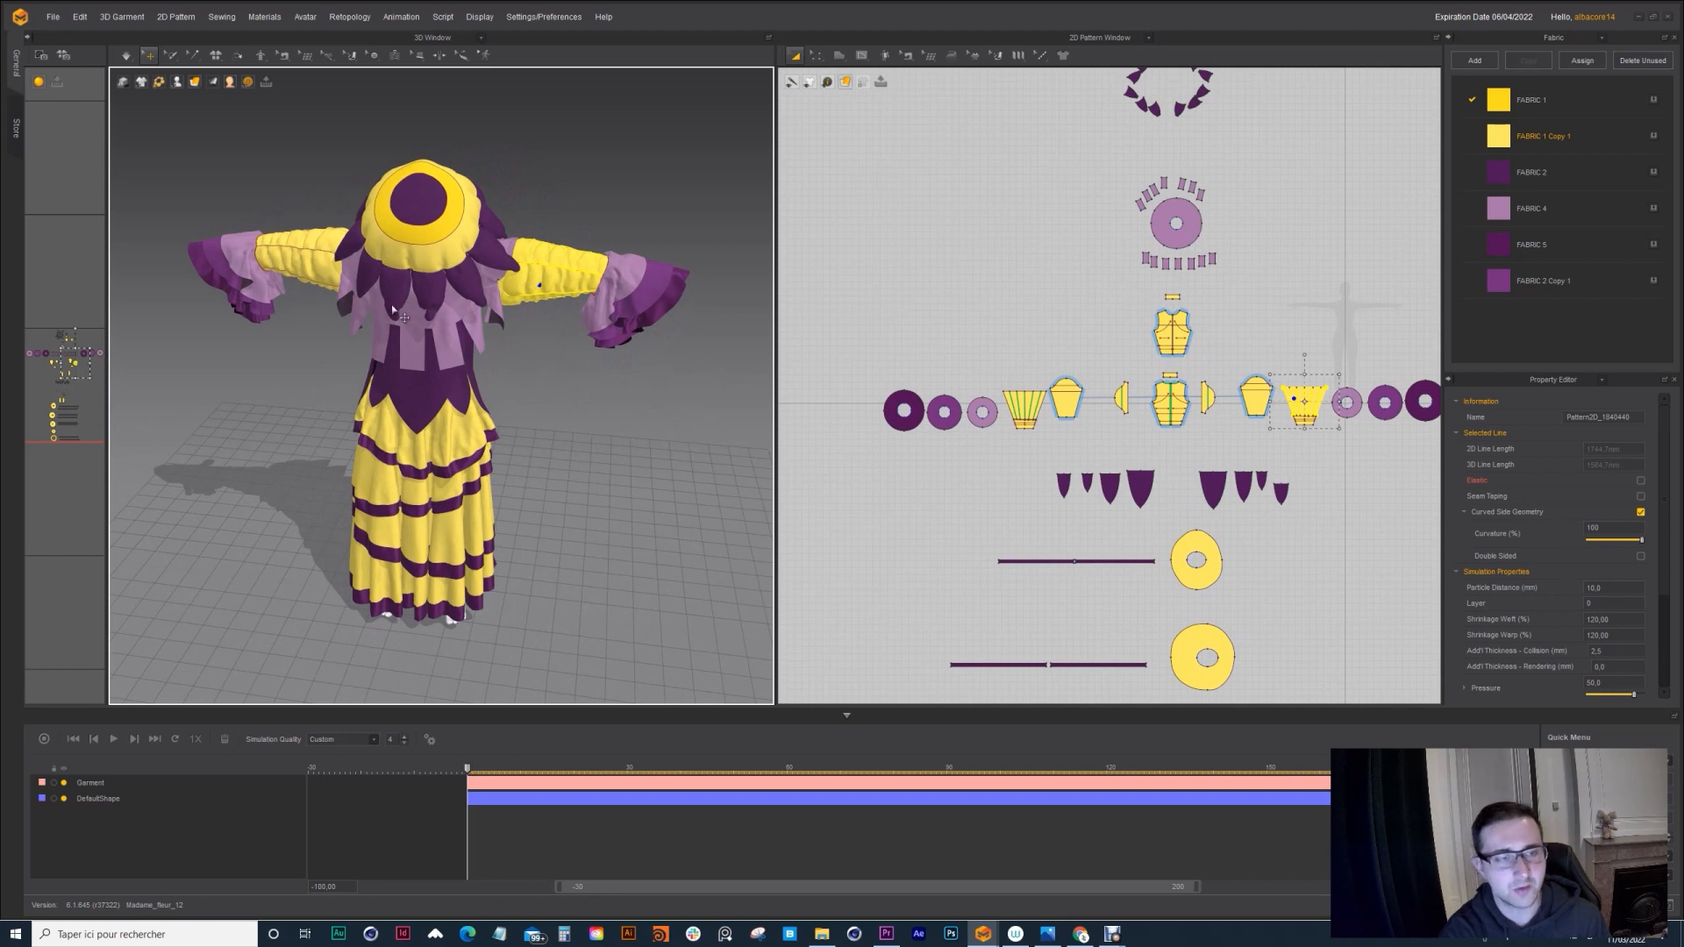
{"action": "scroll", "coordinate": [520, 308], "scroll_direction": "up", "scroll_amount": 2}
{"action": "right_click_drag", "start_coordinate": [520, 309], "coordinate": [421, 326]}
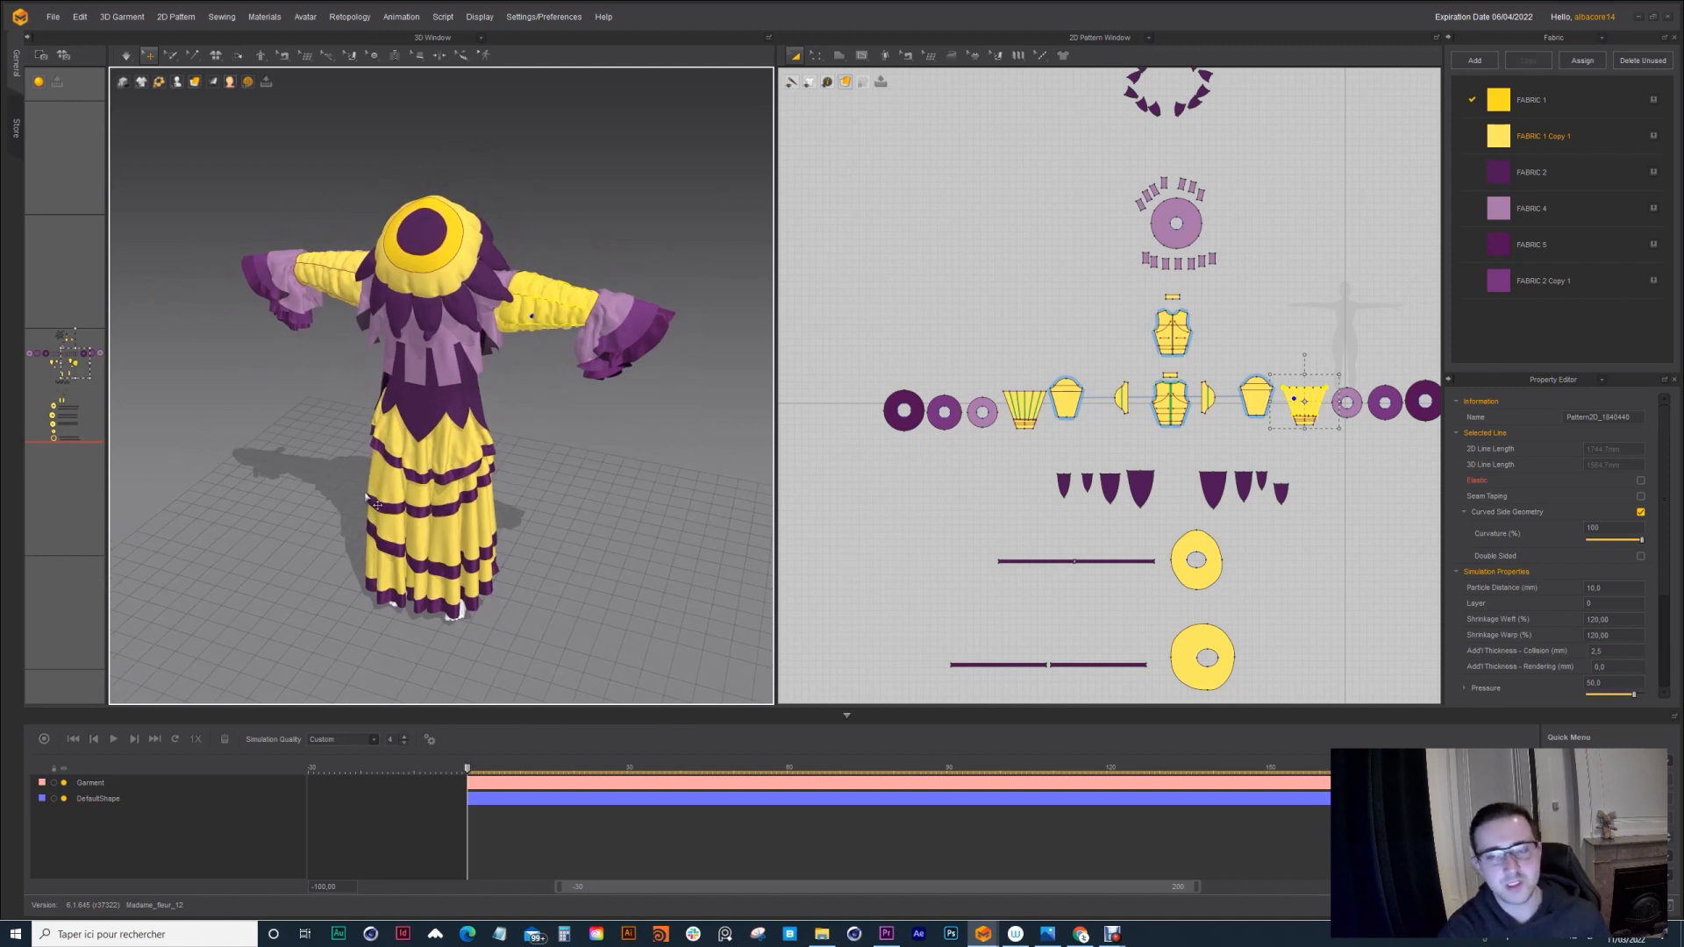
{"action": "scroll", "coordinate": [1079, 342], "scroll_direction": "down", "scroll_amount": 4}
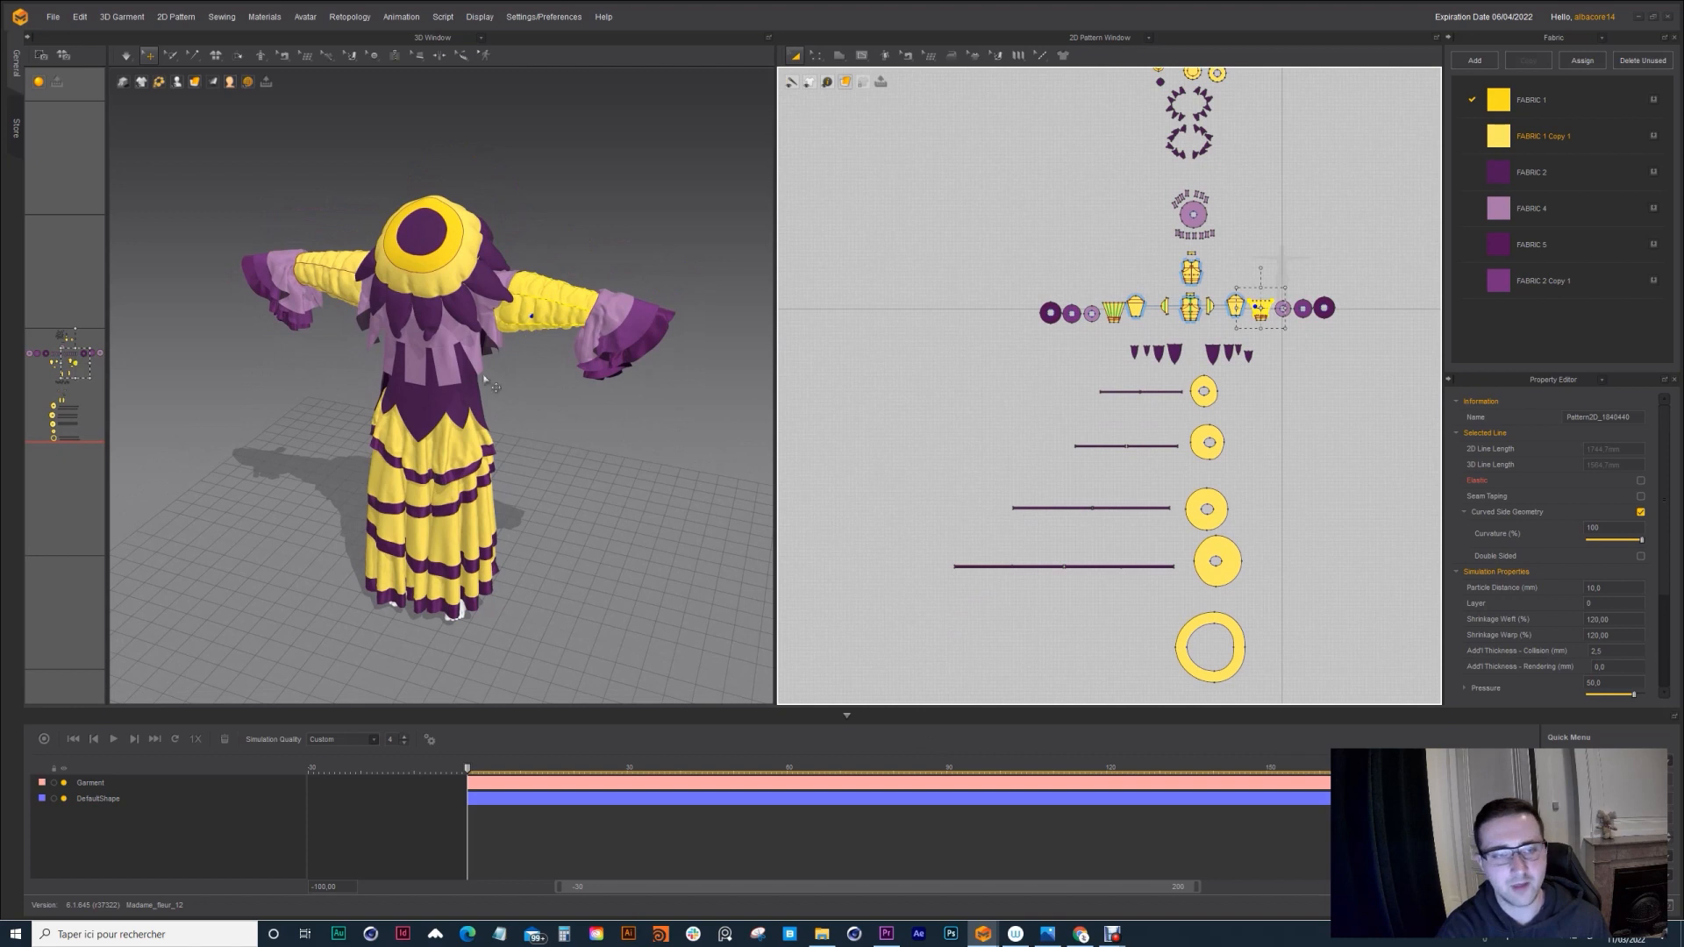
Step: Switch to Photos to view the progress images 01.PNG and 02.PNG, and return to Marvelous Designer
{"action": "key", "text": "alt+Tab"}
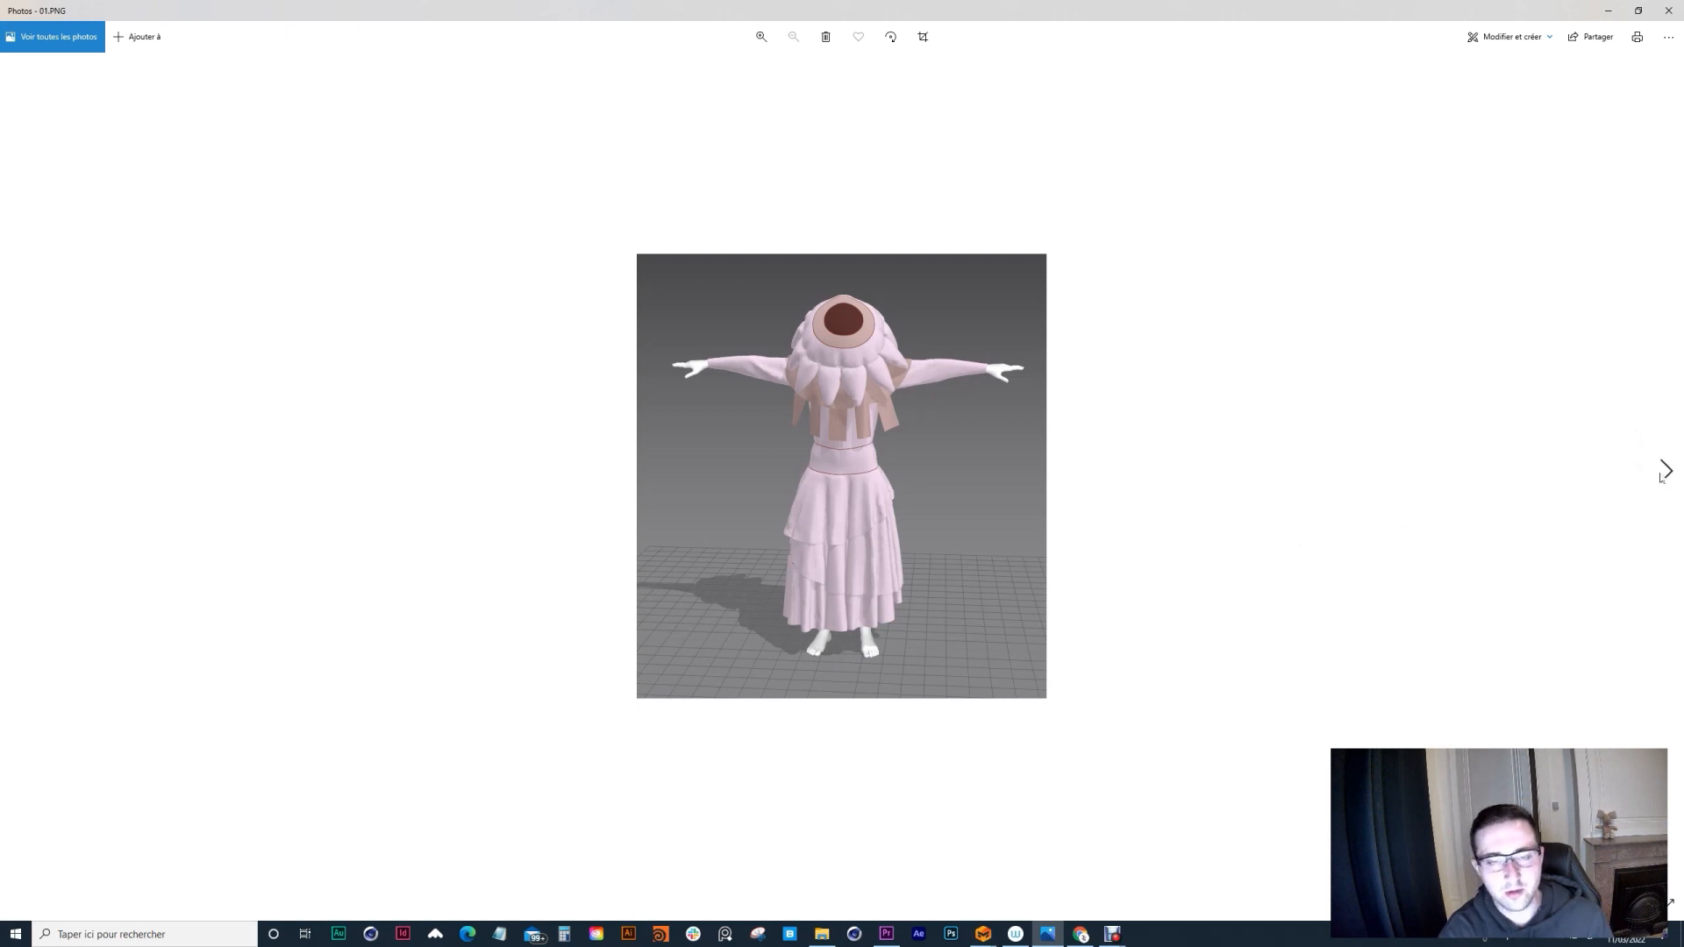
{"action": "left_click", "coordinate": [1664, 472]}
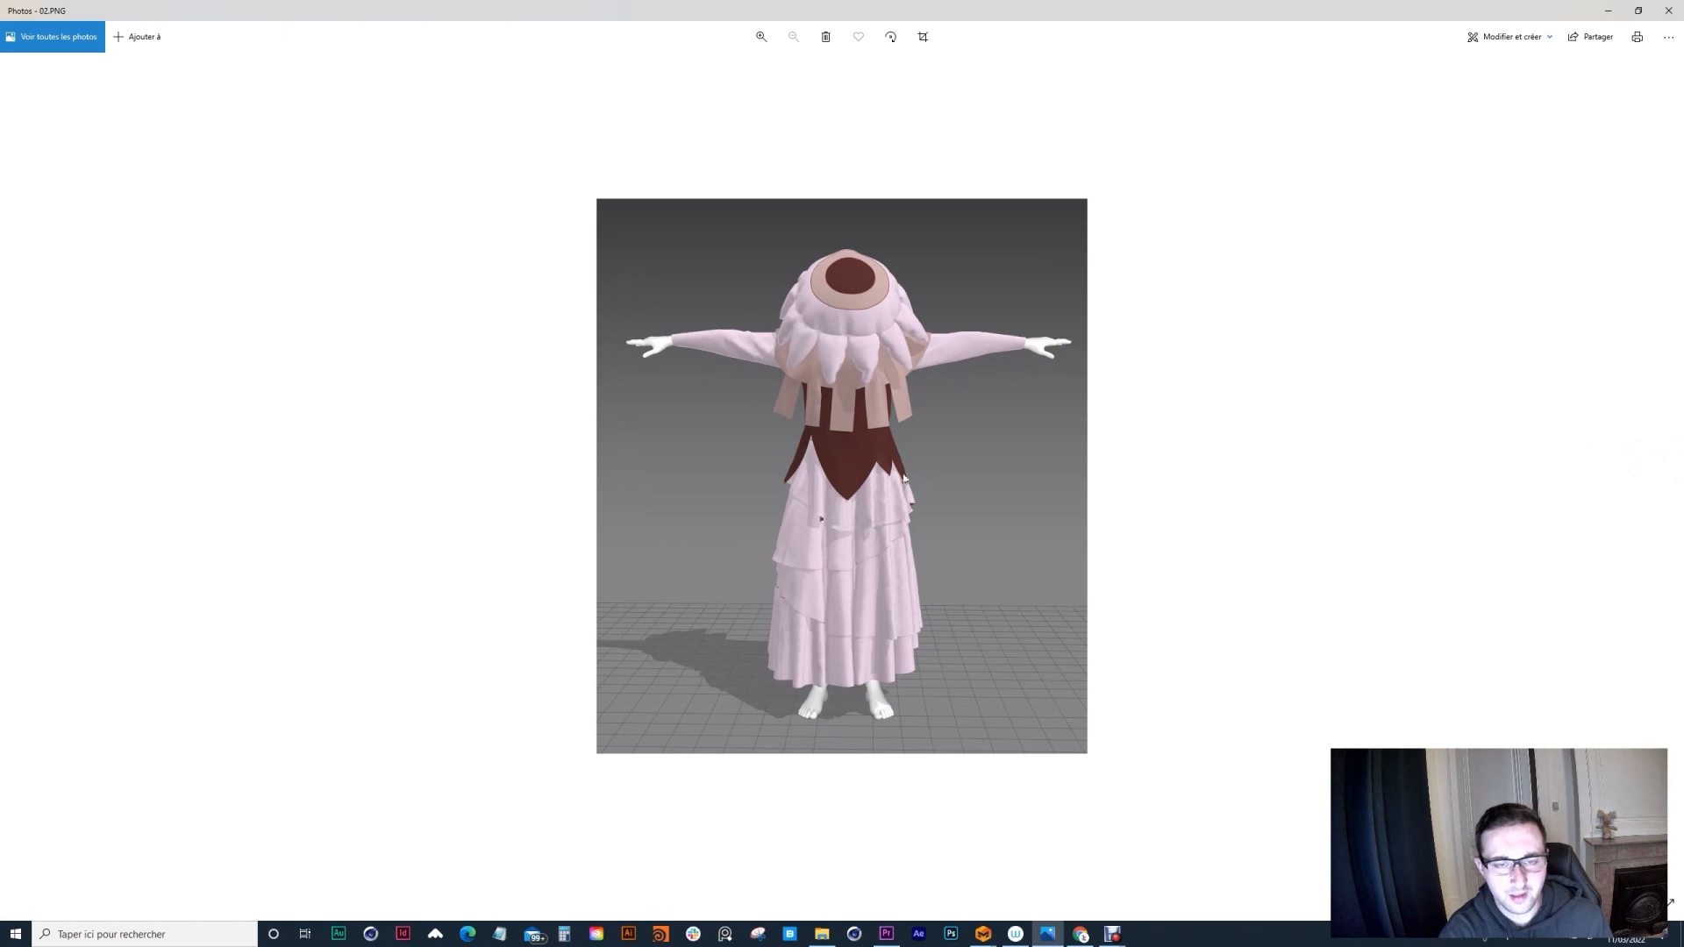
{"action": "mouse_move", "coordinate": [982, 934]}
{"action": "left_click", "coordinate": [827, 866]}
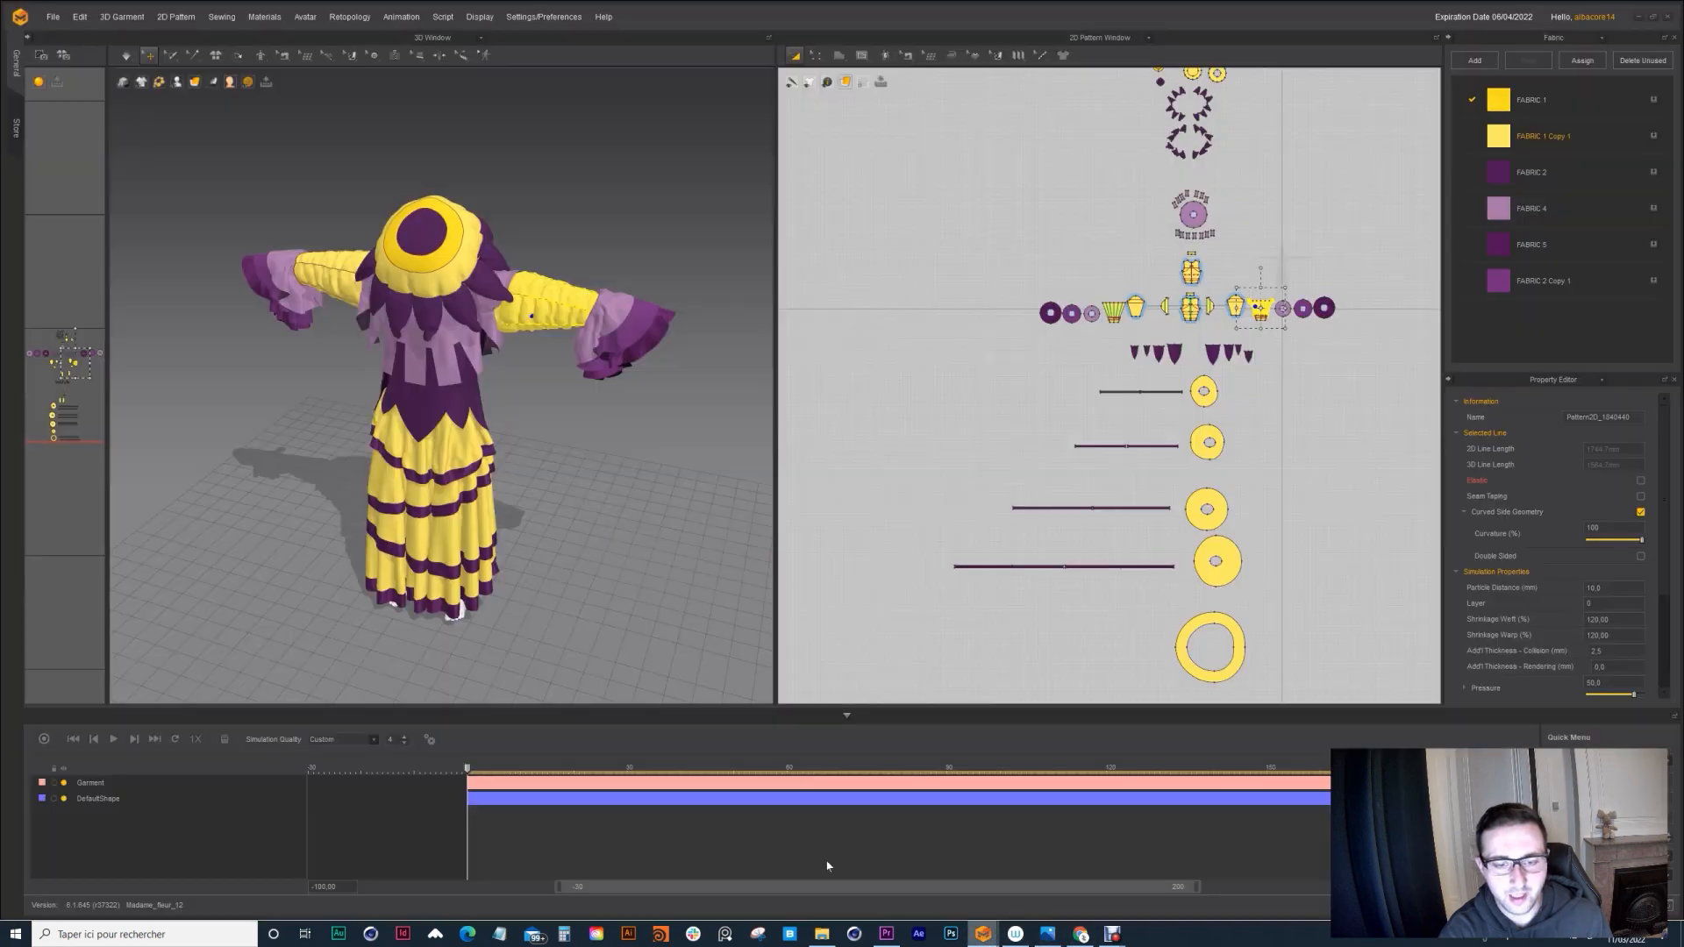
Step: Examine the costume's flower headpiece, fringed collar and tiered skirt from the front at different heights
{"action": "right_click_drag", "start_coordinate": [439, 368], "coordinate": [521, 287]}
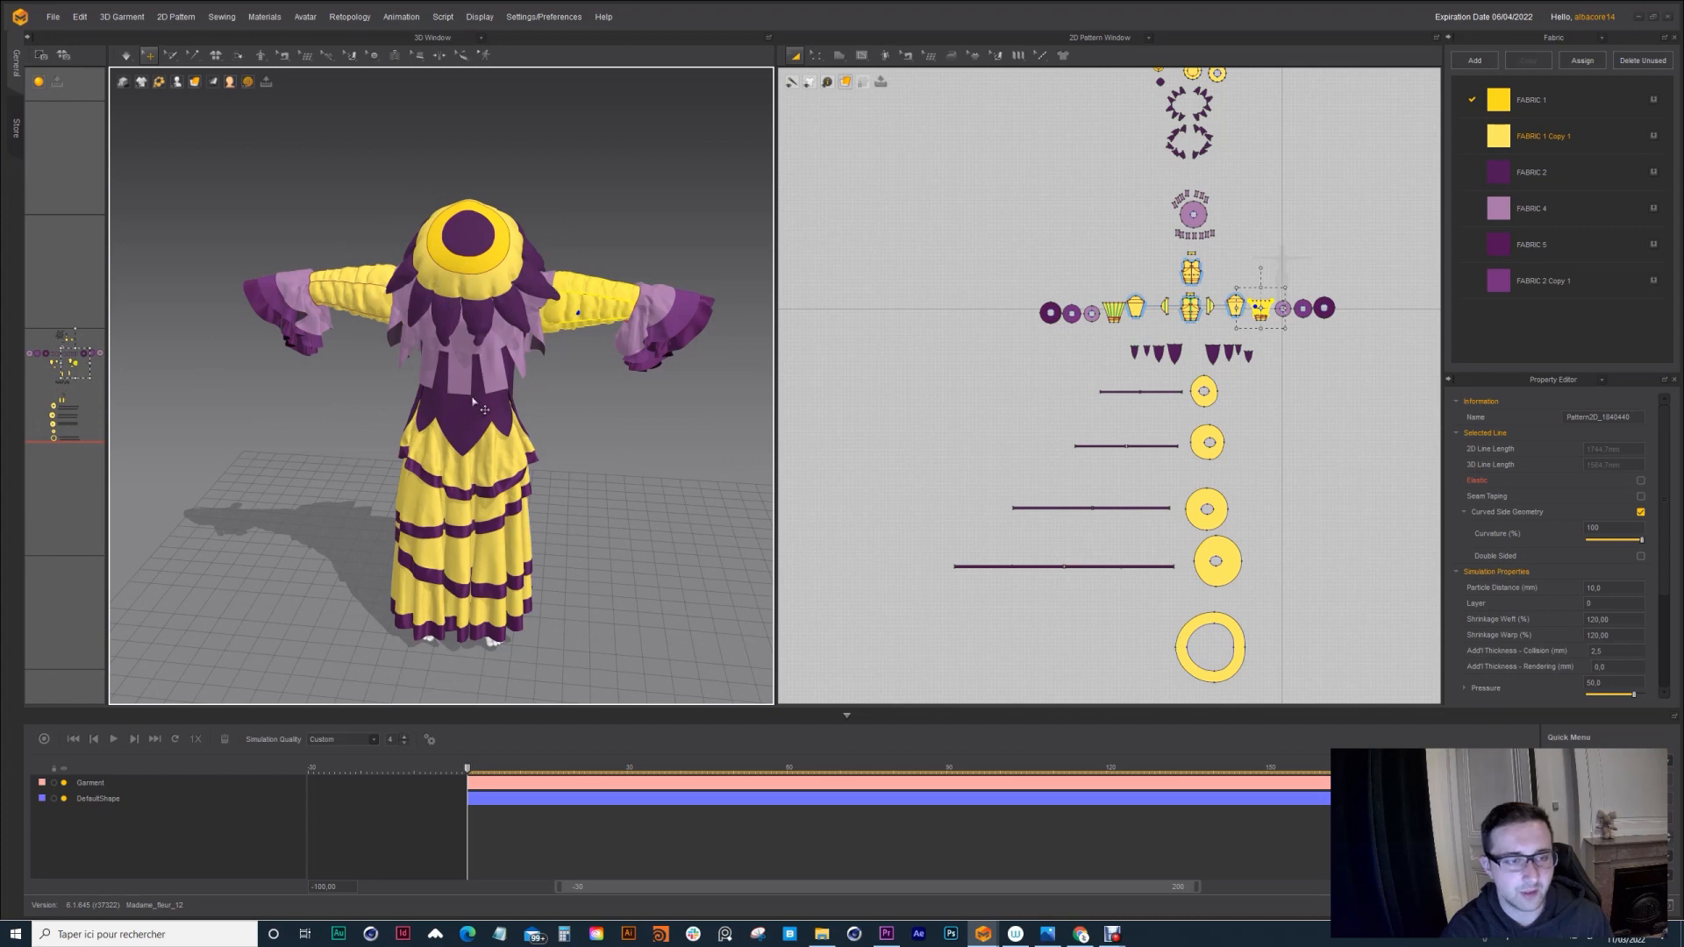
{"action": "scroll", "coordinate": [474, 402], "scroll_direction": "up", "scroll_amount": 2}
{"action": "right_click_drag", "start_coordinate": [474, 402], "coordinate": [399, 415]}
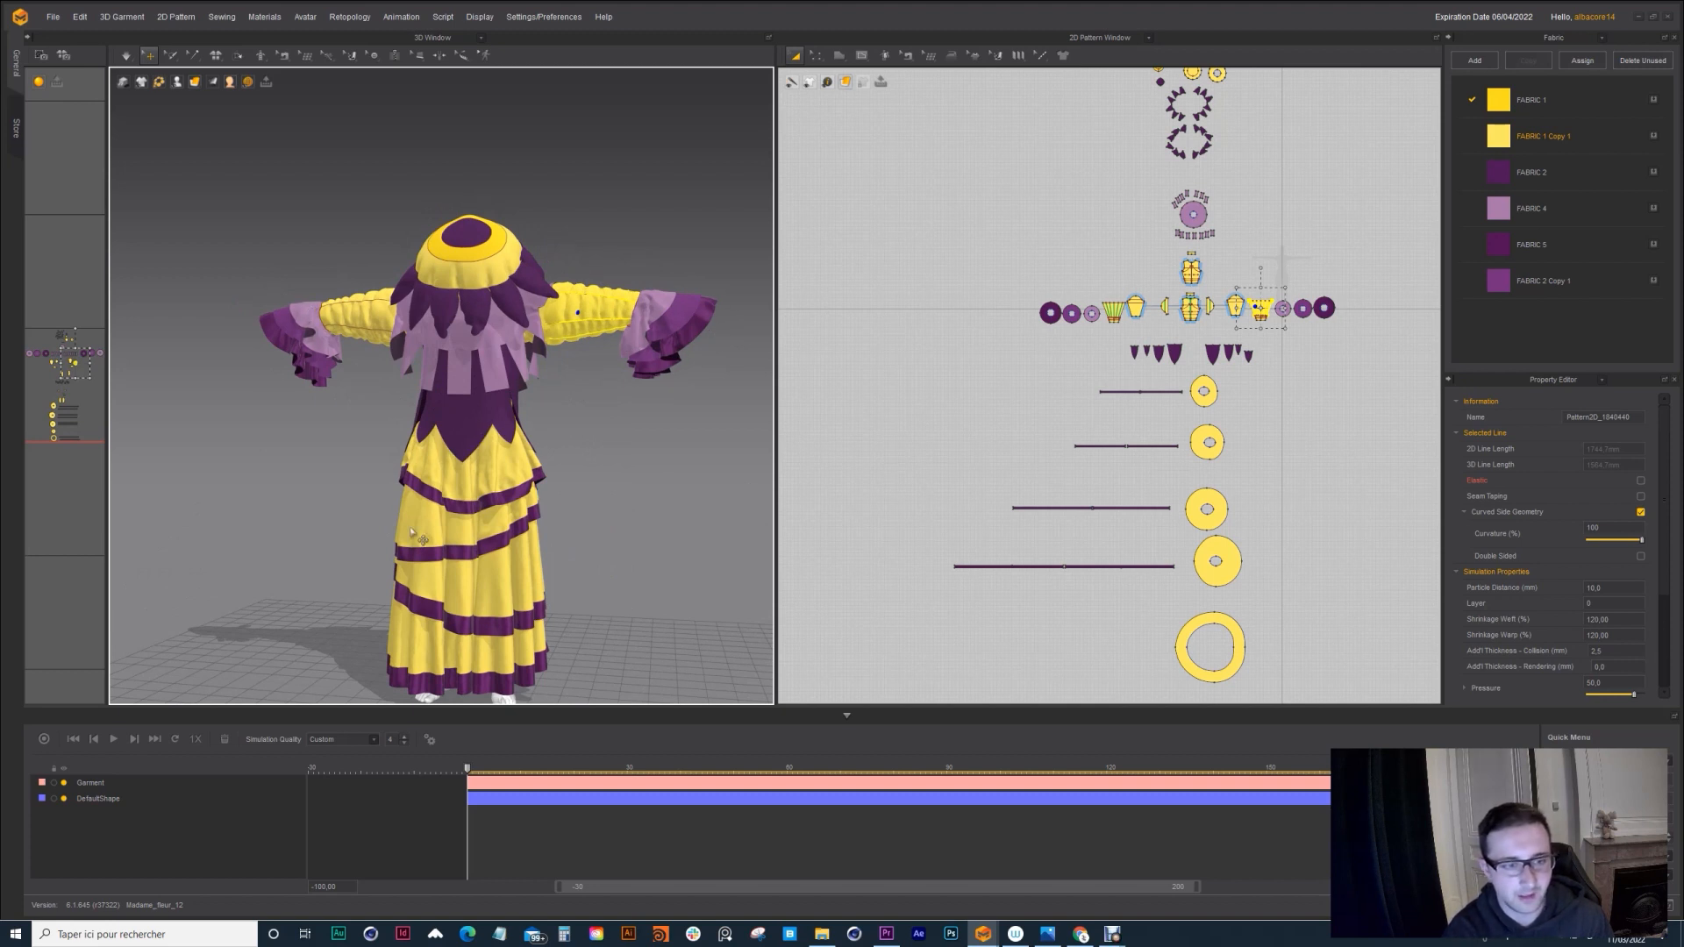
{"action": "middle_click_drag", "start_coordinate": [501, 499], "coordinate": [487, 431]}
{"action": "right_click_drag", "start_coordinate": [487, 431], "coordinate": [472, 416]}
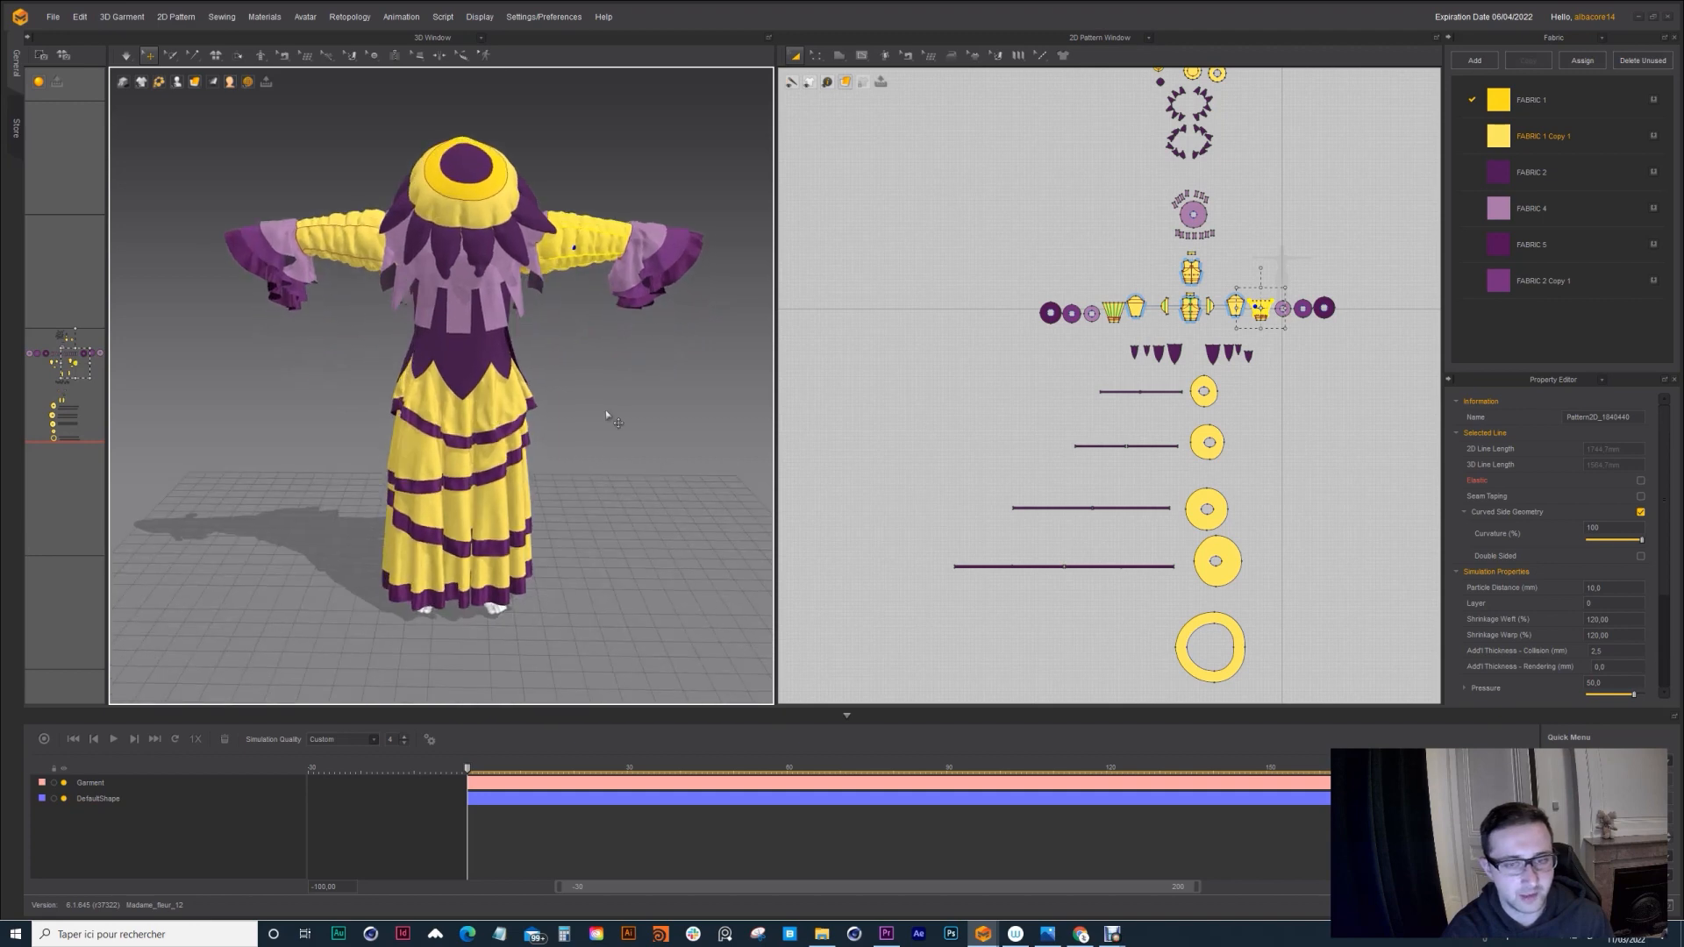
{"action": "middle_click_drag", "start_coordinate": [576, 356], "coordinate": [480, 394]}
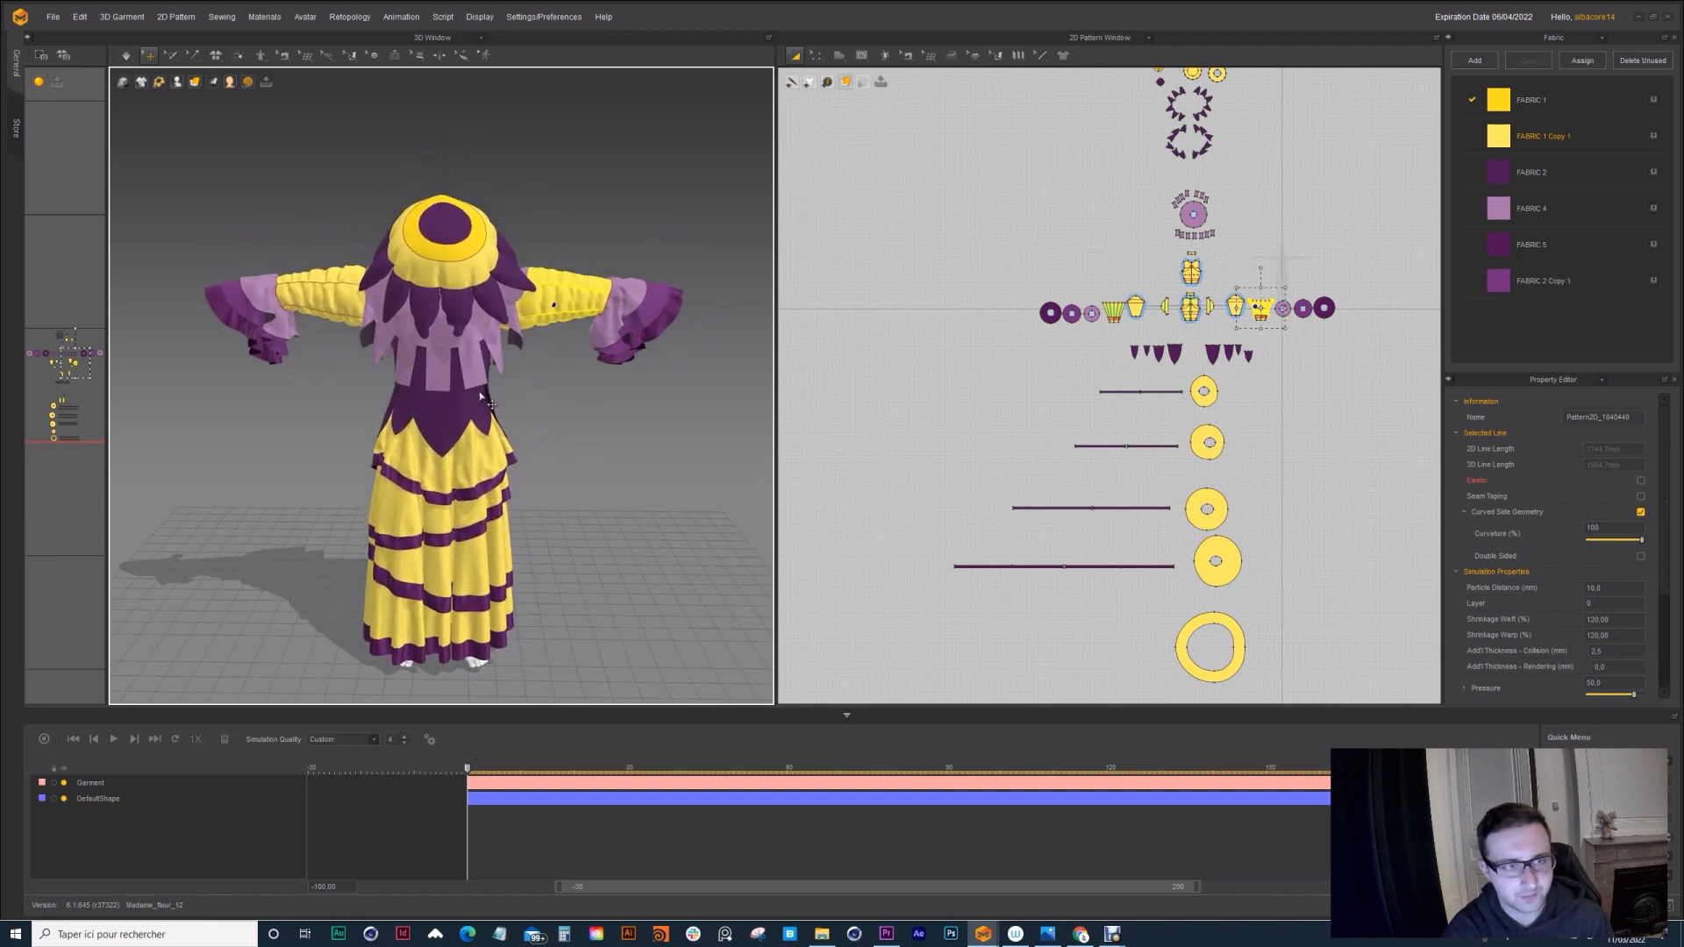
{"action": "right_click", "coordinate": [481, 394]}
Step: Switch to Photos and browse the costume's progress images and renders from 02.PNG through 09.PNG
{"action": "left_click", "coordinate": [1047, 933]}
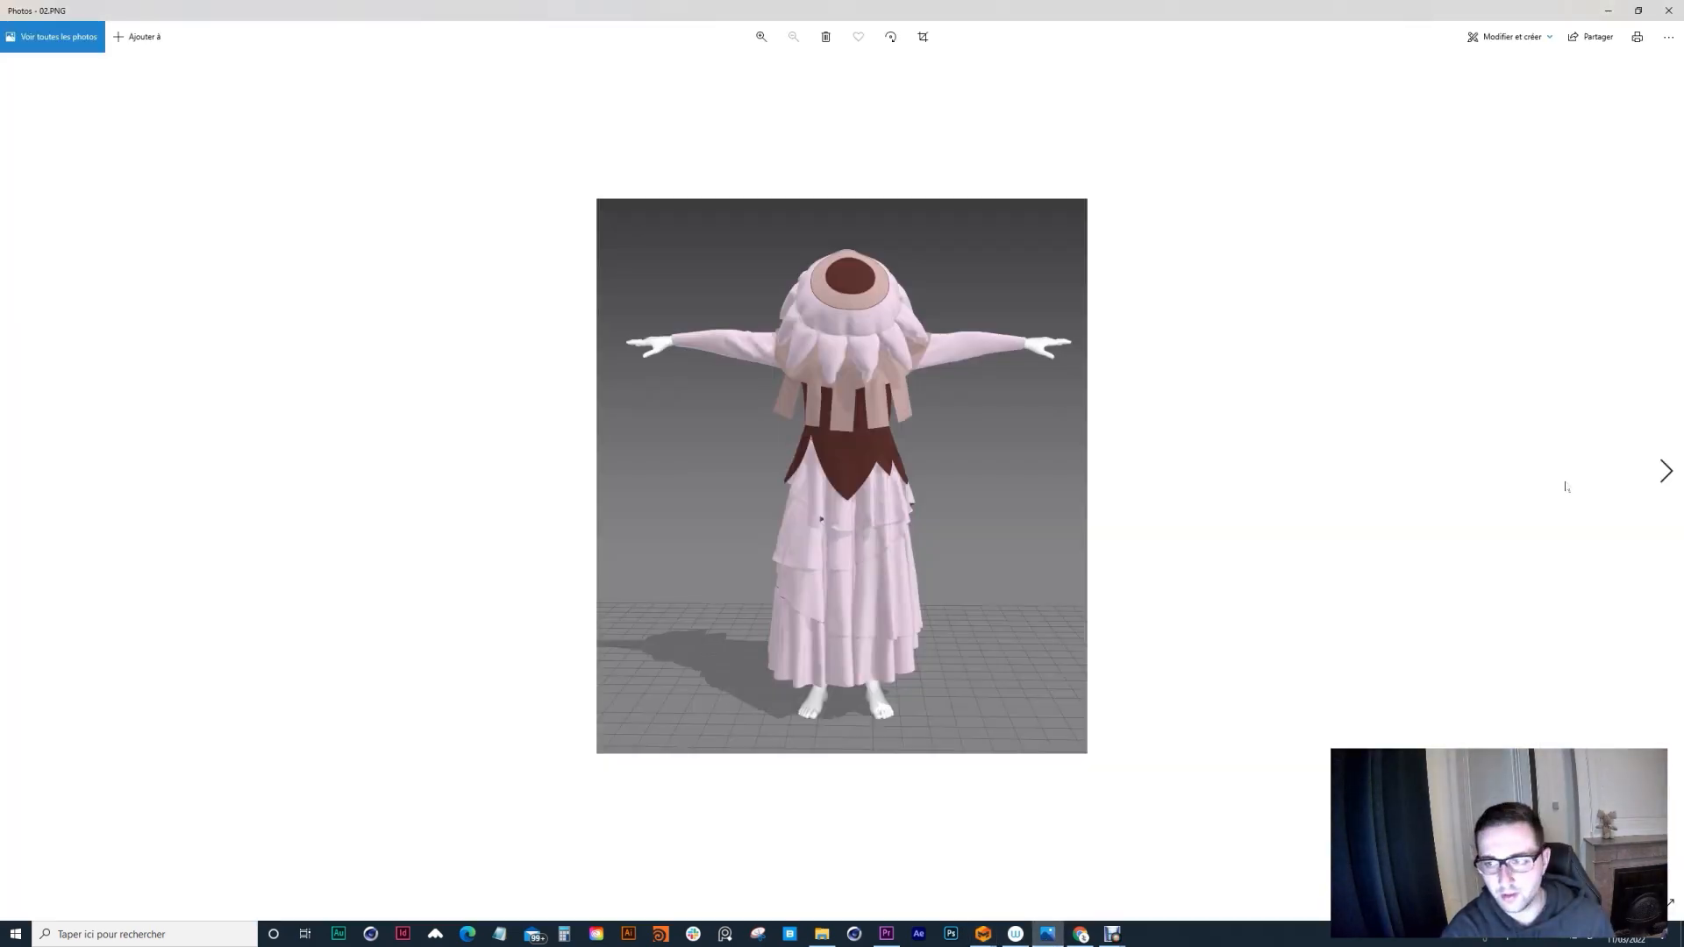
{"action": "left_click", "coordinate": [1668, 482]}
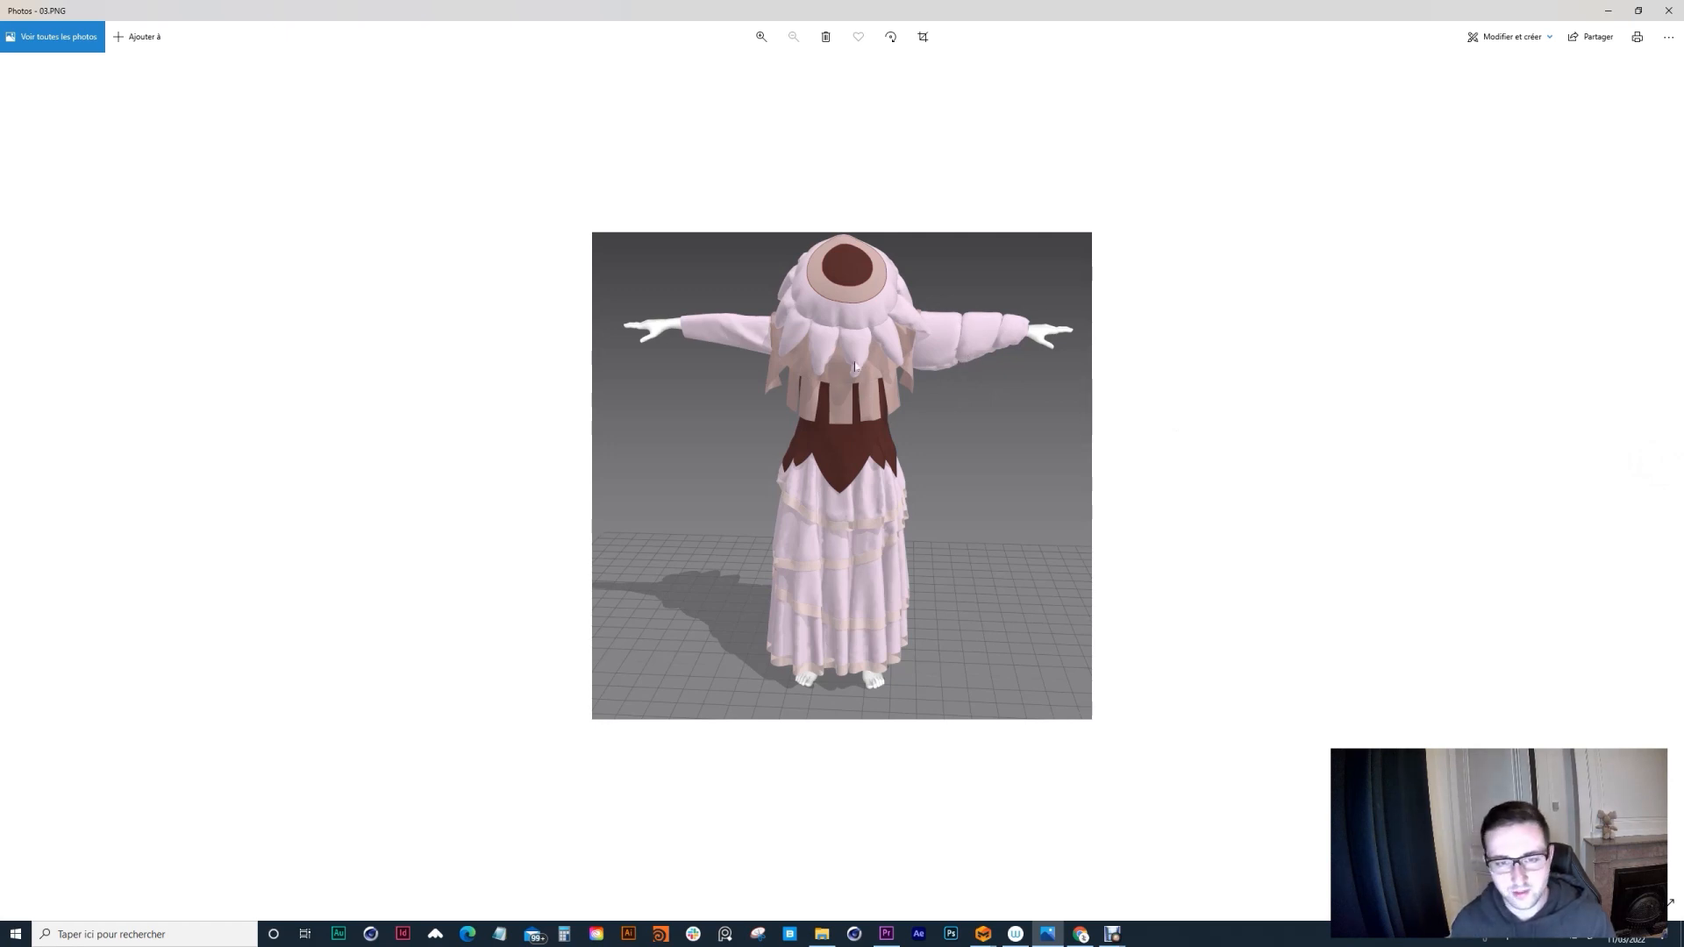
{"action": "left_click", "coordinate": [1665, 471]}
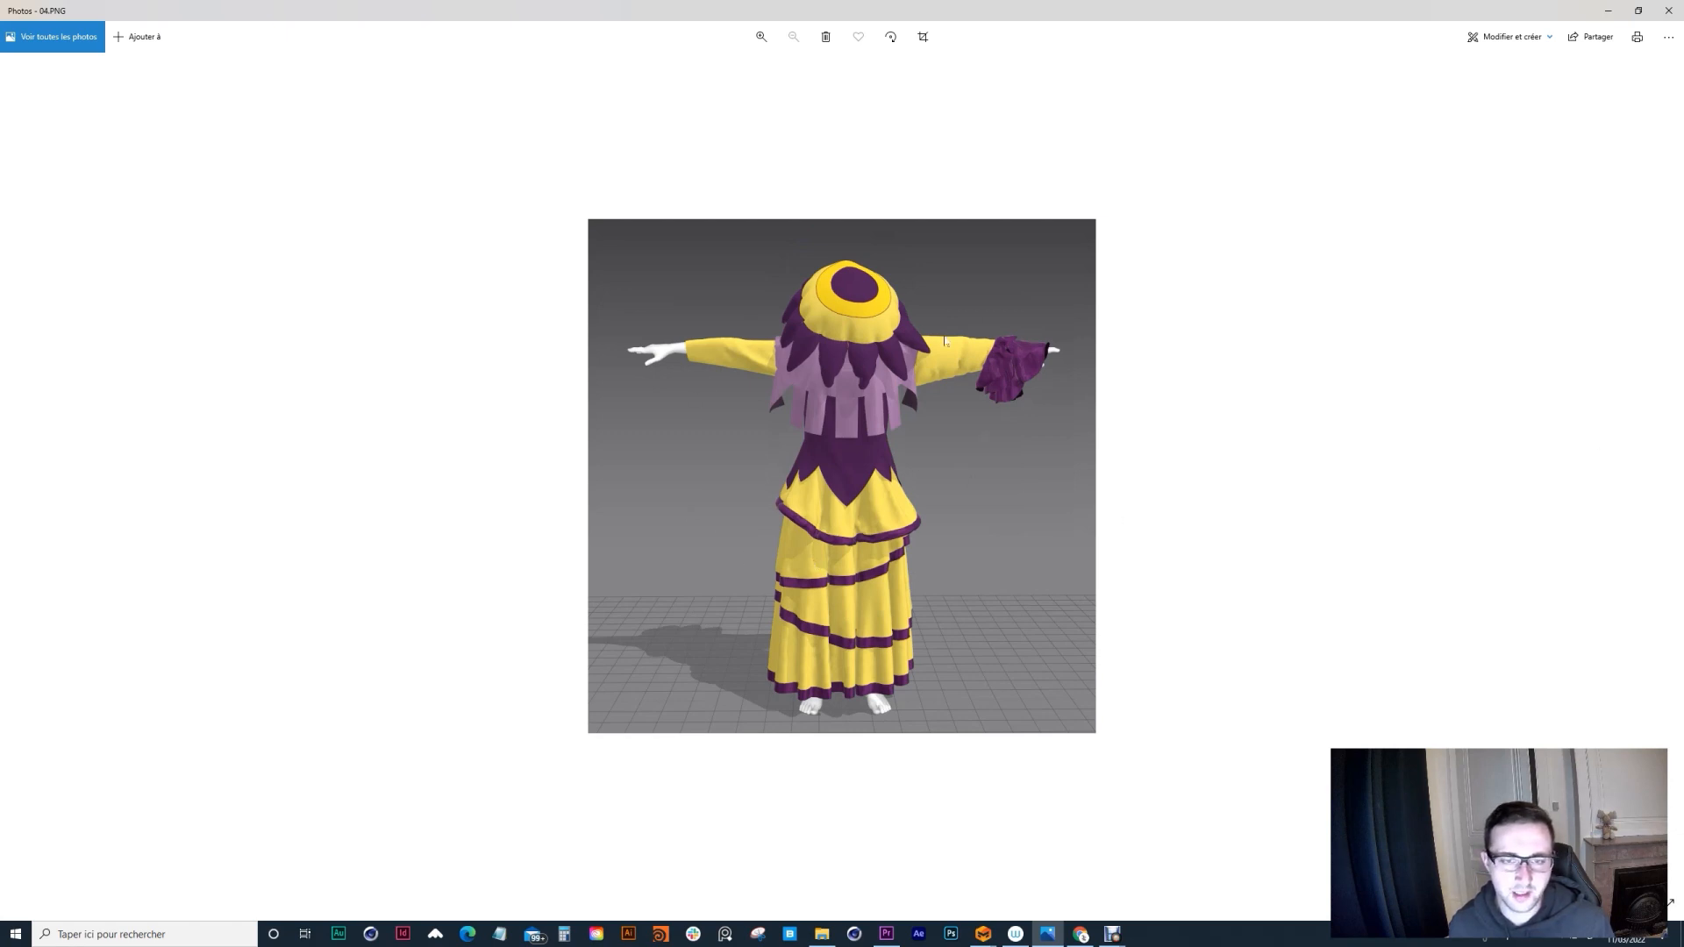
{"action": "left_click", "coordinate": [1665, 470]}
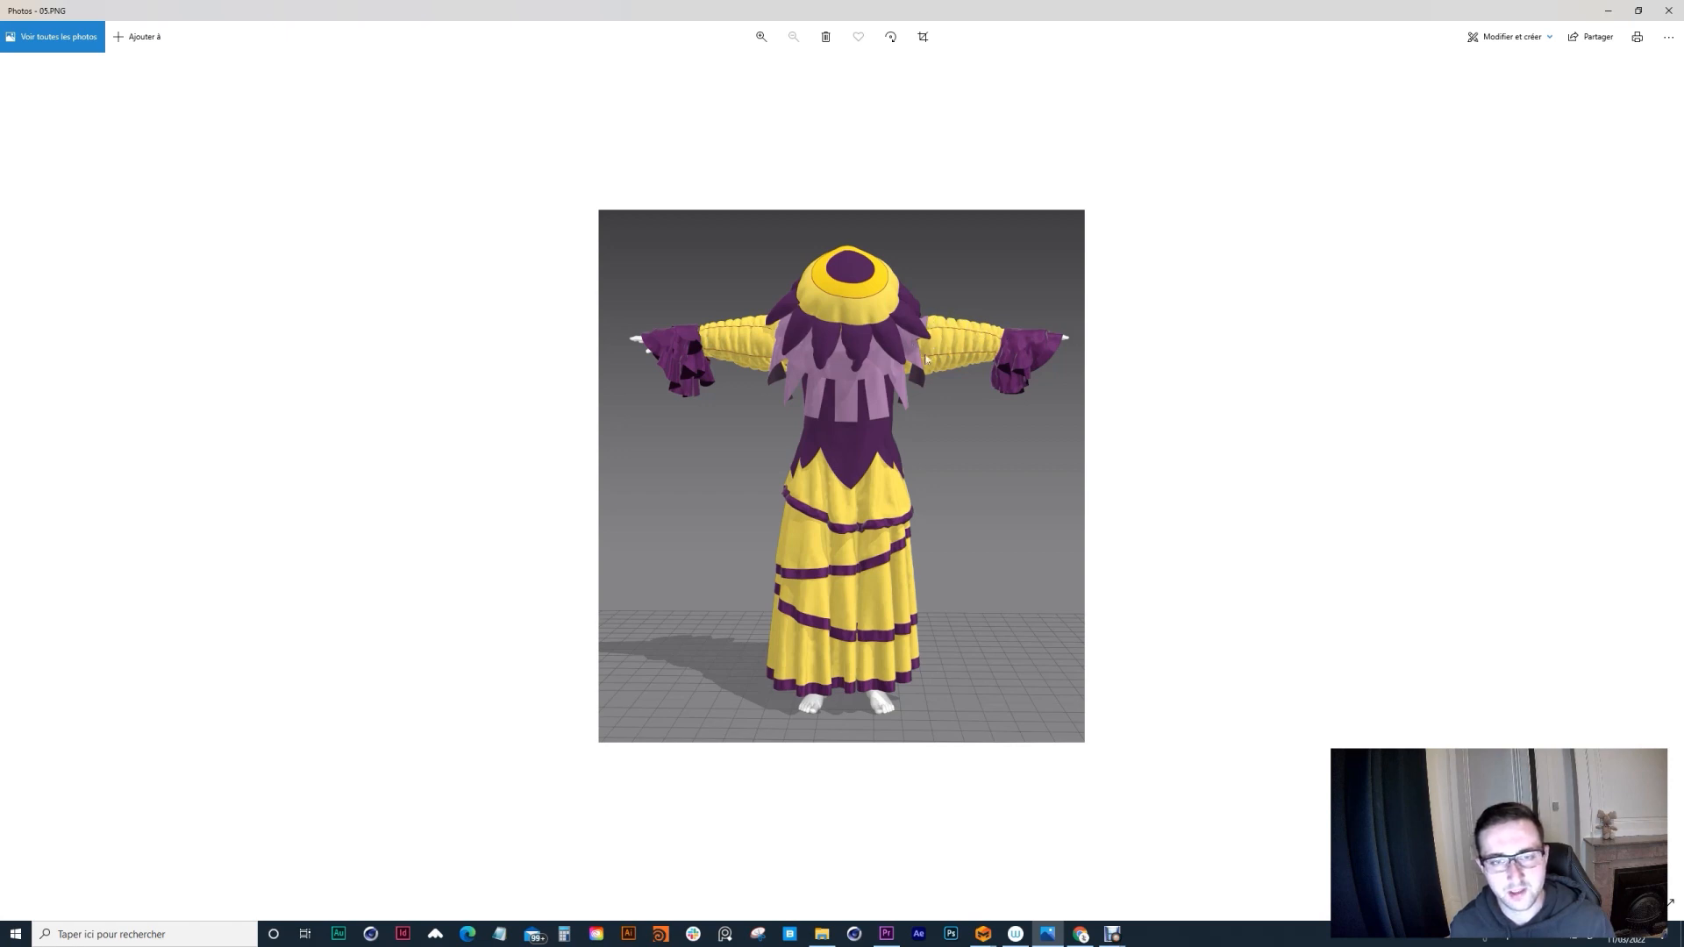
{"action": "left_click", "coordinate": [1665, 471]}
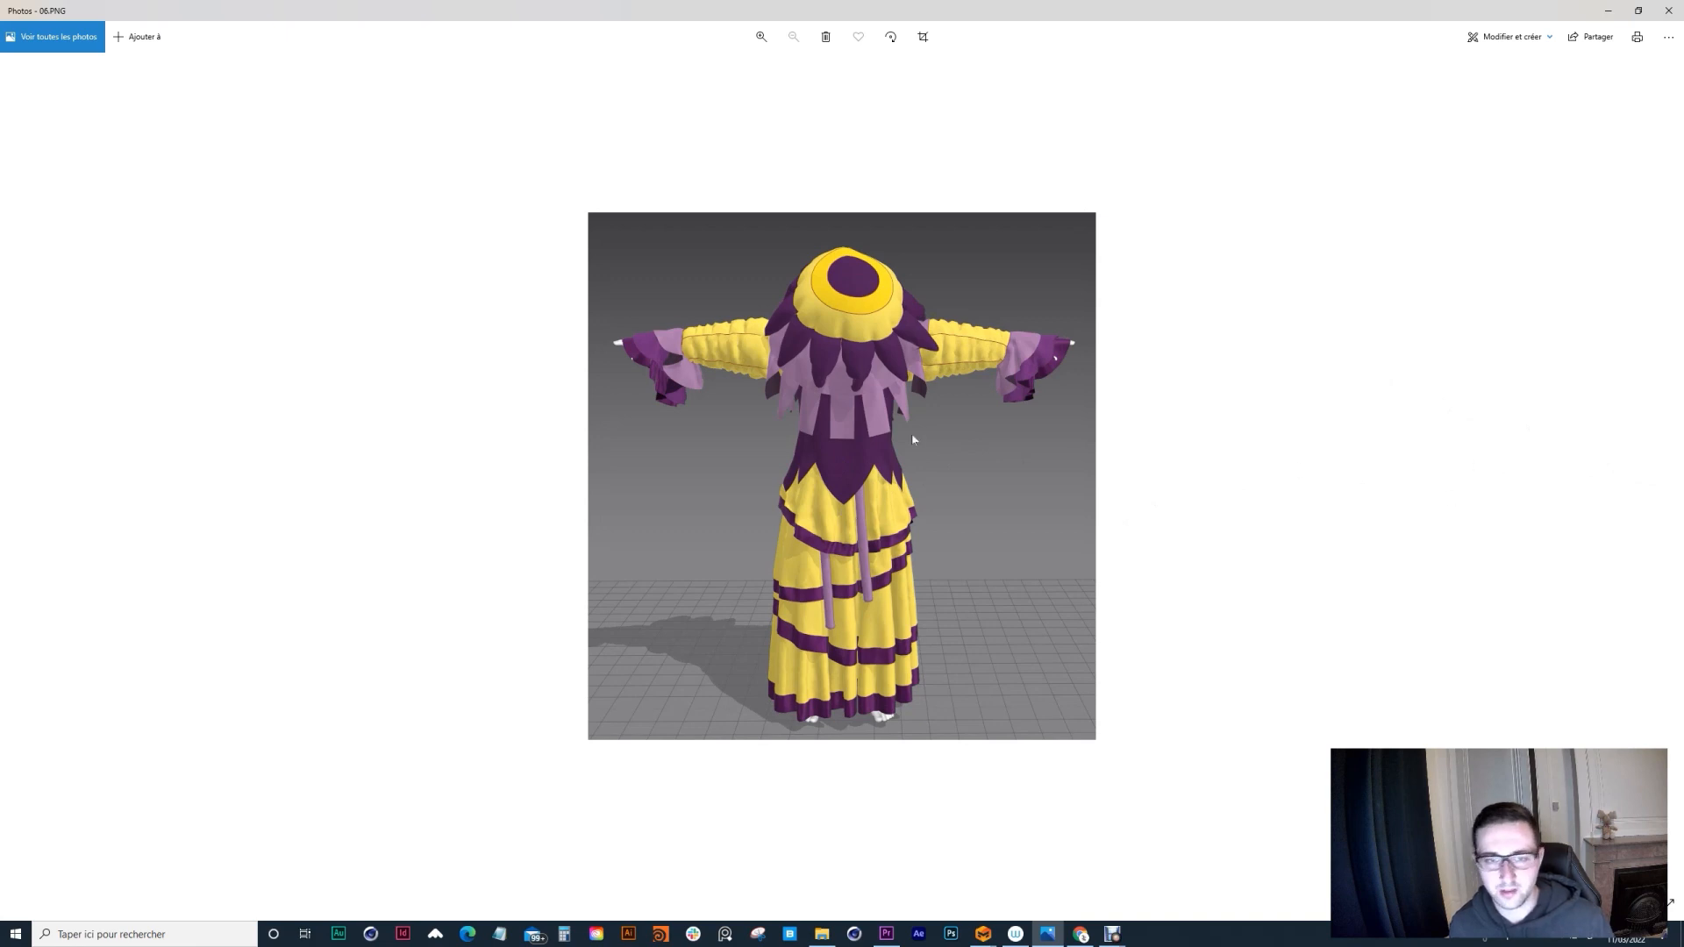
{"action": "left_click", "coordinate": [1664, 471]}
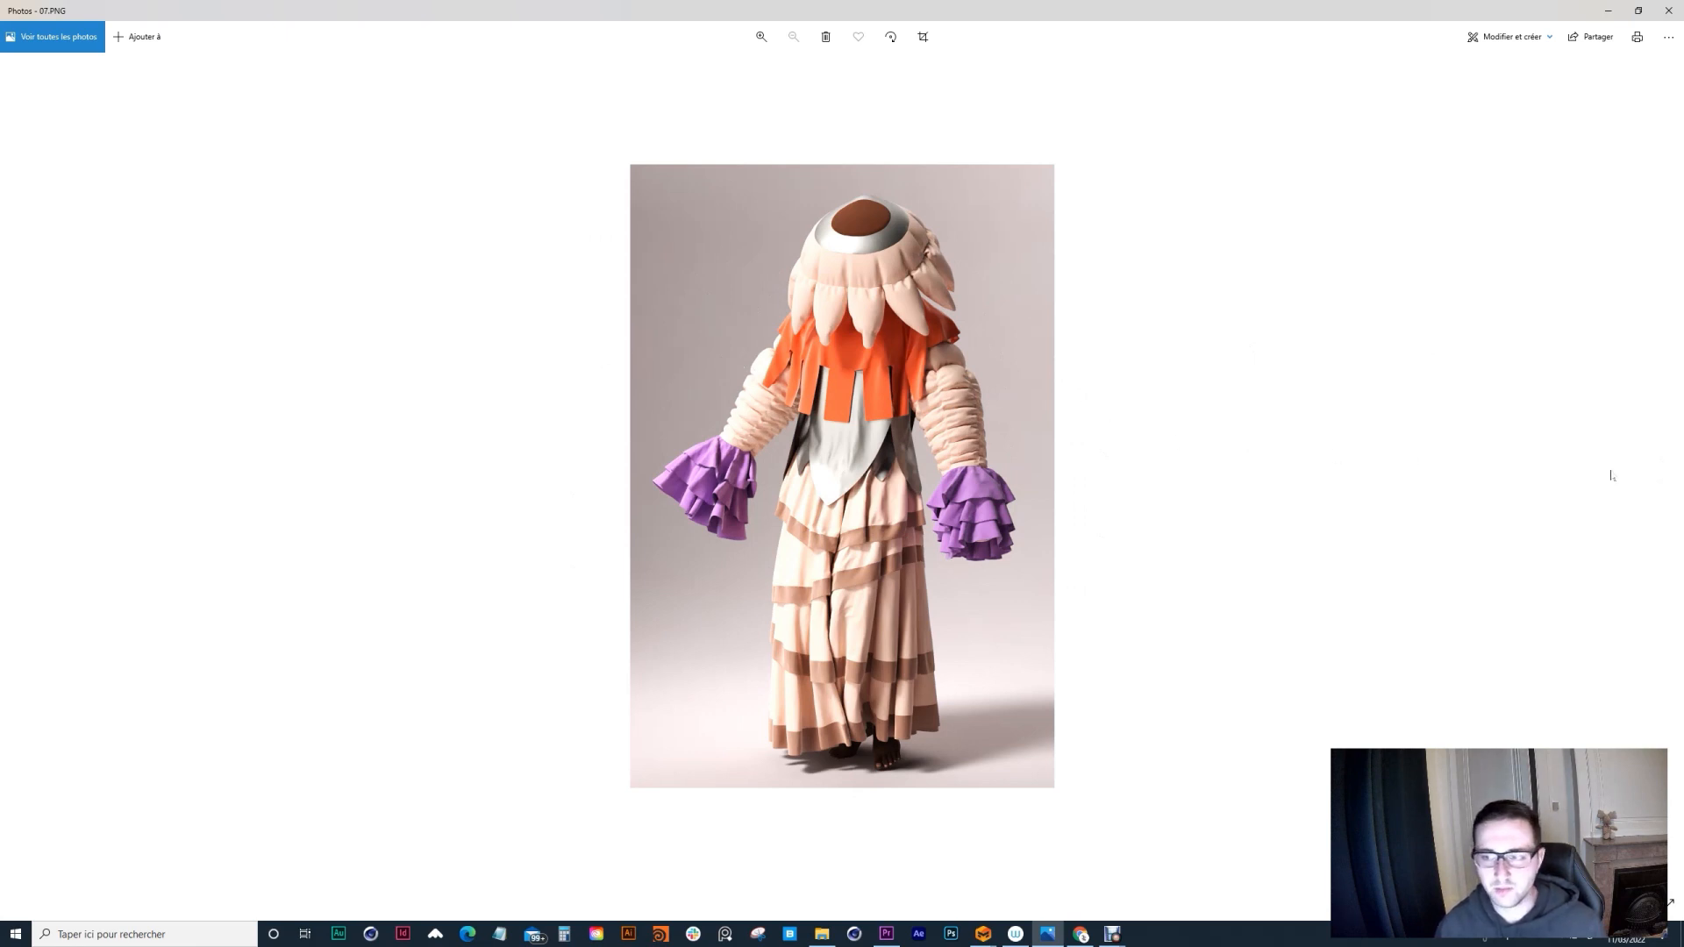
{"action": "left_click", "coordinate": [1665, 471]}
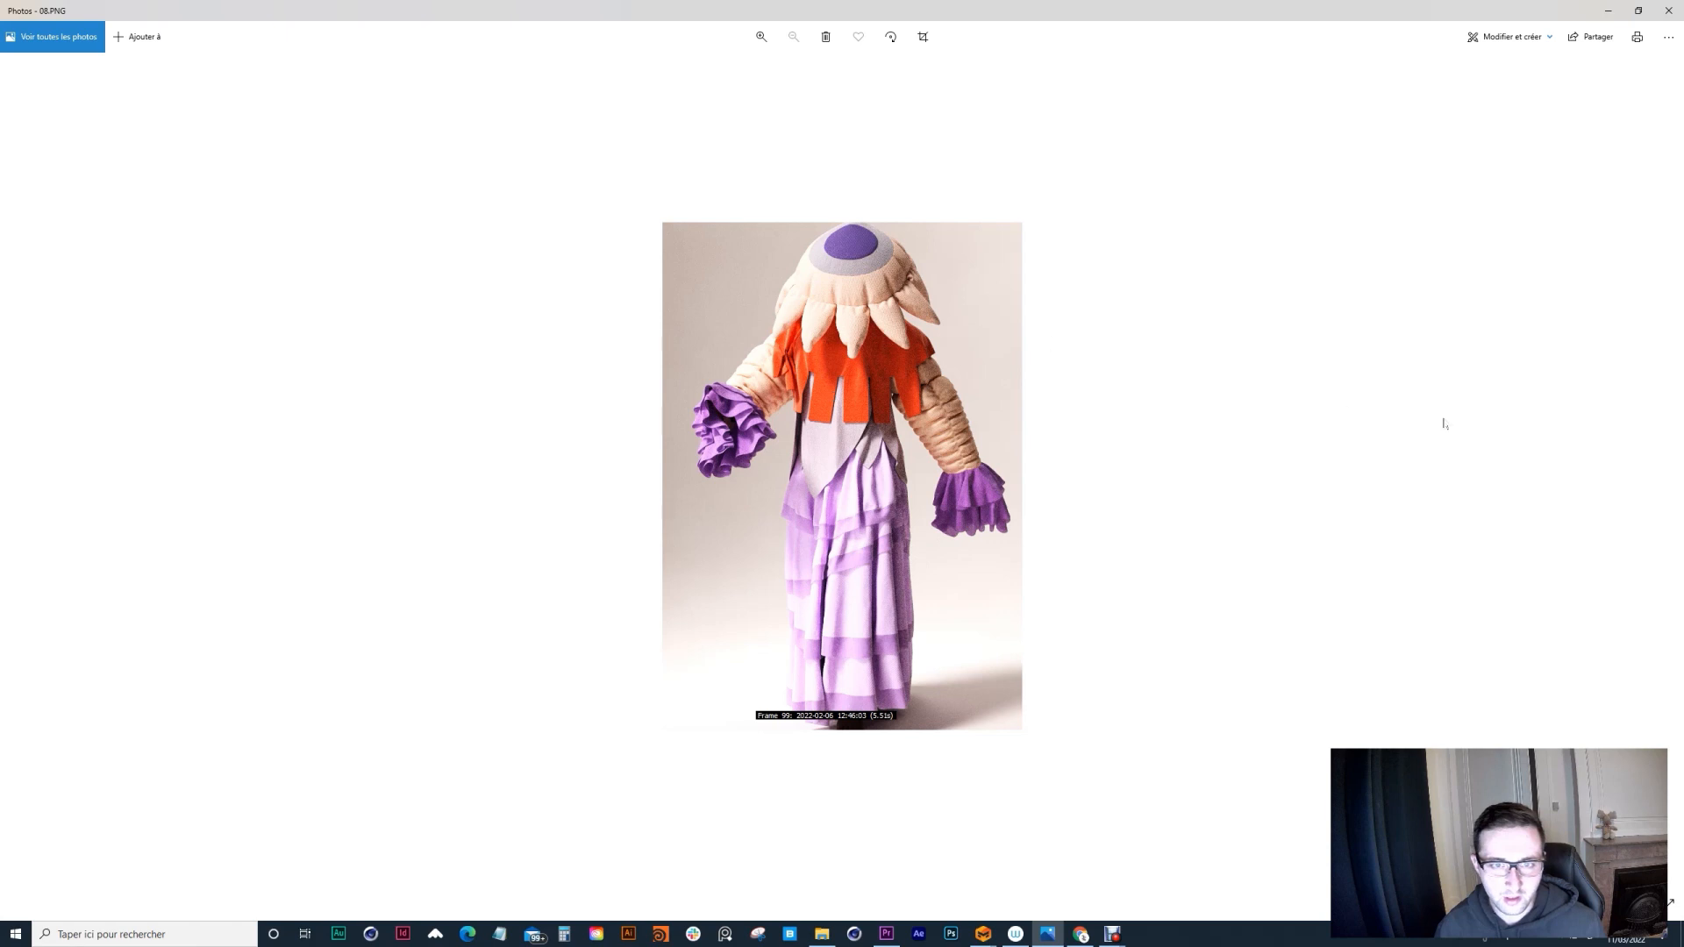
{"action": "left_click", "coordinate": [1663, 471]}
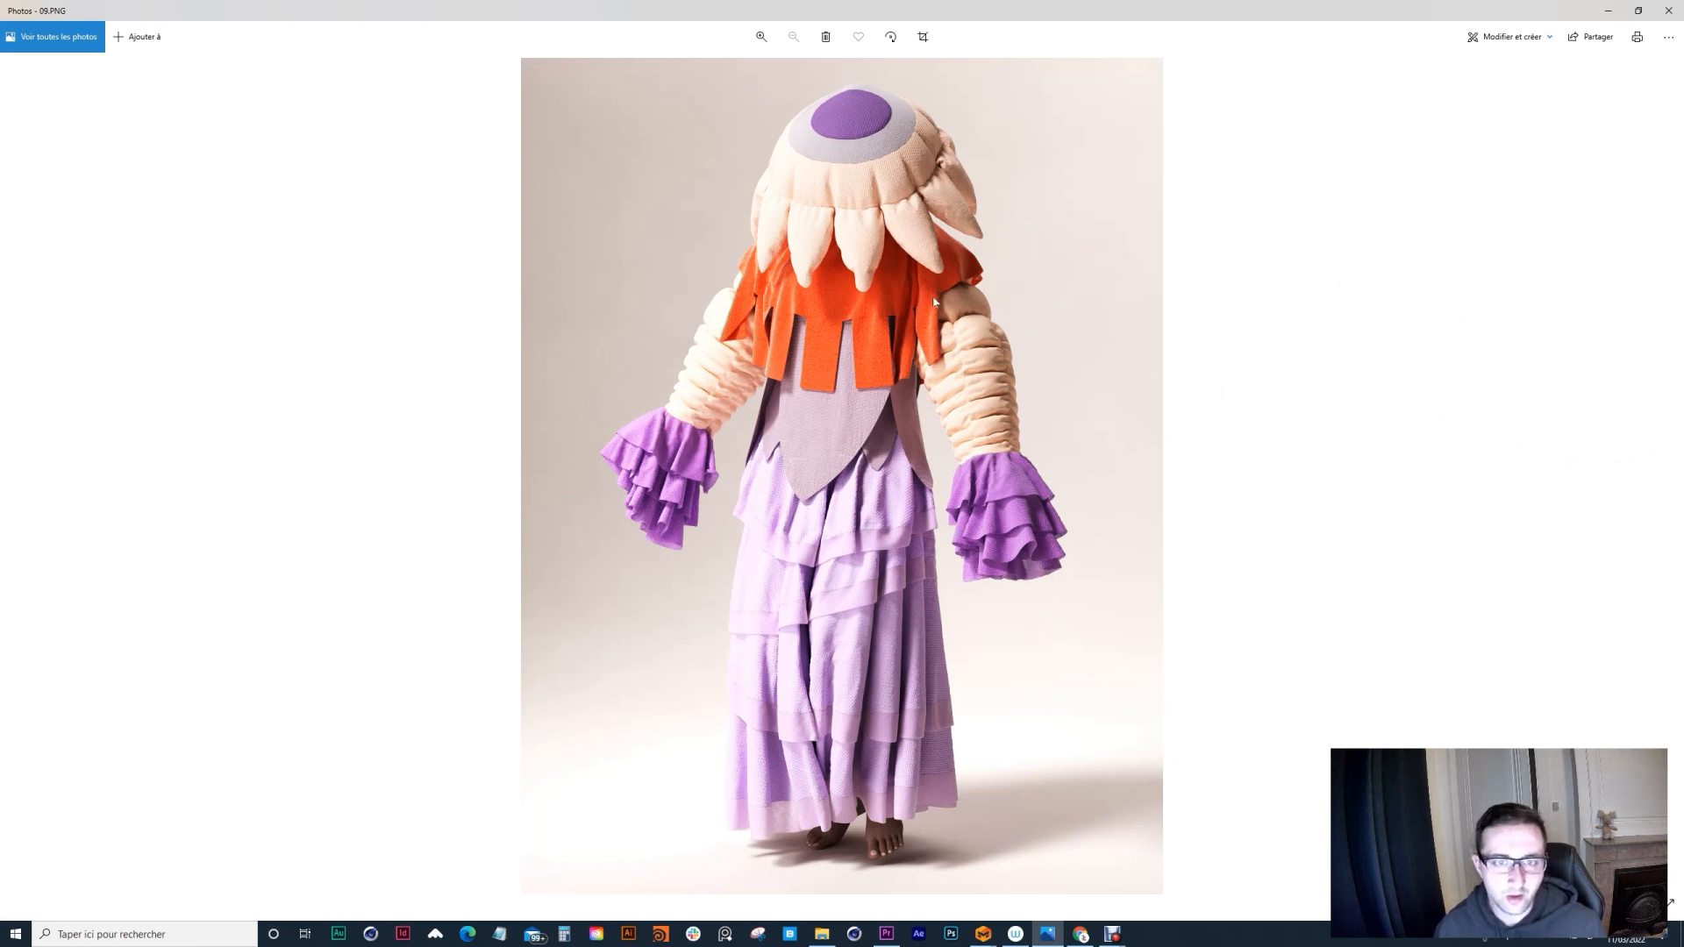
Step: Compare the renders 09.PNG and 10.PNG, view 11.PNG, and advance to the following image
{"action": "key", "text": "Right"}
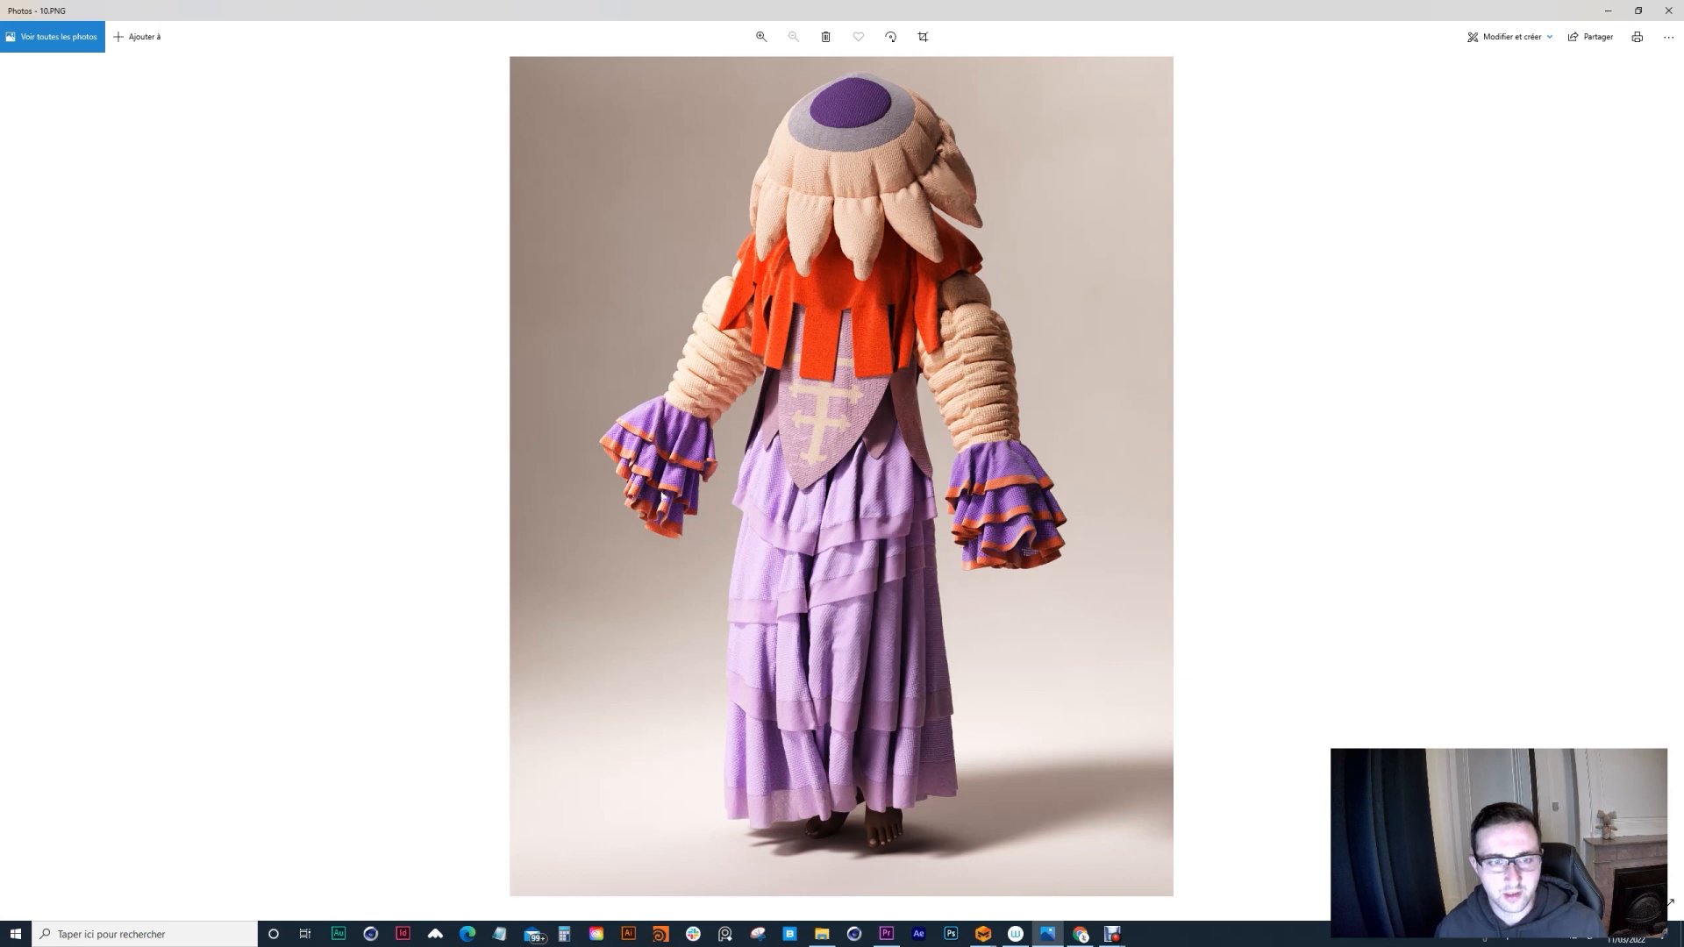
{"action": "left_click", "coordinate": [18, 471]}
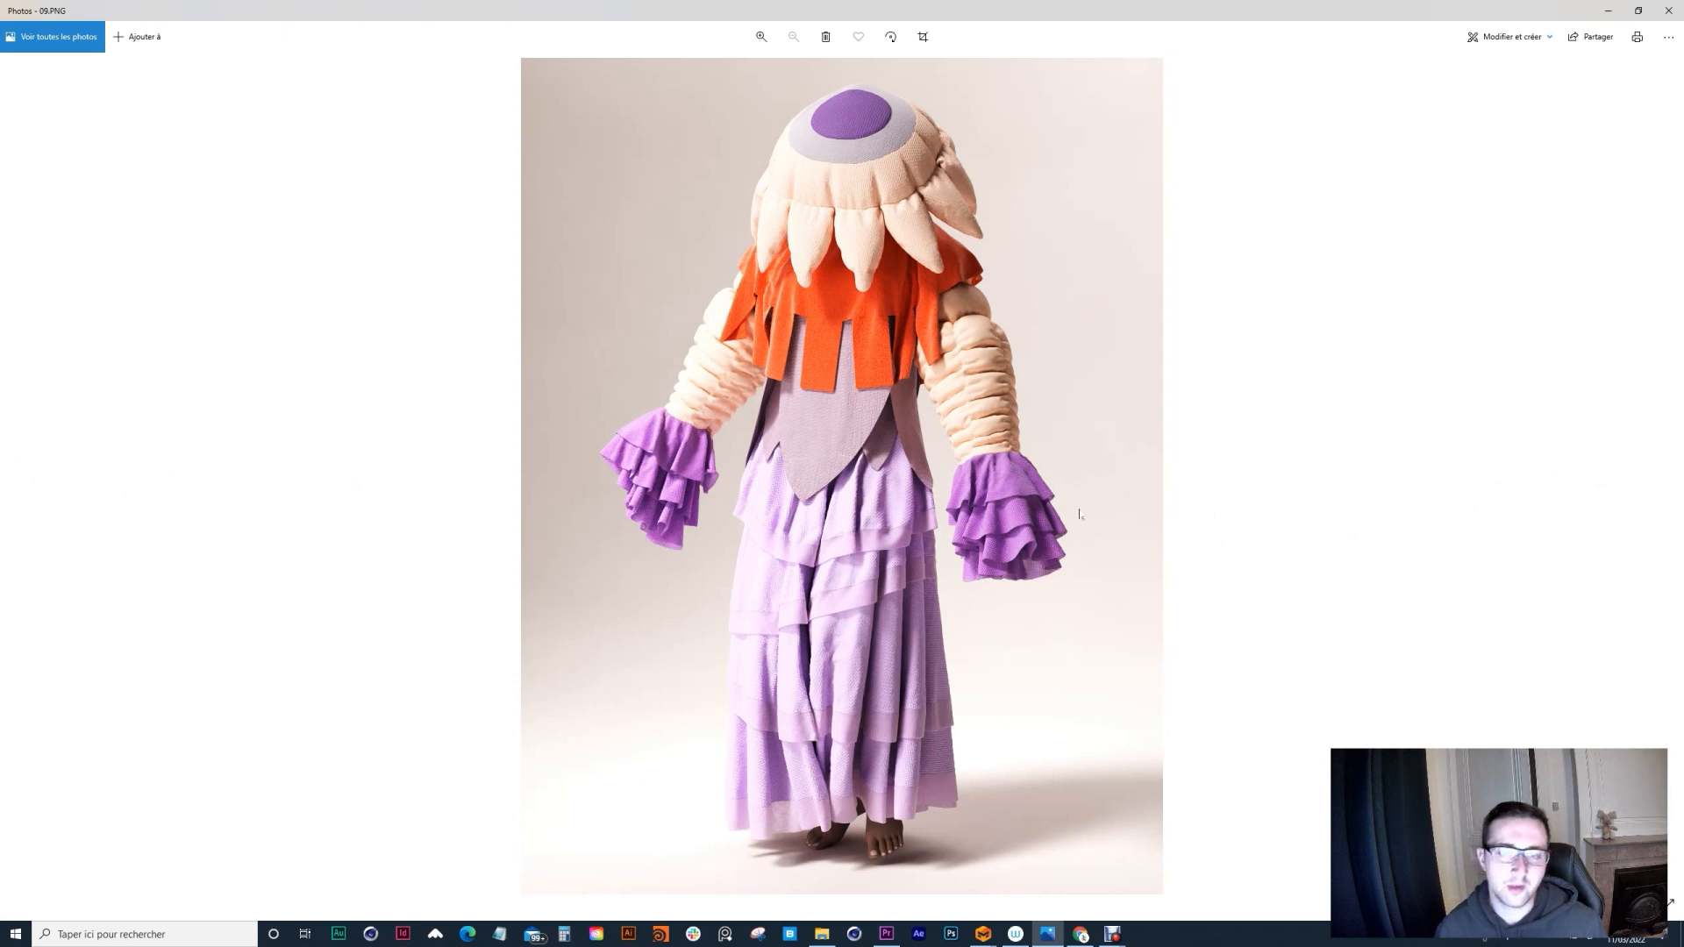
{"action": "left_click", "coordinate": [1666, 471]}
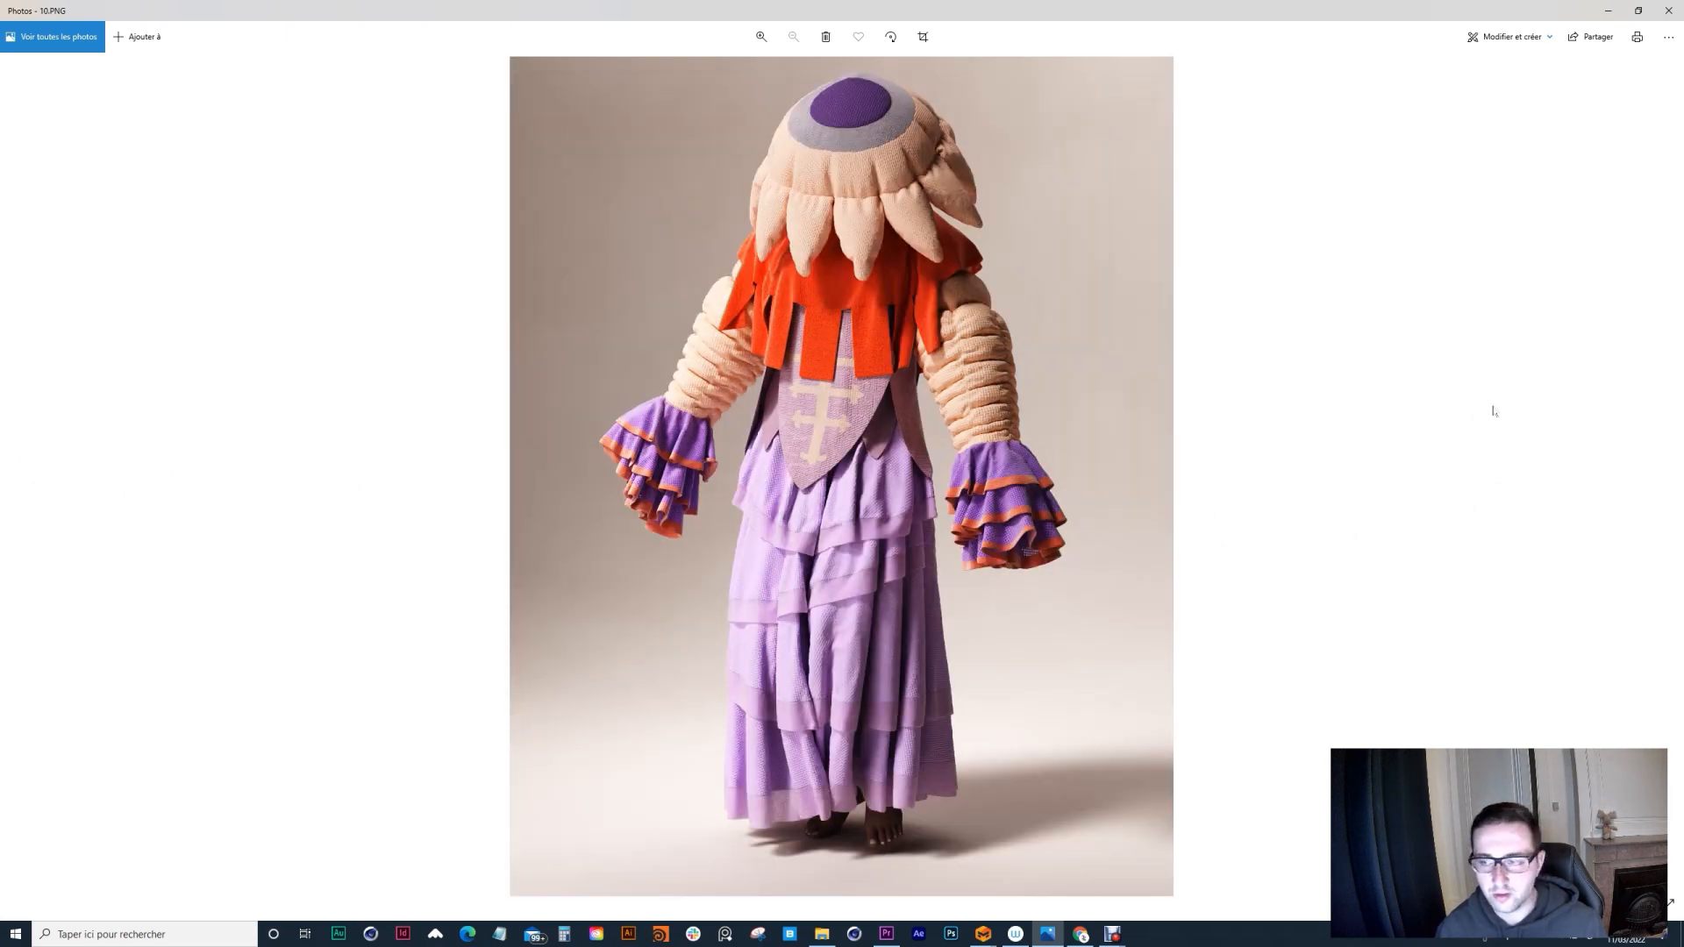
{"action": "left_click", "coordinate": [1653, 452]}
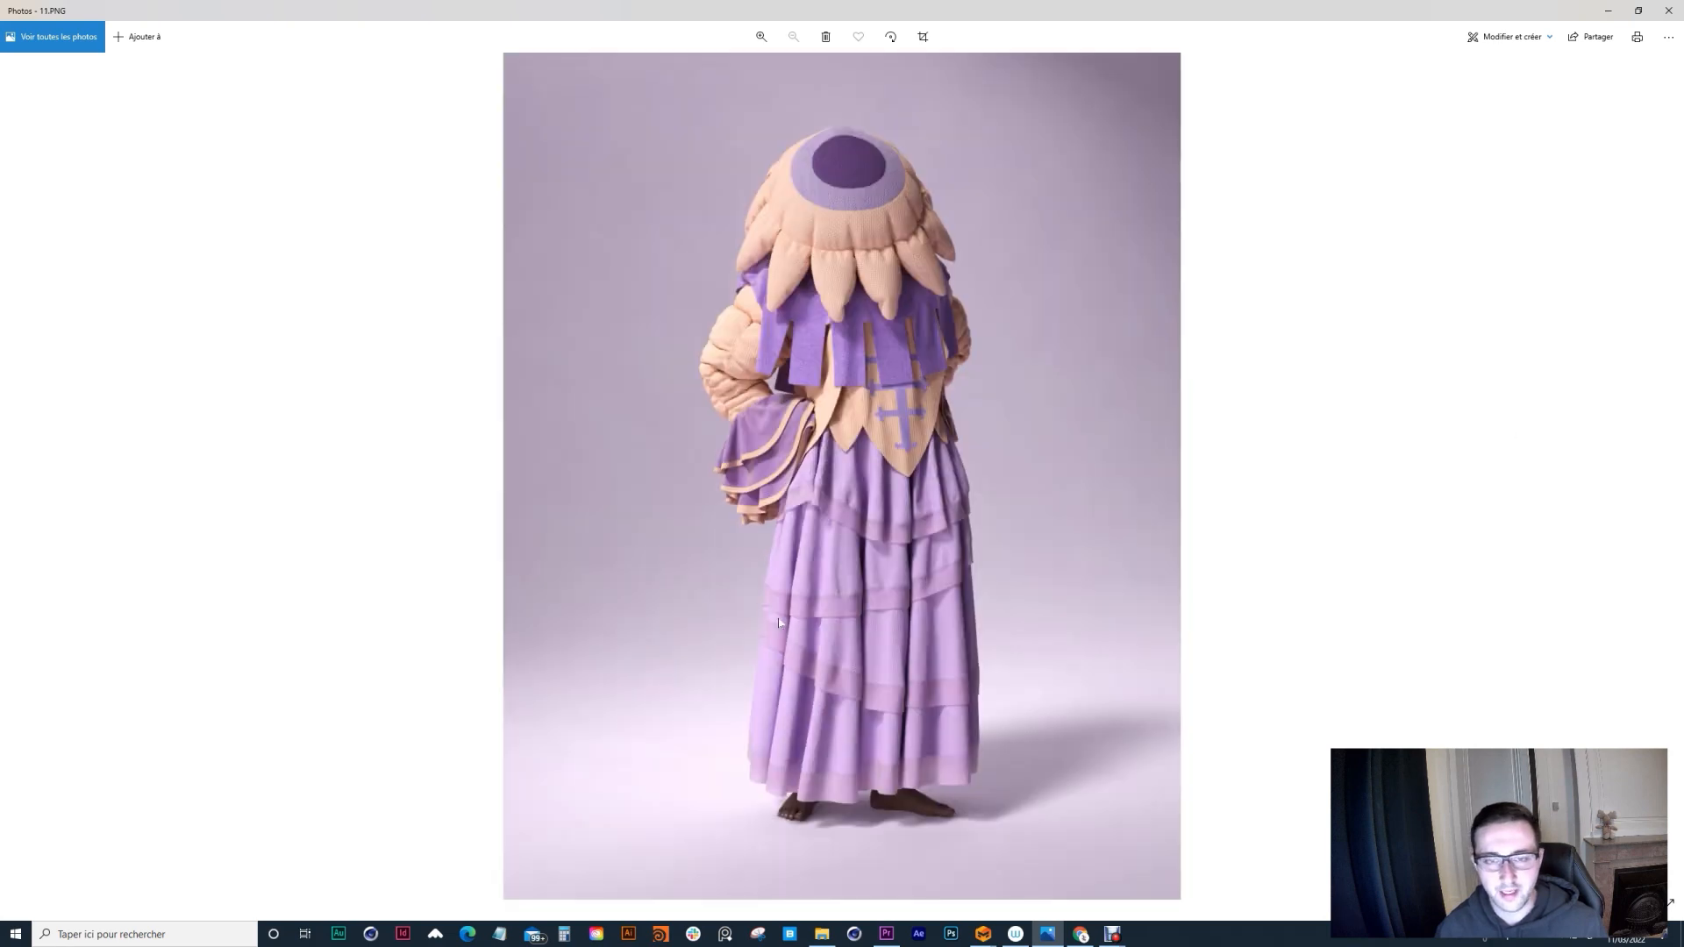
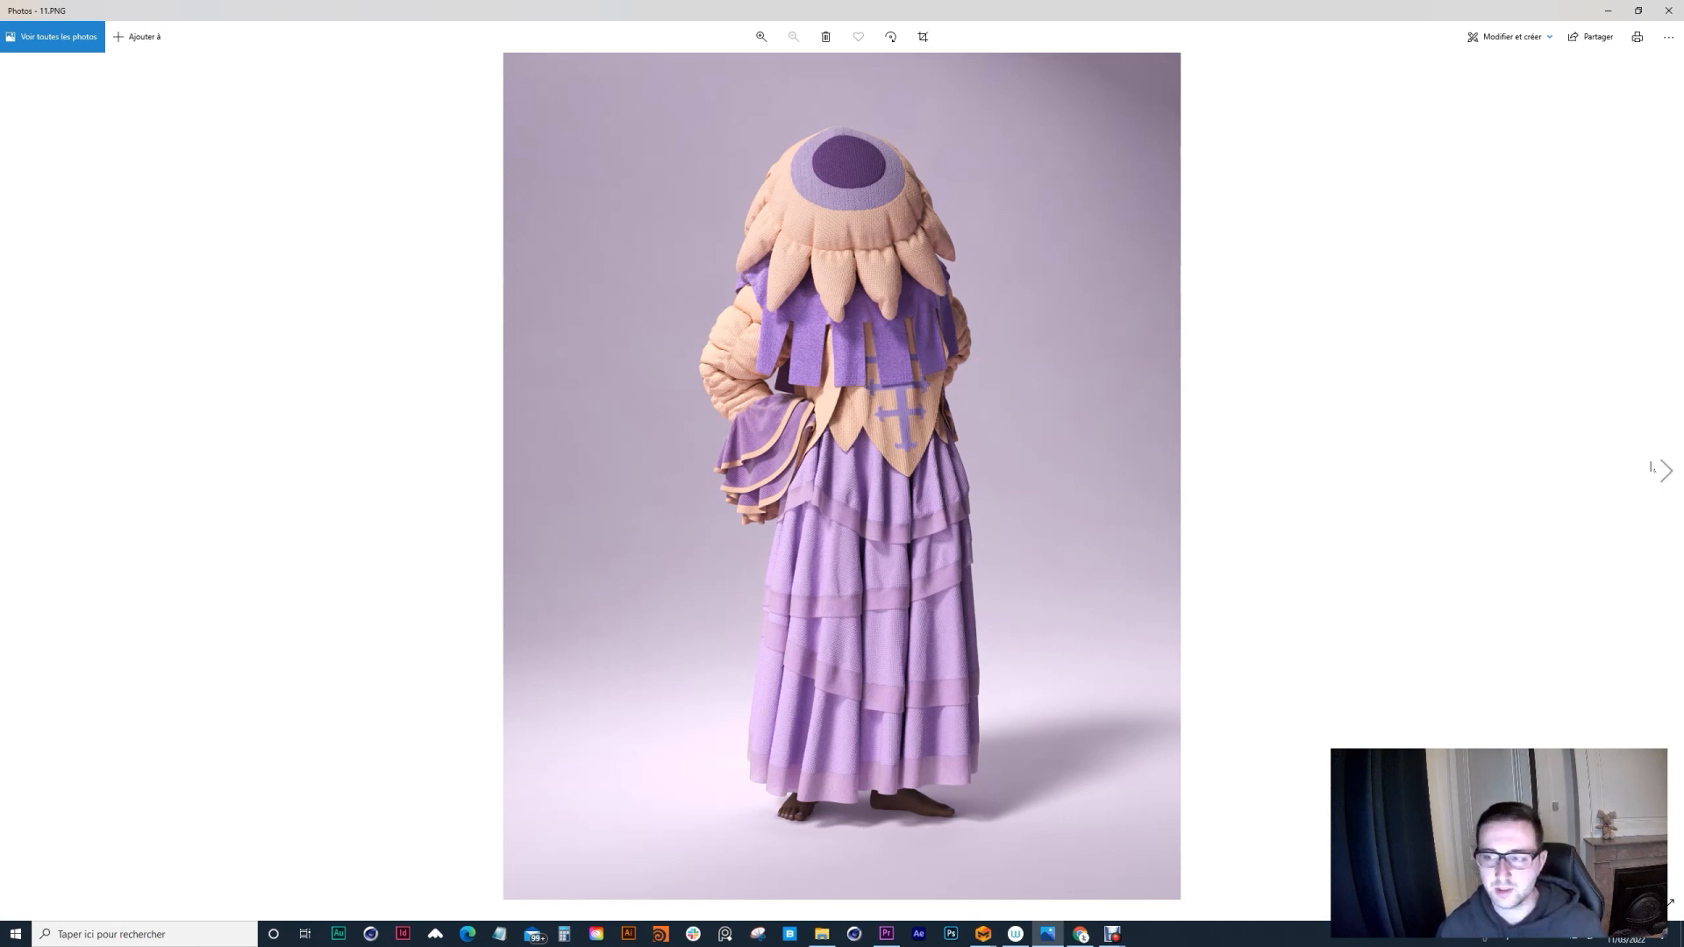
{"action": "left_click", "coordinate": [1657, 465]}
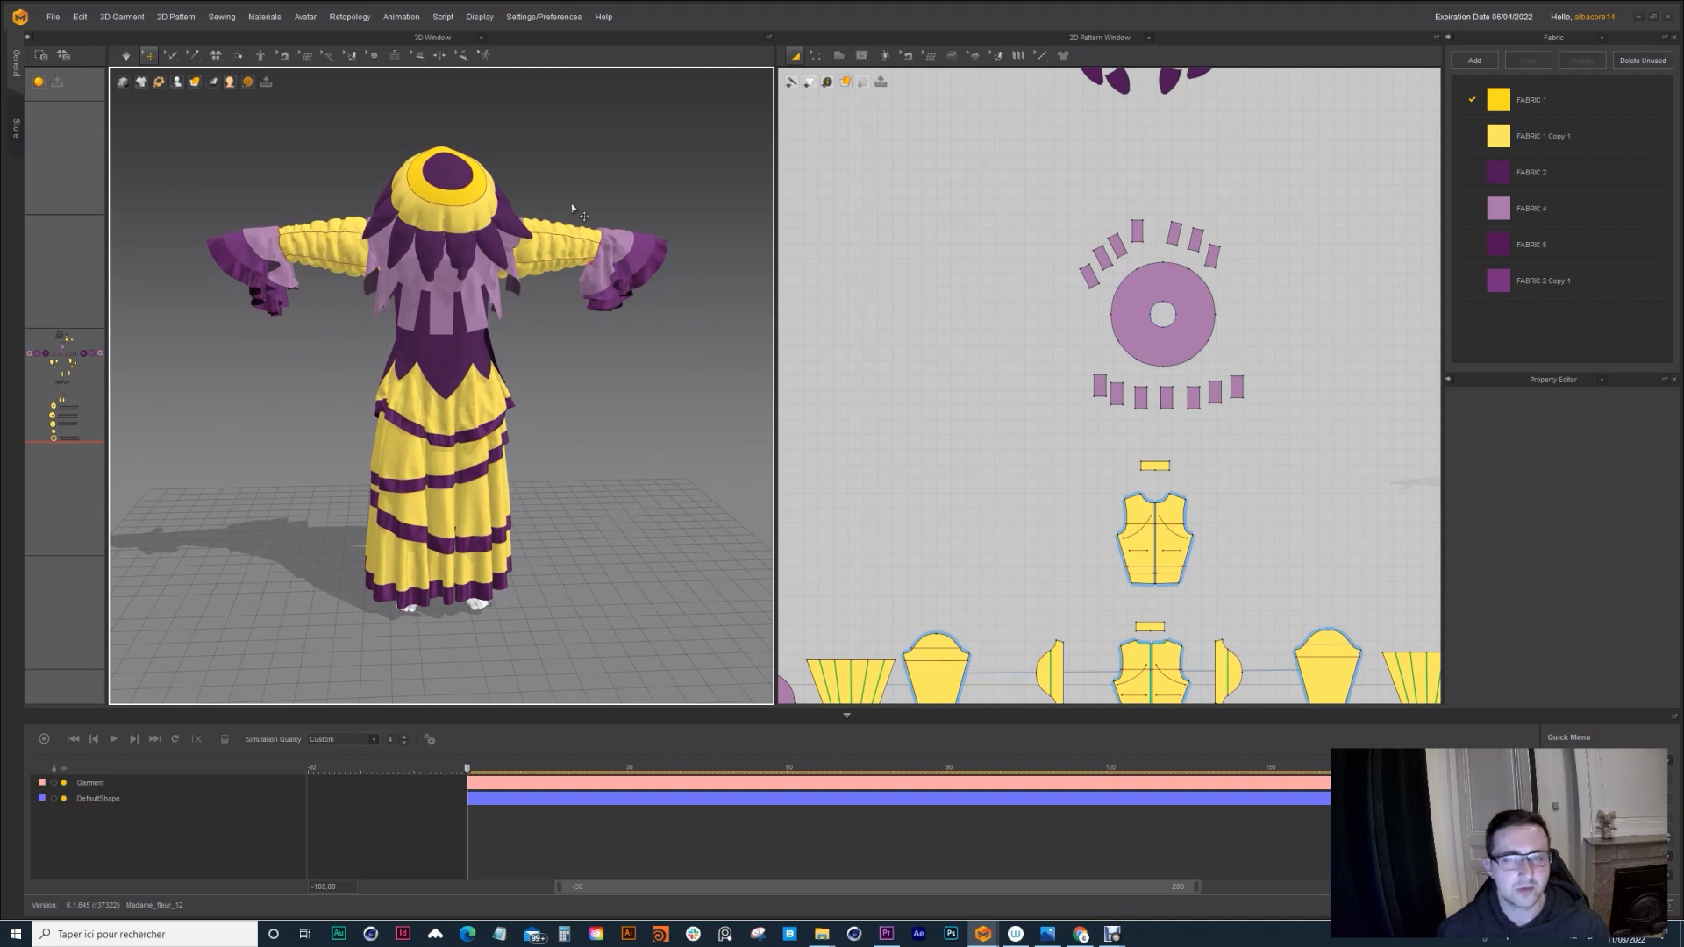
Step: Inspect the 3D costume in Marvelous Designer from the front and at an angle
{"action": "middle_click_drag", "start_coordinate": [495, 298], "coordinate": [513, 349]}
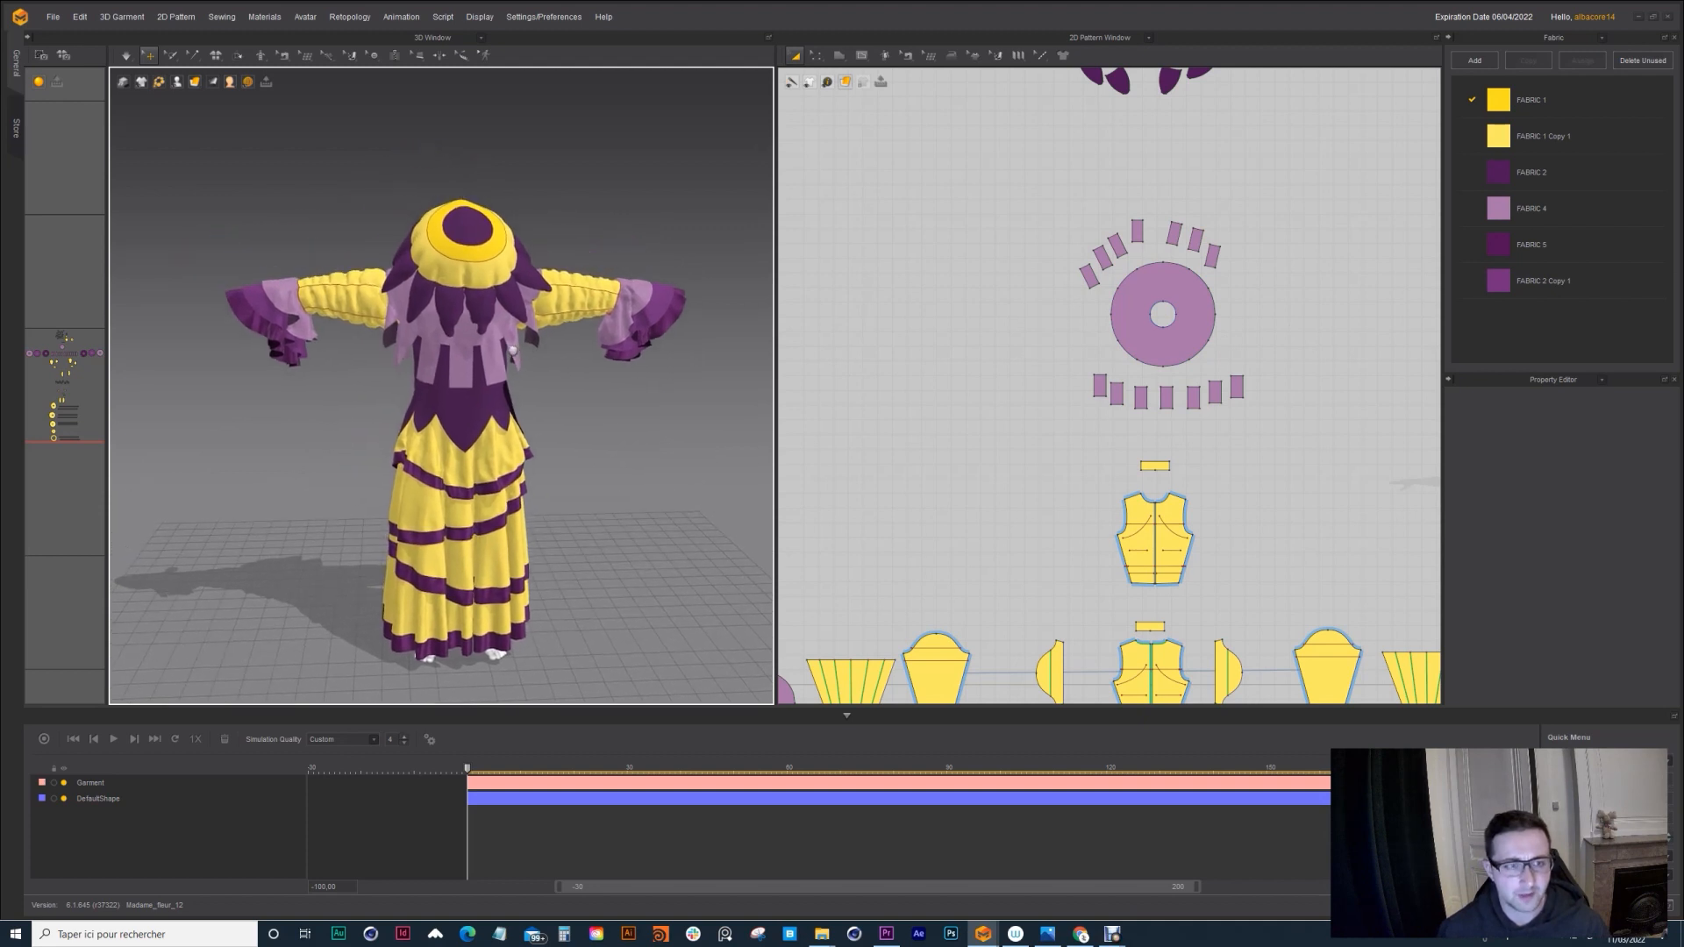
{"action": "right_click_drag", "start_coordinate": [512, 350], "coordinate": [472, 329]}
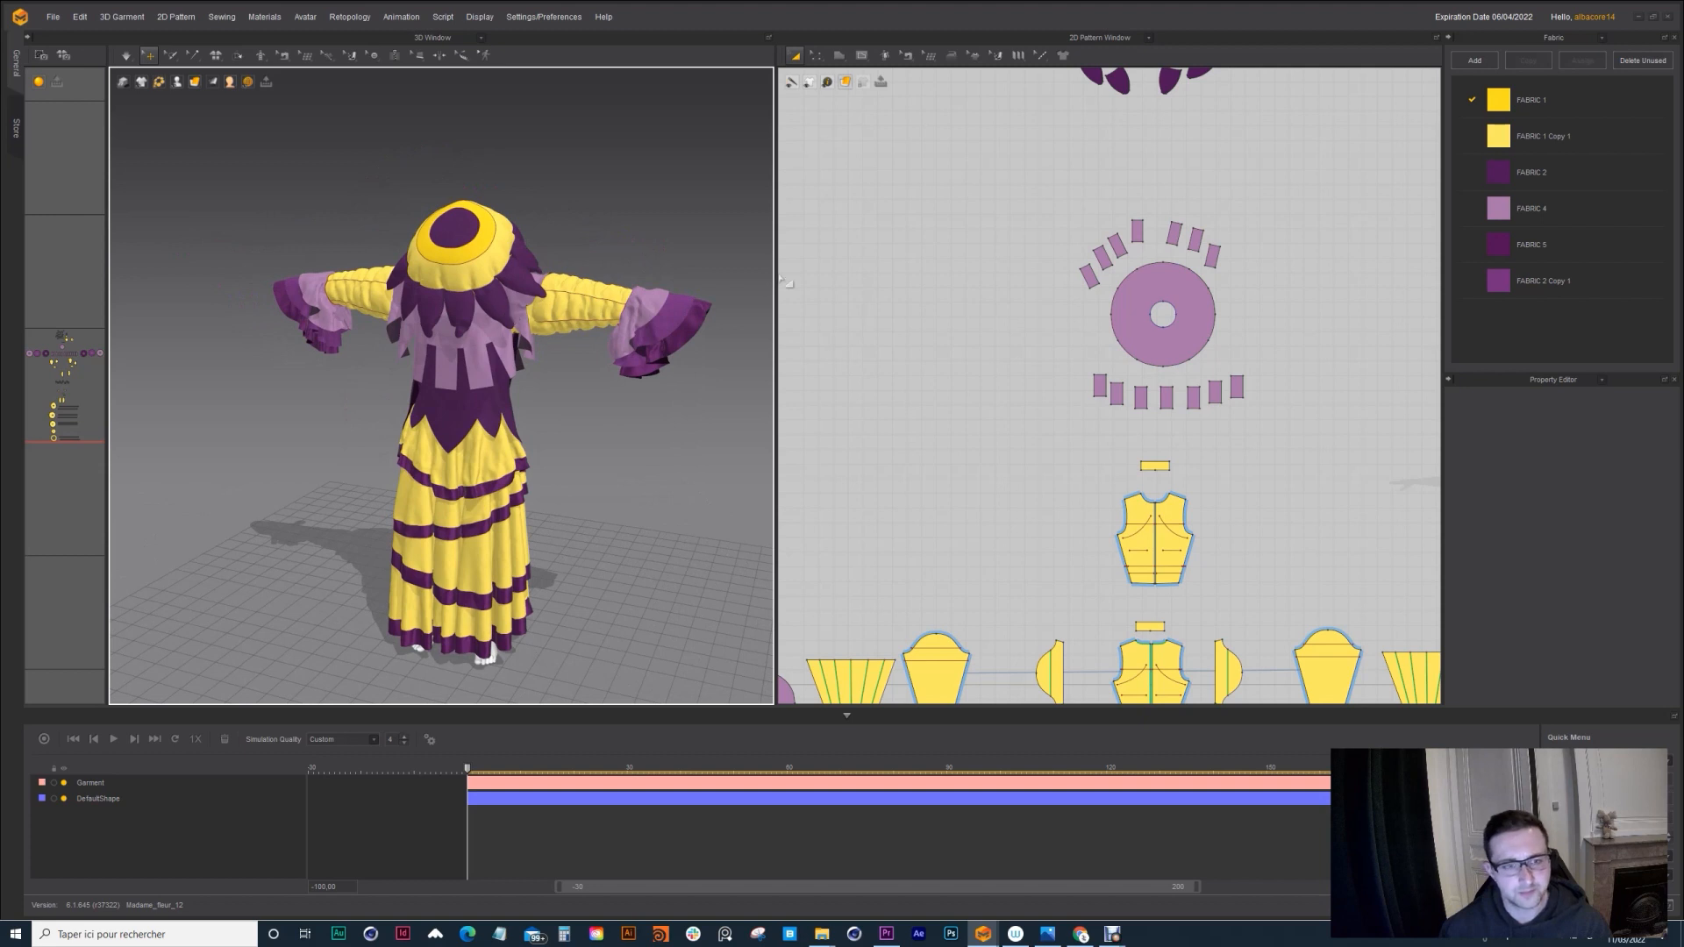
Step: Select all the headpiece patterns in the 2D layout and raise the headpiece above the avatar's head
{"action": "right_click_drag", "start_coordinate": [570, 386], "coordinate": [507, 399]}
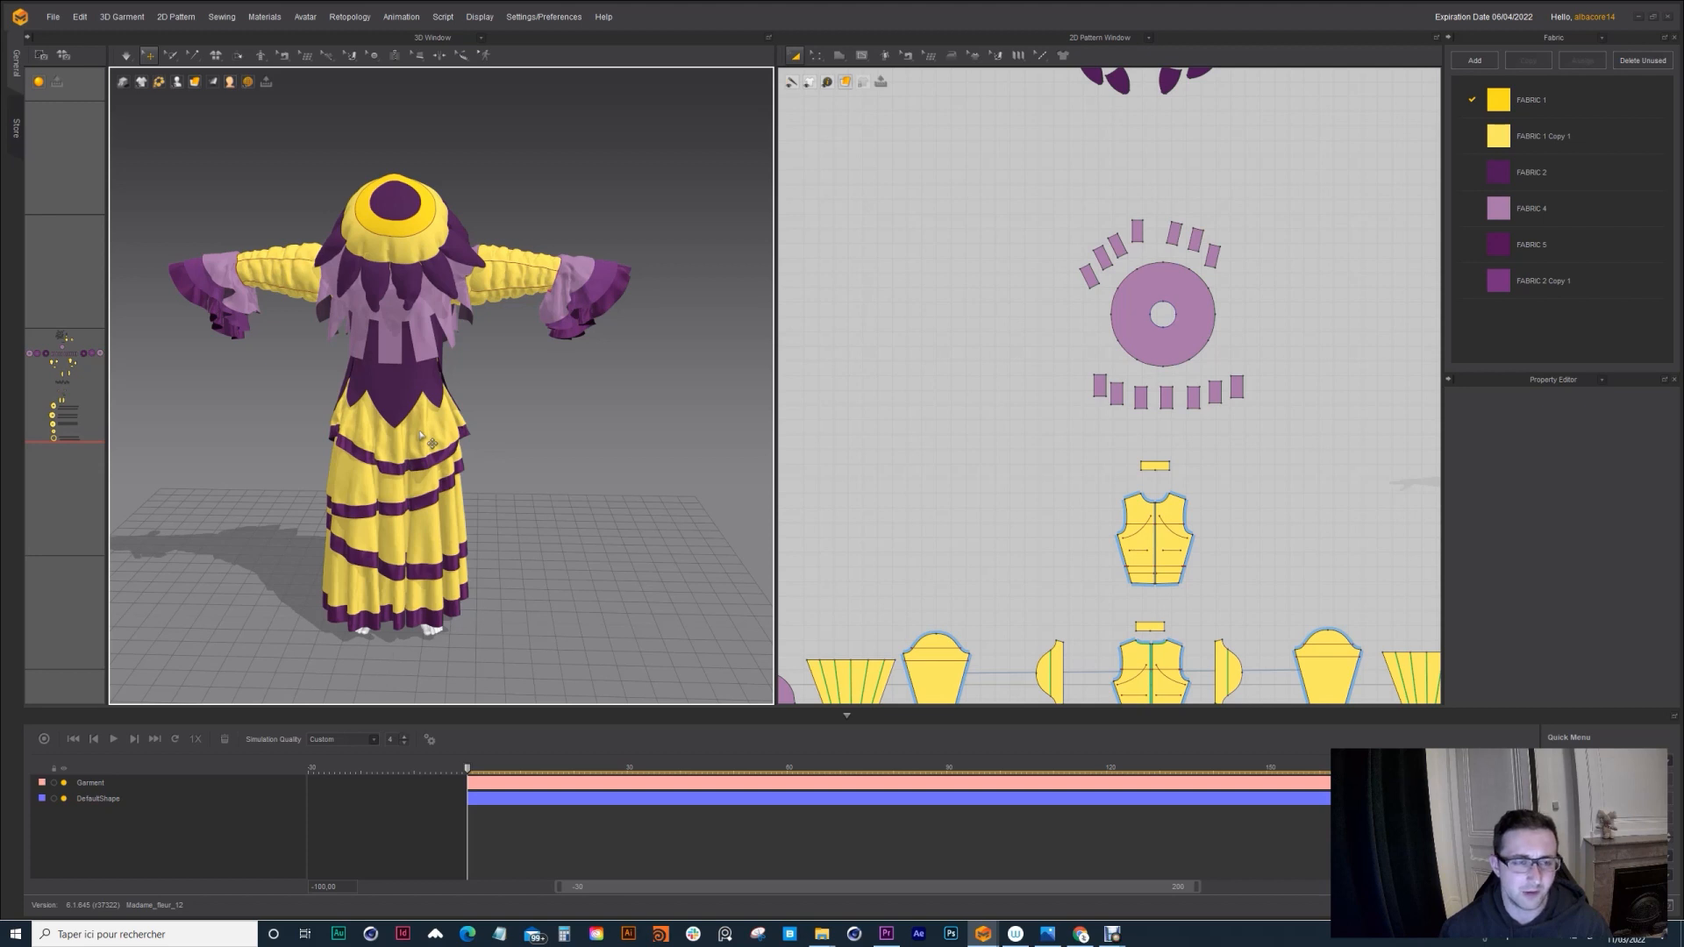
{"action": "scroll", "coordinate": [1190, 298], "scroll_direction": "down", "scroll_amount": 5}
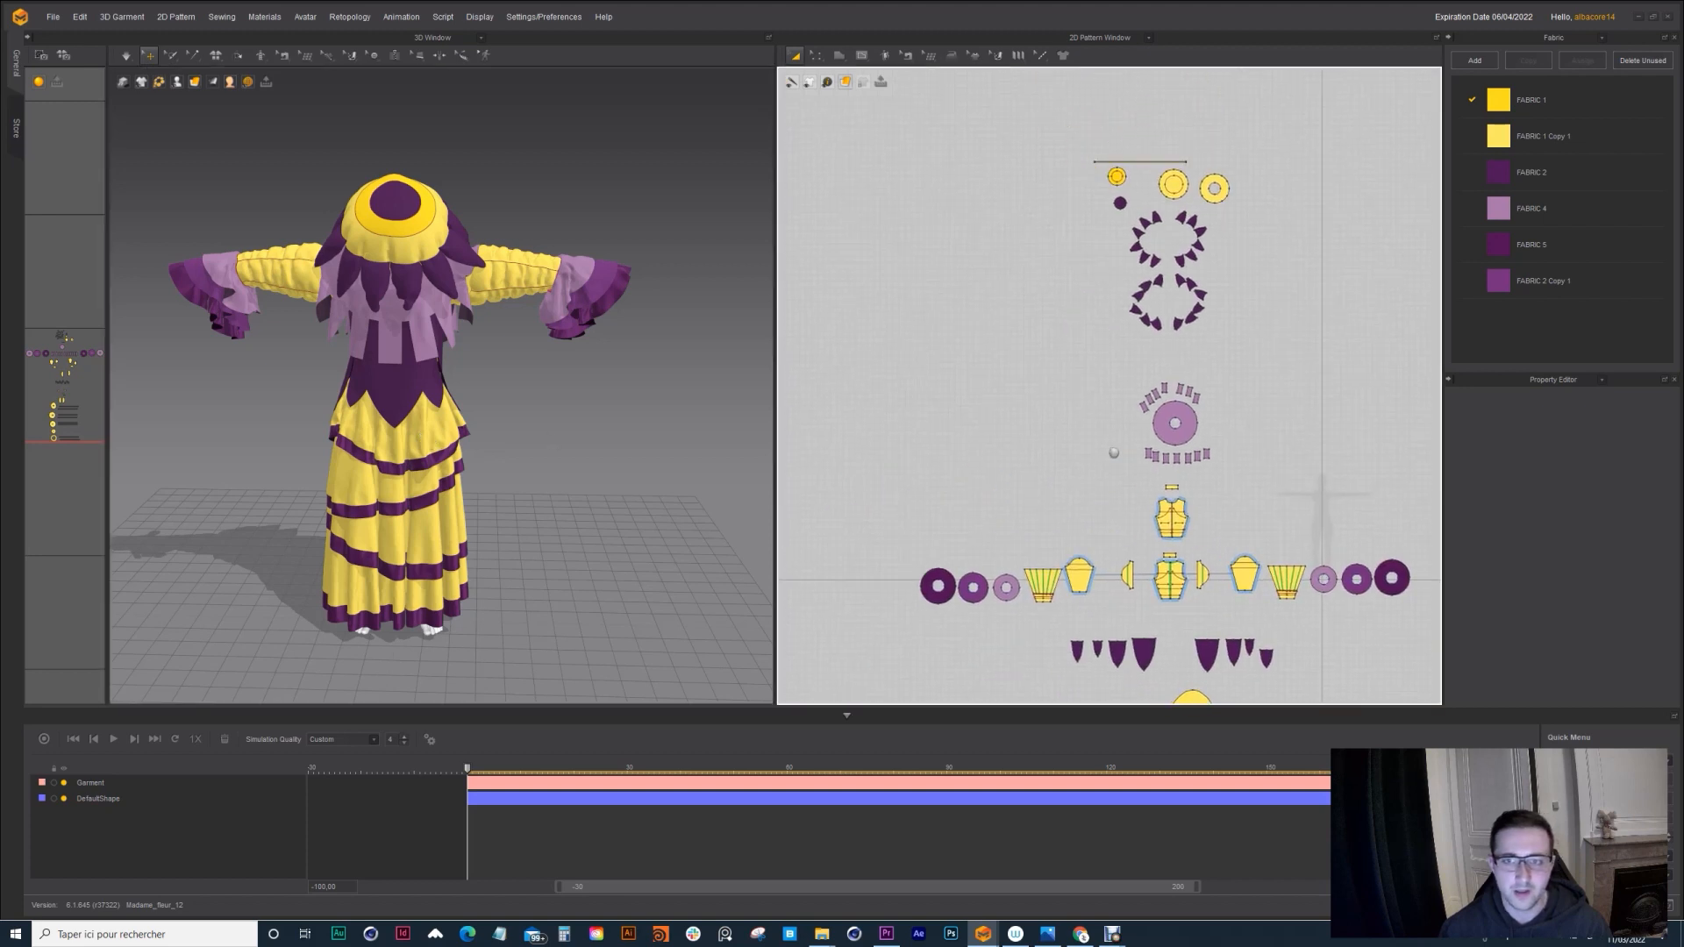
{"action": "left_click_drag", "start_coordinate": [1190, 299], "coordinate": [1293, 405]}
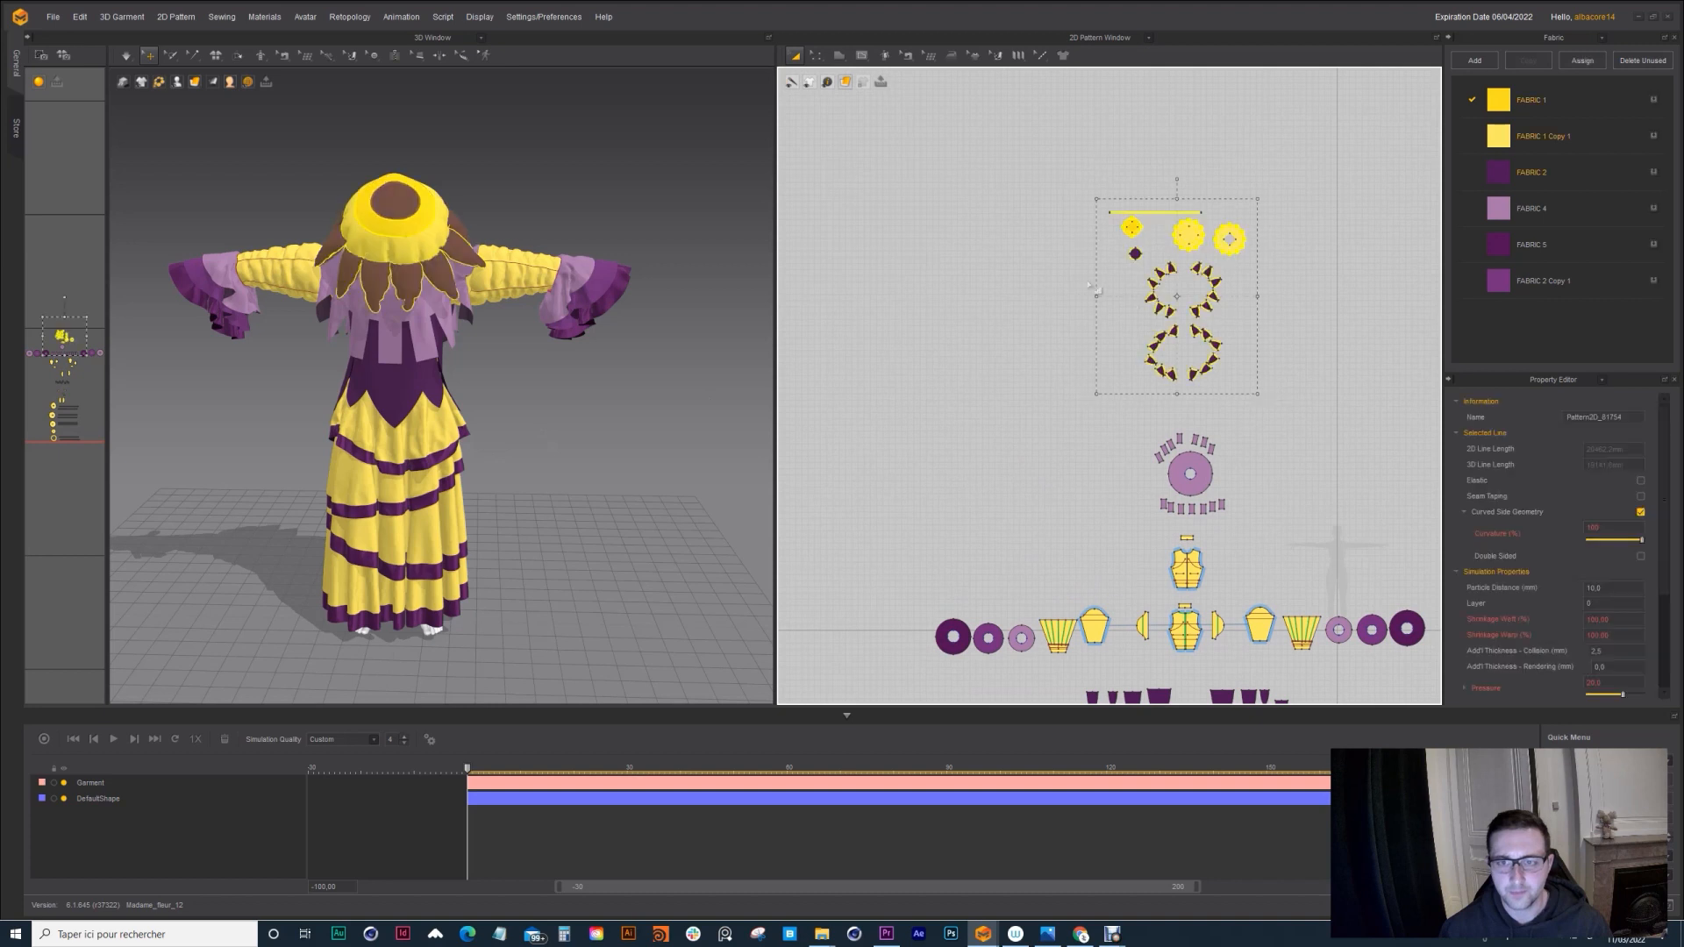
{"action": "left_click_drag", "start_coordinate": [399, 221], "coordinate": [392, 95]}
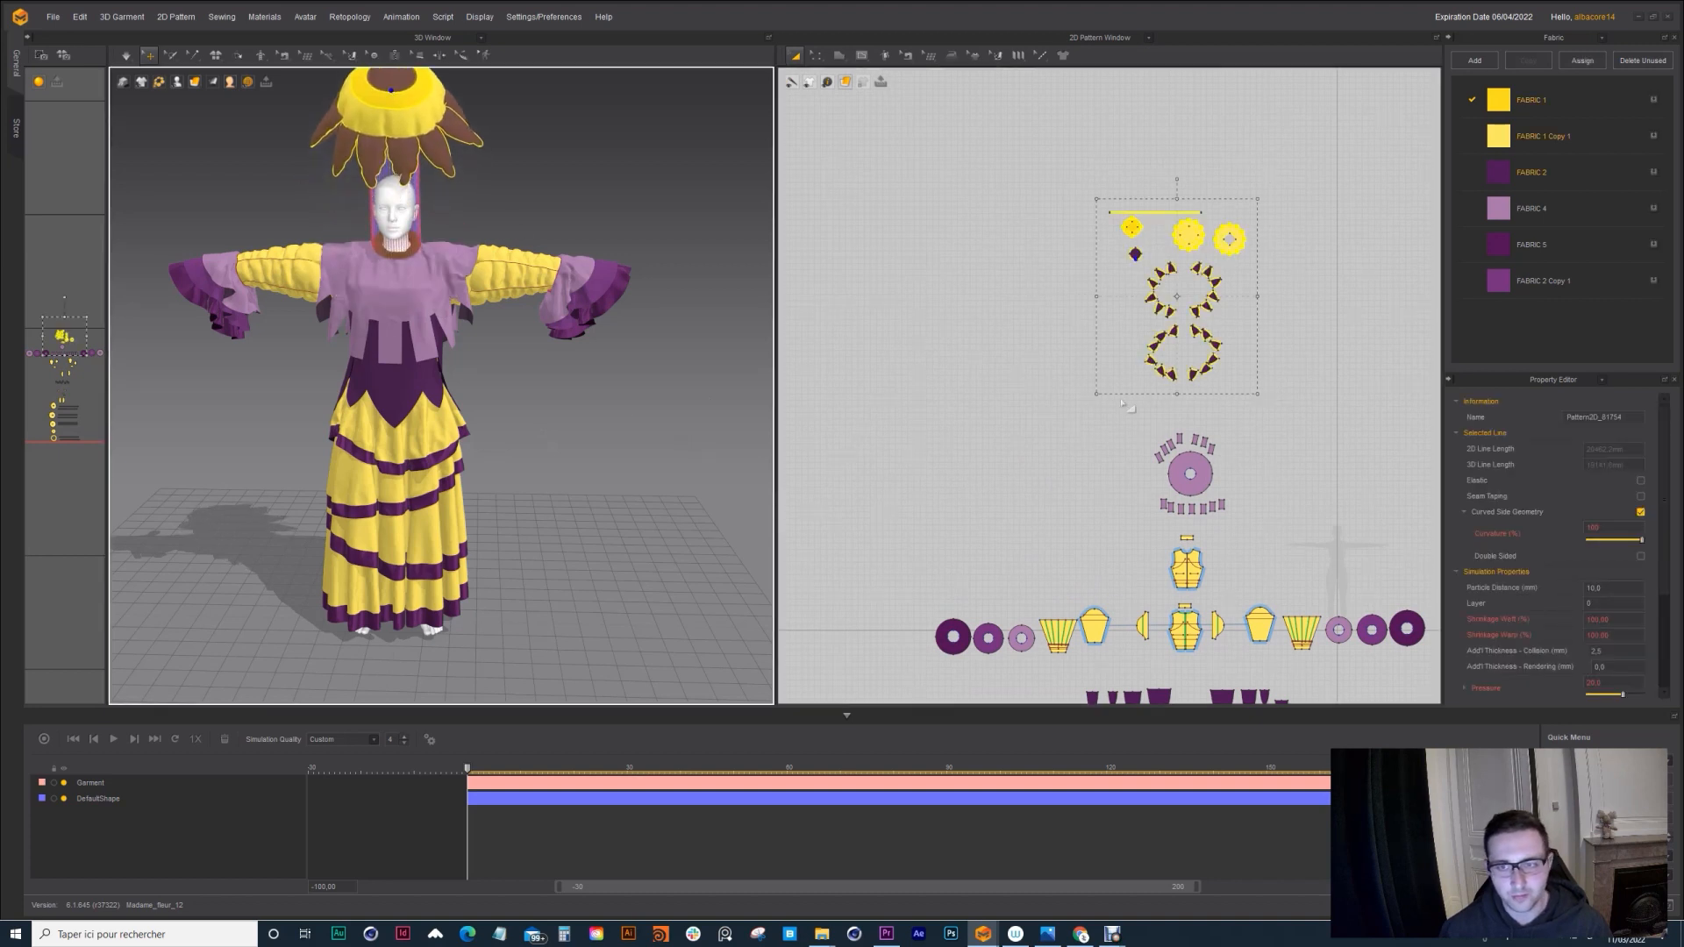
Step: Select the mauve cape disc with its surrounding strips and examine the cape on the avatar
{"action": "left_click_drag", "start_coordinate": [1129, 414], "coordinate": [1263, 530]}
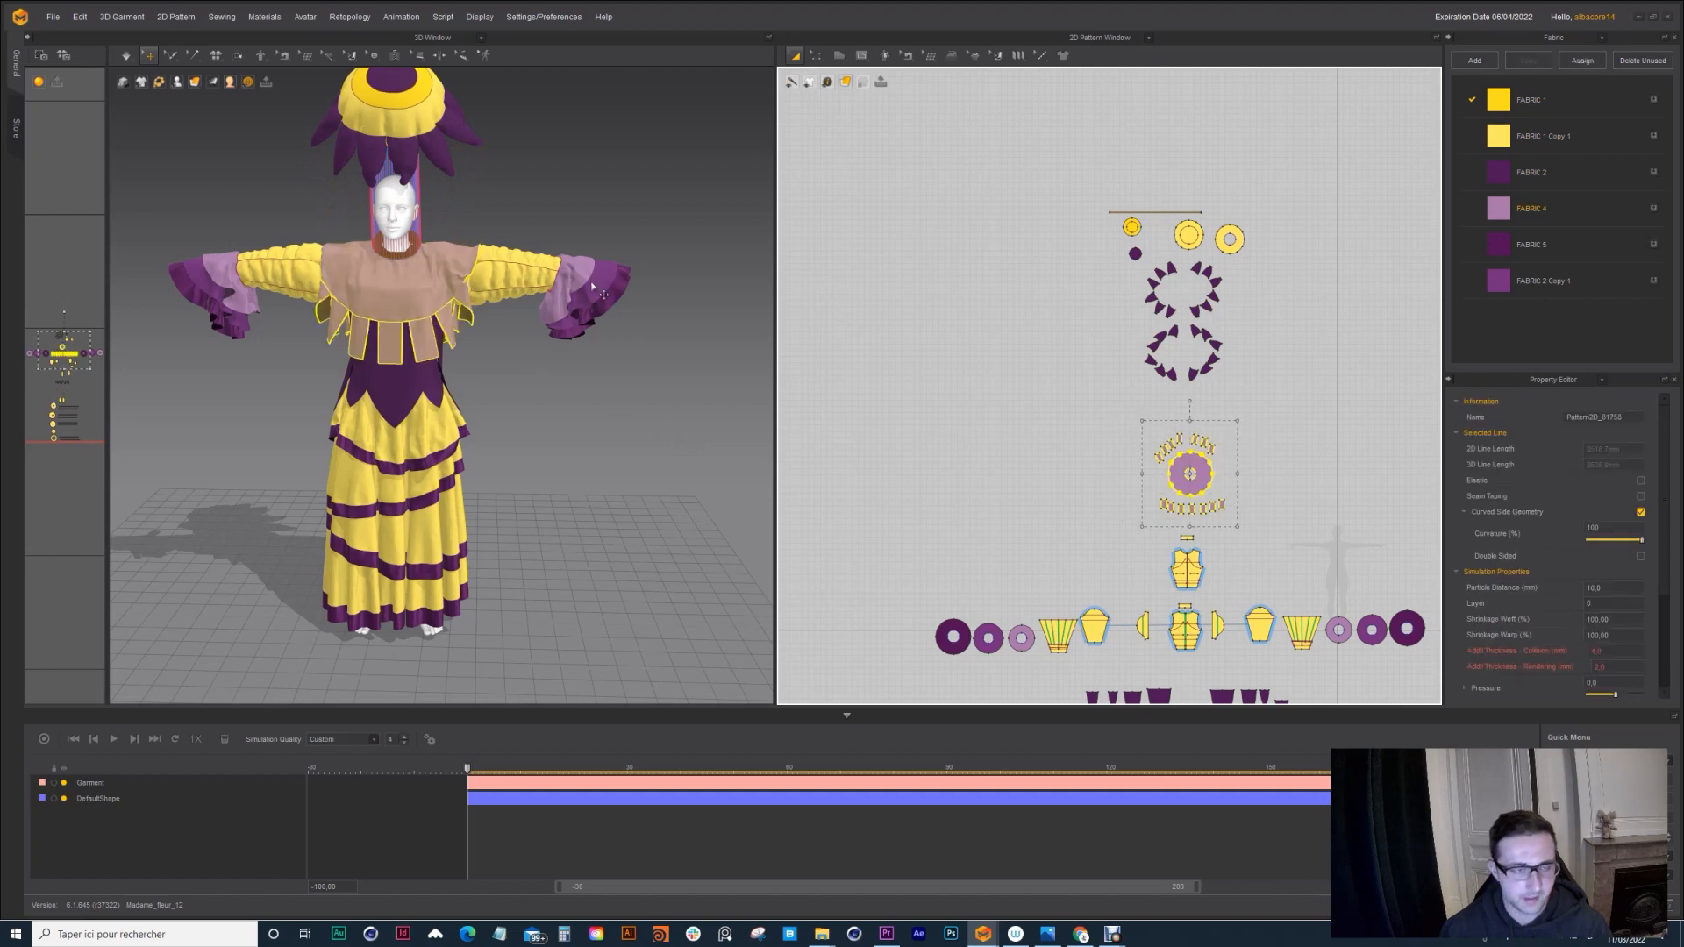
{"action": "right_click_drag", "start_coordinate": [384, 229], "coordinate": [377, 280]}
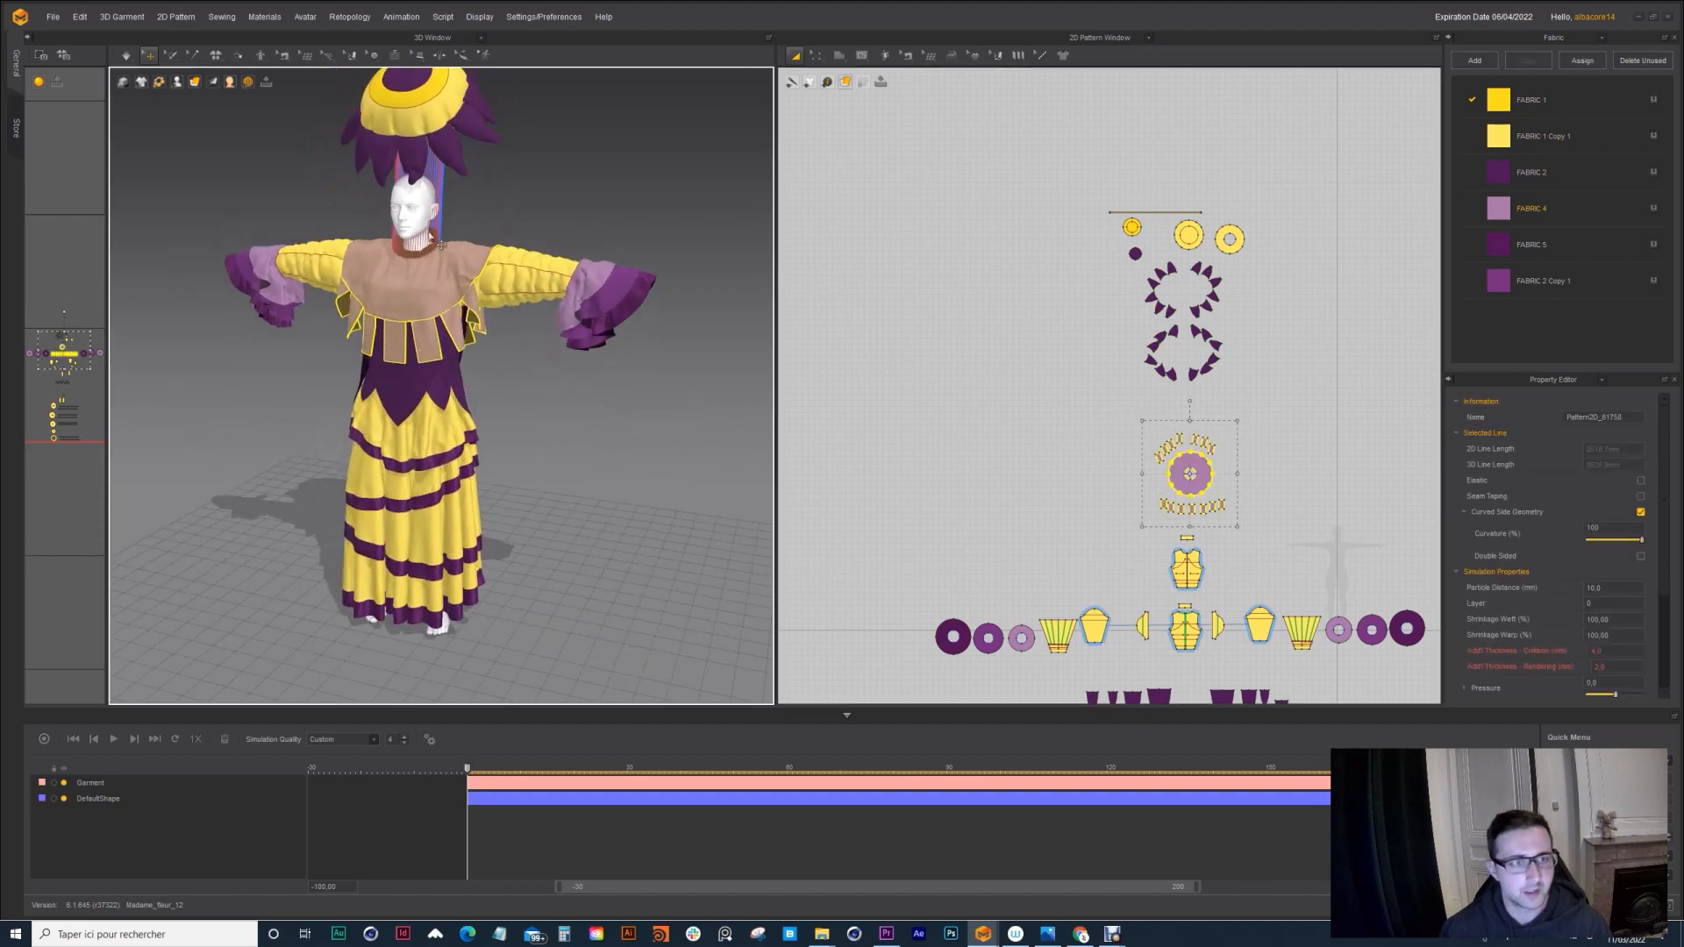
{"action": "scroll", "coordinate": [417, 301], "scroll_direction": "up", "scroll_amount": 2}
{"action": "scroll", "coordinate": [1312, 513], "scroll_direction": "up", "scroll_amount": 5}
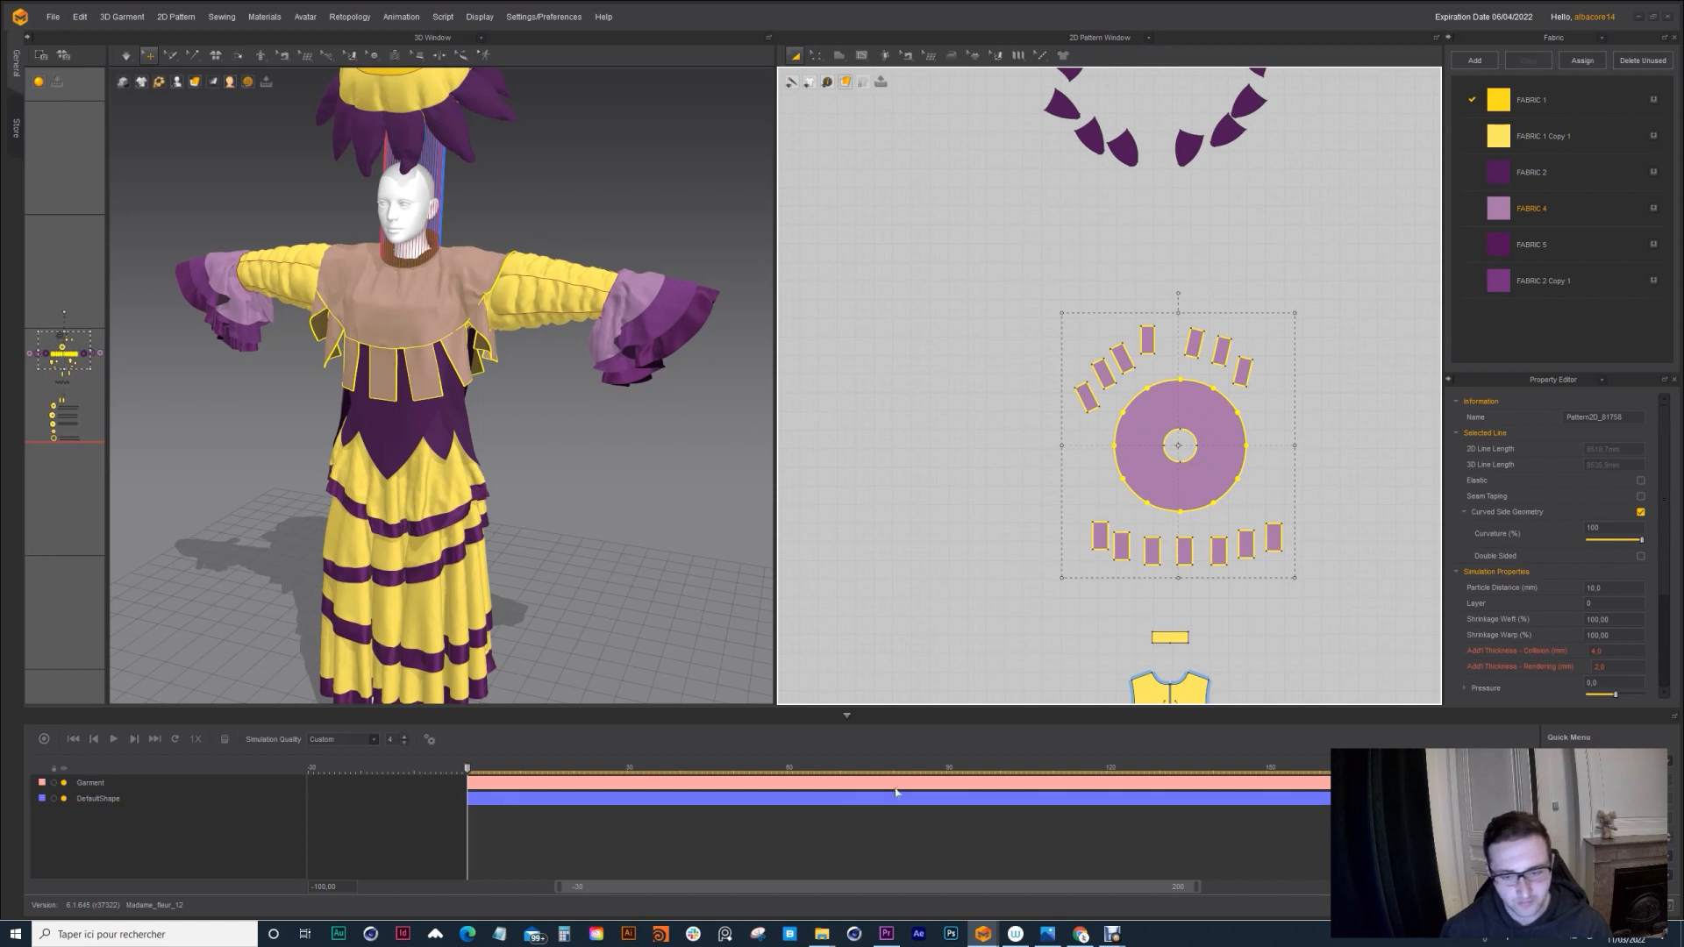
Step: Switch to the project with the pink eye-flower character and select its front torso pattern
{"action": "left_click", "coordinate": [980, 932]}
{"action": "left_click", "coordinate": [978, 872]}
{"action": "right_click_drag", "start_coordinate": [660, 349], "coordinate": [527, 340]}
{"action": "key", "text": "2"}
{"action": "left_click", "coordinate": [594, 435]}
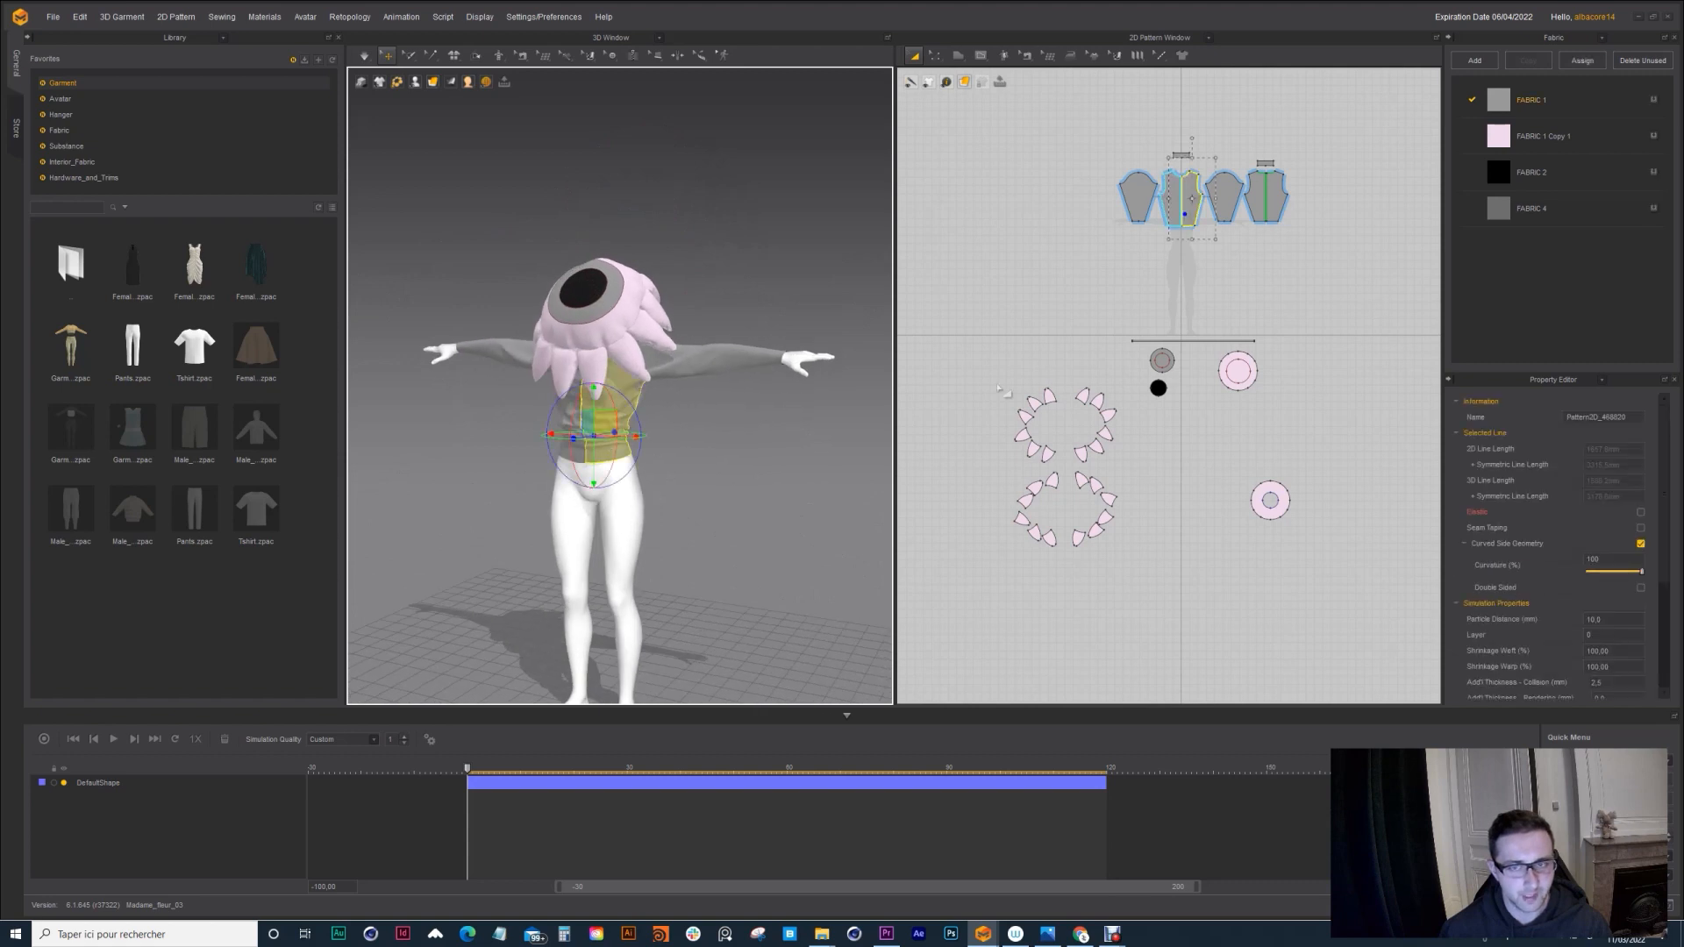
Step: Select the sleeve pattern beside the front torso and examine it in 2D and on the avatar's arm
{"action": "right_click_drag", "start_coordinate": [1030, 306], "coordinate": [994, 362]}
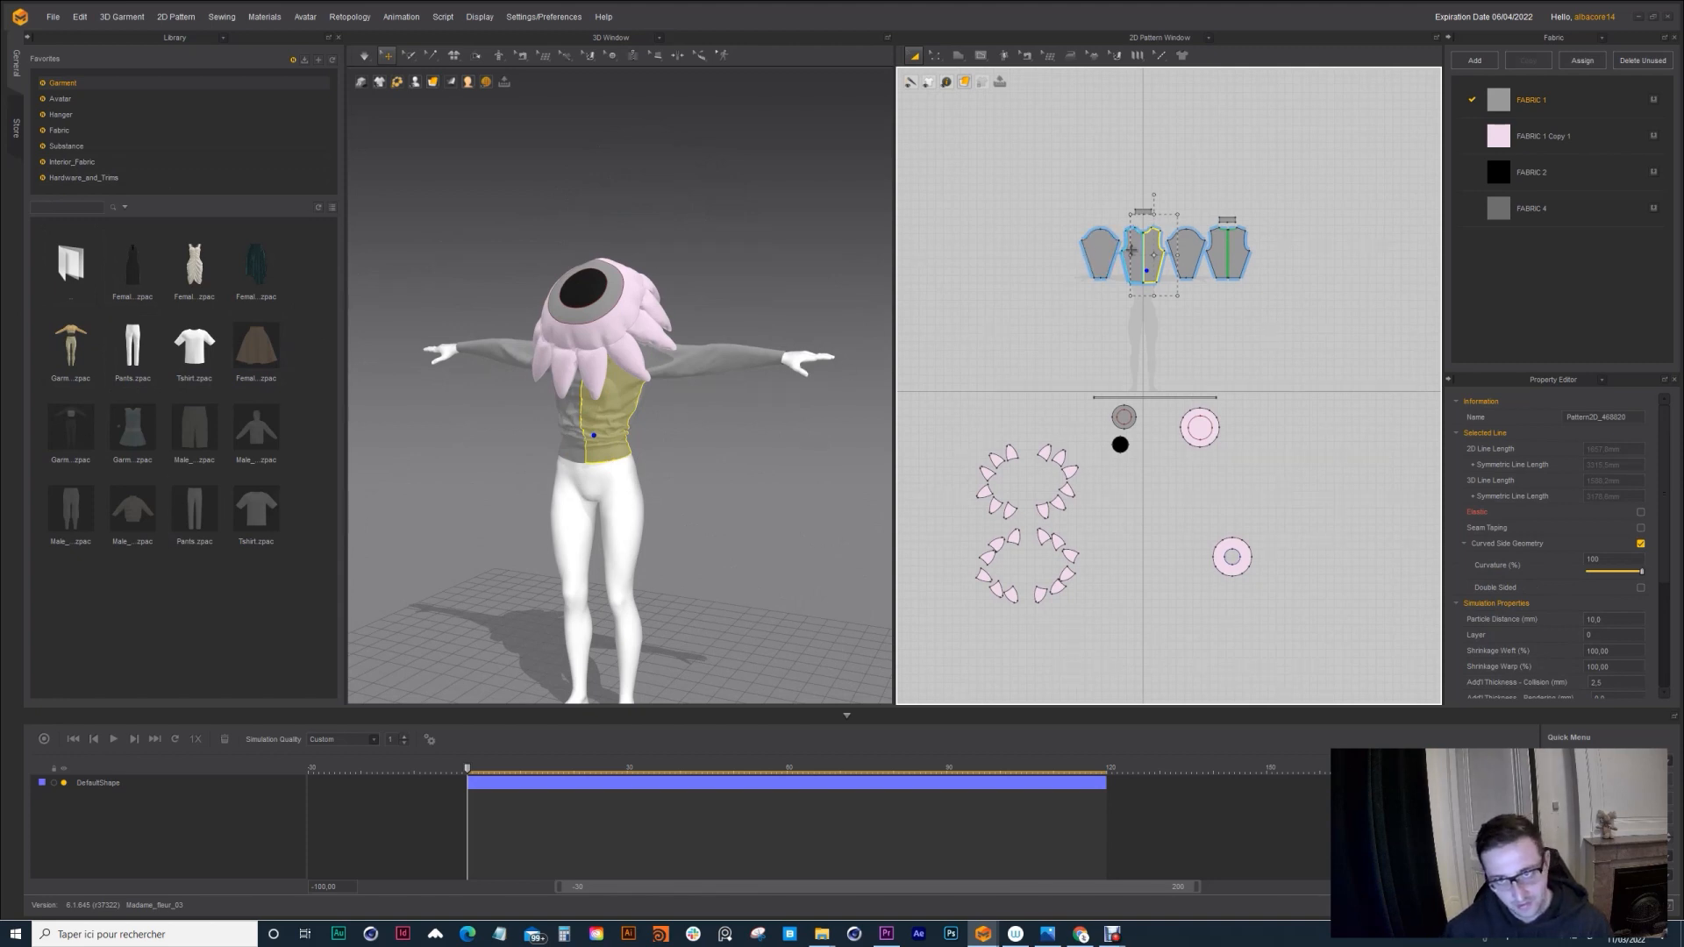
{"action": "scroll", "coordinate": [1120, 236], "scroll_direction": "up", "scroll_amount": 4}
{"action": "middle_click_drag", "start_coordinate": [1084, 266], "coordinate": [1097, 267]}
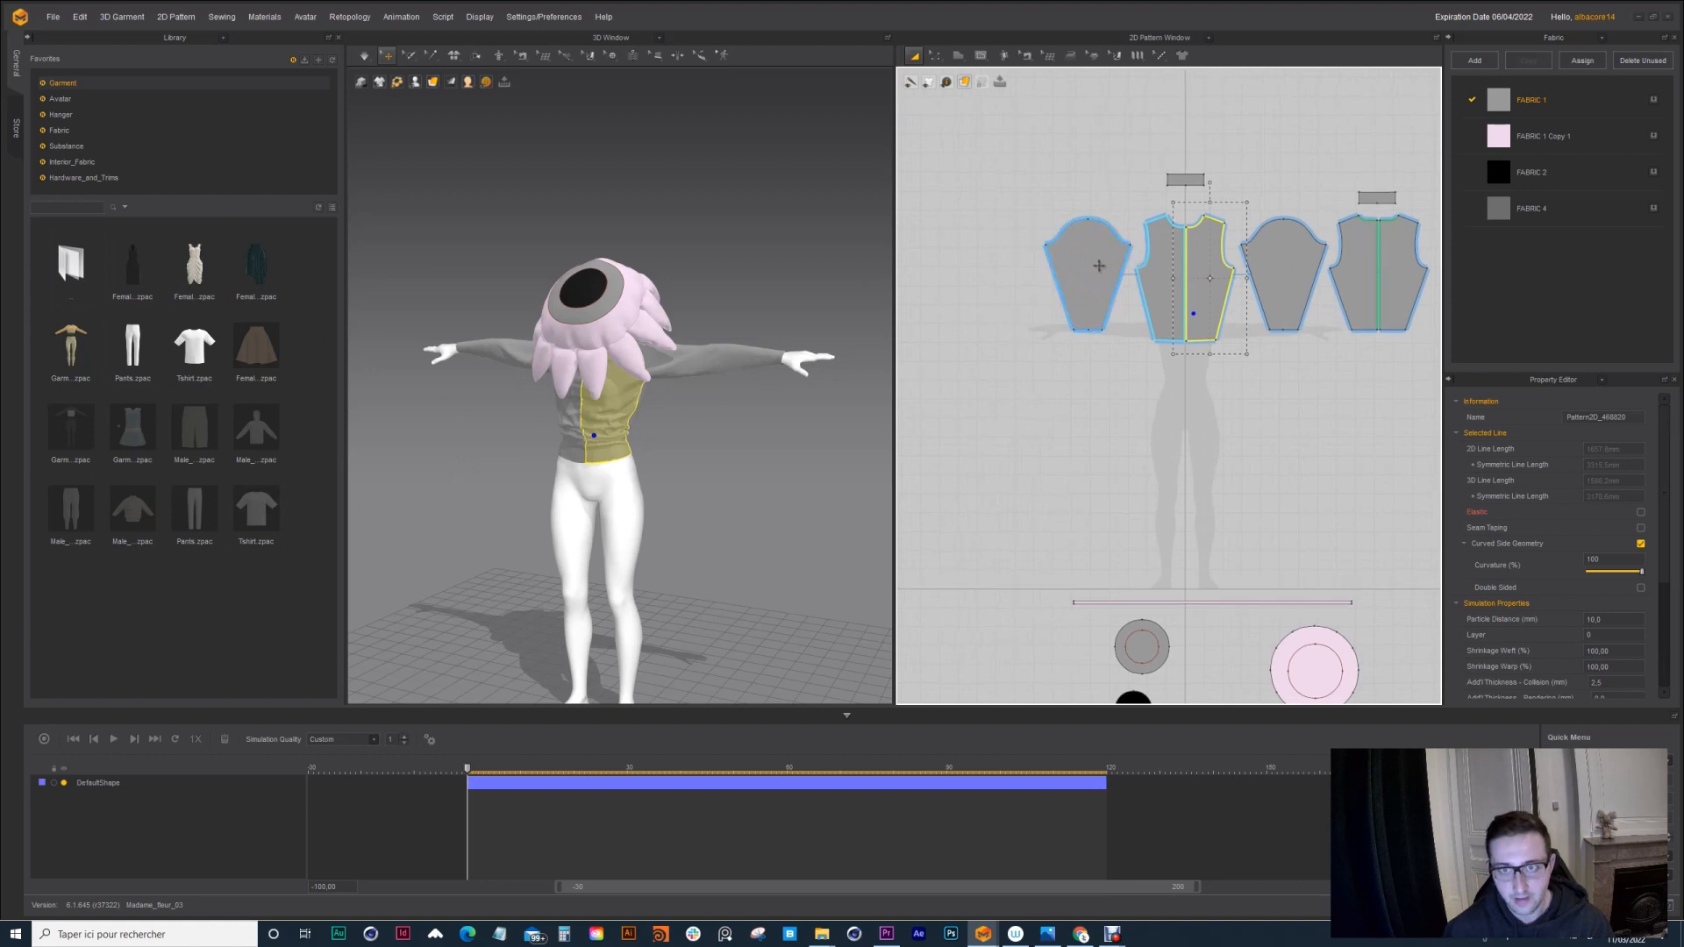
{"action": "left_click", "coordinate": [1097, 269]}
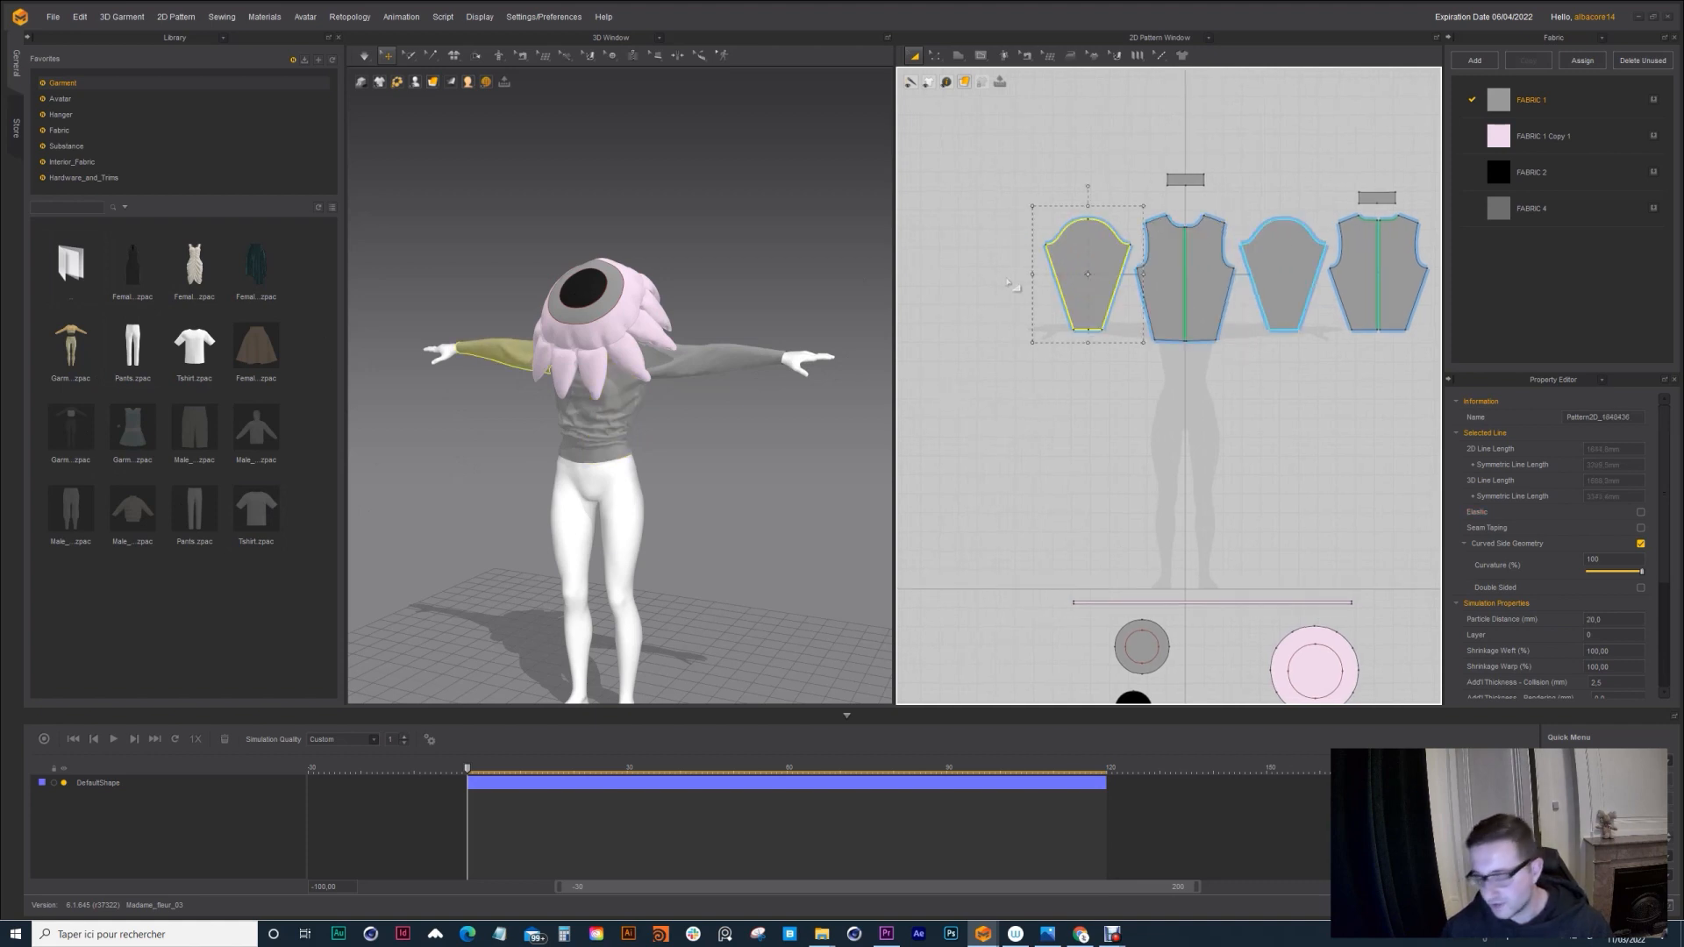
{"action": "right_click_drag", "start_coordinate": [569, 342], "coordinate": [443, 342]}
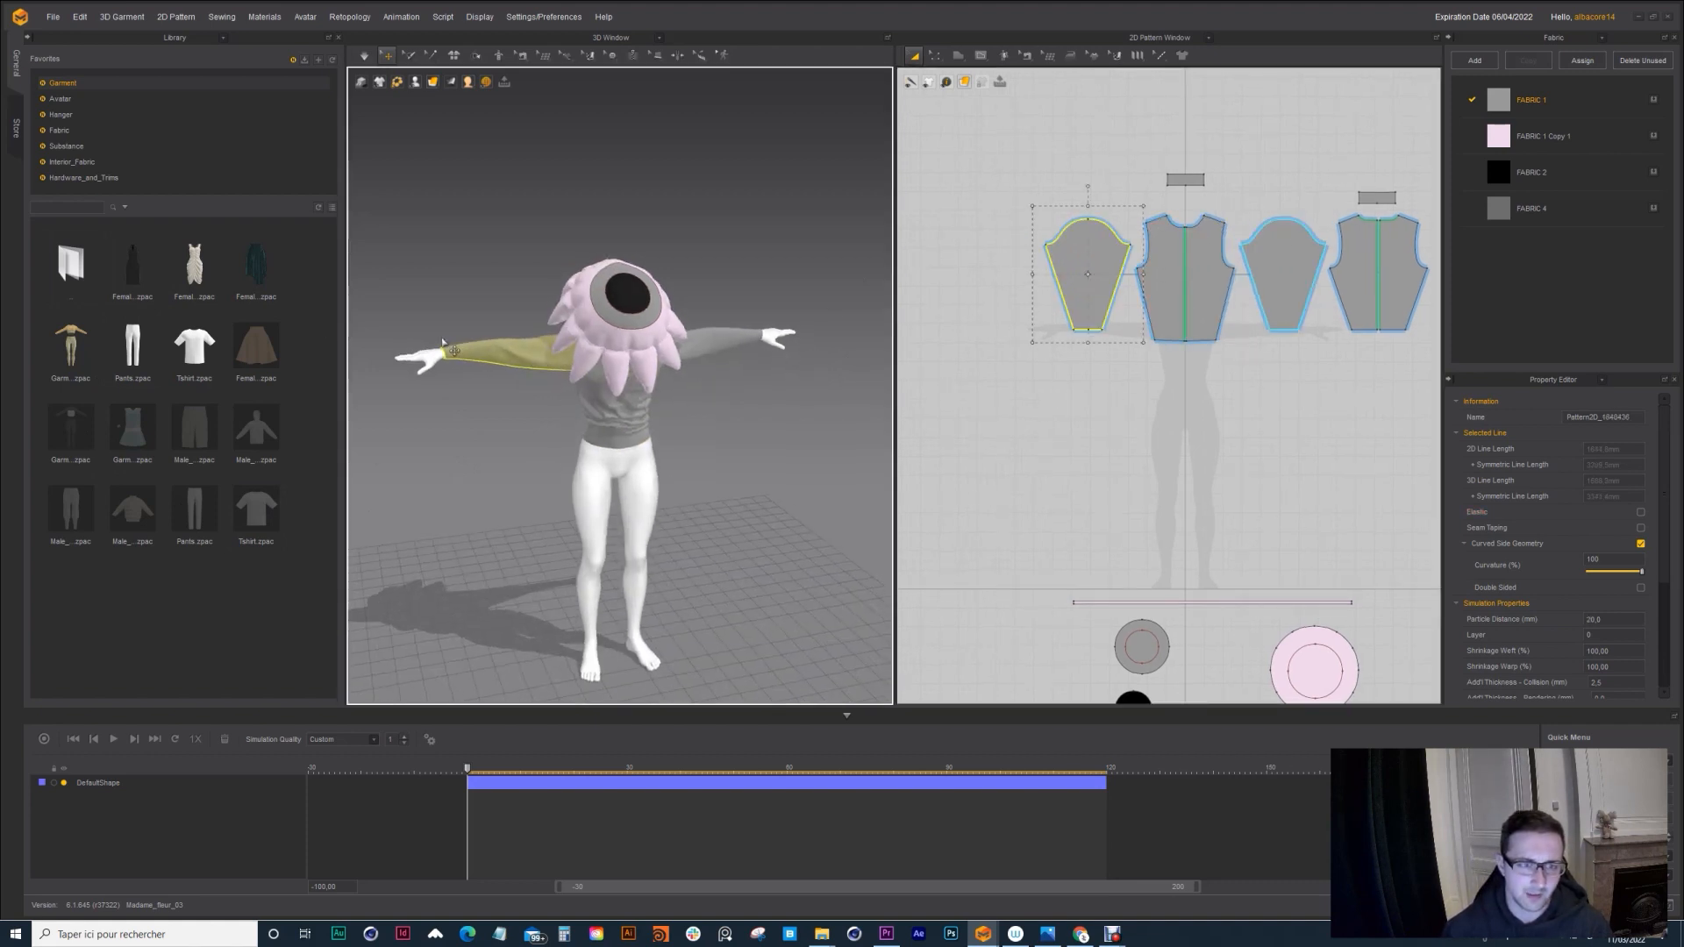
{"action": "right_click_drag", "start_coordinate": [563, 352], "coordinate": [1125, 311]}
{"action": "scroll", "coordinate": [1125, 312], "scroll_direction": "down", "scroll_amount": 5}
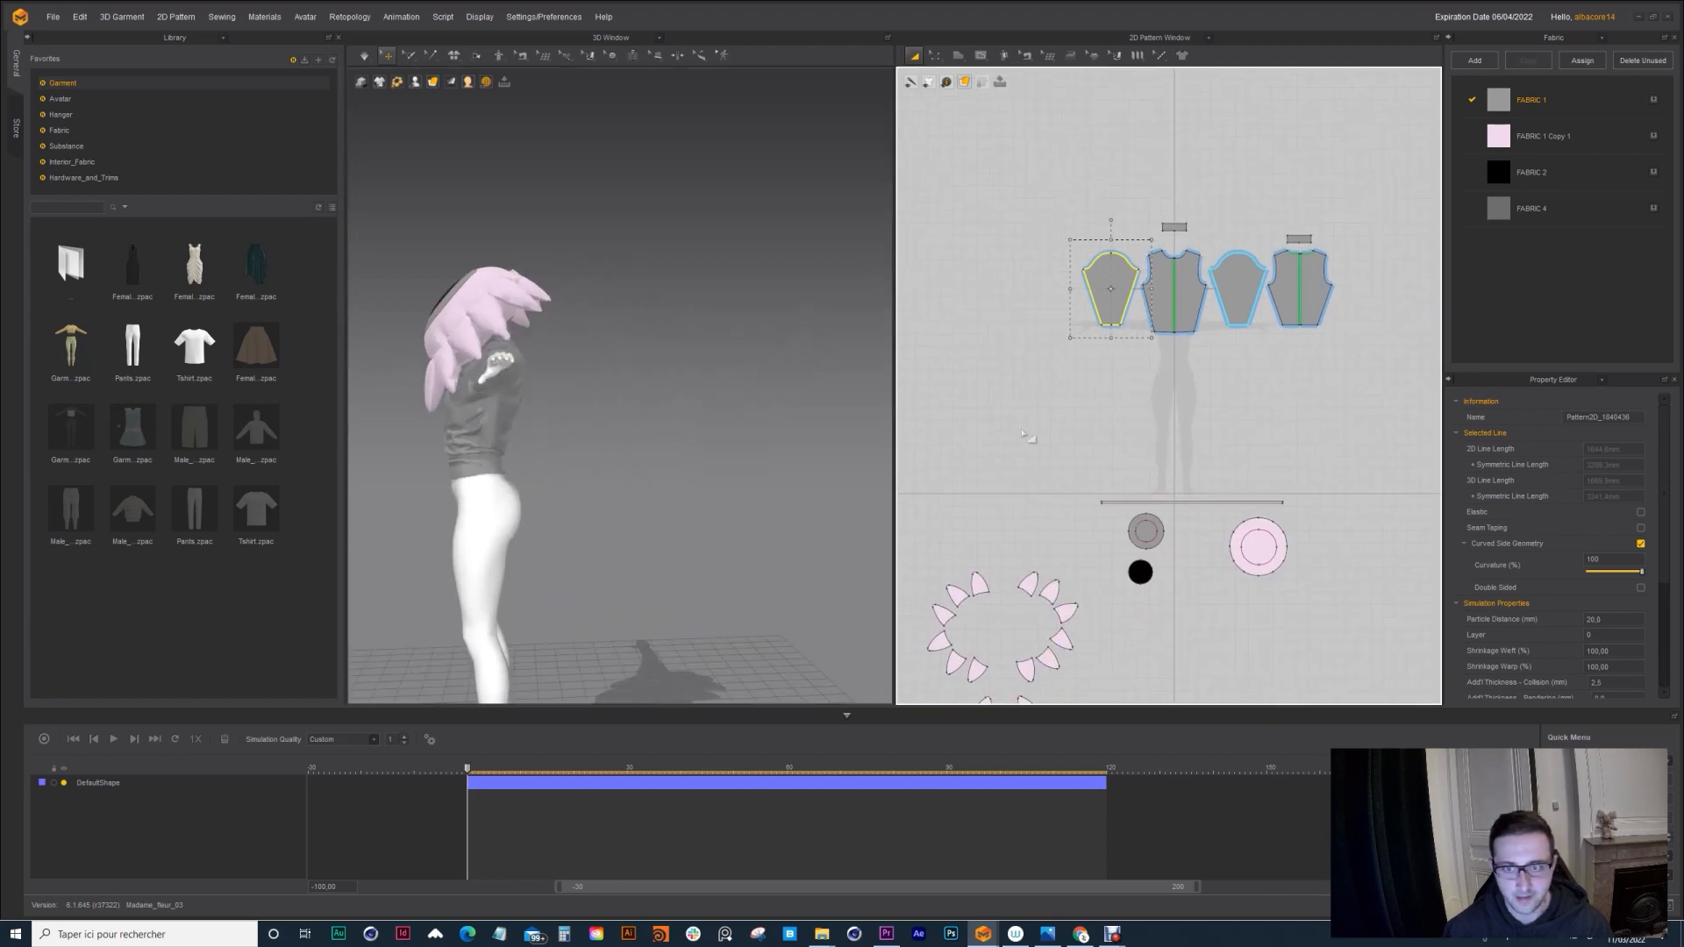
Step: Select the small collar pattern above the back torso and examine how the neck meets the flower head
{"action": "right_click_drag", "start_coordinate": [613, 349], "coordinate": [681, 399]}
{"action": "left_click", "coordinate": [661, 337]}
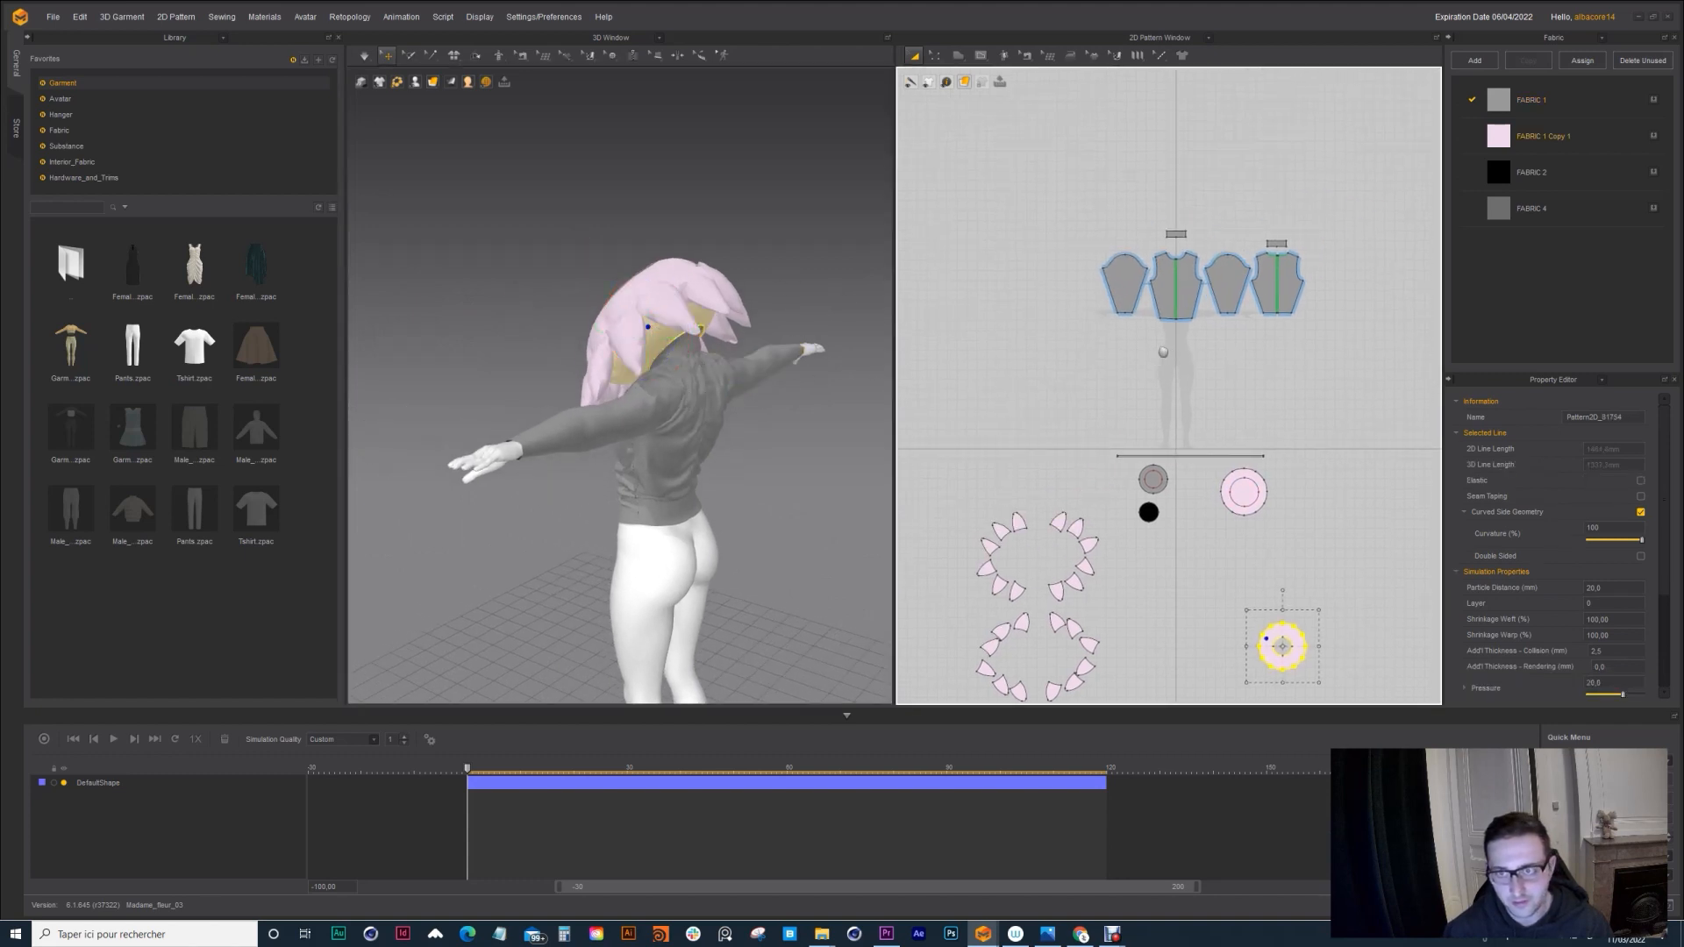
{"action": "right_click_drag", "start_coordinate": [1272, 171], "coordinate": [1178, 238]}
{"action": "left_click", "coordinate": [1175, 237]}
{"action": "left_click", "coordinate": [1284, 243]}
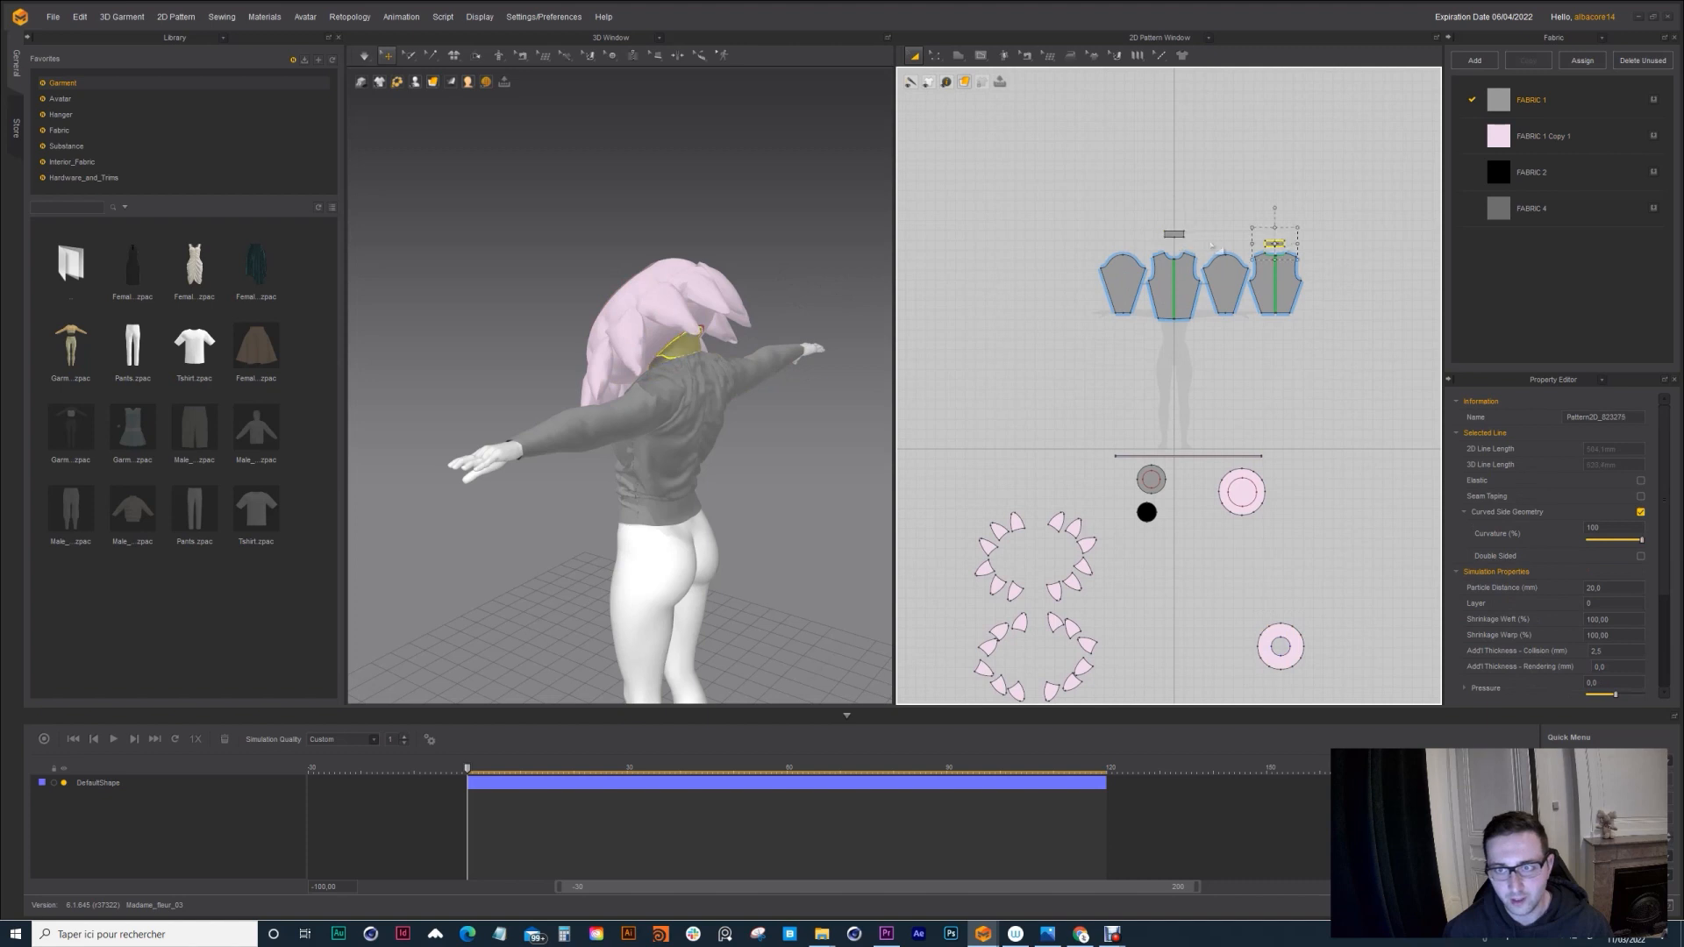
{"action": "right_click_drag", "start_coordinate": [772, 473], "coordinate": [649, 394]}
{"action": "scroll", "coordinate": [665, 339], "scroll_direction": "down", "scroll_amount": 3}
{"action": "scroll", "coordinate": [664, 338], "scroll_direction": "down", "scroll_amount": 3}
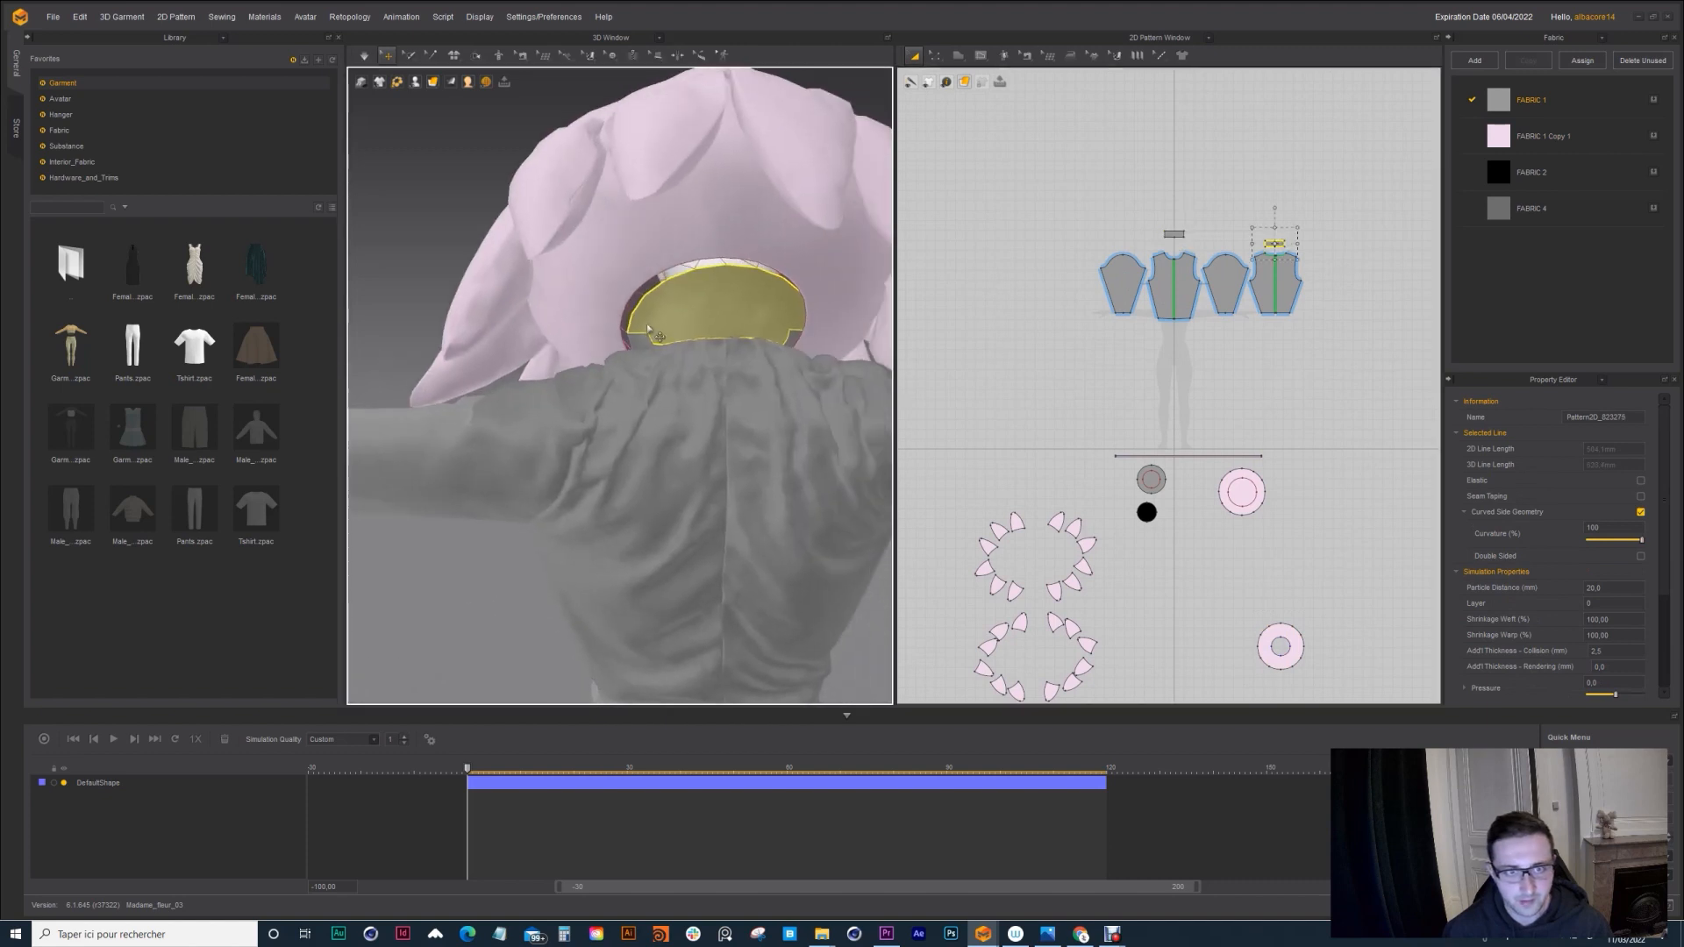
{"action": "right_click_drag", "start_coordinate": [683, 239], "coordinate": [626, 380]}
{"action": "right_click_drag", "start_coordinate": [726, 301], "coordinate": [630, 419]}
{"action": "key", "text": "2"}
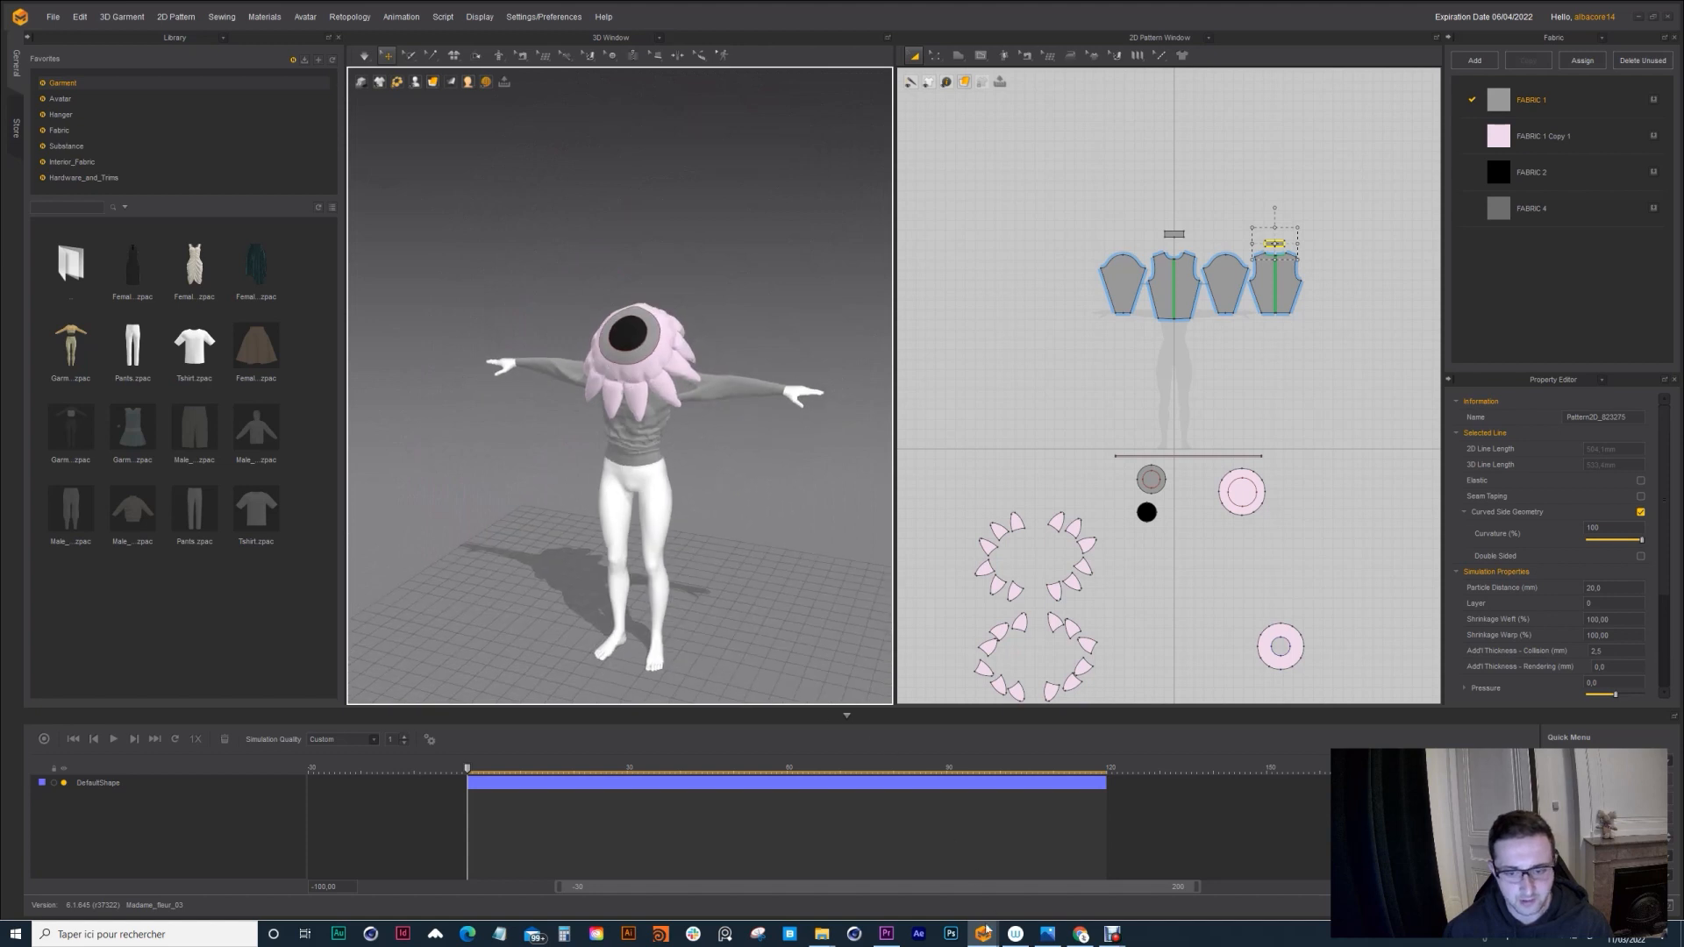
Step: Switch back to the yellow and purple dress project and select individual strips around the cape disc
{"action": "left_click", "coordinate": [986, 930]}
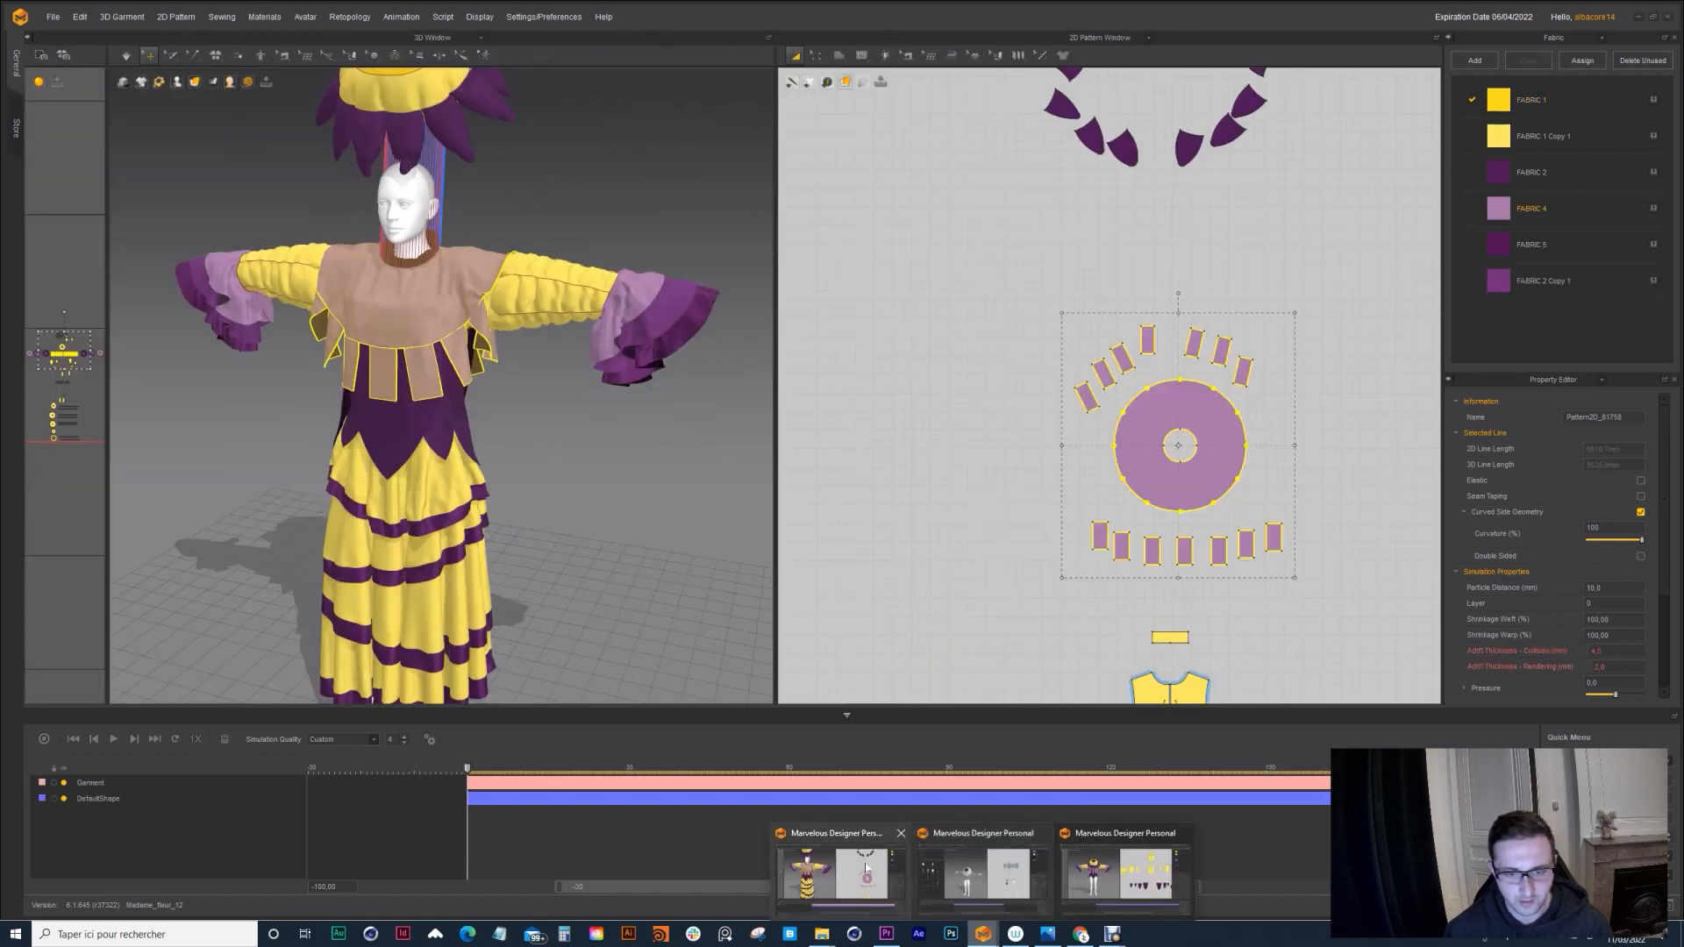
{"action": "left_click", "coordinate": [837, 872]}
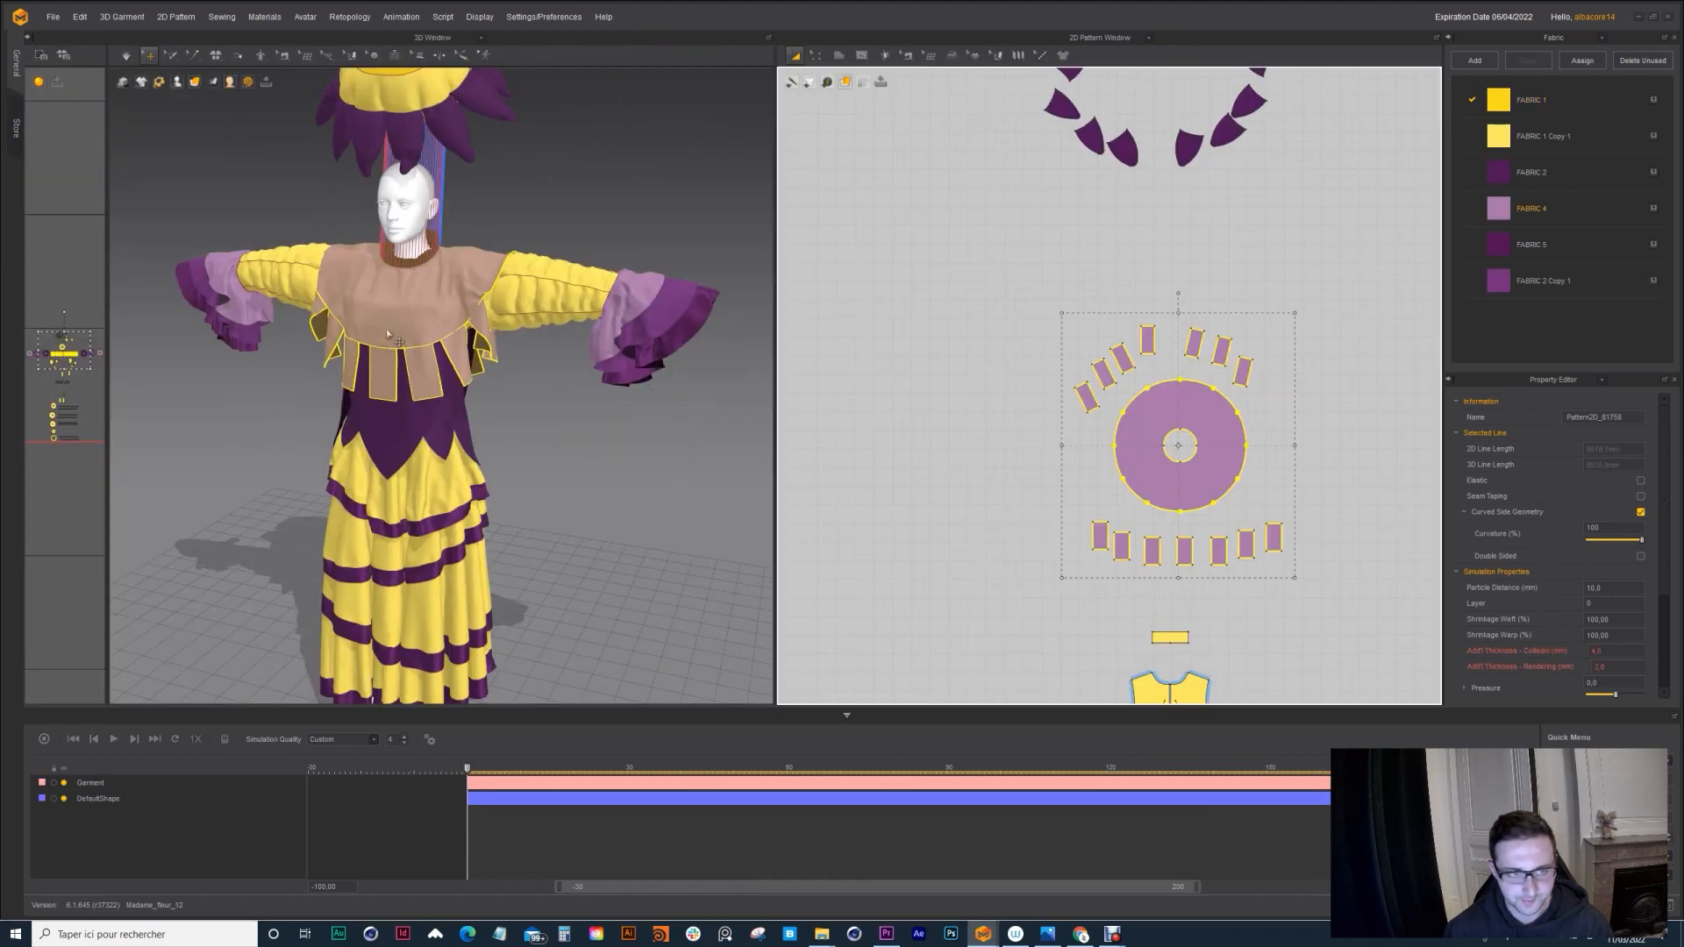
{"action": "right_click_drag", "start_coordinate": [363, 245], "coordinate": [378, 346]}
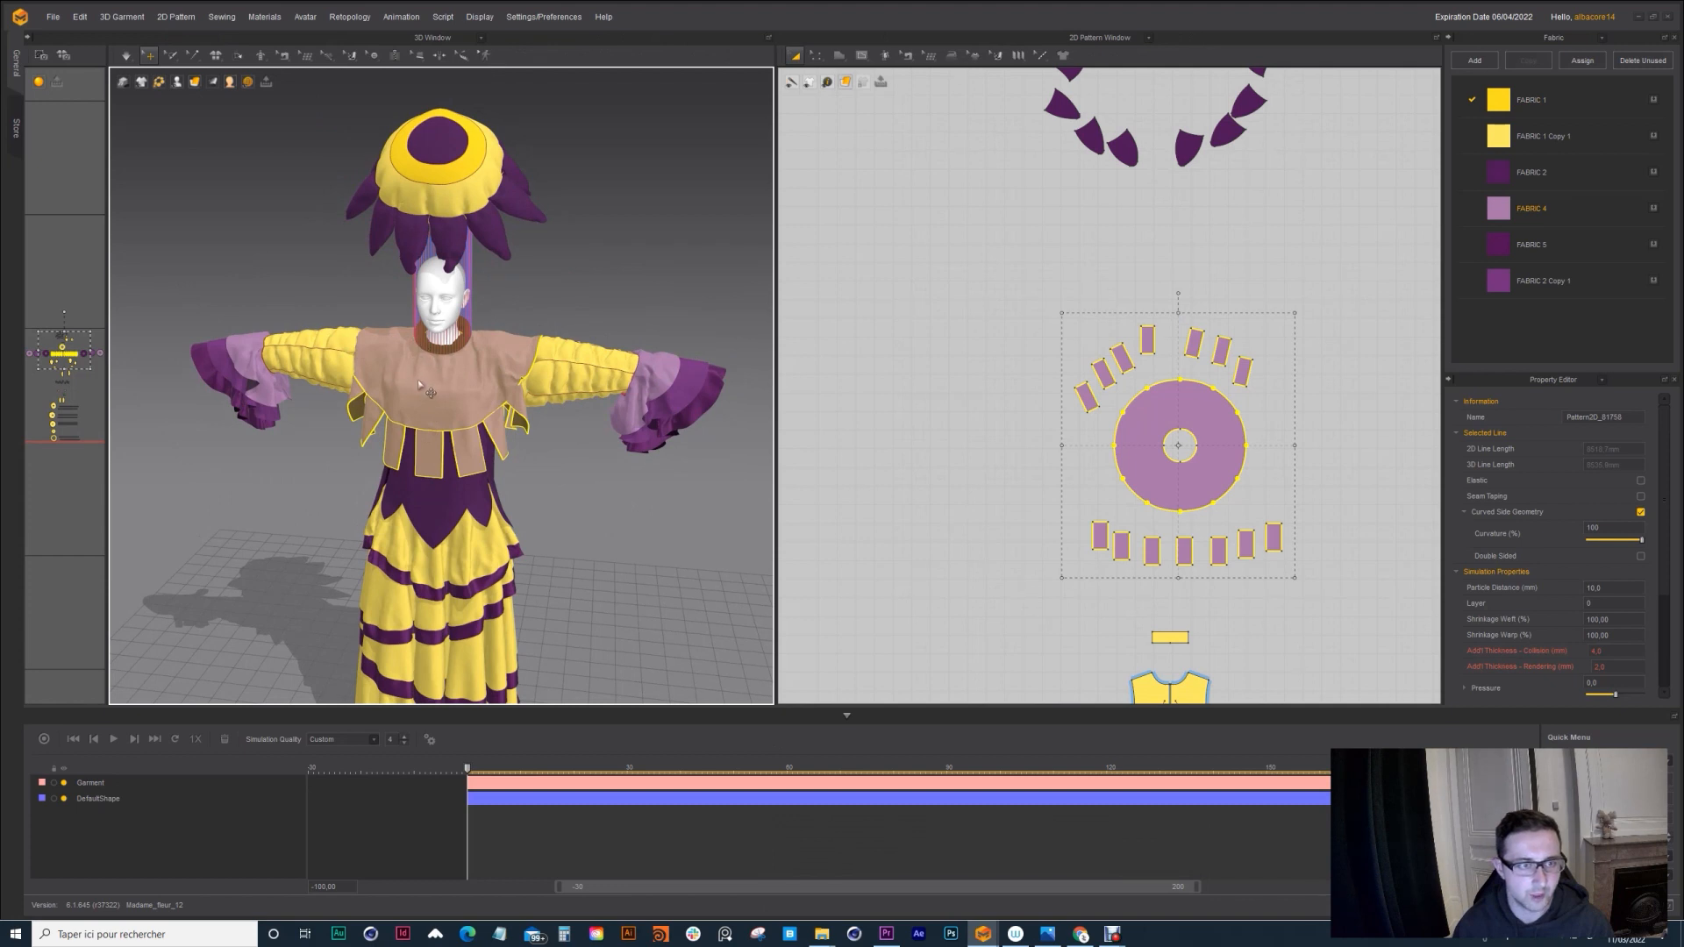
{"action": "left_click", "coordinate": [1026, 323]}
{"action": "left_click", "coordinate": [1085, 399]}
{"action": "left_click", "coordinate": [1095, 534]}
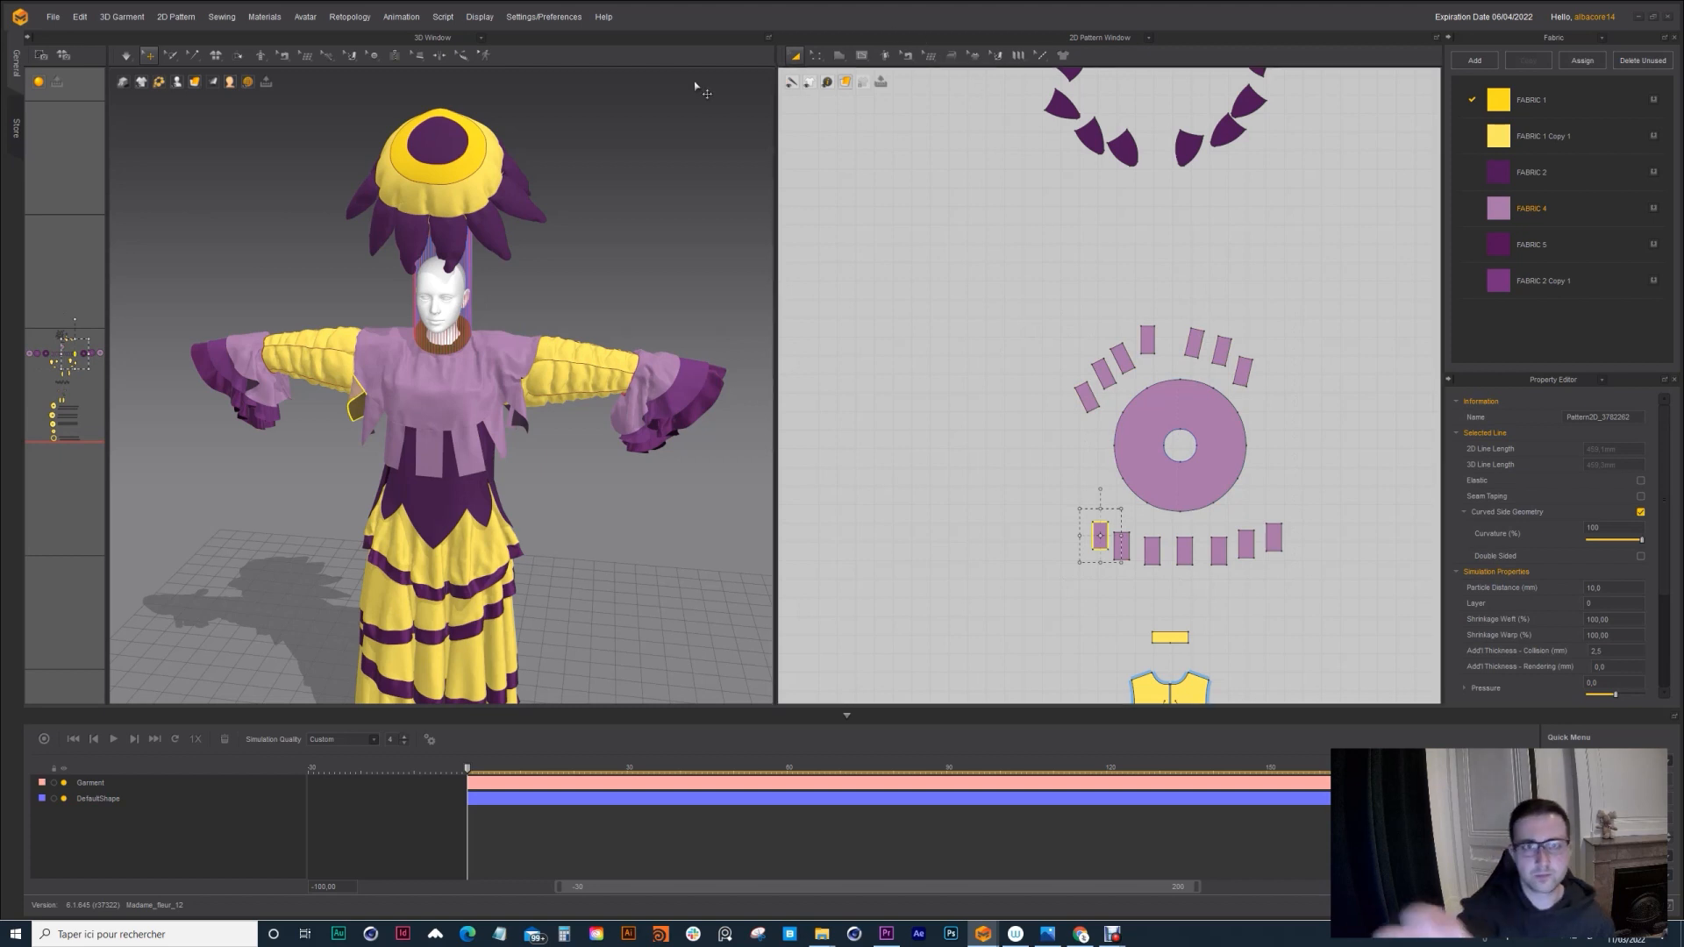
Step: Display the seams with the sewing tool to examine how the strips attach to the cape disc, and return to Transform Pattern
{"action": "left_click", "coordinate": [906, 55]}
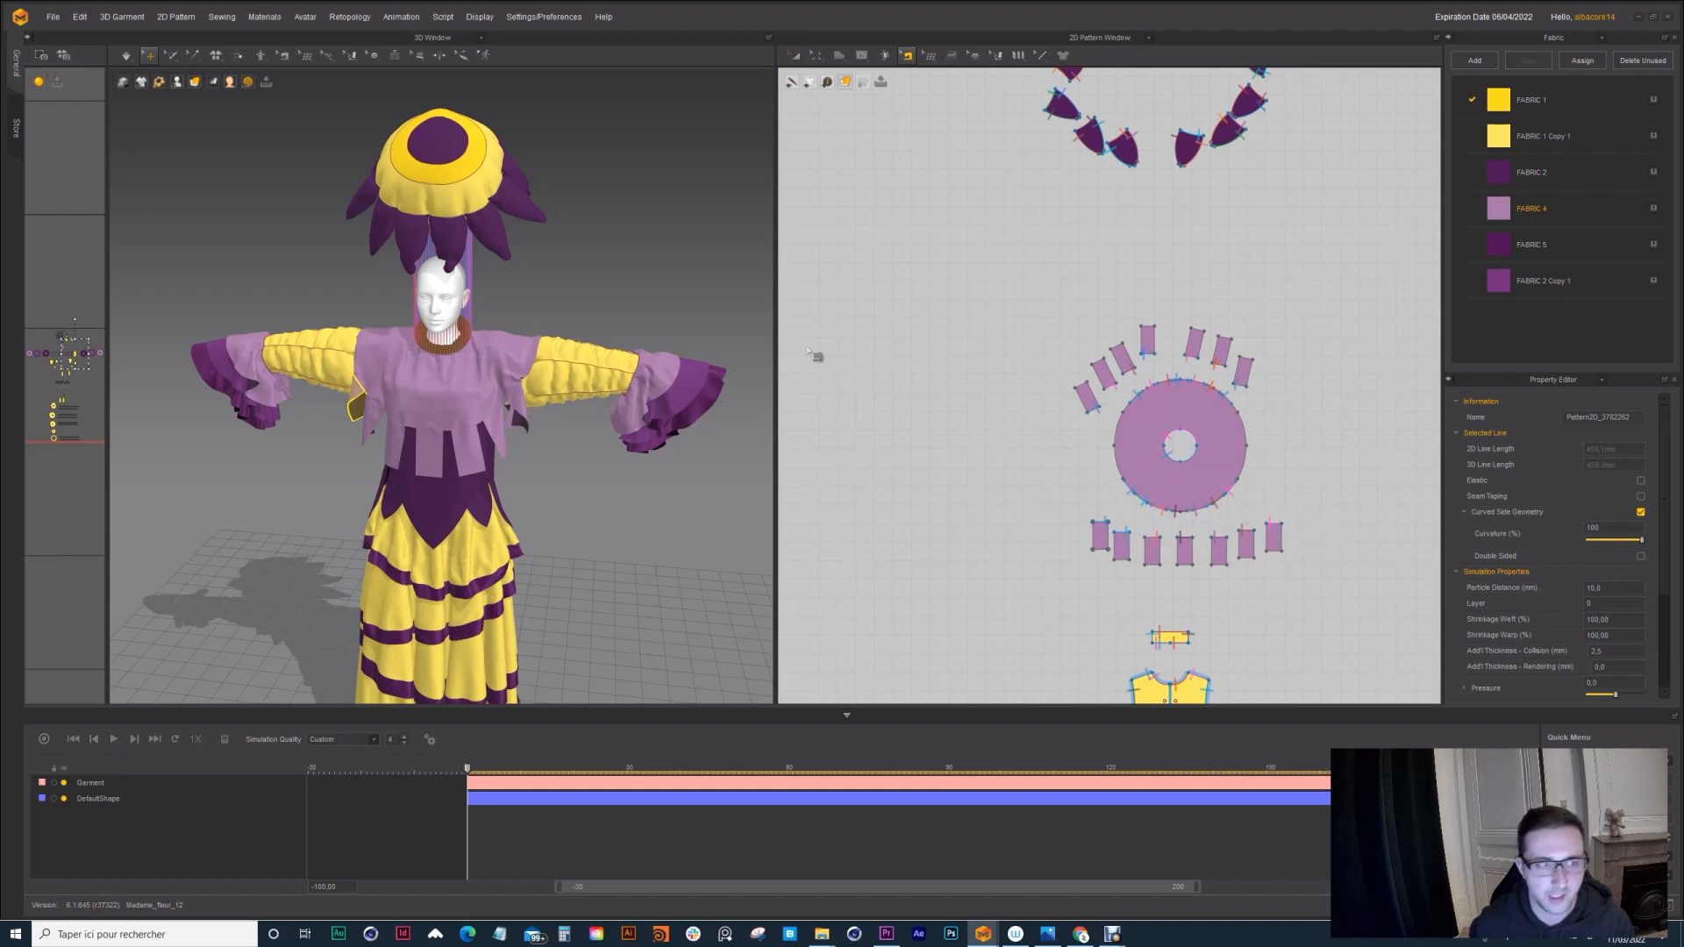
{"action": "right_click_drag", "start_coordinate": [614, 351], "coordinate": [464, 335]}
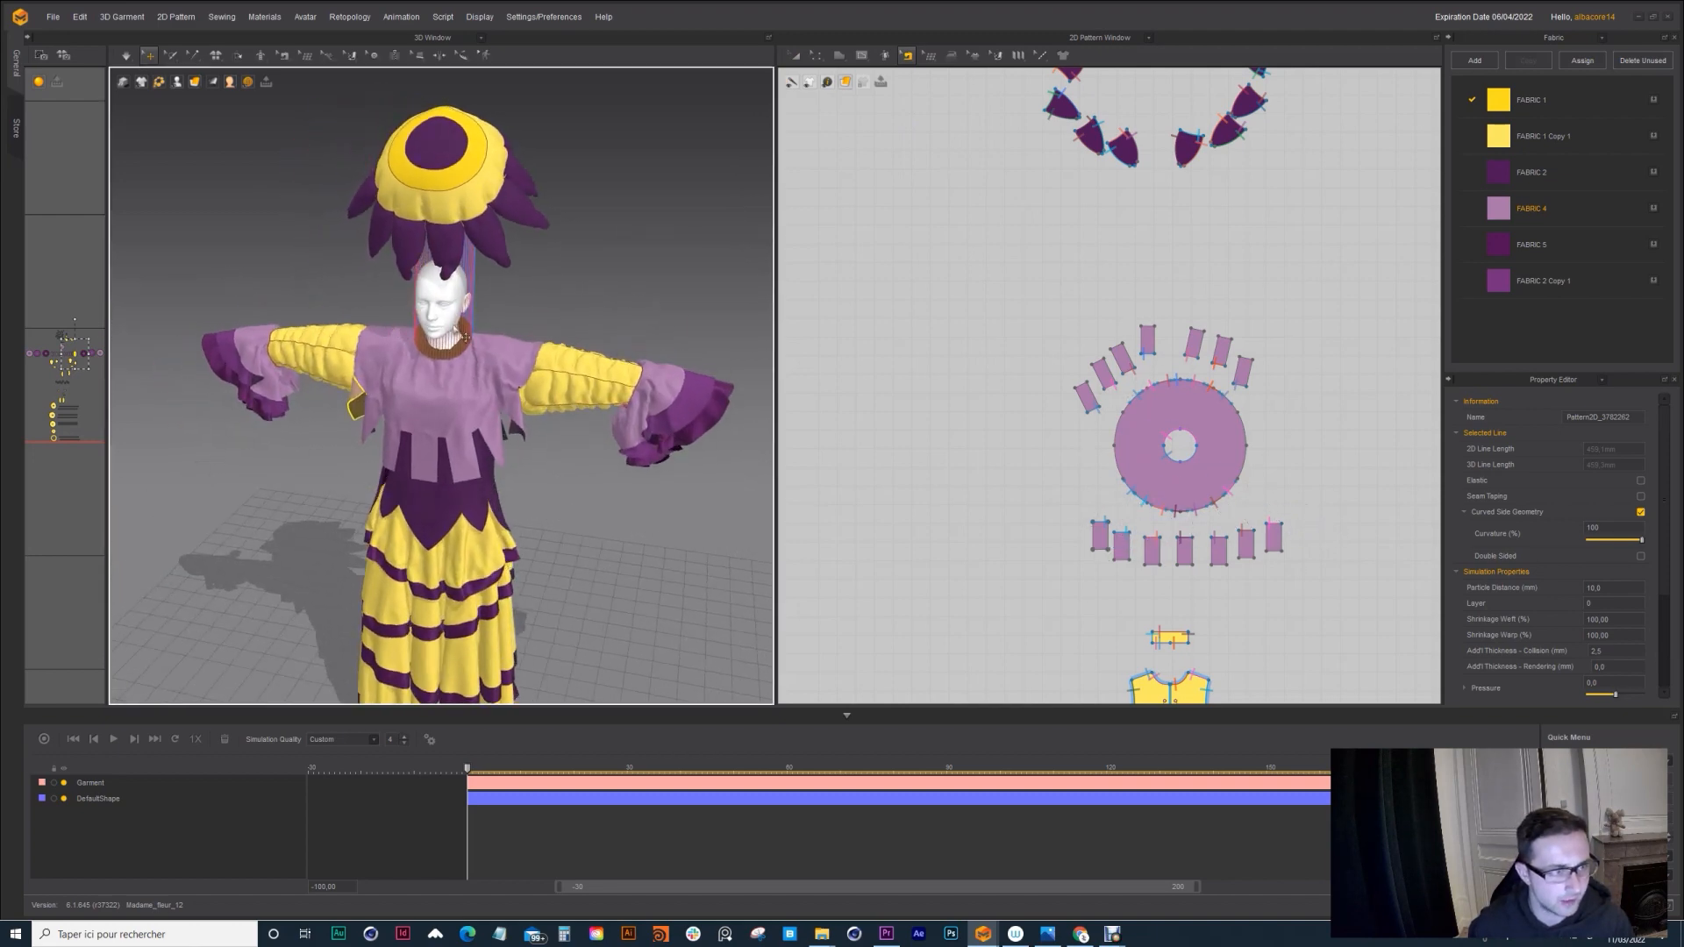
{"action": "scroll", "coordinate": [455, 330], "scroll_direction": "down", "scroll_amount": 2}
{"action": "key", "text": "a"}
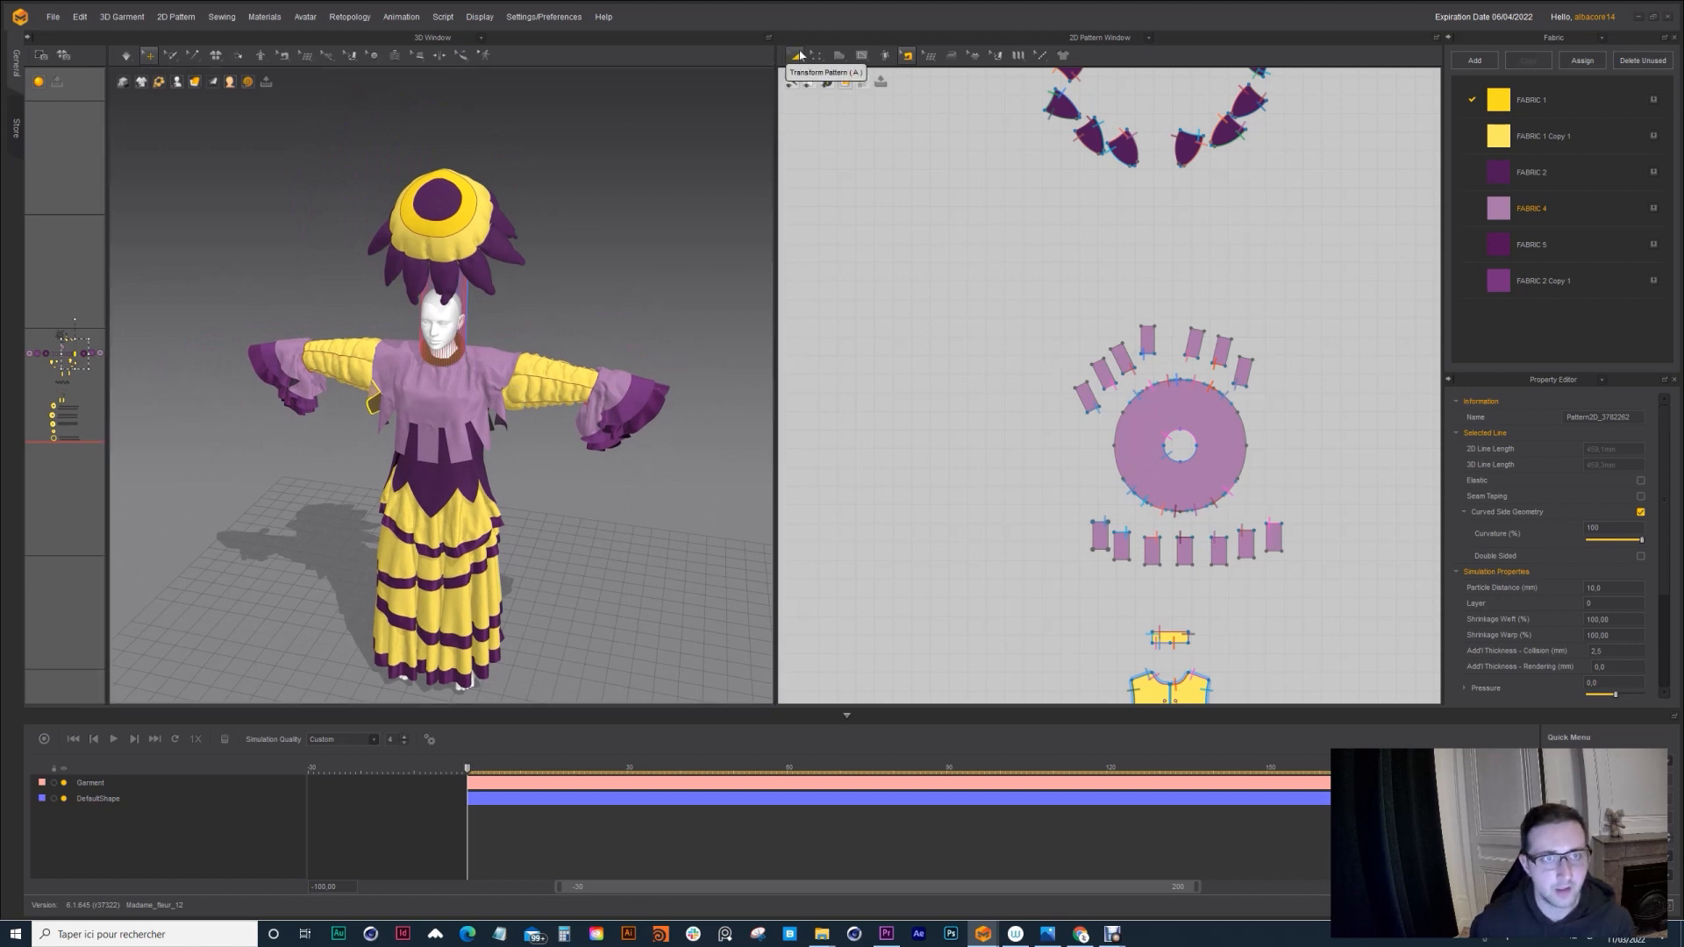
Step: Select the cape disc with all its strips and raise the cape off the avatar's shoulders
{"action": "left_click", "coordinate": [1100, 535]}
{"action": "left_click_drag", "start_coordinate": [1024, 280], "coordinate": [1353, 592]}
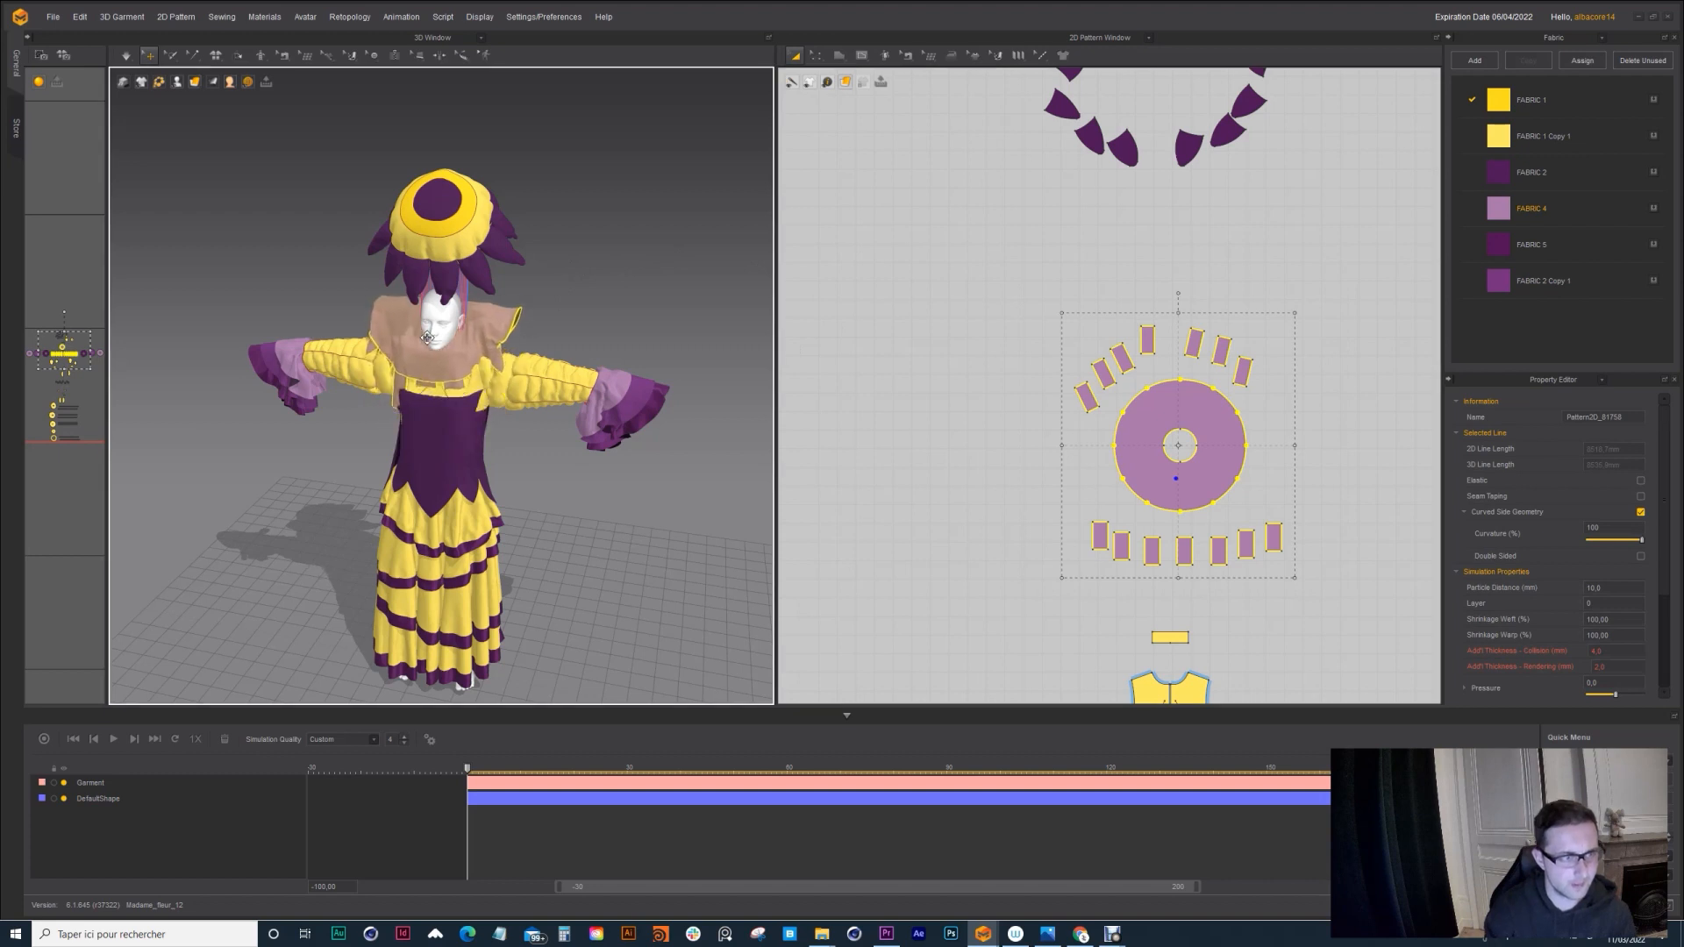
{"action": "right_click_drag", "start_coordinate": [434, 376], "coordinate": [444, 320]}
{"action": "left_click_drag", "start_coordinate": [485, 336], "coordinate": [439, 310]}
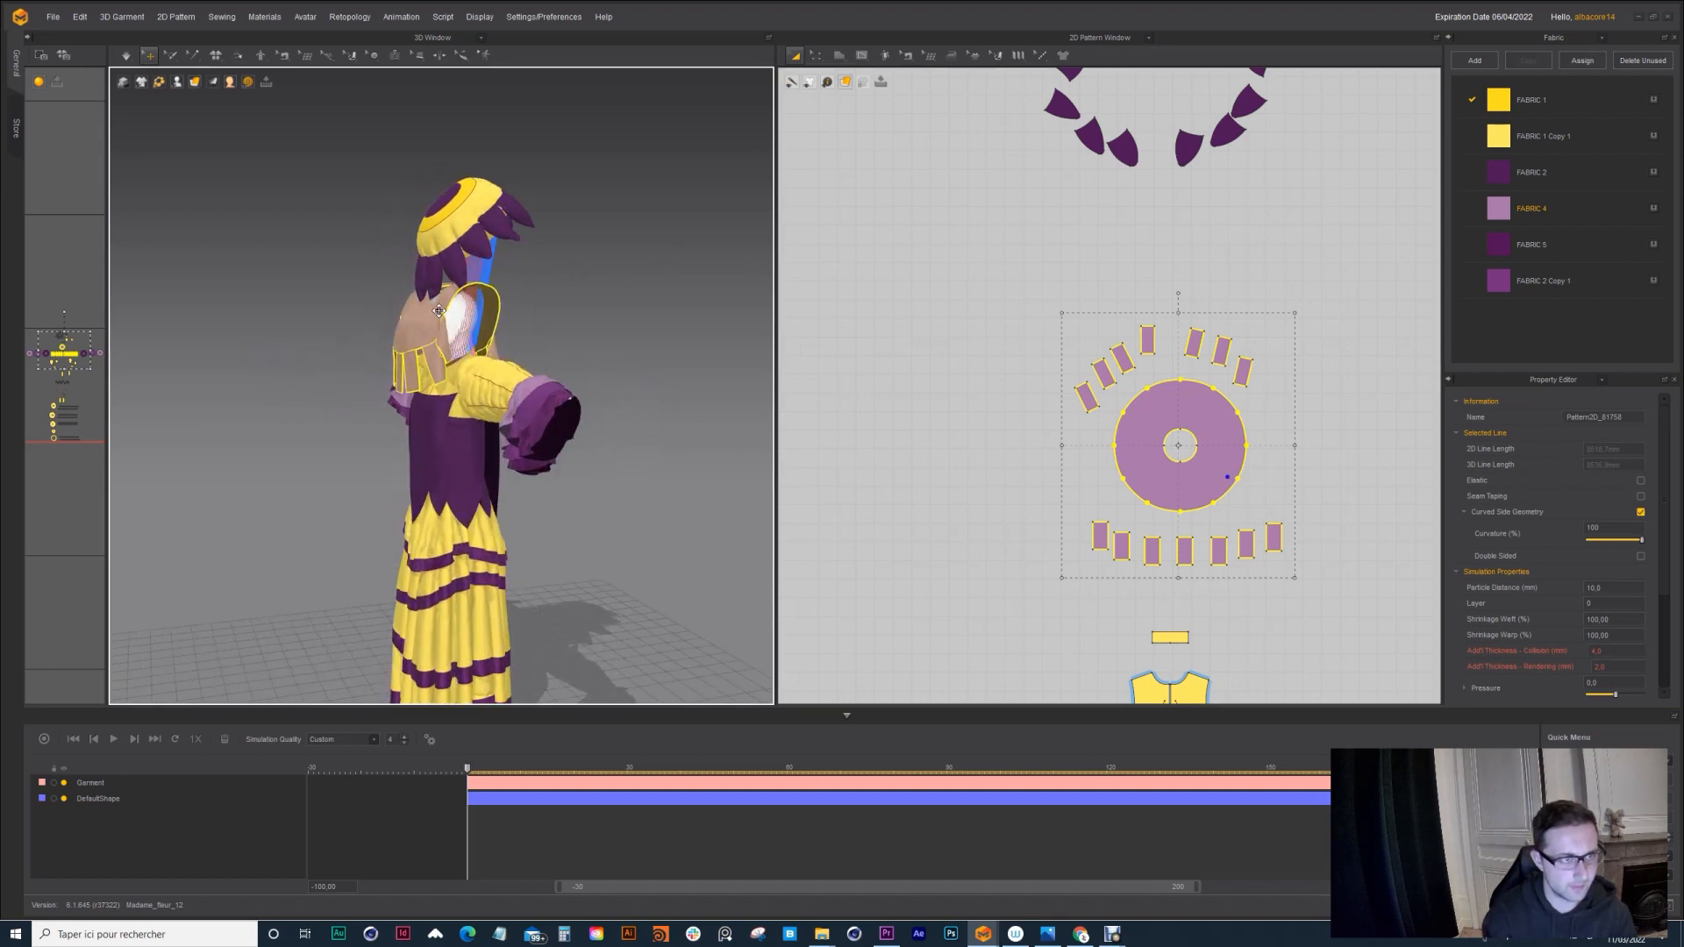
{"action": "right_click_drag", "start_coordinate": [452, 307], "coordinate": [513, 340]}
{"action": "left_click_drag", "start_coordinate": [461, 332], "coordinate": [511, 272]}
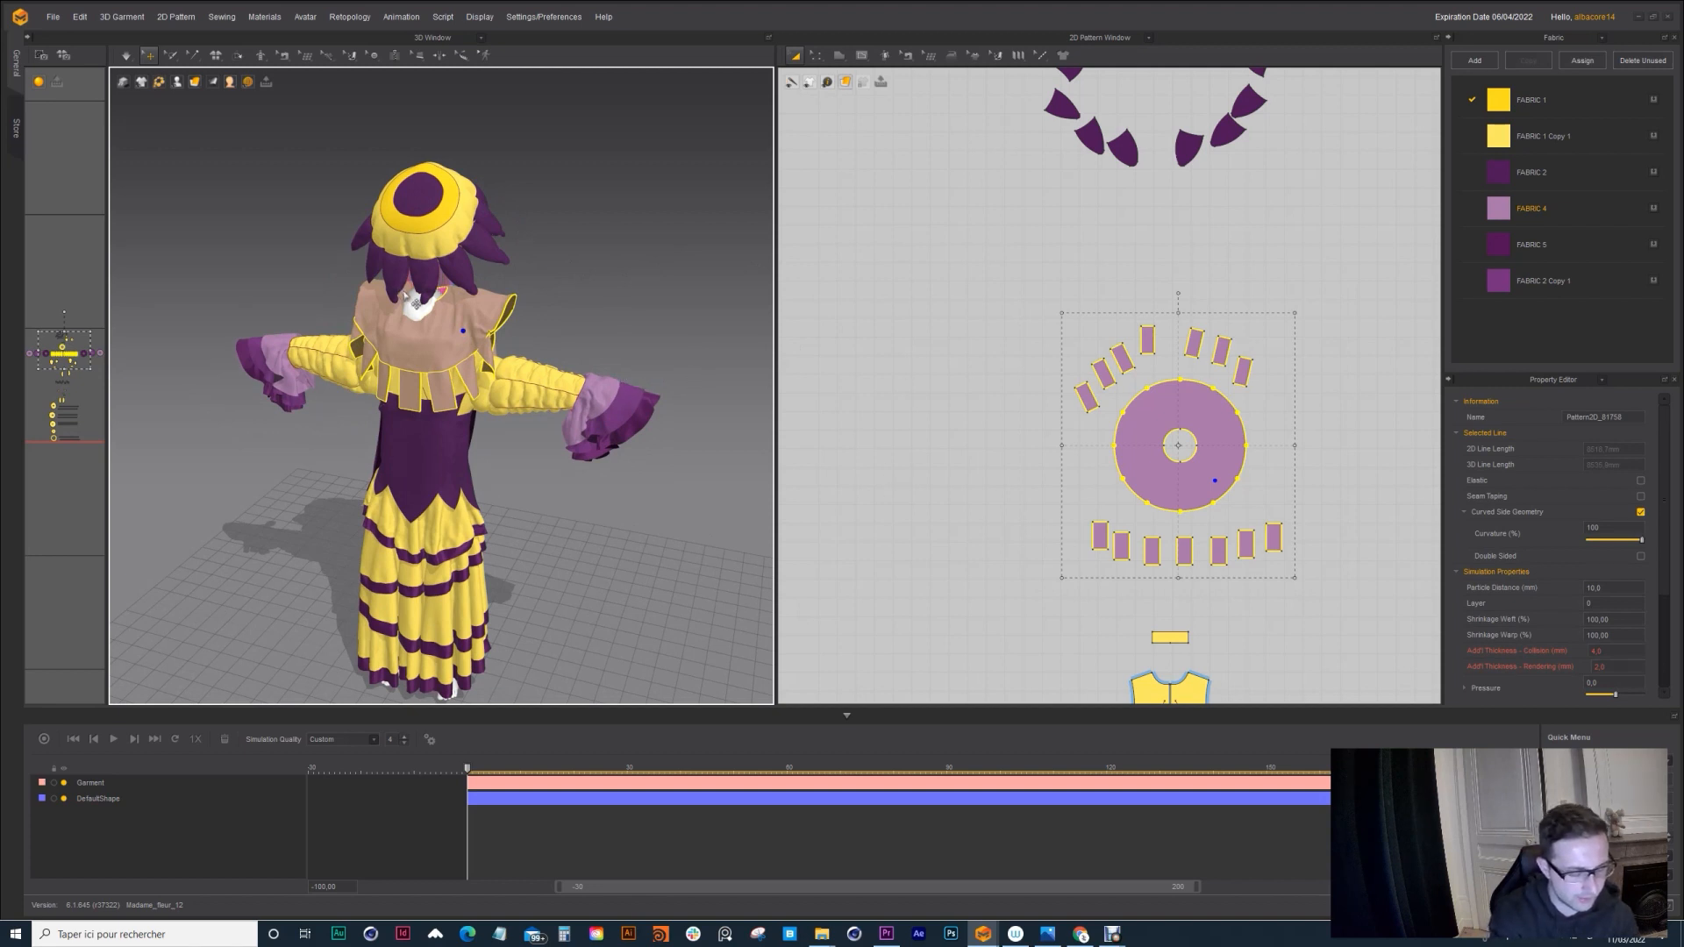
Step: Hide the cape and the headpiece in the 3D view, and show all hidden patterns again
{"action": "key", "text": "shift+q"}
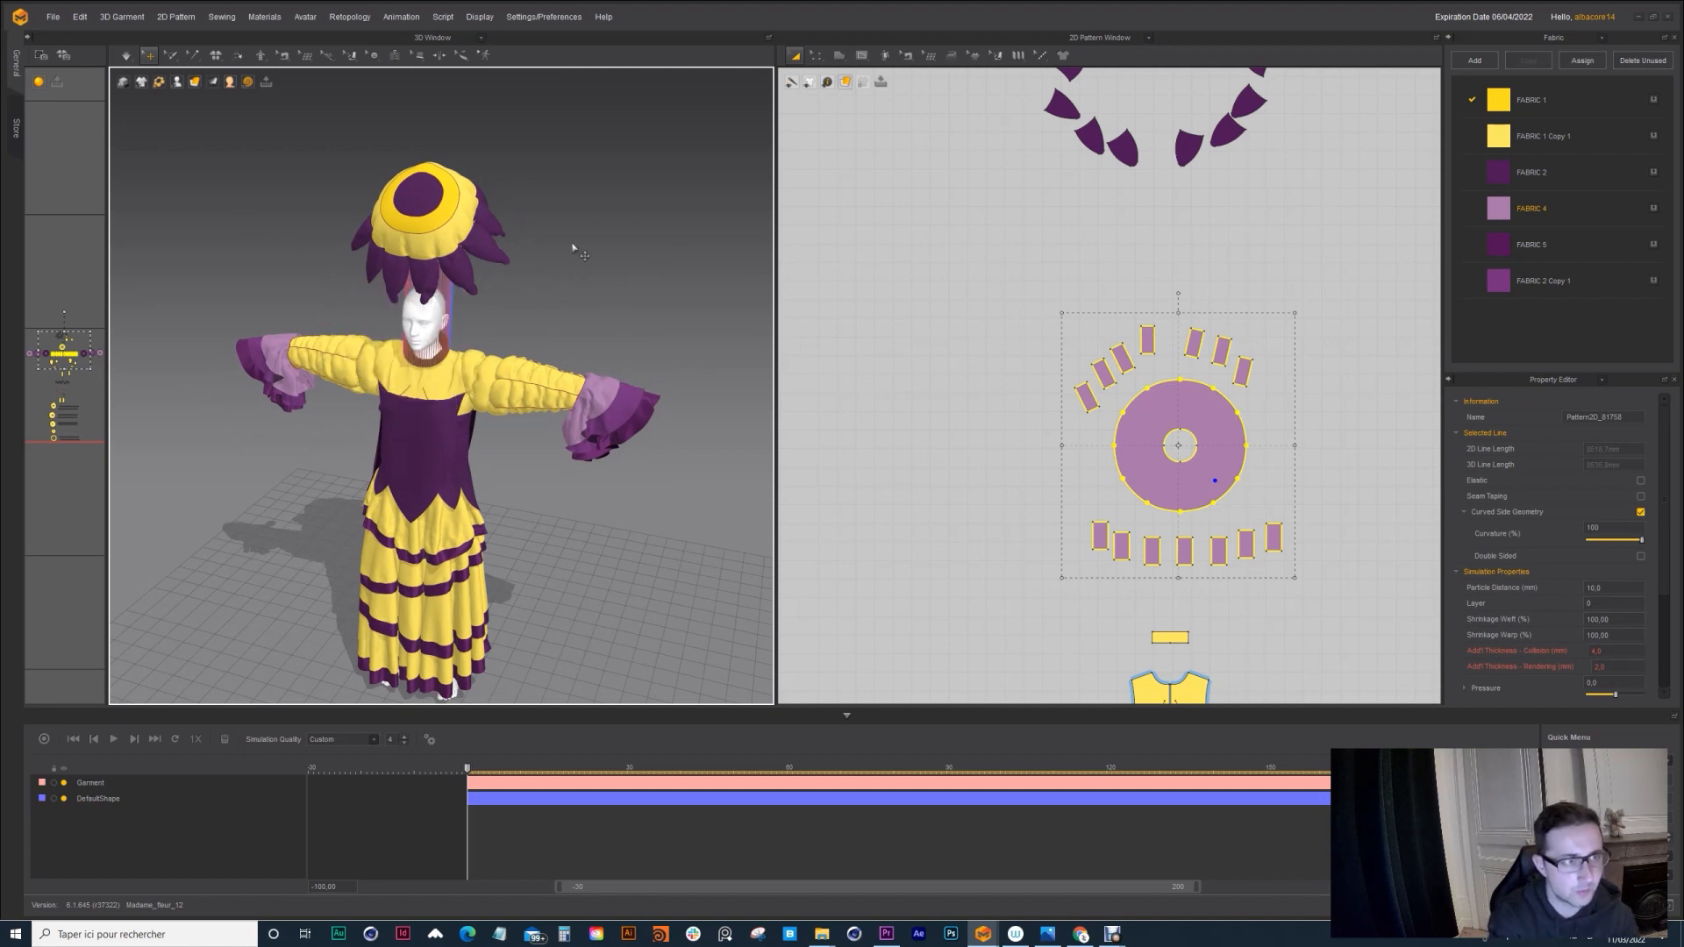
{"action": "scroll", "coordinate": [961, 261], "scroll_direction": "down", "scroll_amount": 6}
{"action": "left_click", "coordinate": [961, 260]}
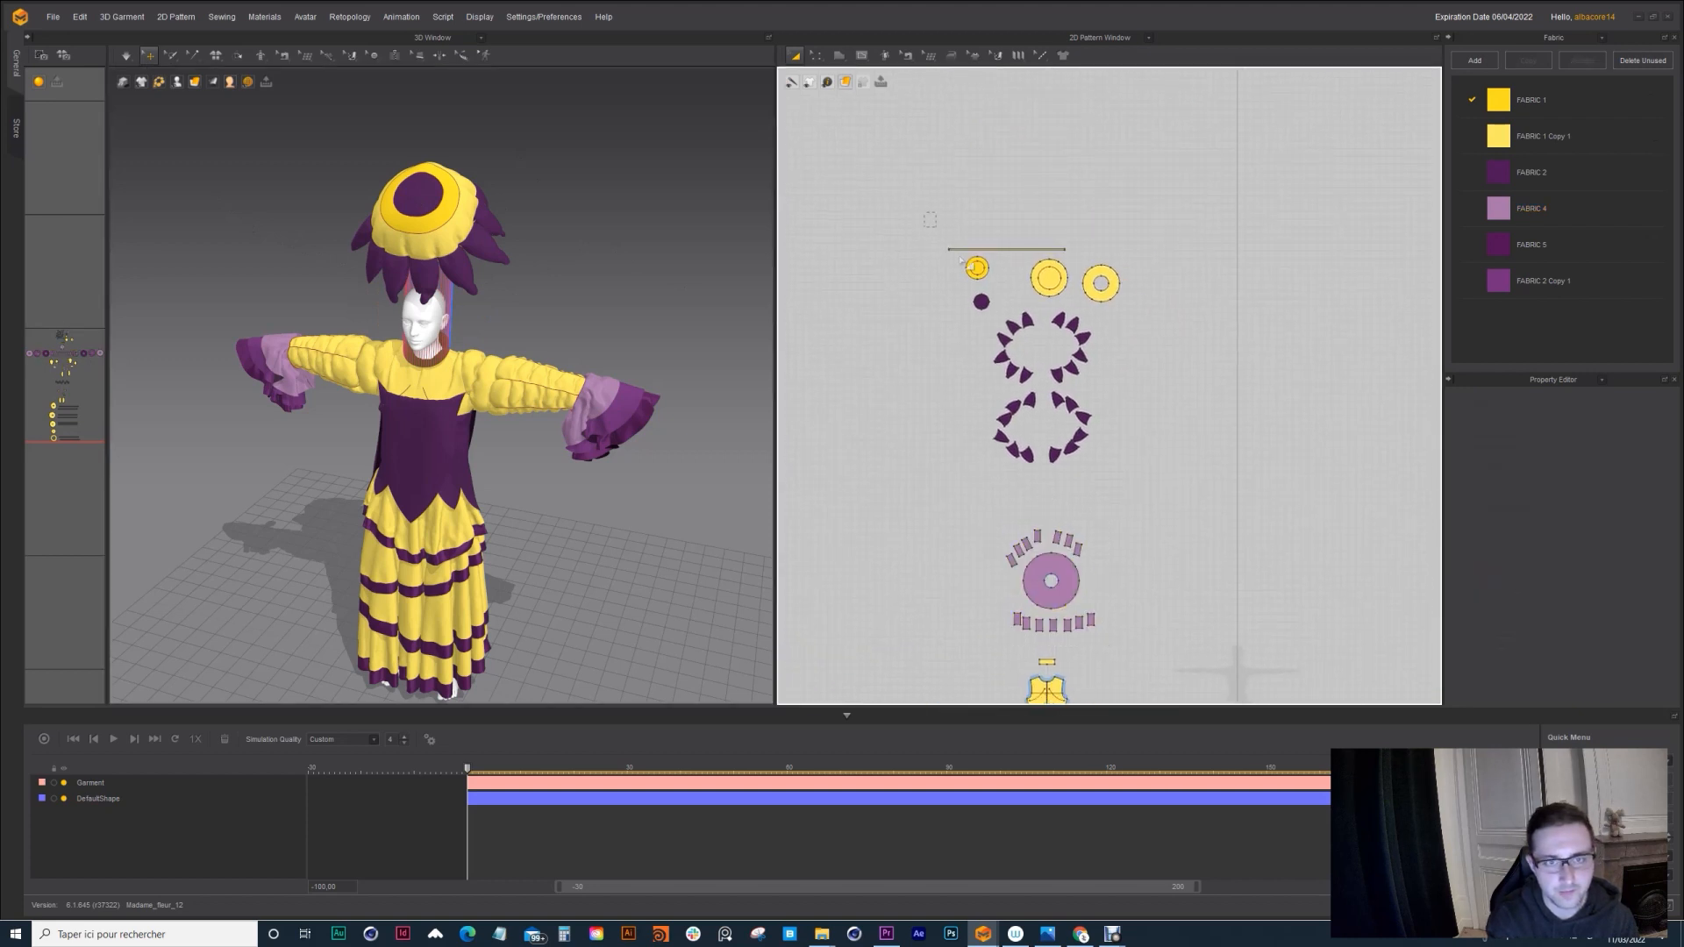
{"action": "left_click_drag", "start_coordinate": [1155, 489], "coordinate": [1156, 488]}
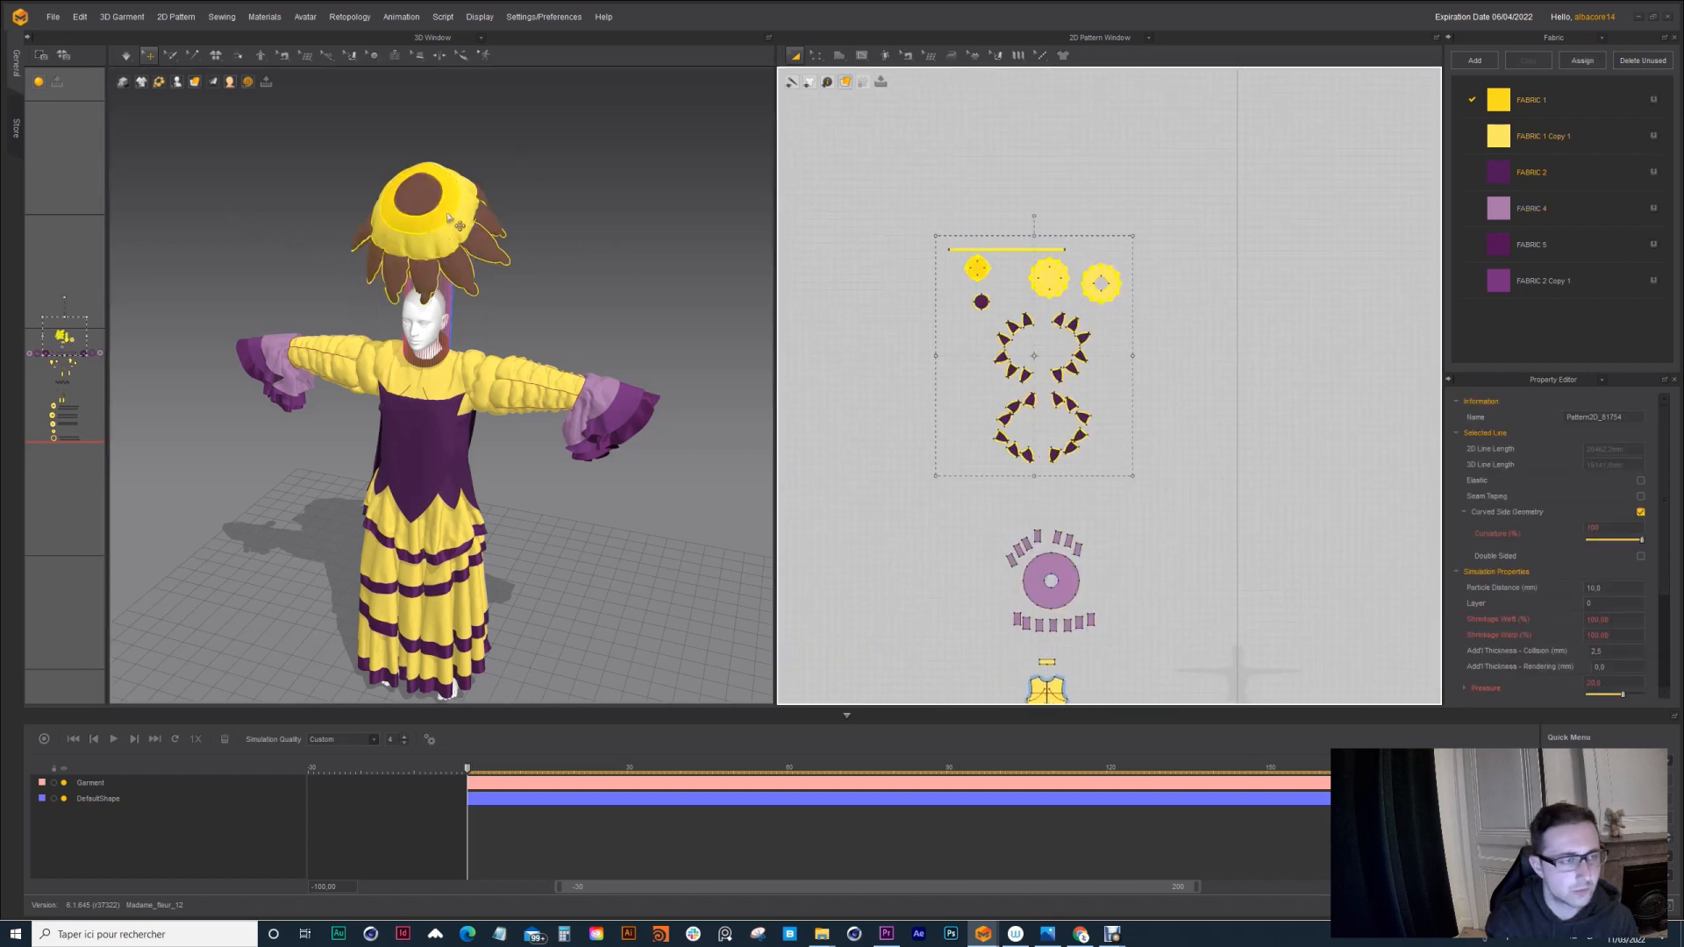
{"action": "key", "text": "shift+q"}
{"action": "right_click_drag", "start_coordinate": [428, 223], "coordinate": [451, 262]}
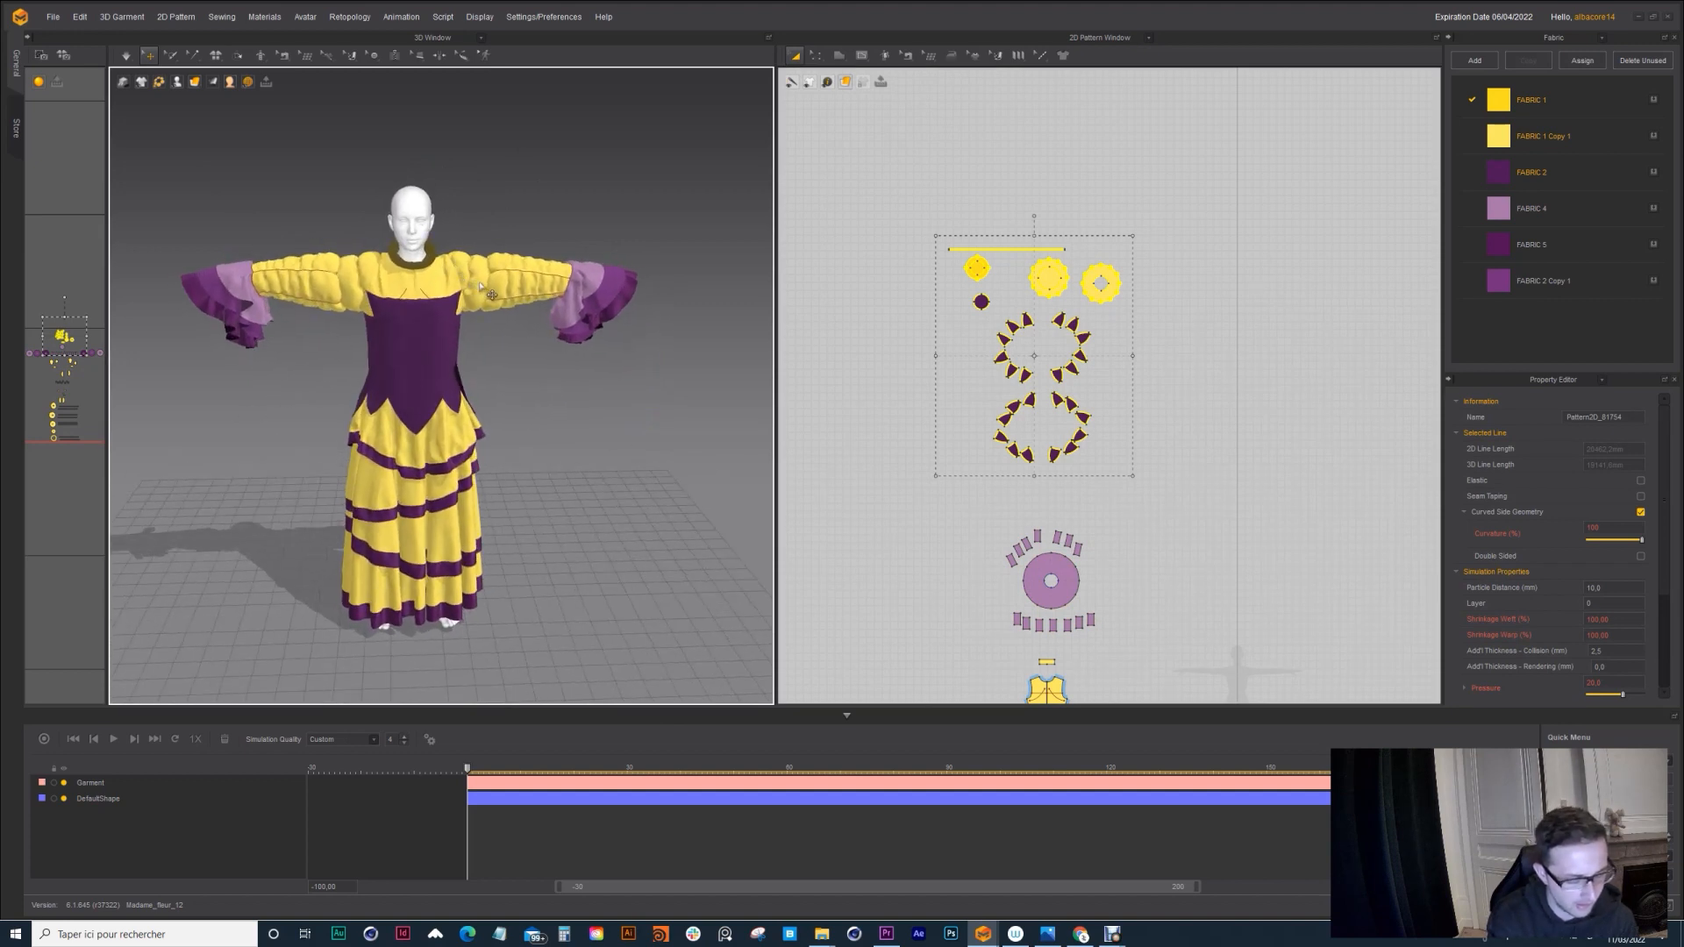
{"action": "key", "text": "shift+w"}
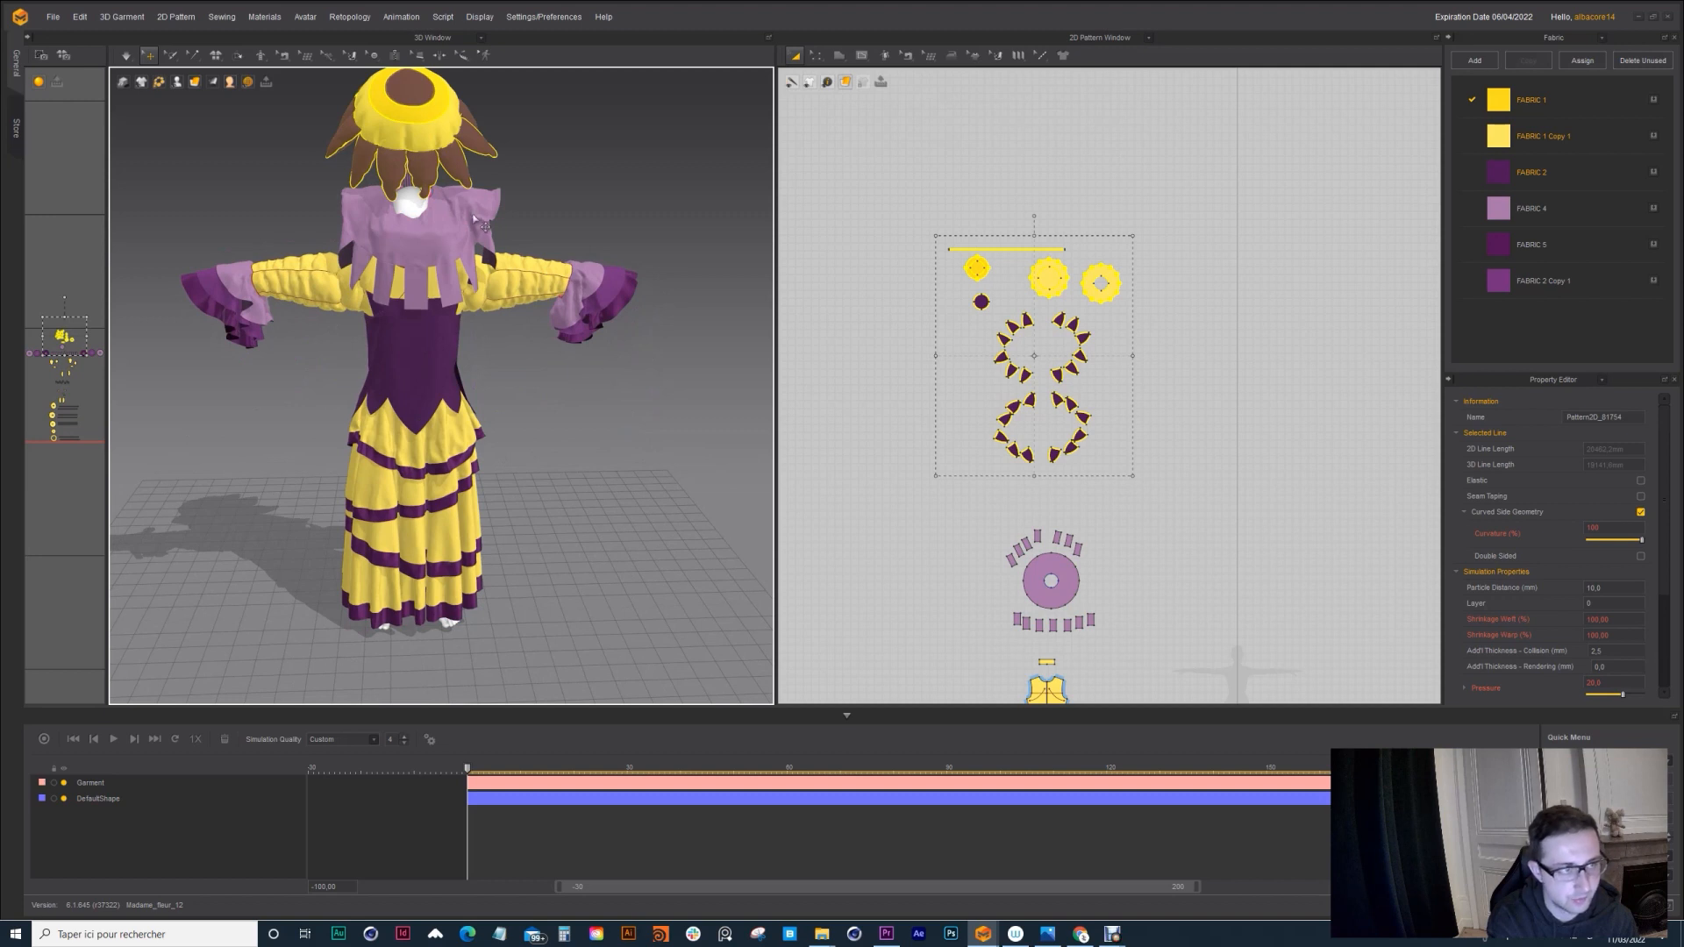
Step: Hide the headpiece patterns and the cape disc with its strips in the 3D view
{"action": "right_click_drag", "start_coordinate": [473, 263], "coordinate": [508, 307]}
{"action": "key", "text": "shift+q"}
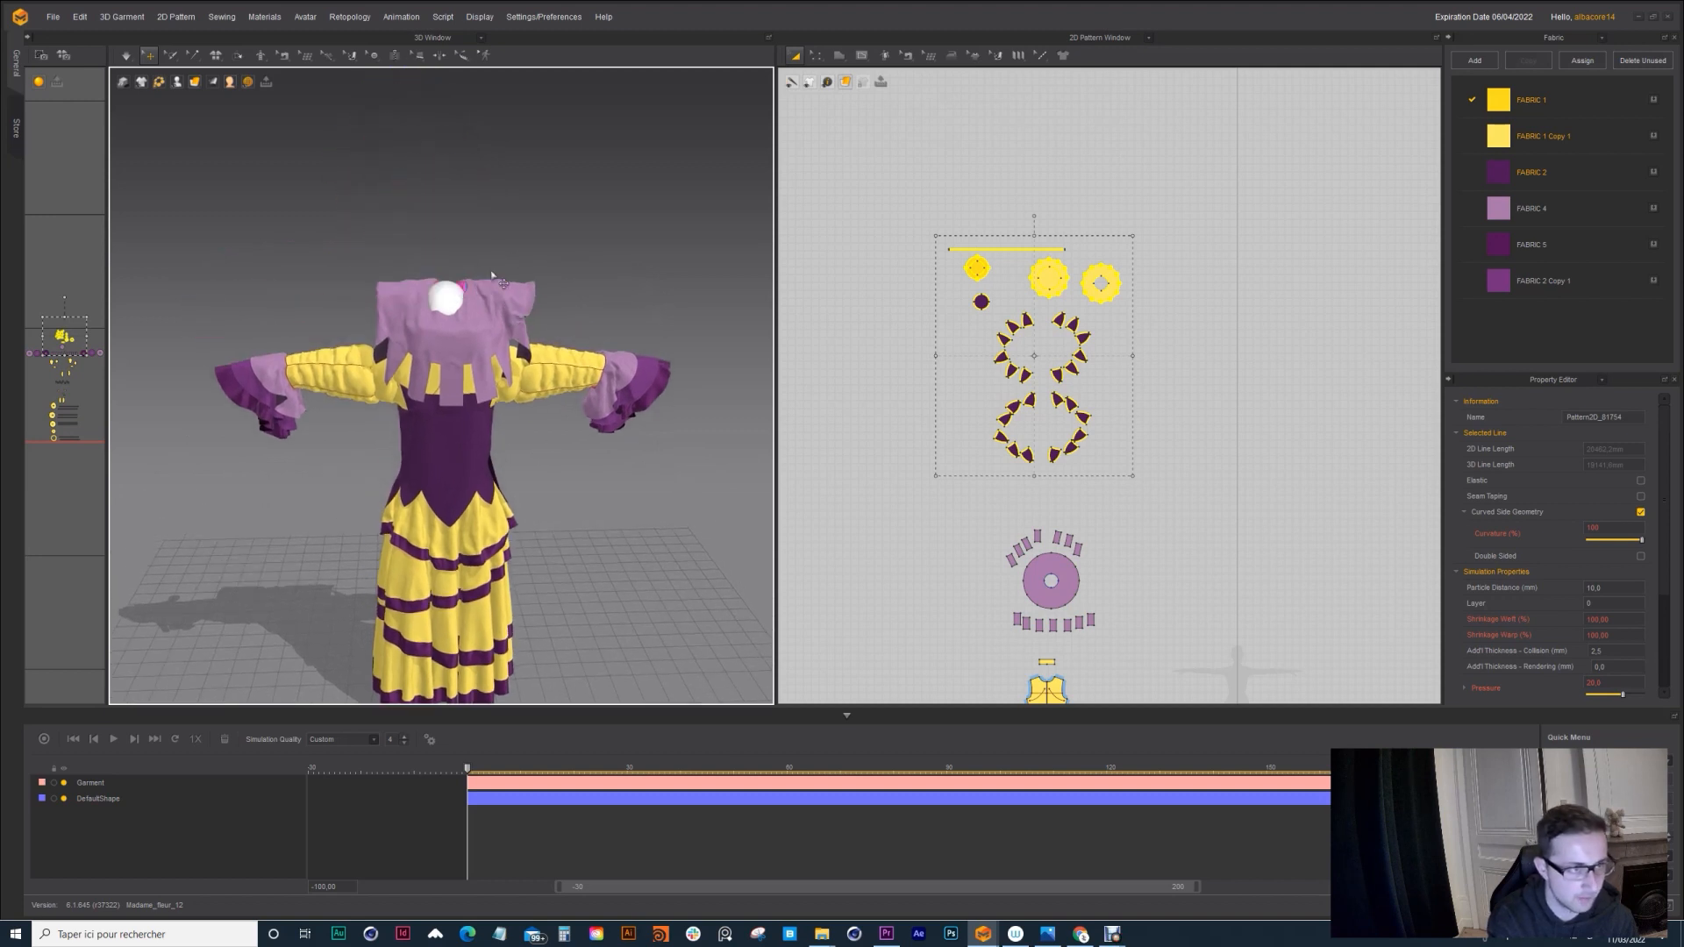
{"action": "key", "text": "shift+w"}
{"action": "key", "text": "shift+q"}
{"action": "left_click", "coordinate": [880, 383]}
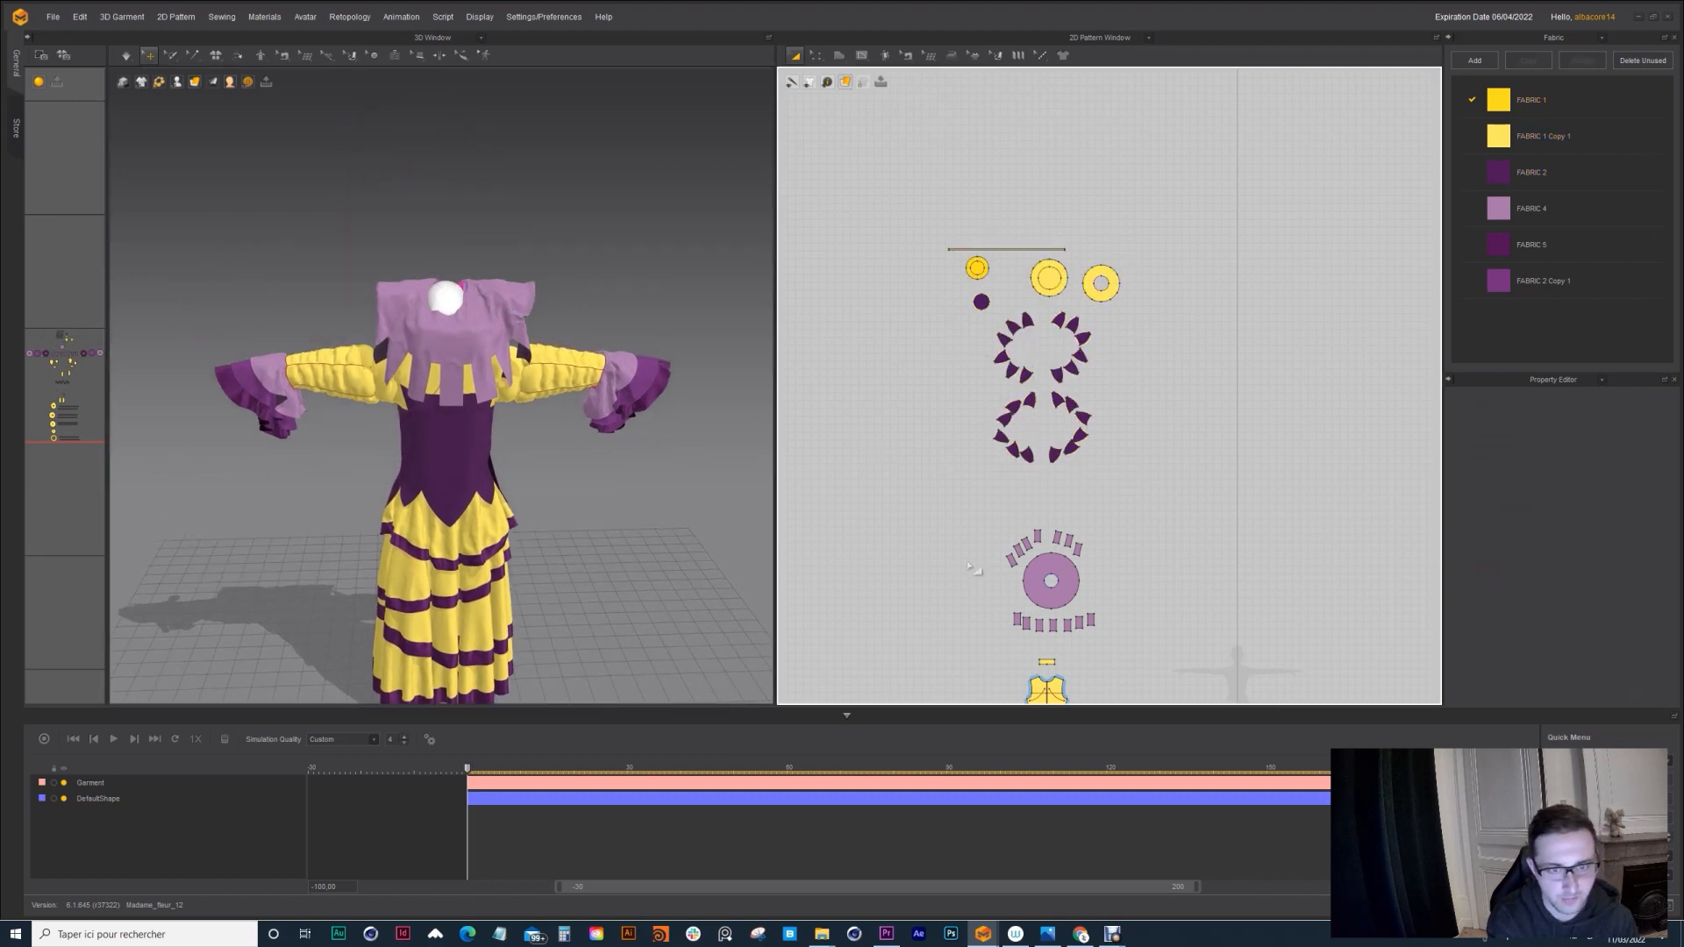
{"action": "left_click_drag", "start_coordinate": [978, 514], "coordinate": [1150, 659]}
{"action": "key", "text": "shift+q"}
Step: Select the purple bodice panels in the 2D patterns and hide them to uncover the yellow base dress in the 3D view
{"action": "right_click_drag", "start_coordinate": [465, 206], "coordinate": [491, 307]}
{"action": "left_click", "coordinate": [490, 307]}
{"action": "scroll", "coordinate": [1015, 456], "scroll_direction": "down", "scroll_amount": 3}
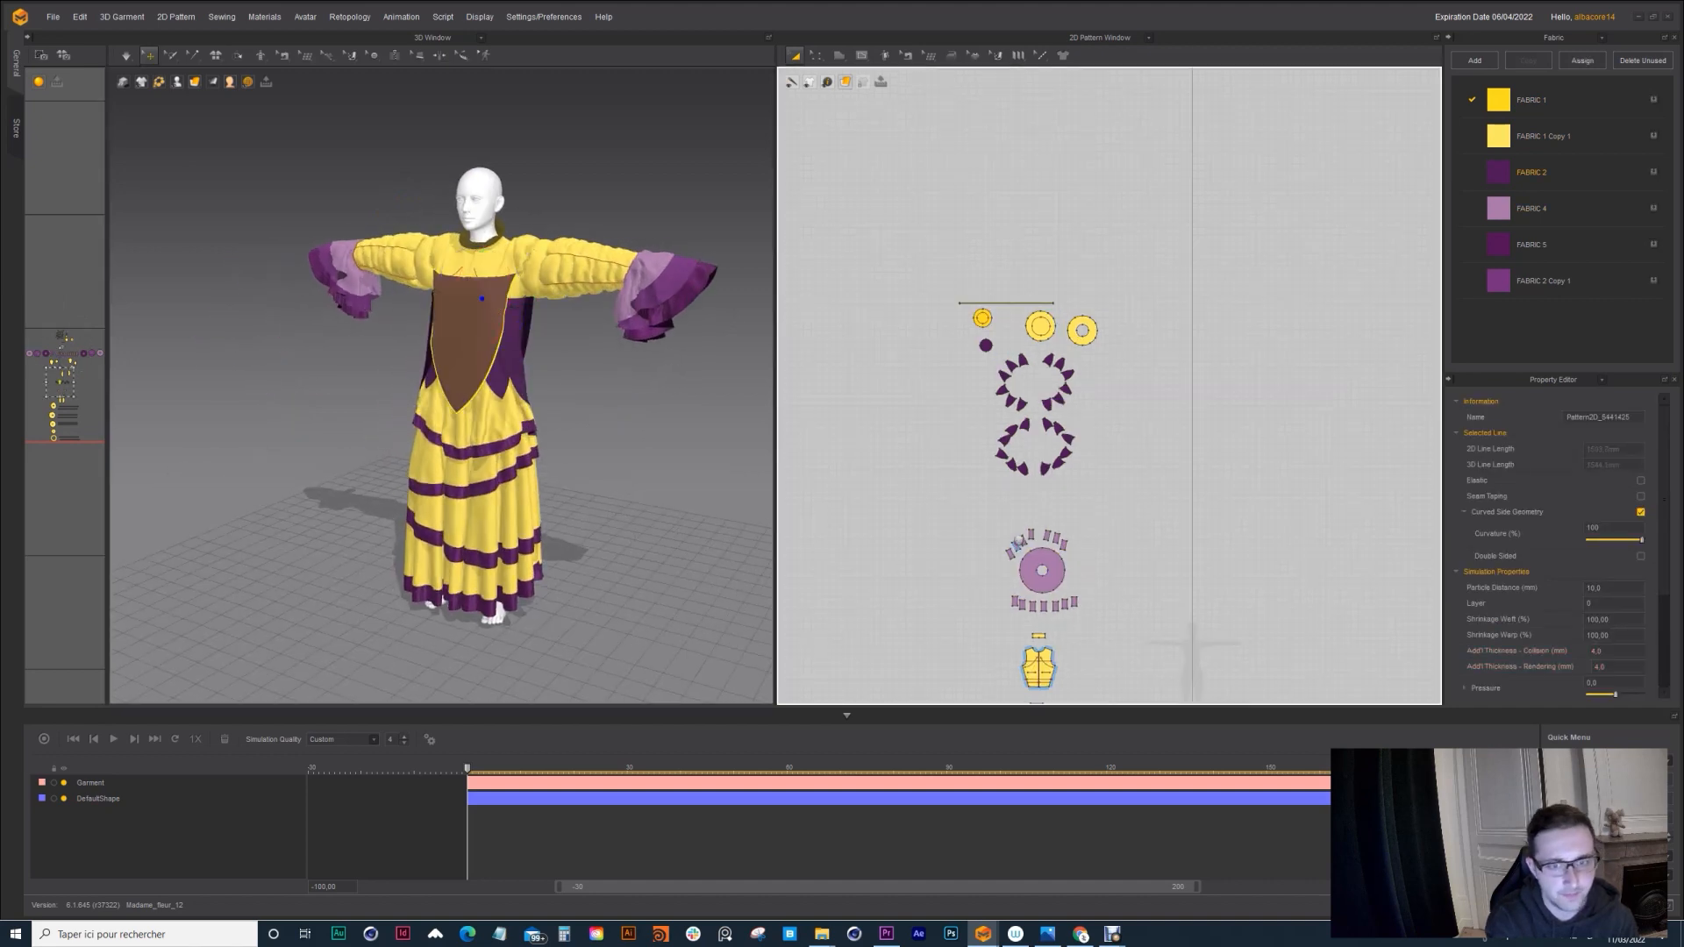
{"action": "left_click", "coordinate": [984, 540]}
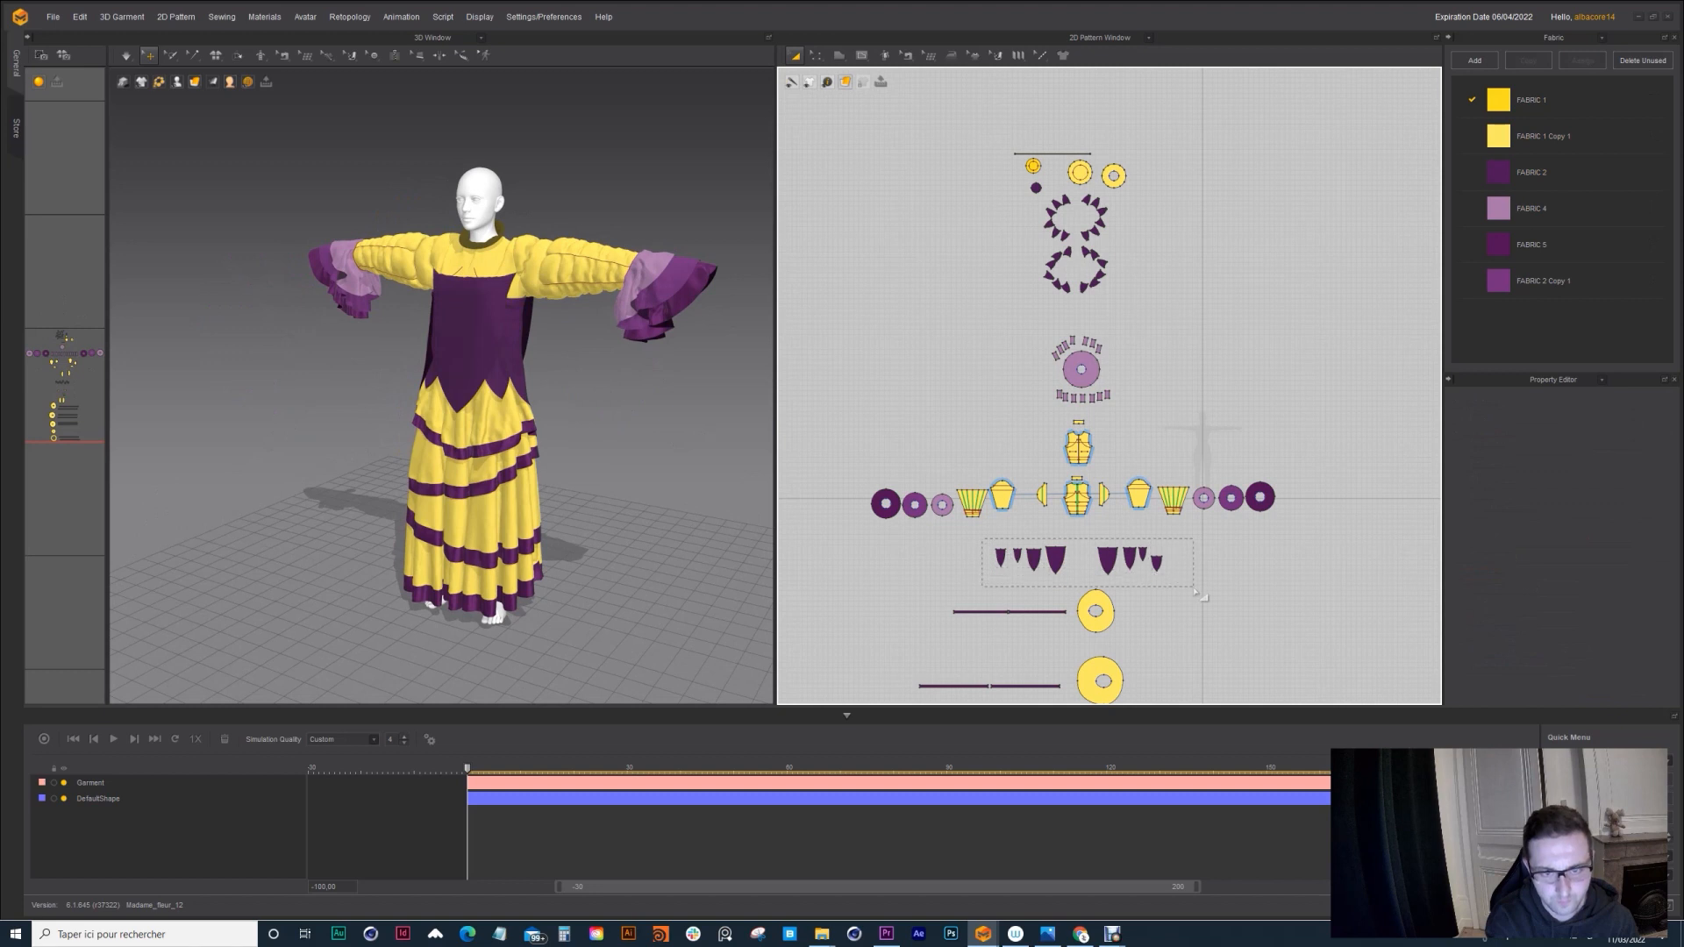
{"action": "left_click_drag", "start_coordinate": [1183, 583], "coordinate": [1176, 587]}
{"action": "right_click_drag", "start_coordinate": [503, 256], "coordinate": [471, 314]}
{"action": "scroll", "coordinate": [473, 333], "scroll_direction": "up", "scroll_amount": 5}
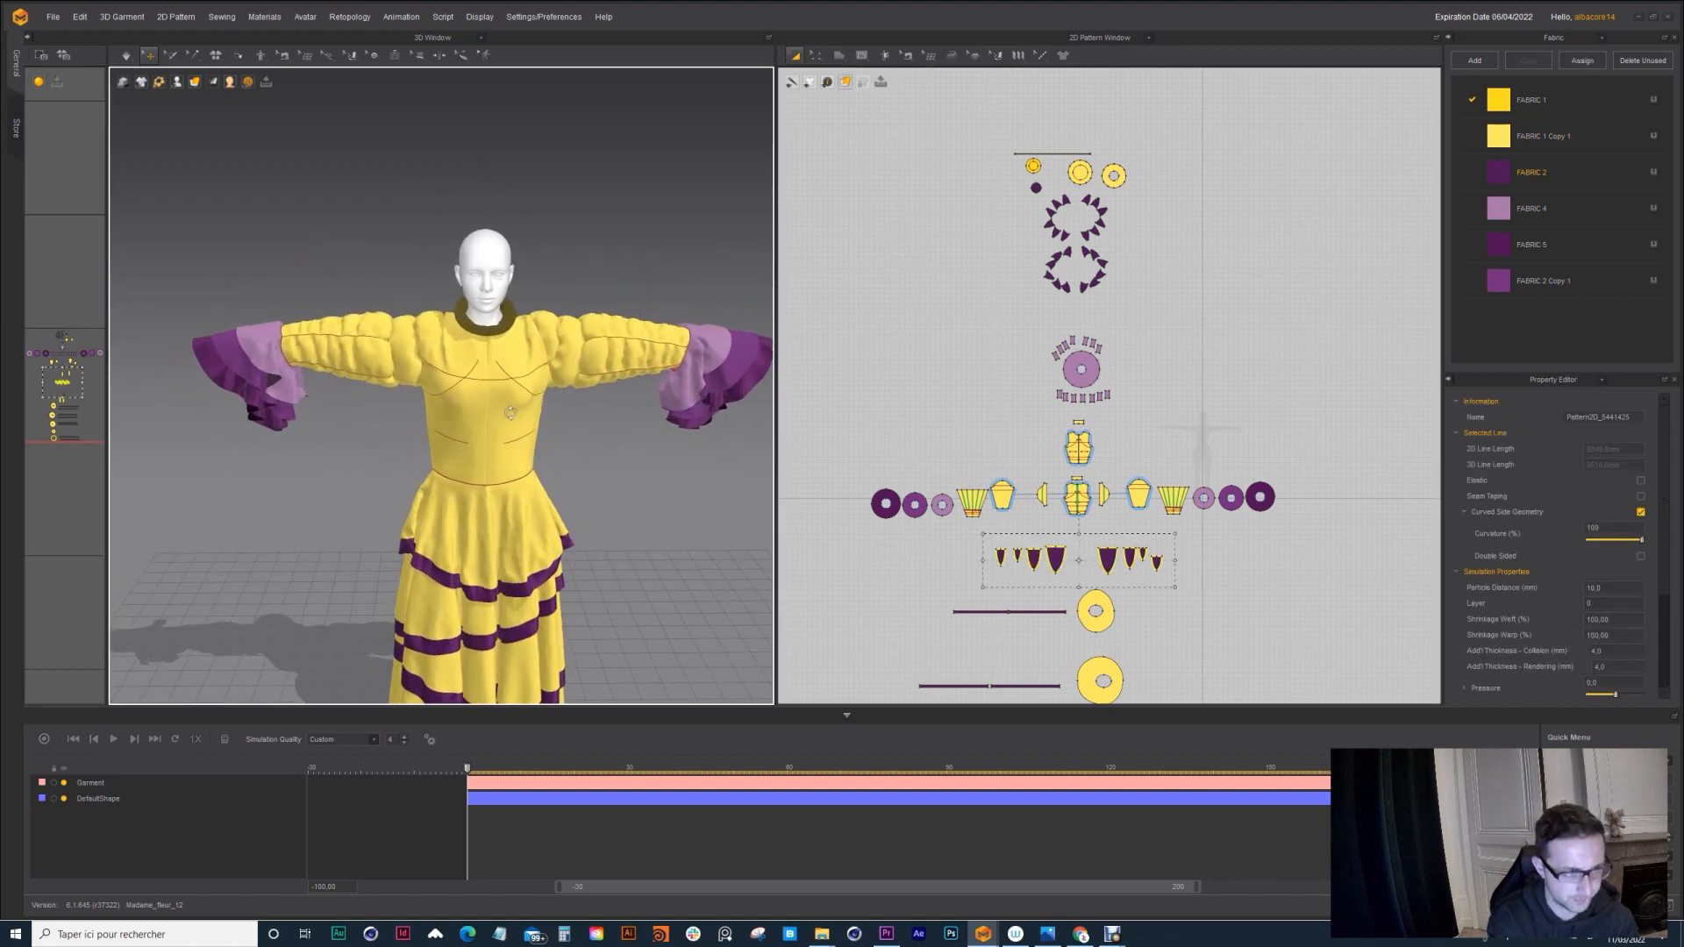
{"action": "middle_click_drag", "start_coordinate": [481, 392], "coordinate": [401, 403]}
Step: Examine how the pleated outer sleeve covers the base sleeve by hiding it, showing it again and lifting it off the arm
{"action": "left_click", "coordinate": [544, 347]}
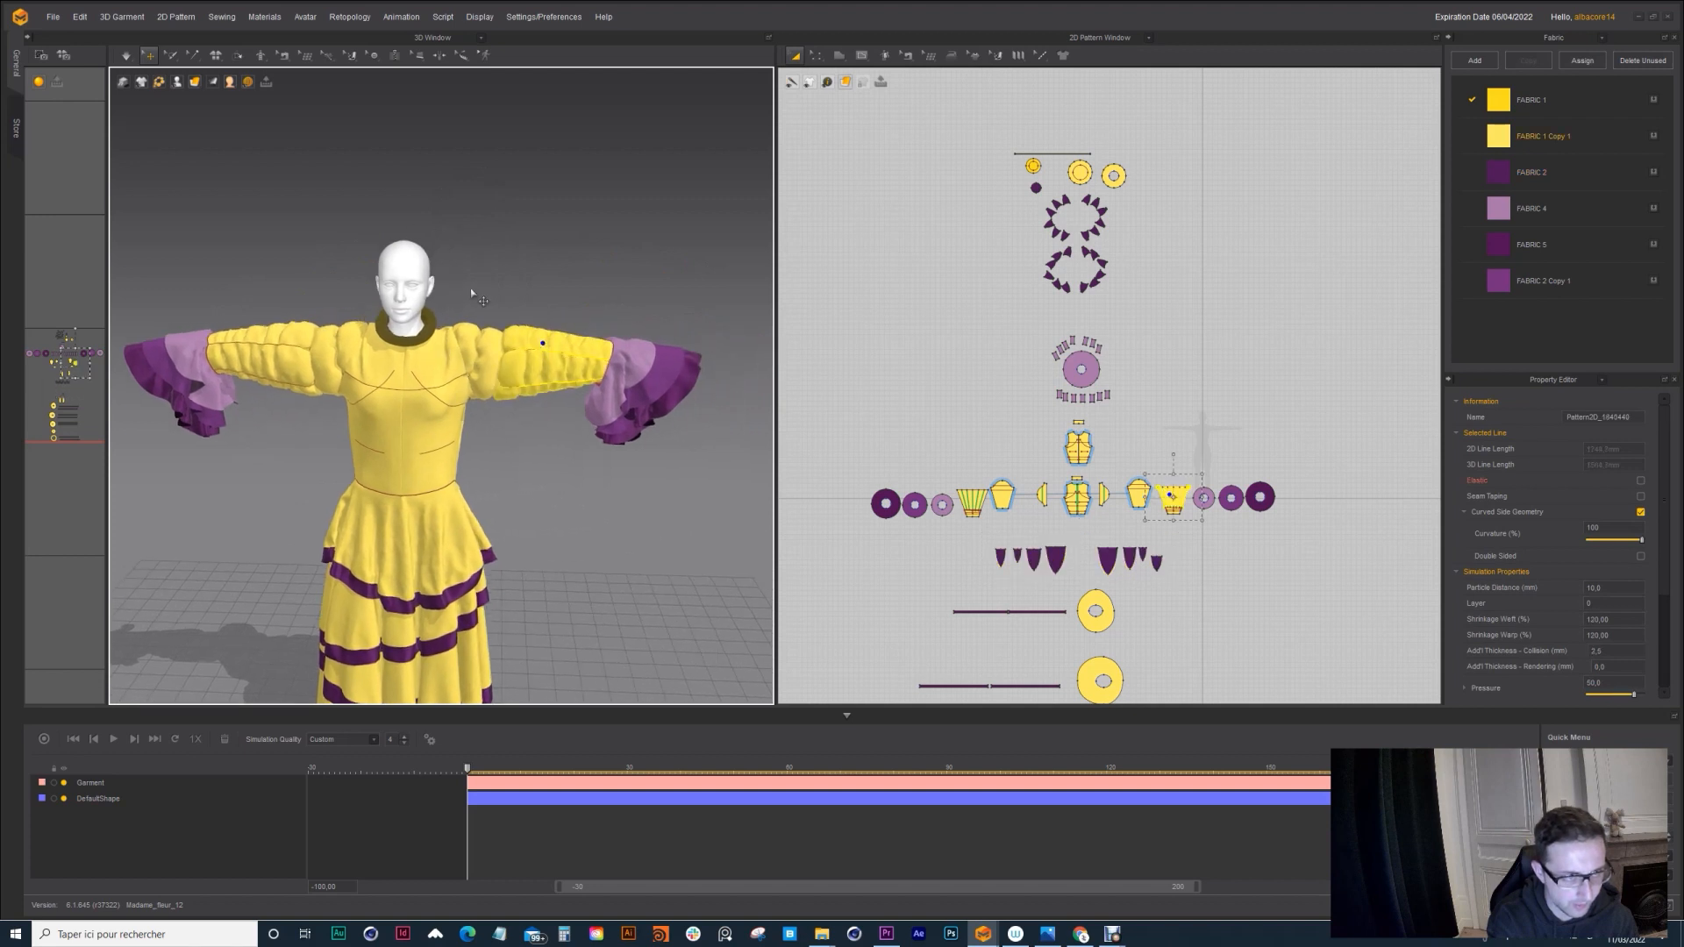
{"action": "scroll", "coordinate": [1160, 462], "scroll_direction": "up", "scroll_amount": 3}
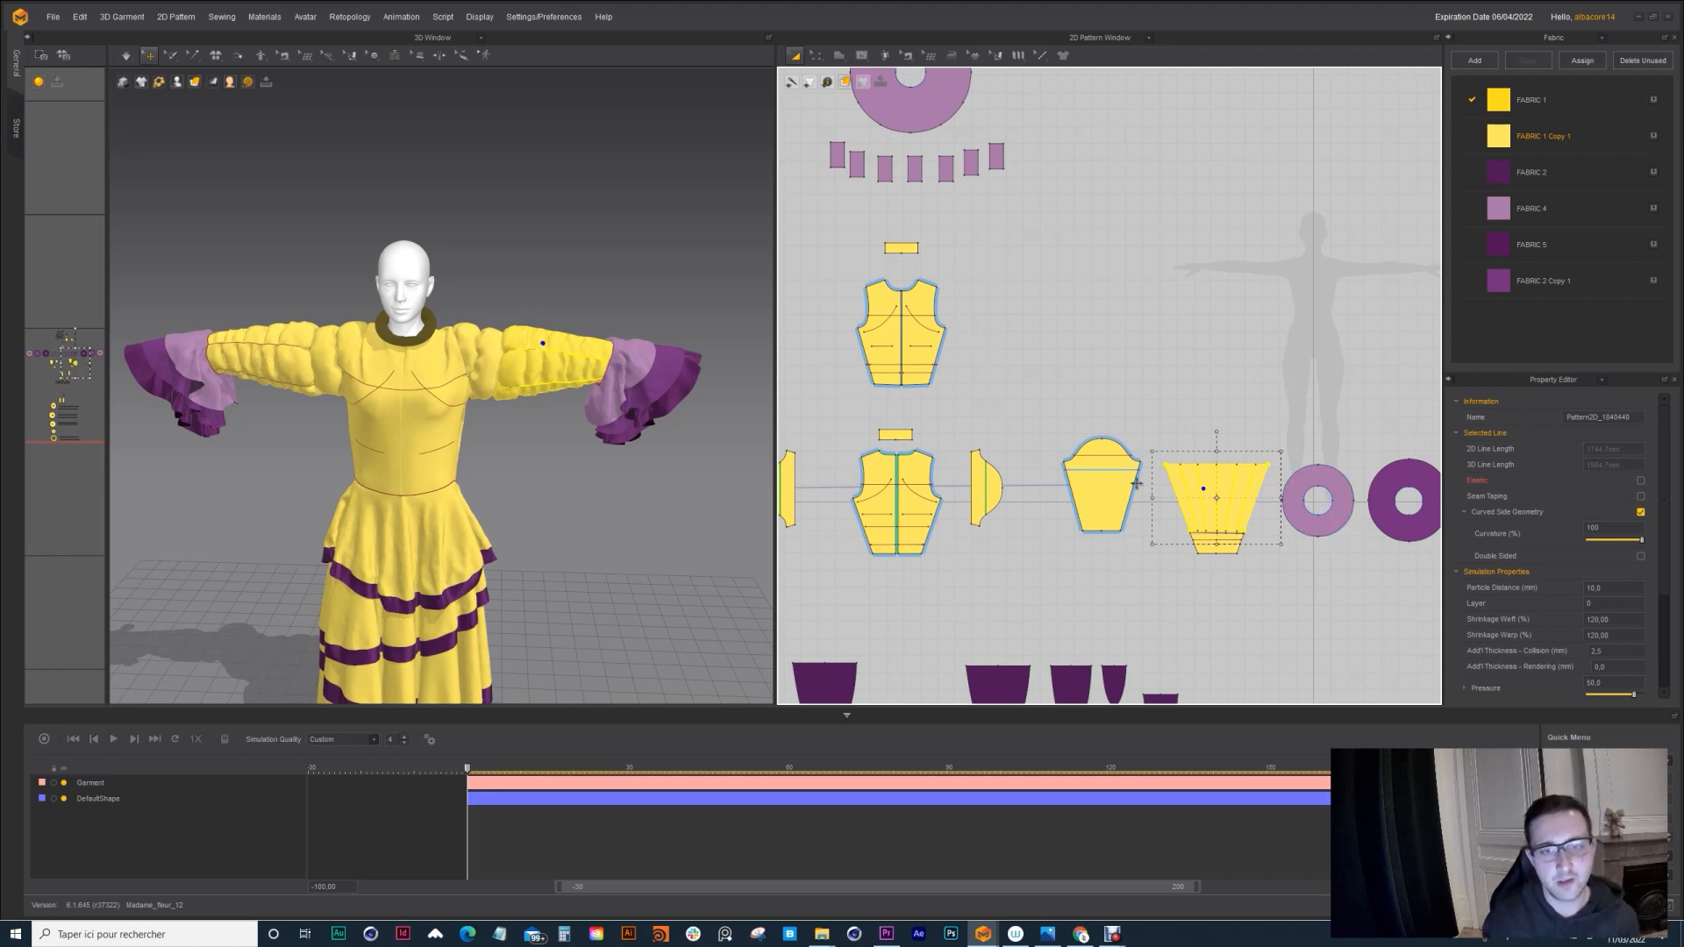
{"action": "left_click", "coordinate": [1101, 484]}
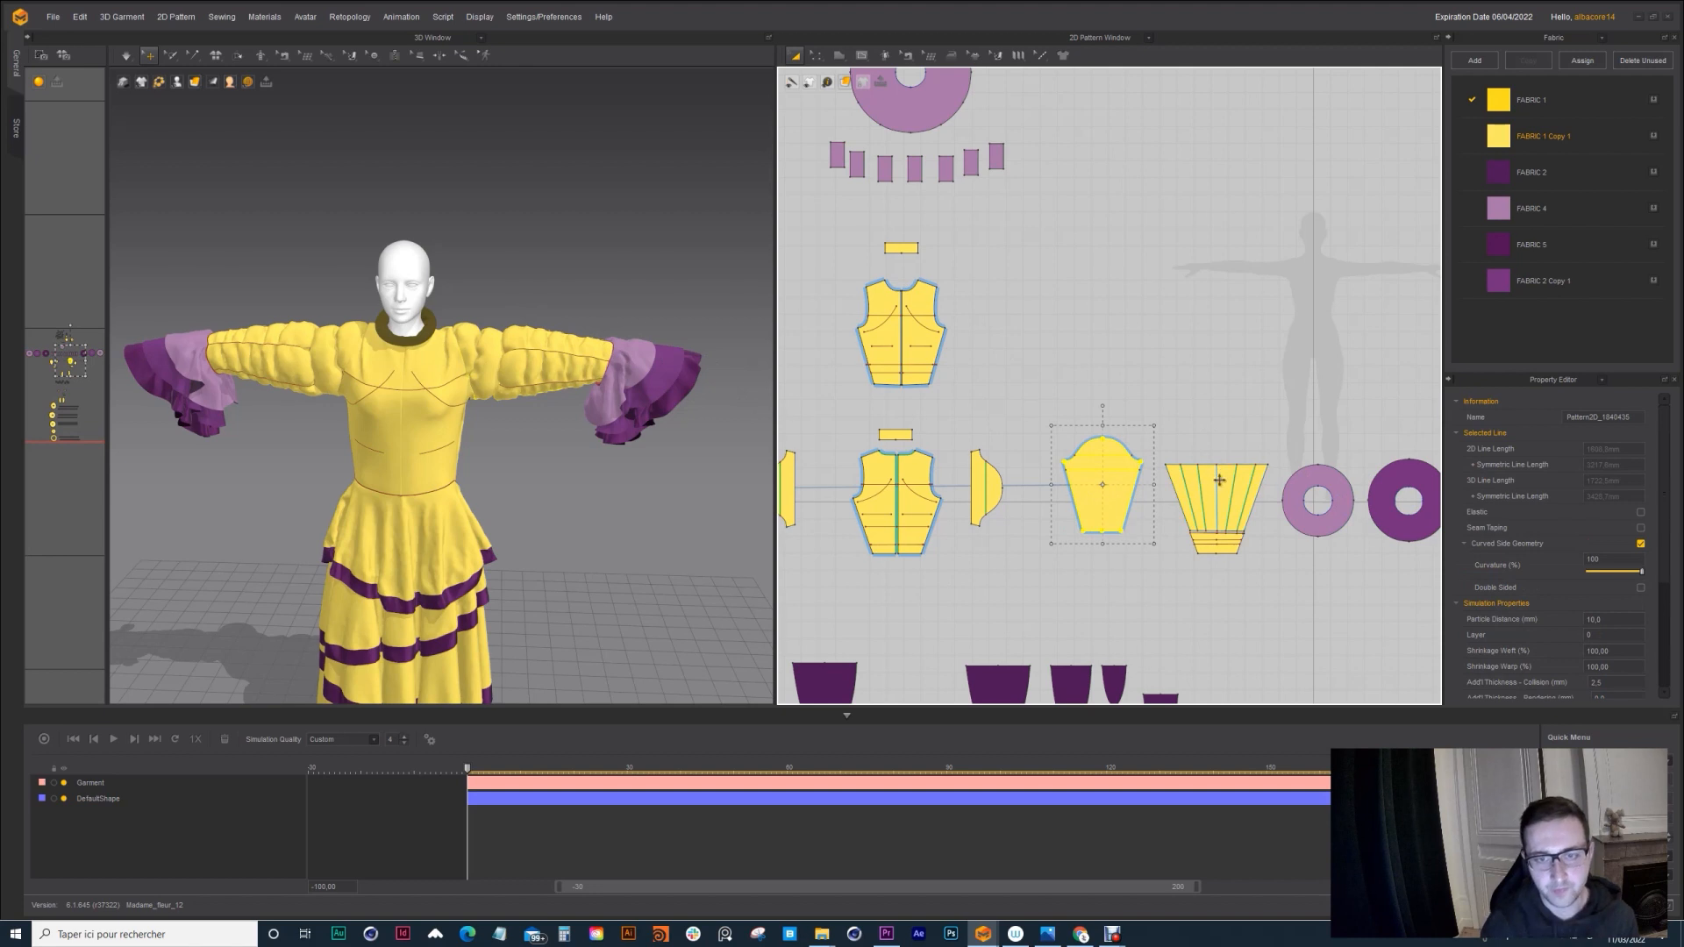
{"action": "left_click", "coordinate": [1219, 480]}
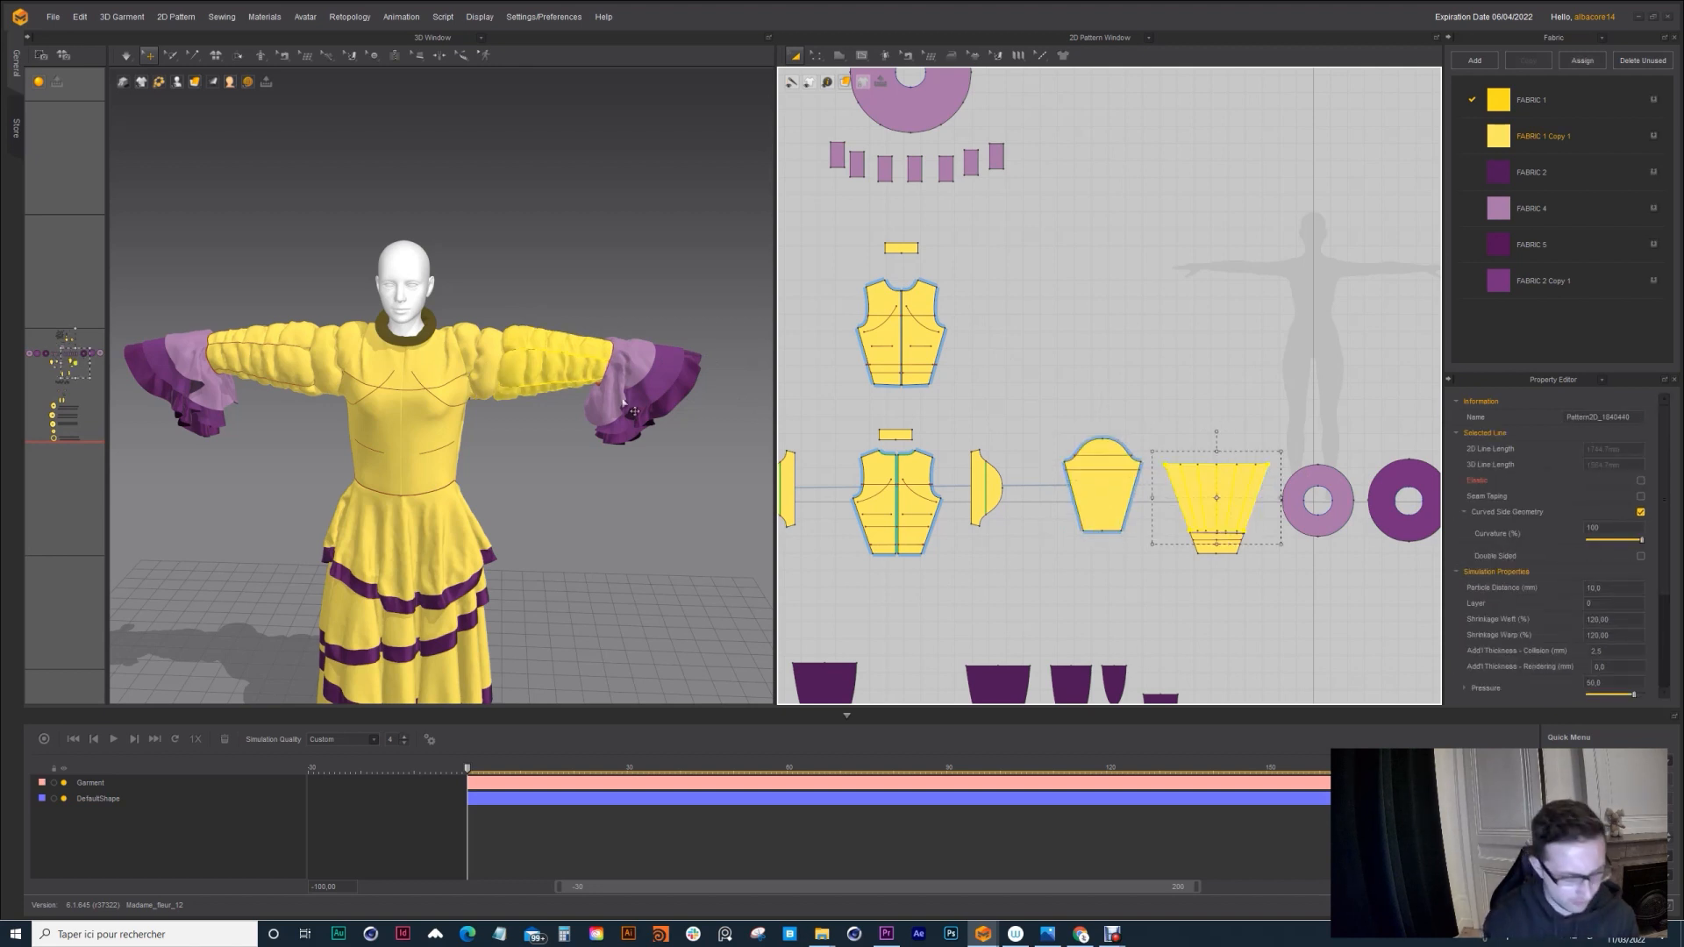
{"action": "left_click", "coordinate": [526, 352]}
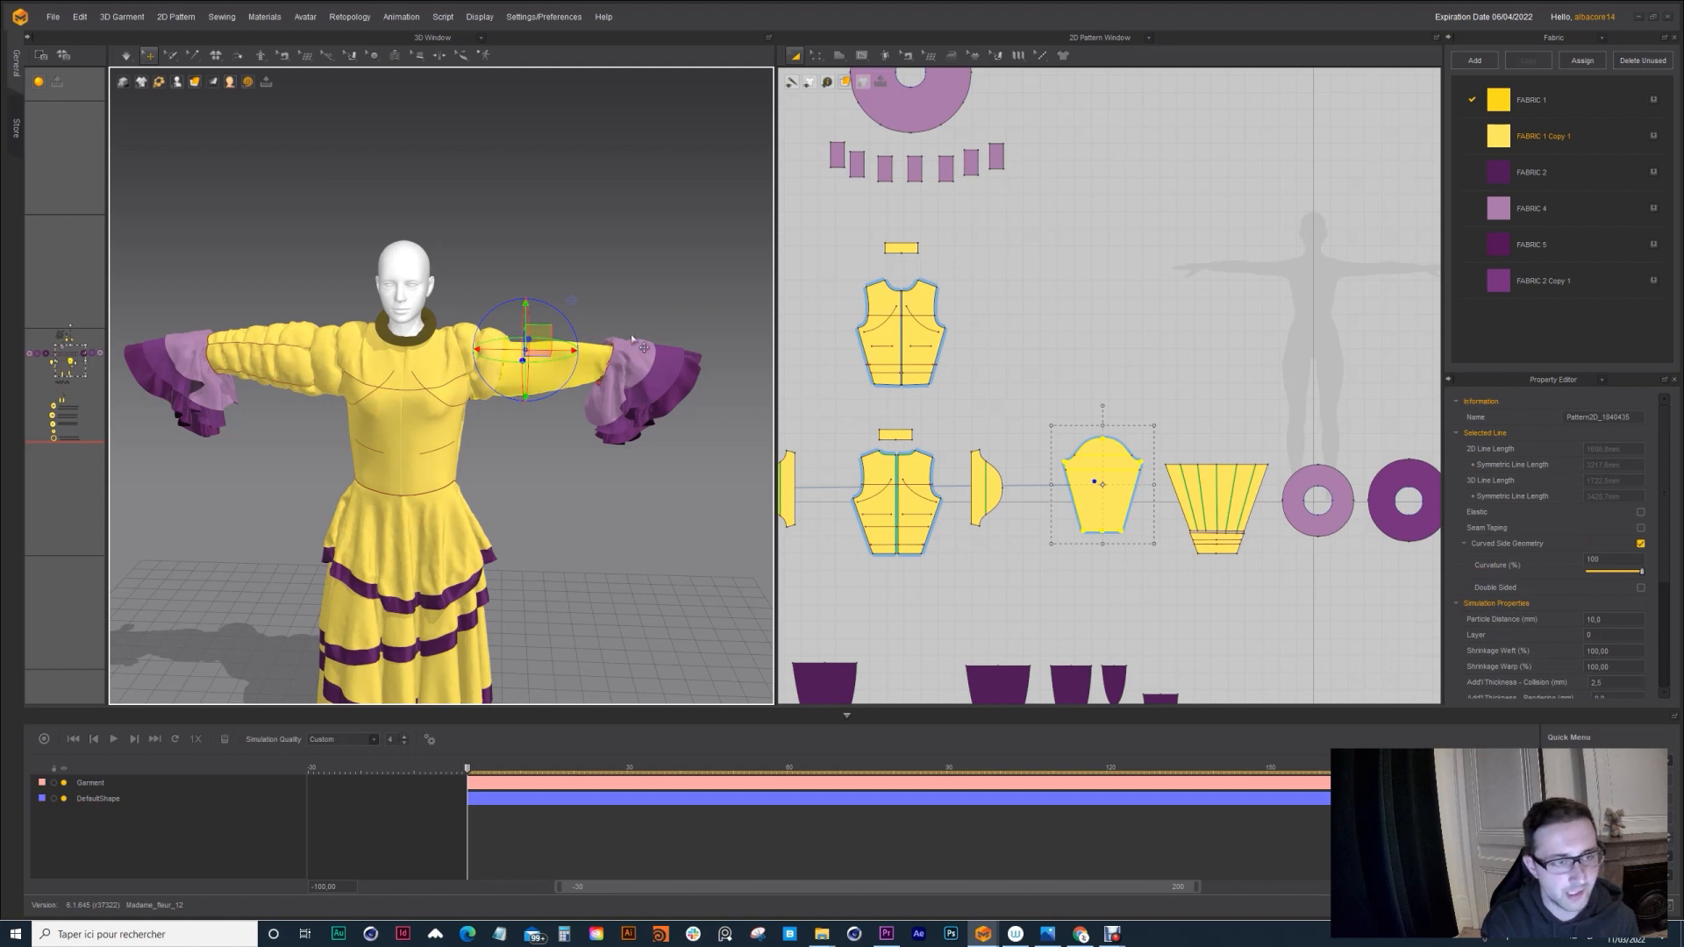
{"action": "left_click", "coordinate": [1207, 489]}
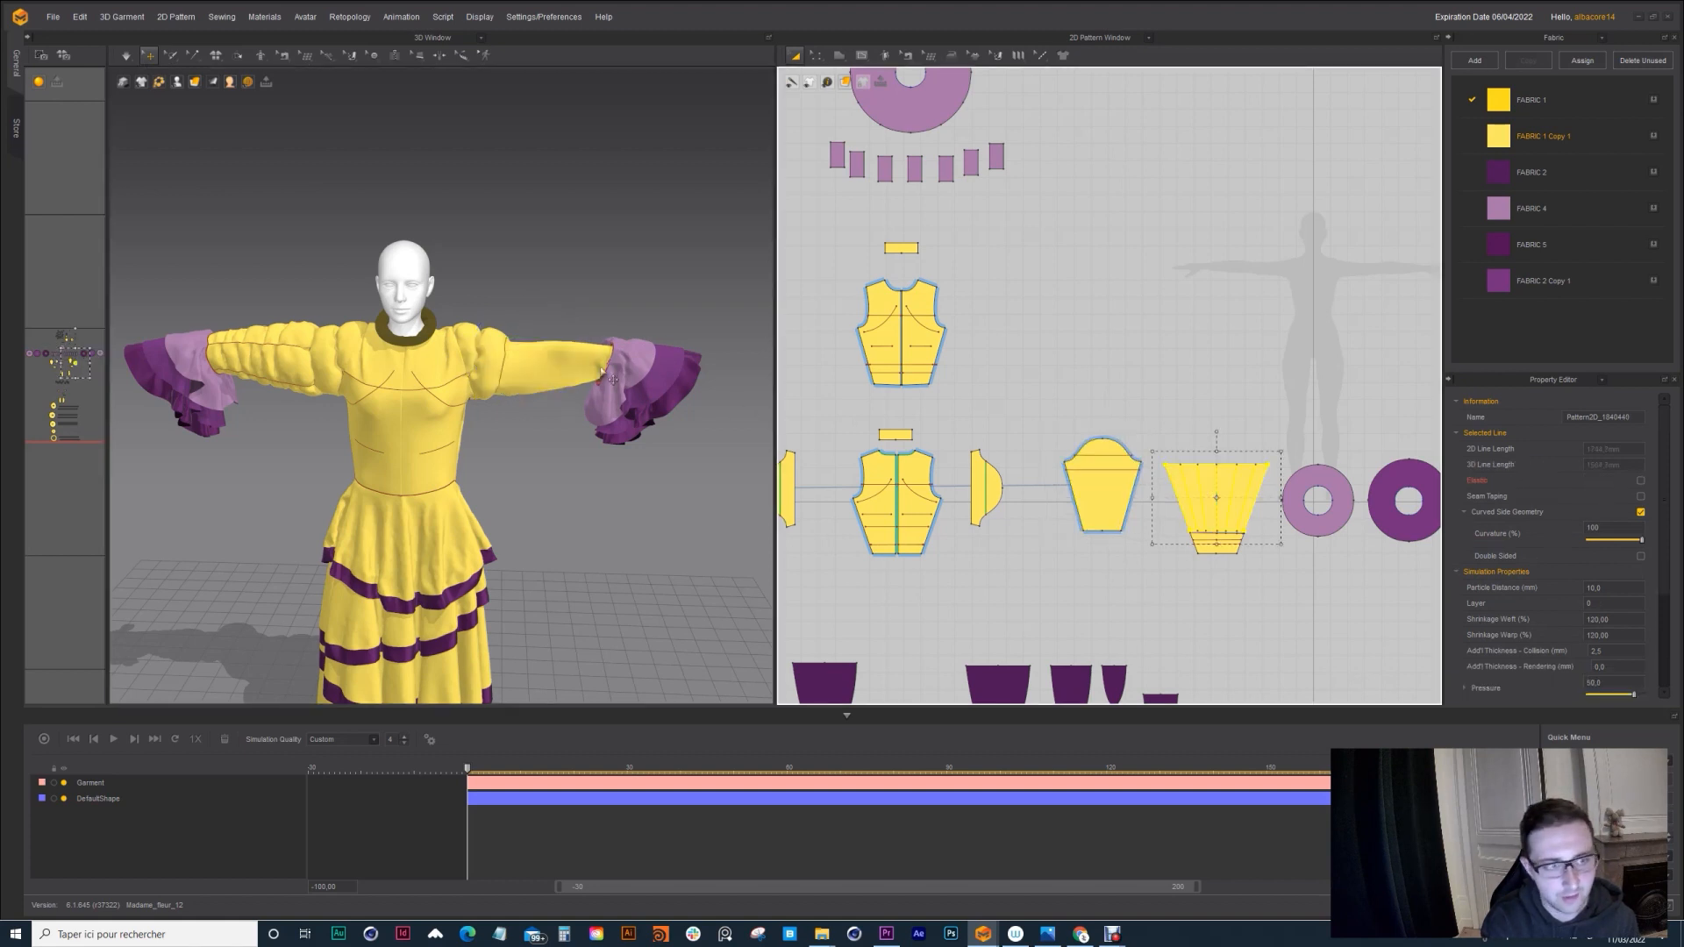
{"action": "key", "text": "shift+q"}
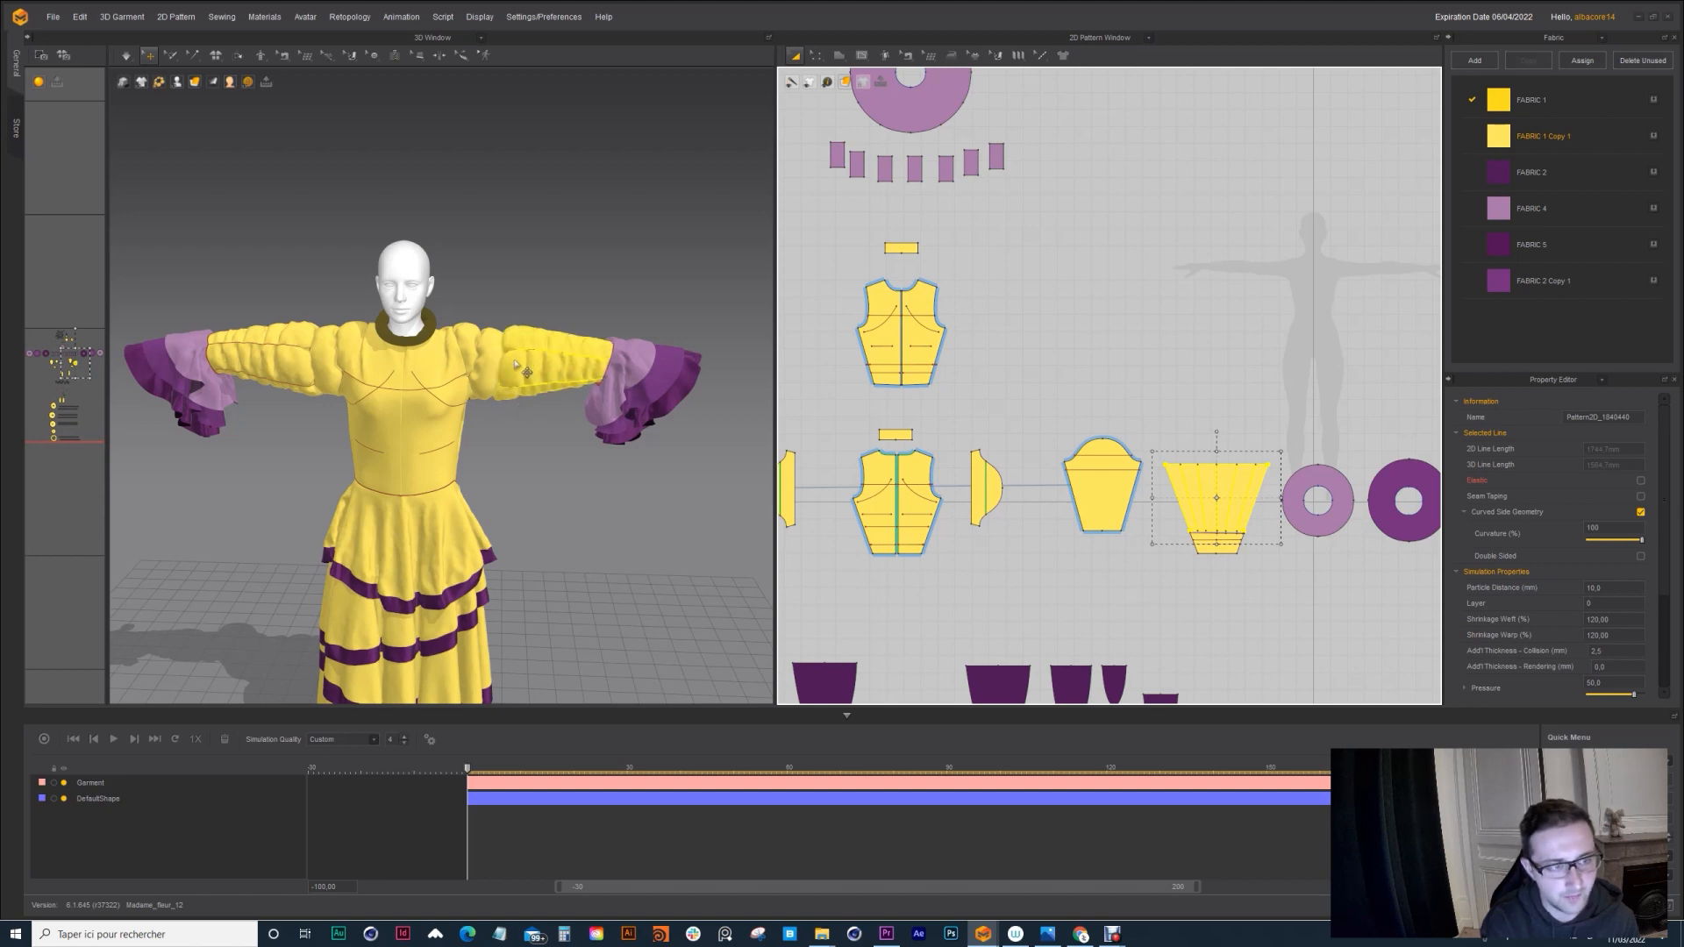
{"action": "left_click_drag", "start_coordinate": [550, 344], "coordinate": [550, 309]}
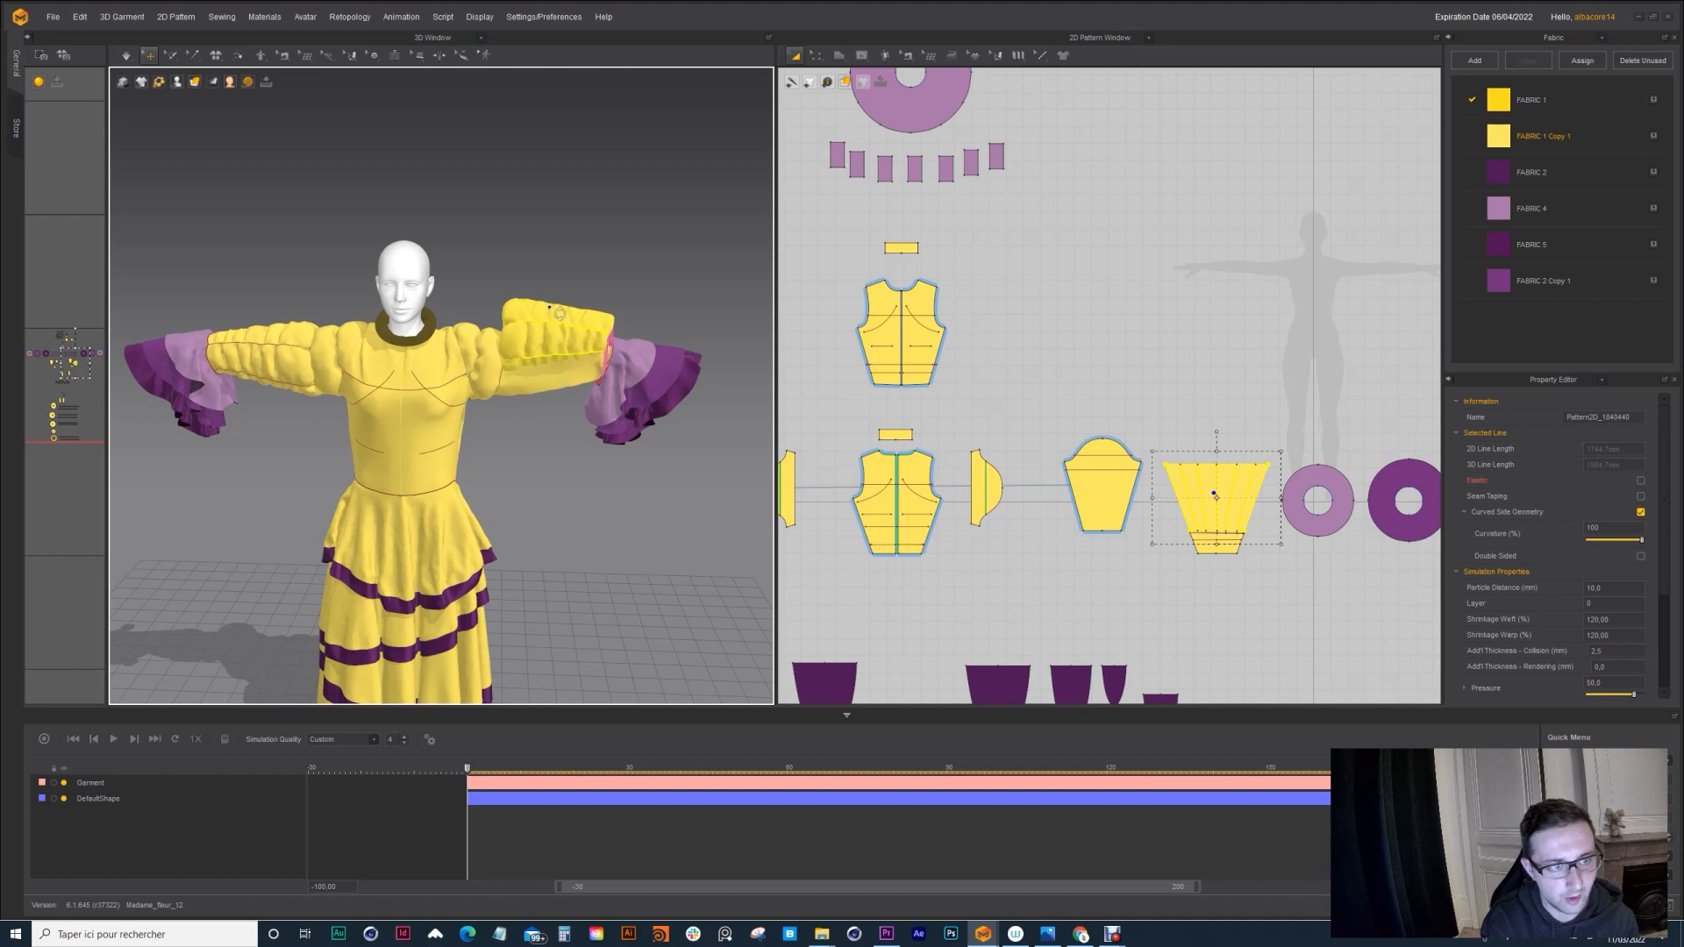
Step: Inspect the fold and elastic settings of the middle internal line on the pleated outer sleeve pattern
{"action": "scroll", "coordinate": [1213, 397], "scroll_direction": "up", "scroll_amount": 5}
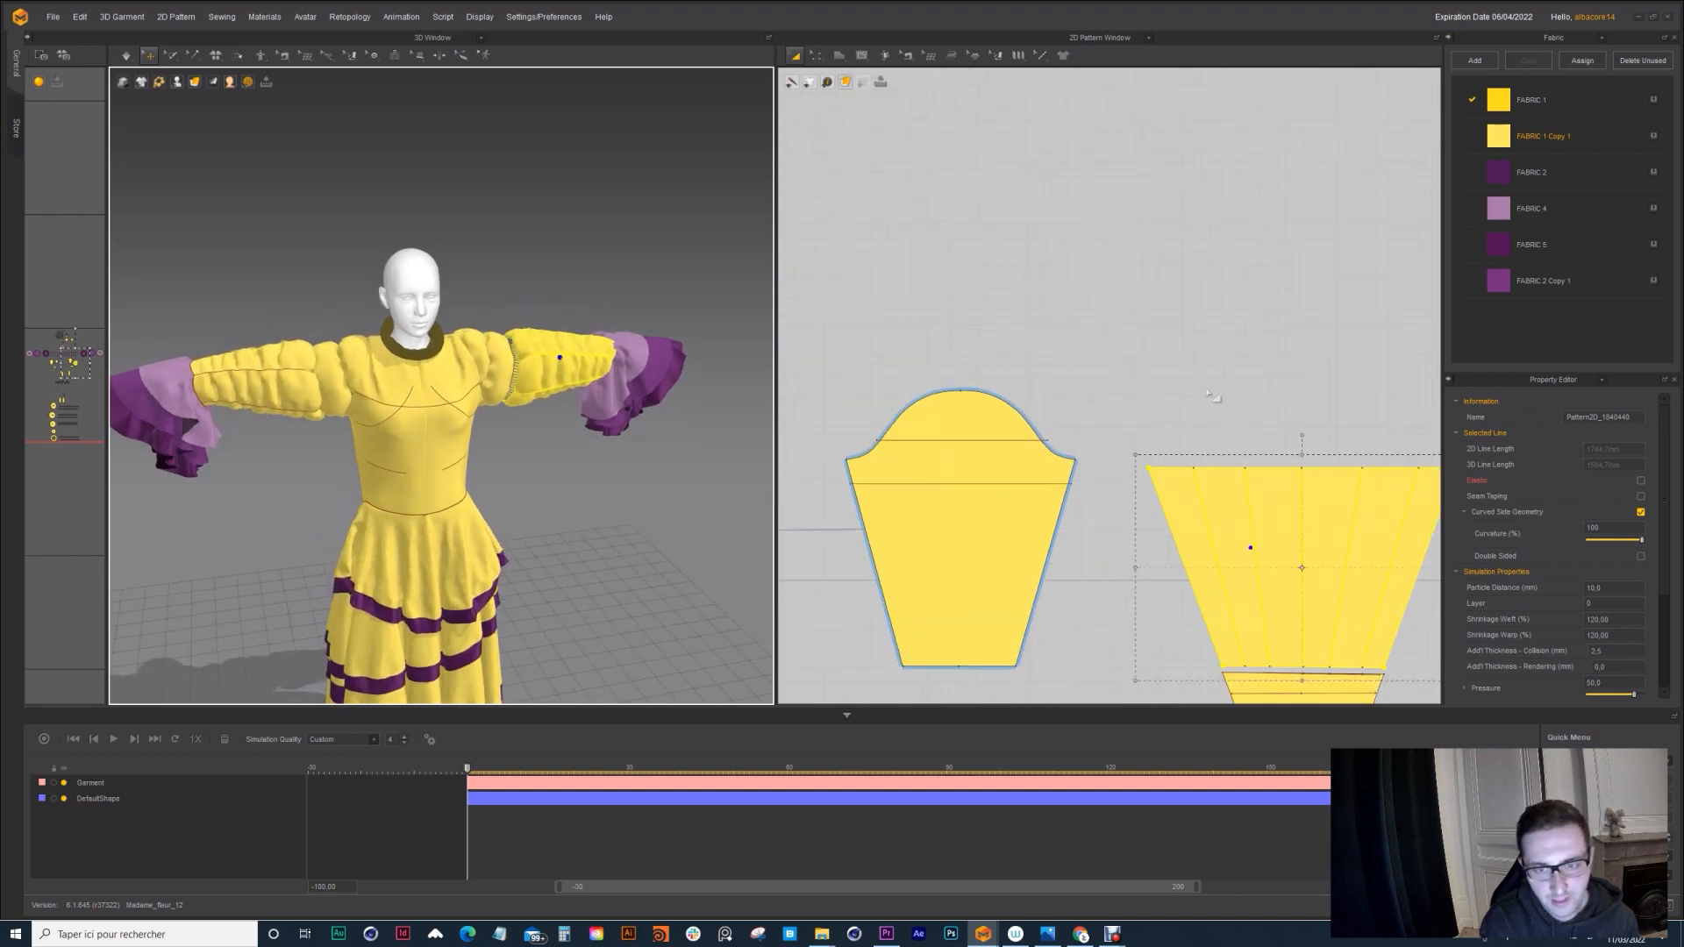
{"action": "middle_click_drag", "start_coordinate": [1213, 396], "coordinate": [1093, 313]}
{"action": "left_click", "coordinate": [1093, 333]}
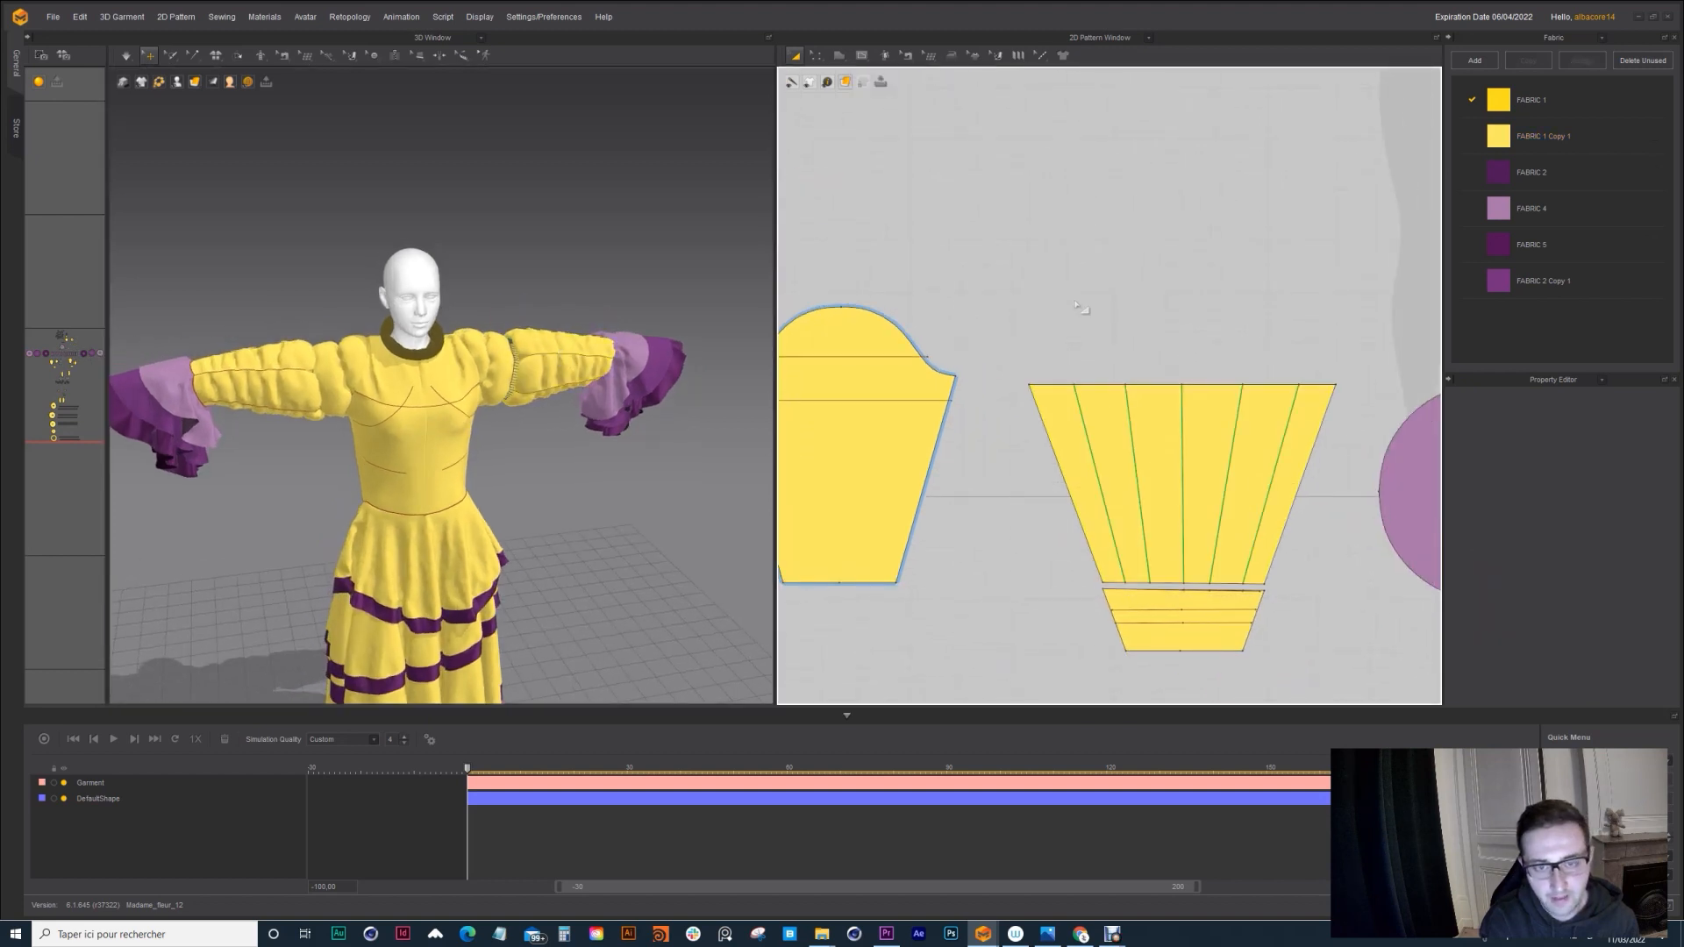
{"action": "left_click", "coordinate": [1082, 430]}
{"action": "scroll", "coordinate": [1137, 482], "scroll_direction": "up", "scroll_amount": 2}
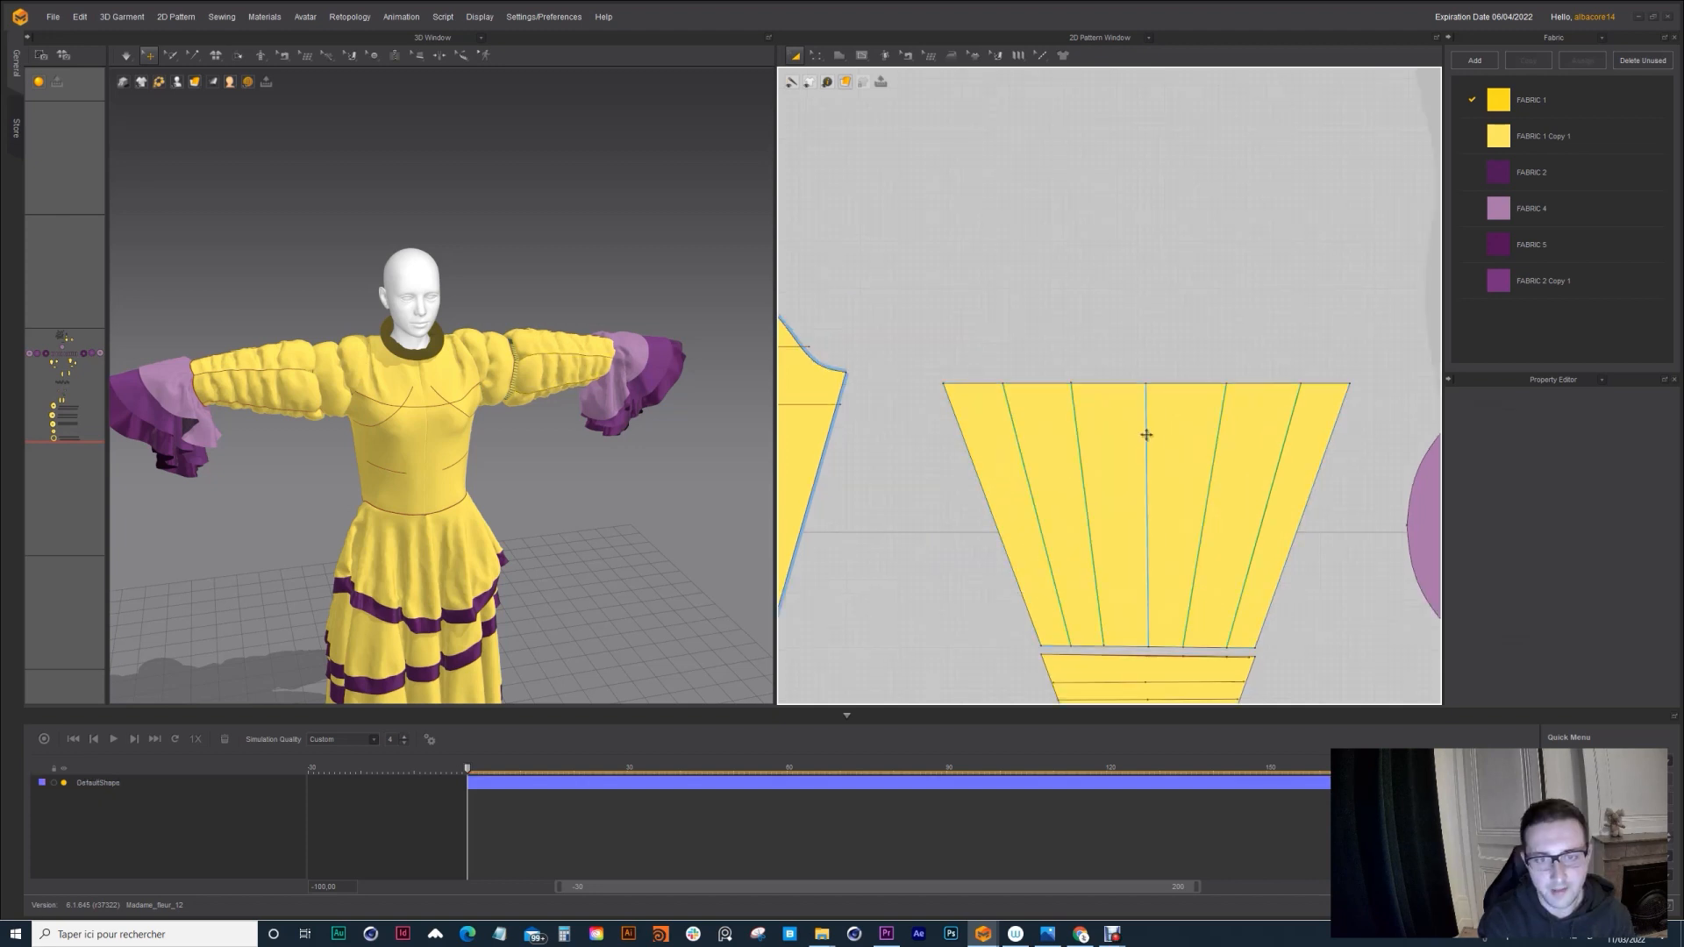
{"action": "left_click", "coordinate": [1147, 434]}
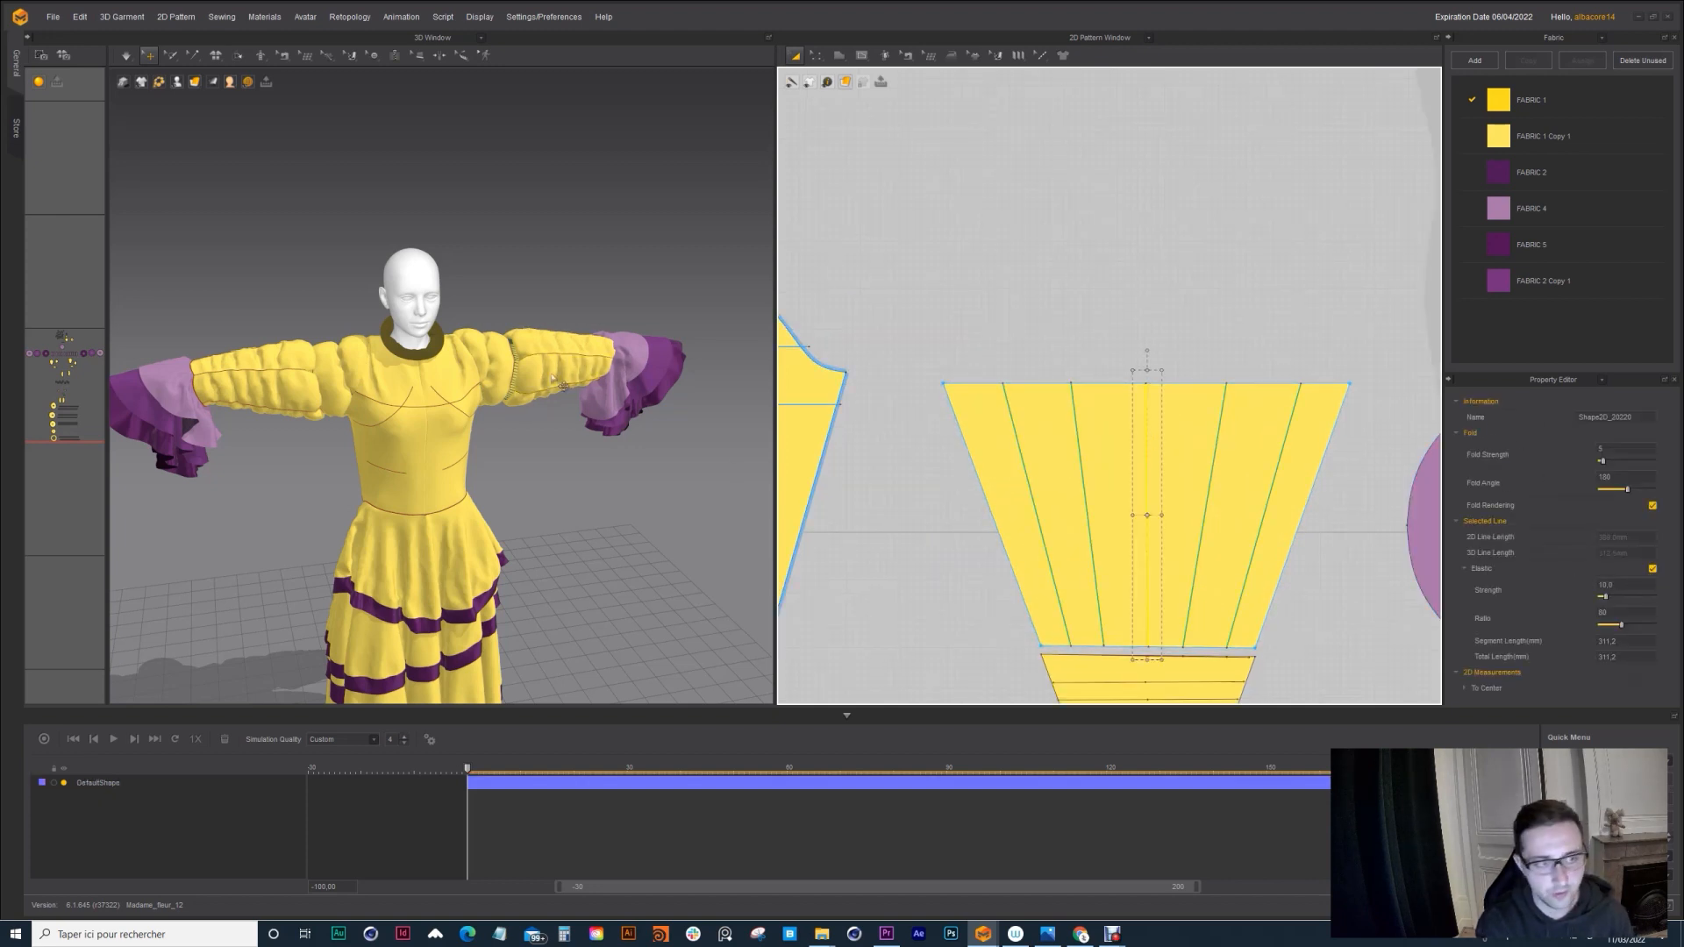
{"action": "right_click_drag", "start_coordinate": [553, 386], "coordinate": [600, 392]}
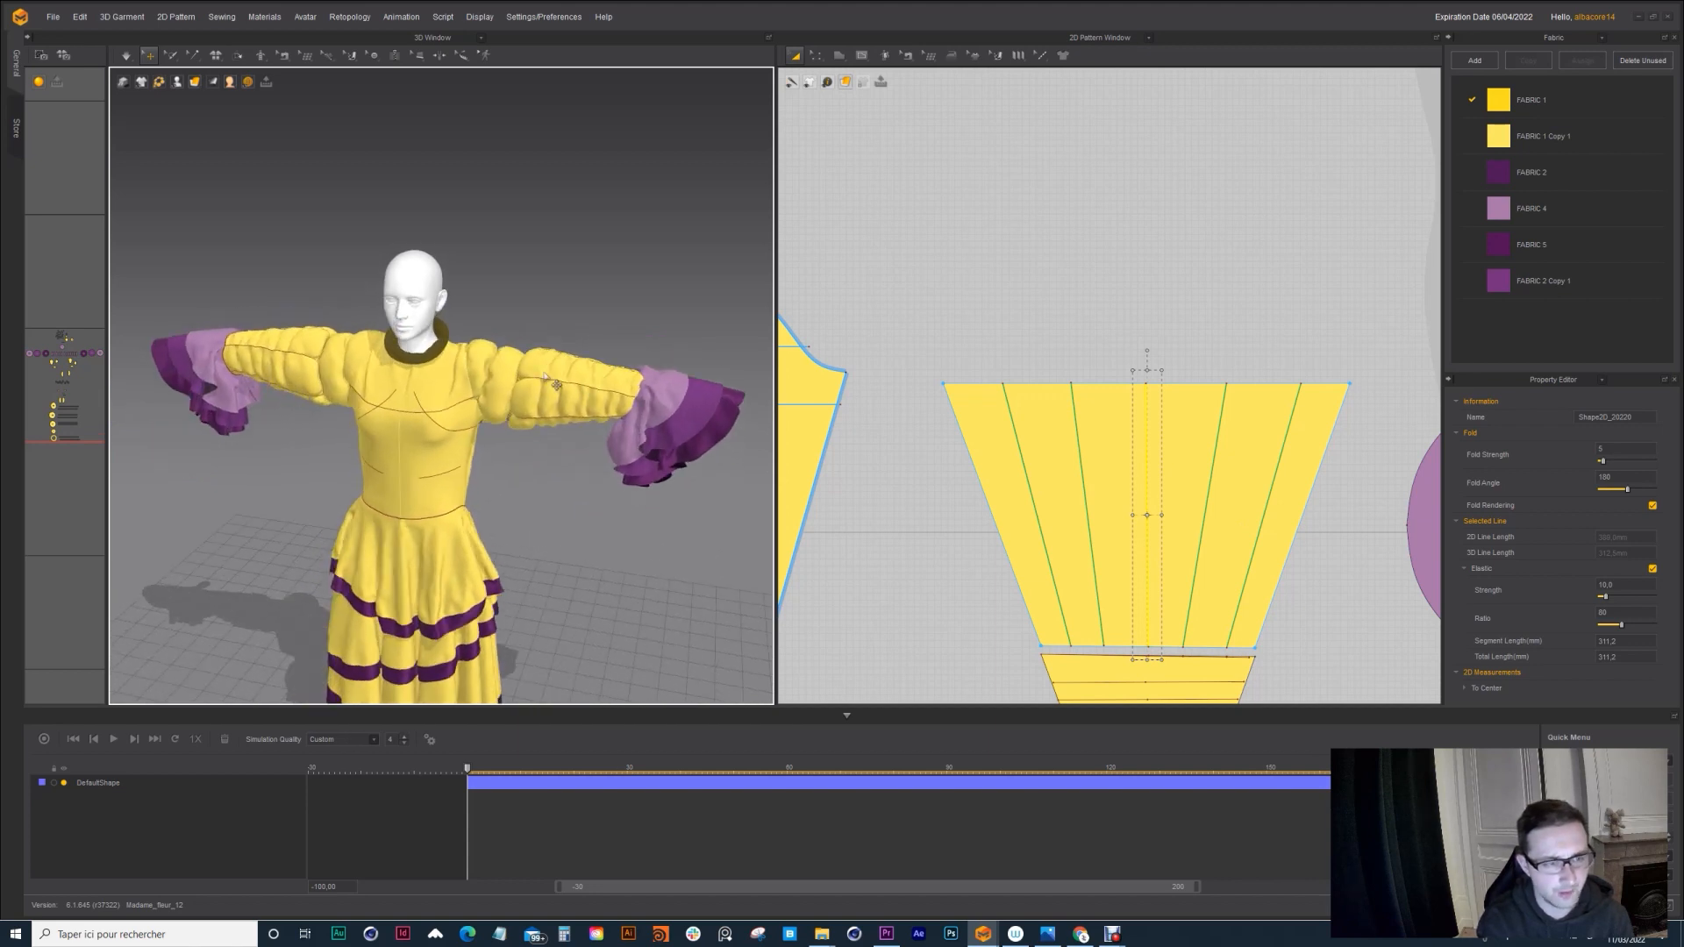
Step: Check the outer sleeve's pattern properties and the fold and elastic settings of several of its internal lines one after another
{"action": "left_click", "coordinate": [1115, 420]}
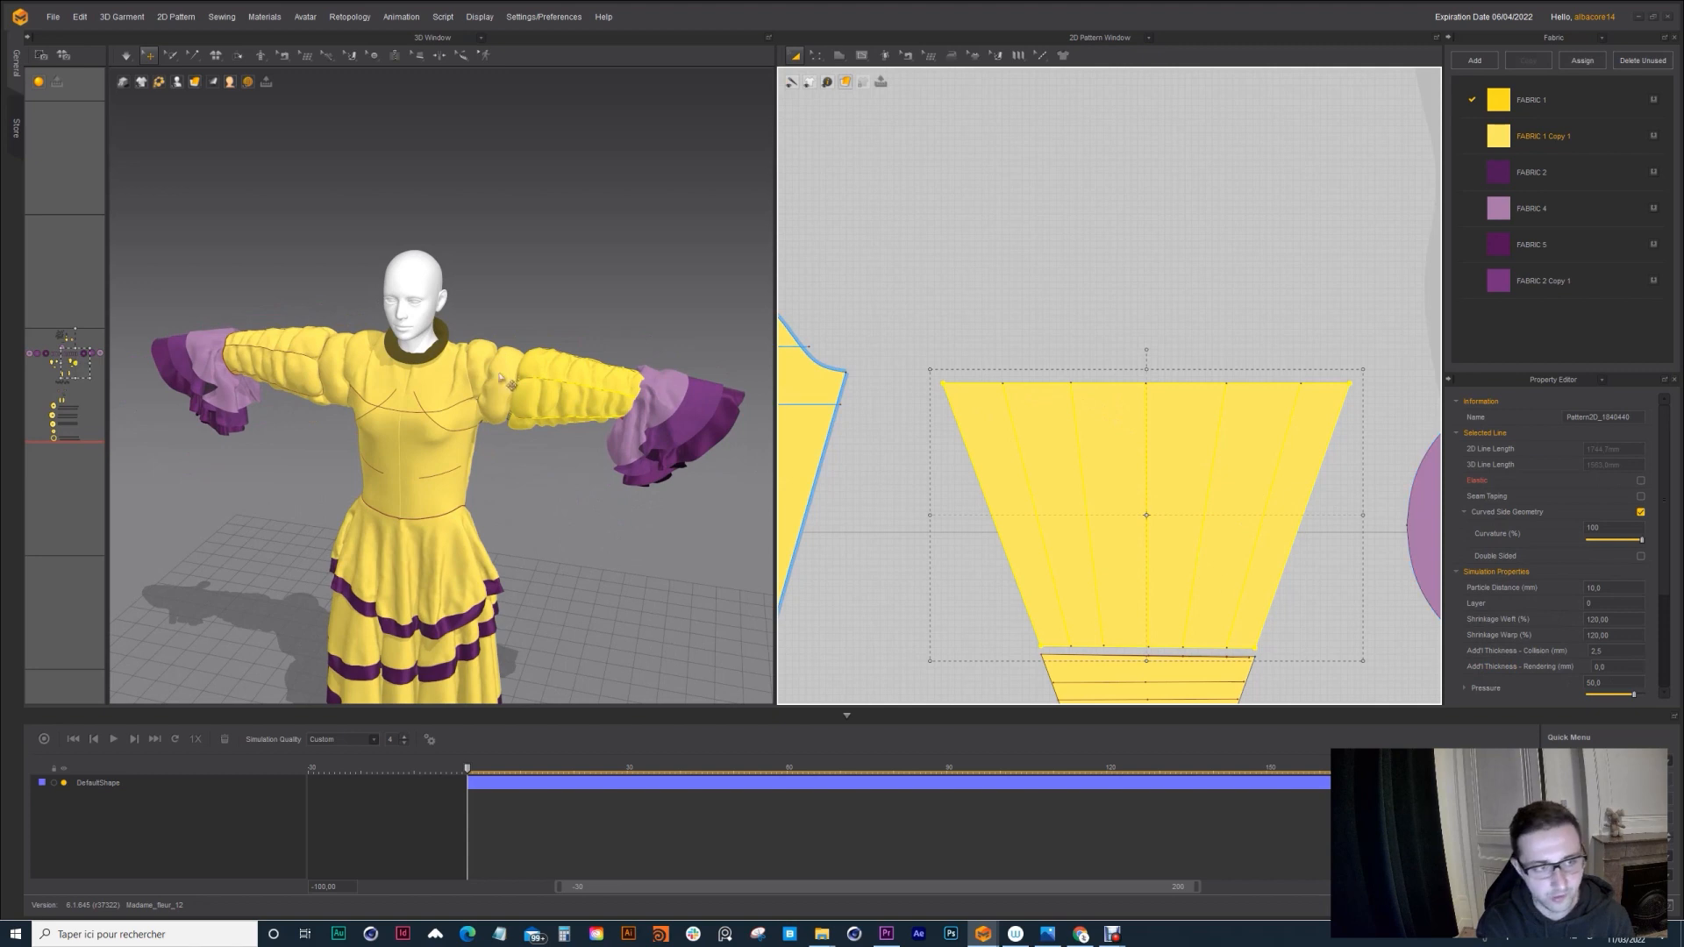
{"action": "left_click", "coordinate": [978, 307]}
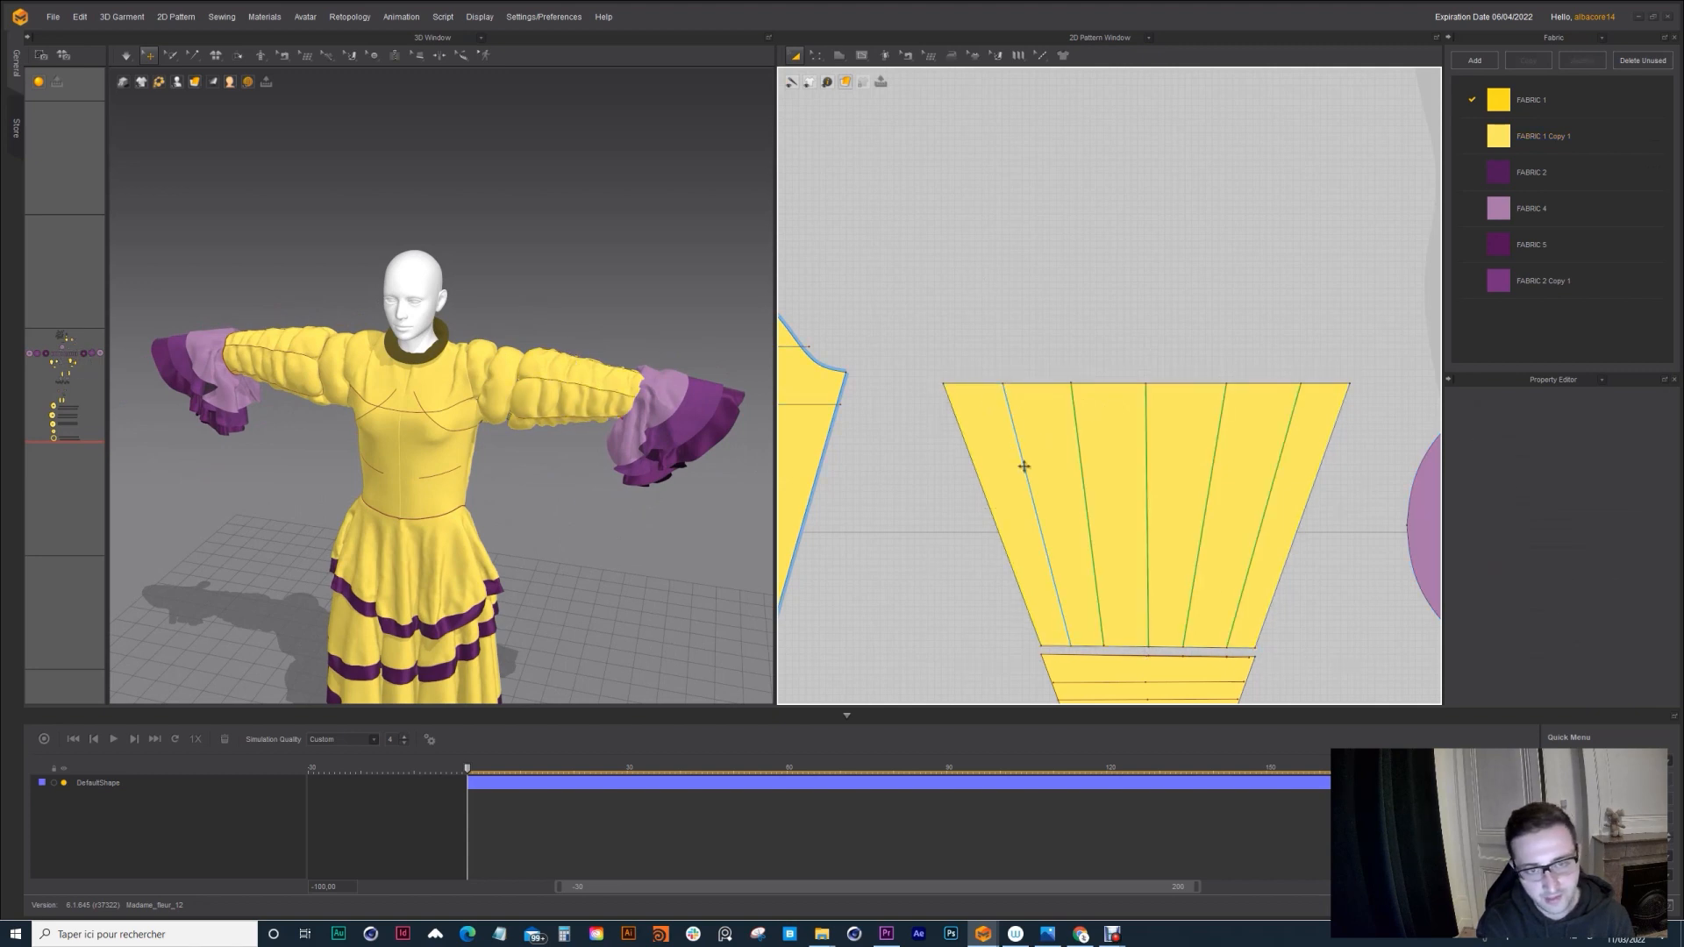
{"action": "left_click", "coordinate": [1081, 462]}
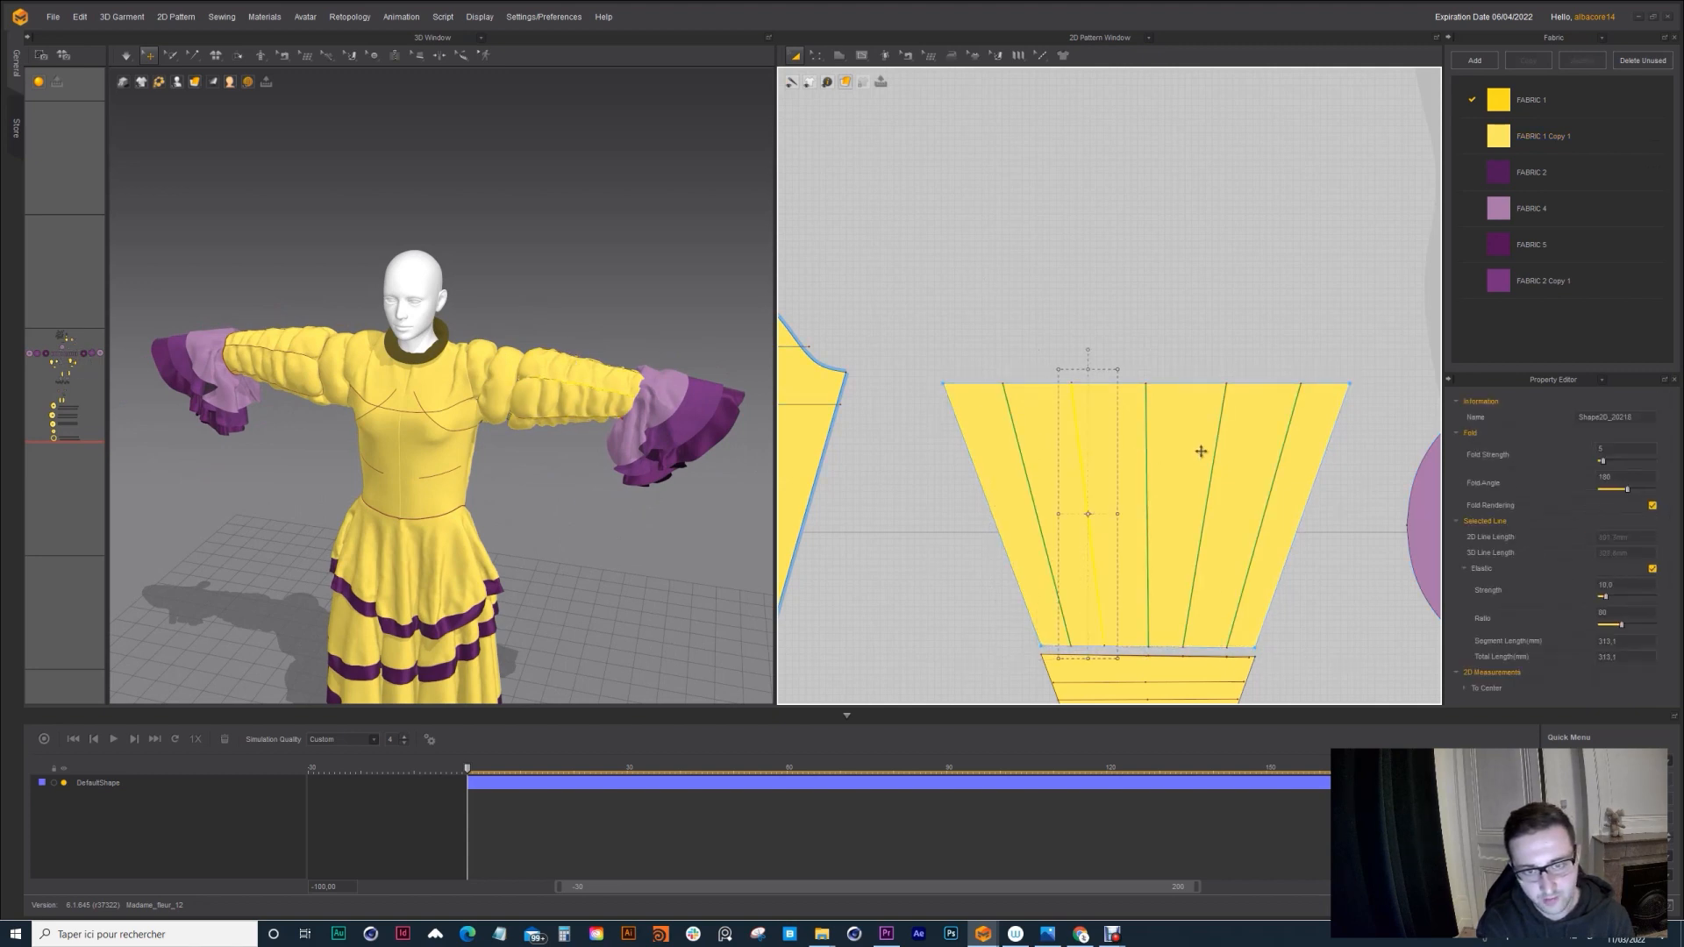
{"action": "left_click", "coordinate": [1146, 453]}
{"action": "left_click", "coordinate": [1218, 453]}
{"action": "left_click", "coordinate": [1279, 453]}
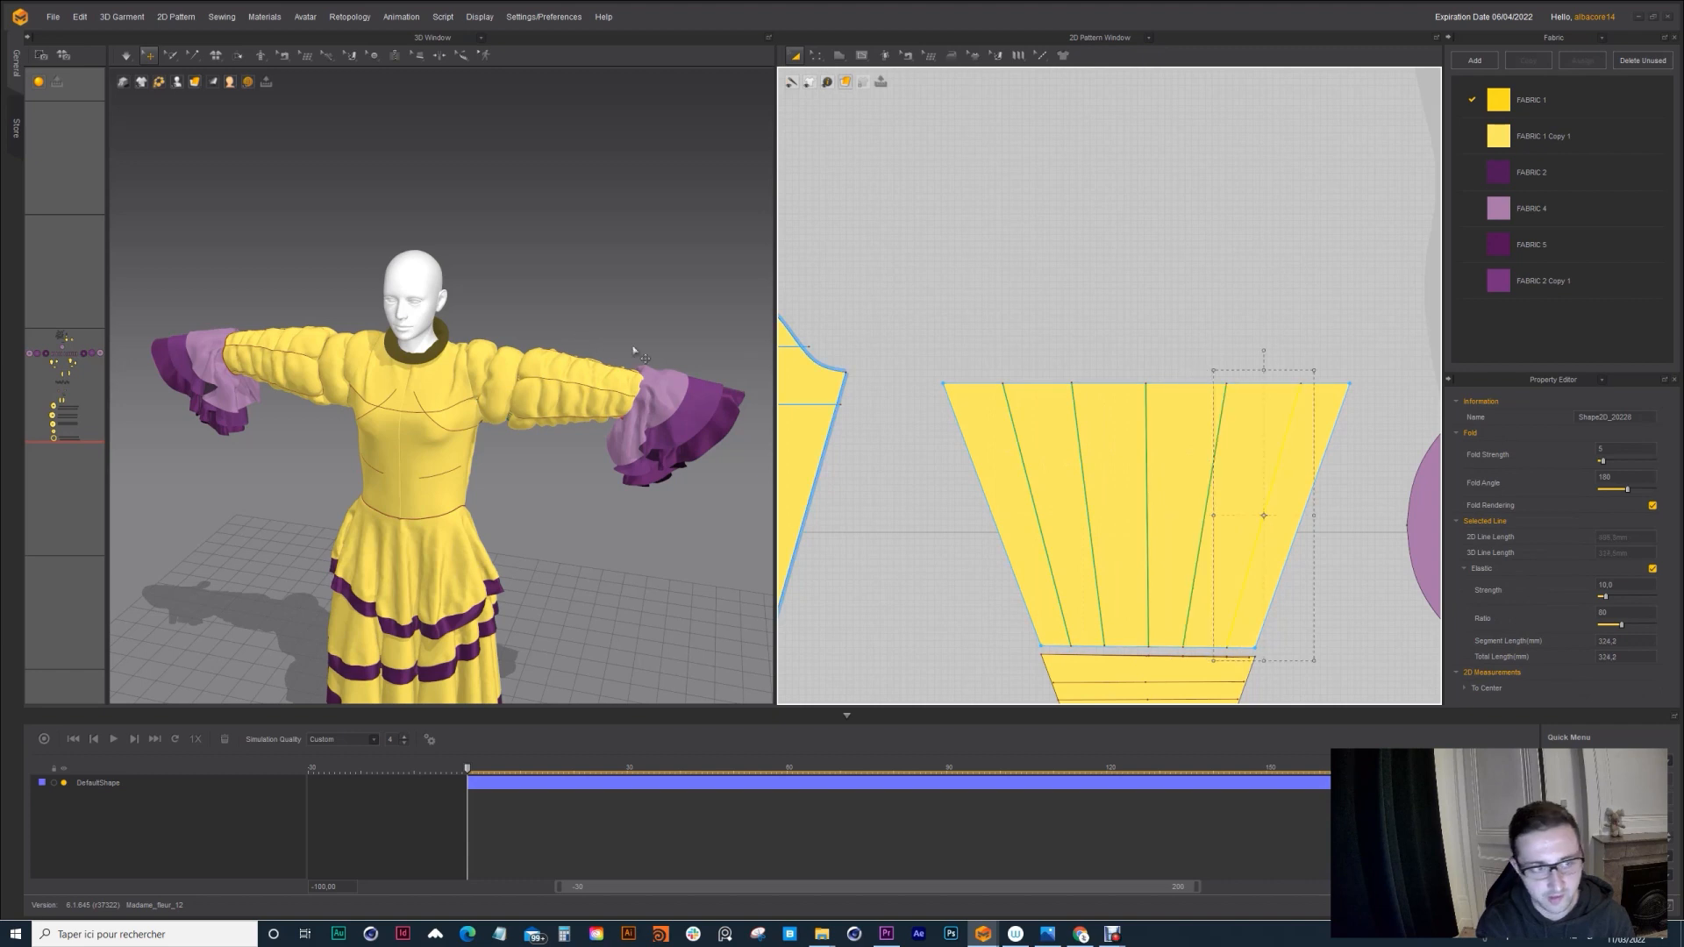
Step: Select the three purple ruffles at the sleeve end in the 3D view to locate their disc patterns
{"action": "right_click_drag", "start_coordinate": [635, 351], "coordinate": [544, 378]}
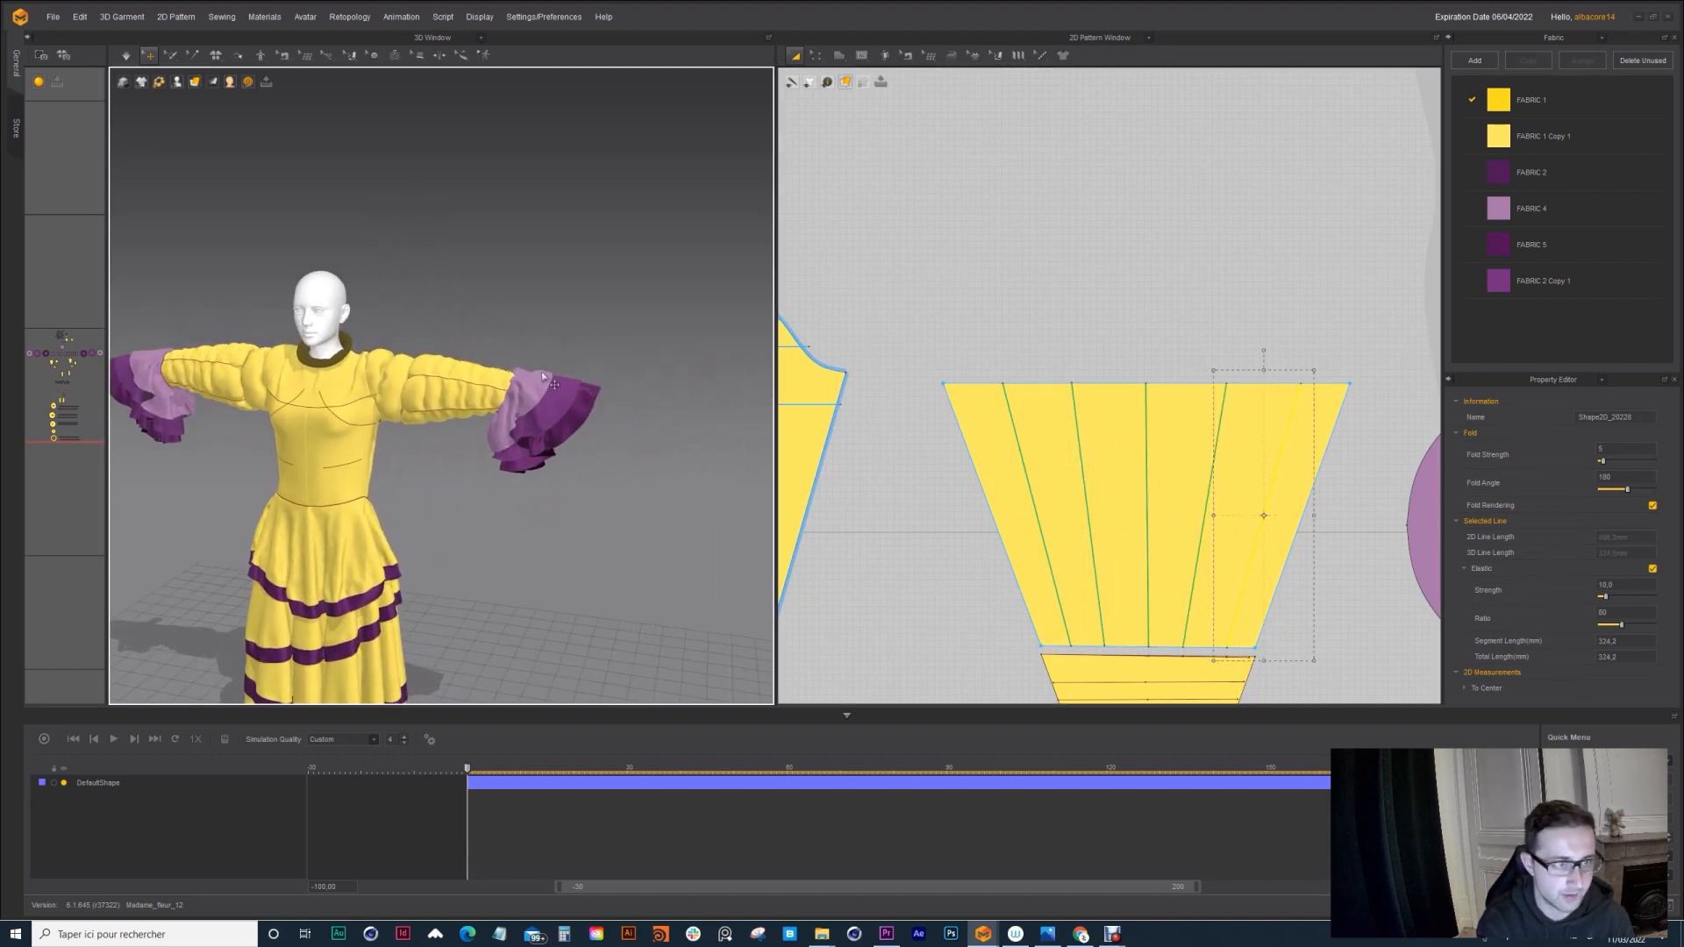
{"action": "left_click", "coordinate": [544, 389]}
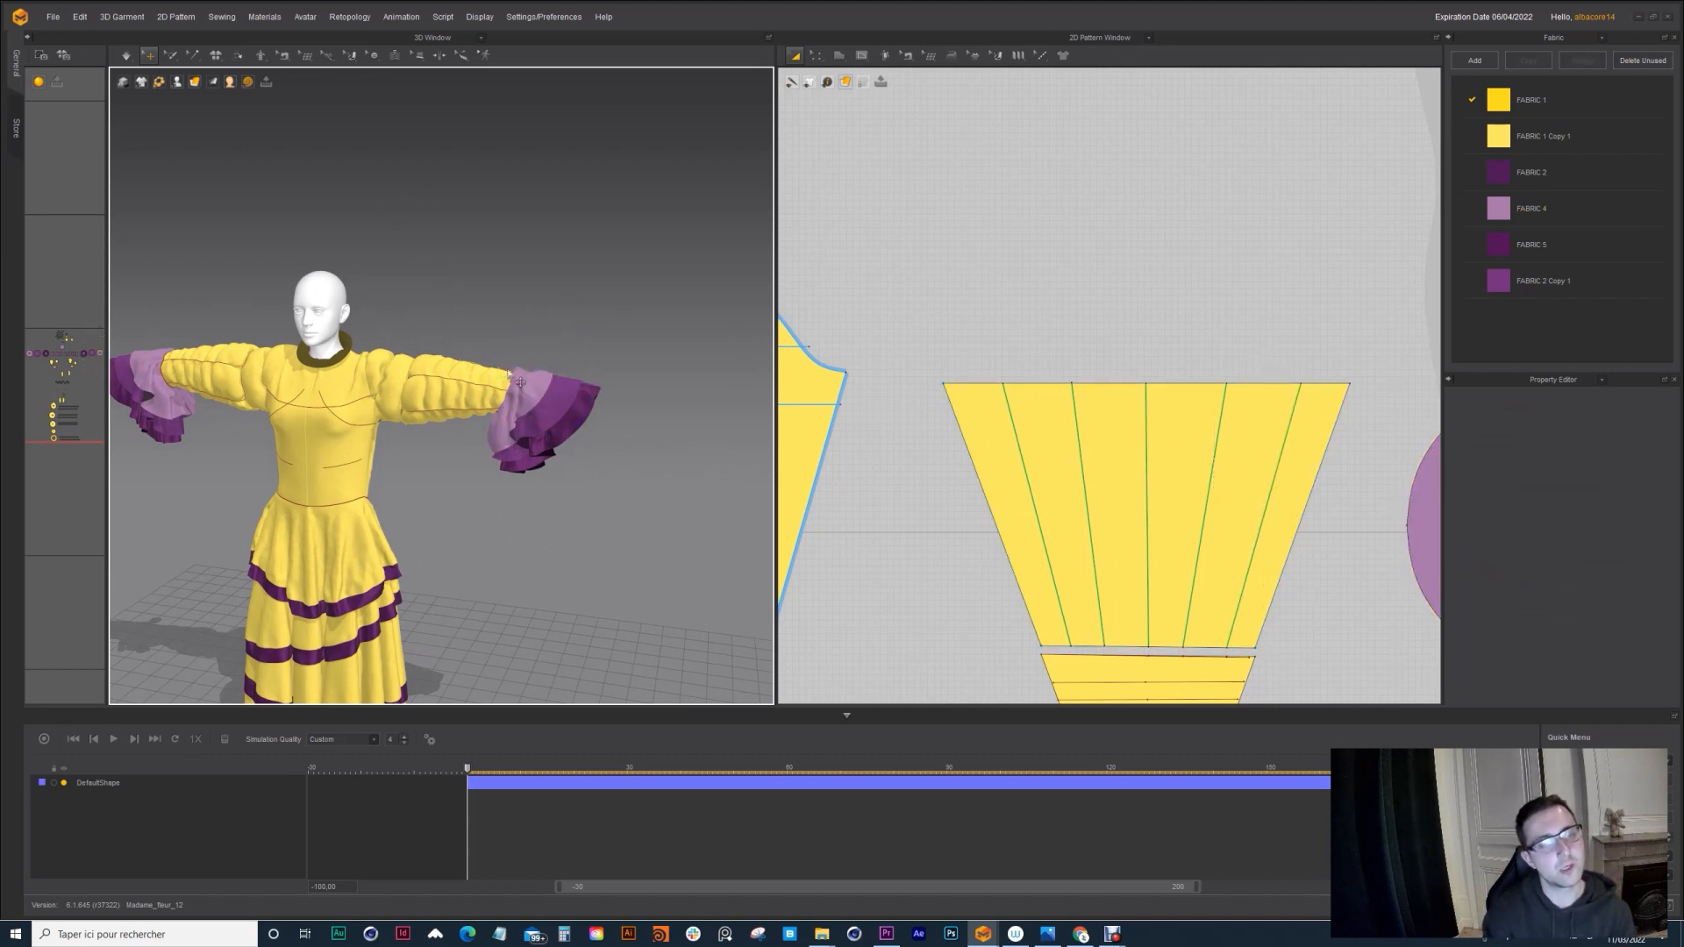
{"action": "right_click_drag", "start_coordinate": [550, 397], "coordinate": [512, 279]}
{"action": "left_click", "coordinate": [511, 278]}
{"action": "left_click", "coordinate": [474, 368]}
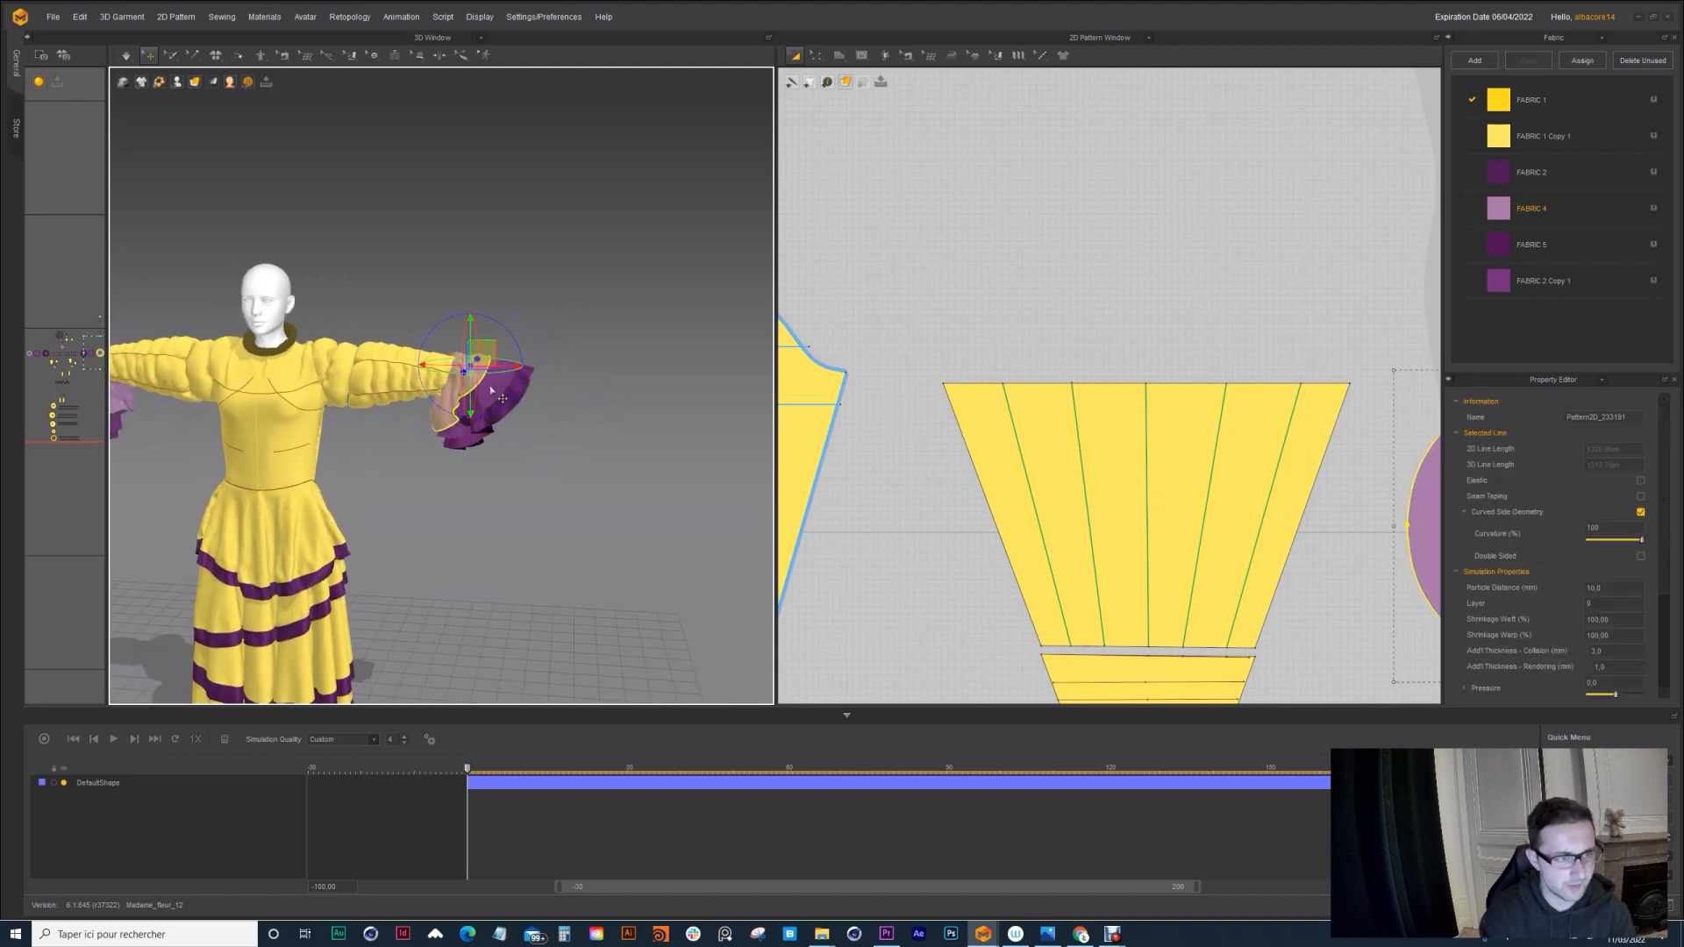
{"action": "scroll", "coordinate": [1314, 395], "scroll_direction": "down", "scroll_amount": 5}
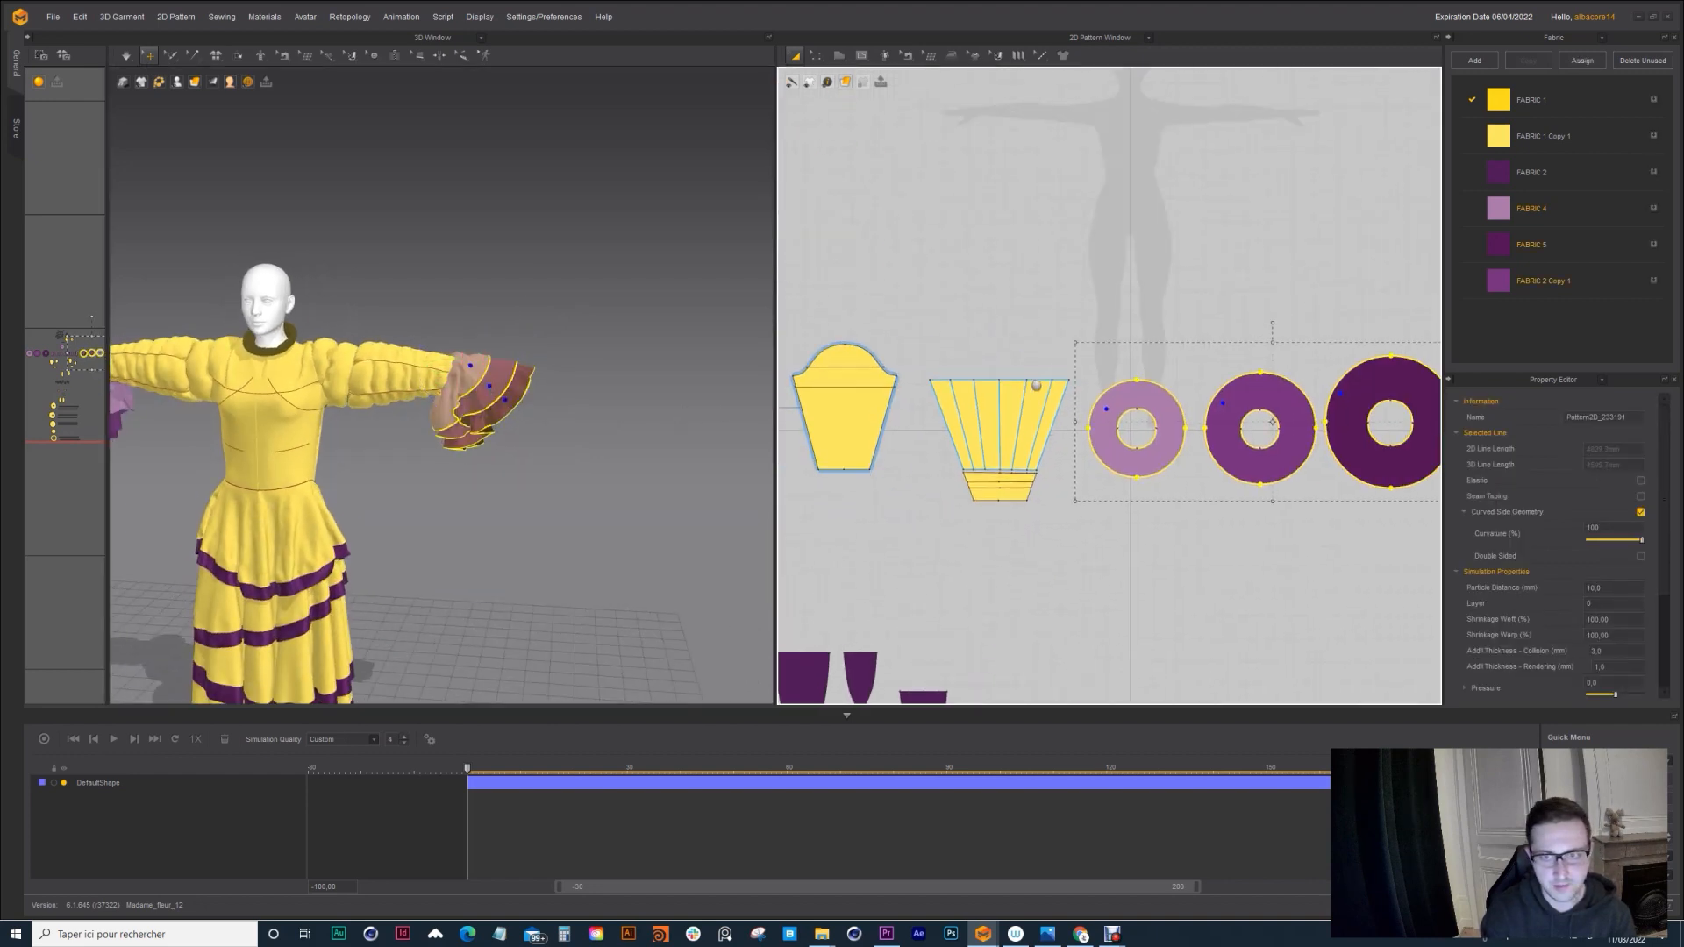
Step: Select the light, medium and dark purple ruffle discs in turn to compare the three layers of the sleeve end
{"action": "scroll", "coordinate": [1035, 383], "scroll_direction": "up", "scroll_amount": 1}
{"action": "left_click", "coordinate": [983, 412]}
{"action": "left_click", "coordinate": [985, 421]}
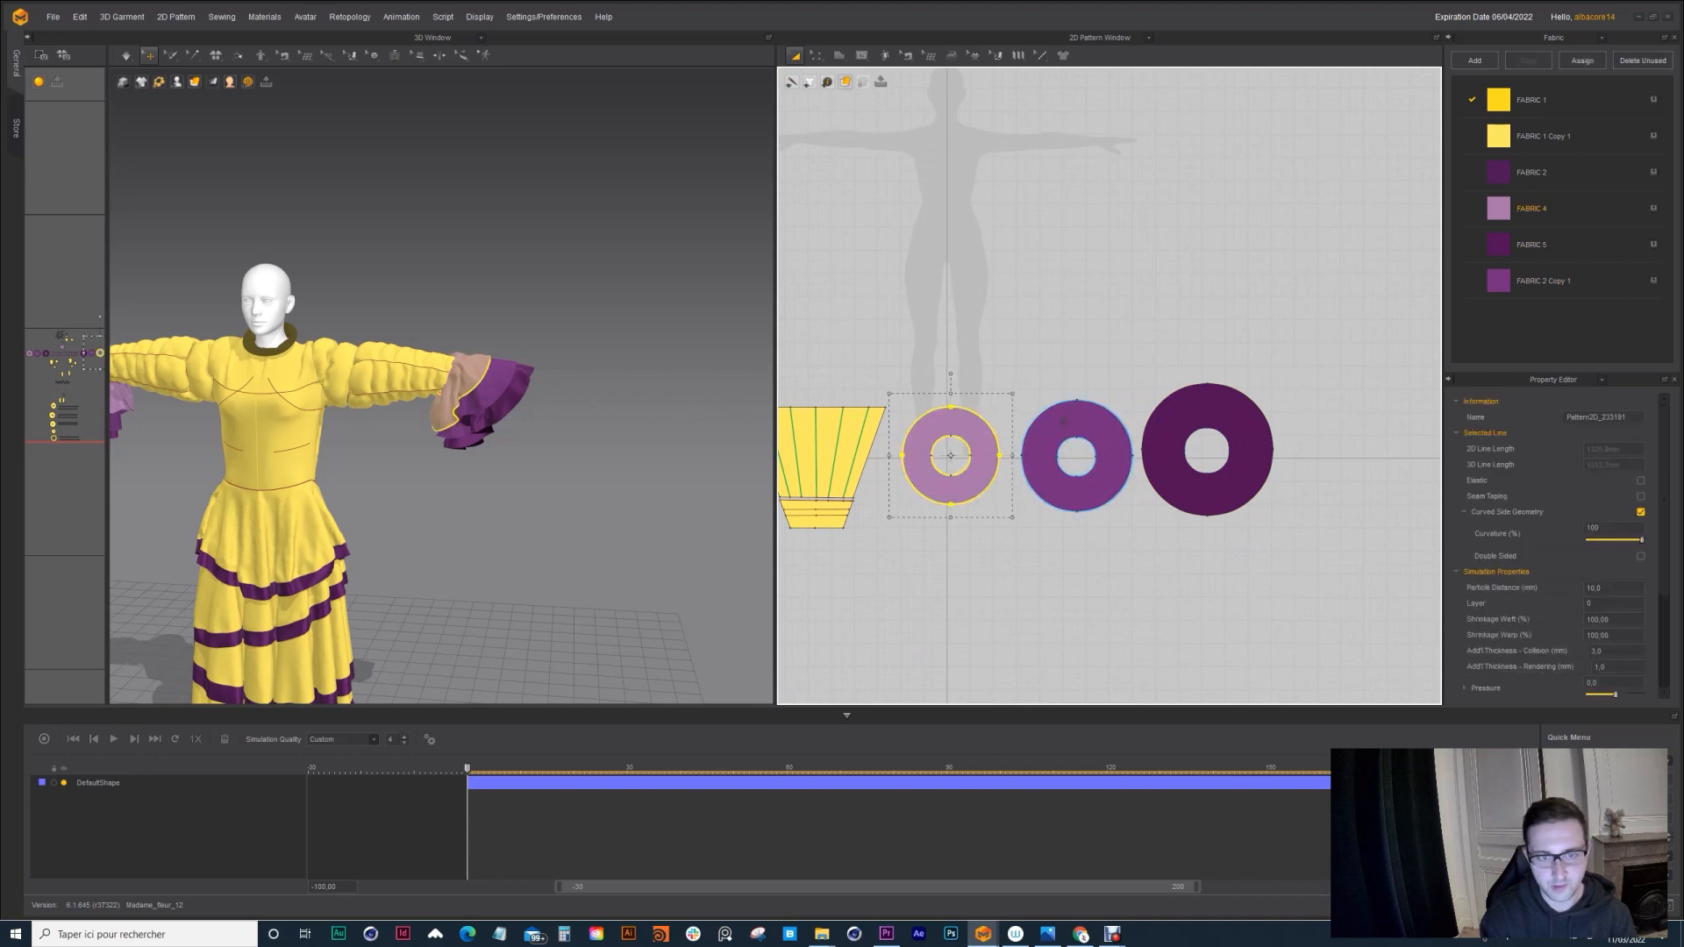
{"action": "left_click", "coordinate": [1035, 434]}
{"action": "left_click", "coordinate": [1158, 434]}
Step: Select all three sleeve ruffles together and move them off the wrist to expose their seams to the cuff
{"action": "right_click_drag", "start_coordinate": [633, 377], "coordinate": [491, 373]}
{"action": "left_click", "coordinate": [516, 386]}
{"action": "left_click", "coordinate": [515, 385], "text": "ctrl"}
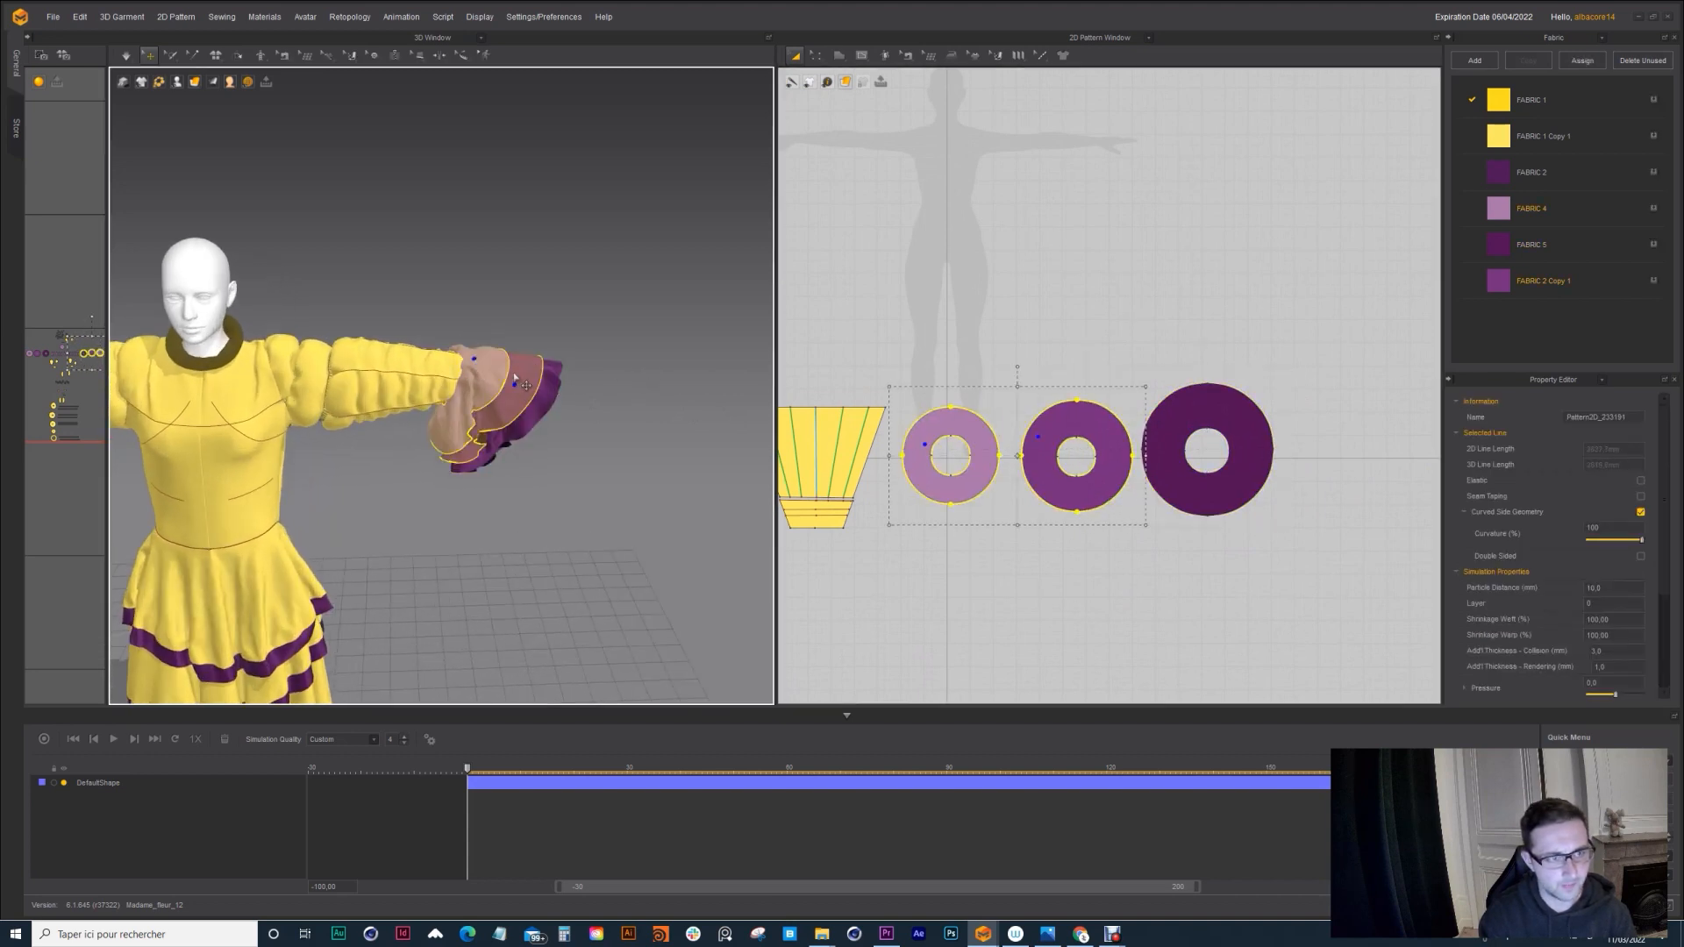
{"action": "left_click", "coordinate": [542, 381], "text": "shift"}
{"action": "left_click_drag", "start_coordinate": [476, 376], "coordinate": [646, 379]}
{"action": "scroll", "coordinate": [516, 318], "scroll_direction": "down", "scroll_amount": 1}
{"action": "right_click_drag", "start_coordinate": [516, 319], "coordinate": [387, 388]}
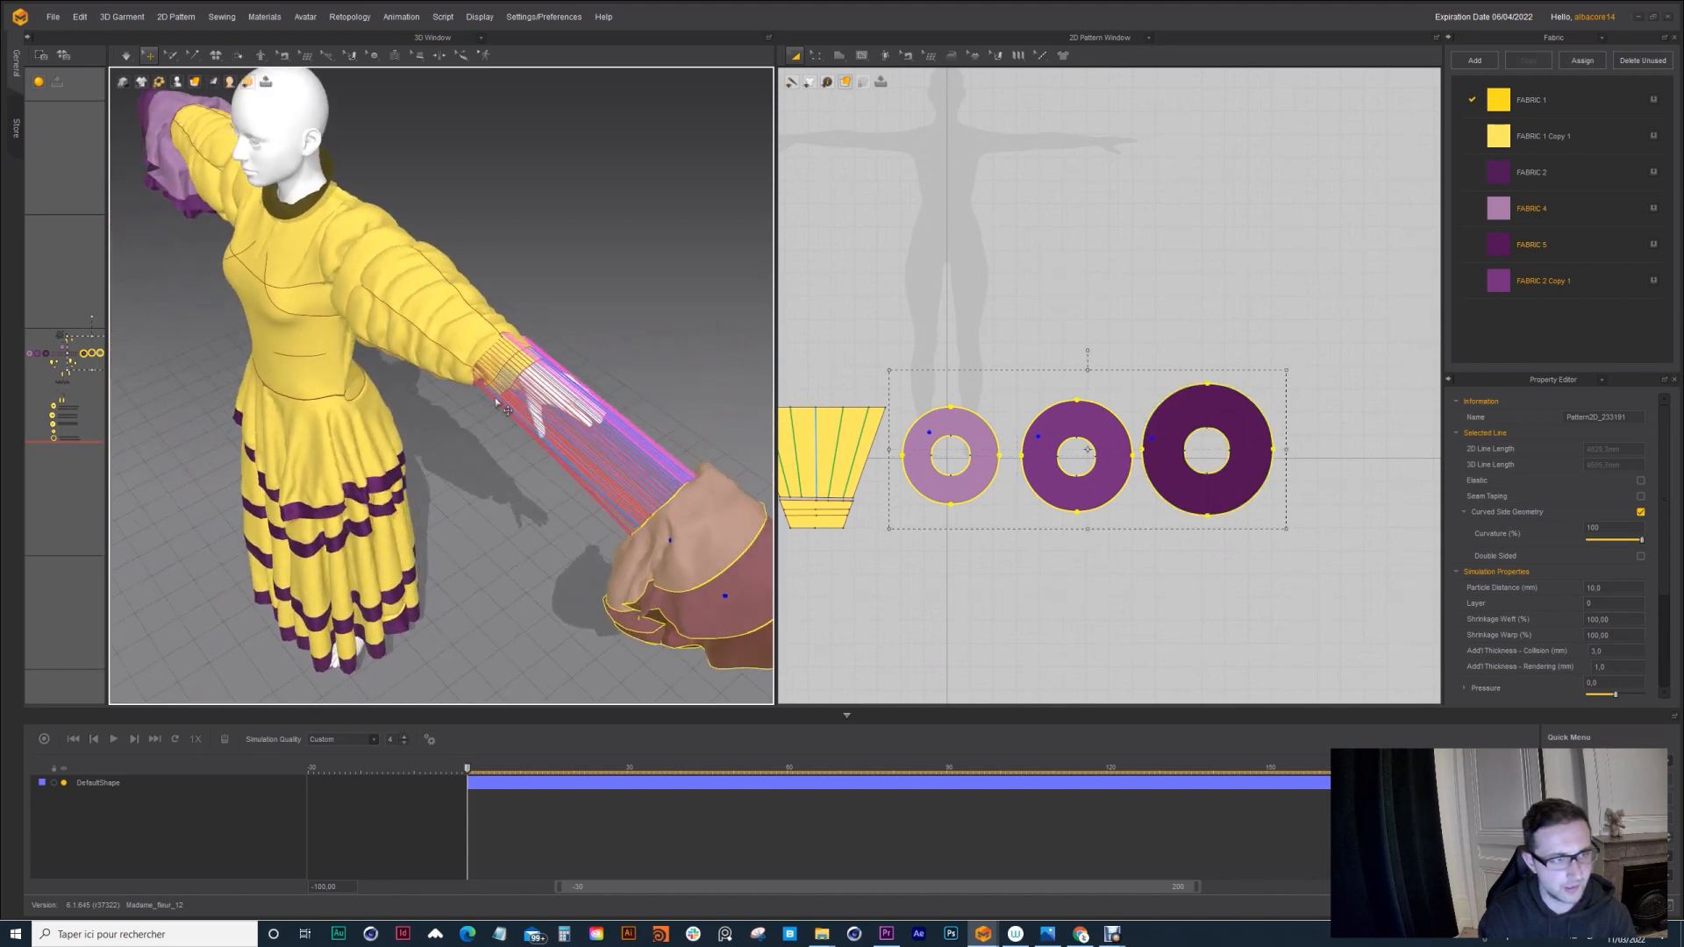
Step: Examine the small yellow cuff pattern and the ruffle discs to see how the ruffles attach at the wrist
{"action": "scroll", "coordinate": [497, 400], "scroll_direction": "down", "scroll_amount": 2}
{"action": "middle_click_drag", "start_coordinate": [496, 400], "coordinate": [456, 445]}
{"action": "left_click", "coordinate": [414, 454]}
{"action": "left_click", "coordinate": [484, 412]}
{"action": "middle_click_drag", "start_coordinate": [870, 384], "coordinate": [960, 357]}
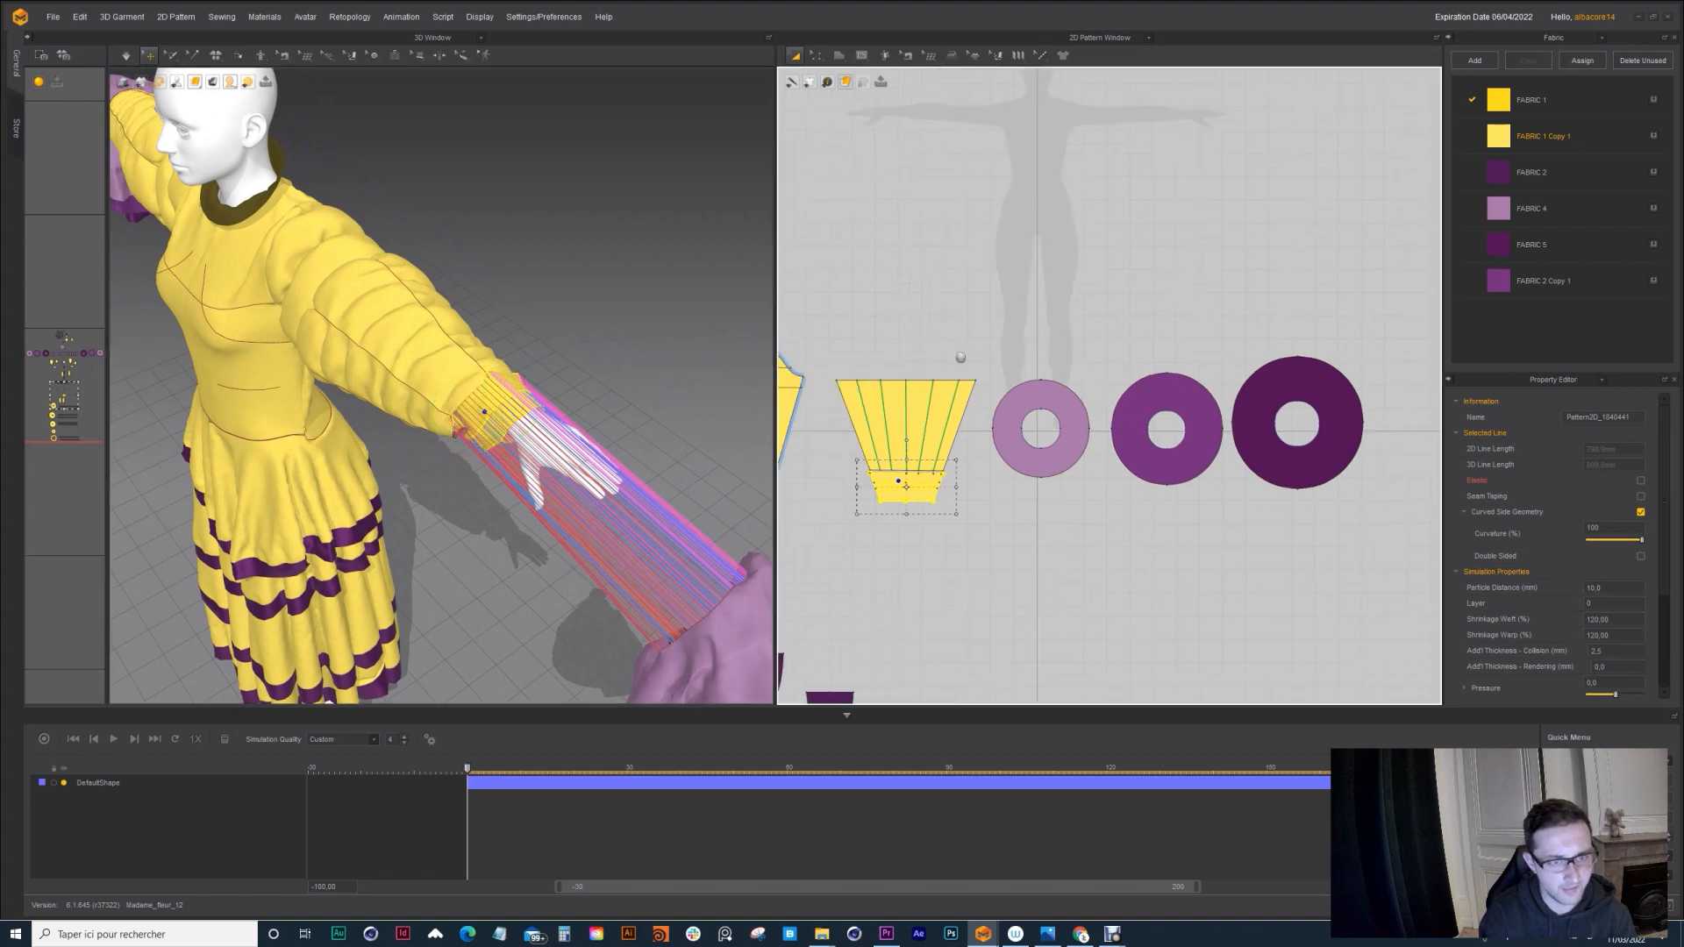
{"action": "scroll", "coordinate": [860, 487], "scroll_direction": "up", "scroll_amount": 5}
{"action": "key", "text": "Escape"}
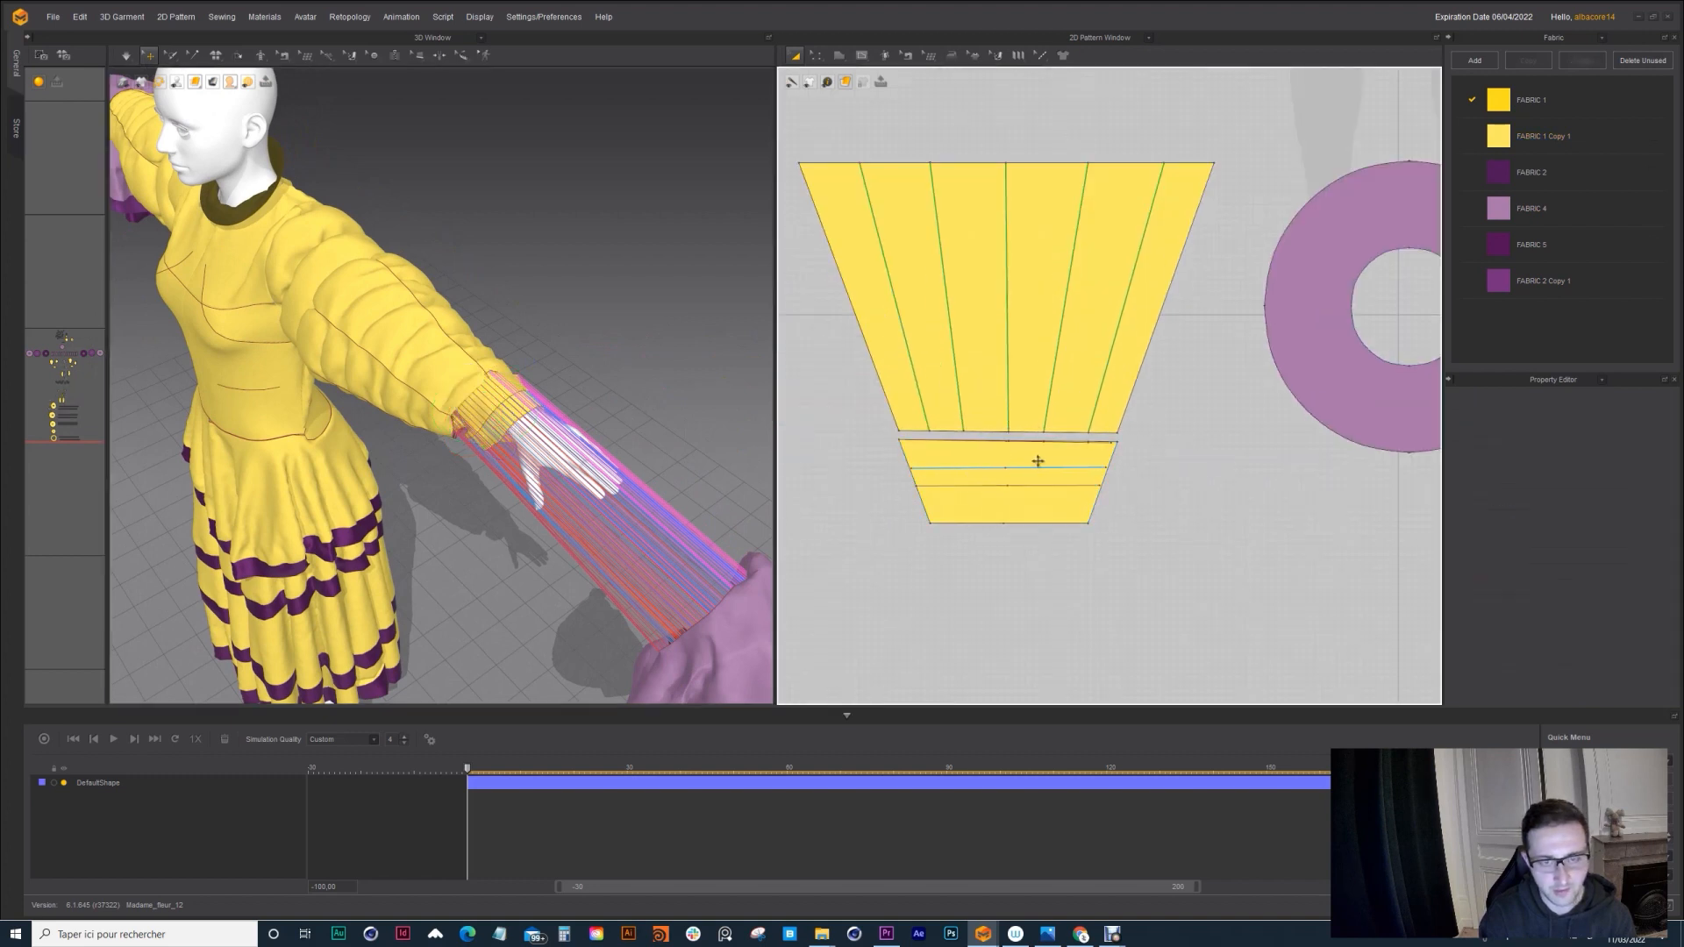
{"action": "scroll", "coordinate": [1037, 461], "scroll_direction": "down", "scroll_amount": 5}
{"action": "left_click", "coordinate": [1122, 368]}
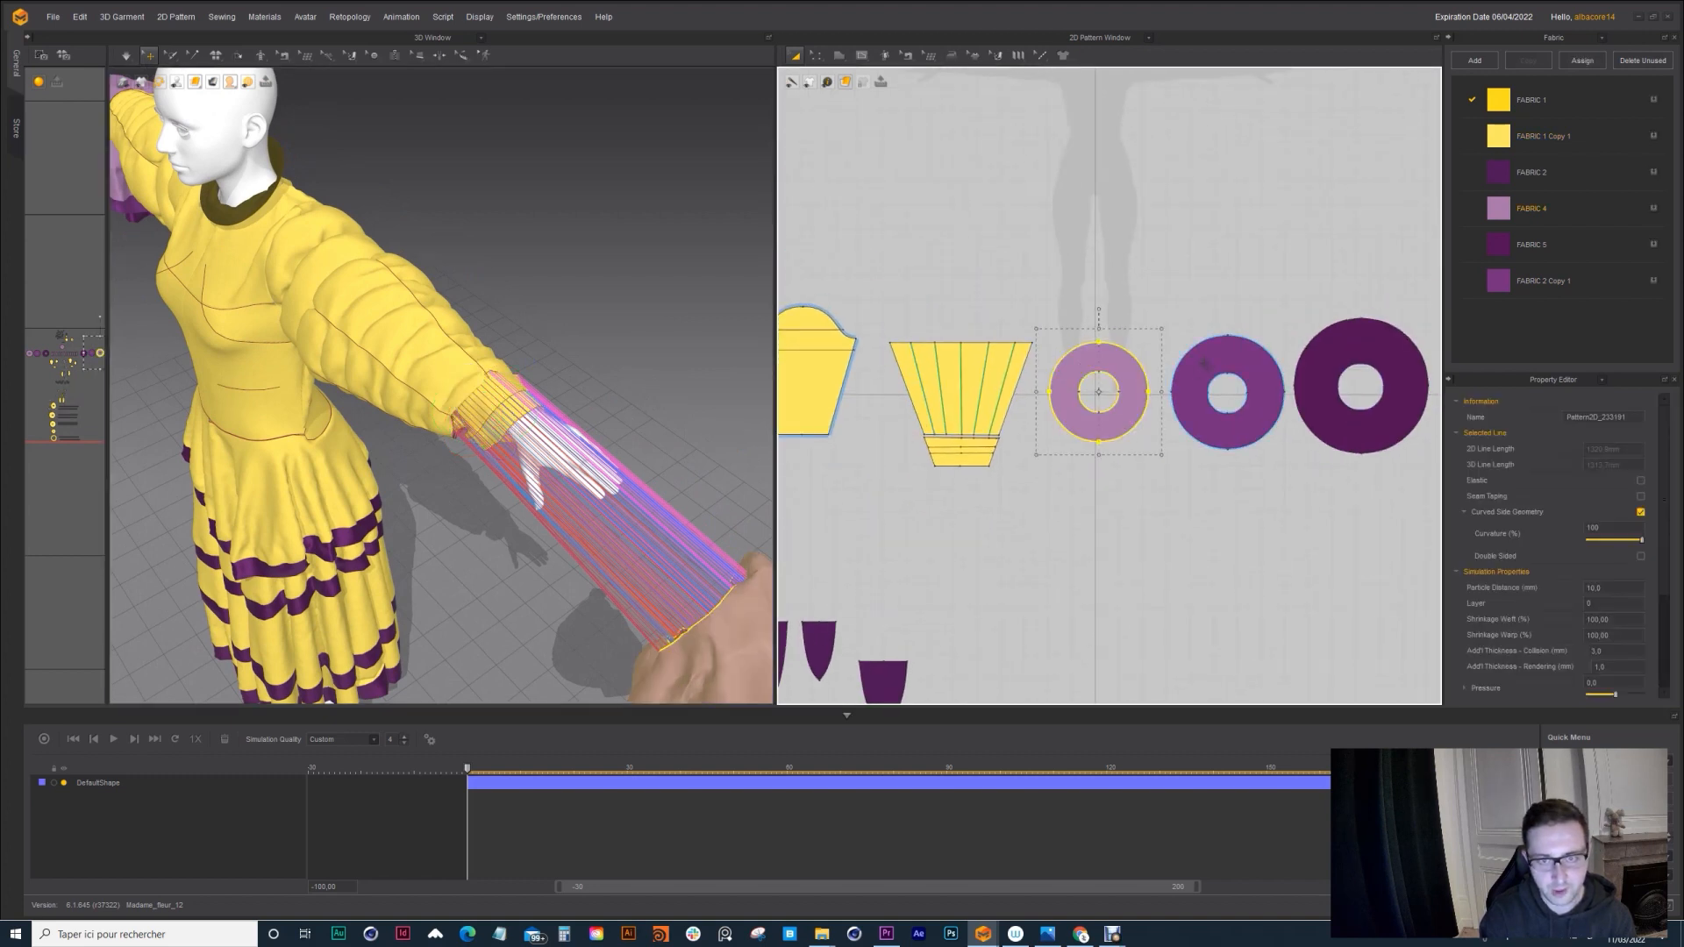
{"action": "left_click", "coordinate": [702, 614]}
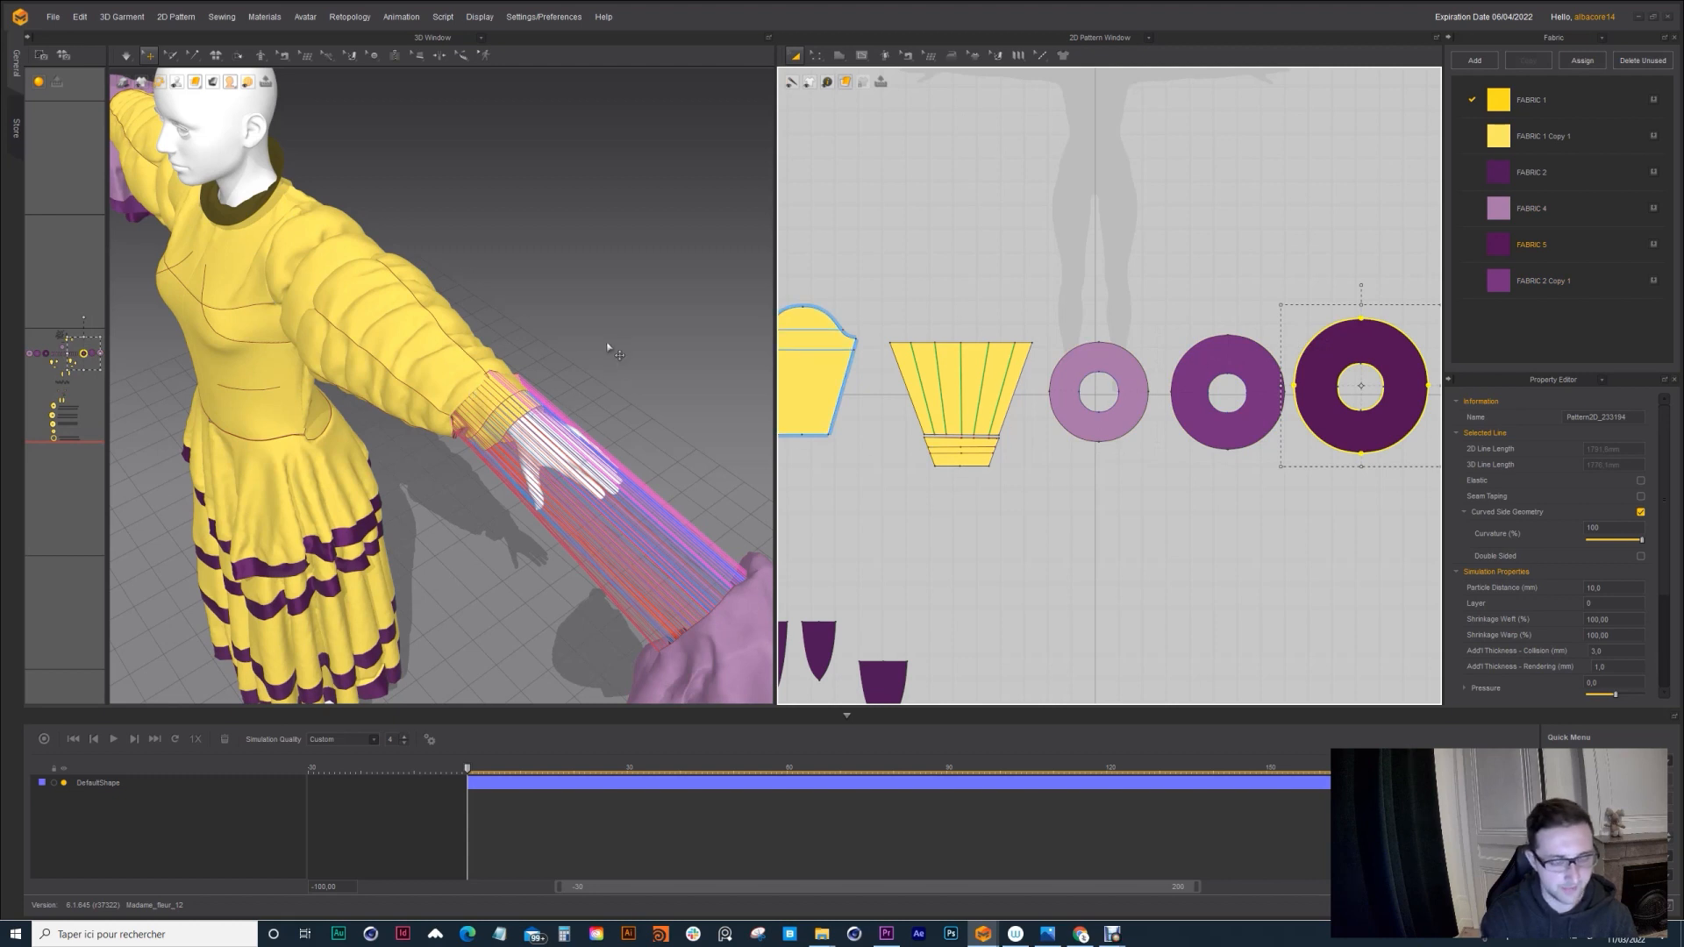
Step: Undo the move of the sleeve ruffles away from the wrist
{"action": "key", "text": "ctrl+z"}
{"action": "key", "text": "ctrl+z"}
{"action": "key", "text": "ctrl+z"}
{"action": "key", "text": "ctrl+z"}
{"action": "key", "text": "ctrl+z"}
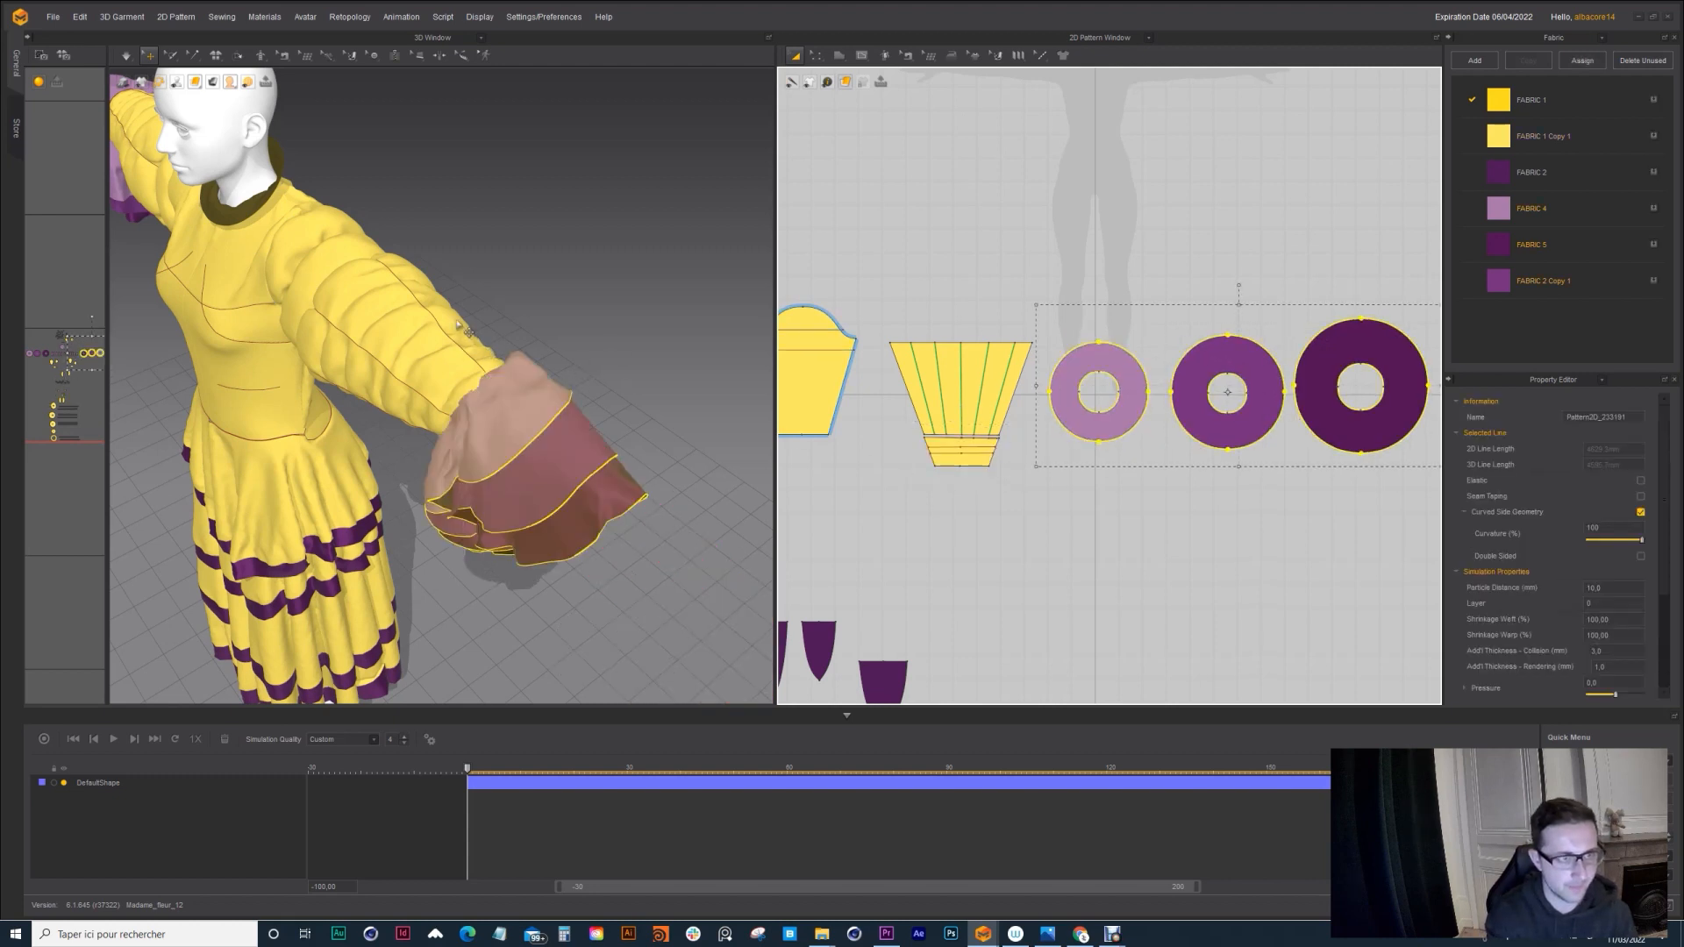
{"action": "key", "text": "ctrl+z"}
Step: Show all hidden patterns for a view of the complete costume, and undo that to isolate the yellow dress again
{"action": "right_click_drag", "start_coordinate": [312, 246], "coordinate": [363, 370]}
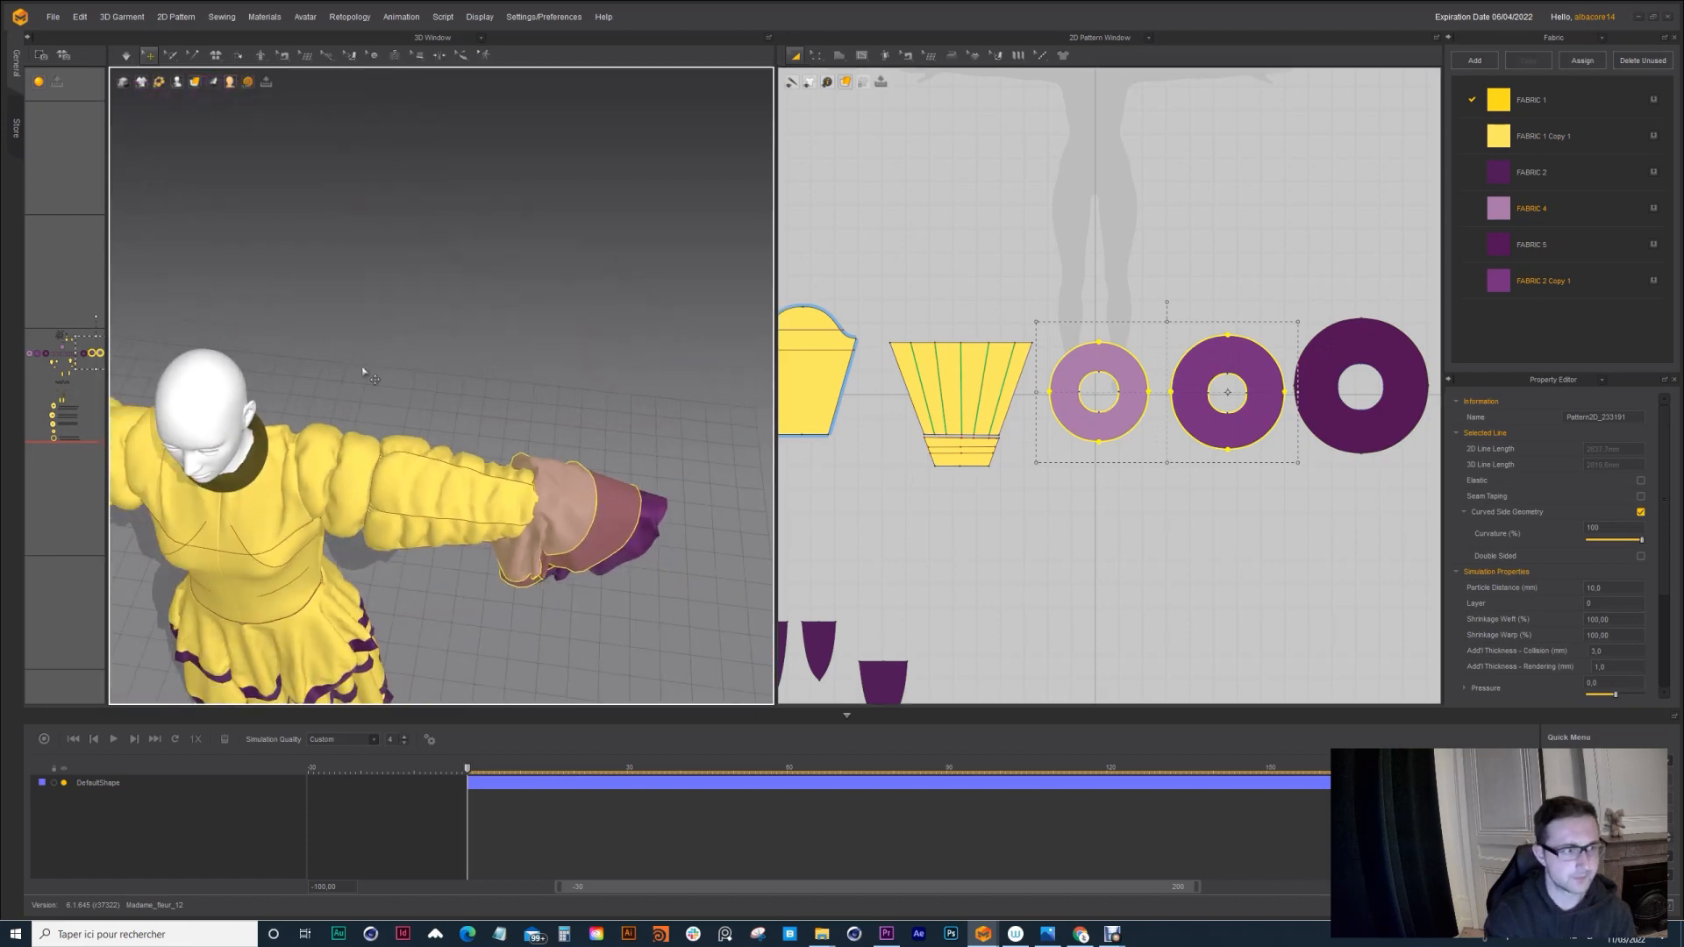
{"action": "scroll", "coordinate": [363, 370], "scroll_direction": "down", "scroll_amount": 3}
{"action": "middle_click_drag", "start_coordinate": [363, 370], "coordinate": [455, 245]}
{"action": "middle_click_drag", "start_coordinate": [402, 298], "coordinate": [478, 219]}
{"action": "right_click_drag", "start_coordinate": [439, 394], "coordinate": [498, 306]}
{"action": "scroll", "coordinate": [498, 306], "scroll_direction": "down", "scroll_amount": 2}
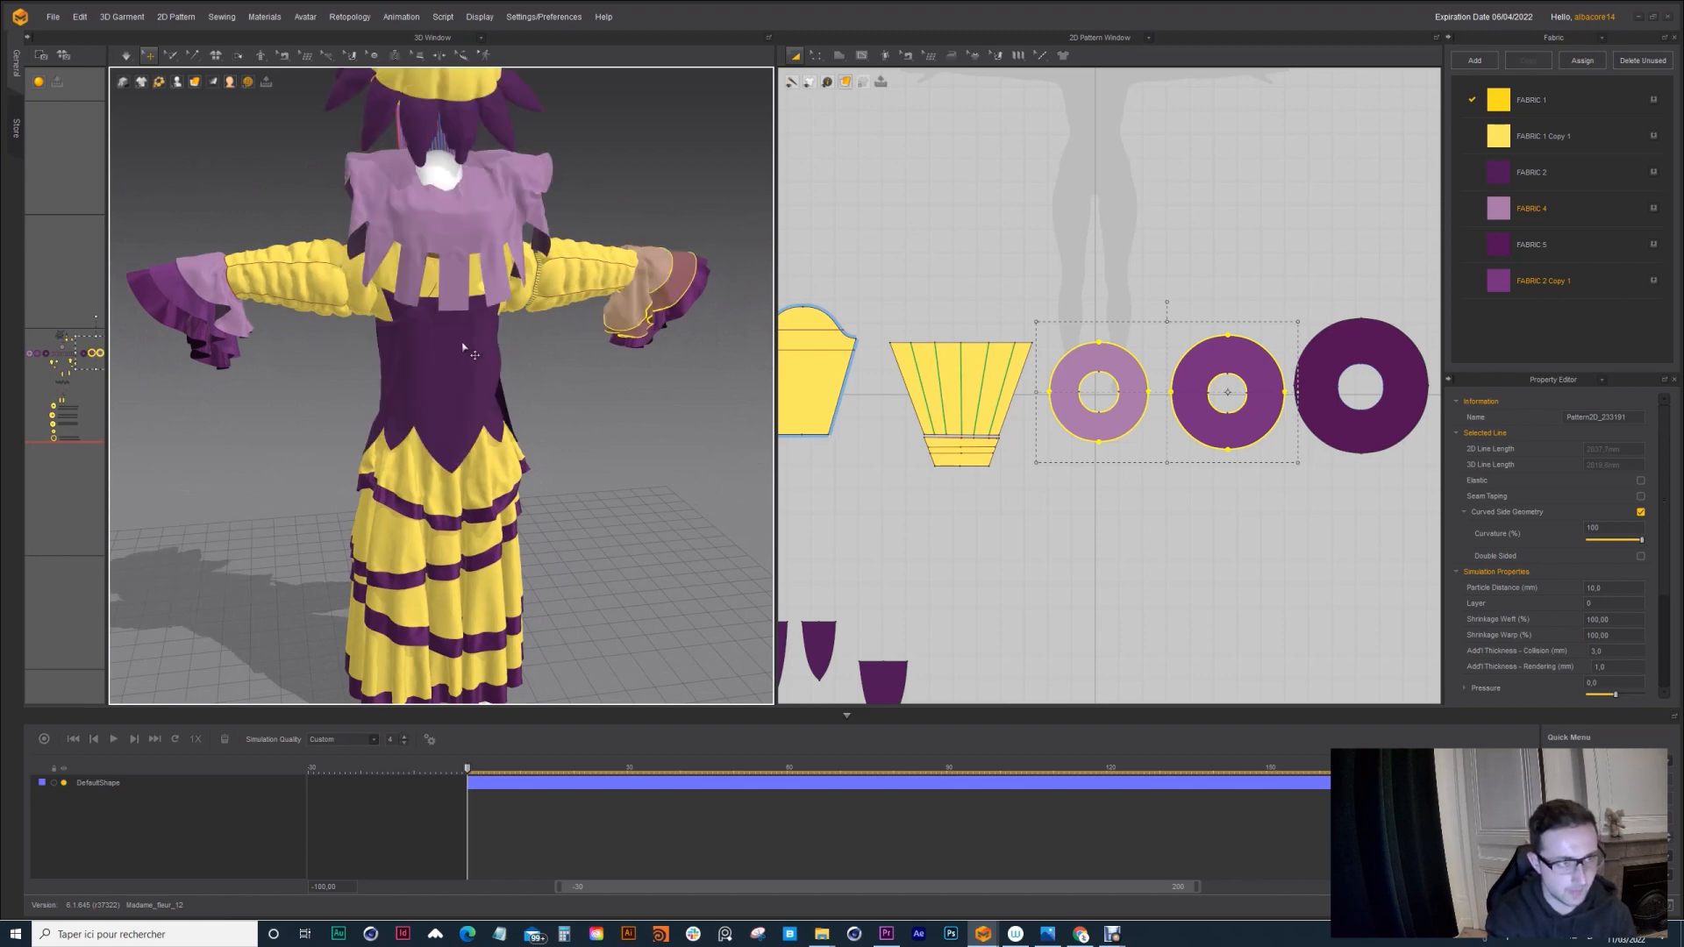
{"action": "left_click", "coordinate": [481, 396]}
{"action": "mouse_move", "coordinate": [481, 397]}
{"action": "right_mouse_down"}
{"action": "mouse_move", "coordinate": [425, 395]}
{"action": "mouse_move", "coordinate": [466, 387]}
{"action": "right_mouse_up"}
{"action": "key", "text": "ctrl+z"}
{"action": "key", "text": "ctrl+z"}
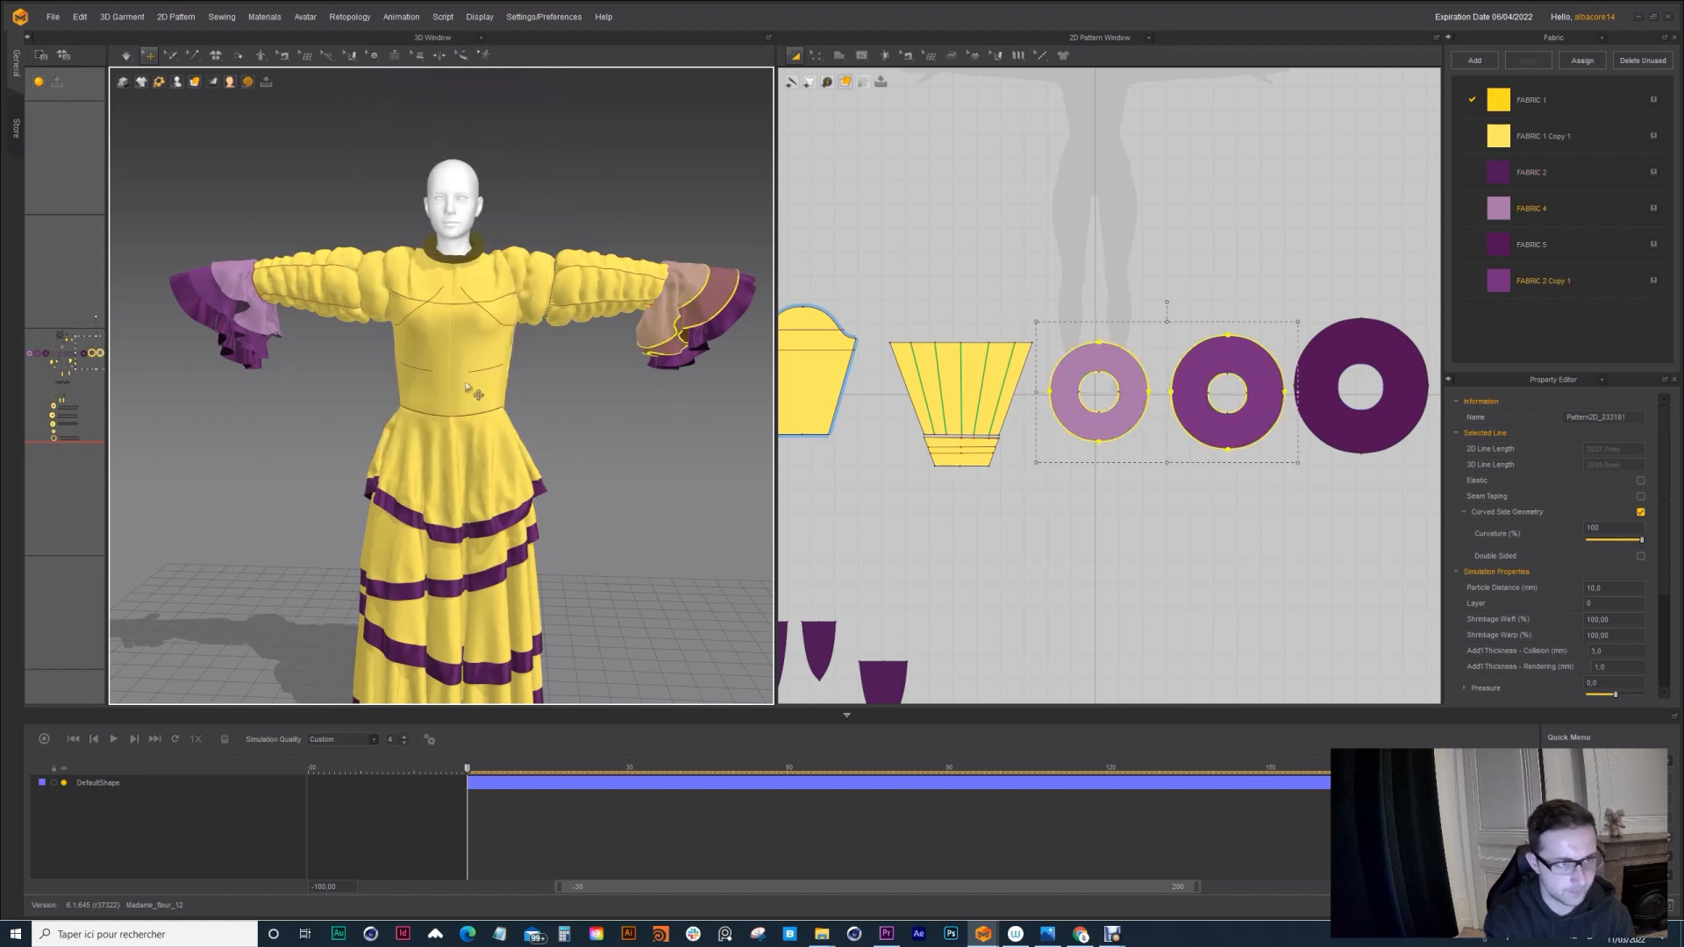
Step: Select the eight purple pointed waist patterns together and examine the yellow bodice area they cover
{"action": "scroll", "coordinate": [905, 465], "scroll_direction": "down", "scroll_amount": 5}
{"action": "right_click_drag", "start_coordinate": [906, 465], "coordinate": [992, 472]}
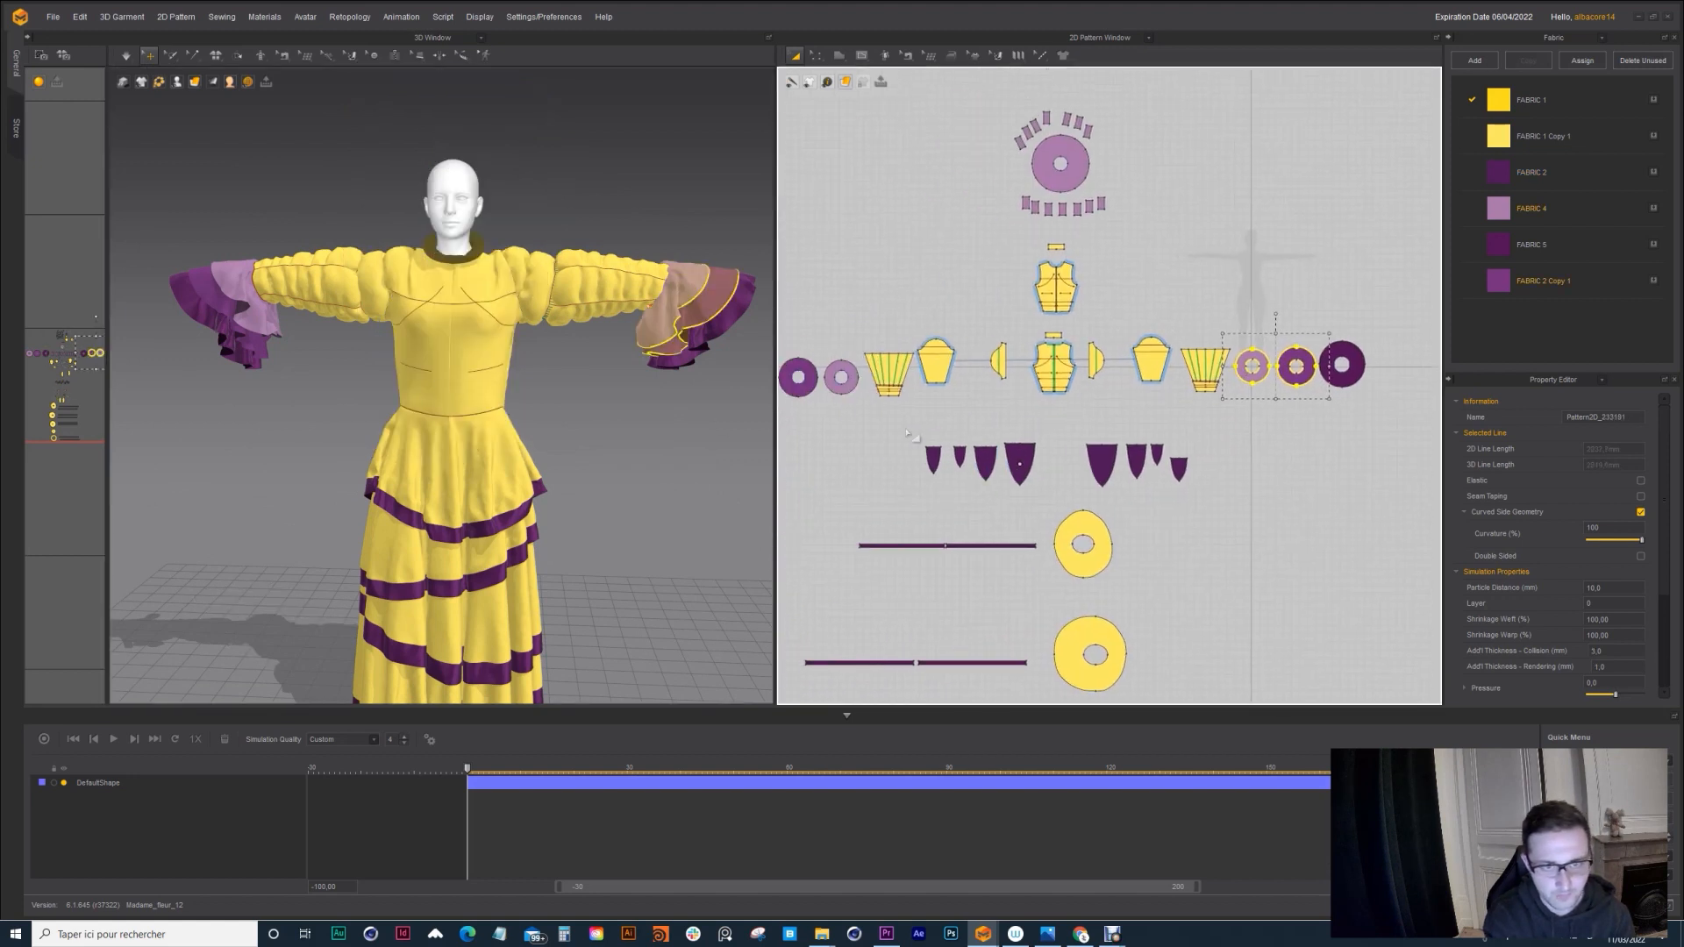
{"action": "left_click_drag", "start_coordinate": [912, 430], "coordinate": [1201, 499]}
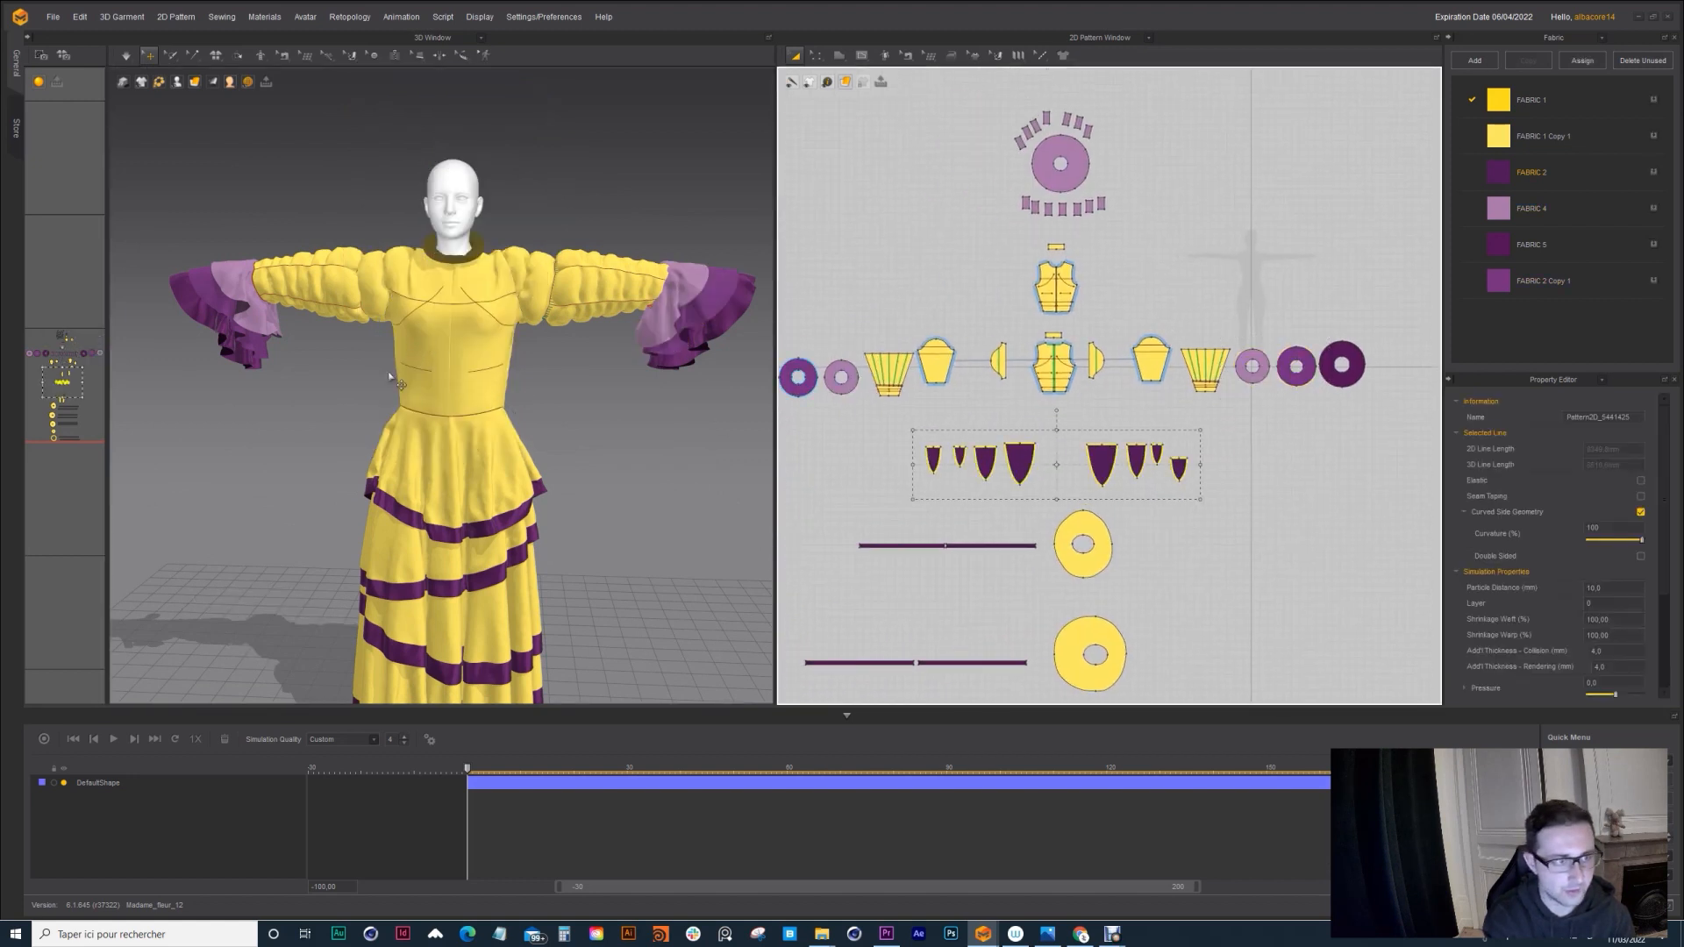
{"action": "mouse_move", "coordinate": [482, 384]}
{"action": "right_mouse_down"}
{"action": "mouse_move", "coordinate": [462, 354]}
{"action": "mouse_move", "coordinate": [216, 330]}
{"action": "mouse_move", "coordinate": [631, 323]}
{"action": "mouse_move", "coordinate": [481, 361]}
{"action": "right_mouse_up"}
{"action": "scroll", "coordinate": [481, 361], "scroll_direction": "up", "scroll_amount": 5}
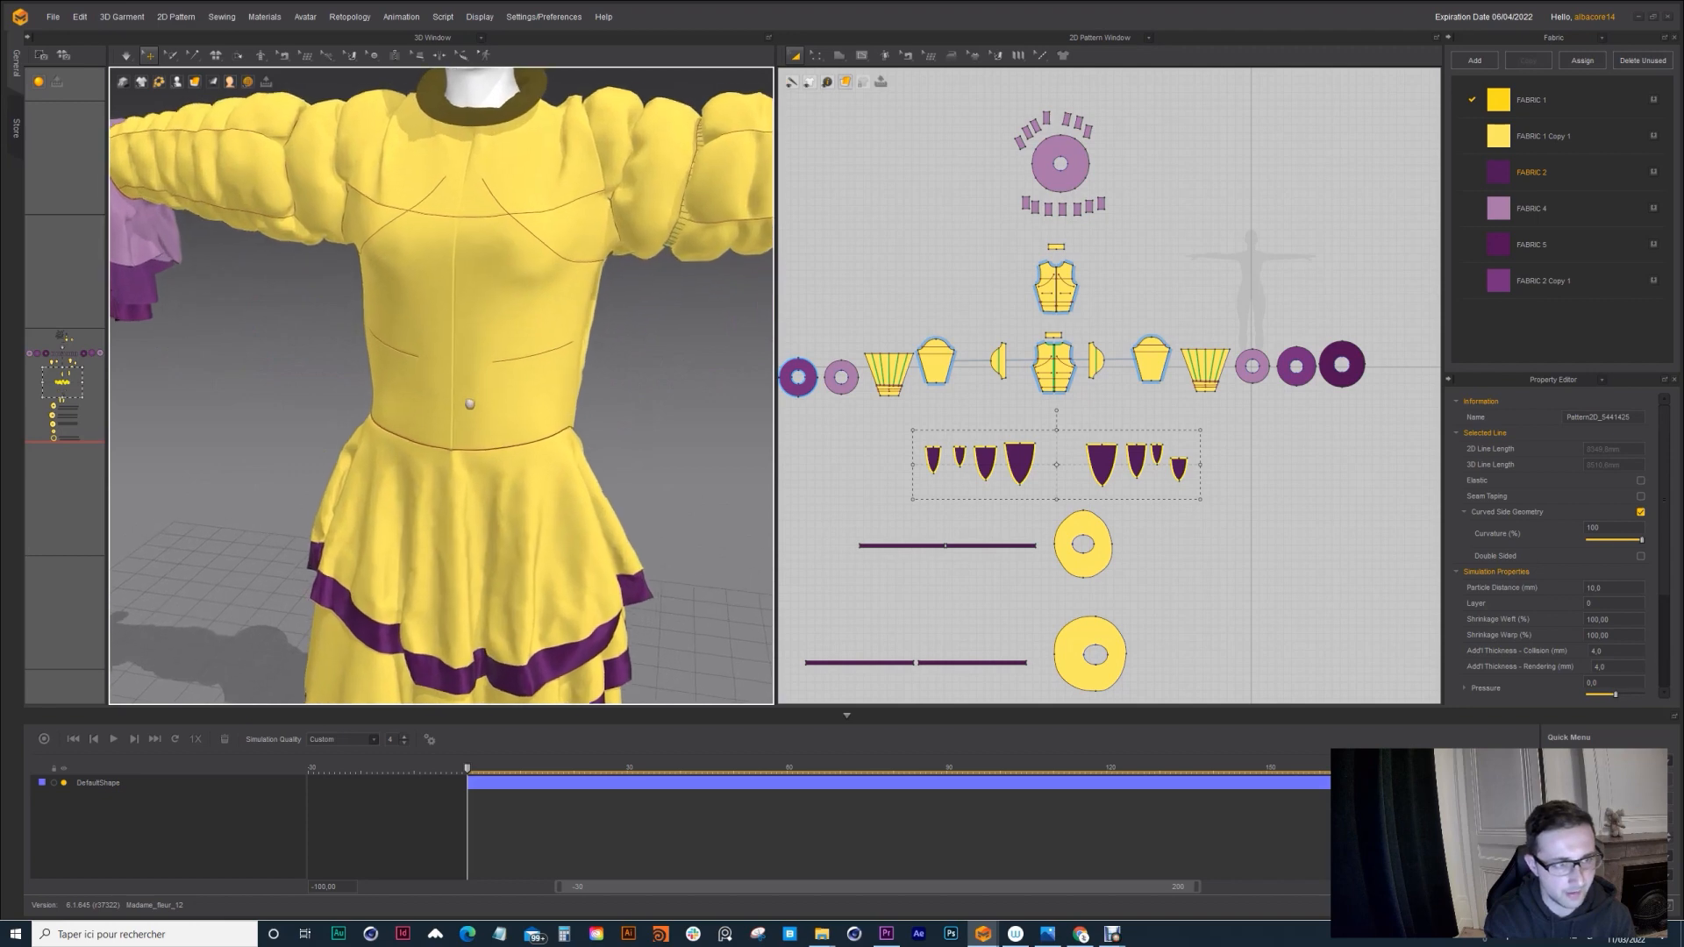
{"action": "scroll", "coordinate": [1009, 399], "scroll_direction": "up", "scroll_amount": 4}
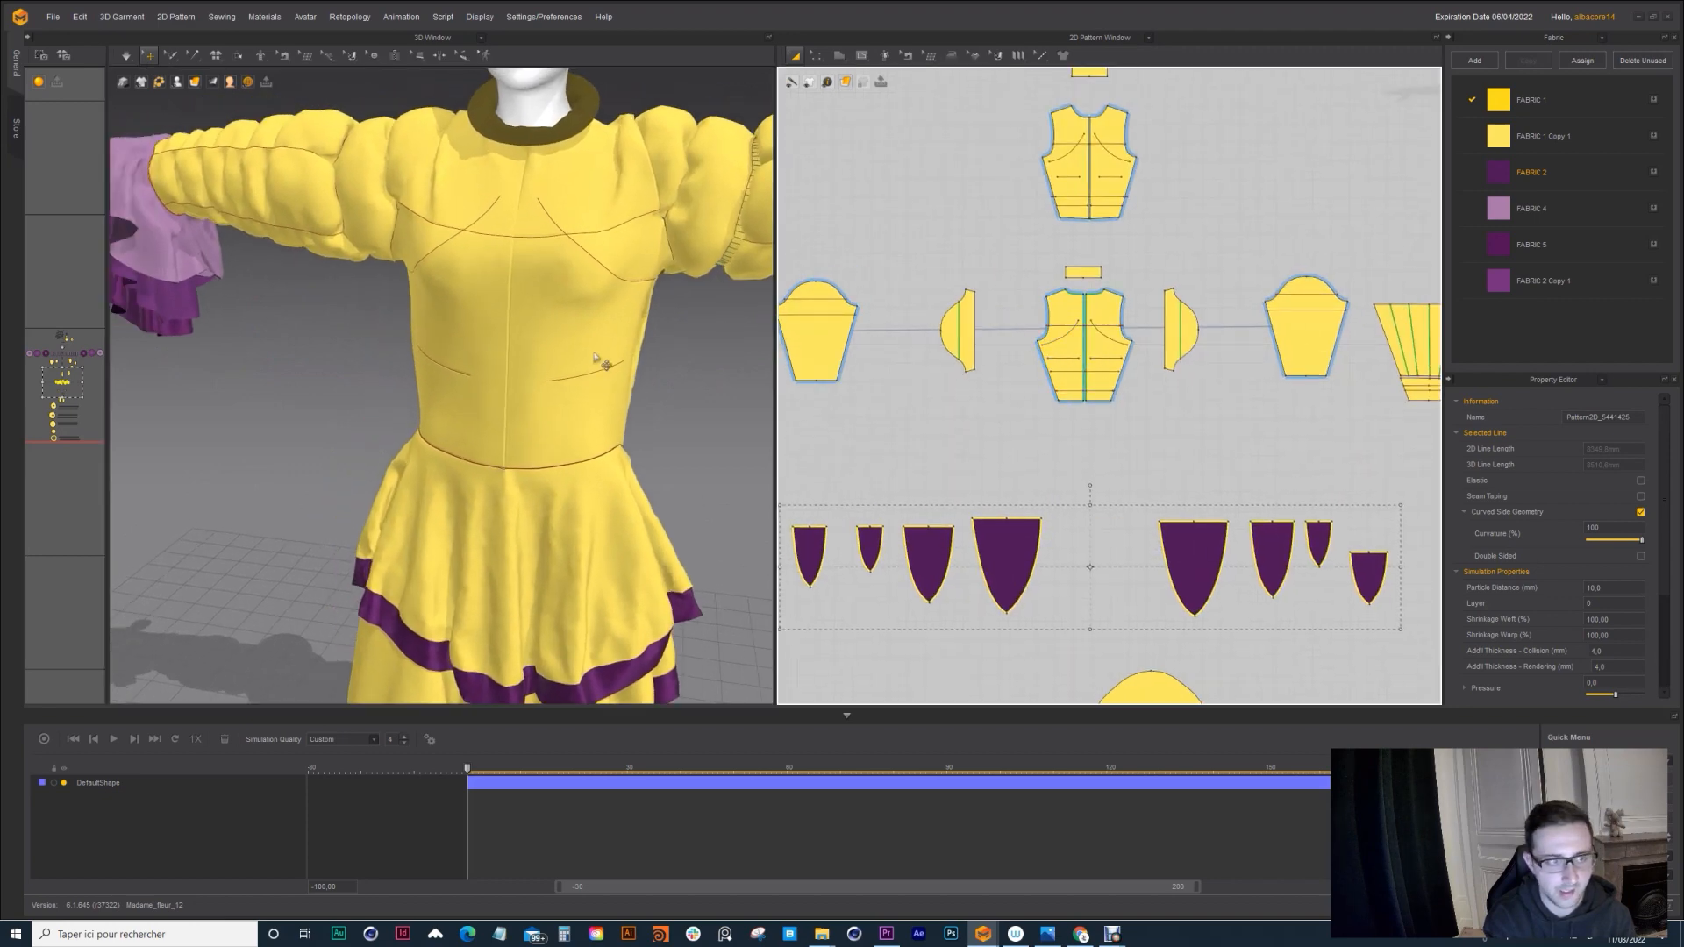
Step: Show the complete costume and select a large and a small purple waist panel to match them with their patterns
{"action": "right_click_drag", "start_coordinate": [598, 361], "coordinate": [570, 456]}
{"action": "left_click", "coordinate": [519, 355]}
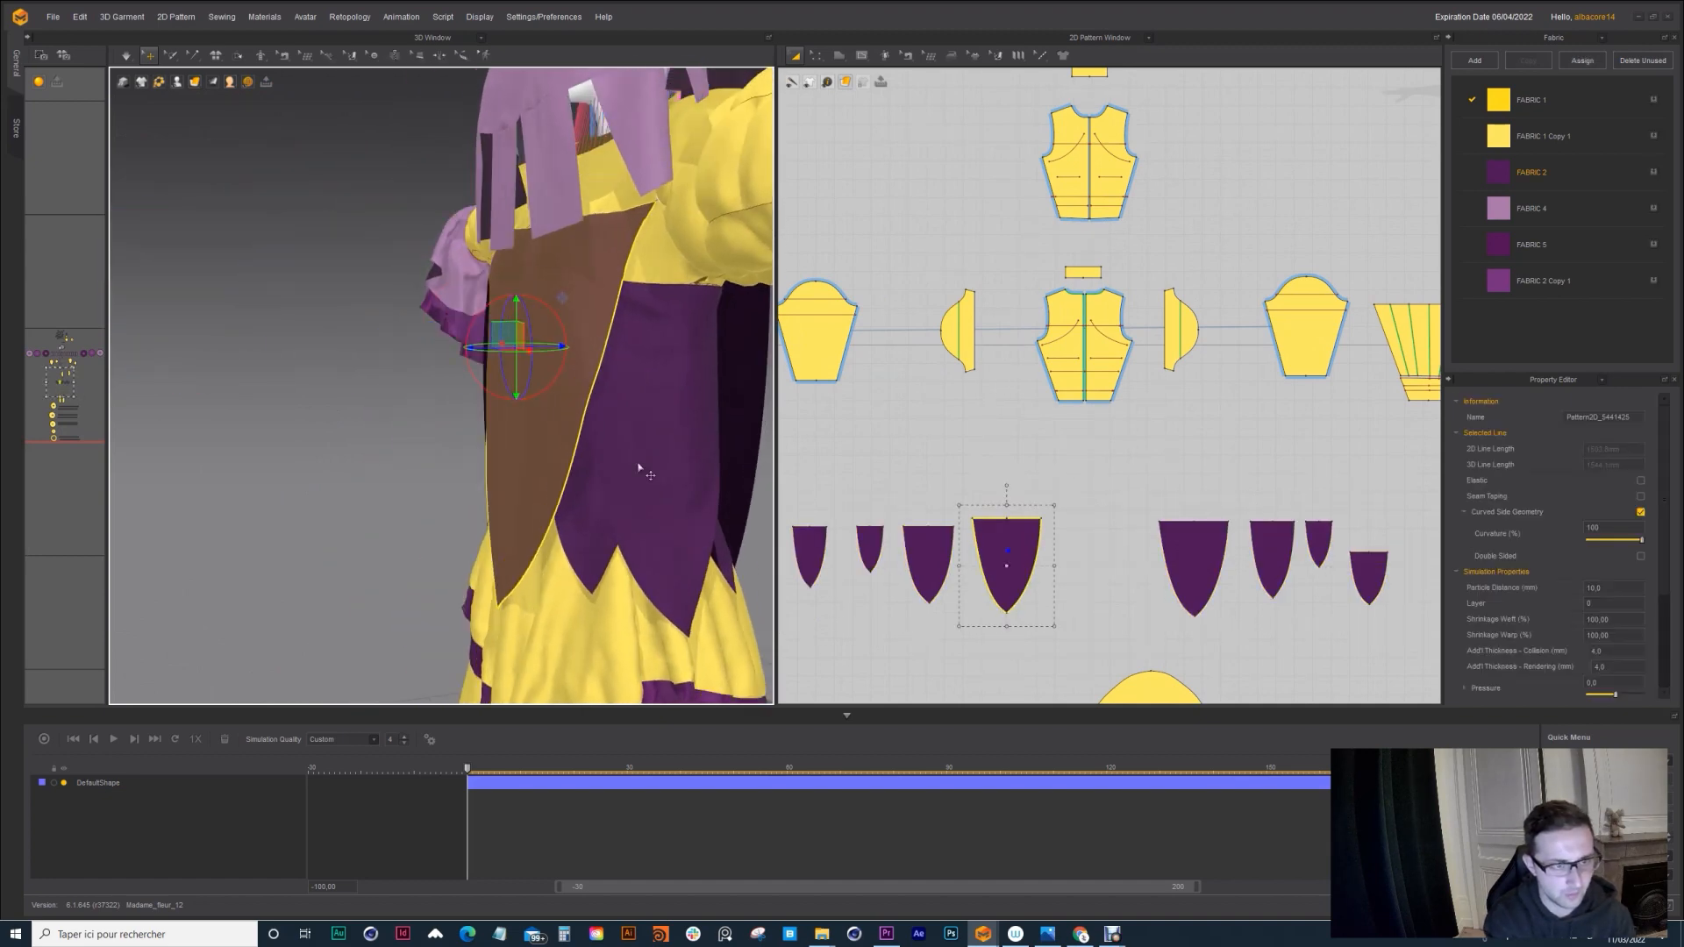
{"action": "left_click", "coordinate": [597, 495]}
{"action": "left_click", "coordinate": [595, 496]}
{"action": "scroll", "coordinate": [1088, 449], "scroll_direction": "down", "scroll_amount": 3}
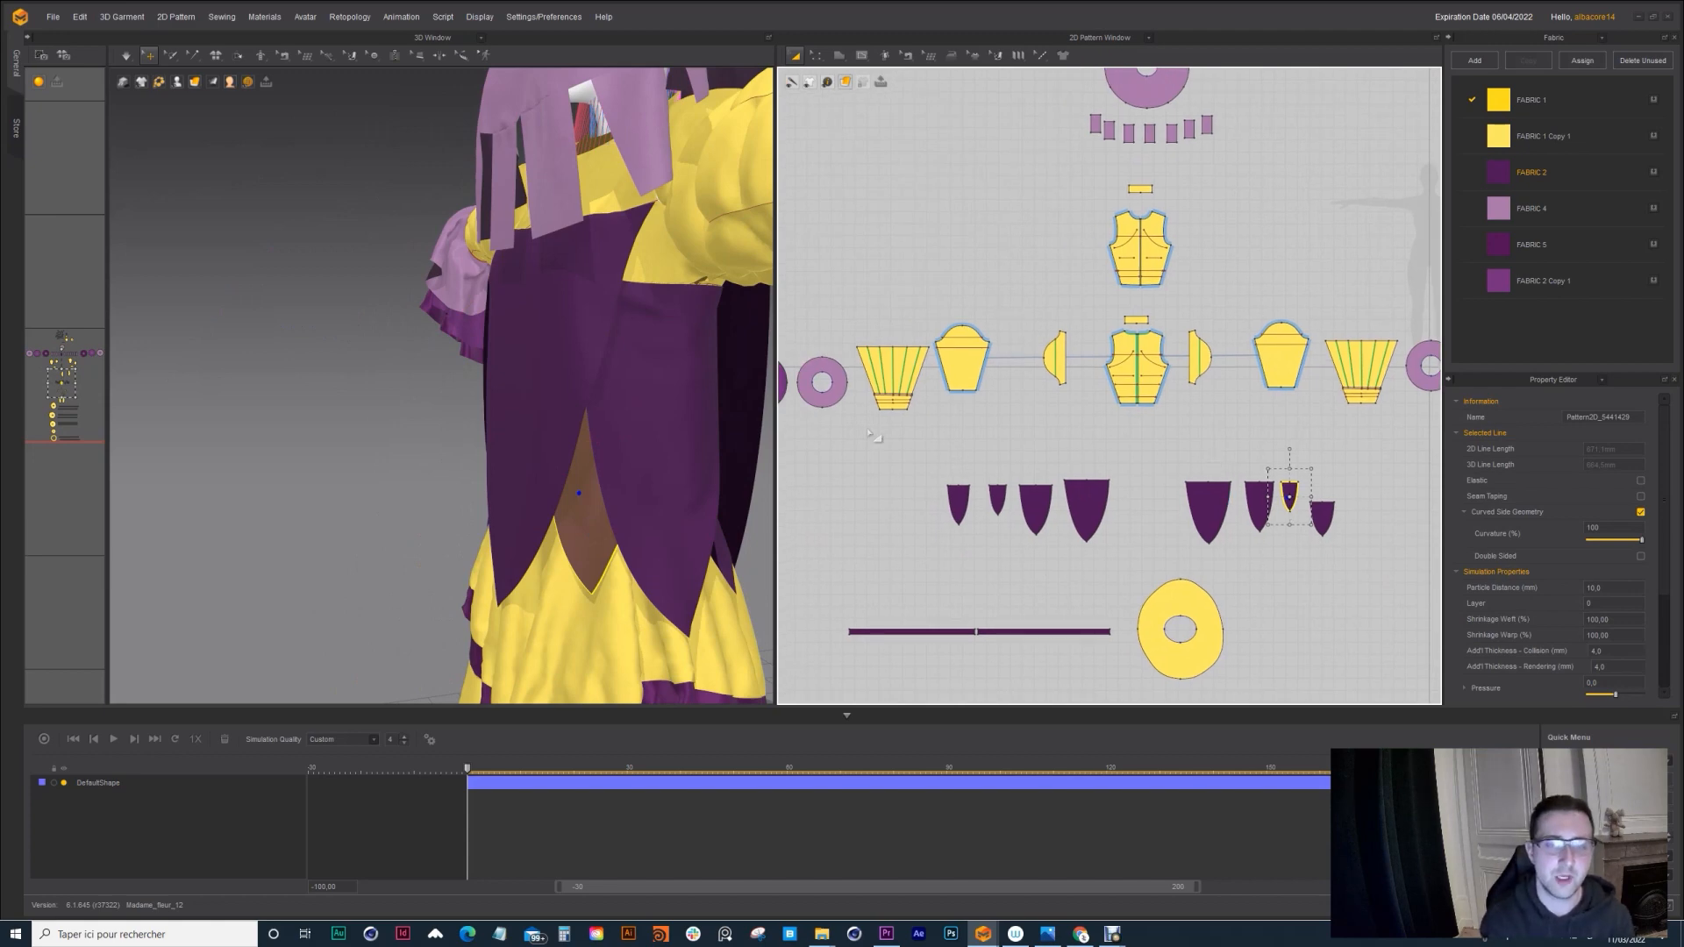
Step: Examine the complete costume from several angles and select the top yellow skirt tier to identify its circular pattern
{"action": "scroll", "coordinate": [460, 279], "scroll_direction": "down", "scroll_amount": 5}
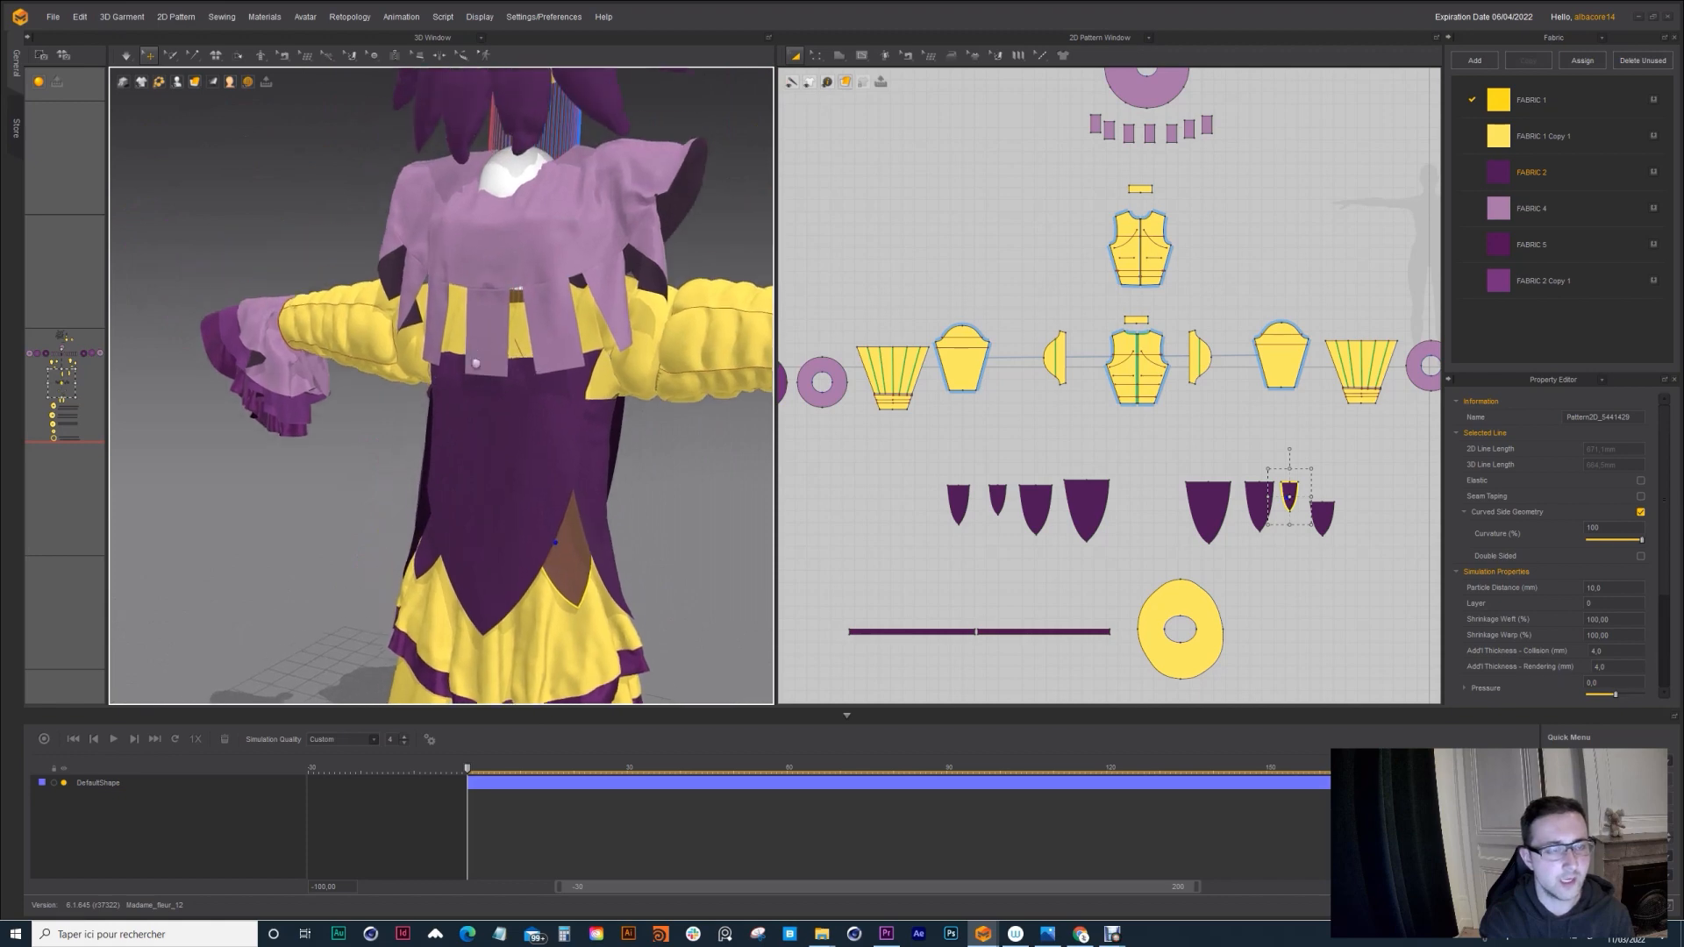
{"action": "right_click_drag", "start_coordinate": [386, 303], "coordinate": [589, 204]}
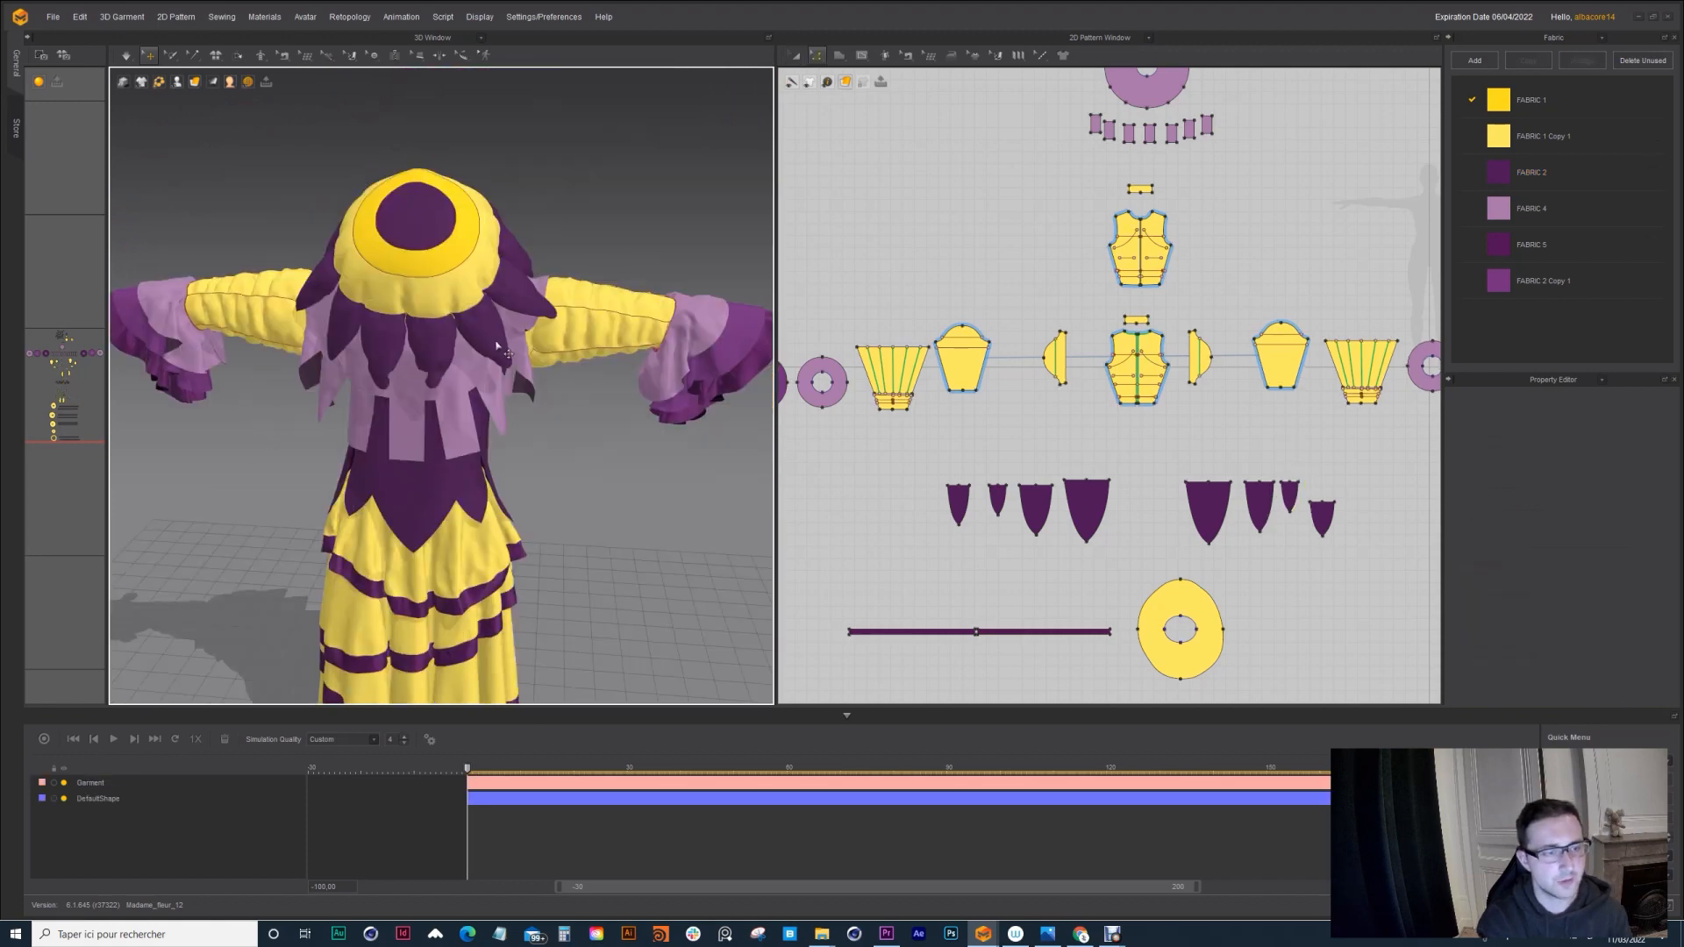
{"action": "right_click_drag", "start_coordinate": [552, 333], "coordinate": [378, 292]}
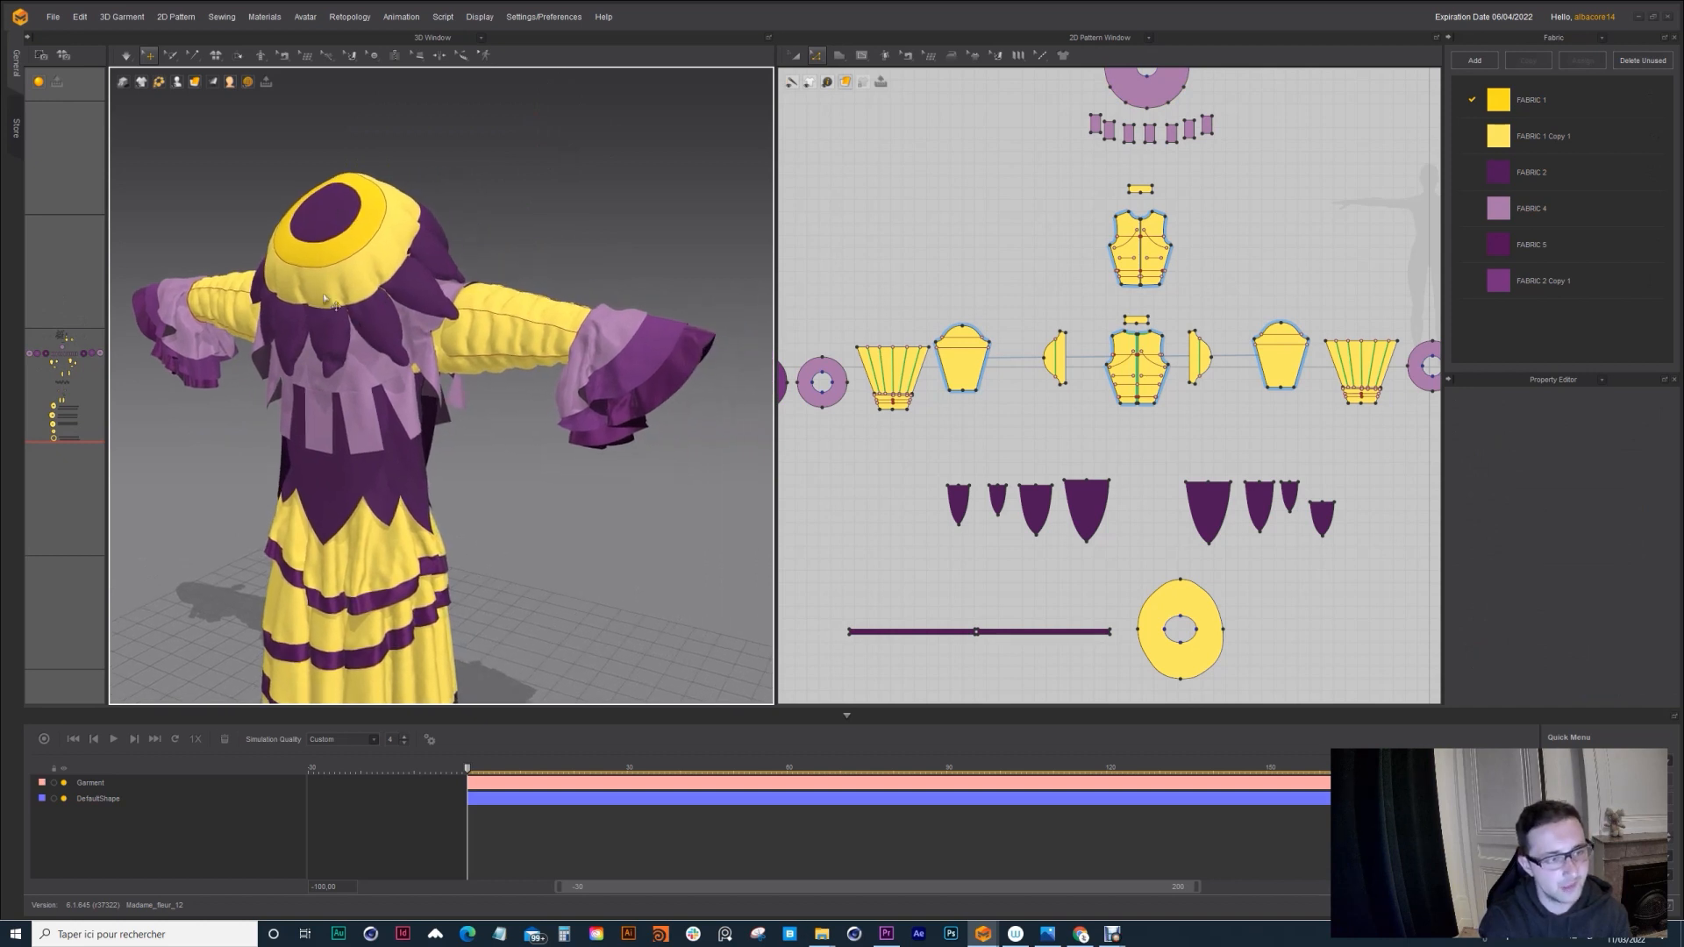
{"action": "right_click_drag", "start_coordinate": [427, 337], "coordinate": [347, 292]}
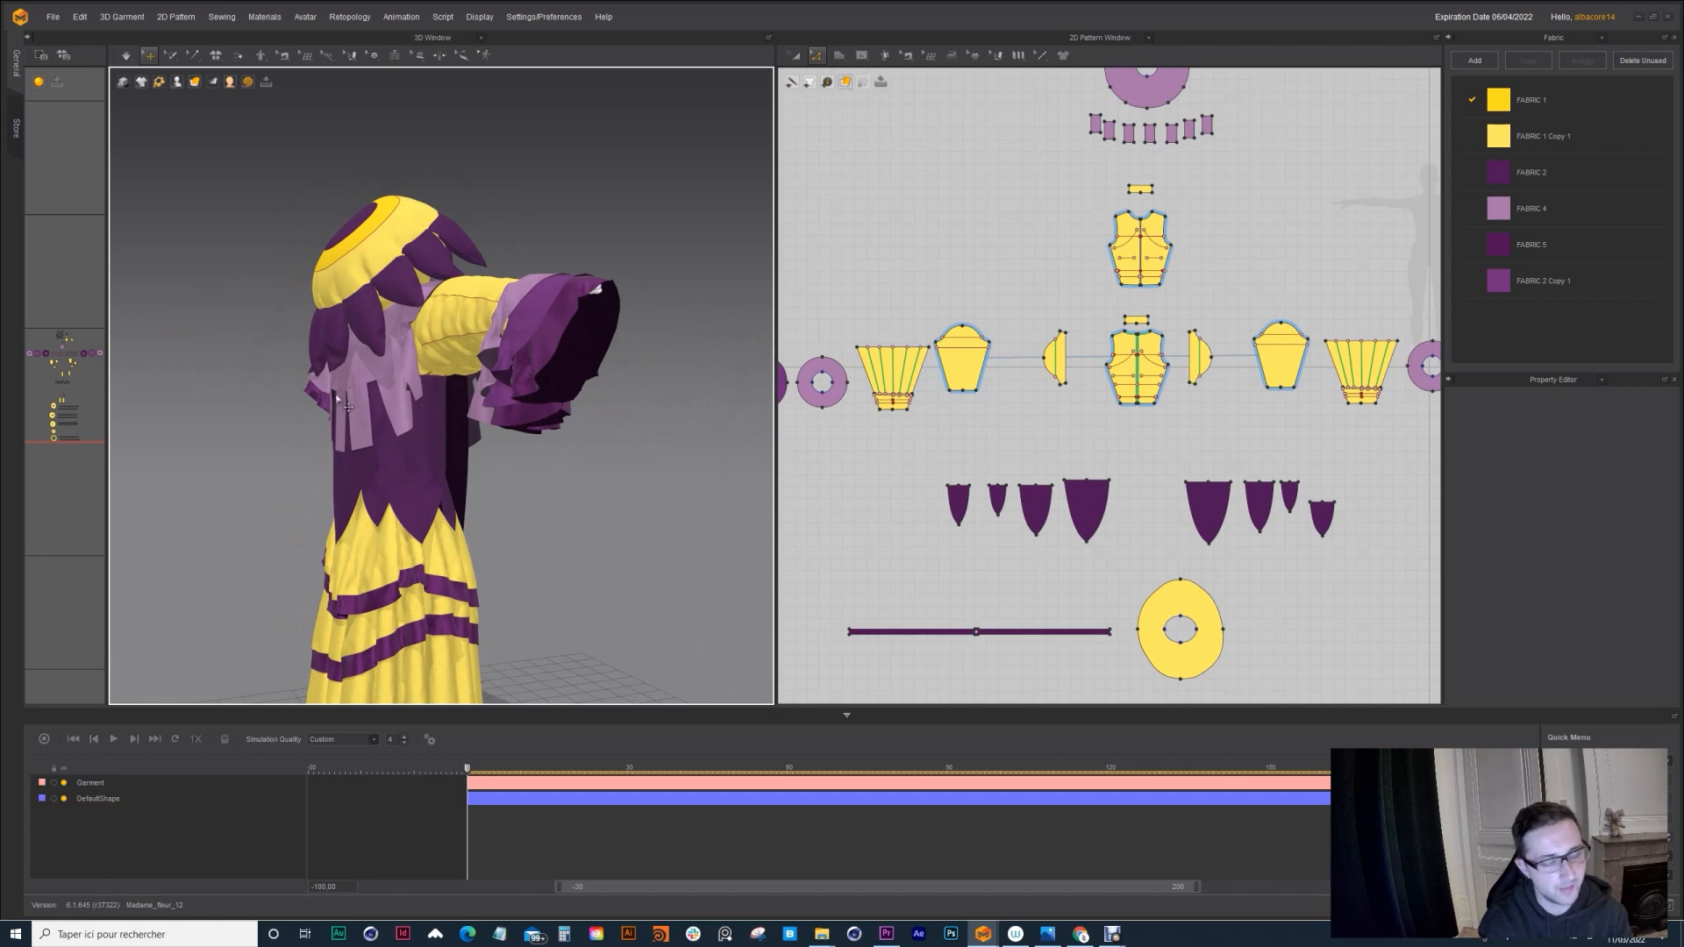
{"action": "right_click_drag", "start_coordinate": [409, 375], "coordinate": [417, 328]}
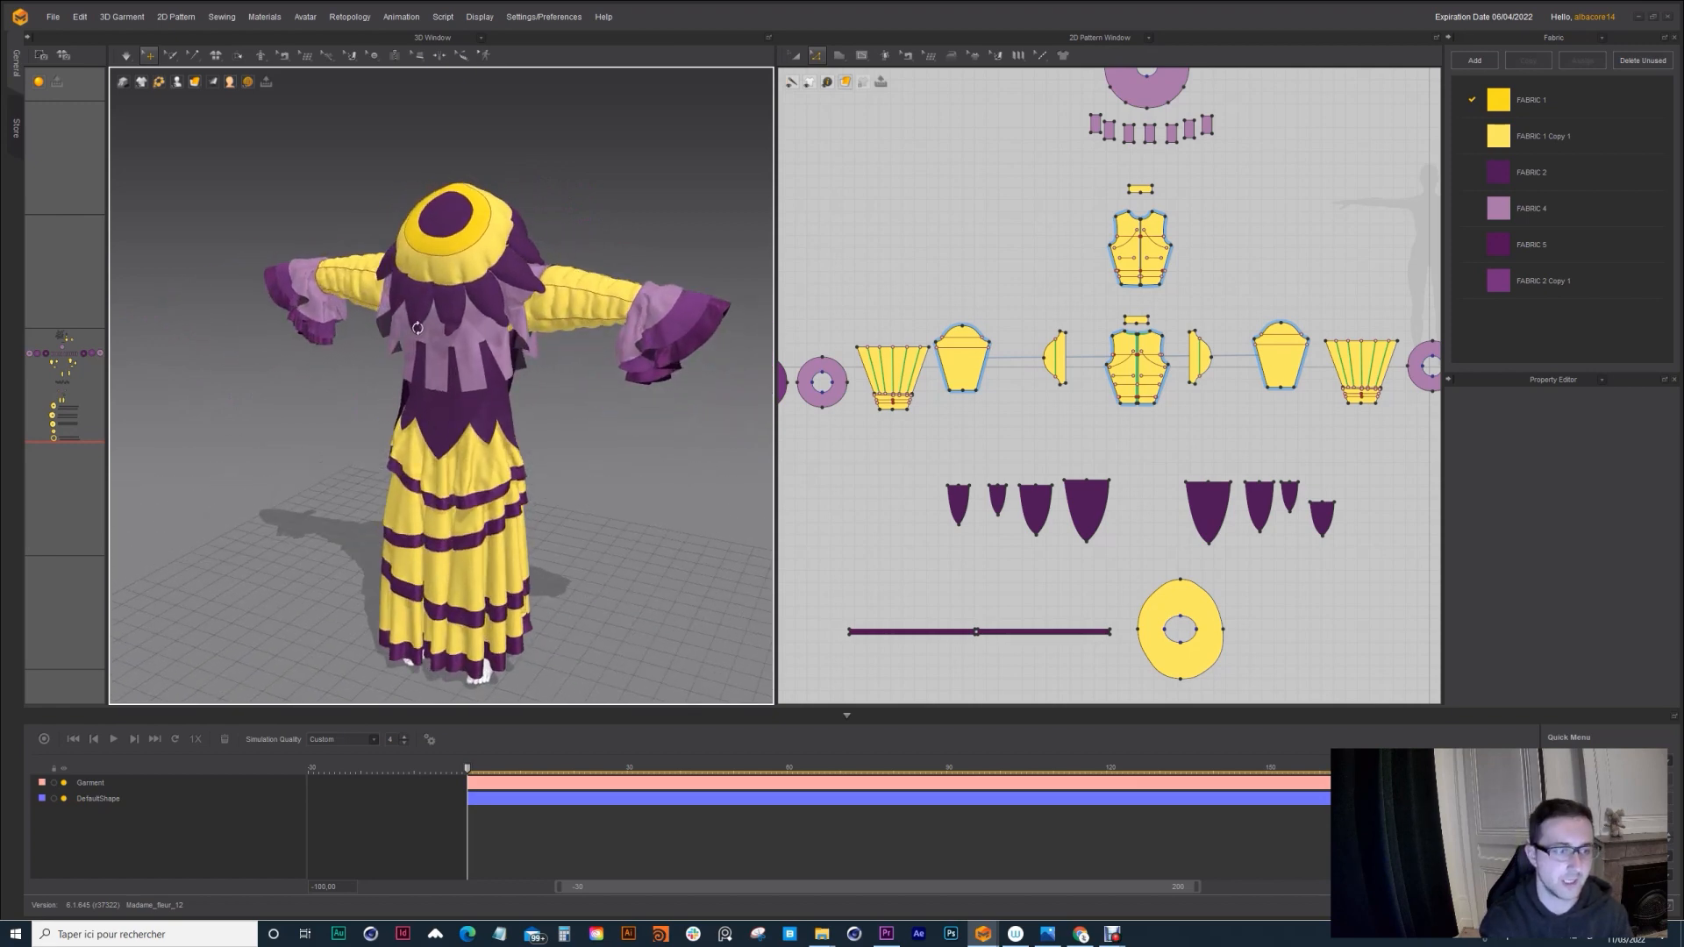
{"action": "left_click", "coordinate": [471, 482]}
{"action": "right_click_drag", "start_coordinate": [1090, 560], "coordinate": [1118, 472]}
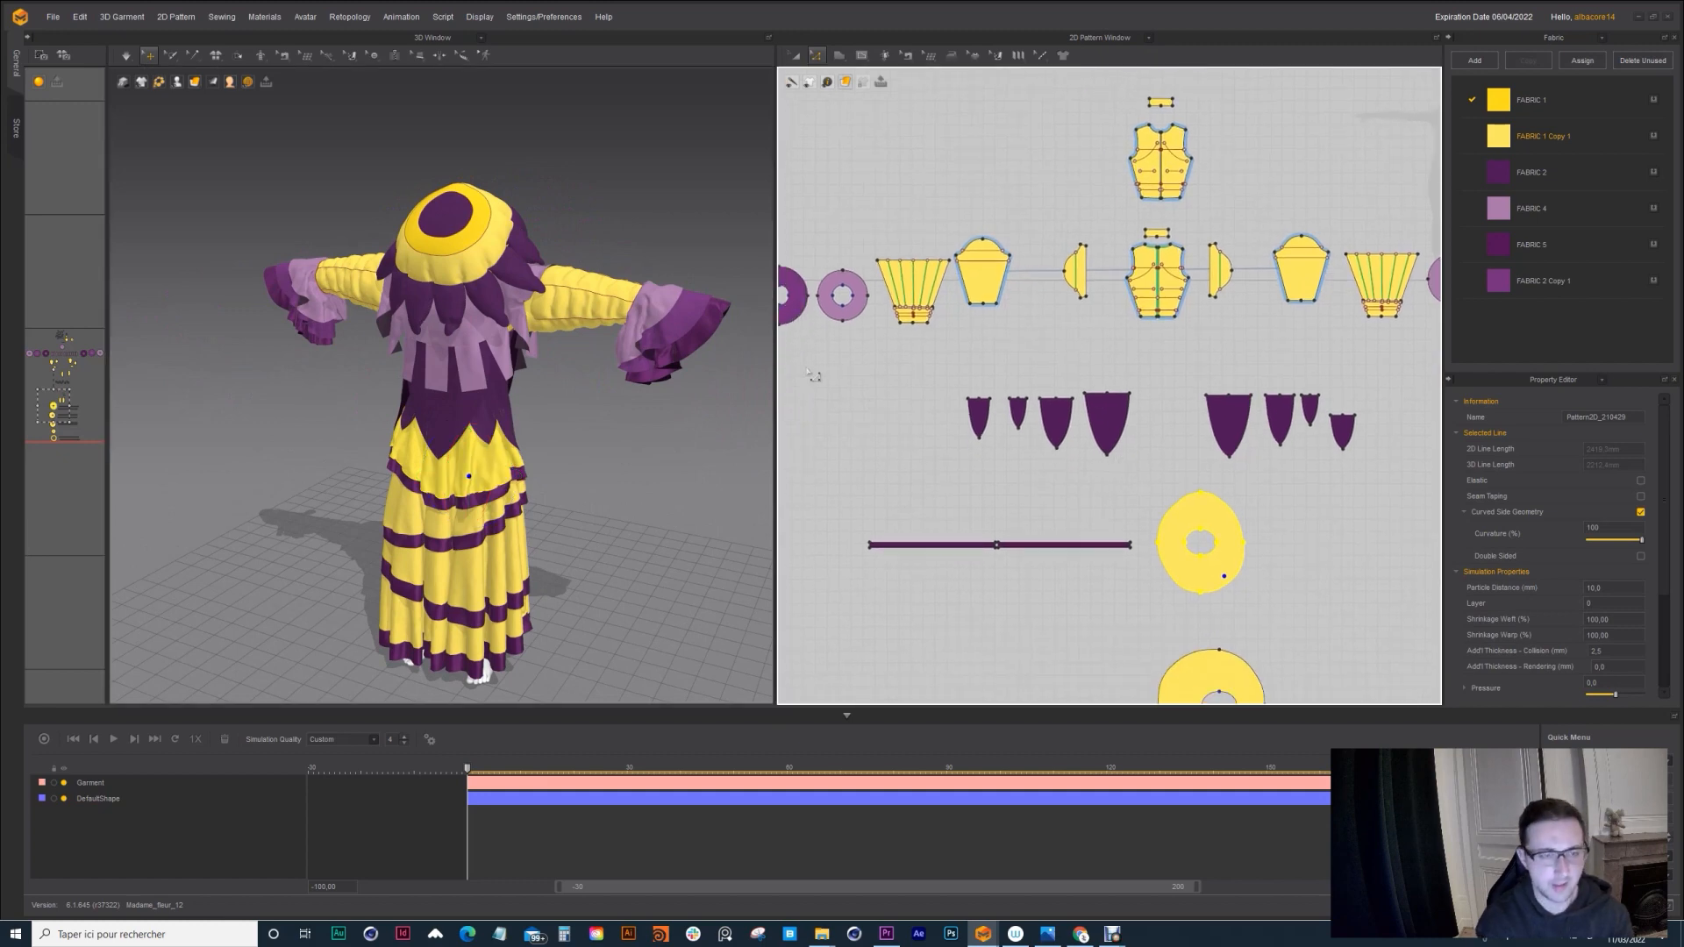
{"action": "right_click_drag", "start_coordinate": [367, 428], "coordinate": [499, 353]}
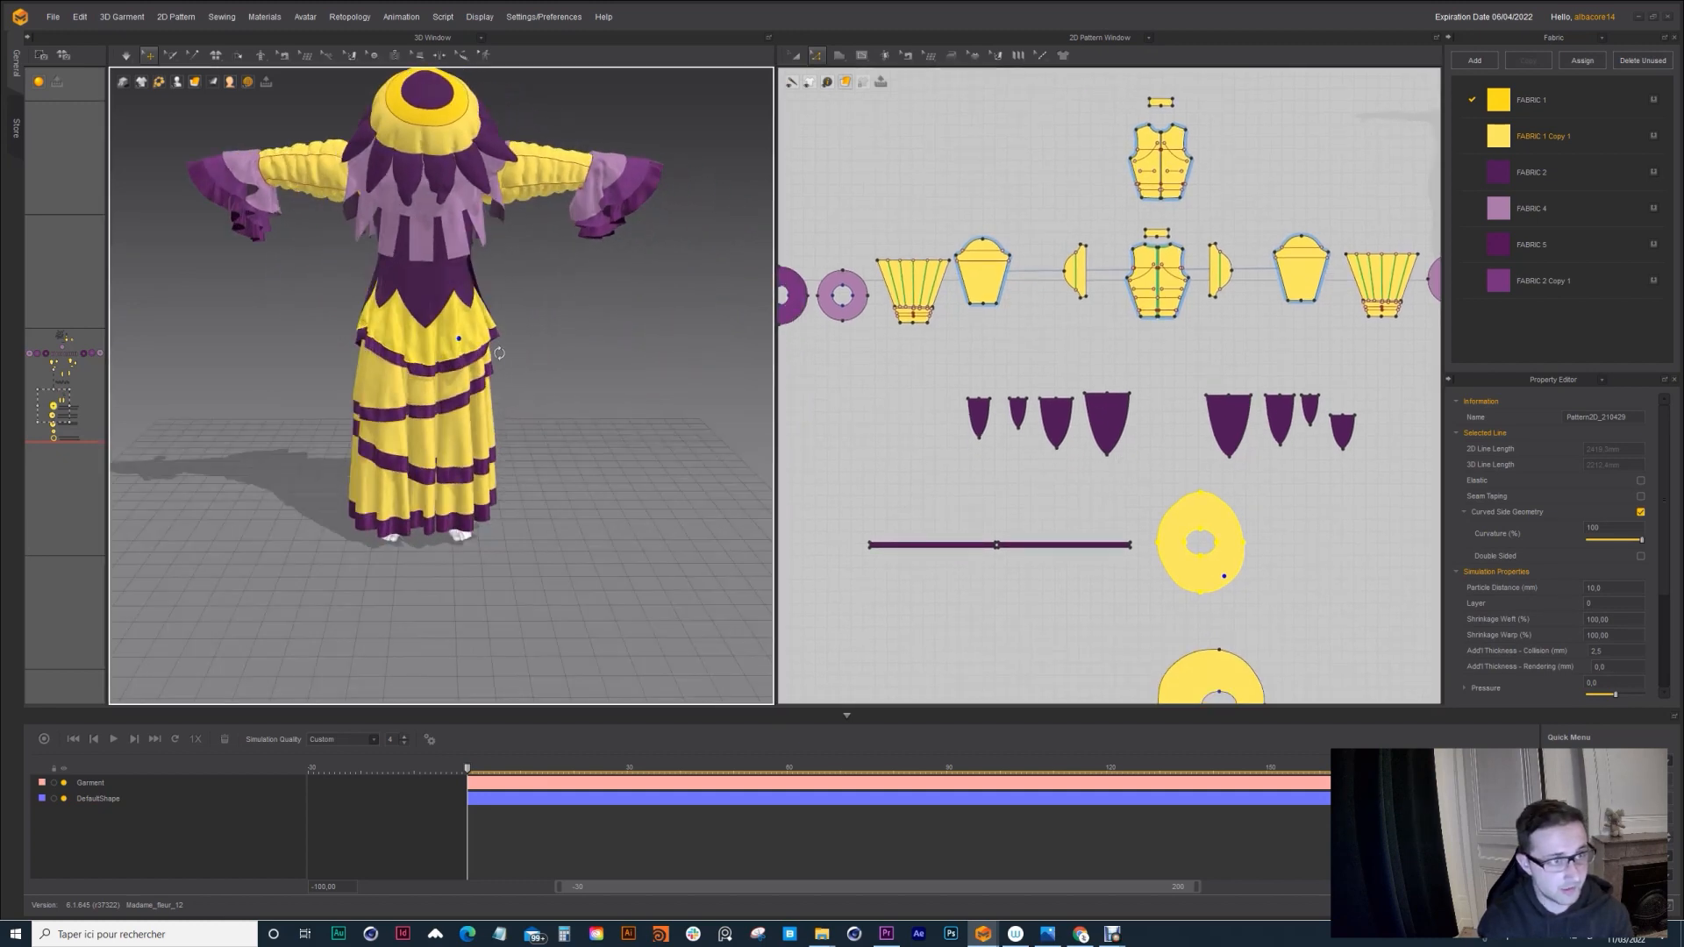
Step: Isolate the skirt by hiding all patterns above the skirt discs, from the headpiece to the purple waist panels
{"action": "right_click_drag", "start_coordinate": [957, 362], "coordinate": [1009, 408]}
{"action": "scroll", "coordinate": [1009, 408], "scroll_direction": "down", "scroll_amount": 4}
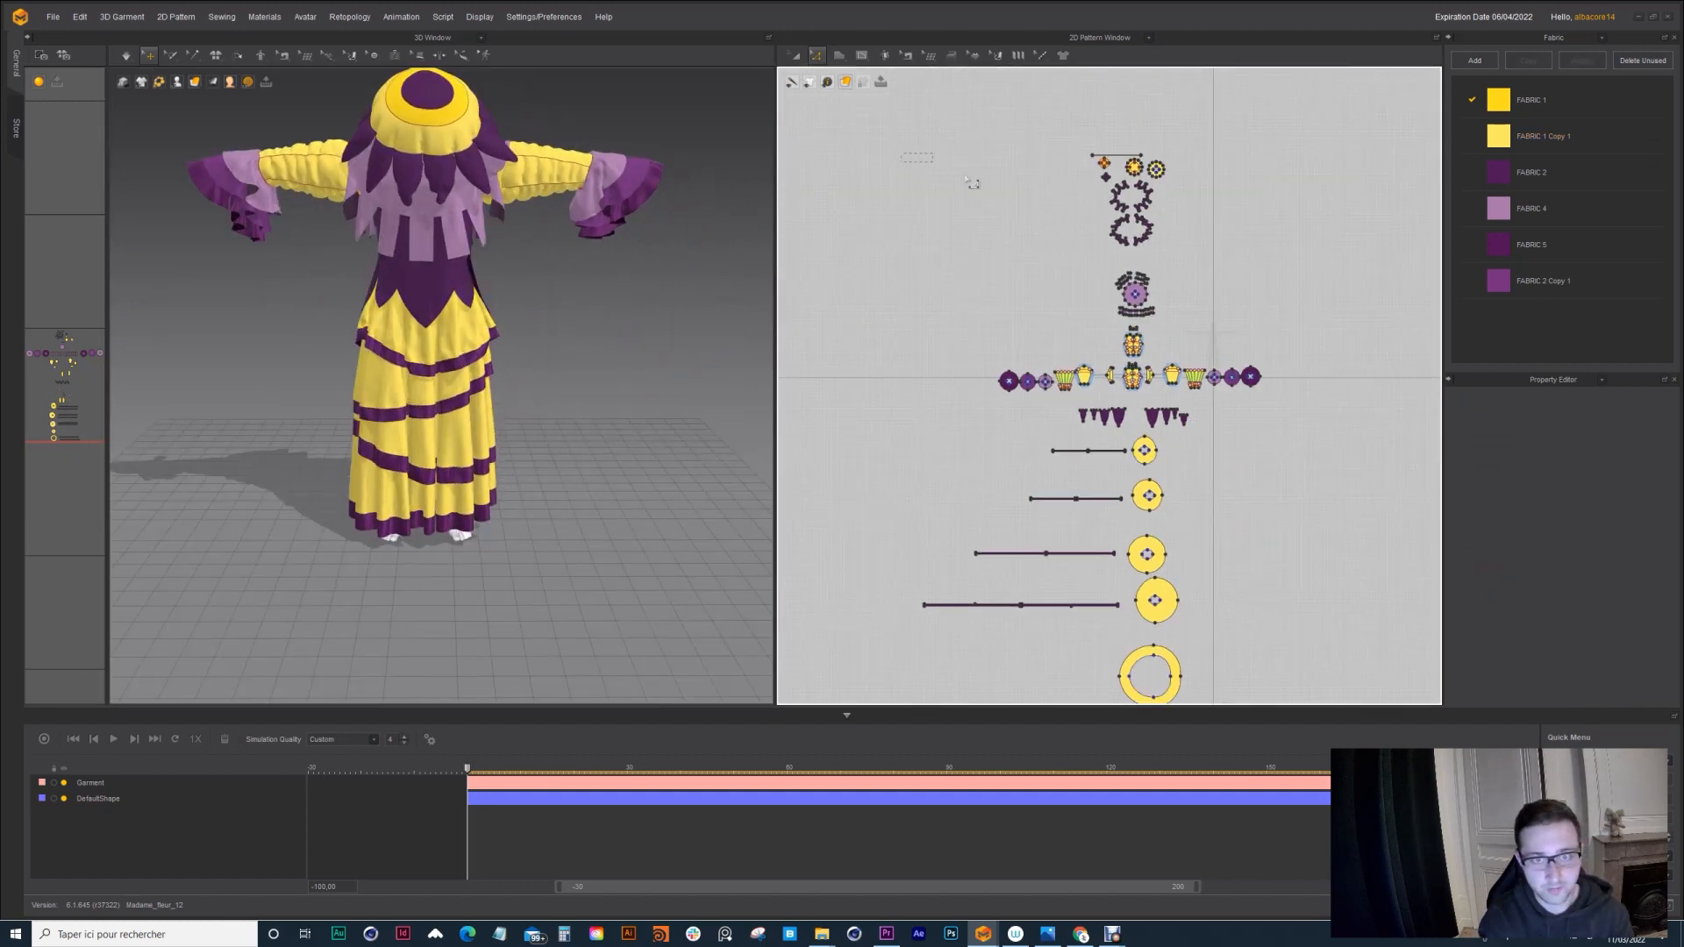
{"action": "left_click_drag", "start_coordinate": [903, 156], "coordinate": [1245, 425]}
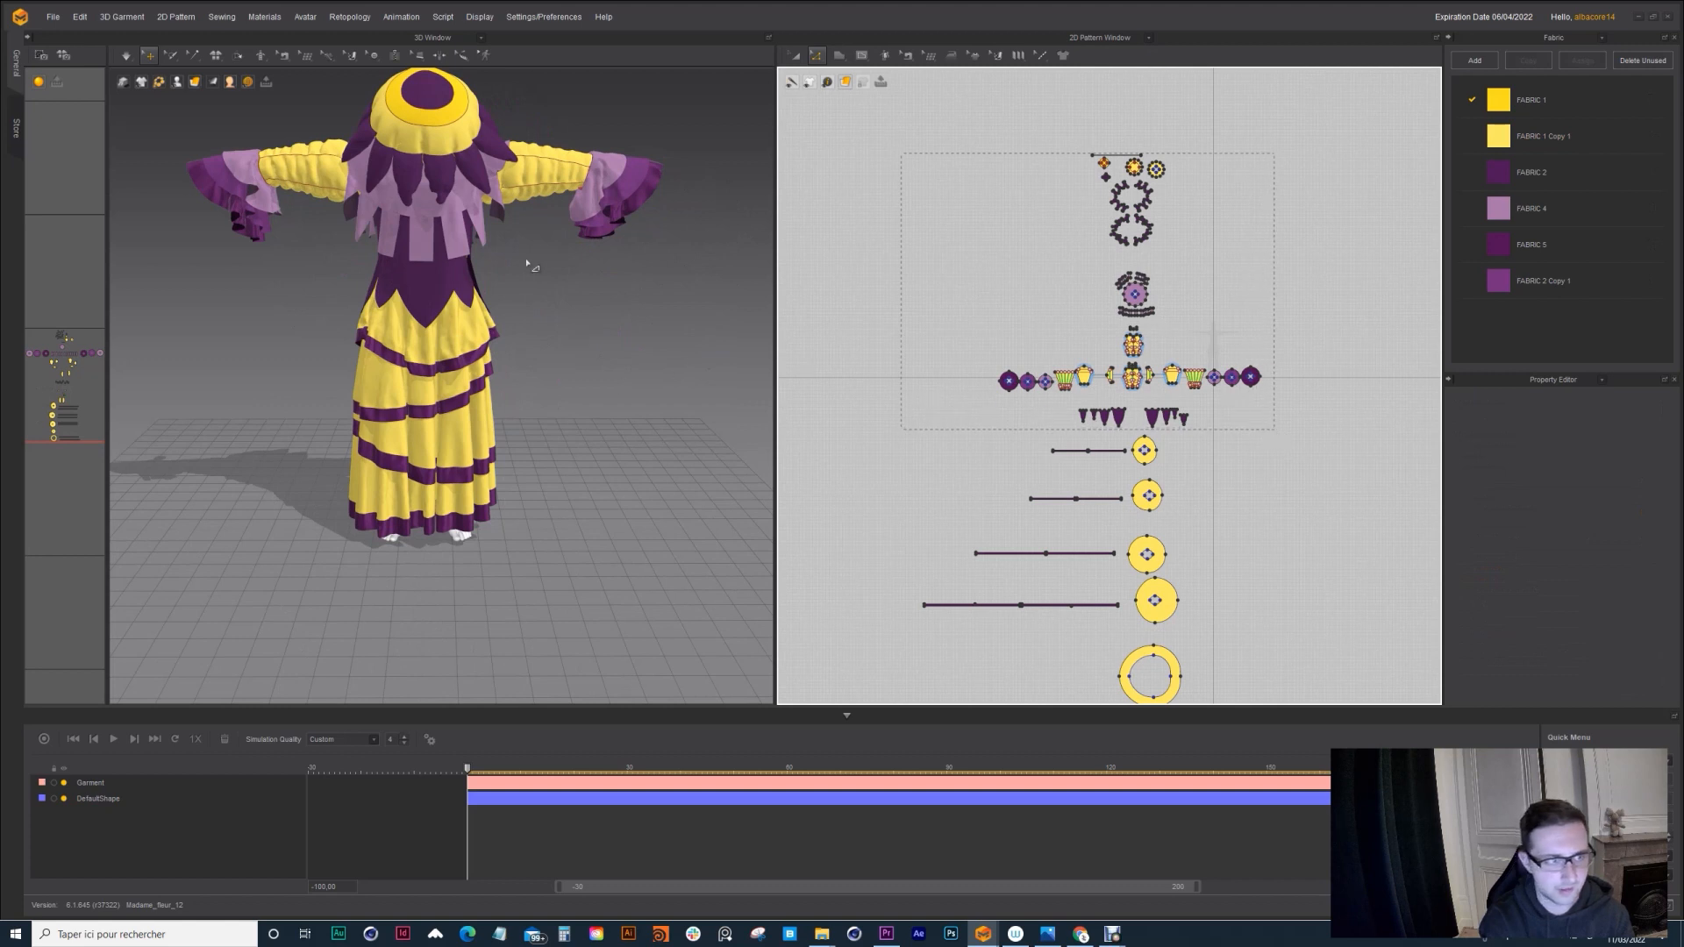
{"action": "key", "text": "shift+q"}
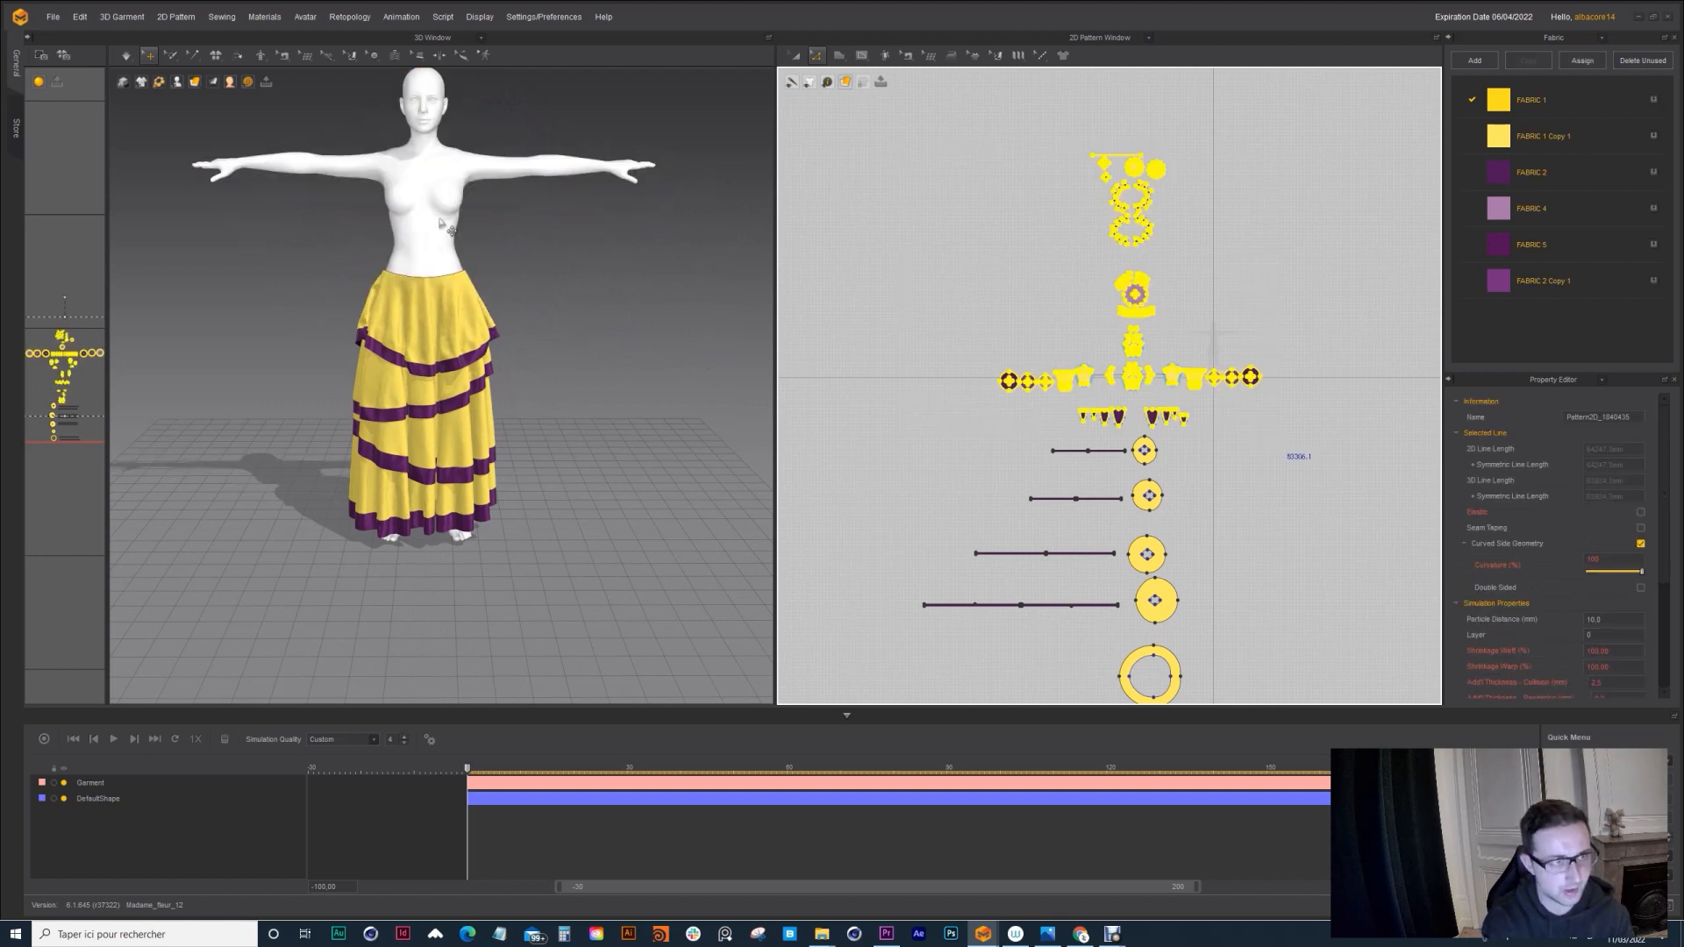
{"action": "scroll", "coordinate": [485, 275], "scroll_direction": "up", "scroll_amount": 4}
{"action": "right_click_drag", "start_coordinate": [480, 330], "coordinate": [350, 307]}
{"action": "left_click", "coordinate": [1022, 432]}
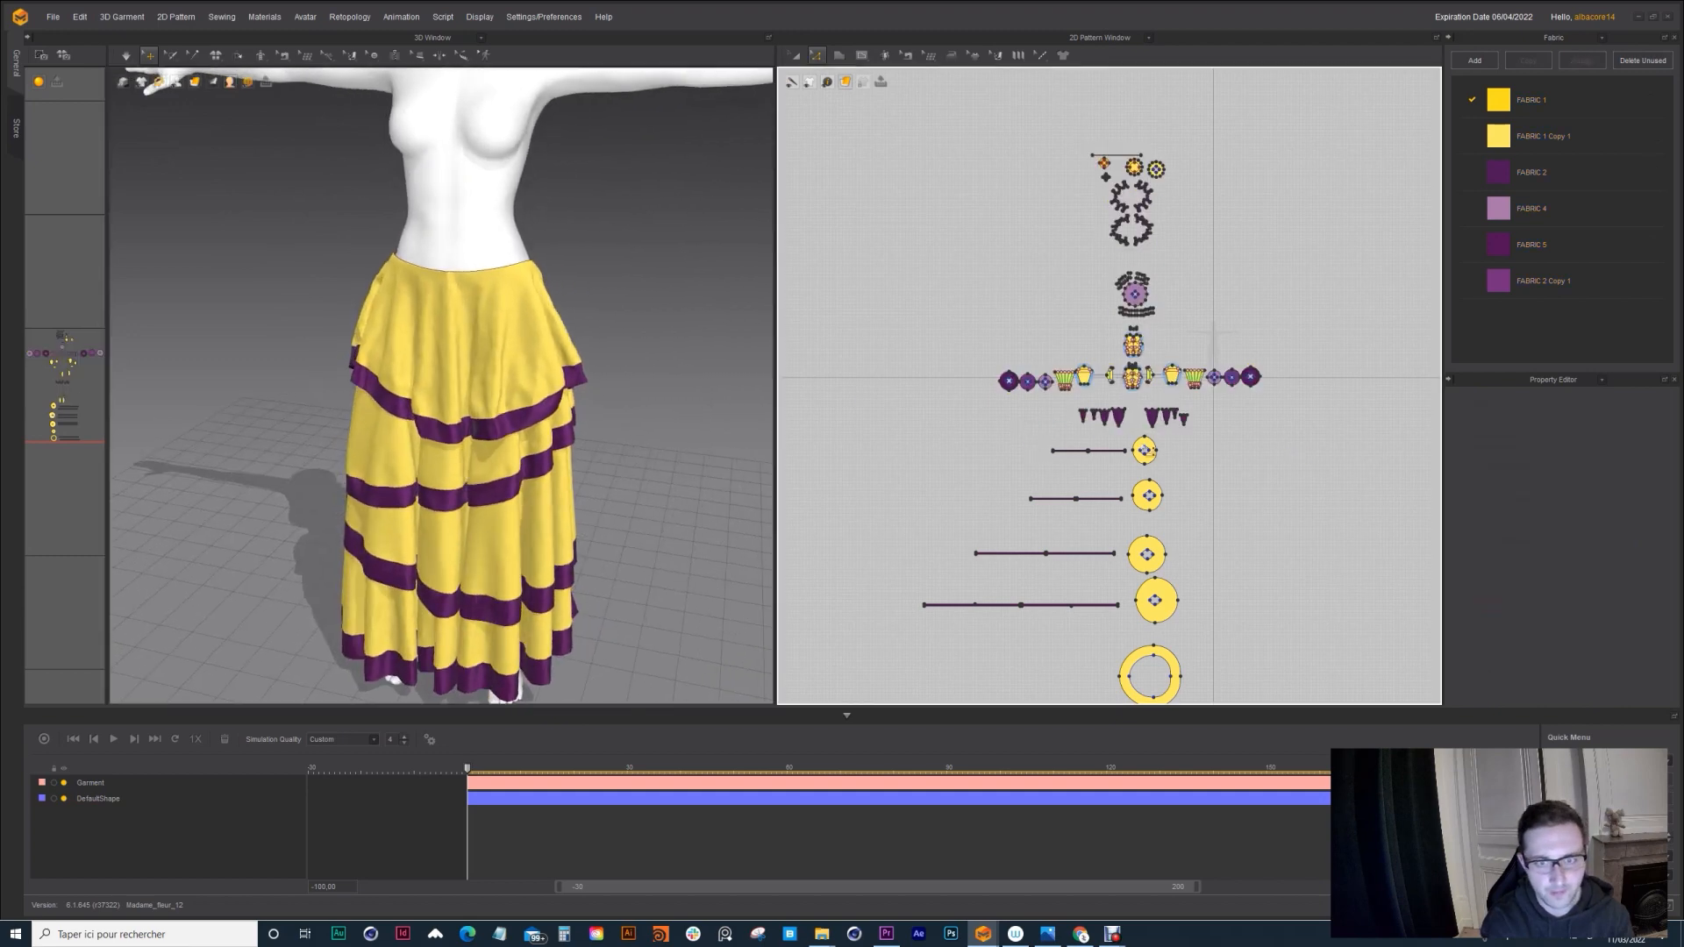
{"action": "scroll", "coordinate": [1118, 393], "scroll_direction": "up", "scroll_amount": 4}
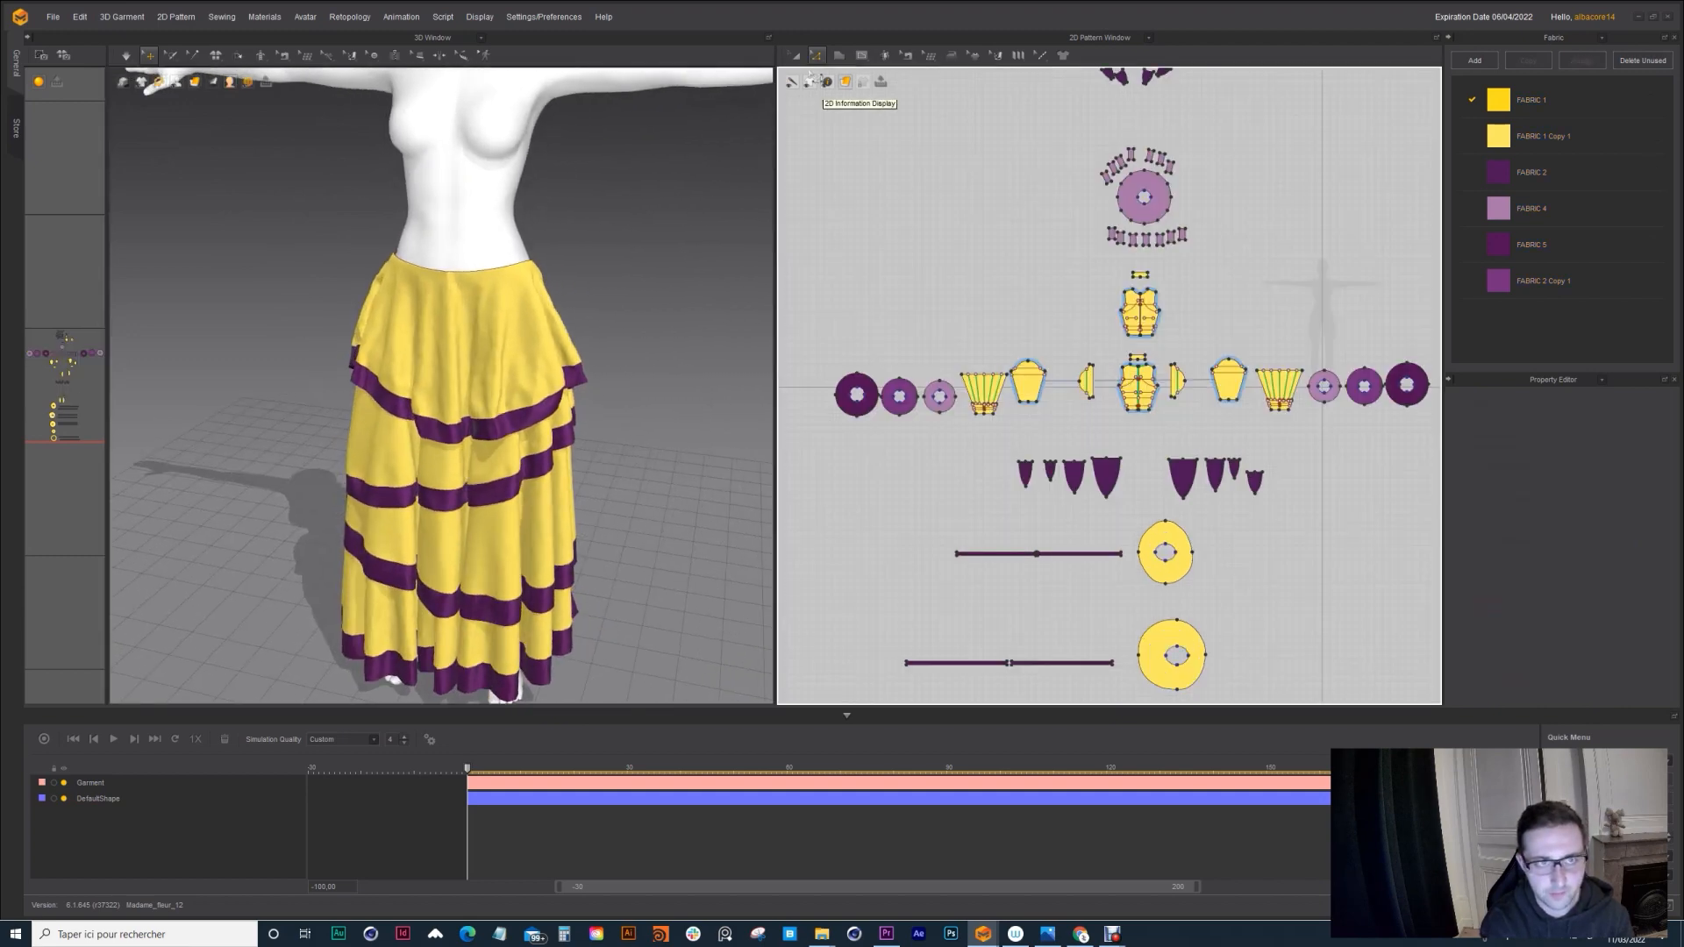
Step: Select the lower pair of bodice patterns with their collar strip and bring the hidden upper costume back into view
{"action": "key", "text": "a"}
{"action": "scroll", "coordinate": [1136, 351], "scroll_direction": "up", "scroll_amount": 5}
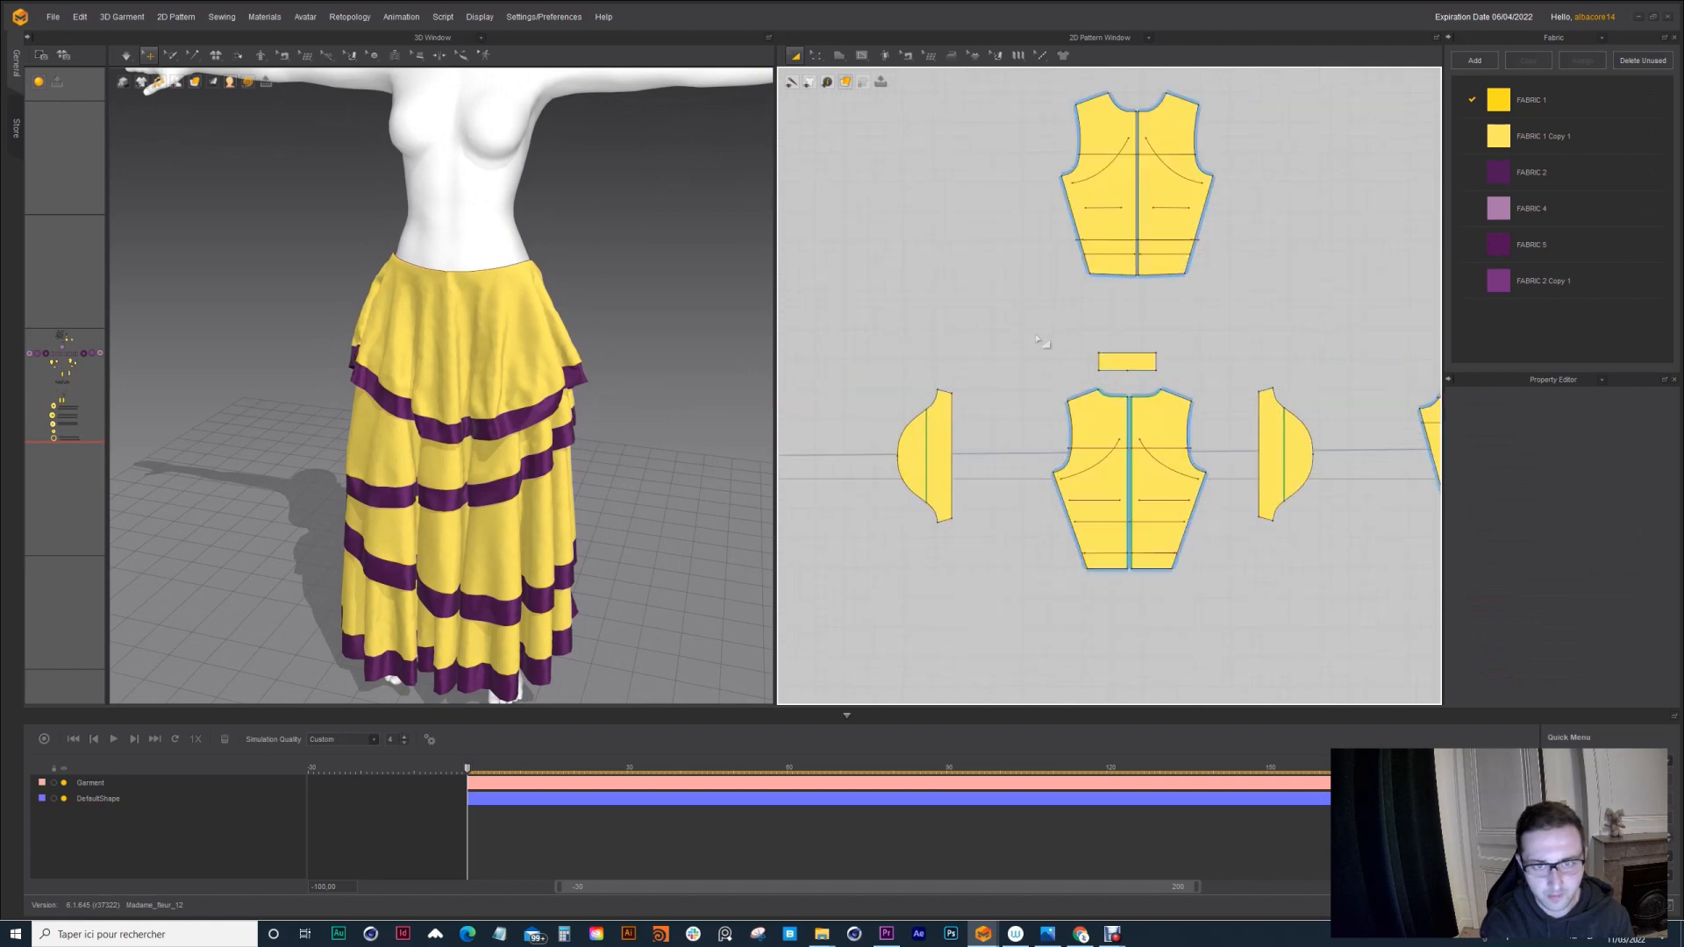
{"action": "left_click_drag", "start_coordinate": [1212, 594], "coordinate": [1212, 595]}
{"action": "key", "text": "shift+q"}
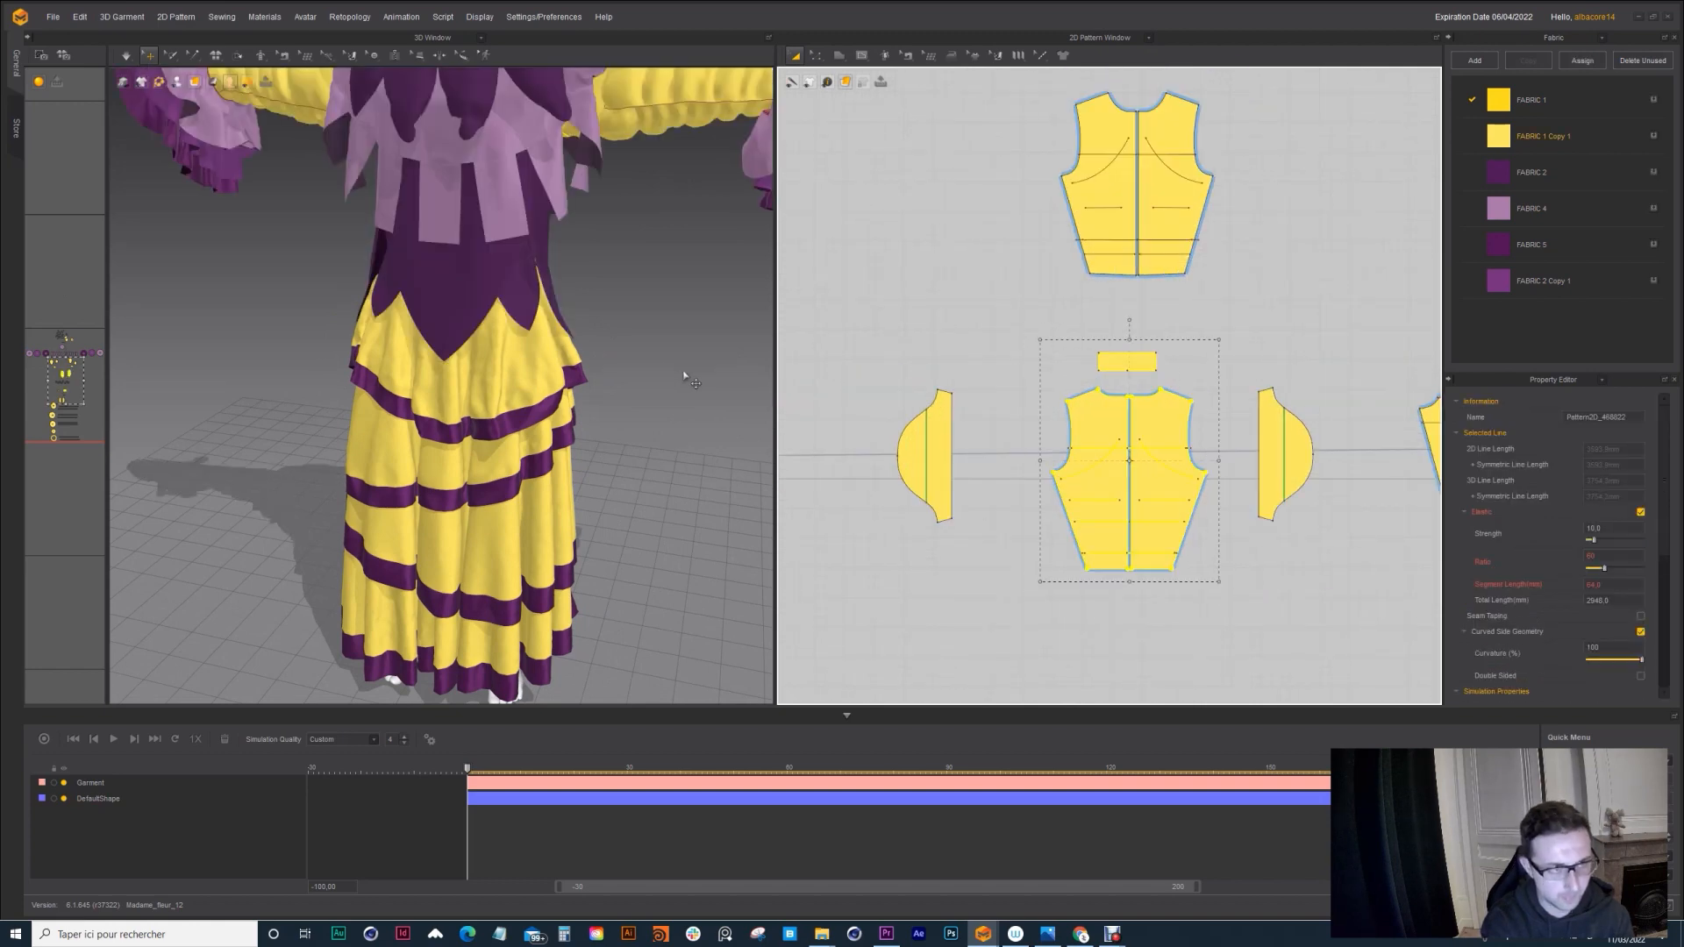
Step: Hide the headpiece and cape patterns and the eight purple pointed waist panels to expose the yellow dress
{"action": "scroll", "coordinate": [1024, 268], "scroll_direction": "down", "scroll_amount": 8}
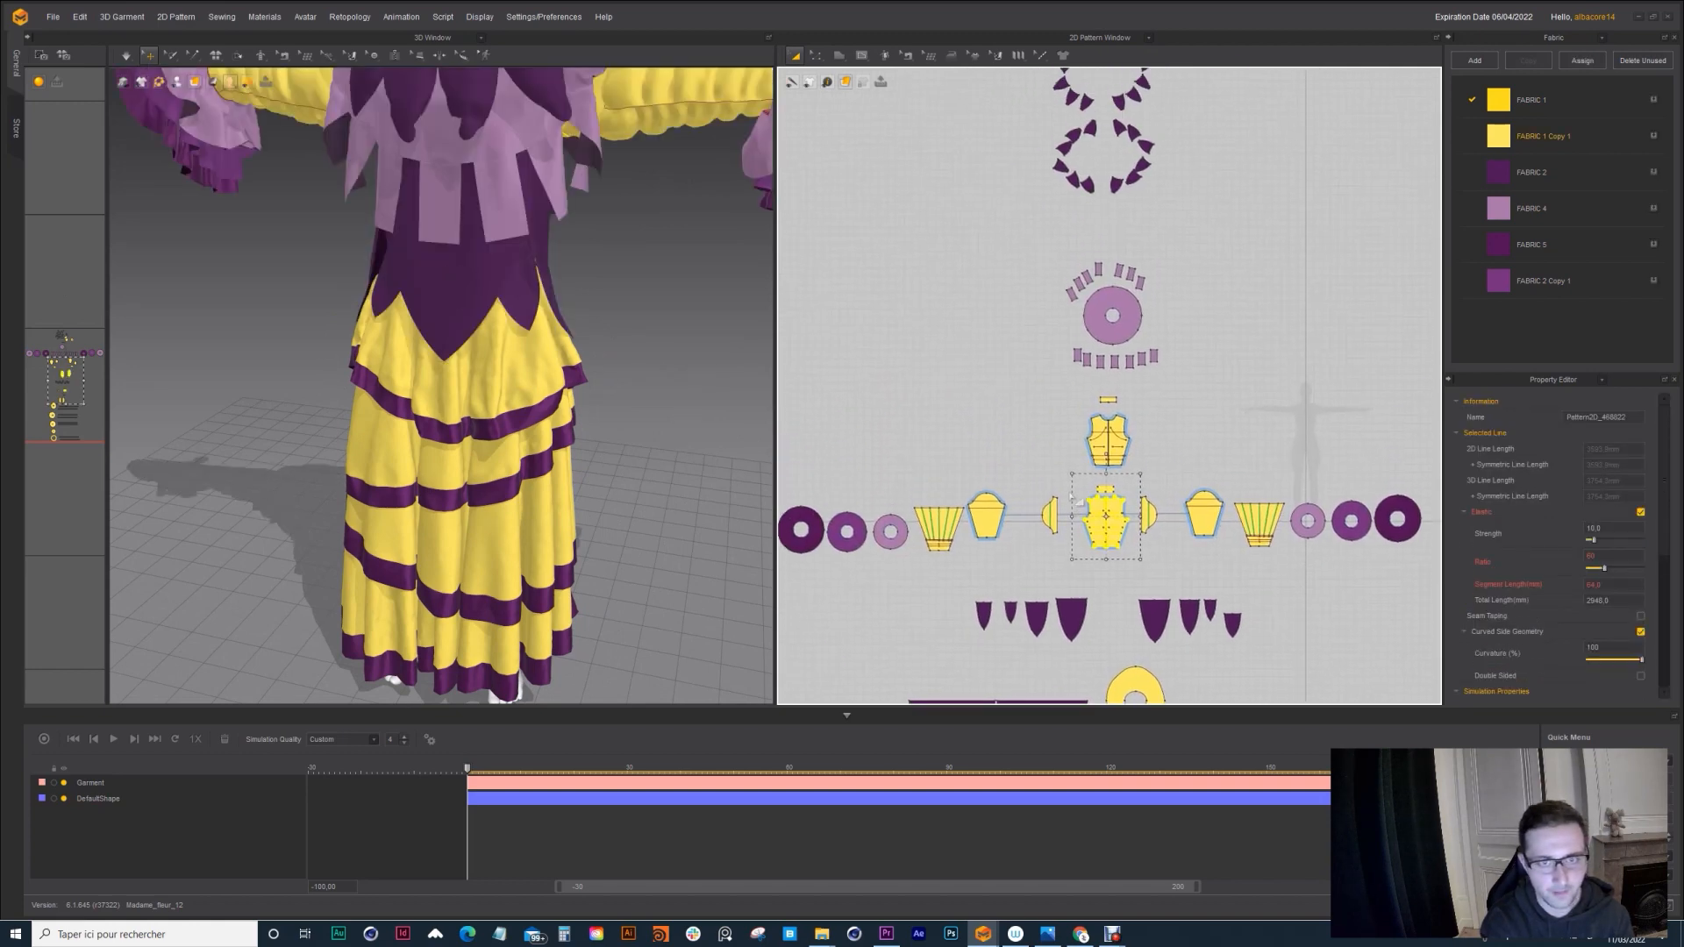
{"action": "left_click_drag", "start_coordinate": [1020, 256], "coordinate": [1173, 458]}
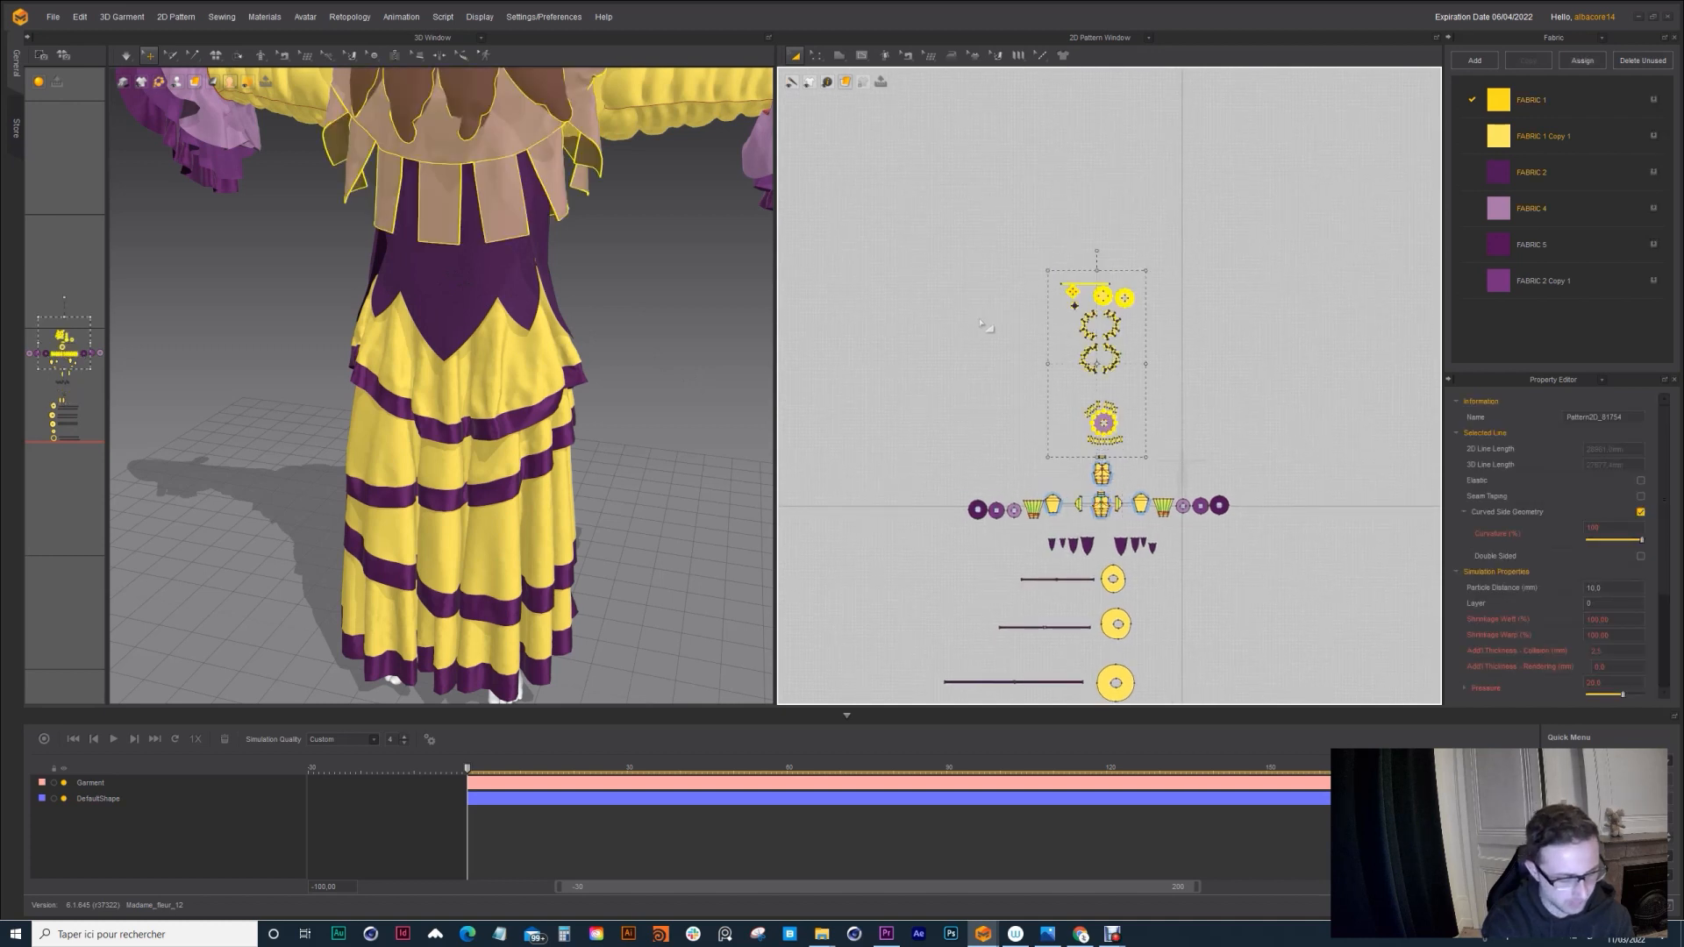
{"action": "key", "text": "shift+q"}
{"action": "scroll", "coordinate": [1070, 448], "scroll_direction": "up", "scroll_amount": 4}
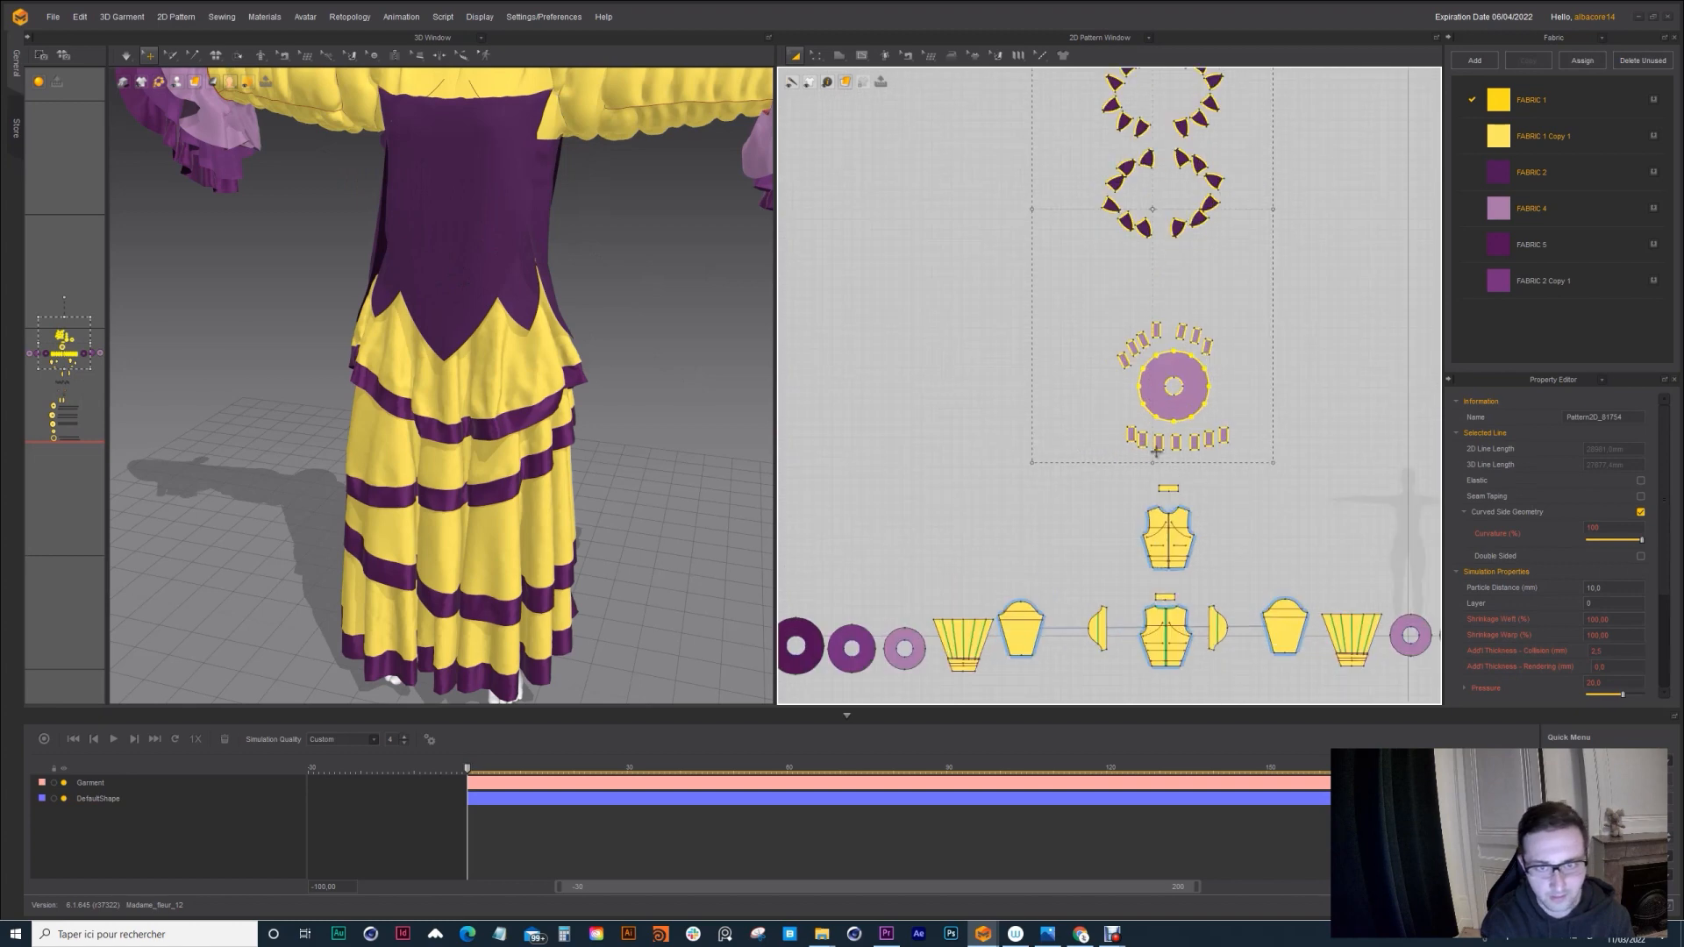
{"action": "scroll", "coordinate": [998, 499], "scroll_direction": "down", "scroll_amount": 4}
{"action": "middle_click_drag", "start_coordinate": [1102, 473], "coordinate": [1102, 393]}
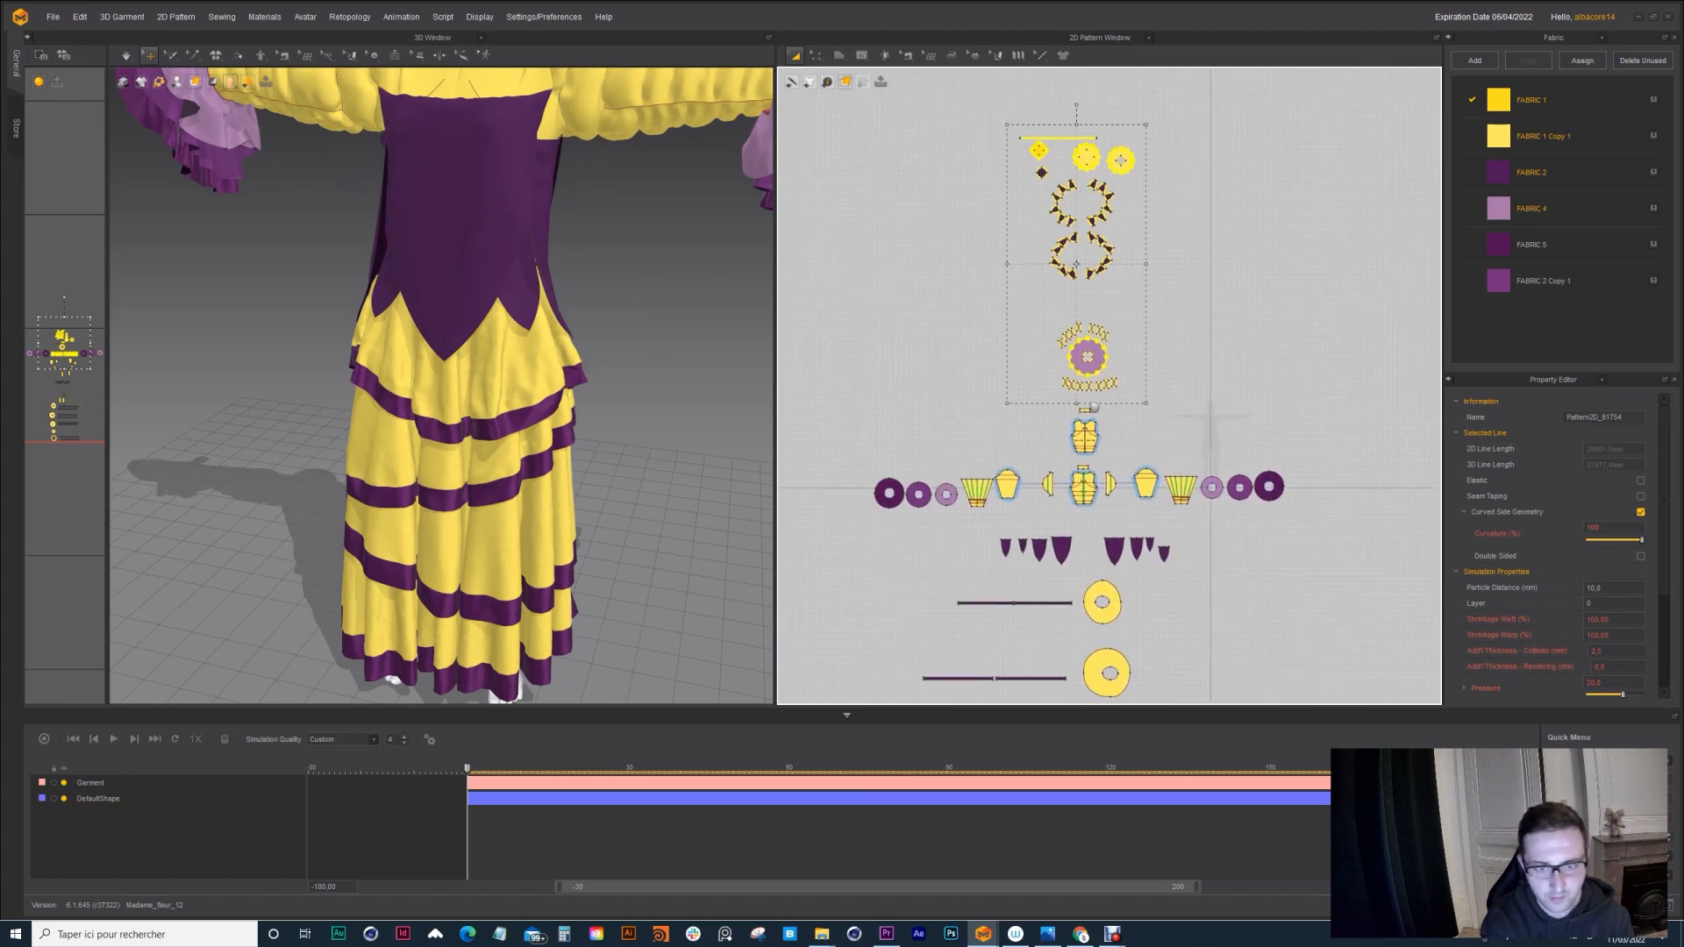
{"action": "left_click_drag", "start_coordinate": [979, 521], "coordinate": [1201, 579]}
{"action": "key", "text": "shift+q"}
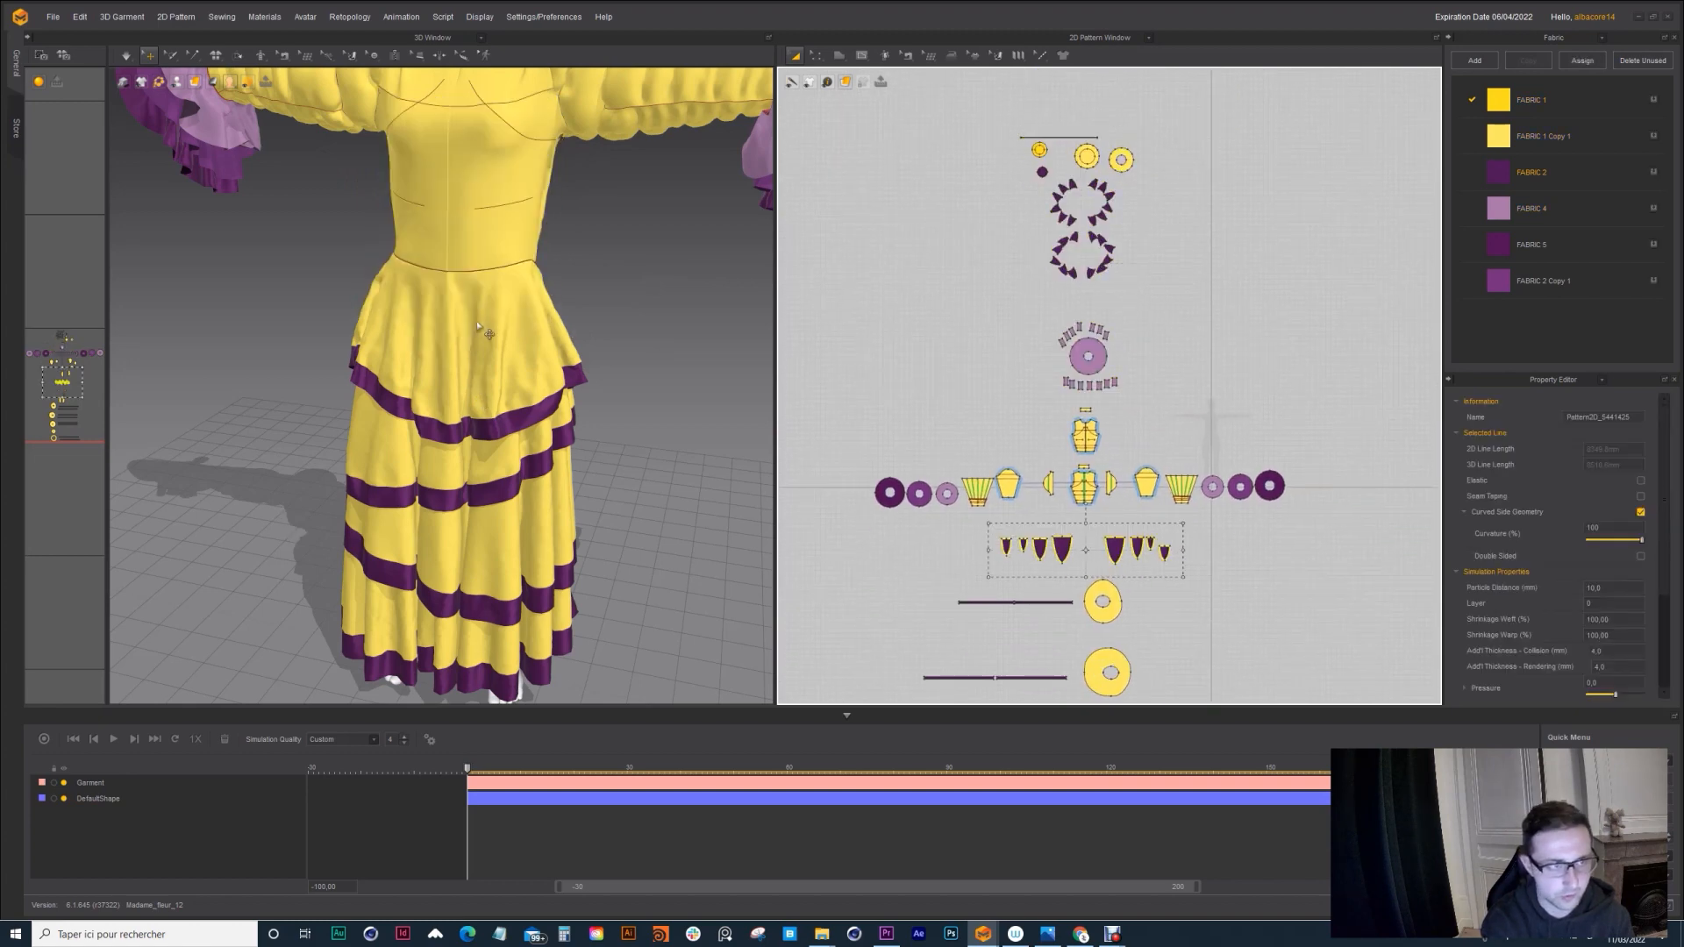
Step: Select the top skirt tier on the dress, compare it with its circular pattern, and clear the selection
{"action": "left_click", "coordinate": [475, 281]}
{"action": "middle_click_drag", "start_coordinate": [877, 517], "coordinate": [896, 404]}
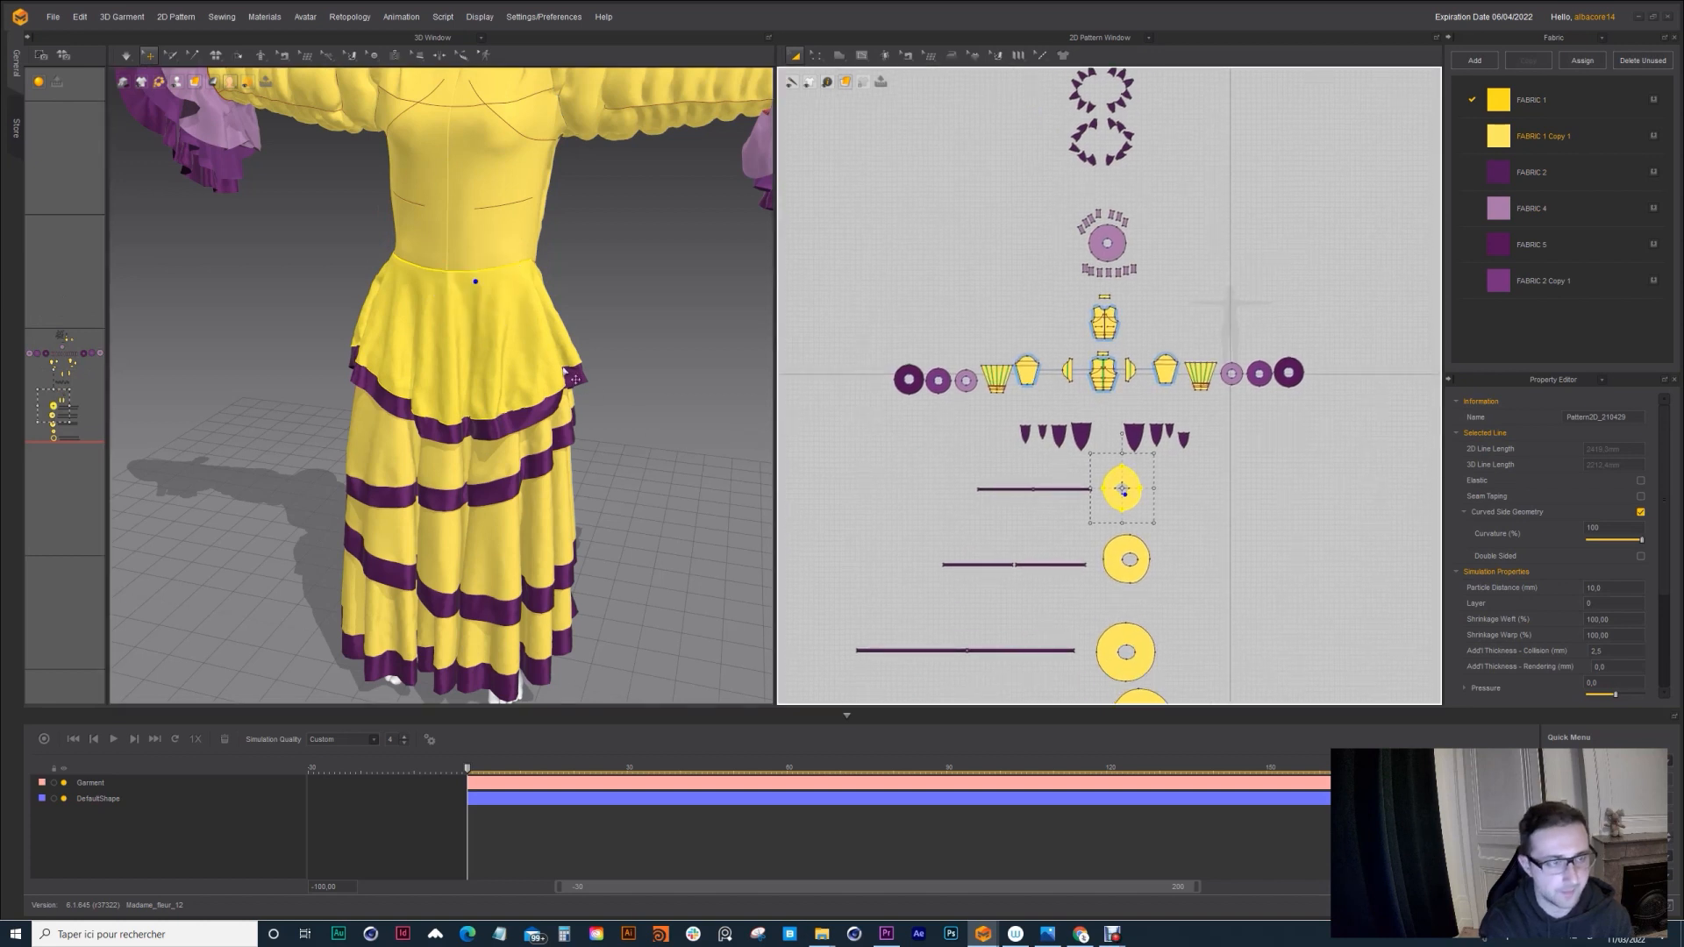
{"action": "middle_click_drag", "start_coordinate": [537, 484], "coordinate": [498, 155]}
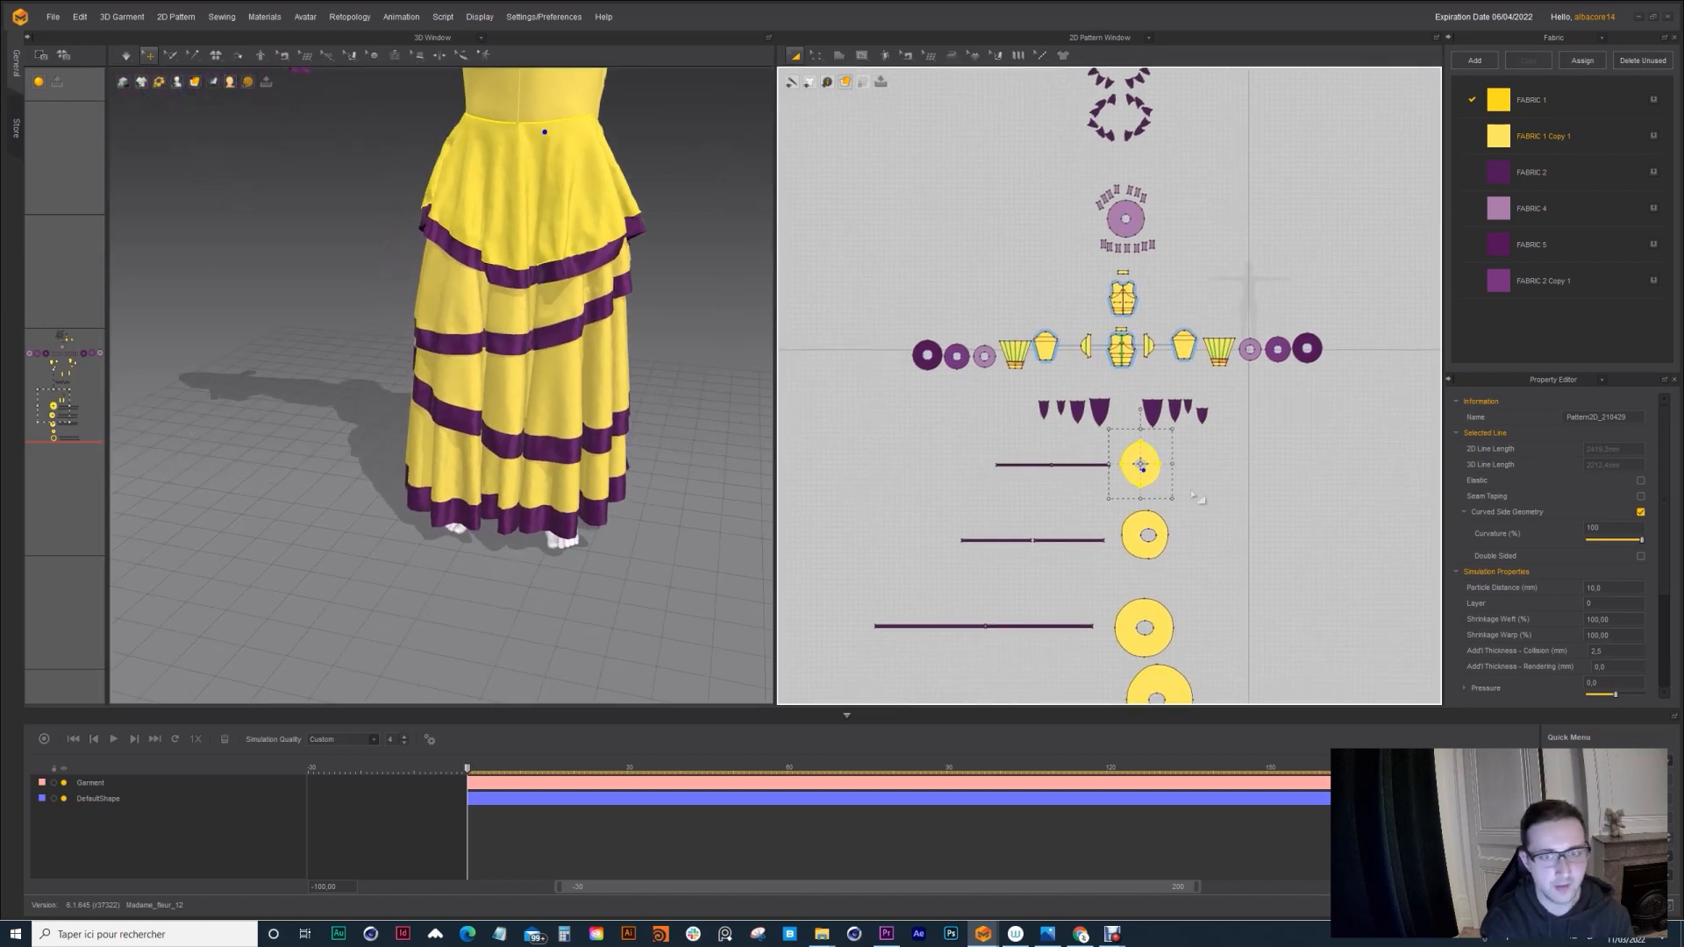
{"action": "scroll", "coordinate": [946, 396], "scroll_direction": "down", "scroll_amount": 2}
{"action": "left_click", "coordinate": [1007, 471]}
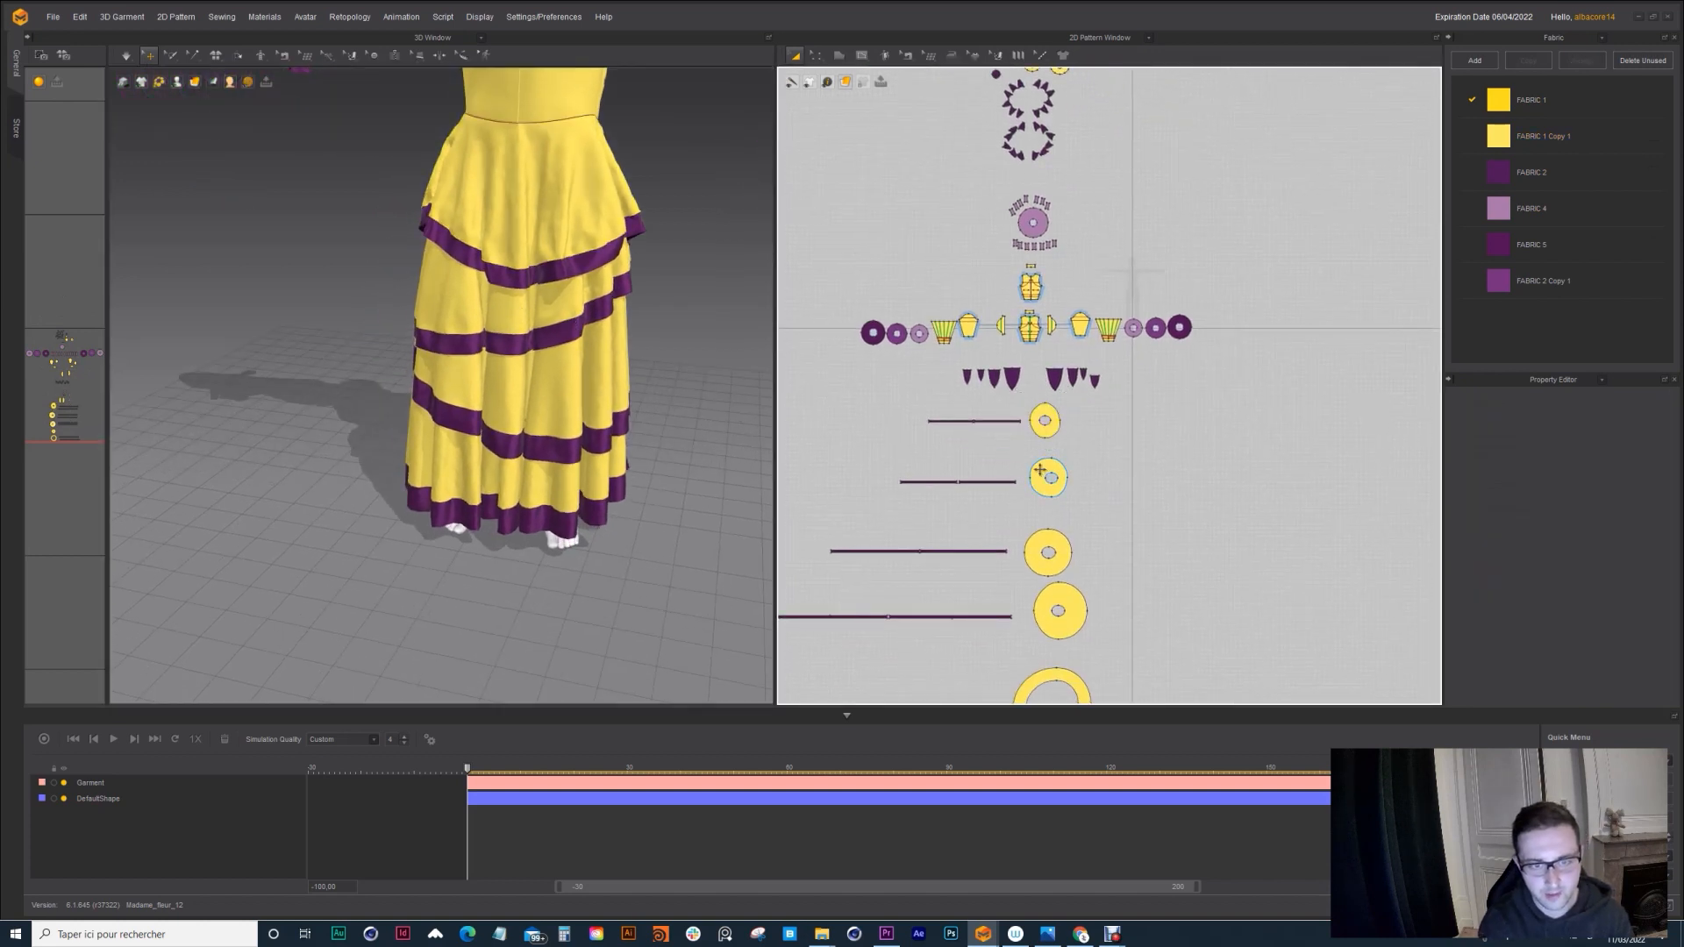
Step: Examine the waist seam and top skirt tier alongside the disc and strip patterns to see how the skirt is built
{"action": "middle_click_drag", "start_coordinate": [469, 152], "coordinate": [411, 235]}
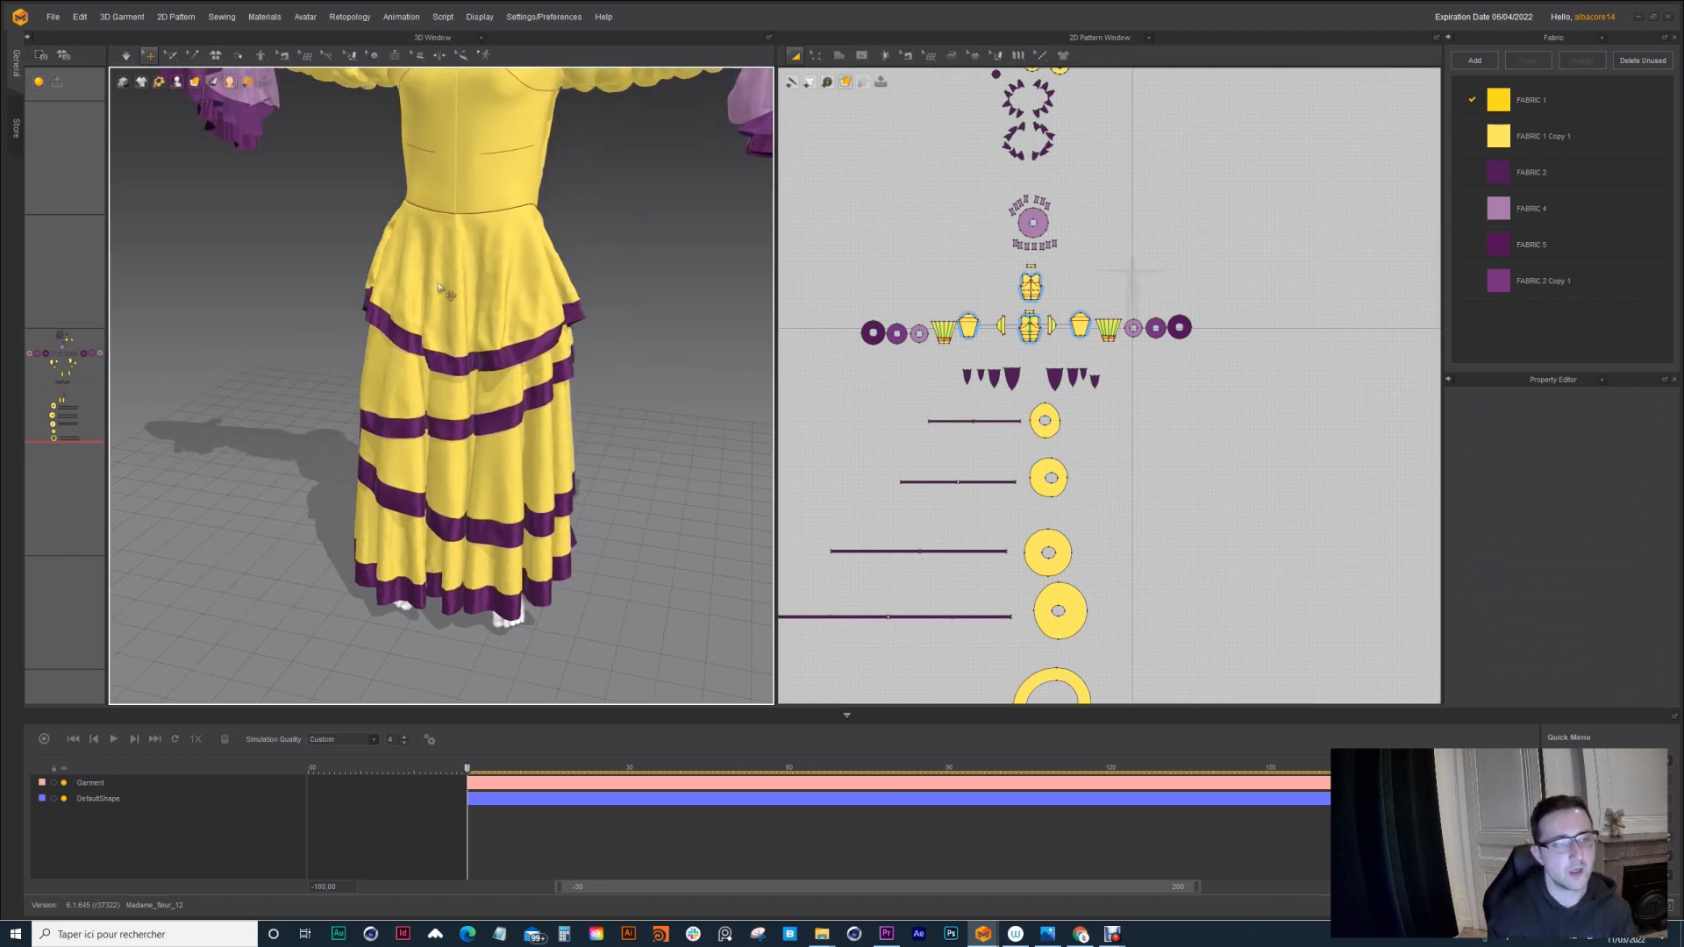
{"action": "mouse_move", "coordinate": [479, 249]}
{"action": "right_mouse_down"}
{"action": "mouse_move", "coordinate": [386, 256]}
{"action": "mouse_move", "coordinate": [496, 263]}
{"action": "right_mouse_up"}
{"action": "scroll", "coordinate": [496, 286], "scroll_direction": "up", "scroll_amount": 3}
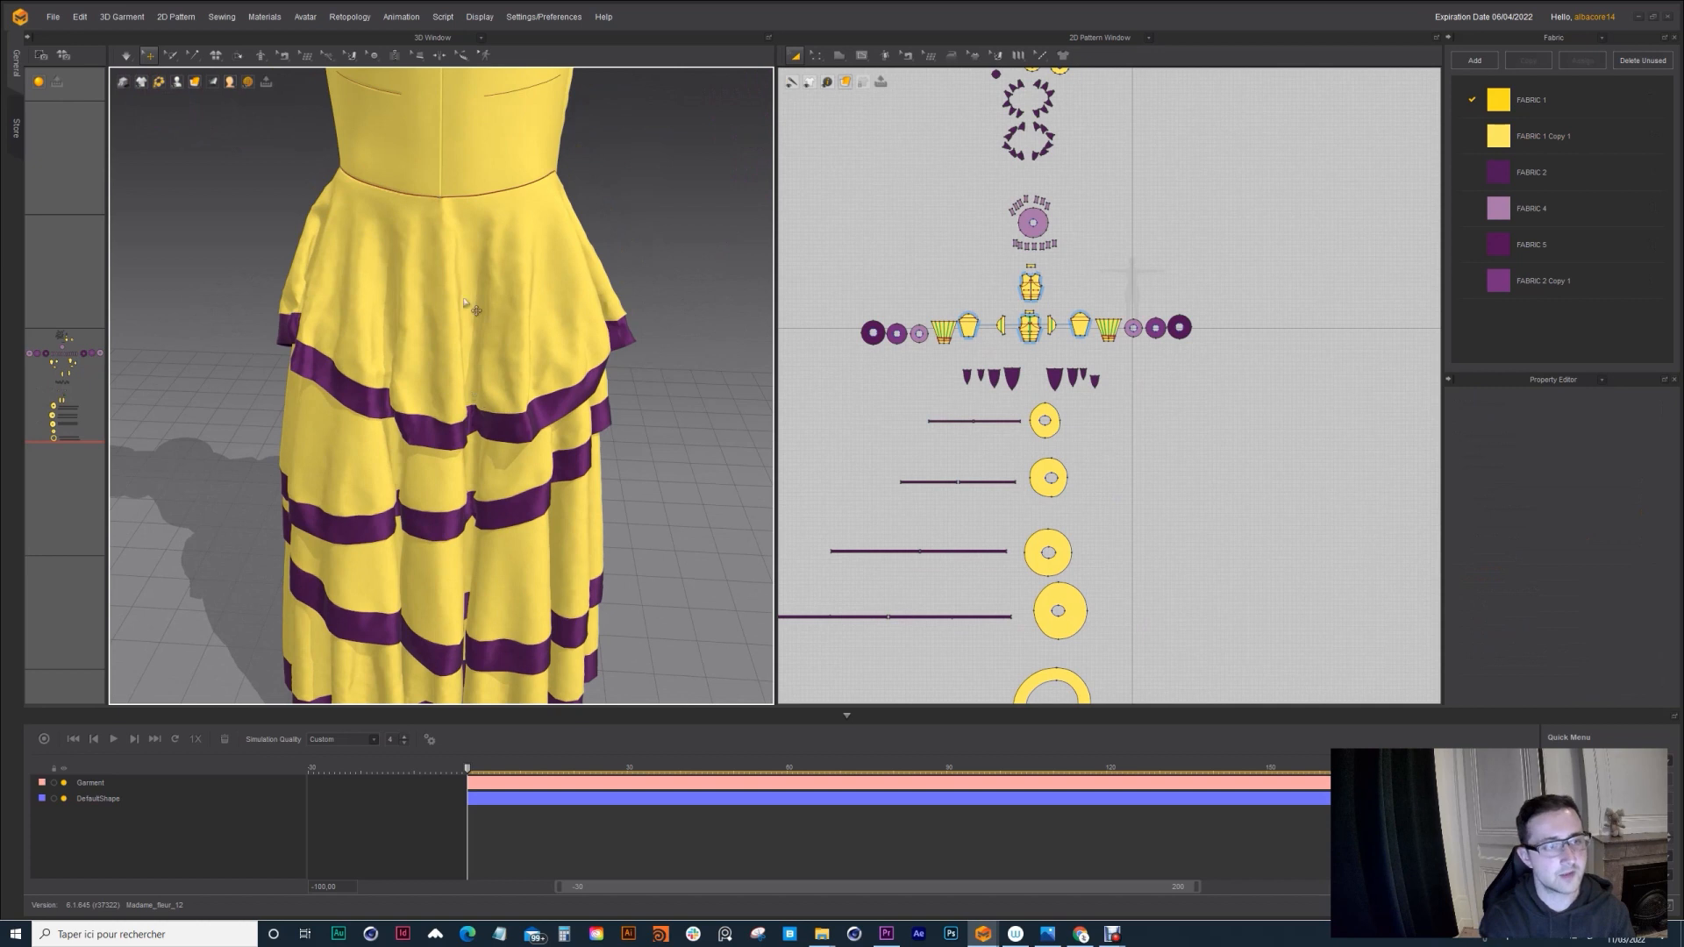
{"action": "middle_click_drag", "start_coordinate": [506, 256], "coordinate": [379, 306]}
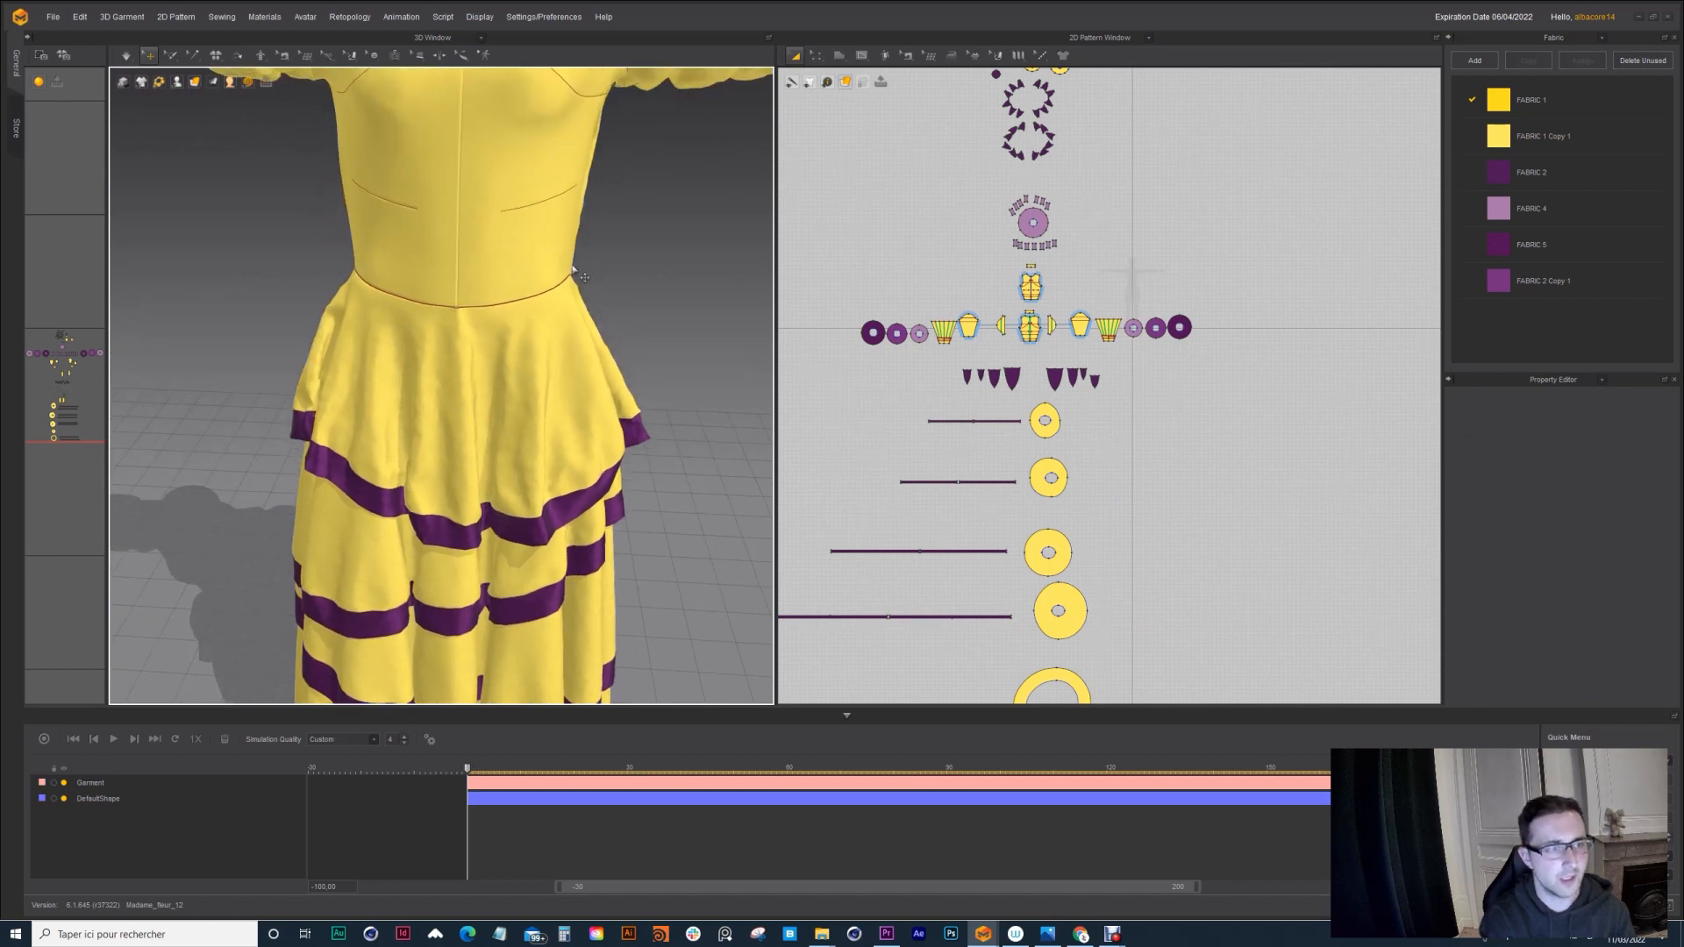
{"action": "scroll", "coordinate": [982, 444], "scroll_direction": "up", "scroll_amount": 5}
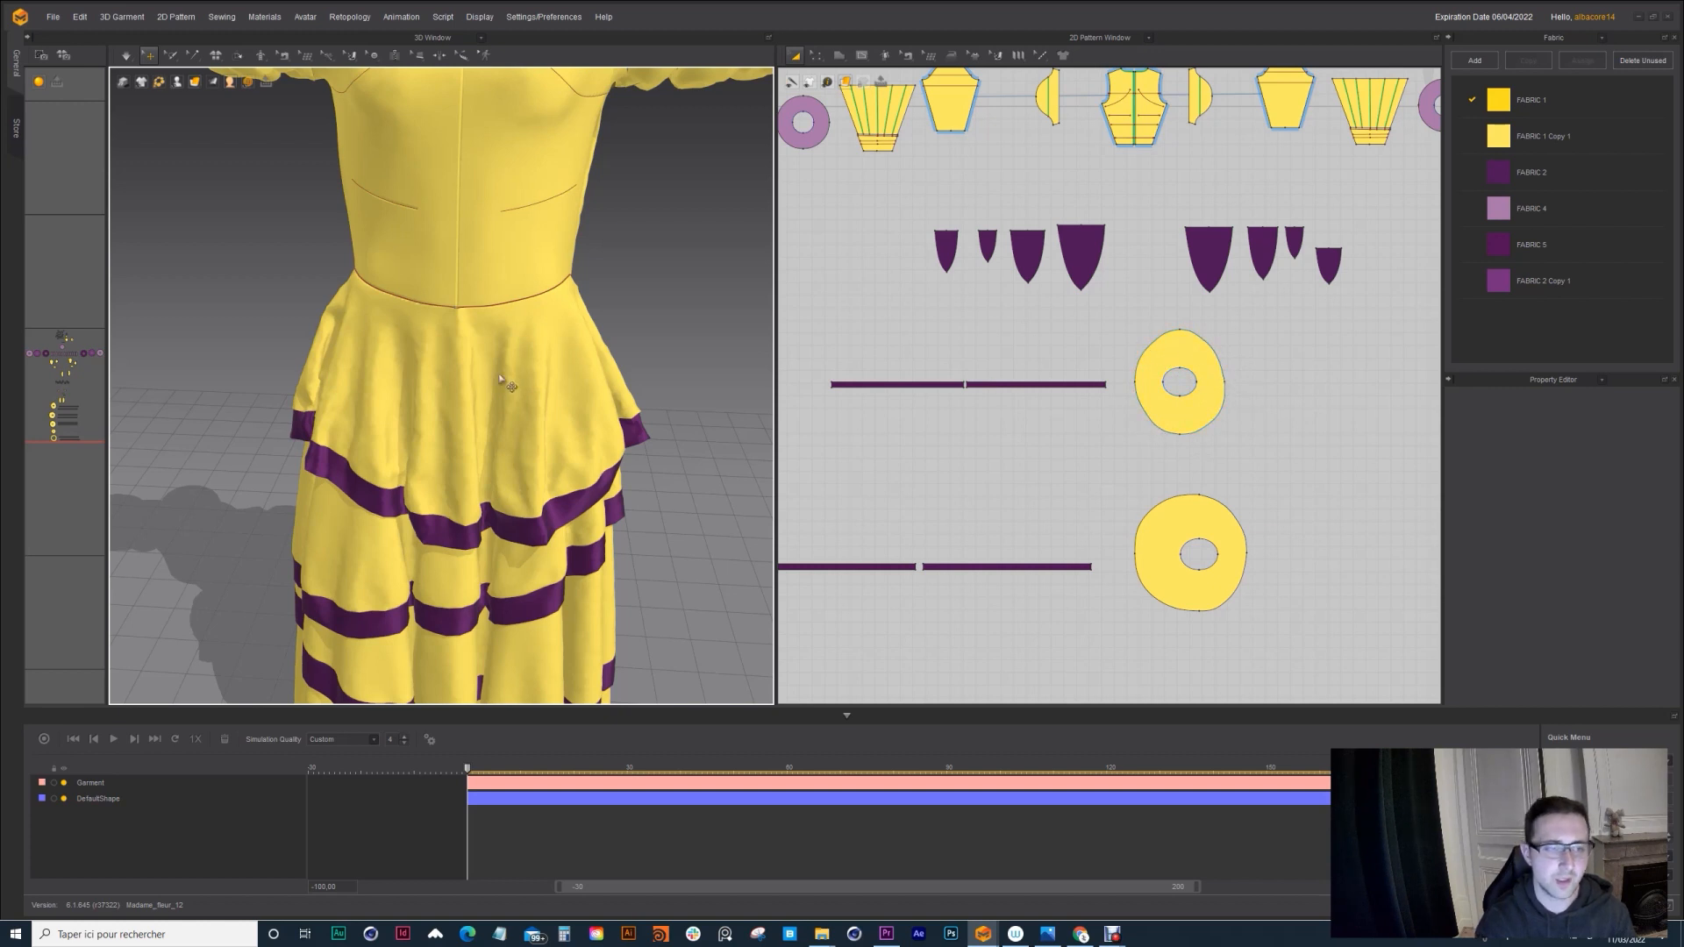
{"action": "right_click_drag", "start_coordinate": [547, 394], "coordinate": [441, 304]}
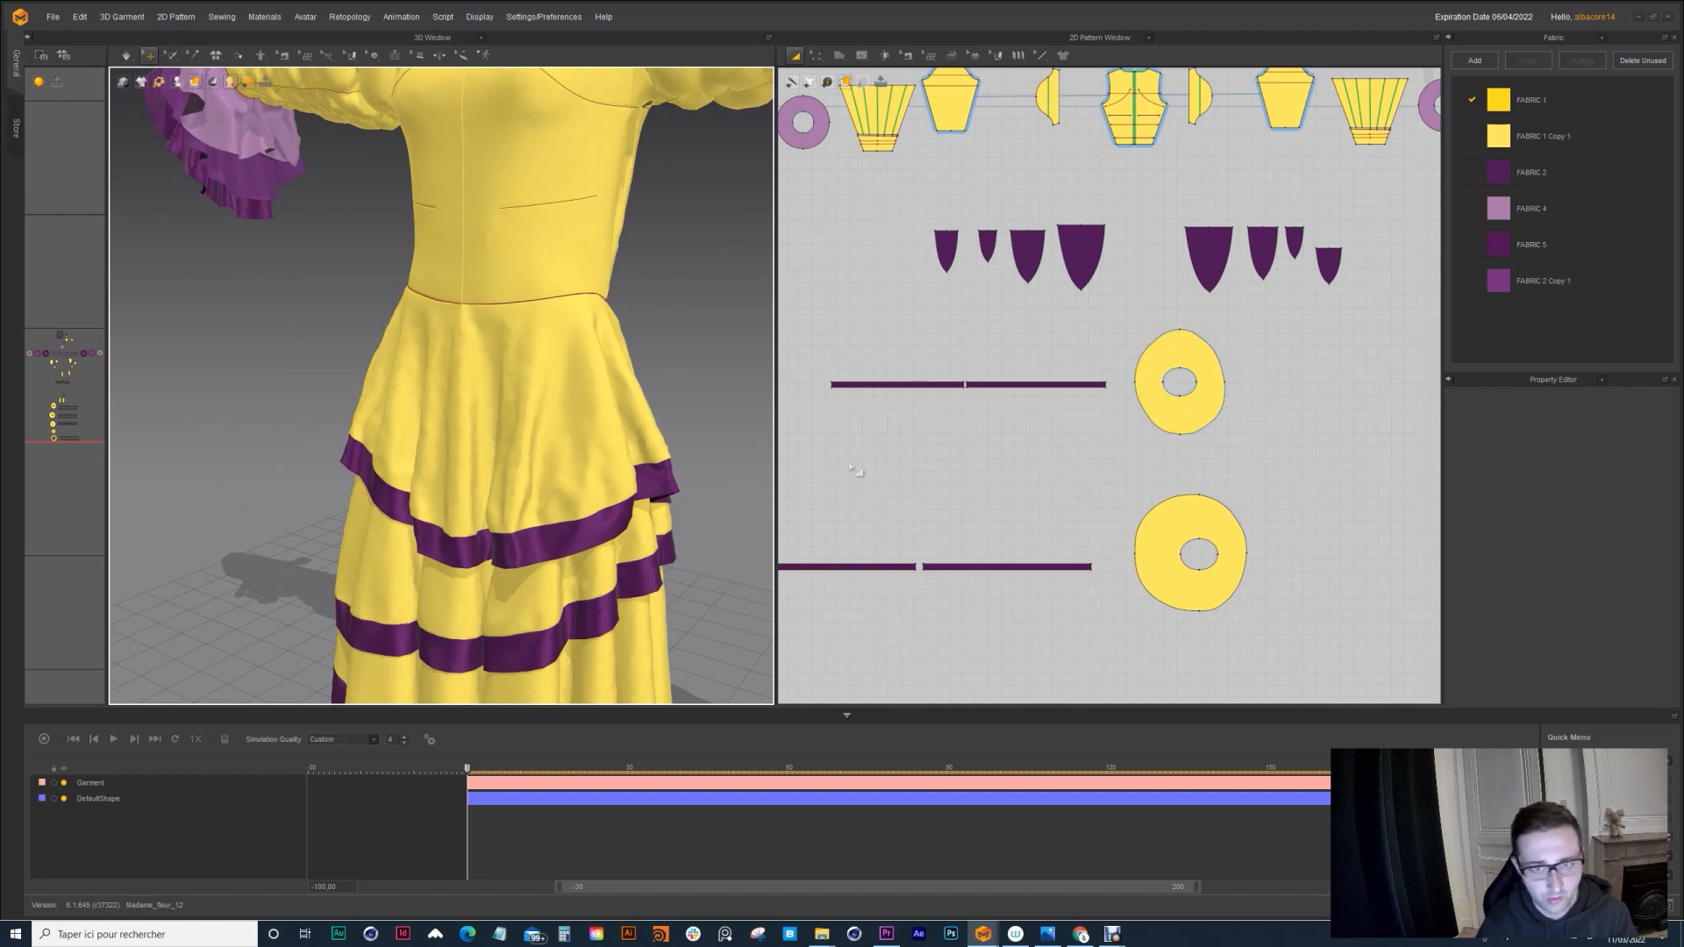
Step: Select the four skirt trim strip rows with the upper tier discs and hide the purple trims on the dress
{"action": "right_click_drag", "start_coordinate": [460, 495], "coordinate": [498, 368]}
{"action": "scroll", "coordinate": [471, 456], "scroll_direction": "down", "scroll_amount": 3}
{"action": "scroll", "coordinate": [1138, 487], "scroll_direction": "down", "scroll_amount": 5}
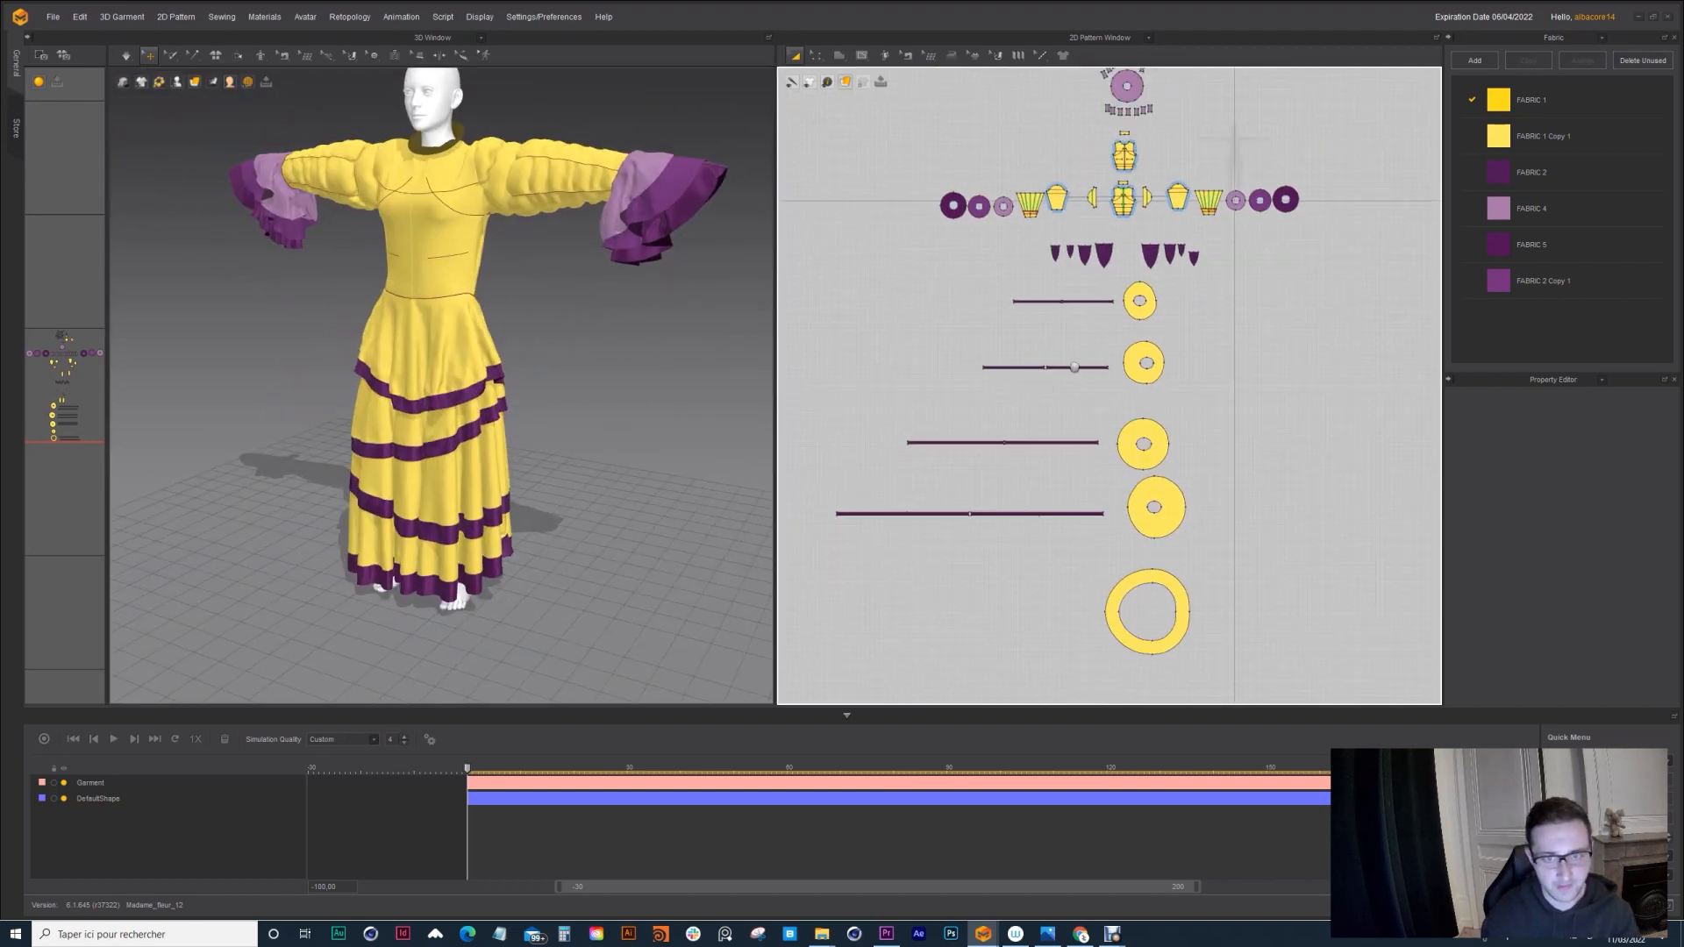
{"action": "left_click_drag", "start_coordinate": [1244, 264], "coordinate": [918, 449]}
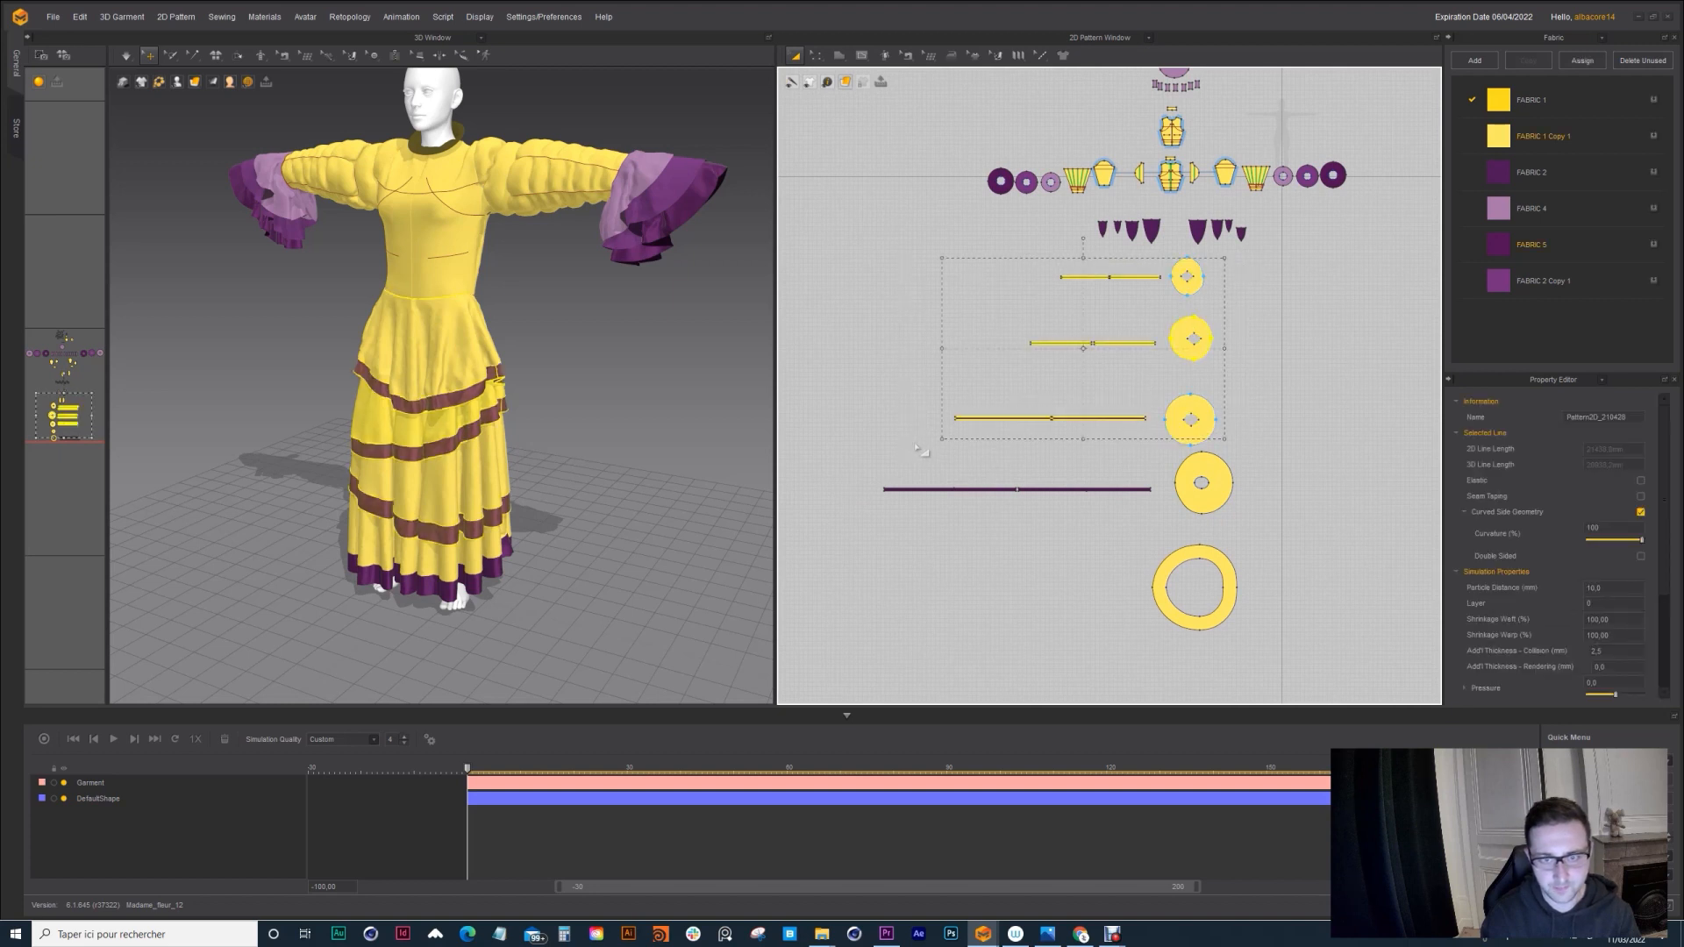
{"action": "left_click", "coordinate": [973, 489], "text": "shift"}
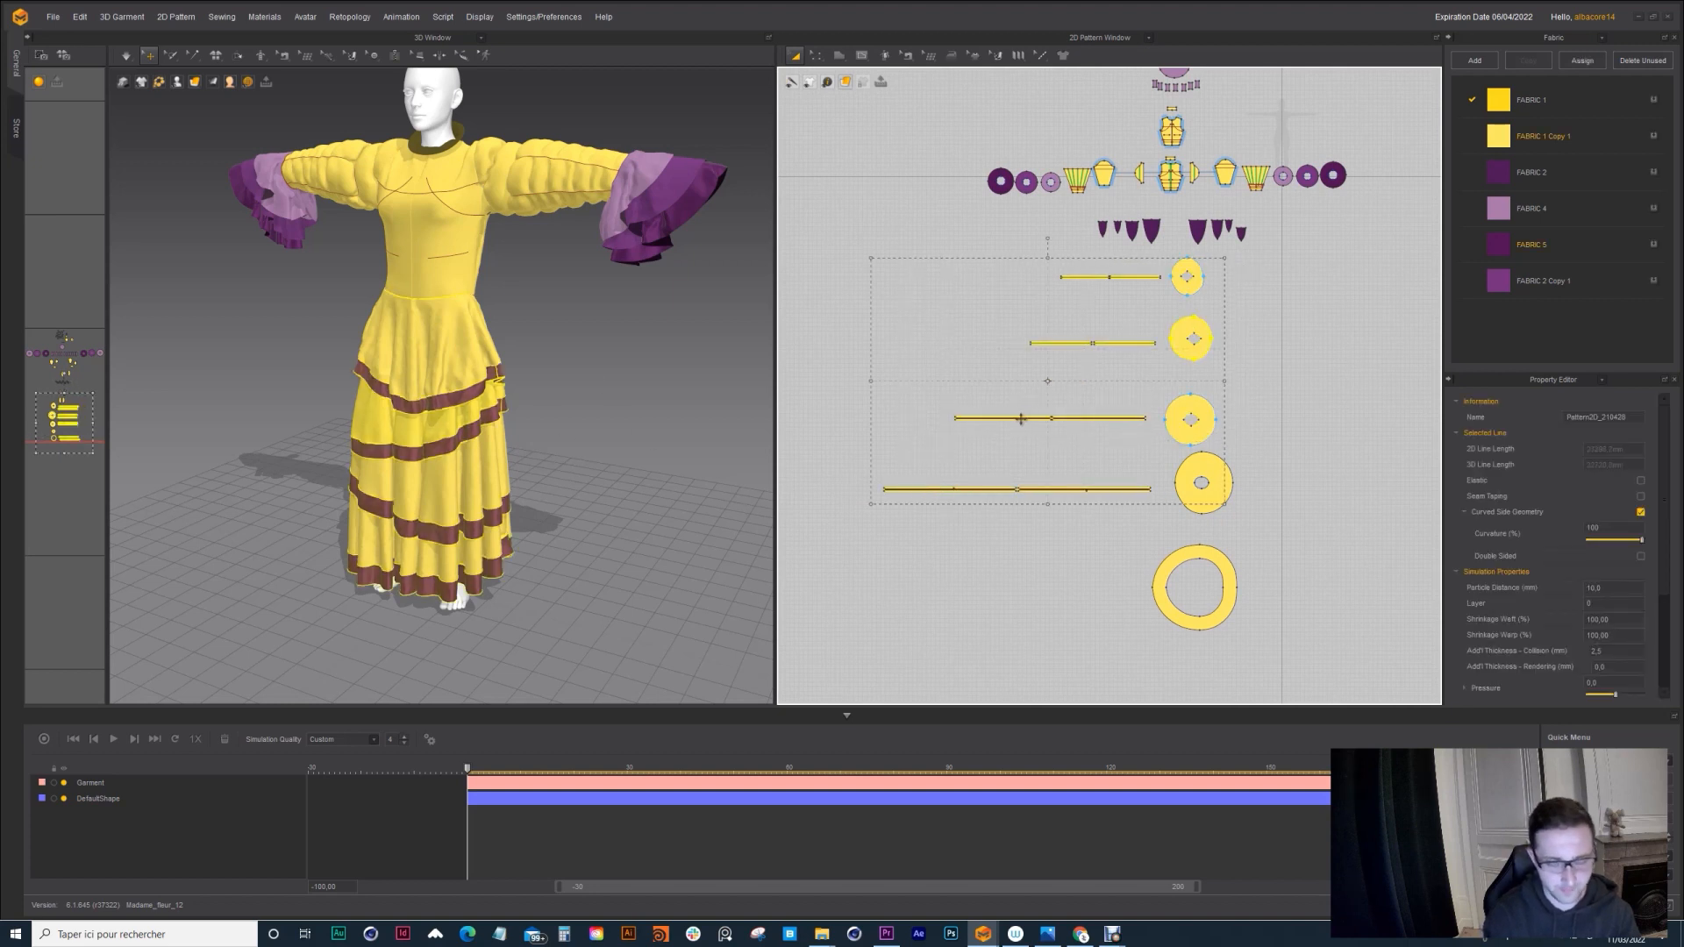
{"action": "key", "text": "shift+q"}
Step: Hide the overlapping skirt tiers and select the inner skirt together with its bottom flounce to compare their patterns
{"action": "left_click", "coordinate": [447, 338]}
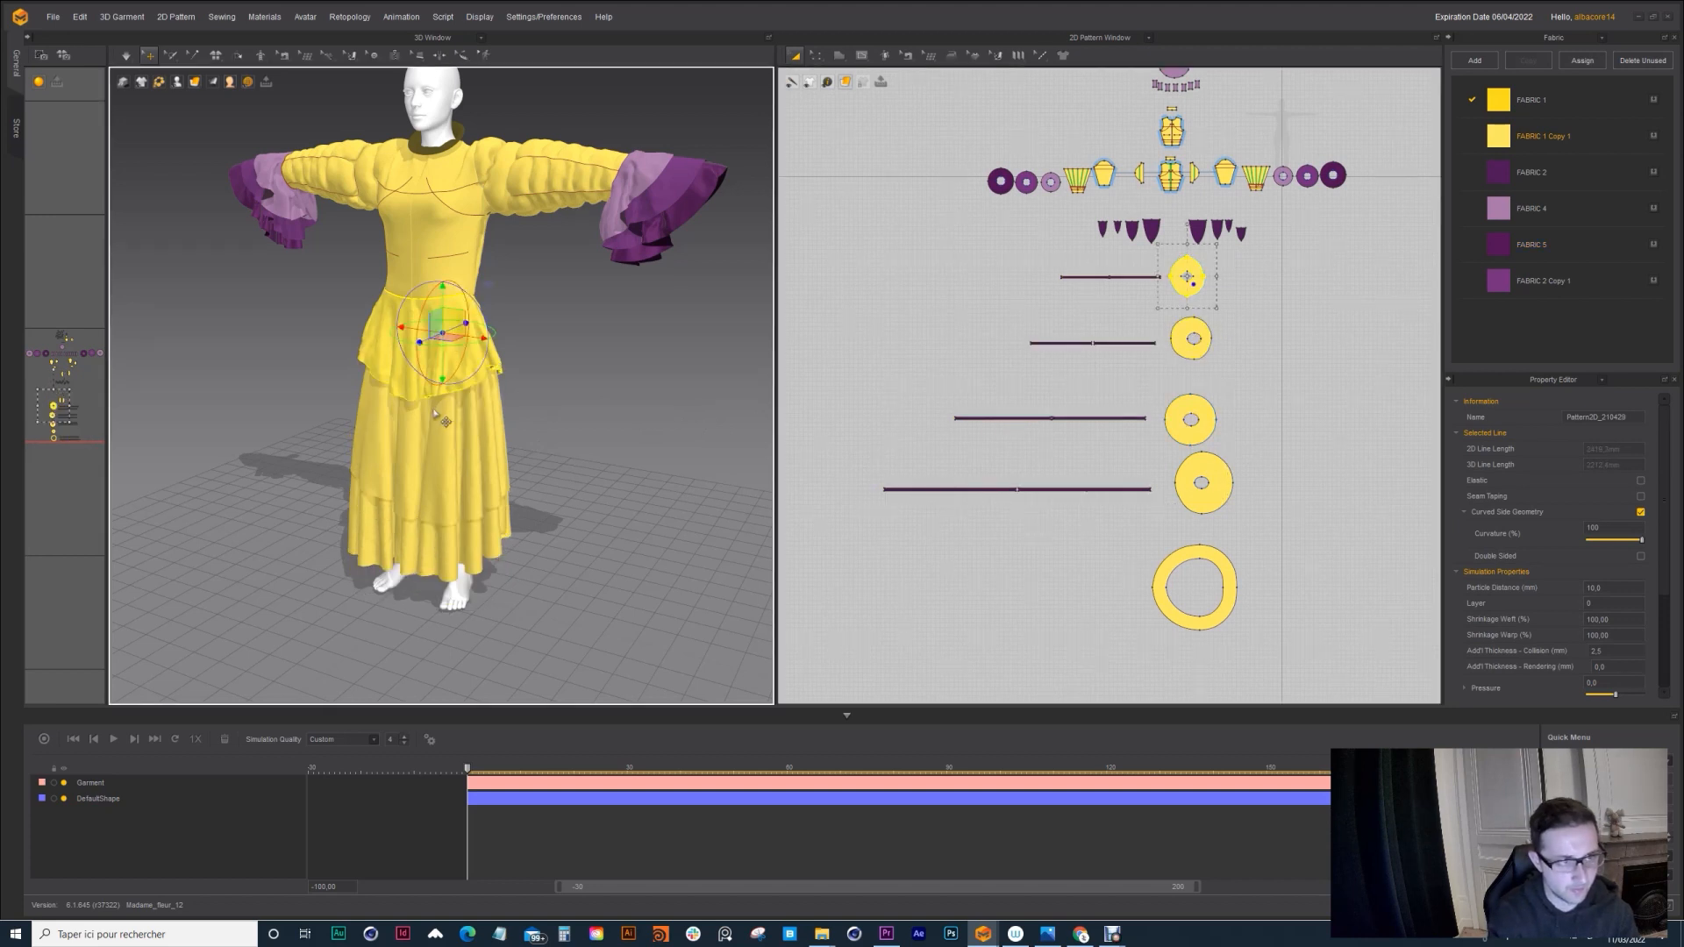
{"action": "key", "text": "shift+q"}
{"action": "left_click", "coordinate": [405, 443], "text": "shift"}
{"action": "right_click_drag", "start_coordinate": [410, 418], "coordinate": [467, 390]}
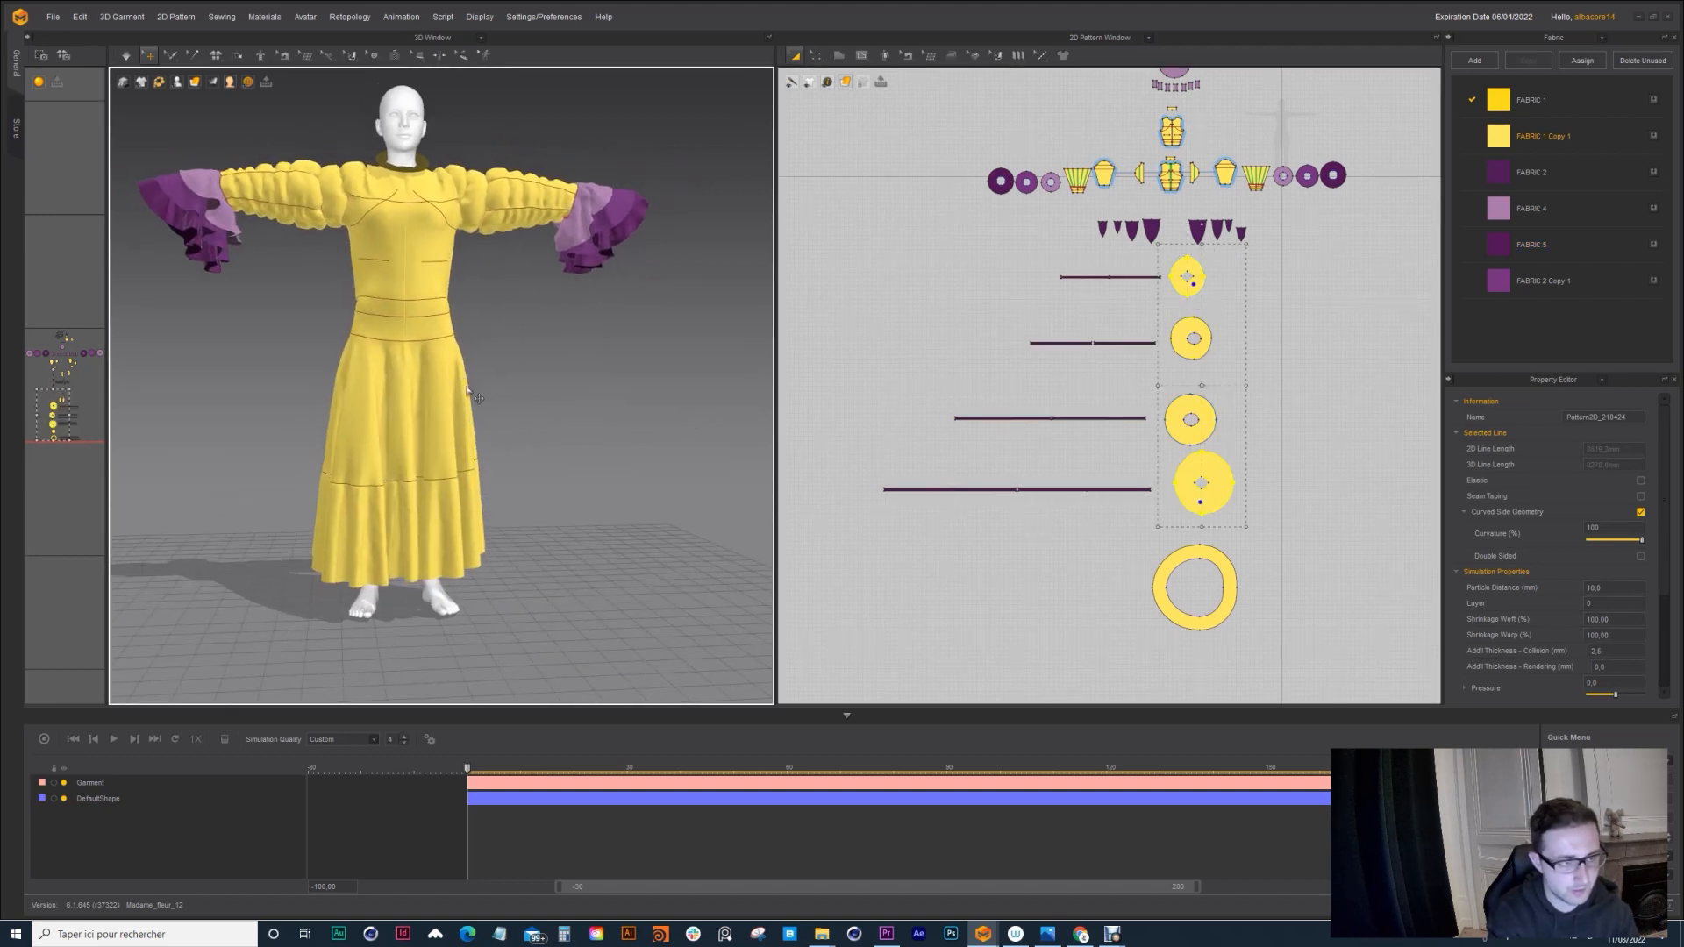
{"action": "left_click", "coordinate": [379, 388]}
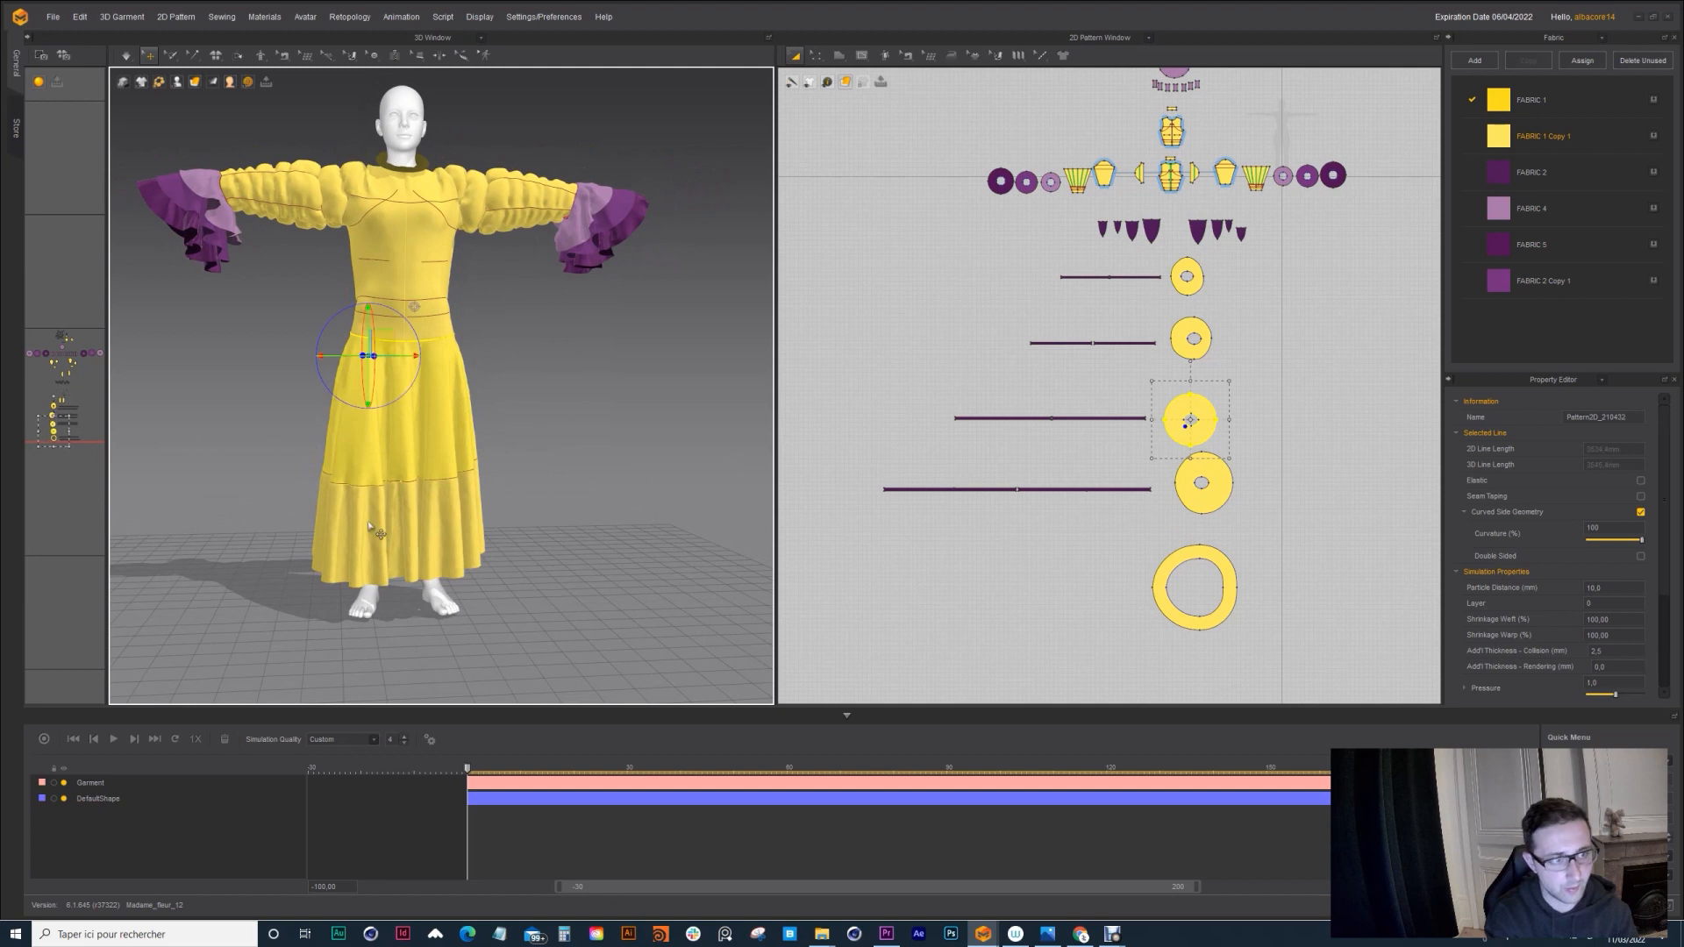
{"action": "left_click", "coordinate": [368, 526], "text": "shift"}
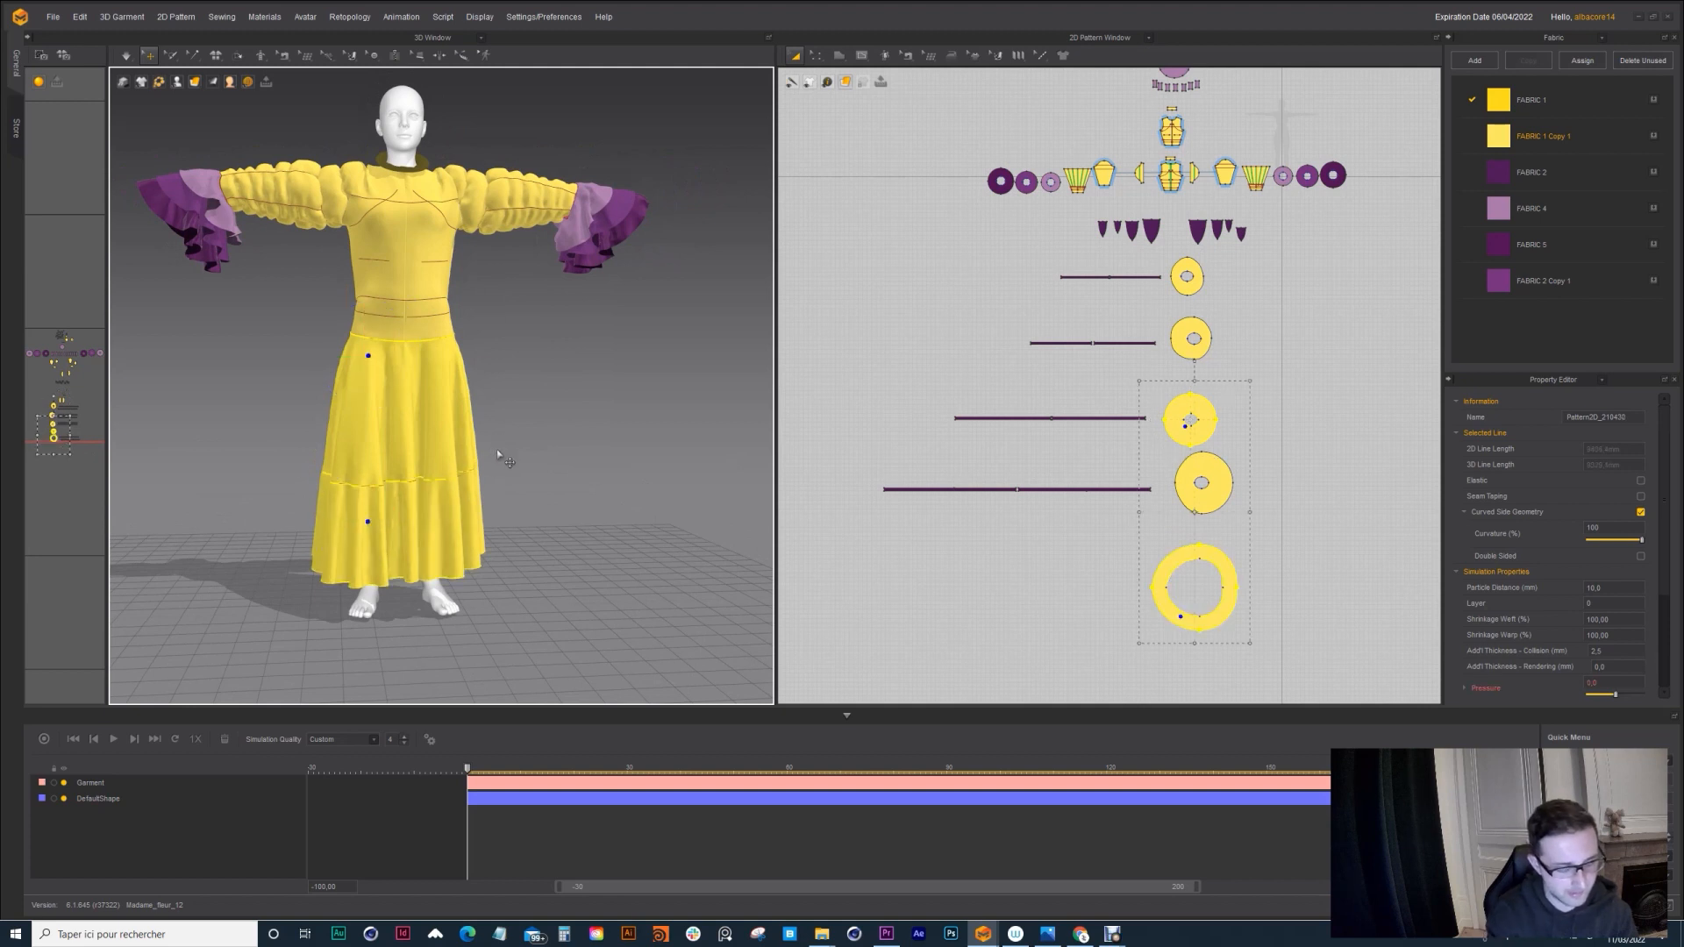
Step: Undo the hiding of the skirt tiers and purple trims to restore the complete tiered skirt
{"action": "key", "text": "ctrl+z"}
{"action": "key", "text": "ctrl+z"}
{"action": "key", "text": "ctrl+z"}
{"action": "key", "text": "ctrl+z"}
{"action": "key", "text": "ctrl+z"}
{"action": "key", "text": "ctrl+z"}
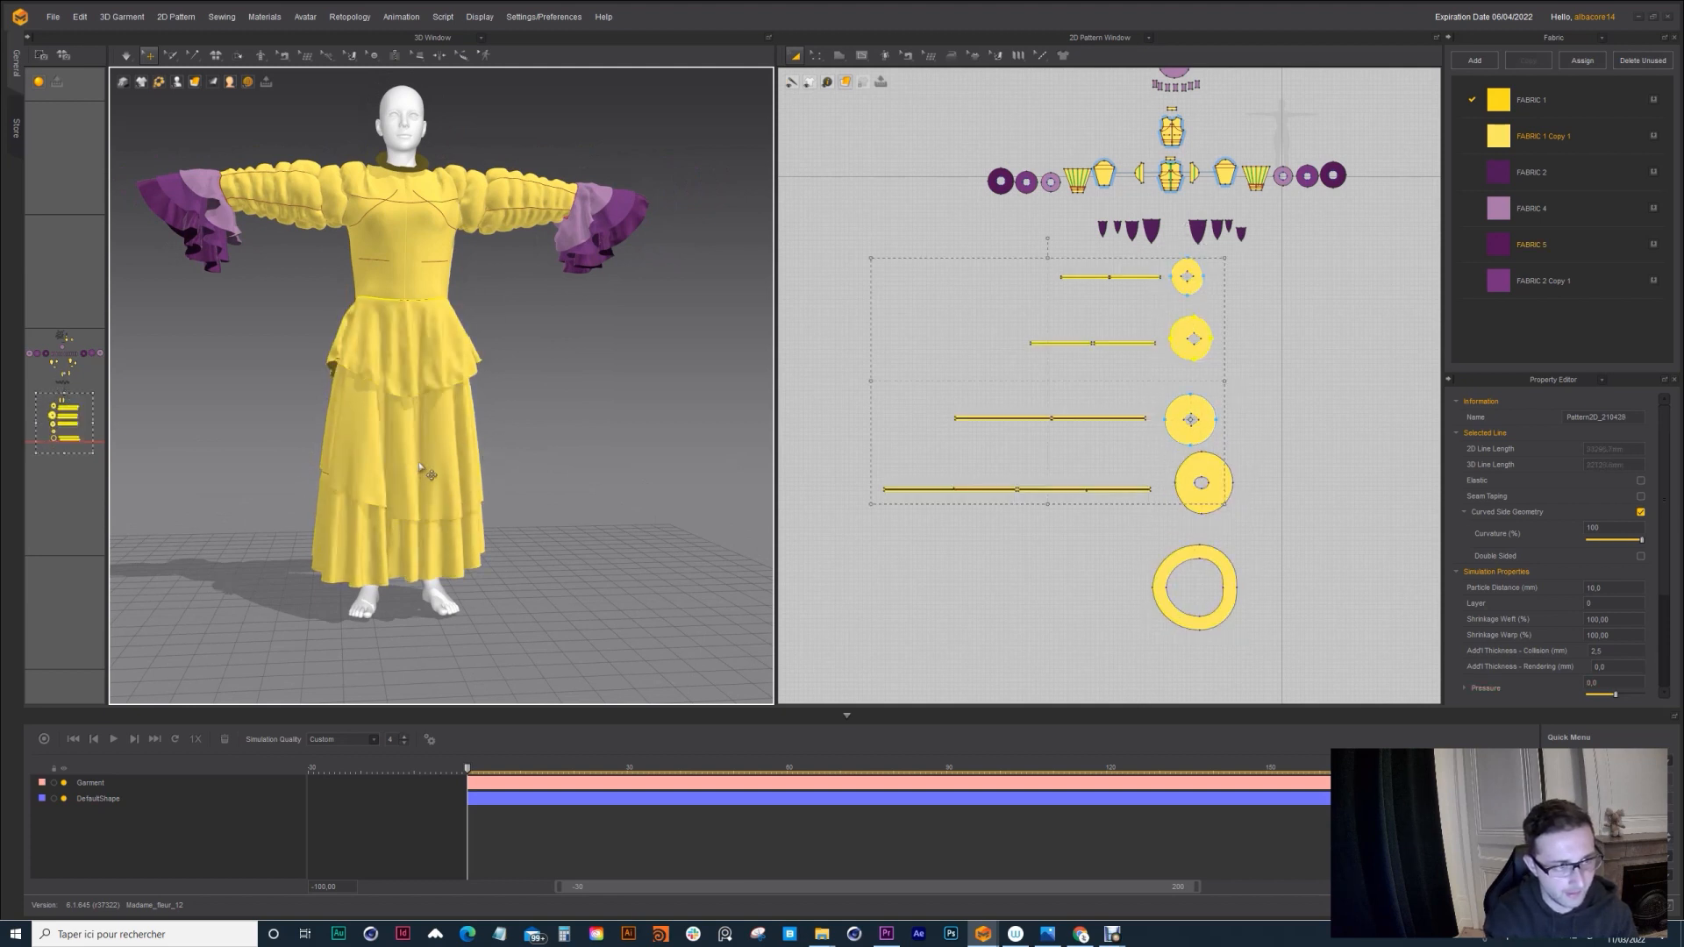
{"action": "key", "text": "ctrl+z"}
{"action": "key", "text": "ctrl+z"}
{"action": "key", "text": "ctrl+z"}
{"action": "key", "text": "ctrl+z"}
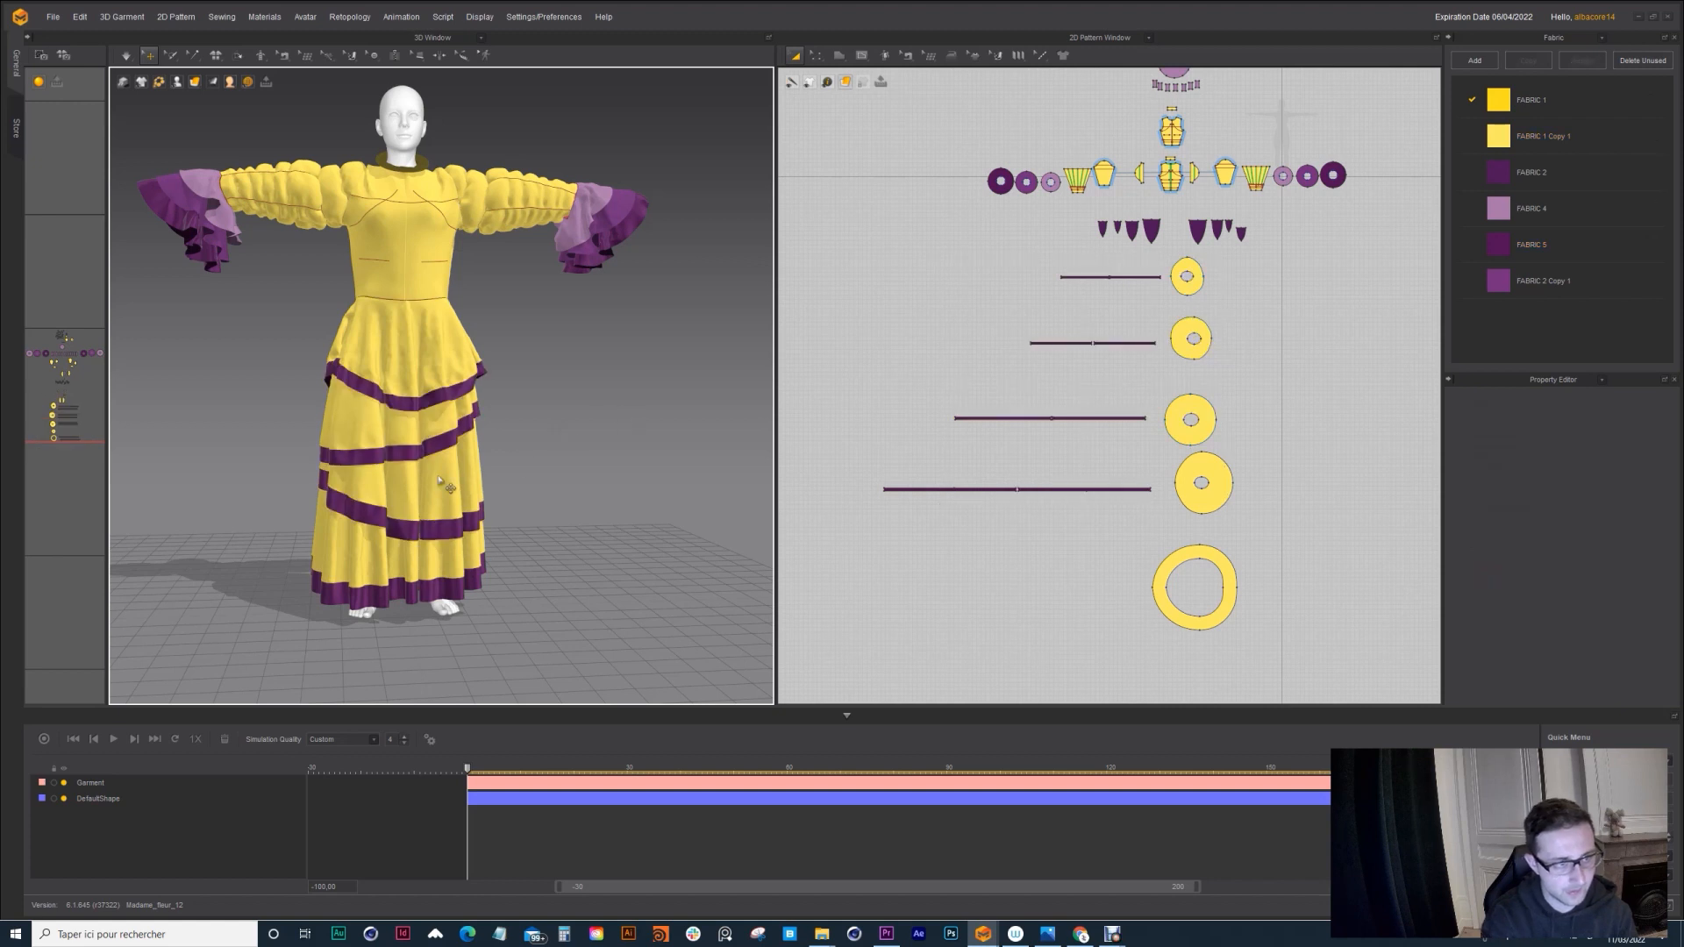
Step: Select the skirt tiers and some trims in turn, match them with their 2D patterns, and clear the selection
{"action": "left_click", "coordinate": [441, 480]}
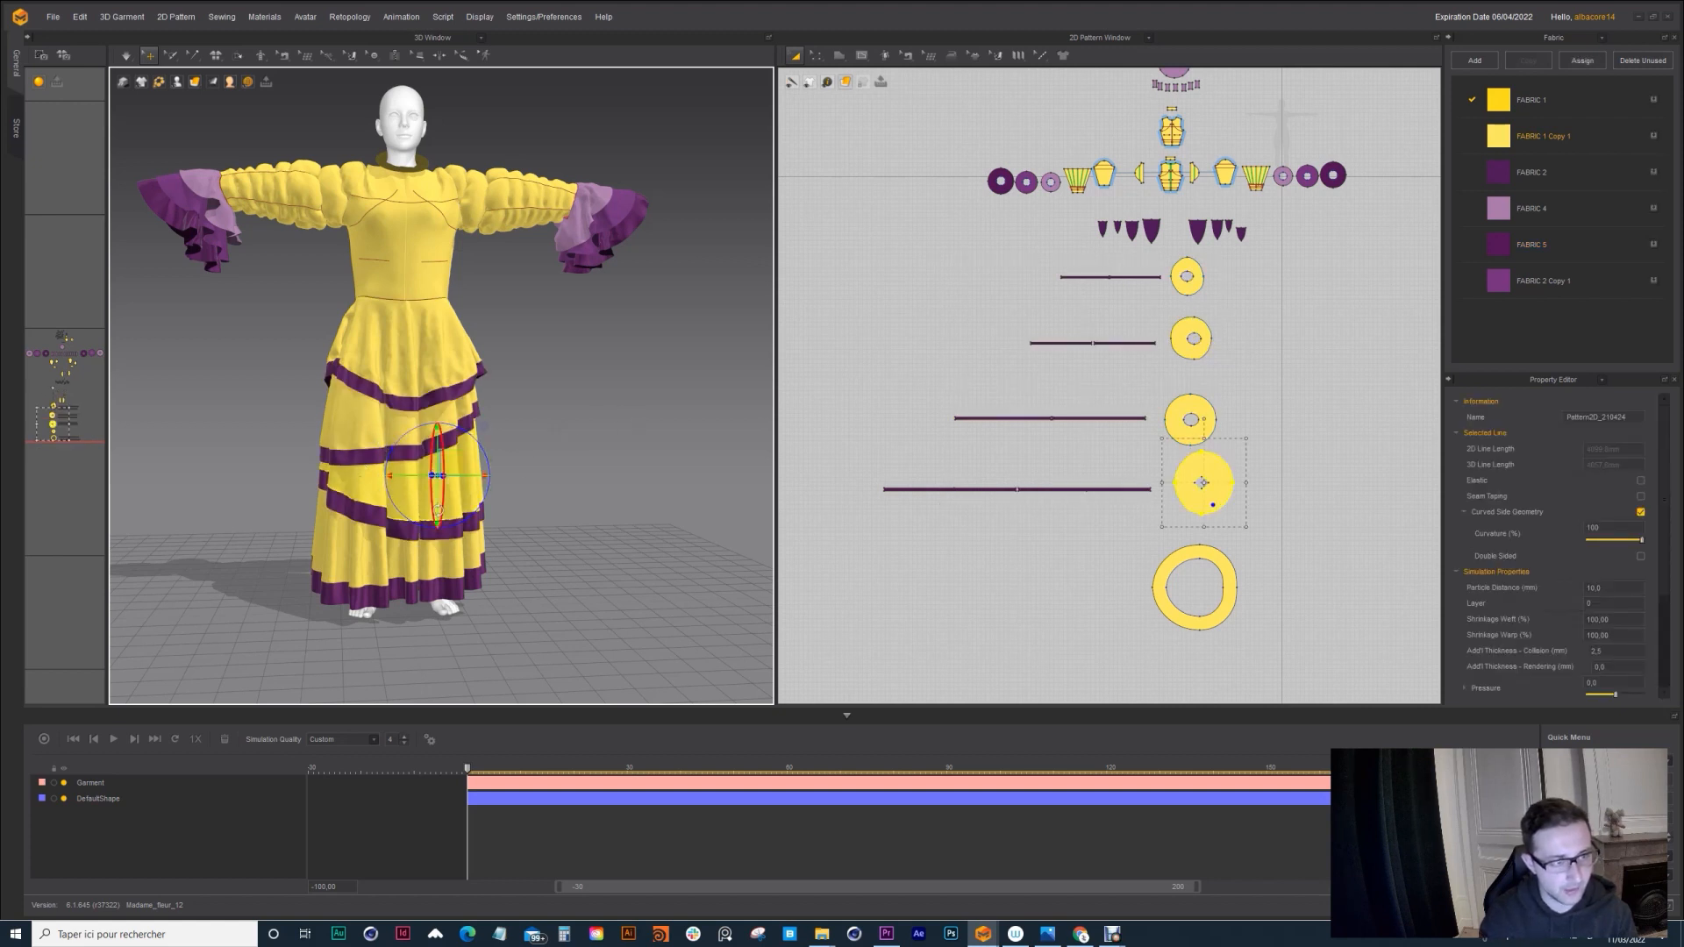
{"action": "left_click", "coordinate": [409, 537], "text": "shift"}
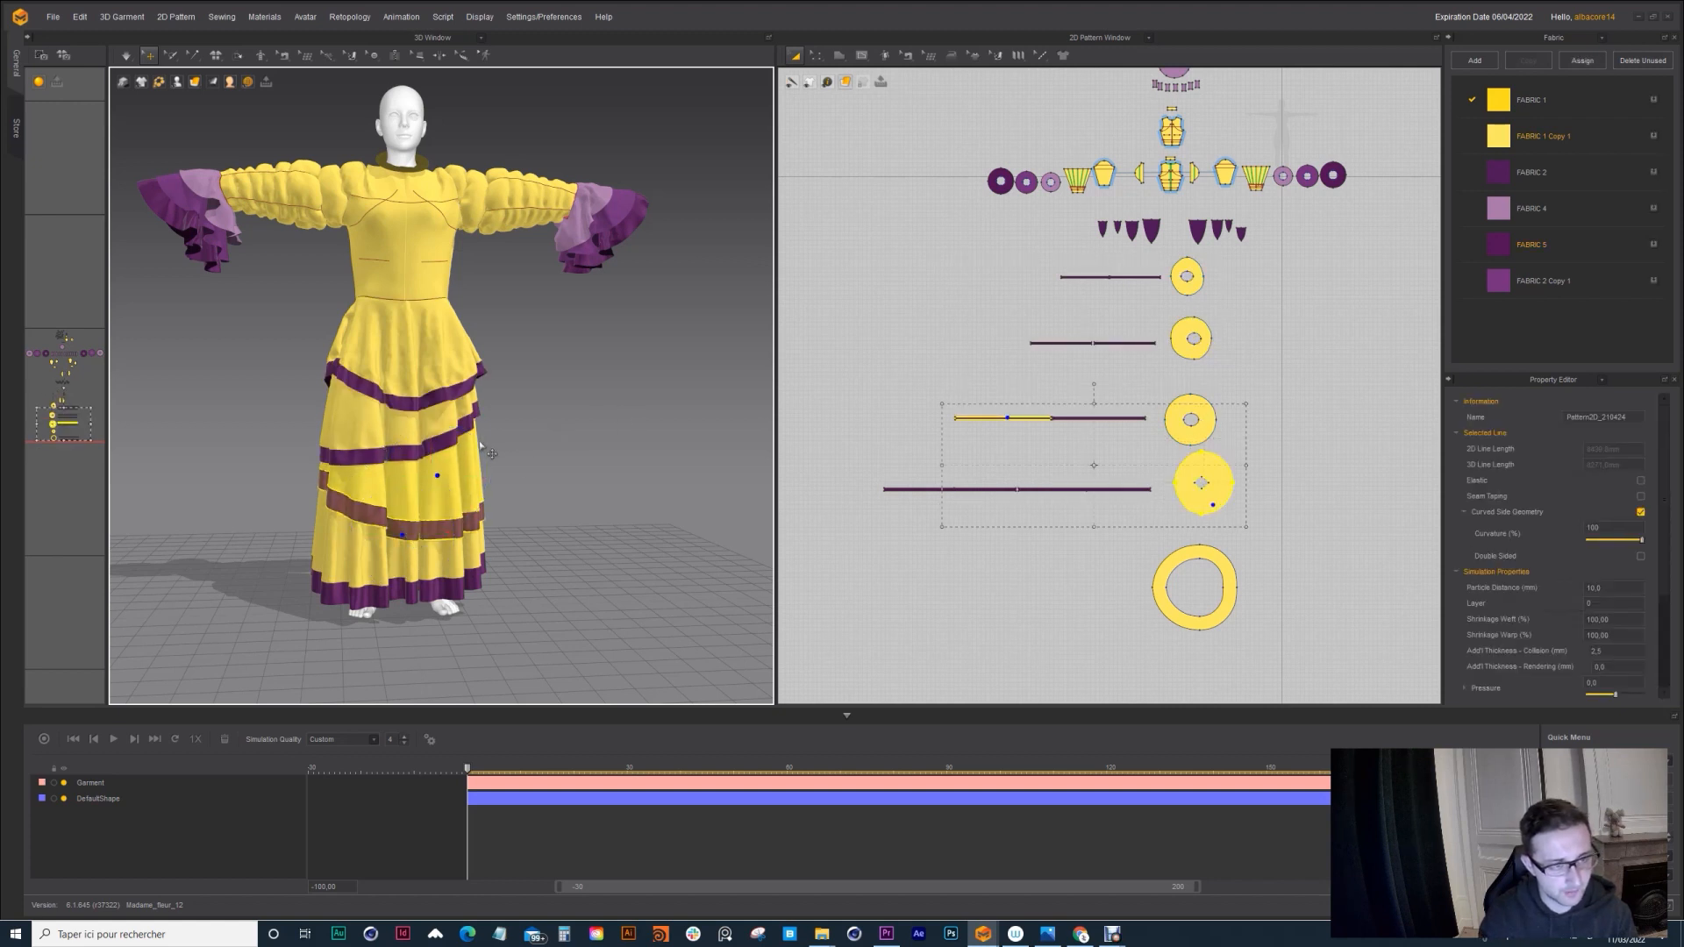
{"action": "right_click_drag", "start_coordinate": [479, 443], "coordinate": [448, 516]}
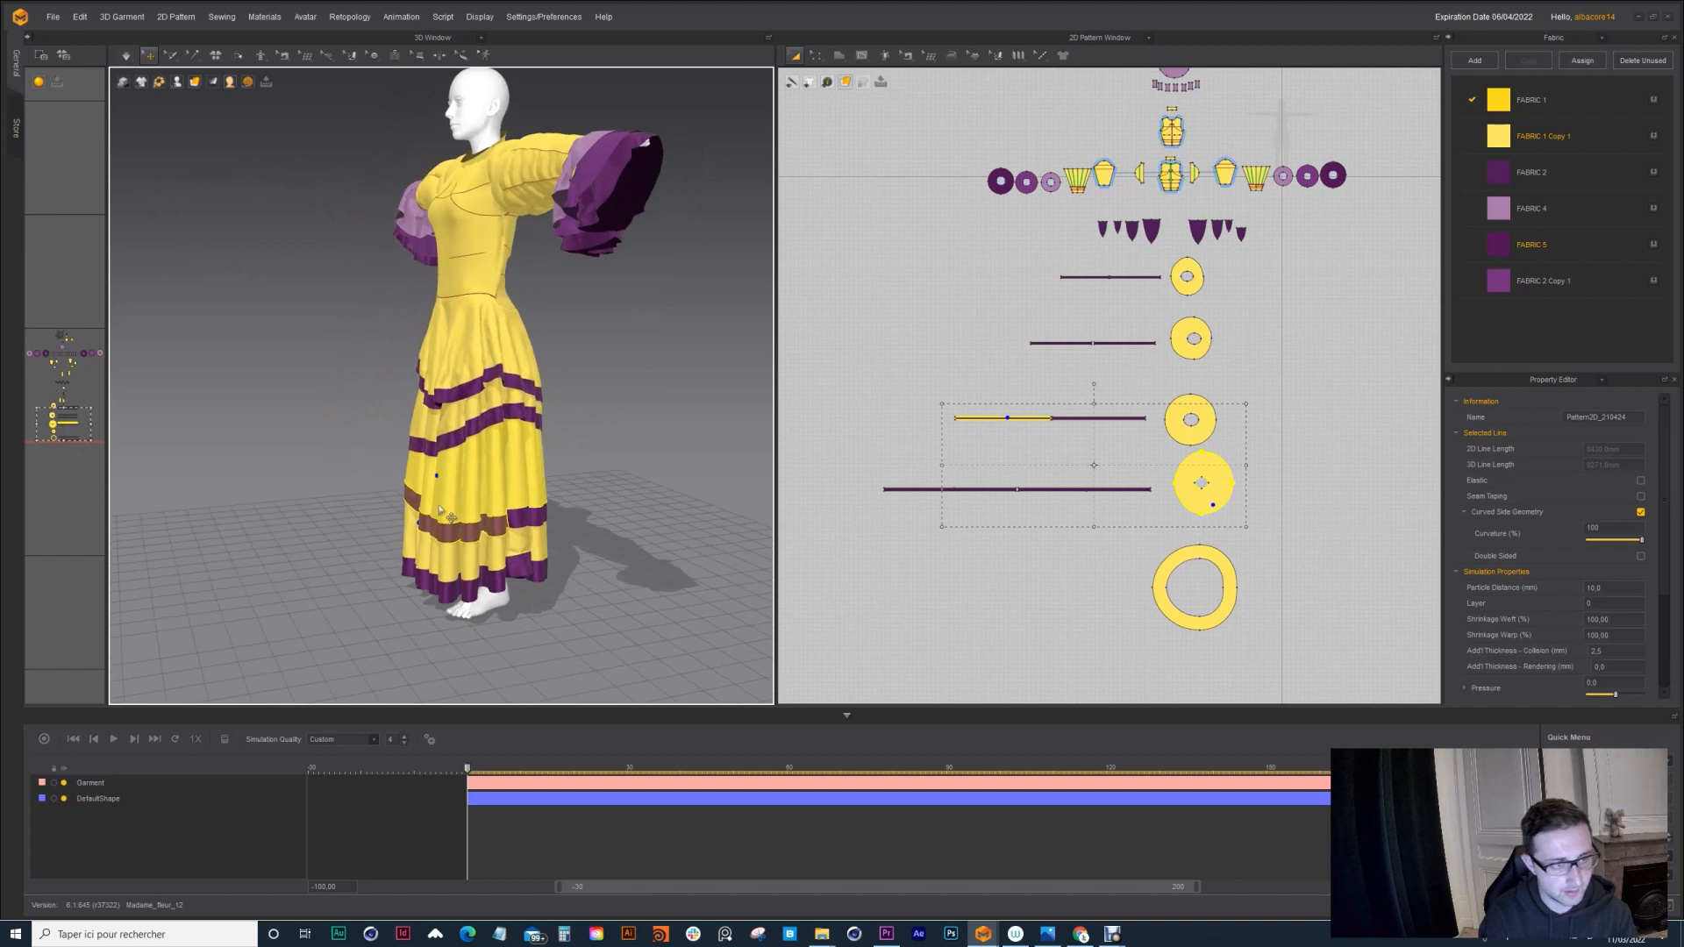
{"action": "left_click", "coordinate": [434, 563]}
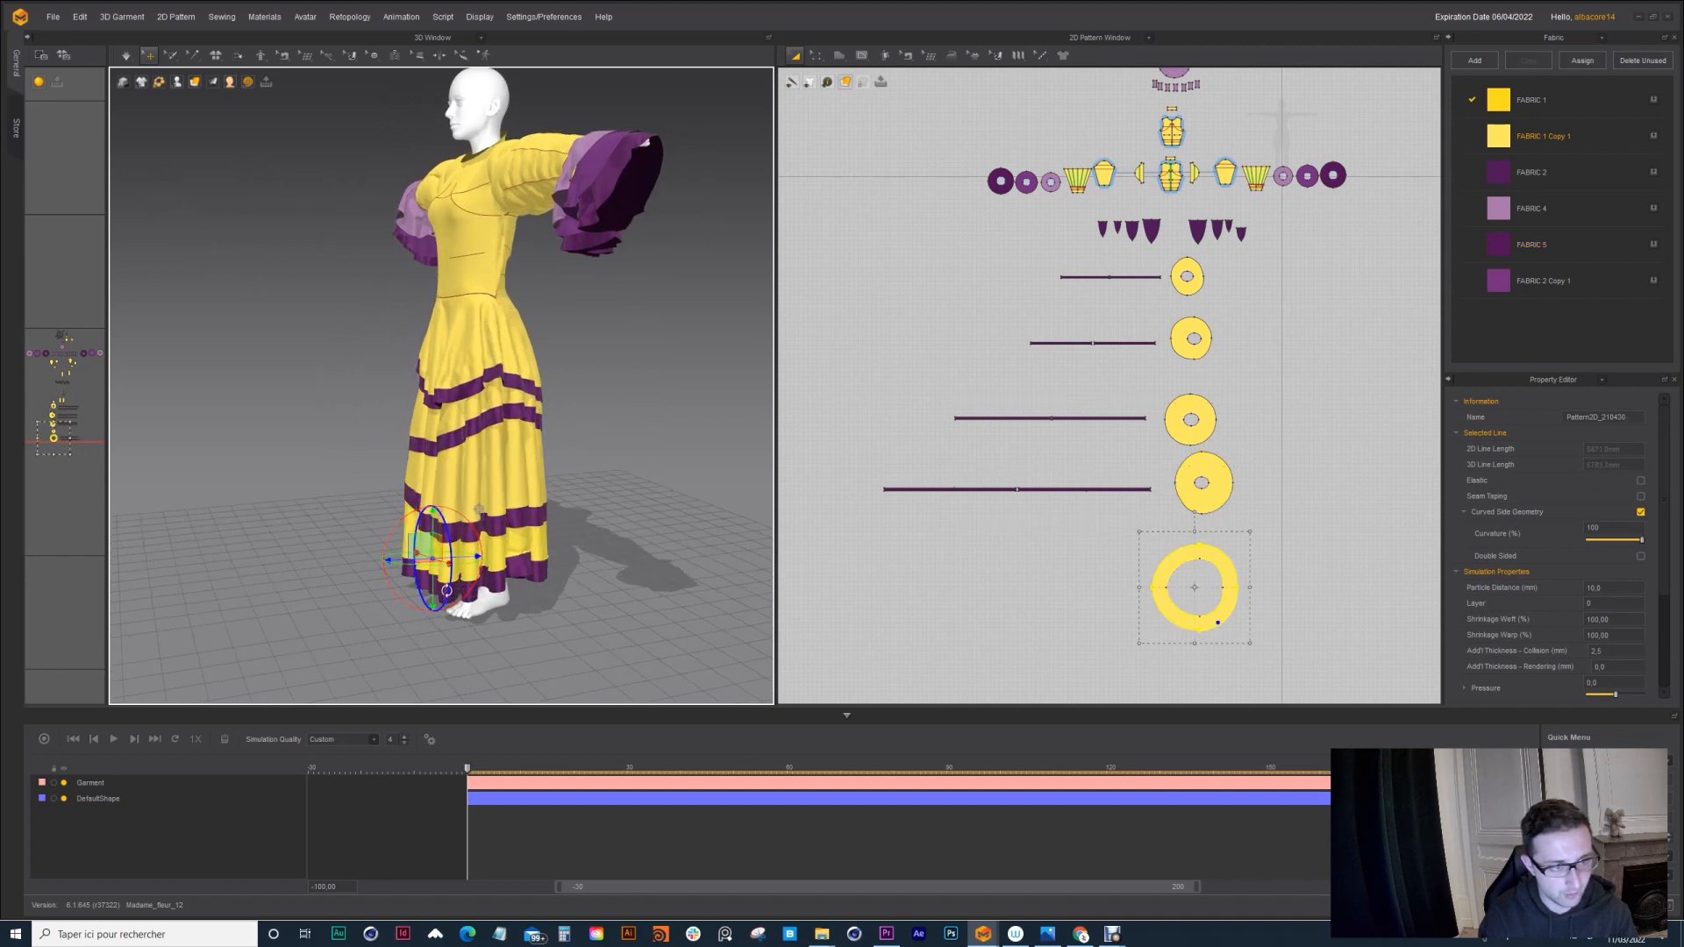
{"action": "left_click", "coordinate": [446, 481]}
{"action": "left_click", "coordinate": [458, 411]}
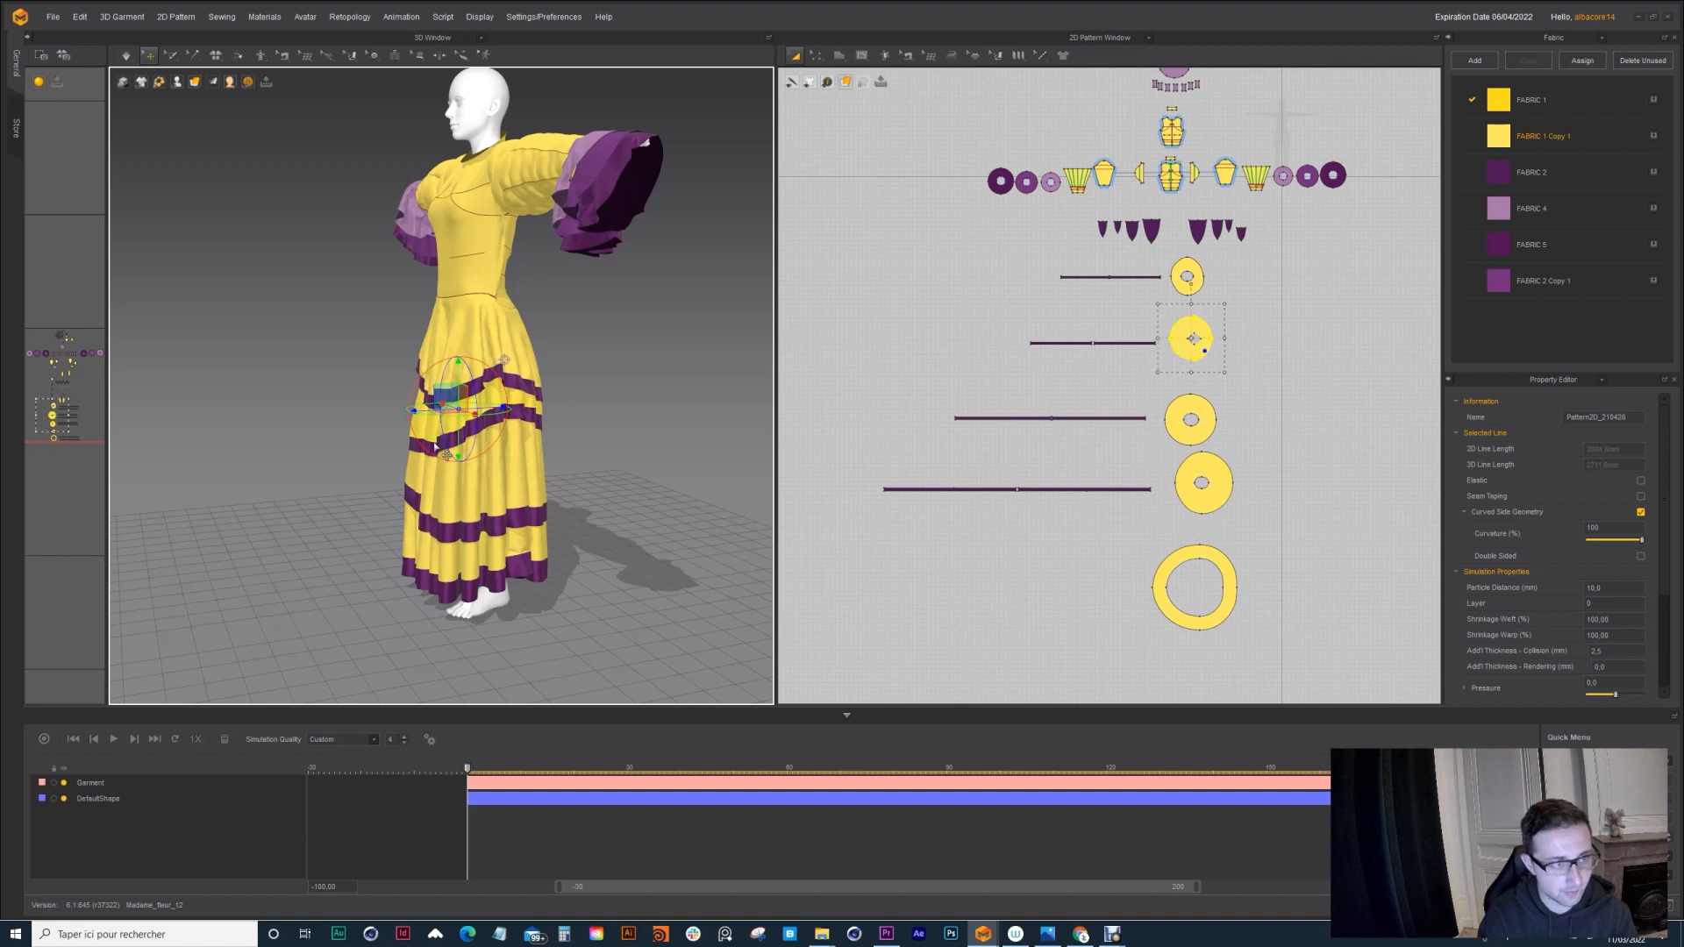
{"action": "left_click", "coordinate": [440, 330]}
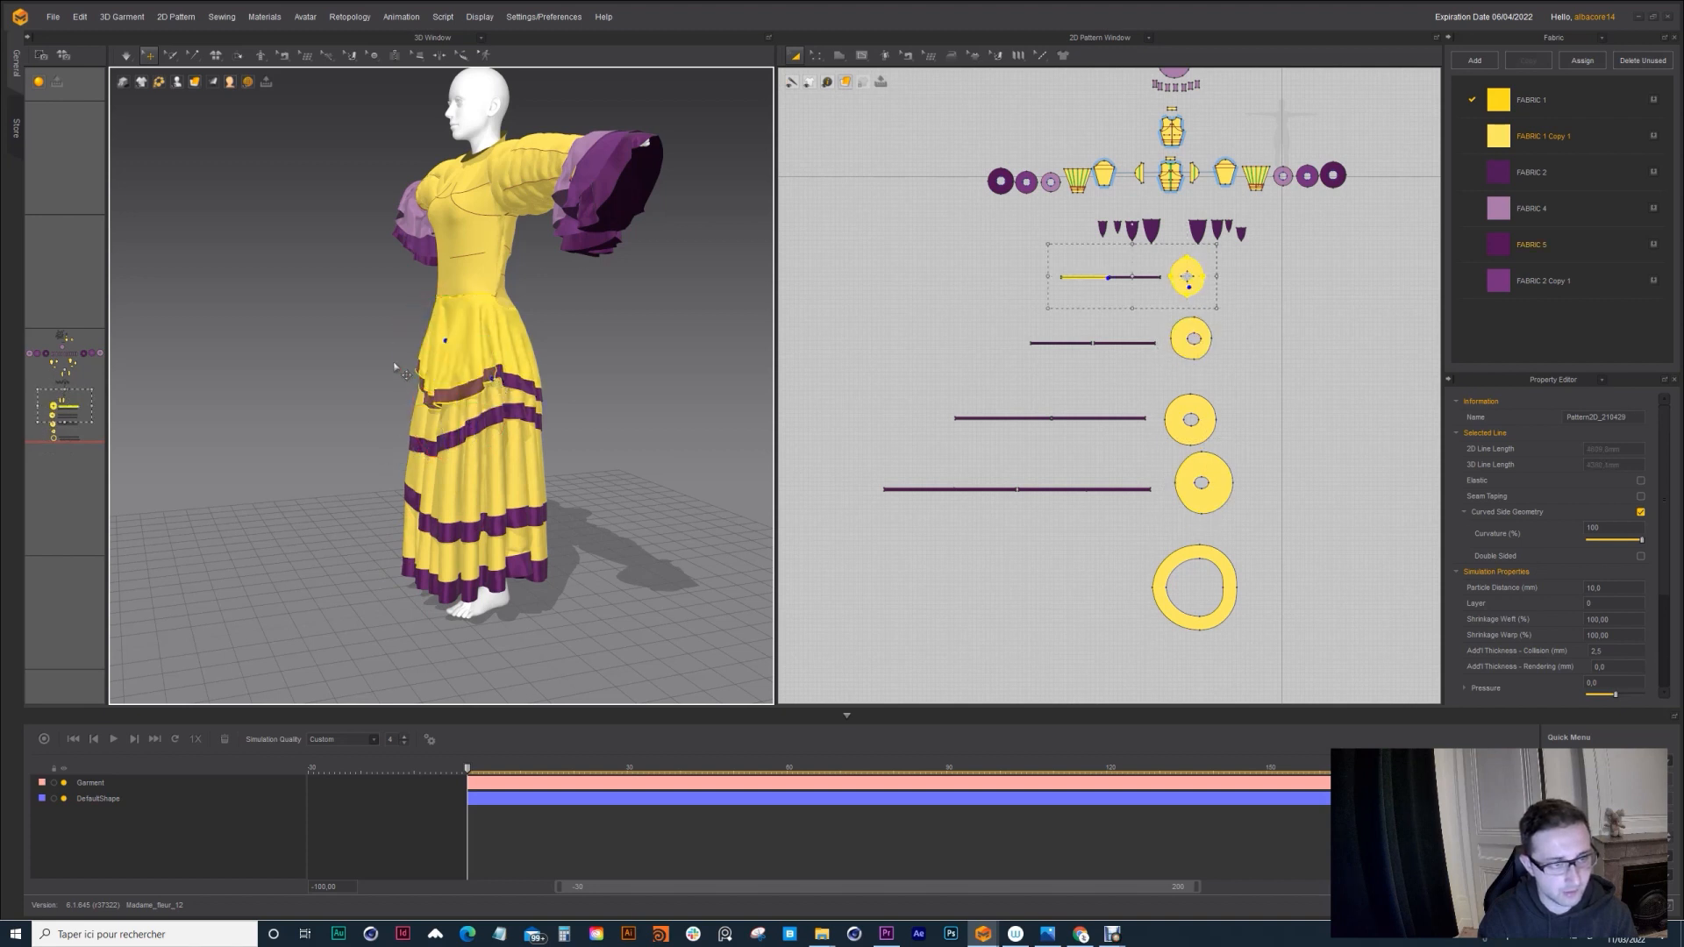
{"action": "key", "text": "2"}
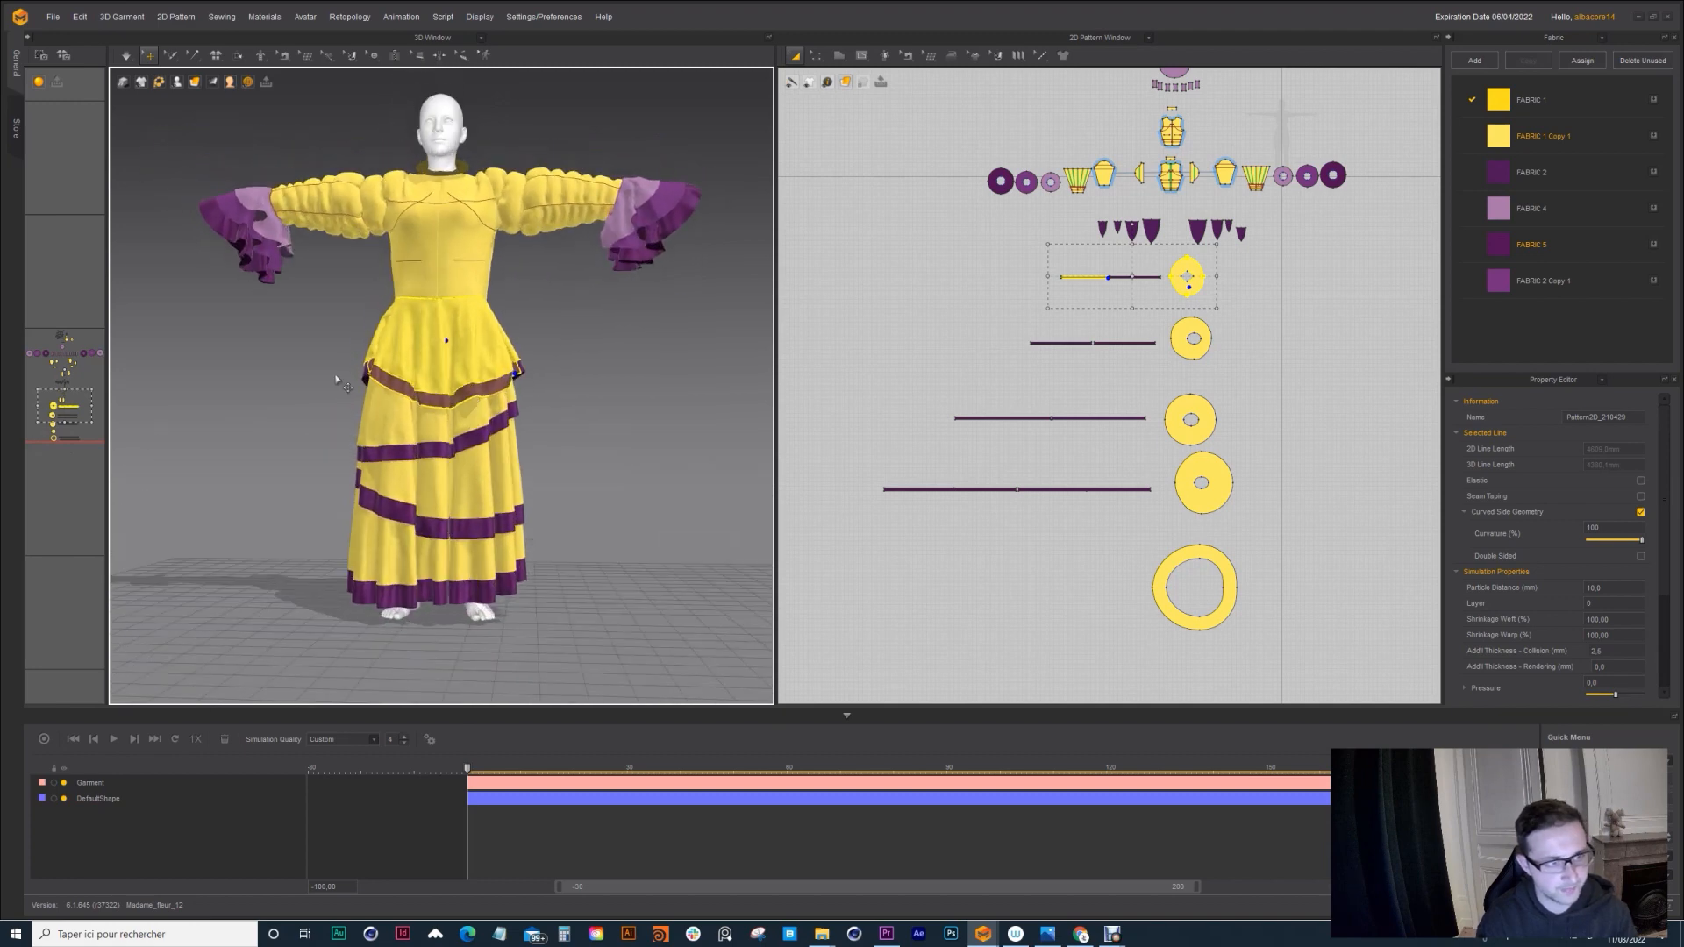
{"action": "left_click", "coordinate": [336, 378]}
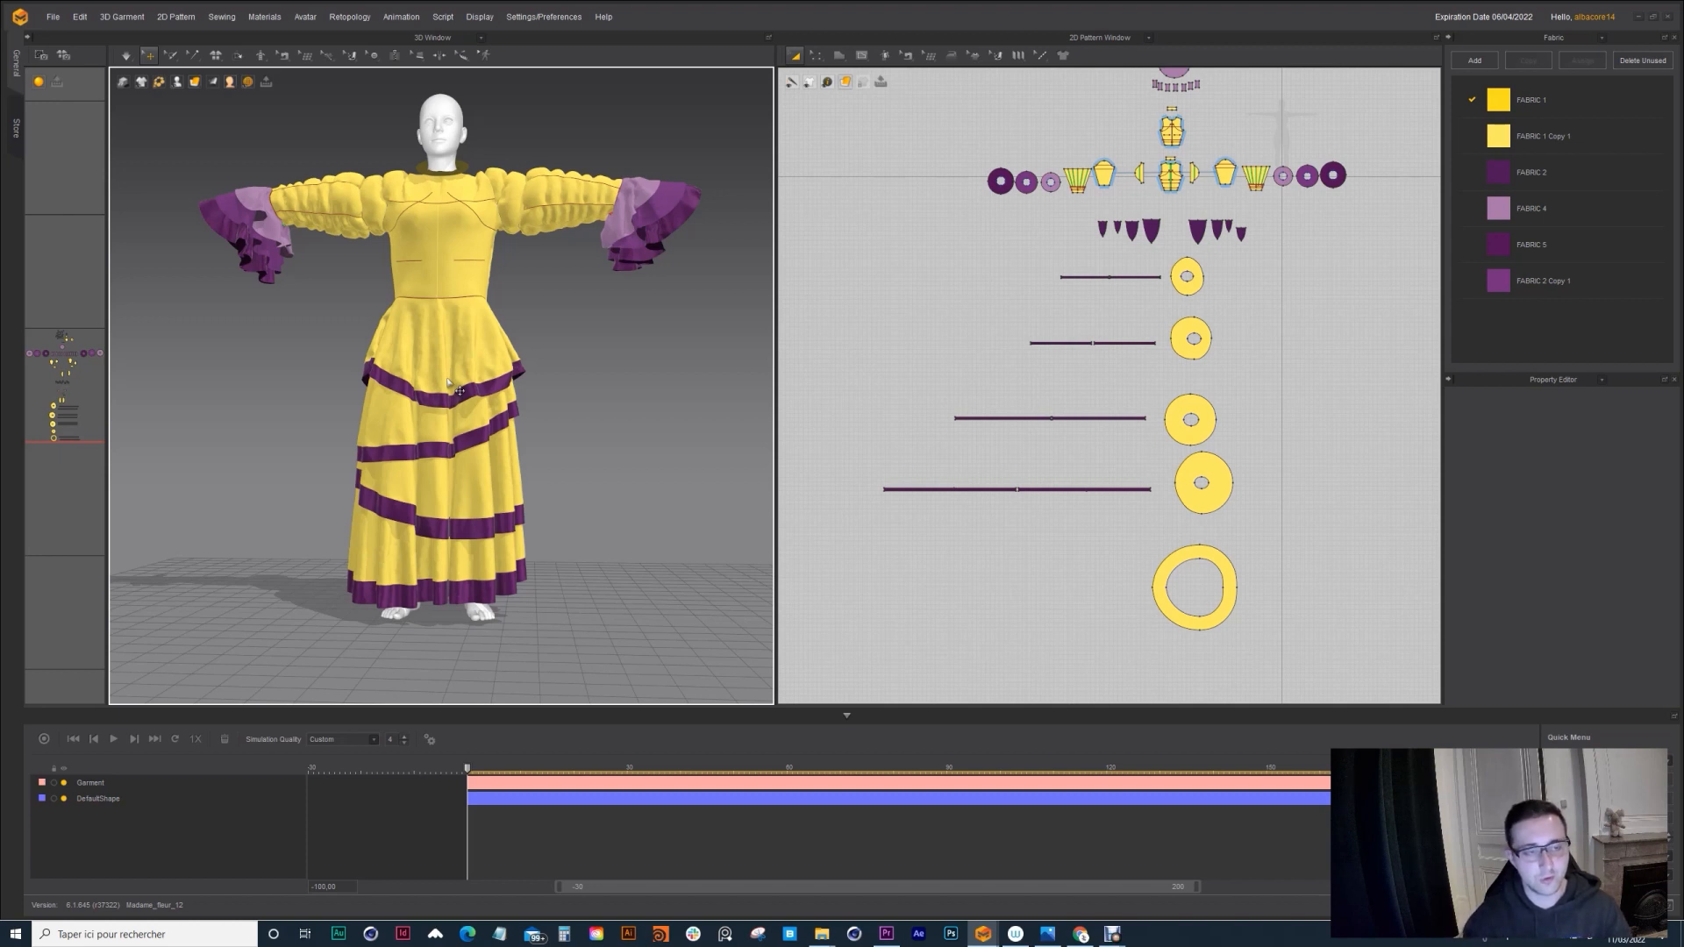
{"action": "right_click_drag", "start_coordinate": [445, 383], "coordinate": [390, 397]}
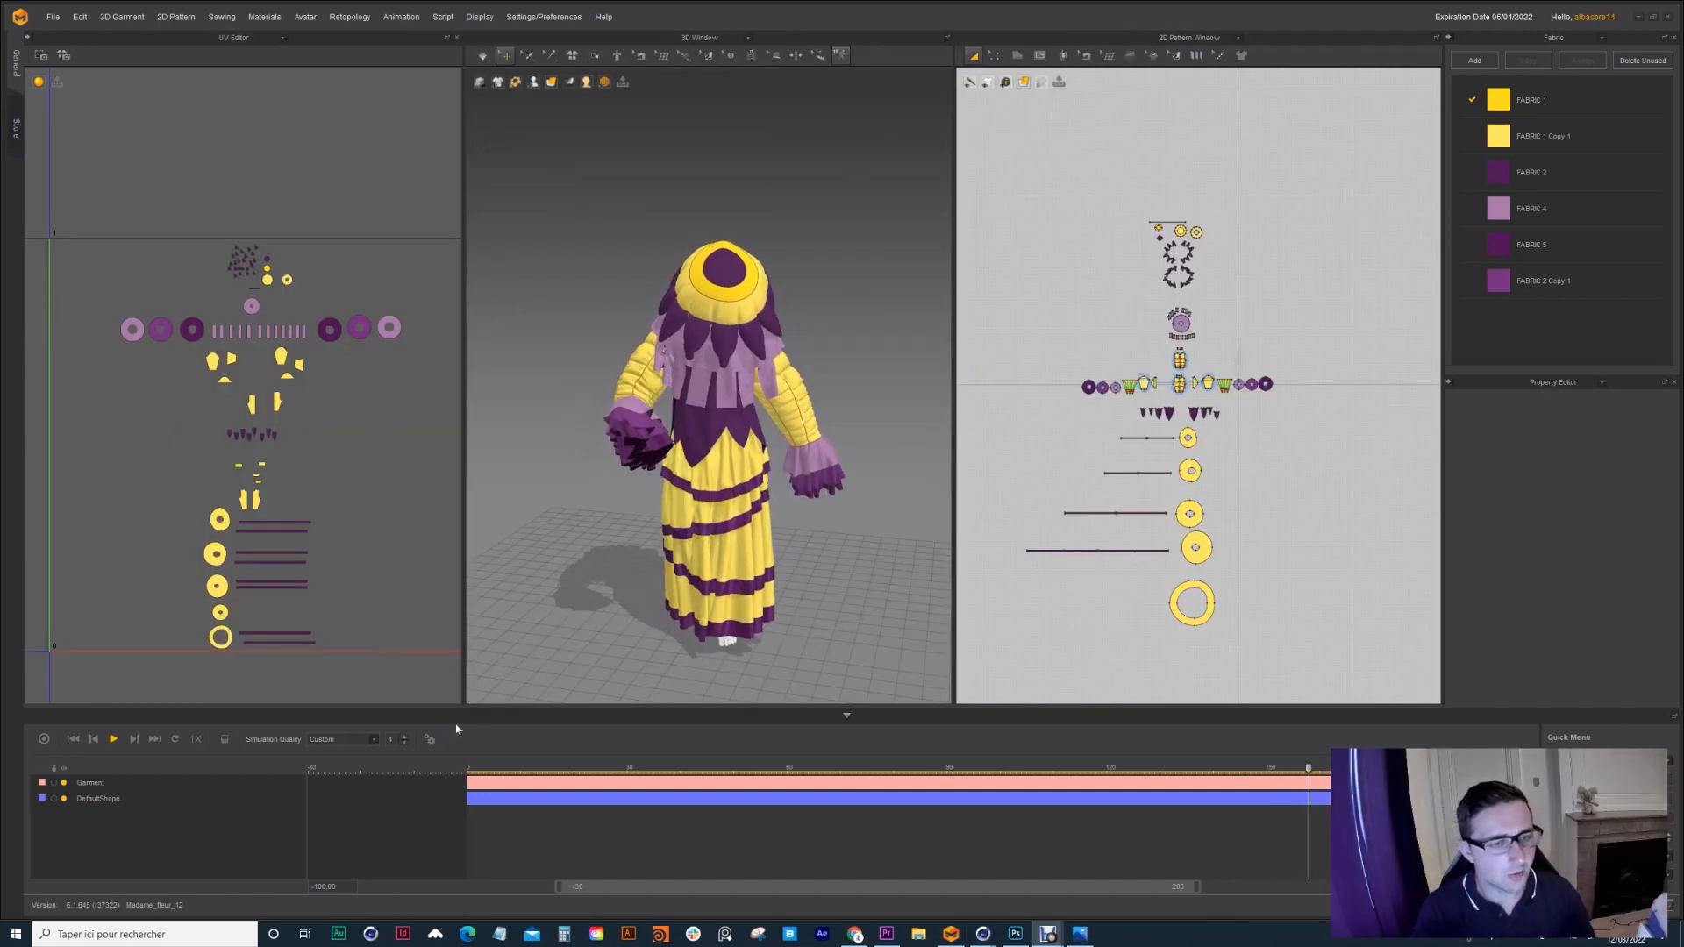
Step: Return the animation to its first frame and widen the UV Editor
{"action": "right_click_drag", "start_coordinate": [697, 504], "coordinate": [673, 491]}
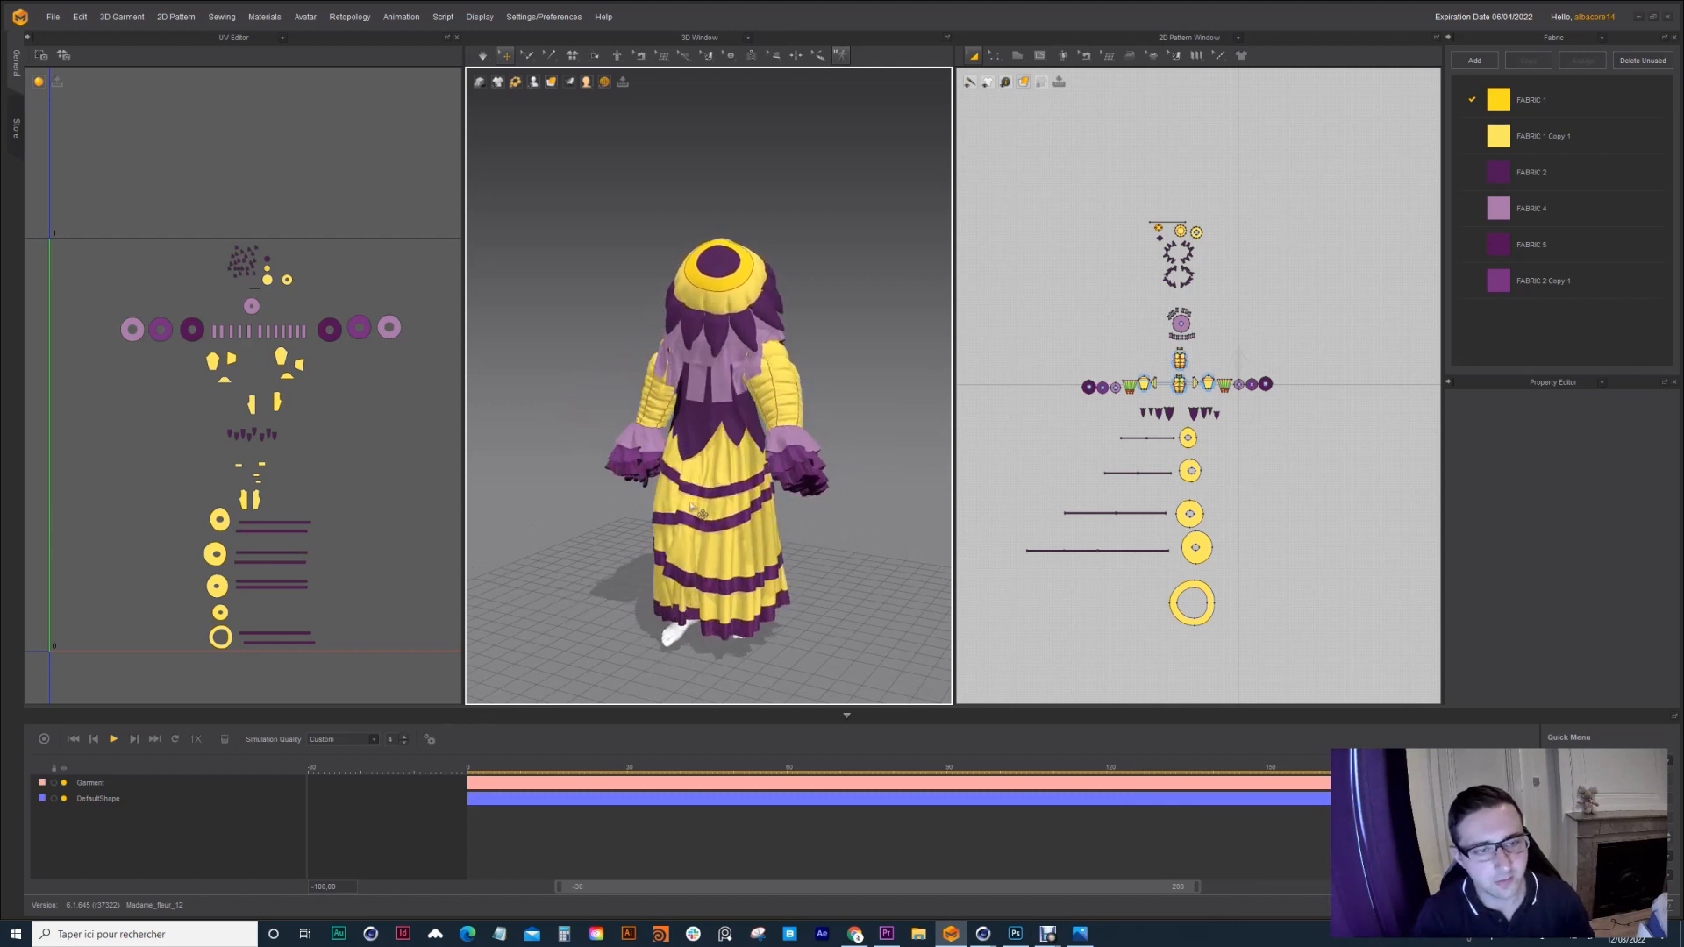
{"action": "left_click", "coordinate": [468, 769]}
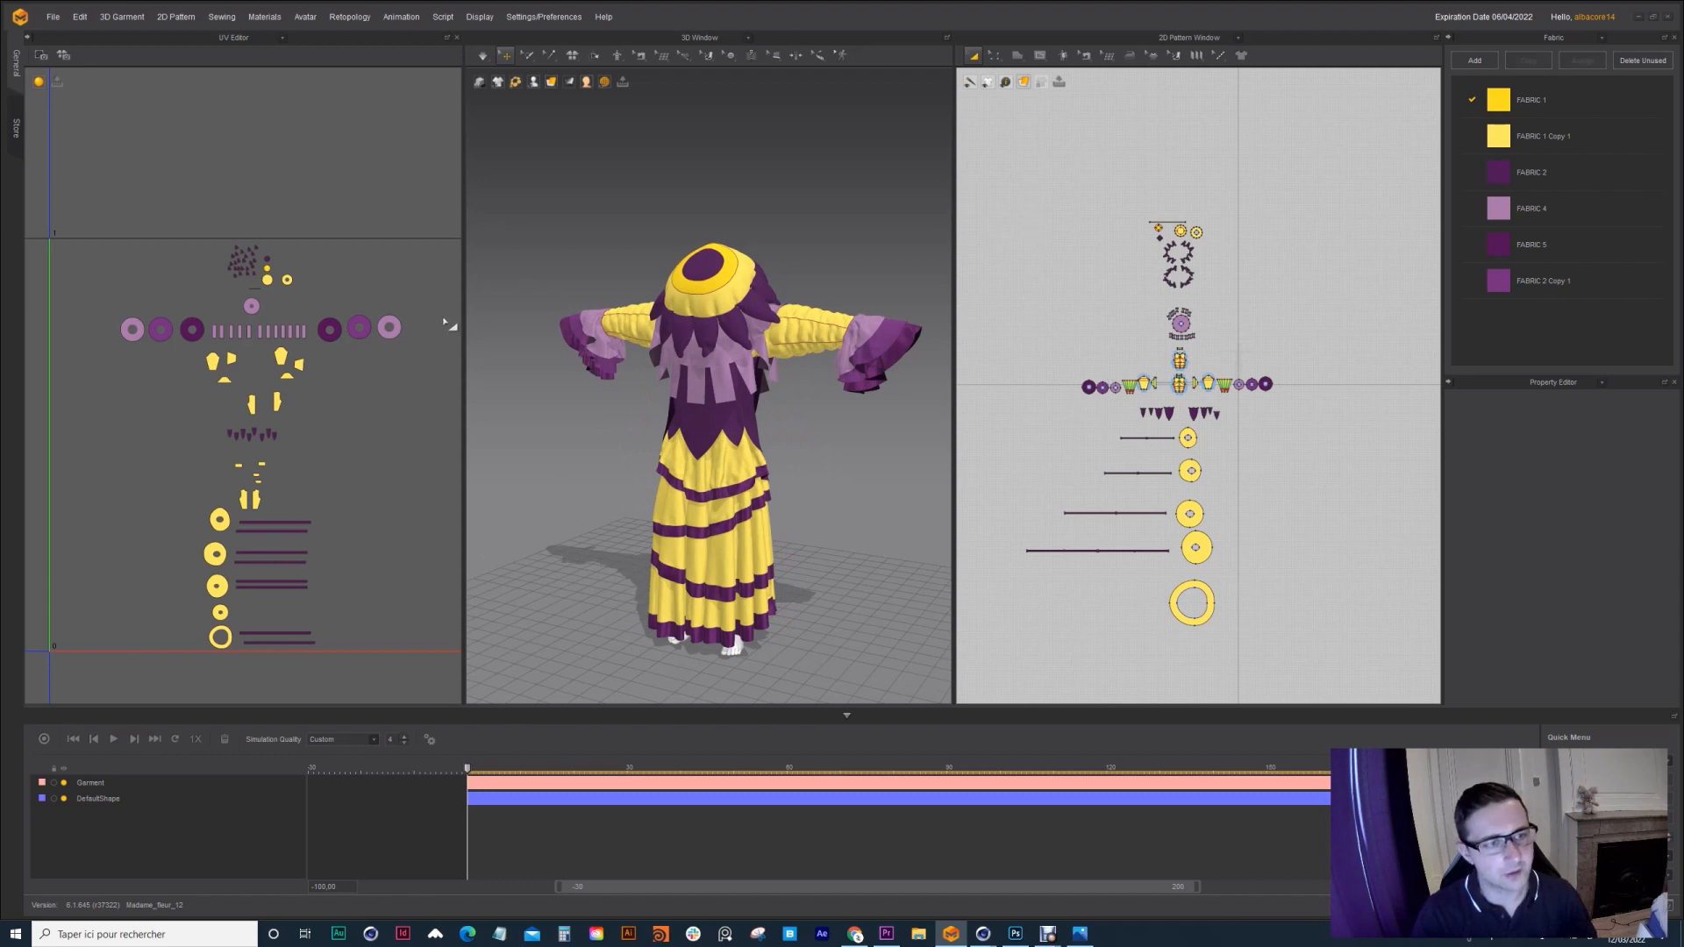
{"action": "left_click_drag", "start_coordinate": [464, 316], "coordinate": [513, 314]}
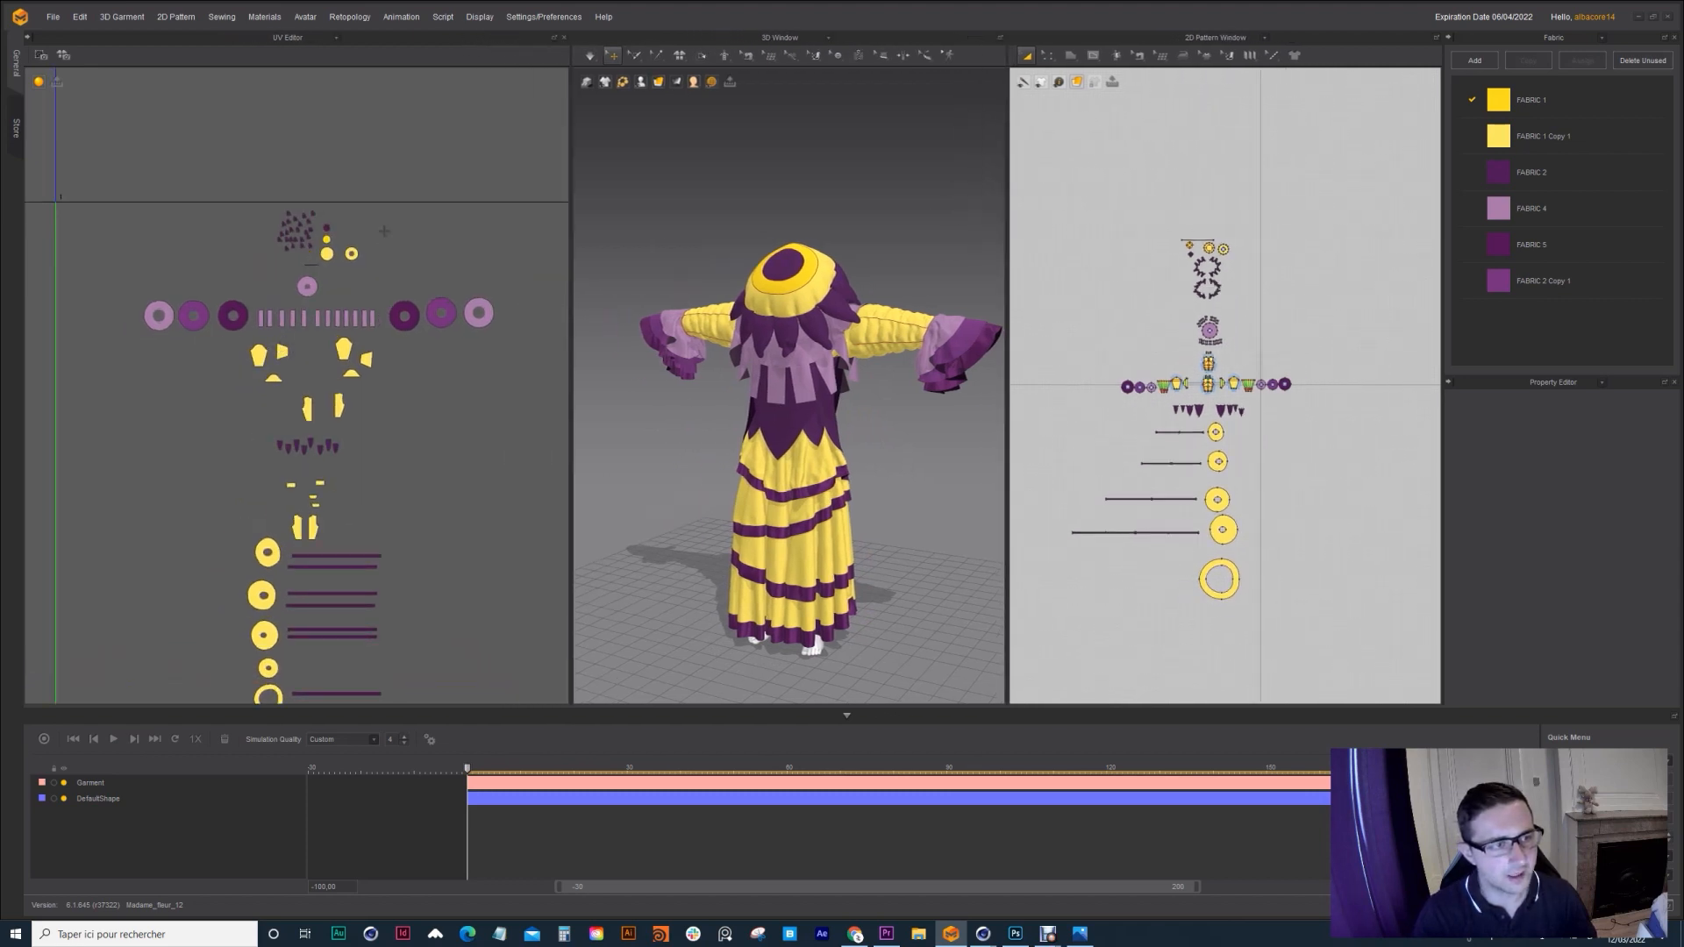
Step: Examine how all the costume's pattern pieces are laid out inside the UV tile
{"action": "scroll", "coordinate": [406, 369], "scroll_direction": "up", "scroll_amount": 2}
{"action": "scroll", "coordinate": [369, 360], "scroll_direction": "down", "scroll_amount": 5}
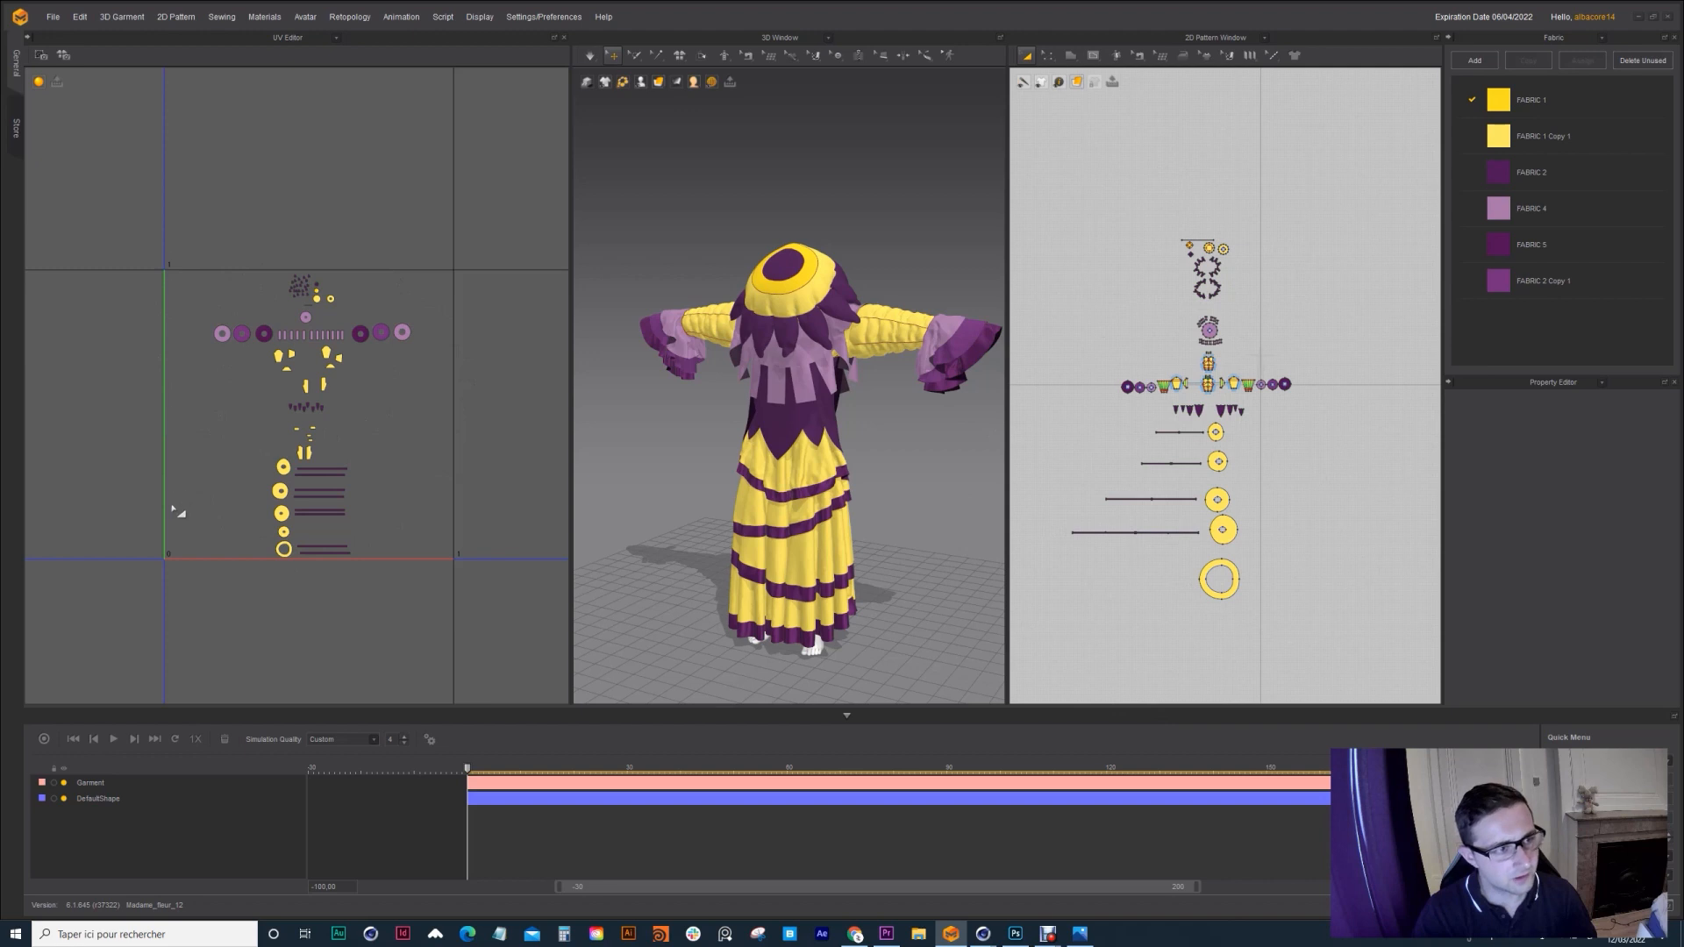
{"action": "scroll", "coordinate": [283, 429], "scroll_direction": "up", "scroll_amount": 1}
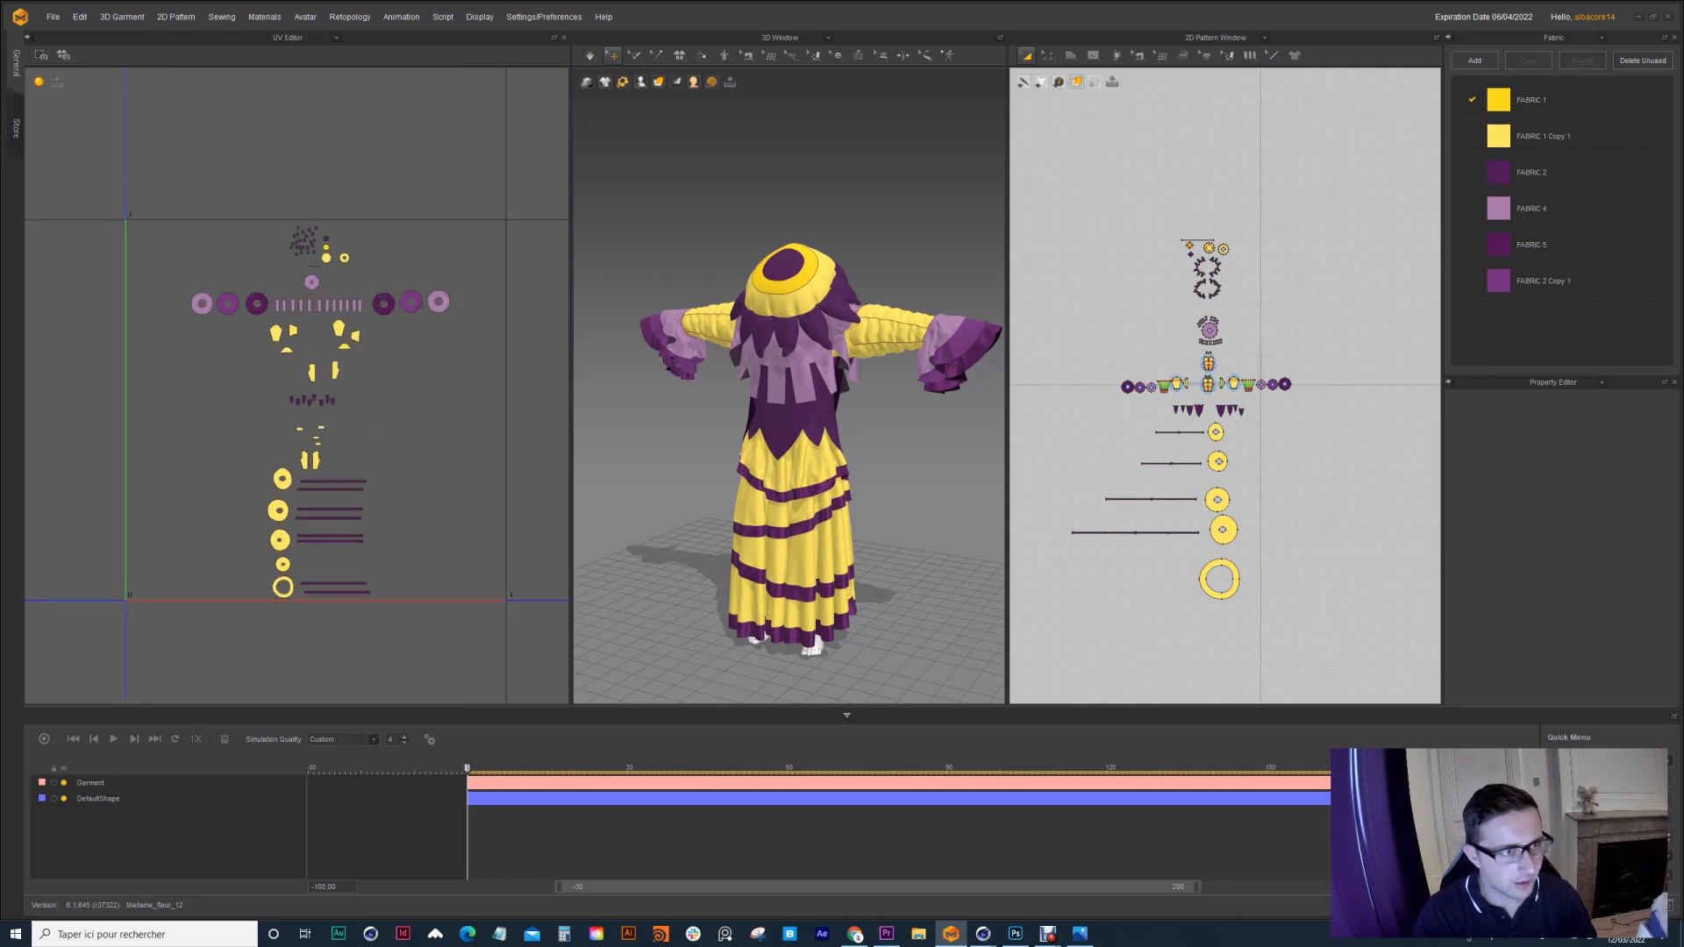
{"action": "scroll", "coordinate": [323, 303], "scroll_direction": "up", "scroll_amount": 1}
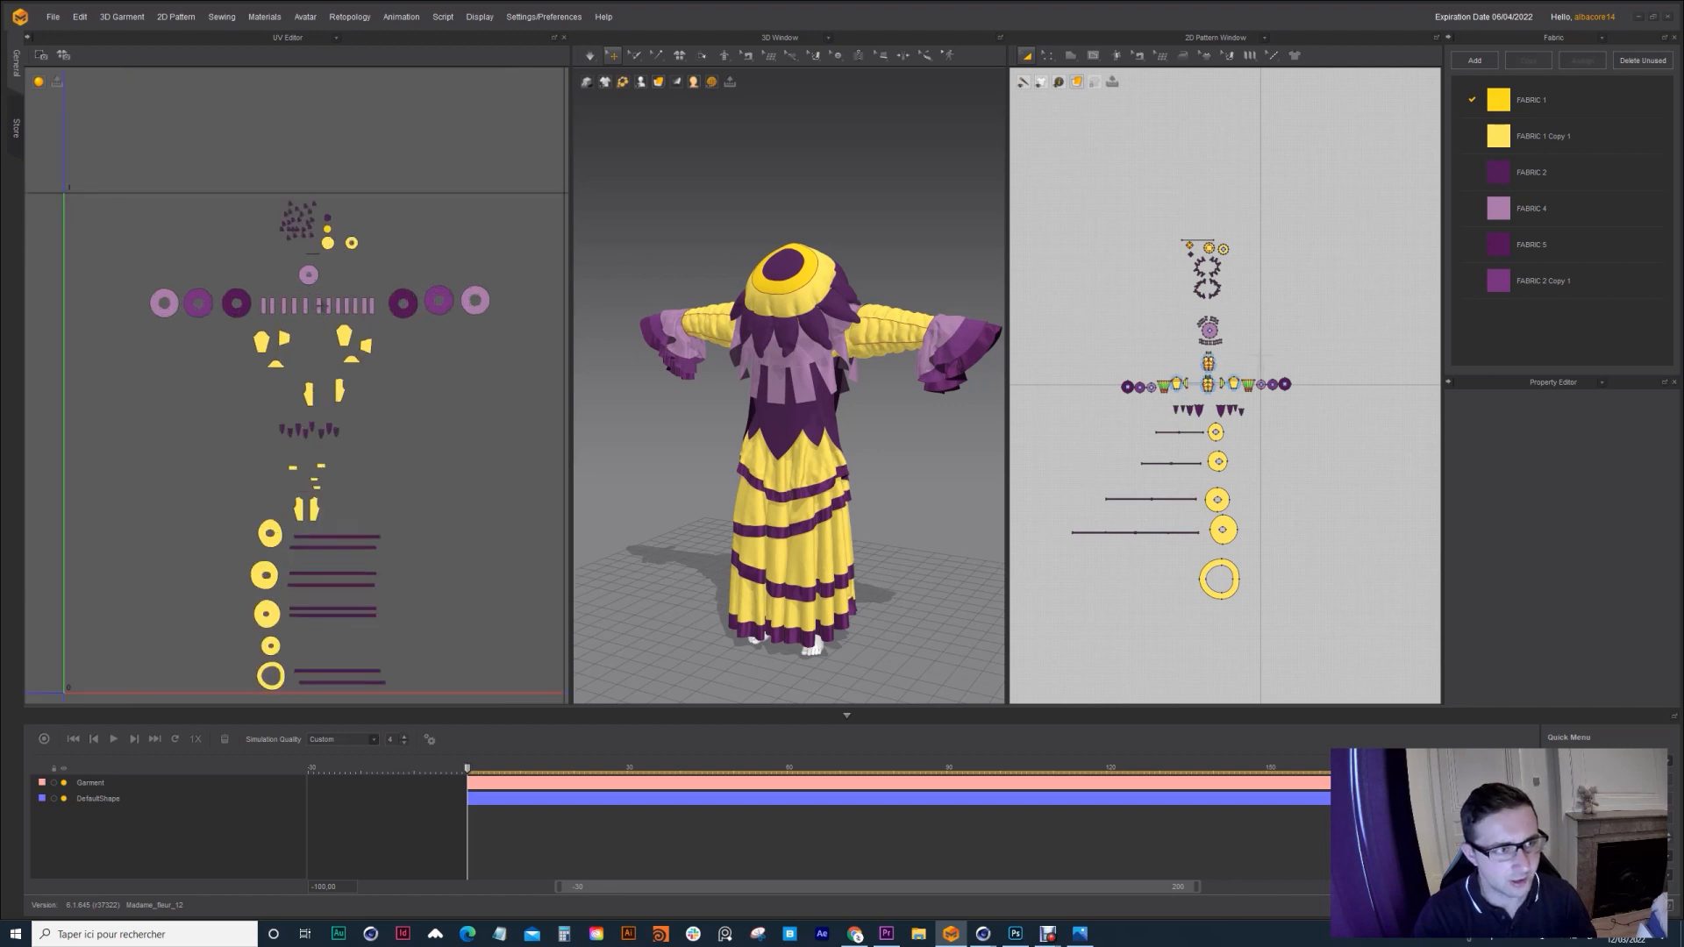
{"action": "scroll", "coordinate": [363, 347], "scroll_direction": "down", "scroll_amount": 1}
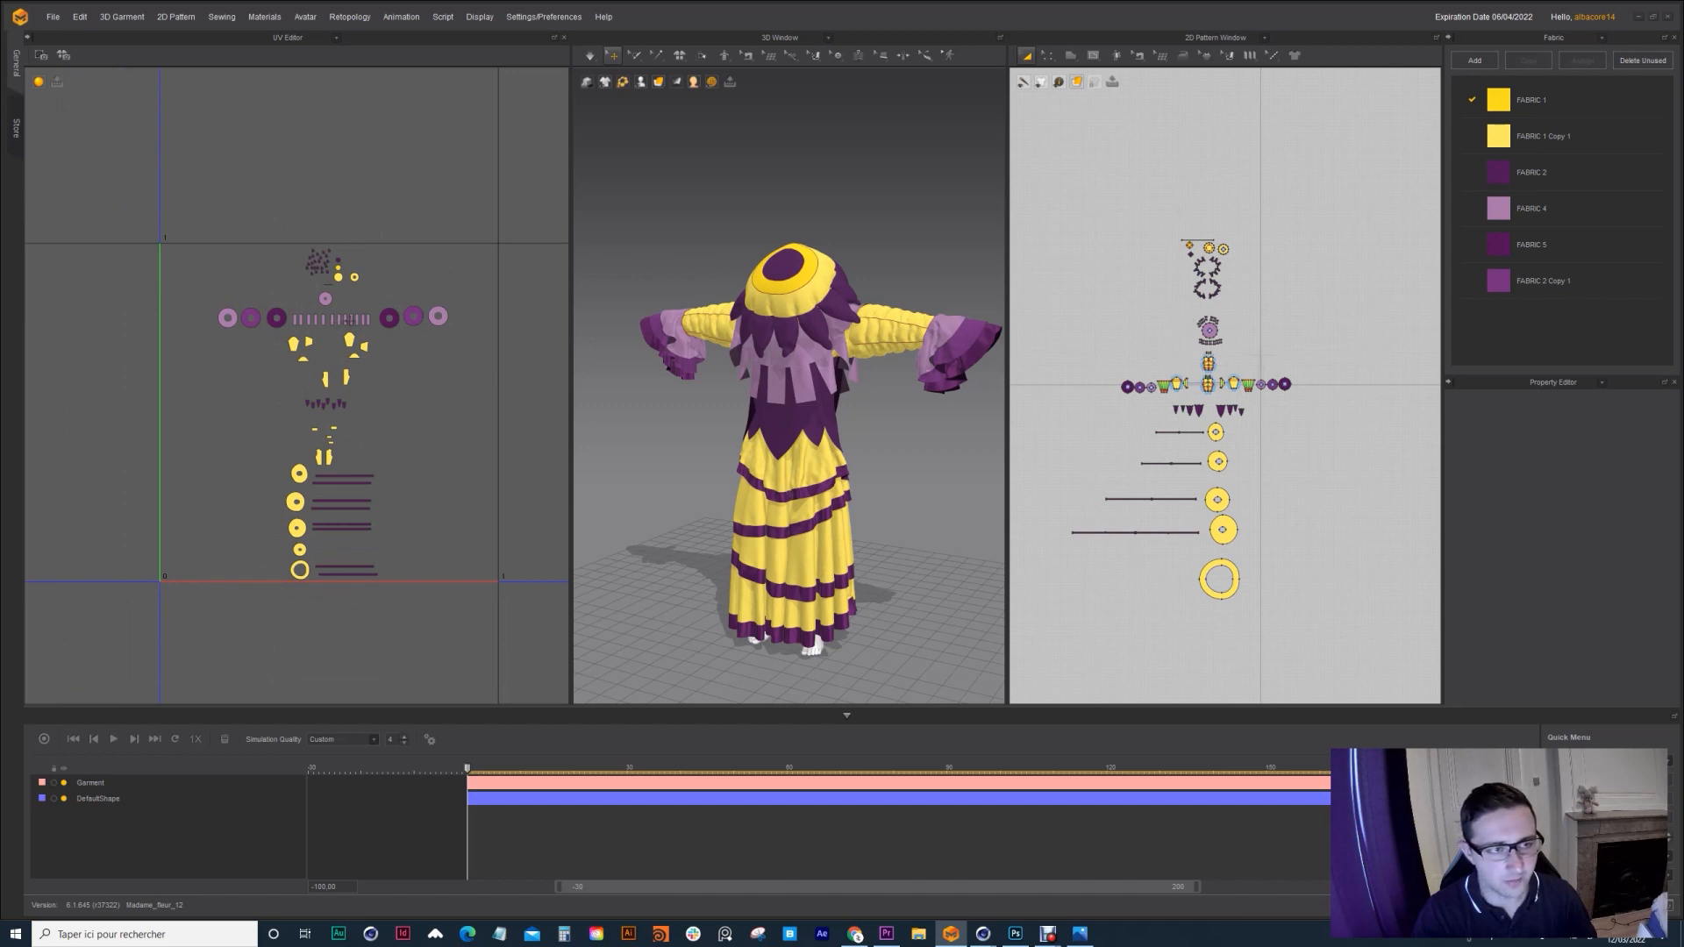
{"action": "scroll", "coordinate": [408, 317], "scroll_direction": "up", "scroll_amount": 2}
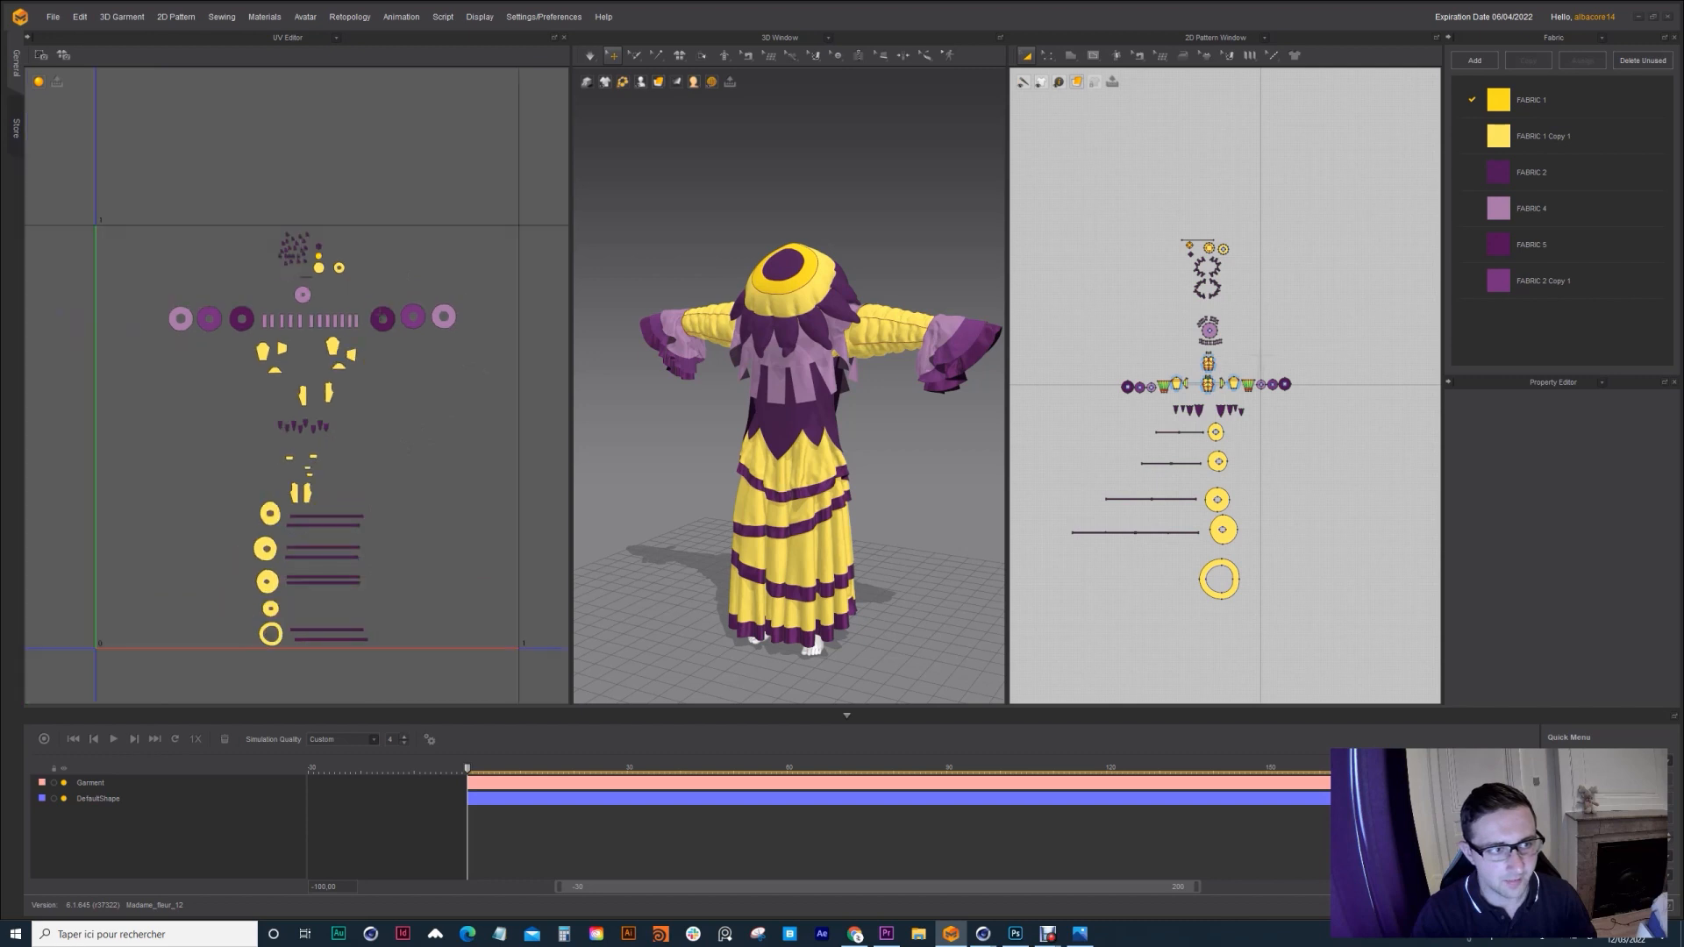
{"action": "scroll", "coordinate": [384, 300], "scroll_direction": "up", "scroll_amount": 2}
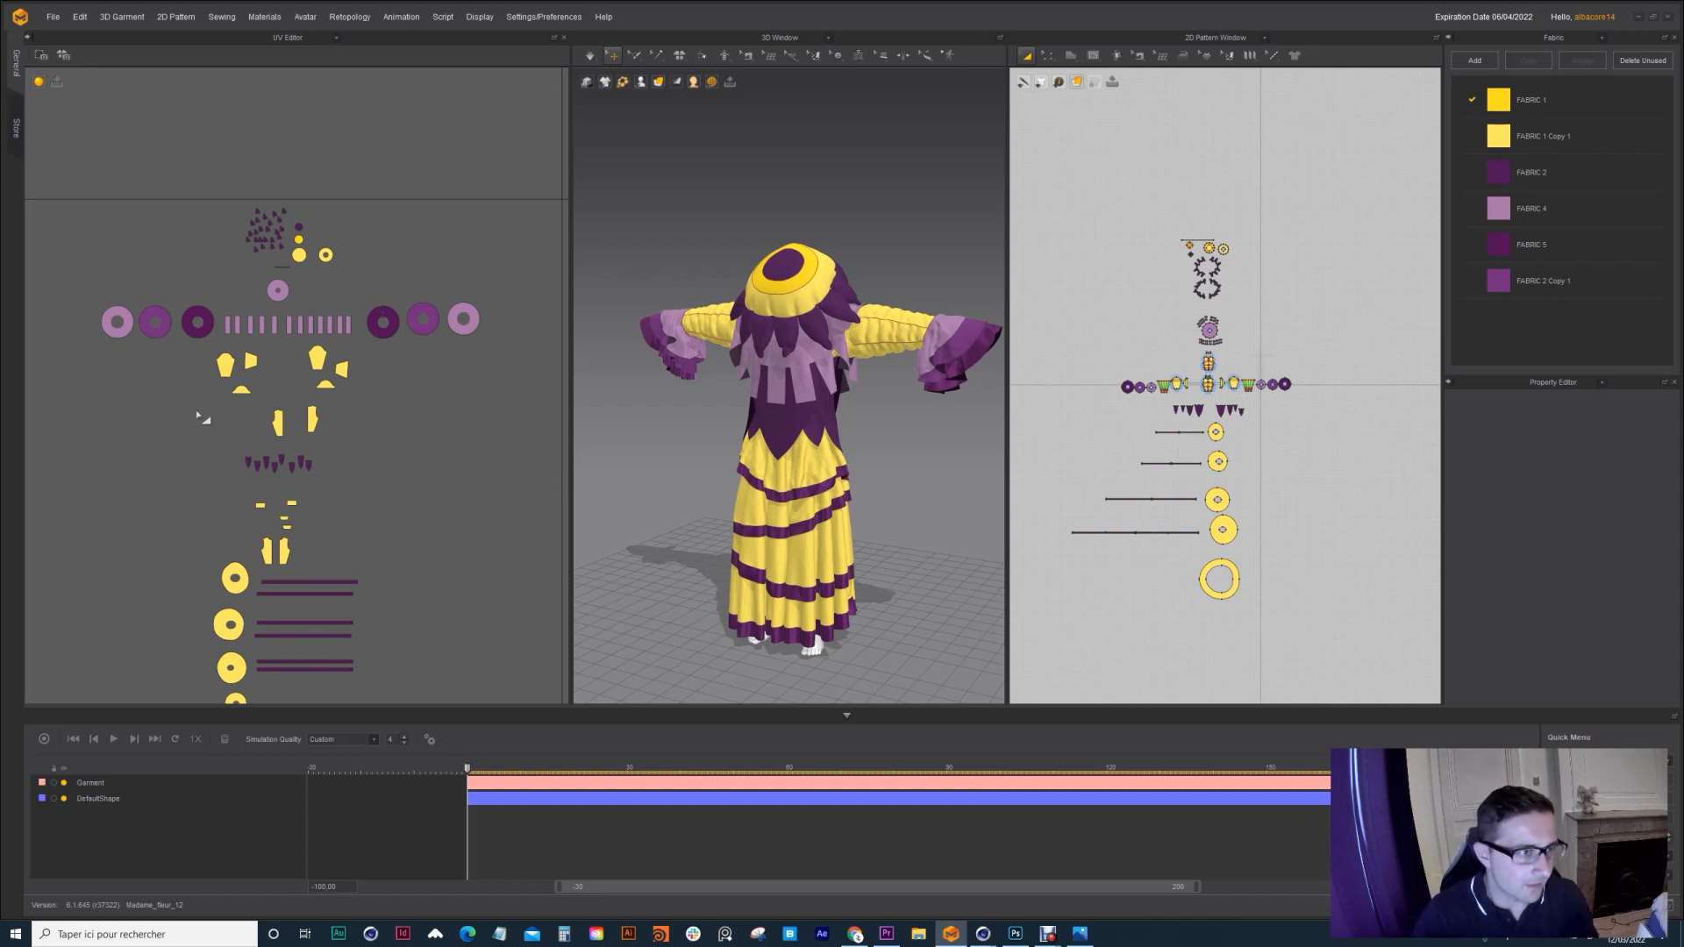
{"action": "scroll", "coordinate": [252, 297], "scroll_direction": "down", "scroll_amount": 1}
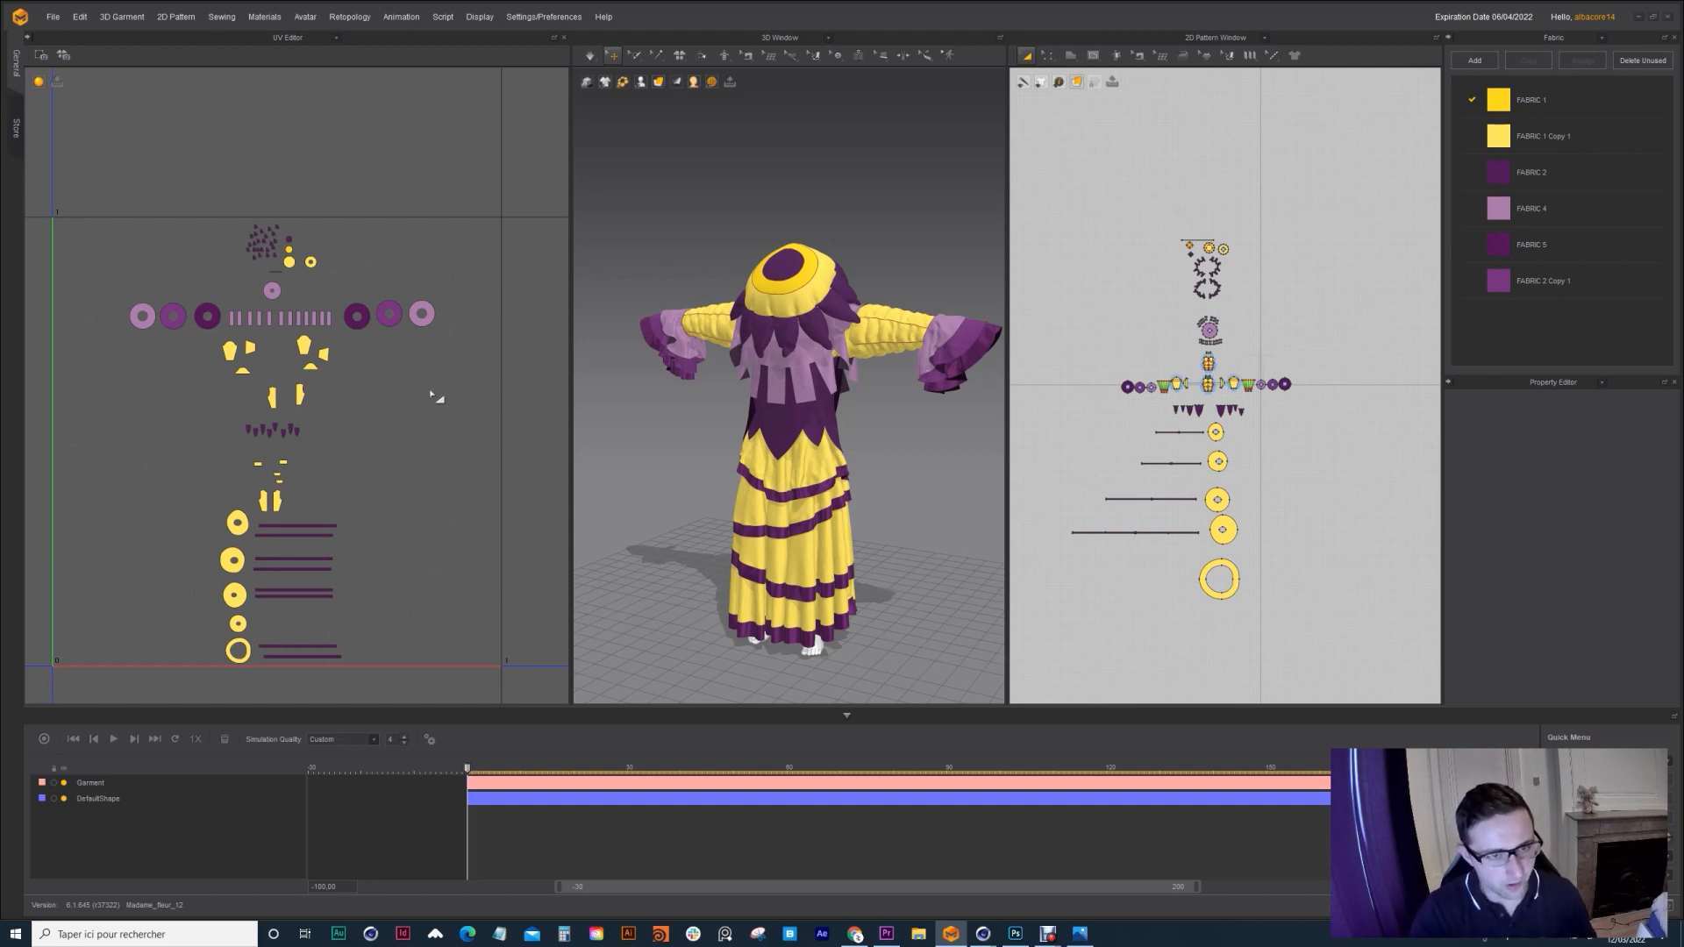
Step: Export the costume as an OBJ file and accept the save dialog to reach the export options
{"action": "left_click", "coordinate": [53, 16]}
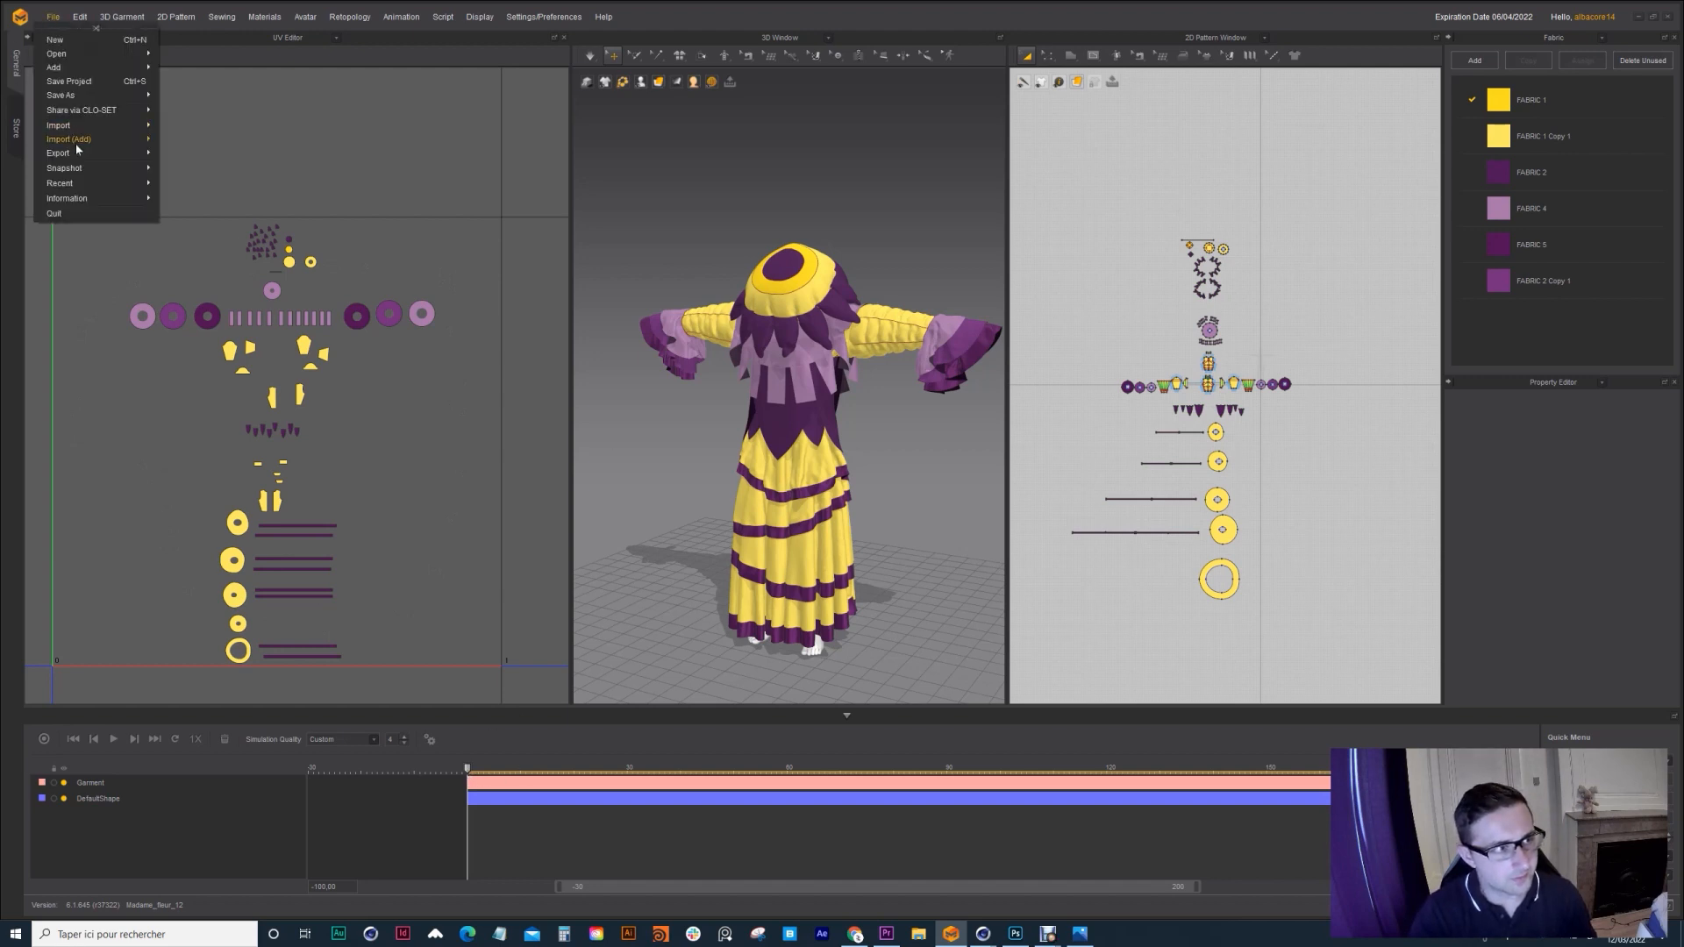
{"action": "mouse_move", "coordinate": [79, 154]}
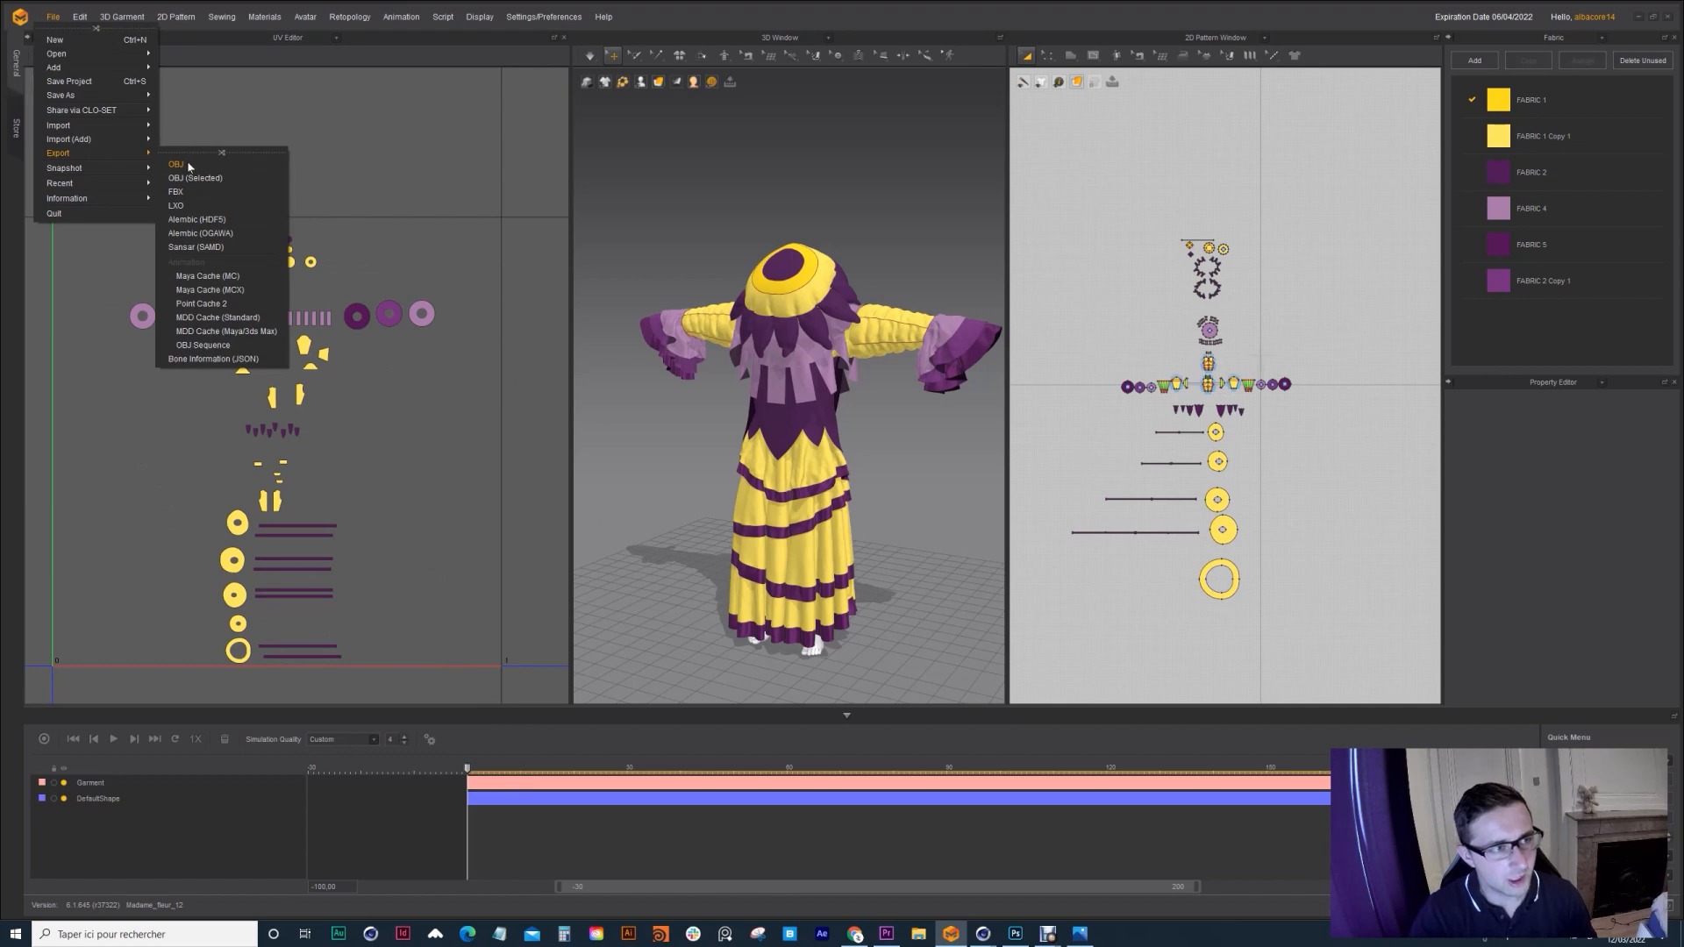
{"action": "left_click", "coordinate": [177, 165]}
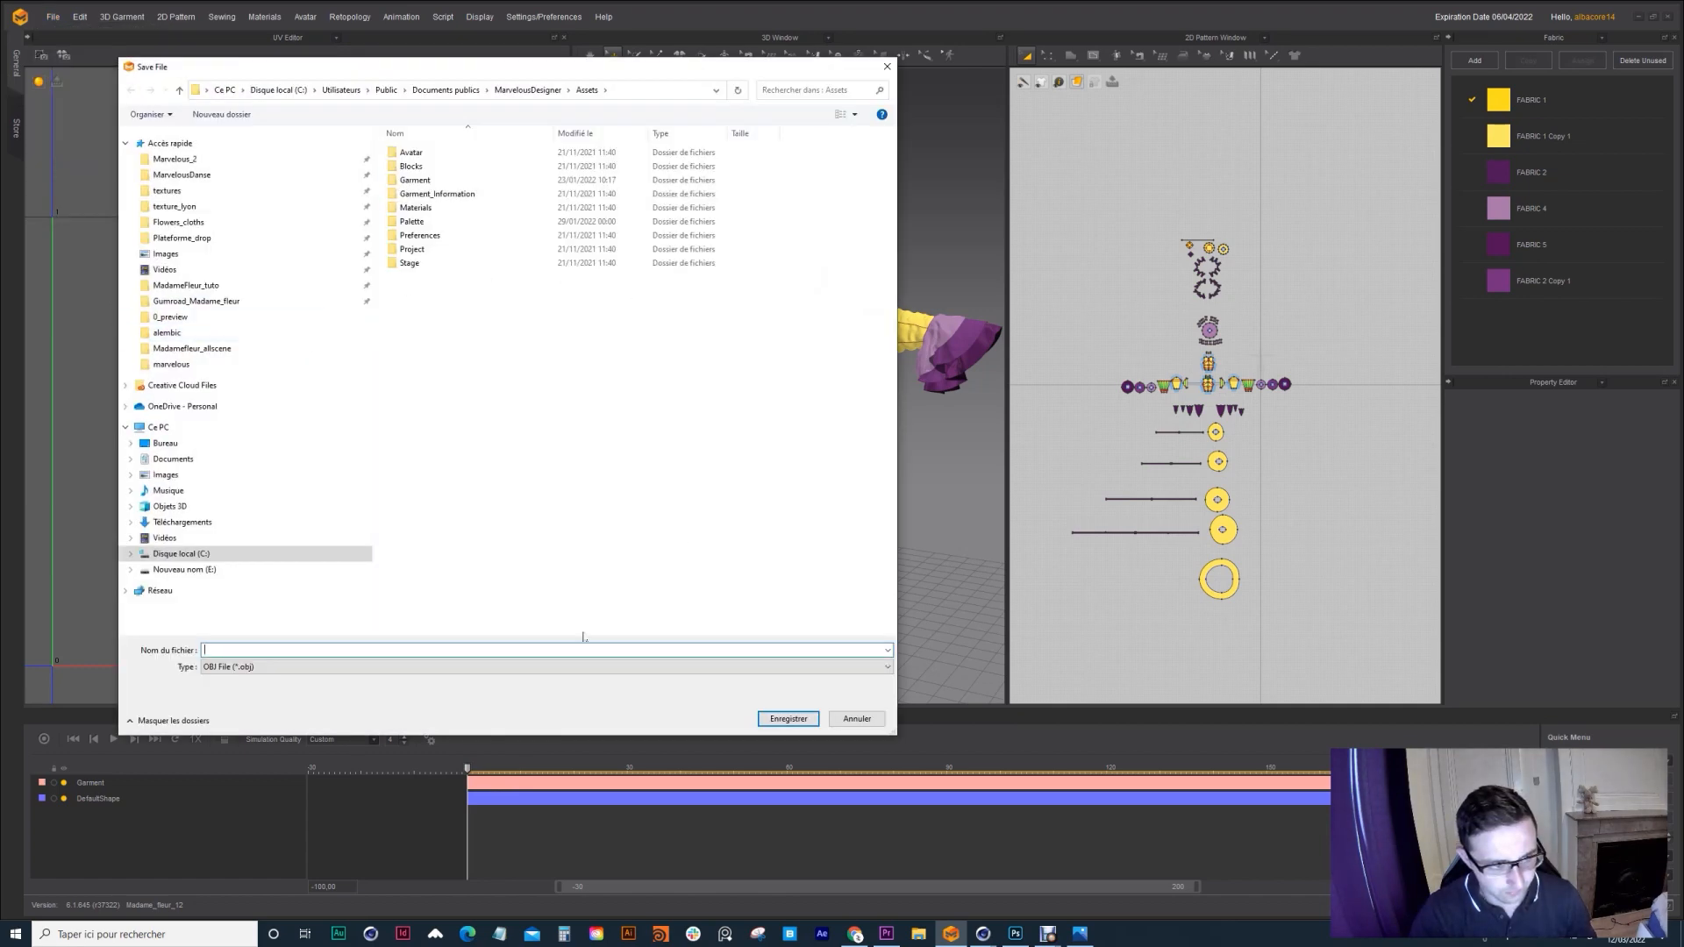
{"action": "left_click", "coordinate": [788, 719]}
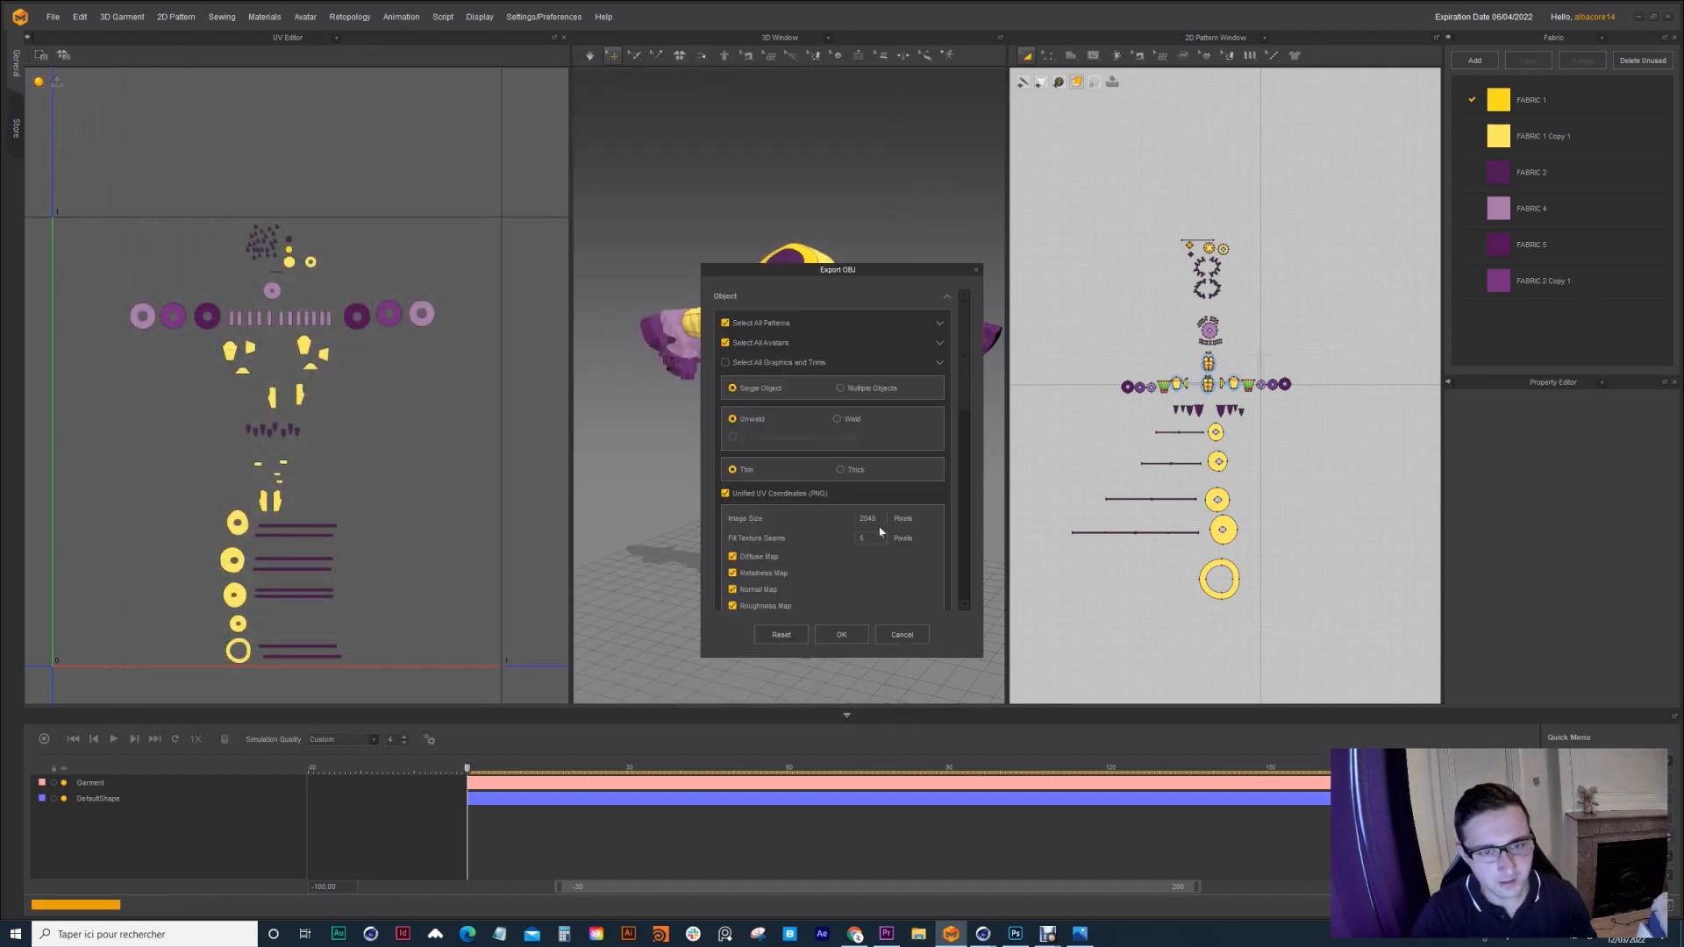
Step: Exclude the metalness, normal, roughness, opacity and displacement maps from the unified UV export, keeping only the diffuse map
{"action": "scroll", "coordinate": [787, 539], "scroll_direction": "down", "scroll_amount": 1}
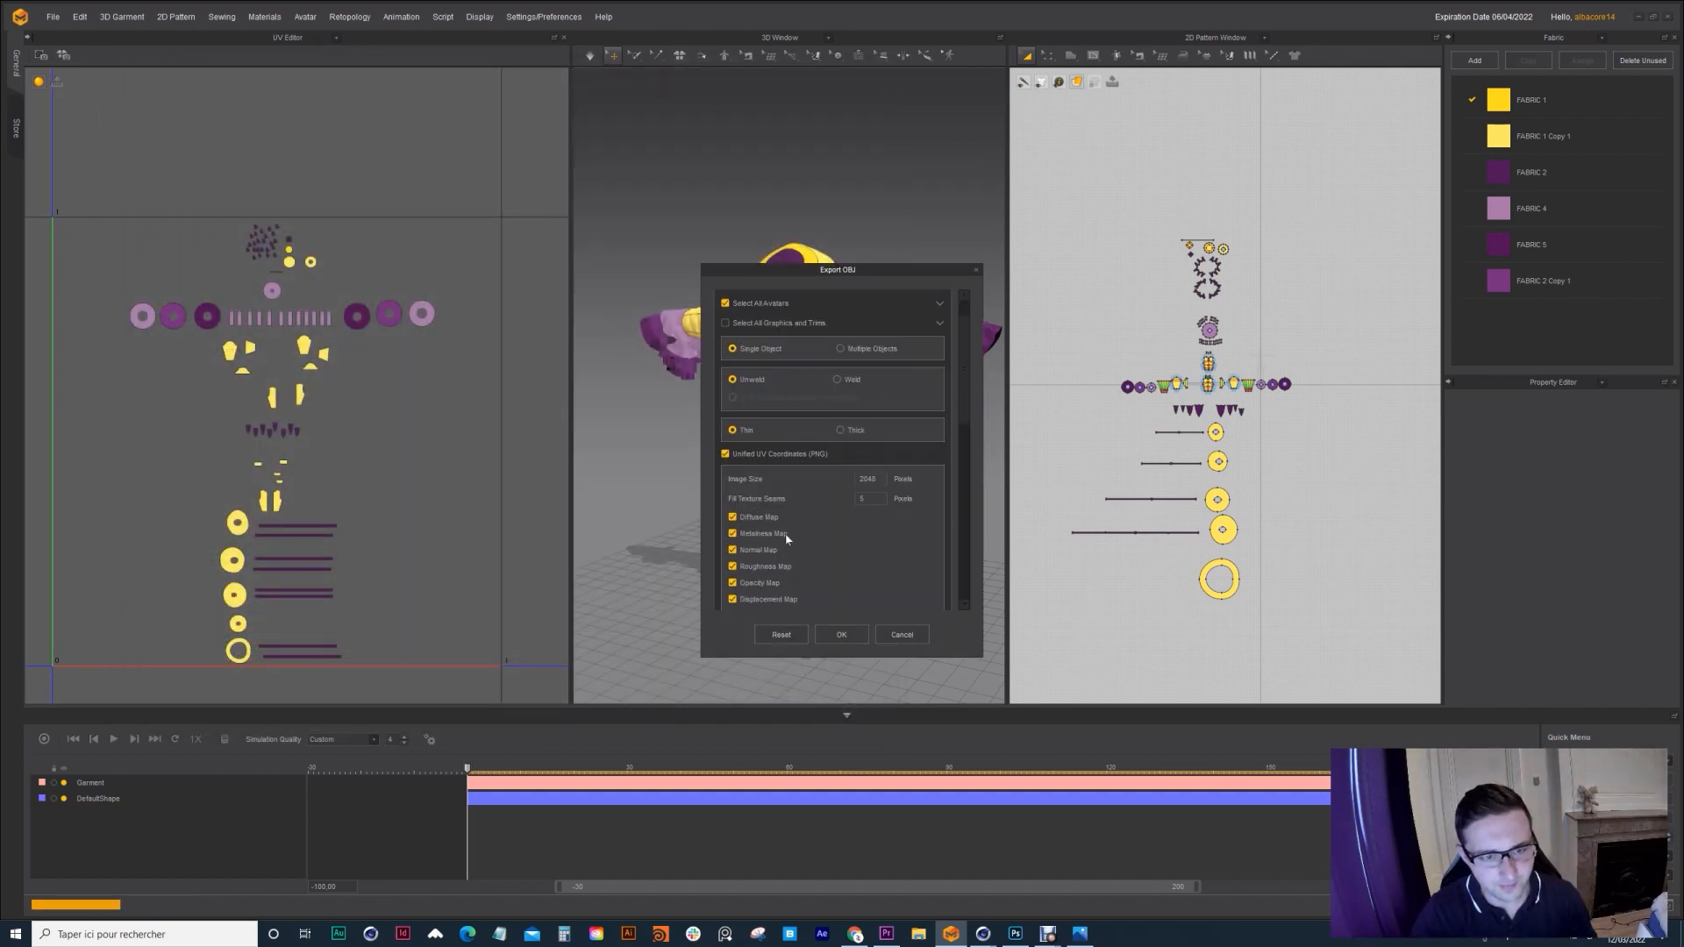
{"action": "left_click", "coordinate": [732, 533]}
{"action": "left_click", "coordinate": [733, 550]}
{"action": "left_click", "coordinate": [732, 566]}
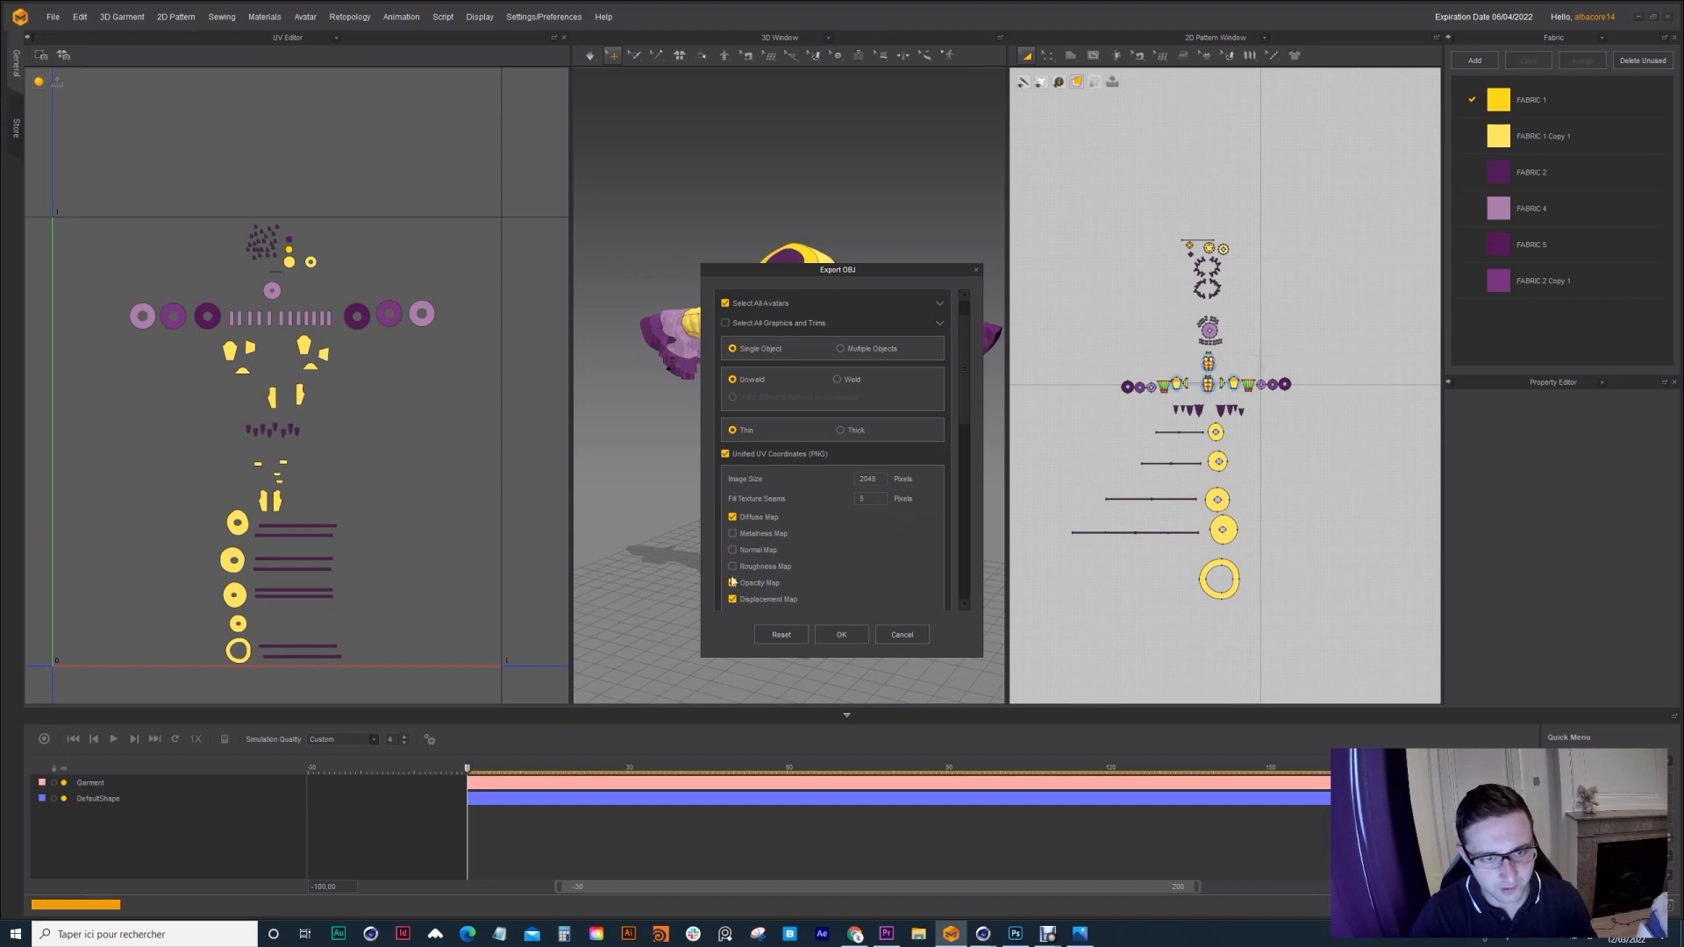
{"action": "left_click", "coordinate": [732, 582]}
{"action": "left_click", "coordinate": [732, 599]}
{"action": "scroll", "coordinate": [962, 446], "scroll_direction": "down", "scroll_amount": 2}
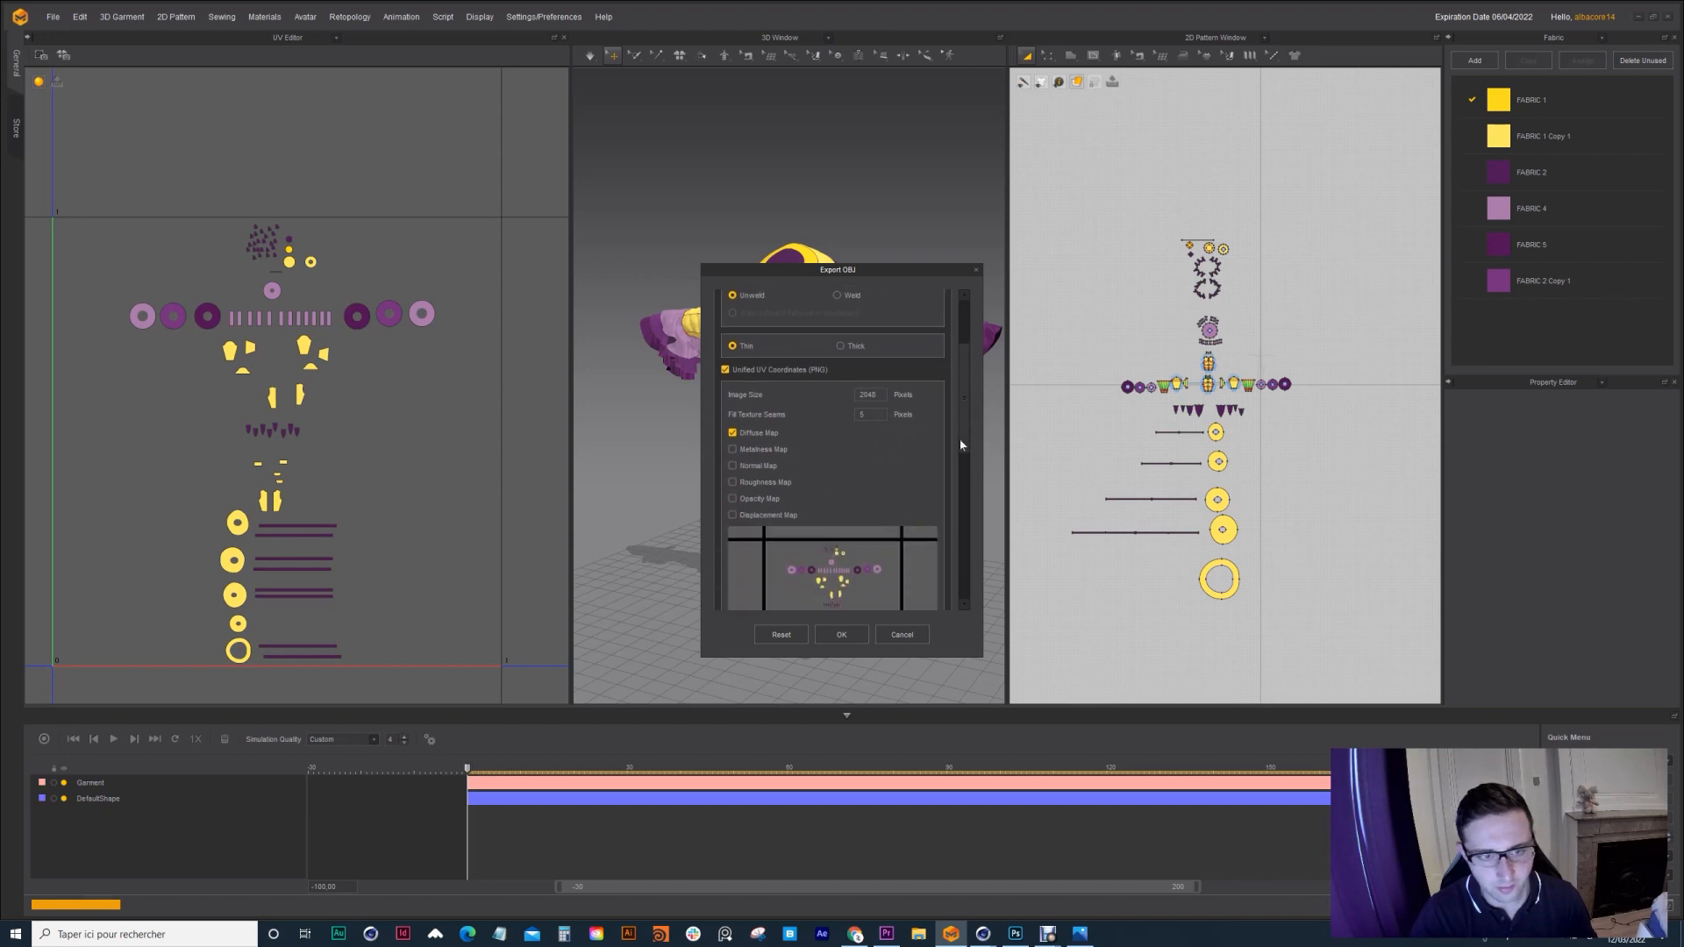
Step: Set the unified UV image size to 7680 pixels, check the remaining OBJ export options and cancel the export
{"action": "scroll", "coordinate": [880, 421], "scroll_direction": "up", "scroll_amount": 2}
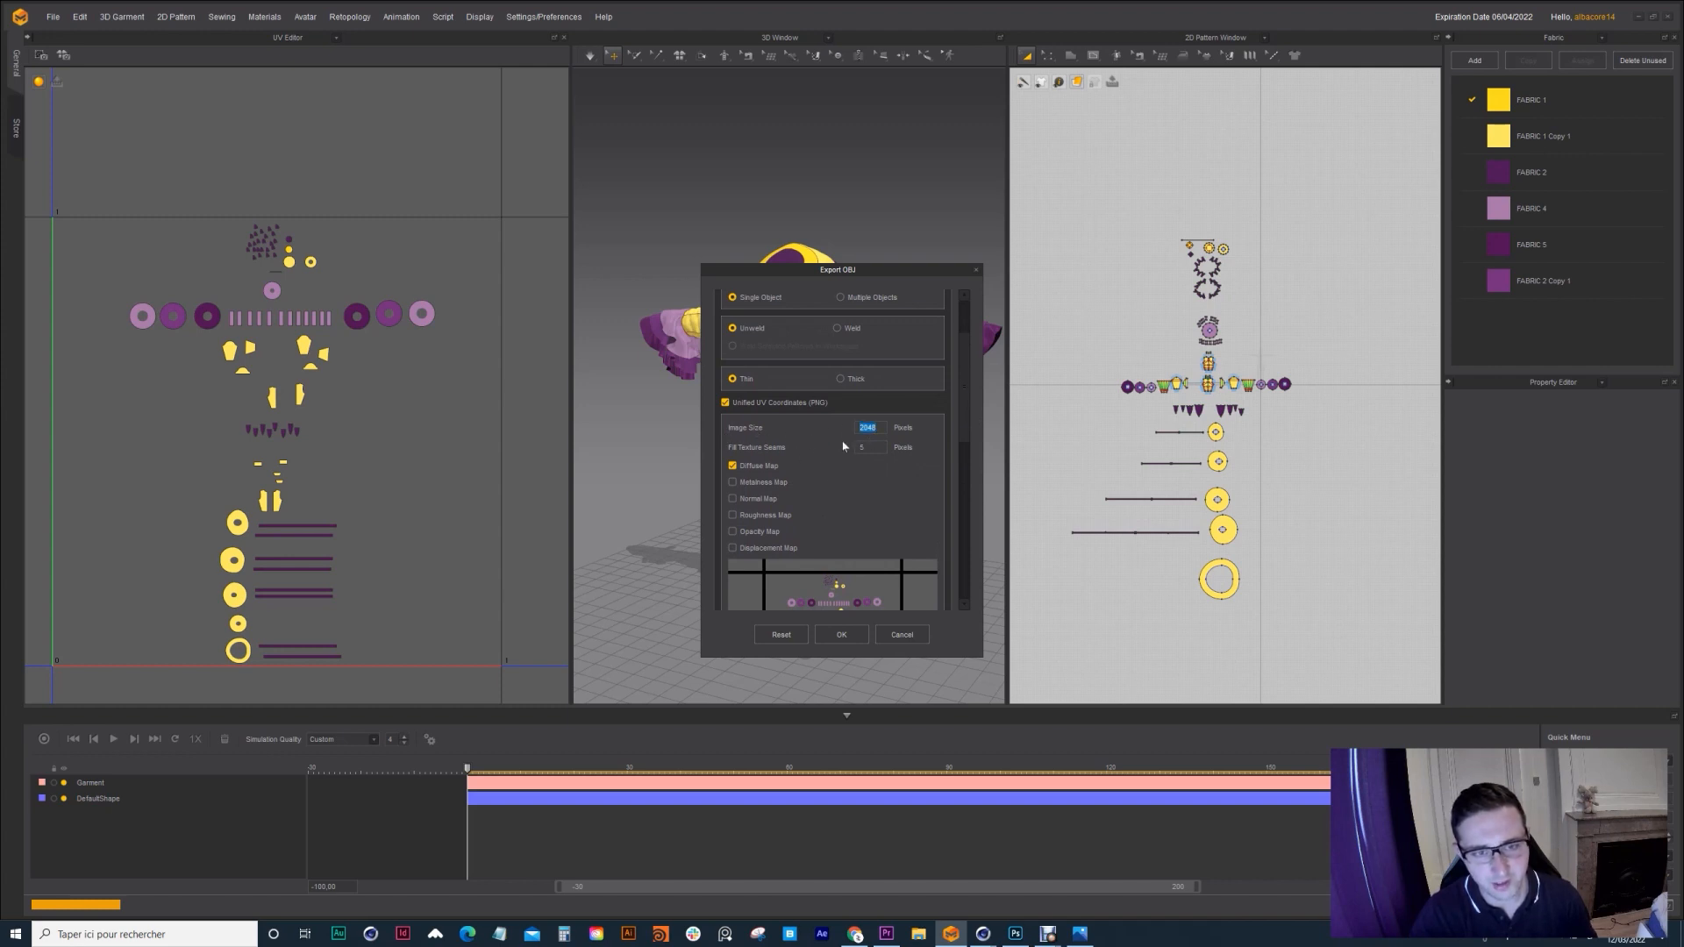
{"action": "type", "text": "7680"}
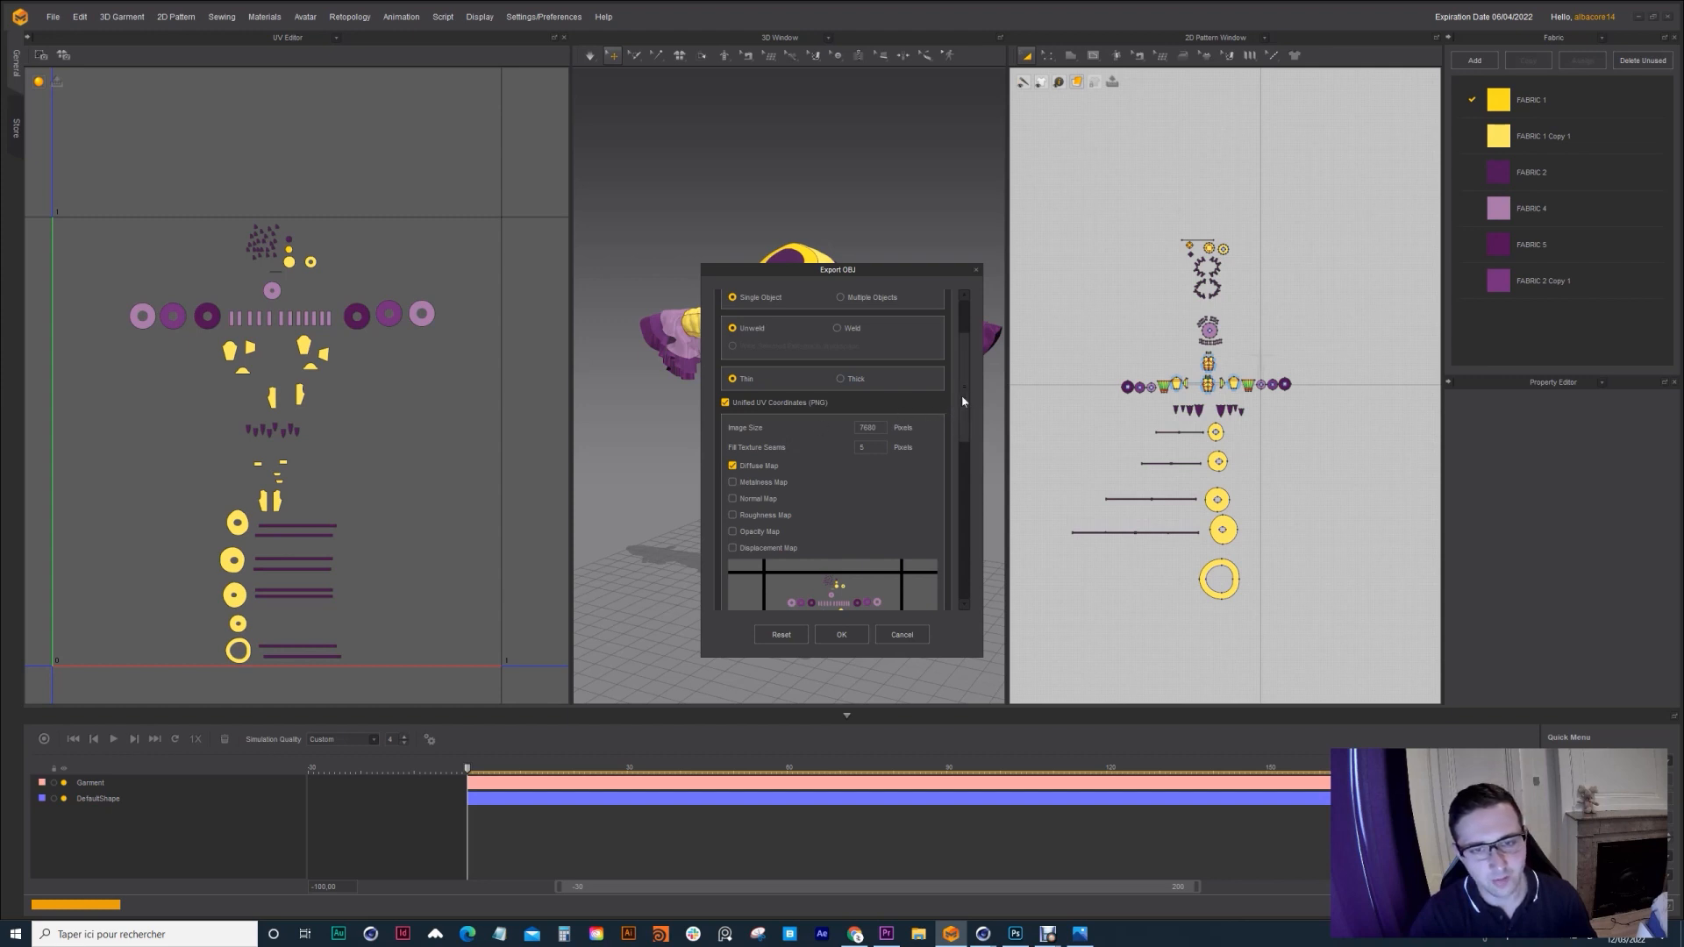
{"action": "scroll", "coordinate": [842, 473], "scroll_direction": "down", "scroll_amount": 3}
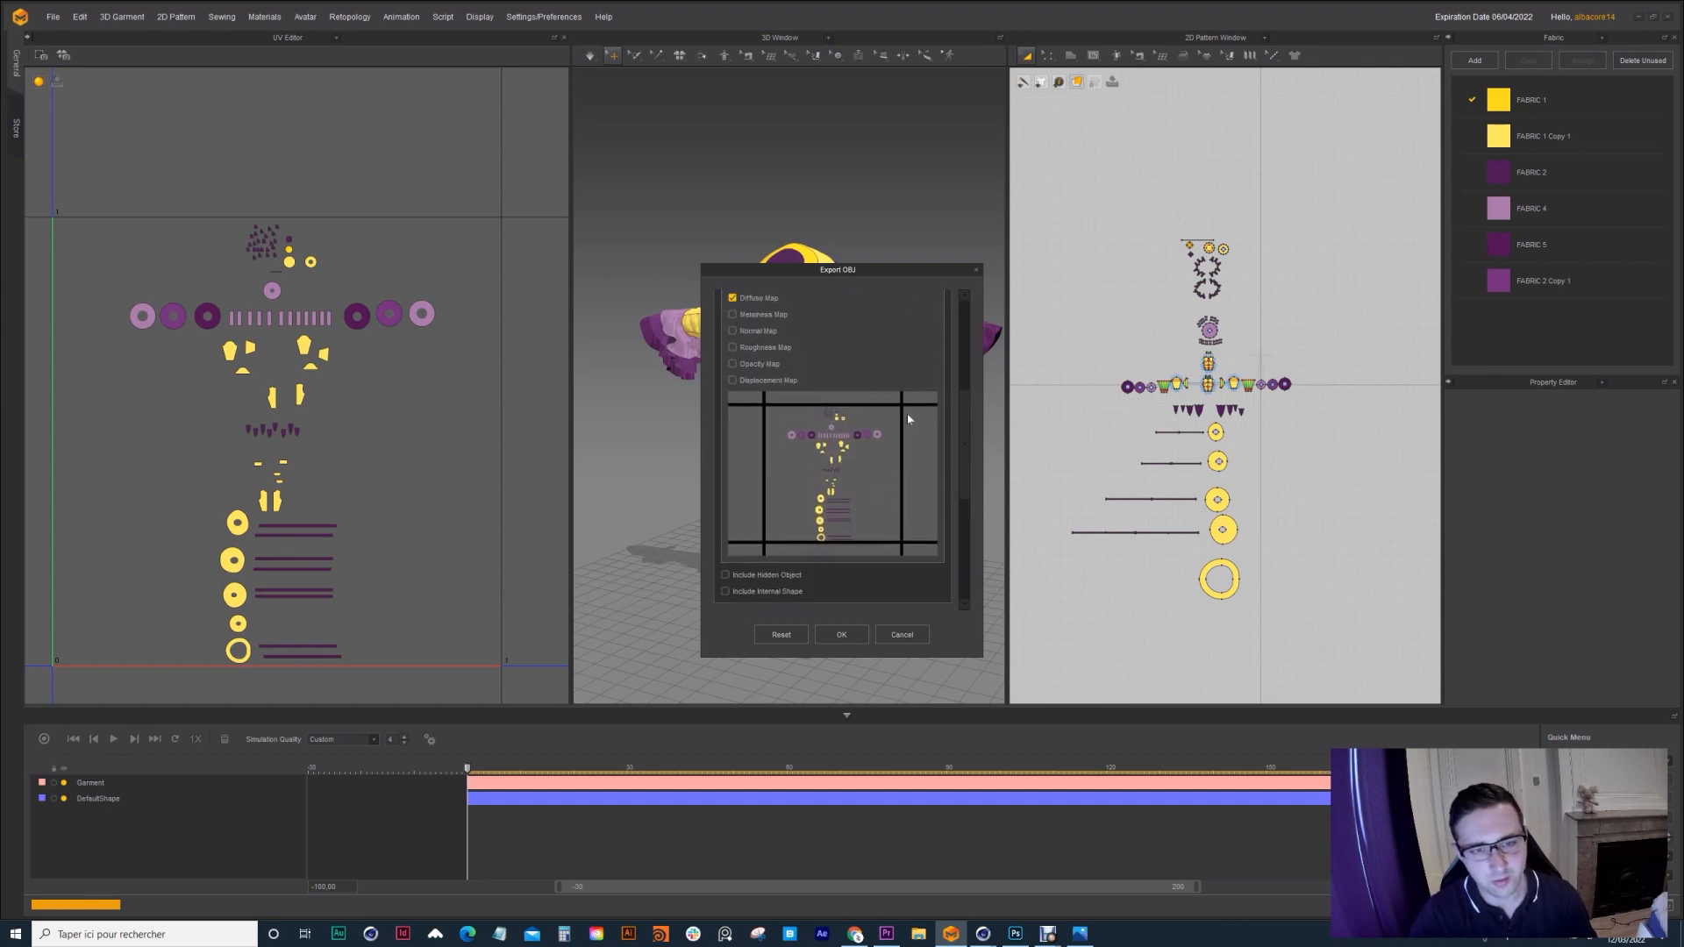
{"action": "left_click_drag", "start_coordinate": [966, 425], "coordinate": [966, 421]}
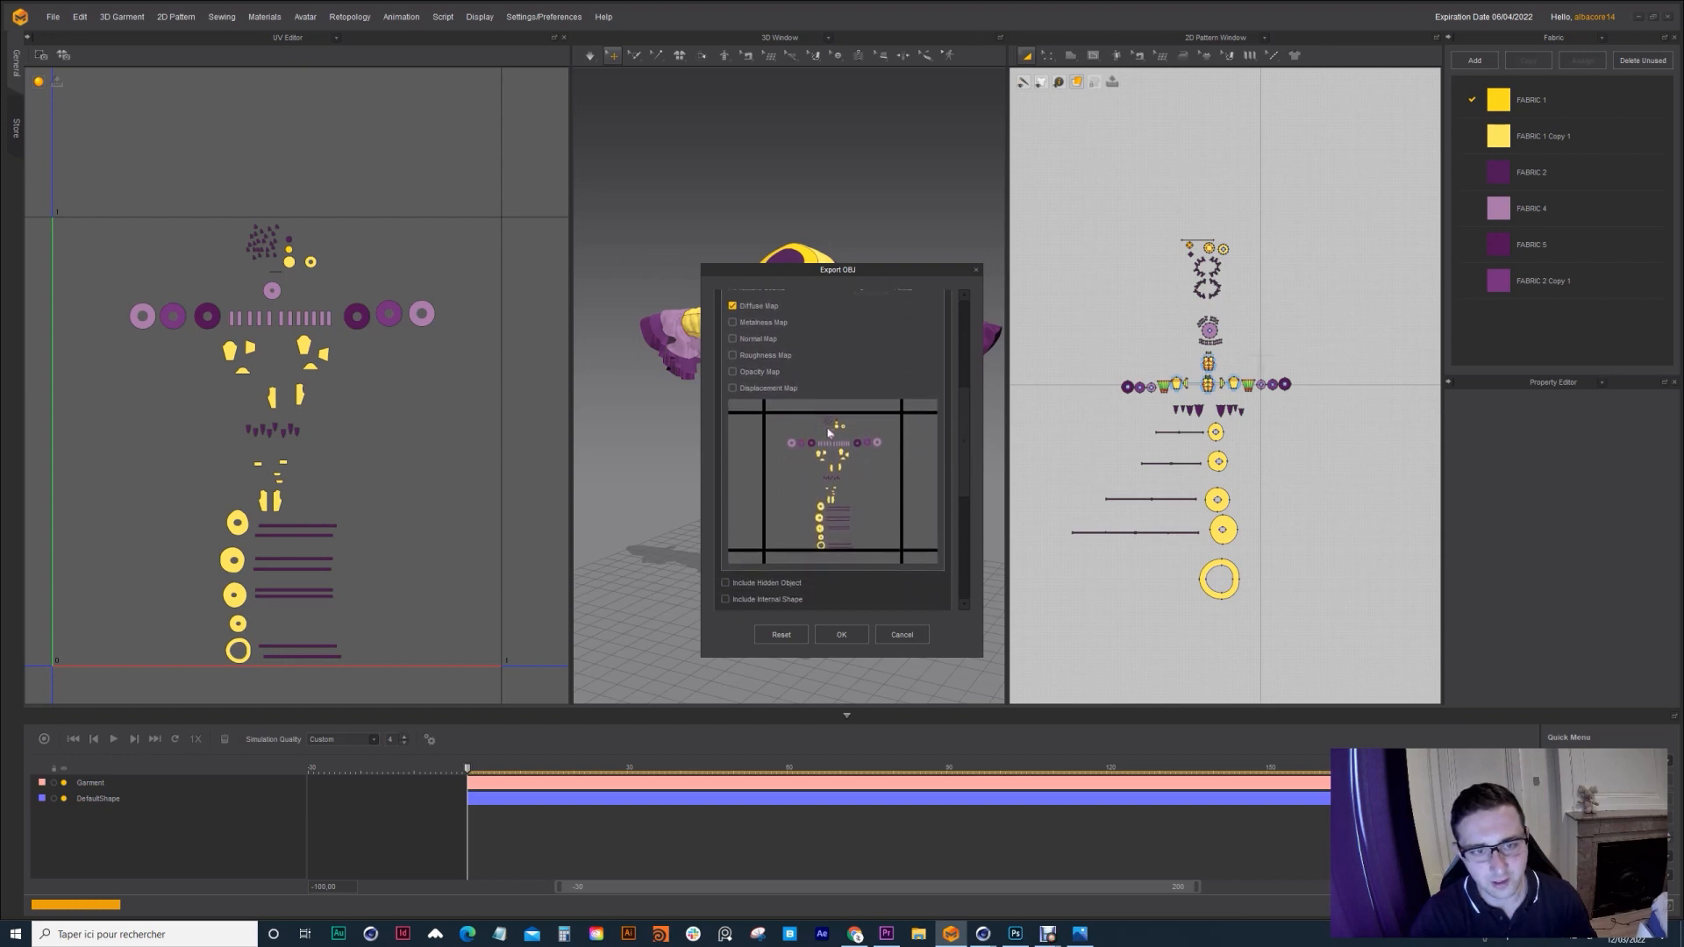
{"action": "scroll", "coordinate": [956, 421], "scroll_direction": "up", "scroll_amount": 2}
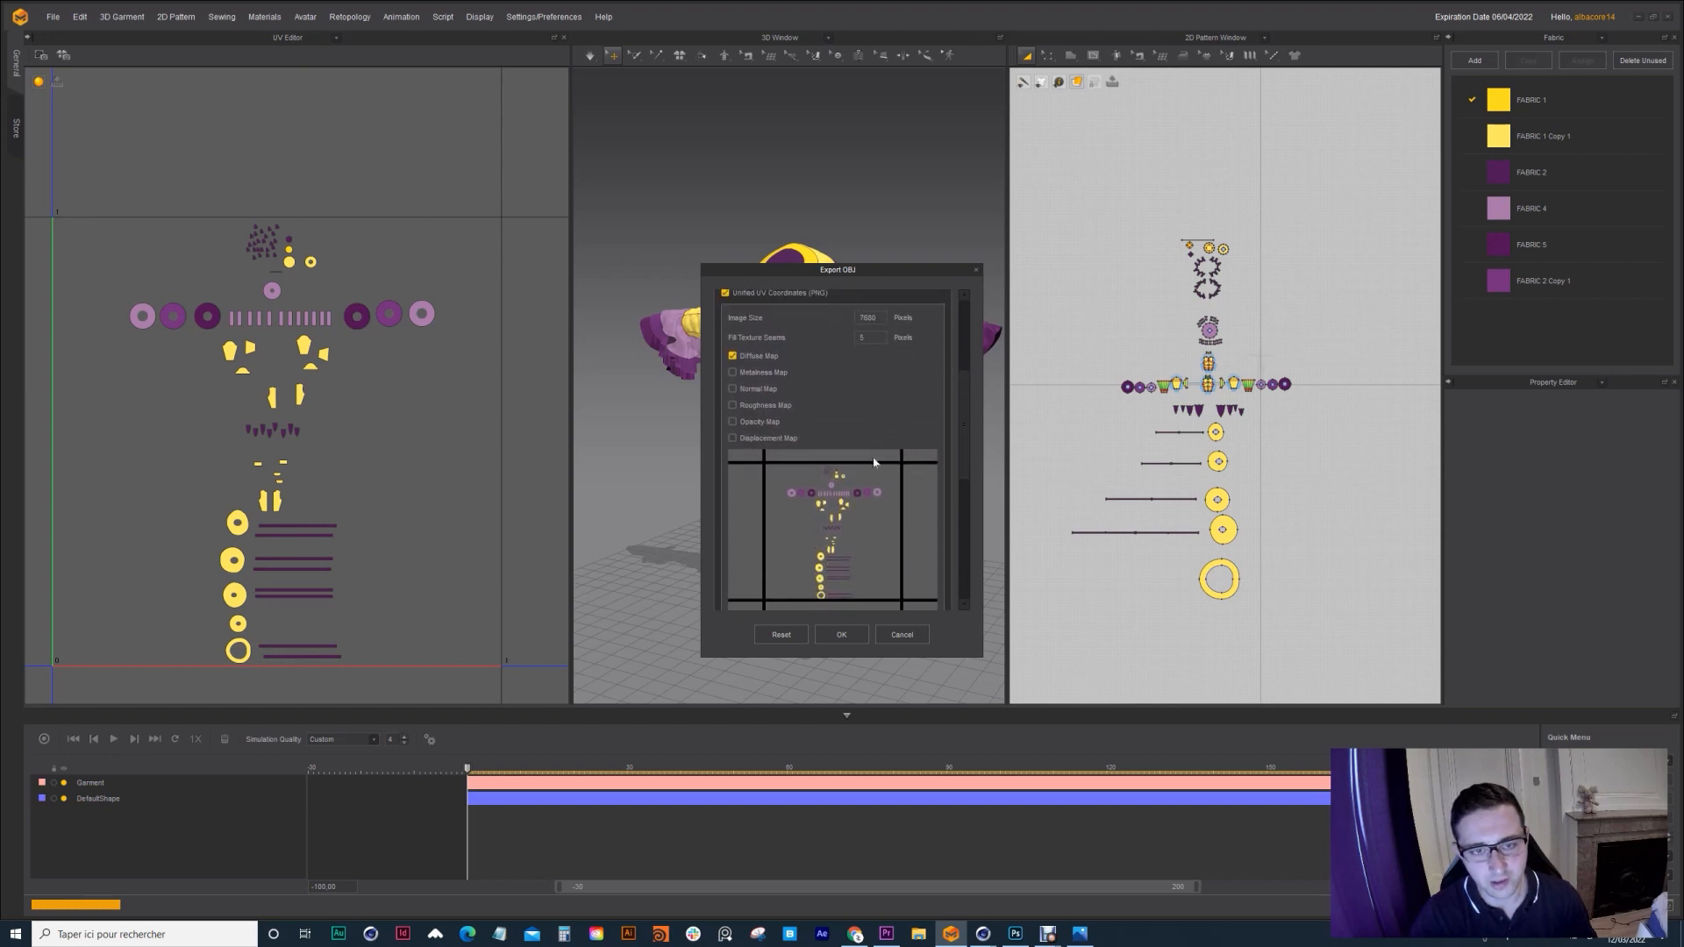
{"action": "scroll", "coordinate": [965, 427], "scroll_direction": "up", "scroll_amount": 5}
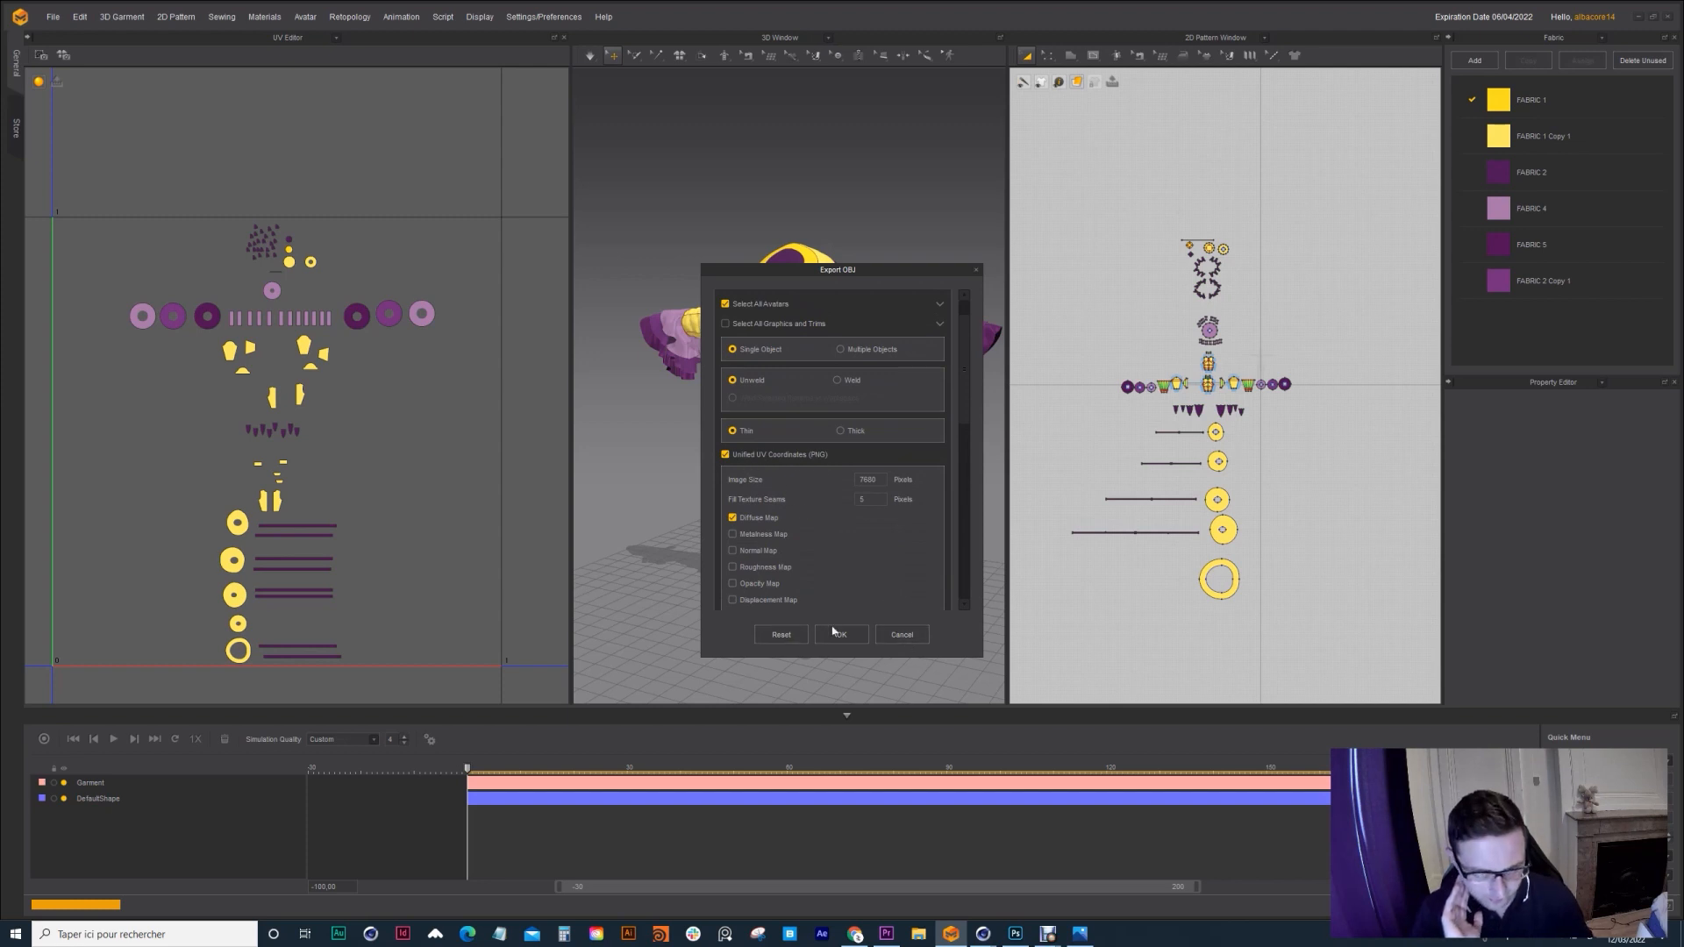
{"action": "left_click", "coordinate": [902, 634]}
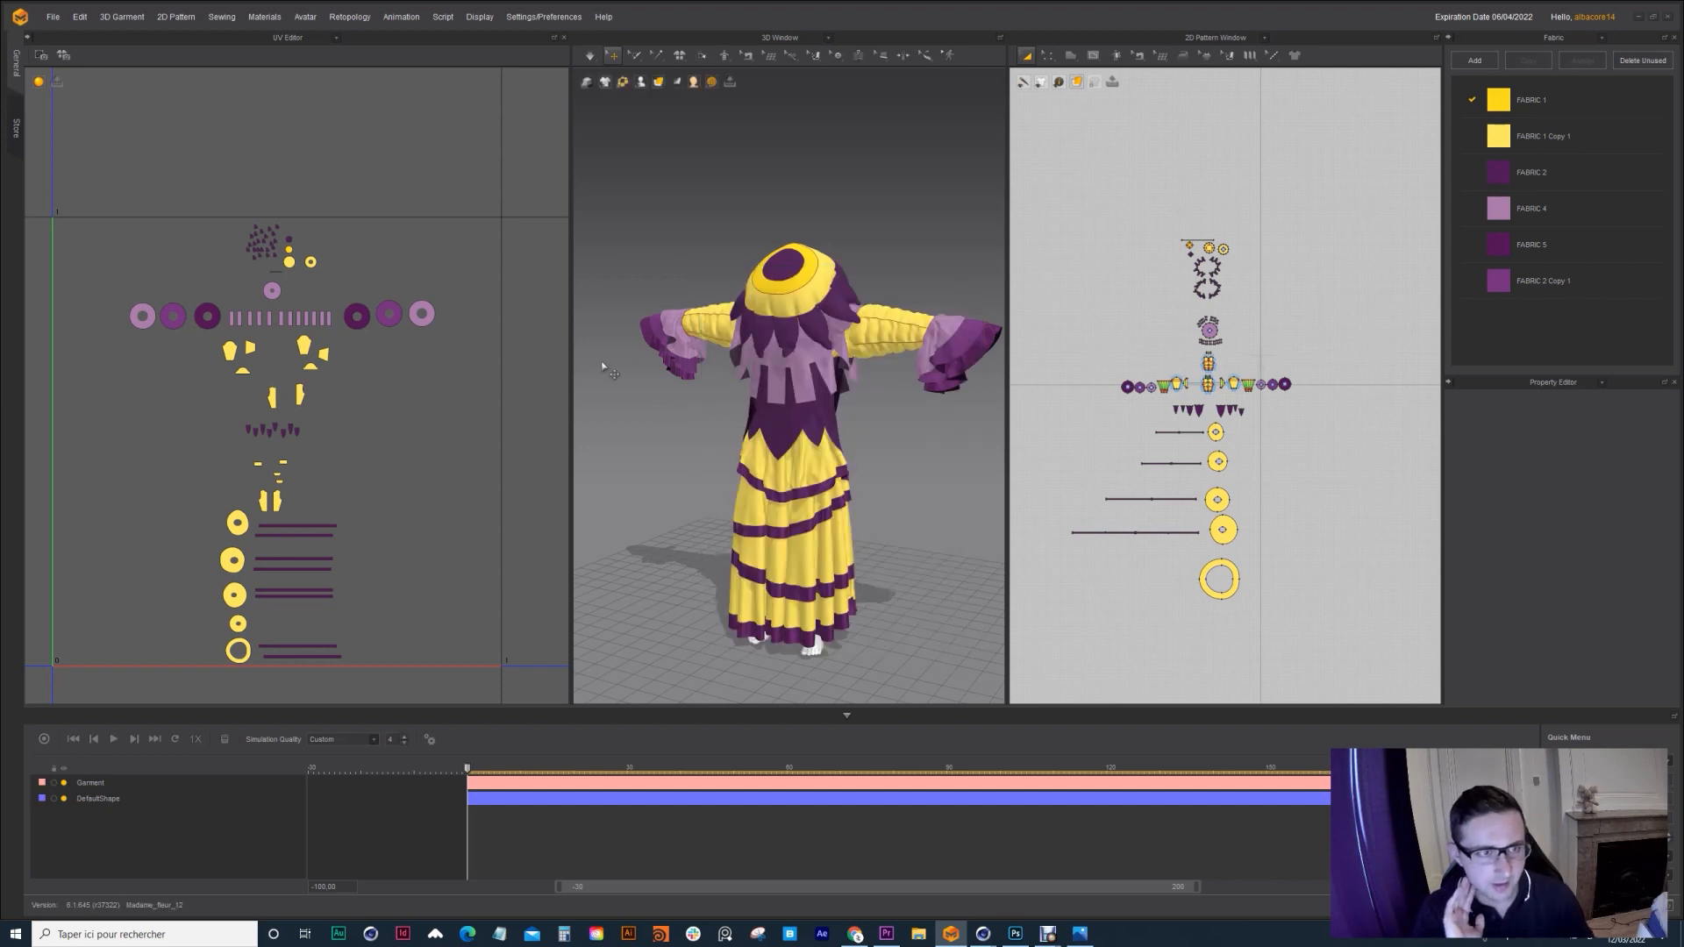
Step: Start an Alembic (HDF5) export of the costume named "hhh" and accept the save dialog to reach its options
{"action": "mouse_move", "coordinate": [789, 412]}
{"action": "right_mouse_down"}
{"action": "mouse_move", "coordinate": [833, 412]}
{"action": "mouse_move", "coordinate": [793, 410]}
{"action": "right_mouse_up"}
{"action": "middle_click_drag", "start_coordinate": [794, 411], "coordinate": [782, 414]}
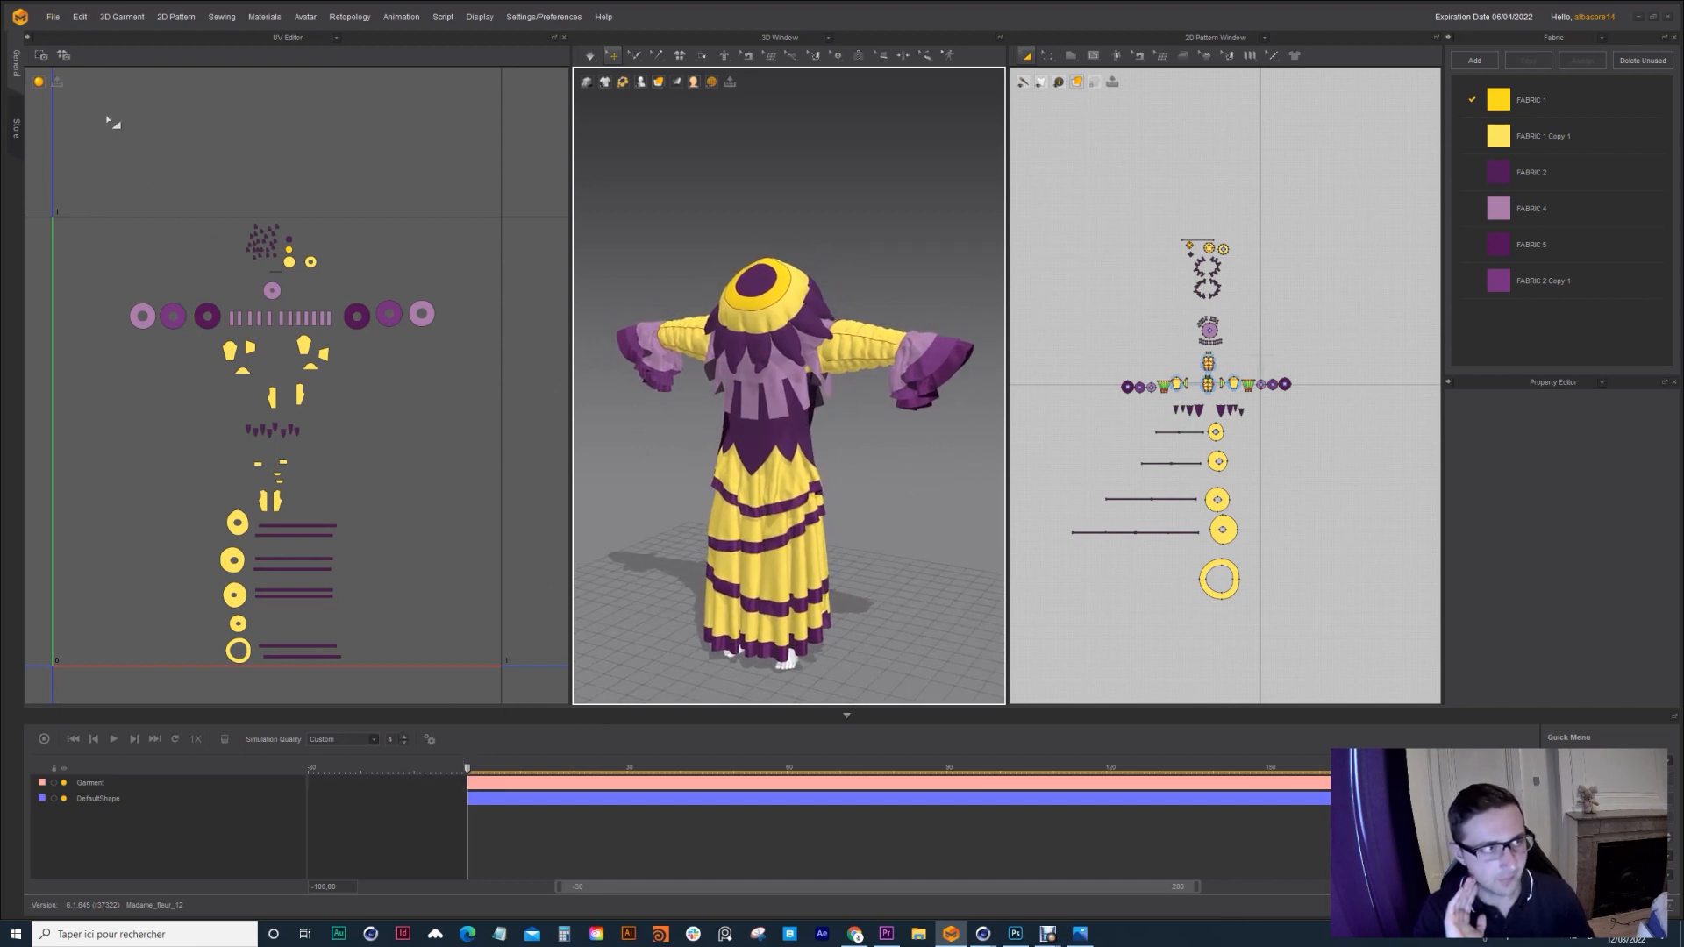
{"action": "left_click", "coordinate": [53, 17]}
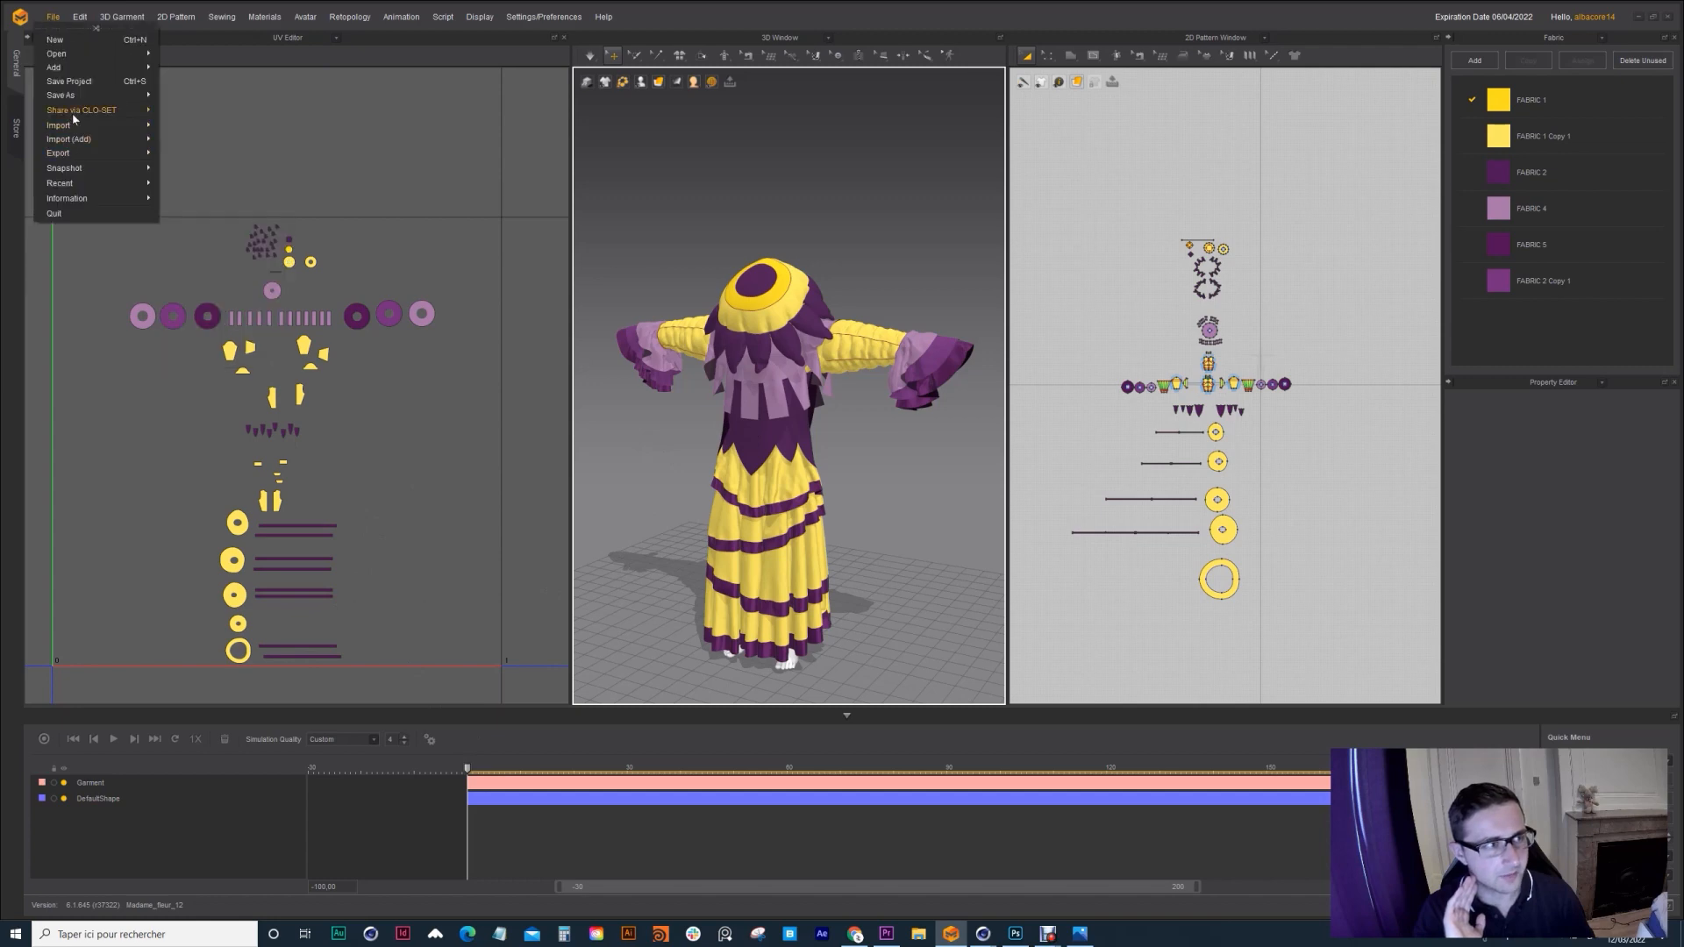
{"action": "mouse_move", "coordinate": [81, 154]}
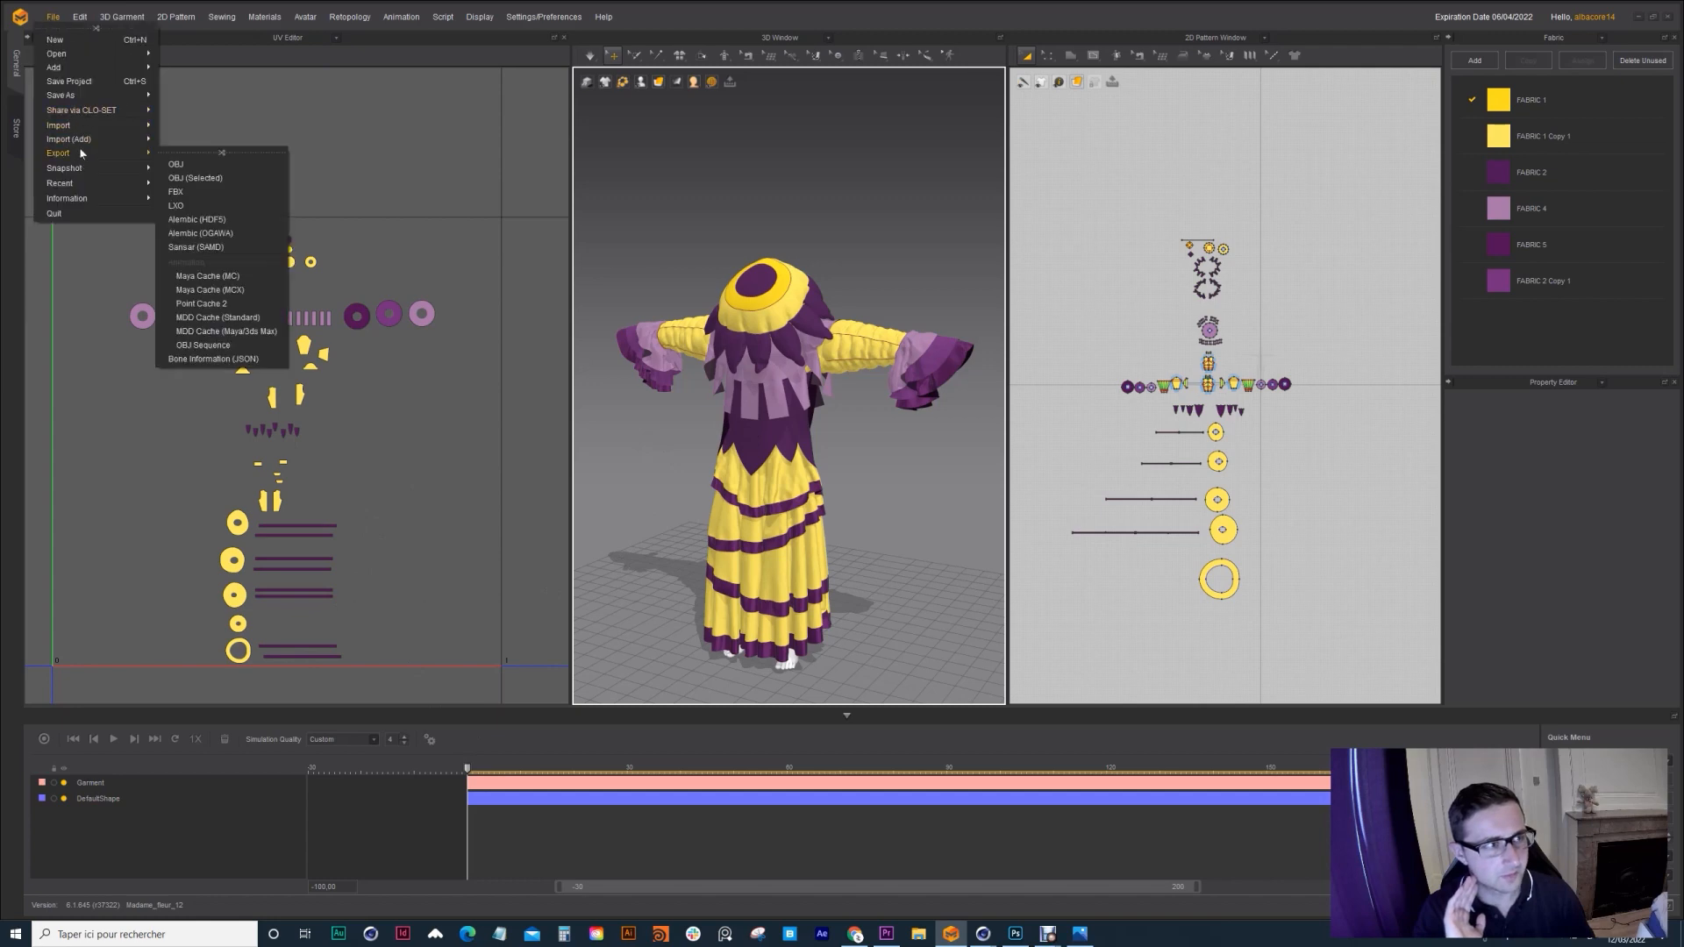
{"action": "left_click", "coordinate": [190, 220]}
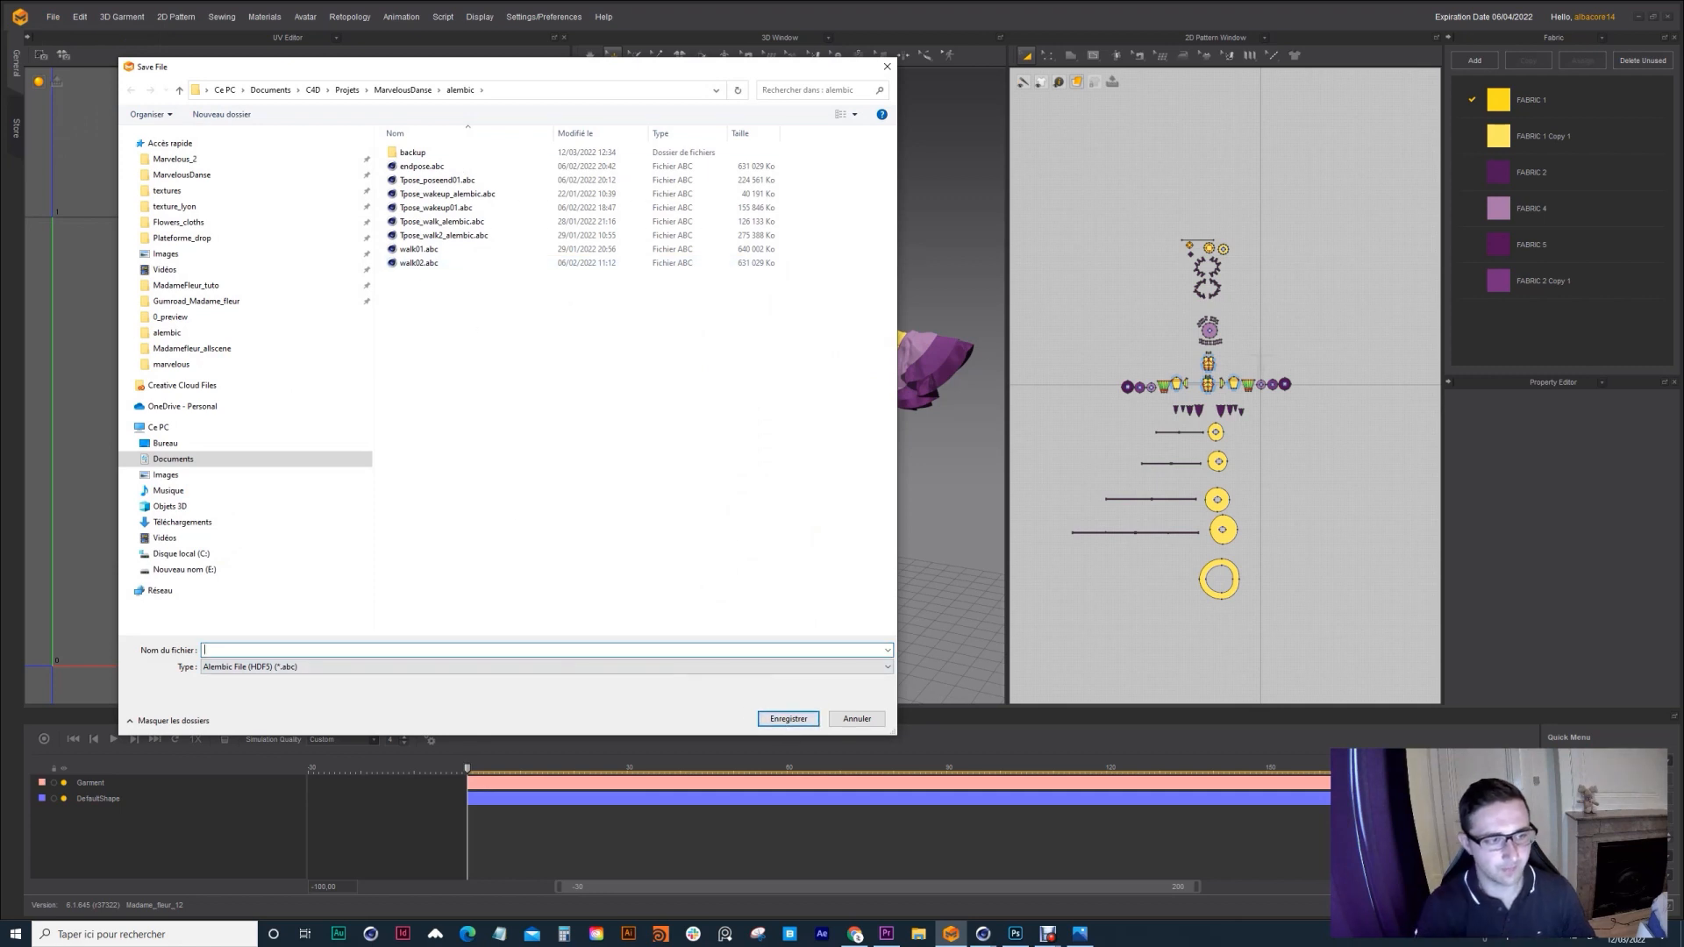
{"action": "type", "text": "hhh"}
{"action": "left_click", "coordinate": [788, 719]}
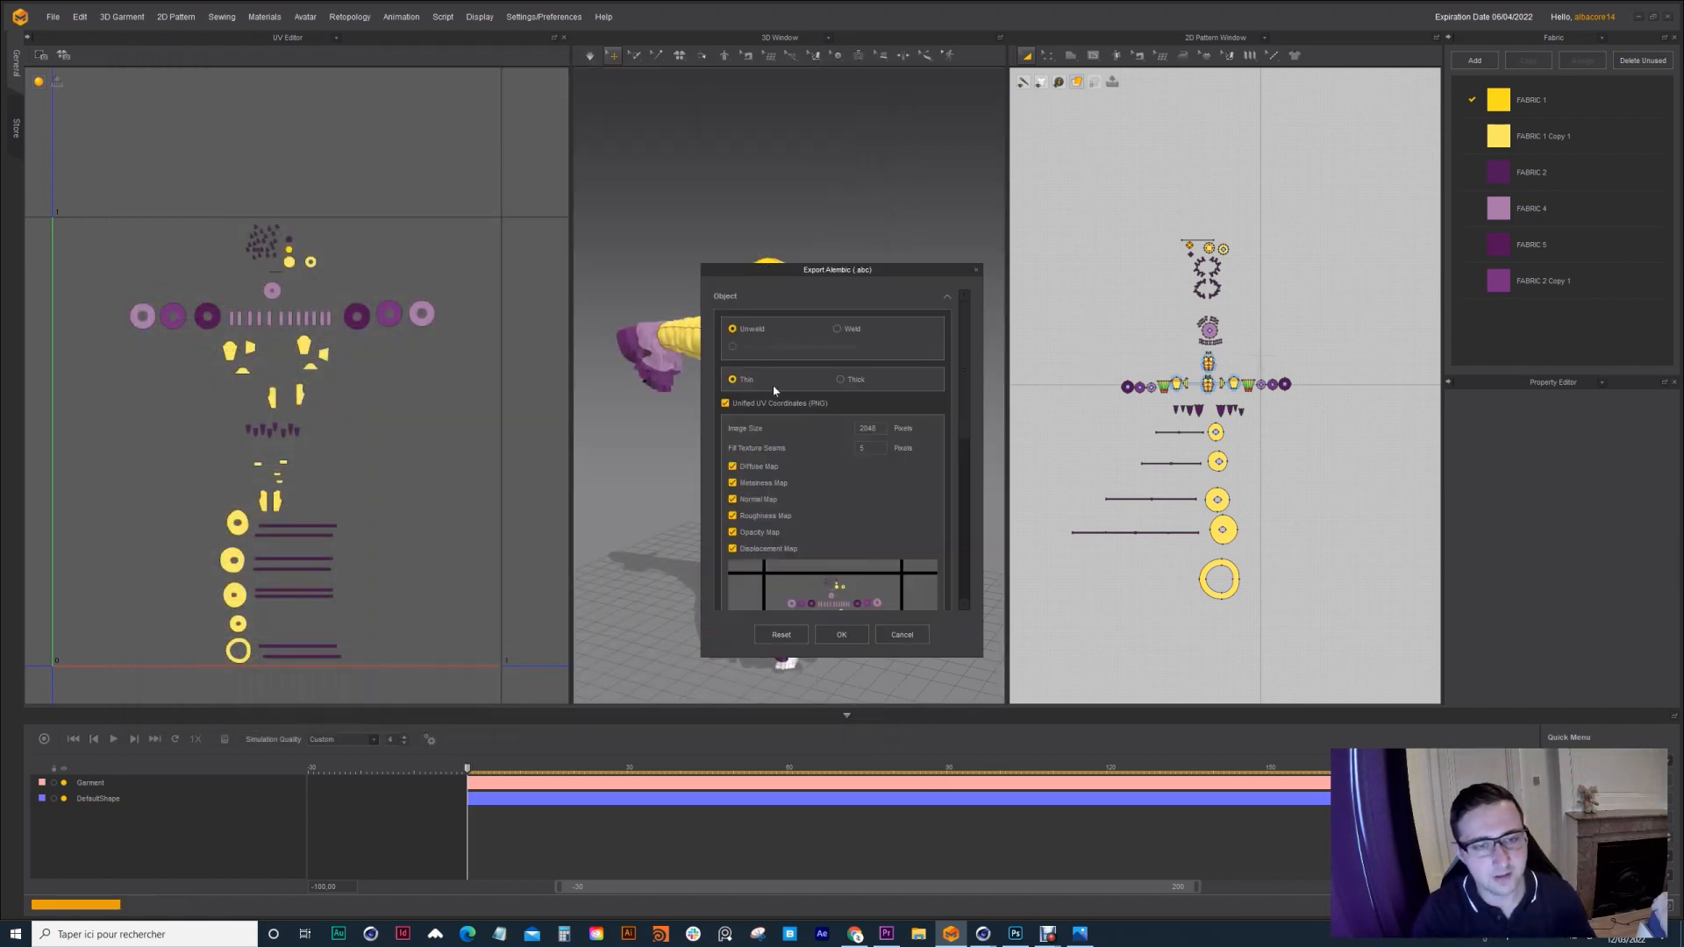
Step: Set the Alembic export's unified UV image size to 7680 pixels and exclude every map except the diffuse map
{"action": "scroll", "coordinate": [874, 398], "scroll_direction": "down", "scroll_amount": 1}
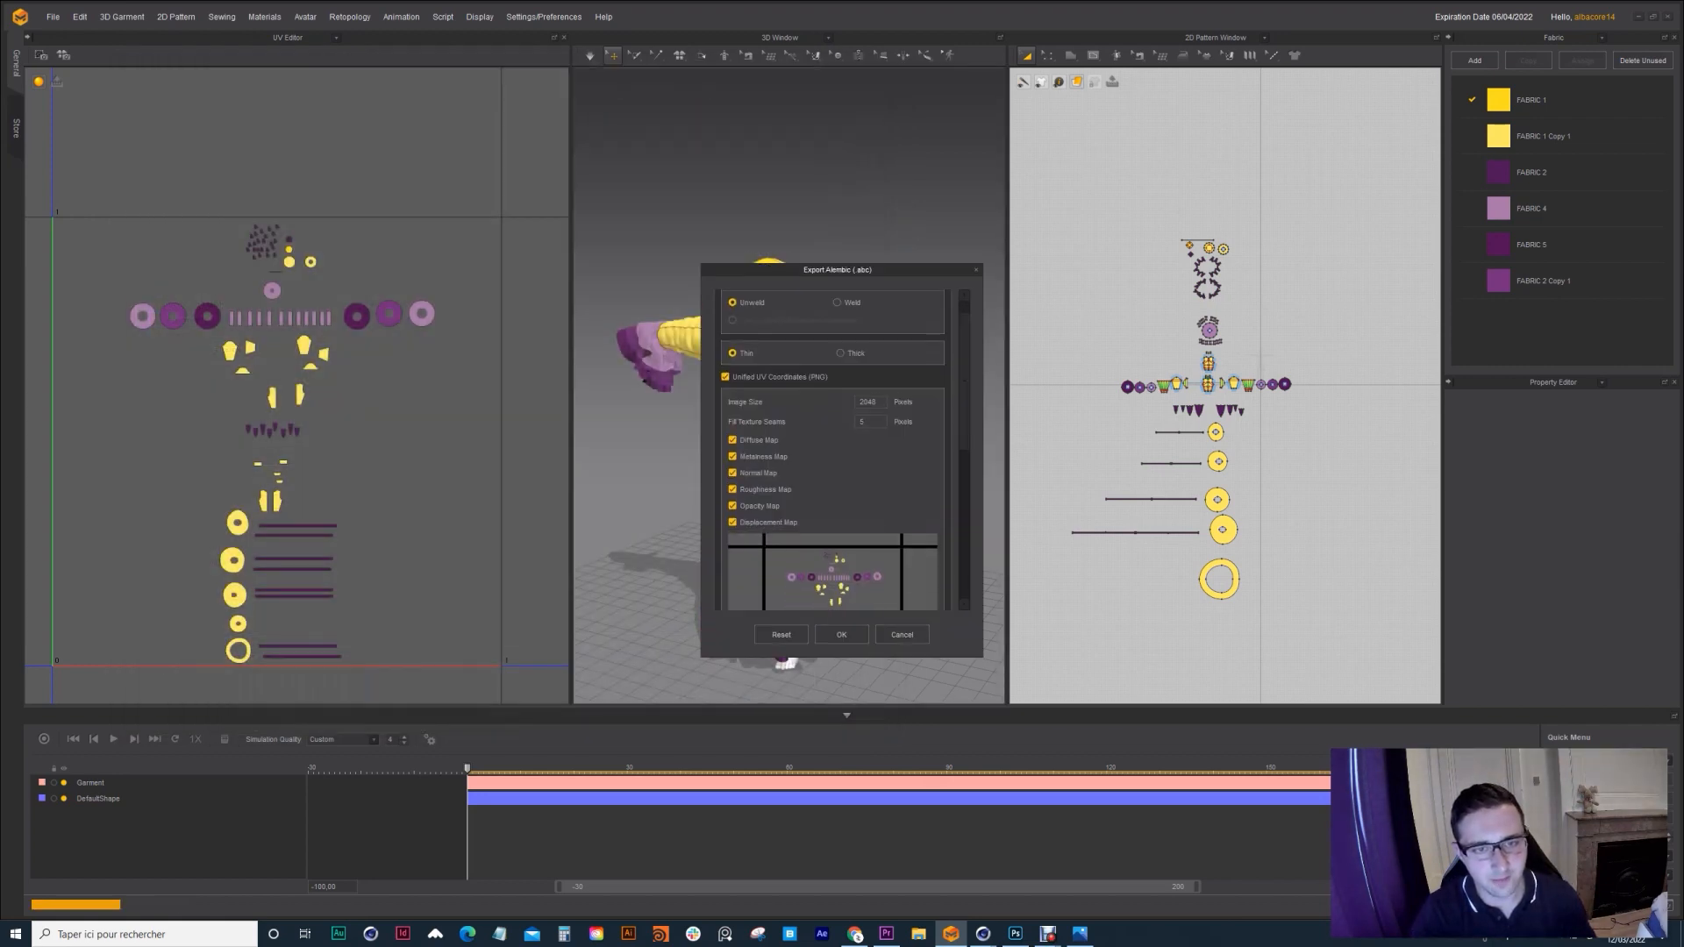
{"action": "double_click", "coordinate": [867, 402]}
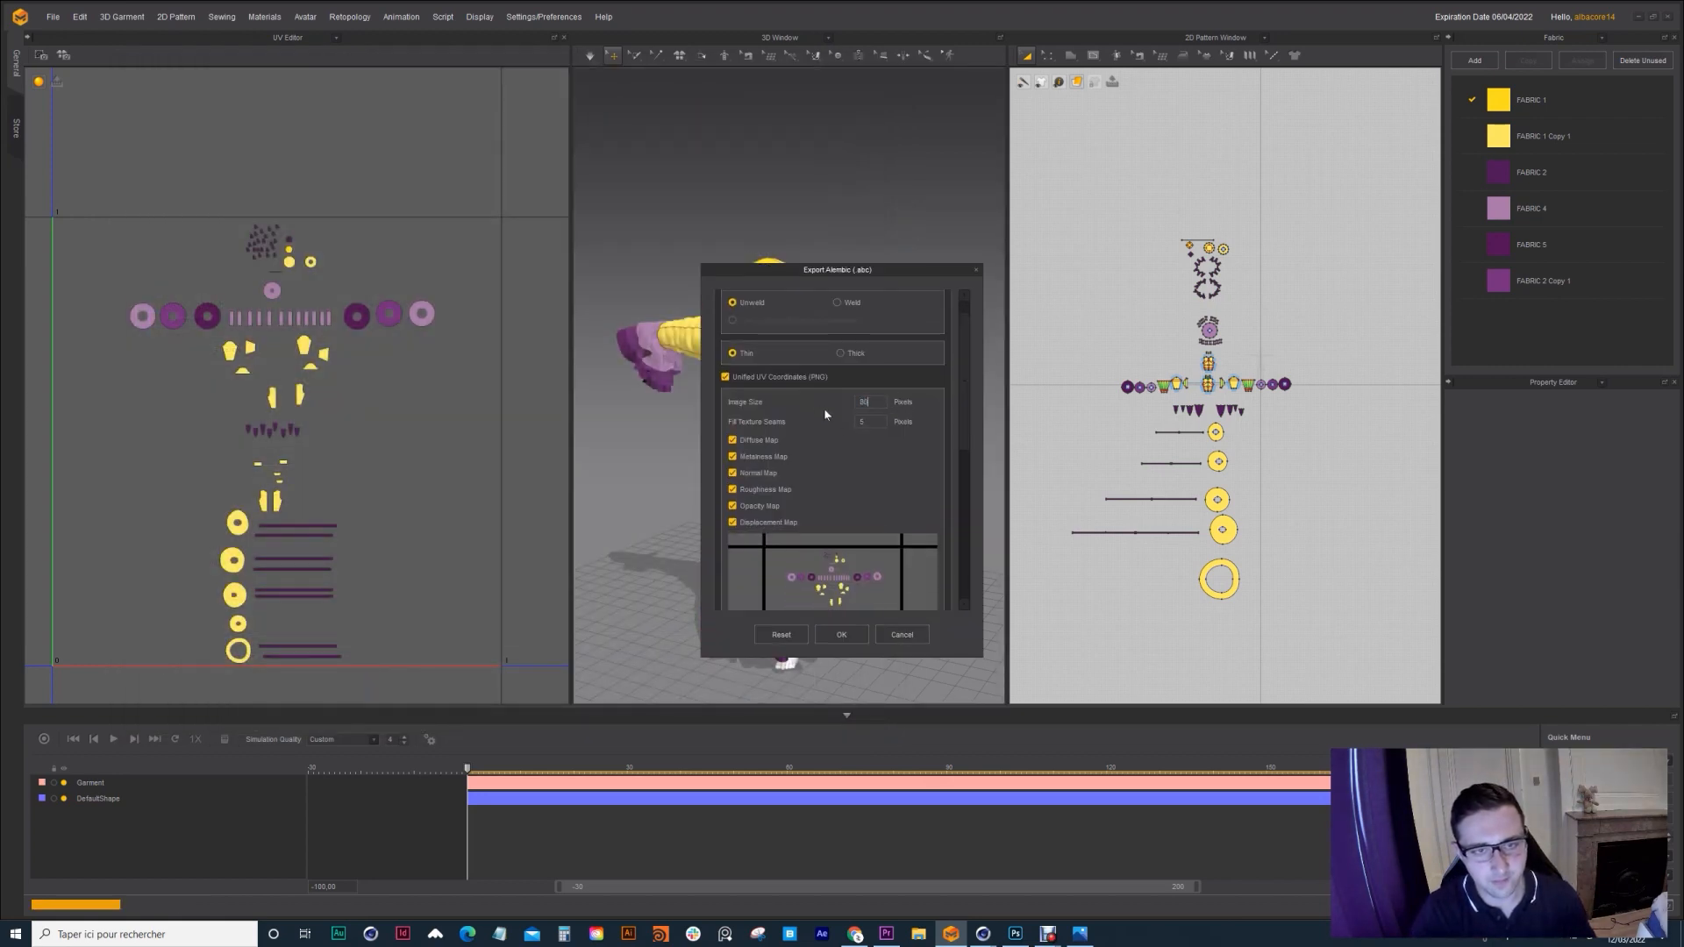
{"action": "scroll", "coordinate": [957, 399], "scroll_direction": "down", "scroll_amount": 2}
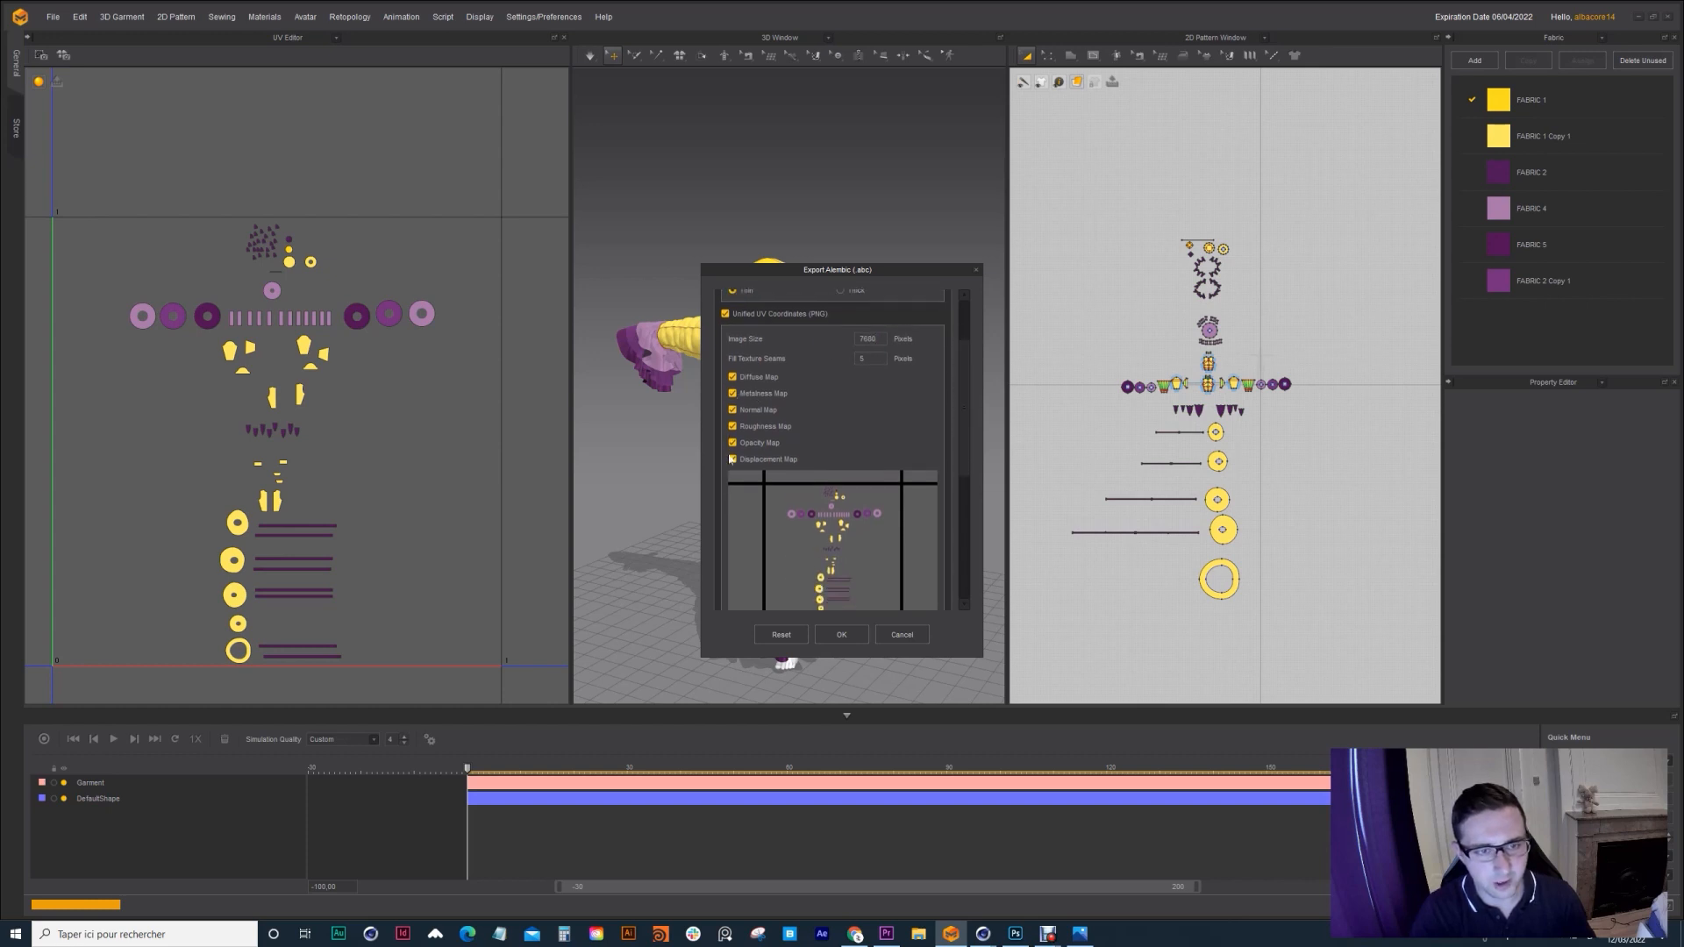
{"action": "left_click", "coordinate": [732, 393]}
{"action": "left_click", "coordinate": [732, 410]}
{"action": "left_click", "coordinate": [733, 426]}
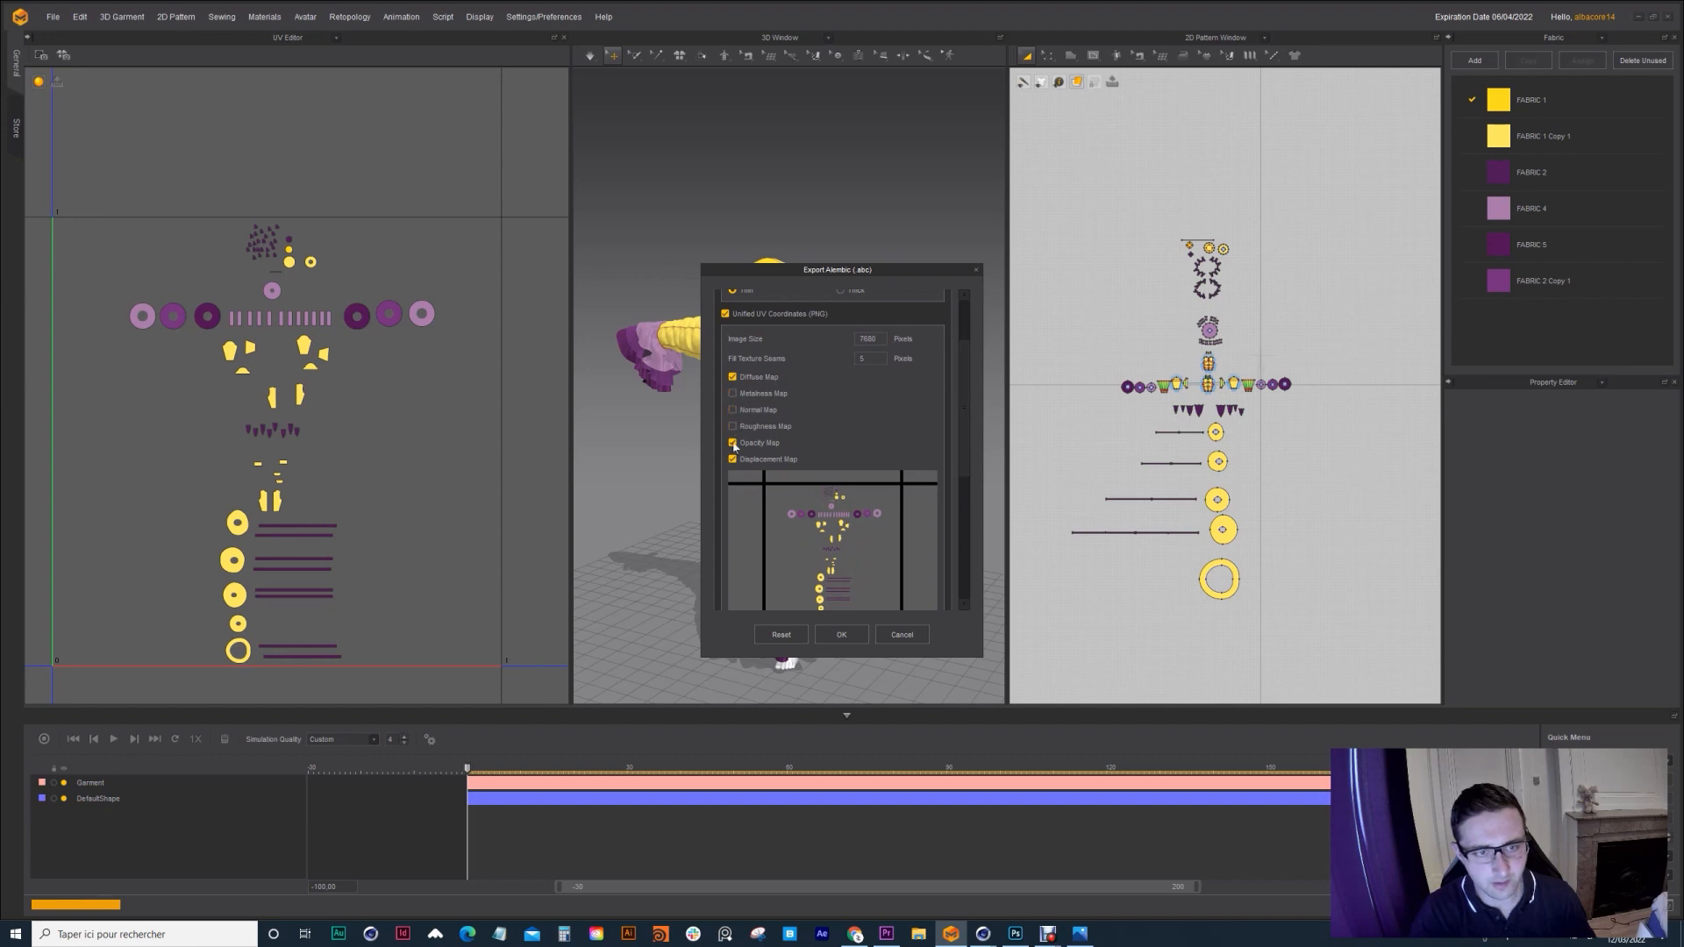
{"action": "left_click", "coordinate": [733, 442]}
{"action": "left_click", "coordinate": [732, 459]}
Step: Check the Alembic export's scale and animation region options, and cancel the export
{"action": "left_click_drag", "start_coordinate": [965, 417], "coordinate": [965, 544]}
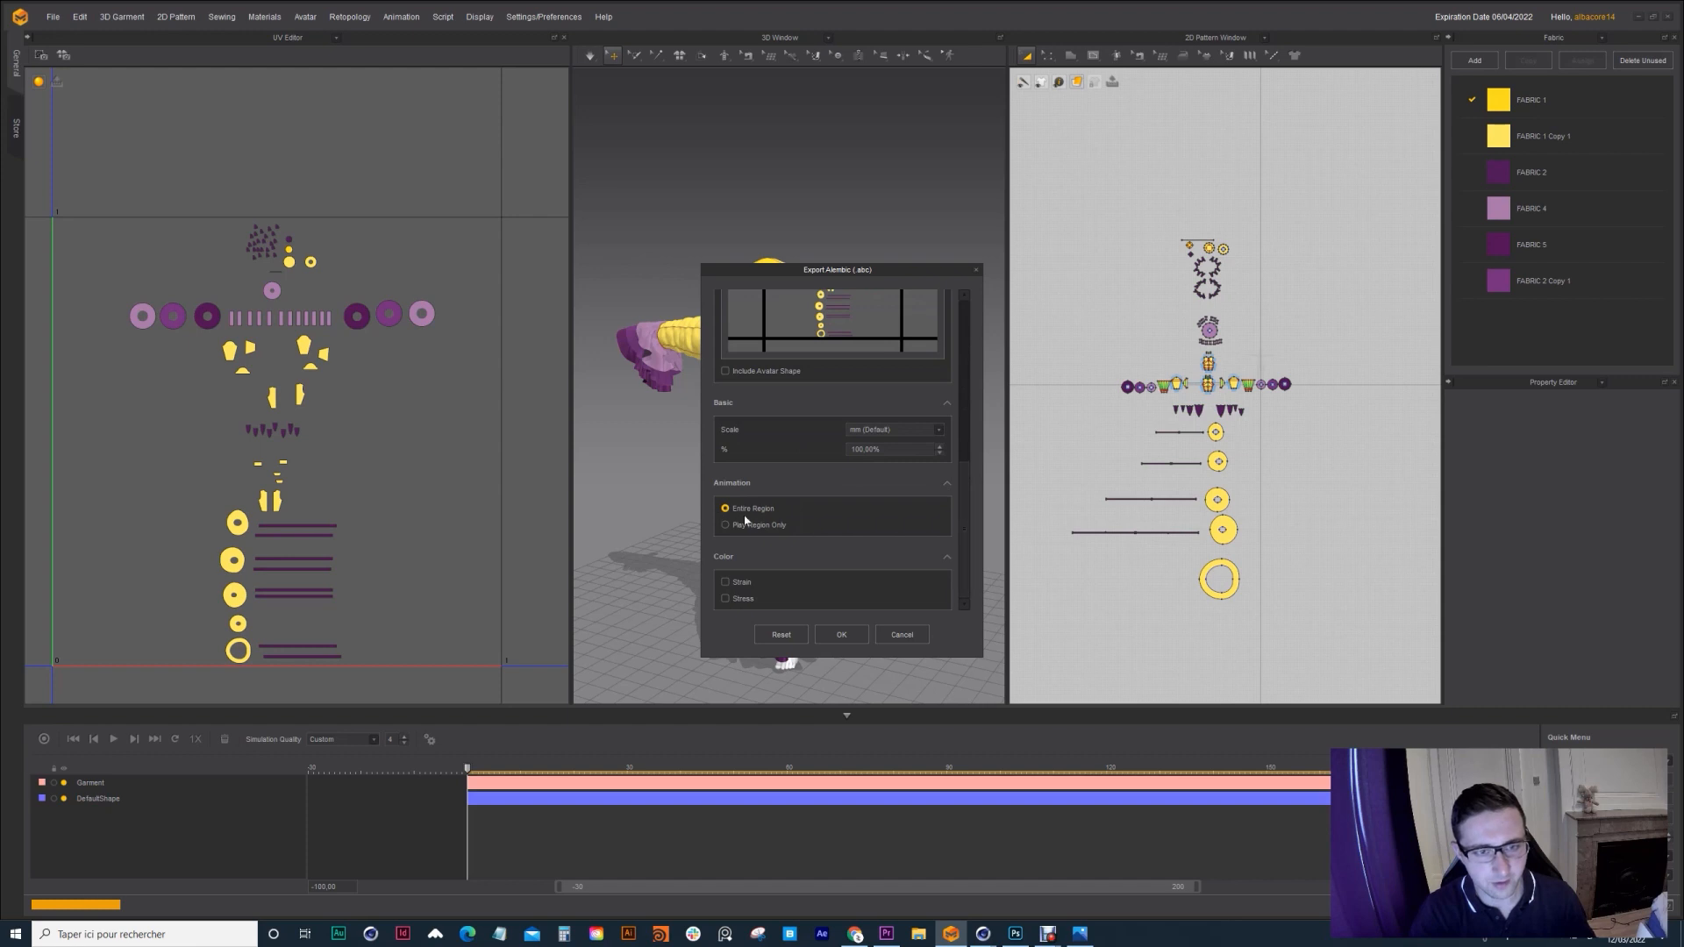
{"action": "left_click_drag", "start_coordinate": [980, 532], "coordinate": [975, 472]}
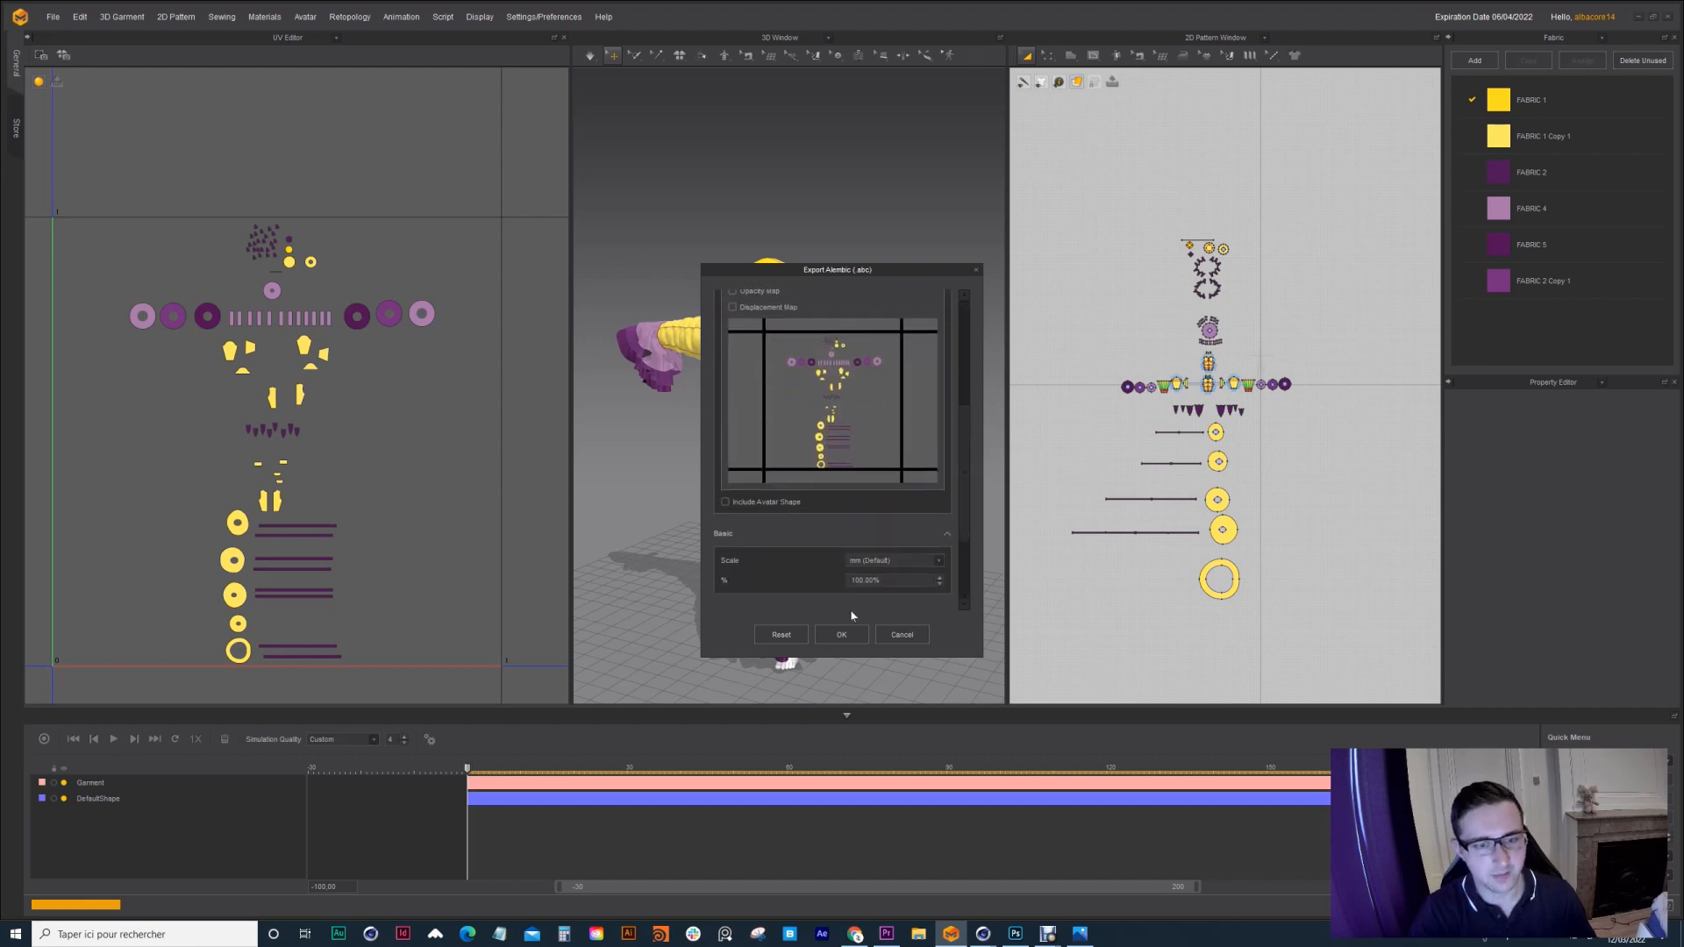
{"action": "left_click", "coordinate": [903, 635]}
Step: Switch to the Cinema 4D scene and examine the imported OBJ costume, undoing the trial move along its X axis
{"action": "mouse_move", "coordinate": [982, 933]}
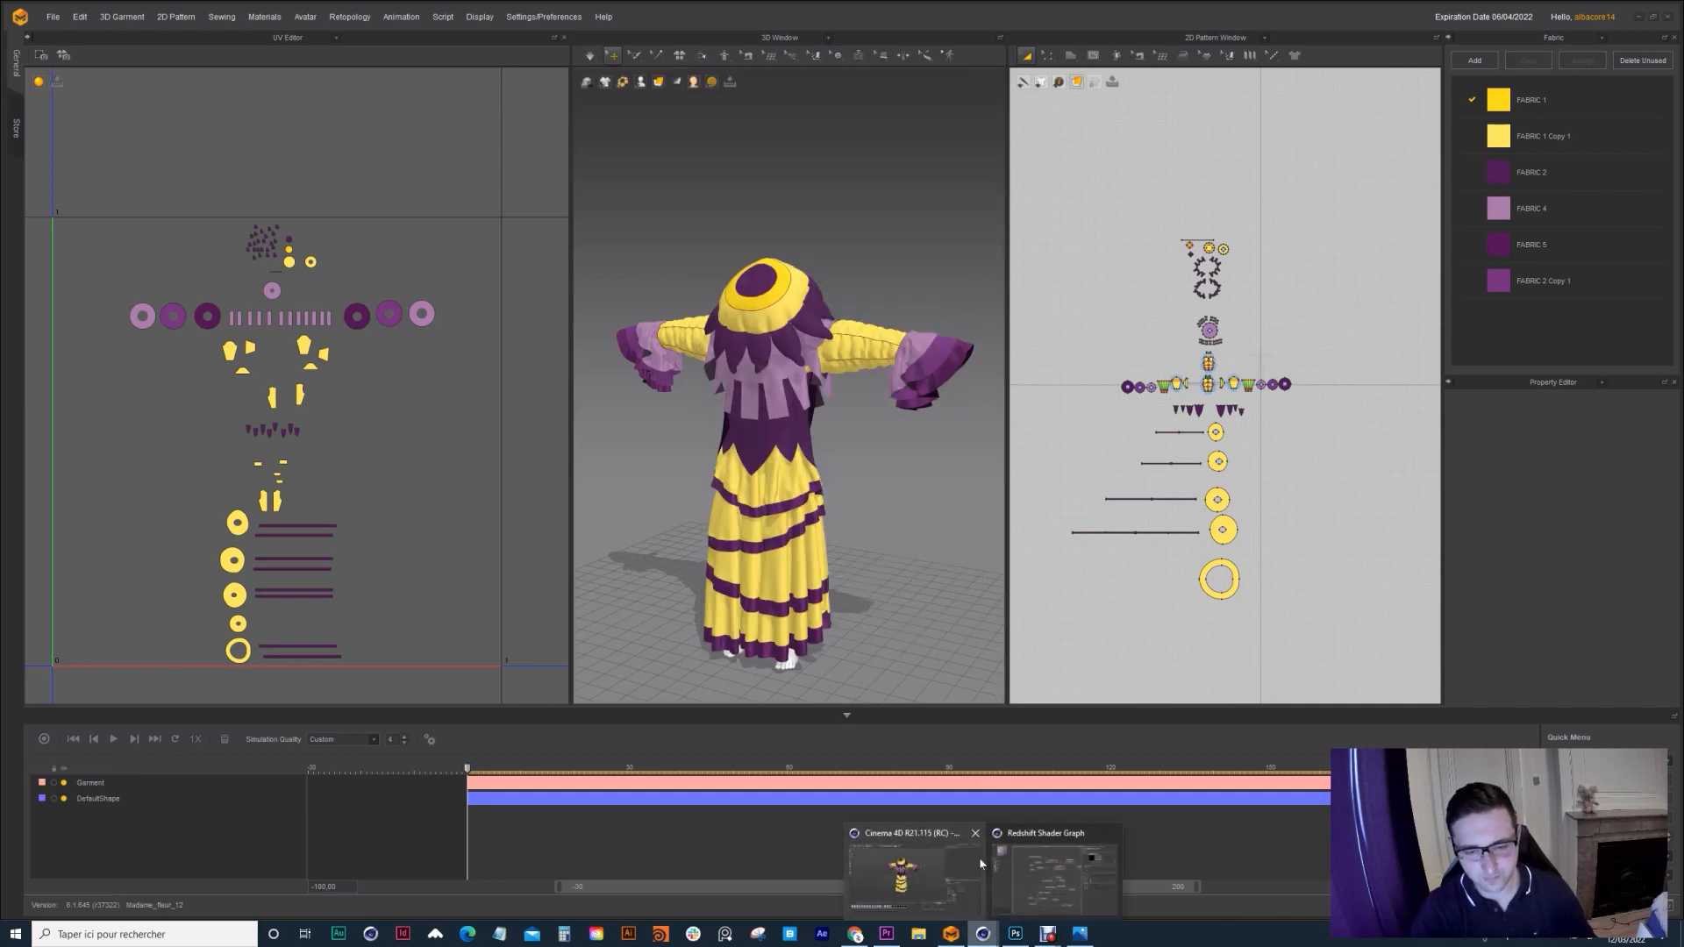
{"action": "left_click", "coordinate": [906, 895]}
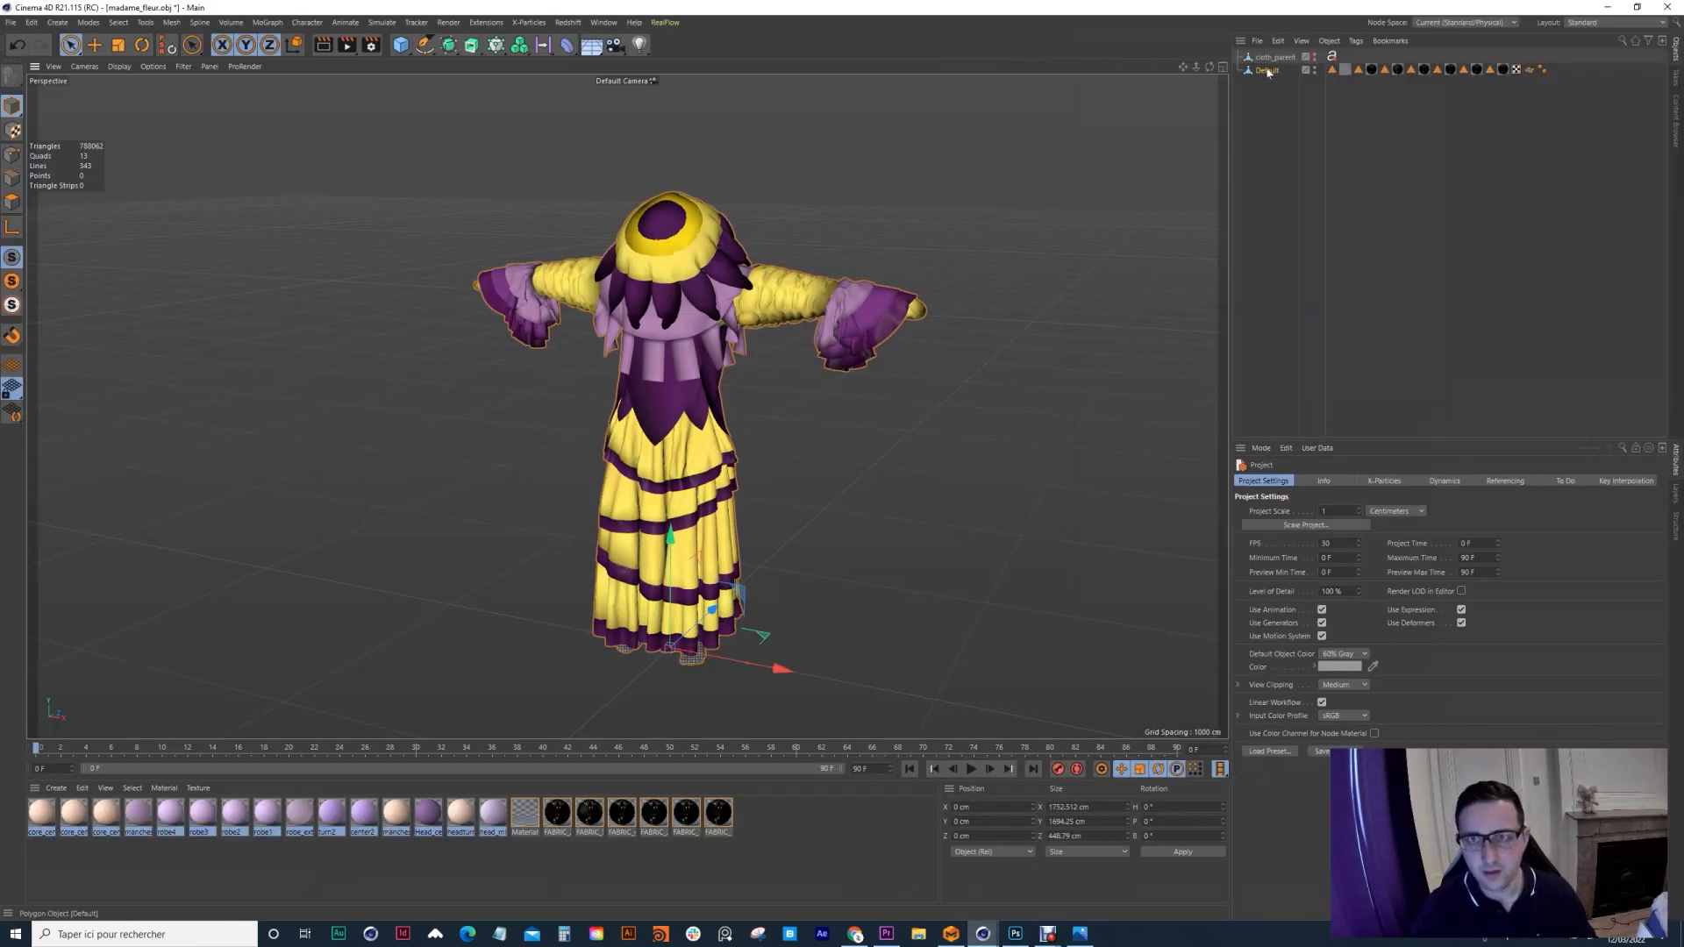
{"action": "scroll", "coordinate": [602, 395], "scroll_direction": "down", "scroll_amount": 2}
{"action": "middle_click_drag", "start_coordinate": [602, 433], "coordinate": [550, 464], "text": "alt"}
{"action": "scroll", "coordinate": [555, 462], "scroll_direction": "up", "scroll_amount": 2}
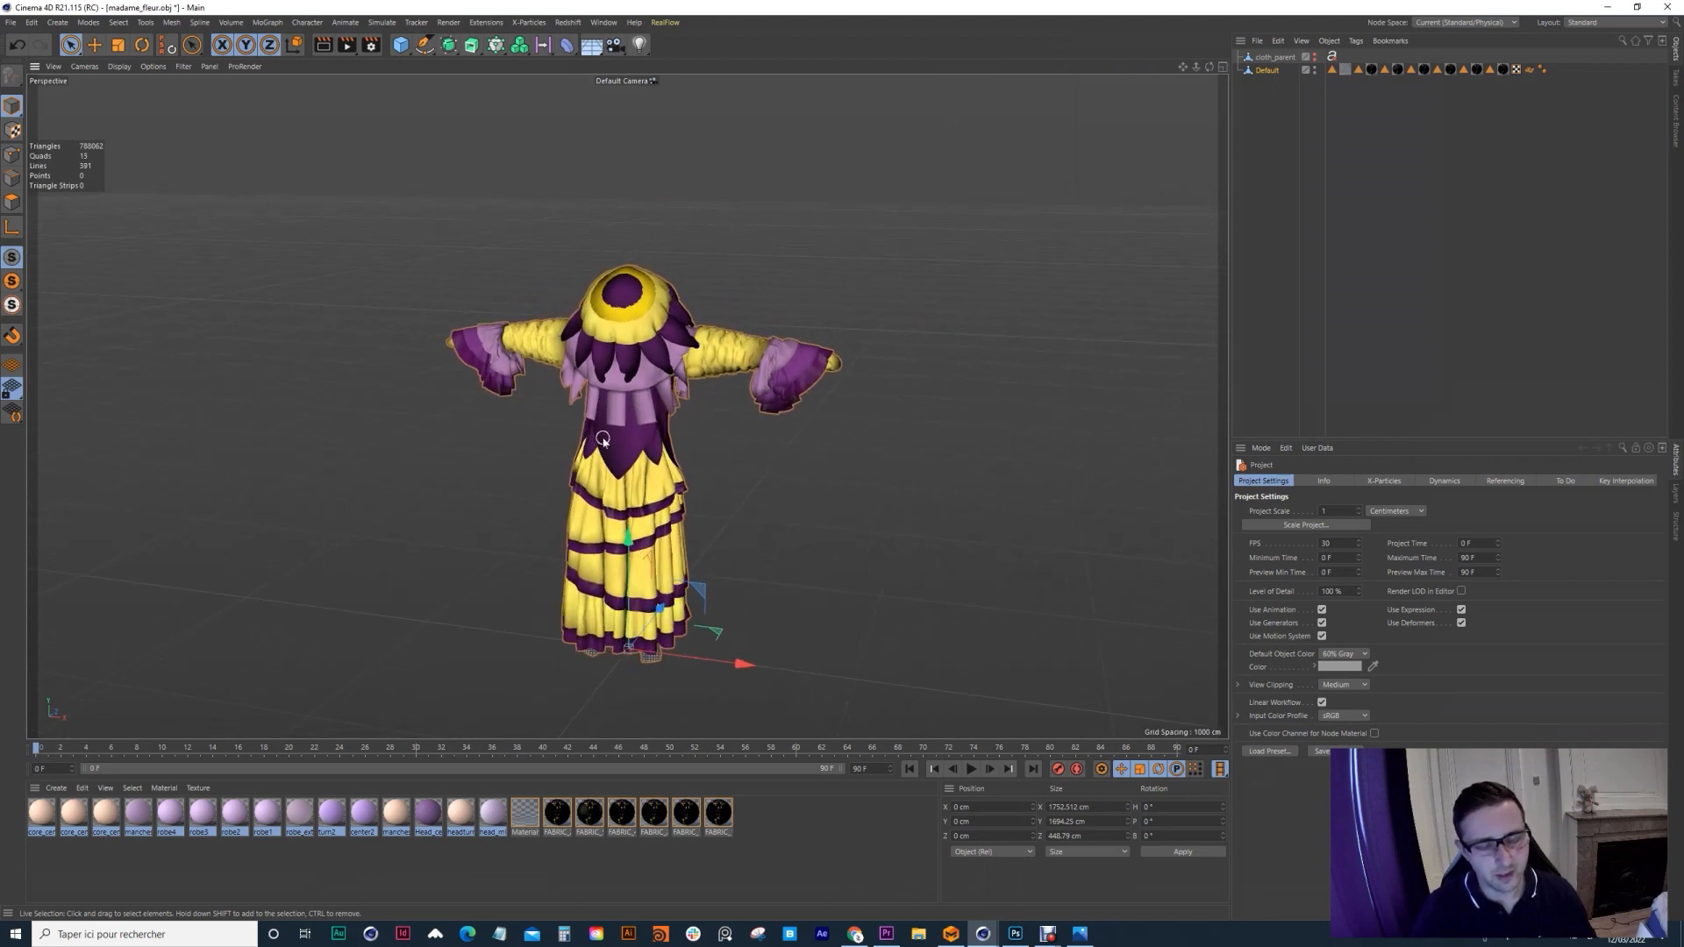
{"action": "scroll", "coordinate": [619, 421], "scroll_direction": "up", "scroll_amount": 1}
{"action": "middle_click_drag", "start_coordinate": [619, 422], "coordinate": [626, 405], "text": "alt"}
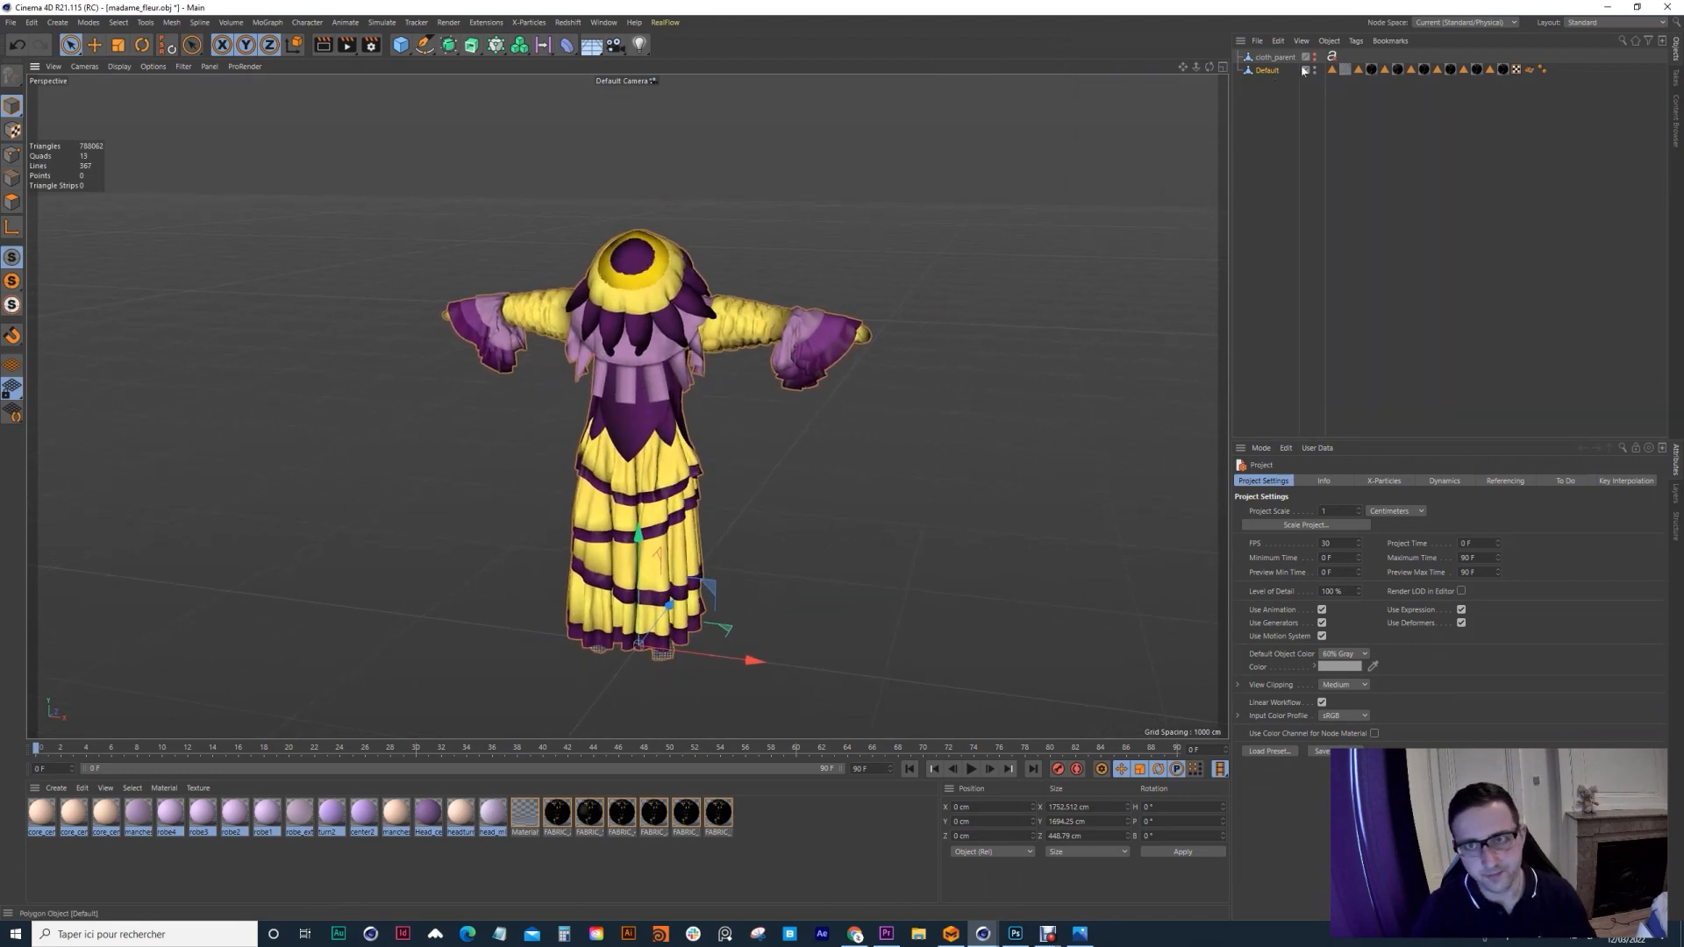
{"action": "left_click_drag", "start_coordinate": [752, 660], "coordinate": [834, 665]}
{"action": "key", "text": "ctrl+z"}
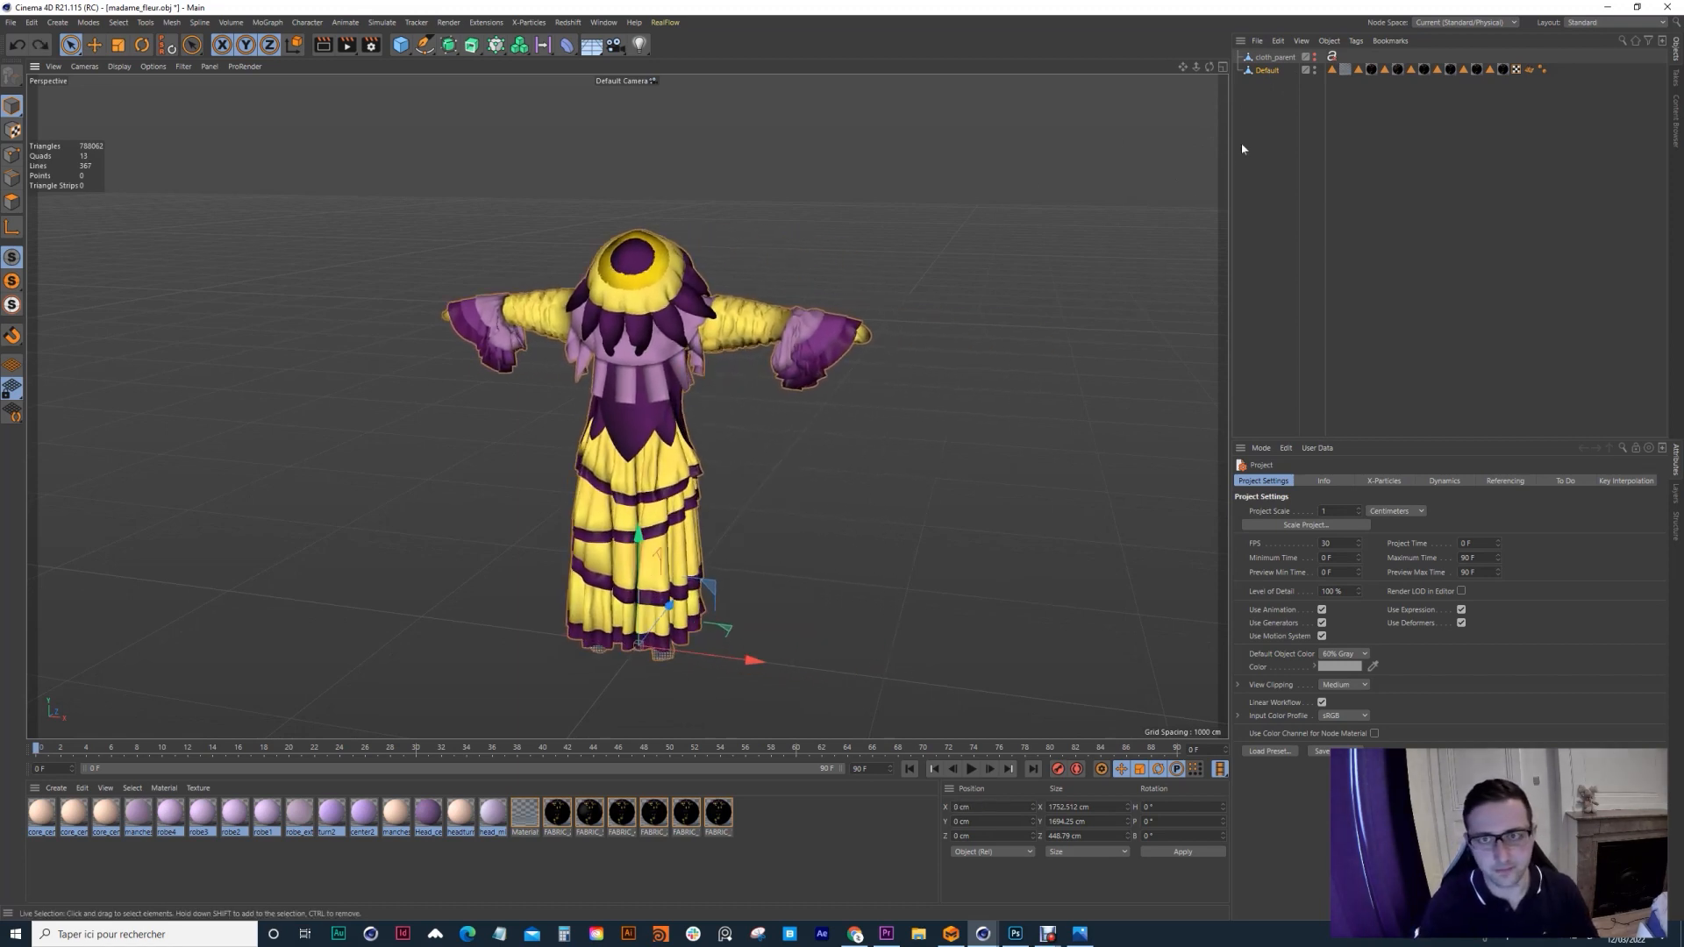
Step: Hide the textured Default mesh, show the cloth_parent Alembic costume and play part of its animation
{"action": "left_click", "coordinate": [1314, 69]}
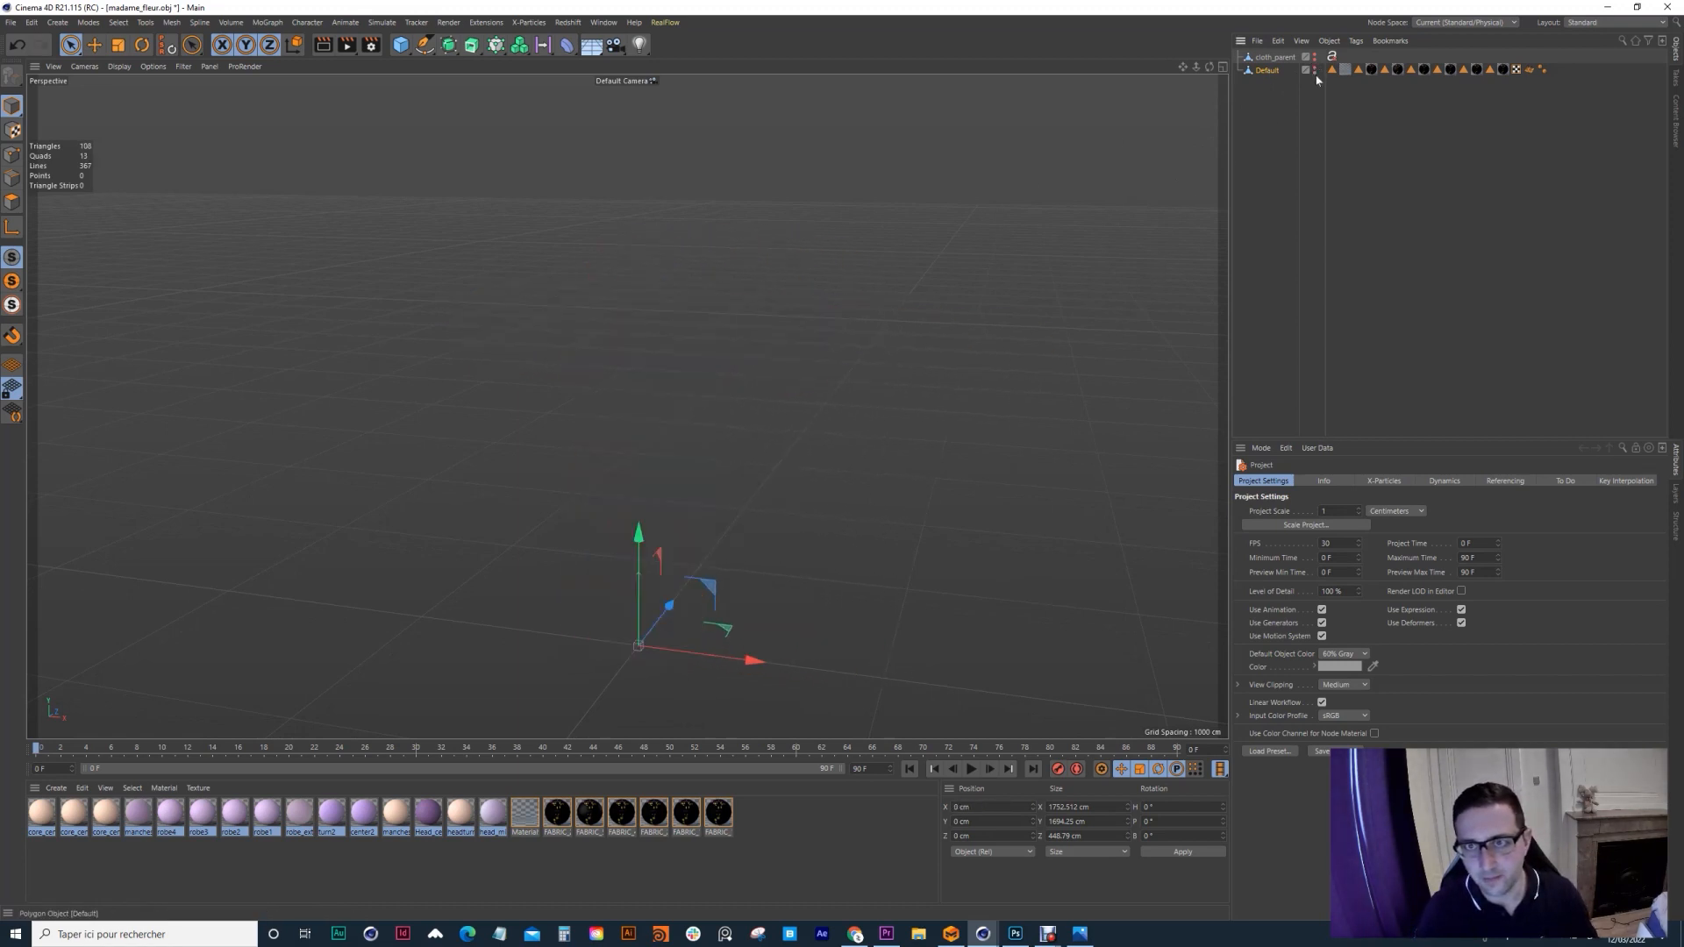
{"action": "left_click", "coordinate": [1315, 69]}
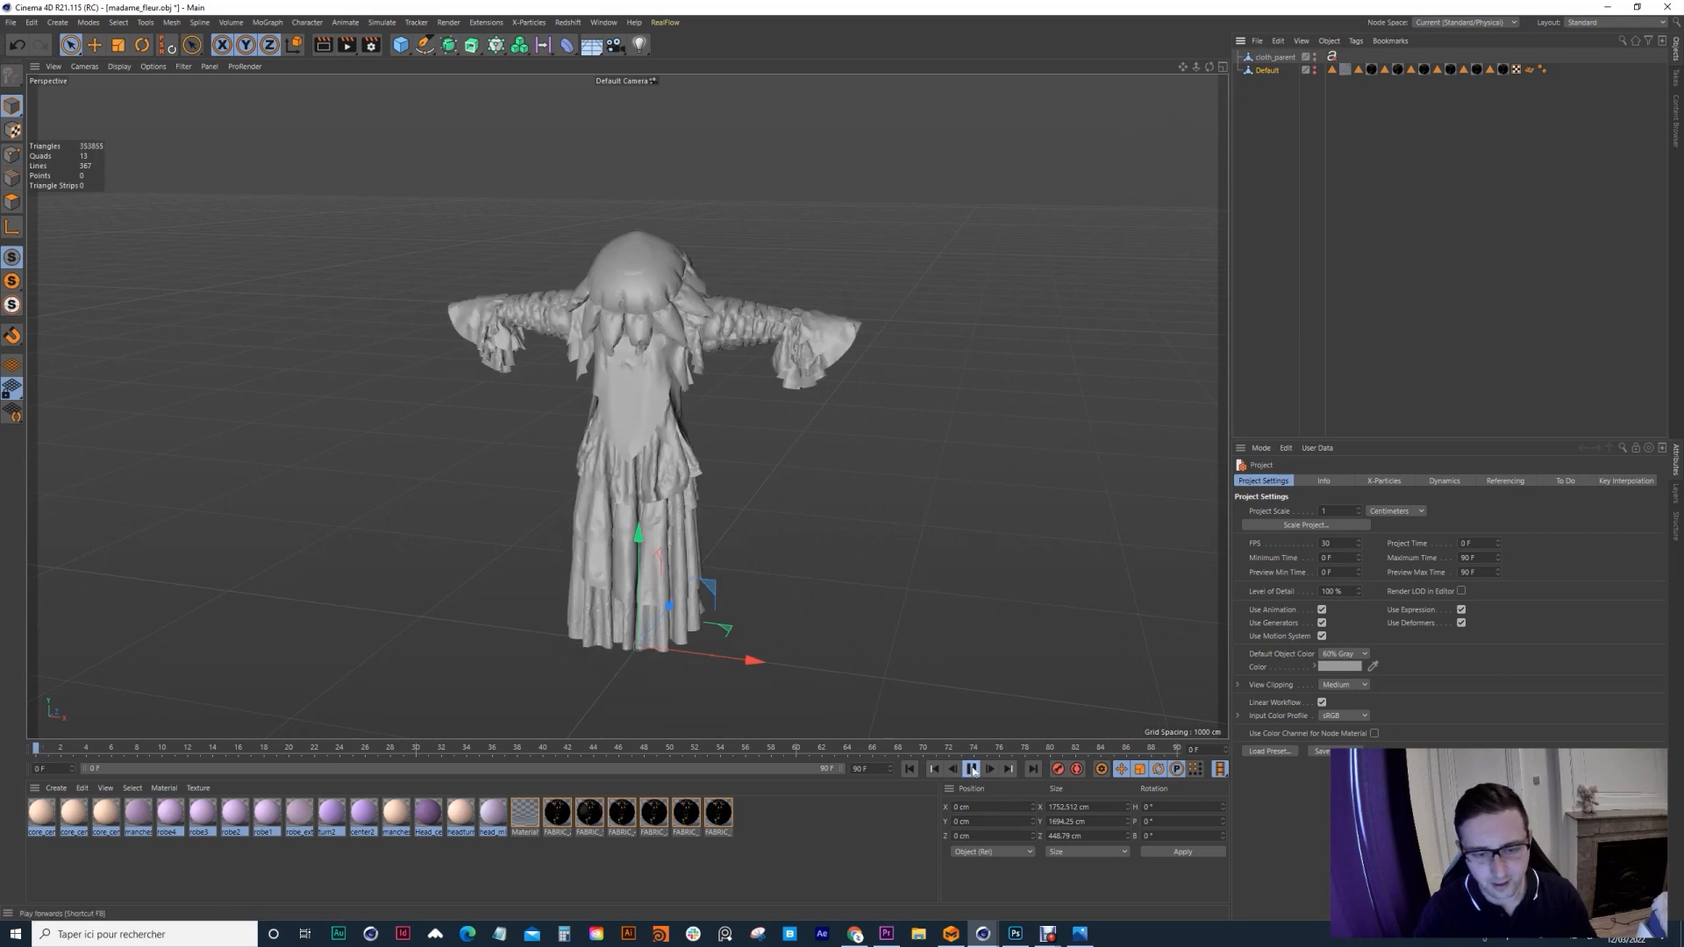
{"action": "left_click", "coordinate": [972, 770]}
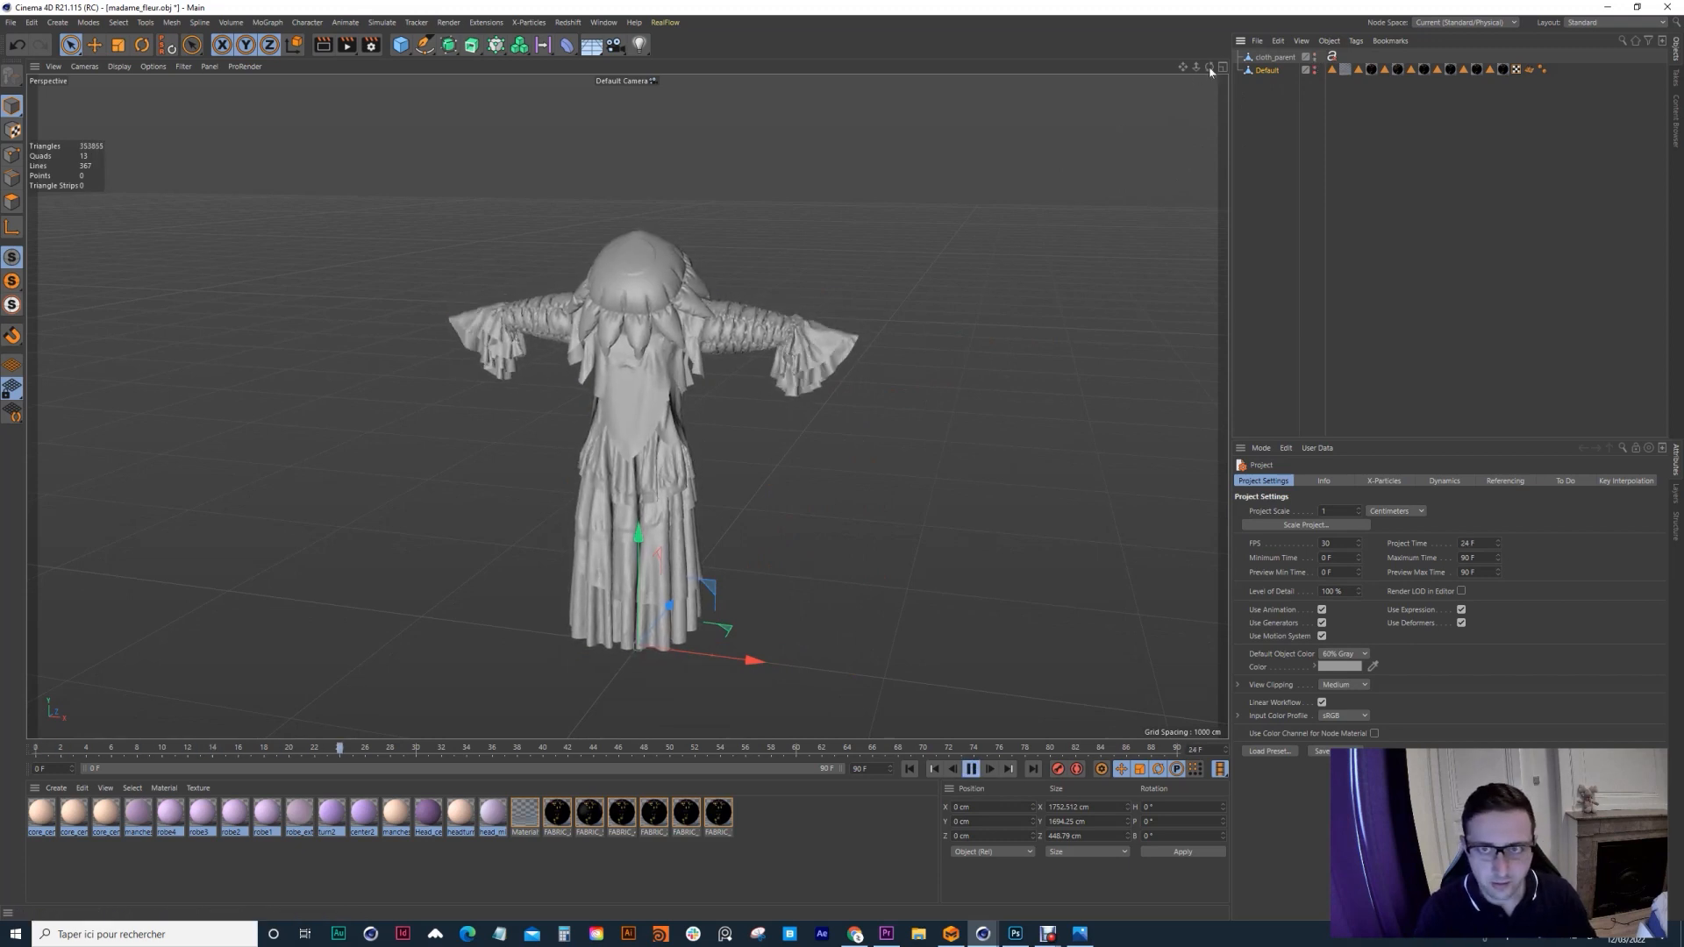
{"action": "left_click", "coordinate": [971, 769]}
Step: Copy all material, selection and UV tags from Default to cloth_parent and replay the animation from its first frame
{"action": "left_click", "coordinate": [1332, 70]}
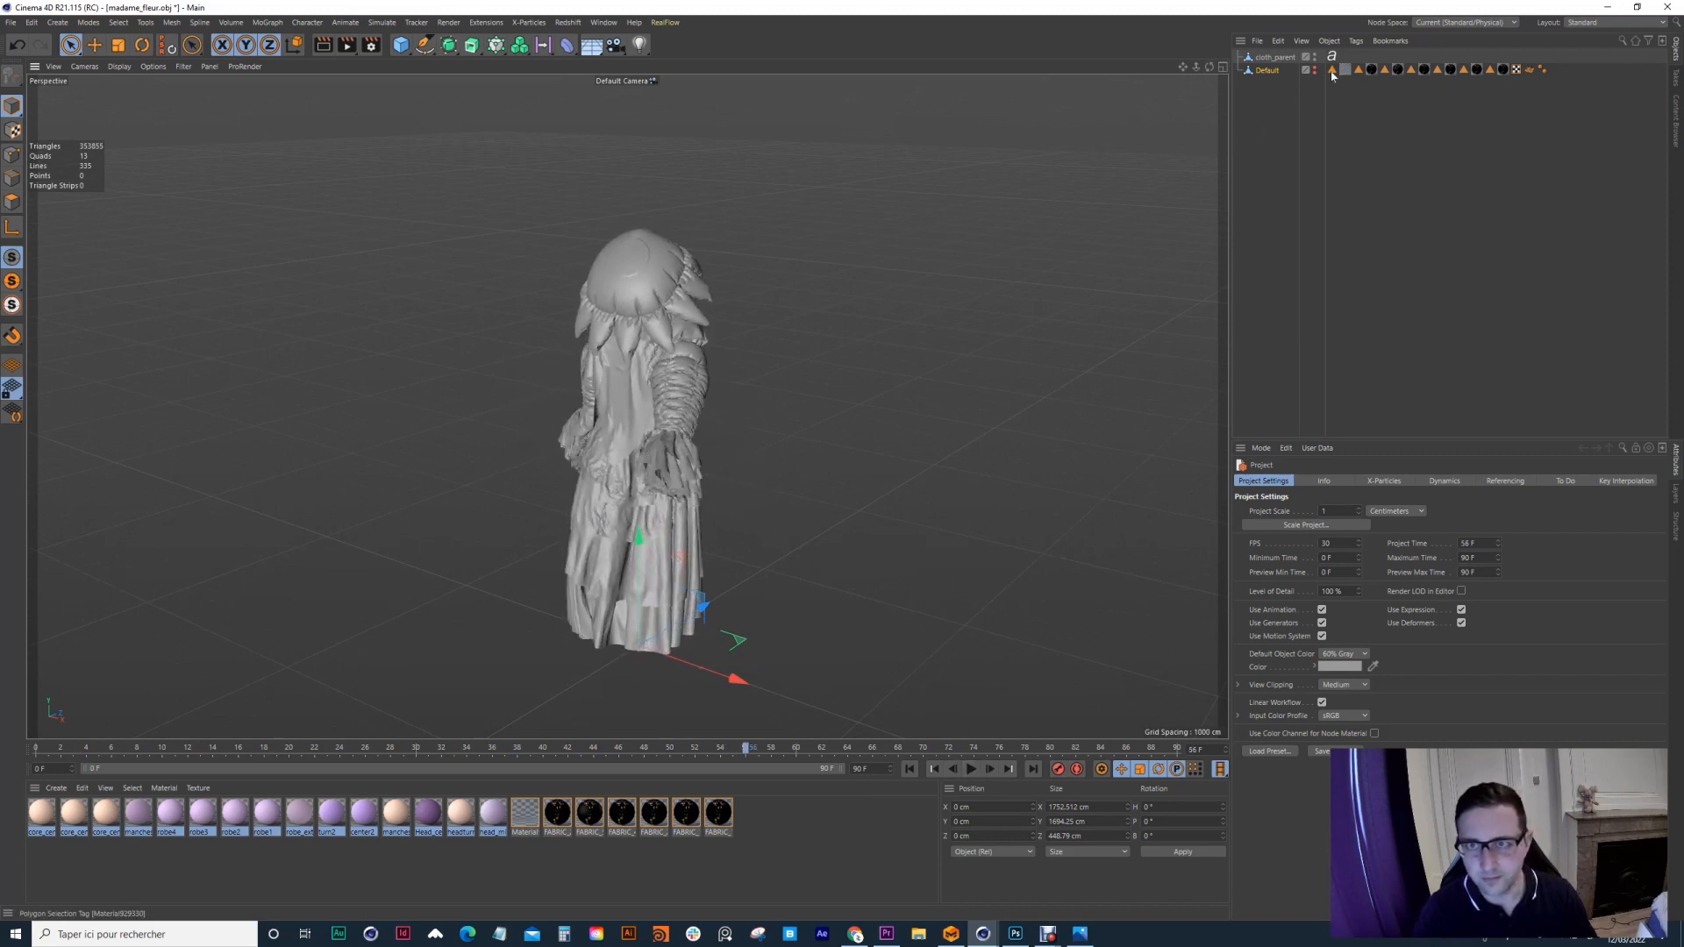
{"action": "left_click", "coordinate": [1542, 70], "text": "shift"}
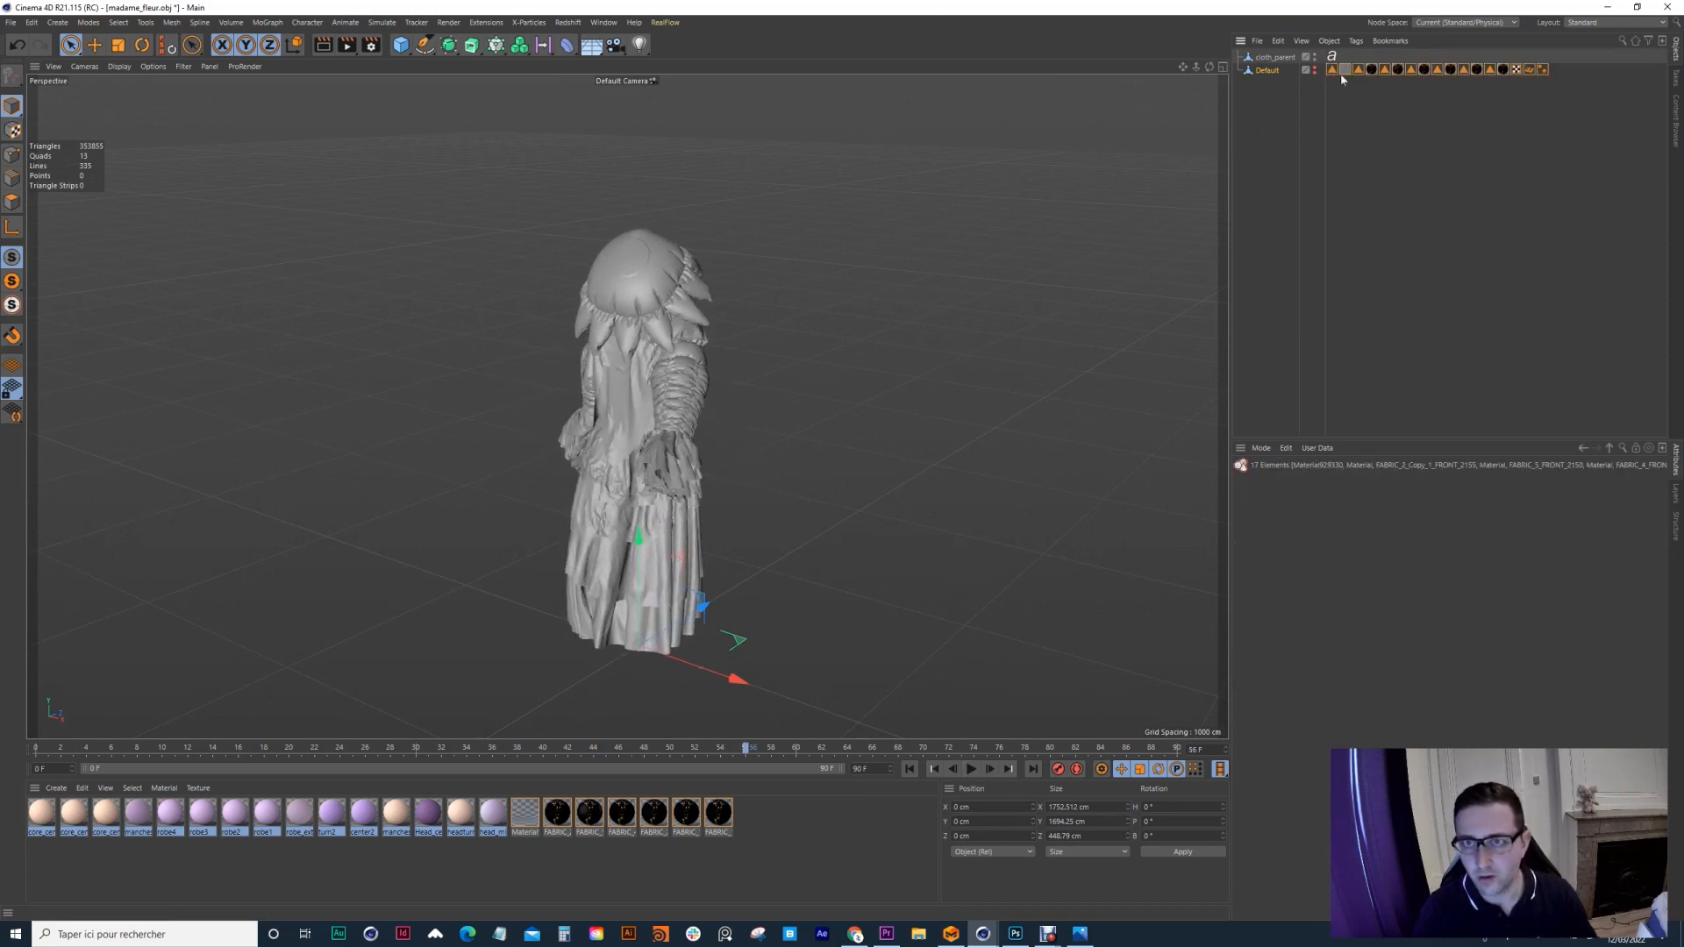
{"action": "left_click", "coordinate": [1335, 114]}
{"action": "left_click", "coordinate": [1332, 70]}
{"action": "left_click", "coordinate": [1540, 70], "text": "shift"}
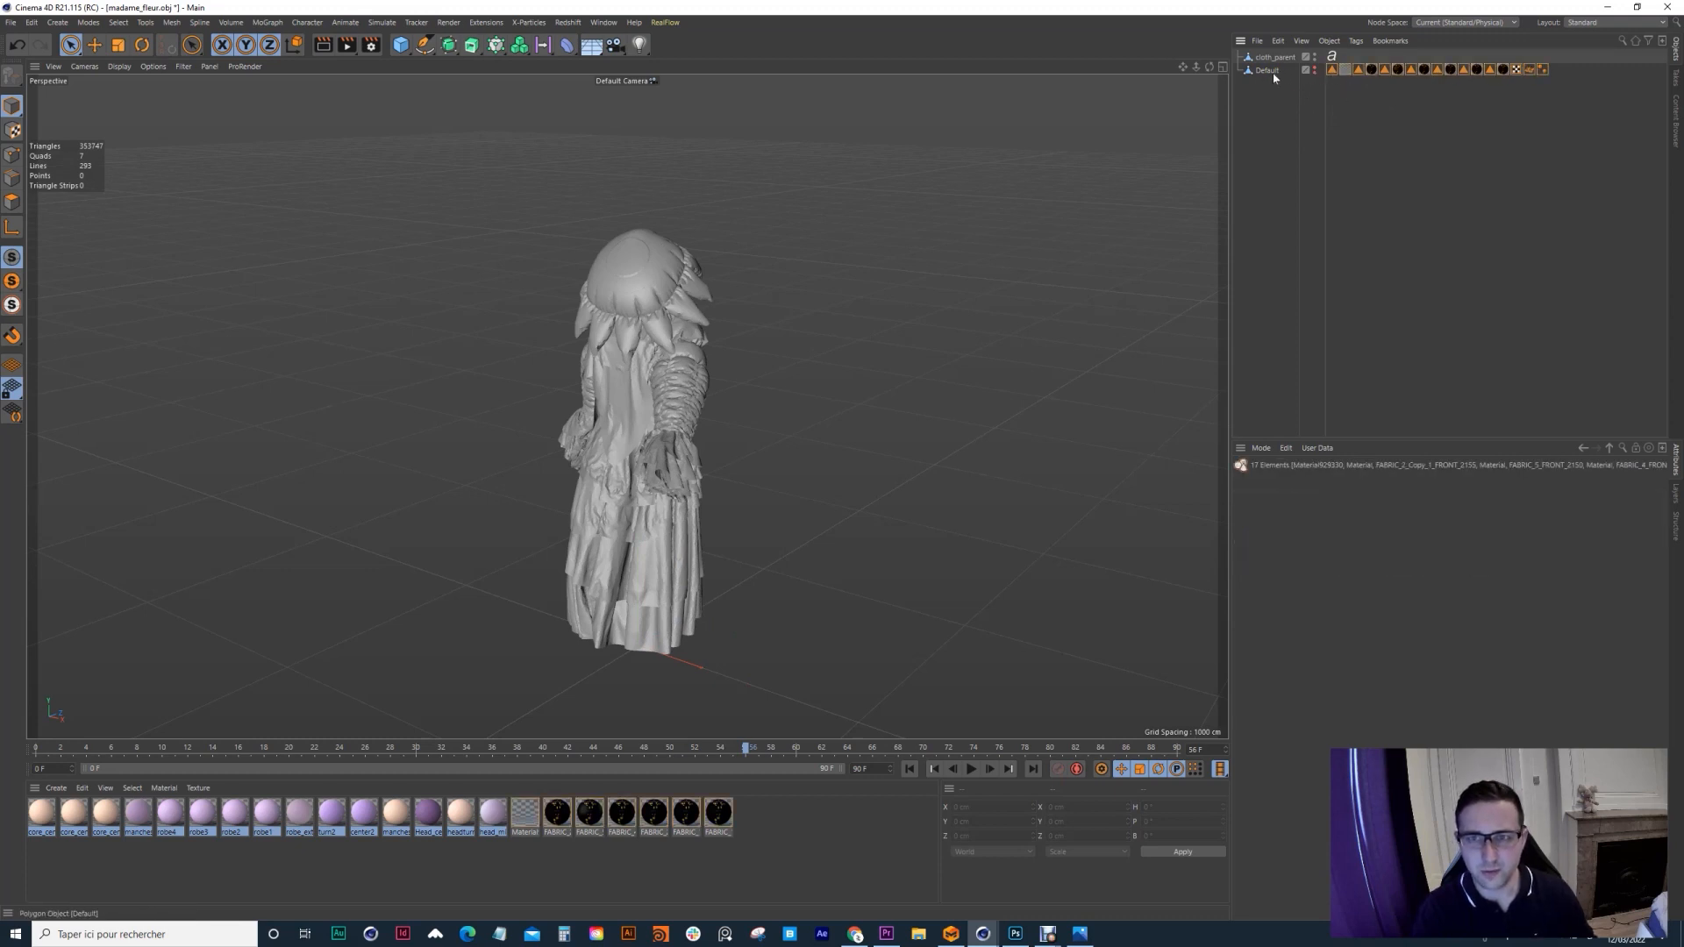
{"action": "left_click_drag", "start_coordinate": [1333, 73], "coordinate": [1344, 56]}
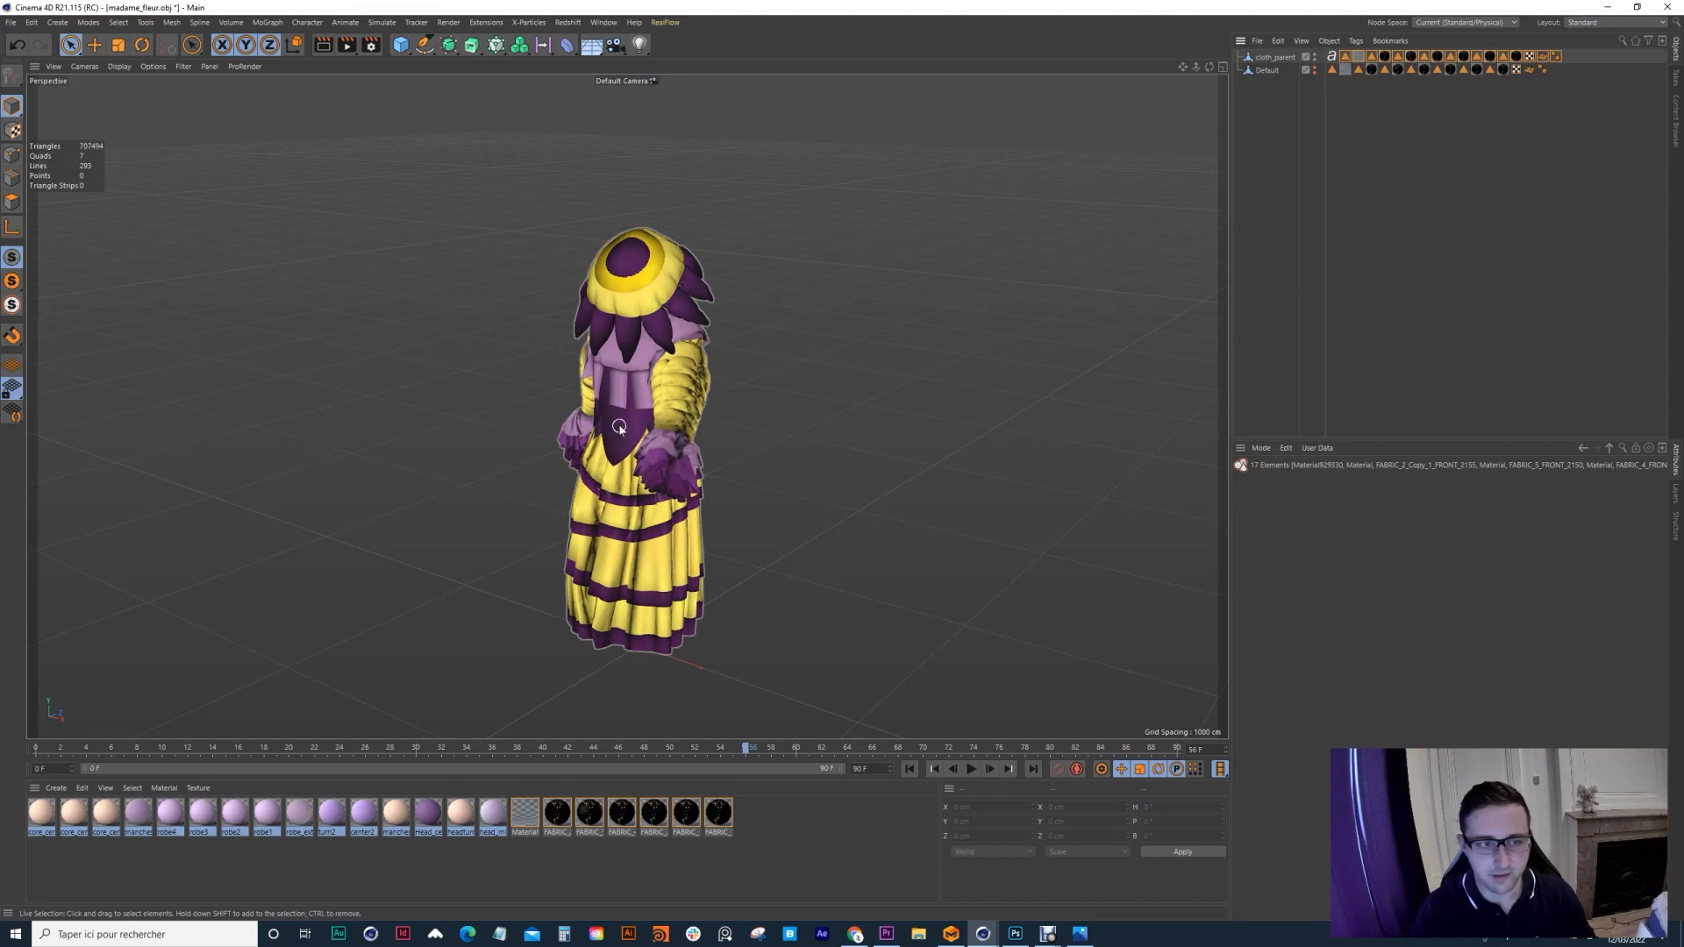
{"action": "left_click", "coordinate": [909, 770]}
{"action": "left_click", "coordinate": [970, 769]}
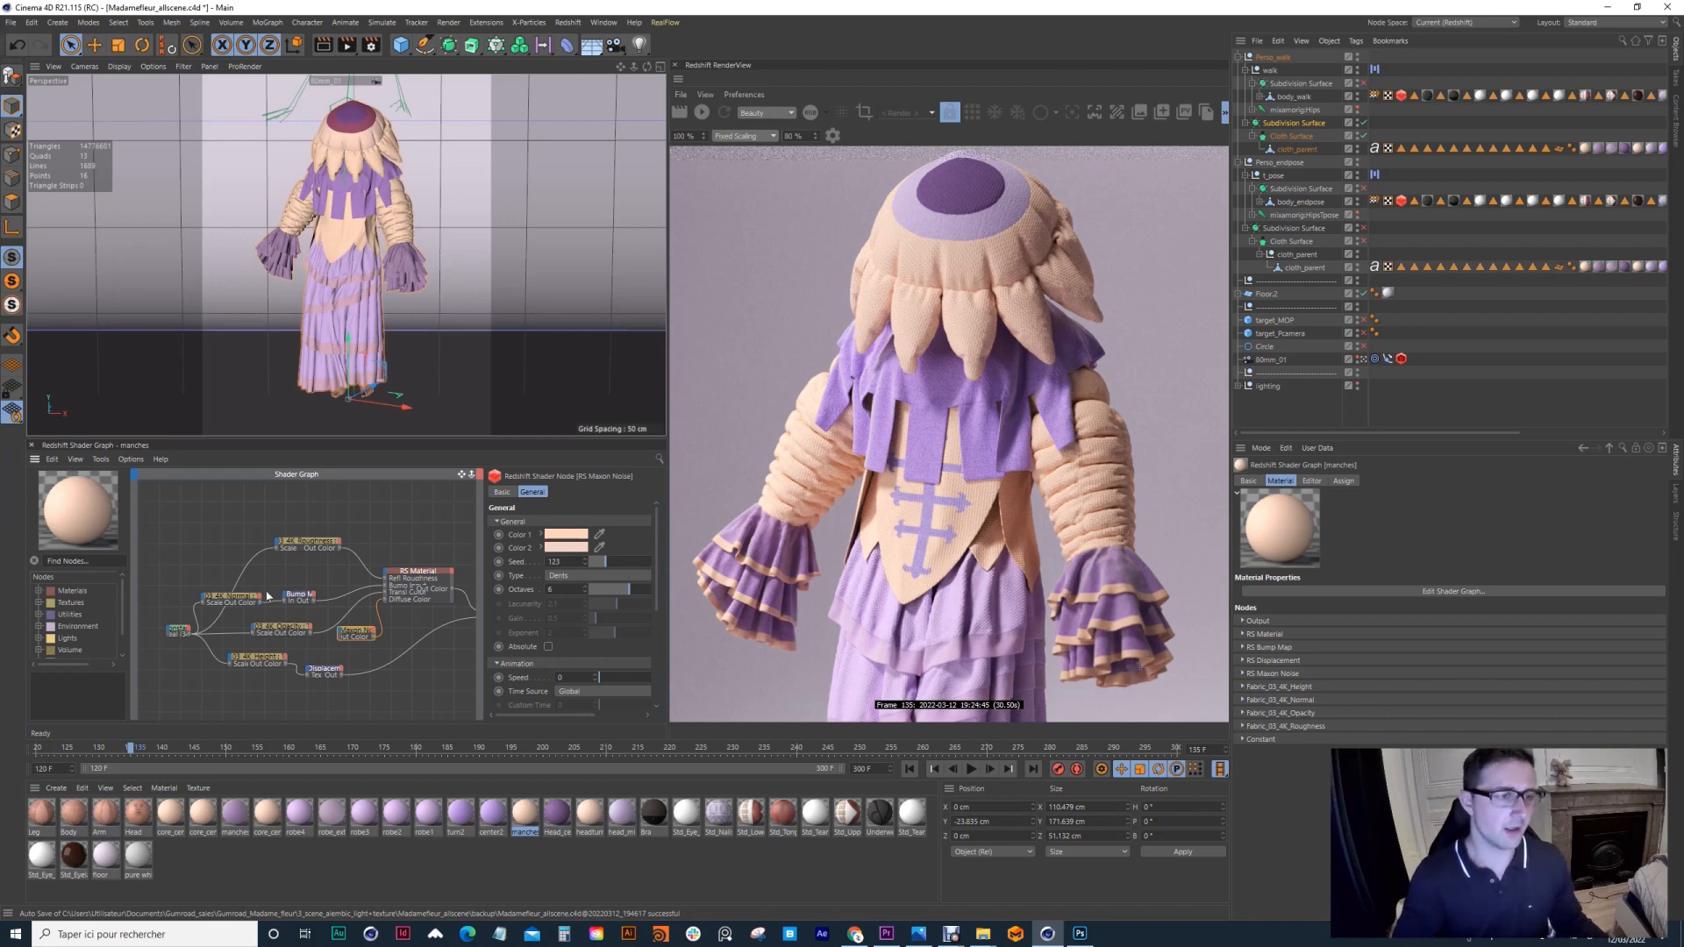
Step: In the manches shader graph, inspect the normal map node, move the Maxon Noise node above the roughness node and open the Constant node's properties
{"action": "left_click", "coordinate": [211, 601]}
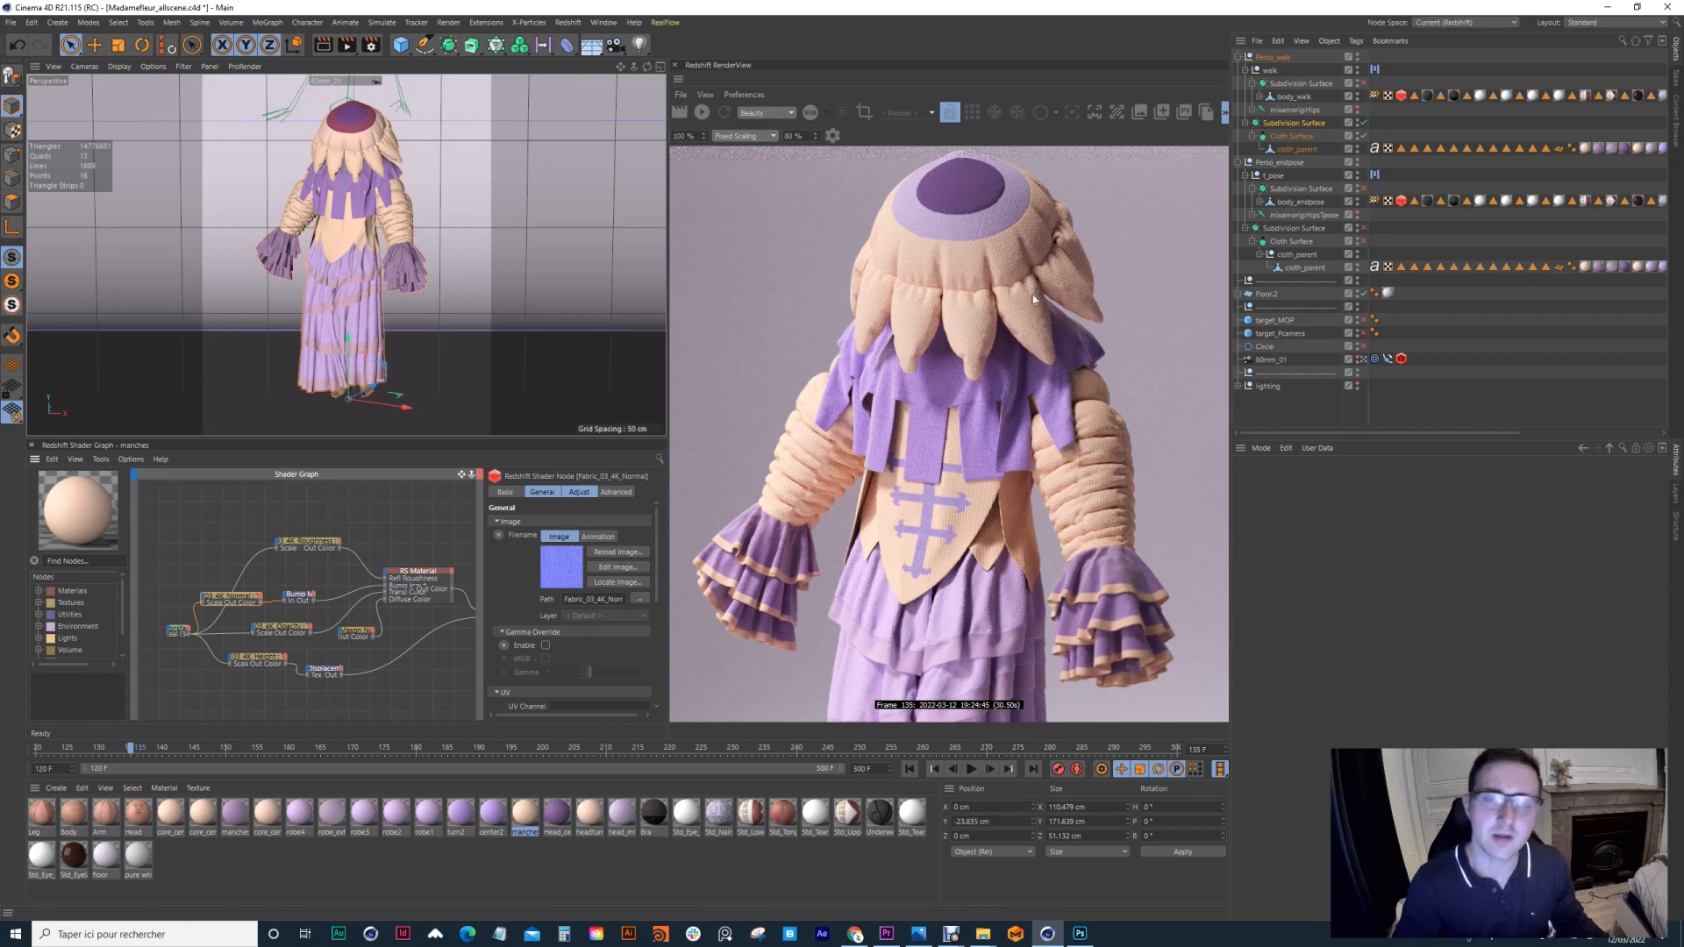
{"action": "left_click", "coordinate": [353, 633]}
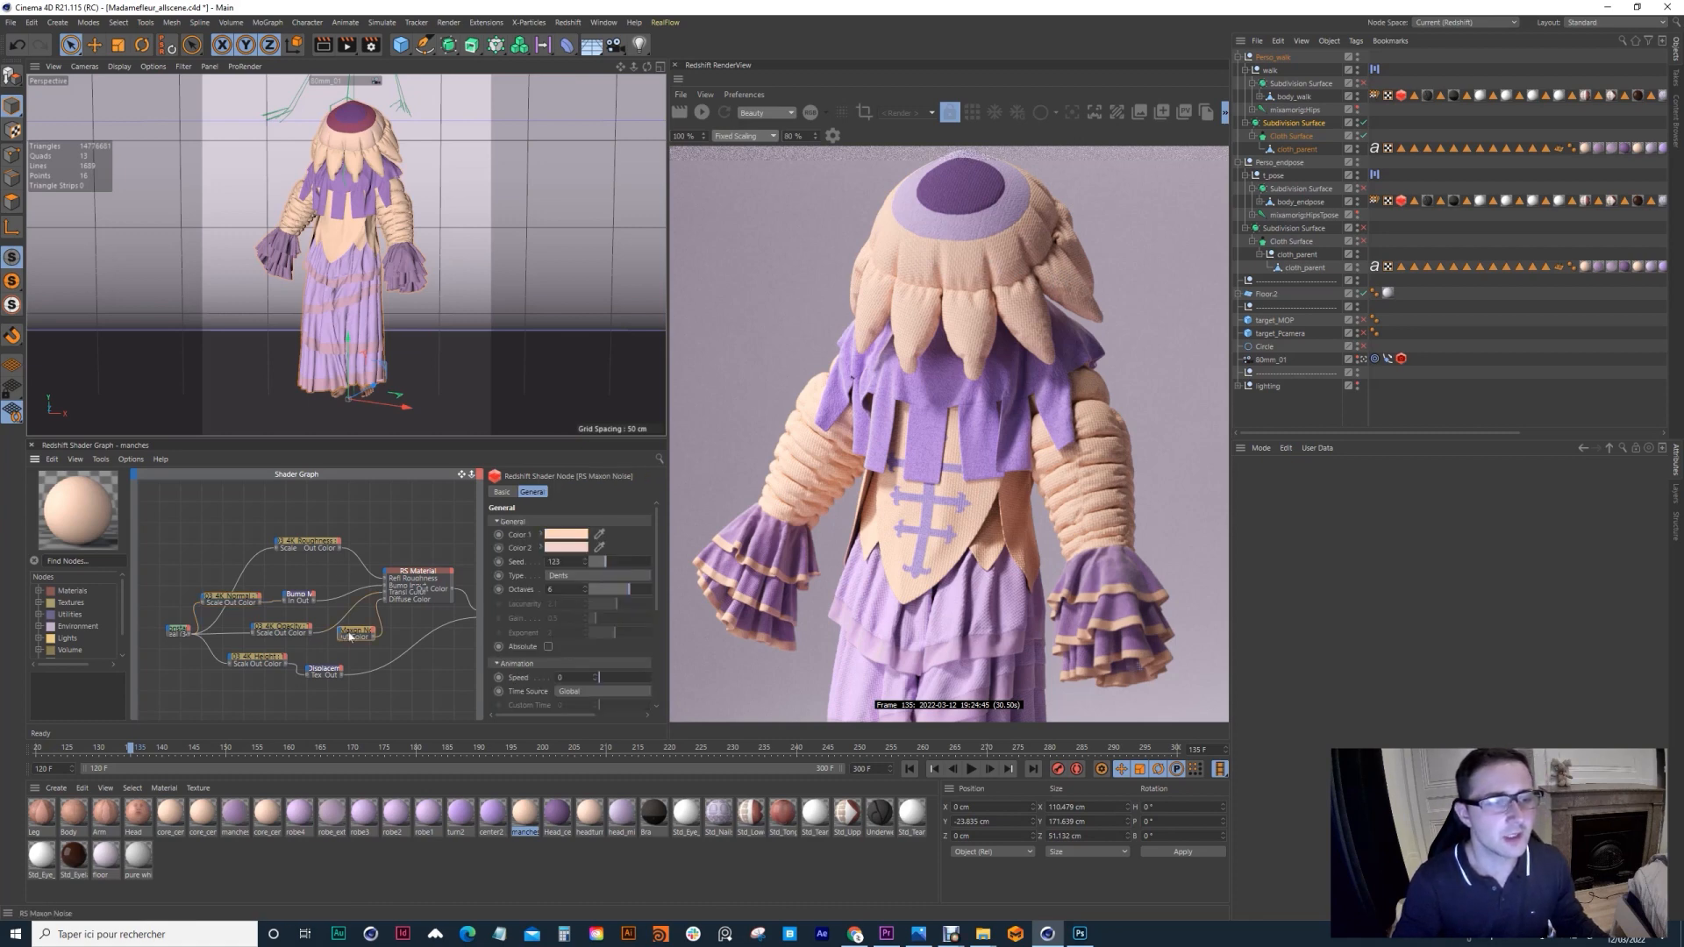
{"action": "left_click_drag", "start_coordinate": [354, 630], "coordinate": [362, 520]}
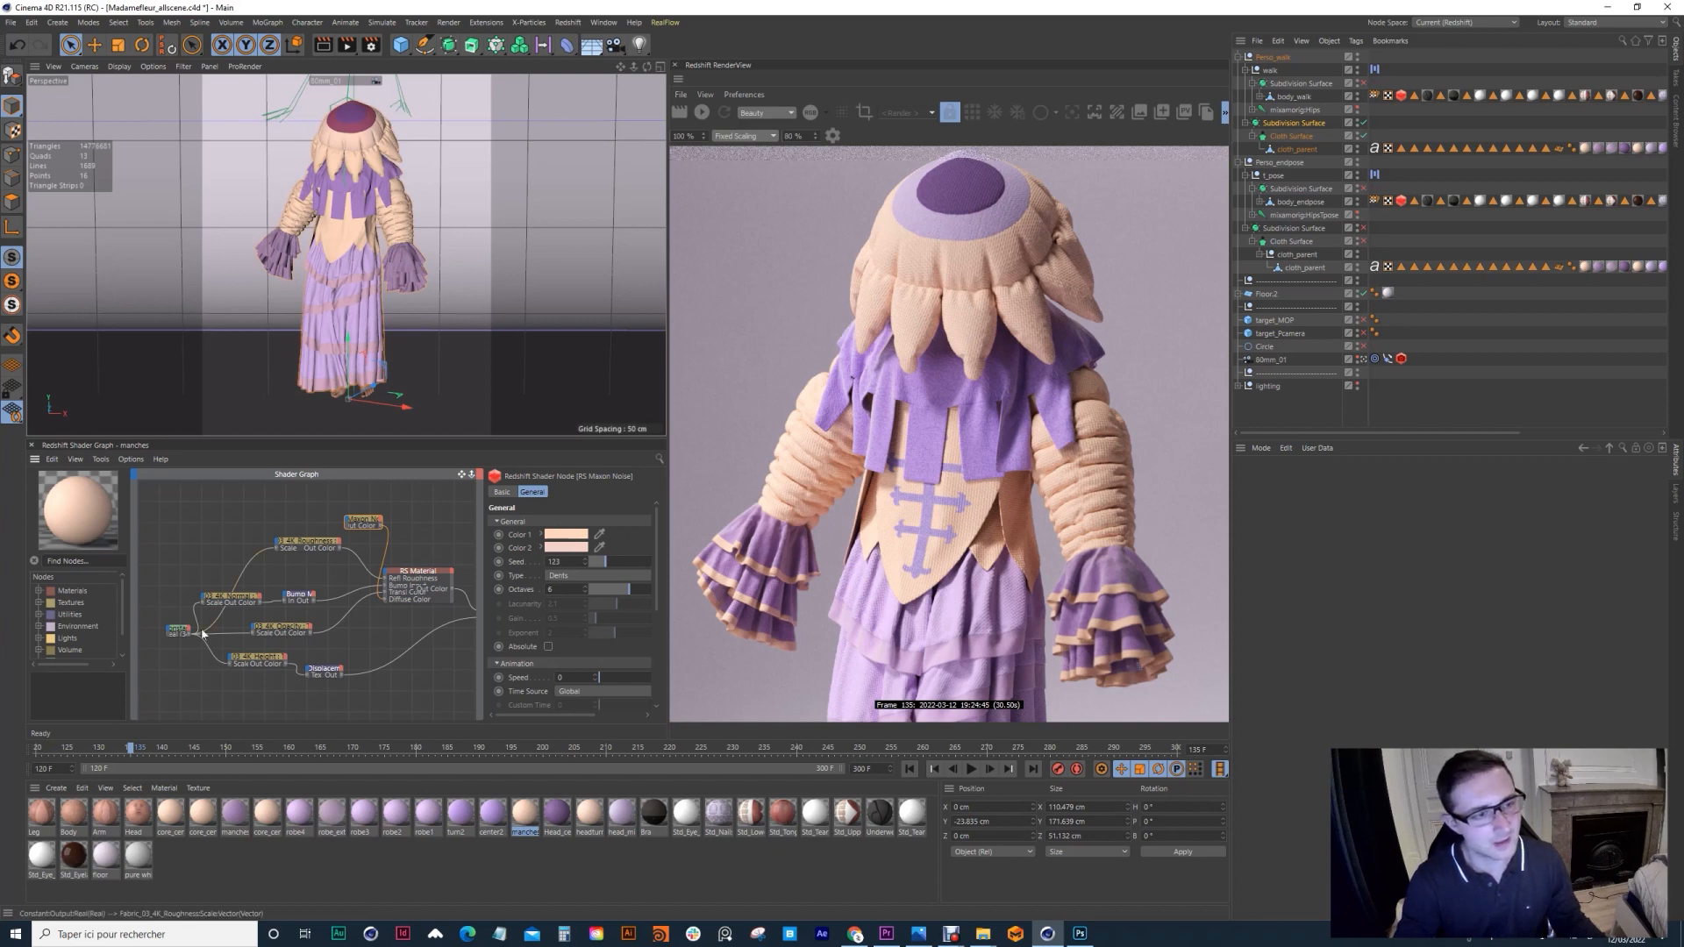
{"action": "left_click", "coordinate": [172, 631]}
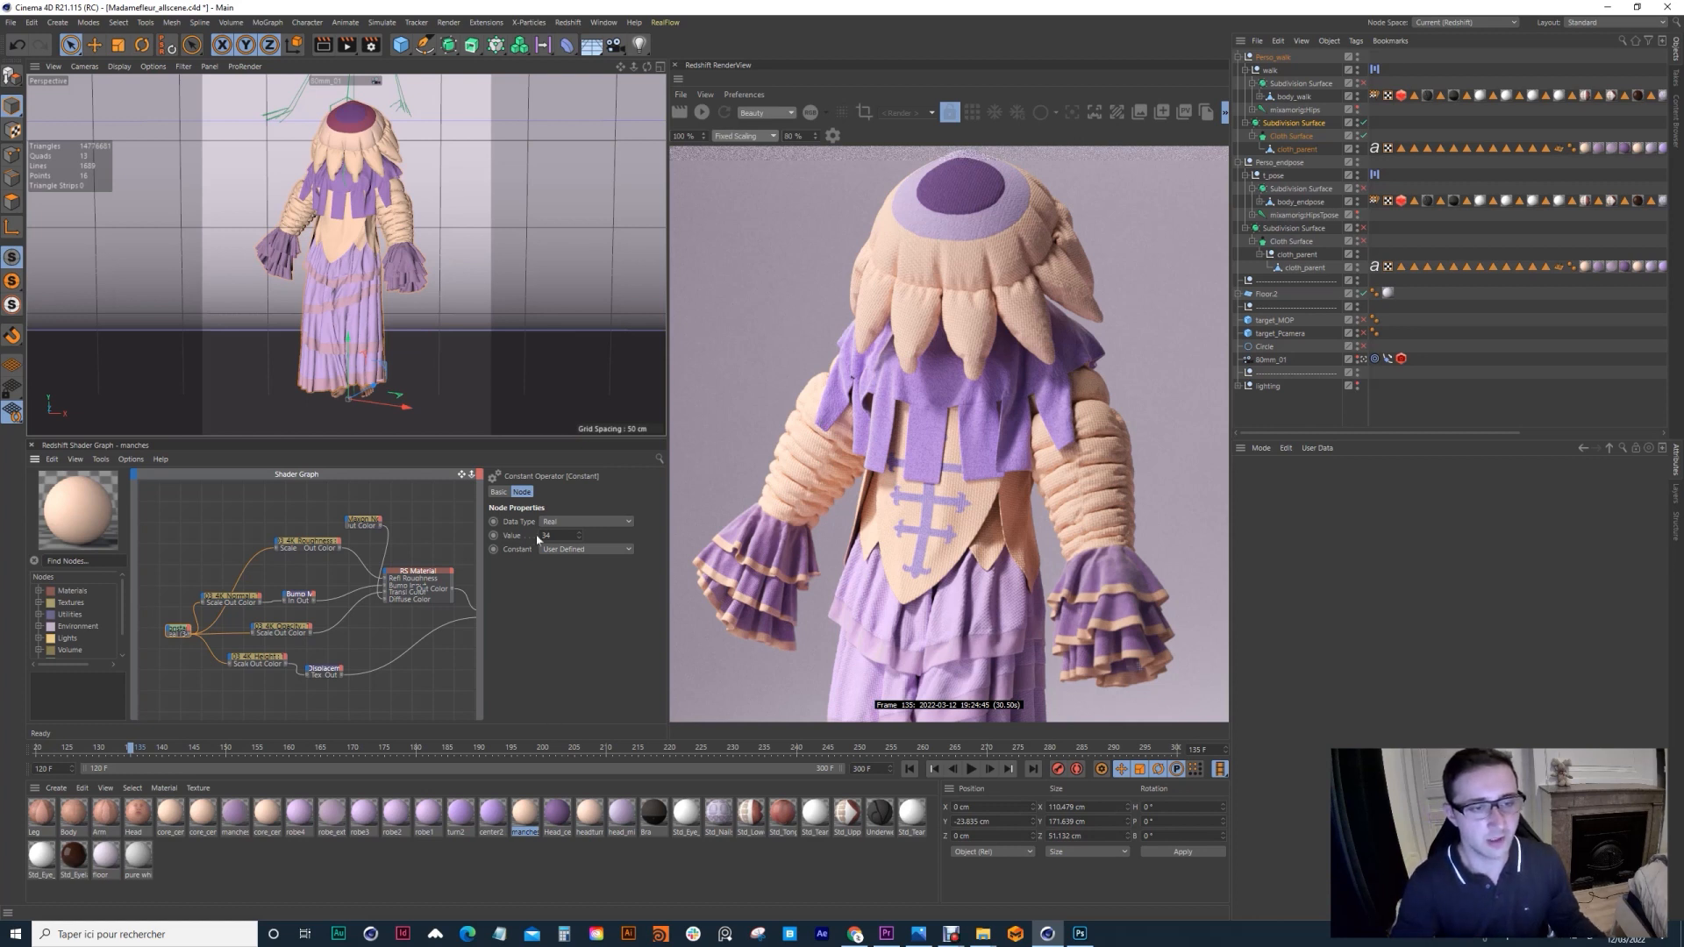
Step: Open the center2 material's shader graph and move the Constant node further away from the texture nodes it feeds
{"action": "left_click", "coordinate": [492, 814]}
{"action": "left_click", "coordinate": [207, 636]}
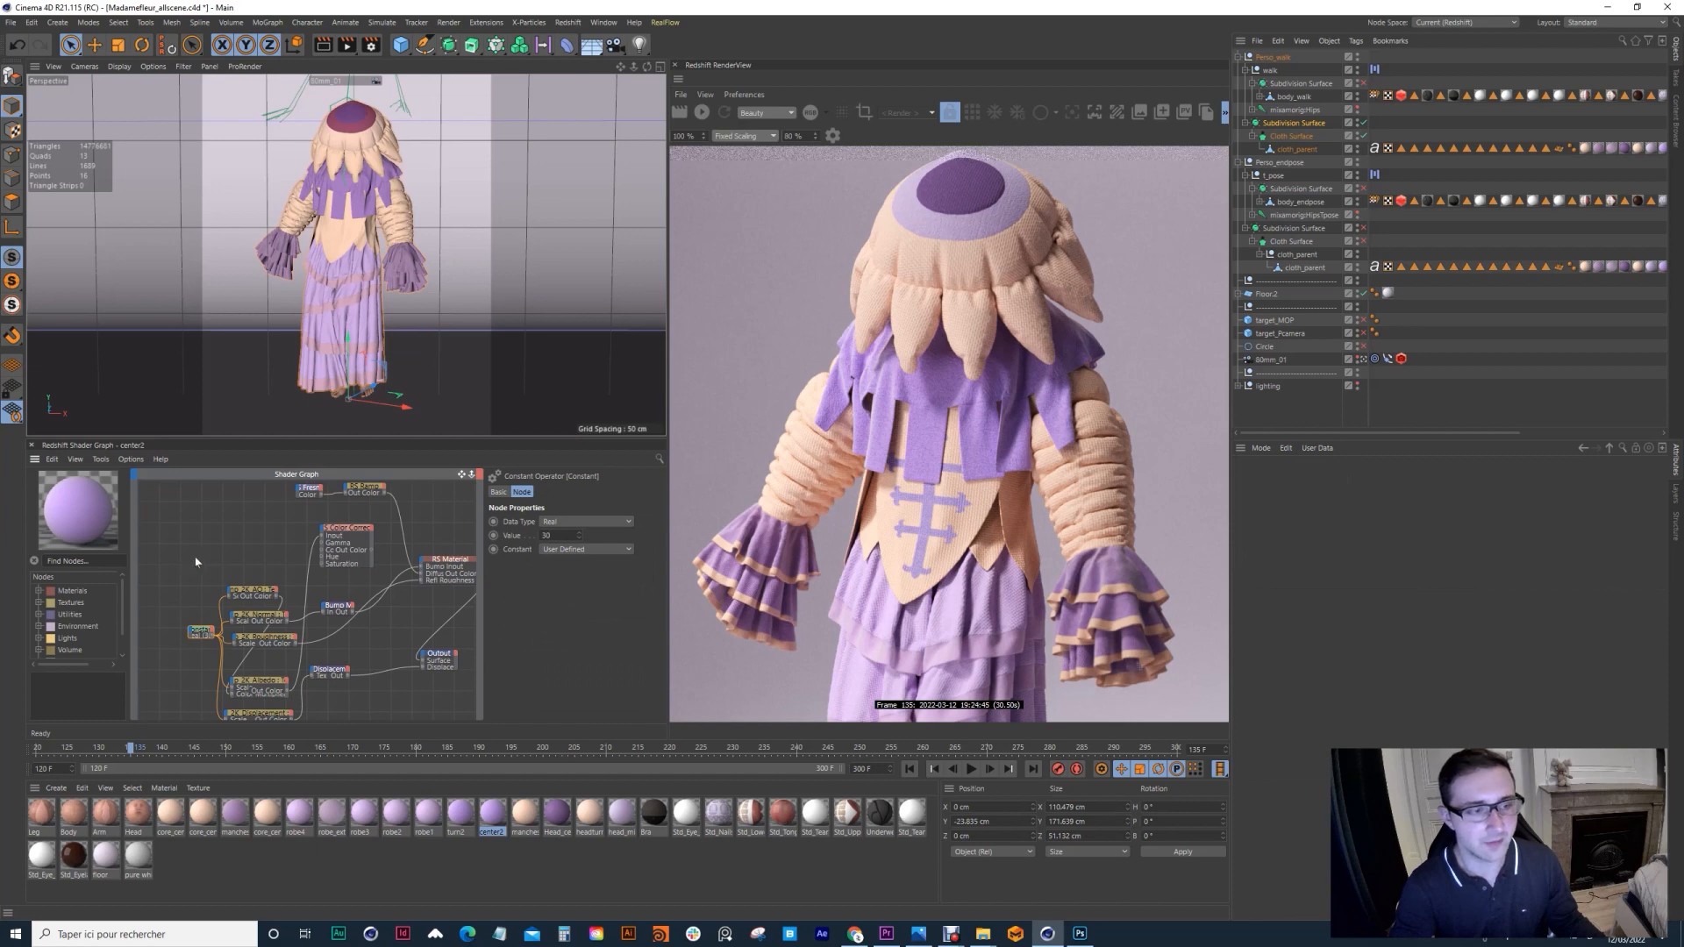
{"action": "scroll", "coordinate": [233, 590], "scroll_direction": "down", "scroll_amount": 3}
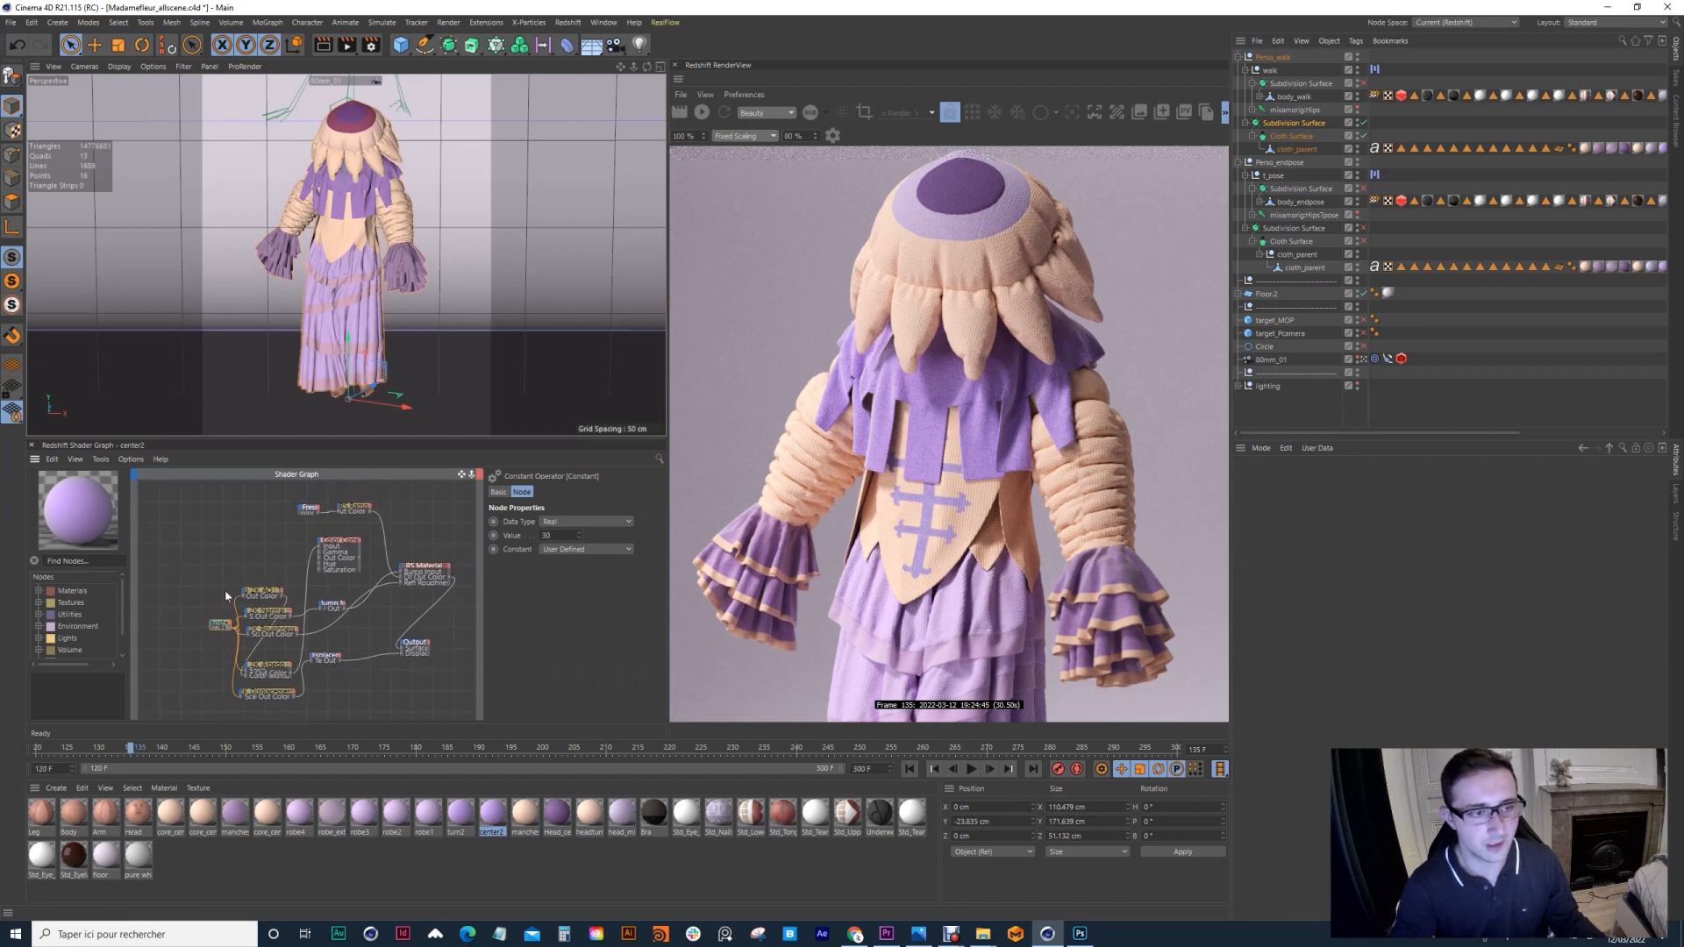
{"action": "left_click_drag", "start_coordinate": [220, 624], "coordinate": [188, 643]}
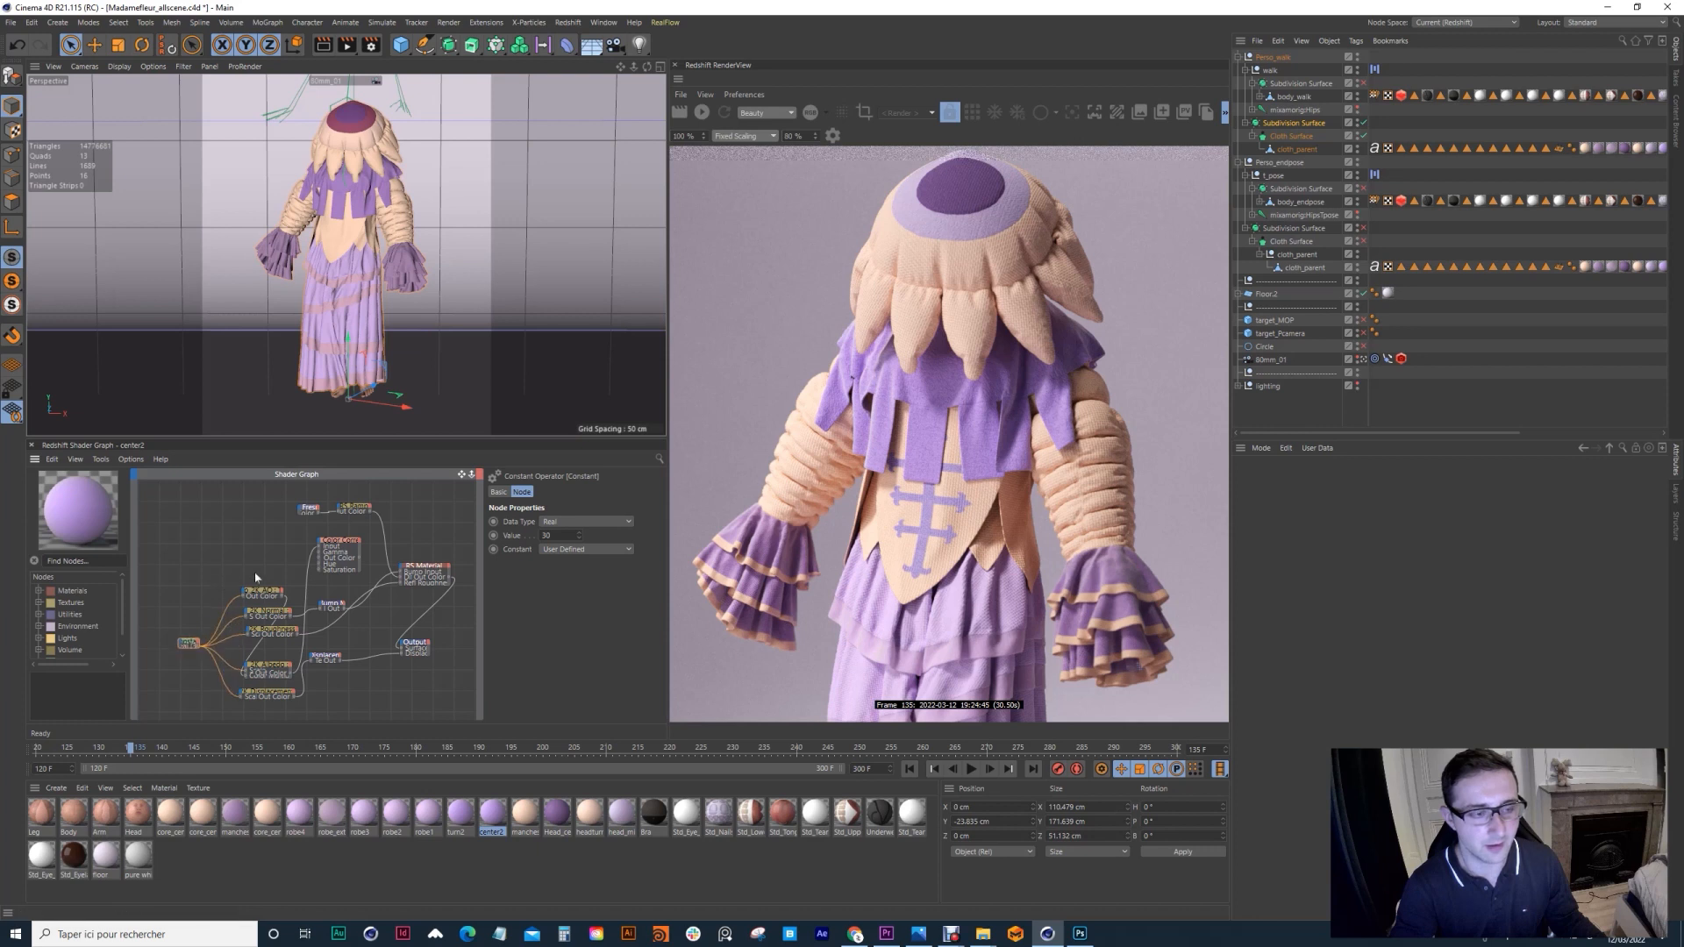
{"action": "scroll", "coordinate": [277, 567], "scroll_direction": "down", "scroll_amount": 1}
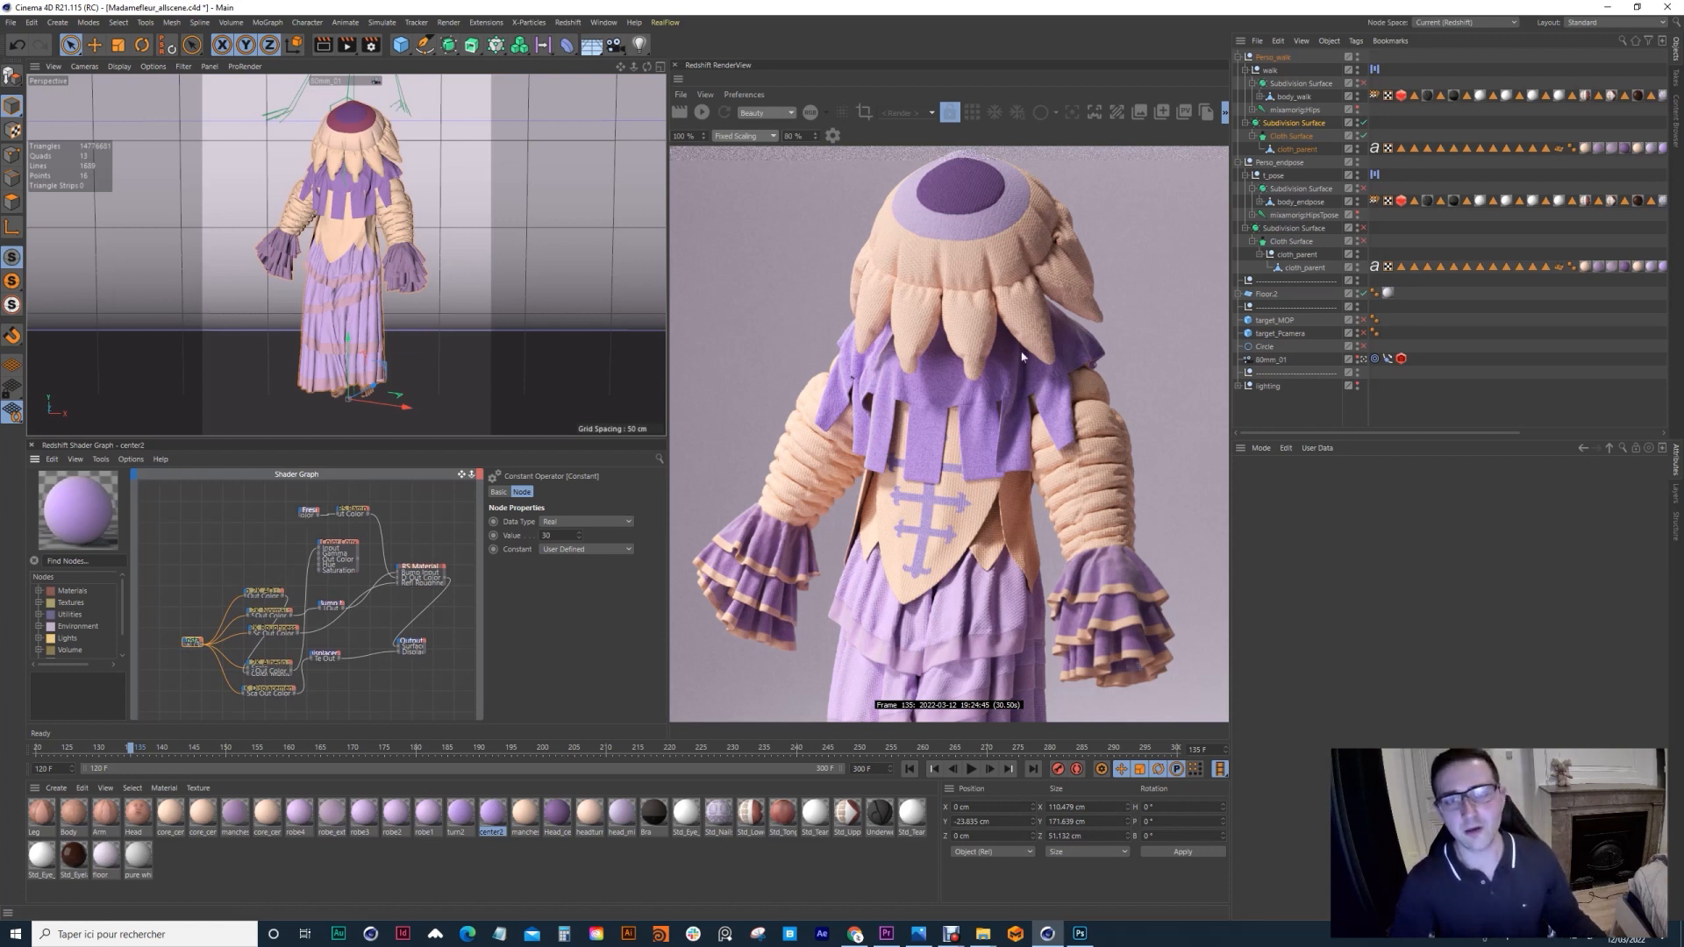
Step: Examine the center2 texture nodes, the Bump Map and Displacement scale settings, and the Fresnel node feeding the Ramp
{"action": "left_click", "coordinate": [262, 594]}
{"action": "left_click", "coordinate": [267, 613]}
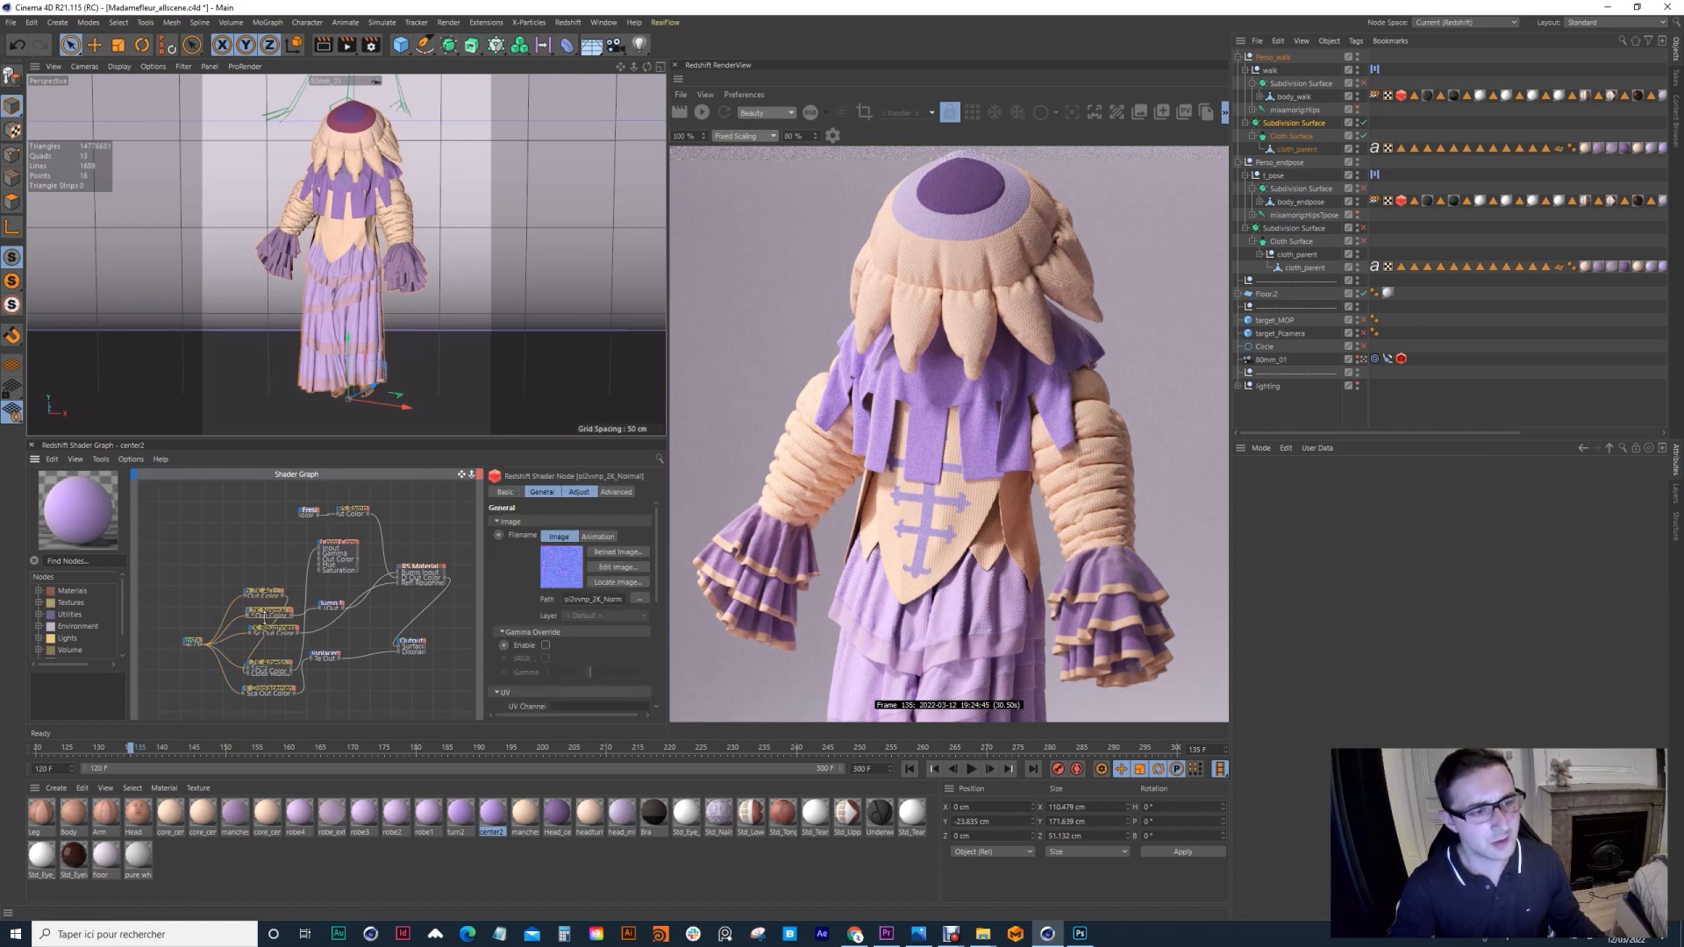
{"action": "left_click", "coordinate": [269, 629]}
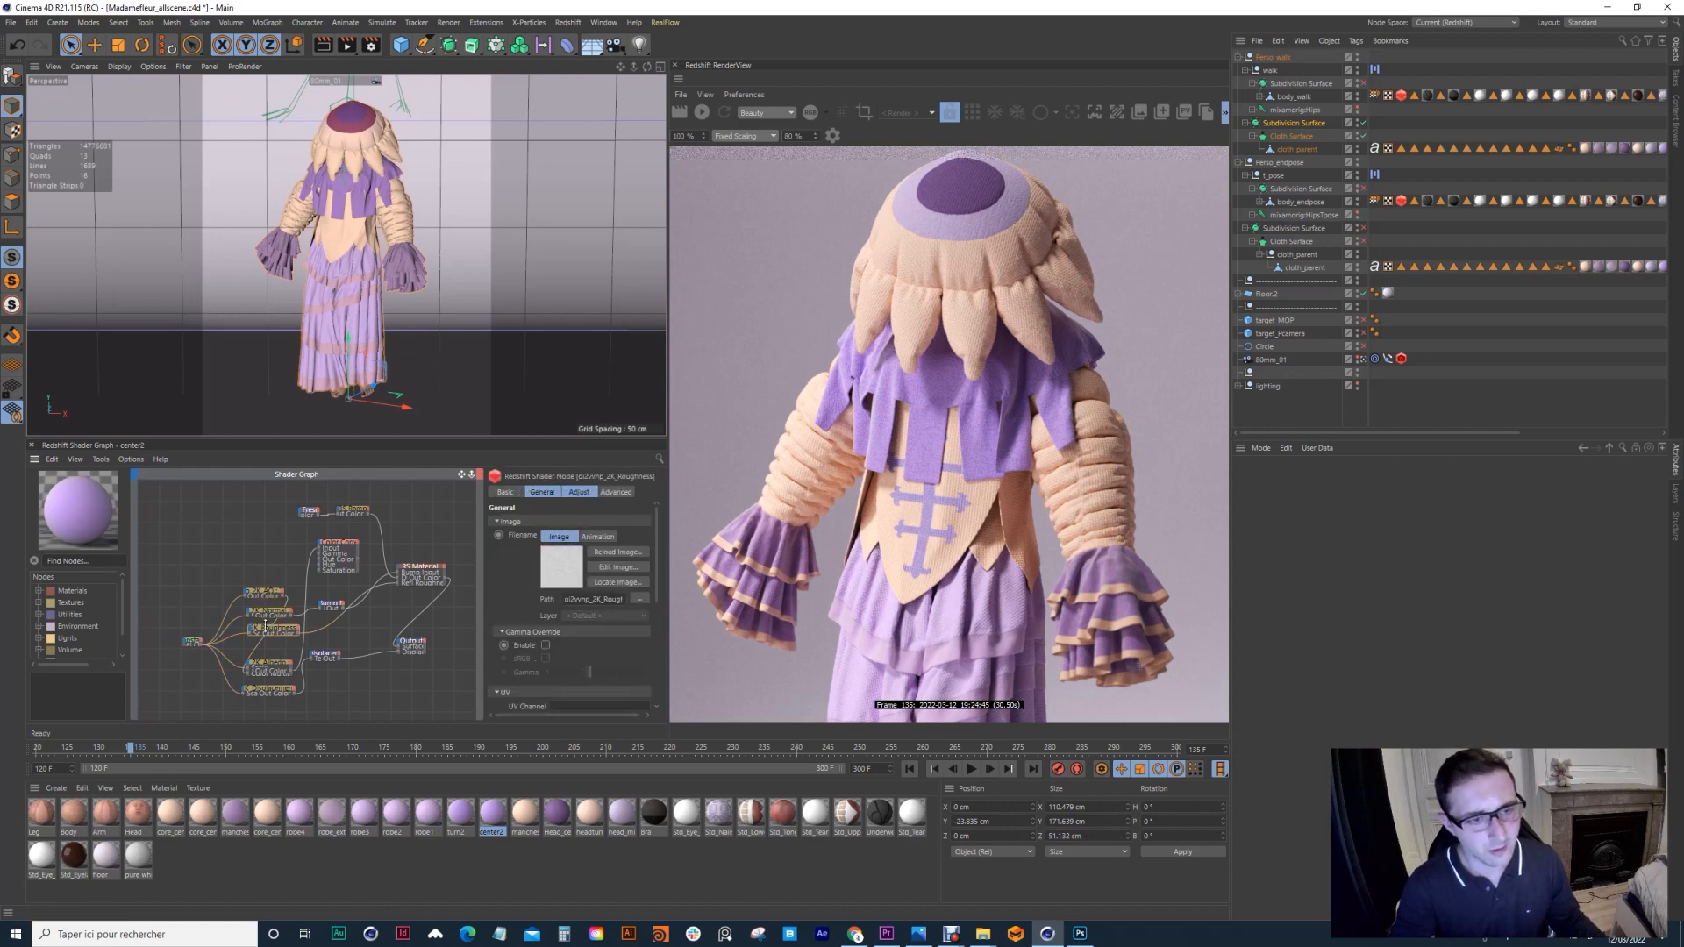
{"action": "left_click", "coordinate": [269, 664]}
{"action": "left_click", "coordinate": [330, 605]}
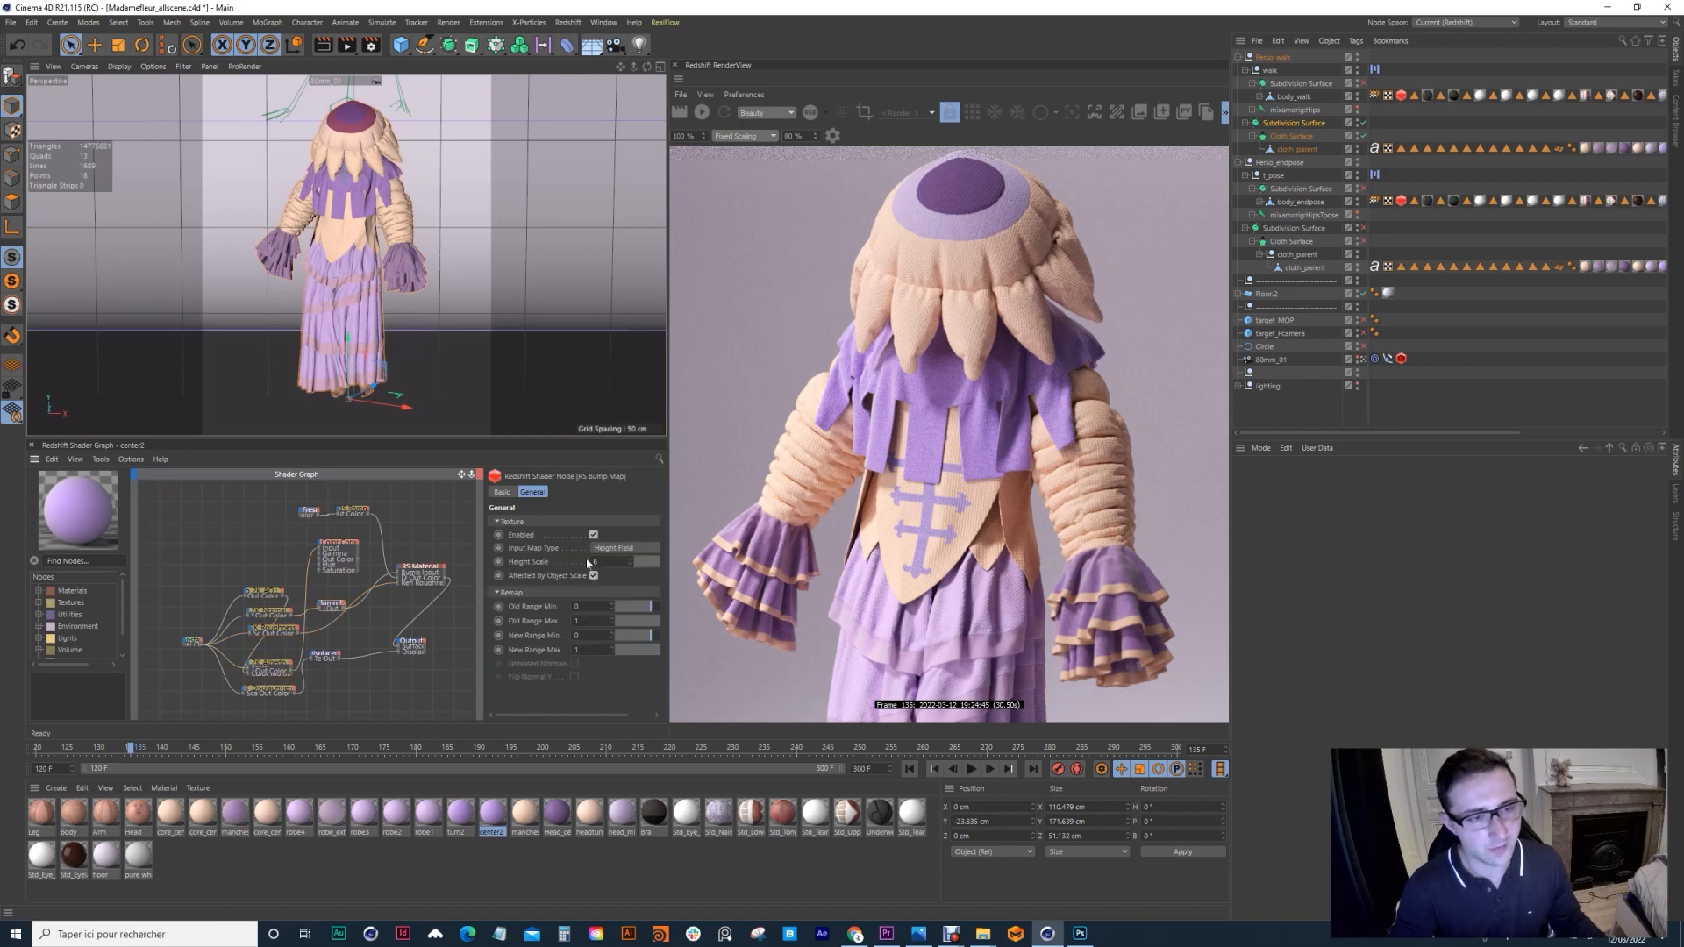
{"action": "left_click", "coordinate": [325, 659]}
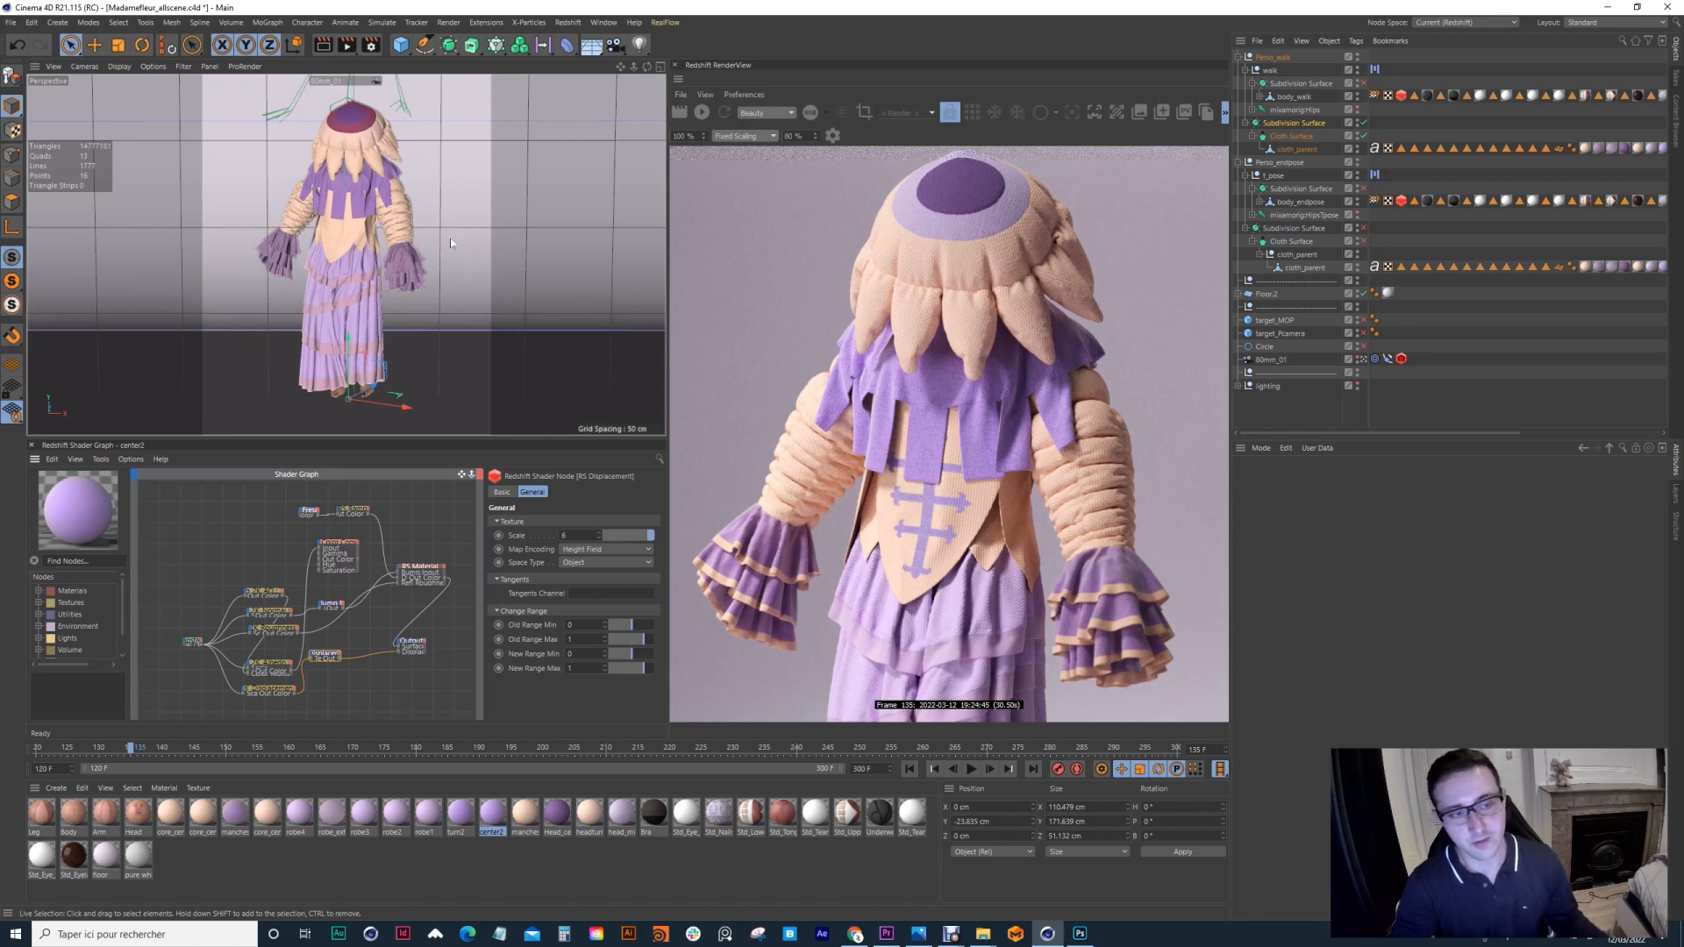
{"action": "left_click", "coordinate": [330, 604]}
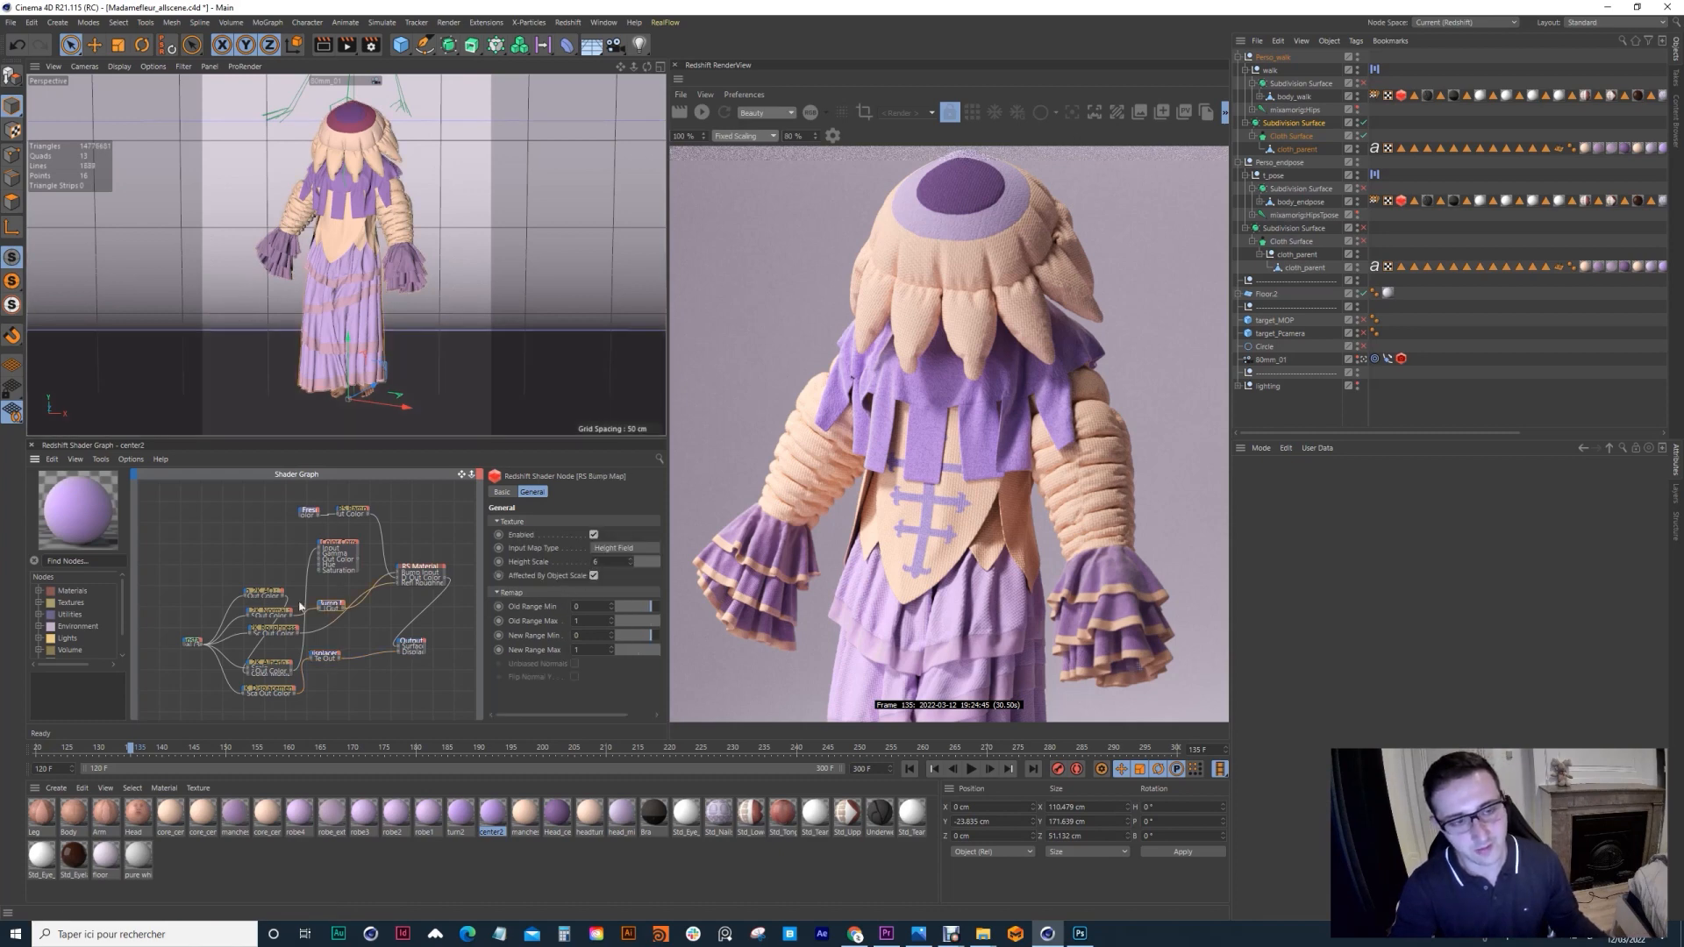
{"action": "left_click", "coordinate": [324, 655]}
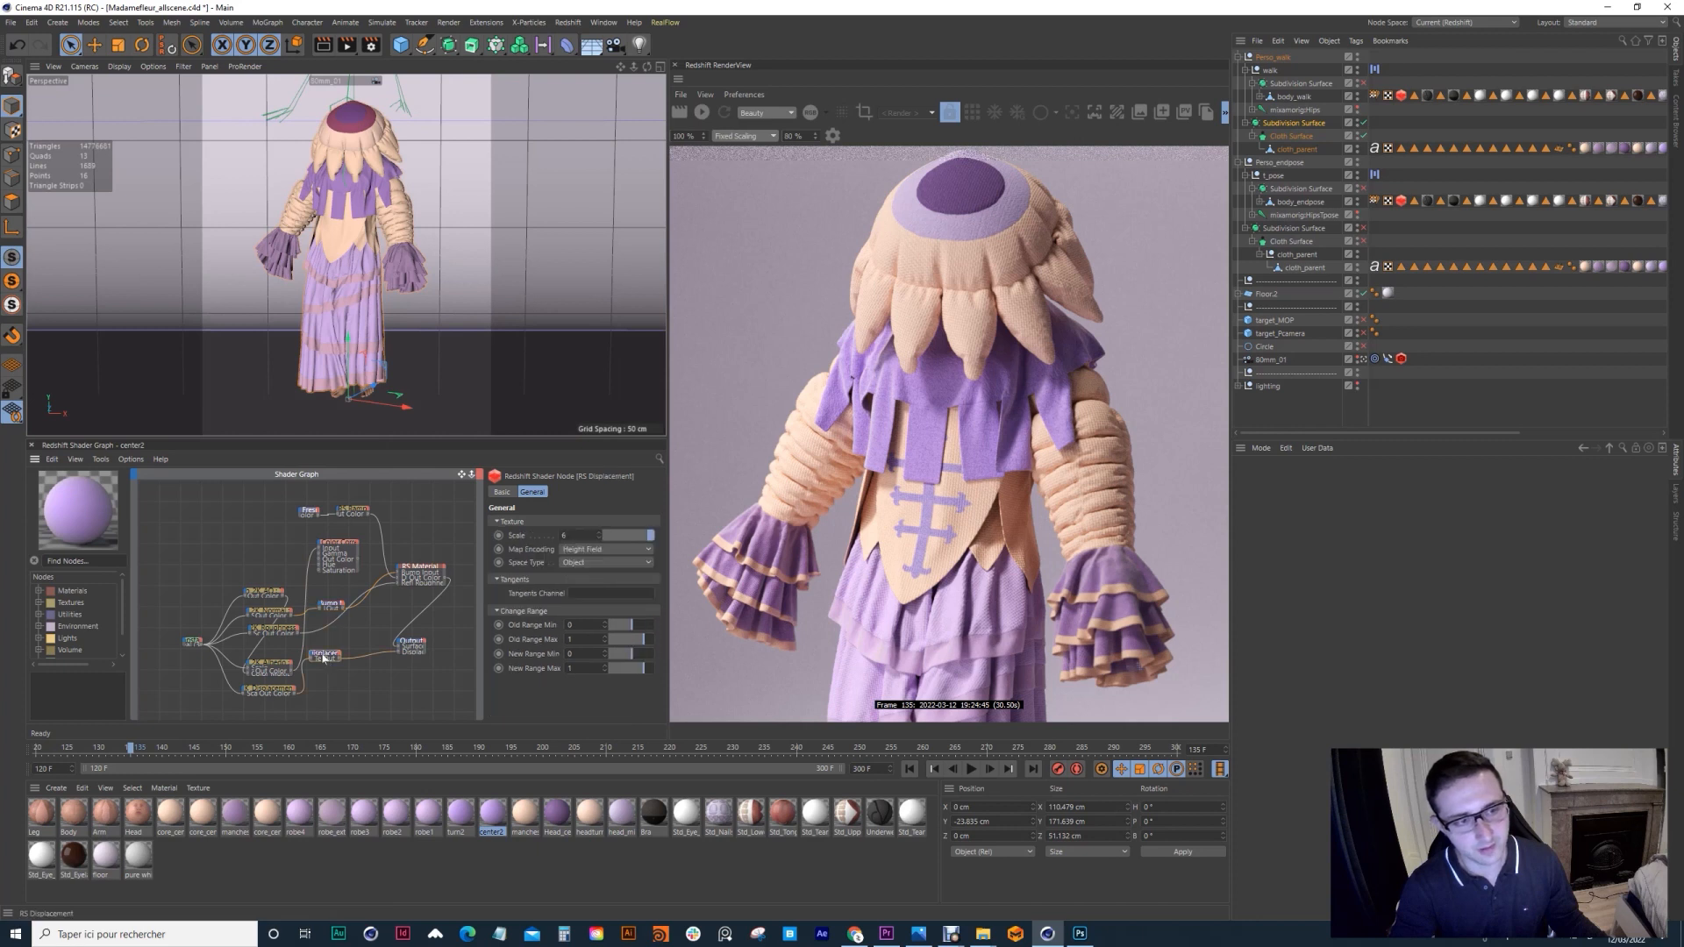
{"action": "left_click", "coordinate": [309, 513]}
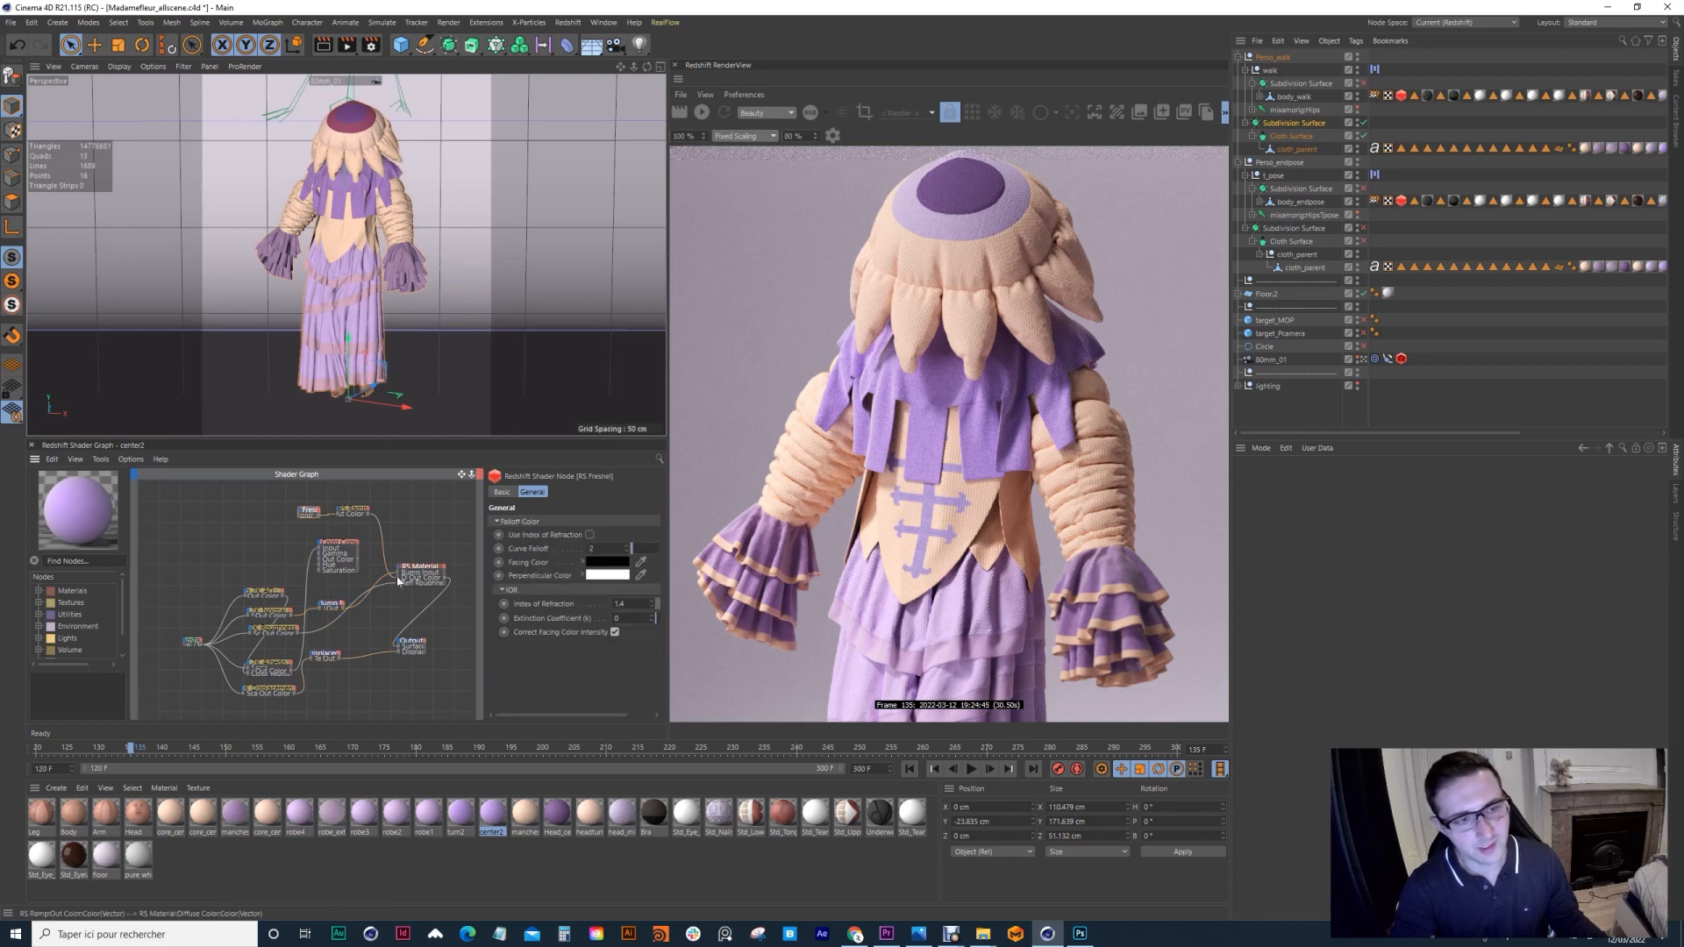
{"action": "scroll", "coordinate": [430, 519], "scroll_direction": "up", "scroll_amount": 2}
{"action": "middle_click_drag", "start_coordinate": [429, 519], "coordinate": [349, 601]}
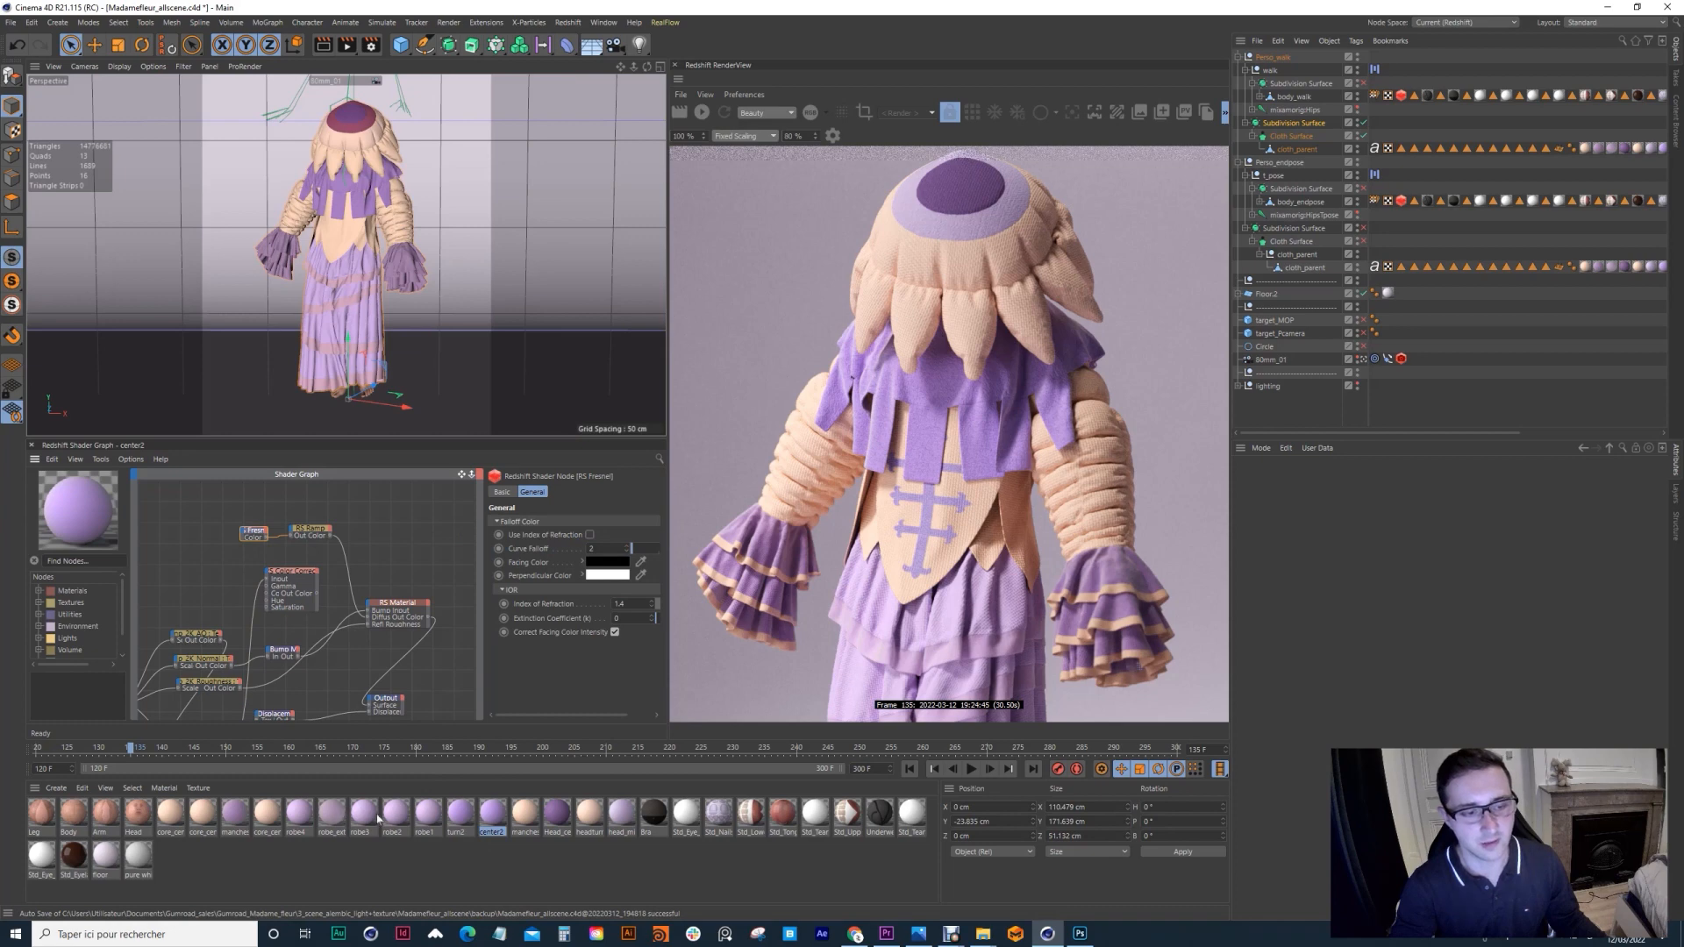
Step: Open the robe1 shader graph and inspect its fabric texture network and Constant node
{"action": "left_click", "coordinate": [428, 815]}
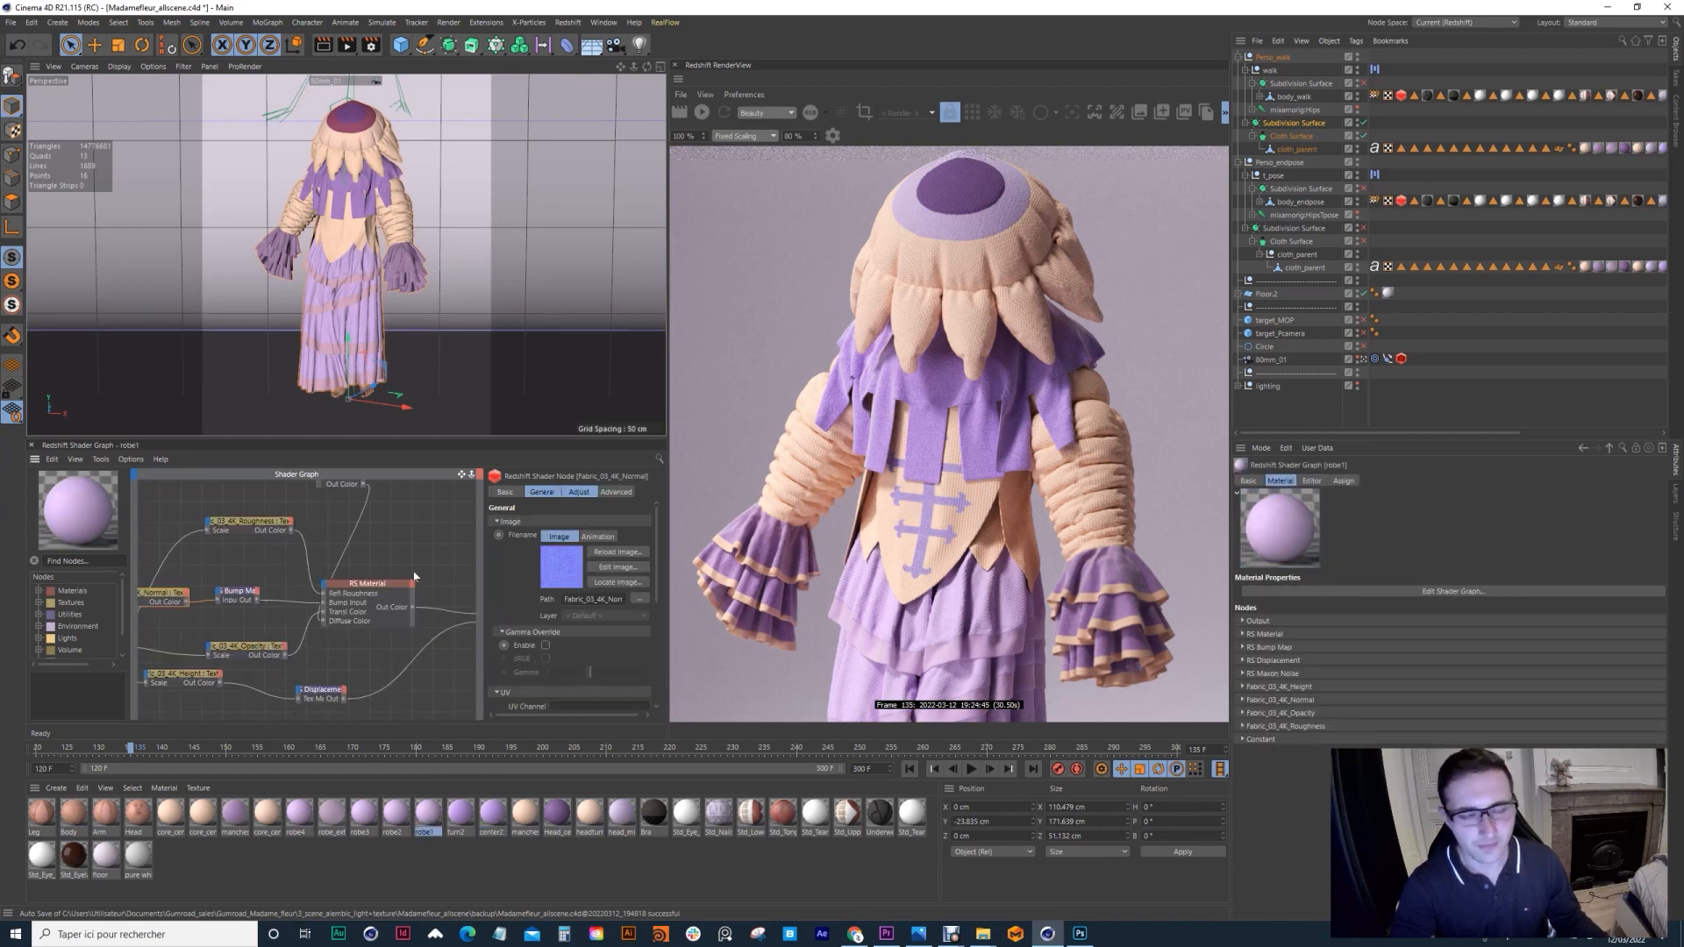
{"action": "scroll", "coordinate": [337, 566], "scroll_direction": "down", "scroll_amount": 4}
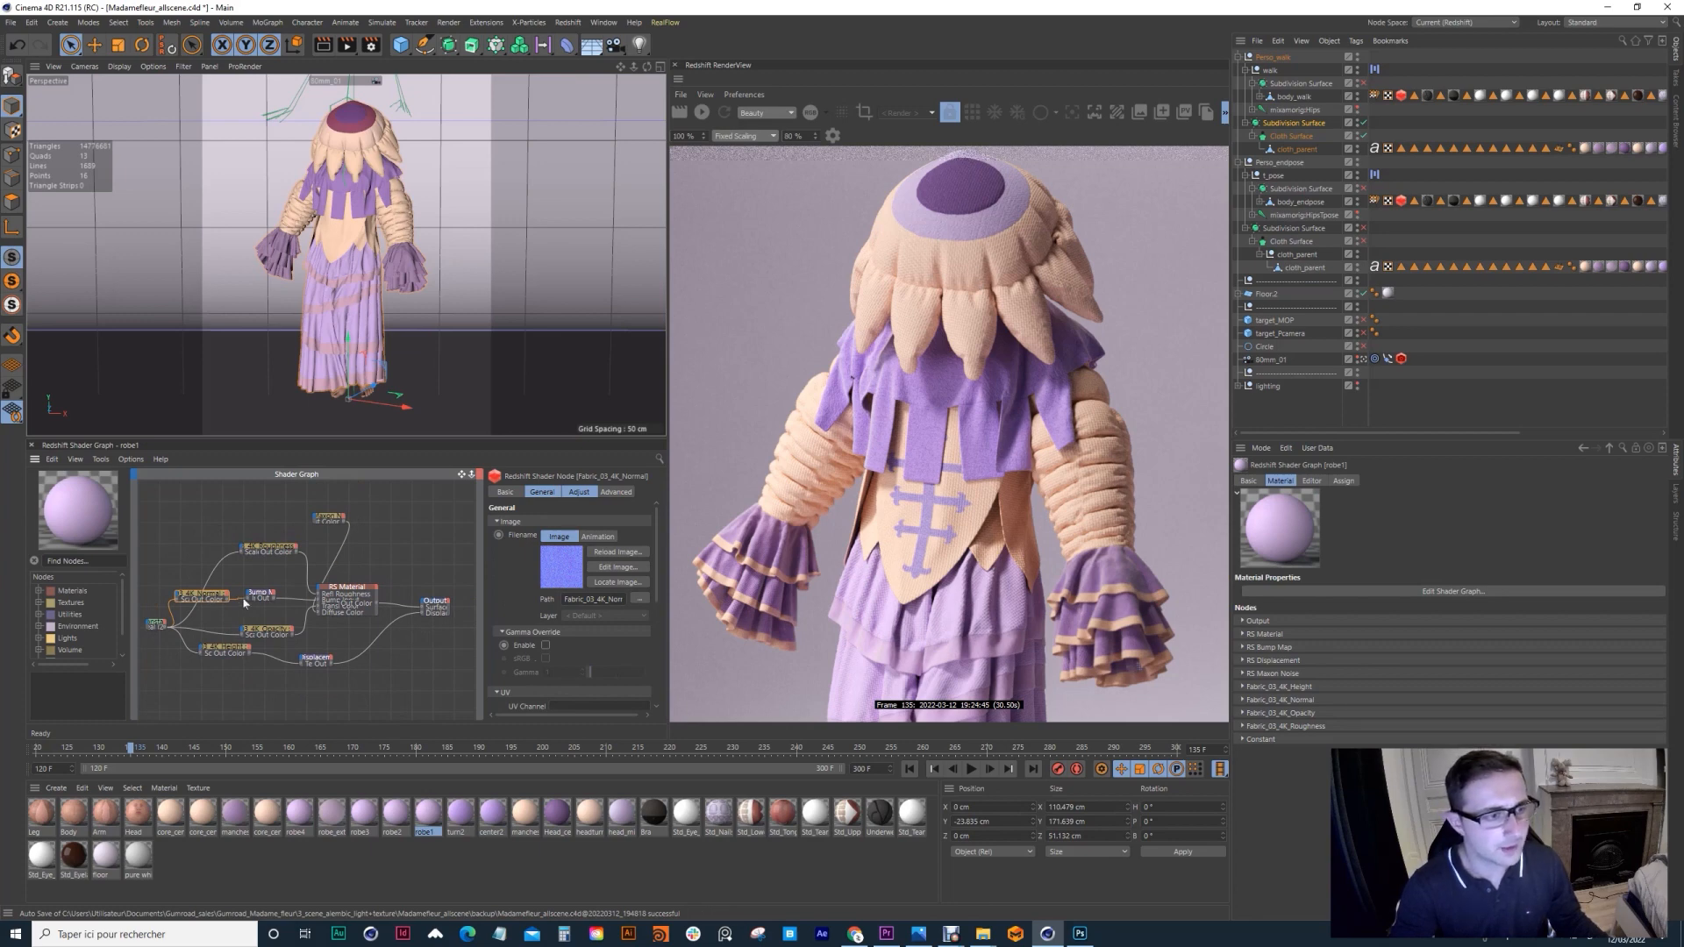
{"action": "left_click", "coordinate": [321, 646]}
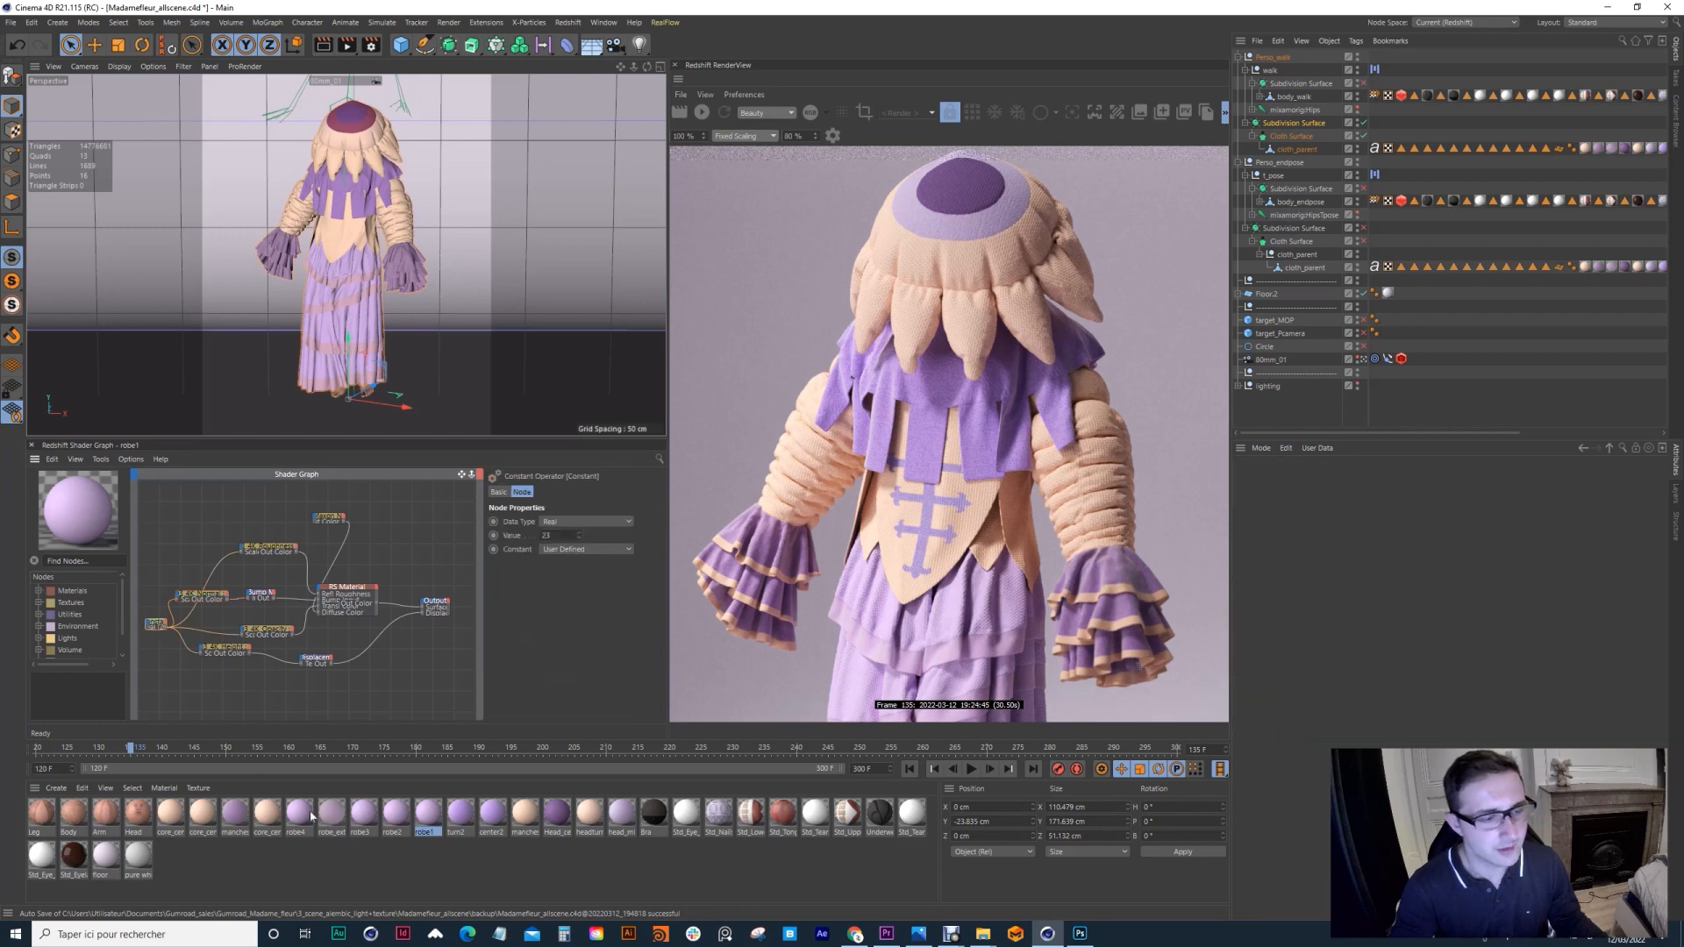
Step: Open the robe_extremites shader graph and inspect the Fresnel node, AO texture and RS Material refraction weight
{"action": "left_click", "coordinate": [332, 815]}
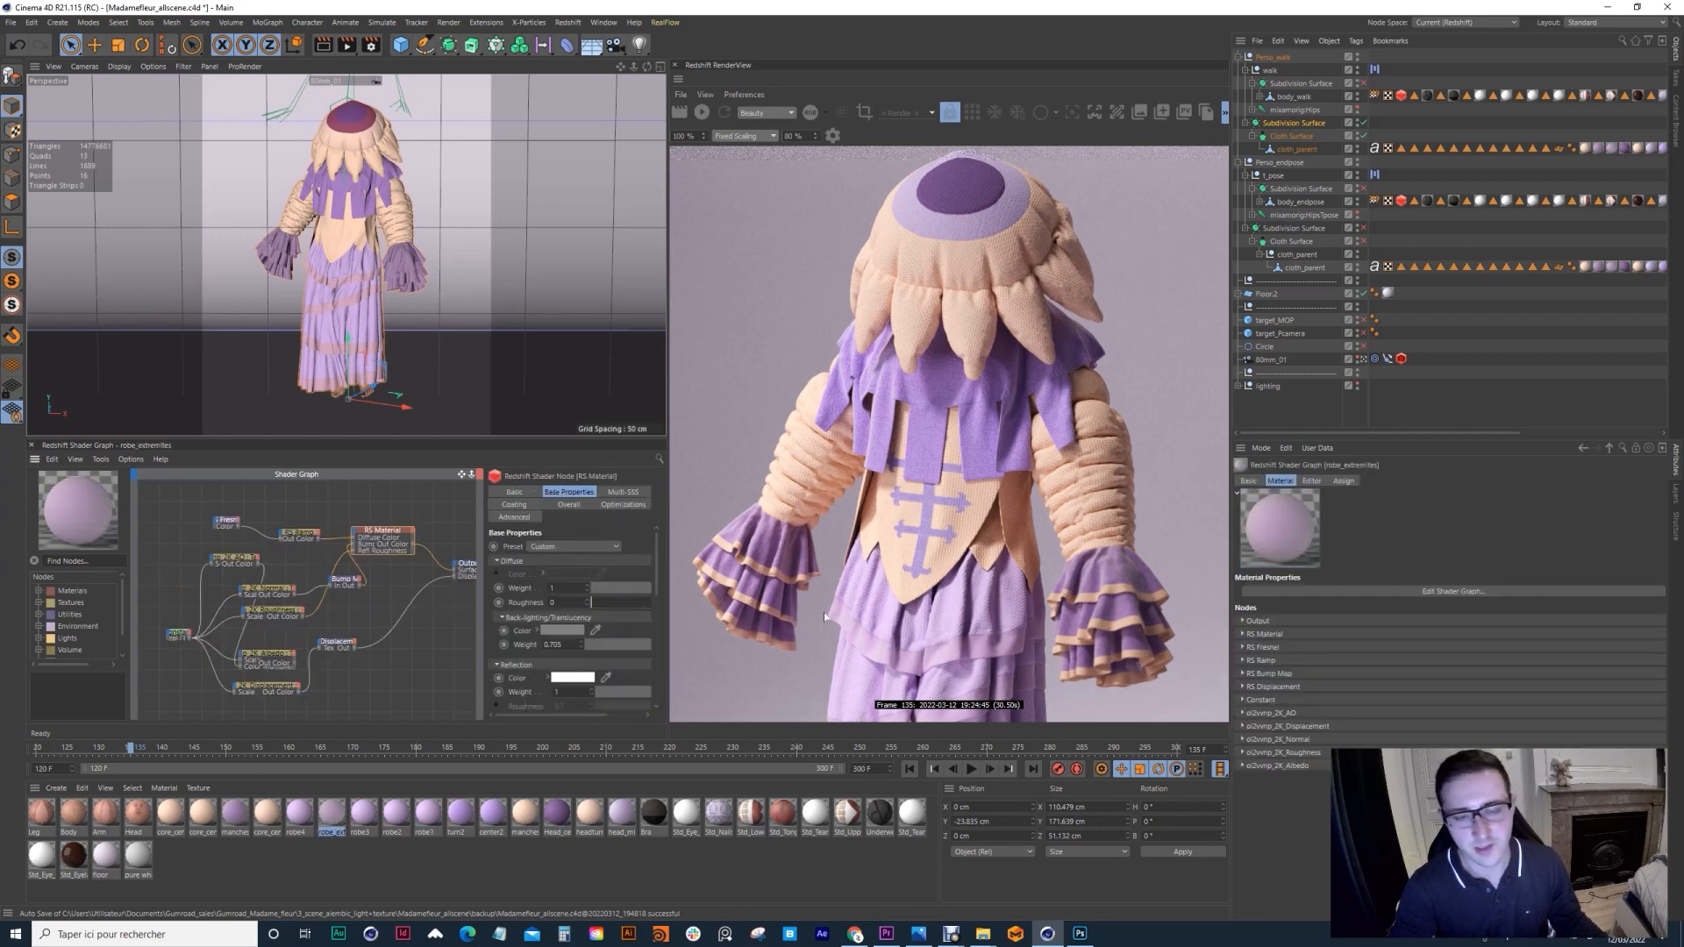
{"action": "left_click", "coordinate": [224, 524]}
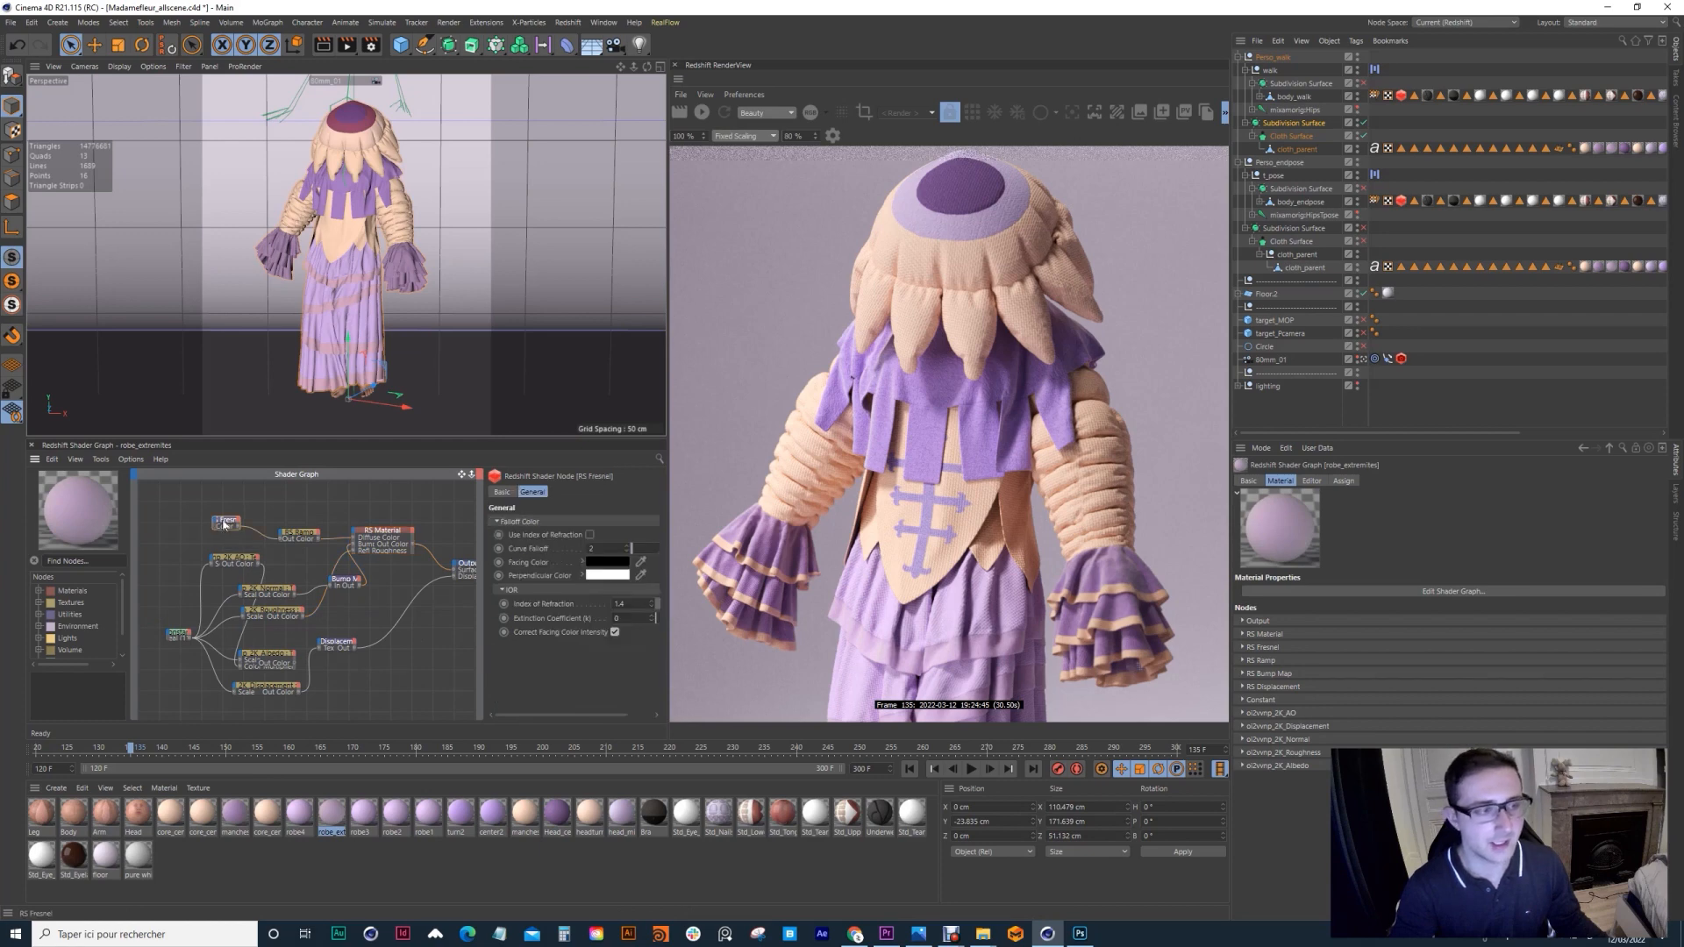
{"action": "left_click", "coordinate": [235, 558]}
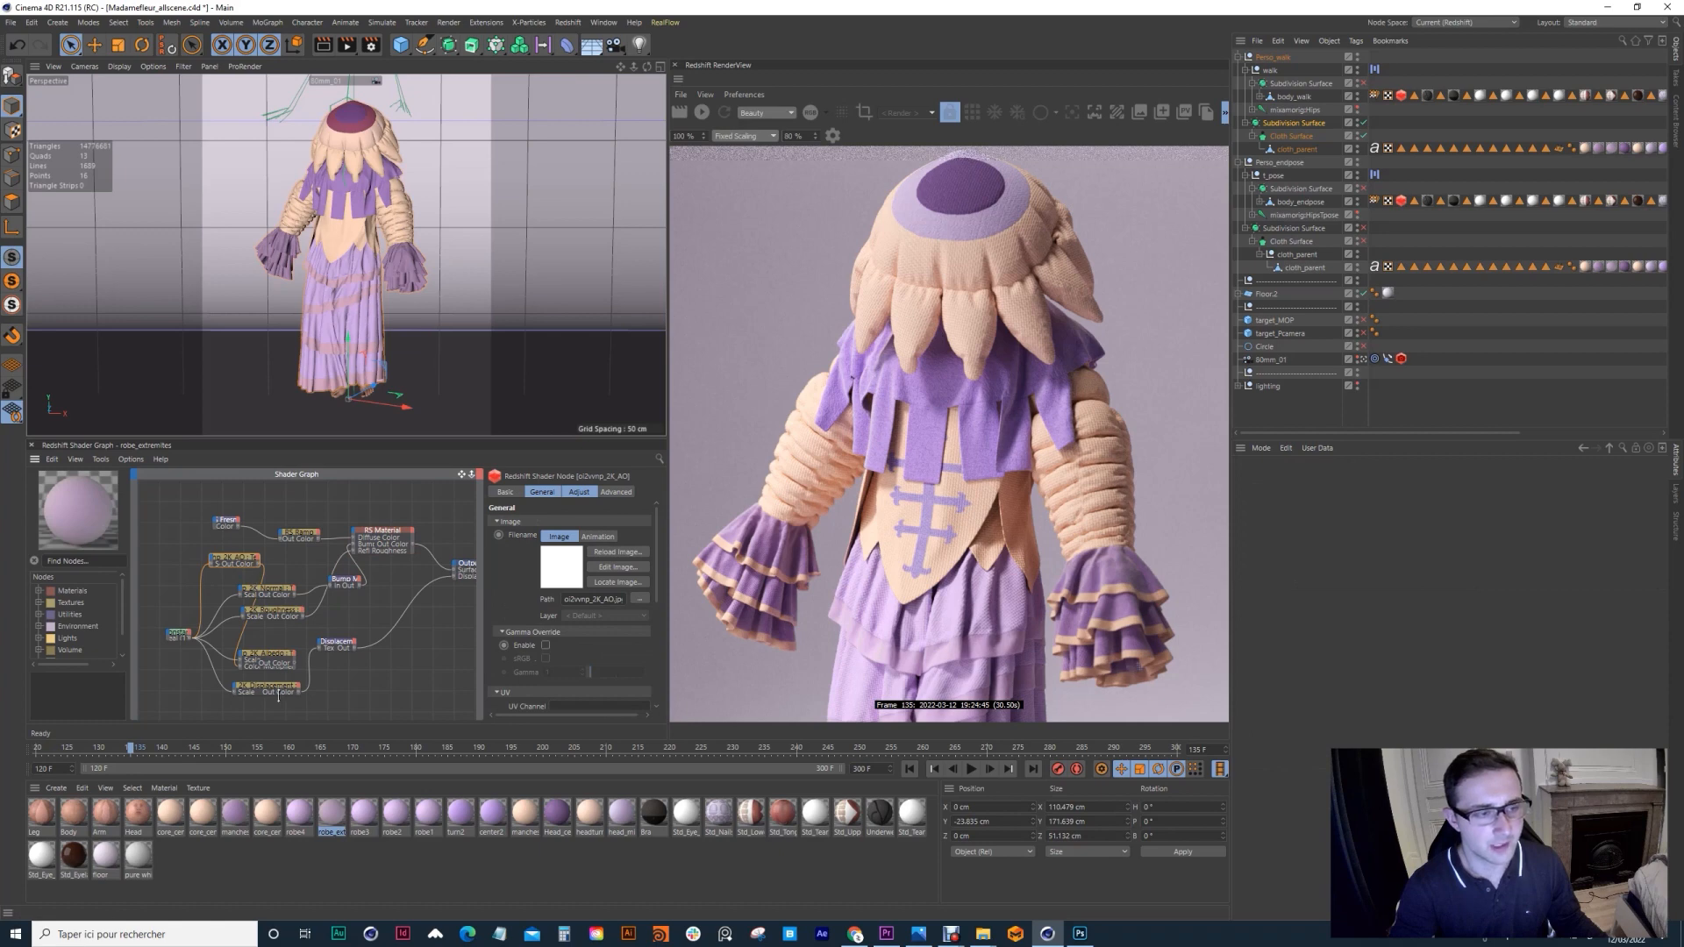
{"action": "left_click", "coordinate": [384, 535]}
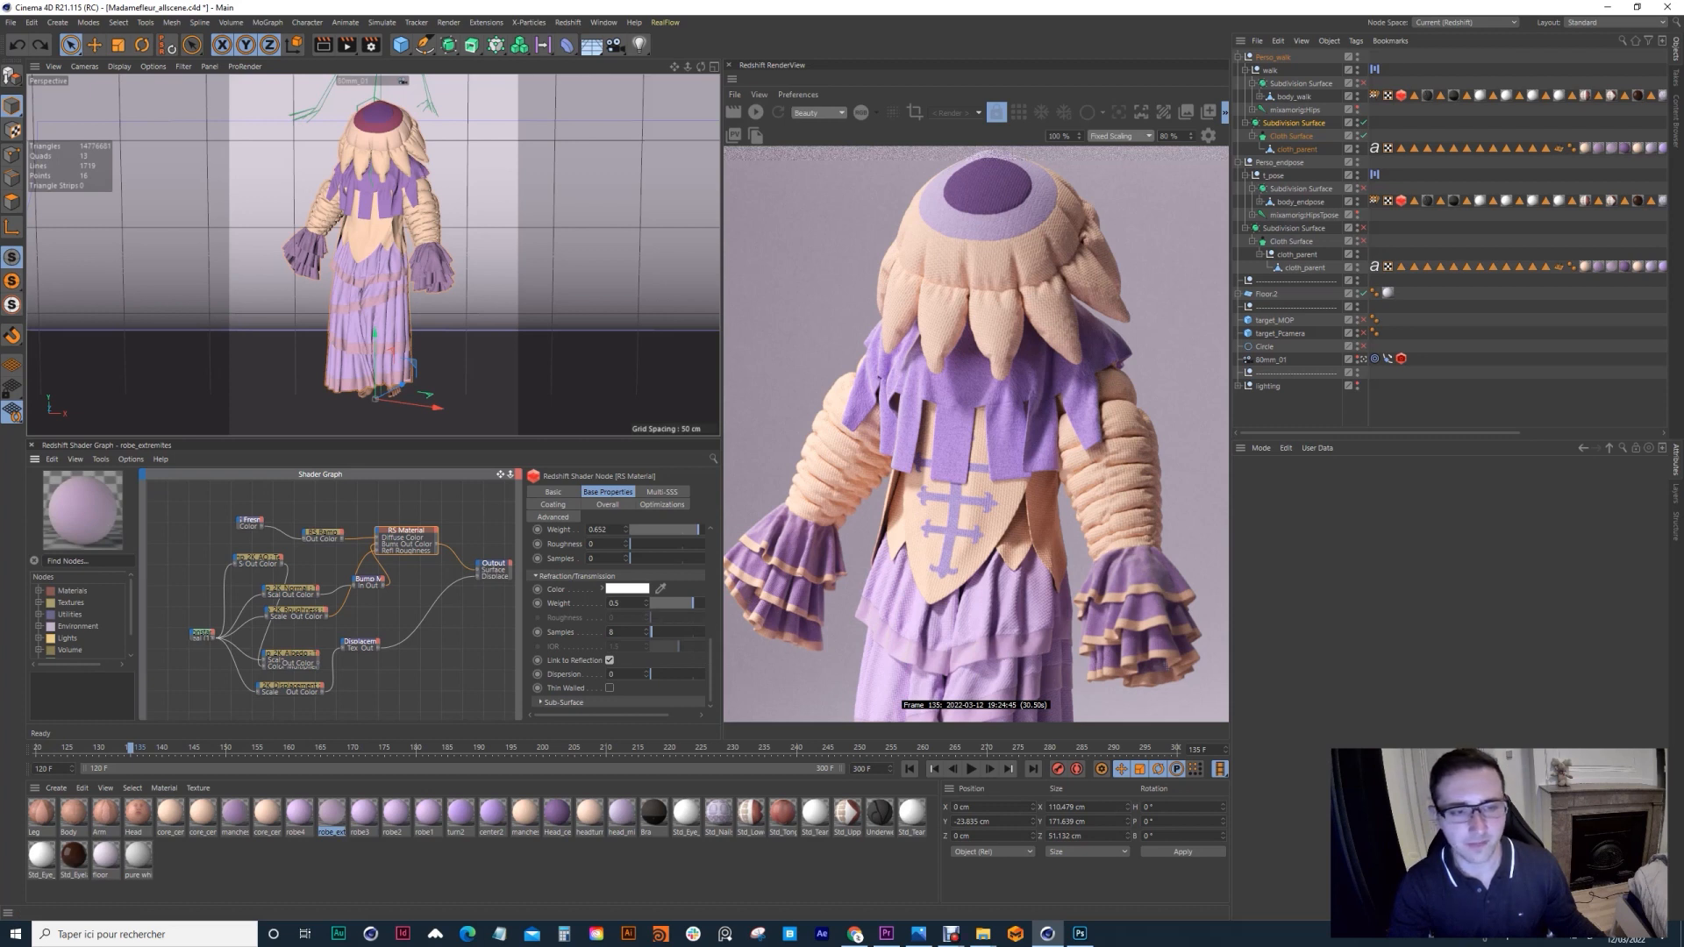
{"action": "double_click", "coordinate": [614, 602]}
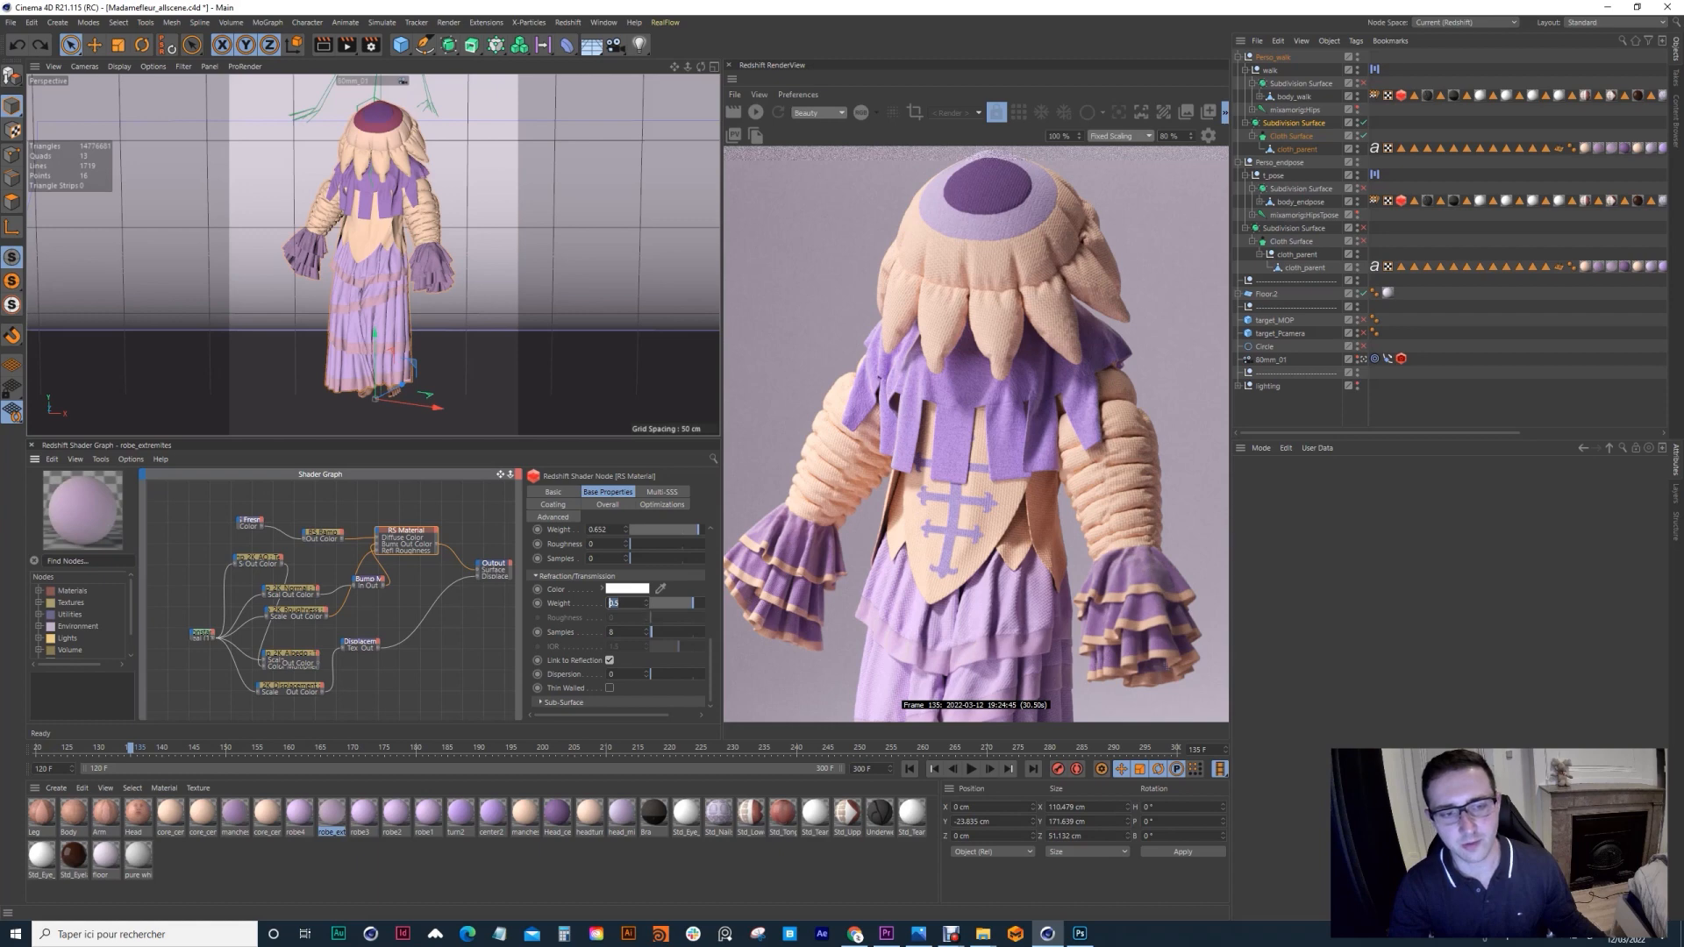
{"action": "key", "text": "Return"}
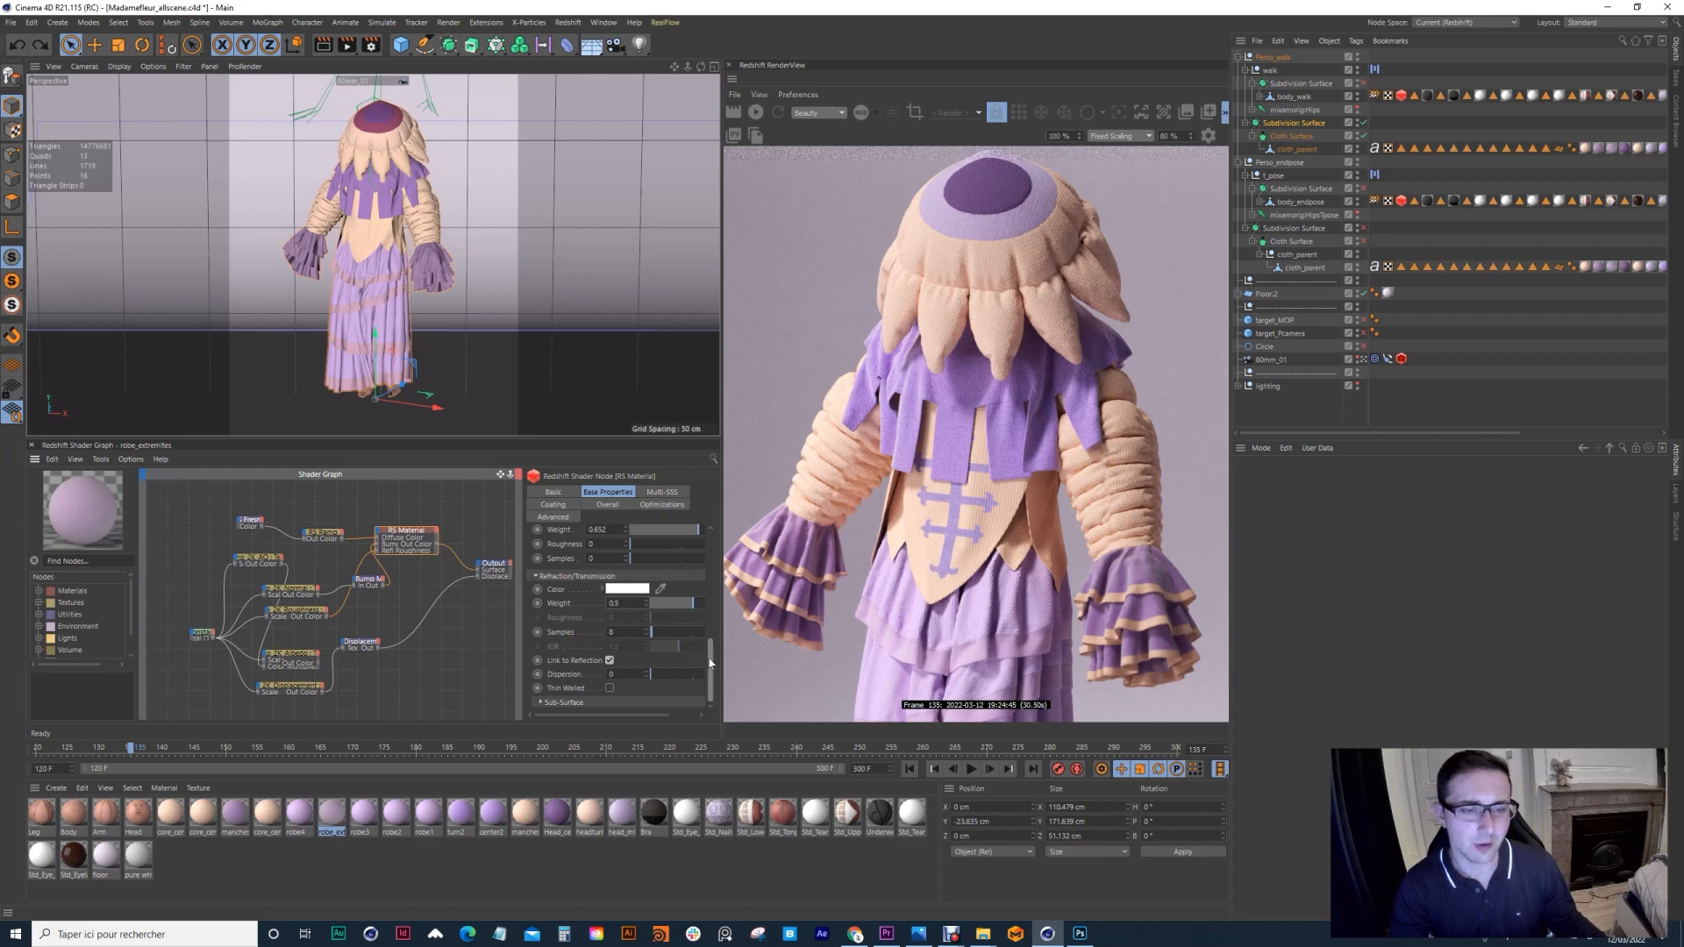
Step: Apply the Plastic preset to the robe_extremites RS Material and check its refraction settings
{"action": "left_click_drag", "start_coordinate": [709, 670], "coordinate": [720, 529]}
{"action": "left_click", "coordinate": [605, 546]}
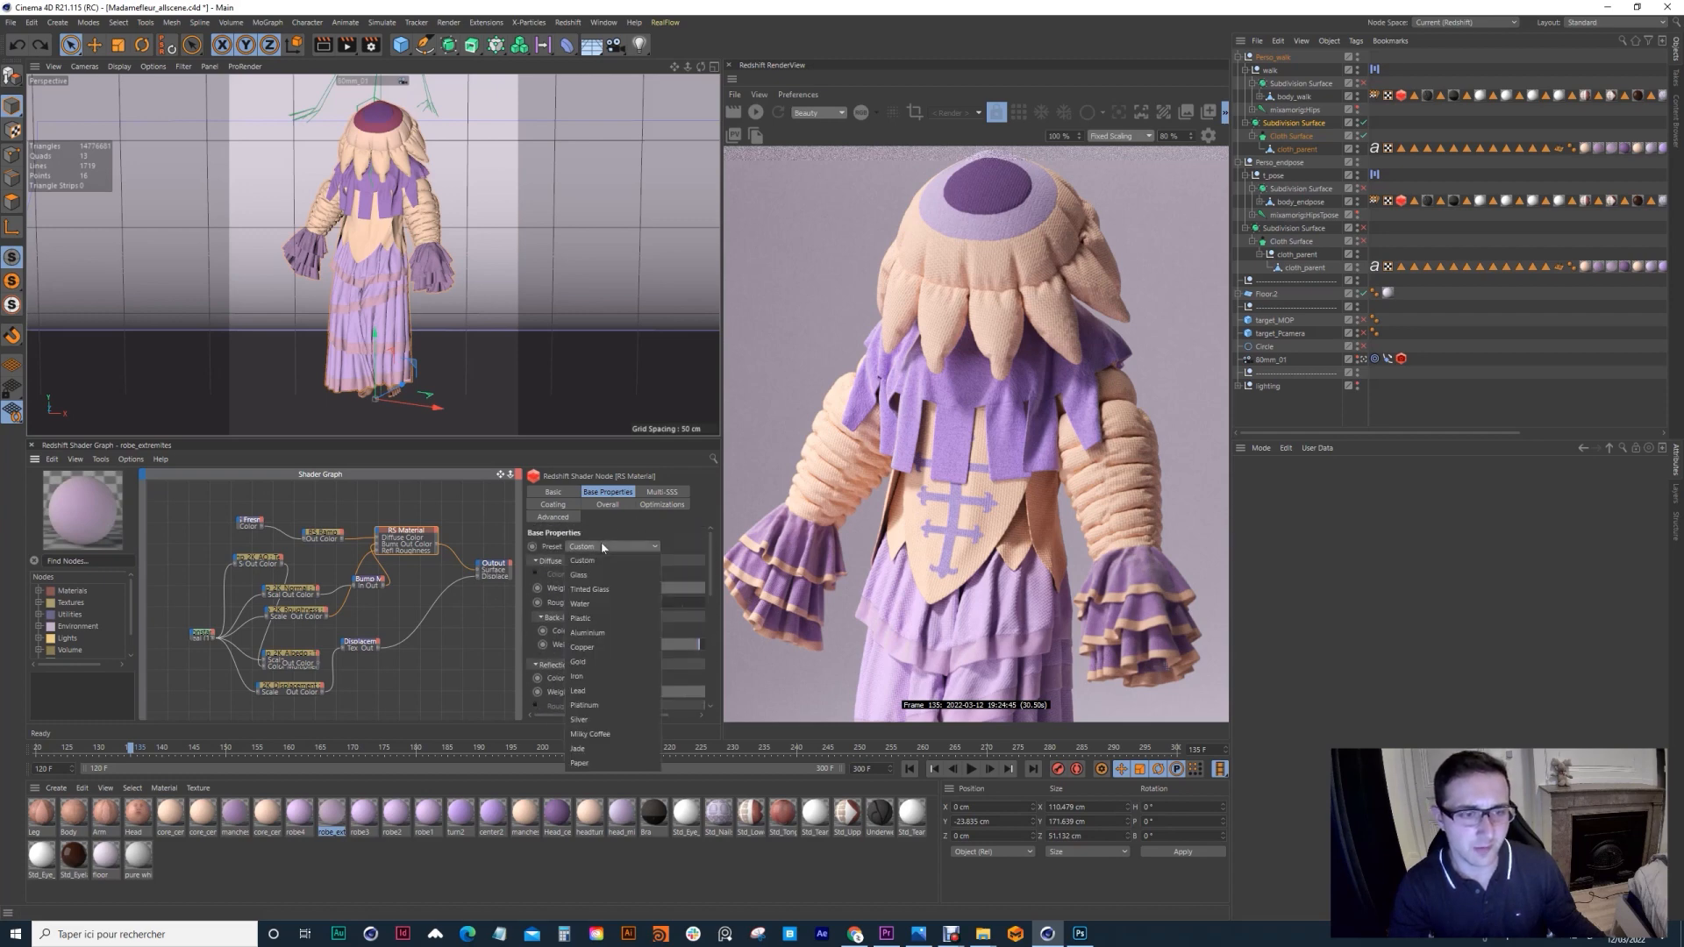
{"action": "left_click", "coordinate": [599, 619]}
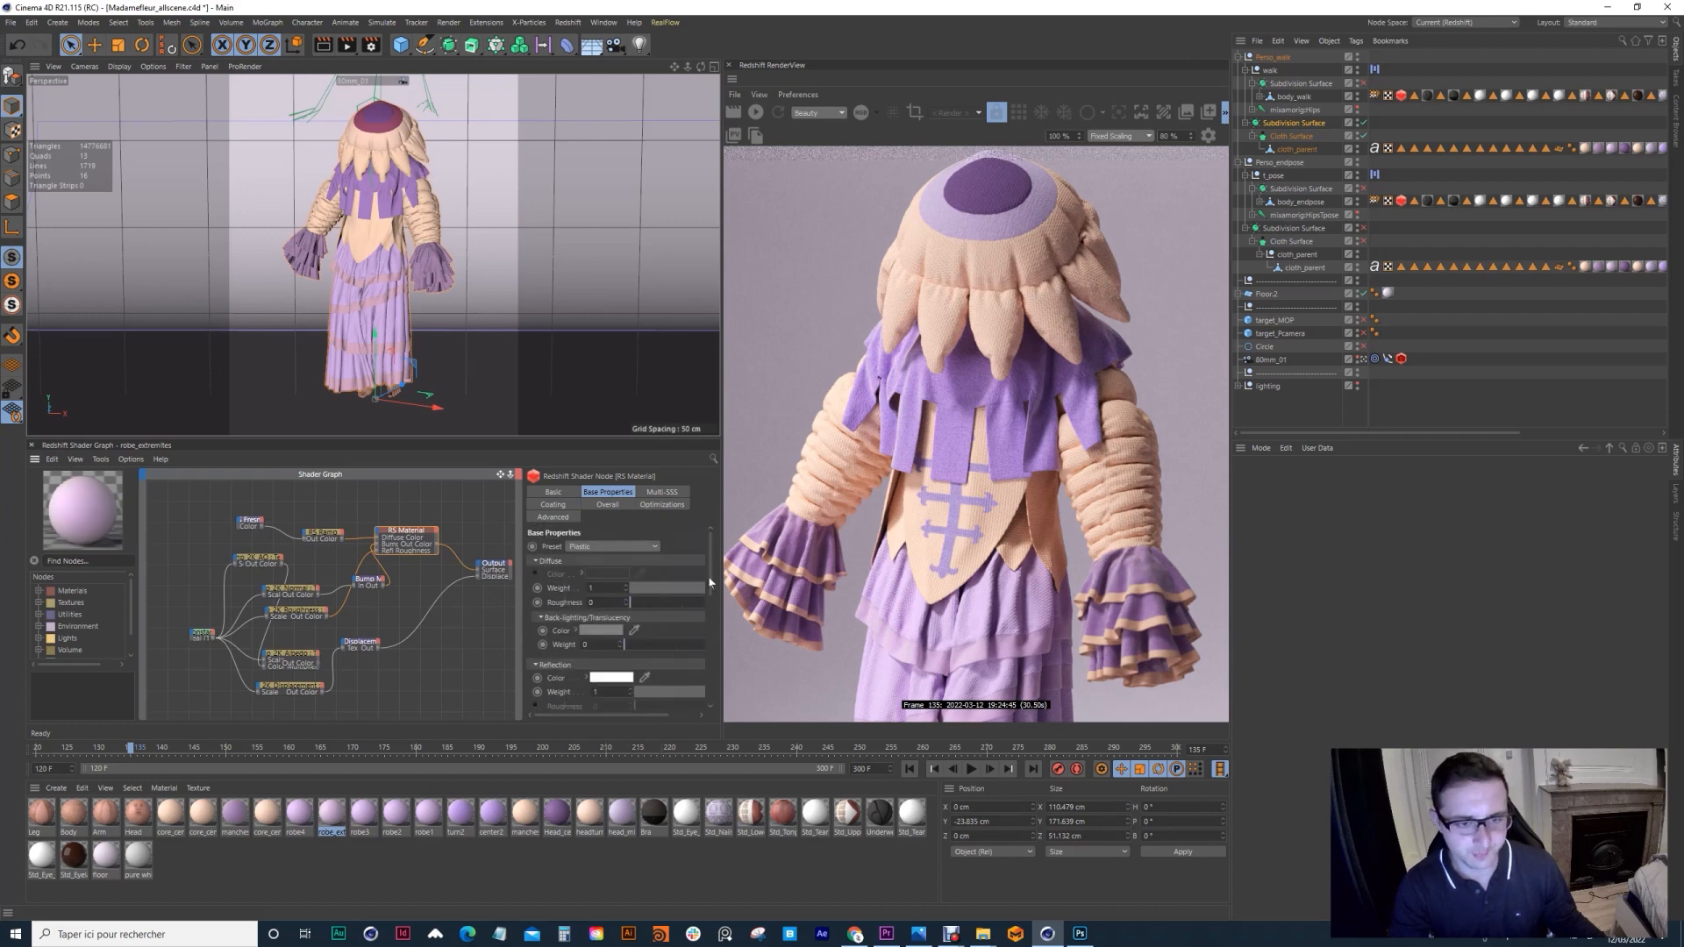
{"action": "left_click_drag", "start_coordinate": [712, 544], "coordinate": [717, 662]}
{"action": "scroll", "coordinate": [563, 618], "scroll_direction": "down", "scroll_amount": 3}
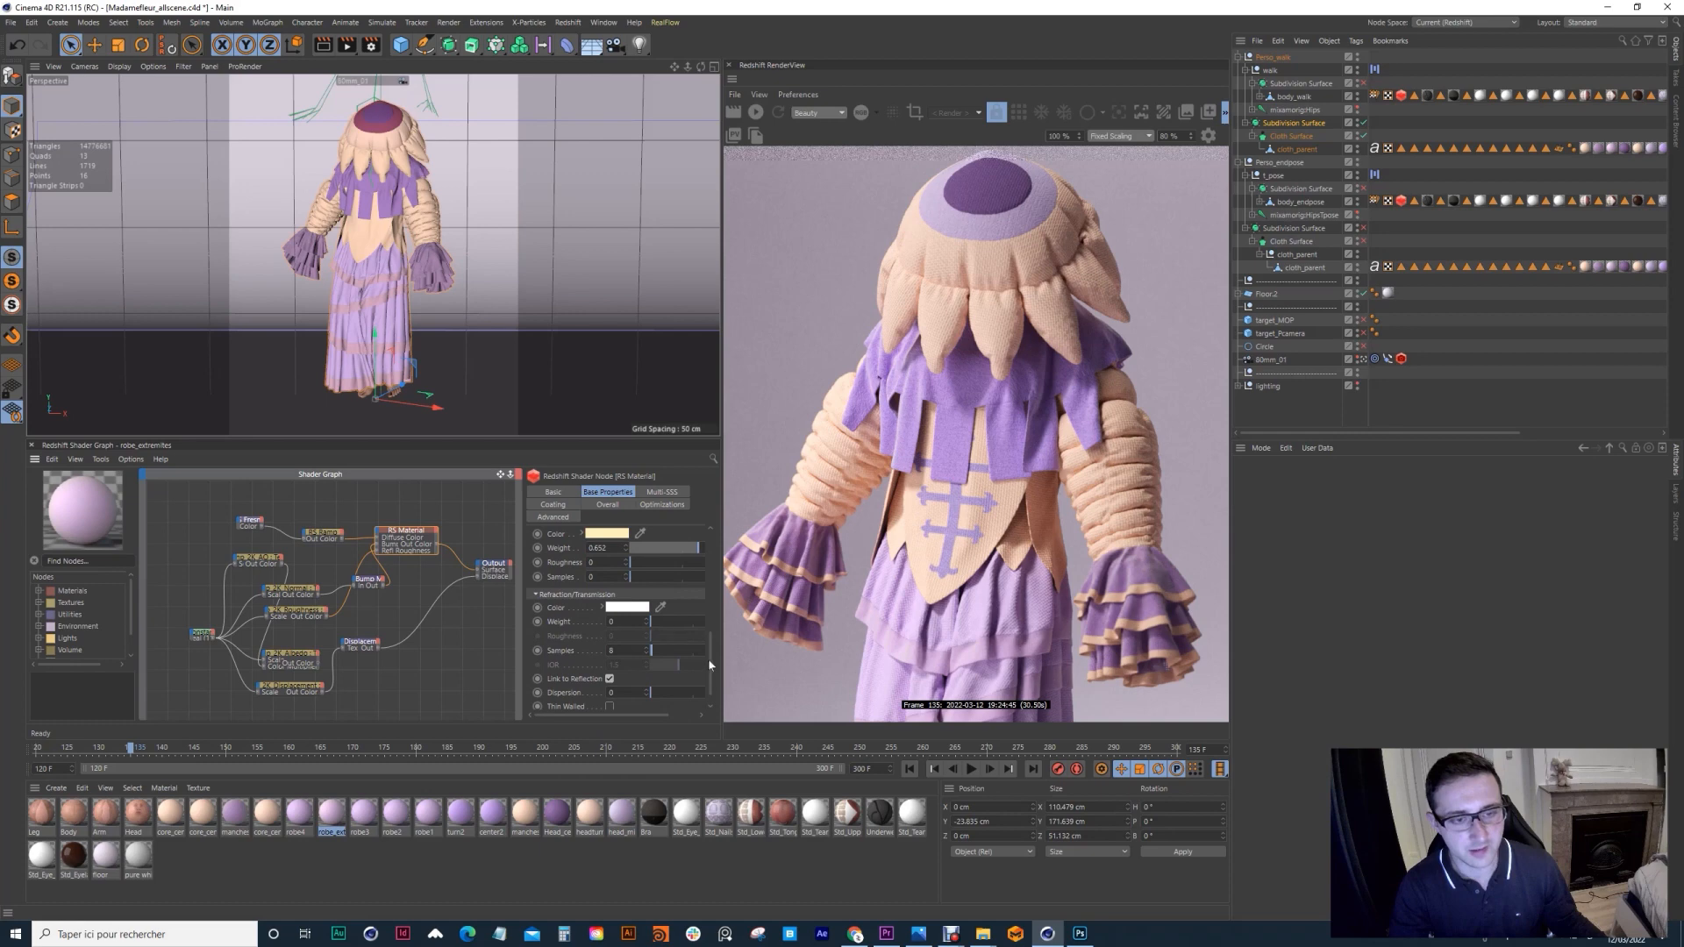
{"action": "scroll", "coordinate": [709, 664], "scroll_direction": "up", "scroll_amount": 5}
Step: Try the Water preset on the robe_extremites RS Material, check its refraction weight, and undo the preset change
{"action": "left_click", "coordinate": [612, 546]}
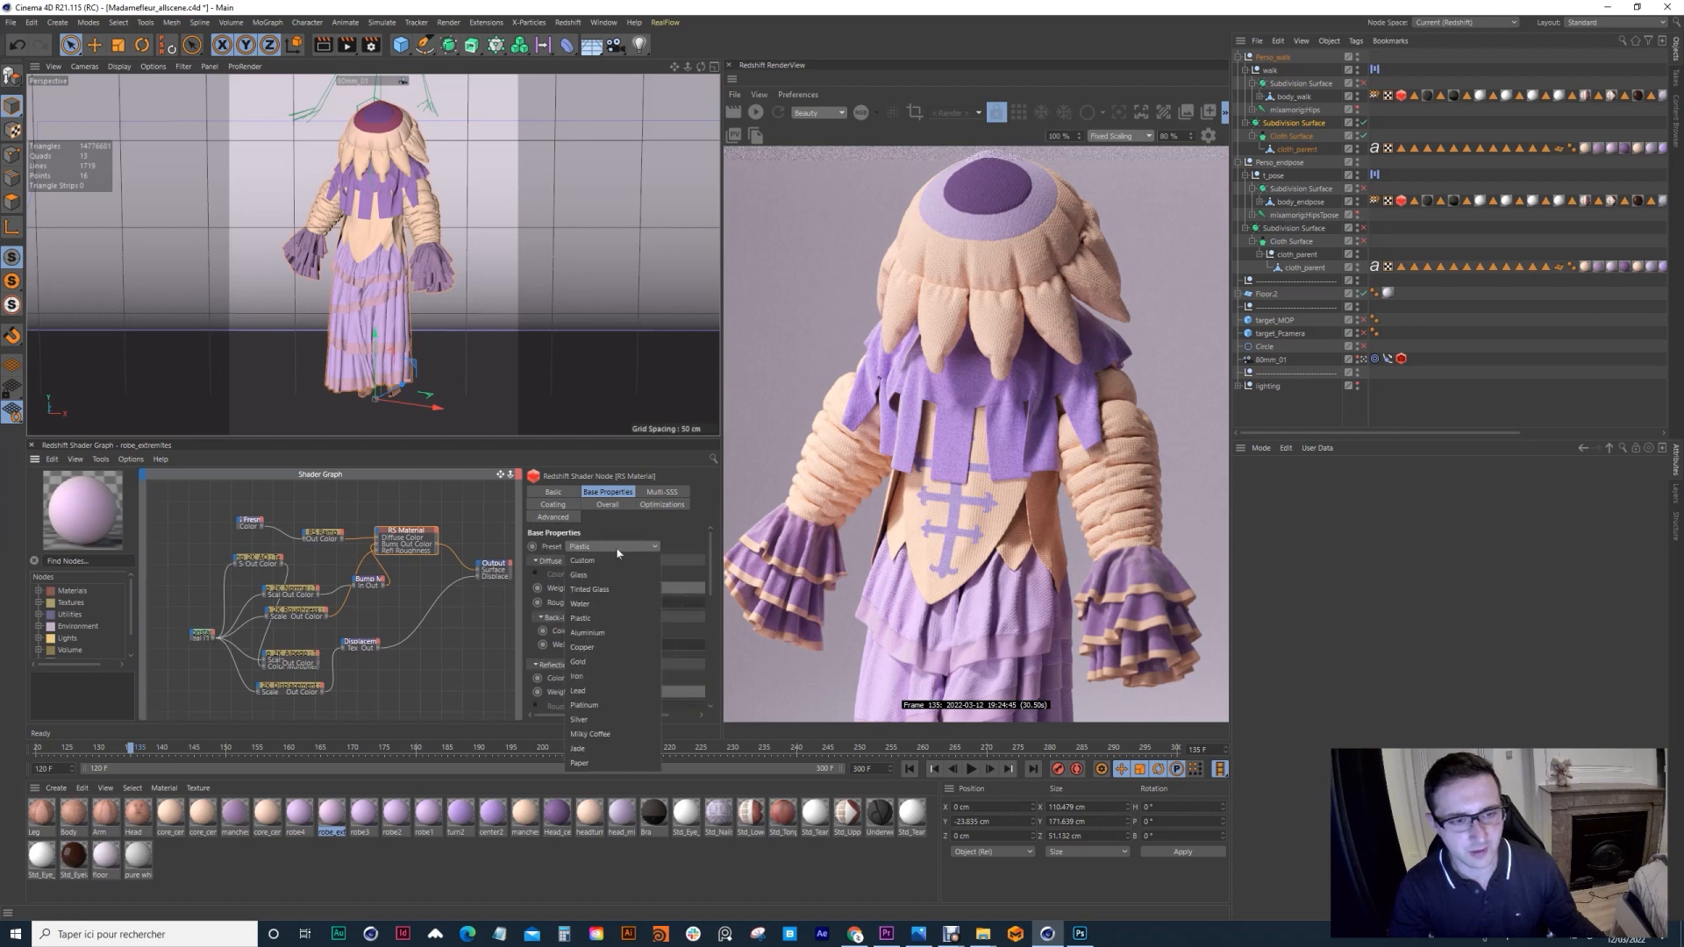
{"action": "left_click", "coordinate": [595, 605]}
{"action": "scroll", "coordinate": [710, 579], "scroll_direction": "down", "scroll_amount": 5}
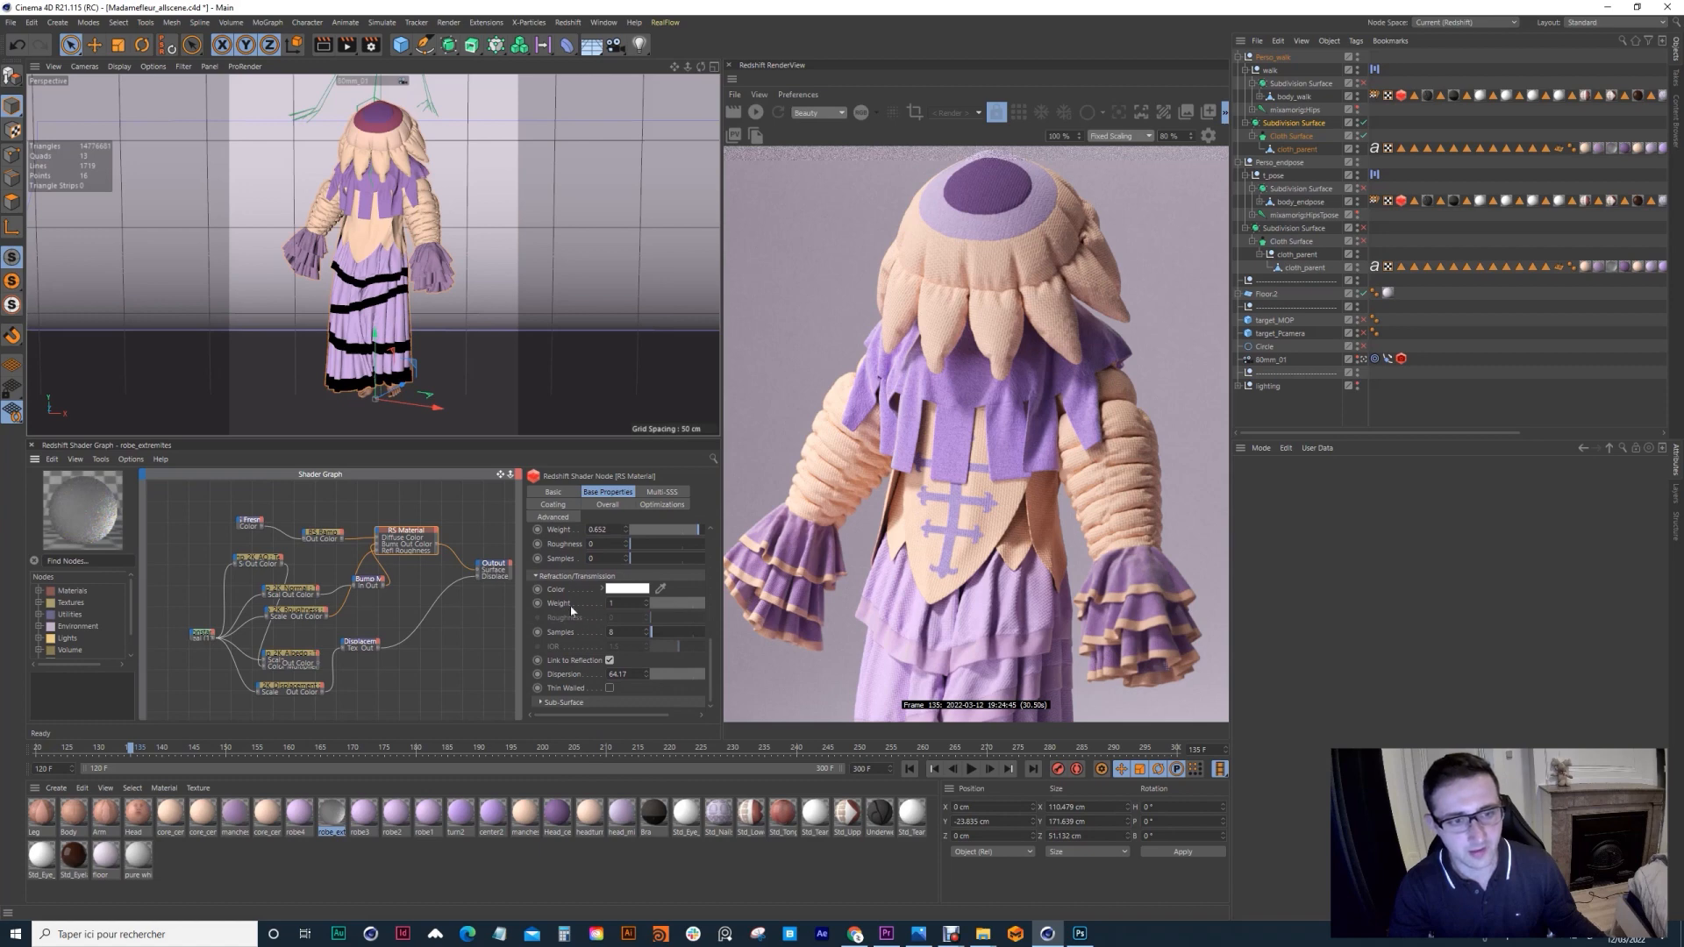
{"action": "key", "text": "ctrl+z"}
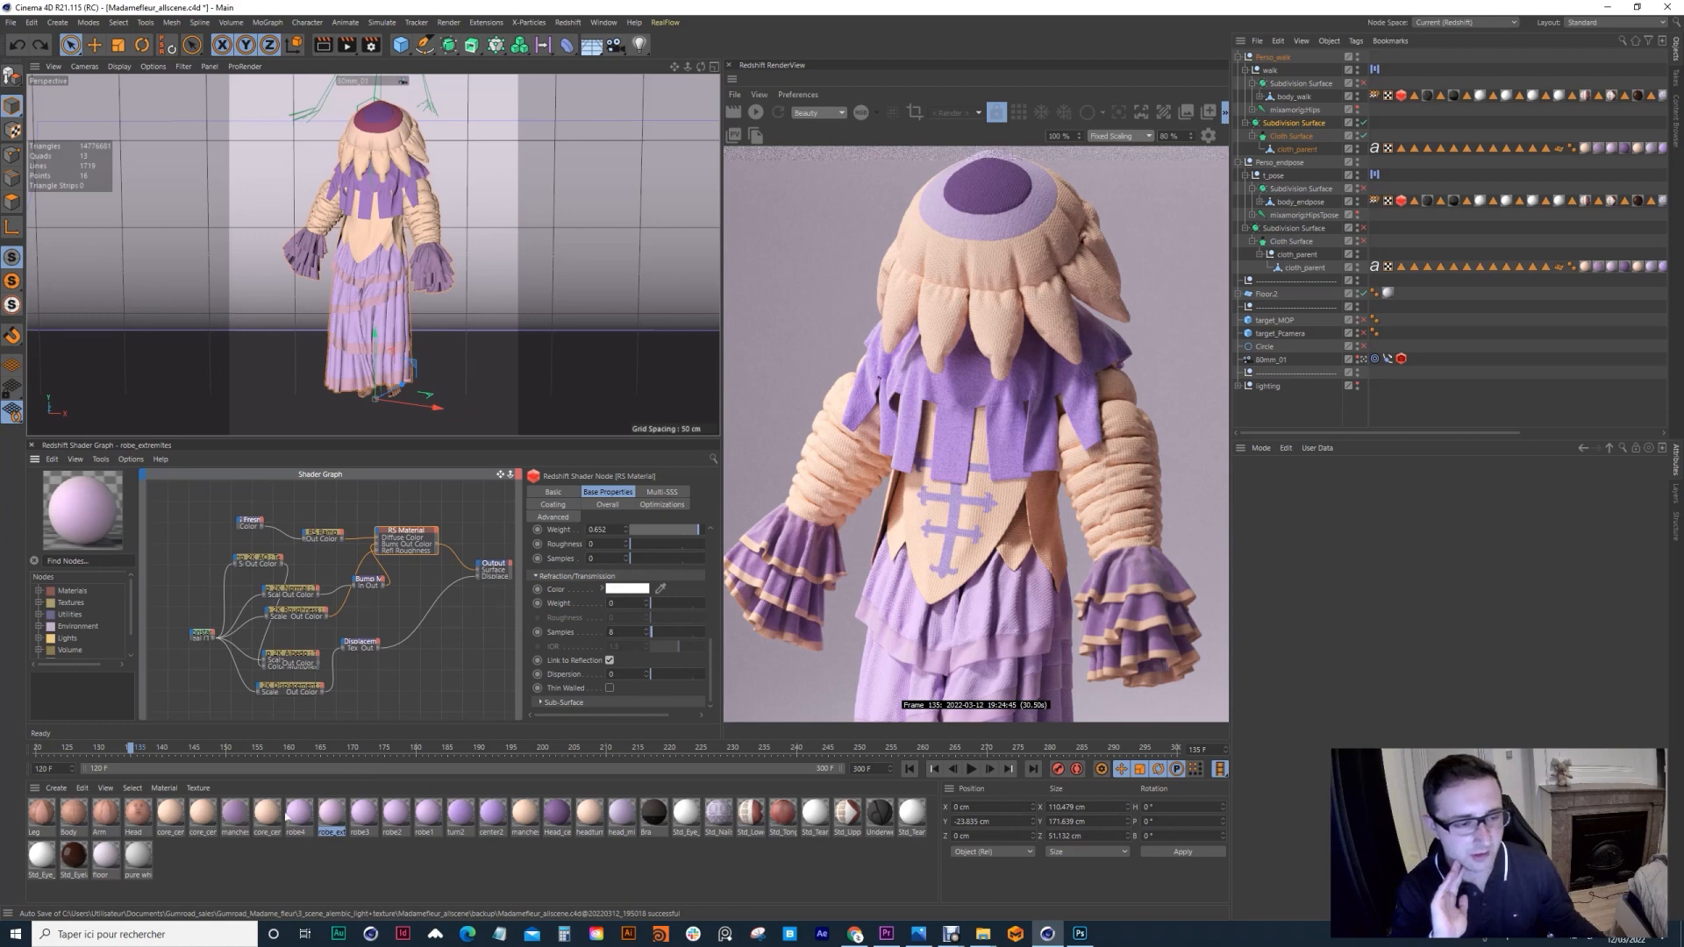
Step: Open the core_center shader graph and inspect the madame_fleur_enseigne texture feeding the Material Blender
{"action": "left_click", "coordinate": [272, 817]}
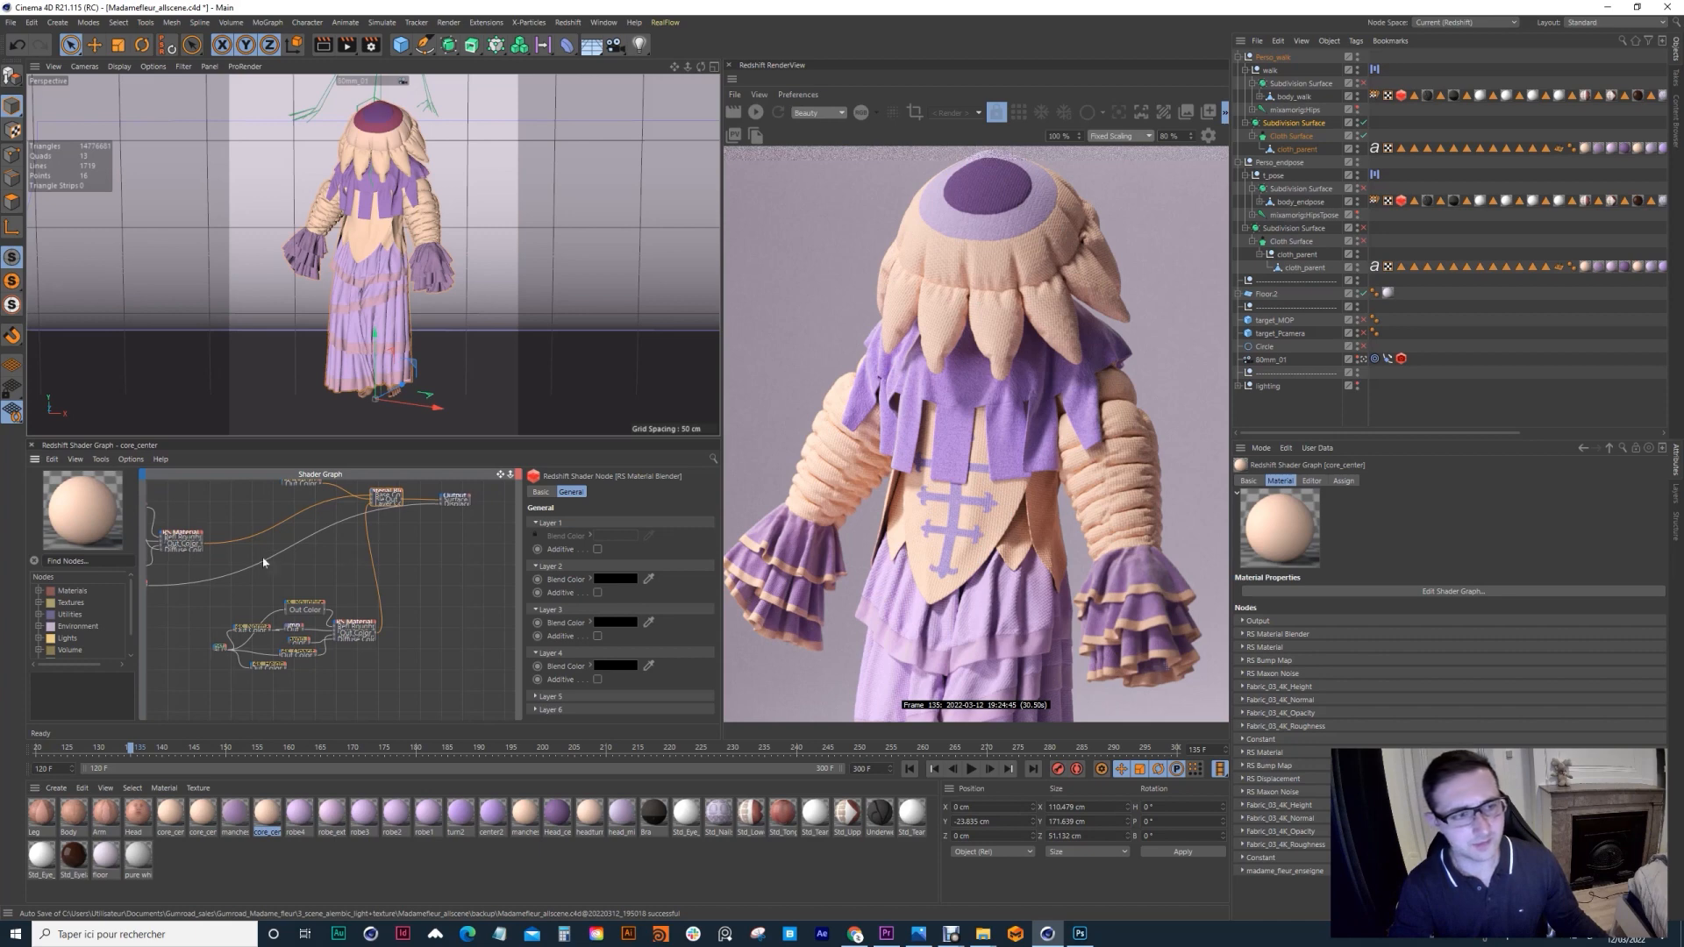
{"action": "middle_click_drag", "start_coordinate": [262, 544], "coordinate": [356, 630]}
{"action": "scroll", "coordinate": [357, 629], "scroll_direction": "up", "scroll_amount": 4}
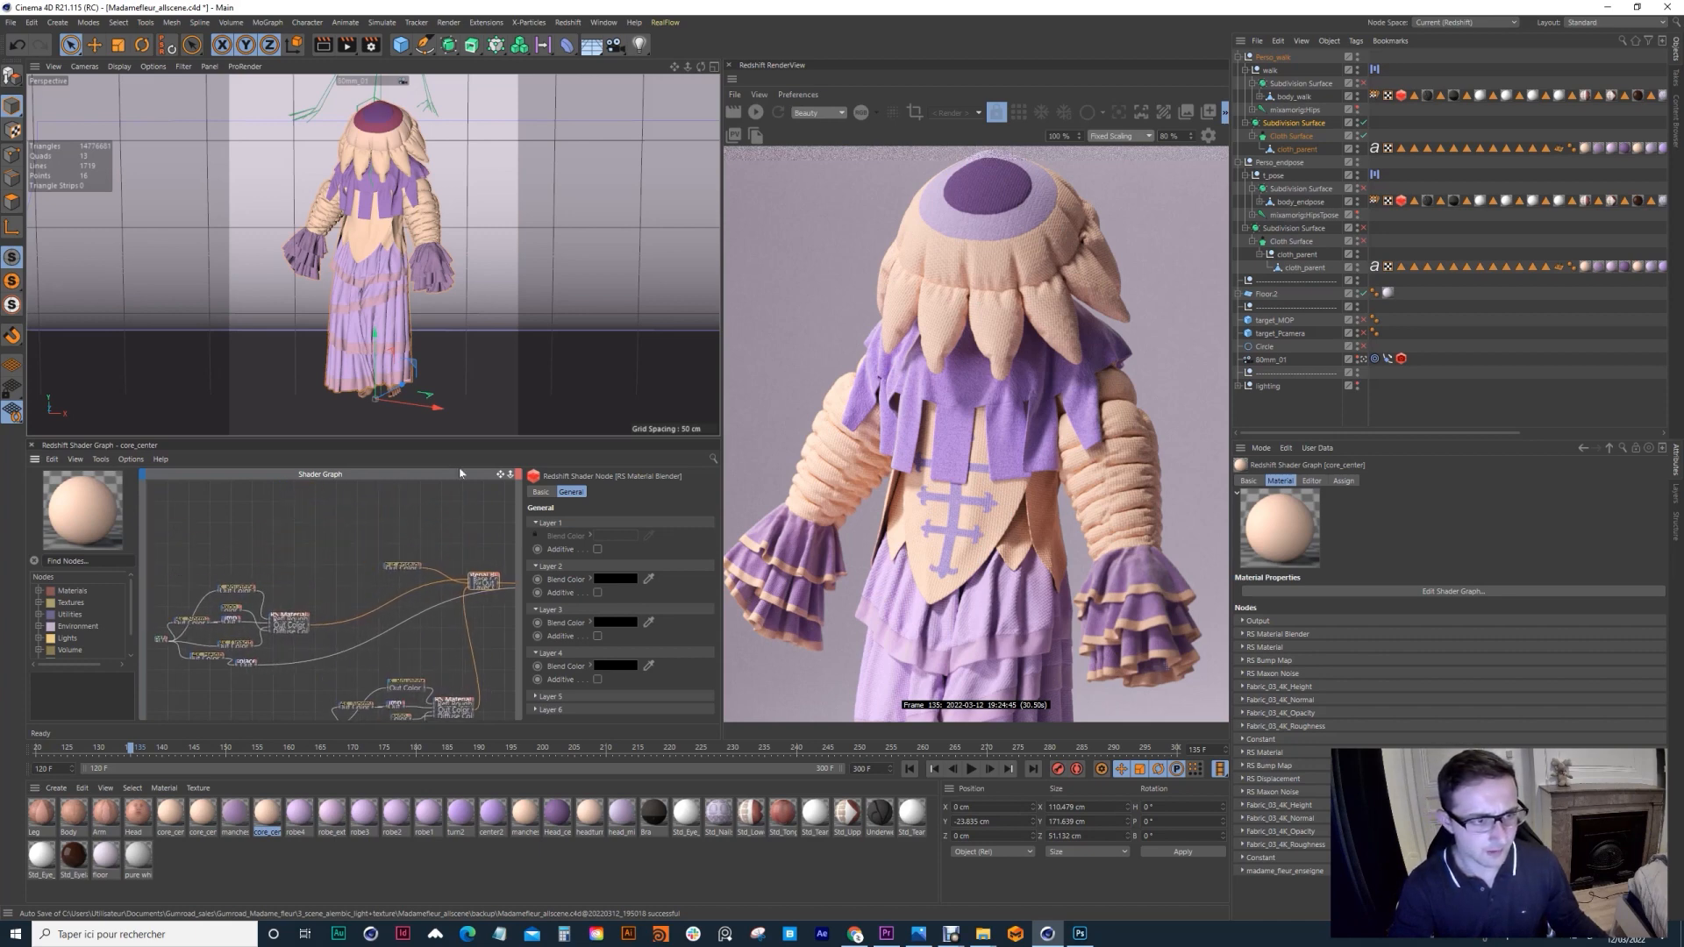
{"action": "middle_click_drag", "start_coordinate": [491, 565], "coordinate": [316, 552]}
{"action": "left_click", "coordinate": [314, 528]}
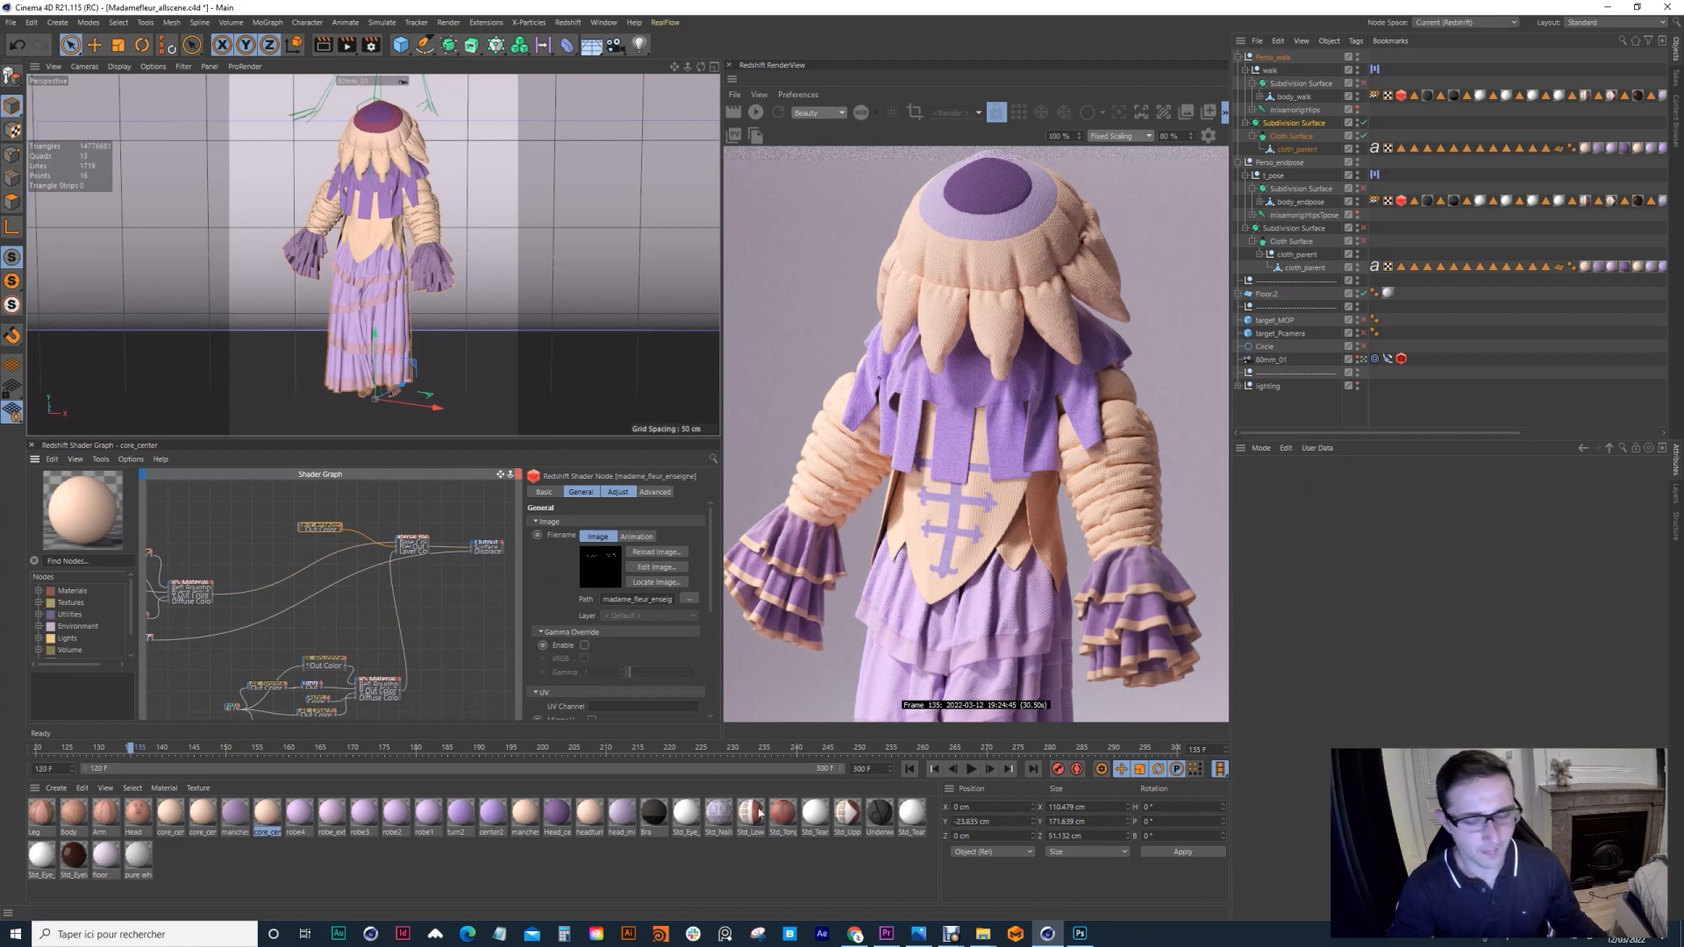
Step: Switch to Photoshop and check the fleur mask document's image size with the dimensions shown in pixels
{"action": "left_click", "coordinate": [1080, 933]}
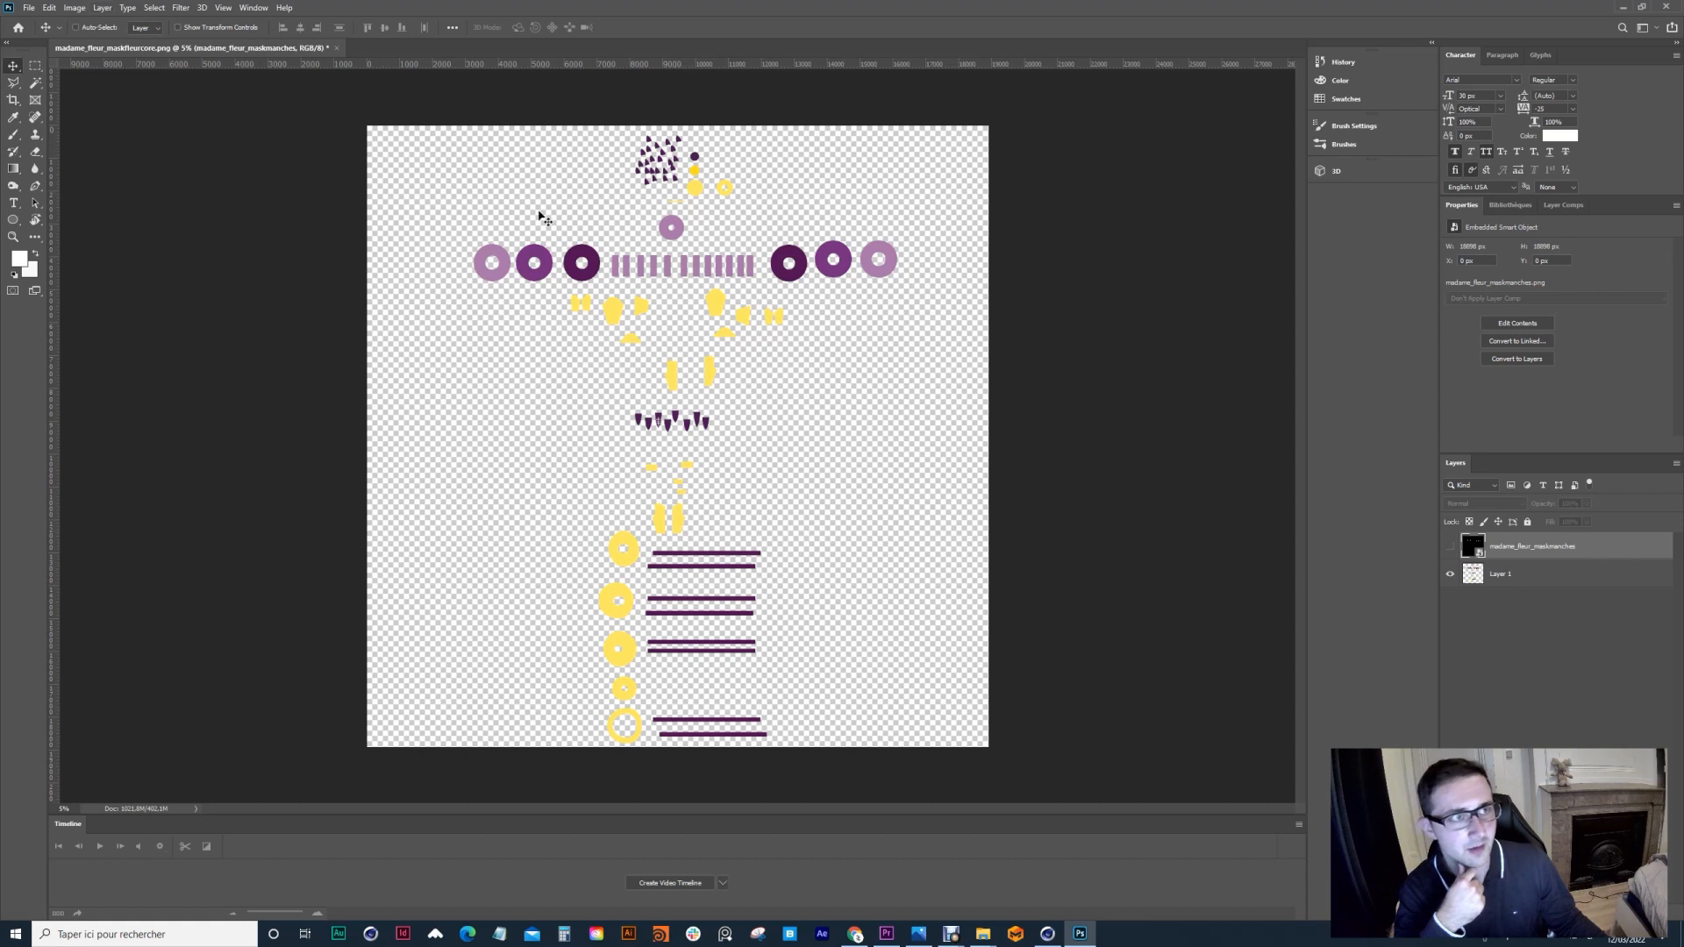
{"action": "left_click", "coordinate": [75, 7]}
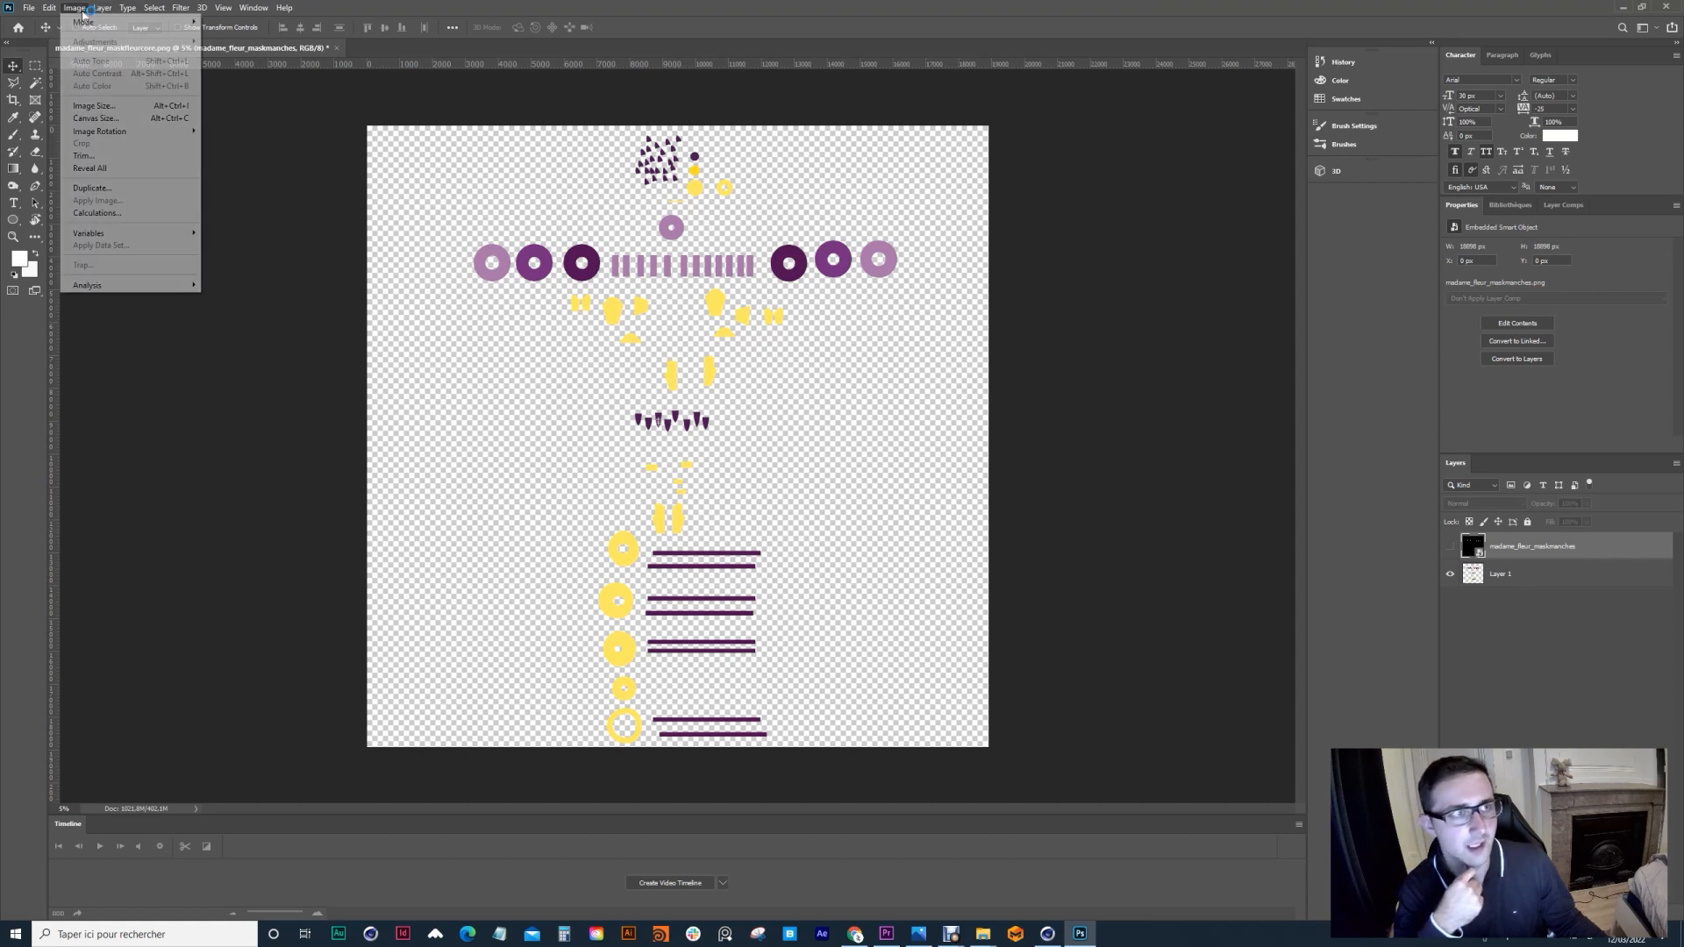
{"action": "left_click", "coordinate": [96, 105]}
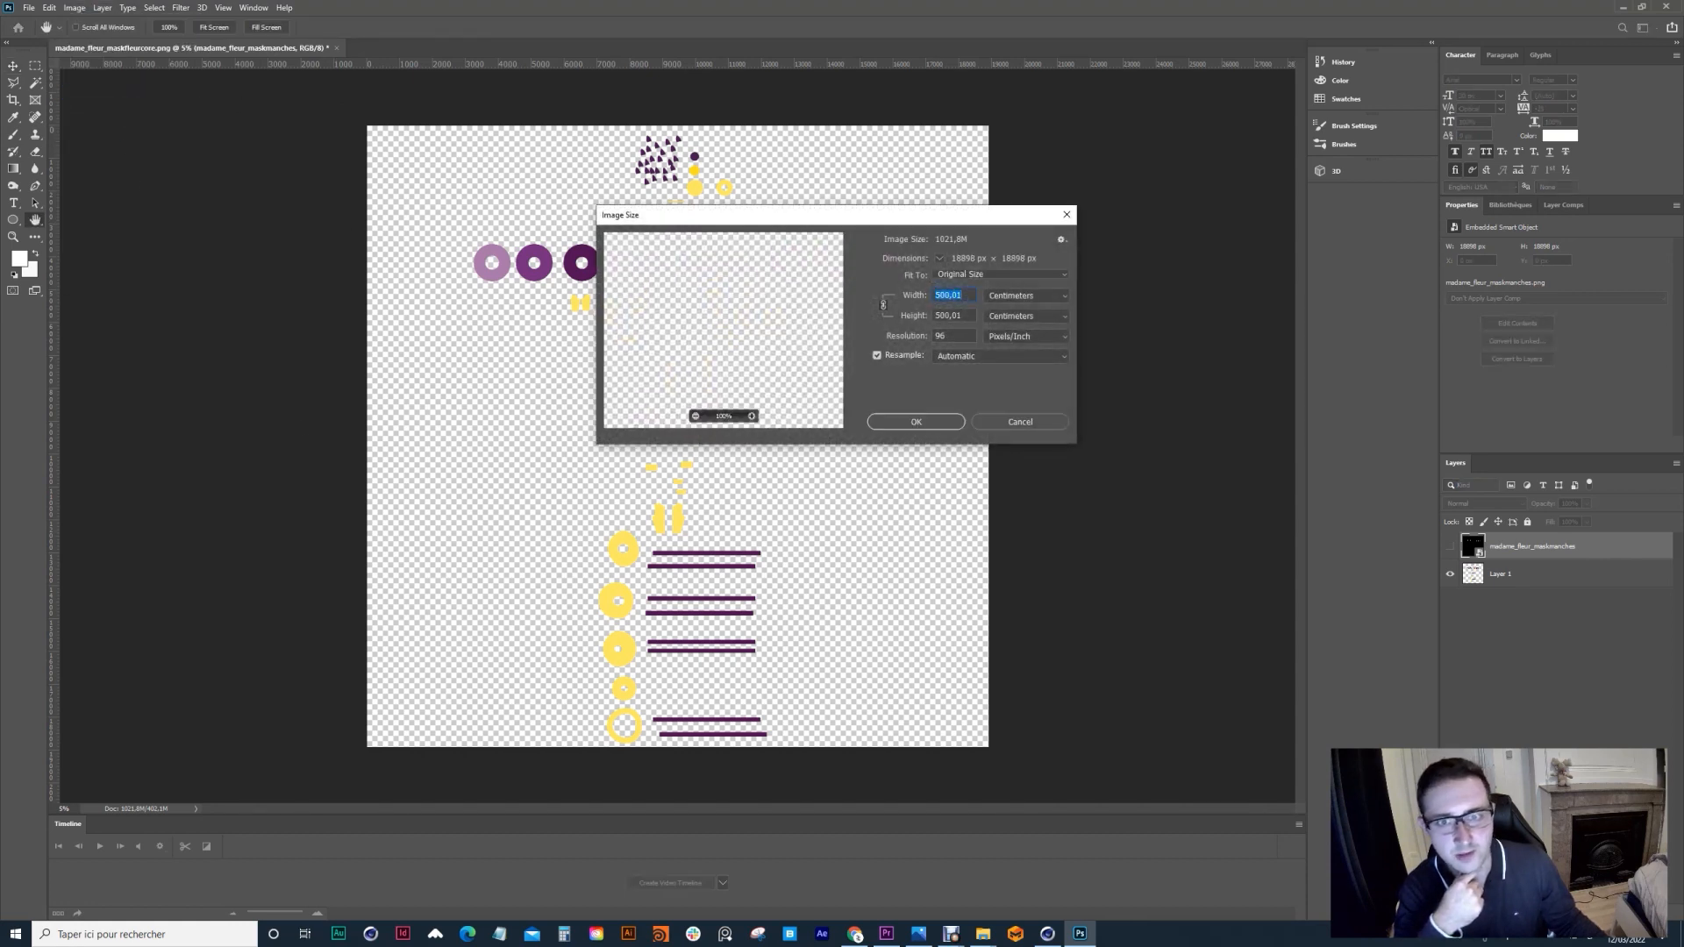
{"action": "left_click", "coordinate": [1024, 296]}
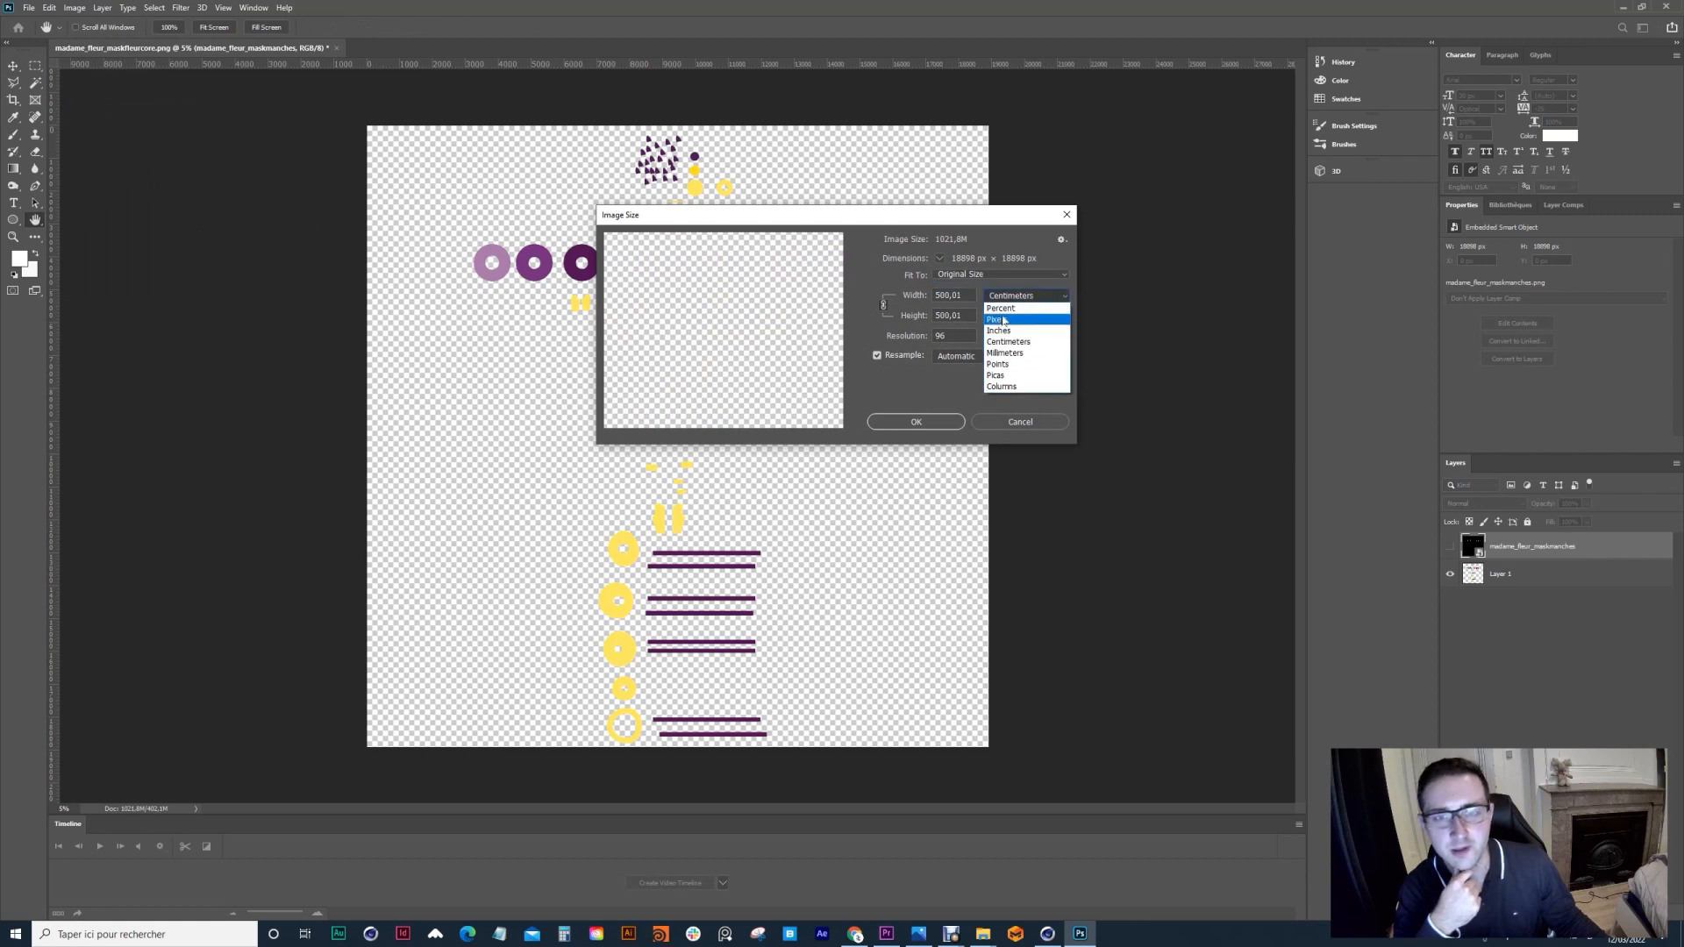
{"action": "left_click", "coordinate": [1003, 321]}
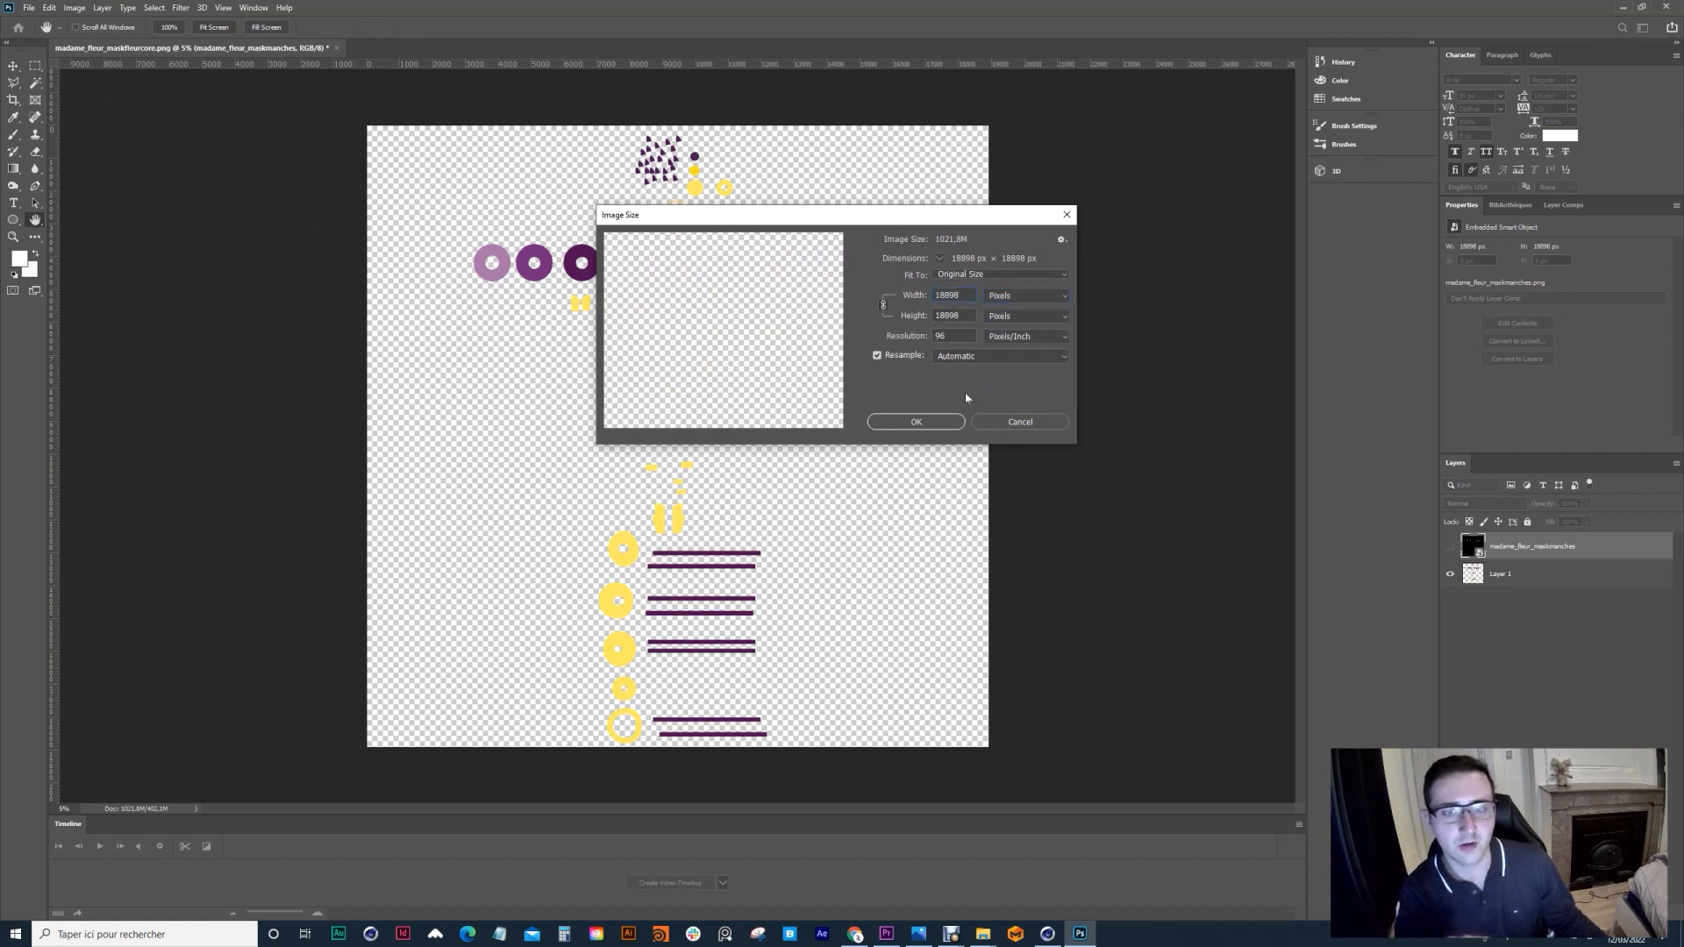
Step: Close the image size settings unchanged and show the madame_fleur_maskmanches layer to view the white sleeve rings
{"action": "left_click", "coordinate": [1005, 421]}
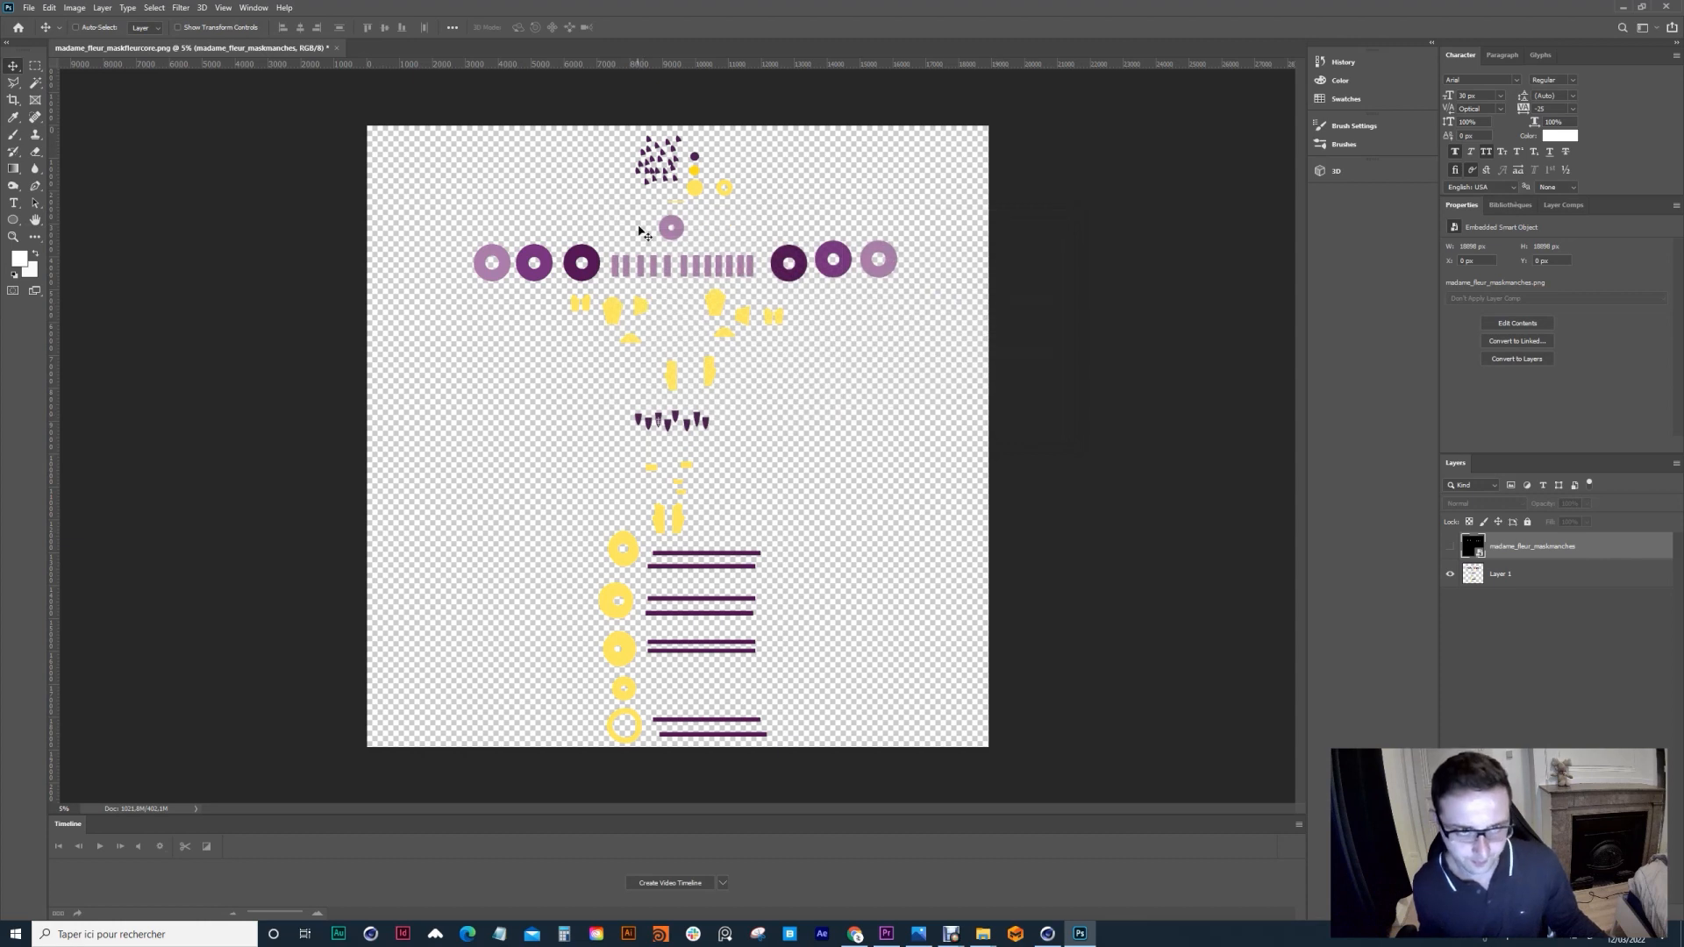
{"action": "left_click_drag", "start_coordinate": [1439, 544], "coordinate": [1441, 544]}
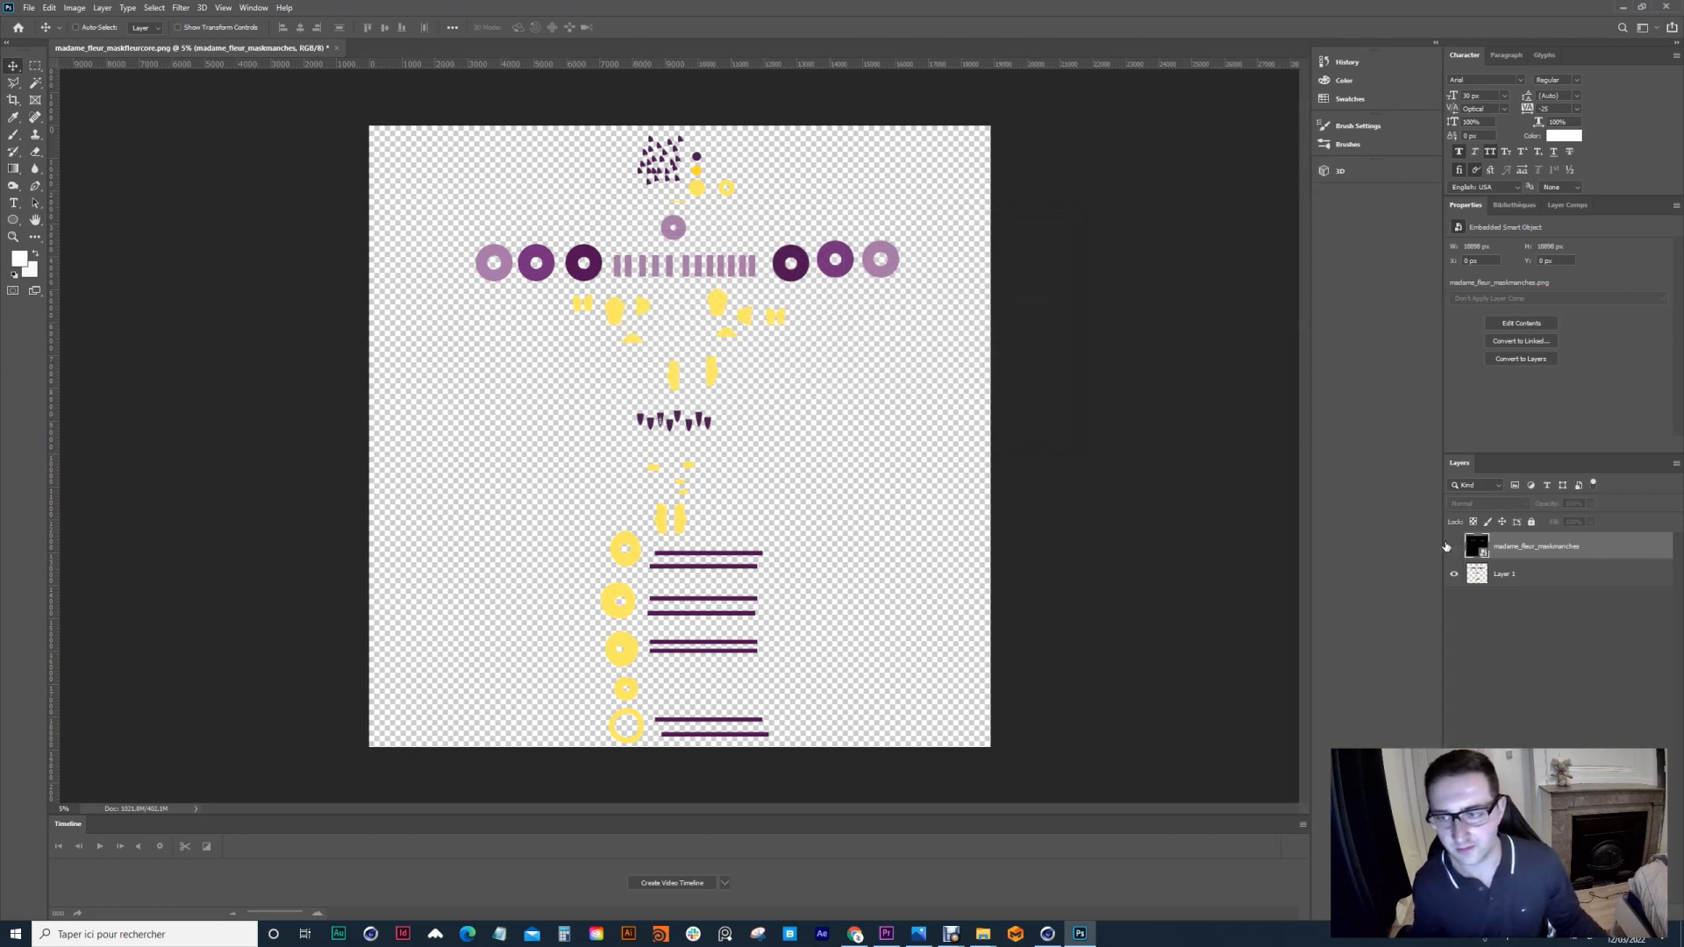
{"action": "left_click", "coordinate": [1453, 547]}
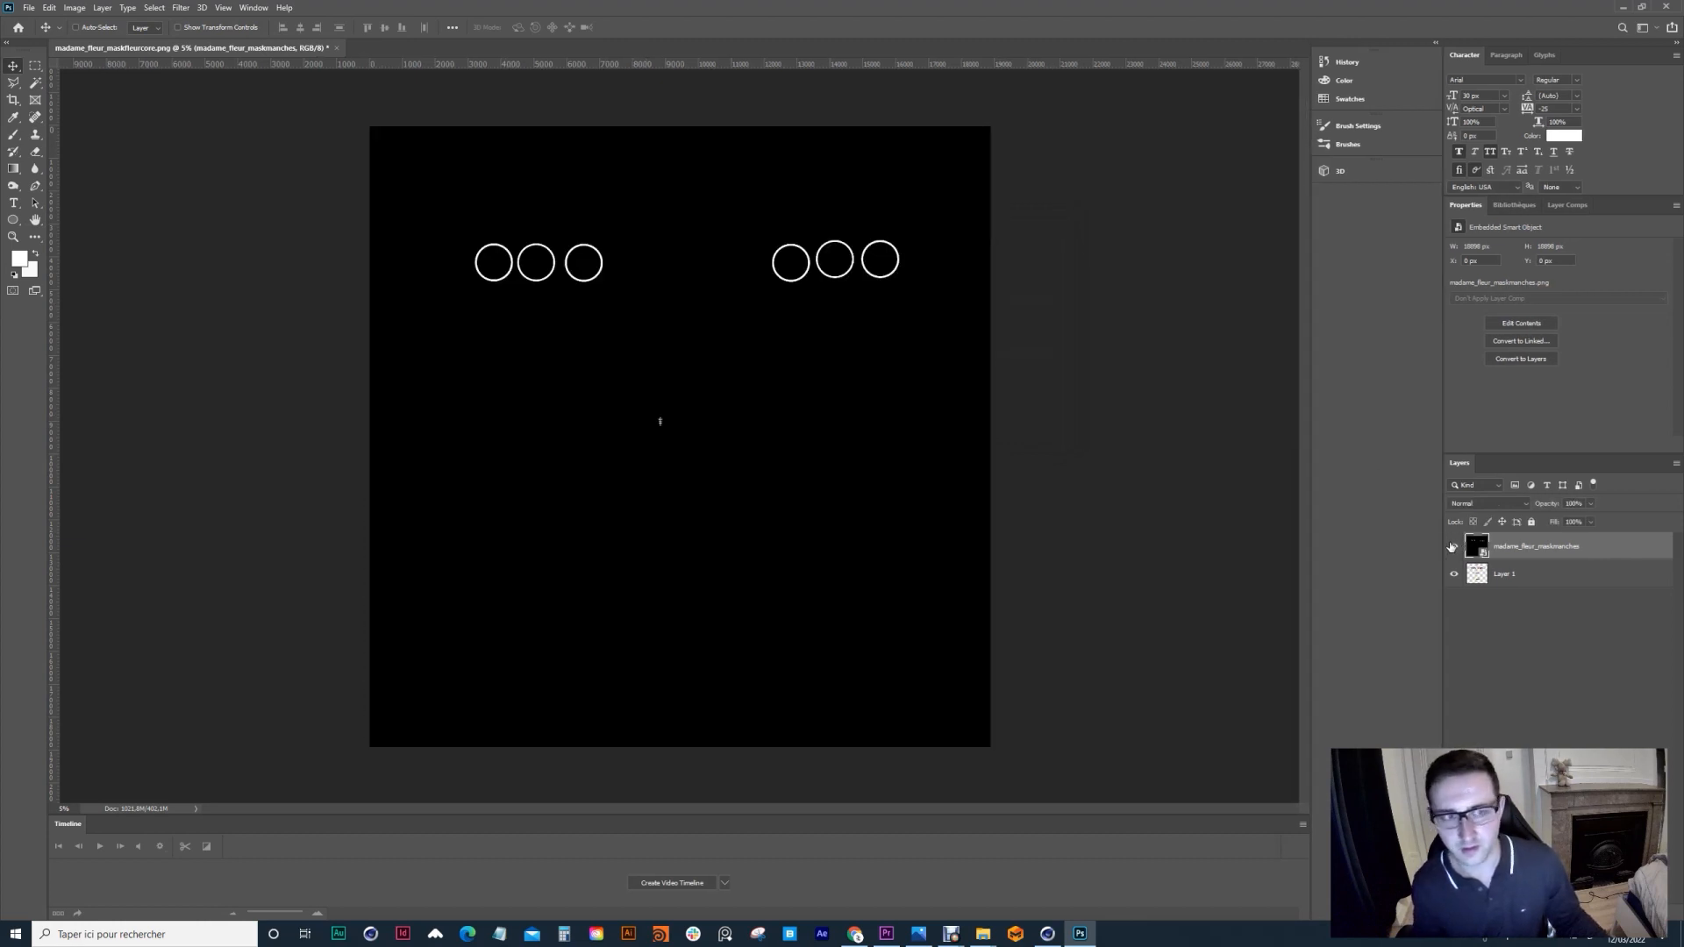
{"action": "left_click", "coordinate": [671, 303], "text": "ctrl"}
{"action": "left_click_drag", "start_coordinate": [735, 322], "coordinate": [762, 384]}
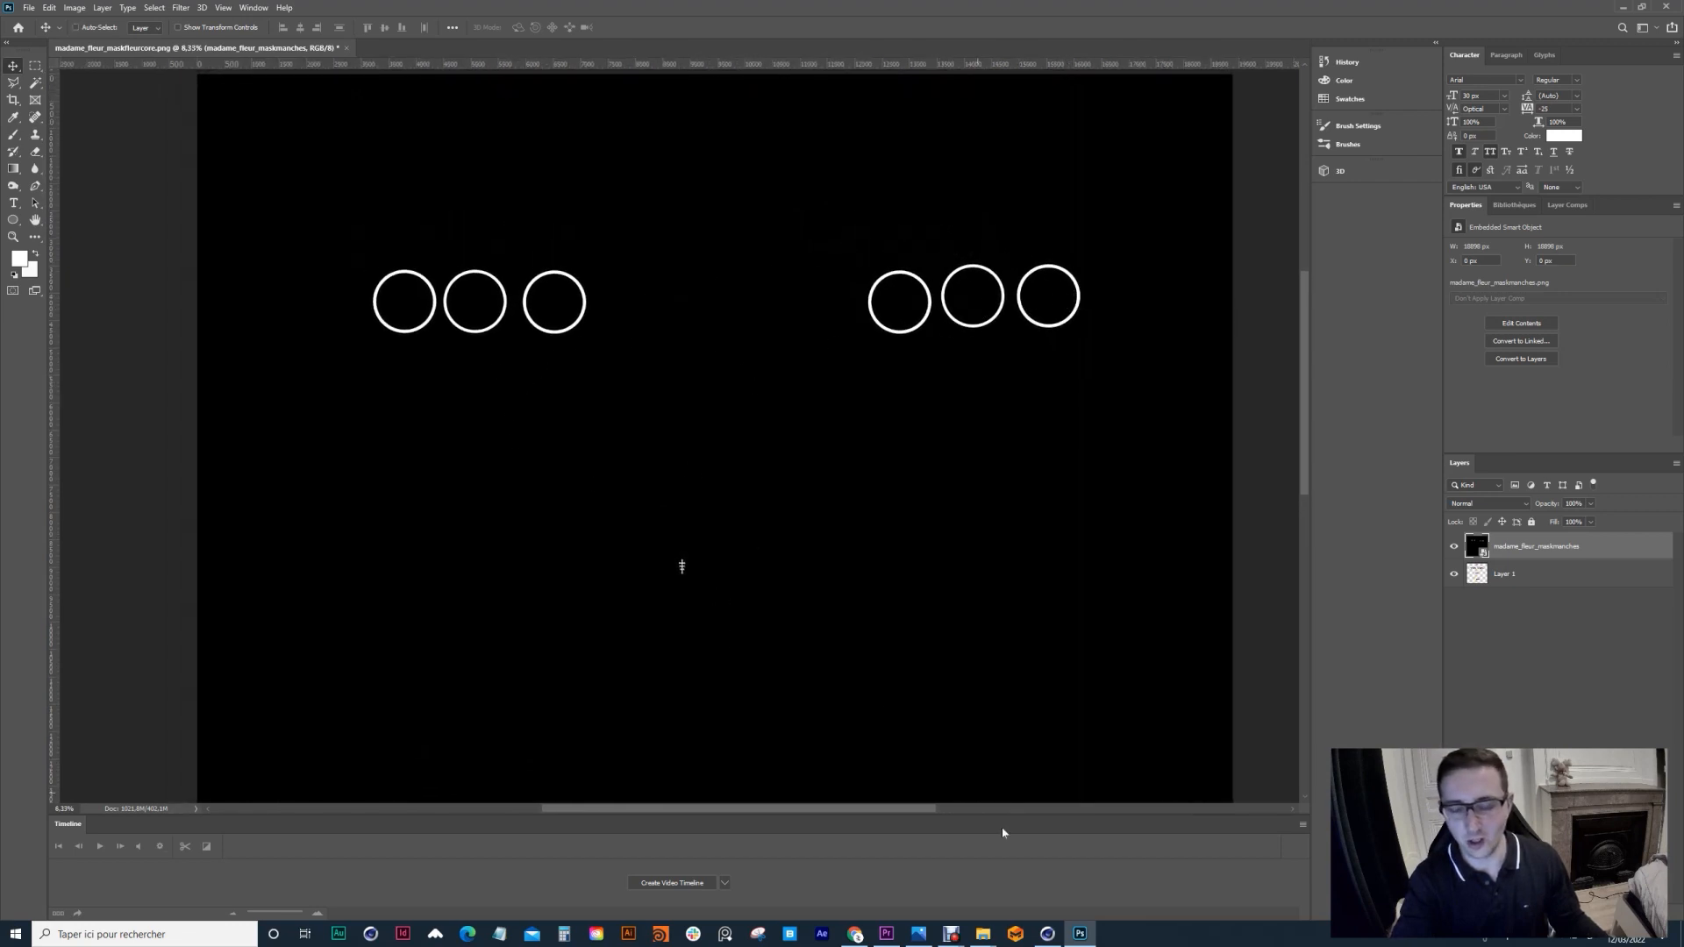
Step: Compare the mask with the costume render in Cinema 4D and examine the white cross emblem up close in Photoshop
{"action": "key", "text": "alt+Tab"}
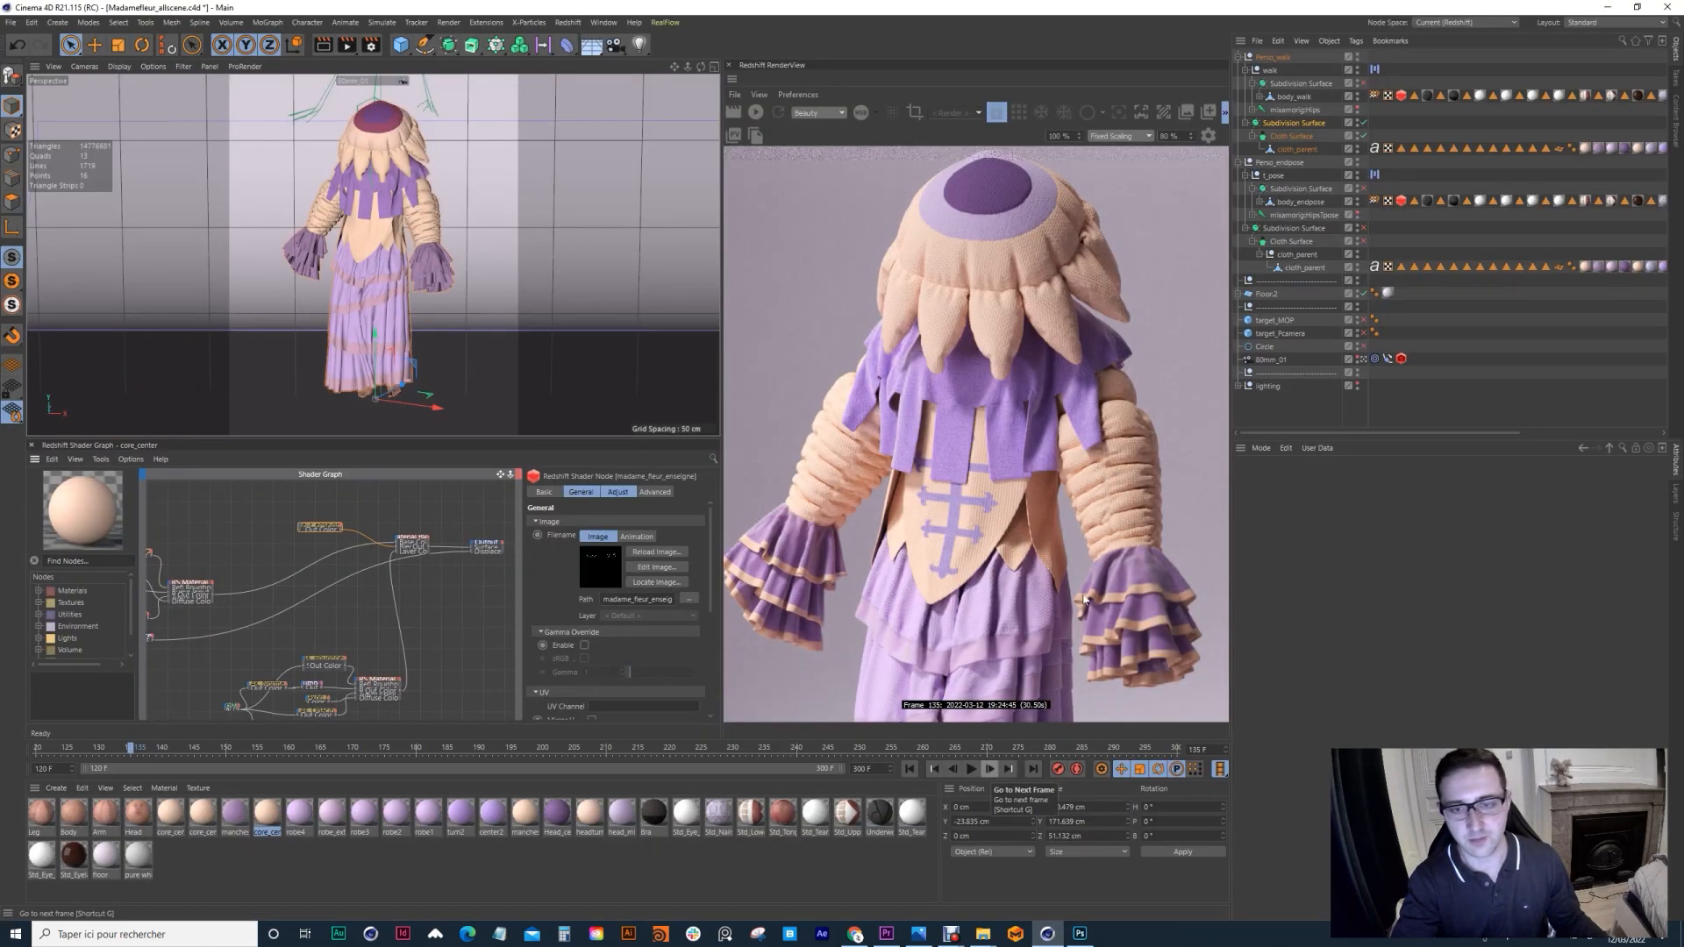
{"action": "left_click", "coordinate": [1080, 933]}
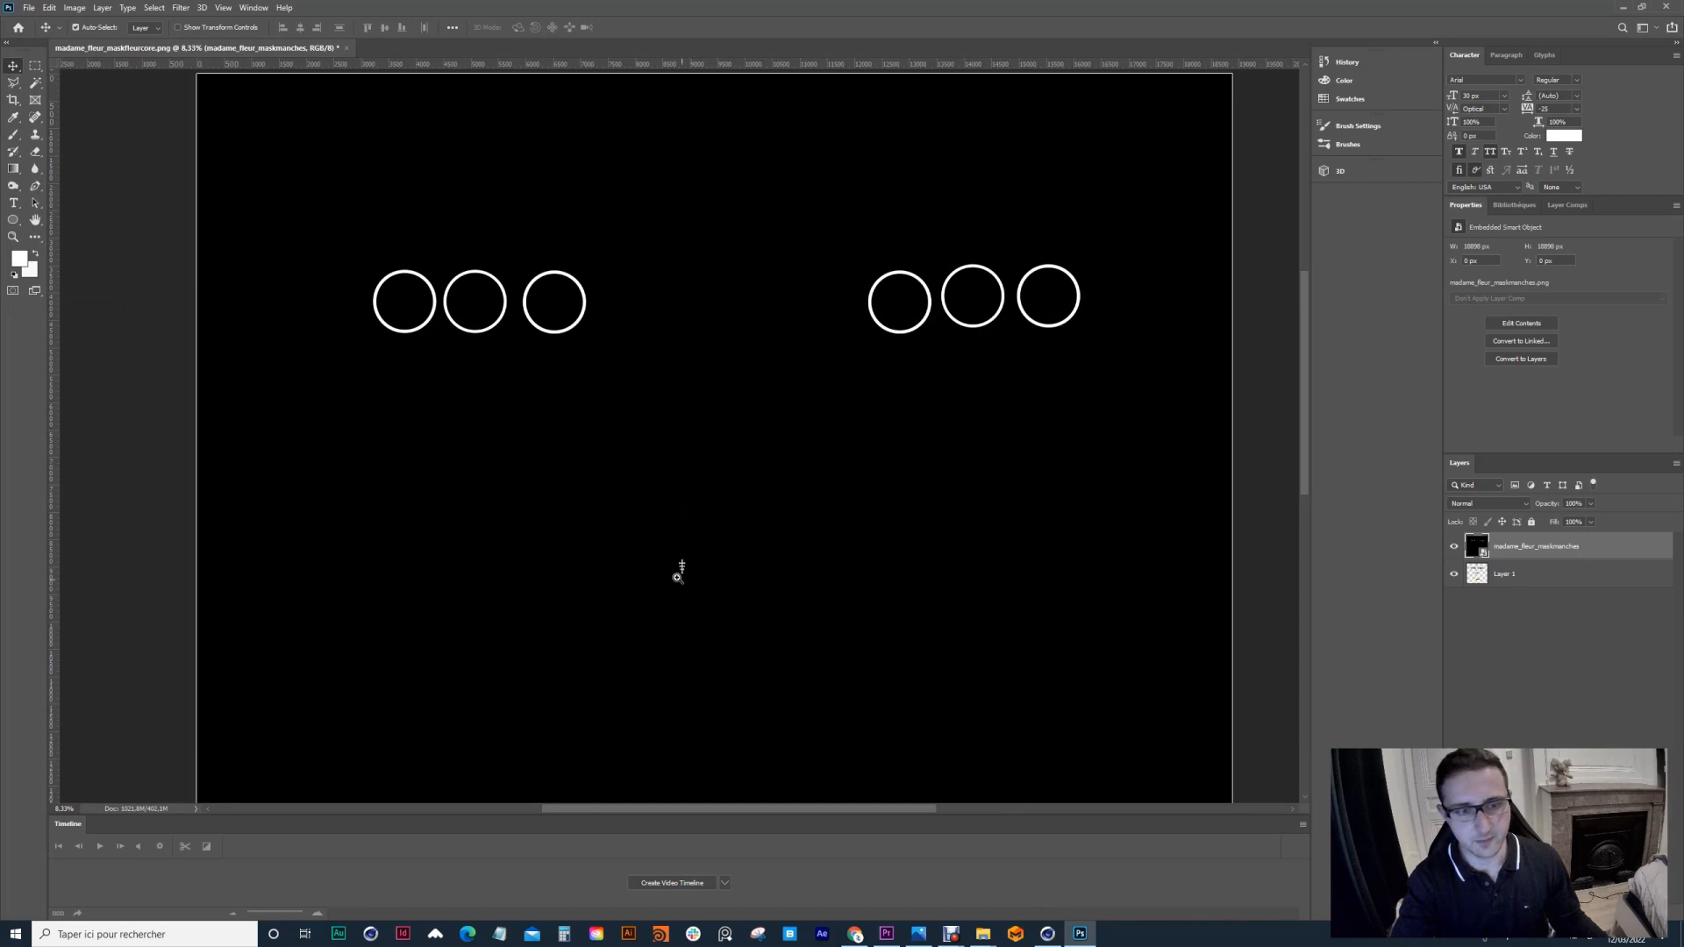
{"action": "left_click_drag", "start_coordinate": [677, 577], "coordinate": [665, 375]}
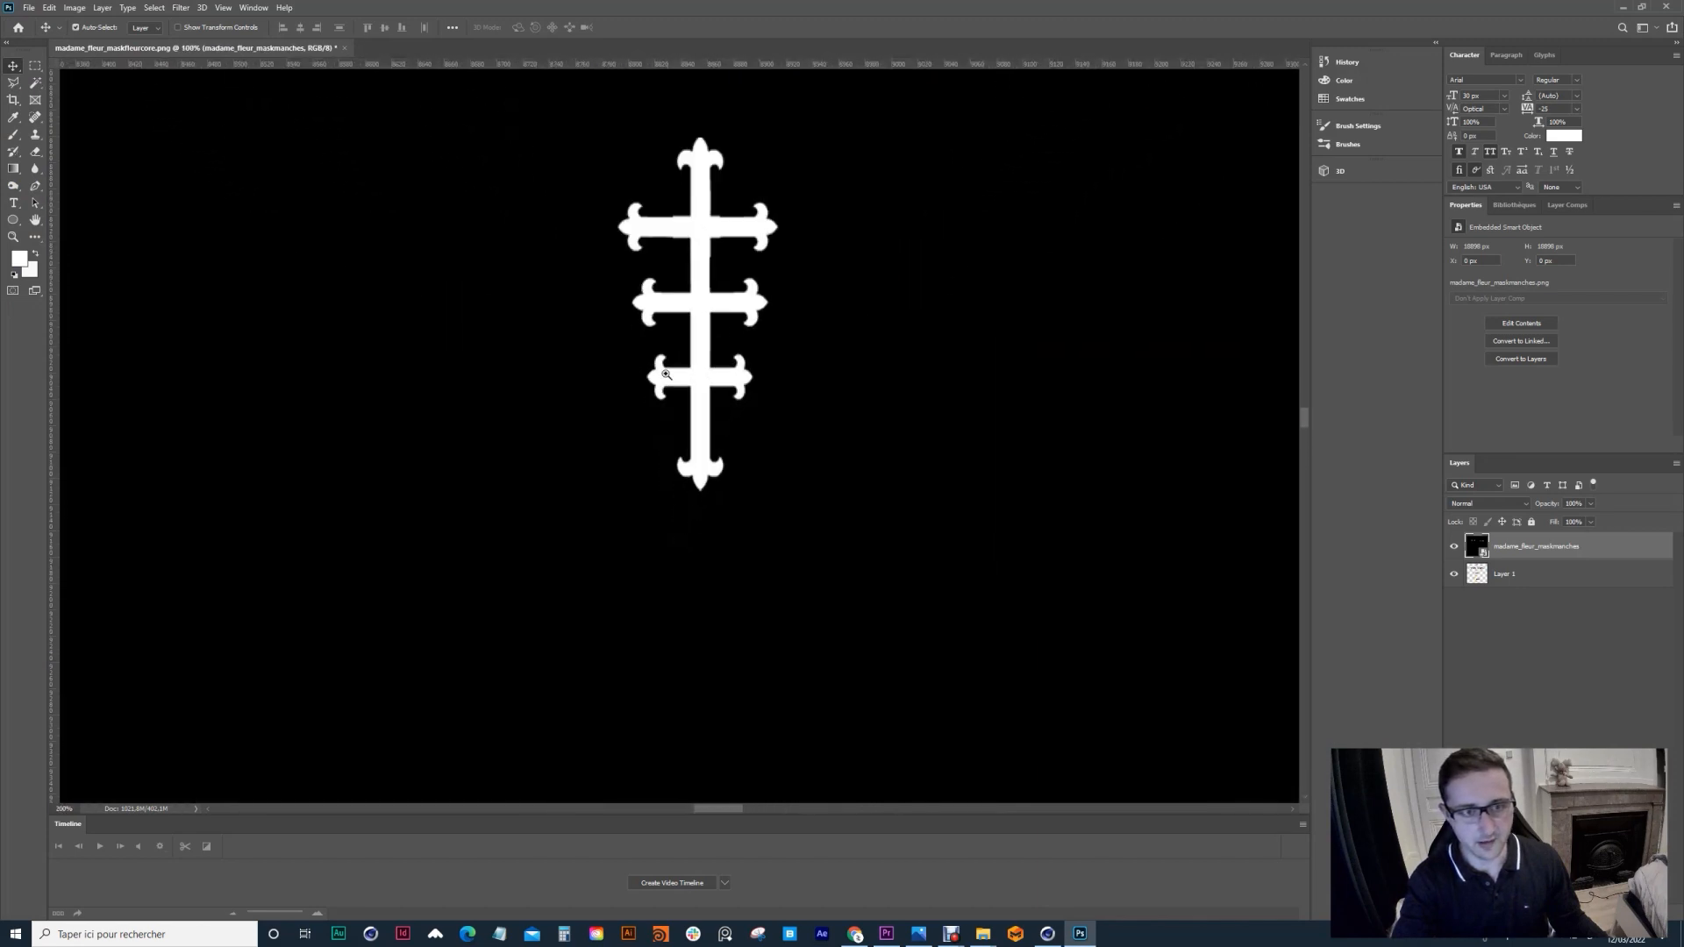
Step: Switch to Cinema 4D and inspect the core_center RS Material Blender and the two node groups feeding it
{"action": "key", "text": "alt+Tab"}
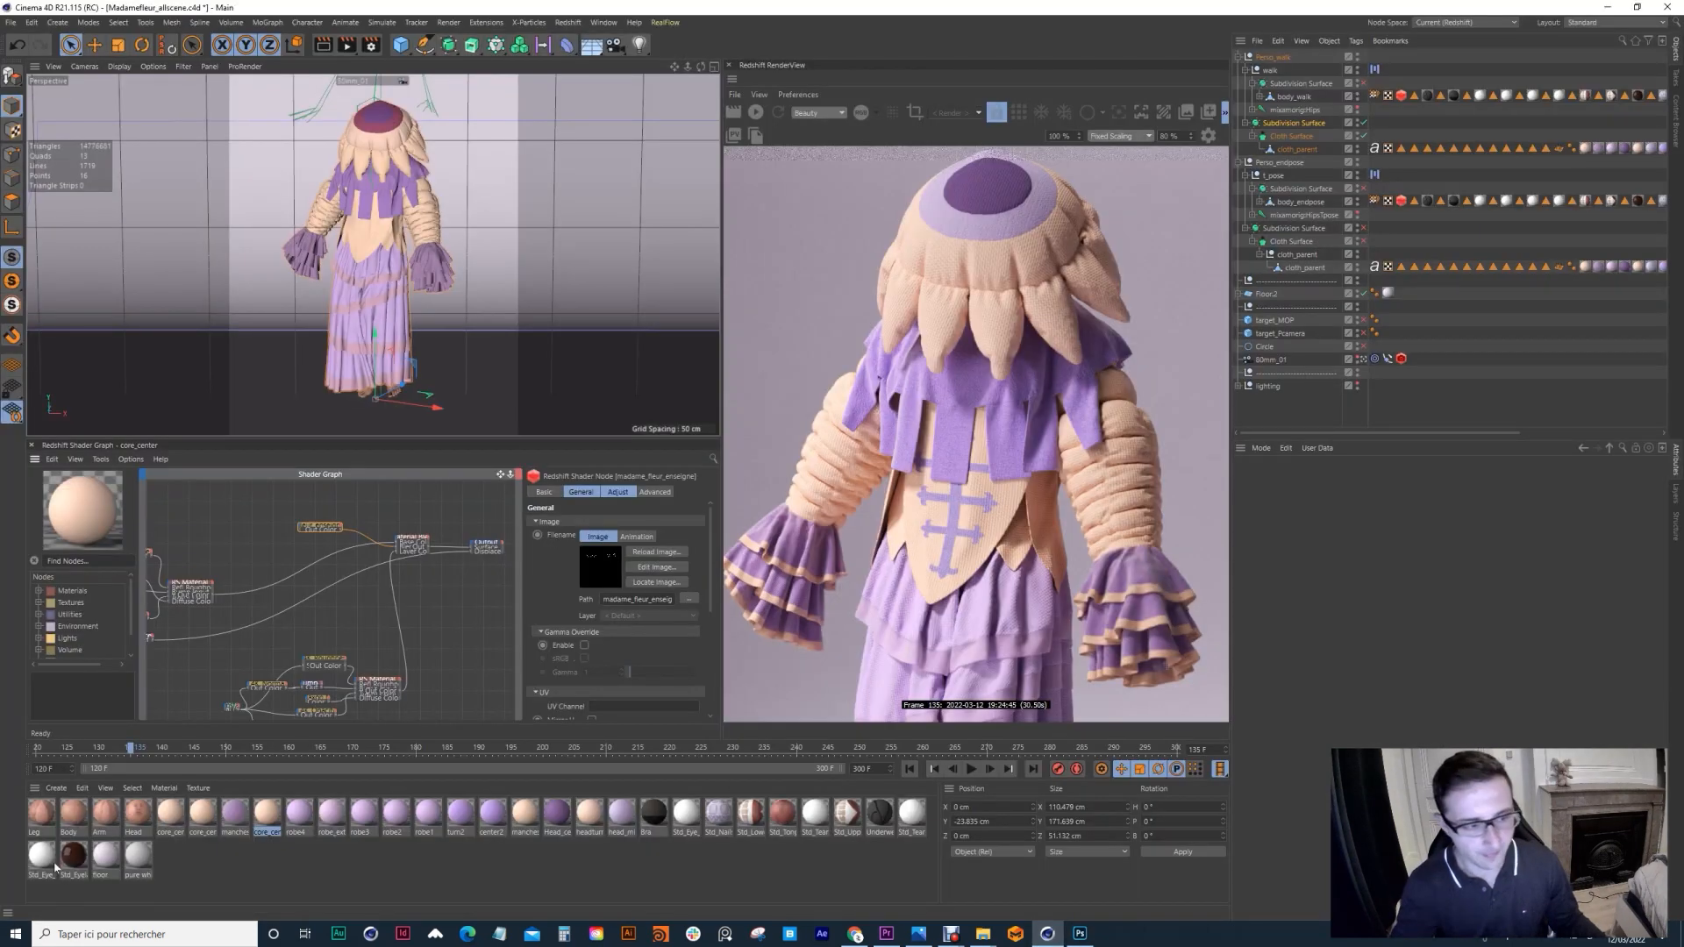
{"action": "left_click", "coordinate": [257, 827]}
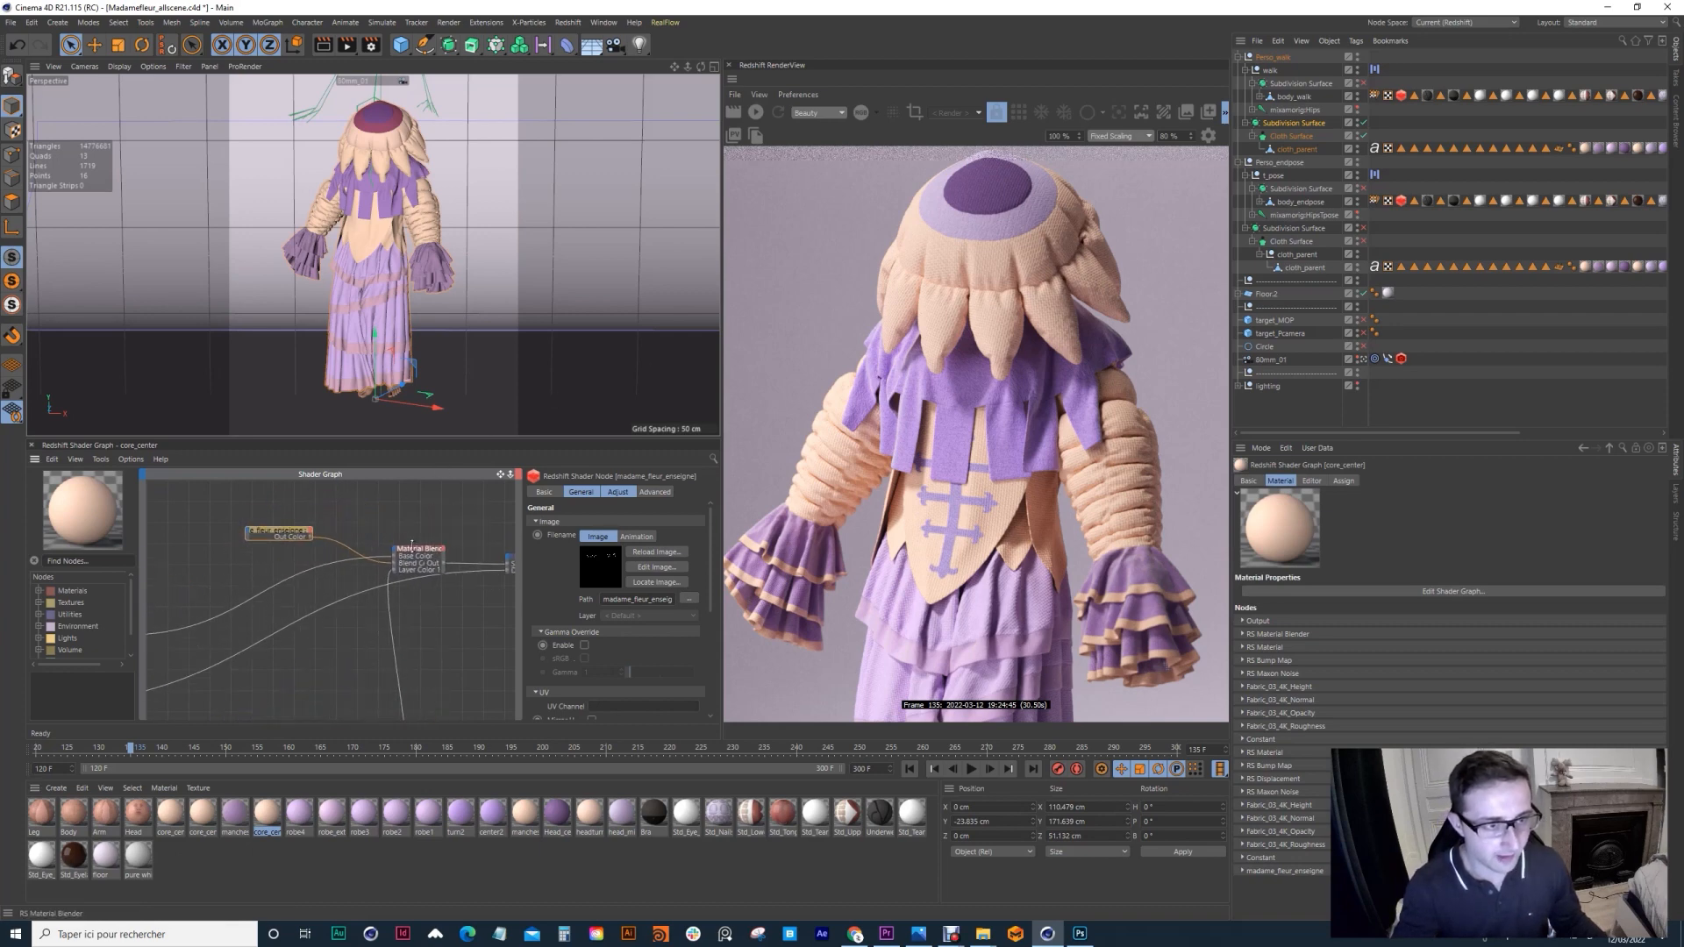
{"action": "left_click", "coordinate": [419, 554]}
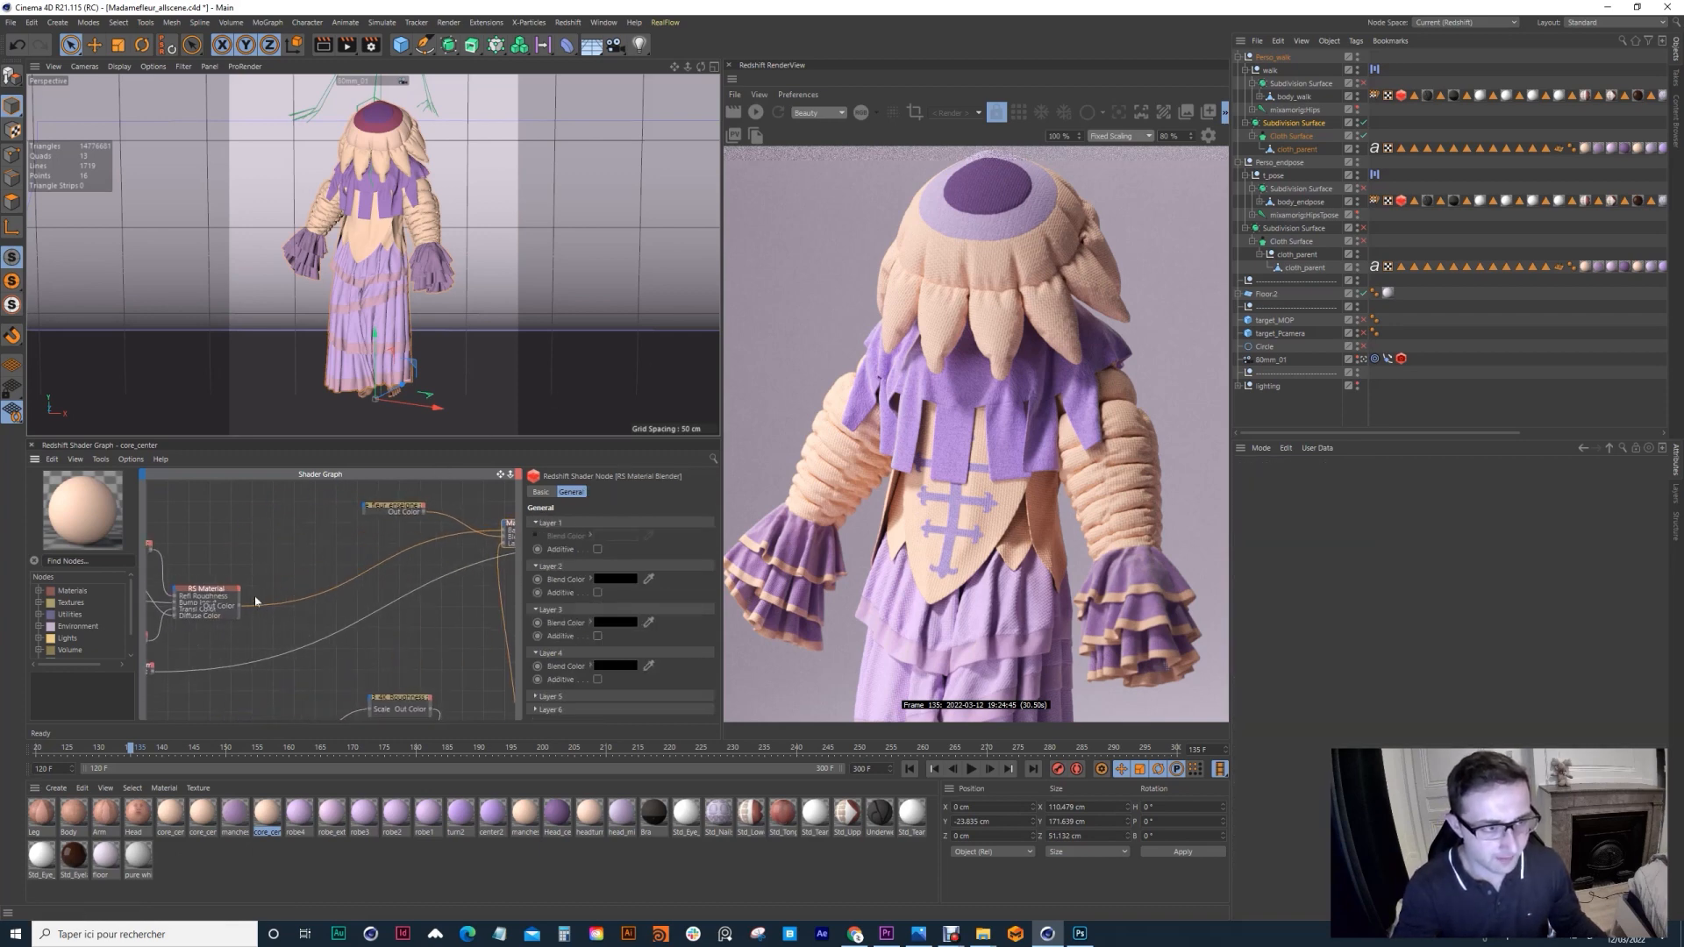
{"action": "left_click_drag", "start_coordinate": [209, 505], "coordinate": [475, 666]}
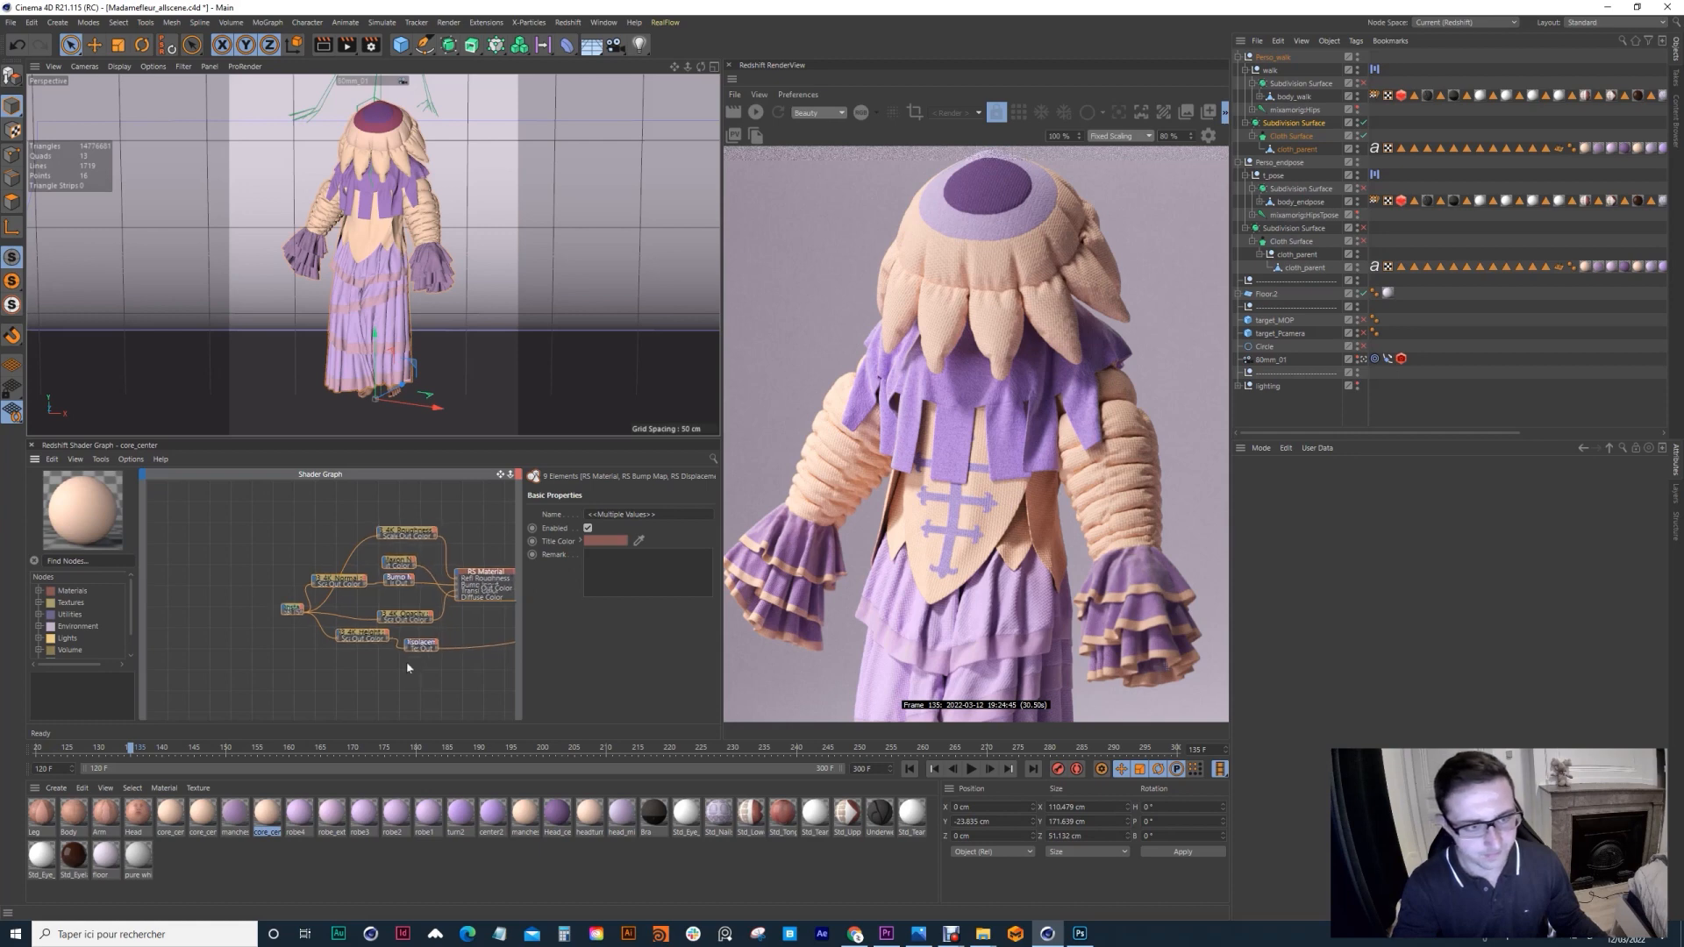
{"action": "middle_click_drag", "start_coordinate": [430, 633], "coordinate": [301, 538]}
{"action": "scroll", "coordinate": [296, 648], "scroll_direction": "down", "scroll_amount": 2}
{"action": "middle_click_drag", "start_coordinate": [370, 586], "coordinate": [200, 597]}
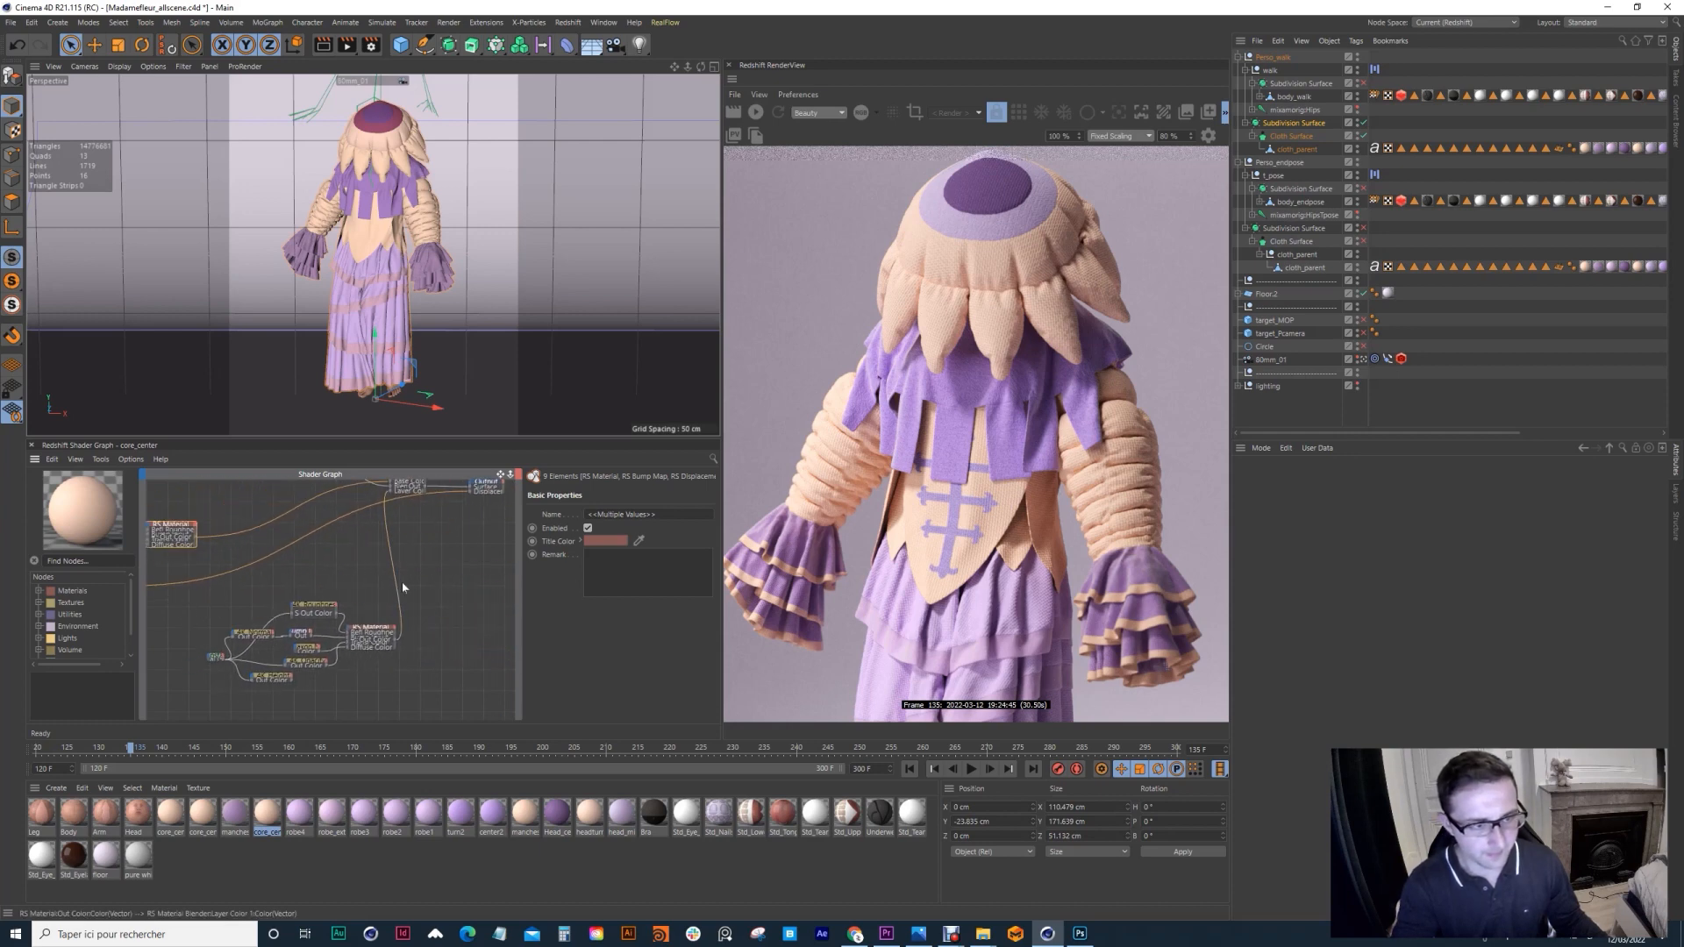
{"action": "left_click_drag", "start_coordinate": [409, 571], "coordinate": [192, 702]}
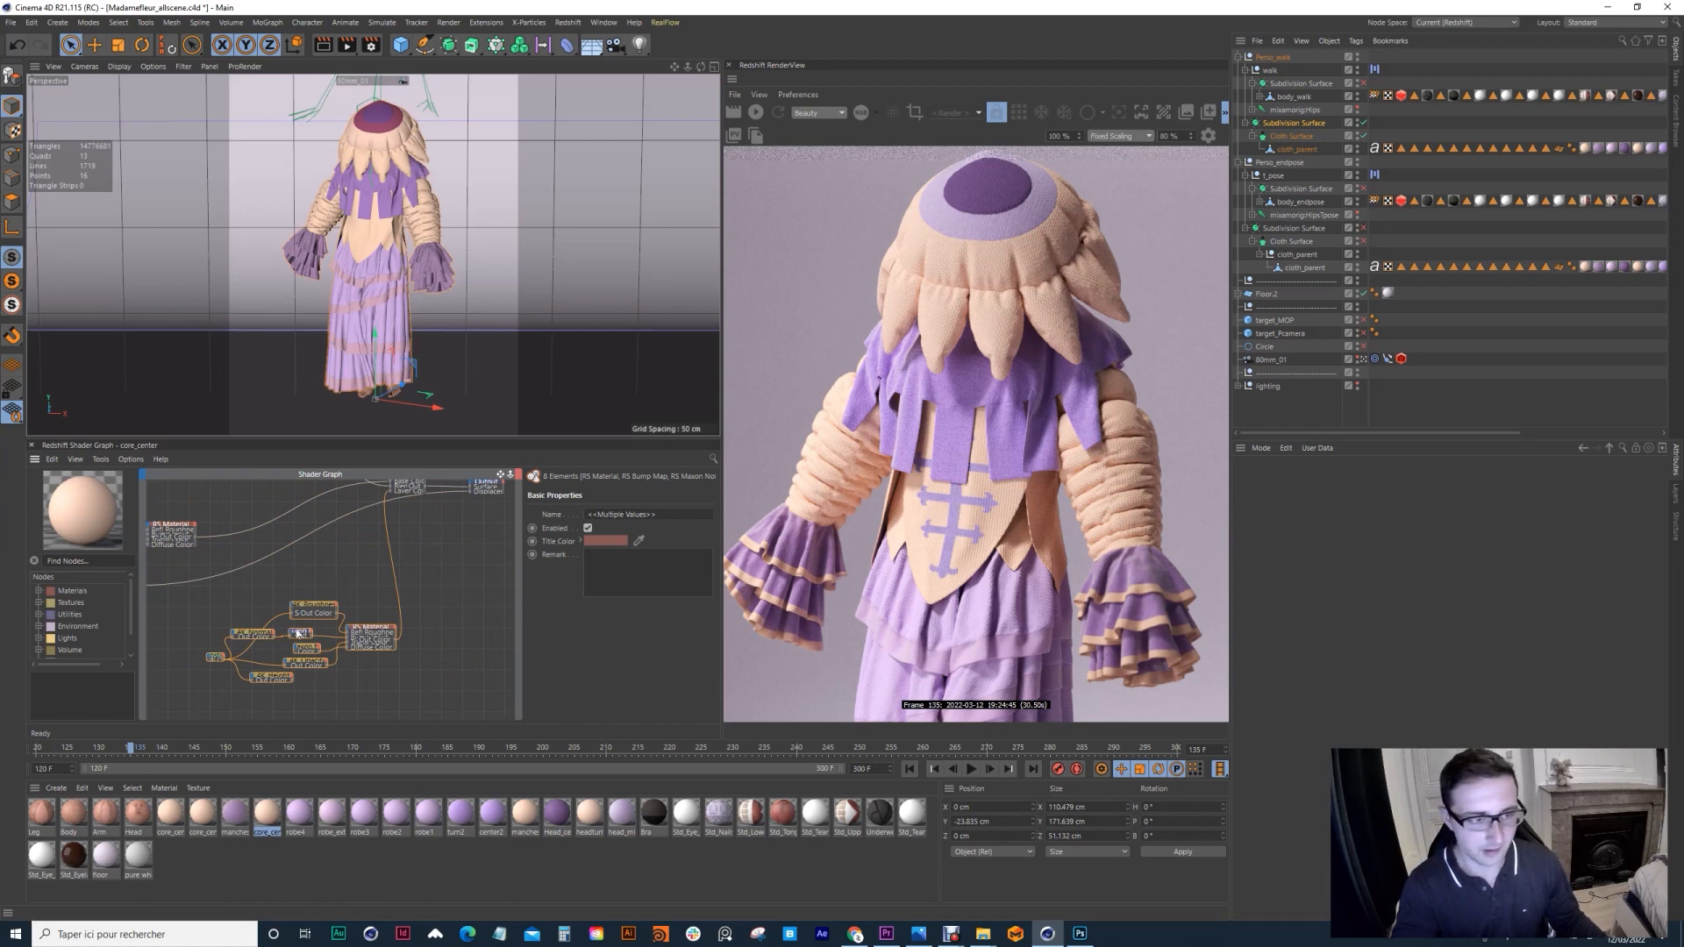
Step: Examine how the madame_fleur_enseigne texture drives the blend between the two fabric materials in the core_center graph
{"action": "scroll", "coordinate": [318, 544], "scroll_direction": "down", "scroll_amount": 1}
{"action": "middle_click_drag", "start_coordinate": [358, 523], "coordinate": [318, 676]}
{"action": "scroll", "coordinate": [326, 614], "scroll_direction": "up", "scroll_amount": 4}
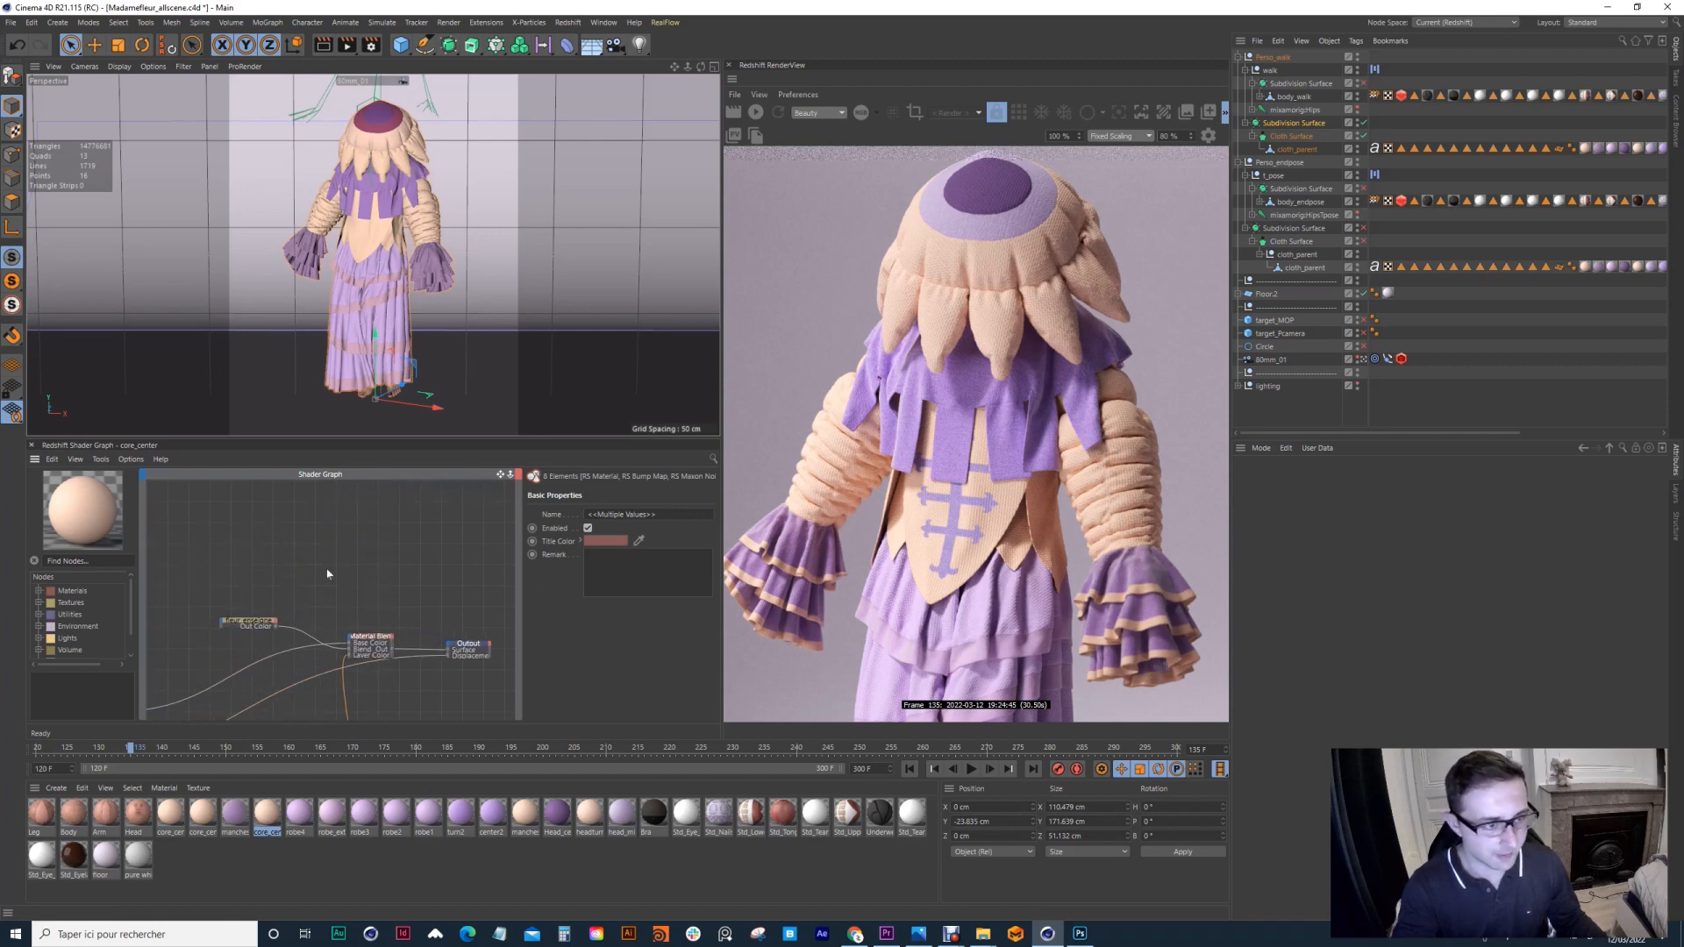
{"action": "scroll", "coordinate": [327, 573], "scroll_direction": "up", "scroll_amount": 1}
{"action": "left_click", "coordinate": [234, 626]}
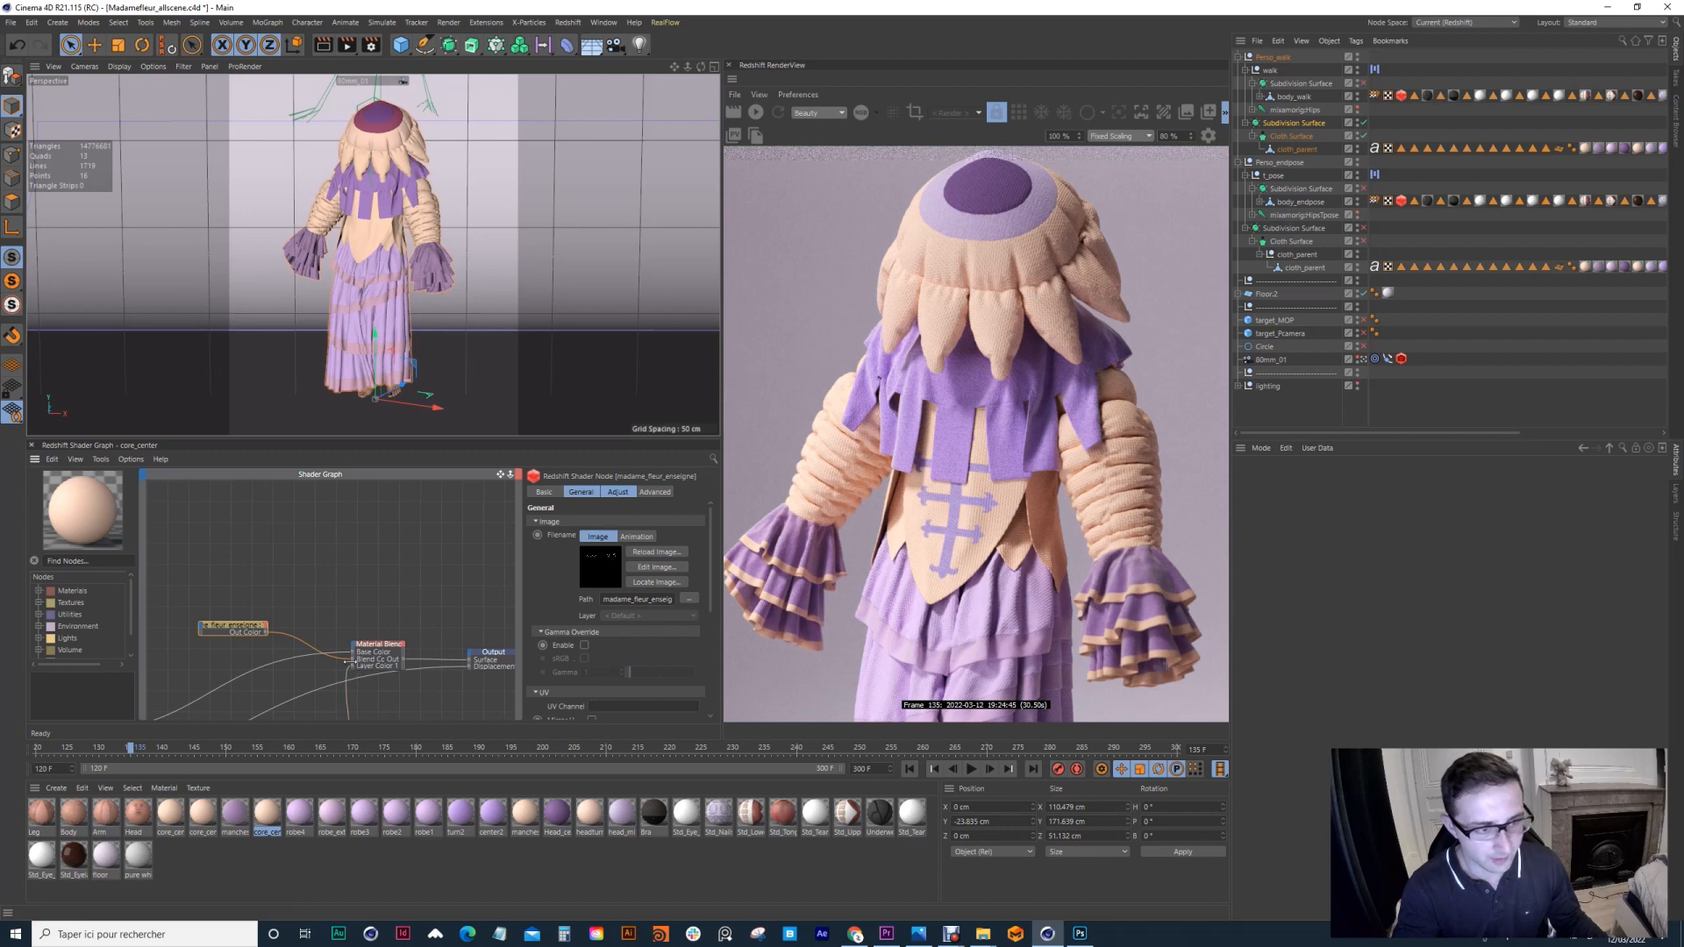
{"action": "middle_click_drag", "start_coordinate": [395, 576], "coordinate": [428, 477]}
{"action": "scroll", "coordinate": [320, 596], "scroll_direction": "down", "scroll_amount": 2}
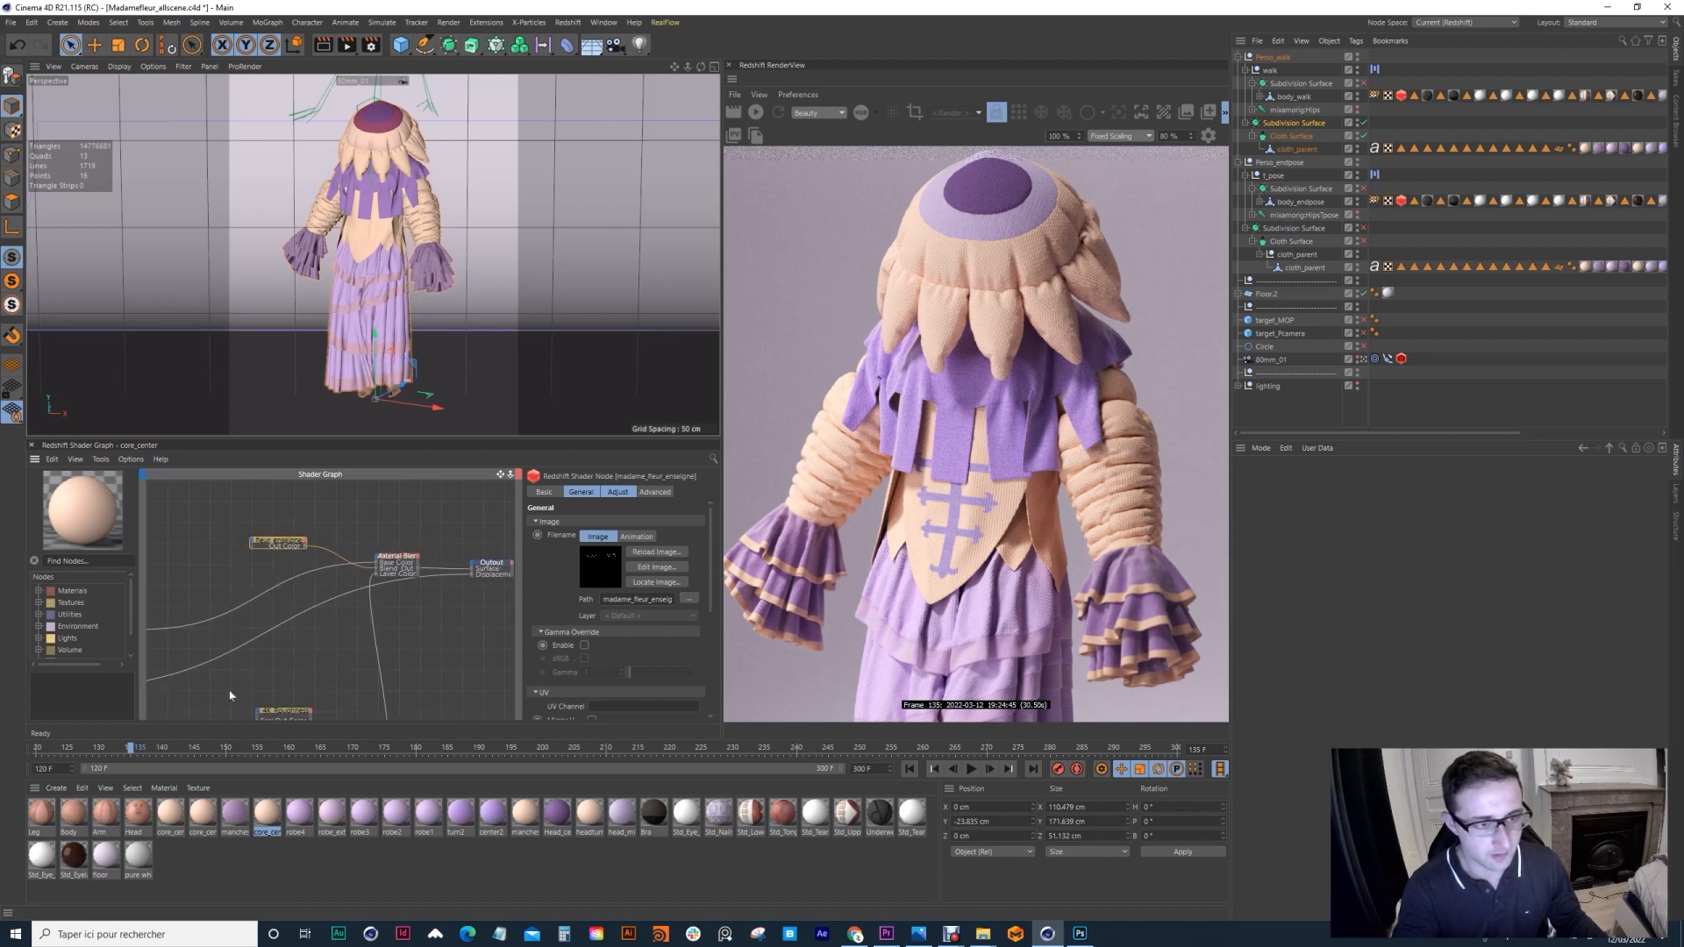
{"action": "middle_click_drag", "start_coordinate": [250, 638], "coordinate": [354, 571]}
{"action": "scroll", "coordinate": [389, 568], "scroll_direction": "down", "scroll_amount": 2}
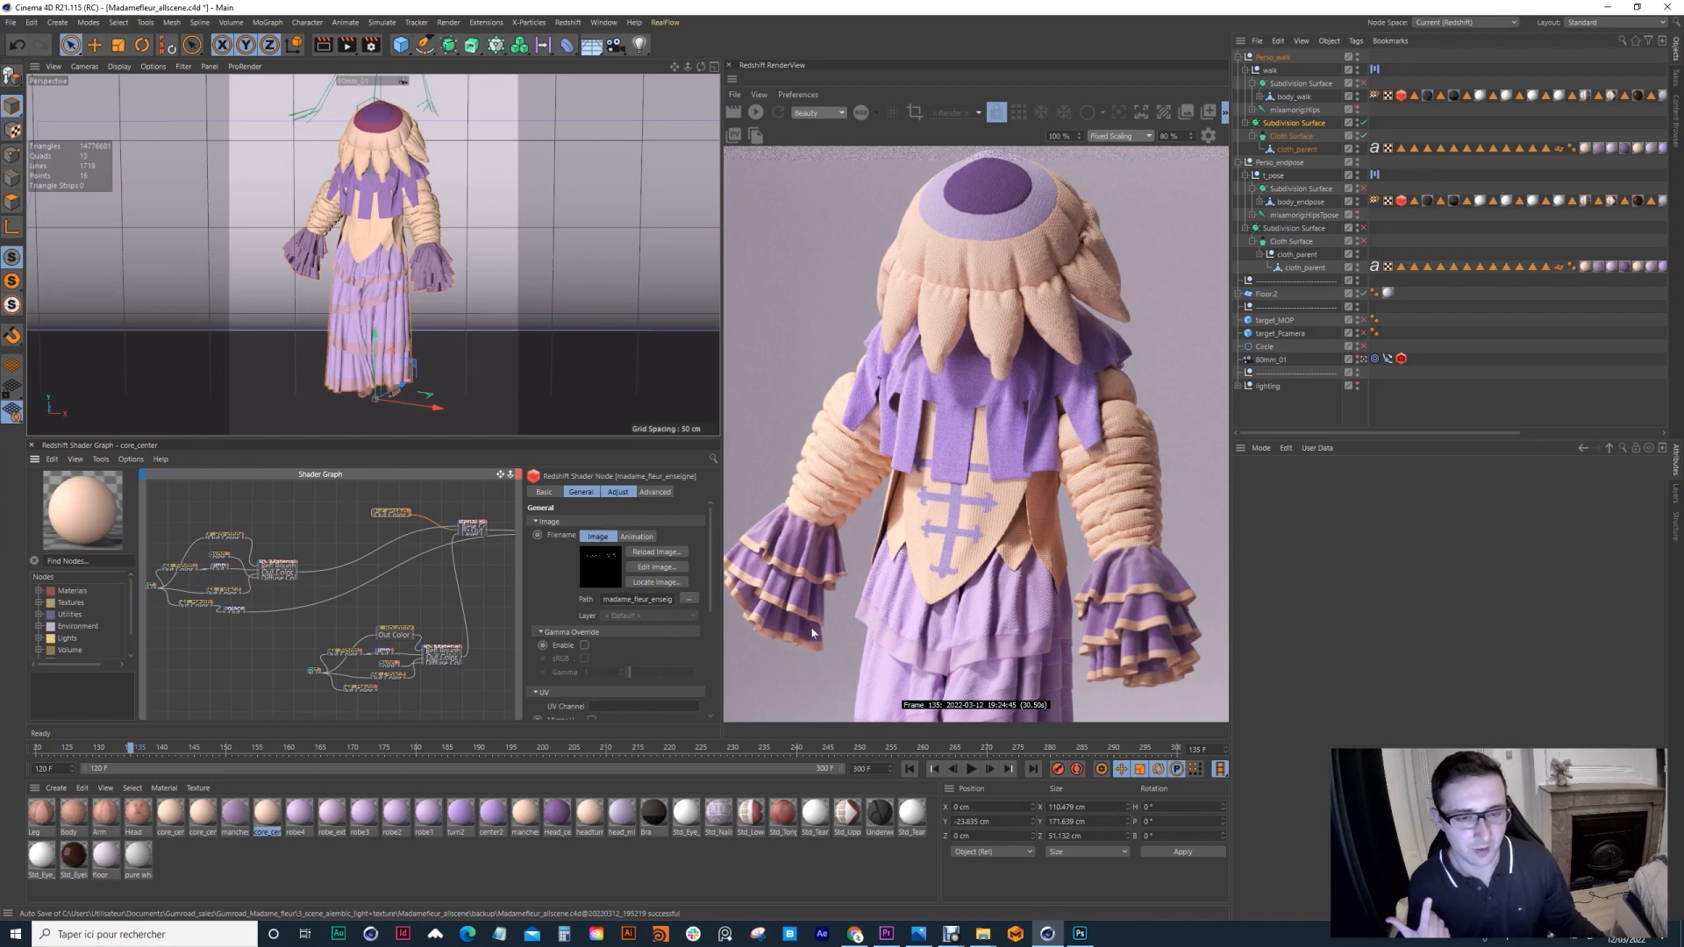
Step: Open the manchese_drapes shader graph, inspect its madame_fleur_maskmanches texture node, and return to the mask document in Photoshop
{"action": "left_click", "coordinate": [232, 815]}
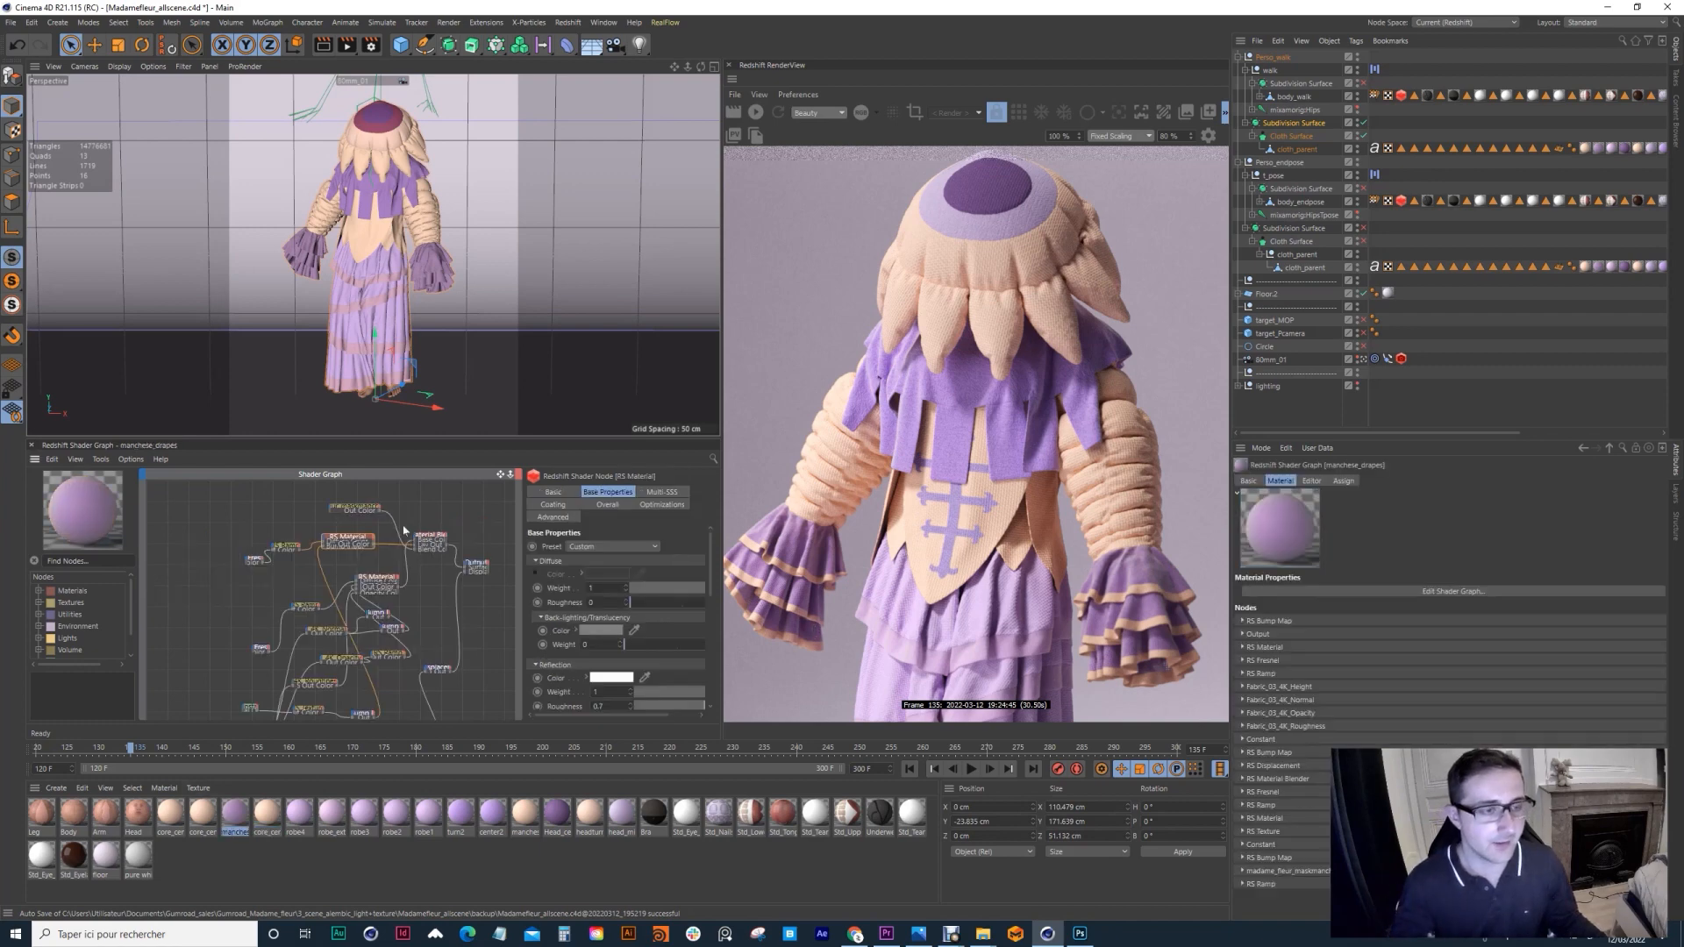
{"action": "scroll", "coordinate": [307, 552], "scroll_direction": "up", "scroll_amount": 3}
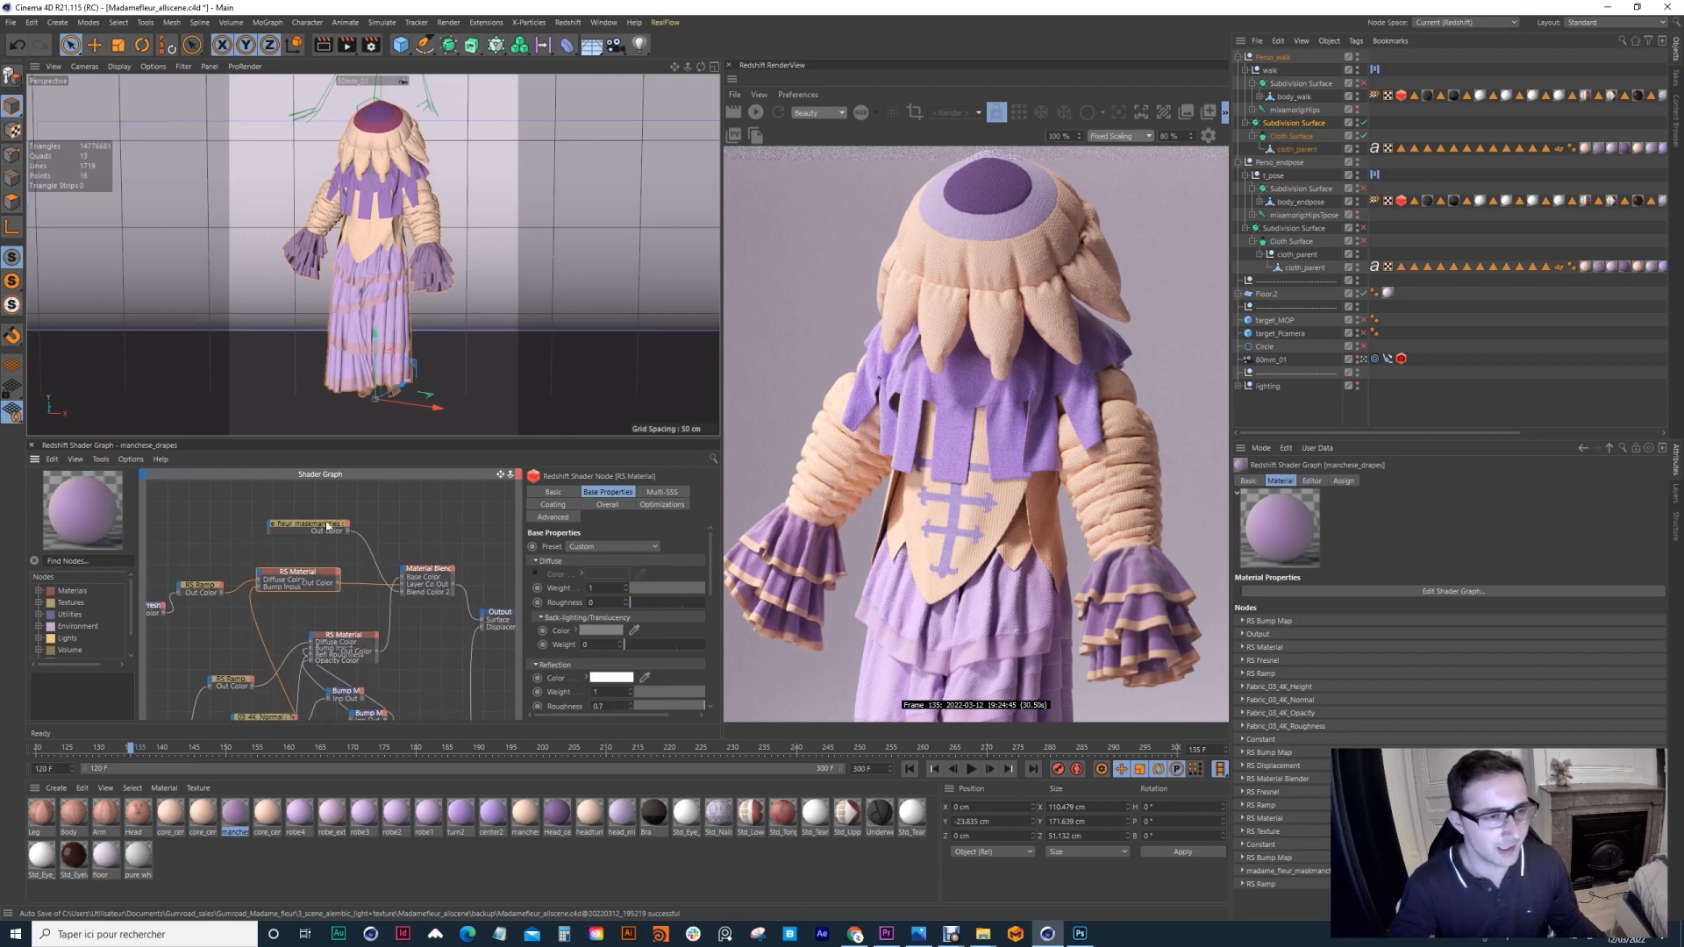
{"action": "left_click", "coordinate": [324, 525]}
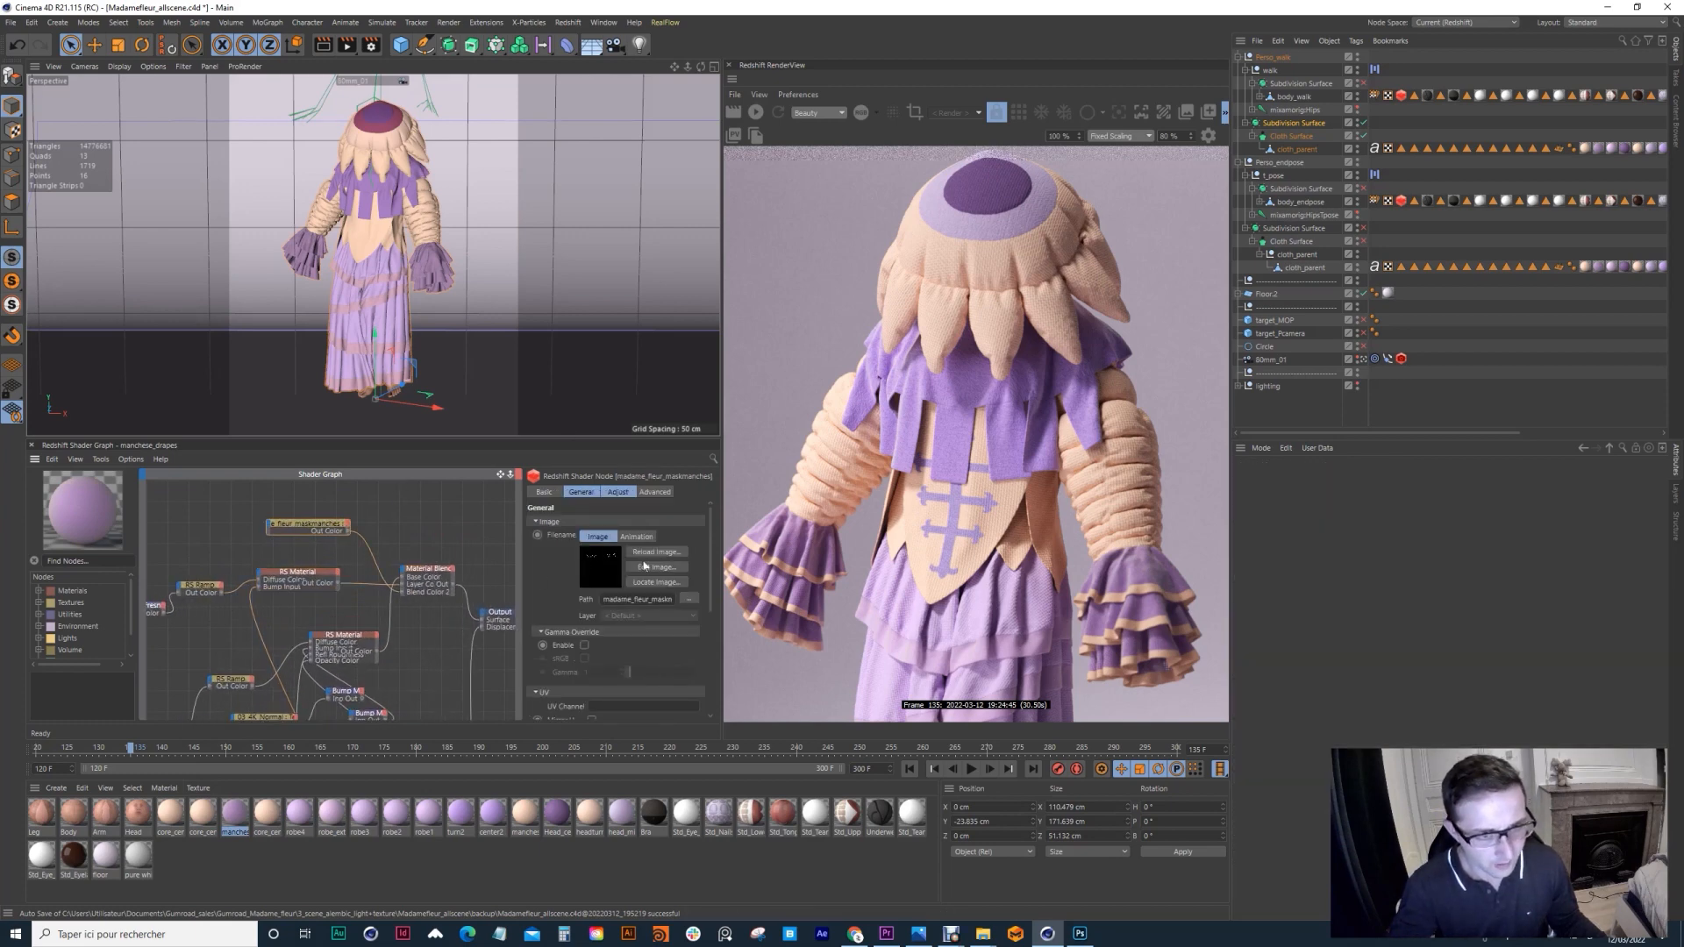
{"action": "left_click", "coordinate": [644, 566]}
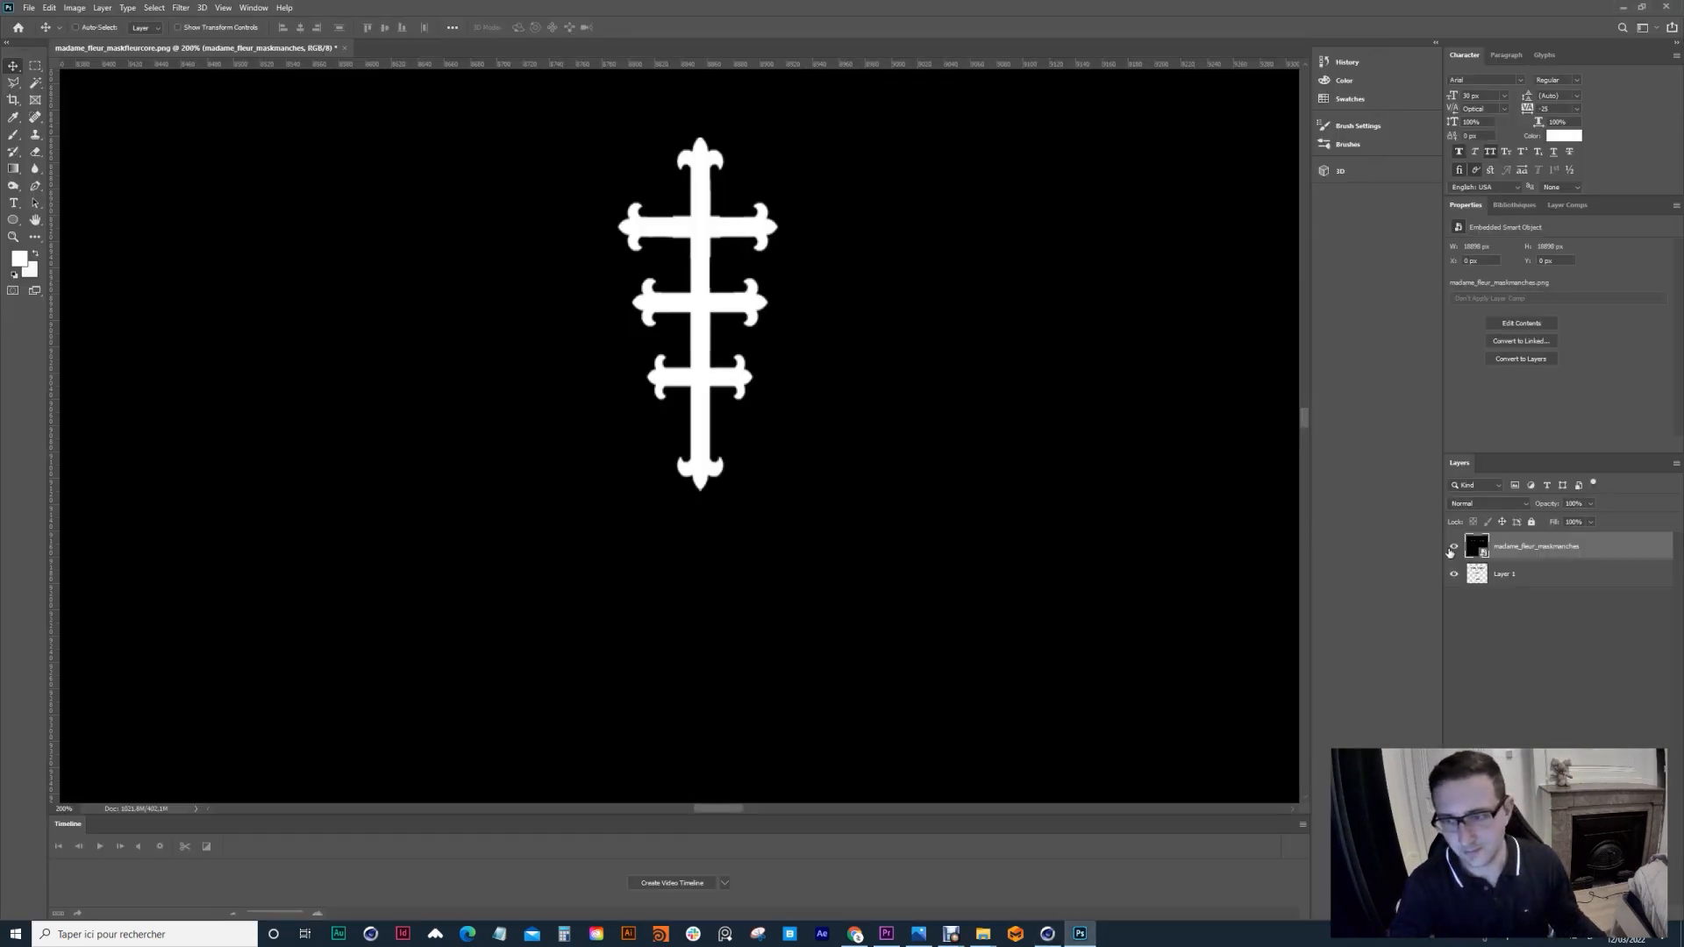
Step: Hide the madame_fleur_maskmanches layer to examine the pattern pieces beneath, and show the mask layer again
{"action": "left_click", "coordinate": [1453, 548]}
{"action": "scroll", "coordinate": [862, 350], "scroll_direction": "down", "scroll_amount": 3, "text": "alt"}
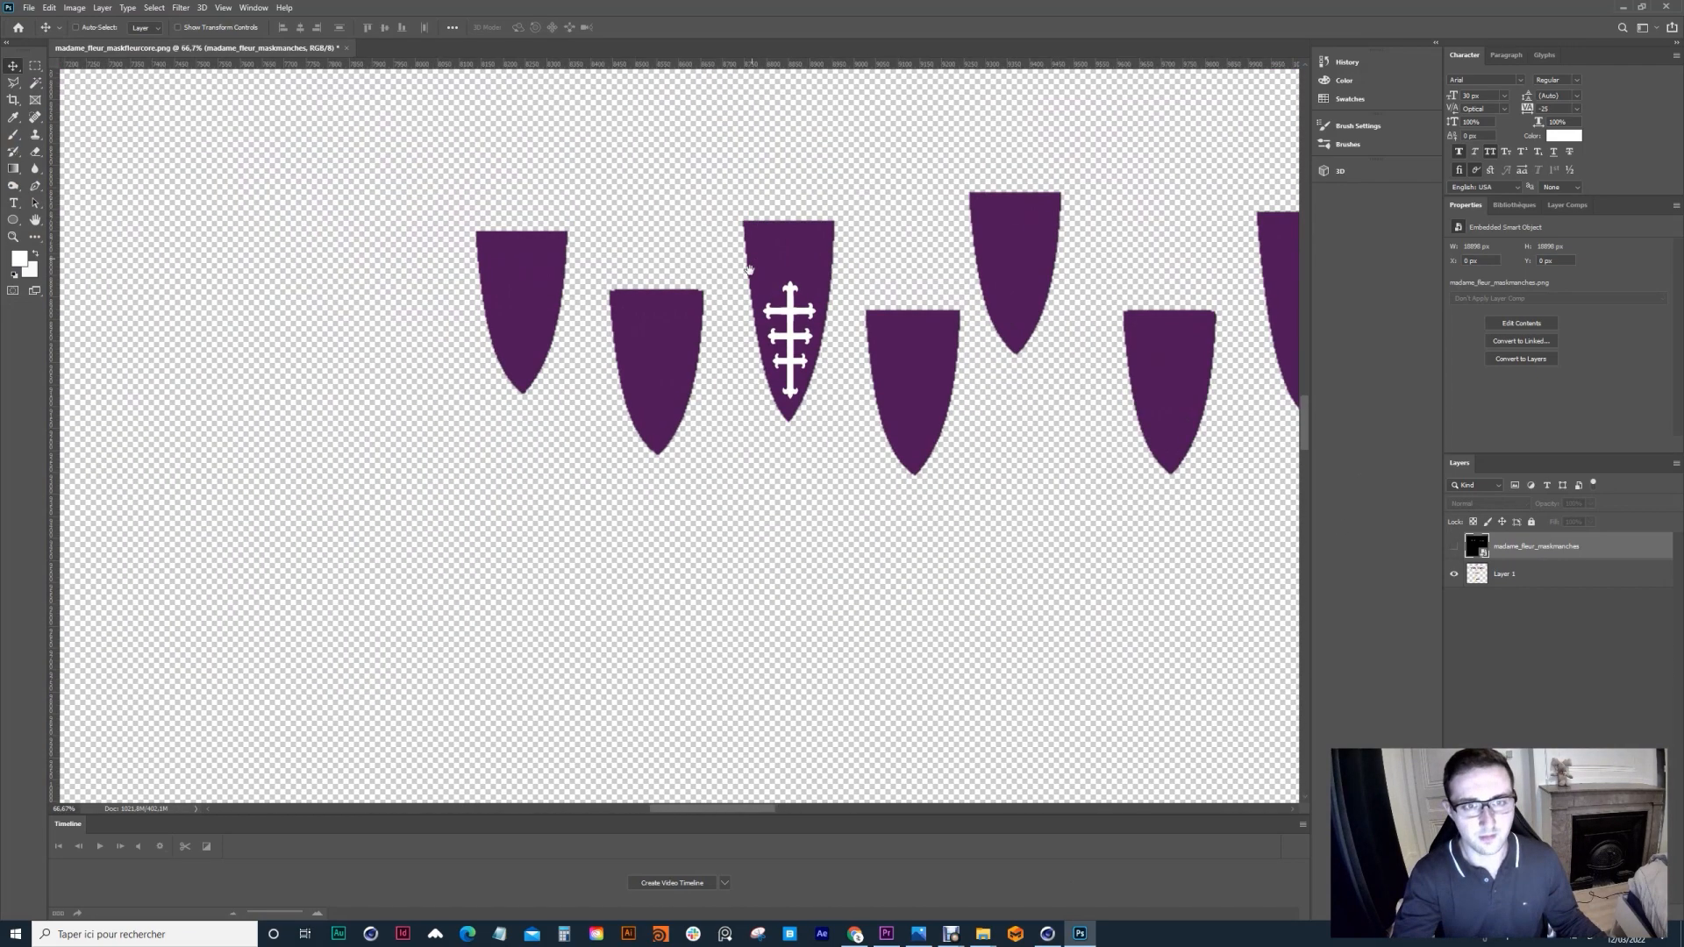
{"action": "scroll", "coordinate": [718, 413], "scroll_direction": "up", "scroll_amount": 5}
{"action": "scroll", "coordinate": [741, 350], "scroll_direction": "down", "scroll_amount": 3, "text": "alt"}
{"action": "left_click_drag", "start_coordinate": [741, 350], "coordinate": [738, 659]}
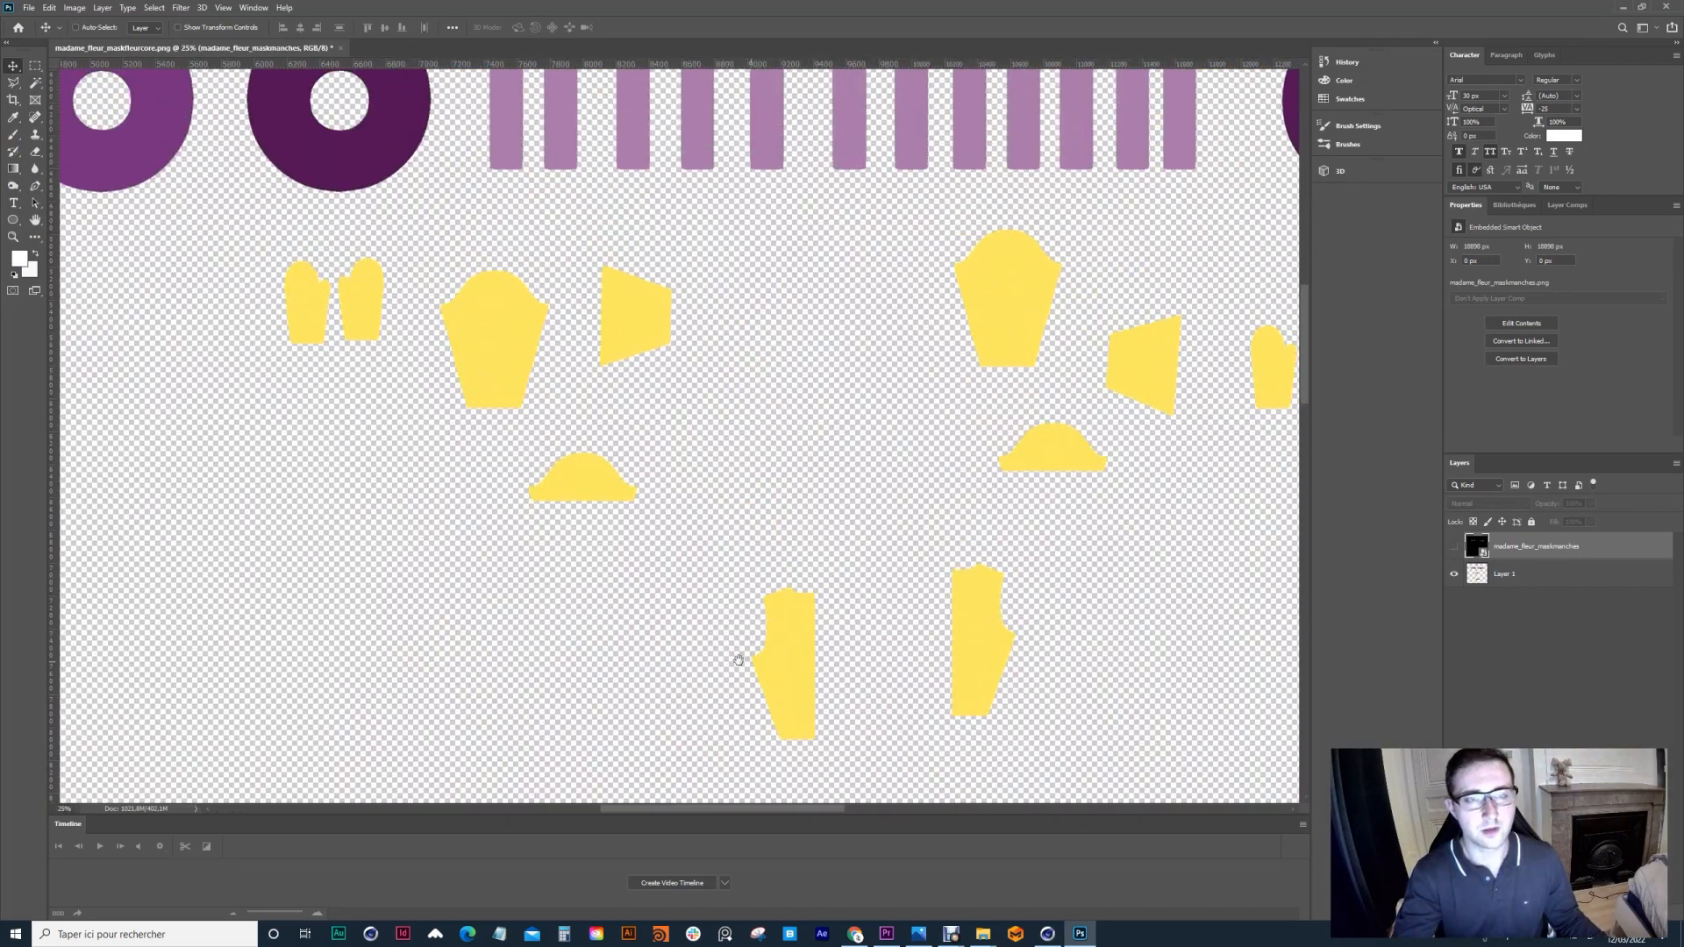
{"action": "scroll", "coordinate": [738, 660], "scroll_direction": "up", "scroll_amount": 5}
{"action": "scroll", "coordinate": [391, 494], "scroll_direction": "down", "scroll_amount": 4, "text": "alt"}
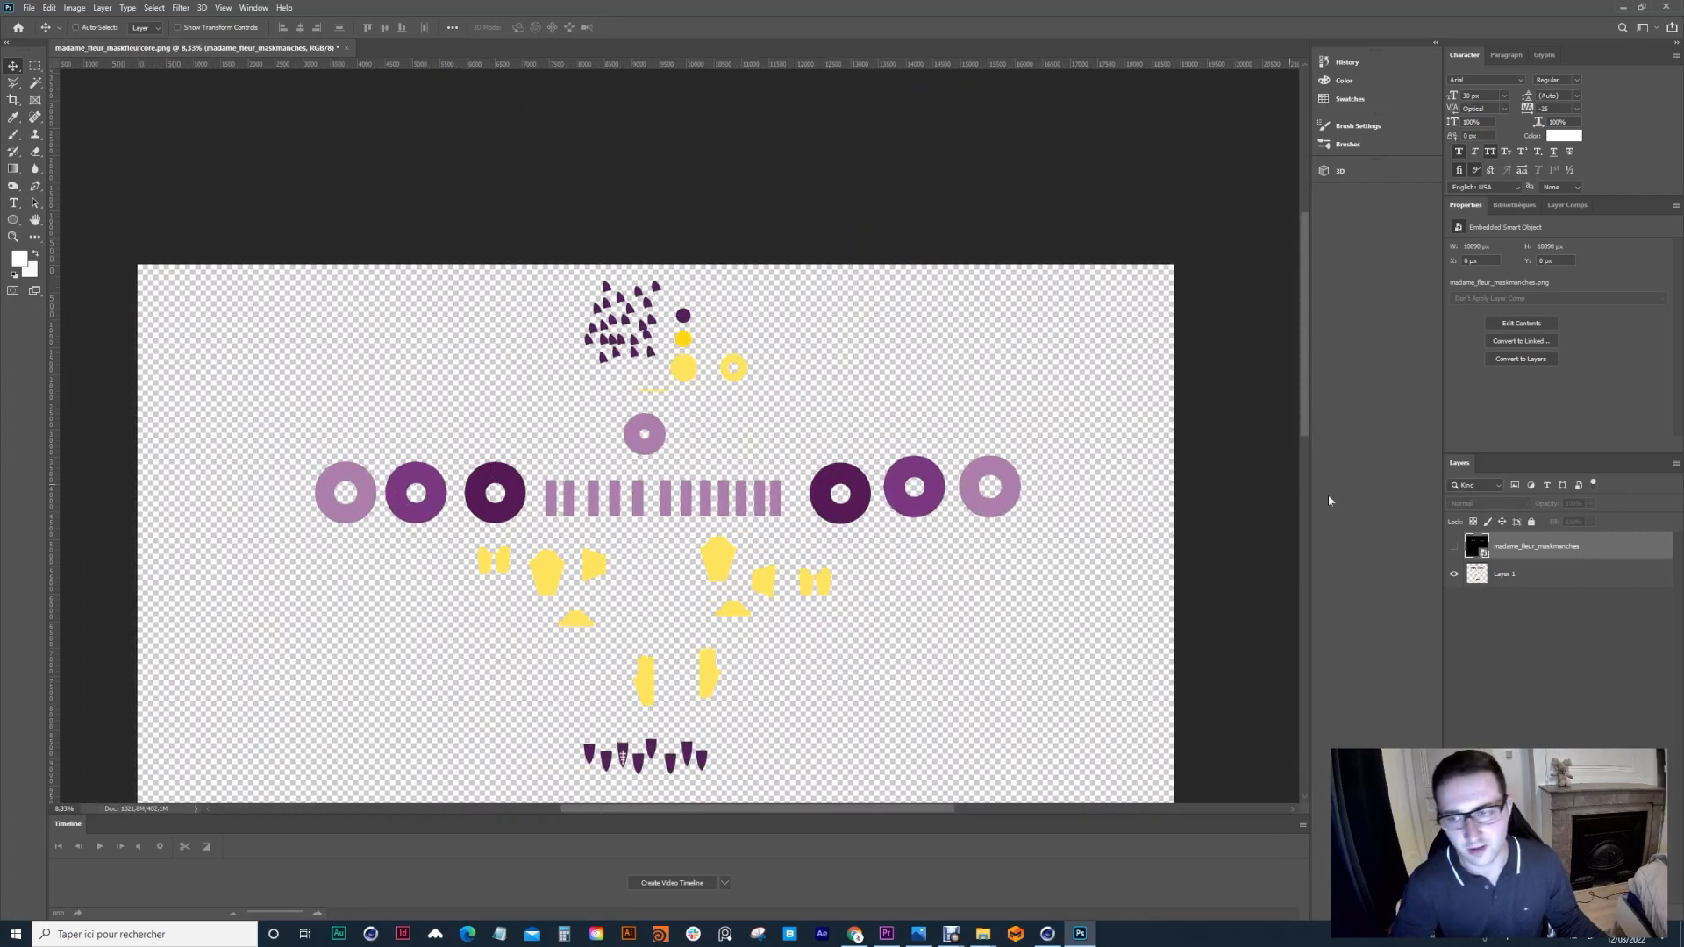
{"action": "left_click", "coordinate": [1453, 546]}
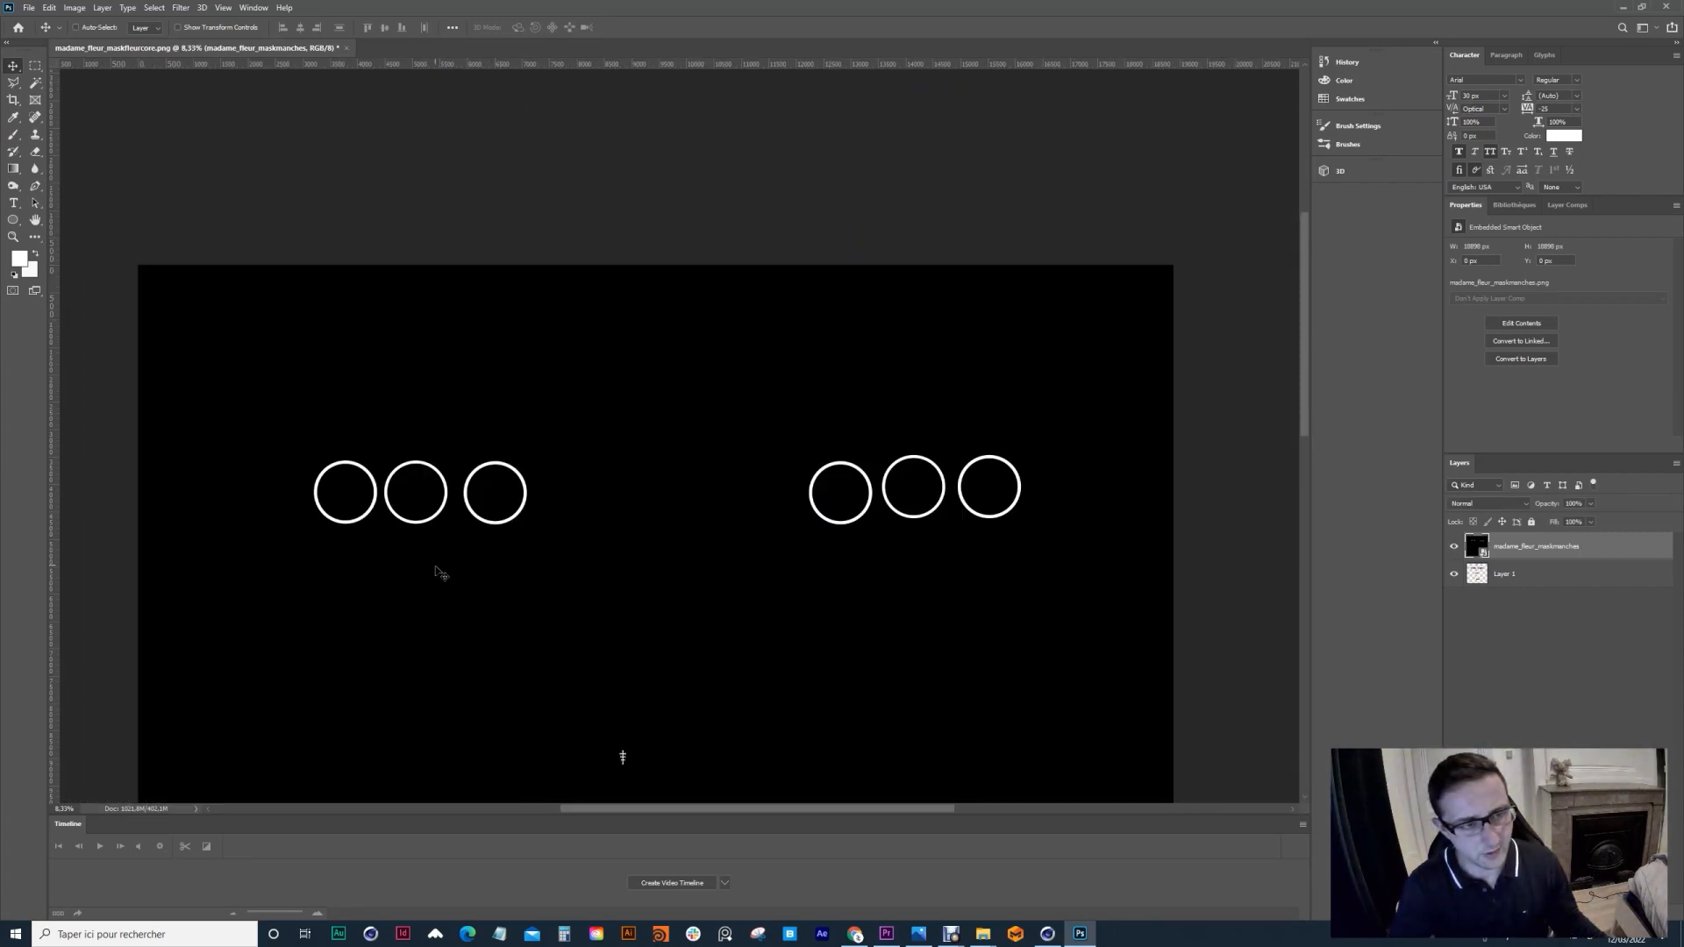
Step: Switch to the character model scene in Cinema 4D and spread out the texture, Bump Map, RS Skin and Output nodes of Std_Skin_Leg
{"action": "key", "text": "alt+Tab"}
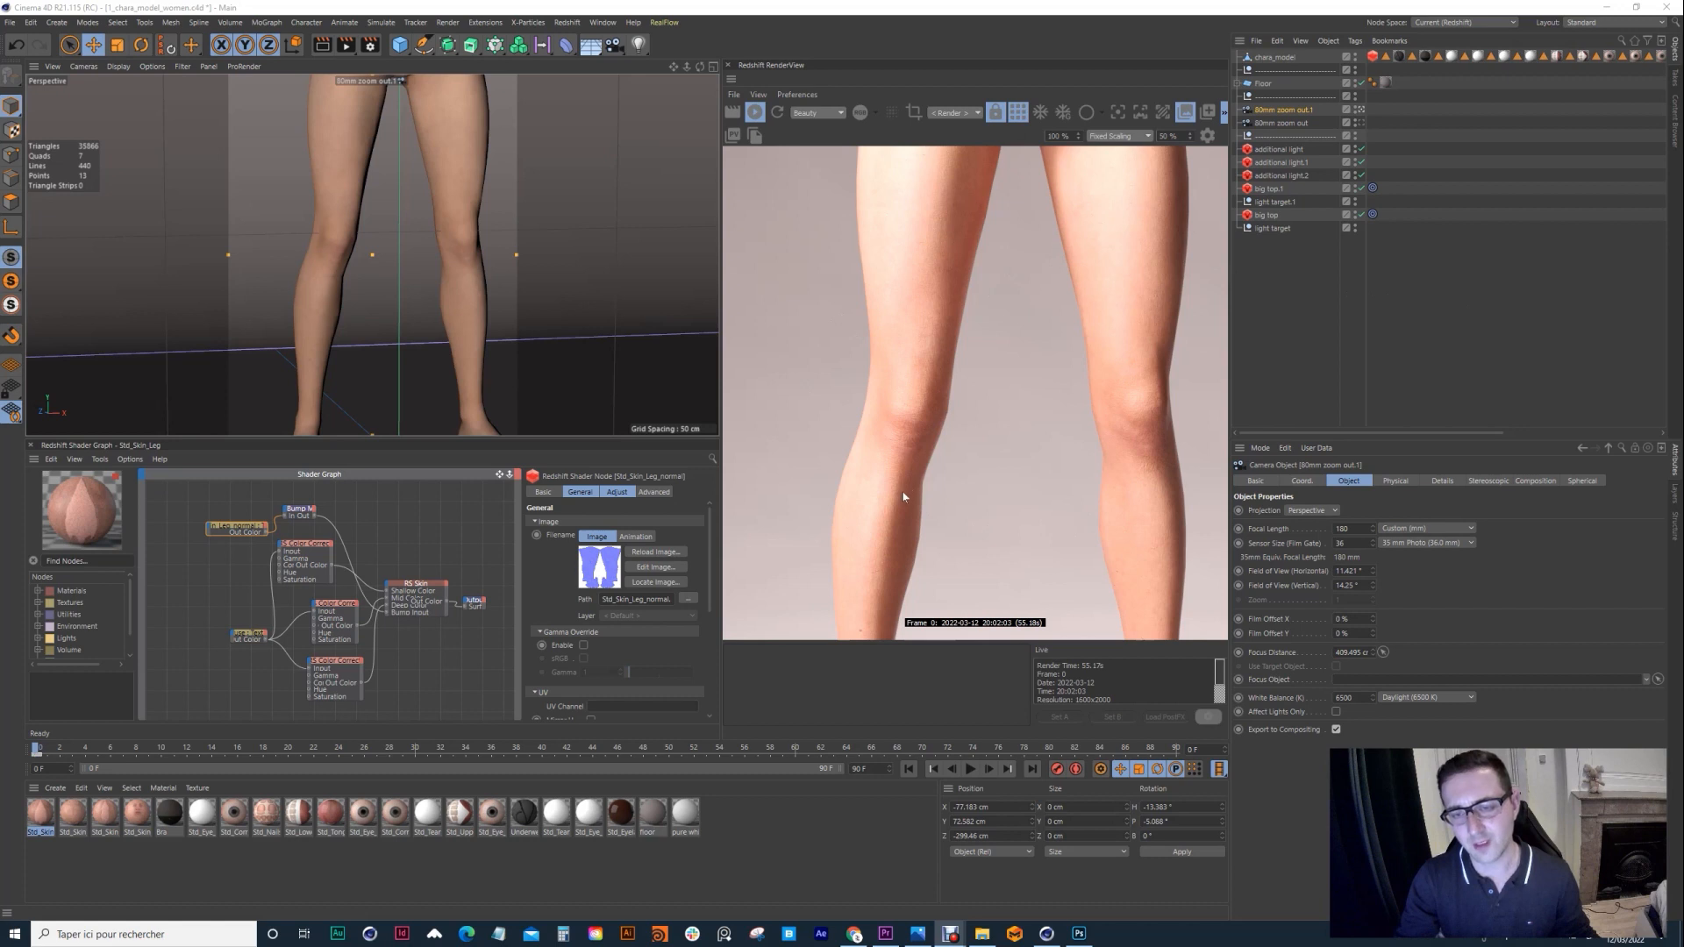
{"action": "left_click", "coordinate": [228, 531]}
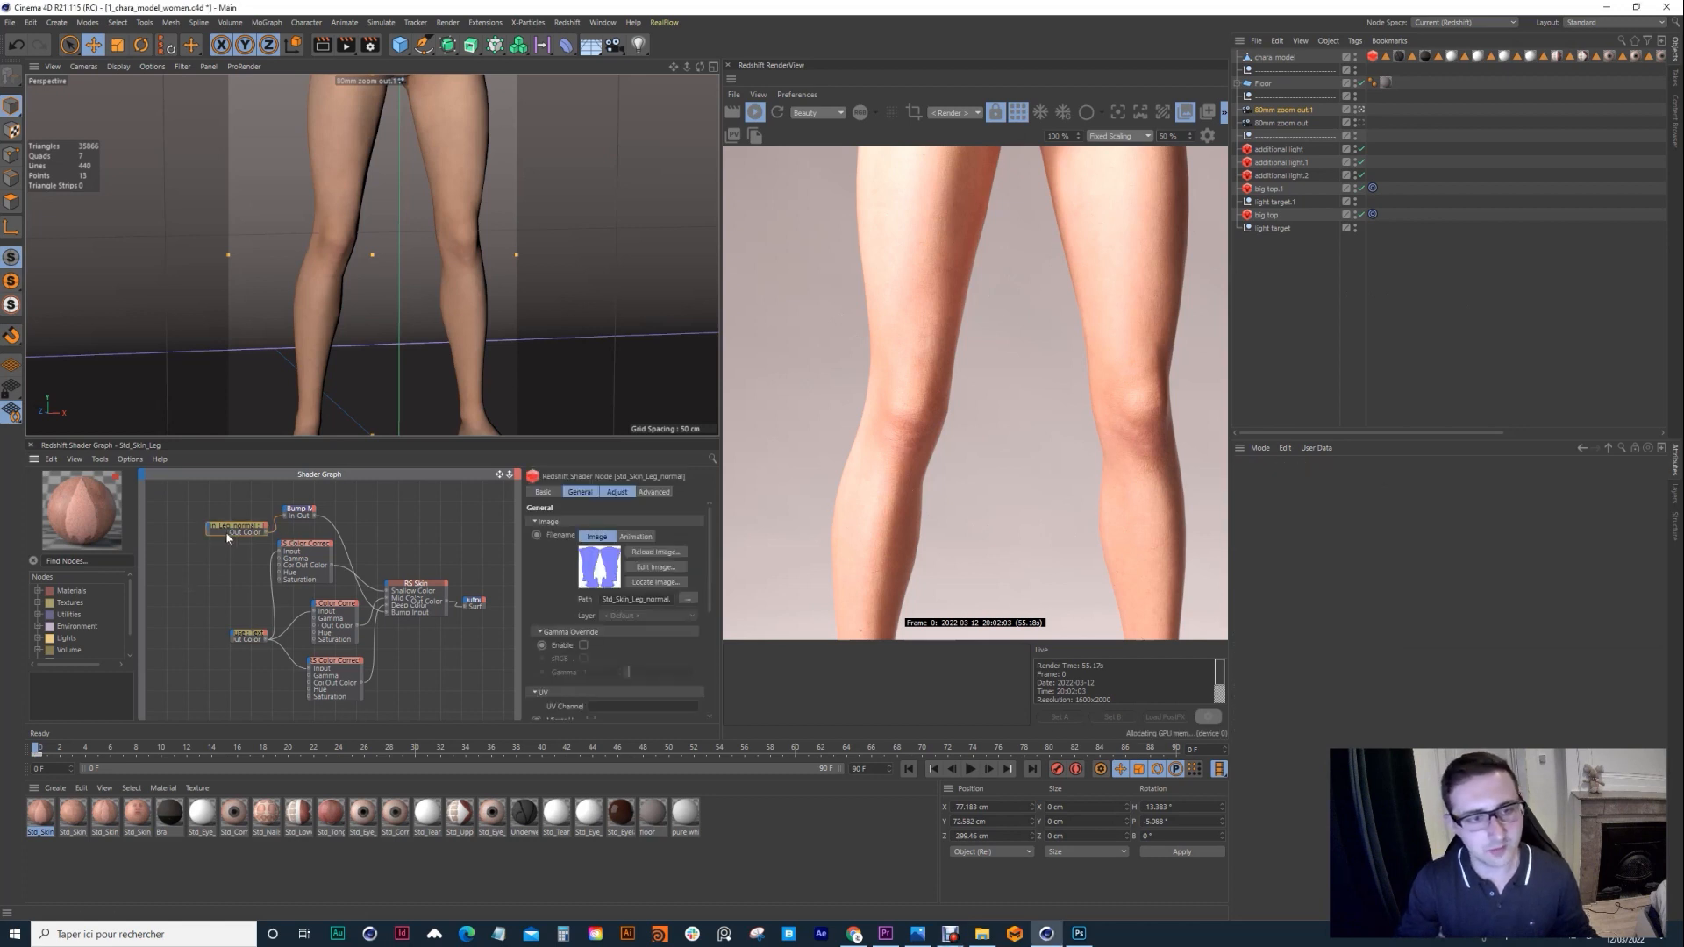
{"action": "left_click_drag", "start_coordinate": [414, 587], "coordinate": [439, 569]}
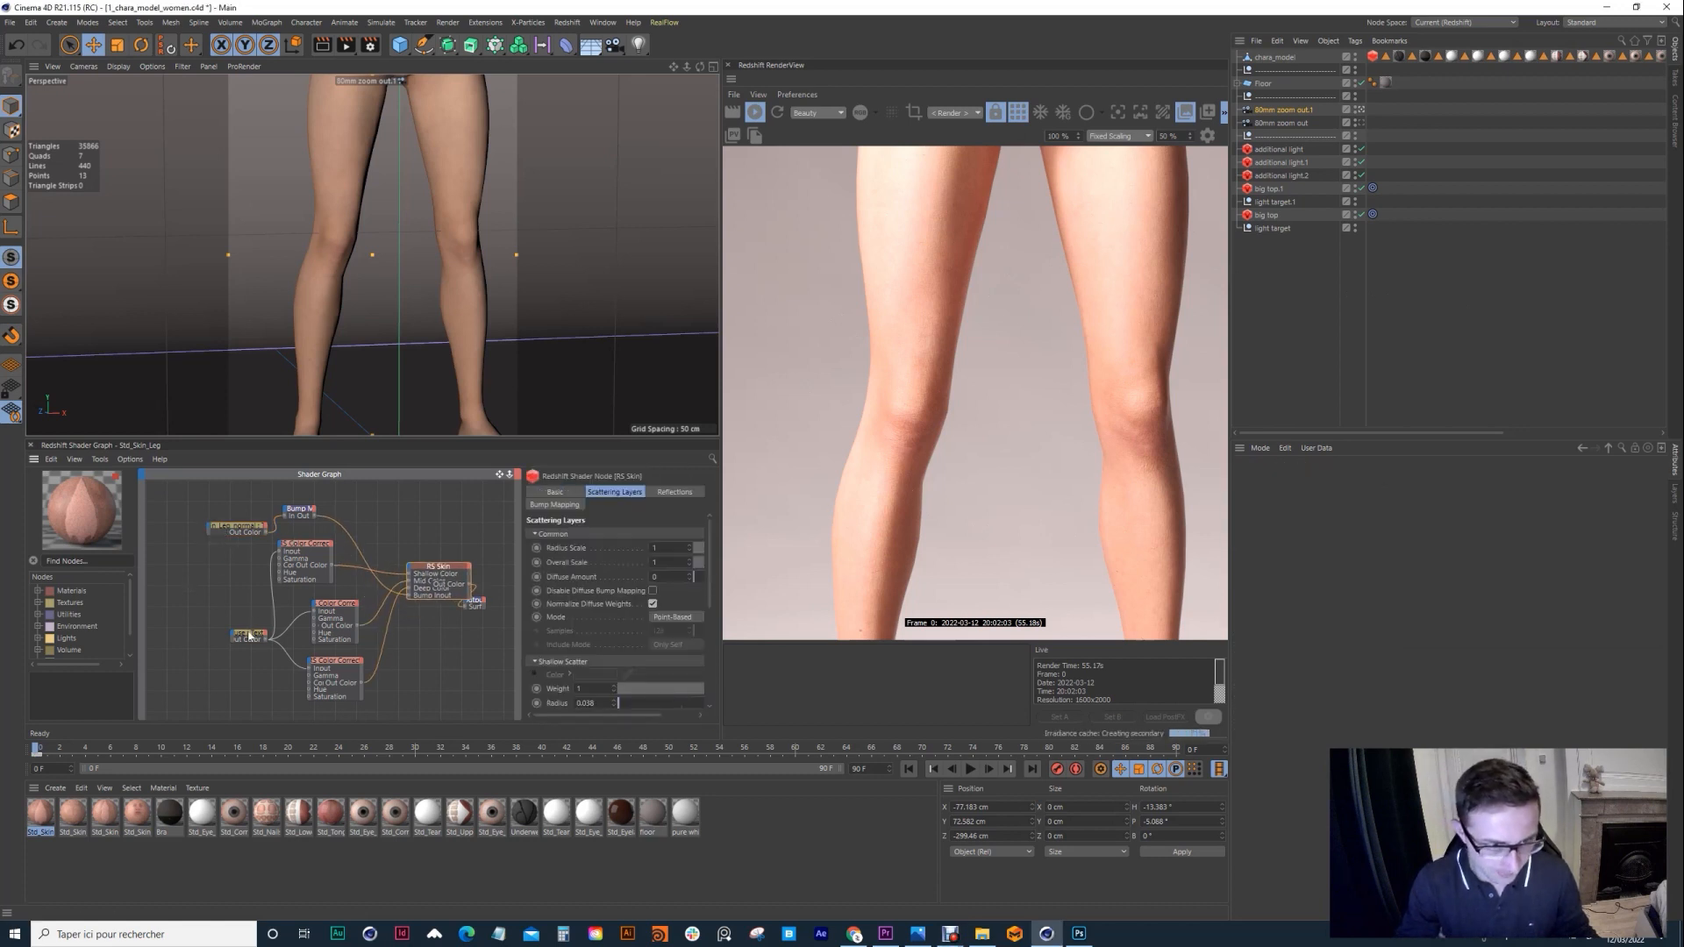
{"action": "left_click_drag", "start_coordinate": [250, 635], "coordinate": [222, 619]}
{"action": "left_click", "coordinate": [220, 528]}
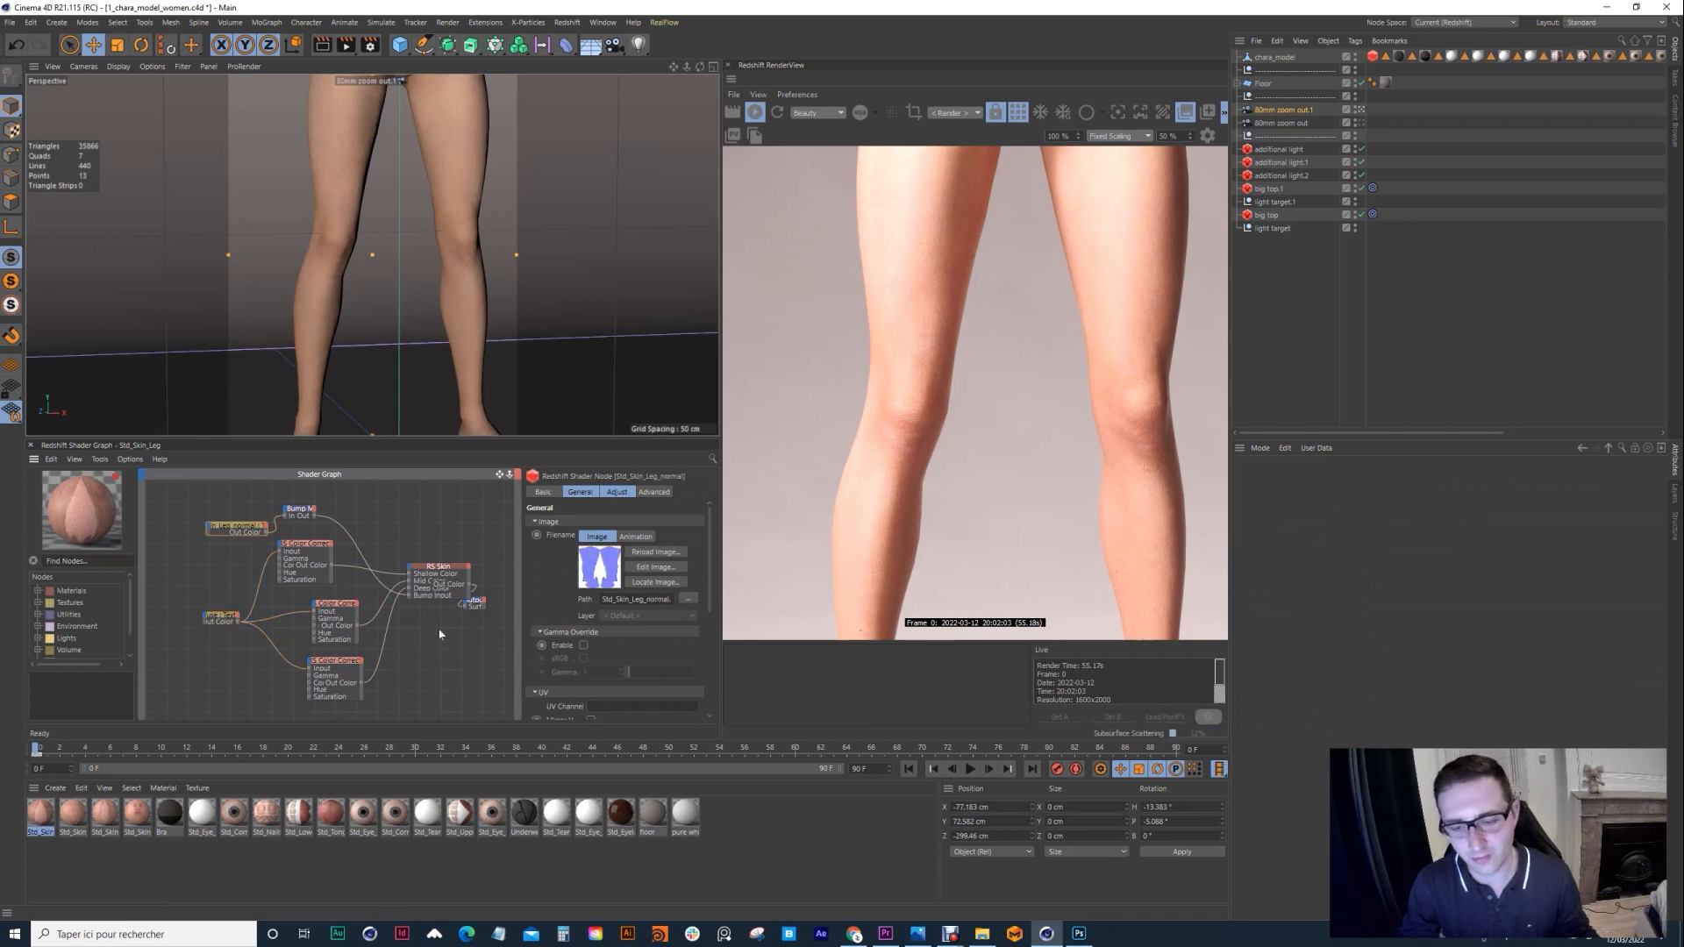
{"action": "left_click_drag", "start_coordinate": [298, 509], "coordinate": [329, 514]}
{"action": "left_click_drag", "start_coordinate": [443, 573], "coordinate": [430, 551]}
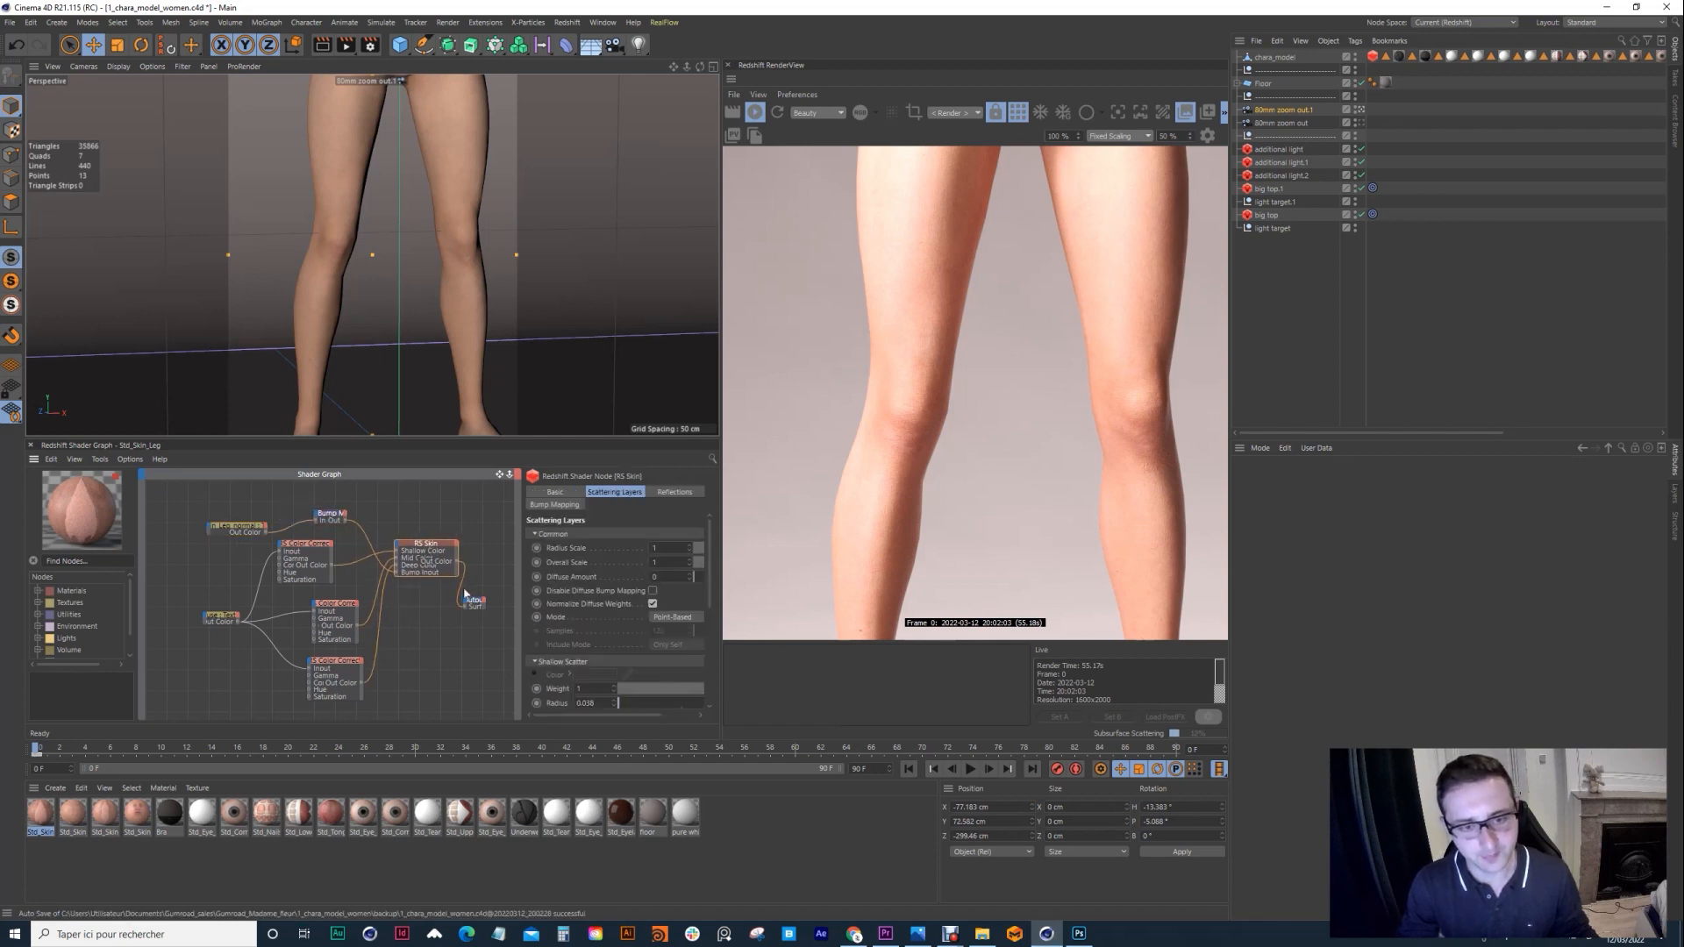
{"action": "left_click_drag", "start_coordinate": [475, 604], "coordinate": [493, 592]}
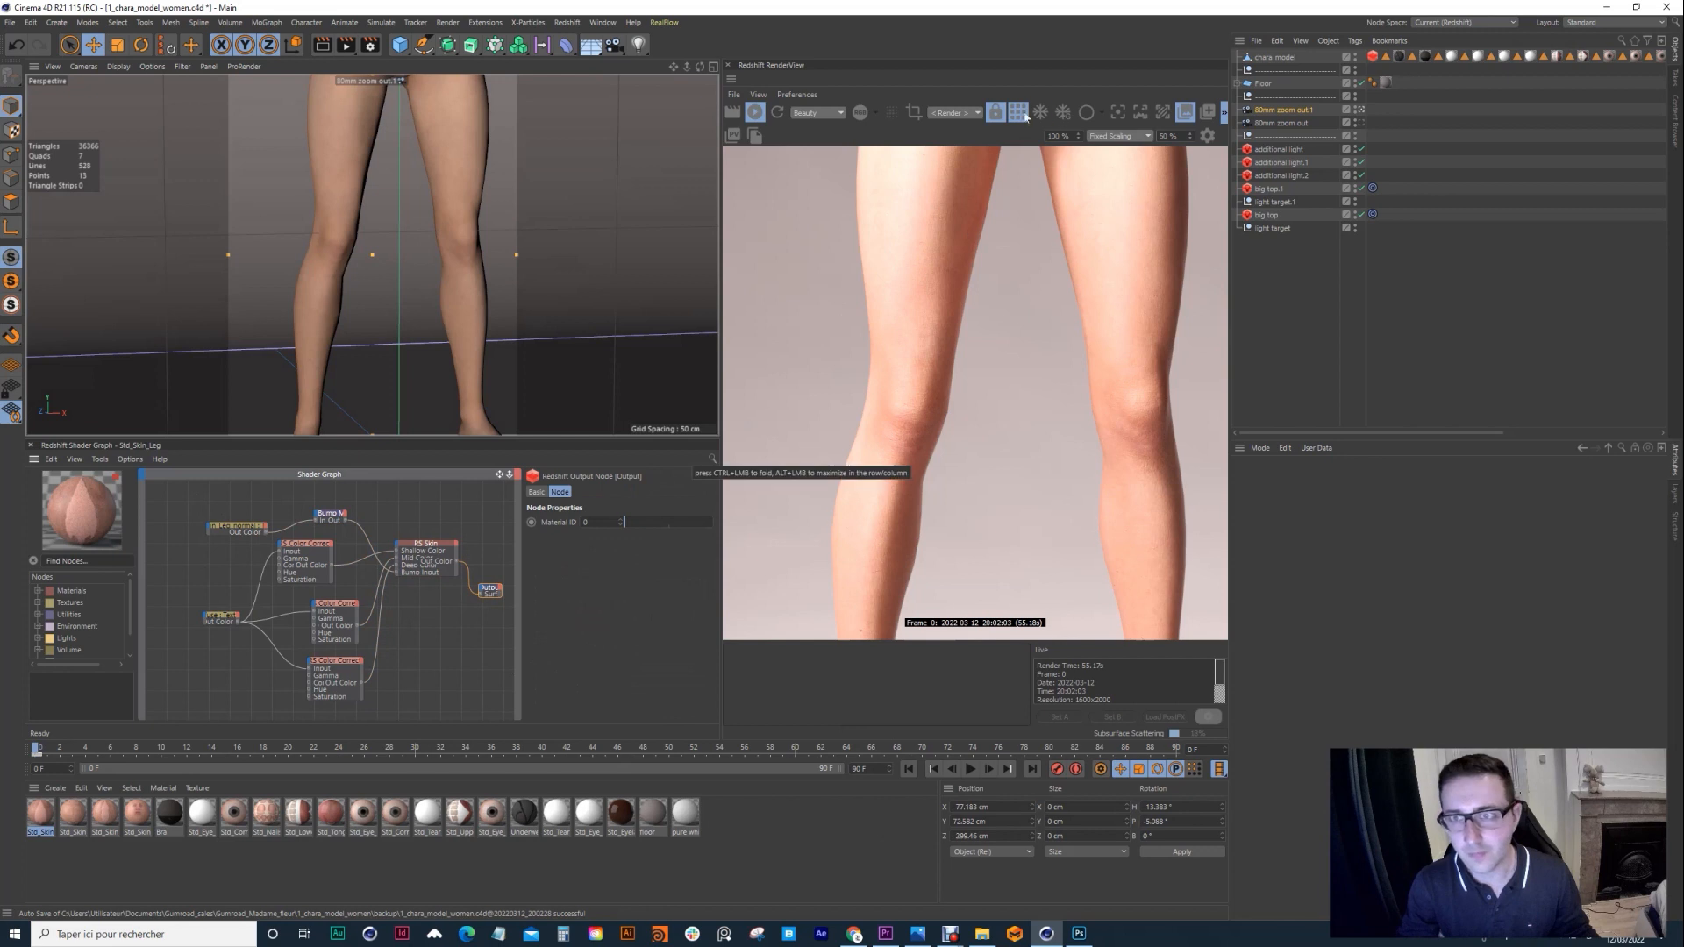
Step: Store a snapshot of the leg render and reposition the uppermost RS Color Correct node in the Std_Skin_Leg graph
{"action": "left_click", "coordinate": [1206, 111]}
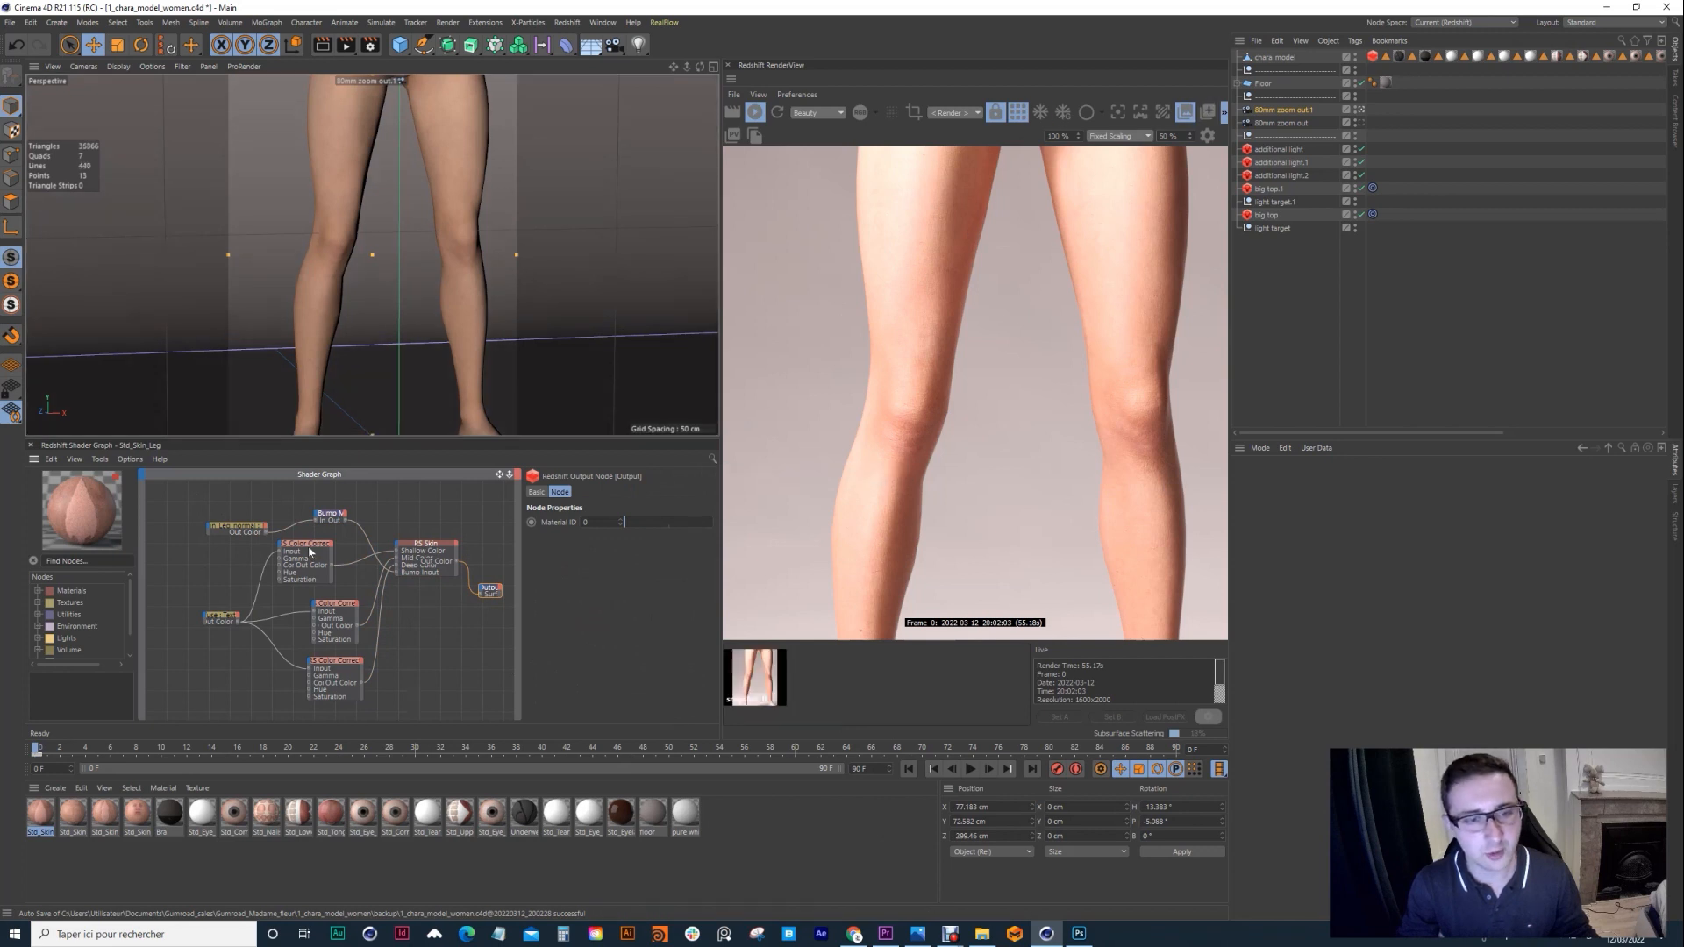
{"action": "left_click_drag", "start_coordinate": [328, 541], "coordinate": [341, 545]}
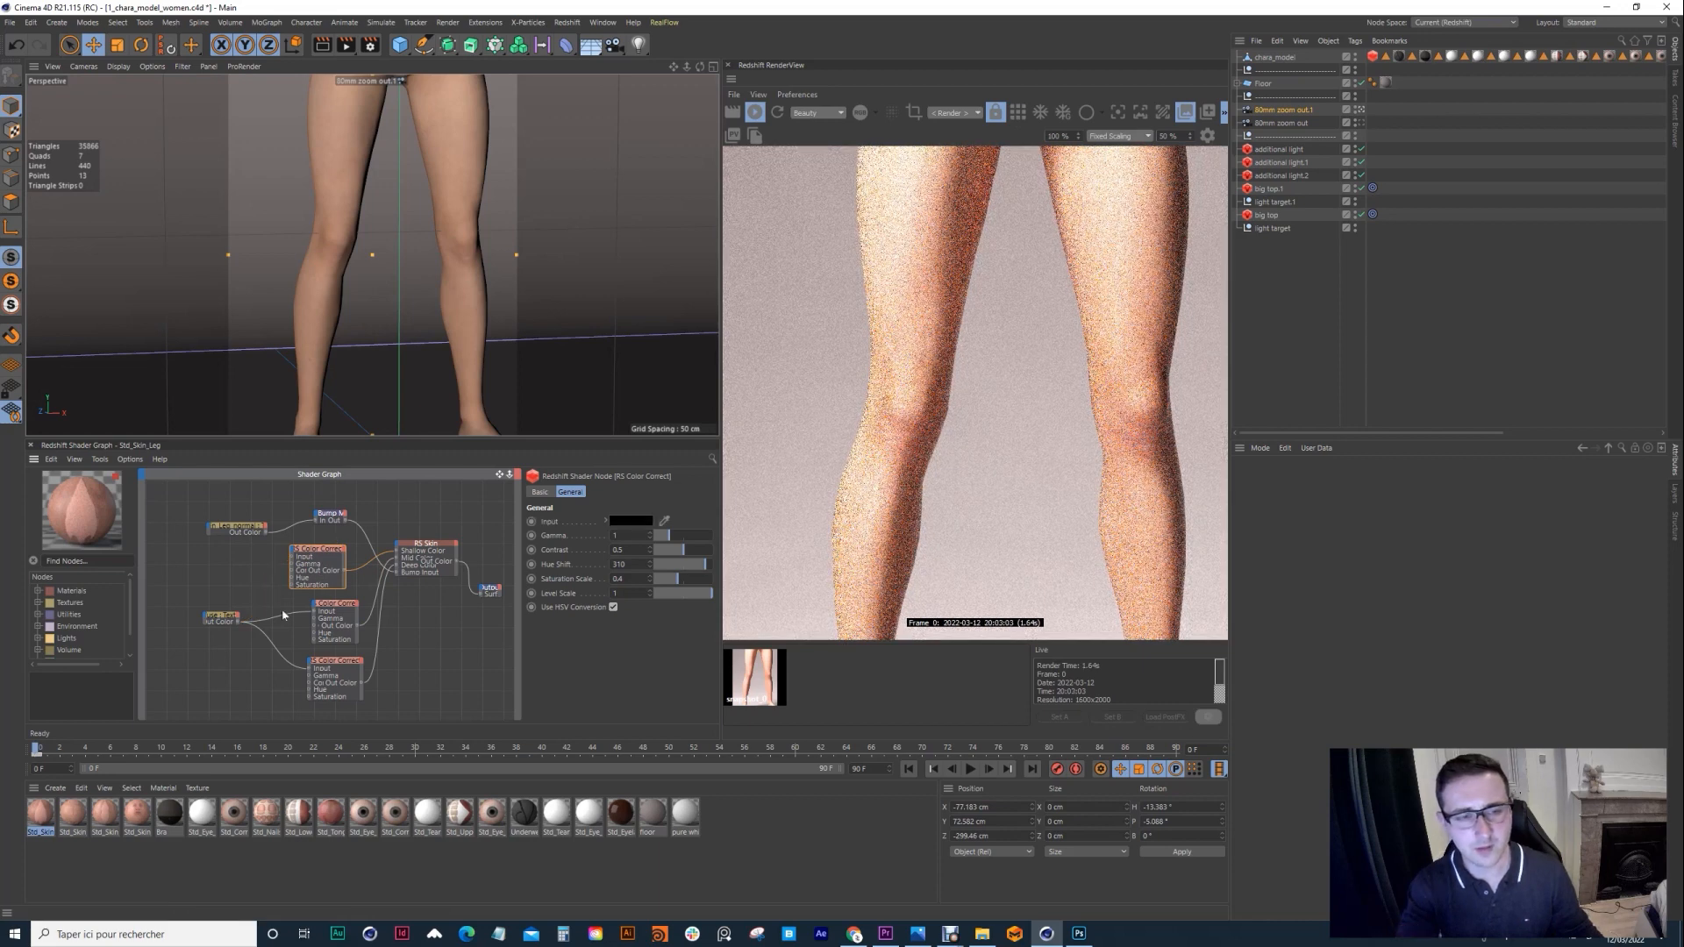
Step: Disconnect the color texture from the remaining RS Color Correct nodes and undo the last disconnection
{"action": "left_click_drag", "start_coordinate": [295, 557], "coordinate": [283, 628]}
{"action": "left_click", "coordinate": [282, 656]}
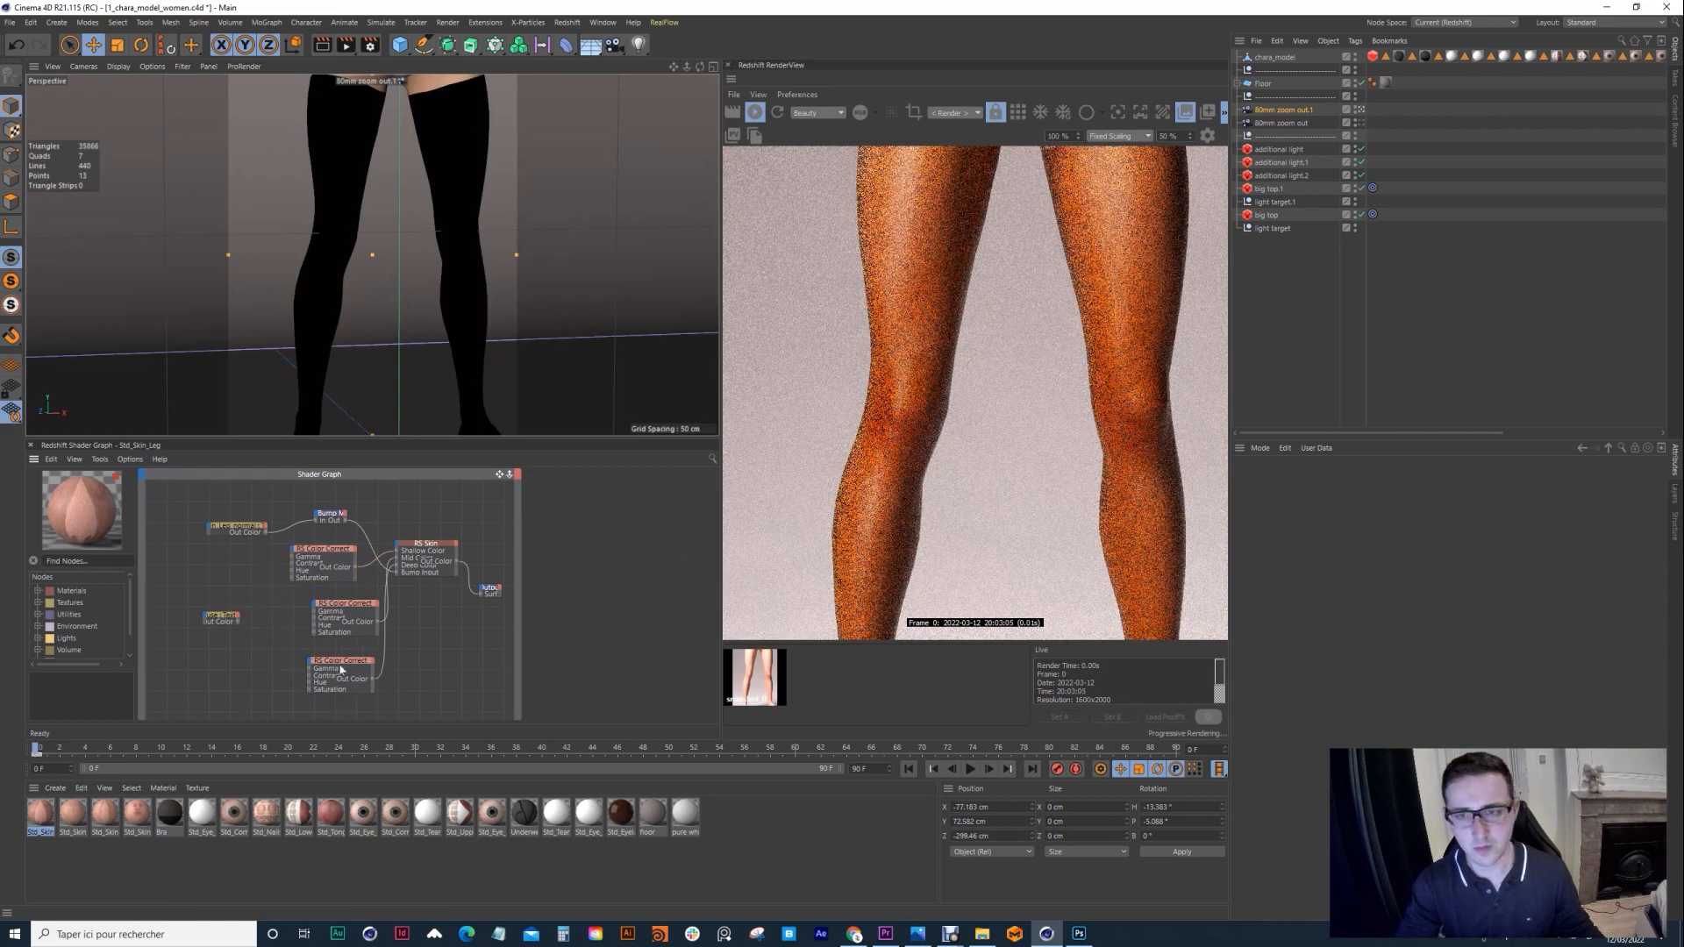
{"action": "key", "text": "ctrl+z"}
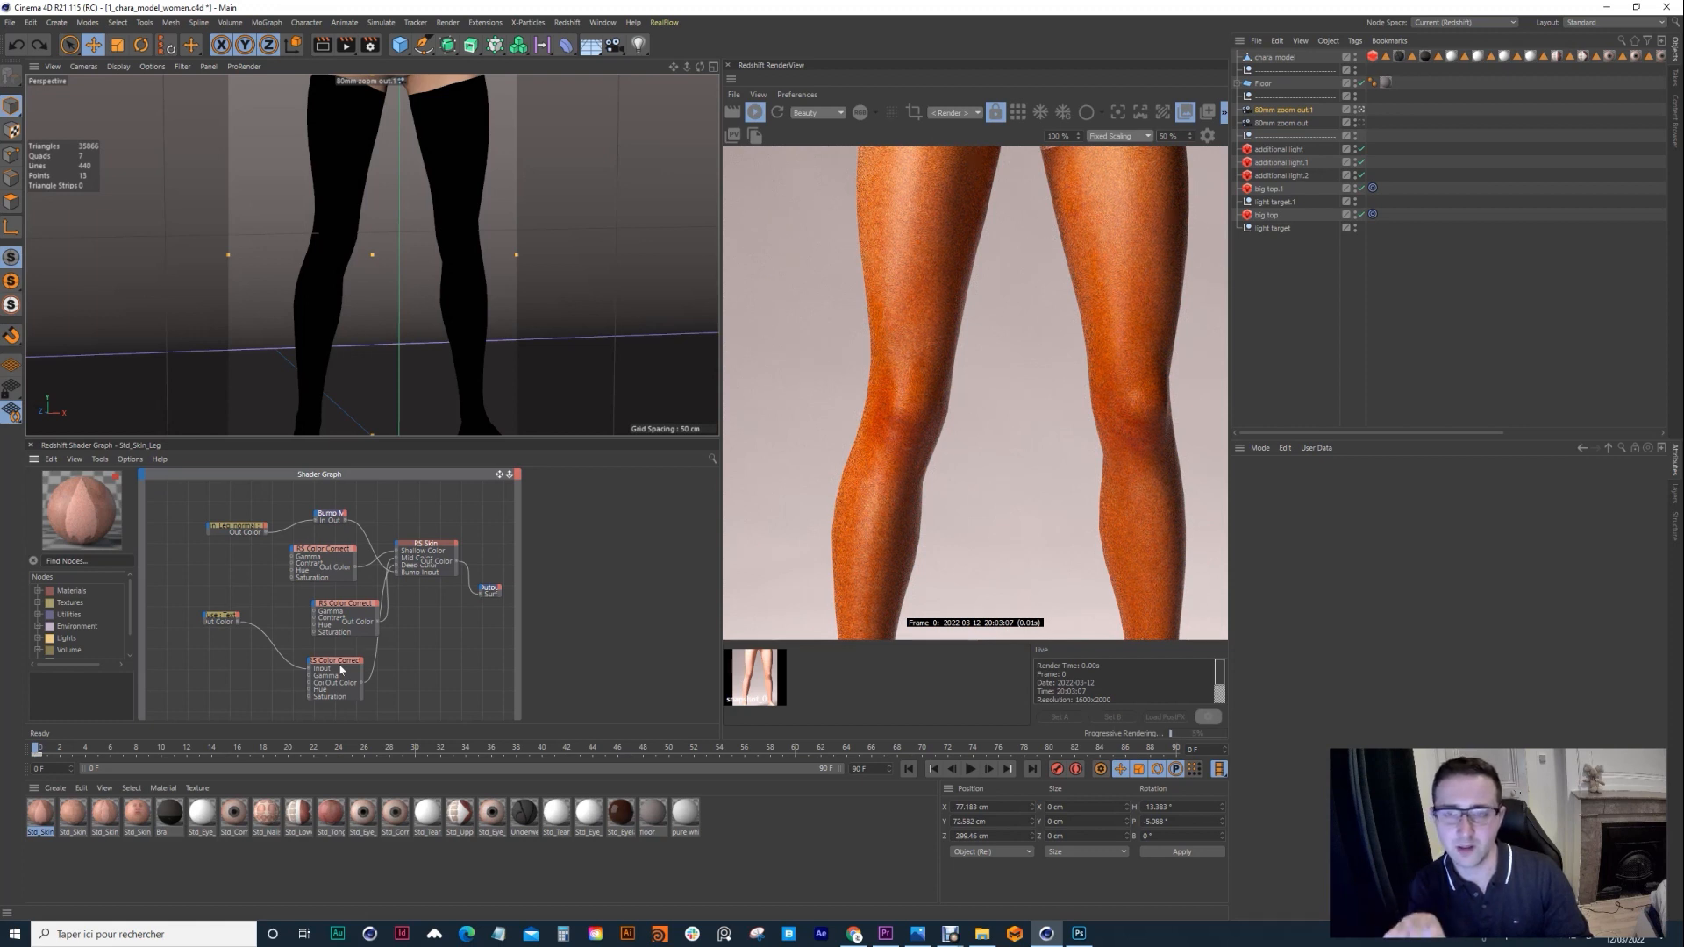
Step: Undo the earlier disconnections of the color texture from the RS Color Correct nodes in the Std_Skin_Leg graph
{"action": "key", "text": "ctrl+z"}
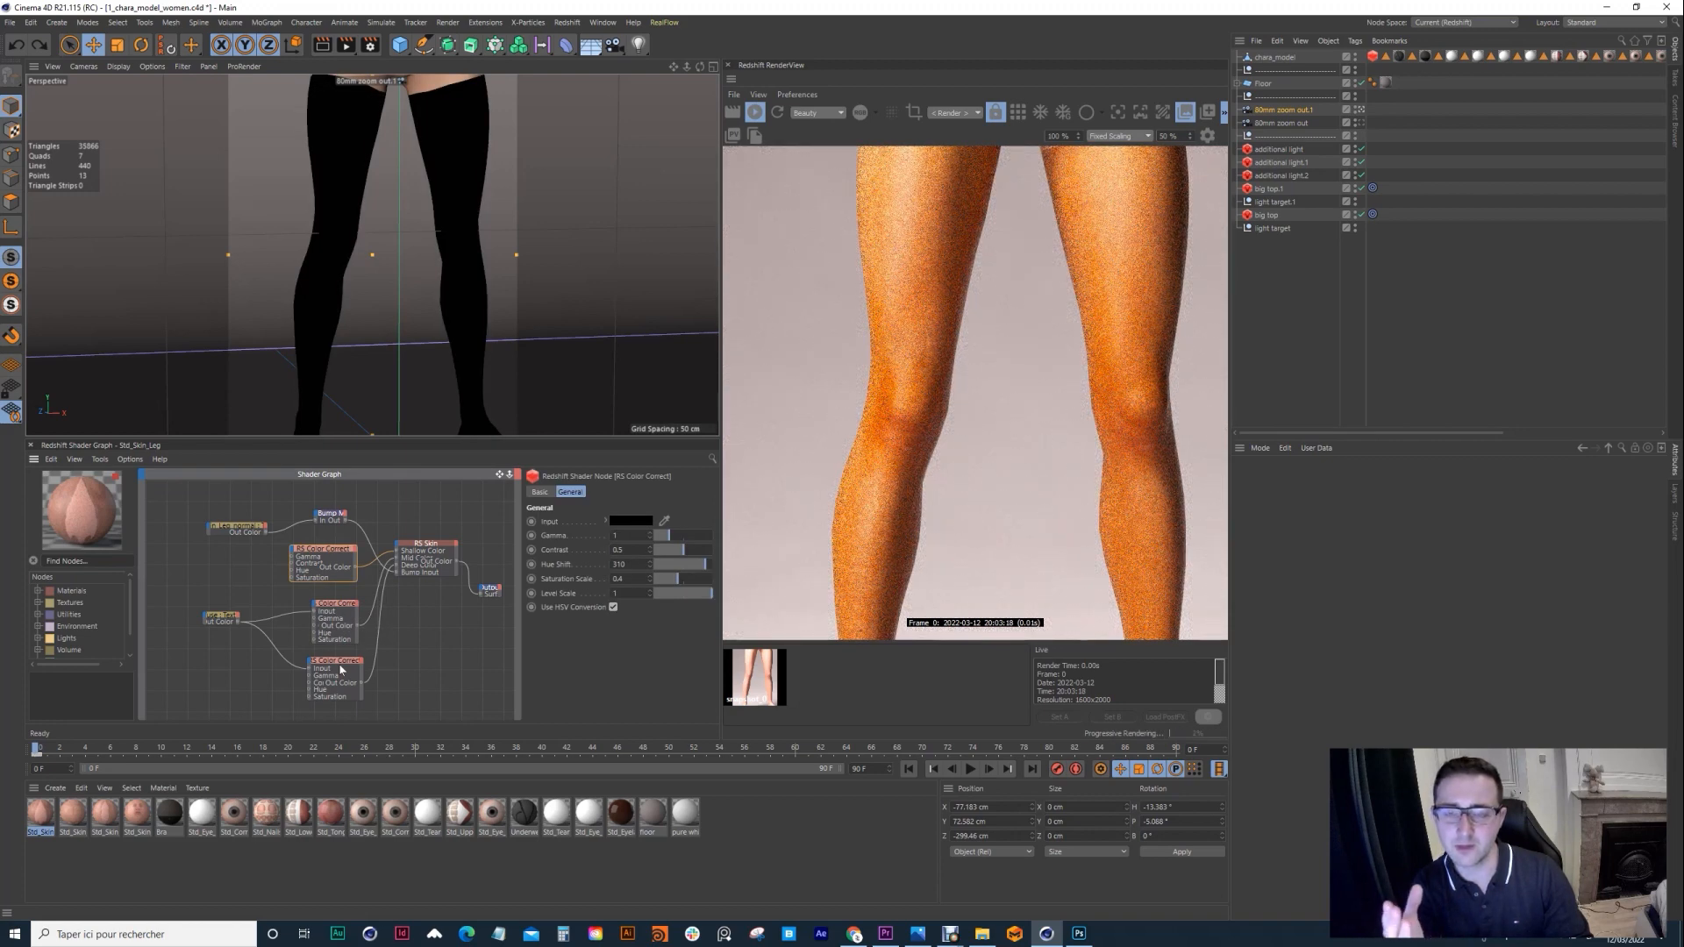
{"action": "key", "text": "ctrl+z"}
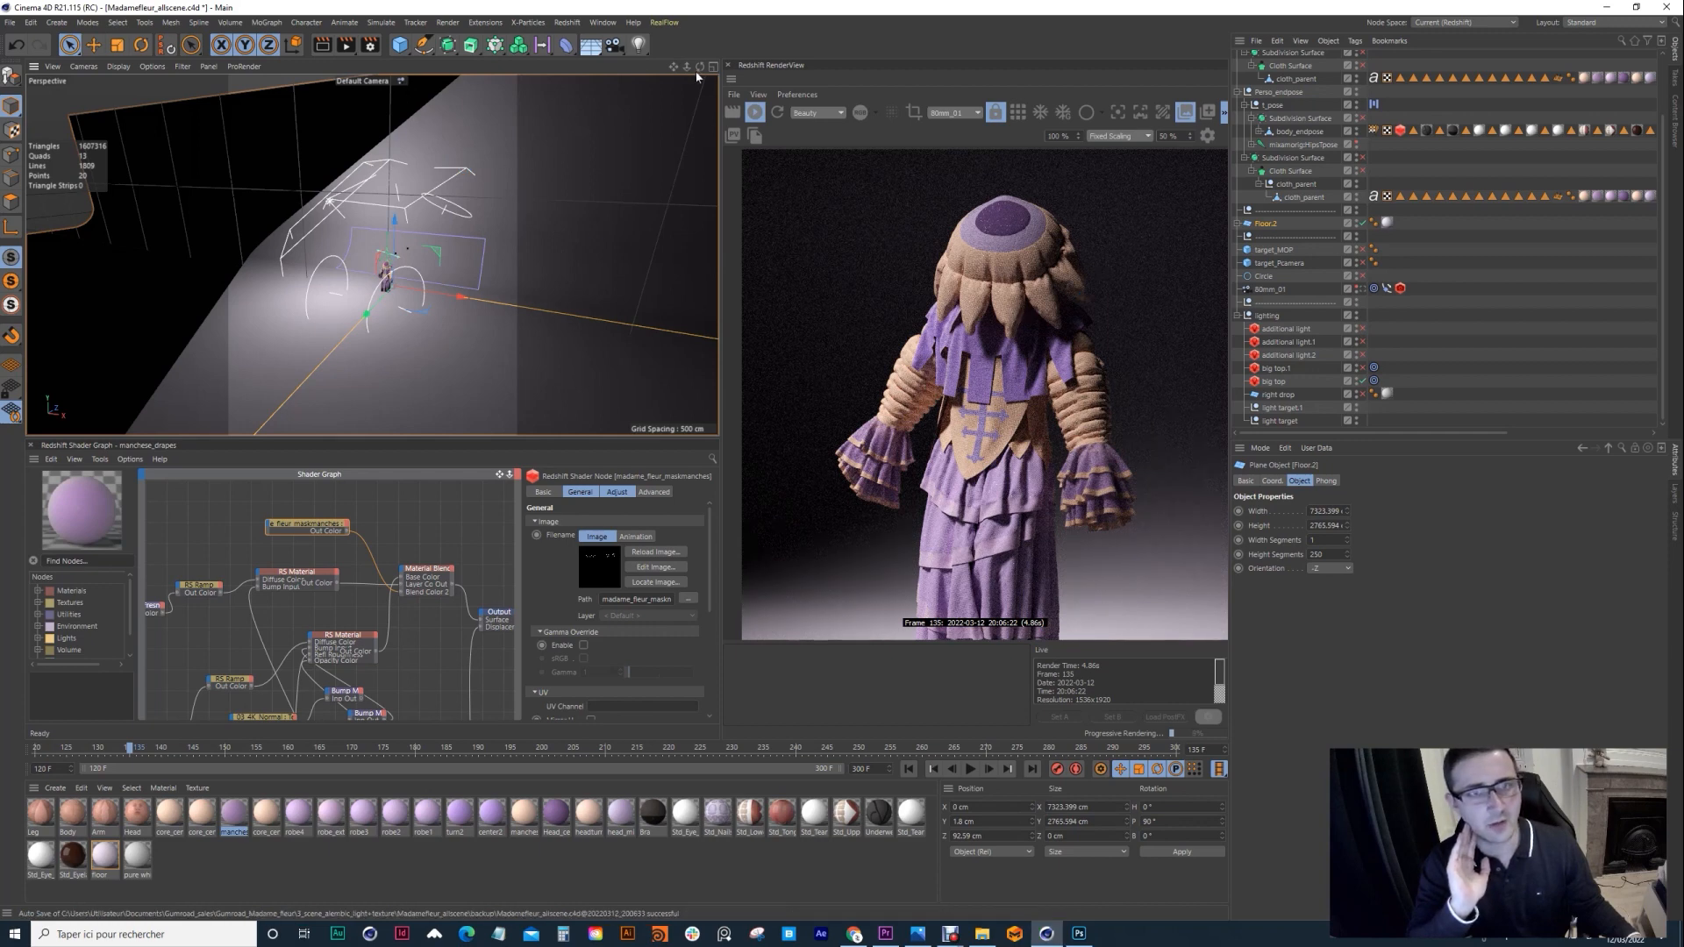
Step: Switch to the Madamefleur_allscene scene, enable the big top.1 light, and select it to examine its placement around the character
{"action": "left_click_drag", "start_coordinate": [700, 66], "coordinate": [628, 70]}
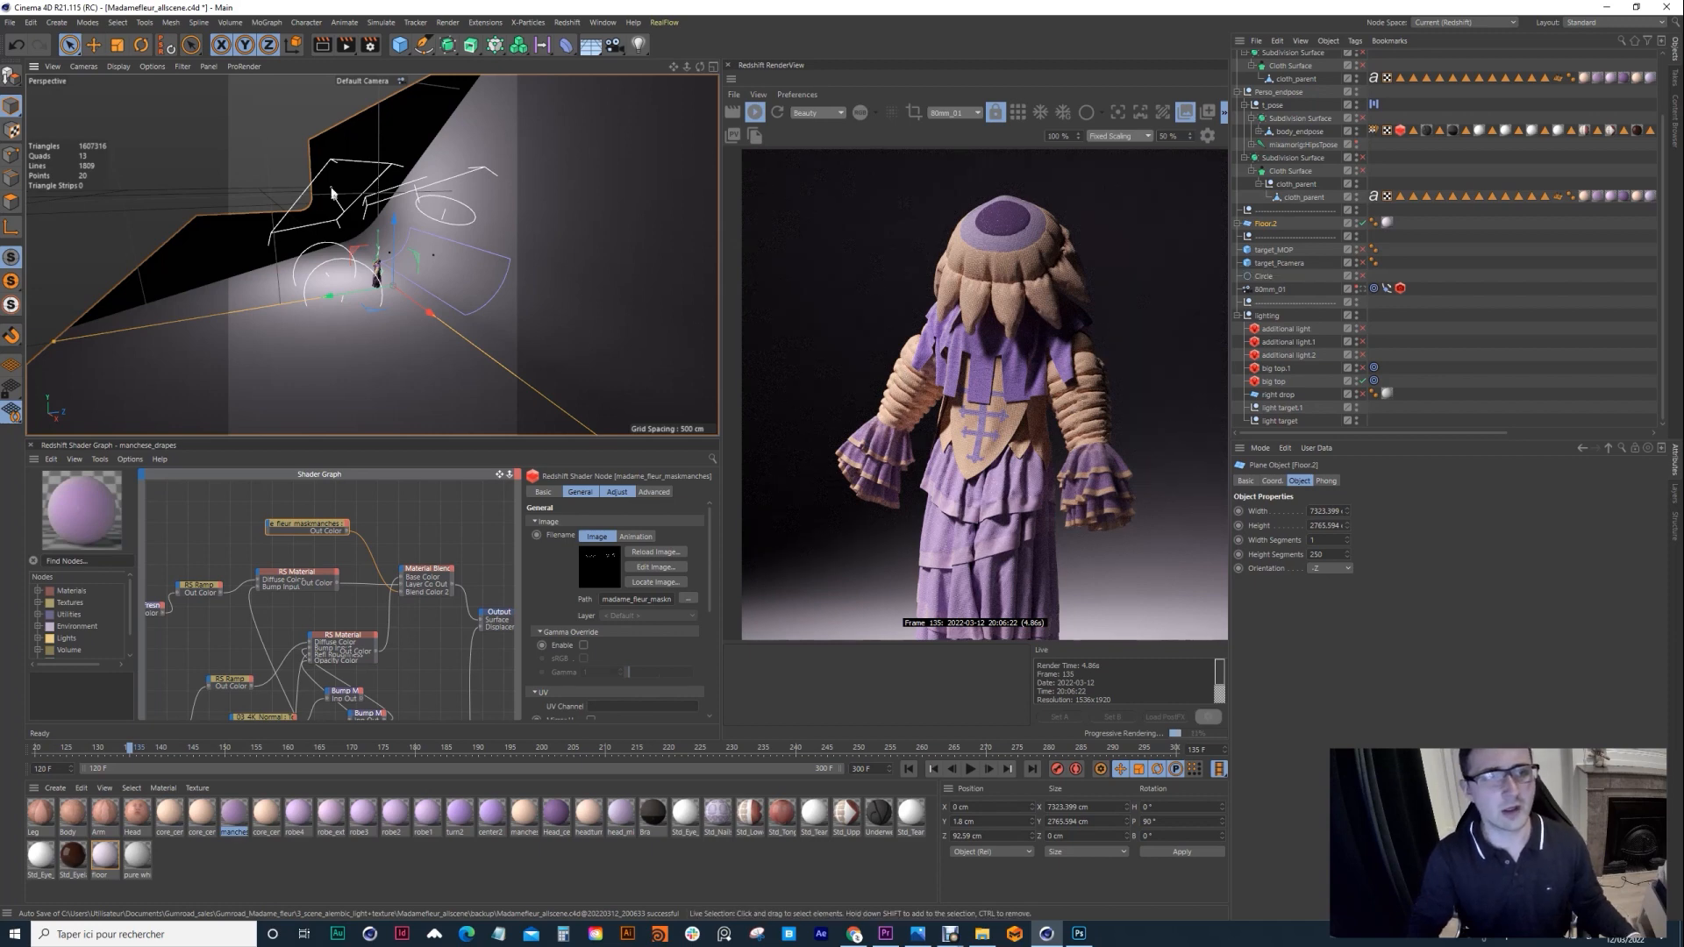
{"action": "left_click_drag", "start_coordinate": [700, 69], "coordinate": [772, 78]}
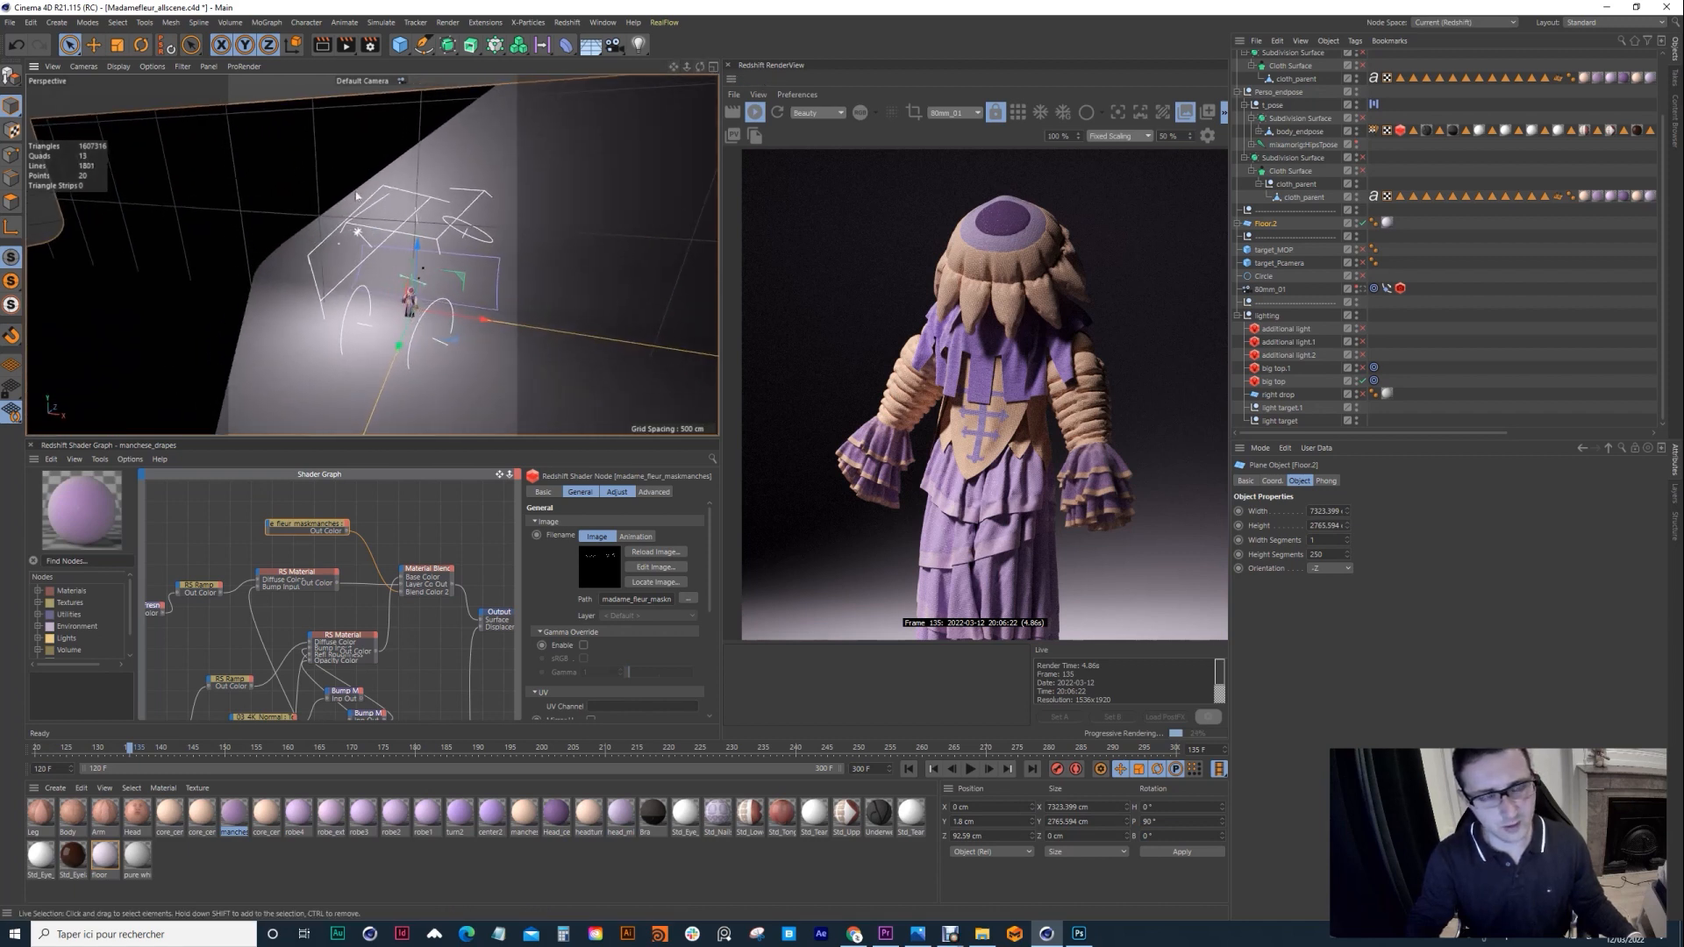
{"action": "left_click", "coordinate": [1361, 367]}
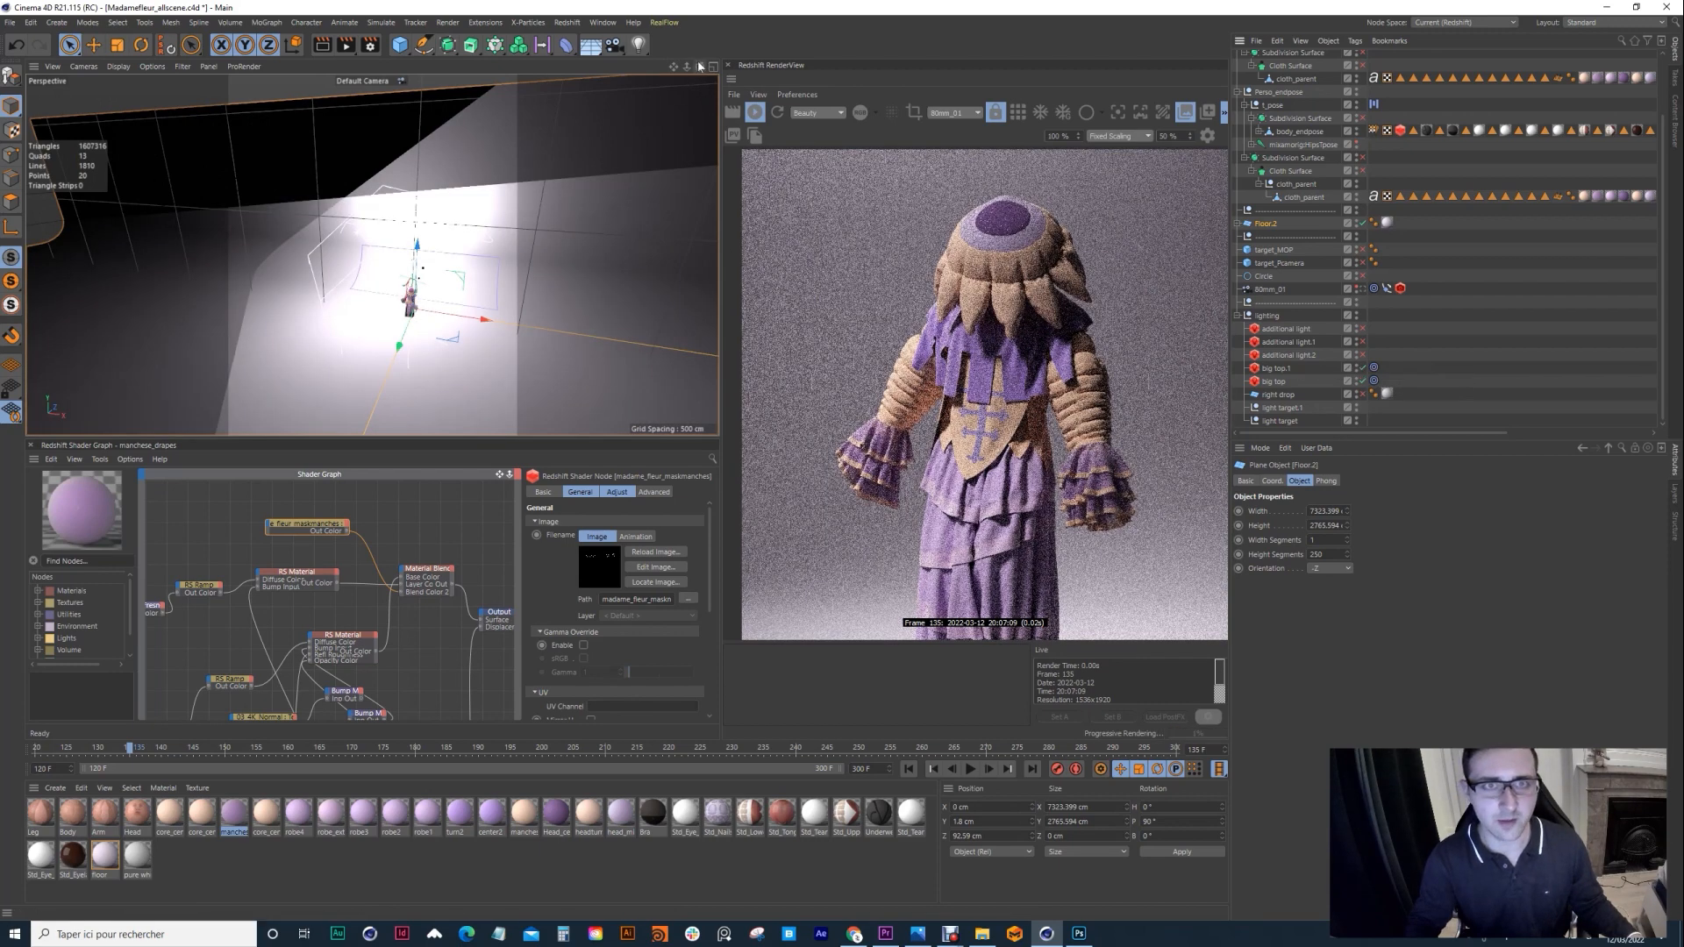
{"action": "mouse_move", "coordinate": [700, 67]}
{"action": "left_mouse_down"}
{"action": "mouse_move", "coordinate": [603, 51]}
{"action": "mouse_move", "coordinate": [680, 79]}
{"action": "left_mouse_up"}
{"action": "left_click", "coordinate": [633, 199]}
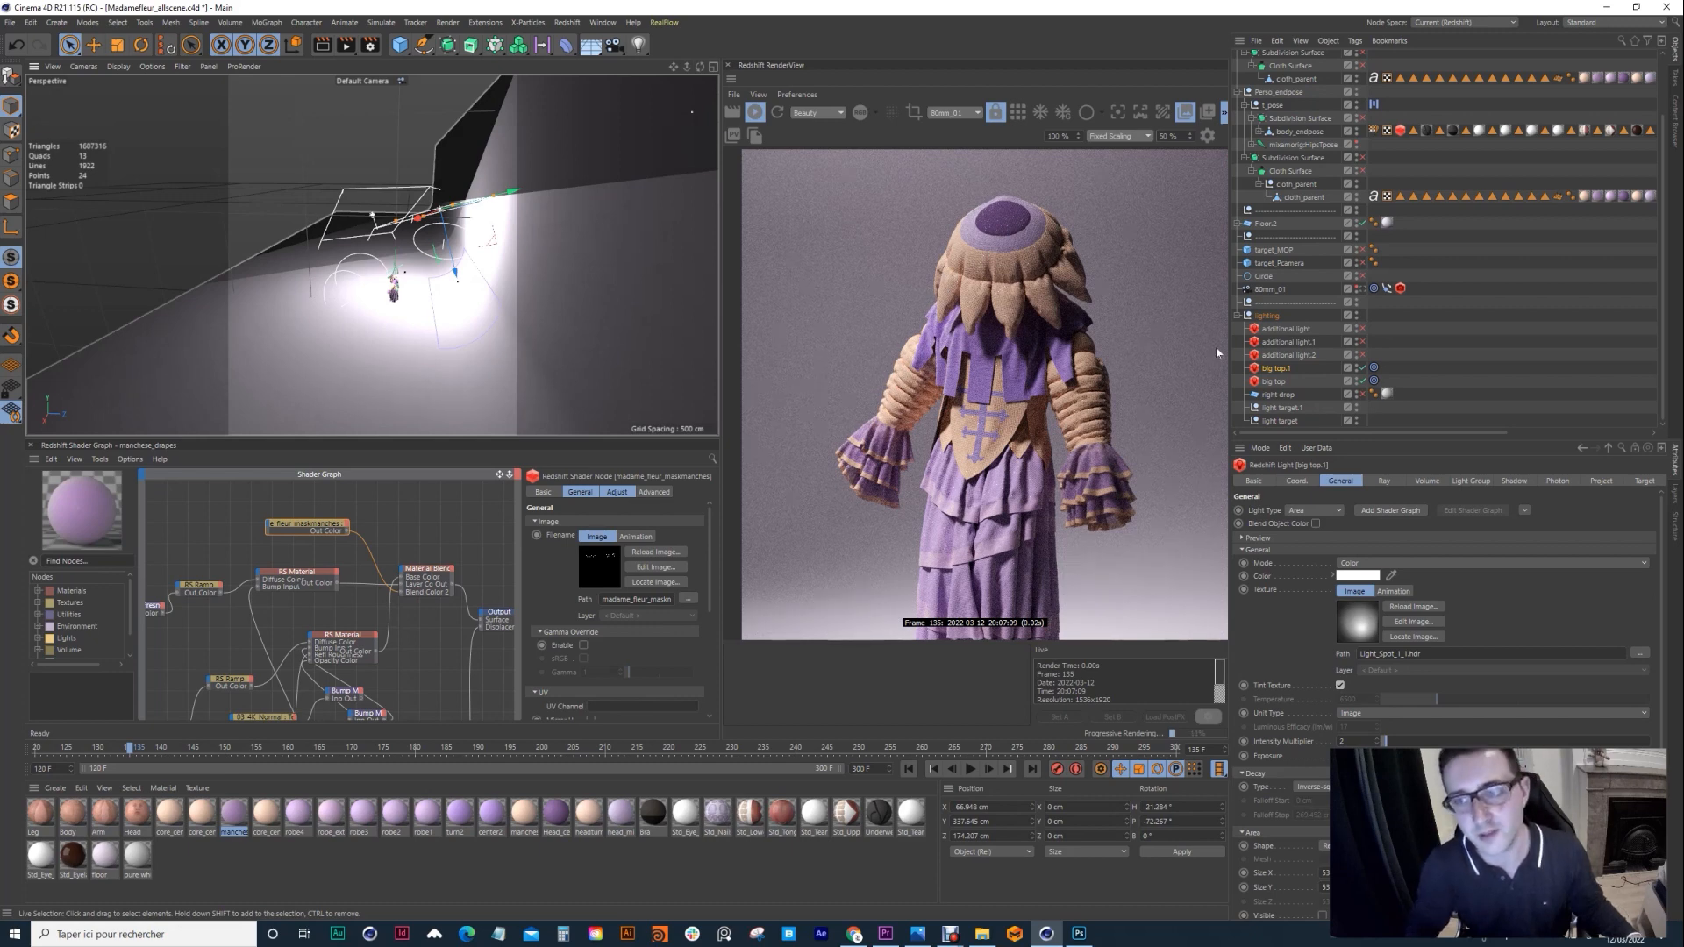
Step: Enable the additional light.2 light and select it to examine its position in the scene
{"action": "left_click", "coordinate": [1362, 355]}
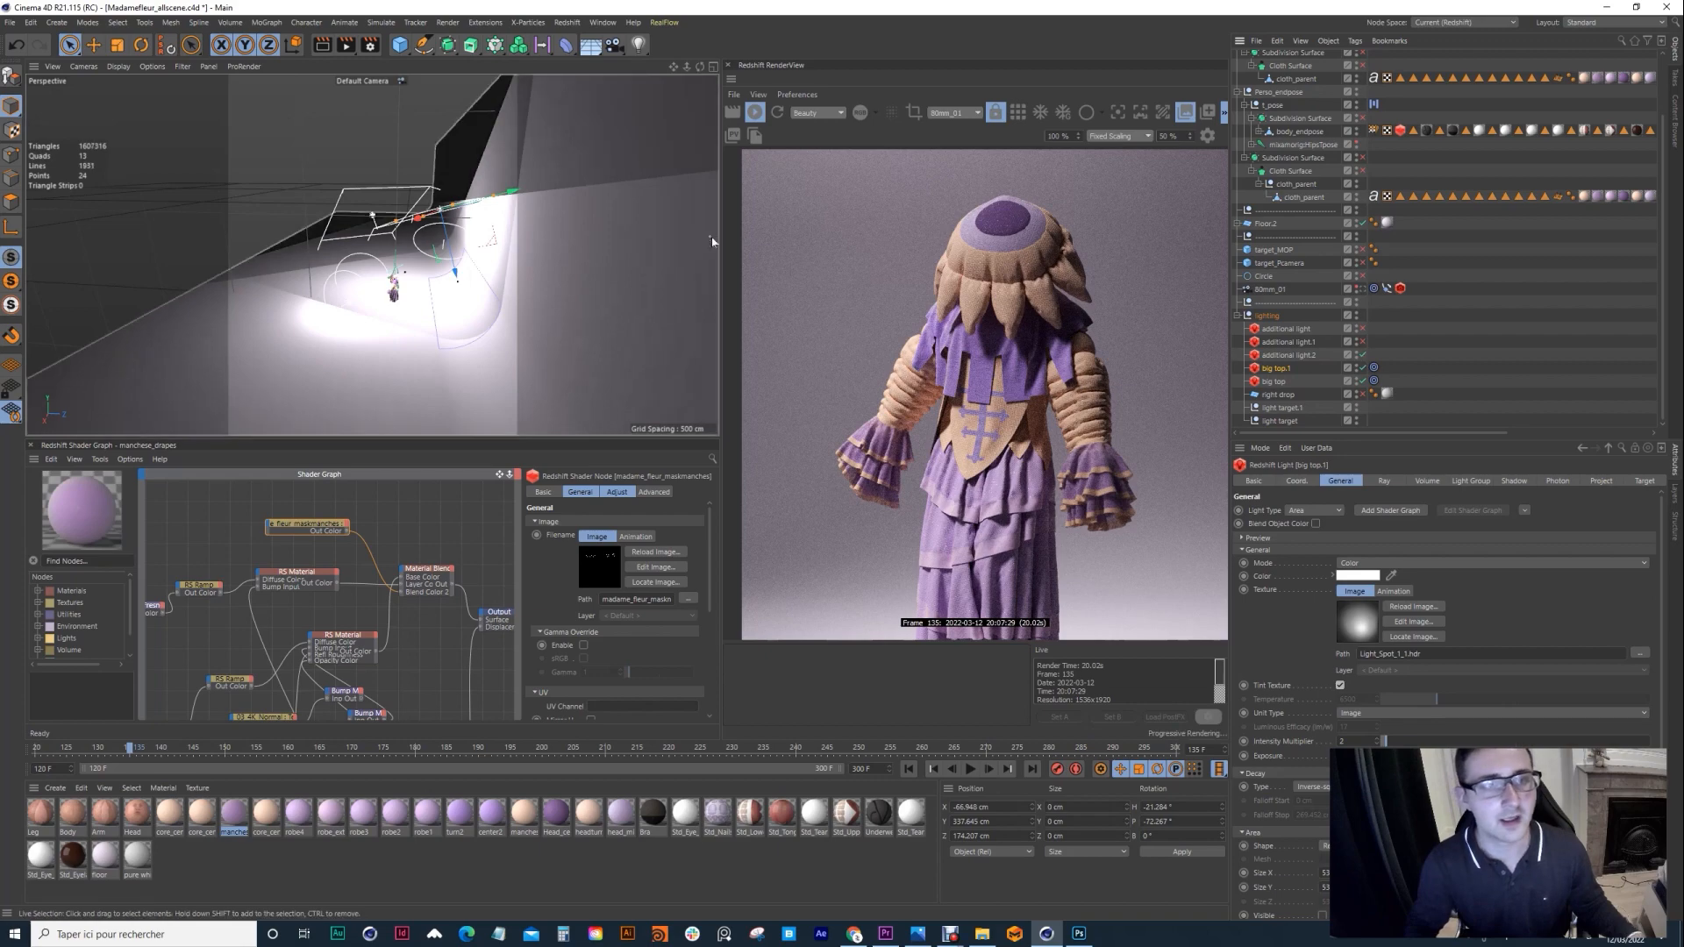
{"action": "left_click_drag", "start_coordinate": [712, 241], "coordinate": [765, 67], "text": "alt"}
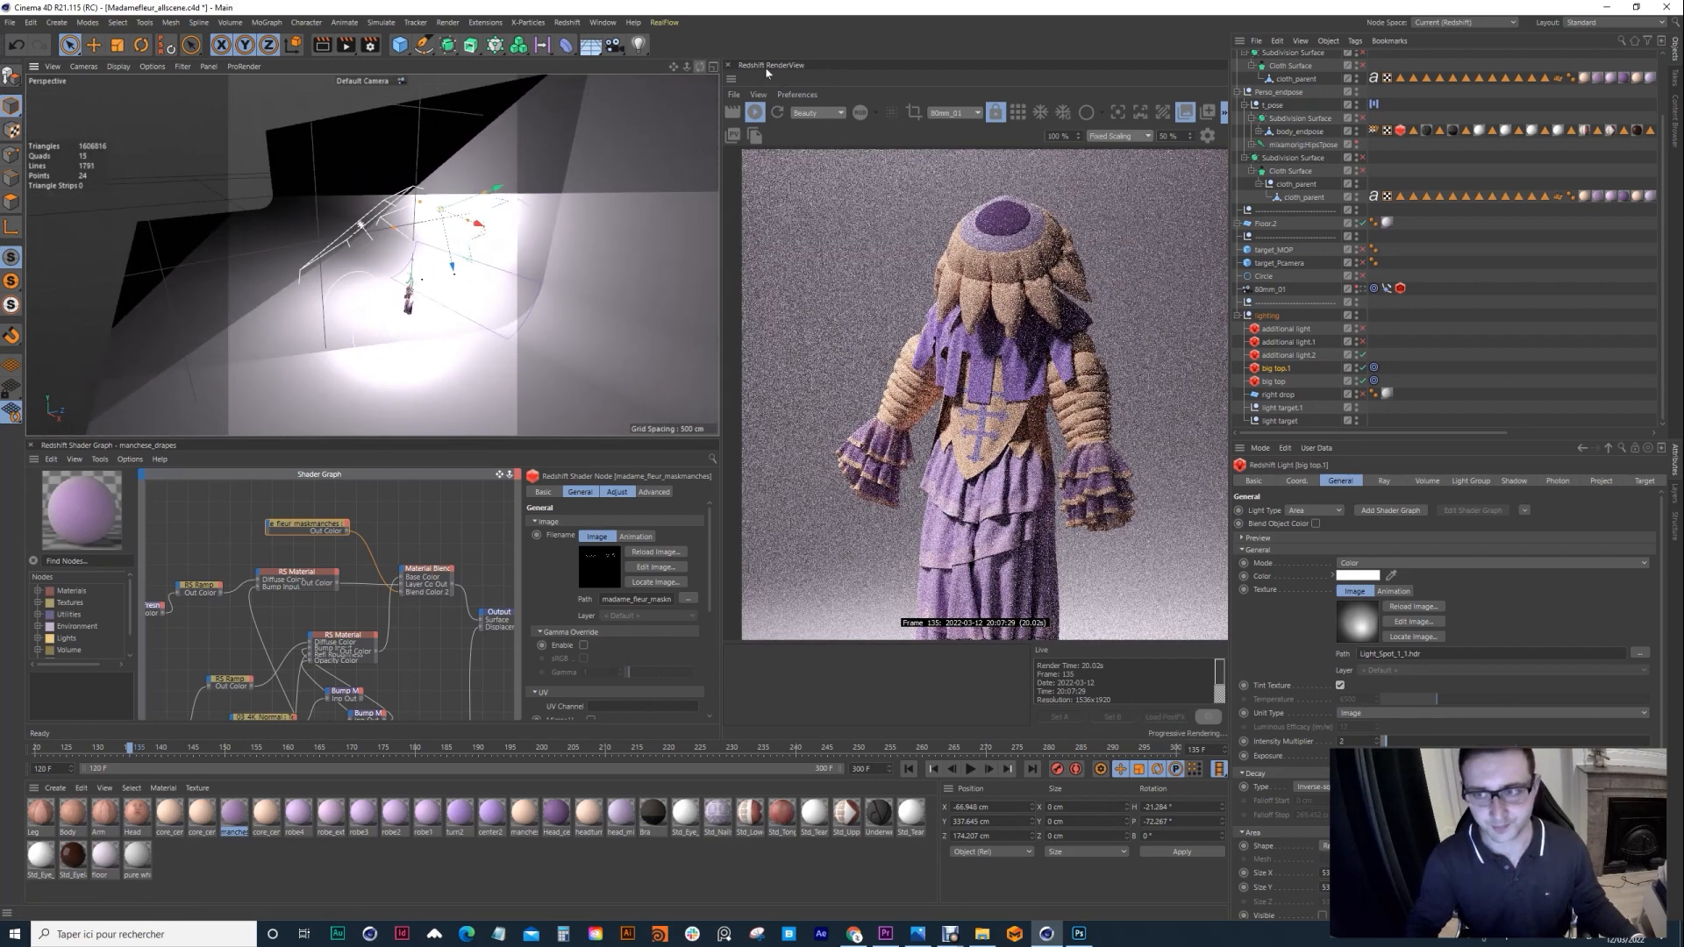
{"action": "left_click", "coordinate": [1286, 355]}
{"action": "left_click_drag", "start_coordinate": [700, 66], "coordinate": [566, 279]}
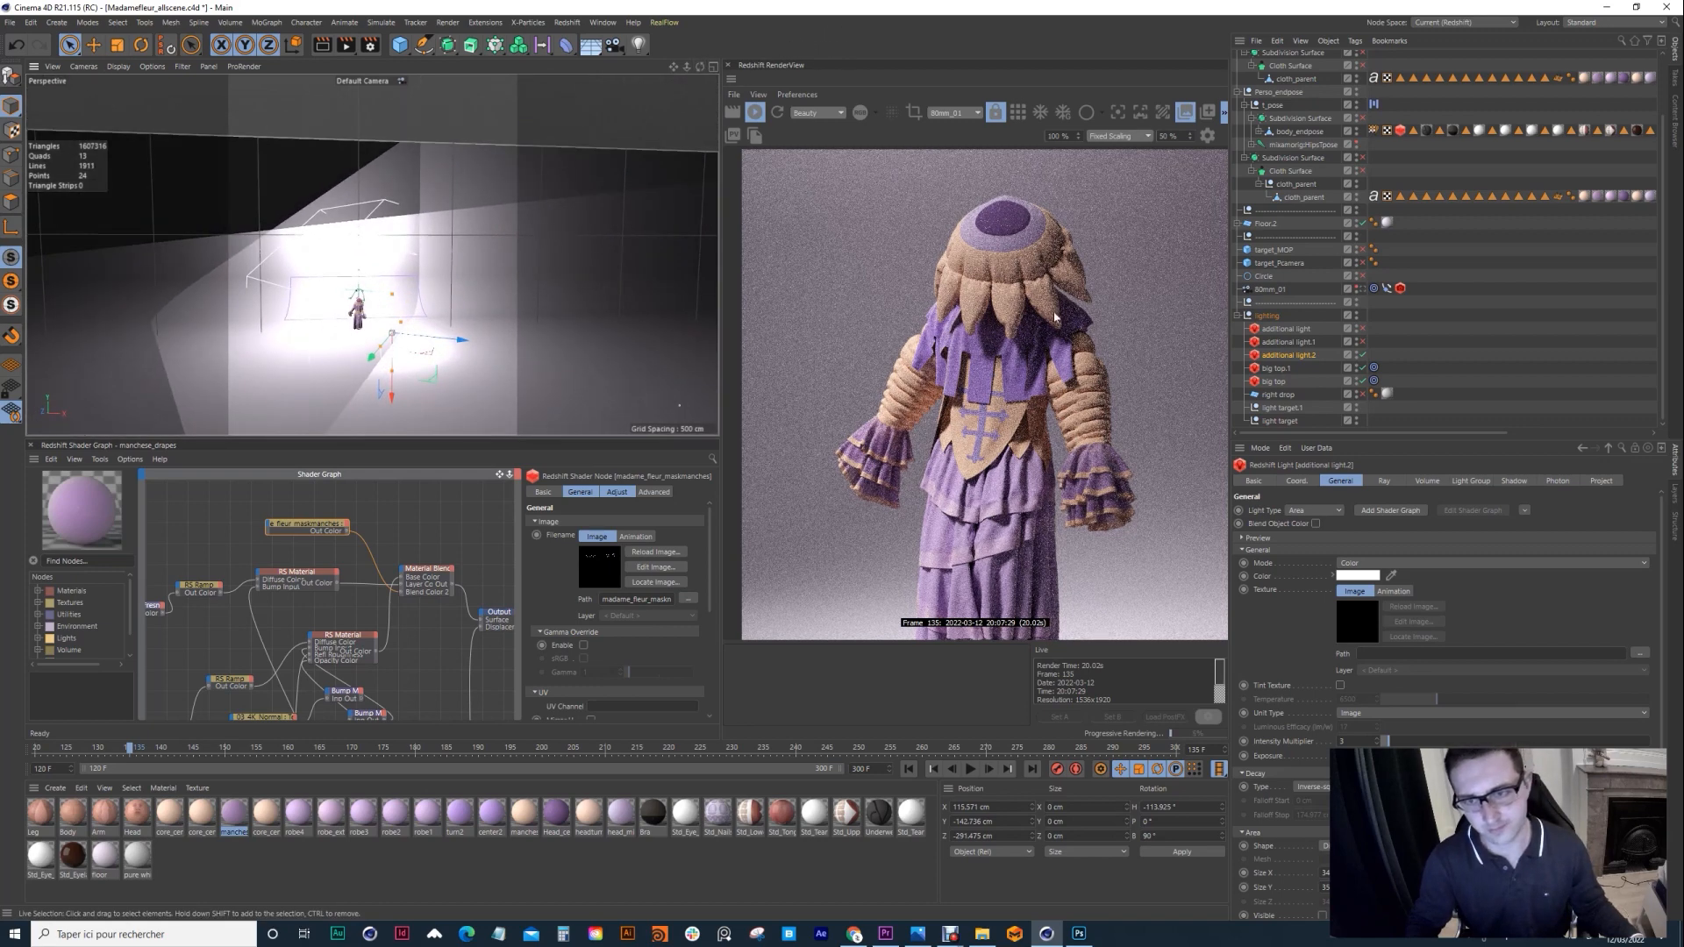
{"action": "left_click", "coordinate": [1348, 356]}
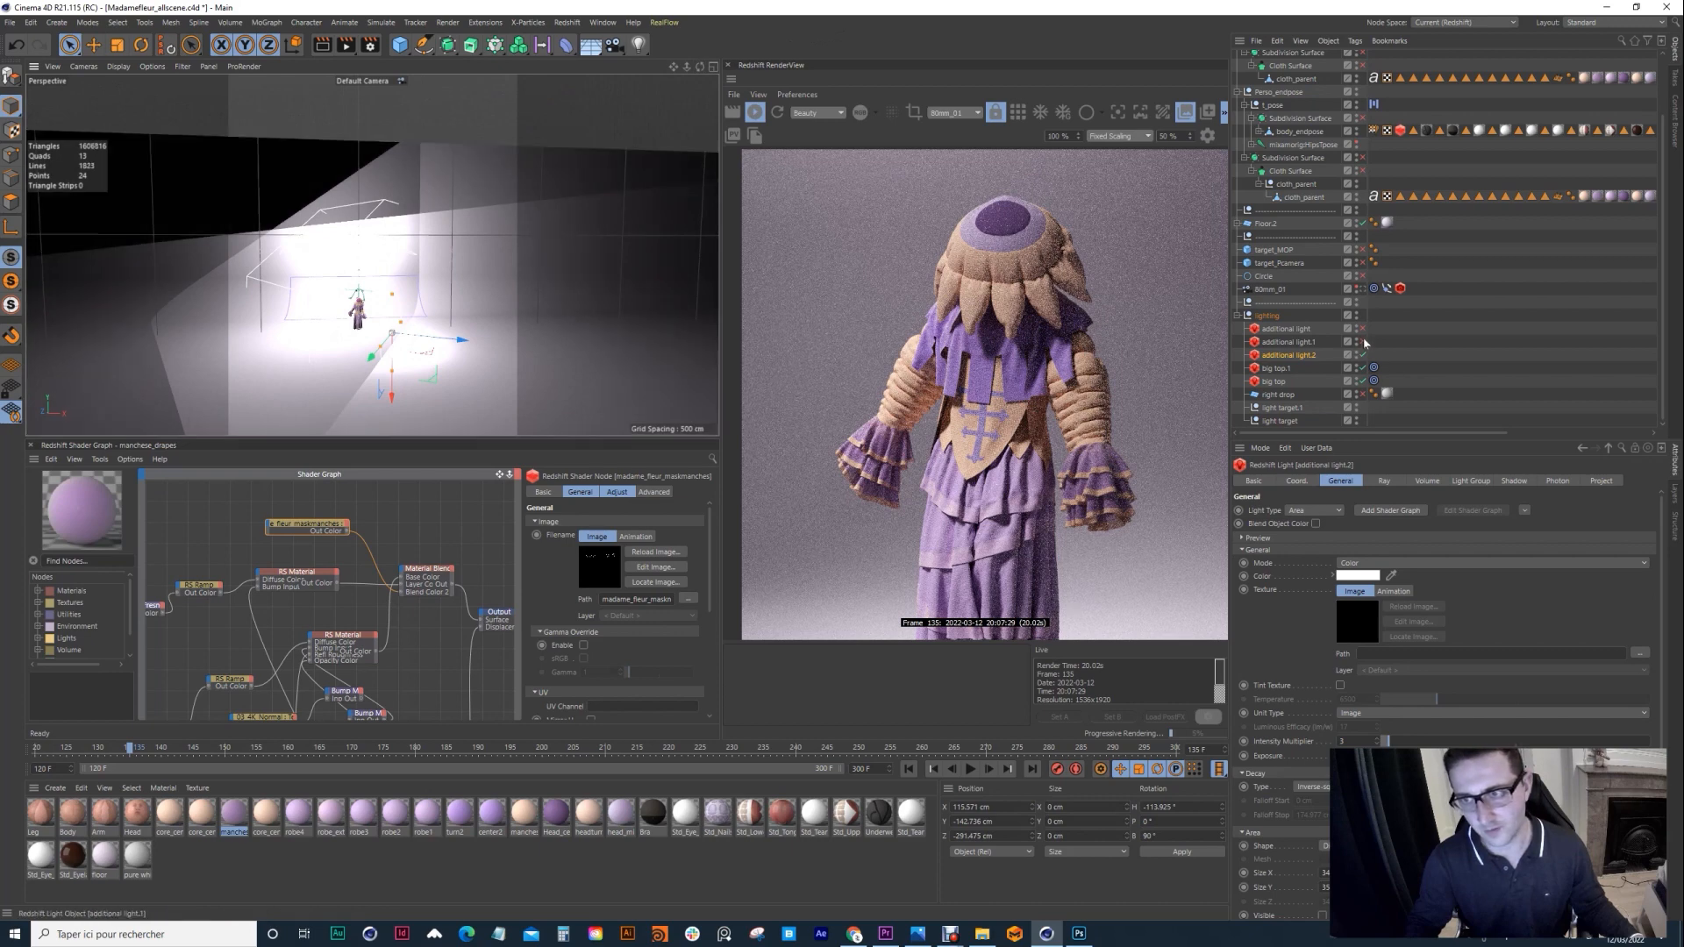
Step: Enable the additional light.1 light and select it to examine its position in the scene
{"action": "left_click", "coordinate": [1363, 341]}
{"action": "left_click_drag", "start_coordinate": [699, 66], "coordinate": [570, 65]}
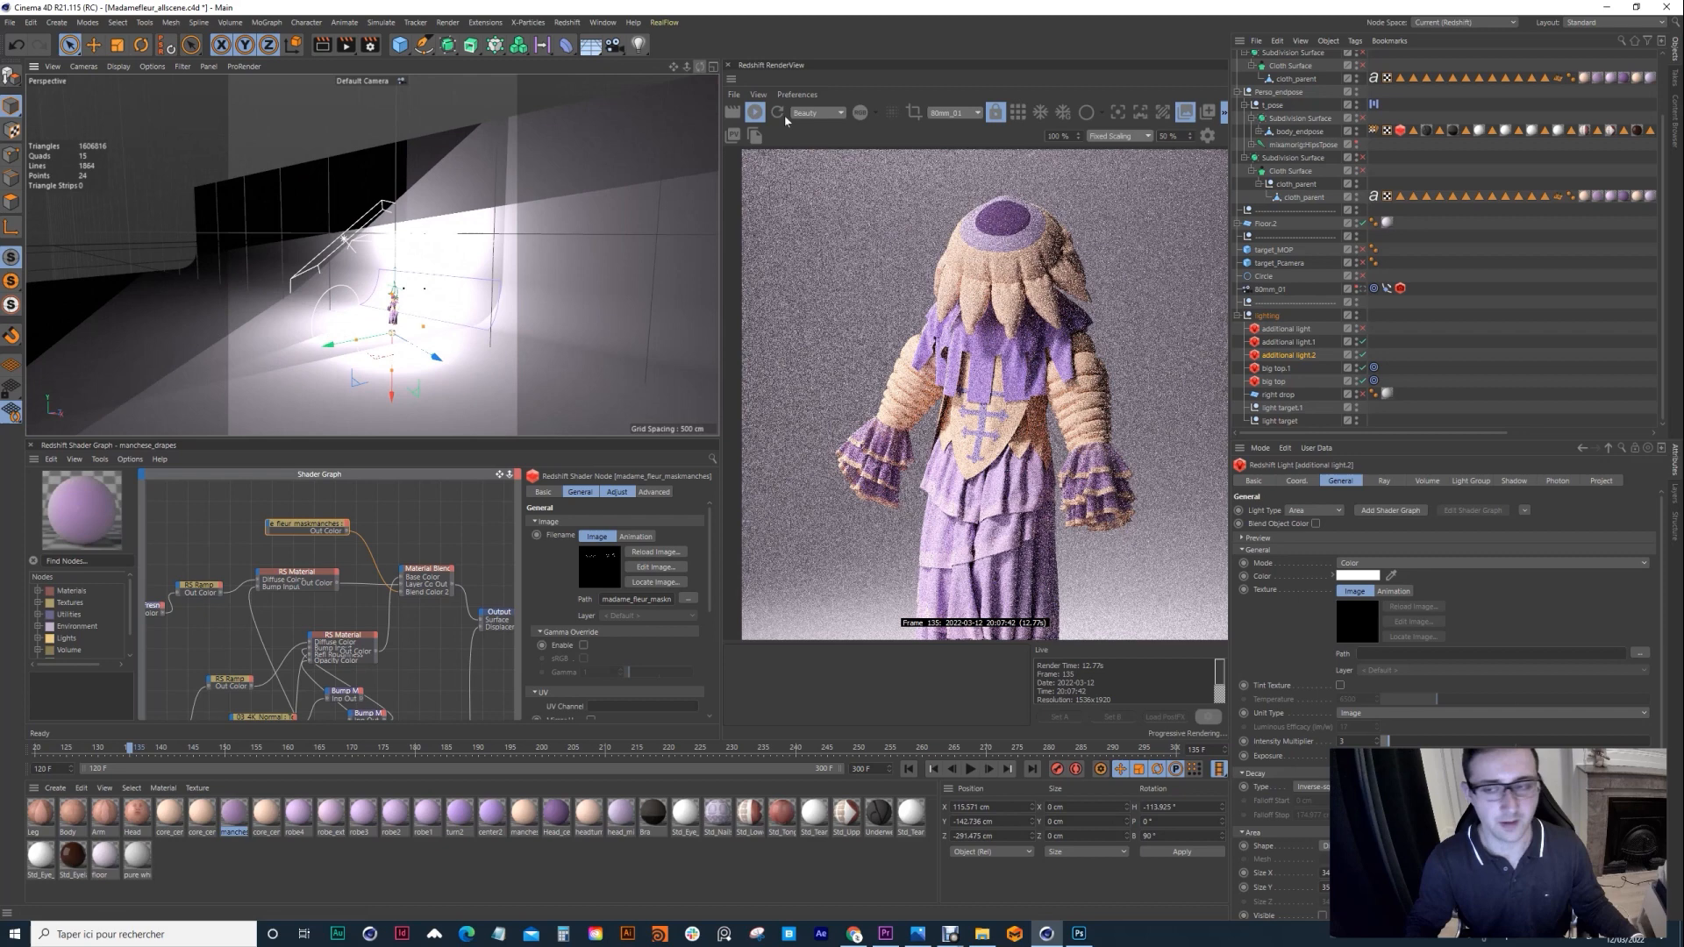
{"action": "left_click", "coordinate": [1269, 341]}
{"action": "left_click_drag", "start_coordinate": [699, 66], "coordinate": [649, 96]}
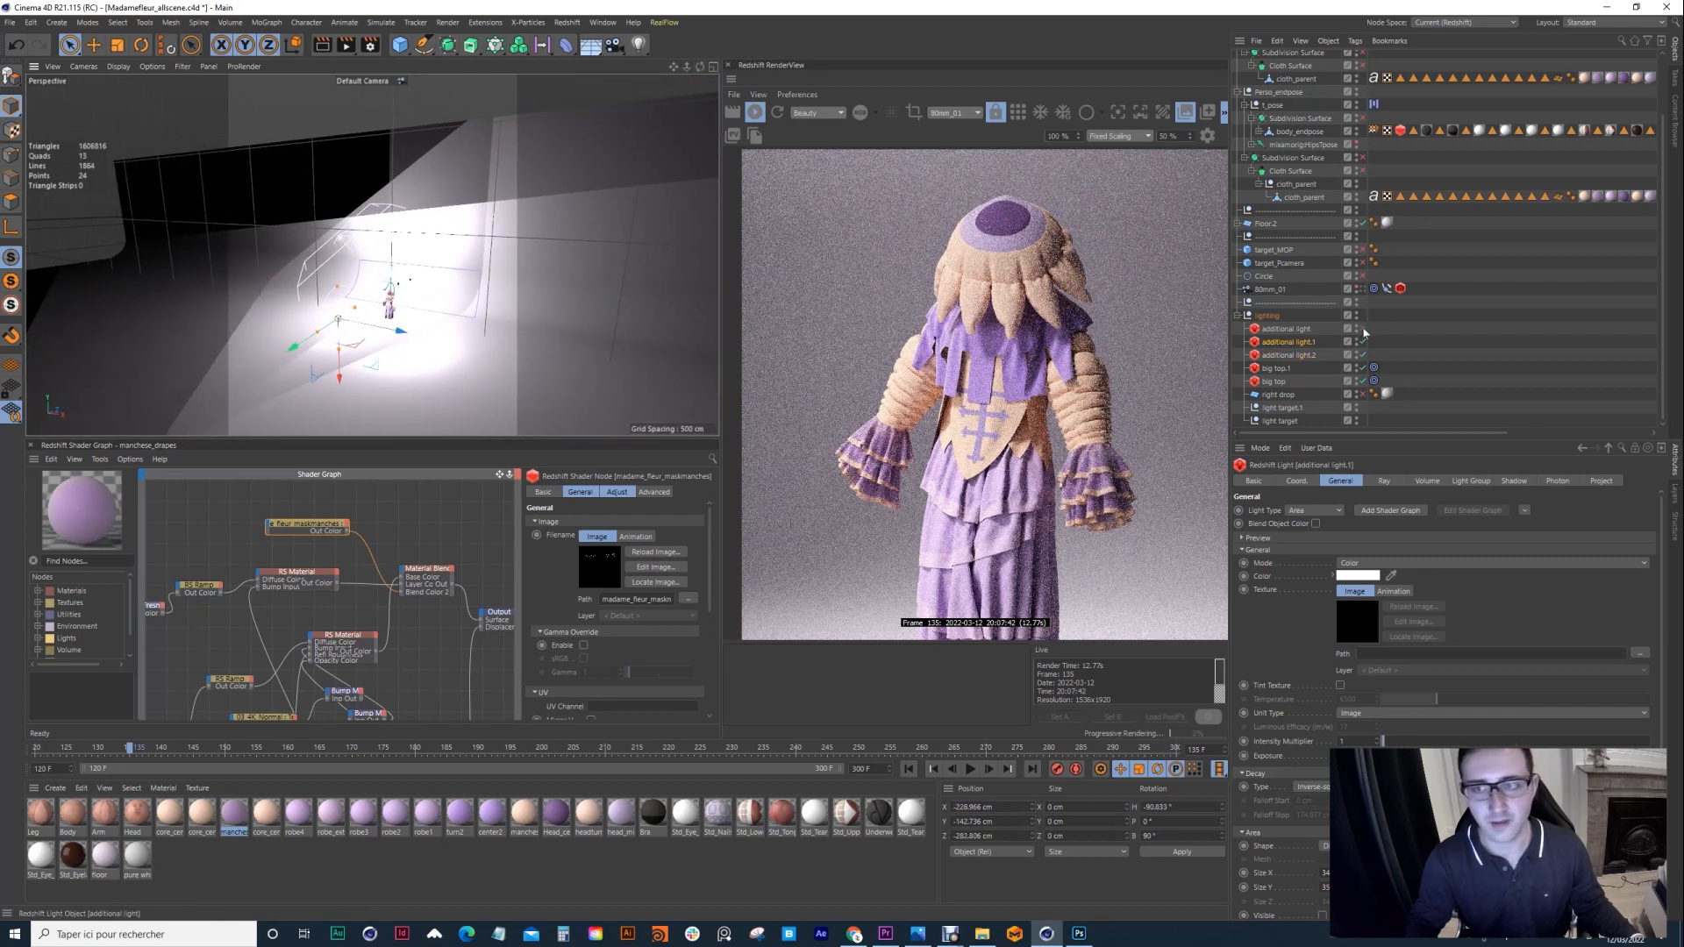
Step: Enable the remaining light, additional light, and select it to examine its placement in the full lighting setup
{"action": "left_click", "coordinate": [1363, 330]}
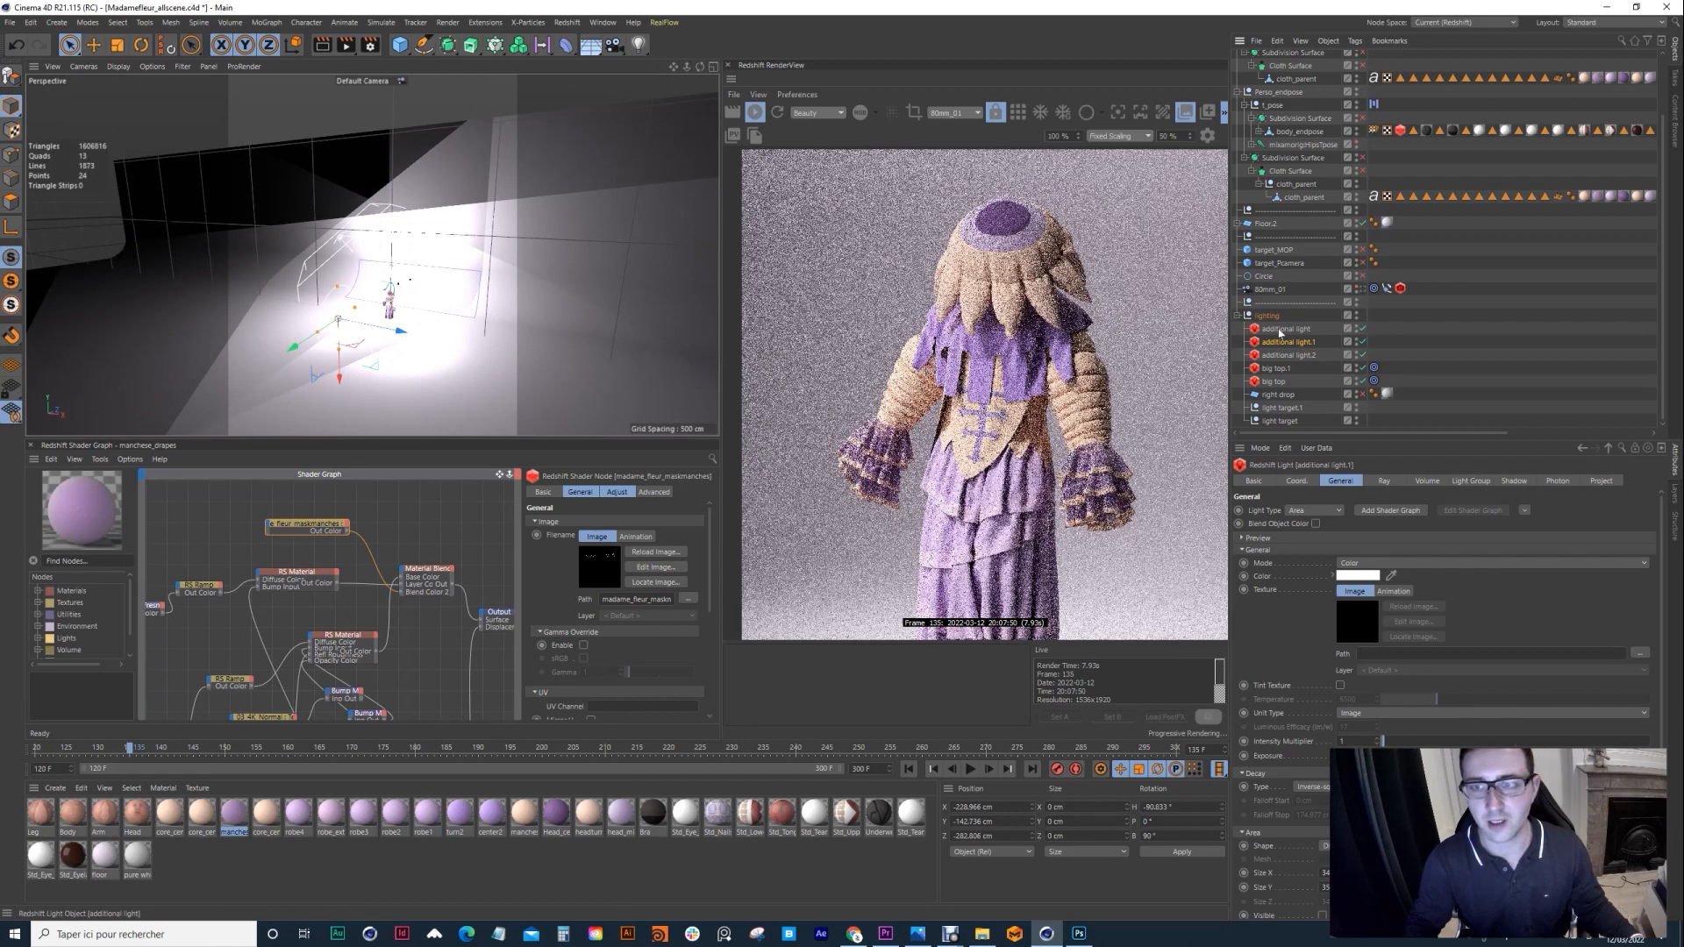
{"action": "left_click", "coordinate": [1279, 330]}
{"action": "left_click_drag", "start_coordinate": [699, 66], "coordinate": [1079, 267]}
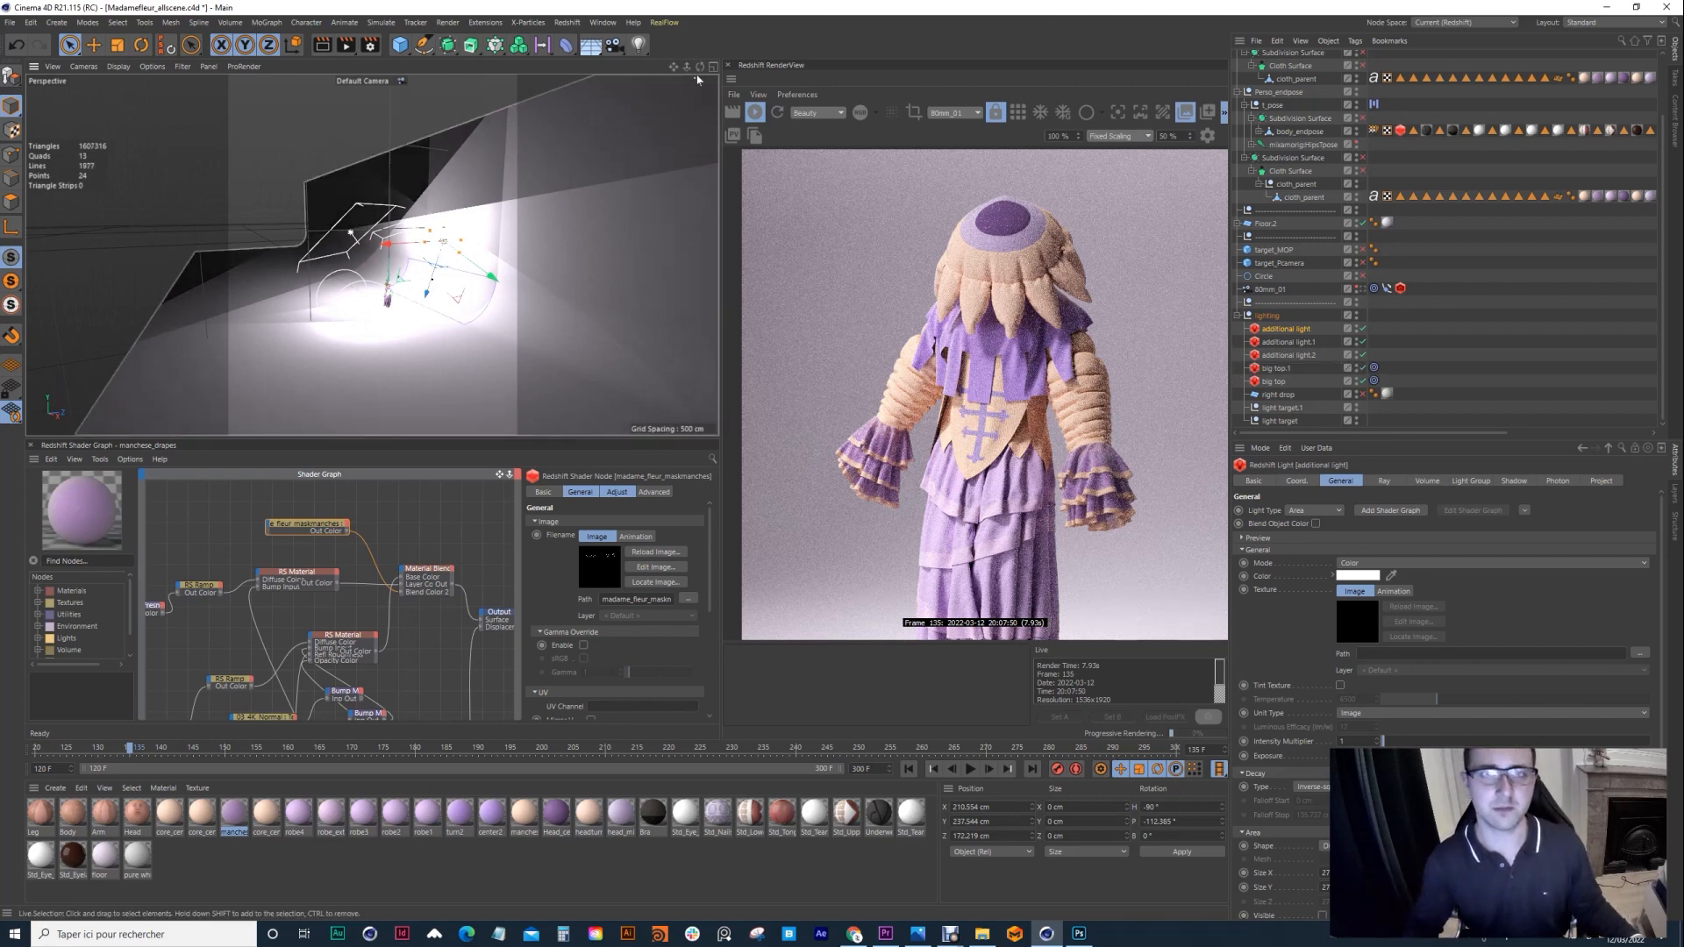
{"action": "left_click_drag", "start_coordinate": [697, 77], "coordinate": [891, 304]}
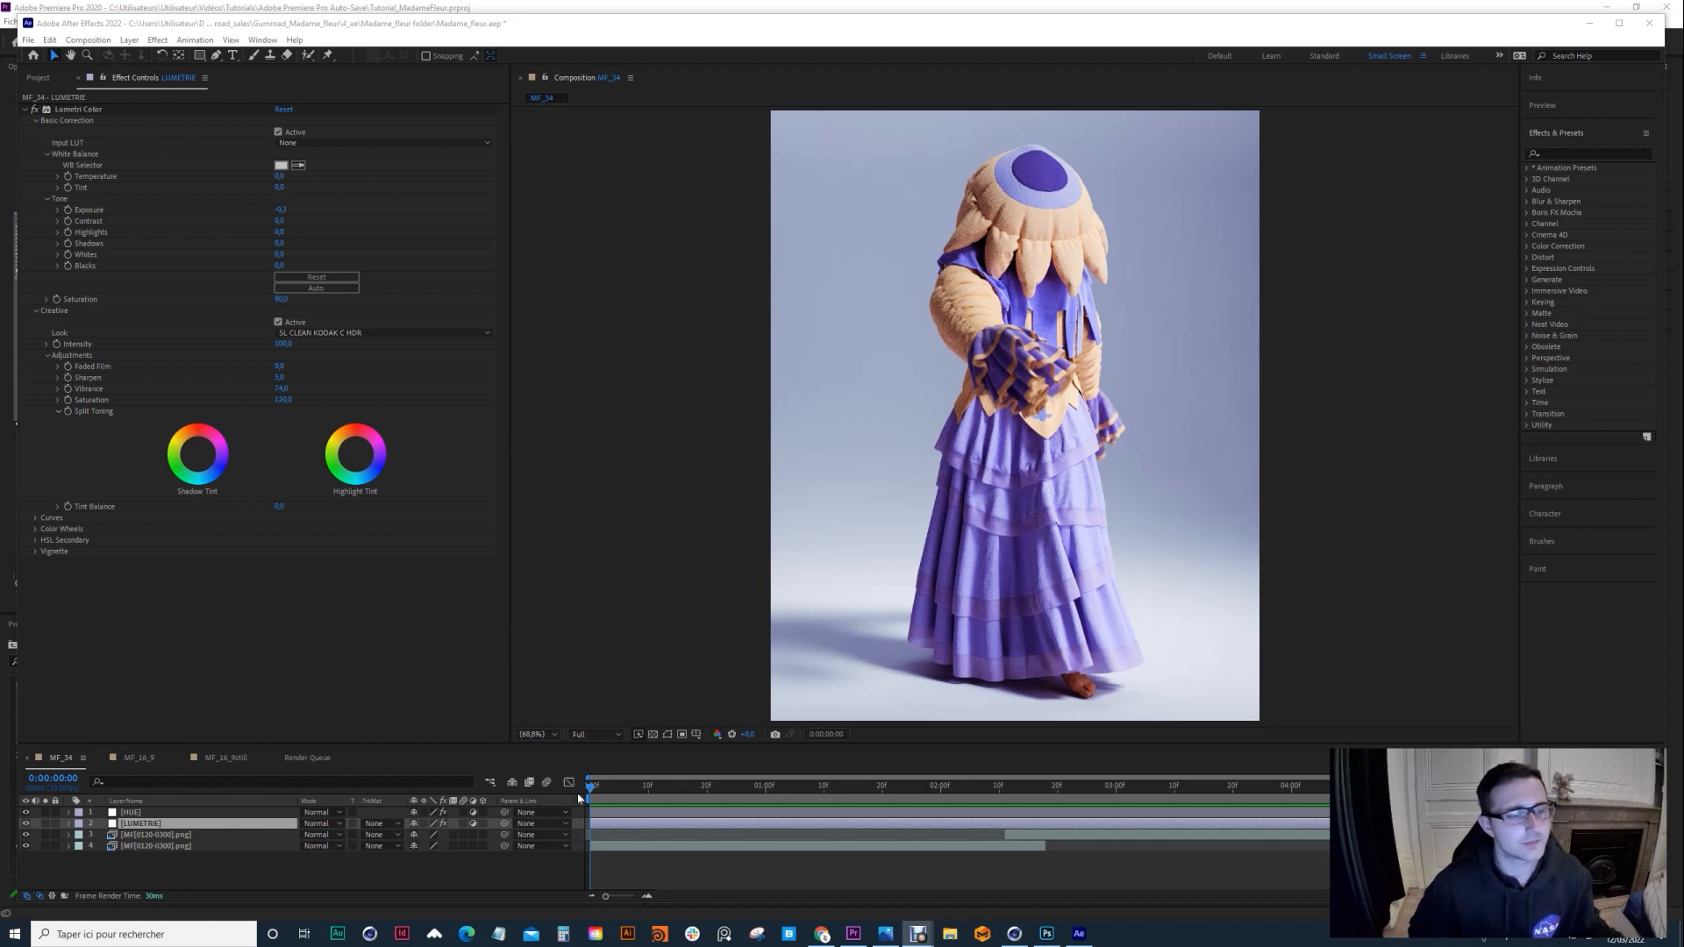
Step: Switch to After Effects, return to the start of MF_34, and compare the image with the HUE and LUMETRIE layers hidden and shown
{"action": "left_click_drag", "start_coordinate": [624, 793], "coordinate": [587, 793]}
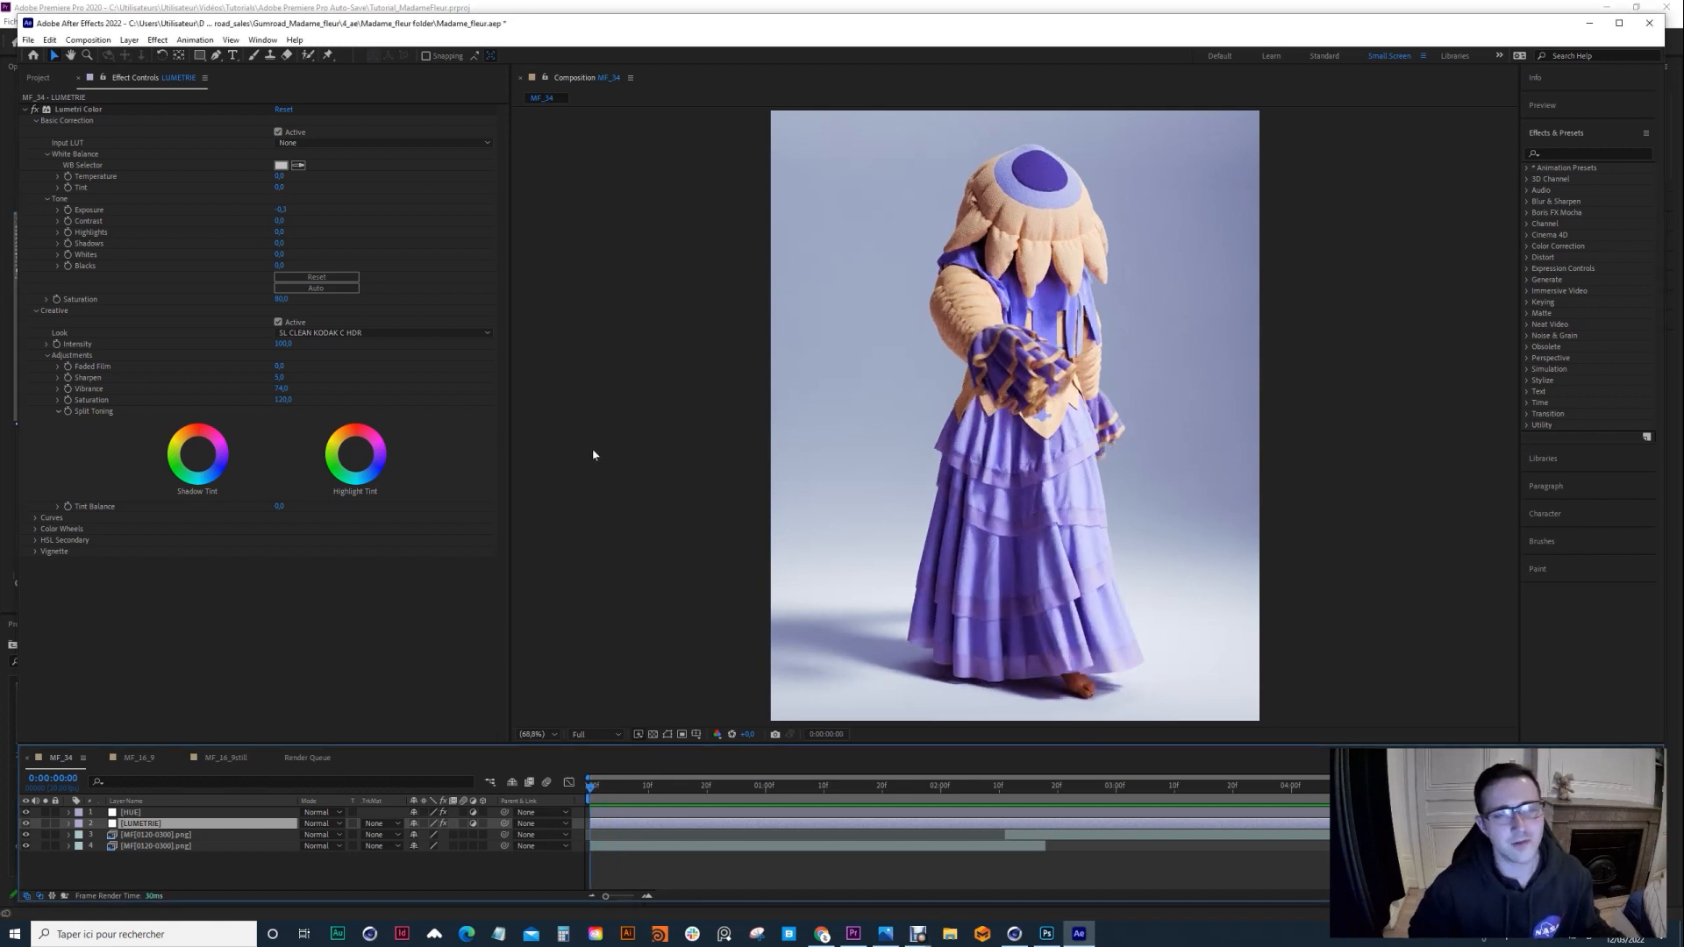
{"action": "left_click", "coordinate": [25, 813]}
{"action": "left_click", "coordinate": [25, 823]}
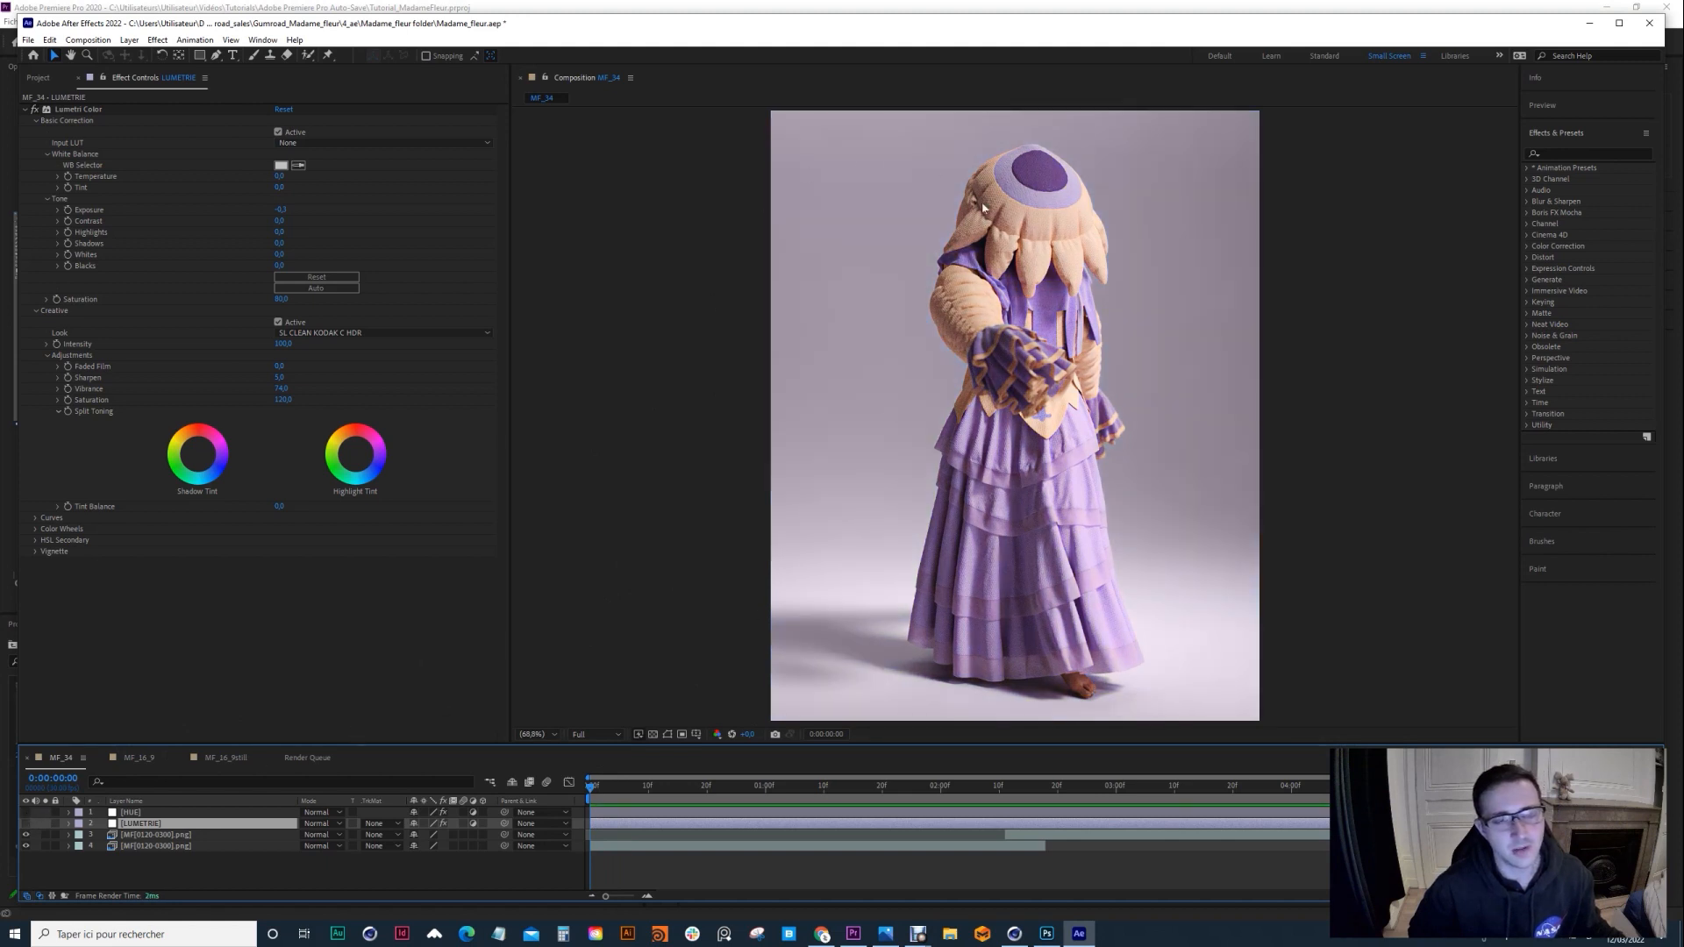
{"action": "left_click", "coordinate": [25, 813]}
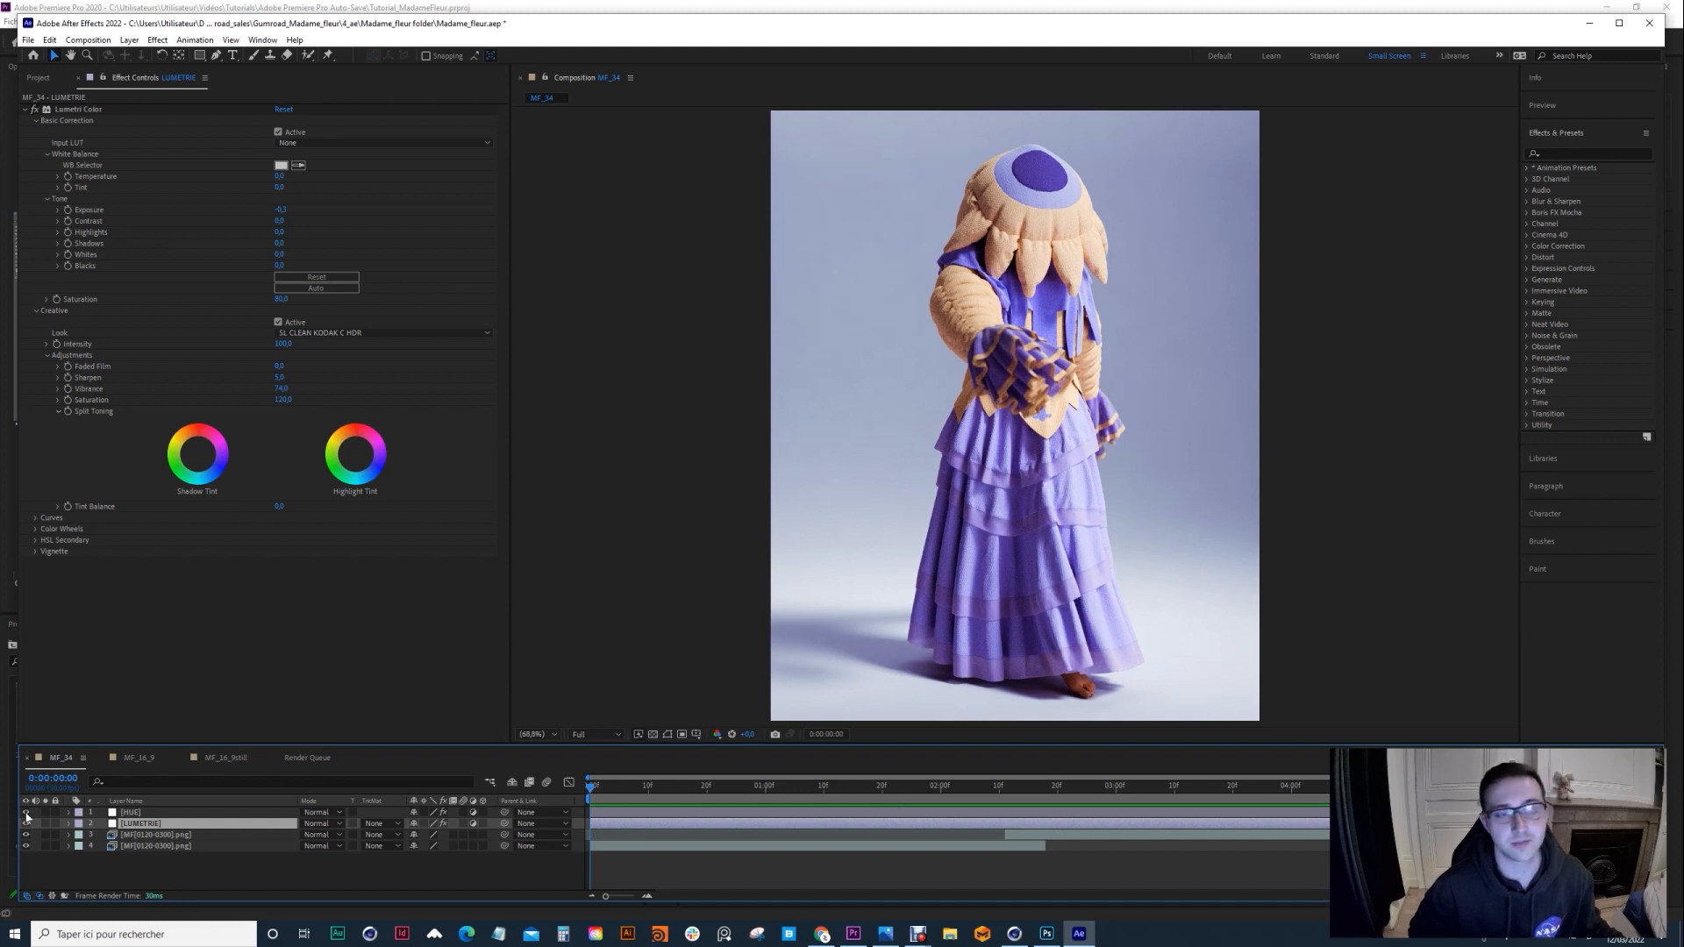
Step: Hide the HUE layer and inspect the Exposure setting of the Lumetri Color effect on the LUMETRIE layer
{"action": "left_click", "coordinate": [26, 813]}
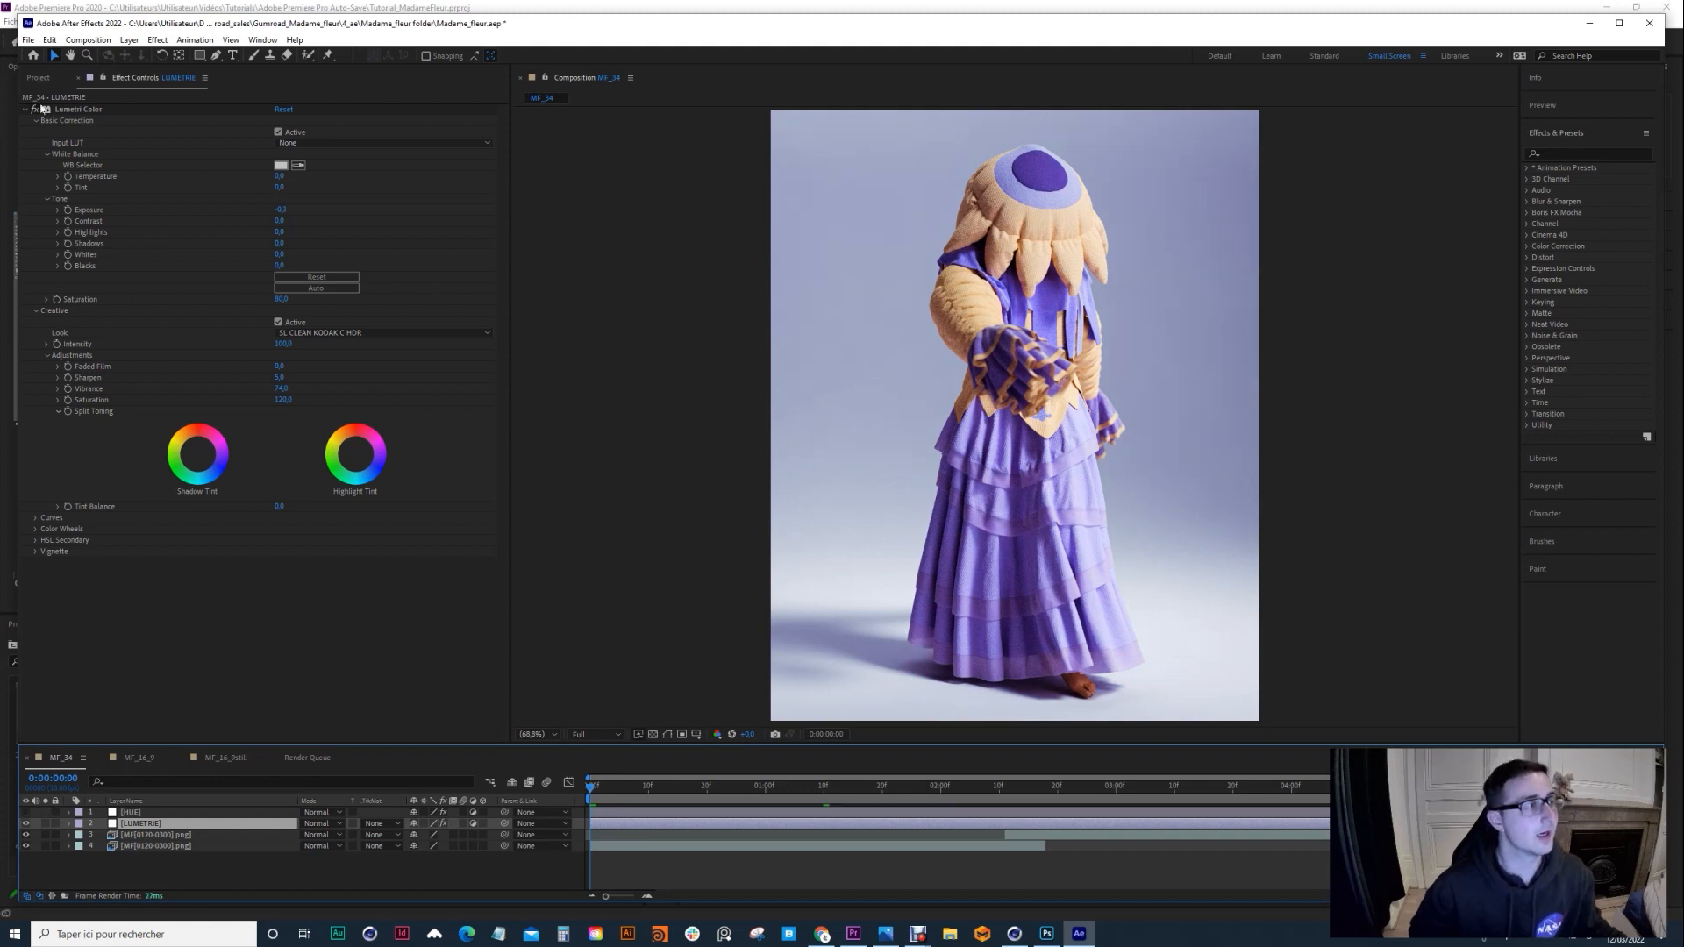
{"action": "left_click", "coordinate": [31, 128]}
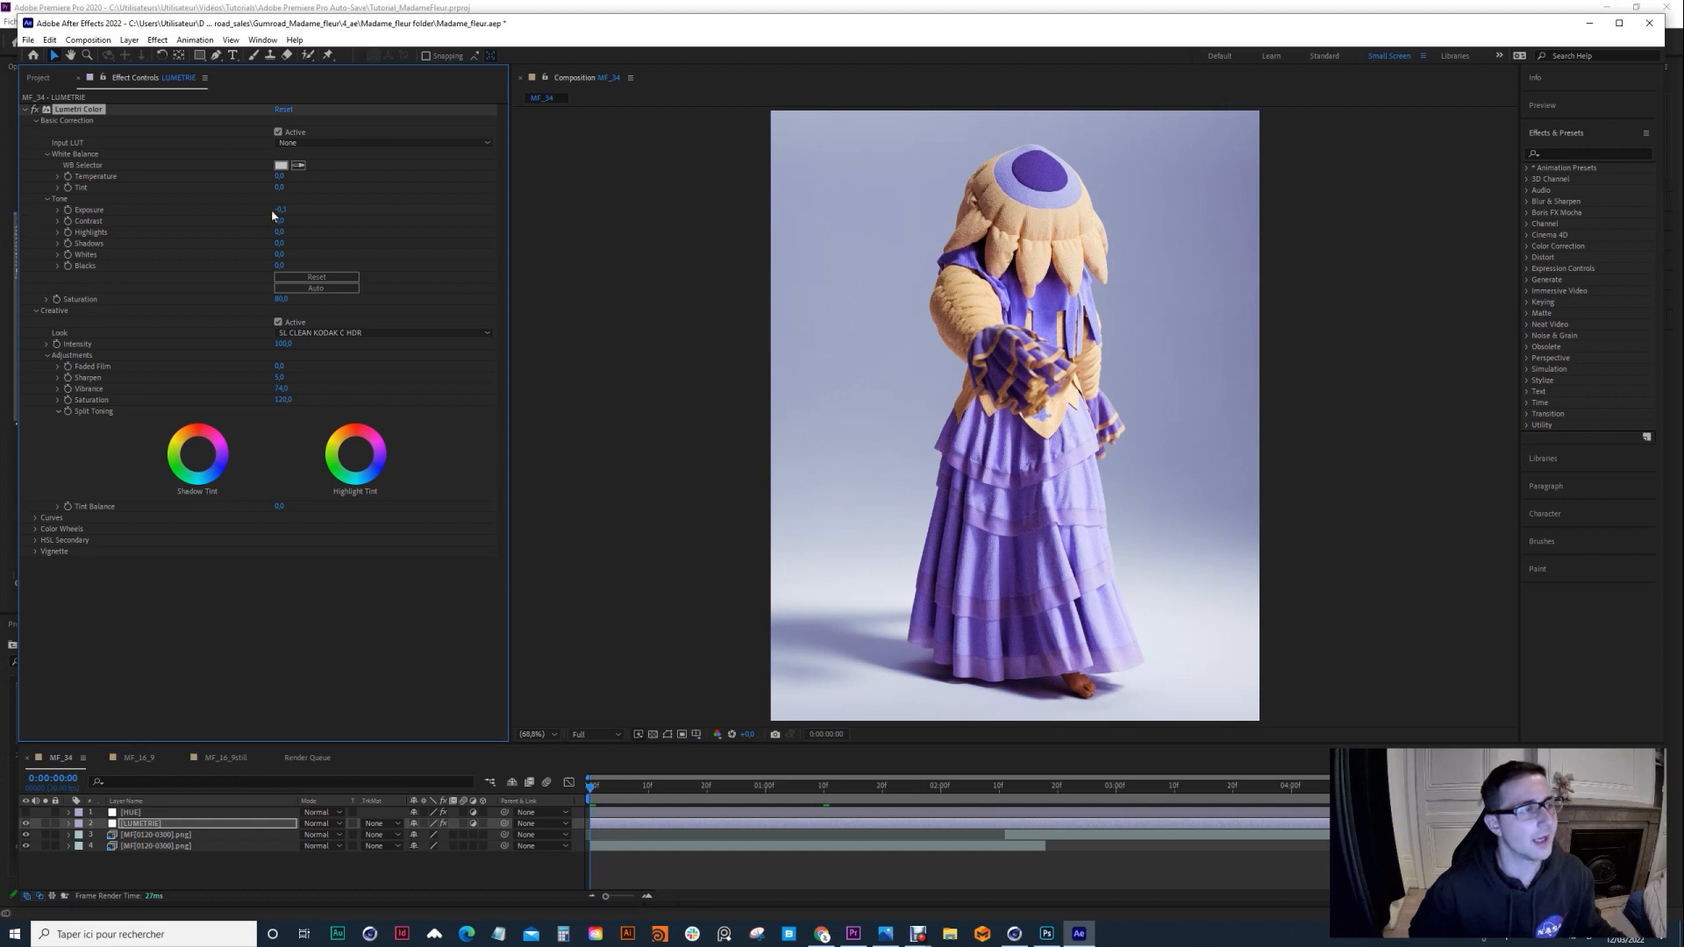
{"action": "left_click_drag", "start_coordinate": [277, 209], "coordinate": [279, 210]}
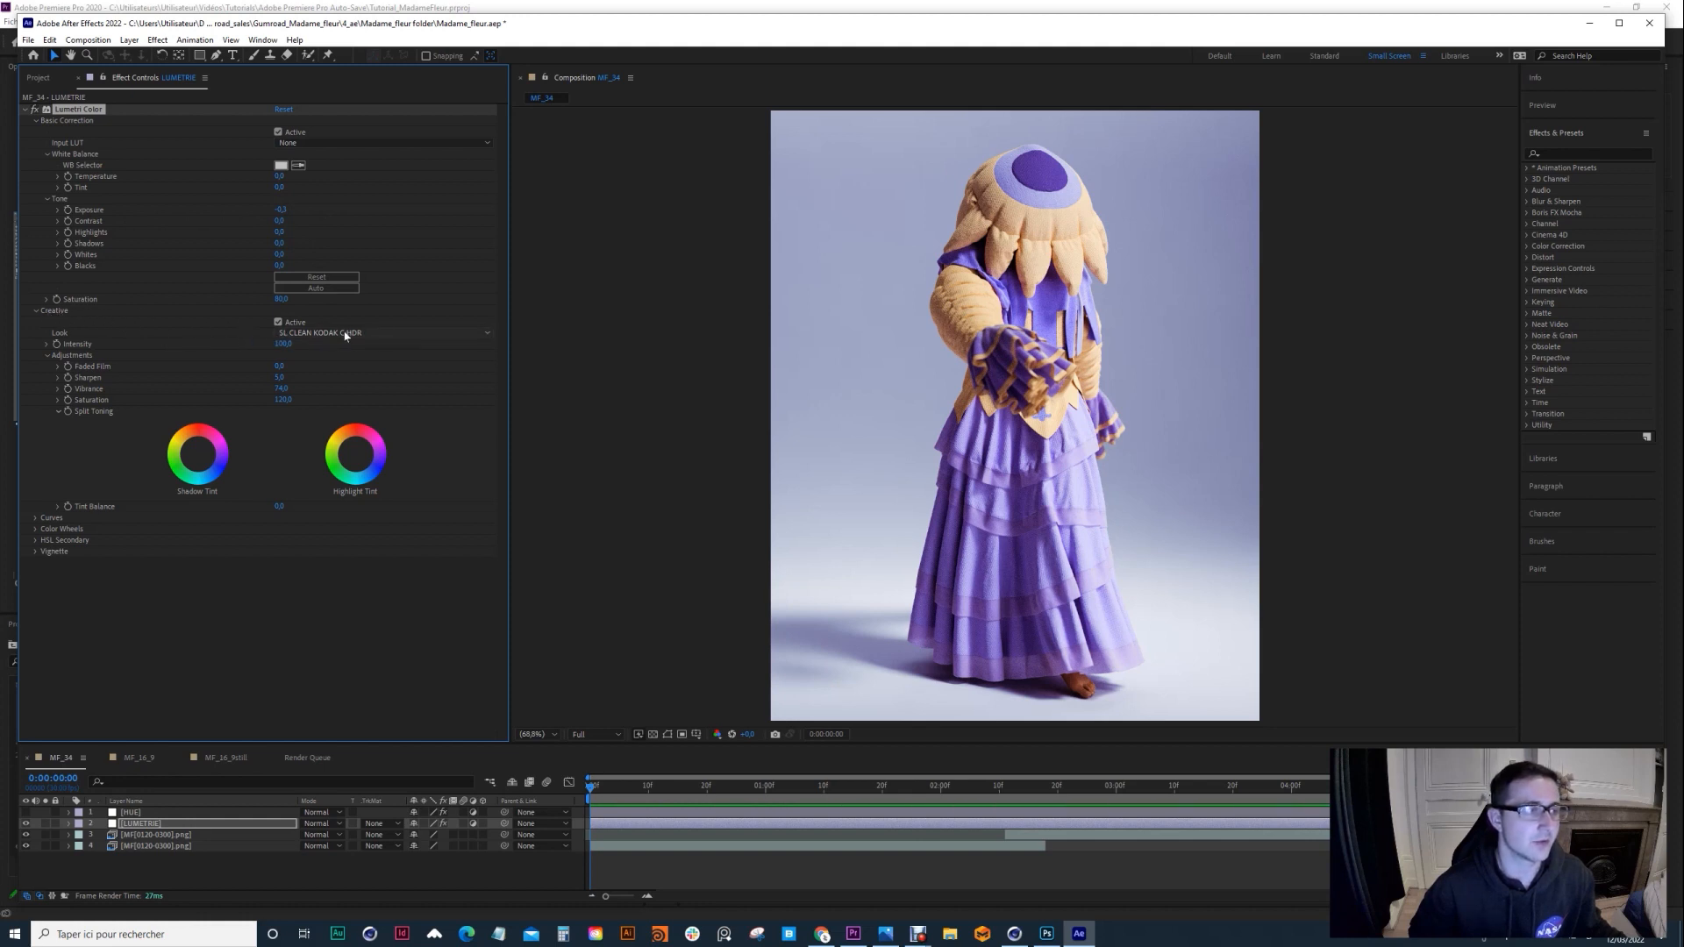
Step: Examine Lumetri Color's available Look presets without changing the selection, and disable and re-enable the Creative section to compare its effect
{"action": "left_click", "coordinate": [323, 333]}
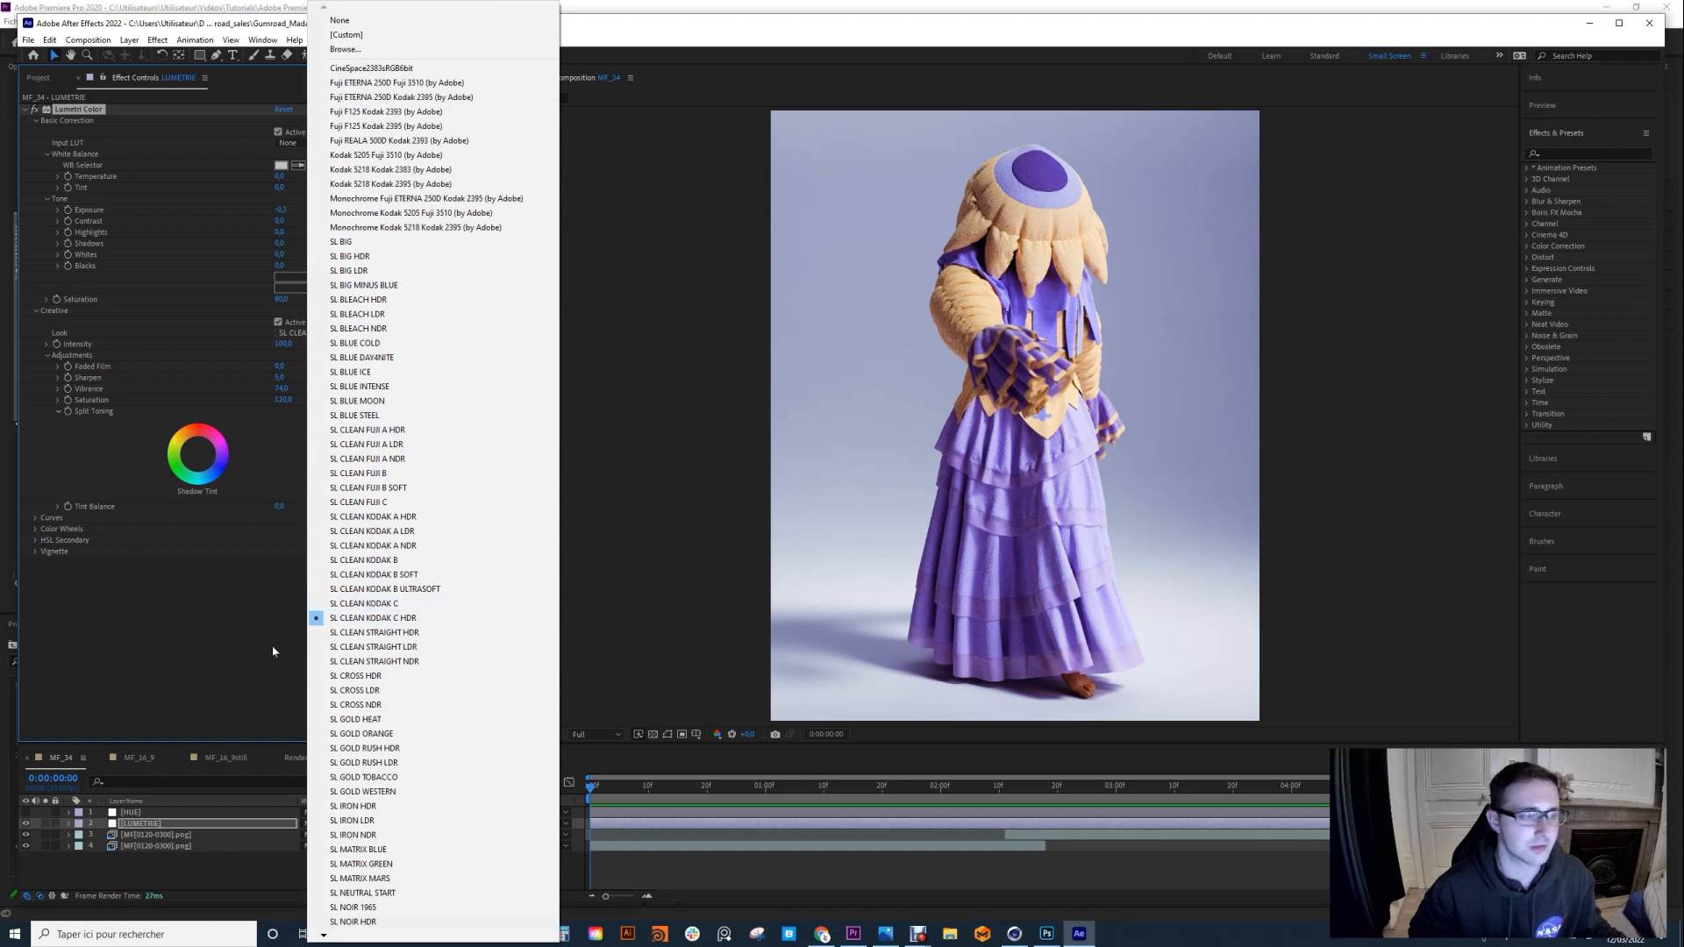
{"action": "left_click", "coordinate": [226, 635]}
{"action": "left_click", "coordinate": [278, 323]}
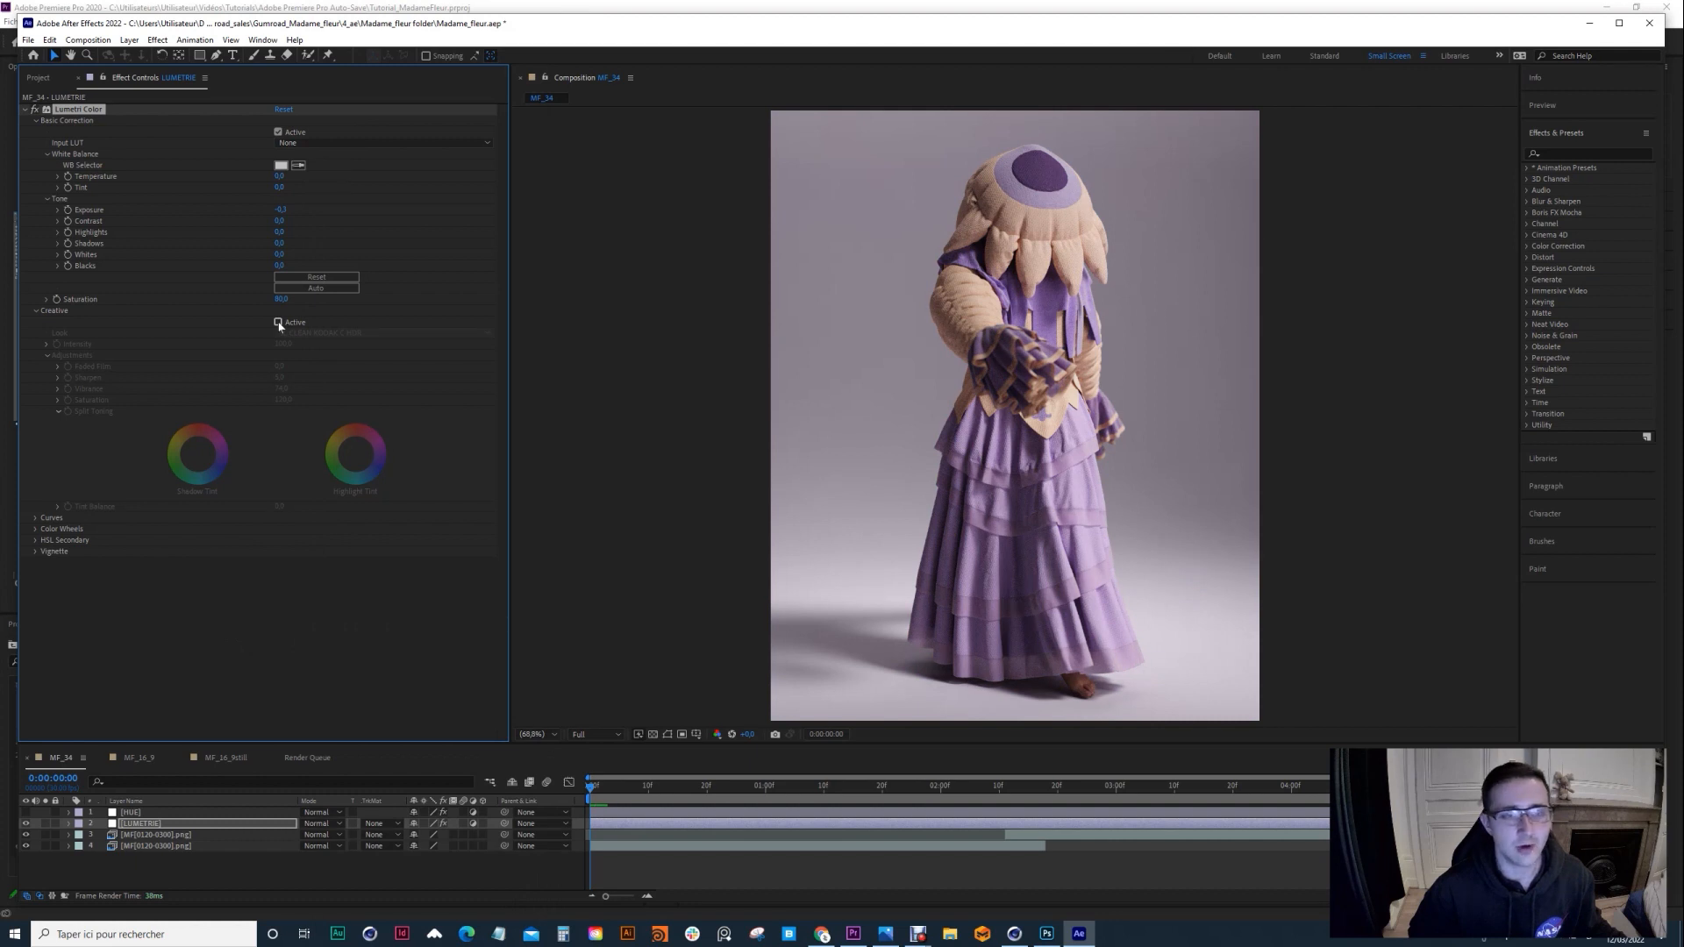
{"action": "left_click", "coordinate": [278, 323]}
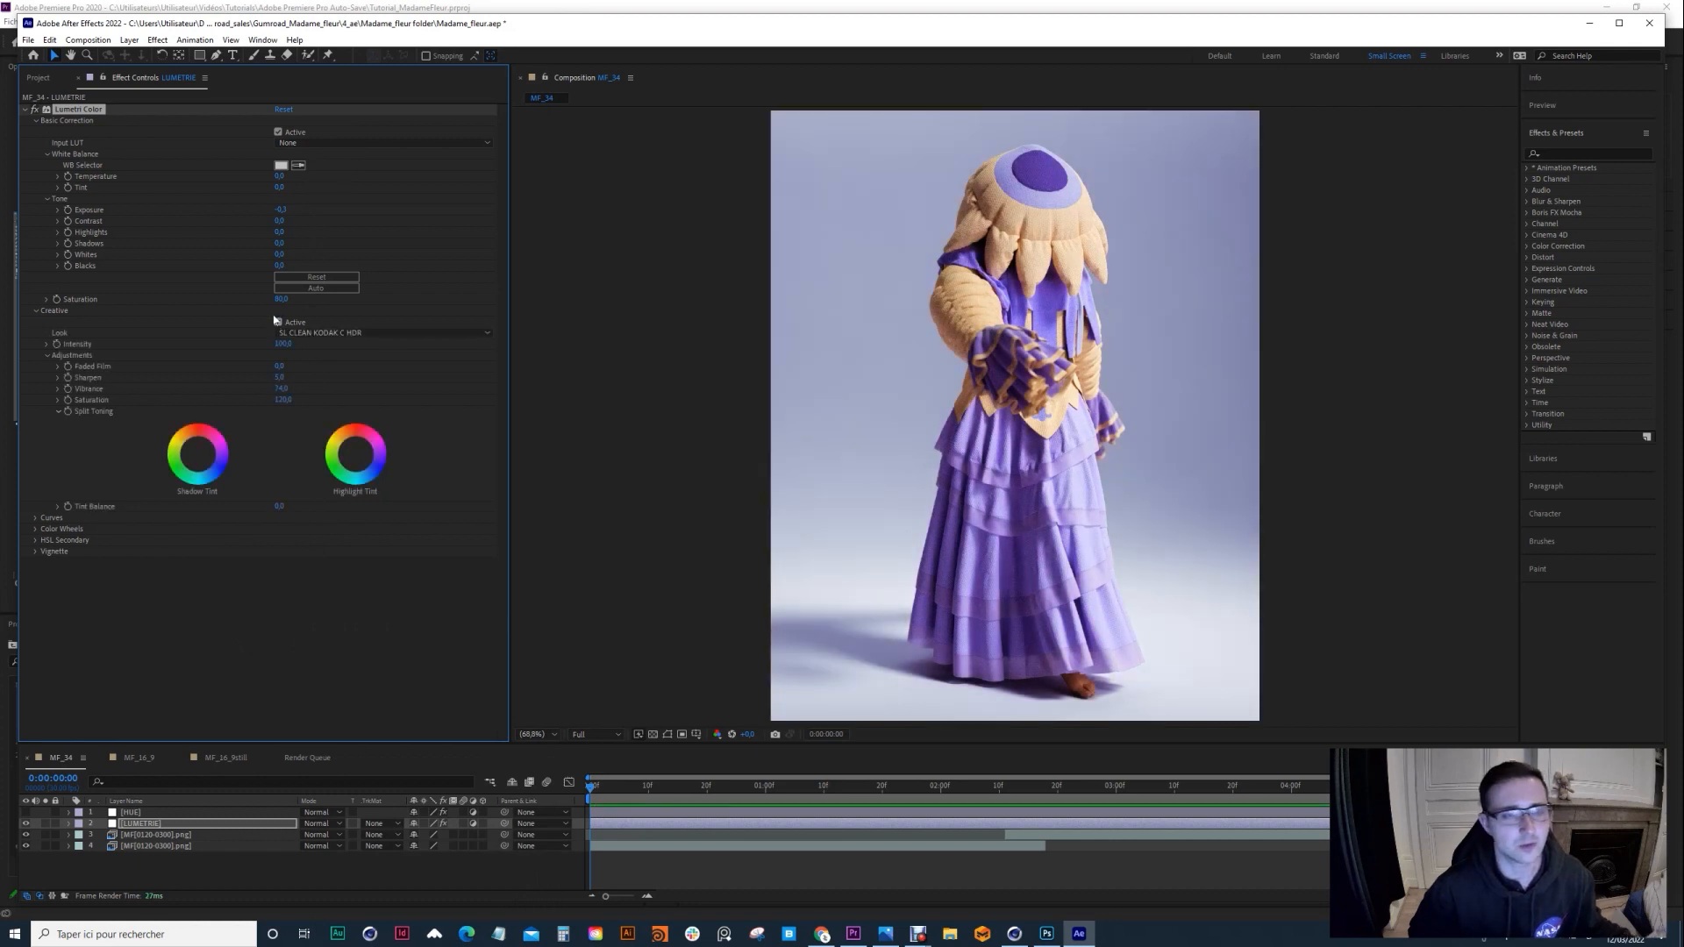
Step: Try a Sharpen value of 100 in Lumetri Color's Creative adjustments and undo it
{"action": "left_click", "coordinate": [279, 377]}
{"action": "type", "text": "100"}
{"action": "key", "text": "Return"}
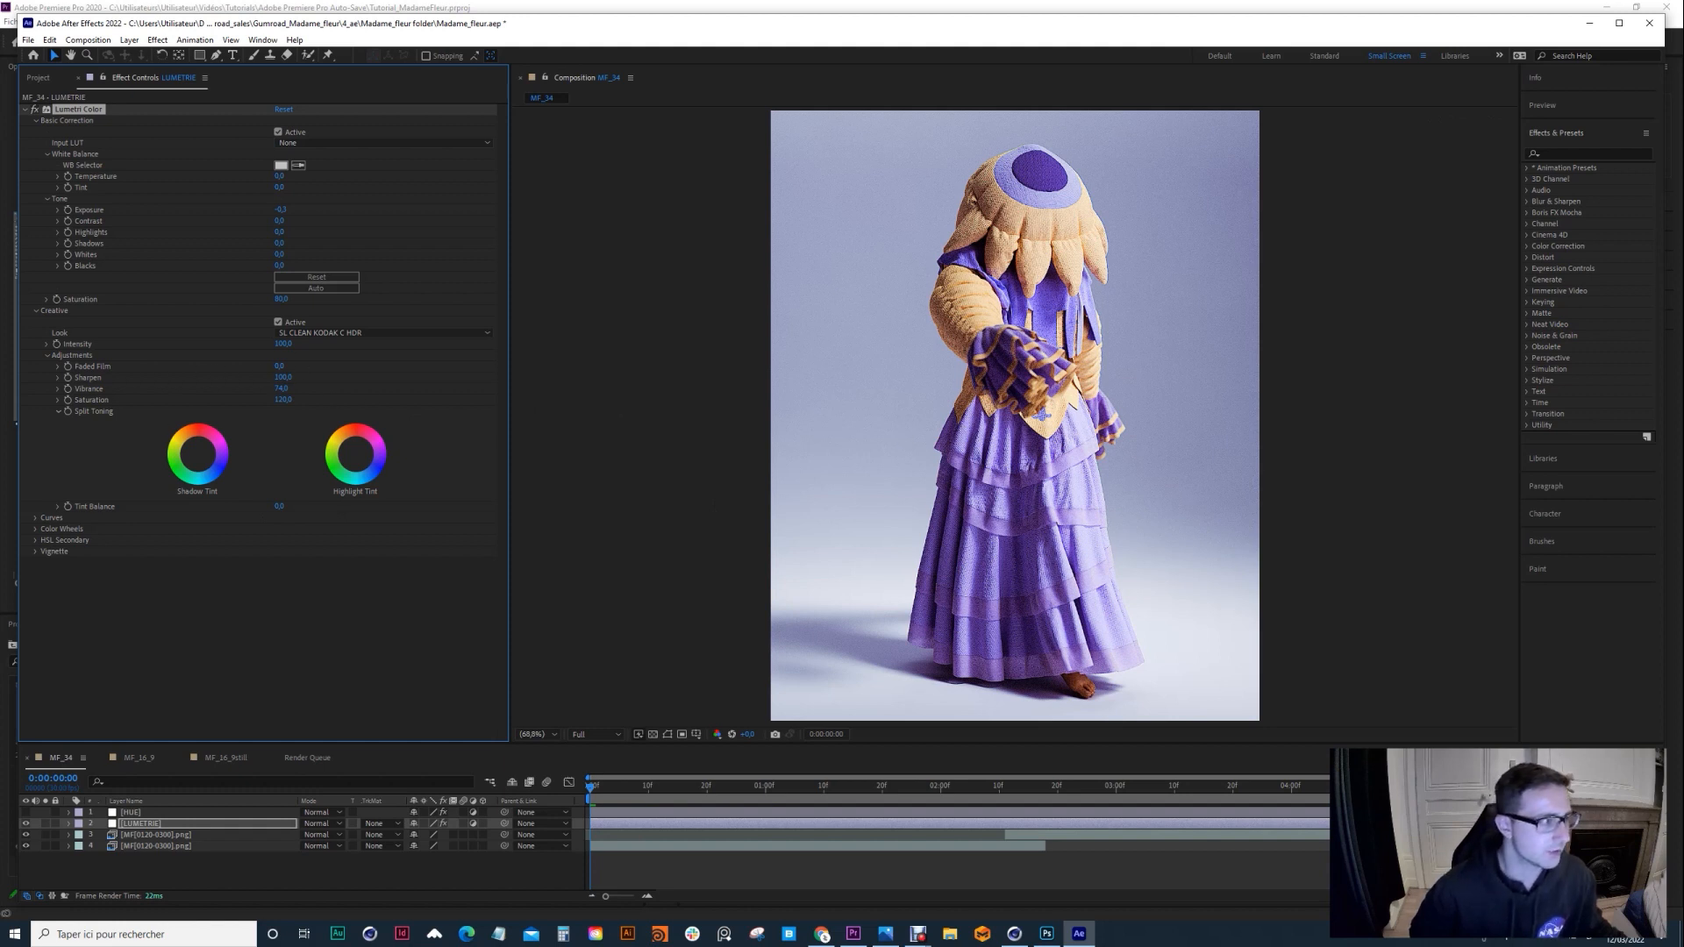
{"action": "key", "text": "ctrl+z"}
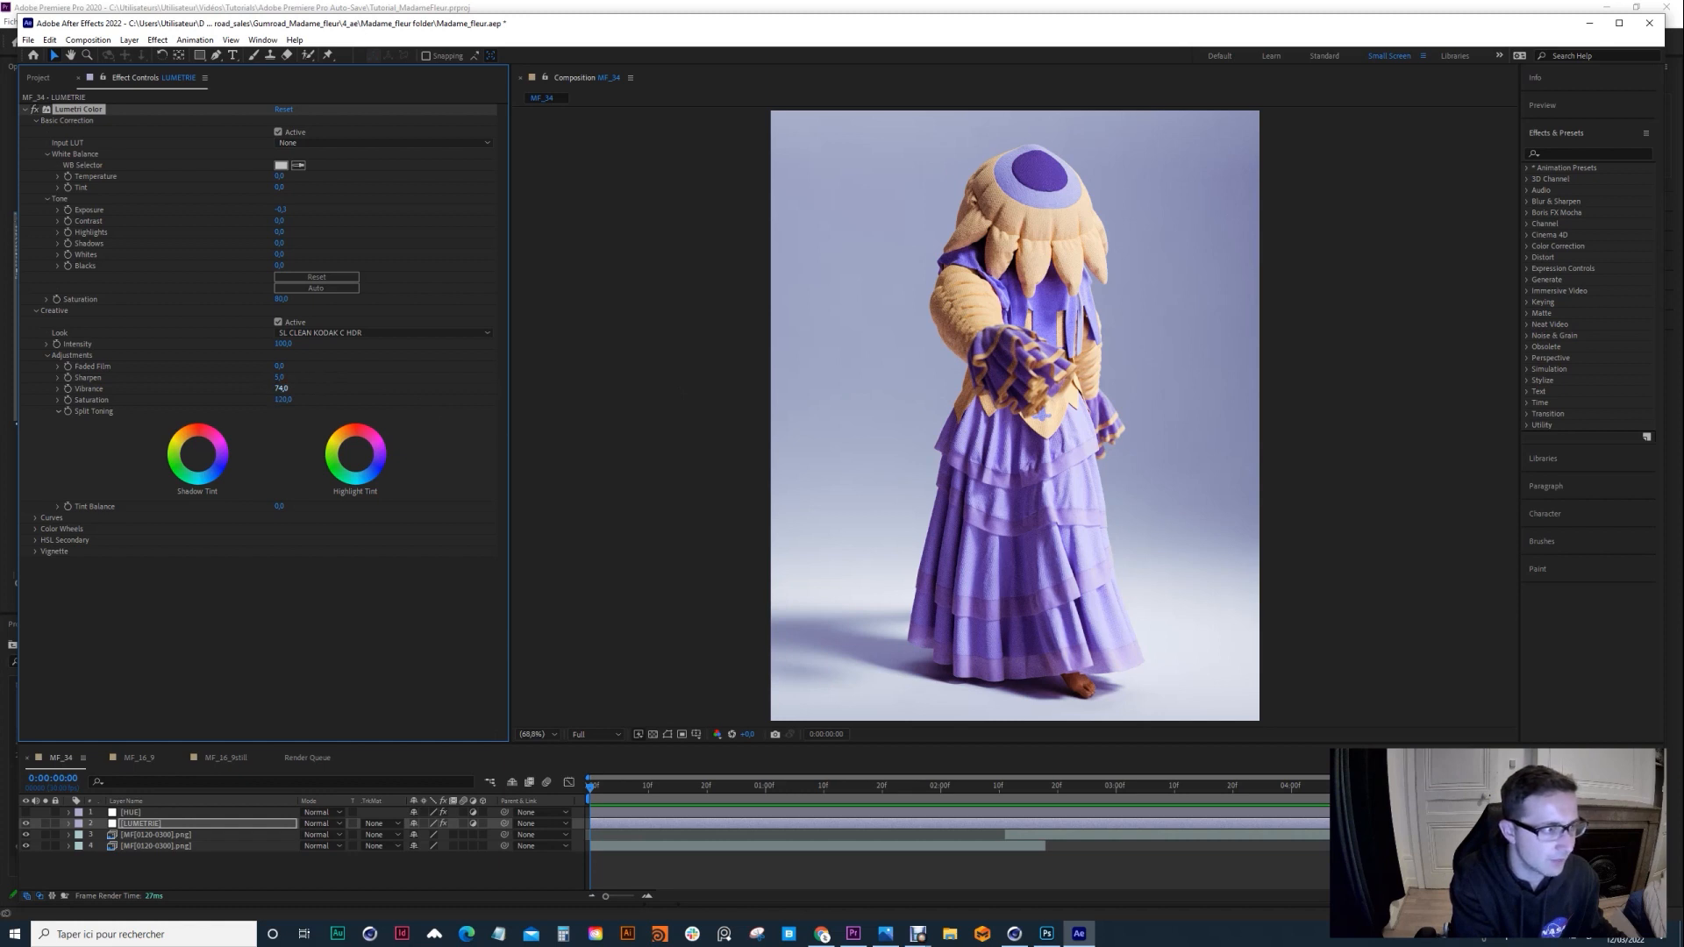
Step: Try a Vibrance value of 0 in Lumetri Color's Creative adjustments and undo it
{"action": "left_click", "coordinate": [281, 388]}
{"action": "type", "text": "0"}
{"action": "key", "text": "Return"}
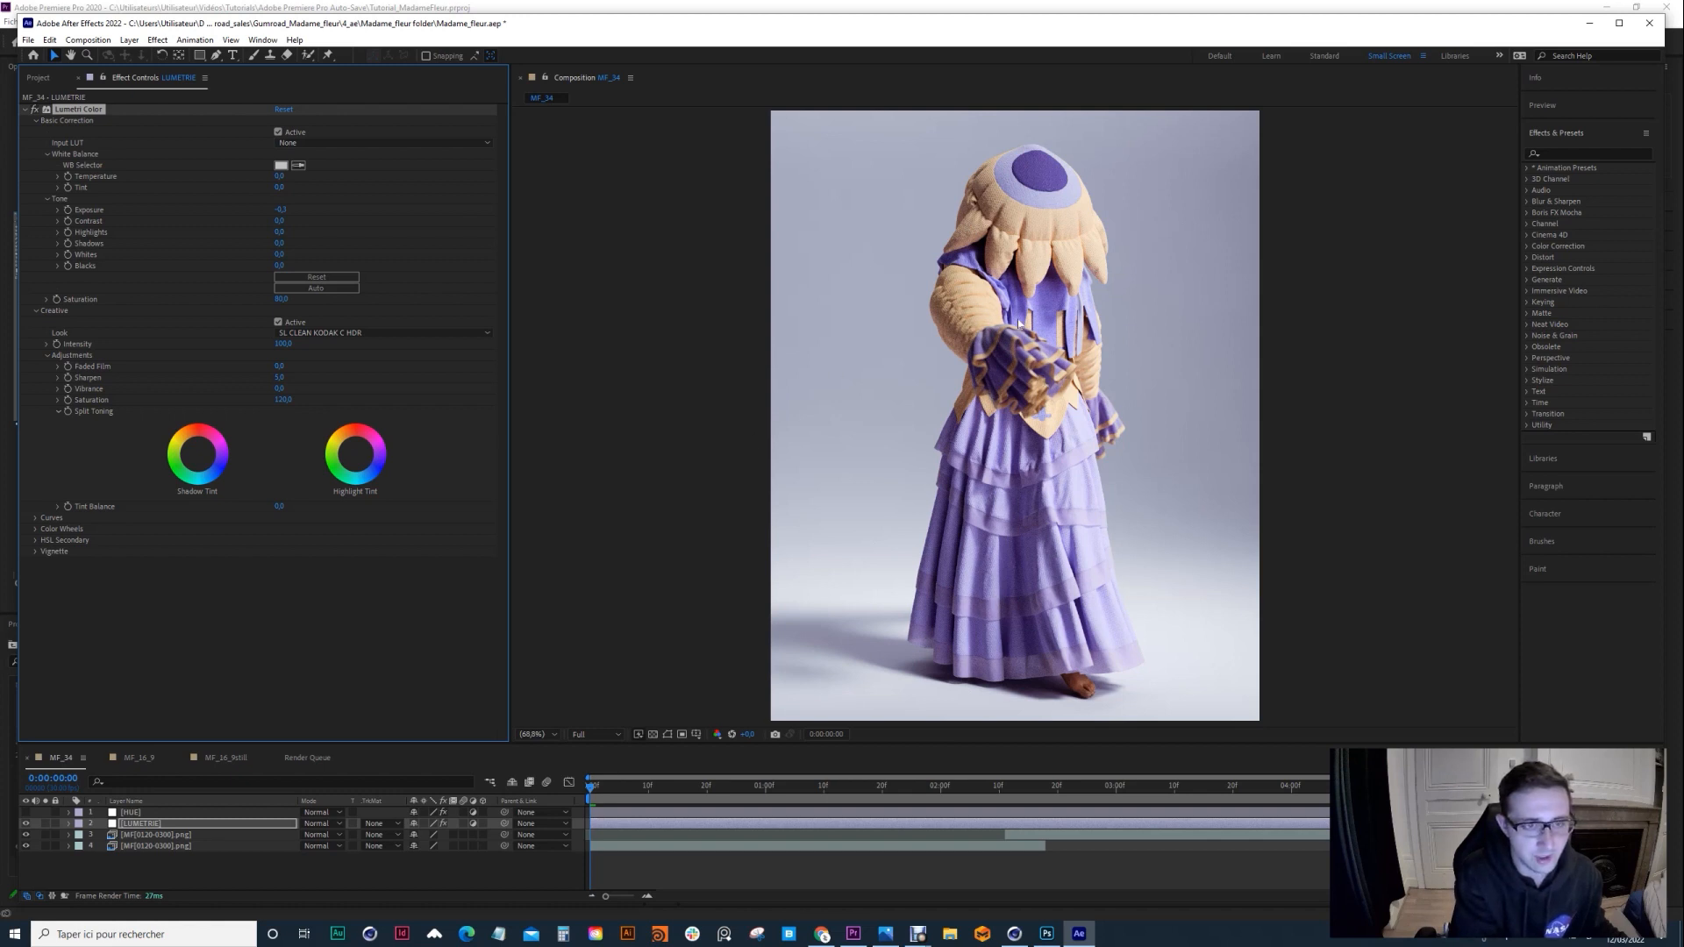
{"action": "key", "text": "ctrl+z"}
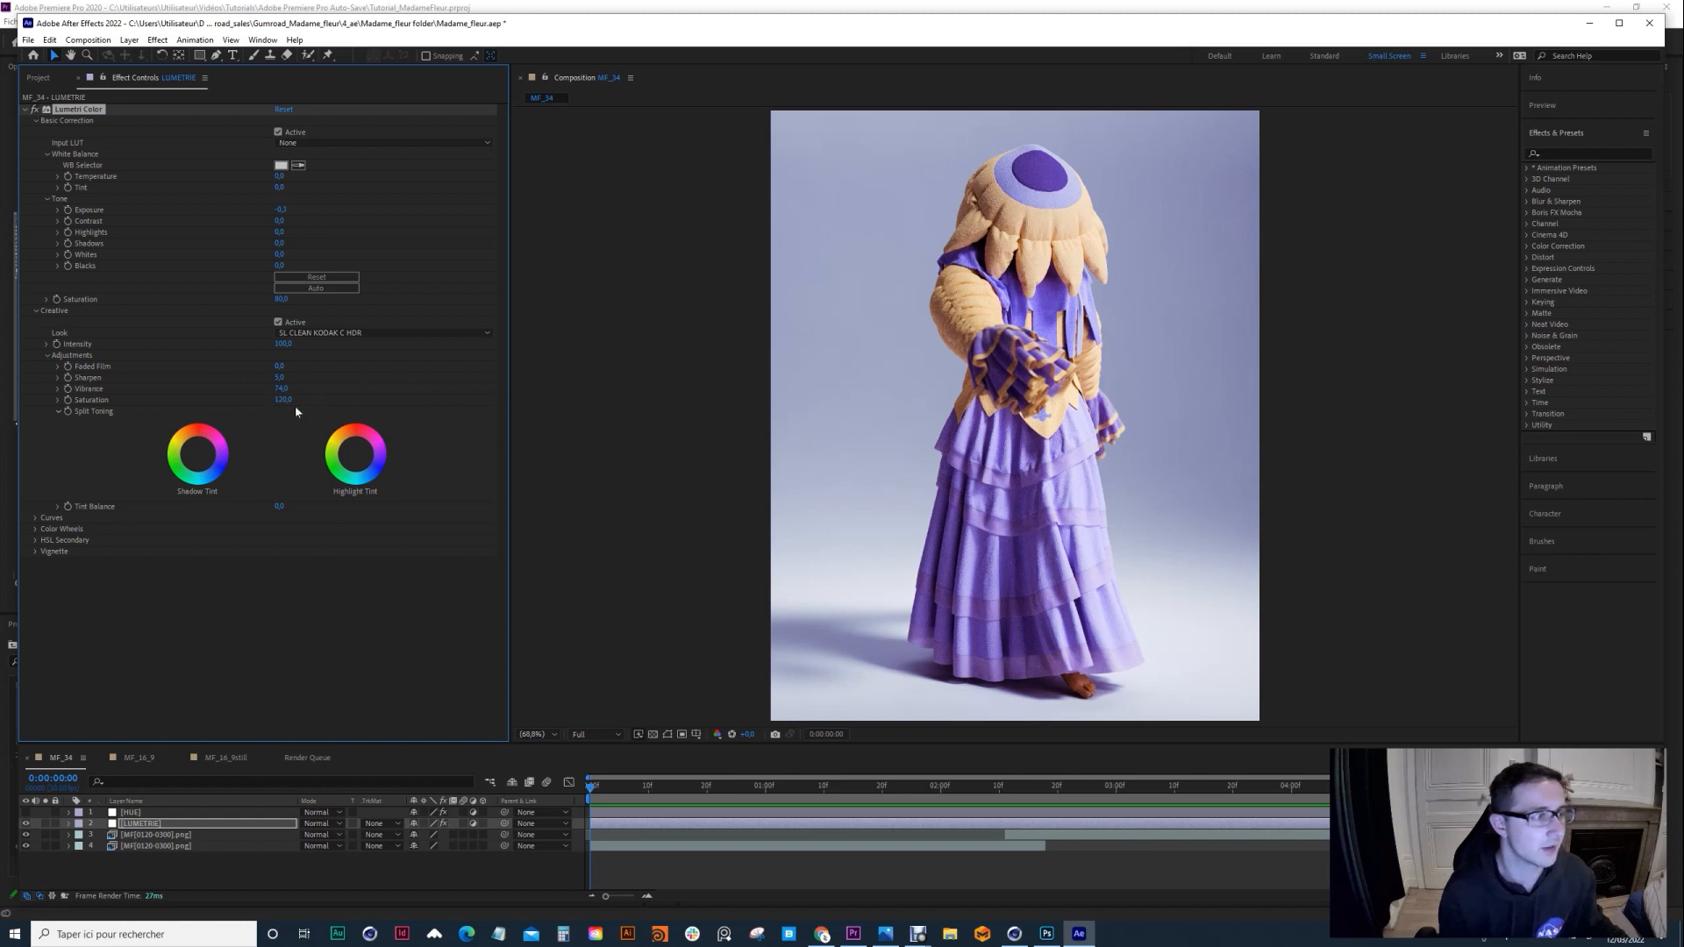
Step: Show the Hue/Saturation settings of the HUE layer and toggle the HUE and LUMETRIE layers' visibility to compare the grading, leaving both hidden
{"action": "left_click", "coordinate": [130, 812]}
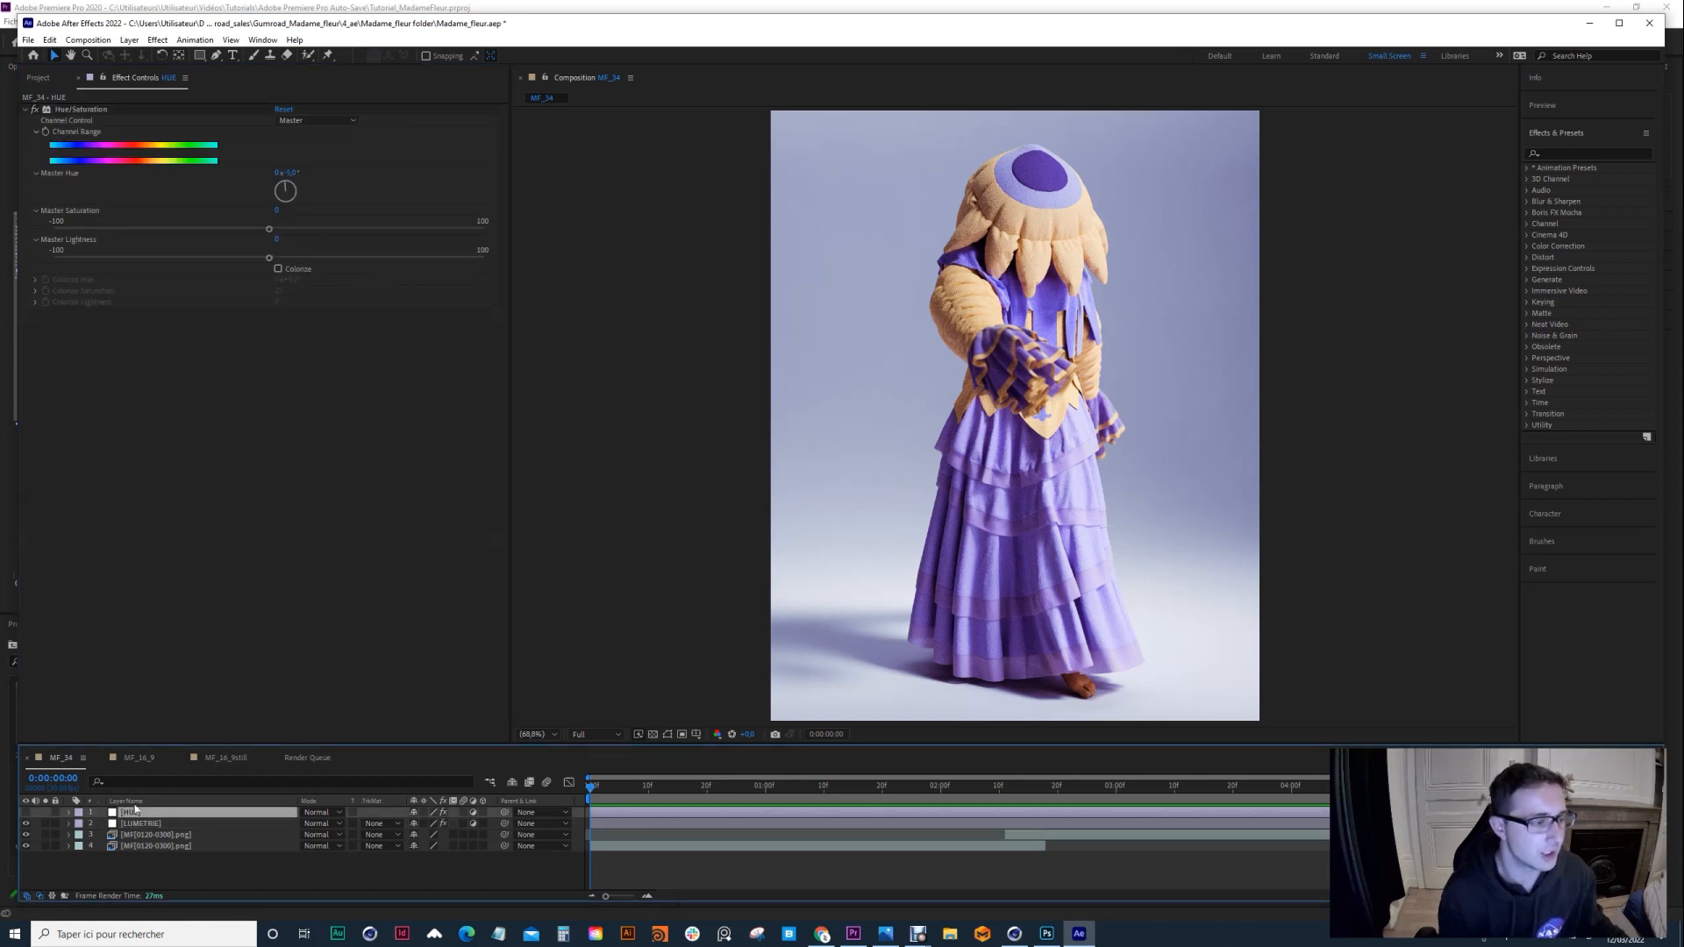
{"action": "left_click", "coordinate": [26, 813]}
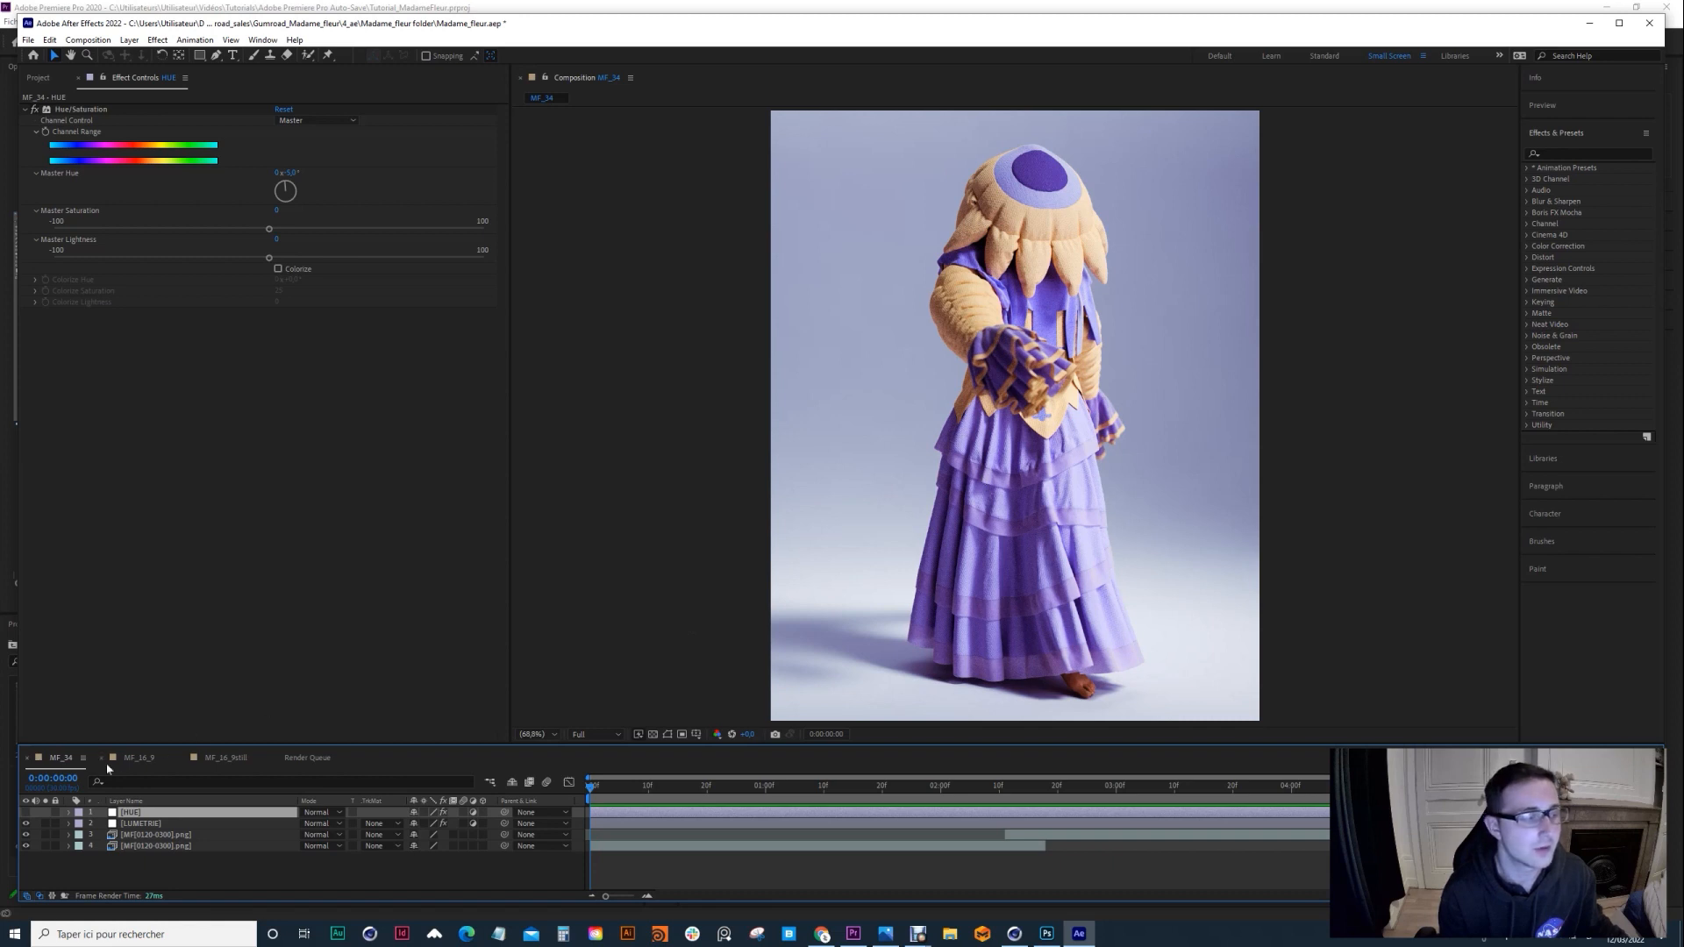
{"action": "left_click", "coordinate": [25, 813]}
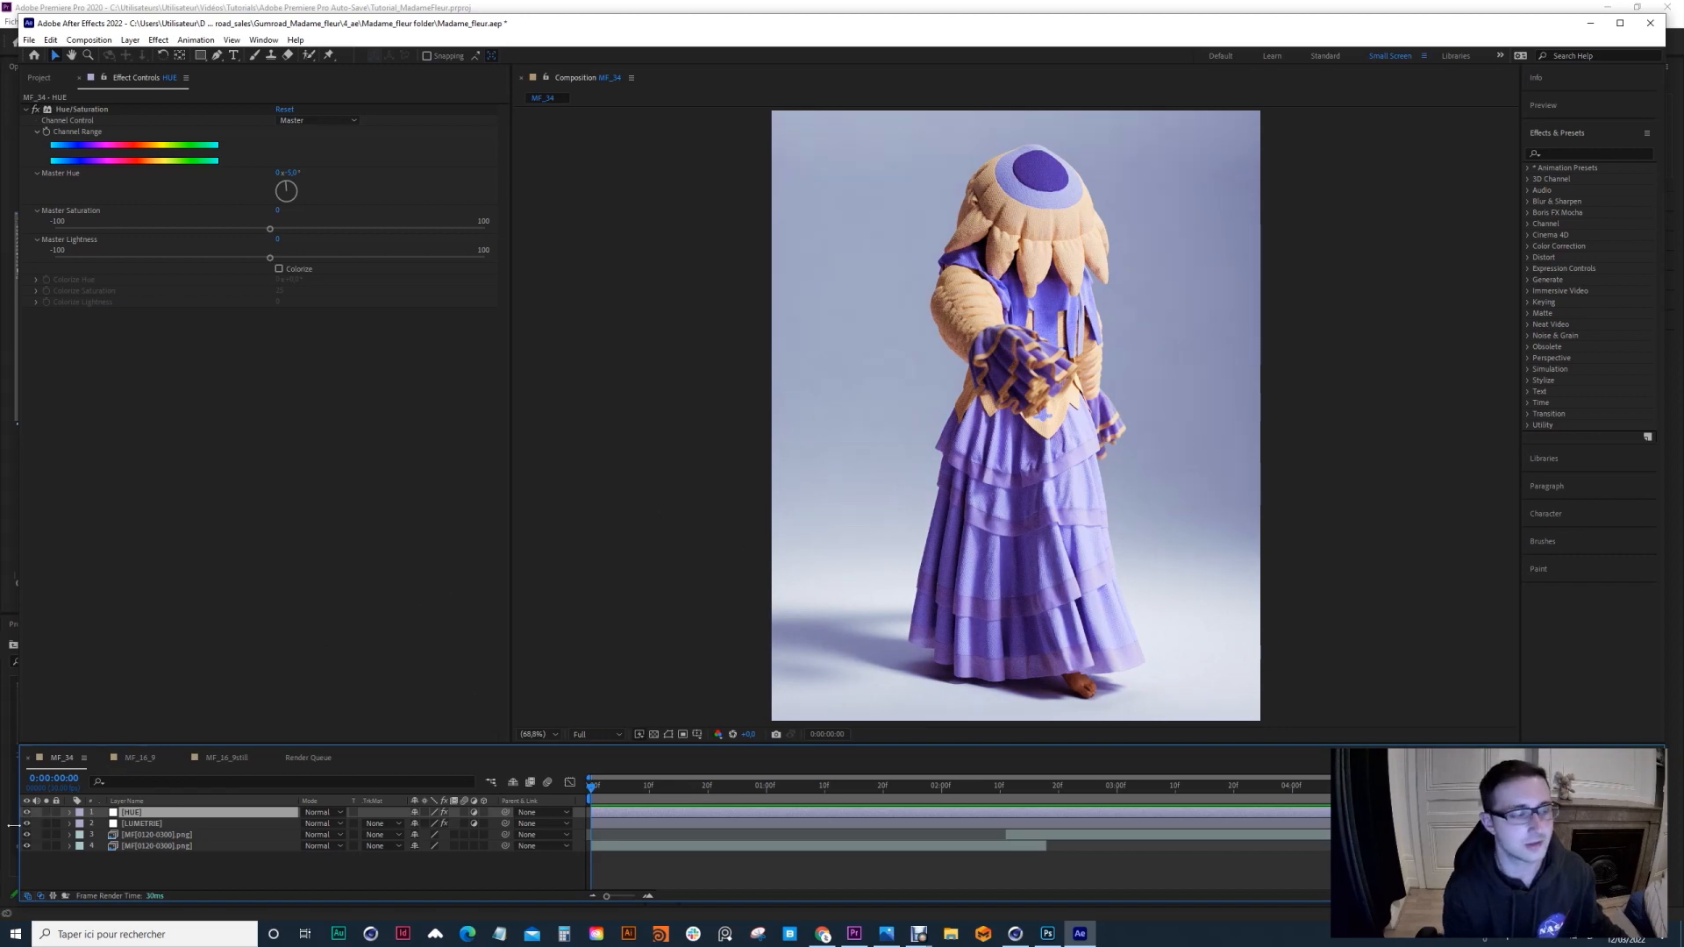
{"action": "left_click_drag", "start_coordinate": [26, 812], "coordinate": [28, 832]}
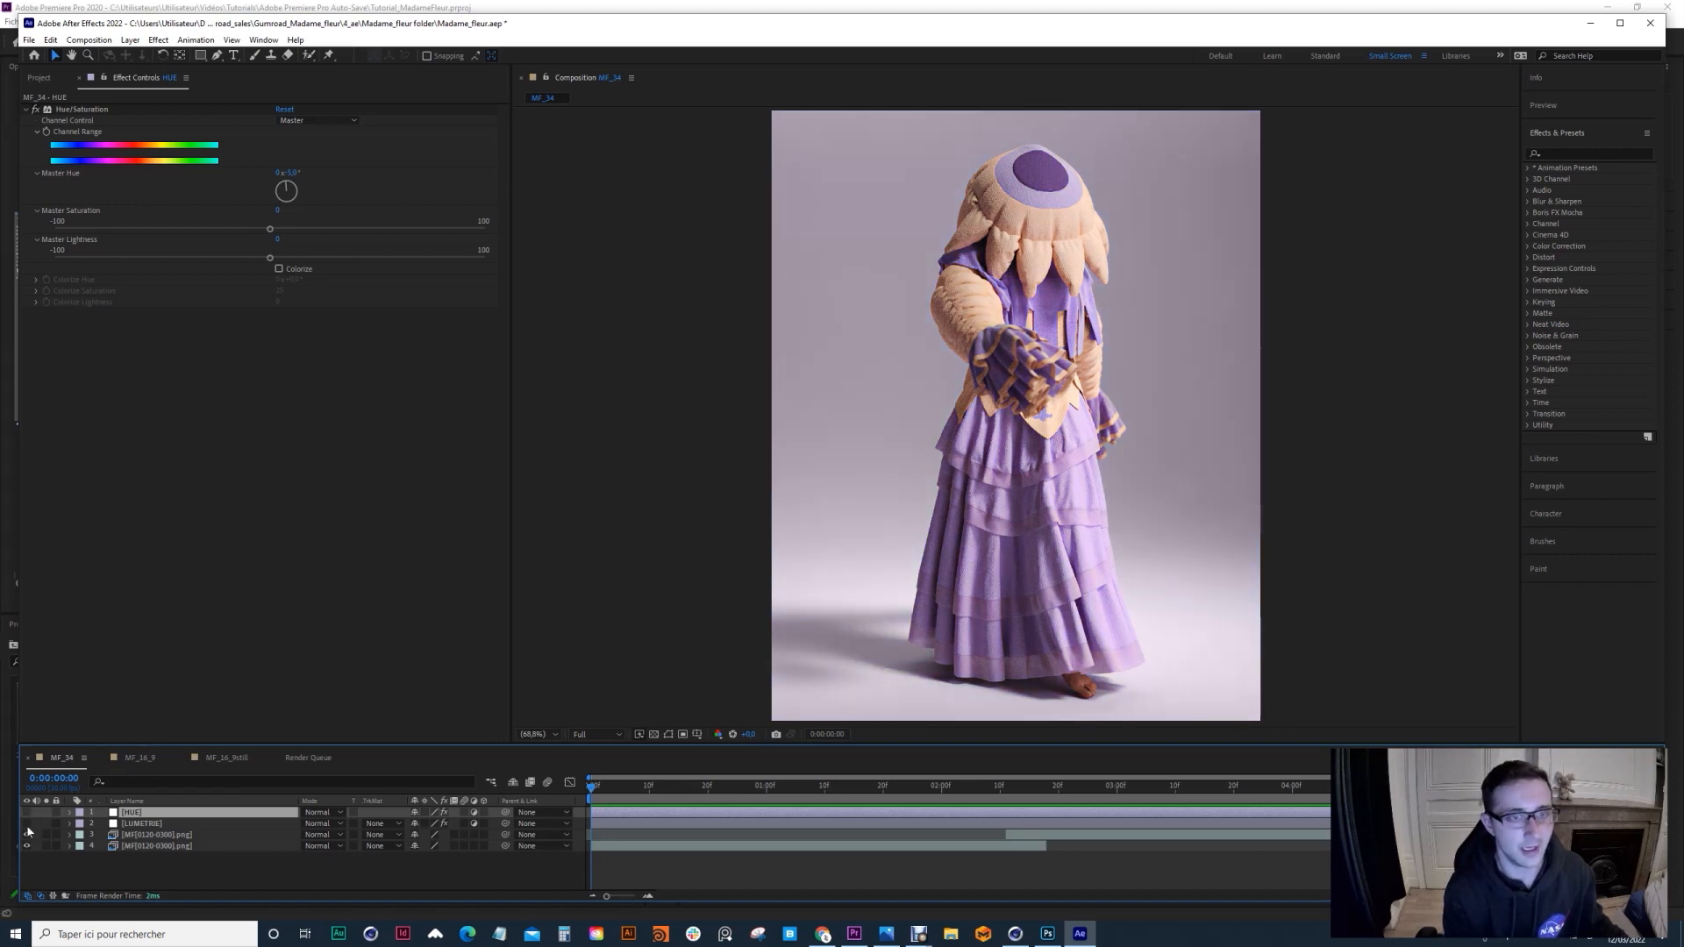